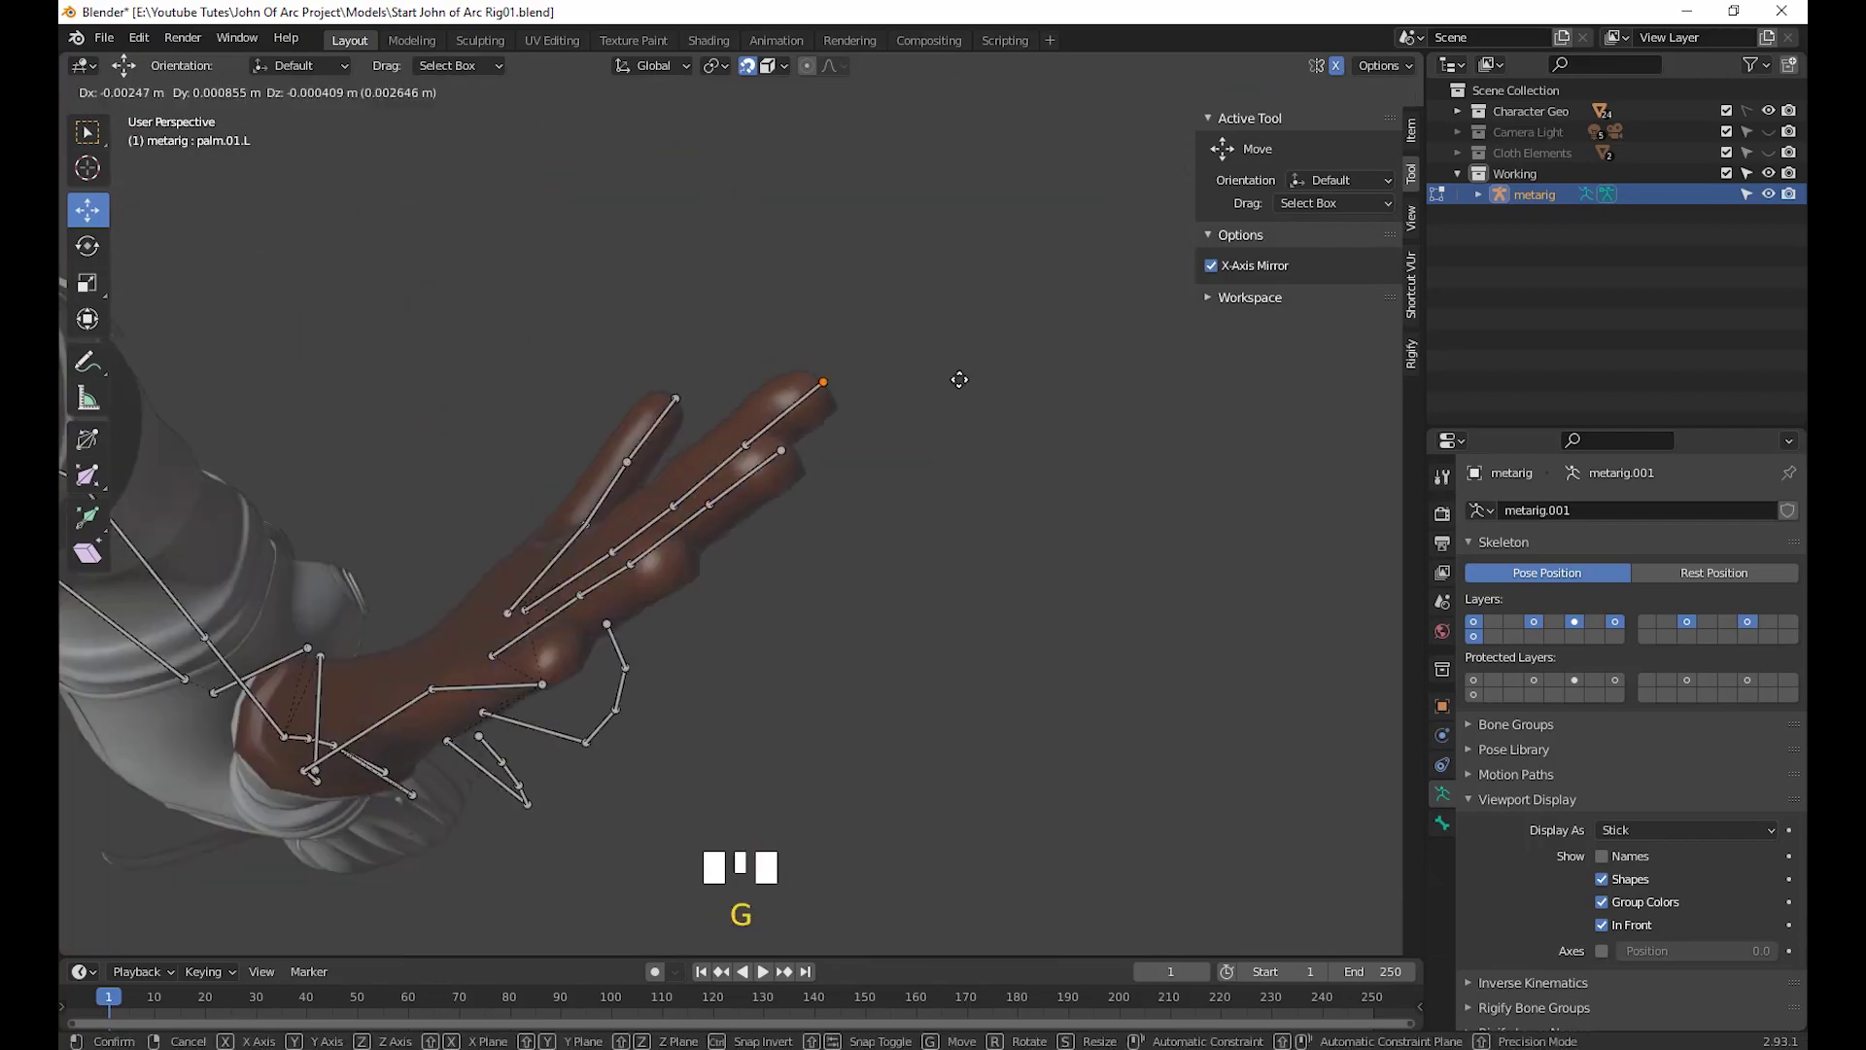
Move the metarig's finger joints to line up with the fingers of the brown glove
{"action": "key", "text": "r"}
{"action": "key", "text": "g"}
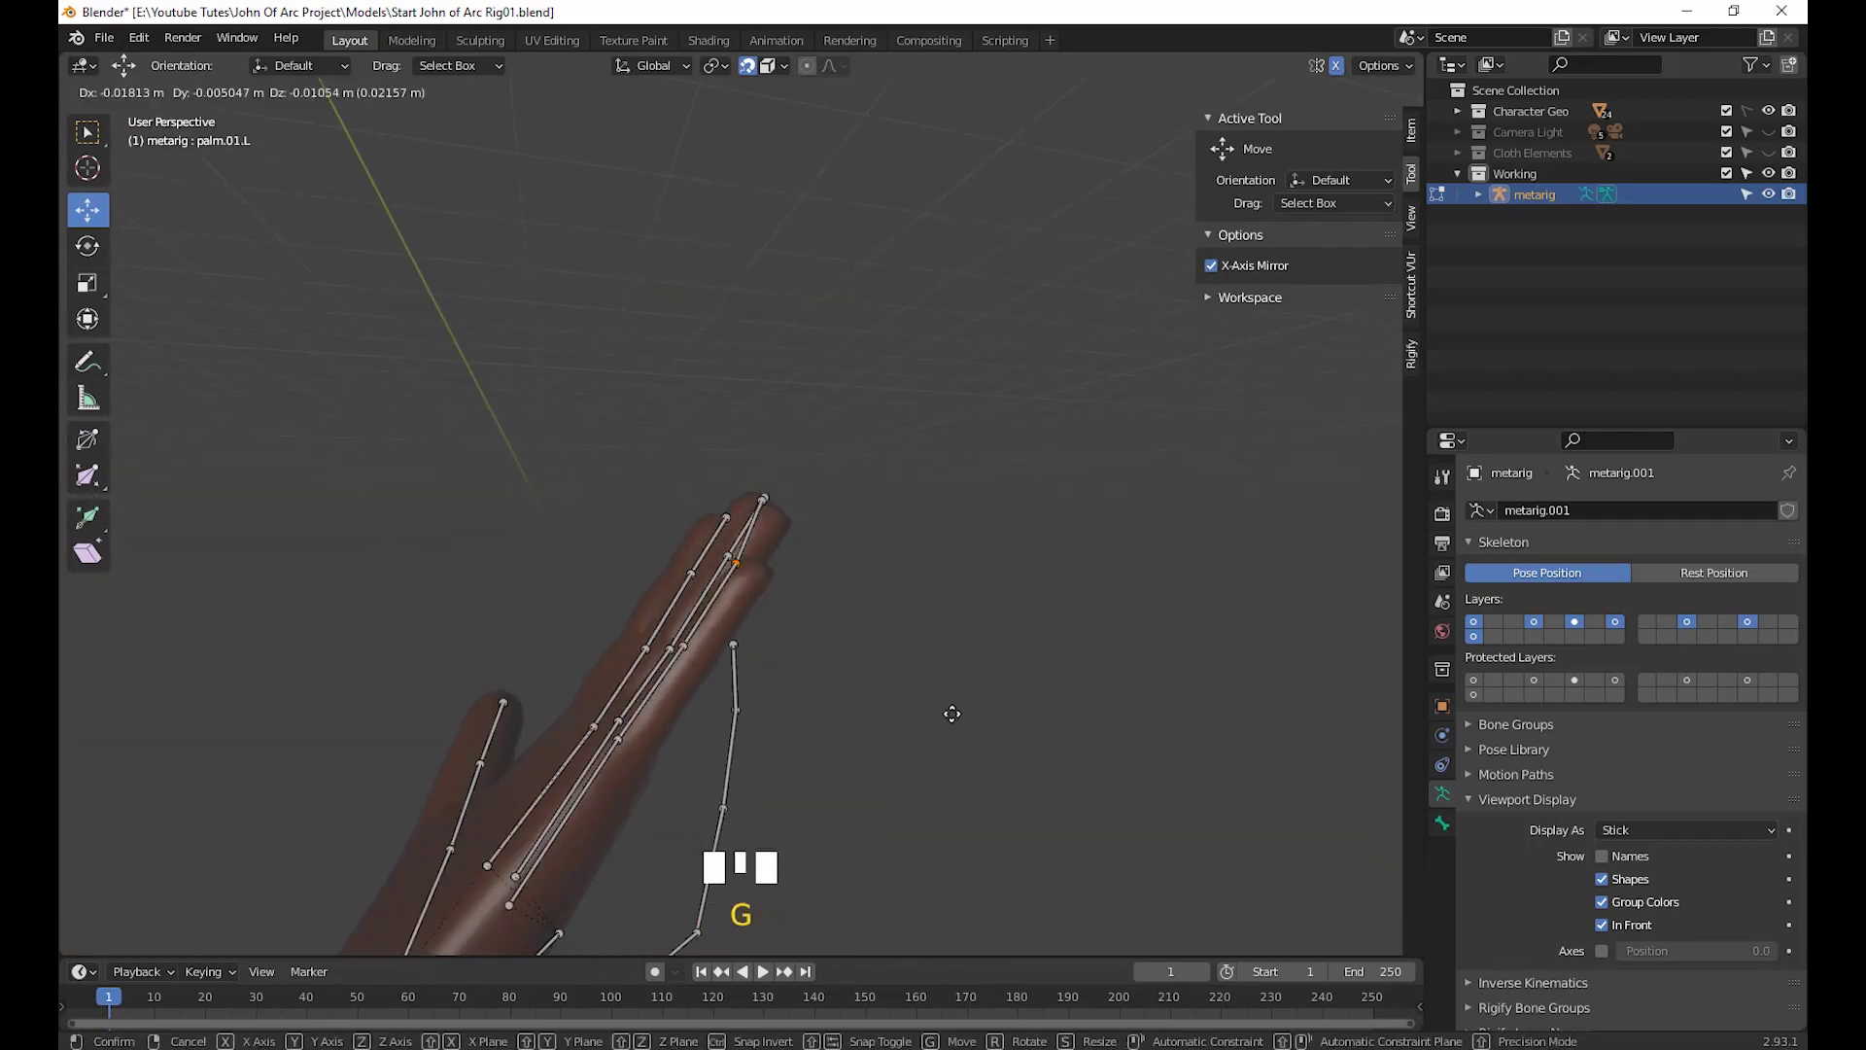
{"action": "middle_click", "coordinate": [874, 708]}
{"action": "key", "text": "g"}
{"action": "middle_click_drag", "start_coordinate": [916, 426], "coordinate": [1058, 625]}
Isolate the eyelid bones in Edit Mode and reposition an upper-eyelid joint along the edge of the eyelid
{"action": "key", "text": "KP_5"}
{"action": "key", "text": "Tab"}
{"action": "key", "text": "Tab"}
{"action": "key", "text": "KP_3"}
{"action": "key", "text": "g"}
{"action": "right_click", "coordinate": [966, 561]}
{"action": "middle_click_drag", "start_coordinate": [965, 560], "coordinate": [936, 763]}
{"action": "left_click", "coordinate": [833, 438]}
{"action": "key", "text": "shift+h"}
{"action": "left_click", "coordinate": [821, 487]}
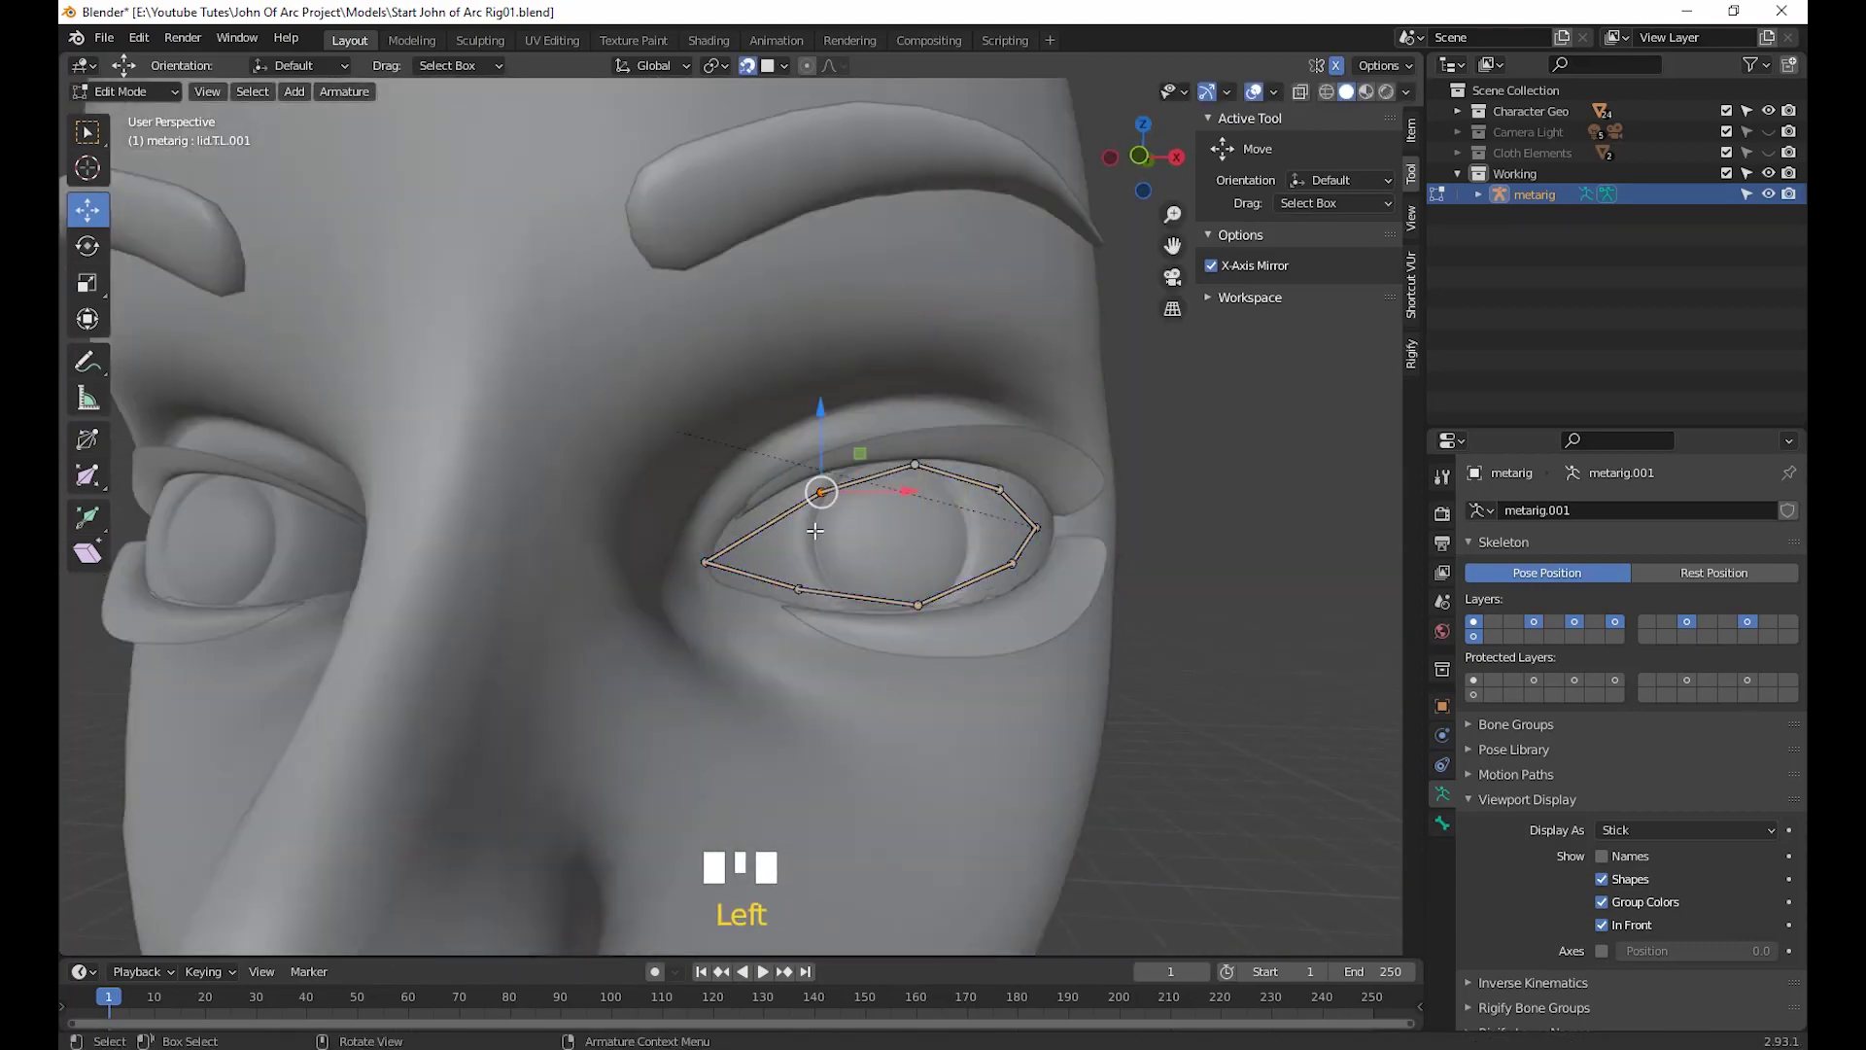
{"action": "key", "text": "g"}
{"action": "left_click", "coordinate": [913, 655]}
Reveal the hidden metarig bones and reposition more bone joints to fit the character mesh
{"action": "middle_click_drag", "start_coordinate": [913, 655], "coordinate": [875, 486]}
{"action": "key", "text": "alt+h"}
{"action": "key", "text": "KP_3"}
{"action": "key", "text": "g"}
{"action": "left_click", "coordinate": [711, 412]}
{"action": "key", "text": "g"}
{"action": "left_click", "coordinate": [972, 622]}
{"action": "left_click", "coordinate": [762, 492]}
{"action": "scroll", "coordinate": [762, 492], "scroll_direction": "up", "scroll_amount": 5}
{"action": "left_click_drag", "start_coordinate": [881, 389], "coordinate": [880, 431]}
{"action": "middle_click_drag", "start_coordinate": [880, 431], "coordinate": [680, 545]}
{"action": "left_click", "coordinate": [541, 408]}
{"action": "middle_click_drag", "start_coordinate": [542, 409], "coordinate": [972, 438]}
{"action": "key", "text": "g"}
{"action": "left_click", "coordinate": [758, 544]}
{"action": "left_click", "coordinate": [1008, 519]}
{"action": "middle_click_drag", "start_coordinate": [1008, 519], "coordinate": [1138, 607], "text": "ctrl"}
Switch the viewport to rendered shading and frame the character's upper body
{"action": "key", "text": "n"}
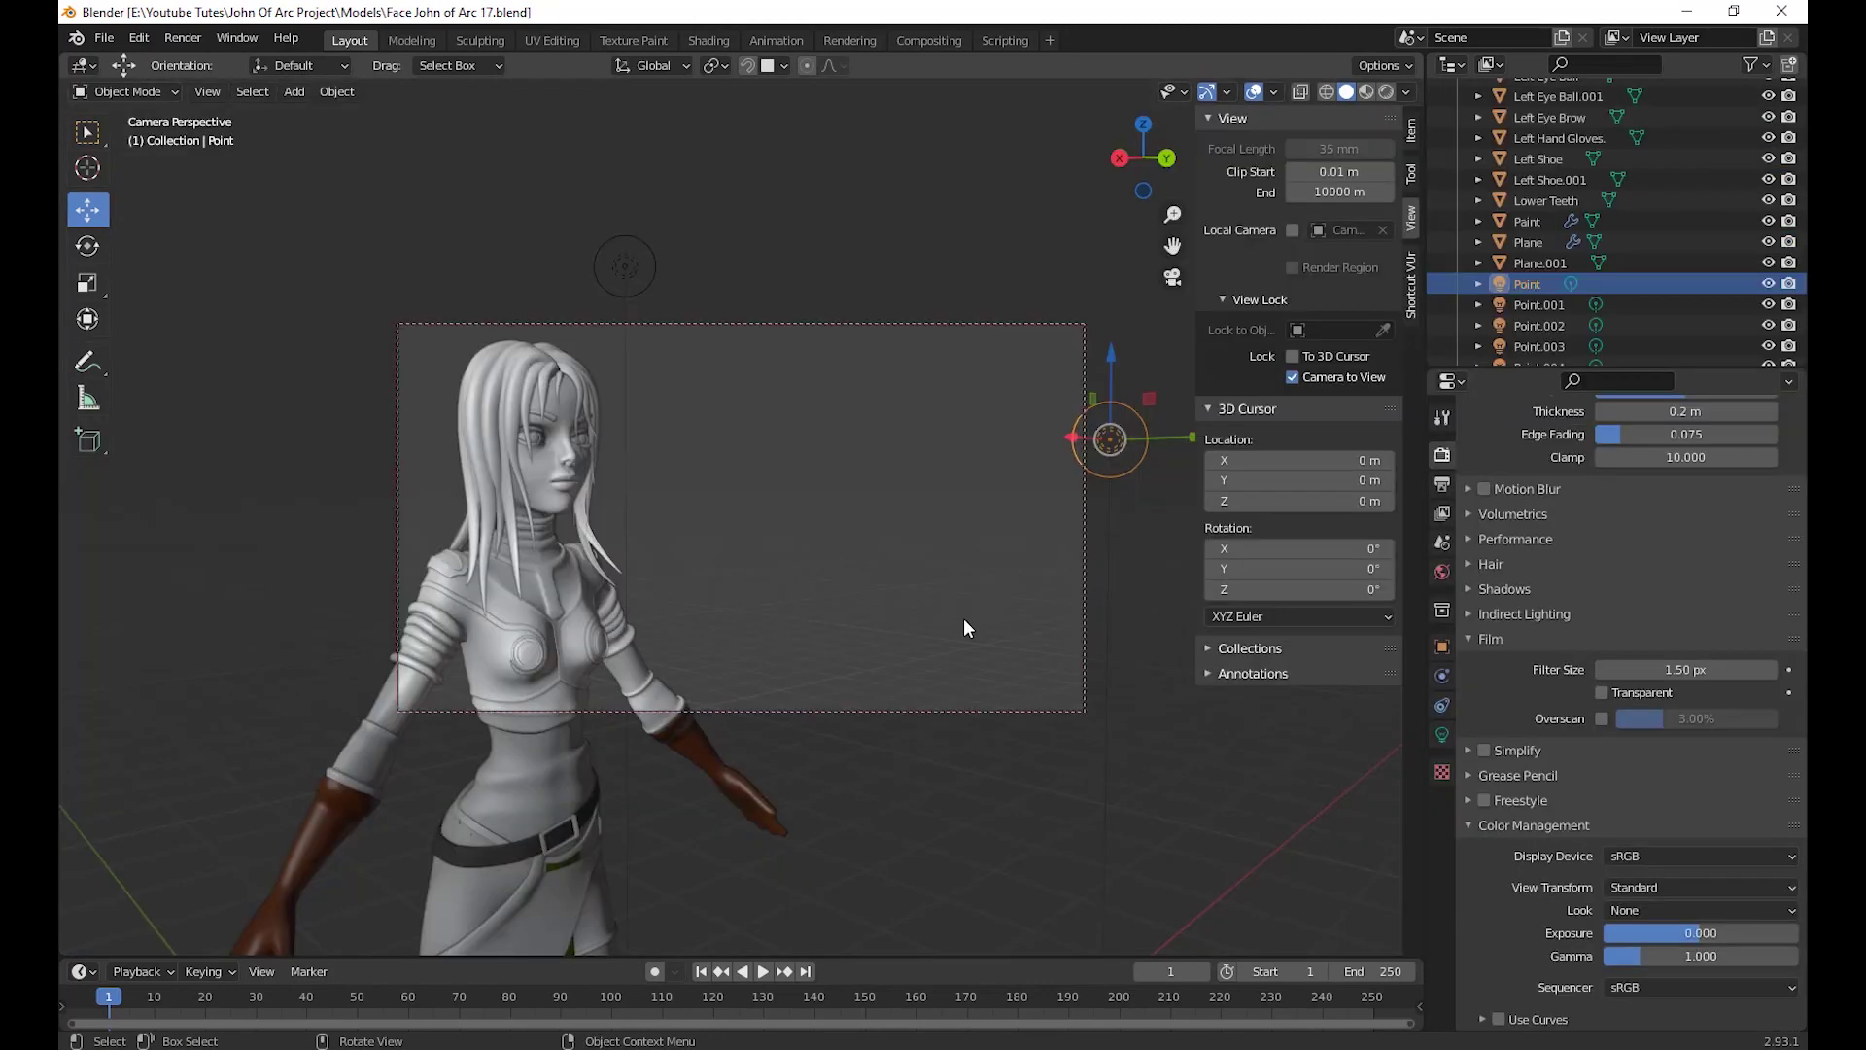
{"action": "middle_click_drag", "start_coordinate": [949, 568], "coordinate": [911, 637]}
{"action": "scroll", "coordinate": [941, 550], "scroll_direction": "up", "scroll_amount": 4}
{"action": "scroll", "coordinate": [948, 603], "scroll_direction": "down", "scroll_amount": 3}
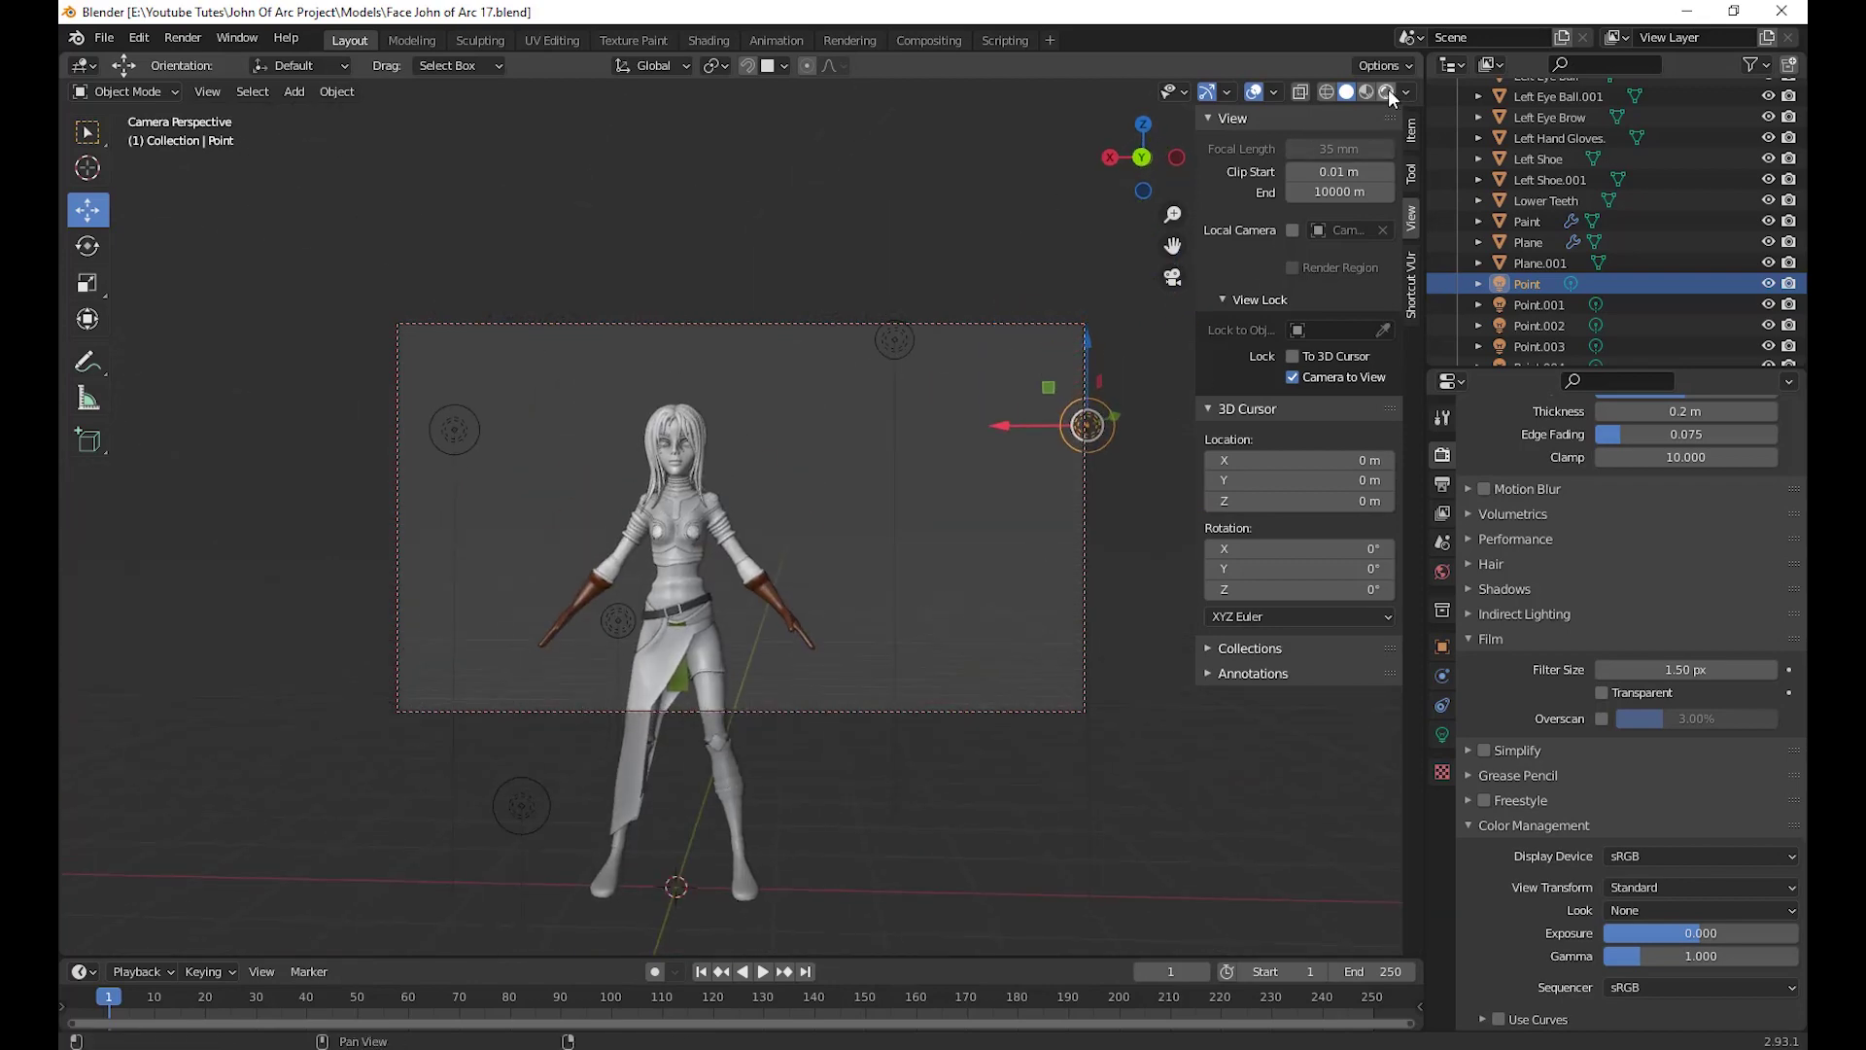
{"action": "left_click", "coordinate": [1387, 91]}
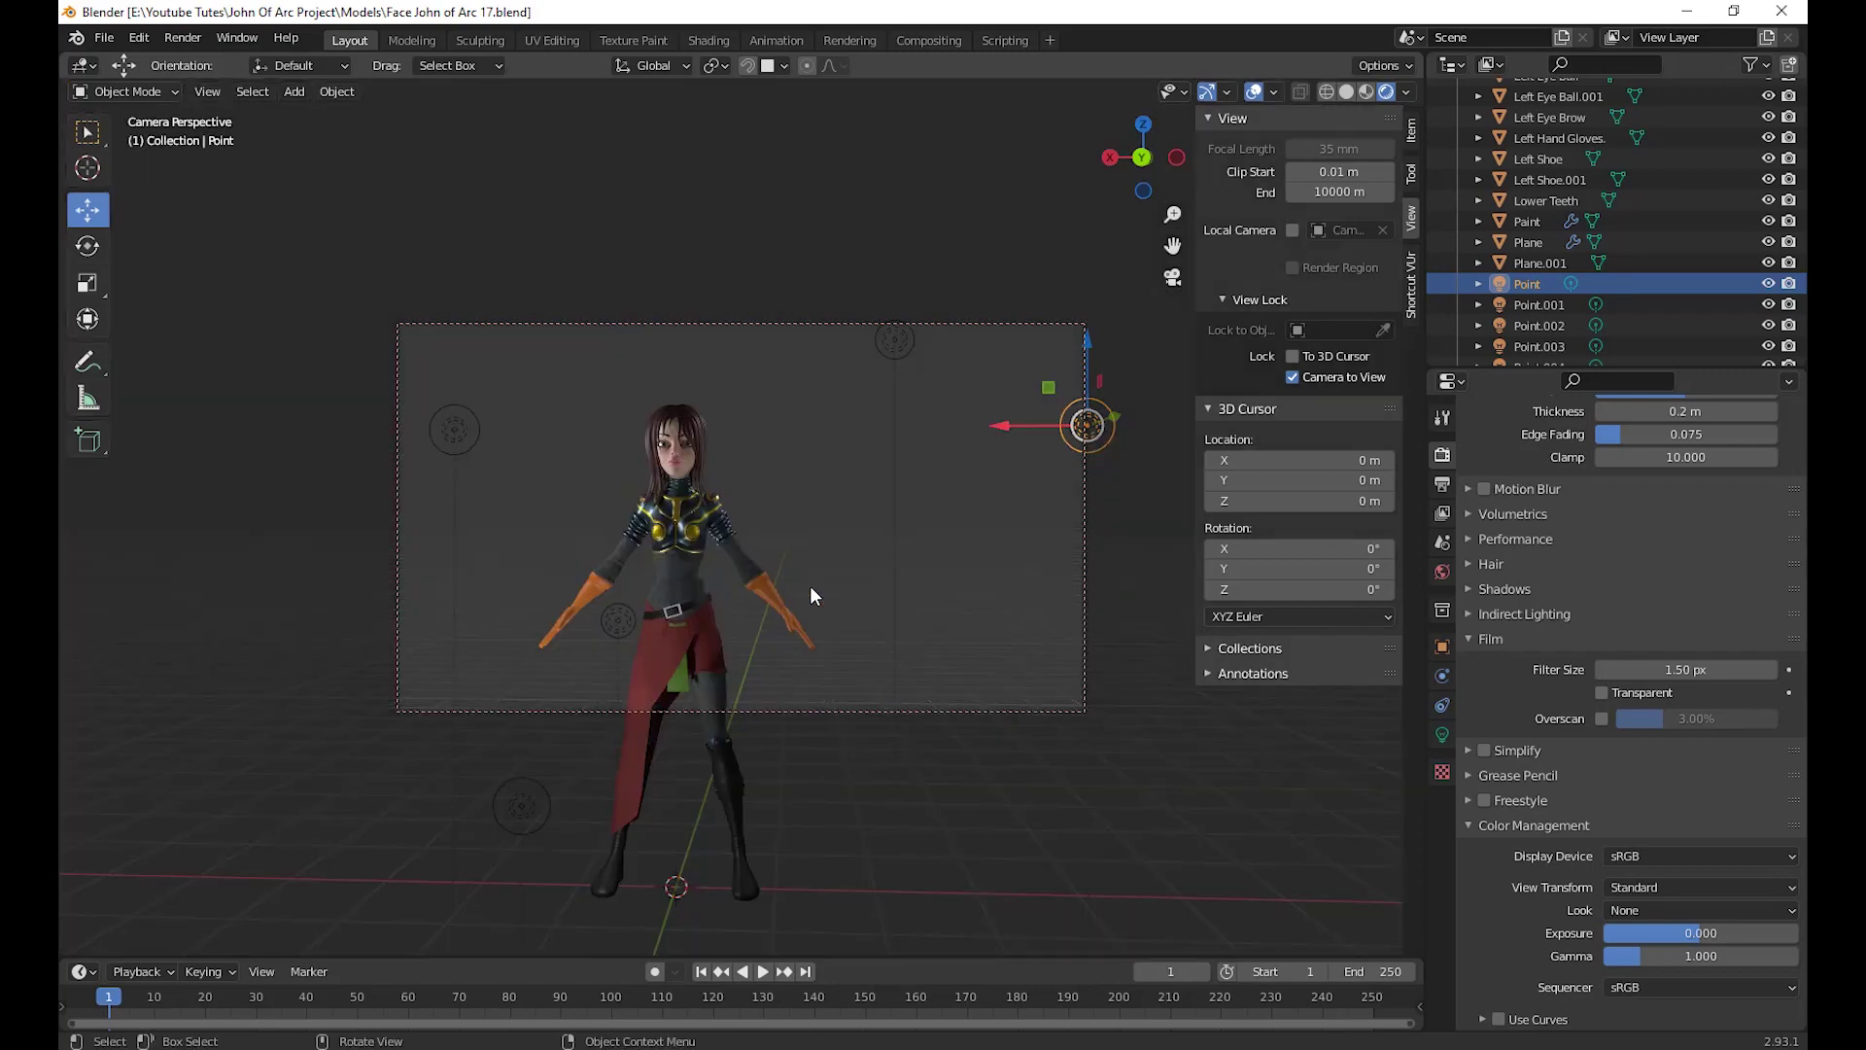
{"action": "middle_click_drag", "start_coordinate": [871, 582], "coordinate": [888, 576]}
{"action": "scroll", "coordinate": [889, 575], "scroll_direction": "up", "scroll_amount": 6}
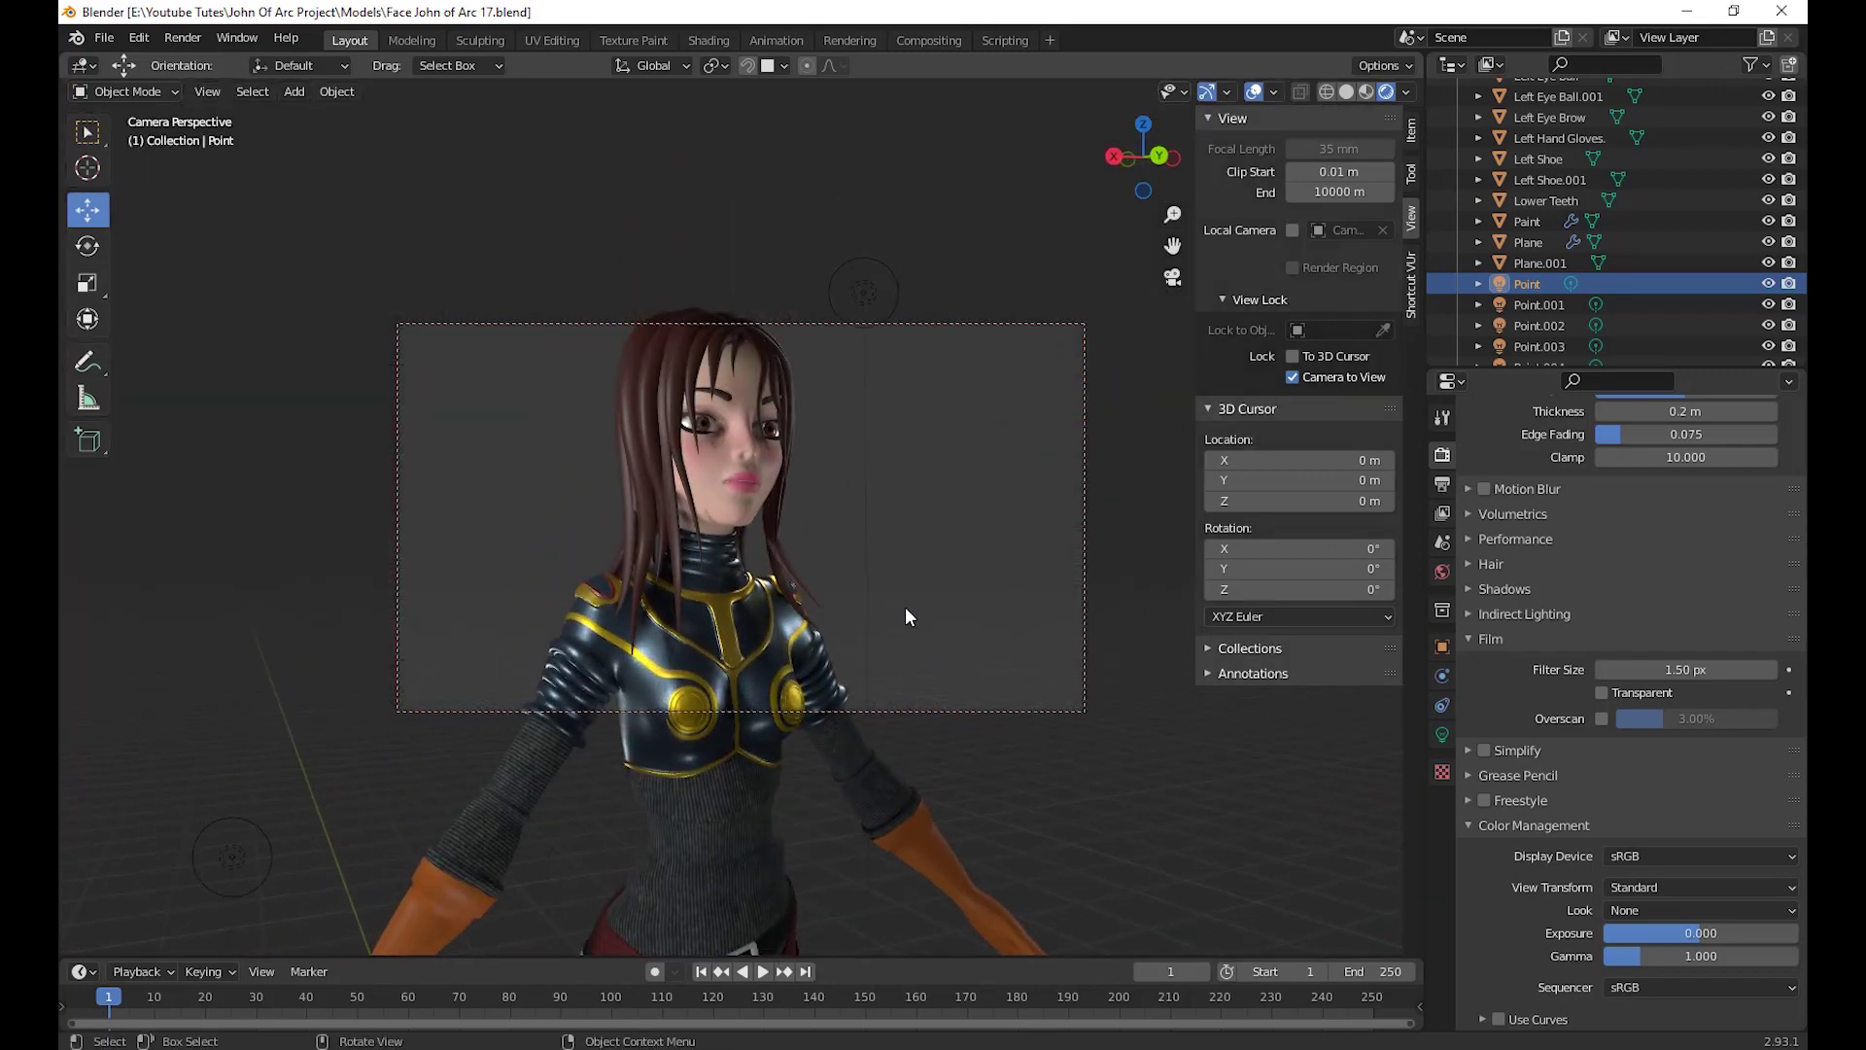
Turn the Camera to View lock off and back on, and hide the sidebar
{"action": "left_click", "coordinate": [1293, 377]}
{"action": "scroll", "coordinate": [818, 505], "scroll_direction": "up", "scroll_amount": 4}
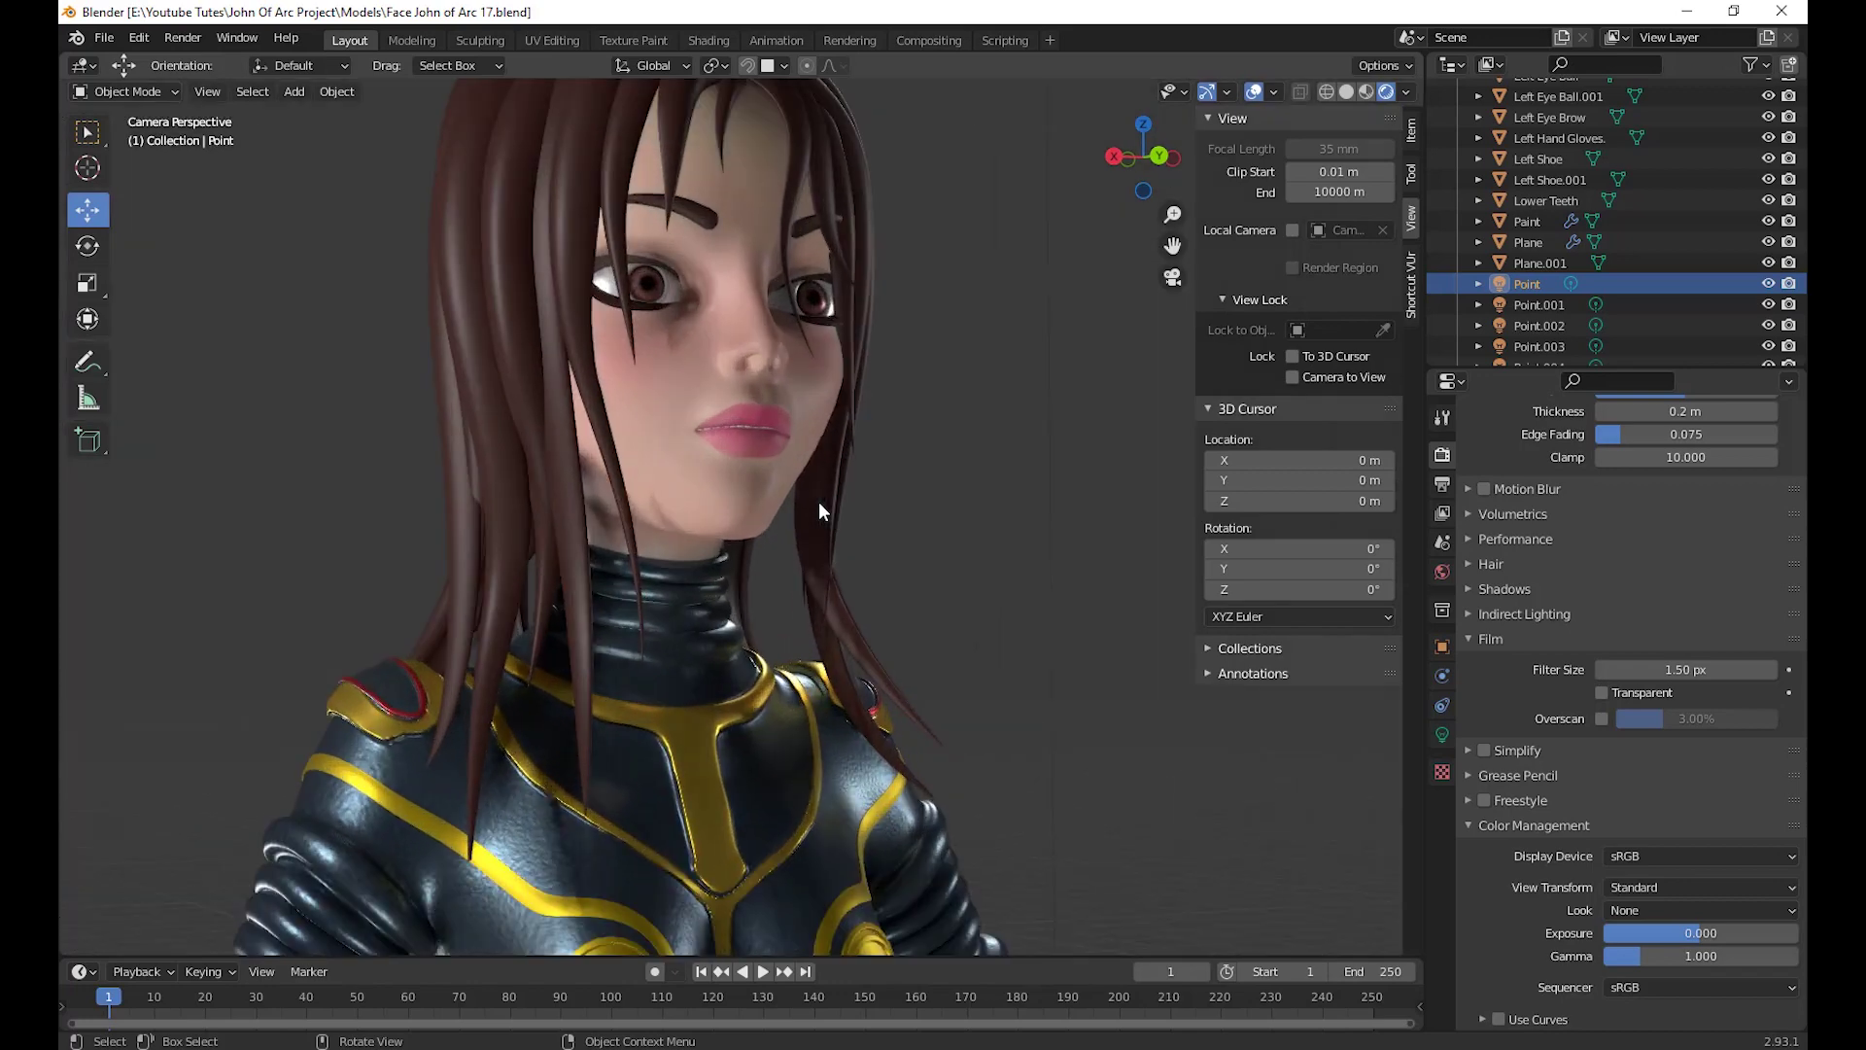
{"action": "left_click", "coordinate": [1318, 375]}
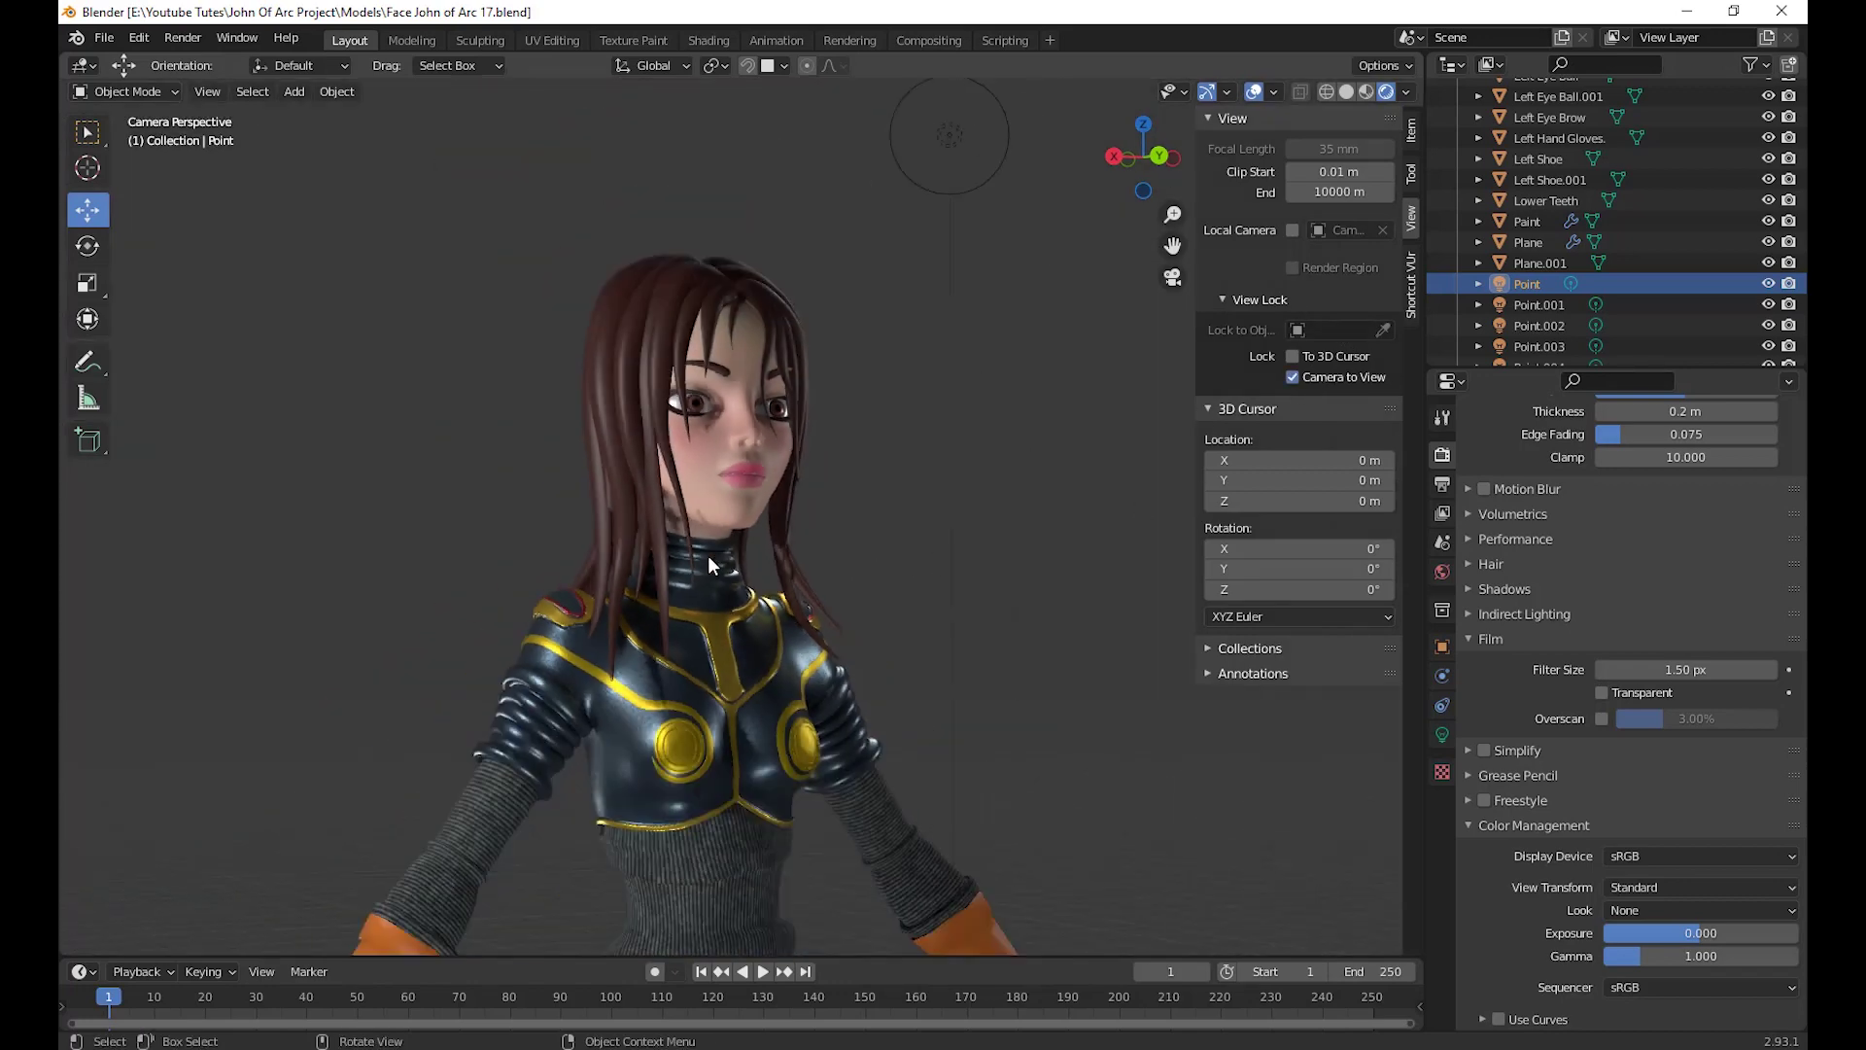
{"action": "scroll", "coordinate": [708, 556], "scroll_direction": "down", "scroll_amount": 5}
{"action": "scroll", "coordinate": [751, 574], "scroll_direction": "up", "scroll_amount": 1}
{"action": "key", "text": "n"}
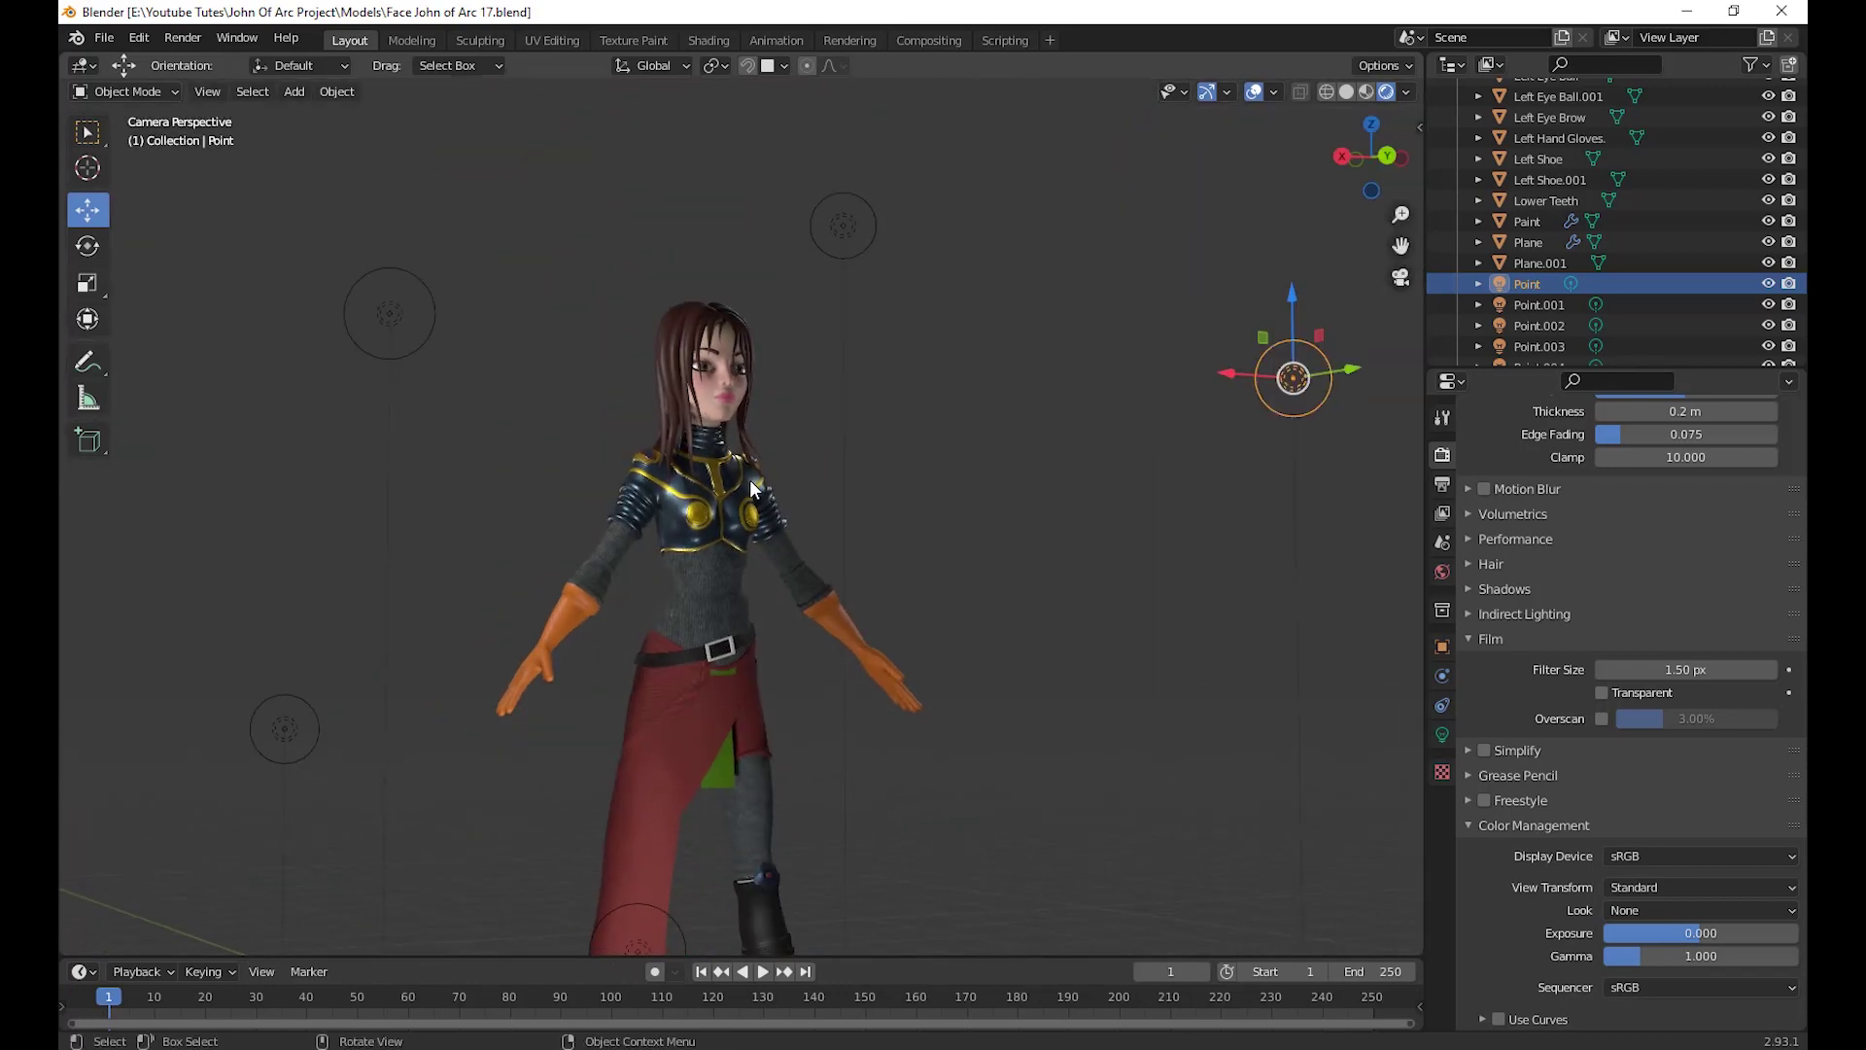
Examine the textured character's armour, sweater, belt, gloves and skirt up close and as a full figure
{"action": "middle_click_drag", "start_coordinate": [749, 480], "coordinate": [785, 579]}
{"action": "scroll", "coordinate": [785, 580], "scroll_direction": "up", "scroll_amount": 6}
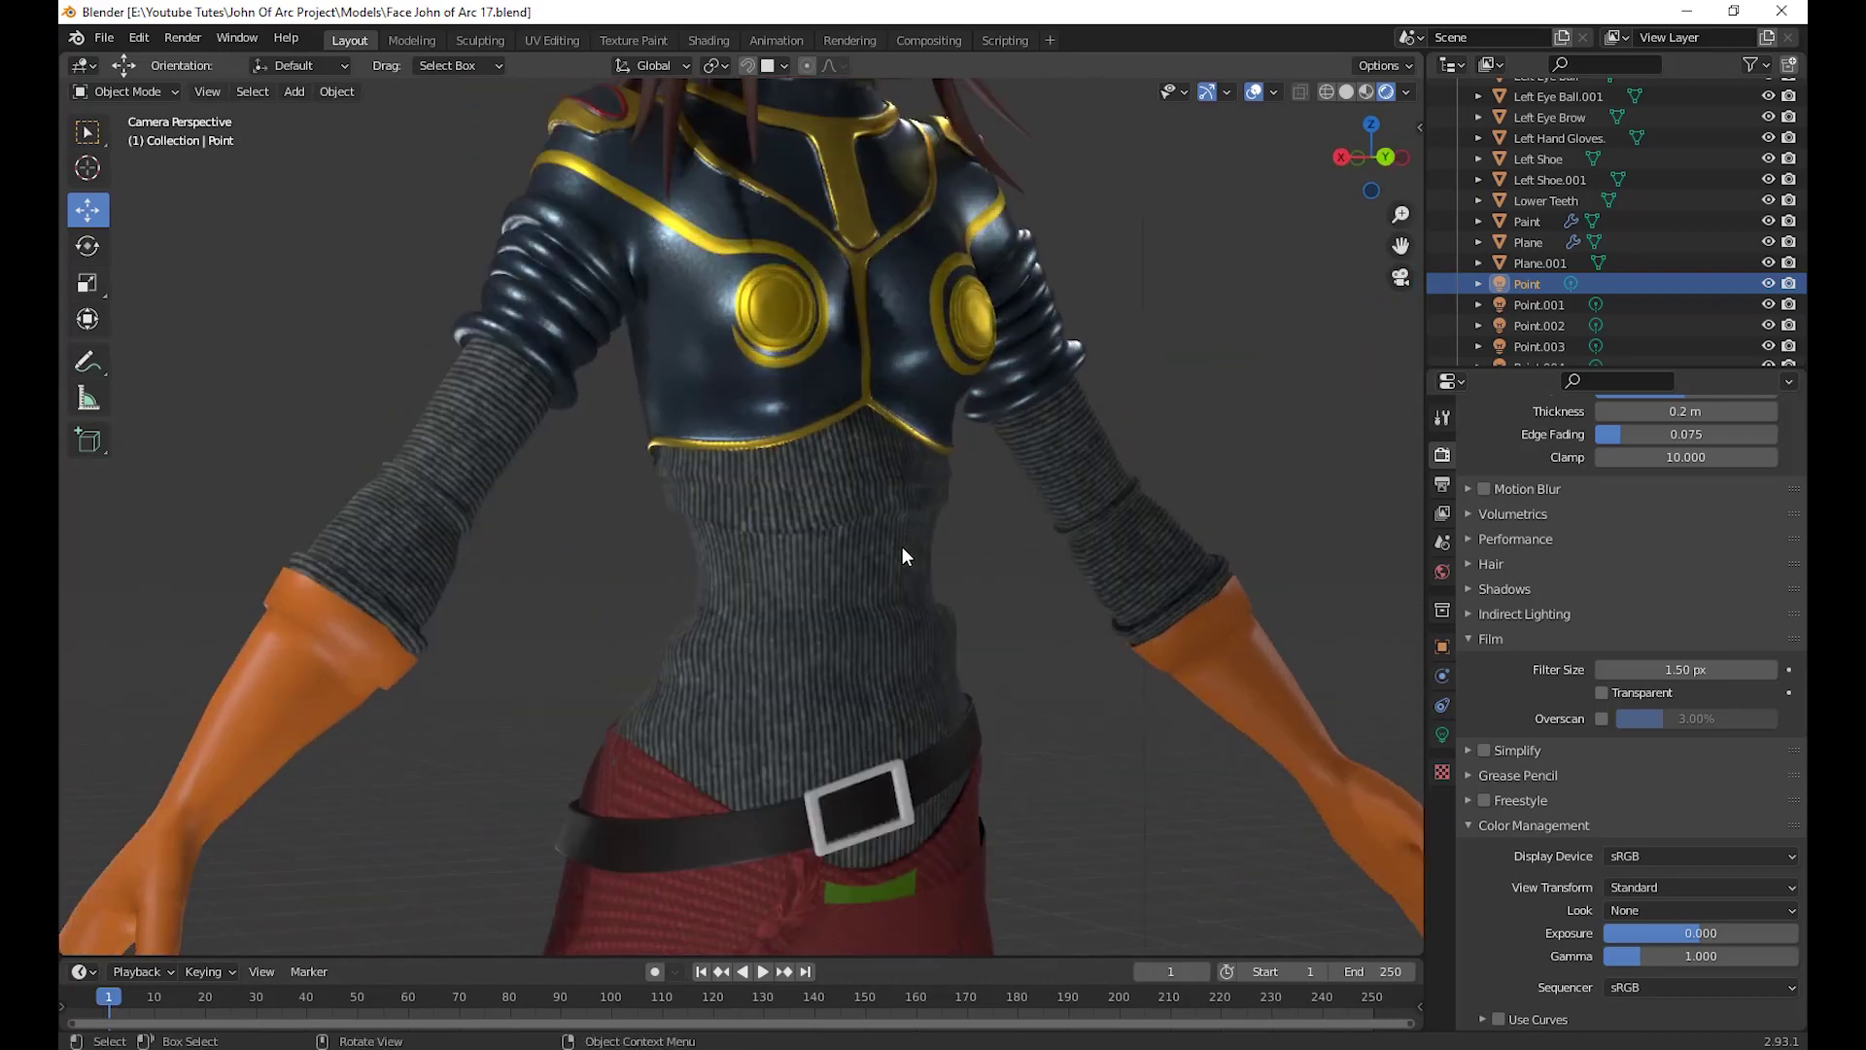
{"action": "scroll", "coordinate": [833, 632], "scroll_direction": "up", "scroll_amount": 2}
{"action": "scroll", "coordinate": [942, 633], "scroll_direction": "down", "scroll_amount": 4}
{"action": "middle_click_drag", "start_coordinate": [942, 633], "coordinate": [659, 564]}
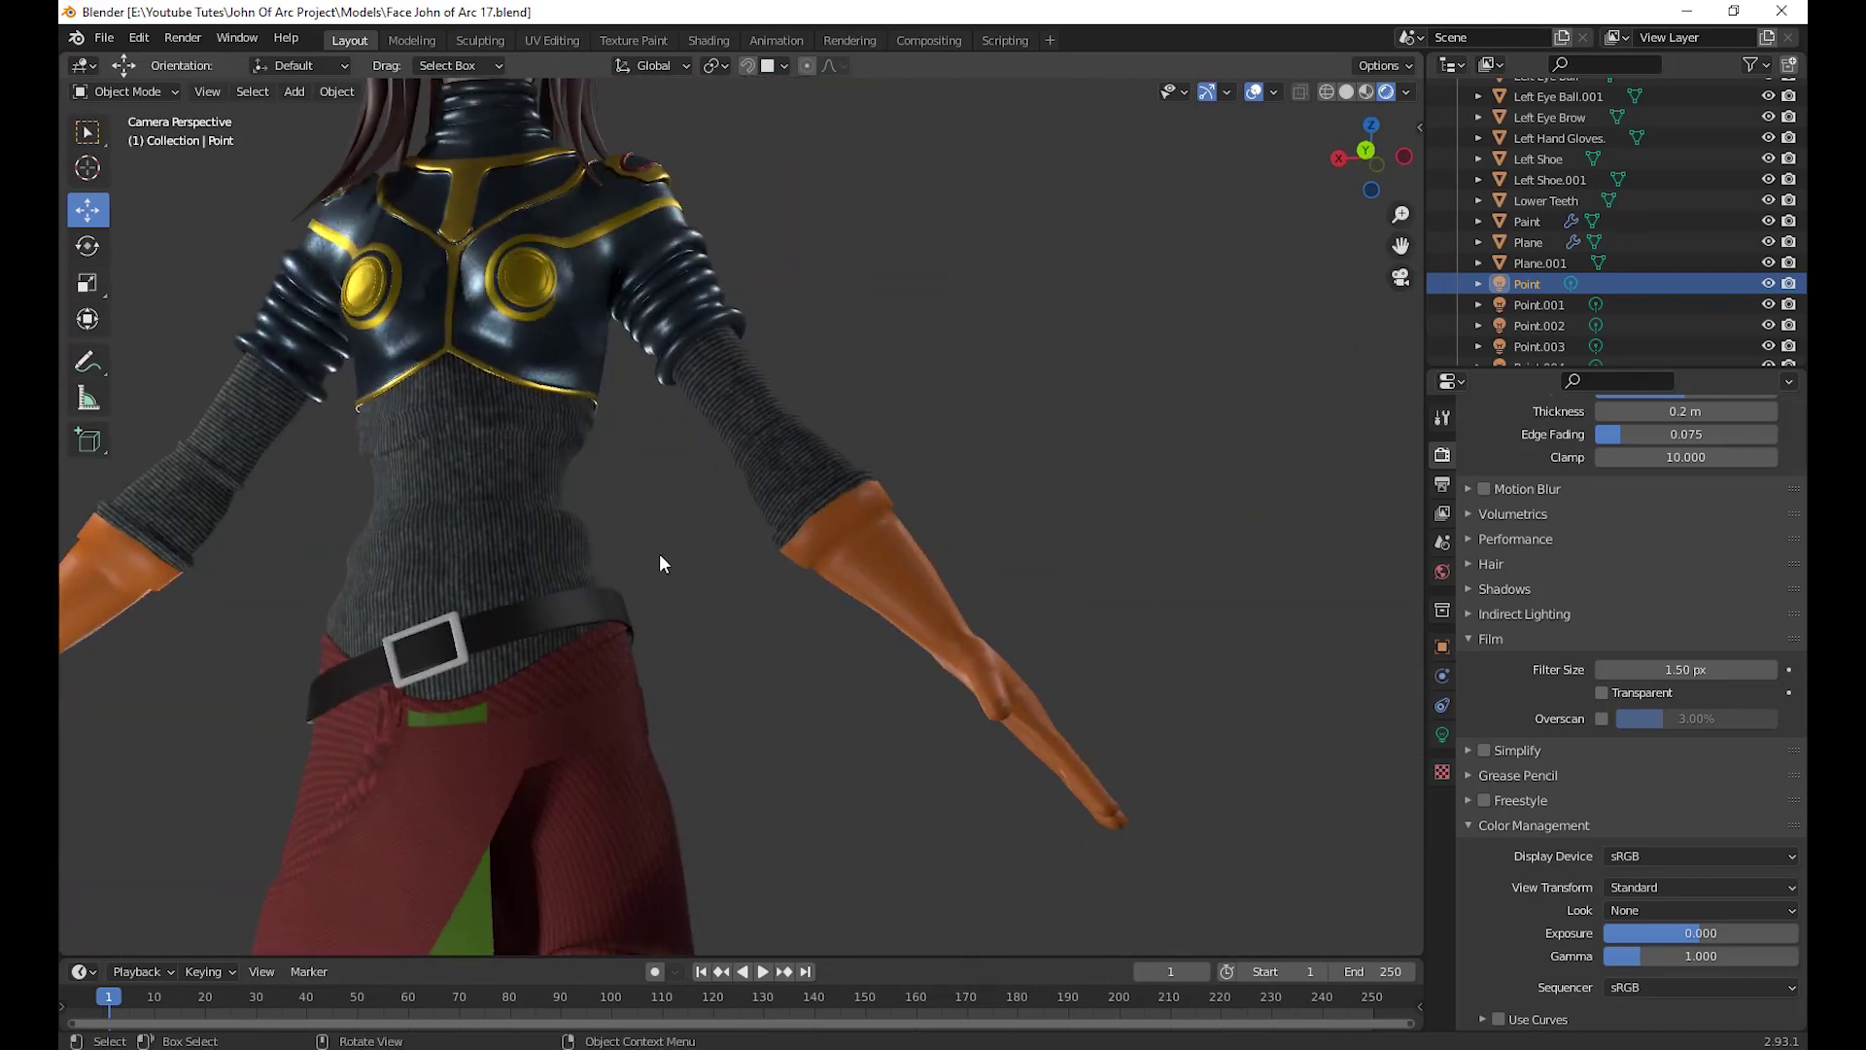
{"action": "scroll", "coordinate": [937, 716], "scroll_direction": "down", "scroll_amount": 5}
{"action": "mouse_move", "coordinate": [935, 708]}
{"action": "middle_mouse_down"}
{"action": "mouse_move", "coordinate": [672, 743]}
{"action": "mouse_move", "coordinate": [667, 680]}
{"action": "mouse_move", "coordinate": [898, 661]}
{"action": "mouse_move", "coordinate": [789, 700]}
{"action": "mouse_move", "coordinate": [914, 709]}
{"action": "middle_mouse_up"}
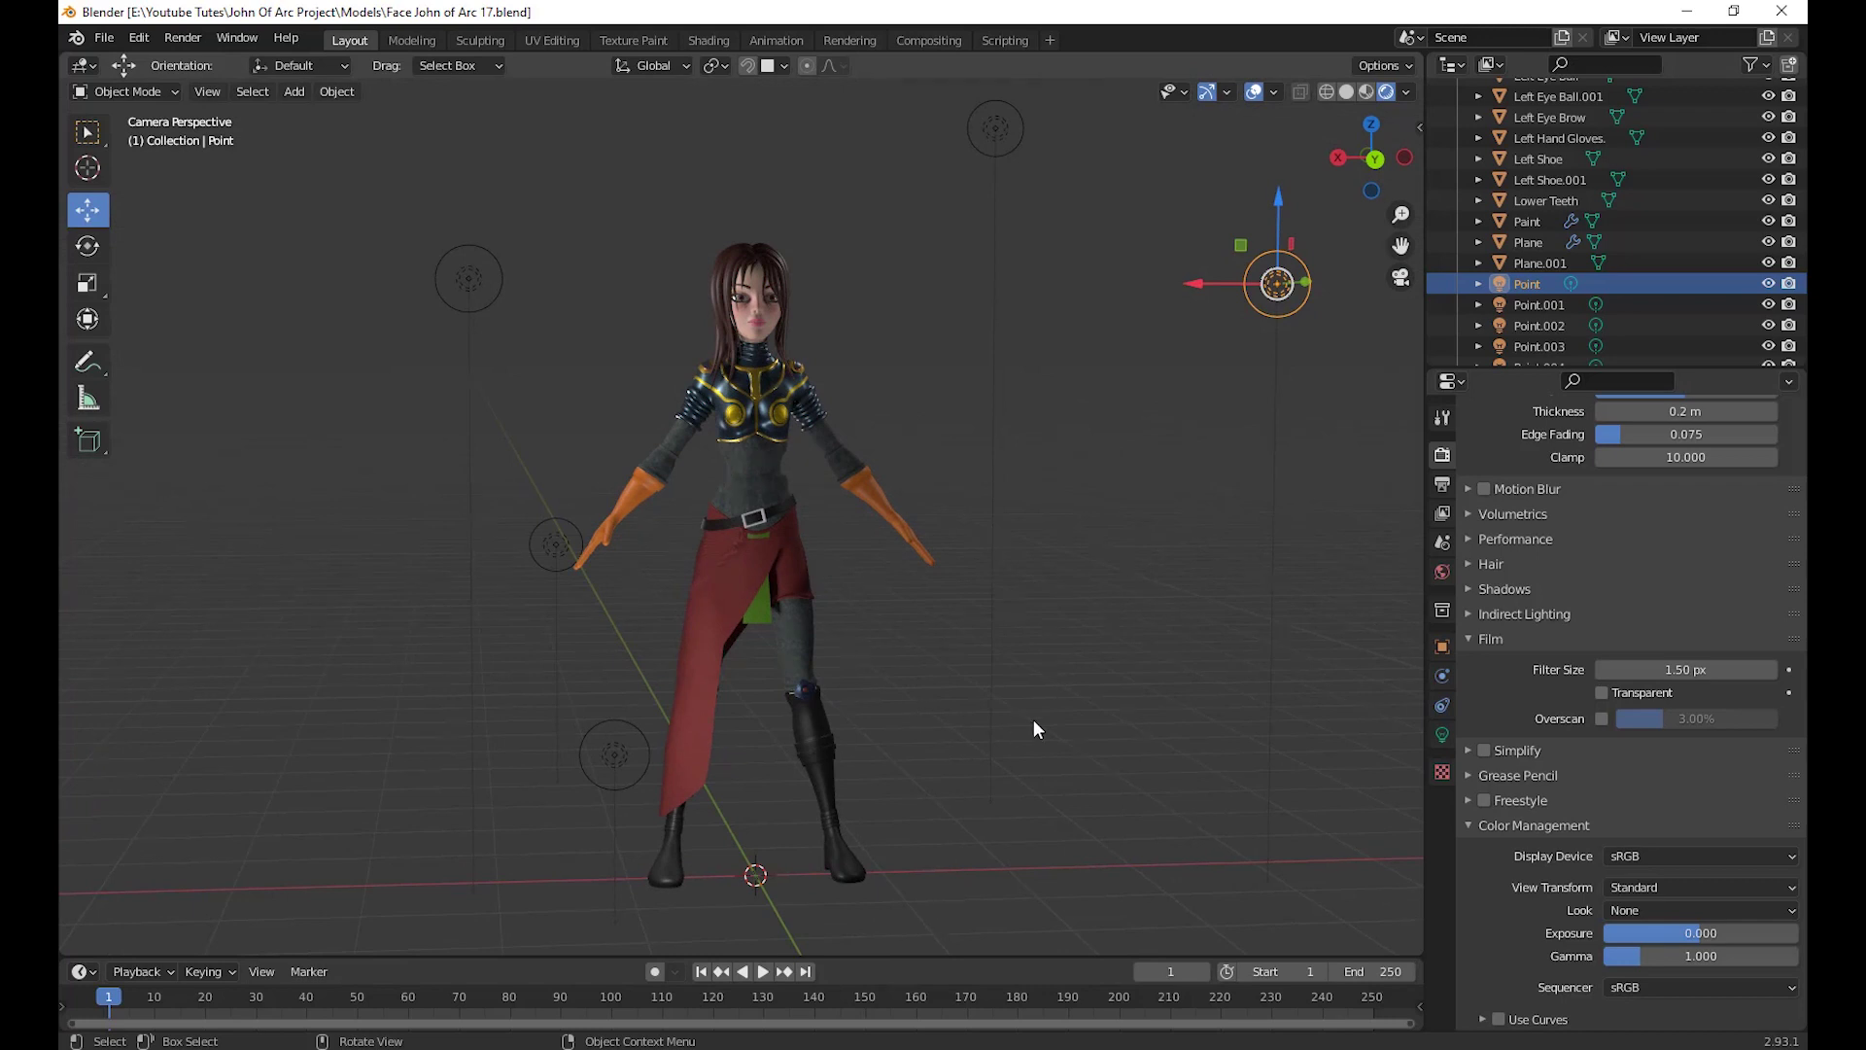
{"action": "middle_click_drag", "start_coordinate": [1034, 725], "coordinate": [931, 751]}
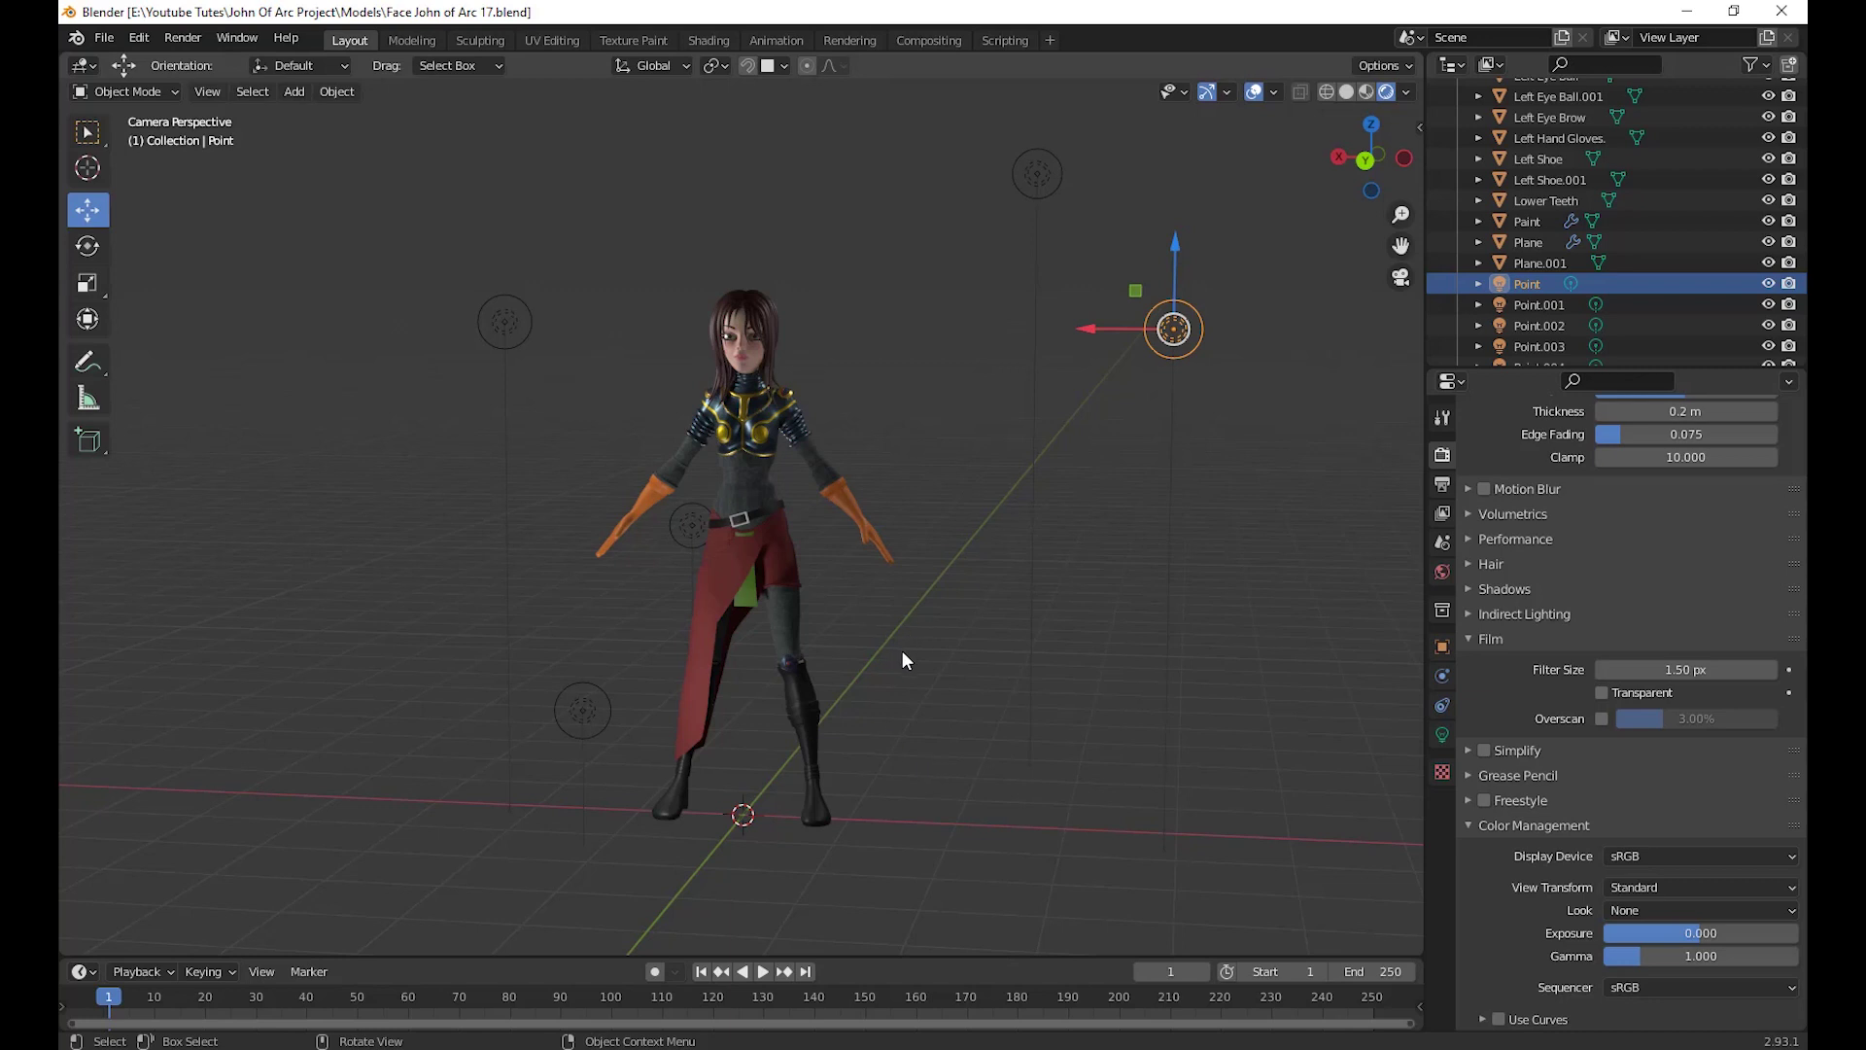
{"action": "middle_click_drag", "start_coordinate": [902, 650], "coordinate": [925, 646]}
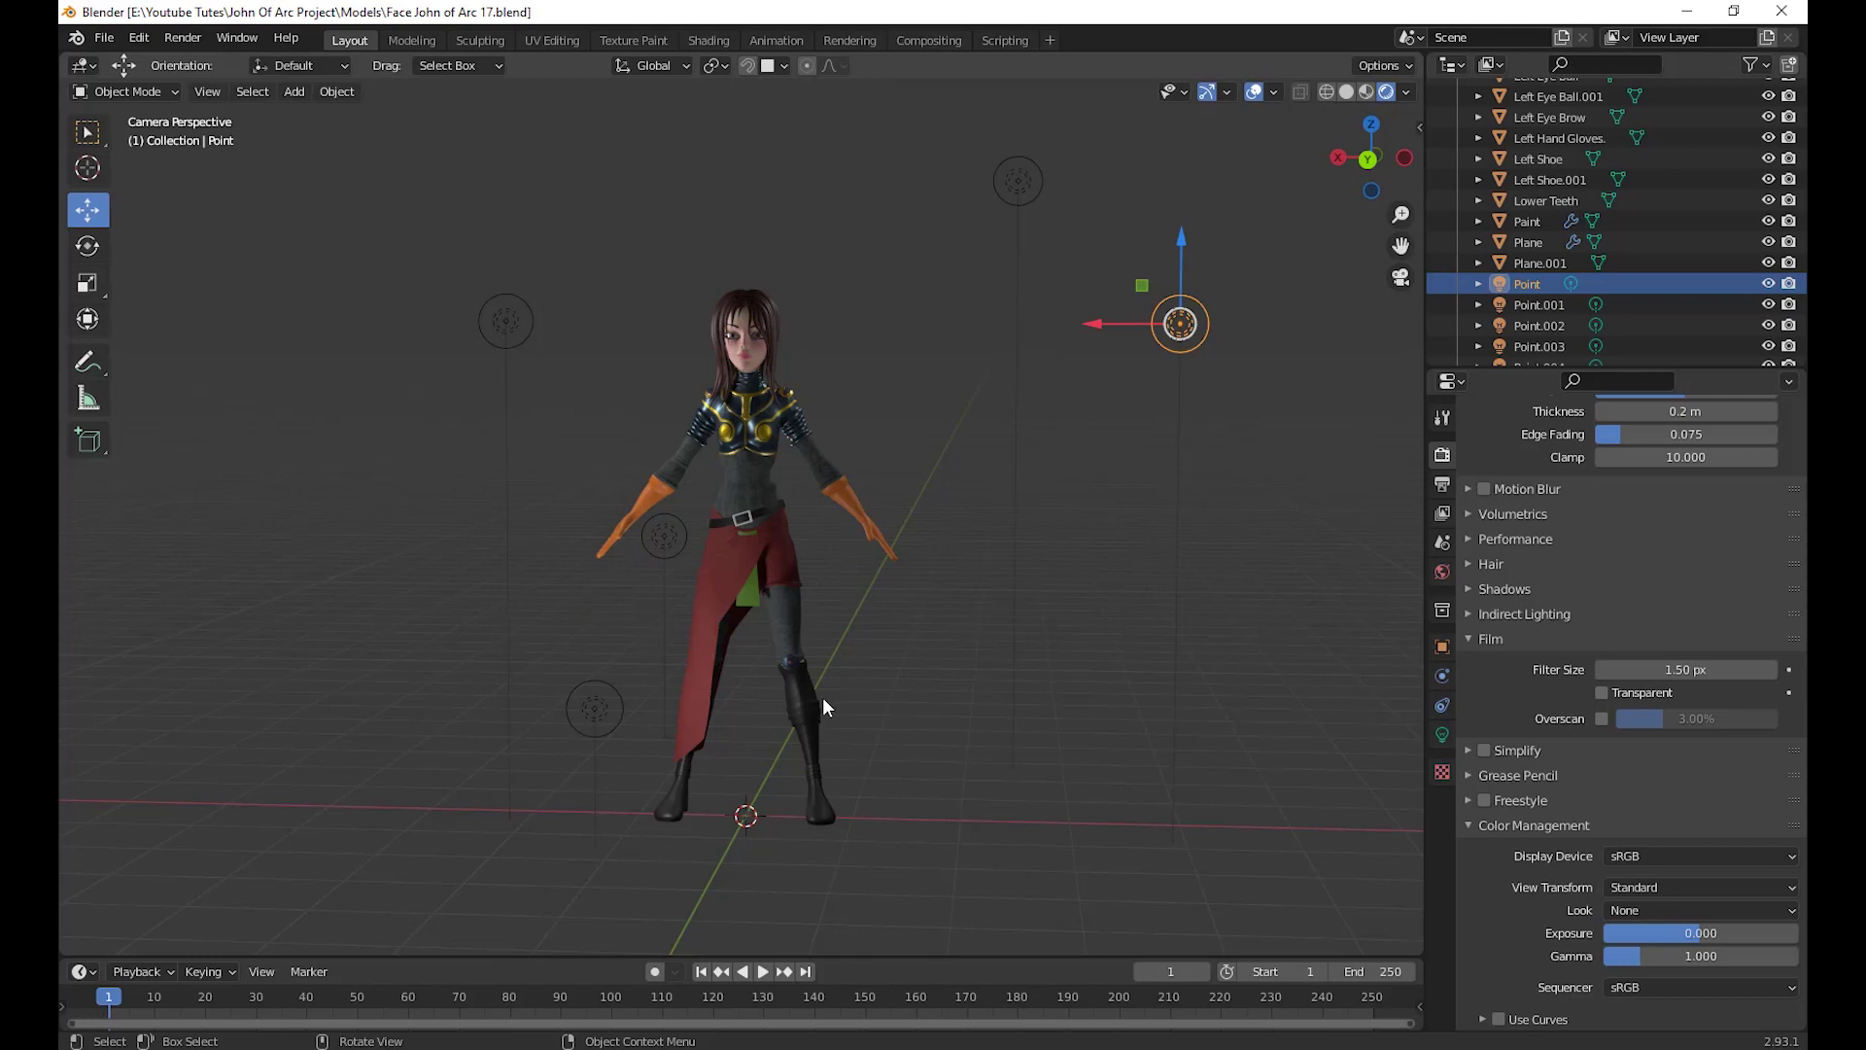
{"action": "middle_click_drag", "start_coordinate": [906, 717], "coordinate": [1002, 821]}
{"action": "middle_click_drag", "start_coordinate": [980, 912], "coordinate": [1096, 717]}
{"action": "middle_click_drag", "start_coordinate": [1215, 452], "coordinate": [1127, 474]}
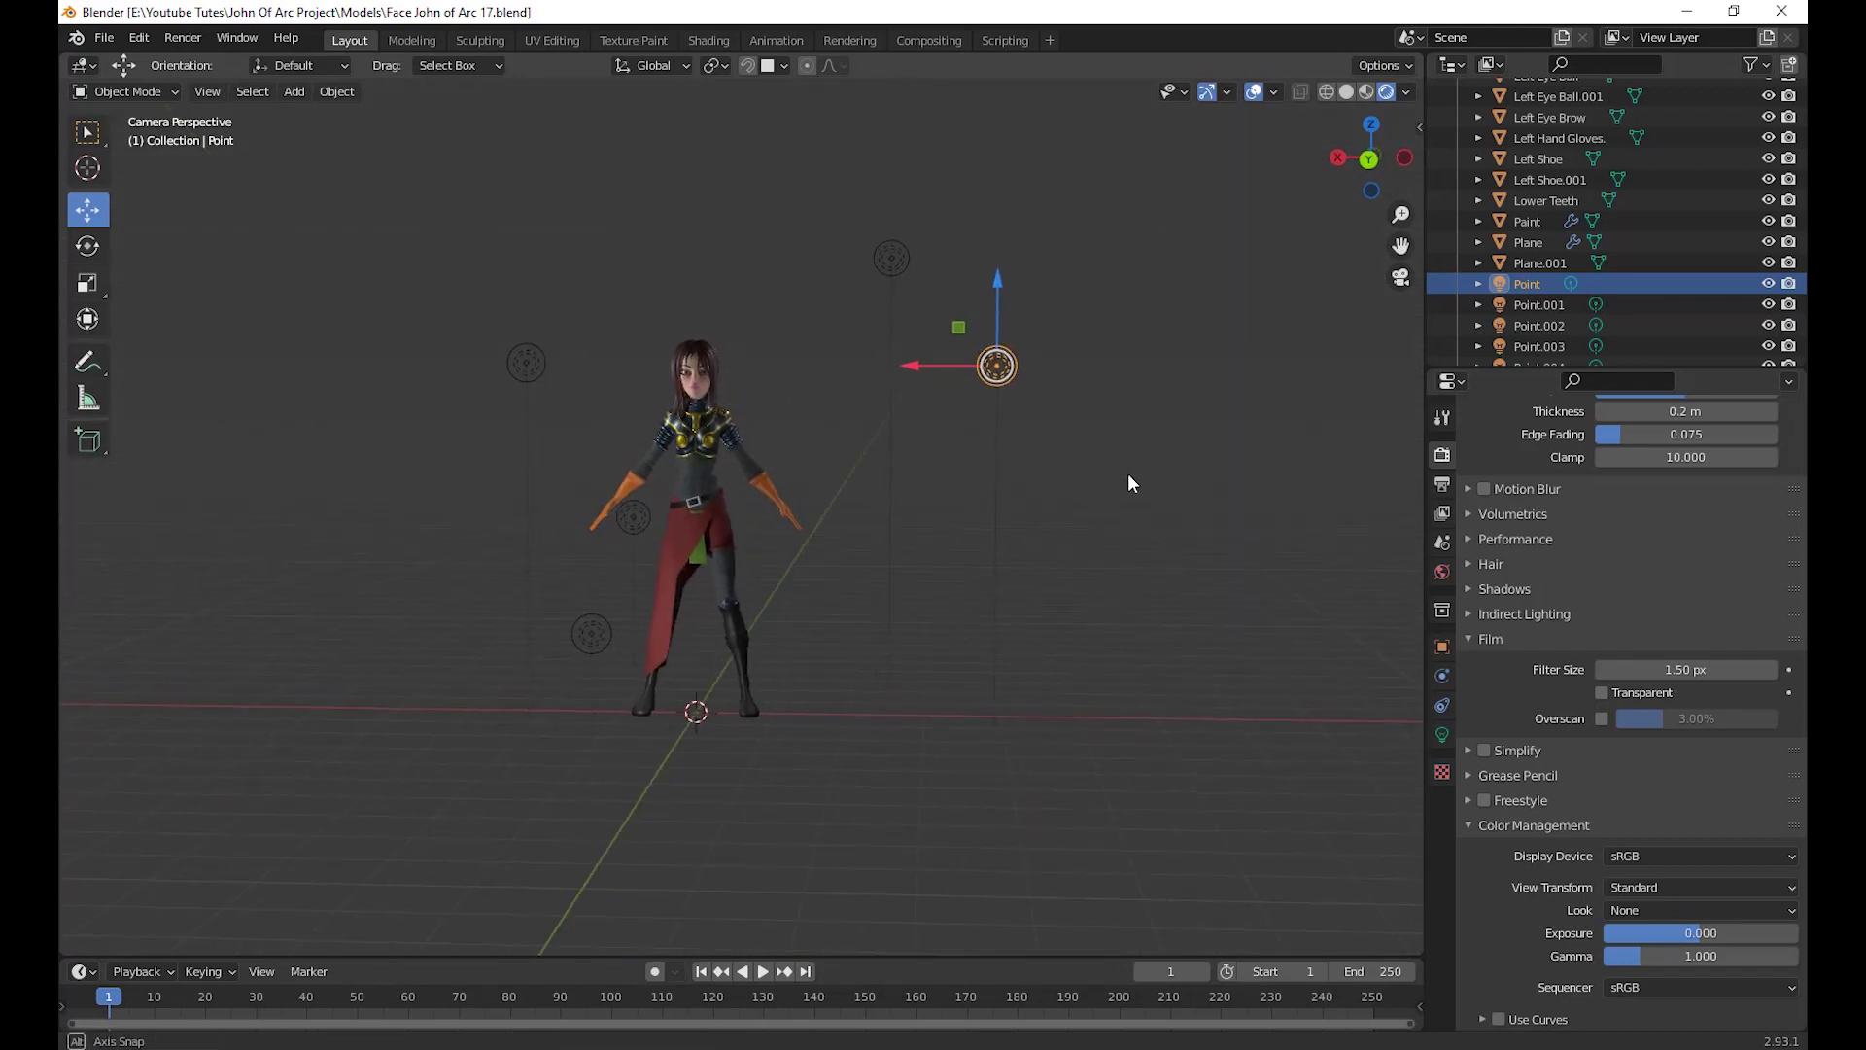
Enlarge the outliner to show the full list of scene objects
{"action": "left_click_drag", "start_coordinate": [1616, 367], "coordinate": [1623, 761]}
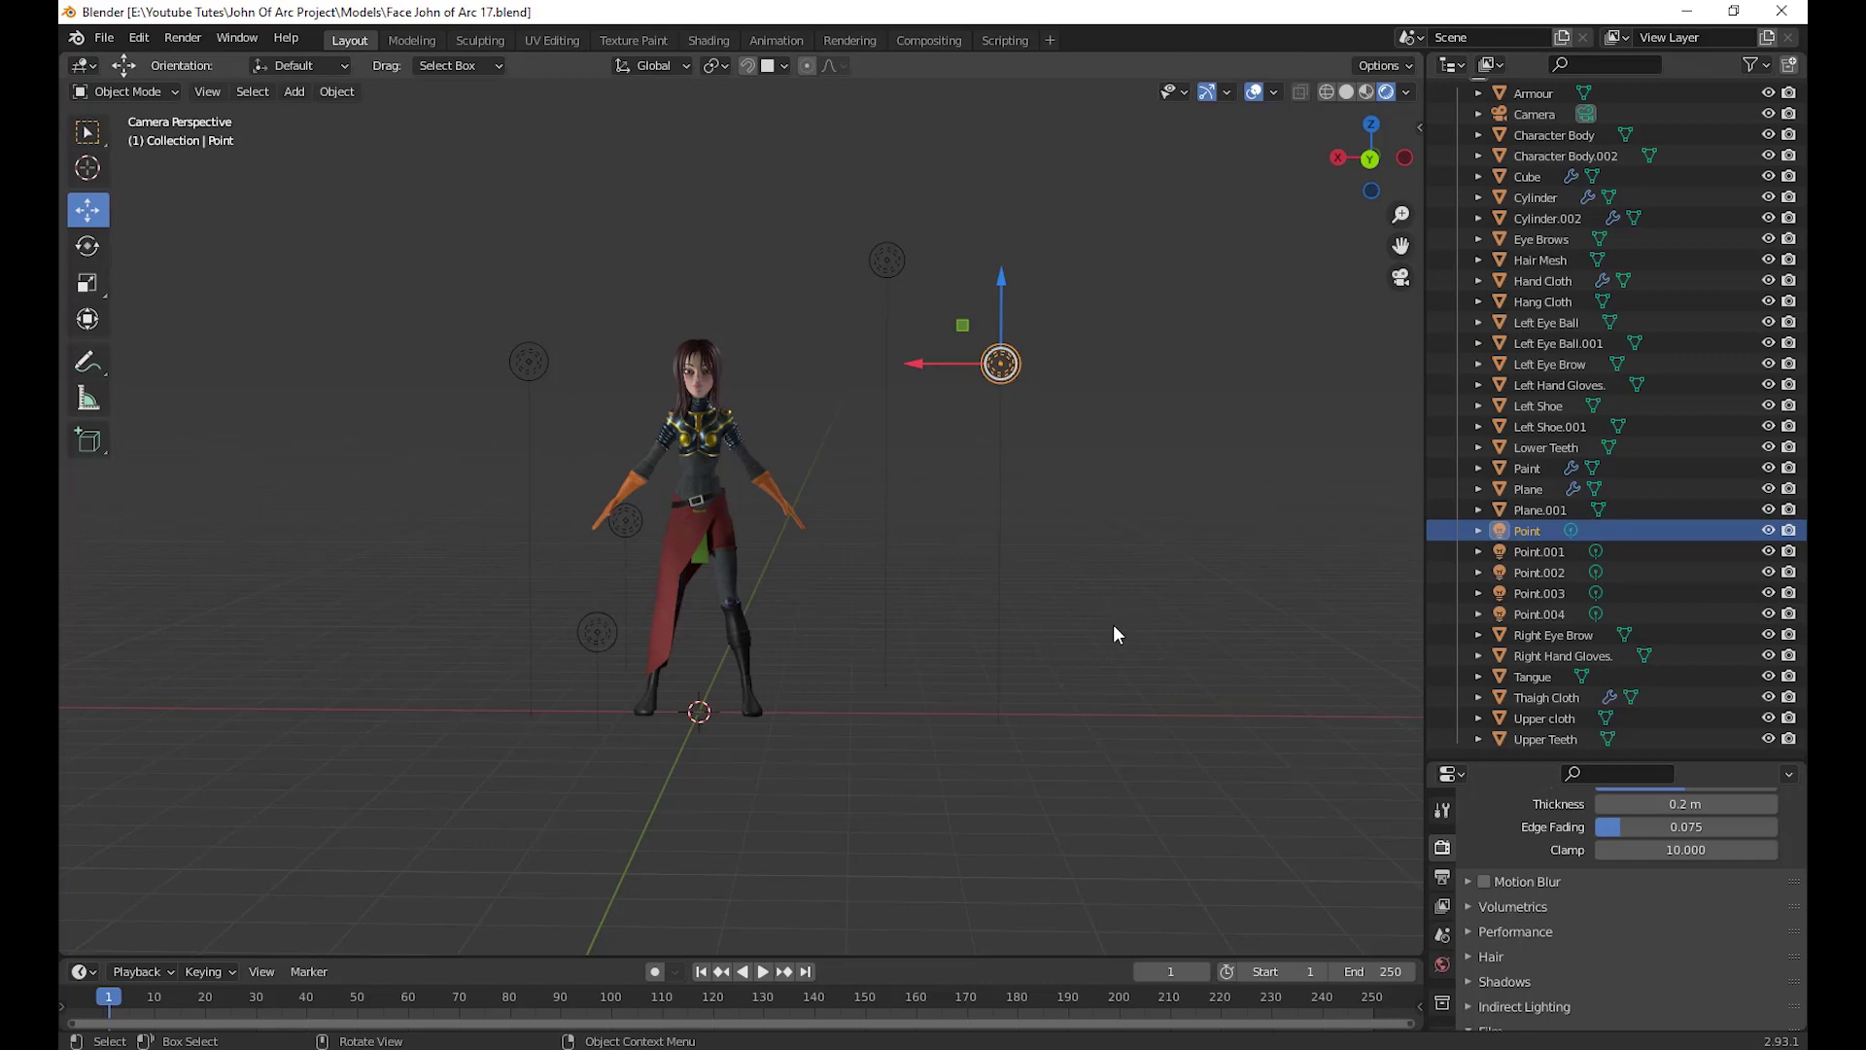
{"action": "scroll", "coordinate": [1565, 869], "scroll_direction": "down", "scroll_amount": 8}
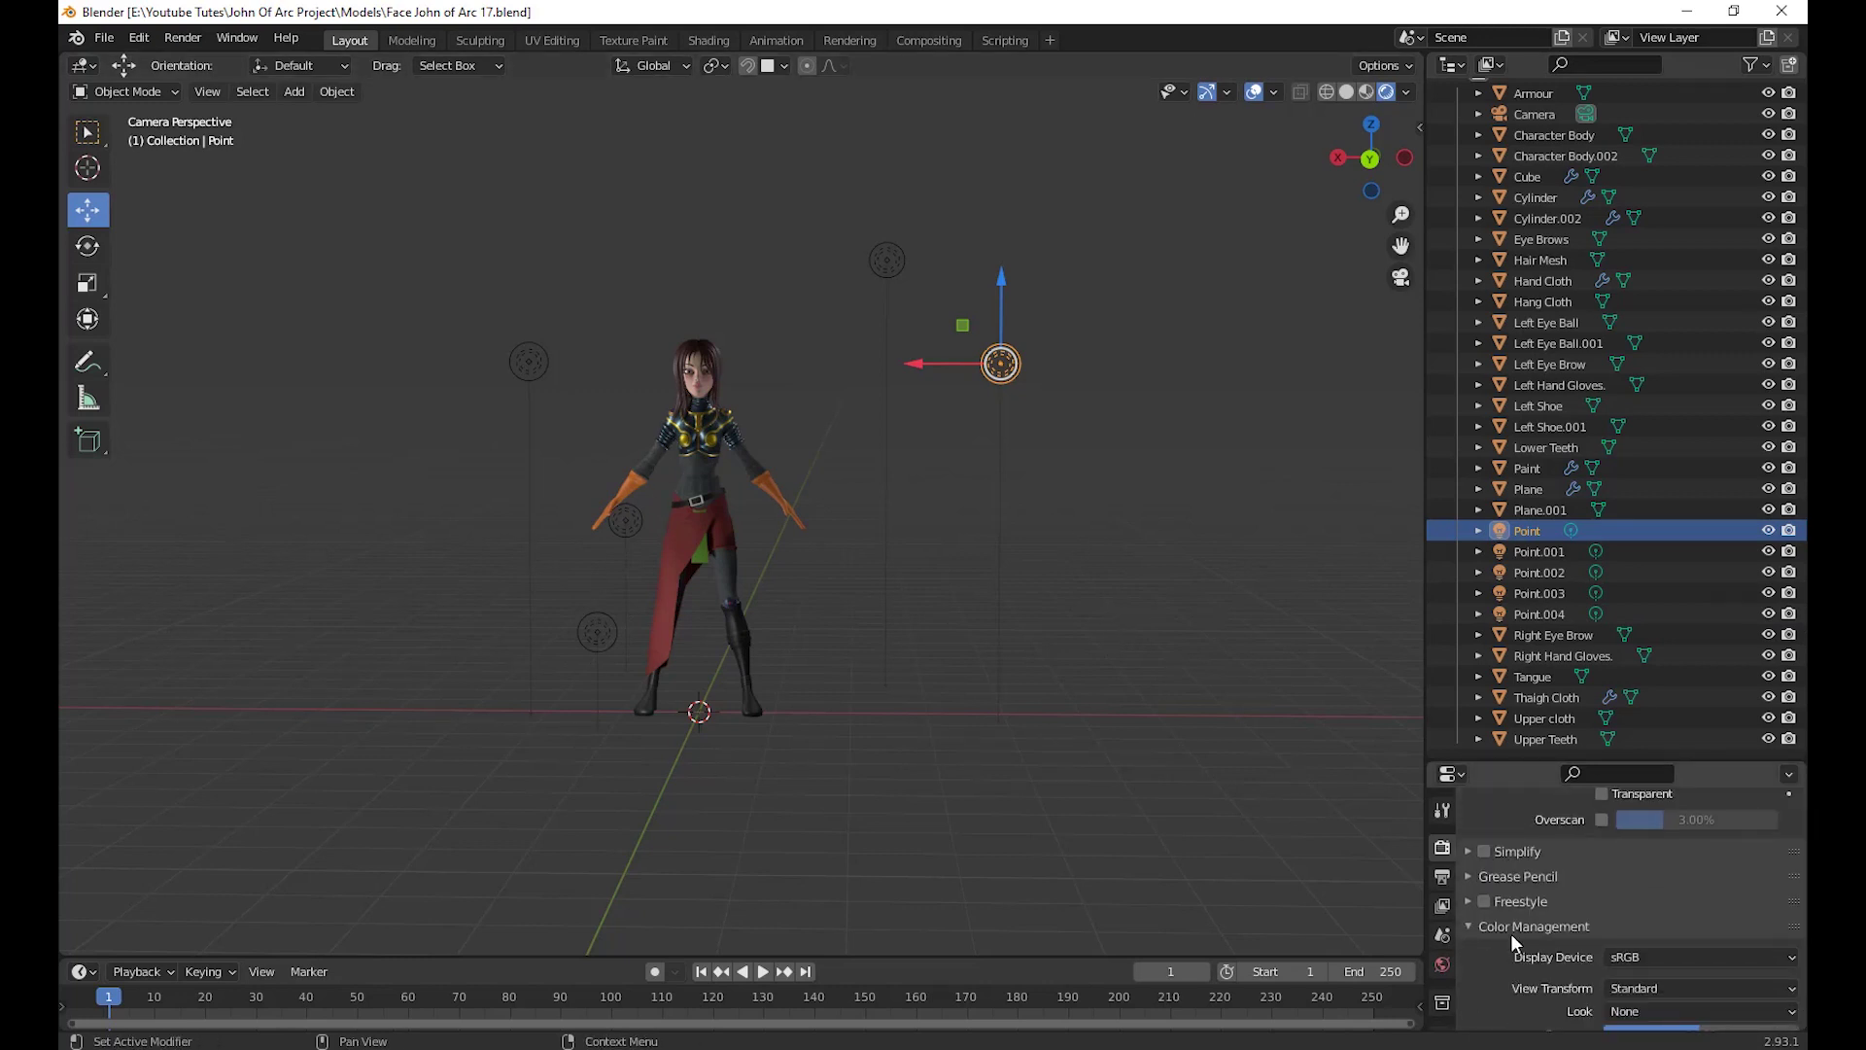
{"action": "scroll", "coordinate": [1642, 369], "scroll_direction": "up", "scroll_amount": 2}
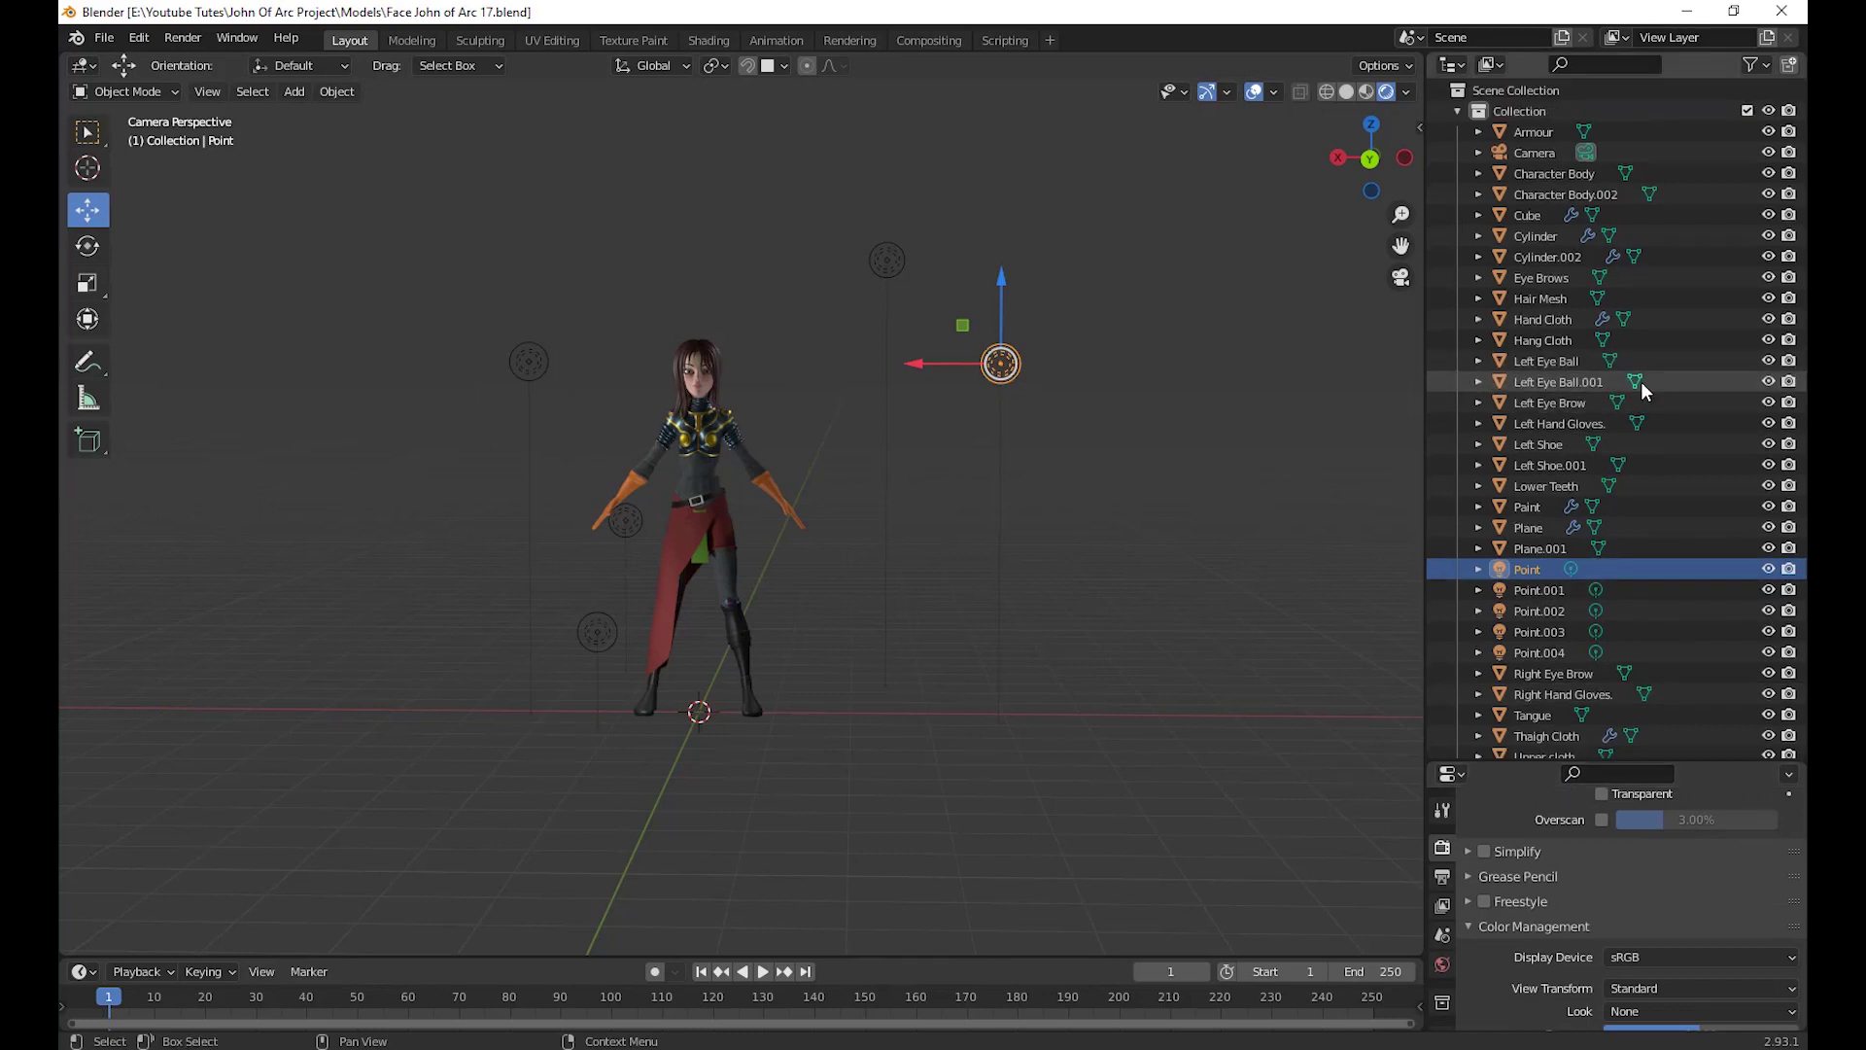
Select the camera and the five point lights in the outliner and create a new collection
{"action": "left_click", "coordinate": [1572, 153]}
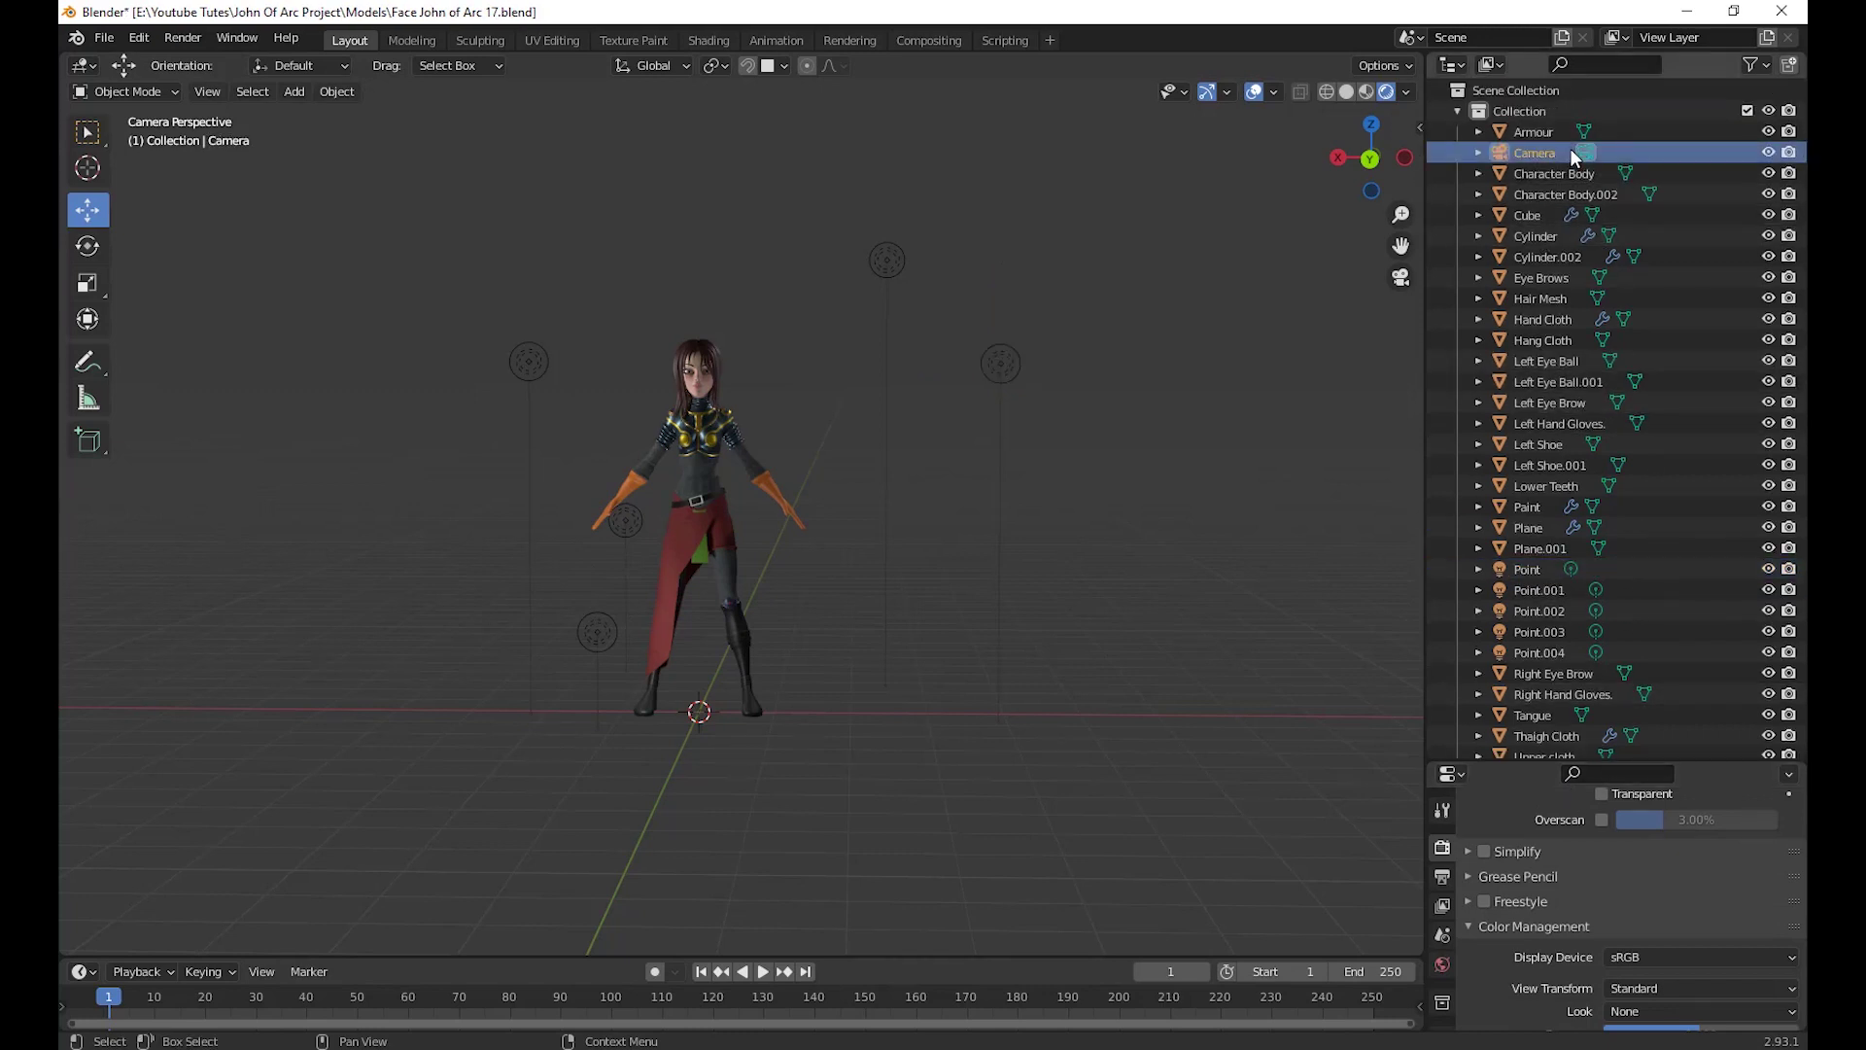
{"action": "scroll", "coordinate": [1620, 404], "scroll_direction": "down", "scroll_amount": 2}
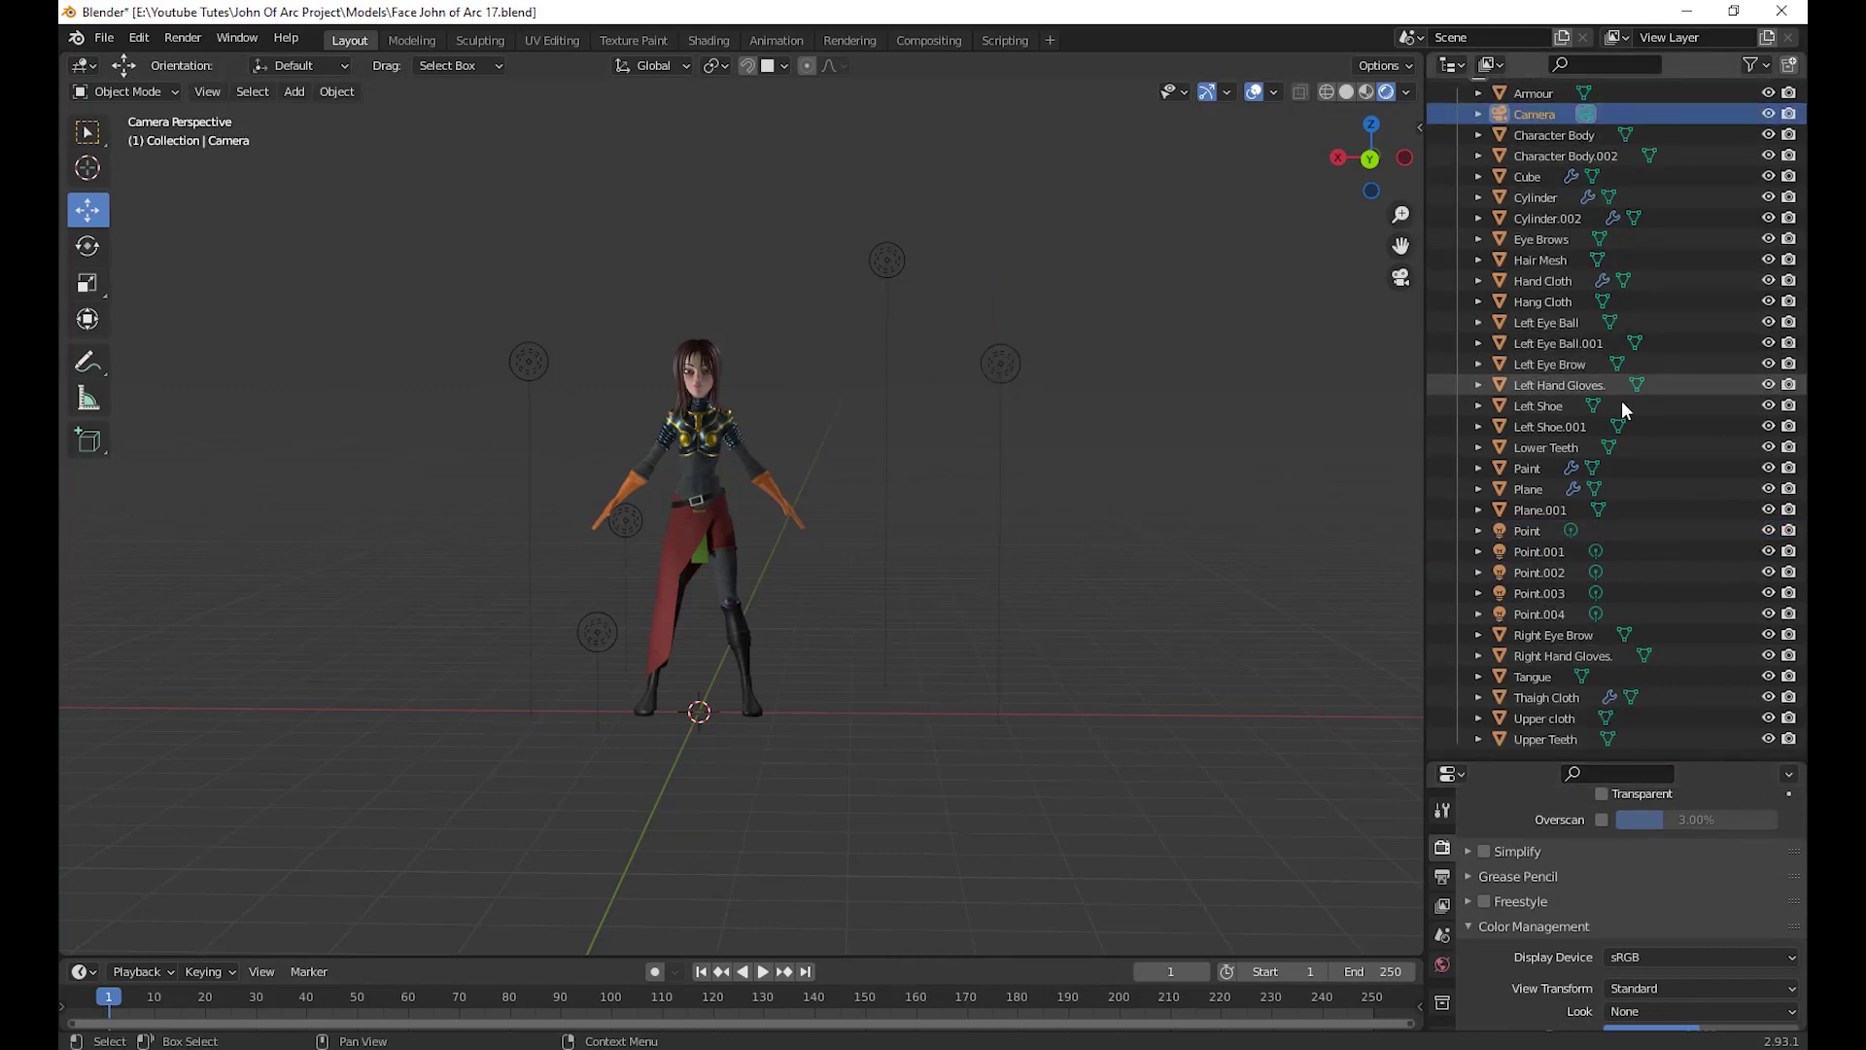
{"action": "left_click", "coordinate": [1590, 533], "text": "ctrl"}
{"action": "left_click", "coordinate": [1619, 552], "text": "ctrl"}
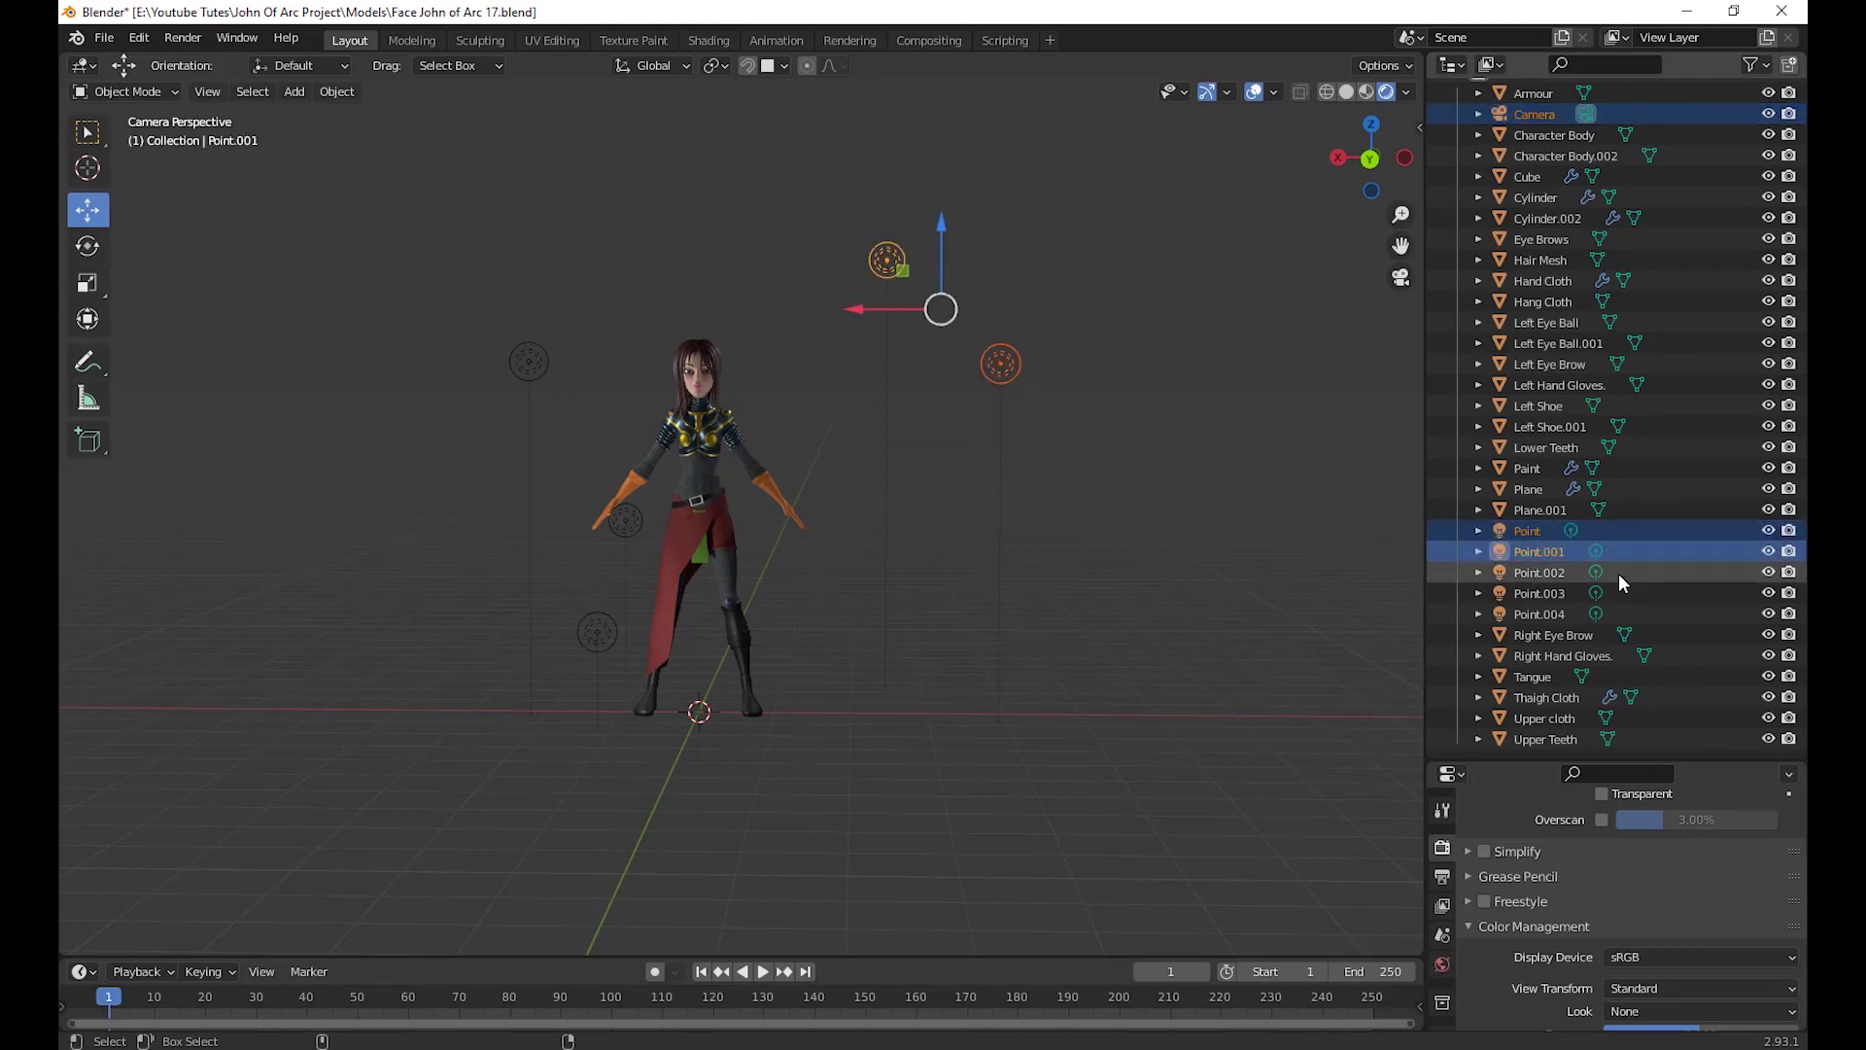
{"action": "left_click", "coordinate": [1619, 573], "text": "ctrl"}
{"action": "left_click", "coordinate": [1618, 593], "text": "ctrl"}
{"action": "left_click", "coordinate": [1618, 613], "text": "ctrl"}
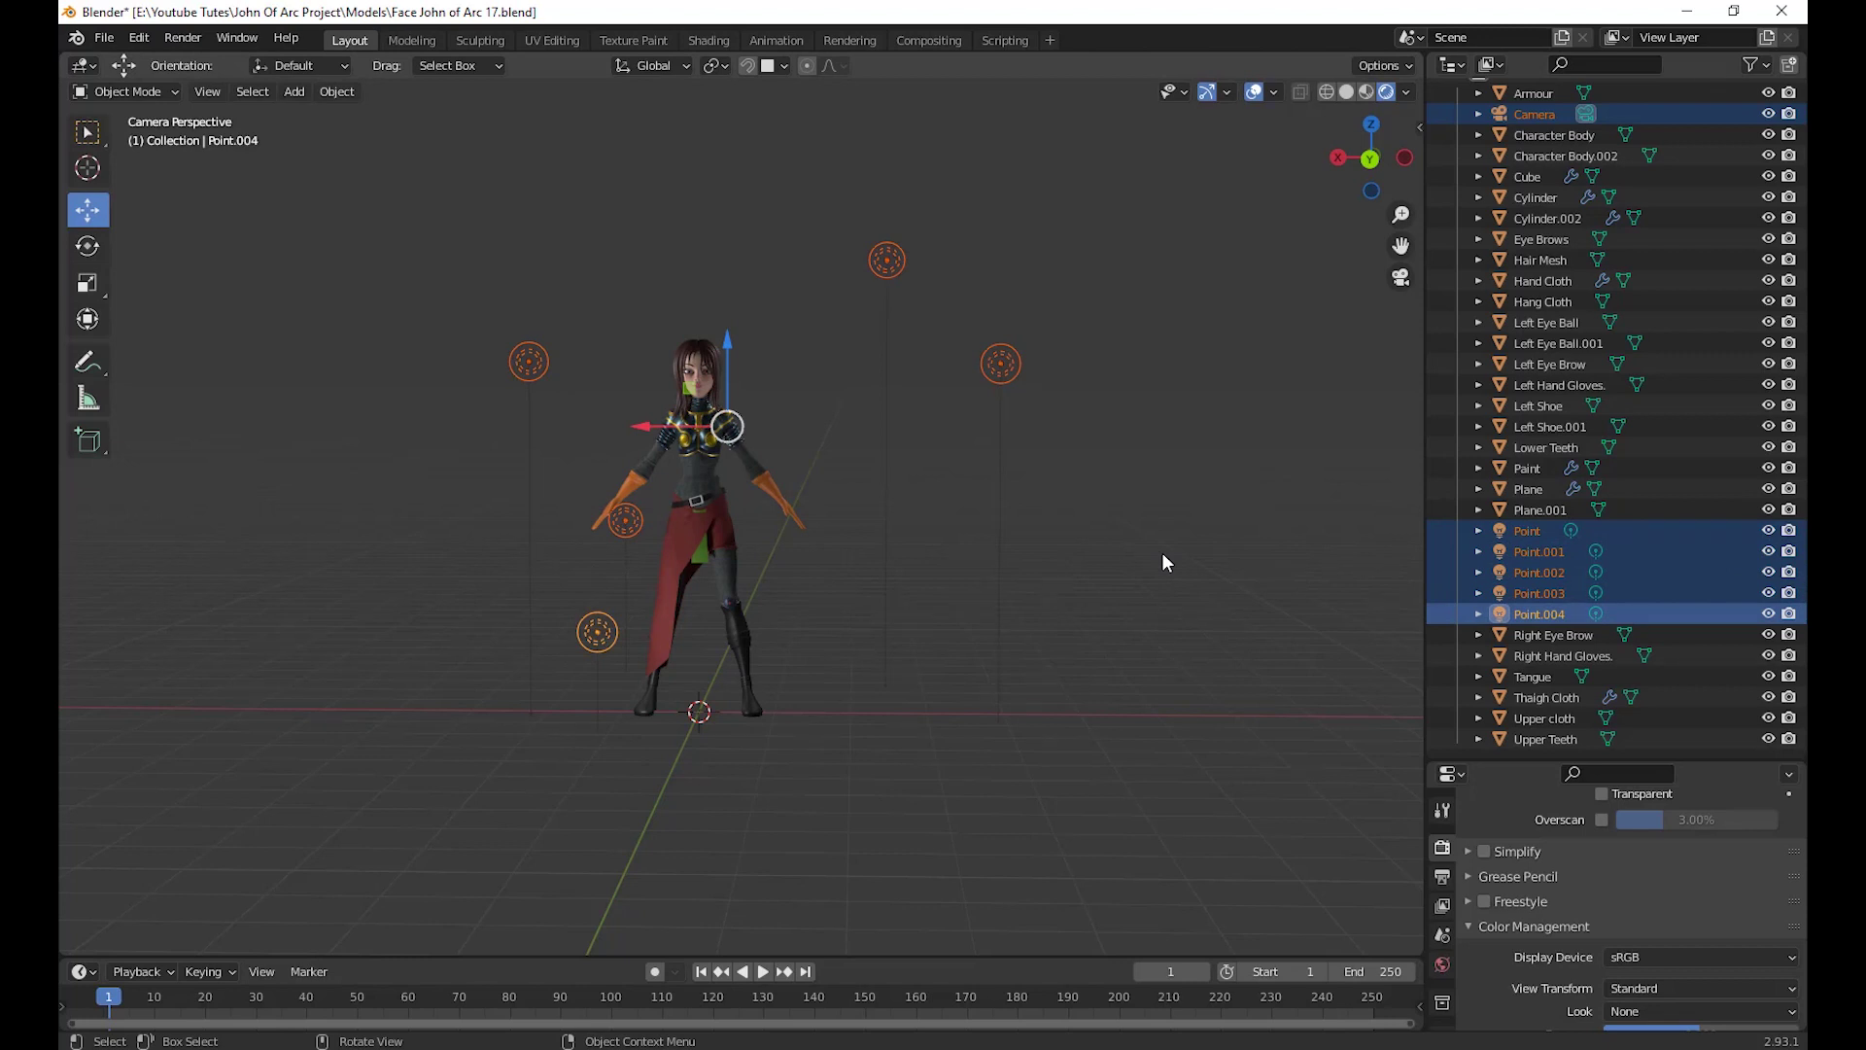
{"action": "scroll", "coordinate": [1555, 263], "scroll_direction": "up", "scroll_amount": 2}
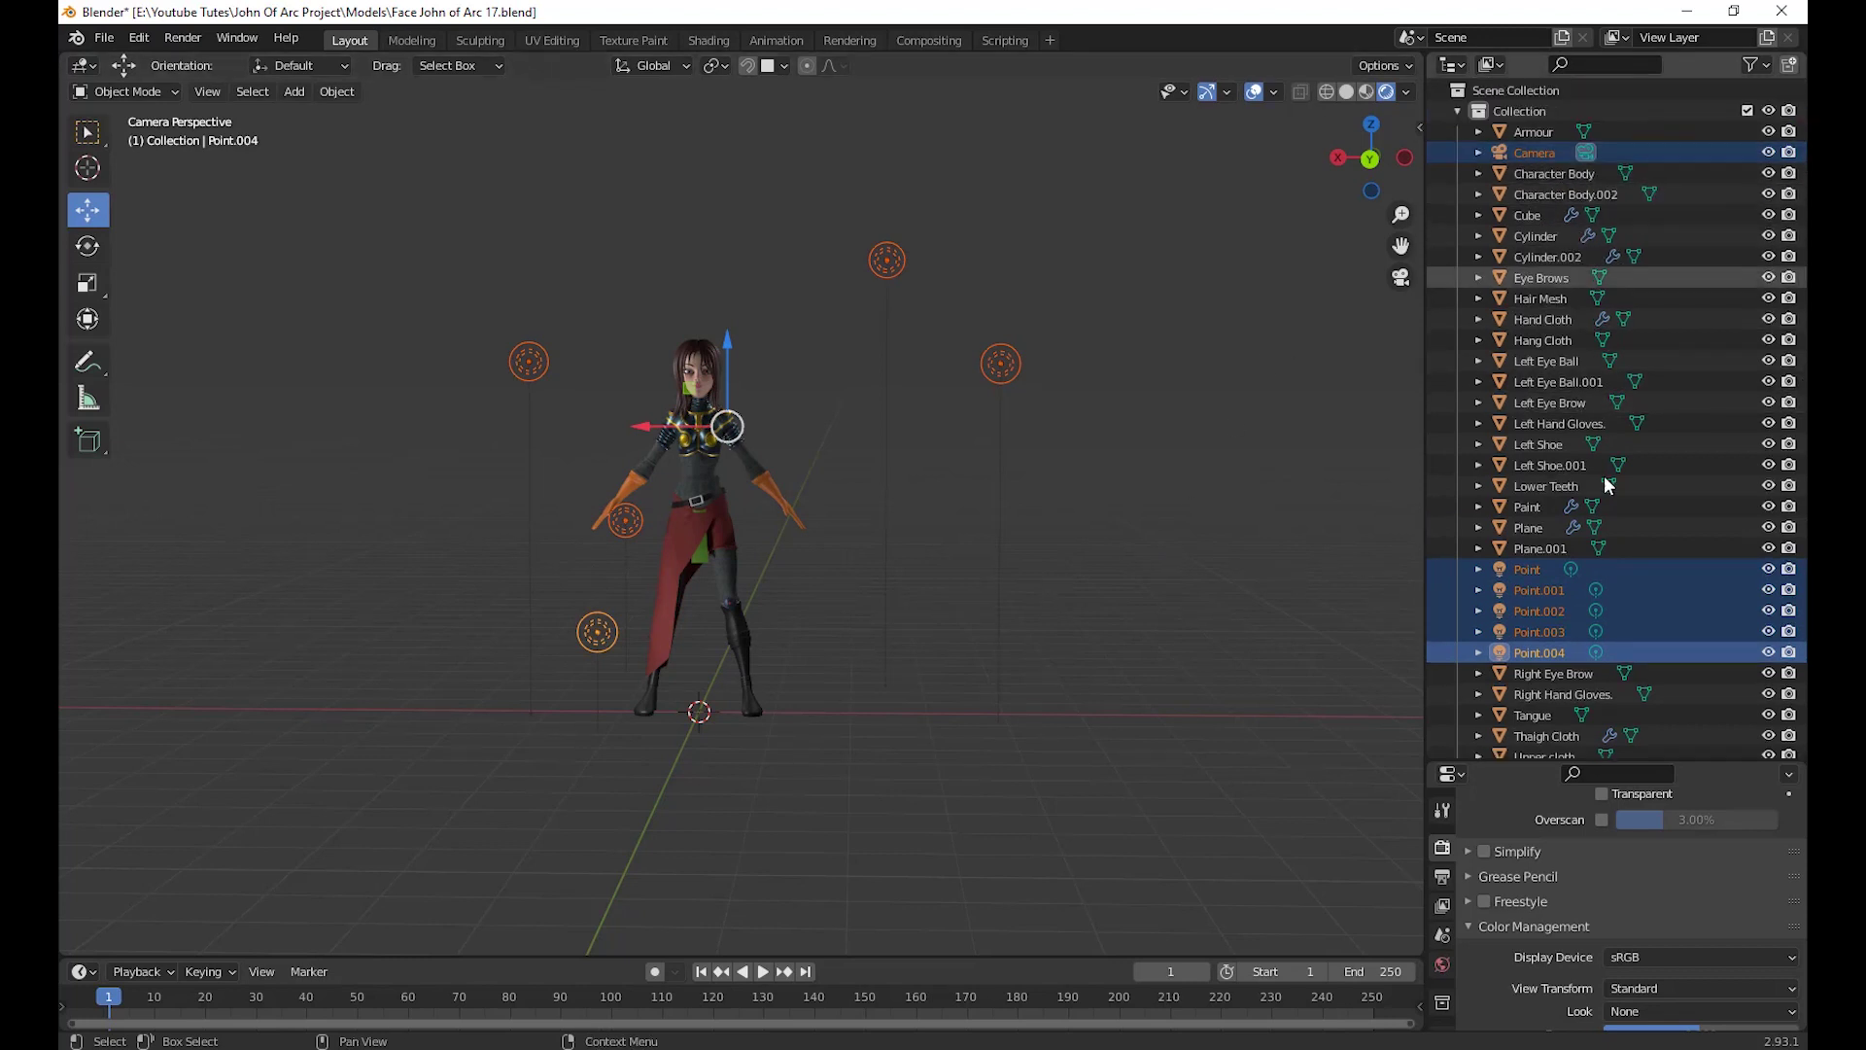
{"action": "left_click", "coordinate": [1537, 155], "text": "ctrl"}
{"action": "right_click", "coordinate": [1538, 155]}
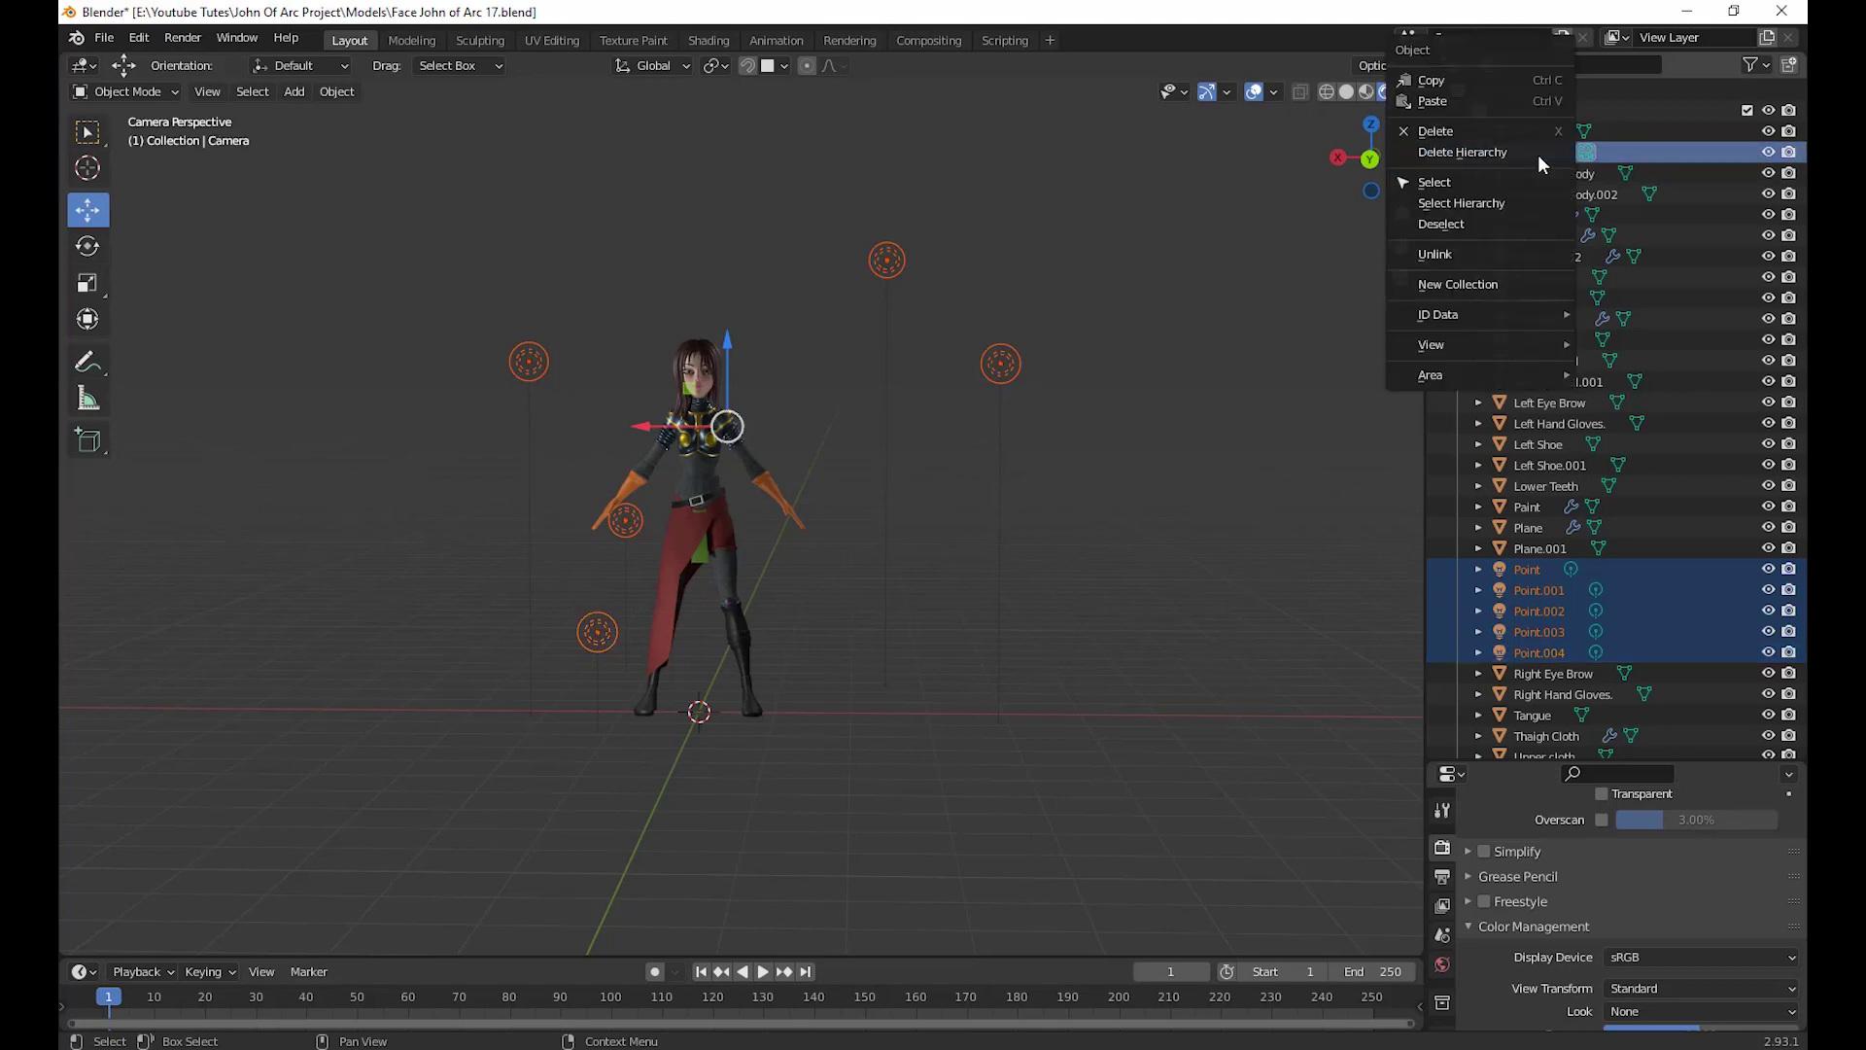
{"action": "left_click", "coordinate": [1503, 283]}
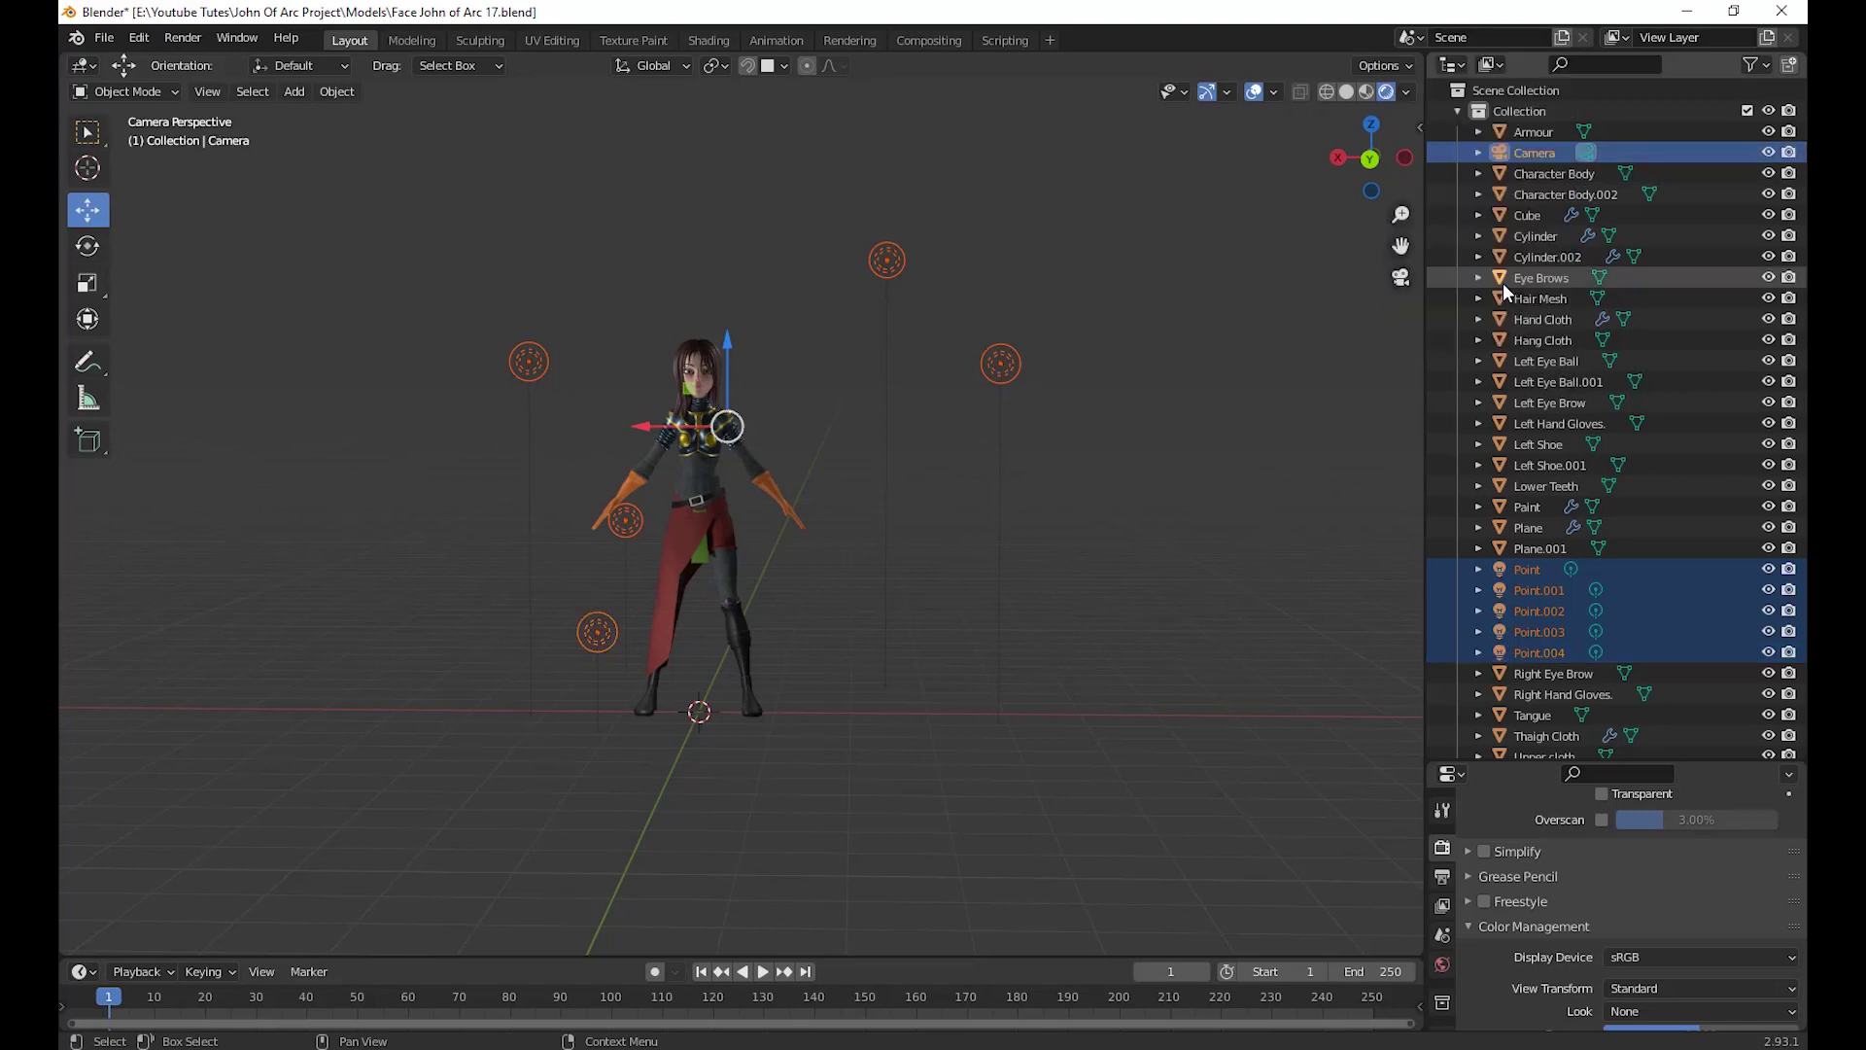
{"action": "scroll", "coordinate": [1585, 559], "scroll_direction": "down", "scroll_amount": 2}
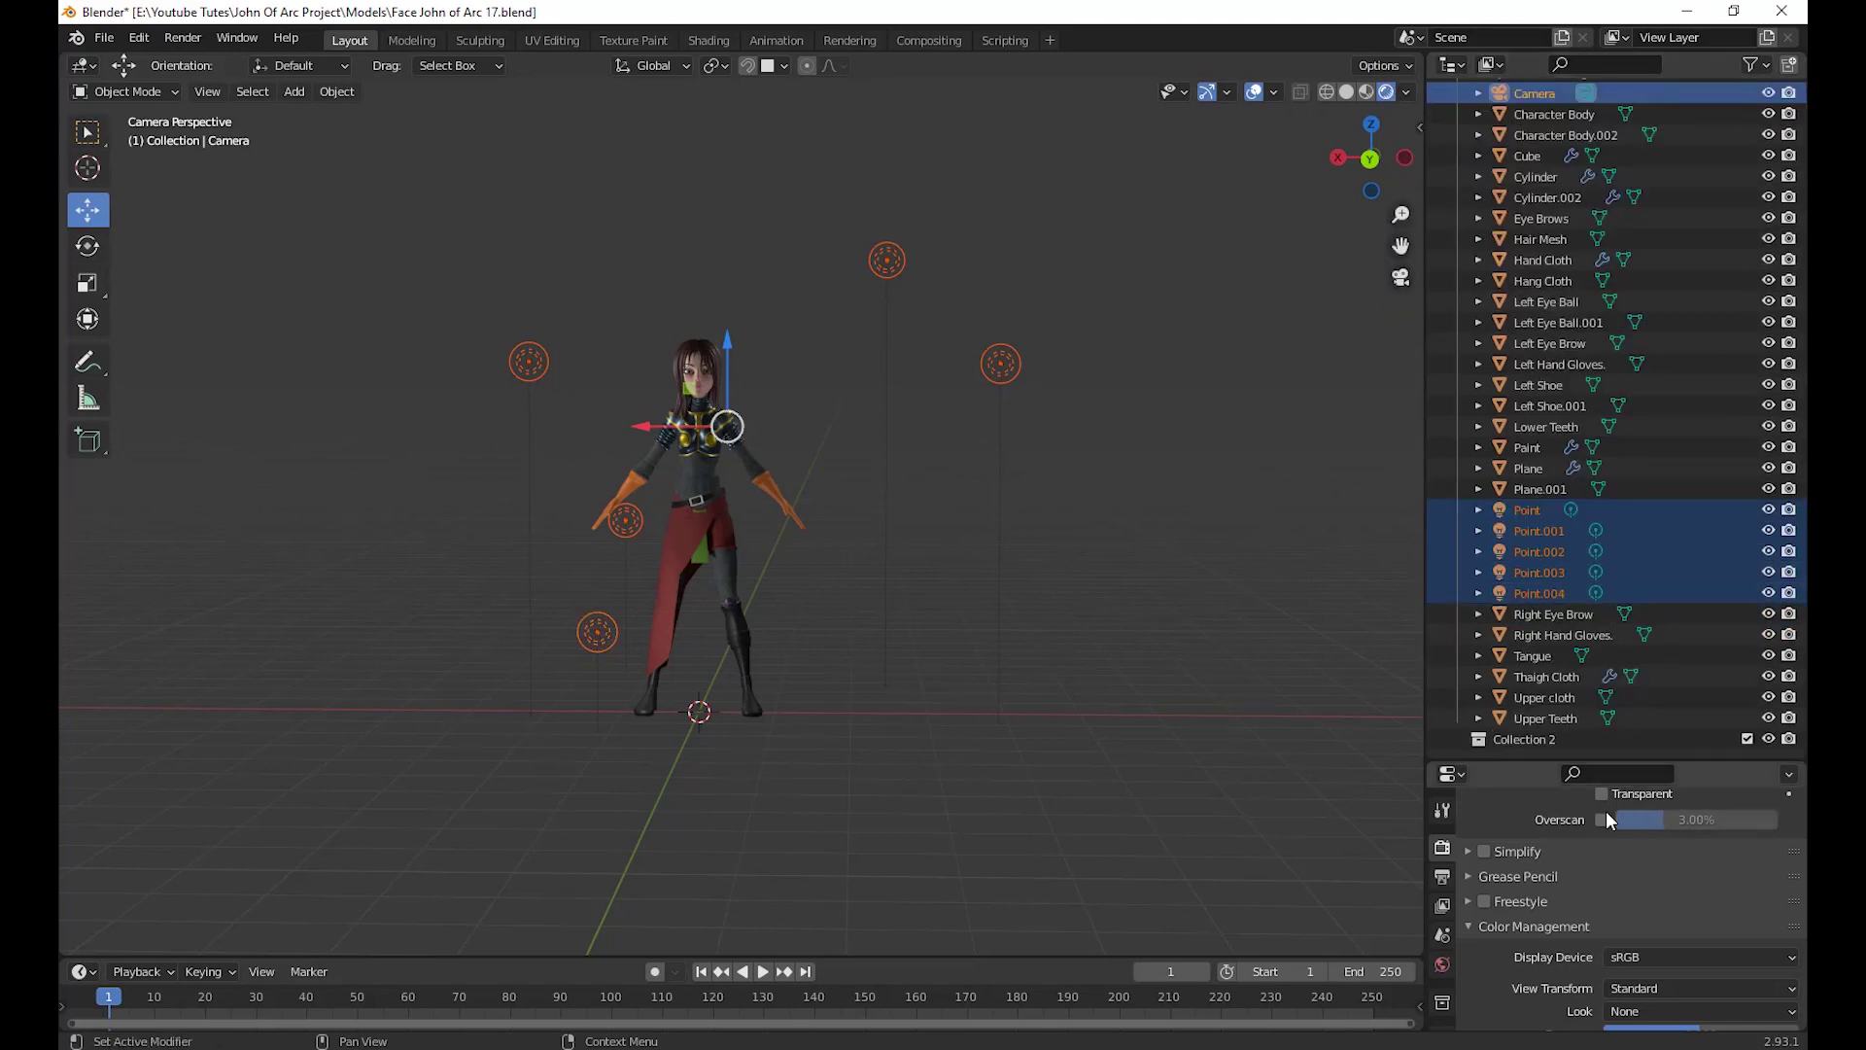
Move the five point lights, Point through Point.004, into Collection 2
{"action": "left_click", "coordinate": [1524, 737]}
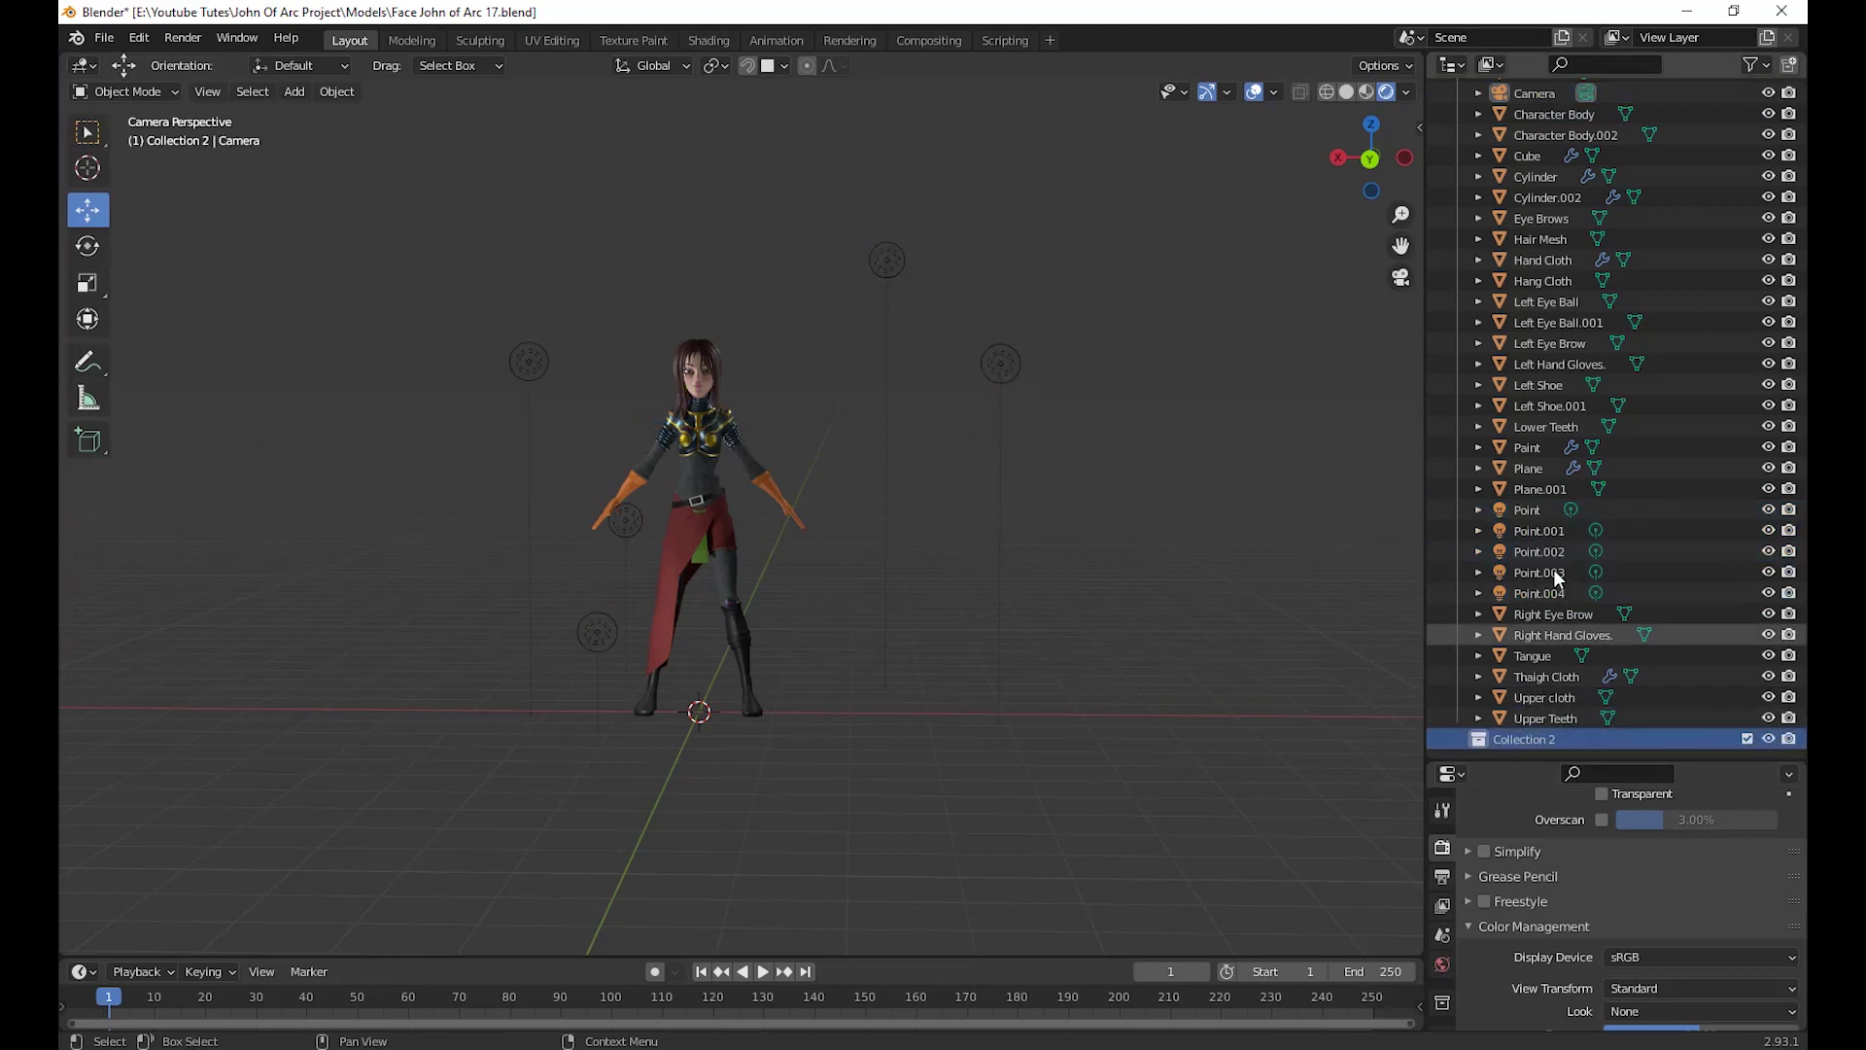
{"action": "left_click", "coordinate": [1542, 505]}
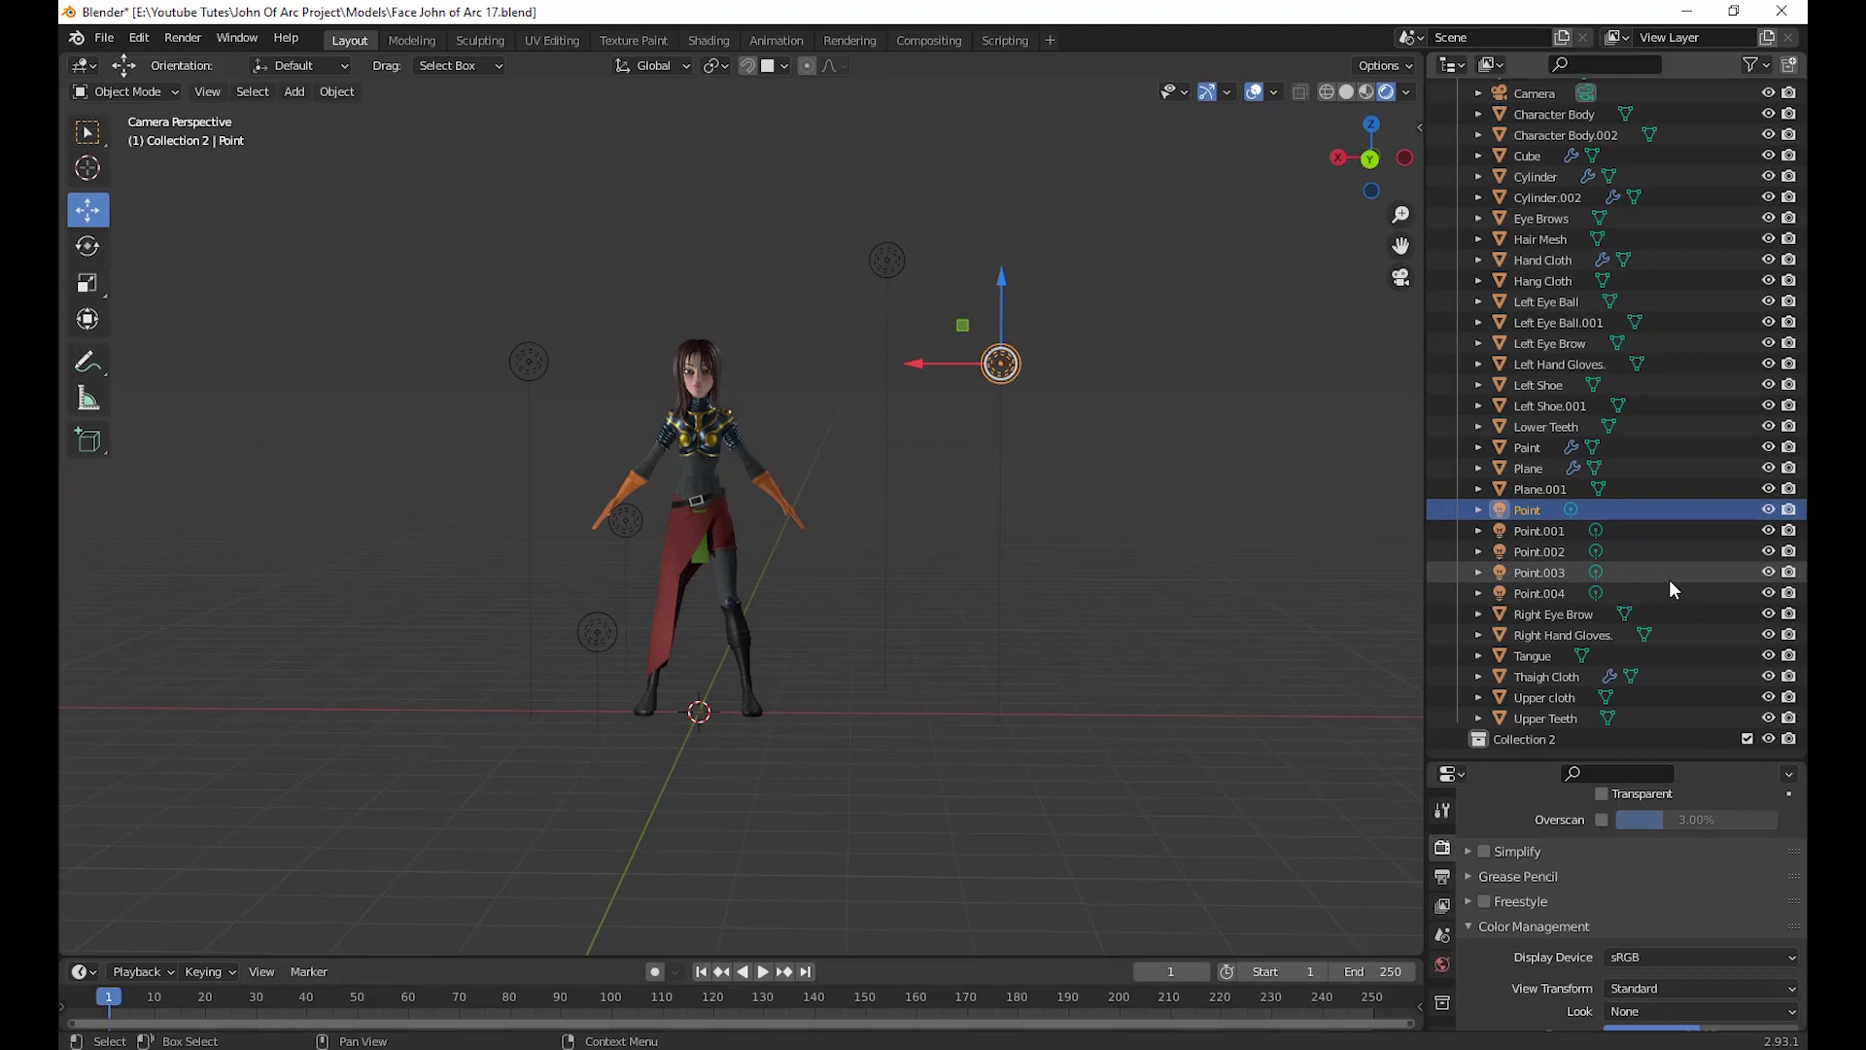
{"action": "left_click", "coordinate": [1560, 592], "text": "shift"}
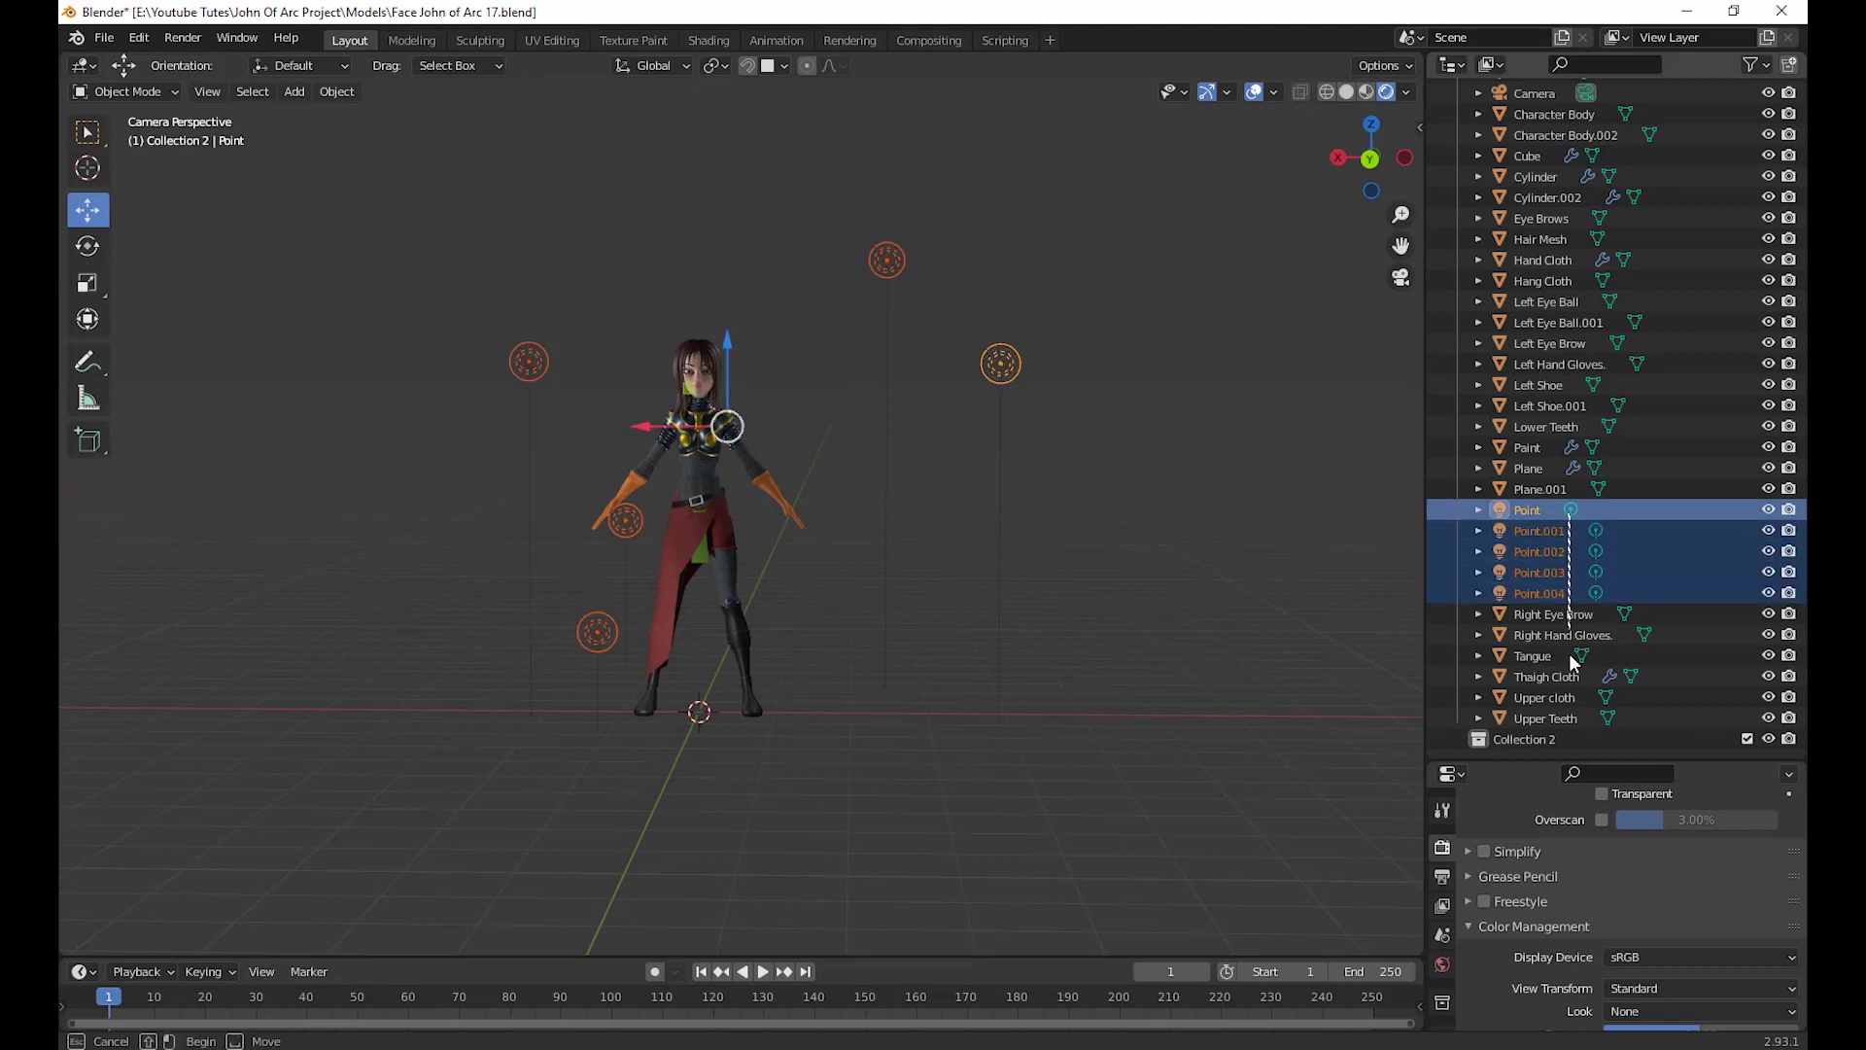
{"action": "left_click", "coordinate": [1571, 515]}
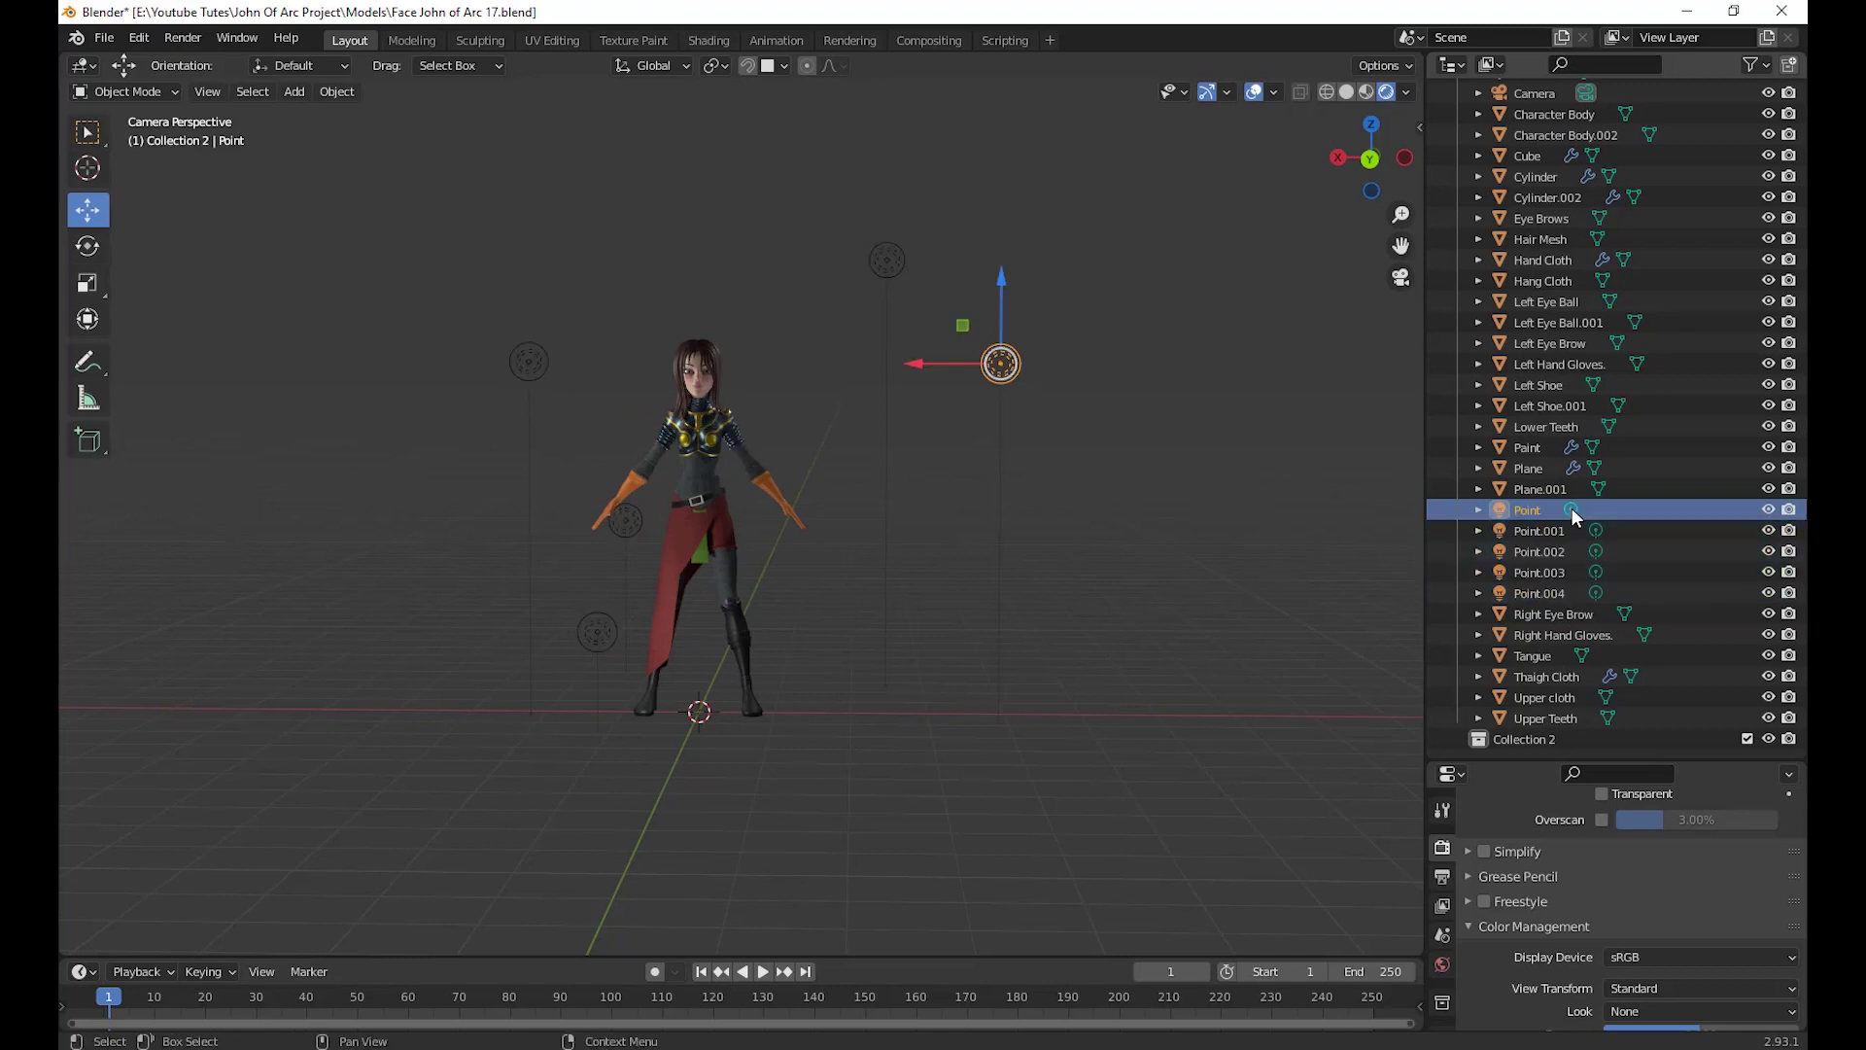
{"action": "left_click", "coordinate": [1563, 593], "text": "shift"}
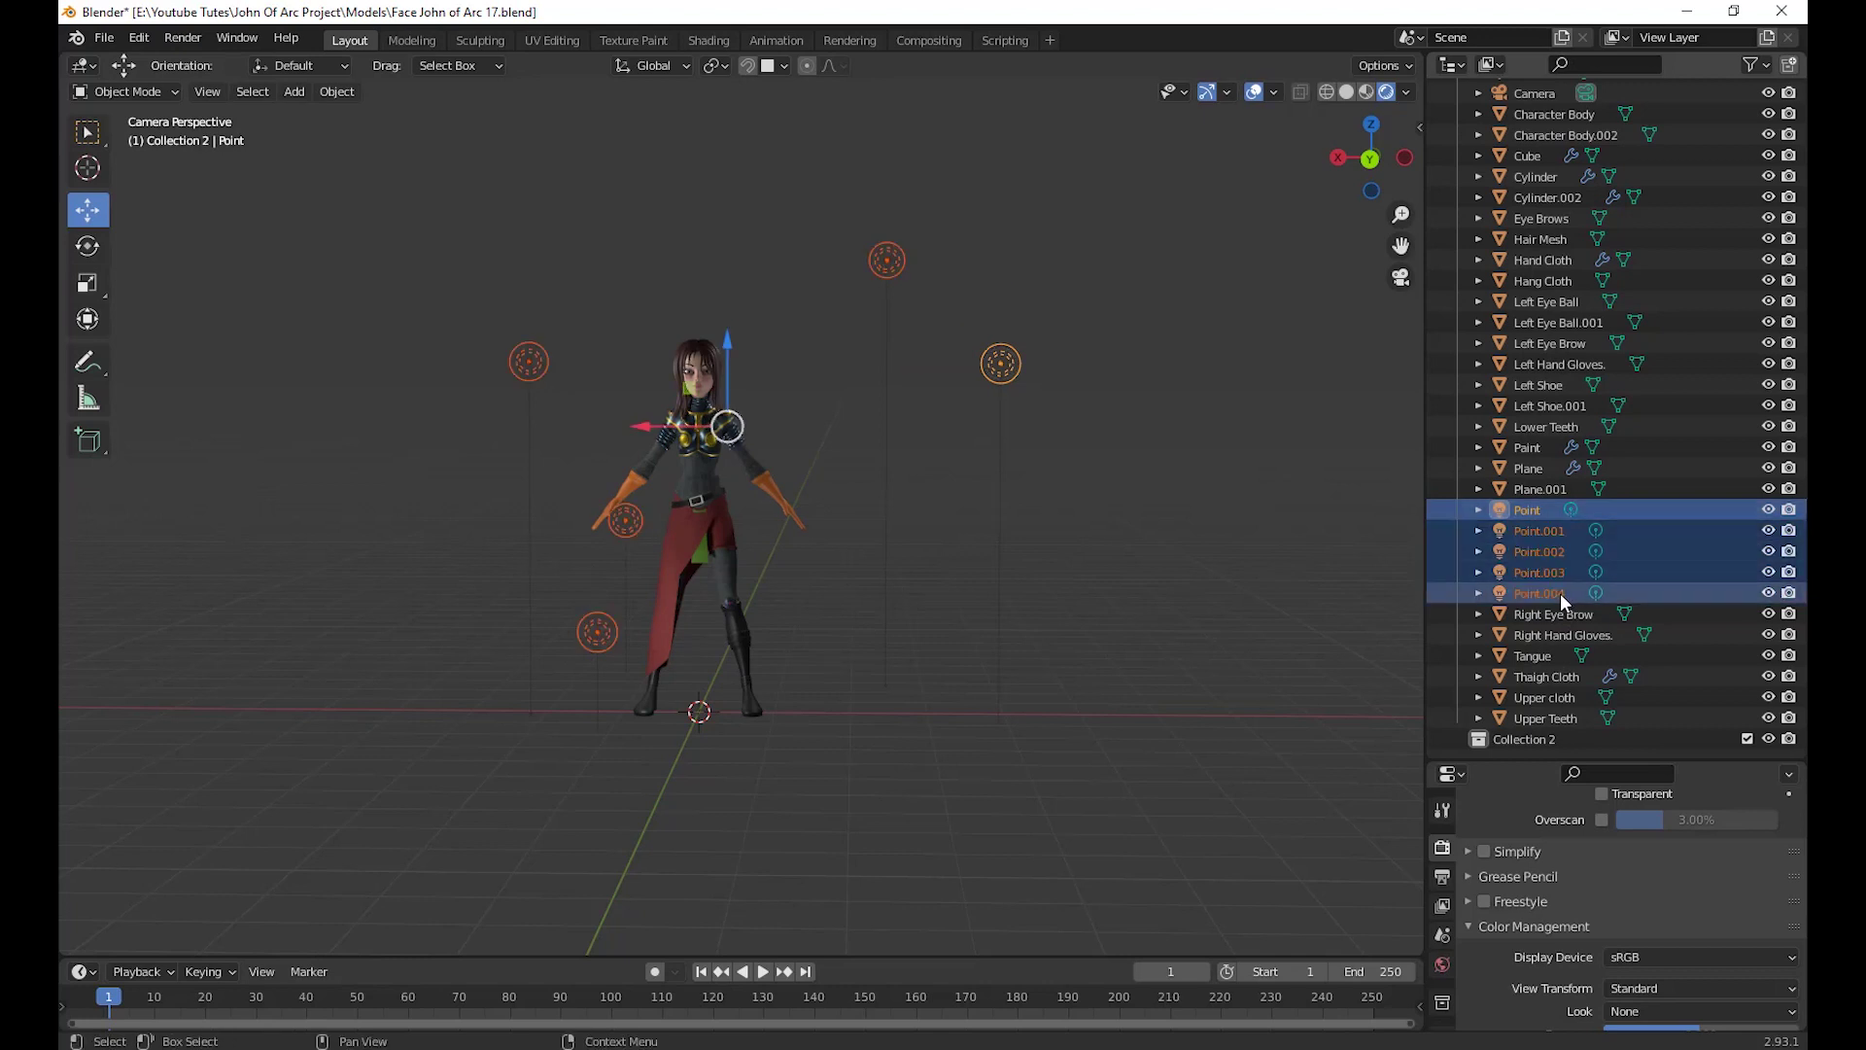
{"action": "left_click_drag", "start_coordinate": [1560, 593], "coordinate": [1536, 743]}
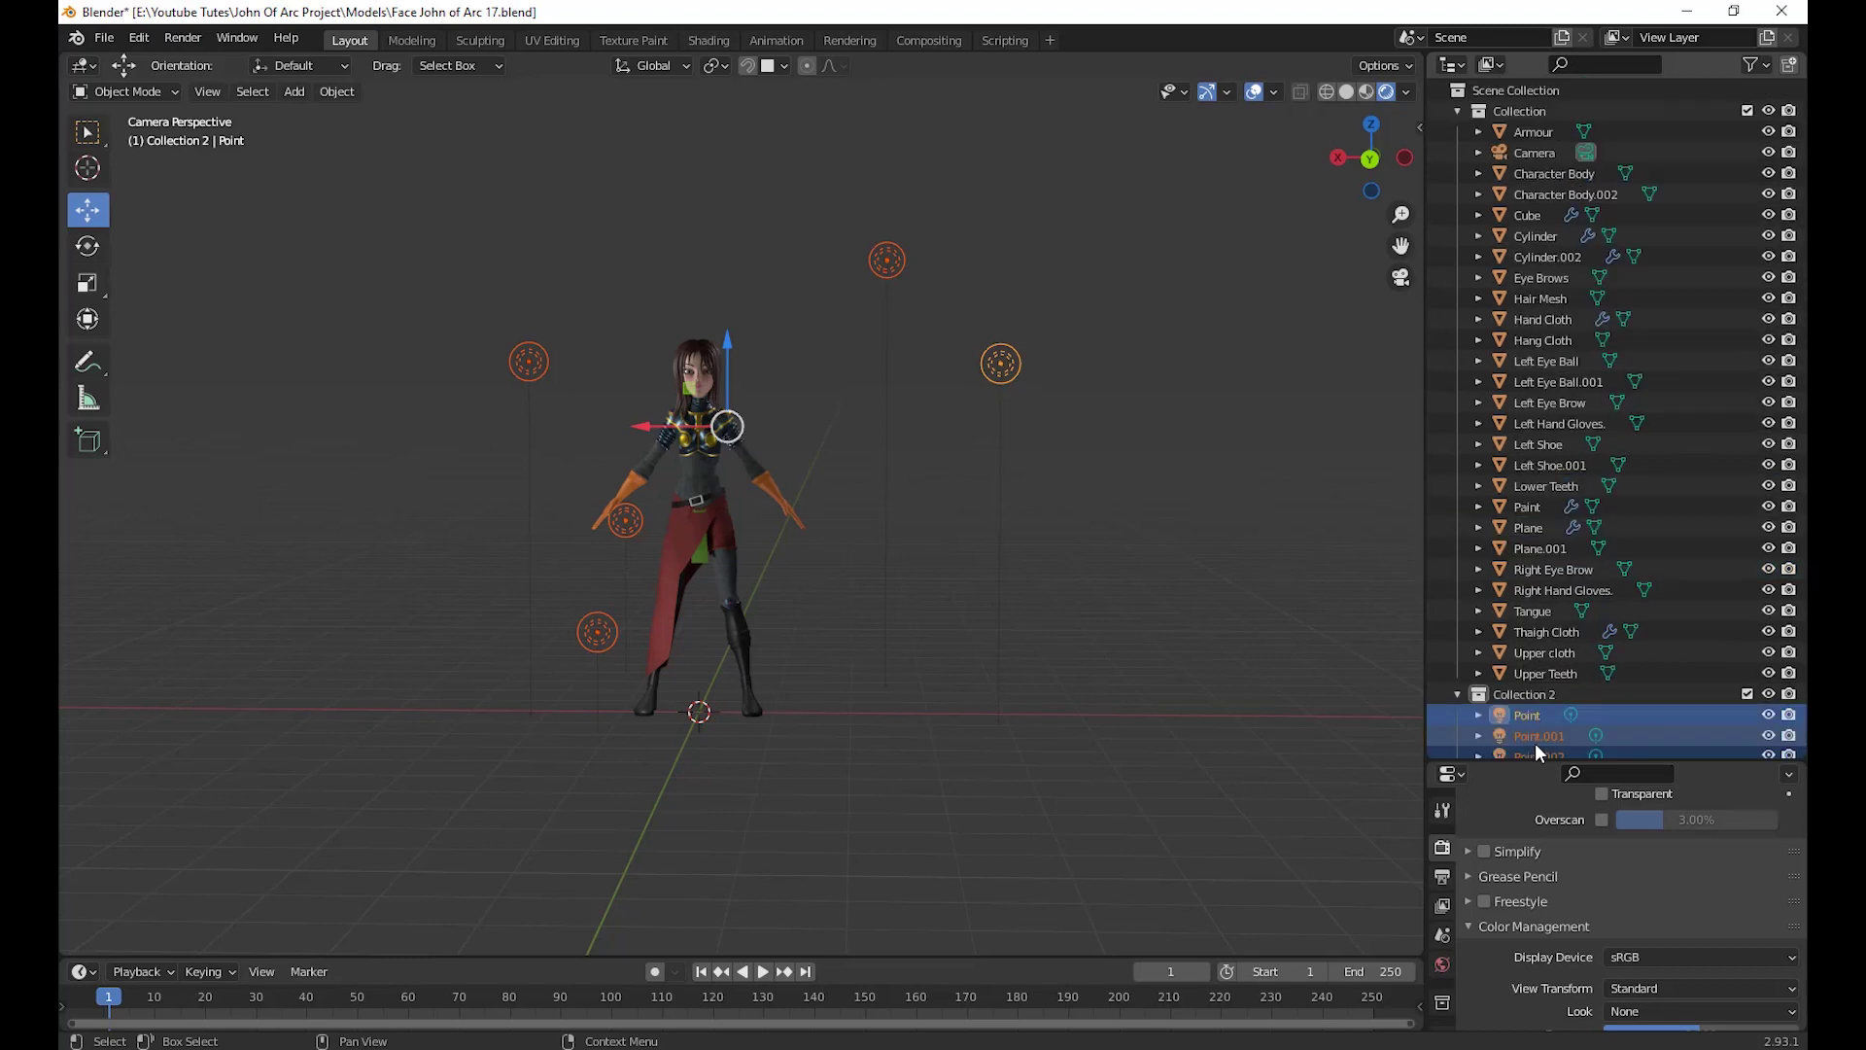
Move the Camera object into Collection 2 and collapse that collection in the outliner
{"action": "left_click", "coordinate": [1528, 696]}
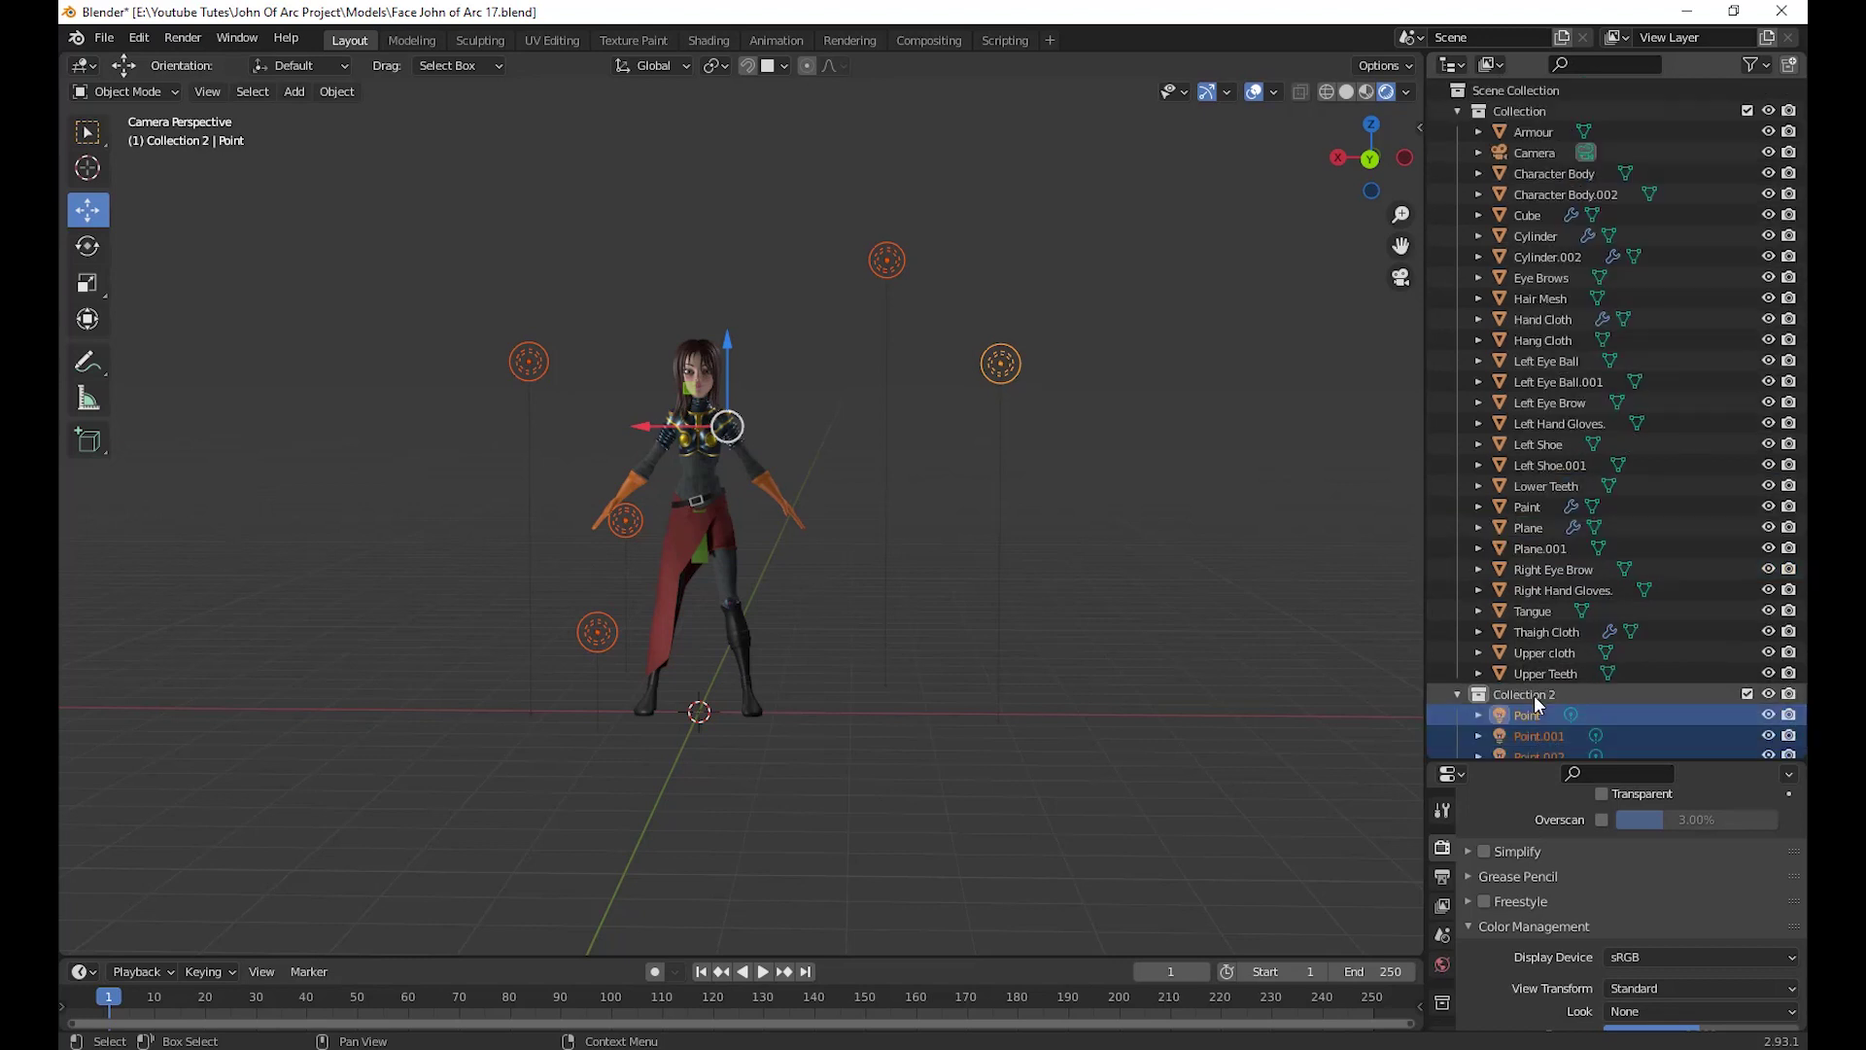
{"action": "left_click", "coordinate": [1559, 153]}
{"action": "left_click_drag", "start_coordinate": [1532, 153], "coordinate": [1541, 703]}
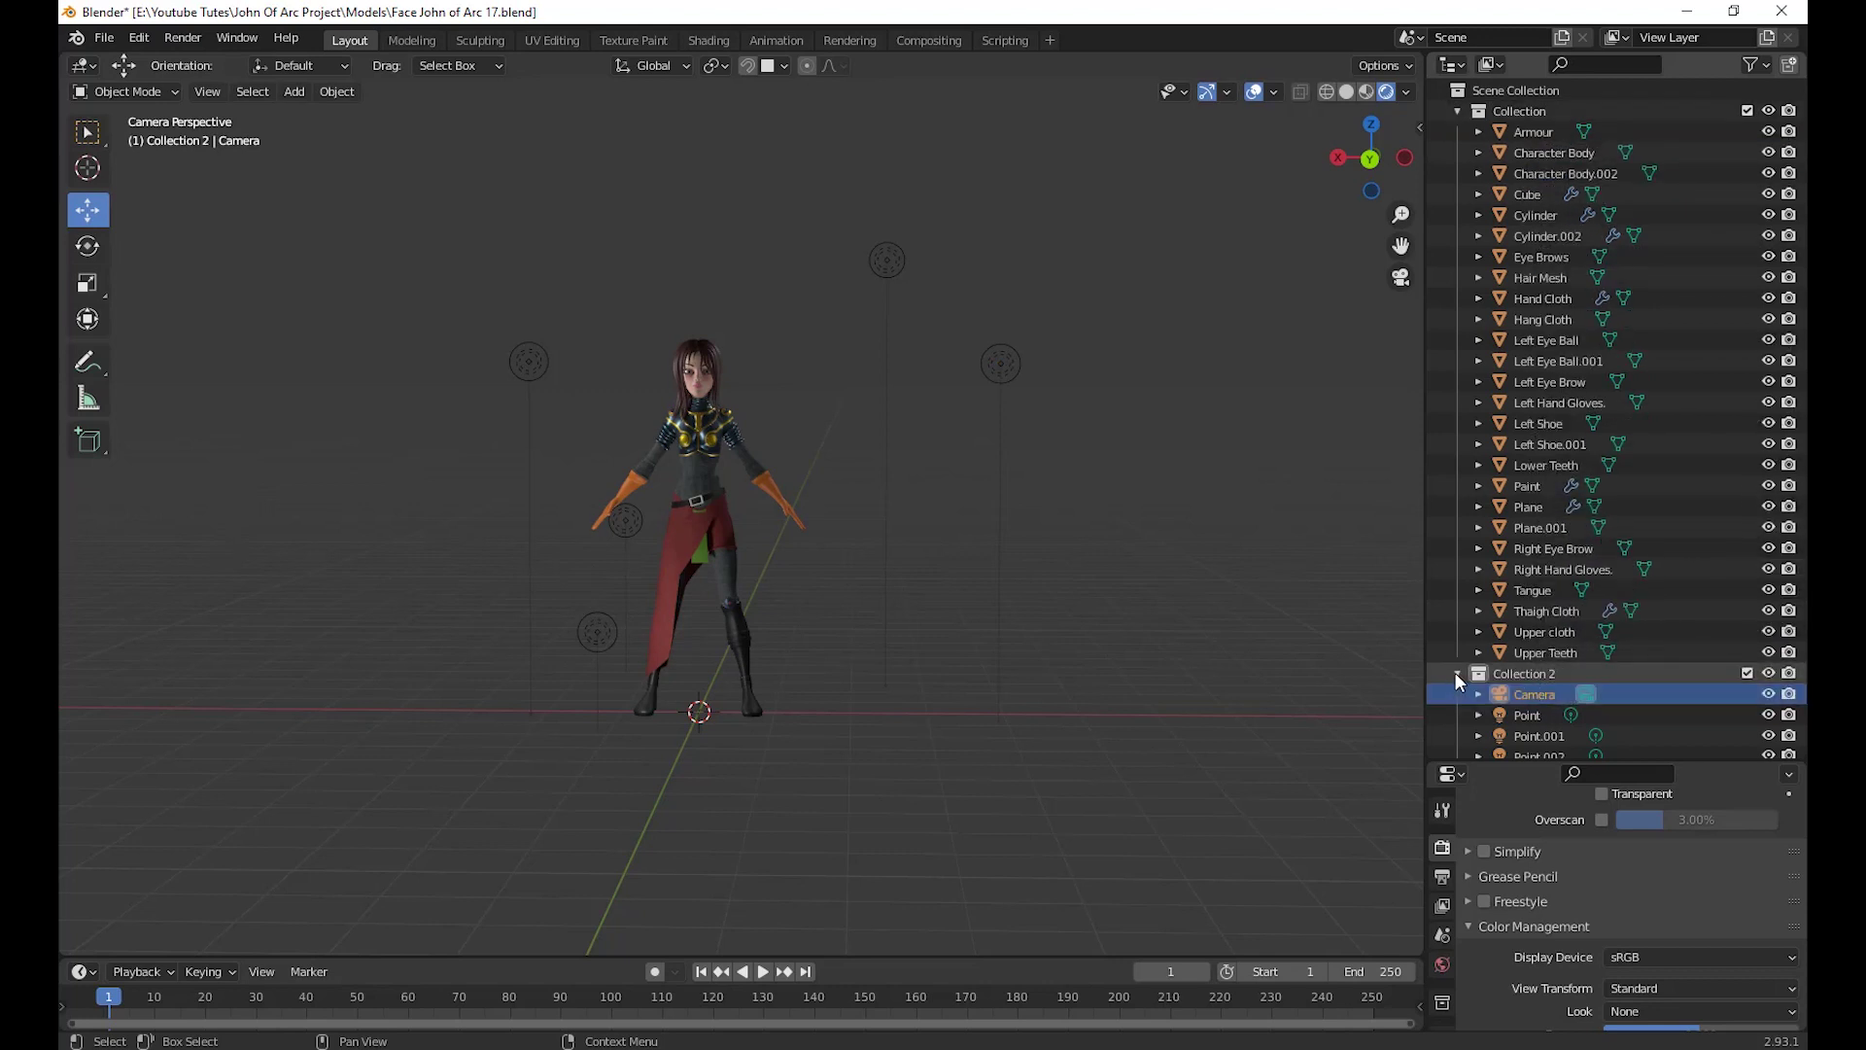
{"action": "left_click", "coordinate": [1457, 674]}
{"action": "left_click", "coordinate": [1534, 675]}
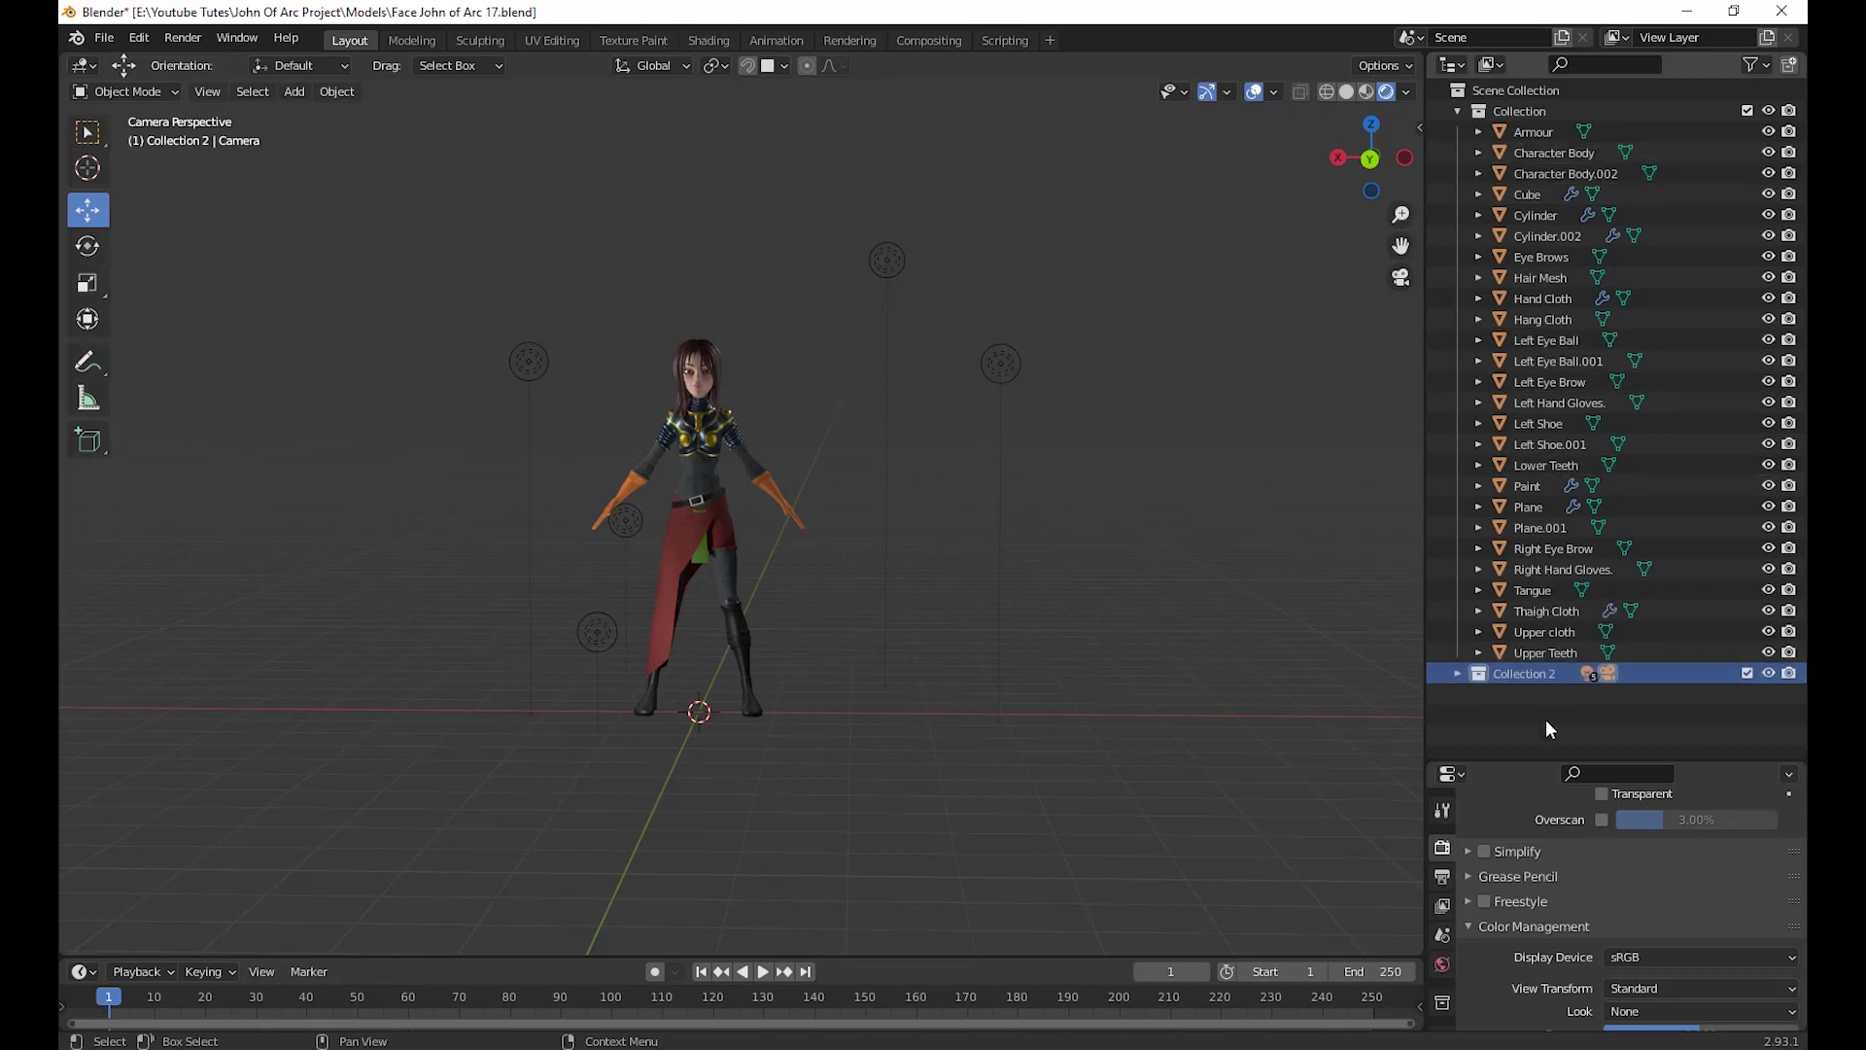
Rename Collection 2 as Camera Light and hide that collection in the viewport
{"action": "double_click", "coordinate": [1530, 674]}
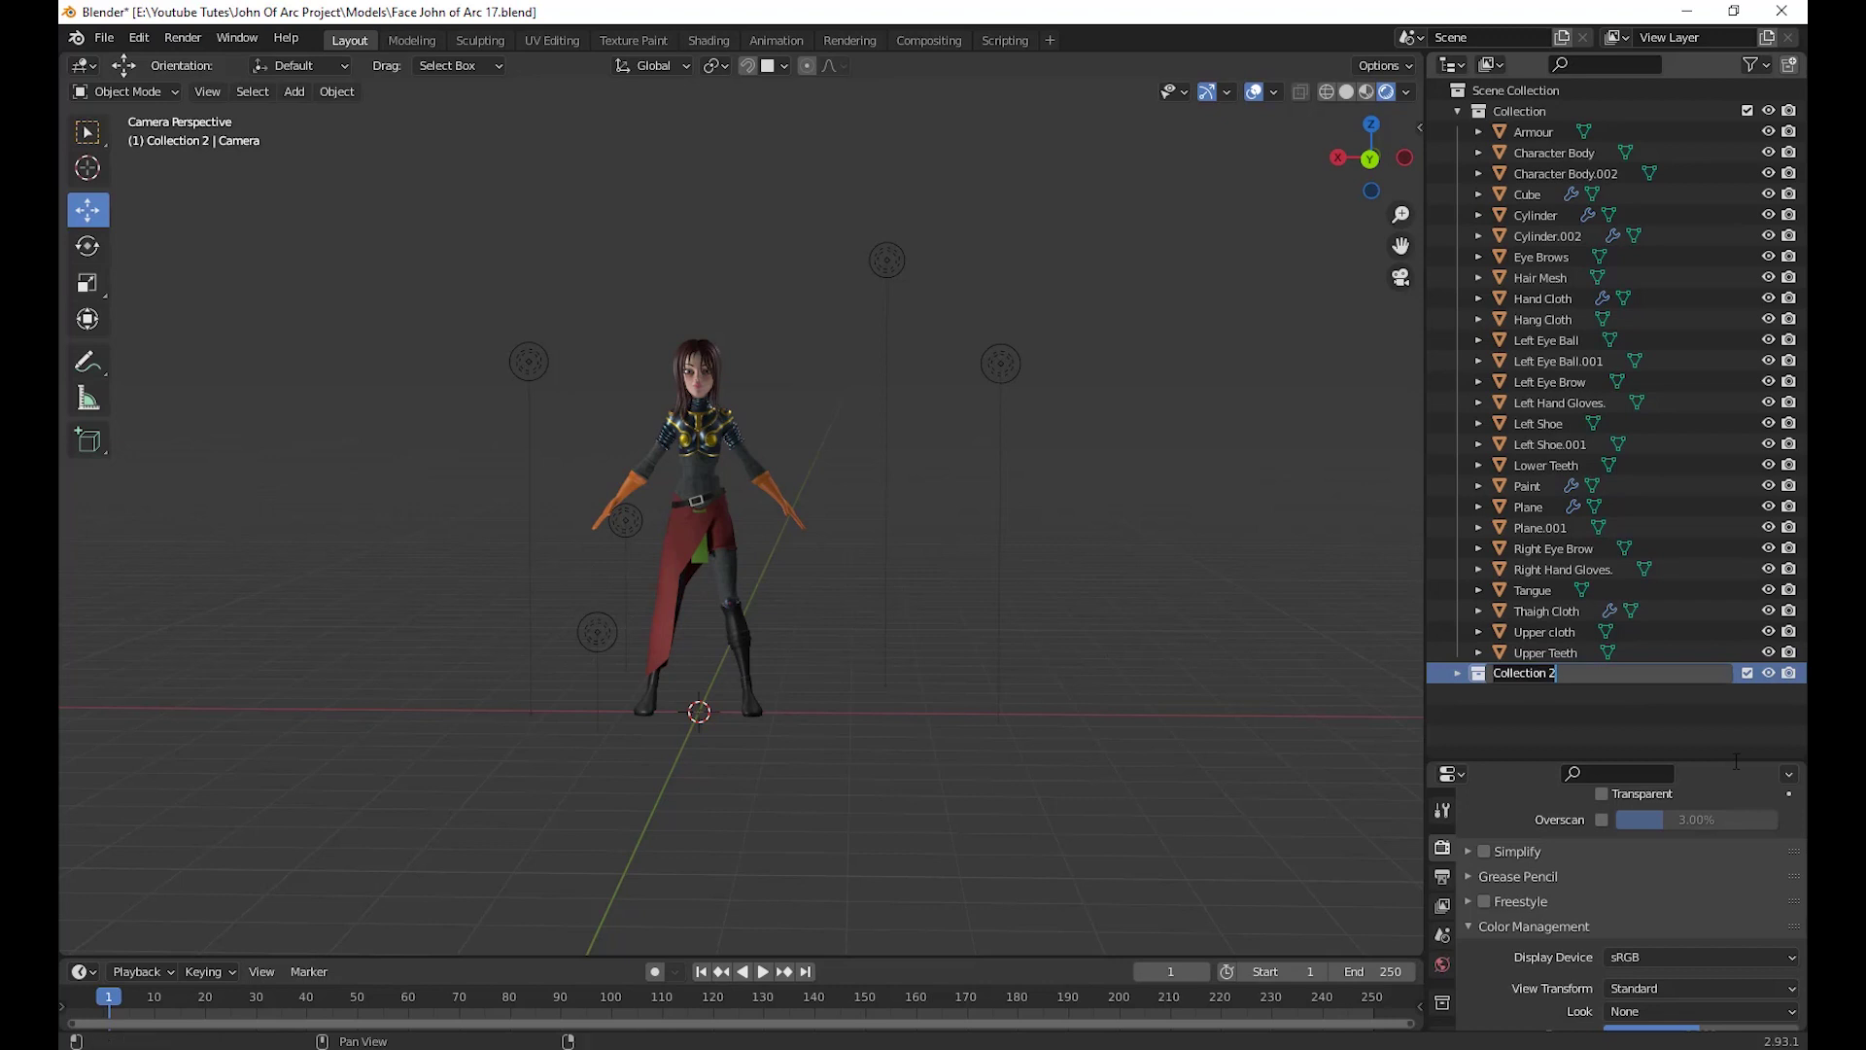
{"action": "type", "text": "Camera Light"}
{"action": "key", "text": "Return"}
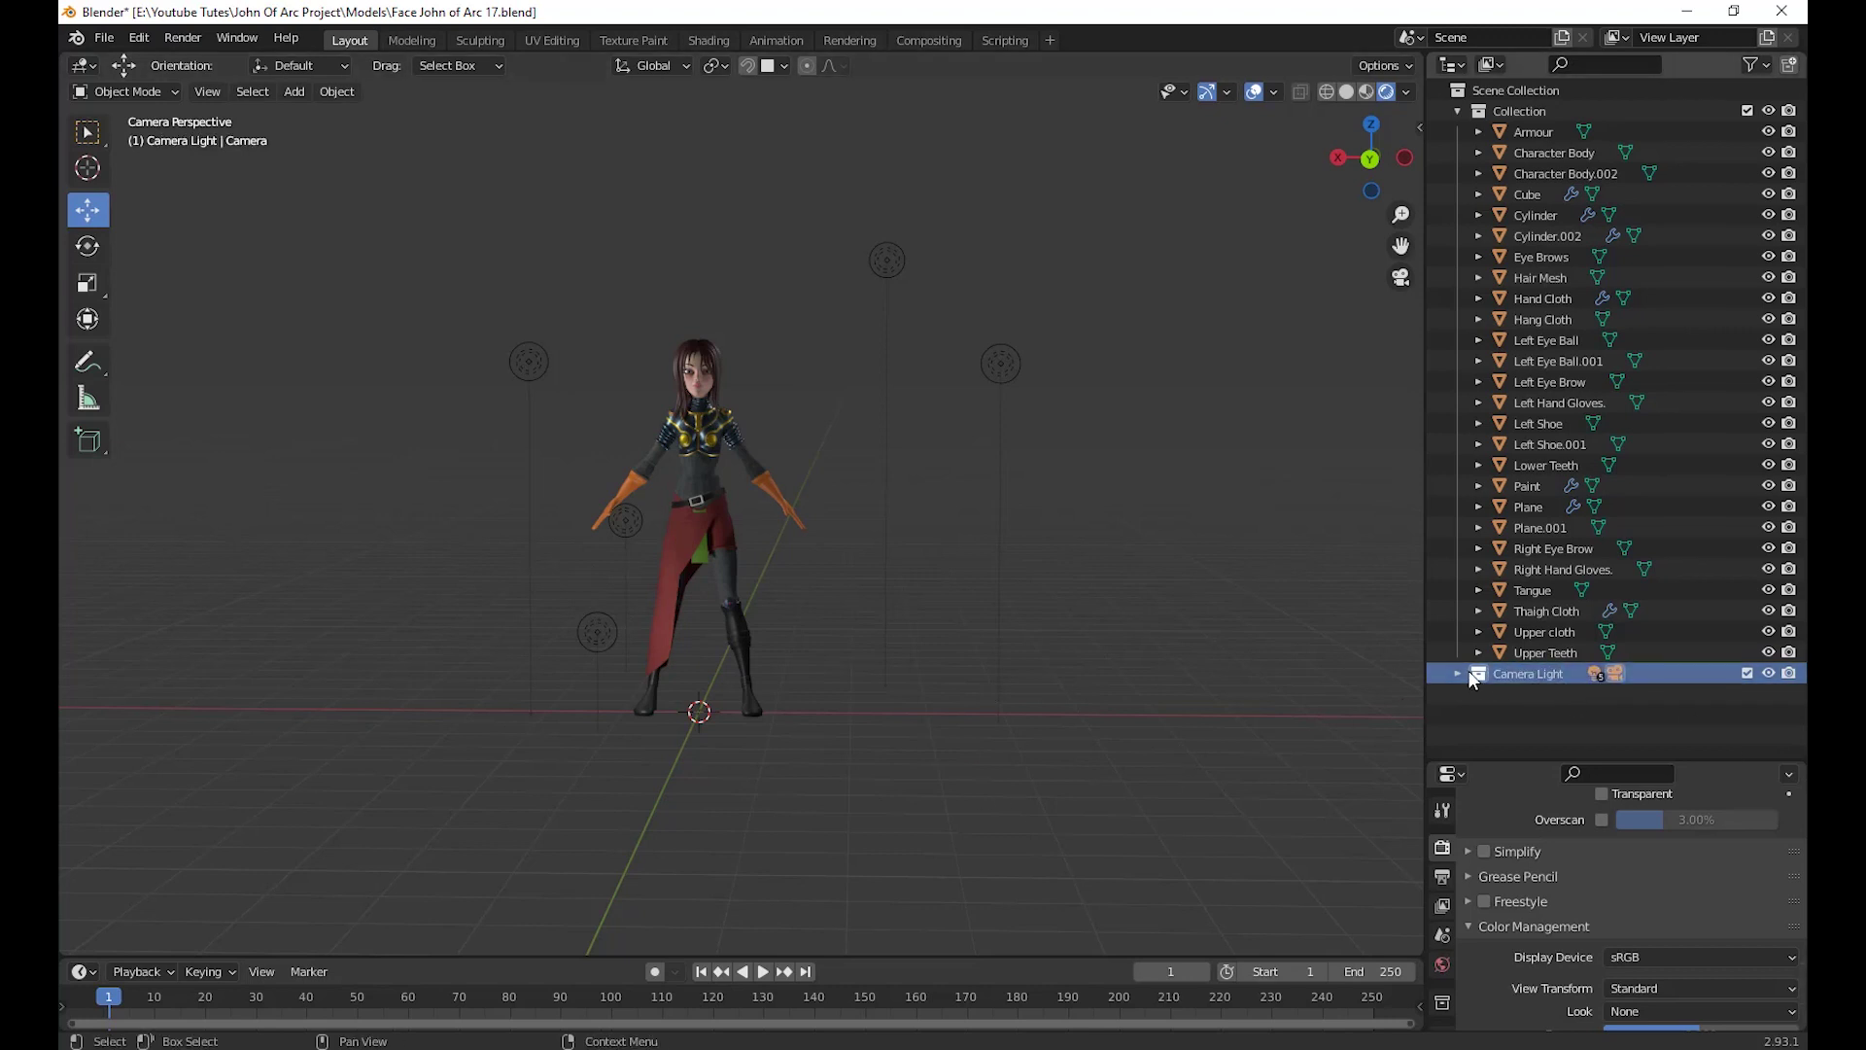
{"action": "left_click", "coordinate": [1769, 673]}
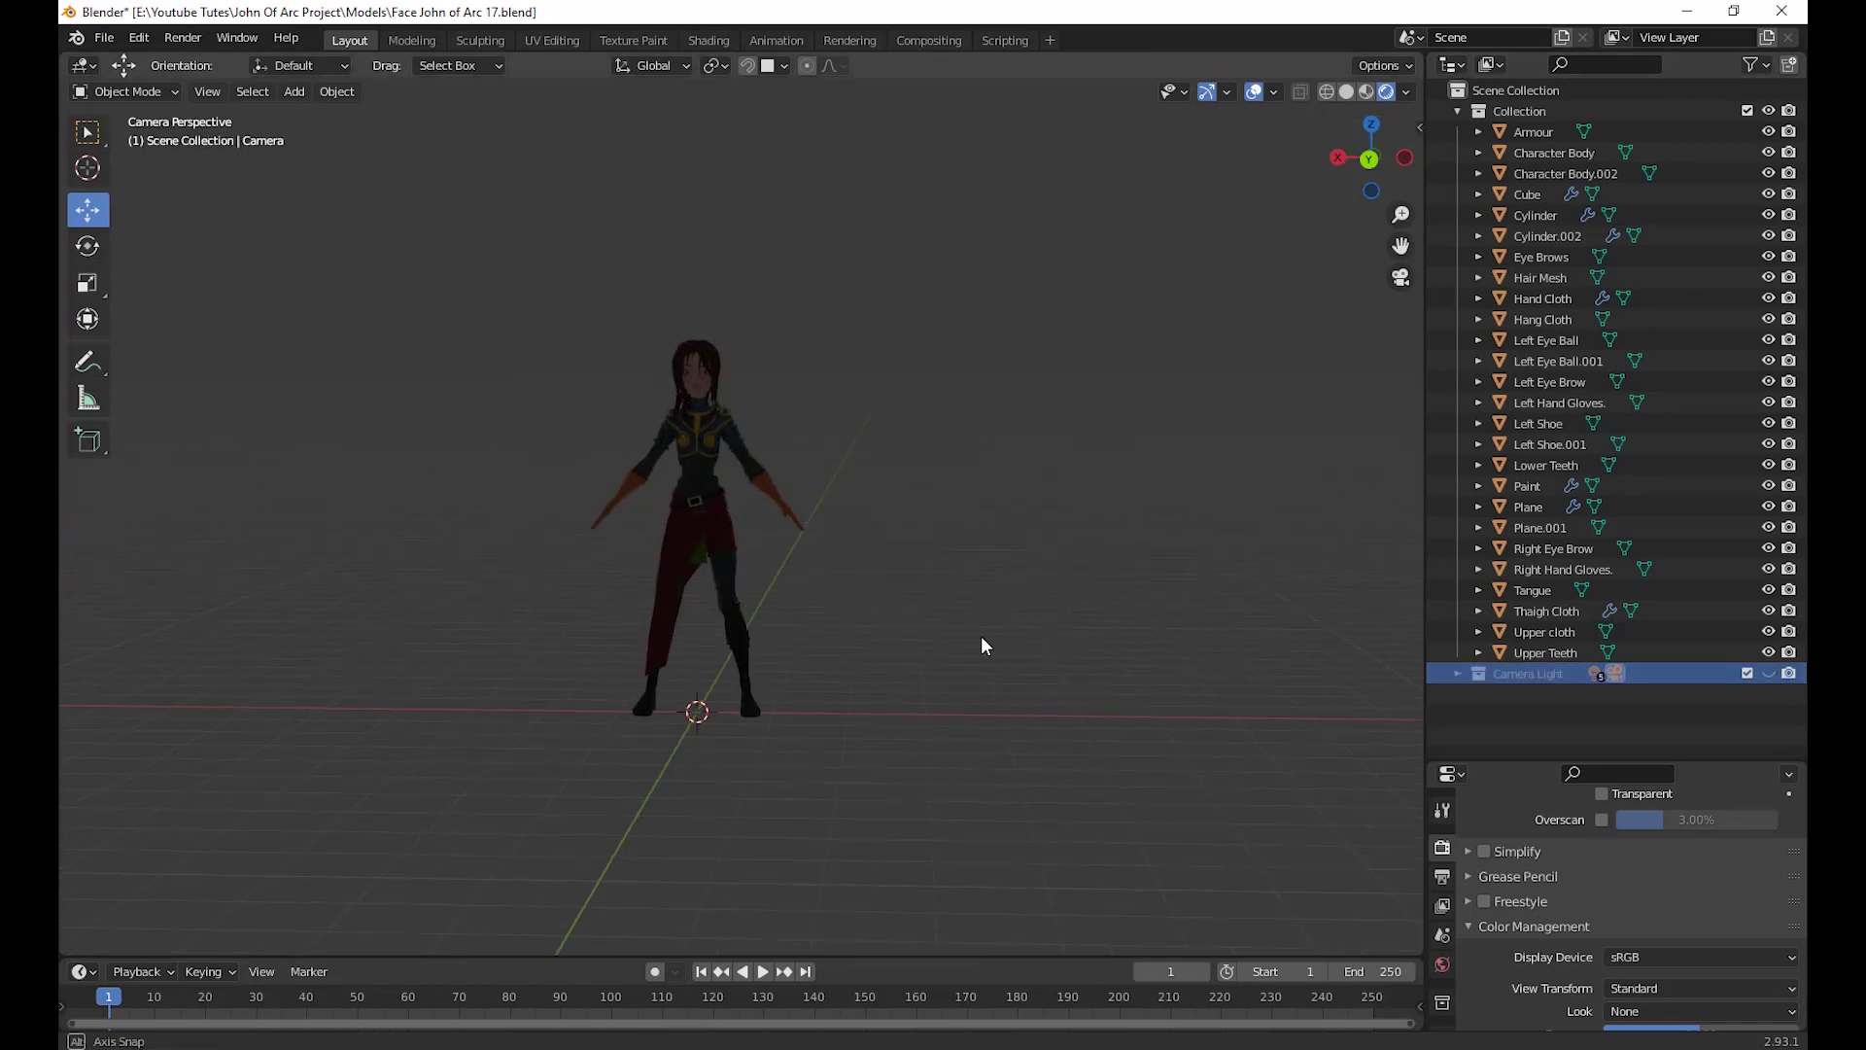
Switch the viewport to solid shading and inspect the whole character from several angles
{"action": "middle_click_drag", "start_coordinate": [983, 646], "coordinate": [1285, 160]}
{"action": "left_click", "coordinate": [1346, 92]}
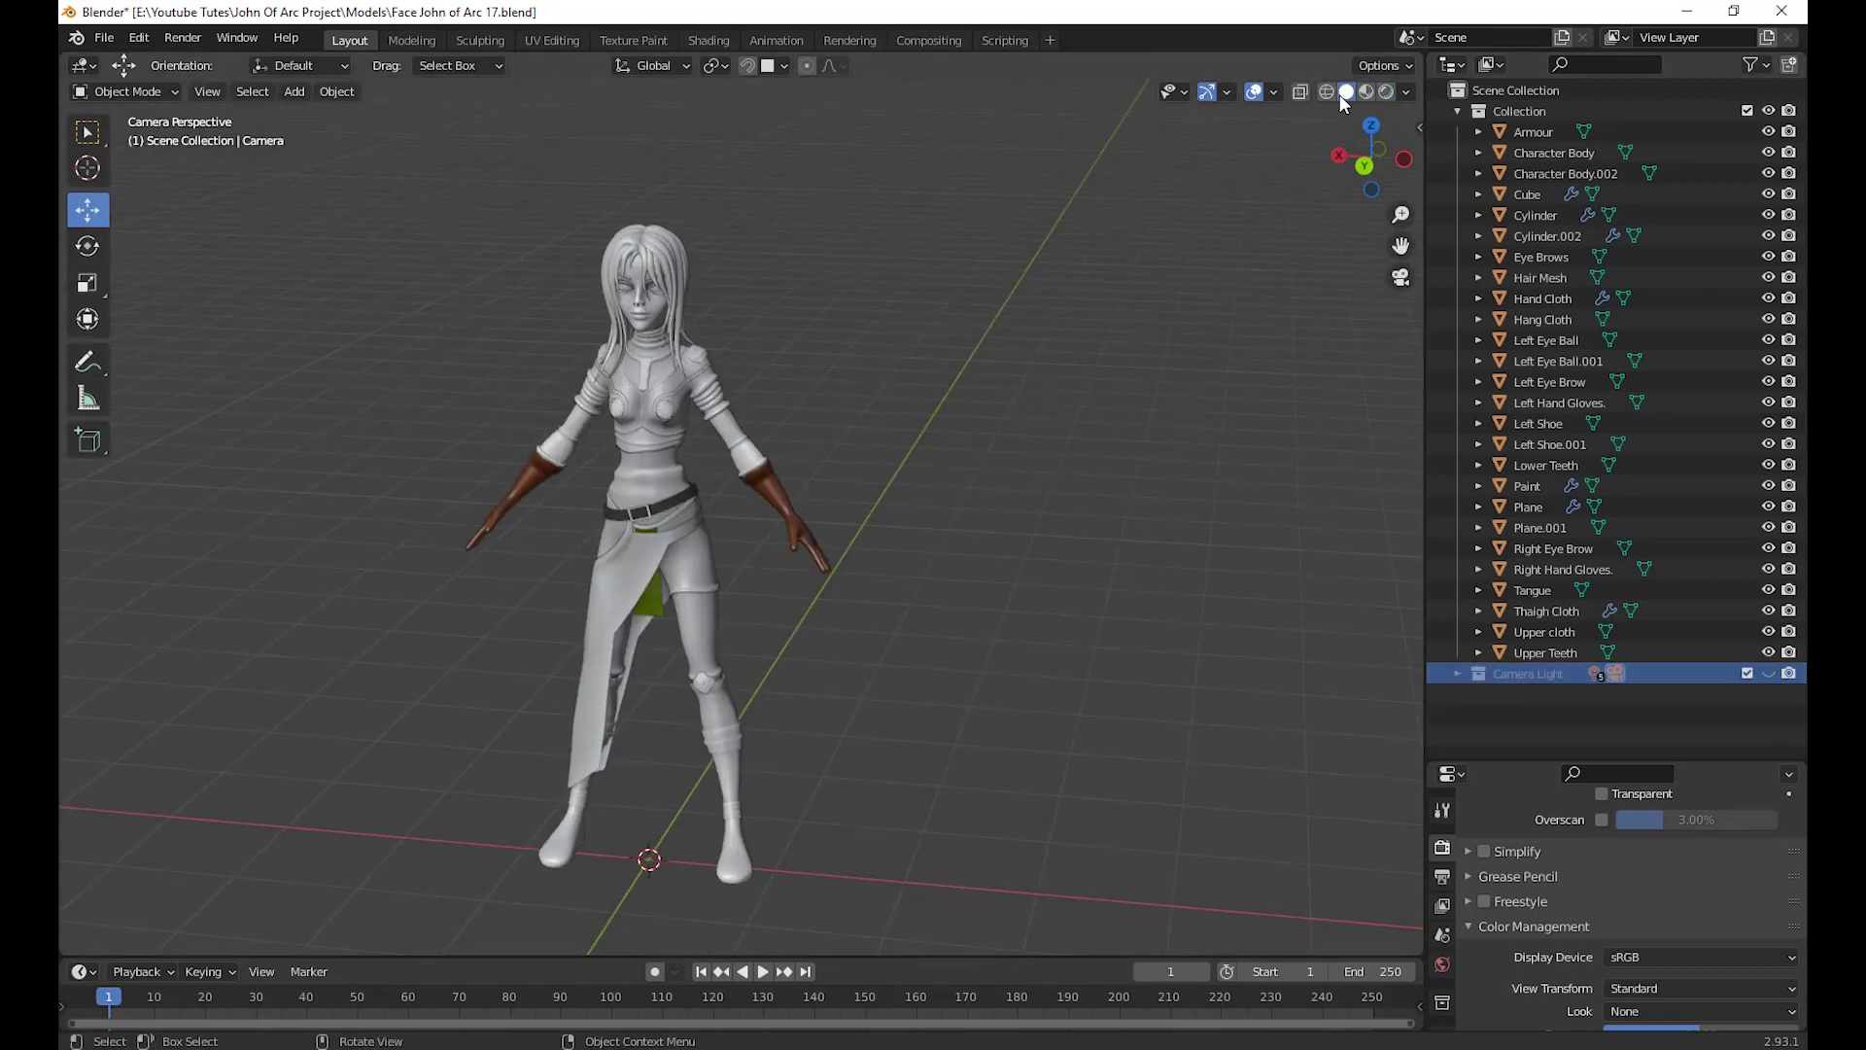
{"action": "middle_click_drag", "start_coordinate": [614, 593], "coordinate": [799, 653]}
{"action": "scroll", "coordinate": [947, 807], "scroll_direction": "up", "scroll_amount": 4}
{"action": "scroll", "coordinate": [947, 807], "scroll_direction": "down", "scroll_amount": 5}
{"action": "middle_click_drag", "start_coordinate": [883, 716], "coordinate": [925, 596]}
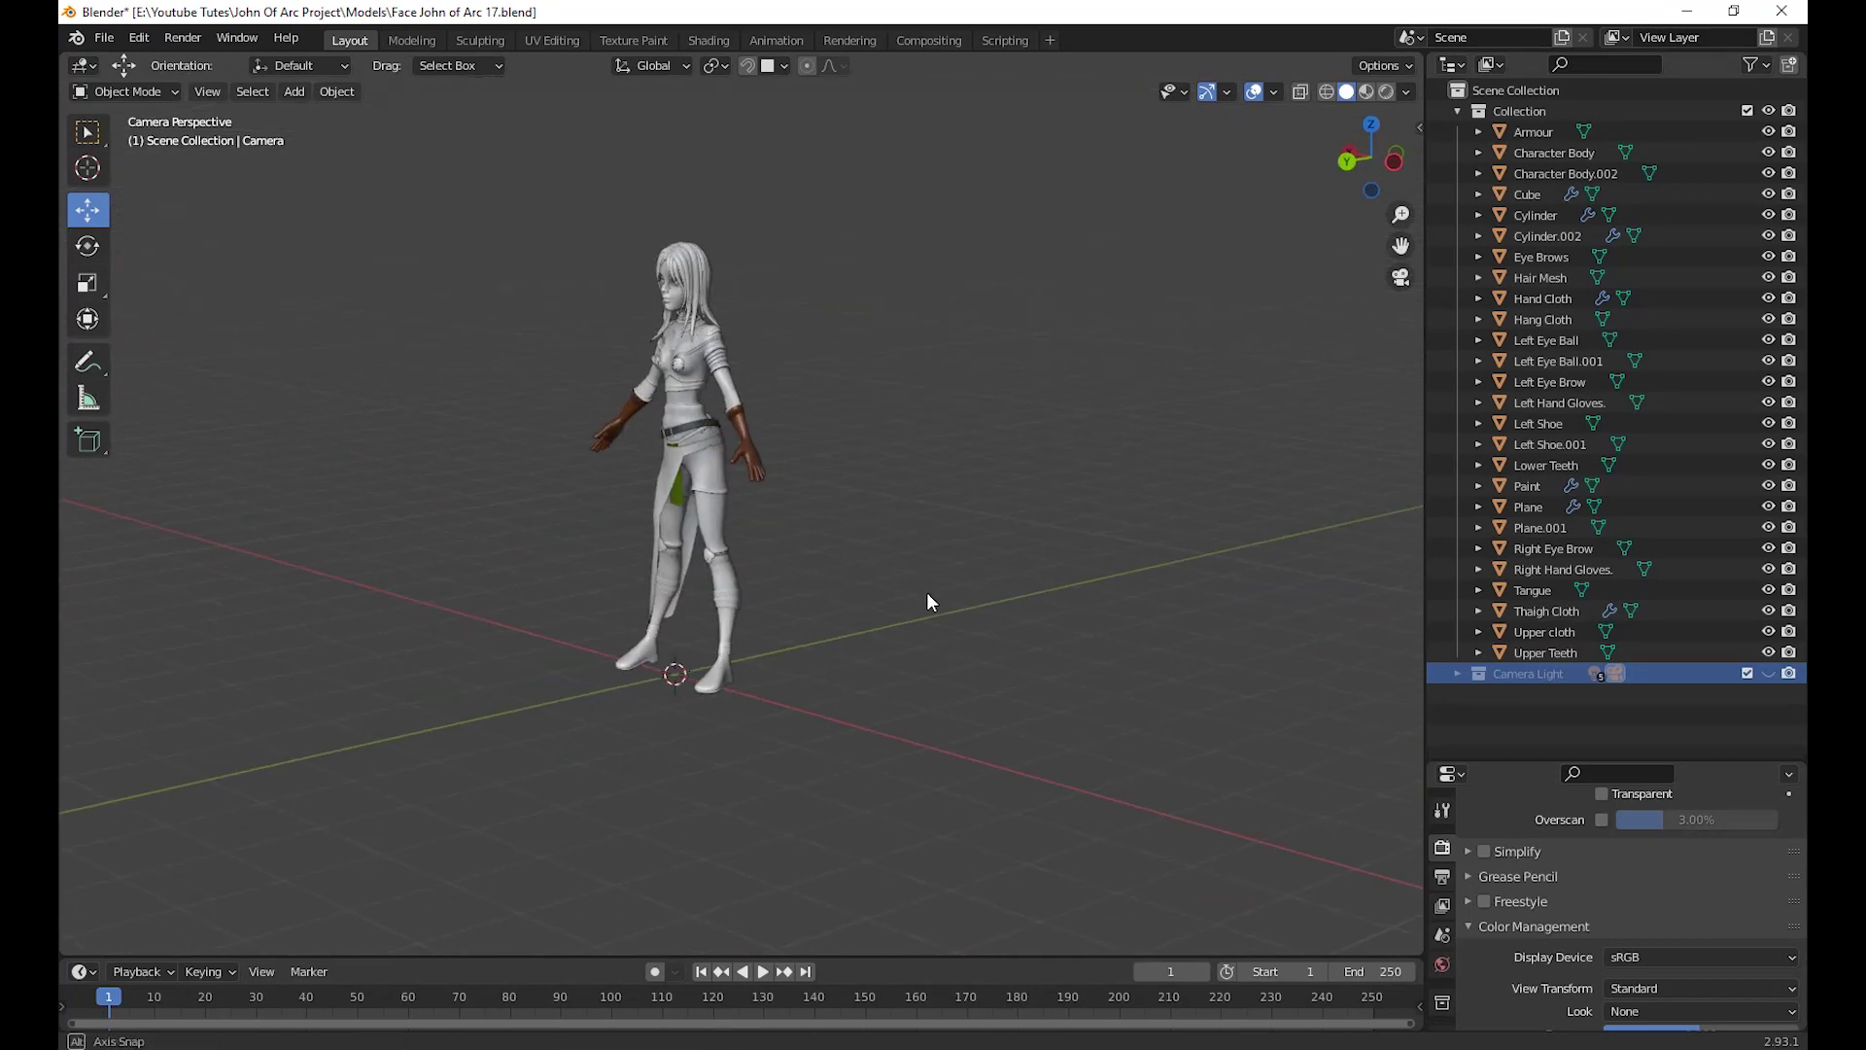
Select all character objects from Armour to Upper Teeth and show the modifier properties in an enlarged properties editor
{"action": "left_click", "coordinate": [1545, 132]}
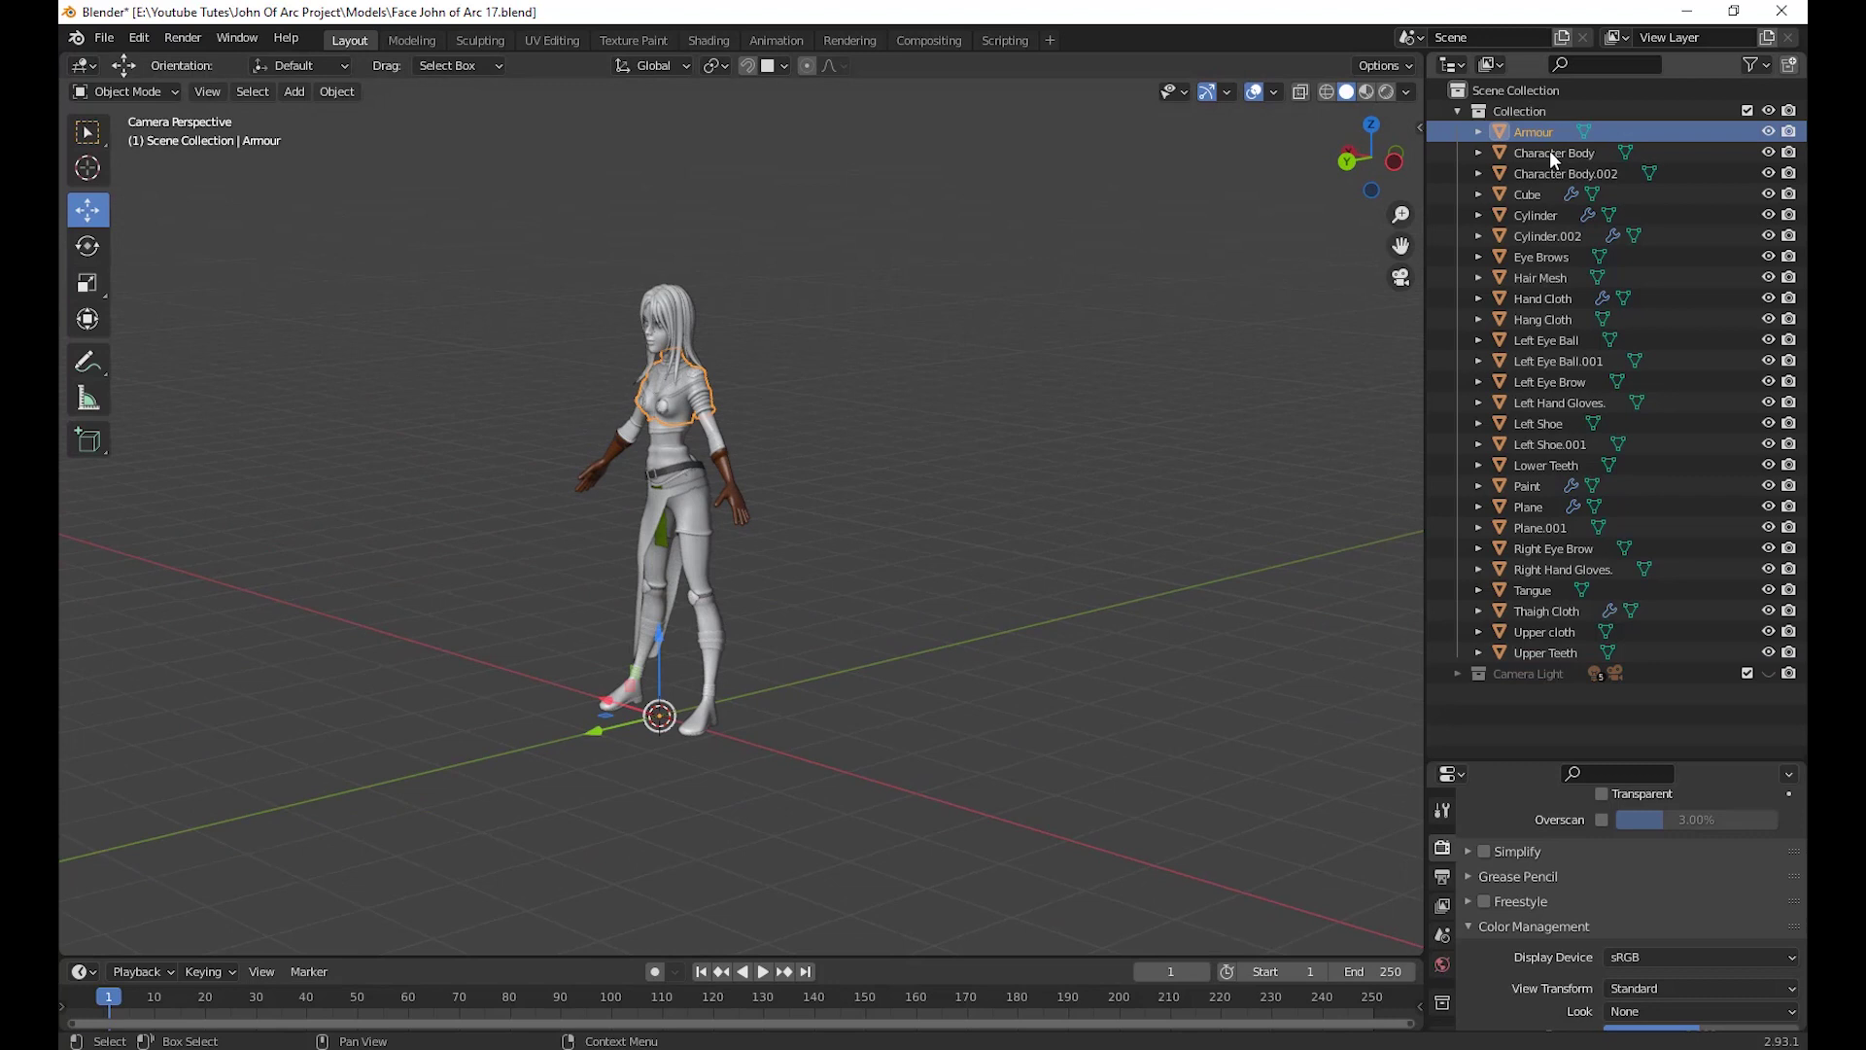
{"action": "left_click", "coordinate": [1548, 651], "text": "shift"}
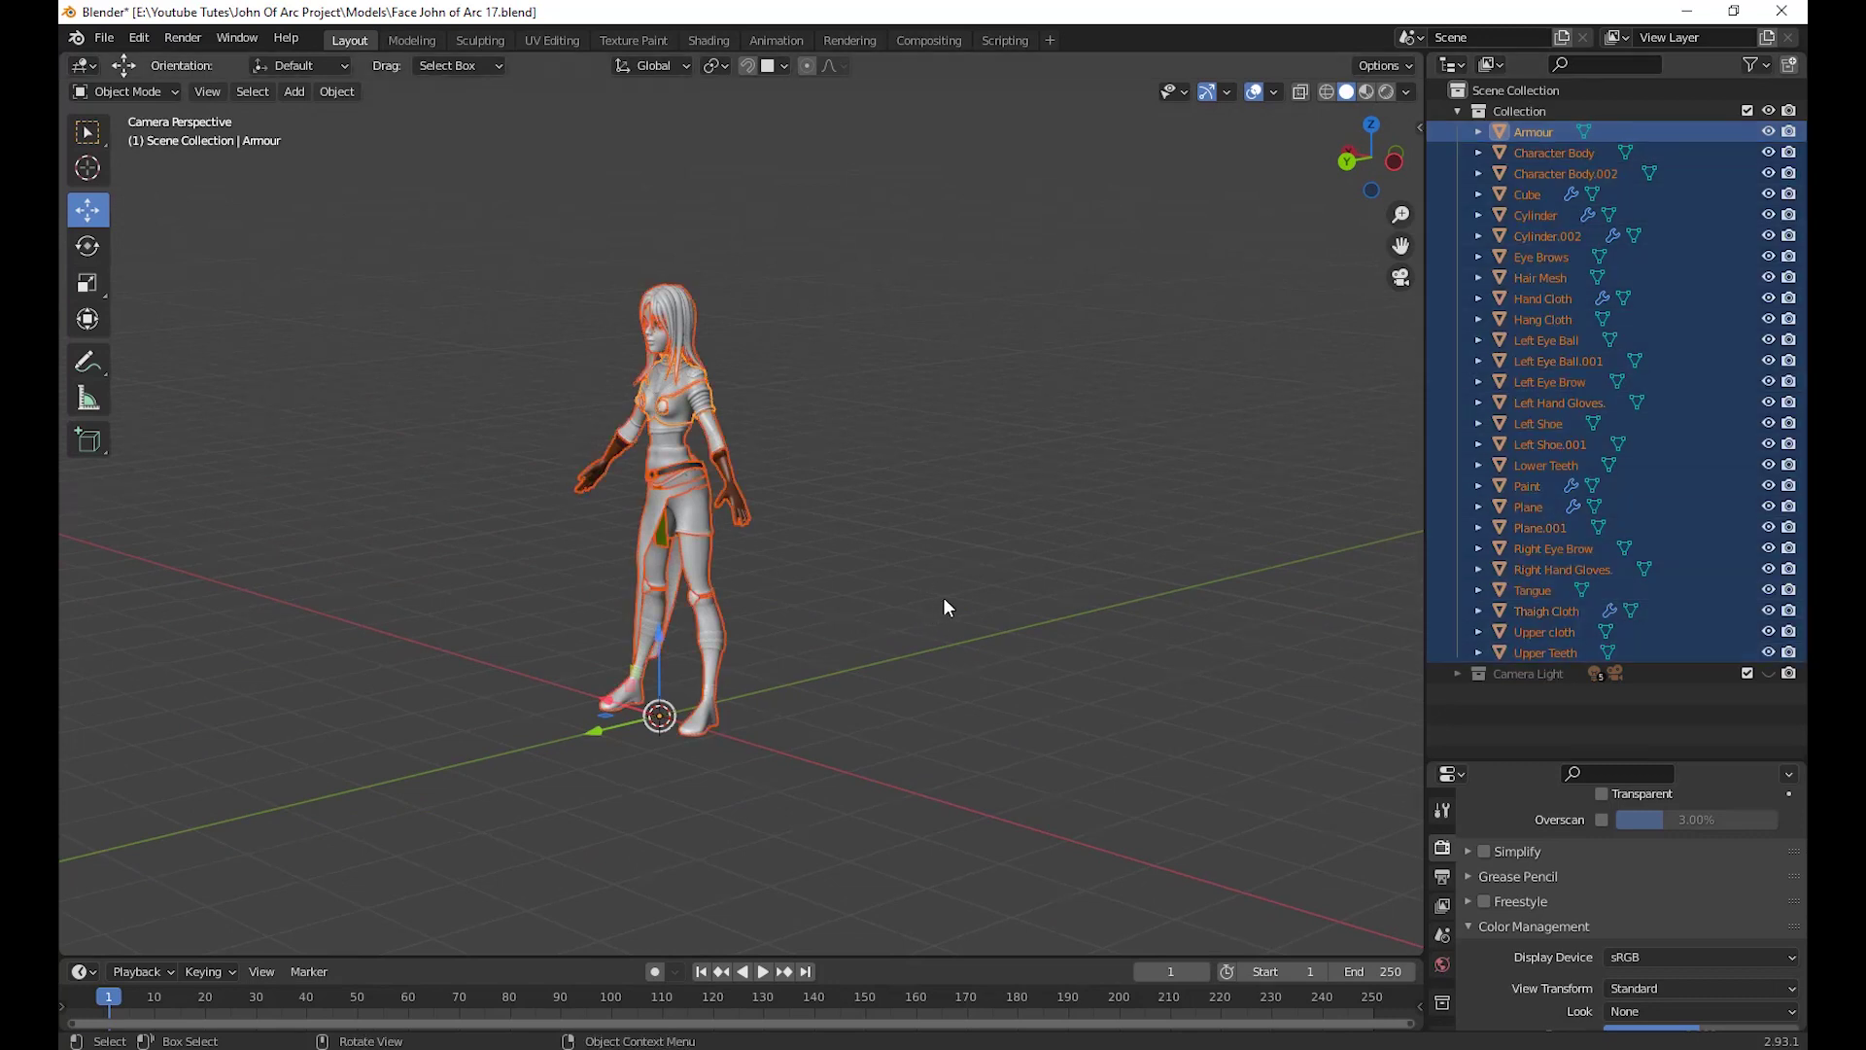
{"action": "middle_click_drag", "start_coordinate": [942, 596], "coordinate": [985, 612]}
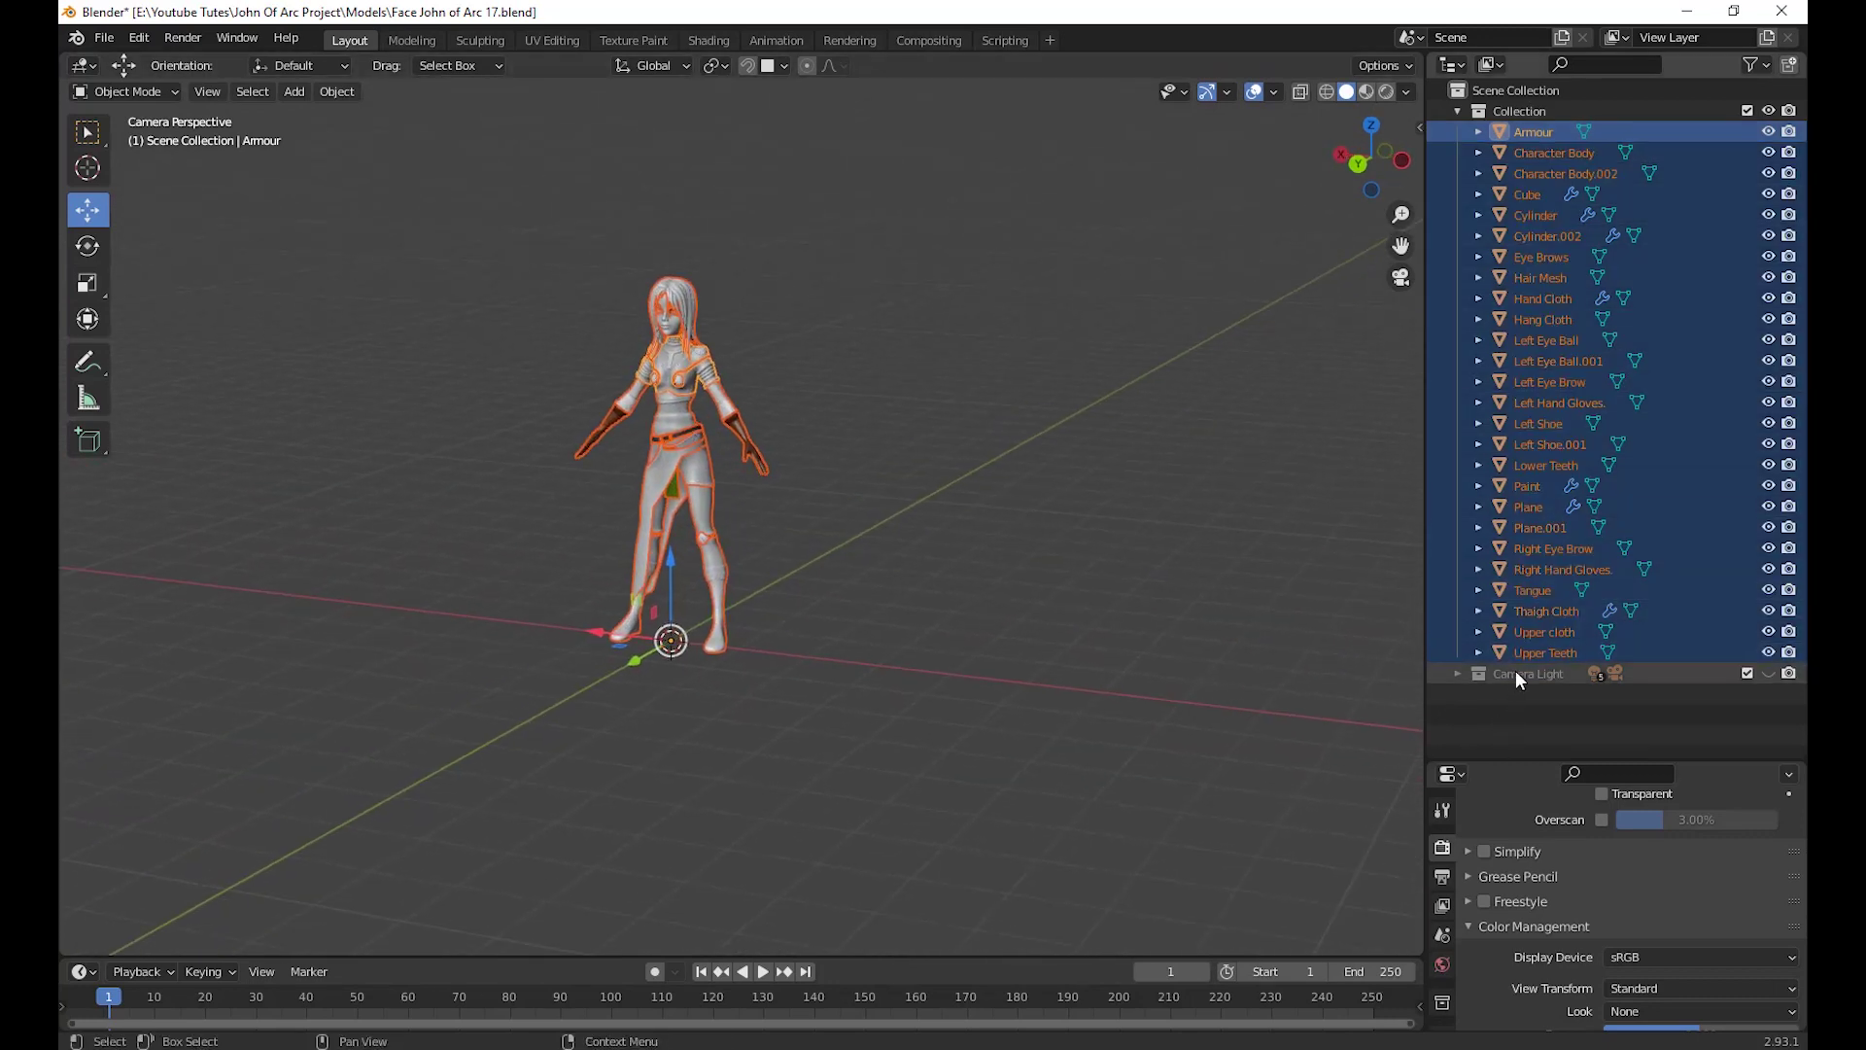
{"action": "left_click_drag", "start_coordinate": [1532, 759], "coordinate": [1532, 223]}
{"action": "left_click", "coordinate": [1442, 532]}
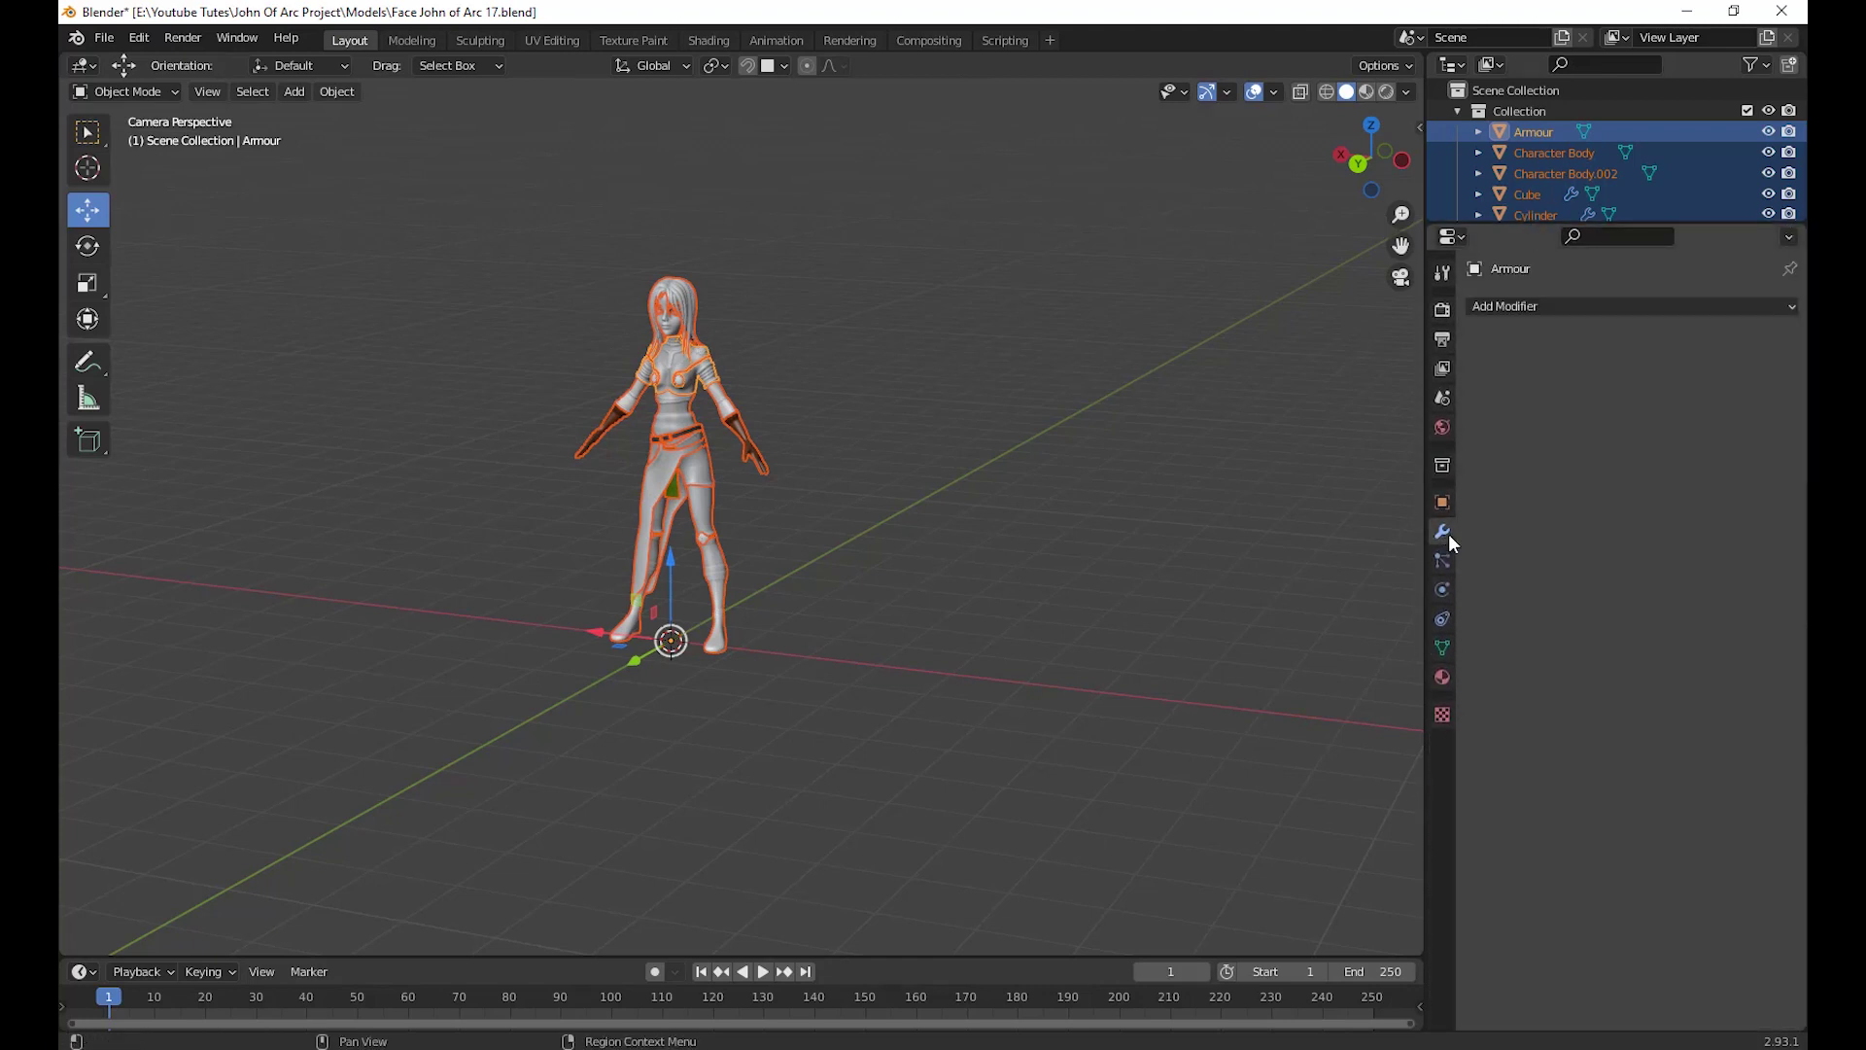
{"action": "middle_click_drag", "start_coordinate": [1380, 457], "coordinate": [1212, 487]}
{"action": "scroll", "coordinate": [1053, 557], "scroll_direction": "up", "scroll_amount": 3}
{"action": "middle_click_drag", "start_coordinate": [1049, 548], "coordinate": [1186, 545]}
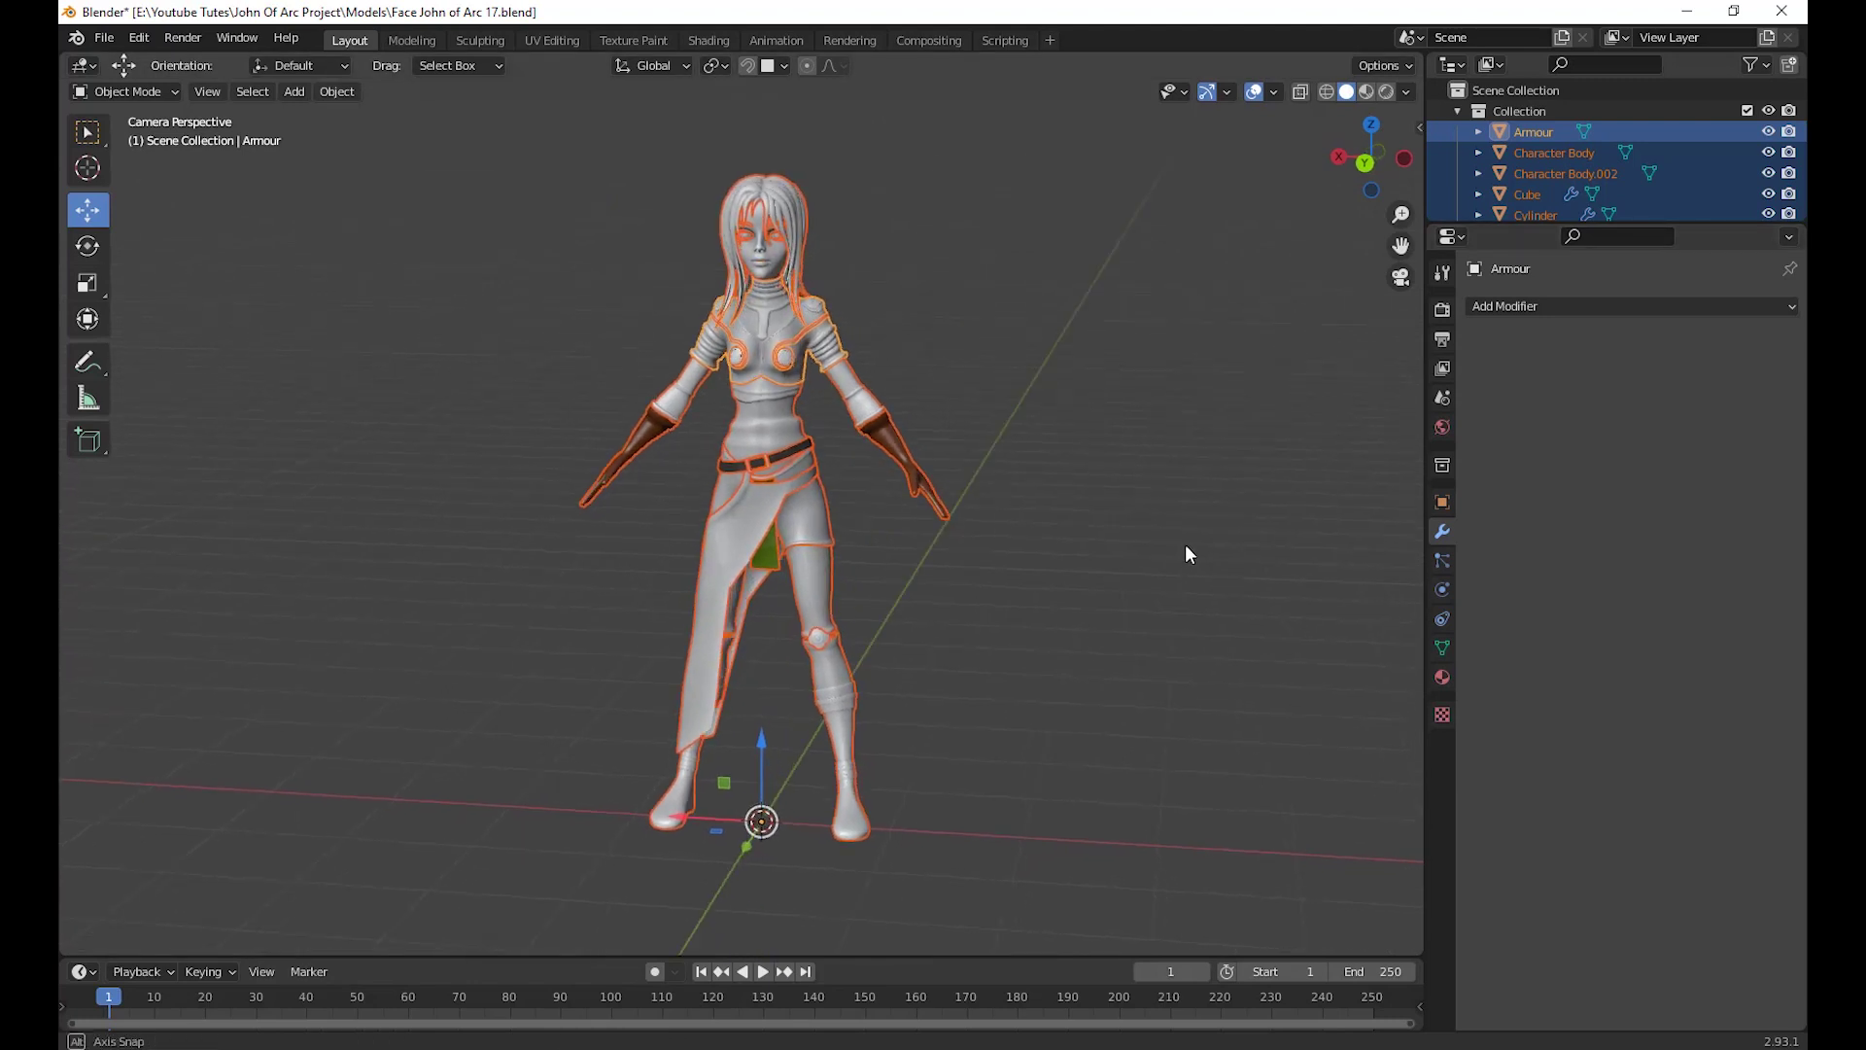
Collapse the collection of character objects in the outliner
{"action": "left_click", "coordinate": [1458, 111]}
{"action": "double_click", "coordinate": [1539, 108]}
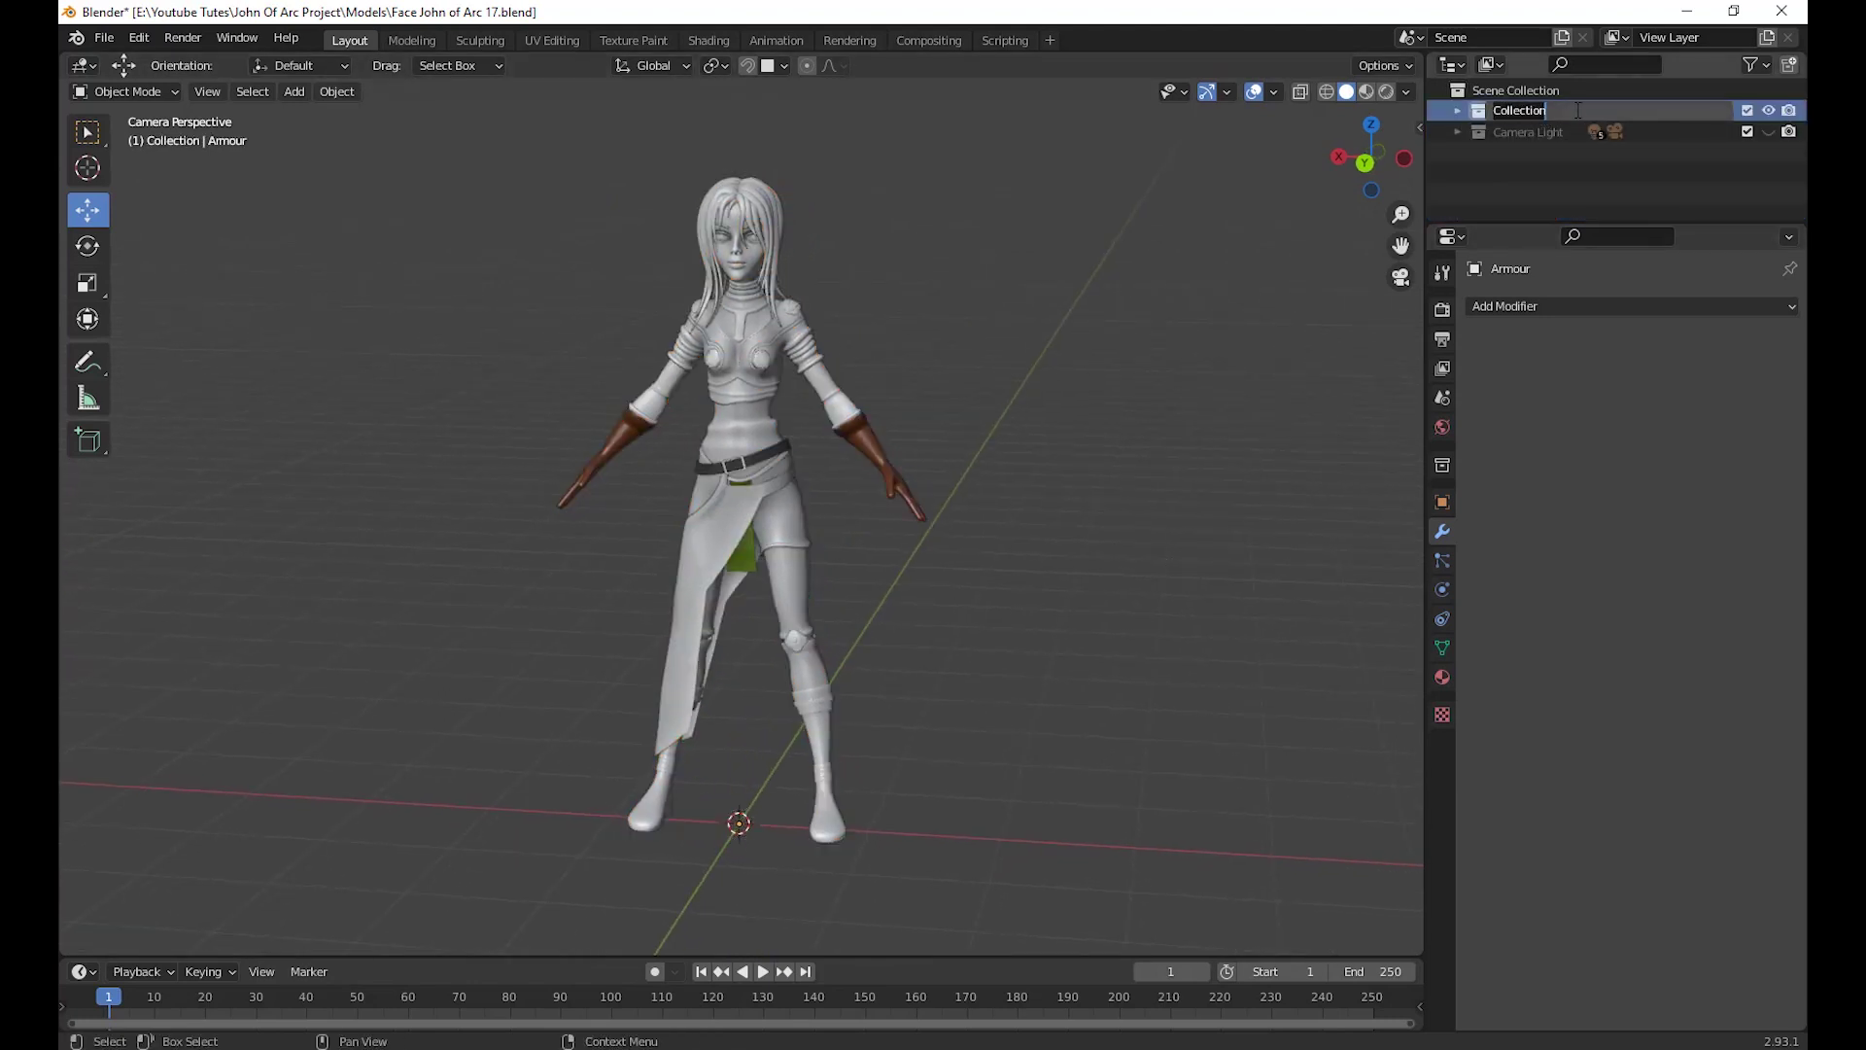
{"action": "key", "text": "Return"}
{"action": "left_click", "coordinate": [1458, 111]}
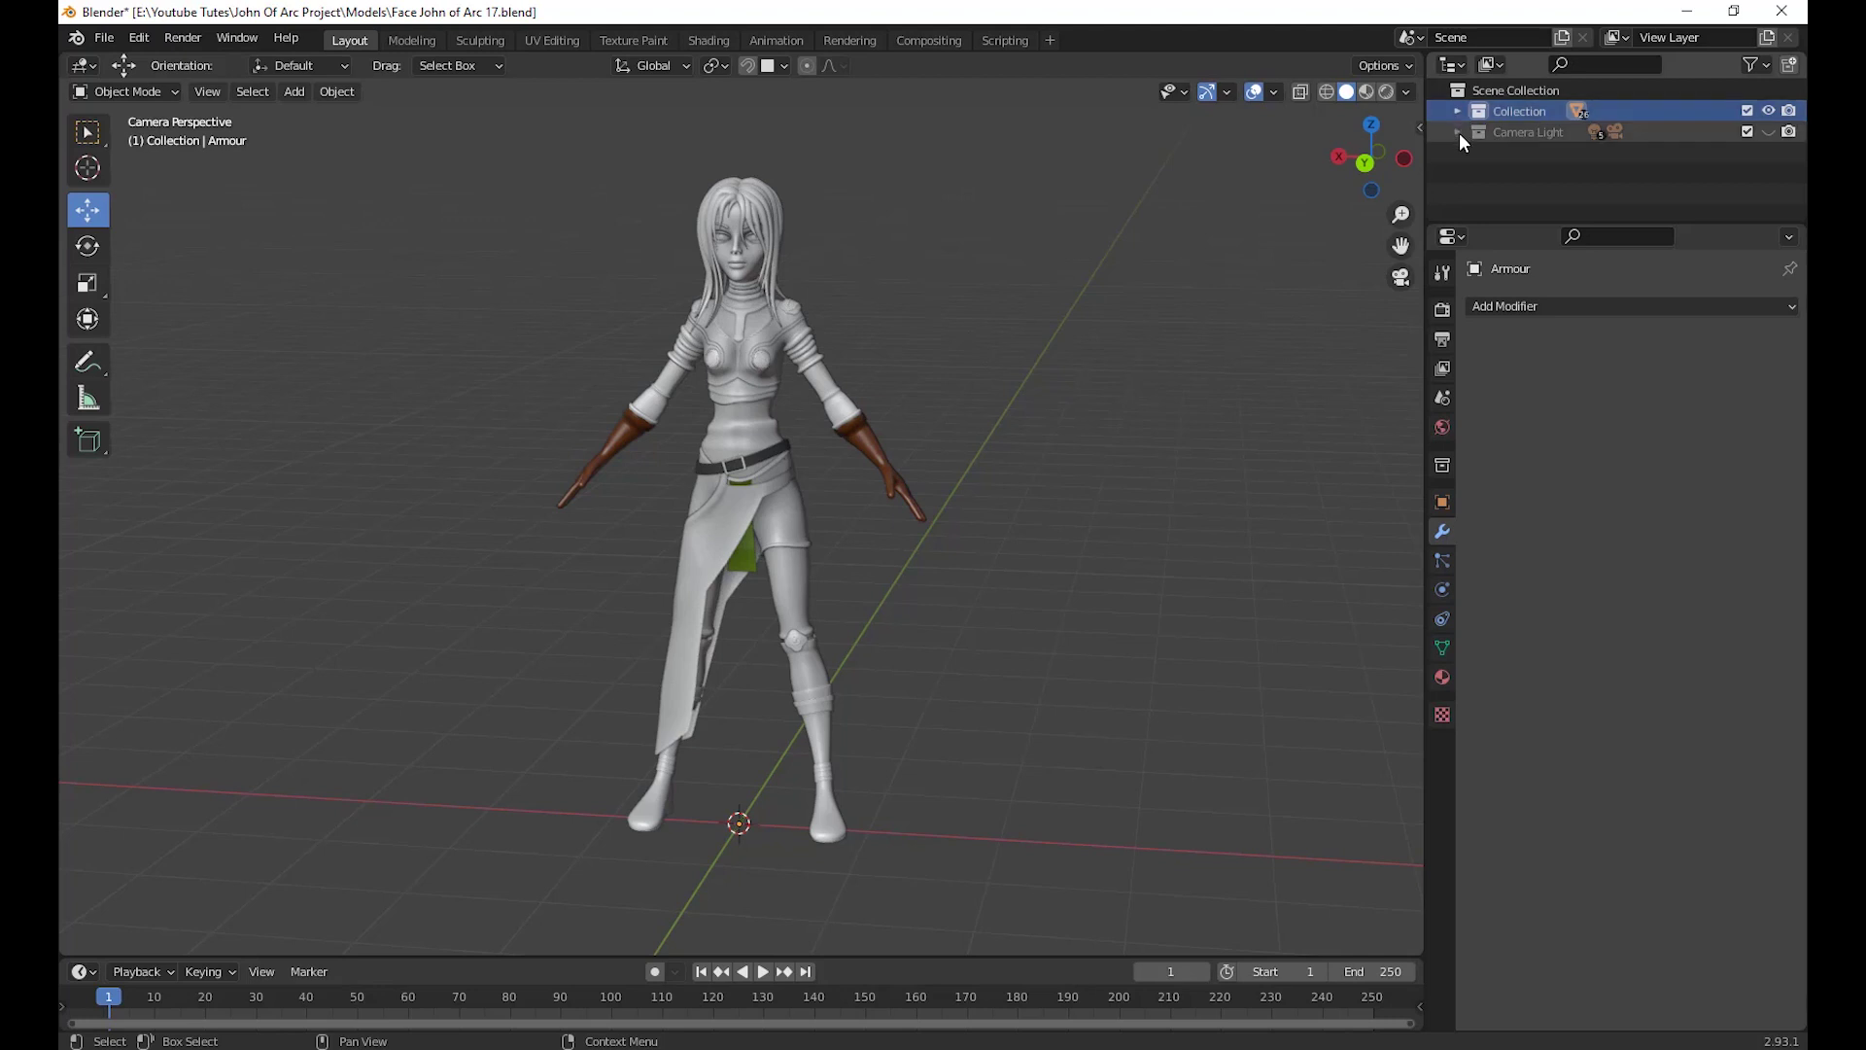
{"action": "left_click", "coordinate": [1456, 112]}
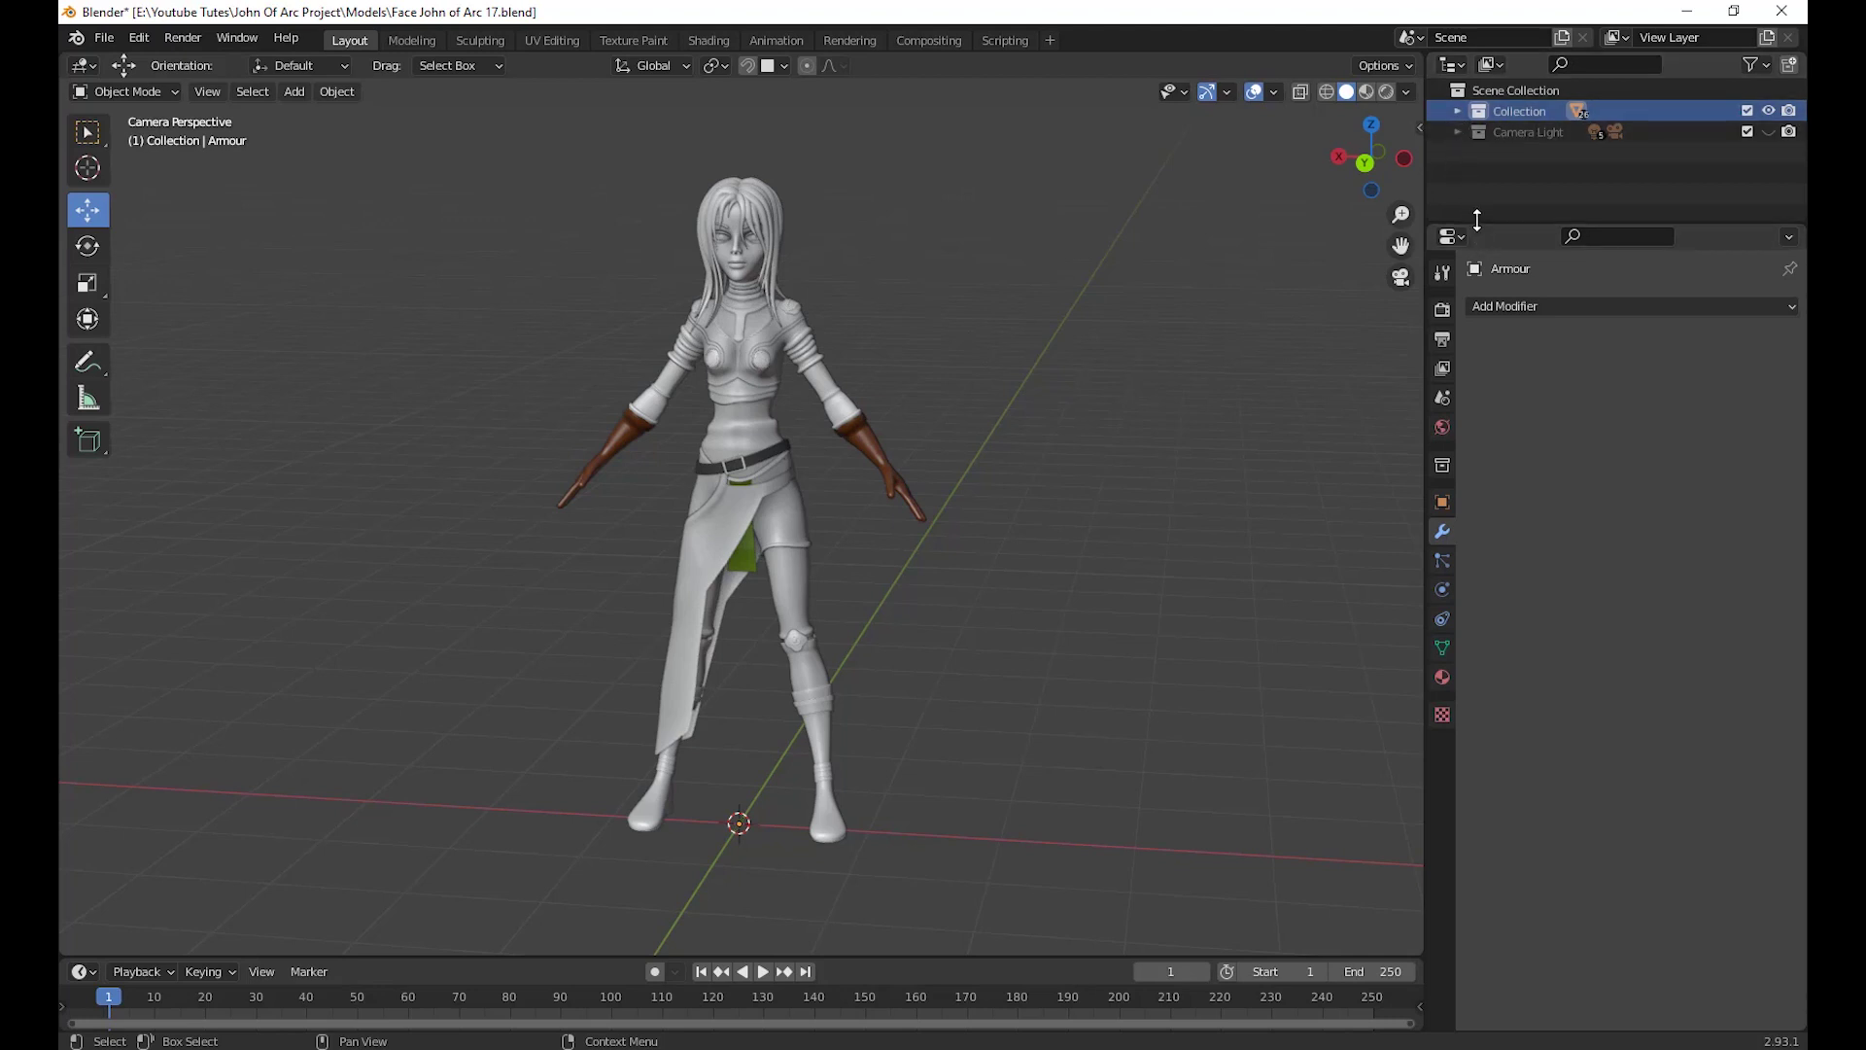
Enlarge the outliner and rename the collection holding the character objects as Character Geo
{"action": "left_click_drag", "start_coordinate": [1477, 226], "coordinate": [1478, 707]}
{"action": "left_click", "coordinate": [1457, 111]}
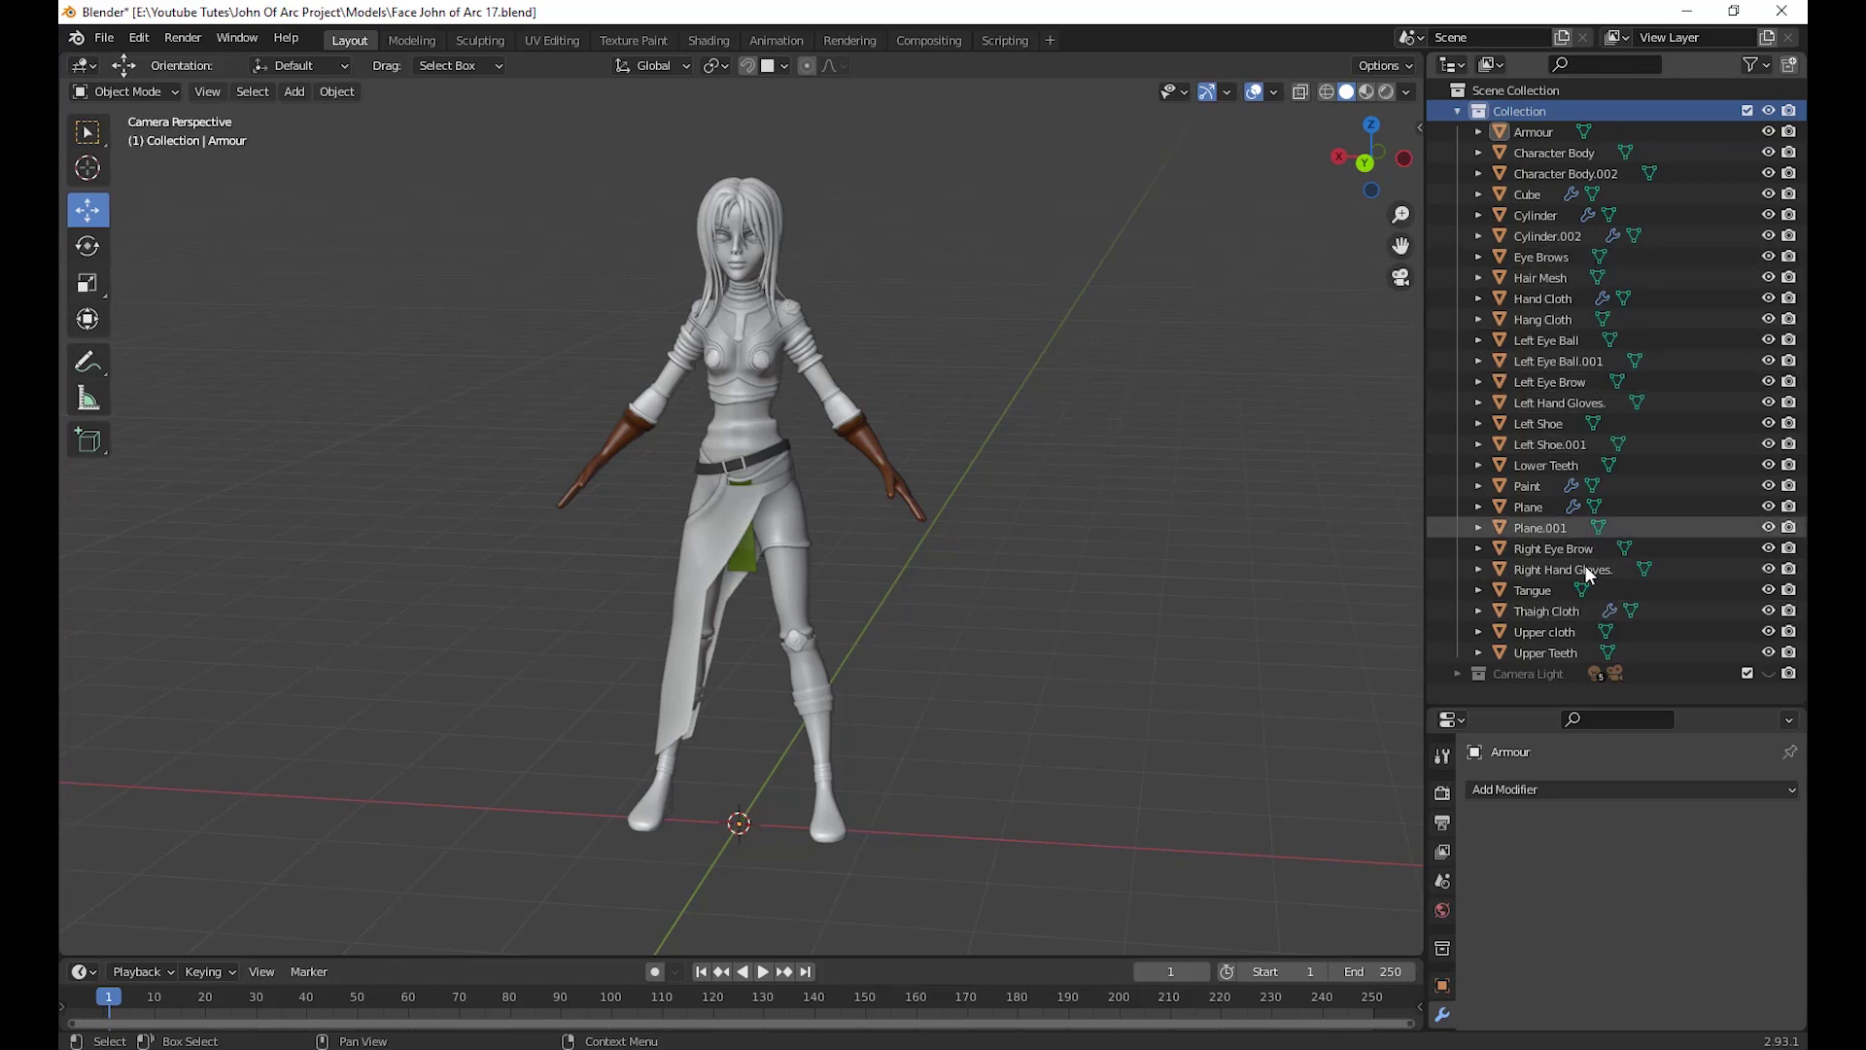
{"action": "left_click", "coordinate": [1457, 111]}
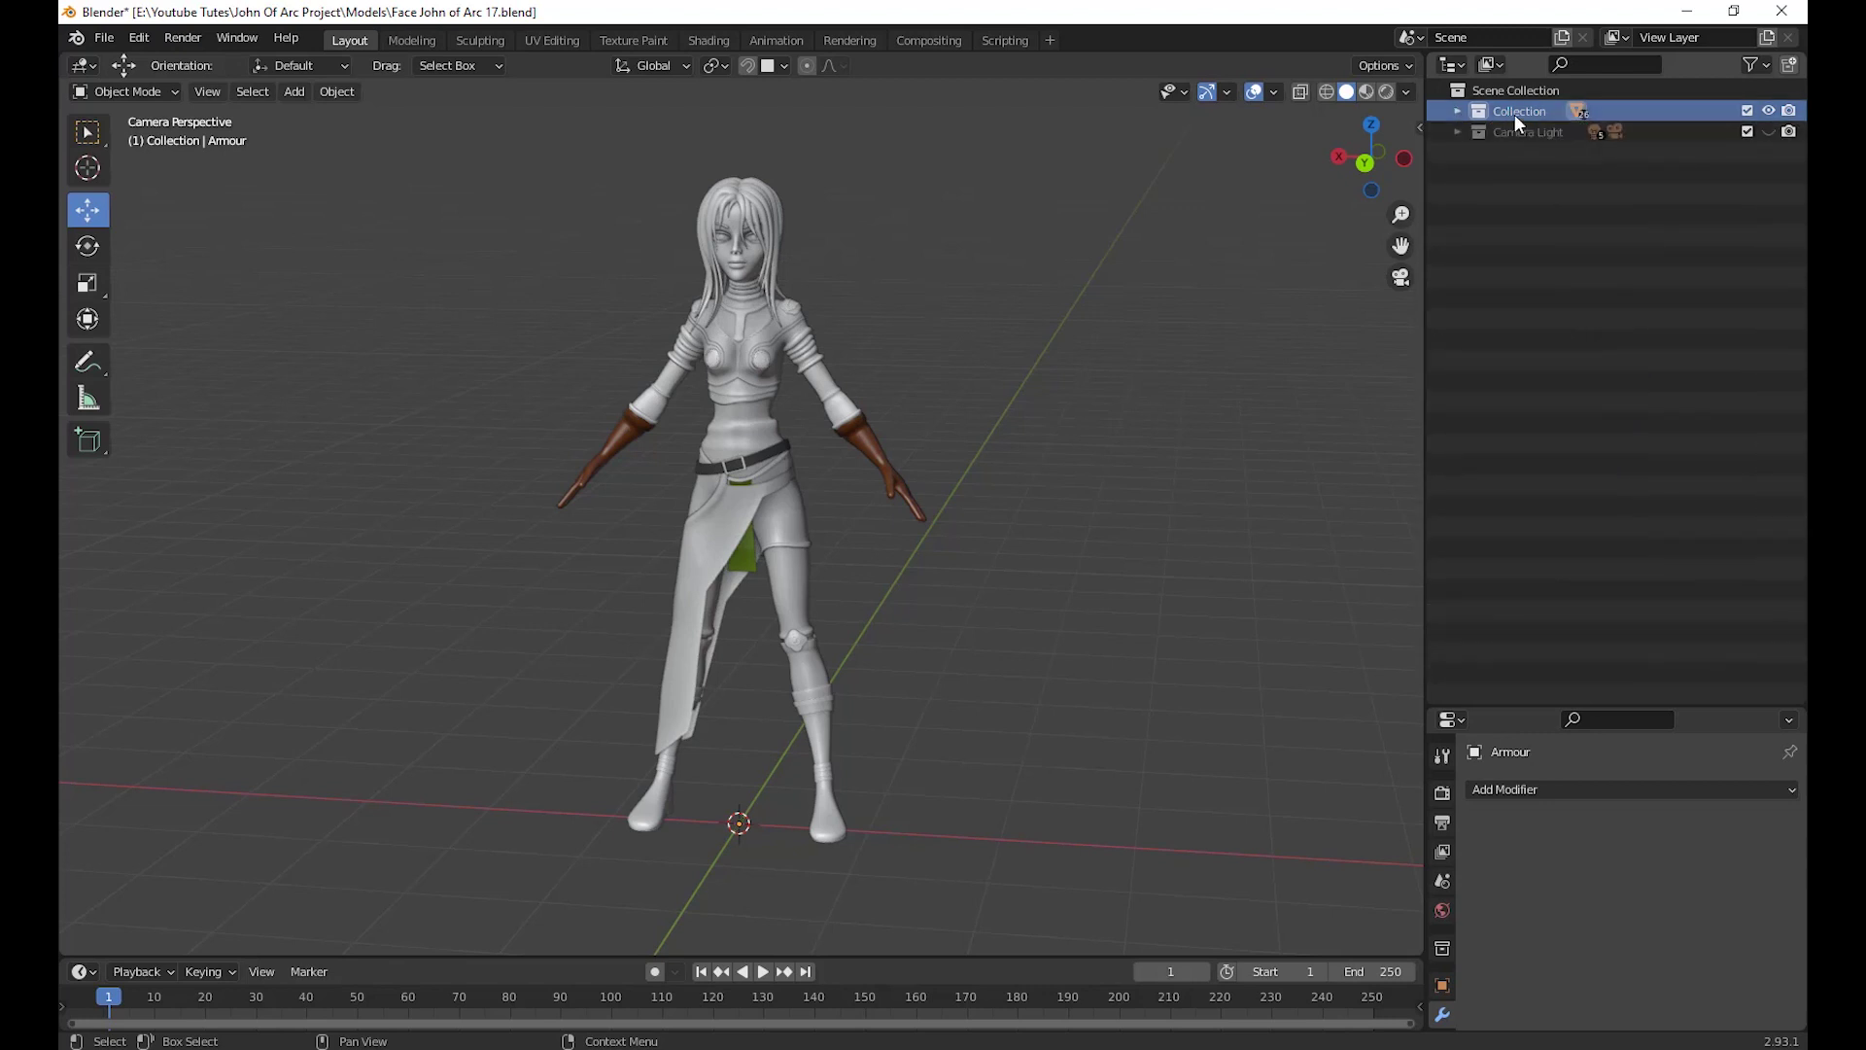
{"action": "double_click", "coordinate": [1514, 112]}
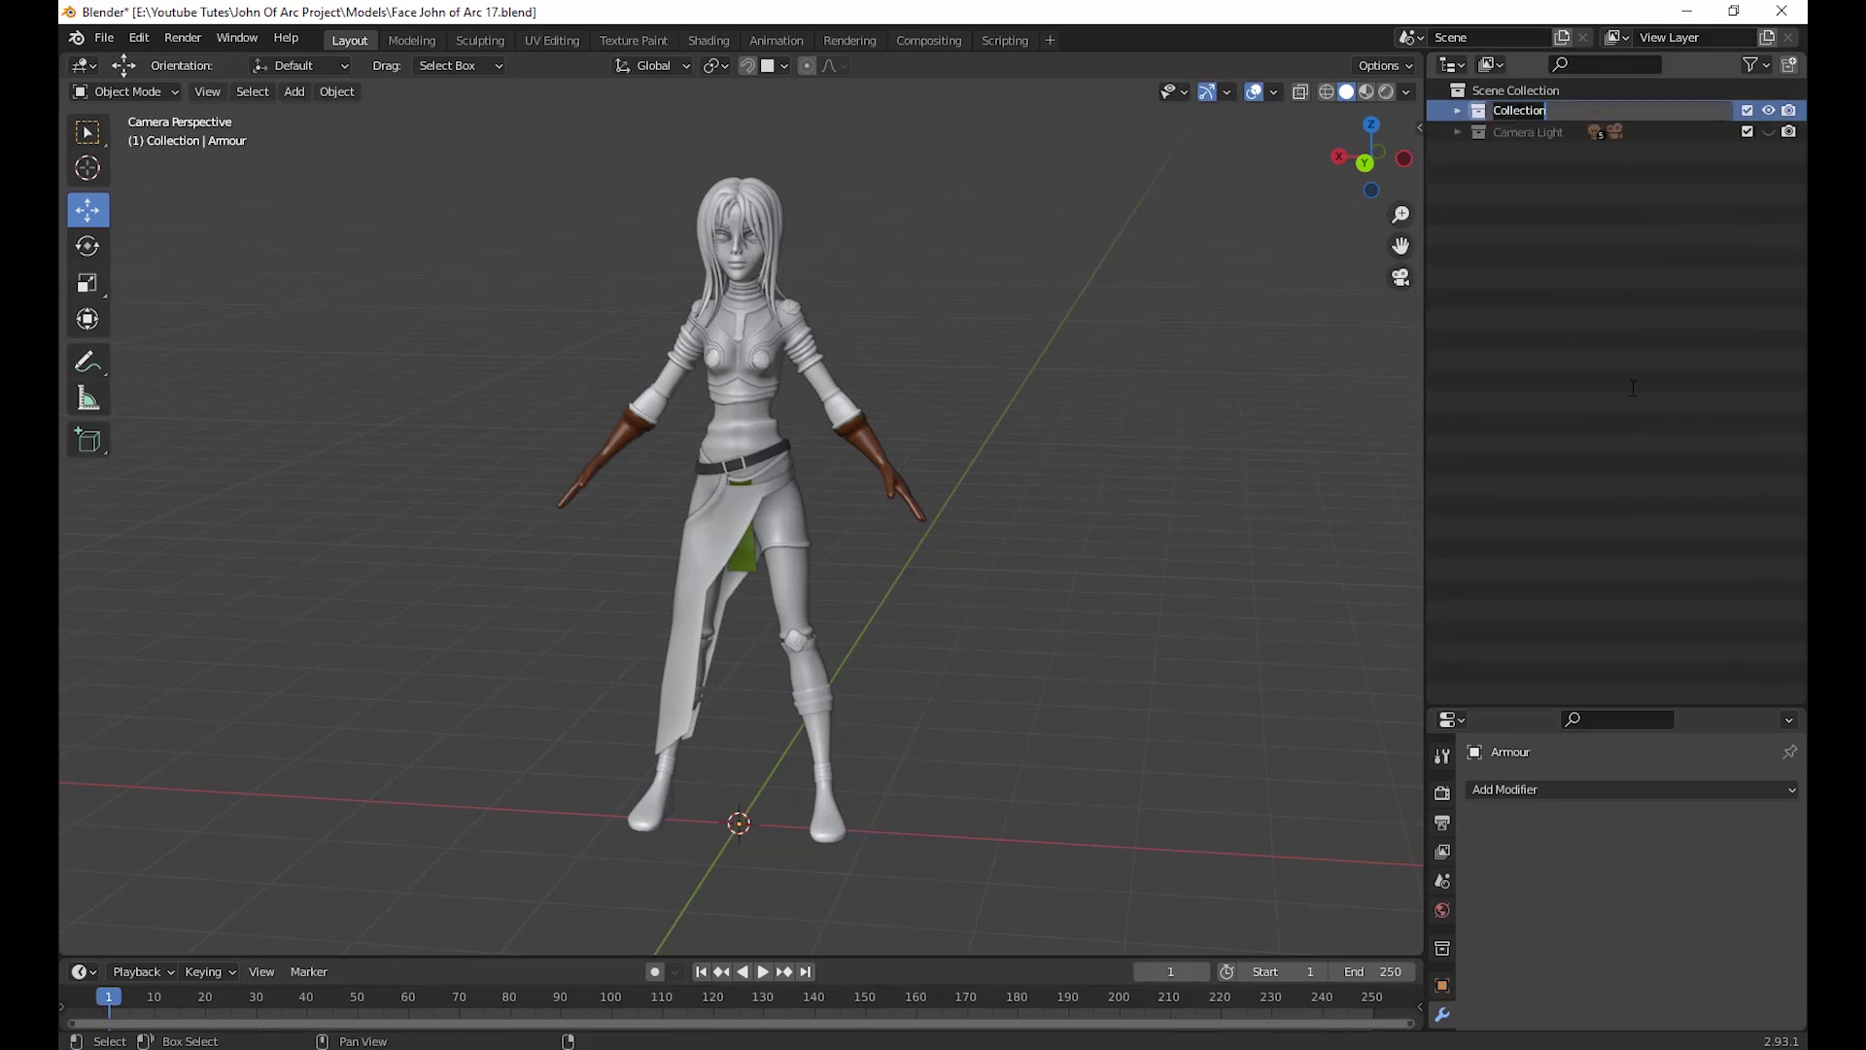
{"action": "type", "text": "Character Geo"}
{"action": "key", "text": "Return"}
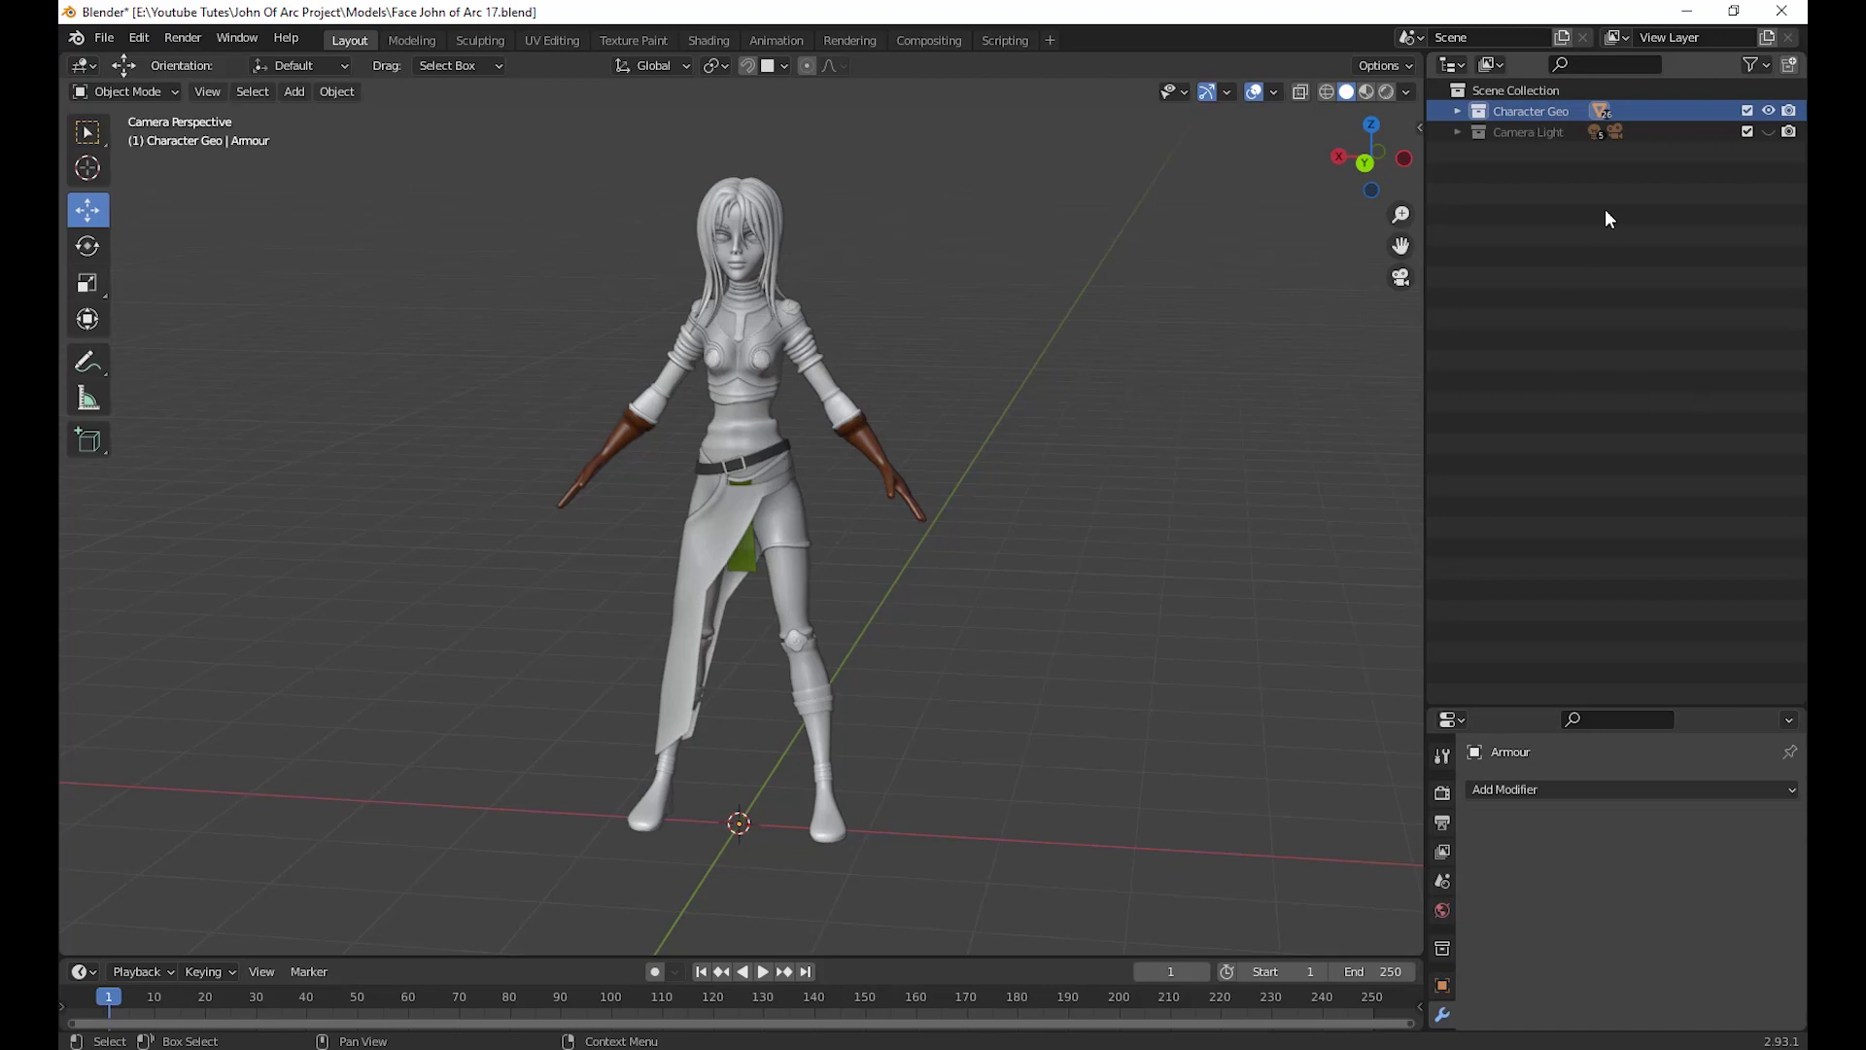
Toggle the Character Geo collection's viewport visibility off and back on
{"action": "left_click", "coordinate": [1599, 110]}
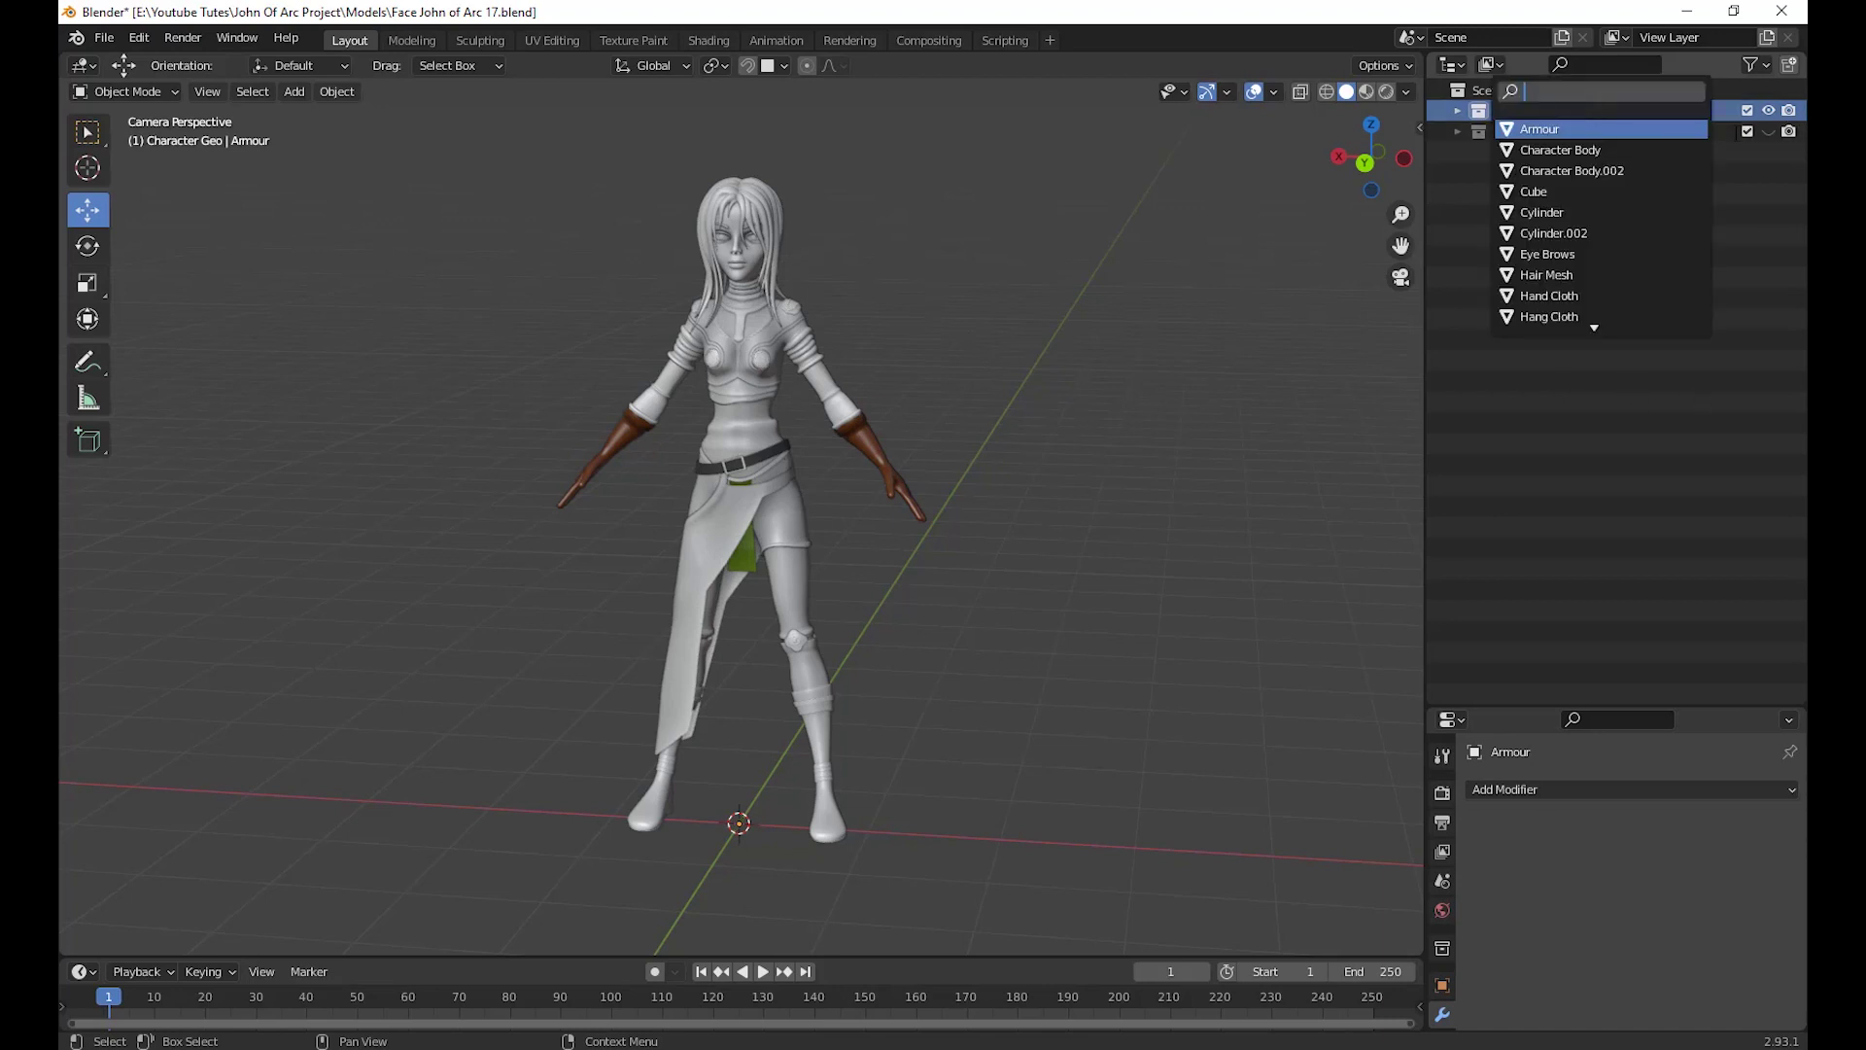
{"action": "left_click", "coordinate": [1769, 110]}
{"action": "left_click", "coordinate": [1769, 110]}
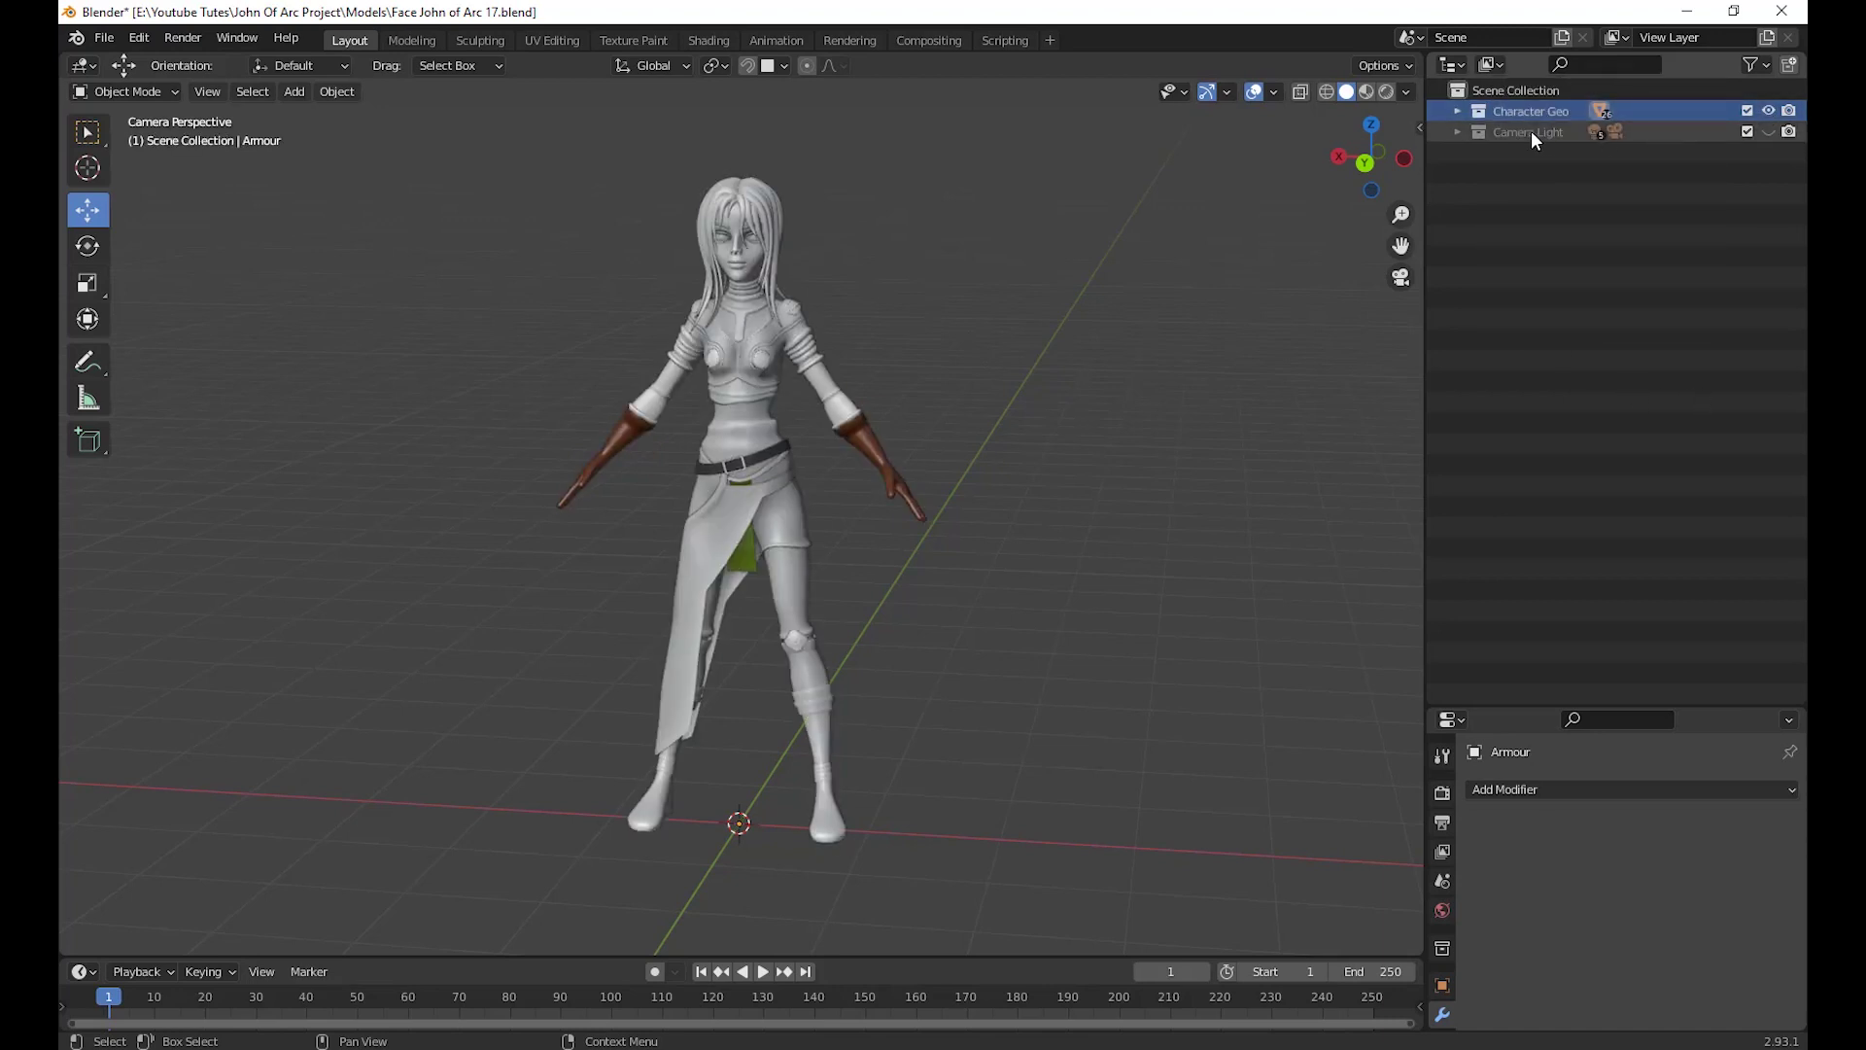
Add the selectable toggles to the outliner and make the Character Geo collection unselectable
{"action": "left_click", "coordinate": [1765, 67]}
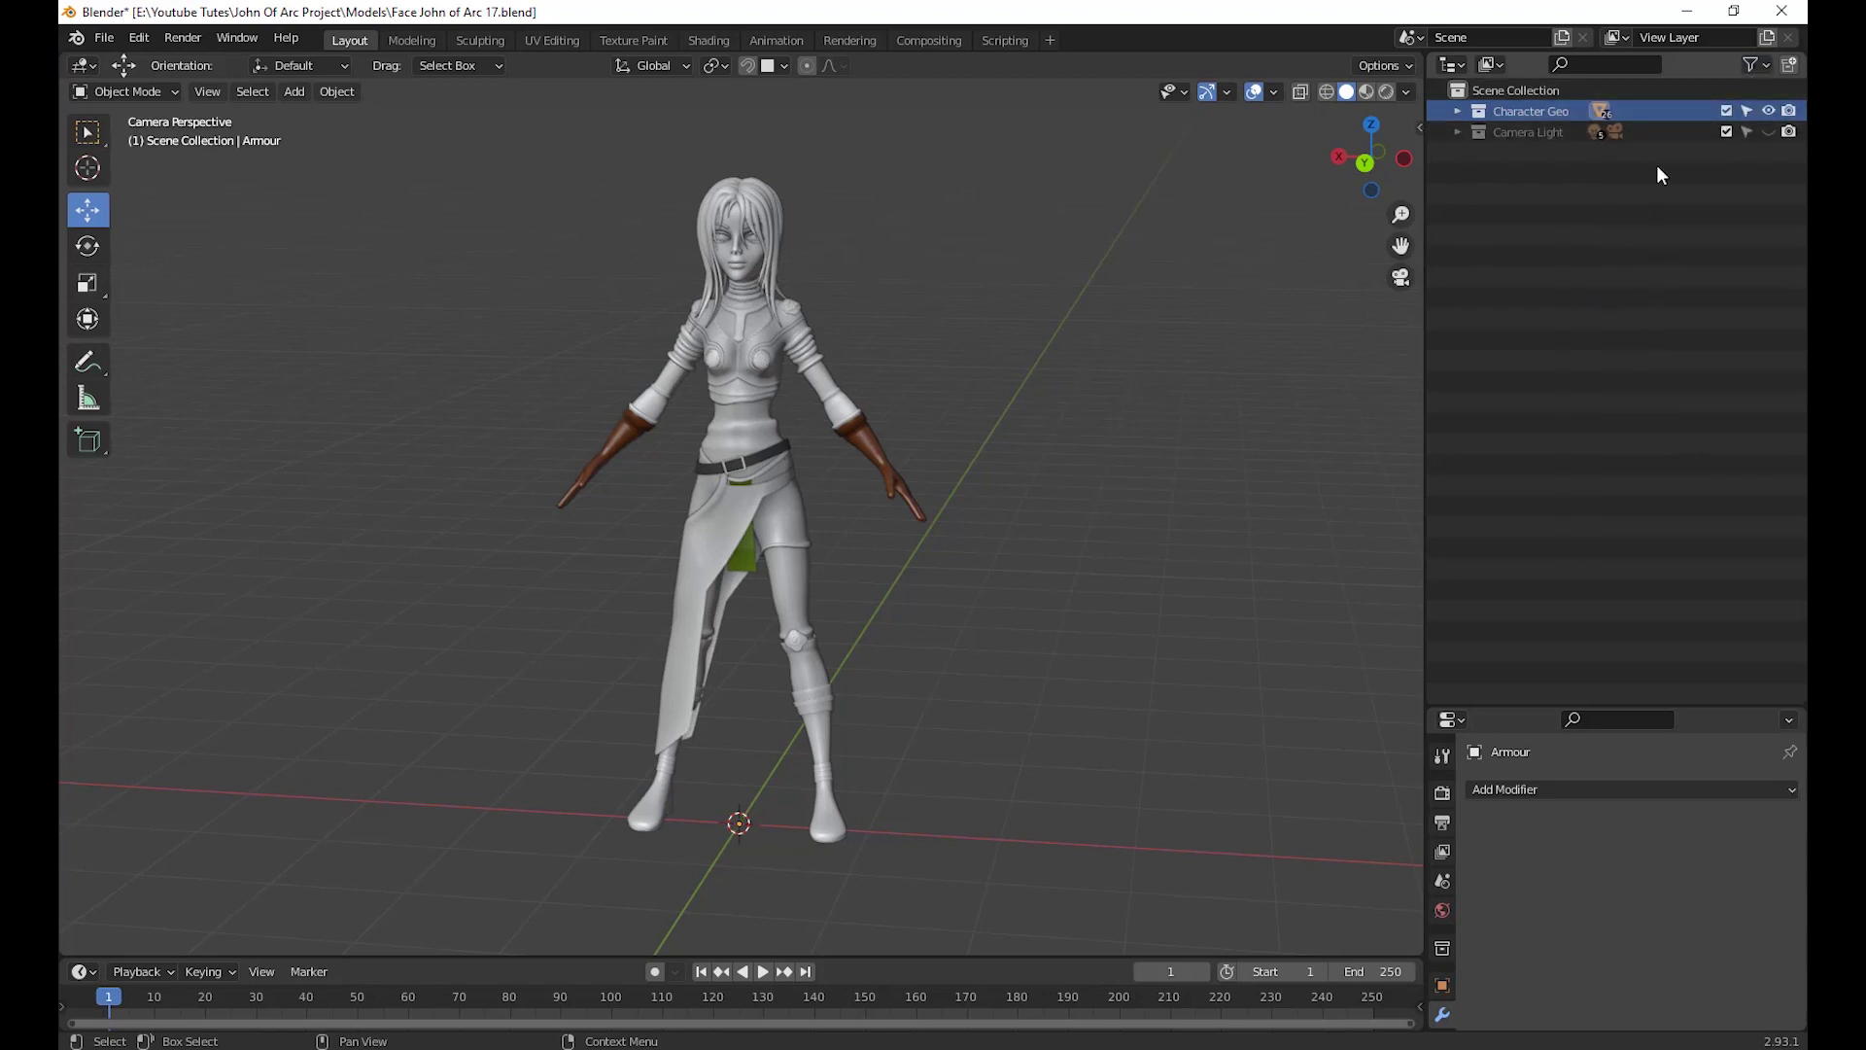
{"action": "left_click", "coordinate": [1746, 111]}
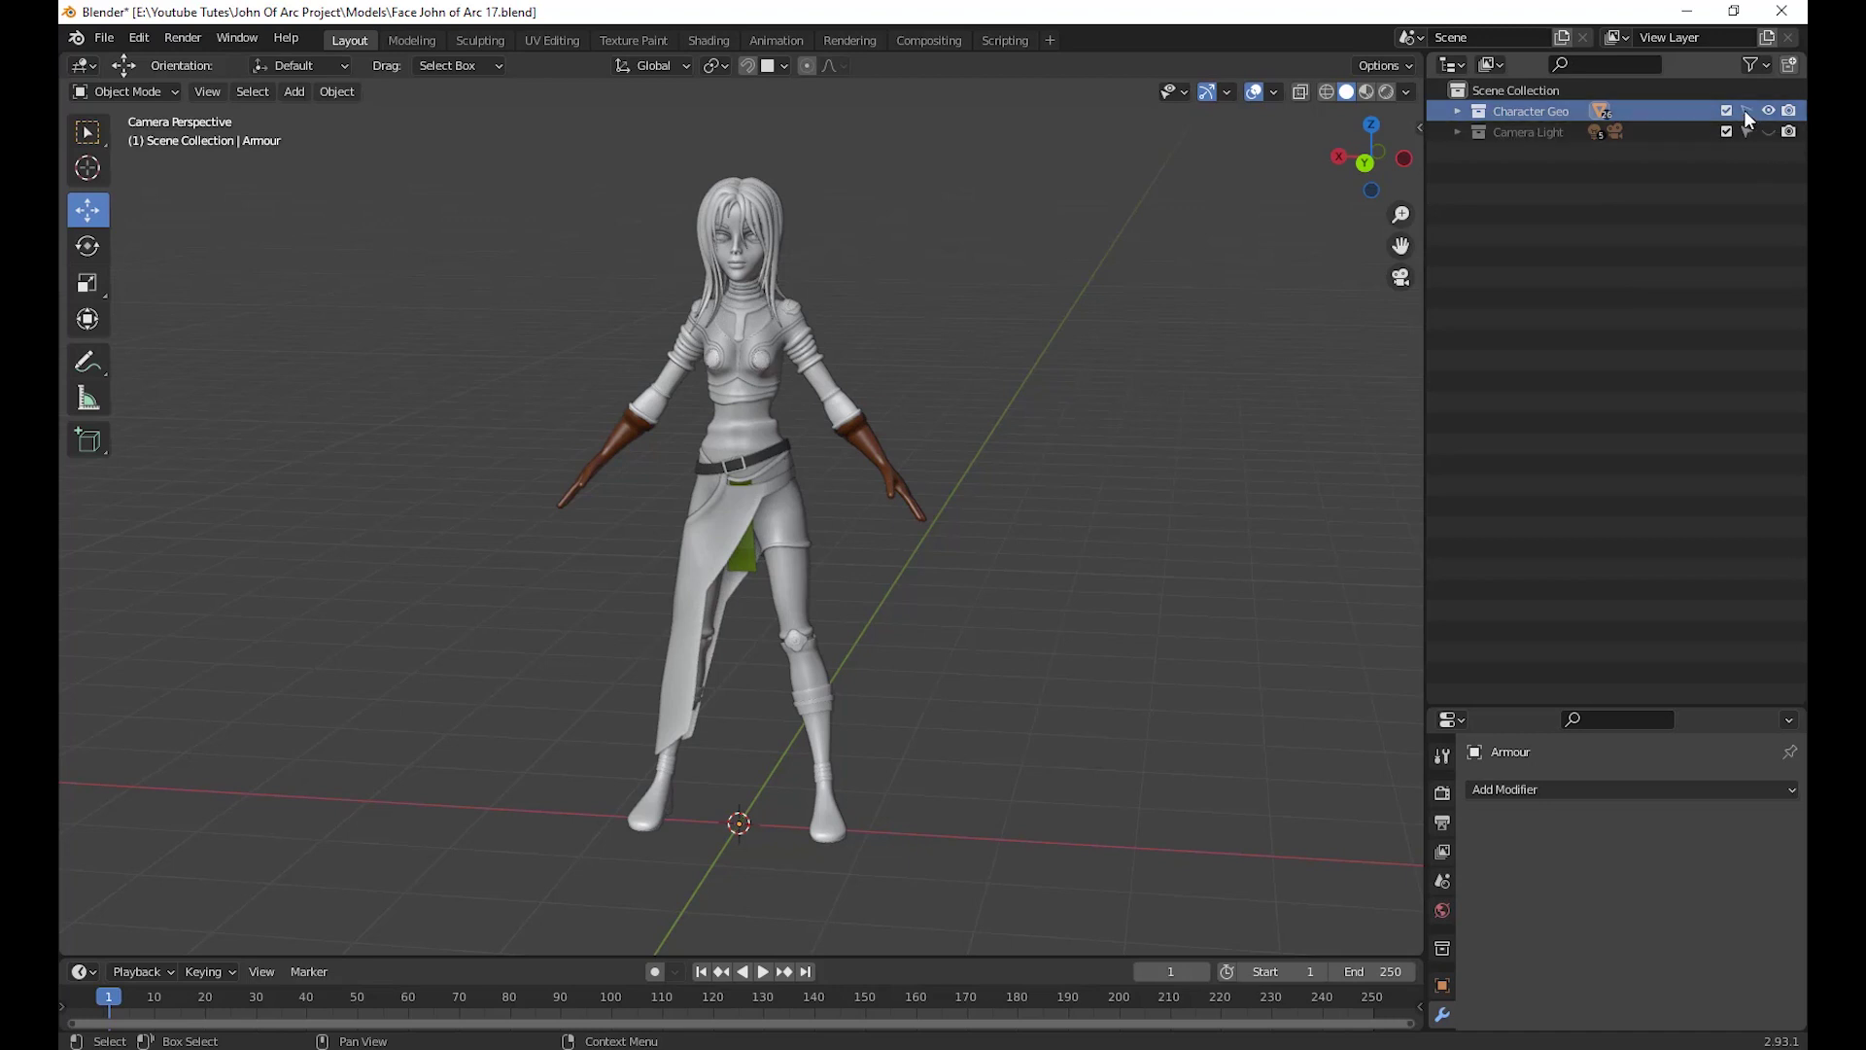
{"action": "middle_click_drag", "start_coordinate": [1380, 321], "coordinate": [1233, 422]}
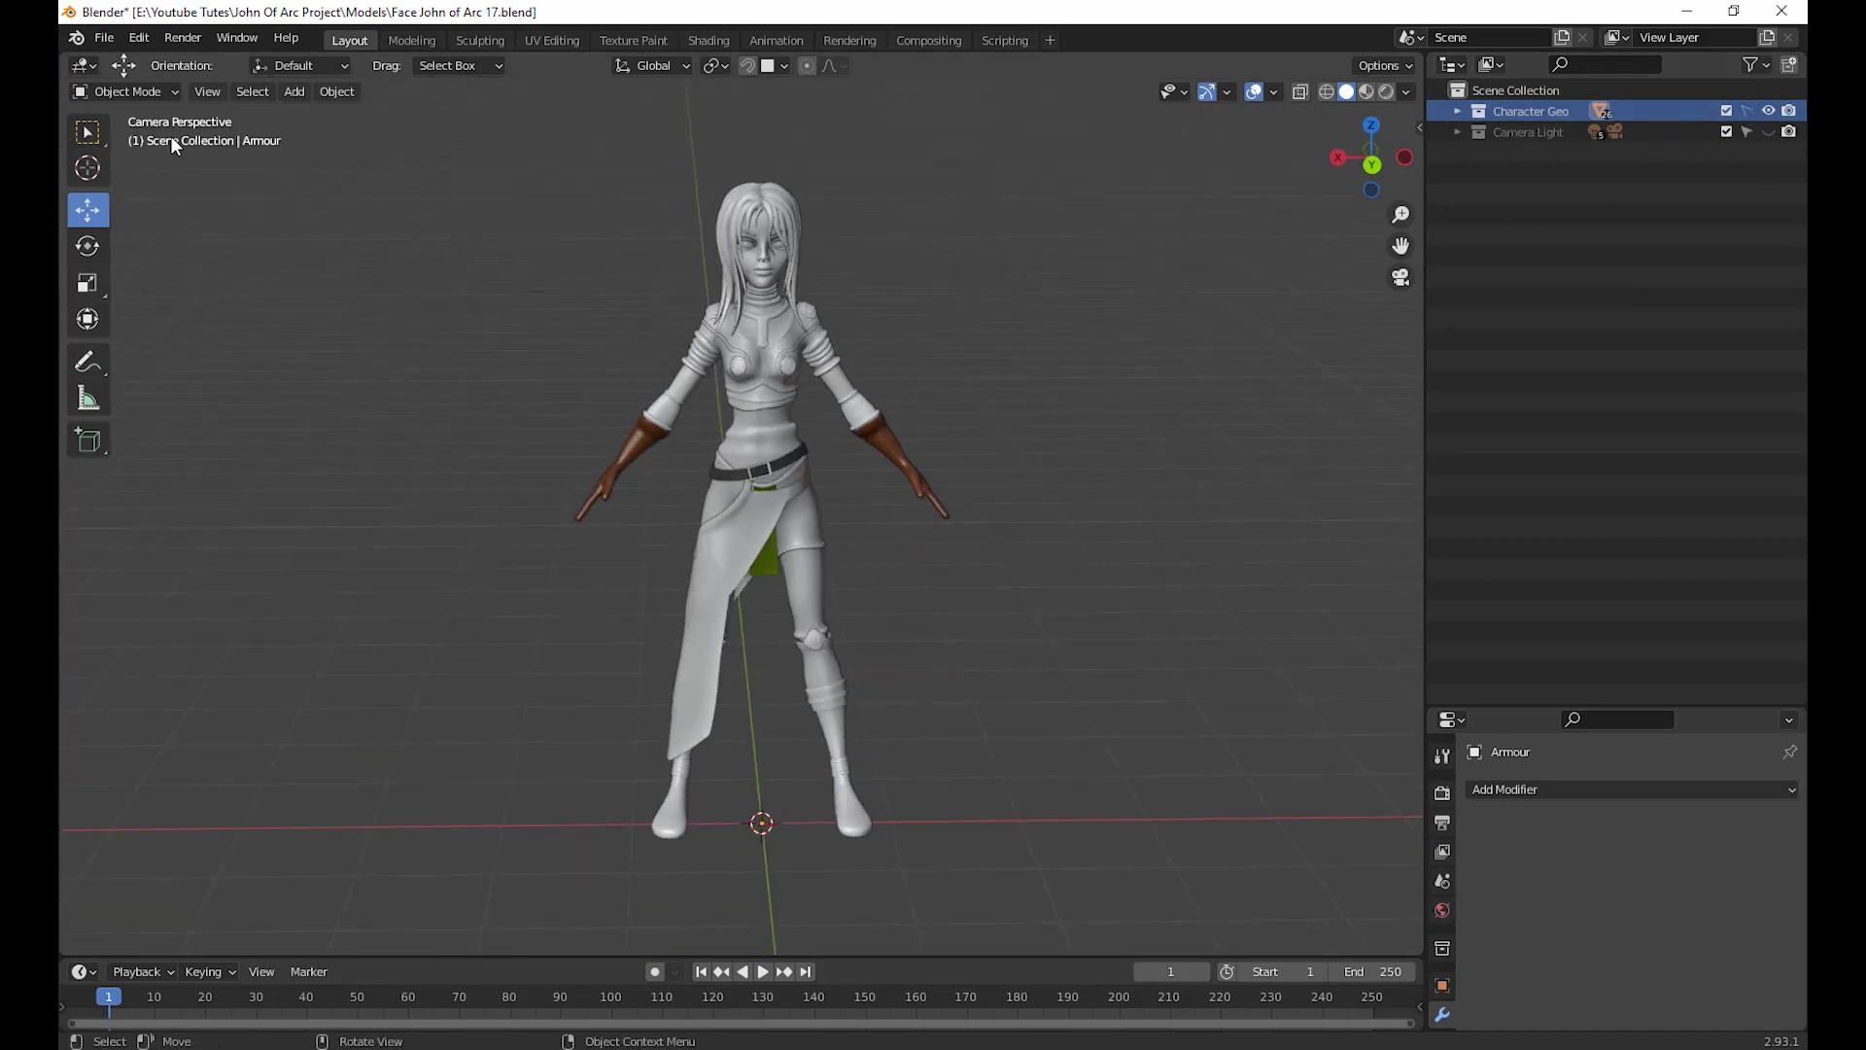
{"action": "middle_click_drag", "start_coordinate": [1048, 836], "coordinate": [1577, 441]}
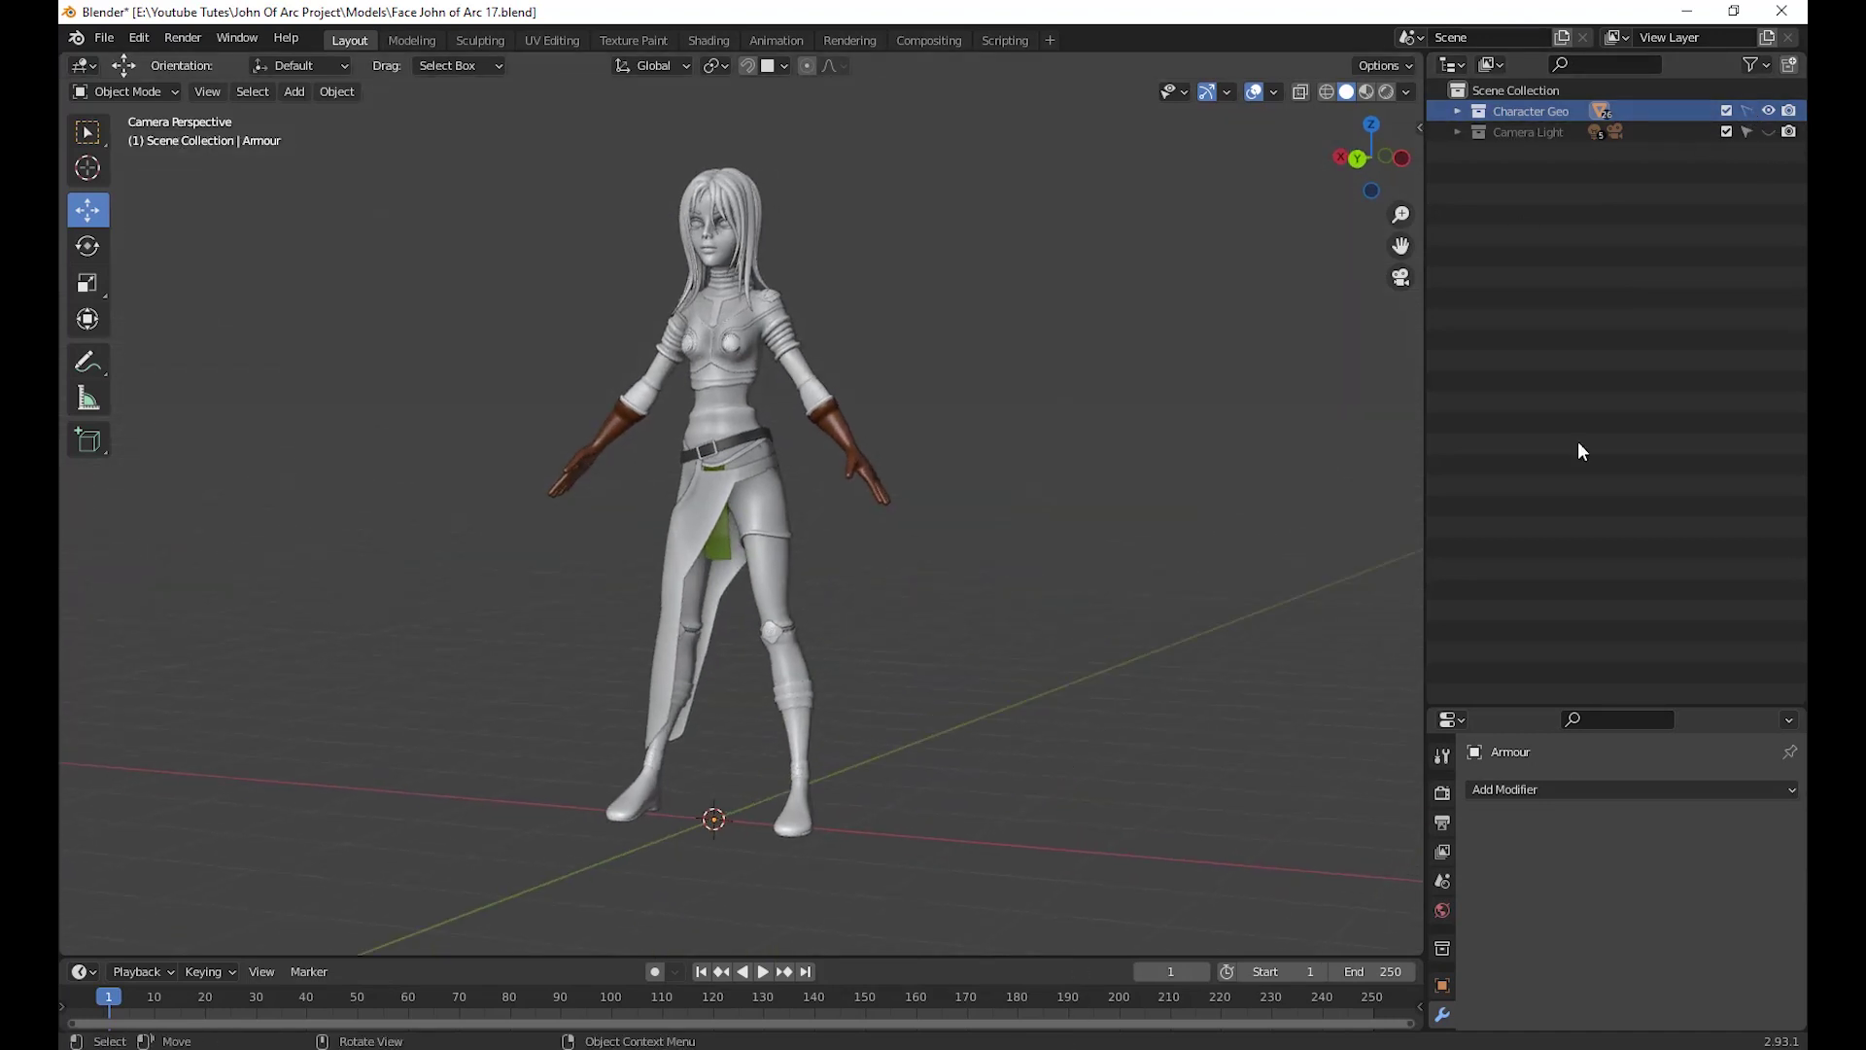
Make the Character Geo collection selectable again and select all visible character objects
{"action": "left_click", "coordinate": [1746, 111]}
{"action": "middle_click_drag", "start_coordinate": [1127, 544], "coordinate": [1086, 557]}
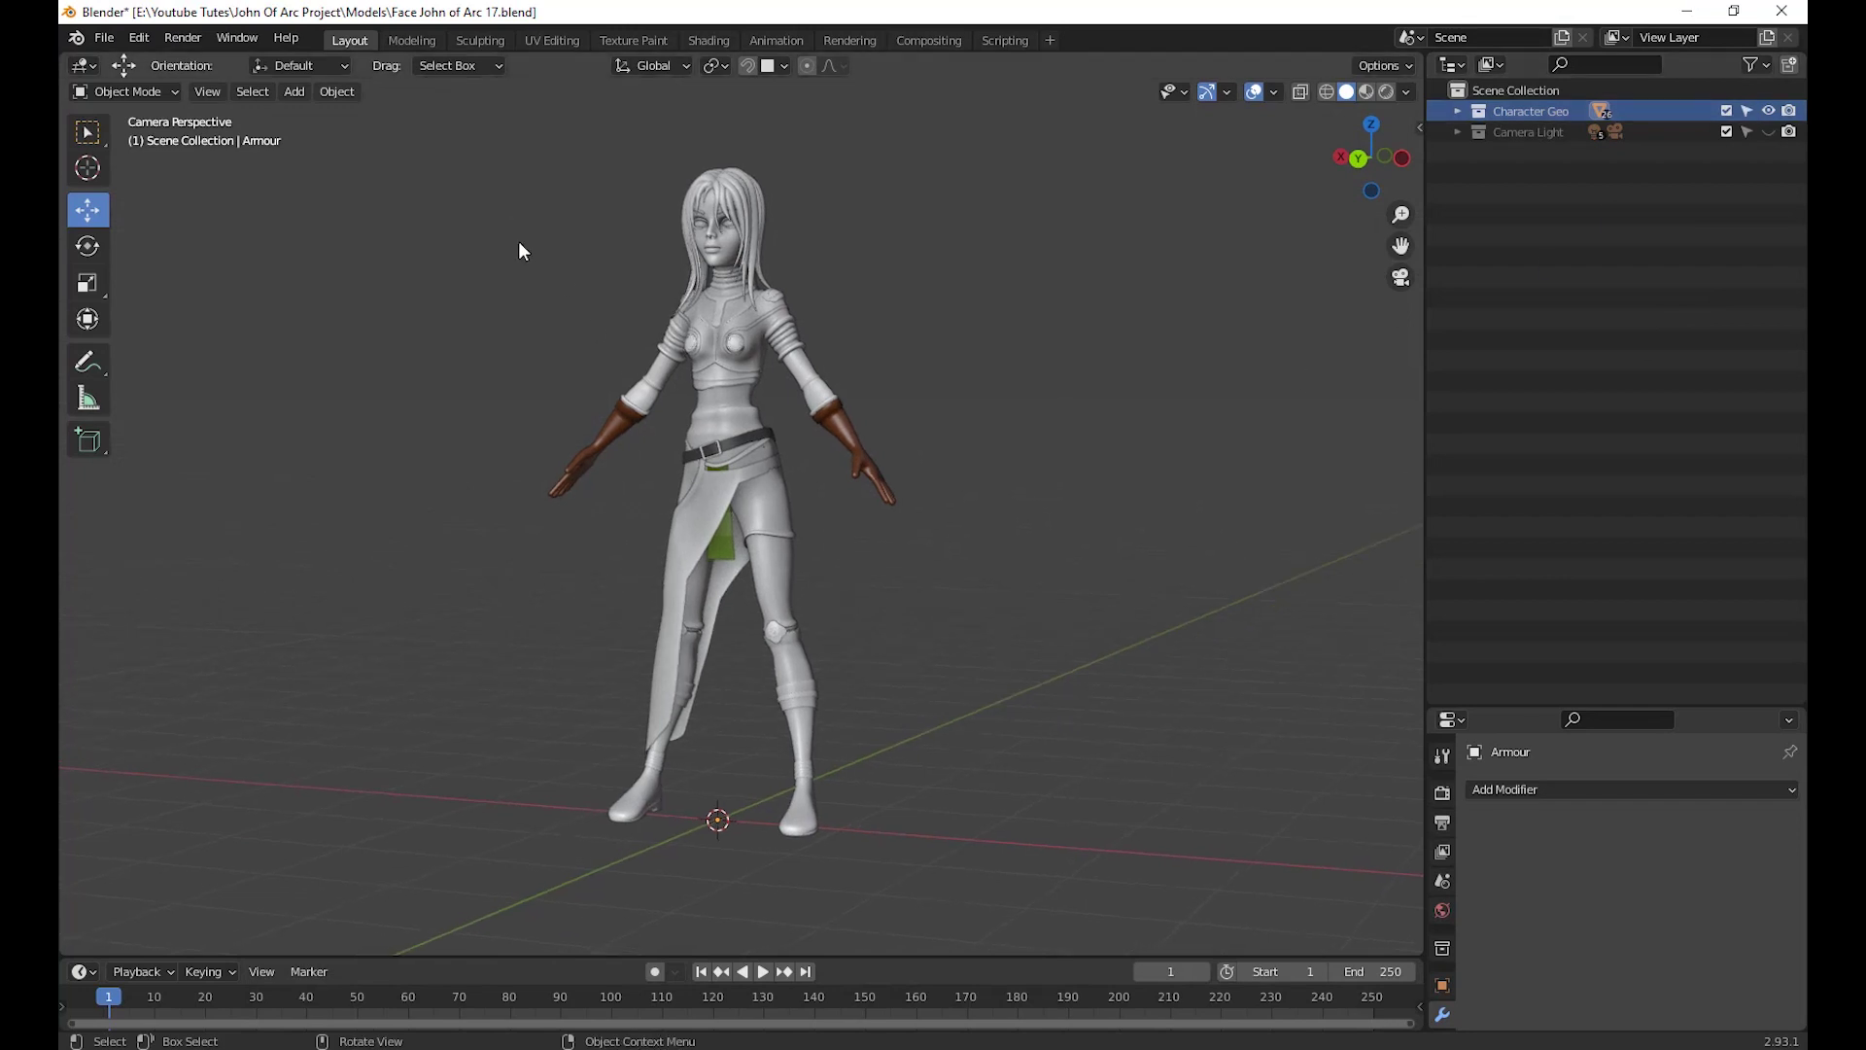
{"action": "key", "text": "a"}
{"action": "middle_click_drag", "start_coordinate": [1007, 781], "coordinate": [1070, 455]}
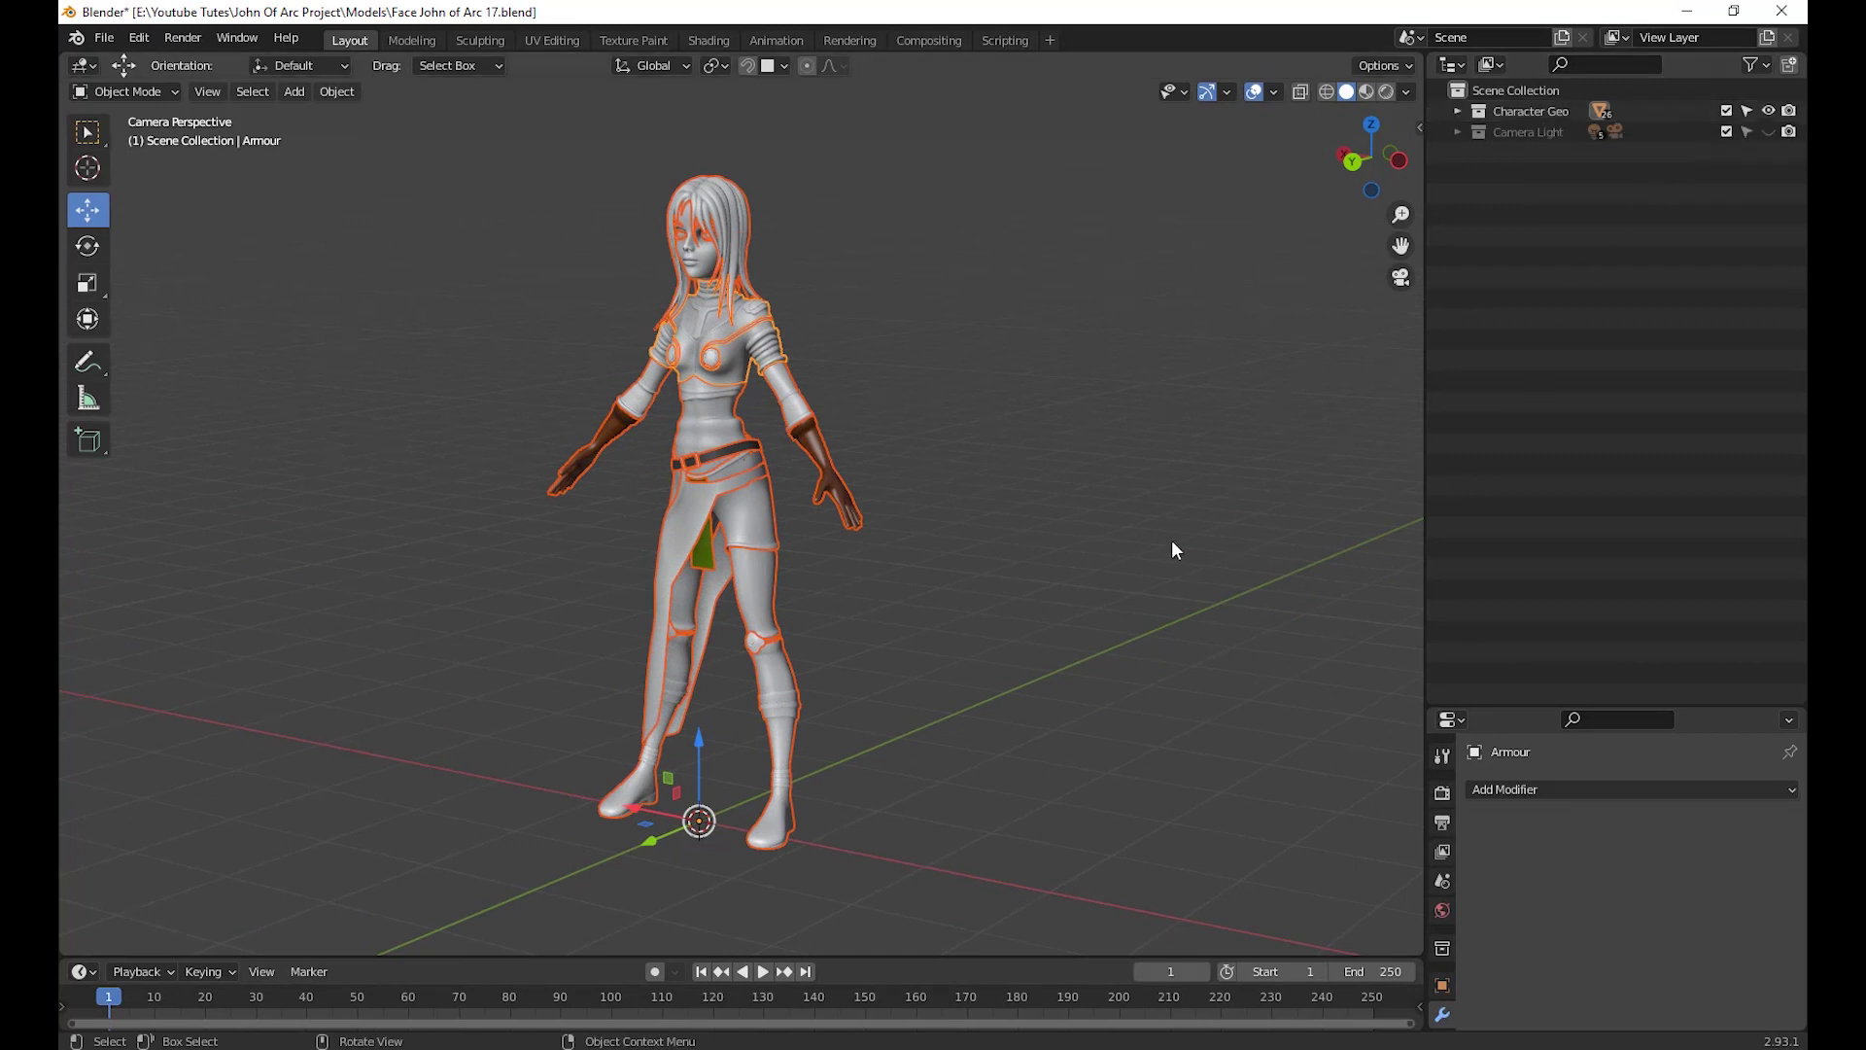
Show the Camera Light collection in the viewport and hide it again
{"action": "left_click", "coordinate": [1526, 131]}
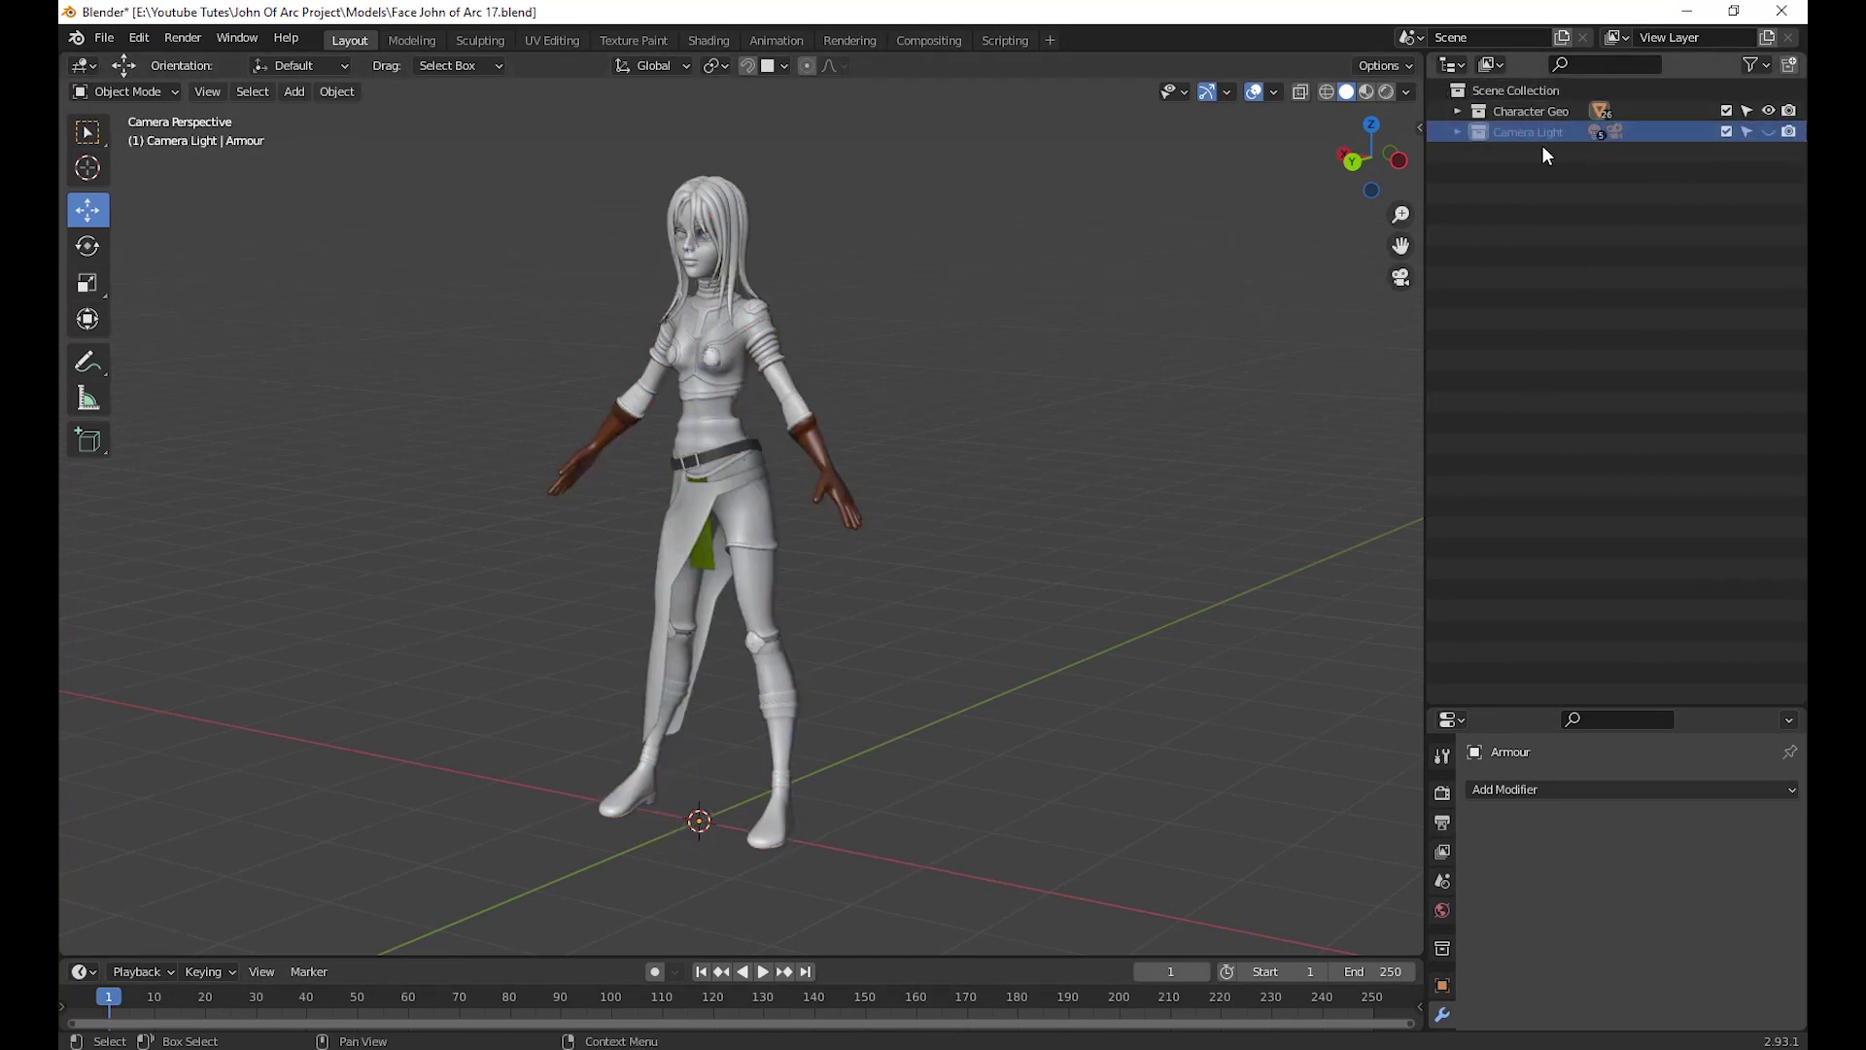
{"action": "left_click", "coordinate": [1770, 130]}
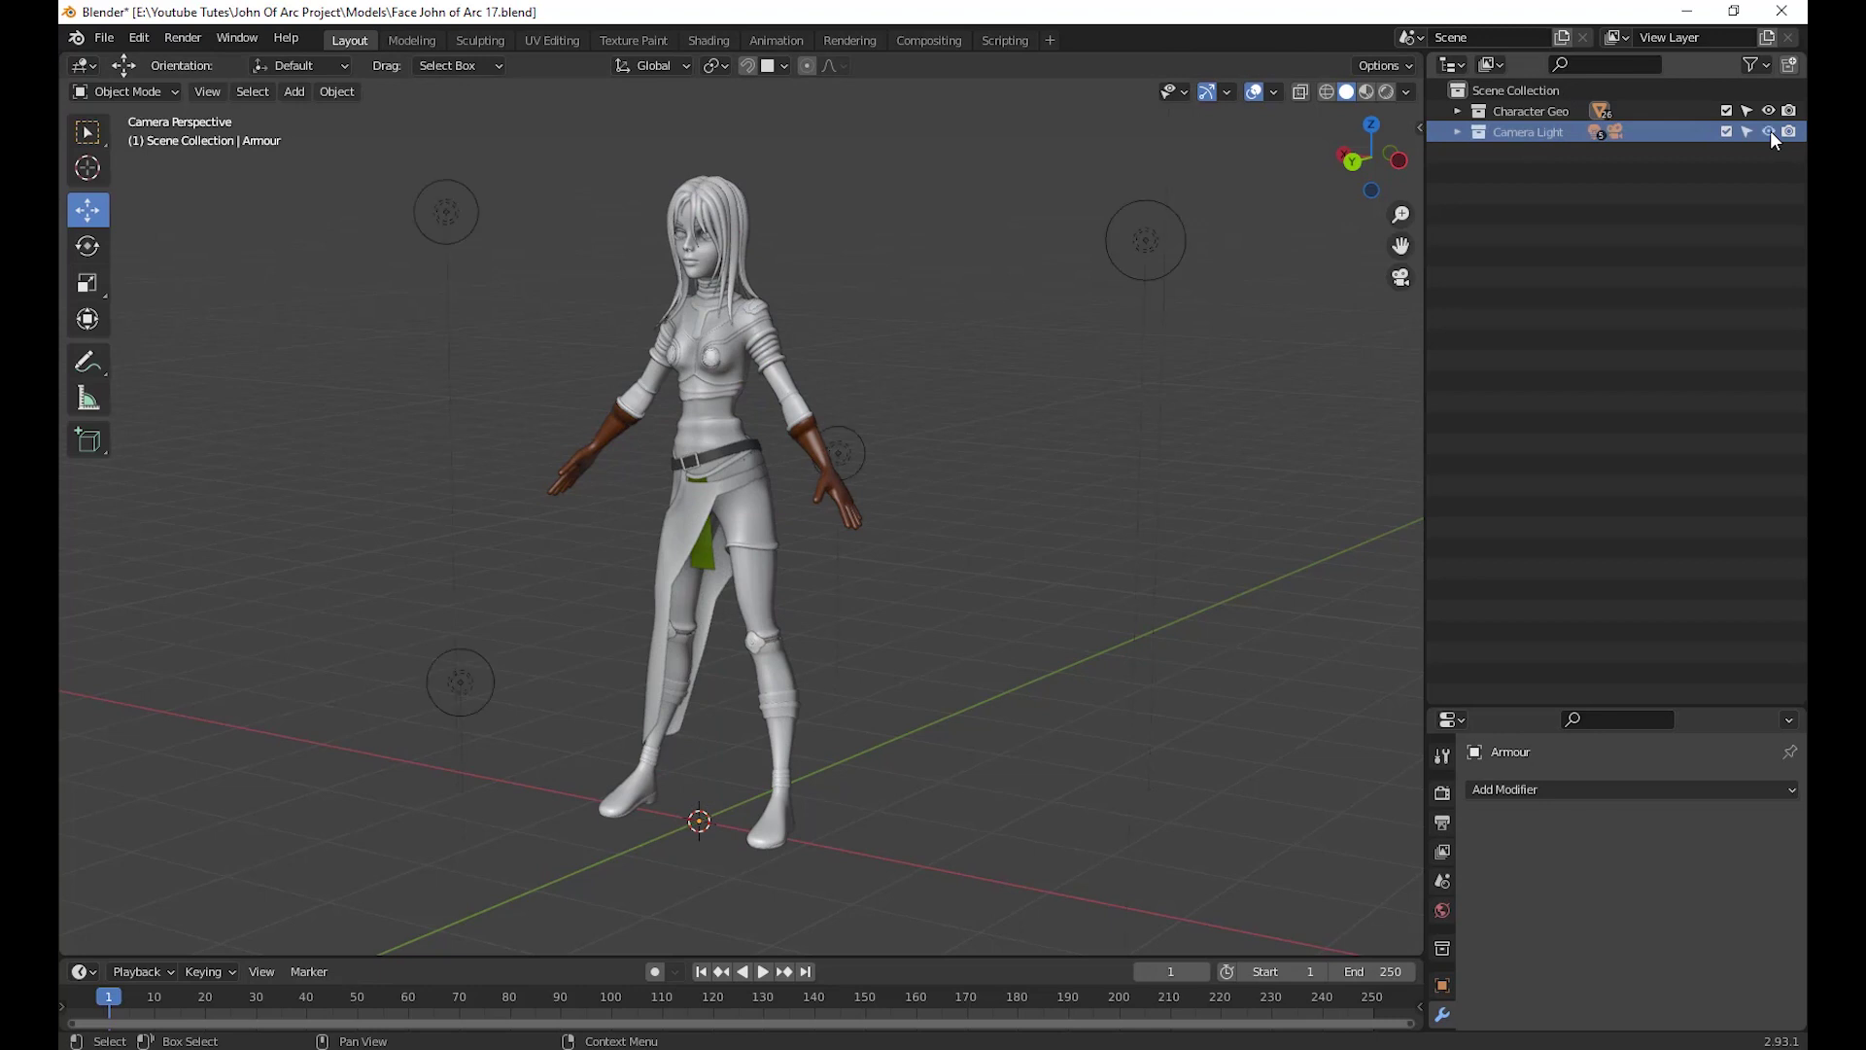
{"action": "scroll", "coordinate": [1205, 359], "scroll_direction": "down", "scroll_amount": 2}
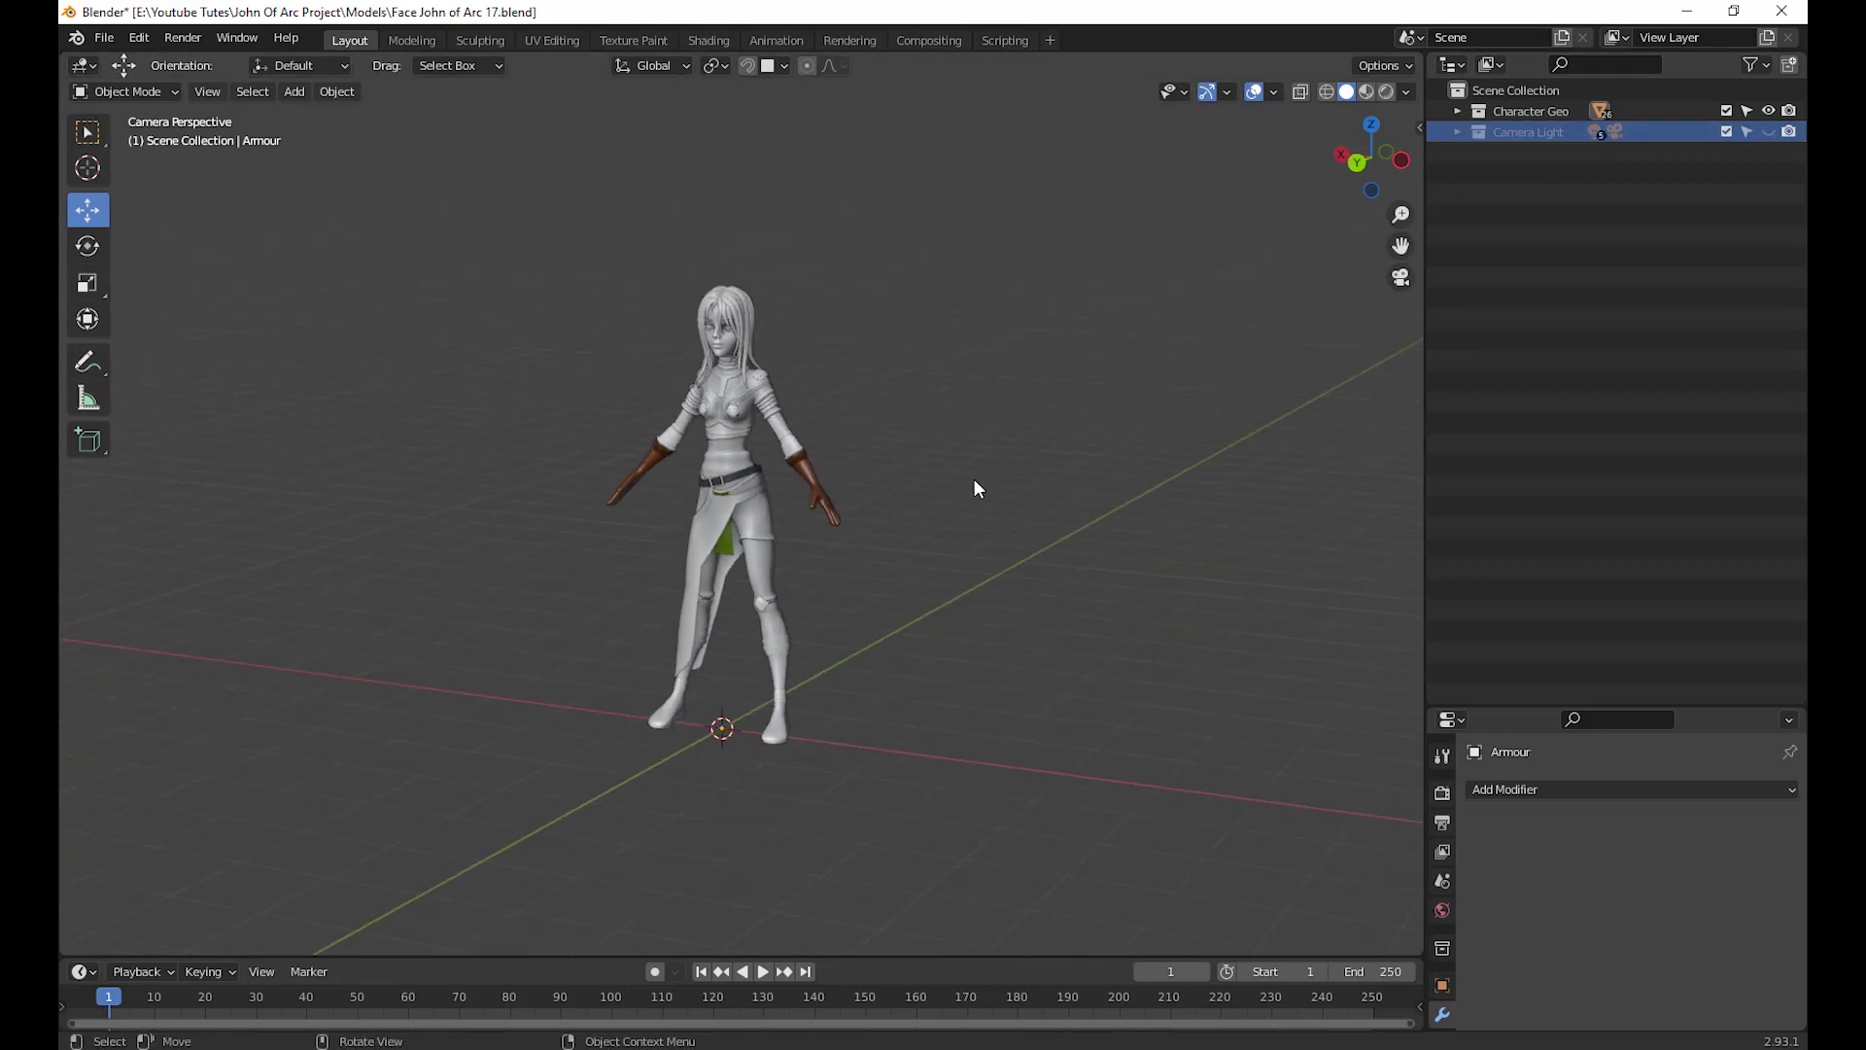
{"action": "middle_click_drag", "start_coordinate": [974, 478], "coordinate": [968, 573]}
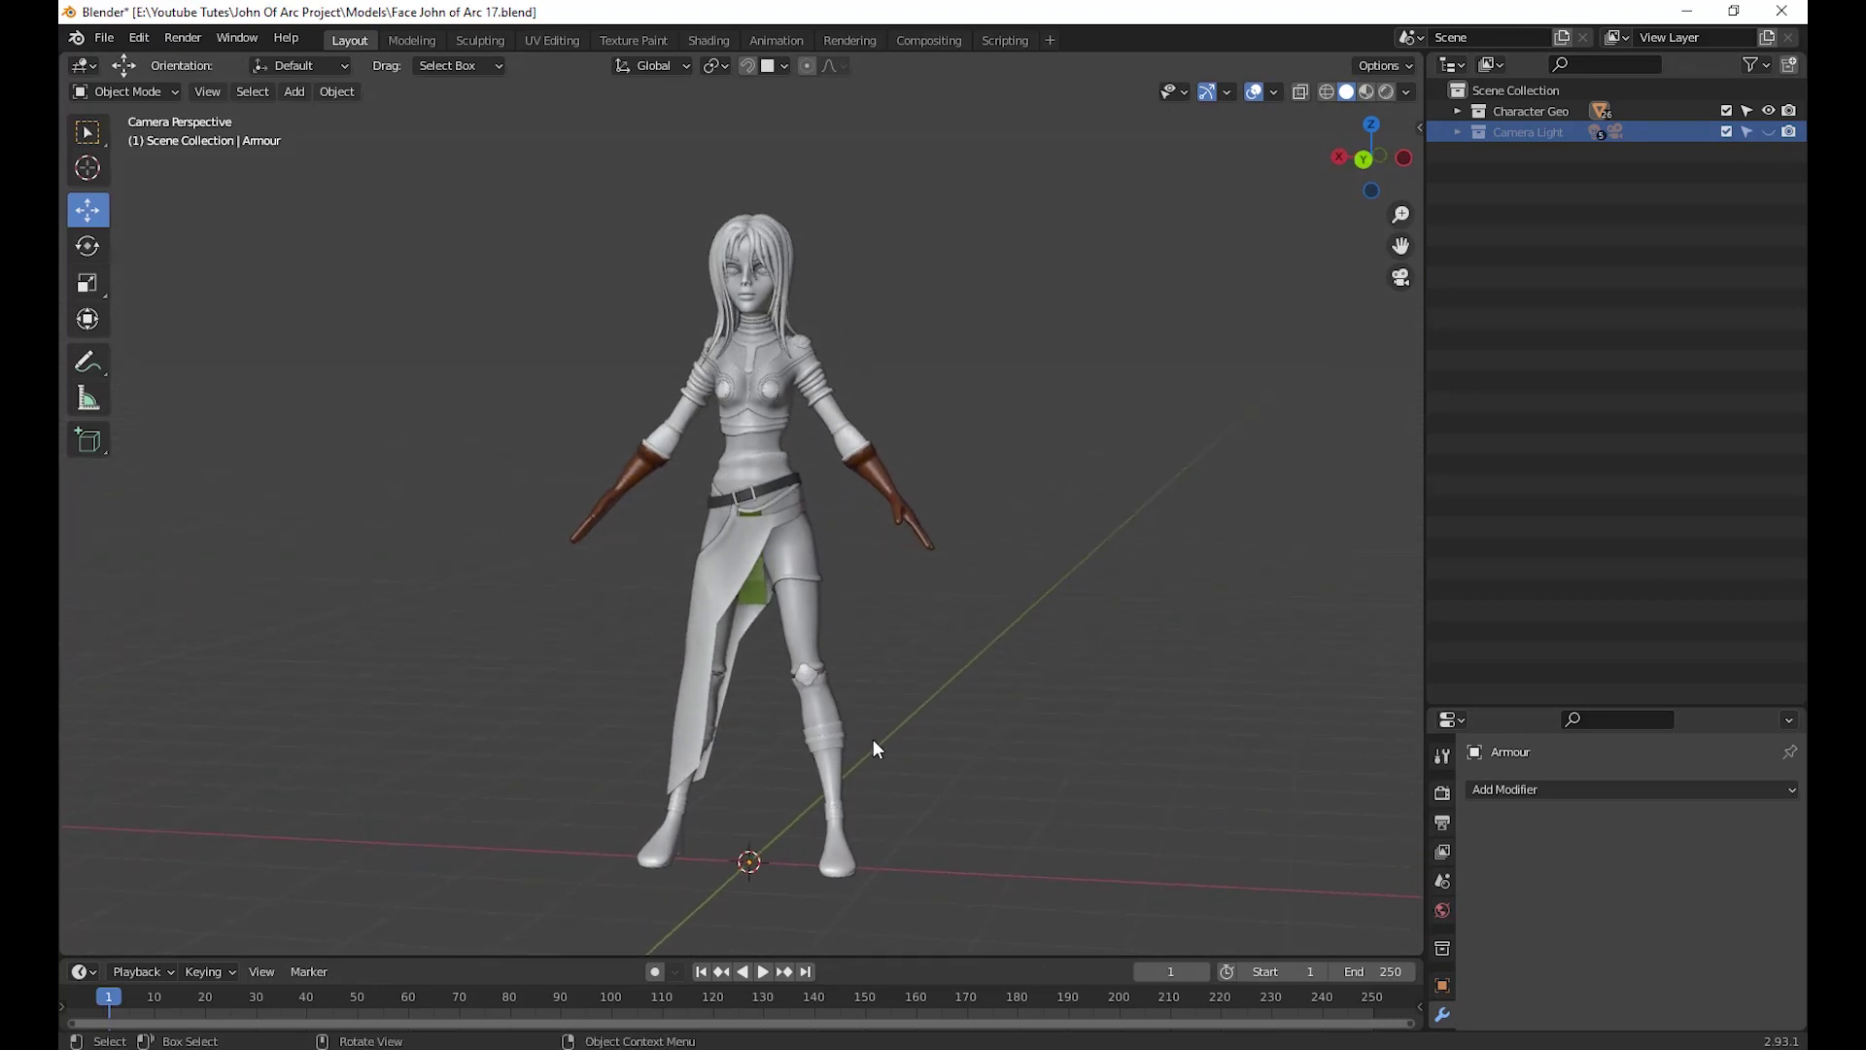
Select the Hang Cloth skirt and add the green Plane.001 cloth beneath it to the selection
{"action": "scroll", "coordinate": [976, 729], "scroll_direction": "up", "scroll_amount": 4}
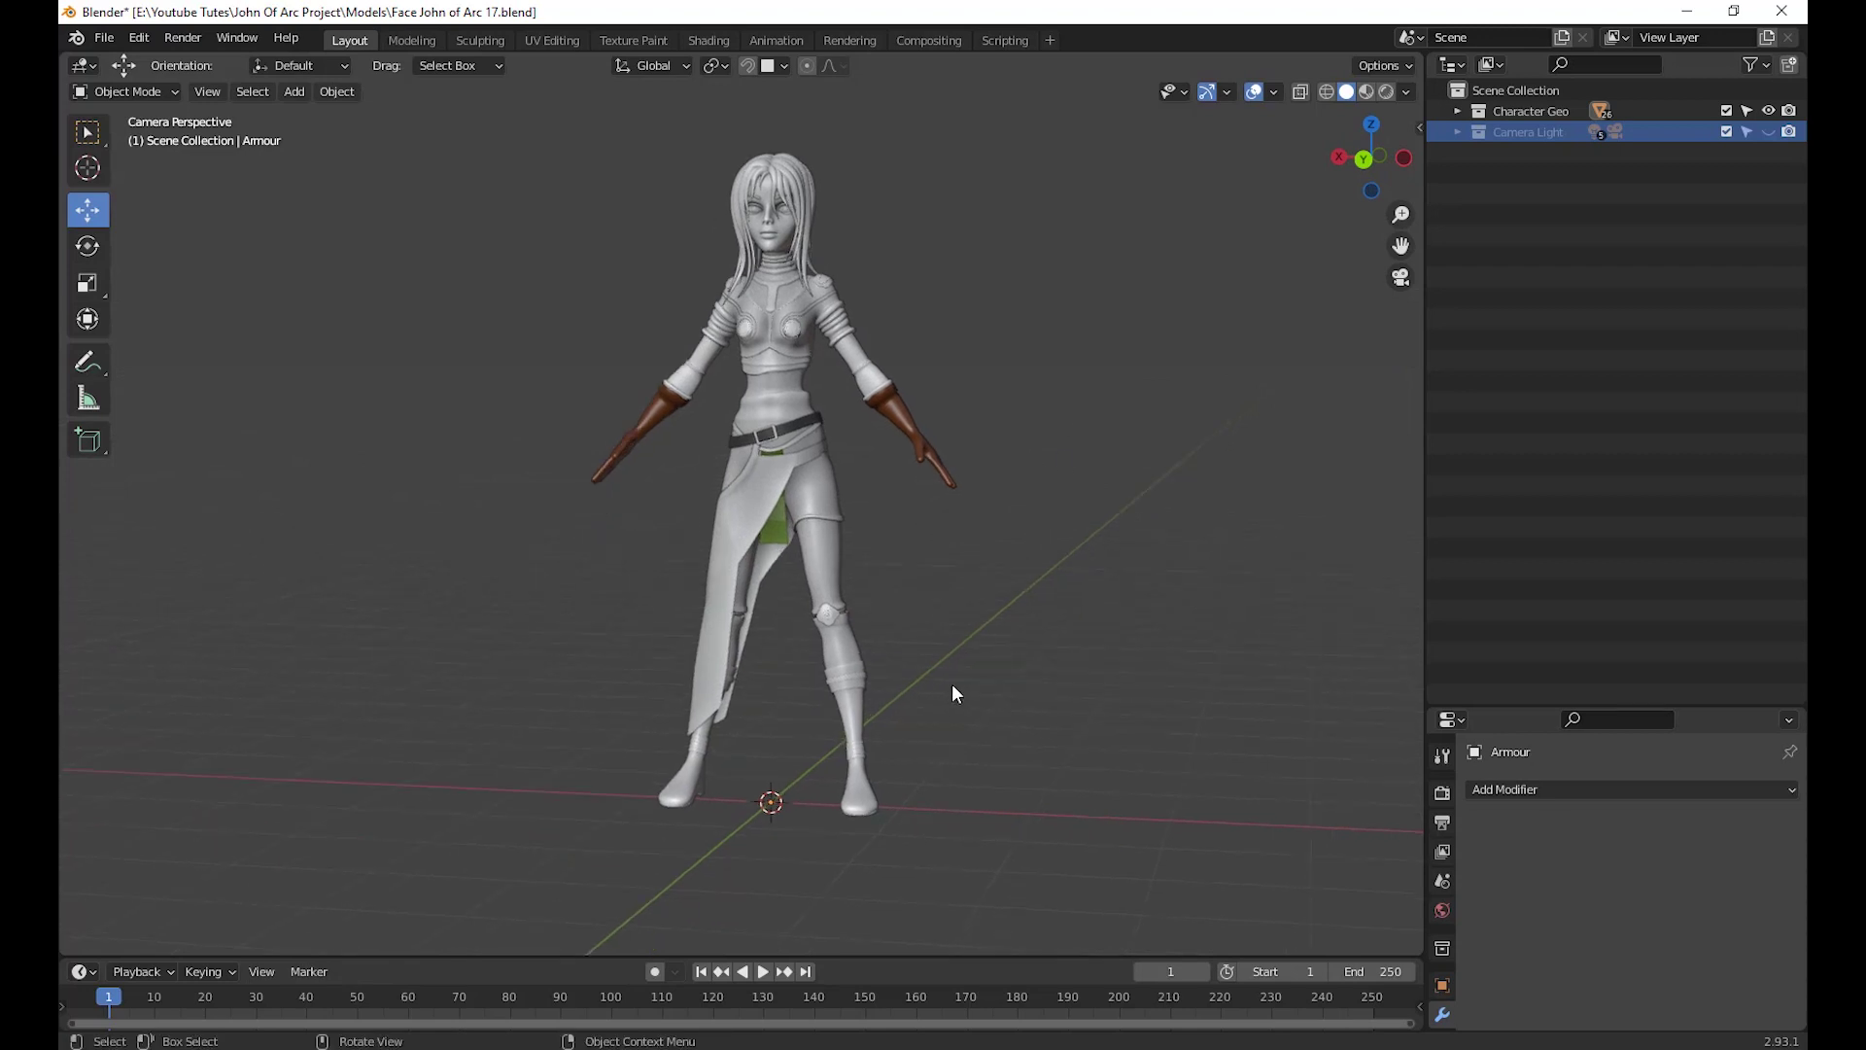
{"action": "scroll", "coordinate": [924, 724], "scroll_direction": "up", "scroll_amount": 2}
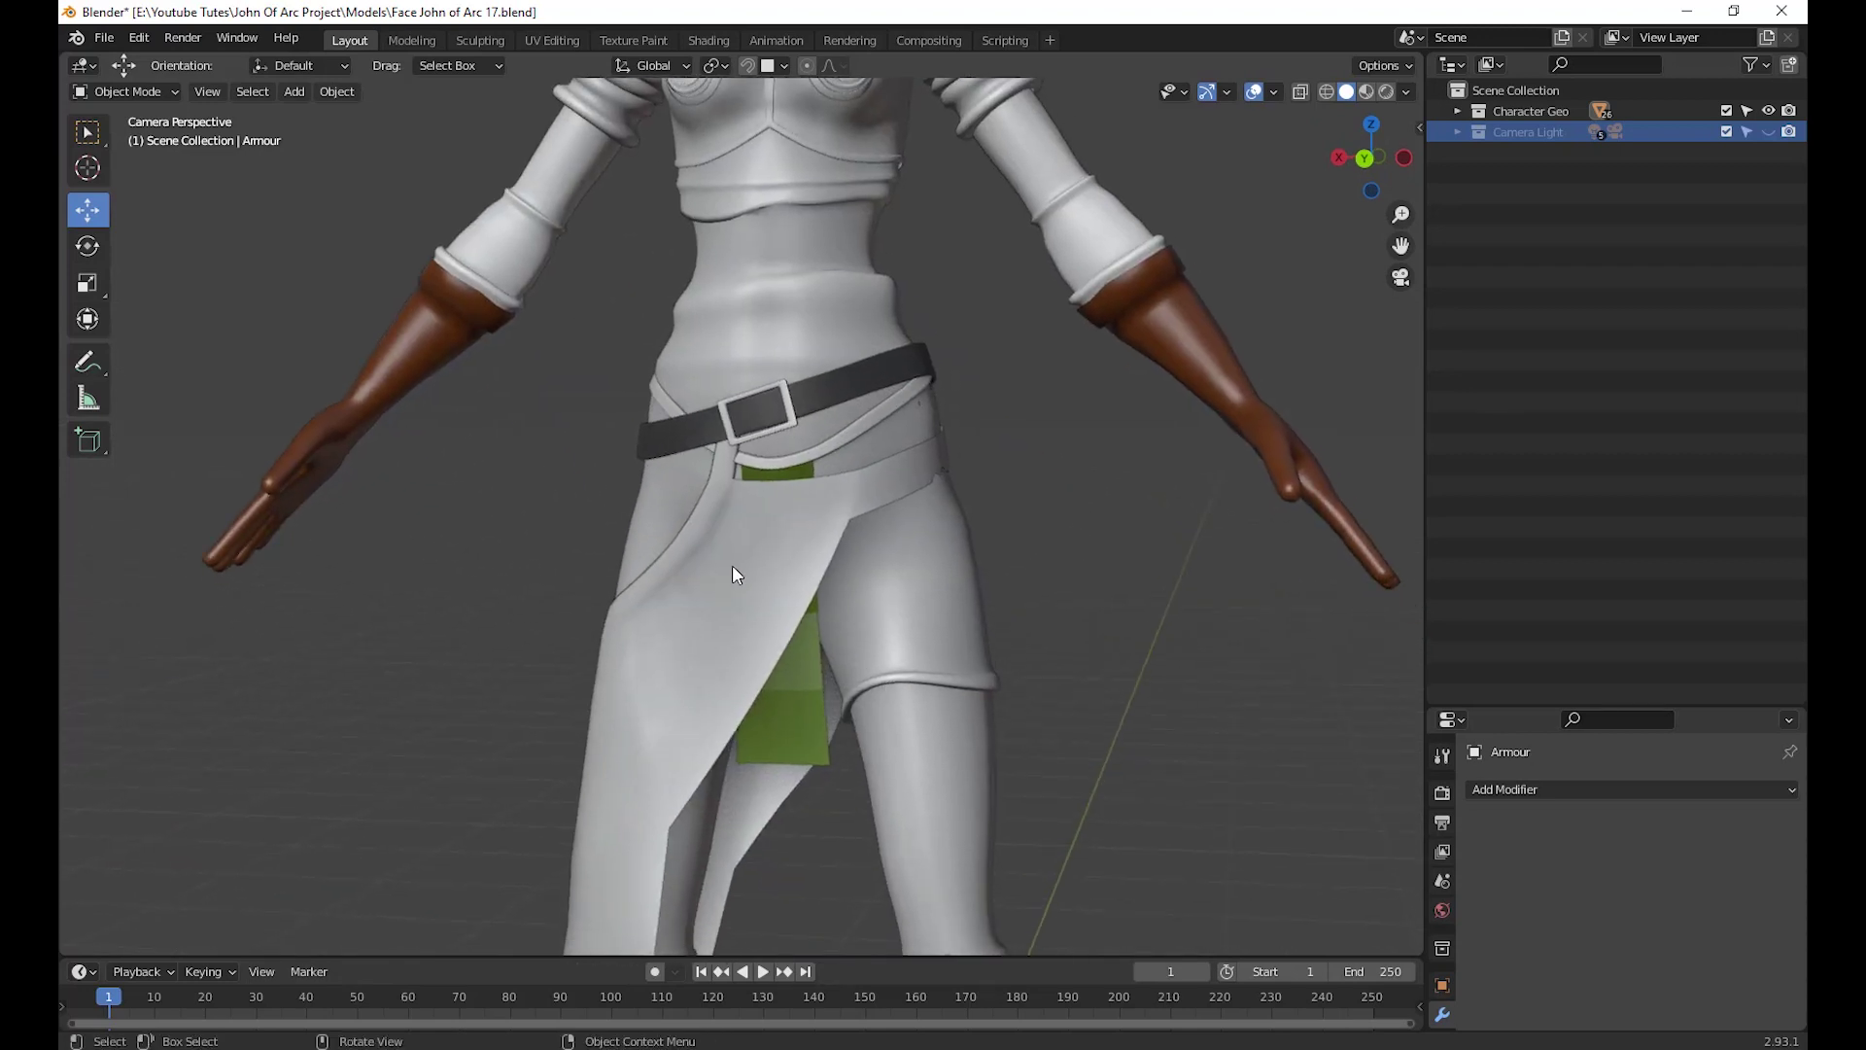
{"action": "left_click", "coordinate": [732, 564]}
{"action": "scroll", "coordinate": [827, 661], "scroll_direction": "down", "scroll_amount": 2}
{"action": "scroll", "coordinate": [717, 580], "scroll_direction": "down", "scroll_amount": 2}
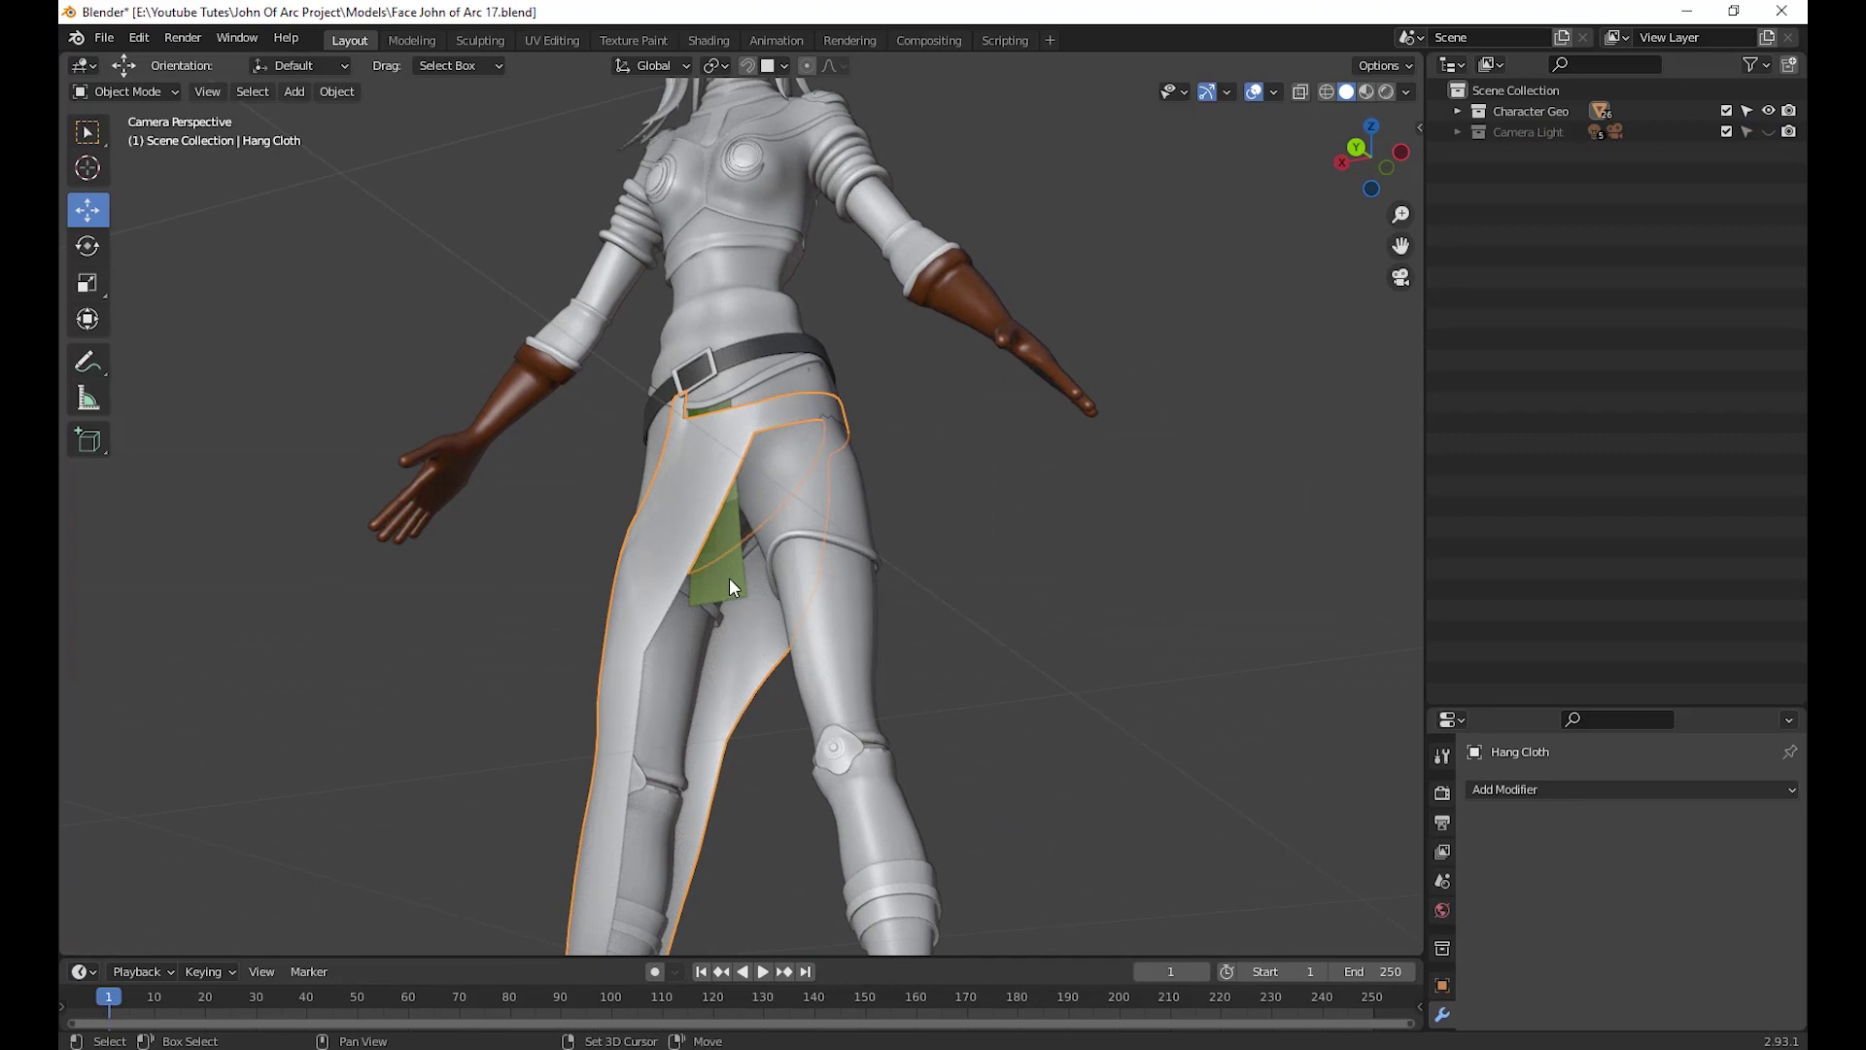
{"action": "left_click", "coordinate": [729, 578]}
{"action": "scroll", "coordinate": [976, 675], "scroll_direction": "down", "scroll_amount": 3}
{"action": "middle_click_drag", "start_coordinate": [976, 675], "coordinate": [917, 744]}
{"action": "scroll", "coordinate": [883, 651], "scroll_direction": "up", "scroll_amount": 2}
{"action": "scroll", "coordinate": [933, 632], "scroll_direction": "up", "scroll_amount": 3}
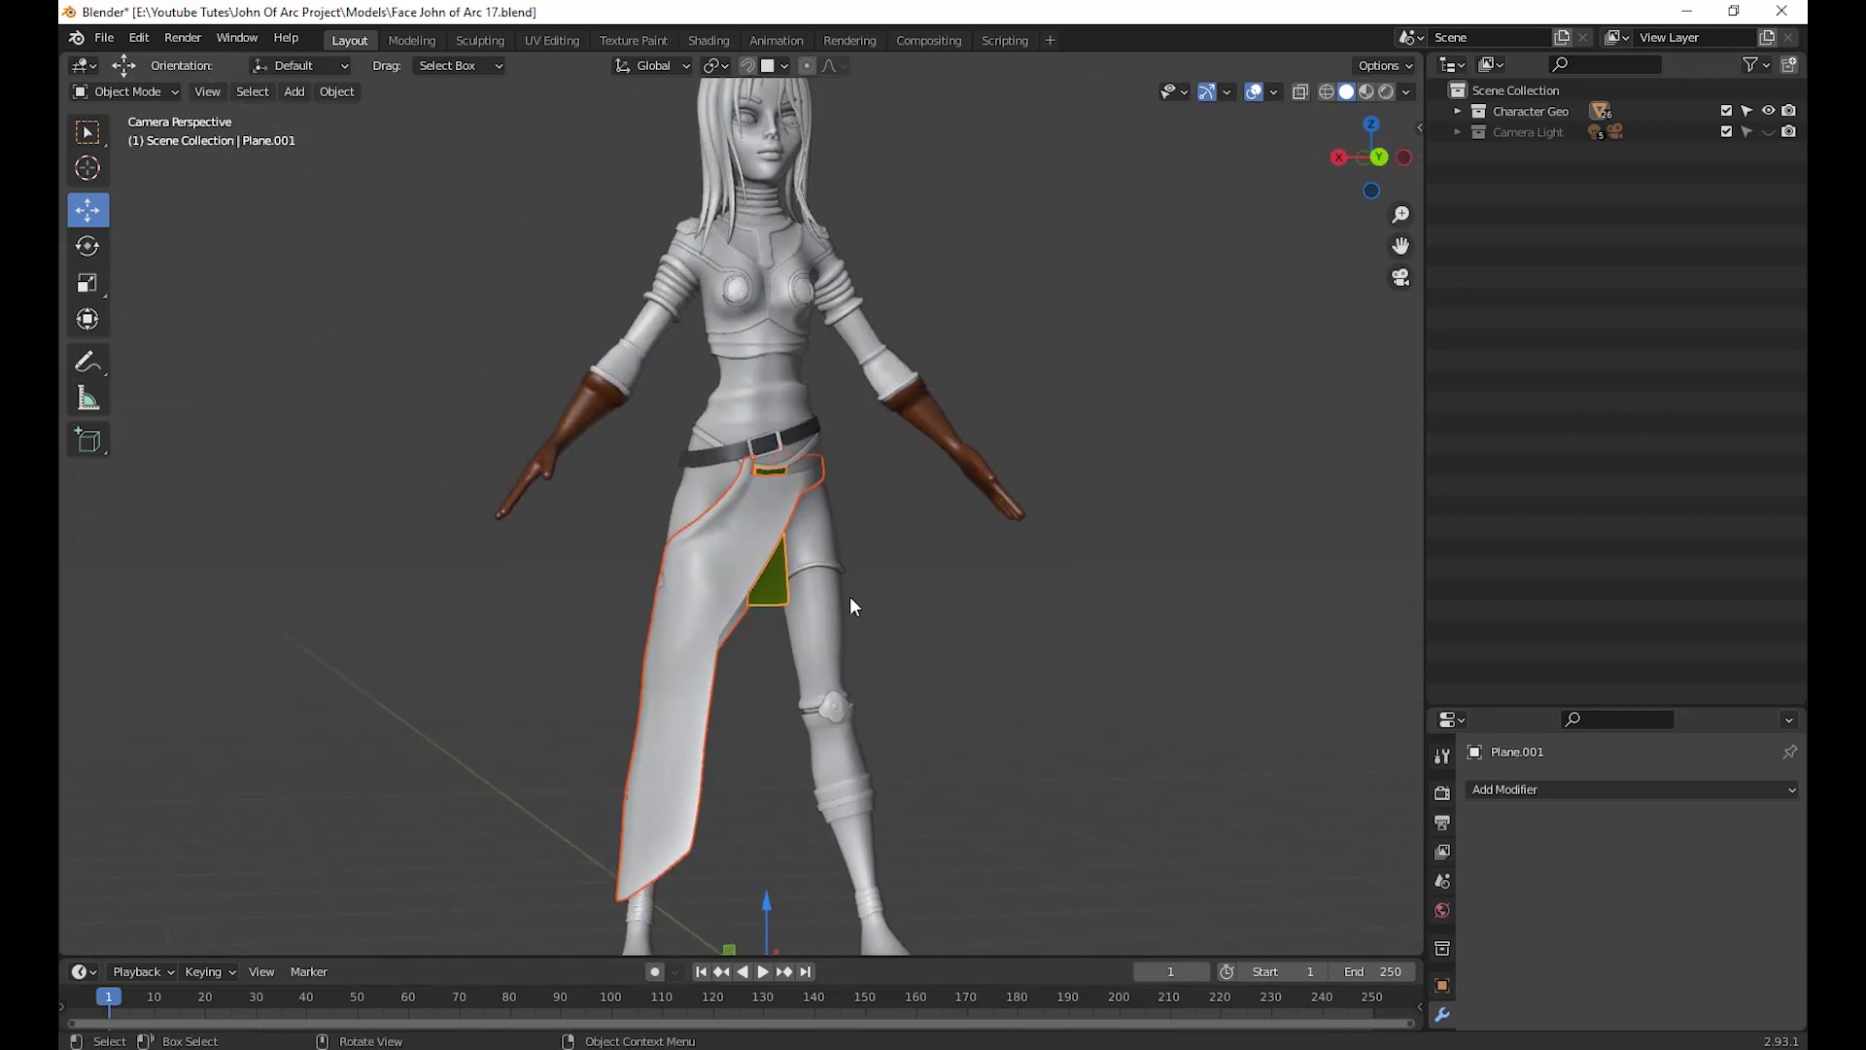
{"action": "middle_click_drag", "start_coordinate": [855, 604], "coordinate": [882, 393]}
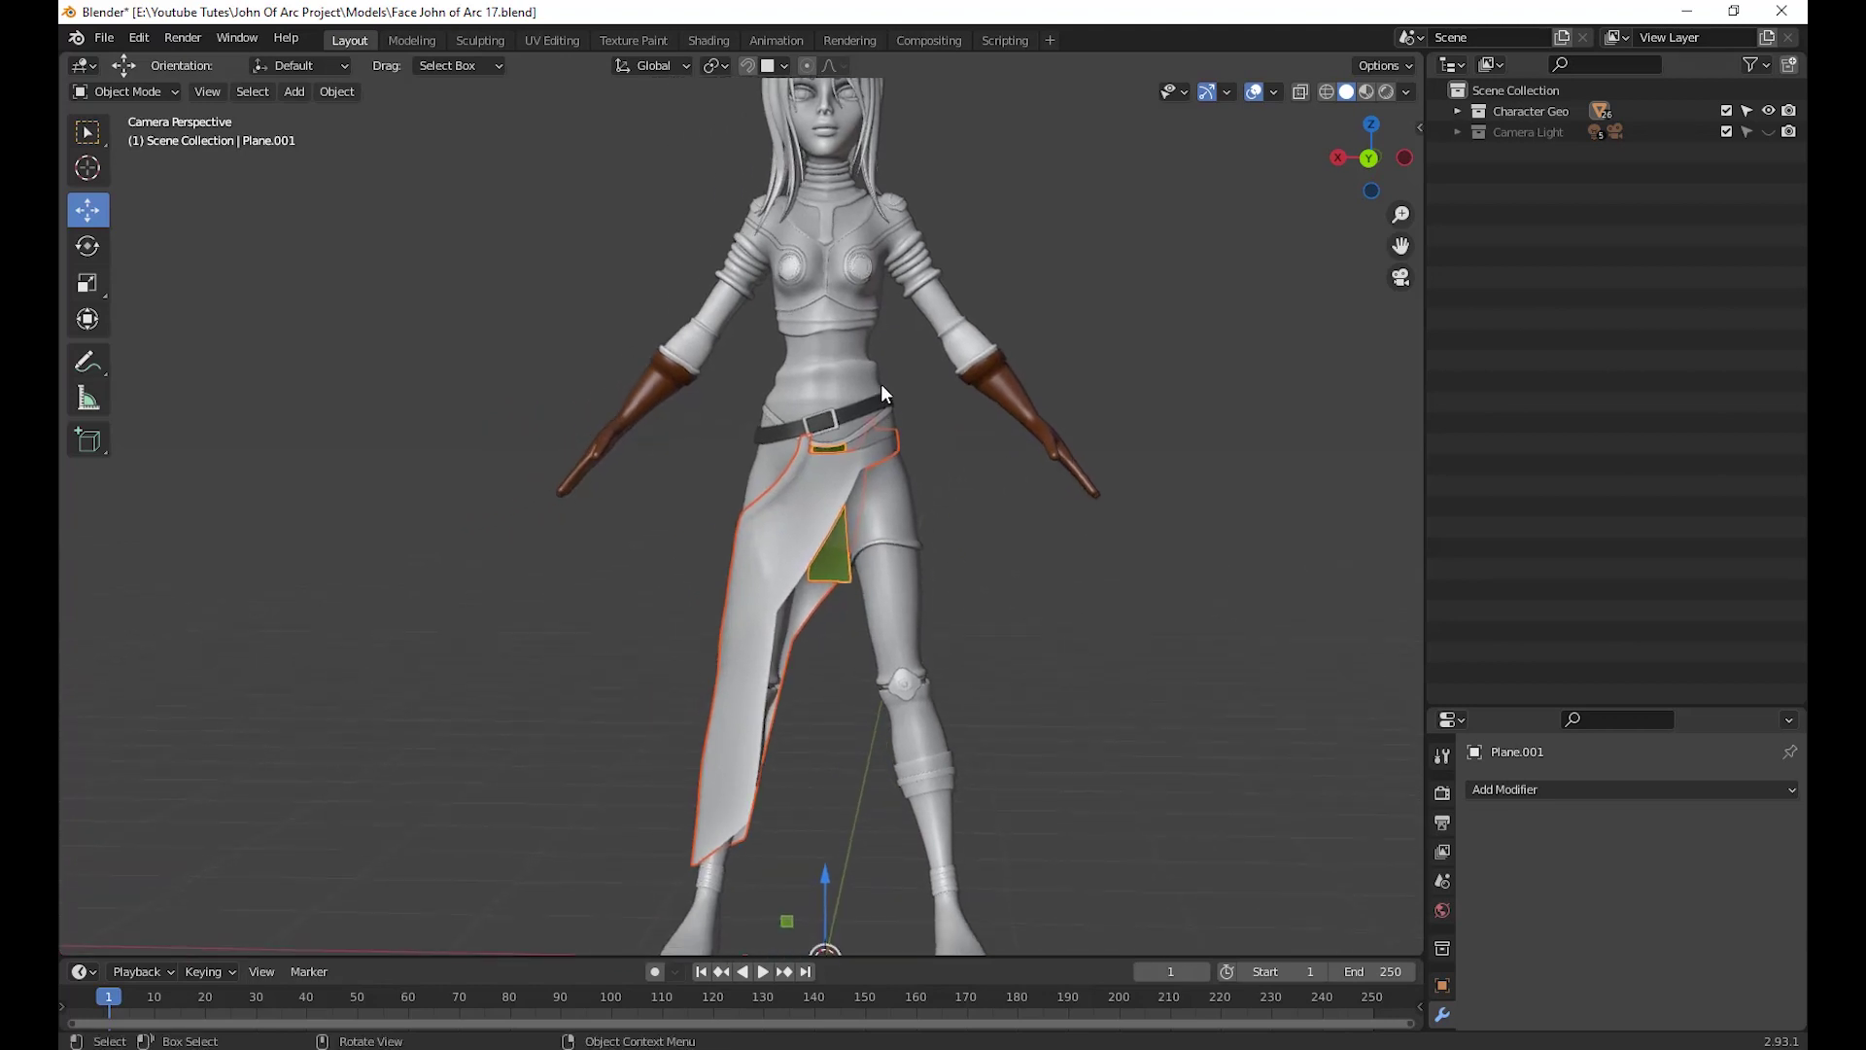
{"action": "middle_click_drag", "start_coordinate": [984, 595], "coordinate": [920, 317]}
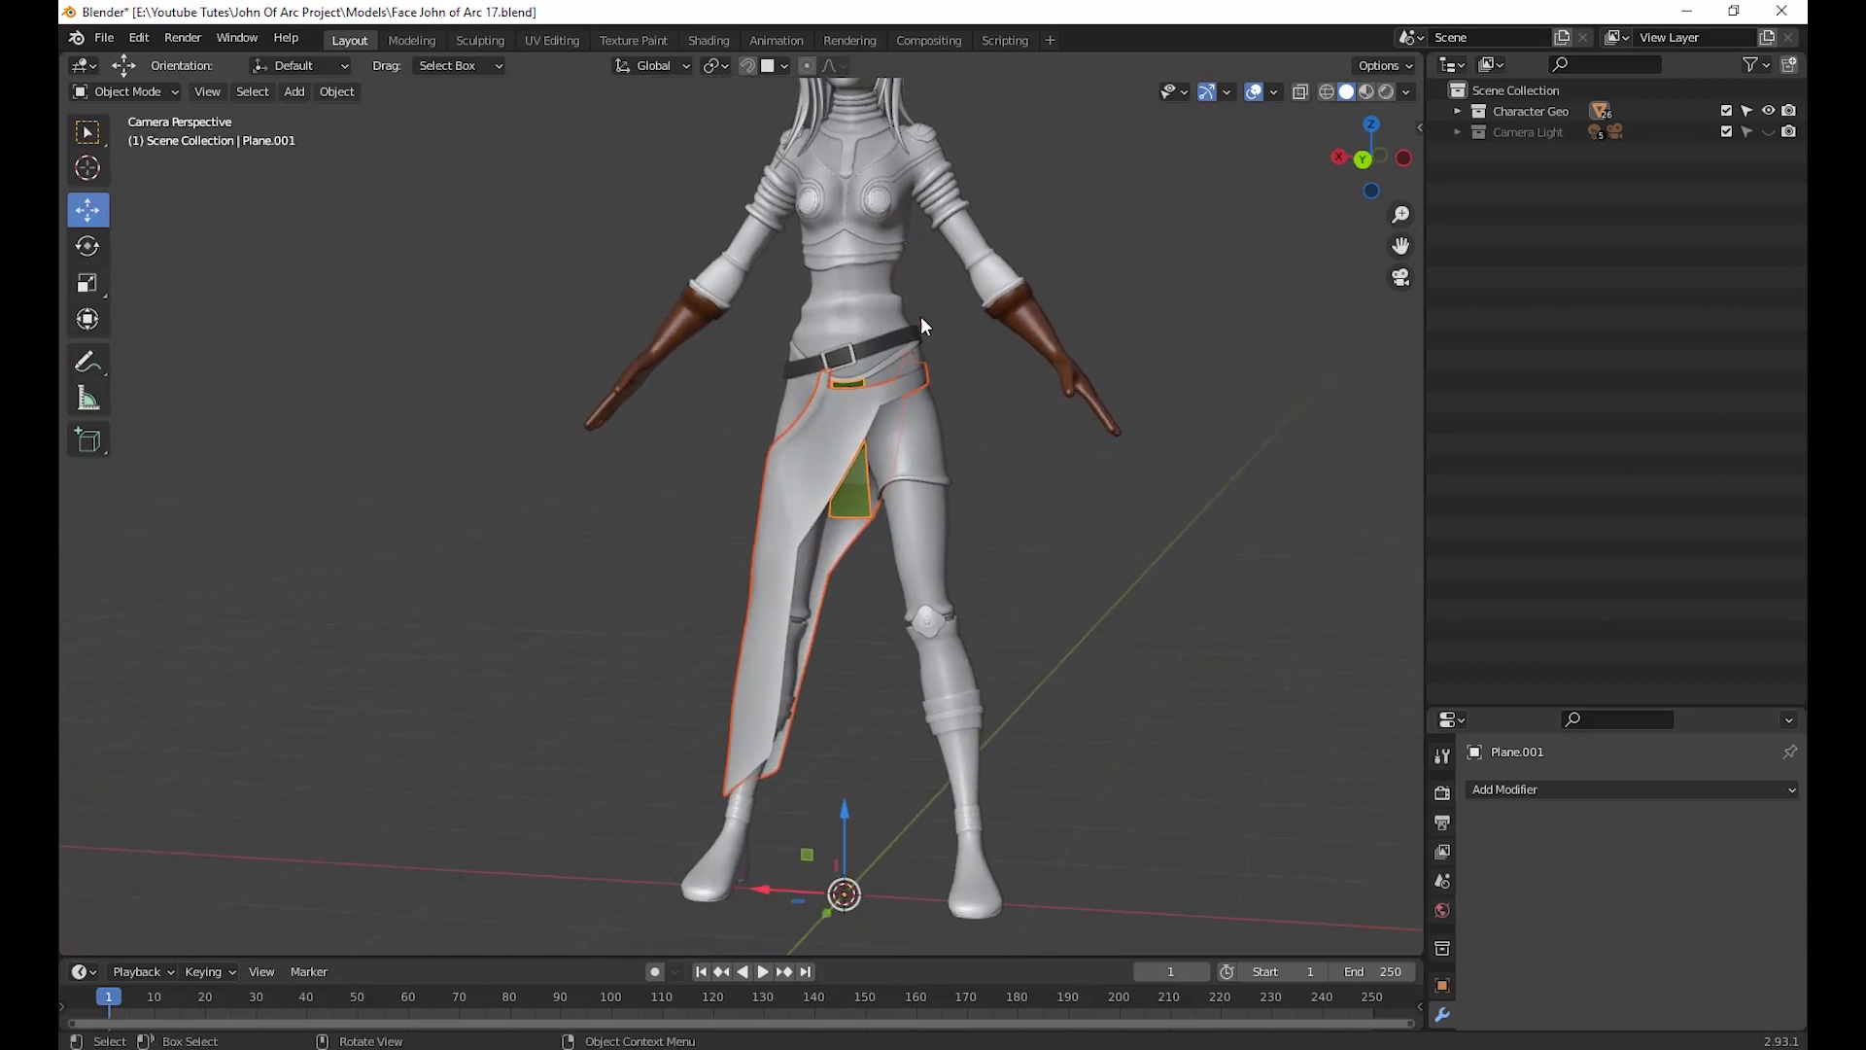
Create a new collection in the outliner and rename it Cloth Elements
{"action": "scroll", "coordinate": [960, 744], "scroll_direction": "down", "scroll_amount": 3}
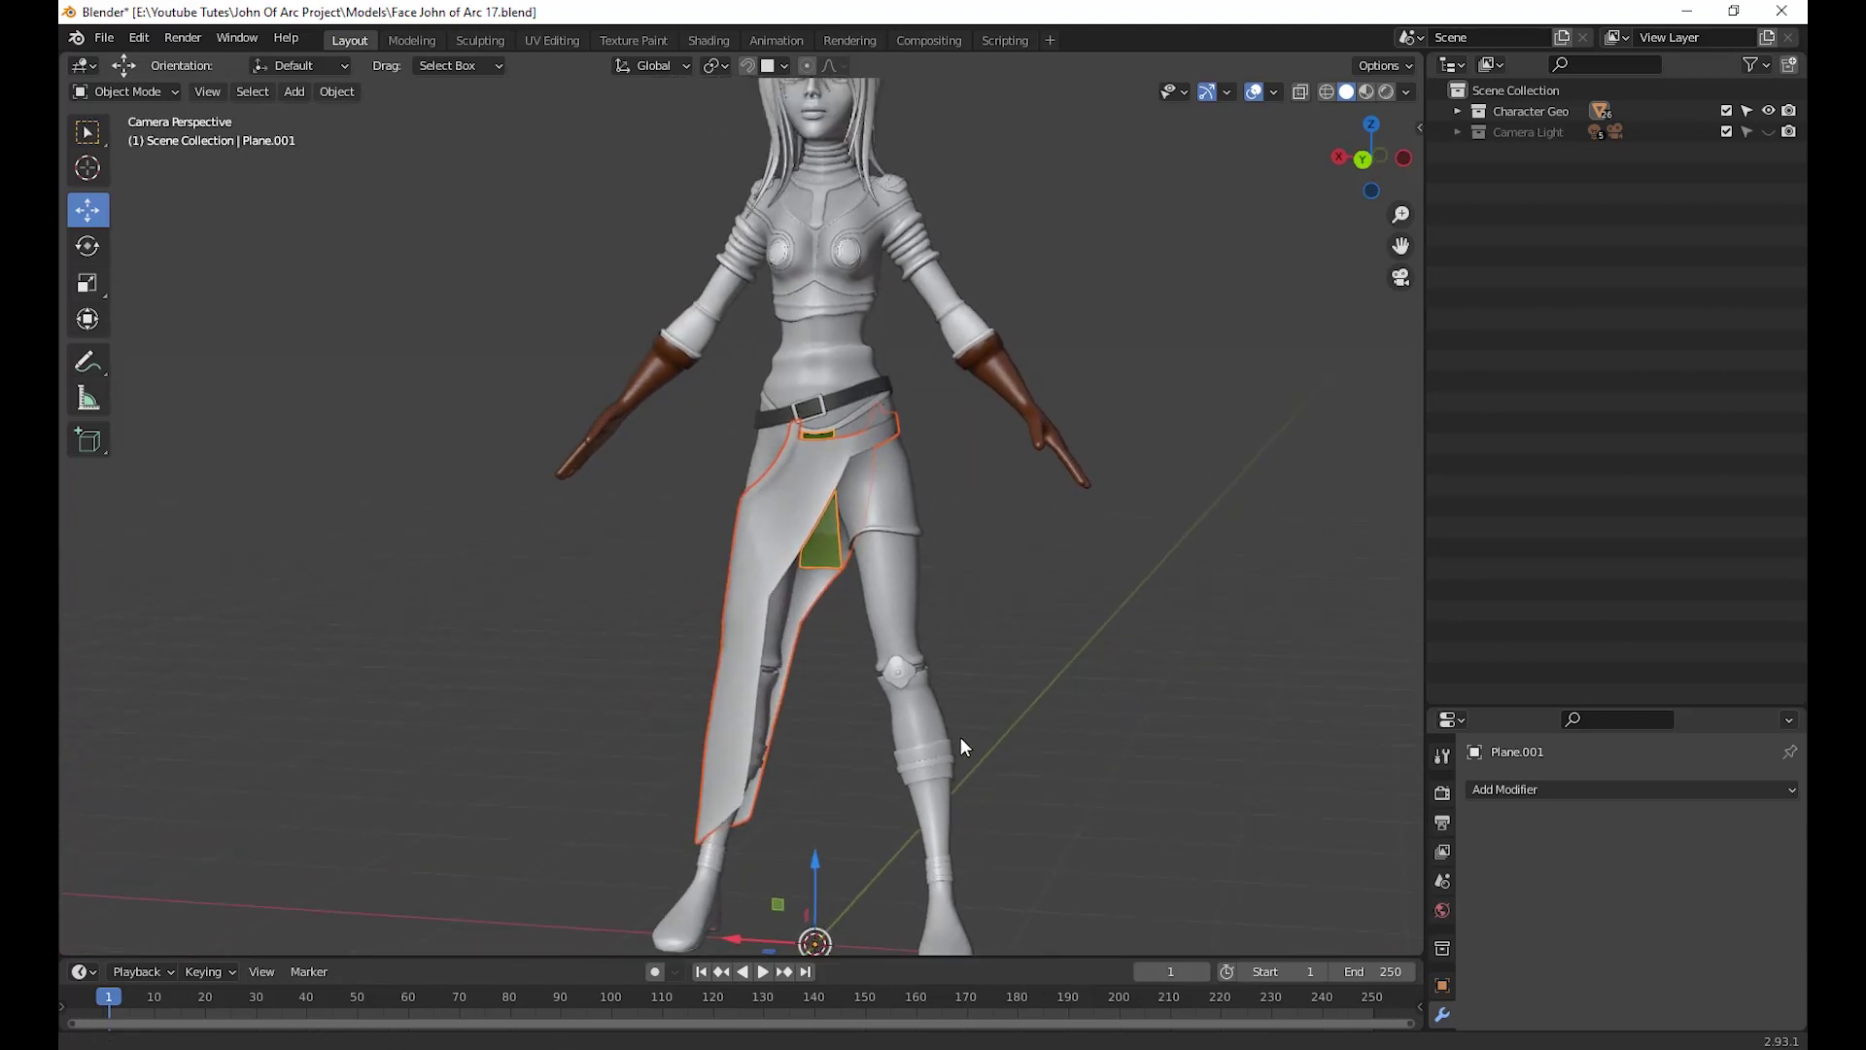
{"action": "middle_click_drag", "start_coordinate": [770, 523], "coordinate": [733, 587]}
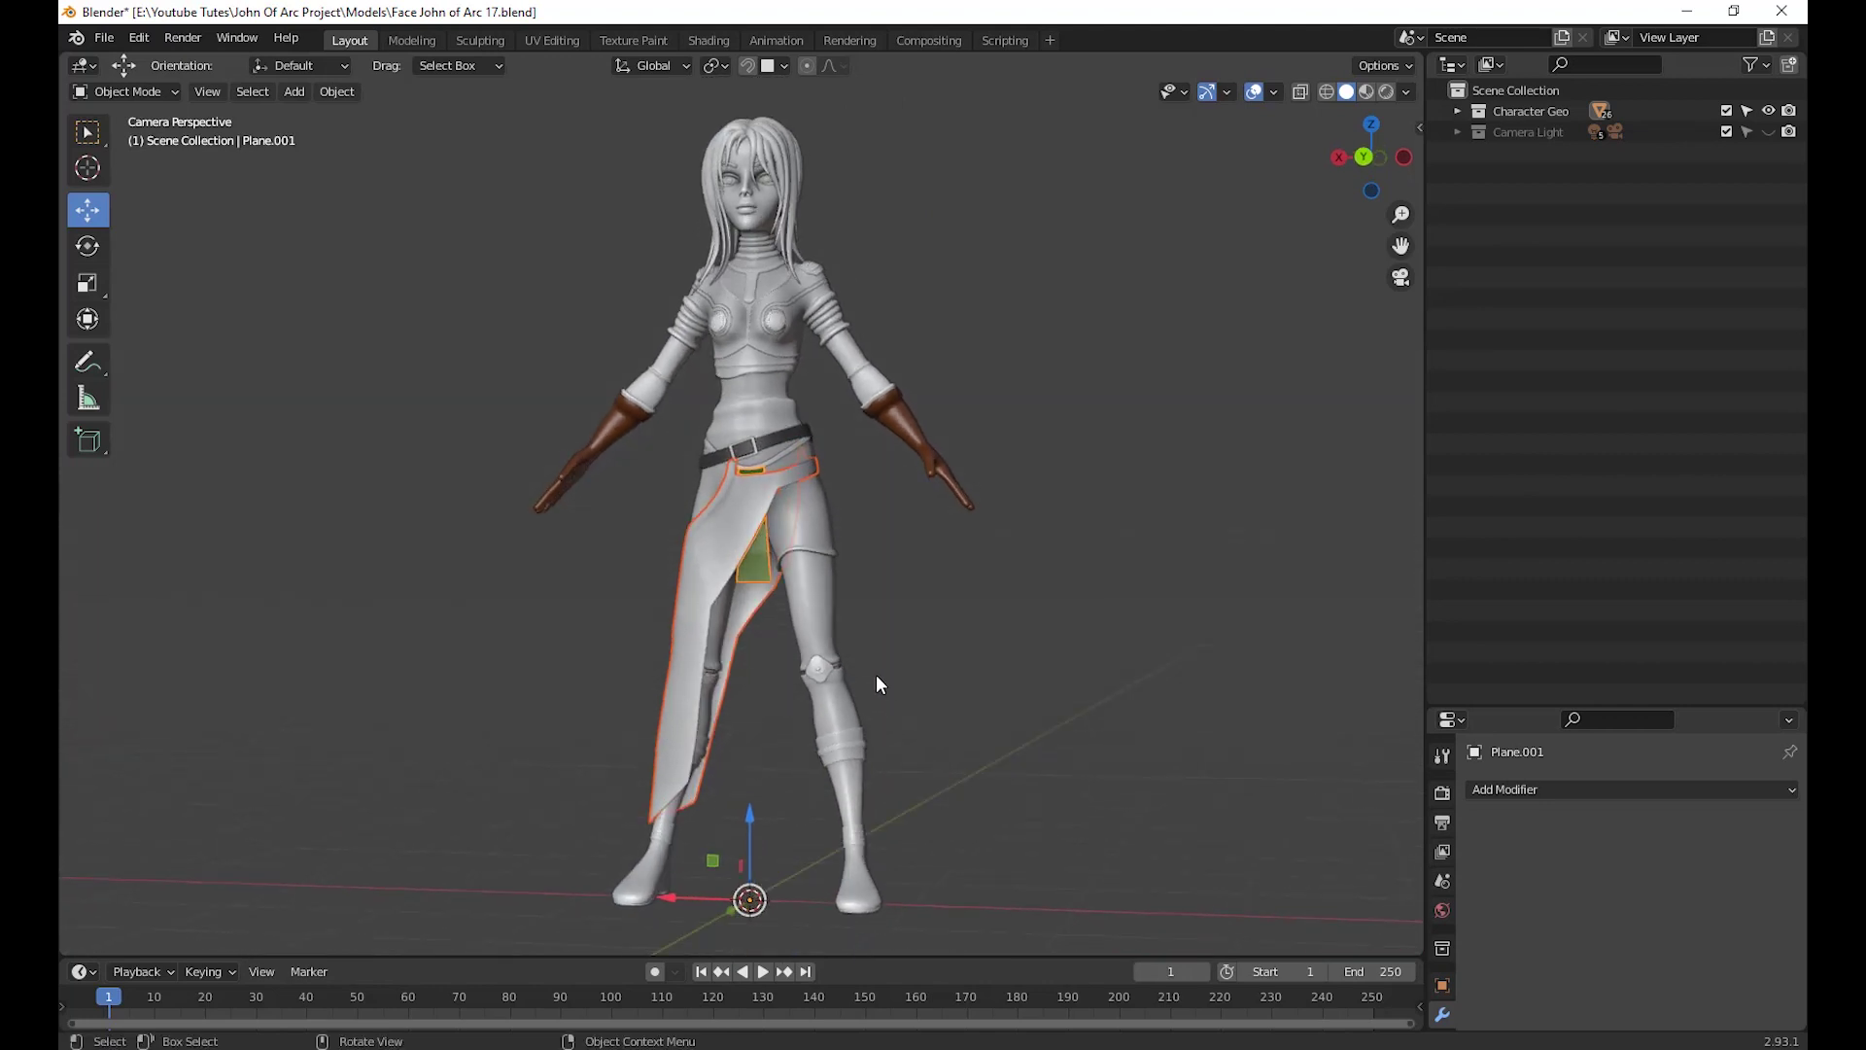
{"action": "middle_click_drag", "start_coordinate": [877, 676], "coordinate": [1004, 641]}
{"action": "middle_click_drag", "start_coordinate": [1011, 649], "coordinate": [1015, 639]}
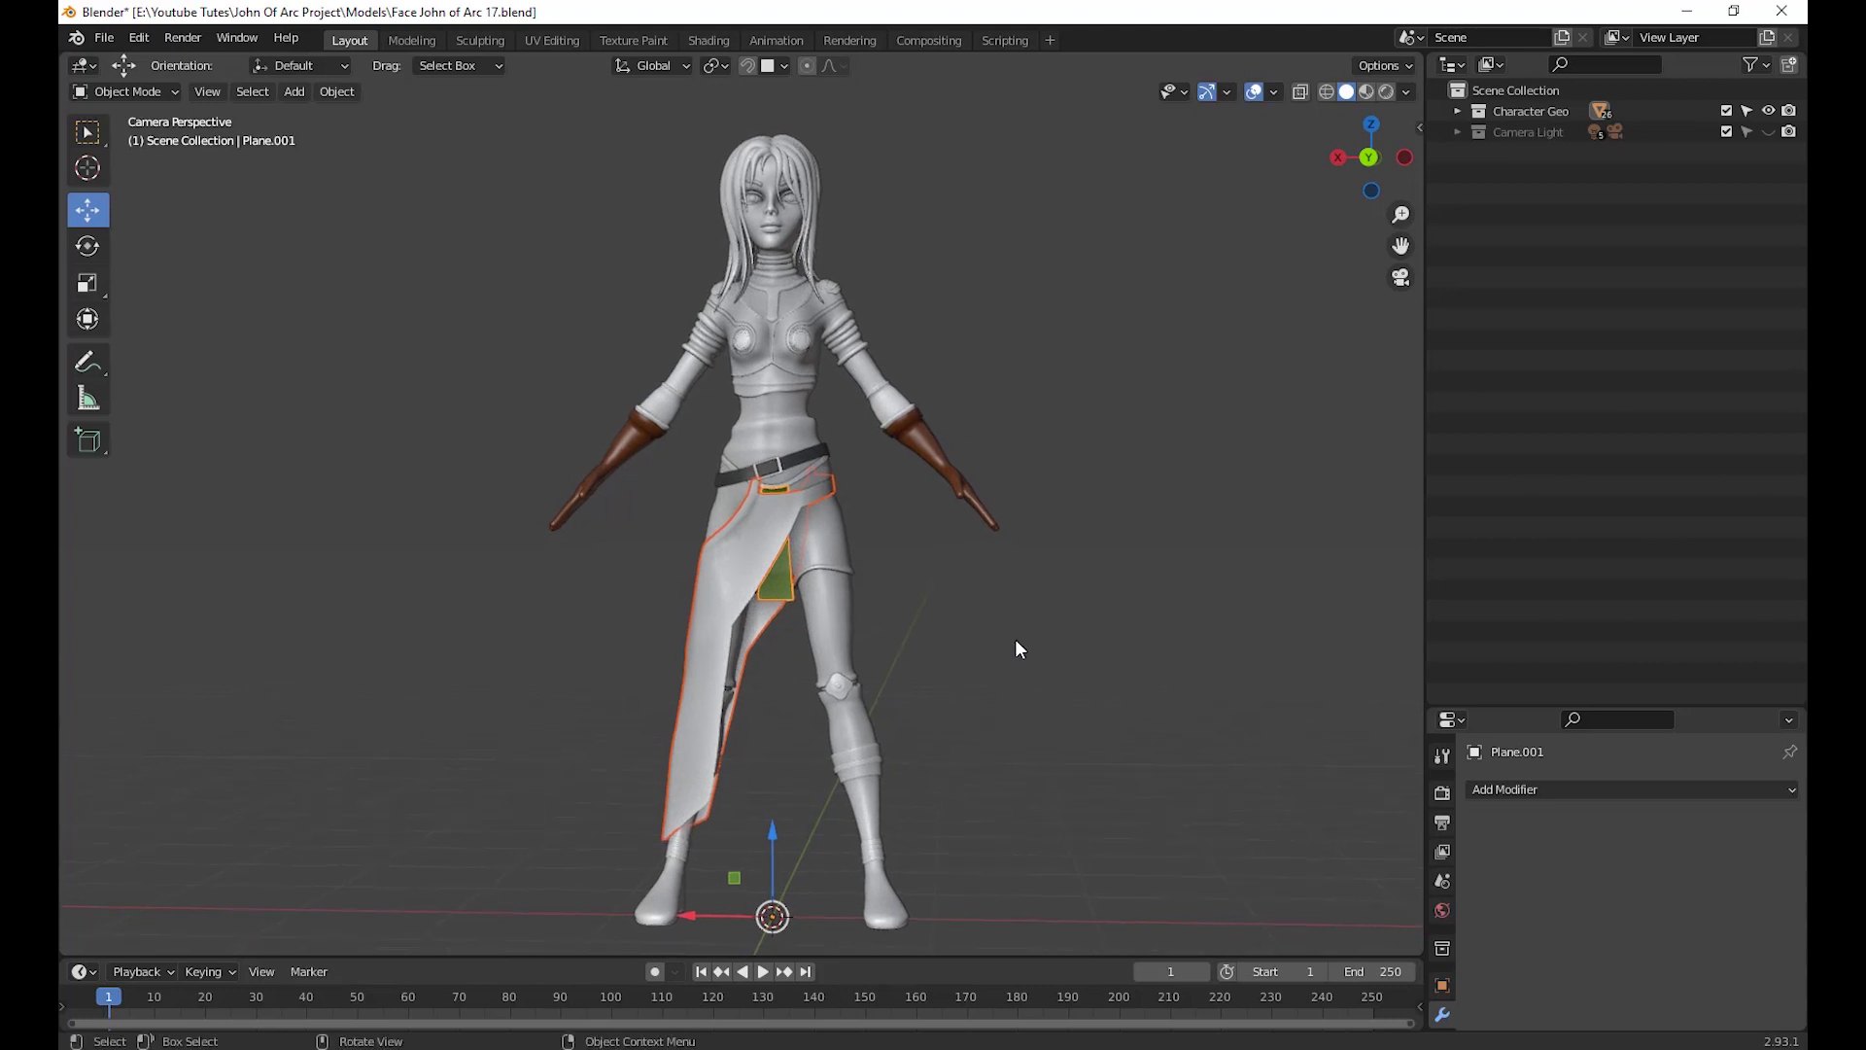
{"action": "middle_click_drag", "start_coordinate": [775, 586], "coordinate": [794, 579]}
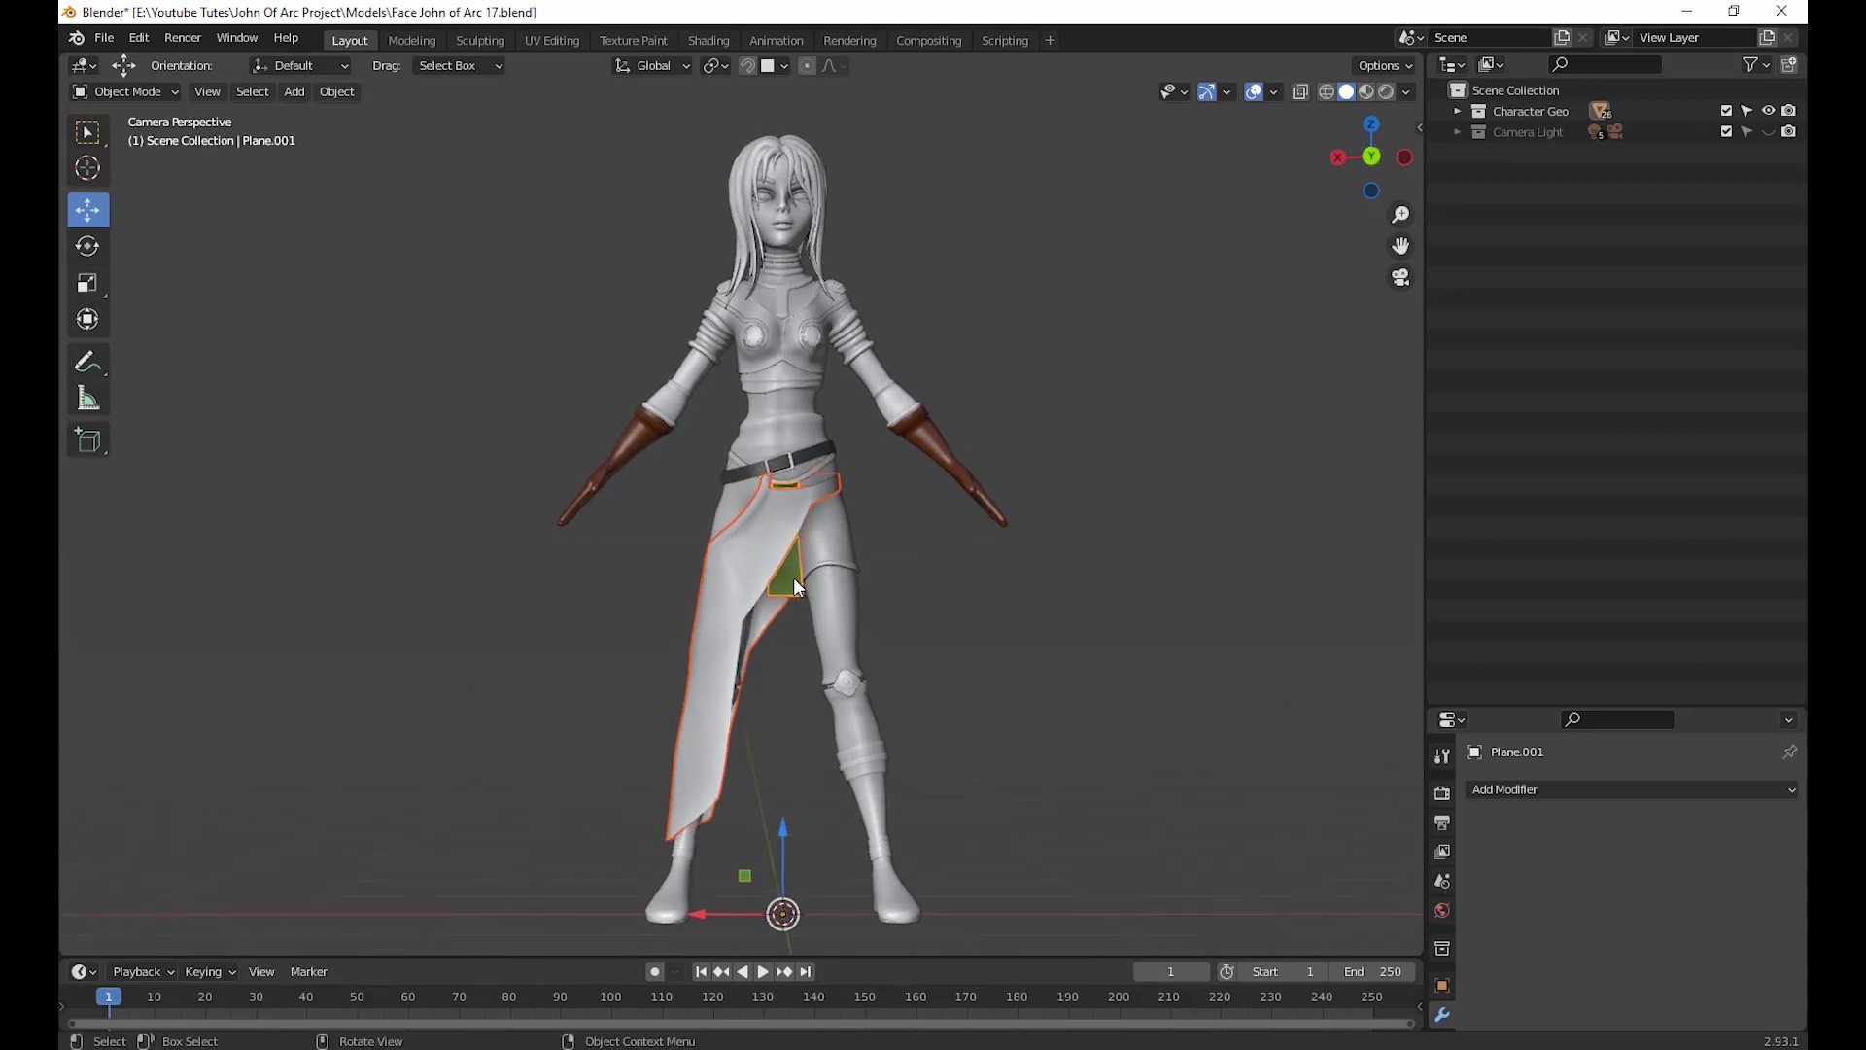
{"action": "right_click", "coordinate": [1512, 220]}
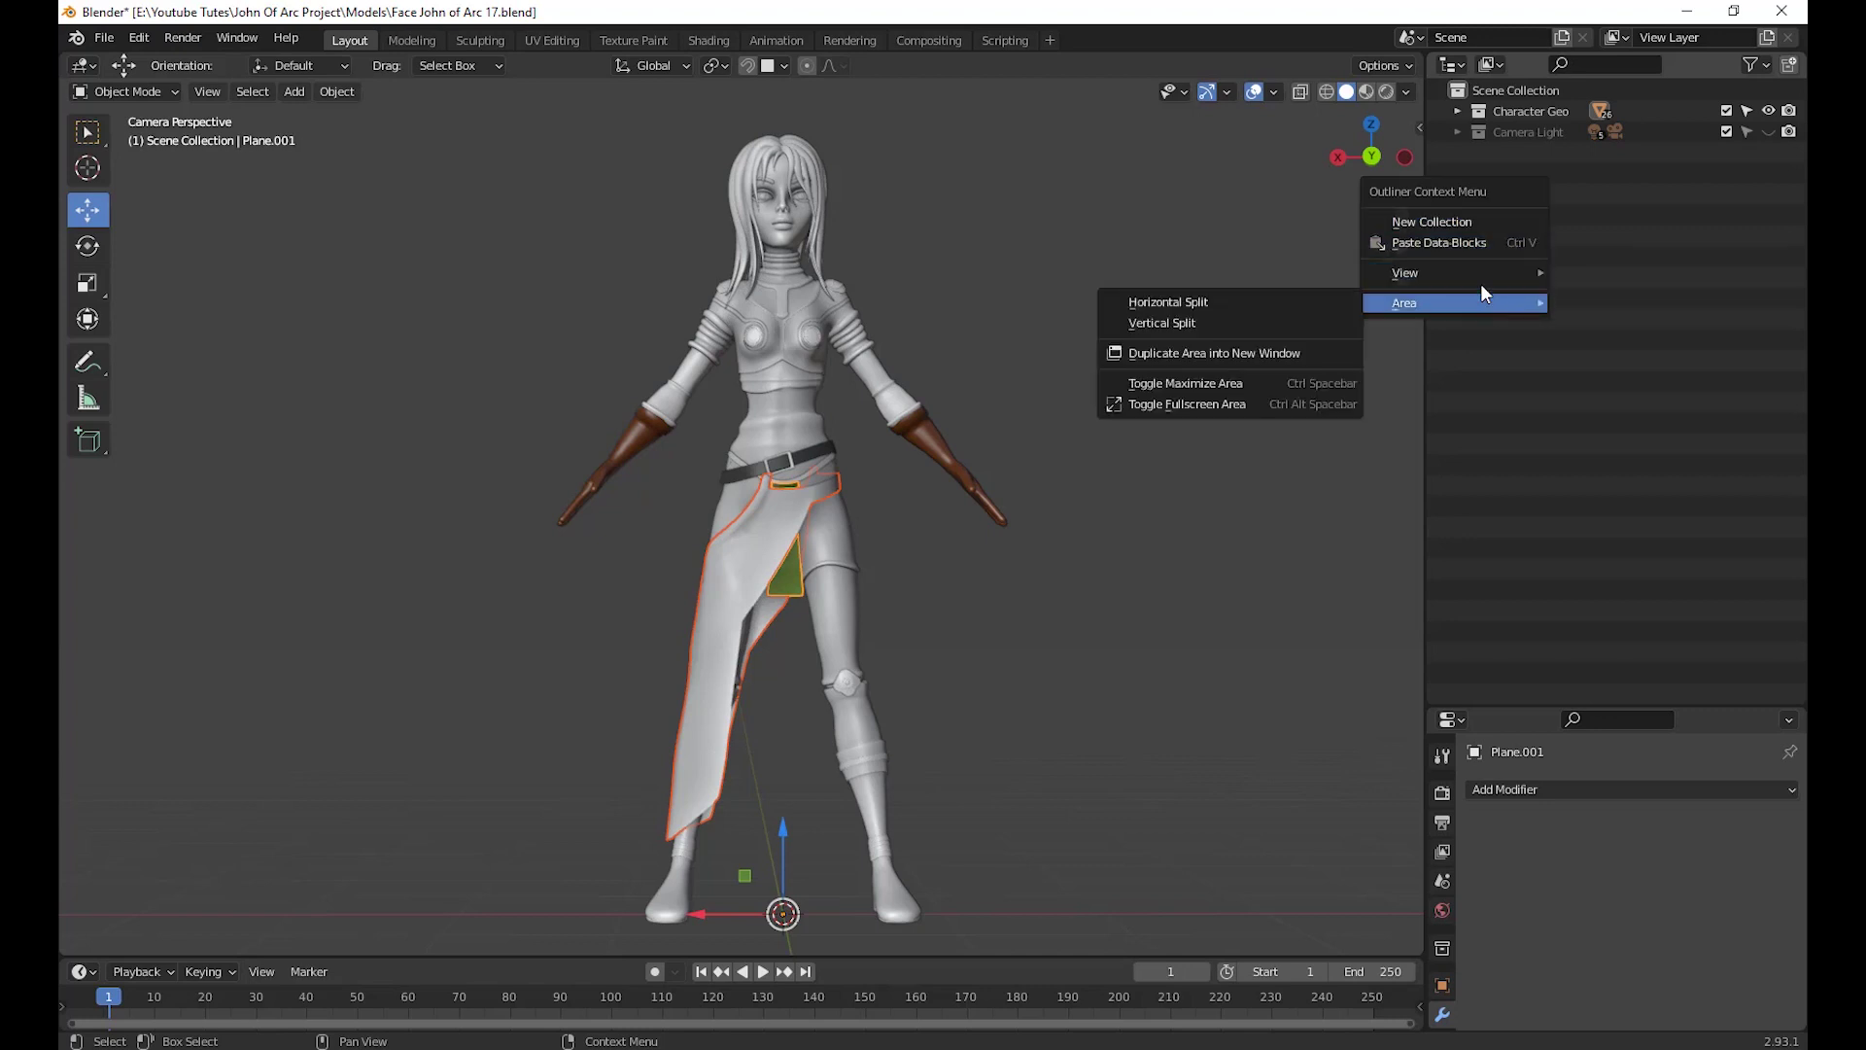
{"action": "mouse_move", "coordinate": [1477, 272]}
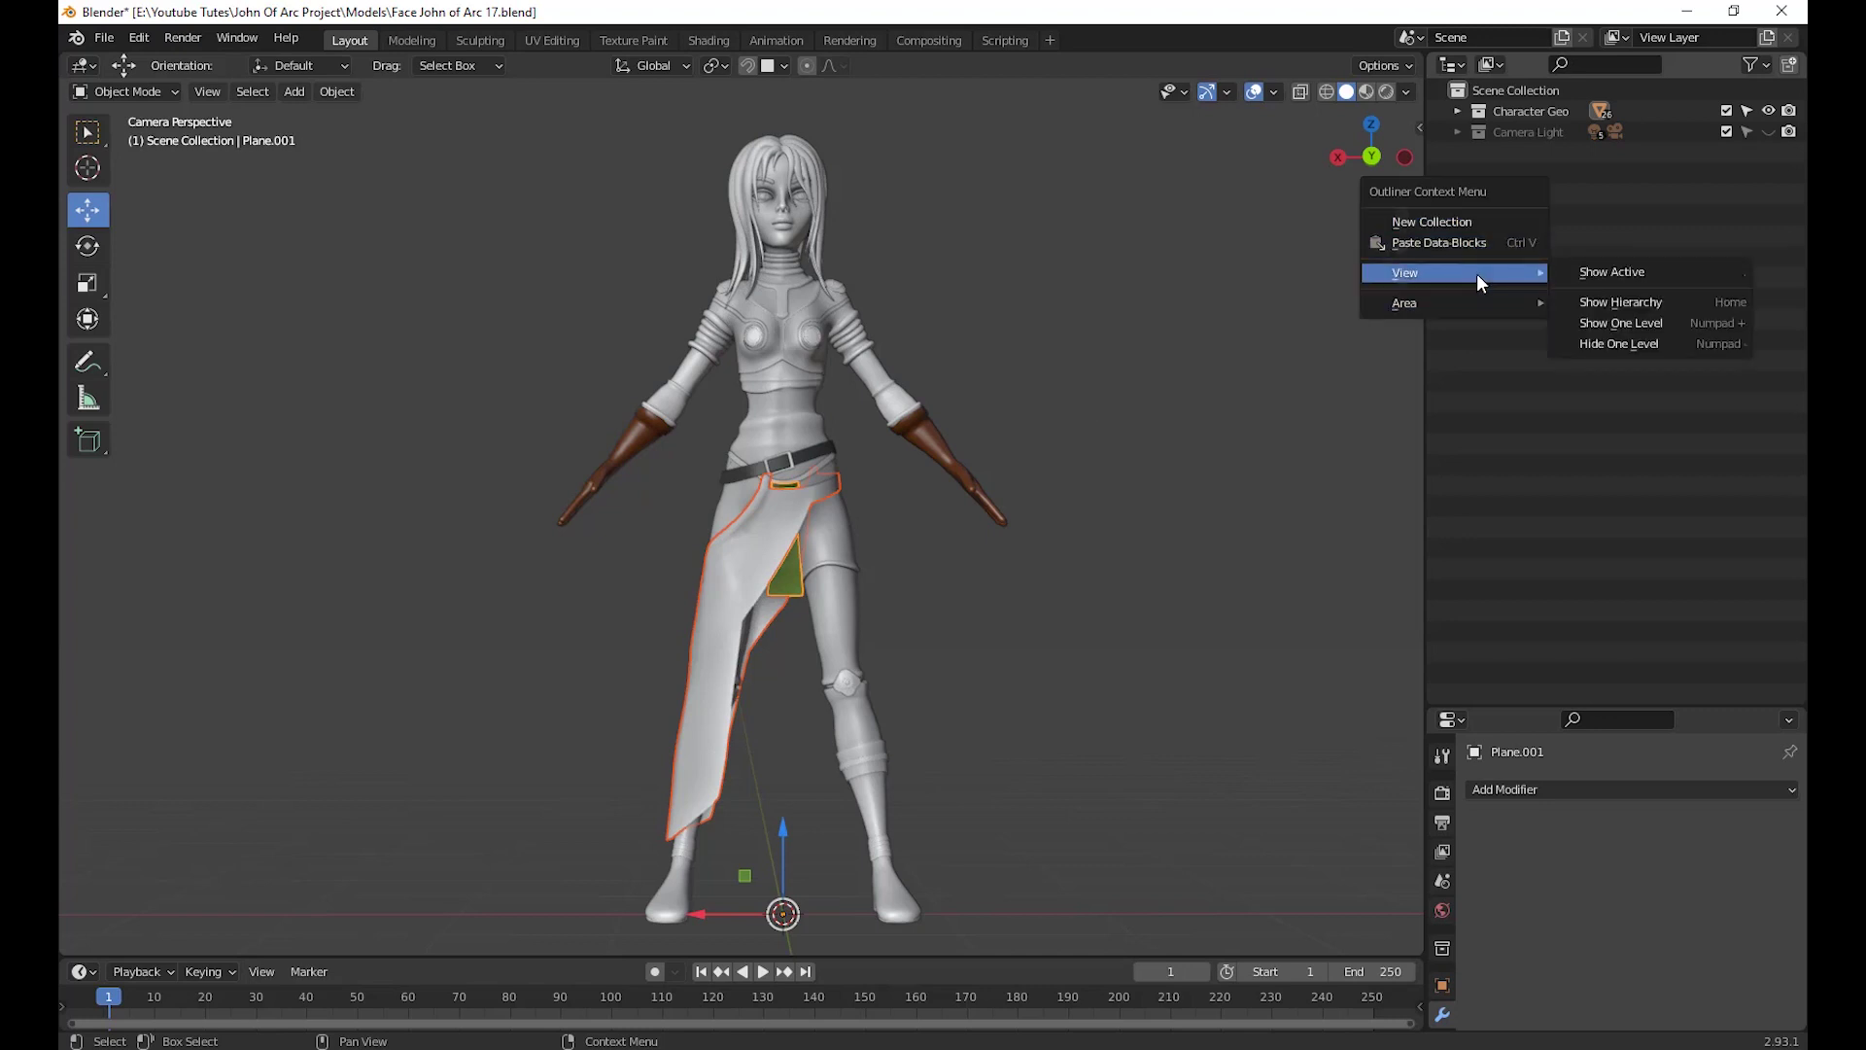
{"action": "left_click", "coordinate": [1464, 221]}
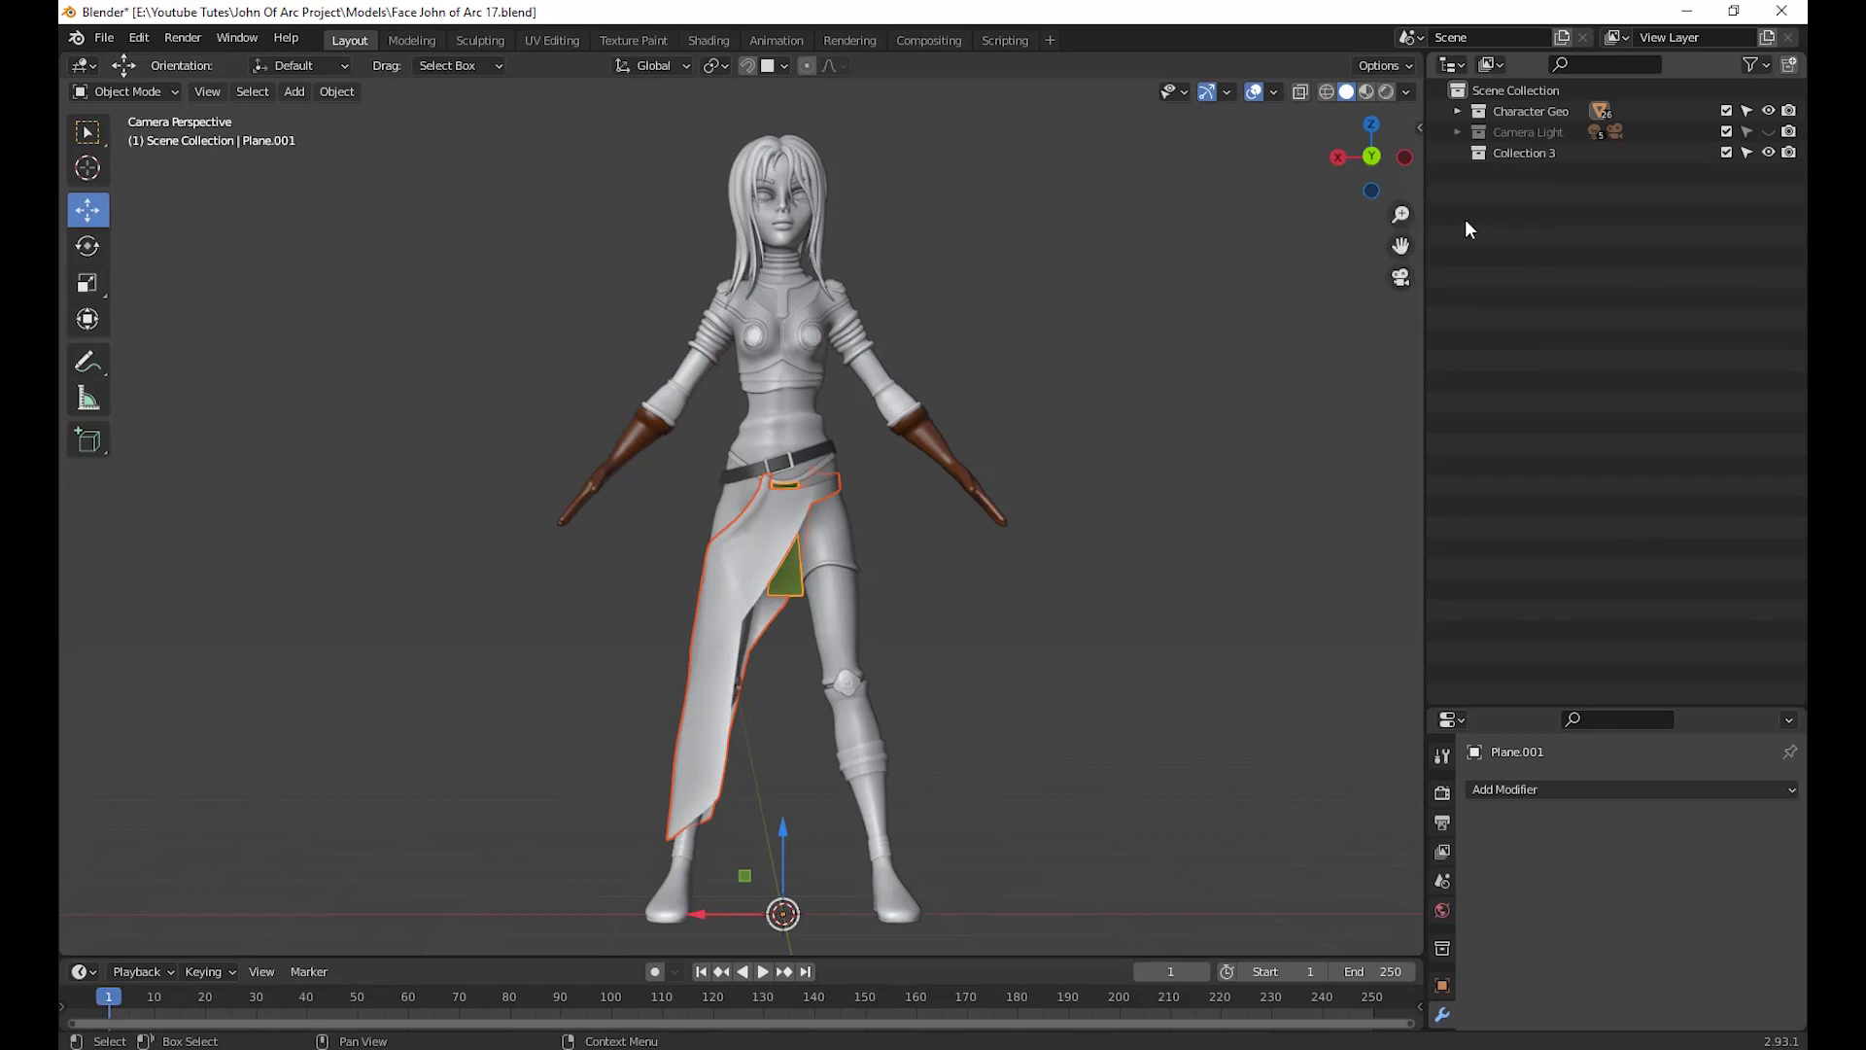
{"action": "double_click", "coordinate": [1524, 151]}
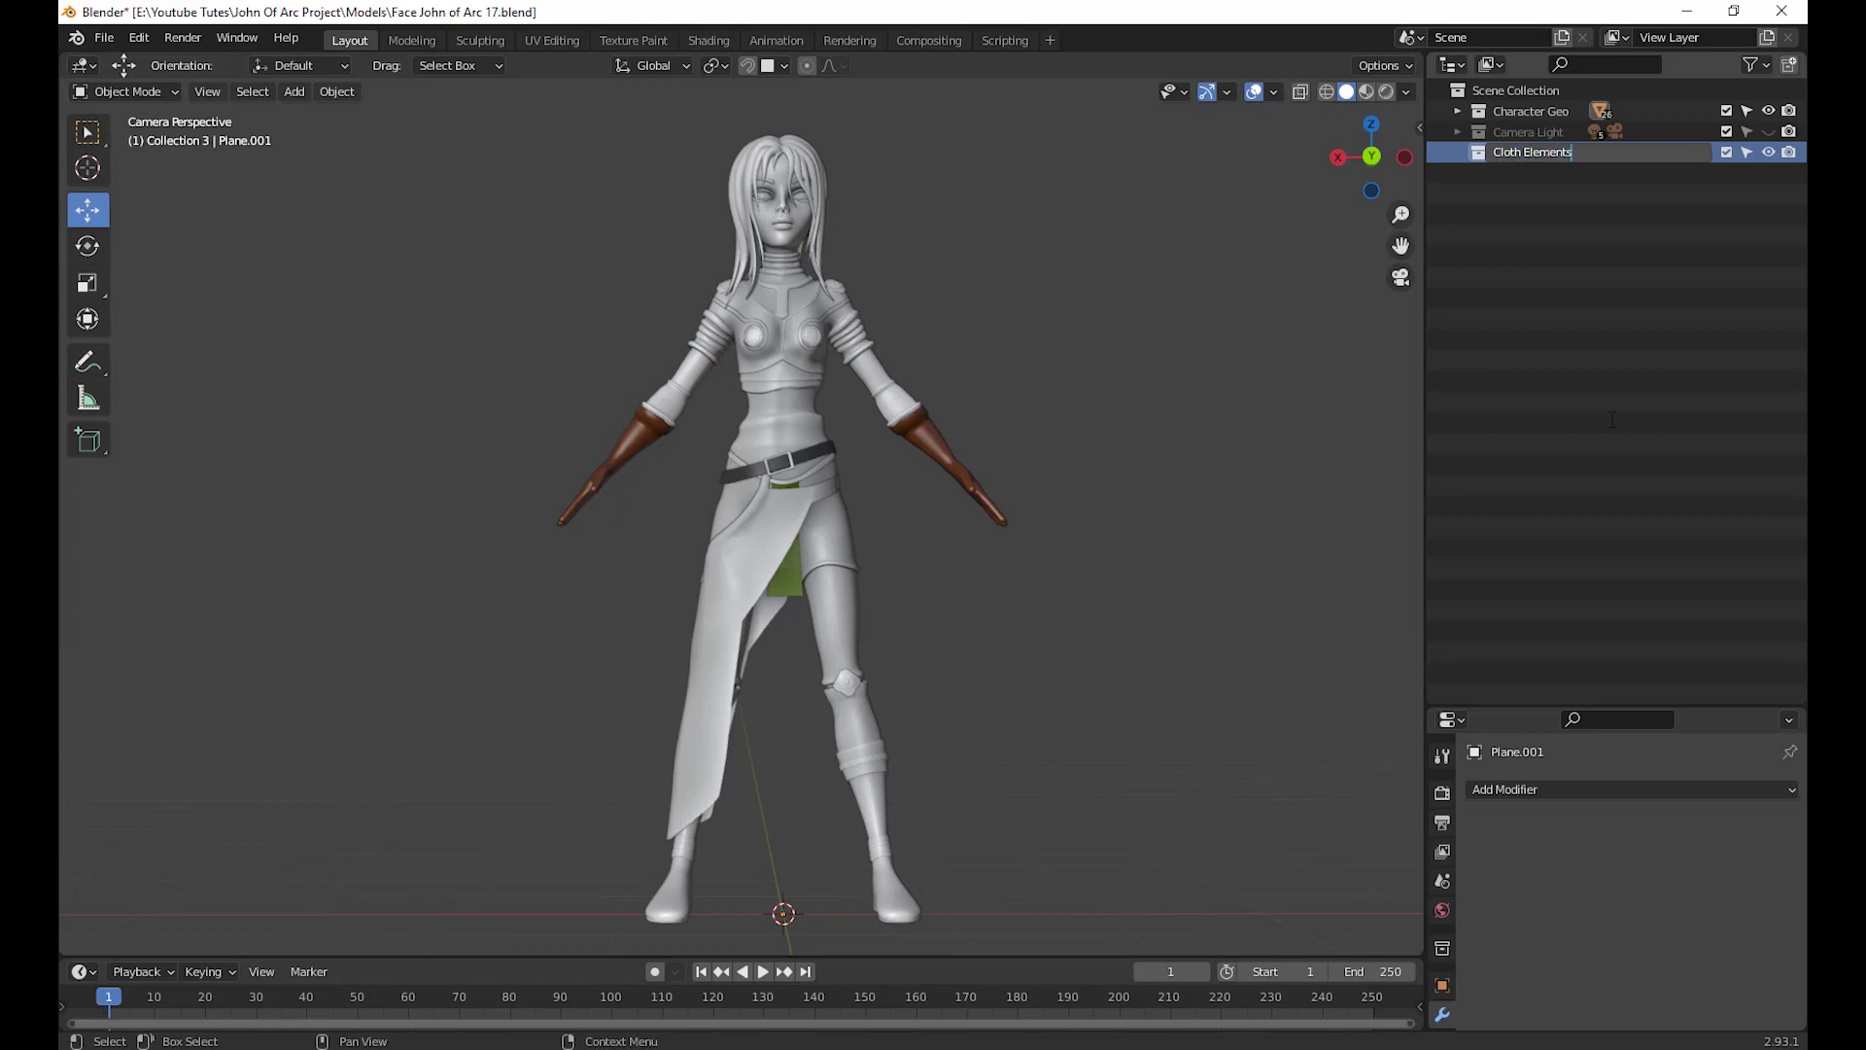
{"action": "type", "text": "Cloth Elements"}
{"action": "key", "text": "Return"}
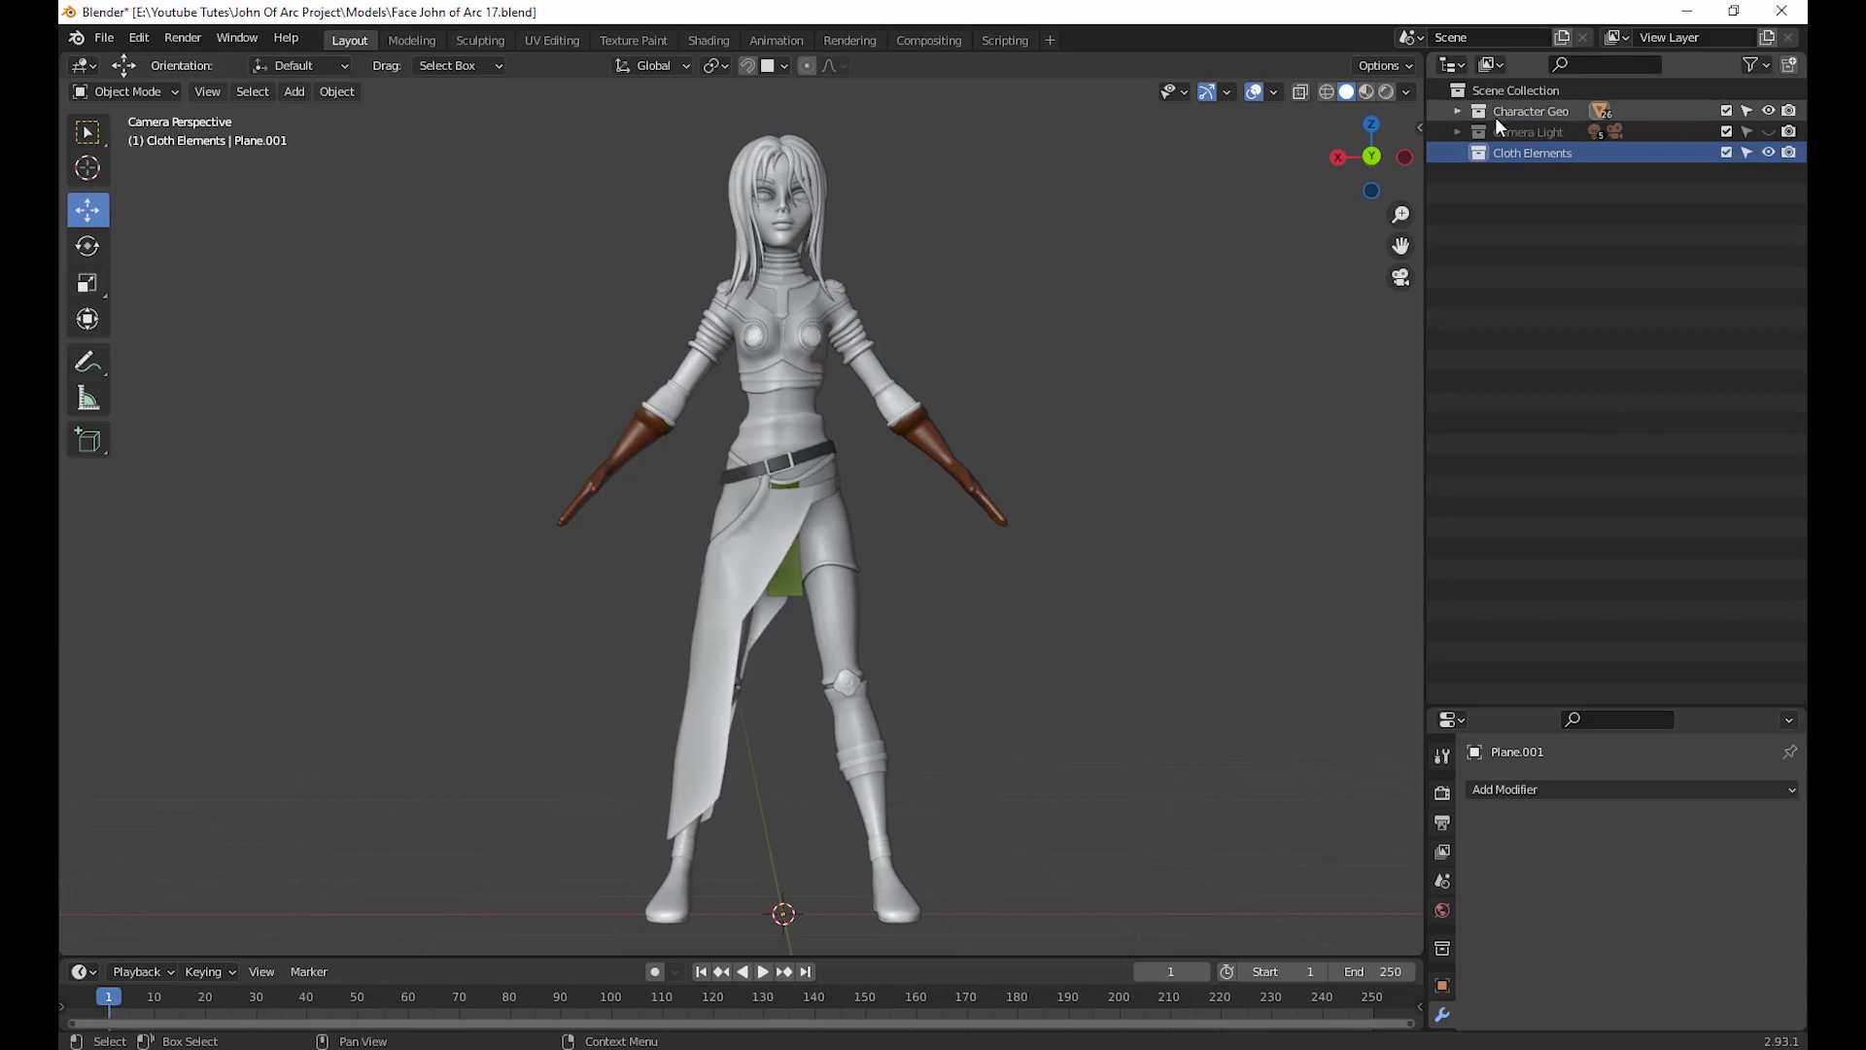
Select the Hang Cloth skirt and the green Plane.001 cloth and move both from Character Geo into the Cloth Elements collection
{"action": "left_click", "coordinate": [784, 540]}
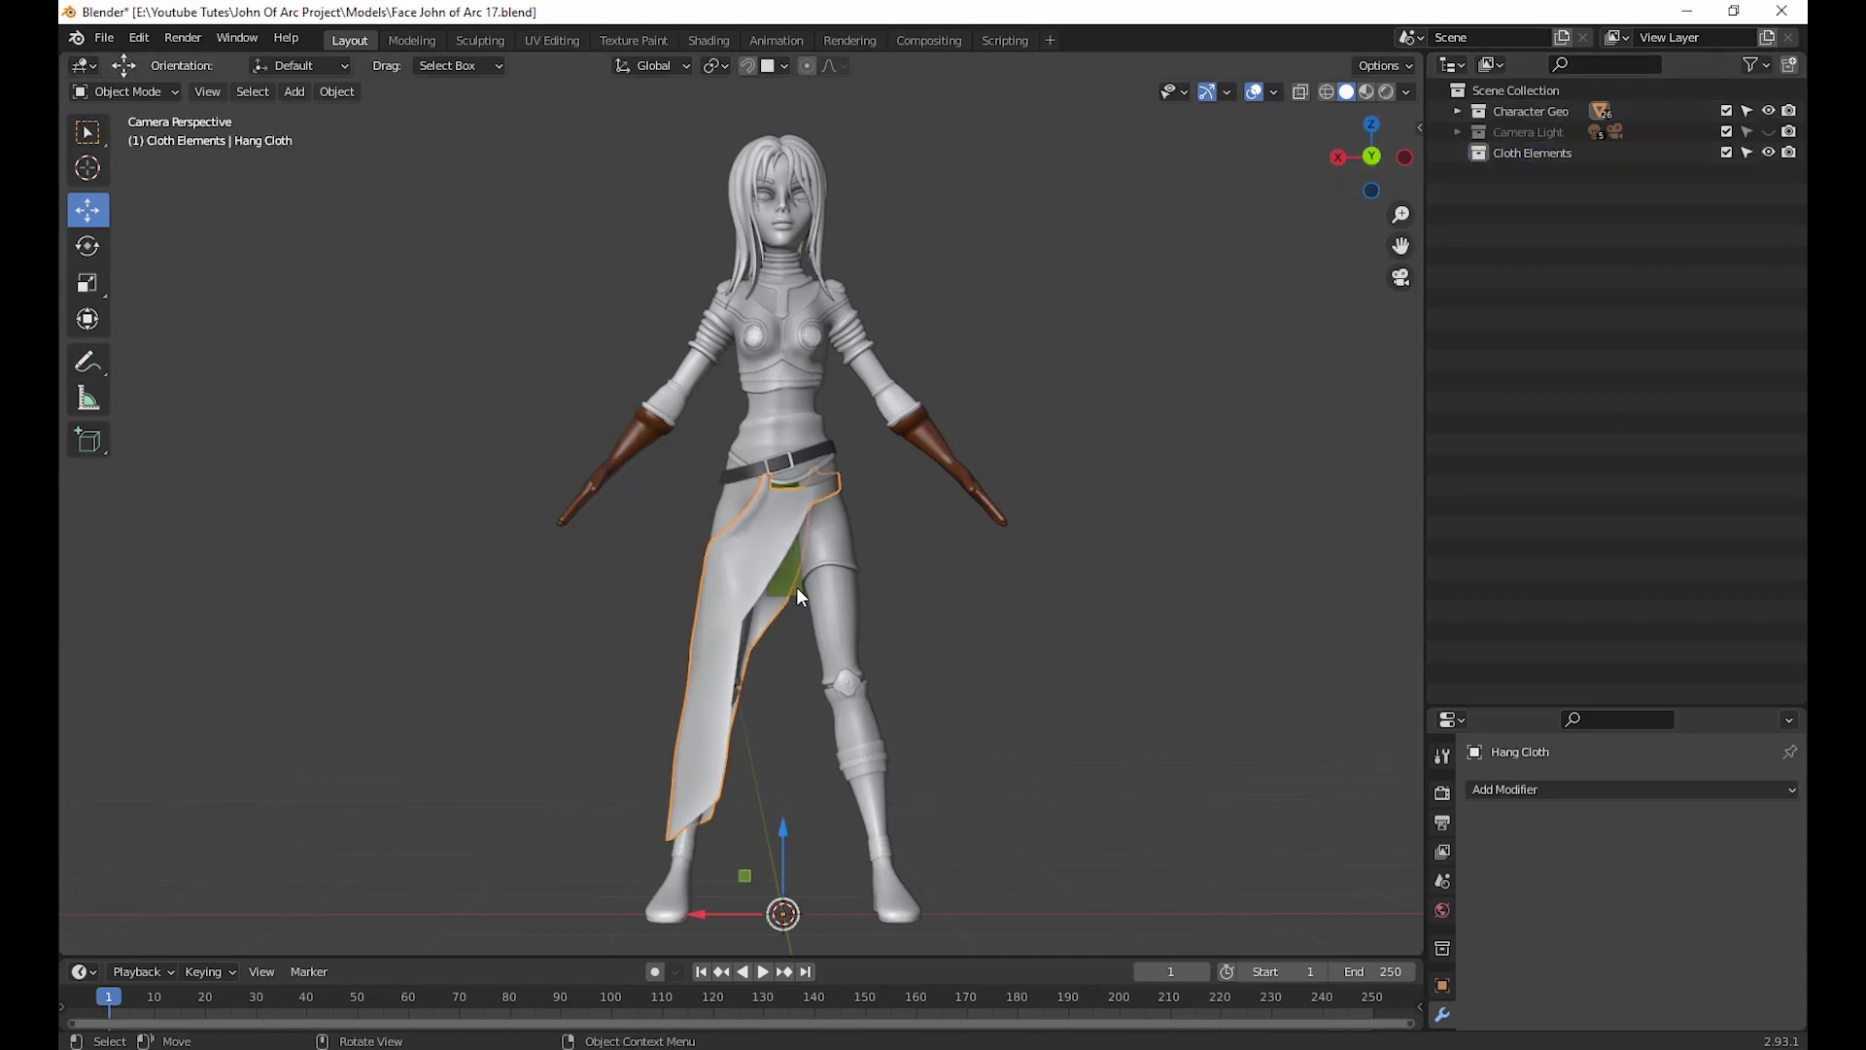
{"action": "left_click", "coordinate": [796, 581], "text": "shift"}
{"action": "middle_click_drag", "start_coordinate": [795, 612], "coordinate": [1248, 552]}
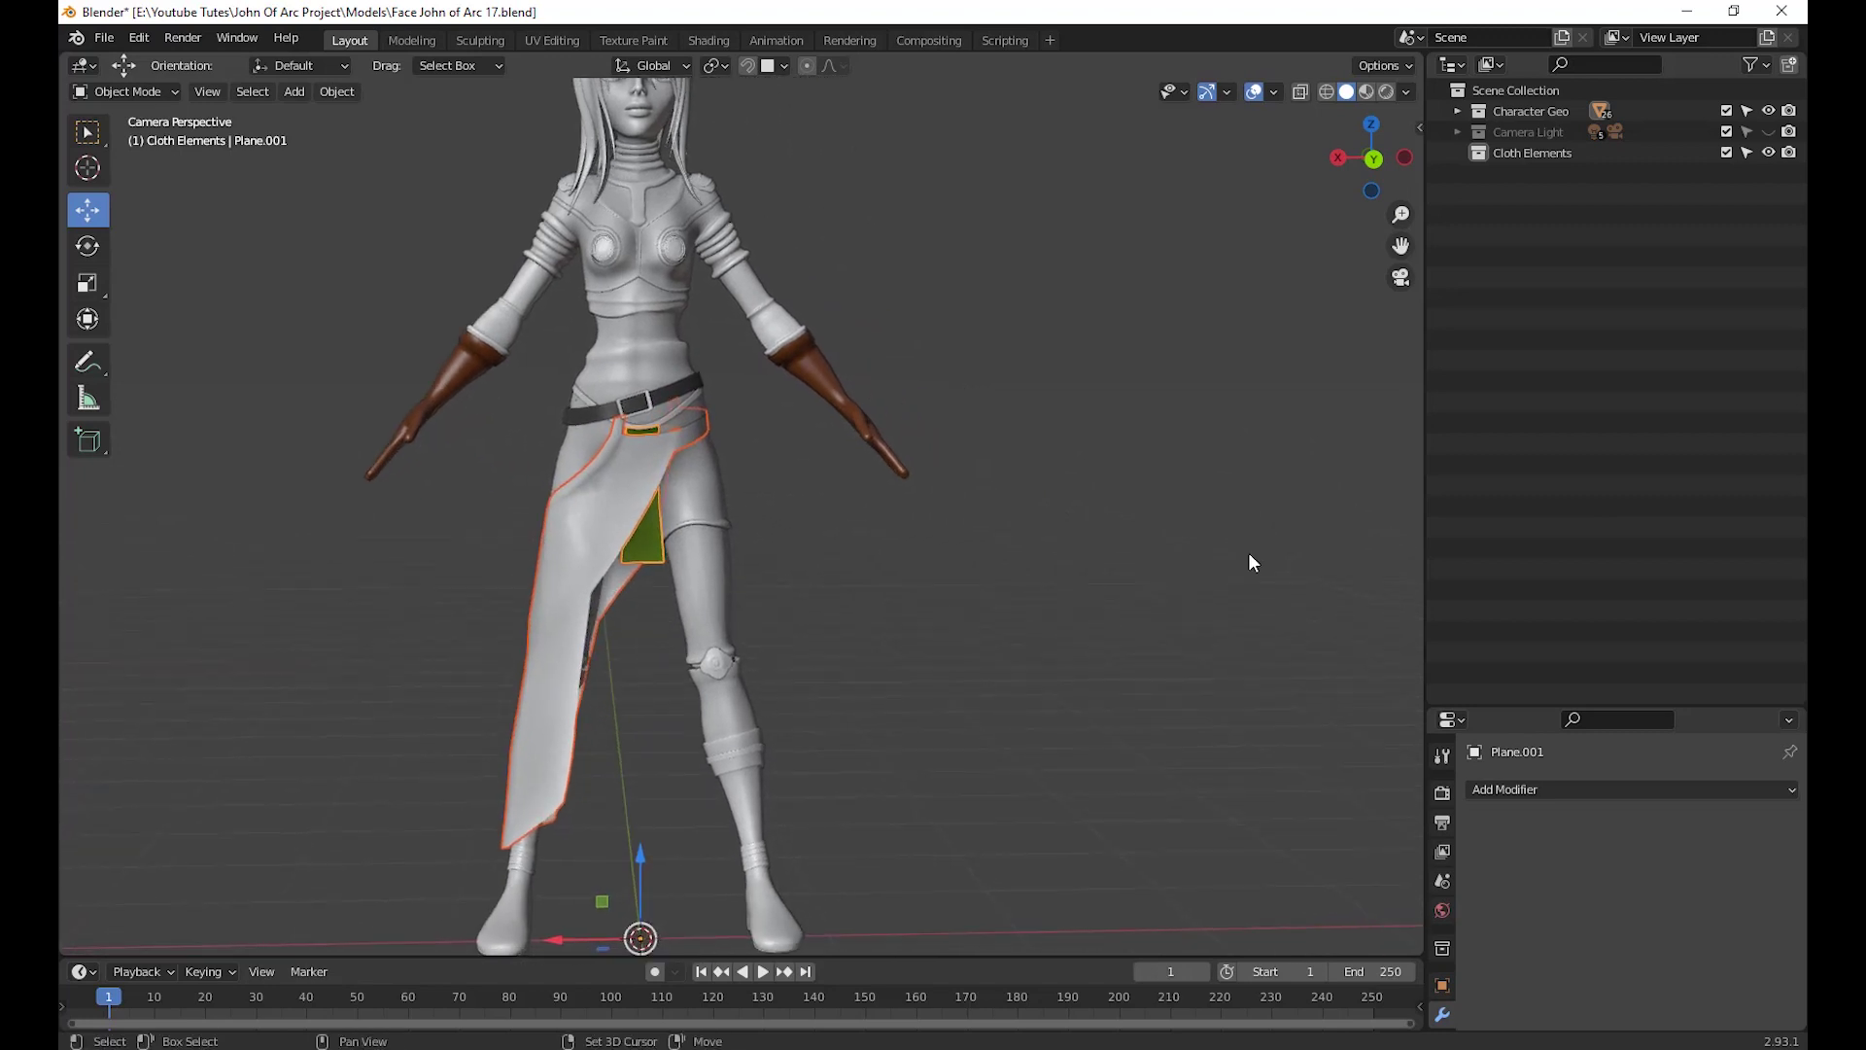
{"action": "left_click", "coordinate": [1457, 113]}
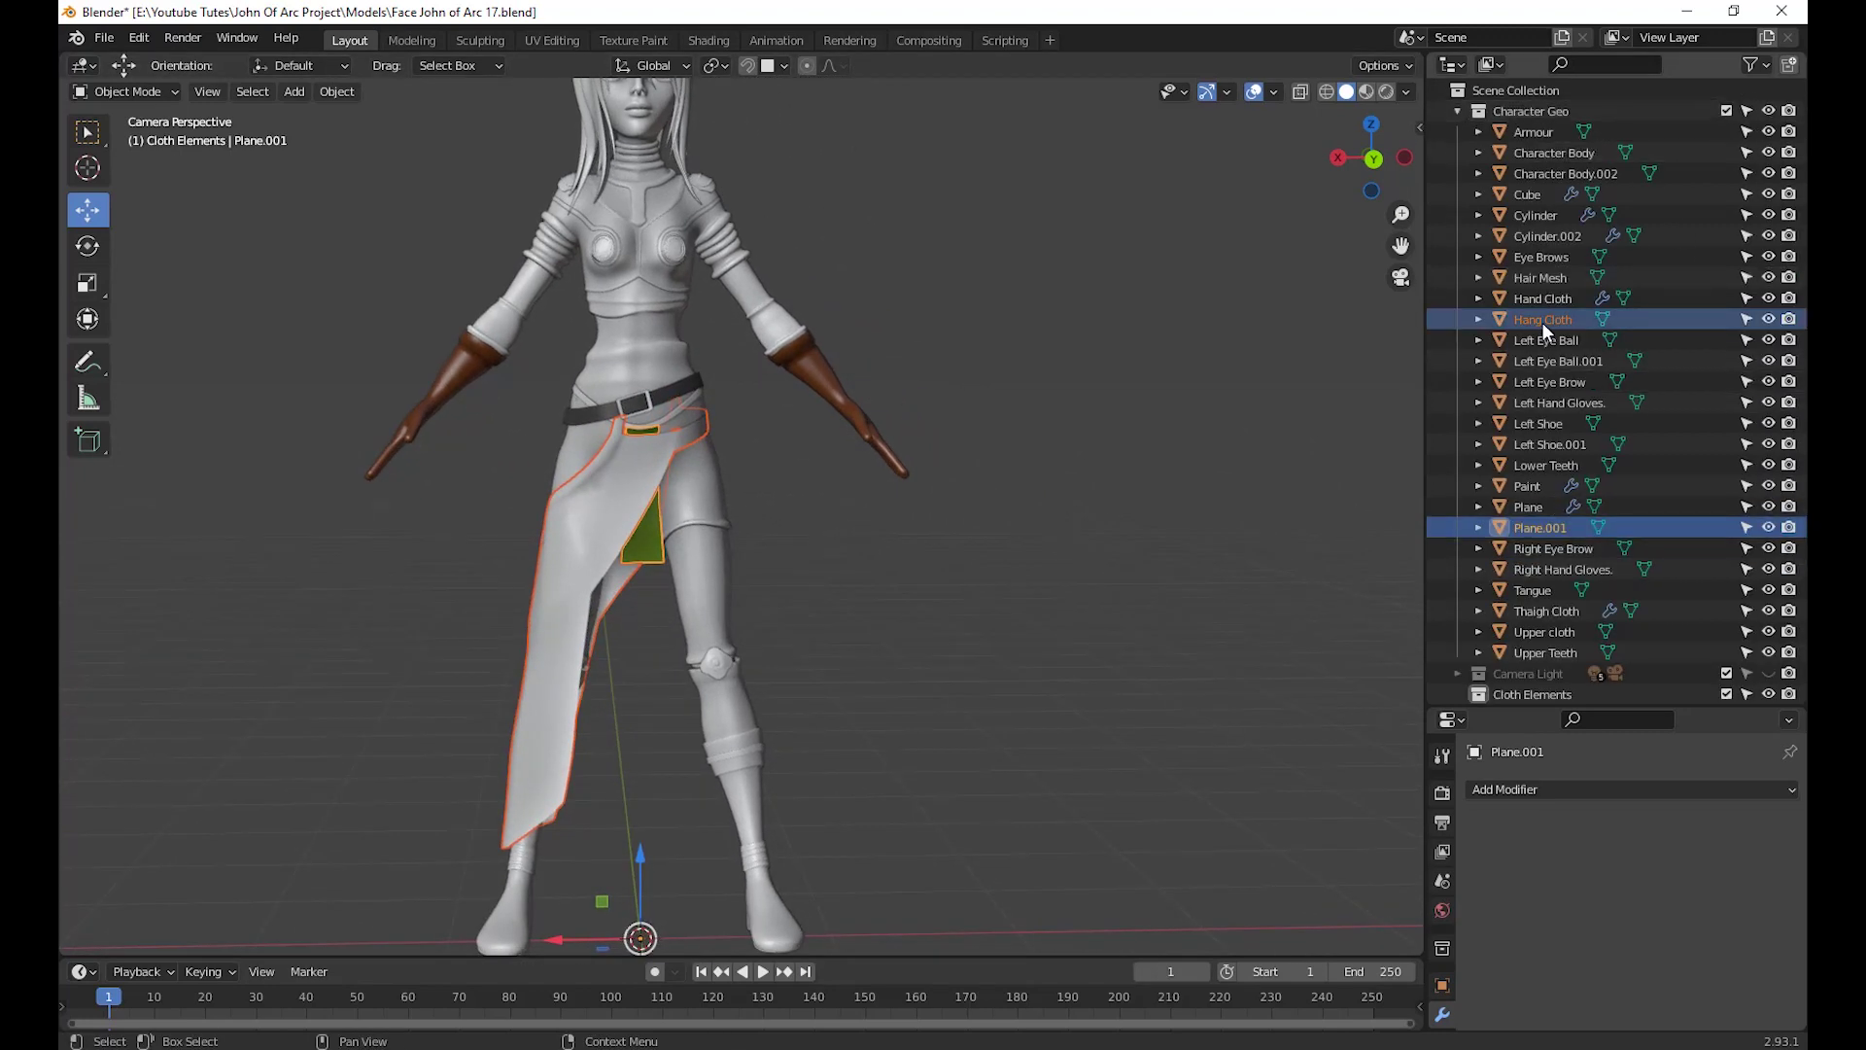
{"action": "left_click_drag", "start_coordinate": [1556, 709], "coordinate": [1537, 887]}
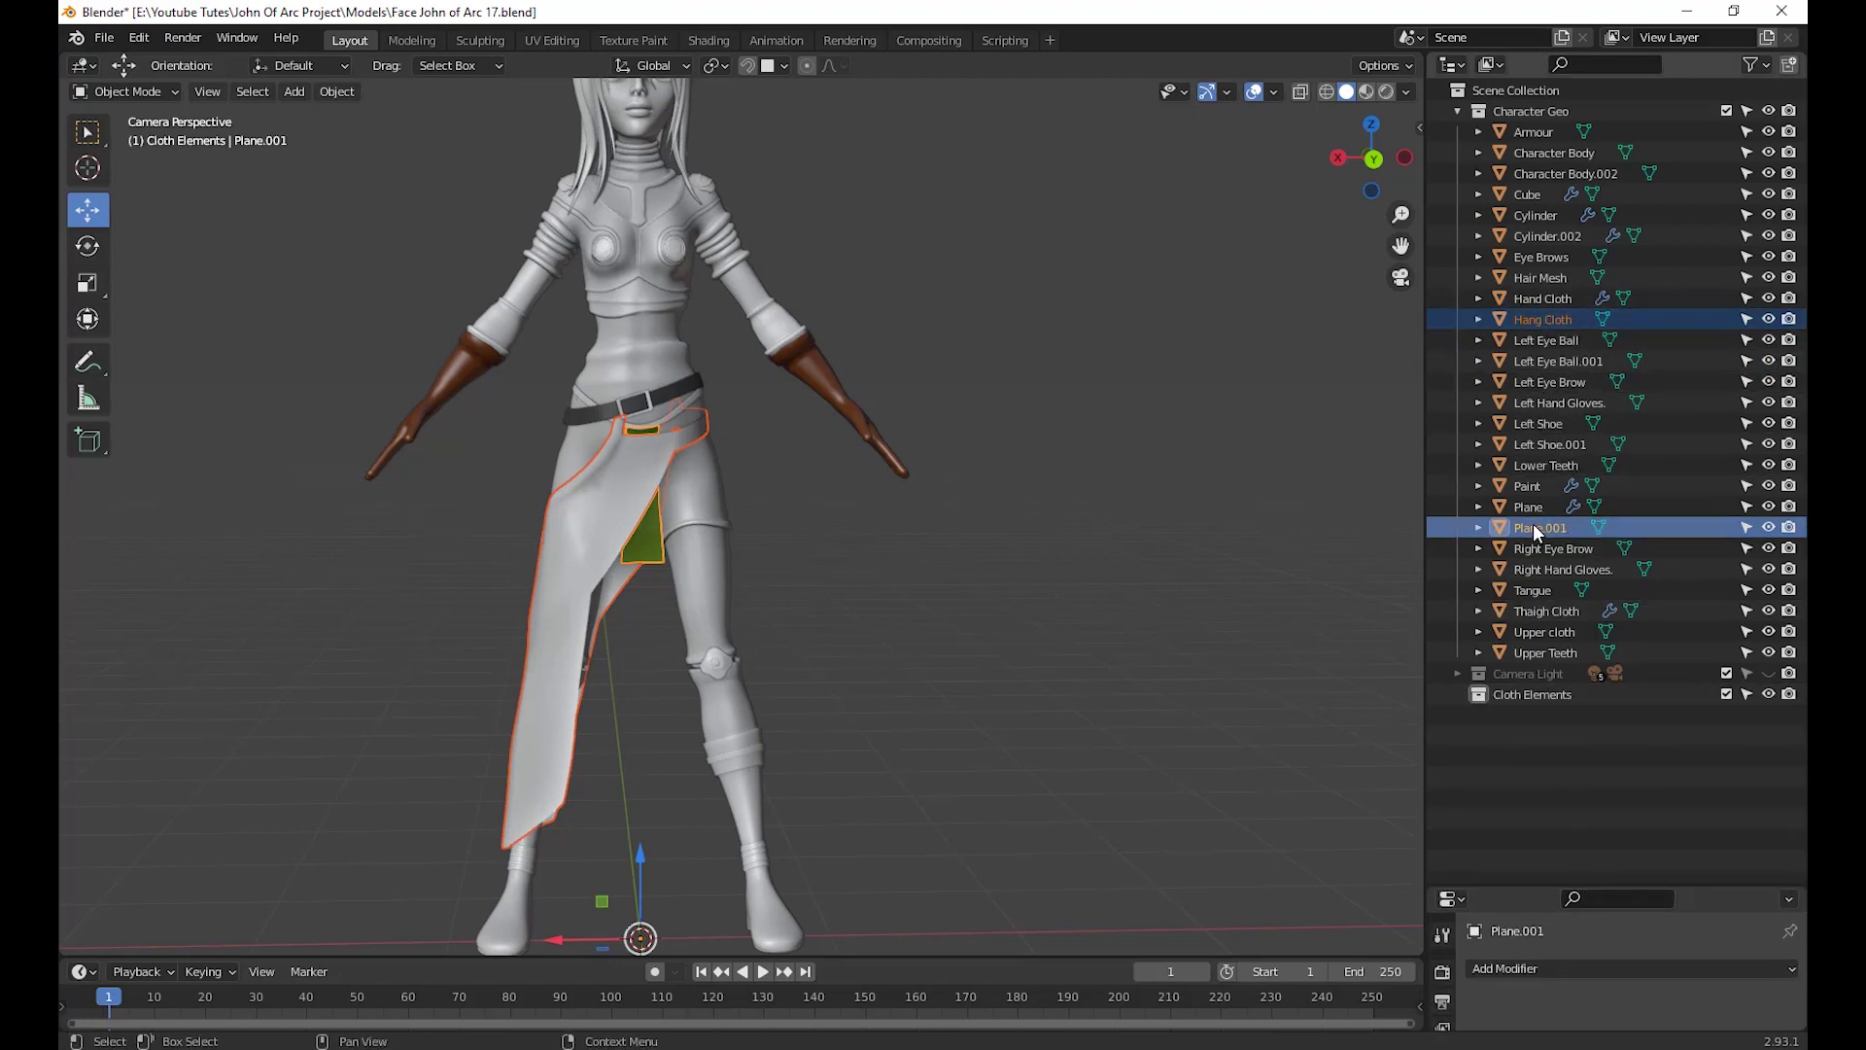
{"action": "left_click_drag", "start_coordinate": [1532, 523], "coordinate": [1536, 702]}
{"action": "left_click", "coordinate": [1459, 654]}
{"action": "left_click", "coordinate": [1458, 655]}
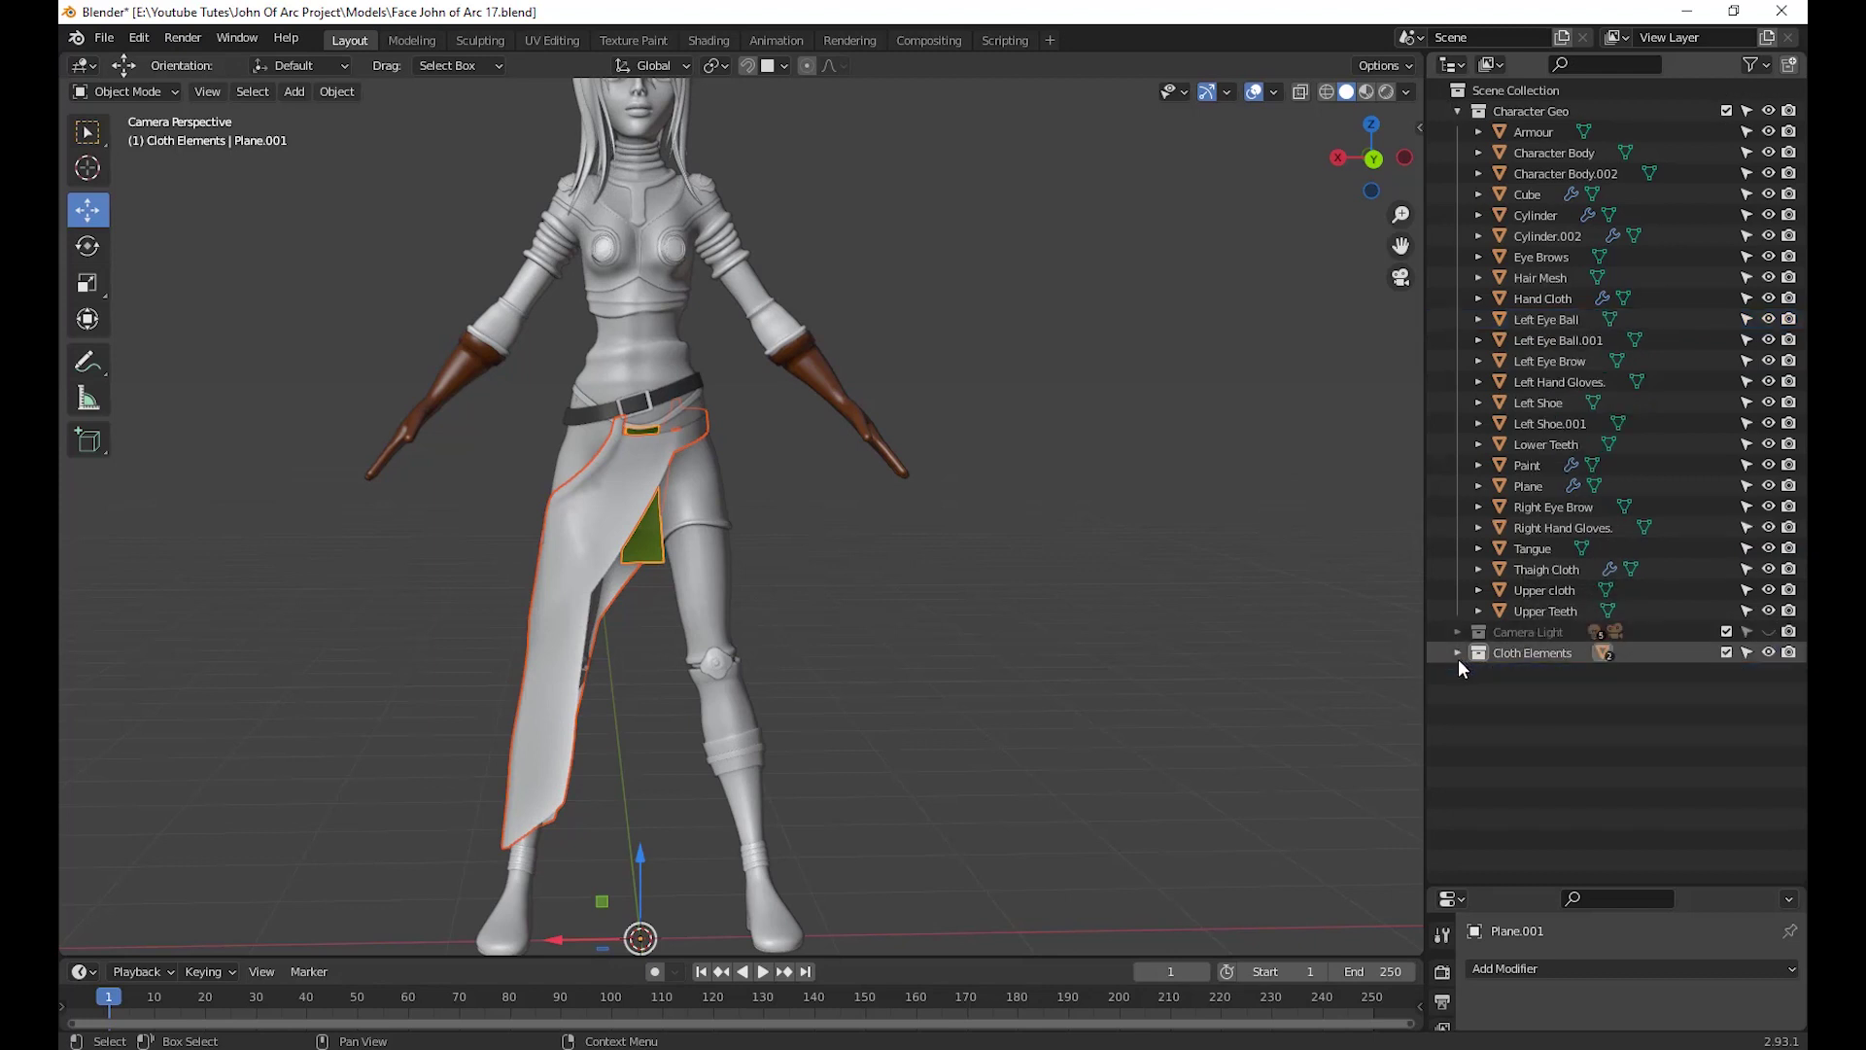
Hide the Cloth Elements collection in the viewport, then collapse Character Geo and make it the active collection
{"action": "left_click", "coordinate": [1769, 654]}
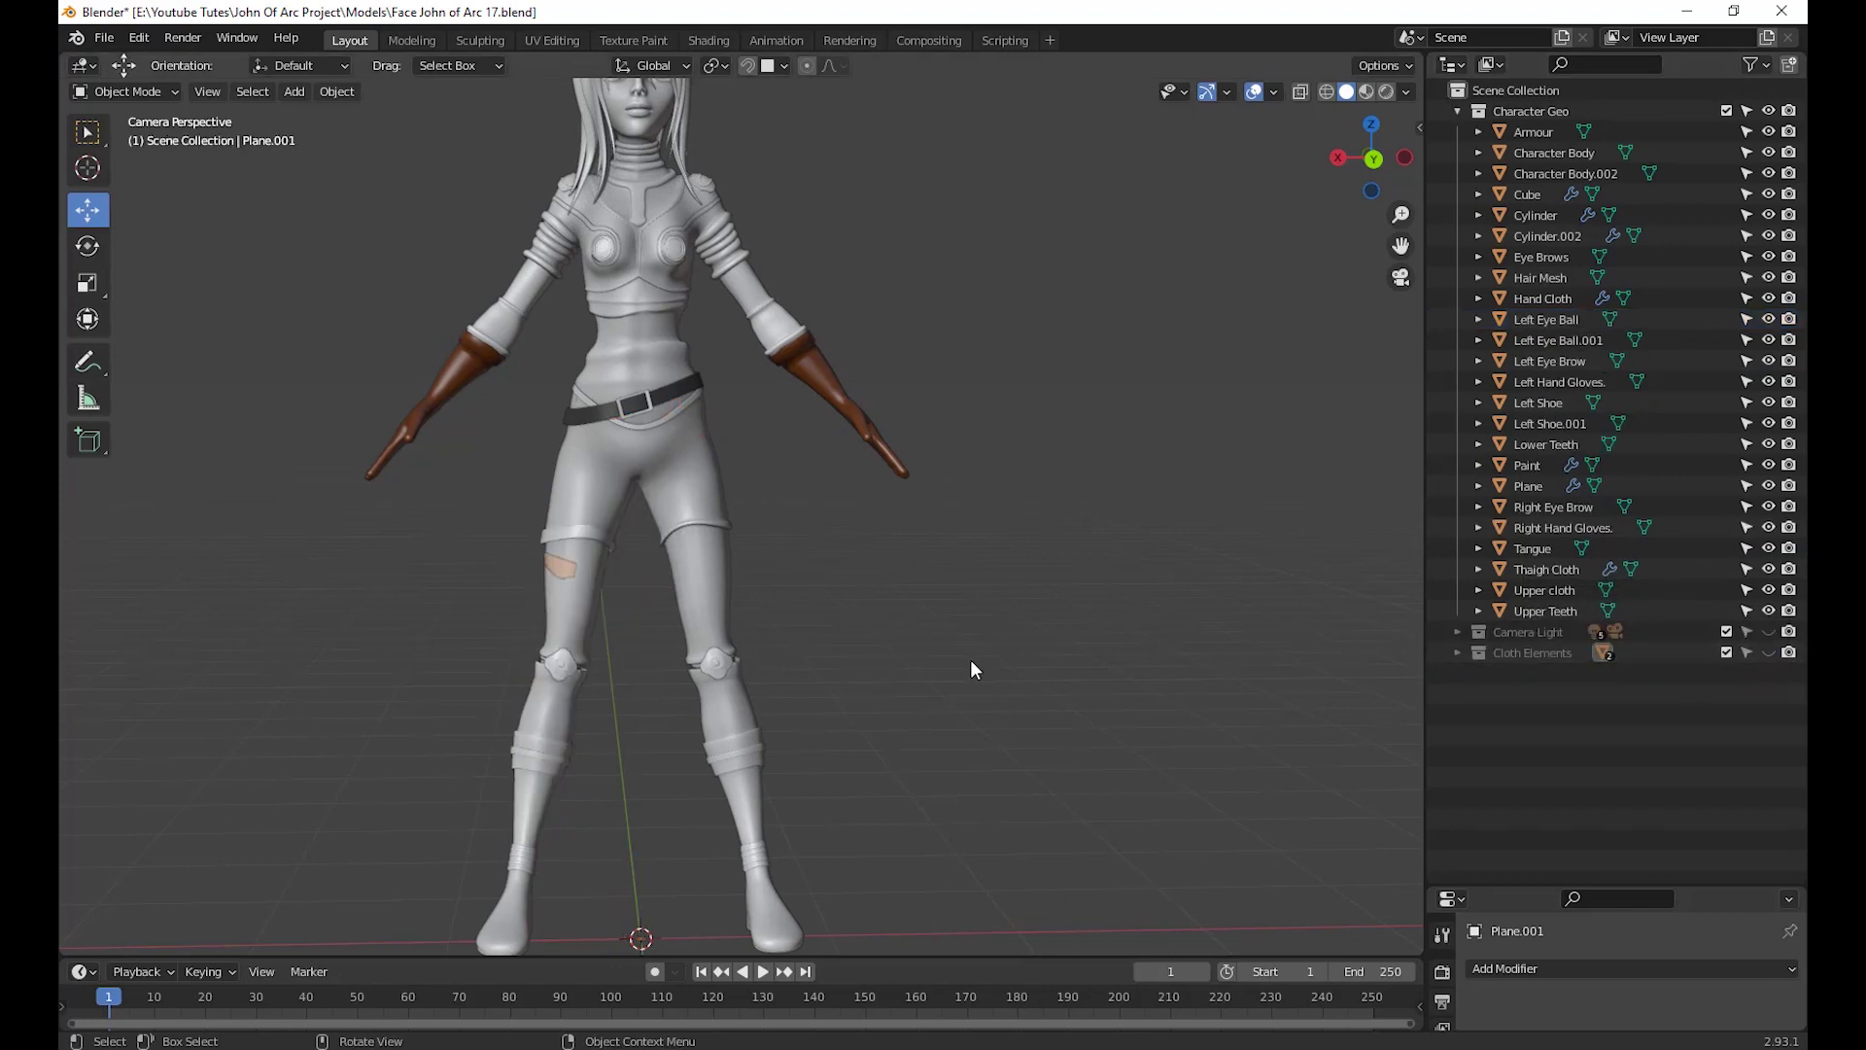
{"action": "middle_click_drag", "start_coordinate": [970, 659], "coordinate": [1016, 744]}
{"action": "left_click_drag", "start_coordinate": [1572, 885], "coordinate": [1631, 200]}
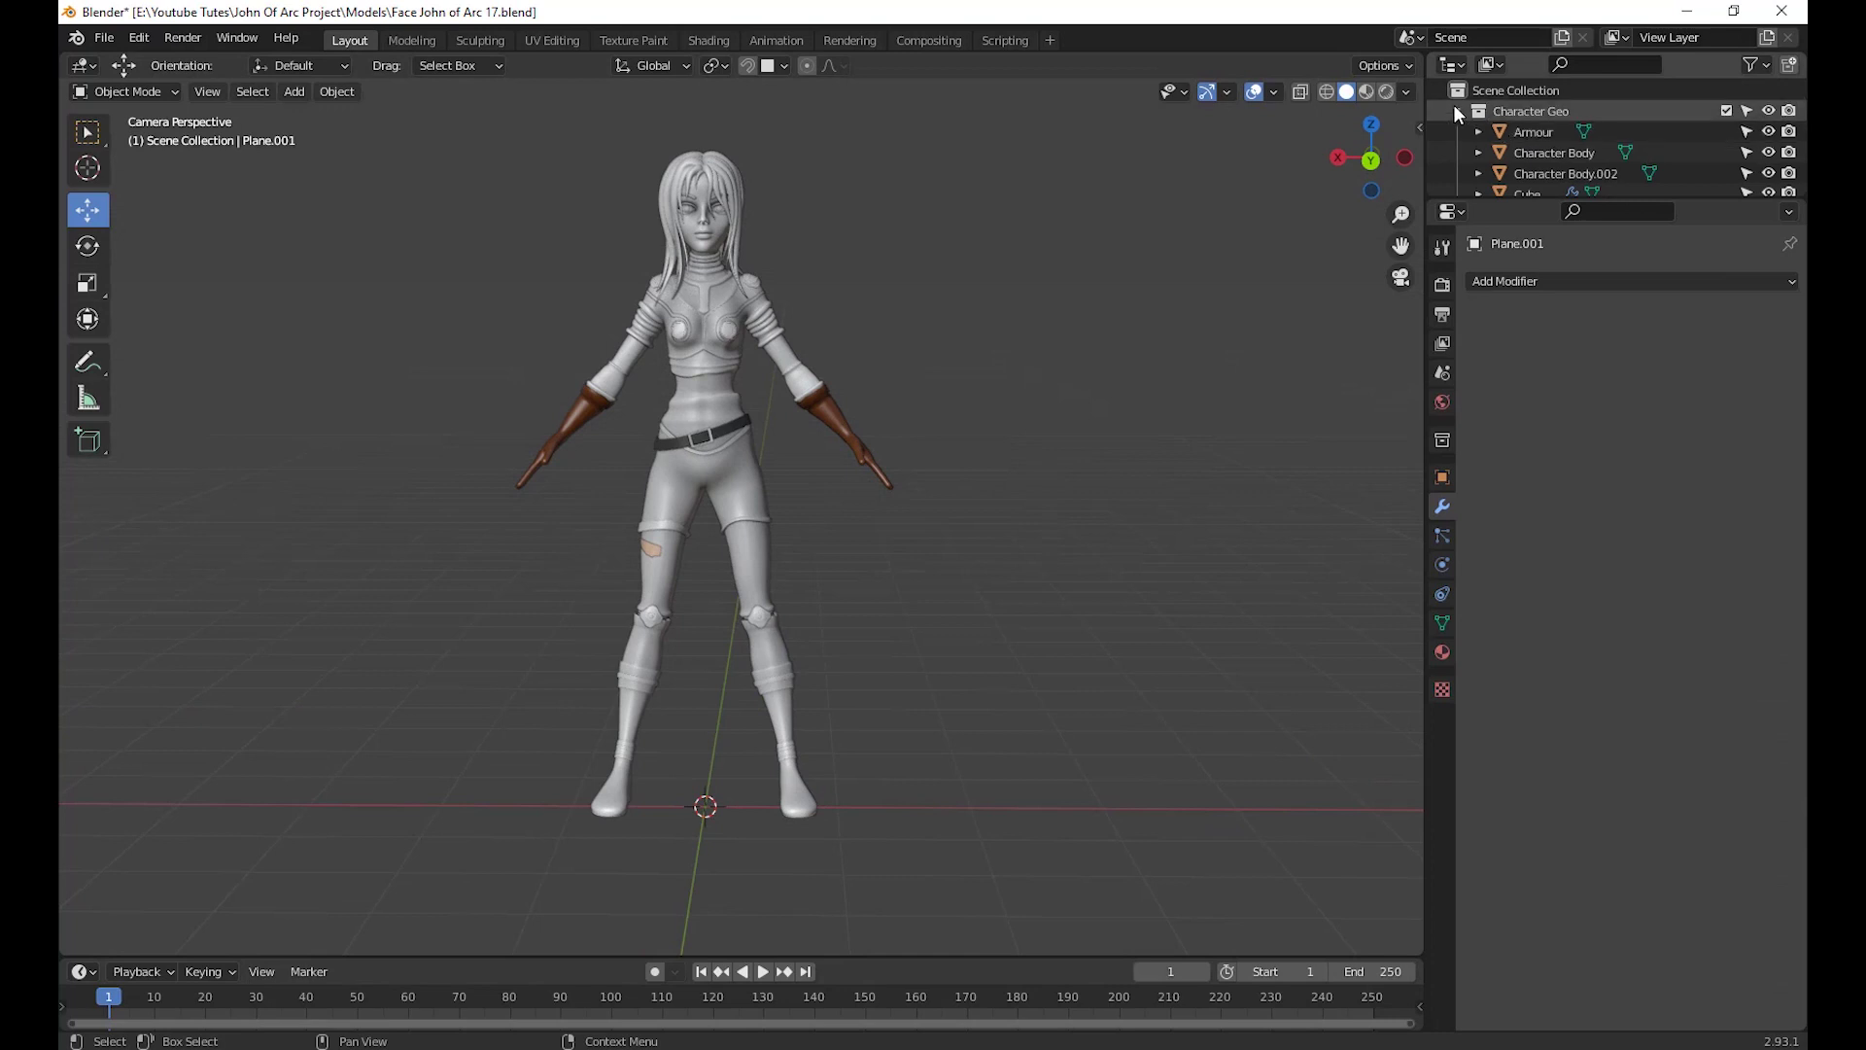
{"action": "left_click", "coordinate": [1457, 111]}
{"action": "left_click", "coordinate": [1546, 111]}
Select the Character Body mesh where skin pokes through the legging on the character's right thigh and enter Edit Mode
{"action": "middle_click_drag", "start_coordinate": [1215, 408], "coordinate": [1061, 550]}
{"action": "scroll", "coordinate": [983, 661], "scroll_direction": "up", "scroll_amount": 5}
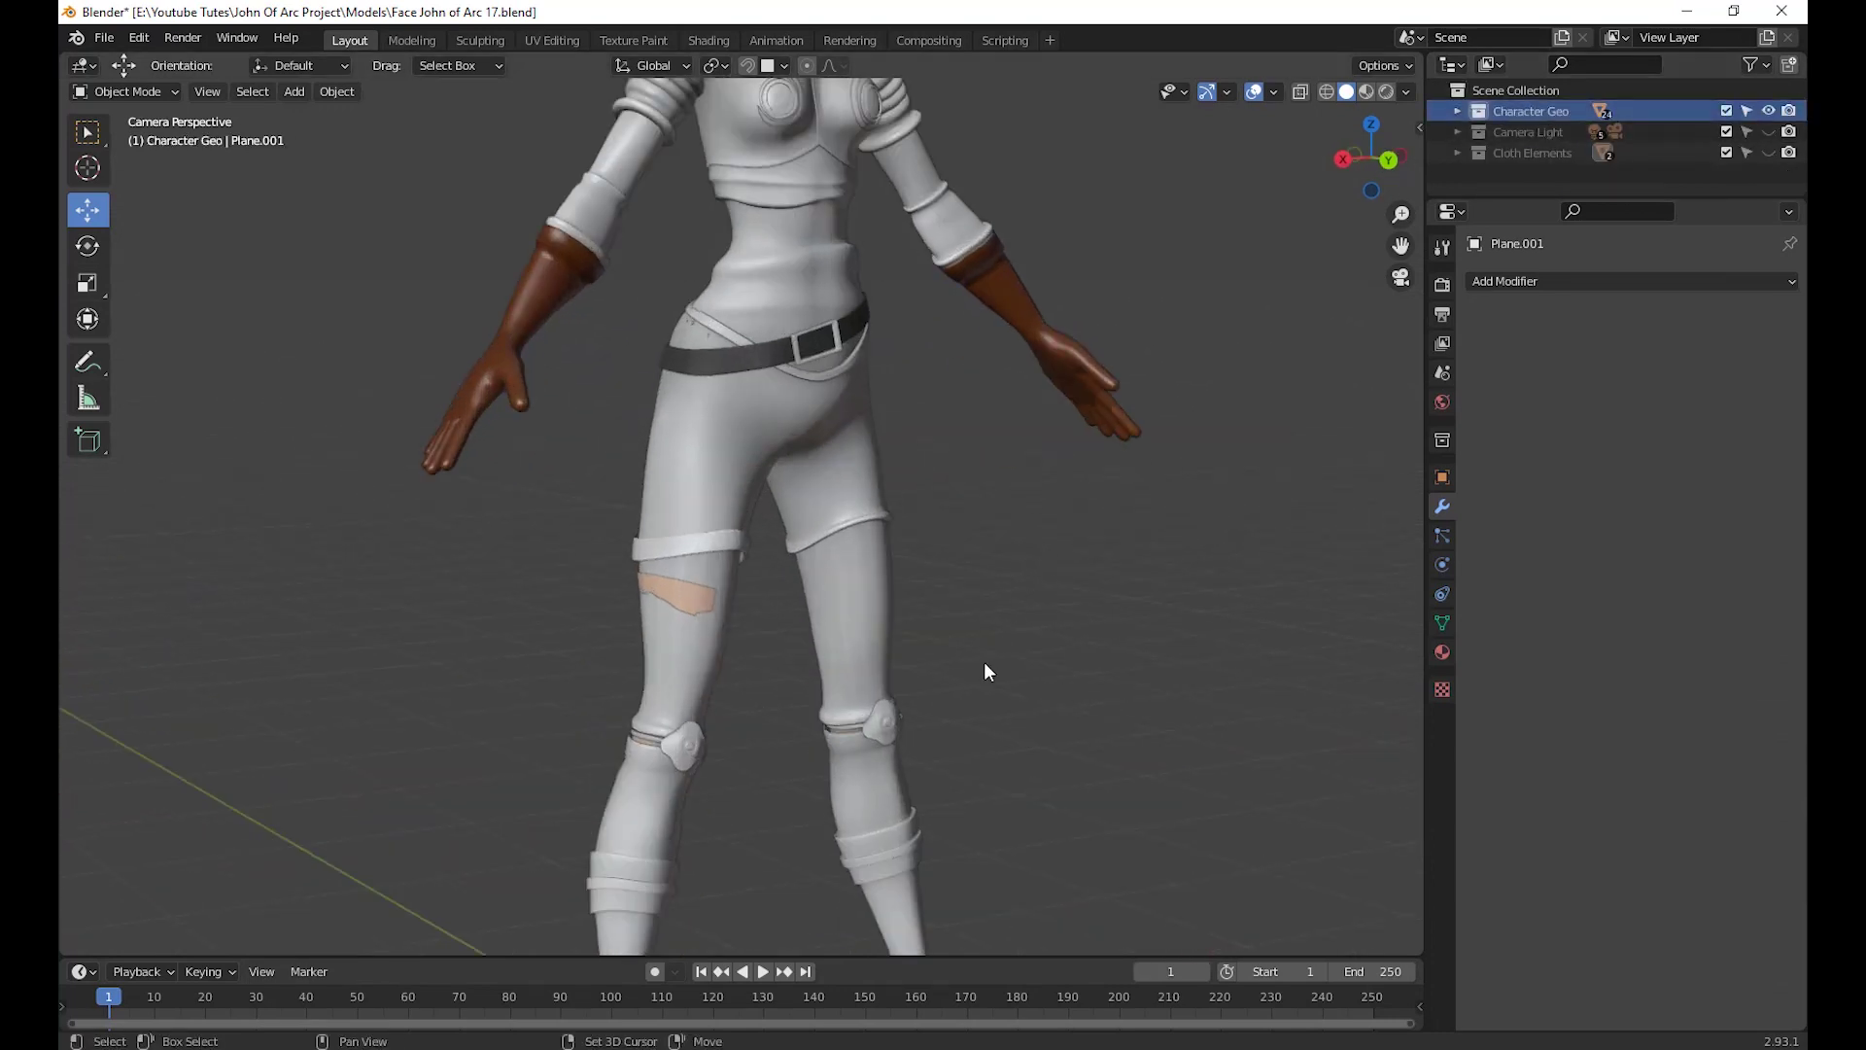
{"action": "scroll", "coordinate": [758, 486], "scroll_direction": "up", "scroll_amount": 2}
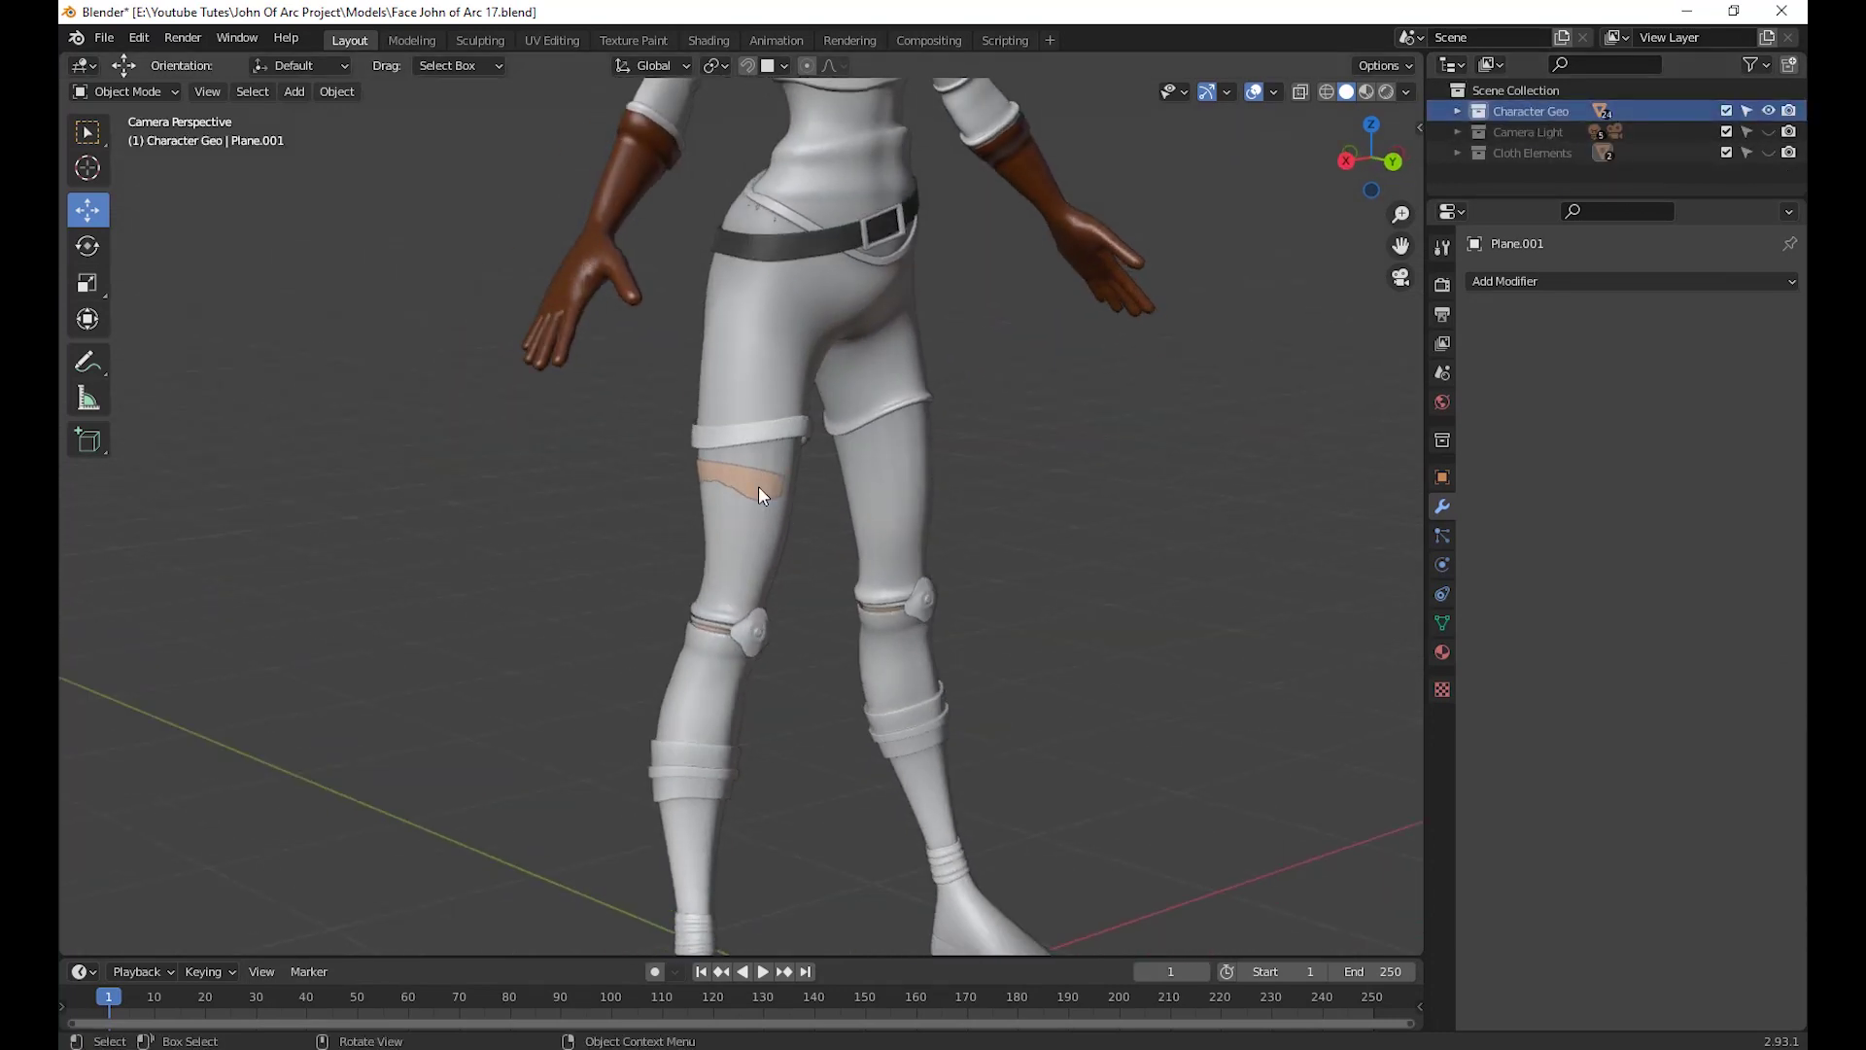
{"action": "left_click", "coordinate": [758, 486]}
{"action": "scroll", "coordinate": [1211, 649], "scroll_direction": "down", "scroll_amount": 3}
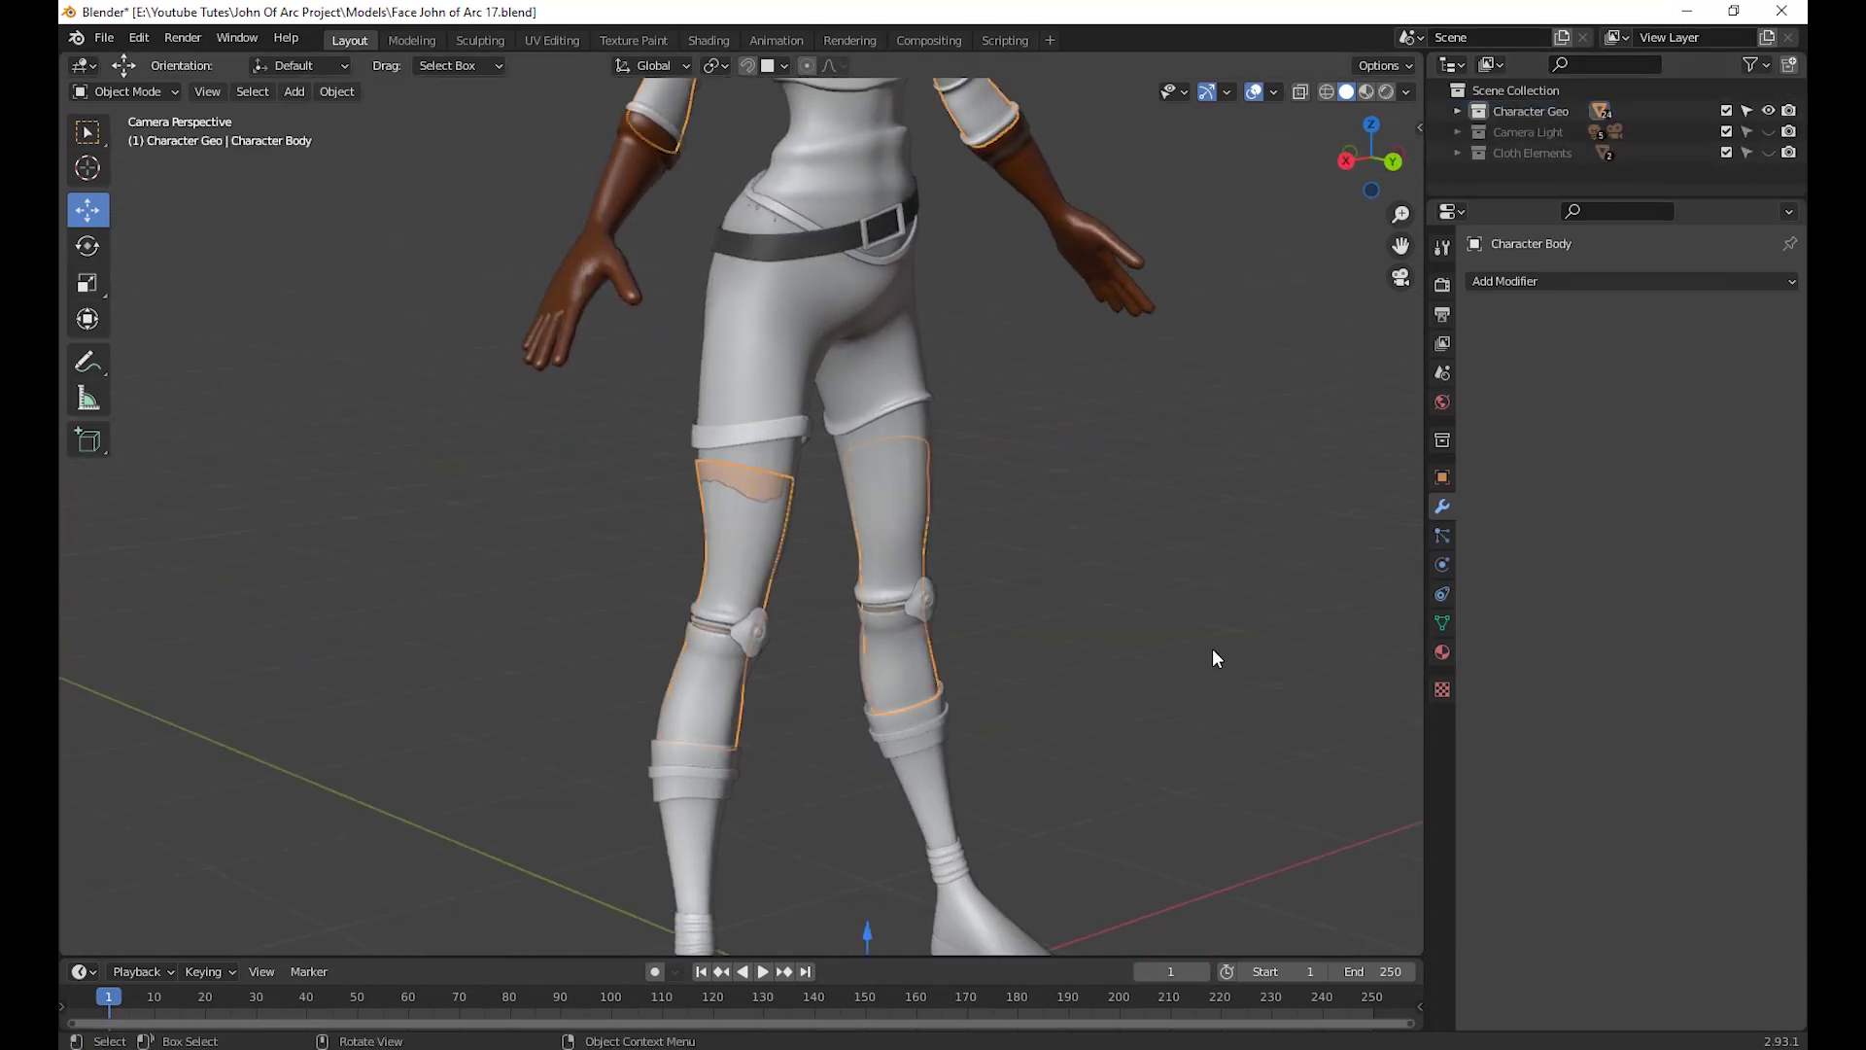
{"action": "middle_click_drag", "start_coordinate": [1211, 650], "coordinate": [1087, 621]}
{"action": "scroll", "coordinate": [1141, 692], "scroll_direction": "up", "scroll_amount": 3}
{"action": "middle_click_drag", "start_coordinate": [1143, 694], "coordinate": [1160, 676]}
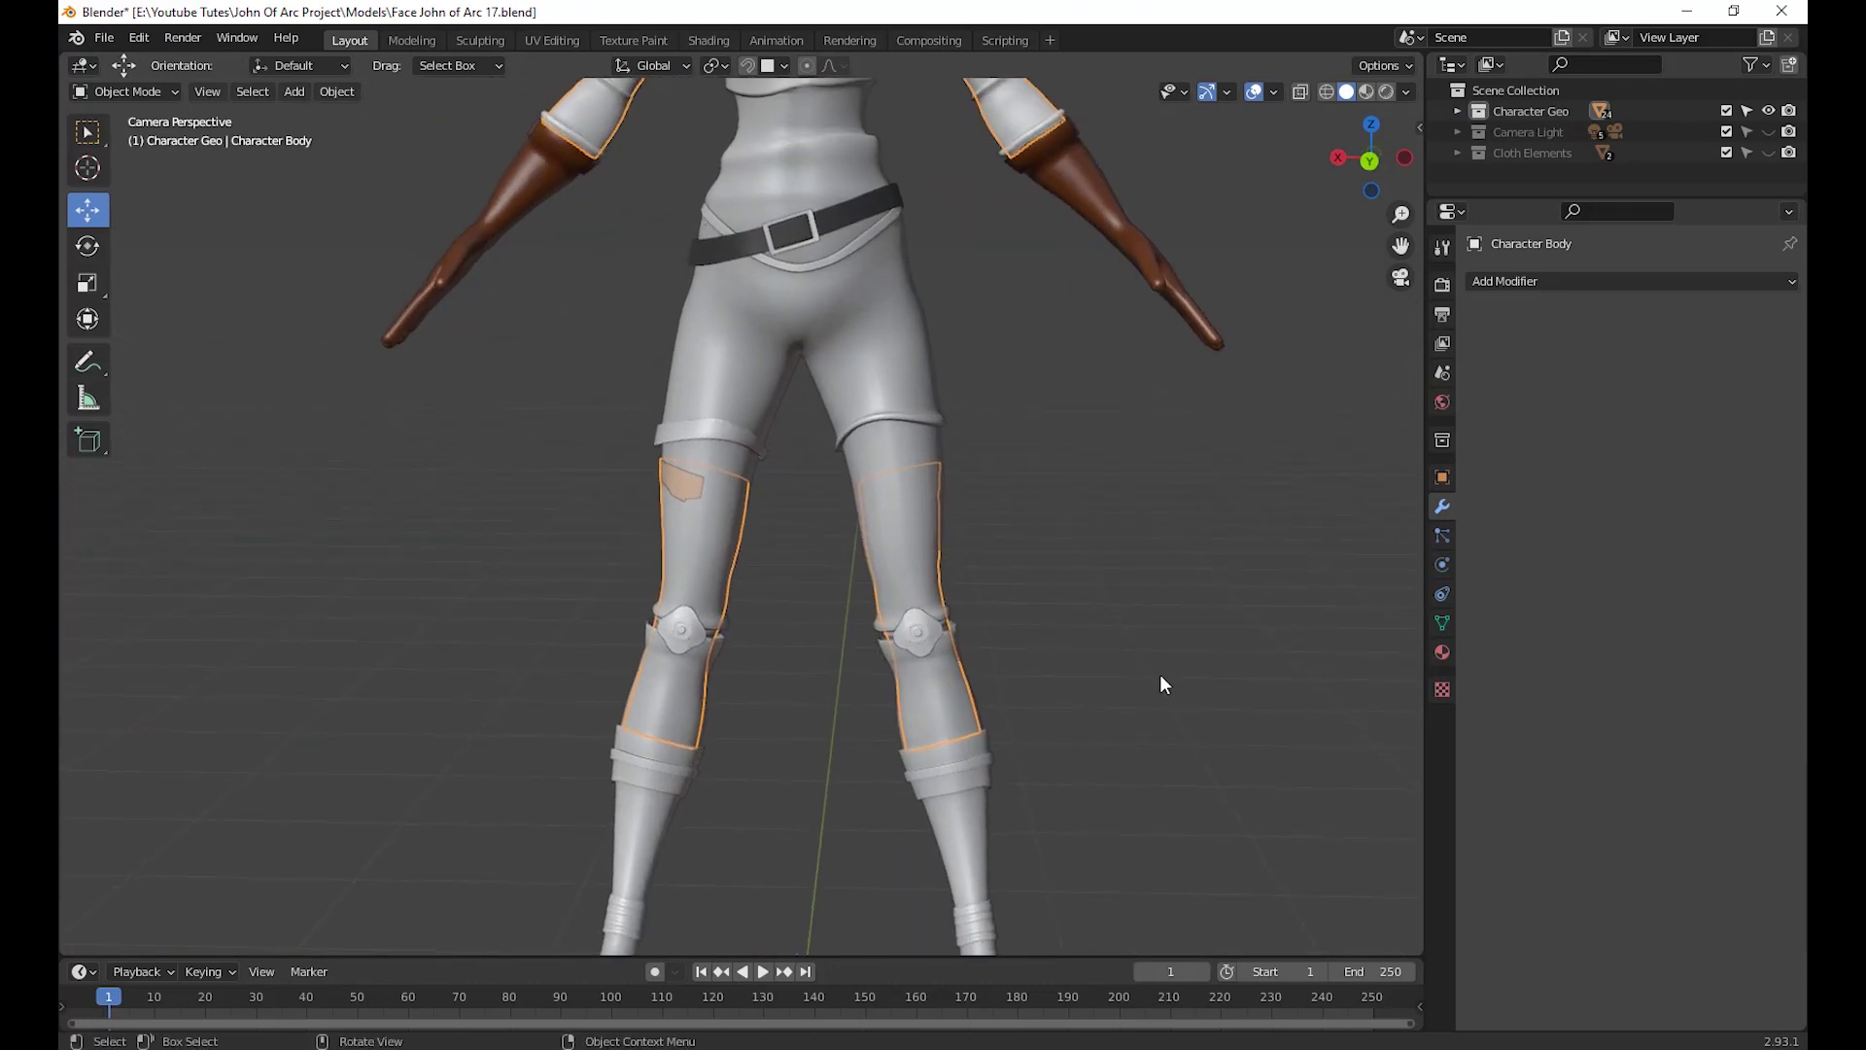
{"action": "key", "text": "Tab"}
Switch to wireframe shading and box-select the top open ring of vertices on the Character Body's right thigh
{"action": "scroll", "coordinate": [1112, 696], "scroll_direction": "up", "scroll_amount": 1}
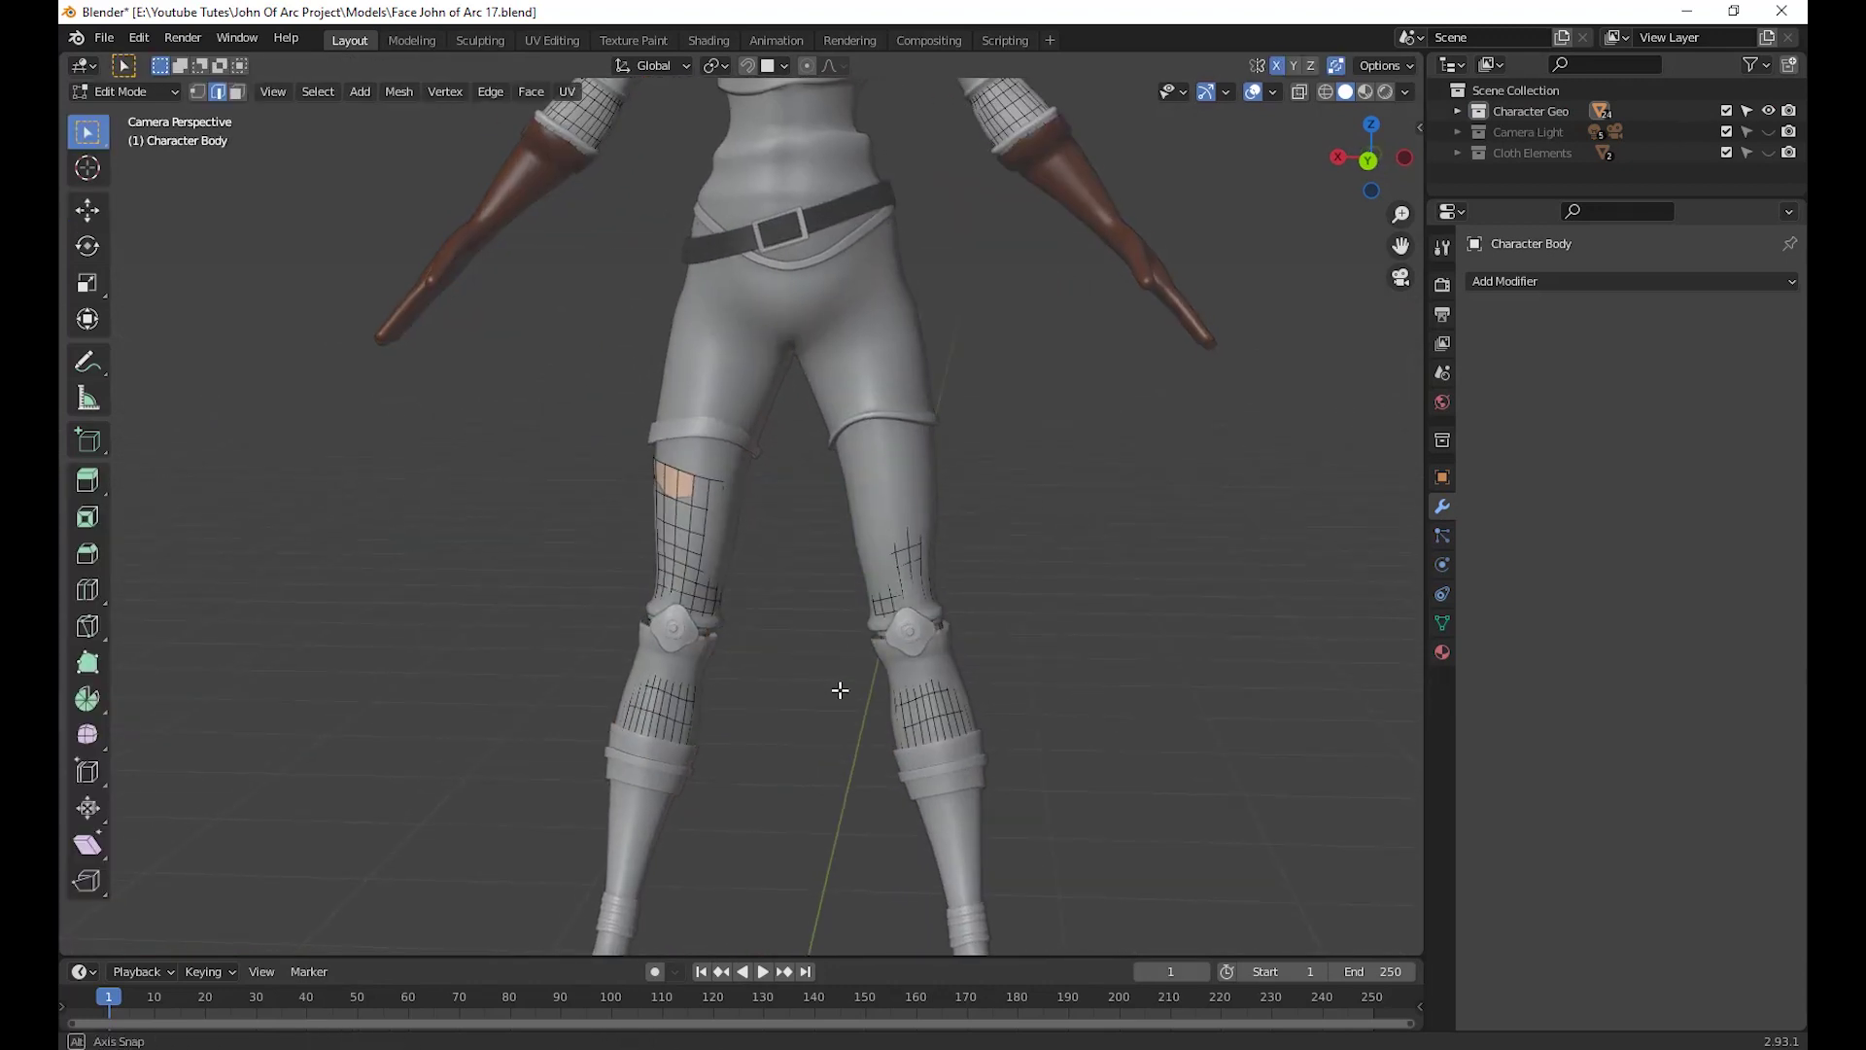
{"action": "scroll", "coordinate": [827, 714], "scroll_direction": "up", "scroll_amount": 2}
{"action": "middle_click_drag", "start_coordinate": [827, 713], "coordinate": [836, 680], "text": "shift"}
{"action": "scroll", "coordinate": [837, 707], "scroll_direction": "up", "scroll_amount": 3}
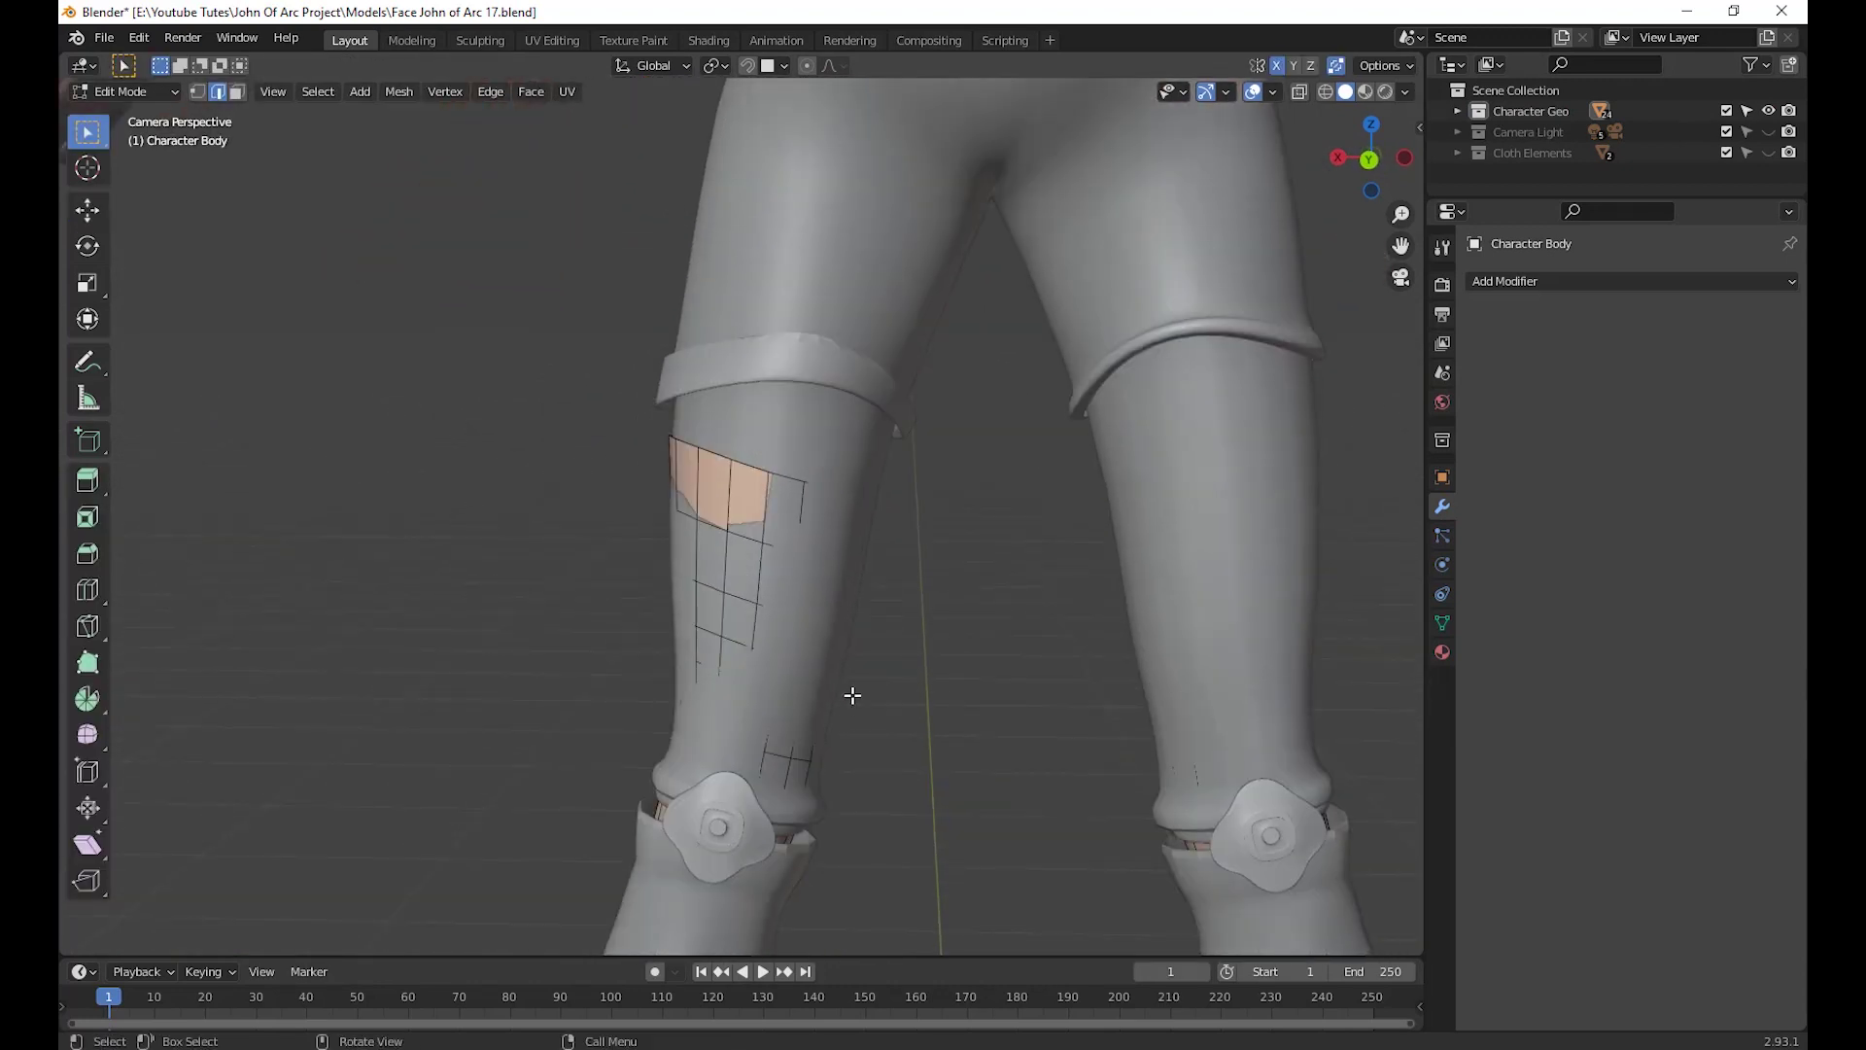
{"action": "key", "text": "shift+z"}
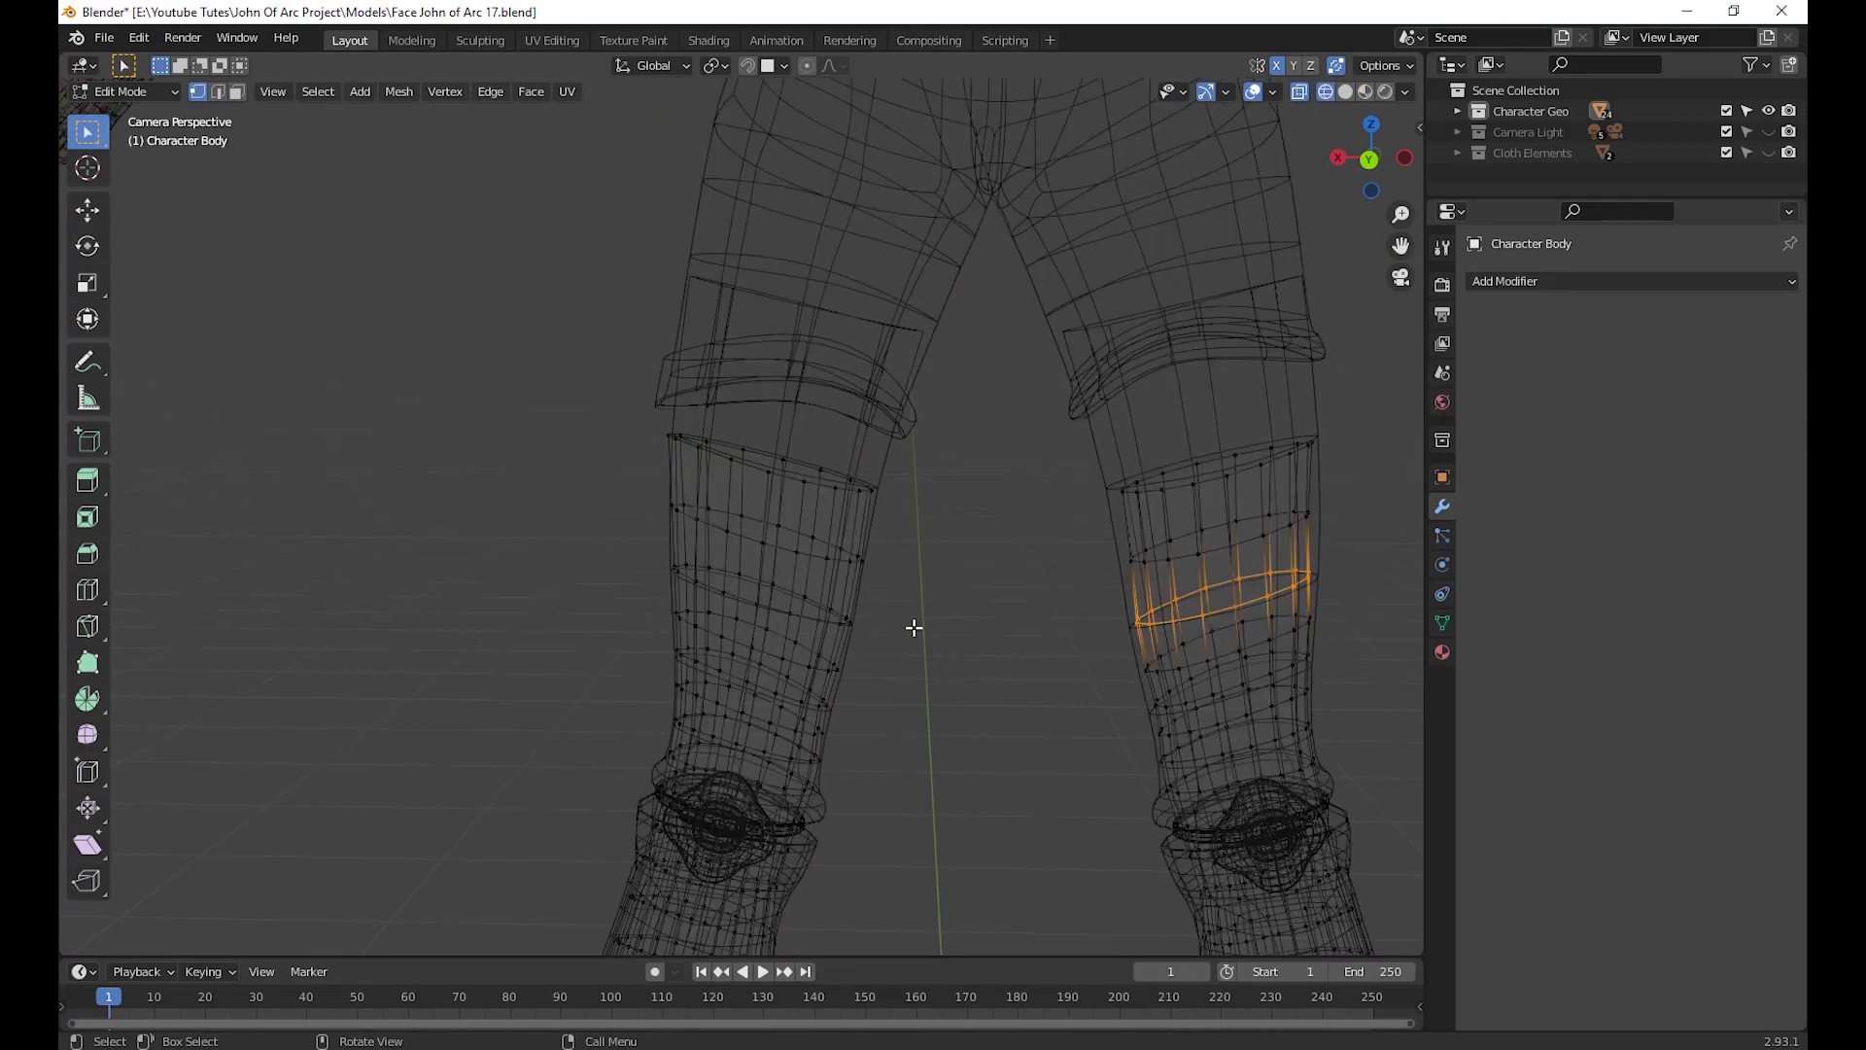
{"action": "middle_click_drag", "start_coordinate": [913, 625], "coordinate": [942, 613]}
{"action": "mouse_move", "coordinate": [975, 446]}
{"action": "middle_mouse_down"}
{"action": "mouse_move", "coordinate": [962, 485]}
{"action": "mouse_move", "coordinate": [946, 475]}
{"action": "middle_mouse_up"}
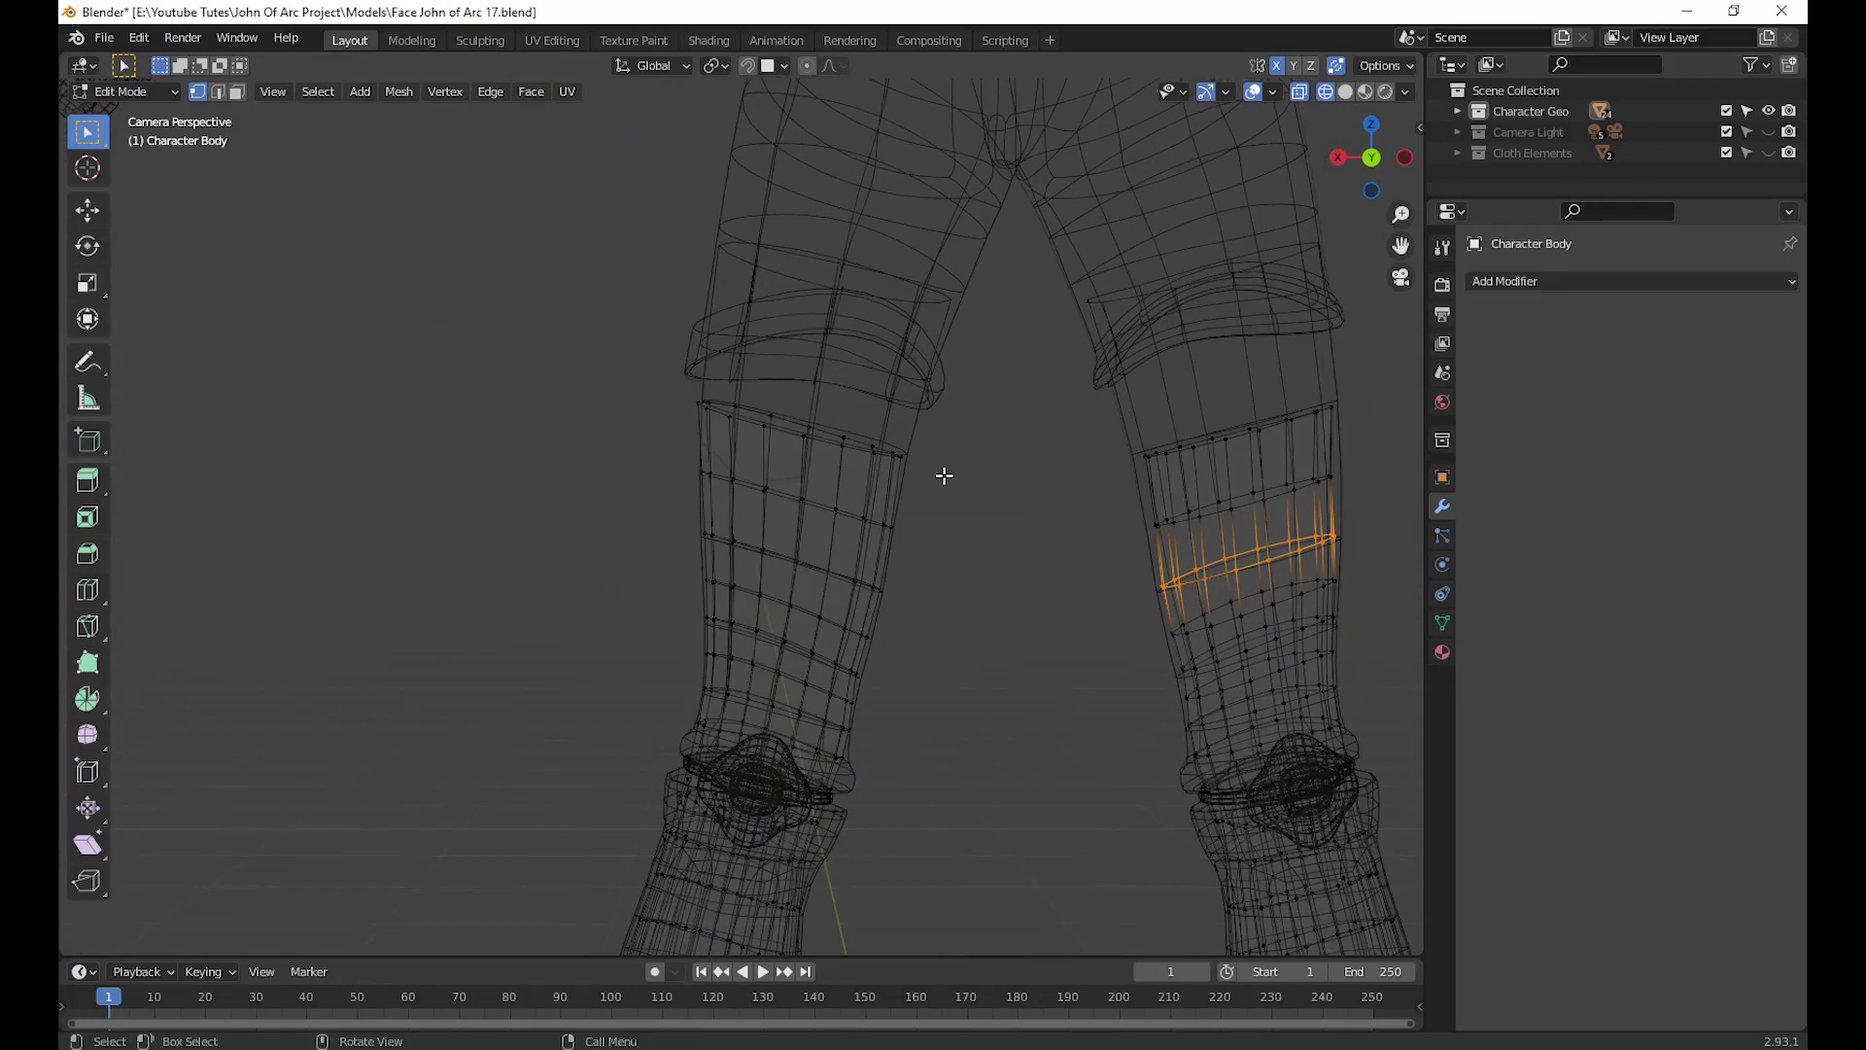
{"action": "left_click_drag", "start_coordinate": [944, 473], "coordinate": [681, 243]}
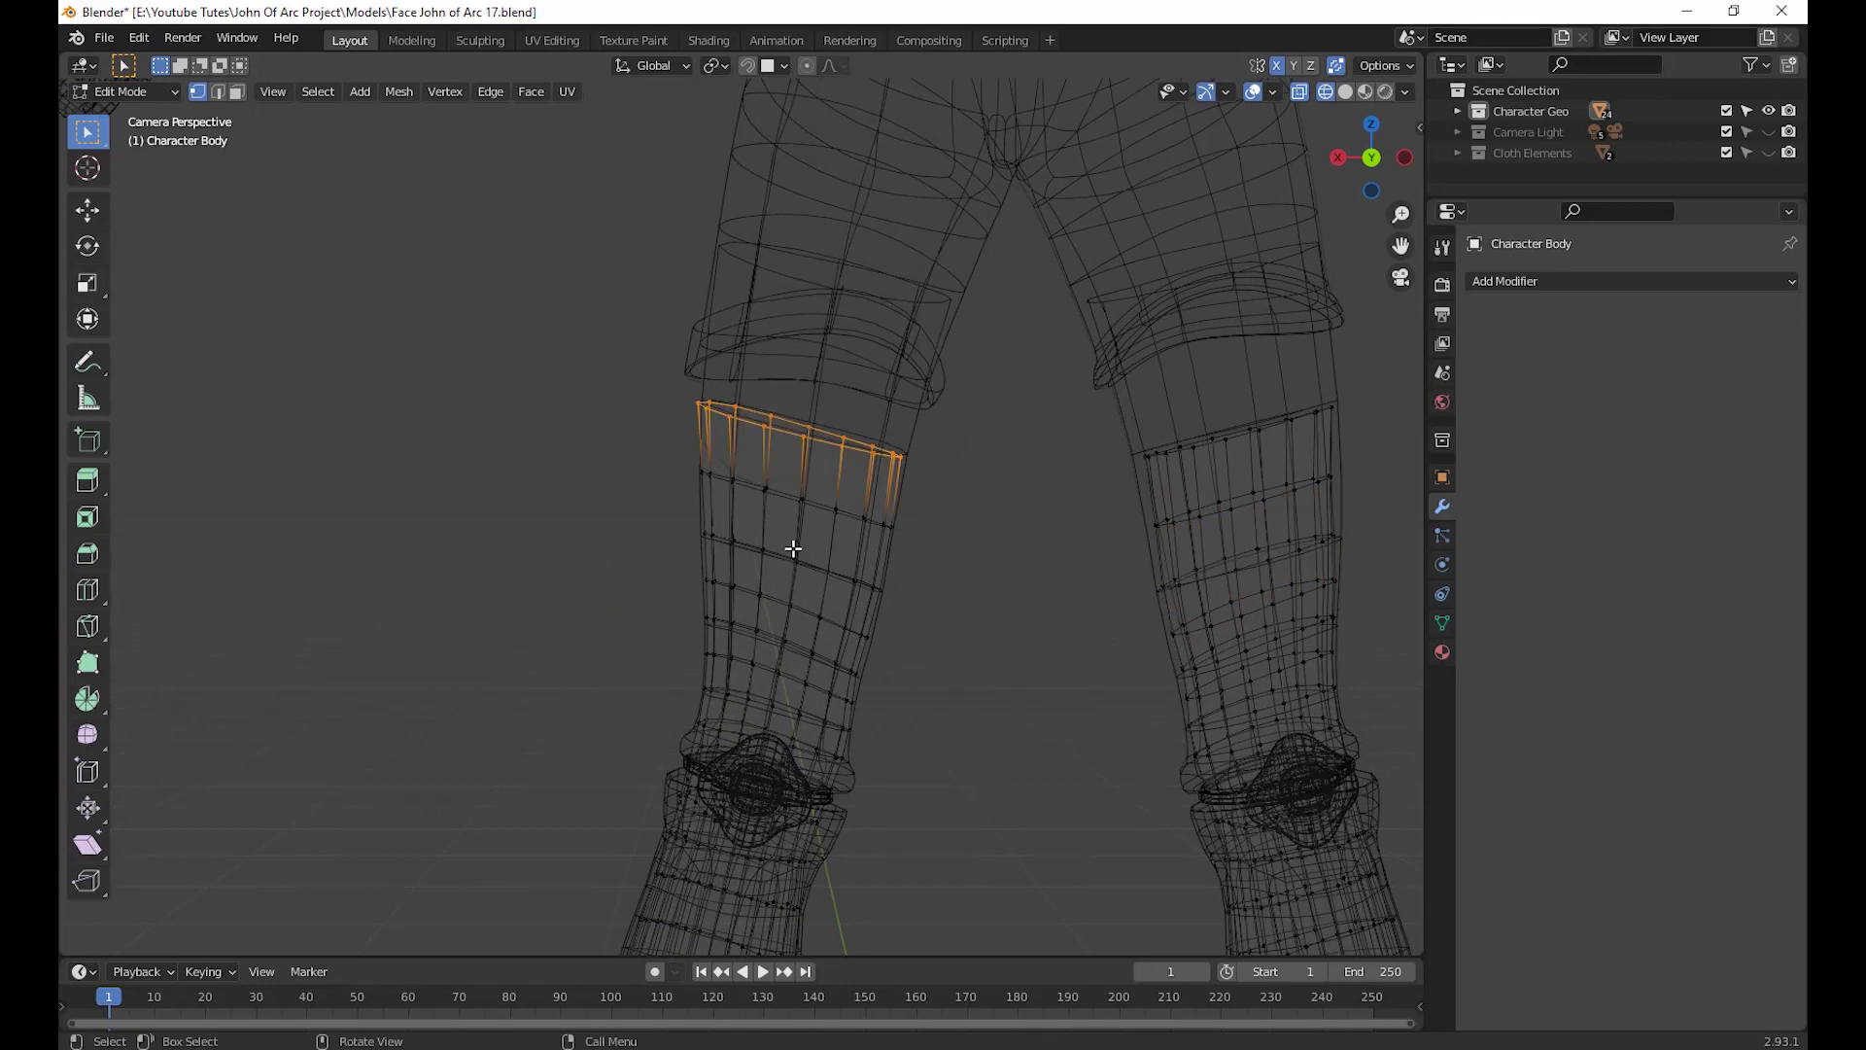
Try scaling the selected thigh ring to about 0.91 without proportional editing
{"action": "middle_click_drag", "start_coordinate": [931, 624], "coordinate": [971, 650]}
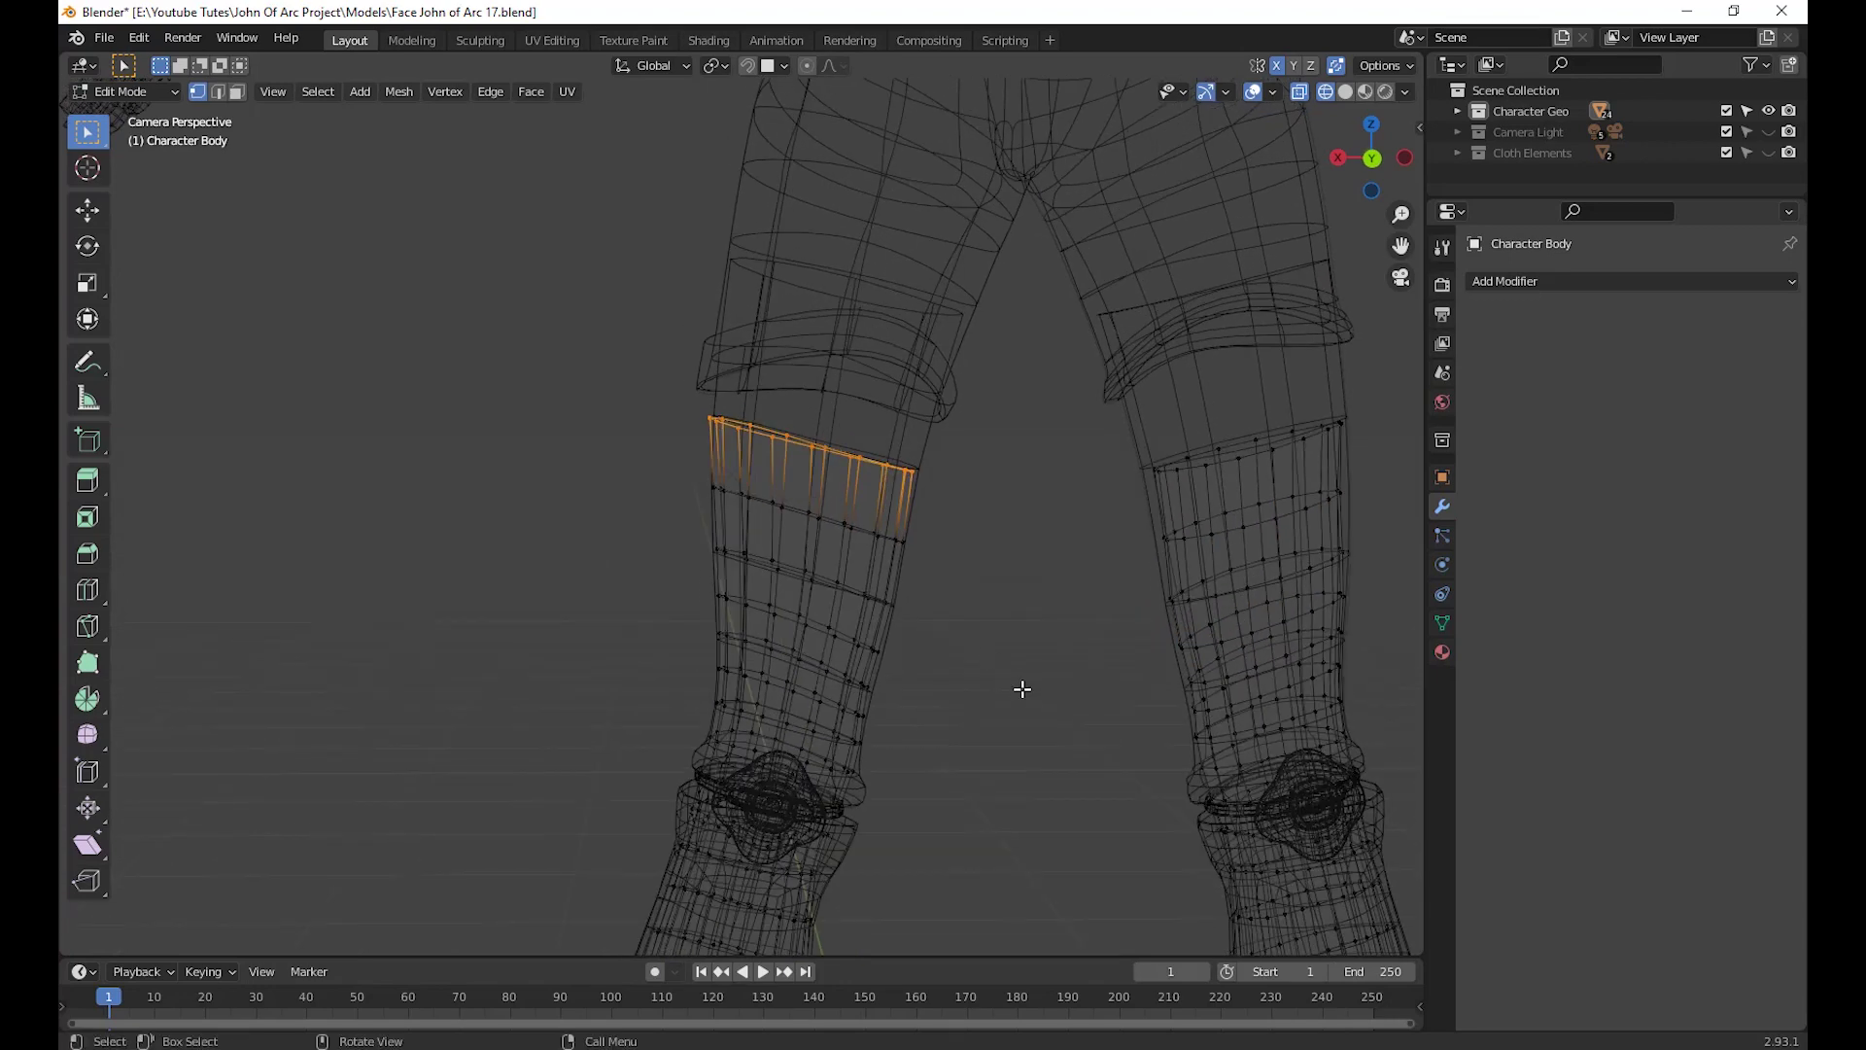
{"action": "key", "text": "s"}
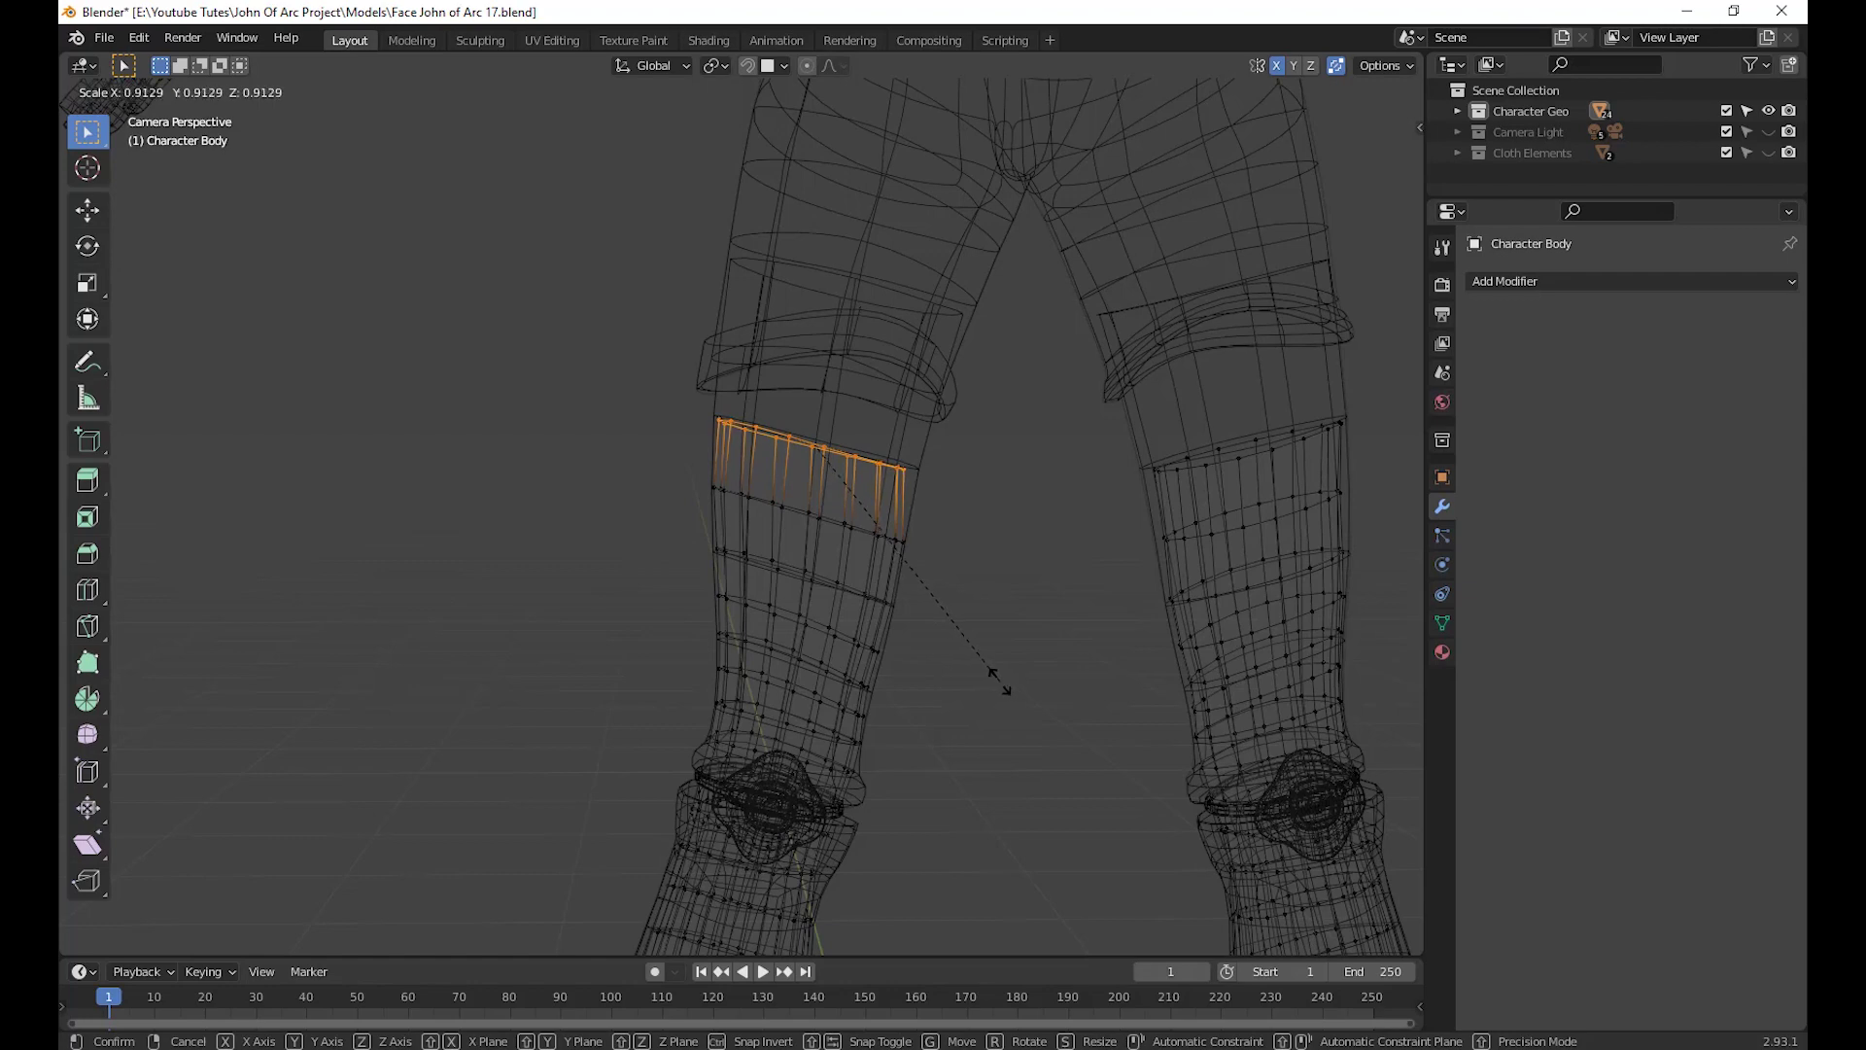
{"action": "left_click", "coordinate": [999, 680]}
{"action": "middle_click_drag", "start_coordinate": [929, 666], "coordinate": [925, 641]}
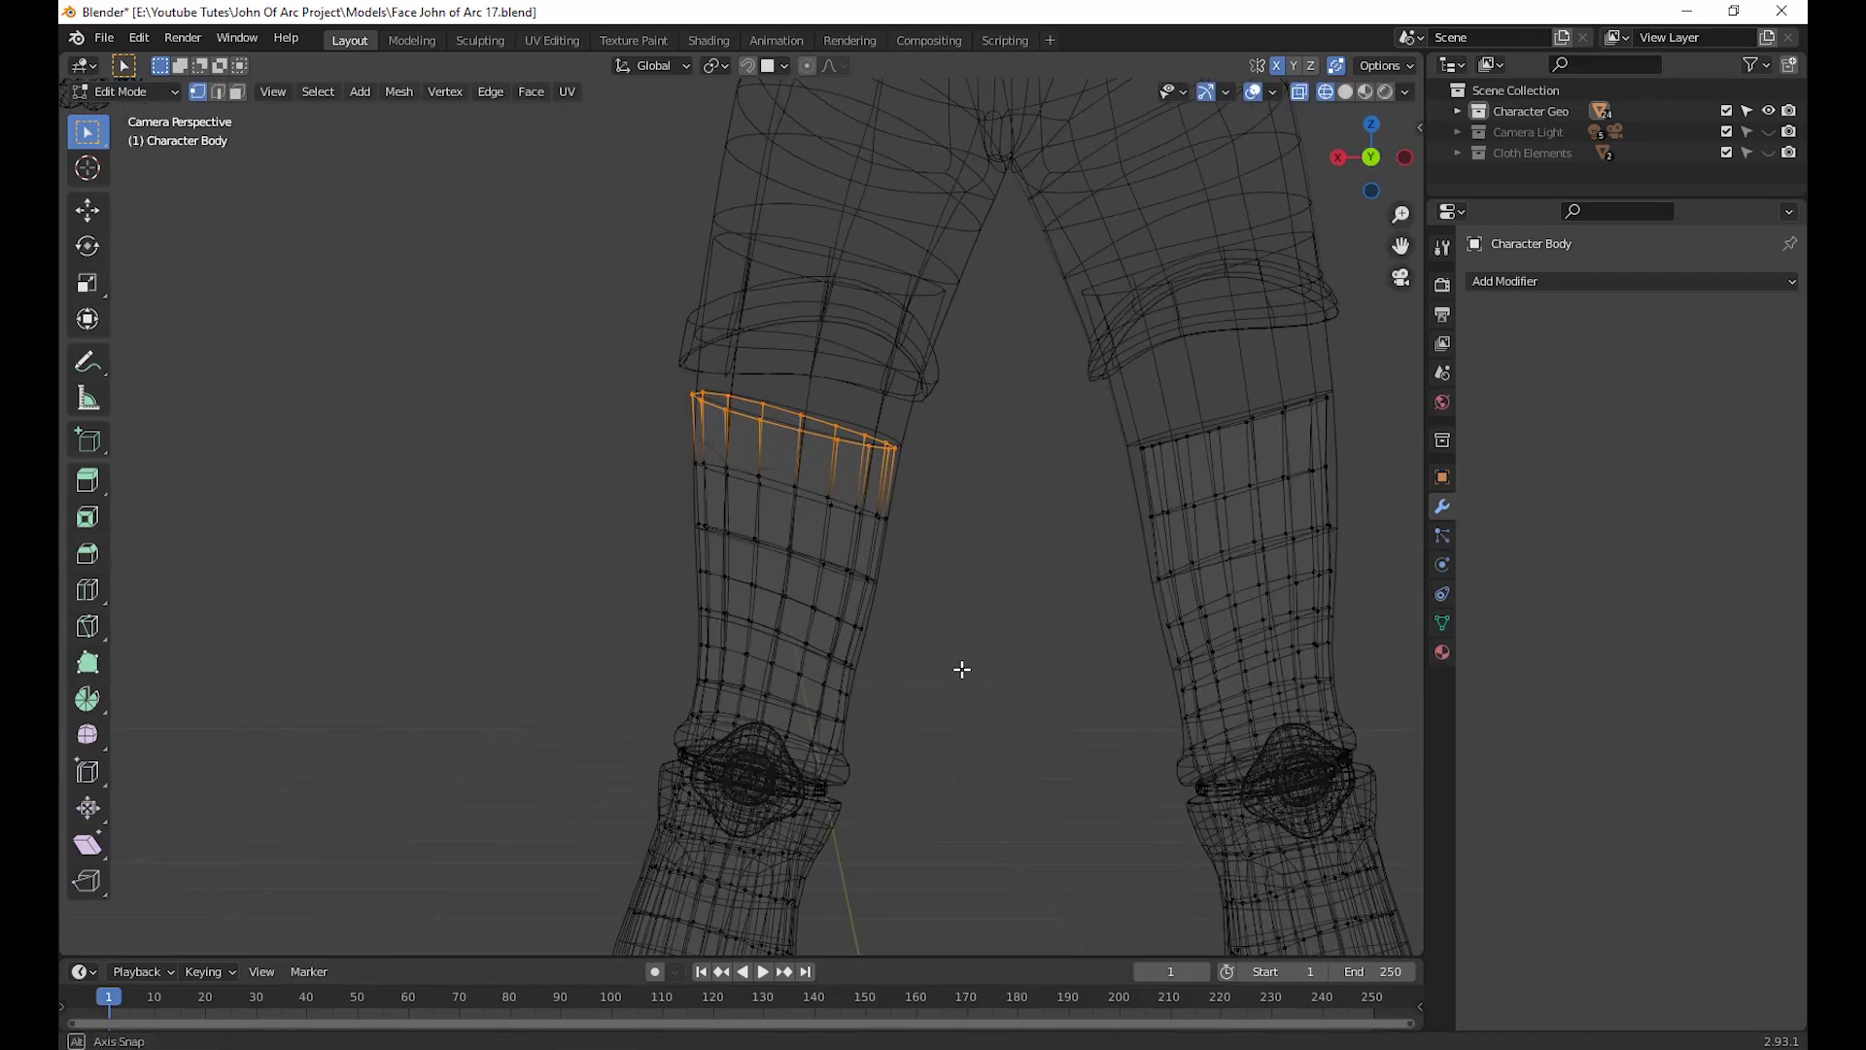
Enable proportional editing and scale the right thigh's top ring to 0.917 with smooth falloff and a proportional size of about 0.564
{"action": "middle_click_drag", "start_coordinate": [942, 404], "coordinate": [950, 417]}
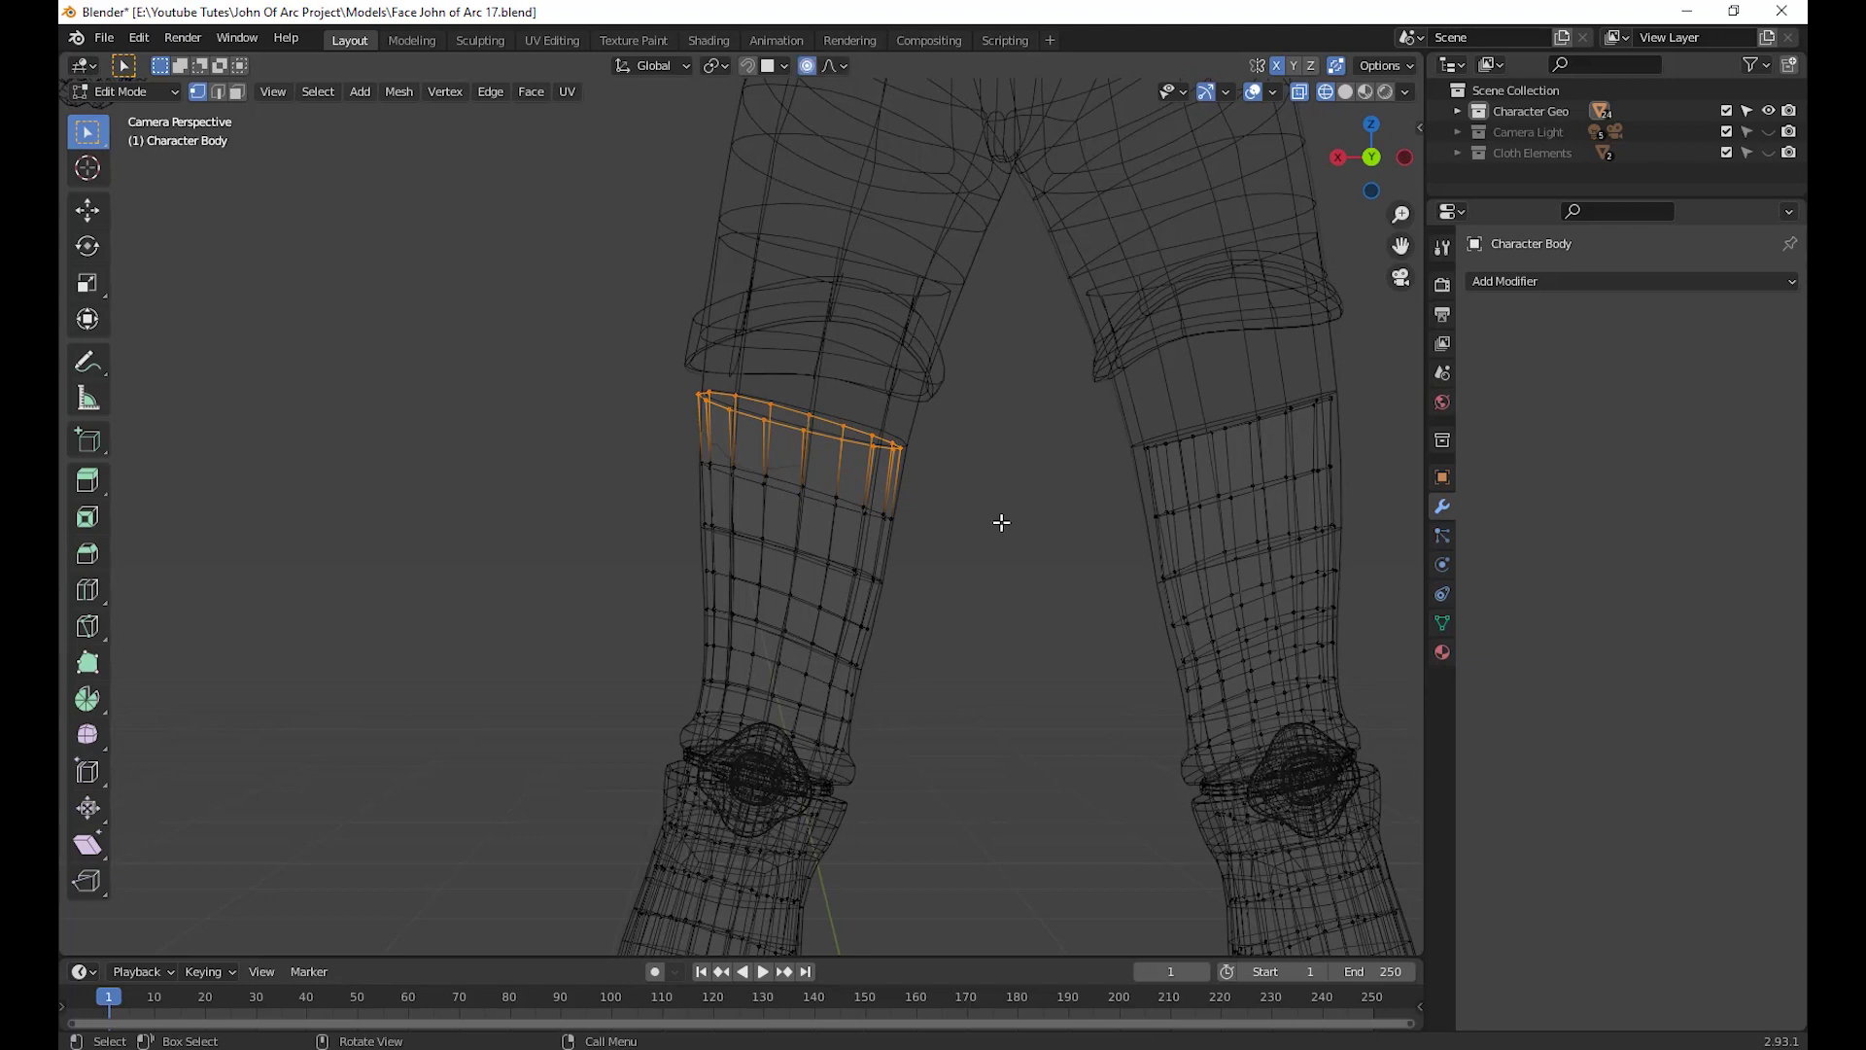
{"action": "key", "text": "s"}
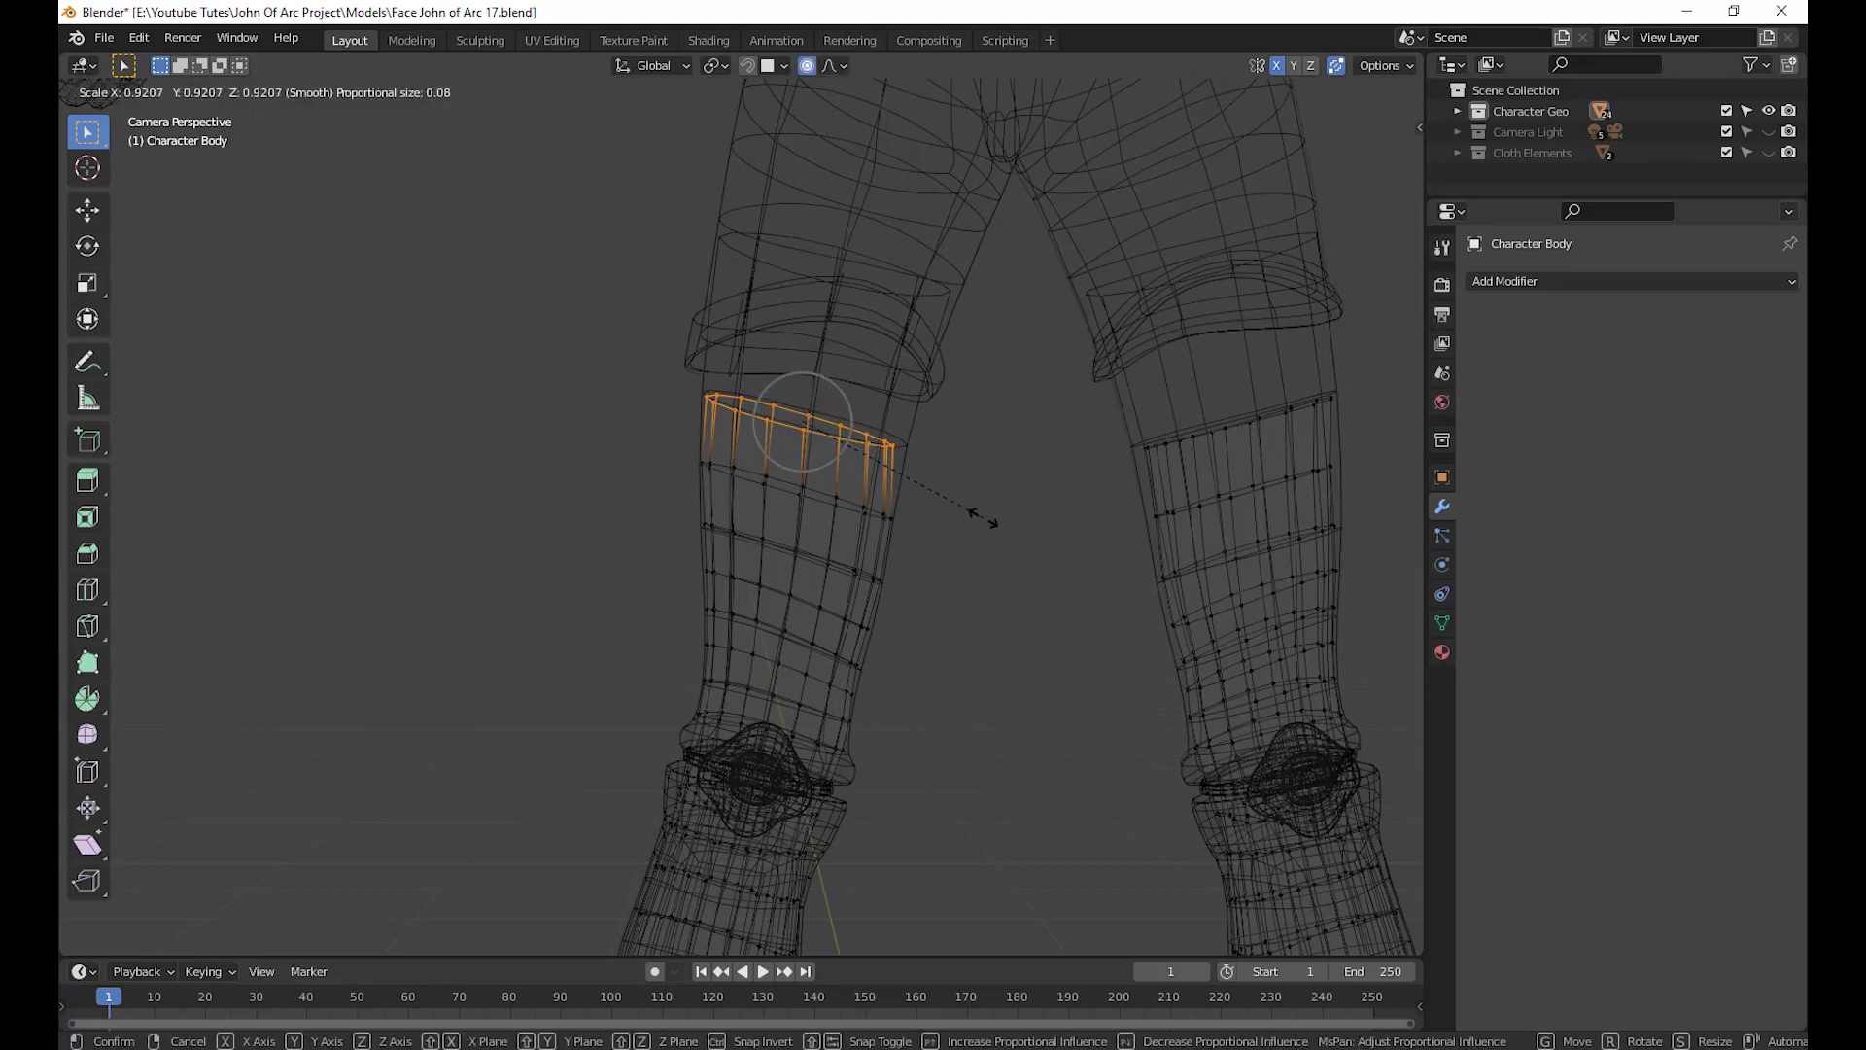
{"action": "scroll", "coordinate": [984, 517], "scroll_direction": "down", "scroll_amount": 20}
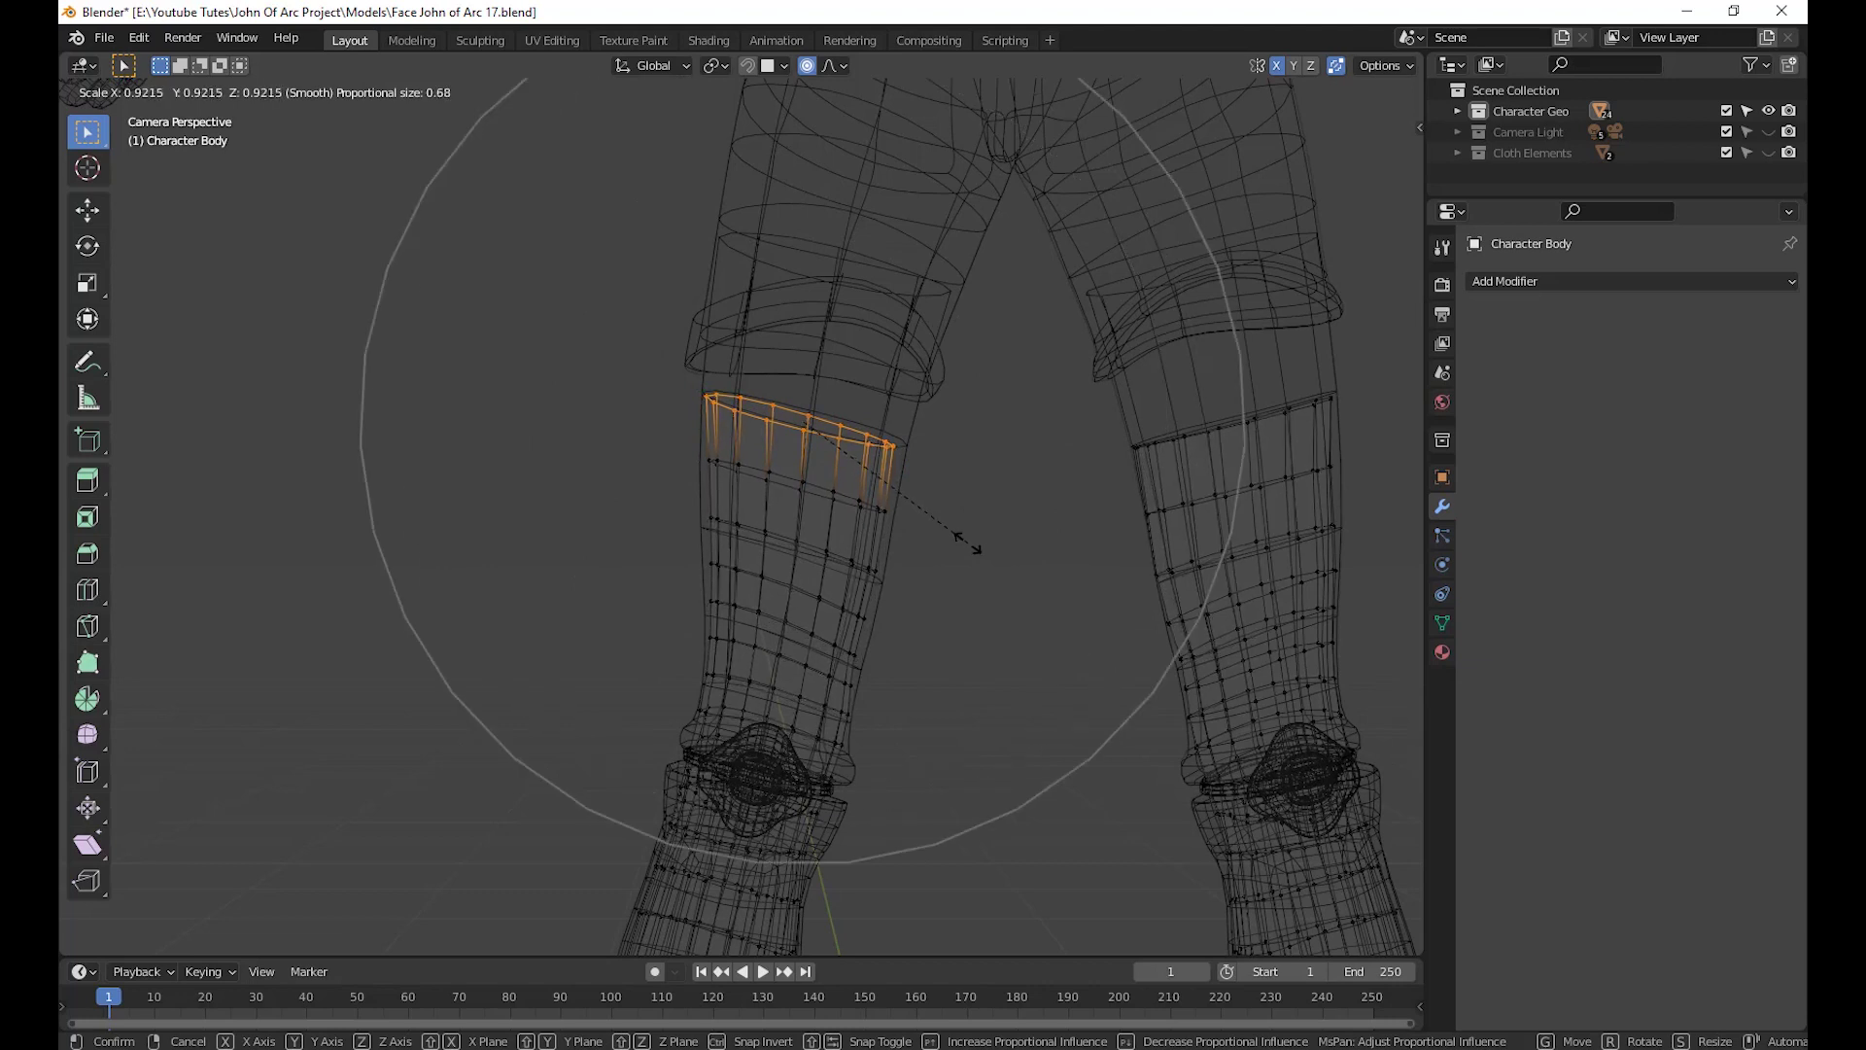
{"action": "scroll", "coordinate": [974, 547], "scroll_direction": "down", "scroll_amount": 1}
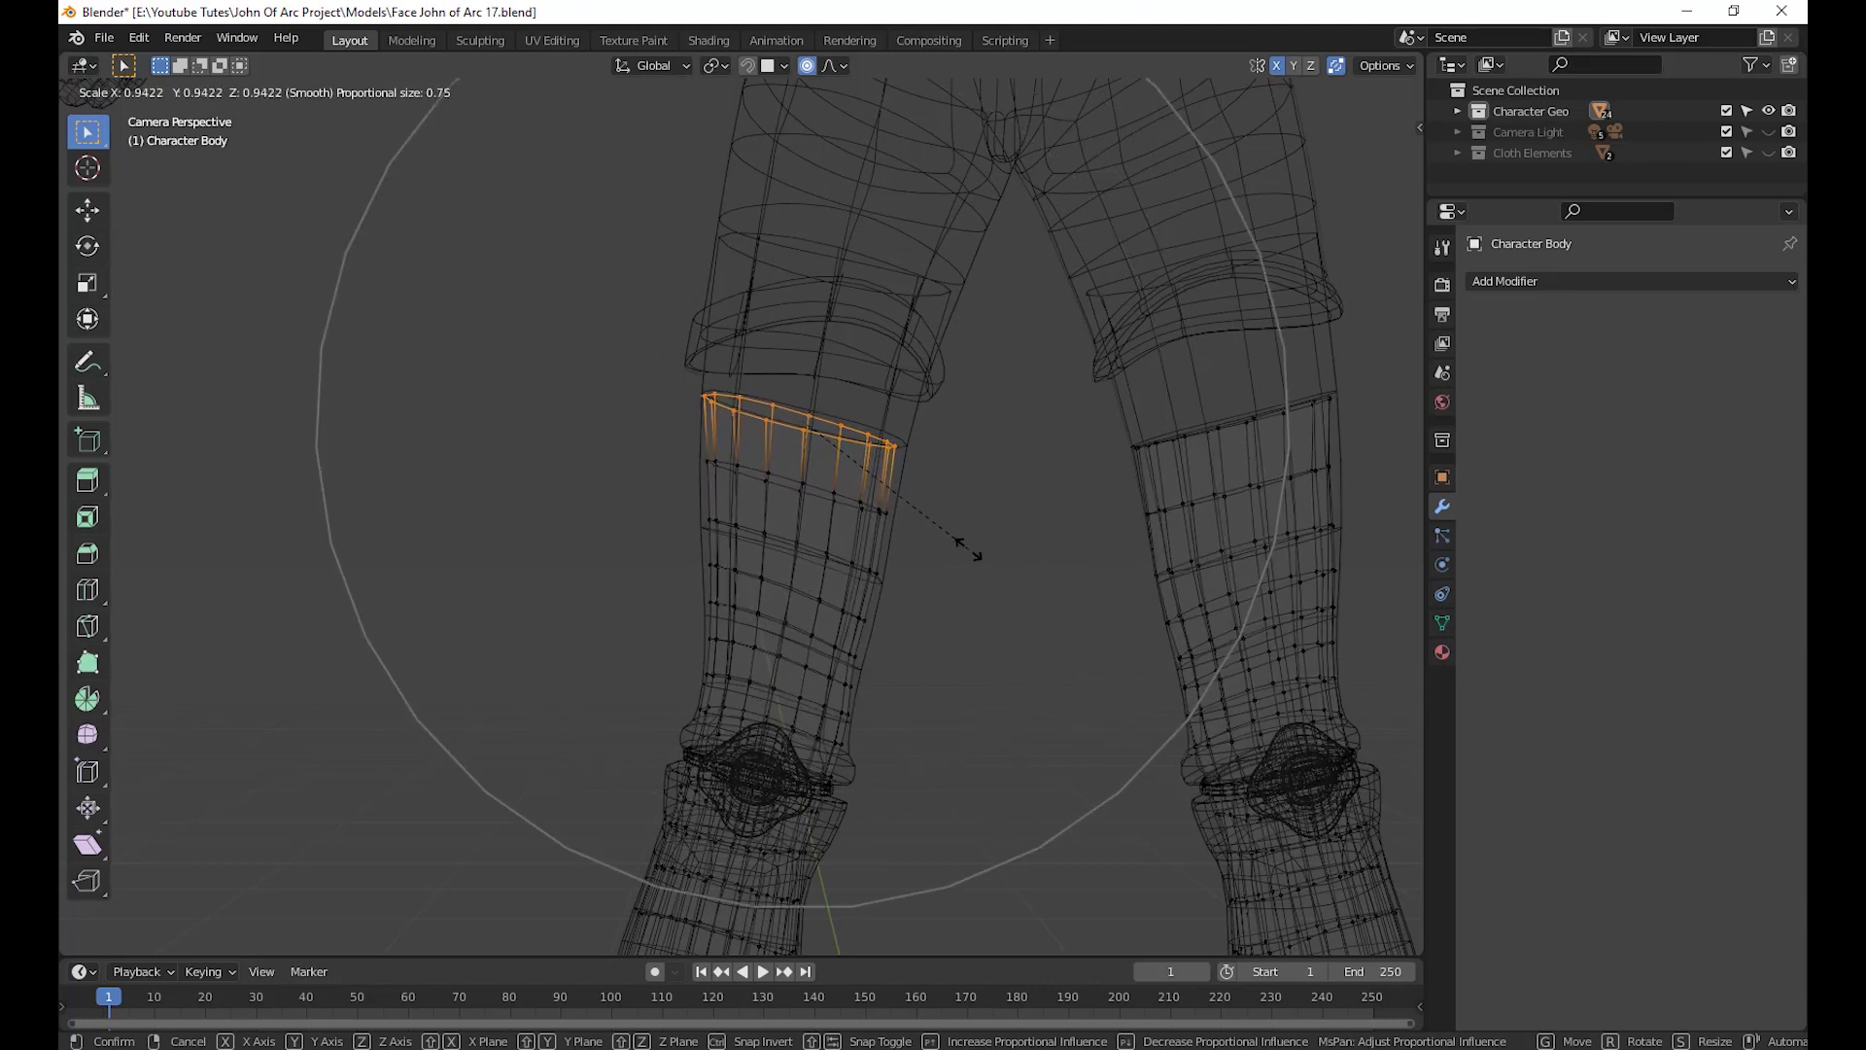
{"action": "scroll", "coordinate": [970, 548], "scroll_direction": "up", "scroll_amount": 3}
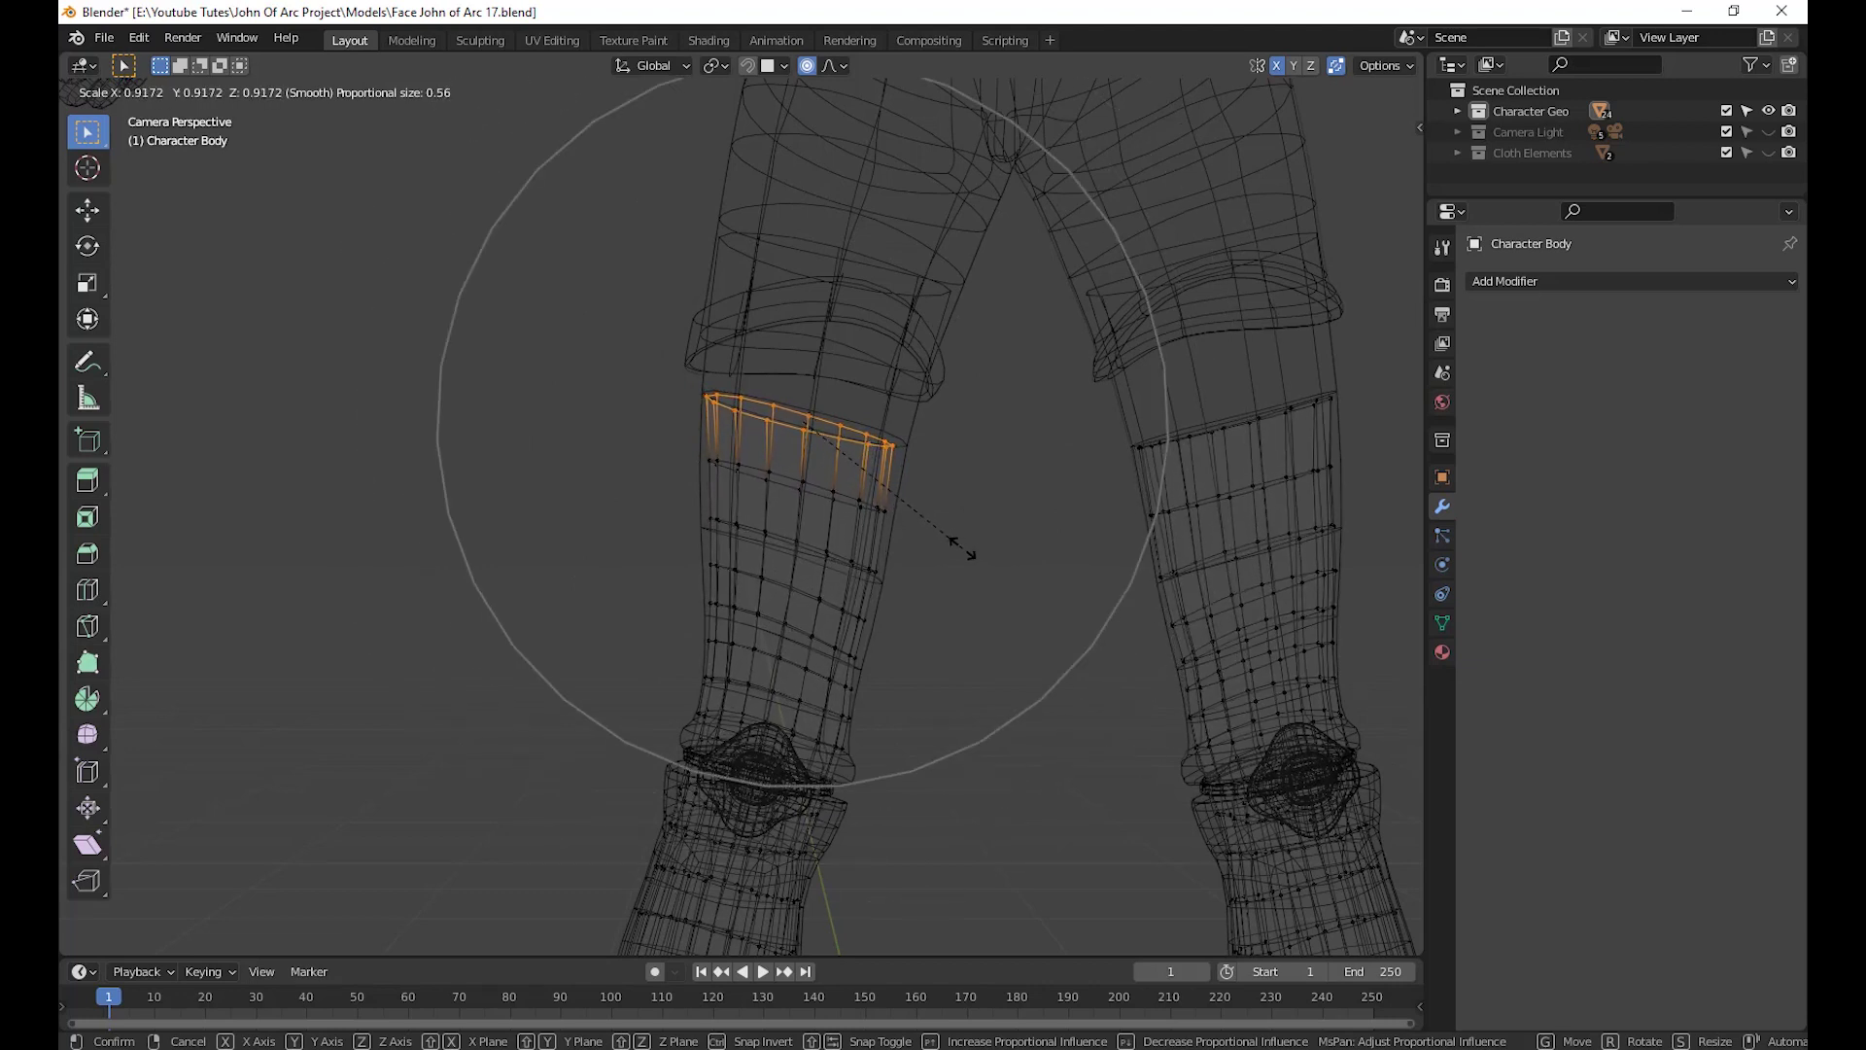
{"action": "left_click", "coordinate": [962, 547]}
{"action": "scroll", "coordinate": [964, 544], "scroll_direction": "down", "scroll_amount": 5}
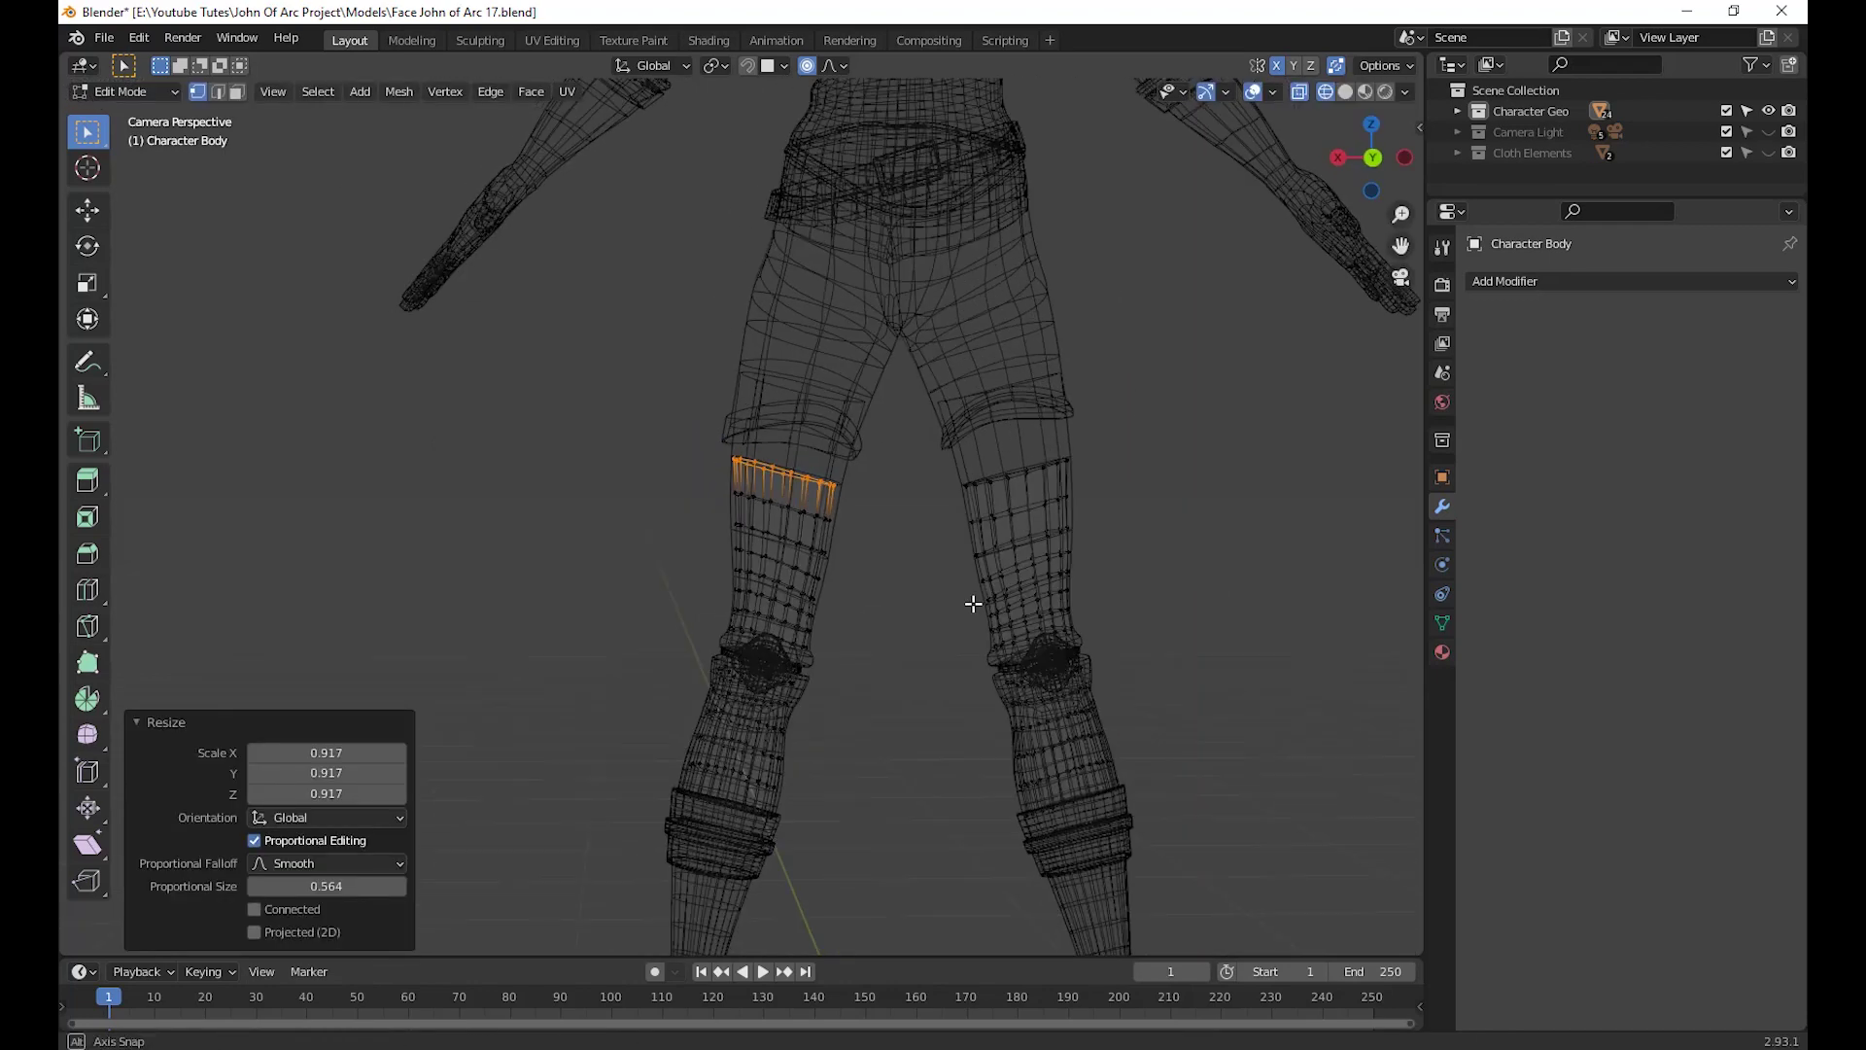
{"action": "mouse_move", "coordinate": [970, 595]}
{"action": "middle_mouse_down"}
{"action": "mouse_move", "coordinate": [1203, 605]}
{"action": "mouse_move", "coordinate": [937, 604]}
{"action": "middle_mouse_up"}
{"action": "scroll", "coordinate": [937, 600], "scroll_direction": "down", "scroll_amount": 2}
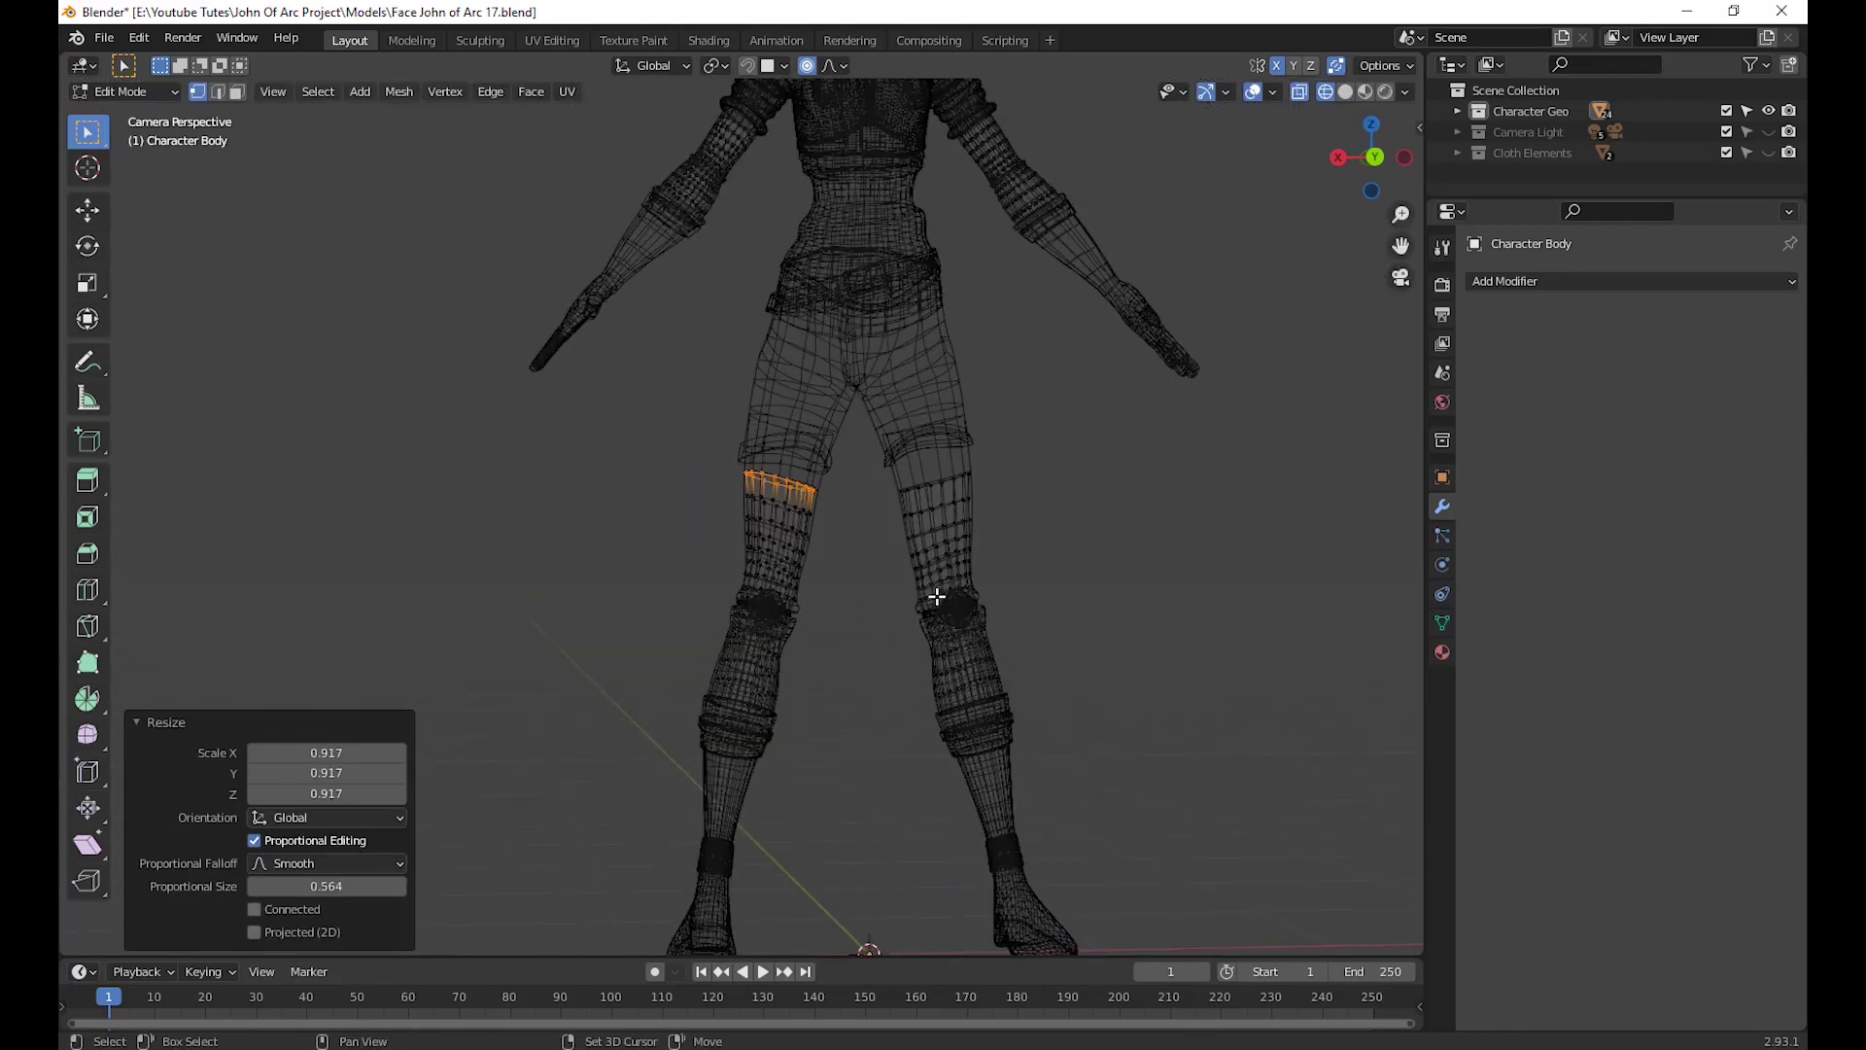
Return the Character Body to solid shading and Object Mode, and inspect the thighs for remaining poke-through
{"action": "key", "text": "shift+z"}
{"action": "scroll", "coordinate": [1013, 625], "scroll_direction": "up", "scroll_amount": 4}
{"action": "key", "text": "Tab"}
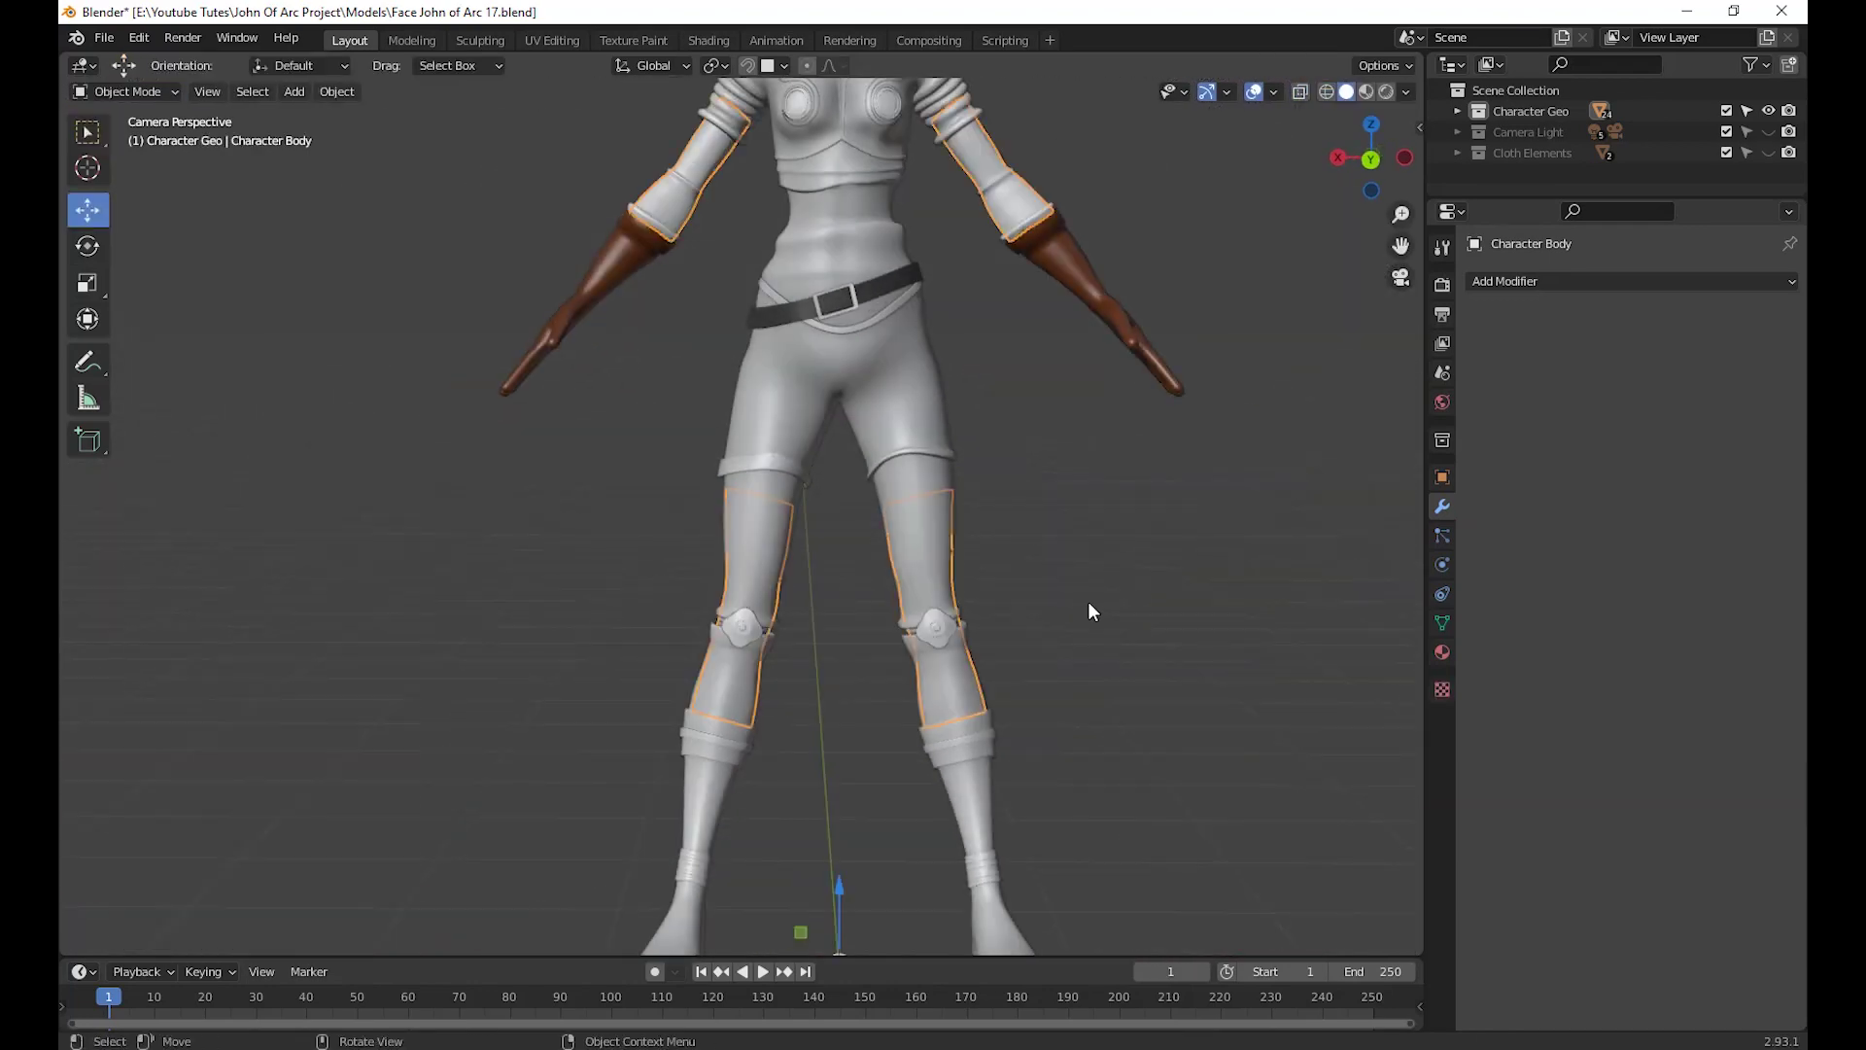
{"action": "scroll", "coordinate": [1088, 604], "scroll_direction": "down", "scroll_amount": 4}
{"action": "middle_click_drag", "start_coordinate": [1124, 604], "coordinate": [933, 710]}
{"action": "scroll", "coordinate": [961, 680], "scroll_direction": "down", "scroll_amount": 2}
{"action": "middle_click_drag", "start_coordinate": [1033, 476], "coordinate": [1030, 671]}
{"action": "scroll", "coordinate": [1021, 638], "scroll_direction": "up", "scroll_amount": 4}
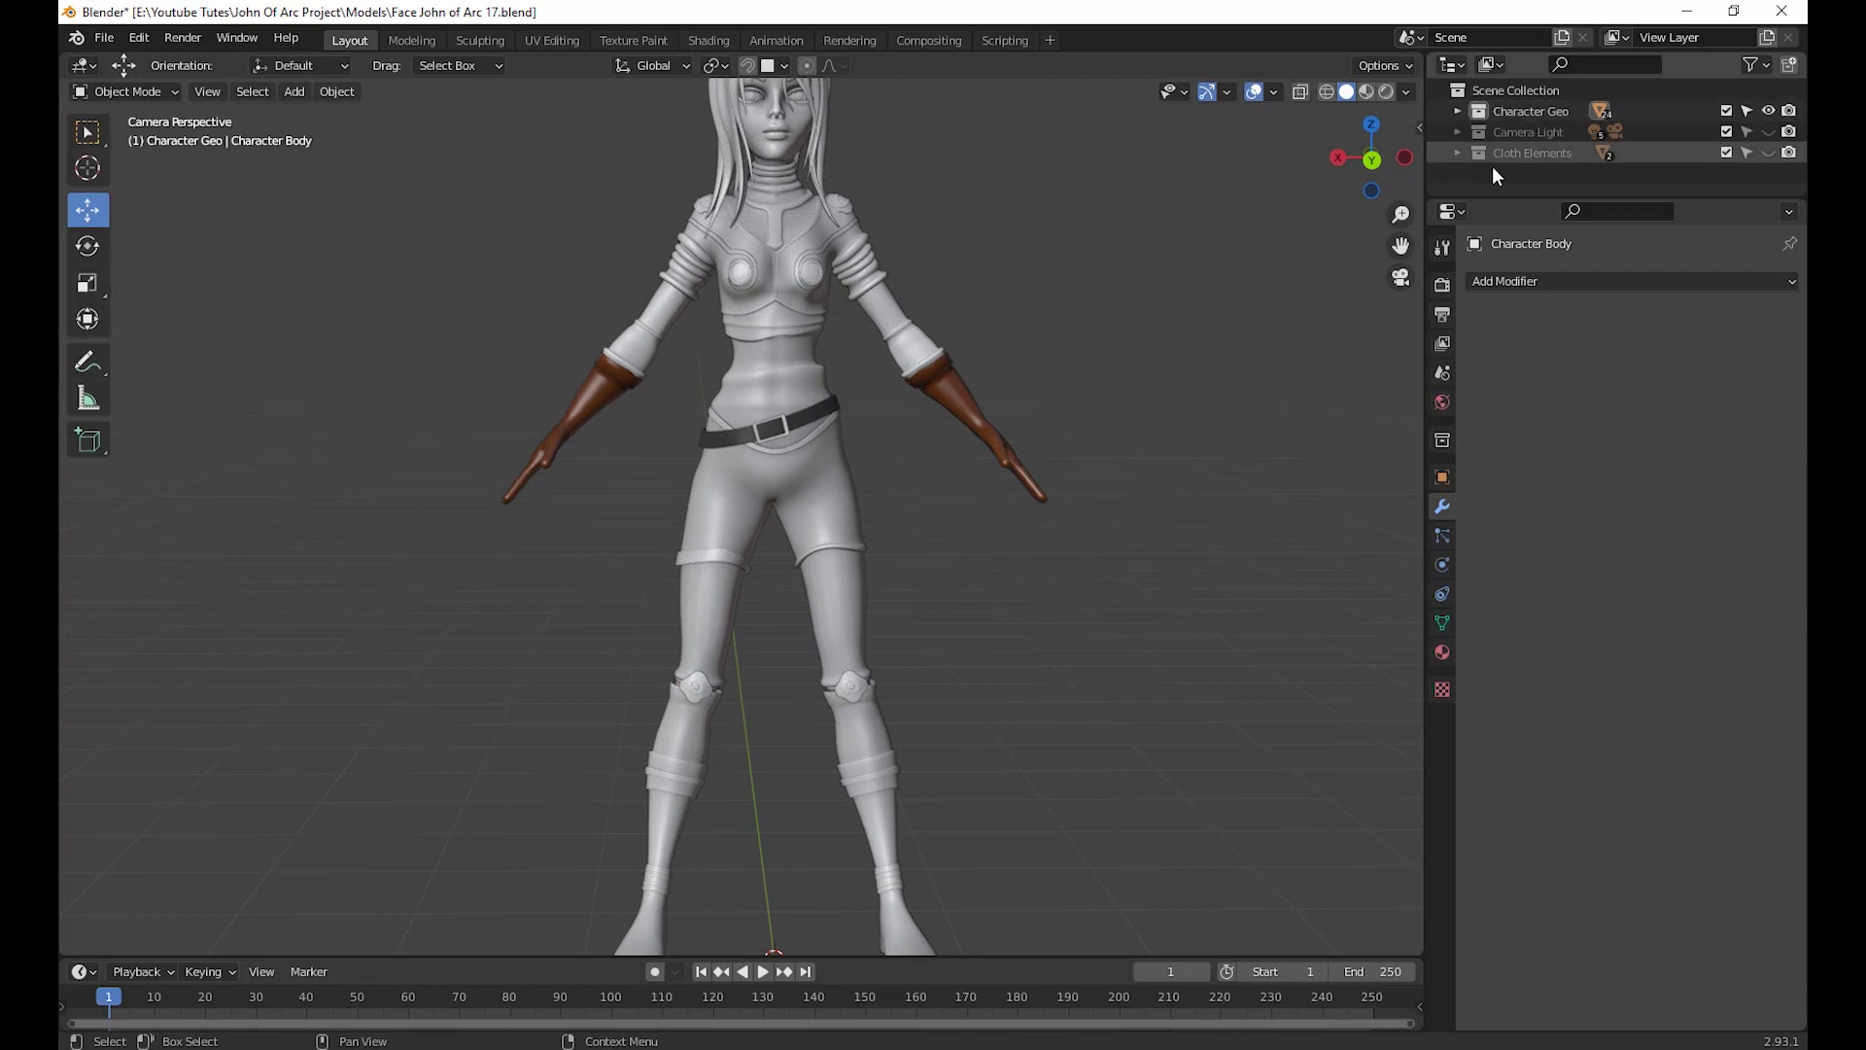
Show the Cloth Elements collection and unhide the Hang Cloth object inside it
{"action": "left_click", "coordinate": [1458, 152]}
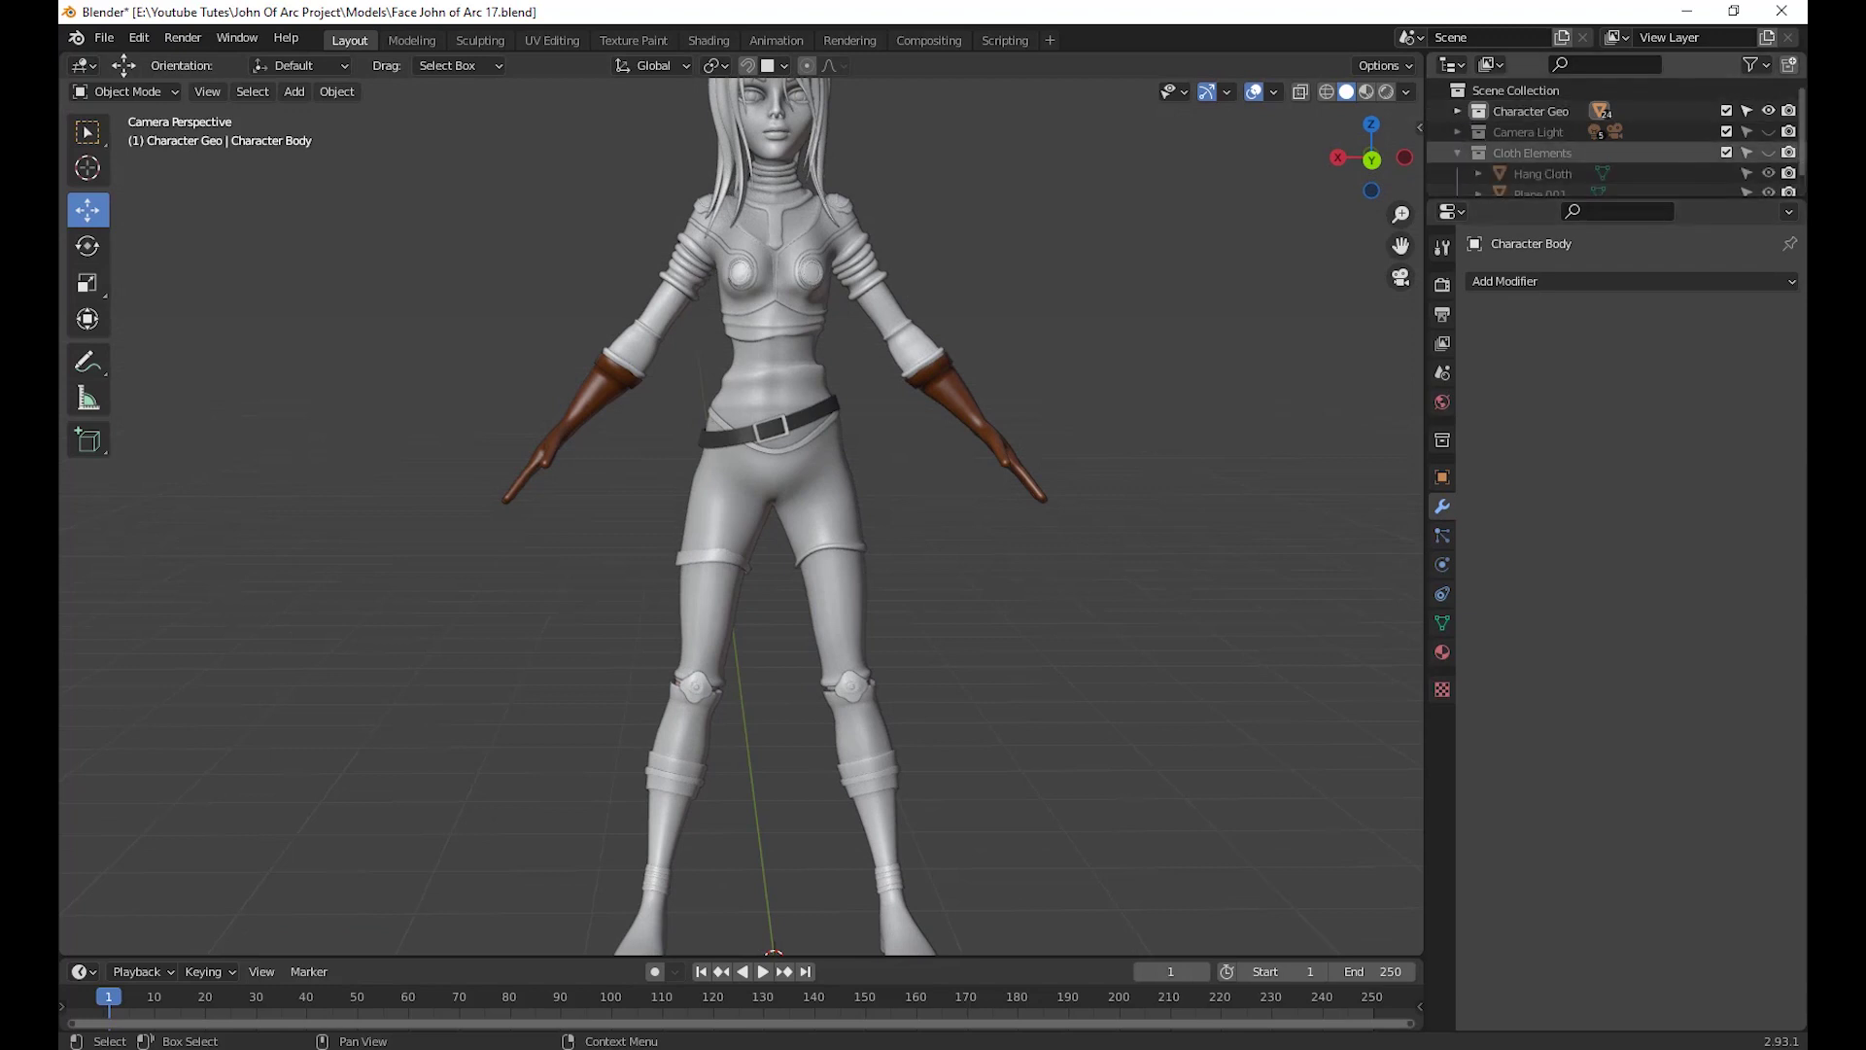
{"action": "left_click", "coordinate": [1768, 173]}
{"action": "left_click", "coordinate": [1769, 152]}
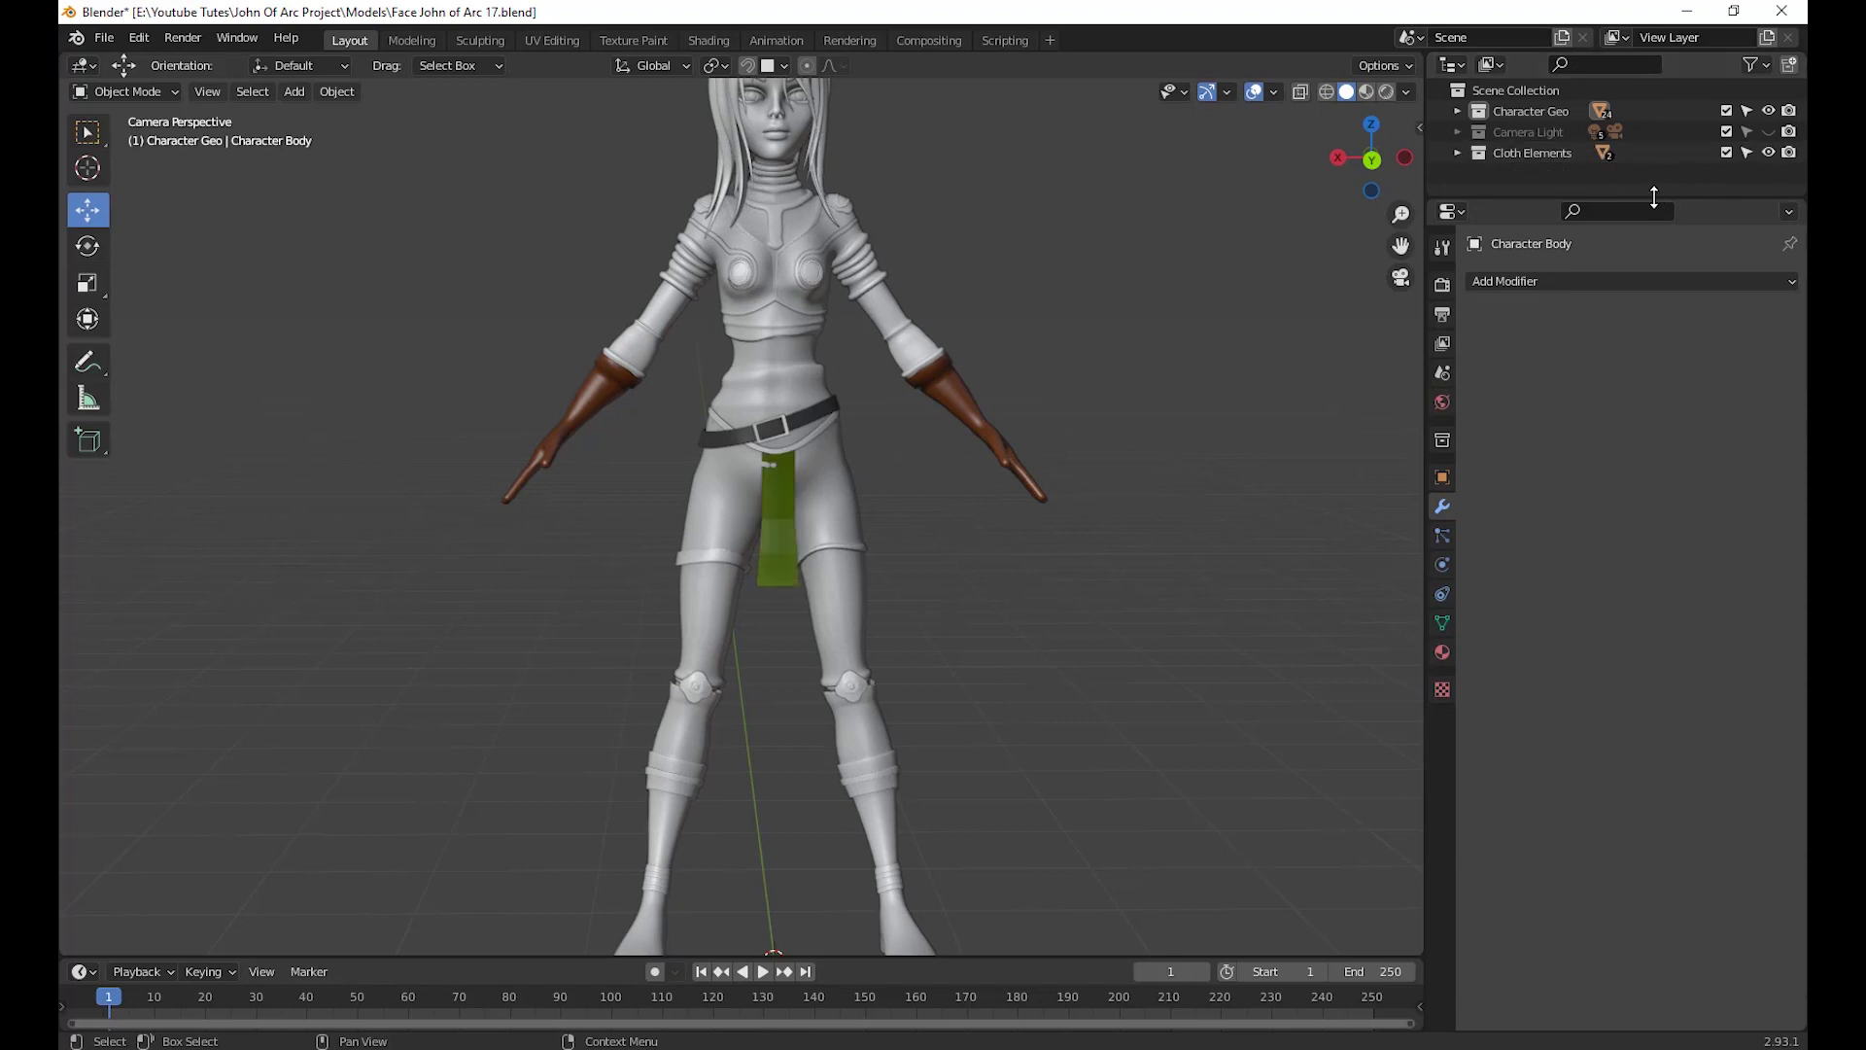
{"action": "left_click_drag", "start_coordinate": [1653, 198], "coordinate": [1655, 649]}
{"action": "left_click", "coordinate": [1457, 153]}
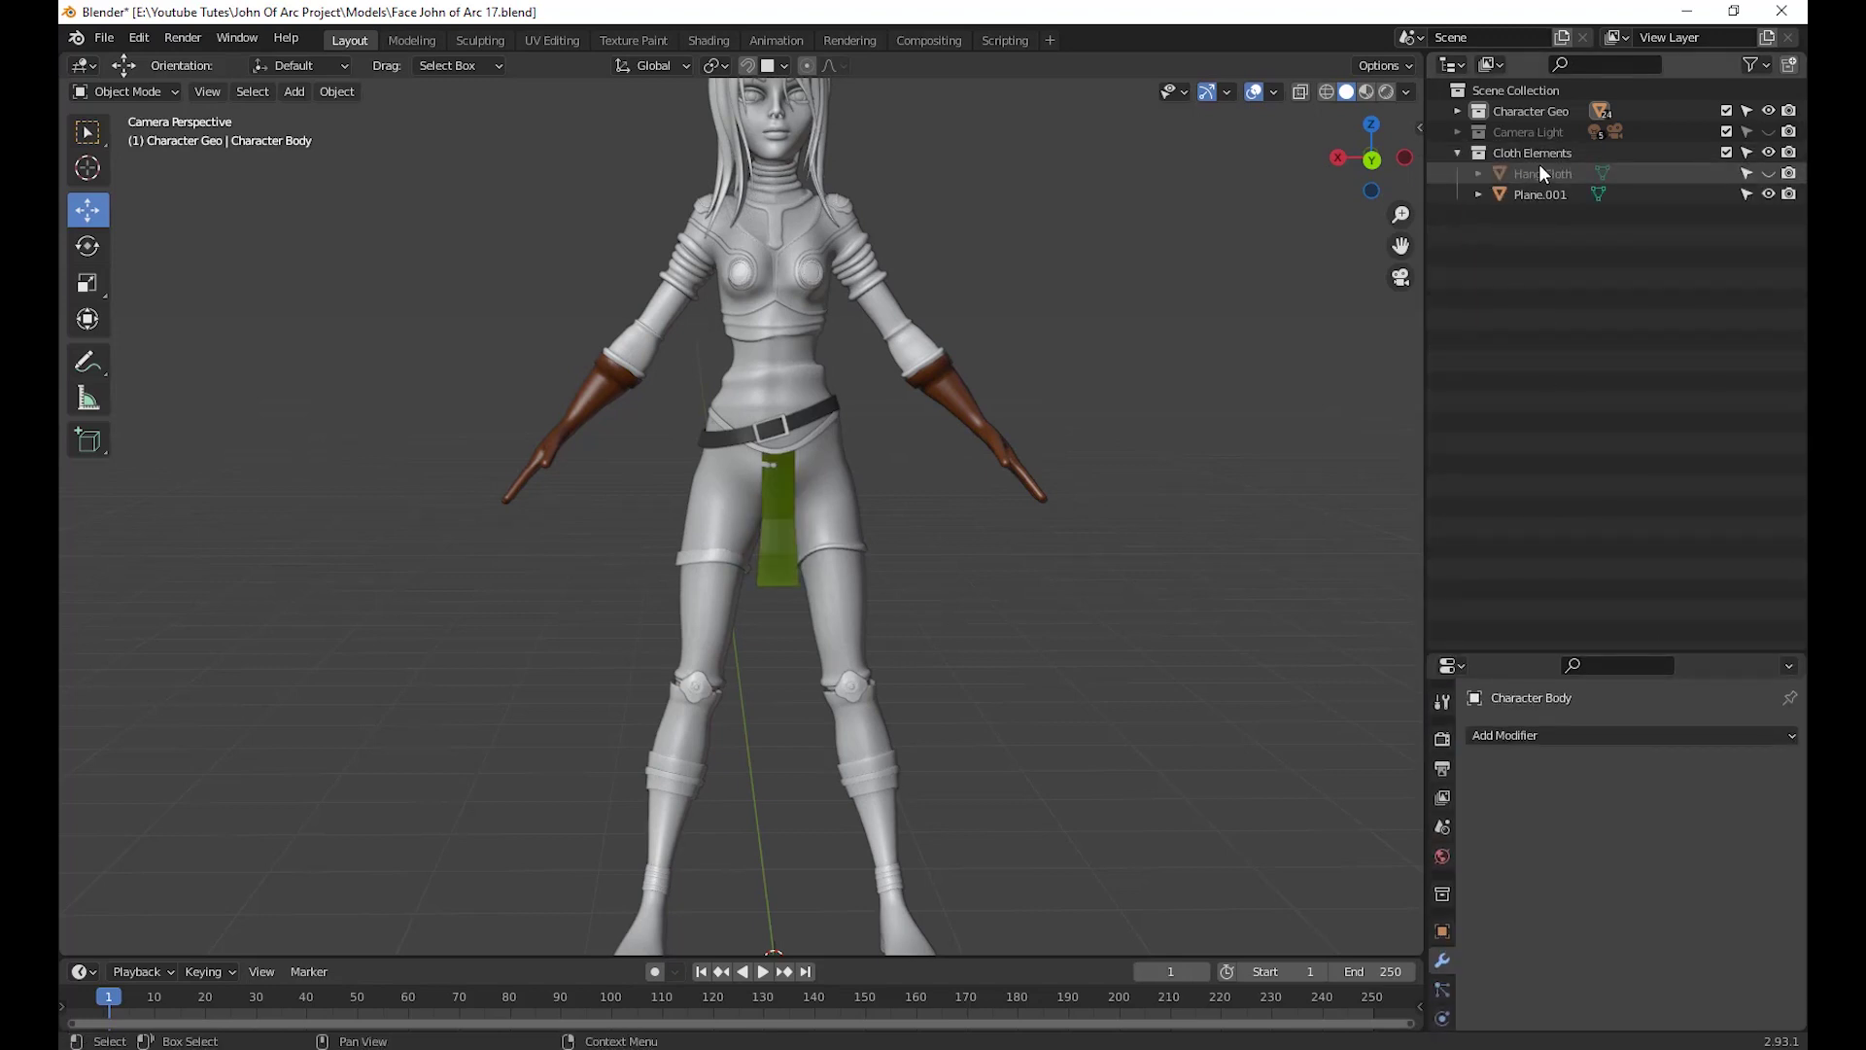
{"action": "left_click", "coordinate": [1541, 173]}
{"action": "left_click", "coordinate": [1769, 173]}
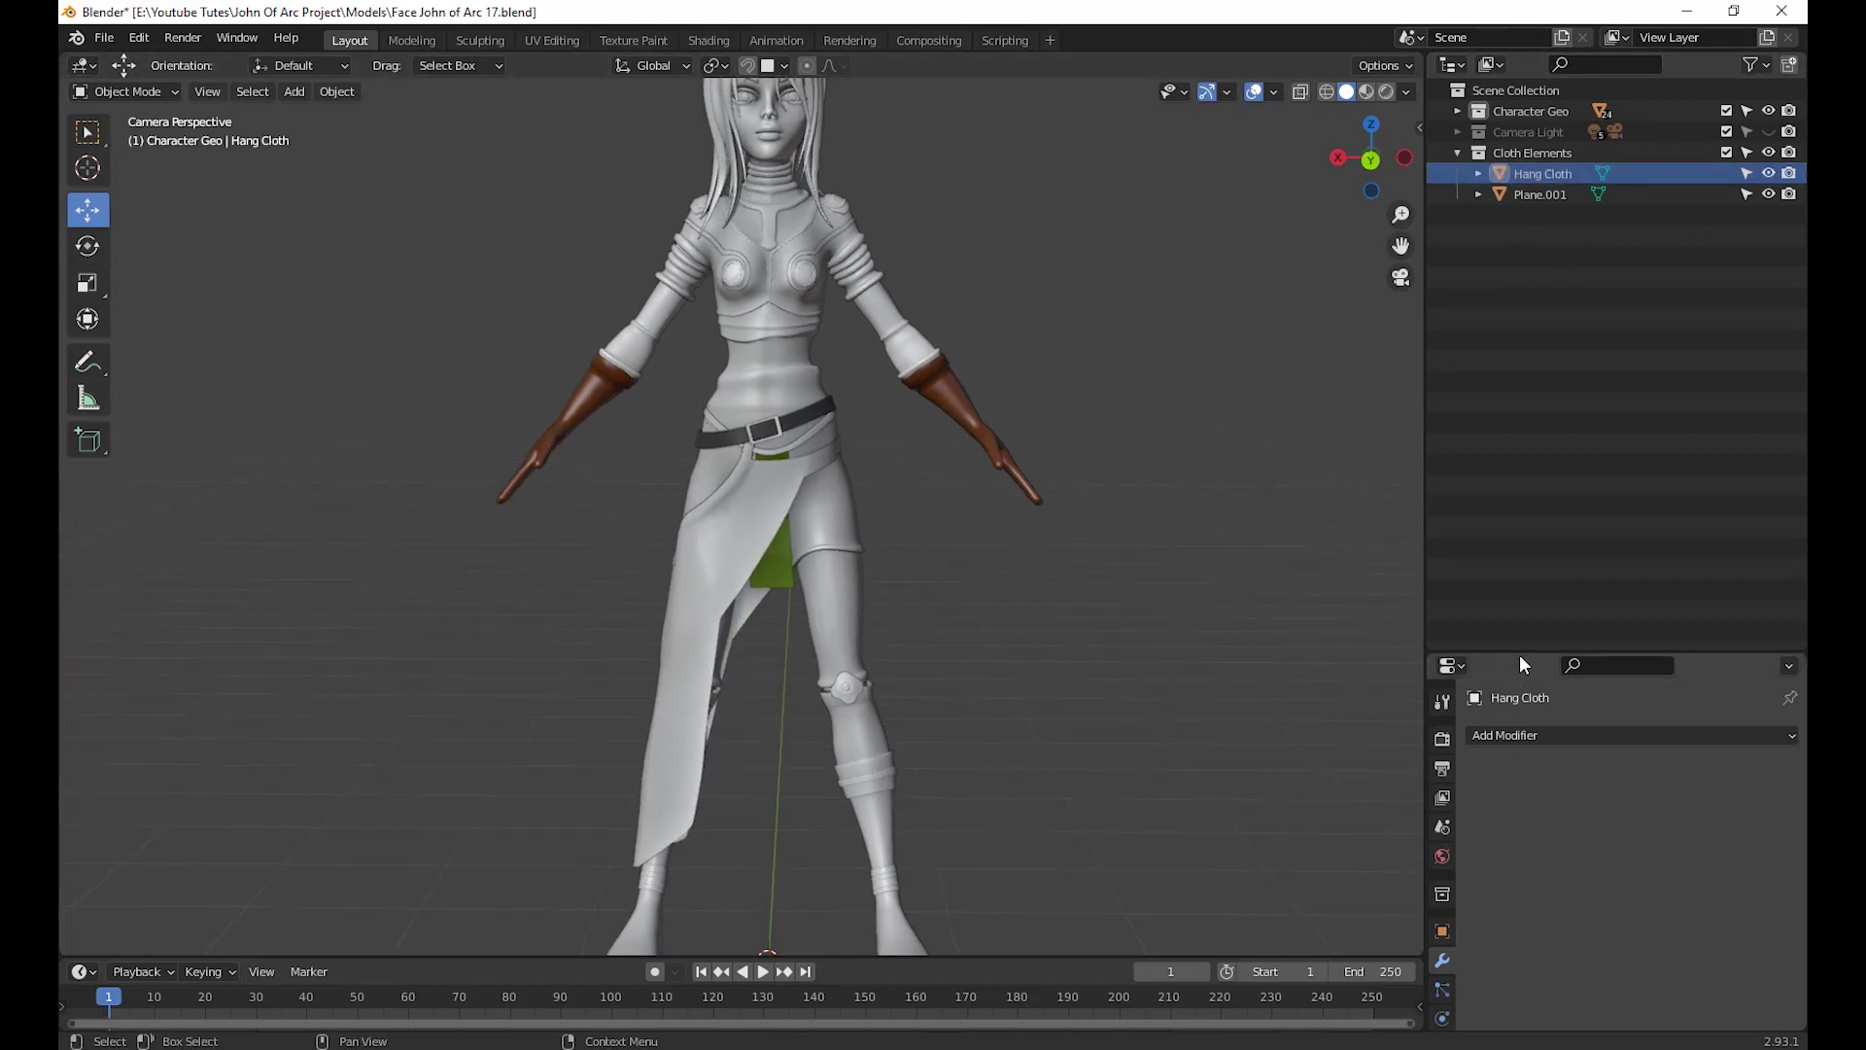
Check the Hang Cloth object for modifiers, and hide the Cloth Elements collection
{"action": "left_click_drag", "start_coordinate": [1519, 655], "coordinate": [1519, 275]}
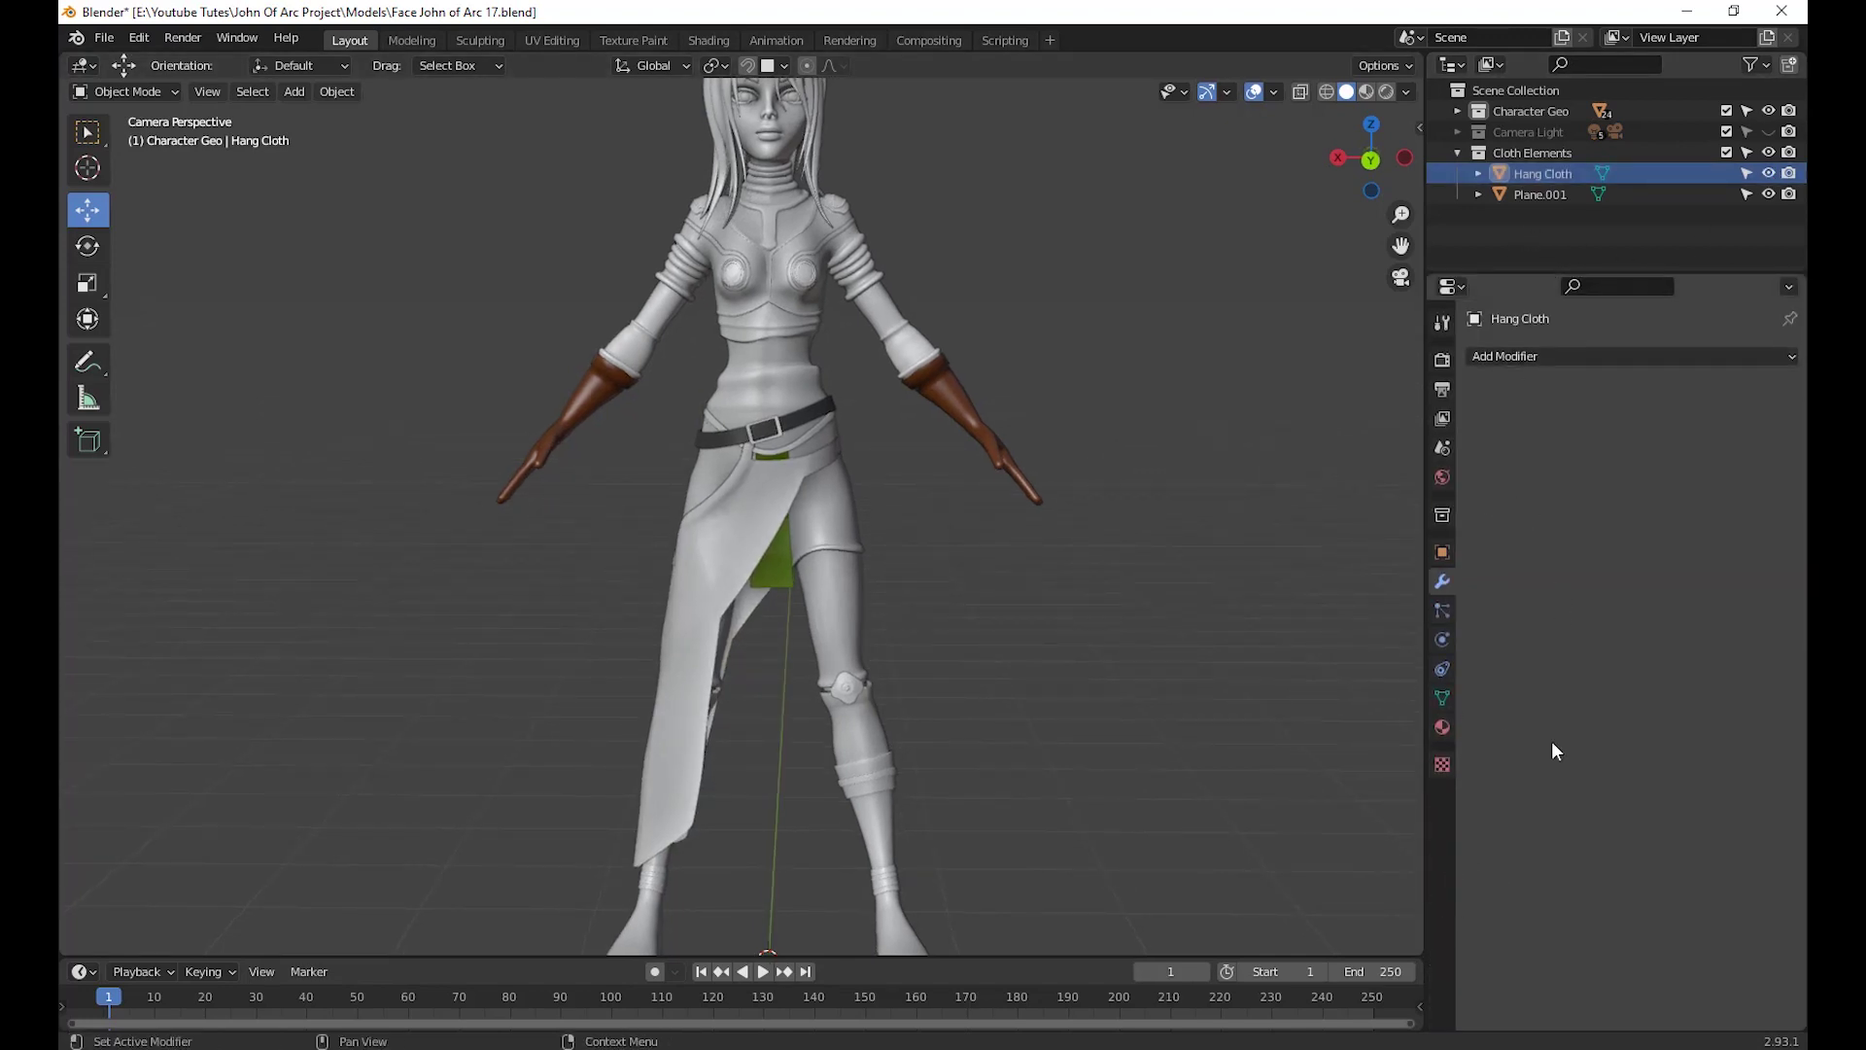
{"action": "left_click", "coordinate": [1526, 188]}
{"action": "left_click", "coordinate": [1537, 171]}
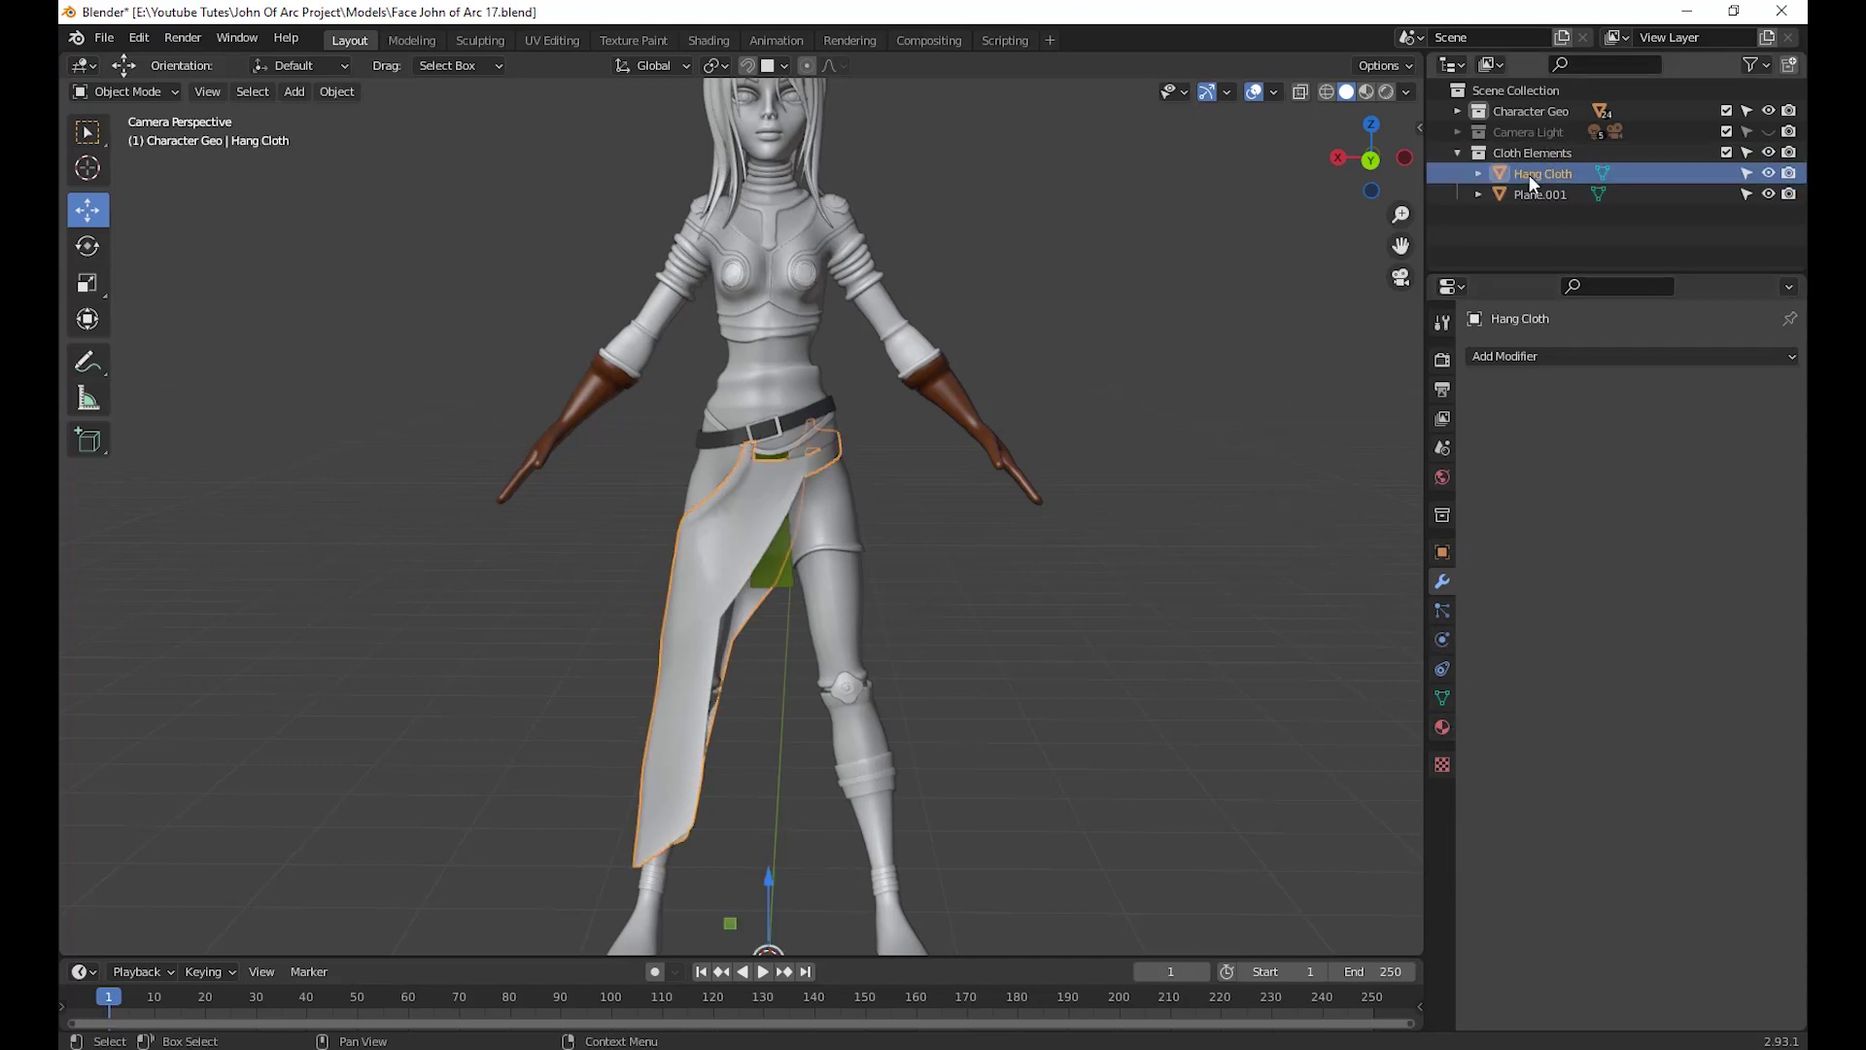
{"action": "left_click", "coordinate": [1457, 153]}
{"action": "left_click", "coordinate": [1769, 152]}
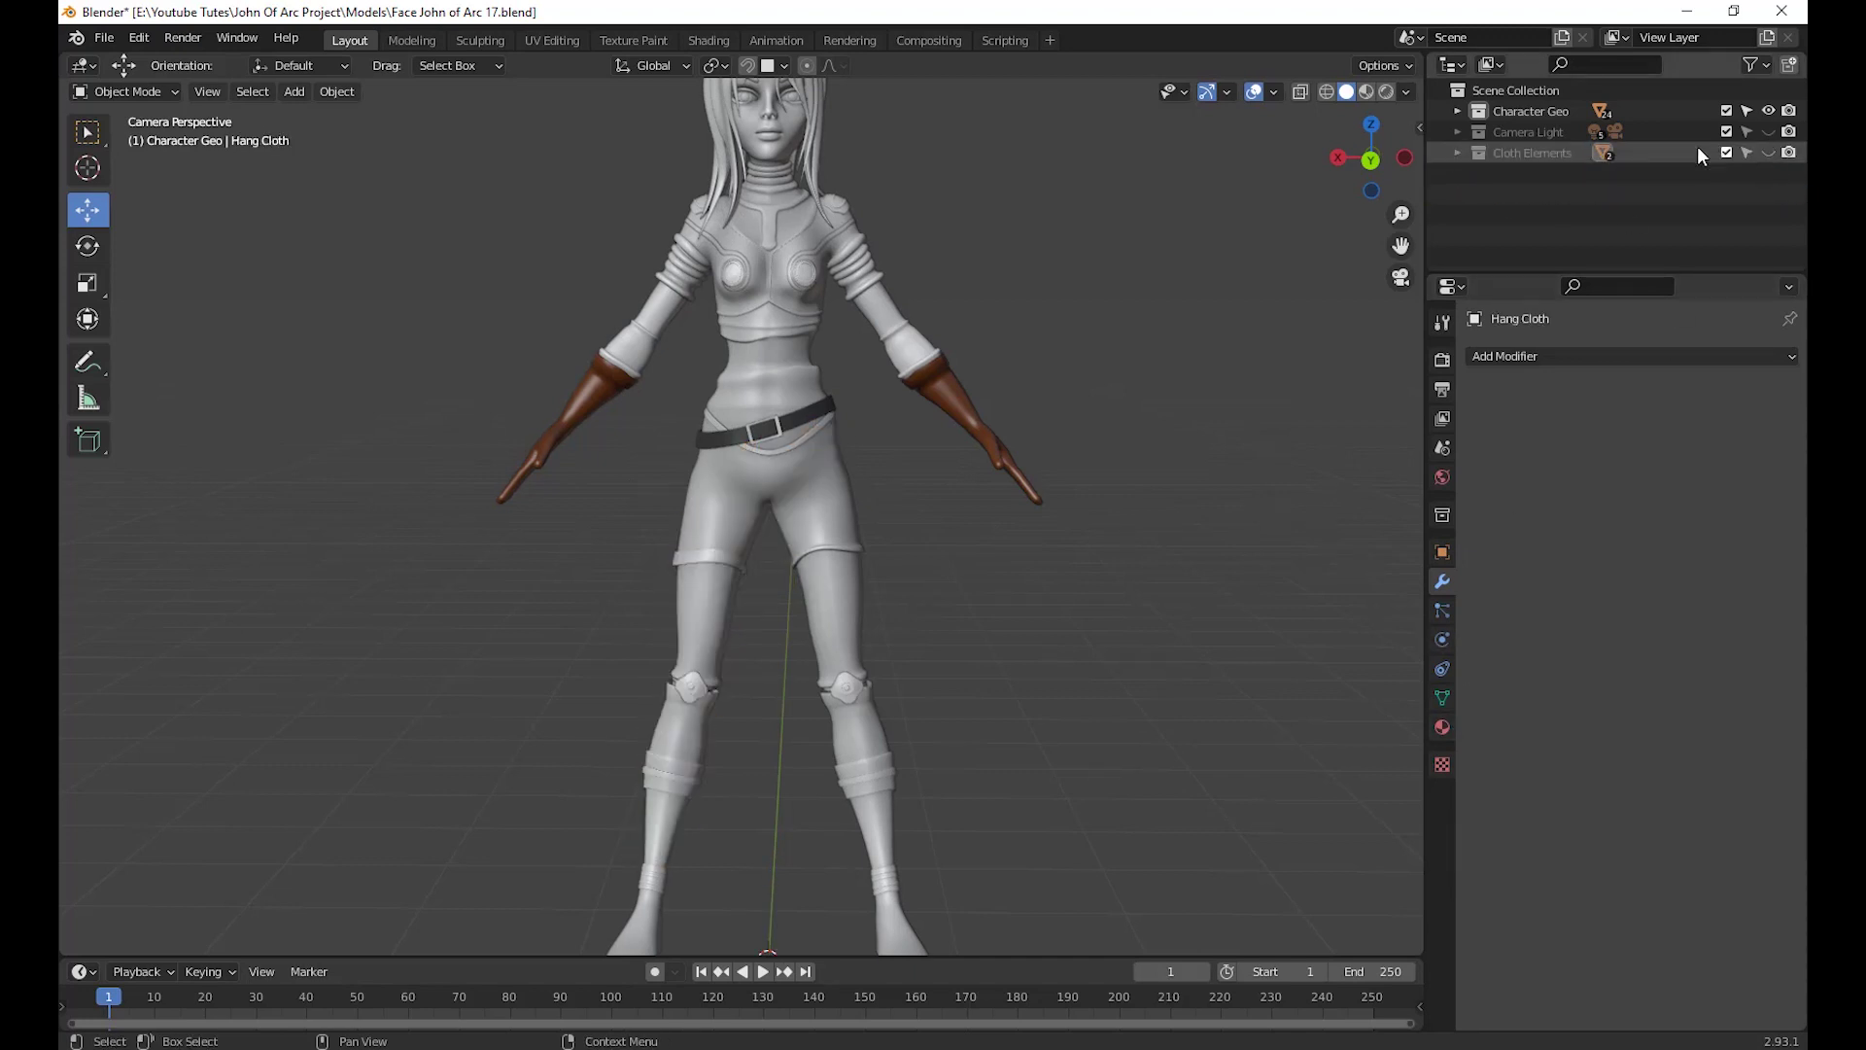
Expand the Character Geo collection and check the transforms of Armour, Character Body, Character Body.002, Cube and Cylinder
{"action": "left_click", "coordinate": [1457, 112]}
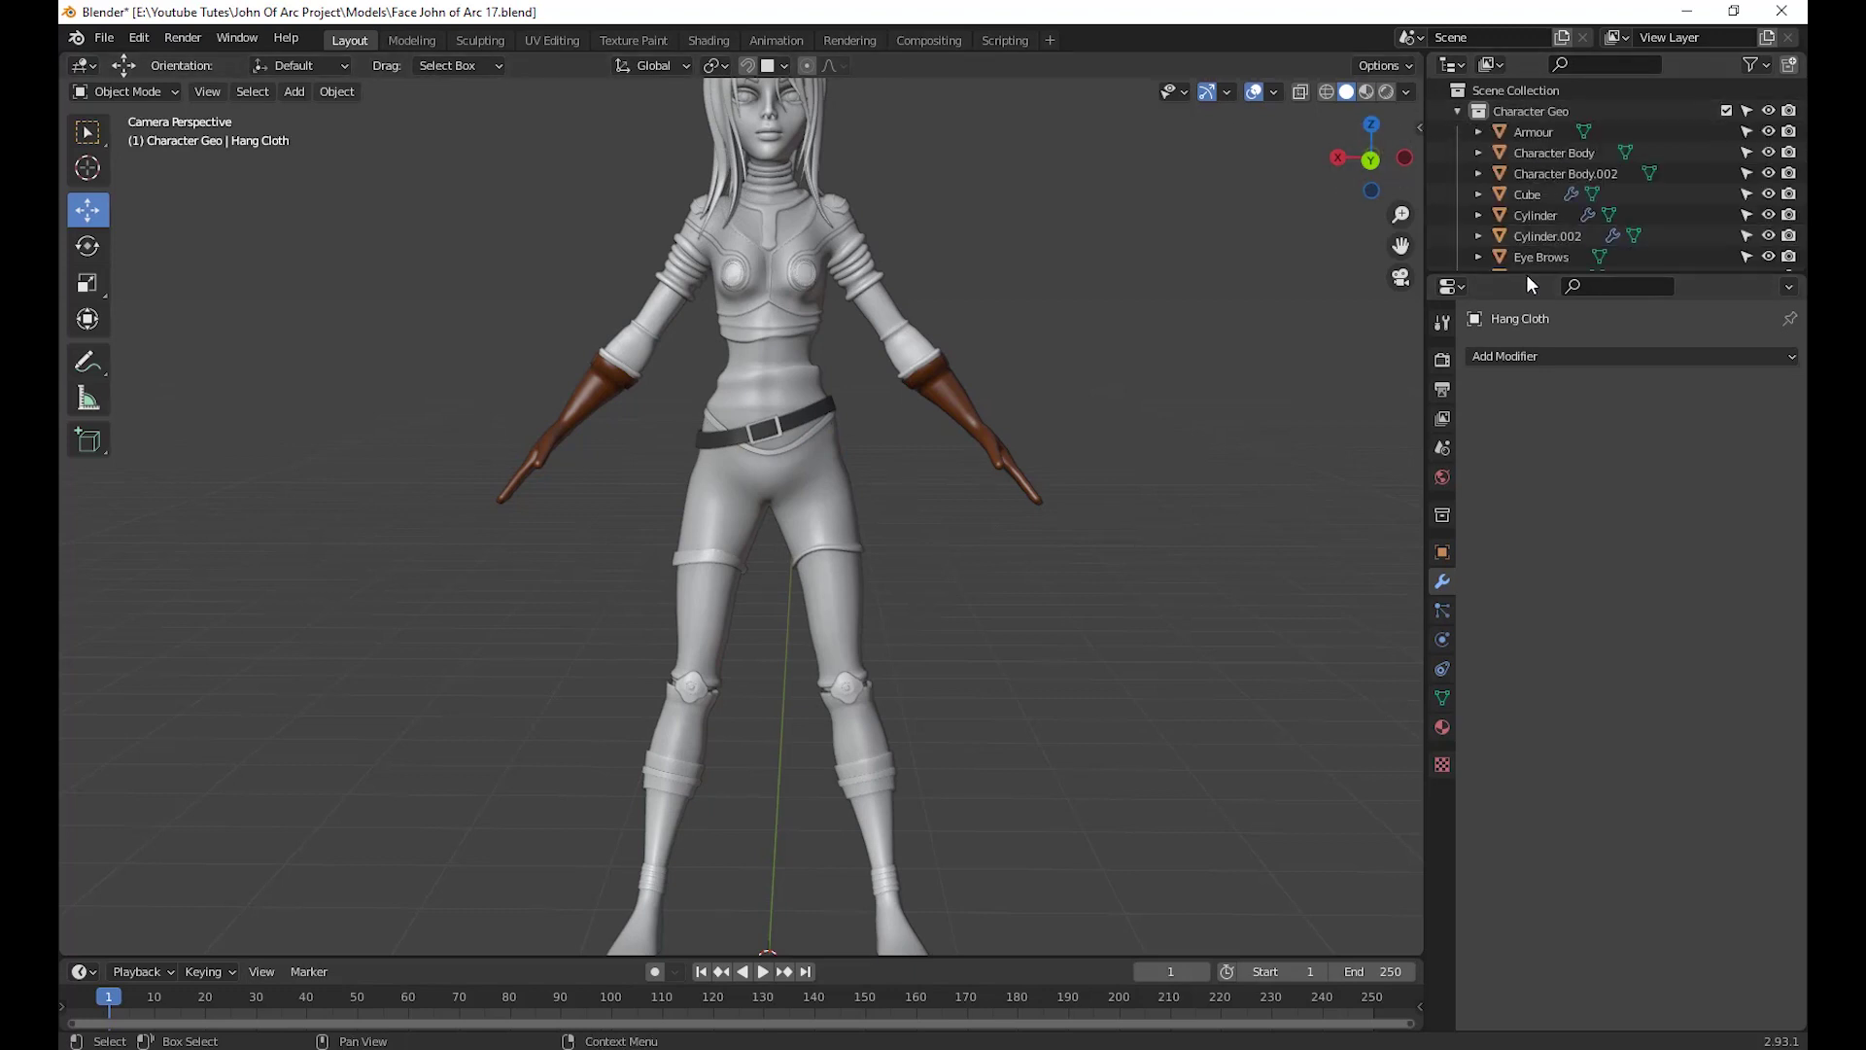
{"action": "left_click_drag", "start_coordinate": [1526, 273], "coordinate": [1528, 789]}
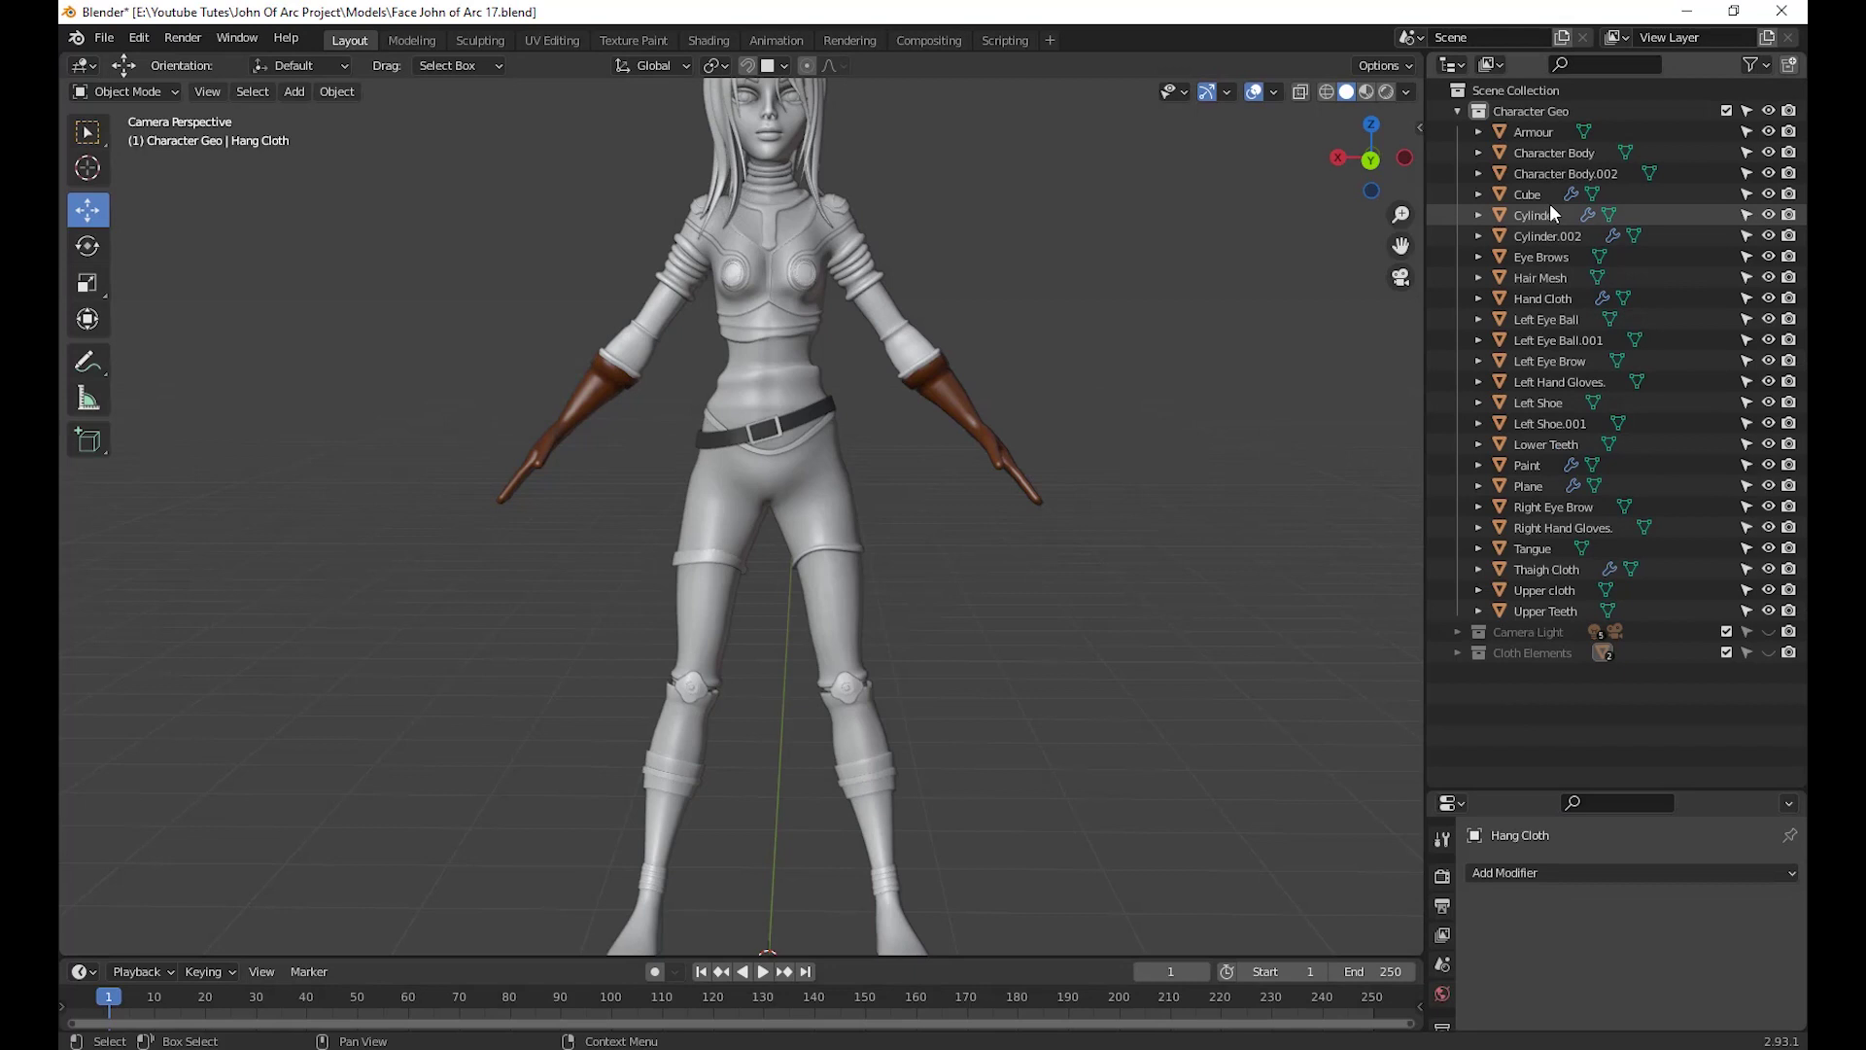
{"action": "left_click", "coordinate": [1555, 137]}
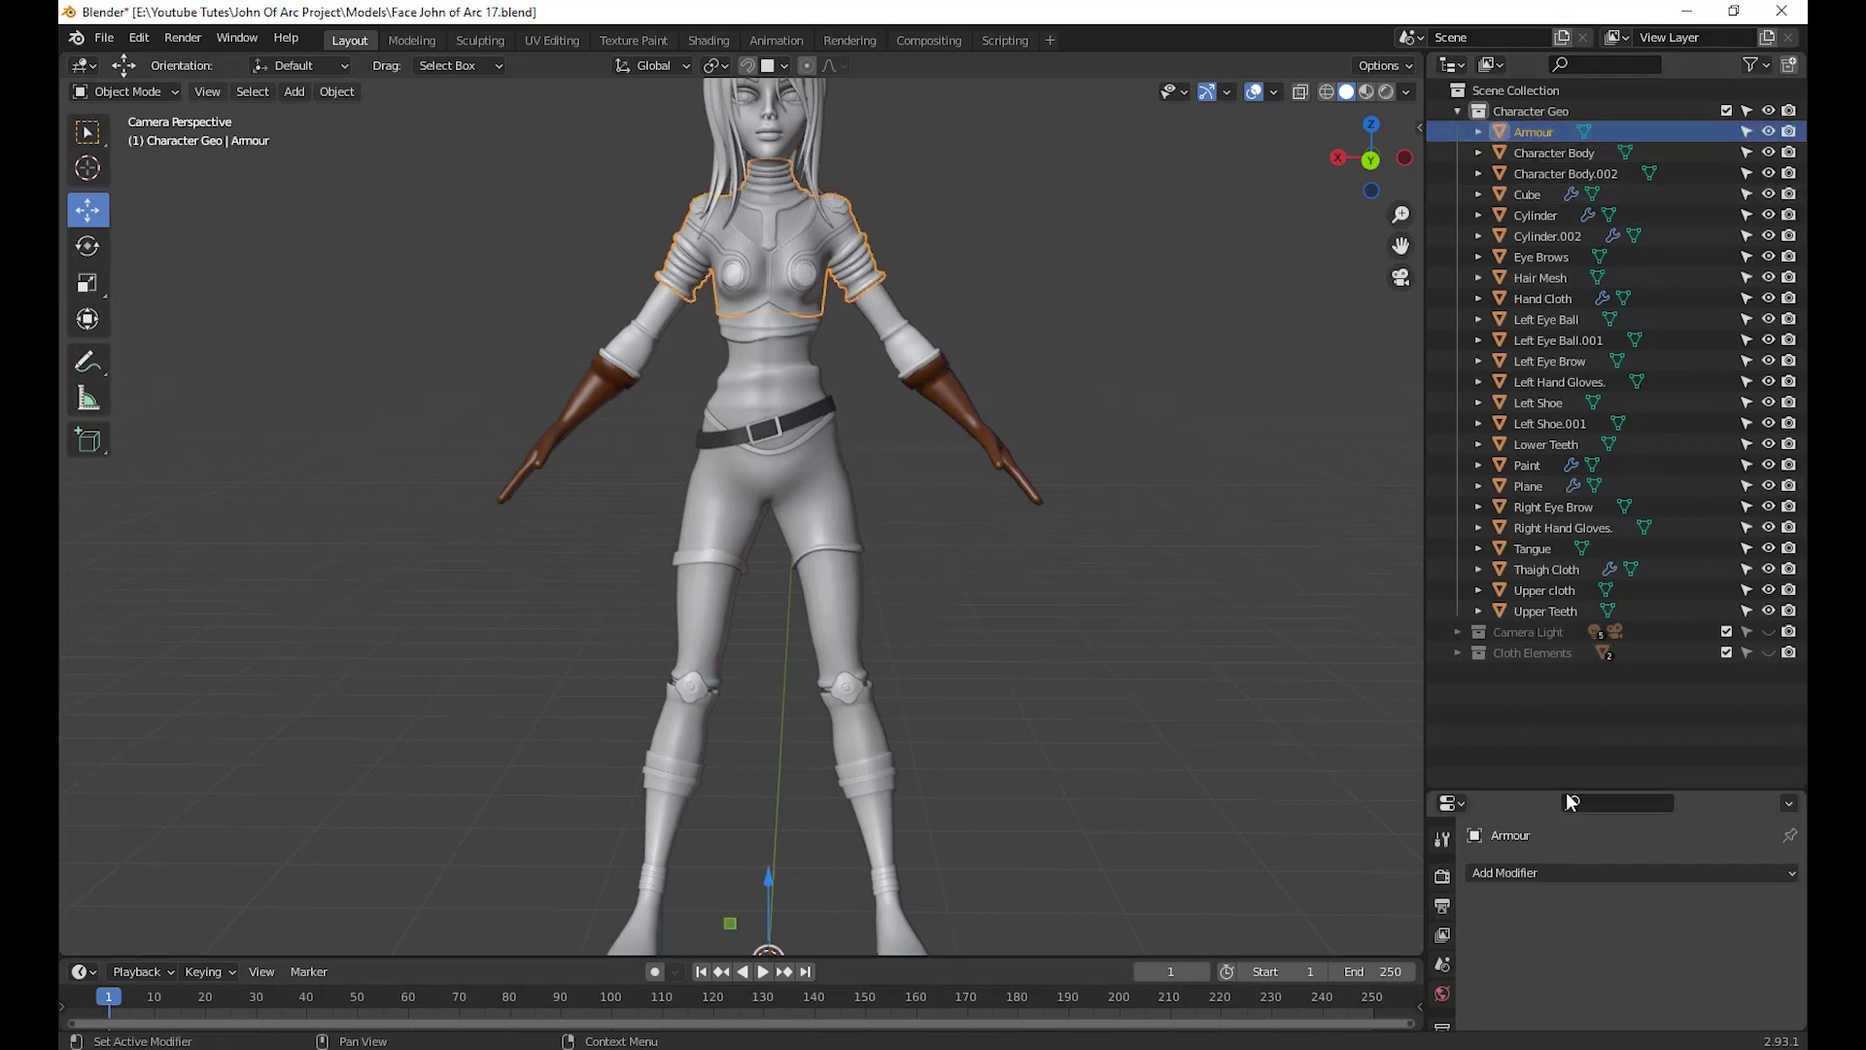
{"action": "left_click_drag", "start_coordinate": [1569, 792], "coordinate": [1566, 632]}
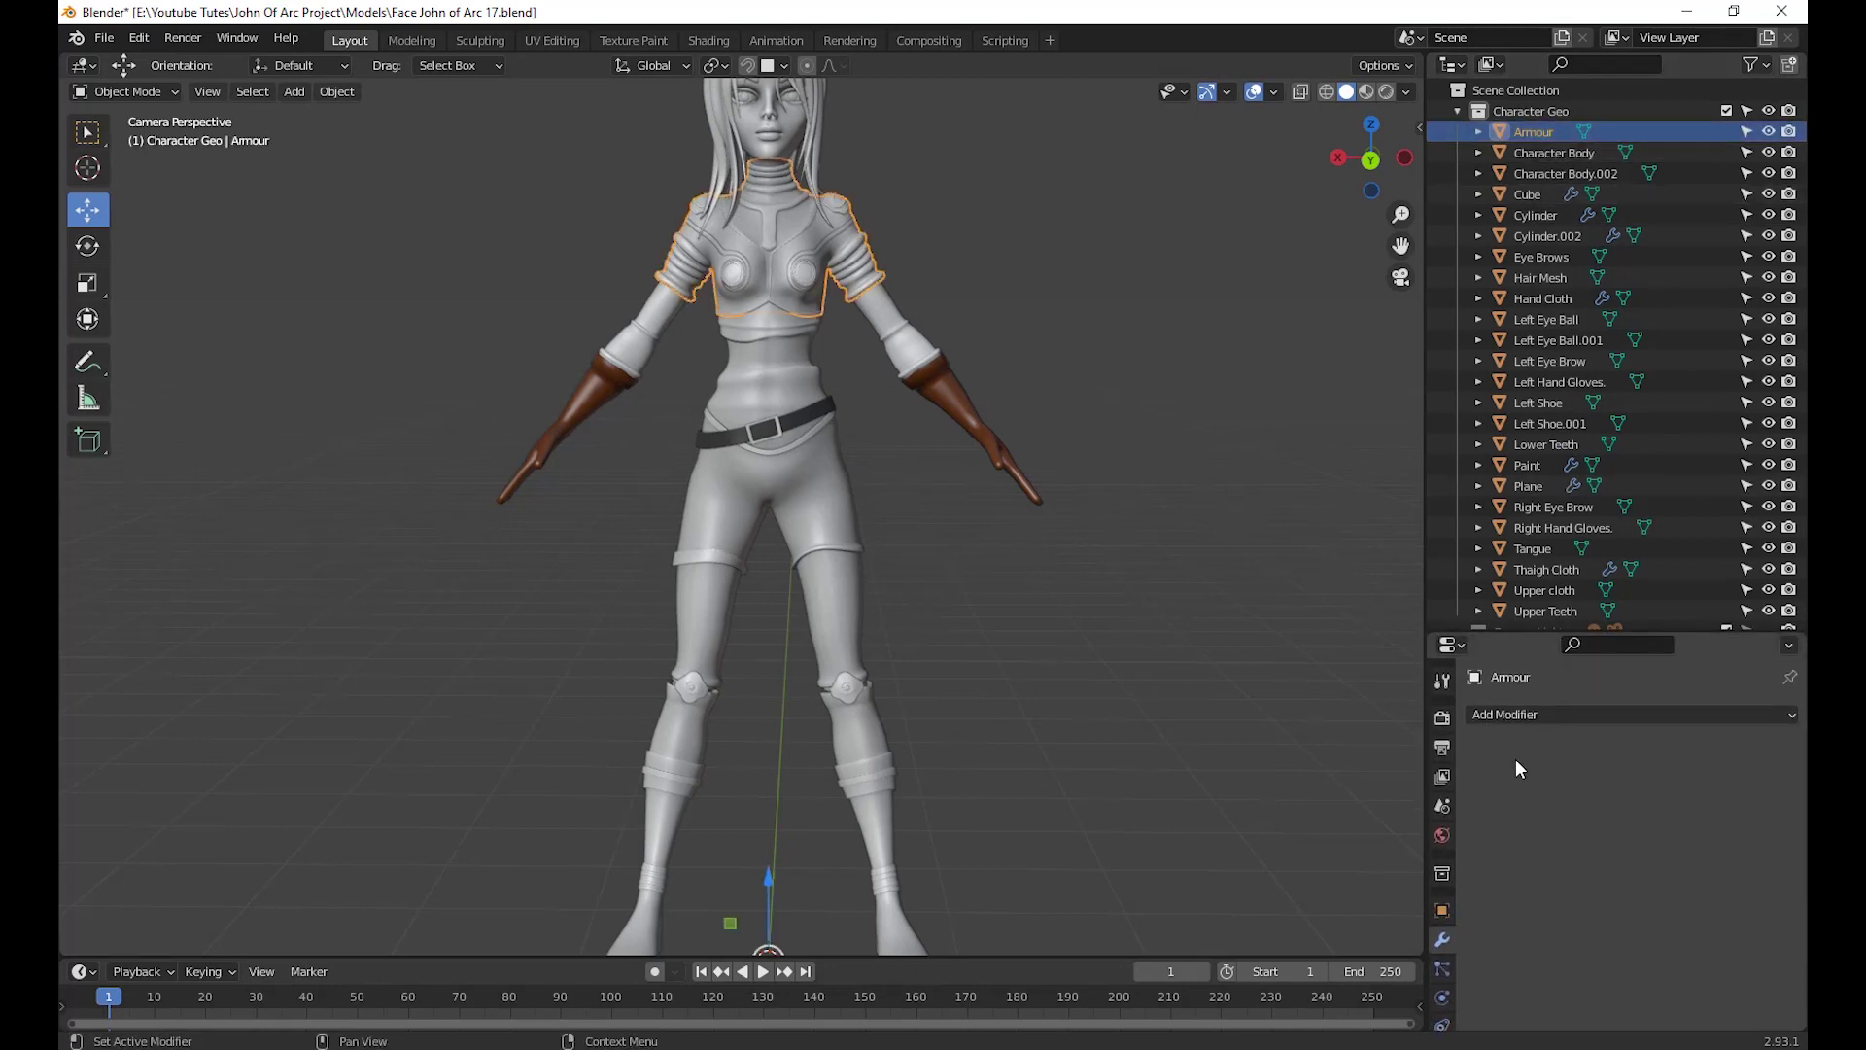
{"action": "left_click", "coordinate": [1442, 914]}
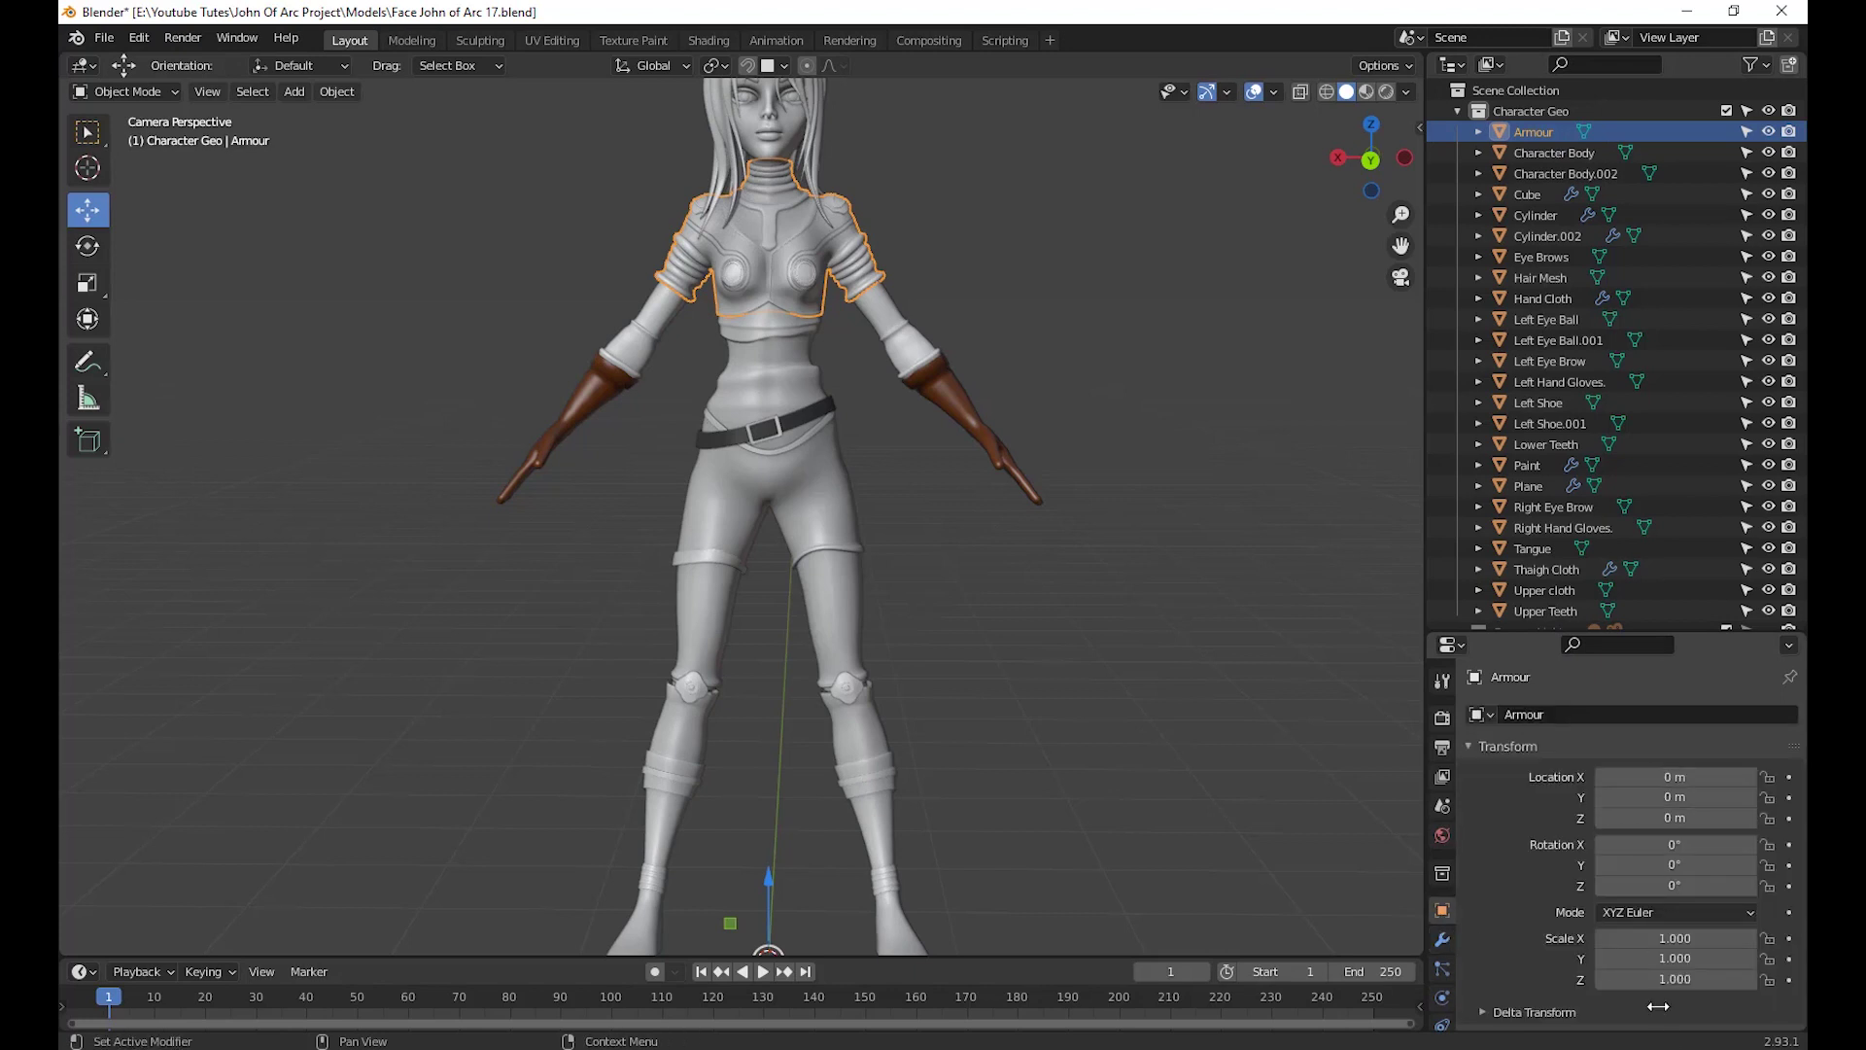
{"action": "left_click", "coordinate": [1563, 157]}
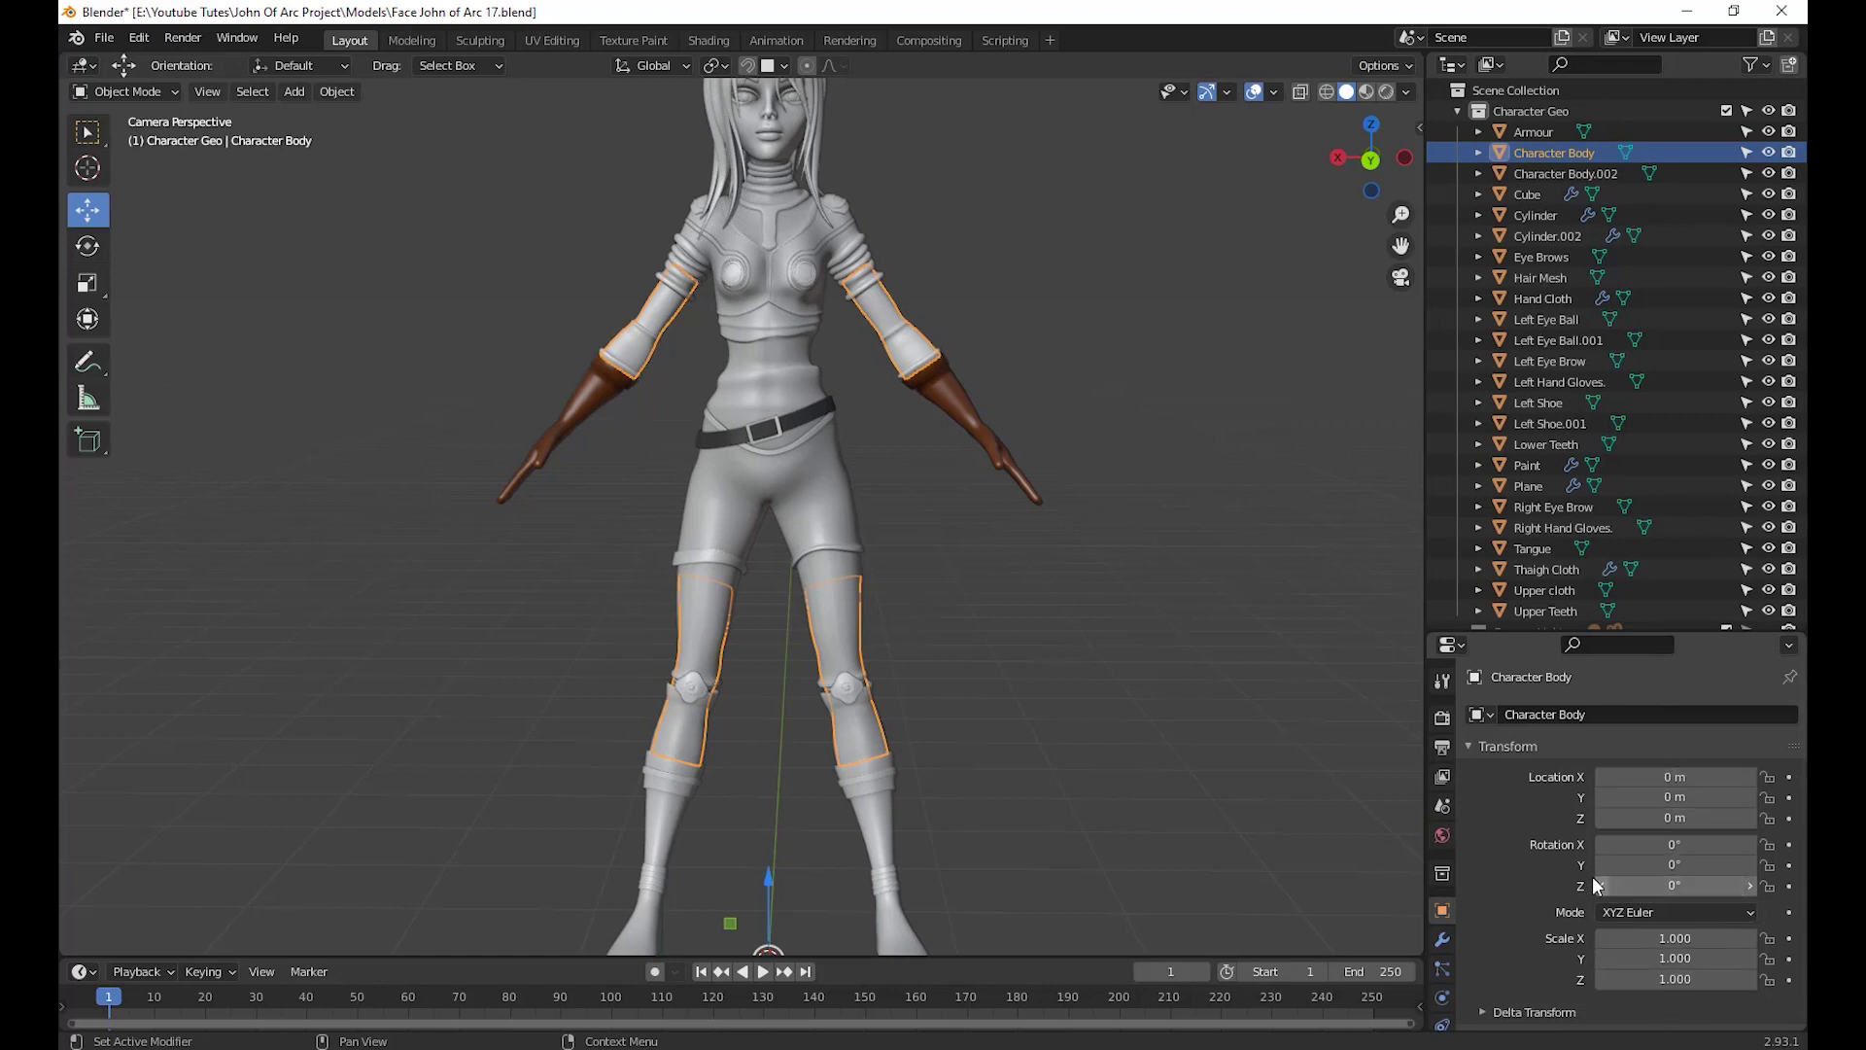
{"action": "left_click", "coordinate": [1555, 177]}
{"action": "left_click", "coordinate": [1551, 196]}
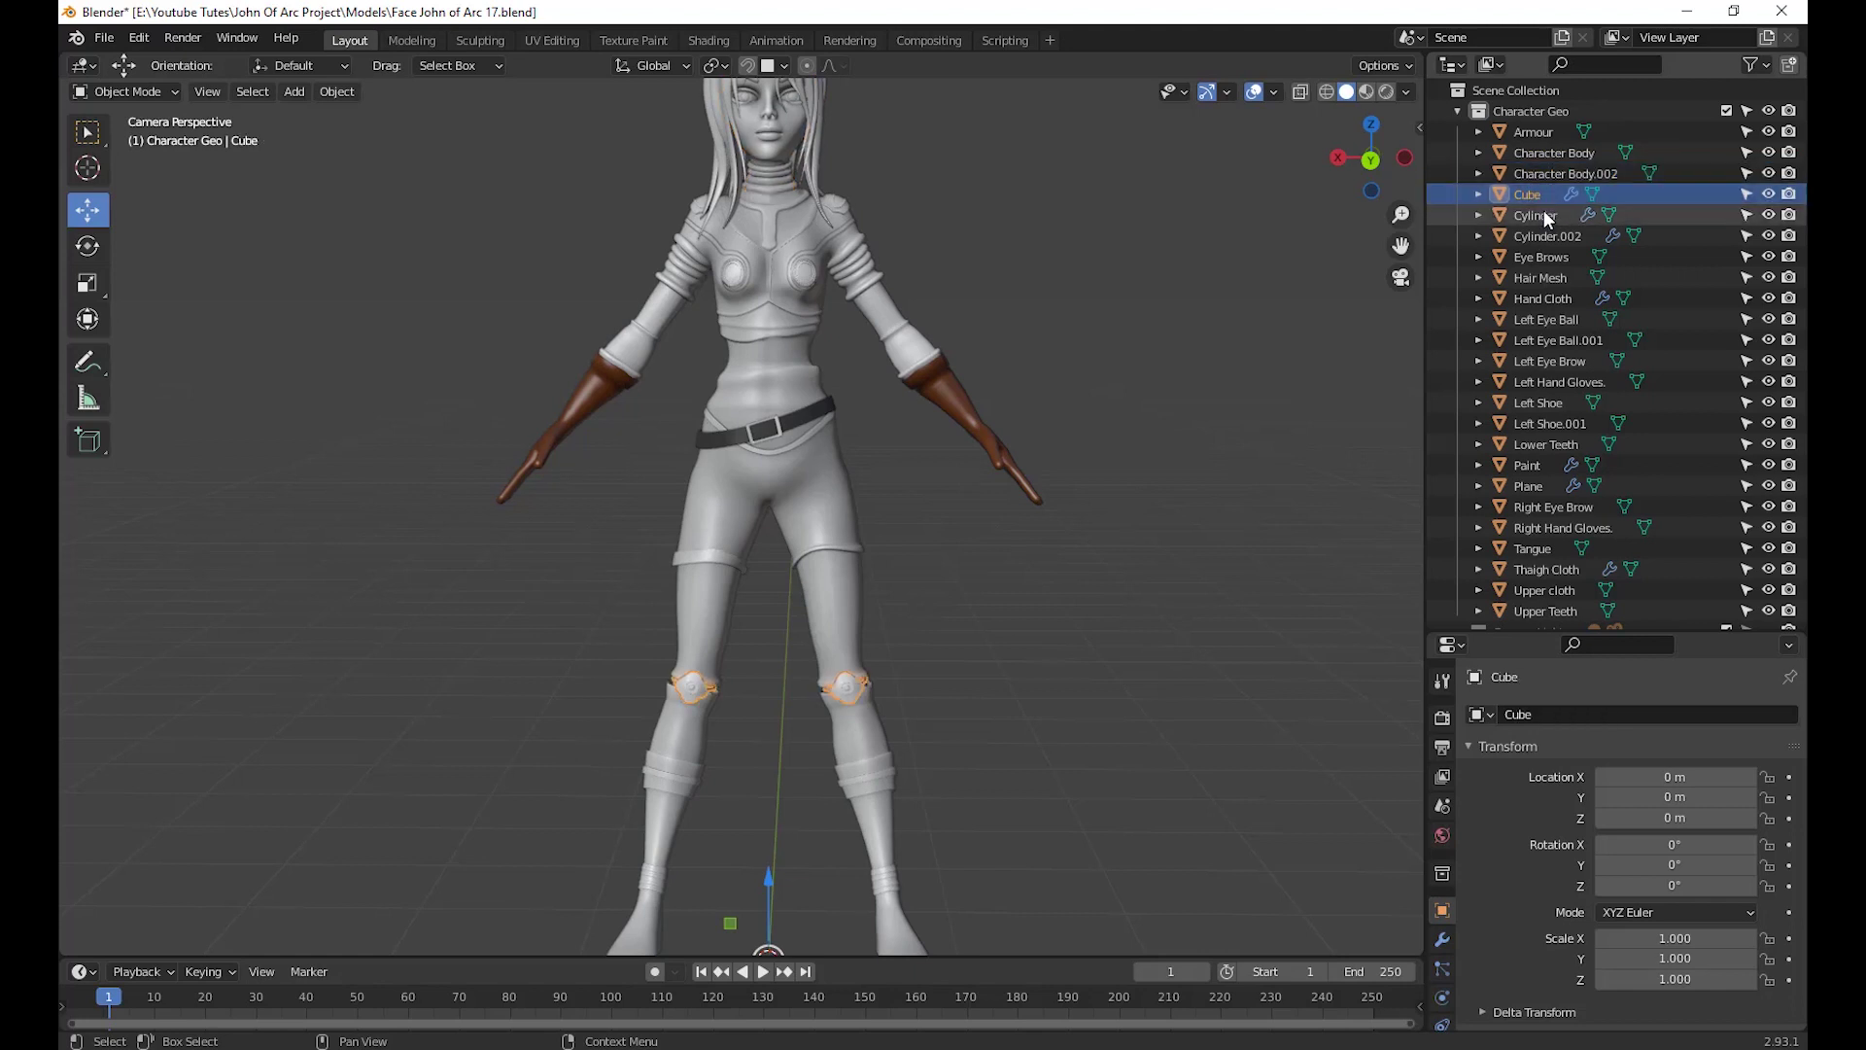
{"action": "left_click", "coordinate": [1542, 215]}
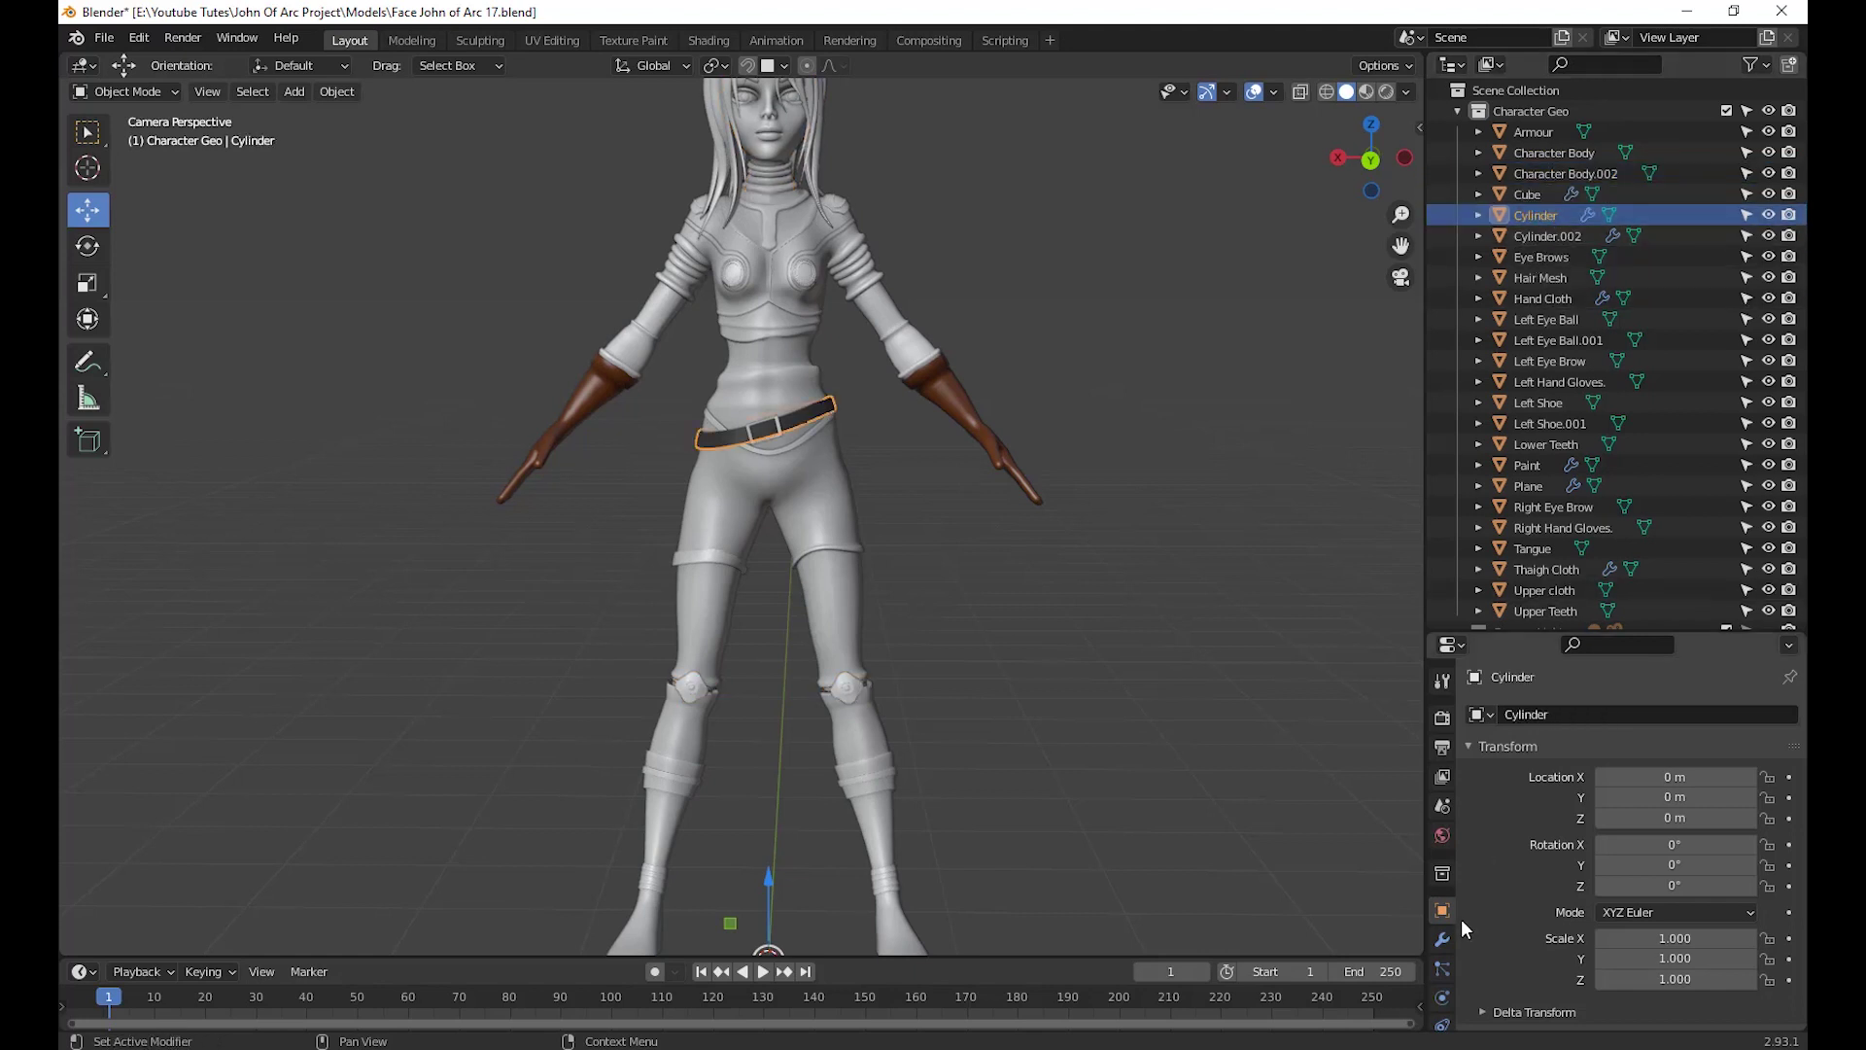
Apply the Subdivision modifiers on the Cube knee guards and the Cylinder belt
{"action": "left_click", "coordinate": [1443, 940]}
{"action": "left_click", "coordinate": [1532, 195]}
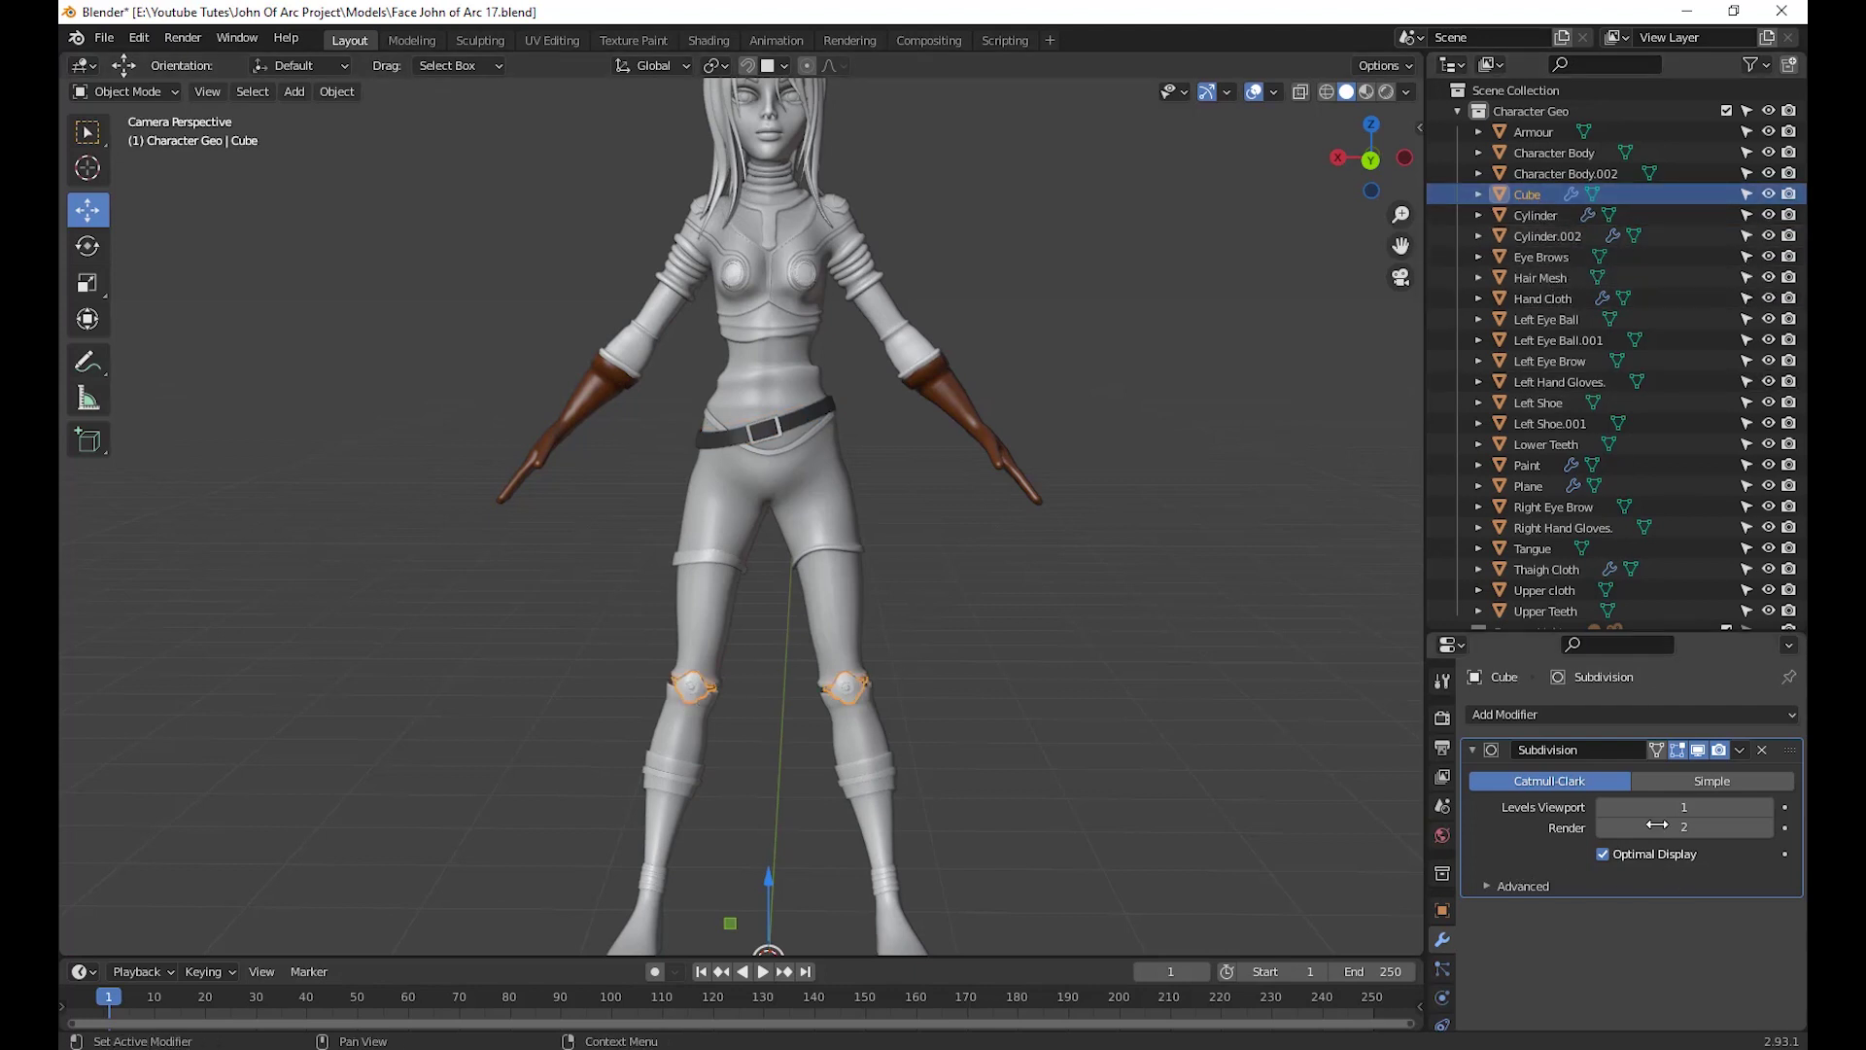
{"action": "left_click", "coordinate": [1740, 749]}
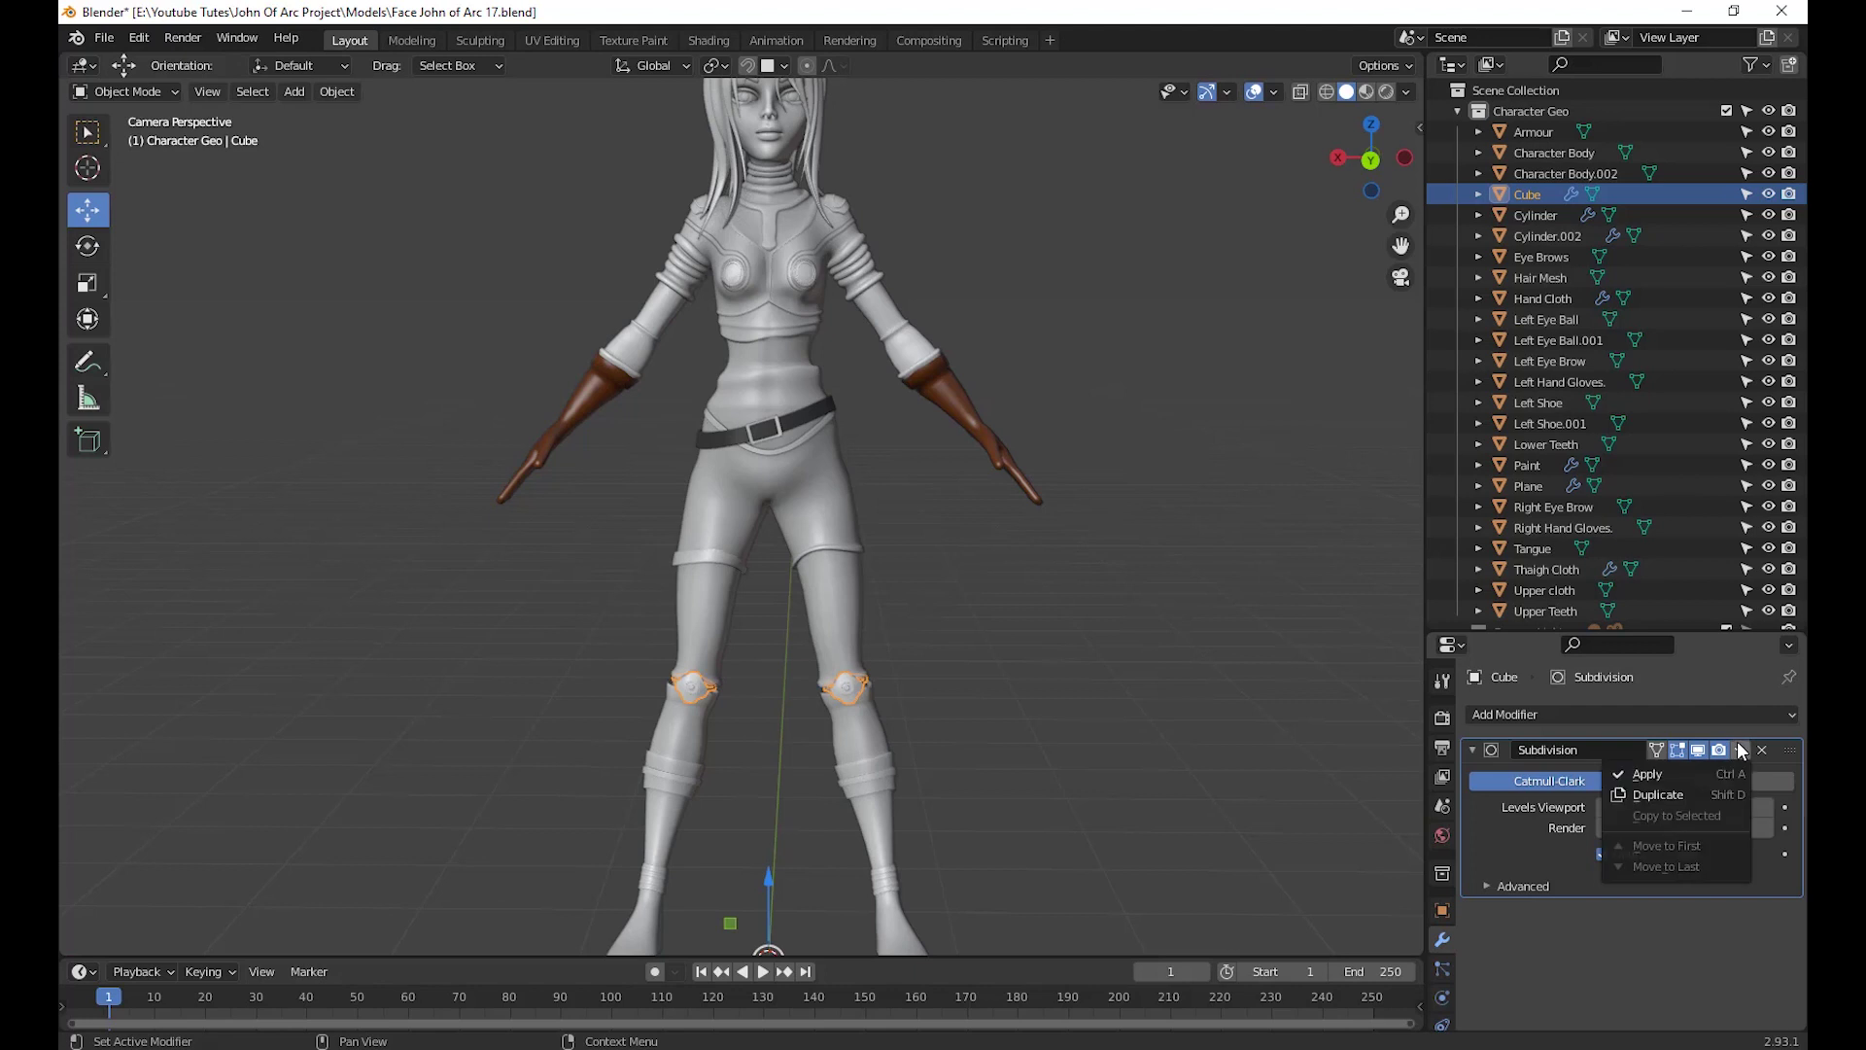
{"action": "left_click", "coordinate": [1653, 779]}
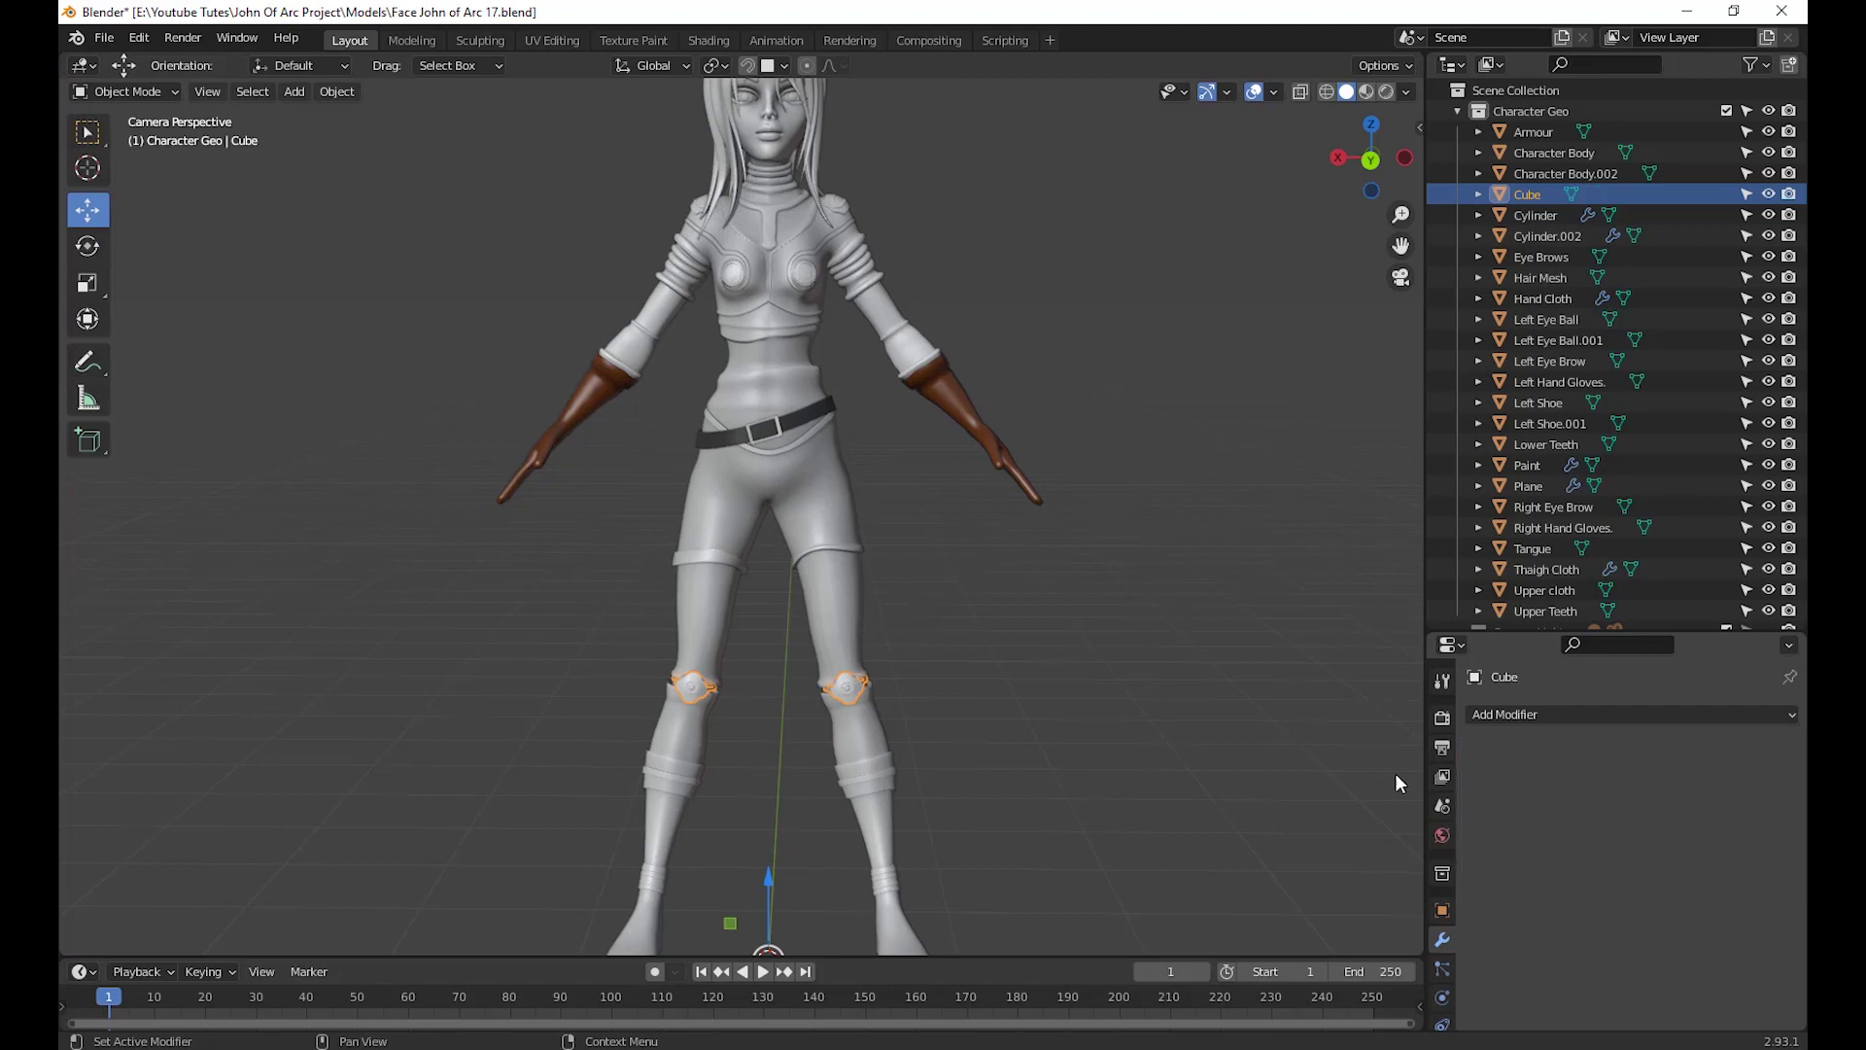
{"action": "left_click", "coordinate": [1510, 216]}
{"action": "left_click", "coordinate": [1740, 751]}
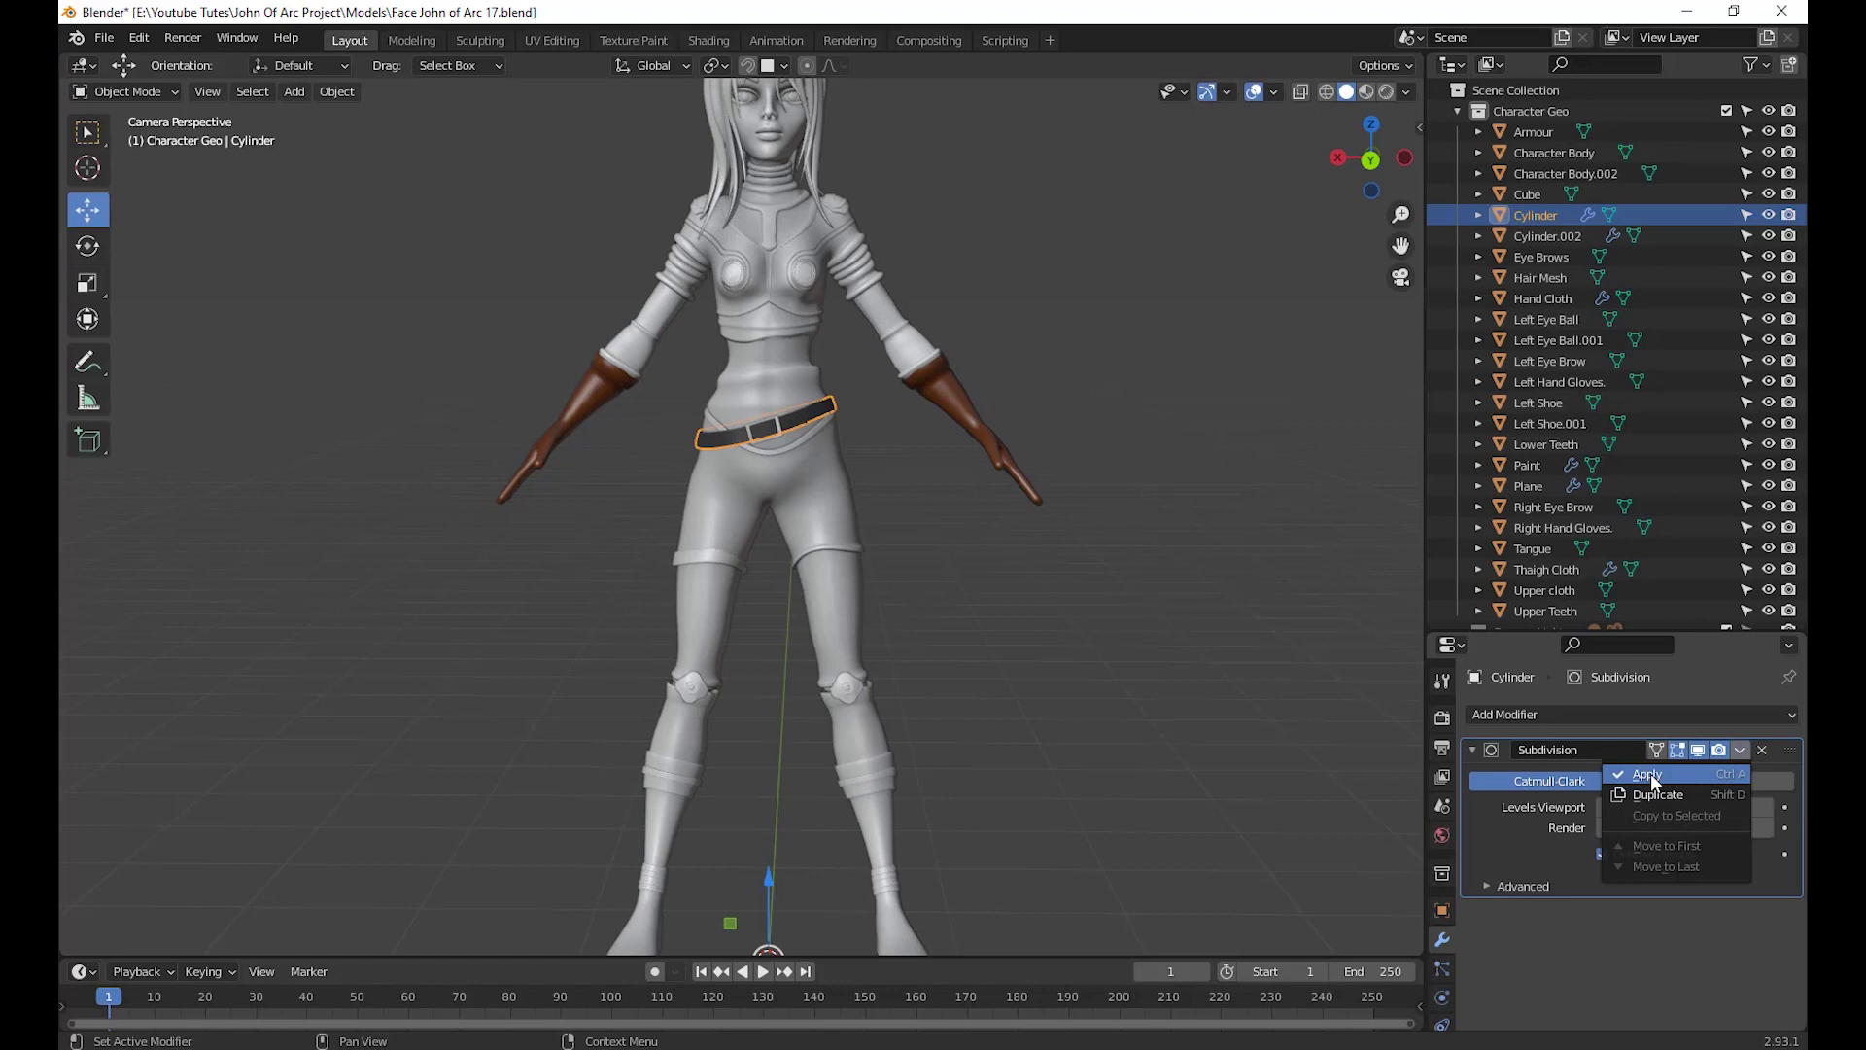
{"action": "left_click", "coordinate": [1652, 775]}
Apply the Subdivision modifier on the Paint object, the character's shorts
{"action": "middle_click_drag", "start_coordinate": [1213, 779], "coordinate": [1063, 657]}
{"action": "scroll", "coordinate": [1064, 657], "scroll_direction": "up", "scroll_amount": 3}
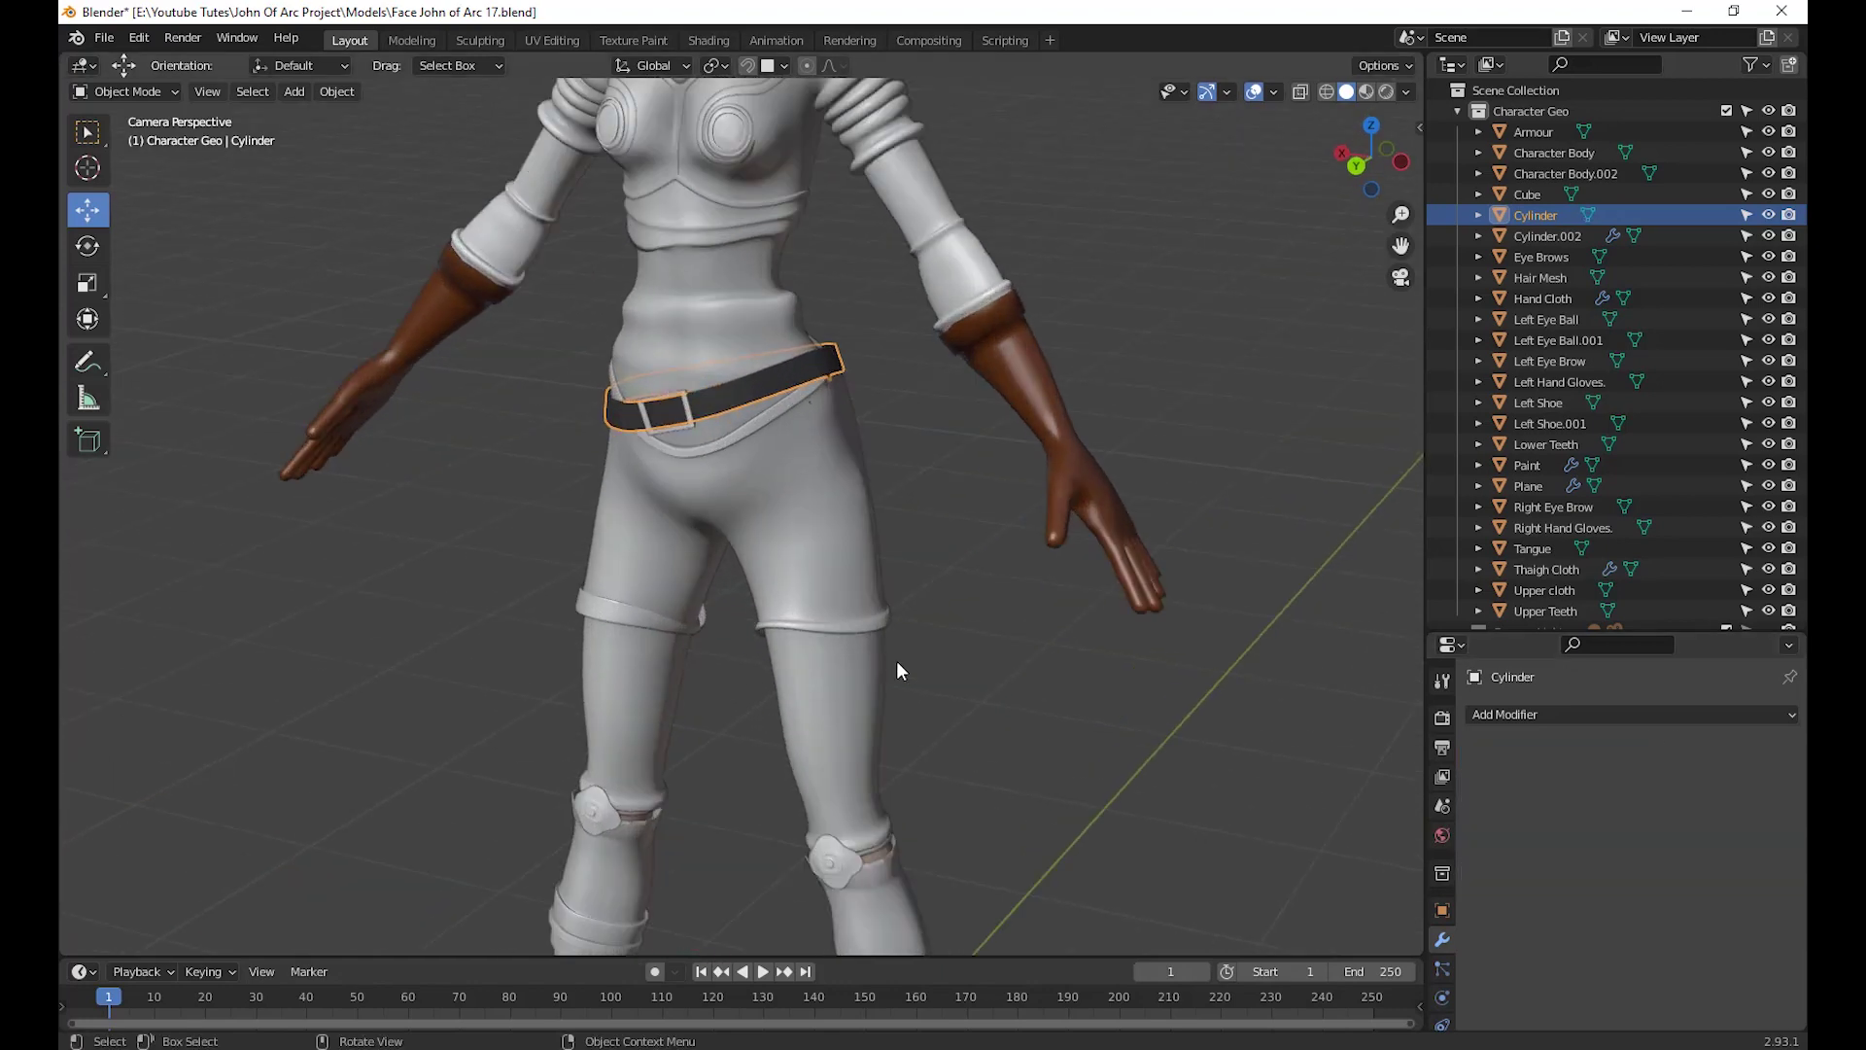
{"action": "middle_click_drag", "start_coordinate": [898, 663], "coordinate": [1046, 585]}
{"action": "scroll", "coordinate": [1211, 611], "scroll_direction": "up", "scroll_amount": 4}
{"action": "mouse_move", "coordinate": [1211, 610]}
{"action": "middle_mouse_down"}
{"action": "mouse_move", "coordinate": [984, 453]}
{"action": "mouse_move", "coordinate": [1194, 779]}
{"action": "middle_mouse_up"}
{"action": "left_click", "coordinate": [984, 495]}
{"action": "scroll", "coordinate": [1198, 703], "scroll_direction": "down", "scroll_amount": 3}
{"action": "scroll", "coordinate": [1199, 703], "scroll_direction": "up", "scroll_amount": 2}
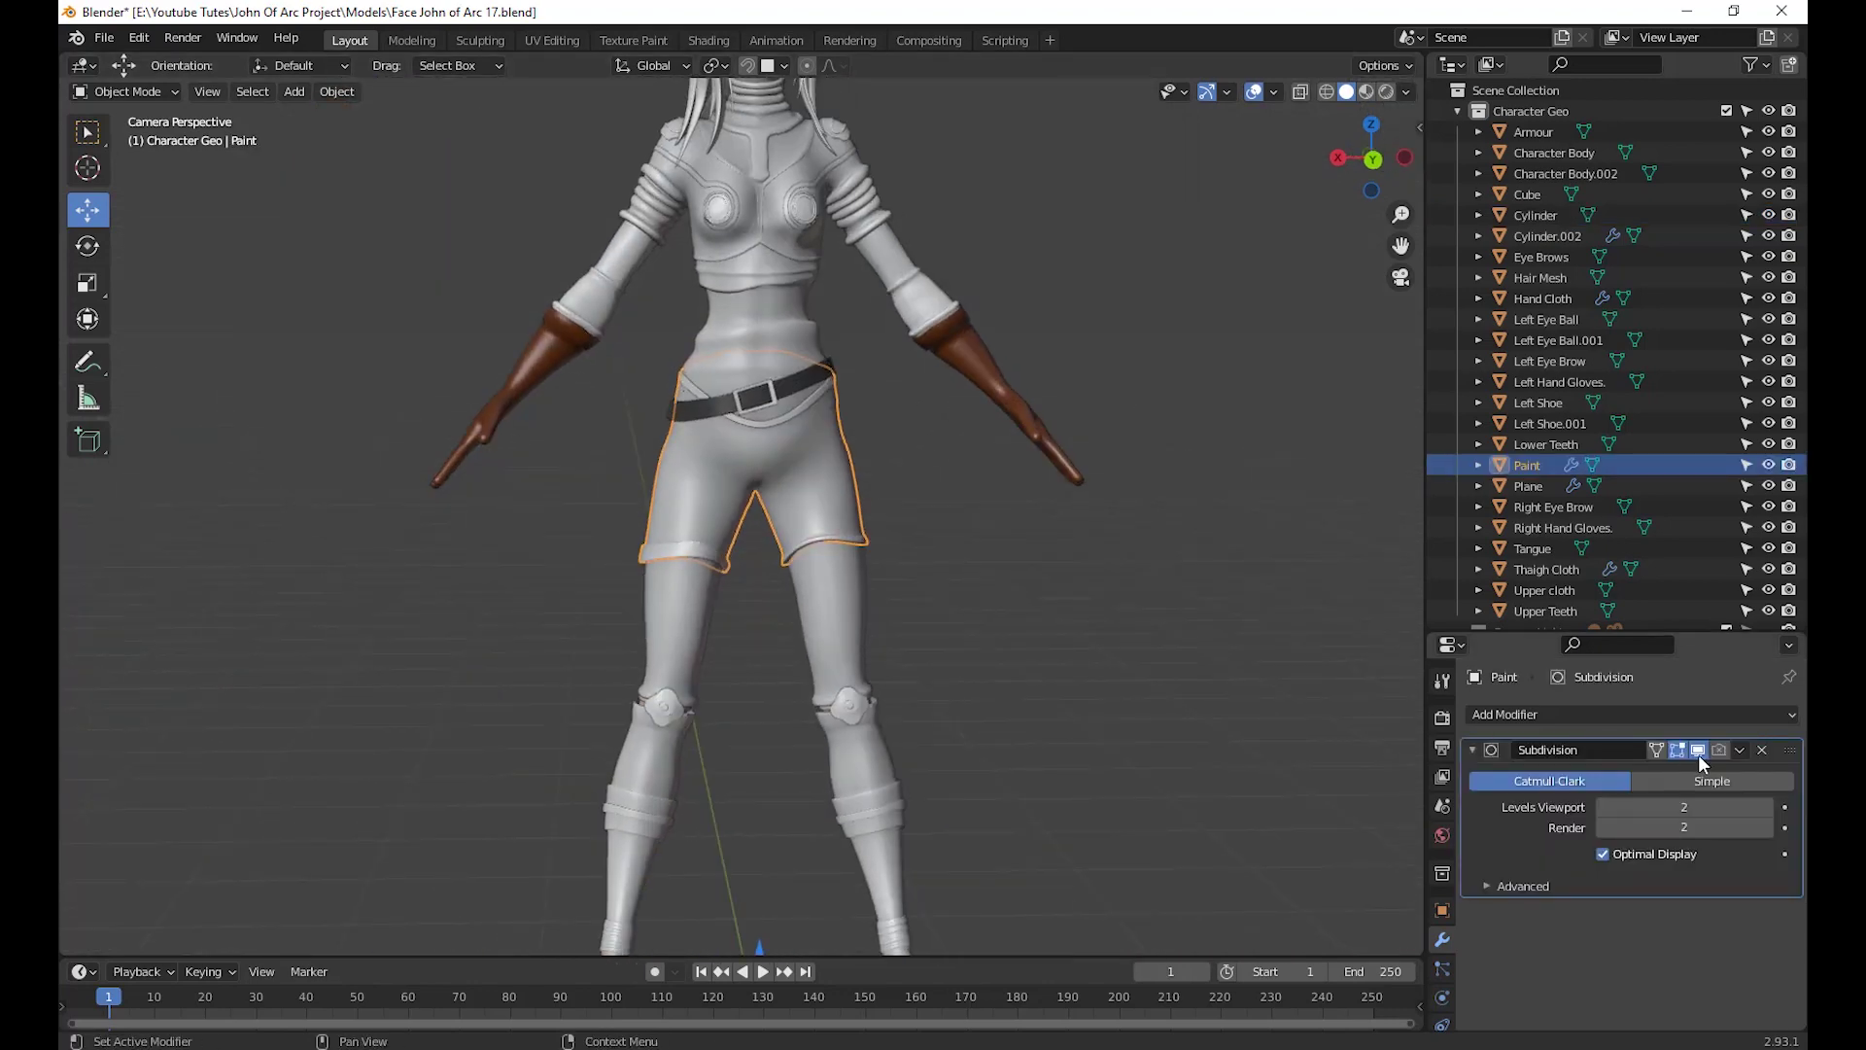
{"action": "left_click", "coordinate": [1739, 750]}
{"action": "left_click", "coordinate": [1740, 755]}
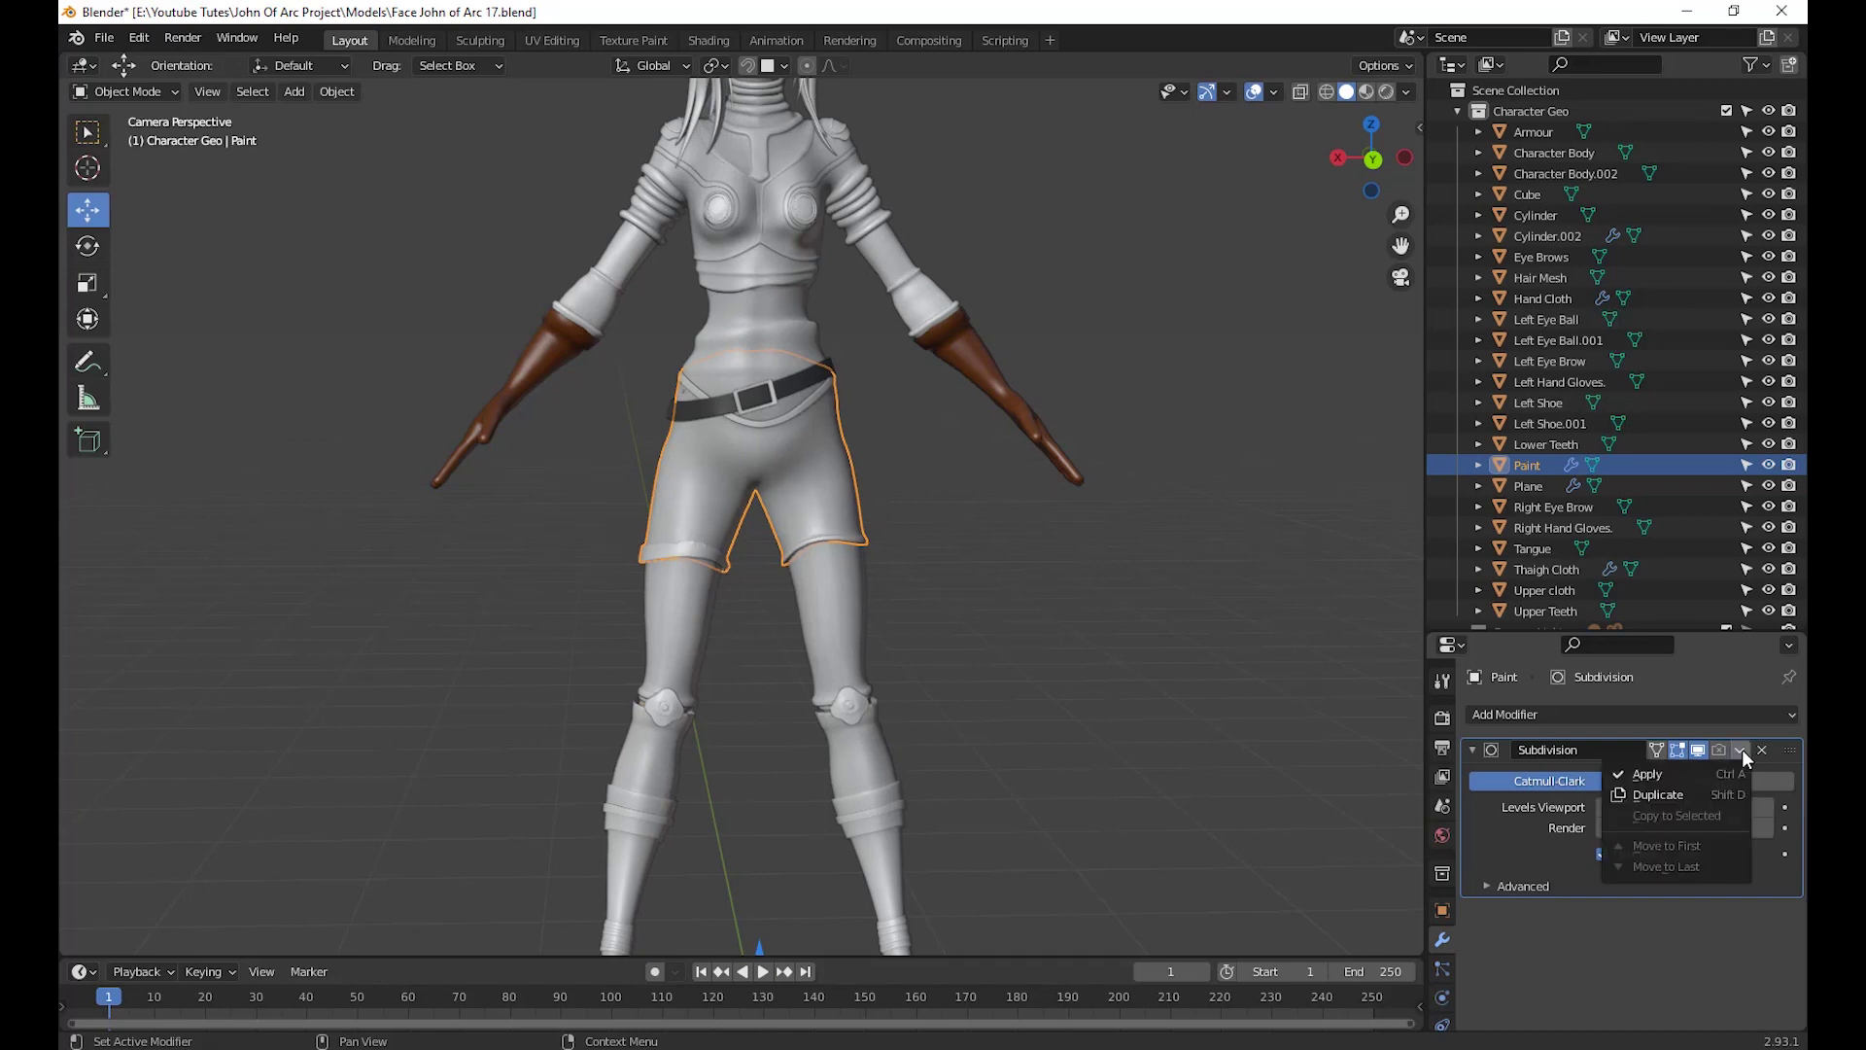
{"action": "left_click", "coordinate": [1652, 774]}
Apply the Subdivision modifier on the Thaigh Cloth leggings
{"action": "middle_click_drag", "start_coordinate": [983, 728], "coordinate": [1341, 814]}
{"action": "left_click", "coordinate": [863, 640]}
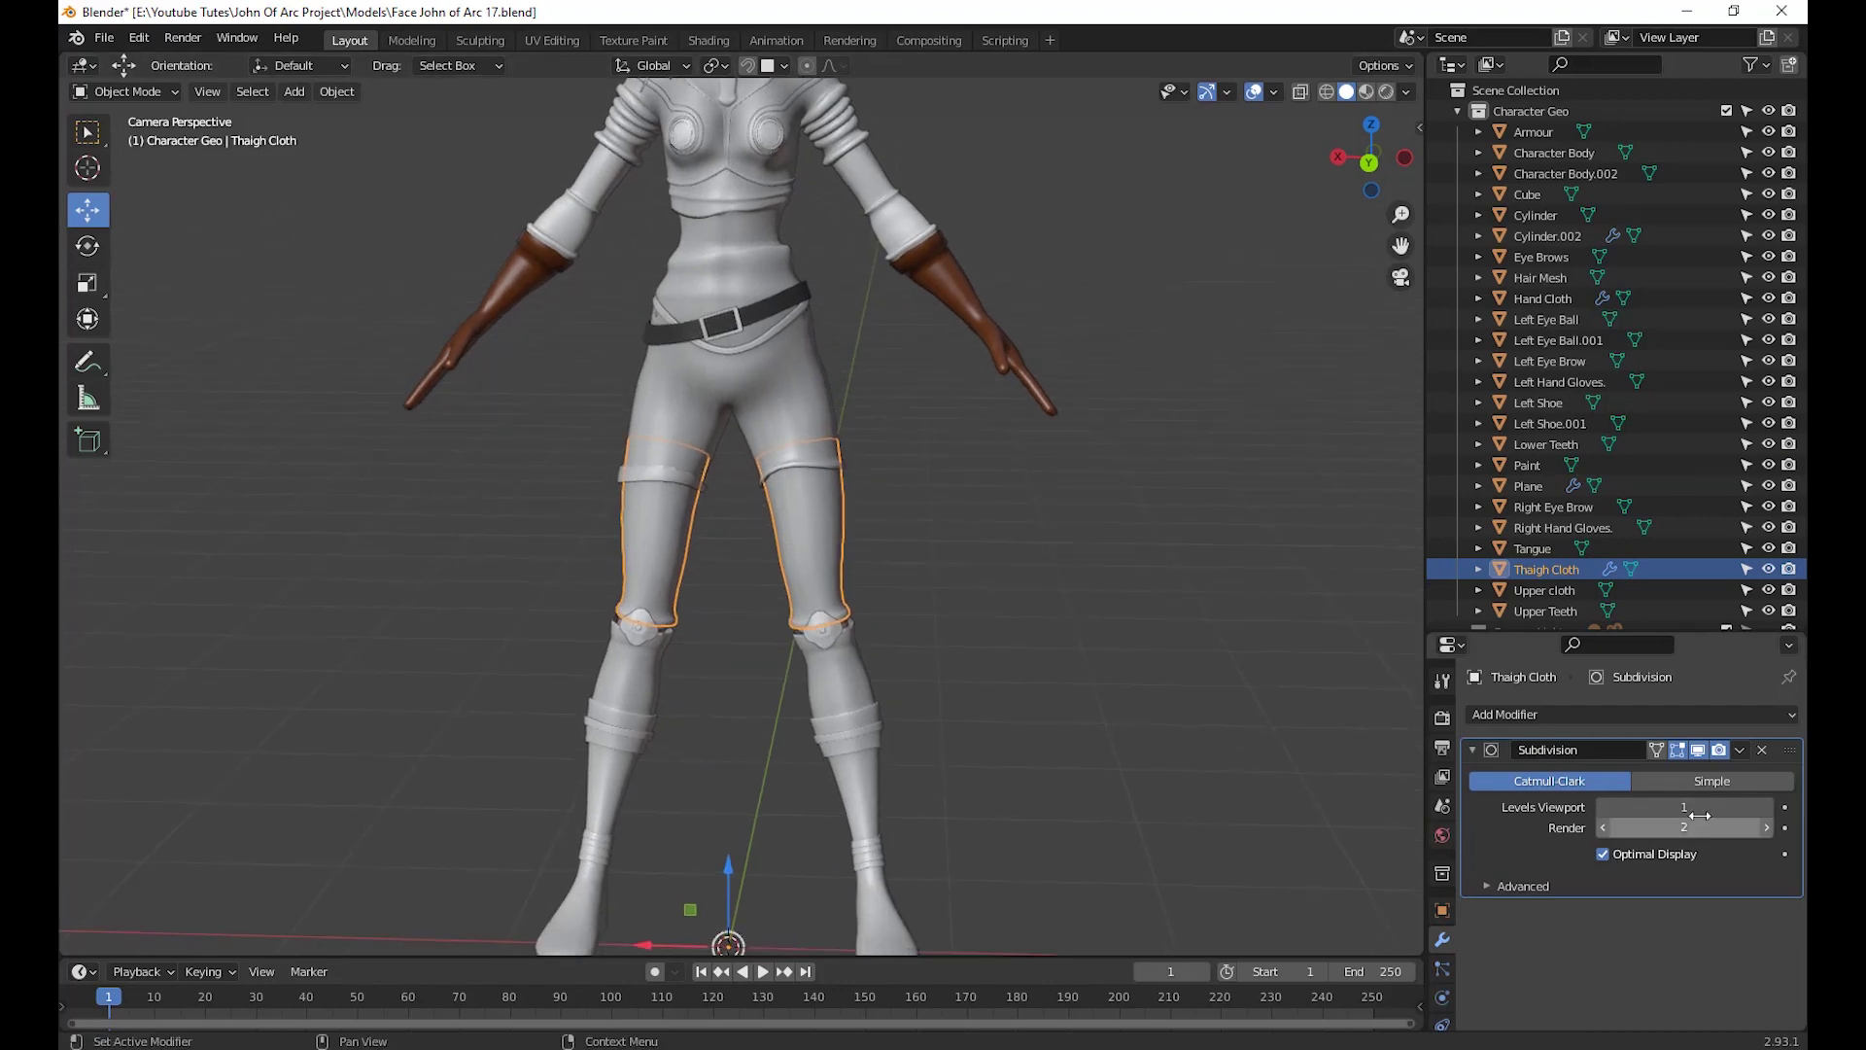
{"action": "left_click", "coordinate": [1739, 749]}
{"action": "left_click", "coordinate": [1666, 771]}
Check the knee guards and both shoe objects, Left Shoe and Left Shoe.001, for remaining modifiers
{"action": "middle_click_drag", "start_coordinate": [972, 700], "coordinate": [866, 638]}
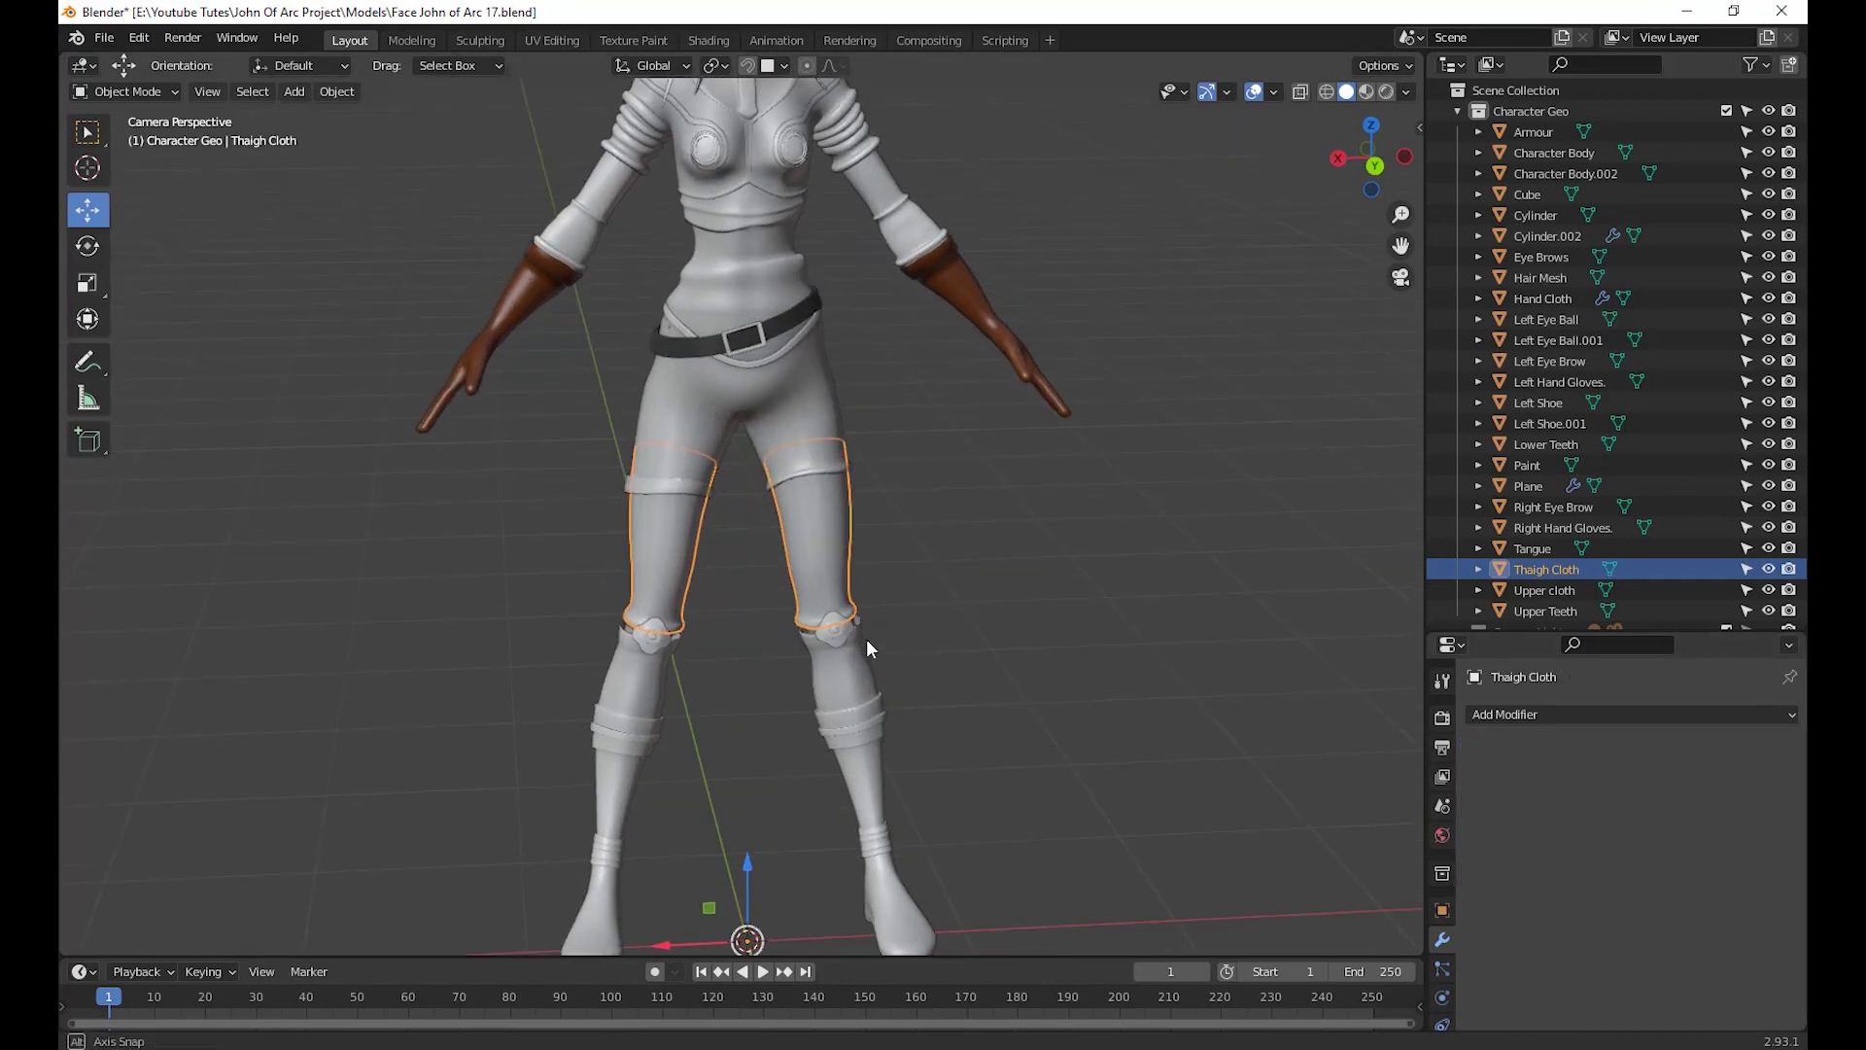
{"action": "left_click", "coordinate": [831, 639]}
{"action": "middle_click_drag", "start_coordinate": [1011, 755], "coordinate": [885, 607]}
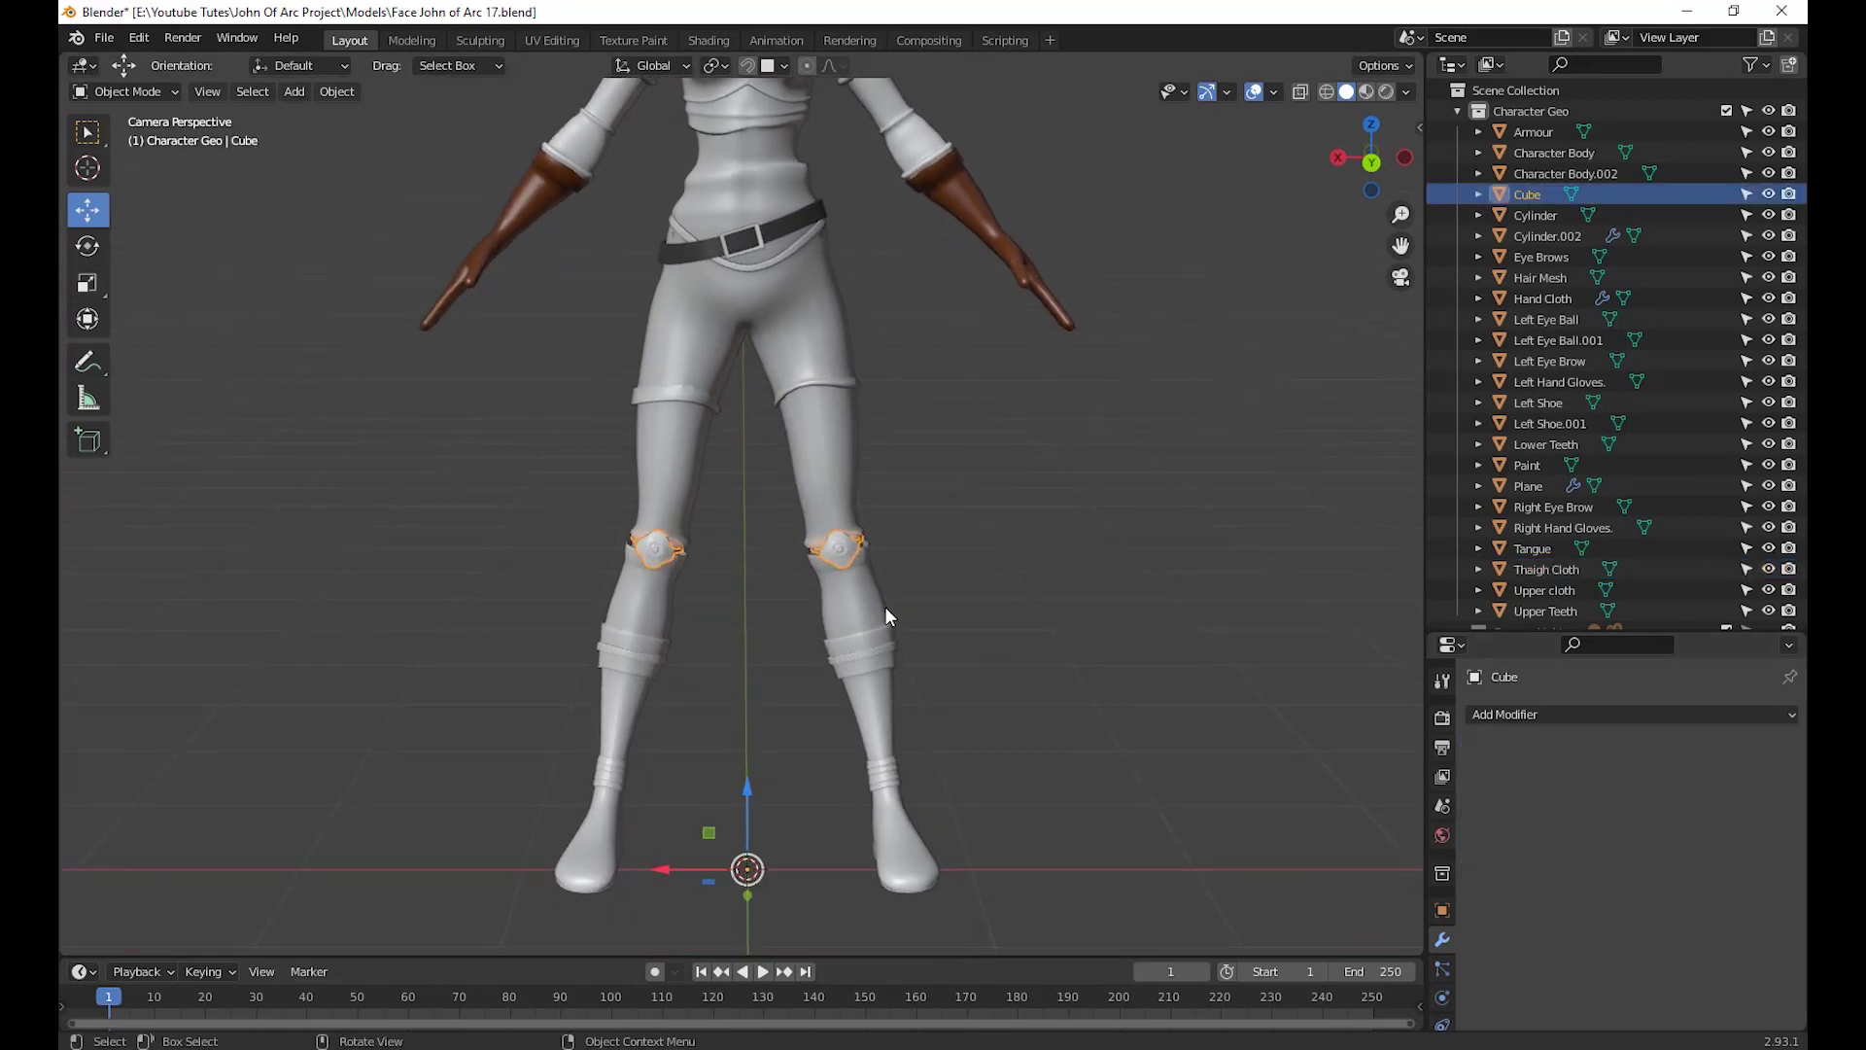
{"action": "left_click", "coordinate": [887, 612]}
{"action": "middle_click_drag", "start_coordinate": [1000, 758], "coordinate": [645, 575]}
{"action": "left_click", "coordinate": [644, 575]}
{"action": "middle_click_drag", "start_coordinate": [878, 714], "coordinate": [609, 795]}
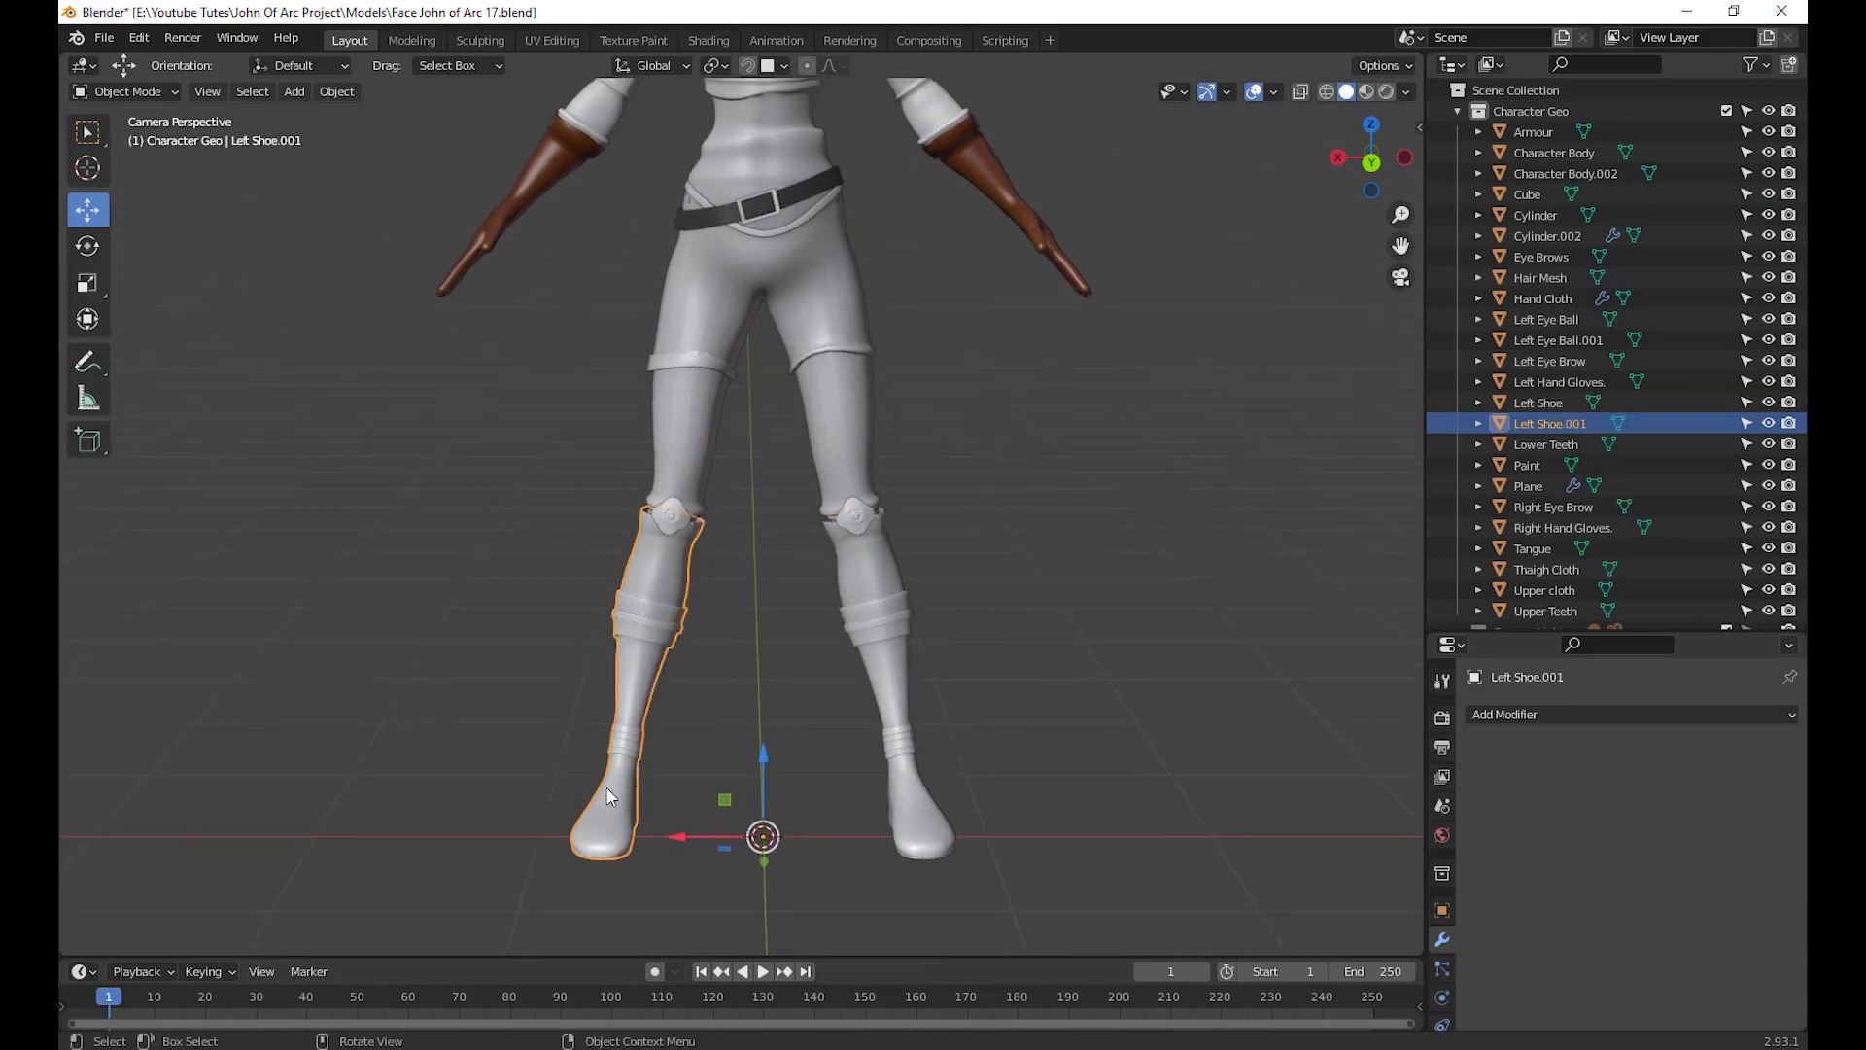
{"action": "scroll", "coordinate": [848, 743], "scroll_direction": "up", "scroll_amount": 6}
{"action": "middle_click_drag", "start_coordinate": [740, 470], "coordinate": [908, 625]}
{"action": "left_click", "coordinate": [854, 597]}
{"action": "scroll", "coordinate": [774, 620], "scroll_direction": "up", "scroll_amount": 6}
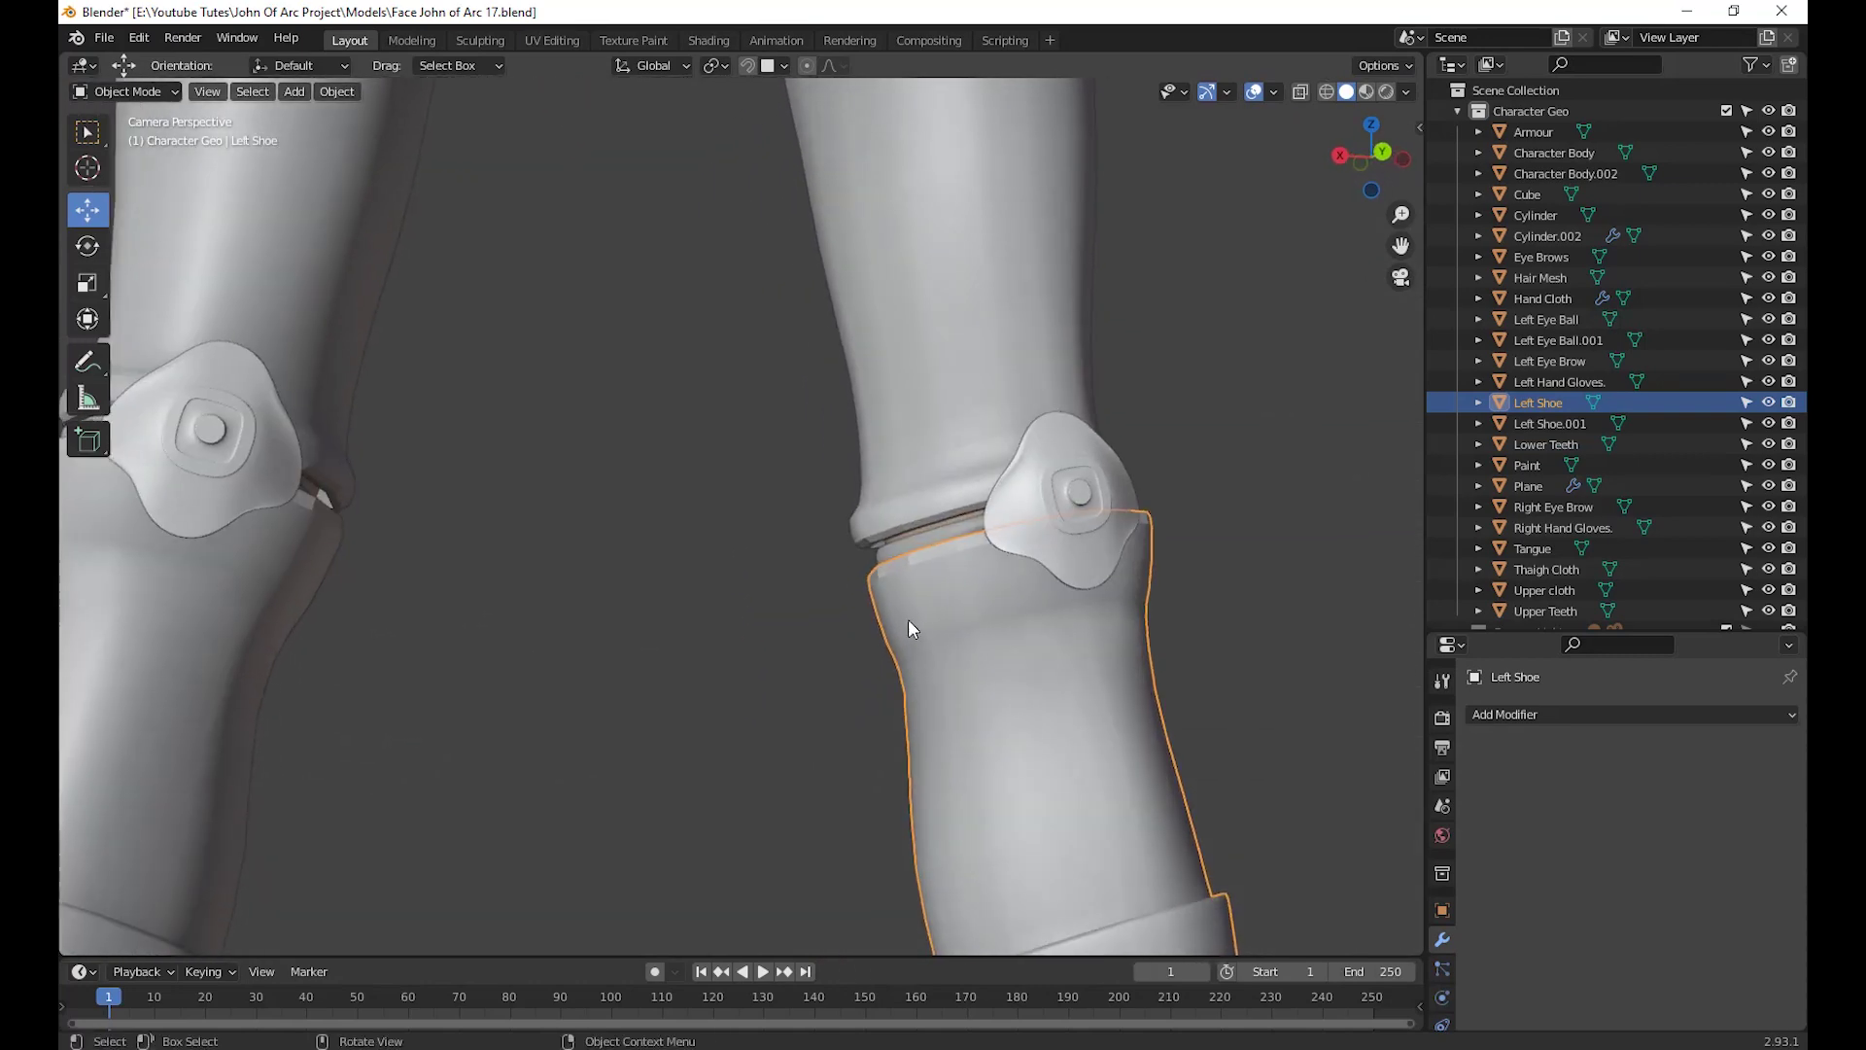
Select the Character Body through the gap at the knee and check its object properties and modifiers
{"action": "scroll", "coordinate": [908, 625], "scroll_direction": "up", "scroll_amount": 3}
{"action": "middle_click_drag", "start_coordinate": [1000, 667], "coordinate": [888, 756]}
{"action": "scroll", "coordinate": [1133, 654], "scroll_direction": "up", "scroll_amount": 3}
{"action": "left_click", "coordinate": [995, 760]}
{"action": "scroll", "coordinate": [1005, 761], "scroll_direction": "down", "scroll_amount": 6}
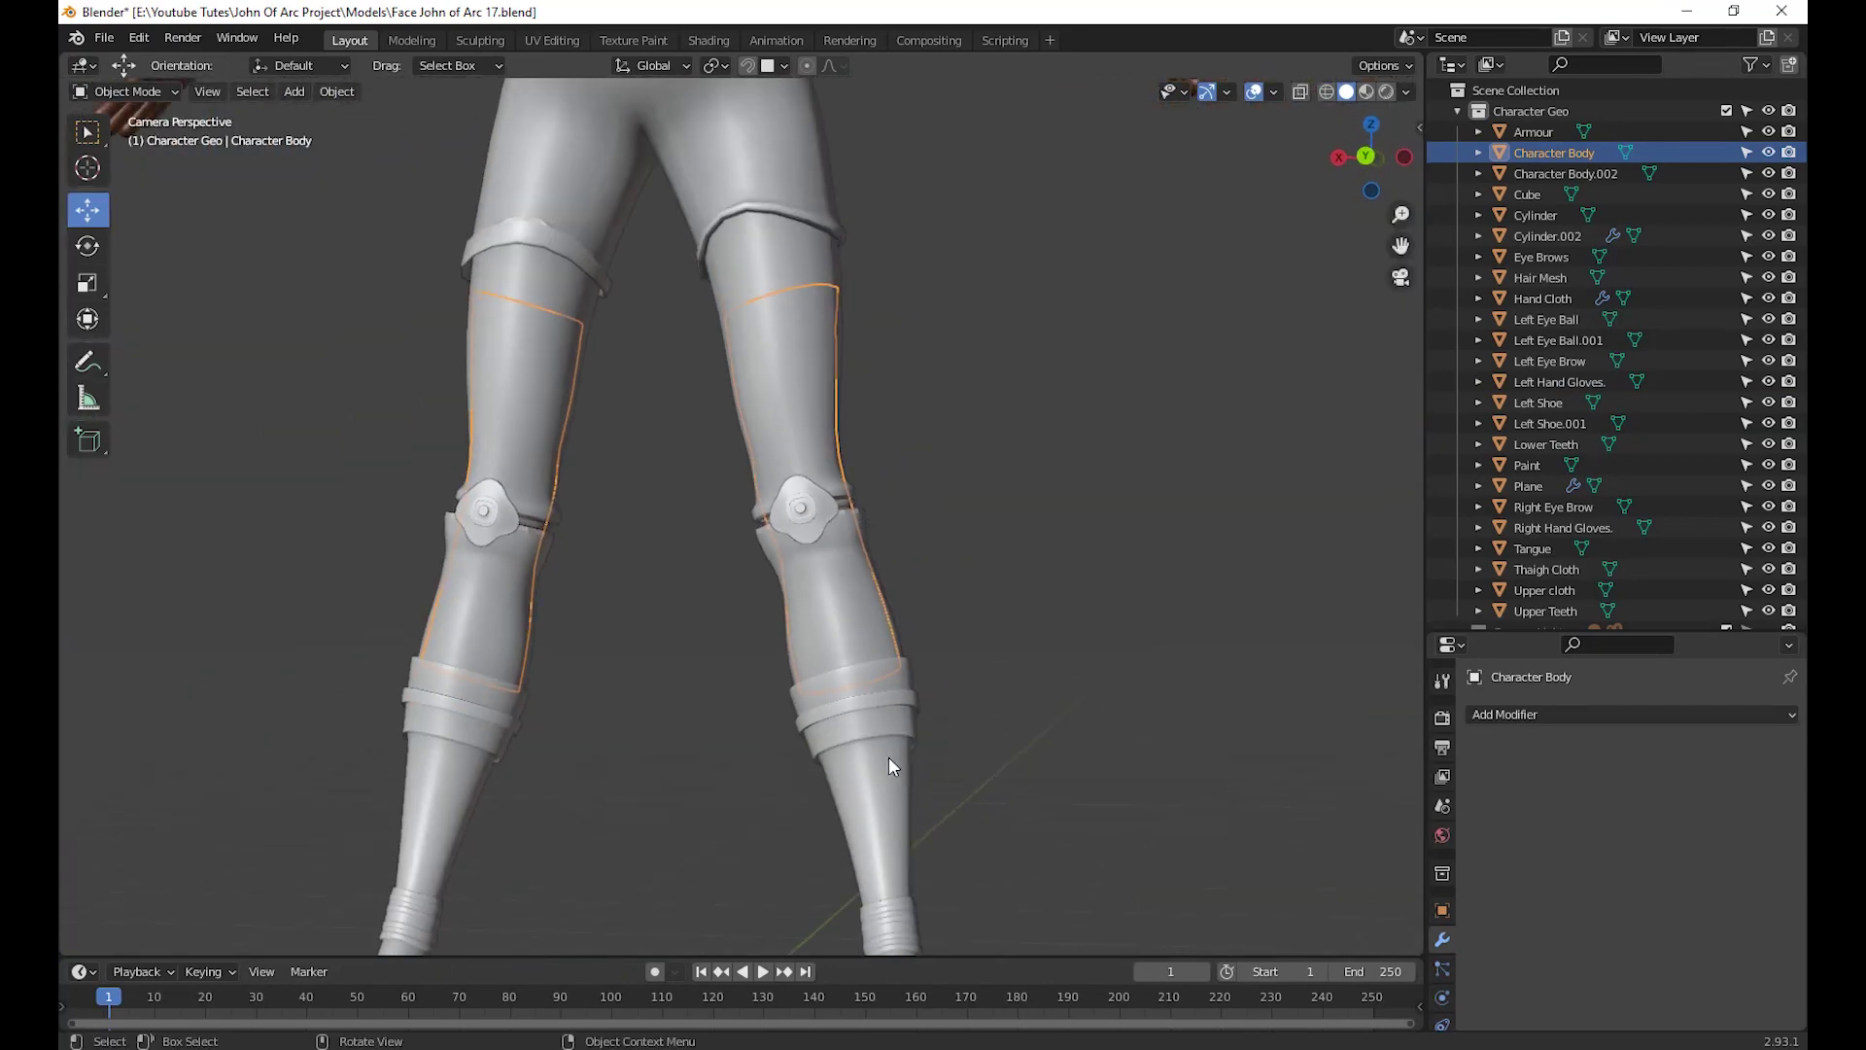
{"action": "left_click", "coordinate": [1442, 911]}
{"action": "left_click", "coordinate": [1441, 939]}
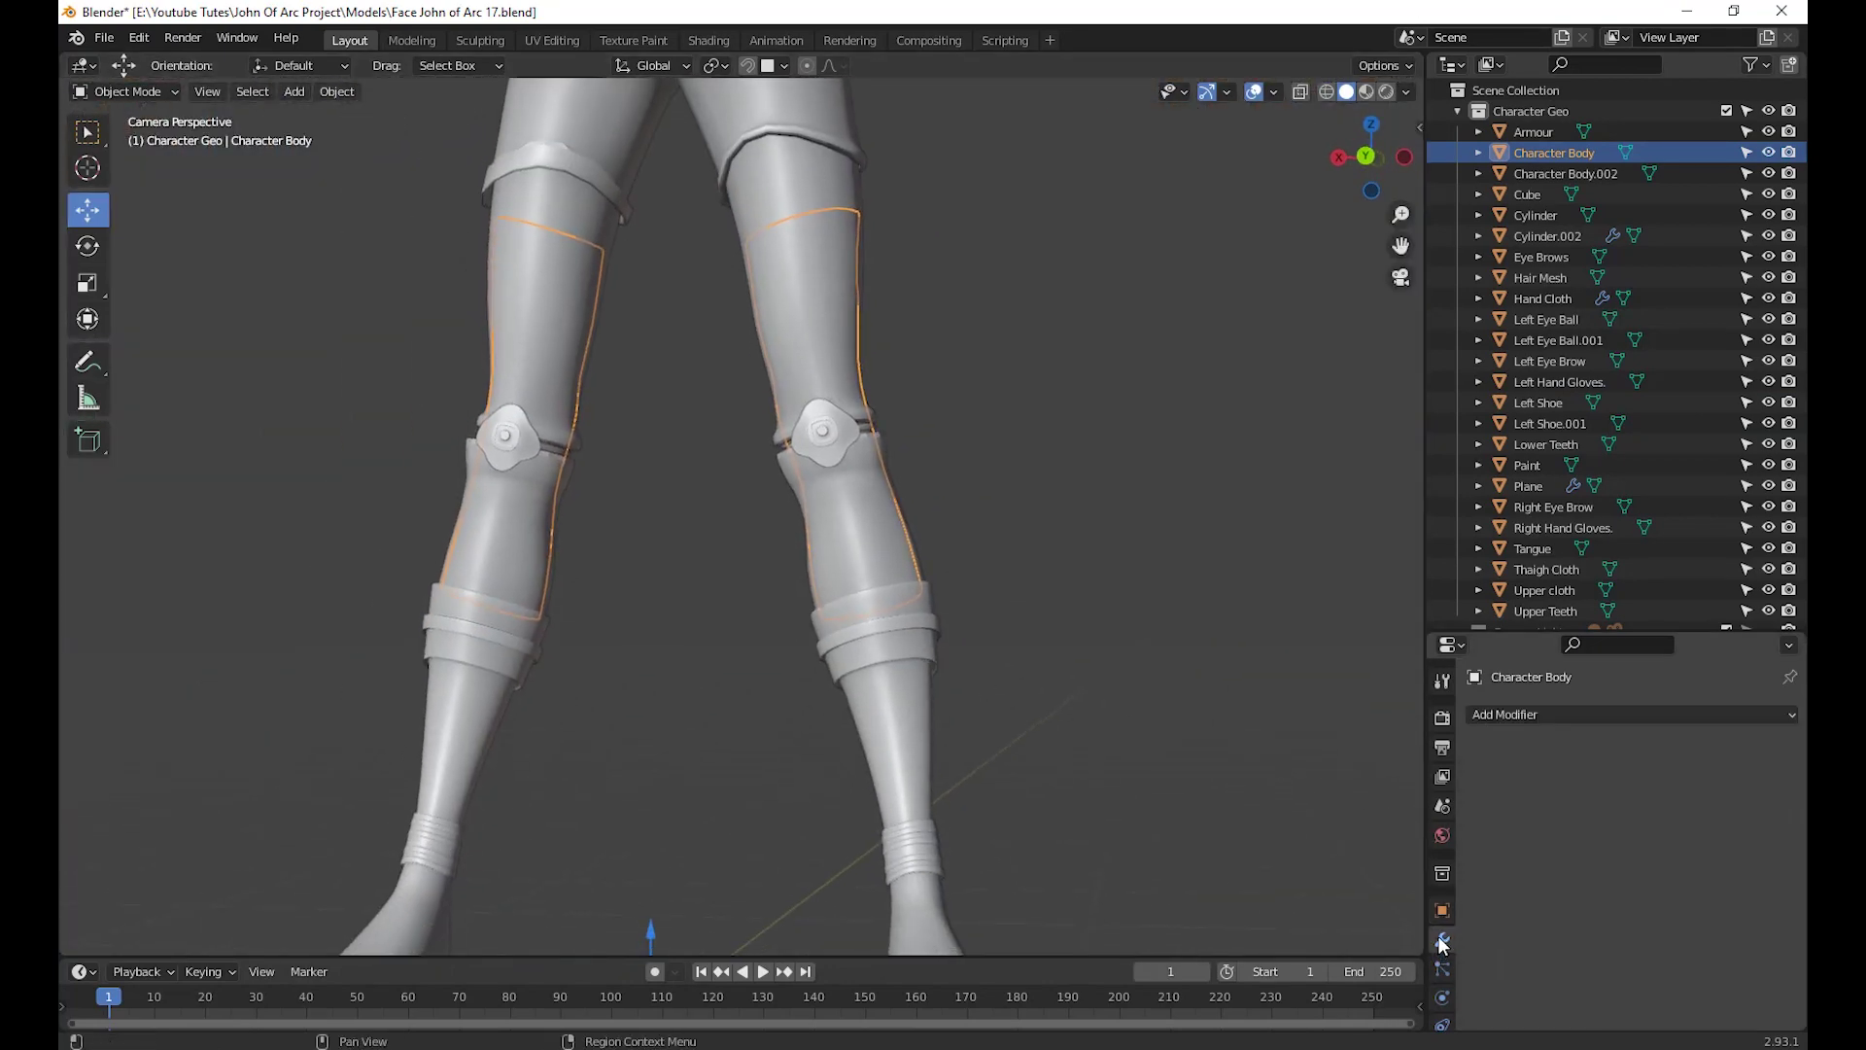
Apply the Subdivision modifier on the Cylinder.002 belt buckle
{"action": "scroll", "coordinate": [1057, 581], "scroll_direction": "down", "scroll_amount": 5}
{"action": "scroll", "coordinate": [988, 615], "scroll_direction": "up", "scroll_amount": 3}
{"action": "middle_click_drag", "start_coordinate": [950, 804], "coordinate": [820, 499]}
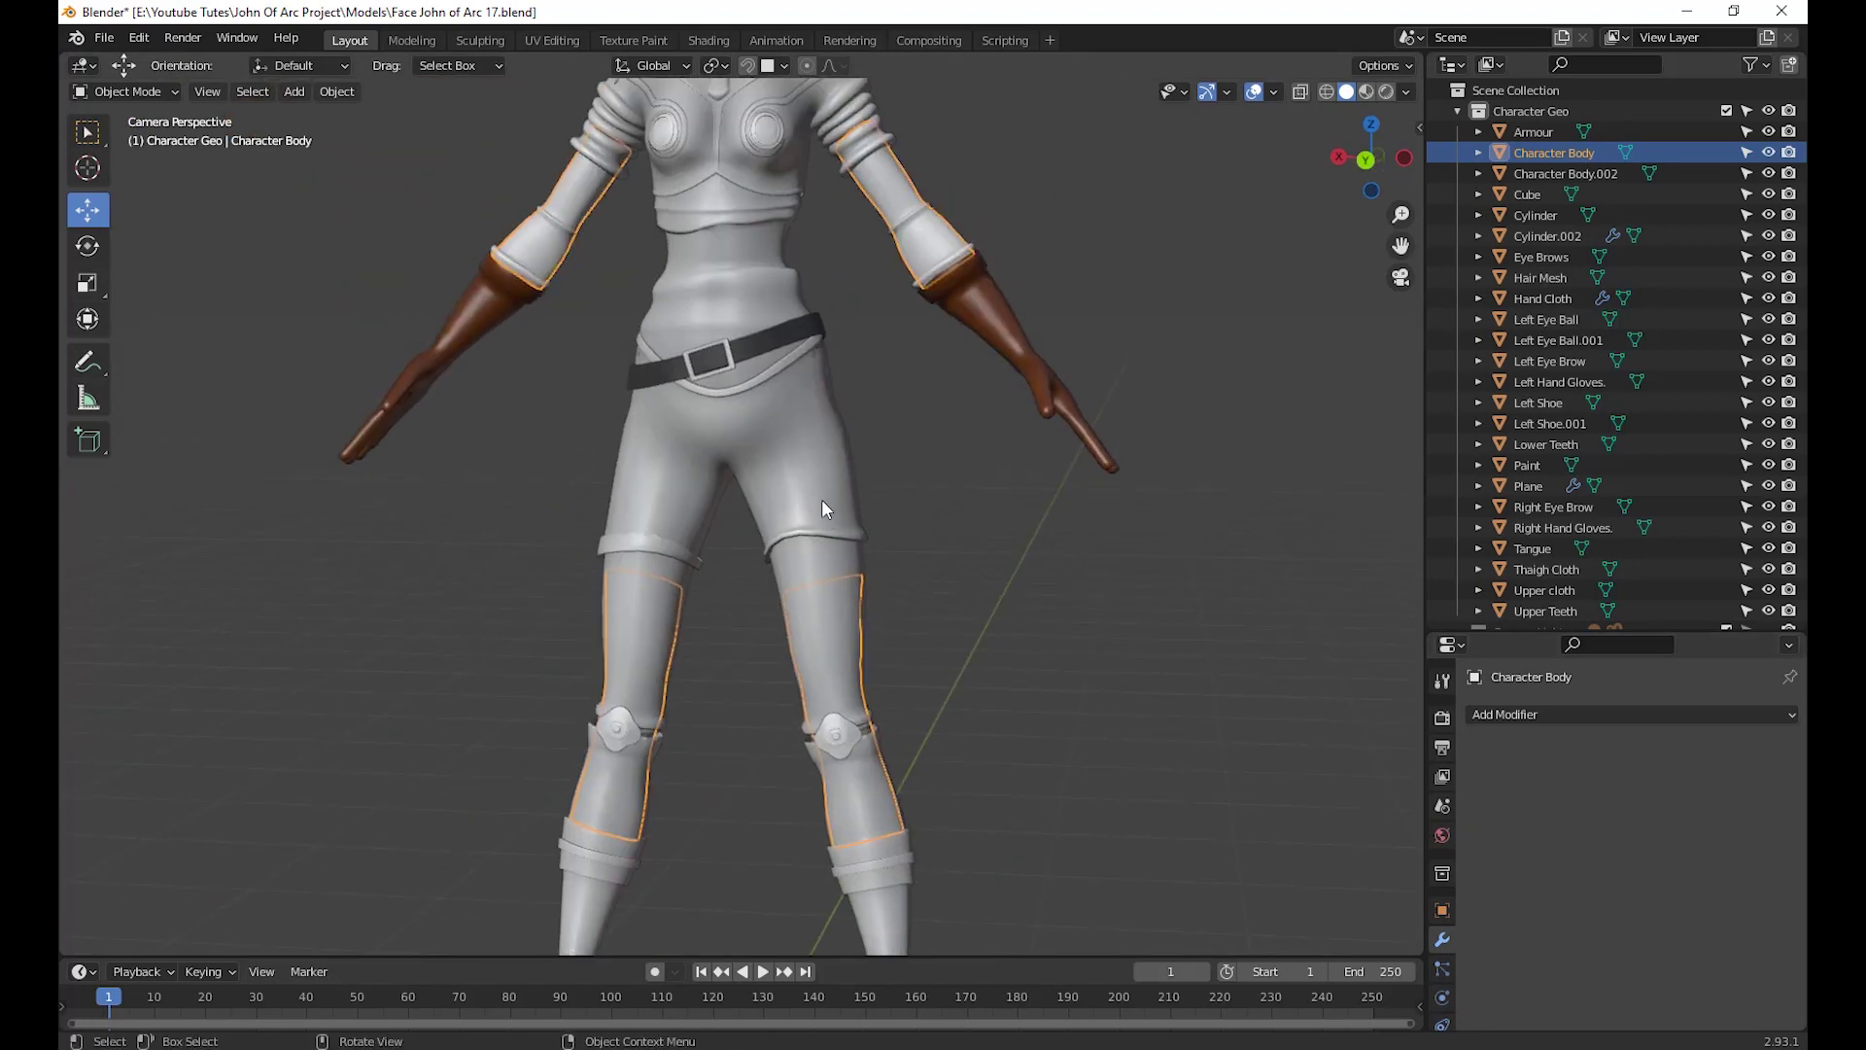
{"action": "left_click", "coordinate": [820, 498]}
{"action": "scroll", "coordinate": [919, 690], "scroll_direction": "down", "scroll_amount": 4}
{"action": "middle_click_drag", "start_coordinate": [919, 690], "coordinate": [898, 547]}
{"action": "left_click", "coordinate": [782, 301]}
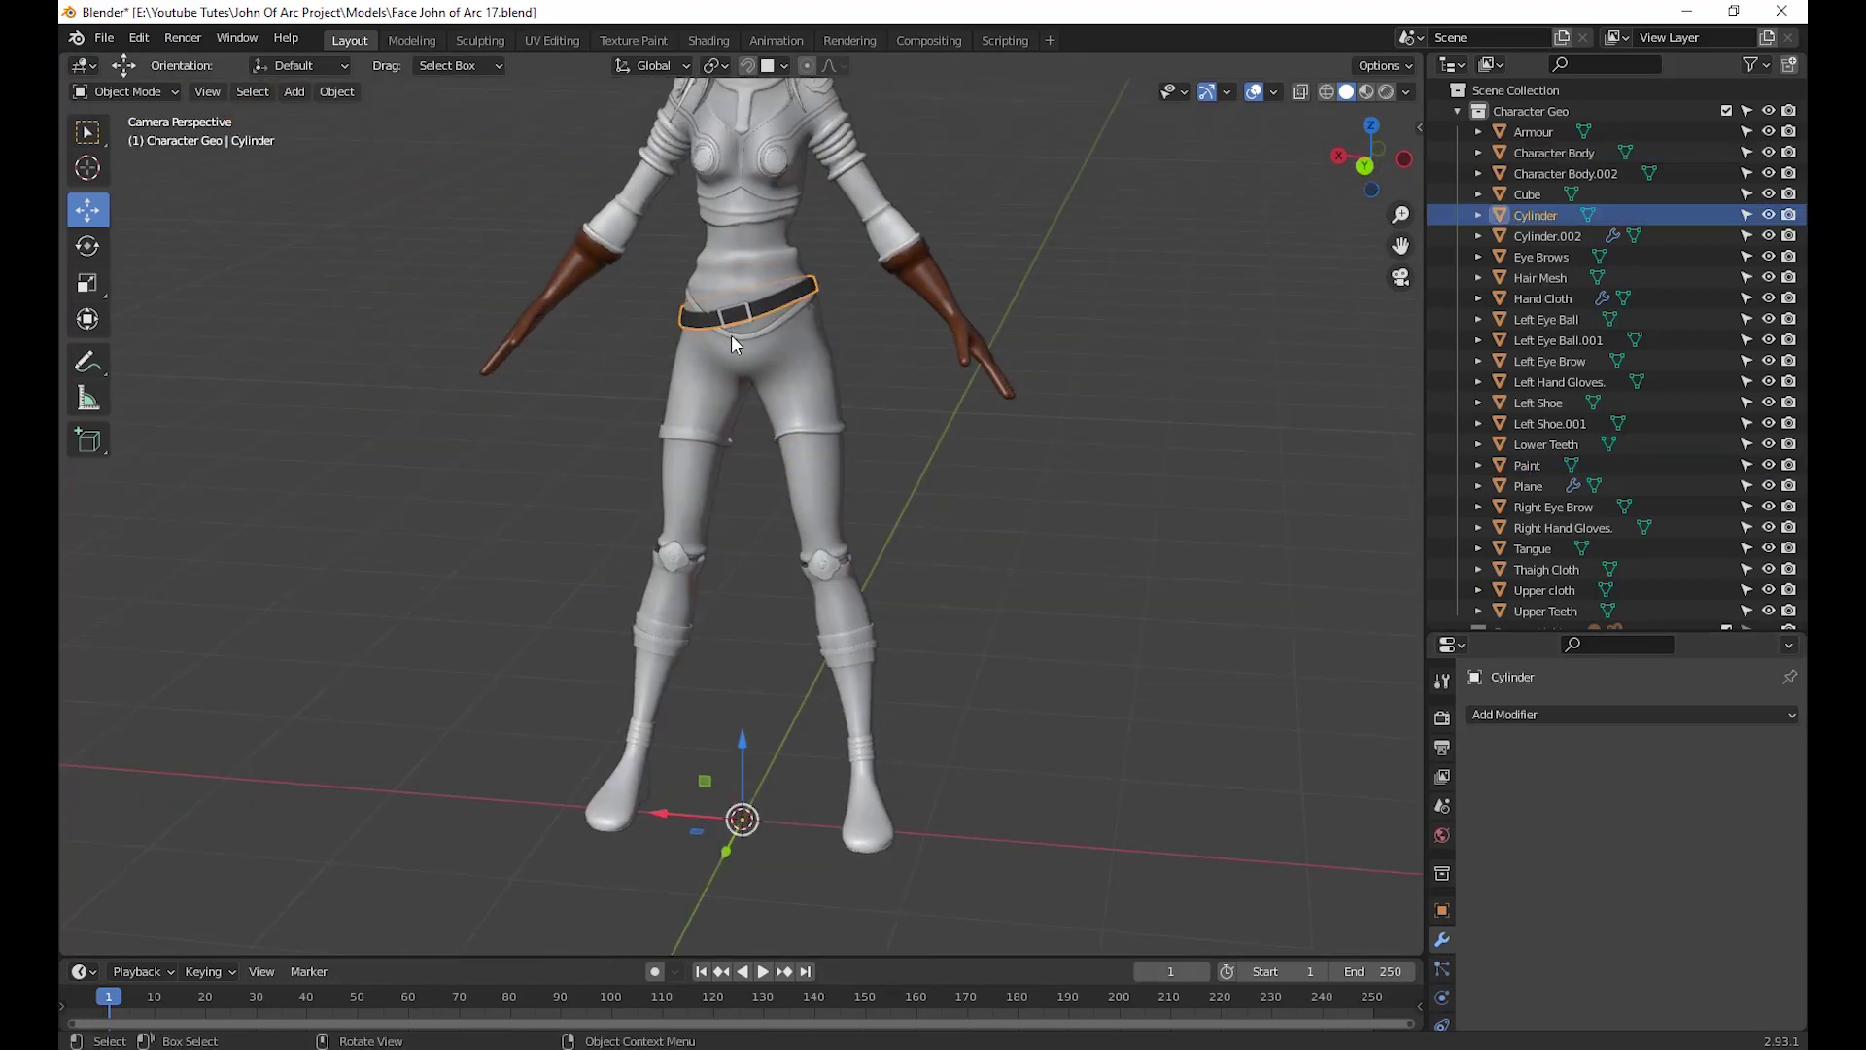
{"action": "left_click", "coordinate": [737, 319]}
{"action": "middle_click_drag", "start_coordinate": [749, 330], "coordinate": [729, 336], "text": "shift"}
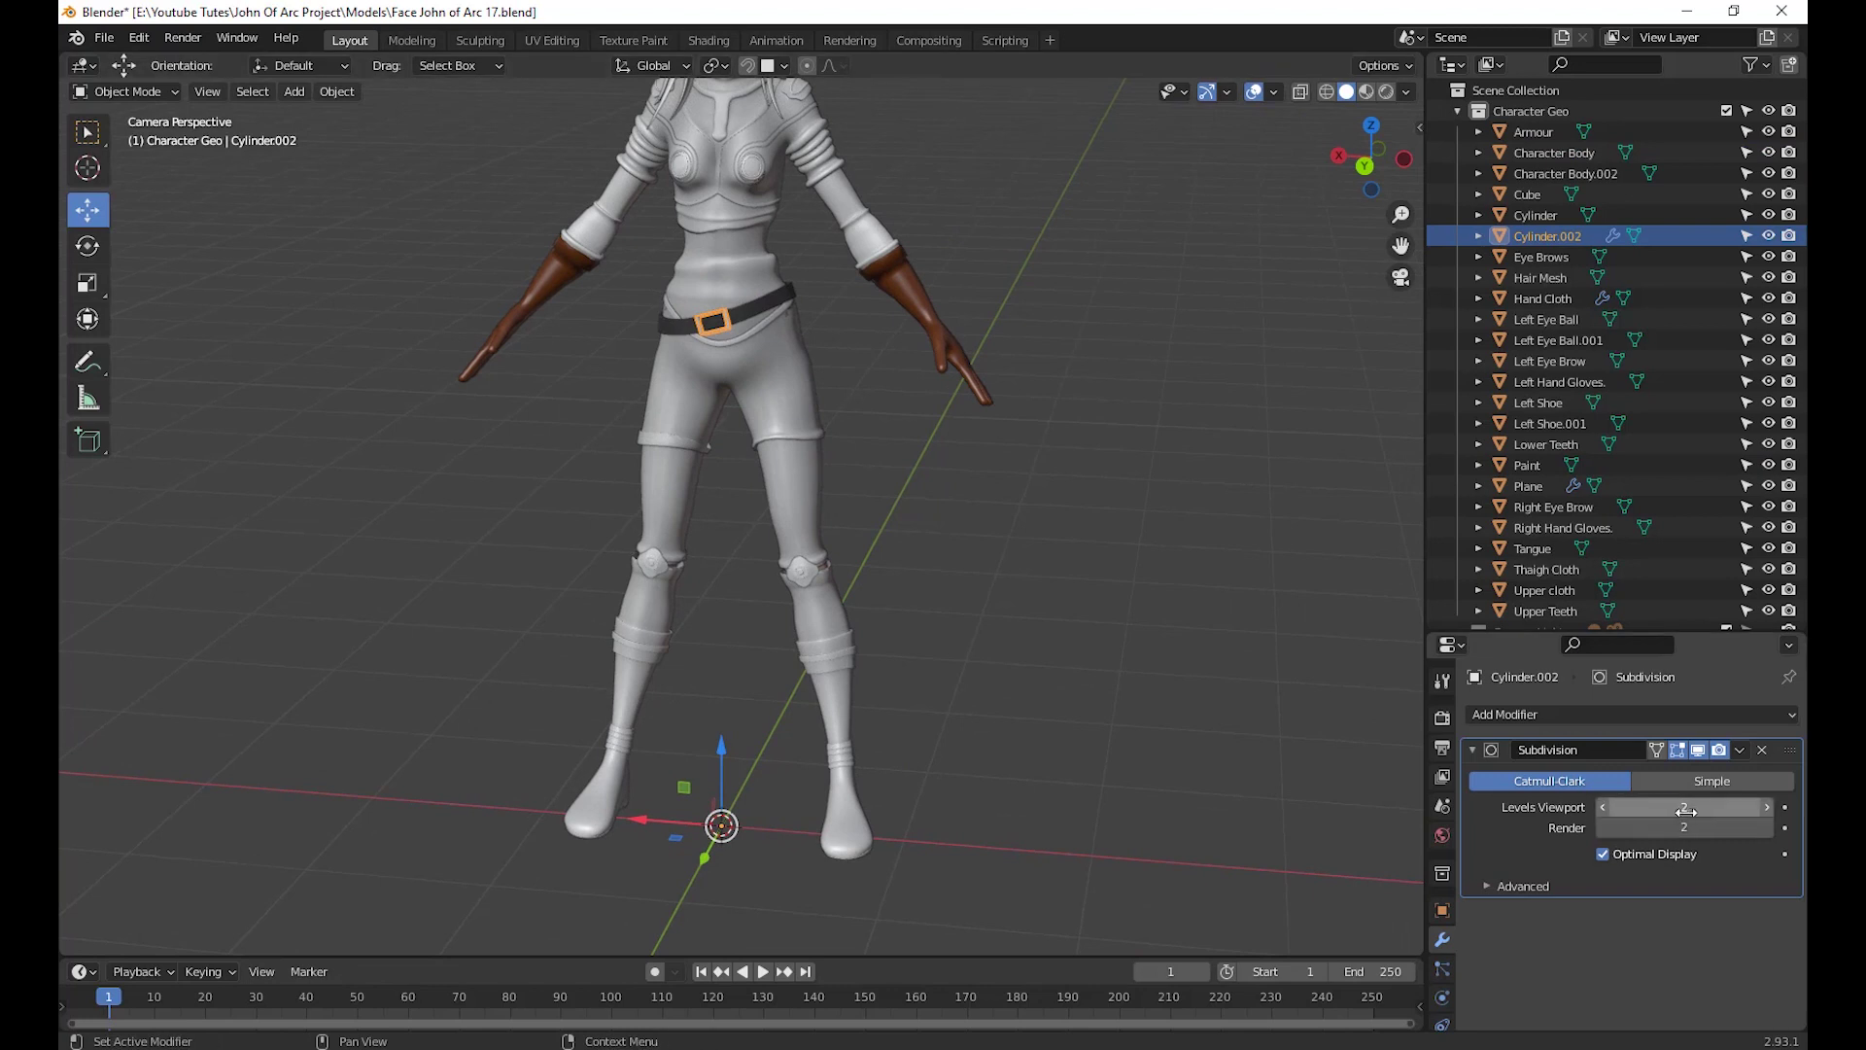
{"action": "left_click", "coordinate": [1740, 750]}
{"action": "left_click", "coordinate": [1643, 774]}
Check the Left Shoe.001 boot for remaining modifiers, and bring the whole character into view
{"action": "middle_click_drag", "start_coordinate": [1351, 778], "coordinate": [652, 634]}
{"action": "scroll", "coordinate": [1066, 691], "scroll_direction": "up", "scroll_amount": 3}
{"action": "left_click", "coordinate": [651, 634]}
{"action": "scroll", "coordinate": [923, 697], "scroll_direction": "down", "scroll_amount": 4}
{"action": "middle_click_drag", "start_coordinate": [924, 697], "coordinate": [932, 447]}
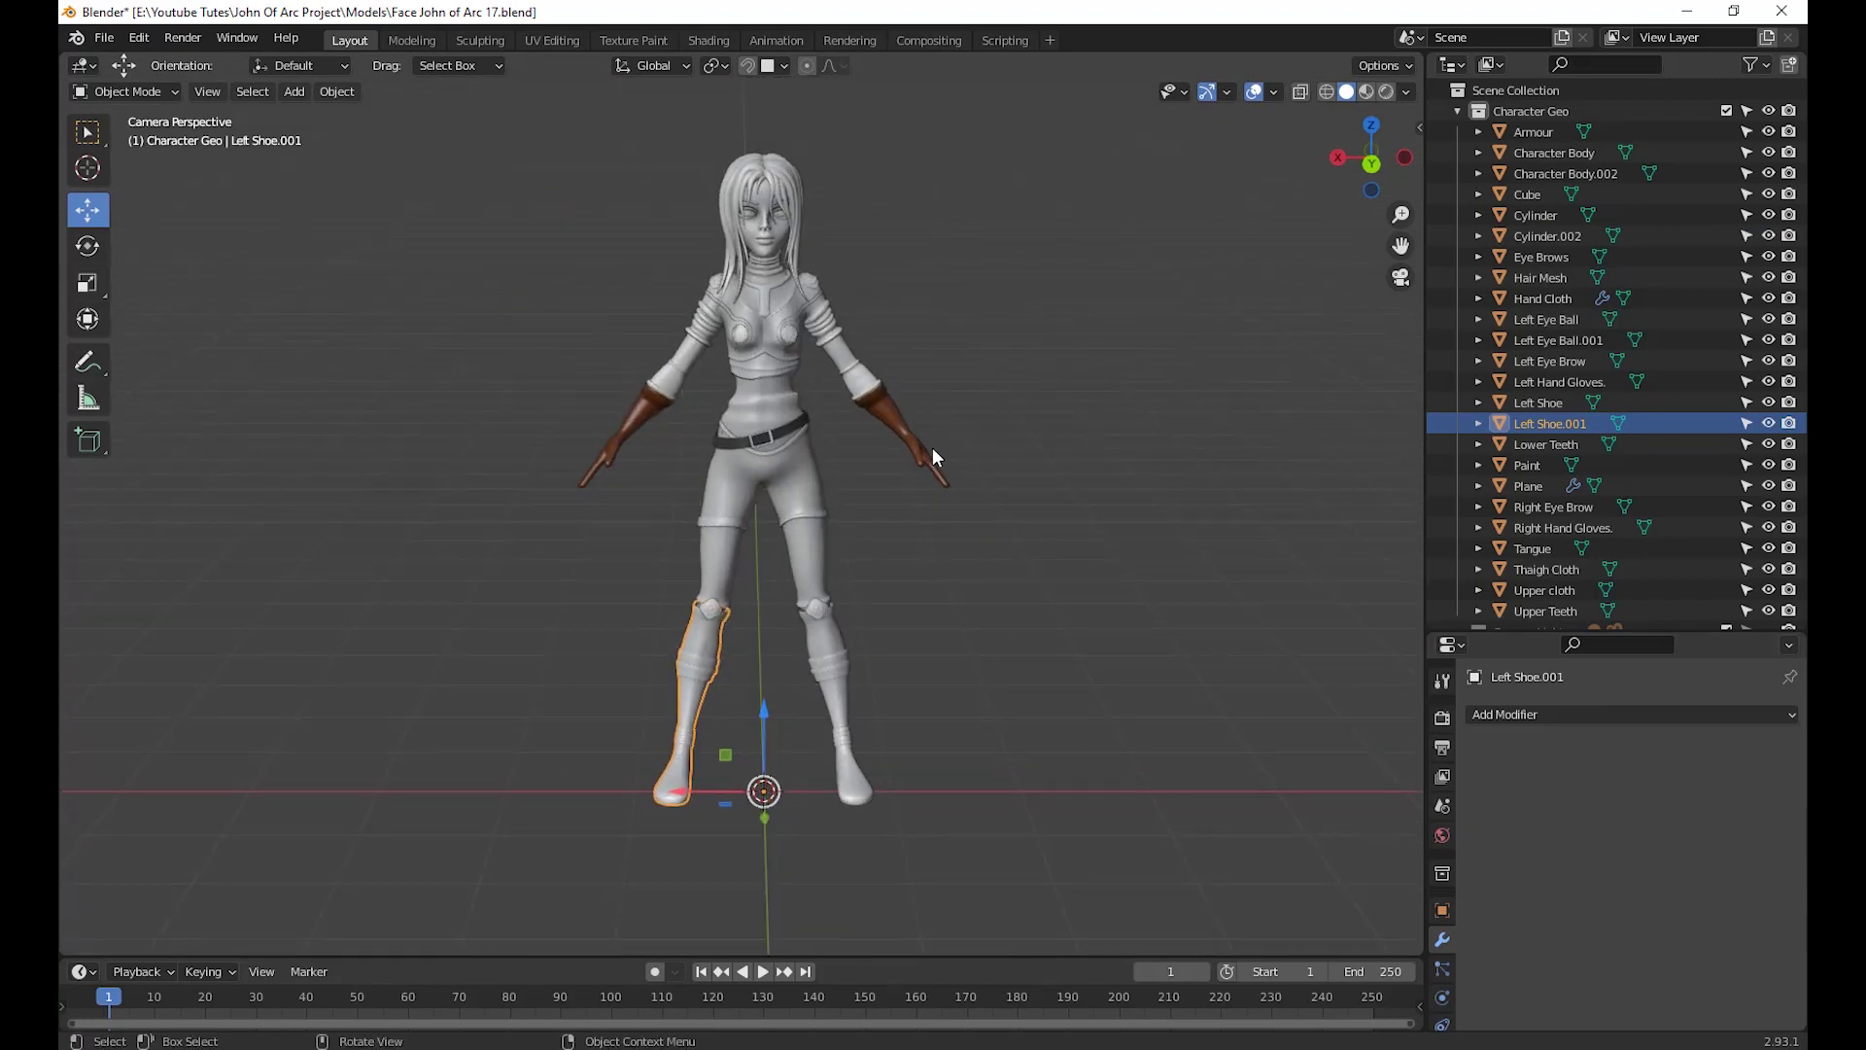
Check the Armour and Hair Mesh objects for remaining modifiers
{"action": "scroll", "coordinate": [885, 656], "scroll_direction": "up", "scroll_amount": 4}
{"action": "left_click", "coordinate": [862, 593]}
{"action": "middle_click_drag", "start_coordinate": [991, 804], "coordinate": [1000, 778], "text": "shift"}
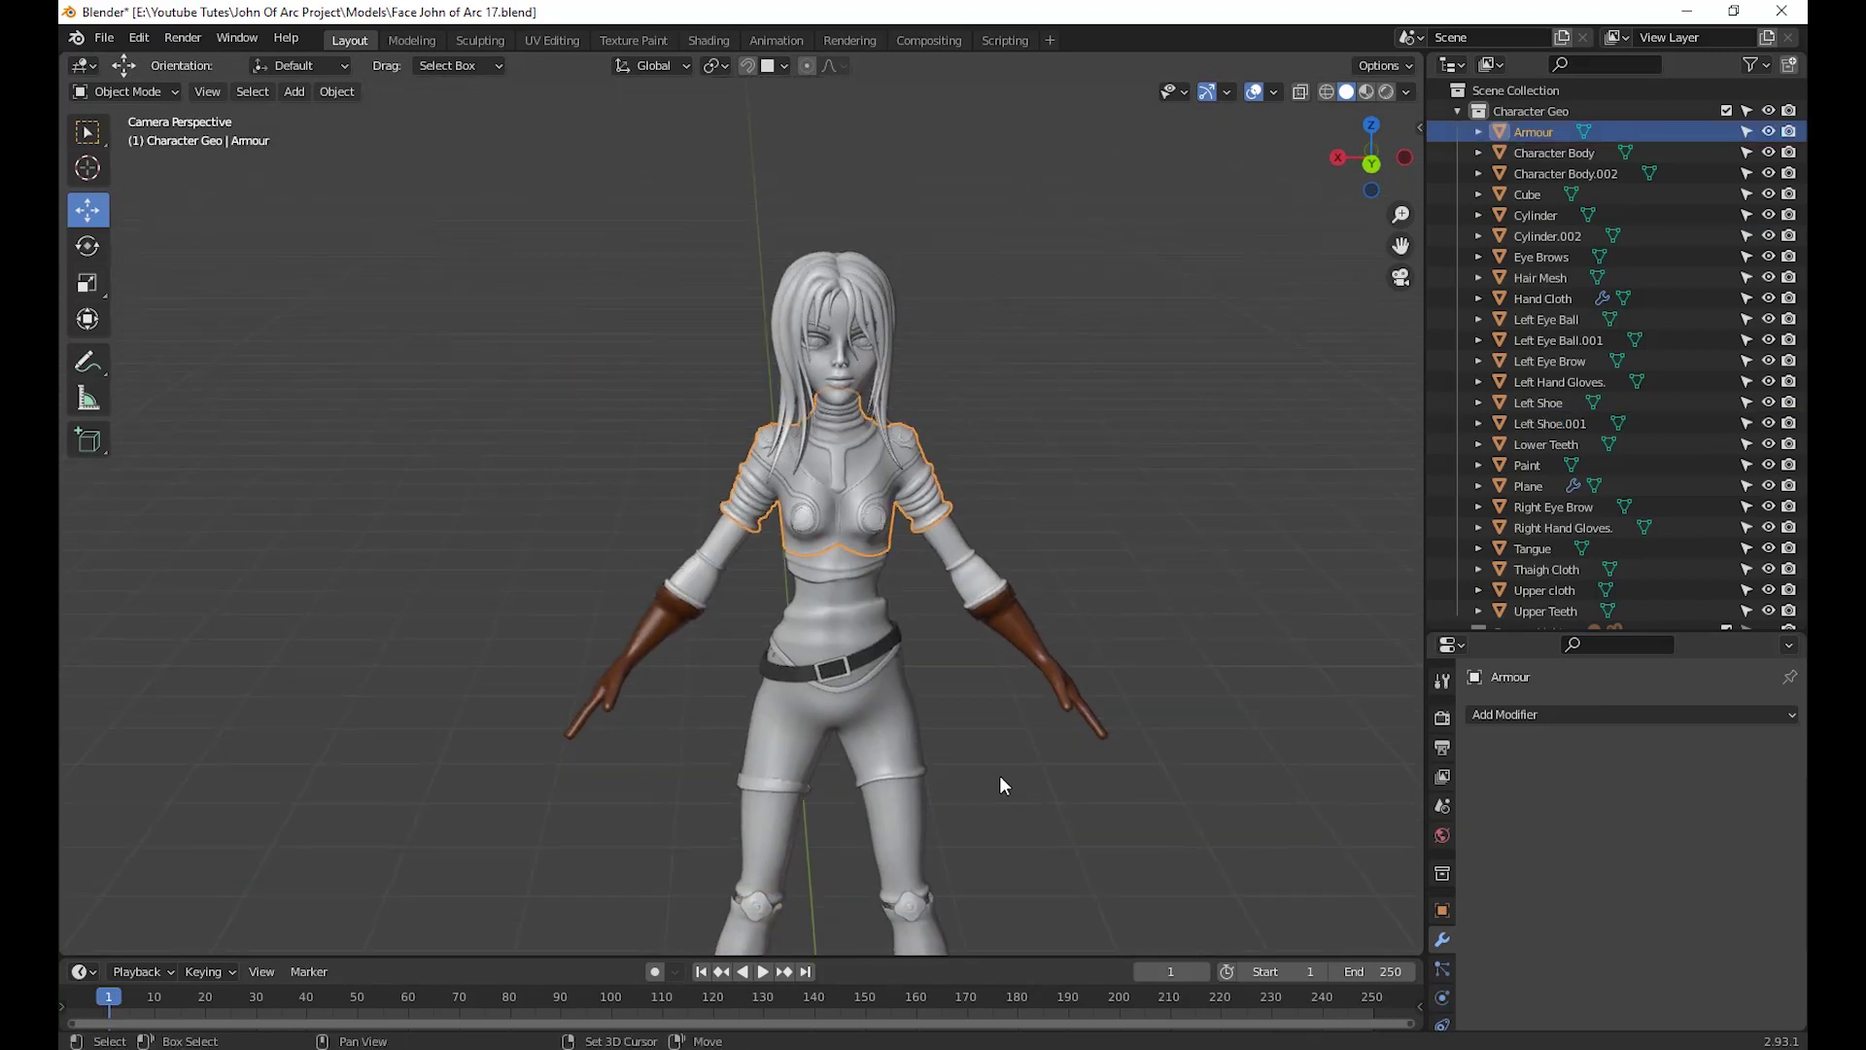
{"action": "left_click", "coordinate": [877, 277]}
{"action": "middle_click_drag", "start_coordinate": [936, 564], "coordinate": [921, 655], "text": "shift"}
{"action": "scroll", "coordinate": [922, 655], "scroll_direction": "up", "scroll_amount": 2}
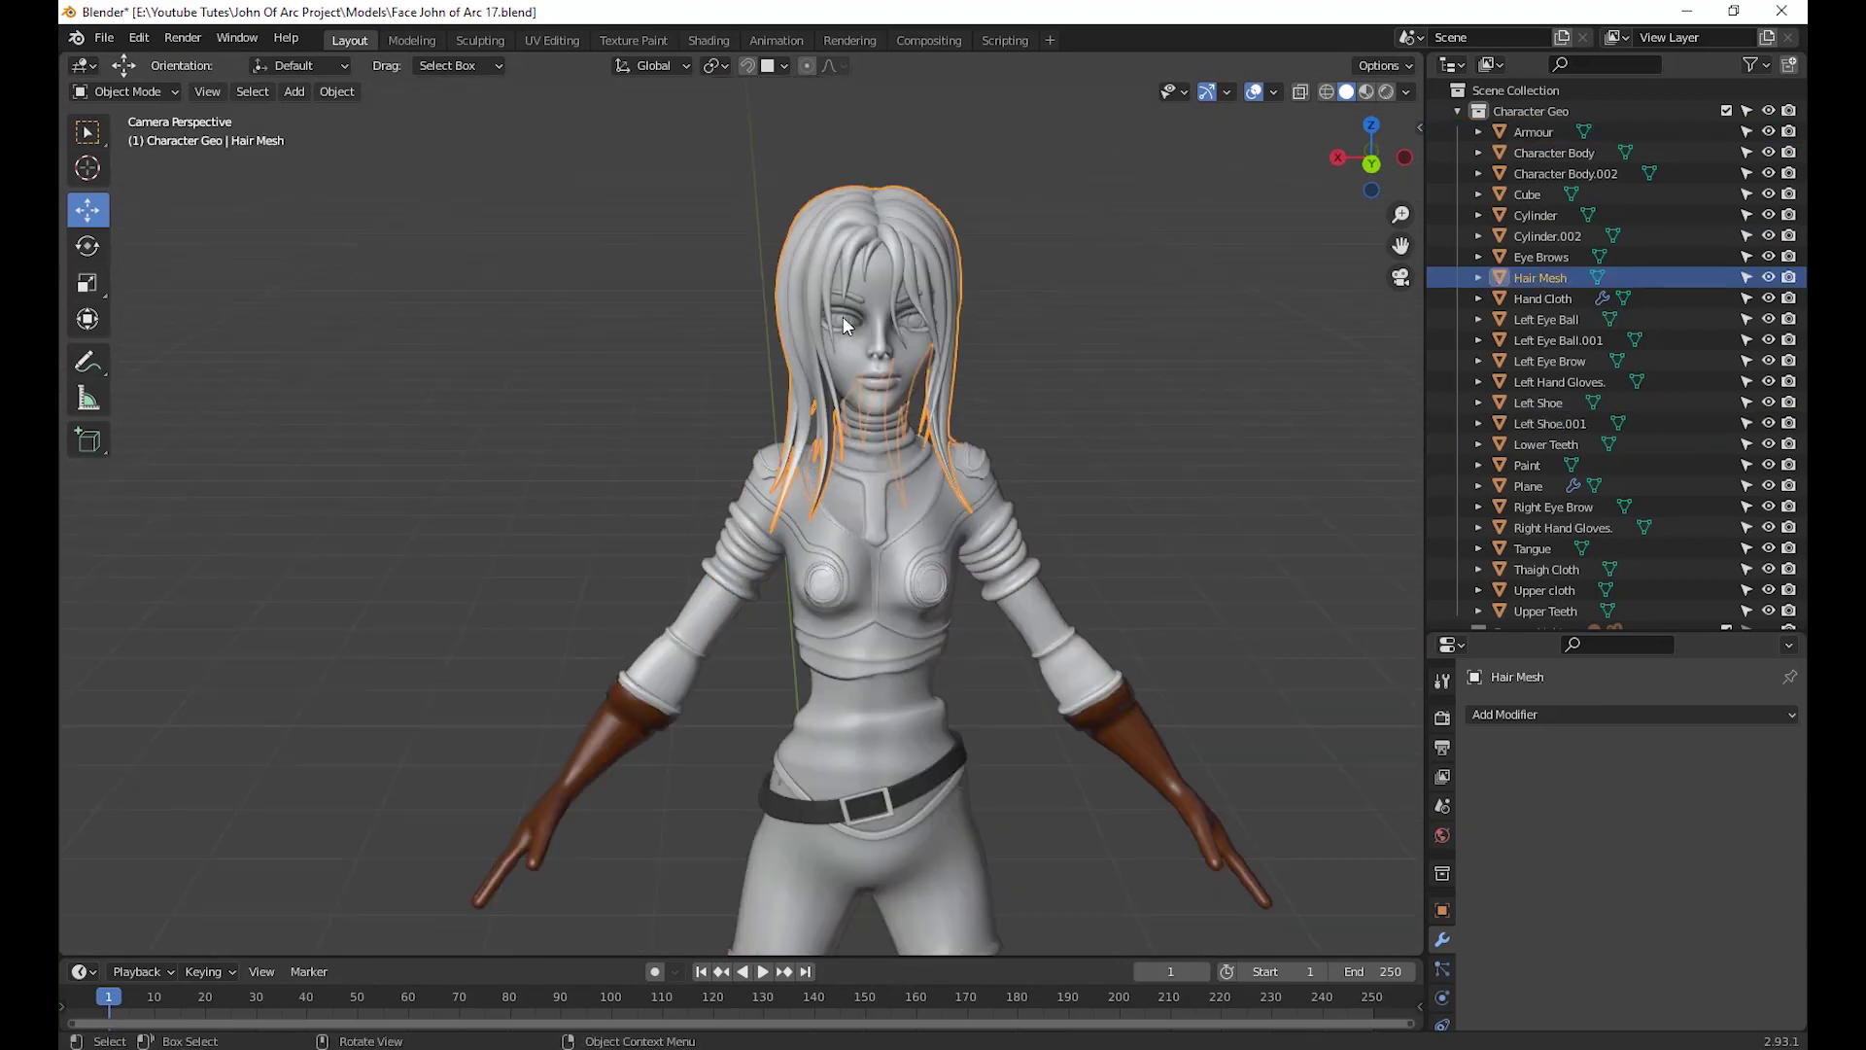
Check the Eye Brows object and the lid objects around both eyes for remaining modifiers
{"action": "left_click", "coordinate": [843, 317]}
{"action": "scroll", "coordinate": [908, 424], "scroll_direction": "up", "scroll_amount": 3}
{"action": "scroll", "coordinate": [846, 264], "scroll_direction": "up", "scroll_amount": 5, "text": "shift"}
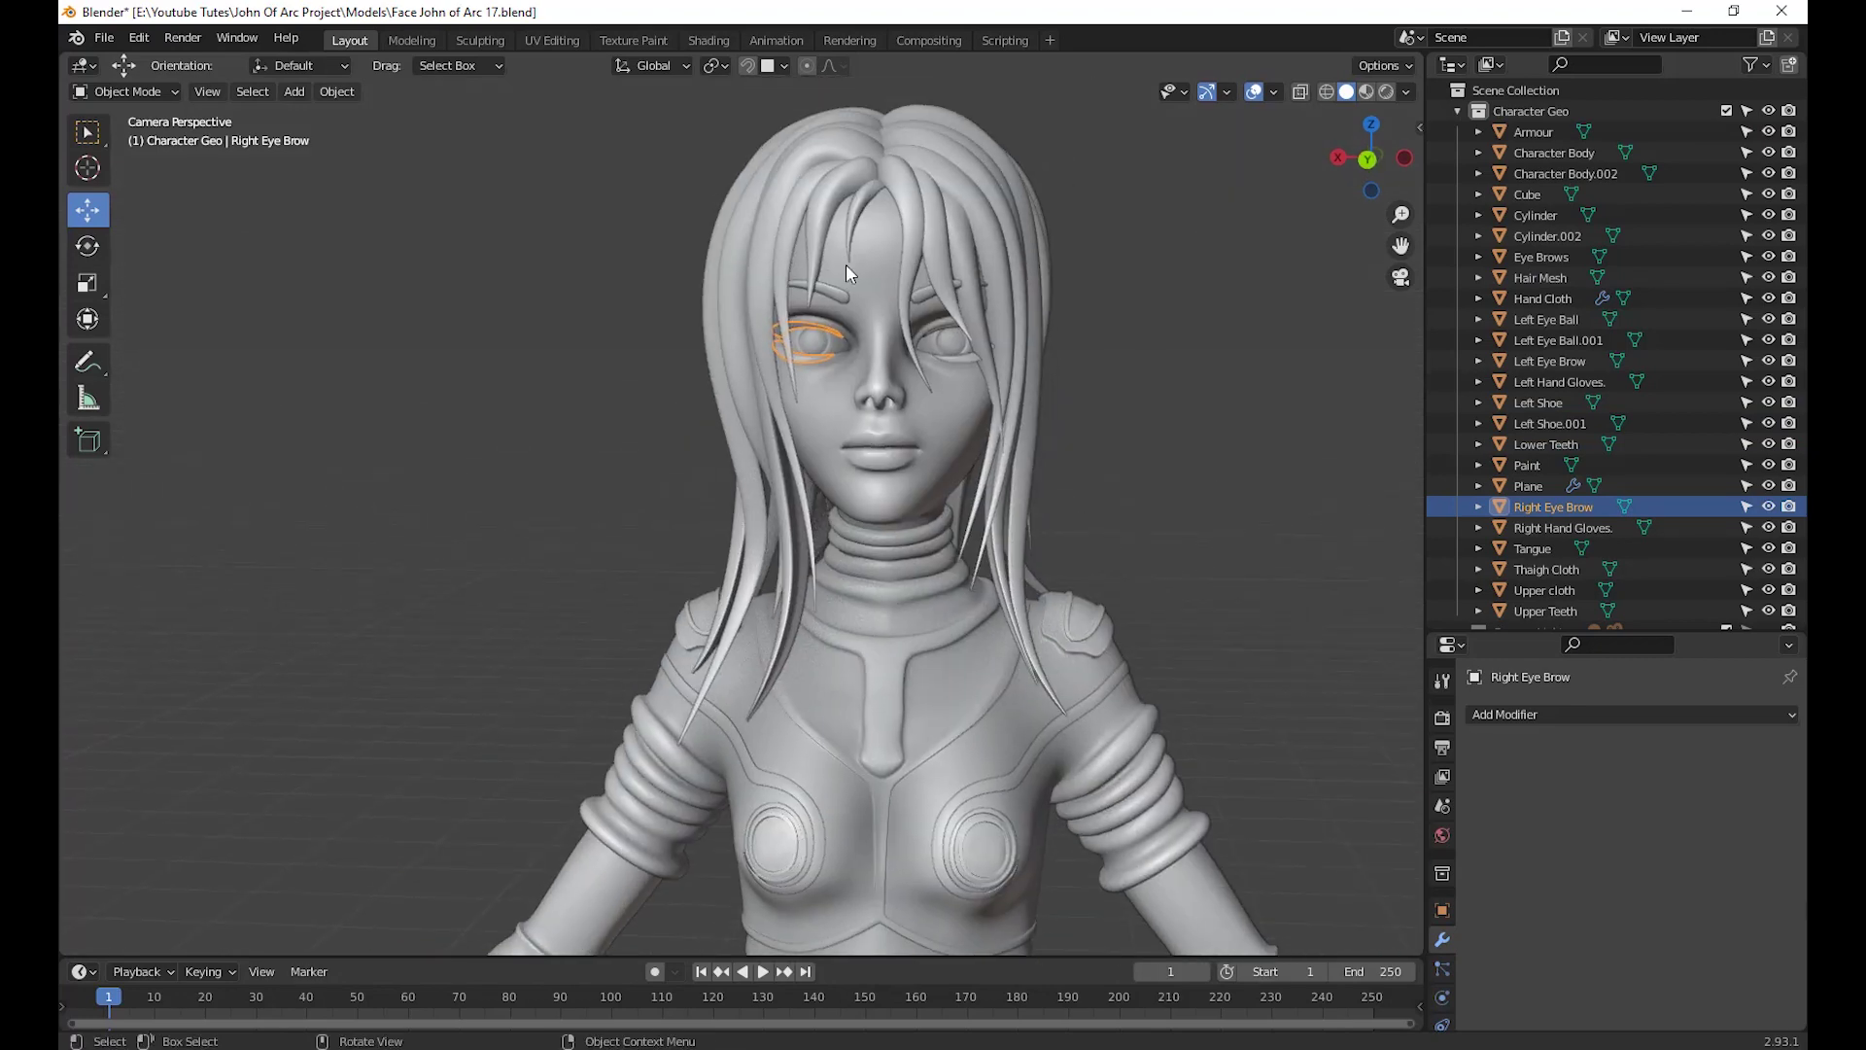
{"action": "left_click", "coordinate": [829, 294]}
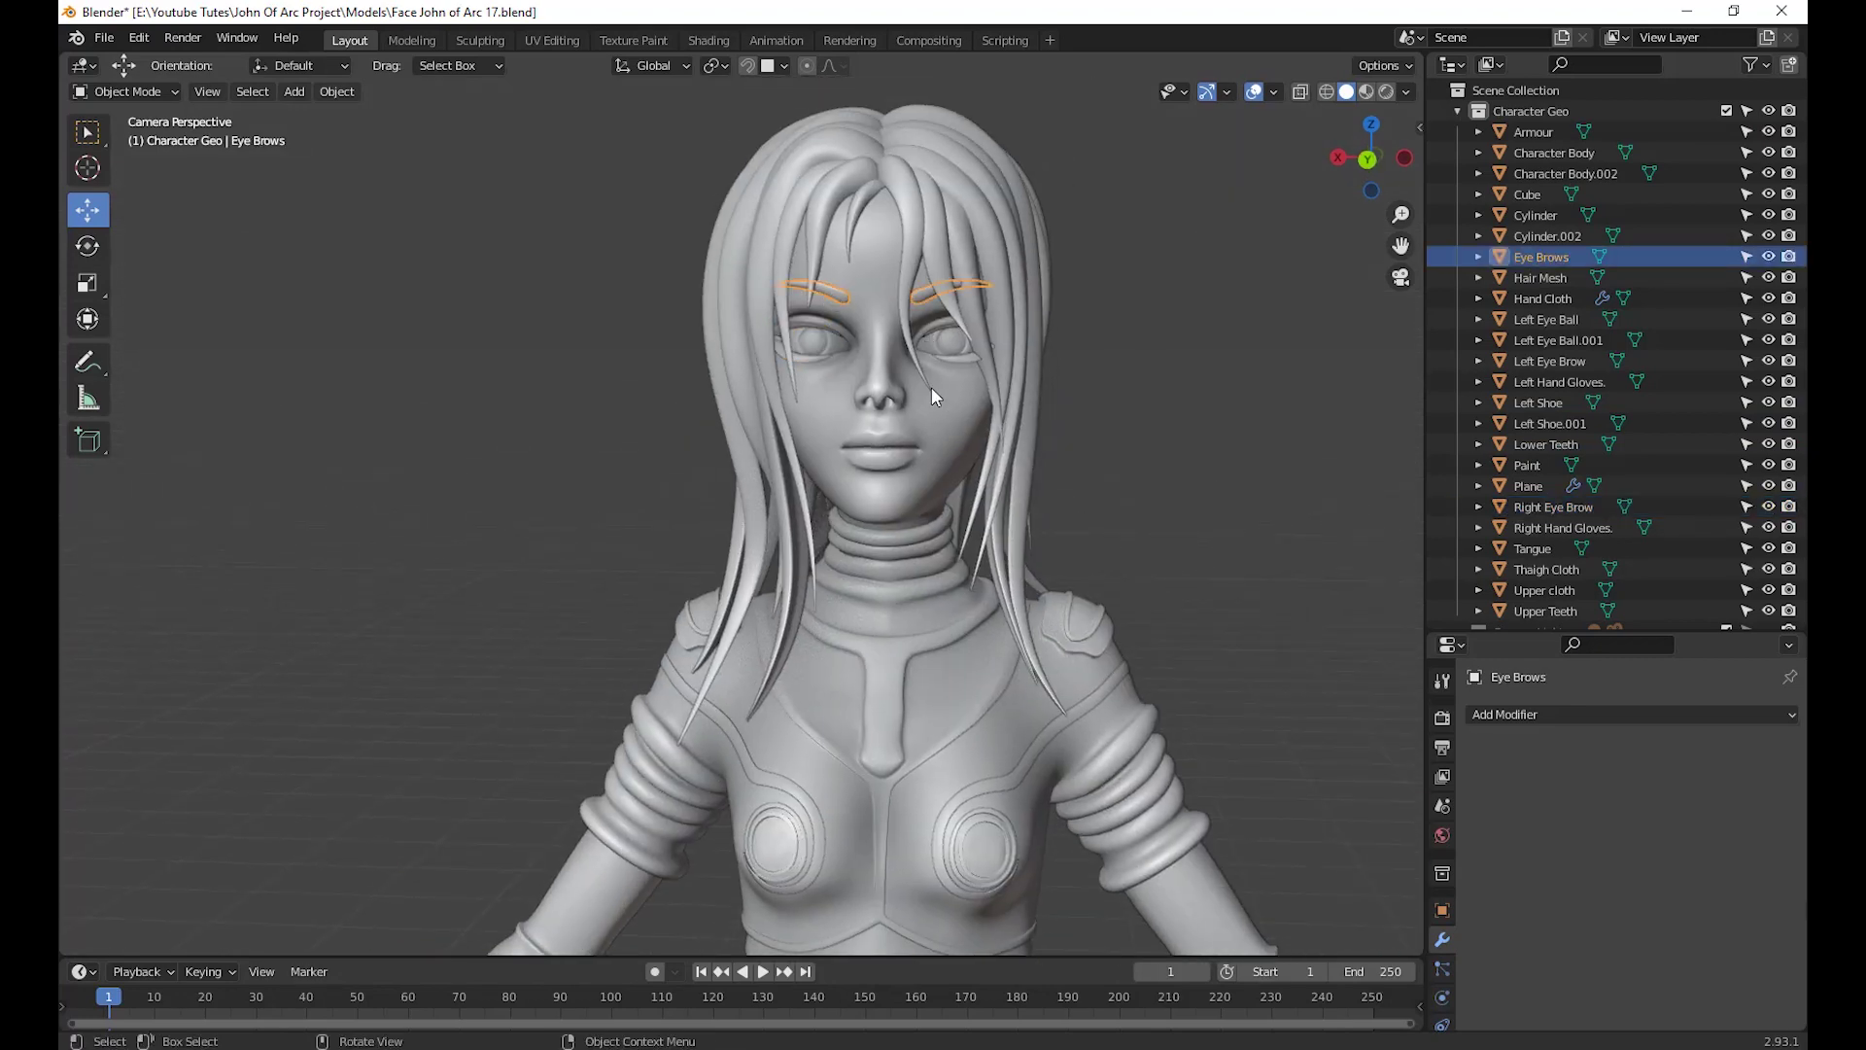
{"action": "left_click", "coordinate": [949, 366]}
{"action": "left_click", "coordinate": [817, 356]}
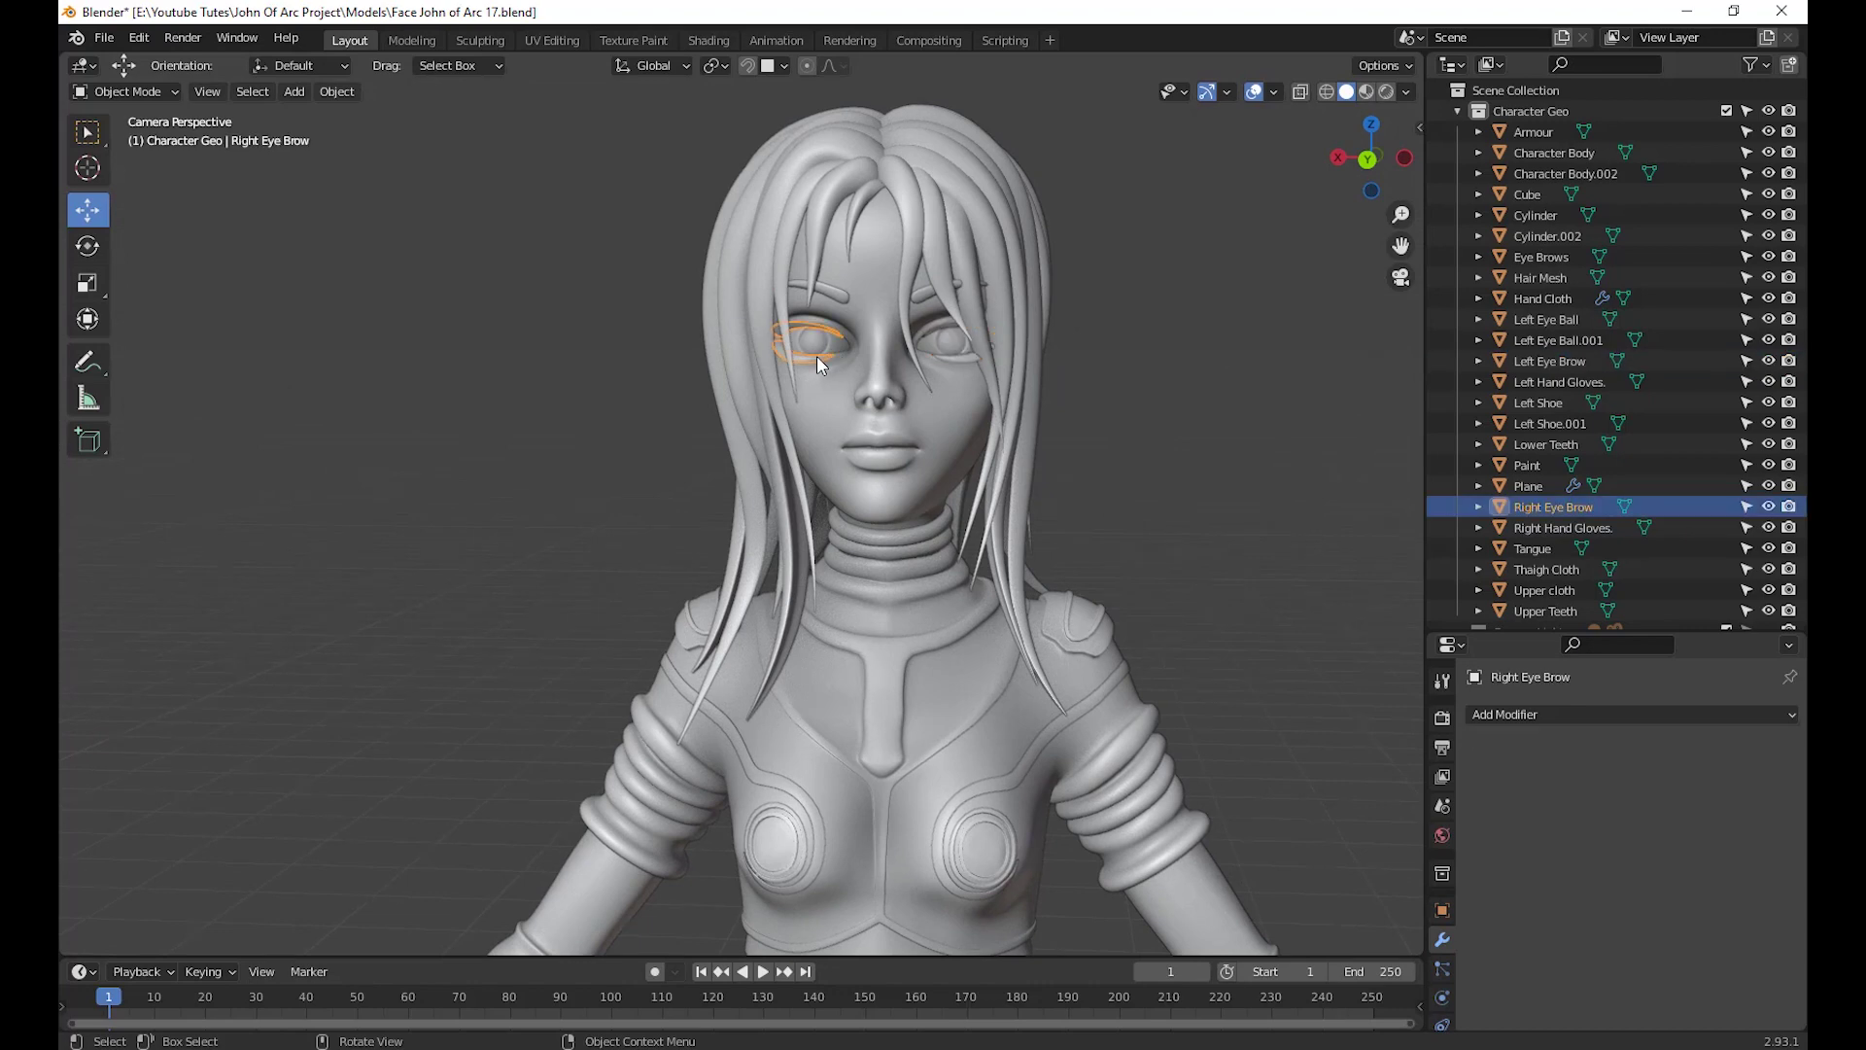
Select the Tangue object in the Character Geo collection and check it for remaining modifiers
{"action": "scroll", "coordinate": [1007, 600], "scroll_direction": "down", "scroll_amount": 3}
{"action": "scroll", "coordinate": [1040, 585], "scroll_direction": "up", "scroll_amount": 5}
{"action": "middle_click_drag", "start_coordinate": [1053, 591], "coordinate": [1341, 608]}
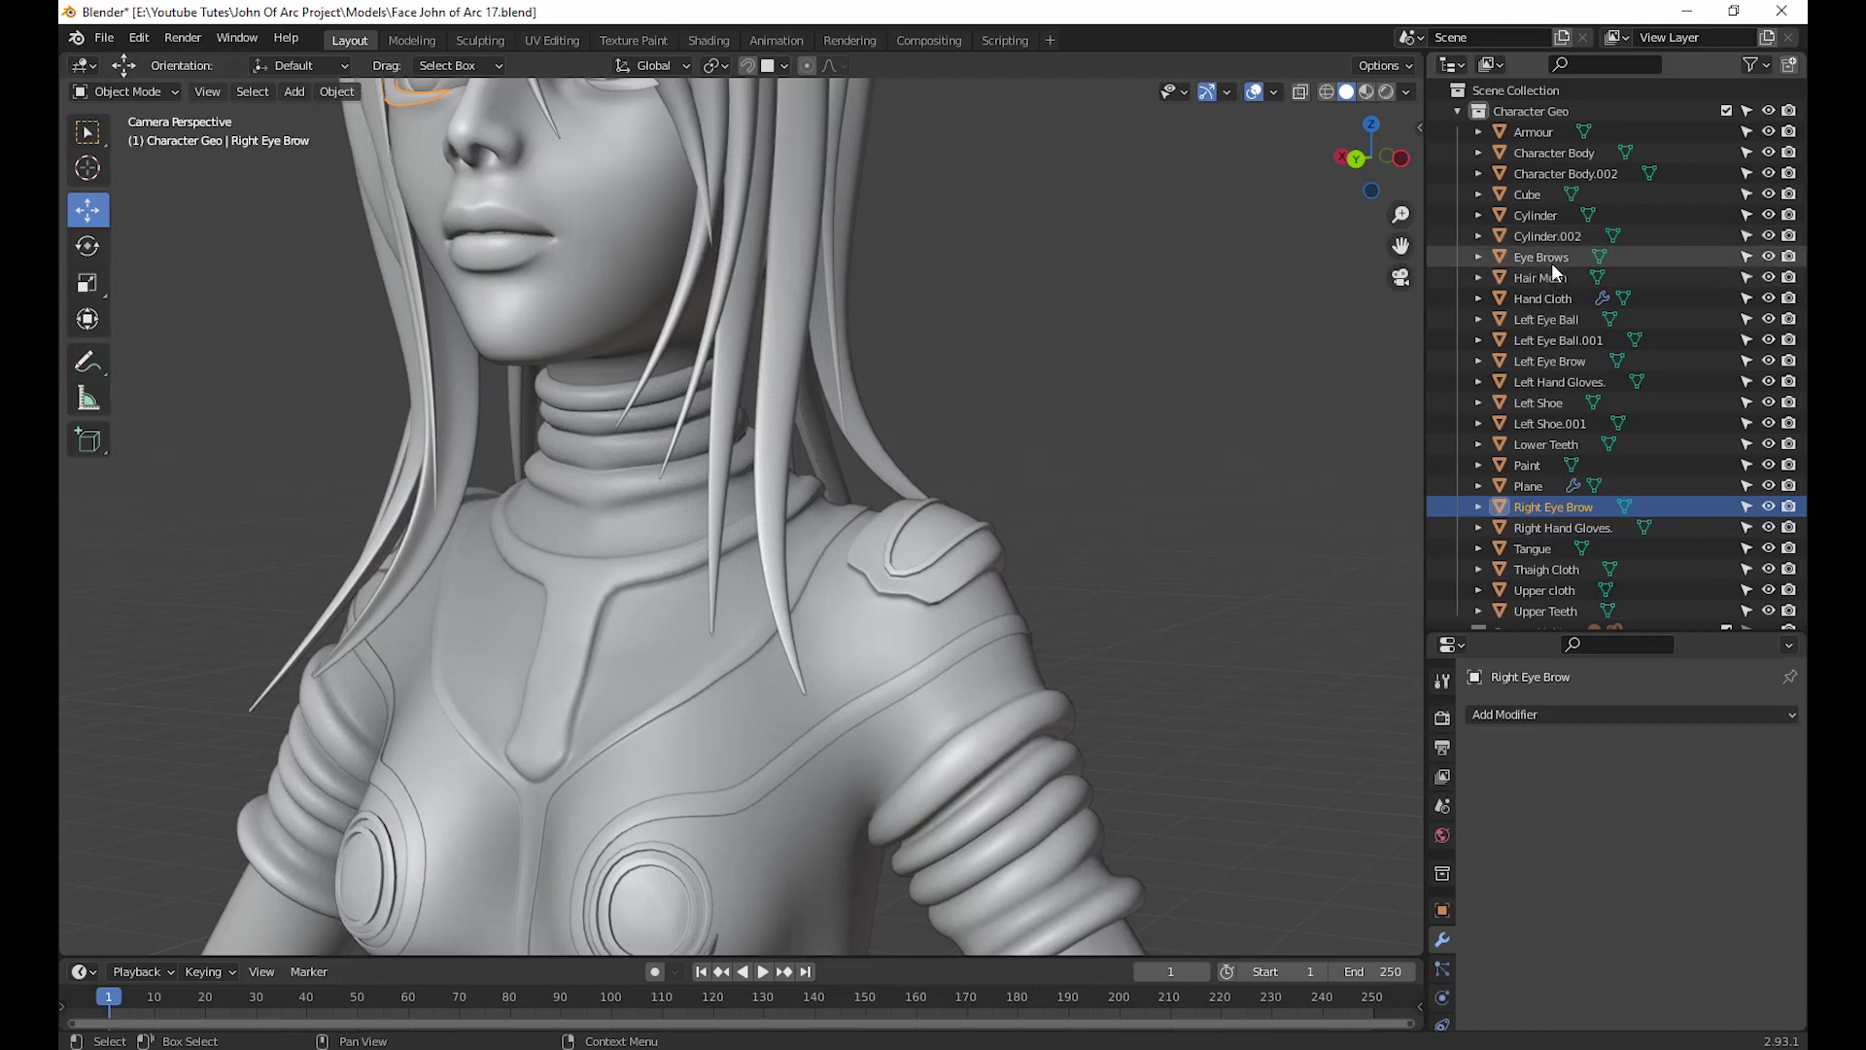
{"action": "scroll", "coordinate": [1548, 152], "scroll_direction": "down", "scroll_amount": 2}
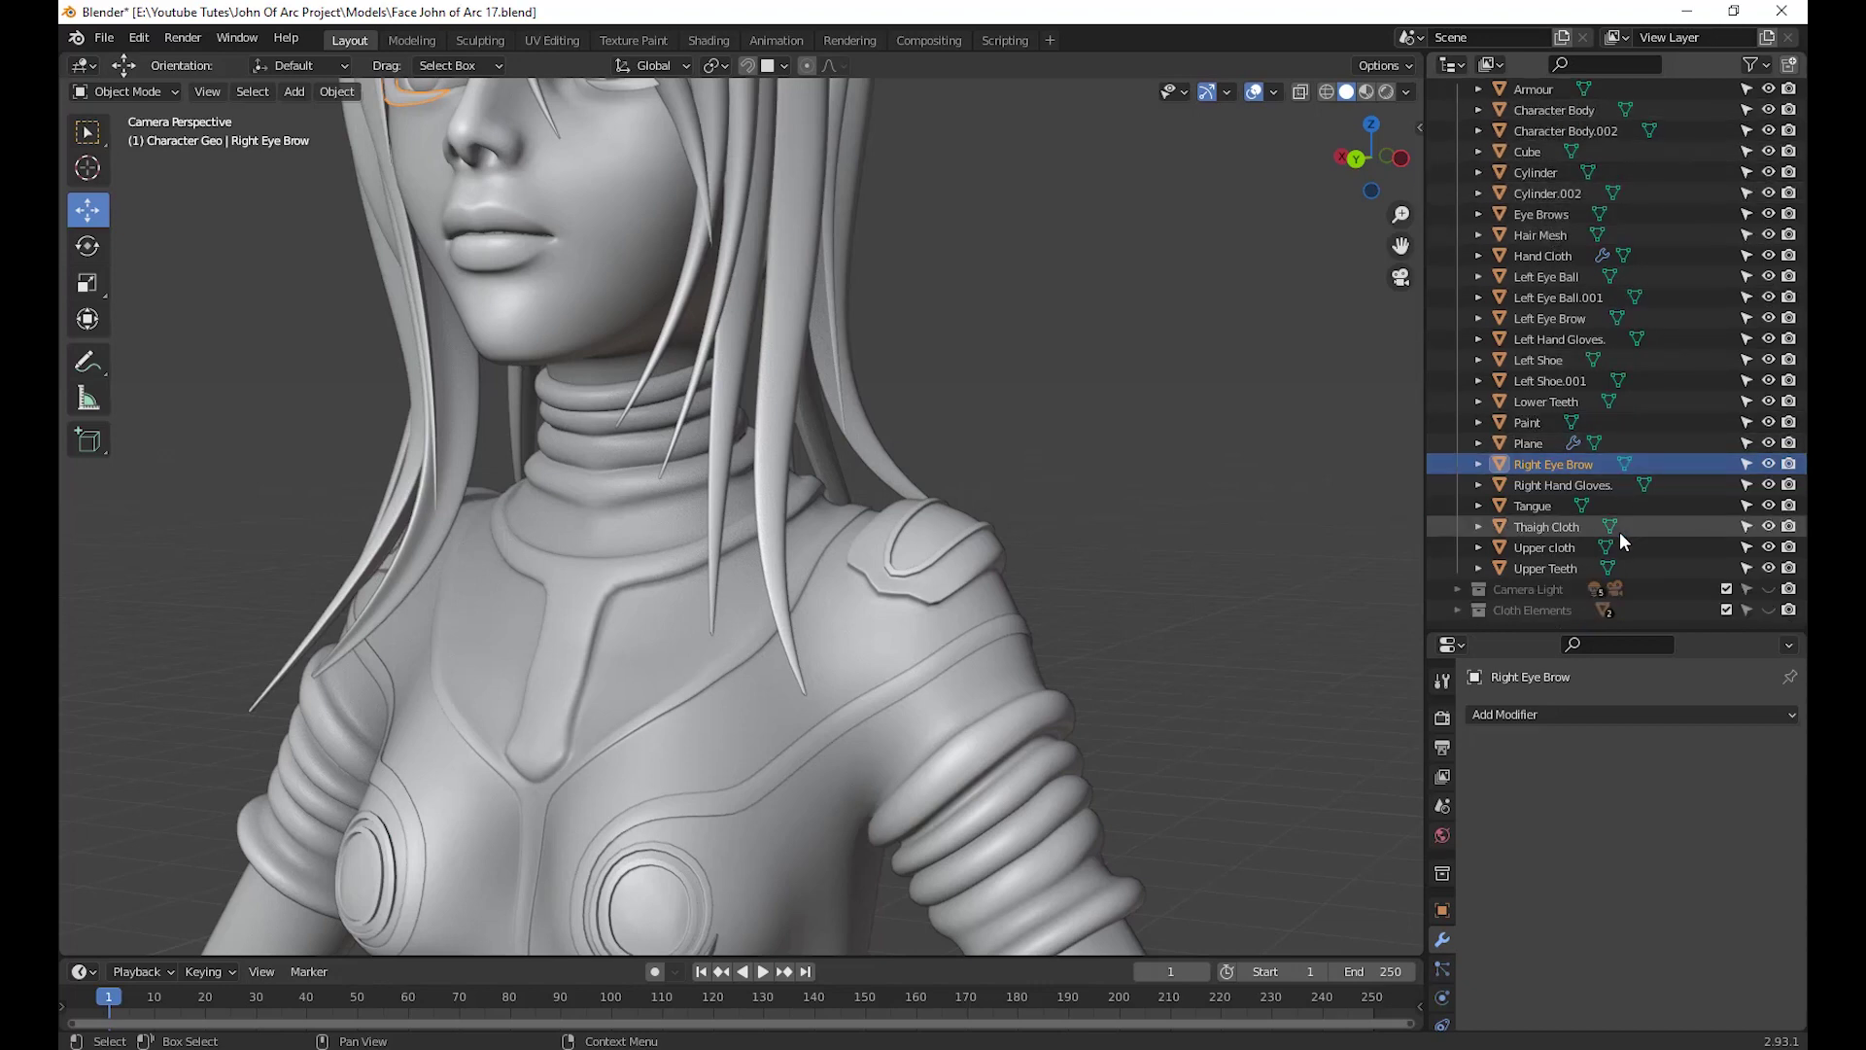
{"action": "left_click", "coordinate": [1554, 503]}
{"action": "scroll", "coordinate": [999, 539], "scroll_direction": "down", "scroll_amount": 5}
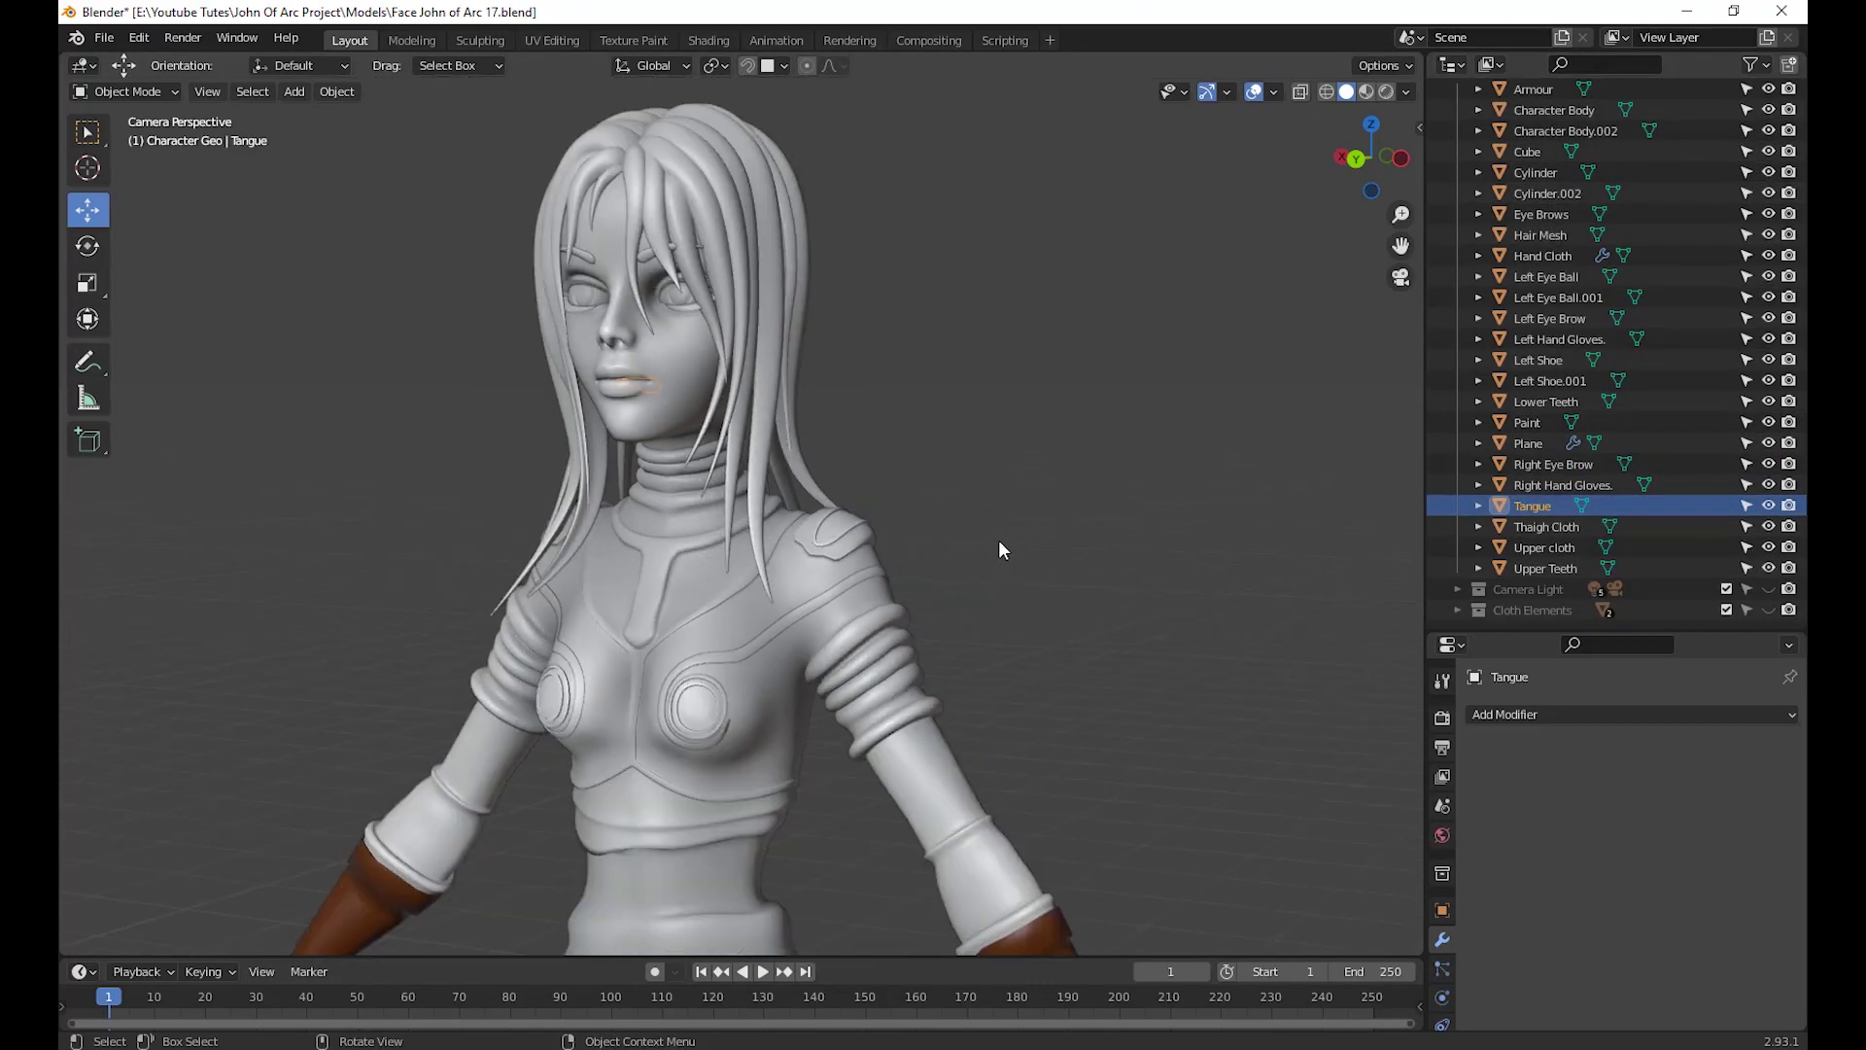
Apply the Subdivision and Mirror modifiers on the Hand Cloth forearm sleeves
{"action": "left_click", "coordinate": [633, 584]}
{"action": "left_click", "coordinate": [633, 566]}
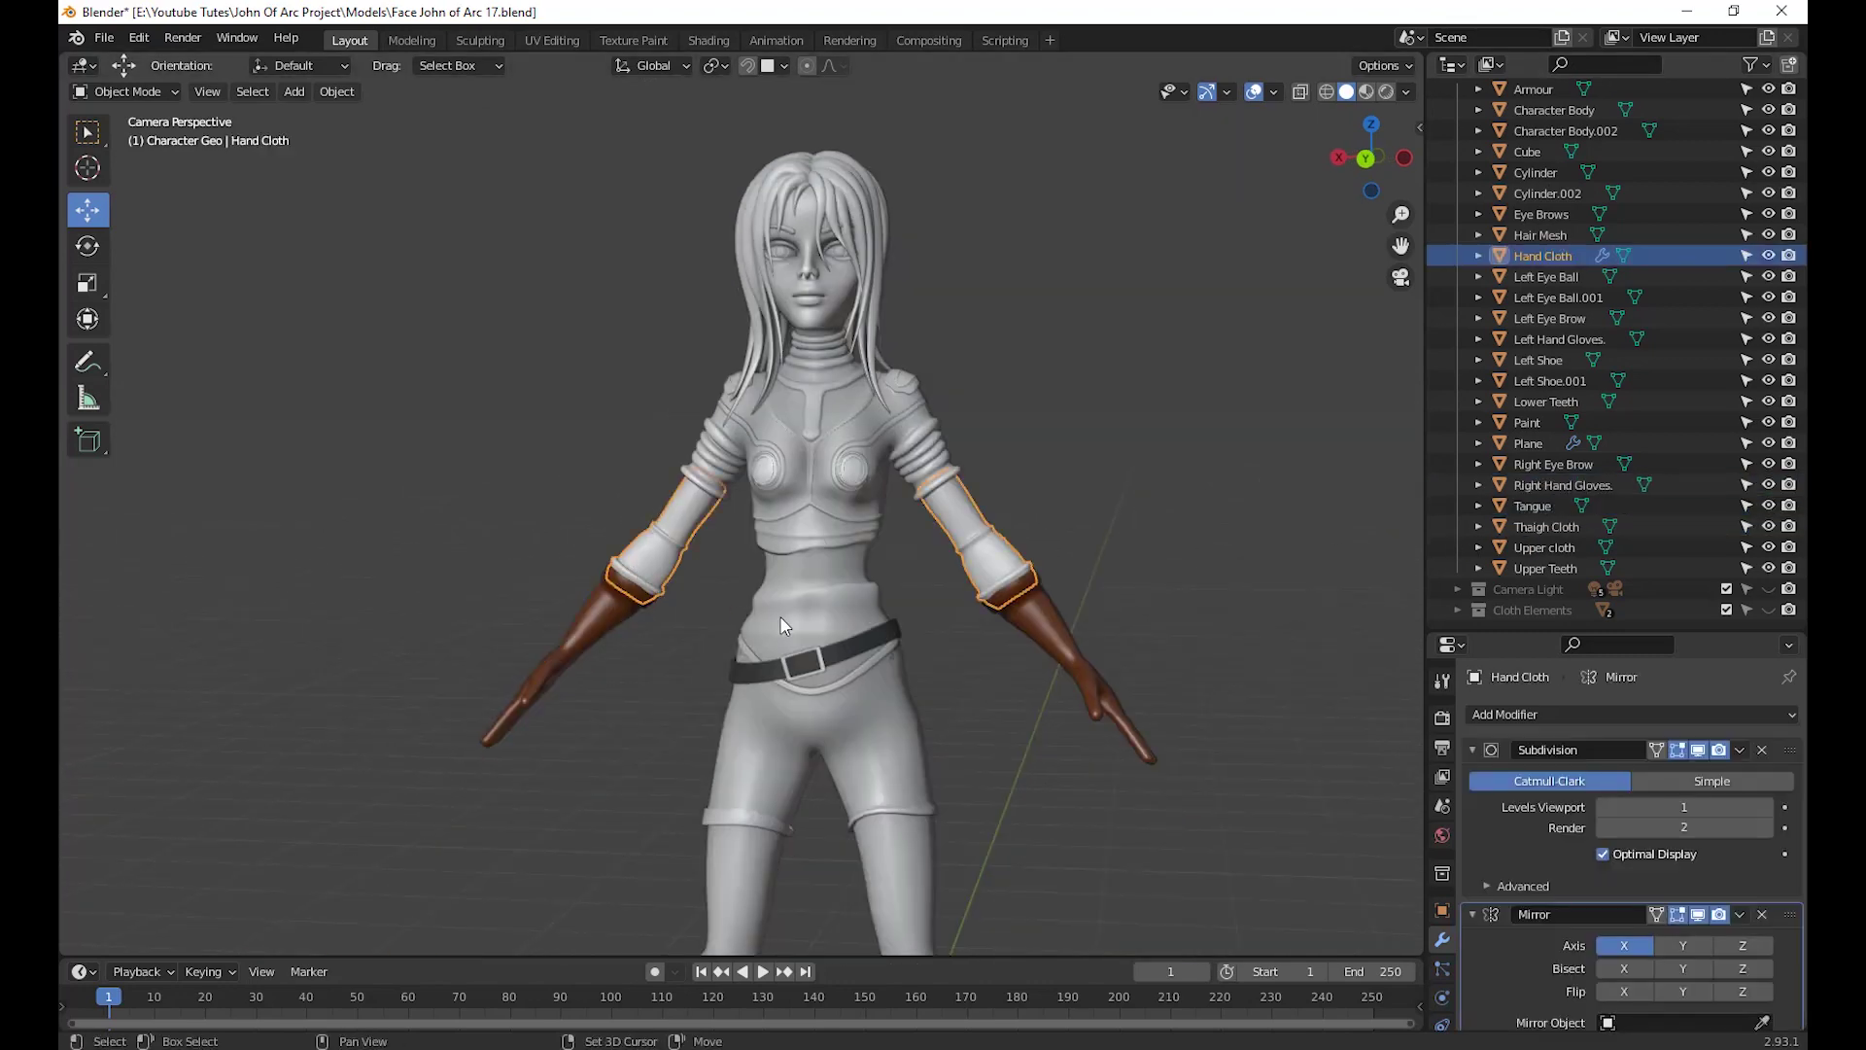
{"action": "middle_click_drag", "start_coordinate": [634, 566], "coordinate": [1396, 760]}
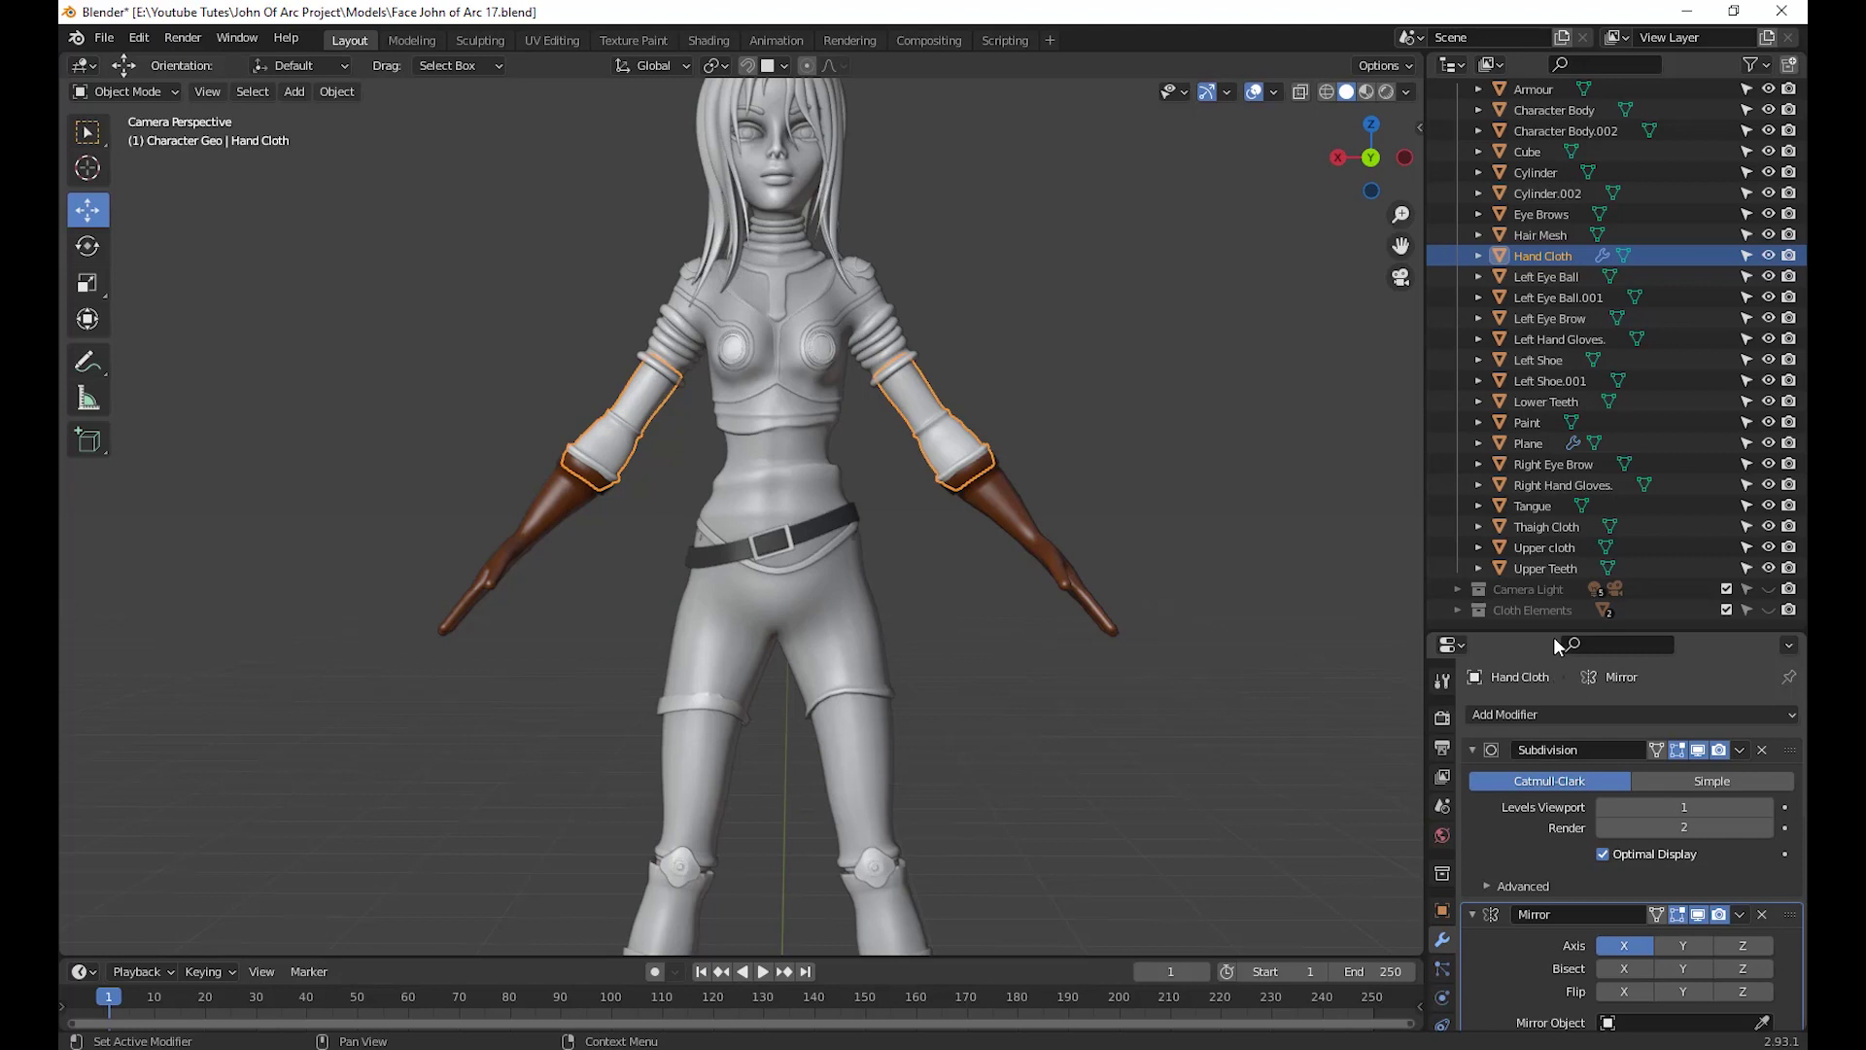
{"action": "left_click_drag", "start_coordinate": [1558, 634], "coordinate": [1558, 416]}
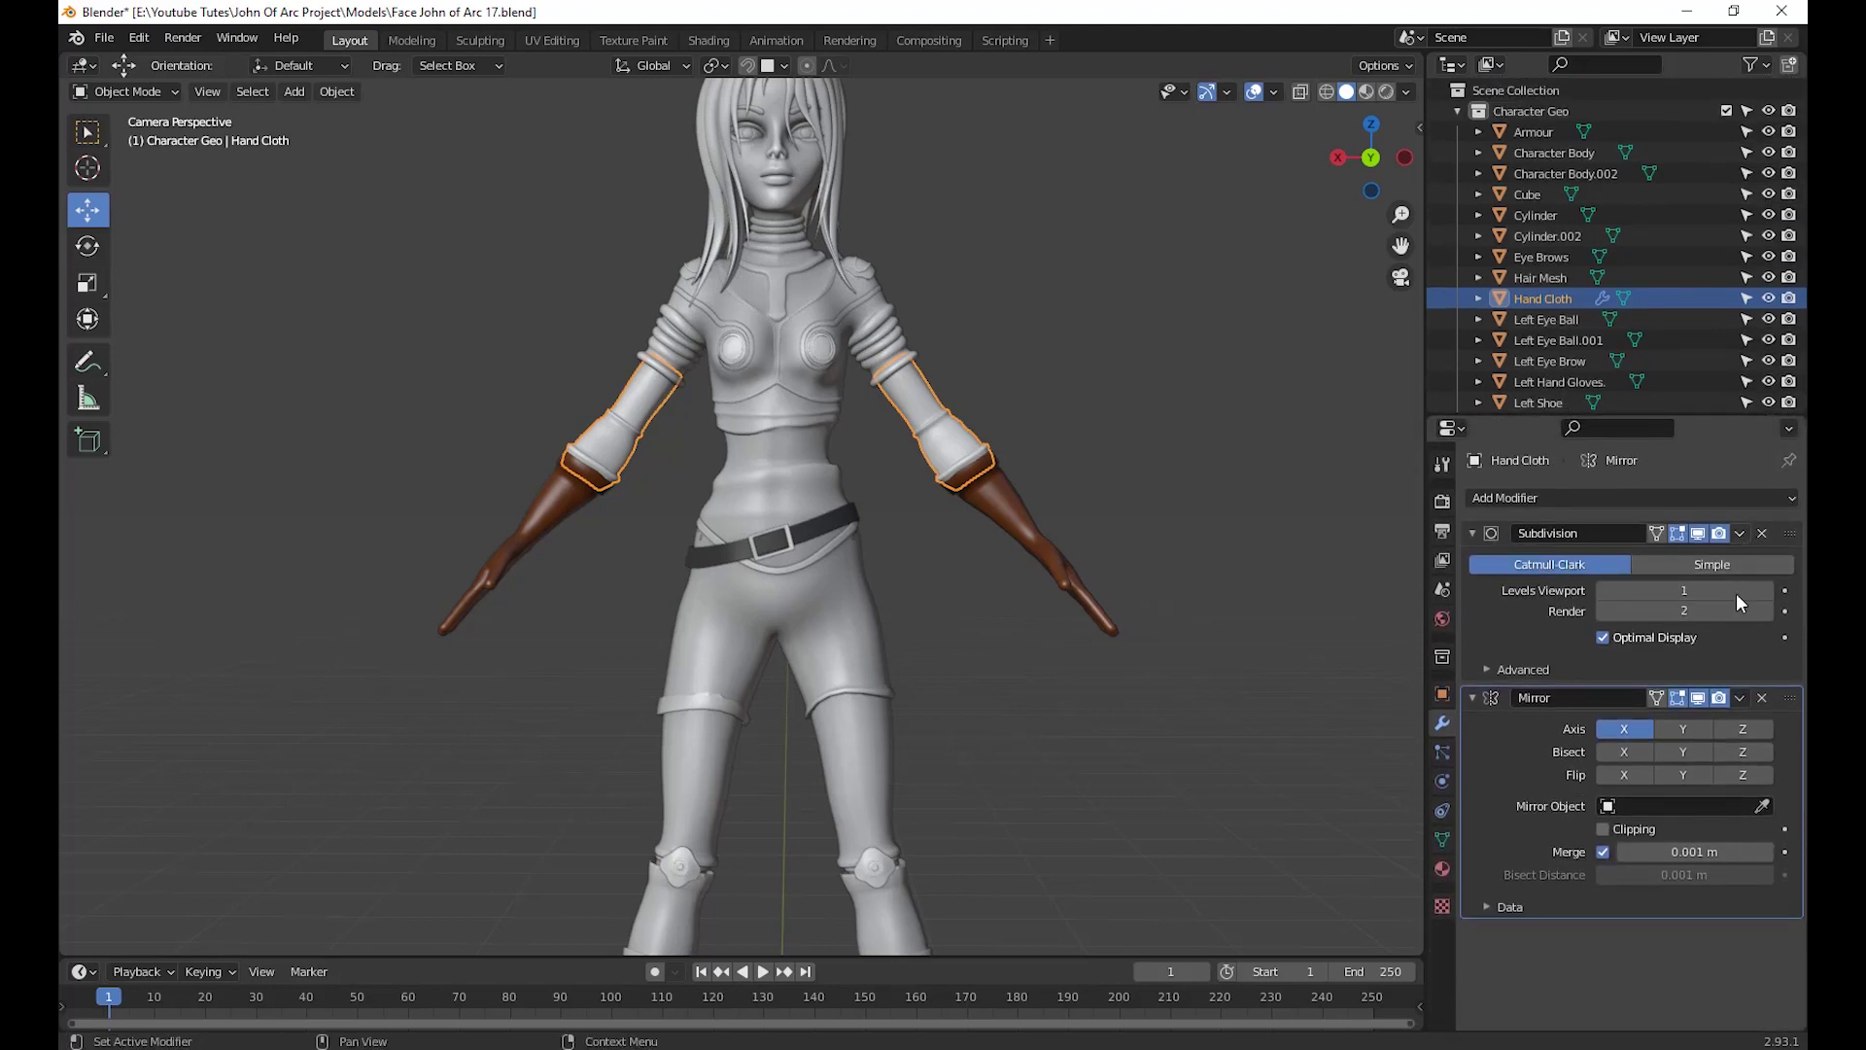
{"action": "left_click", "coordinate": [1739, 534]}
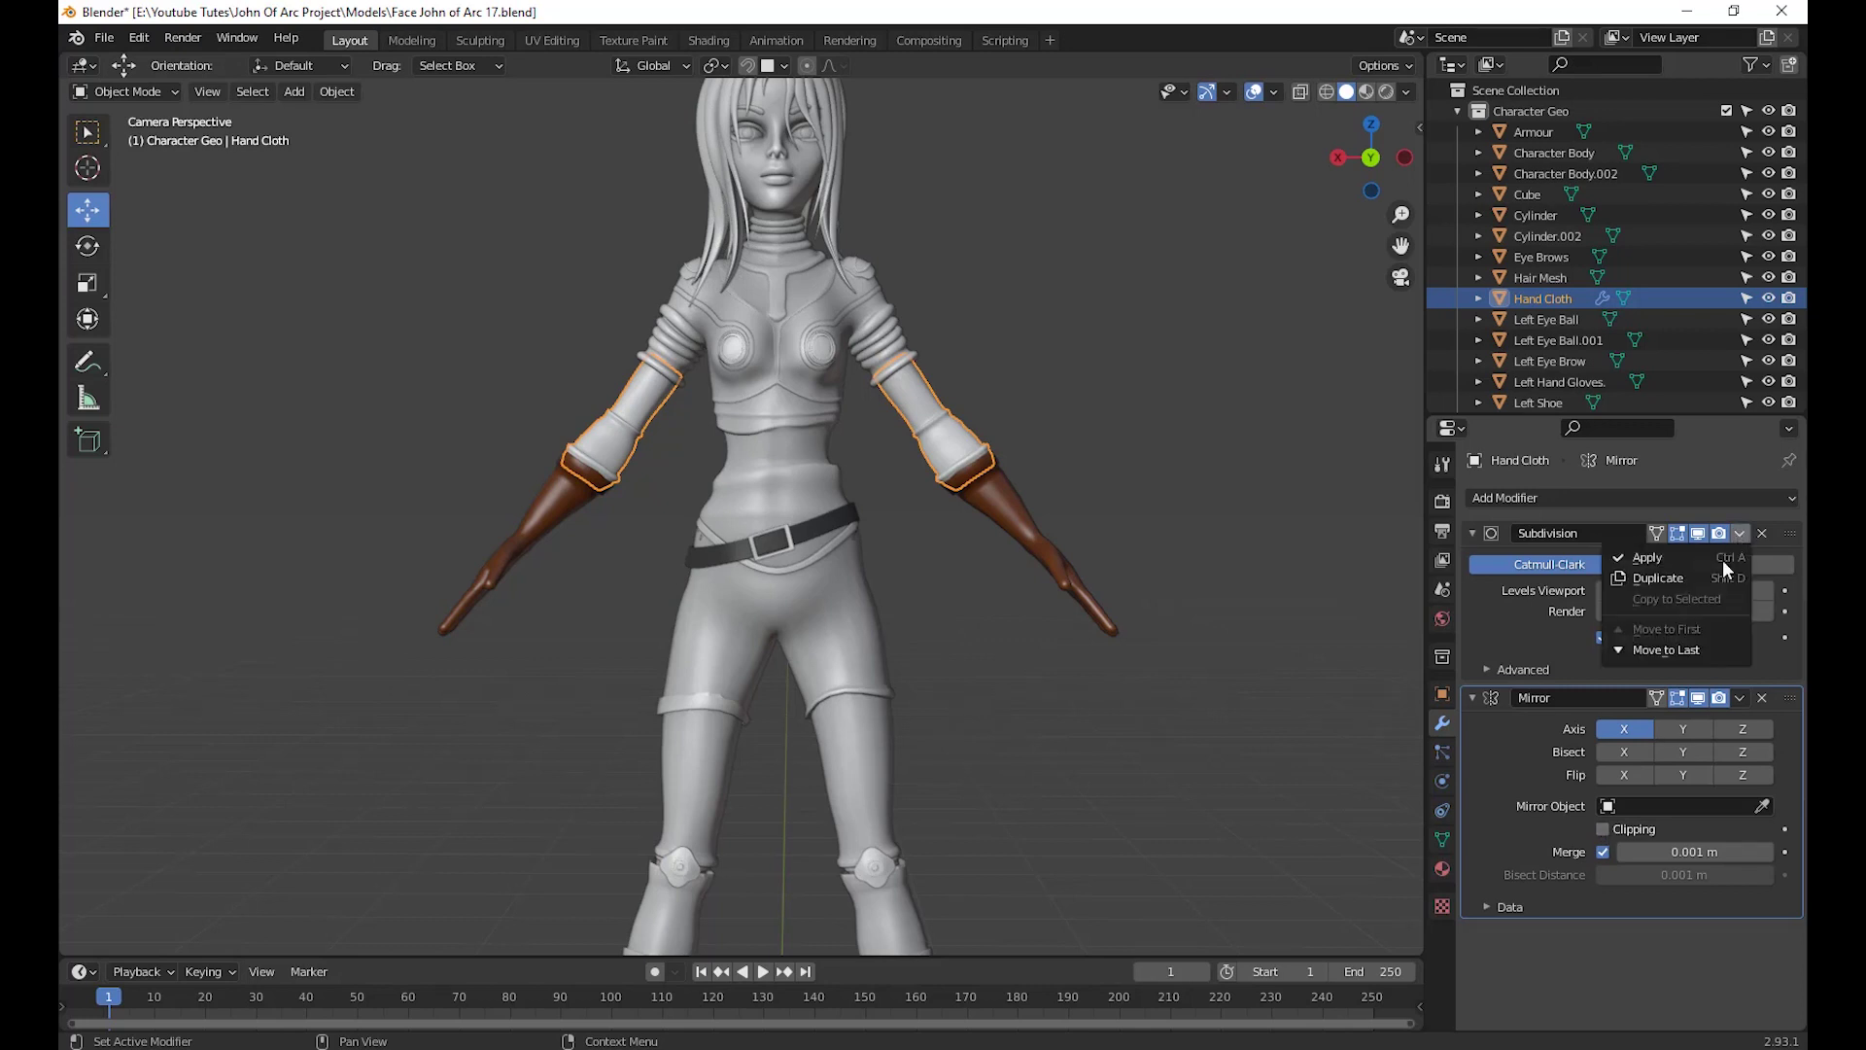
{"action": "left_click", "coordinate": [1684, 557]}
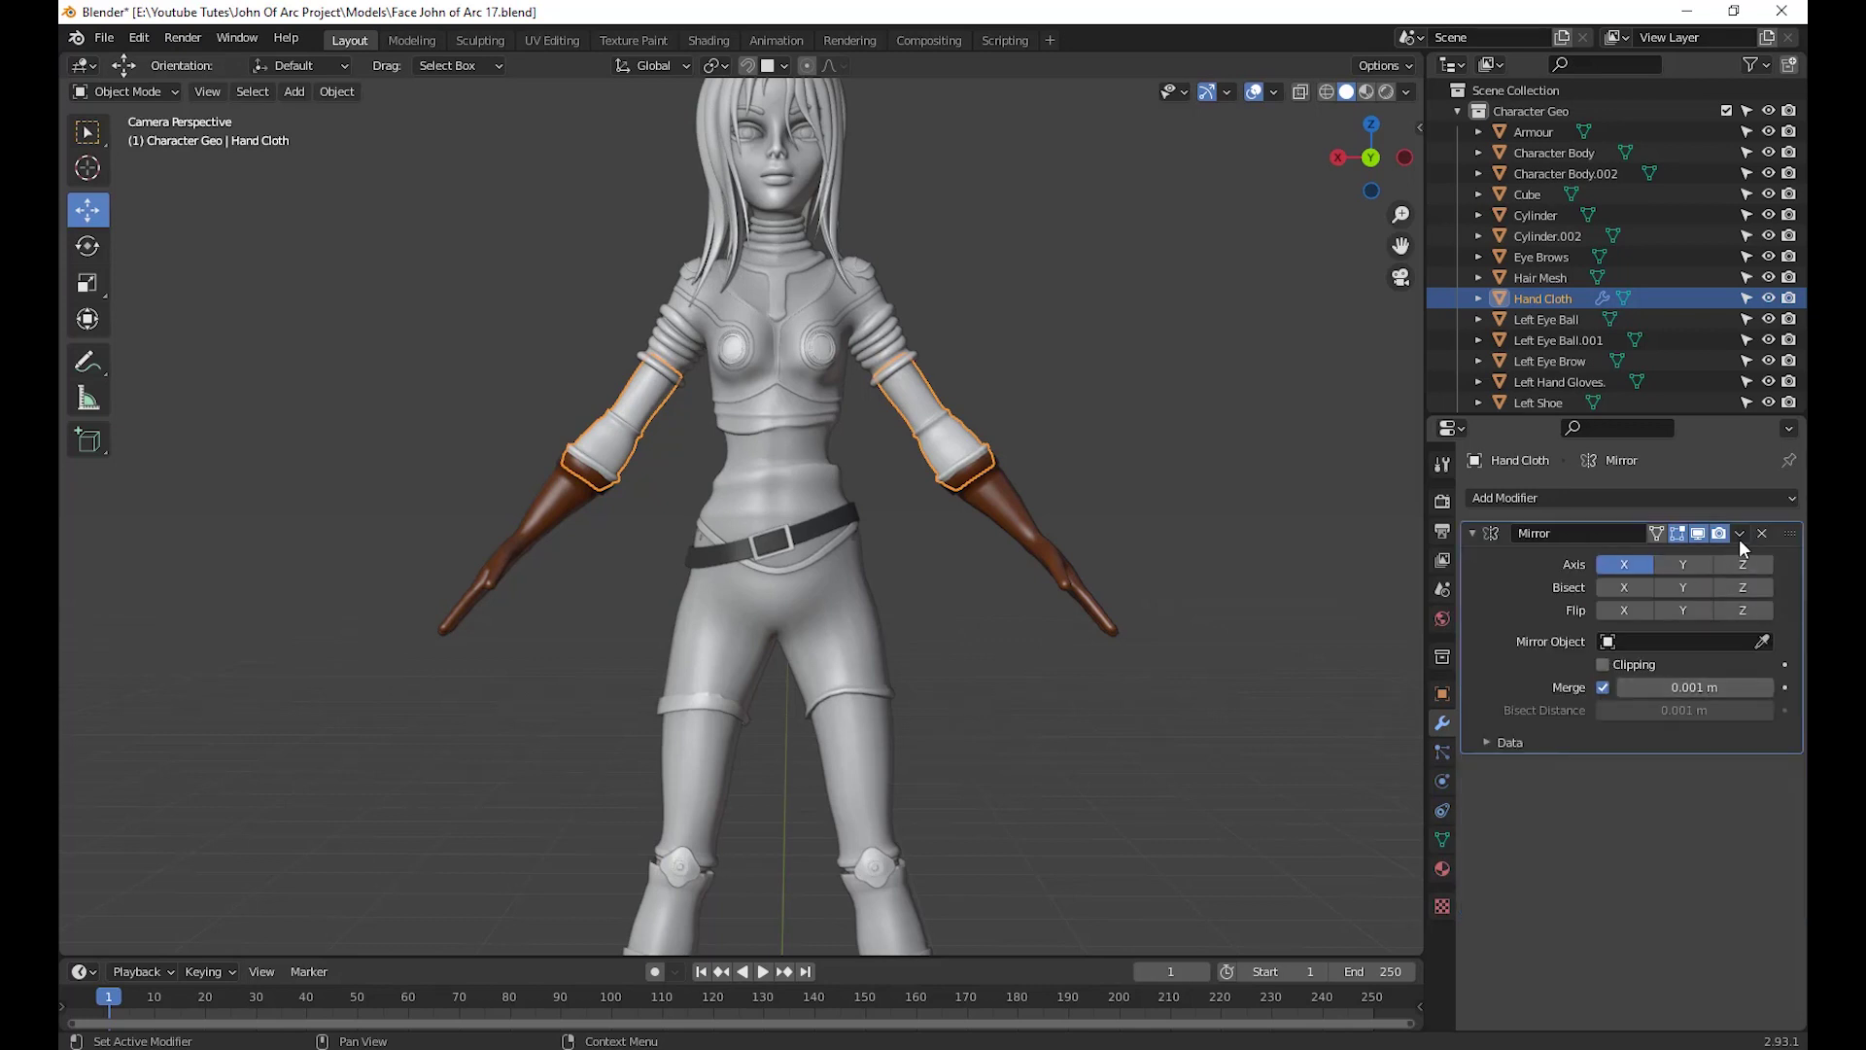
{"action": "left_click", "coordinate": [1740, 534]}
{"action": "left_click", "coordinate": [1689, 563]}
Apply the Subdivision and Mirror modifiers on the Plane object that forms the chest armour trim
{"action": "middle_click_drag", "start_coordinate": [1023, 681], "coordinate": [843, 504]}
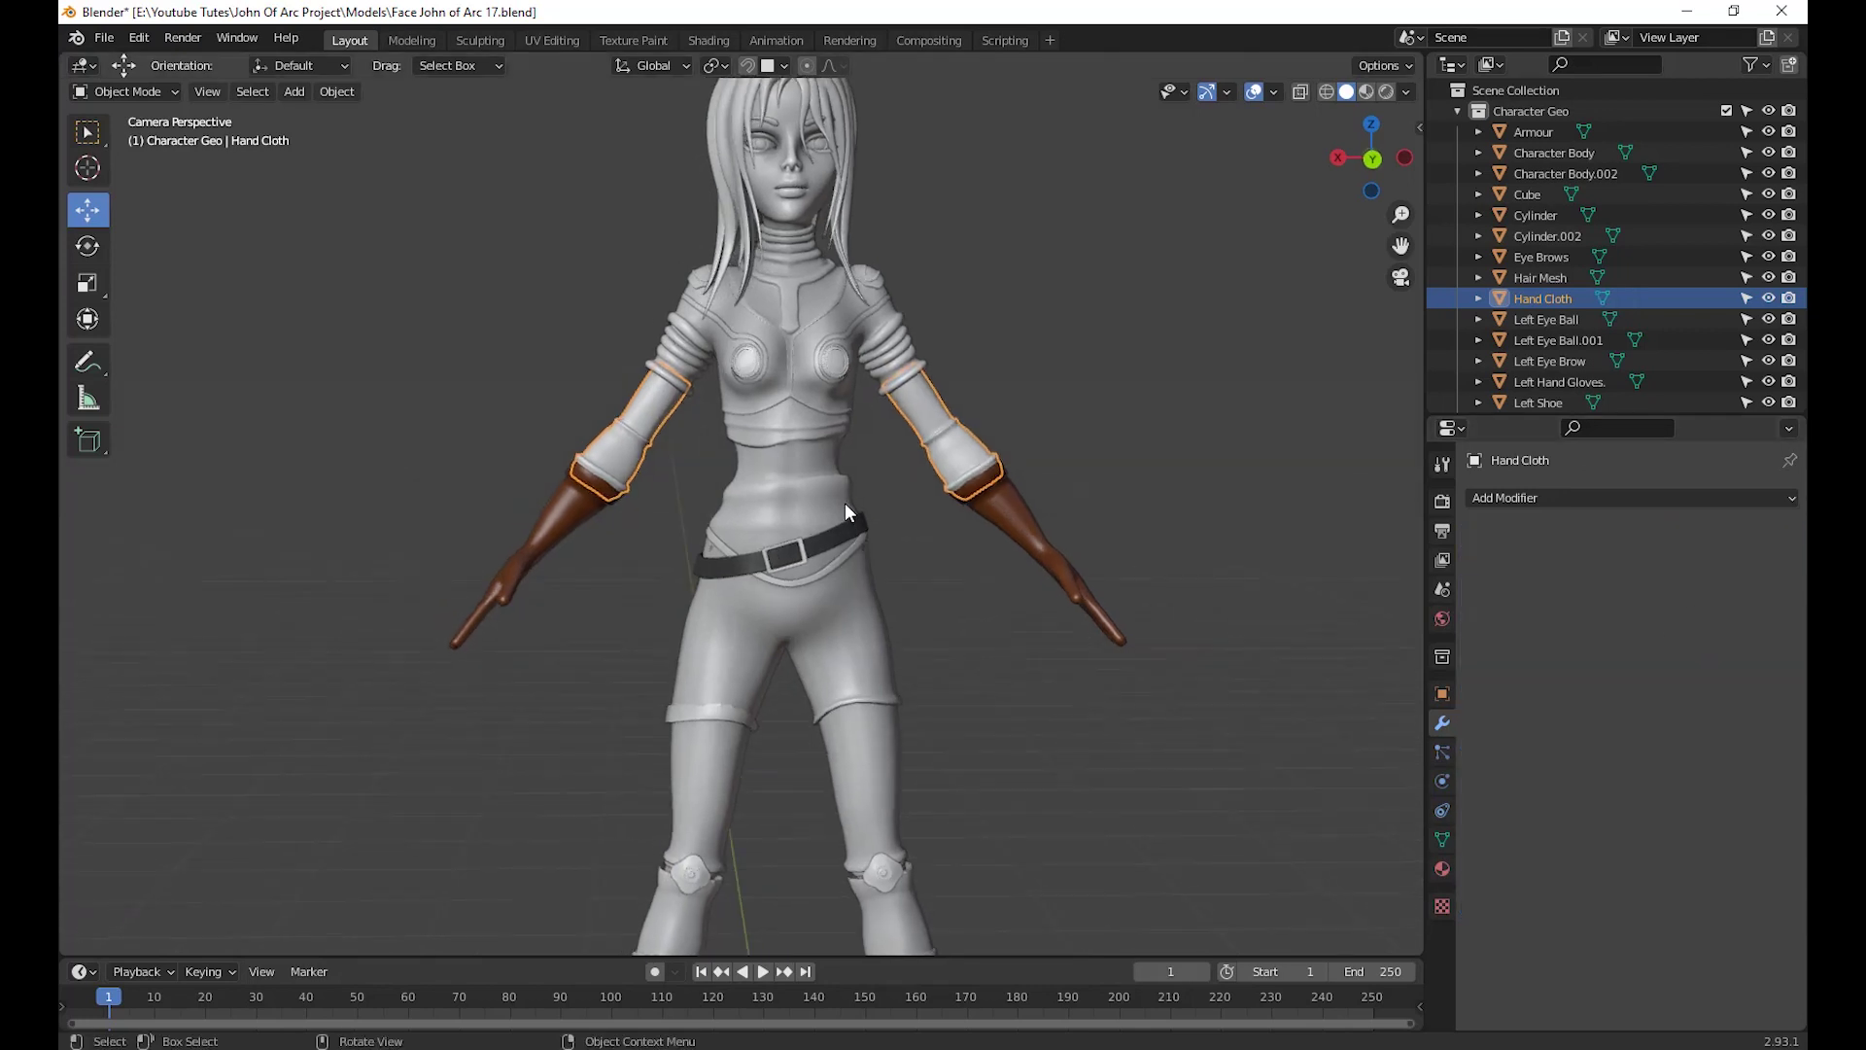
{"action": "left_click", "coordinate": [841, 370]}
{"action": "middle_click_drag", "start_coordinate": [843, 368], "coordinate": [1099, 640]}
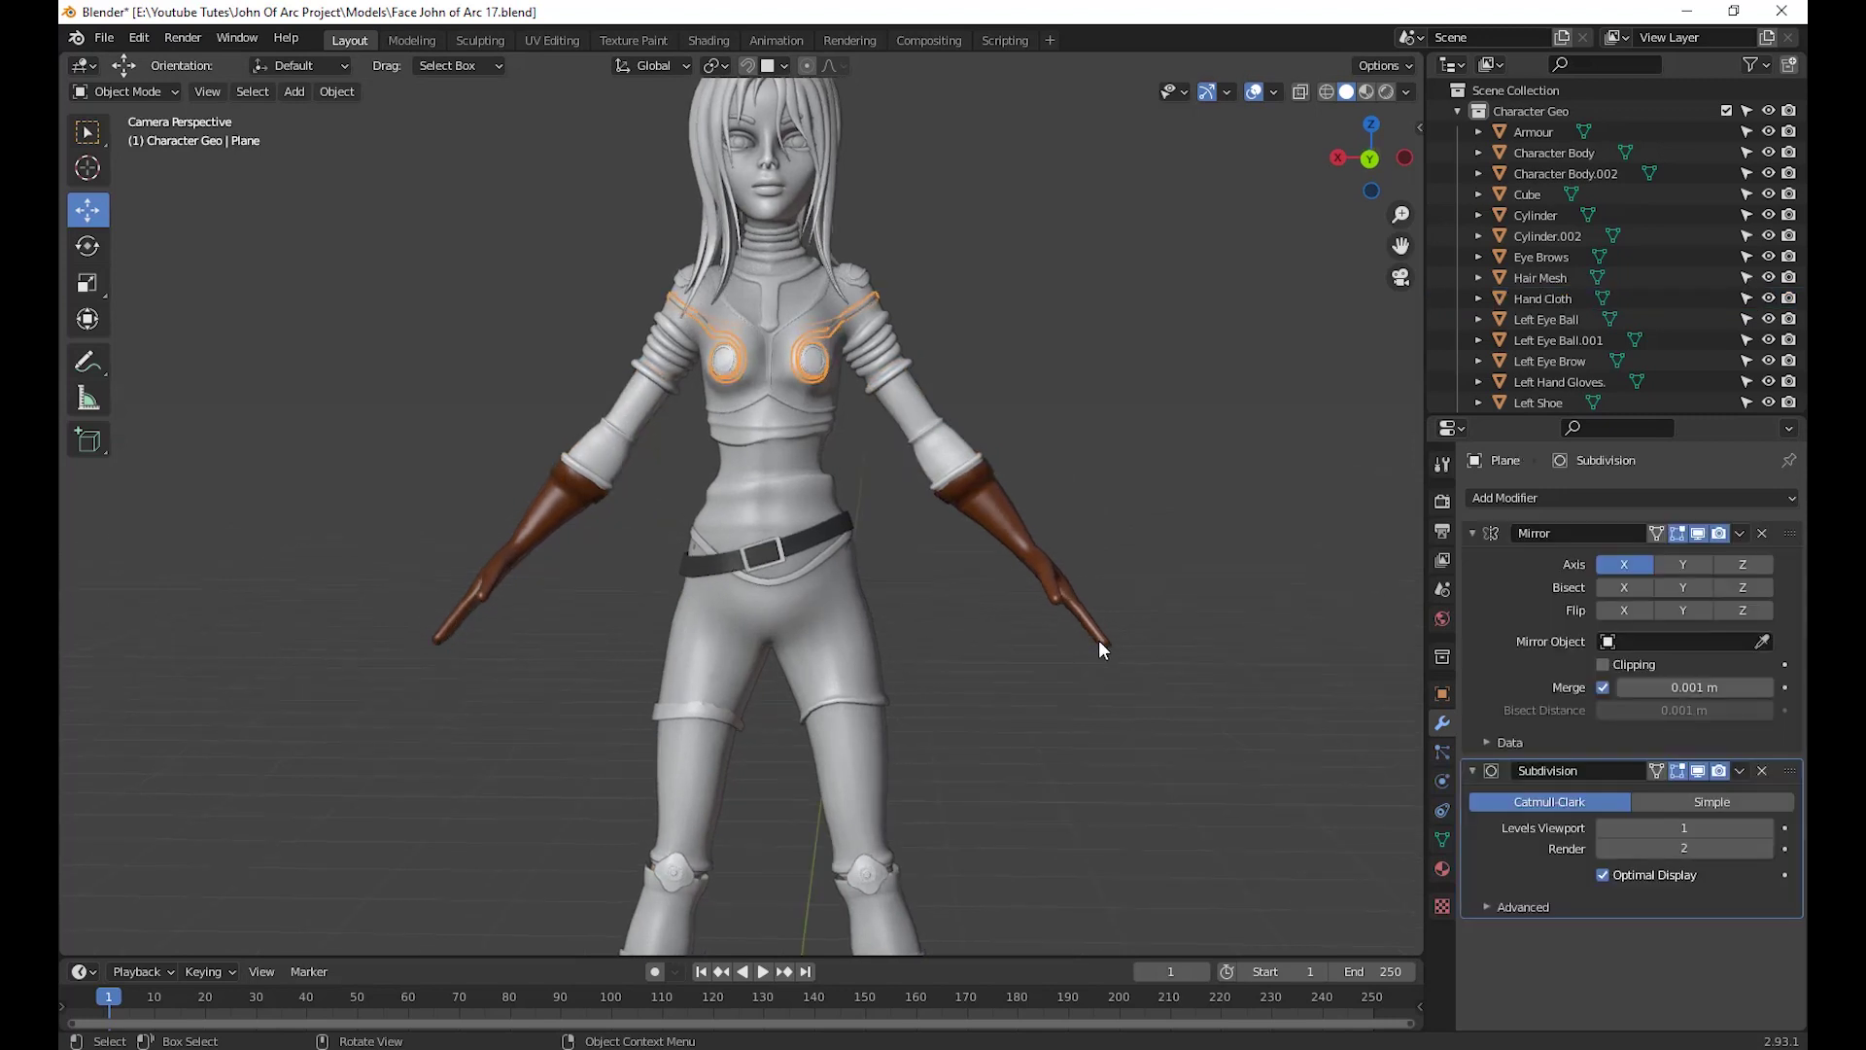
{"action": "left_click", "coordinate": [1740, 770]}
{"action": "left_click", "coordinate": [1692, 797]}
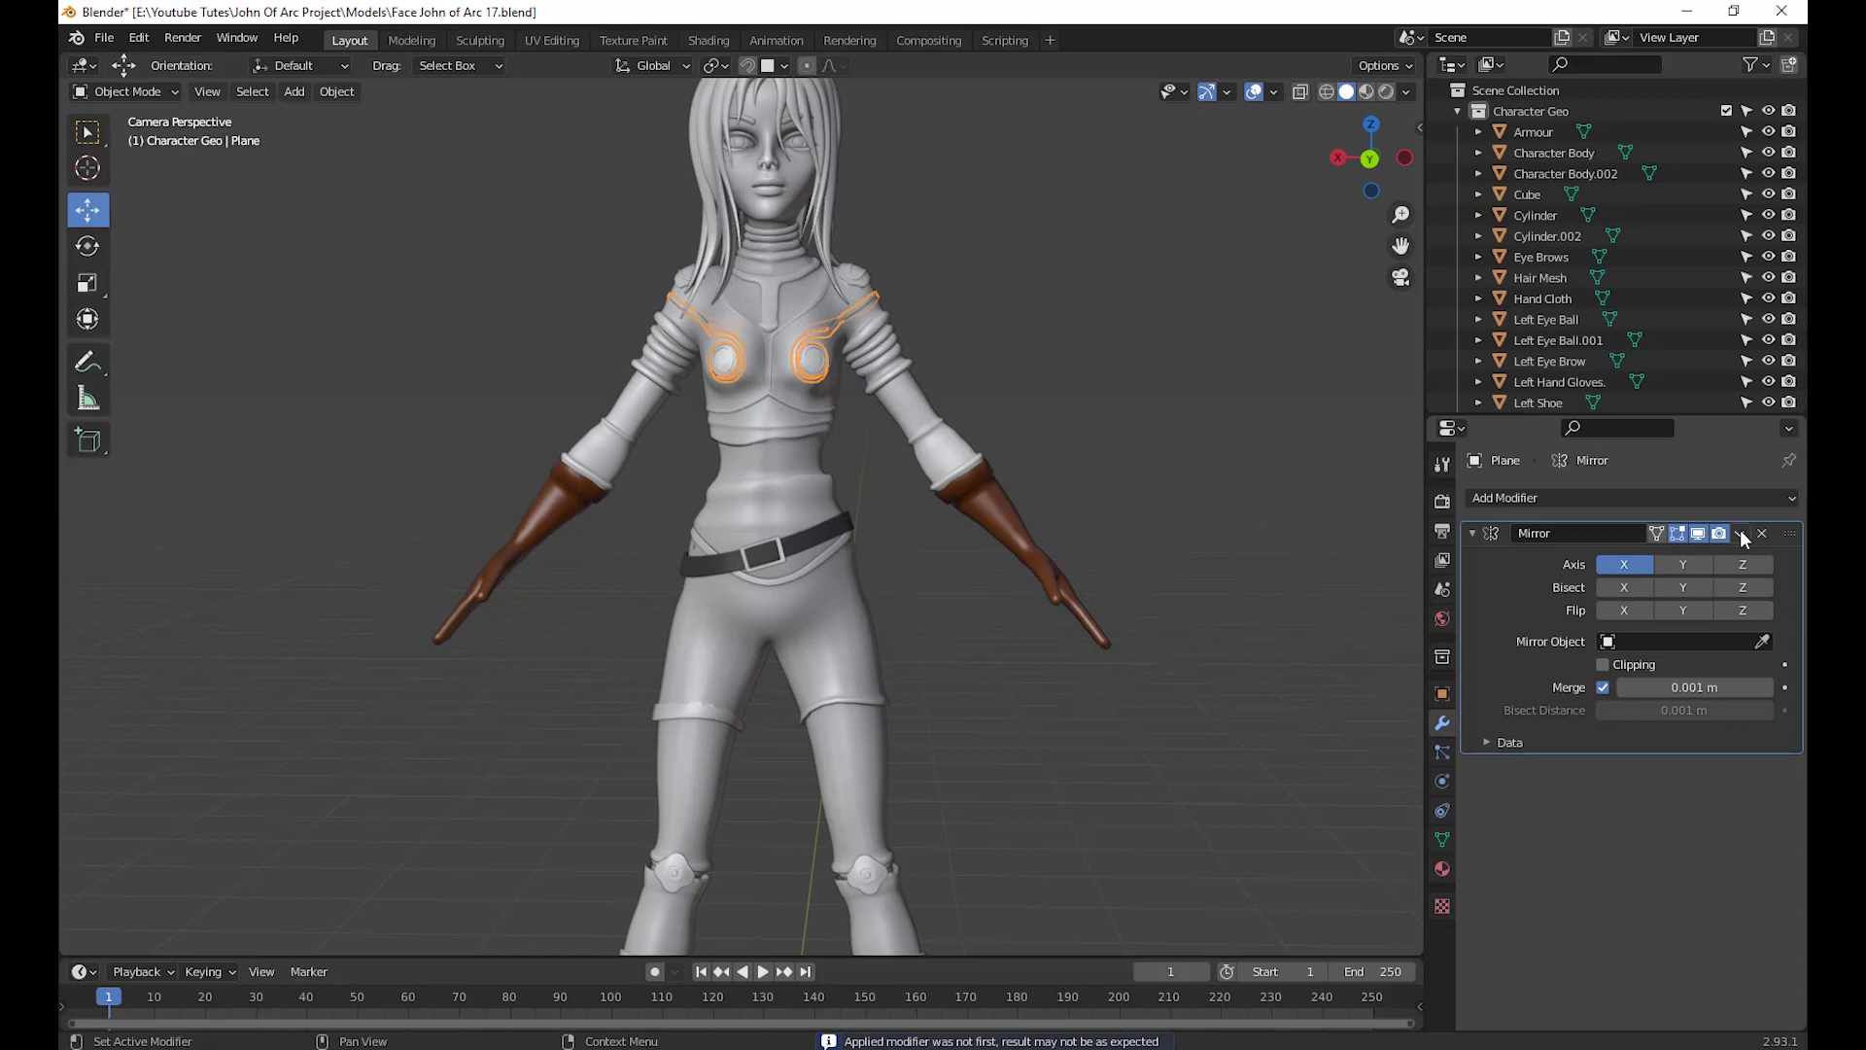
{"action": "left_click", "coordinate": [1740, 532]}
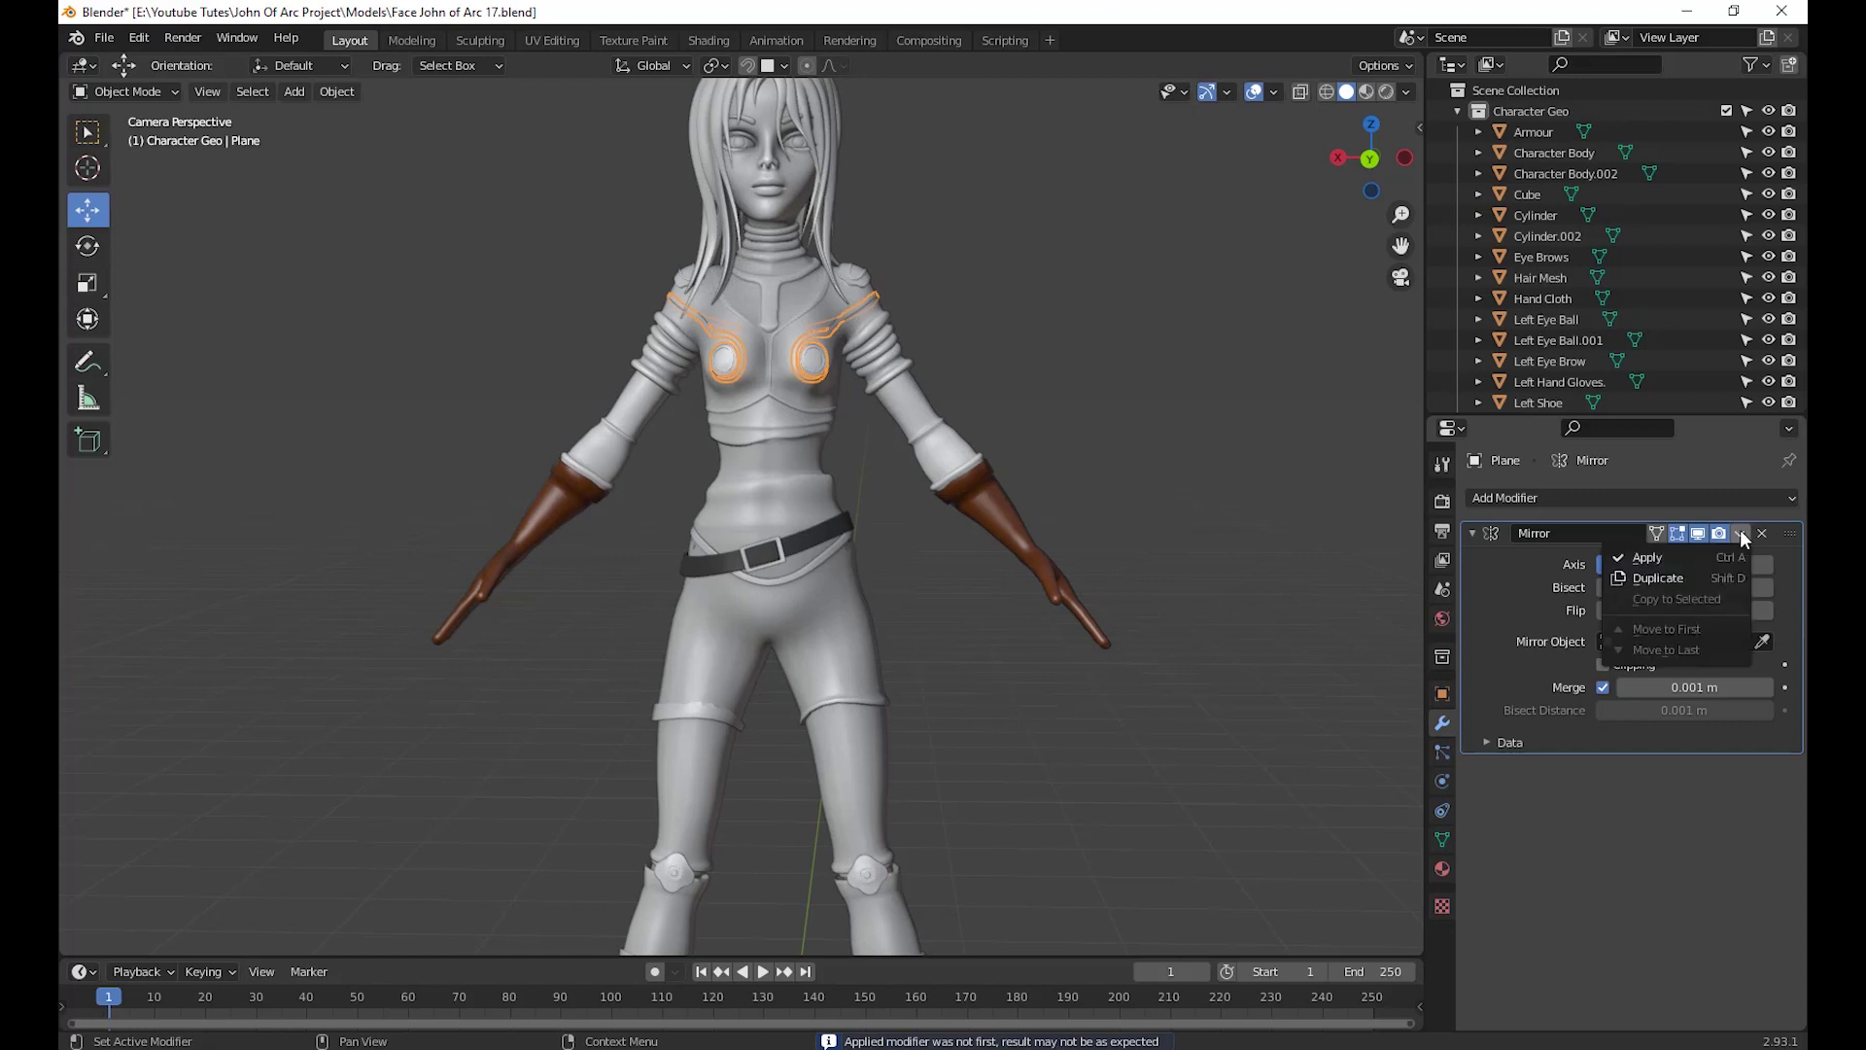
{"action": "left_click", "coordinate": [1680, 552]}
Check the Hand Cloth sleeves and the hand gloves for remaining modifiers, and bring the whole character into view
{"action": "scroll", "coordinate": [1110, 801], "scroll_direction": "down", "scroll_amount": 2}
{"action": "scroll", "coordinate": [1070, 692], "scroll_direction": "up", "scroll_amount": 3}
{"action": "middle_click_drag", "start_coordinate": [1069, 692], "coordinate": [828, 504]}
{"action": "left_click", "coordinate": [829, 504]}
{"action": "scroll", "coordinate": [997, 729], "scroll_direction": "down", "scroll_amount": 2}
{"action": "middle_click_drag", "start_coordinate": [997, 729], "coordinate": [788, 508]}
{"action": "left_click", "coordinate": [725, 447]}
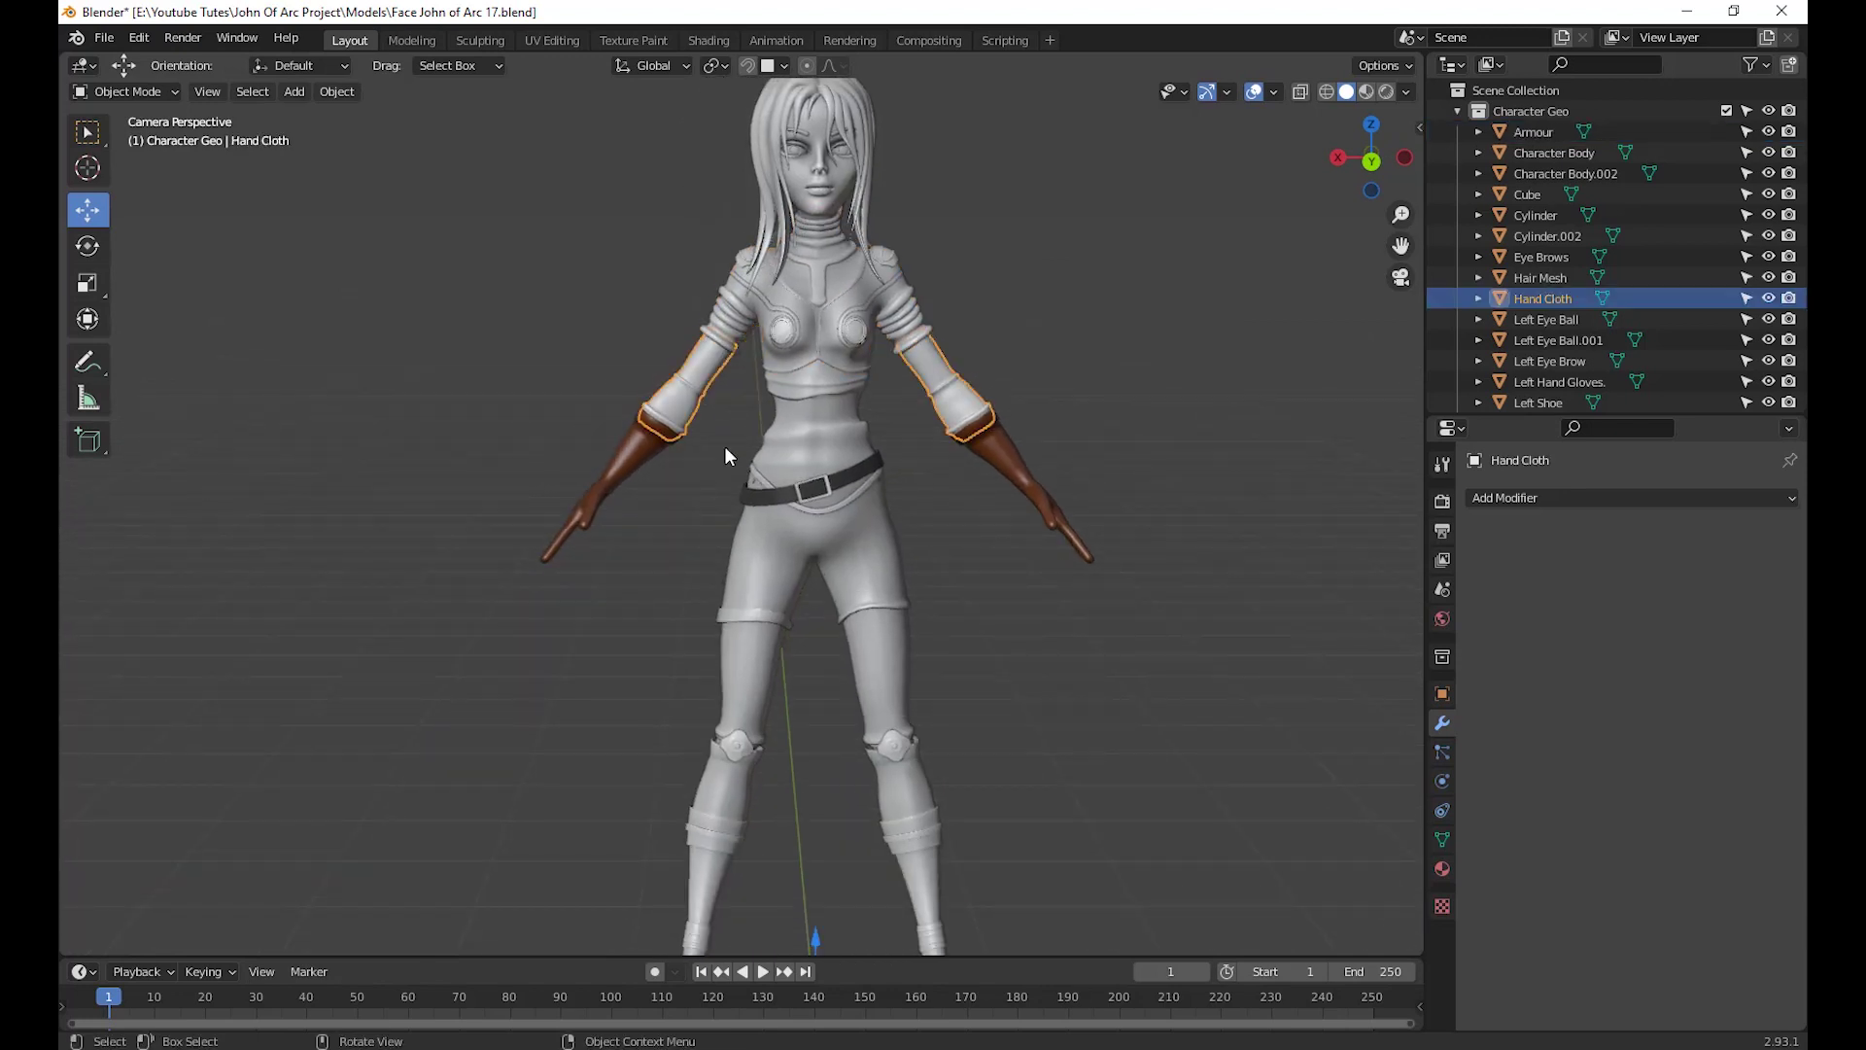
{"action": "middle_click_drag", "start_coordinate": [725, 456], "coordinate": [1021, 671], "text": "shift"}
{"action": "left_click", "coordinate": [543, 426]}
{"action": "scroll", "coordinate": [946, 729], "scroll_direction": "down", "scroll_amount": 2}
{"action": "left_click", "coordinate": [899, 530]}
{"action": "scroll", "coordinate": [1028, 687], "scroll_direction": "up", "scroll_amount": 1}
{"action": "scroll", "coordinate": [1020, 670], "scroll_direction": "down", "scroll_amount": 1}
Save the scene in the Models folder as a new file named Start John of Arc Rig01.blend
{"action": "left_click", "coordinate": [105, 38]}
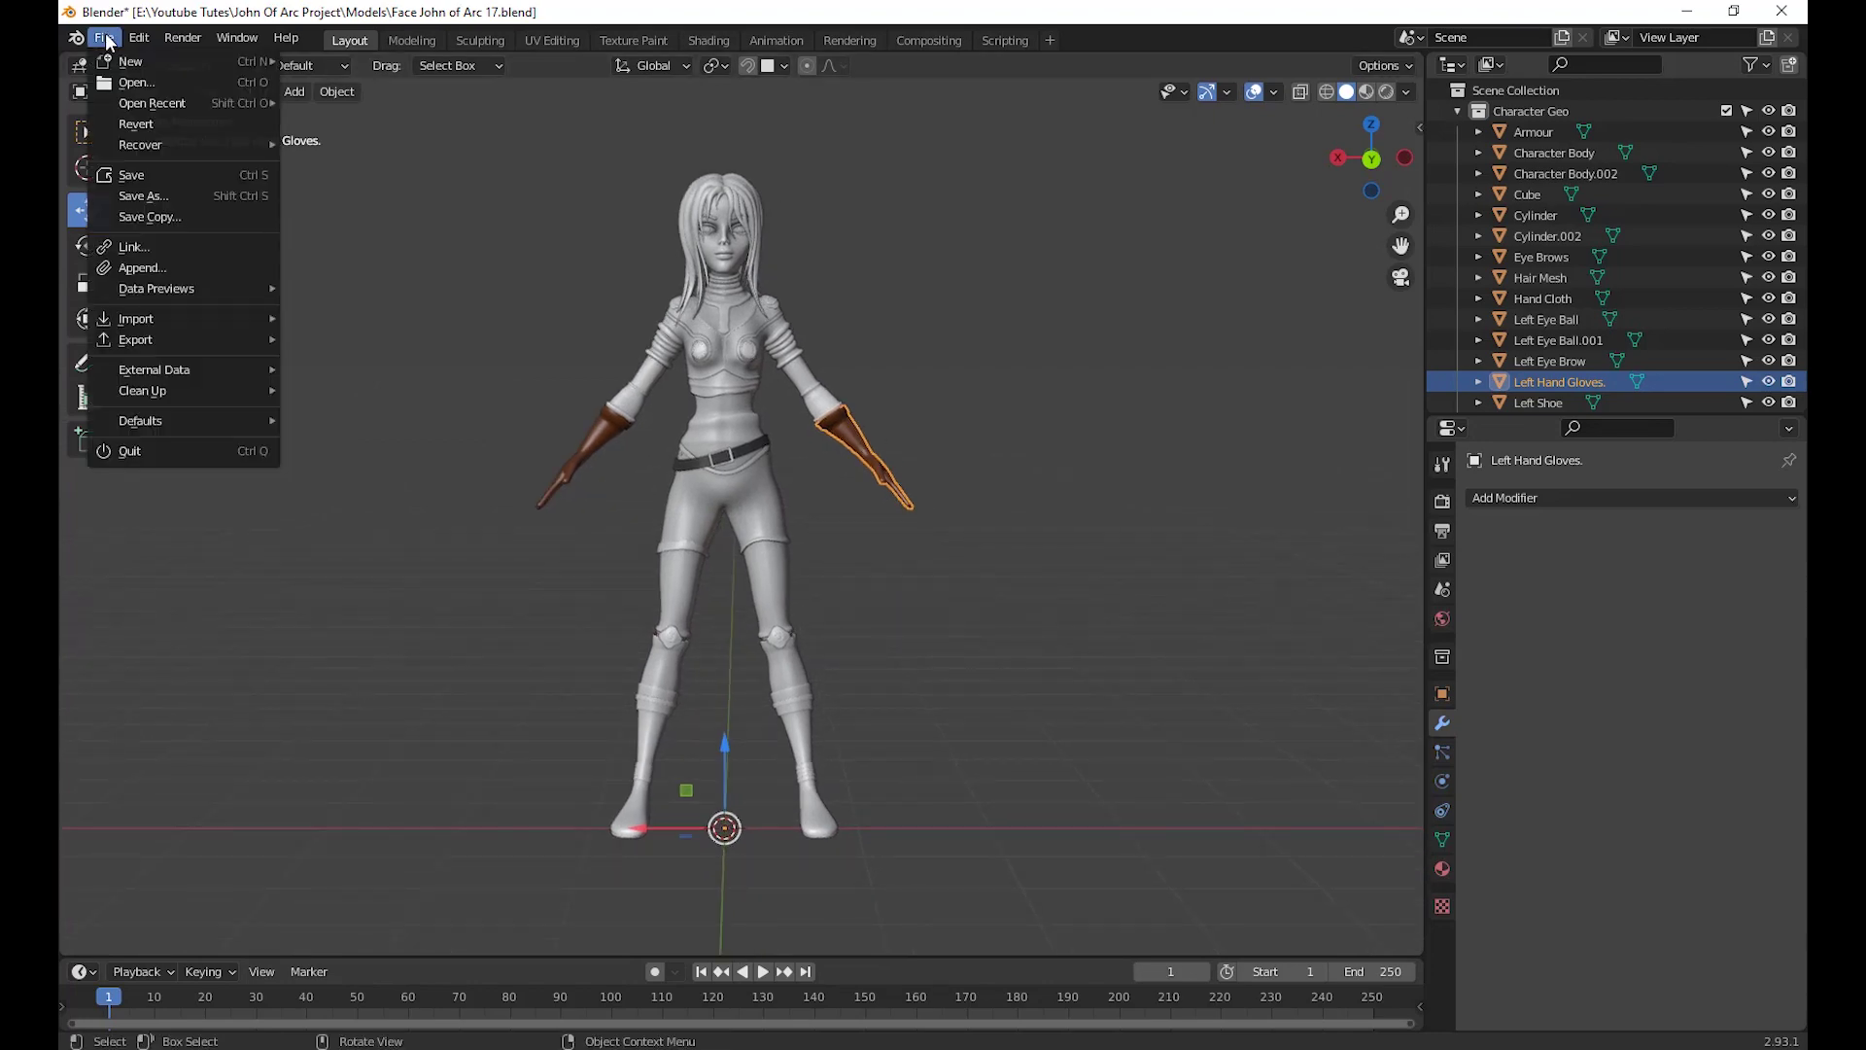
{"action": "left_click", "coordinate": [186, 197]}
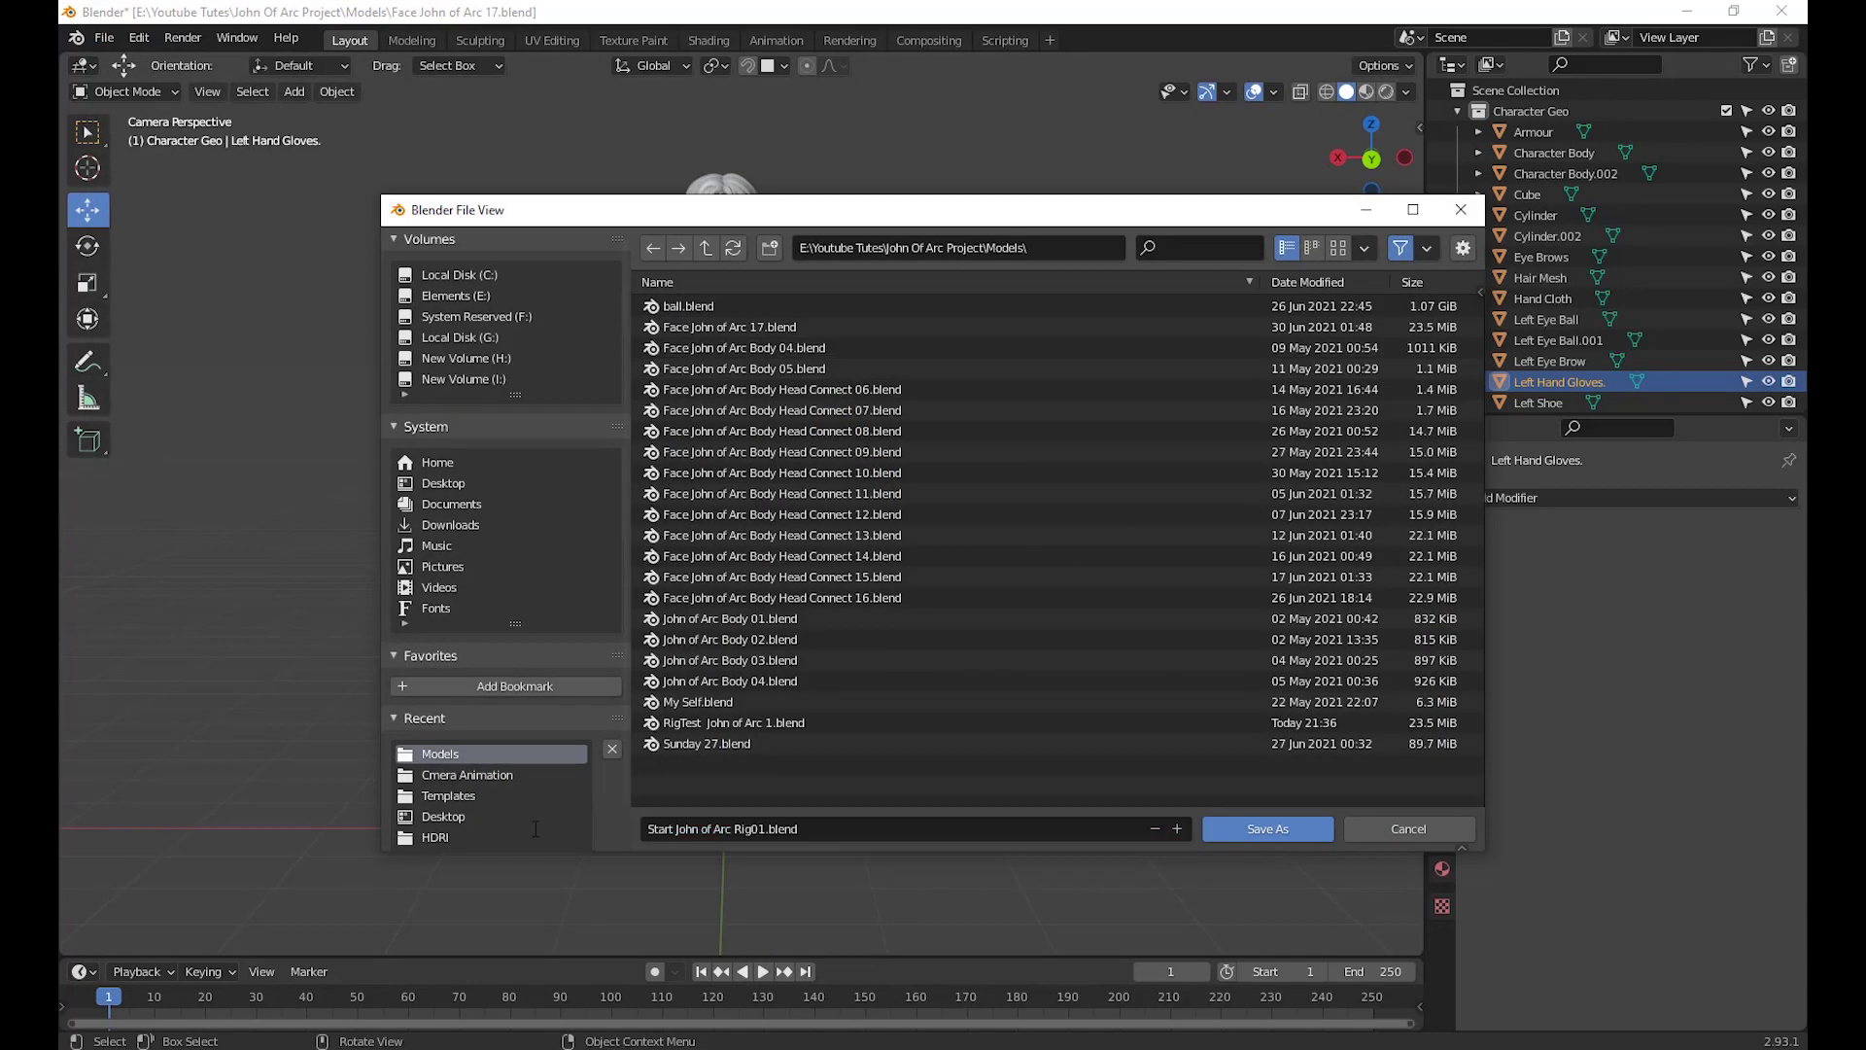
{"action": "left_click", "coordinate": [1251, 834]}
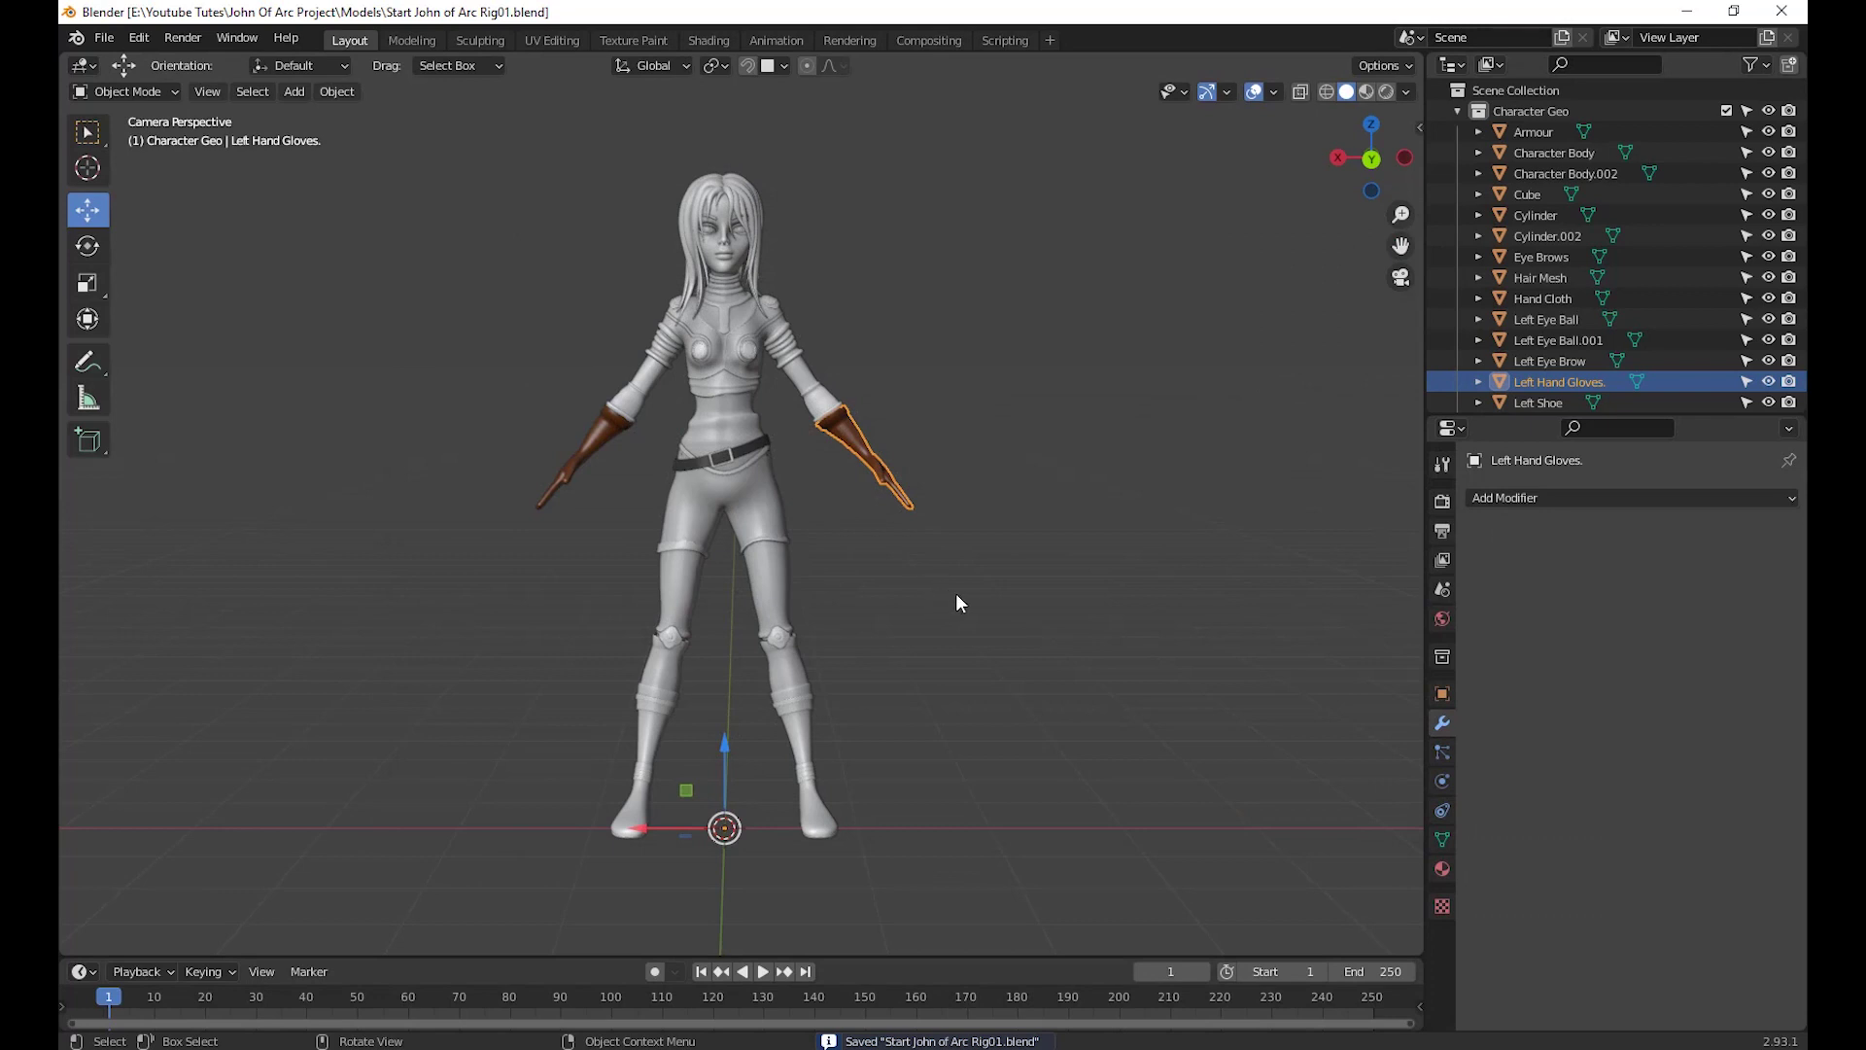
Collapse the Character Geo collection in the outliner and make it the active collection
{"action": "middle_click_drag", "start_coordinate": [958, 602], "coordinate": [845, 702]}
{"action": "scroll", "coordinate": [861, 630], "scroll_direction": "up", "scroll_amount": 3}
{"action": "scroll", "coordinate": [702, 661], "scroll_direction": "up", "scroll_amount": 2}
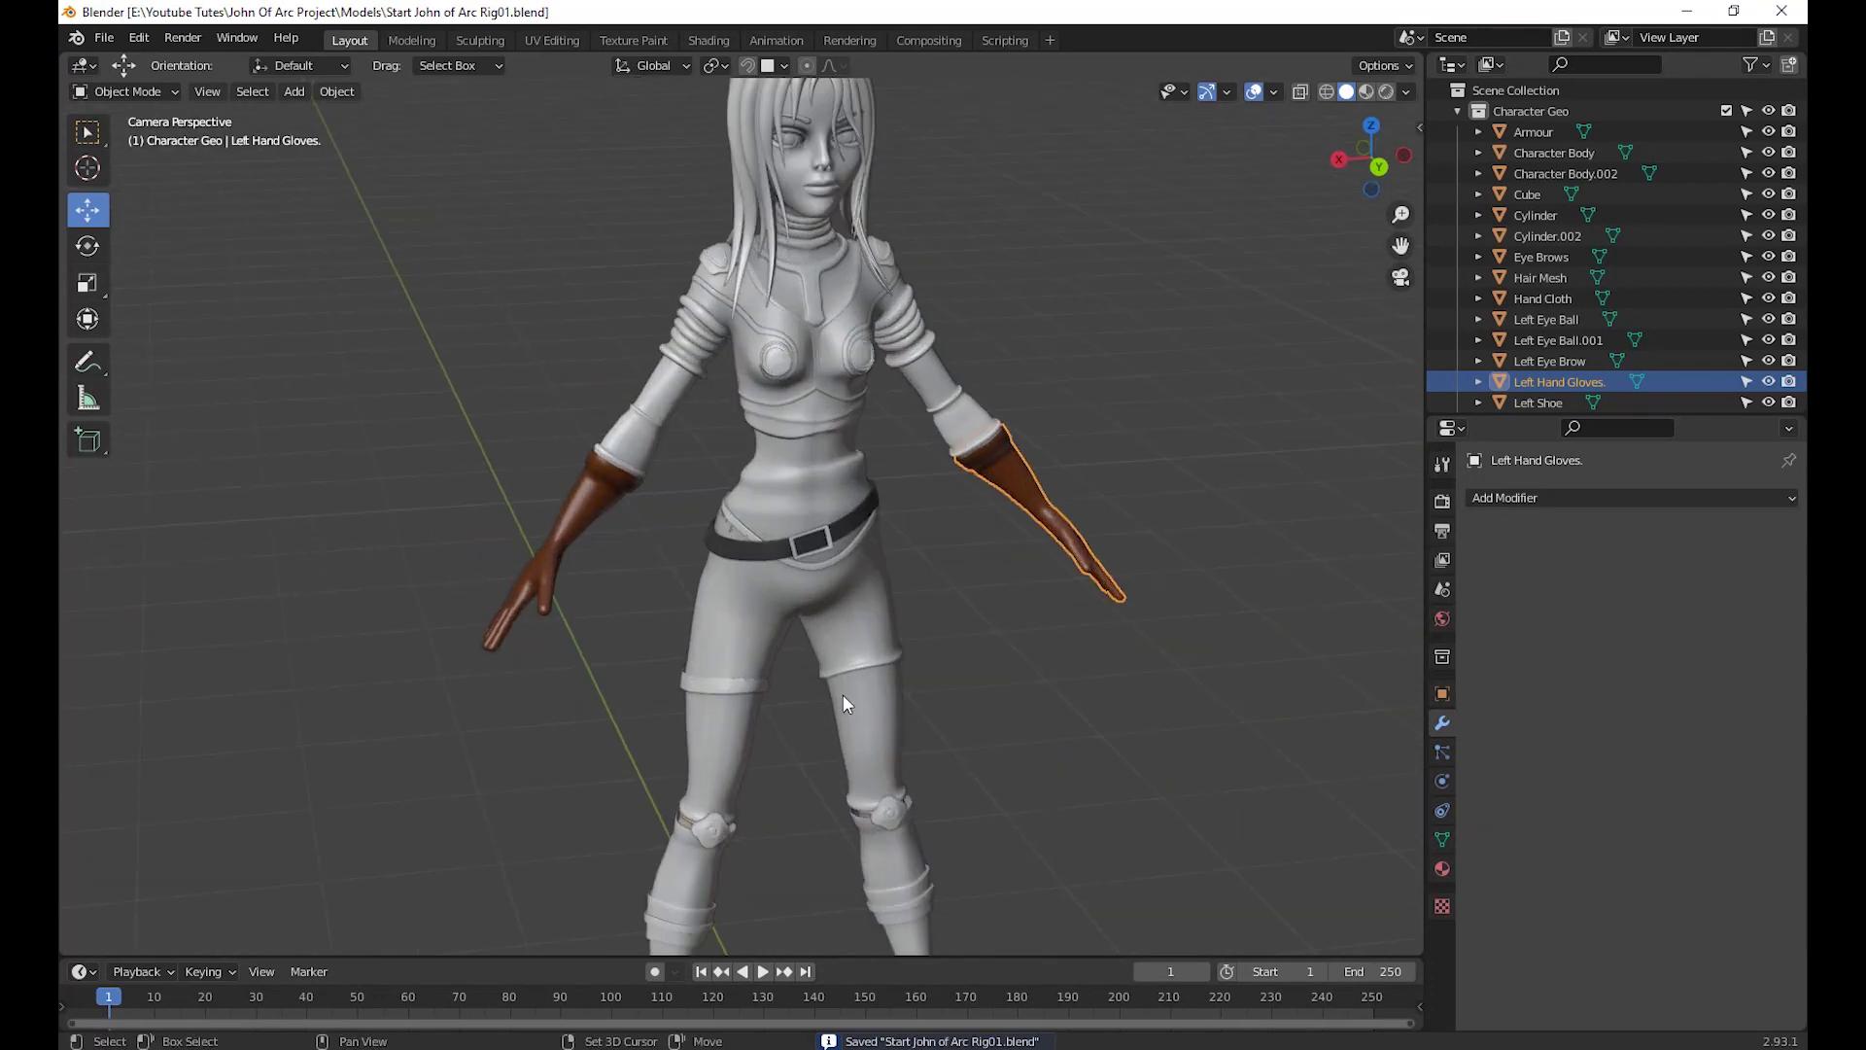
{"action": "scroll", "coordinate": [856, 700], "scroll_direction": "down", "scroll_amount": 5}
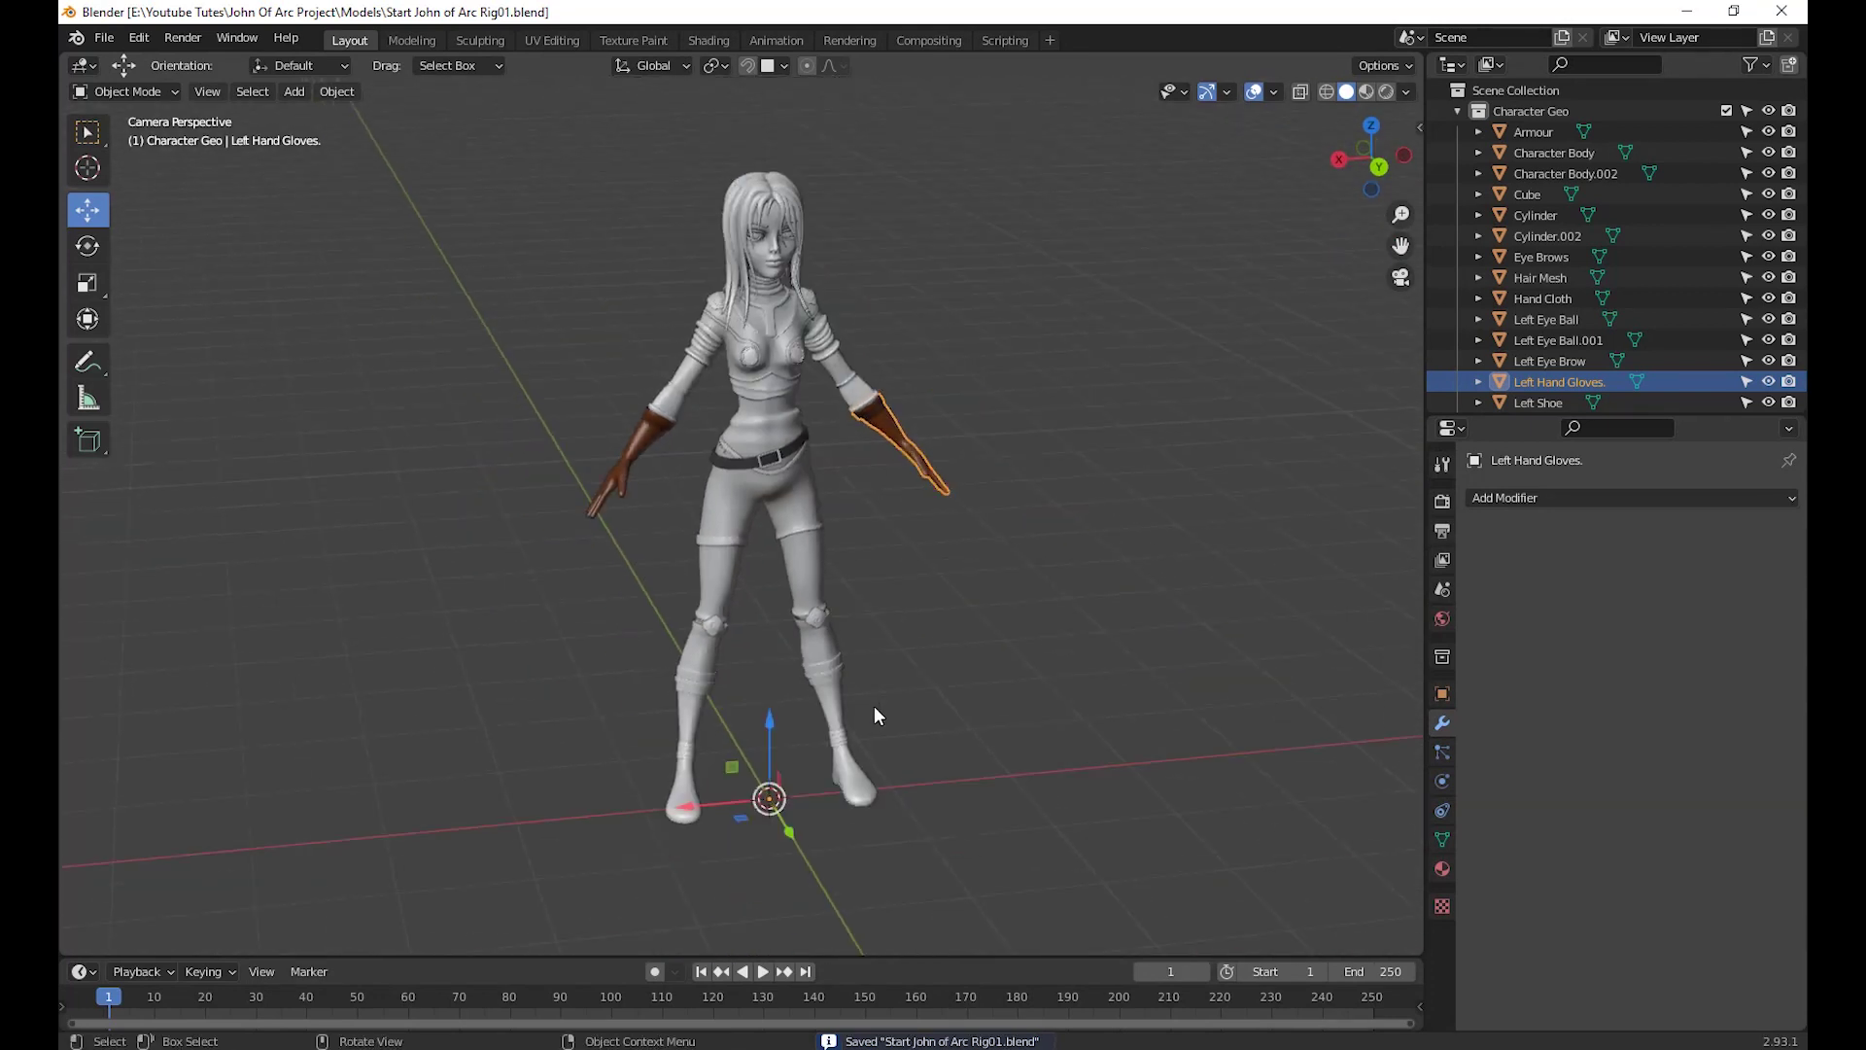
{"action": "left_click", "coordinate": [1456, 113]}
{"action": "middle_click_drag", "start_coordinate": [1058, 405], "coordinate": [836, 406]}
{"action": "scroll", "coordinate": [860, 475], "scroll_direction": "up", "scroll_amount": 6}
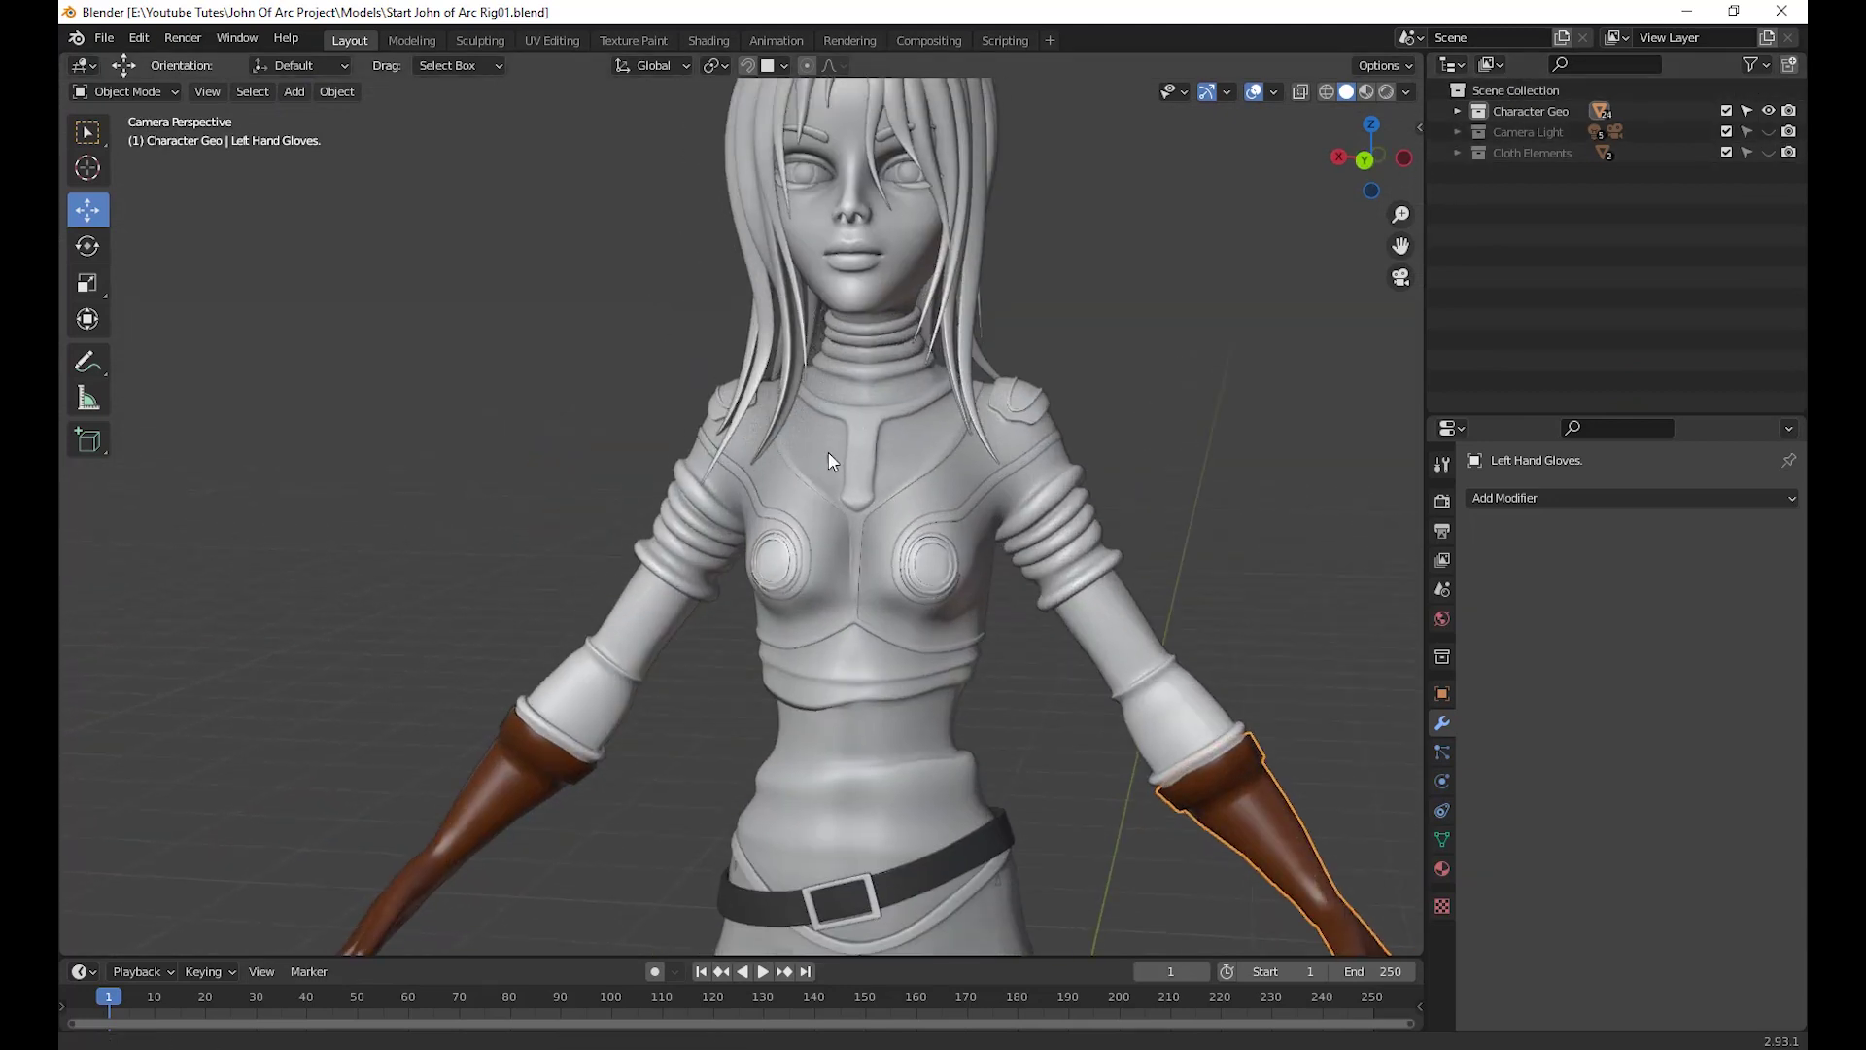
{"action": "scroll", "coordinate": [828, 452], "scroll_direction": "down", "scroll_amount": 5}
{"action": "middle_click_drag", "start_coordinate": [856, 603], "coordinate": [827, 536]}
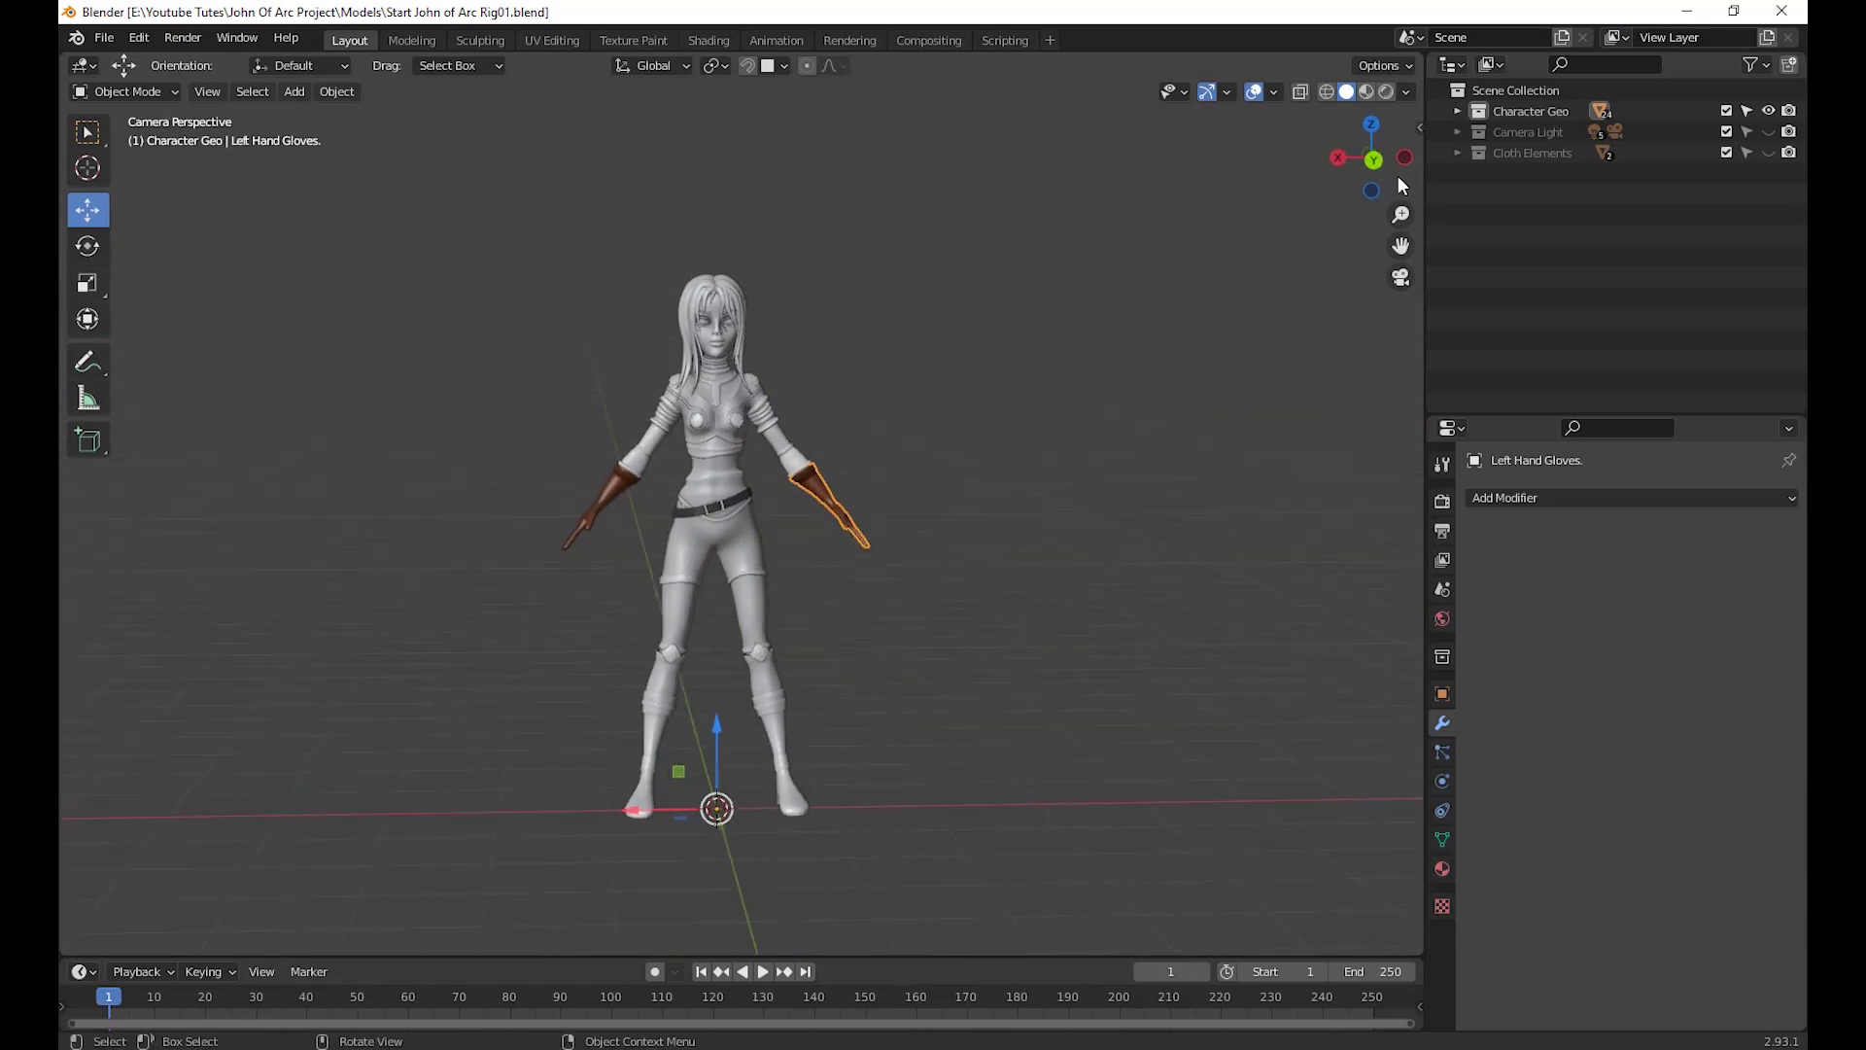
{"action": "left_click", "coordinate": [1532, 111]}
{"action": "scroll", "coordinate": [913, 486], "scroll_direction": "down", "scroll_amount": 1}
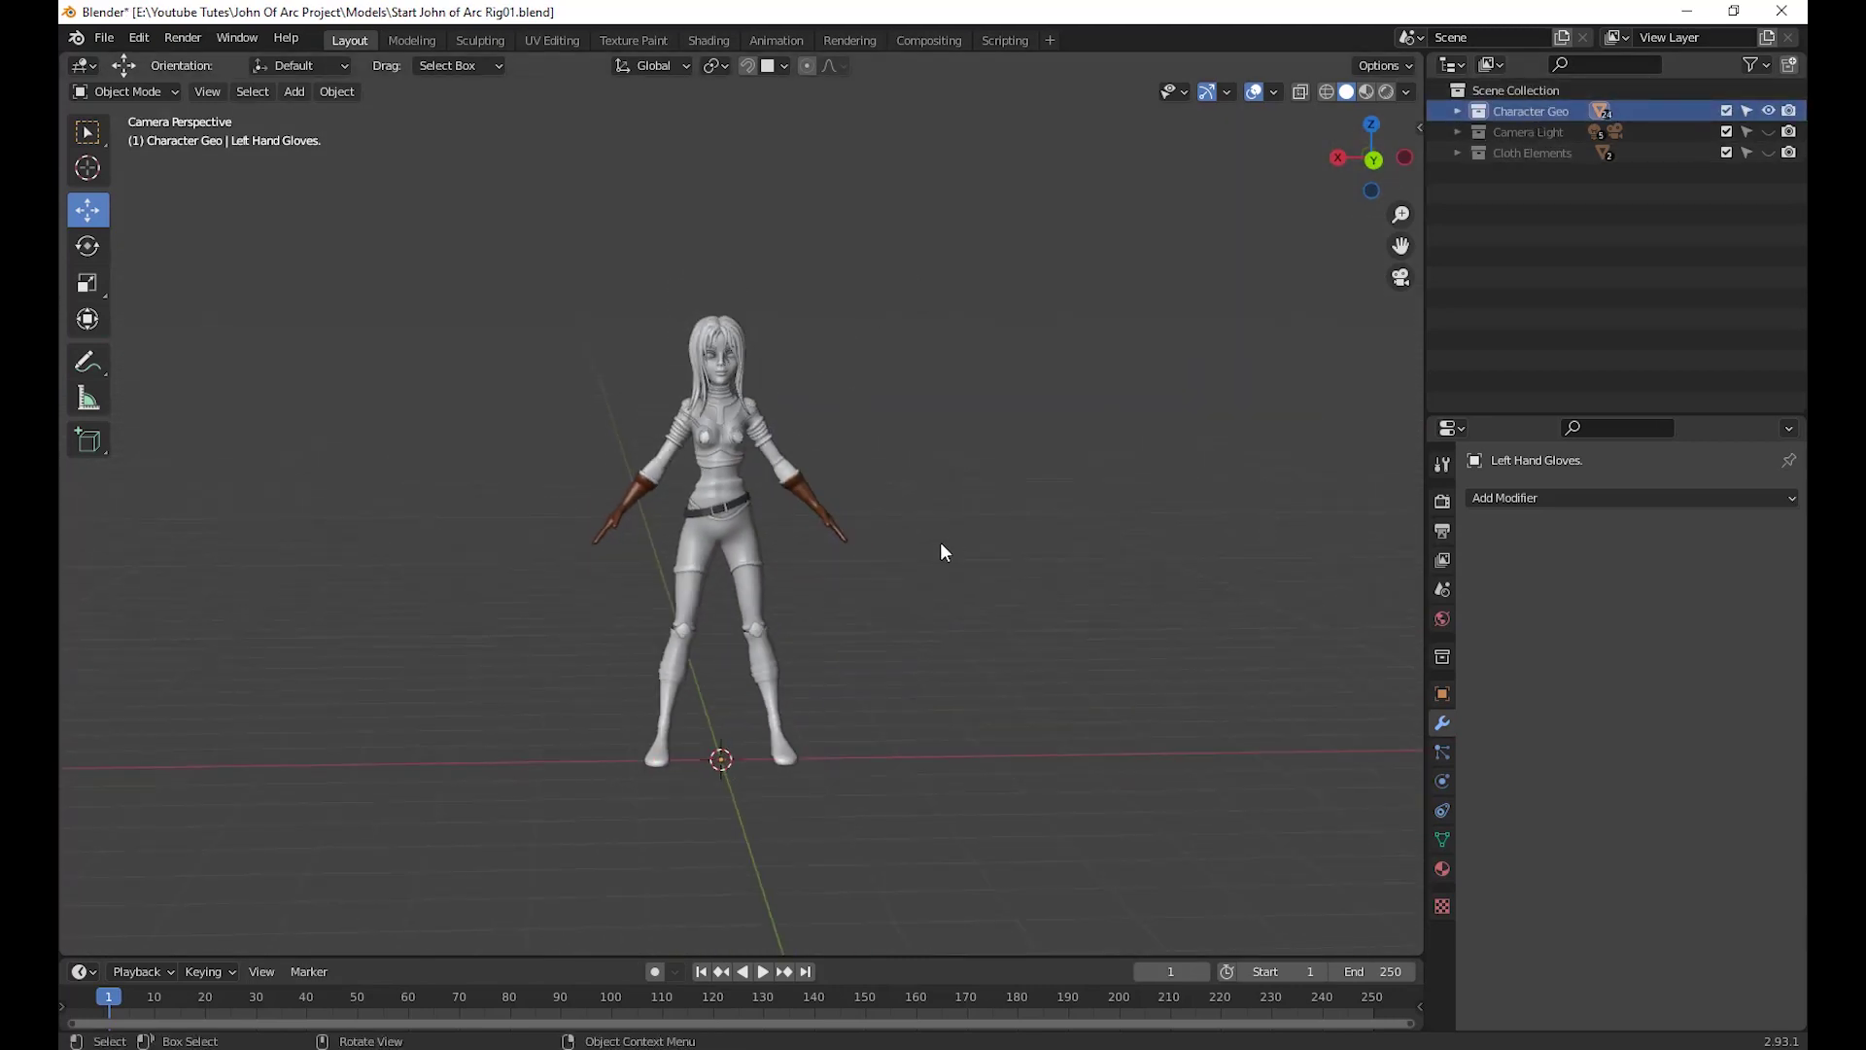
{"action": "middle_click_drag", "start_coordinate": [941, 544], "coordinate": [847, 641]}
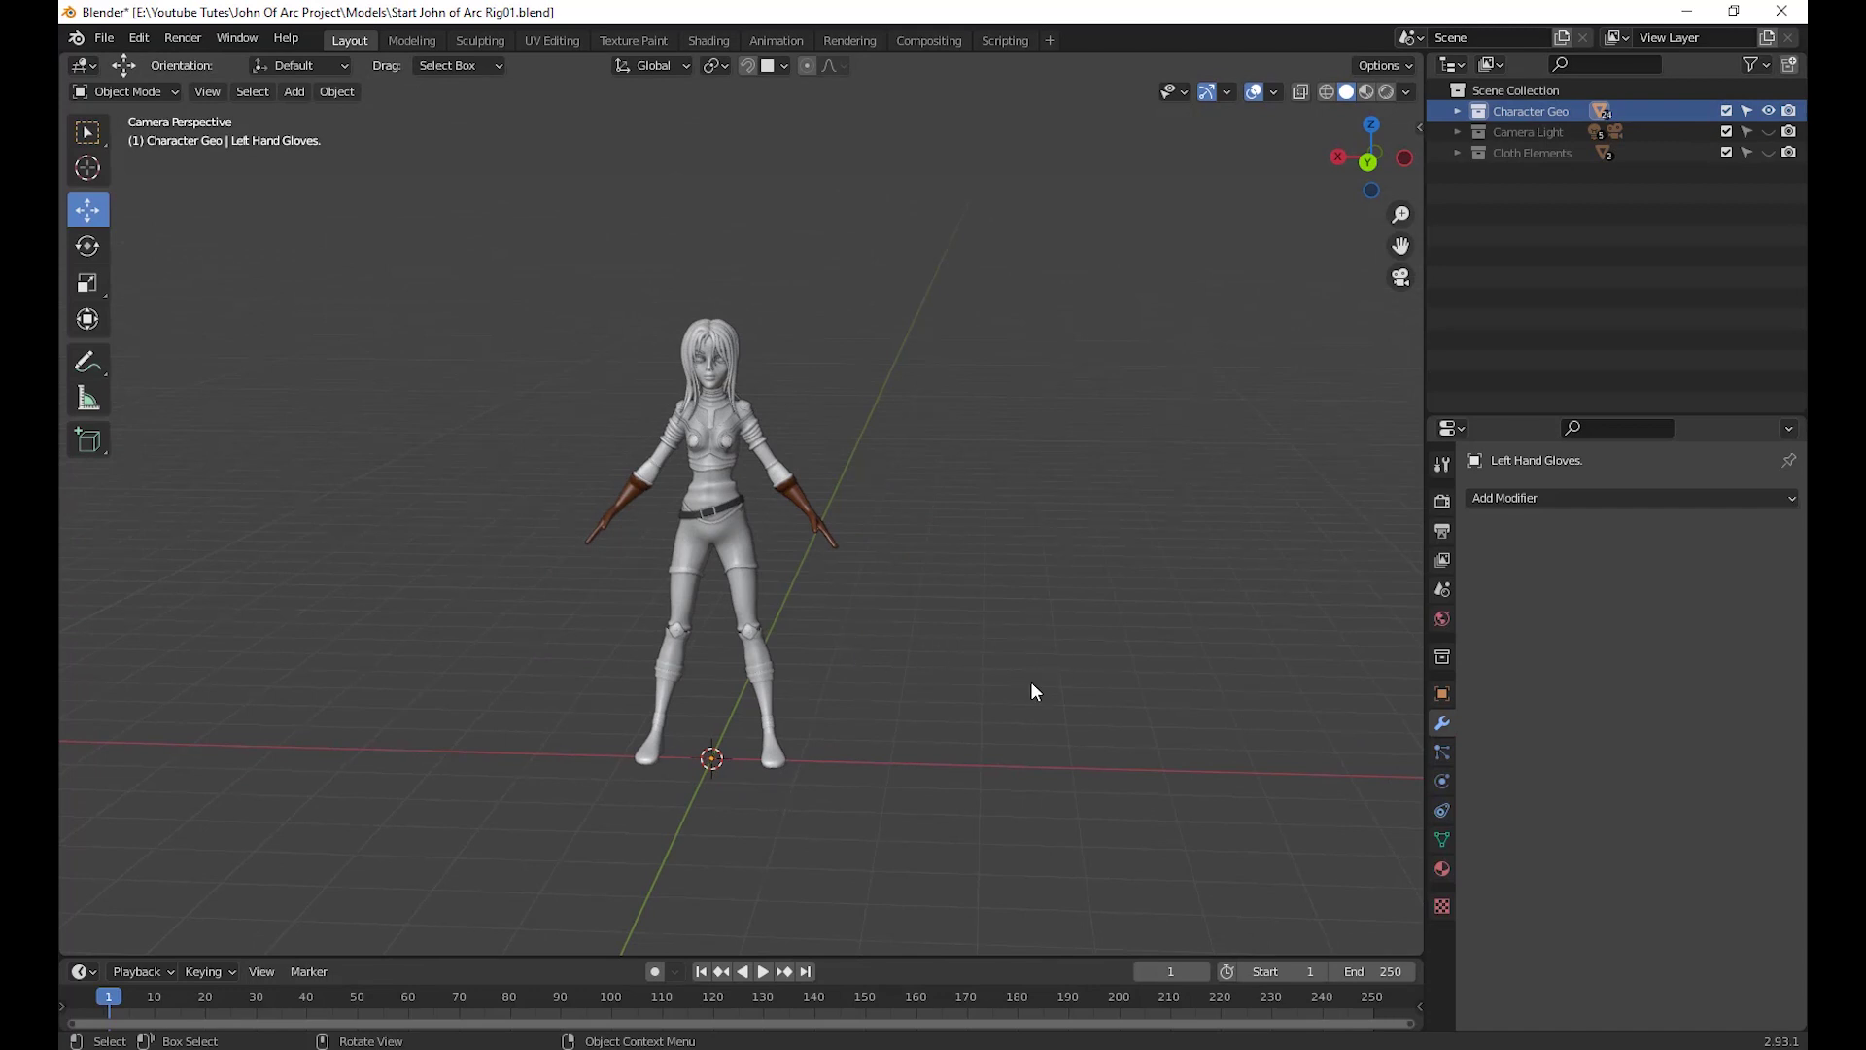
{"action": "scroll", "coordinate": [1027, 692], "scroll_direction": "up", "scroll_amount": 3}
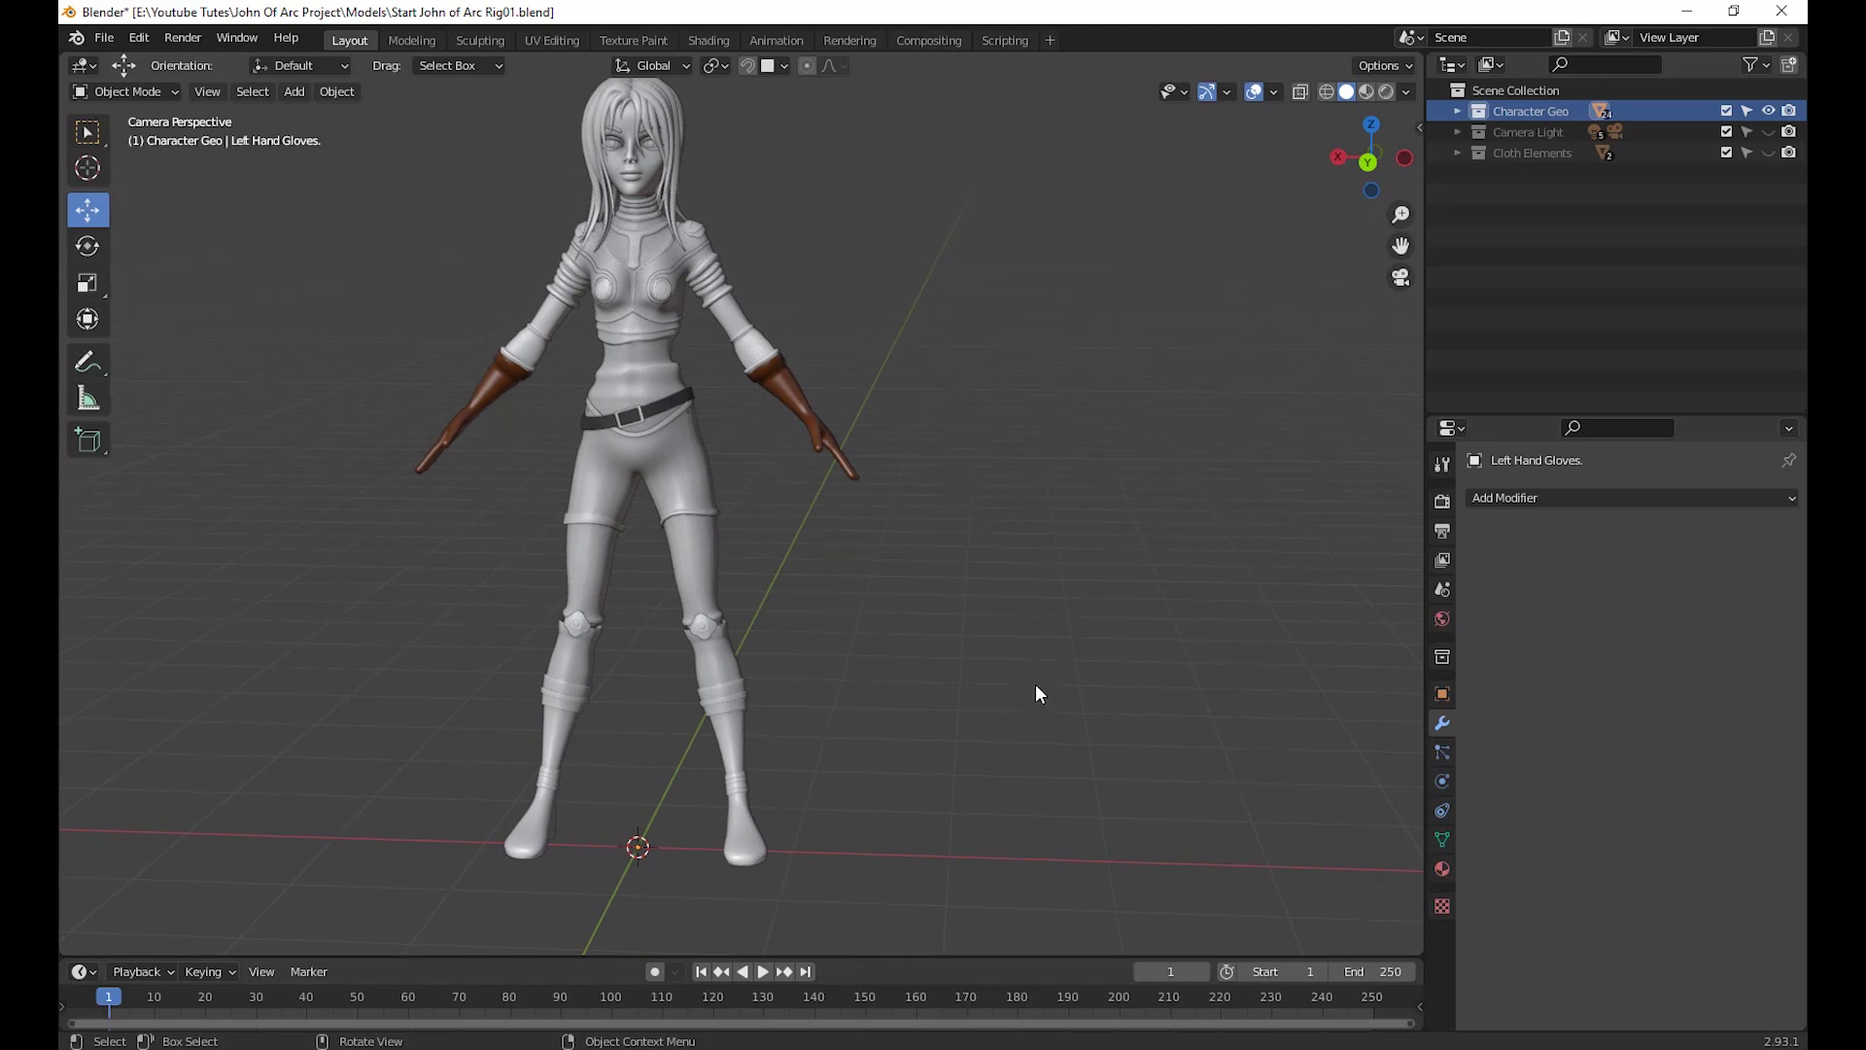
{"action": "middle_click_drag", "start_coordinate": [1037, 692], "coordinate": [1026, 691]}
{"action": "middle_click_drag", "start_coordinate": [990, 622], "coordinate": [731, 544], "text": "shift"}
{"action": "middle_click_drag", "start_coordinate": [184, 184], "coordinate": [305, 252]}
Open the add-on preferences beside the character and show the armature types that can be added to the scene
{"action": "left_click", "coordinate": [138, 37]}
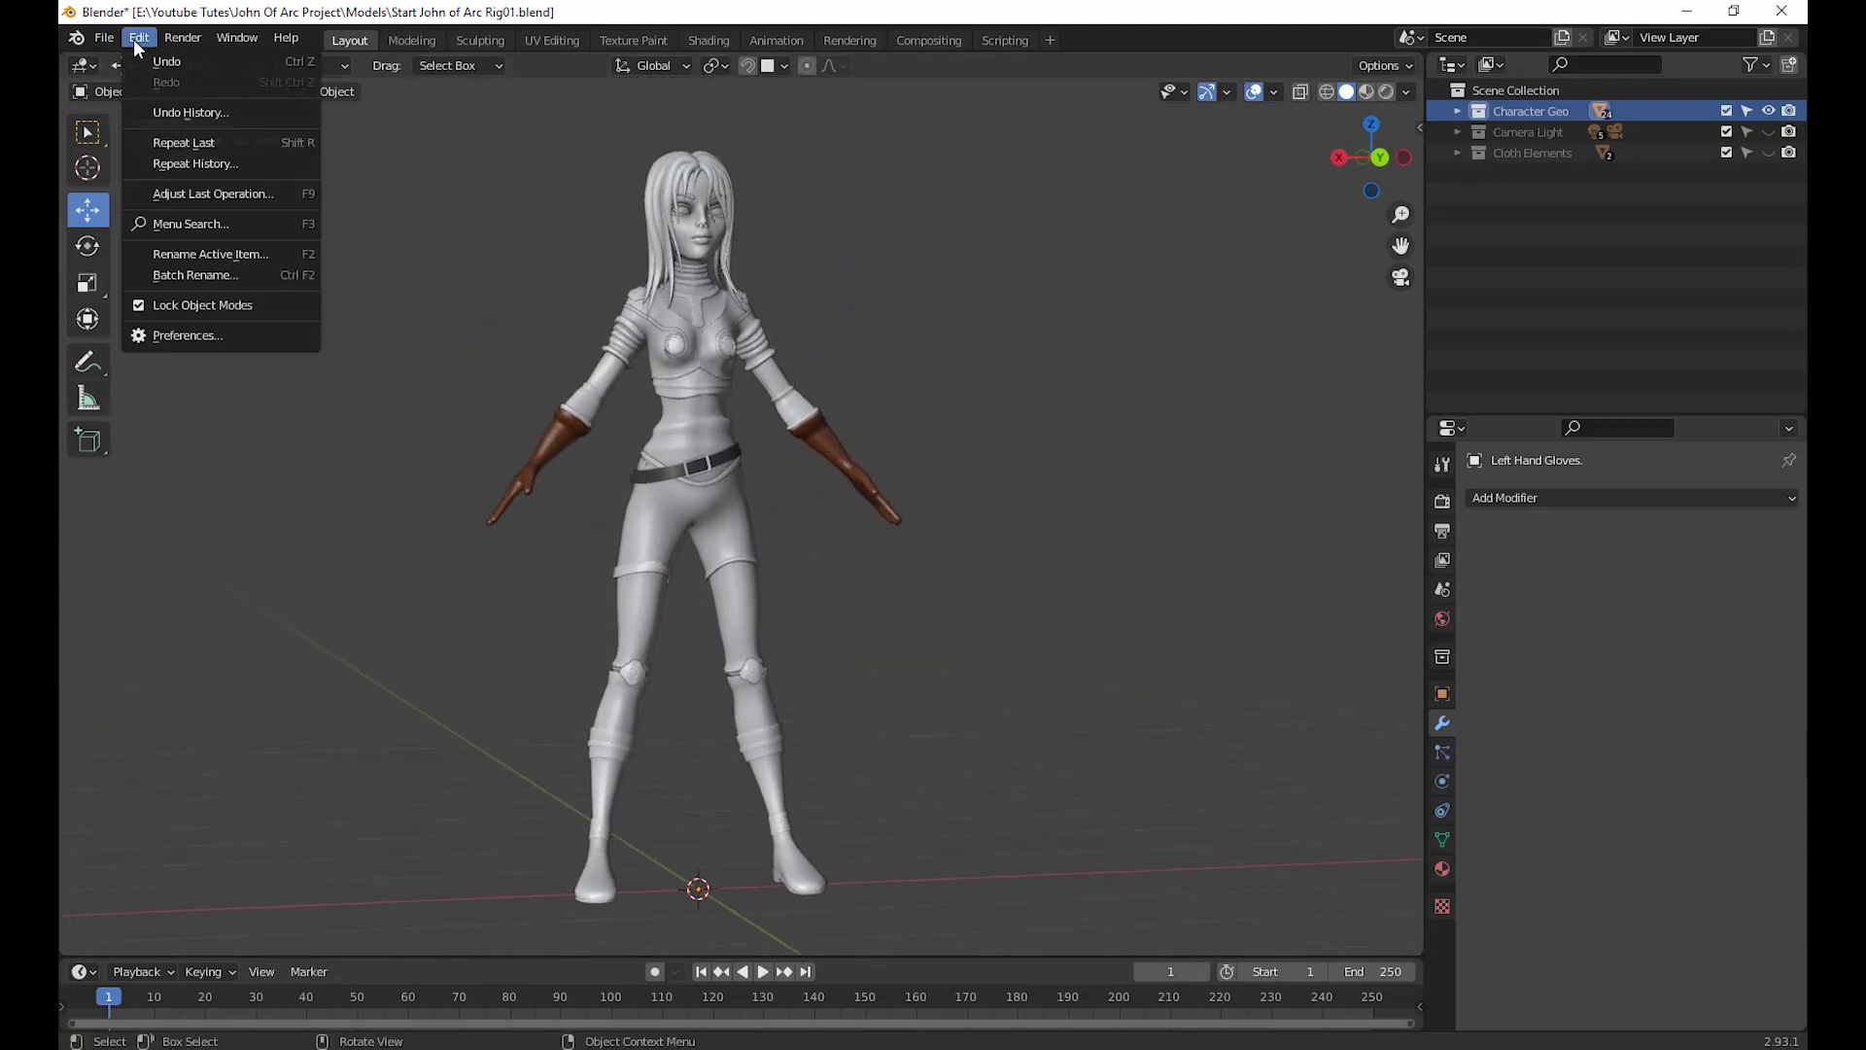
{"action": "left_click", "coordinate": [135, 43]}
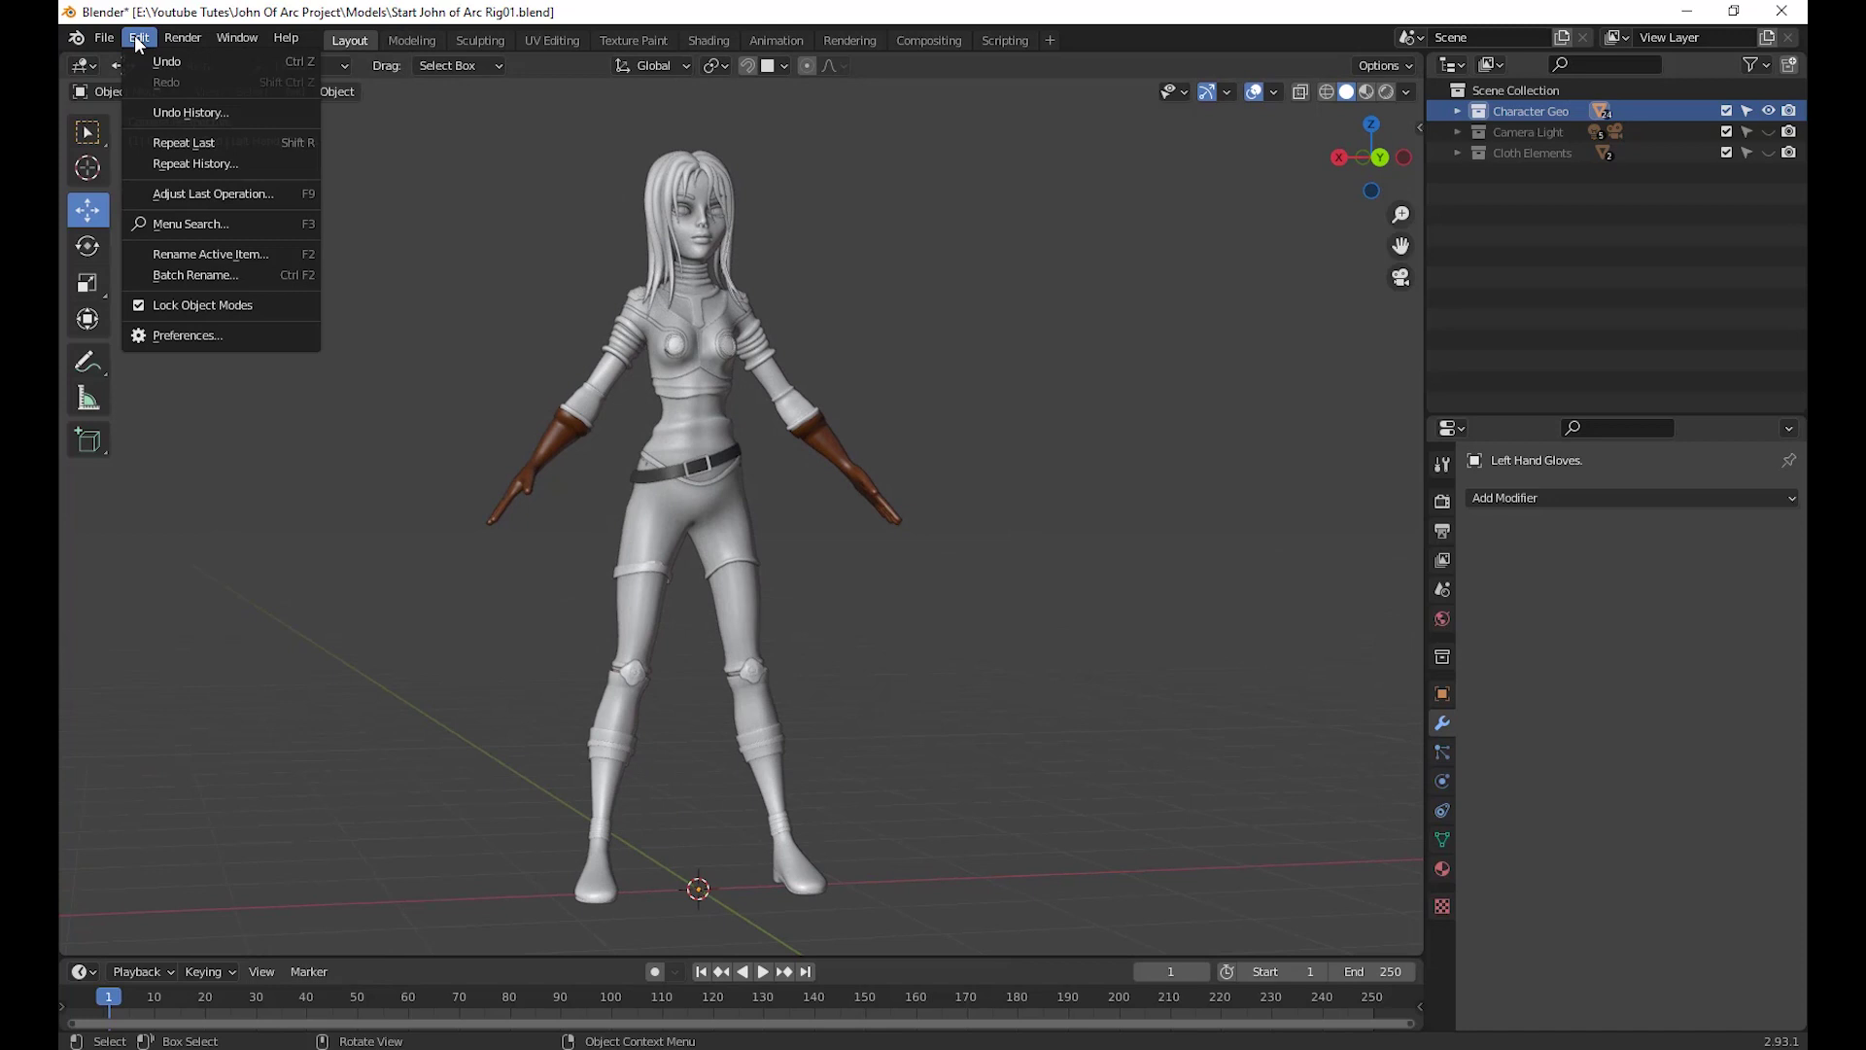
{"action": "left_click", "coordinate": [167, 325]}
{"action": "left_click_drag", "start_coordinate": [491, 54], "coordinate": [1187, 231]}
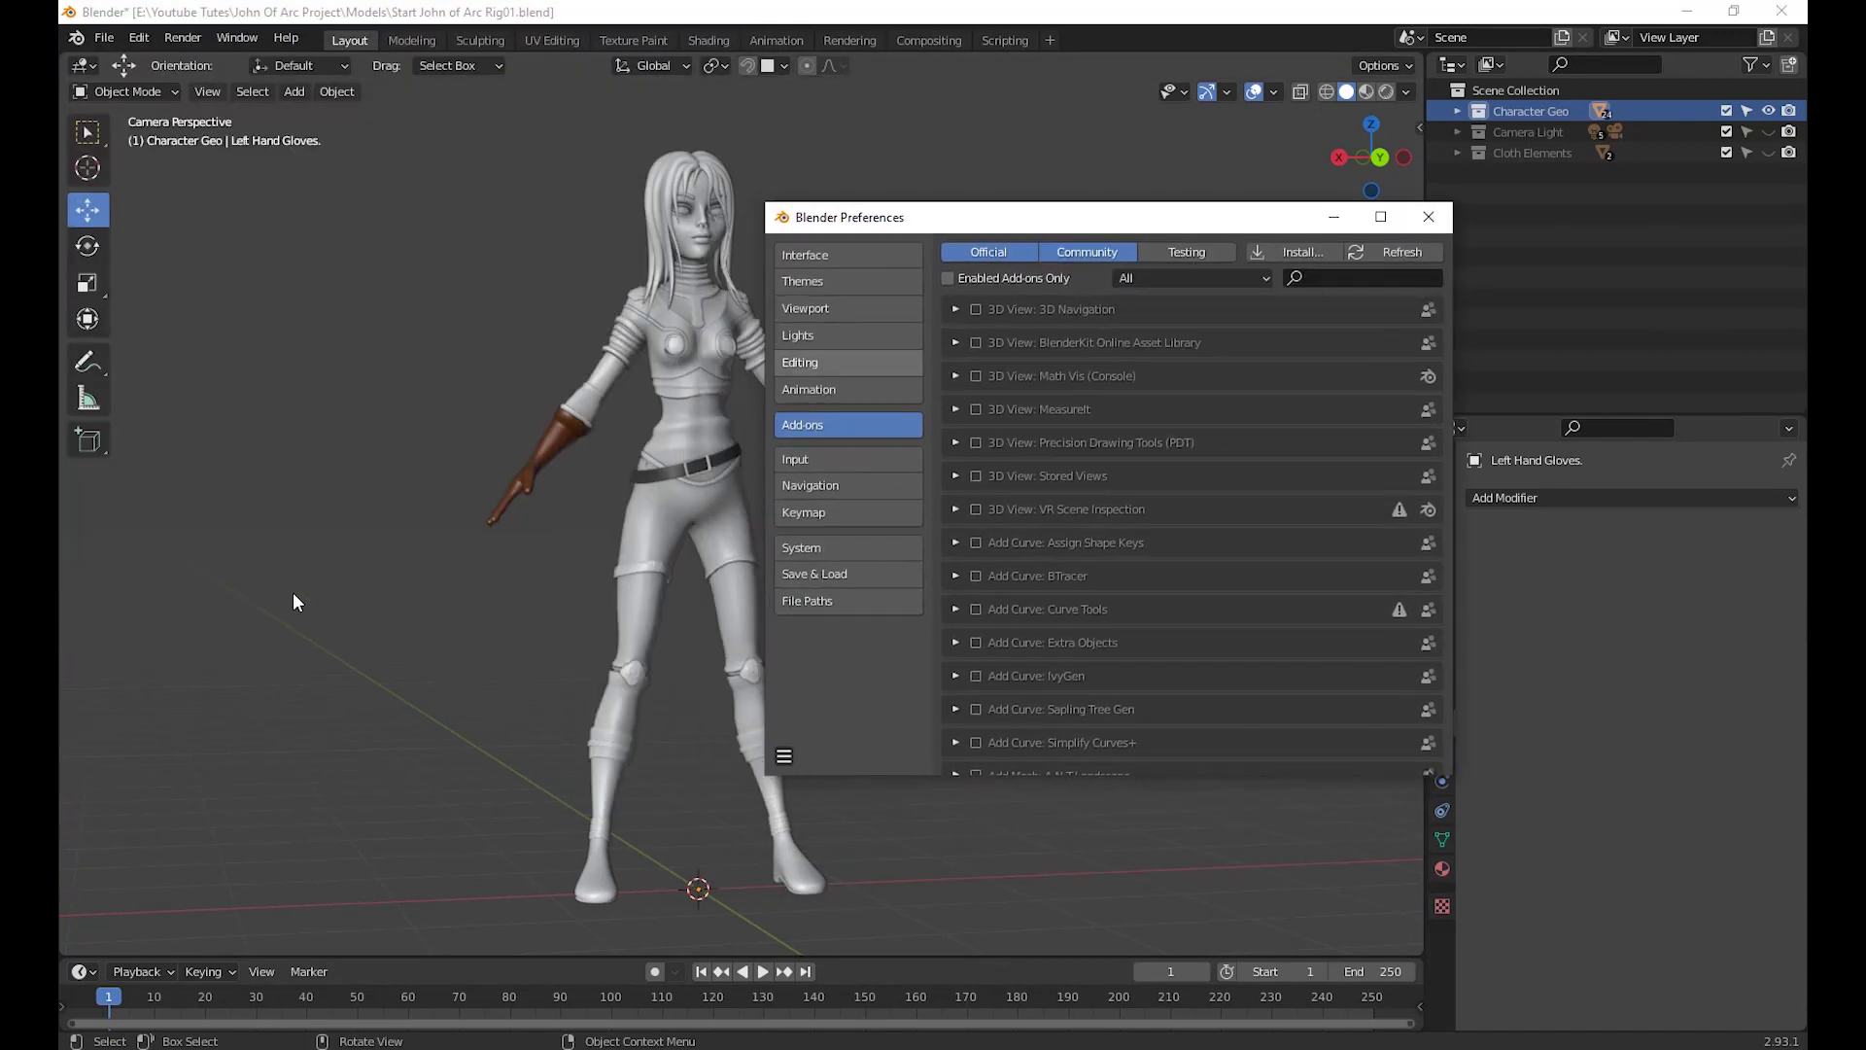
{"action": "key", "text": "shift+a"}
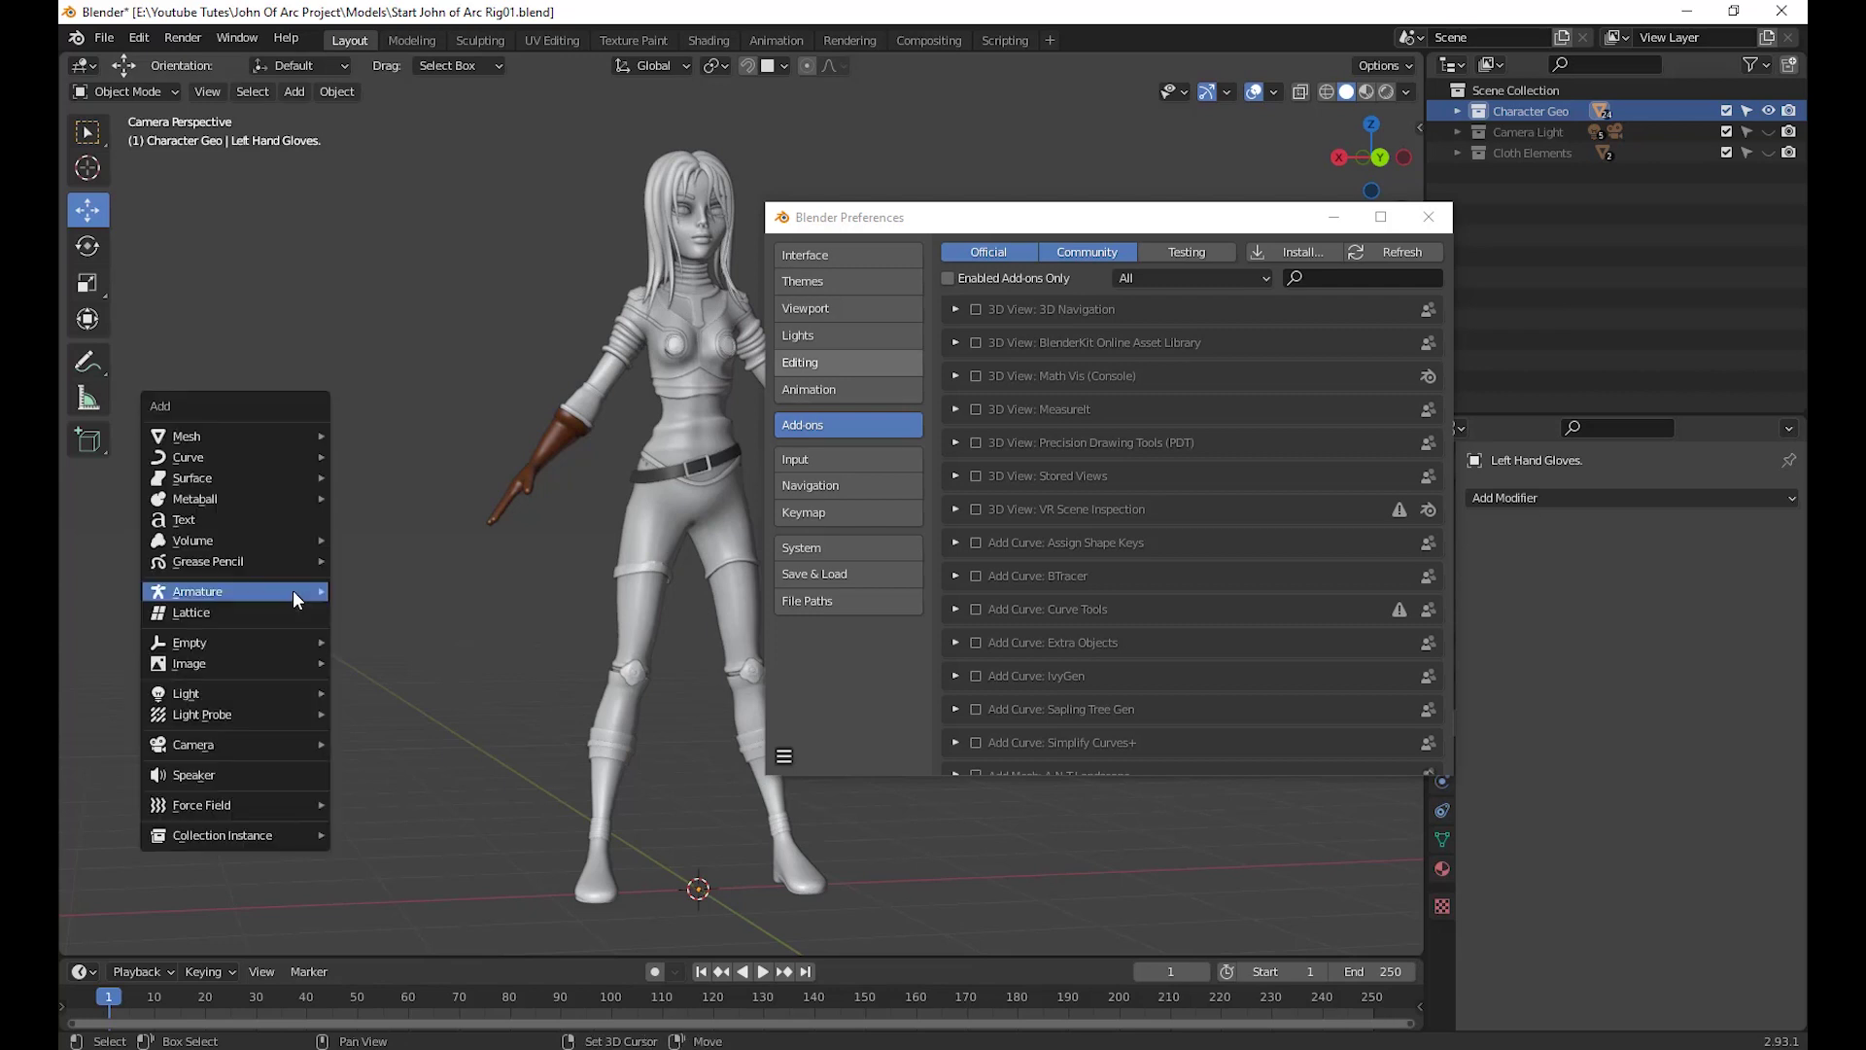
{"action": "mouse_move", "coordinate": [230, 598]}
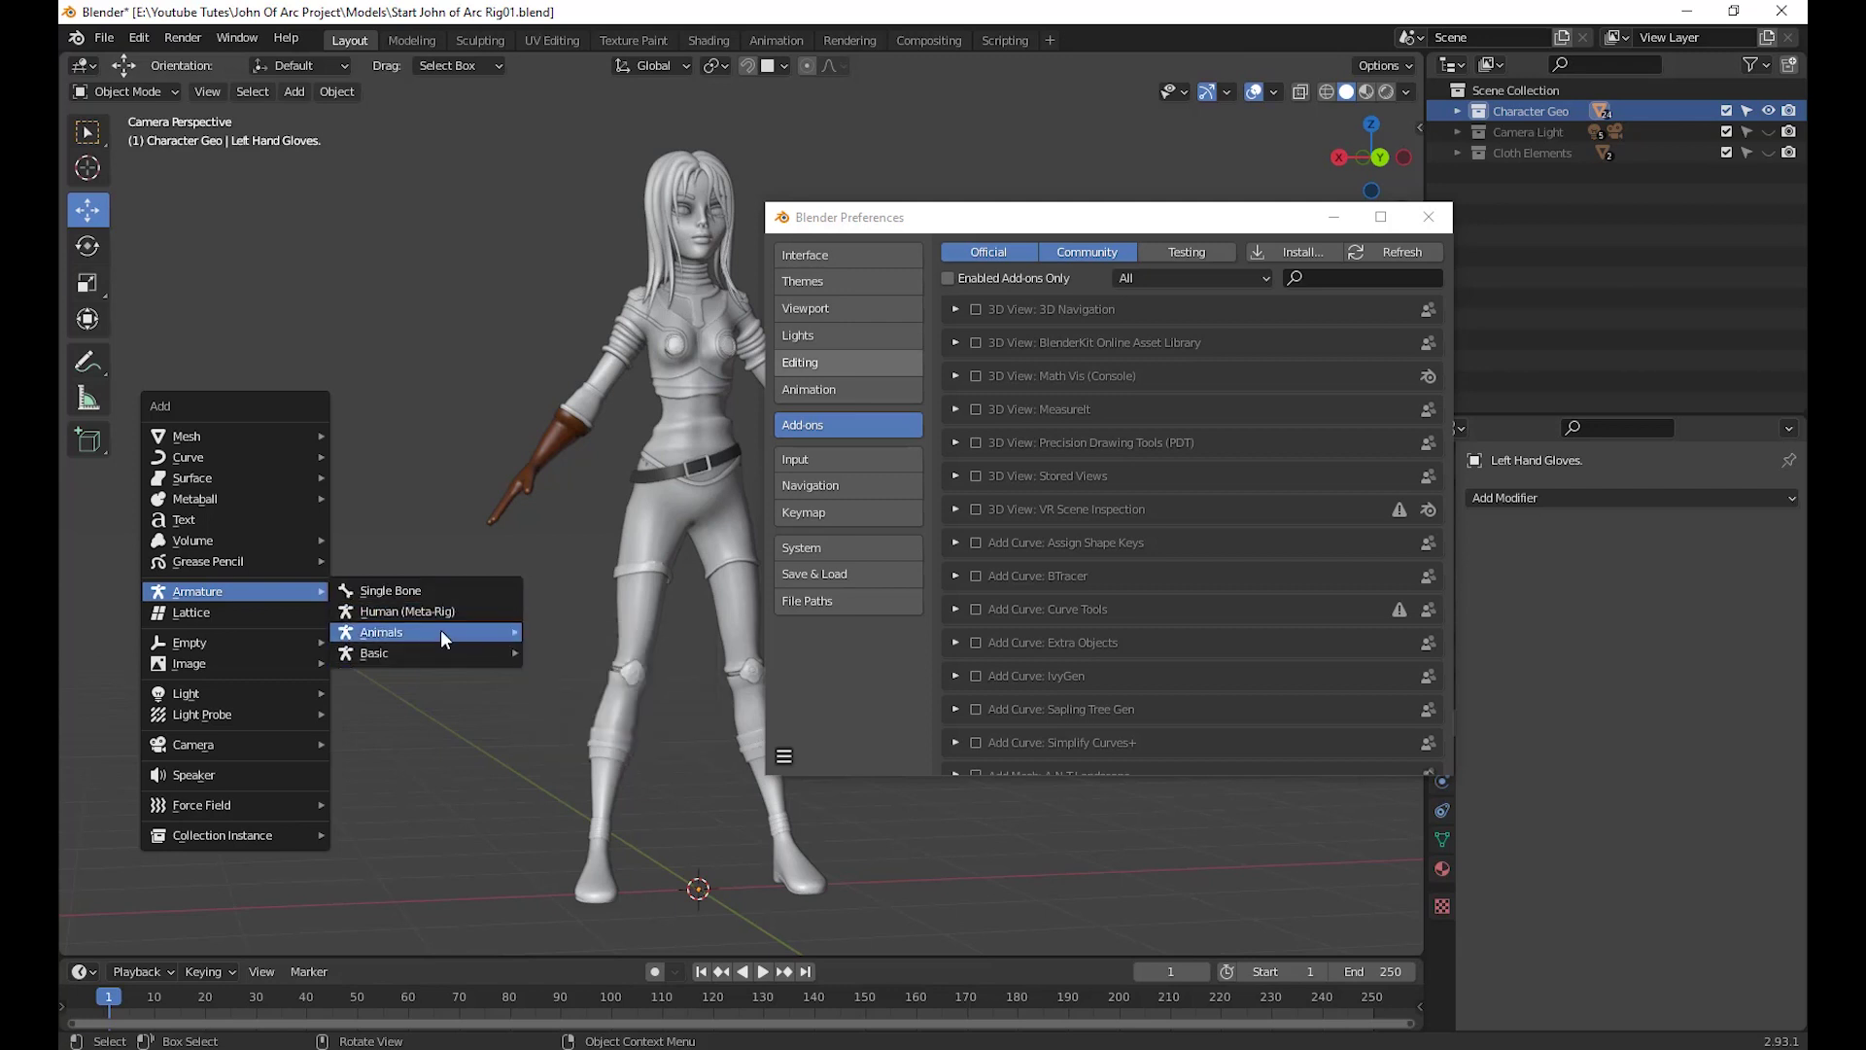
Search the add-on list for "rig" and collapse the details of the Skinify Rig add-on
{"action": "left_click_drag", "start_coordinate": [1232, 211], "coordinate": [1177, 202]}
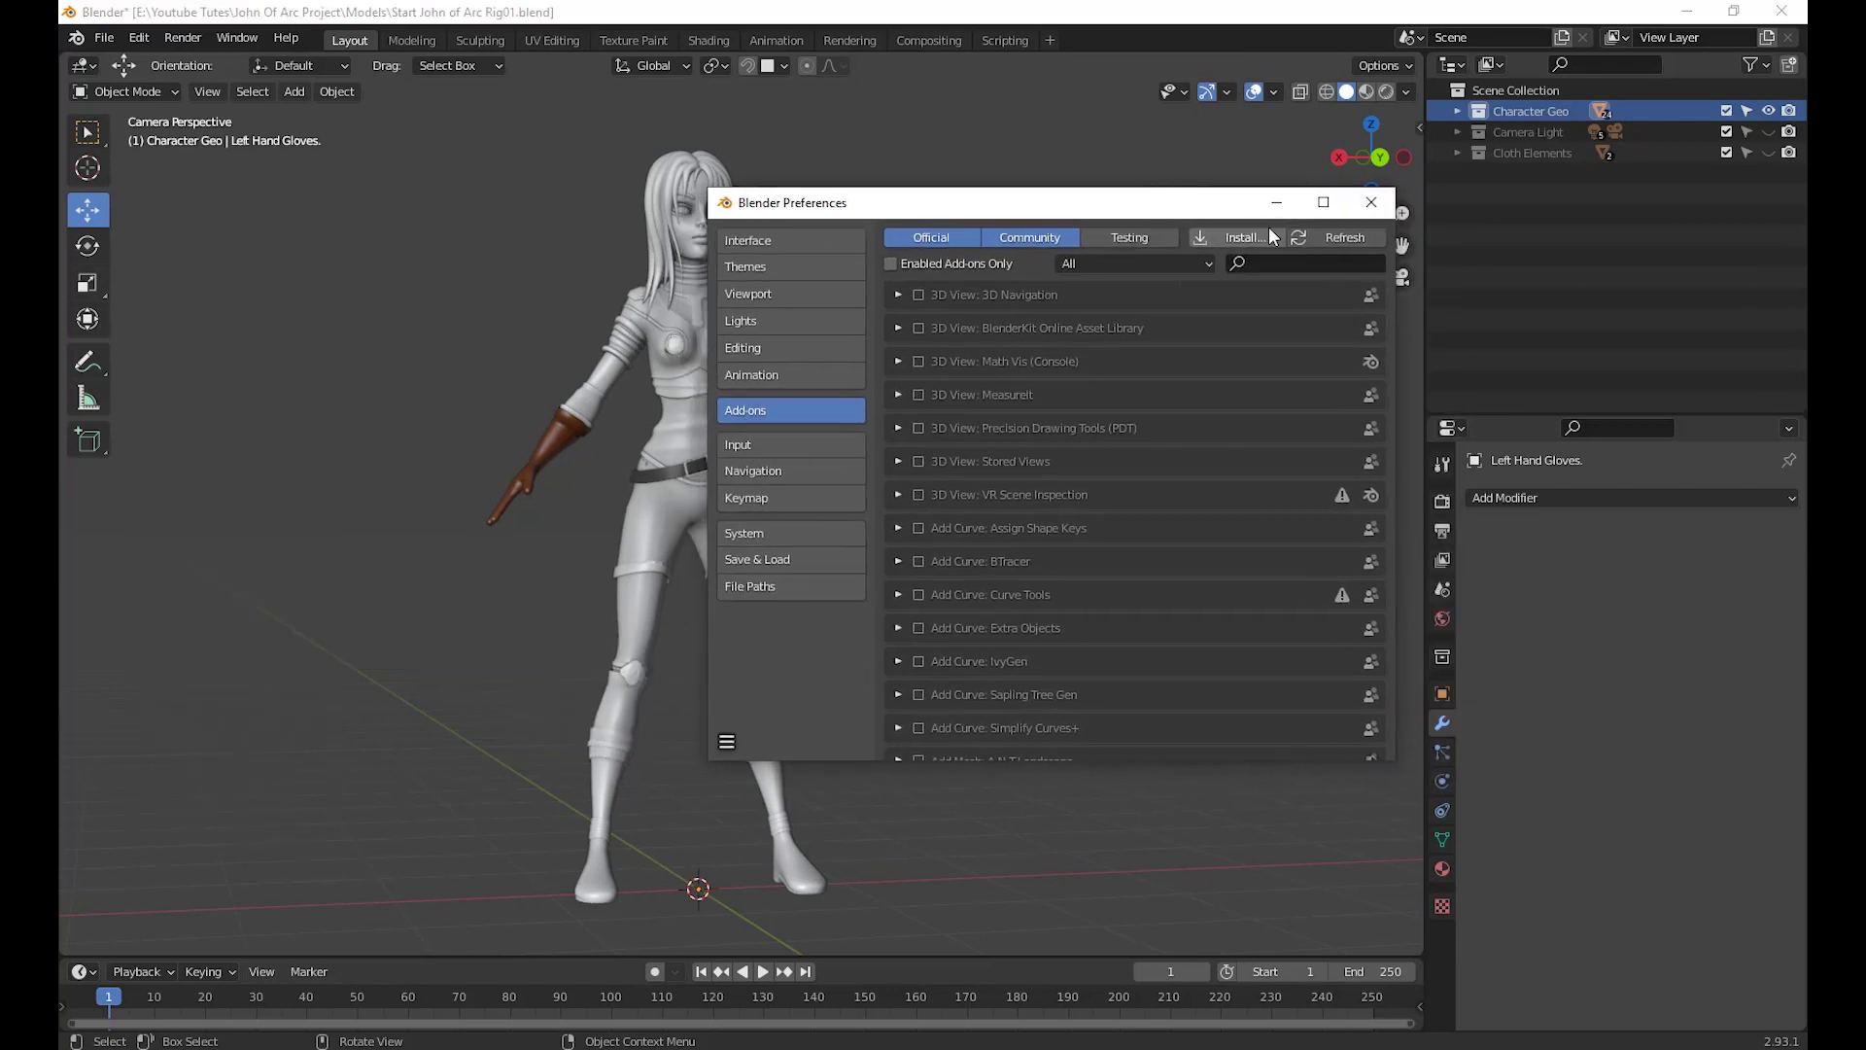
{"action": "left_click", "coordinate": [1268, 266]}
{"action": "type", "text": "r"}
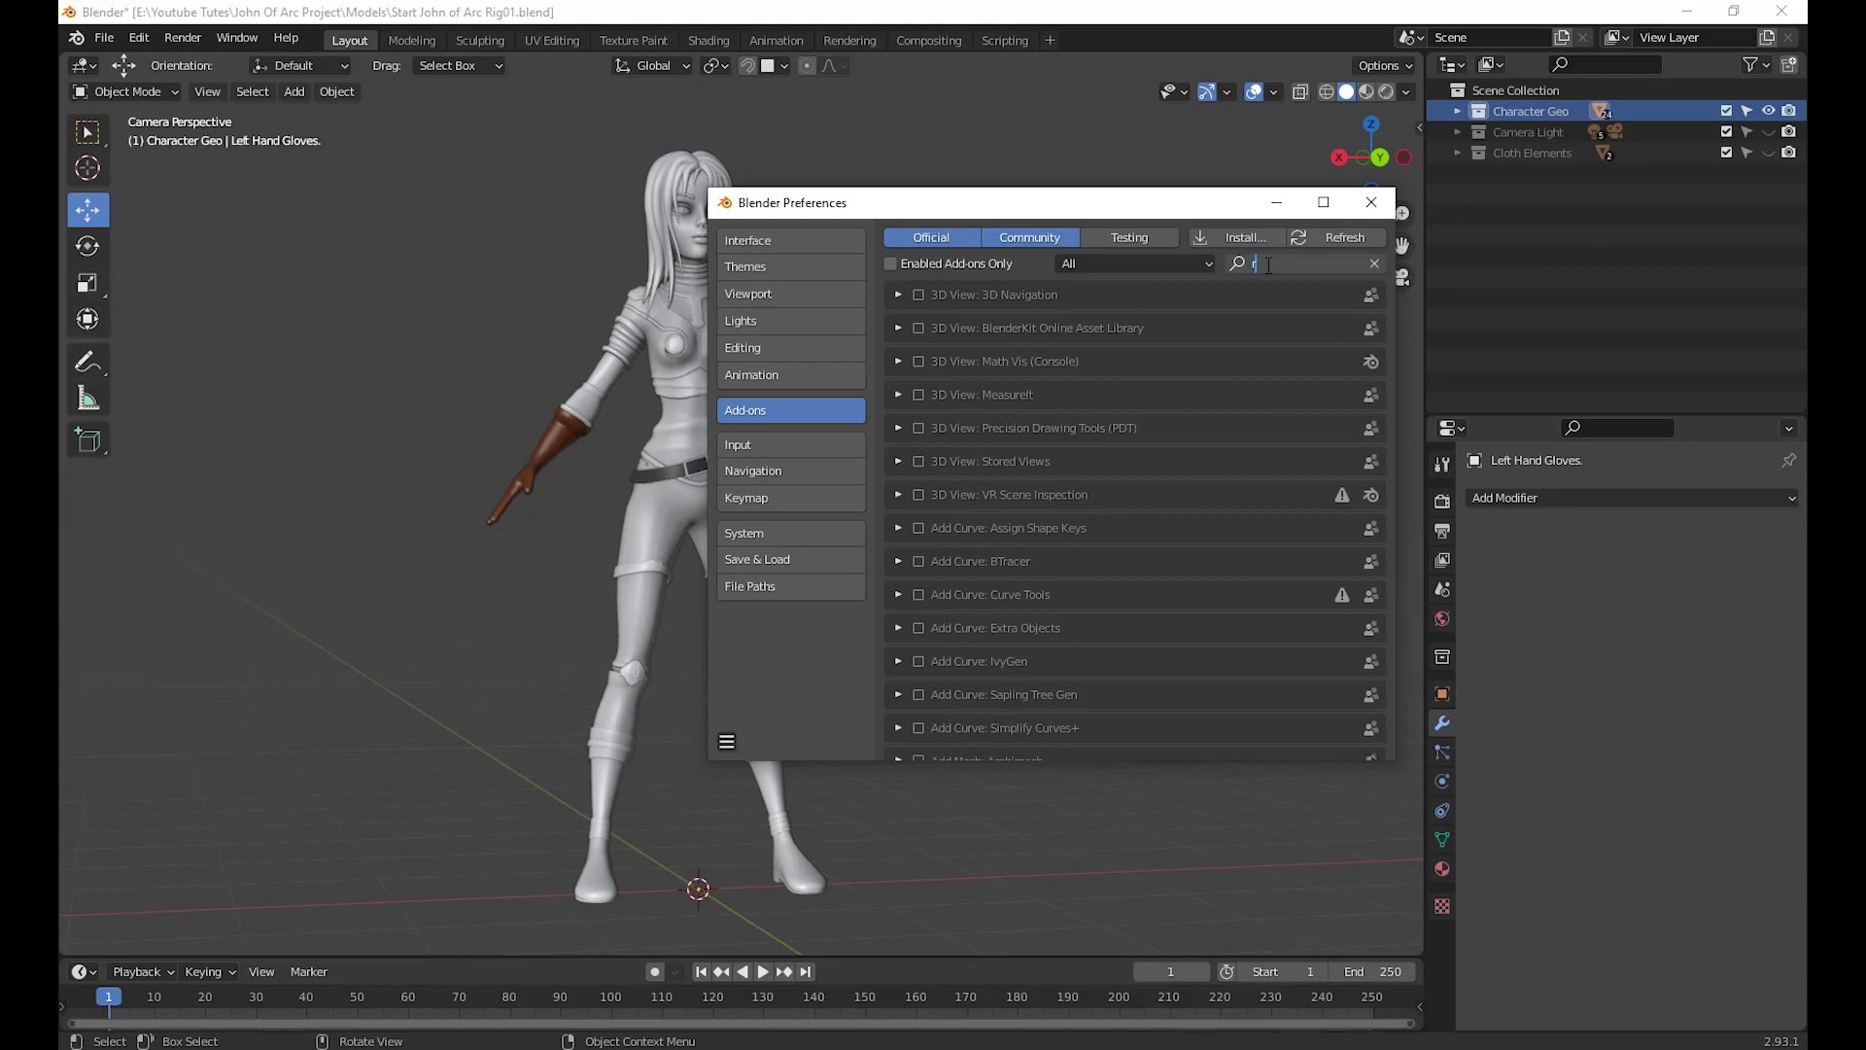
{"action": "type", "text": "ig"}
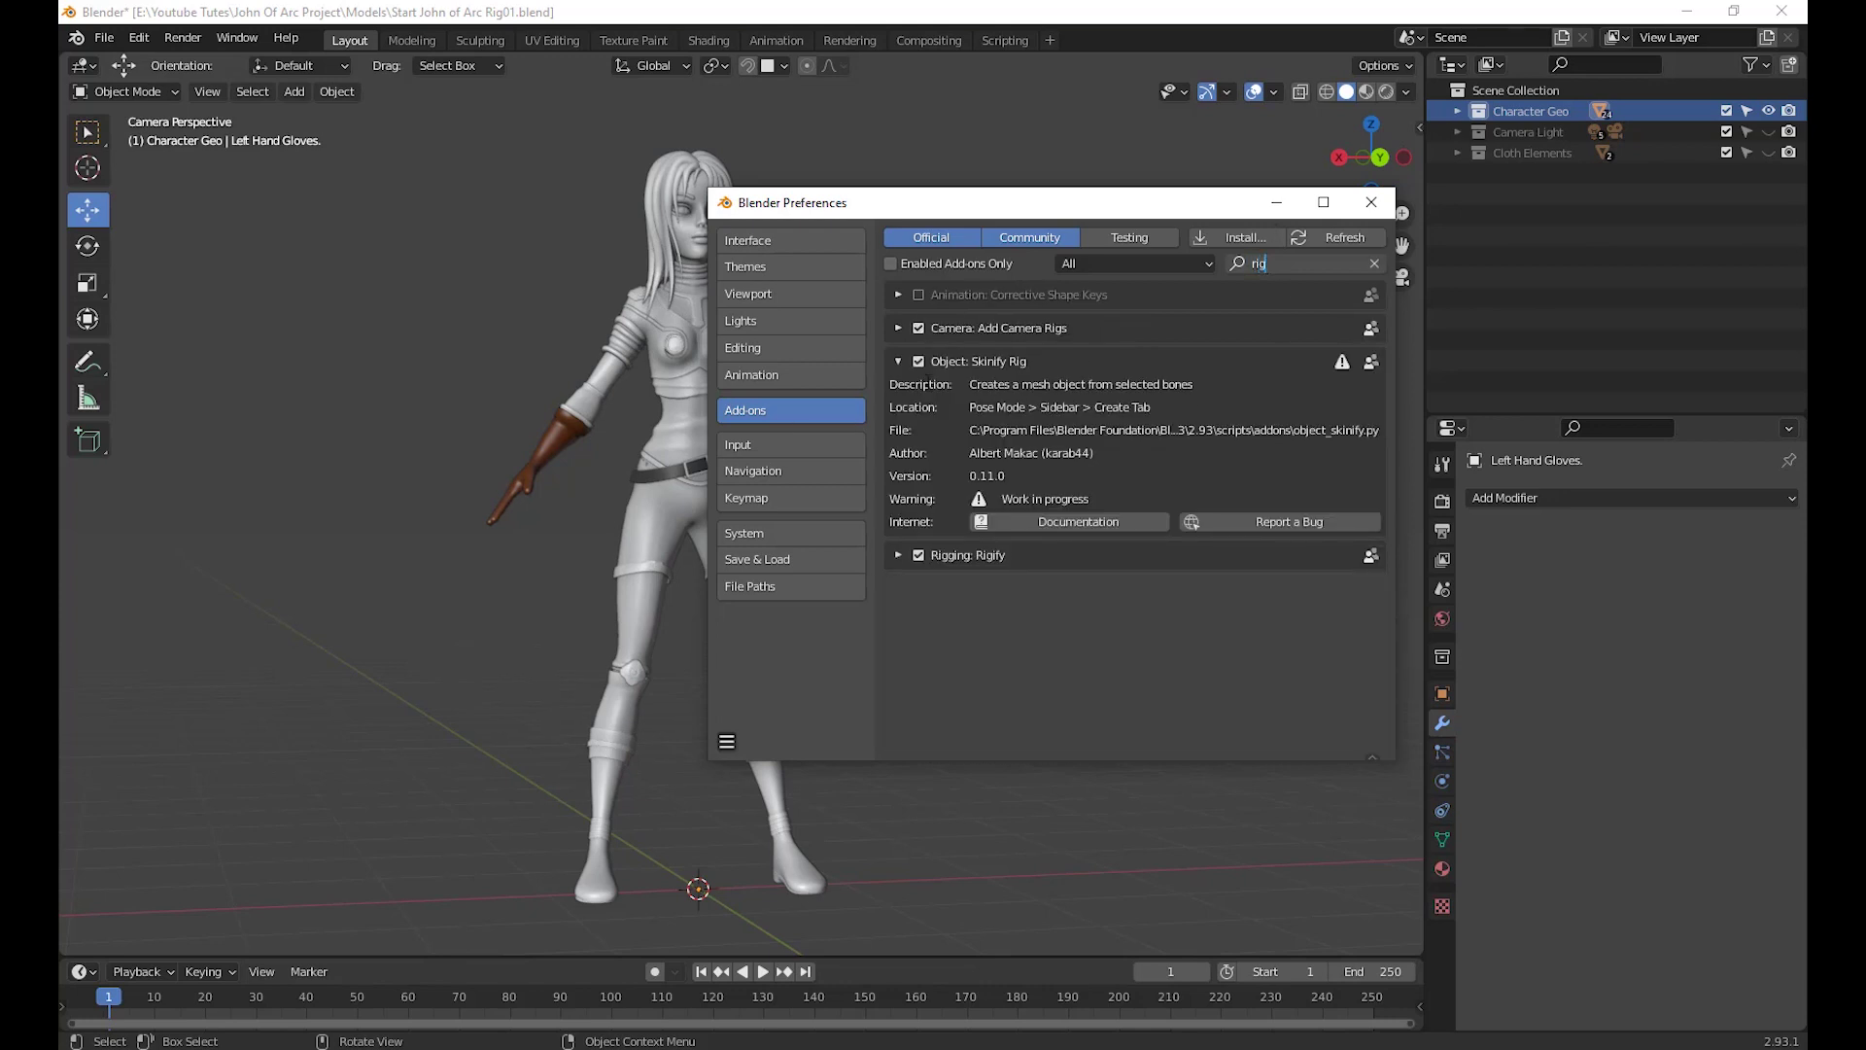
{"action": "left_click", "coordinate": [894, 360]}
{"action": "left_click", "coordinate": [894, 361]}
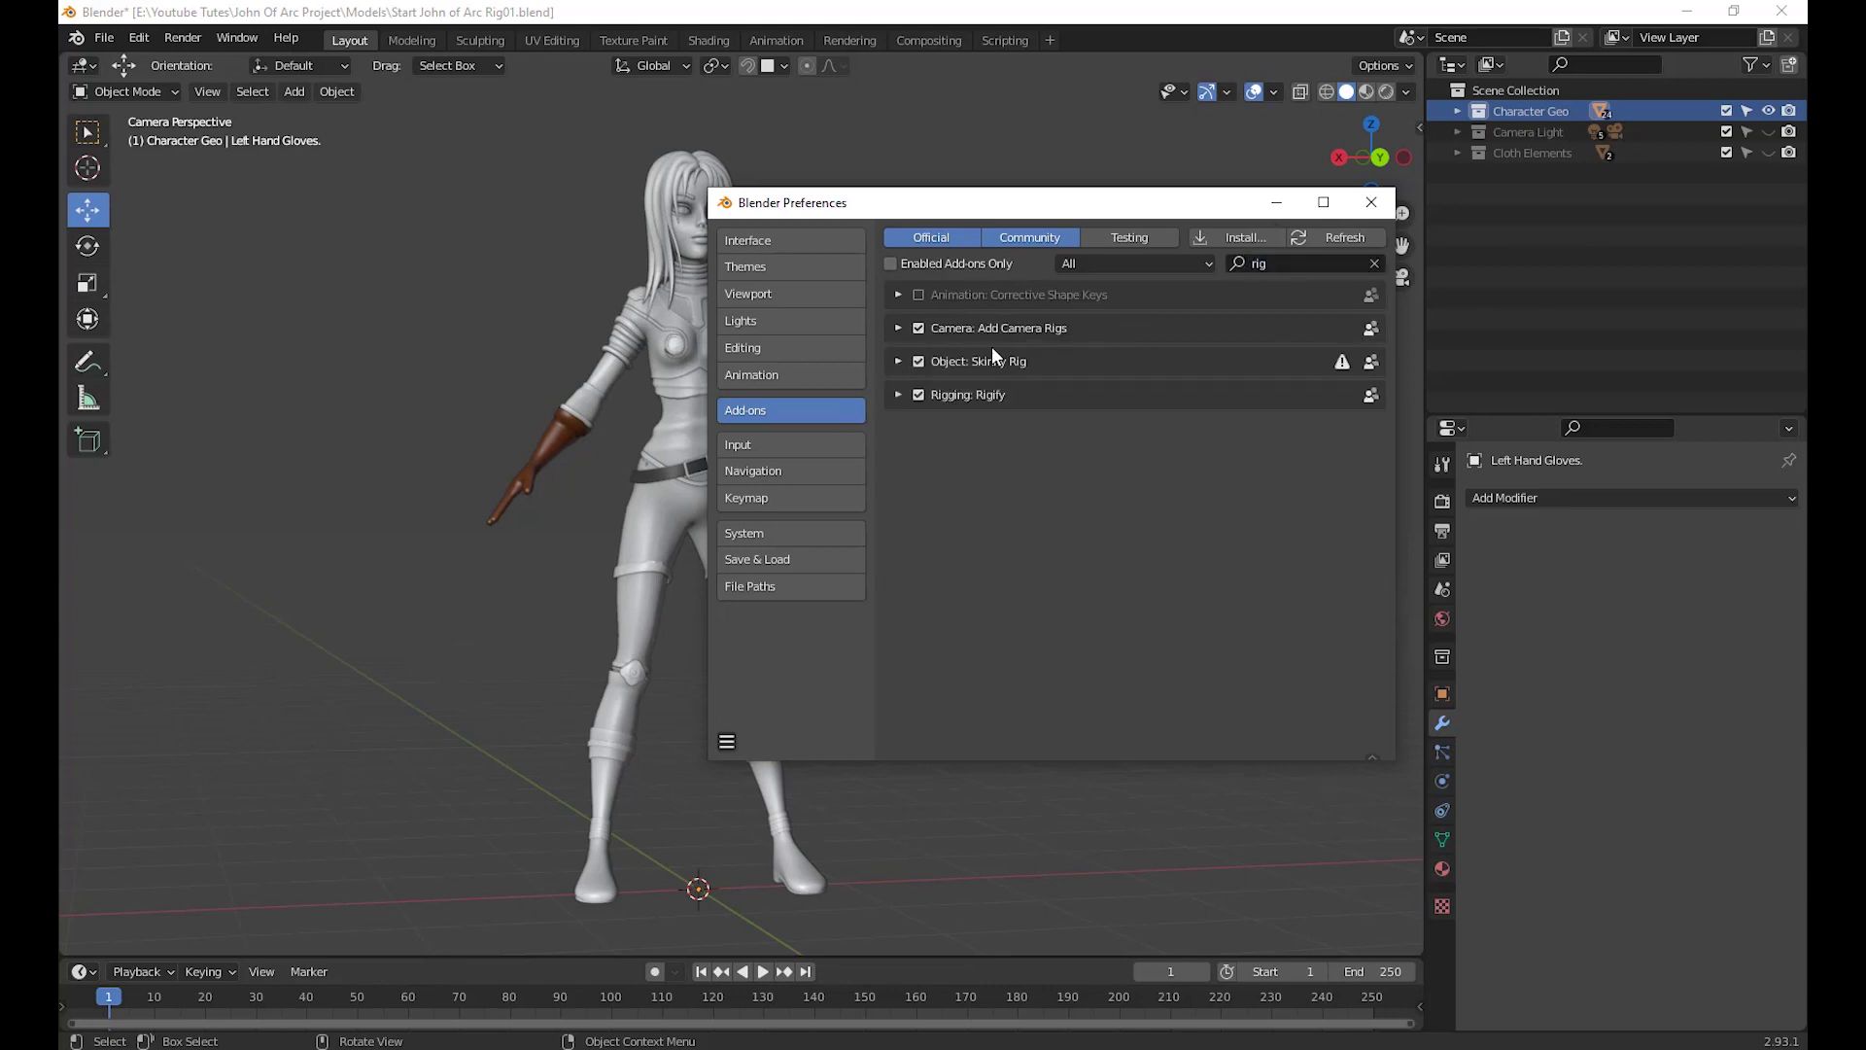
Disable the Rigging: Rigify add-on and close the preferences
{"action": "left_click", "coordinate": [919, 395]}
{"action": "left_click", "coordinate": [1373, 202]}
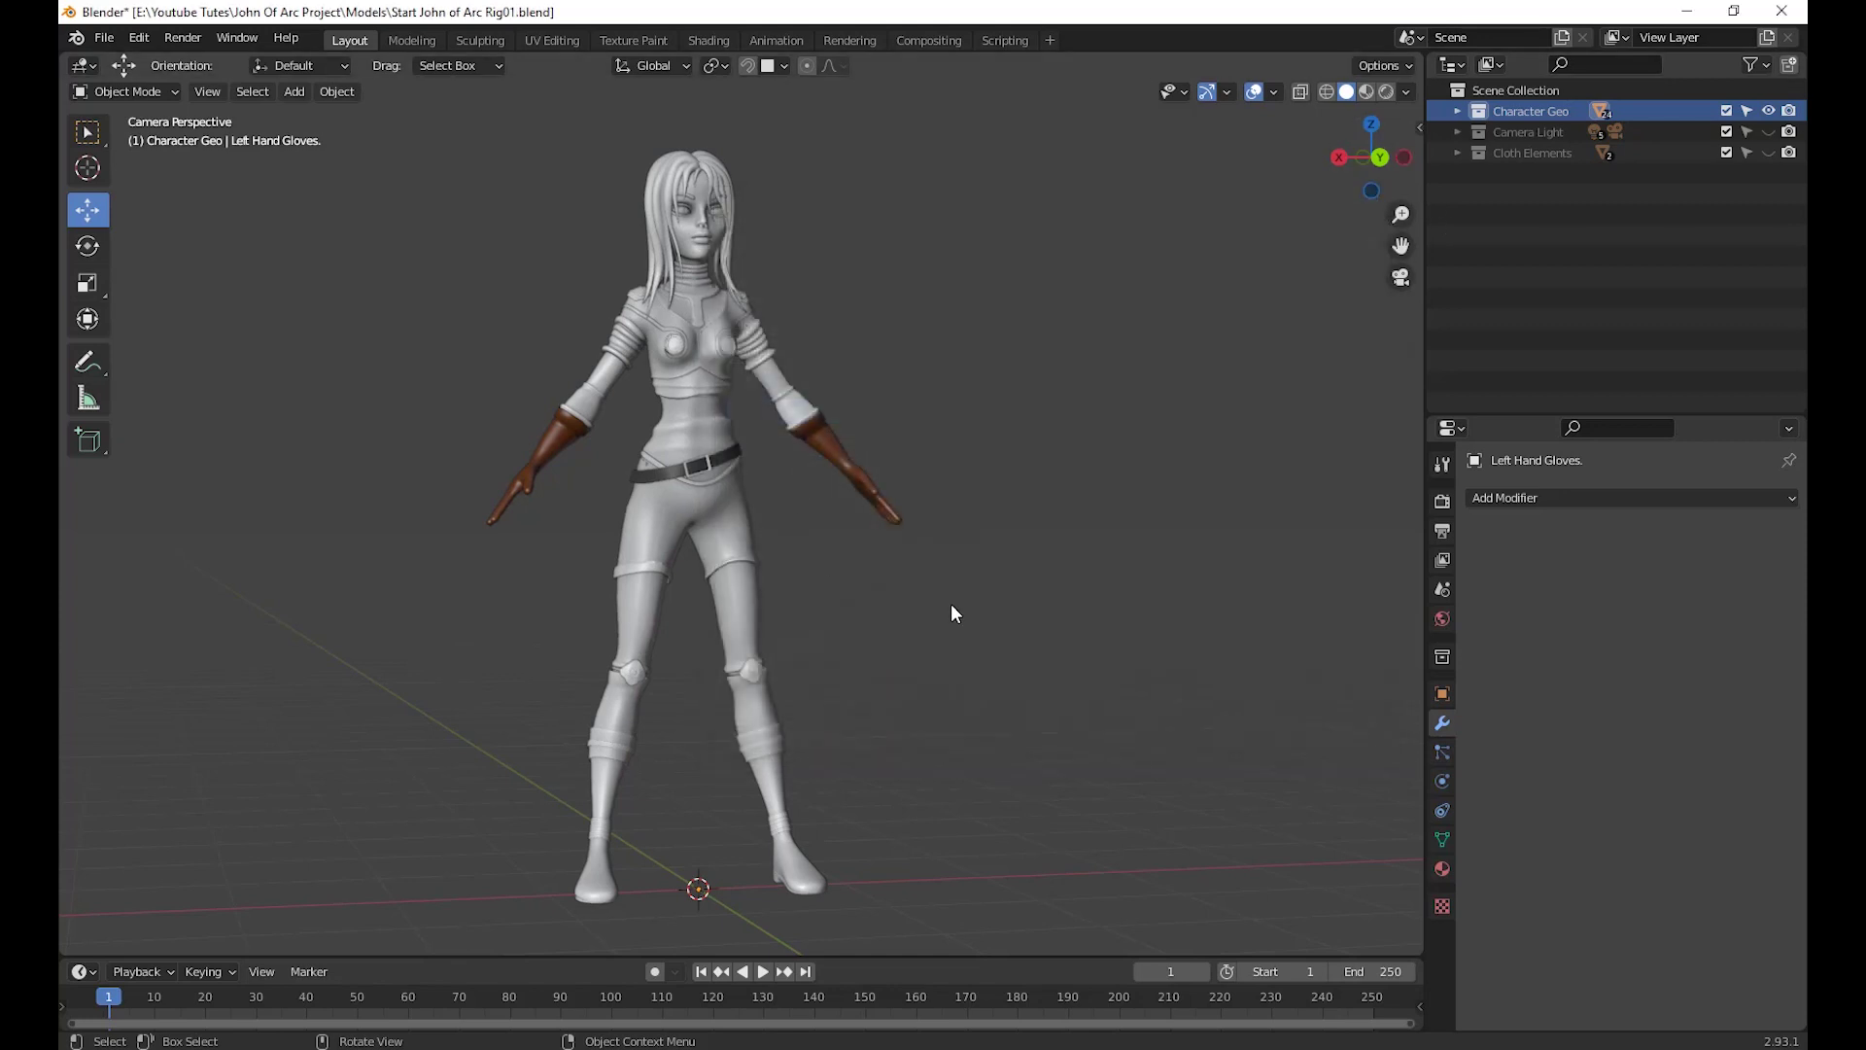
{"action": "left_click", "coordinate": [139, 38]}
{"action": "left_click", "coordinate": [200, 330]}
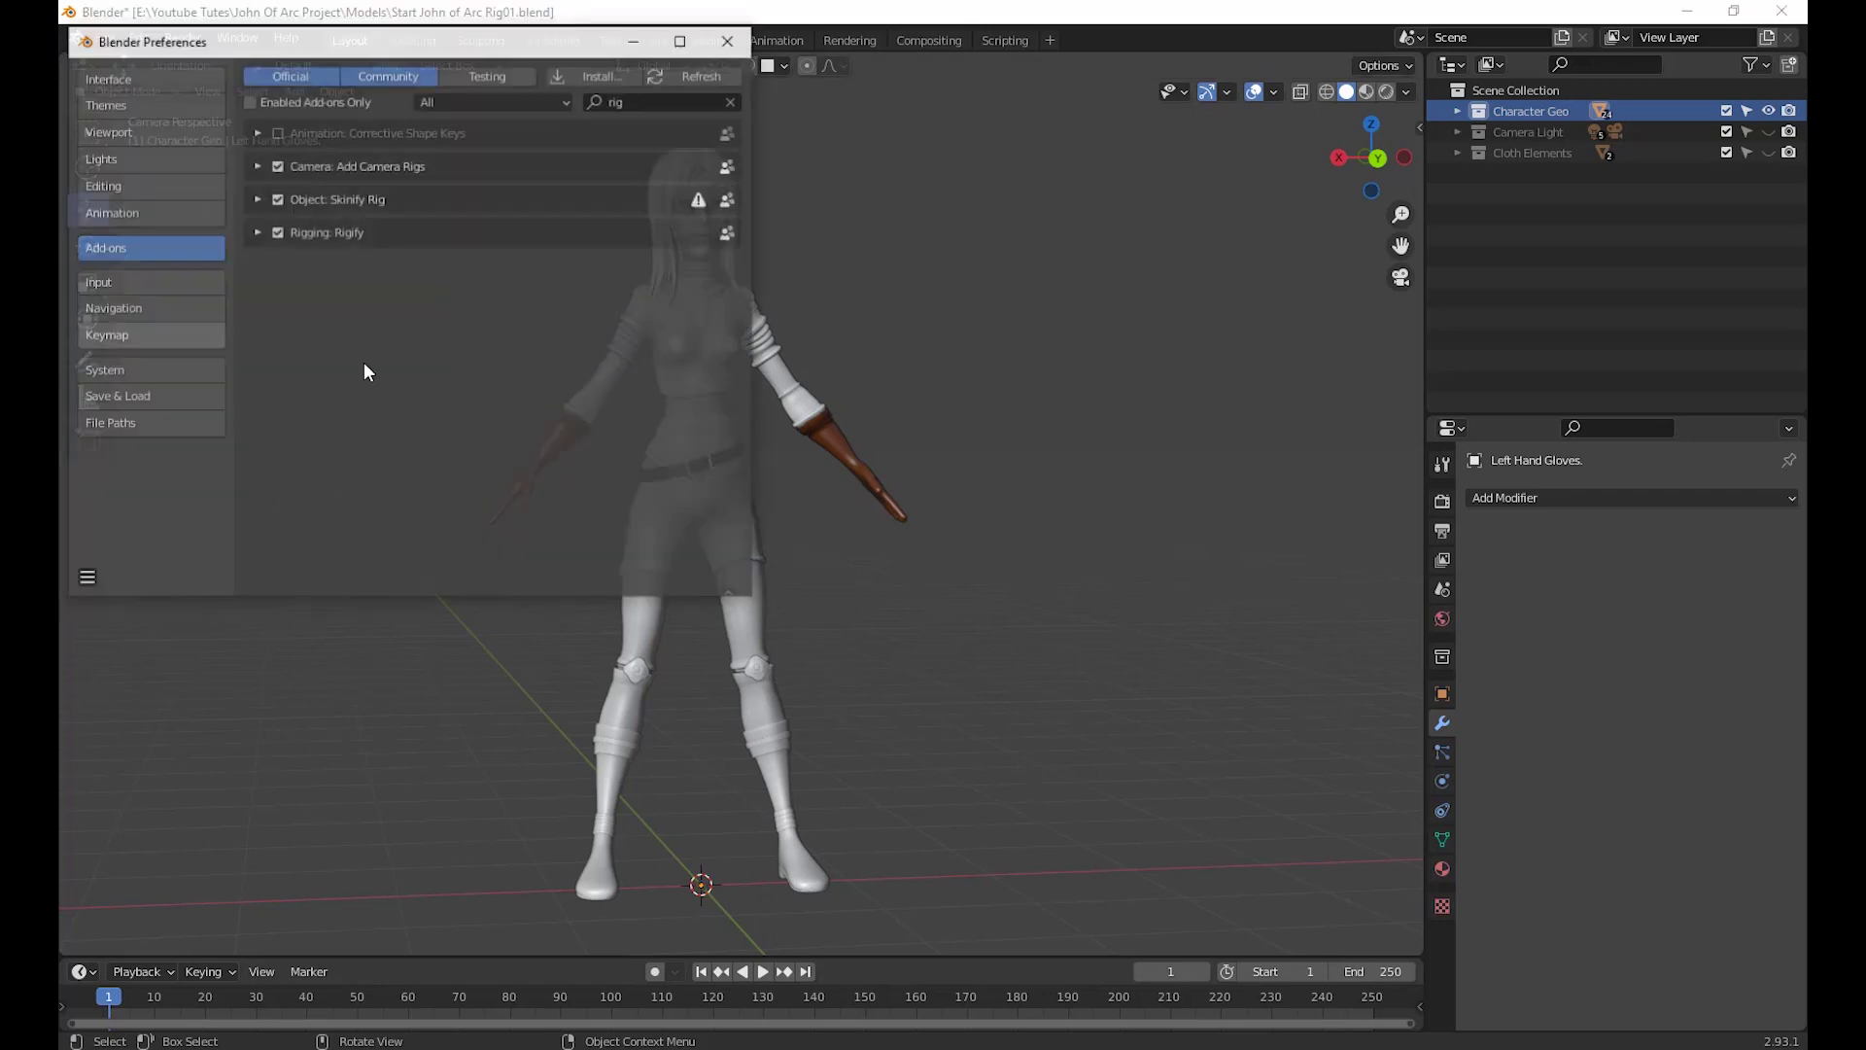
{"action": "left_click_drag", "start_coordinate": [483, 43], "coordinate": [1261, 210]}
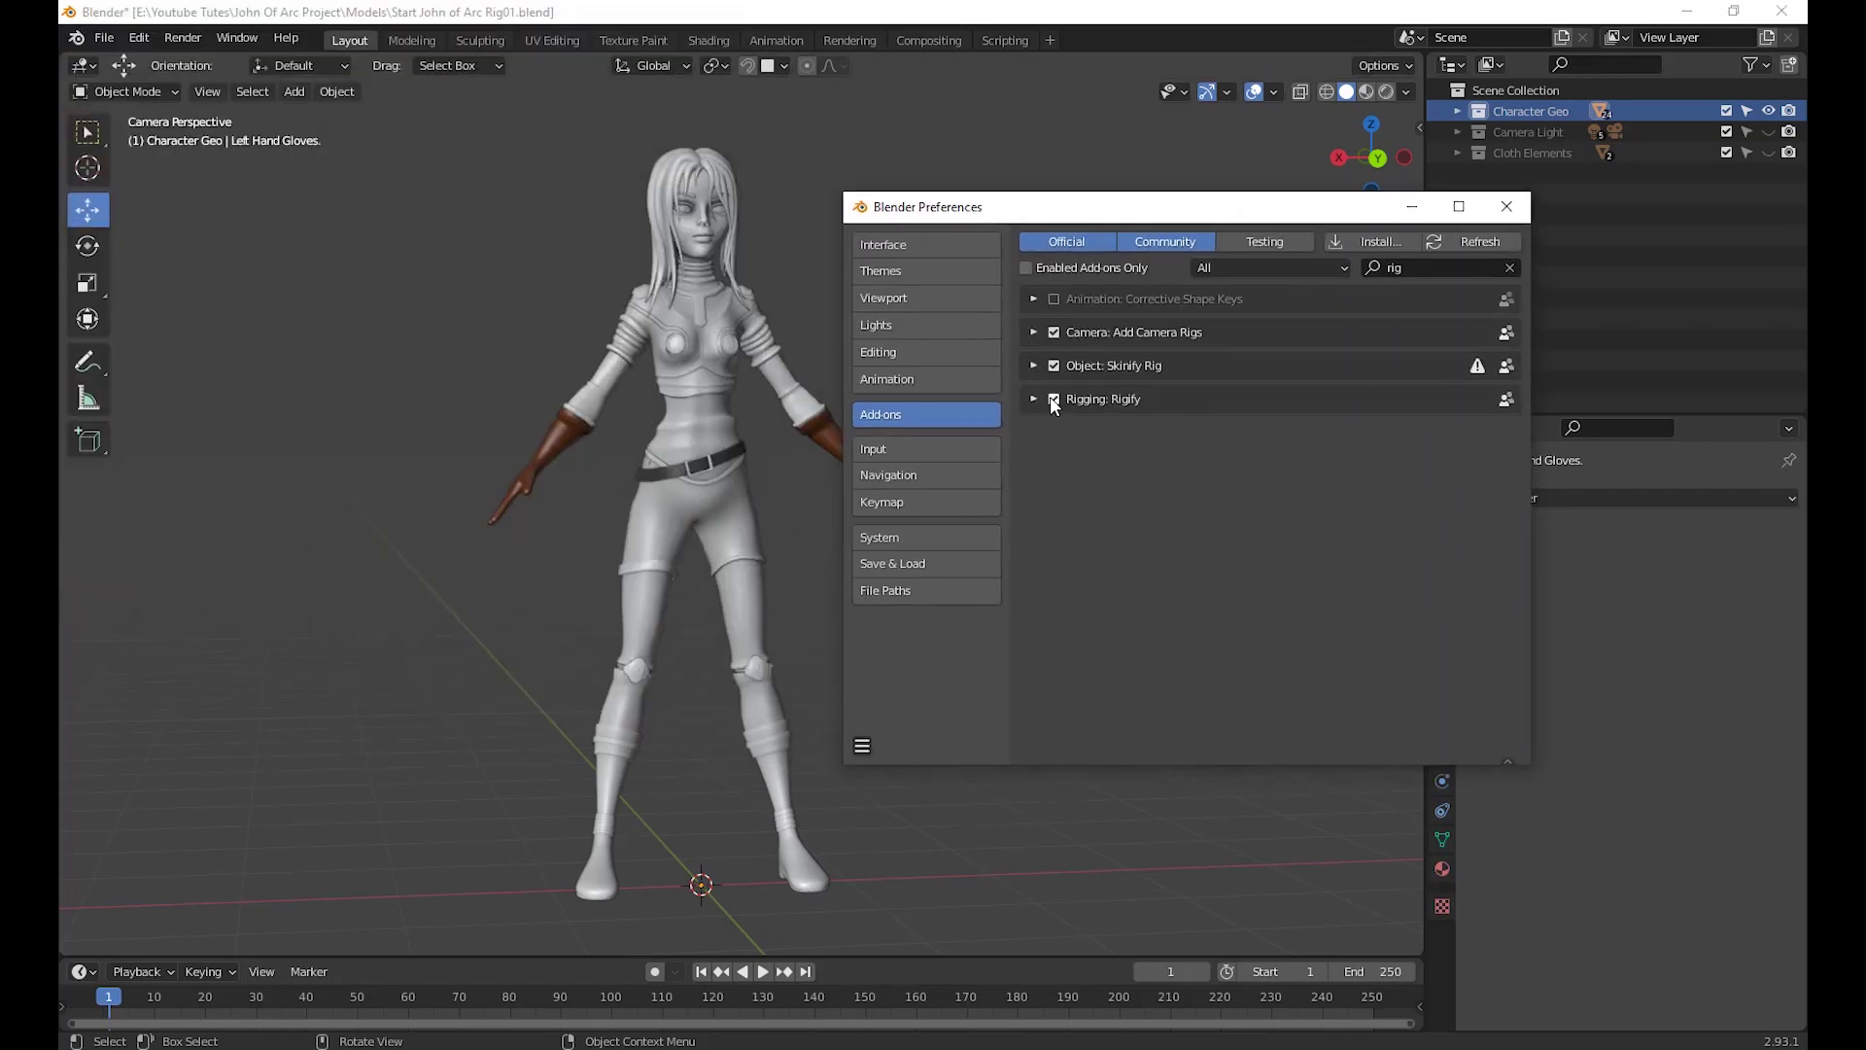
{"action": "left_click", "coordinate": [1404, 213]}
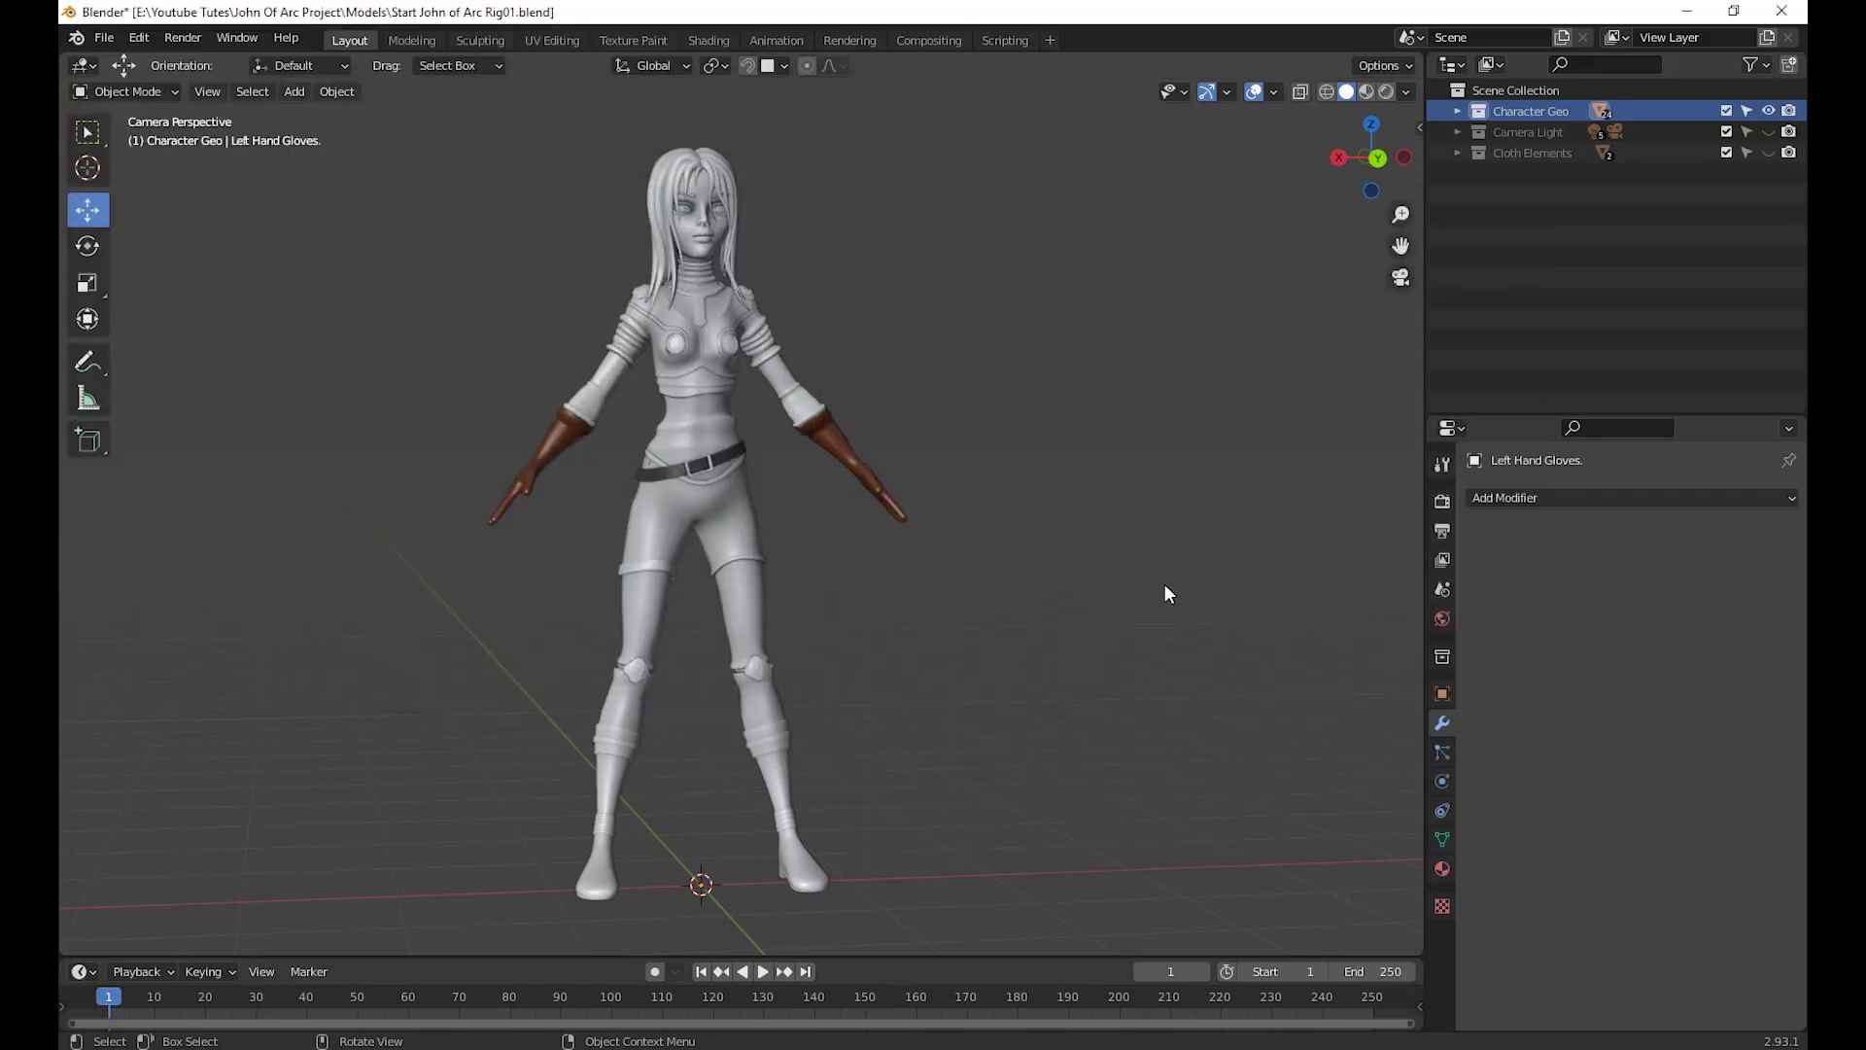
Add a single-bone armature at the world origin between the character's feet
{"action": "middle_click_drag", "start_coordinate": [1165, 583], "coordinate": [1129, 644]}
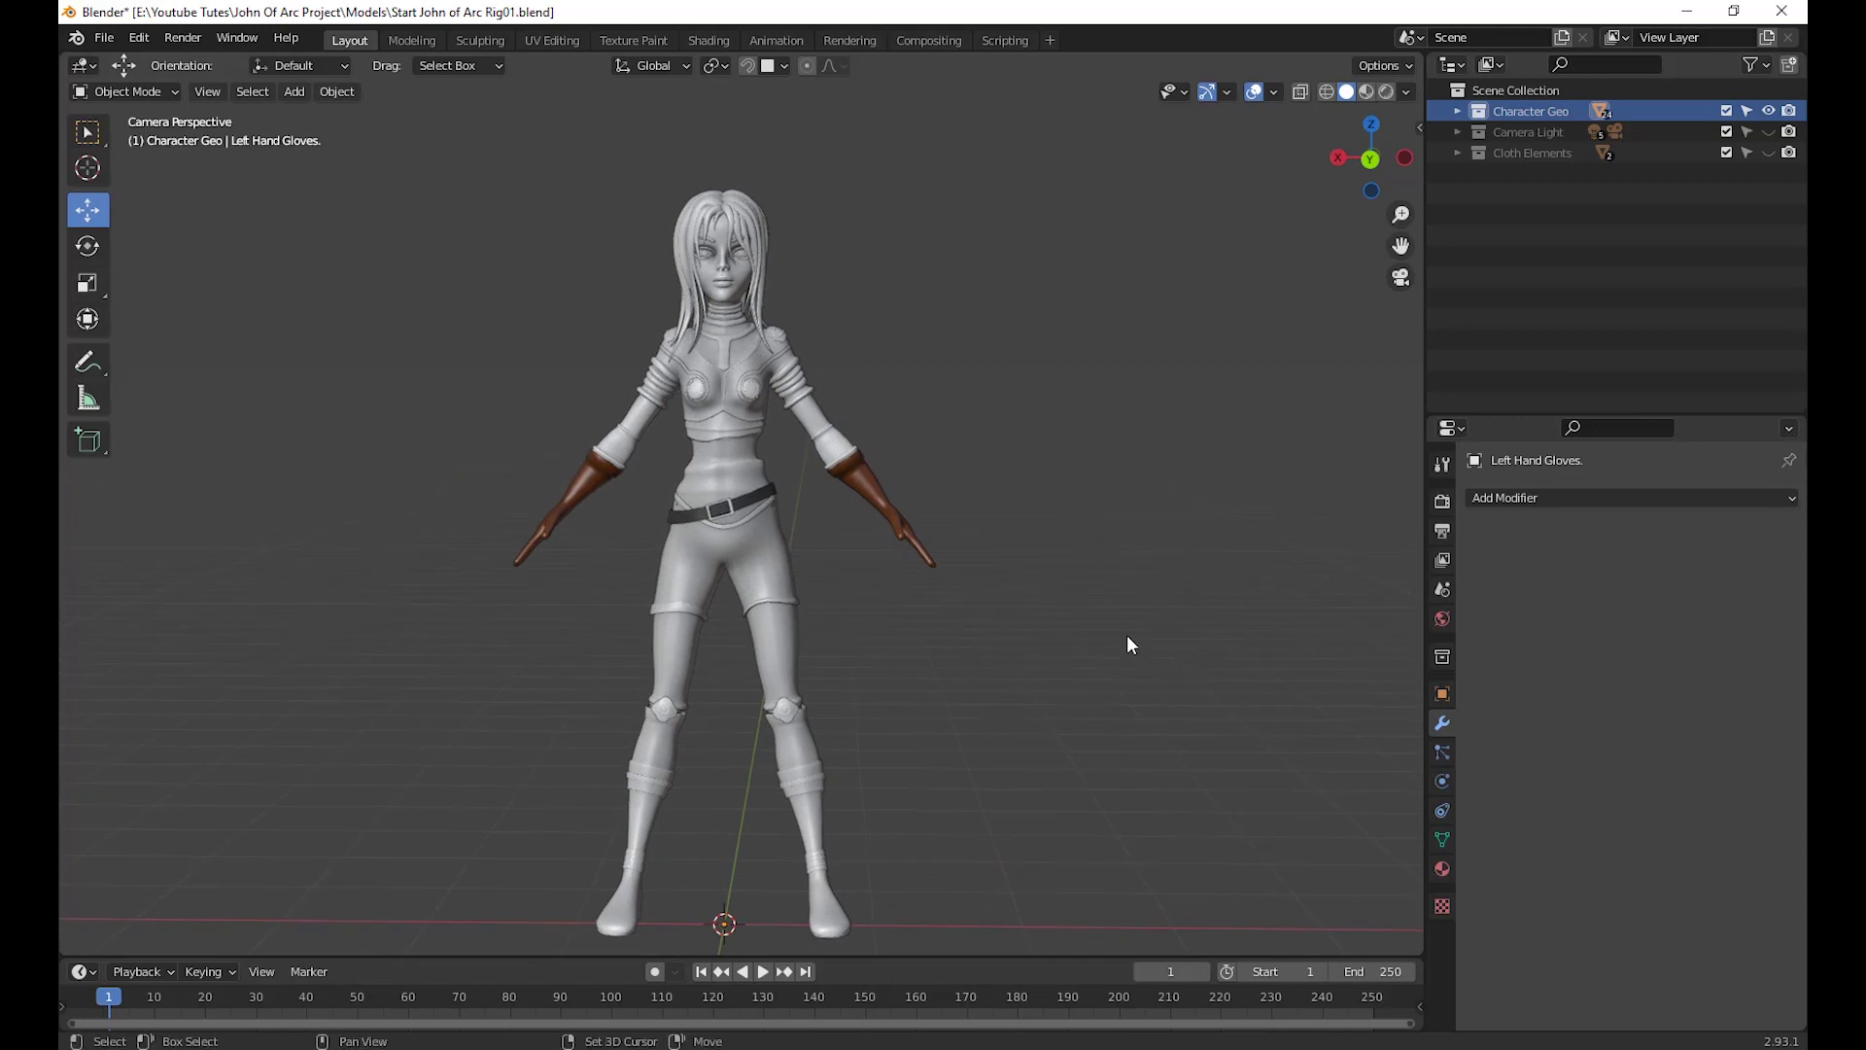
{"action": "key", "text": "shift+a"}
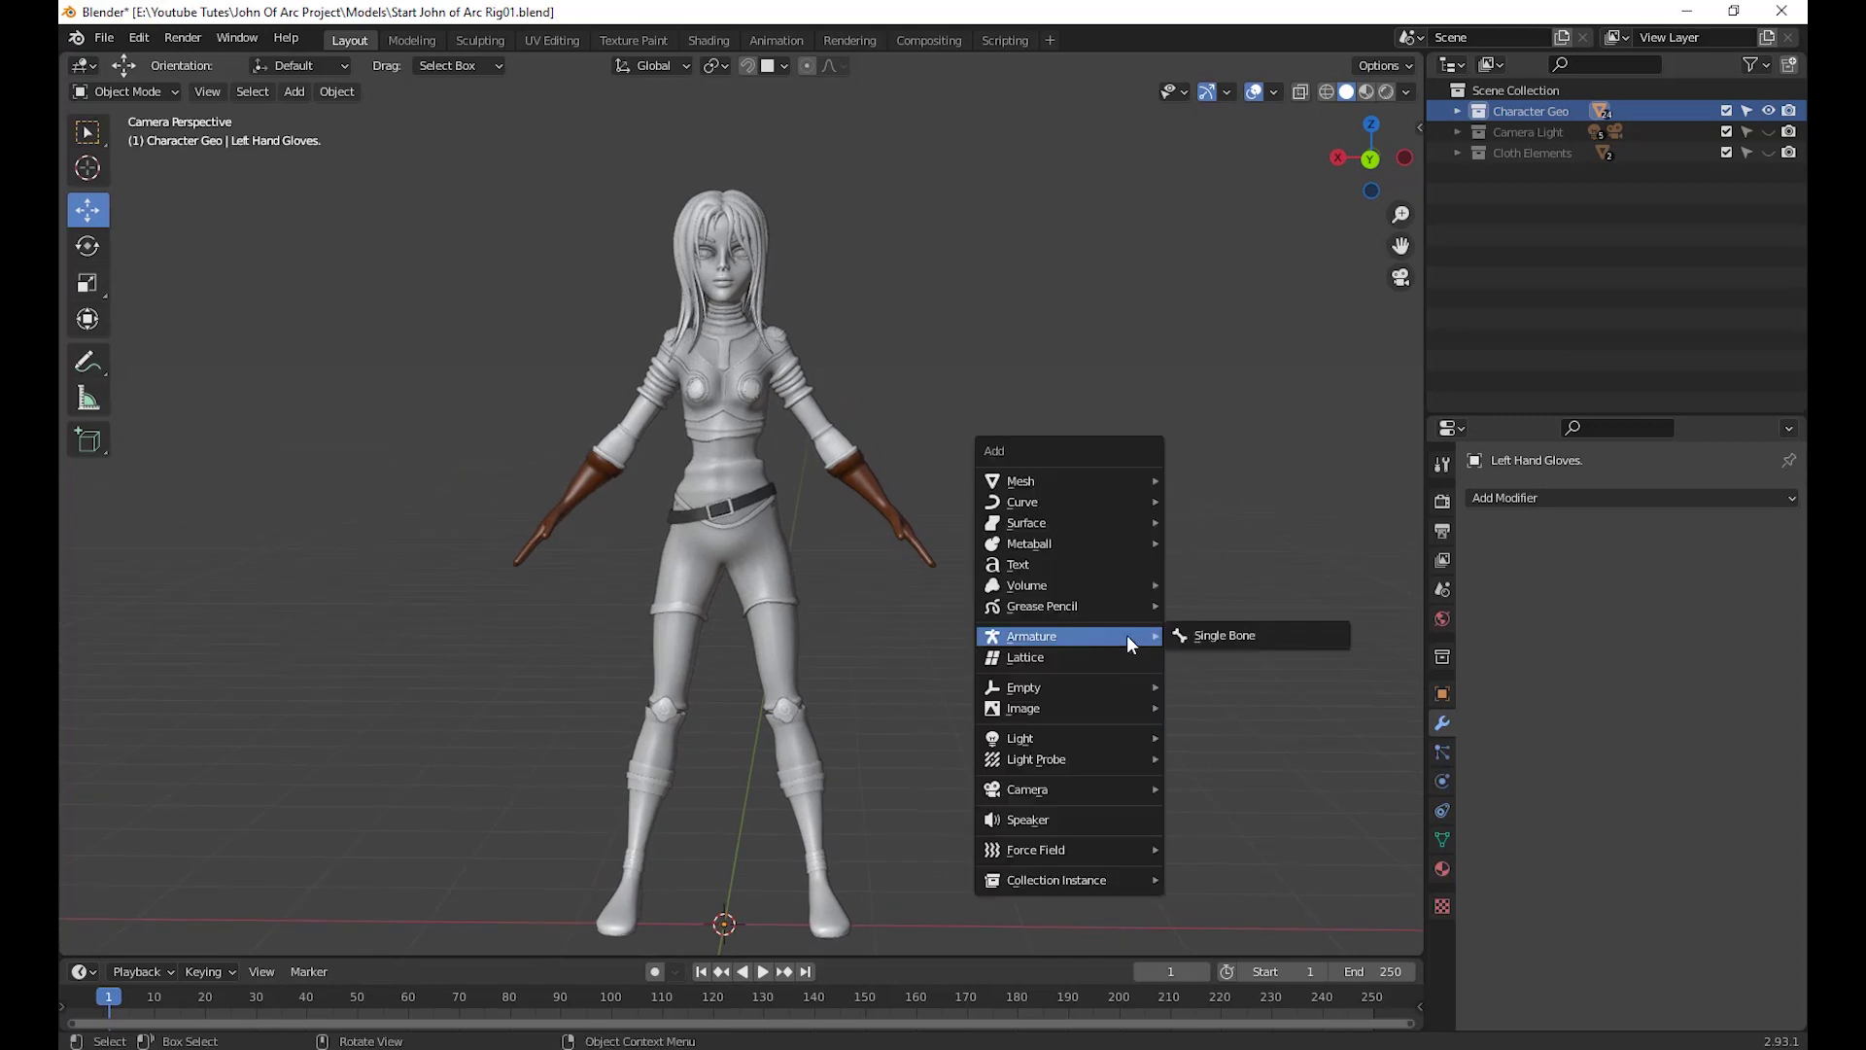
{"action": "left_click", "coordinate": [1246, 637]}
{"action": "middle_click_drag", "start_coordinate": [1123, 691], "coordinate": [1064, 561], "text": "shift"}
{"action": "scroll", "coordinate": [1000, 657], "scroll_direction": "up", "scroll_amount": 3}
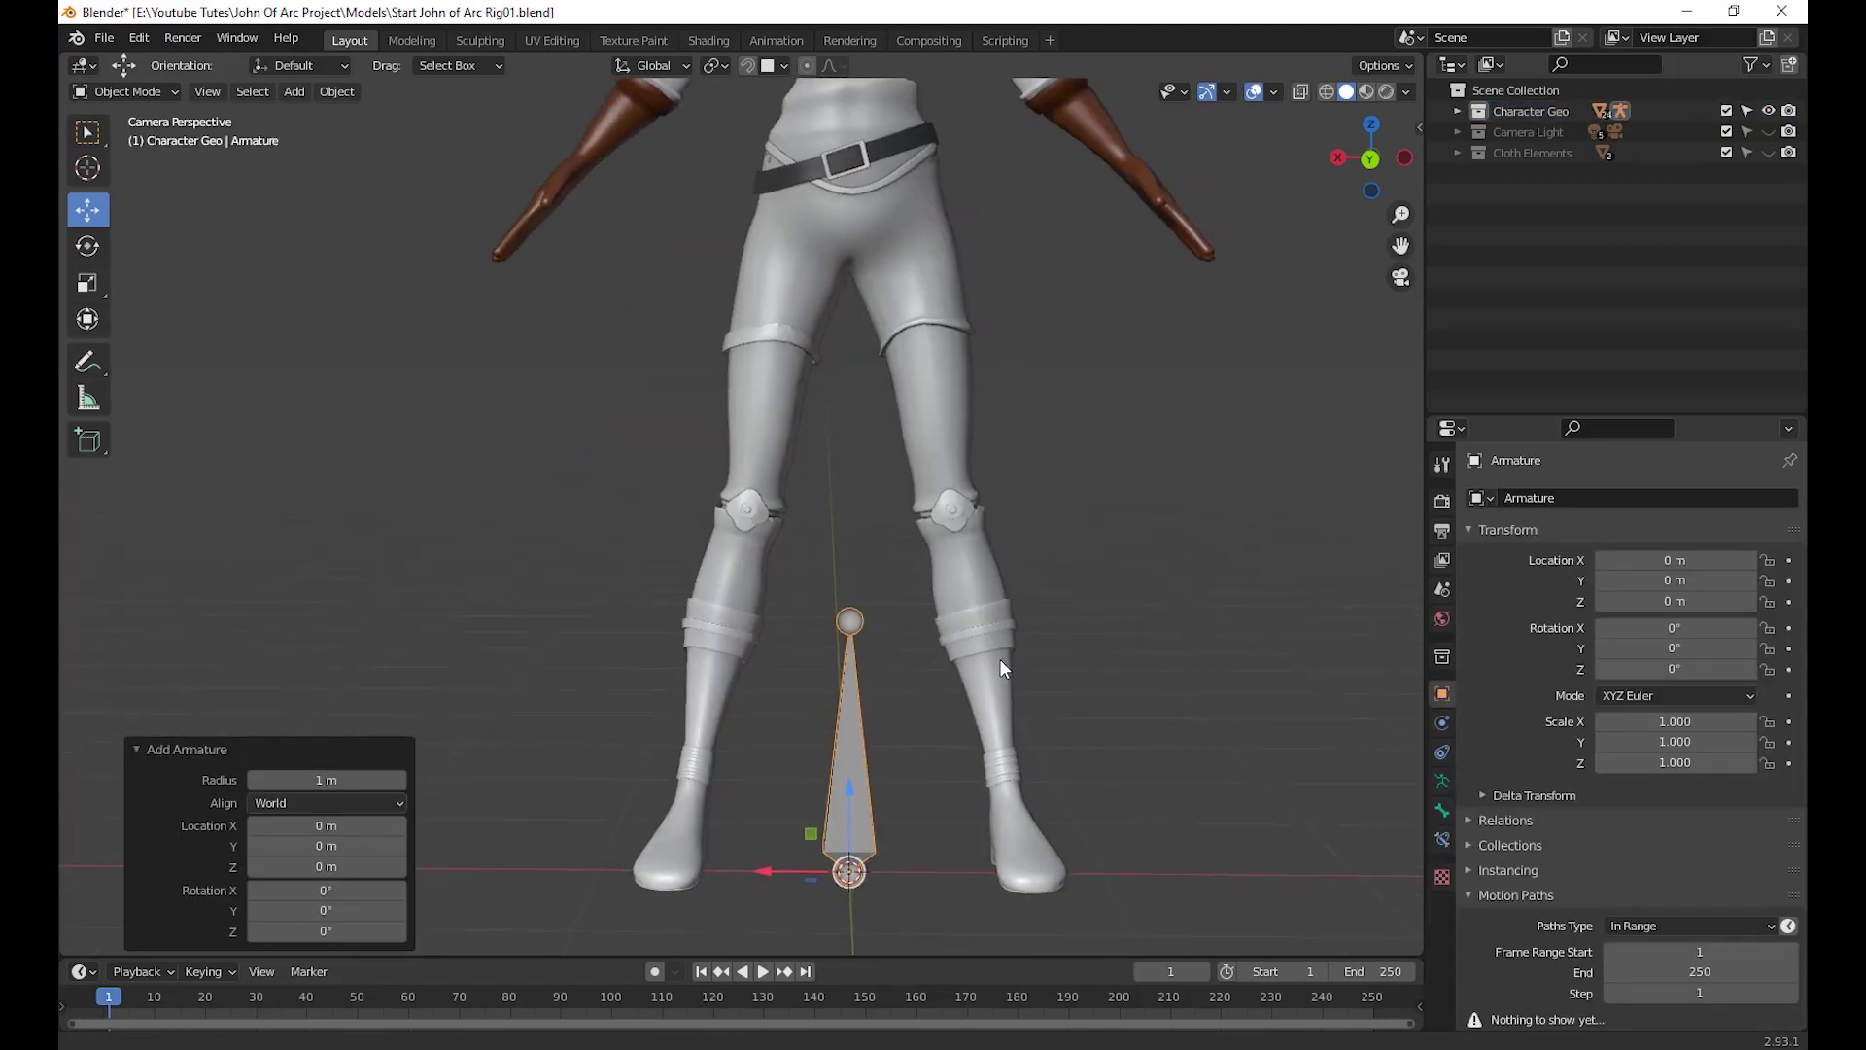
{"action": "middle_click_drag", "start_coordinate": [999, 657], "coordinate": [957, 643], "text": "shift"}
{"action": "scroll", "coordinate": [978, 737], "scroll_direction": "down", "scroll_amount": 3}
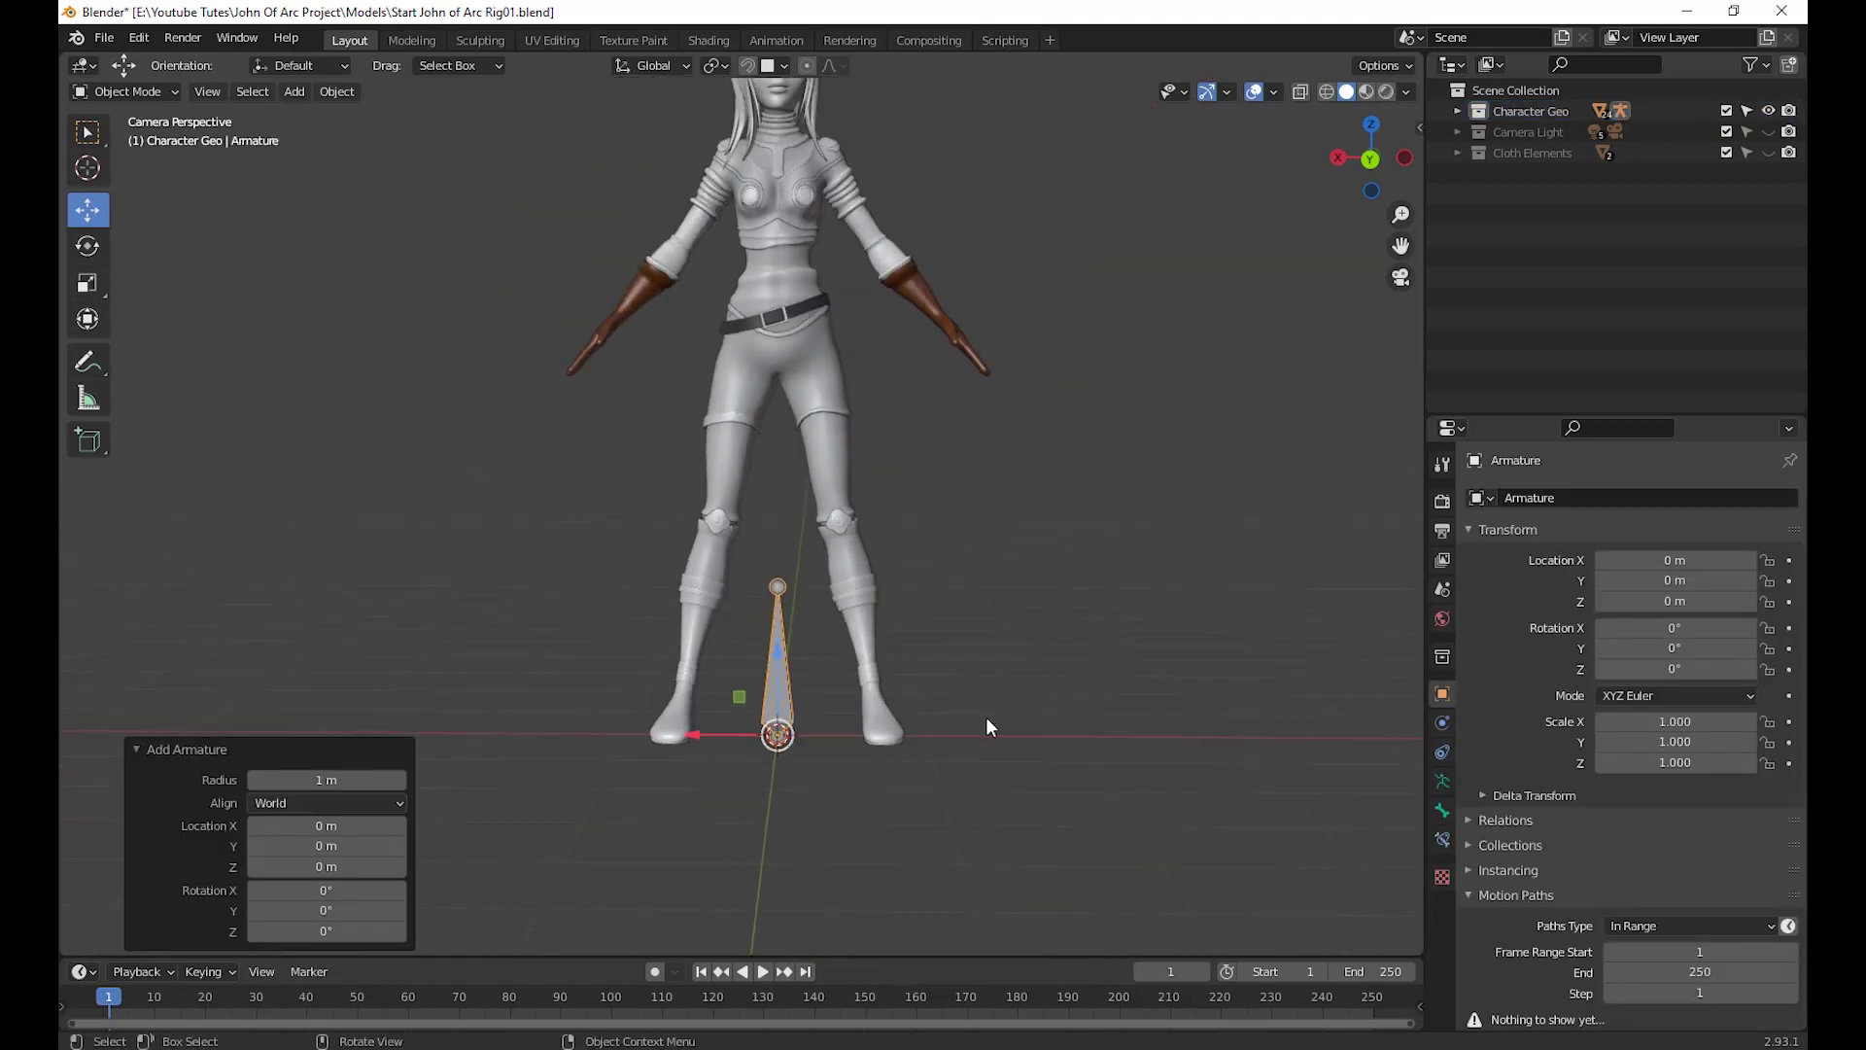
{"action": "middle_click_drag", "start_coordinate": [987, 719], "coordinate": [809, 675]}
In Edit Mode, extrude a bone about 0.74 m upward from the tip, and a second about 2.26 m diagonally upward
{"action": "left_click", "coordinate": [142, 92]}
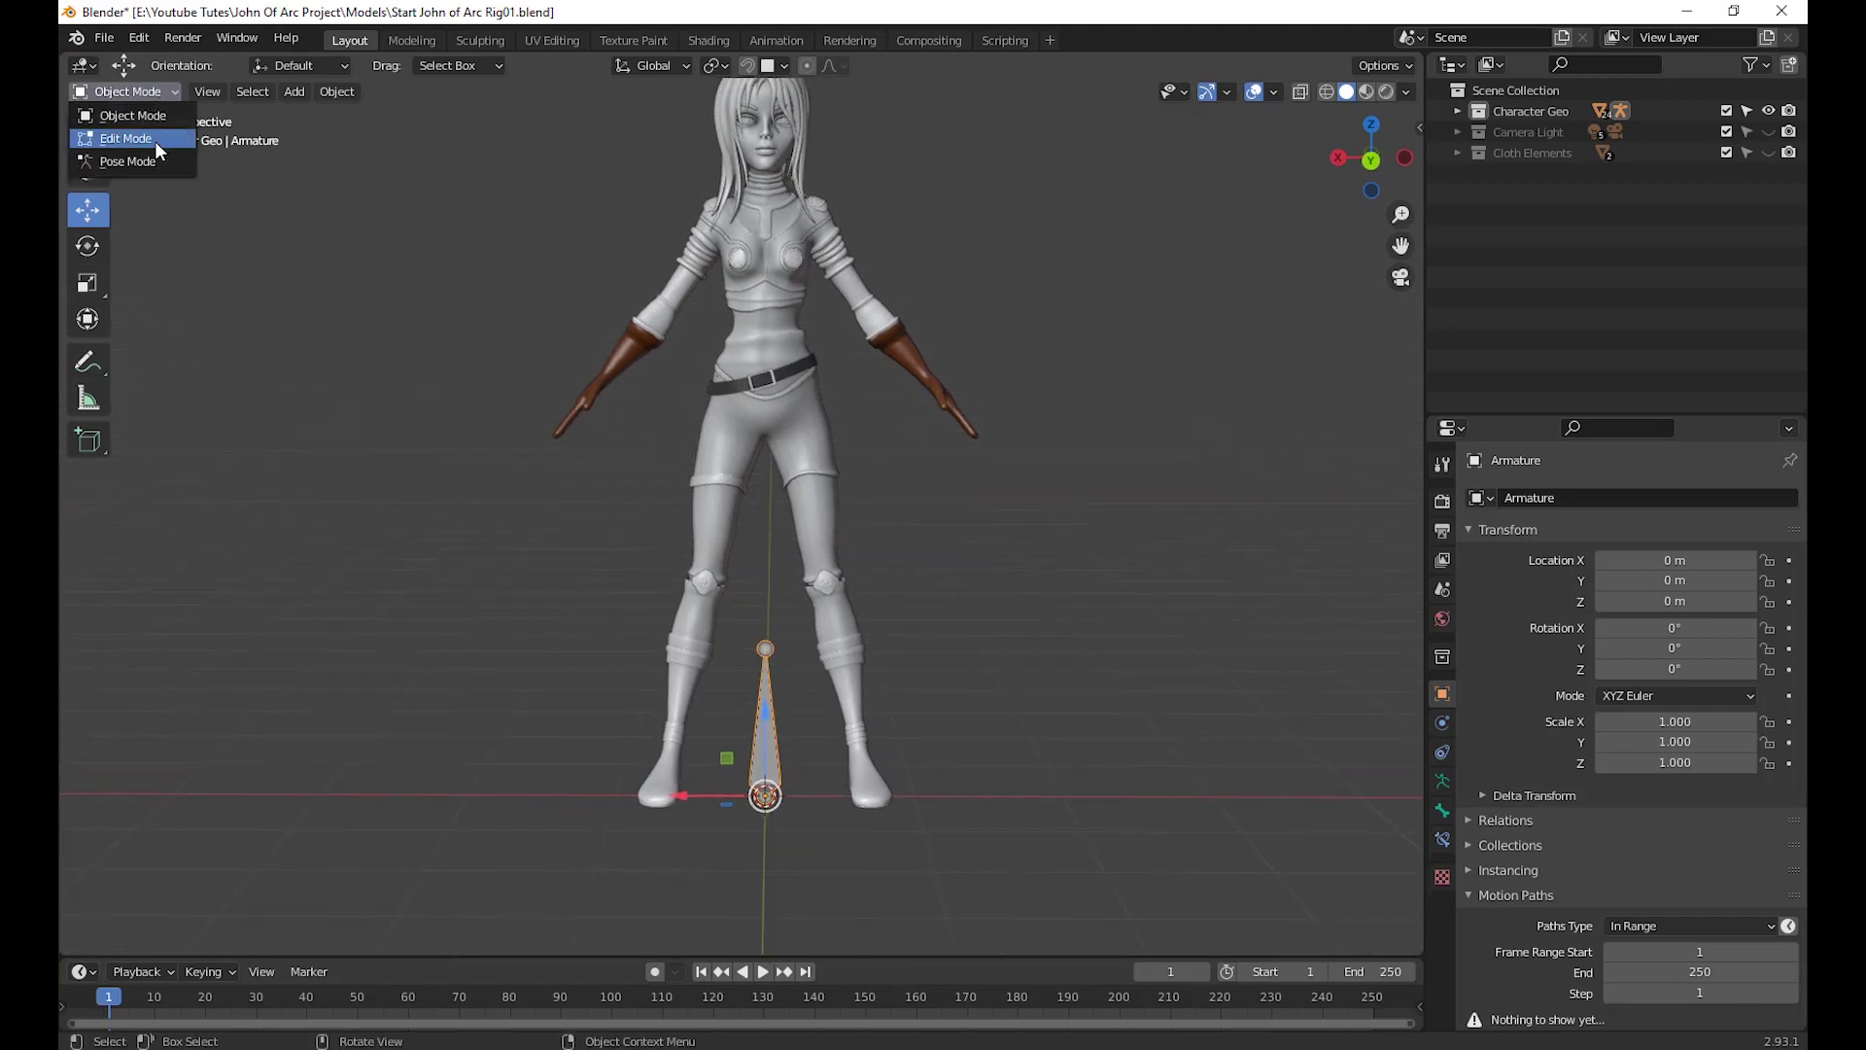
{"action": "left_click", "coordinate": [154, 142]}
{"action": "middle_click_drag", "start_coordinate": [769, 661], "coordinate": [1021, 662]}
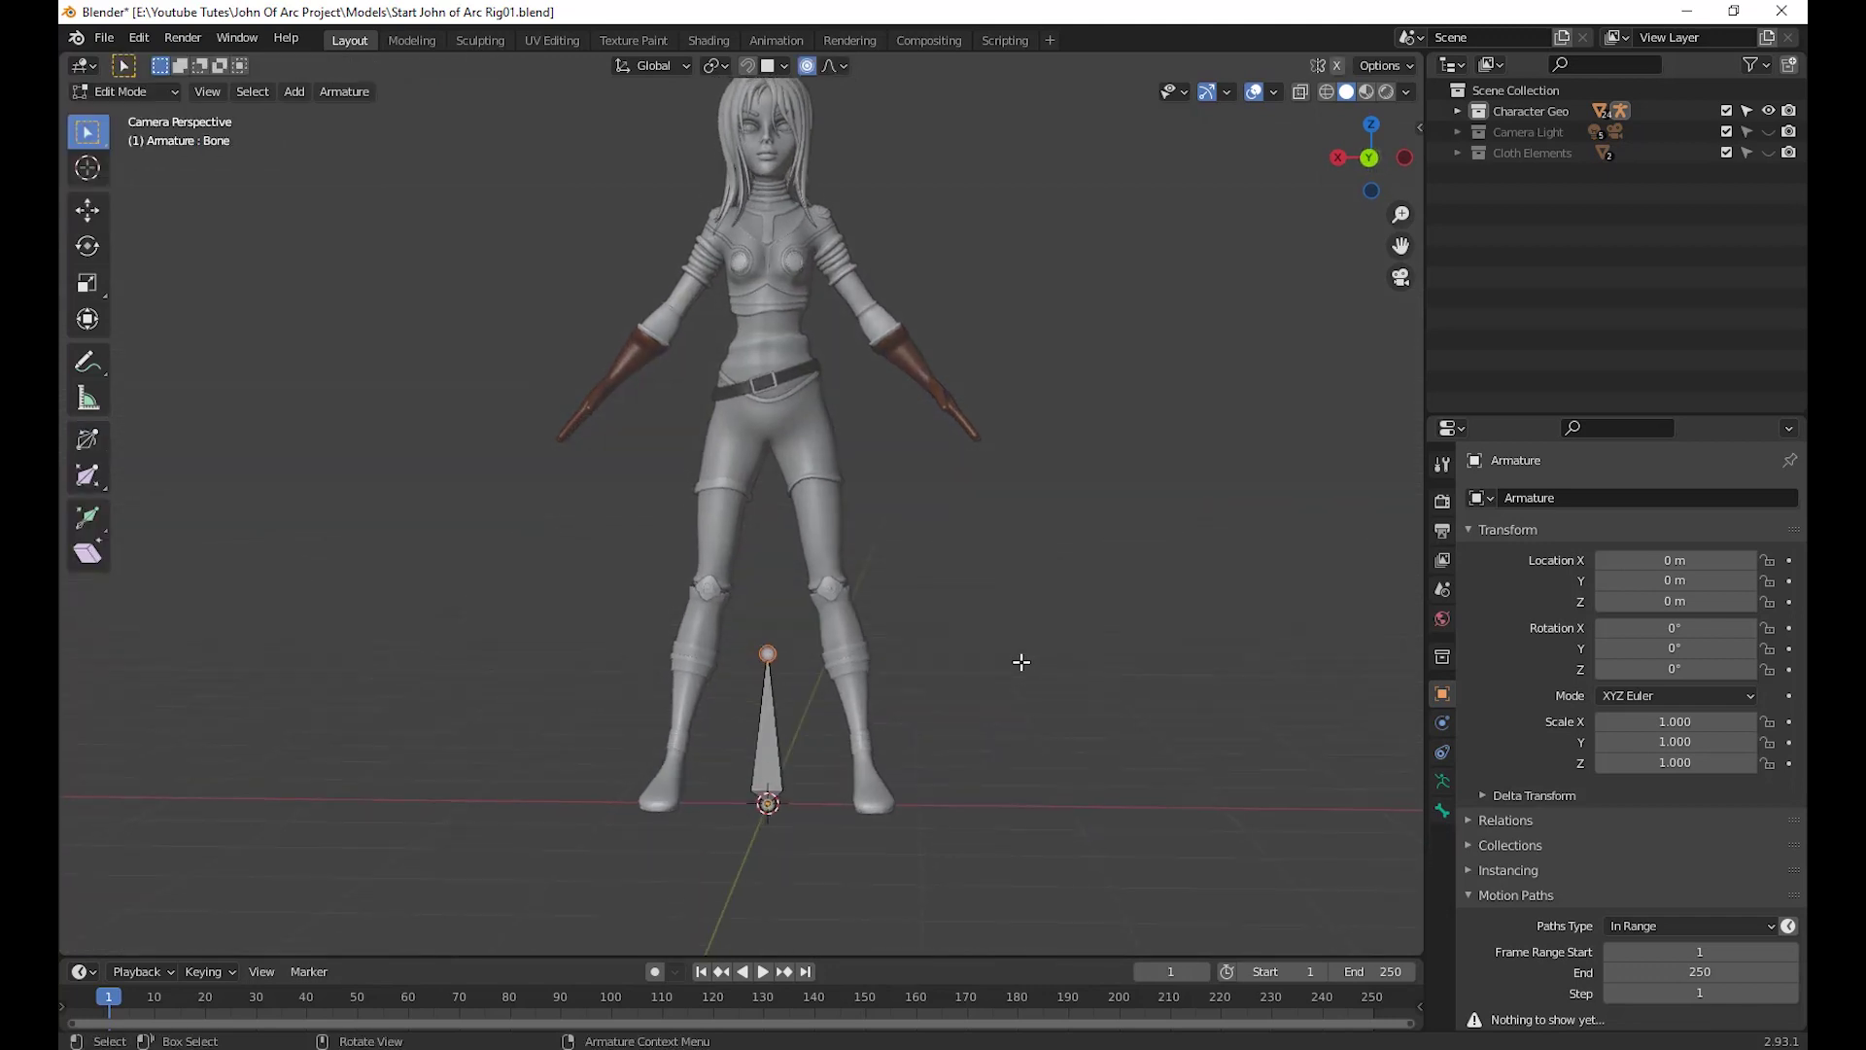
{"action": "key", "text": "e"}
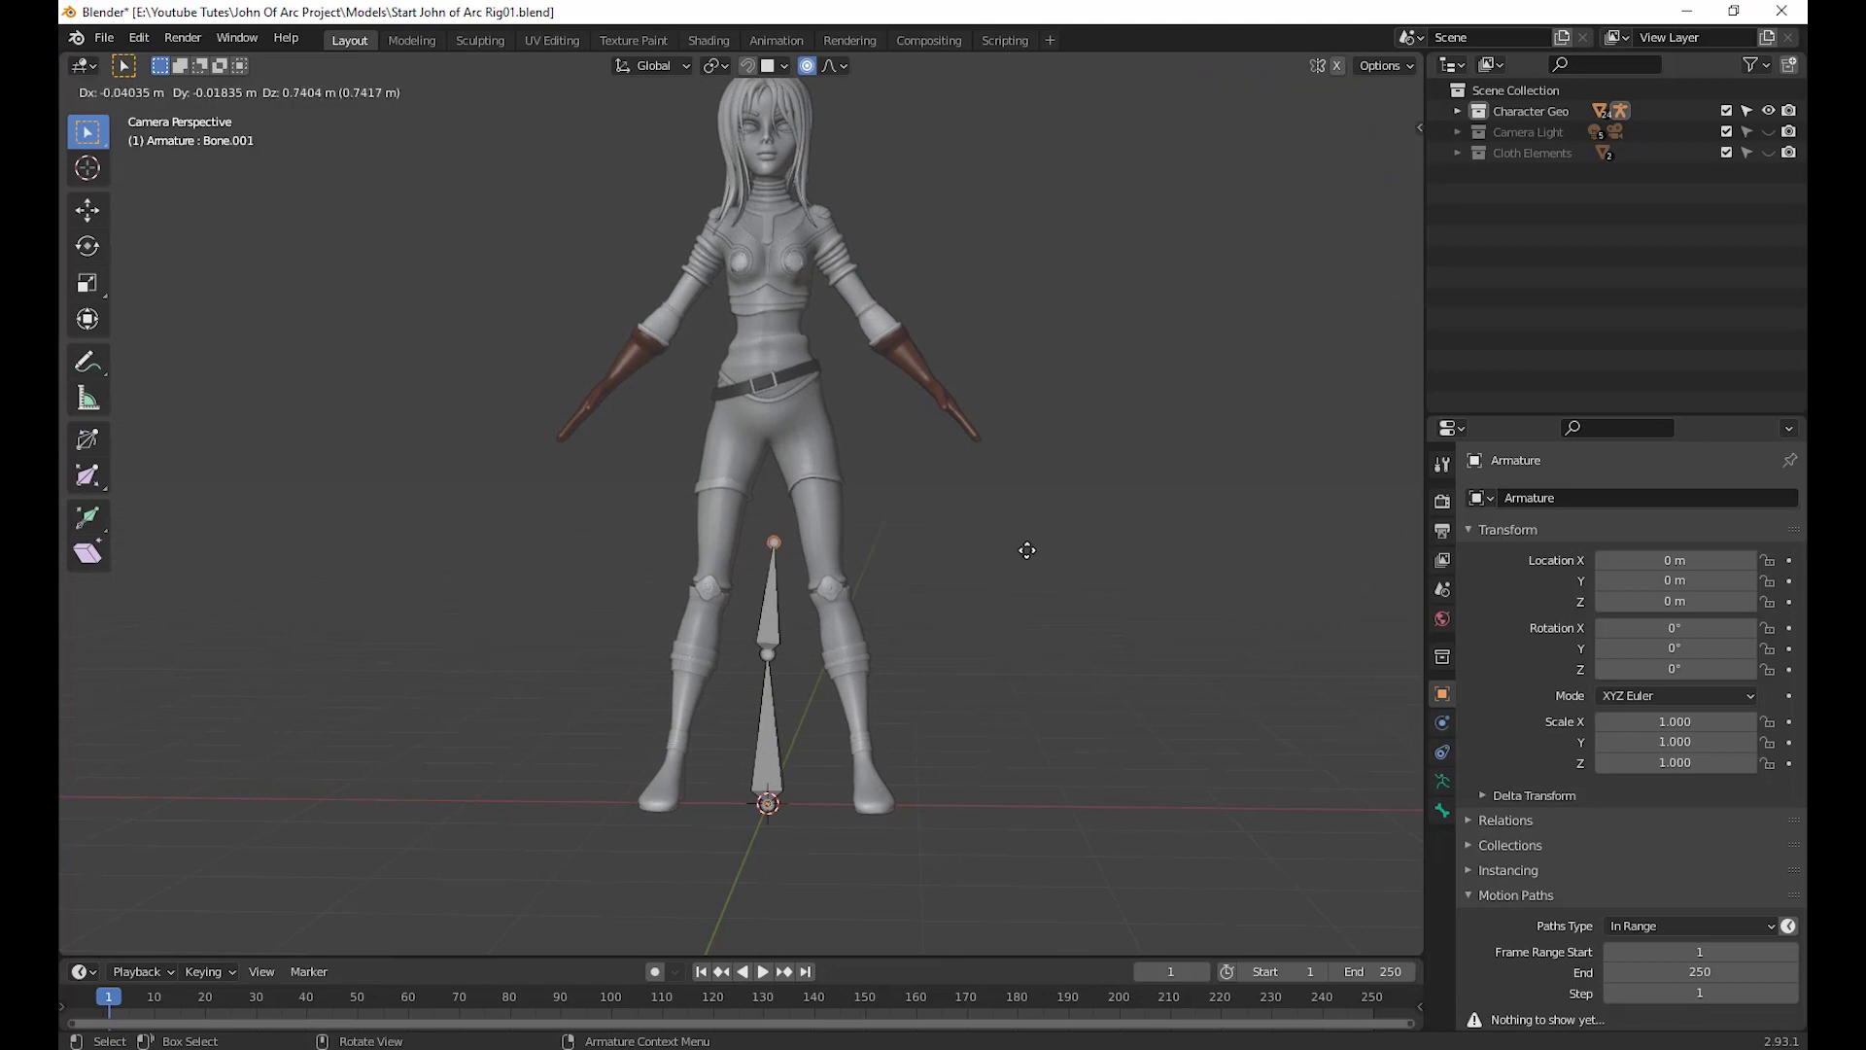
{"action": "left_click", "coordinate": [1026, 549]}
{"action": "key", "text": "e"}
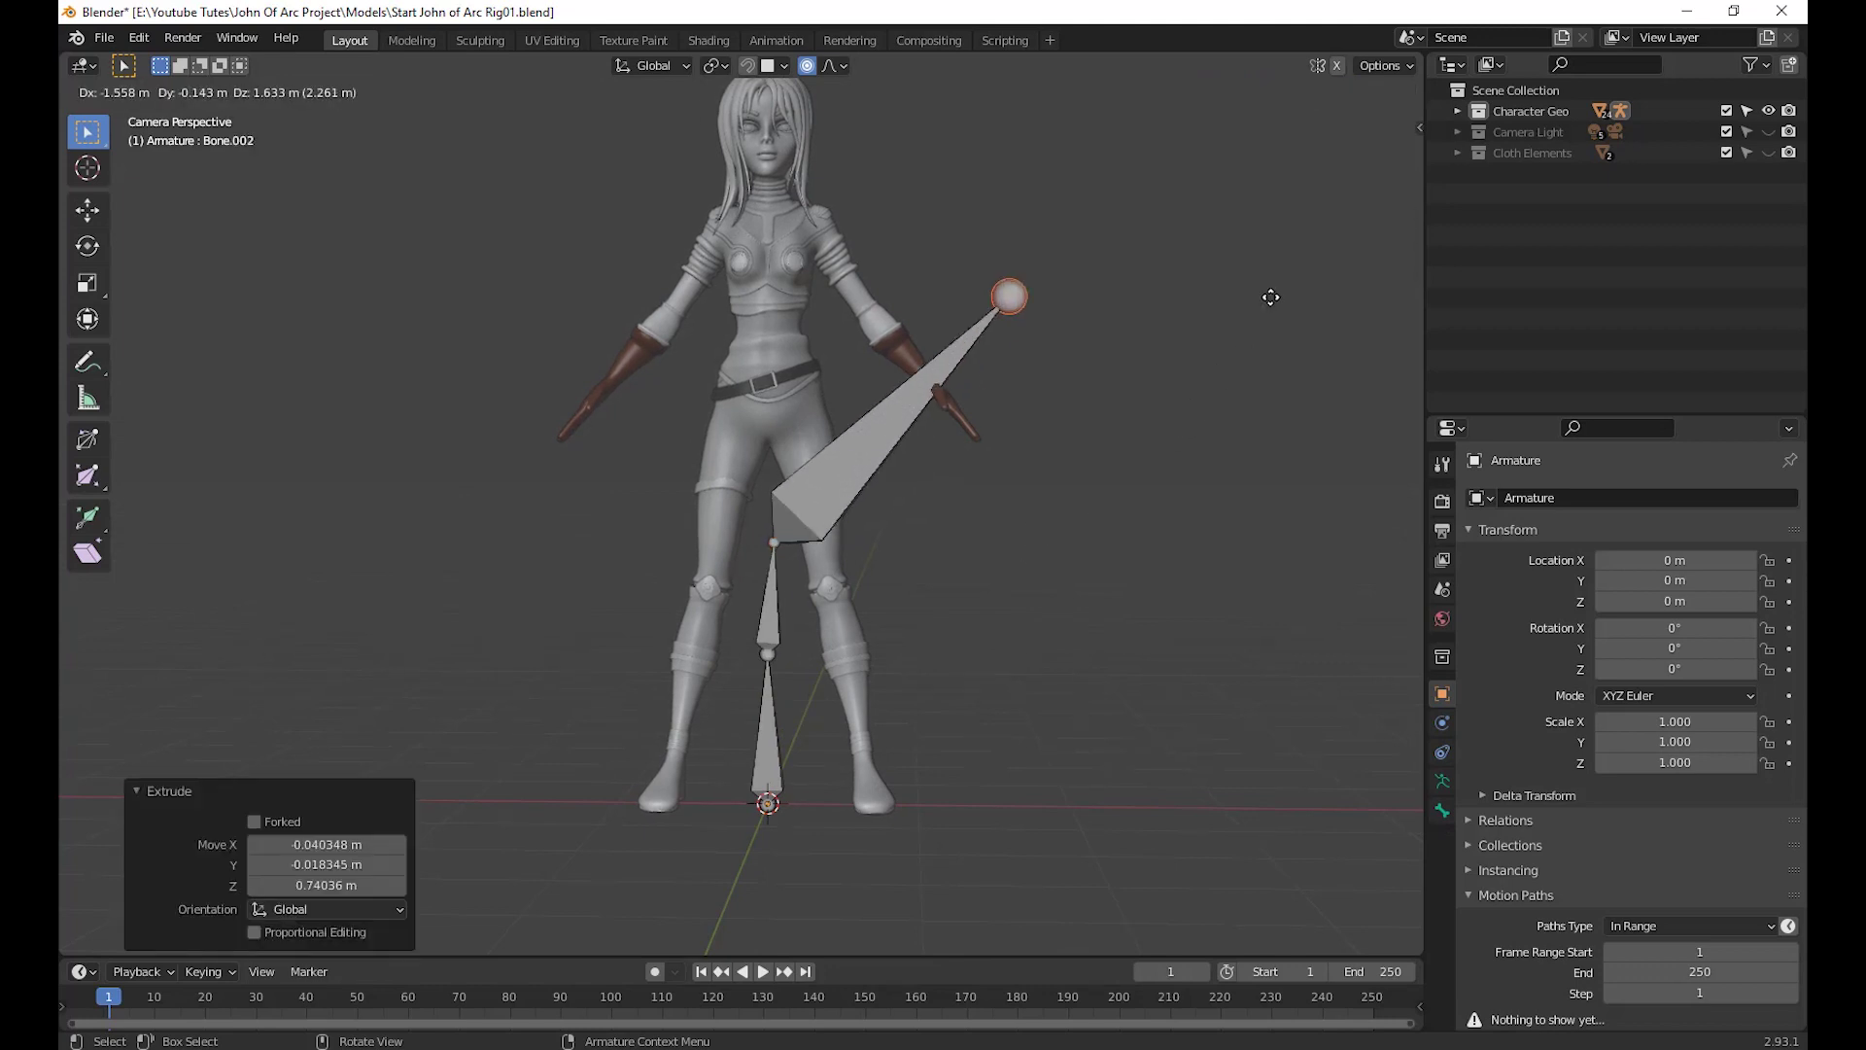
{"action": "left_click", "coordinate": [1273, 294]}
Try to move the lowest bone along the Y axis in Edit Mode, and undo the move
{"action": "middle_click_drag", "start_coordinate": [1080, 550], "coordinate": [904, 671]}
{"action": "left_click", "coordinate": [745, 686]}
{"action": "middle_click_drag", "start_coordinate": [896, 749], "coordinate": [866, 739]}
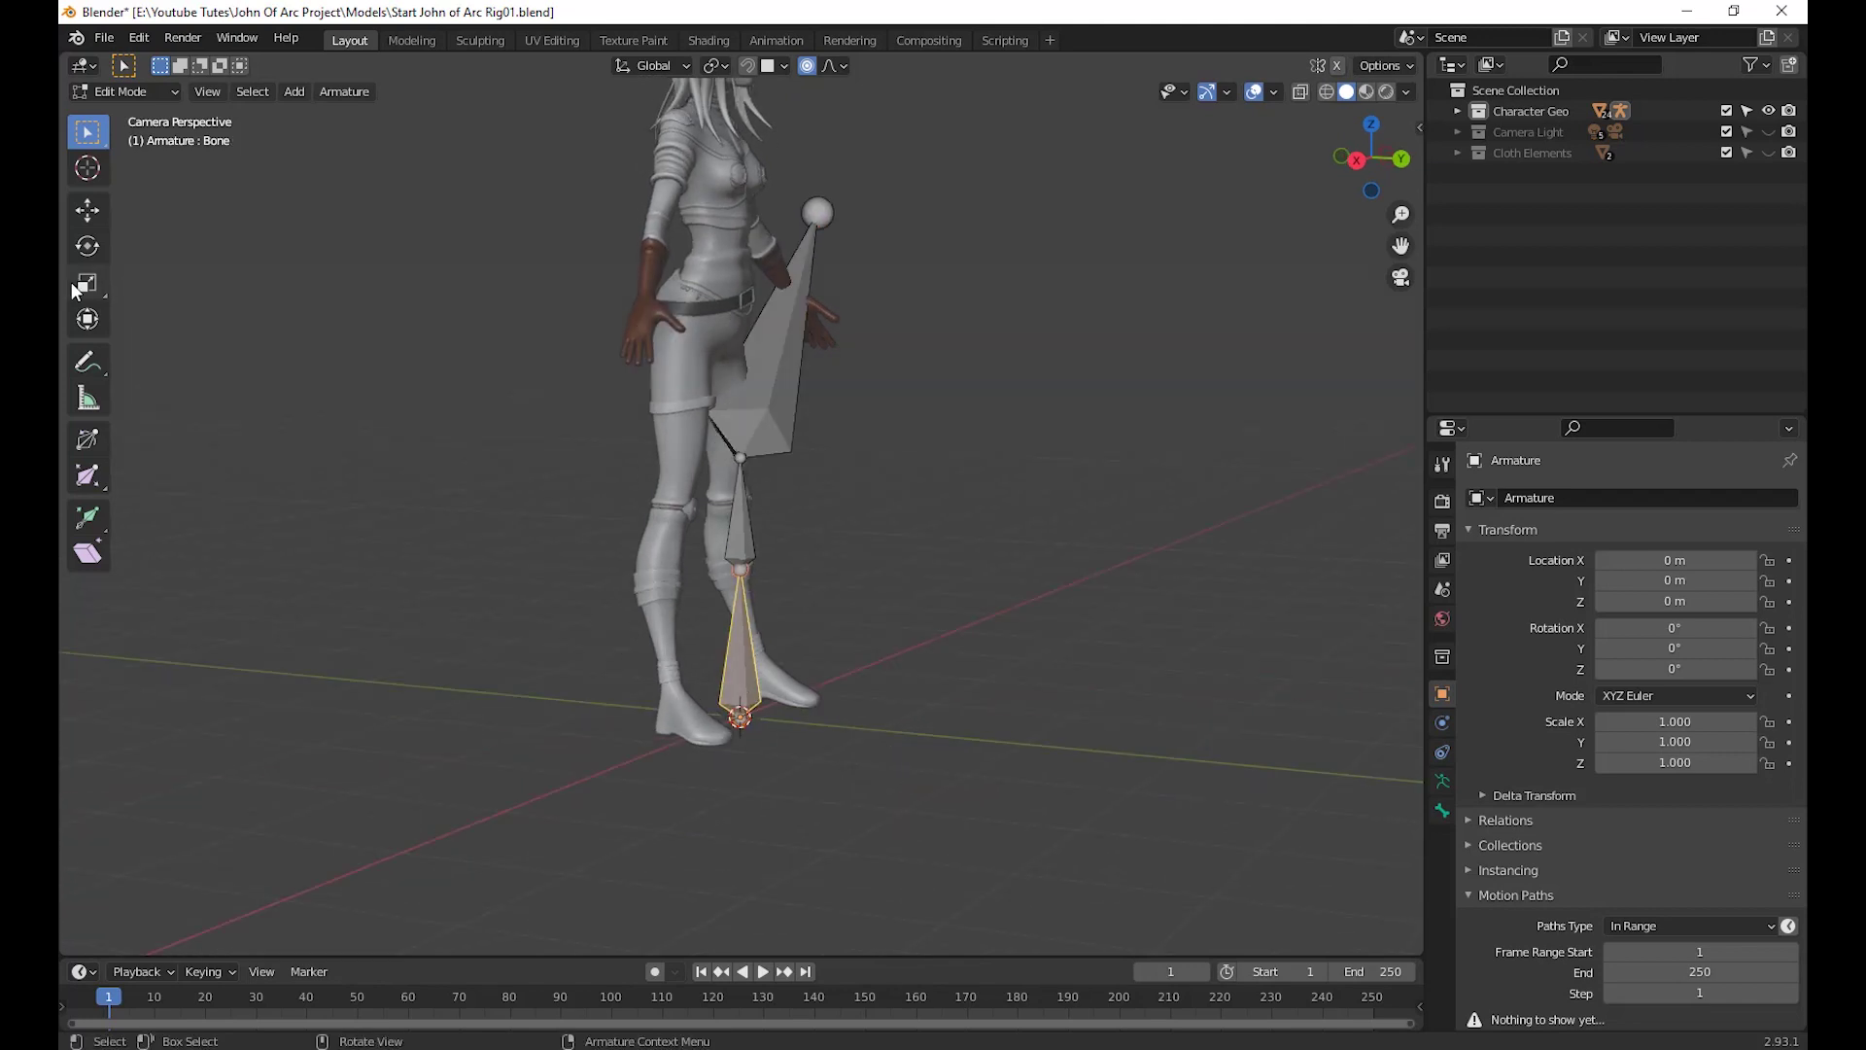
{"action": "left_click", "coordinate": [86, 209]}
{"action": "scroll", "coordinate": [811, 616], "scroll_direction": "down", "scroll_amount": 2}
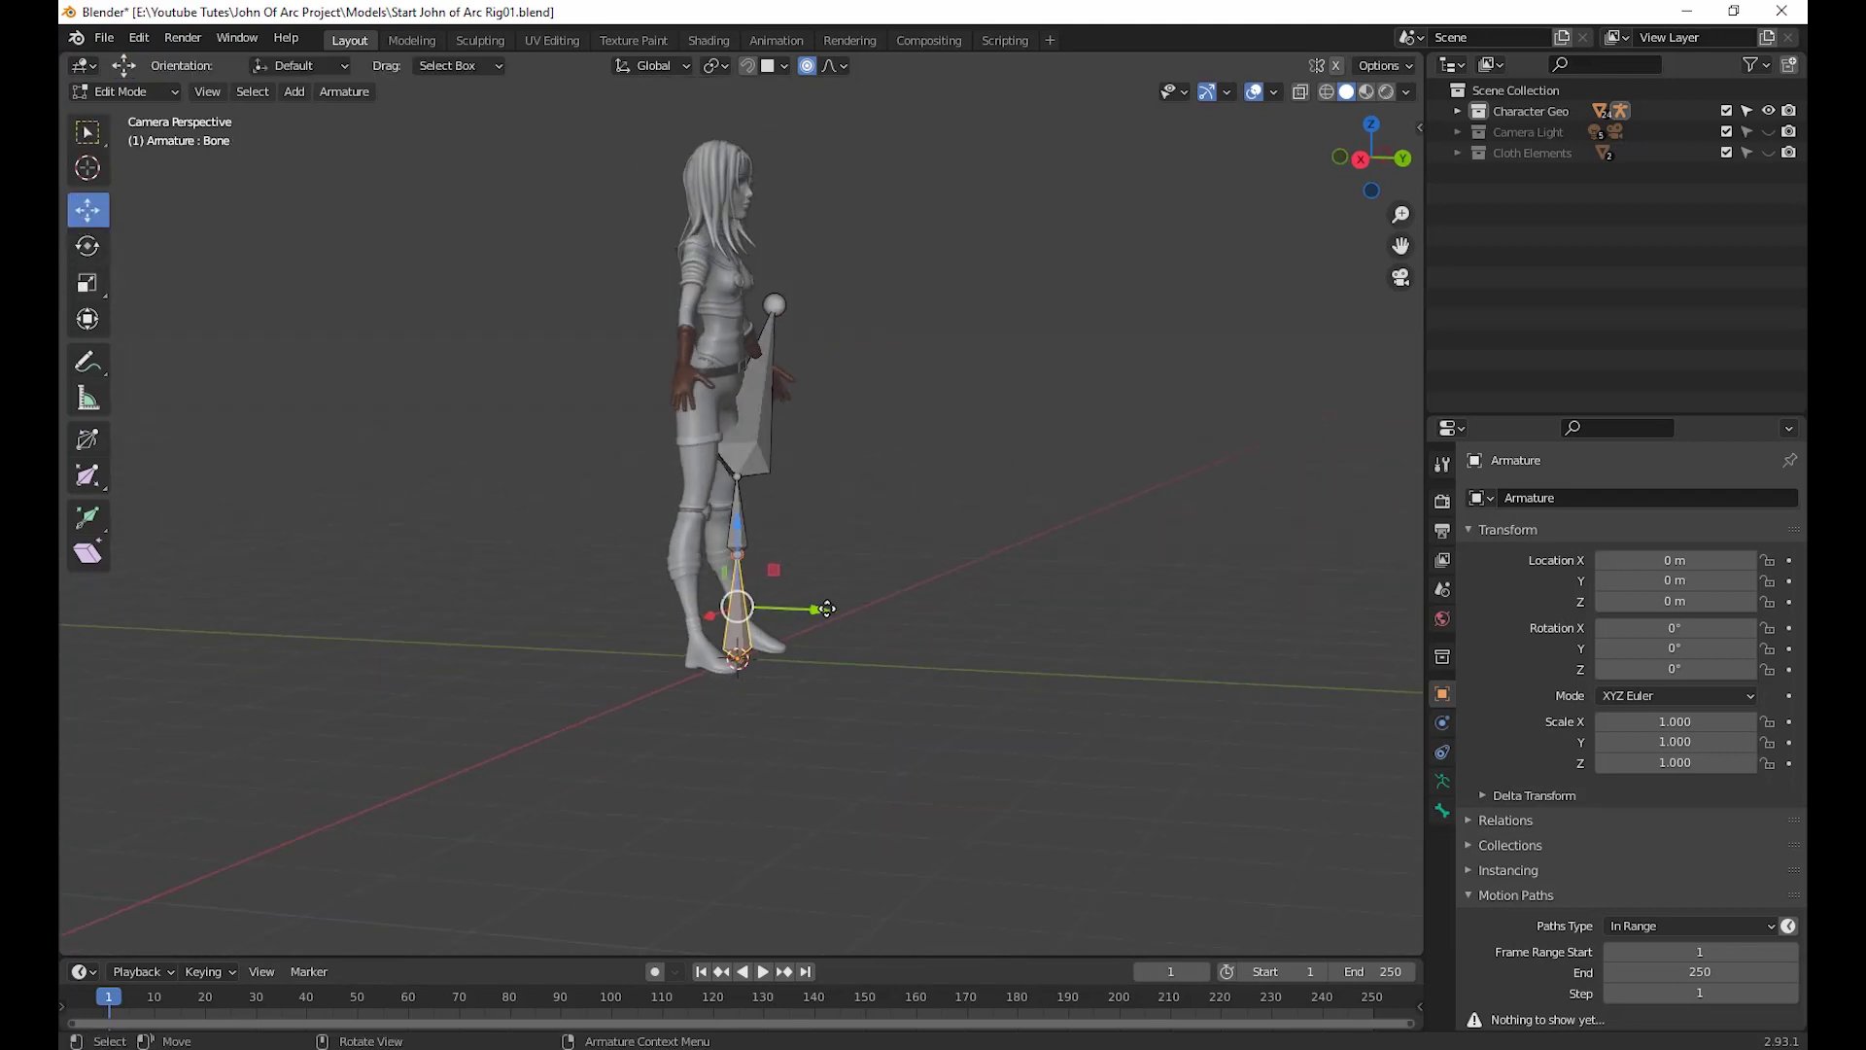
{"action": "left_click_drag", "start_coordinate": [827, 609], "coordinate": [957, 622]}
{"action": "key", "text": "ctrl+z"}
In Object Mode, move the whole armature about 2.94 m along the Y axis, in front of the character
{"action": "left_click", "coordinate": [151, 91]}
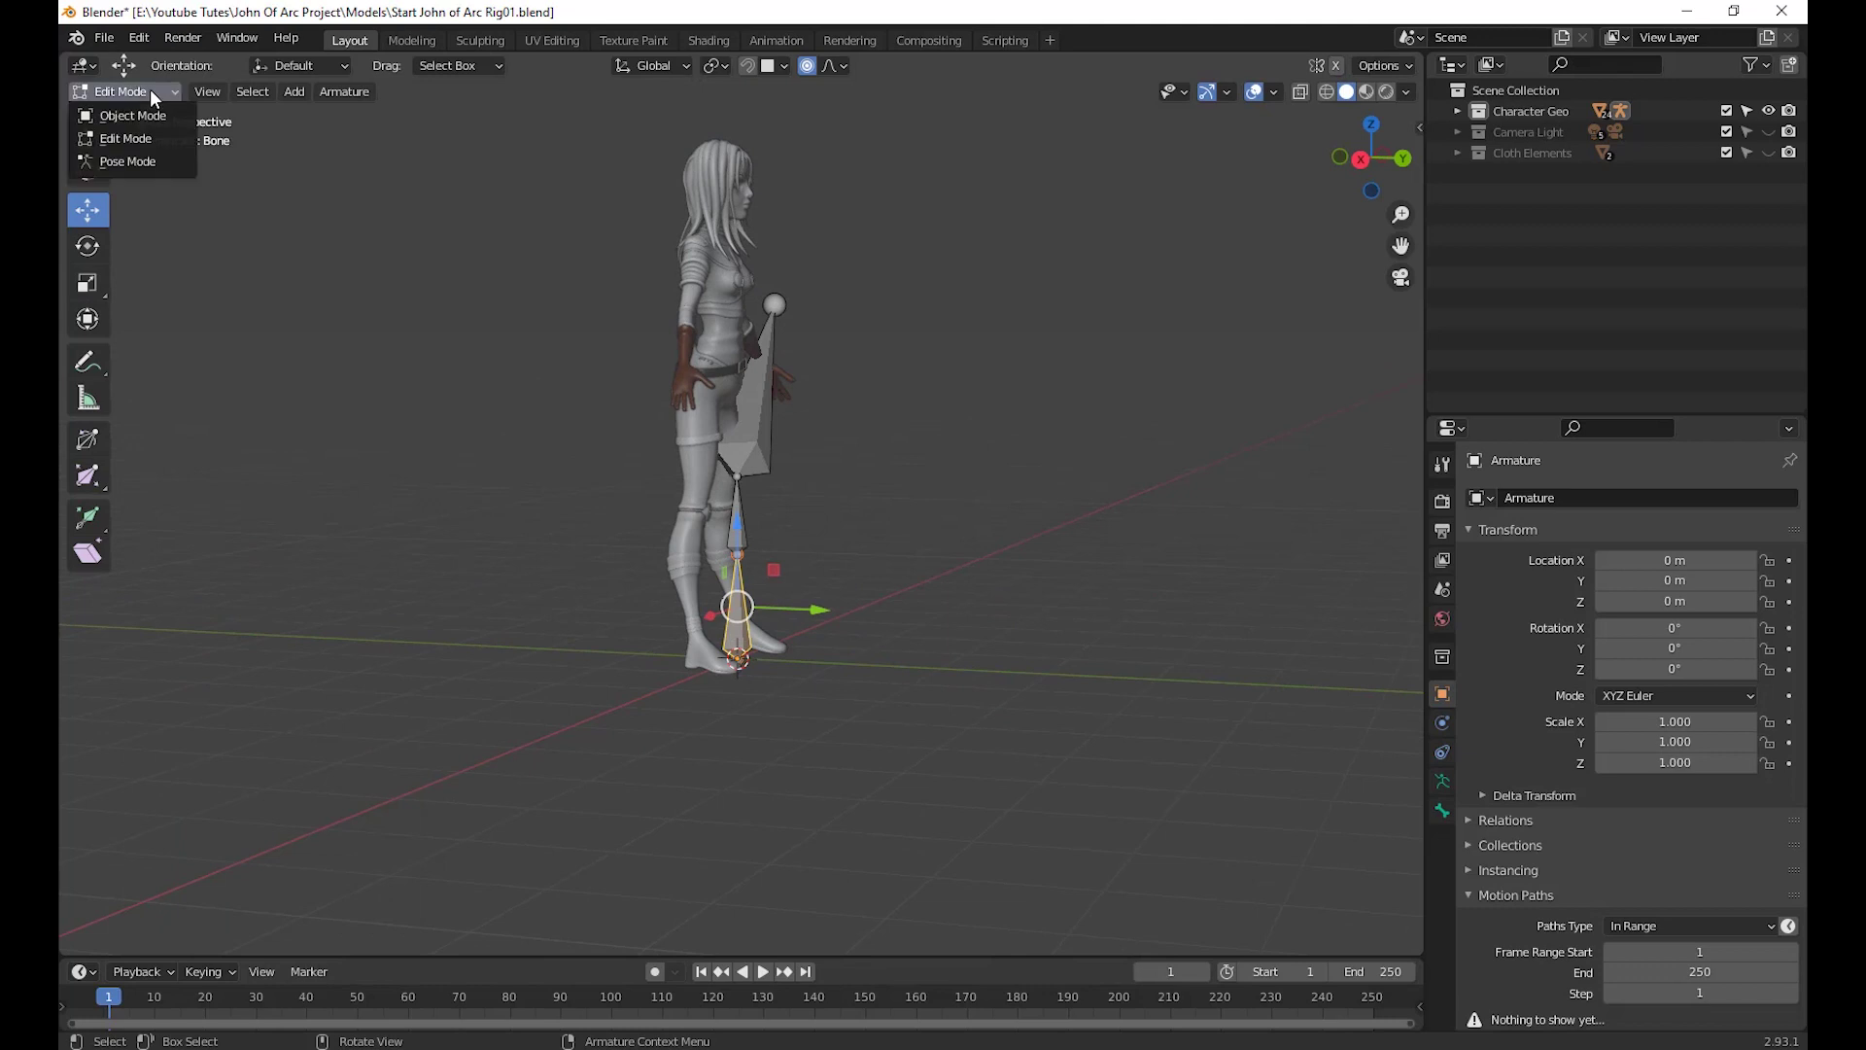
{"action": "left_click", "coordinate": [150, 118]}
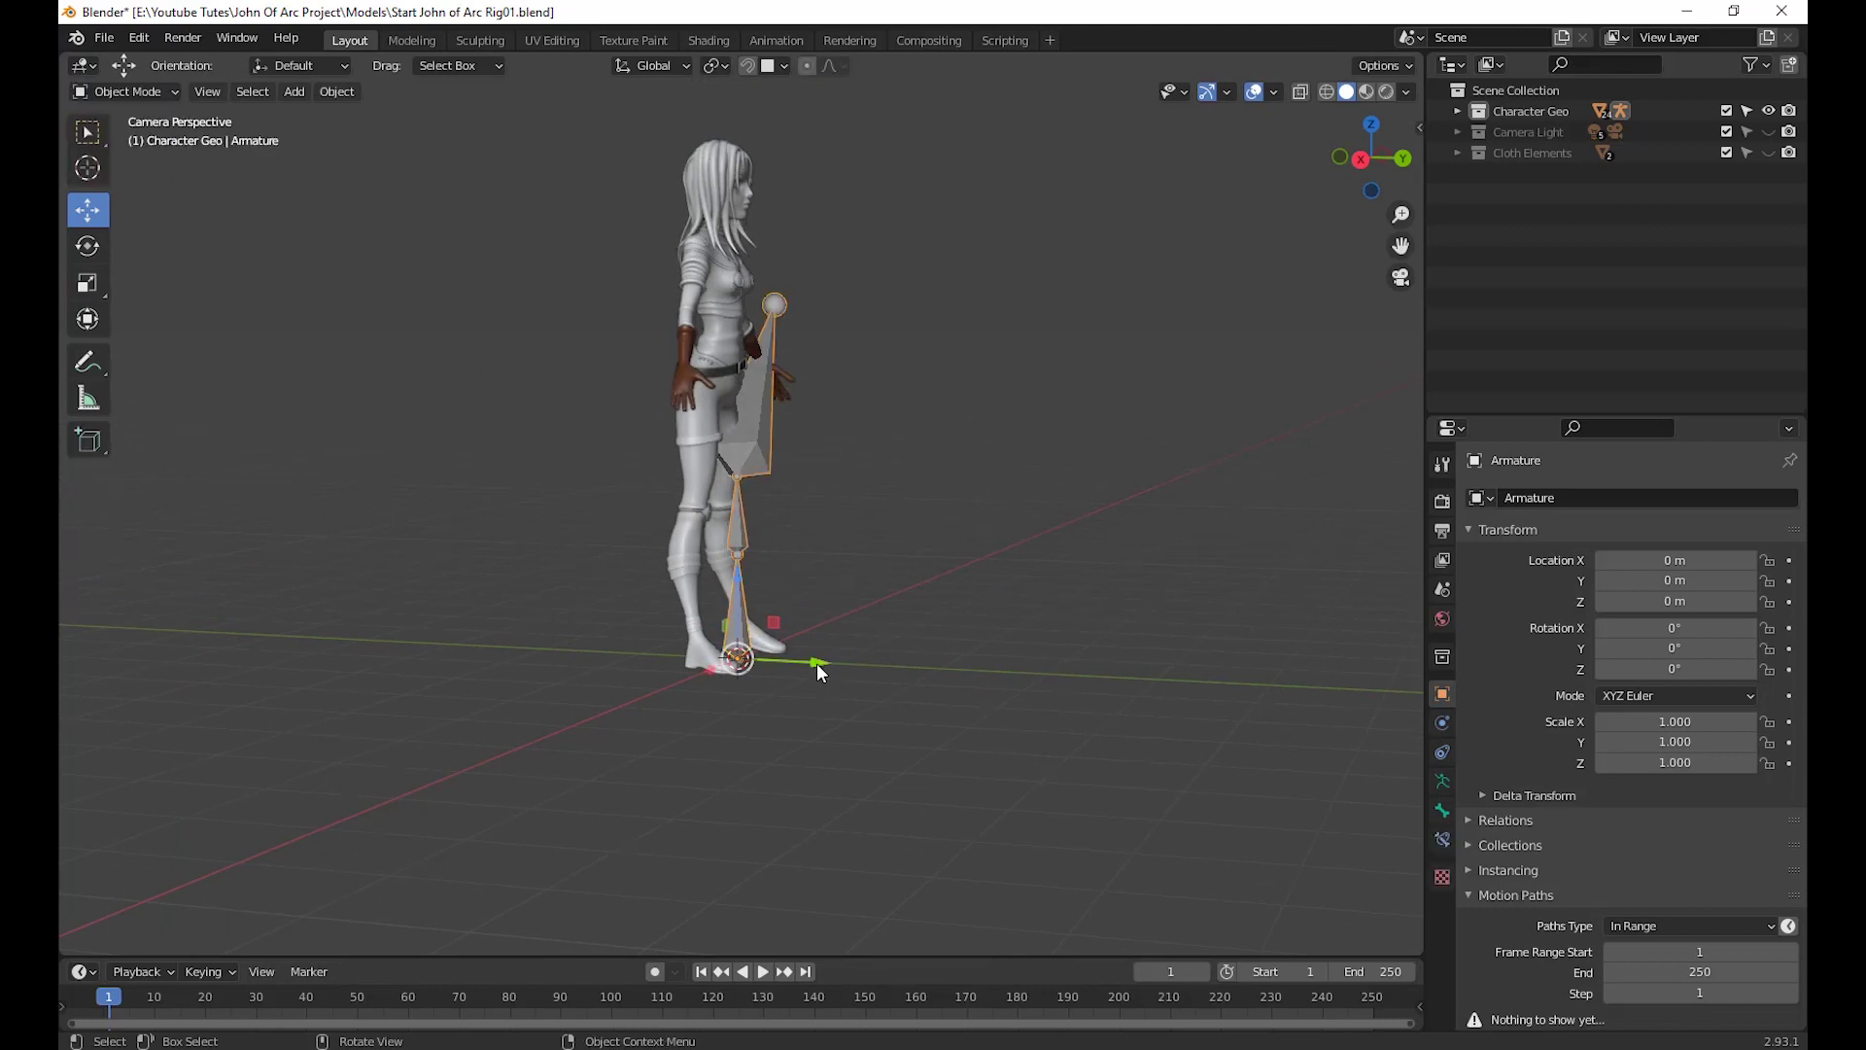
{"action": "left_click_drag", "start_coordinate": [816, 663], "coordinate": [1114, 726]}
{"action": "middle_click_drag", "start_coordinate": [1114, 725], "coordinate": [694, 435]}
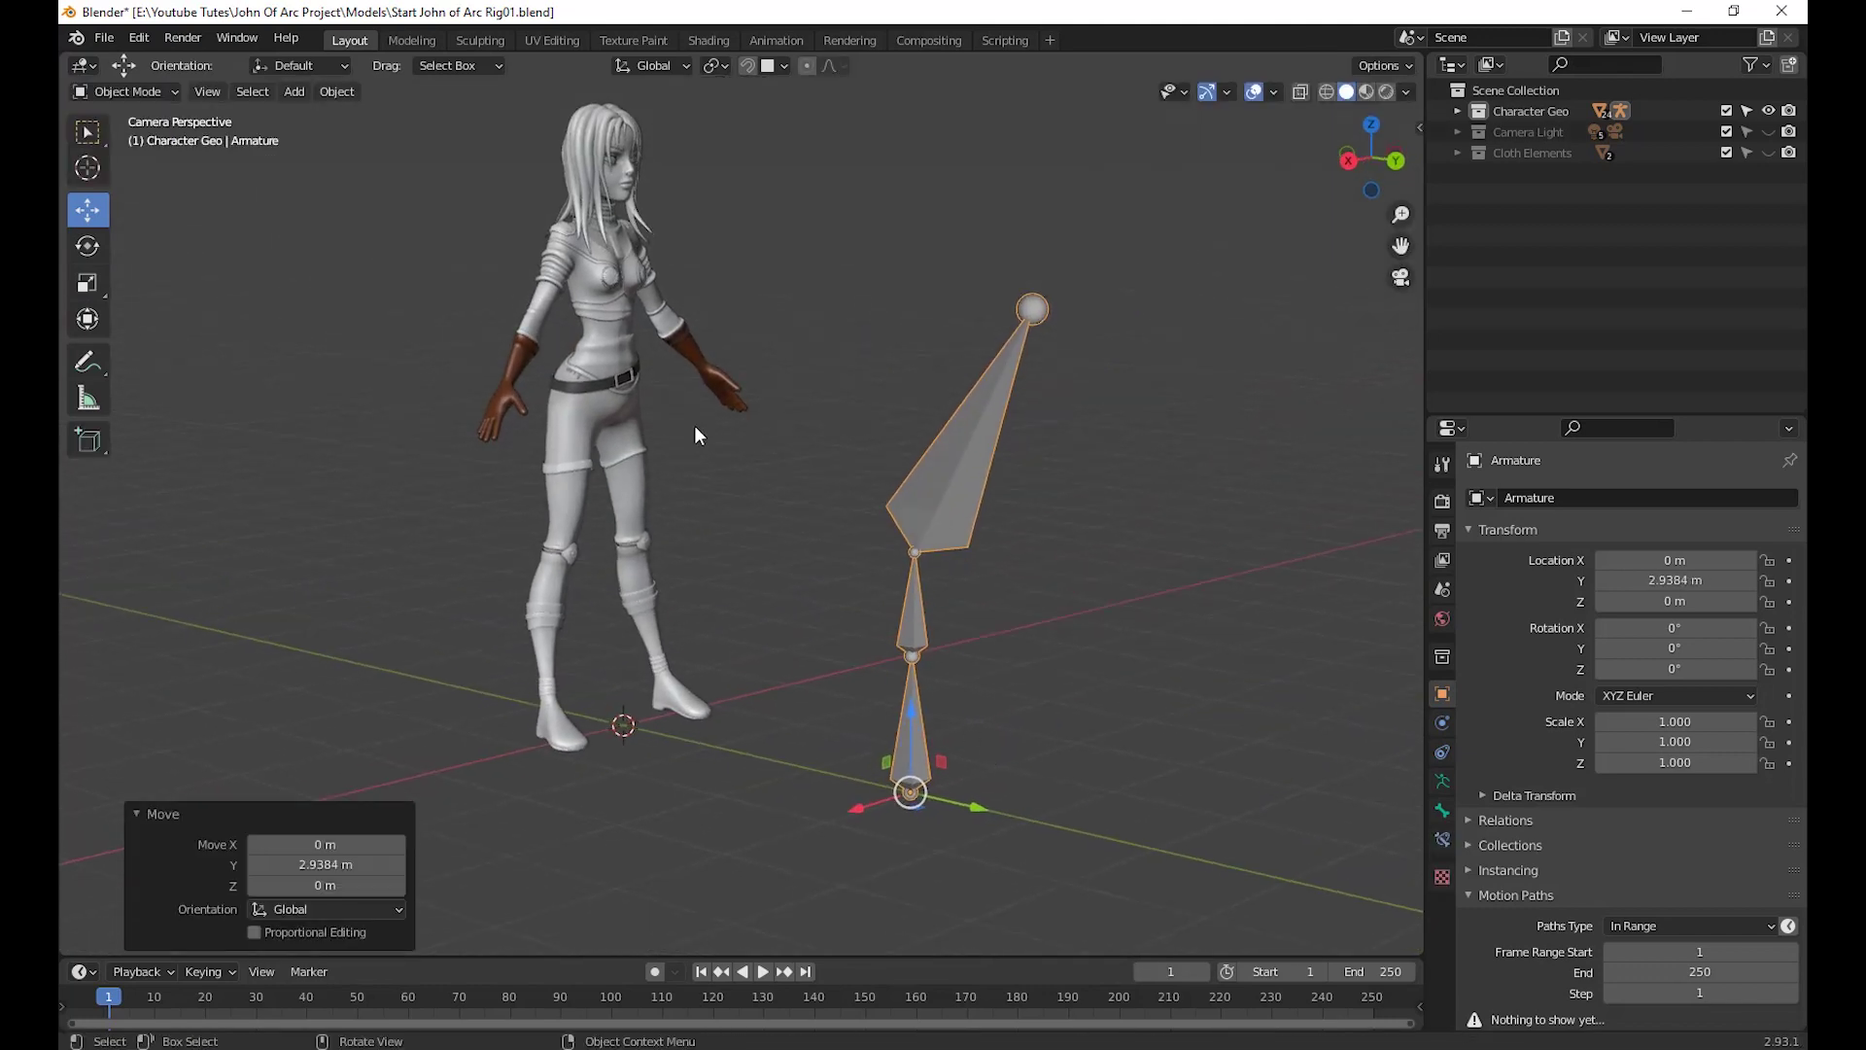
Switch the armature to Pose Mode and try to rotate the middle bone freely
{"action": "left_click", "coordinate": [137, 95]}
{"action": "left_click", "coordinate": [120, 162]}
{"action": "middle_click_drag", "start_coordinate": [972, 681], "coordinate": [1038, 727]}
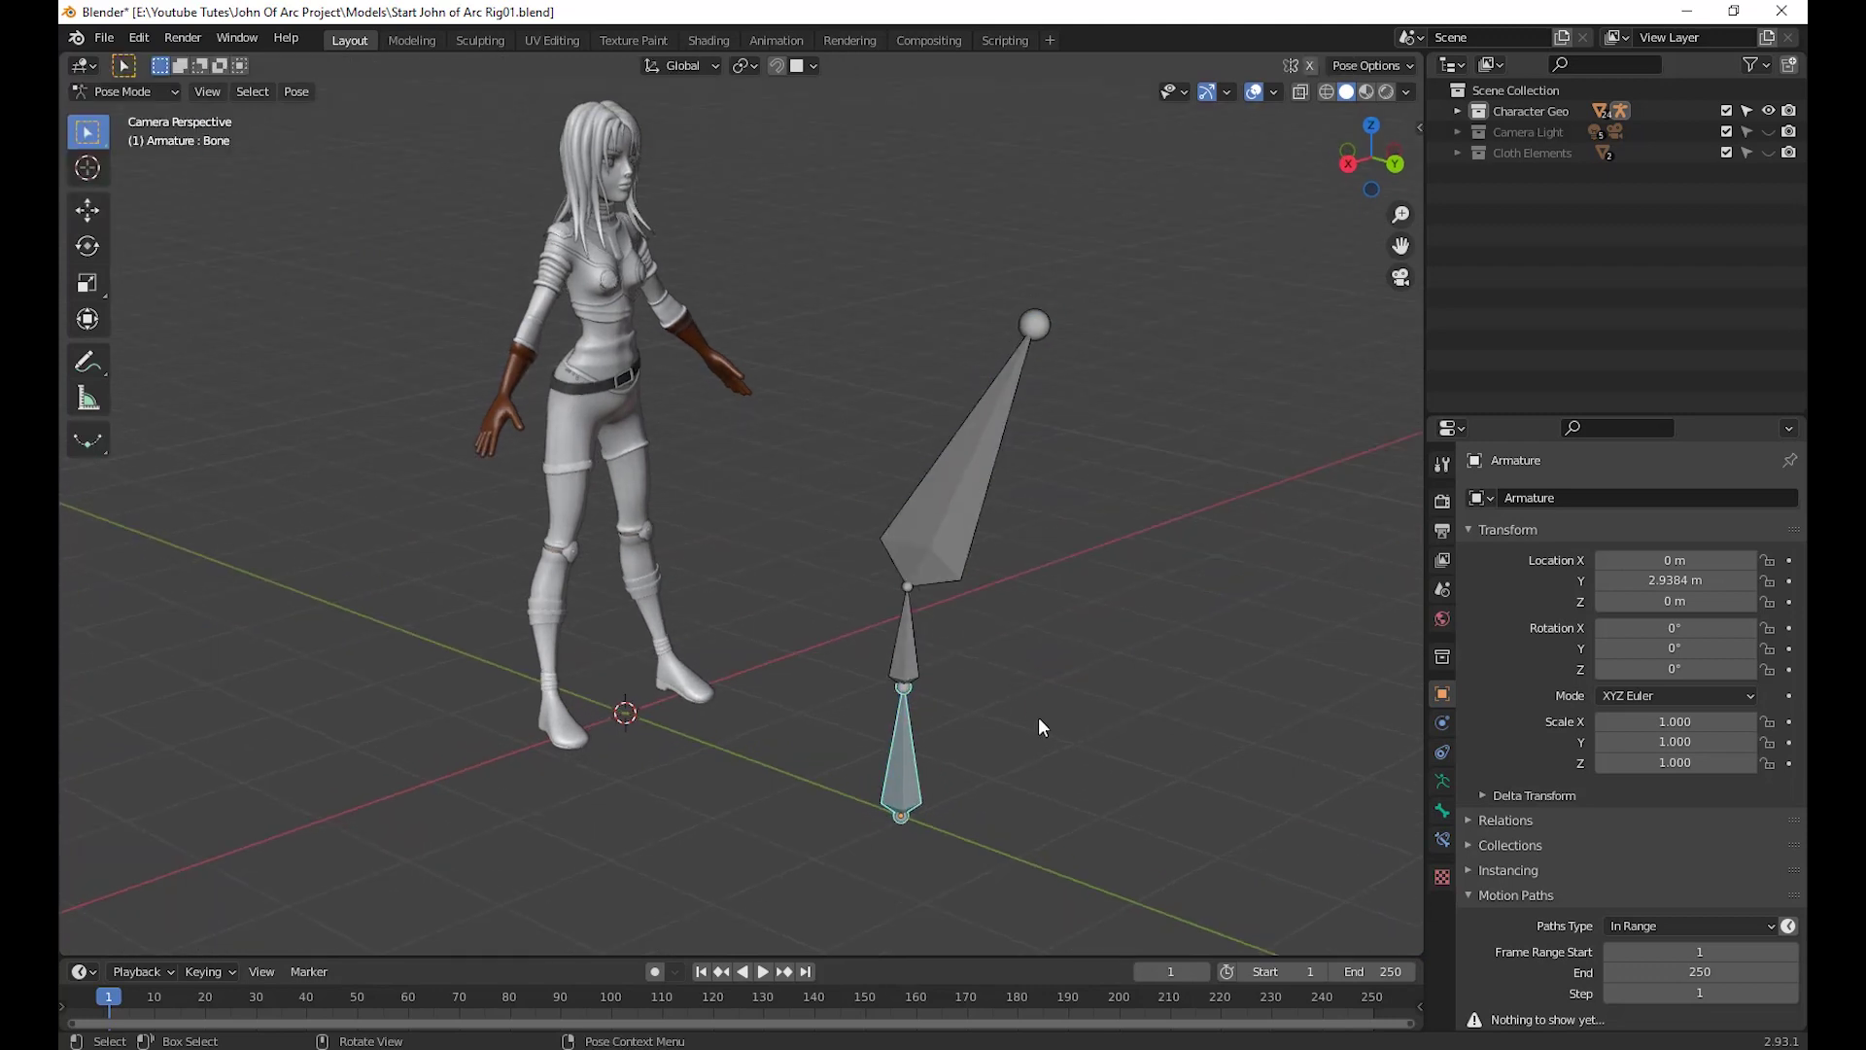
{"action": "left_click", "coordinate": [918, 661]}
{"action": "middle_click_drag", "start_coordinate": [918, 661], "coordinate": [1221, 776]}
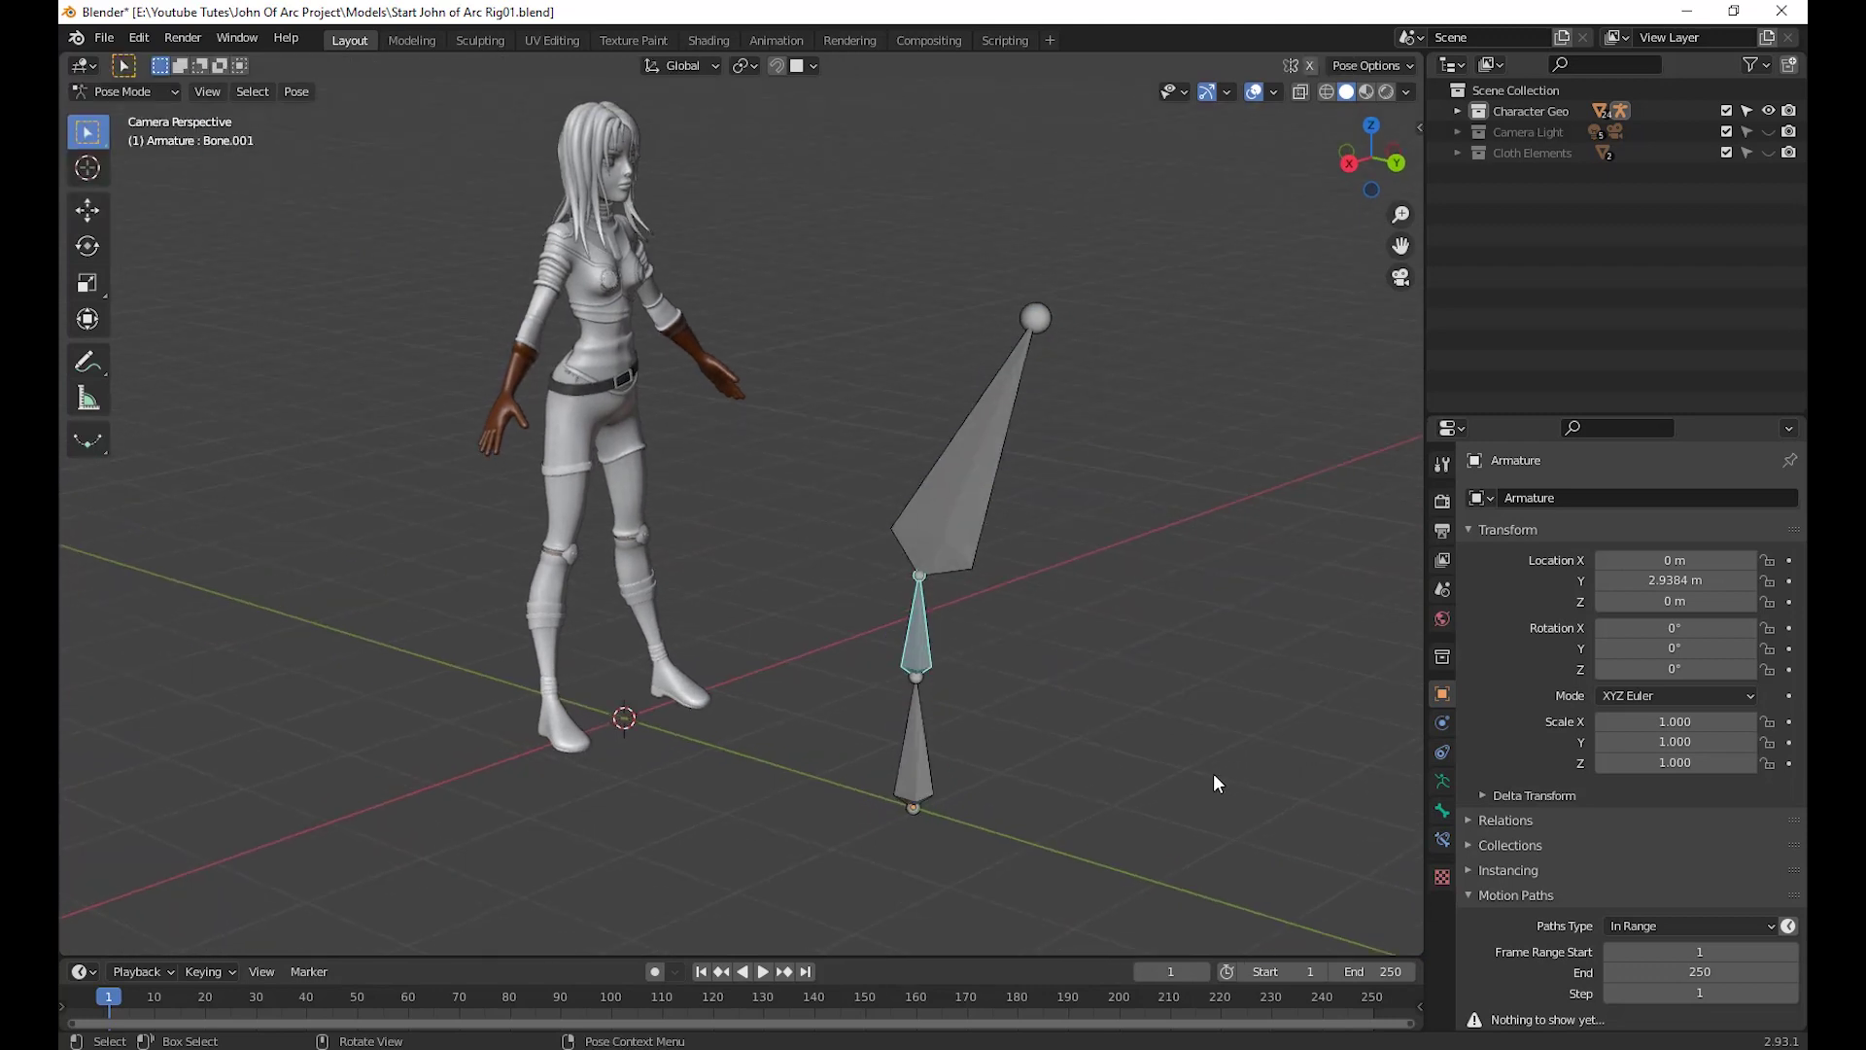
{"action": "key", "text": "r"}
{"action": "key", "text": "r"}
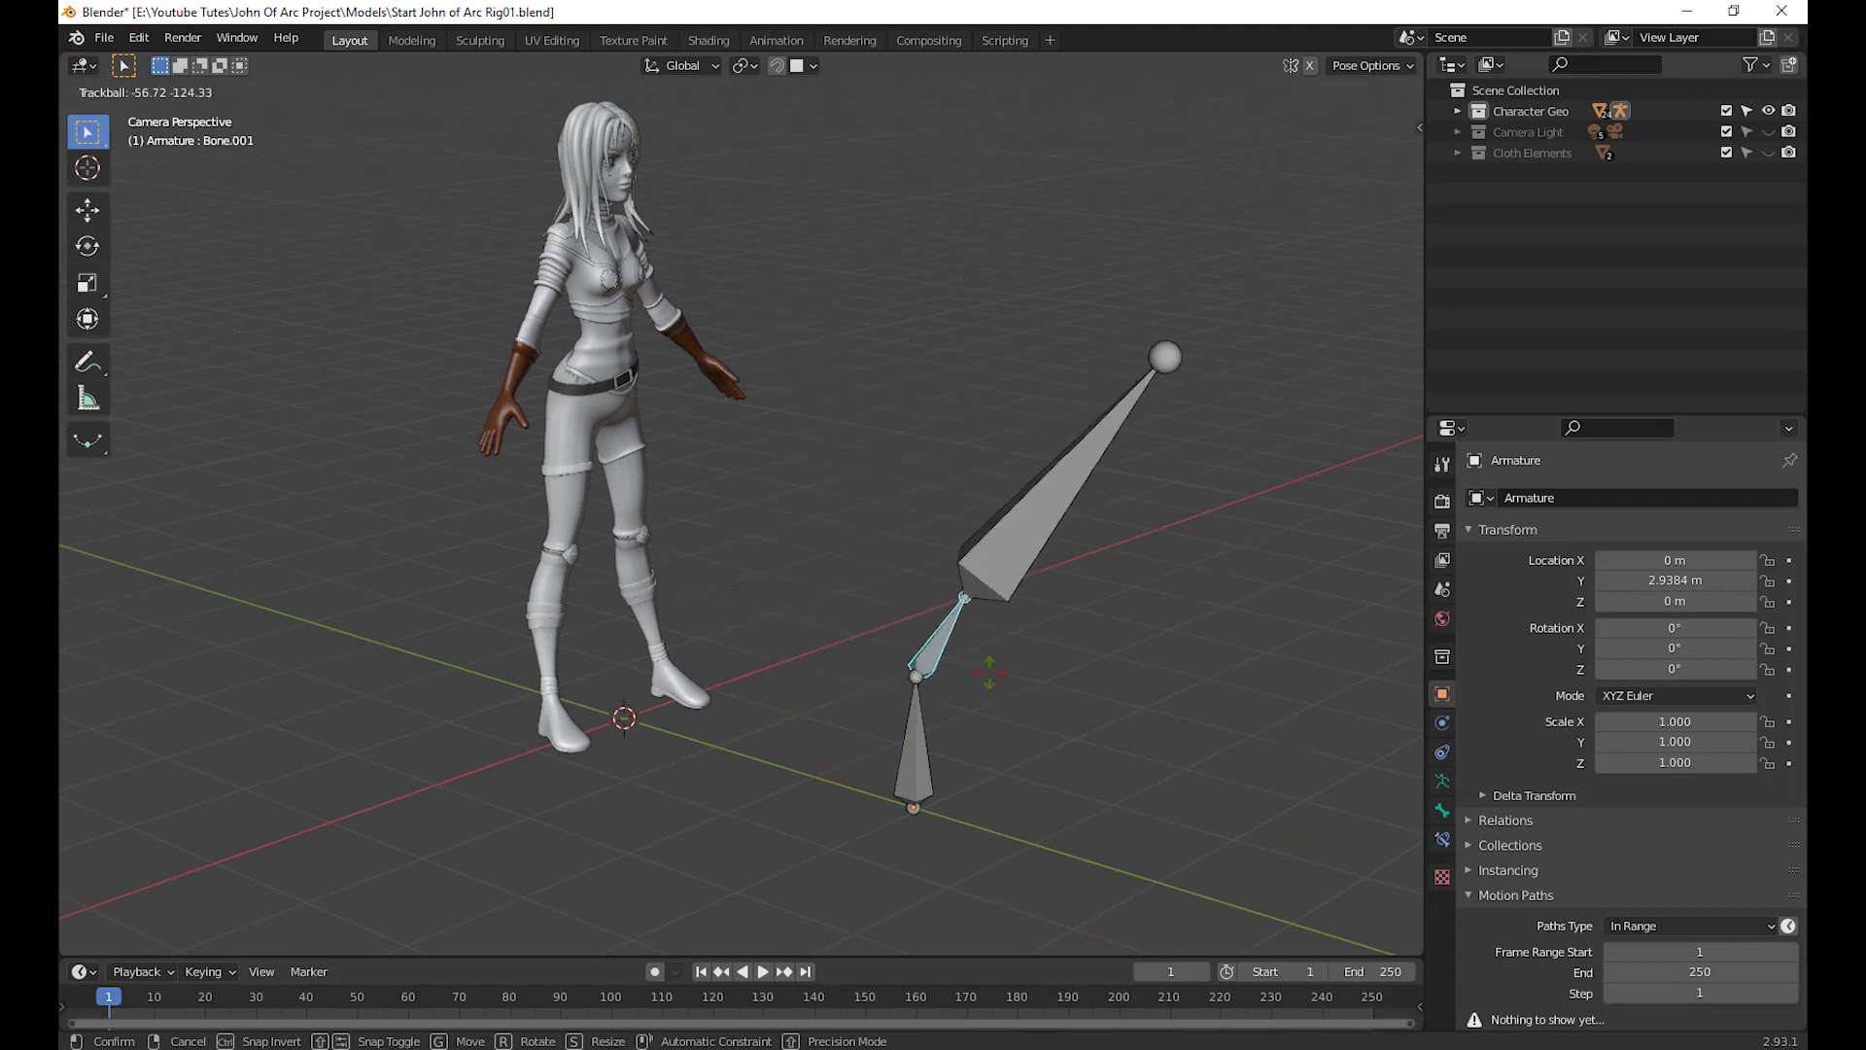
{"action": "left_click", "coordinate": [982, 749]}
Select the uppermost bone, compare the bone chain with the character, and select all three bones
{"action": "middle_click_drag", "start_coordinate": [982, 749], "coordinate": [851, 515]}
{"action": "left_click", "coordinate": [851, 515]}
{"action": "middle_click_drag", "start_coordinate": [1019, 758], "coordinate": [831, 475]}
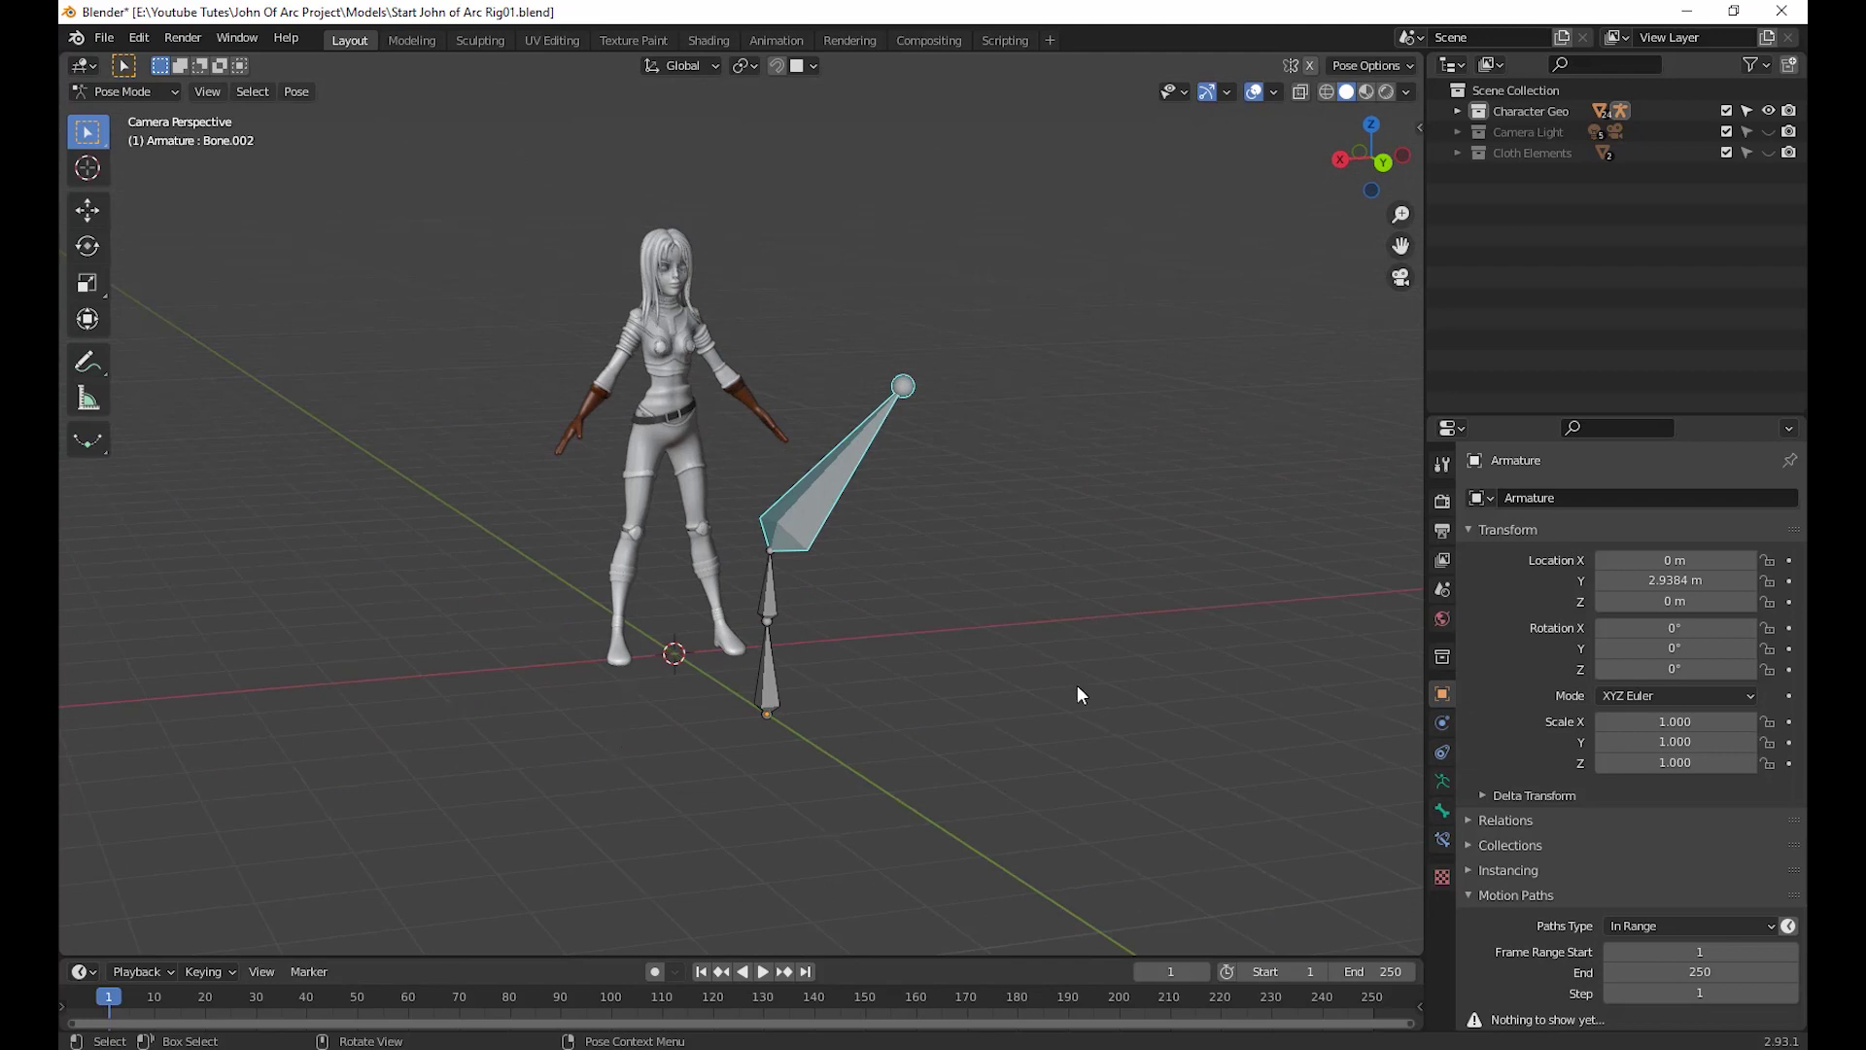
{"action": "scroll", "coordinate": [1037, 521], "scroll_direction": "up", "scroll_amount": 2}
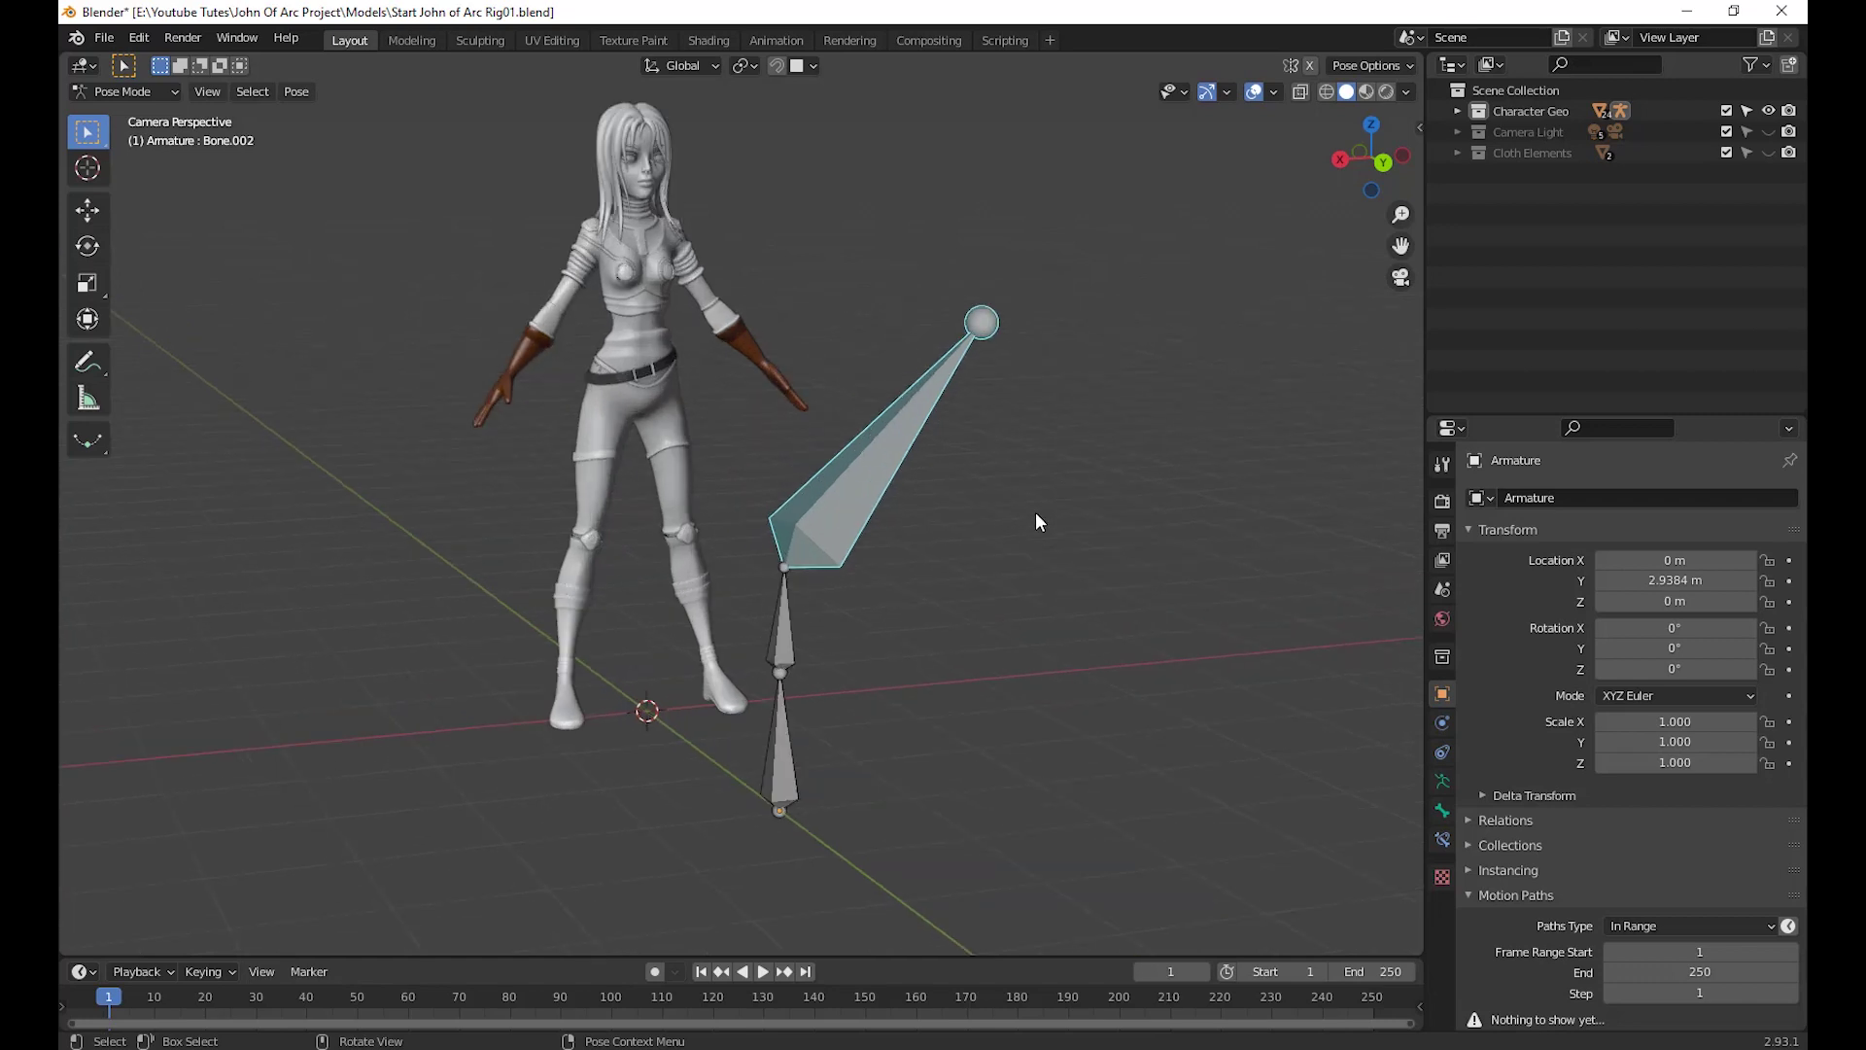
{"action": "middle_click_drag", "start_coordinate": [1041, 545], "coordinate": [1017, 501]}
{"action": "mouse_move", "coordinate": [994, 671]}
{"action": "middle_mouse_down"}
{"action": "mouse_move", "coordinate": [903, 707]}
{"action": "mouse_move", "coordinate": [972, 695]}
{"action": "middle_mouse_up"}
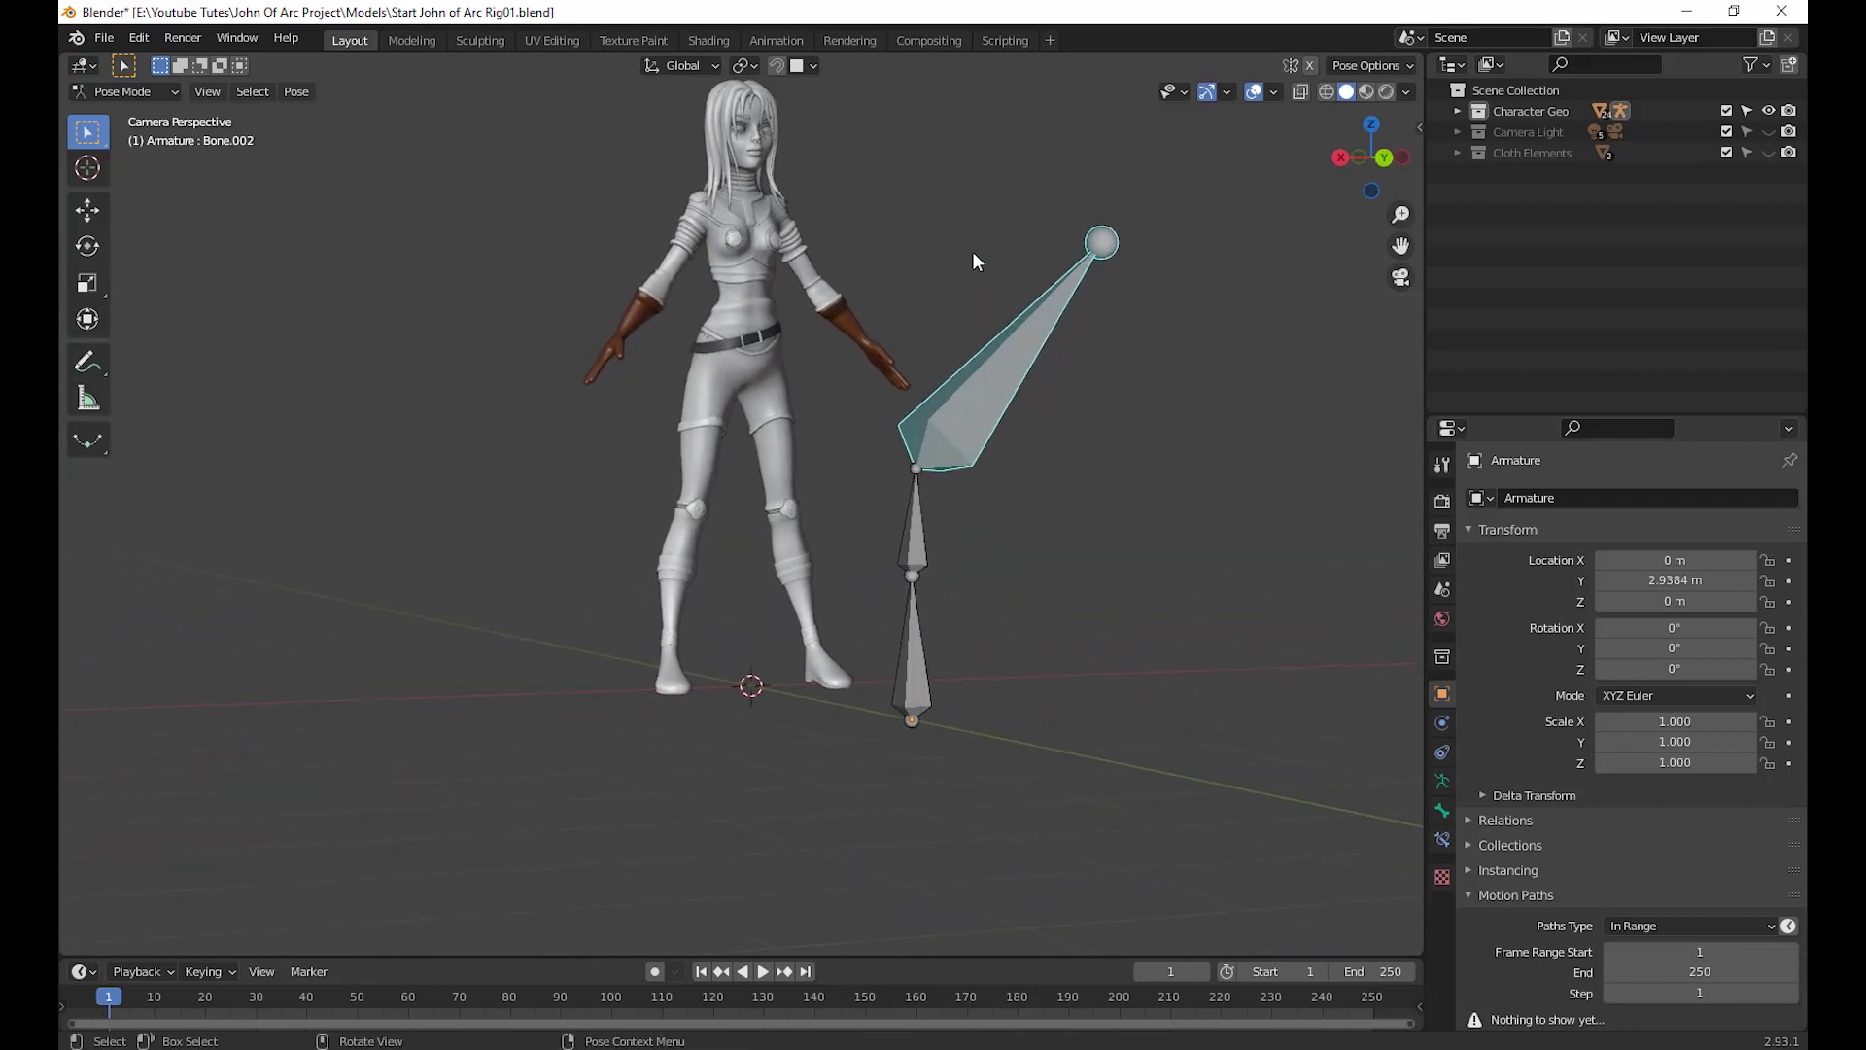
{"action": "middle_click_drag", "start_coordinate": [994, 760], "coordinate": [1156, 858]}
{"action": "left_click", "coordinate": [931, 794]}
{"action": "left_click_drag", "start_coordinate": [1174, 865], "coordinate": [899, 321]}
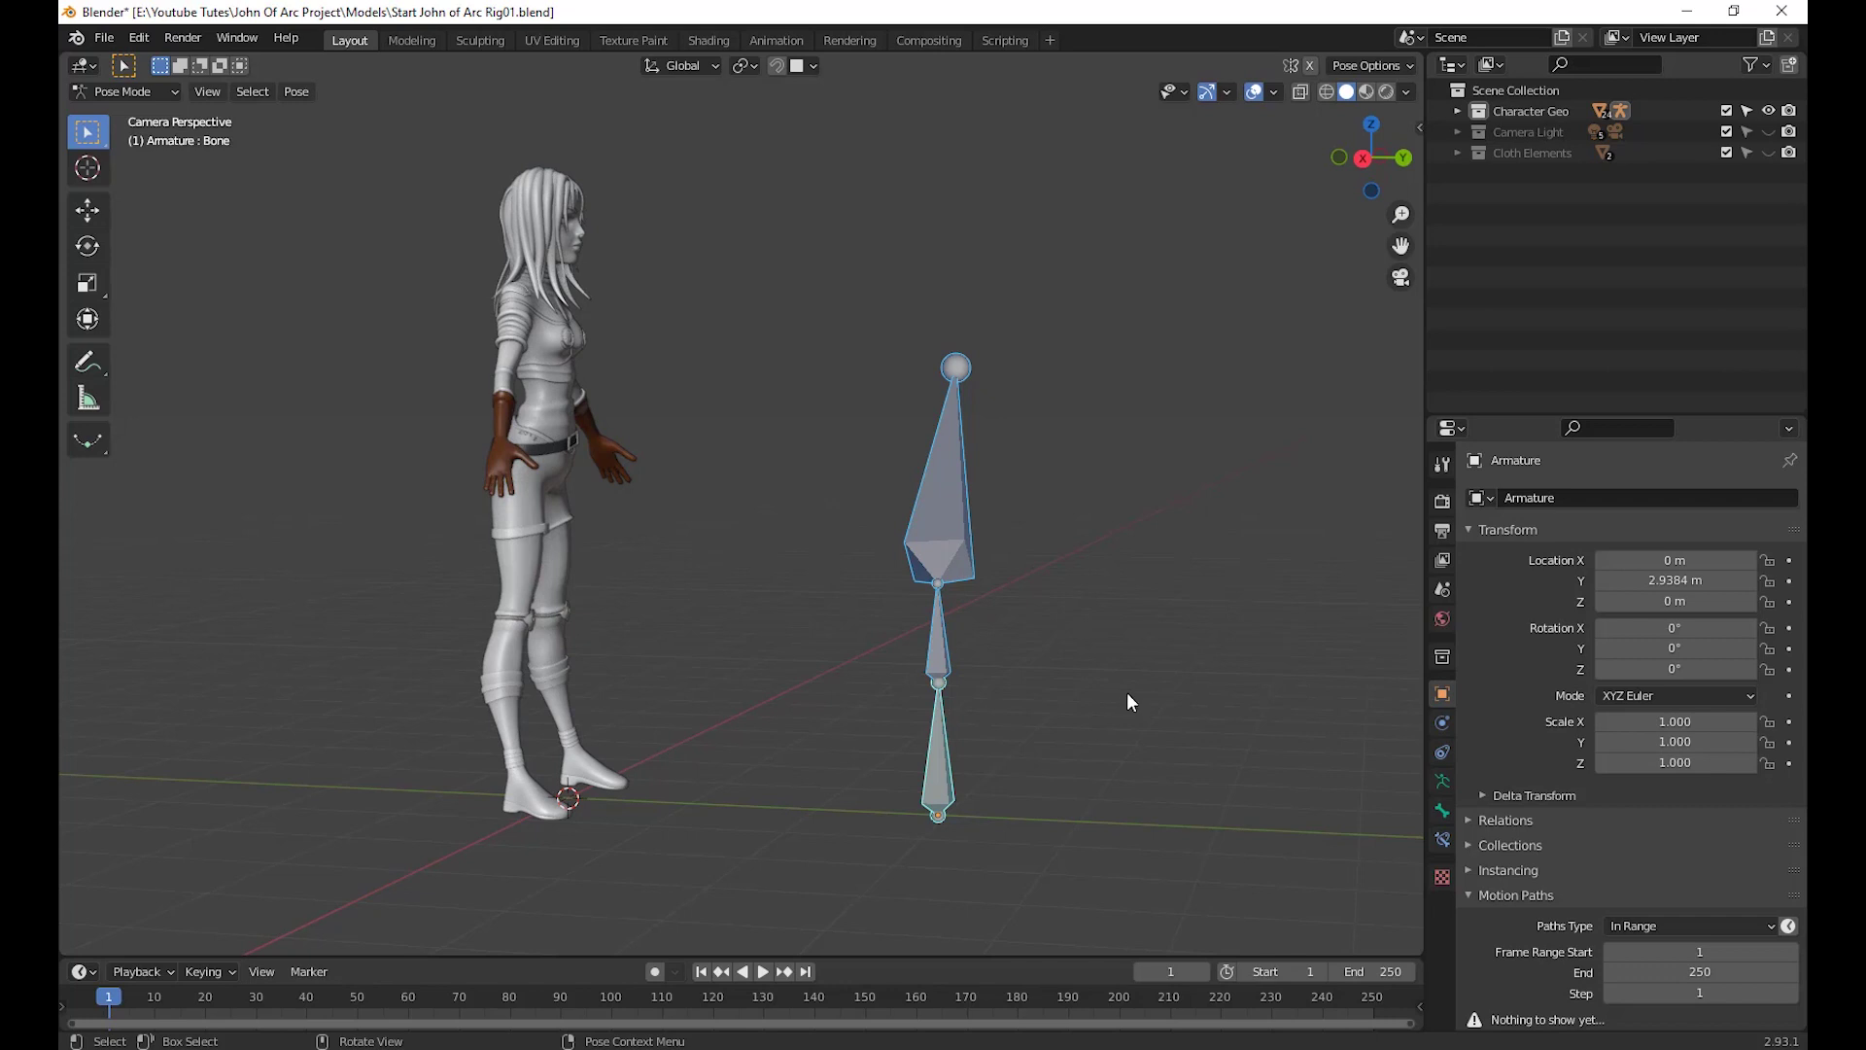
Return to Object Mode and delete the three-bone armature from the scene
{"action": "middle_click_drag", "start_coordinate": [1130, 687], "coordinate": [243, 312]}
{"action": "left_click", "coordinate": [149, 93]}
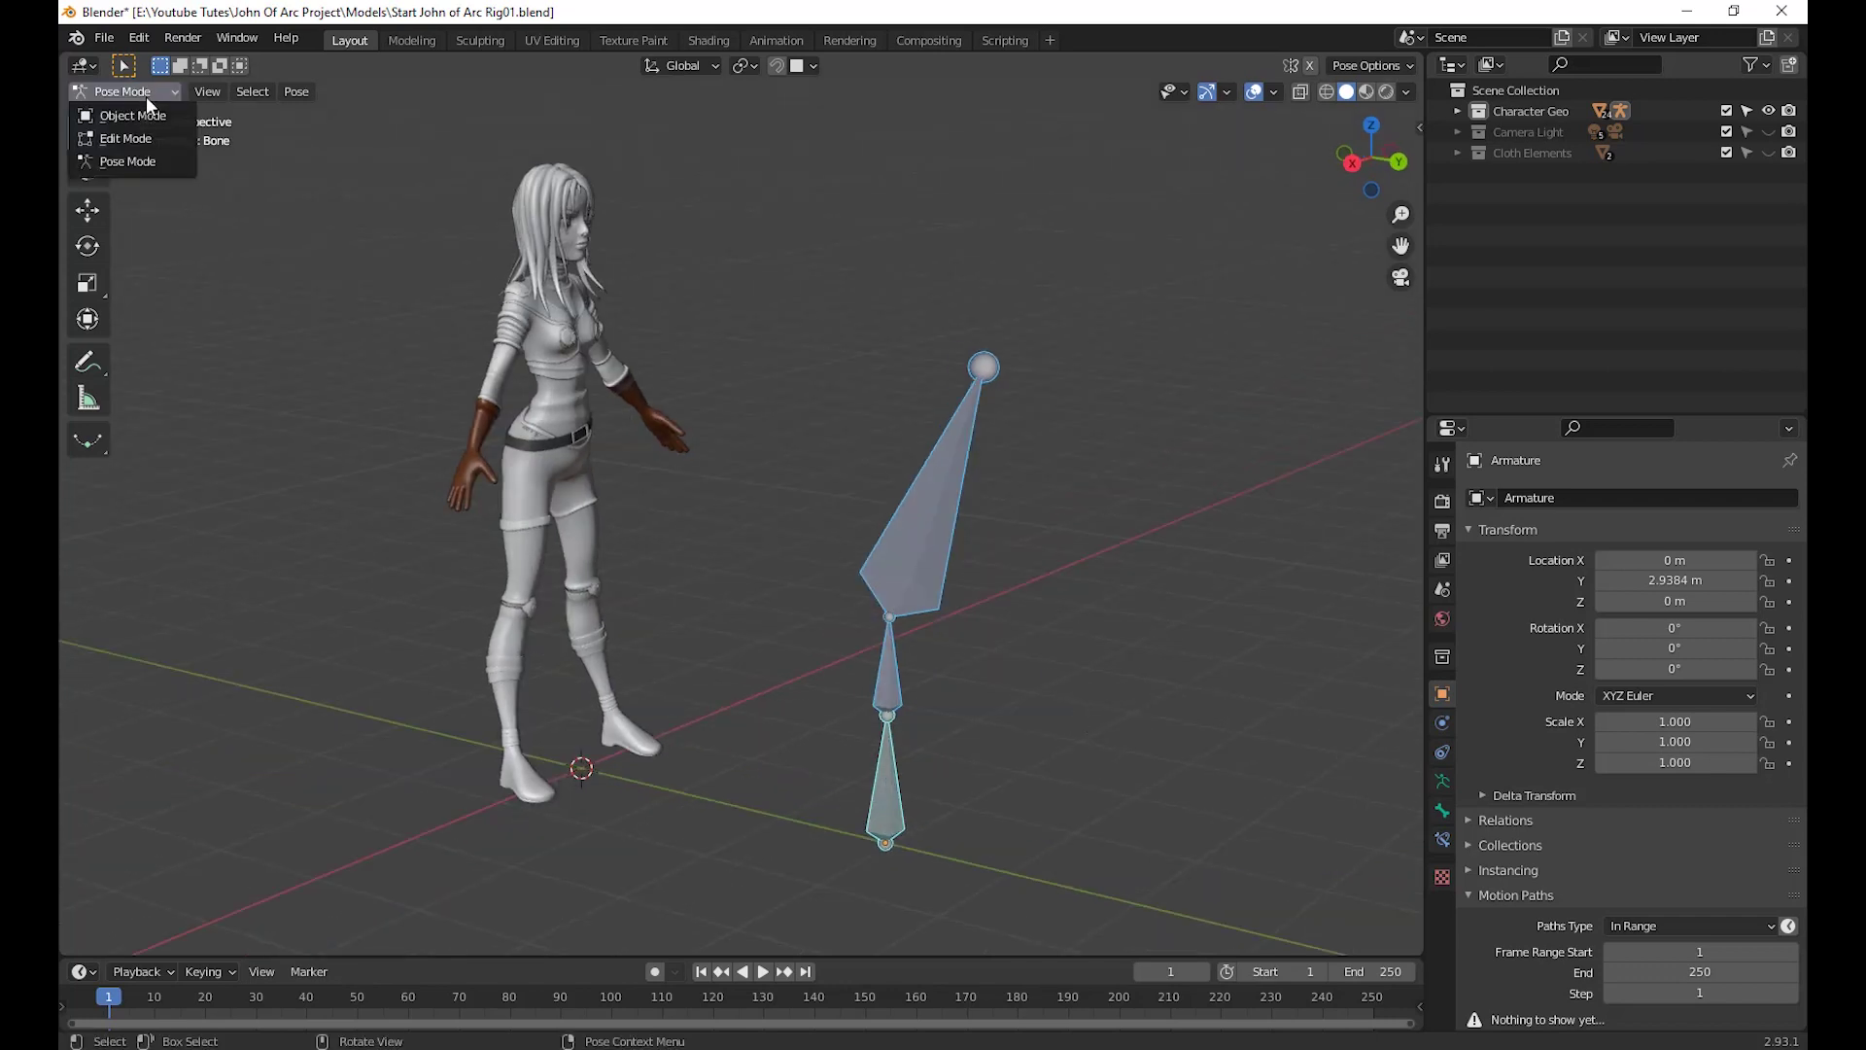
{"action": "left_click", "coordinate": [136, 113]}
{"action": "middle_click_drag", "start_coordinate": [1118, 700], "coordinate": [939, 826]}
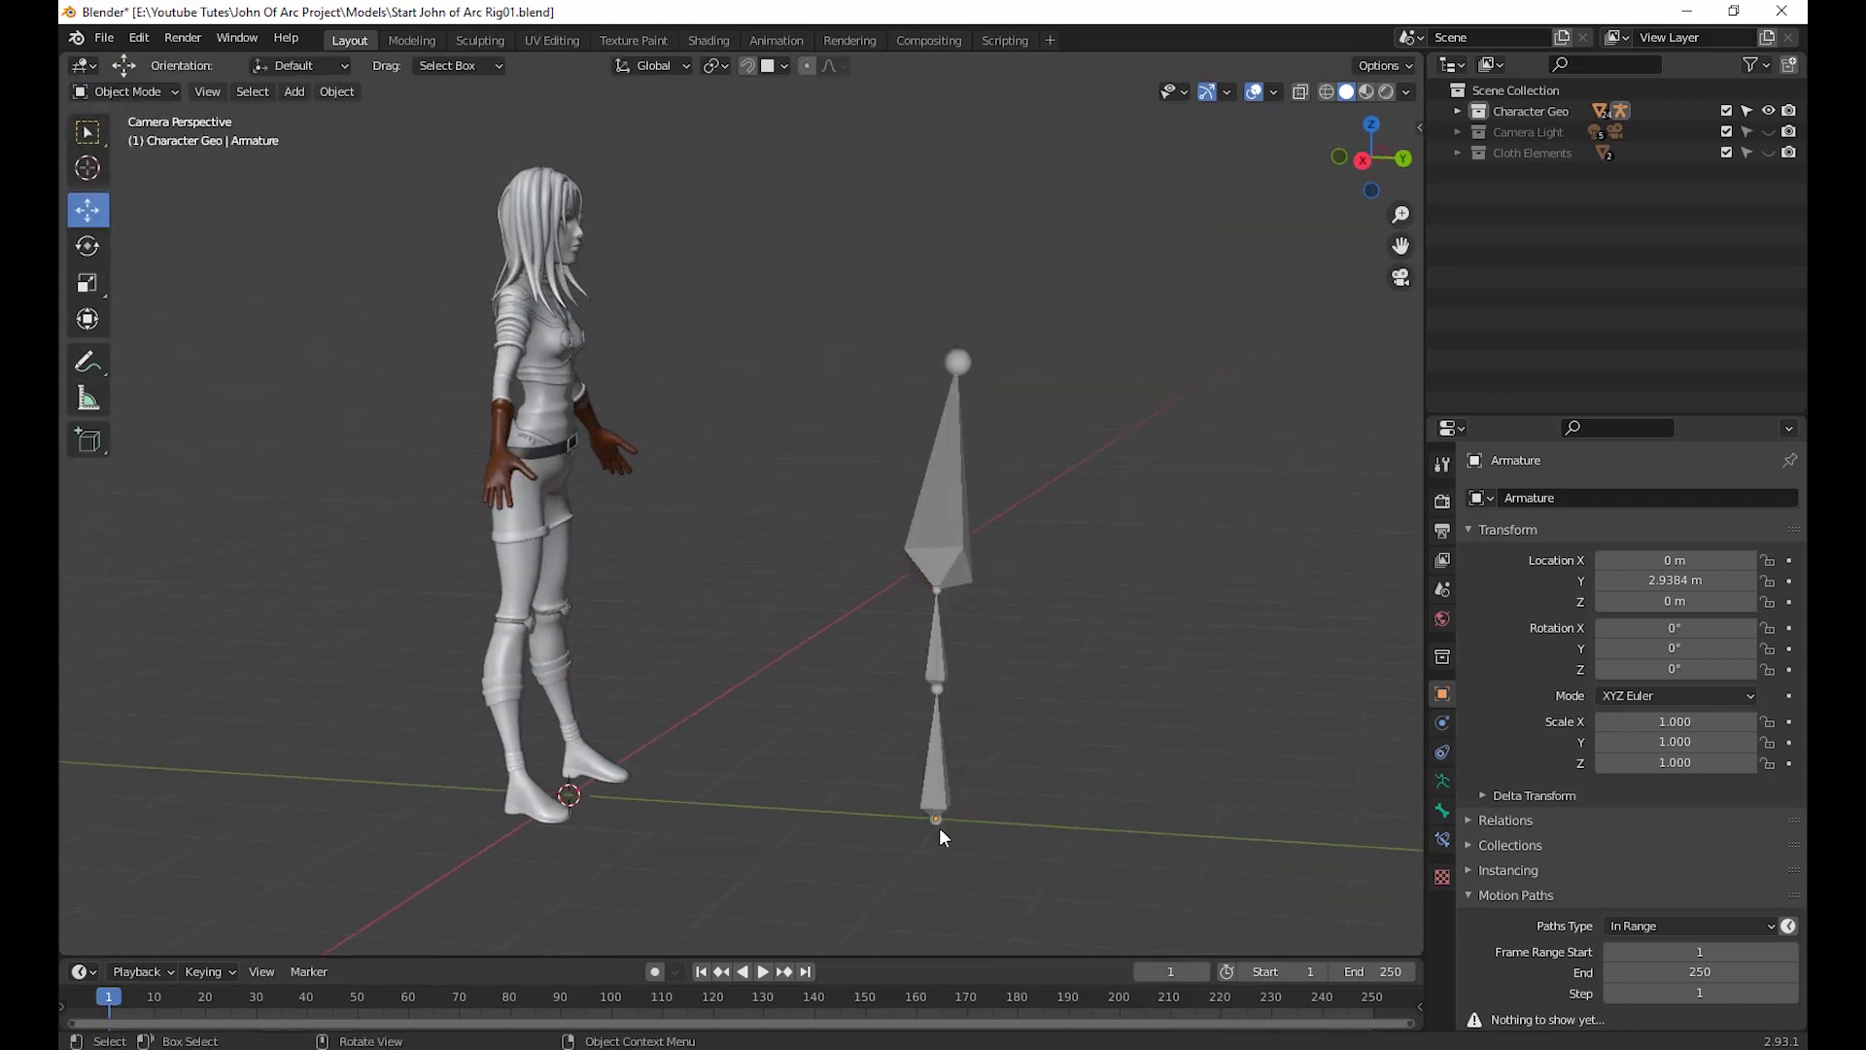
{"action": "left_click", "coordinate": [939, 812]}
{"action": "middle_click_drag", "start_coordinate": [1108, 852], "coordinate": [1090, 853]}
{"action": "key", "text": "Delete"}
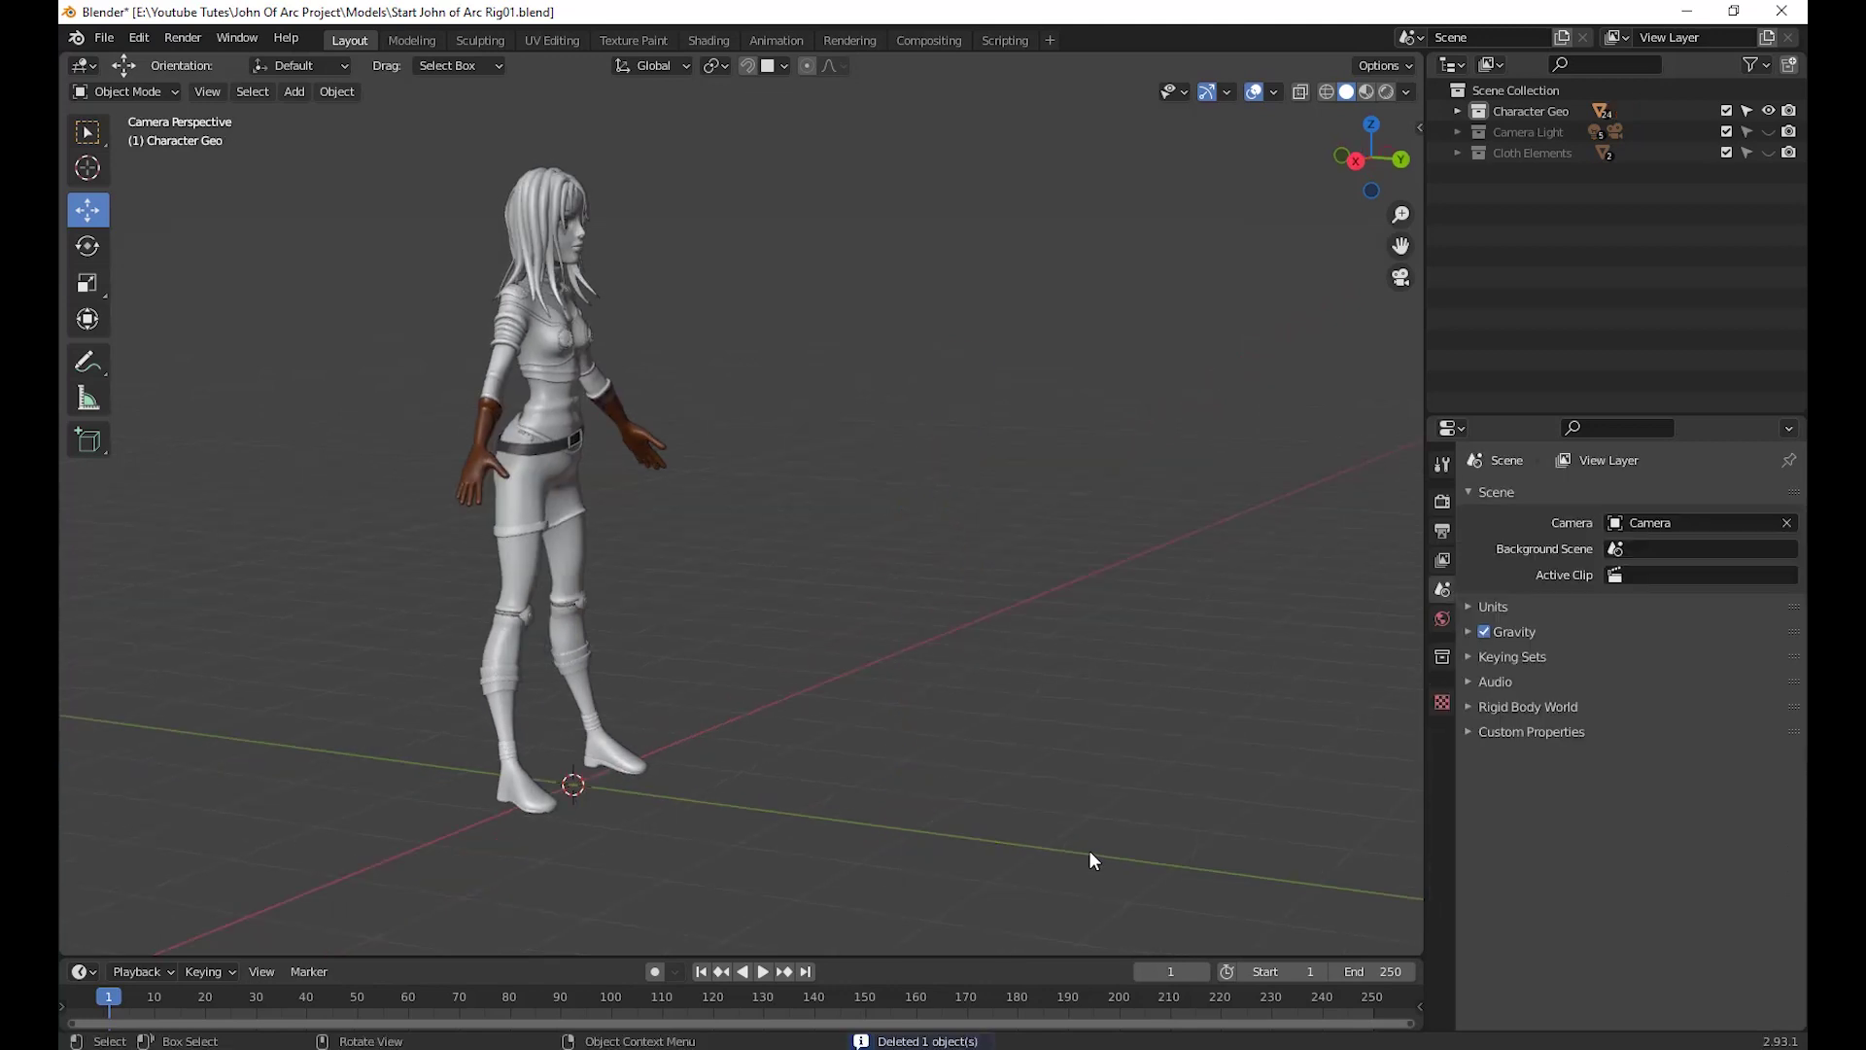
Enable the Rigging: Rigify add-on in the preferences
{"action": "middle_click_drag", "start_coordinate": [956, 771], "coordinate": [1645, 179]}
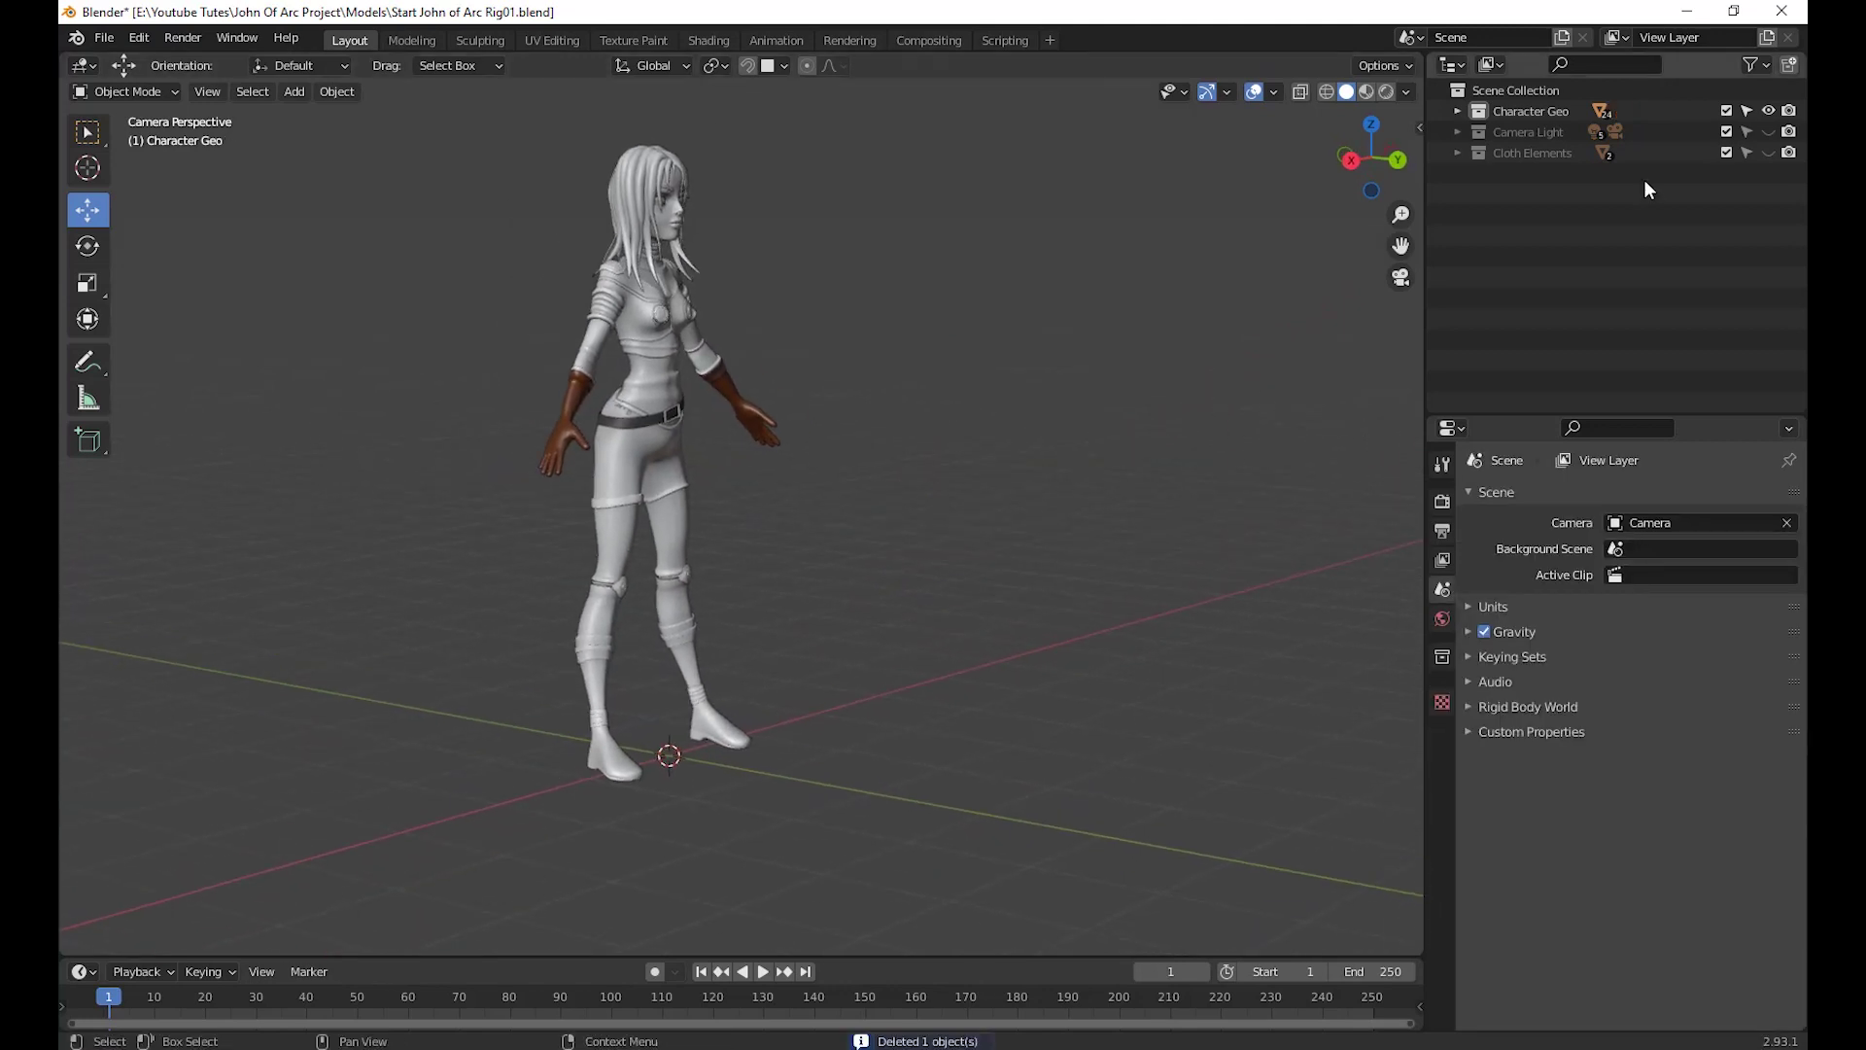
{"action": "middle_click_drag", "start_coordinate": [972, 418], "coordinate": [216, 136]}
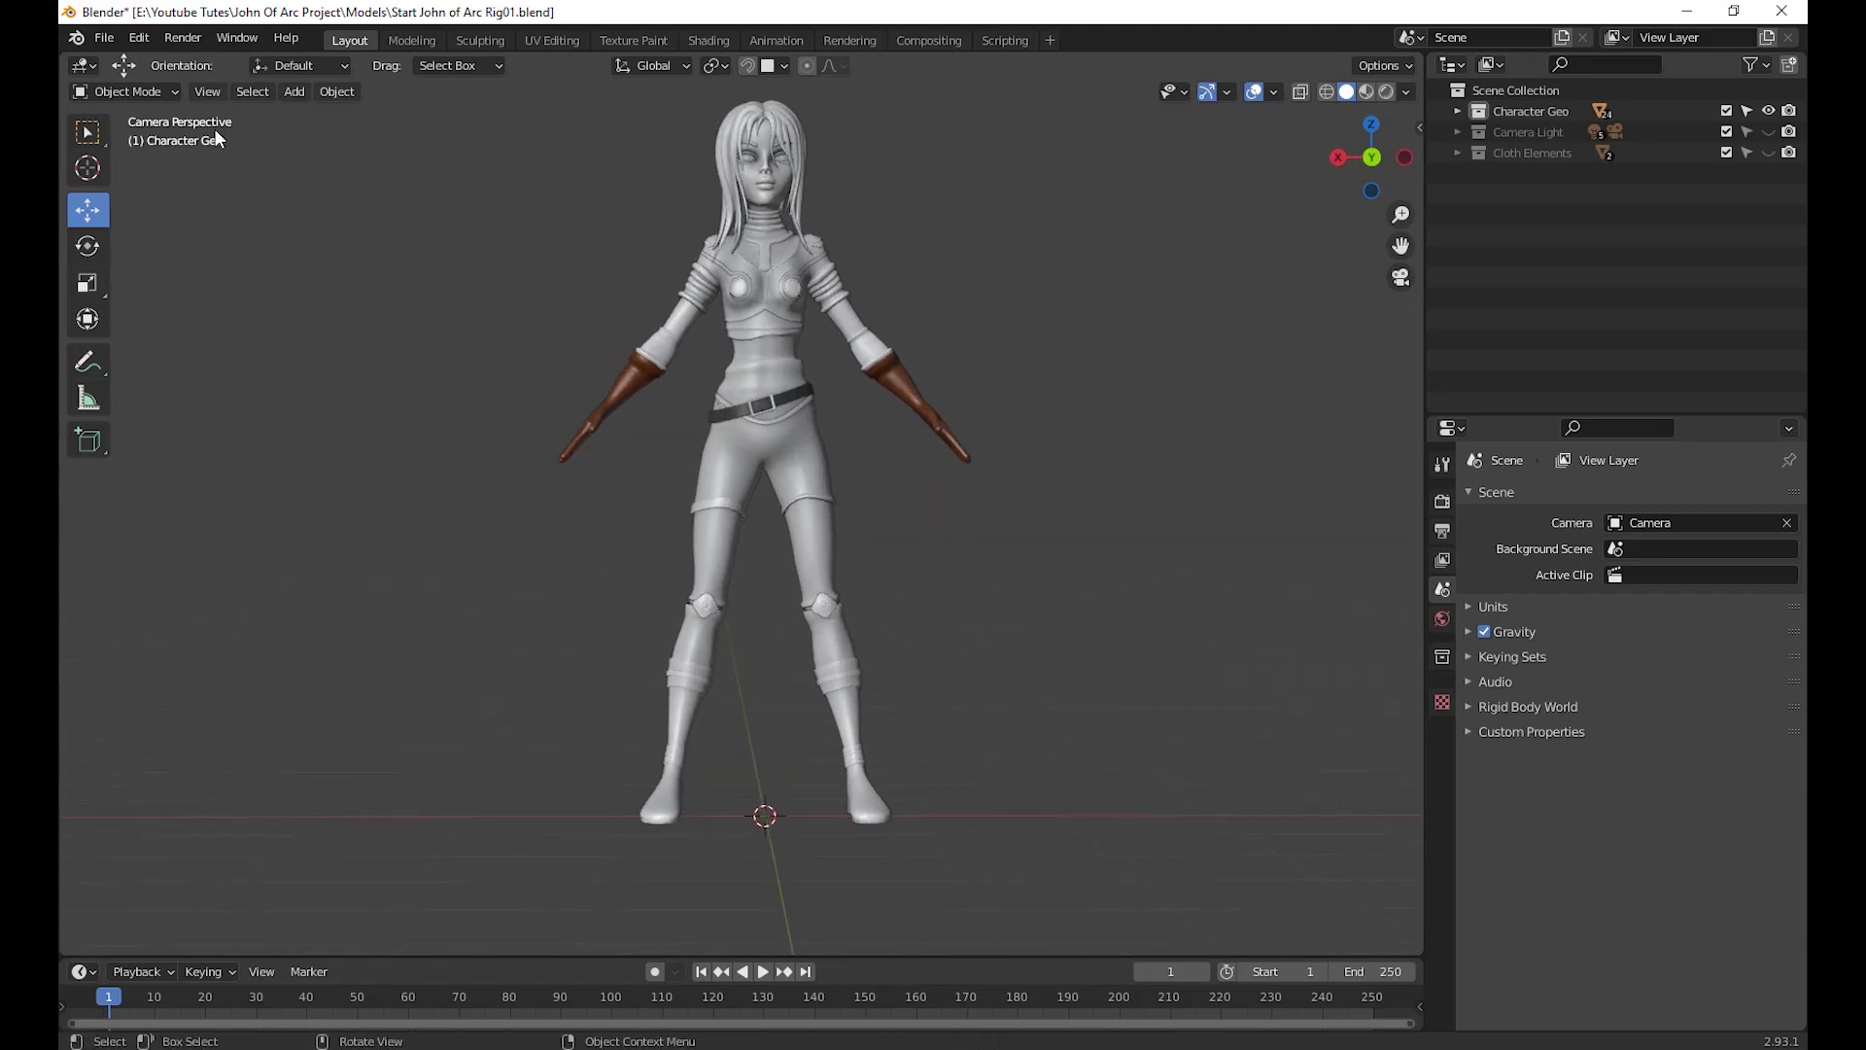
{"action": "left_click", "coordinate": [140, 42]}
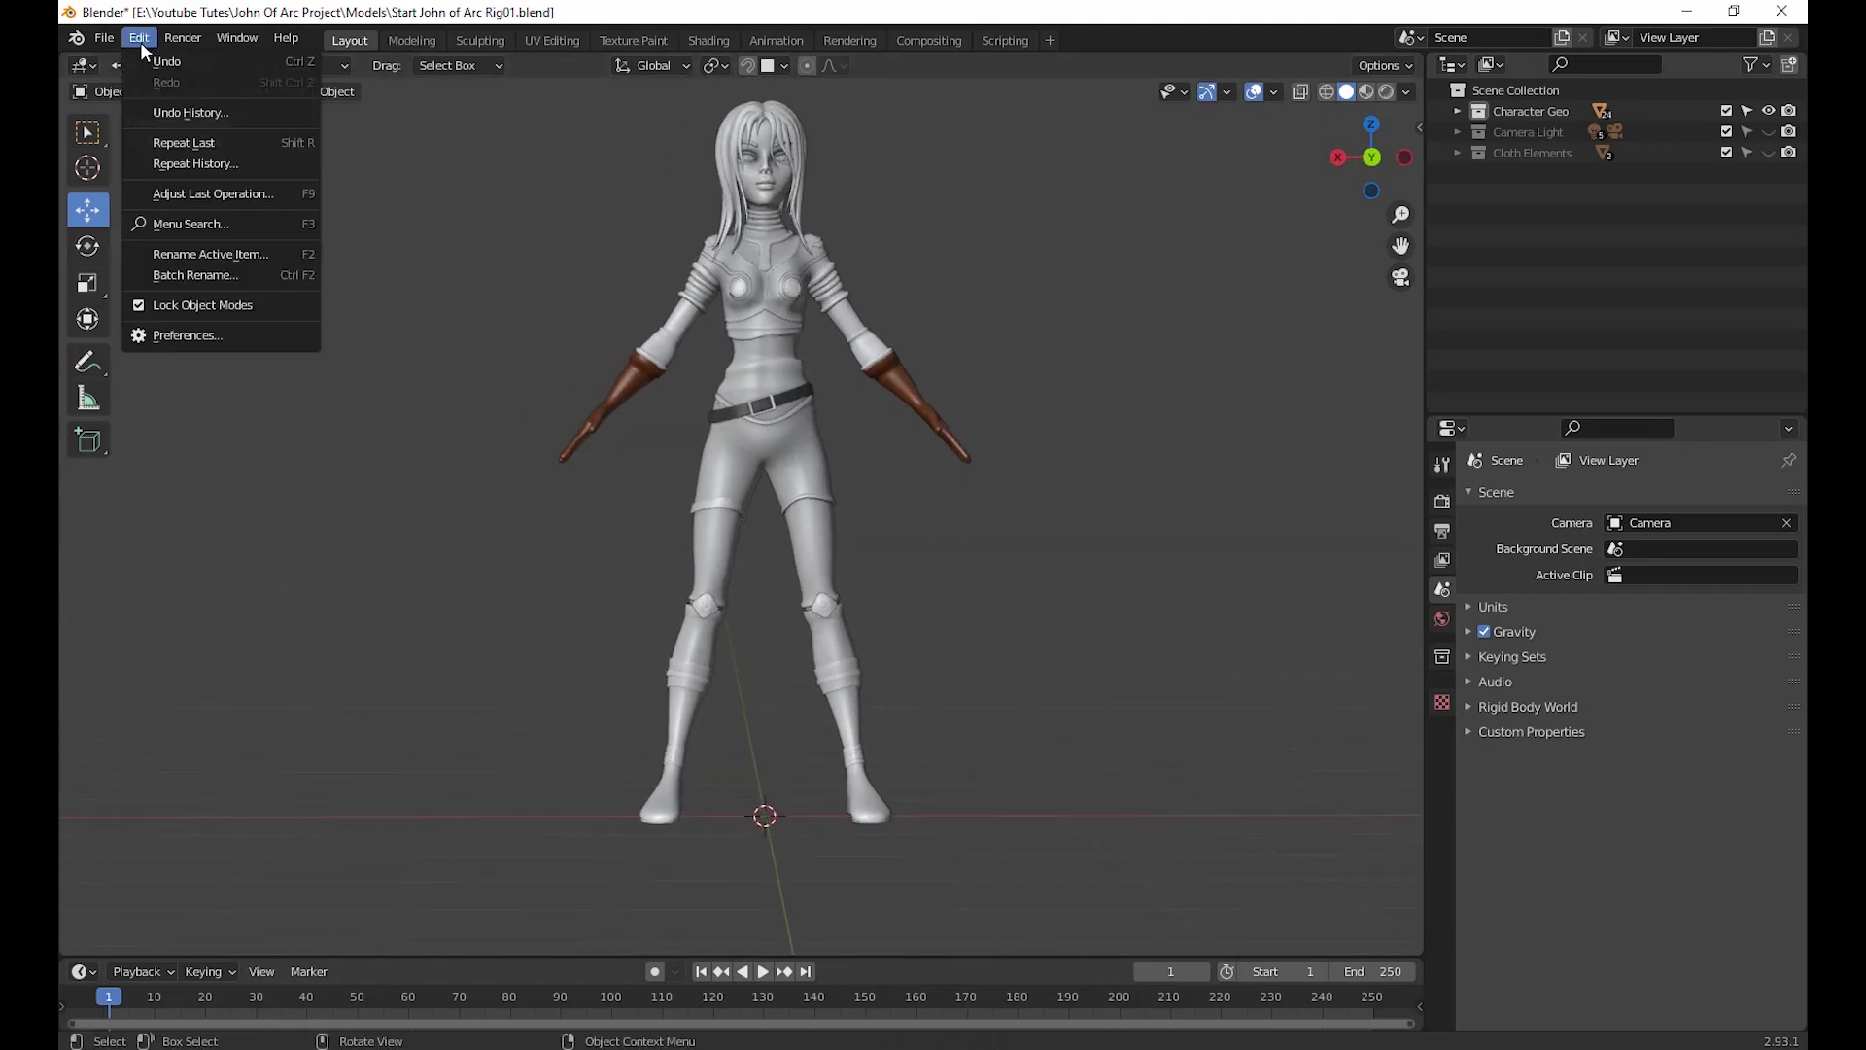
{"action": "left_click", "coordinate": [206, 335]}
{"action": "left_click_drag", "start_coordinate": [1067, 214], "coordinate": [909, 226]}
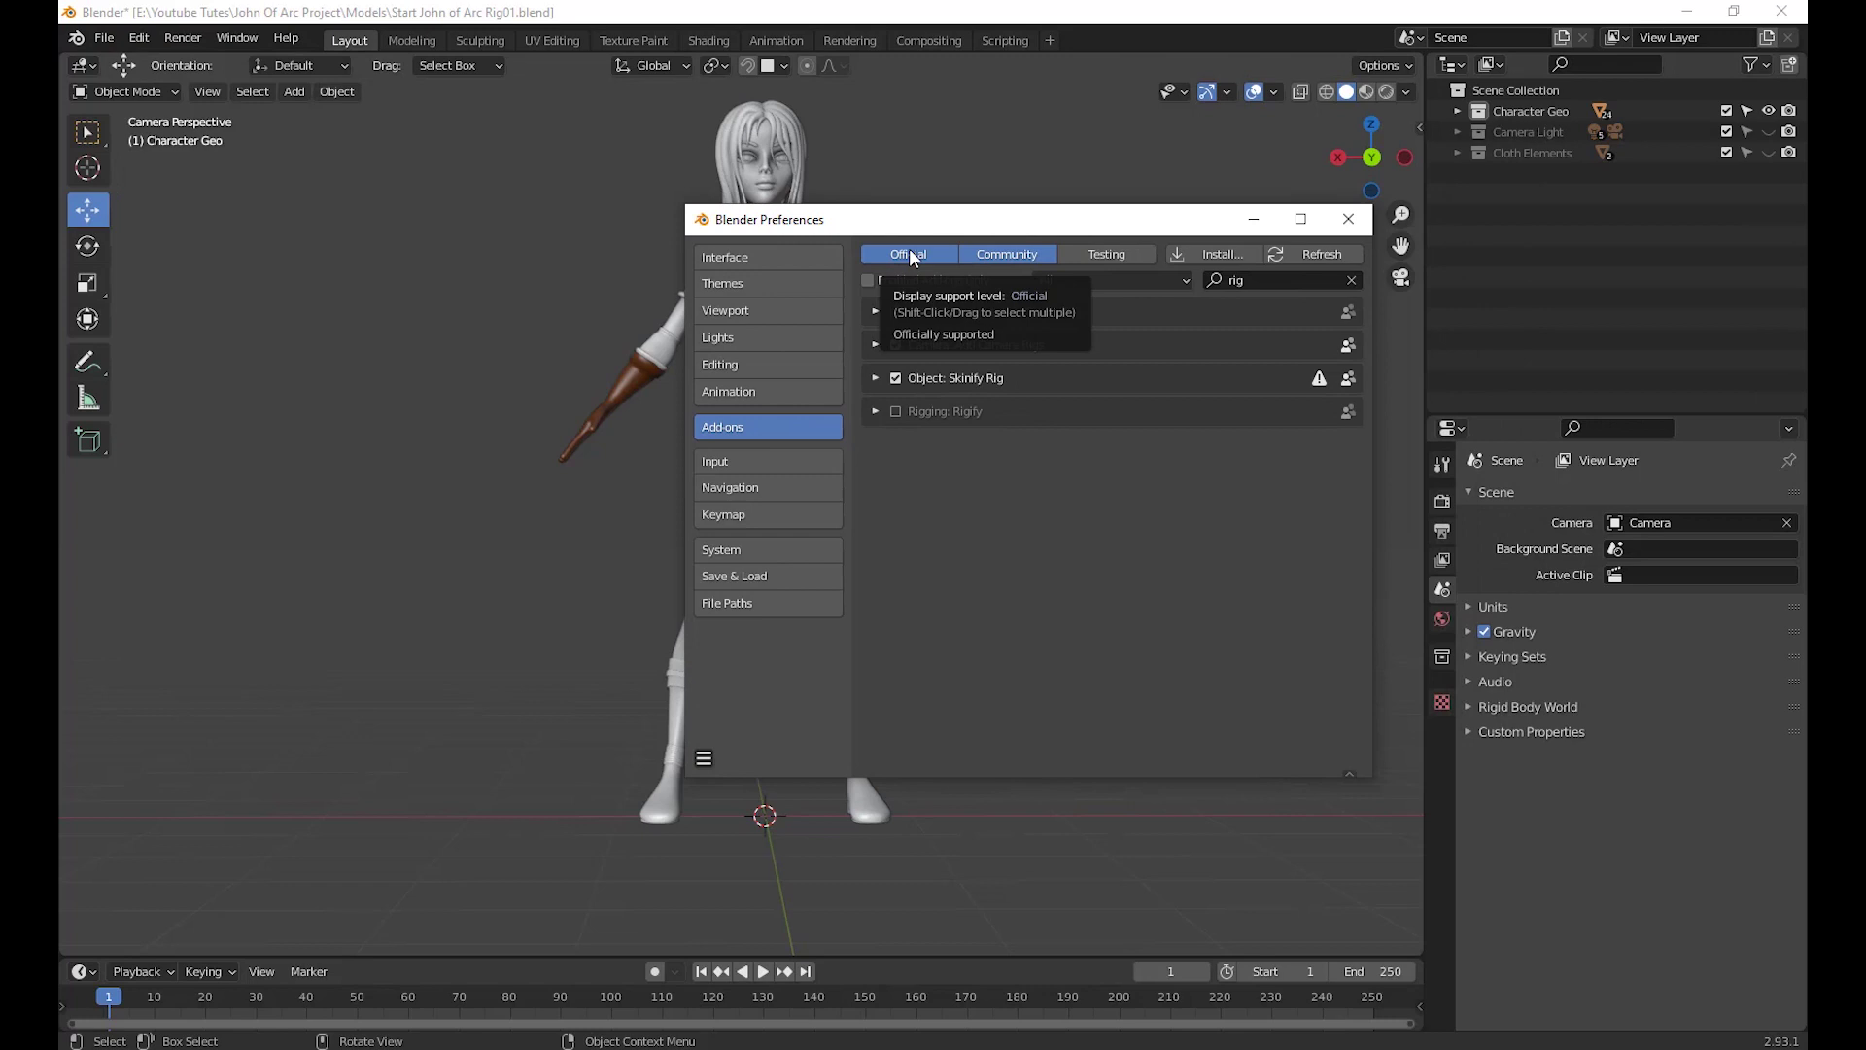
{"action": "left_click", "coordinate": [896, 411]}
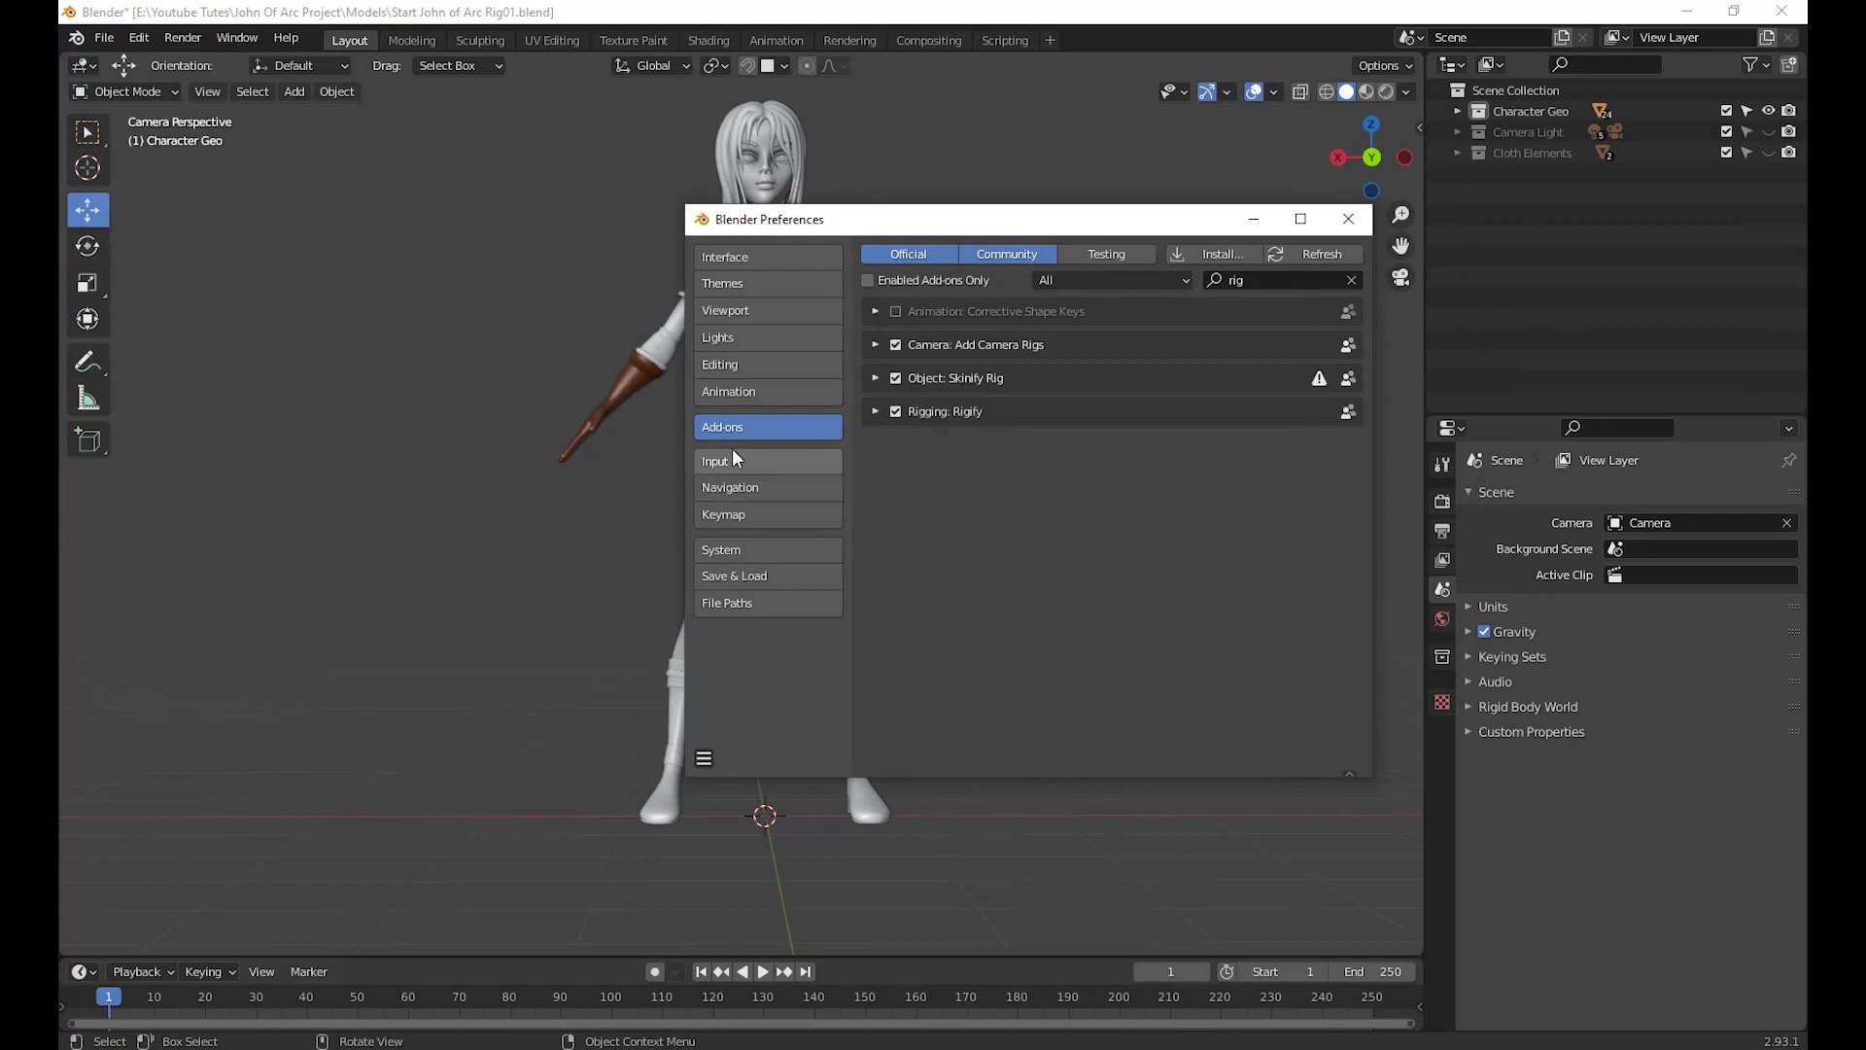
Save the preferences, clear the add-on search text and close the preferences window
{"action": "left_click", "coordinate": [702, 758]}
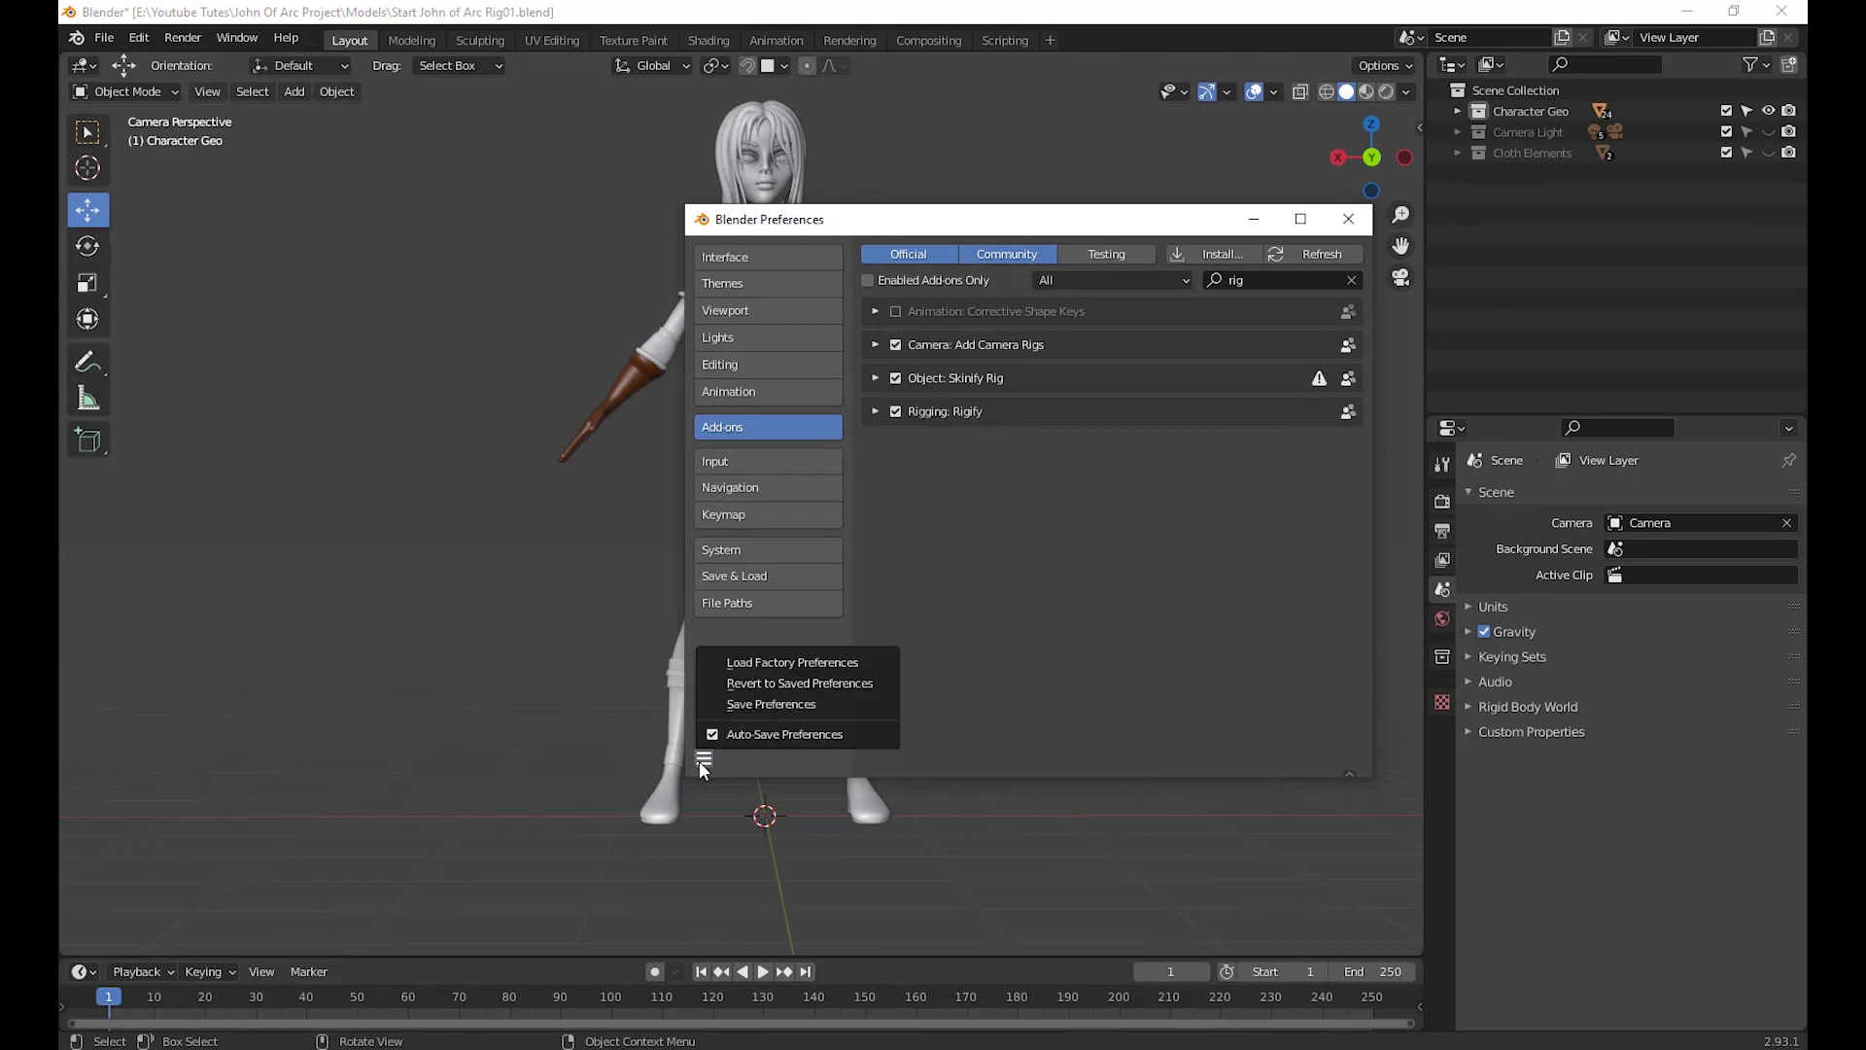
{"action": "left_click", "coordinate": [742, 703]}
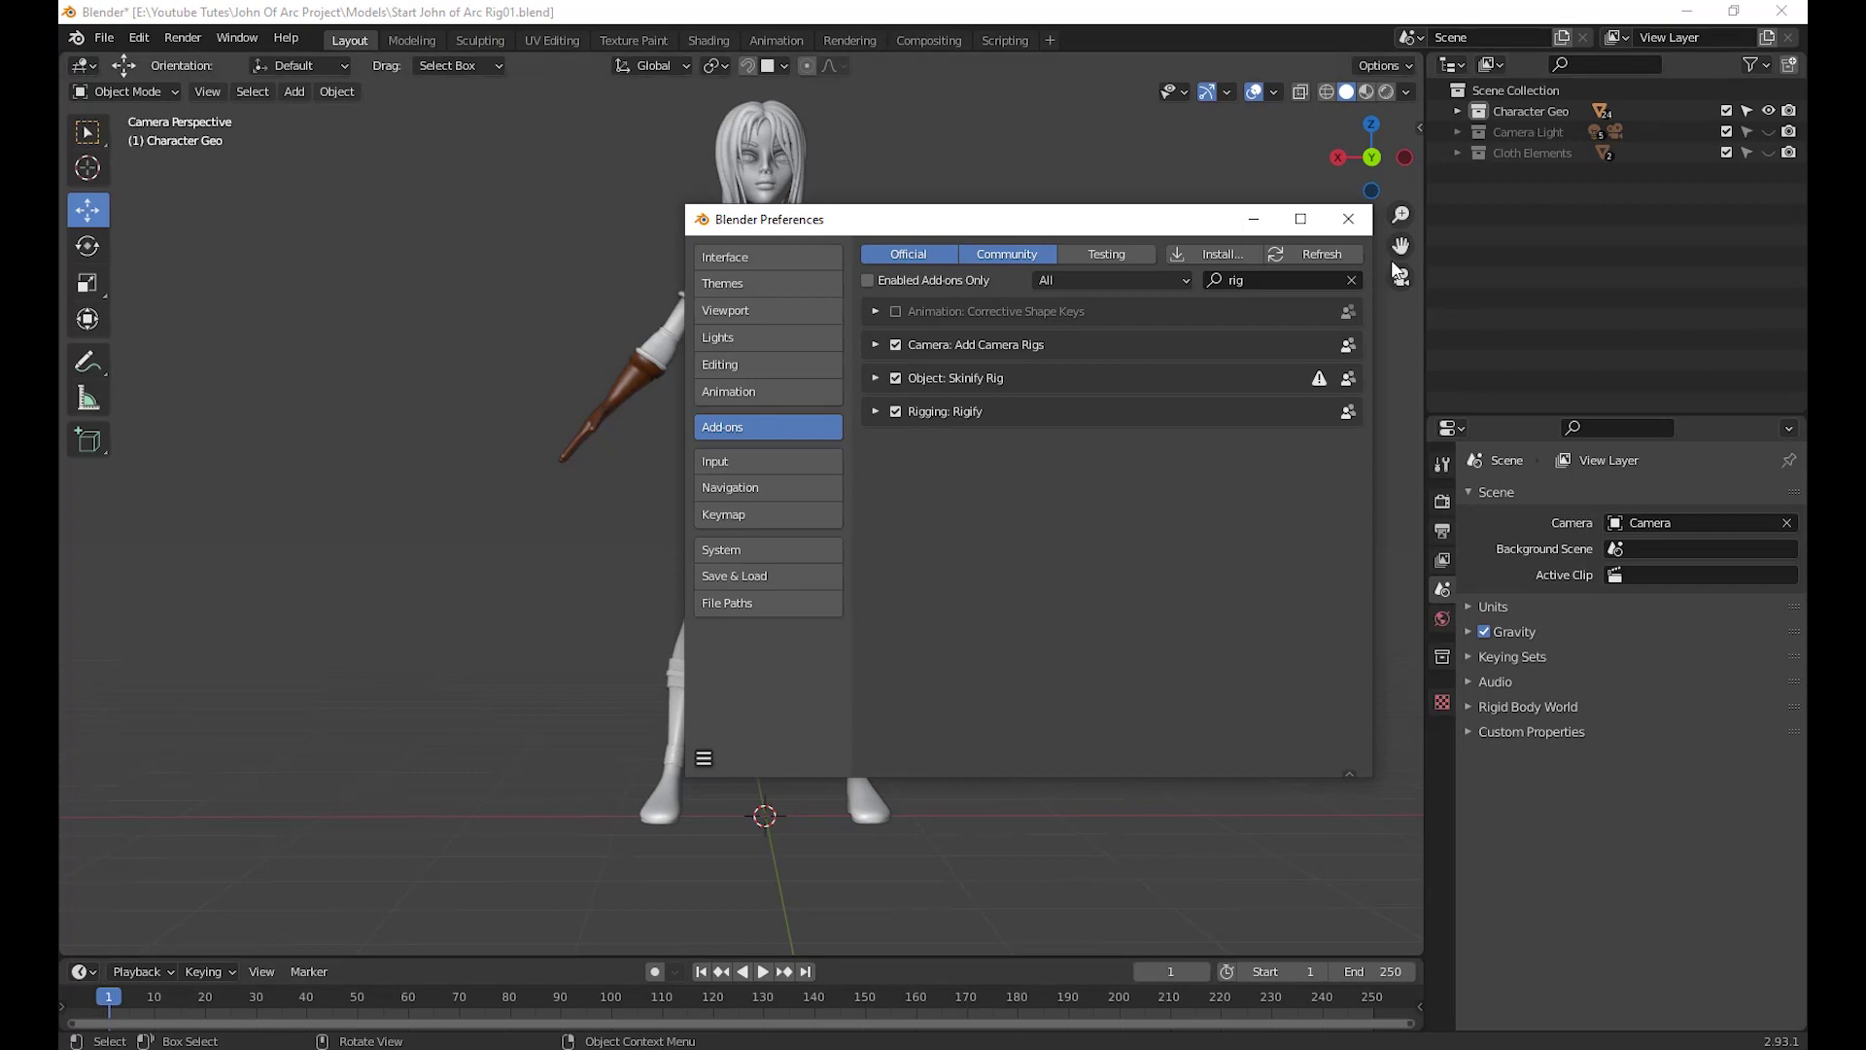
{"action": "left_click", "coordinate": [1299, 273]}
{"action": "key", "text": "BackSpace"}
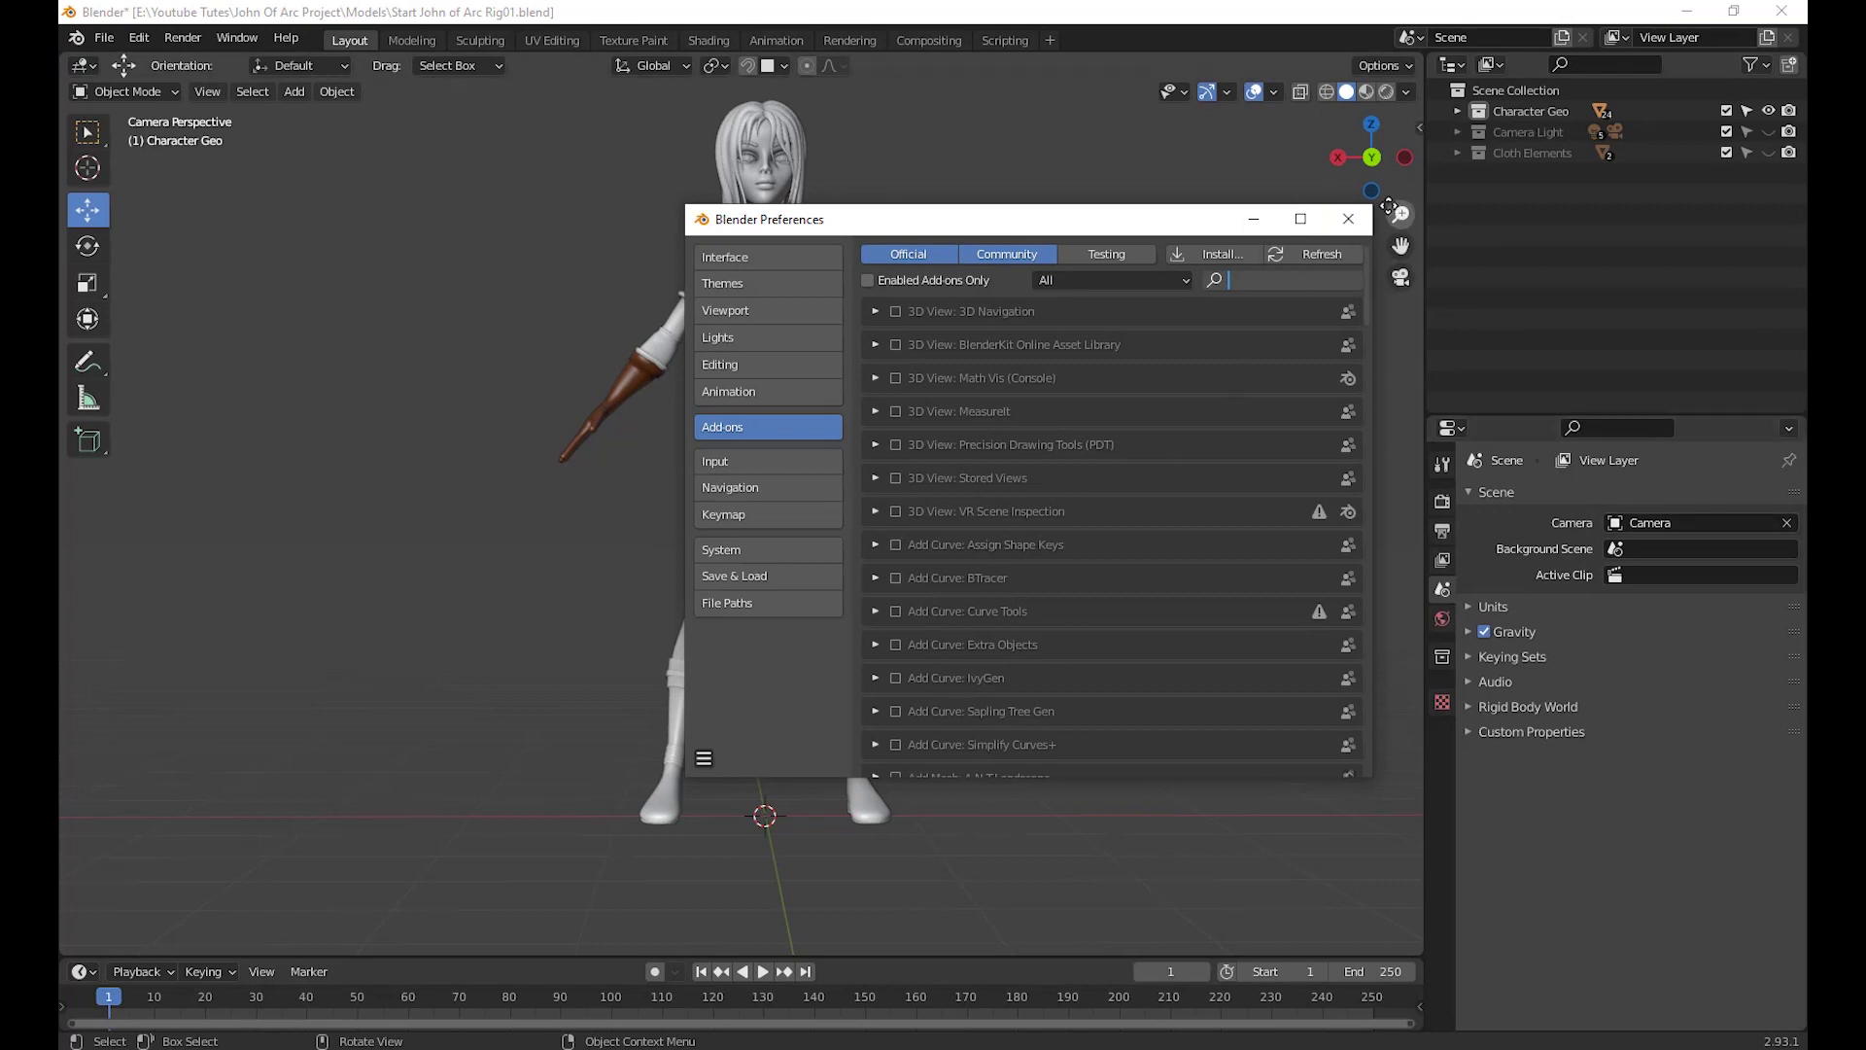
{"action": "left_click", "coordinate": [1349, 223]}
Start the Shortcut VUr on-screen input display from the viewport sidebar and hide the sidebar again
{"action": "middle_click_drag", "start_coordinate": [977, 702], "coordinate": [1120, 733]}
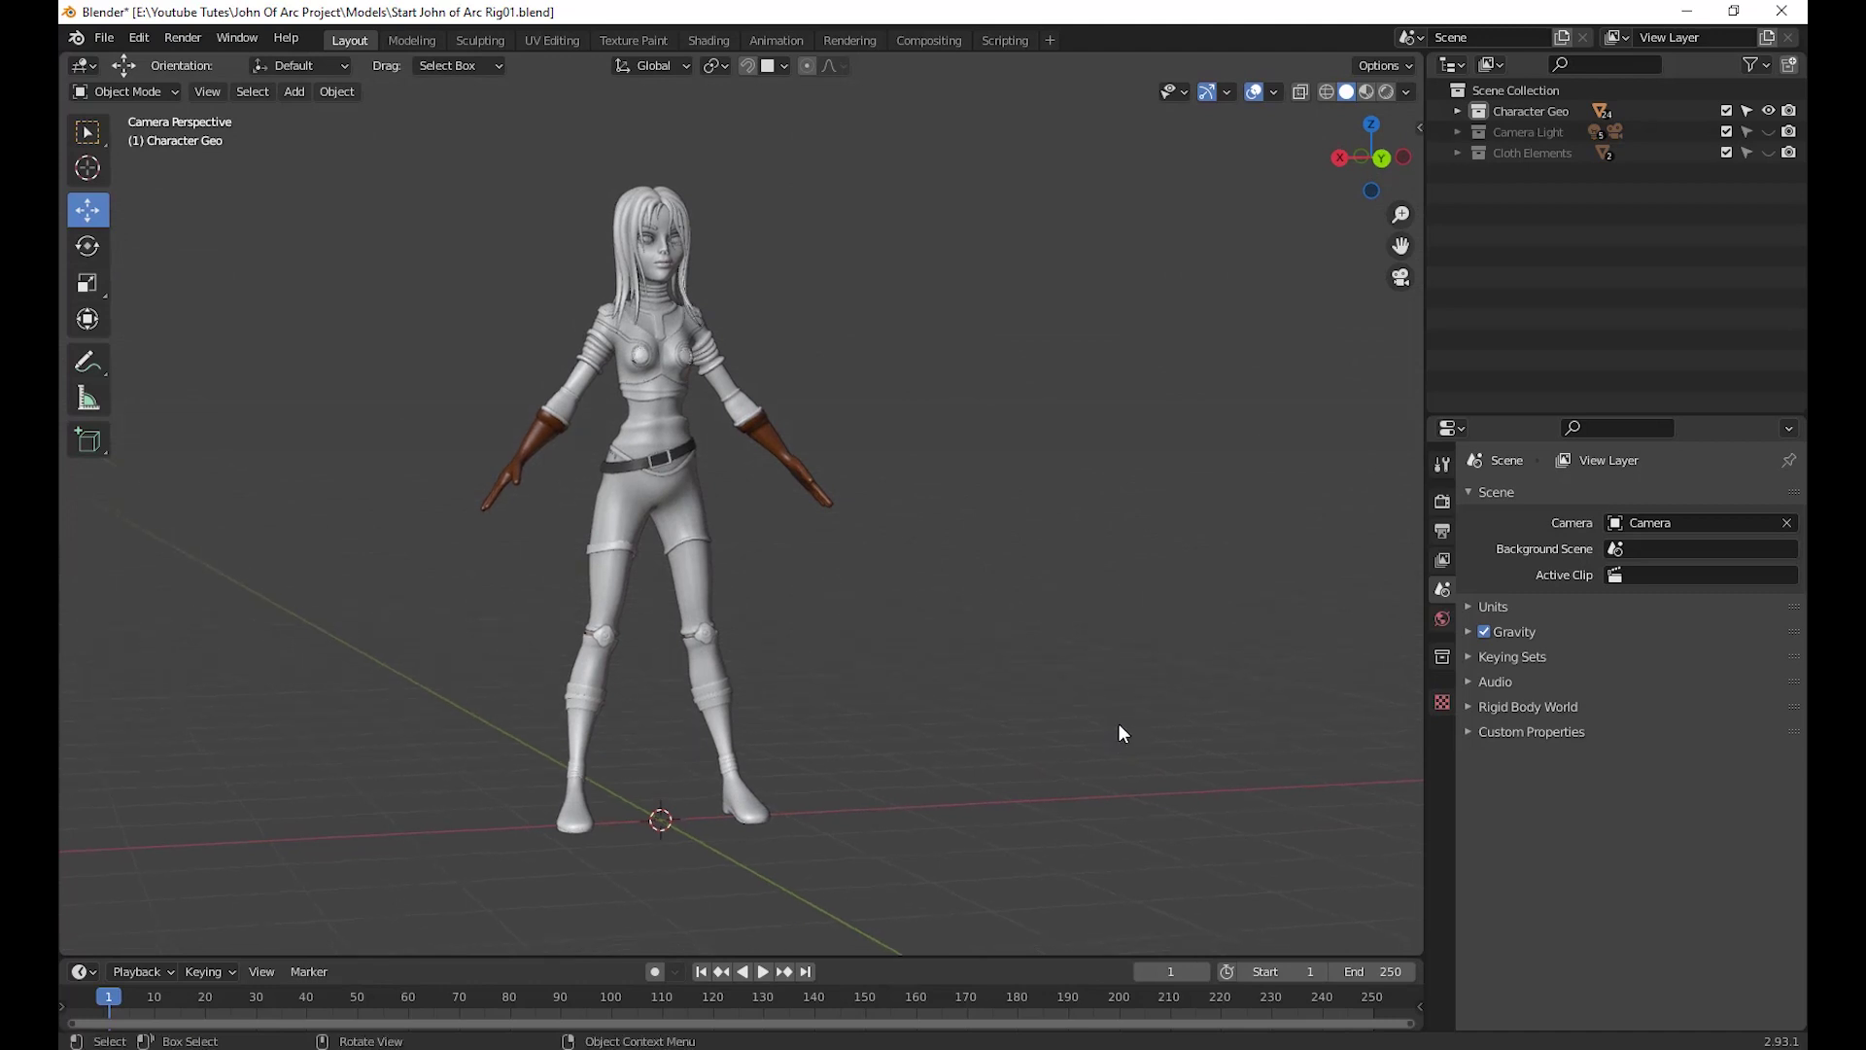
{"action": "key", "text": "n"}
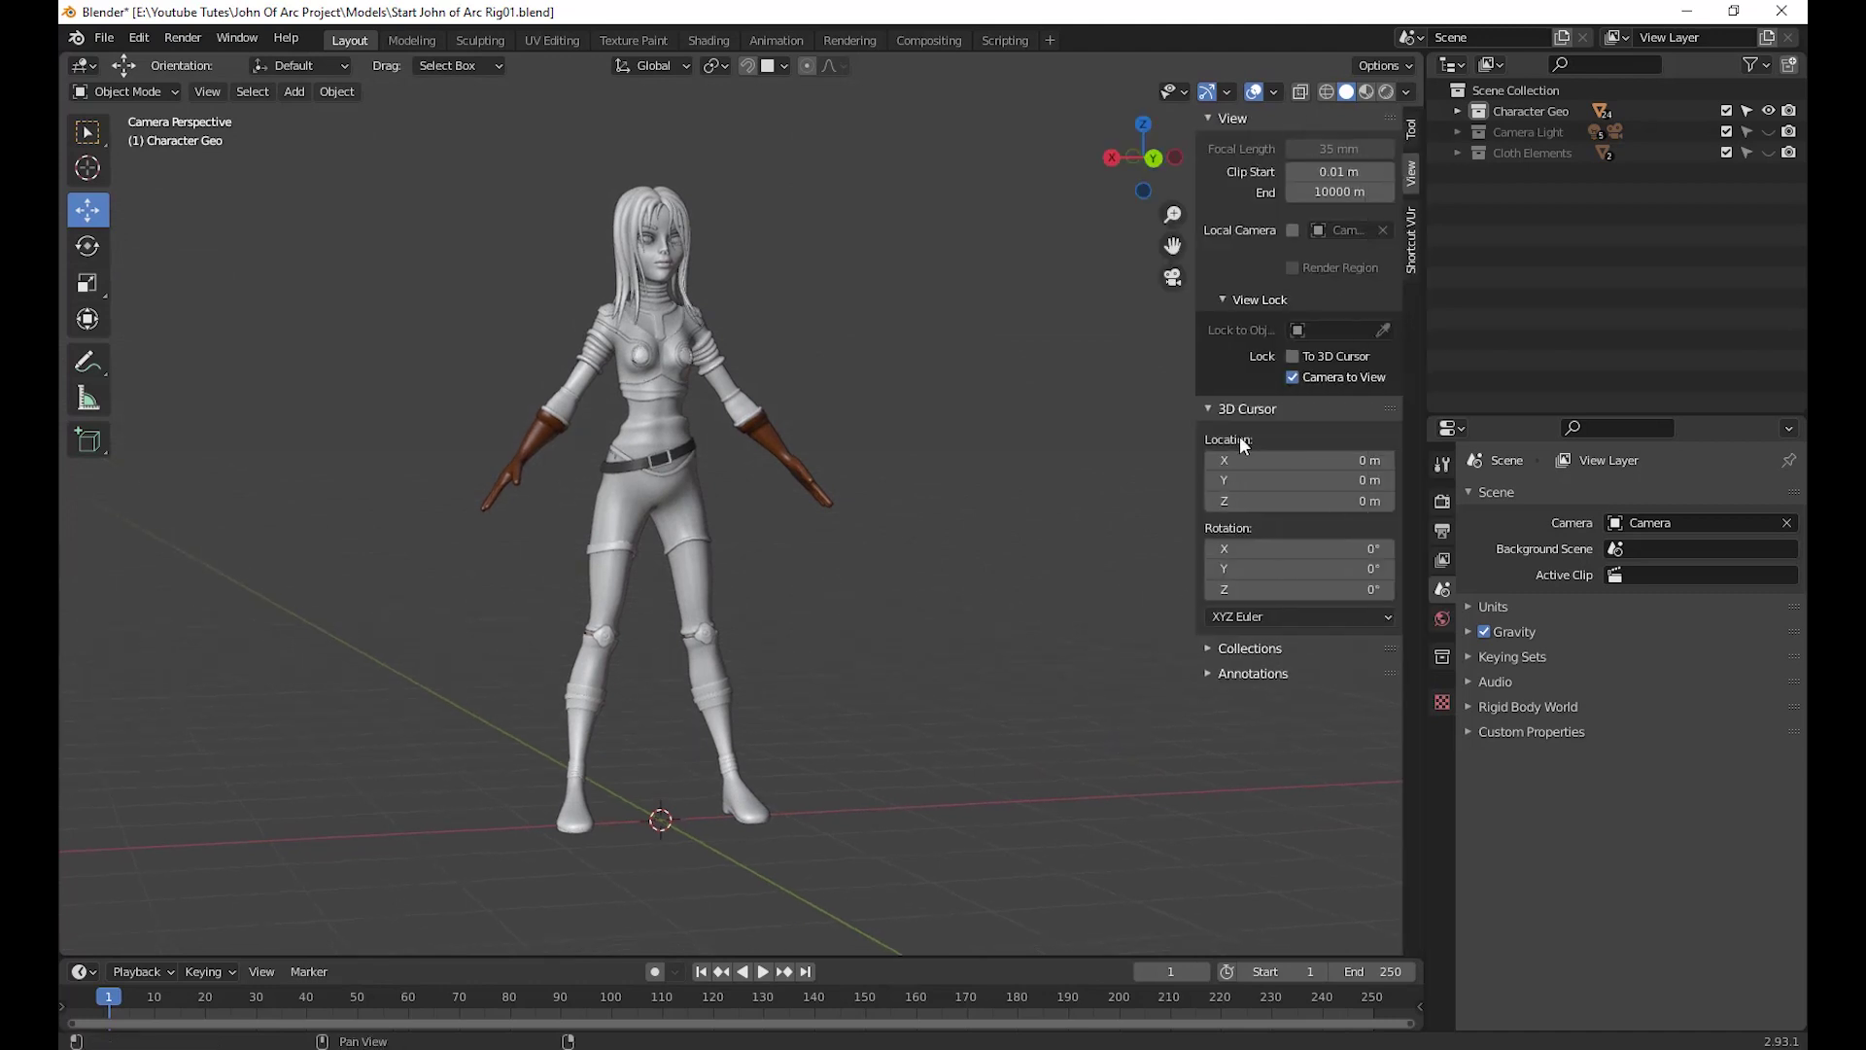
{"action": "left_click", "coordinate": [1414, 243]}
{"action": "left_click", "coordinate": [1297, 148]}
{"action": "middle_click_drag", "start_coordinate": [1127, 583], "coordinate": [1090, 625]}
{"action": "key", "text": "n"}
{"action": "scroll", "coordinate": [1079, 651], "scroll_direction": "down", "scroll_amount": 2}
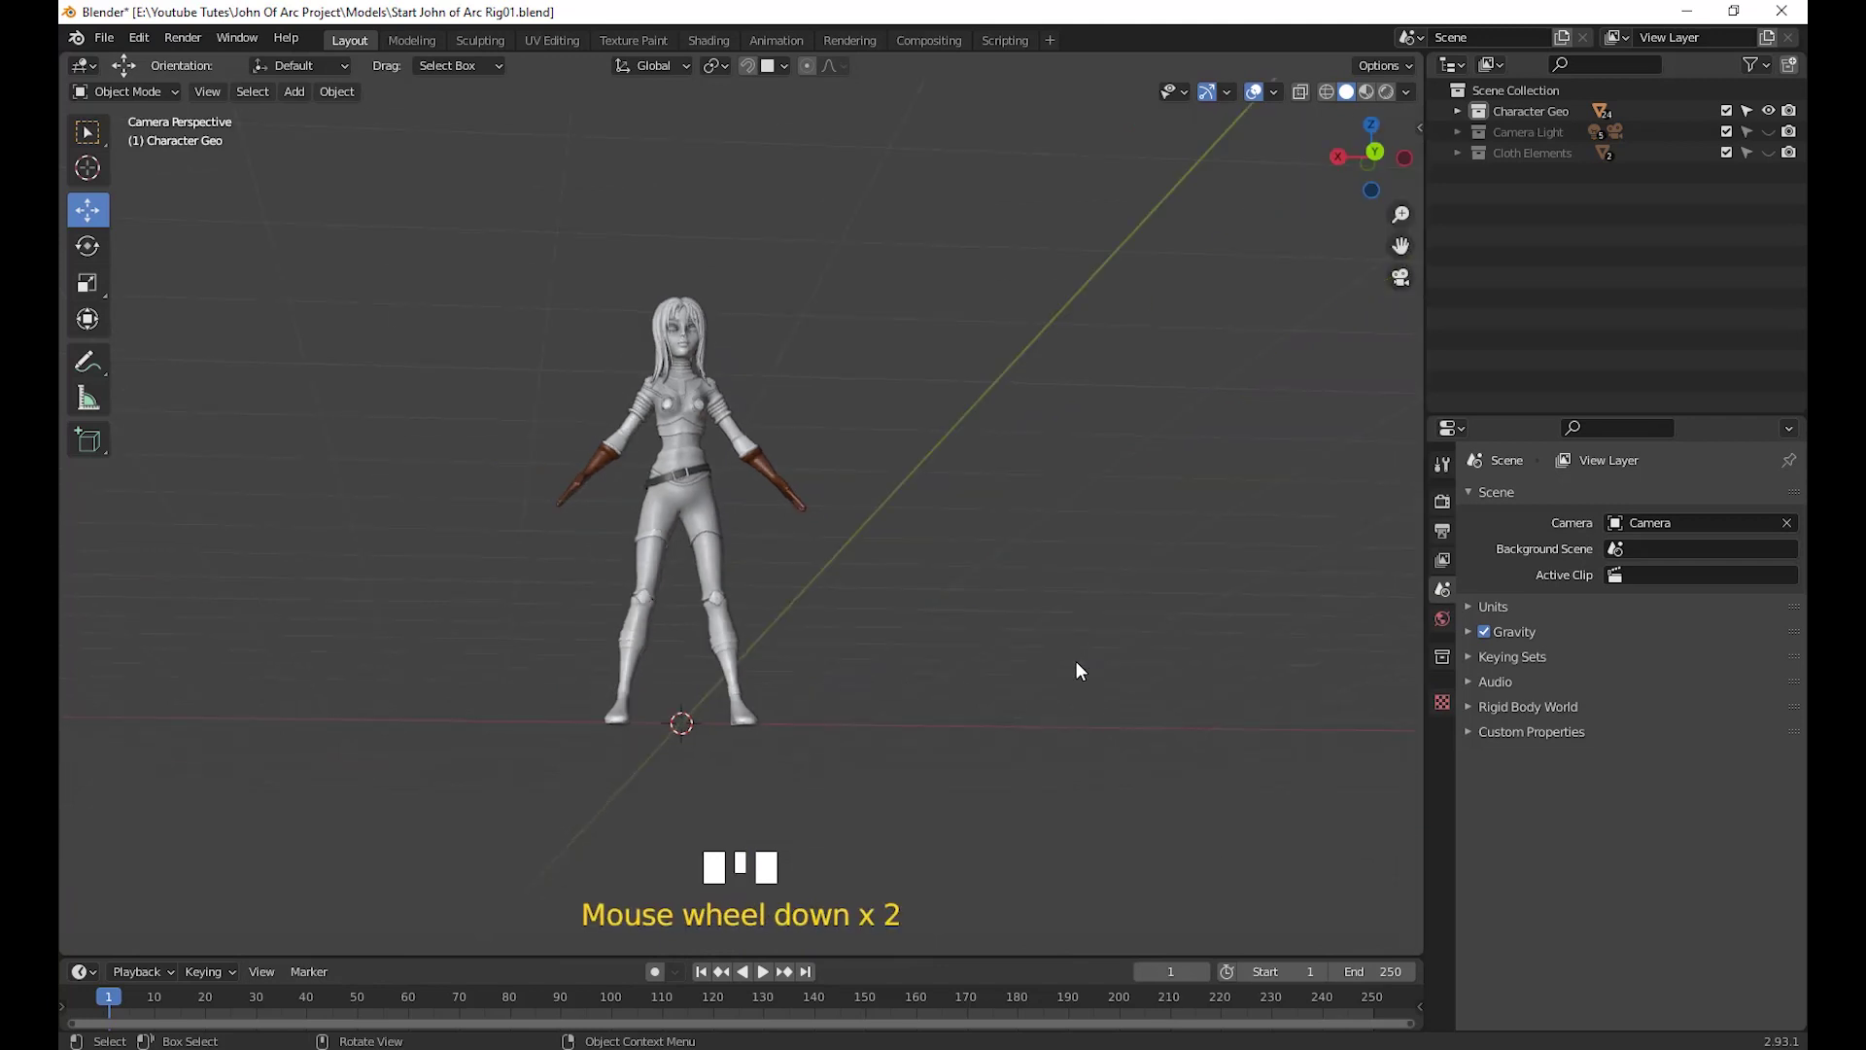
{"action": "scroll", "coordinate": [1060, 686], "scroll_direction": "up", "scroll_amount": 2}
{"action": "middle_click_drag", "start_coordinate": [1041, 700], "coordinate": [1001, 695], "text": "shift"}
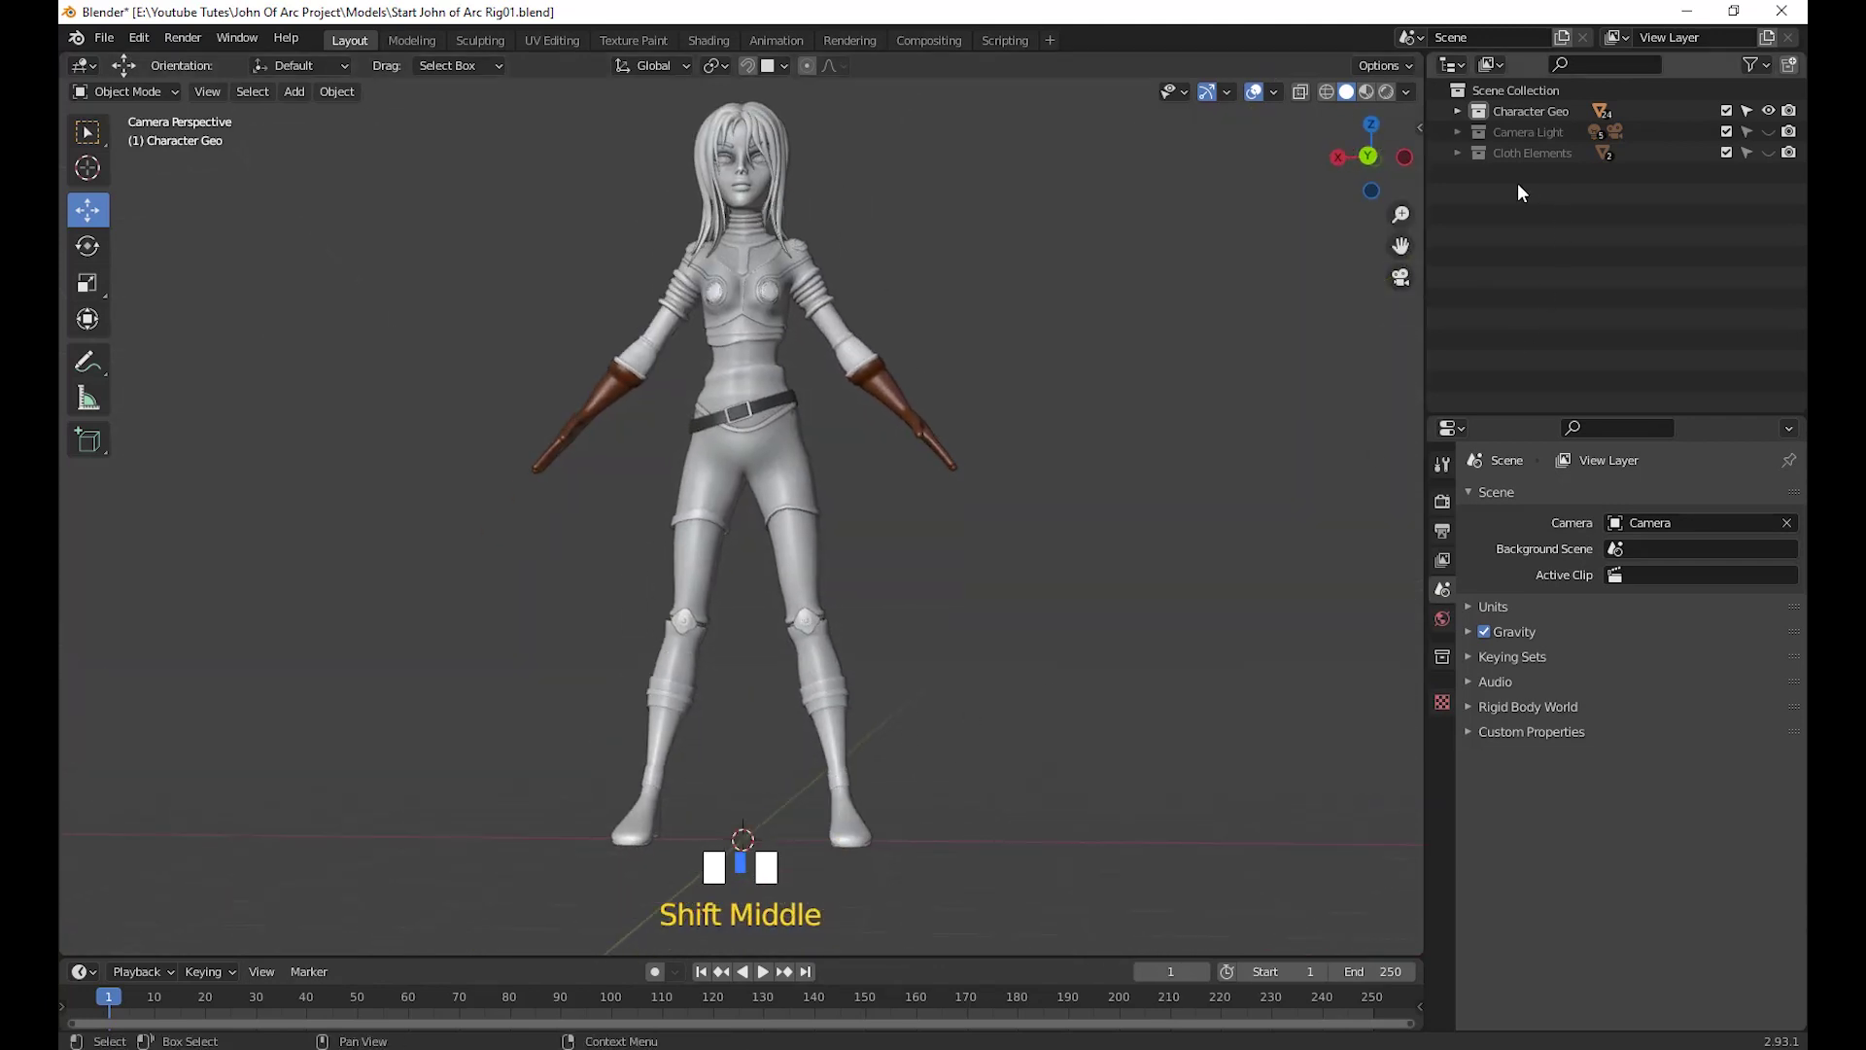
{"action": "middle_click_drag", "start_coordinate": [1410, 146], "coordinate": [1405, 195]}
{"action": "right_click", "coordinate": [1532, 258]}
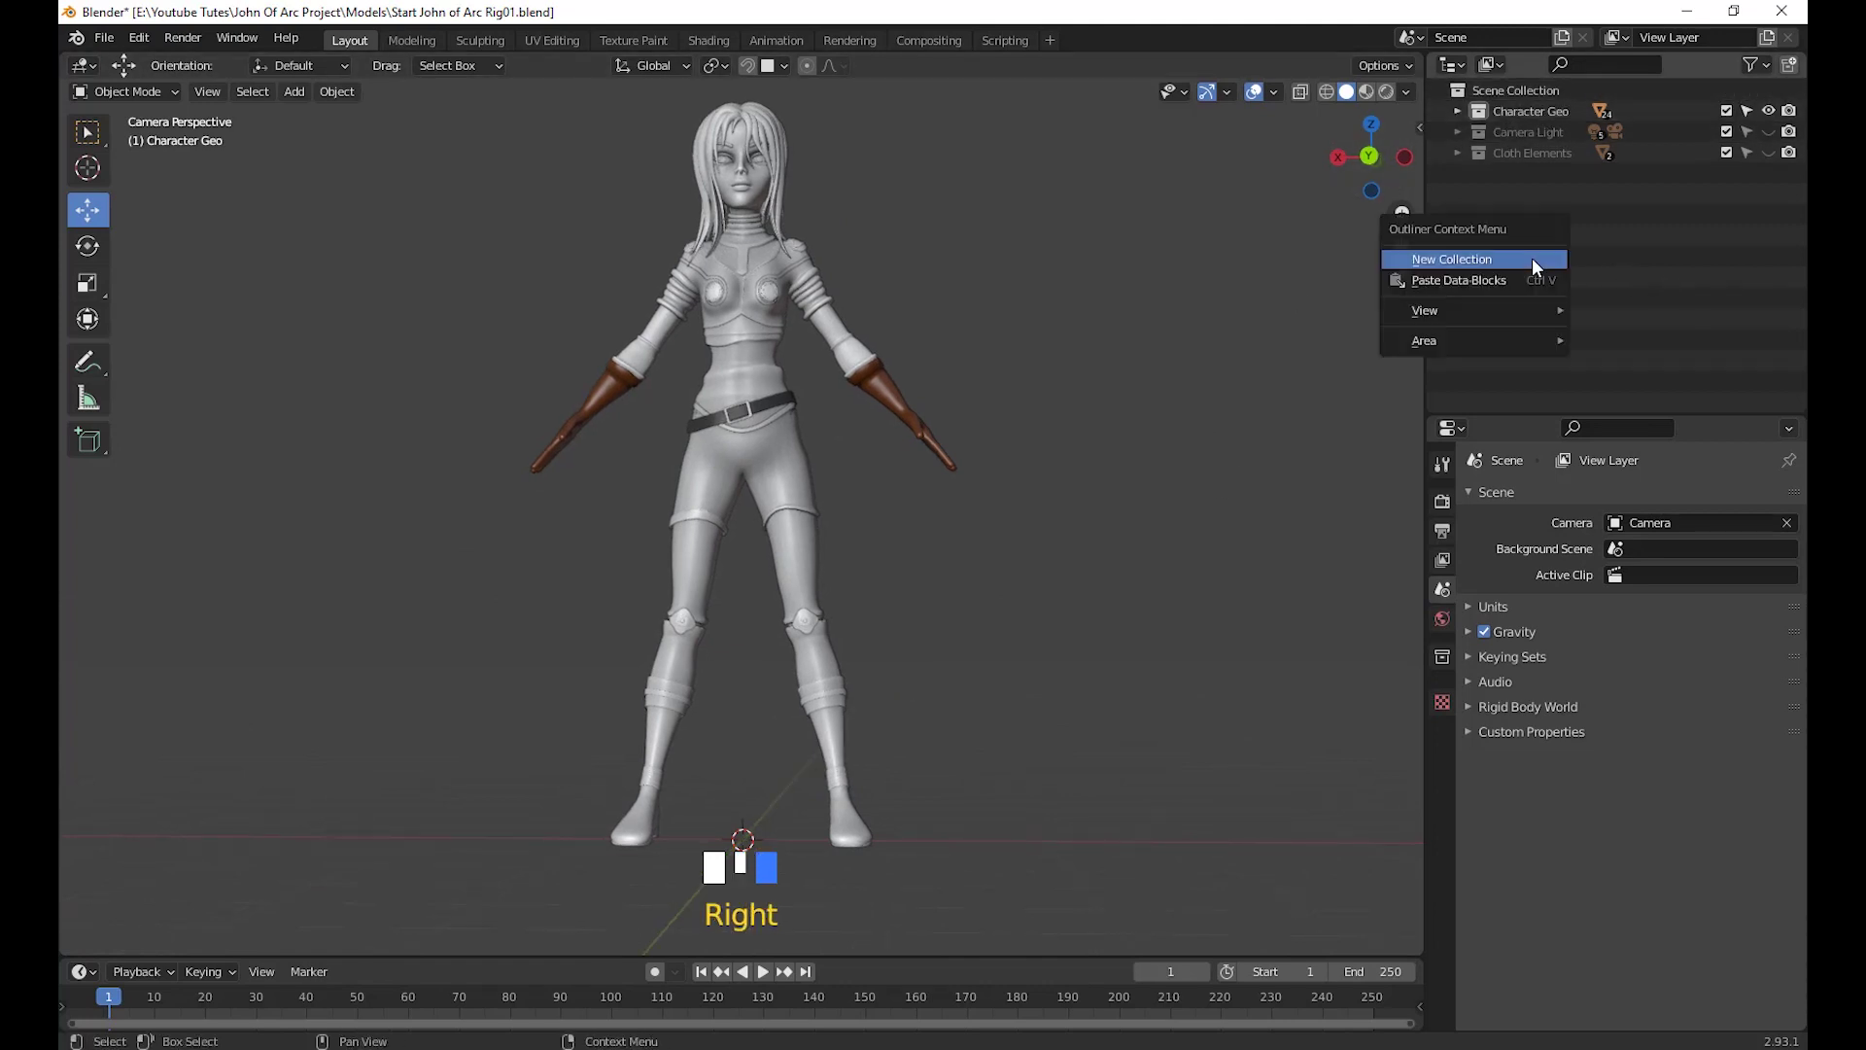
{"action": "right_click", "coordinate": [1518, 276]}
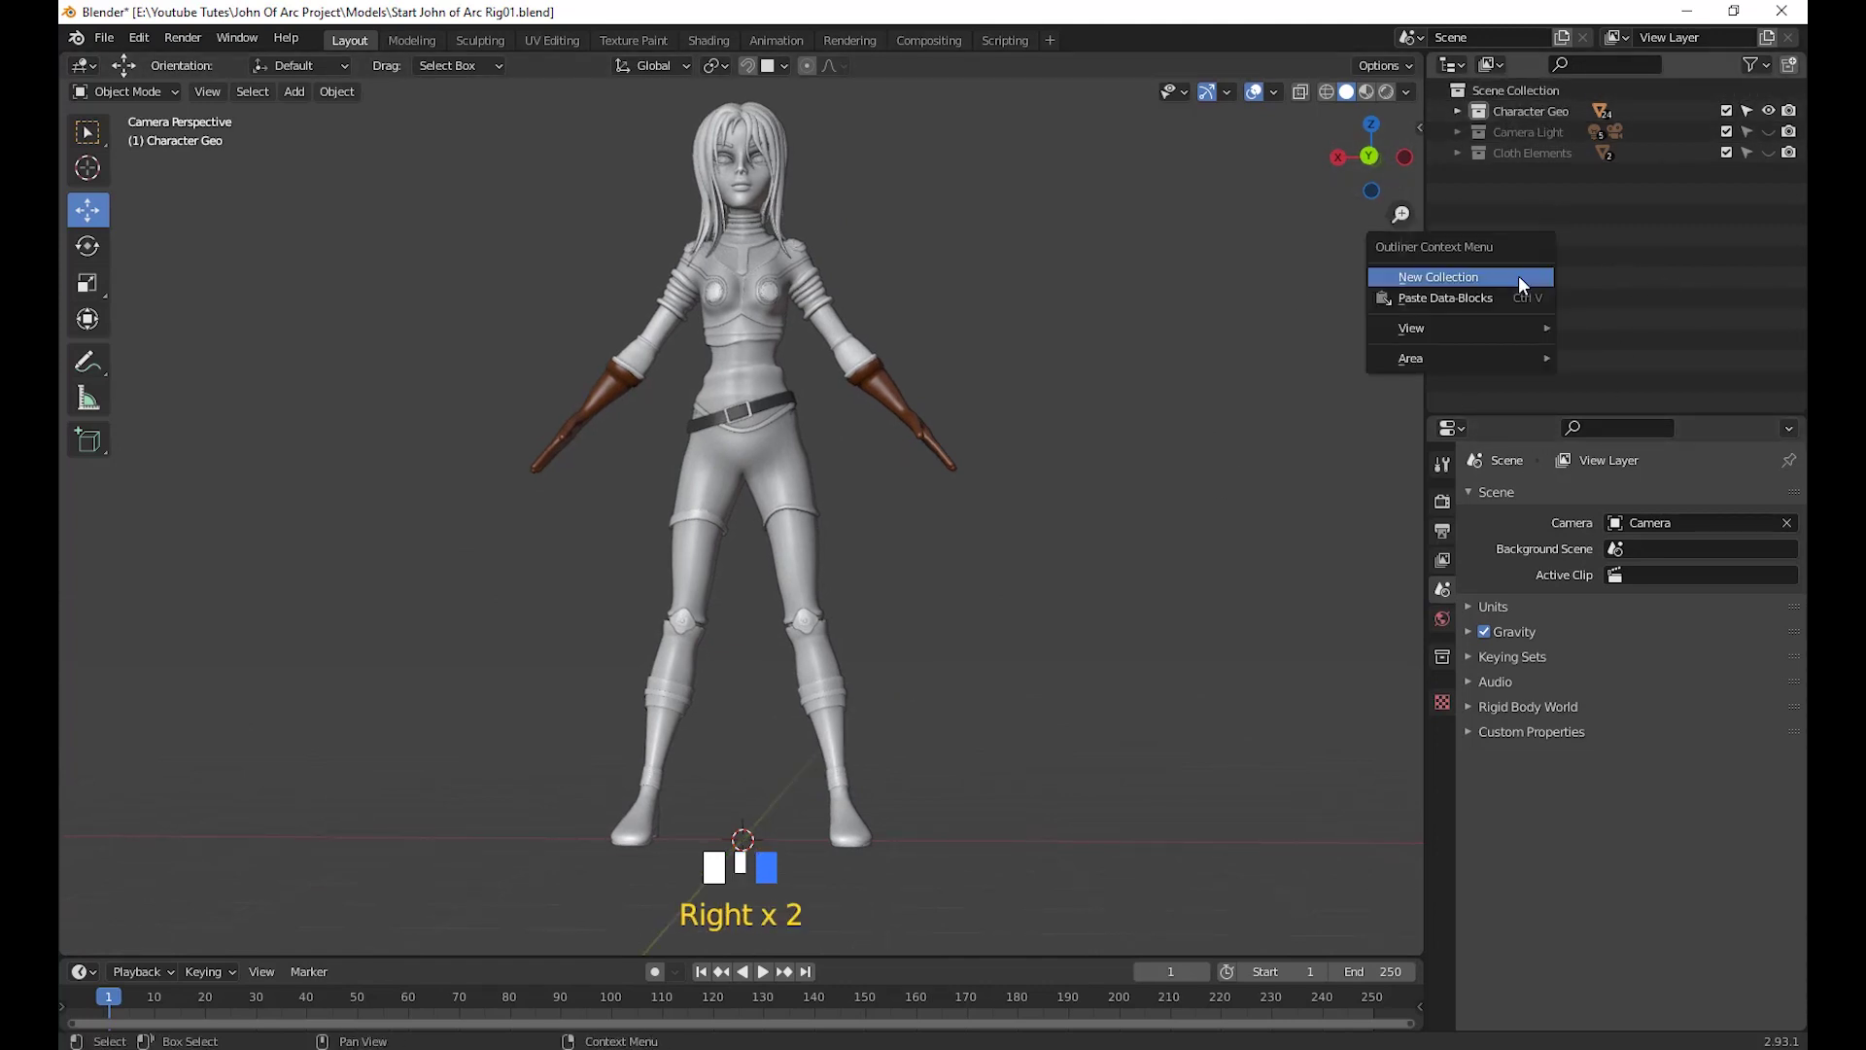
Make the Character Geo collection unselectable and check by trying to select in the viewport
{"action": "left_click", "coordinate": [1497, 132]}
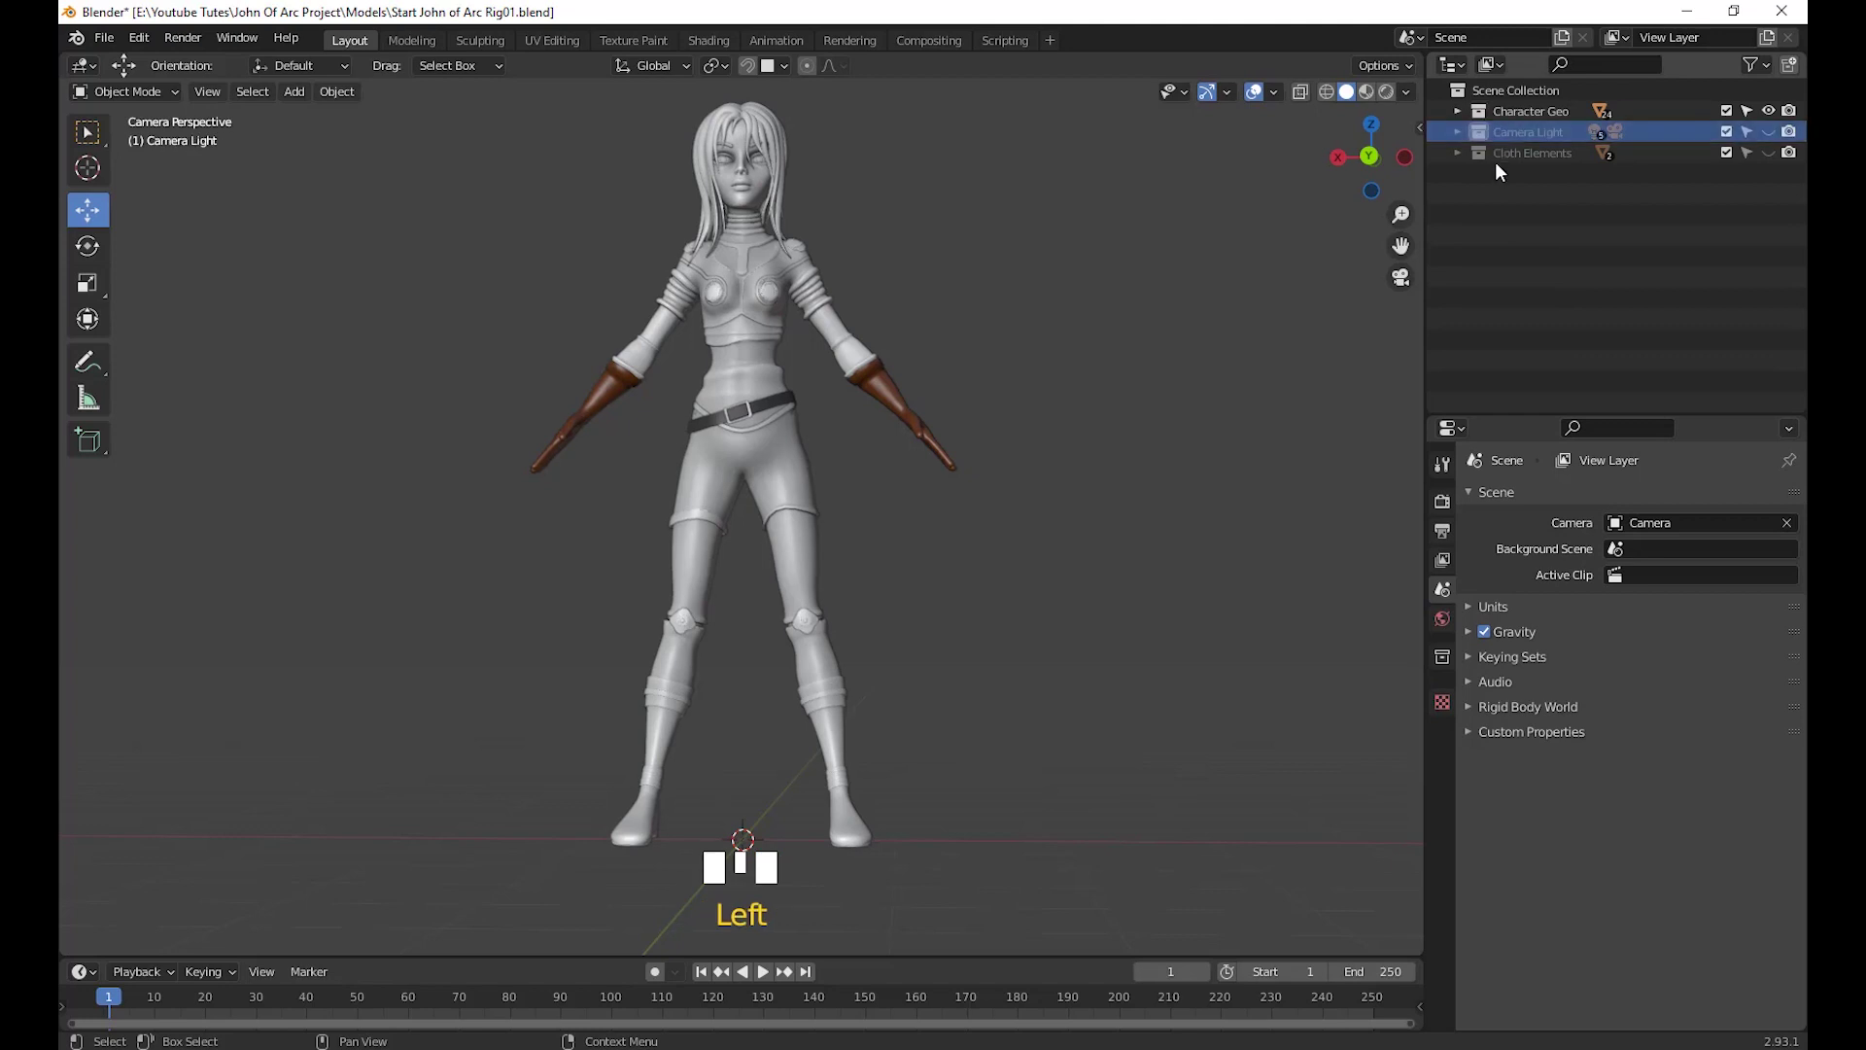
{"action": "left_click", "coordinate": [1498, 154]}
{"action": "left_click", "coordinate": [1491, 110]}
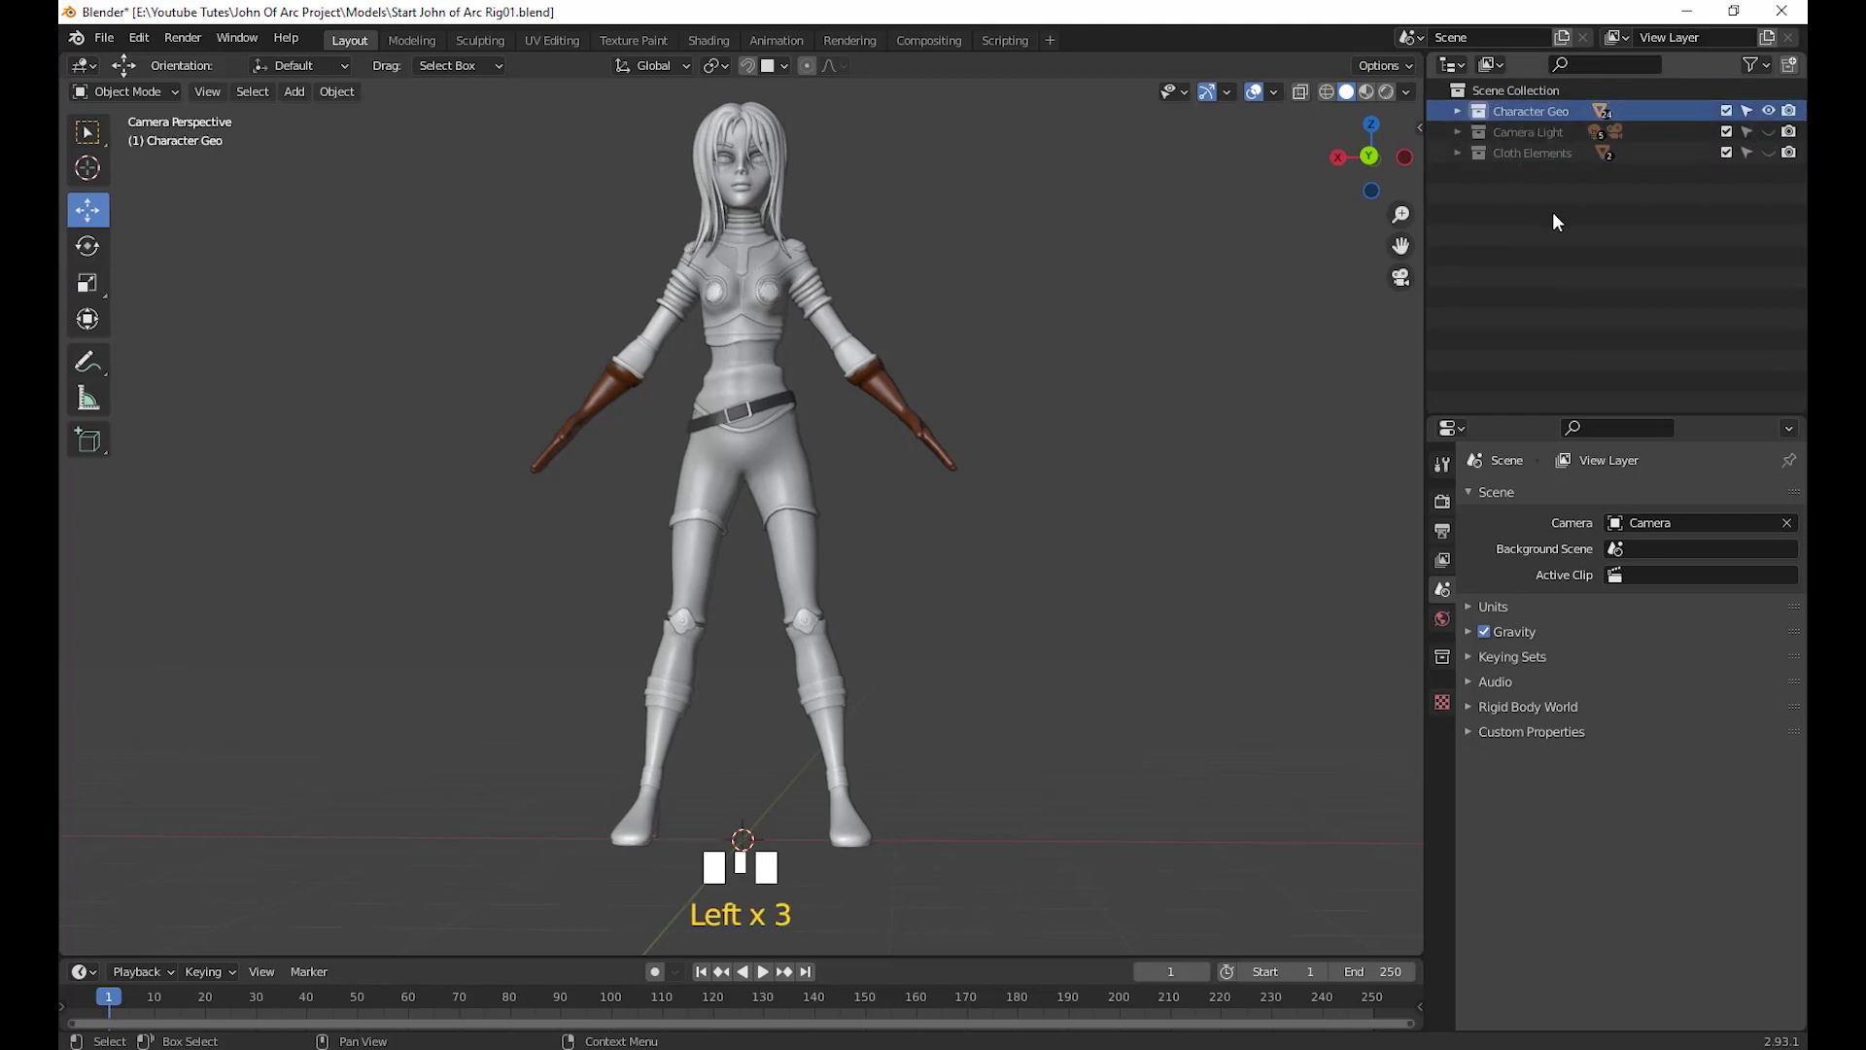
{"action": "left_click", "coordinate": [1746, 109]}
{"action": "left_click", "coordinate": [1099, 540]}
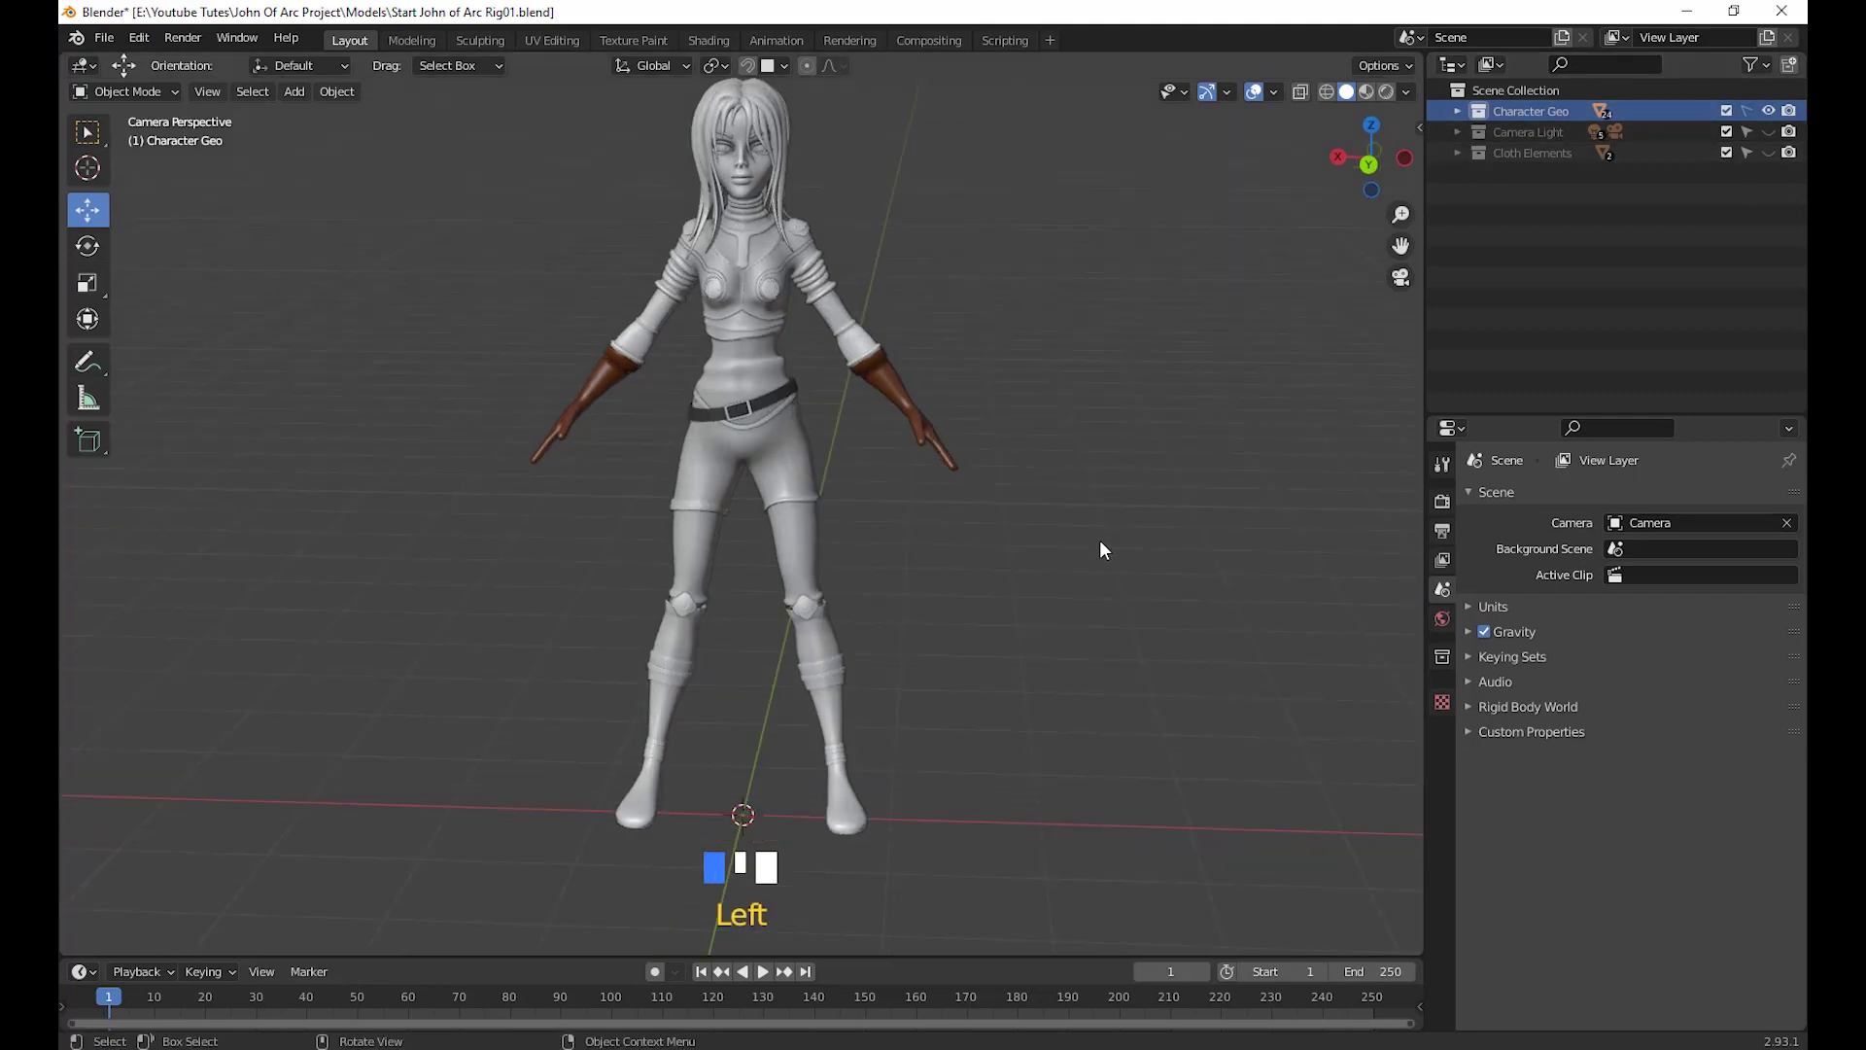
Examine the character from several angles and distances, toggling wireframe shading on and back off
{"action": "scroll", "coordinate": [1122, 659], "scroll_direction": "down", "scroll_amount": 2}
{"action": "middle_click_drag", "start_coordinate": [1123, 667], "coordinate": [1134, 618]}
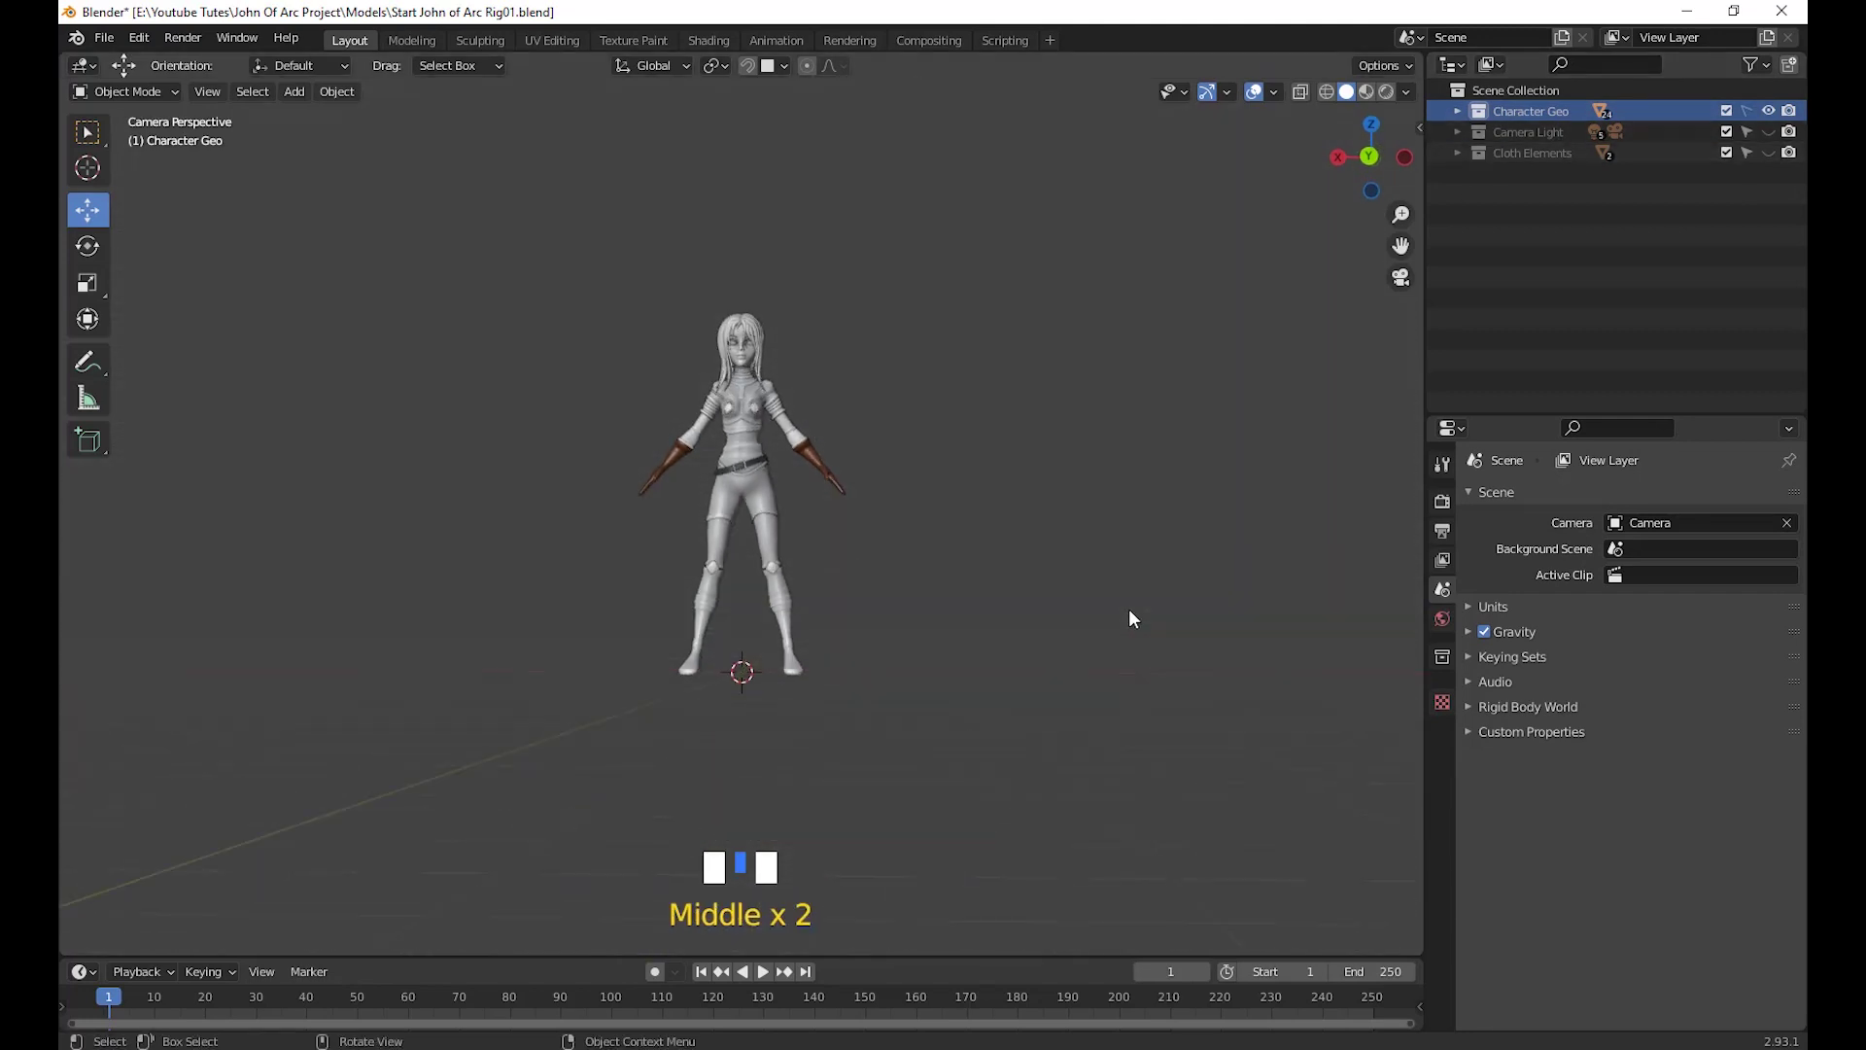
{"action": "key", "text": "shift+z"}
{"action": "mouse_move", "coordinate": [1186, 683]}
{"action": "middle_mouse_down"}
{"action": "mouse_move", "coordinate": [654, 729]}
{"action": "mouse_move", "coordinate": [799, 342]}
{"action": "middle_mouse_up"}
{"action": "middle_click_drag", "start_coordinate": [679, 865], "coordinate": [999, 642]}
{"action": "key", "text": "shift+z"}
{"action": "scroll", "coordinate": [1079, 651], "scroll_direction": "down", "scroll_amount": 2}
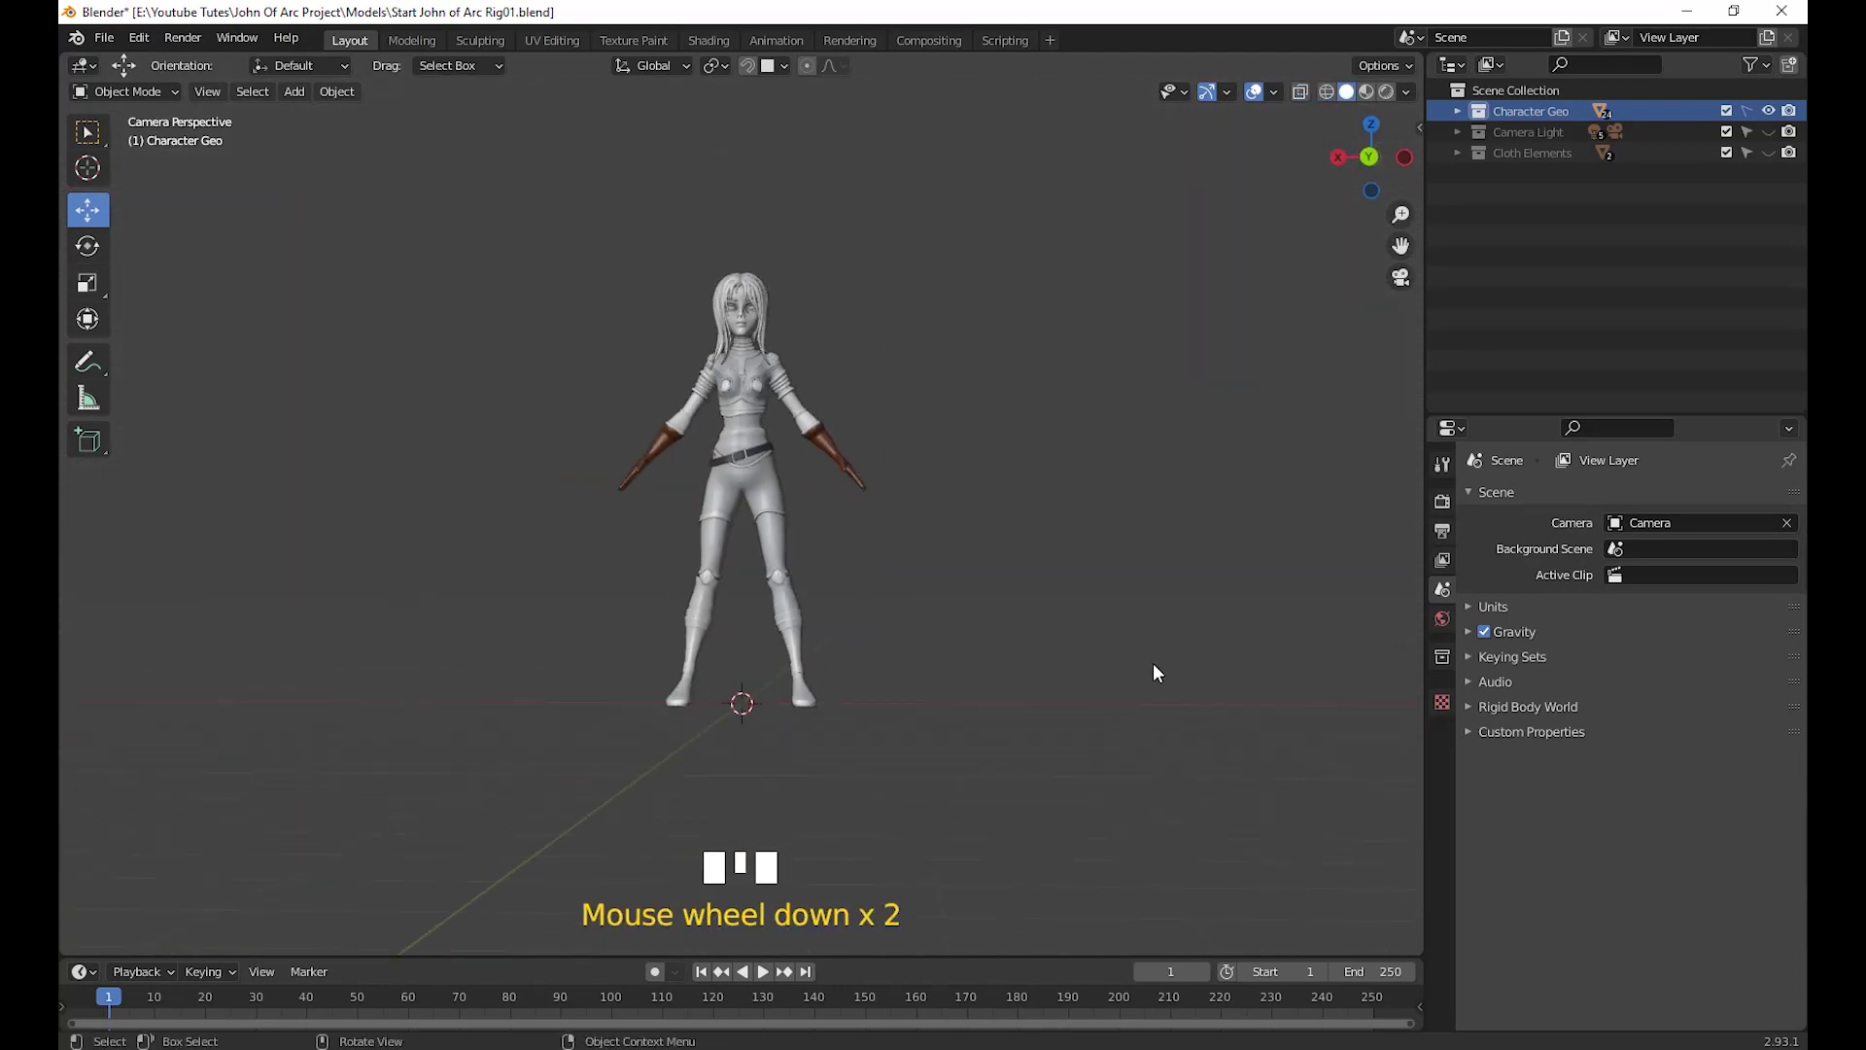
{"action": "scroll", "coordinate": [1046, 686], "scroll_direction": "up", "scroll_amount": 1}
{"action": "mouse_move", "coordinate": [1154, 672]}
{"action": "middle_mouse_down"}
{"action": "mouse_move", "coordinate": [1046, 686]}
{"action": "mouse_move", "coordinate": [986, 763]}
{"action": "mouse_move", "coordinate": [1128, 739]}
{"action": "middle_mouse_up"}
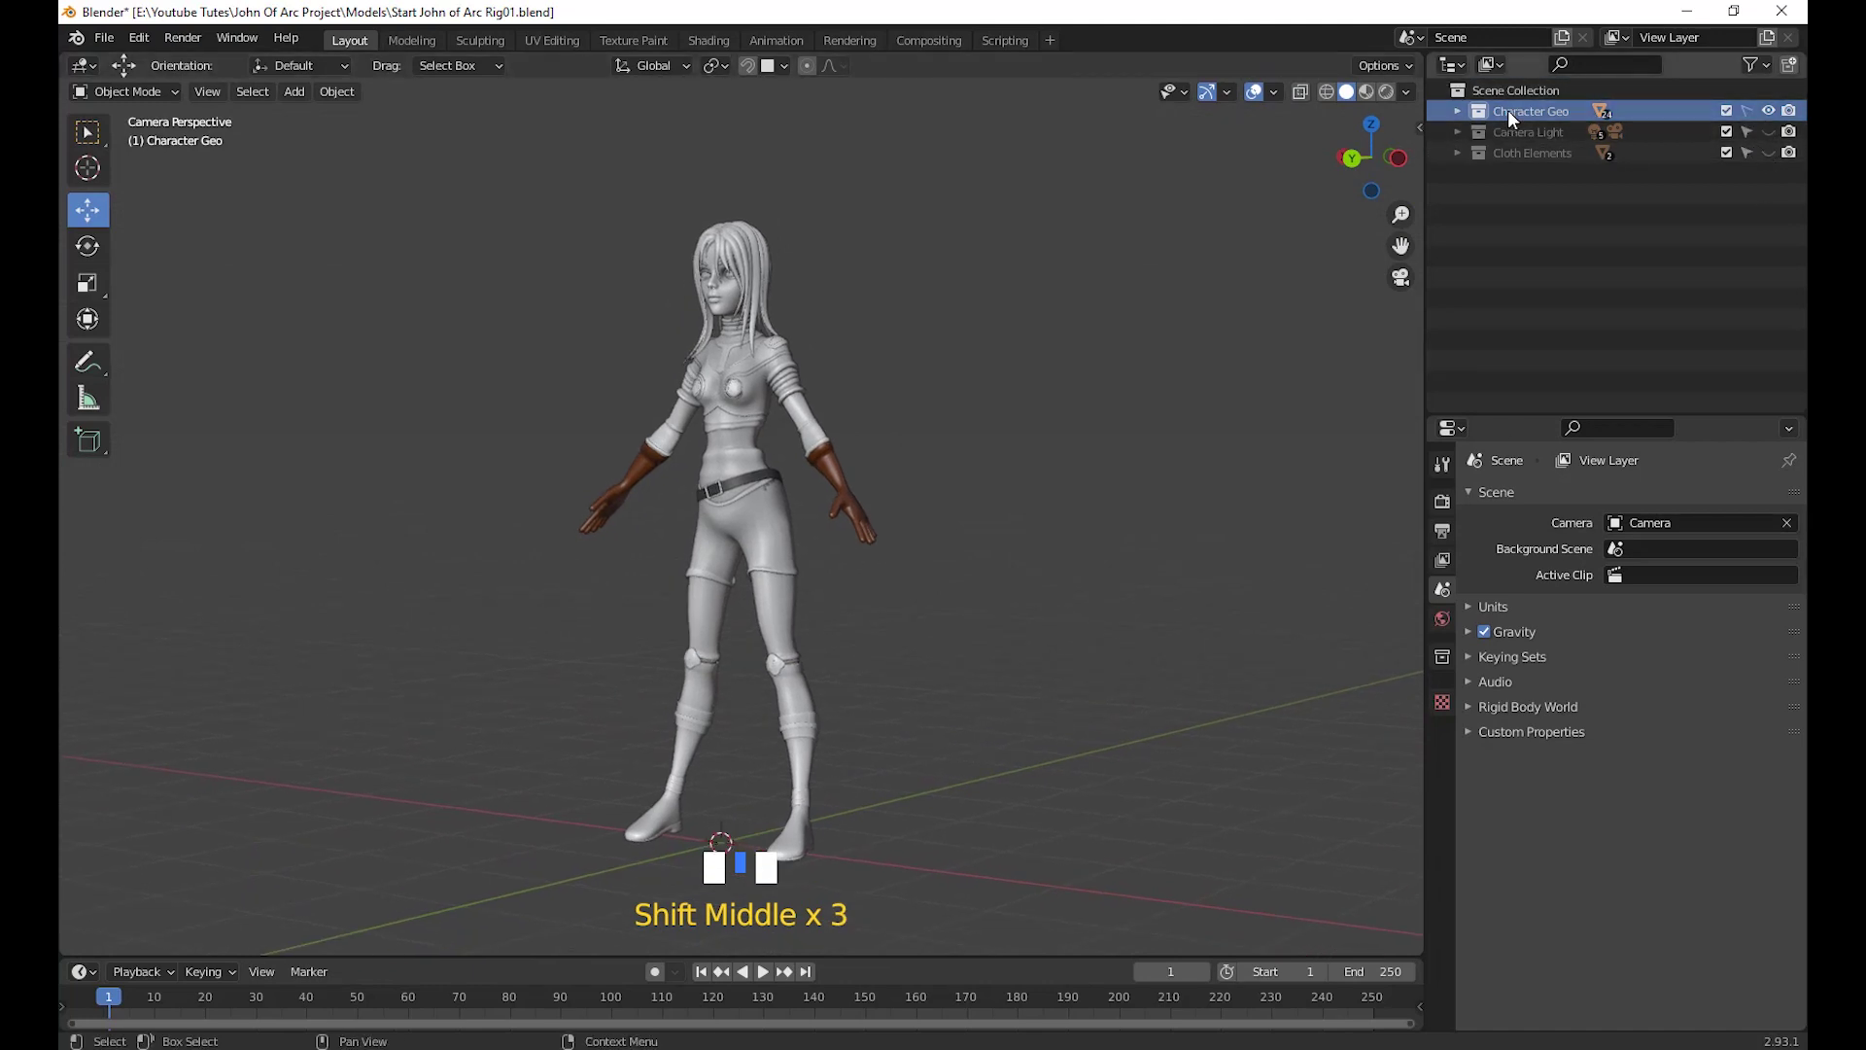
Create a new collection in the scene, rename it Working and make it the active collection
{"action": "left_click", "coordinate": [1505, 236]}
{"action": "right_click", "coordinate": [1505, 235]}
{"action": "right_click", "coordinate": [1497, 237]}
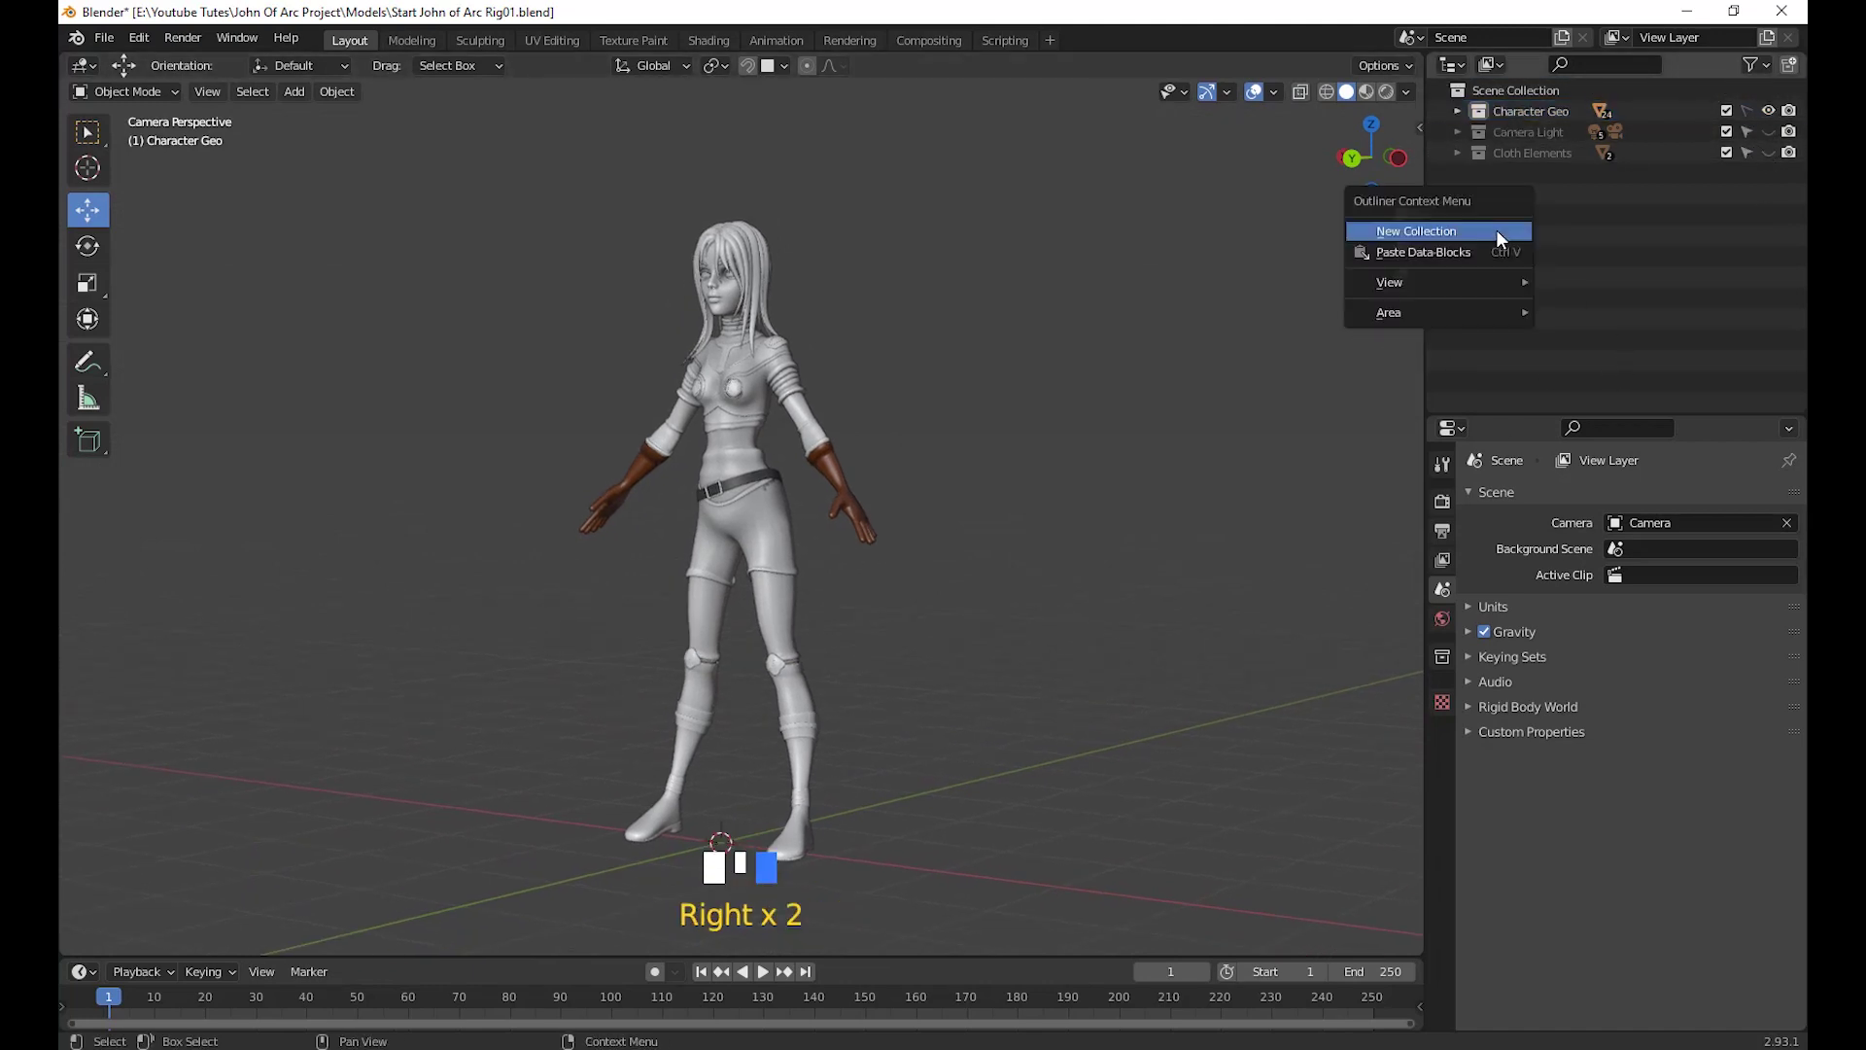
{"action": "left_click", "coordinate": [1431, 231]}
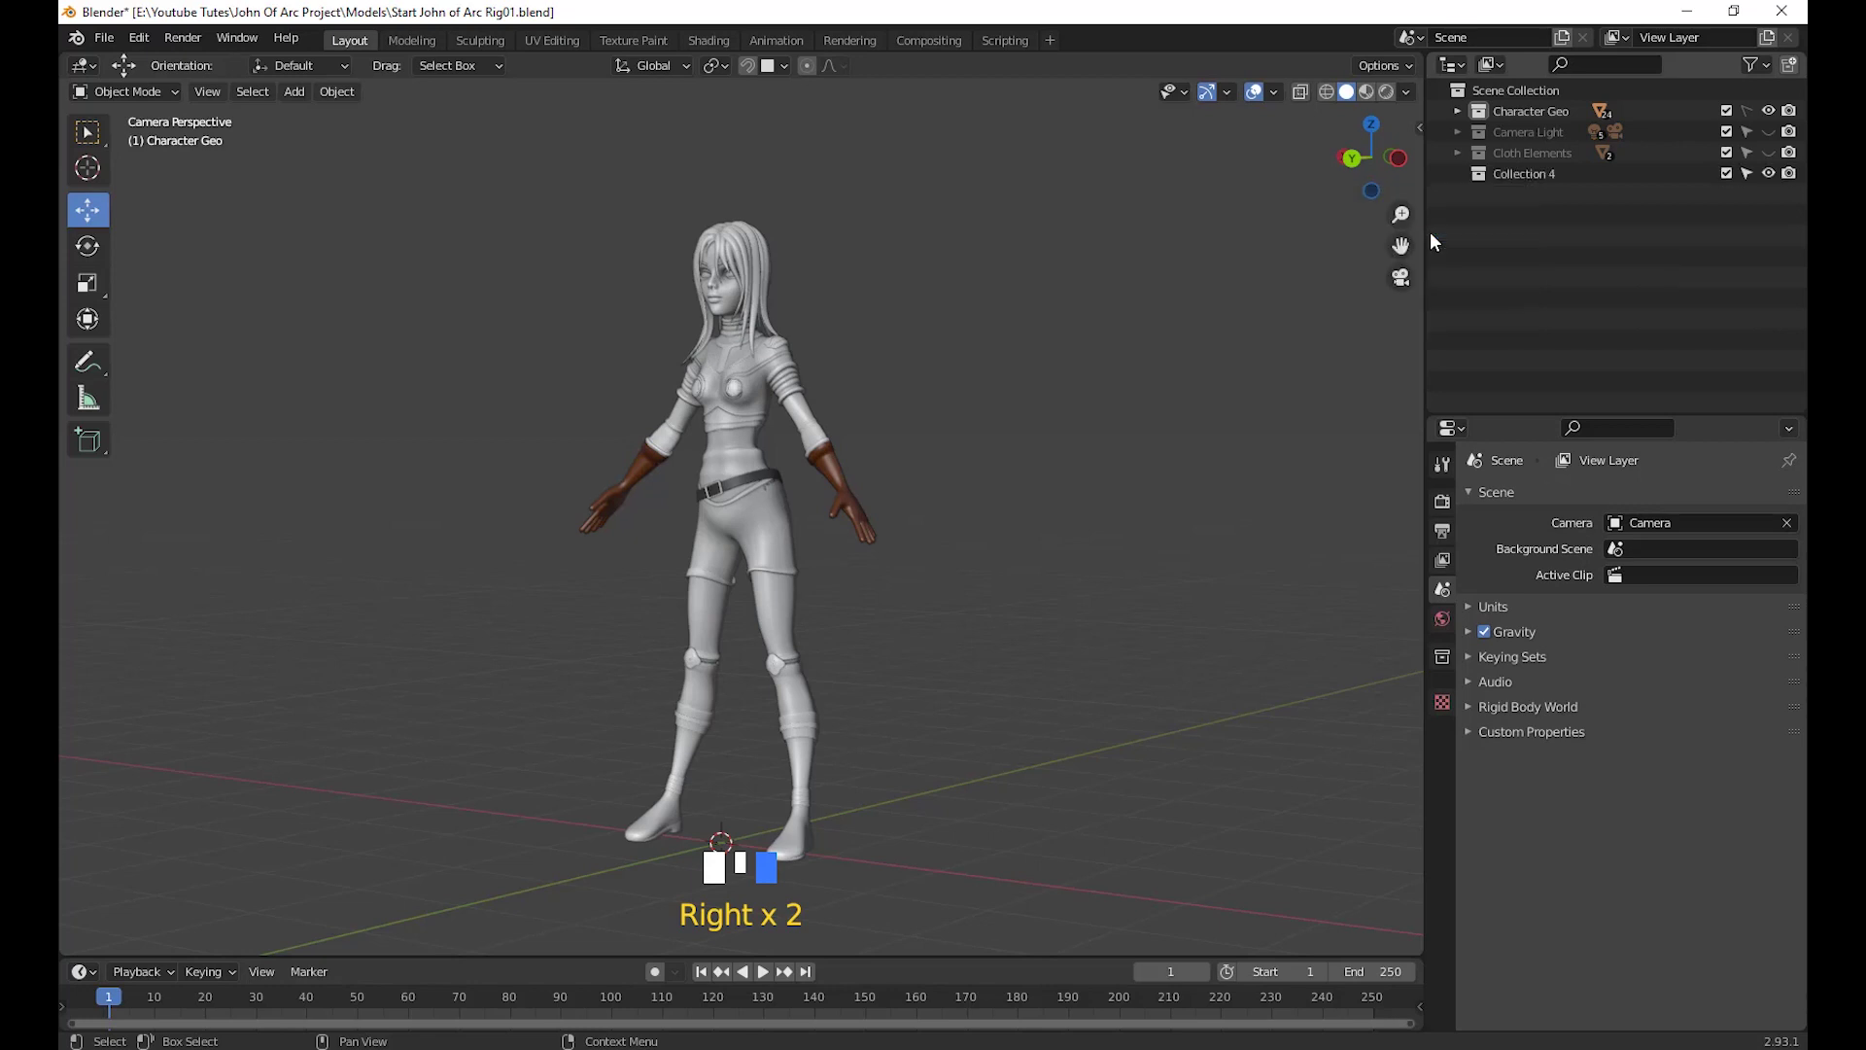
{"action": "double_click", "coordinate": [1518, 172]}
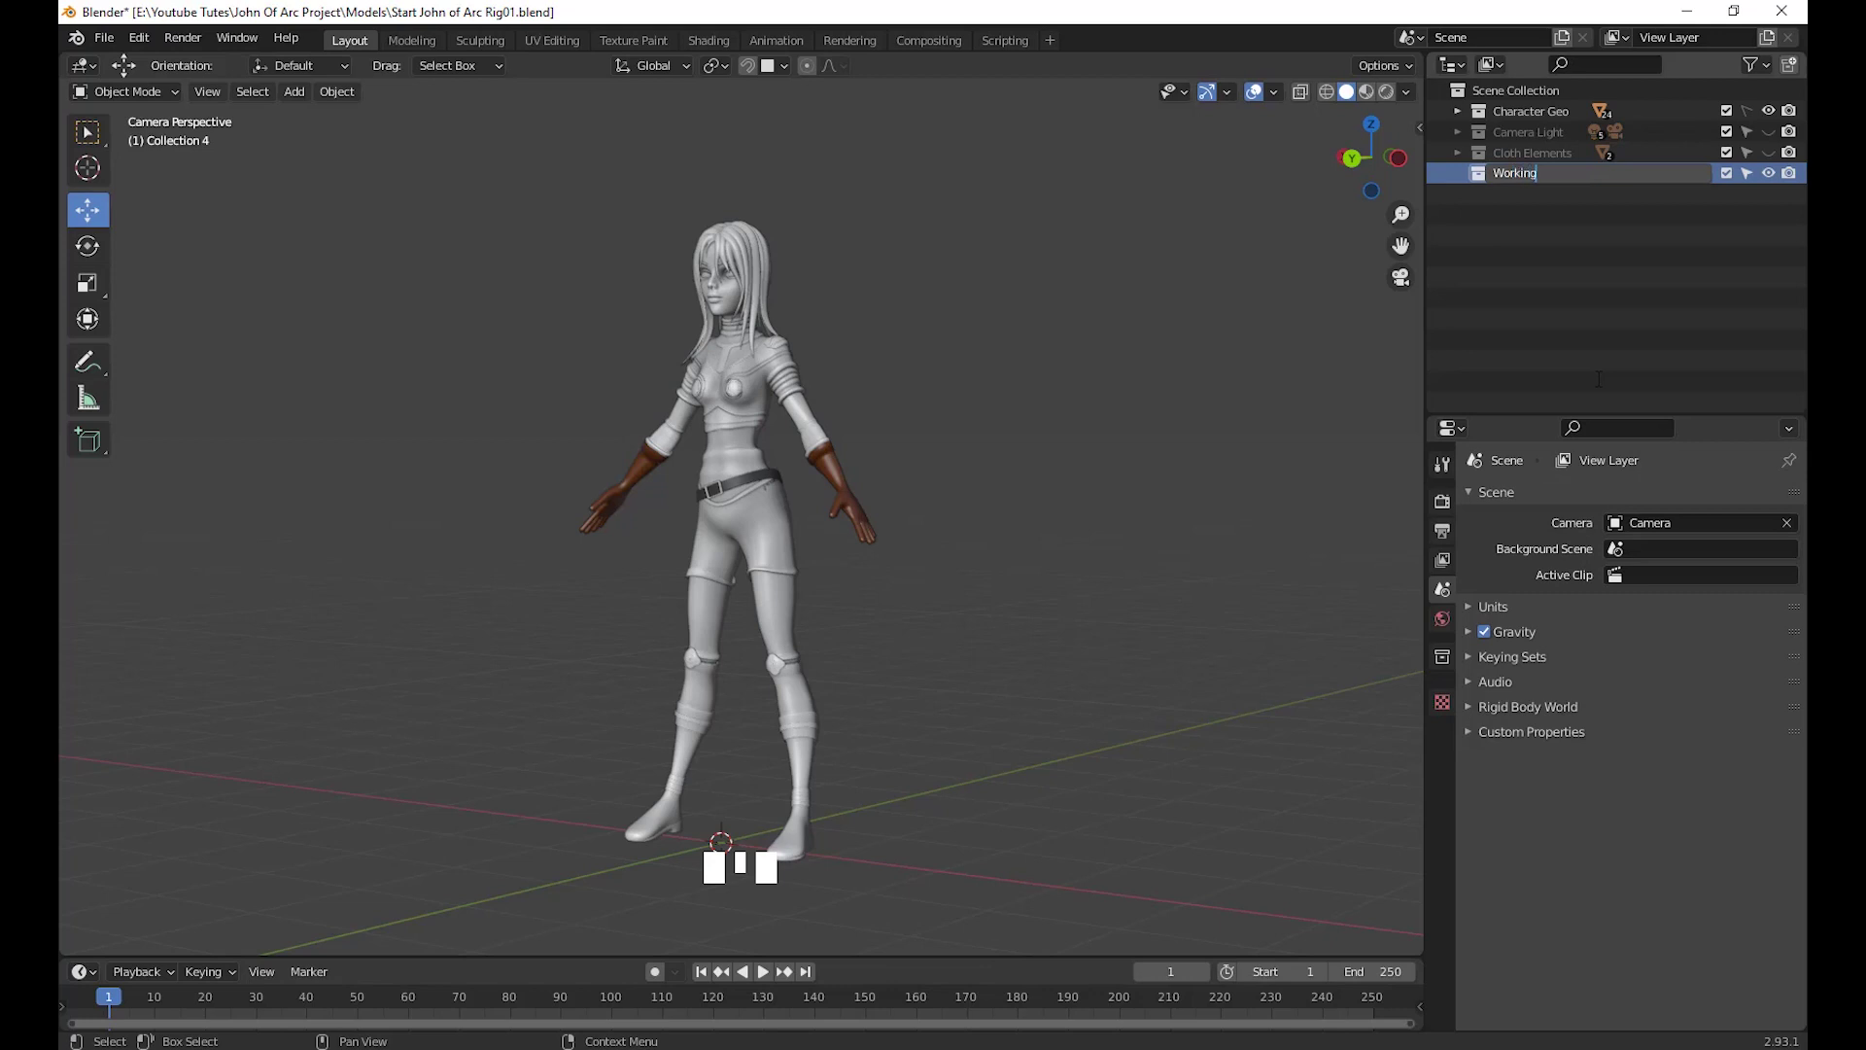
{"action": "key", "text": "Return"}
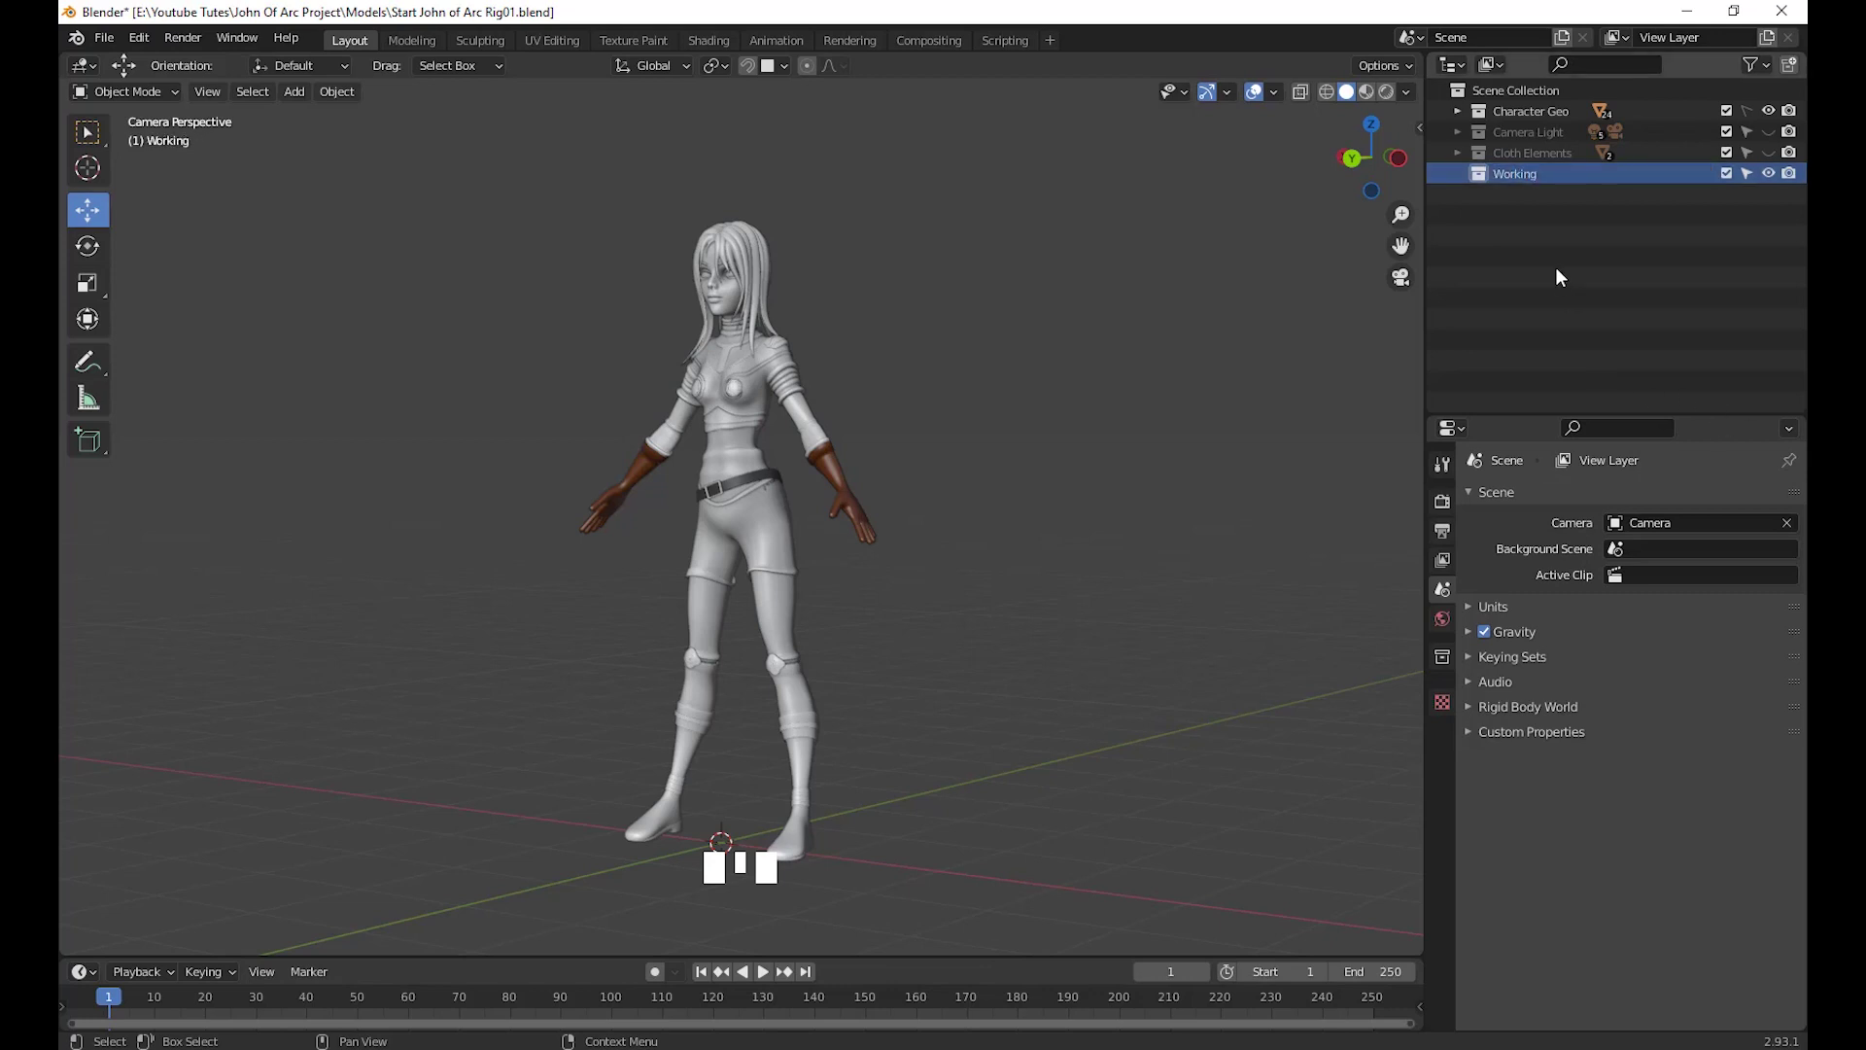
{"action": "left_click", "coordinate": [1526, 175]}
{"action": "left_click", "coordinate": [1526, 175]}
Review the armature types available to add, including Single Bone, Human (Meta-Rig), Animals and Basic, without adding one
{"action": "scroll", "coordinate": [978, 788], "scroll_direction": "down", "scroll_amount": 2}
{"action": "middle_click_drag", "start_coordinate": [1059, 760], "coordinate": [968, 765]}
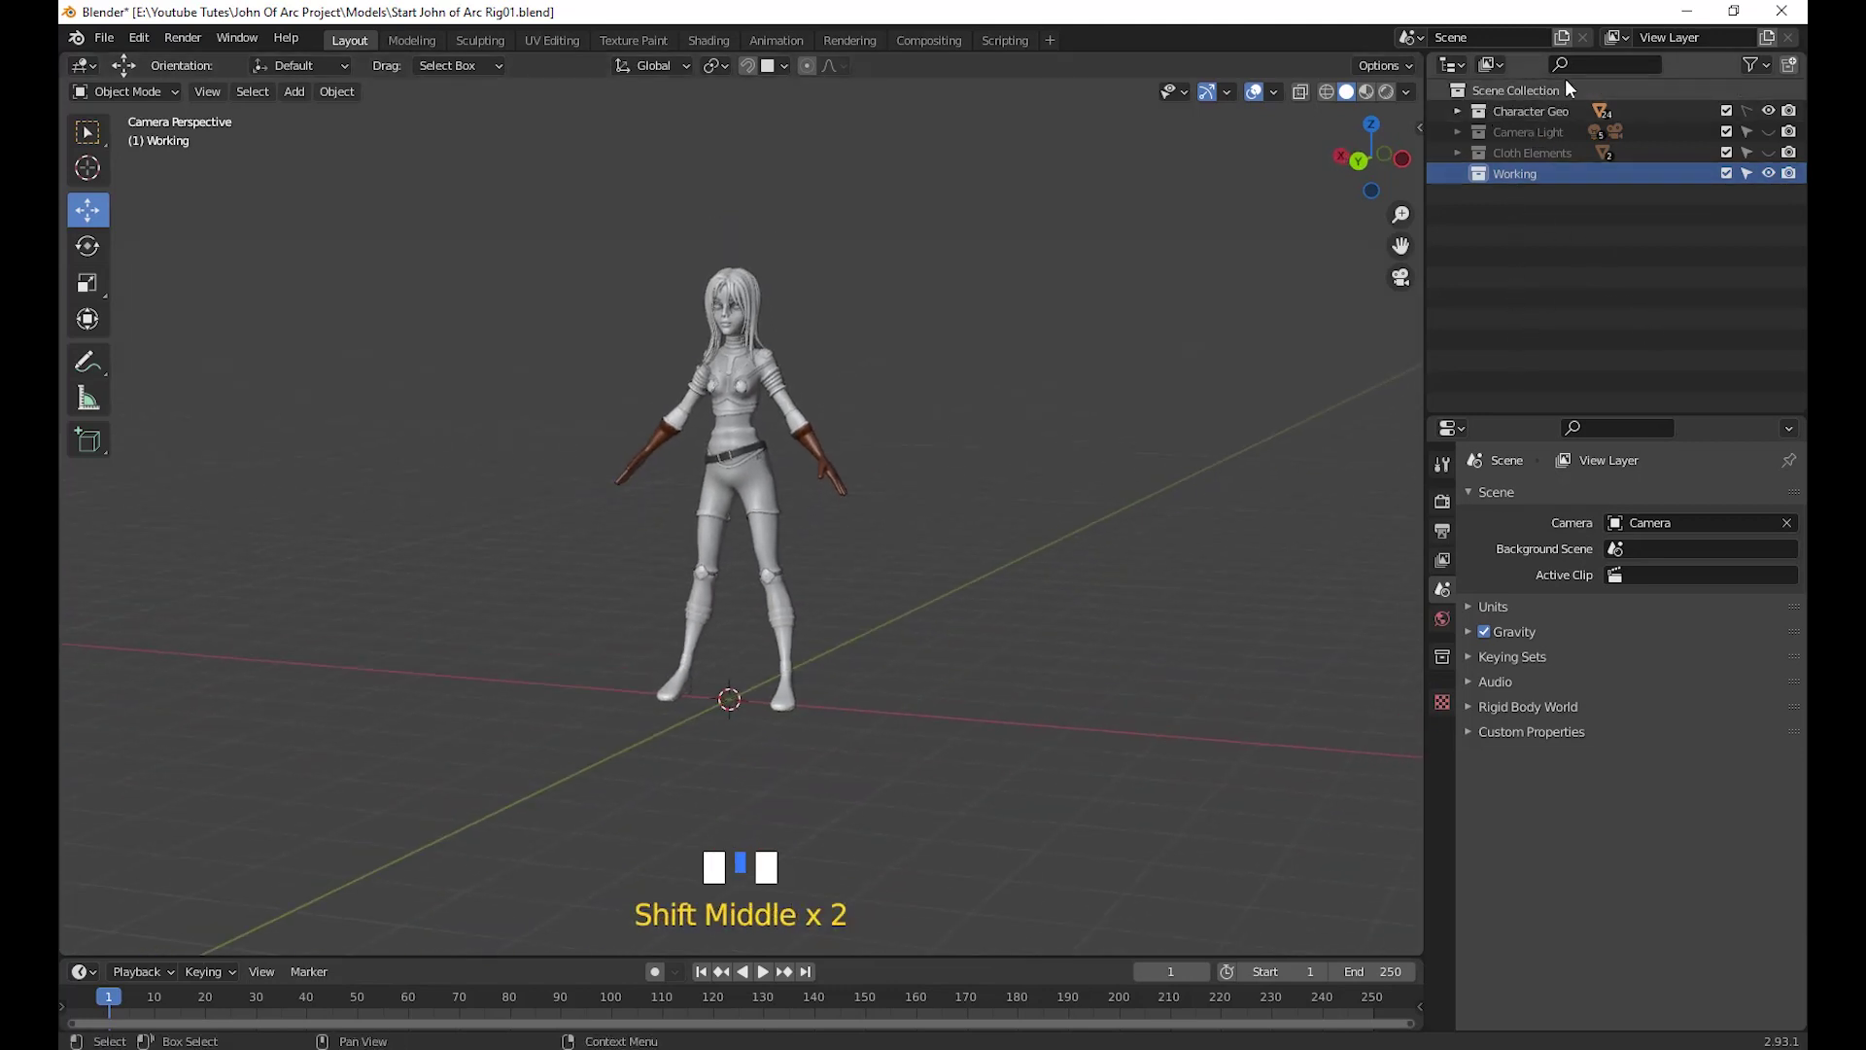
{"action": "middle_click_drag", "start_coordinate": [1001, 636], "coordinate": [989, 680]}
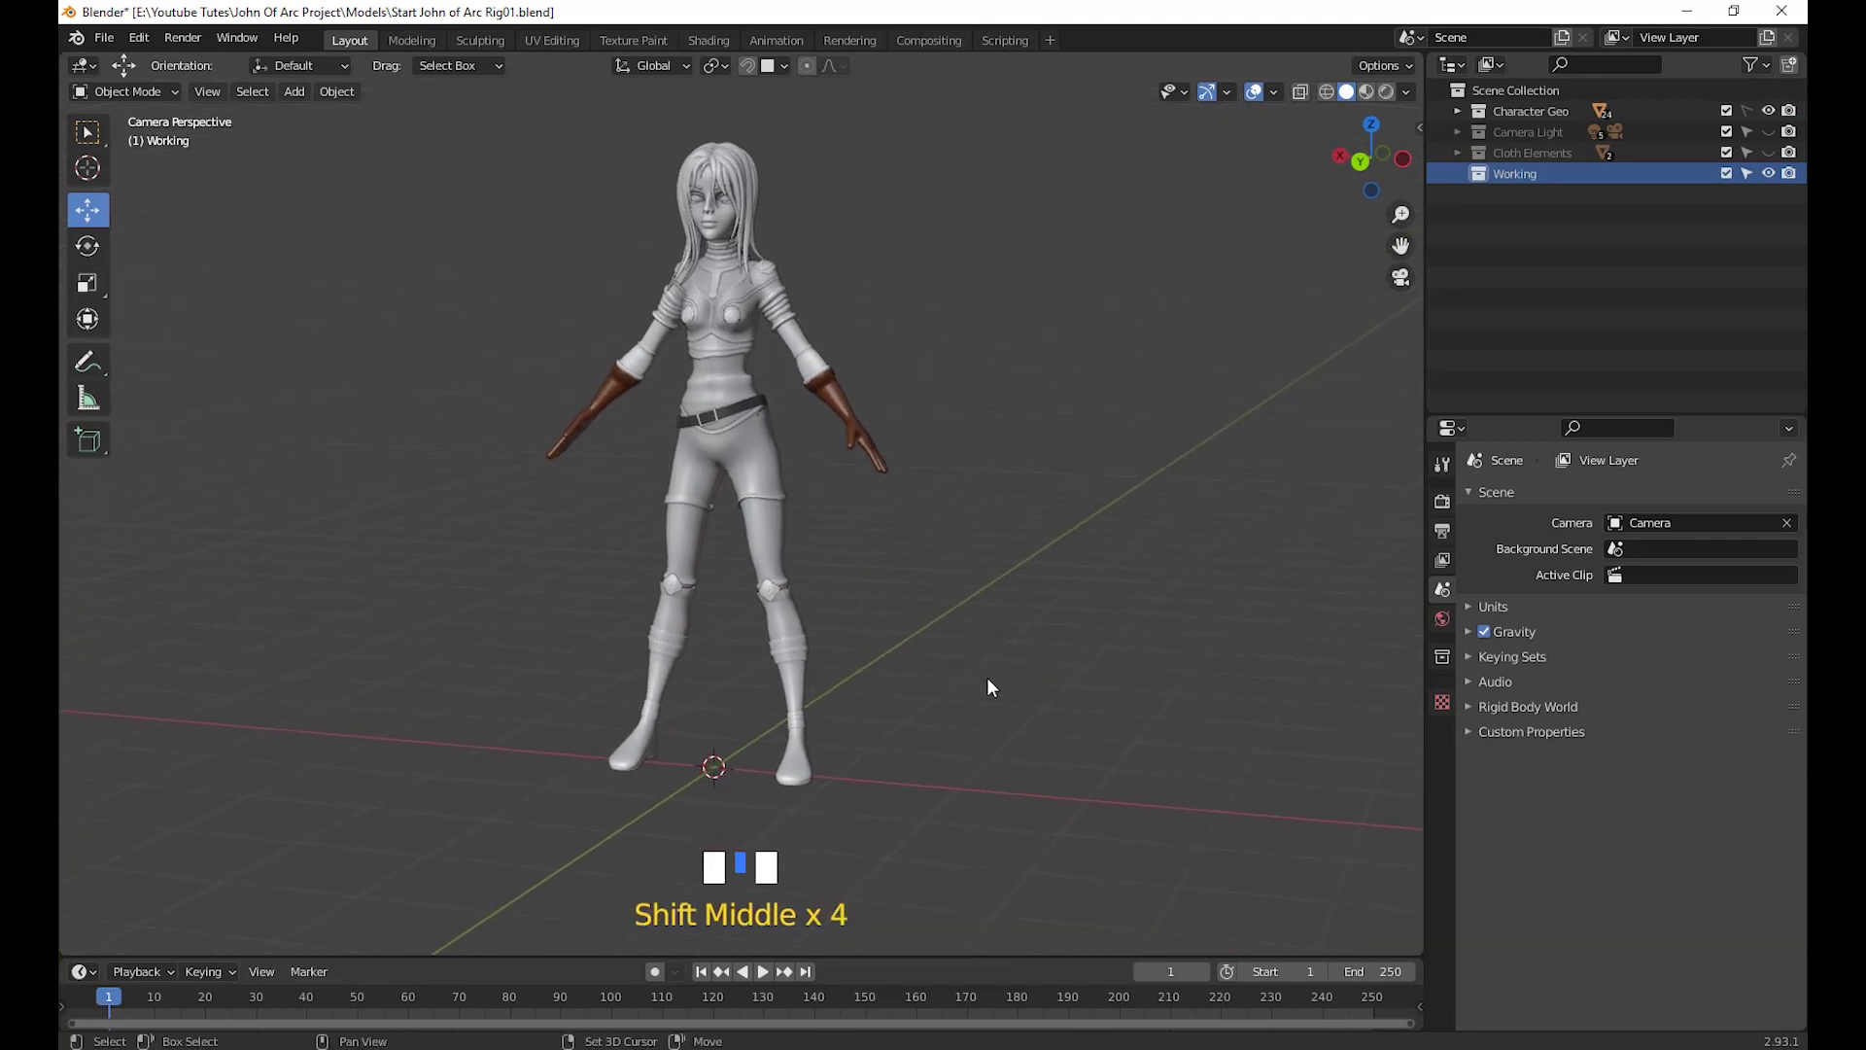
{"action": "key", "text": "shift+a"}
{"action": "mouse_move", "coordinate": [988, 679]}
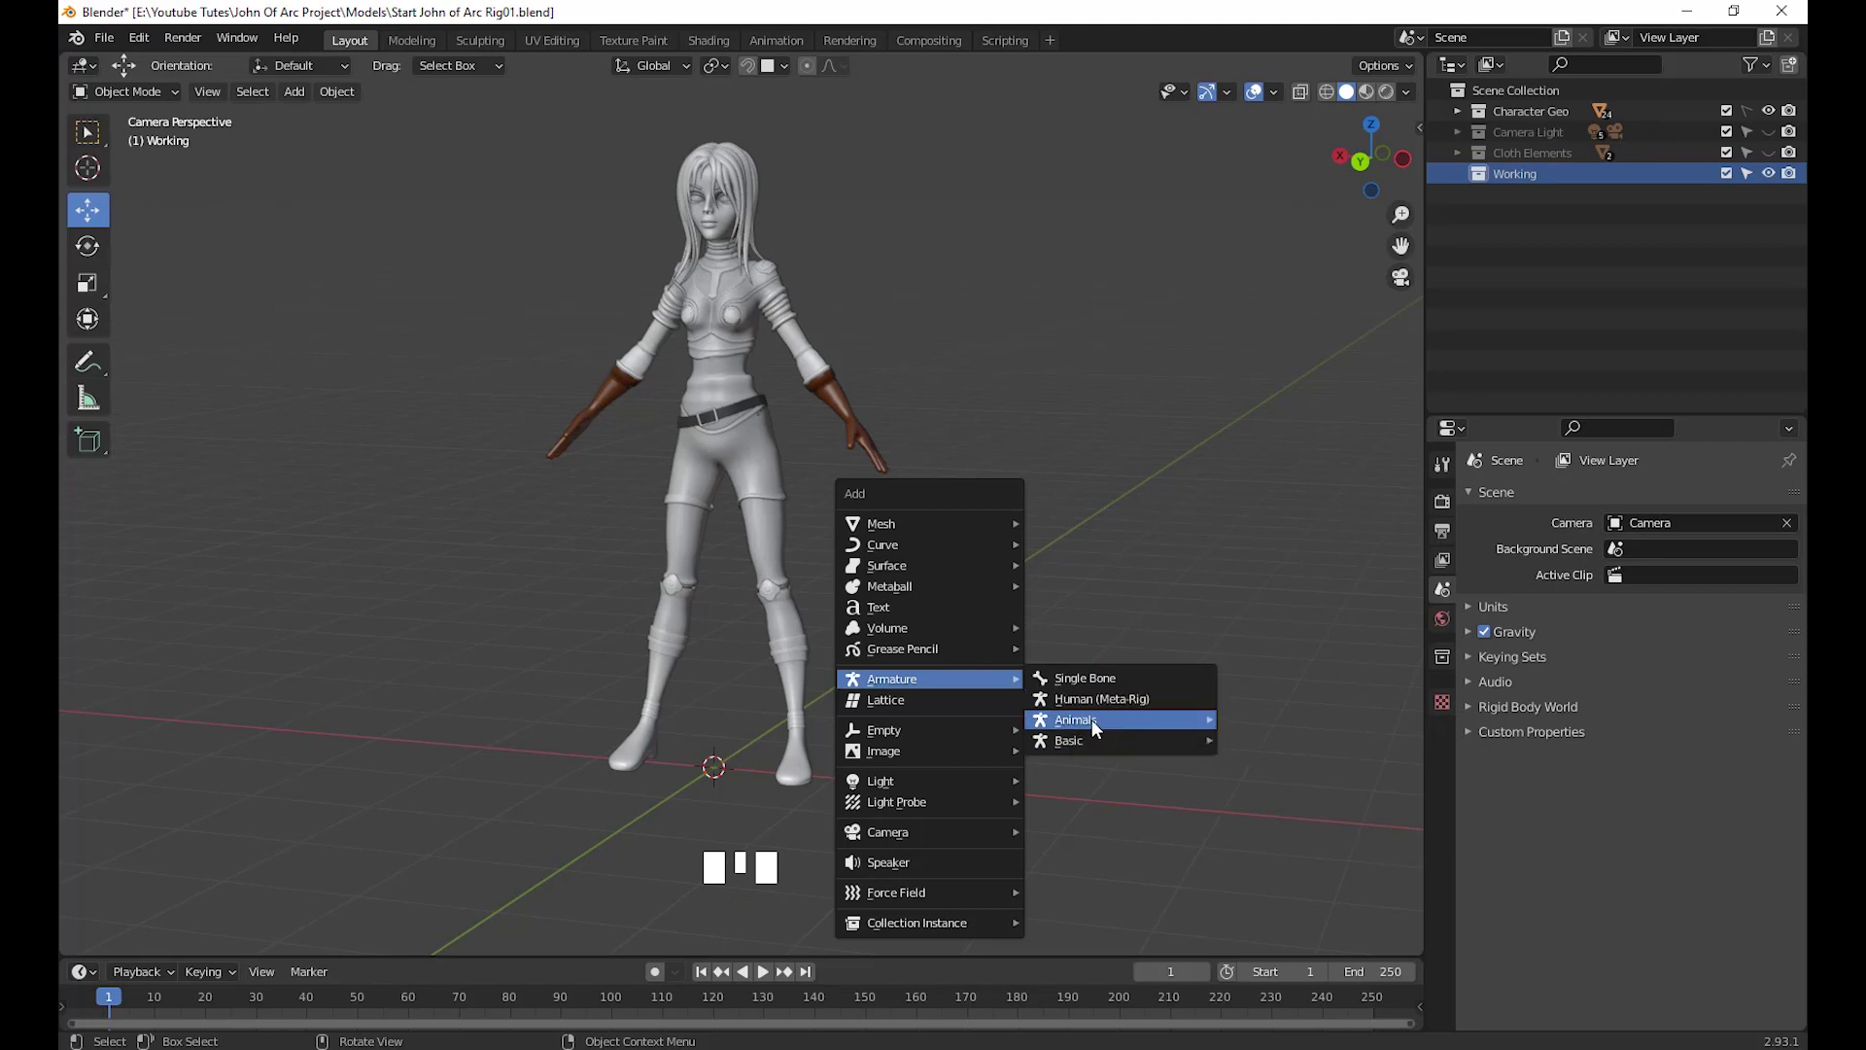
{"action": "mouse_move", "coordinate": [1093, 719]}
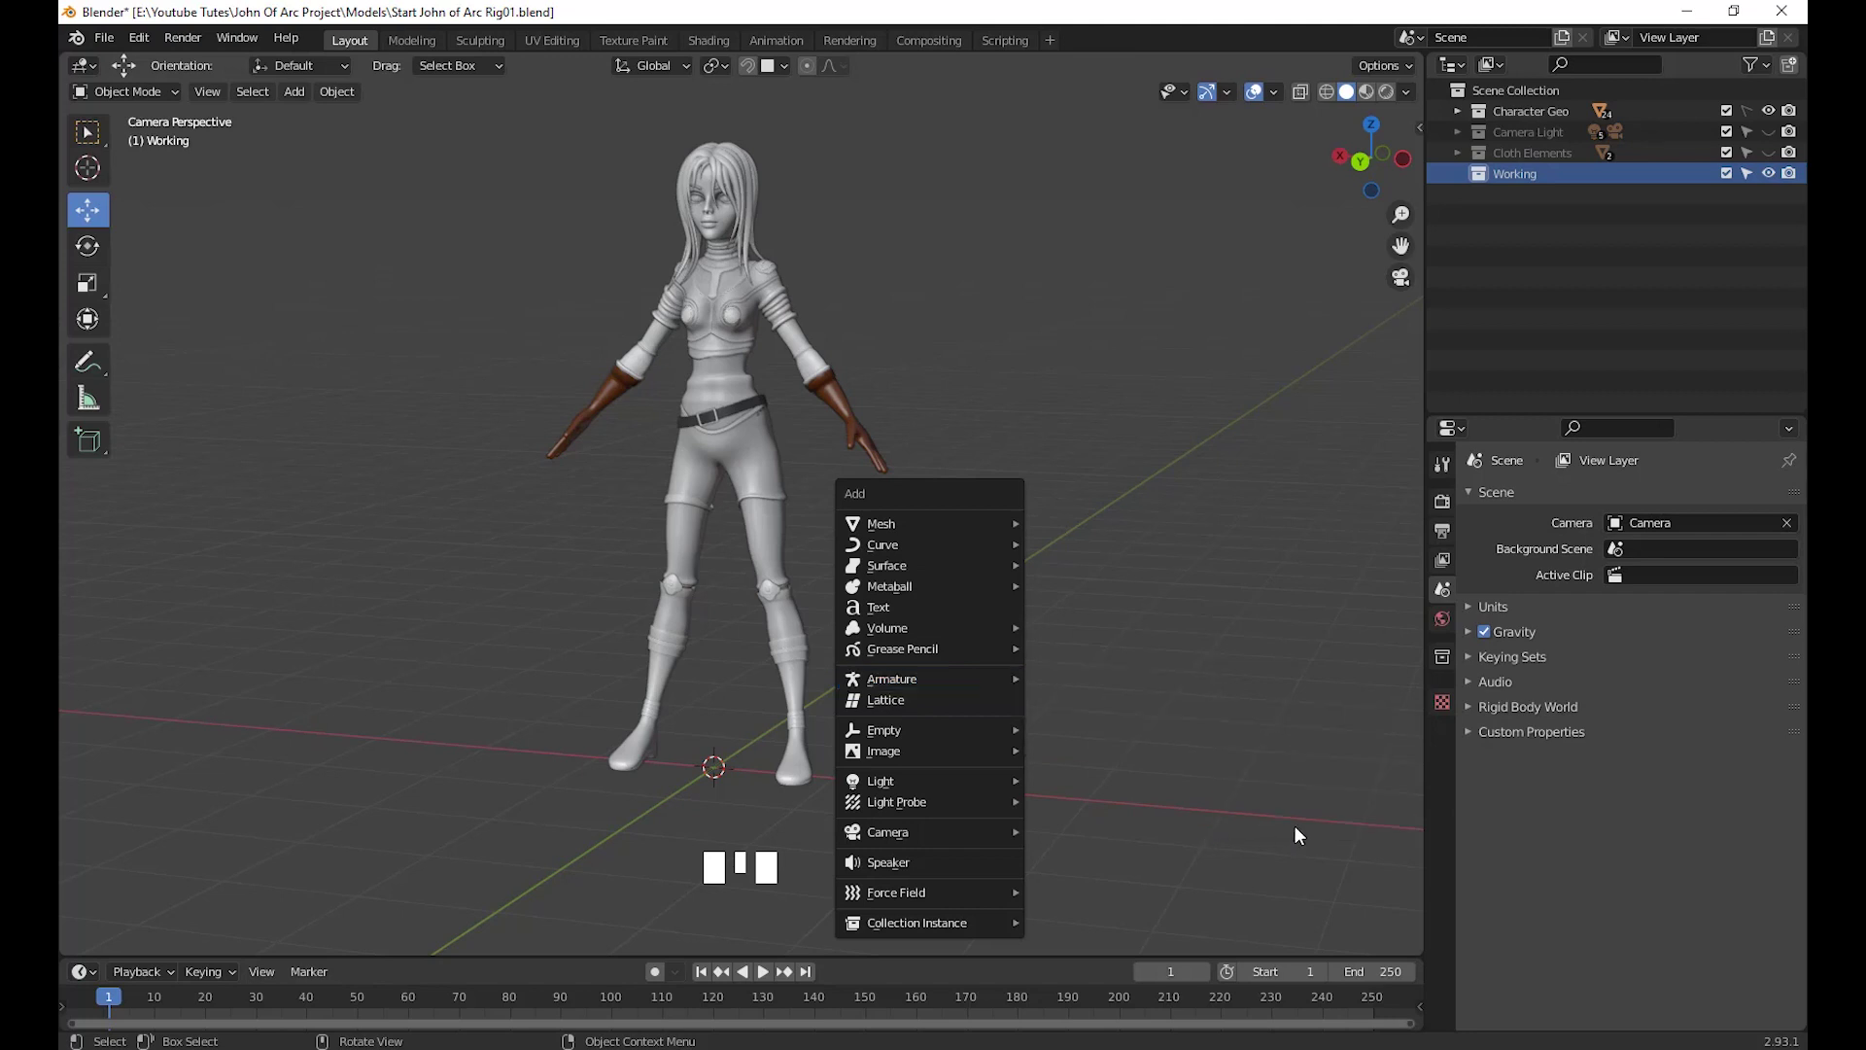
{"action": "middle_click_drag", "start_coordinate": [1174, 688], "coordinate": [1029, 778]}
Add a single-bone armature in the Working collection and move it about -4.11 m along the X axis, beside the character
{"action": "scroll", "coordinate": [1034, 773], "scroll_direction": "down", "scroll_amount": 2}
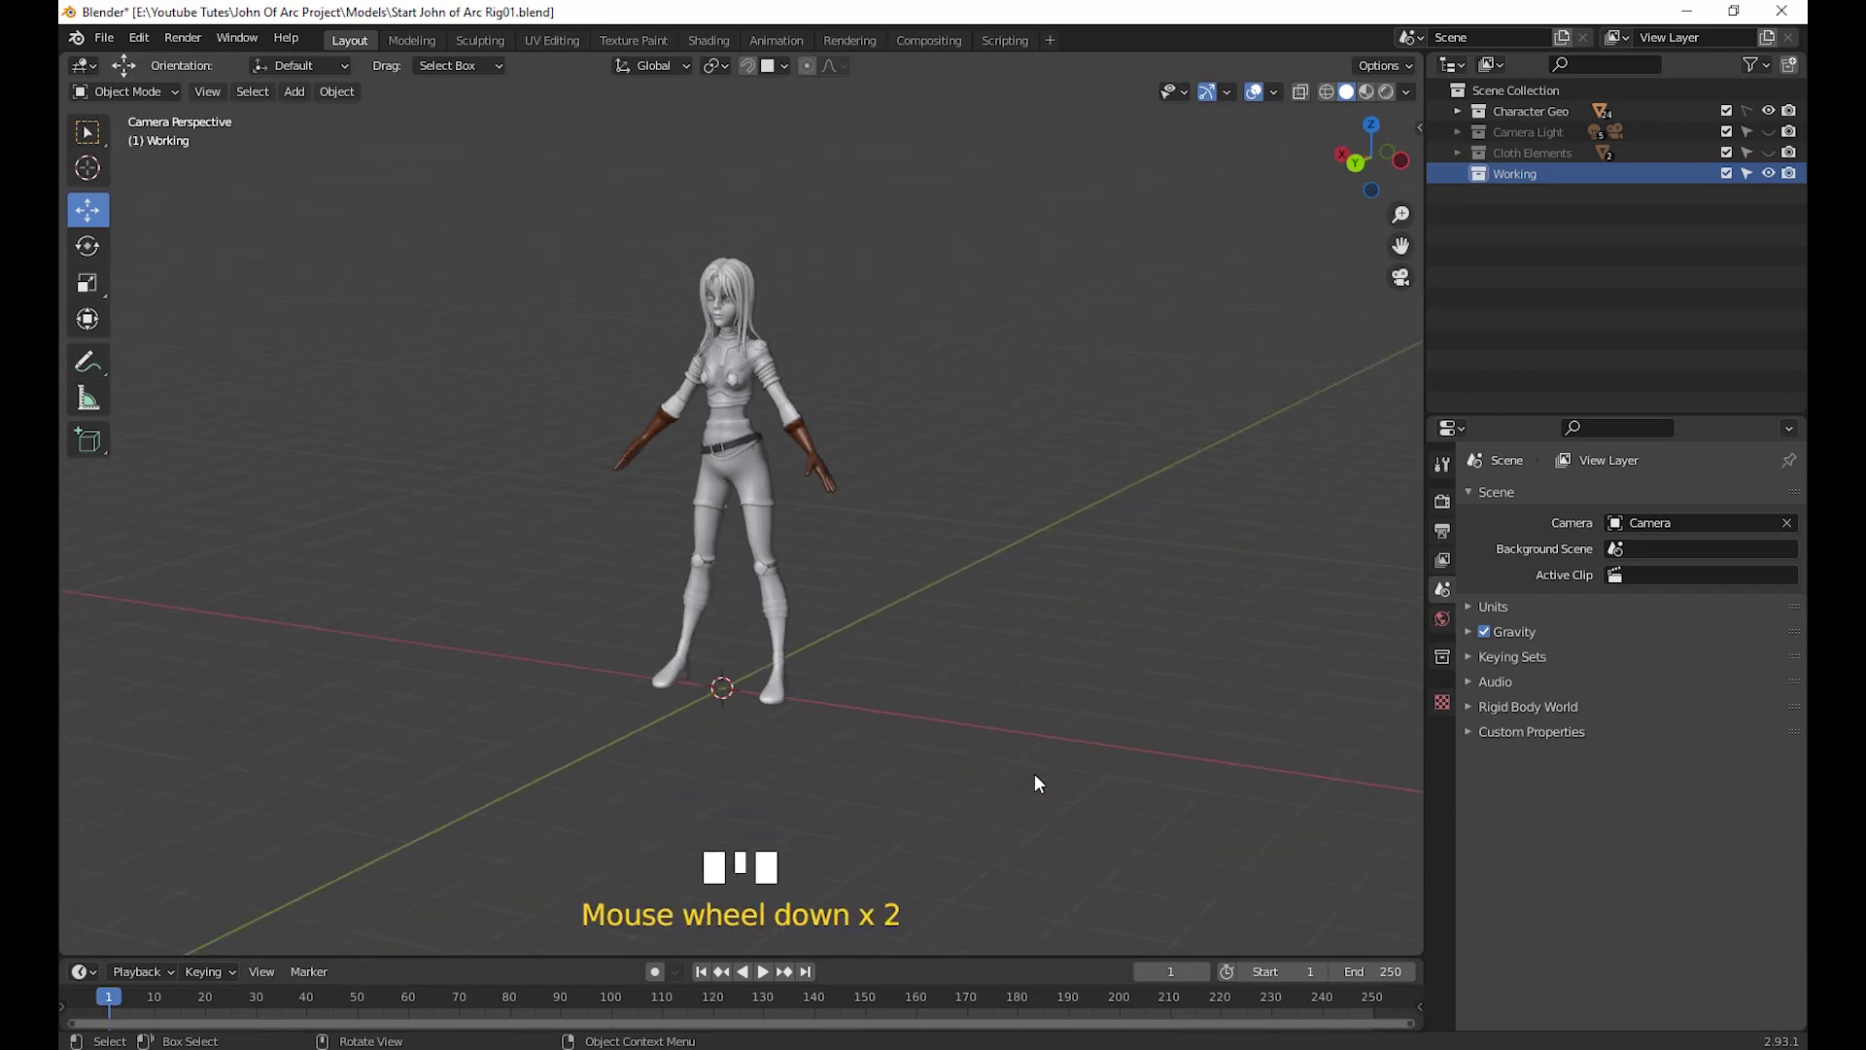
{"action": "scroll", "coordinate": [1035, 773], "scroll_direction": "up", "scroll_amount": 2}
{"action": "middle_click_drag", "start_coordinate": [910, 736], "coordinate": [933, 645], "text": "shift"}
{"action": "scroll", "coordinate": [1092, 696], "scroll_direction": "down", "scroll_amount": 2}
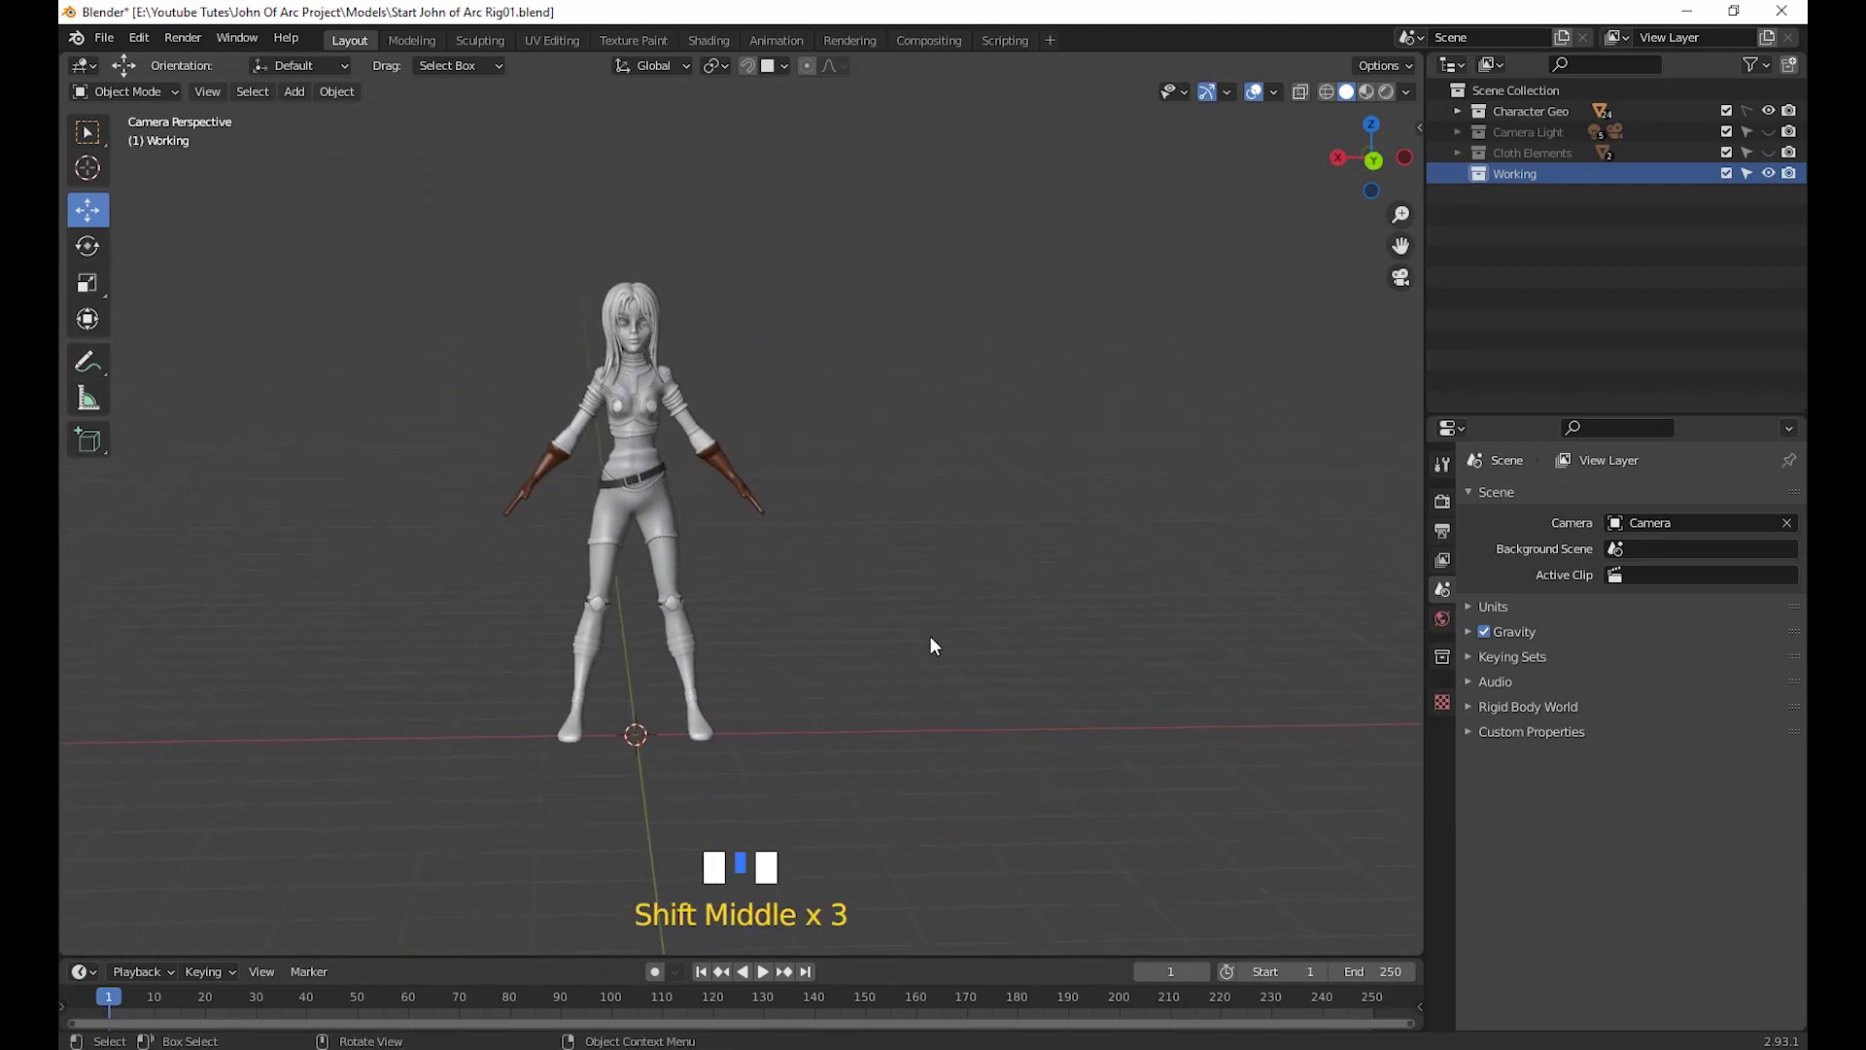
{"action": "key", "text": "shift+a"}
{"action": "mouse_move", "coordinate": [930, 635]}
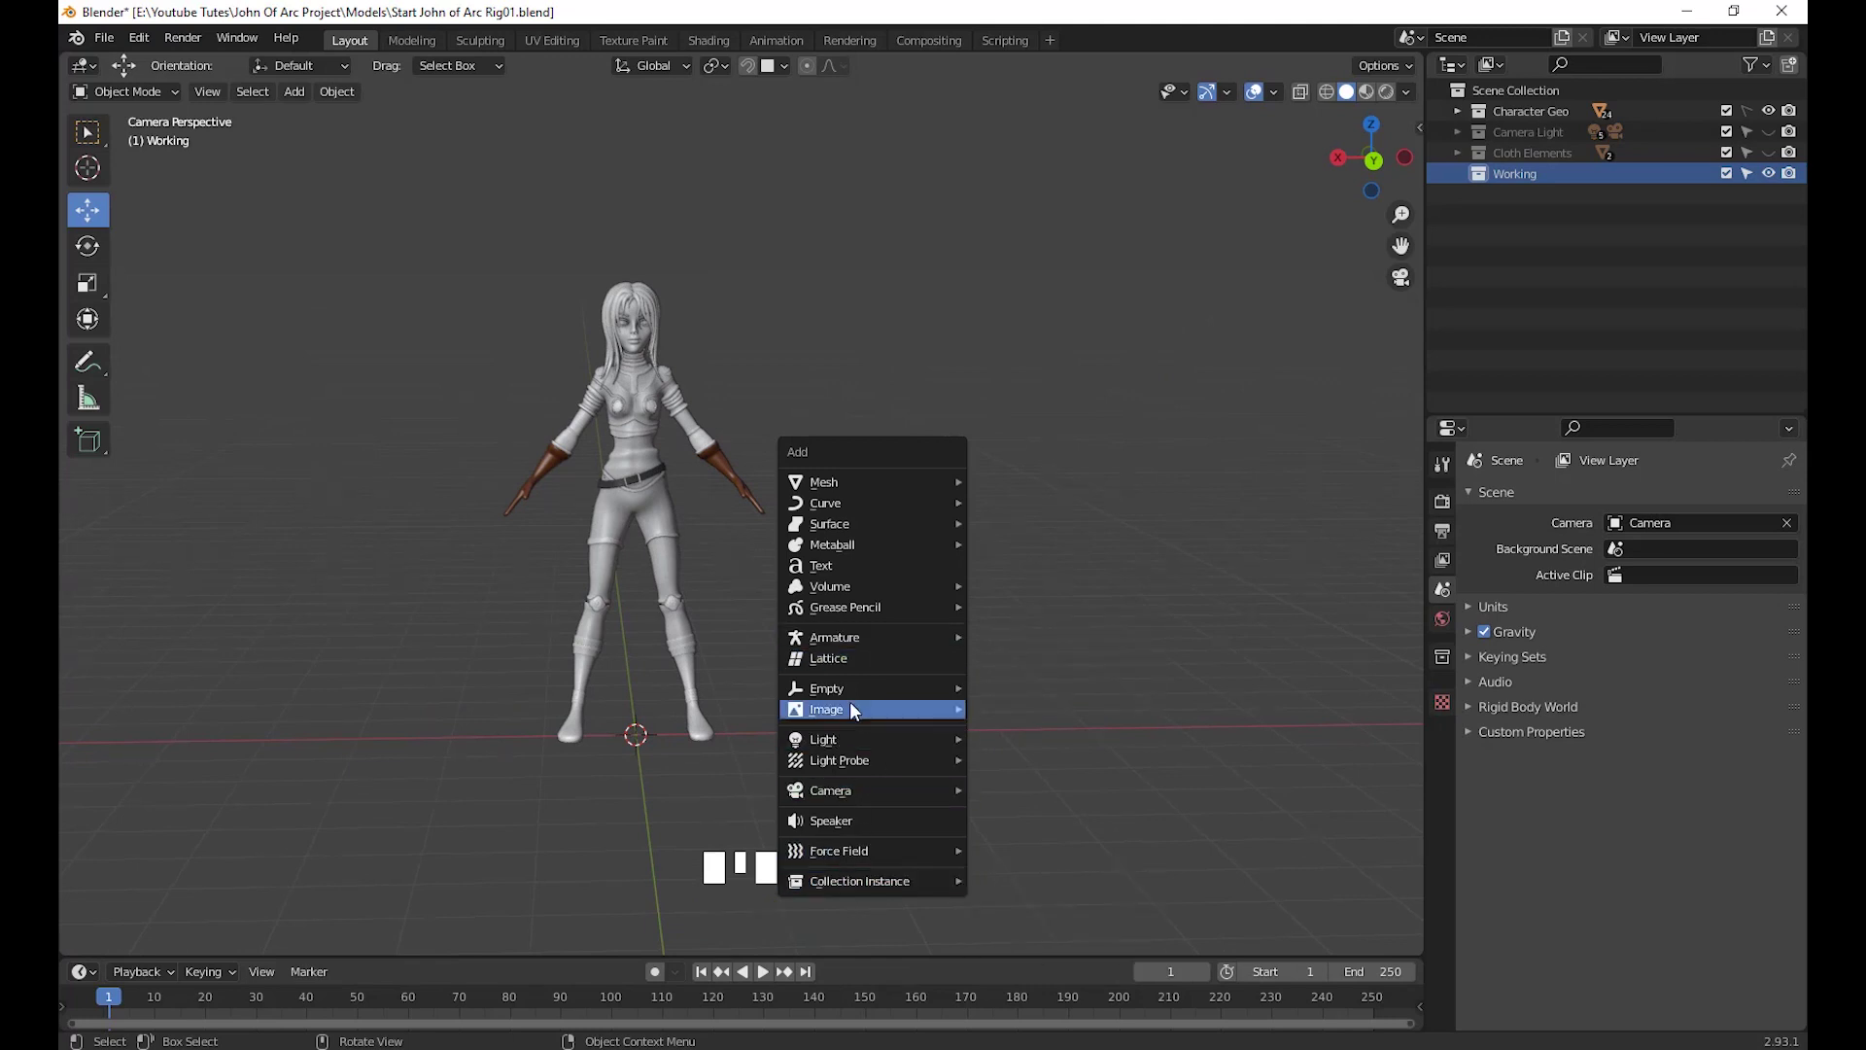
{"action": "mouse_move", "coordinate": [831, 634]}
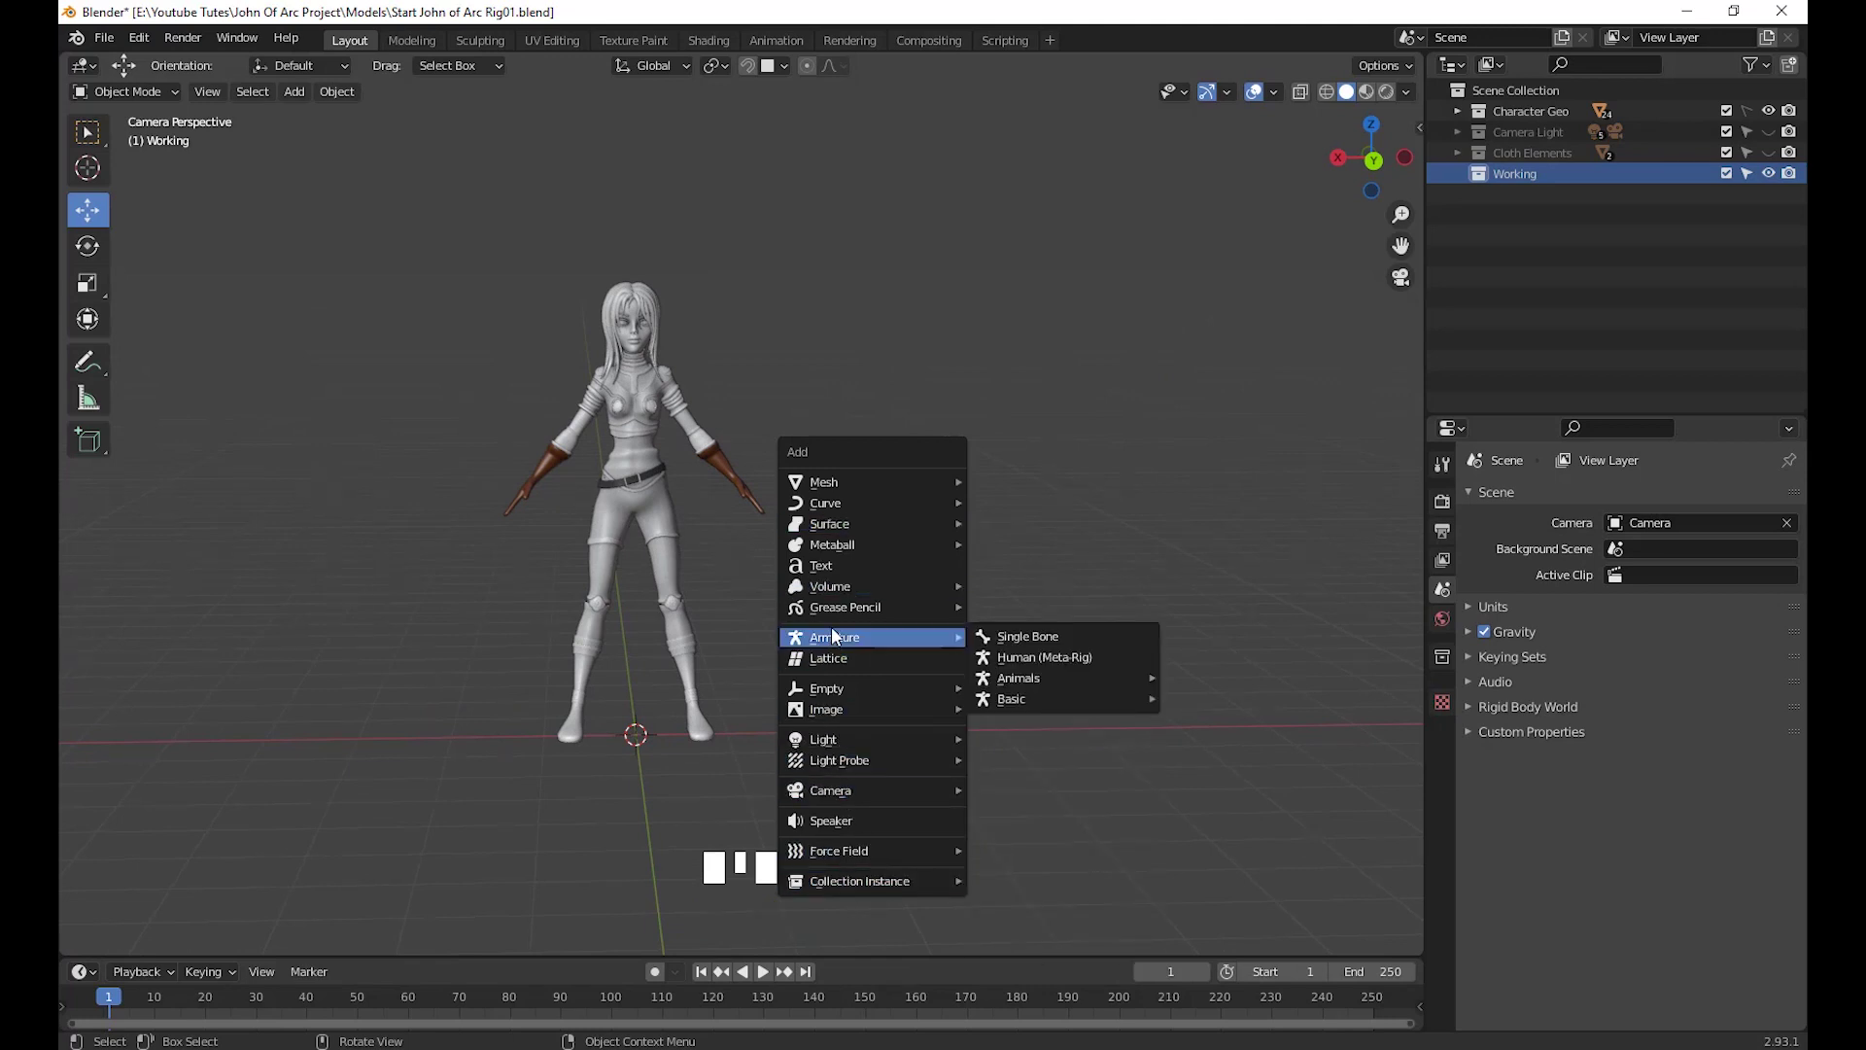
{"action": "left_click", "coordinate": [1006, 637]}
{"action": "middle_click_drag", "start_coordinate": [651, 766], "coordinate": [628, 761]}
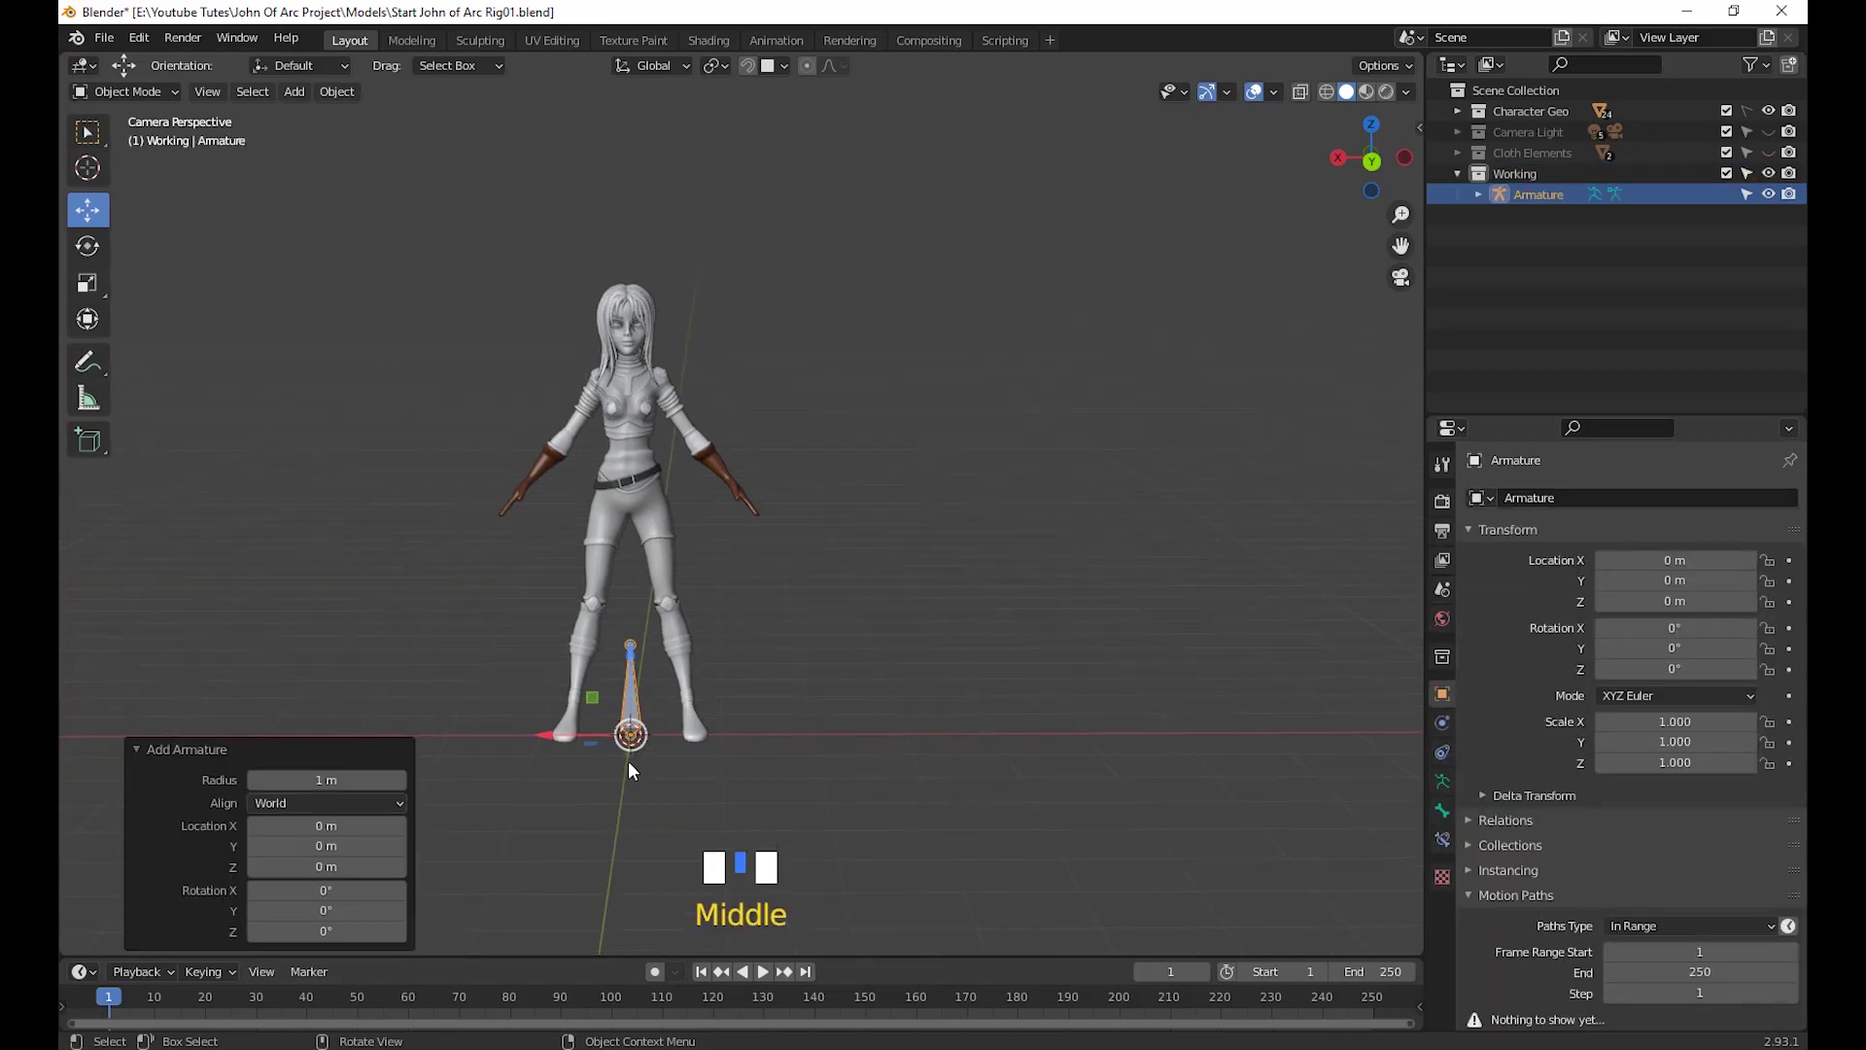
{"action": "left_click_drag", "start_coordinate": [554, 739], "coordinate": [933, 736]}
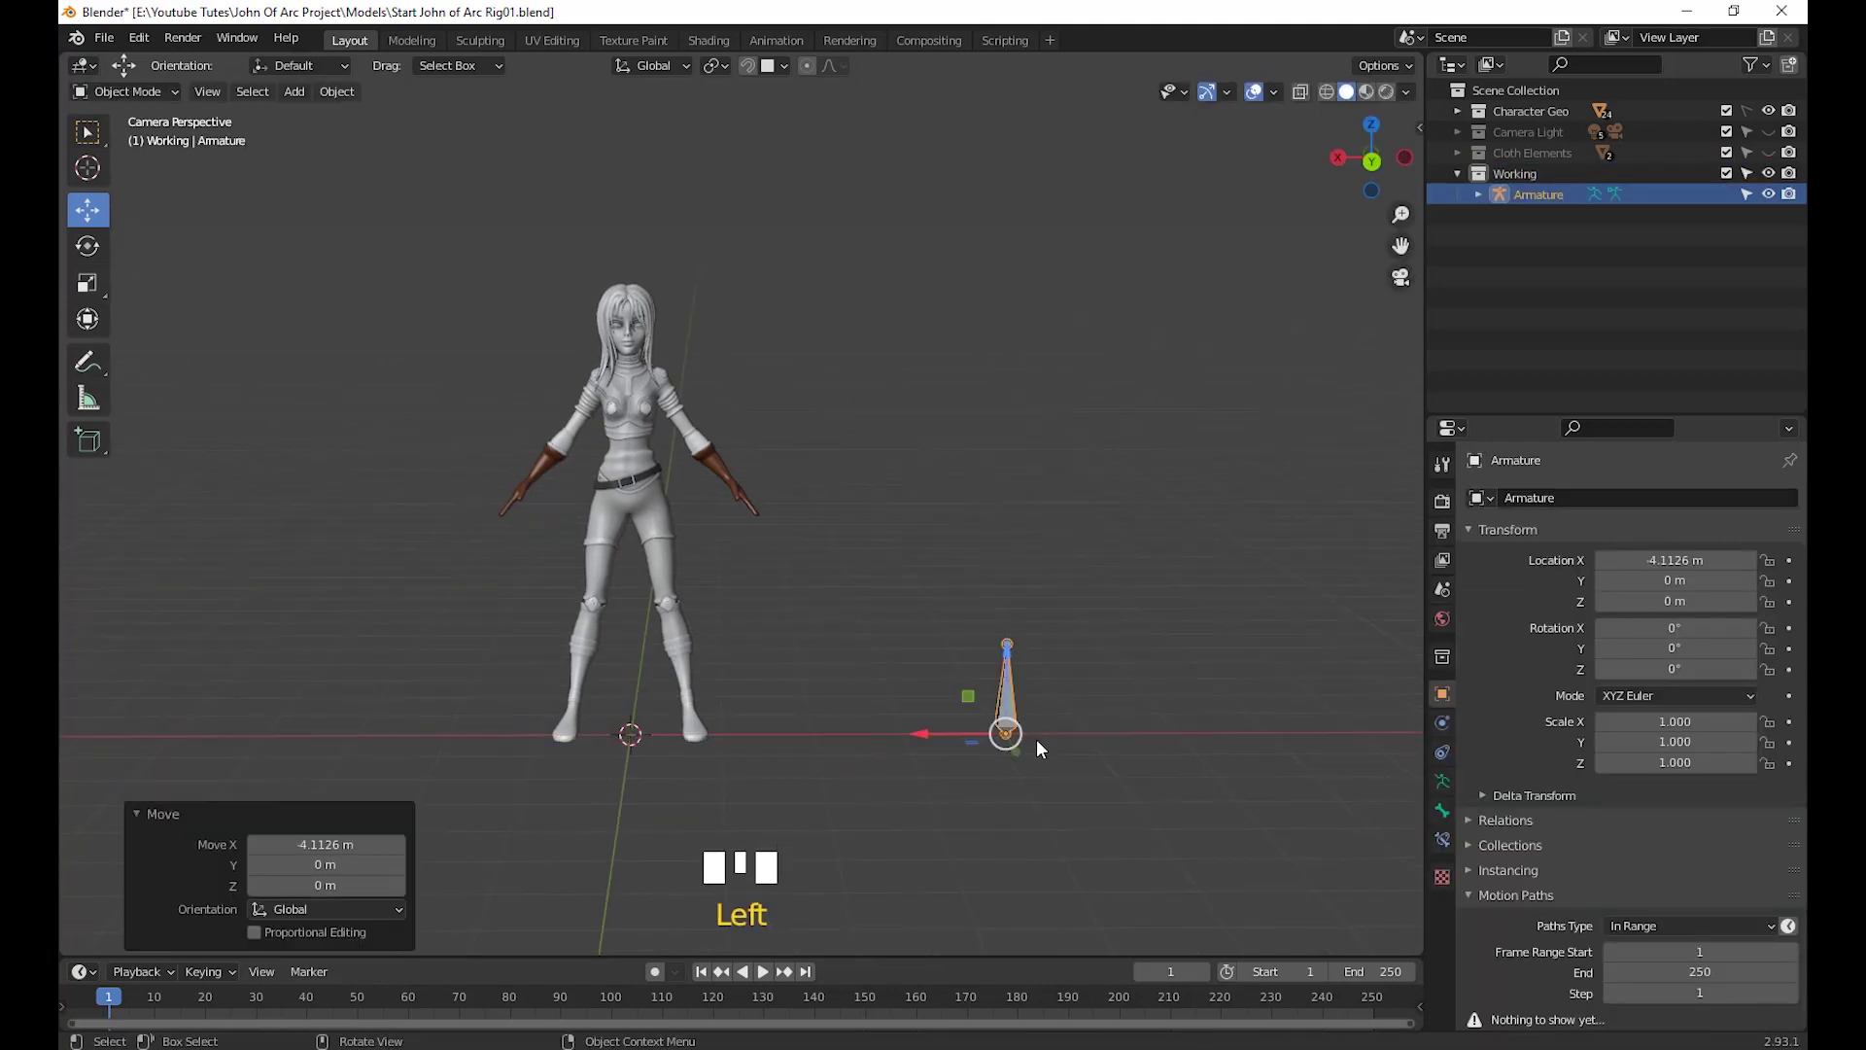
Edit the single-bone armature and raise the bone's tip well above the character's head height
{"action": "middle_click_drag", "start_coordinate": [1036, 738], "coordinate": [1040, 655]}
{"action": "left_click", "coordinate": [1020, 658]}
{"action": "key", "text": "Tab"}
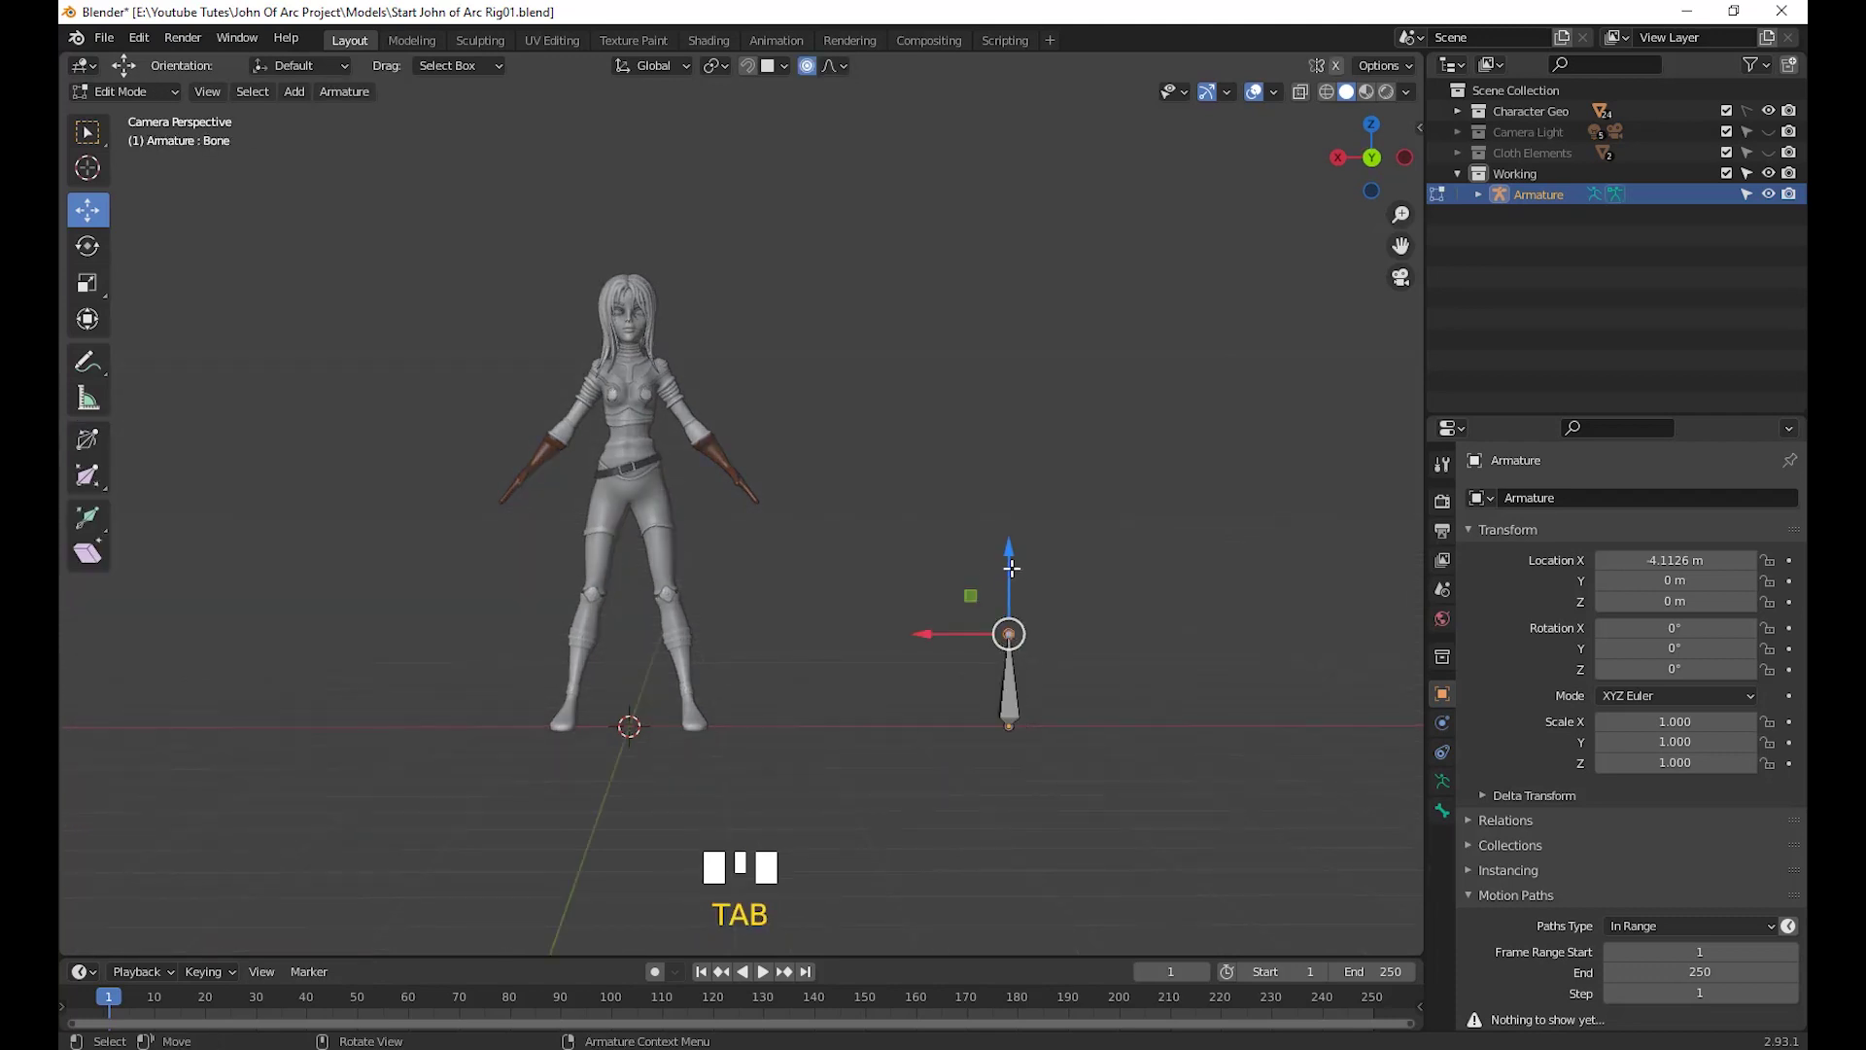
{"action": "left_click_drag", "start_coordinate": [1011, 569], "coordinate": [1017, 149]}
Subdivide the tall bone with 3 cuts to form a vertical four-bone chain
{"action": "left_click", "coordinate": [1017, 480]}
{"action": "right_click", "coordinate": [1012, 424]}
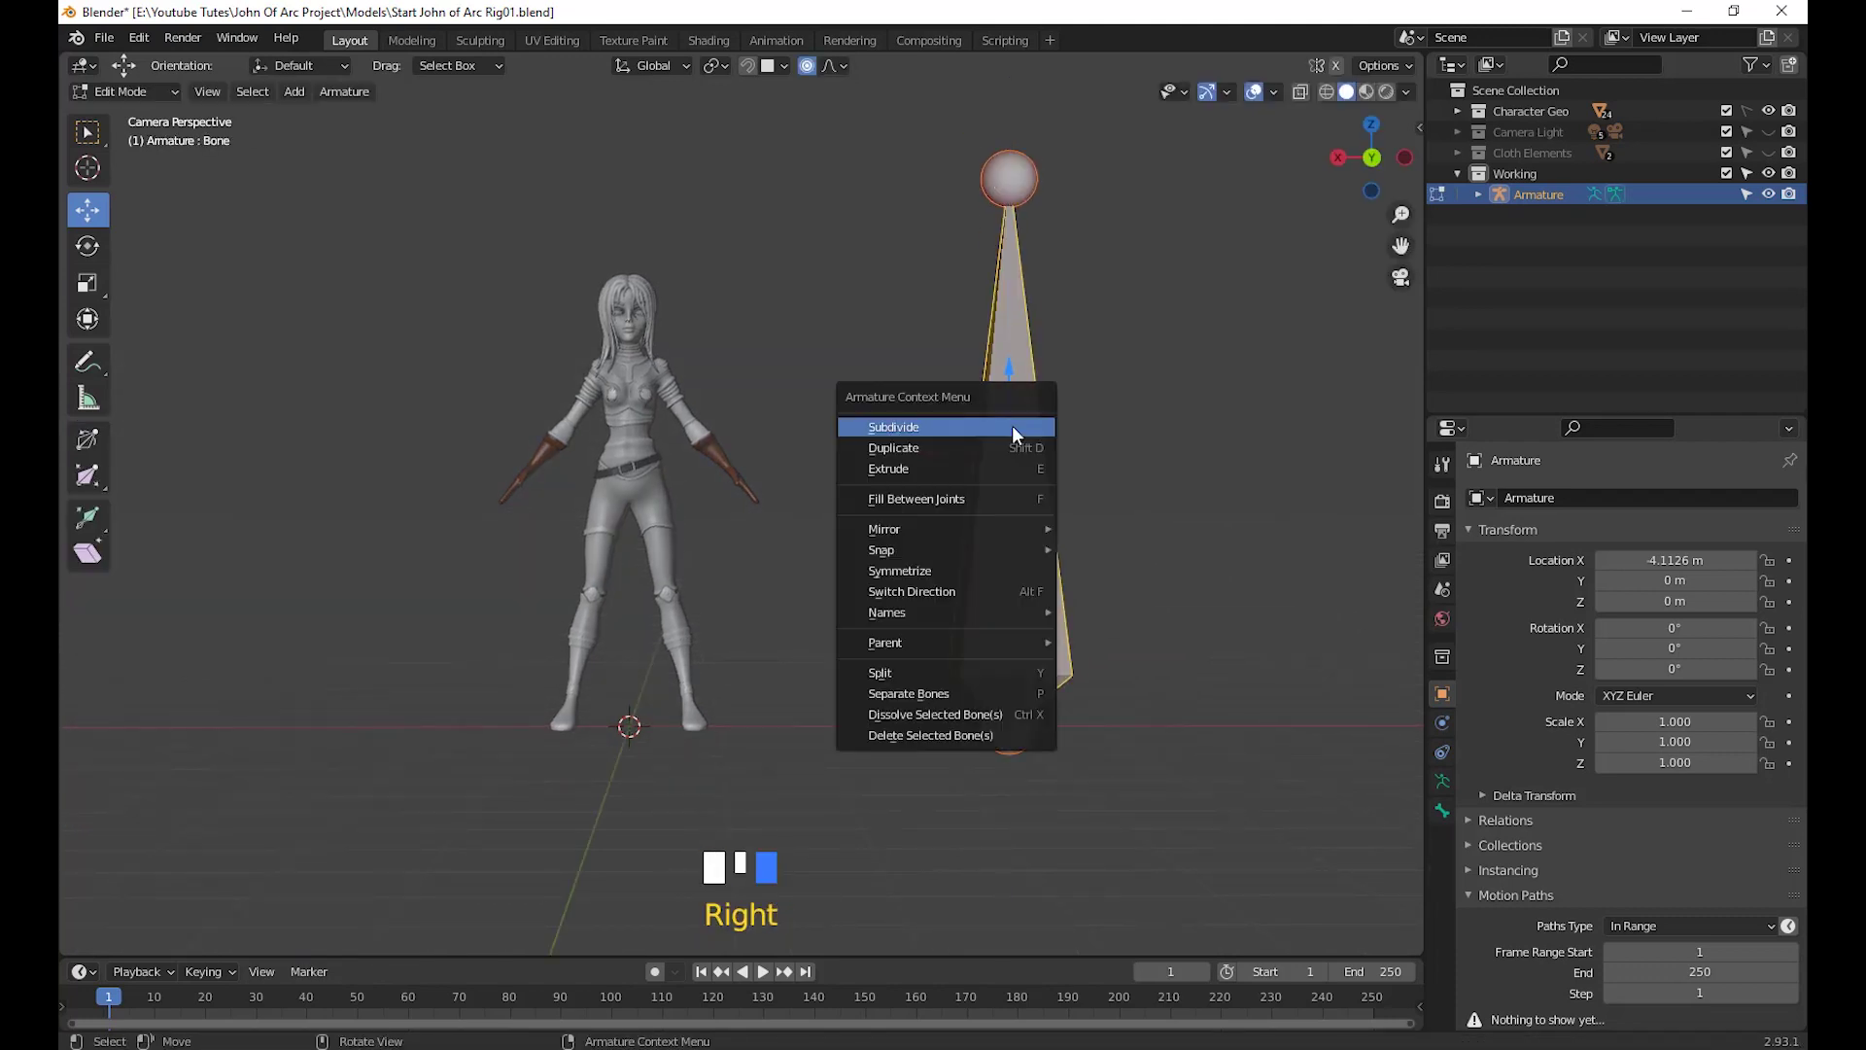
{"action": "left_click", "coordinate": [930, 429]}
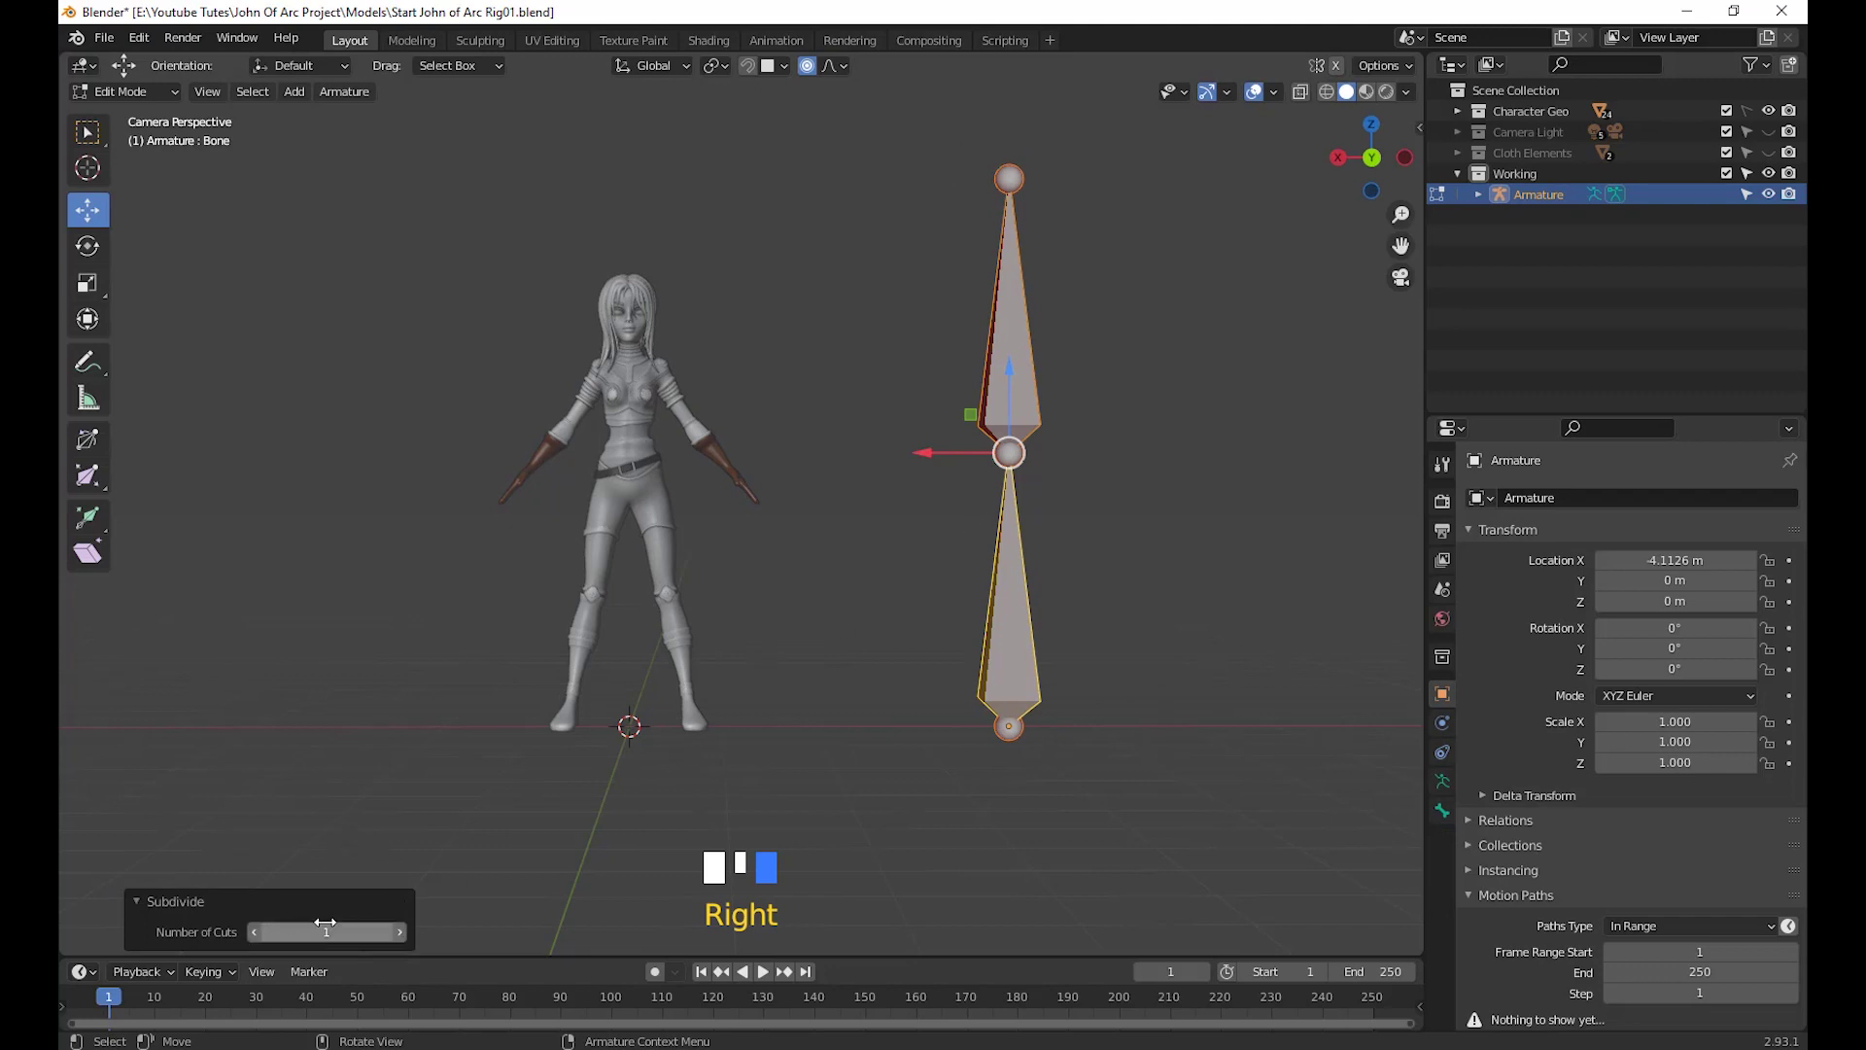
{"action": "left_click", "coordinate": [400, 931]}
{"action": "left_click", "coordinate": [399, 931]}
{"action": "middle_click_drag", "start_coordinate": [1038, 769], "coordinate": [1038, 445]}
{"action": "left_click", "coordinate": [1046, 749]}
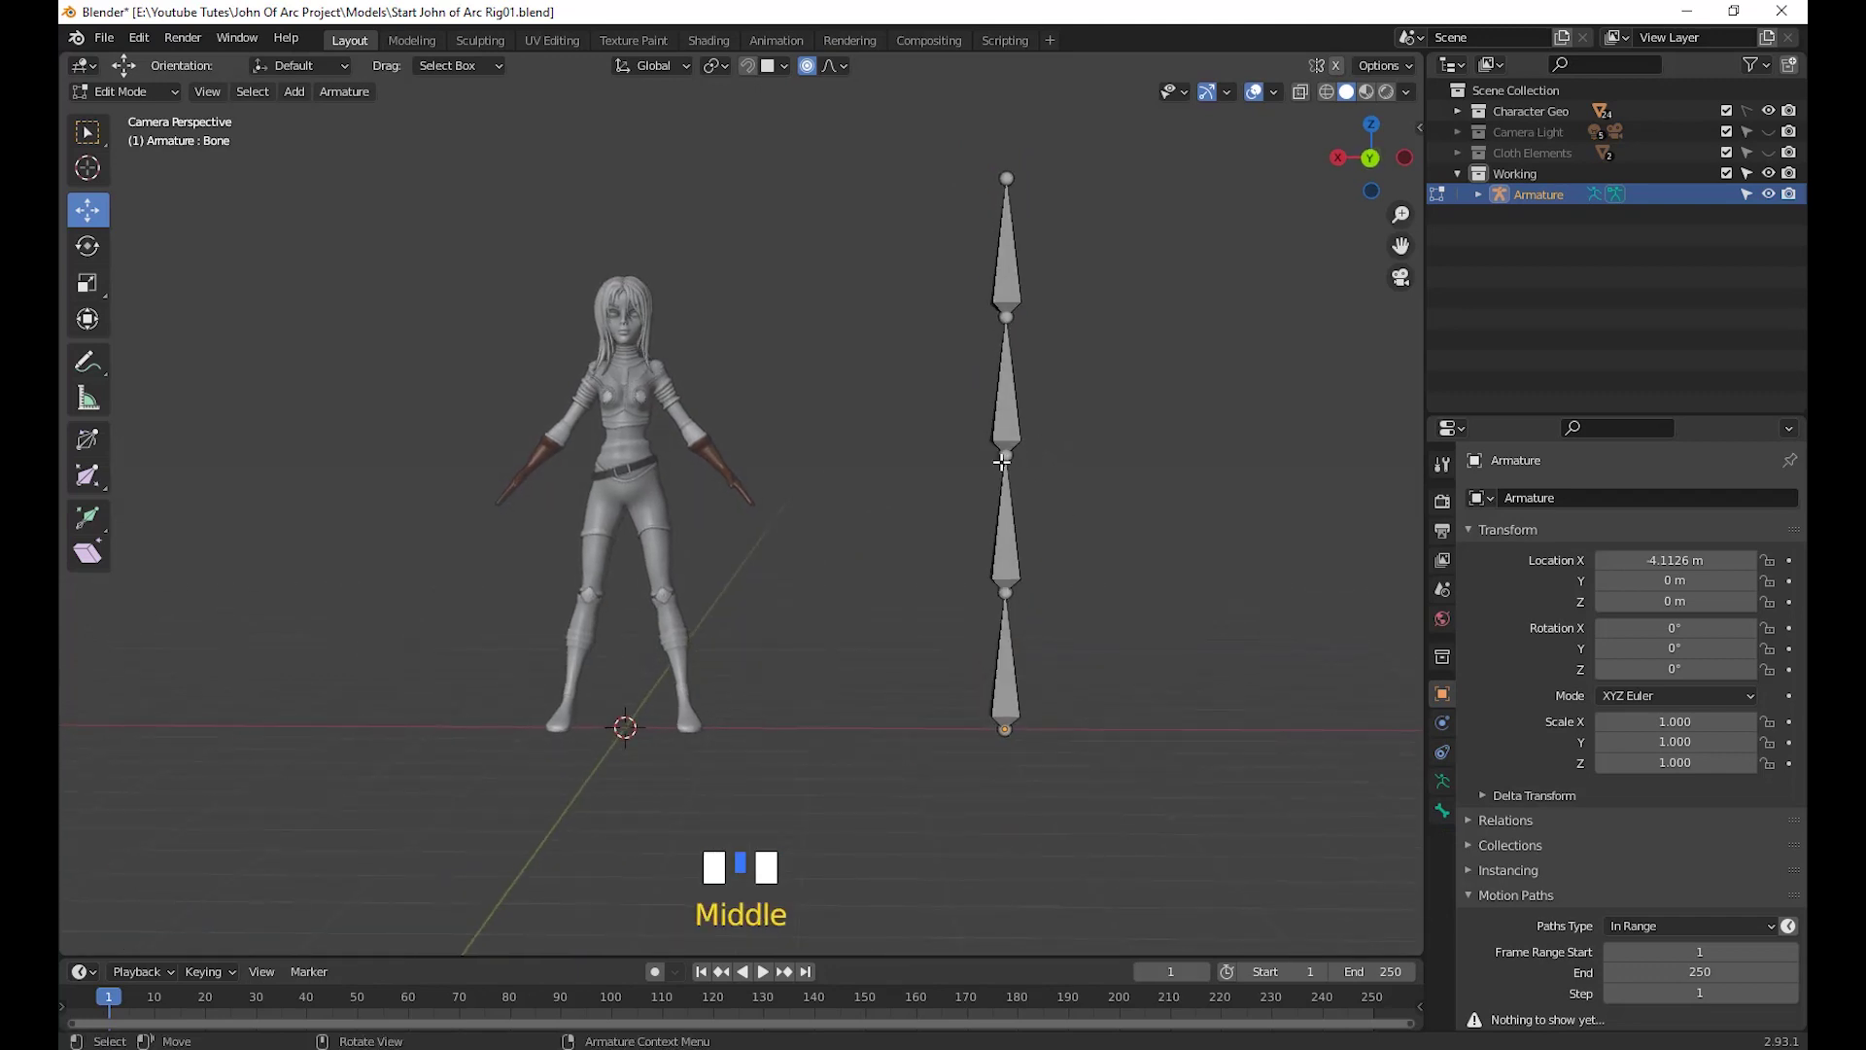
Extrude a two-bone arm from the chain's middle joint, away from the character, with the outer bone about -2.67 m along X
{"action": "left_click", "coordinate": [1003, 459]}
{"action": "middle_click_drag", "start_coordinate": [1137, 531], "coordinate": [1138, 533]}
{"action": "key", "text": "e"}
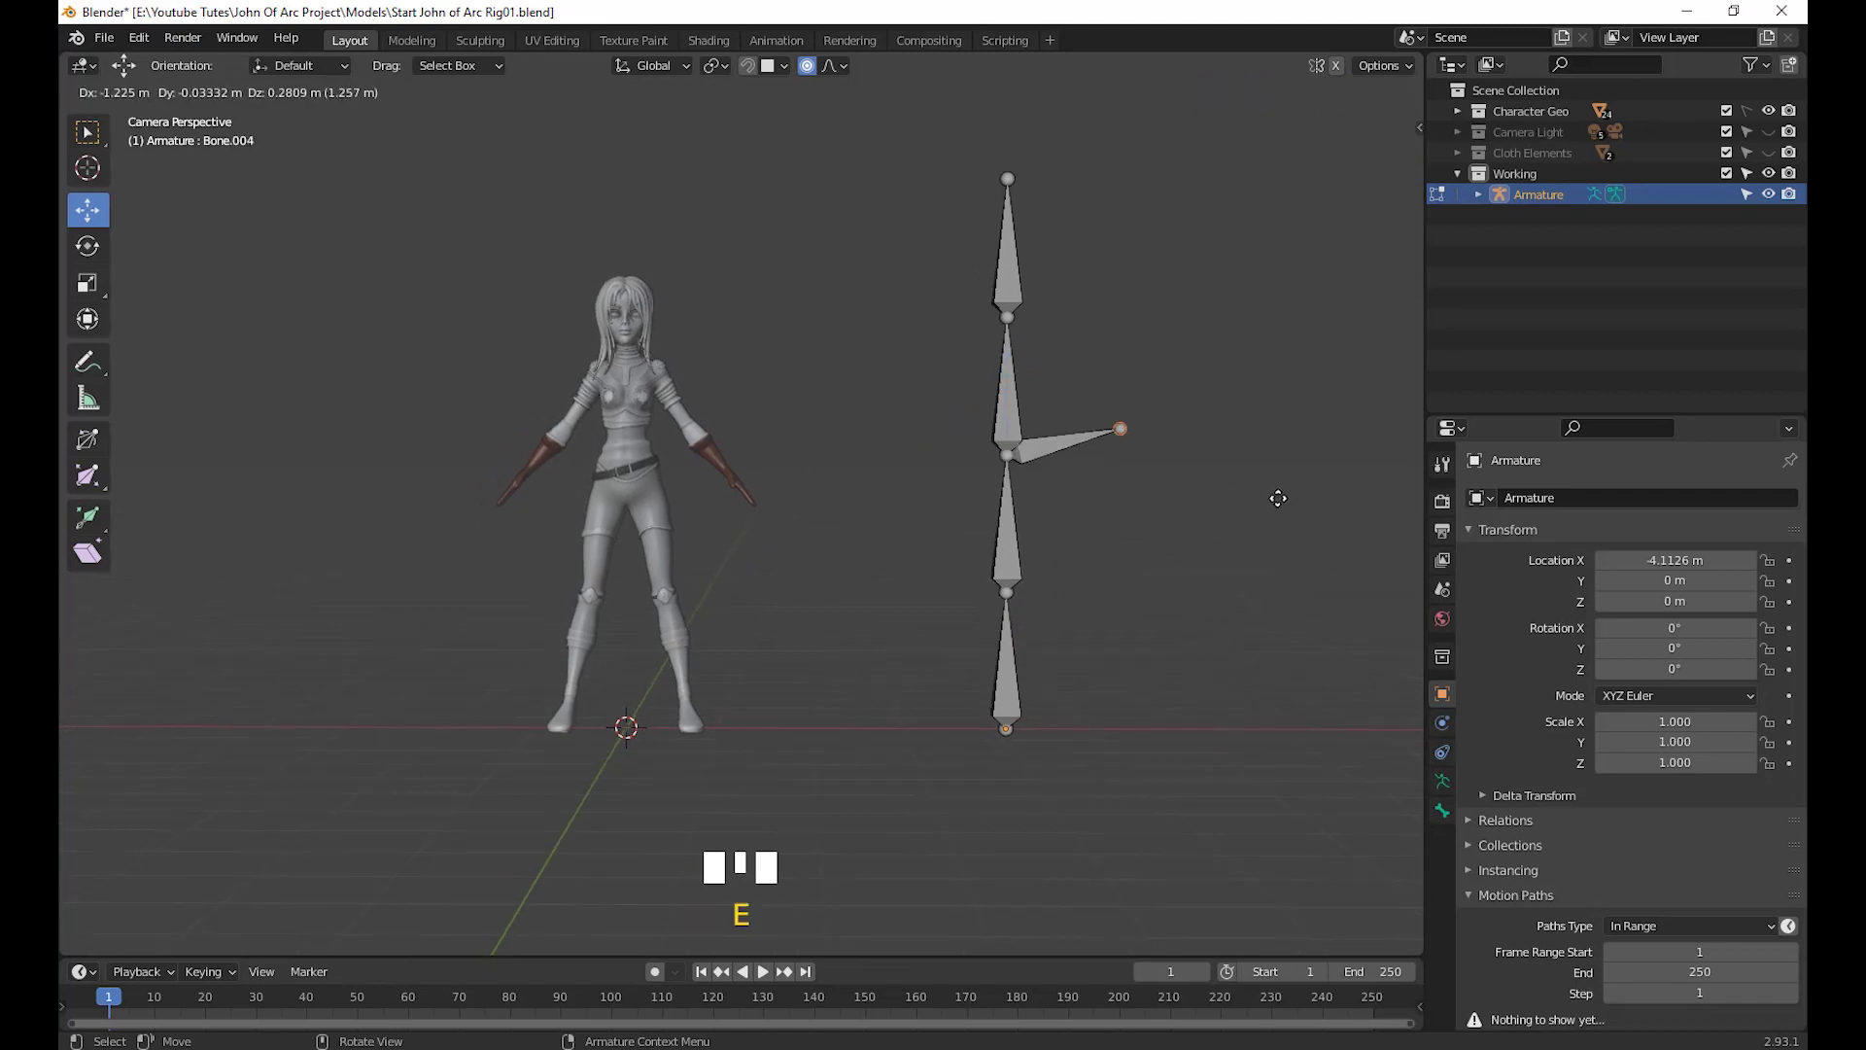
{"action": "left_click", "coordinate": [1345, 521]}
{"action": "key", "text": "e"}
{"action": "left_click", "coordinate": [187, 498]}
{"action": "scroll", "coordinate": [540, 542], "scroll_direction": "down", "scroll_amount": 4}
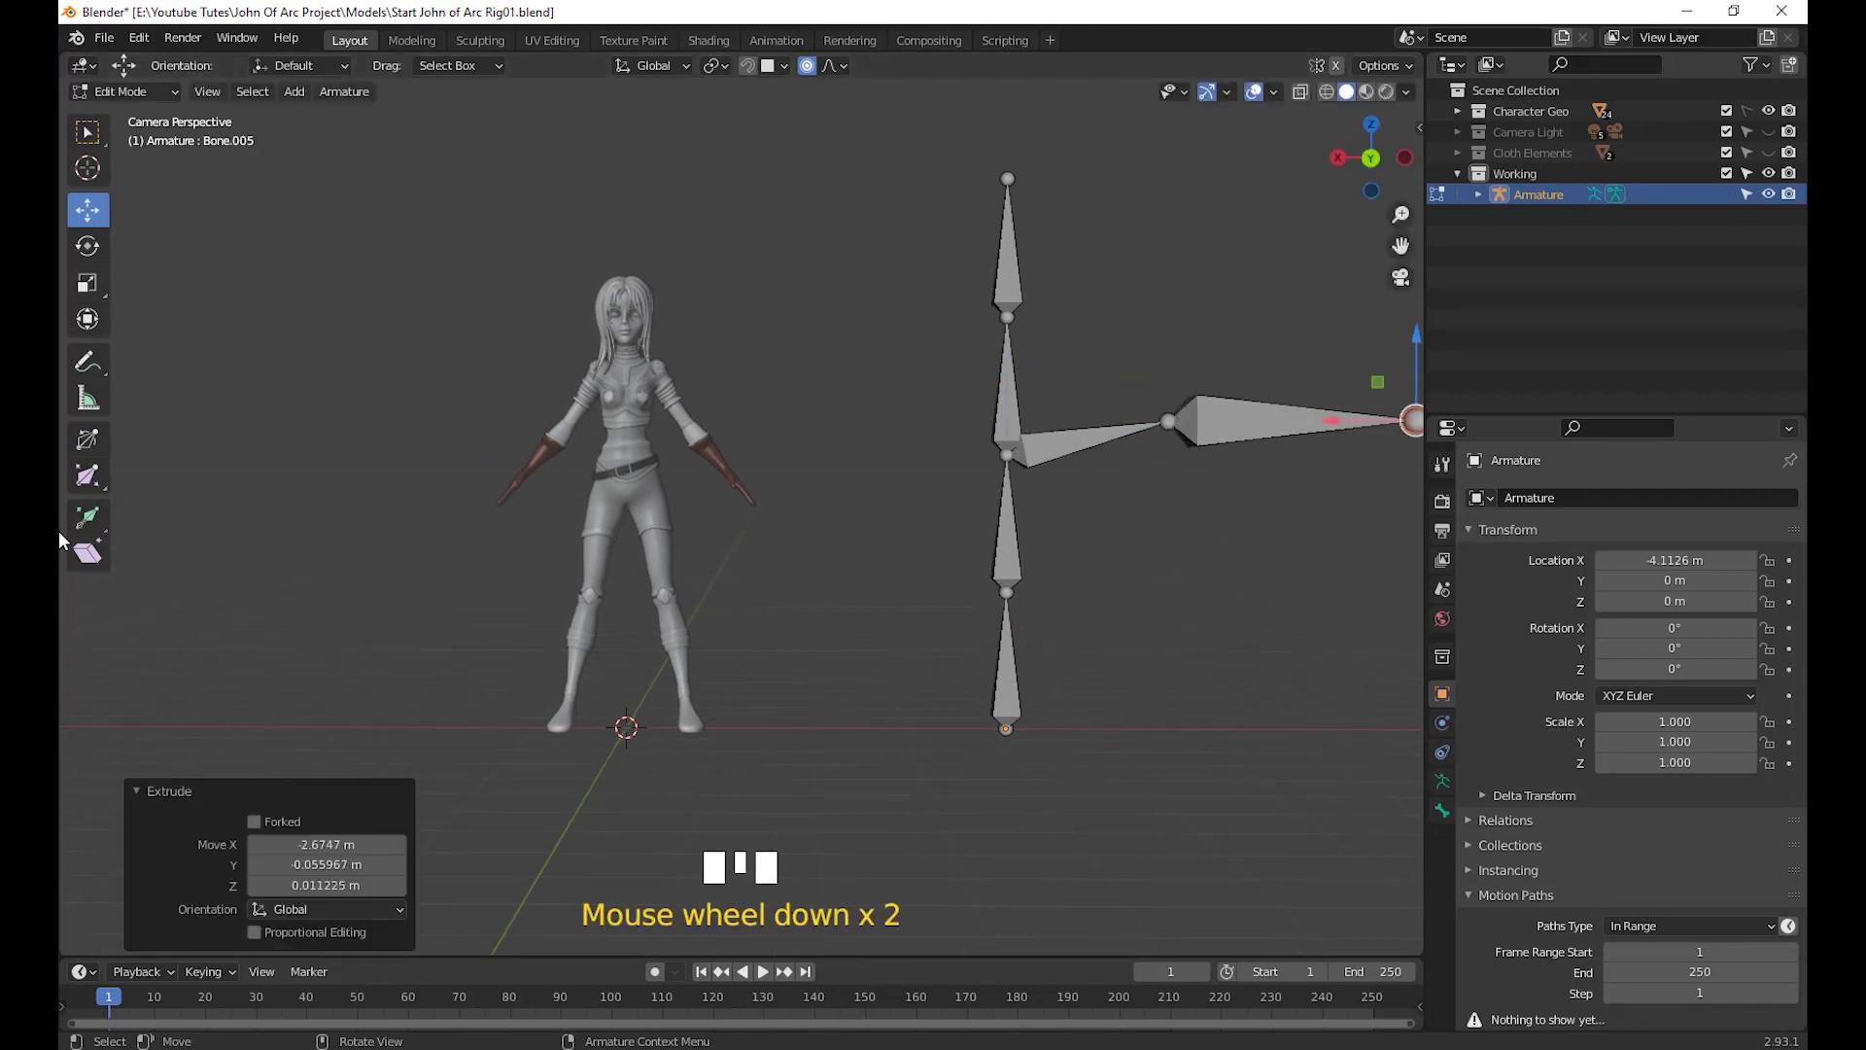
Extrude a two-bone arm from the middle joint towards the character, with the outer bone about 1.64 m along X and -0.75 m along Z
{"action": "middle_click_drag", "start_coordinate": [1030, 603], "coordinate": [955, 633], "text": "shift"}
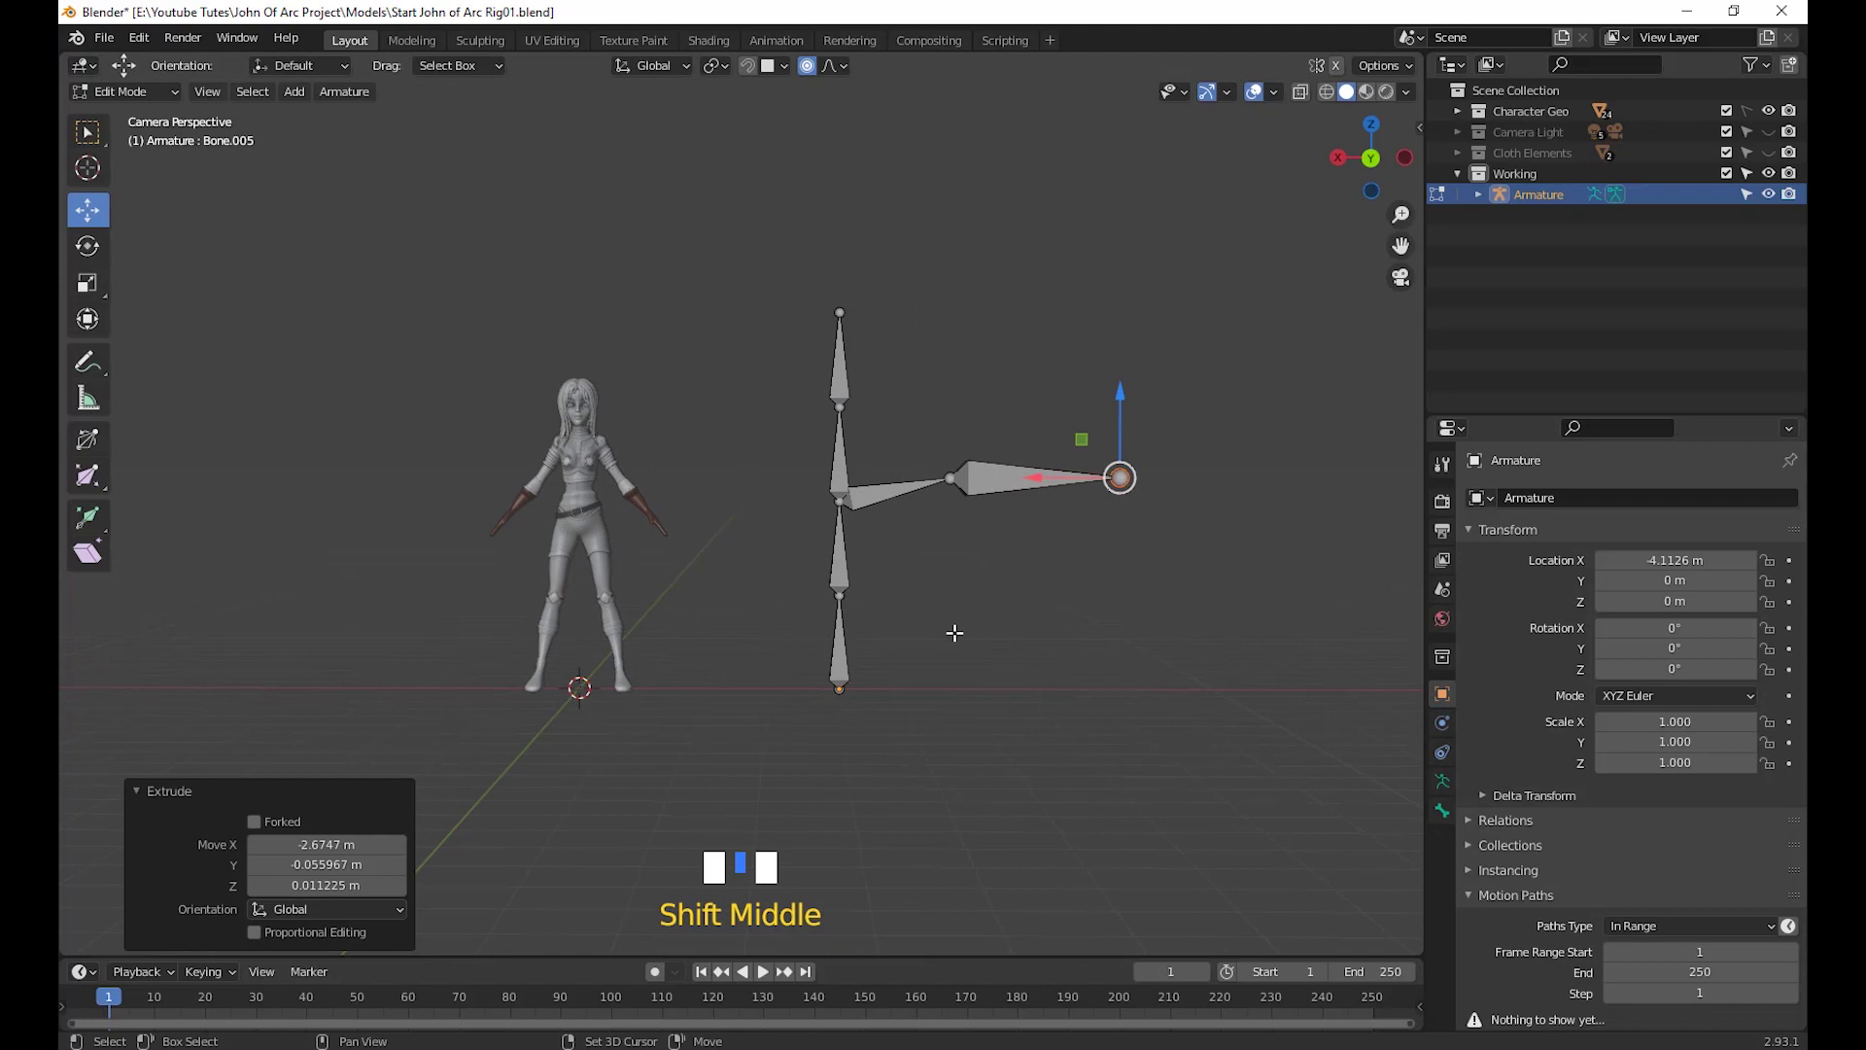
{"action": "left_click", "coordinate": [836, 502]}
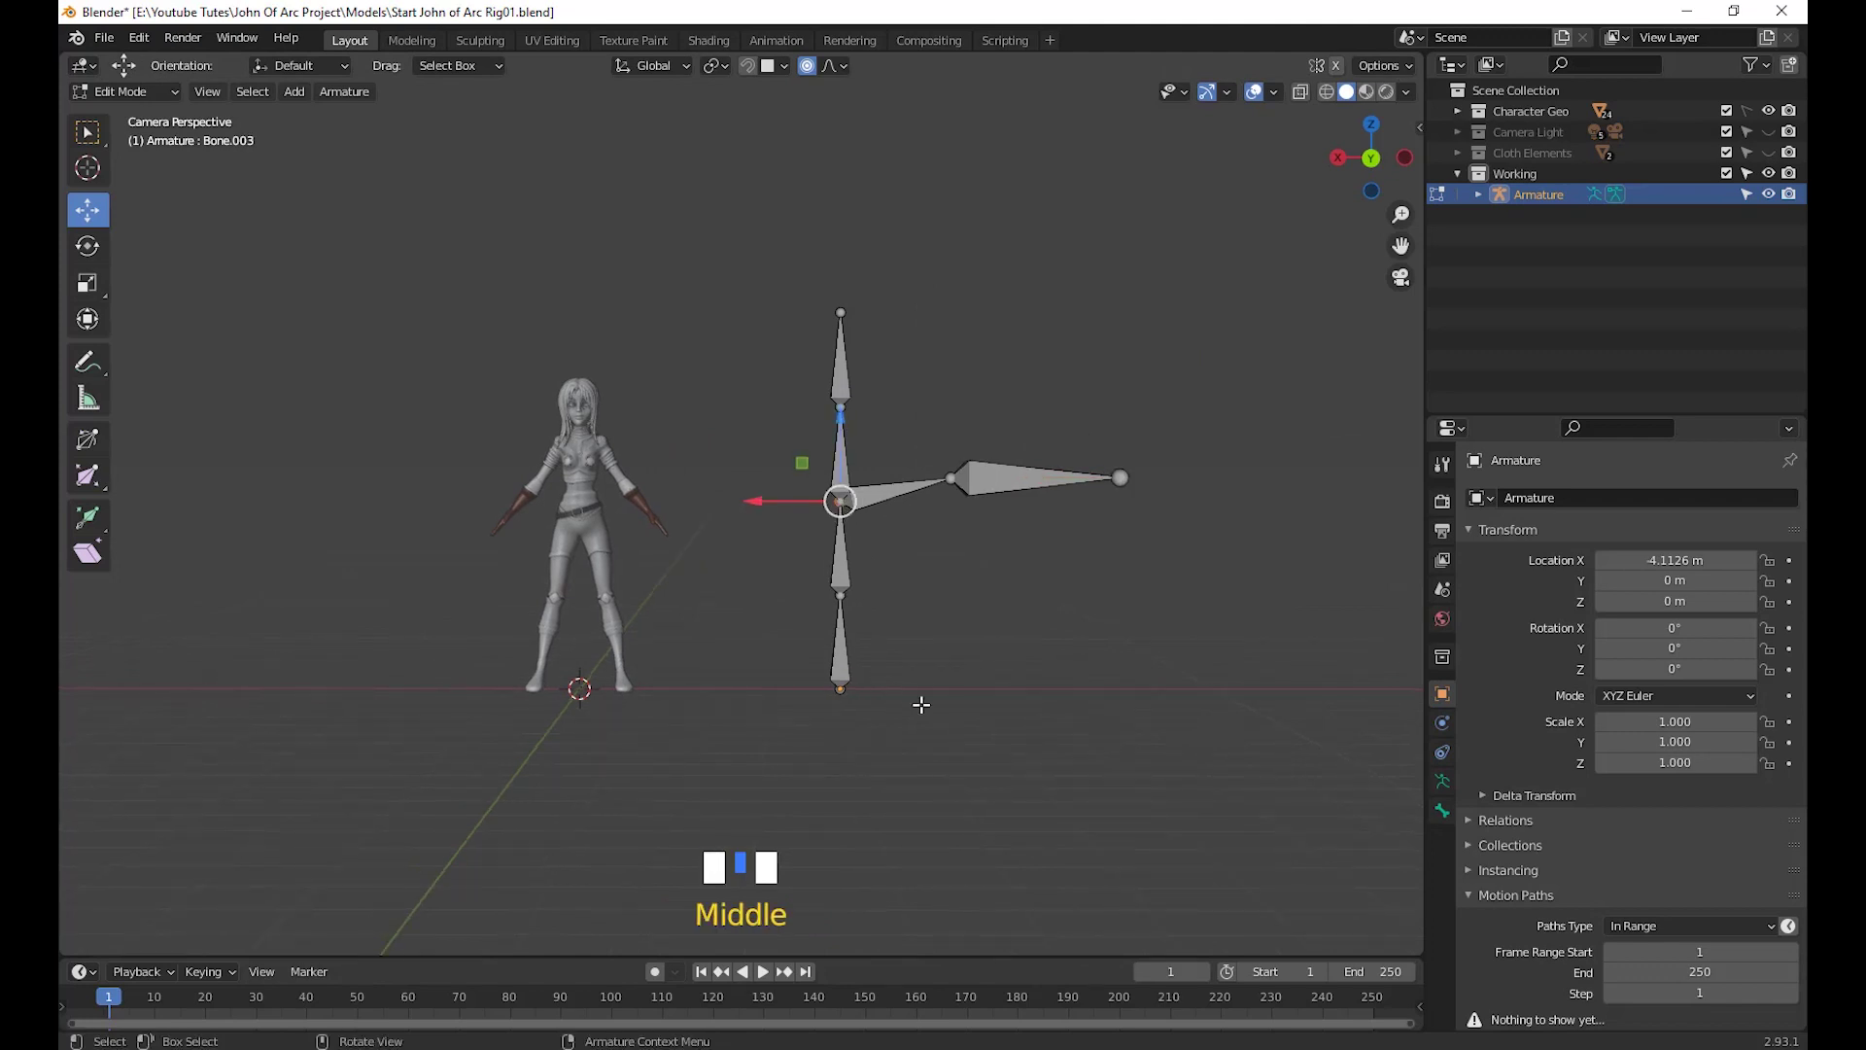
{"action": "key", "text": "e"}
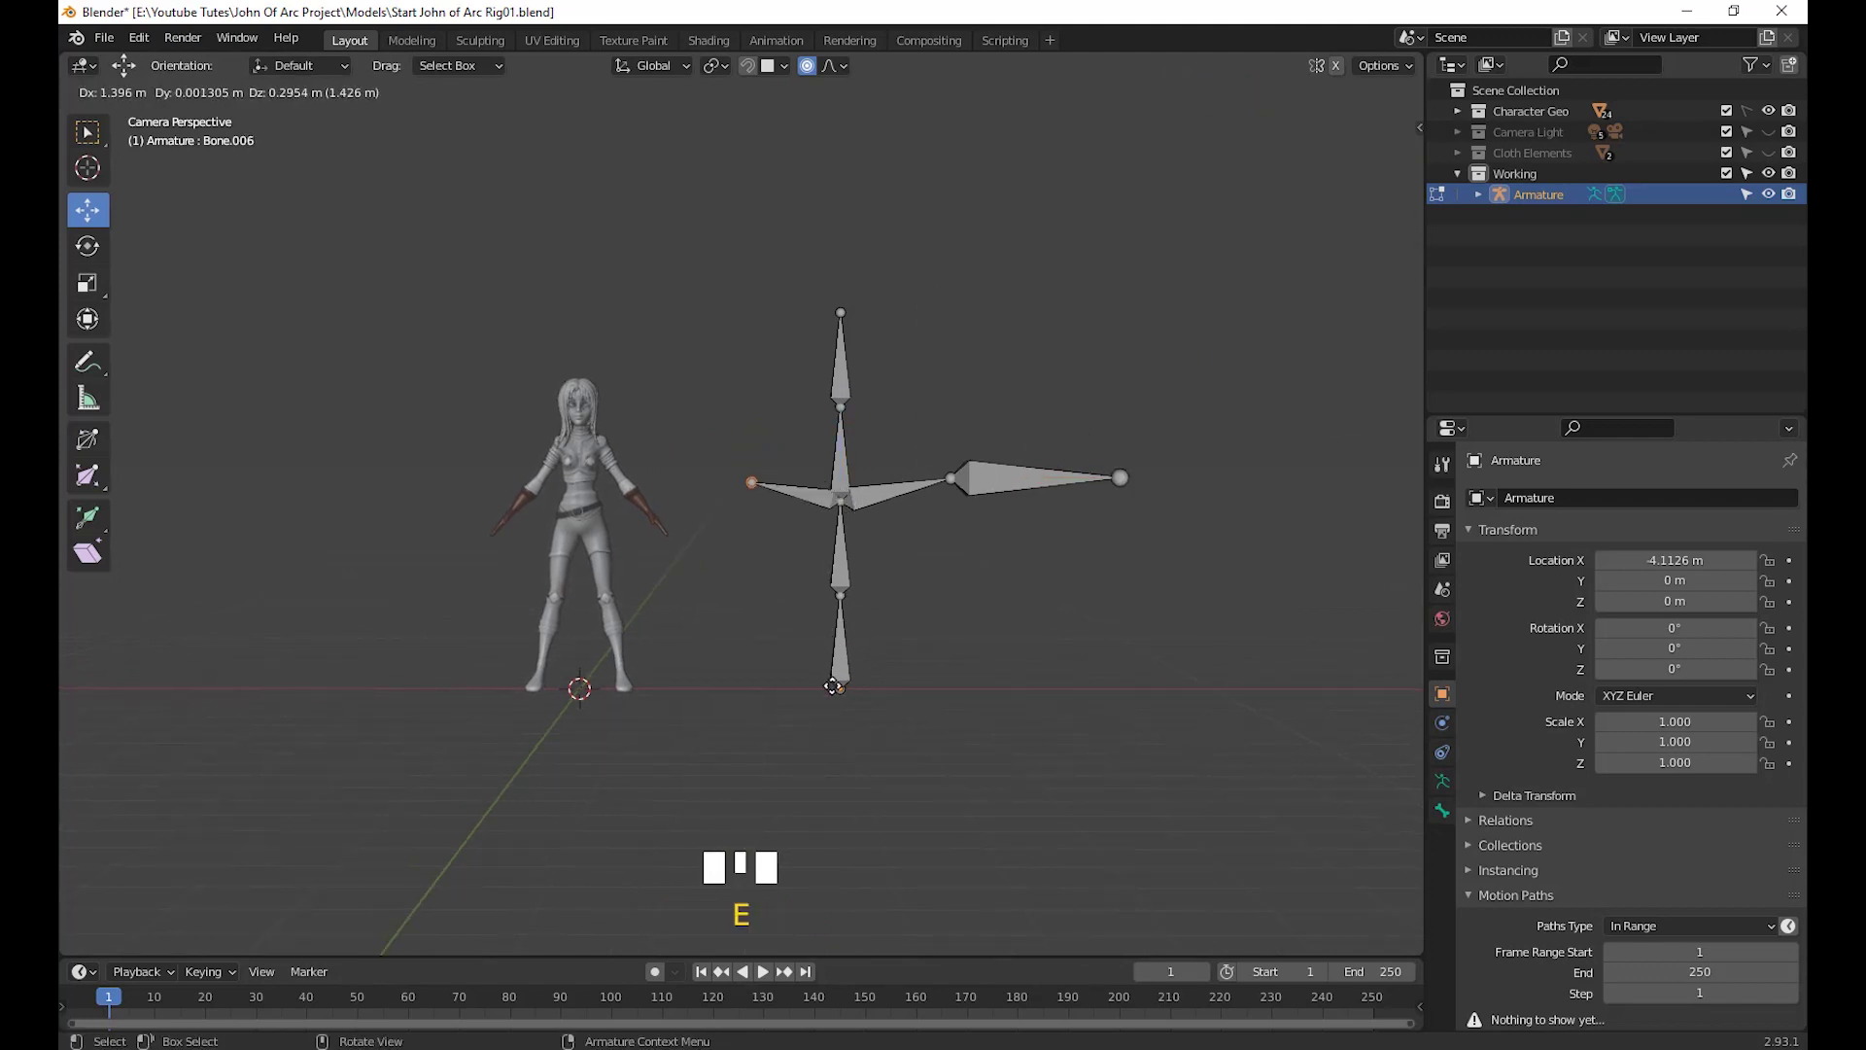
{"action": "left_click", "coordinate": [833, 687]}
{"action": "key", "text": "e"}
{"action": "left_click", "coordinate": [729, 737]}
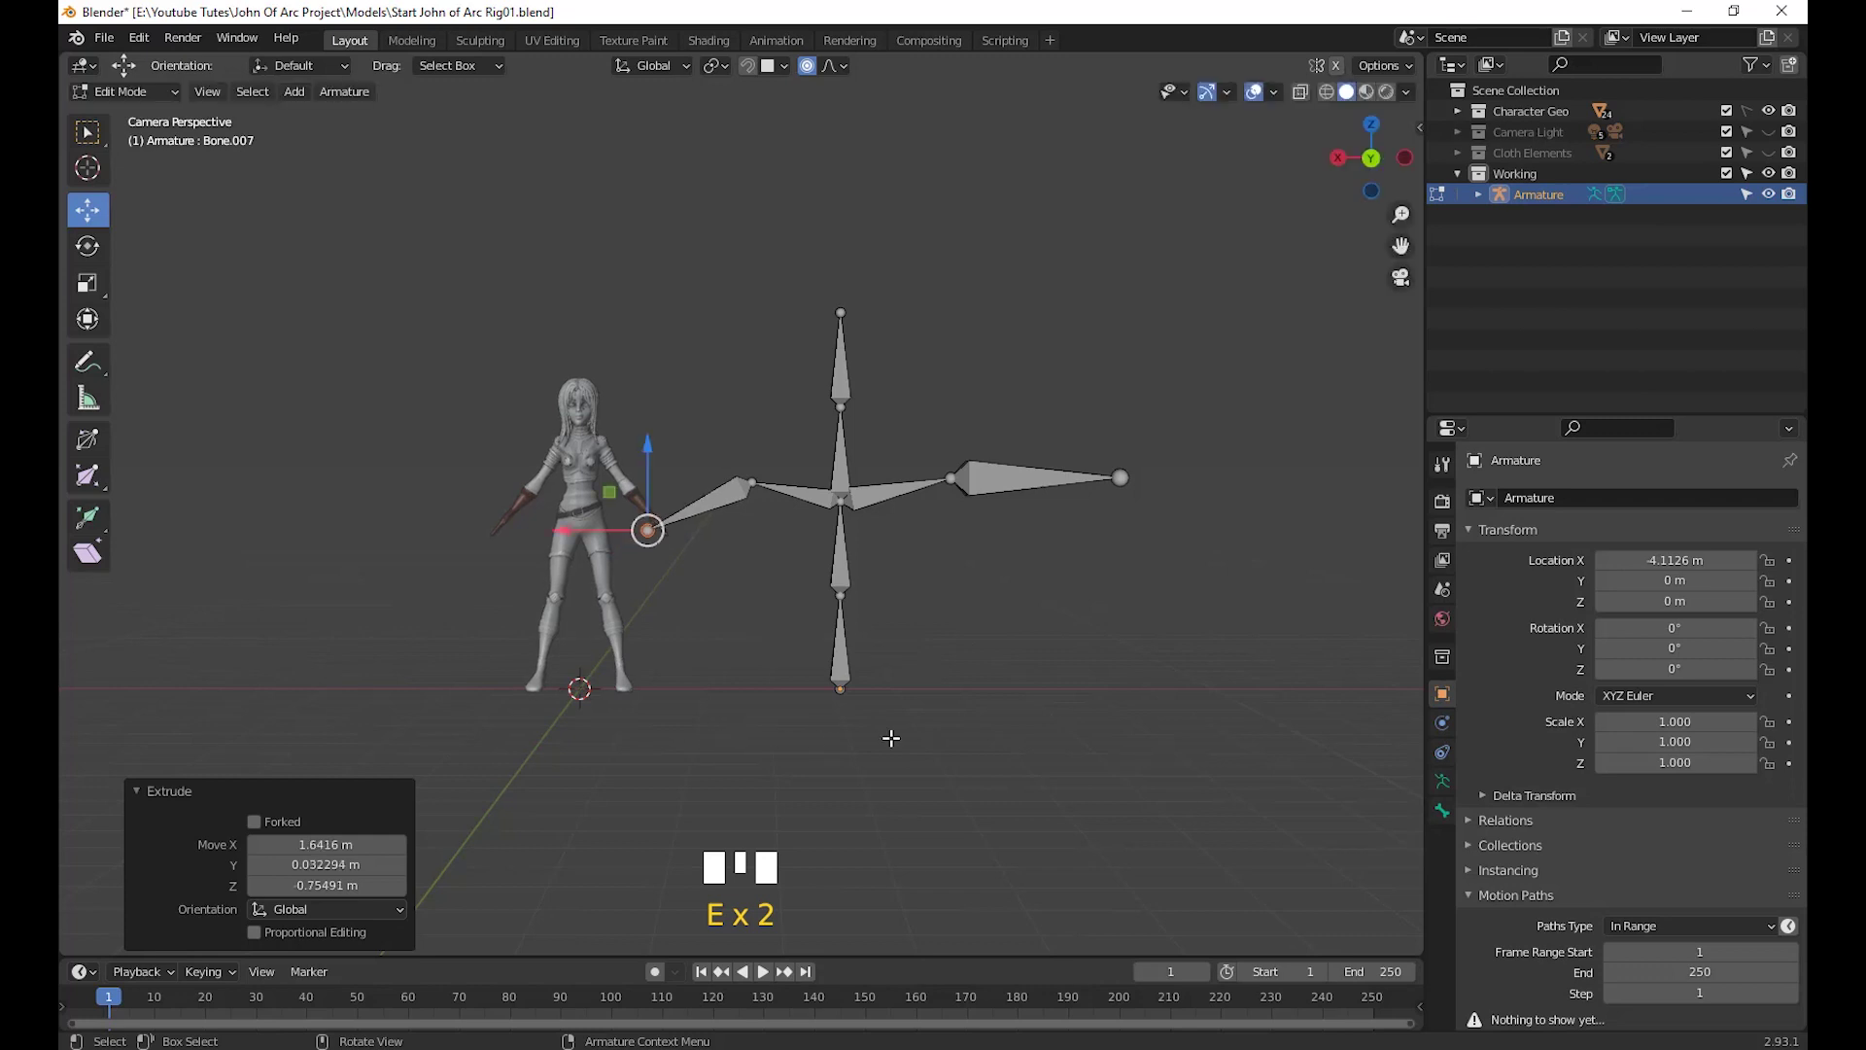
Extrude a two-bone leg from the base joint on the side away from the character, the lower bone dropping about 2.45 m
{"action": "left_click", "coordinate": [844, 694]}
{"action": "key", "text": "e"}
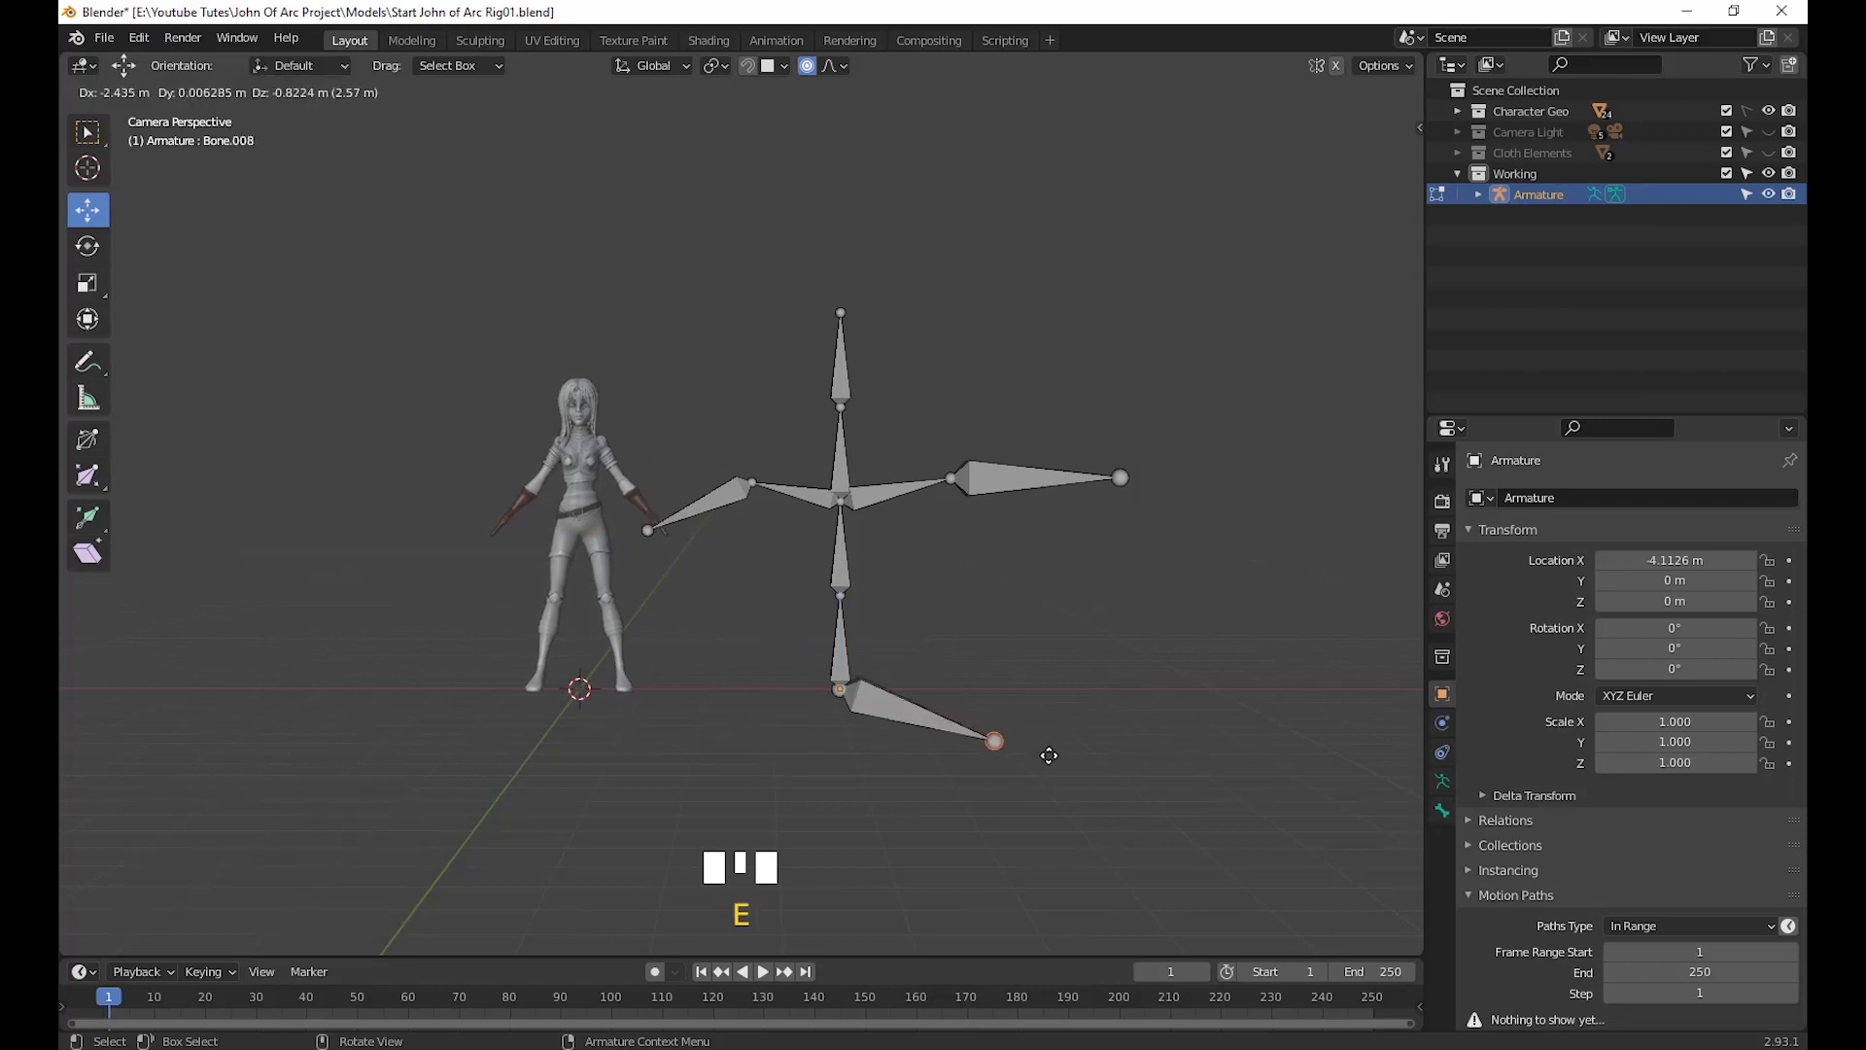
{"action": "left_click", "coordinate": [1050, 756]}
{"action": "key", "text": "e"}
{"action": "left_click", "coordinate": [1017, 893]}
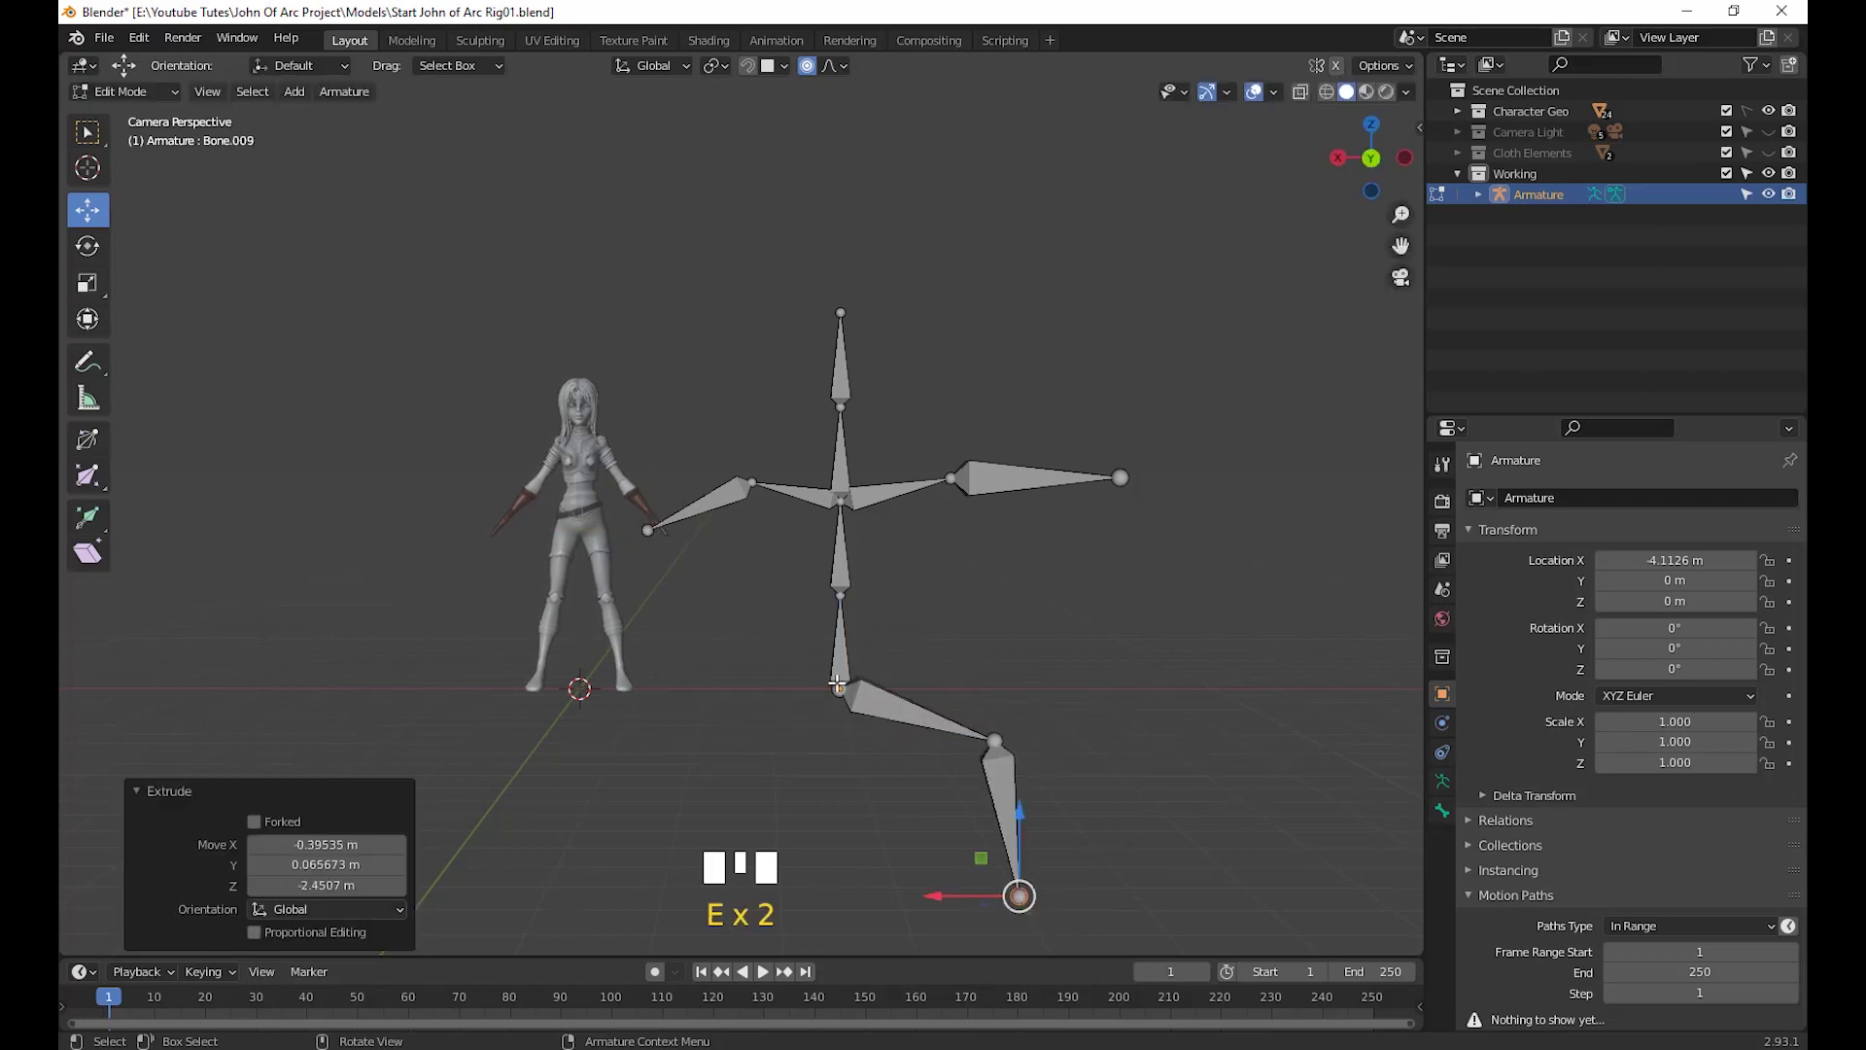
Extrude a second two-bone leg from the base joint on the character's side, the lower bone dropping about 3.11 m
{"action": "left_click", "coordinate": [840, 689]}
{"action": "key", "text": "e"}
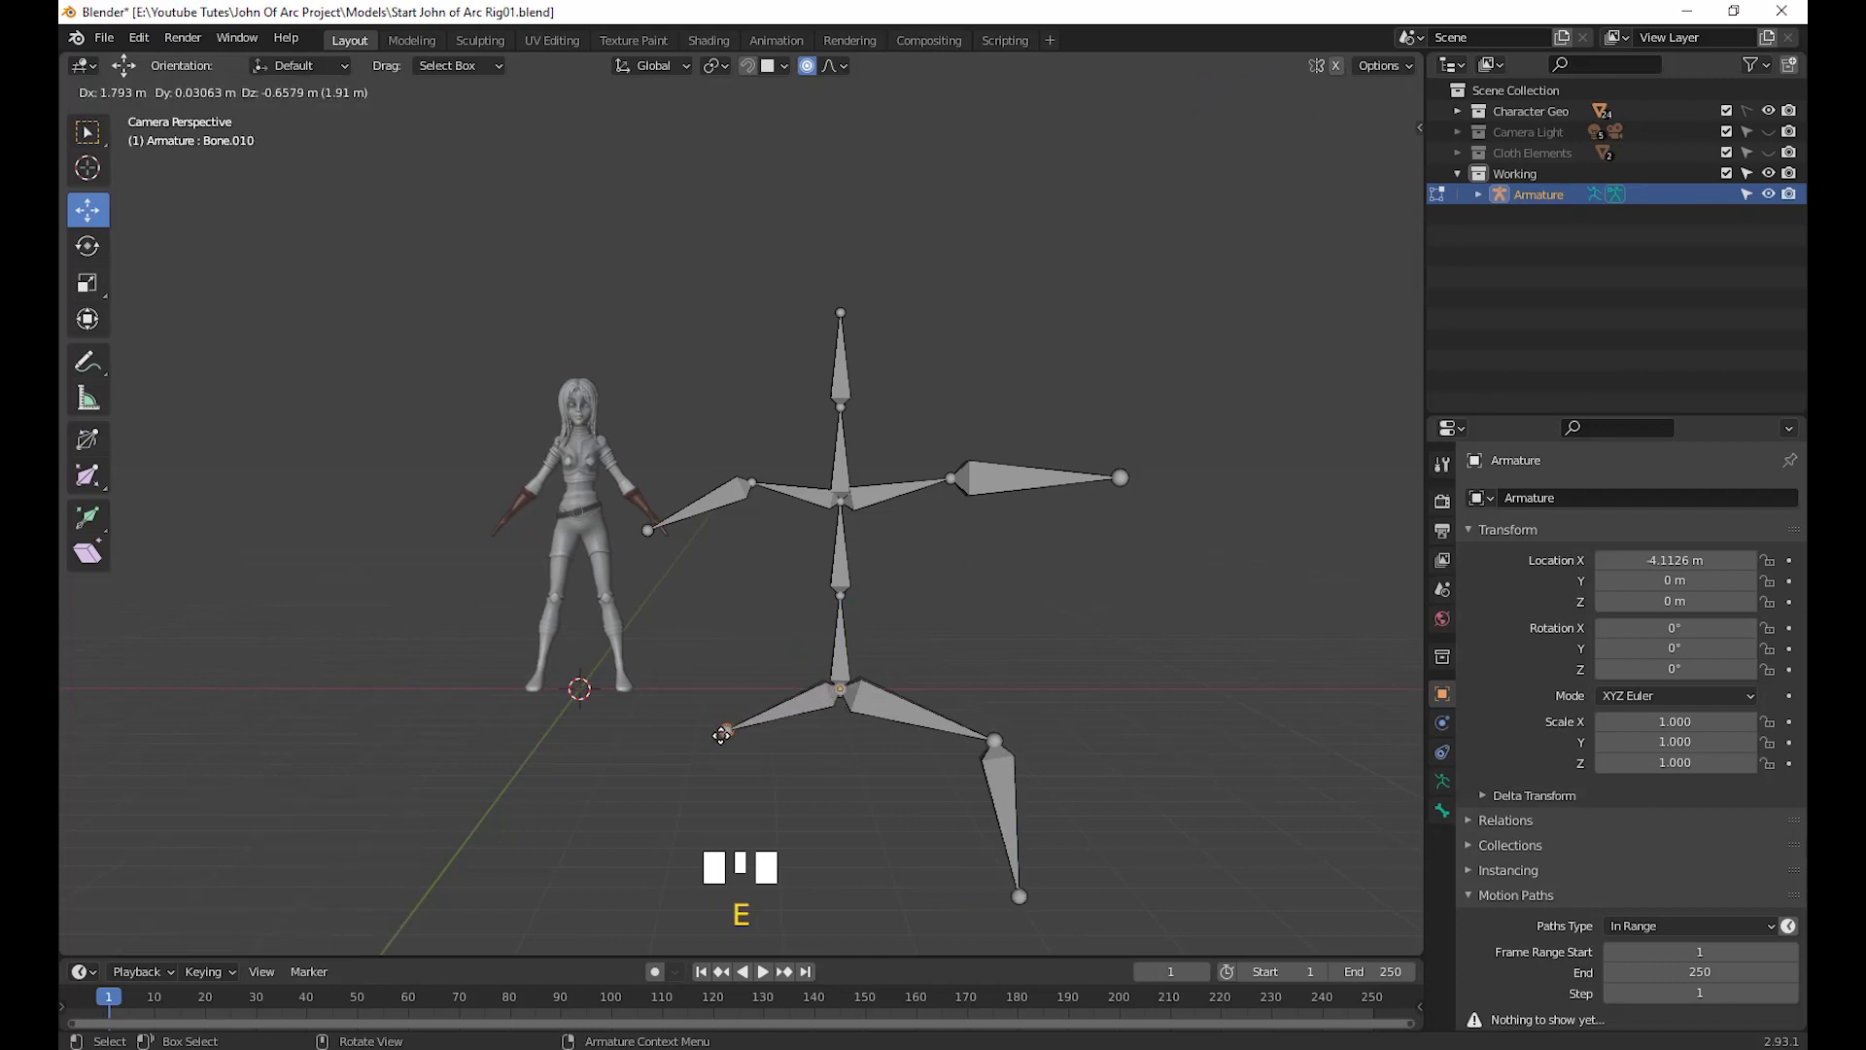
{"action": "left_click", "coordinate": [725, 730]}
{"action": "key", "text": "e"}
{"action": "left_click", "coordinate": [667, 919]}
{"action": "scroll", "coordinate": [866, 783], "scroll_direction": "down", "scroll_amount": 4}
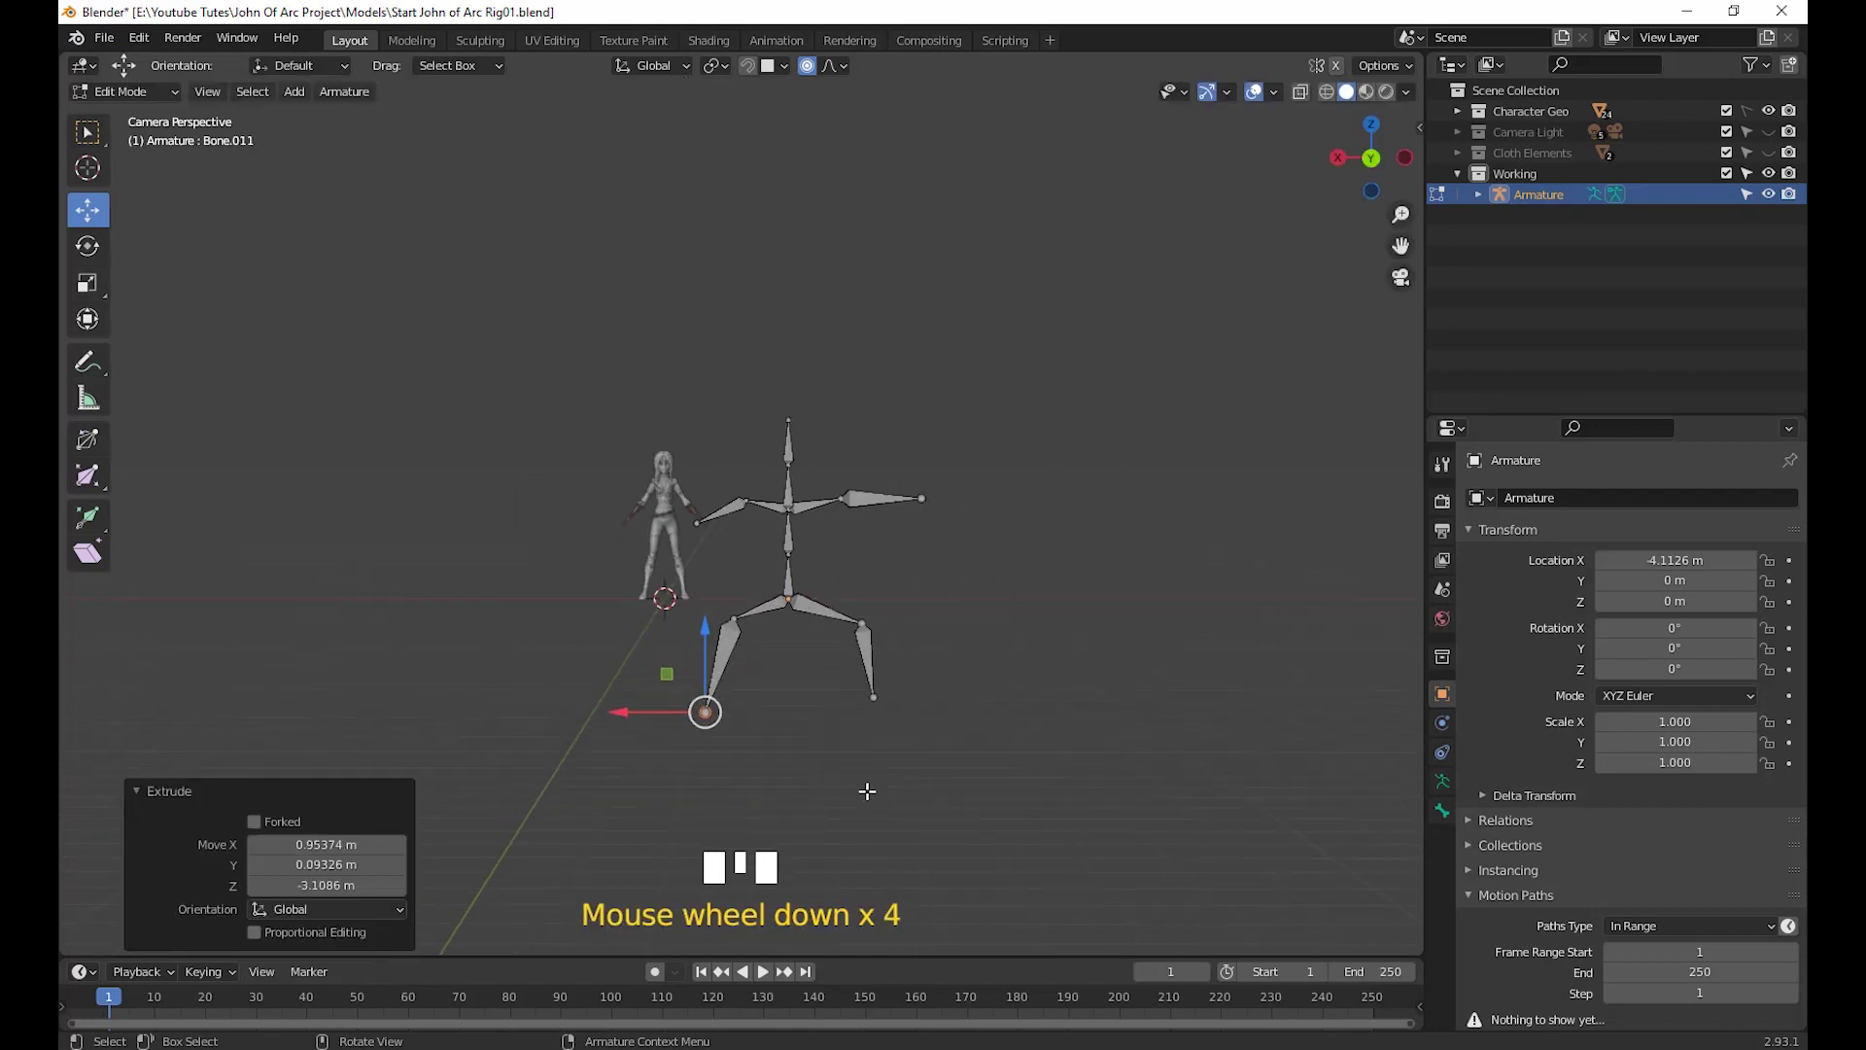
{"action": "middle_click_drag", "start_coordinate": [866, 784], "coordinate": [977, 825], "text": "shift"}
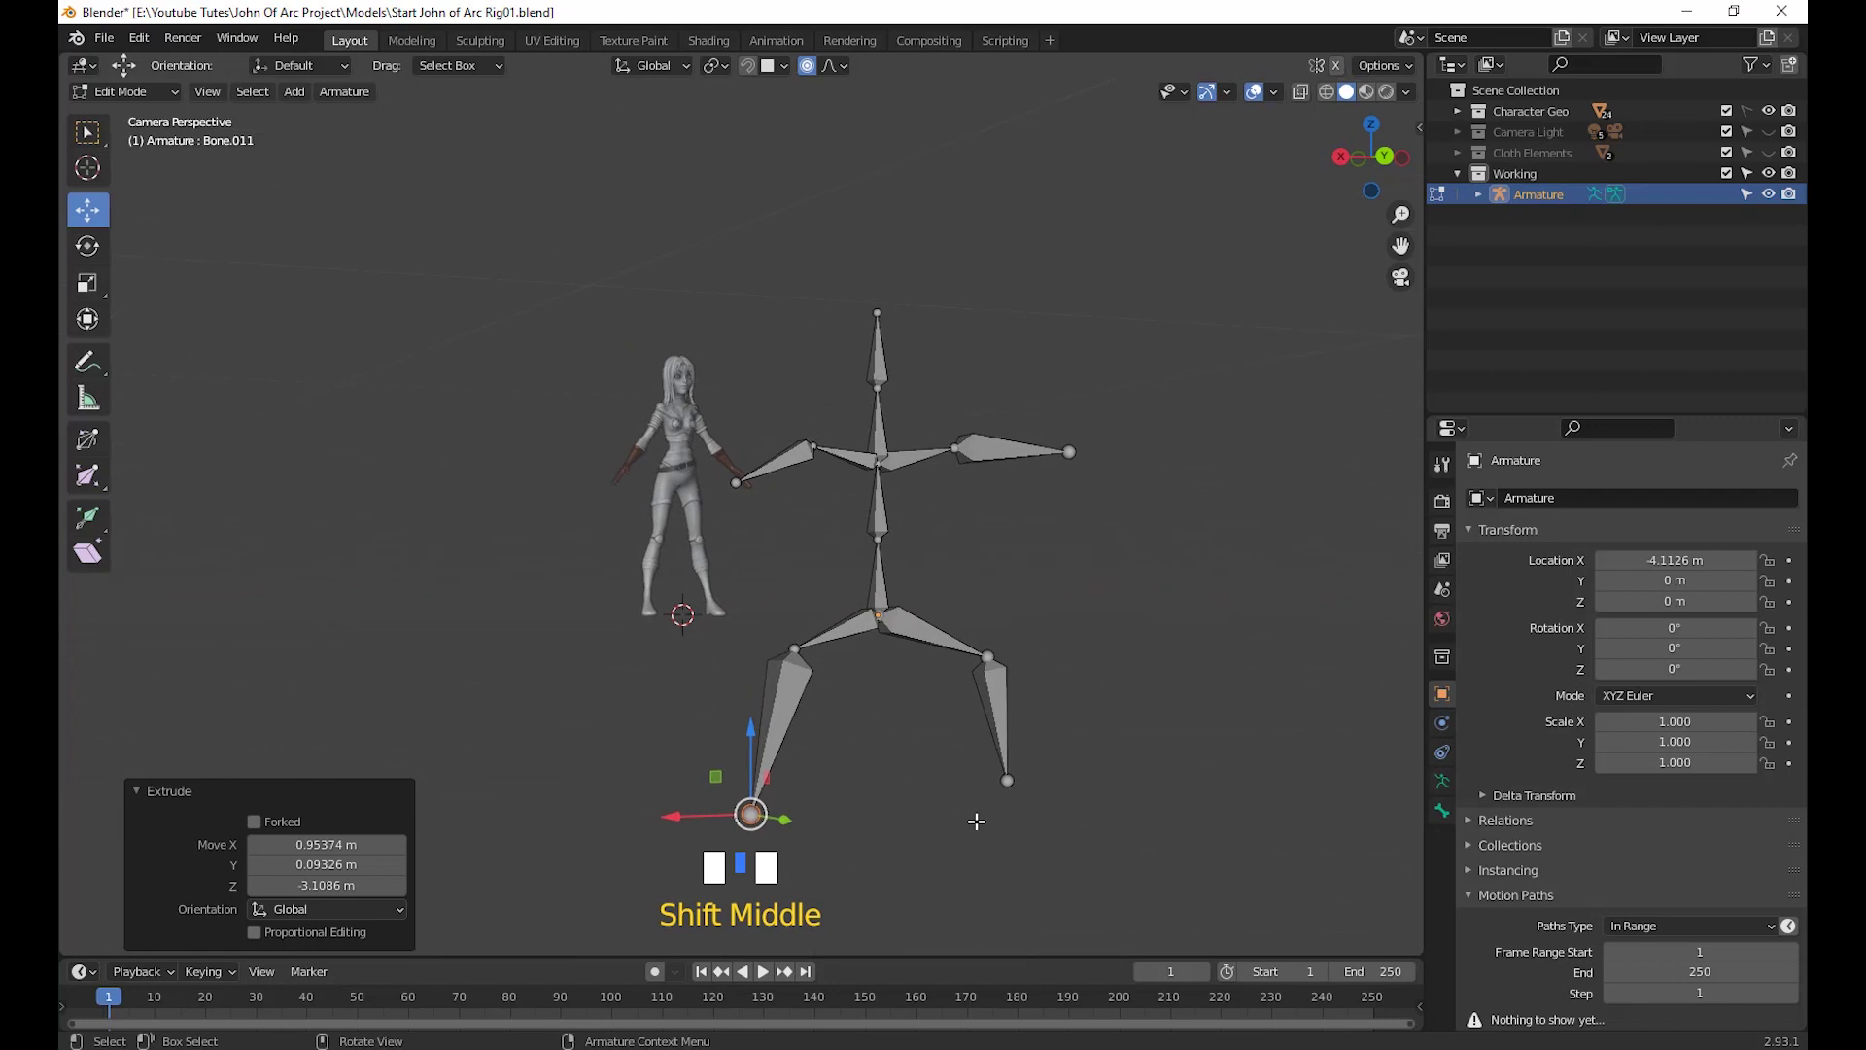
Return to Object Mode and generate a Rigify rig from the hand-built armature
{"action": "key", "text": "Tab"}
{"action": "left_click", "coordinate": [1070, 753]}
{"action": "left_click", "coordinate": [884, 587]}
{"action": "middle_click_drag", "start_coordinate": [895, 603], "coordinate": [1116, 801]}
{"action": "left_click", "coordinate": [1442, 782]}
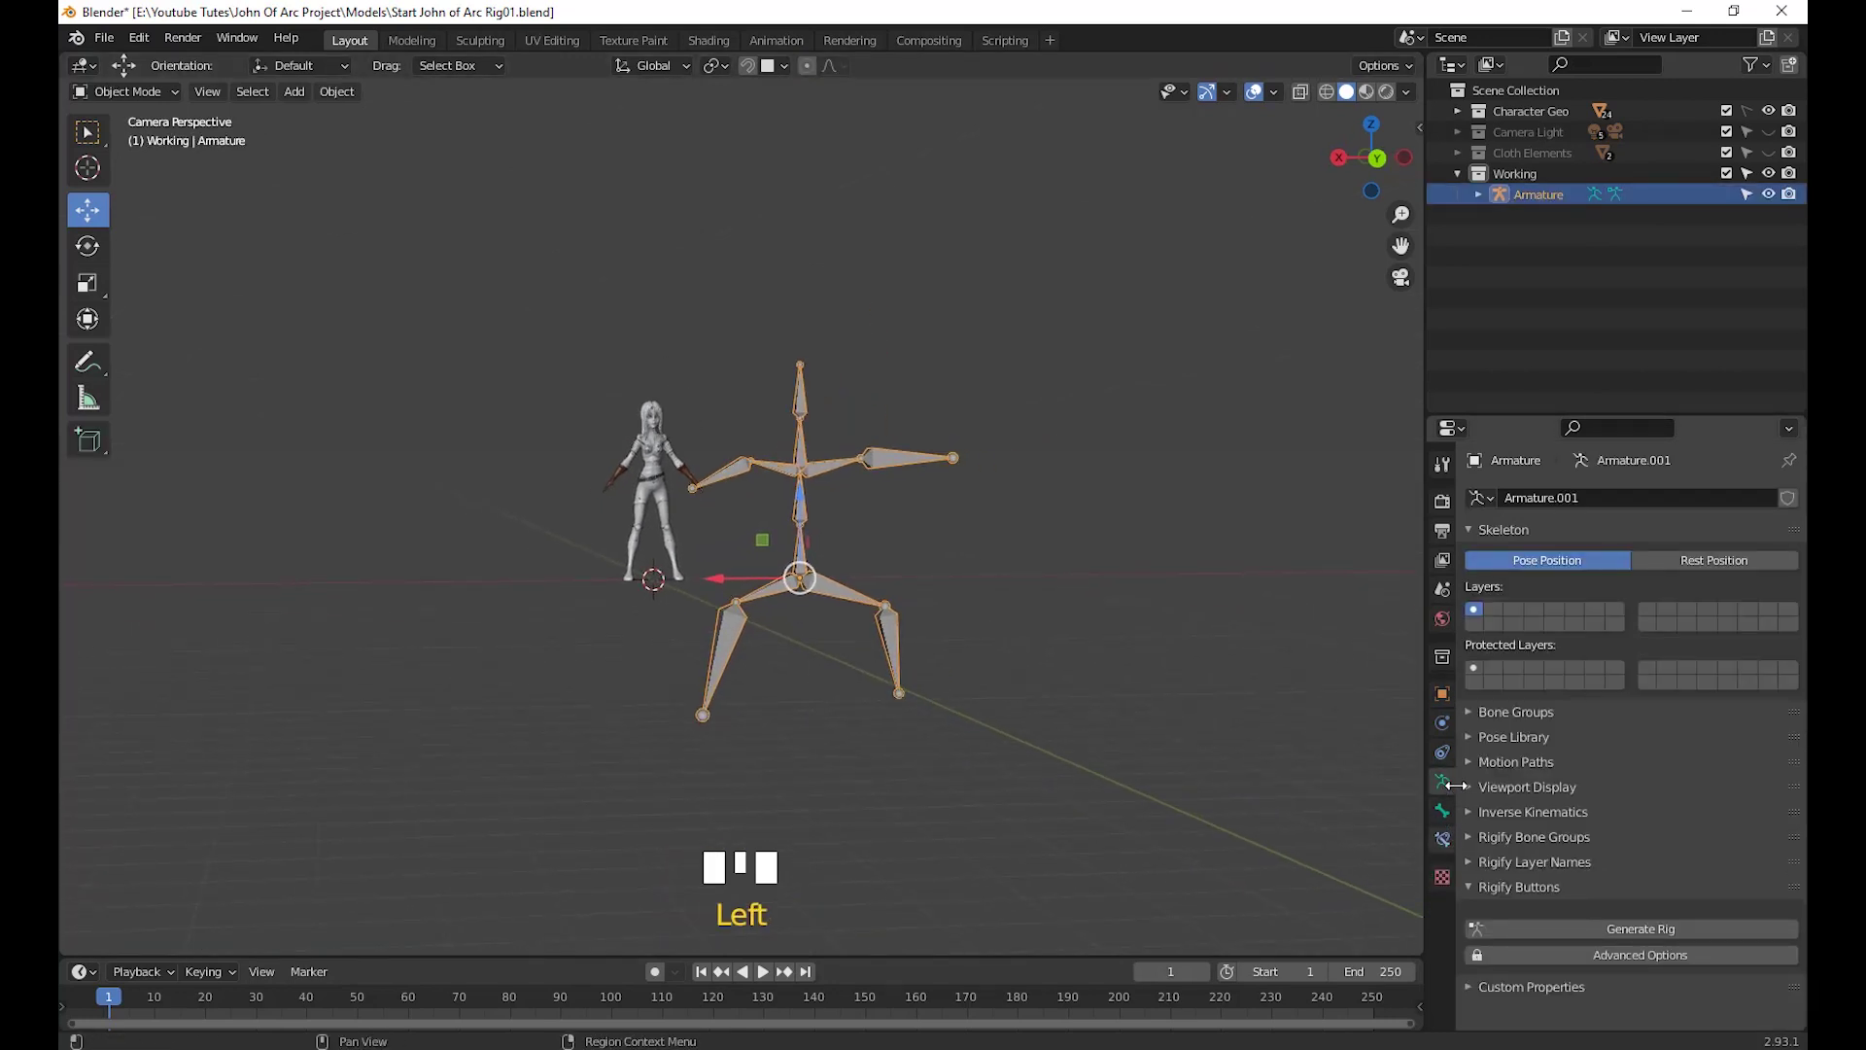
{"action": "left_click_drag", "start_coordinate": [1555, 413], "coordinate": [1699, 758]}
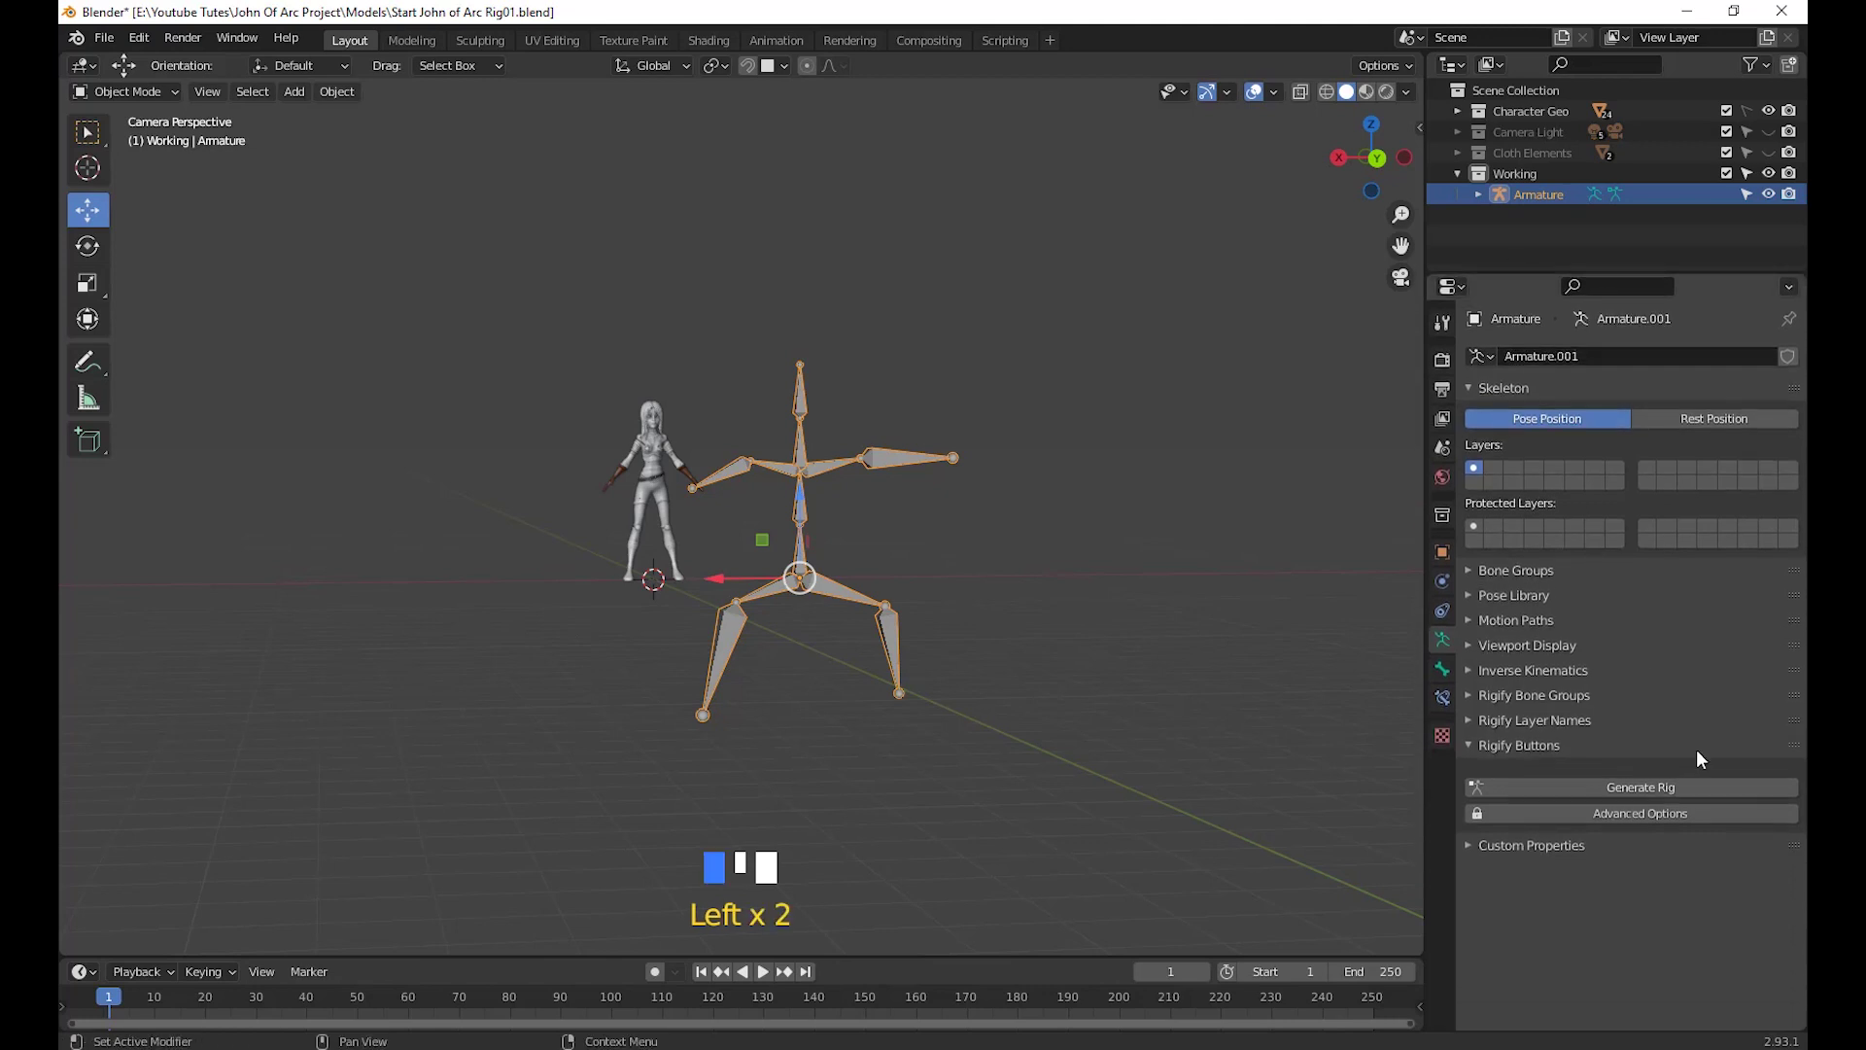
{"action": "left_click", "coordinate": [1641, 793]}
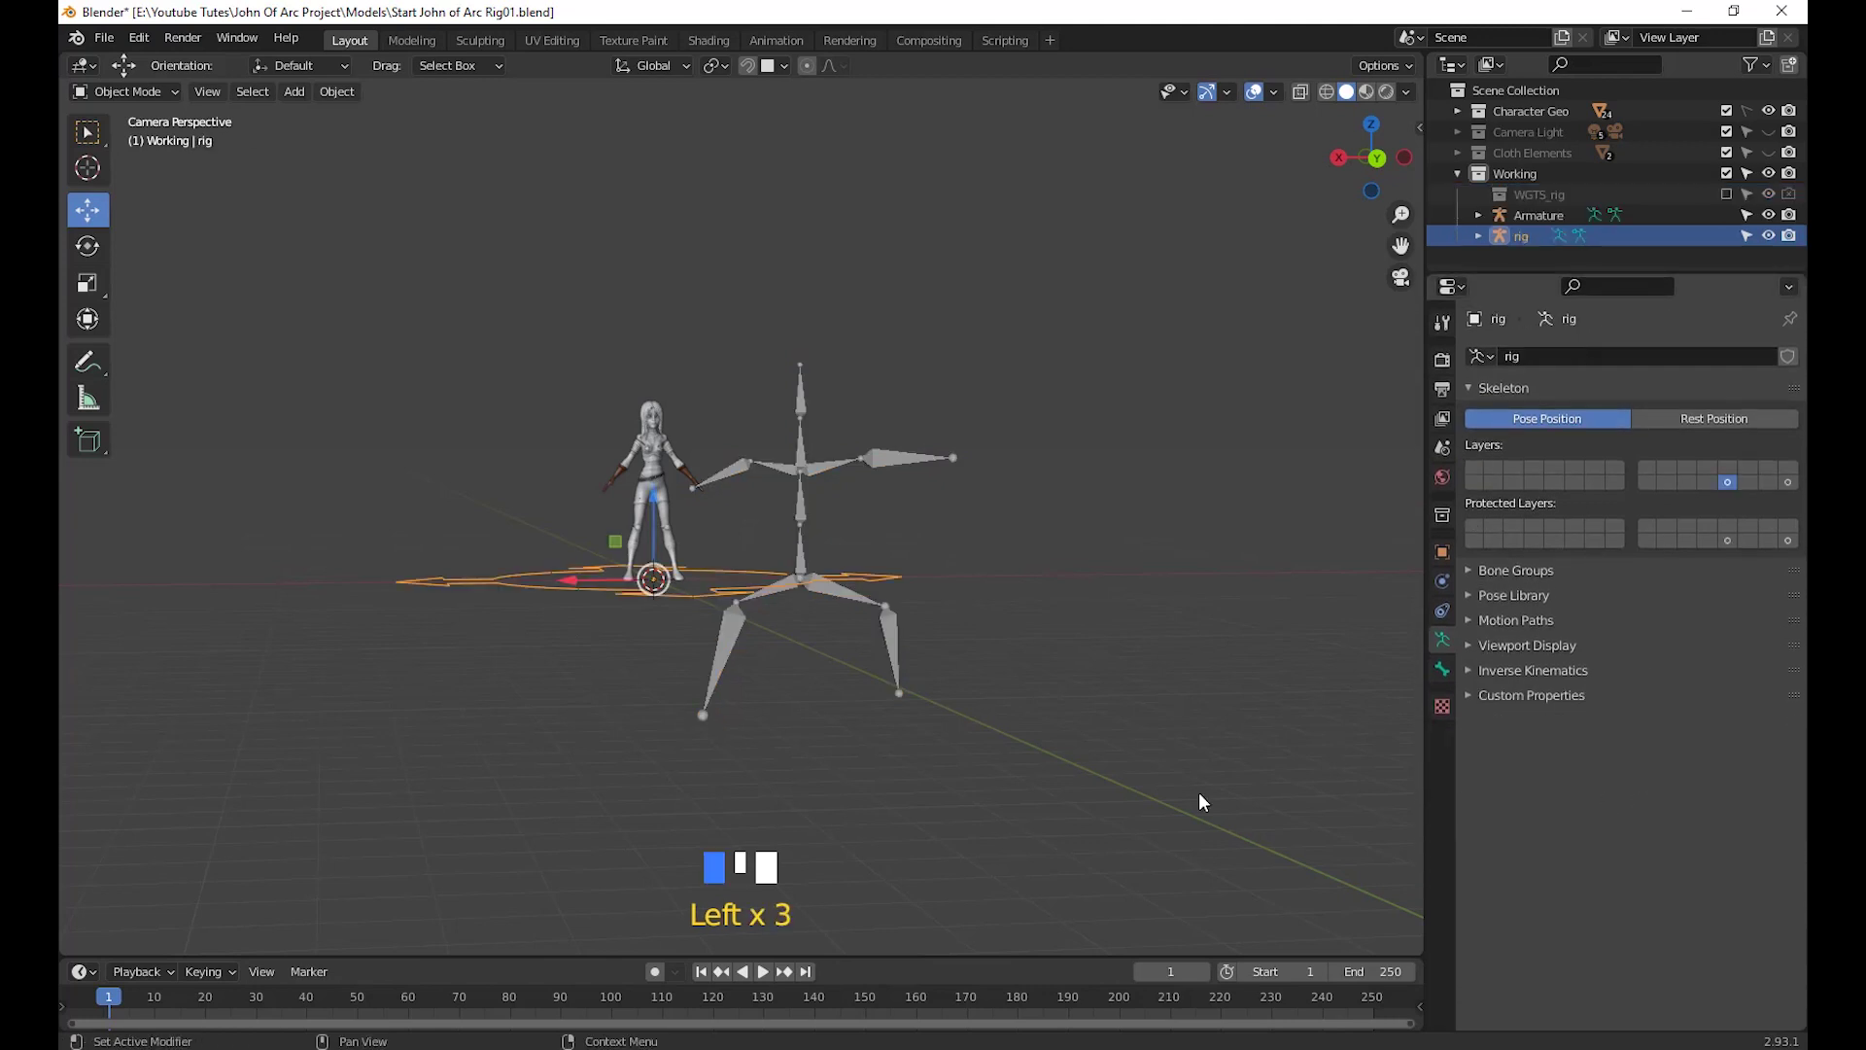
Inspect the generated root control around the character, and undo the rig generation
{"action": "middle_click_drag", "start_coordinate": [1198, 791], "coordinate": [803, 721]}
{"action": "scroll", "coordinate": [970, 840], "scroll_direction": "up", "scroll_amount": 2}
{"action": "left_click_drag", "start_coordinate": [813, 690], "coordinate": [861, 784]}
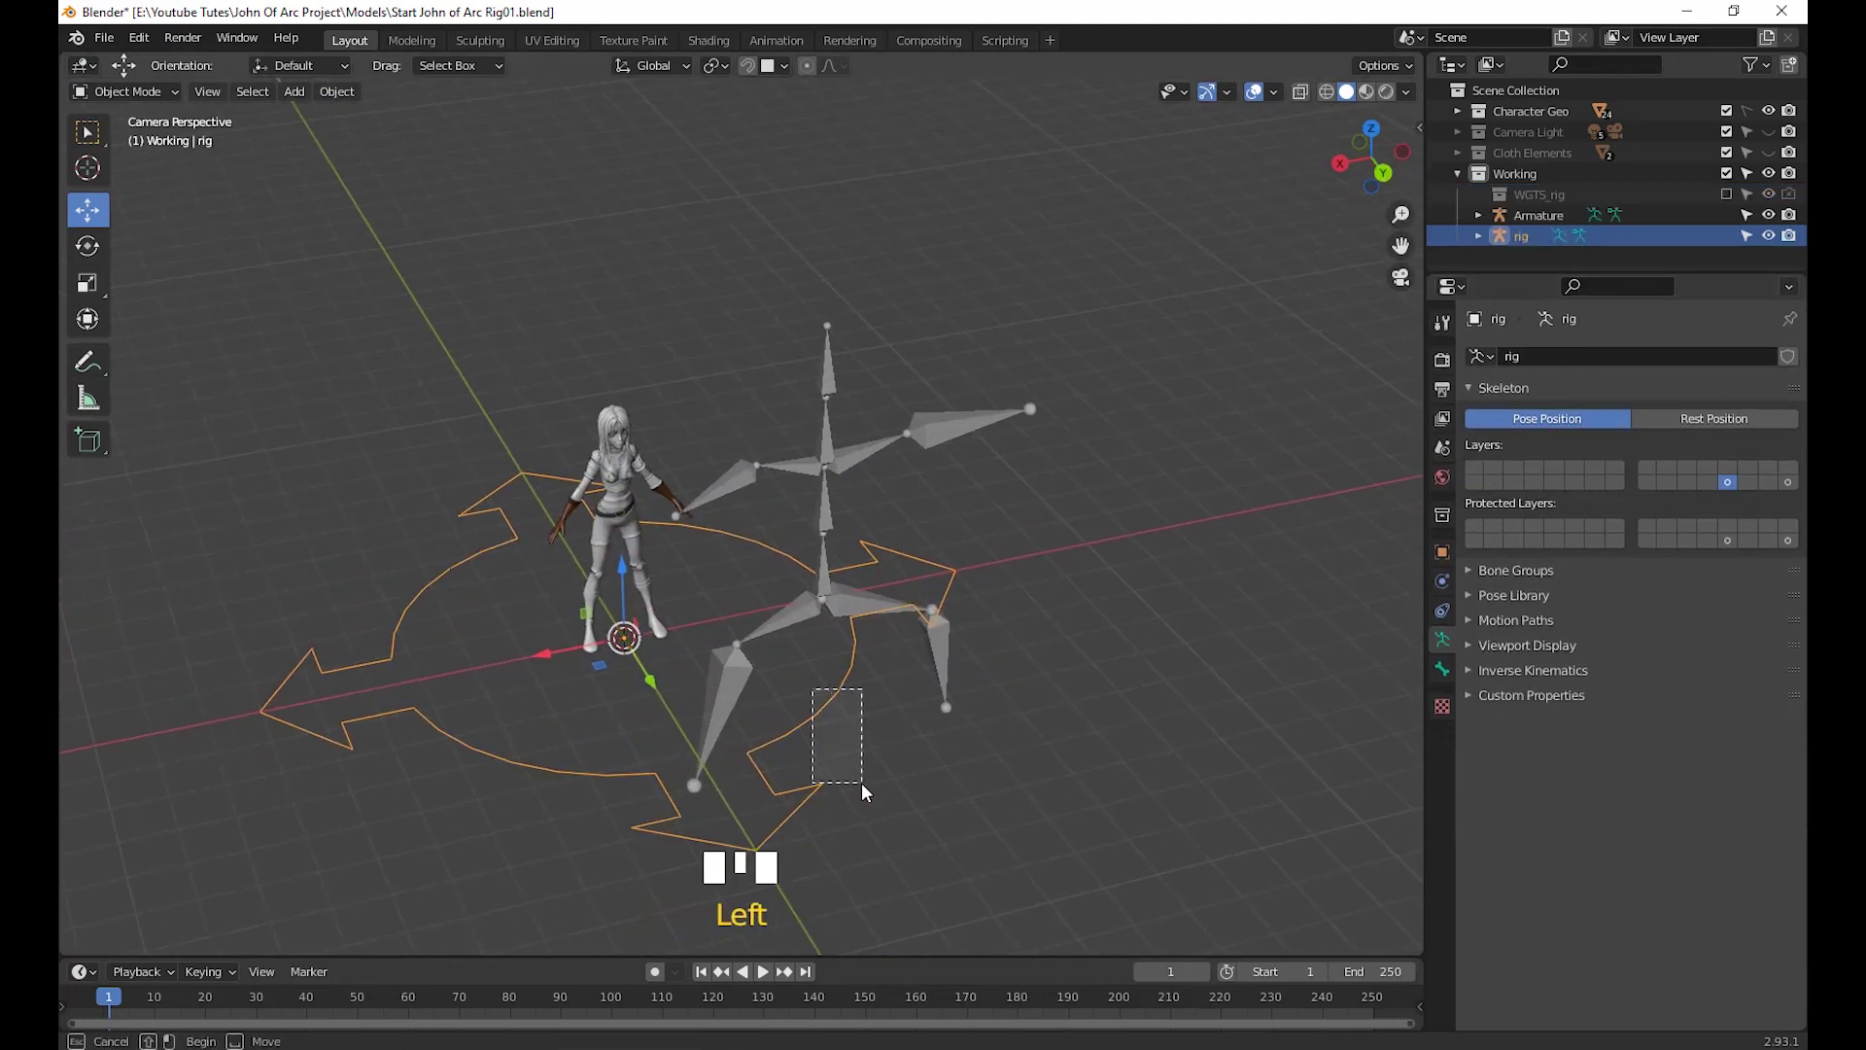
{"action": "middle_click_drag", "start_coordinate": [861, 783], "coordinate": [737, 607]}
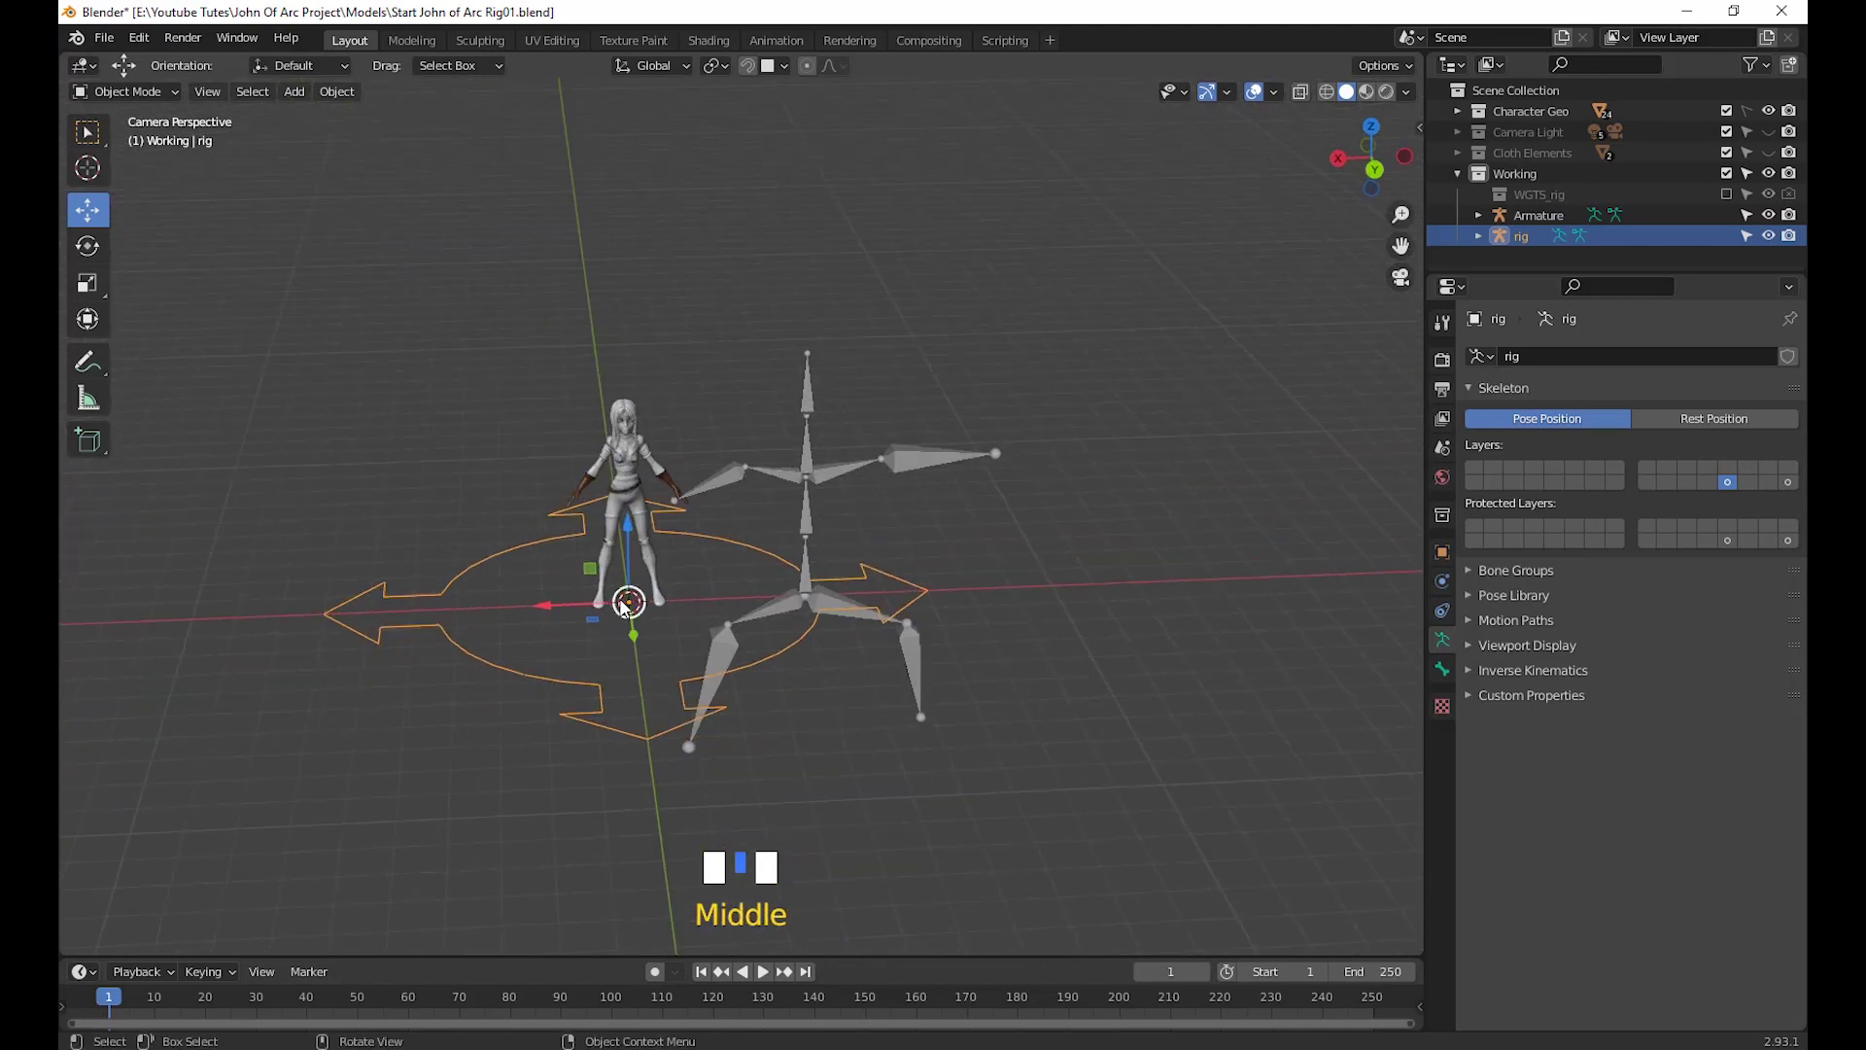
{"action": "left_click_drag", "start_coordinate": [625, 609], "coordinate": [875, 716]}
{"action": "key", "text": "ctrl+z"}
{"action": "middle_click_drag", "start_coordinate": [1009, 876], "coordinate": [975, 828]}
{"action": "scroll", "coordinate": [999, 836], "scroll_direction": "up", "scroll_amount": 2}
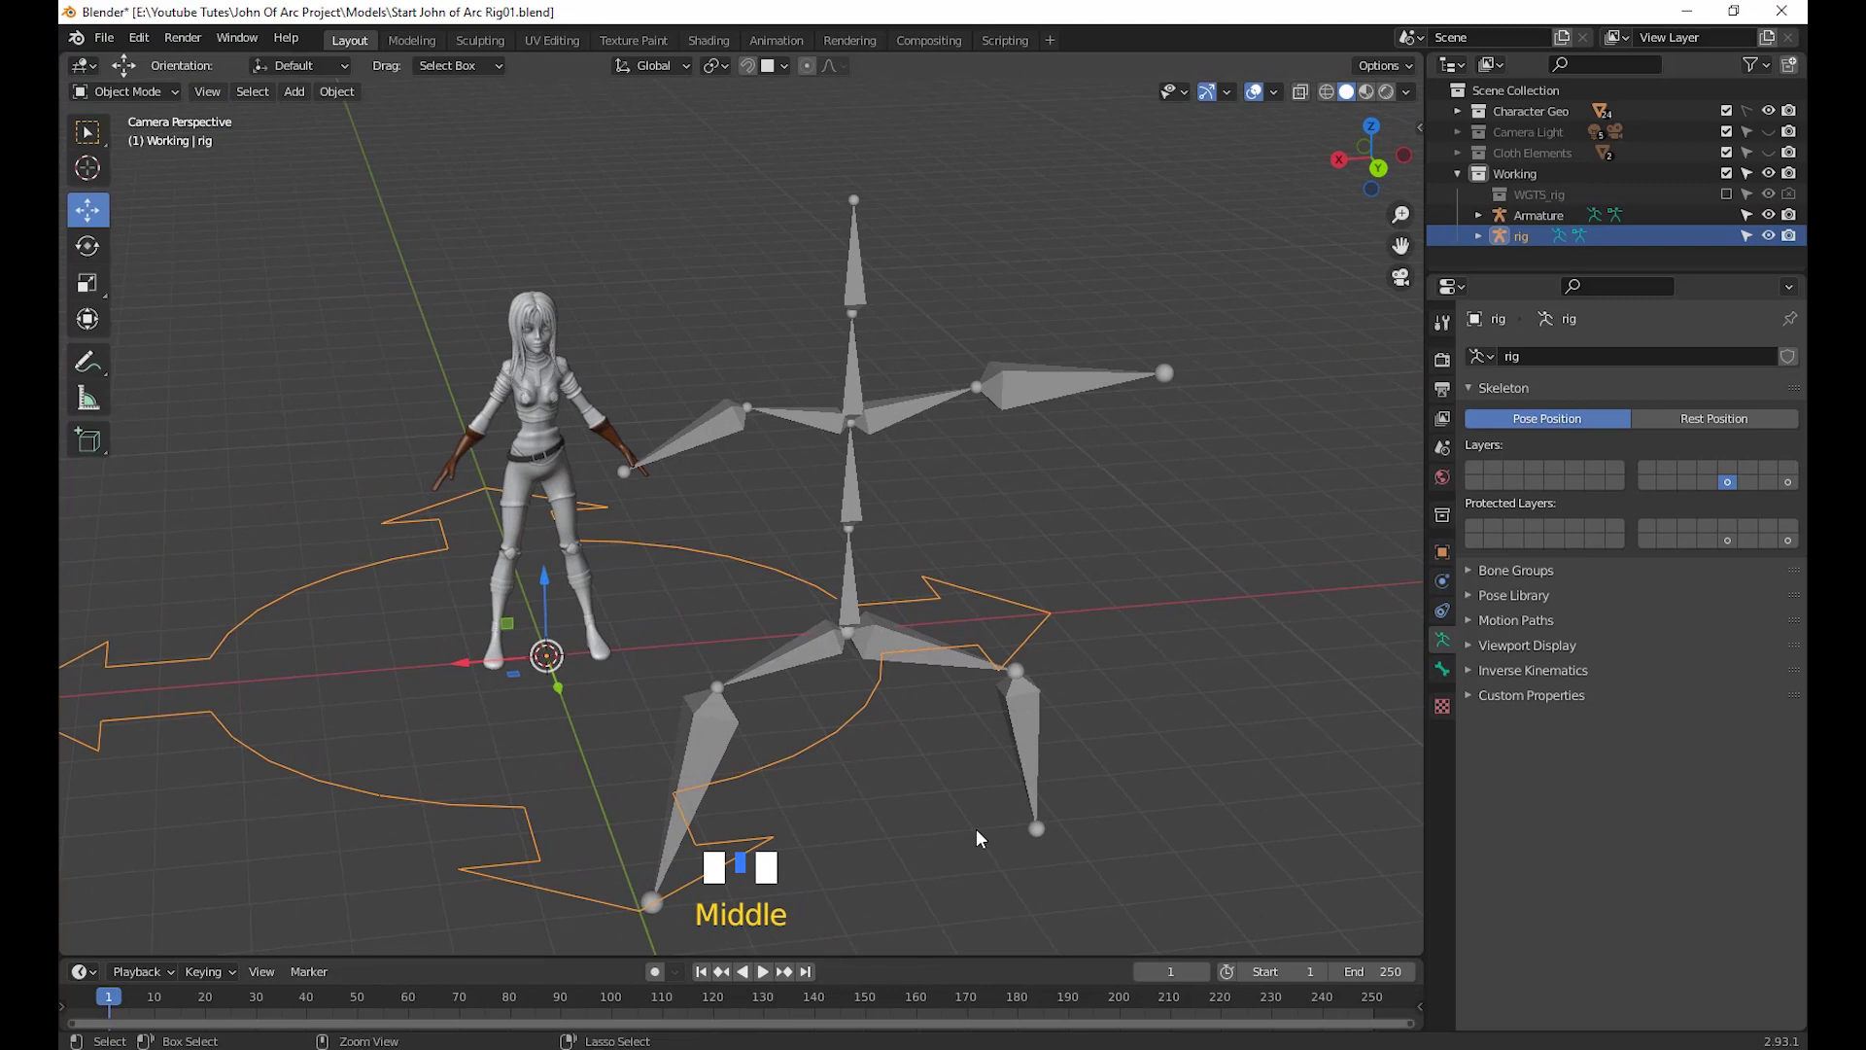
{"action": "key", "text": "ctrl+z"}
{"action": "scroll", "coordinate": [902, 775], "scroll_direction": "up", "scroll_amount": 3}
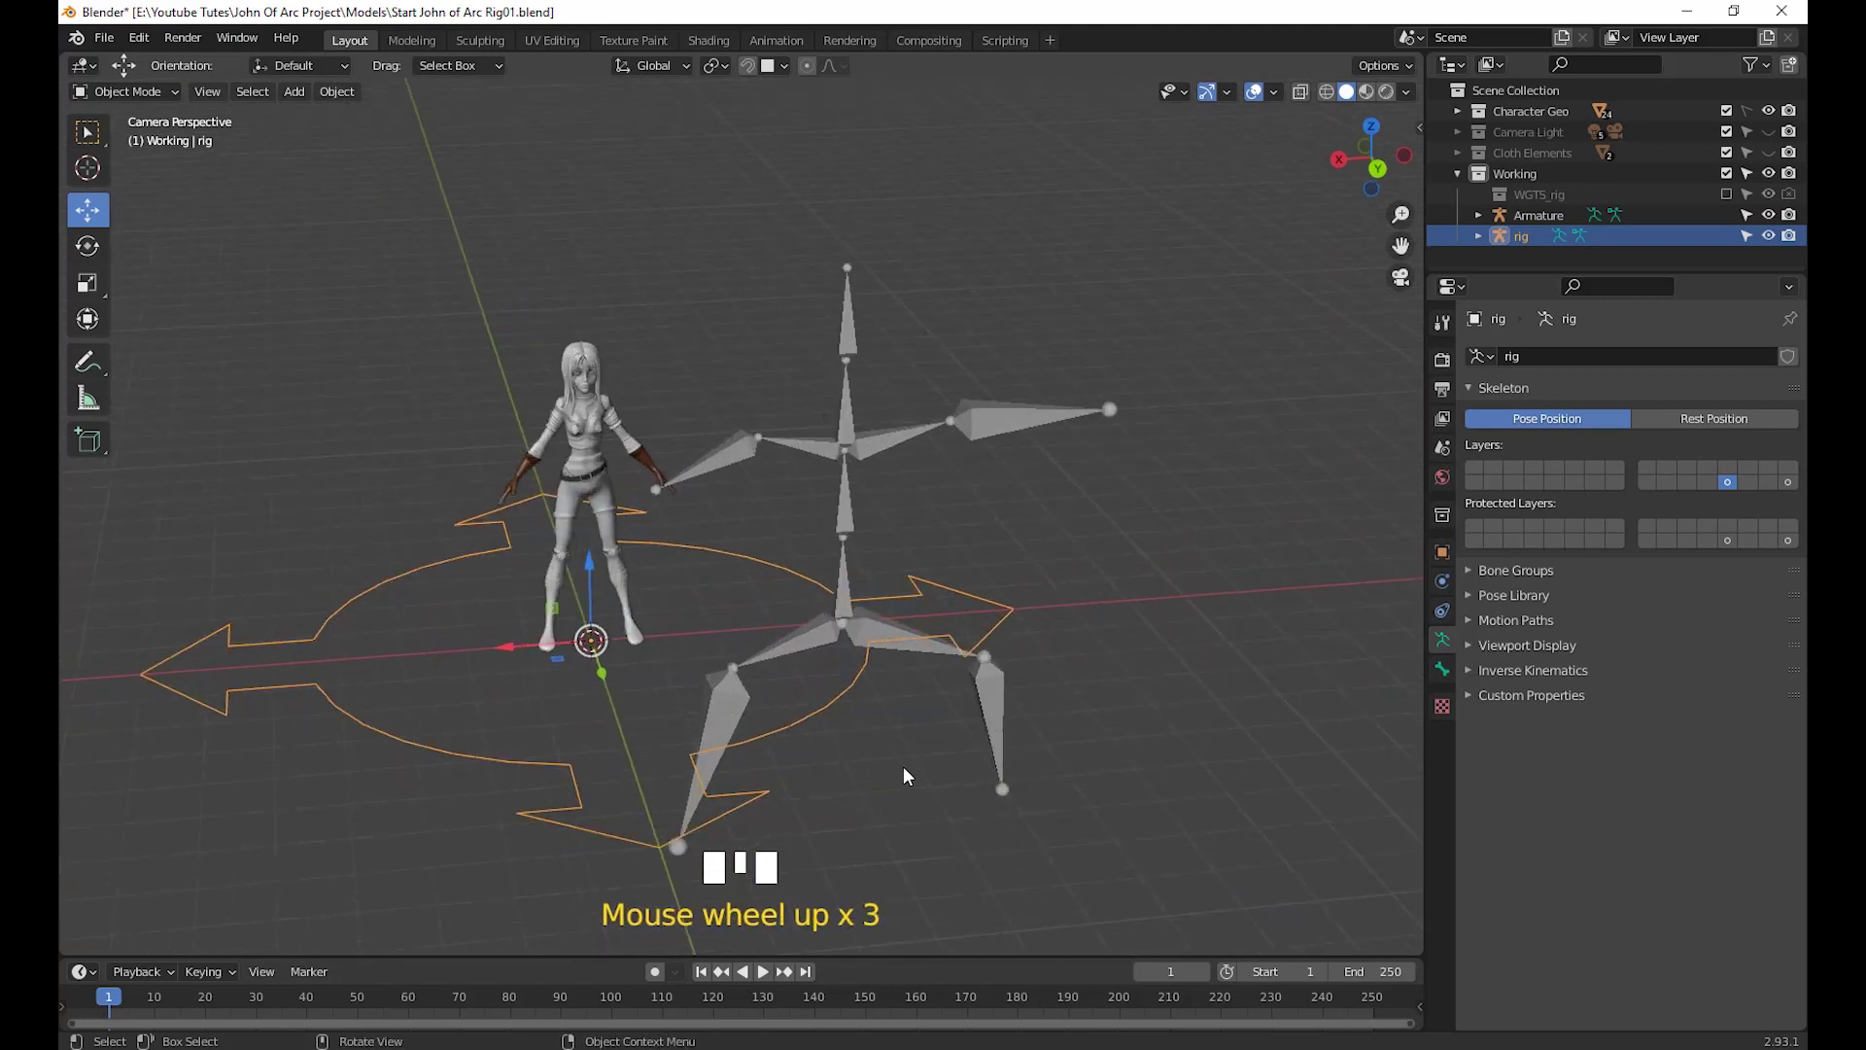
{"action": "middle_click_drag", "start_coordinate": [904, 775], "coordinate": [951, 807], "text": "shift"}
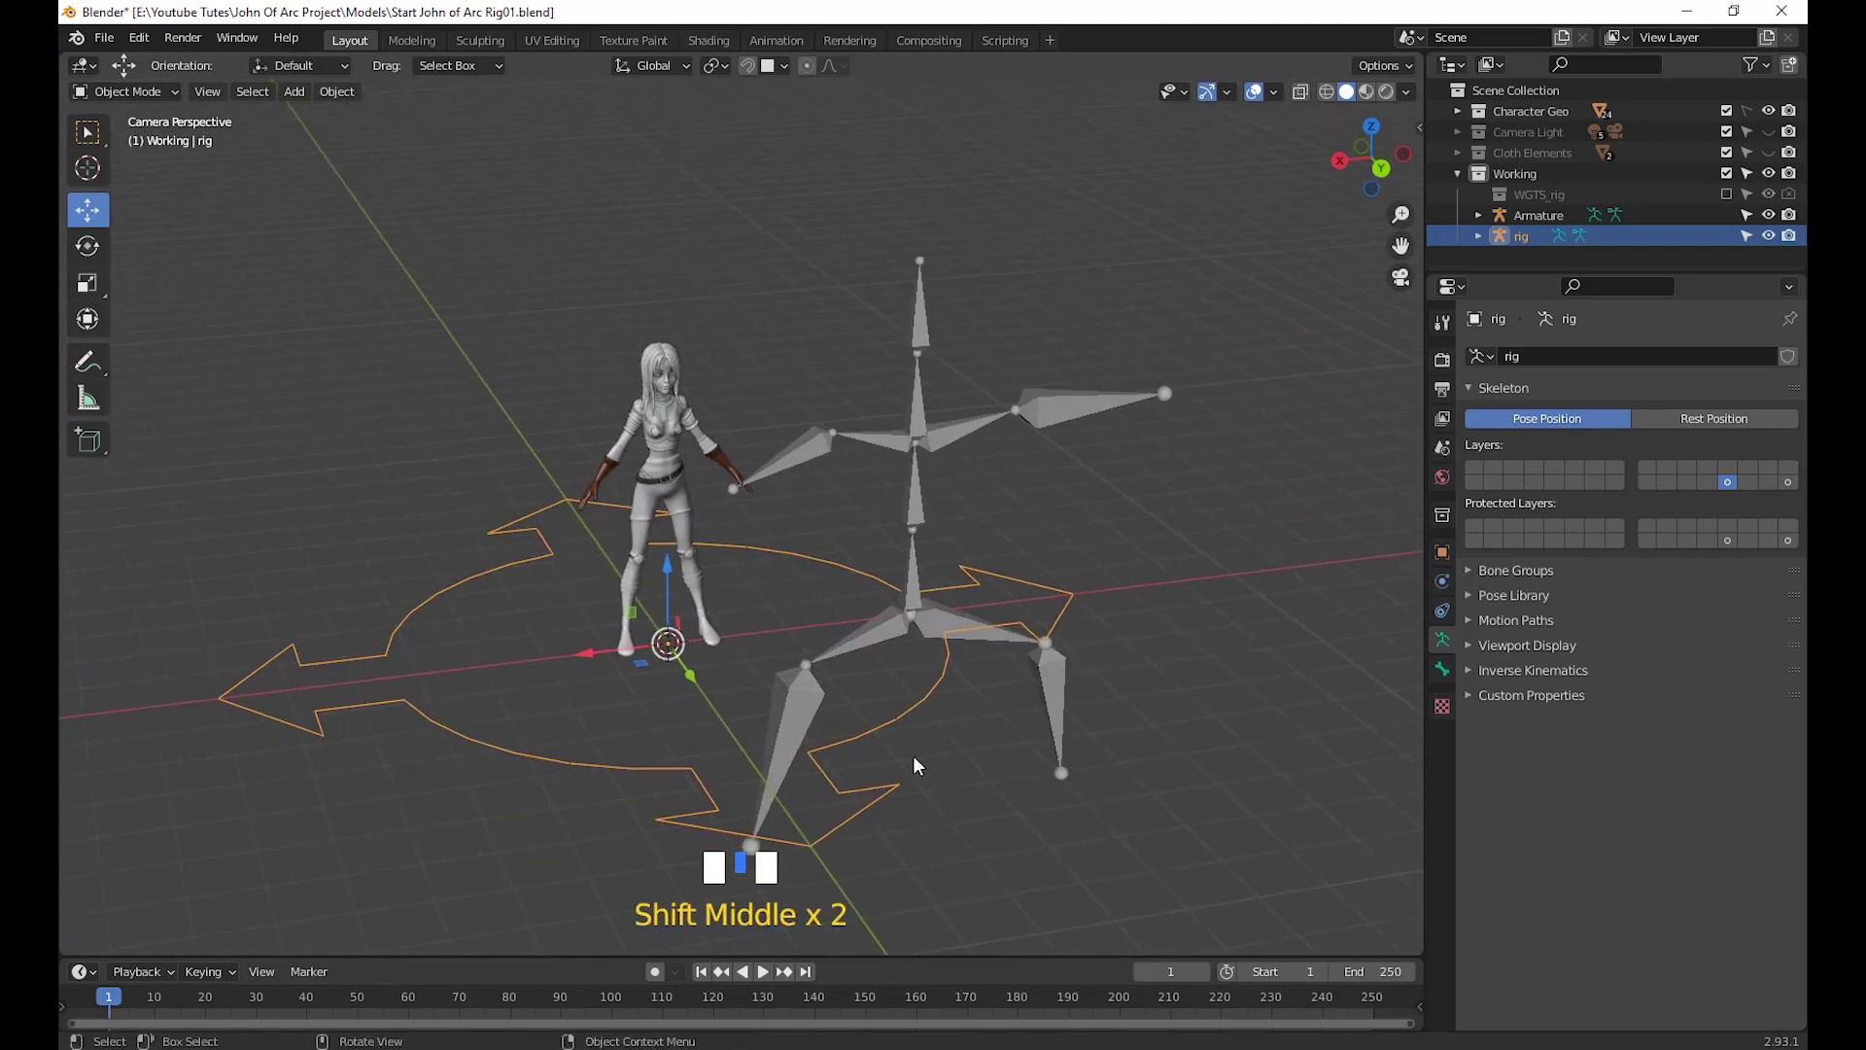
{"action": "key", "text": "ctrl+z"}
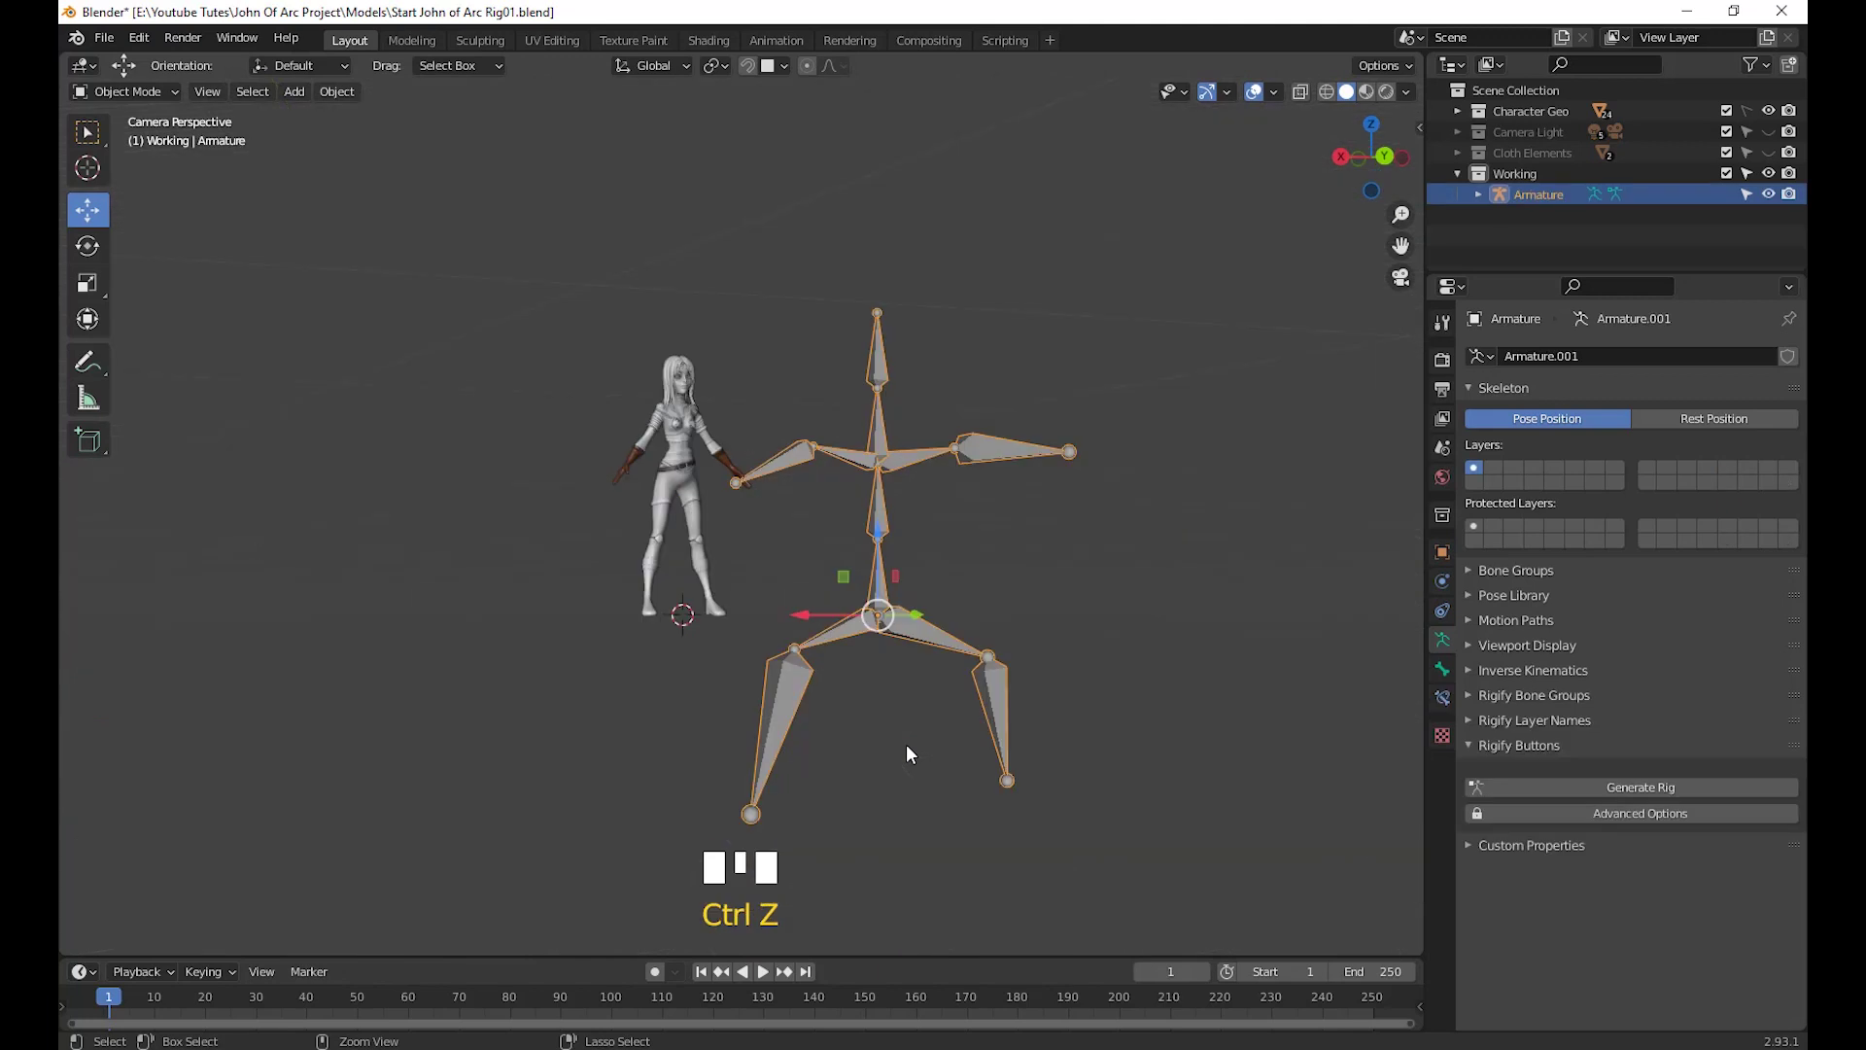
Move the hand-built armature about 2.67 m along the Y axis
{"action": "middle_click_drag", "start_coordinate": [907, 746], "coordinate": [1081, 780]}
{"action": "scroll", "coordinate": [1030, 787], "scroll_direction": "up", "scroll_amount": 1}
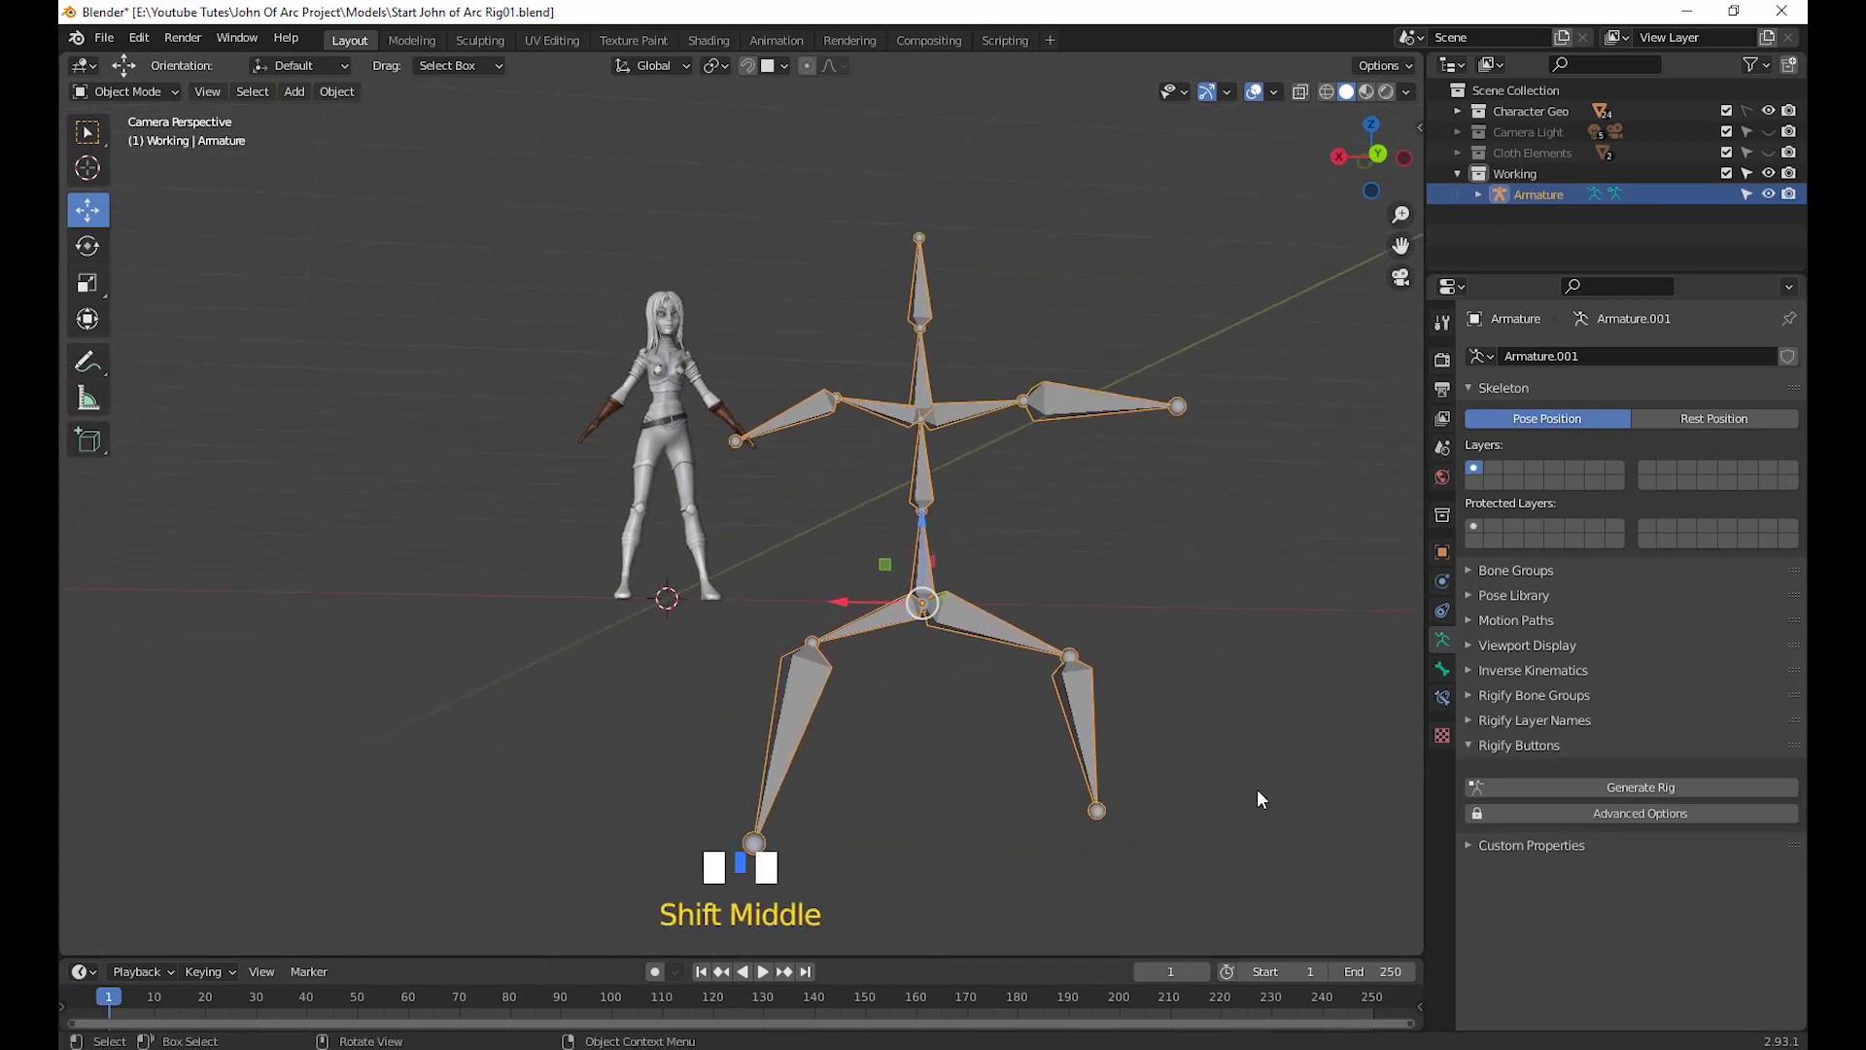
{"action": "middle_click_drag", "start_coordinate": [1326, 787], "coordinate": [1023, 635]}
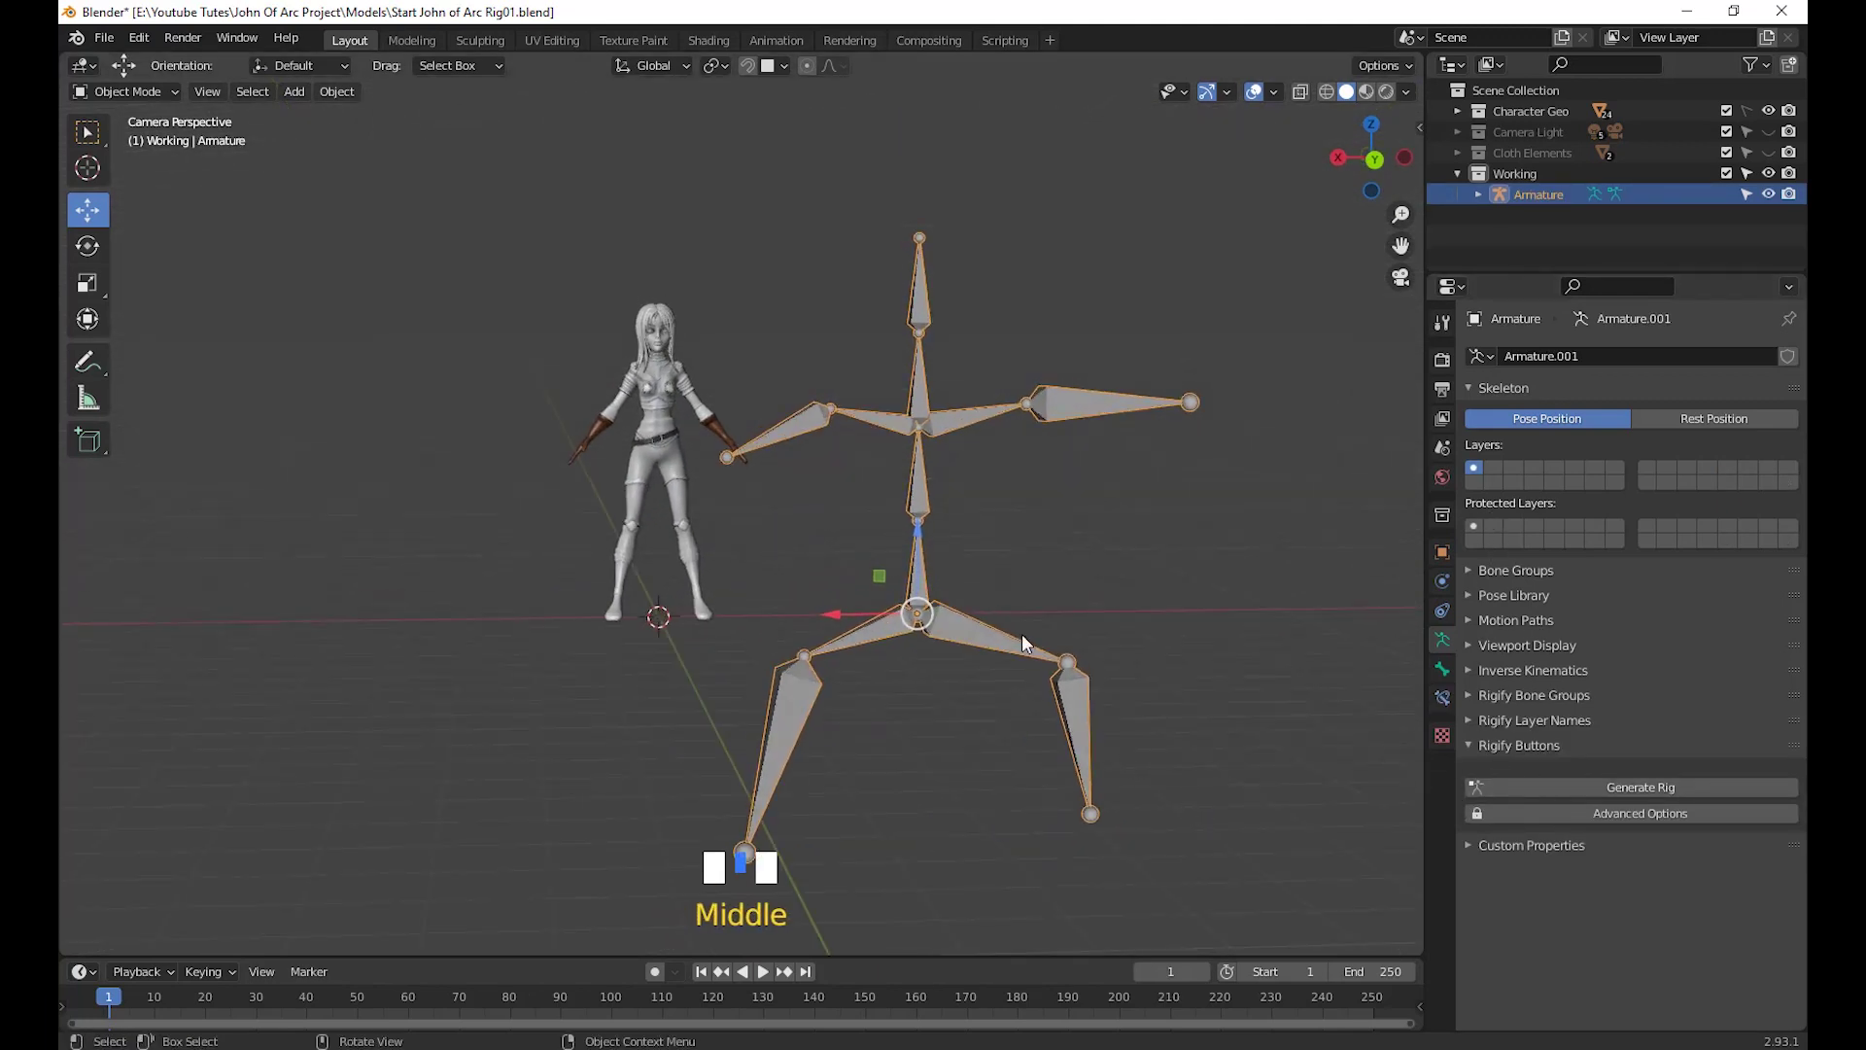
{"action": "left_click", "coordinate": [908, 622]}
{"action": "middle_click_drag", "start_coordinate": [921, 754], "coordinate": [991, 638]}
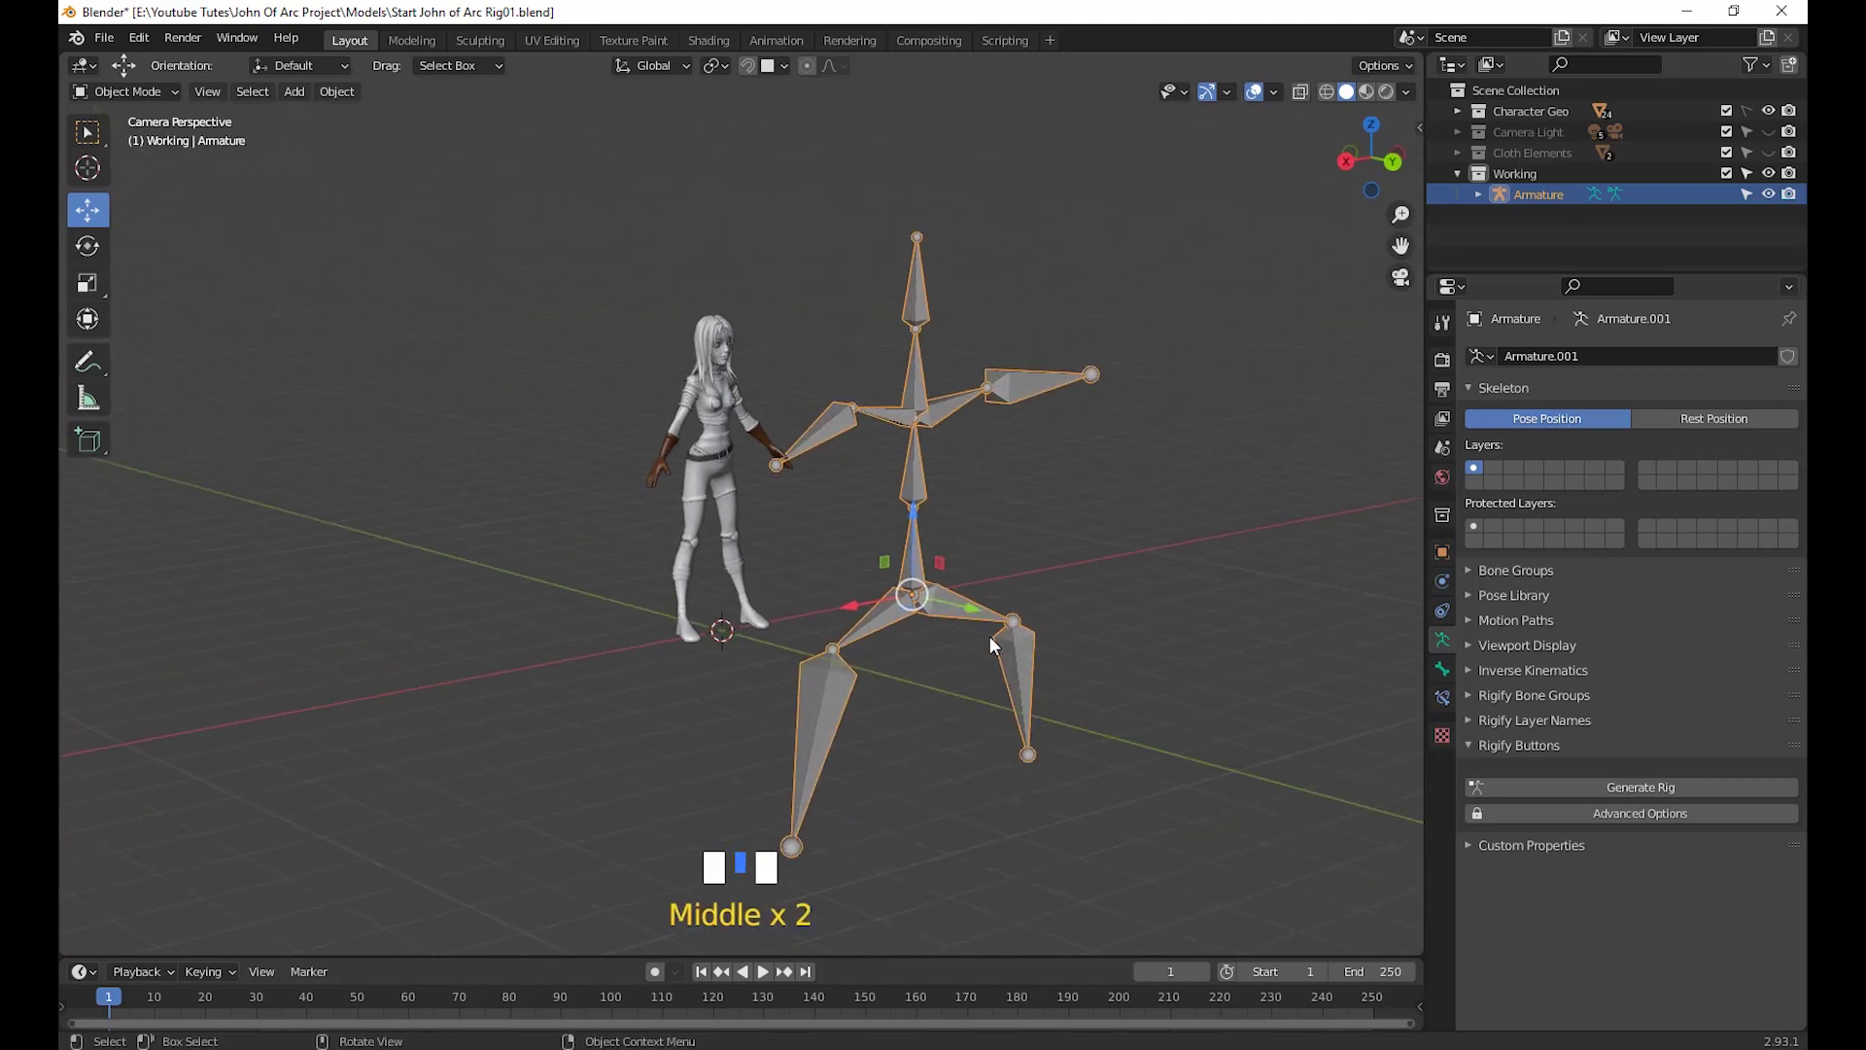
{"action": "left_click_drag", "start_coordinate": [962, 606], "coordinate": [1108, 588]}
{"action": "middle_click_drag", "start_coordinate": [1108, 588], "coordinate": [1043, 726]}
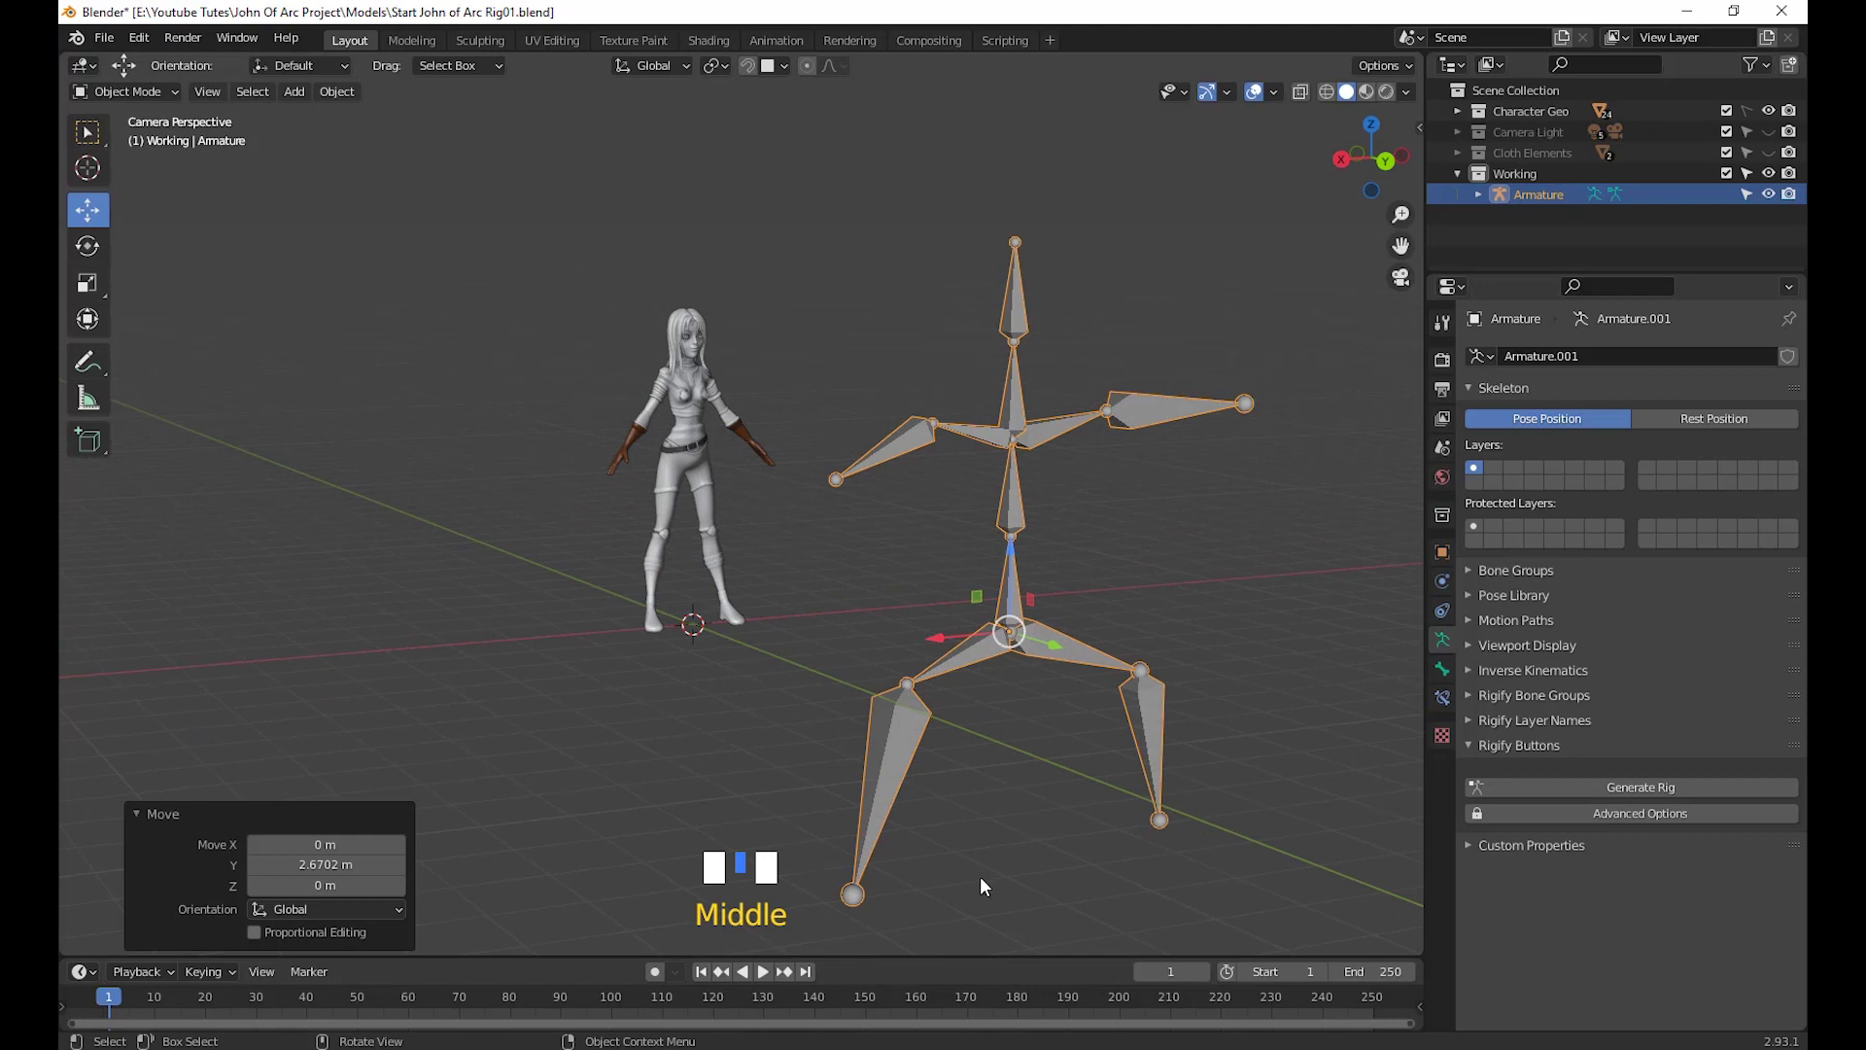
Delete the hand-built armature and make the empty Working collection active
{"action": "middle_click_drag", "start_coordinate": [980, 887], "coordinate": [1033, 793]}
{"action": "middle_click_drag", "start_coordinate": [1002, 637], "coordinate": [1005, 719], "text": "shift"}
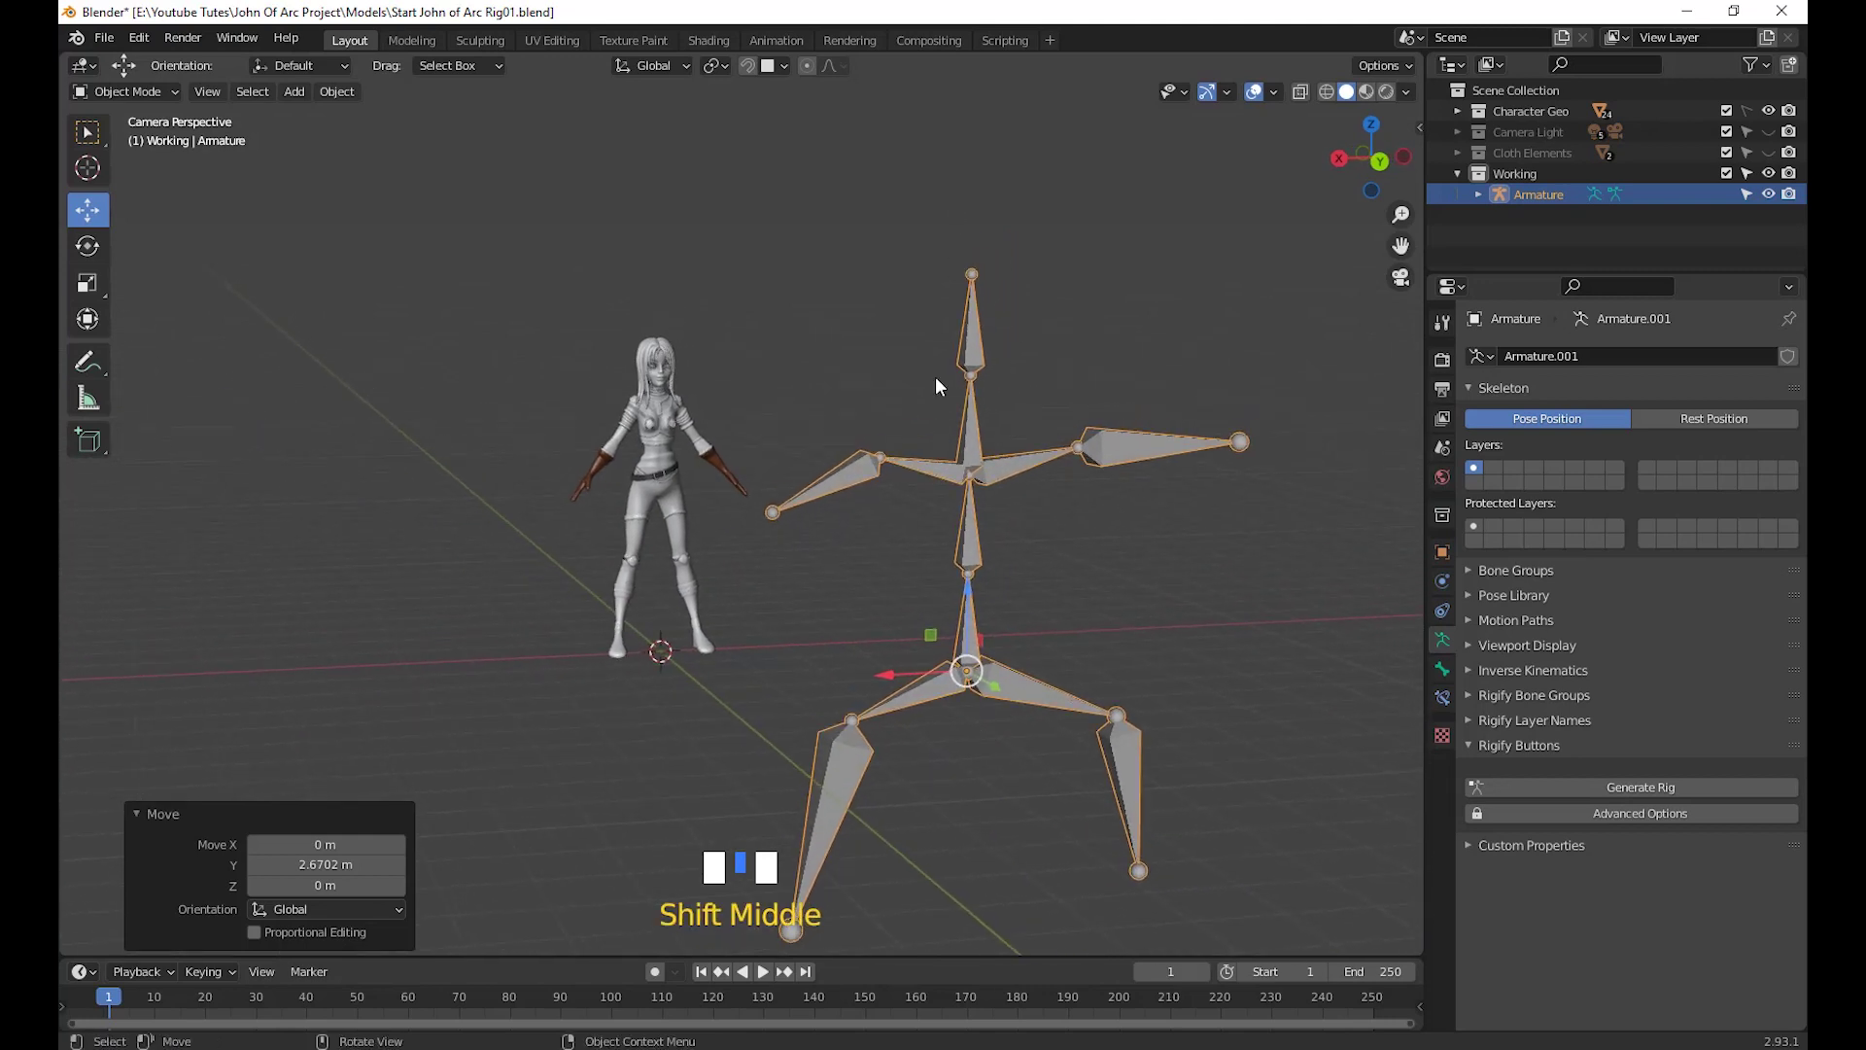
{"action": "middle_click_drag", "start_coordinate": [887, 552], "coordinate": [1023, 577]}
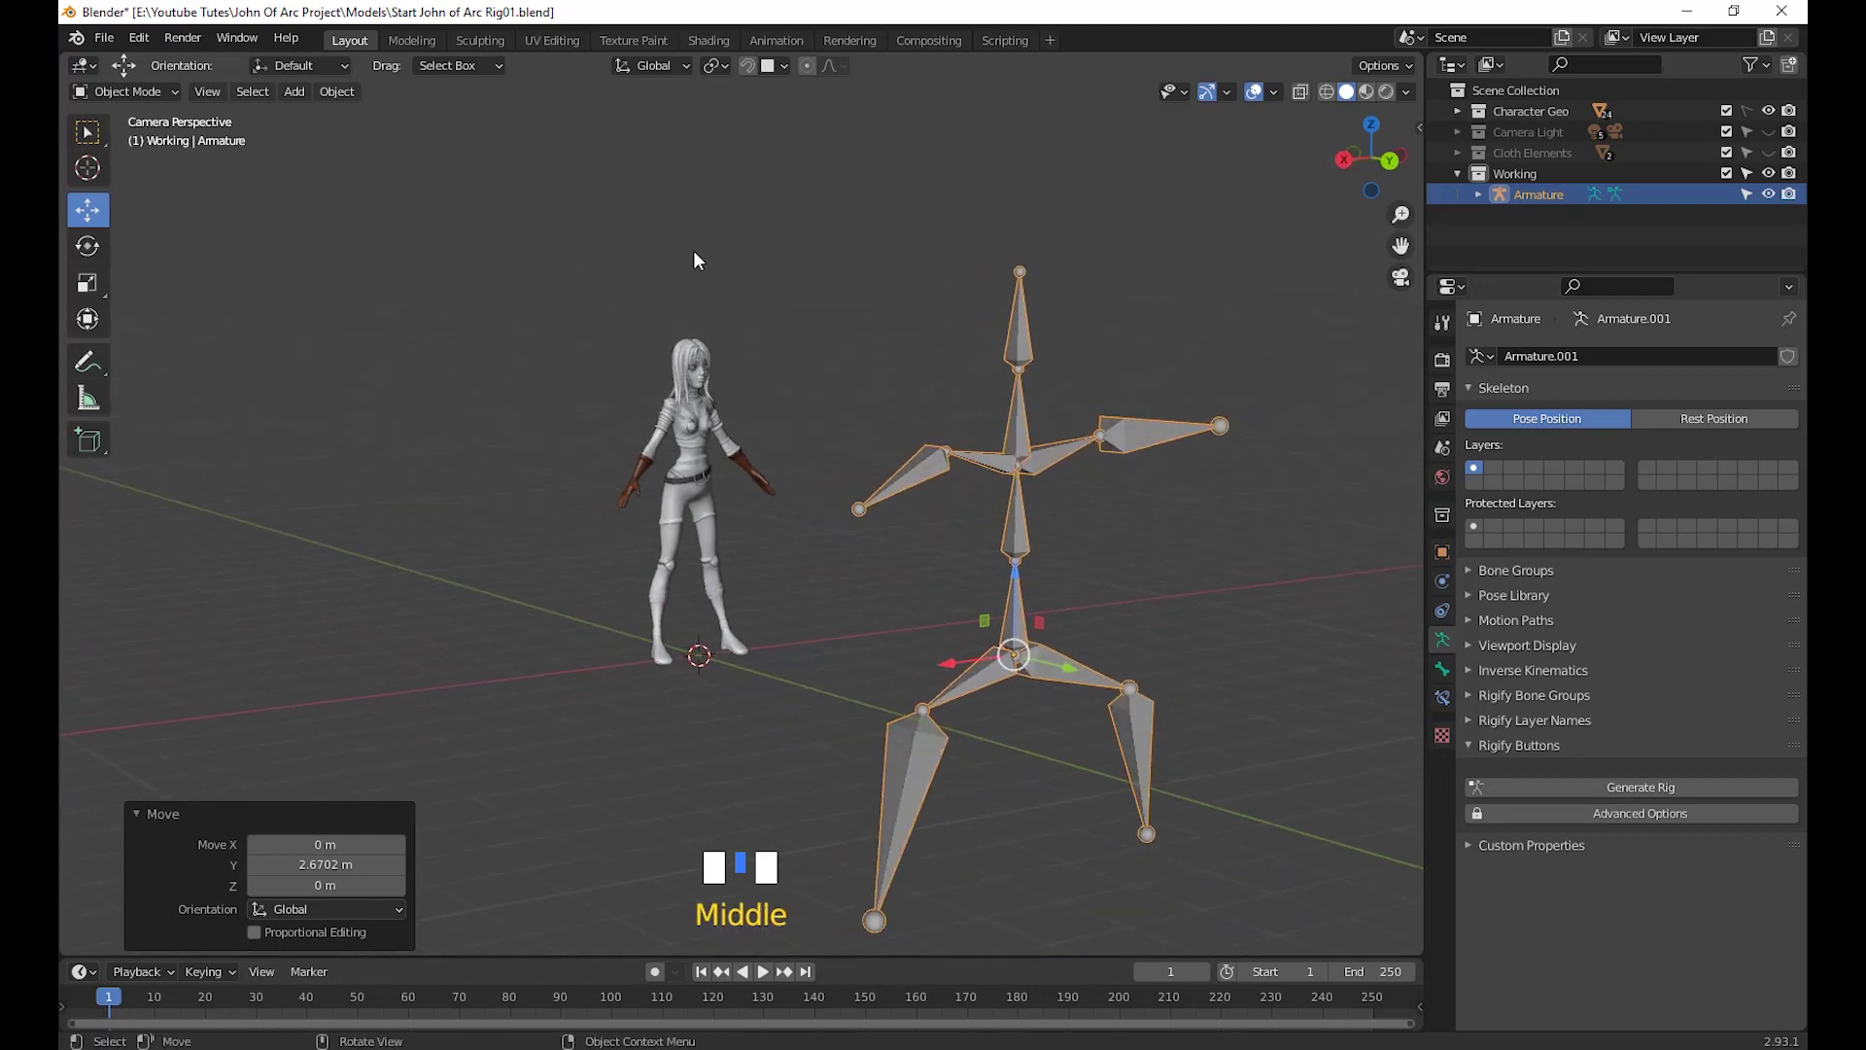
{"action": "middle_click_drag", "start_coordinate": [1162, 739], "coordinate": [1115, 692]}
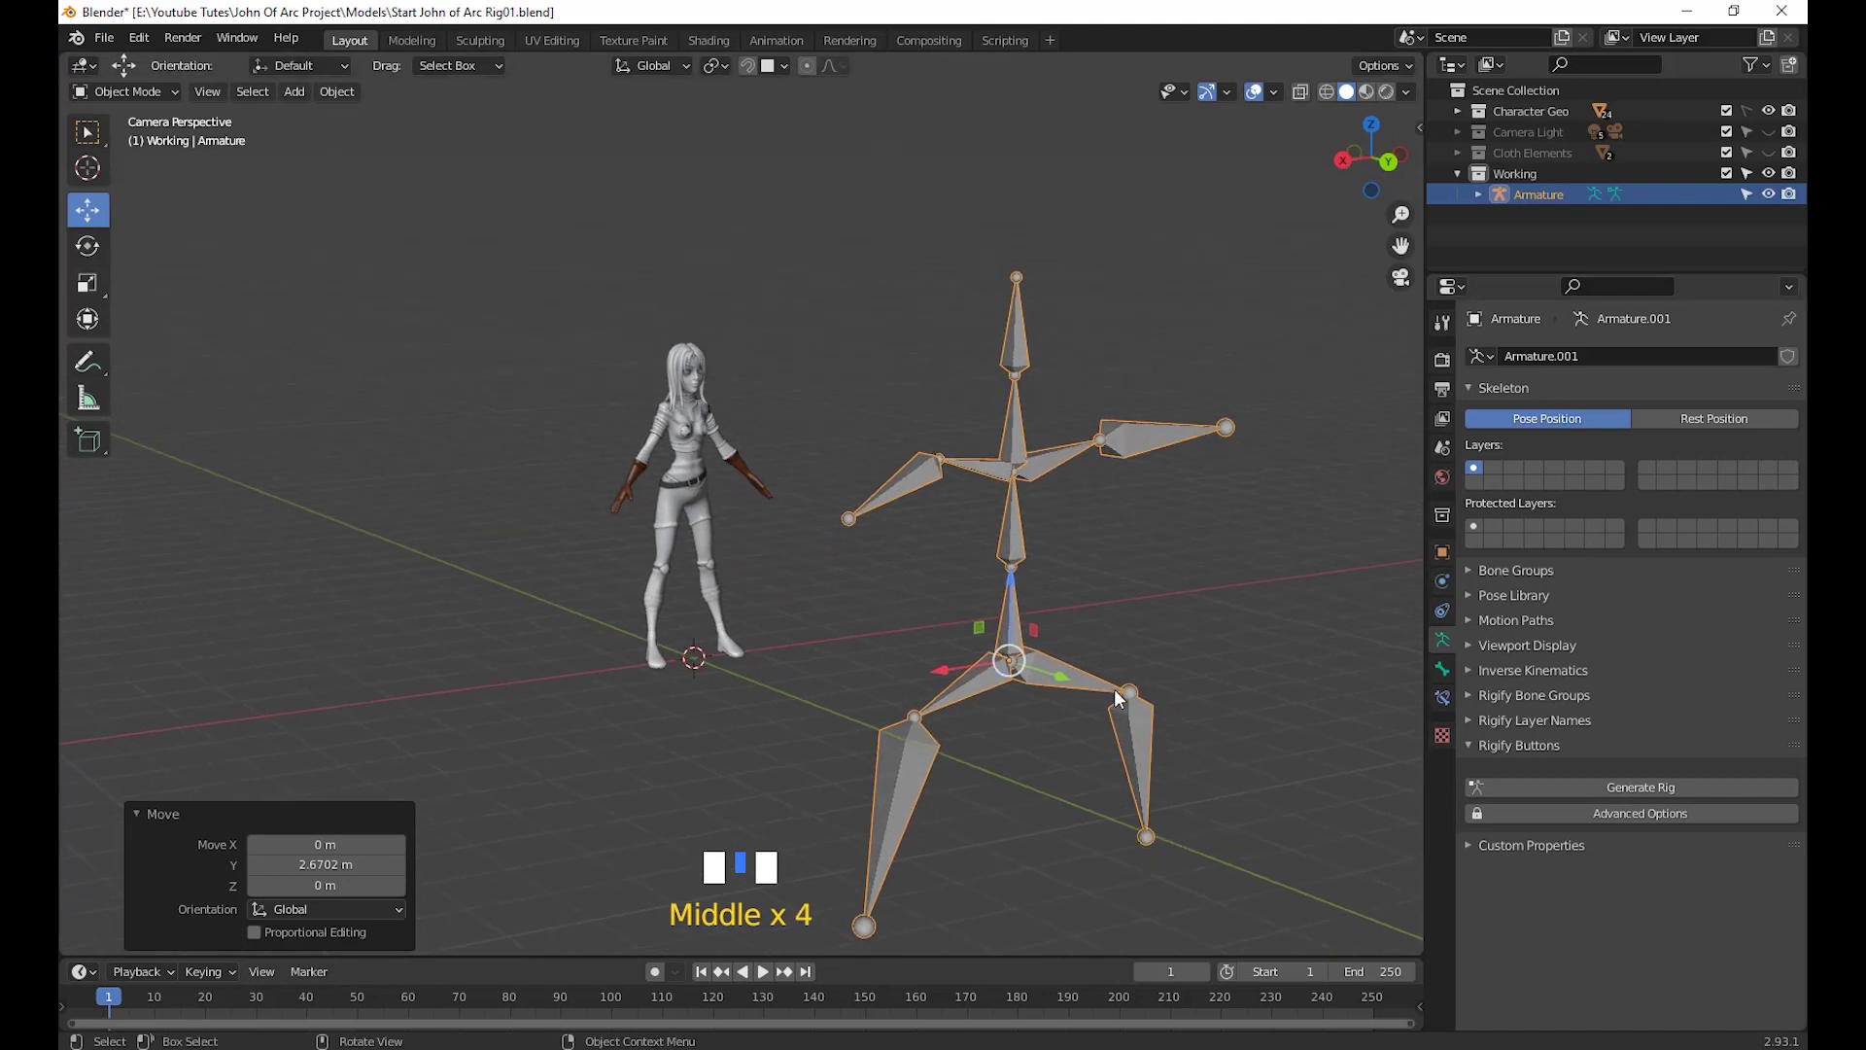
{"action": "middle_click_drag", "start_coordinate": [1113, 696], "coordinate": [1279, 550]}
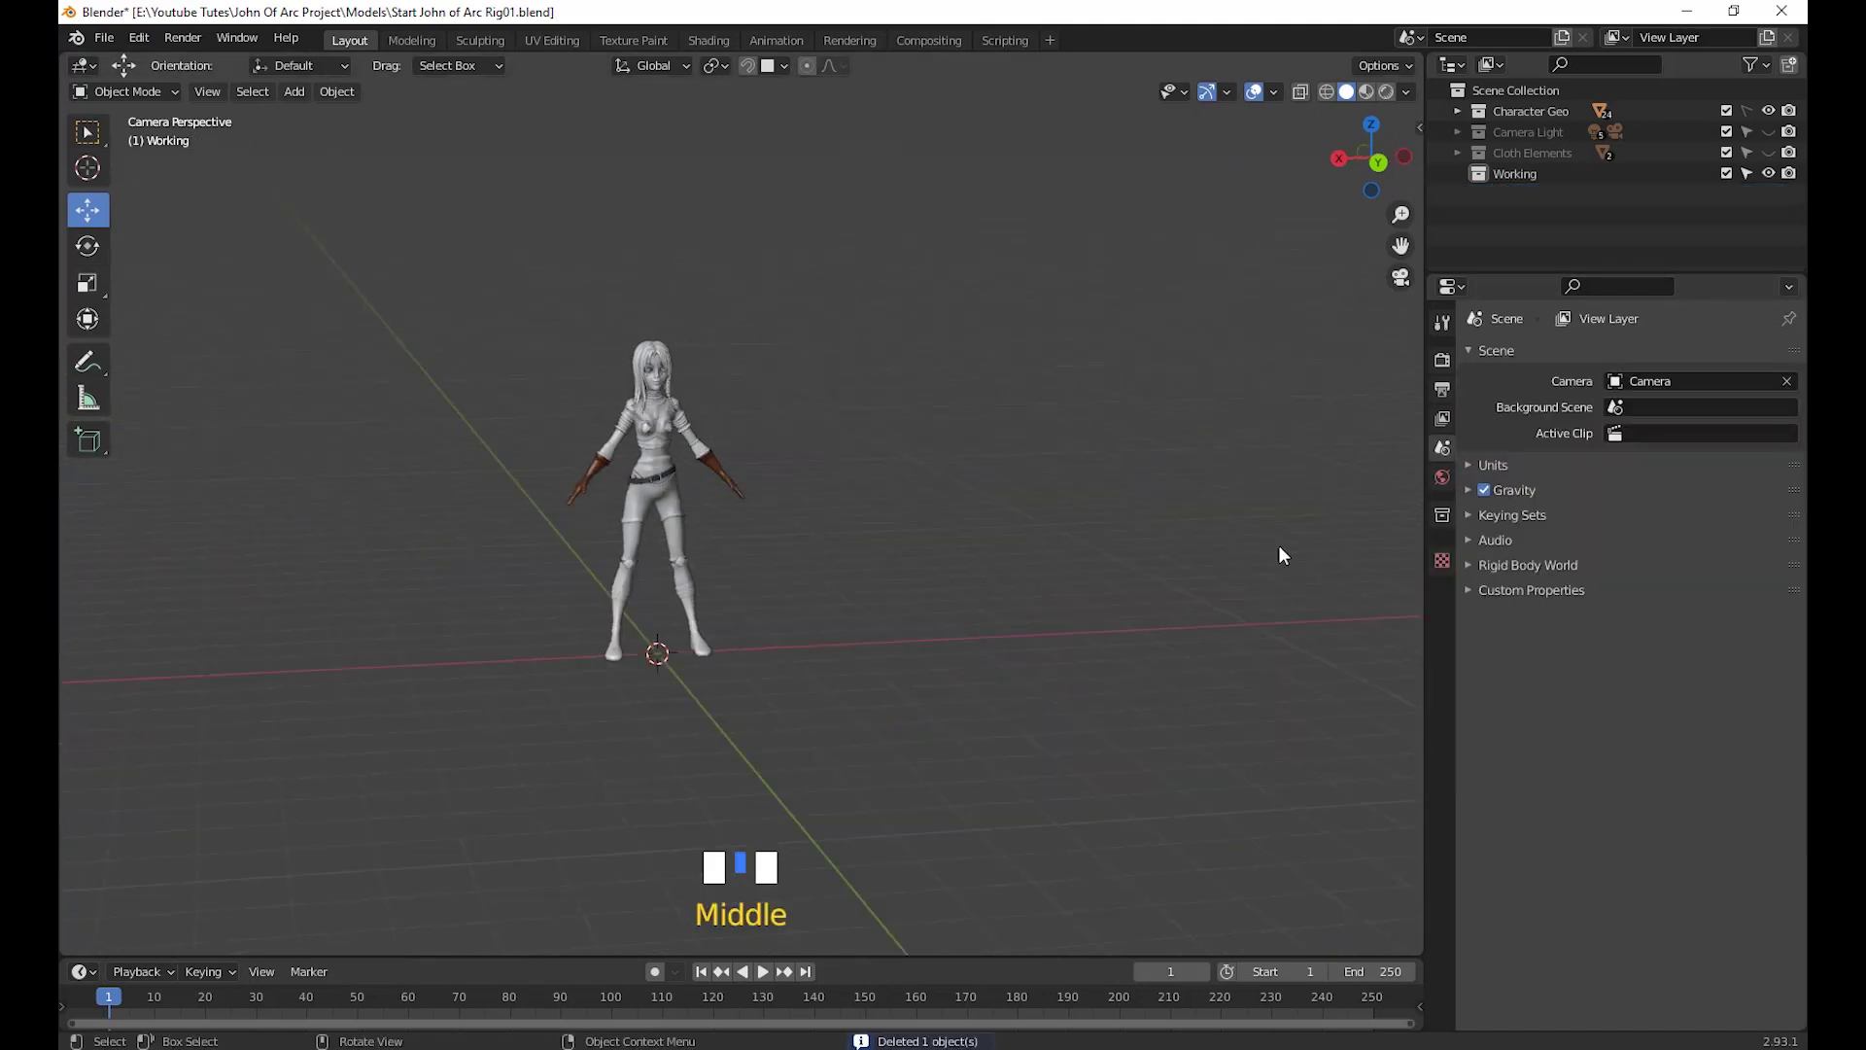
{"action": "left_click", "coordinate": [1495, 167]}
Add a Human (Meta-Rig) armature to the Working collection
{"action": "middle_click_drag", "start_coordinate": [935, 579], "coordinate": [771, 872], "text": "shift"}
{"action": "scroll", "coordinate": [941, 742], "scroll_direction": "up", "scroll_amount": 3}
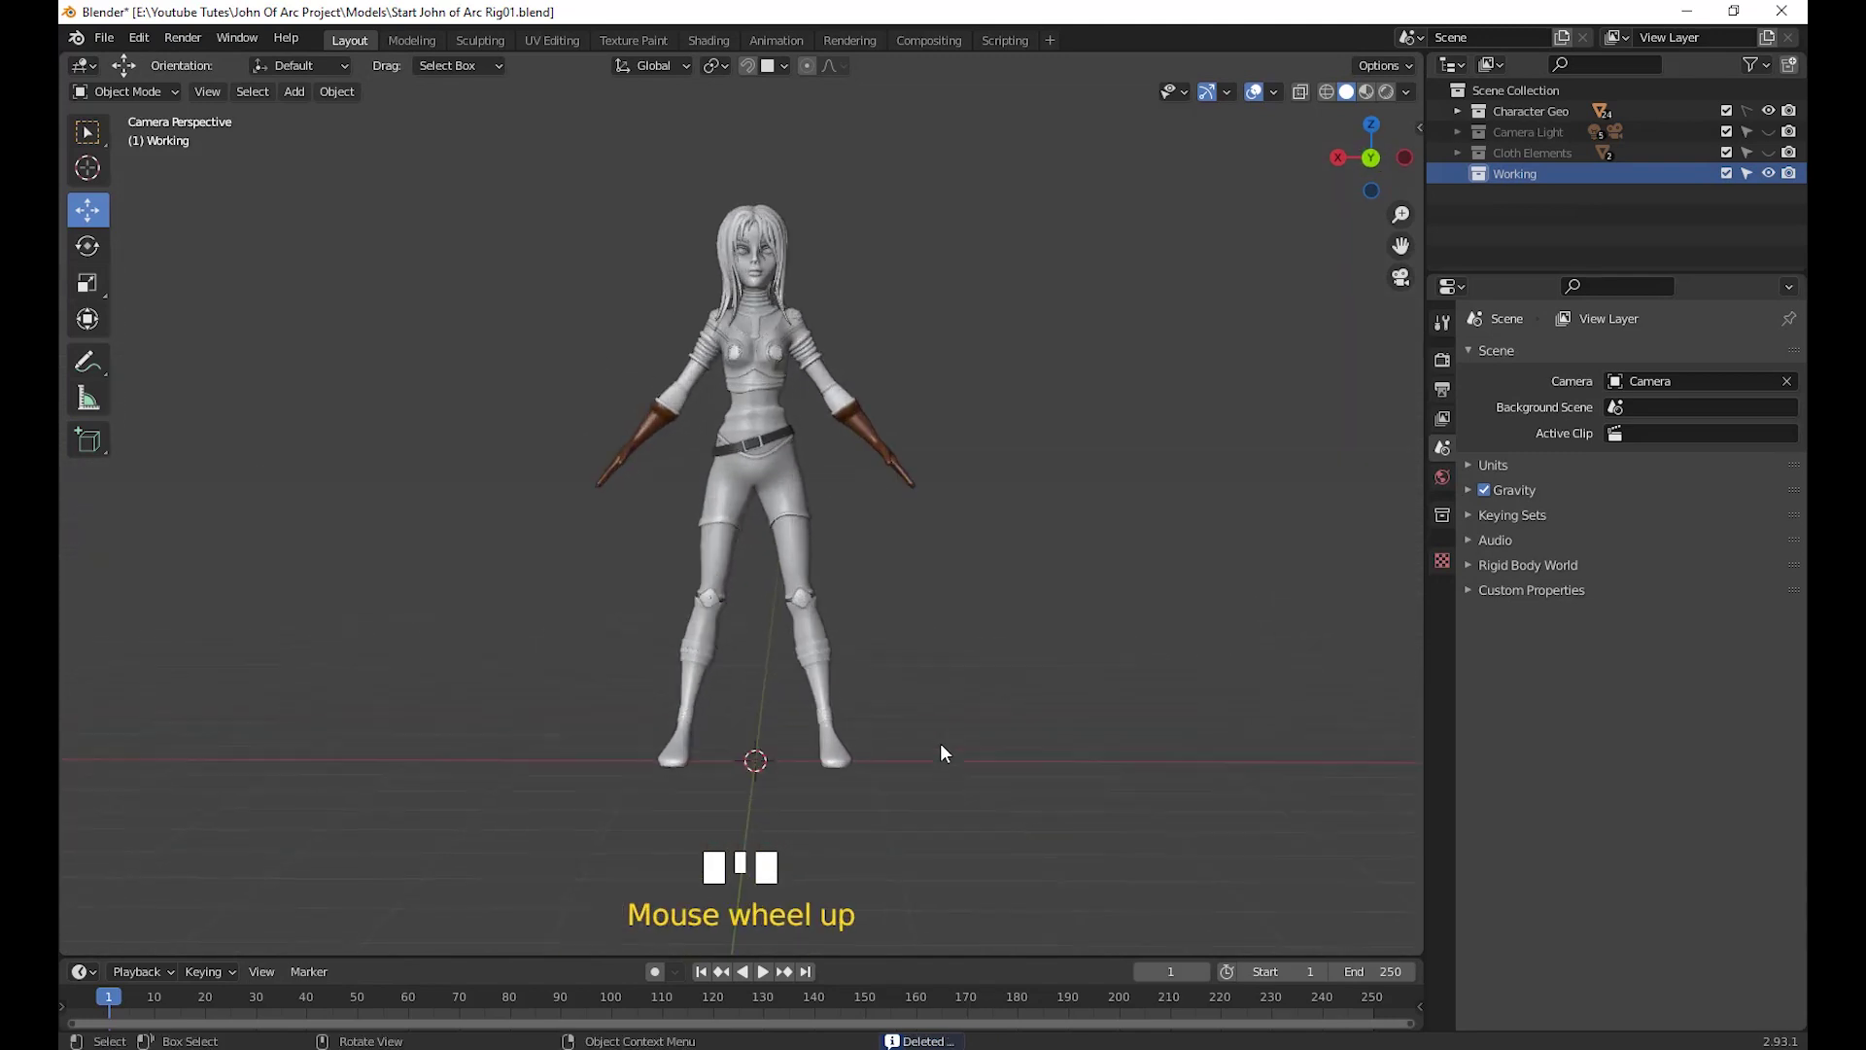
{"action": "middle_click_drag", "start_coordinate": [941, 743], "coordinate": [788, 237], "text": "shift"}
{"action": "middle_click_drag", "start_coordinate": [924, 717], "coordinate": [920, 681]}
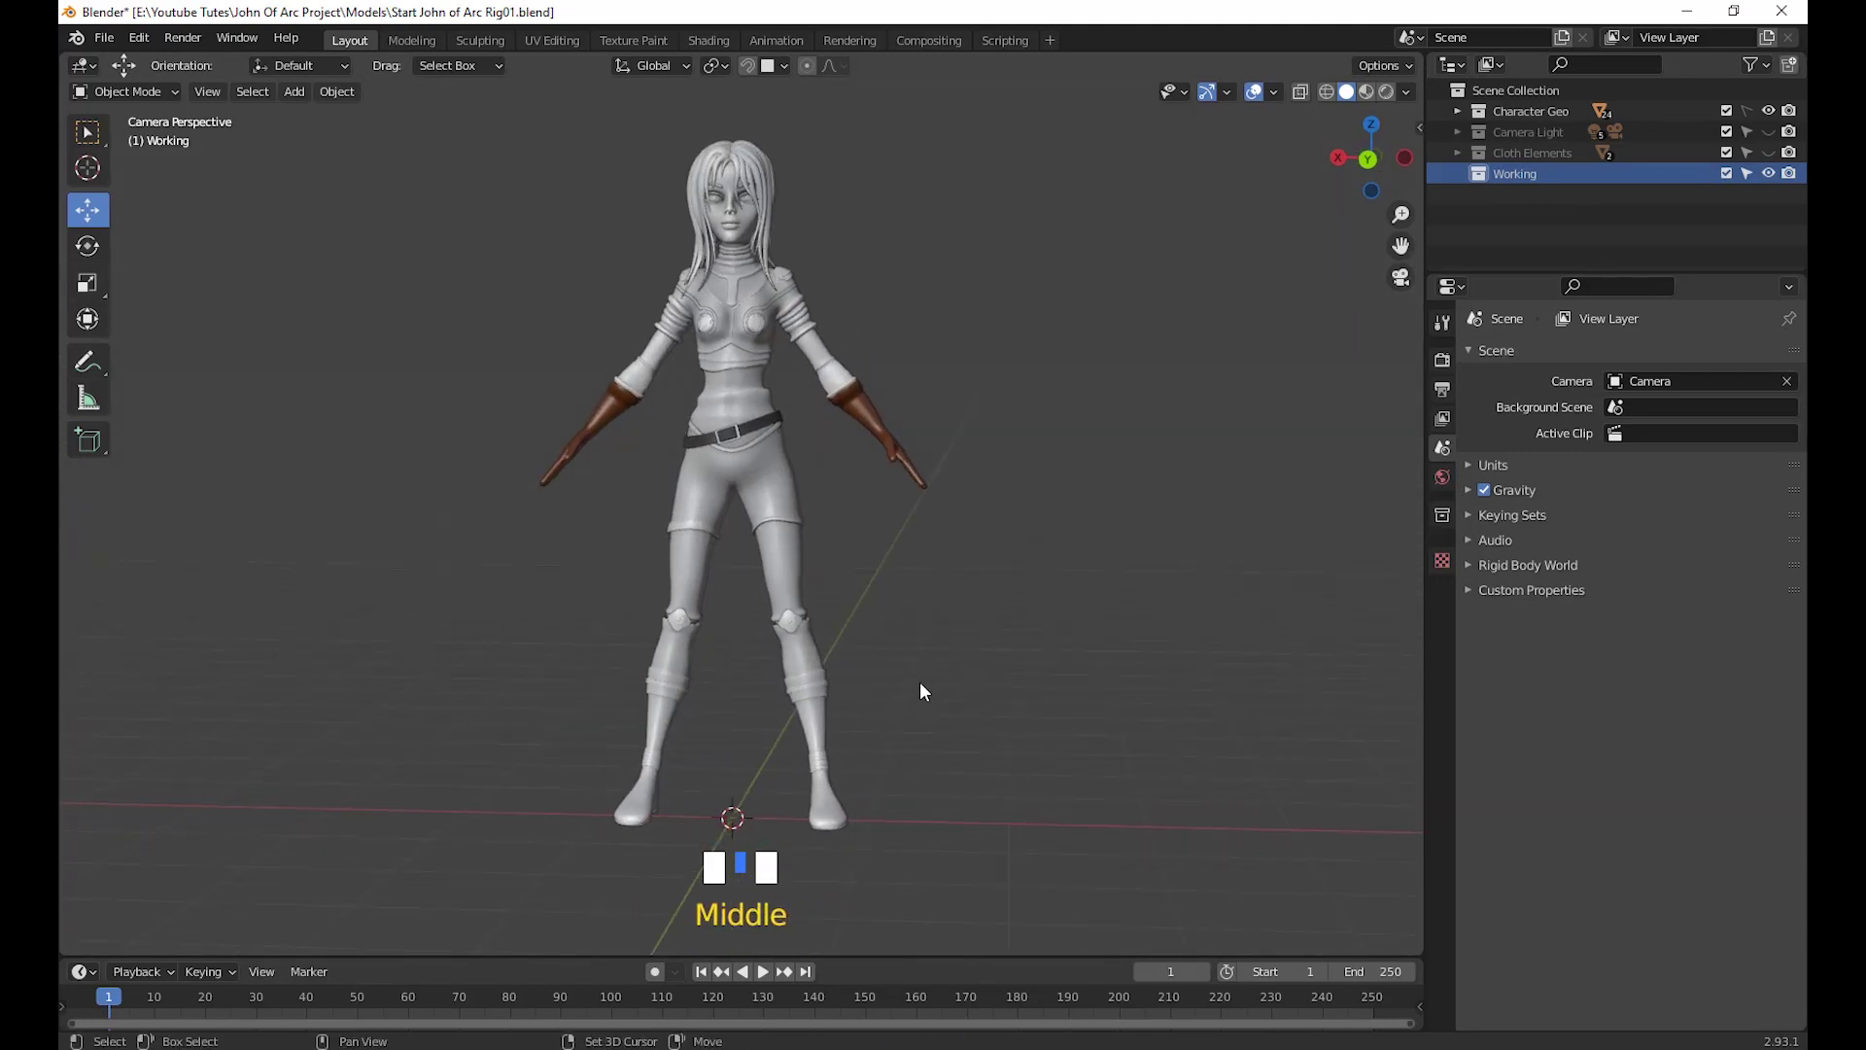
{"action": "key", "text": "shift+a"}
{"action": "mouse_move", "coordinate": [919, 680]}
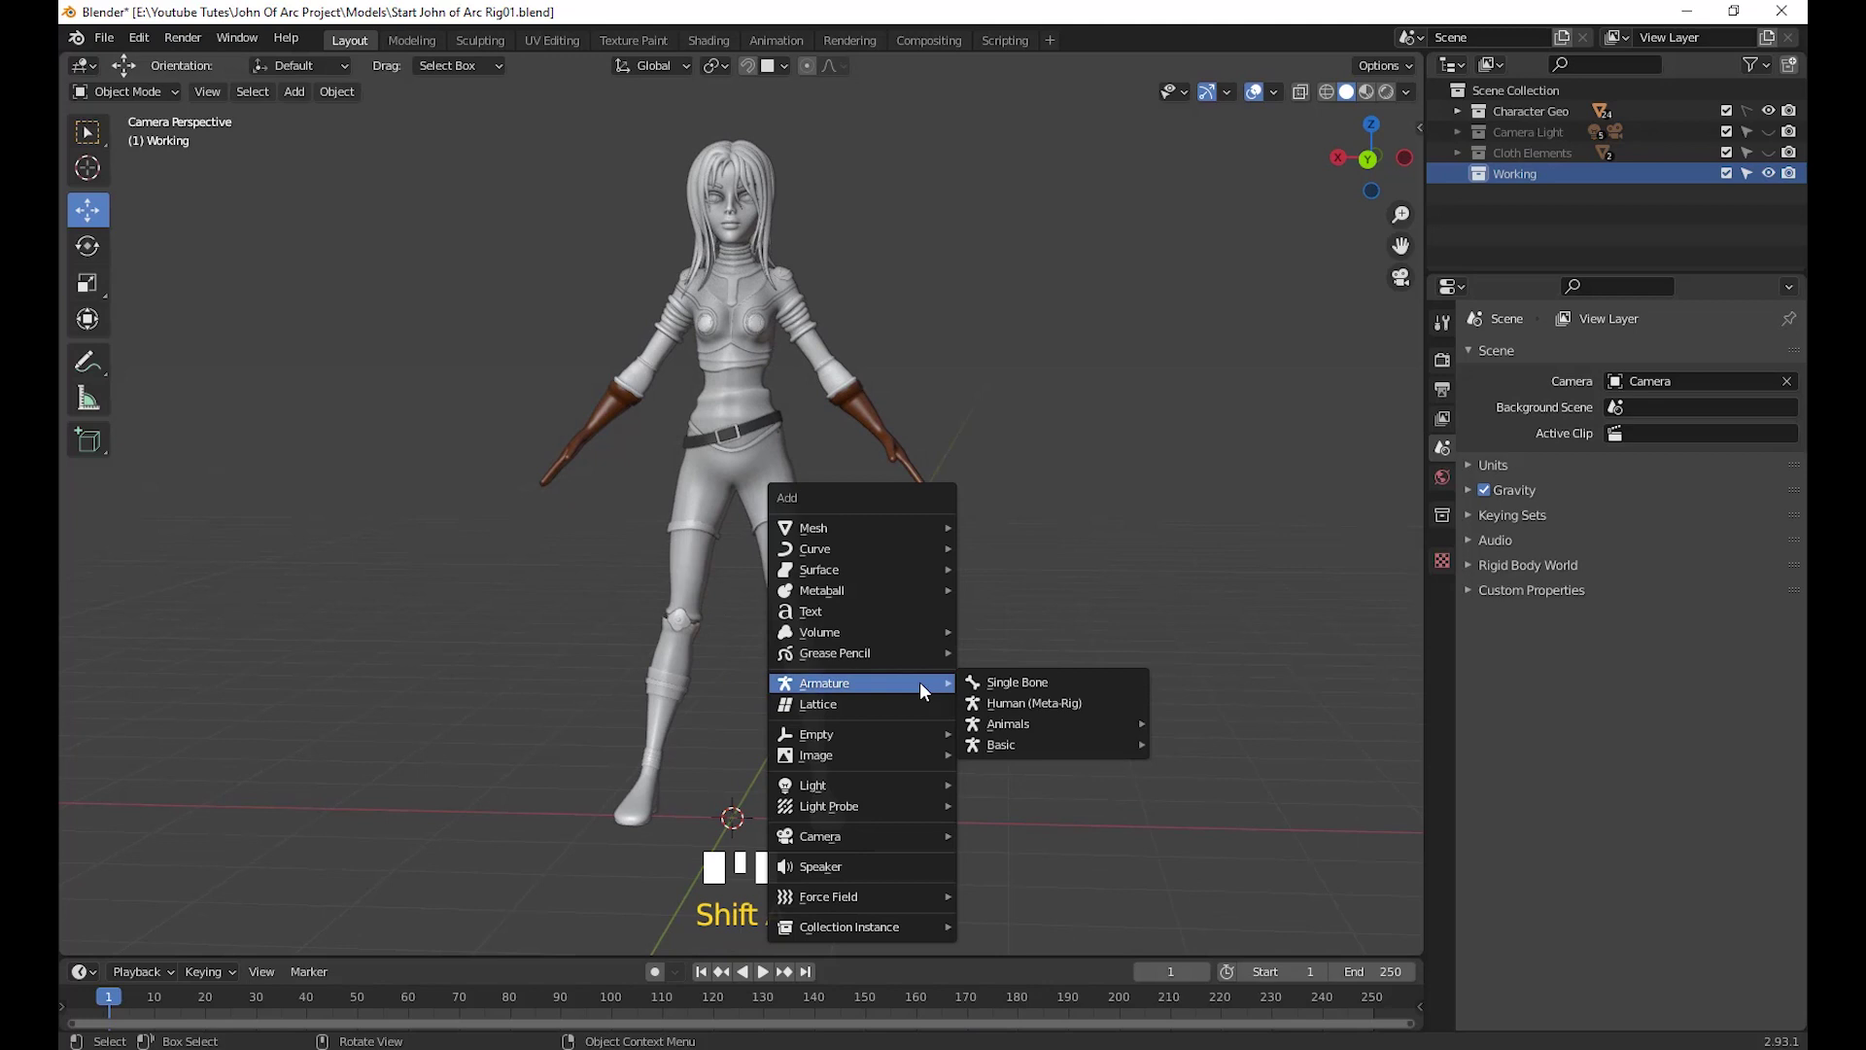
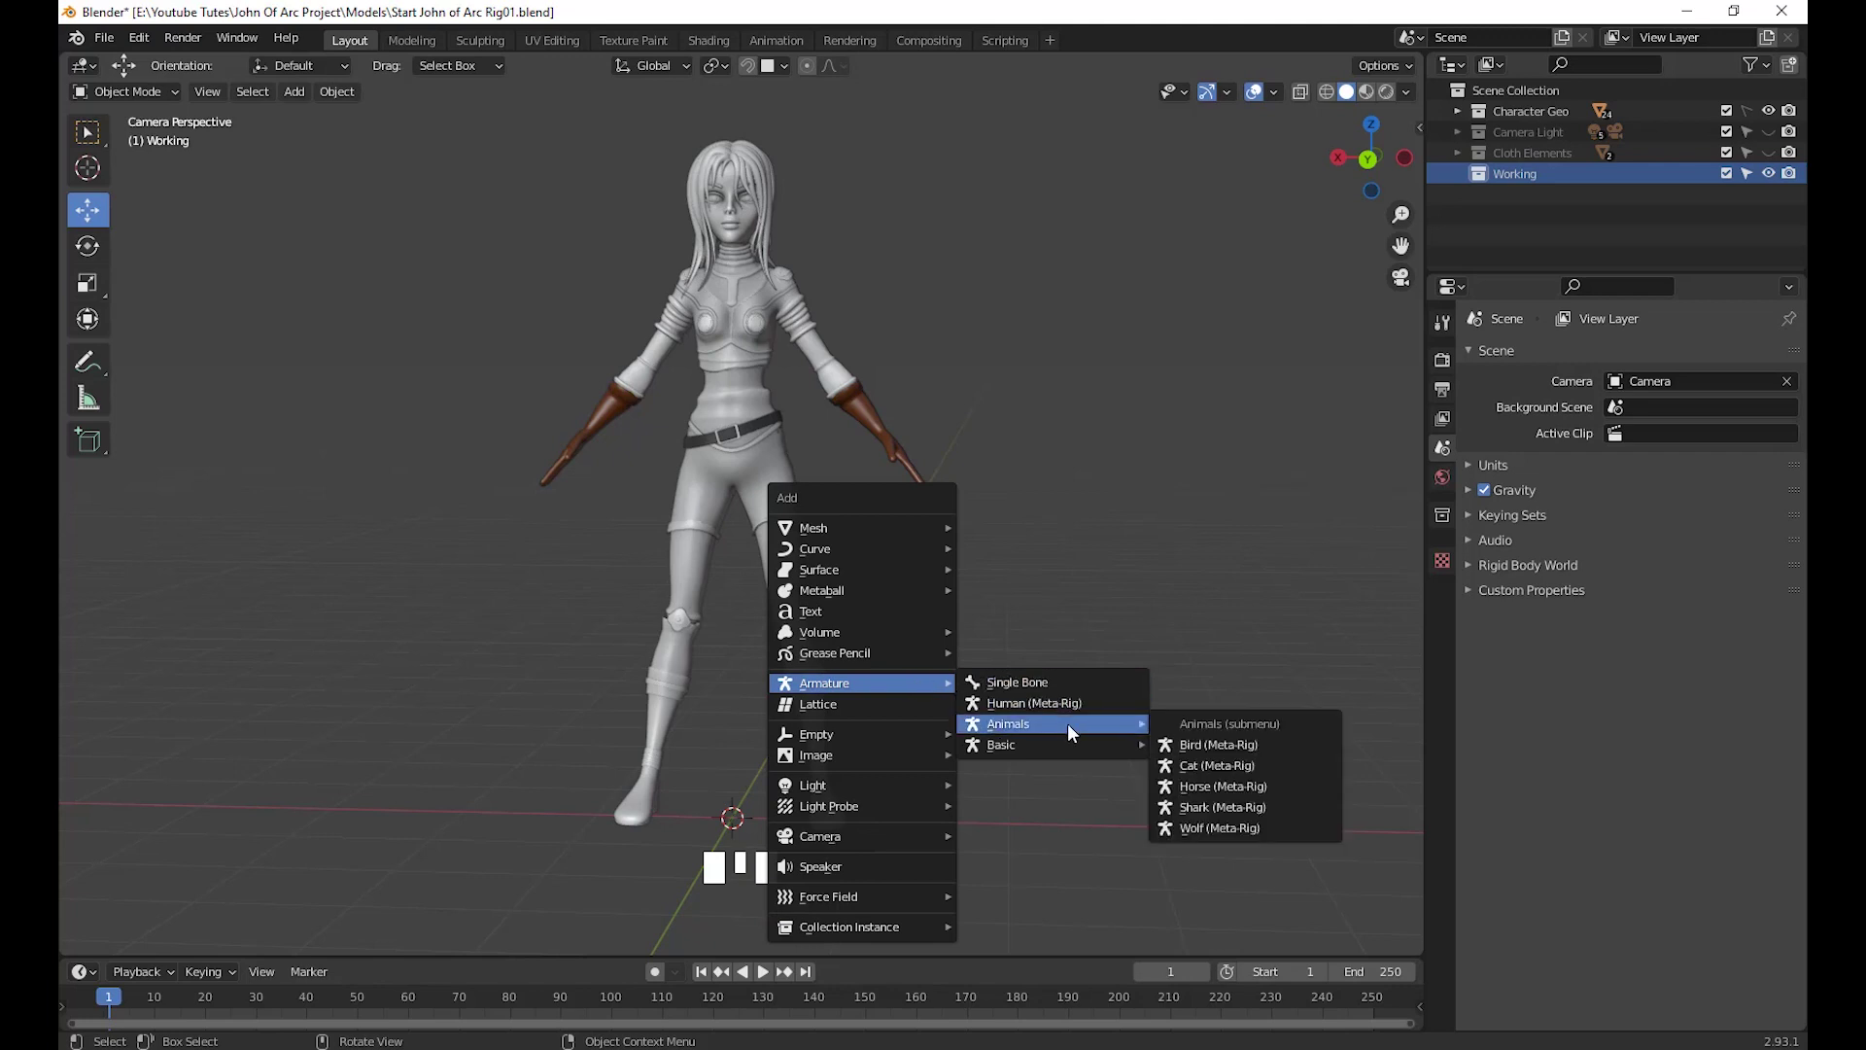
{"action": "mouse_move", "coordinate": [1060, 742]}
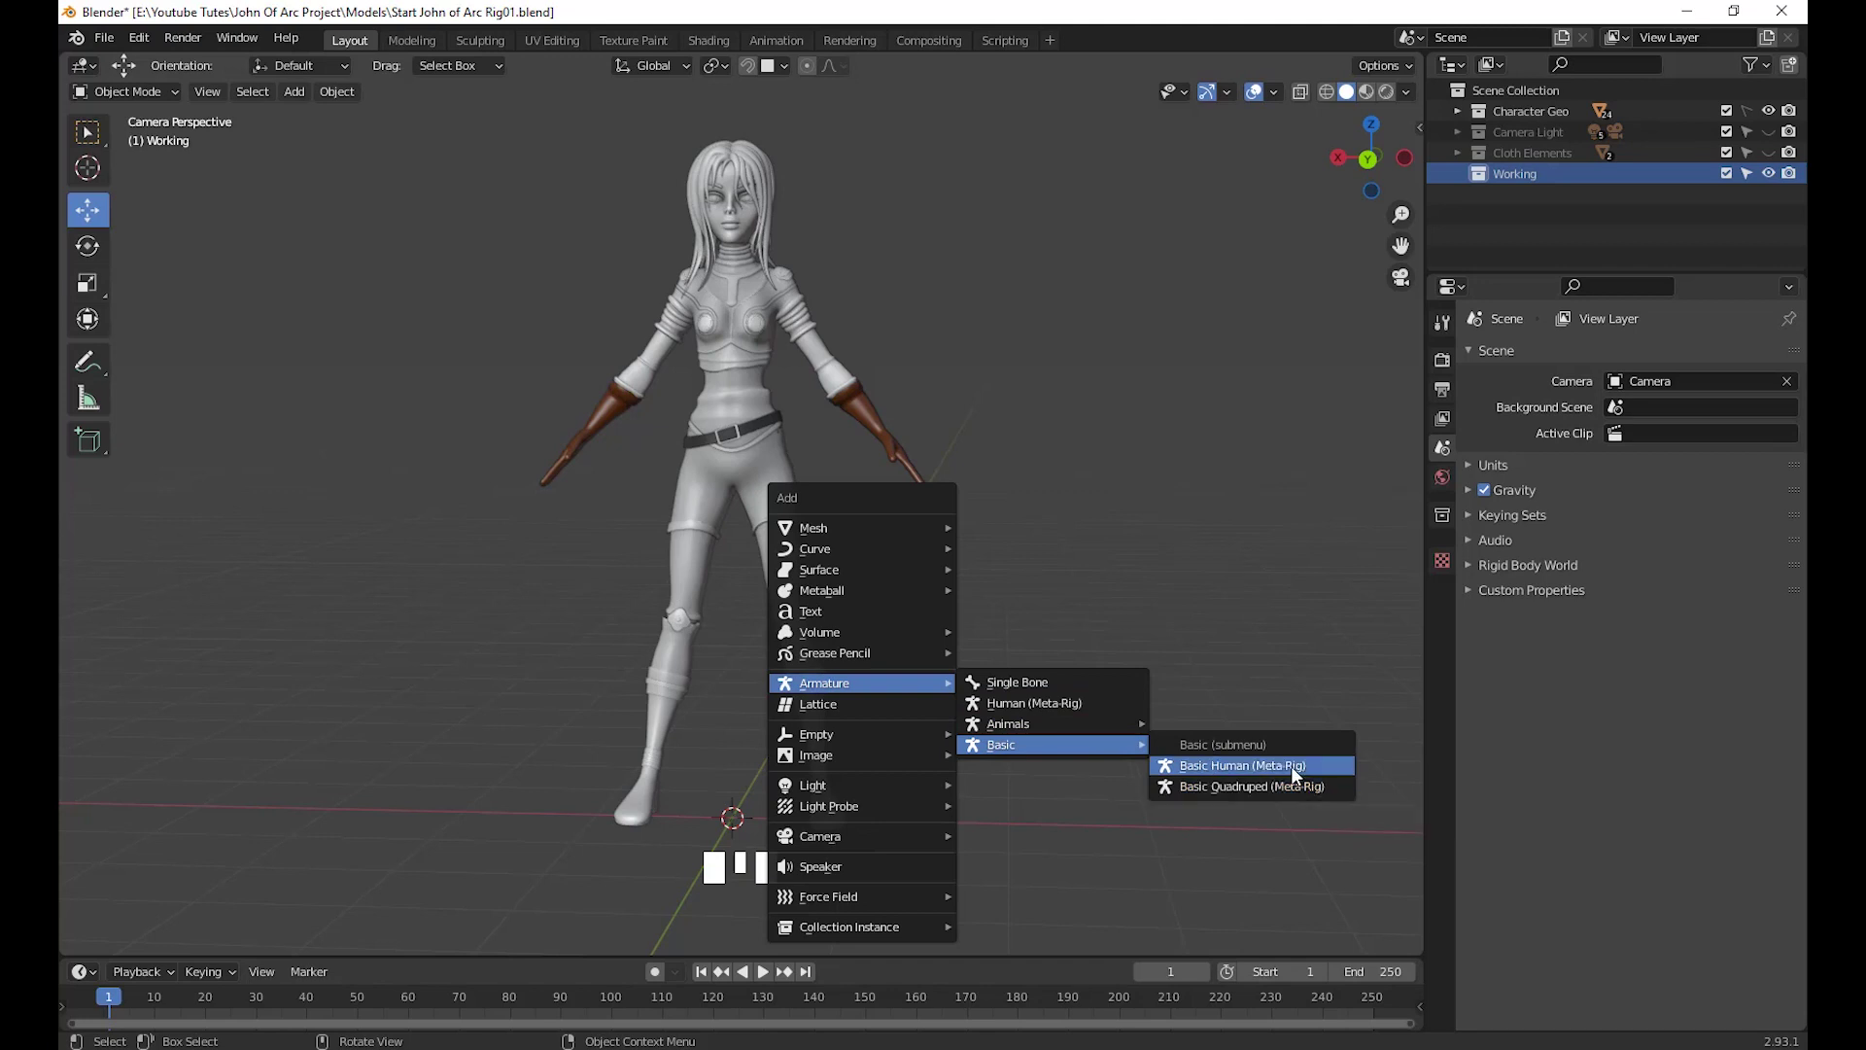
{"action": "left_click", "coordinate": [1047, 700]}
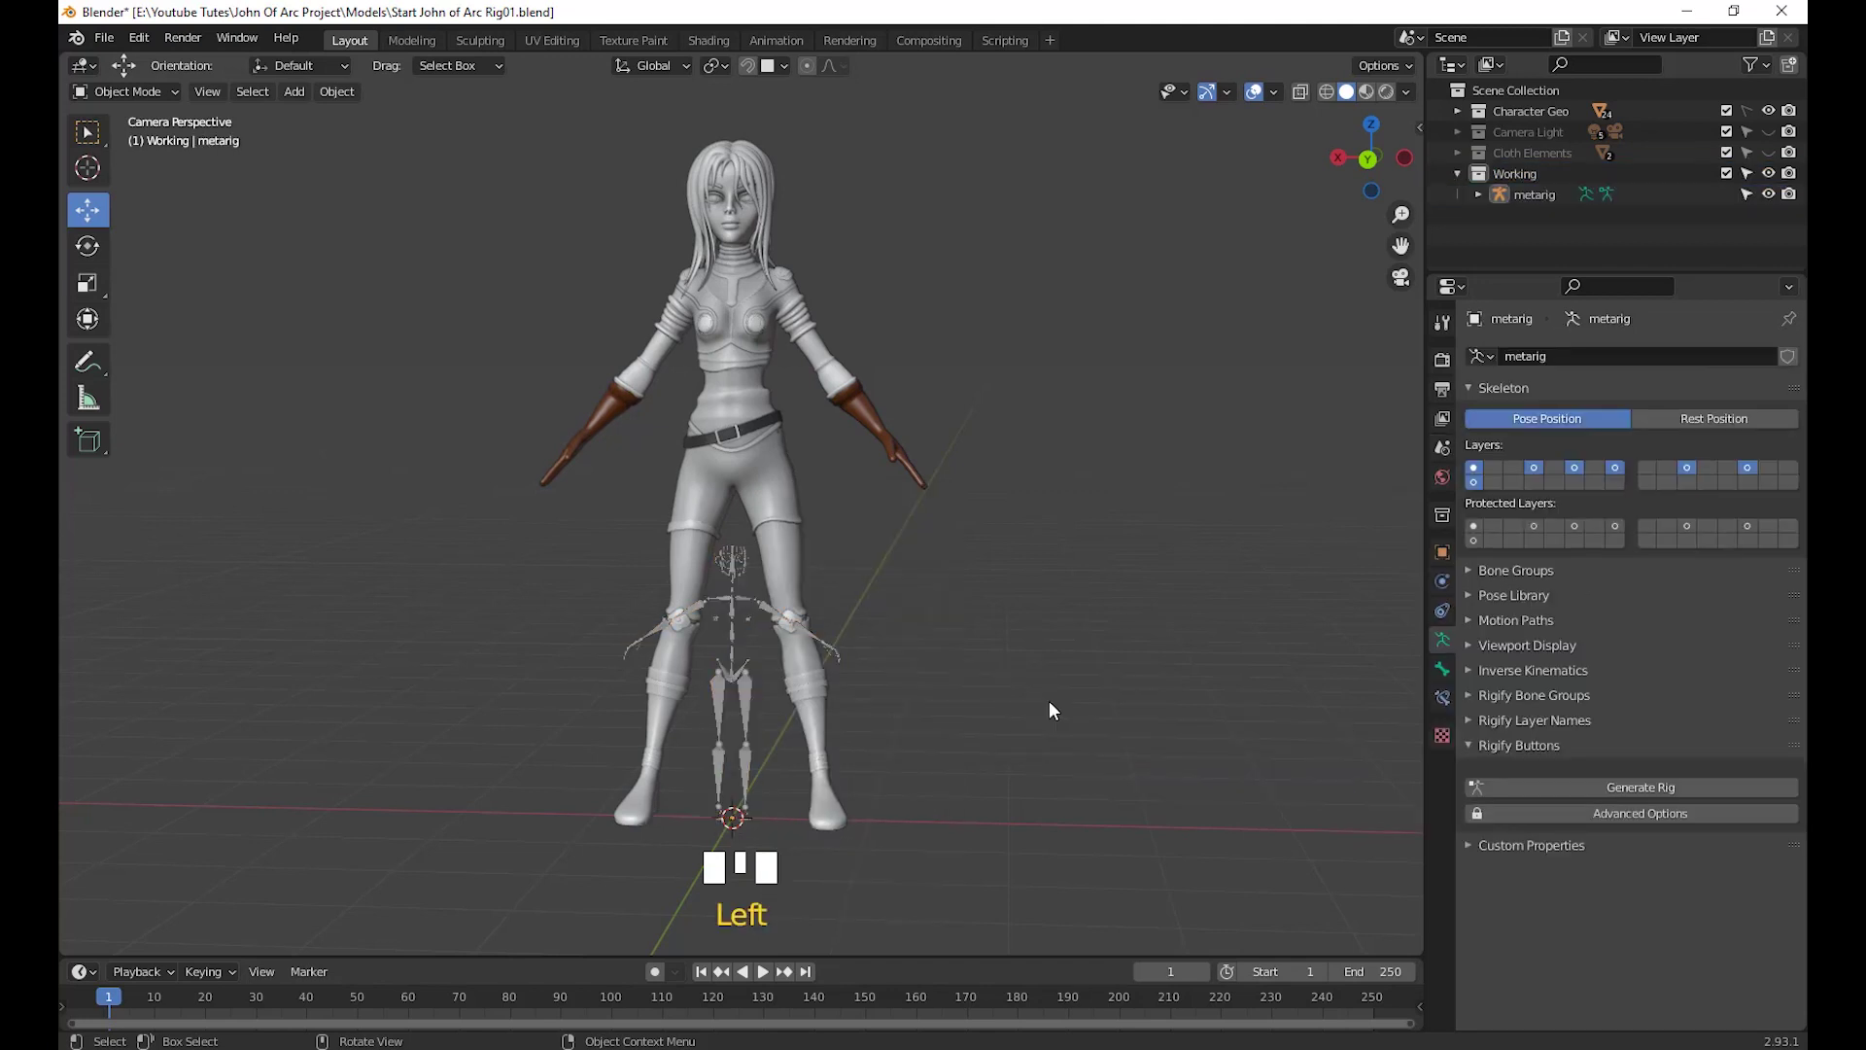
Select the meta-rig and examine its size and facing direction relative to the character from several angles
{"action": "middle_click_drag", "start_coordinate": [1088, 742], "coordinate": [970, 630]}
{"action": "scroll", "coordinate": [890, 766], "scroll_direction": "up", "scroll_amount": 6}
{"action": "left_click", "coordinate": [778, 713]}
{"action": "scroll", "coordinate": [1013, 736], "scroll_direction": "down", "scroll_amount": 2}
{"action": "middle_click_drag", "start_coordinate": [1016, 735], "coordinate": [768, 797]}
{"action": "scroll", "coordinate": [933, 645], "scroll_direction": "down", "scroll_amount": 2}
{"action": "scroll", "coordinate": [912, 767], "scroll_direction": "down", "scroll_amount": 2}
{"action": "left_click_drag", "start_coordinate": [766, 789], "coordinate": [917, 812]}
{"action": "scroll", "coordinate": [915, 812], "scroll_direction": "down", "scroll_amount": 2}
{"action": "middle_click_drag", "start_coordinate": [916, 813], "coordinate": [1134, 785], "text": "shift"}
{"action": "scroll", "coordinate": [924, 790], "scroll_direction": "up", "scroll_amount": 2}
{"action": "middle_click_drag", "start_coordinate": [923, 791], "coordinate": [855, 758]}
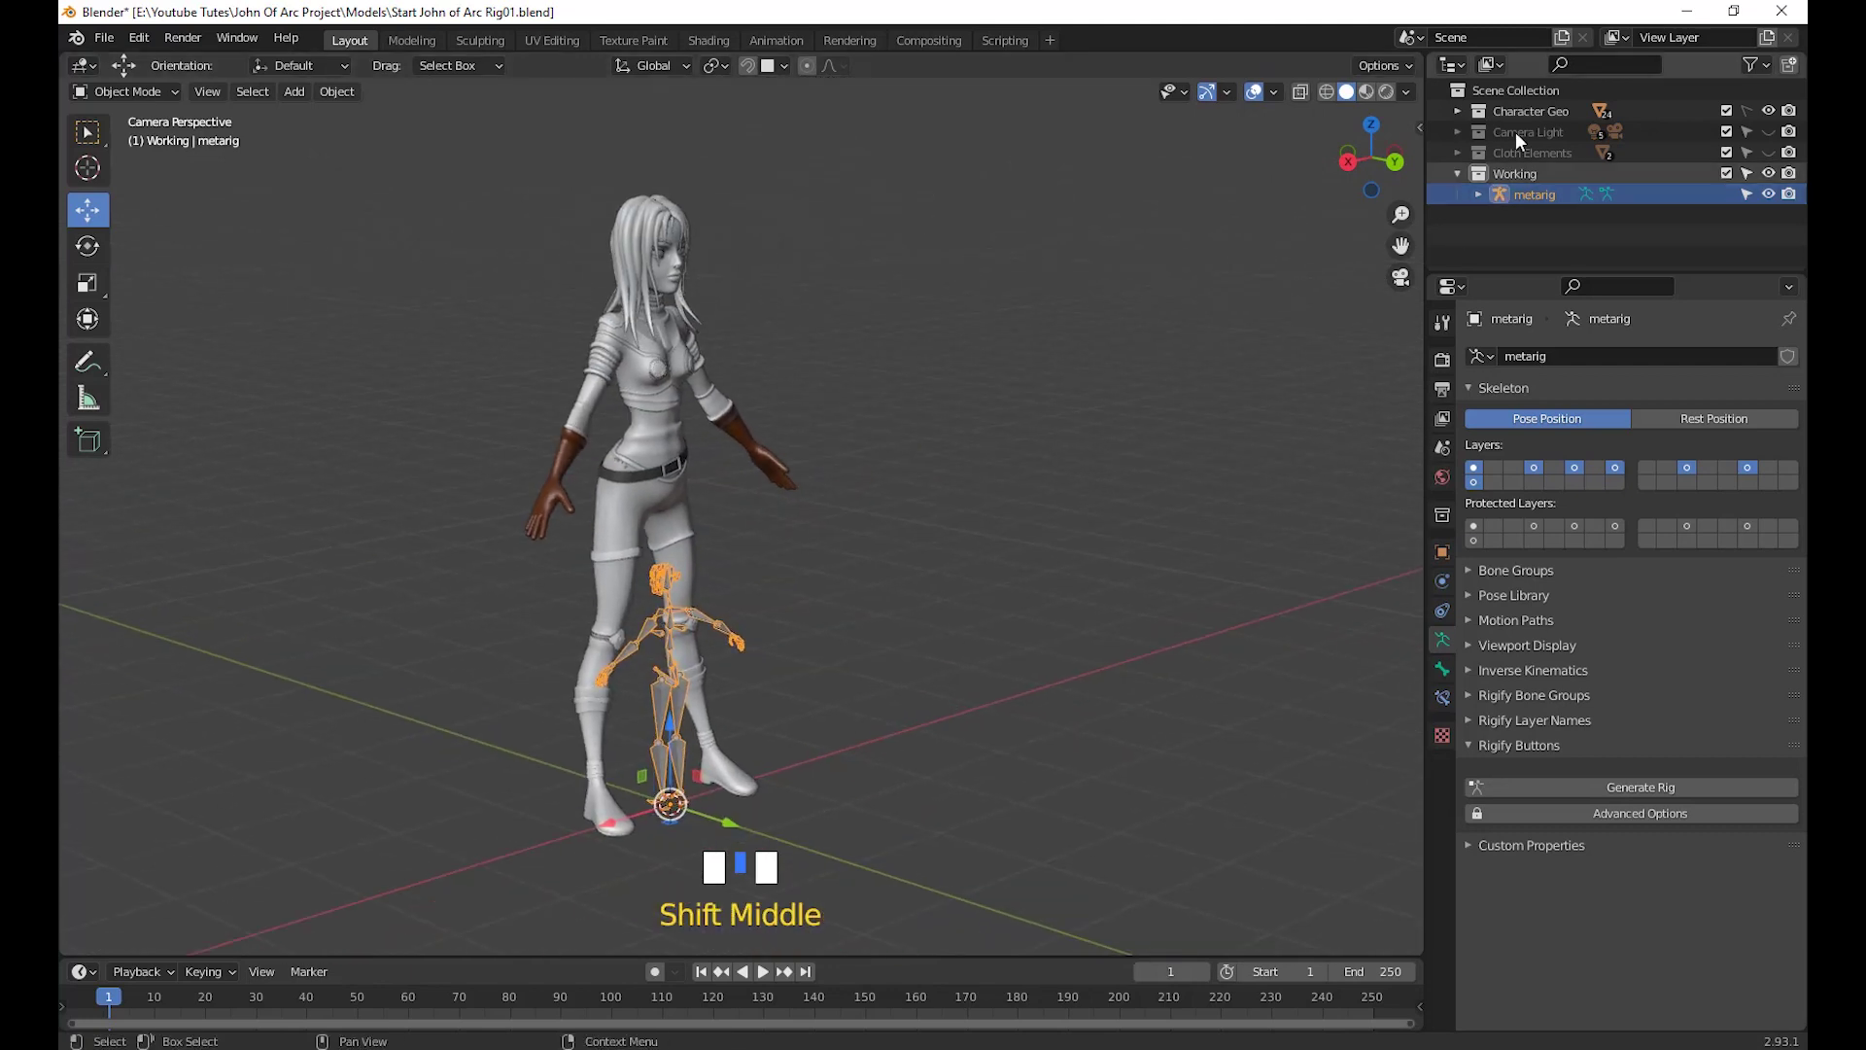
Select all objects of the Character Geo collection and compare the character's orientation with the meta-rig
{"action": "left_click", "coordinate": [1525, 112]}
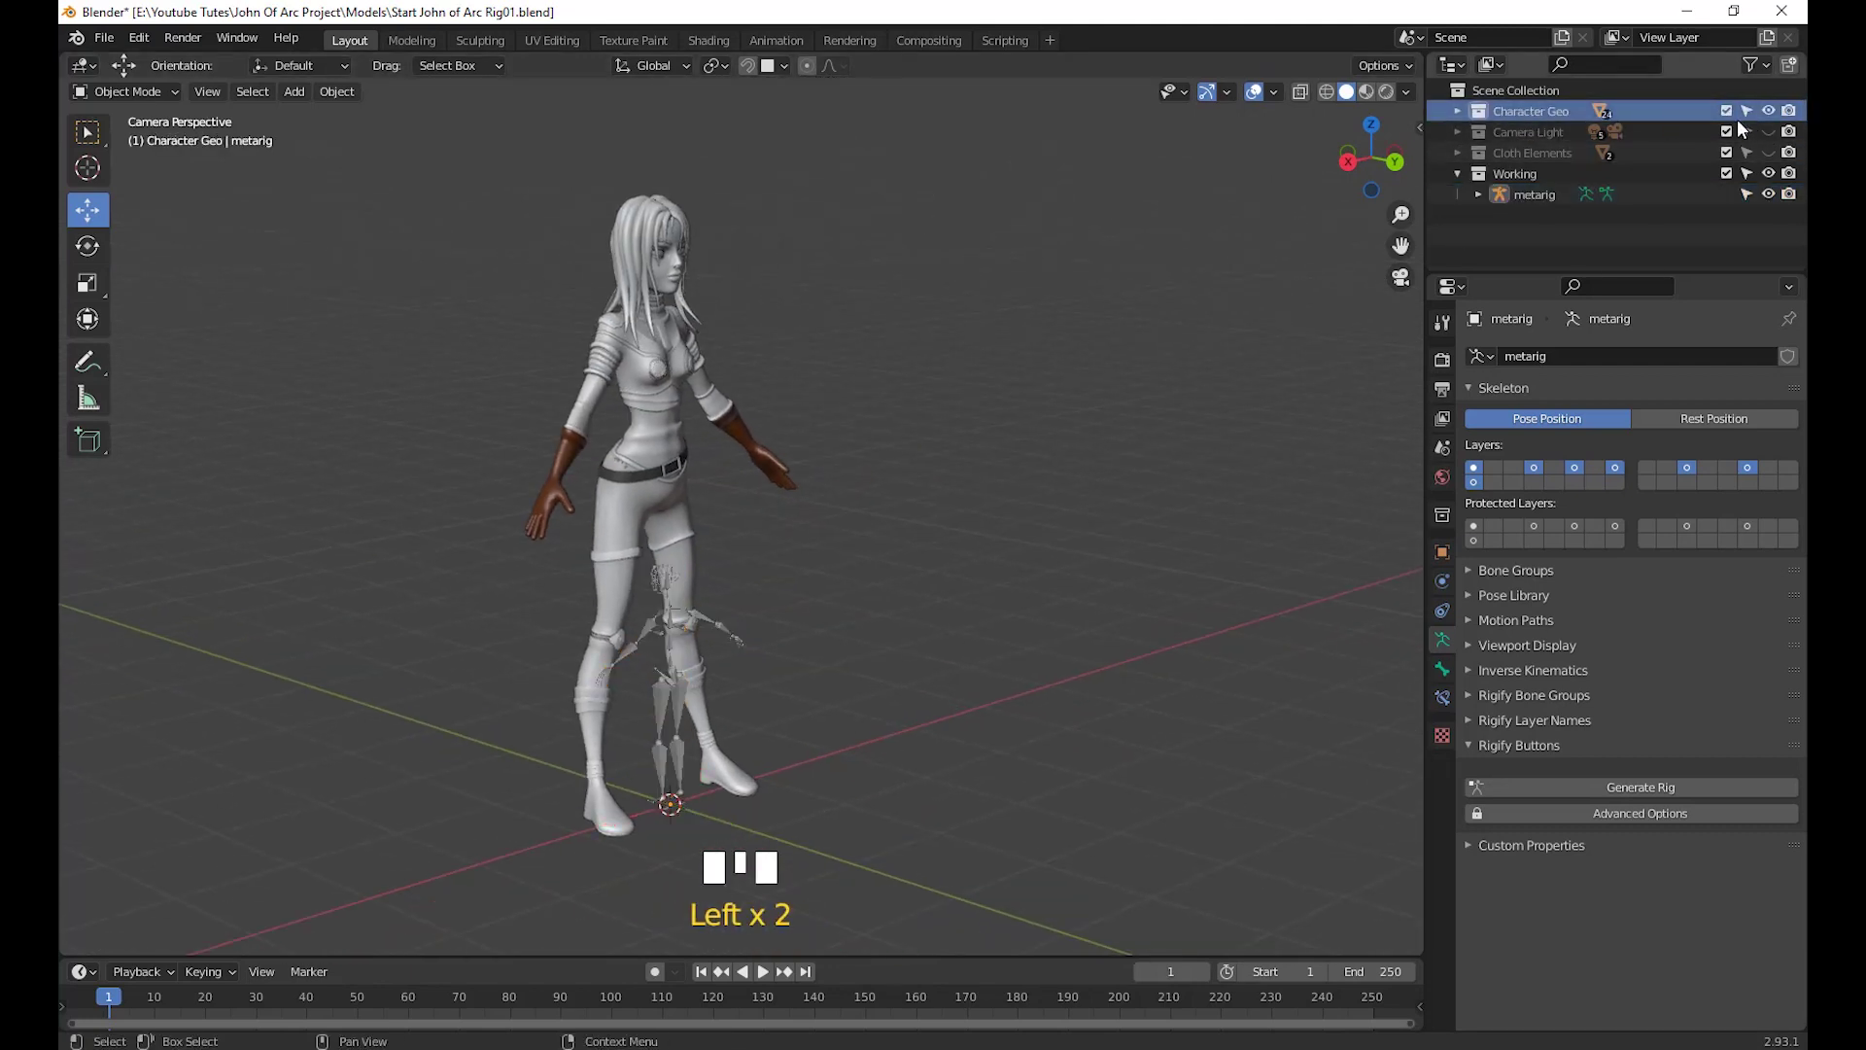
{"action": "right_click", "coordinate": [1553, 113]}
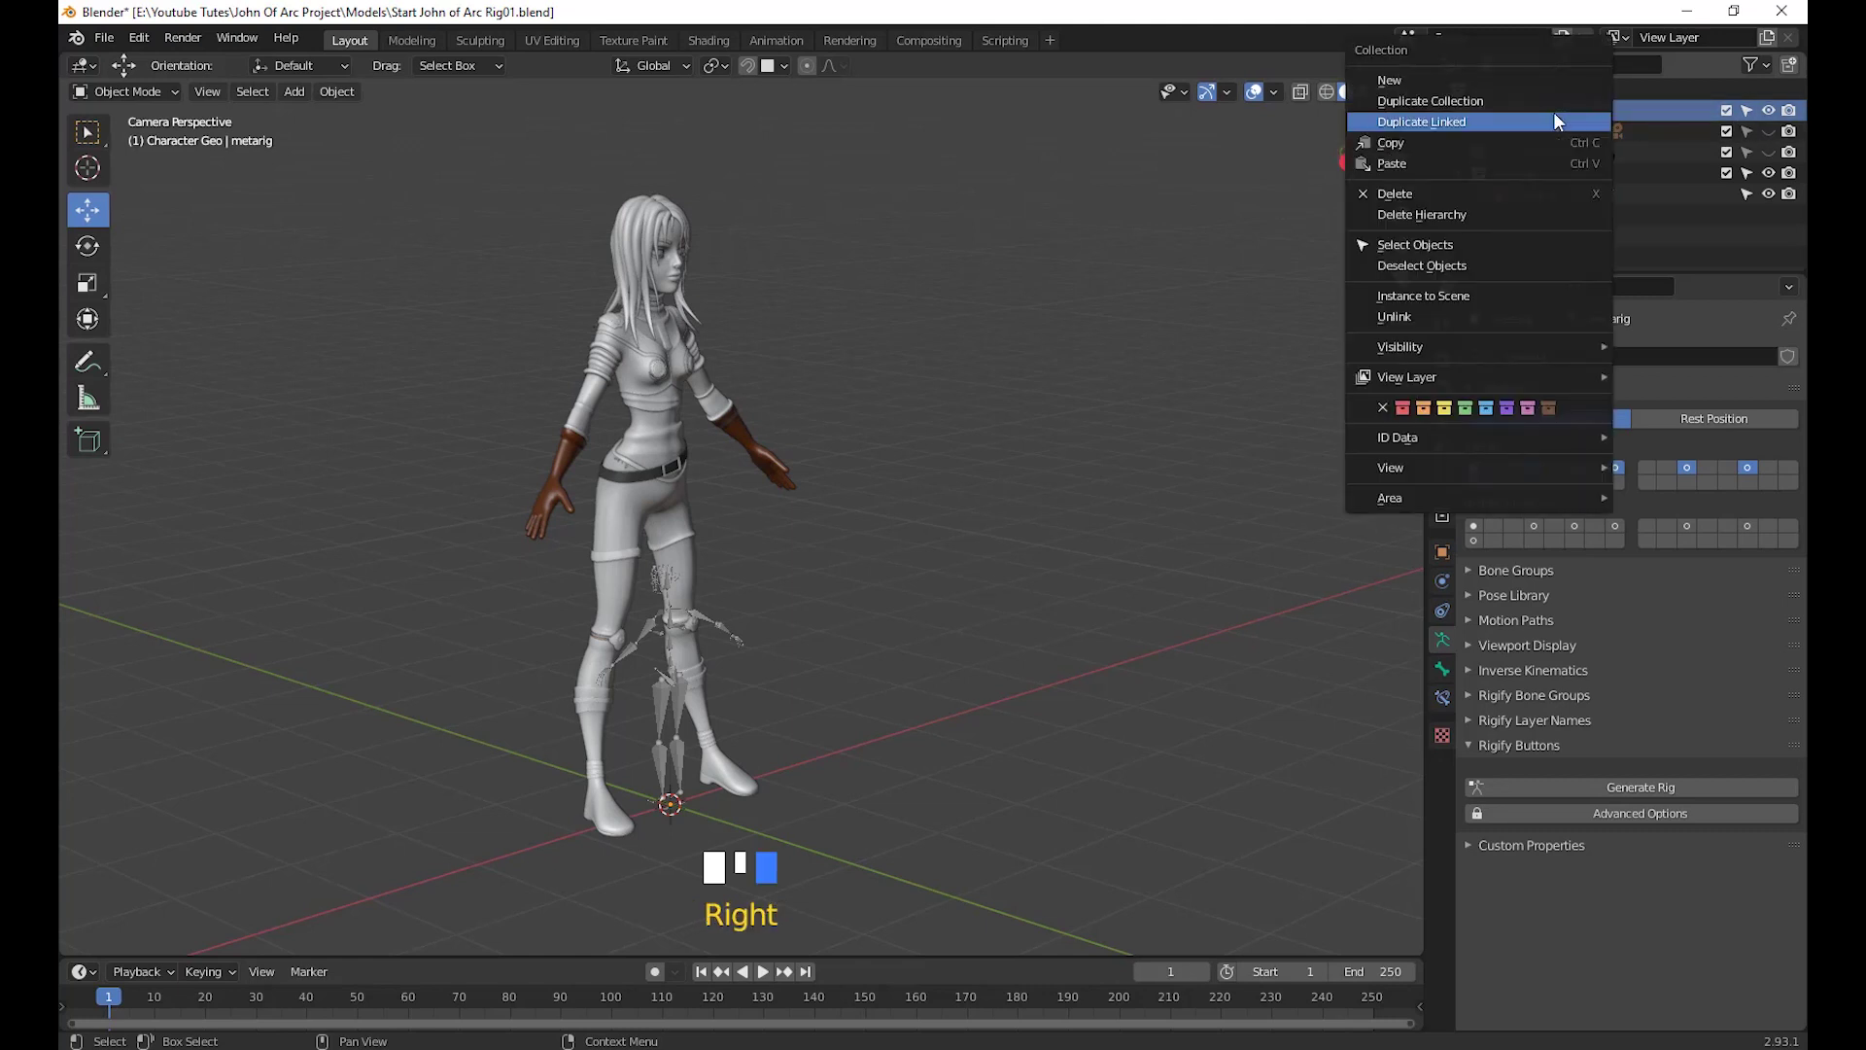
{"action": "left_click", "coordinate": [1462, 245]}
{"action": "middle_click_drag", "start_coordinate": [1183, 486], "coordinate": [889, 645]}
{"action": "scroll", "coordinate": [888, 663], "scroll_direction": "up", "scroll_amount": 3}
{"action": "scroll", "coordinate": [892, 651], "scroll_direction": "up", "scroll_amount": 1}
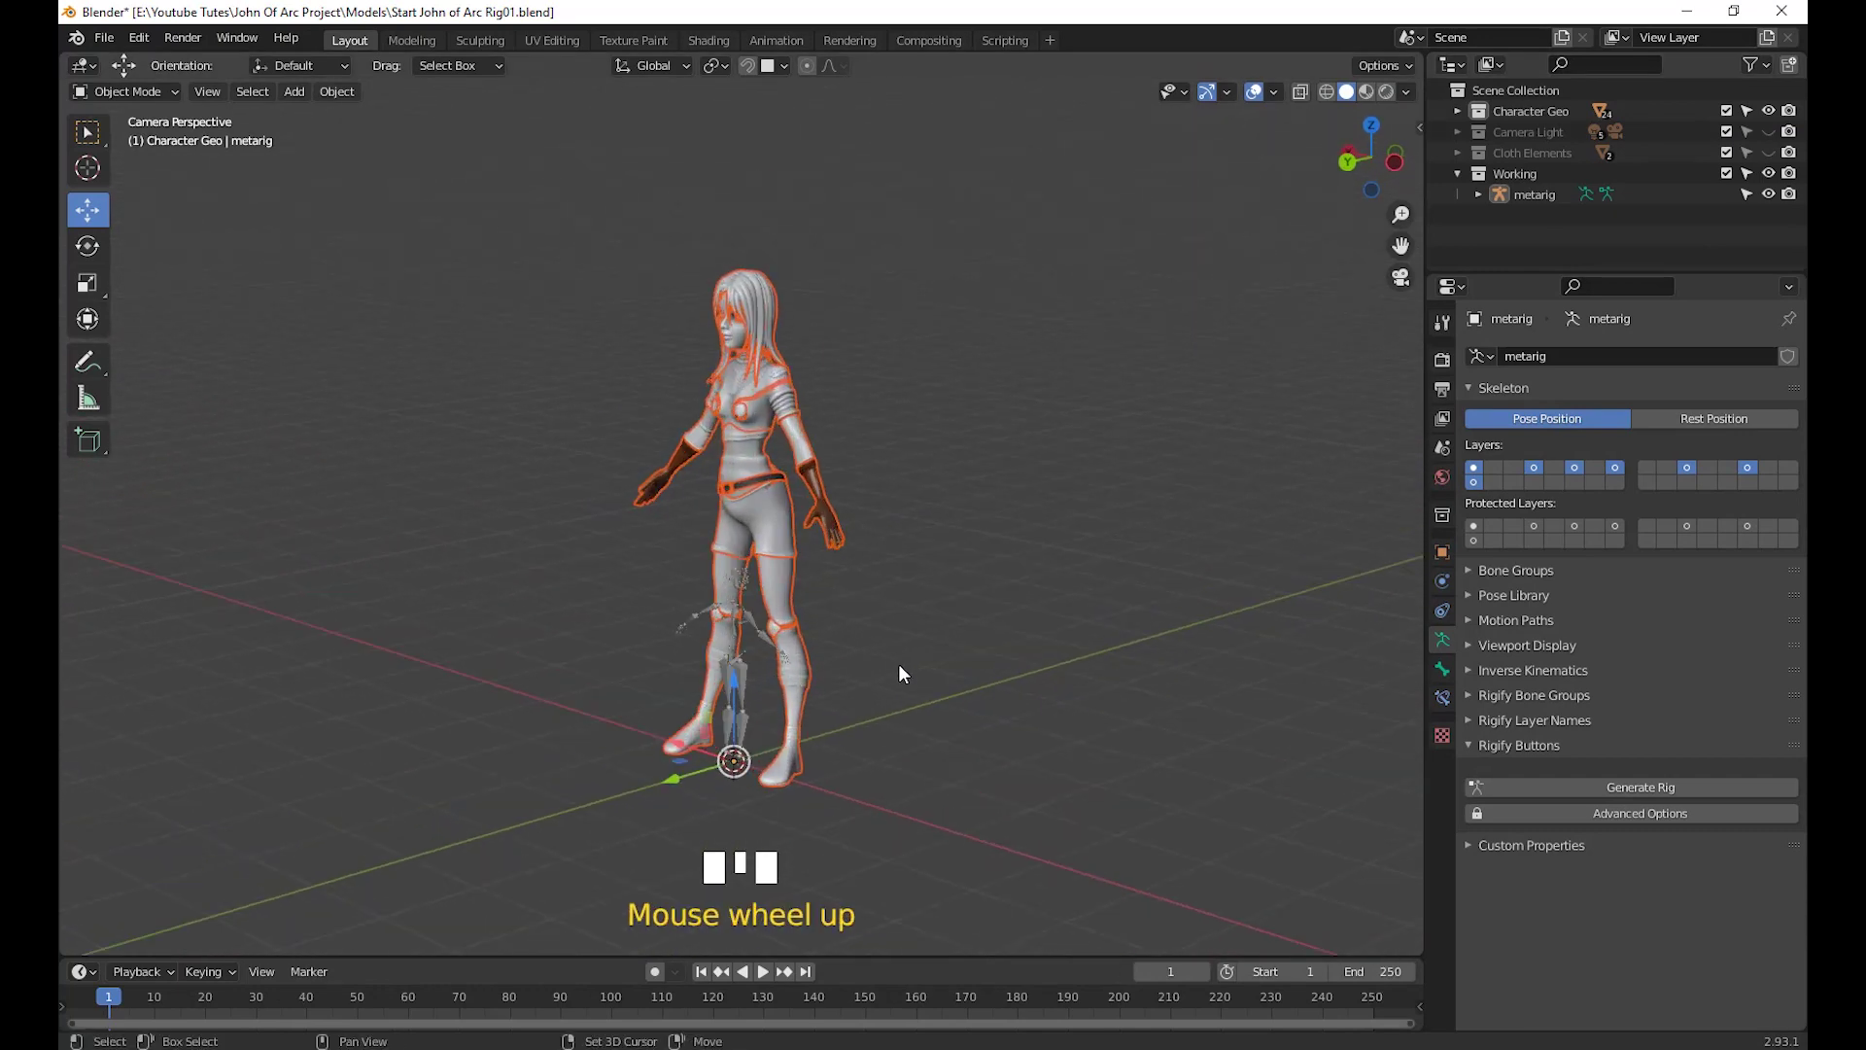
{"action": "scroll", "coordinate": [865, 675], "scroll_direction": "down", "scroll_amount": 1}
{"action": "scroll", "coordinate": [995, 657], "scroll_direction": "up", "scroll_amount": 2}
{"action": "scroll", "coordinate": [996, 668], "scroll_direction": "up", "scroll_amount": 2}
{"action": "middle_click_drag", "start_coordinate": [996, 668], "coordinate": [852, 629], "text": "shift"}
Select the human meta-rig standing between the character's legs and delete it
{"action": "left_click", "coordinate": [836, 597]}
{"action": "scroll", "coordinate": [835, 597], "scroll_direction": "down", "scroll_amount": 2}
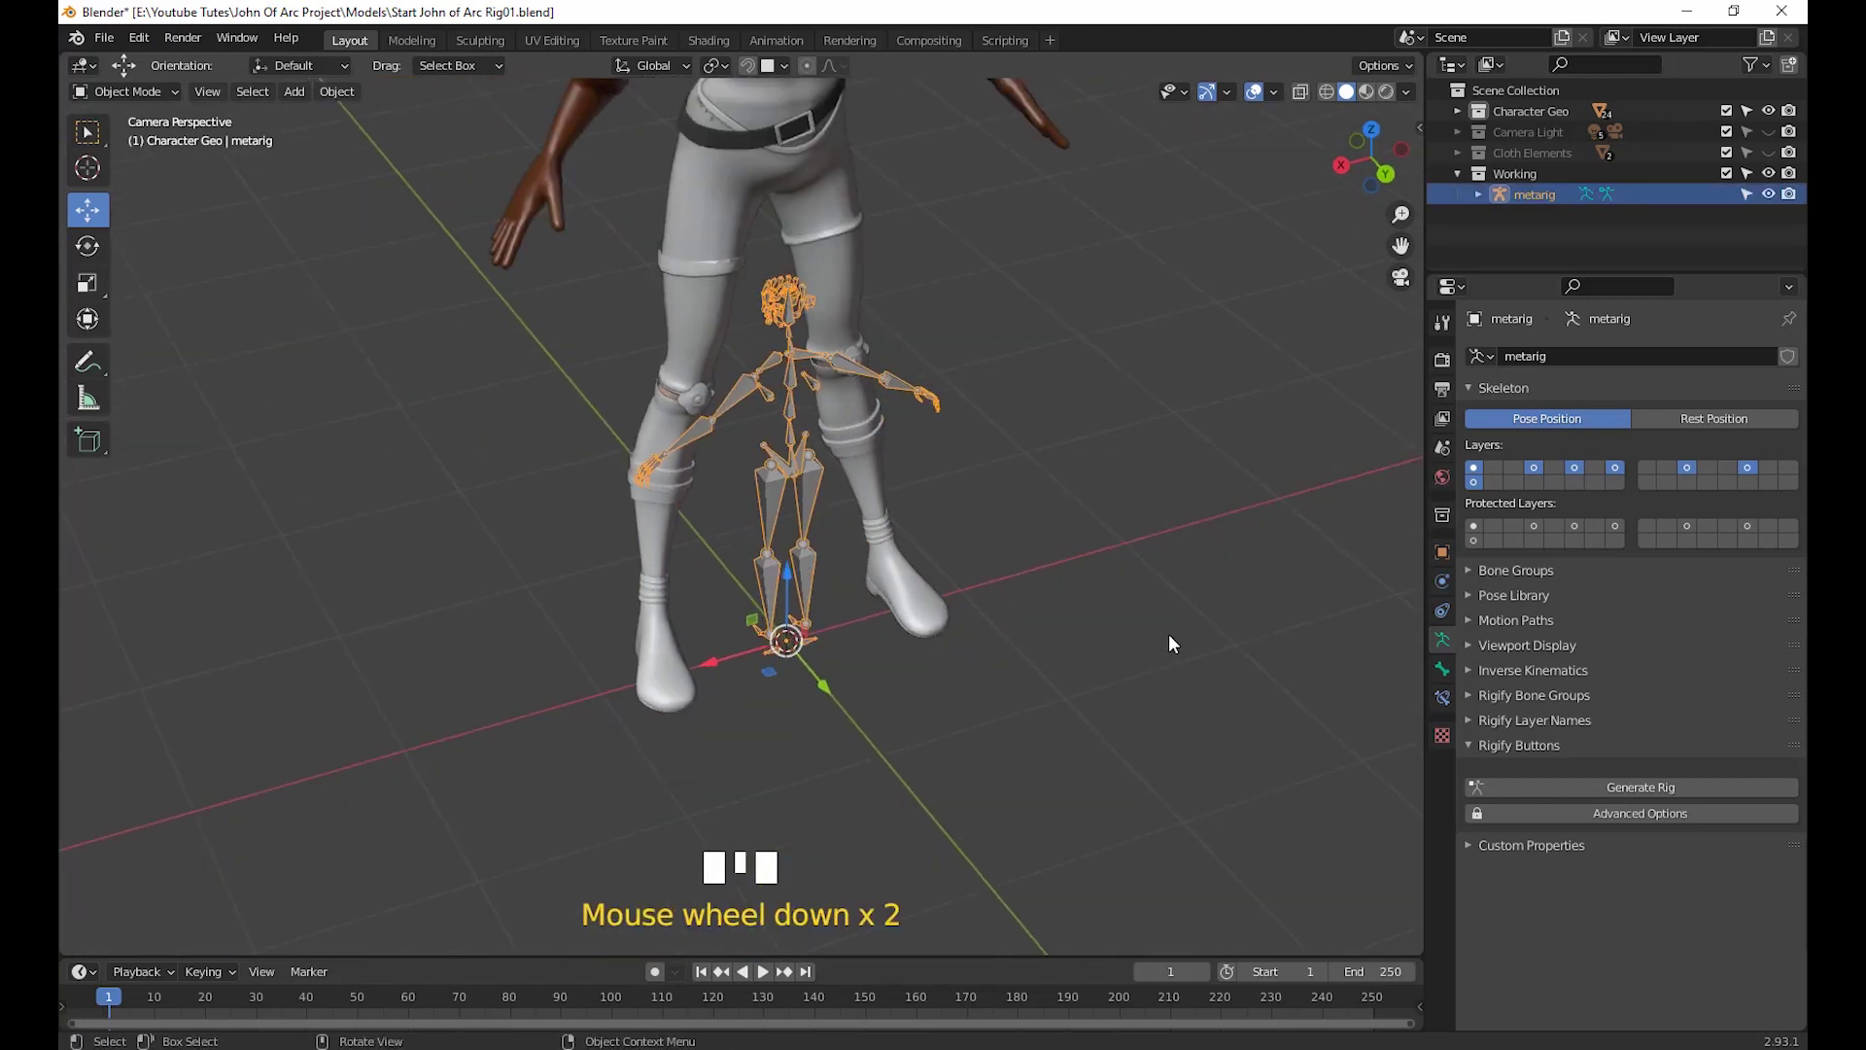
{"action": "middle_click_drag", "start_coordinate": [1169, 633], "coordinate": [1126, 625]}
{"action": "key", "text": "Delete"}
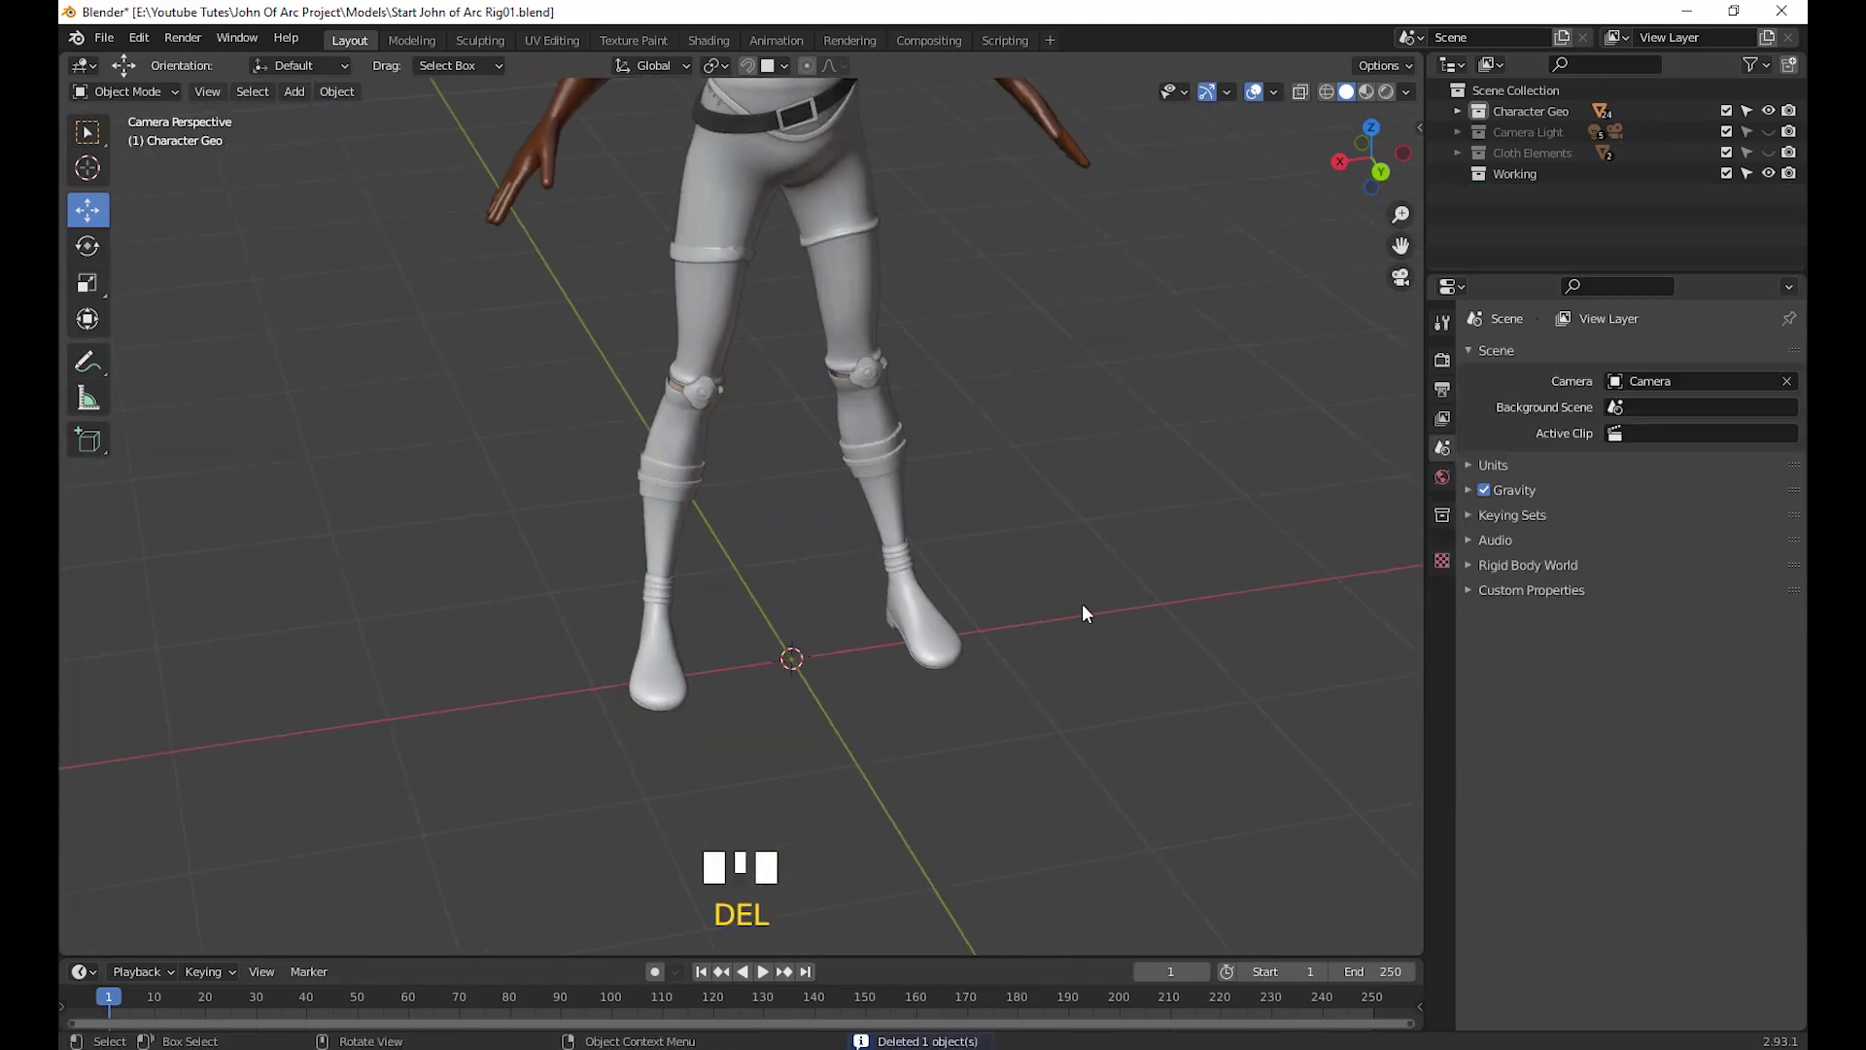
{"action": "middle_click_drag", "start_coordinate": [950, 587], "coordinate": [1046, 694], "text": "shift"}
{"action": "scroll", "coordinate": [955, 802], "scroll_direction": "down", "scroll_amount": 2}
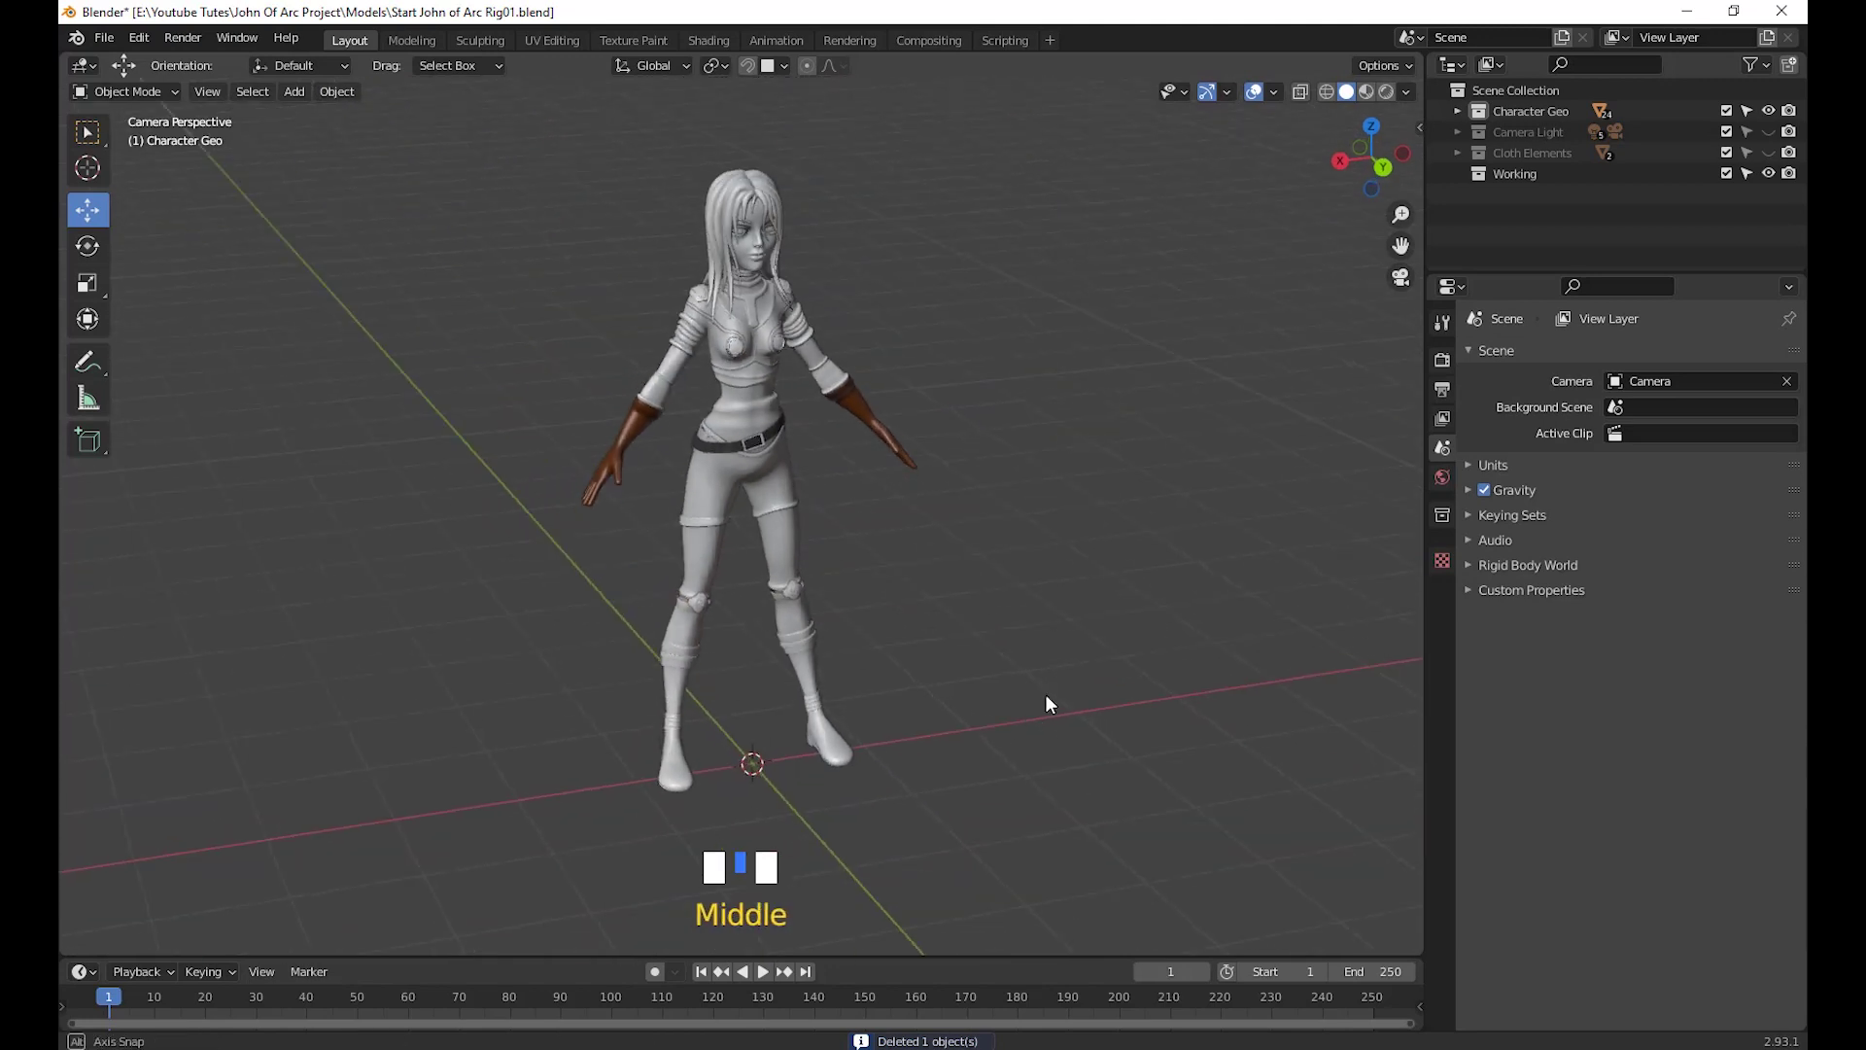
Select all Character Geo objects, rotate them 180° about the global Z axis, and deselect them
{"action": "left_click", "coordinate": [1542, 111]}
{"action": "right_click", "coordinate": [1541, 111]}
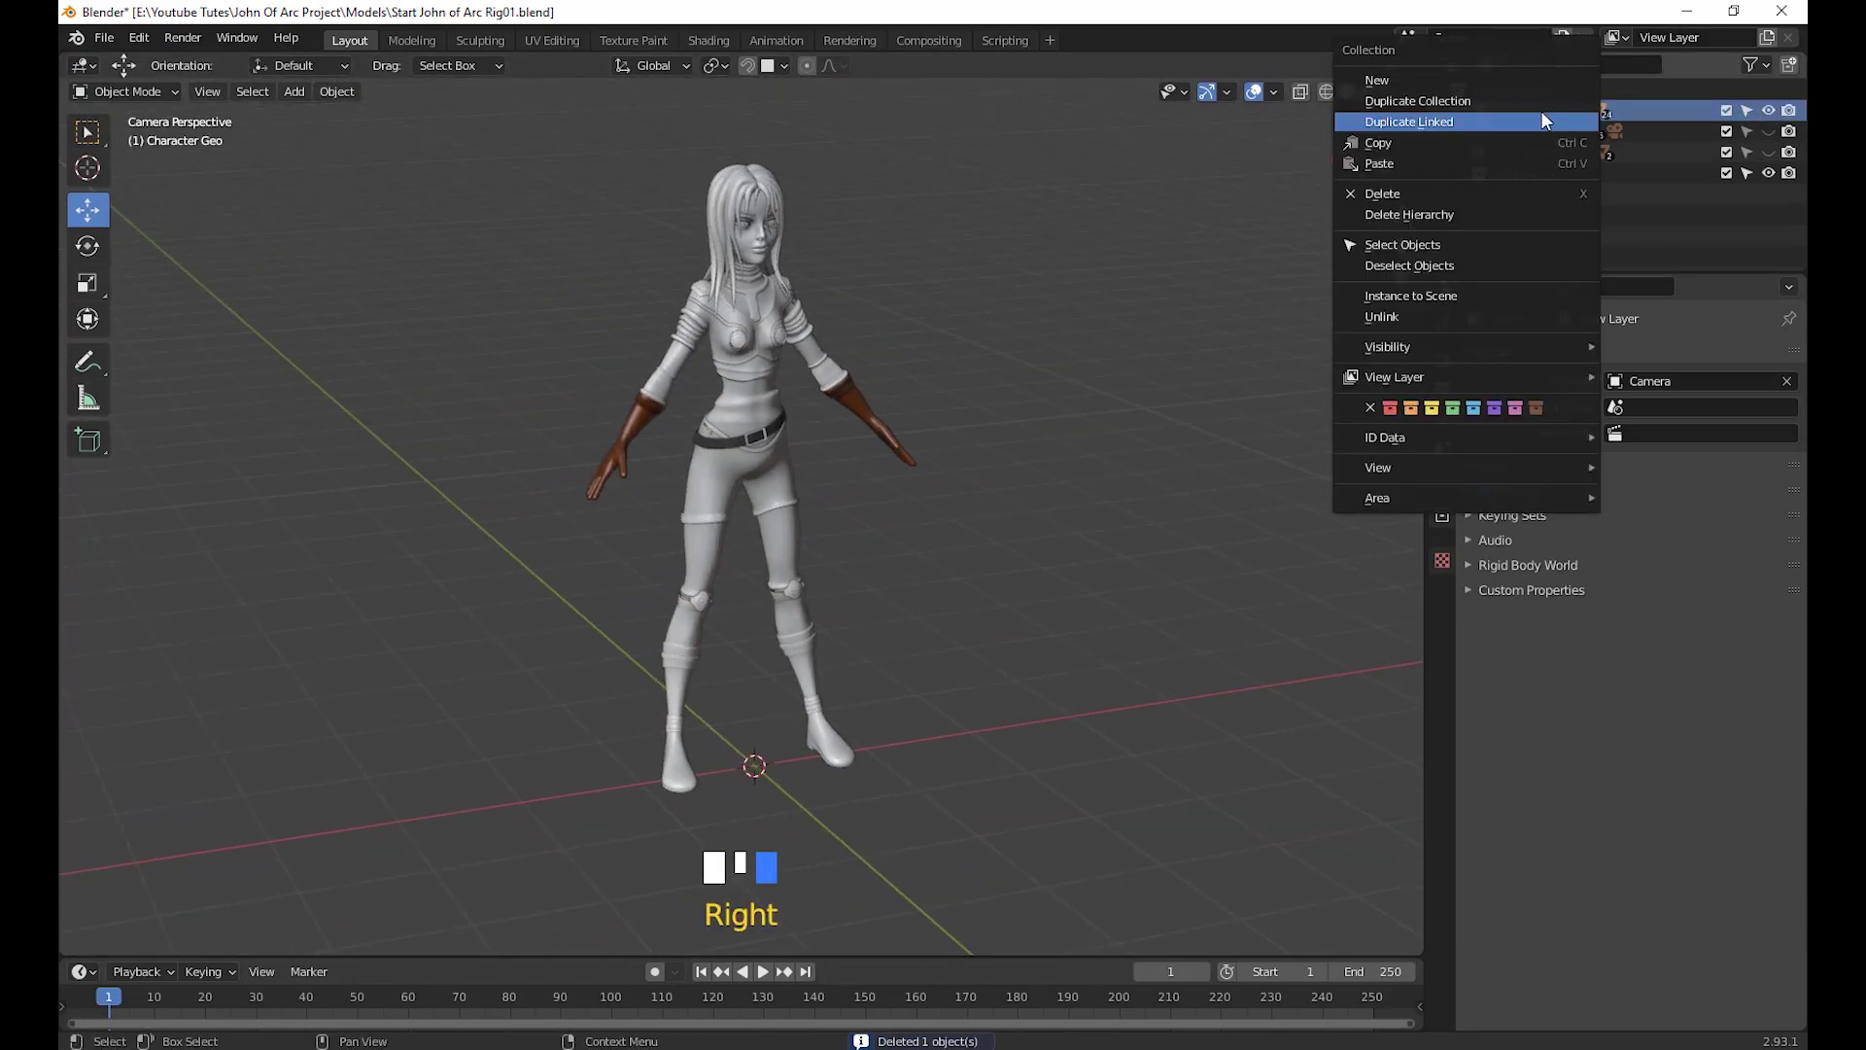
{"action": "left_click", "coordinate": [1450, 245]}
{"action": "scroll", "coordinate": [1036, 547], "scroll_direction": "down", "scroll_amount": 2}
{"action": "middle_click_drag", "start_coordinate": [1036, 547], "coordinate": [1017, 666]}
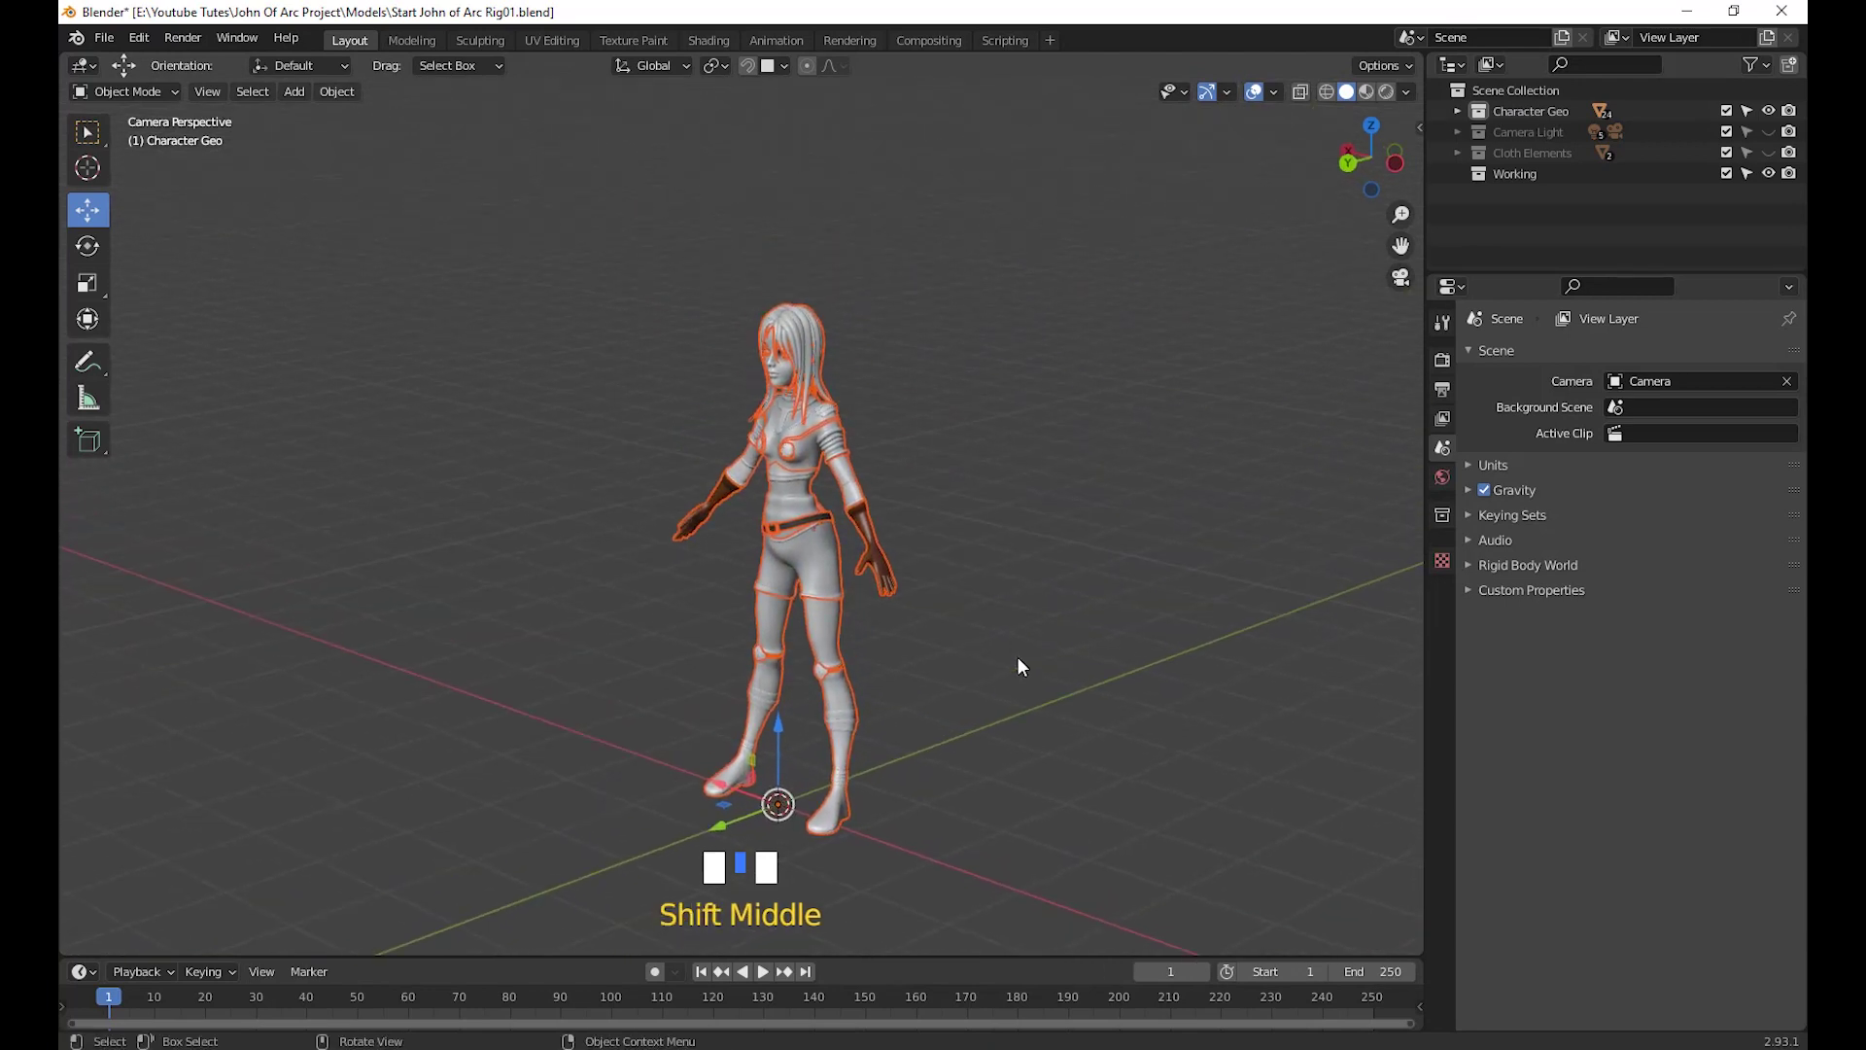
{"action": "key", "text": "r"}
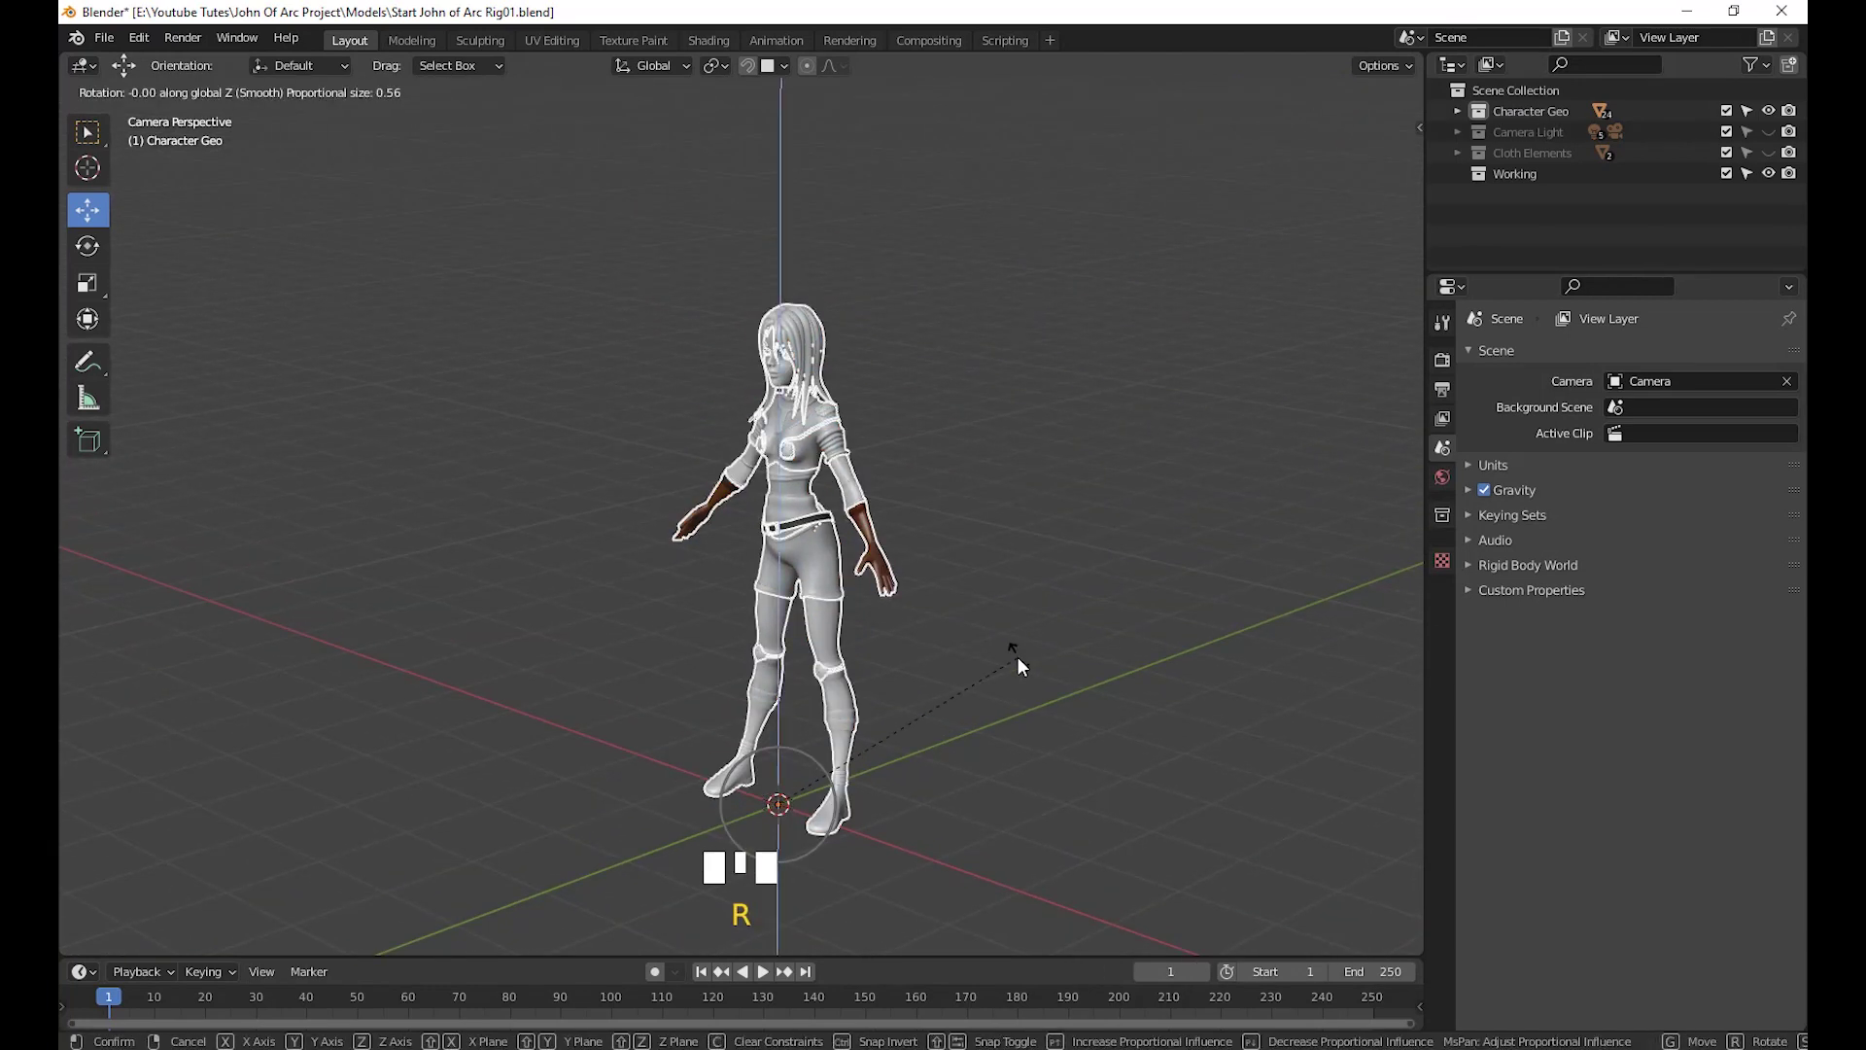
{"action": "type", "text": "180"}
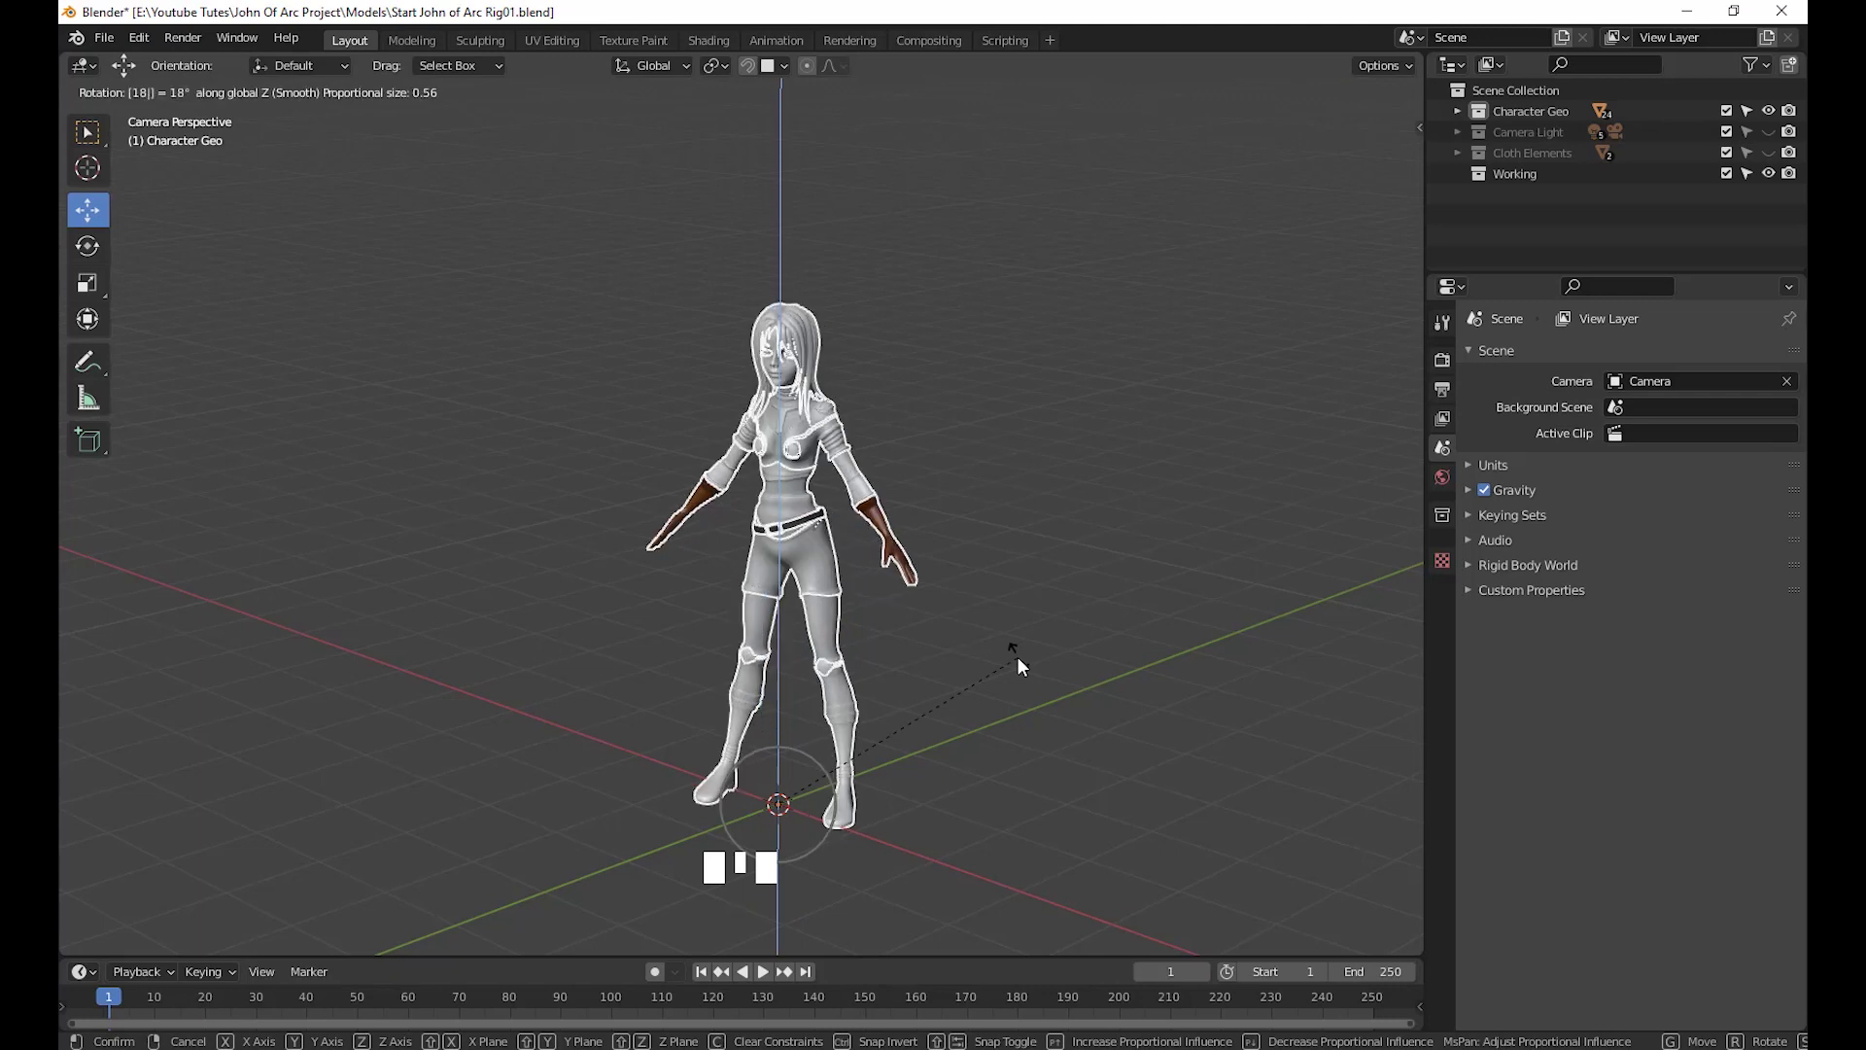
{"action": "key", "text": "Return"}
{"action": "scroll", "coordinate": [1019, 665], "scroll_direction": "down", "scroll_amount": 2}
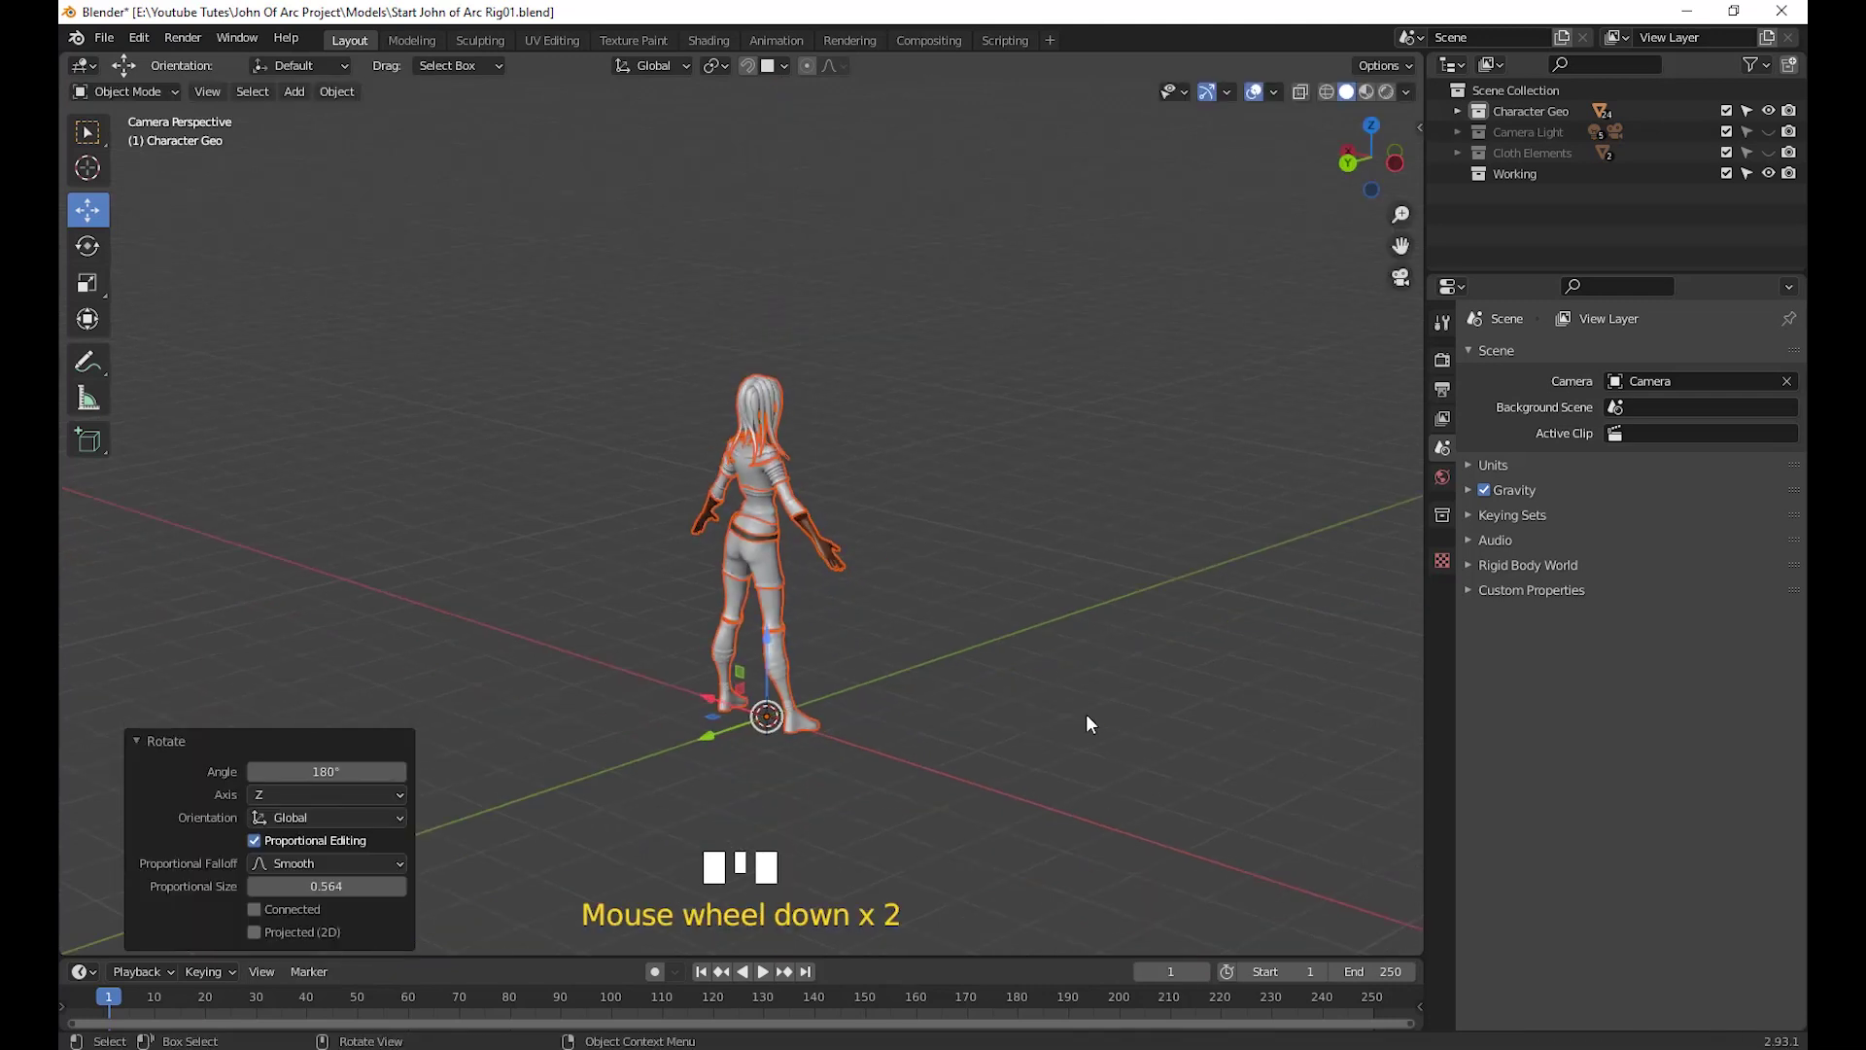
{"action": "middle_click_drag", "start_coordinate": [1087, 719], "coordinate": [937, 625]}
{"action": "left_click", "coordinate": [984, 630]}
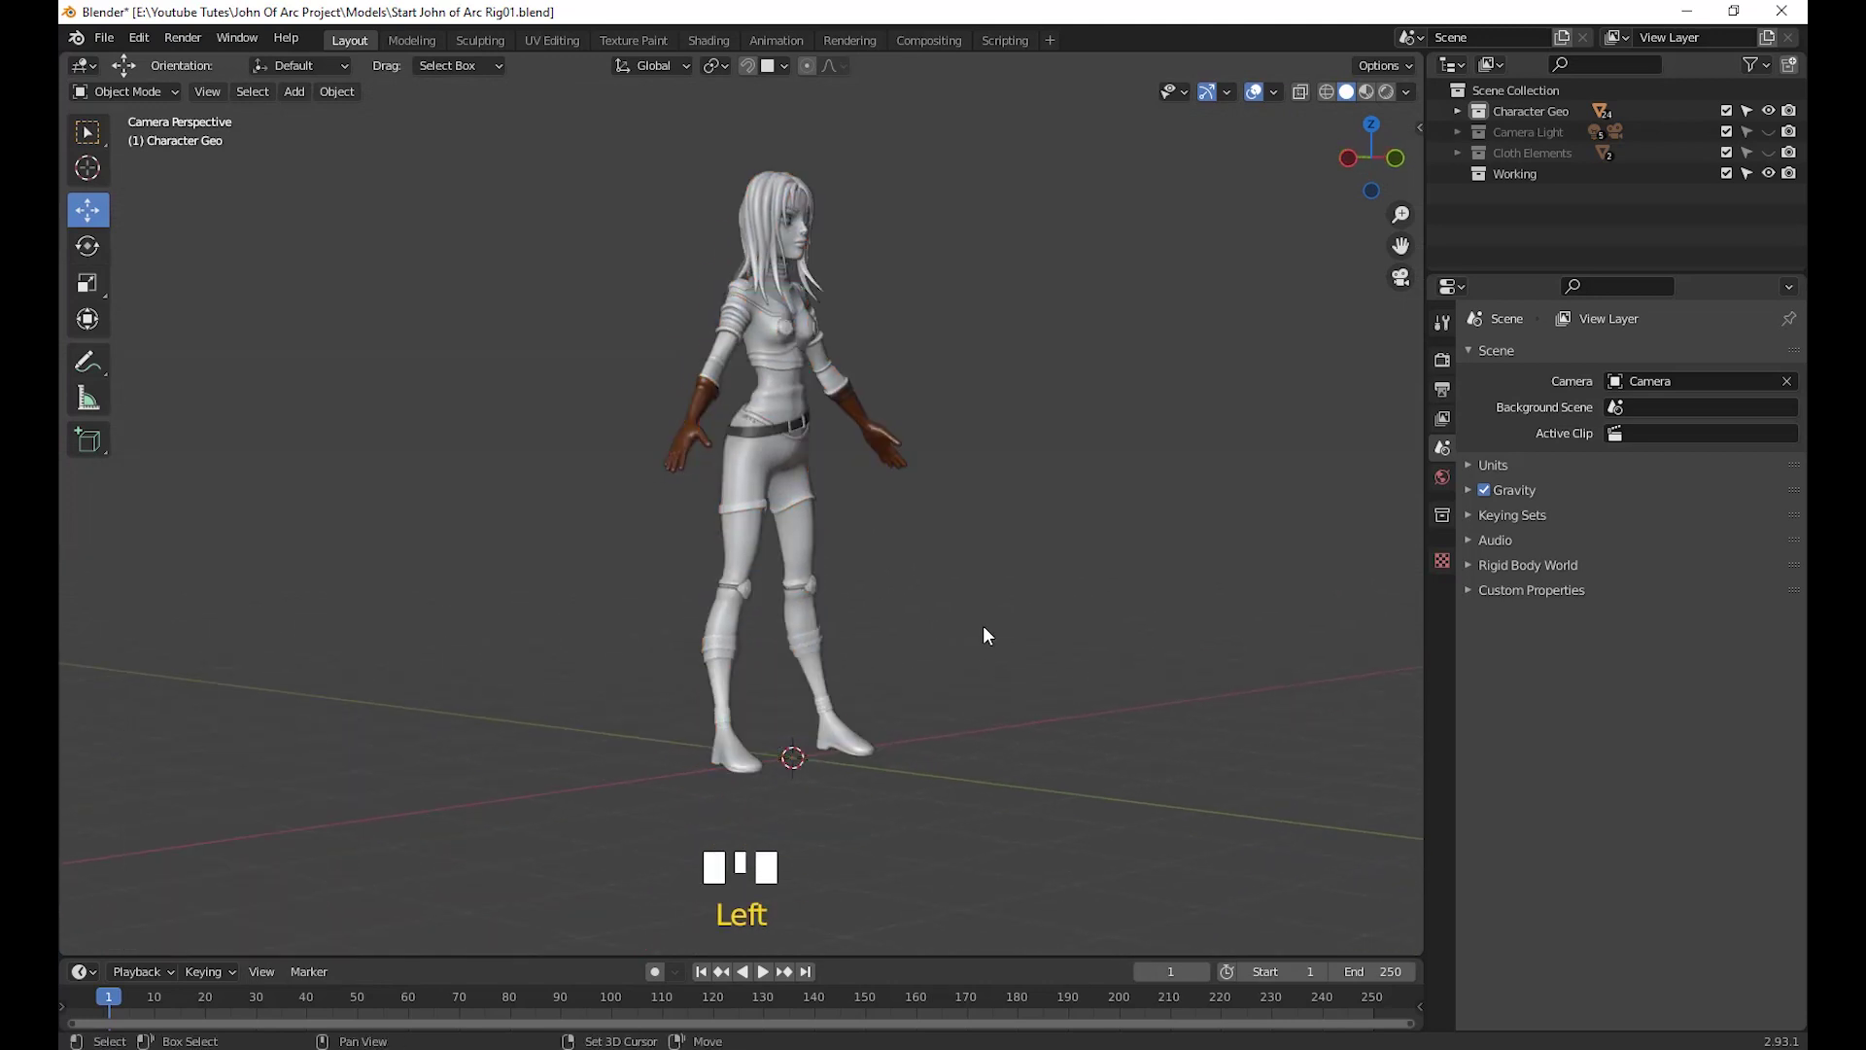
Add a Human (Meta-Rig) armature at the rotated character's feet and check that both face the same direction
{"action": "key", "text": "shift+a"}
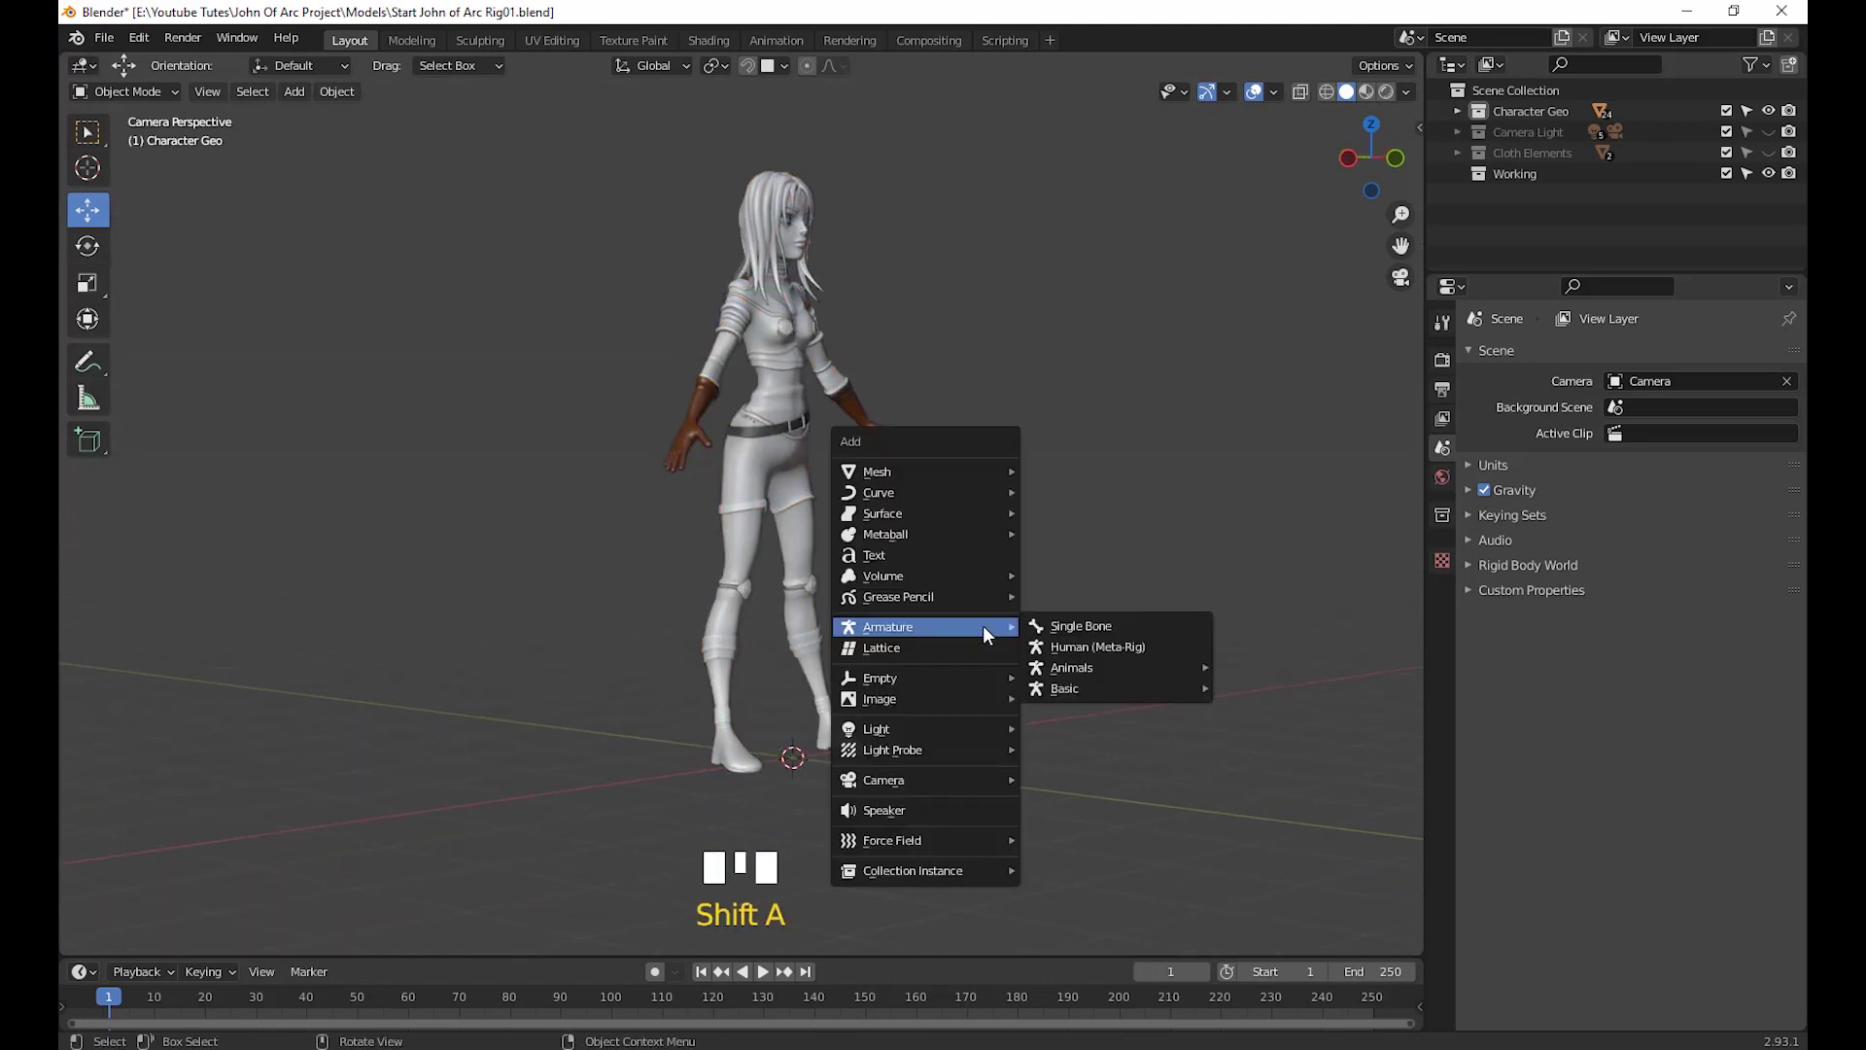
{"action": "left_click", "coordinate": [1129, 650]}
{"action": "middle_click_drag", "start_coordinate": [964, 668], "coordinate": [871, 697]}
{"action": "scroll", "coordinate": [871, 696], "scroll_direction": "up", "scroll_amount": 5}
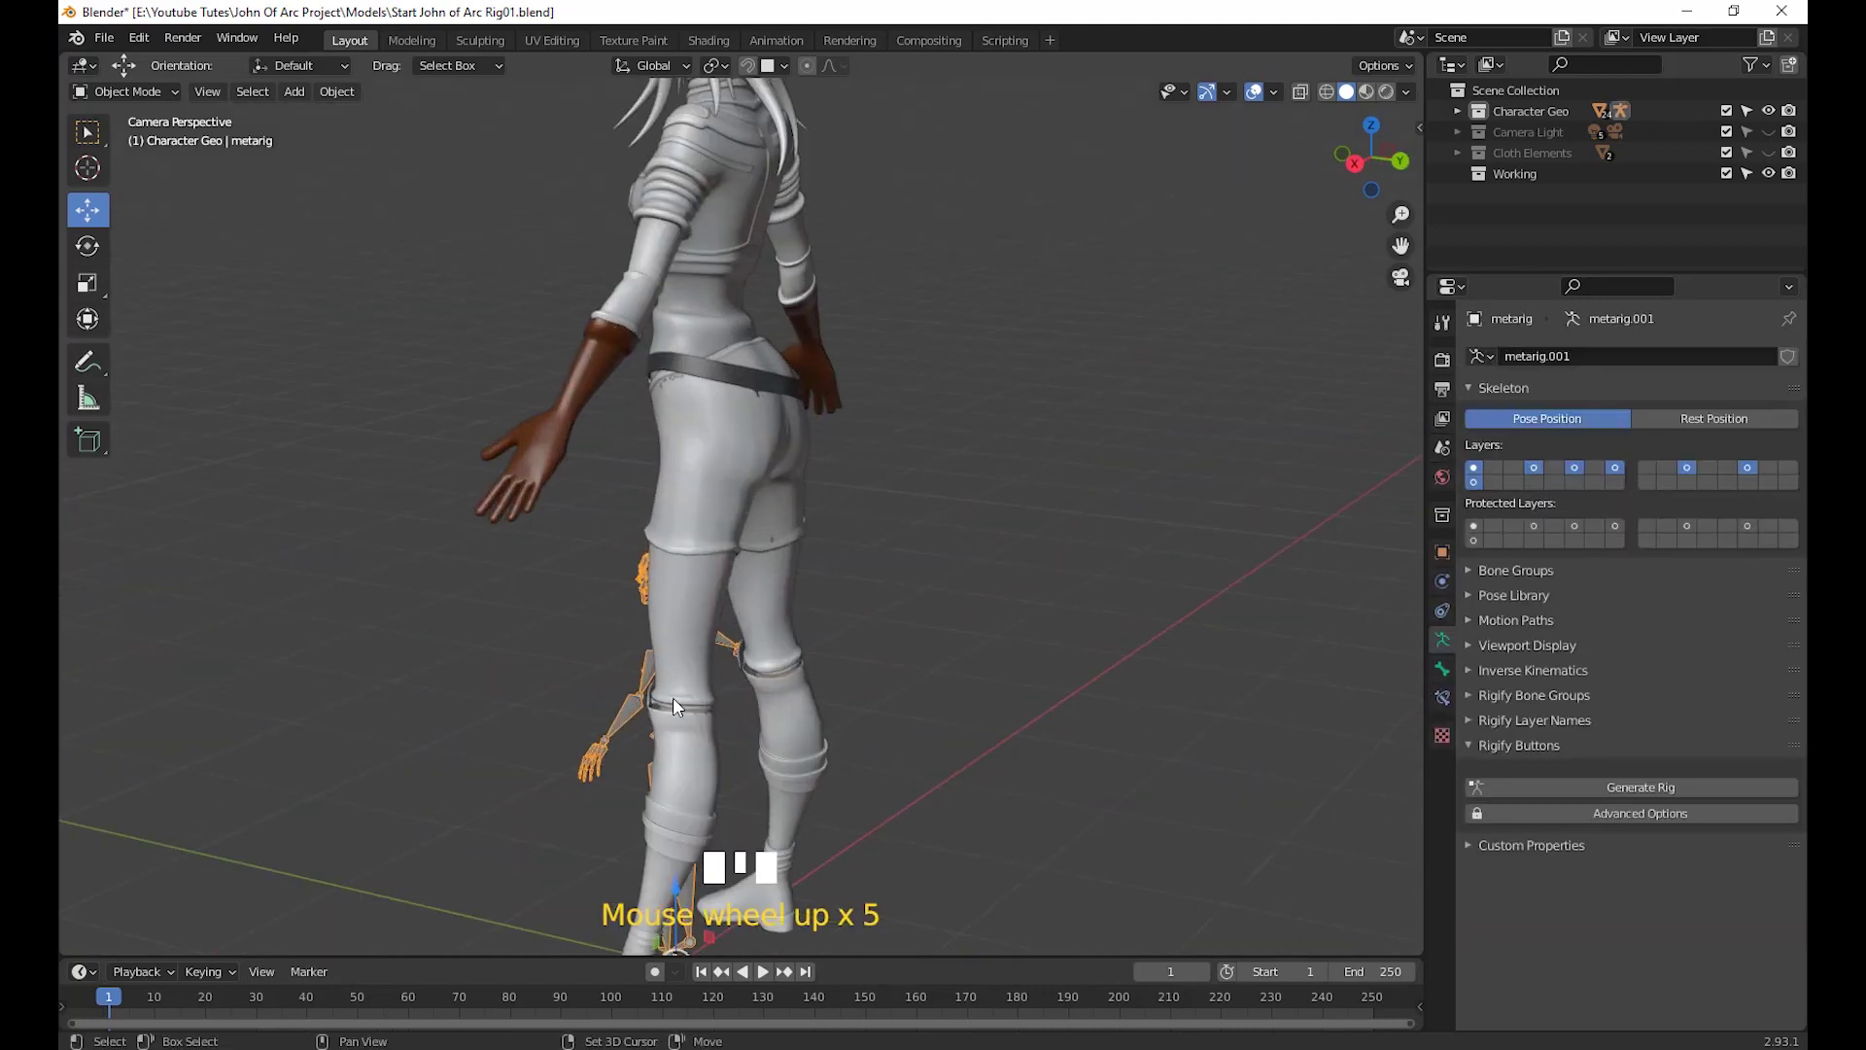
{"action": "middle_click_drag", "start_coordinate": [672, 697], "coordinate": [1077, 579], "text": "shift"}
{"action": "scroll", "coordinate": [941, 477], "scroll_direction": "up", "scroll_amount": 4}
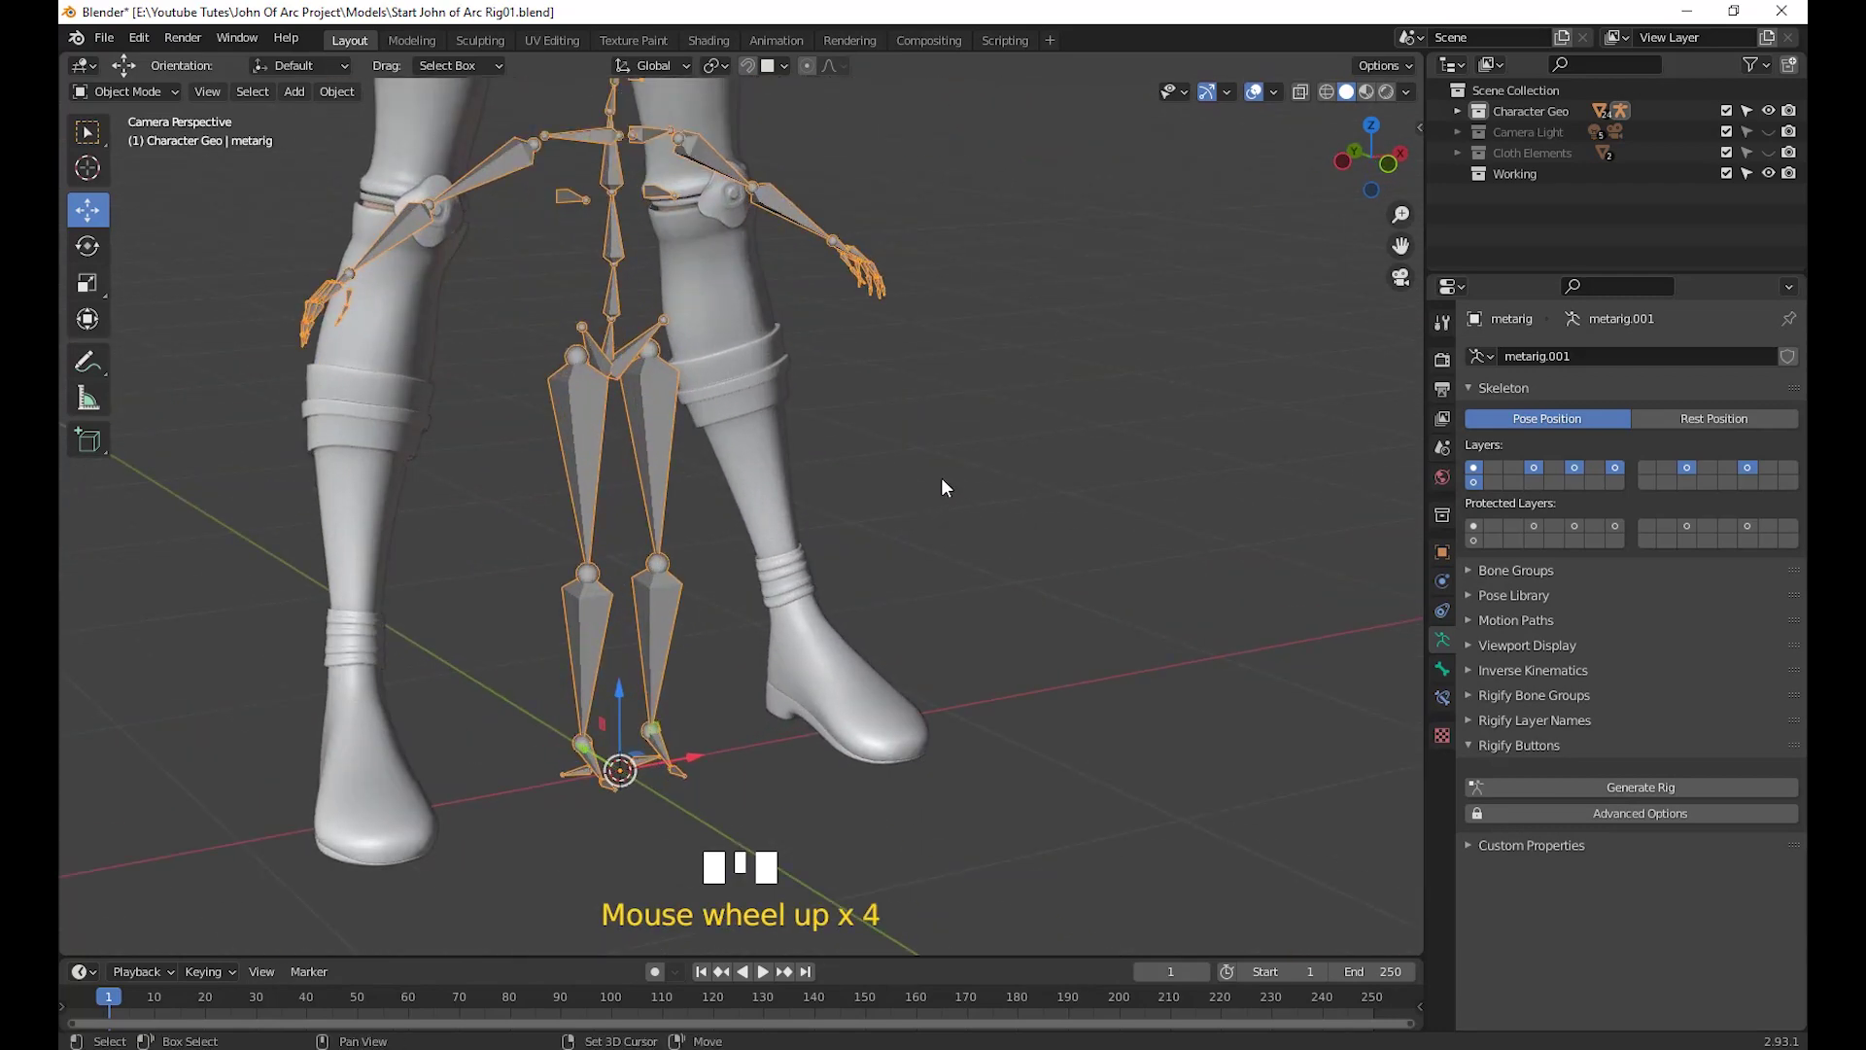
{"action": "middle_click_drag", "start_coordinate": [941, 476], "coordinate": [972, 681], "text": "shift"}
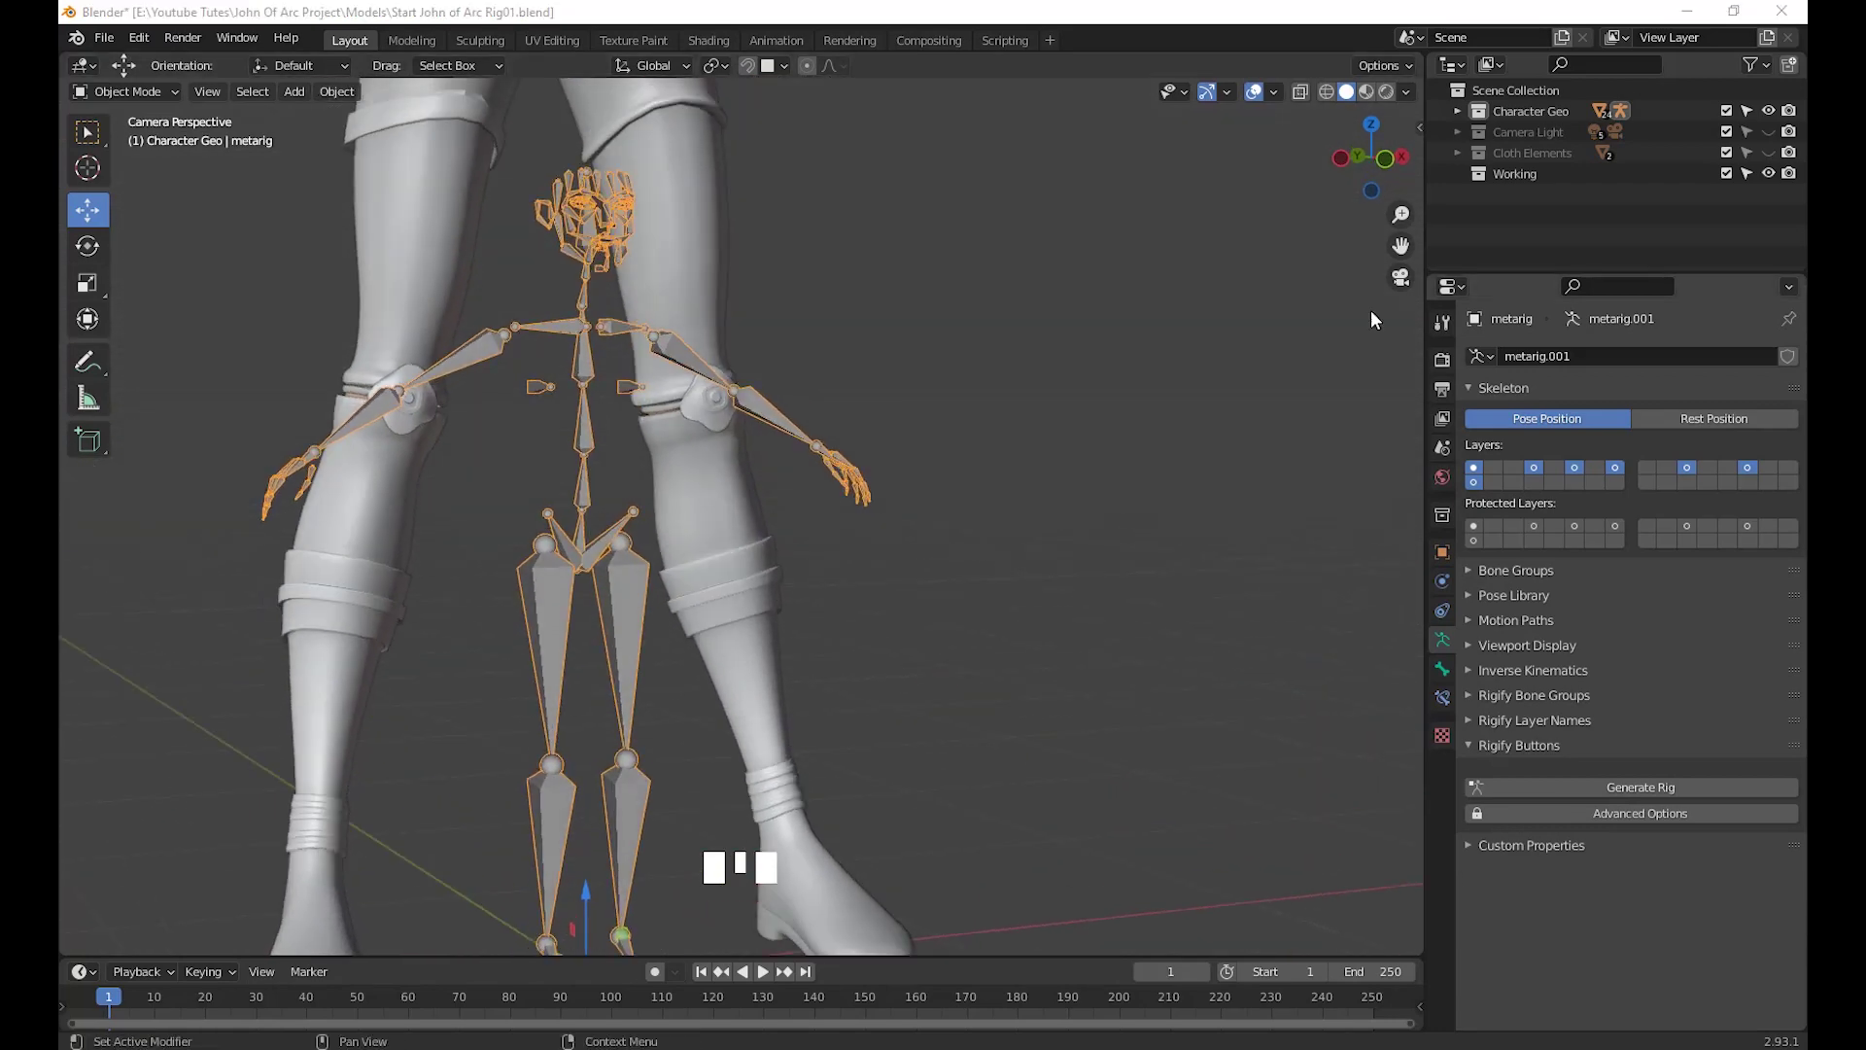
{"action": "scroll", "coordinate": [1065, 624], "scroll_direction": "down", "scroll_amount": 4}
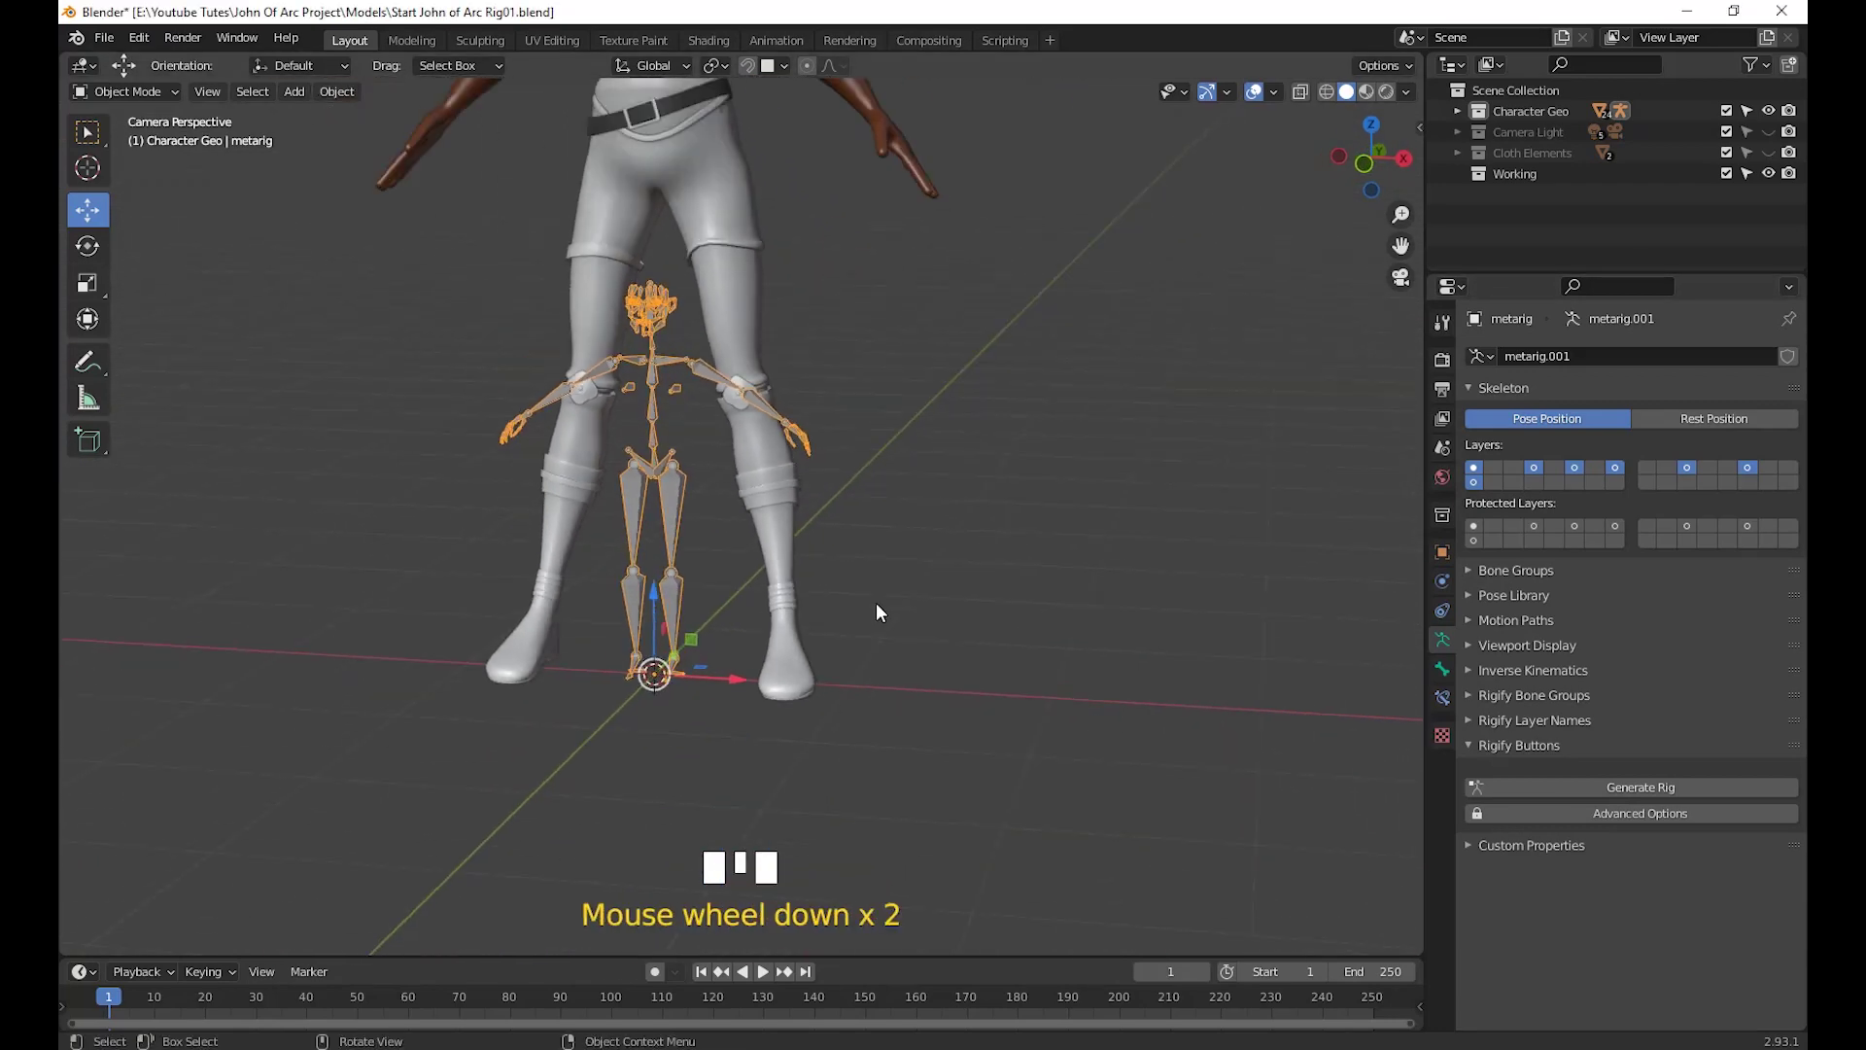
{"action": "scroll", "coordinate": [860, 622], "scroll_direction": "up", "scroll_amount": 2}
{"action": "middle_click_drag", "start_coordinate": [854, 632], "coordinate": [918, 707], "text": "shift"}
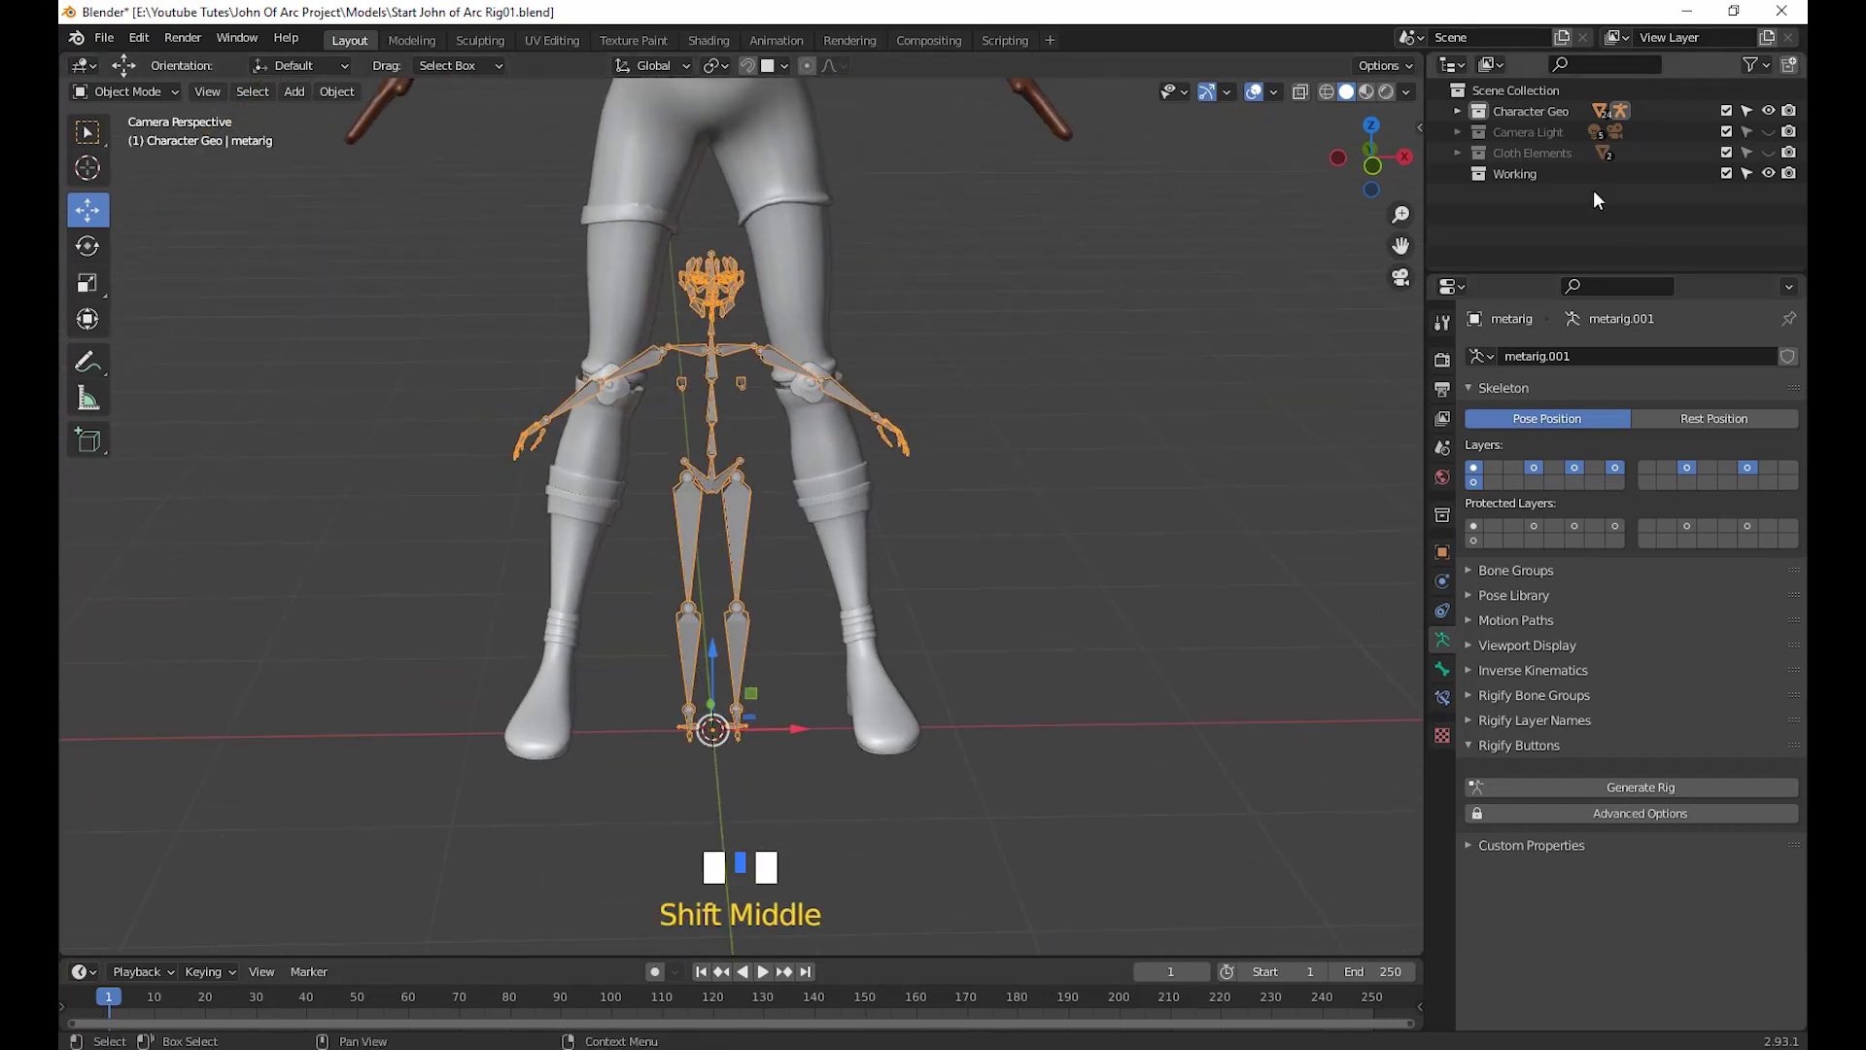
Undo adding the meta-rig to the Character Geo collection and make the Working collection active
{"action": "left_click", "coordinate": [1497, 175]}
{"action": "middle_click_drag", "start_coordinate": [1205, 336], "coordinate": [1187, 354]}
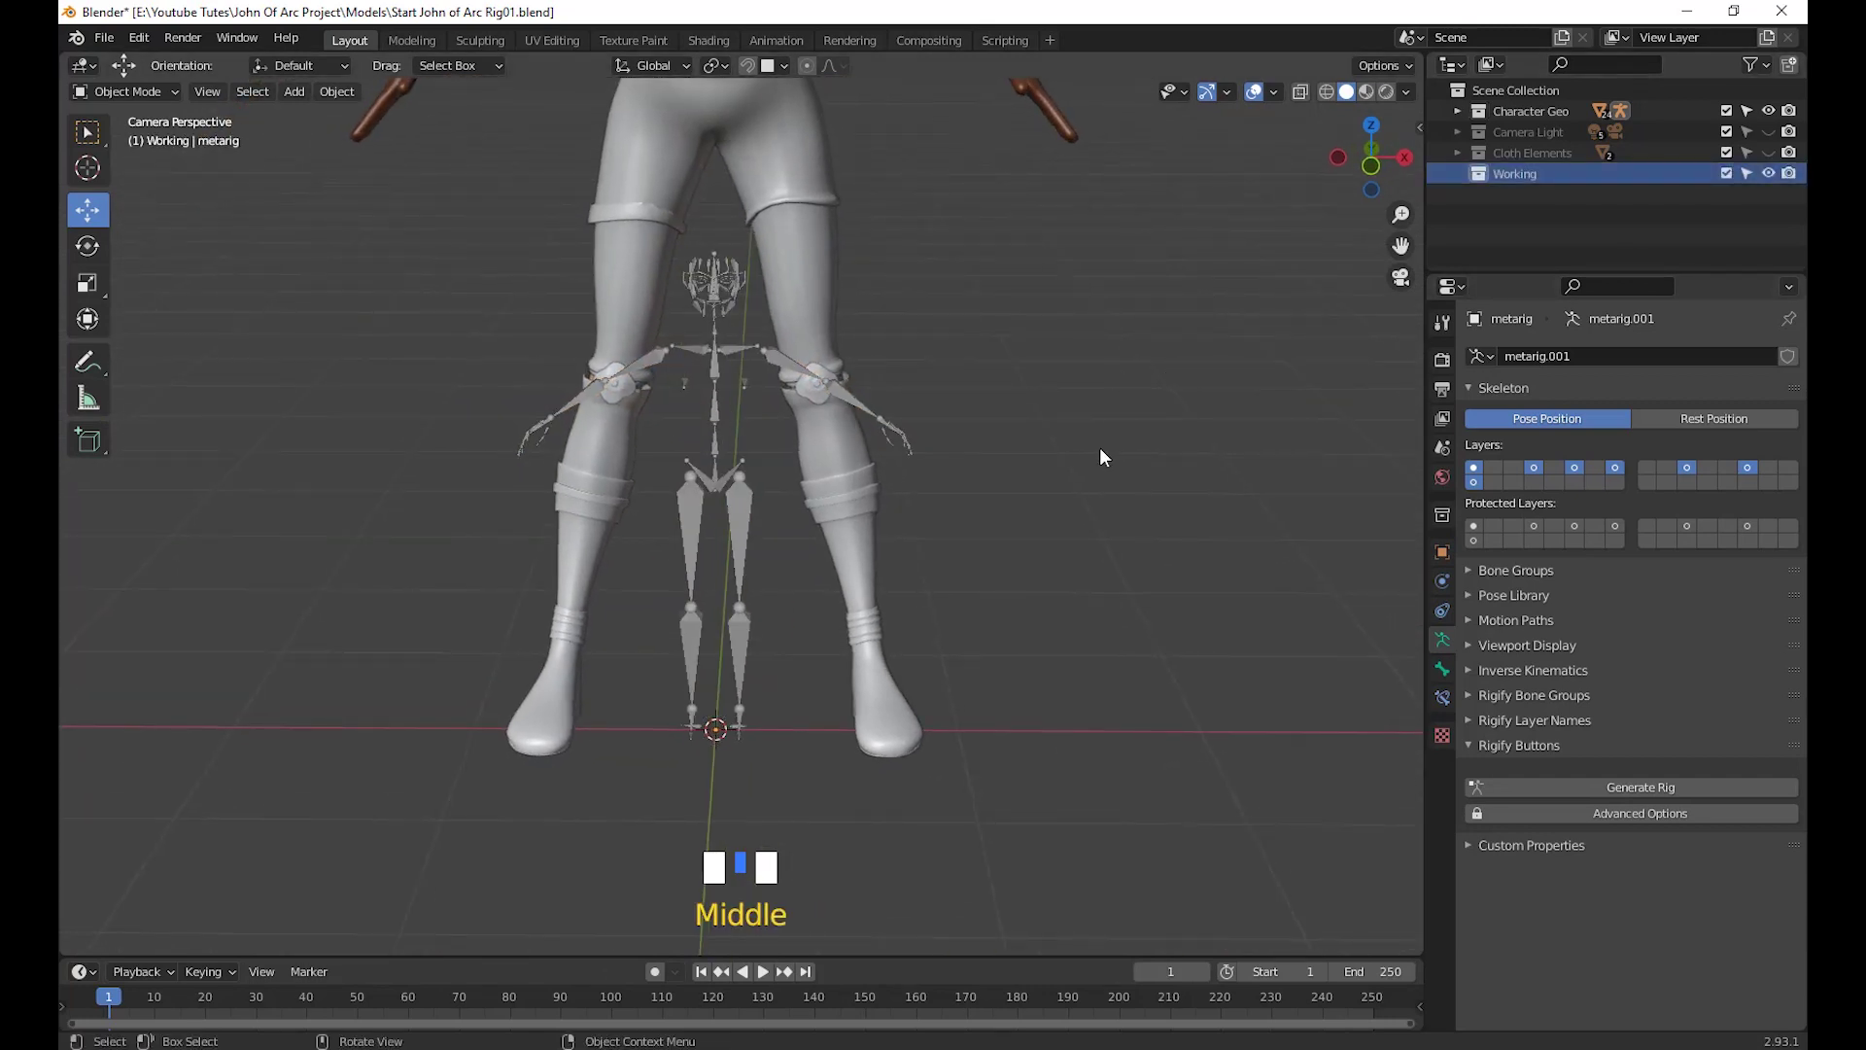
{"action": "middle_click_drag", "start_coordinate": [1100, 449], "coordinate": [1137, 499]}
{"action": "key", "text": "ctrl+z"}
{"action": "key", "text": "ctrl+z"}
{"action": "key", "text": "ctrl+z"}
{"action": "left_click", "coordinate": [1517, 175]}
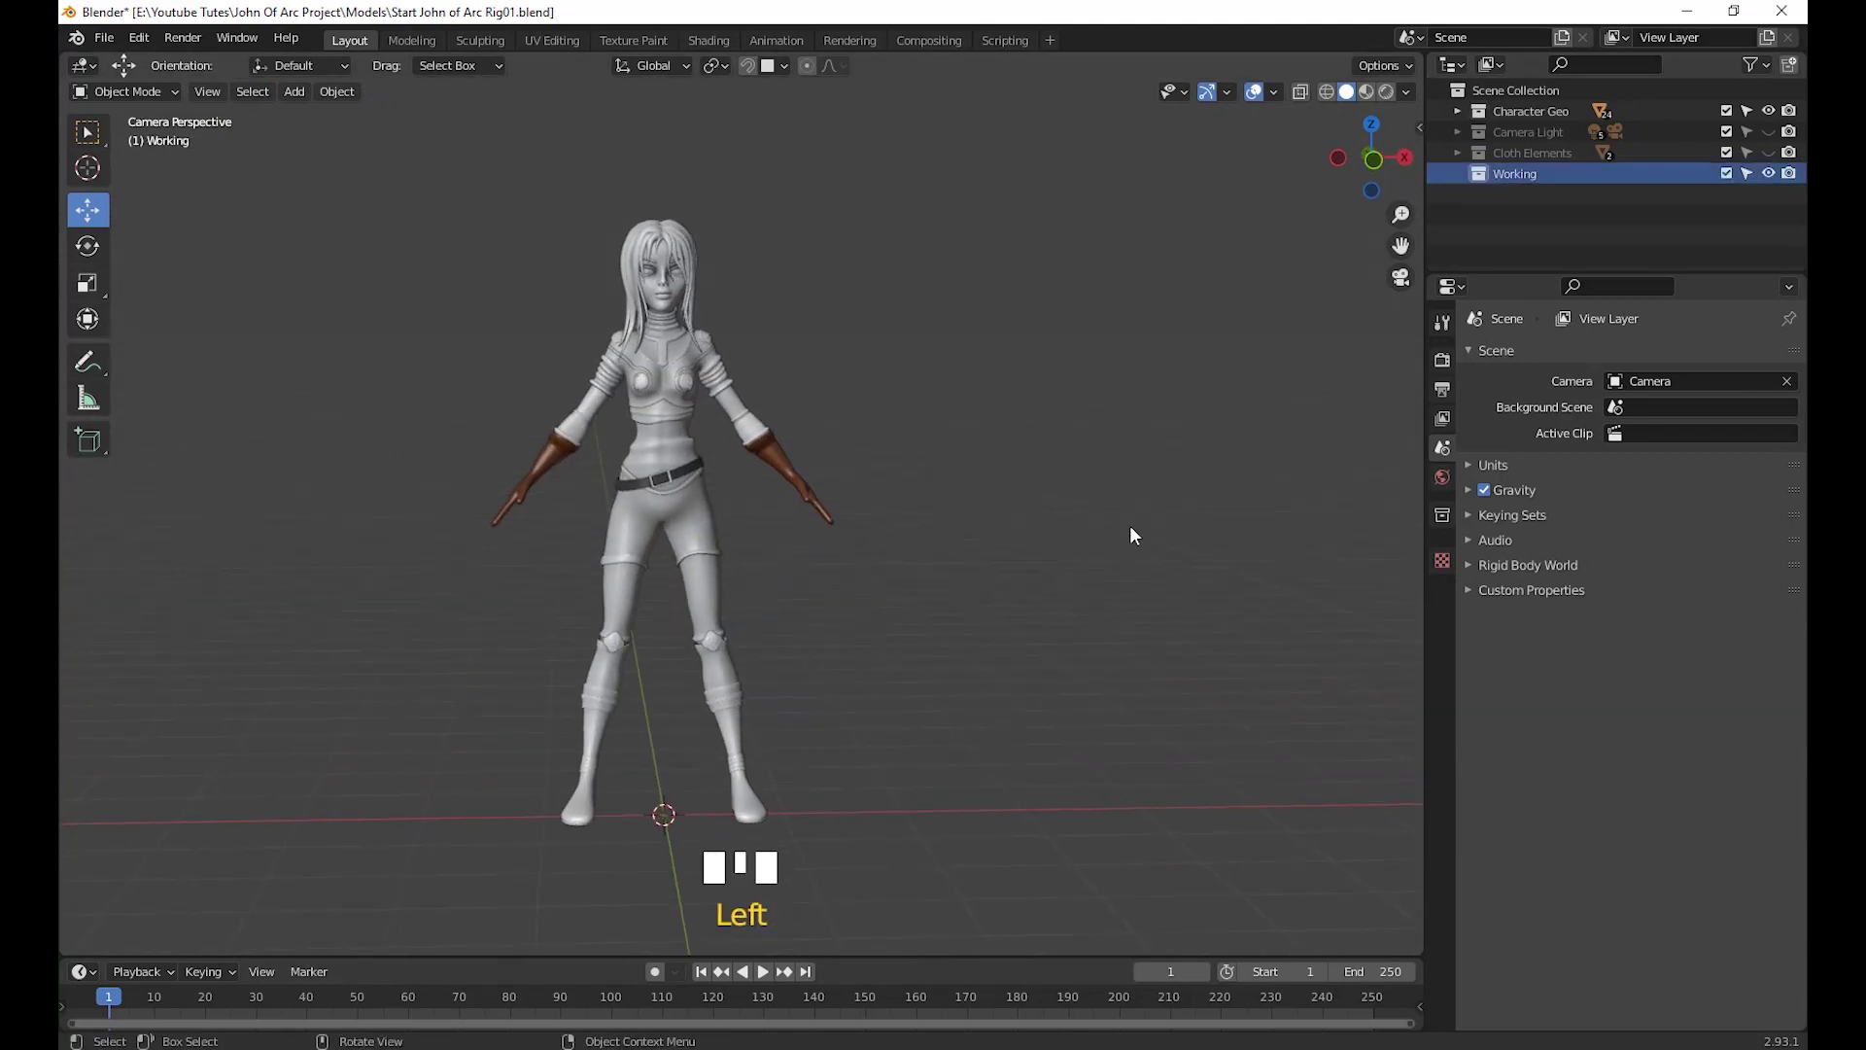
{"action": "middle_click_drag", "start_coordinate": [1101, 562], "coordinate": [894, 630], "text": "shift"}
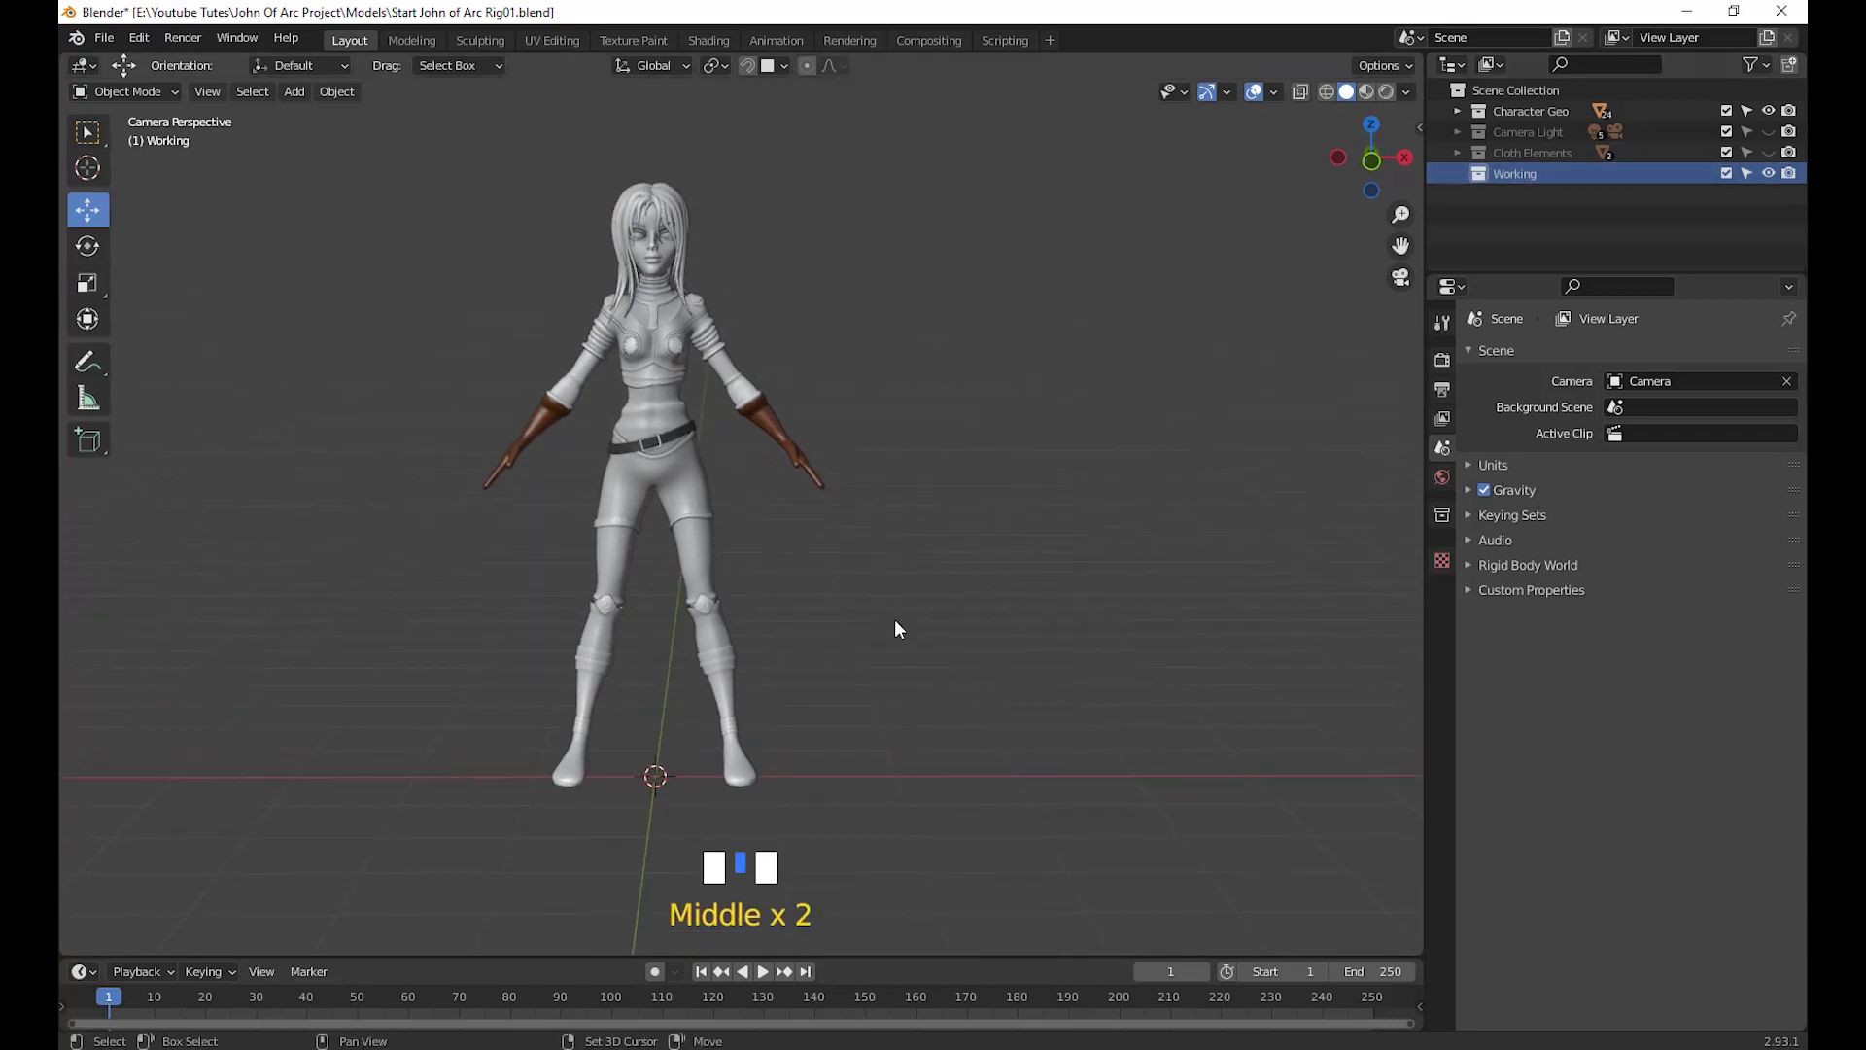
Add a Basic Human (Meta-Rig) armature to the Working collection and inspect its simplified skeleton
{"action": "key", "text": "shift+a"}
{"action": "mouse_move", "coordinate": [894, 622]}
{"action": "mouse_move", "coordinate": [1001, 667]}
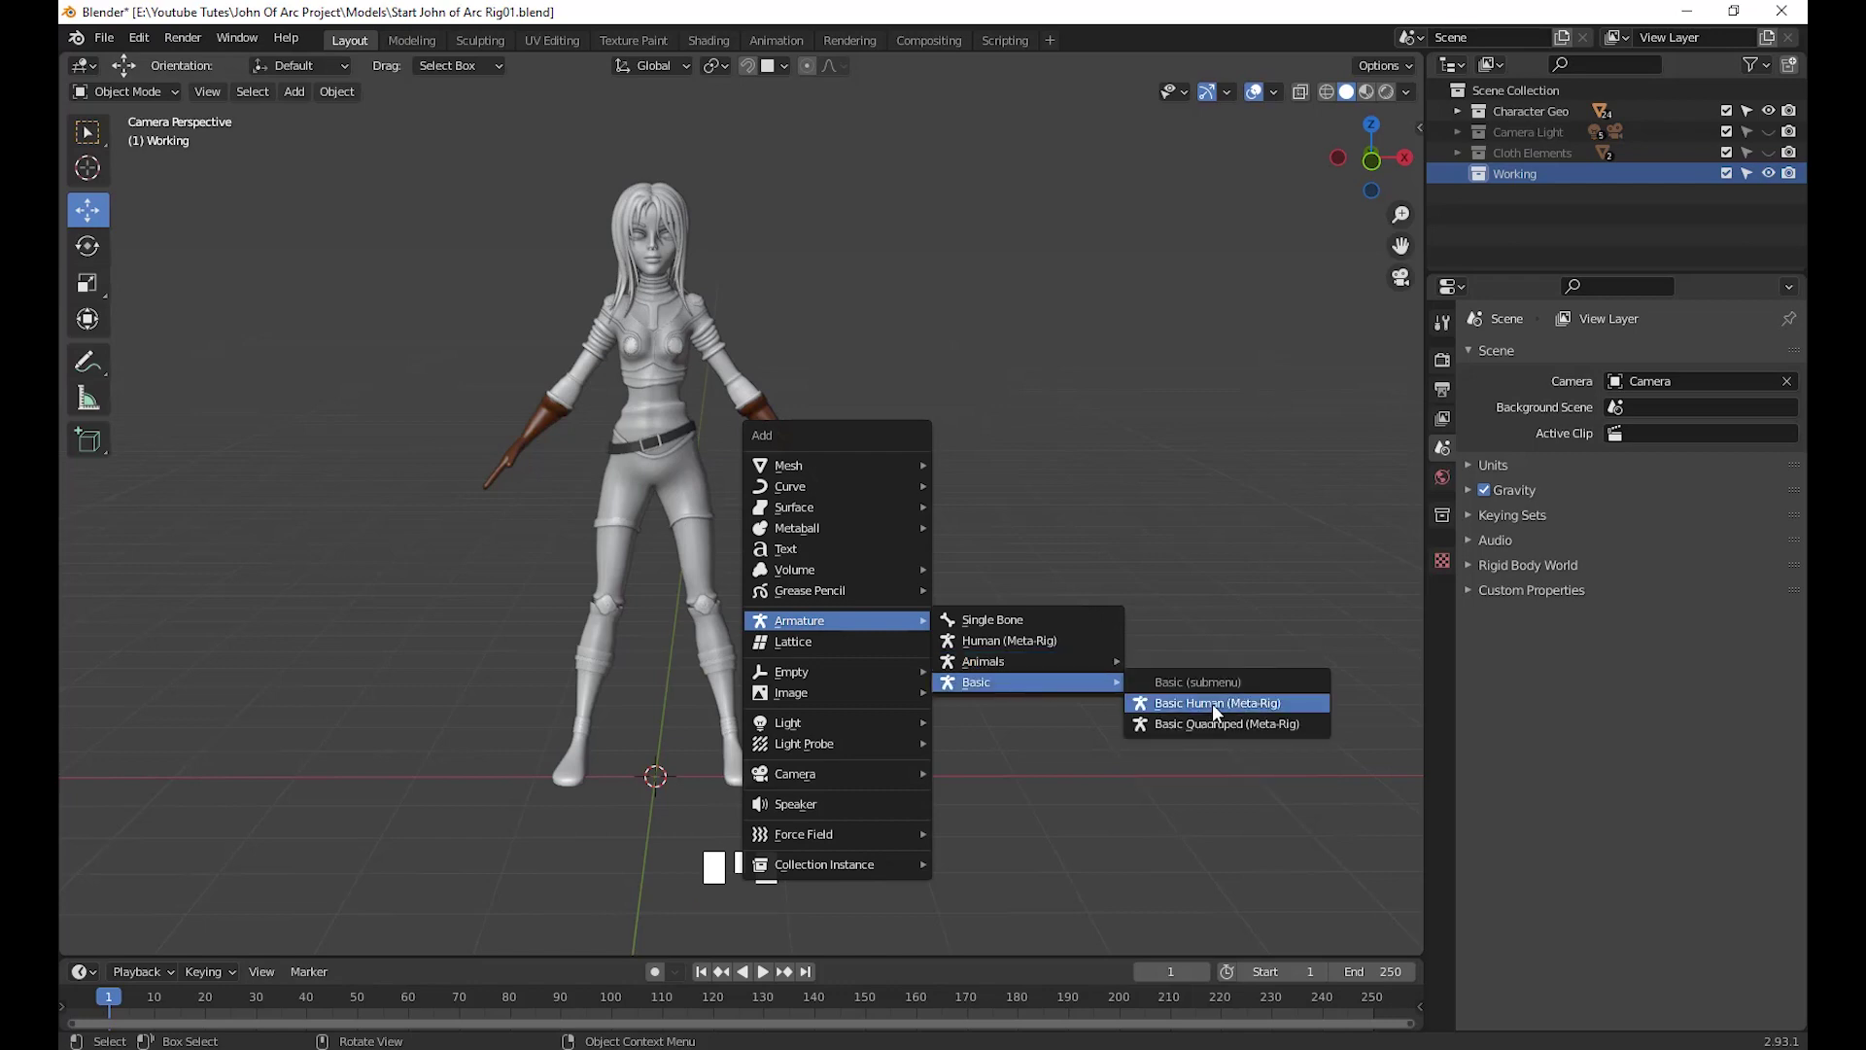
{"action": "left_click", "coordinate": [1211, 702]}
{"action": "middle_click_drag", "start_coordinate": [756, 704], "coordinate": [828, 820]}
{"action": "scroll", "coordinate": [853, 715], "scroll_direction": "up", "scroll_amount": 5}
{"action": "left_click_drag", "start_coordinate": [828, 820], "coordinate": [1063, 775]}
{"action": "key", "text": "ctrl+z"}
{"action": "middle_click_drag", "start_coordinate": [1052, 768], "coordinate": [896, 756]}
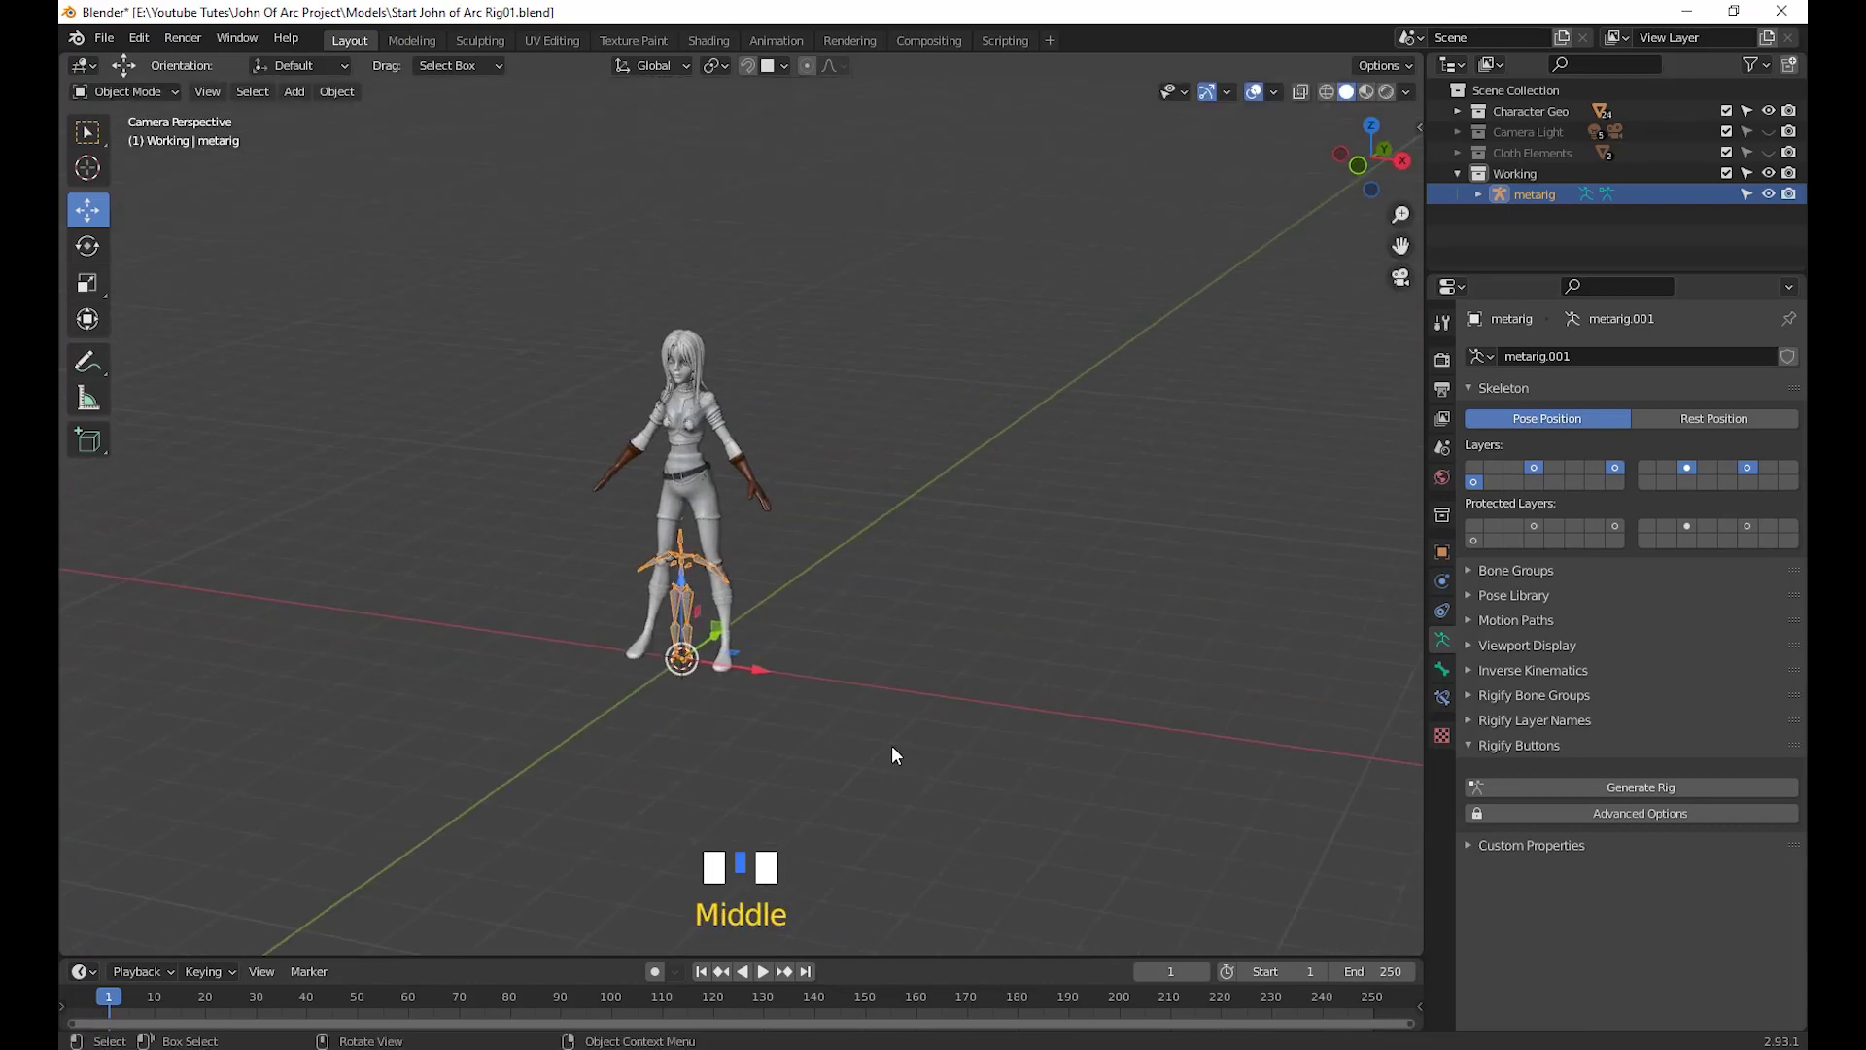
{"action": "scroll", "coordinate": [687, 744], "scroll_direction": "up", "scroll_amount": 4}
{"action": "middle_click_drag", "start_coordinate": [687, 745], "coordinate": [815, 367], "text": "shift"}
{"action": "scroll", "coordinate": [1028, 649], "scroll_direction": "up", "scroll_amount": 3}
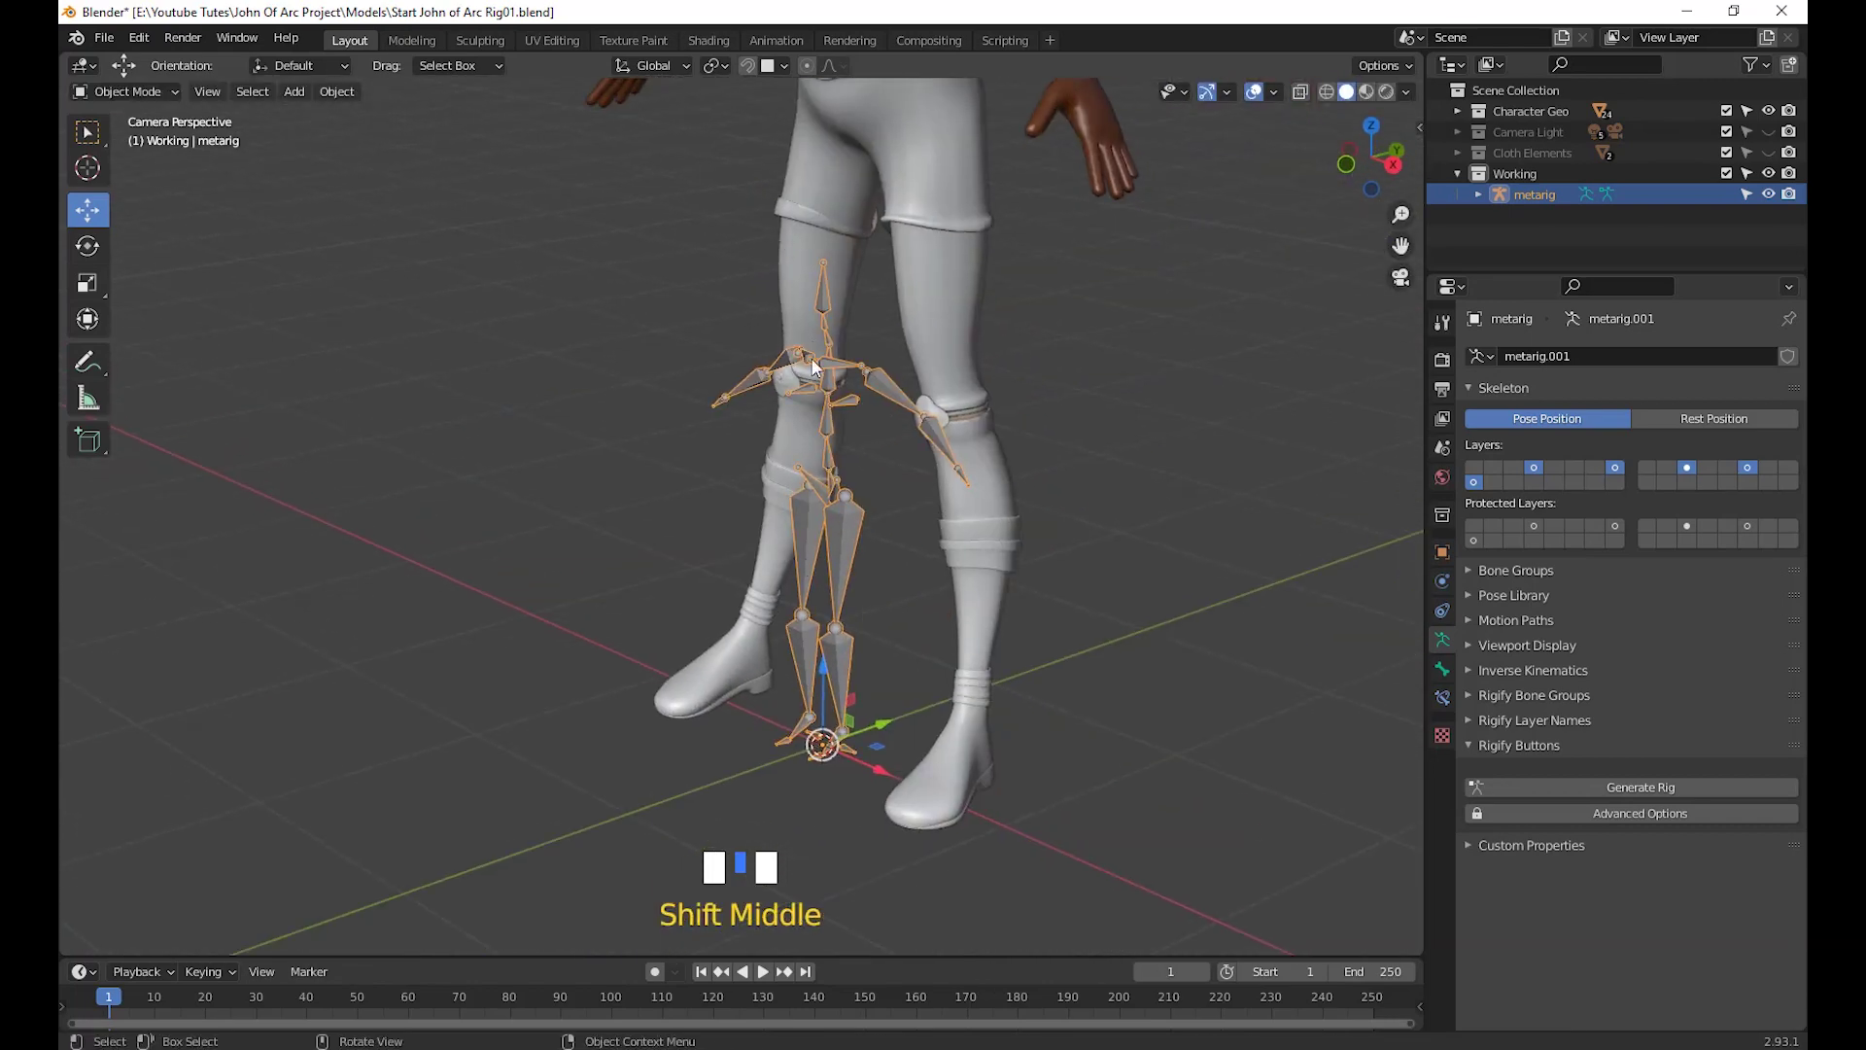
Undo adding the Basic Human meta-rig
{"action": "key", "text": "ctrl+z"}
{"action": "middle_click_drag", "start_coordinate": [887, 637], "coordinate": [1001, 666]}
{"action": "scroll", "coordinate": [976, 637], "scroll_direction": "up", "scroll_amount": 2}
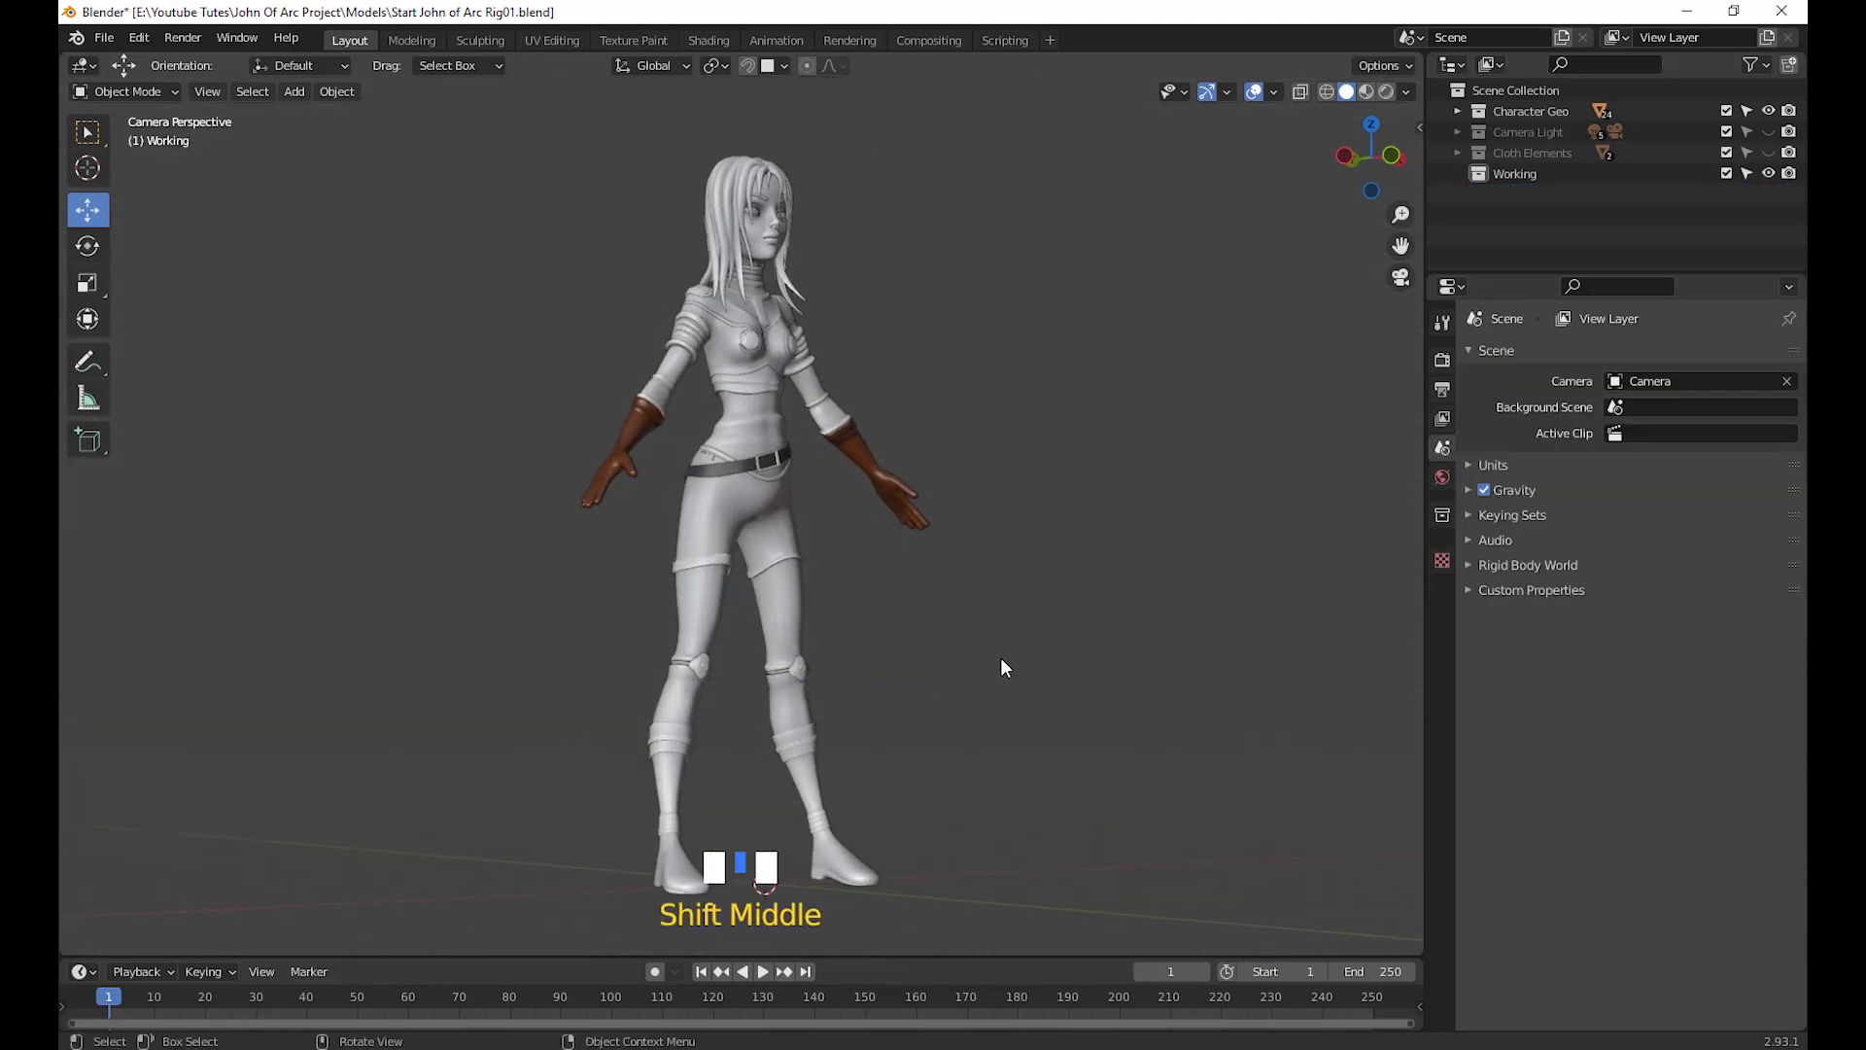
Add the full Human (Meta-Rig) armature with face and finger bones to the Working collection
{"action": "key", "text": "shift+a"}
{"action": "mouse_move", "coordinate": [1000, 657]}
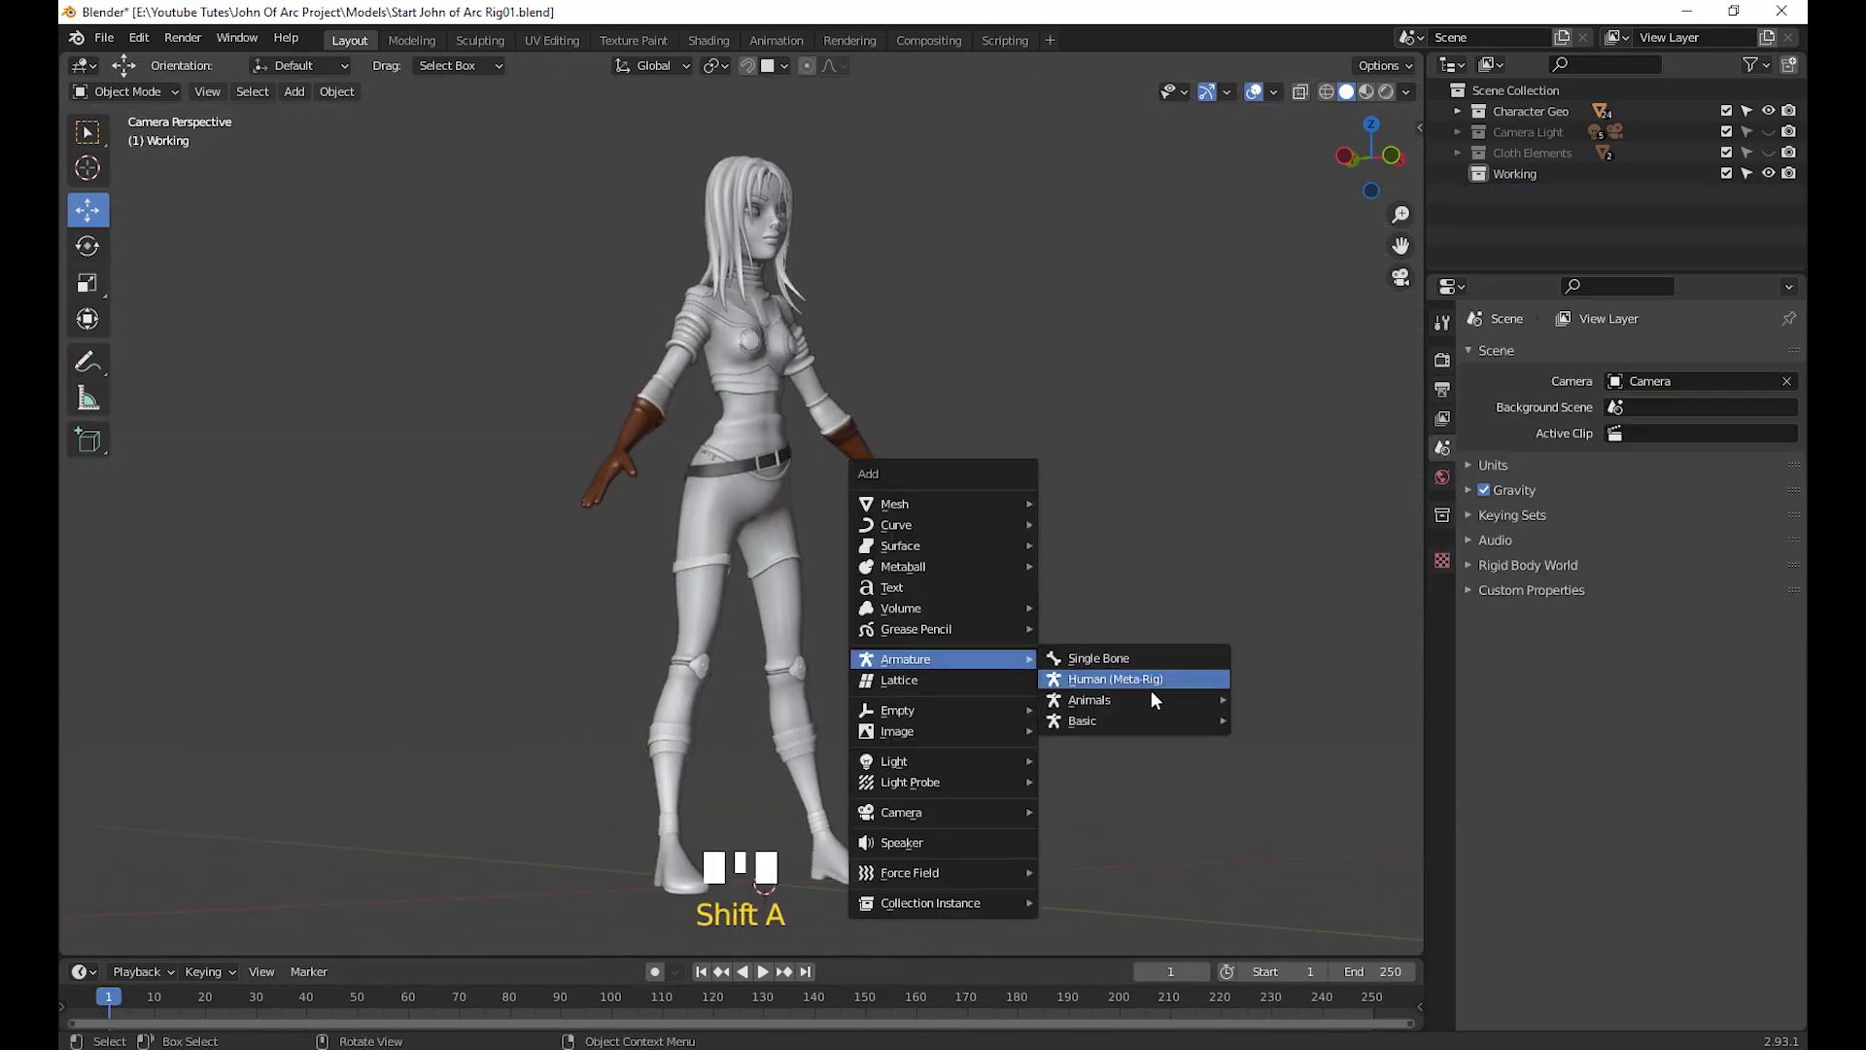
{"action": "mouse_move", "coordinate": [1147, 725]}
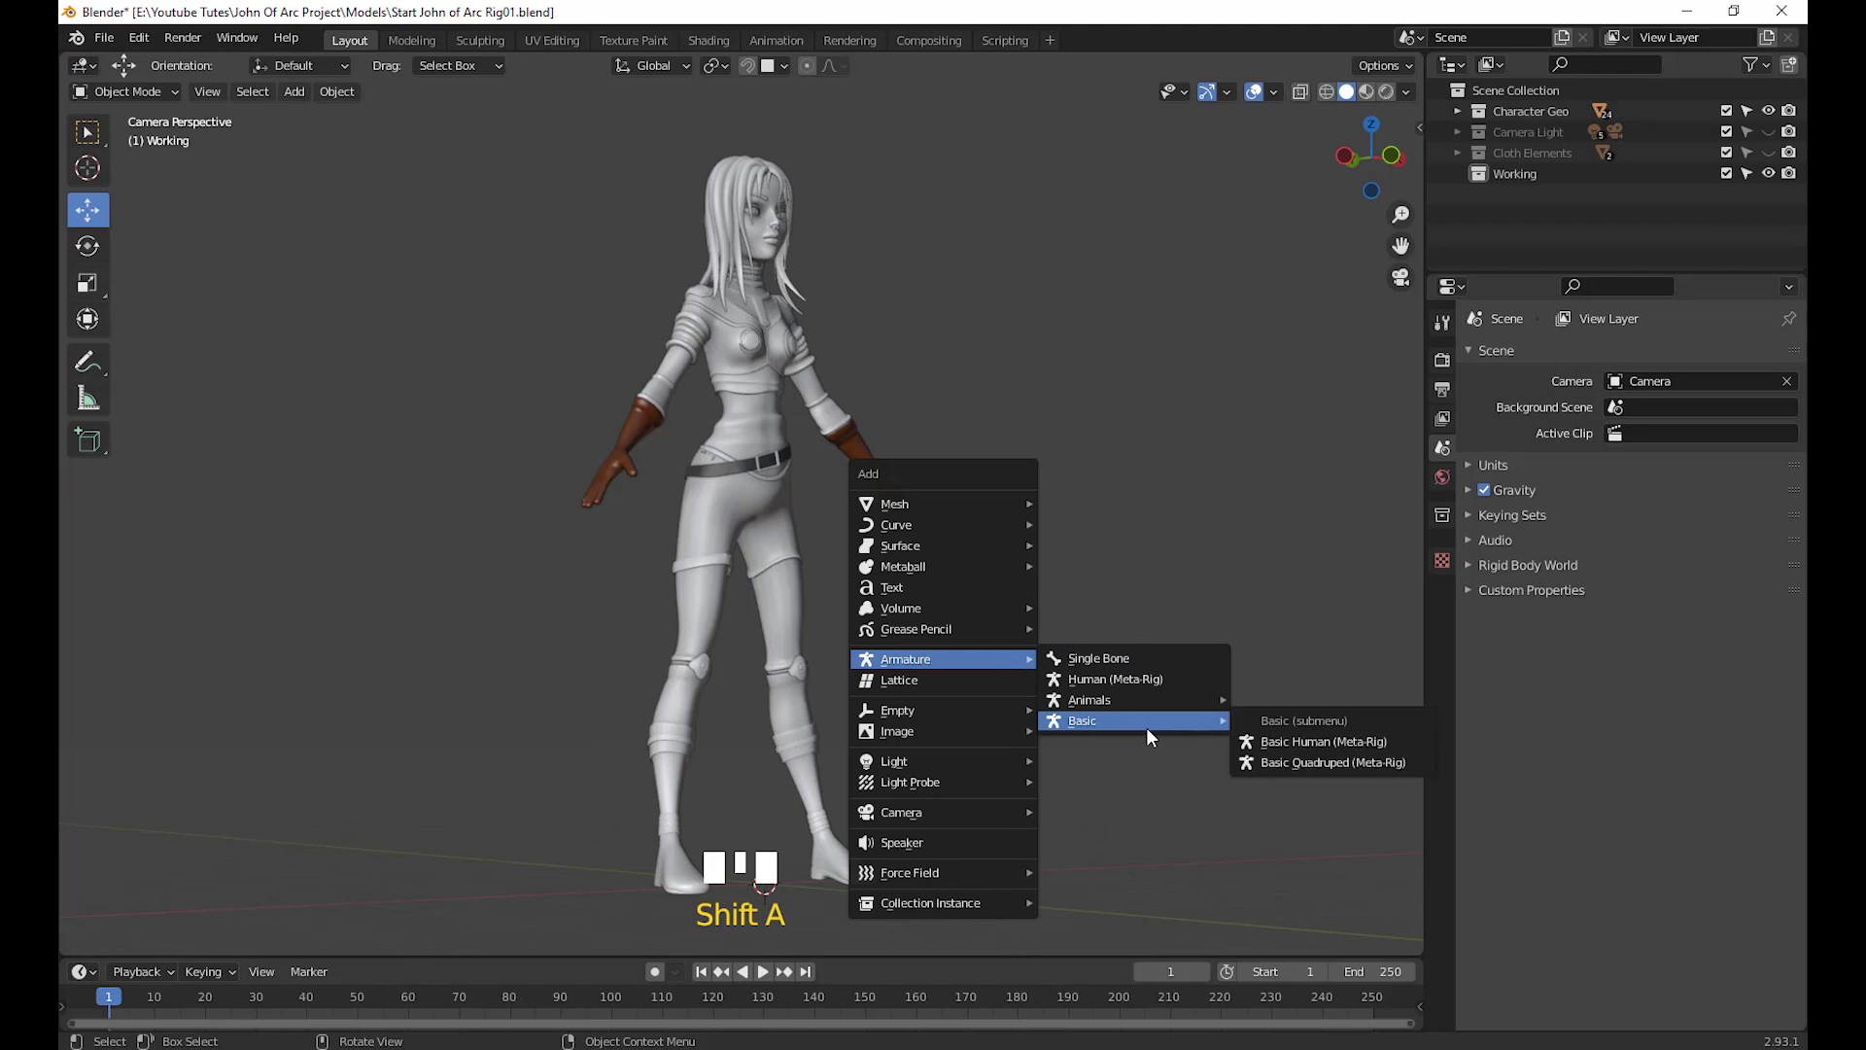
{"action": "left_click", "coordinate": [1124, 683]}
{"action": "middle_click_drag", "start_coordinate": [885, 705], "coordinate": [717, 587]}
{"action": "scroll", "coordinate": [845, 749], "scroll_direction": "up", "scroll_amount": 3}
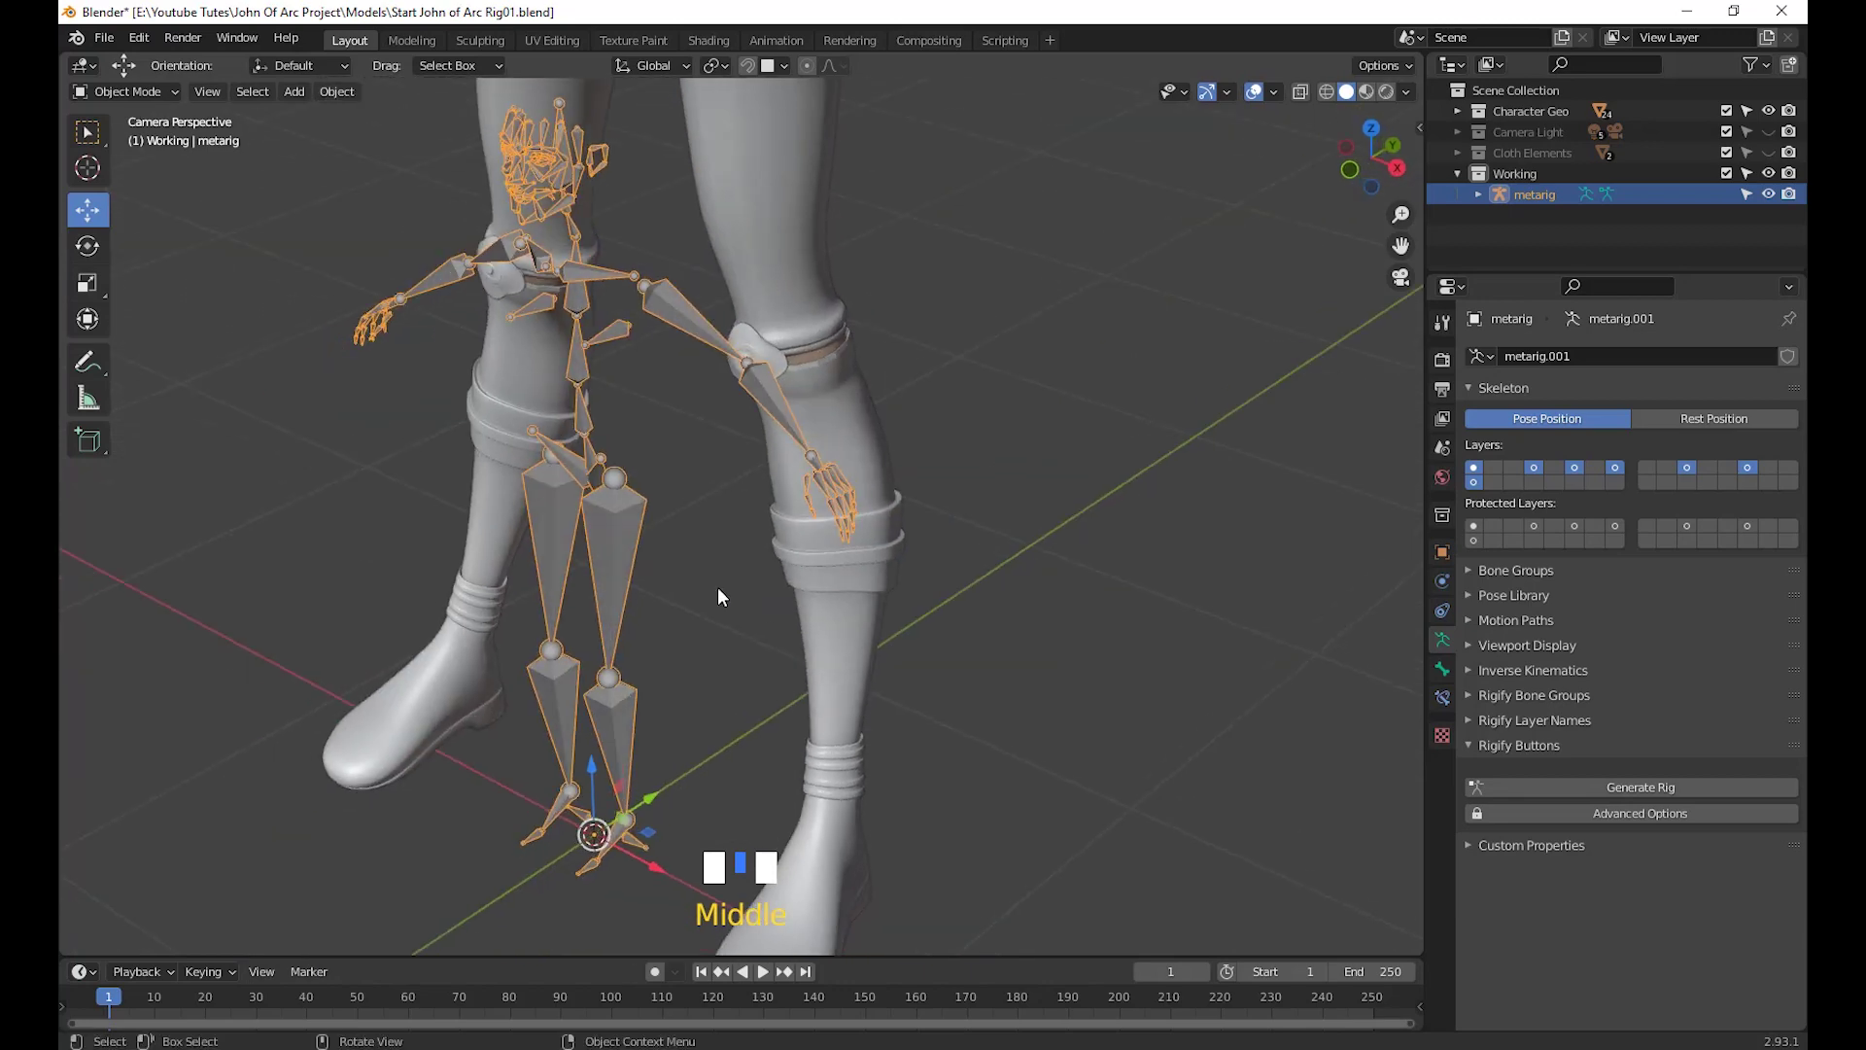
Examine the meta-rig's face, arm and body bones up close and compare its overall size with the character
{"action": "scroll", "coordinate": [910, 591], "scroll_direction": "up", "scroll_amount": 4}
{"action": "middle_click_drag", "start_coordinate": [908, 587], "coordinate": [837, 552], "text": "shift"}
{"action": "middle_click_drag", "start_coordinate": [874, 657], "coordinate": [682, 492], "text": "shift"}
{"action": "scroll", "coordinate": [760, 583], "scroll_direction": "up", "scroll_amount": 6}
{"action": "middle_click_drag", "start_coordinate": [761, 591], "coordinate": [1040, 563], "text": "shift"}
{"action": "scroll", "coordinate": [1141, 679], "scroll_direction": "down", "scroll_amount": 2}
{"action": "middle_click_drag", "start_coordinate": [1141, 679], "coordinate": [937, 509], "text": "shift"}
{"action": "scroll", "coordinate": [867, 651], "scroll_direction": "down", "scroll_amount": 3}
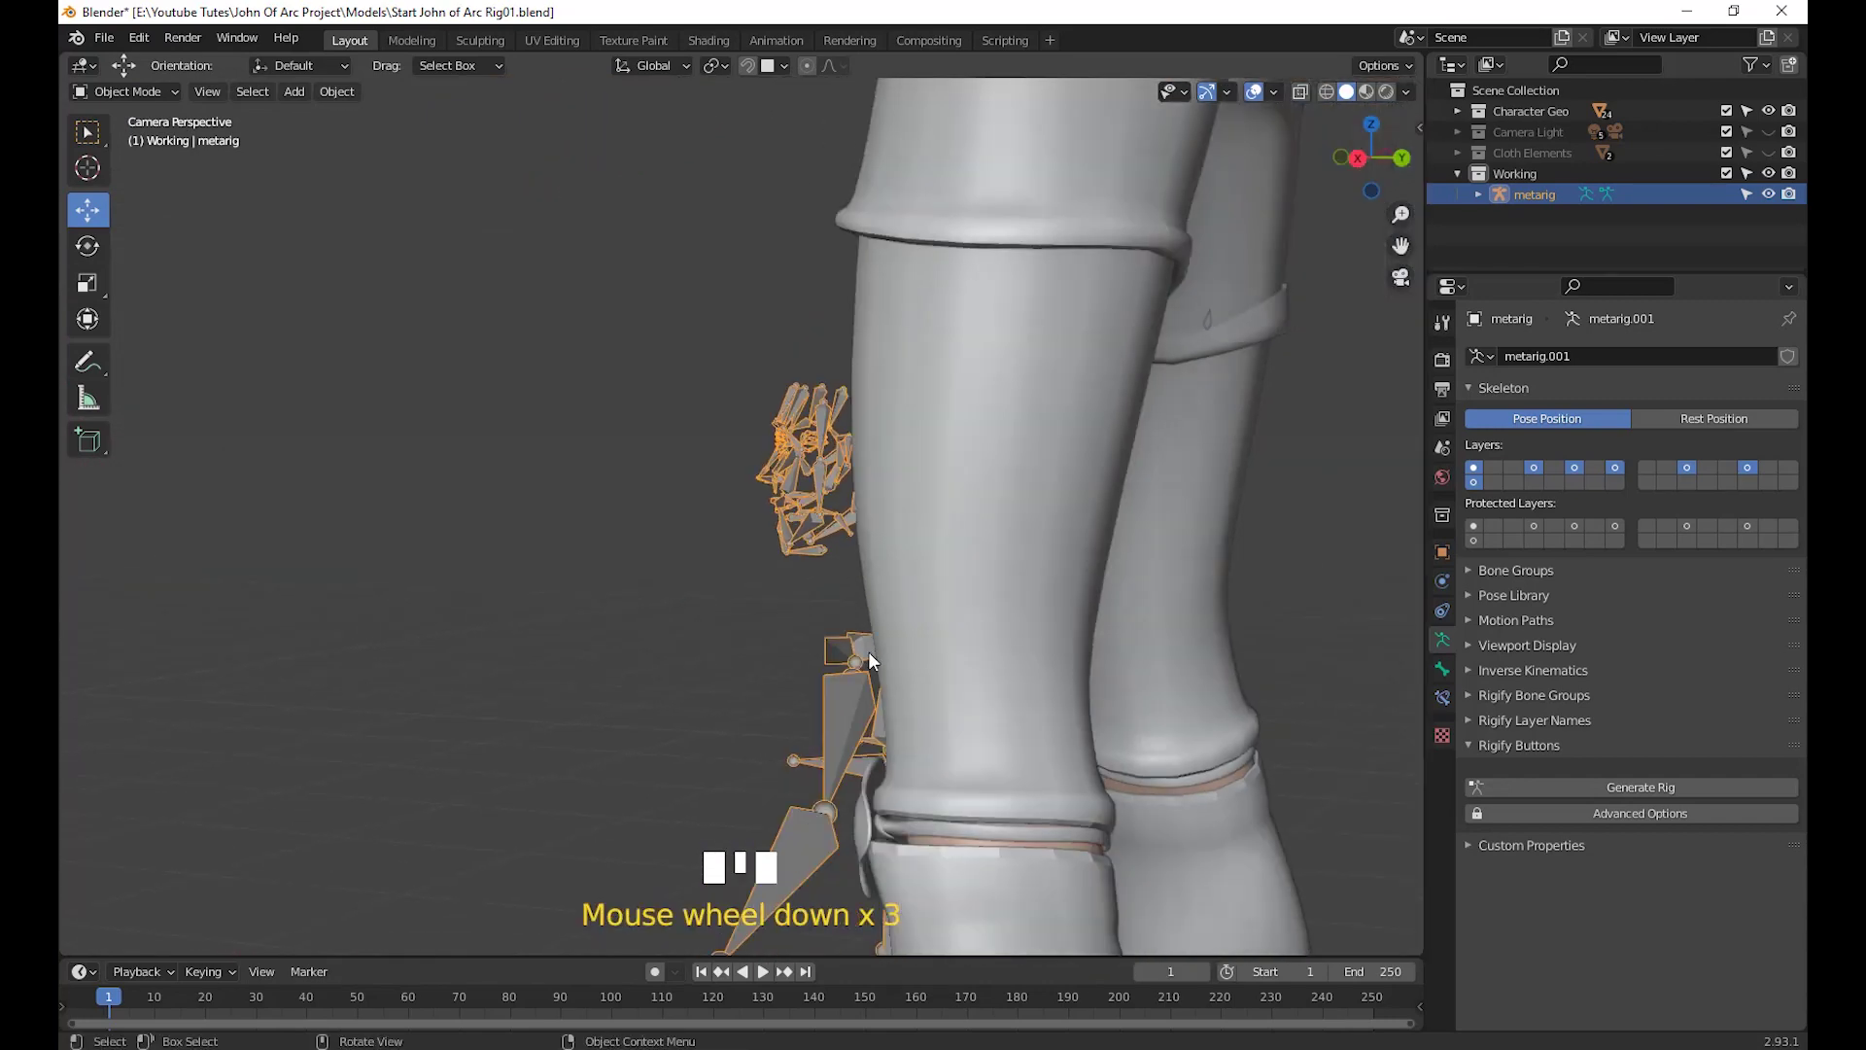
{"action": "middle_click_drag", "start_coordinate": [867, 652], "coordinate": [657, 468]}
{"action": "scroll", "coordinate": [719, 770], "scroll_direction": "down", "scroll_amount": 3}
{"action": "middle_click_drag", "start_coordinate": [720, 769], "coordinate": [907, 602], "text": "shift"}
{"action": "scroll", "coordinate": [884, 440], "scroll_direction": "down", "scroll_amount": 6}
{"action": "scroll", "coordinate": [843, 558], "scroll_direction": "down", "scroll_amount": 3}
{"action": "scroll", "coordinate": [1001, 612], "scroll_direction": "up", "scroll_amount": 2}
{"action": "scroll", "coordinate": [1000, 612], "scroll_direction": "up", "scroll_amount": 2}
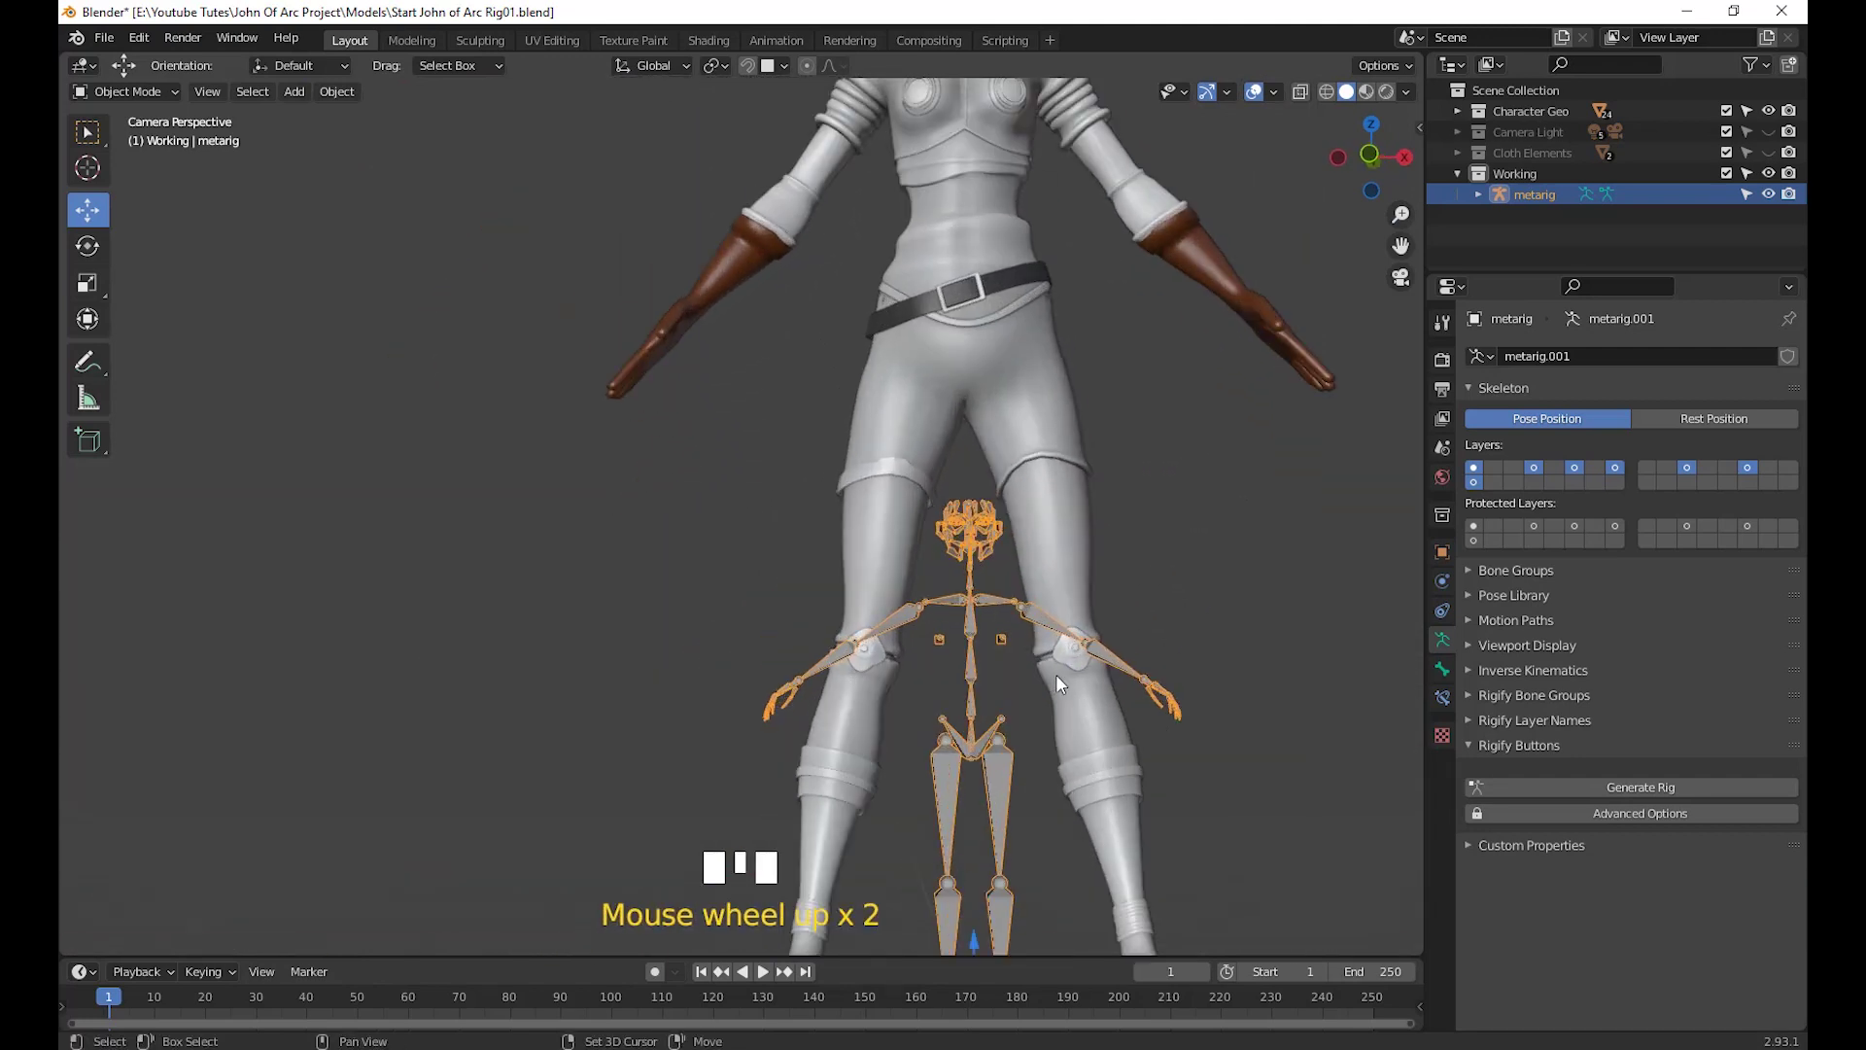
Scale the metarig up uniformly by about 2.43 so its height roughly matches the character
{"action": "middle_click_drag", "start_coordinate": [1056, 674], "coordinate": [542, 589], "text": "shift"}
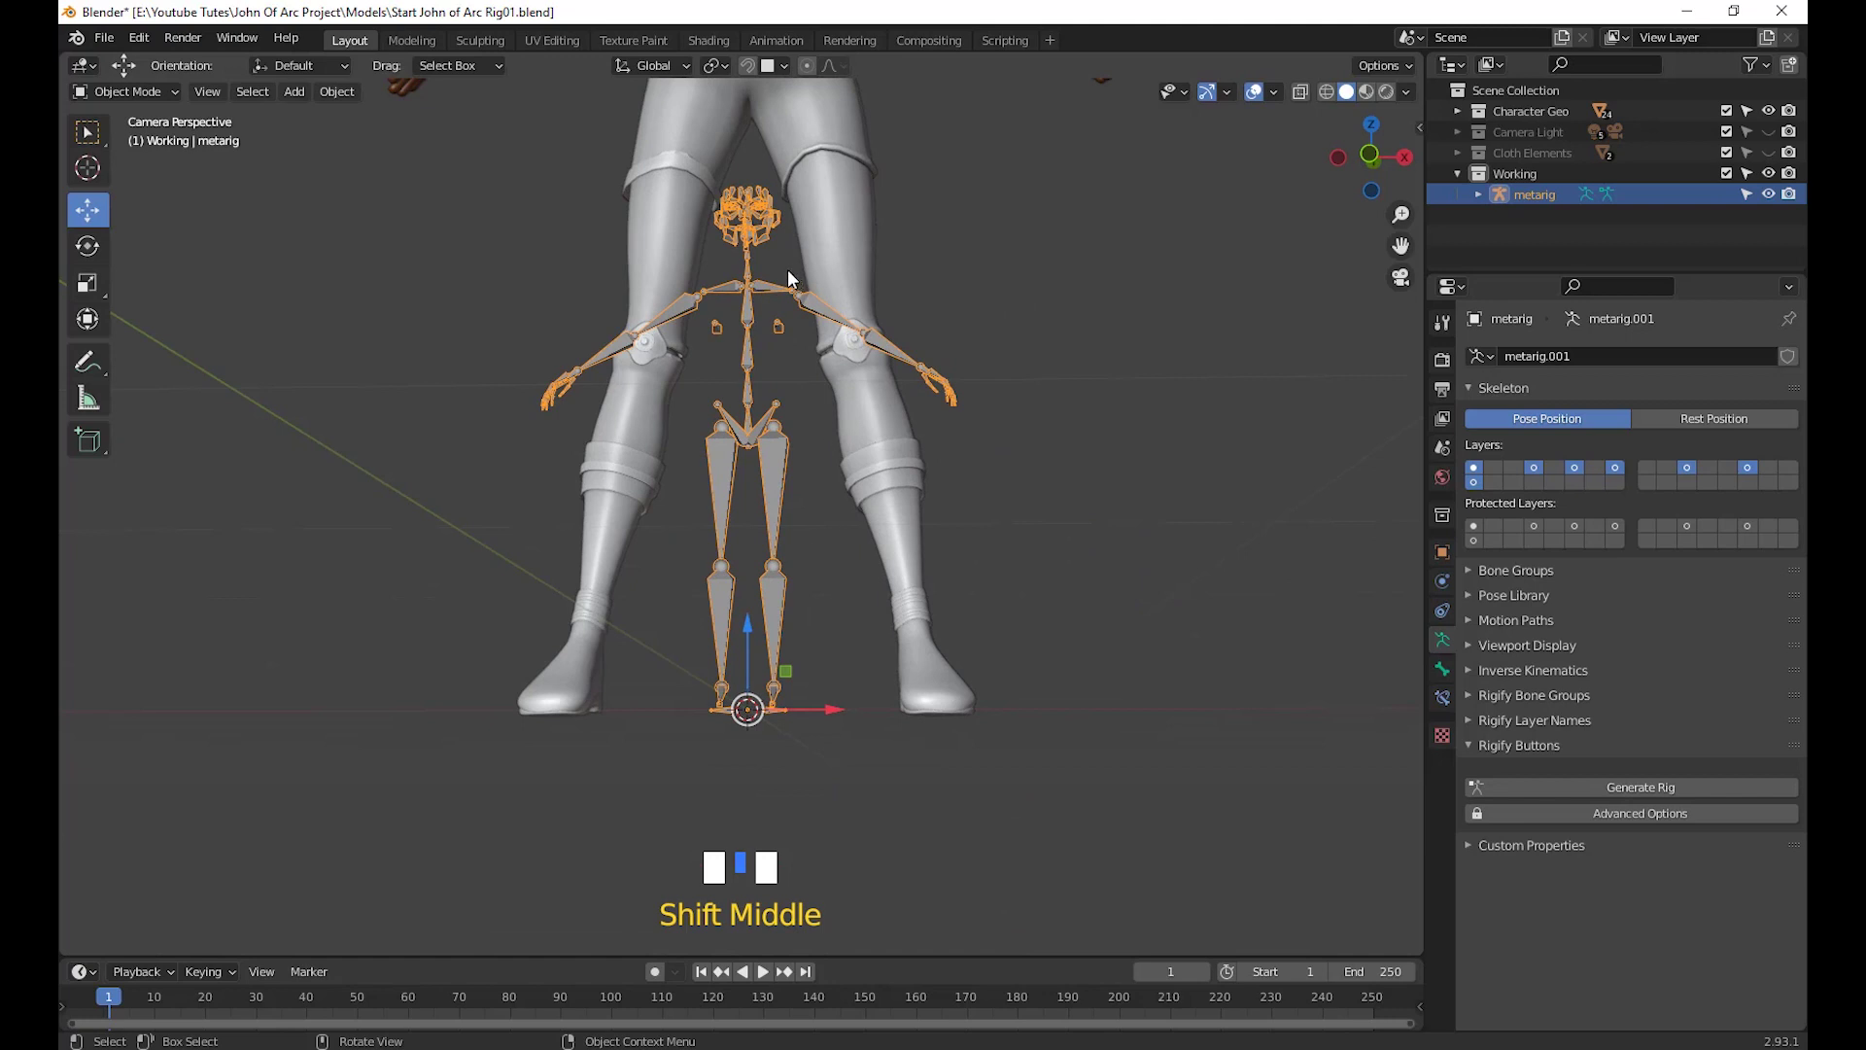
{"action": "middle_click_drag", "start_coordinate": [917, 526], "coordinate": [705, 778]}
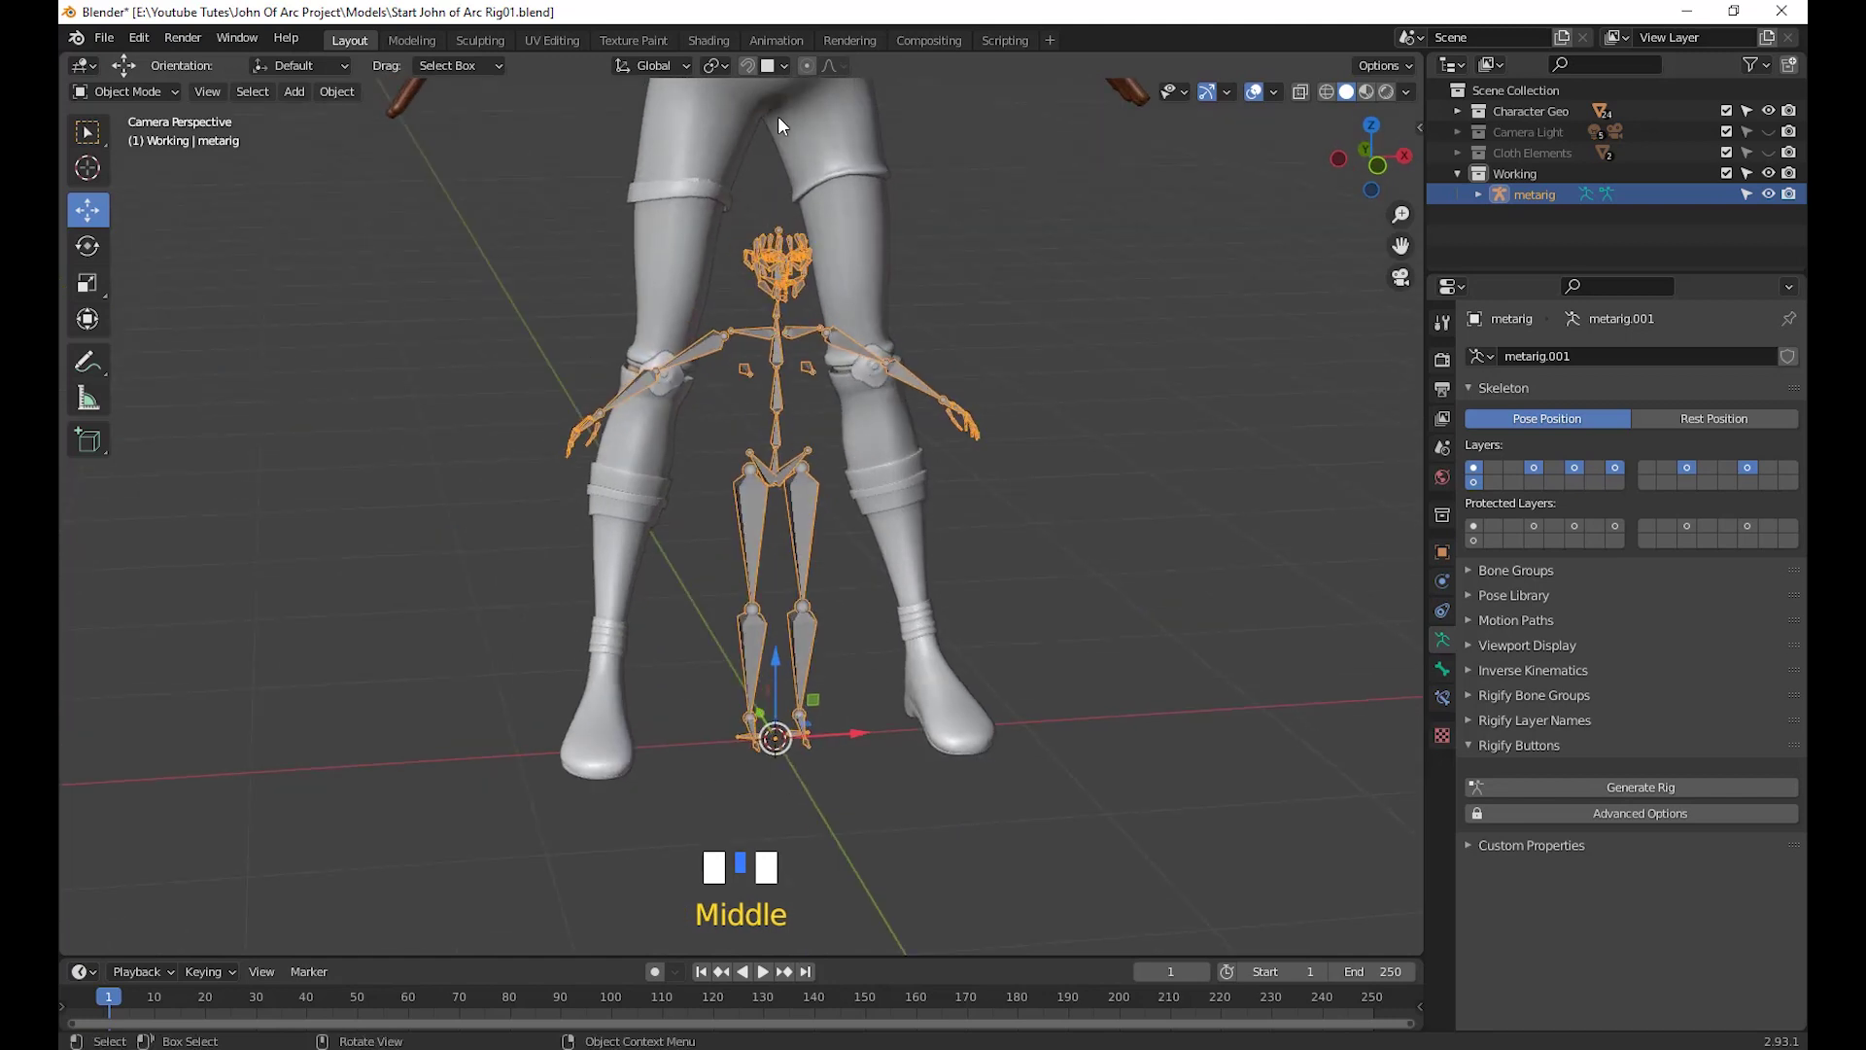
{"action": "scroll", "coordinate": [878, 698], "scroll_direction": "down", "scroll_amount": 2}
{"action": "middle_click_drag", "start_coordinate": [879, 698], "coordinate": [1037, 832], "text": "shift"}
{"action": "key", "text": "s"}
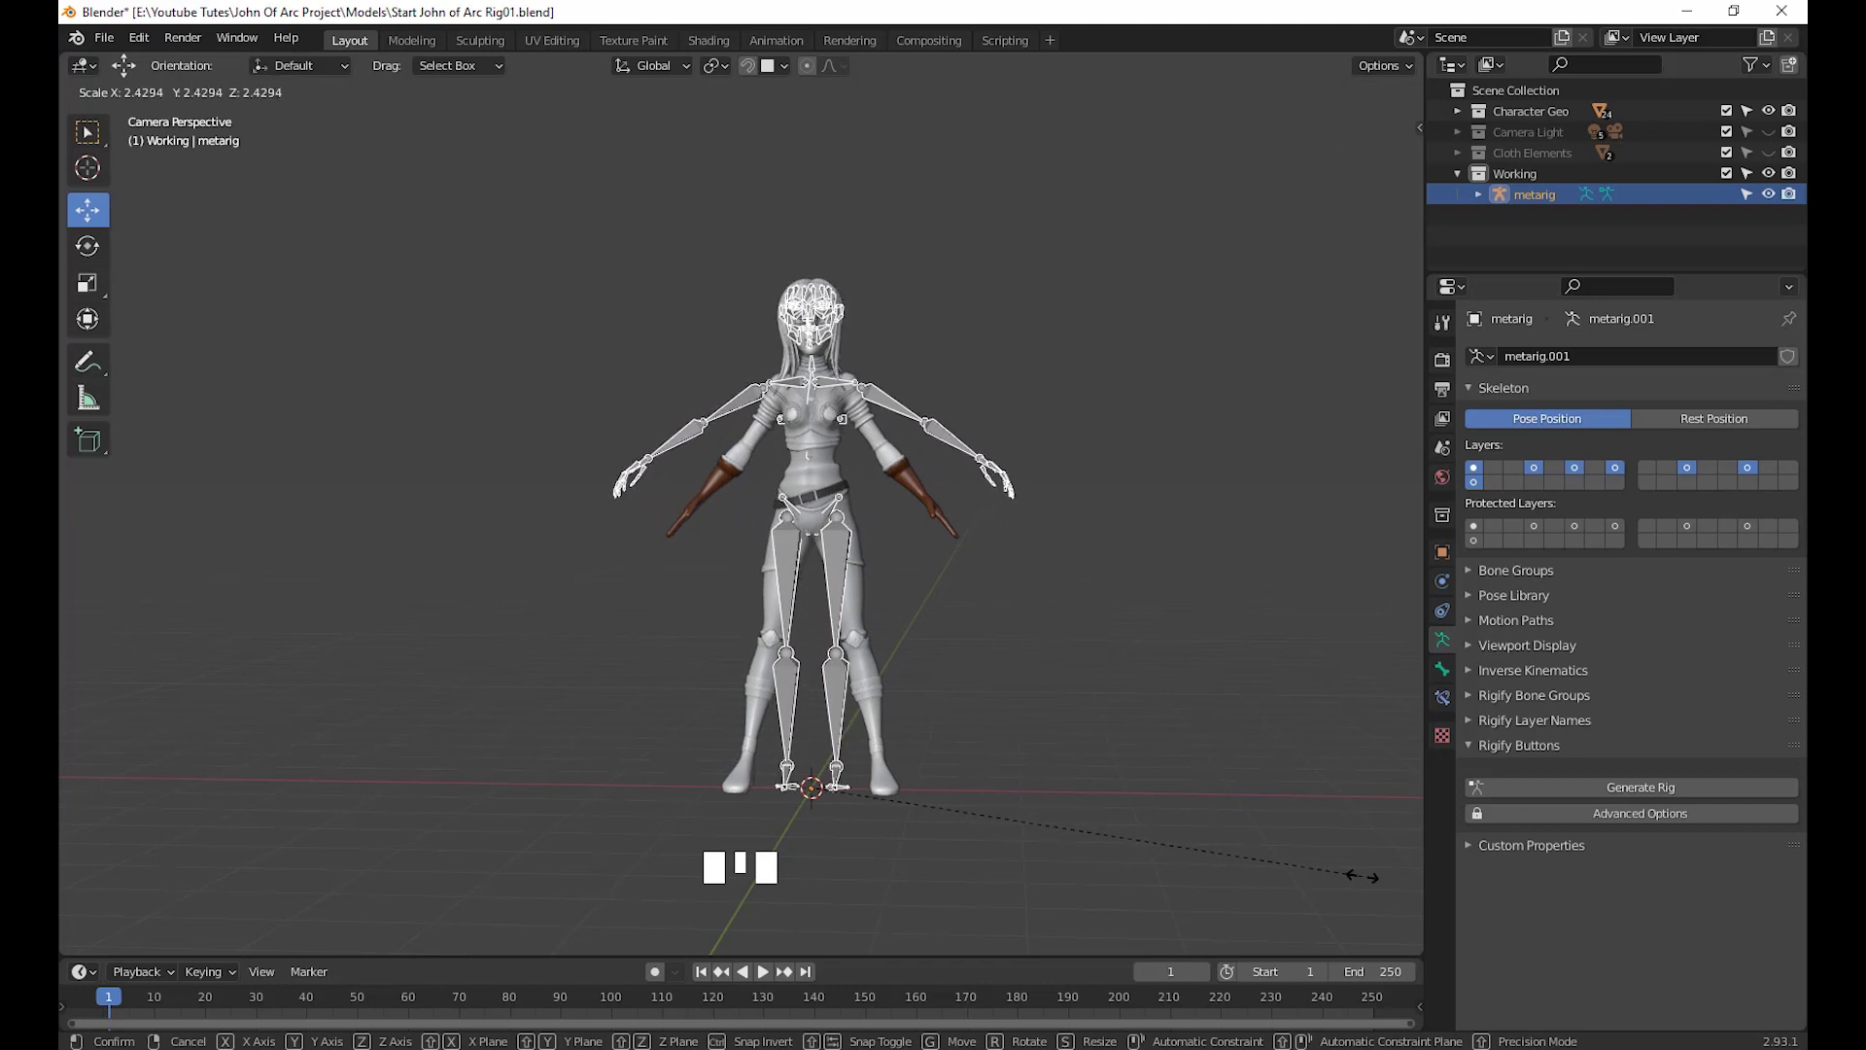
{"action": "left_click", "coordinate": [1351, 875]}
Enable In Front in the metarig's object viewport display so its bones draw over the character mesh
{"action": "scroll", "coordinate": [1134, 775], "scroll_direction": "down", "scroll_amount": 3}
{"action": "middle_click_drag", "start_coordinate": [1133, 775], "coordinate": [996, 772]}
{"action": "scroll", "coordinate": [945, 764], "scroll_direction": "up", "scroll_amount": 3}
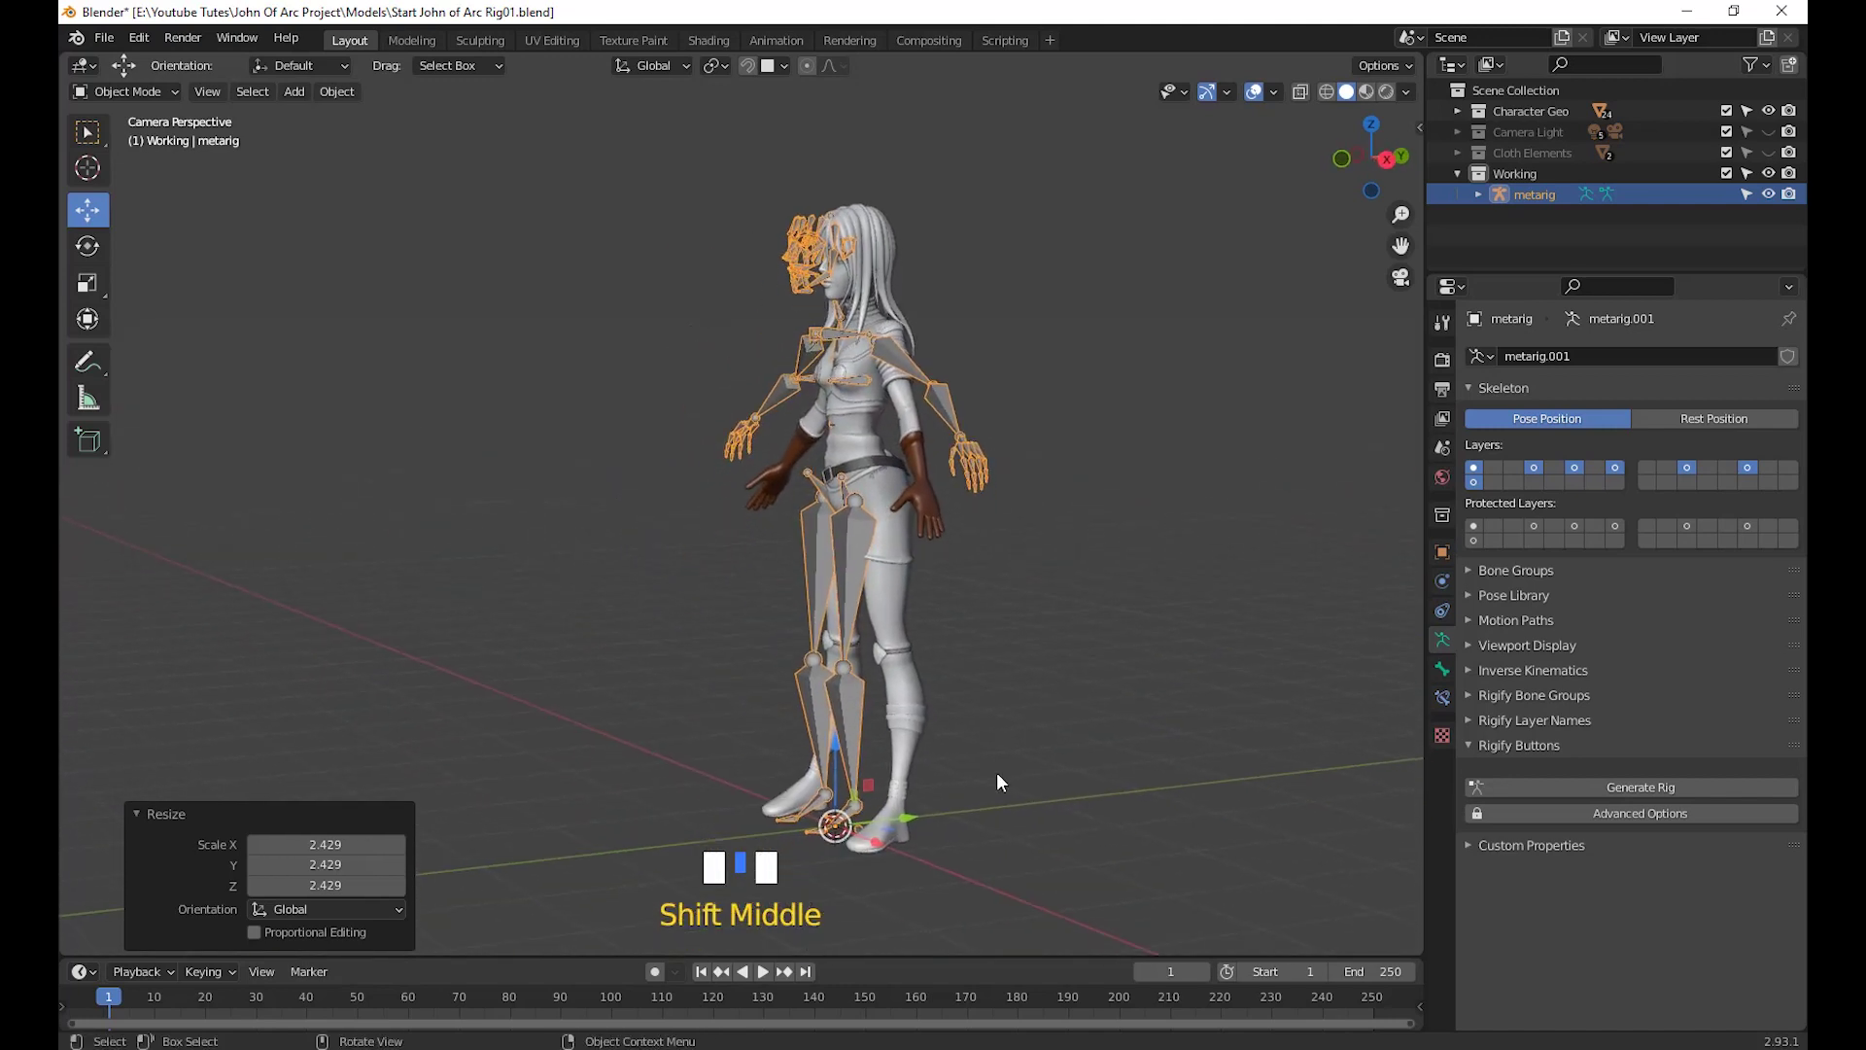
{"action": "scroll", "coordinate": [1140, 783], "scroll_direction": "up", "scroll_amount": 2}
{"action": "middle_click_drag", "start_coordinate": [1139, 788], "coordinate": [901, 604], "text": "shift"}
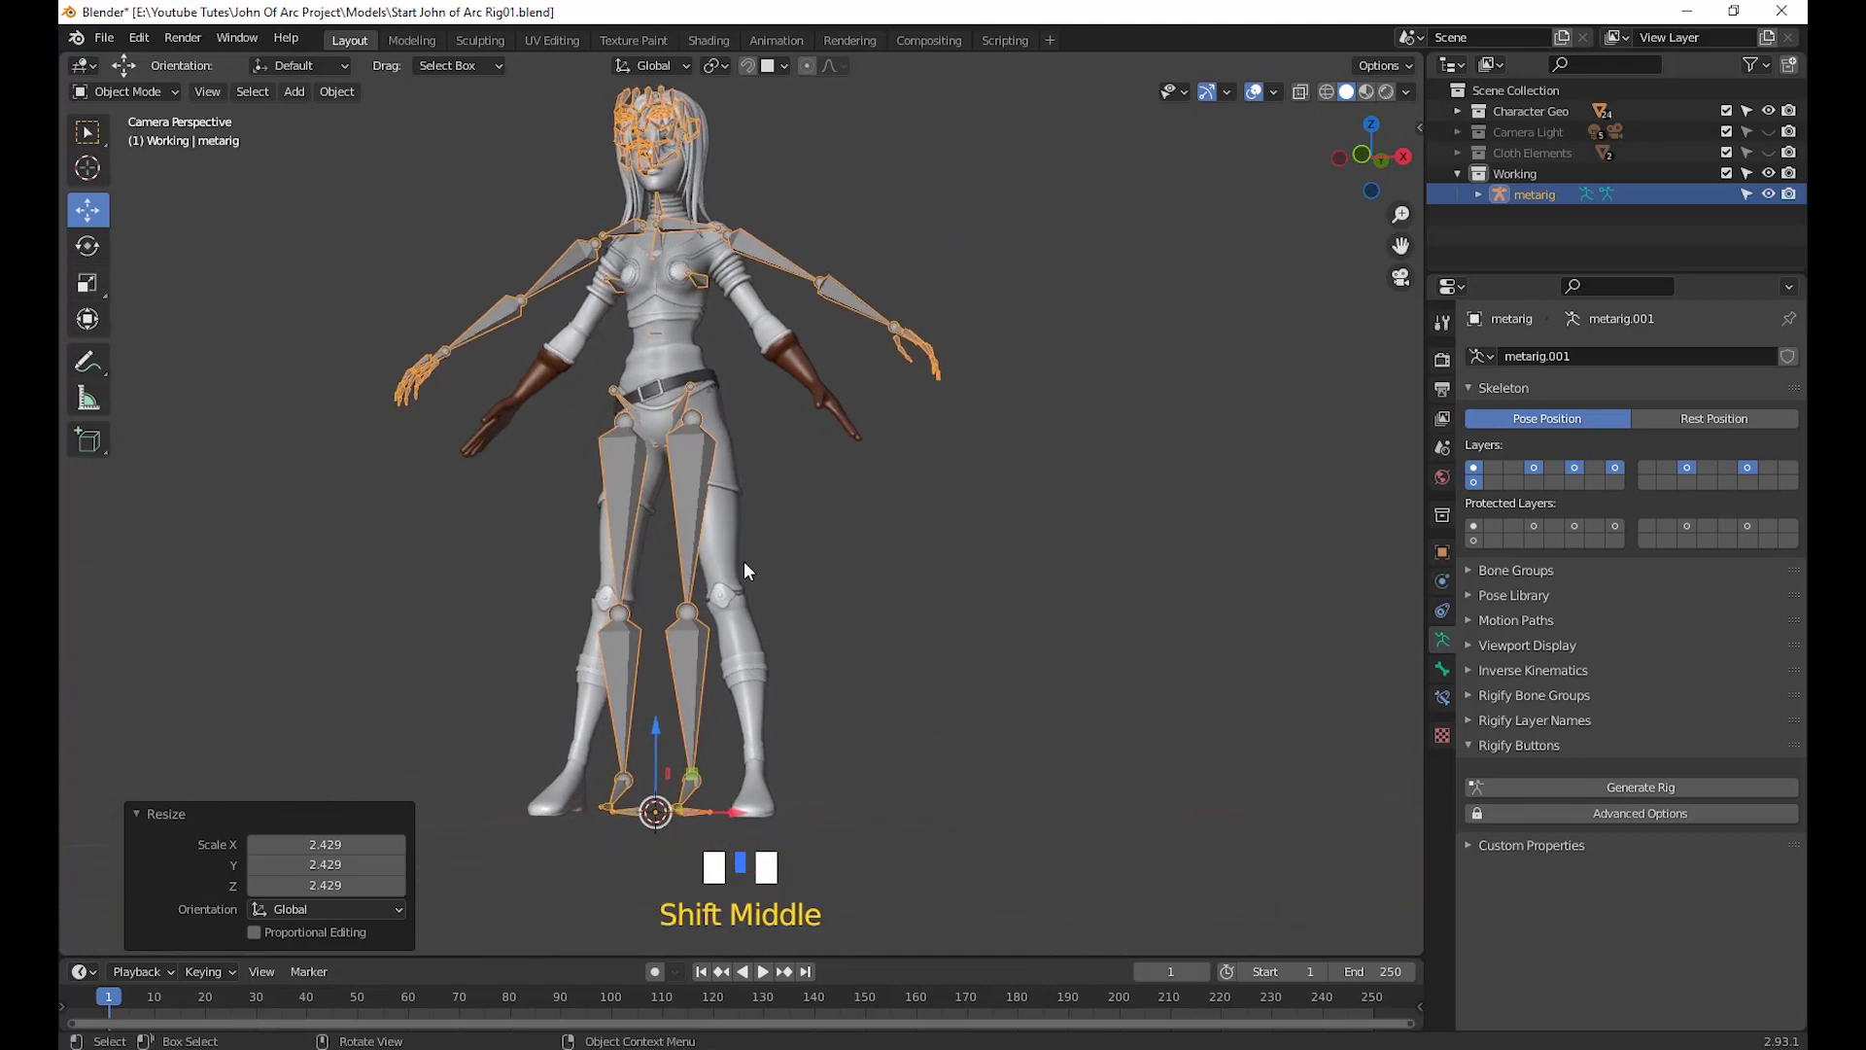
{"action": "middle_click_drag", "start_coordinate": [744, 561], "coordinate": [706, 388], "text": "shift"}
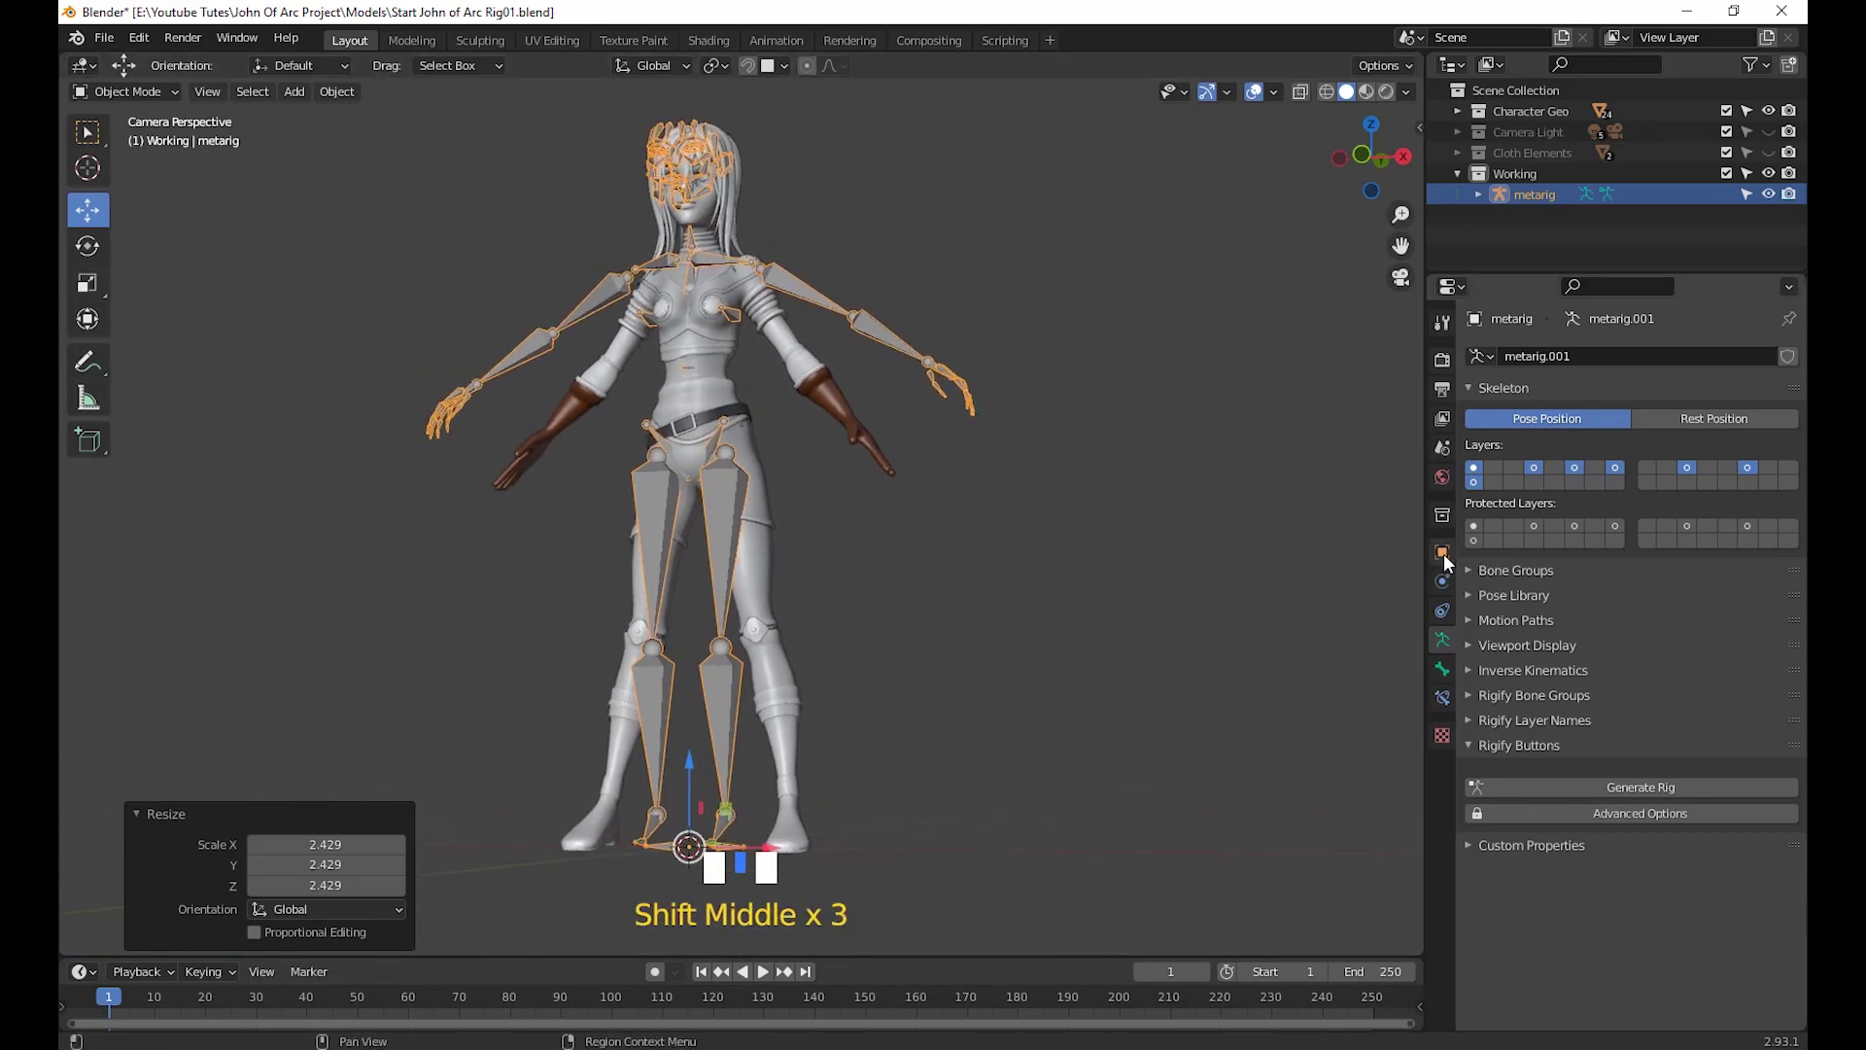
{"action": "left_click", "coordinate": [1443, 552]}
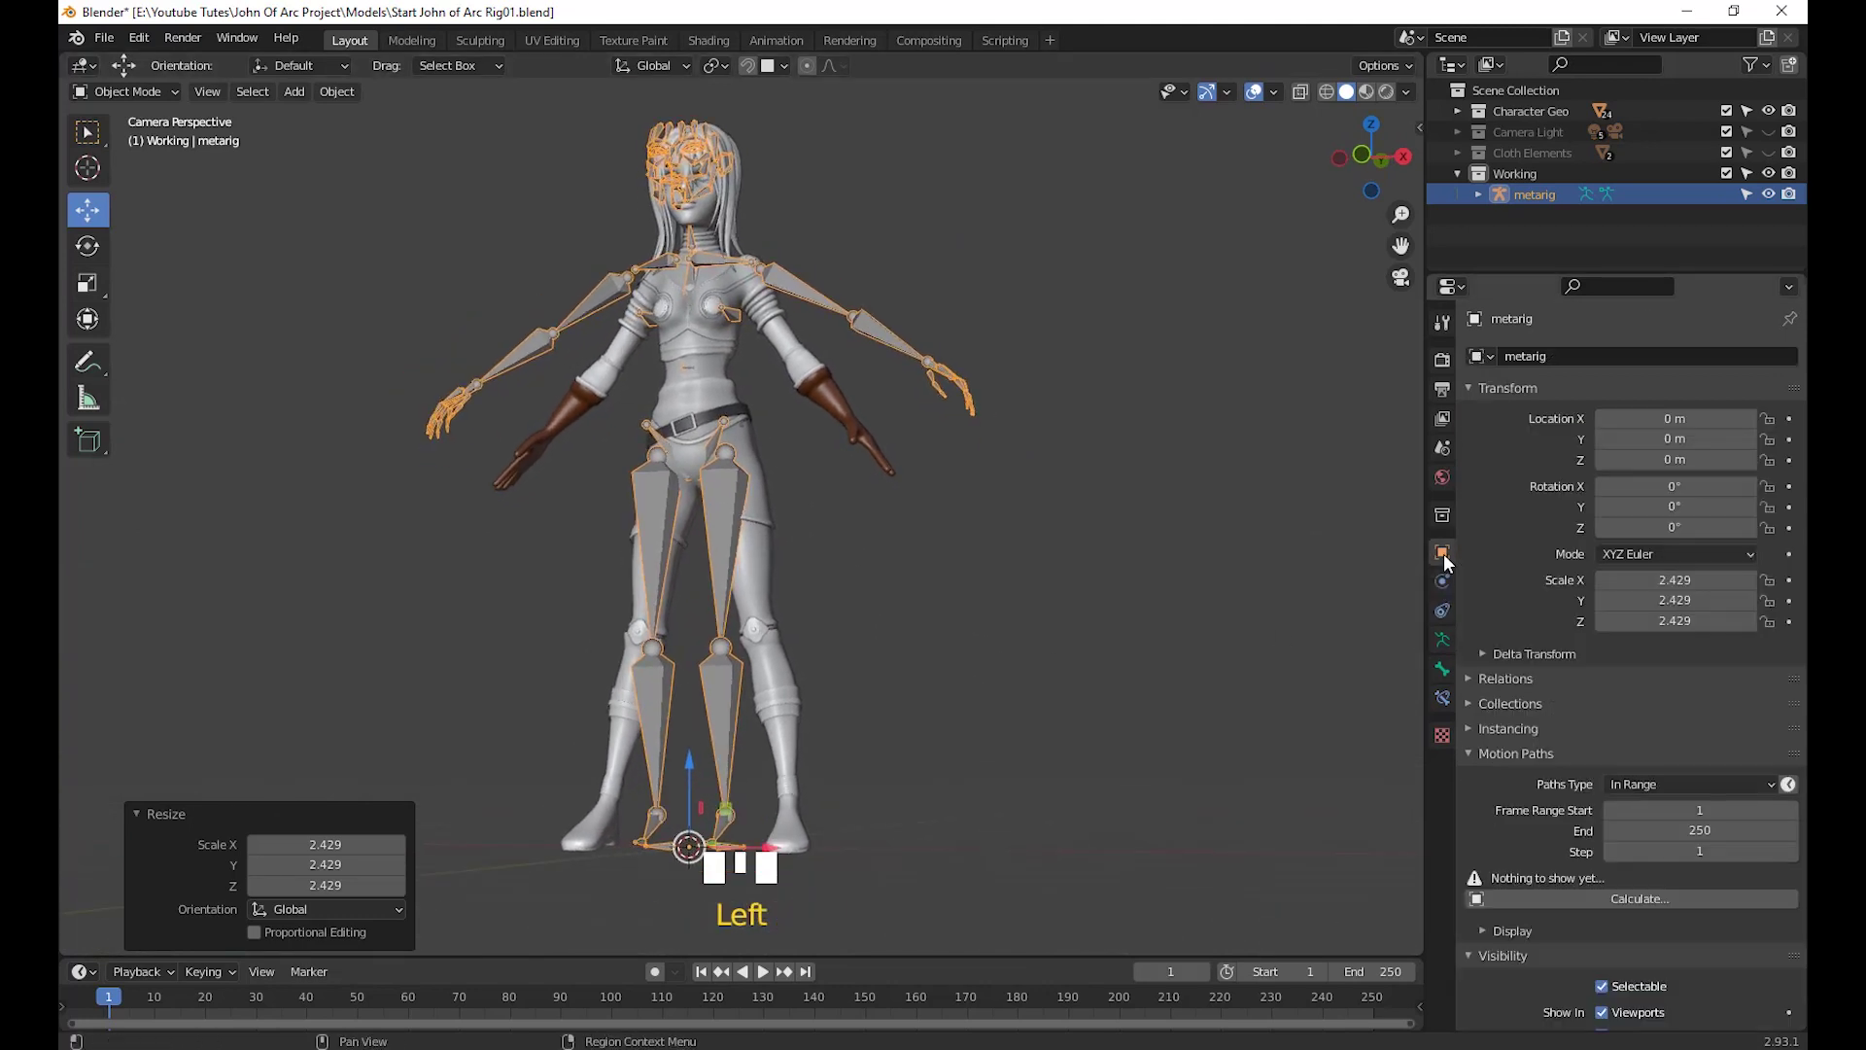
{"action": "scroll", "coordinate": [1572, 772], "scroll_direction": "down", "scroll_amount": 8}
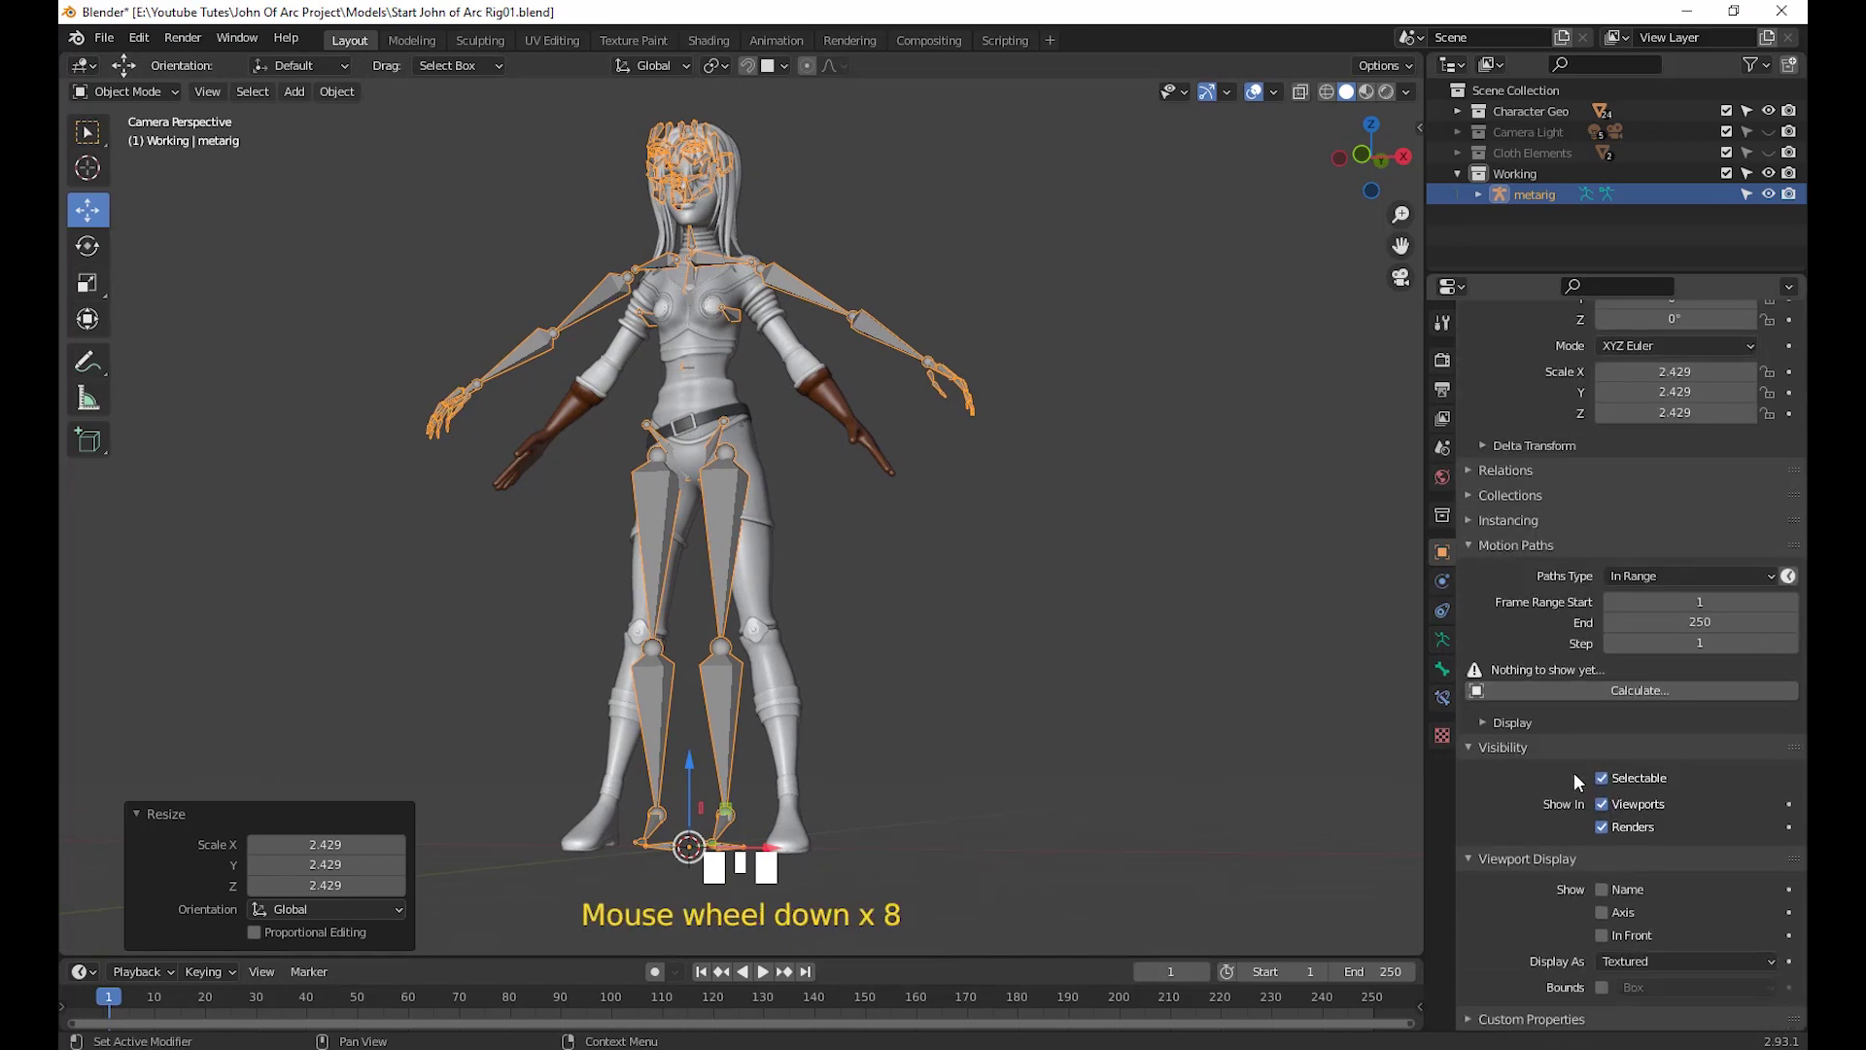
{"action": "scroll", "coordinate": [1654, 976], "scroll_direction": "up", "scroll_amount": 1}
{"action": "scroll", "coordinate": [1652, 967], "scroll_direction": "down", "scroll_amount": 3}
{"action": "middle_click_drag", "start_coordinate": [1098, 705], "coordinate": [1075, 685]}
{"action": "scroll", "coordinate": [999, 616], "scroll_direction": "up", "scroll_amount": 3}
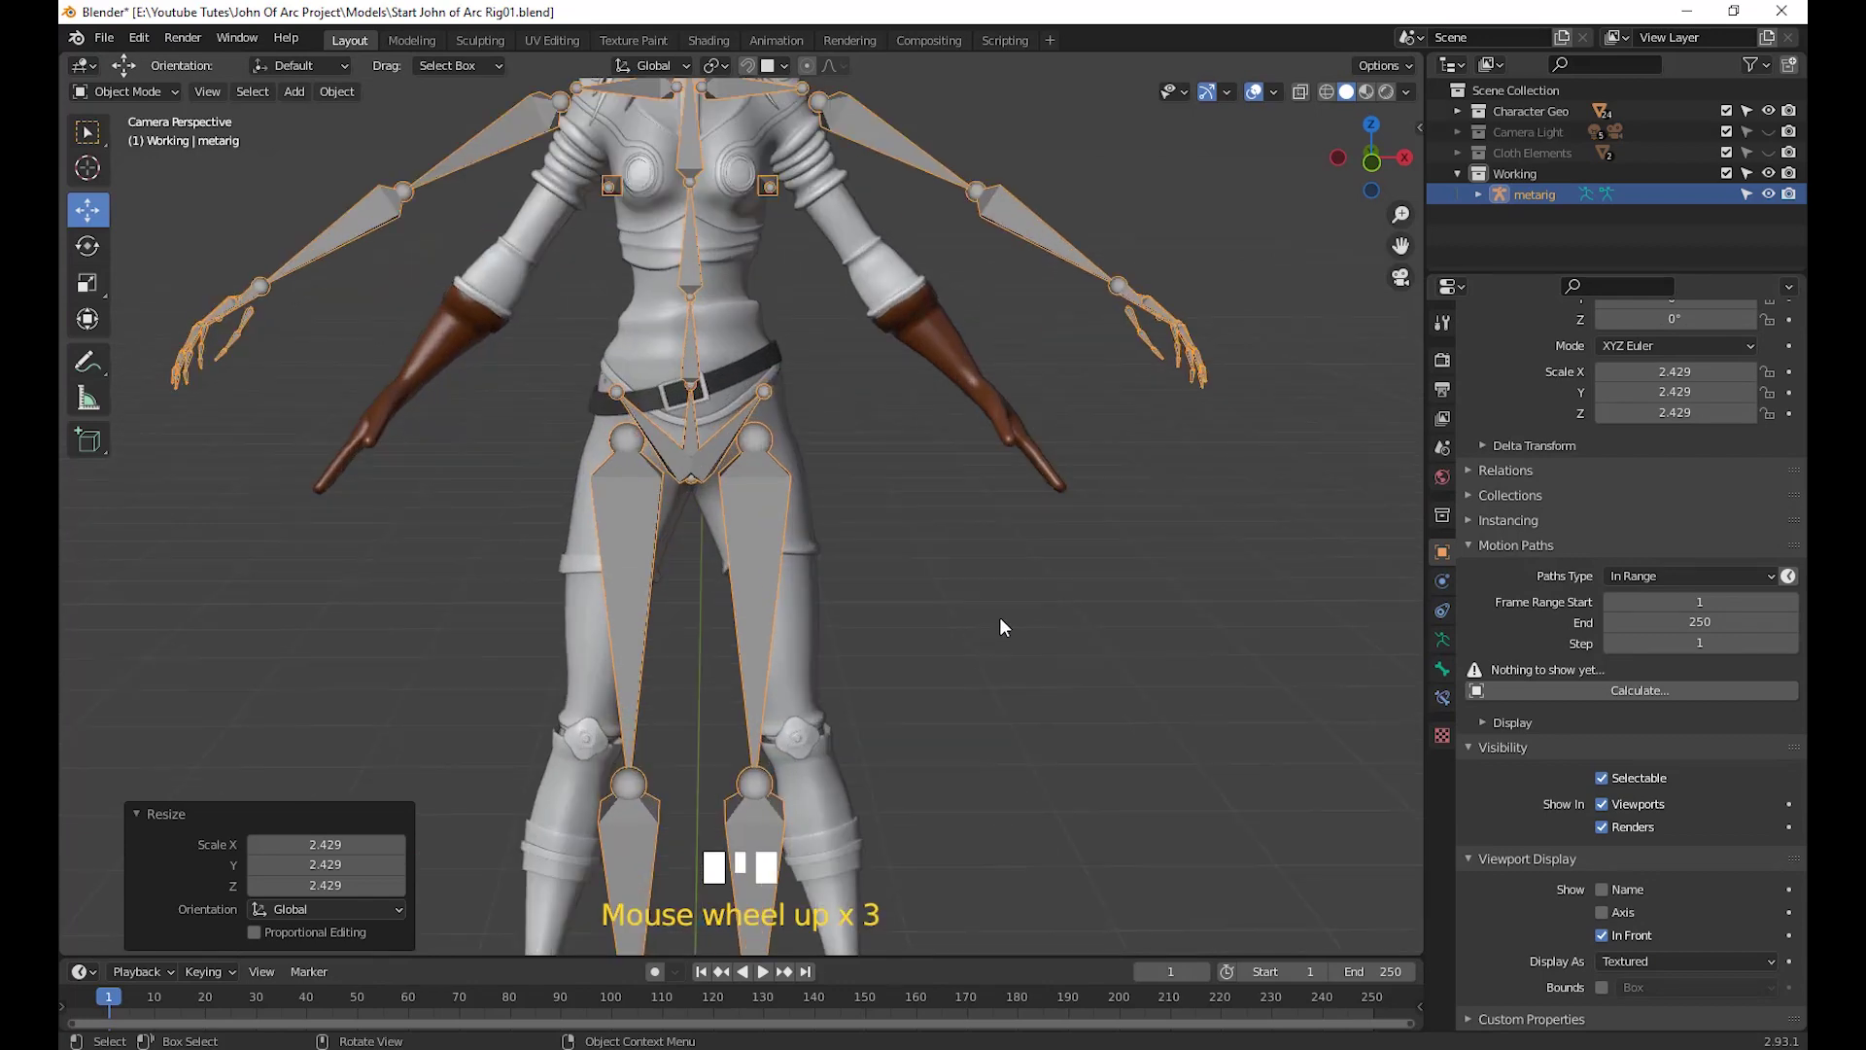
{"action": "middle_click_drag", "start_coordinate": [1000, 616], "coordinate": [1034, 690], "text": "shift"}
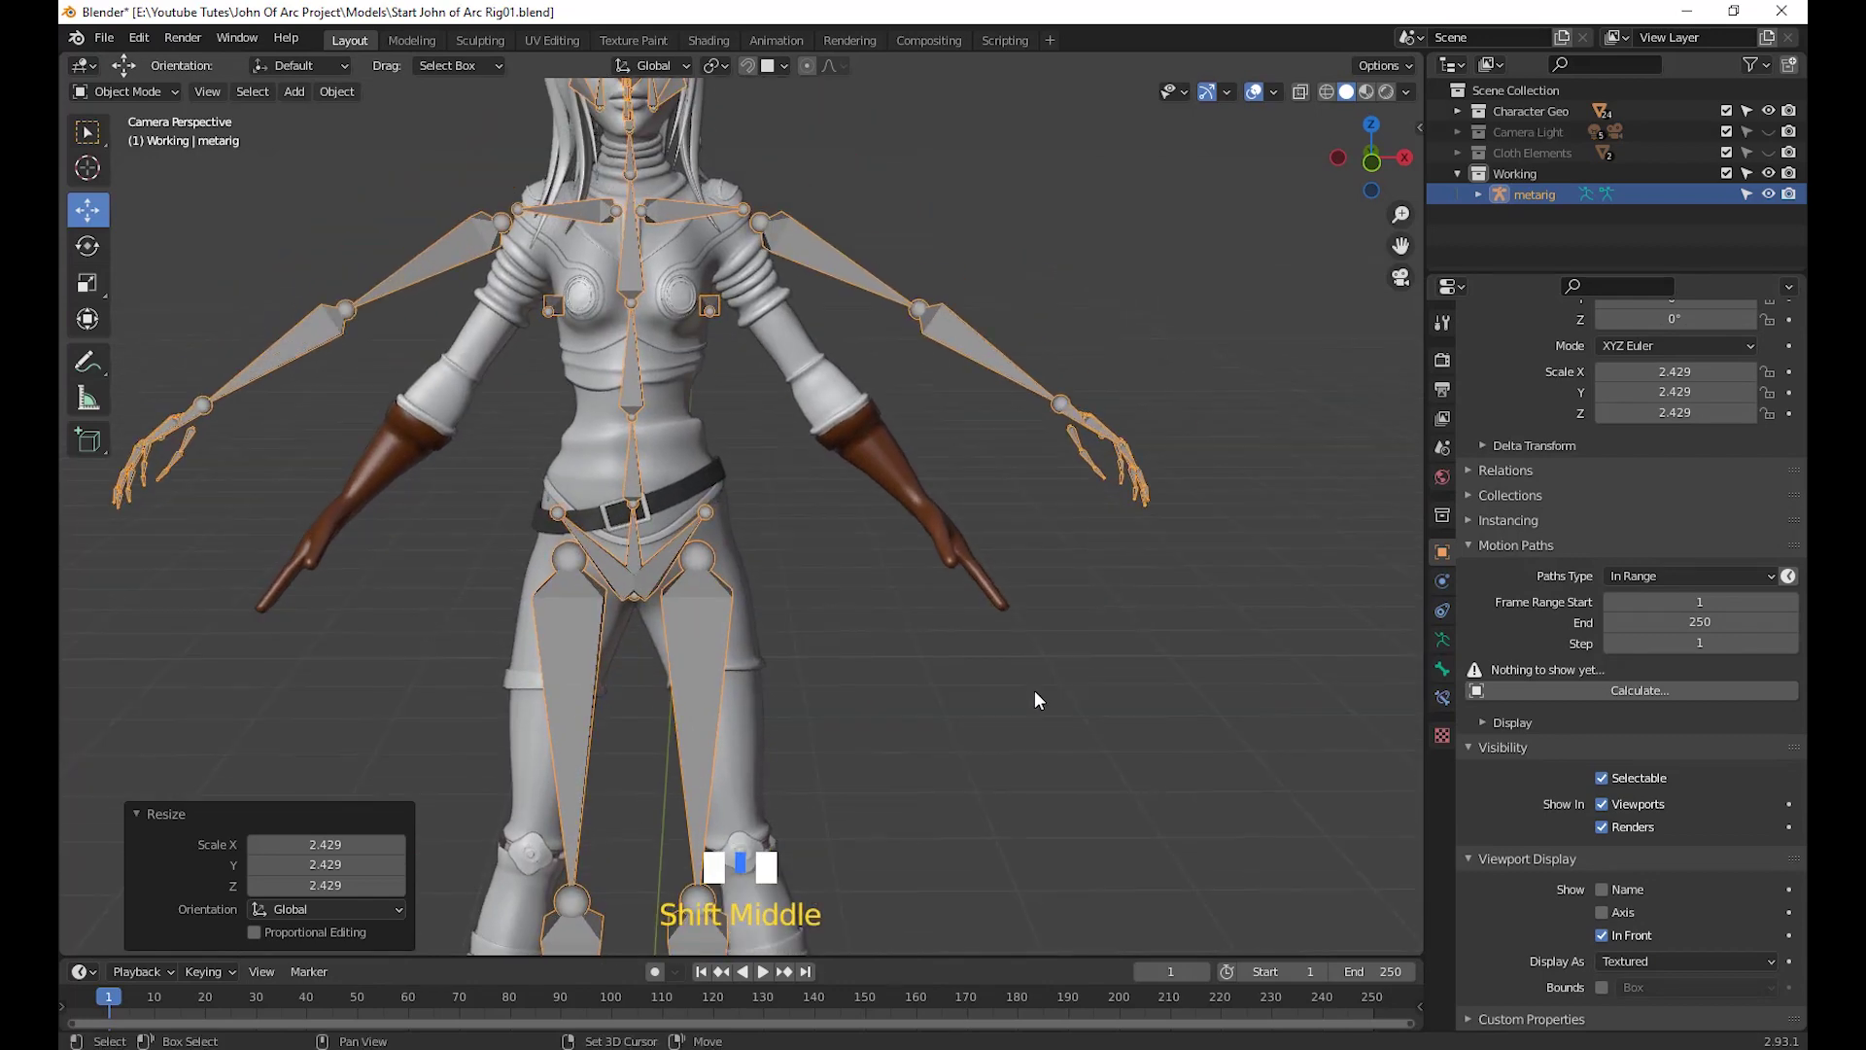
Make the Character Geo collection unselectable, deselect everything, and select the metarig through the character mesh
{"action": "left_click", "coordinate": [1748, 109]}
{"action": "middle_click_drag", "start_coordinate": [1085, 429], "coordinate": [1054, 637]}
{"action": "left_click", "coordinate": [1048, 630]}
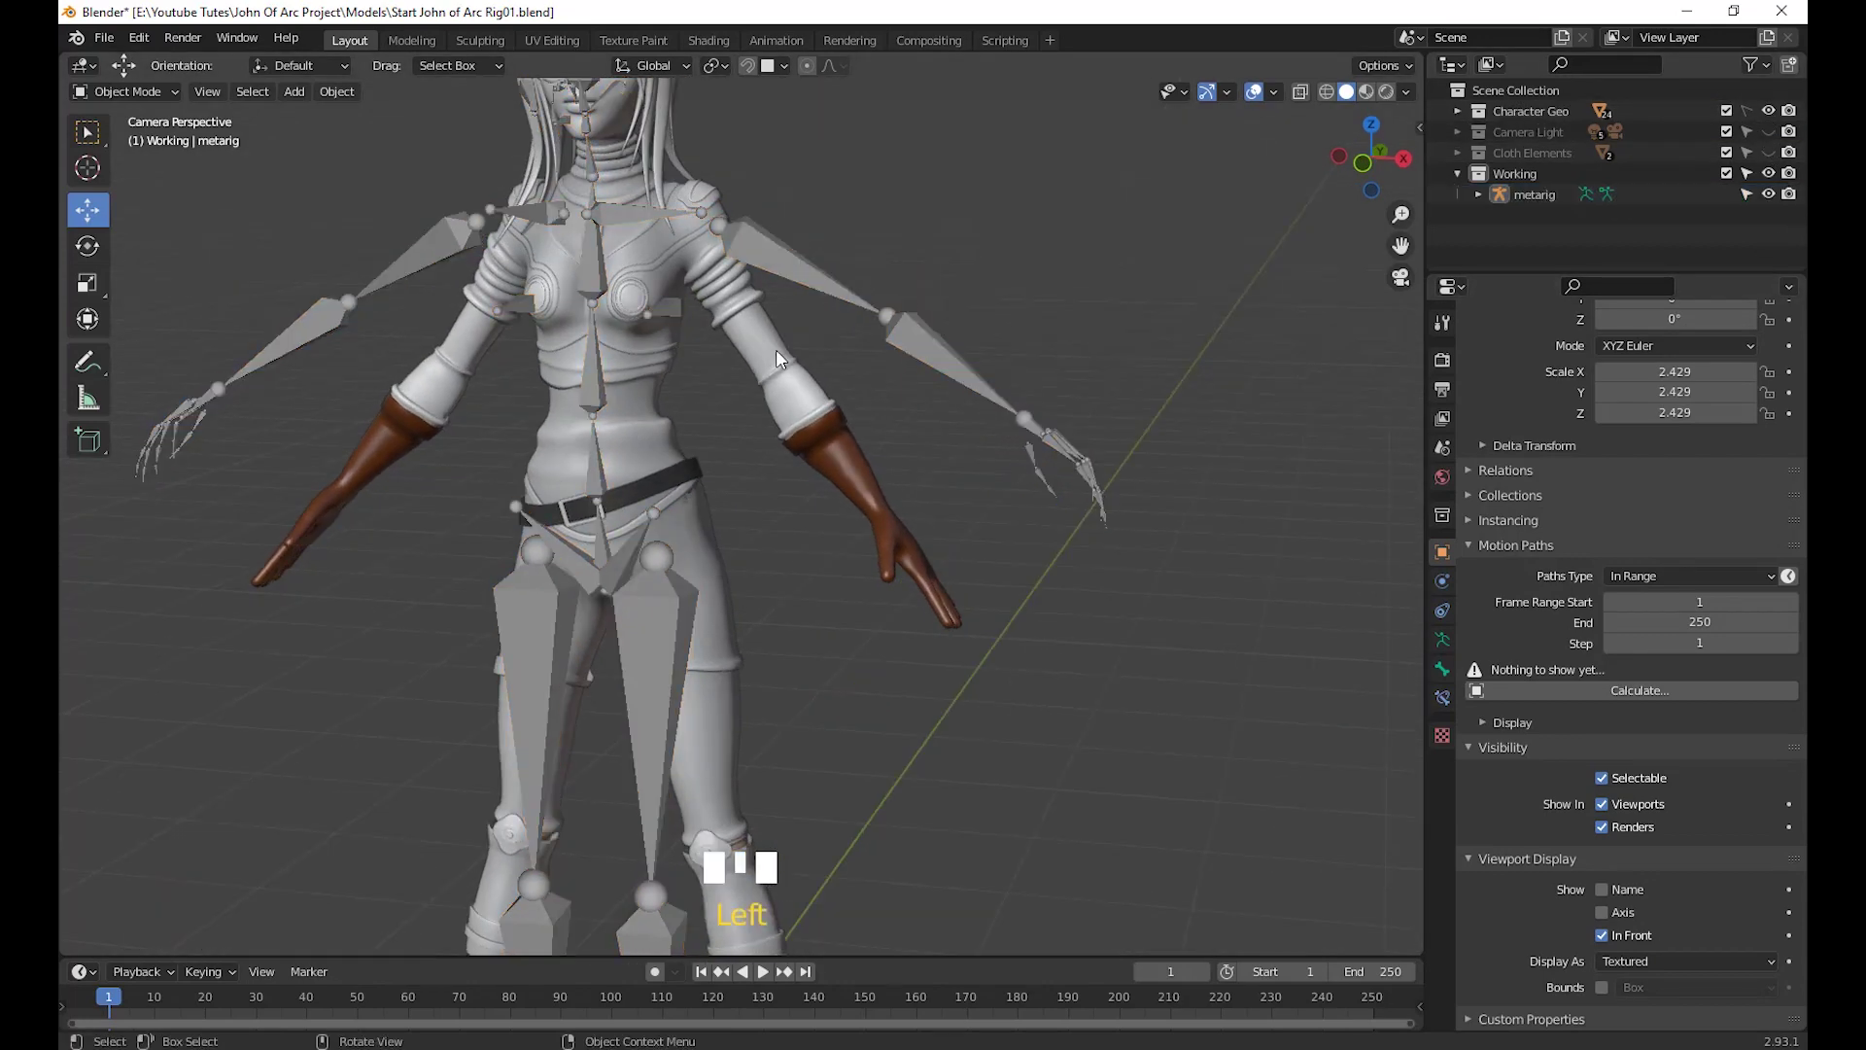
{"action": "scroll", "coordinate": [950, 679], "scroll_direction": "down", "scroll_amount": 2}
{"action": "middle_click_drag", "start_coordinate": [950, 680], "coordinate": [819, 206]}
{"action": "left_click", "coordinate": [778, 364]}
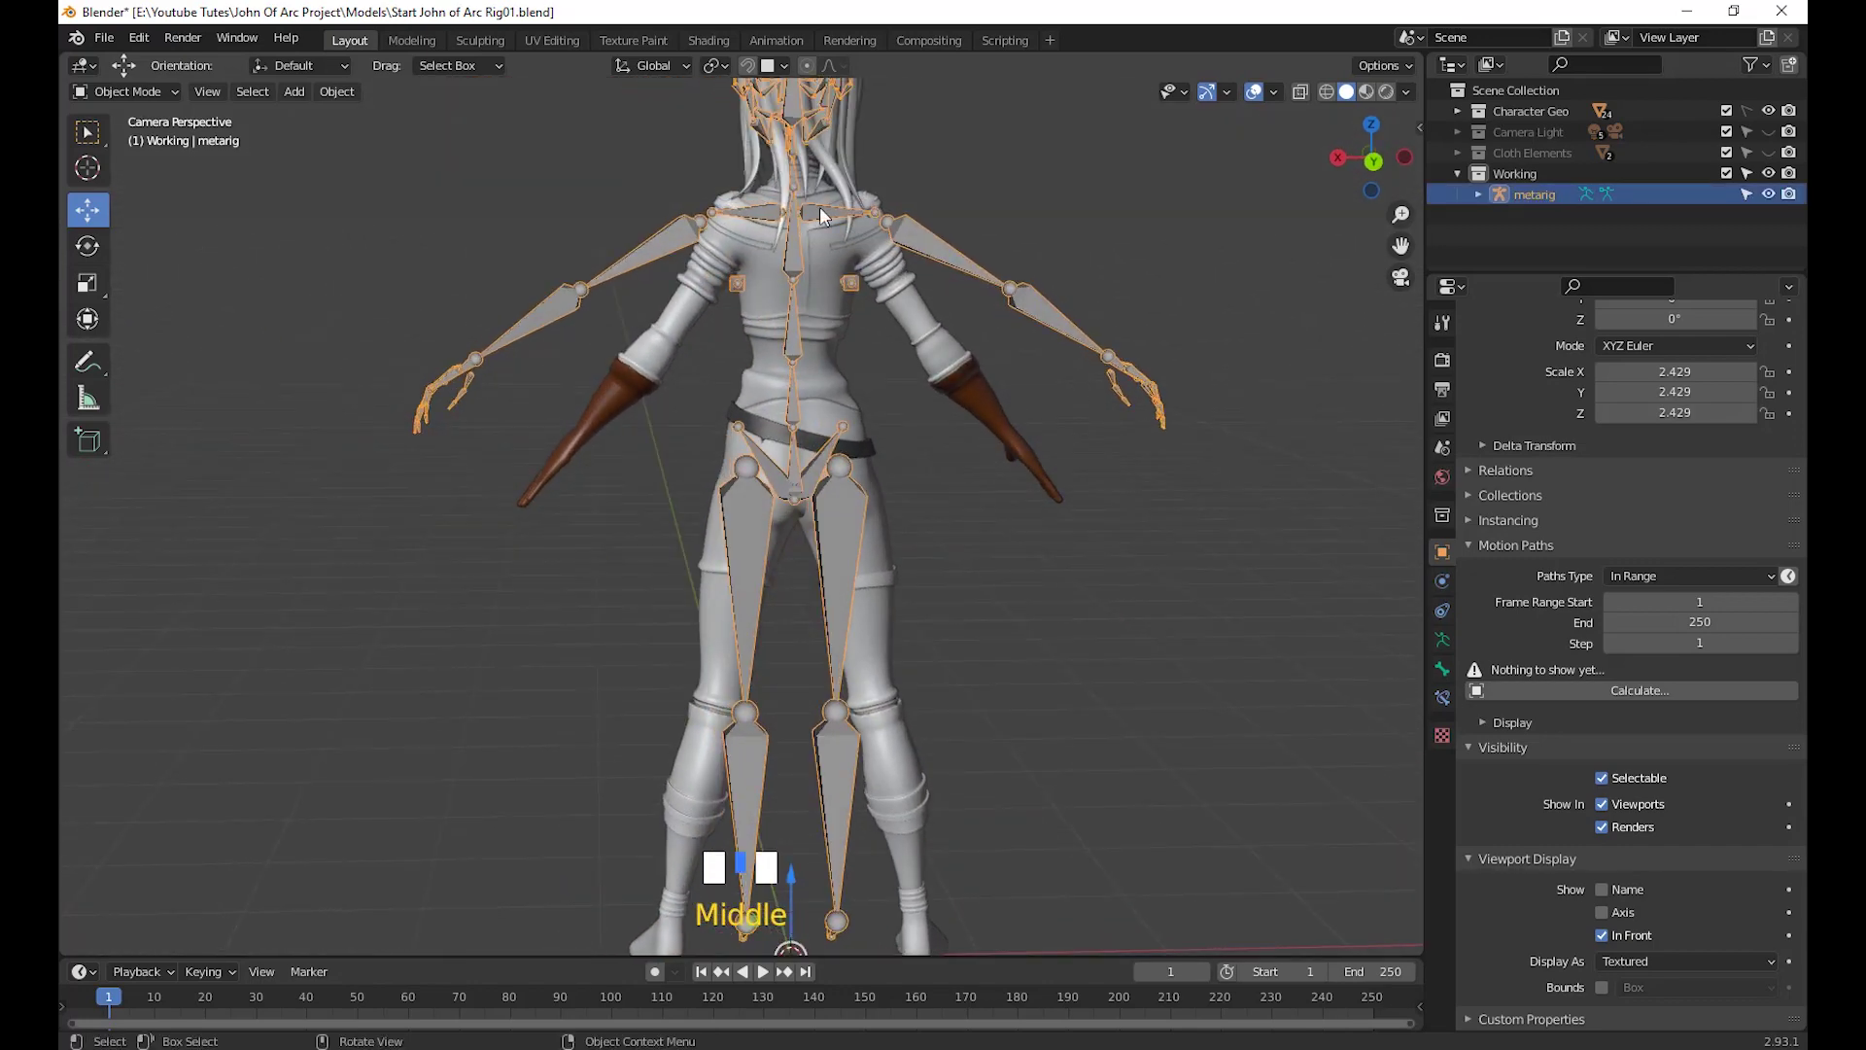
Switch the metarig from Object Mode to Pose Mode
{"action": "middle_click_drag", "start_coordinate": [830, 632], "coordinate": [1029, 776]}
{"action": "scroll", "coordinate": [972, 727], "scroll_direction": "down", "scroll_amount": 2}
{"action": "scroll", "coordinate": [977, 768], "scroll_direction": "up", "scroll_amount": 2}
{"action": "scroll", "coordinate": [1650, 824], "scroll_direction": "down", "scroll_amount": 4}
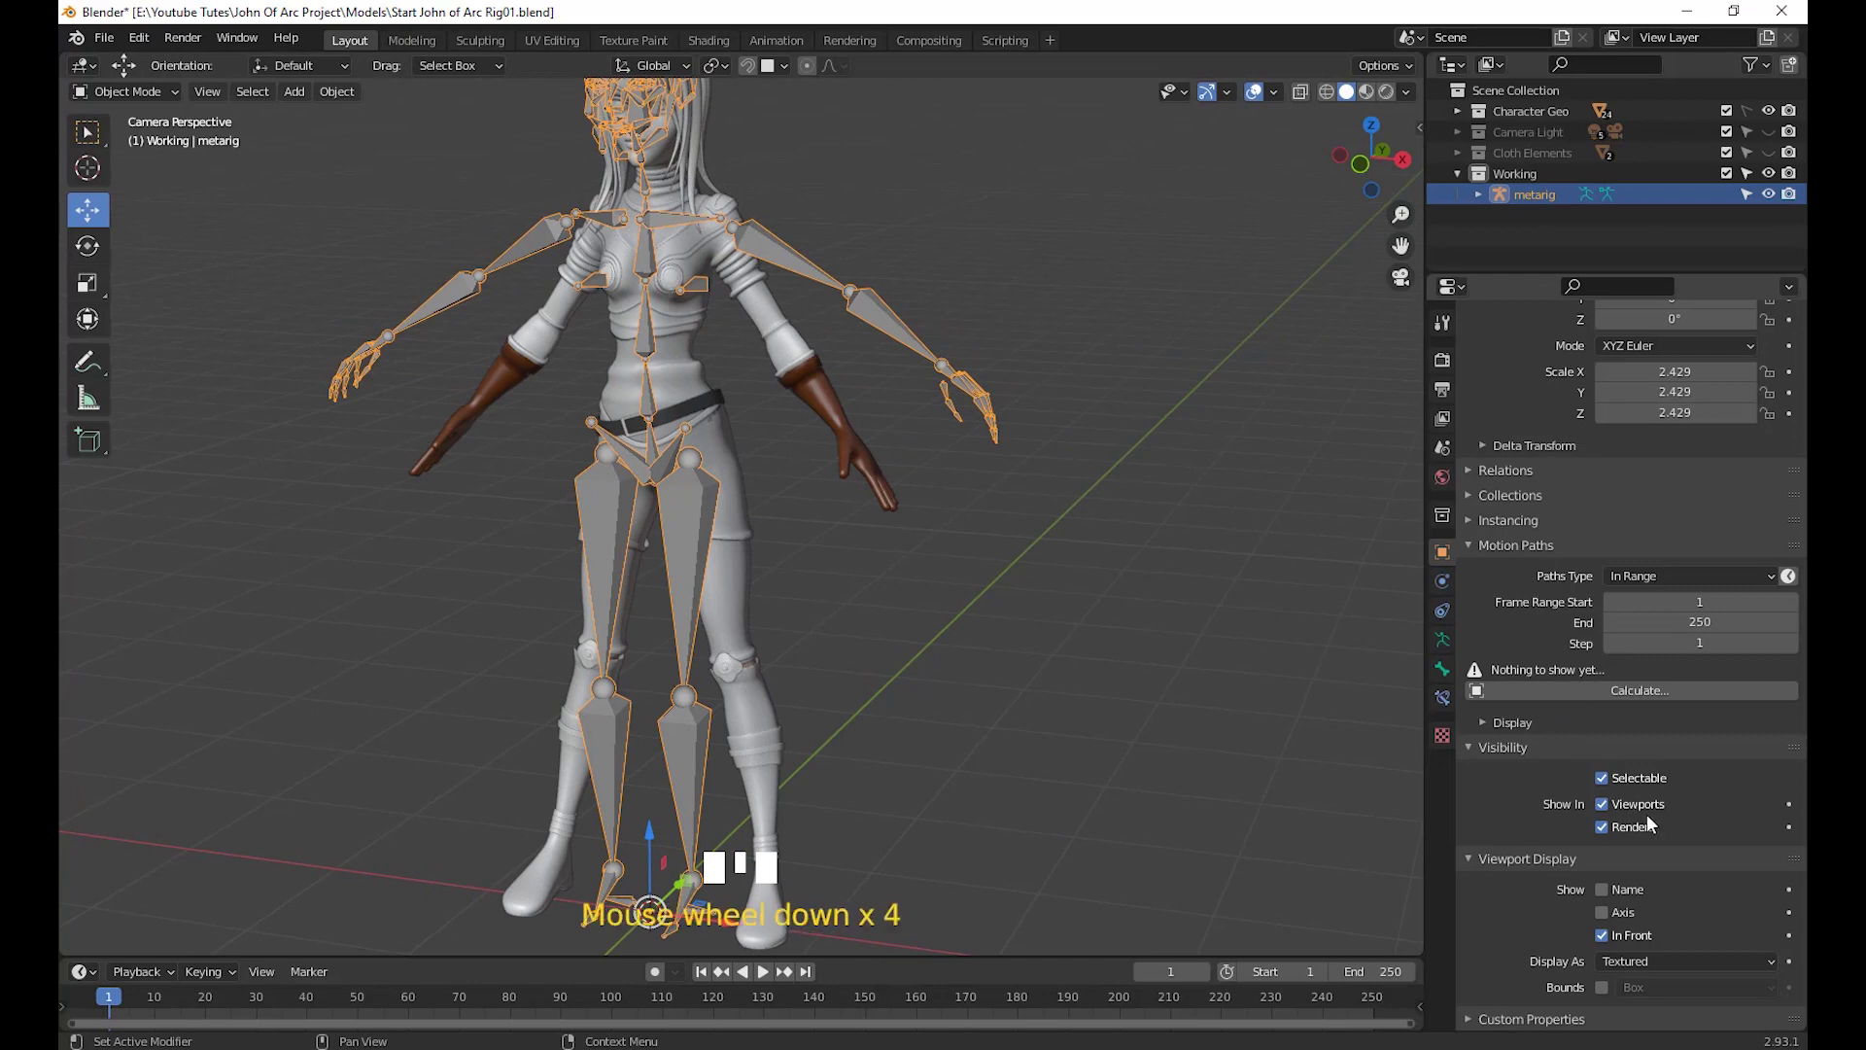
{"action": "scroll", "coordinate": [1693, 814], "scroll_direction": "up", "scroll_amount": 13}
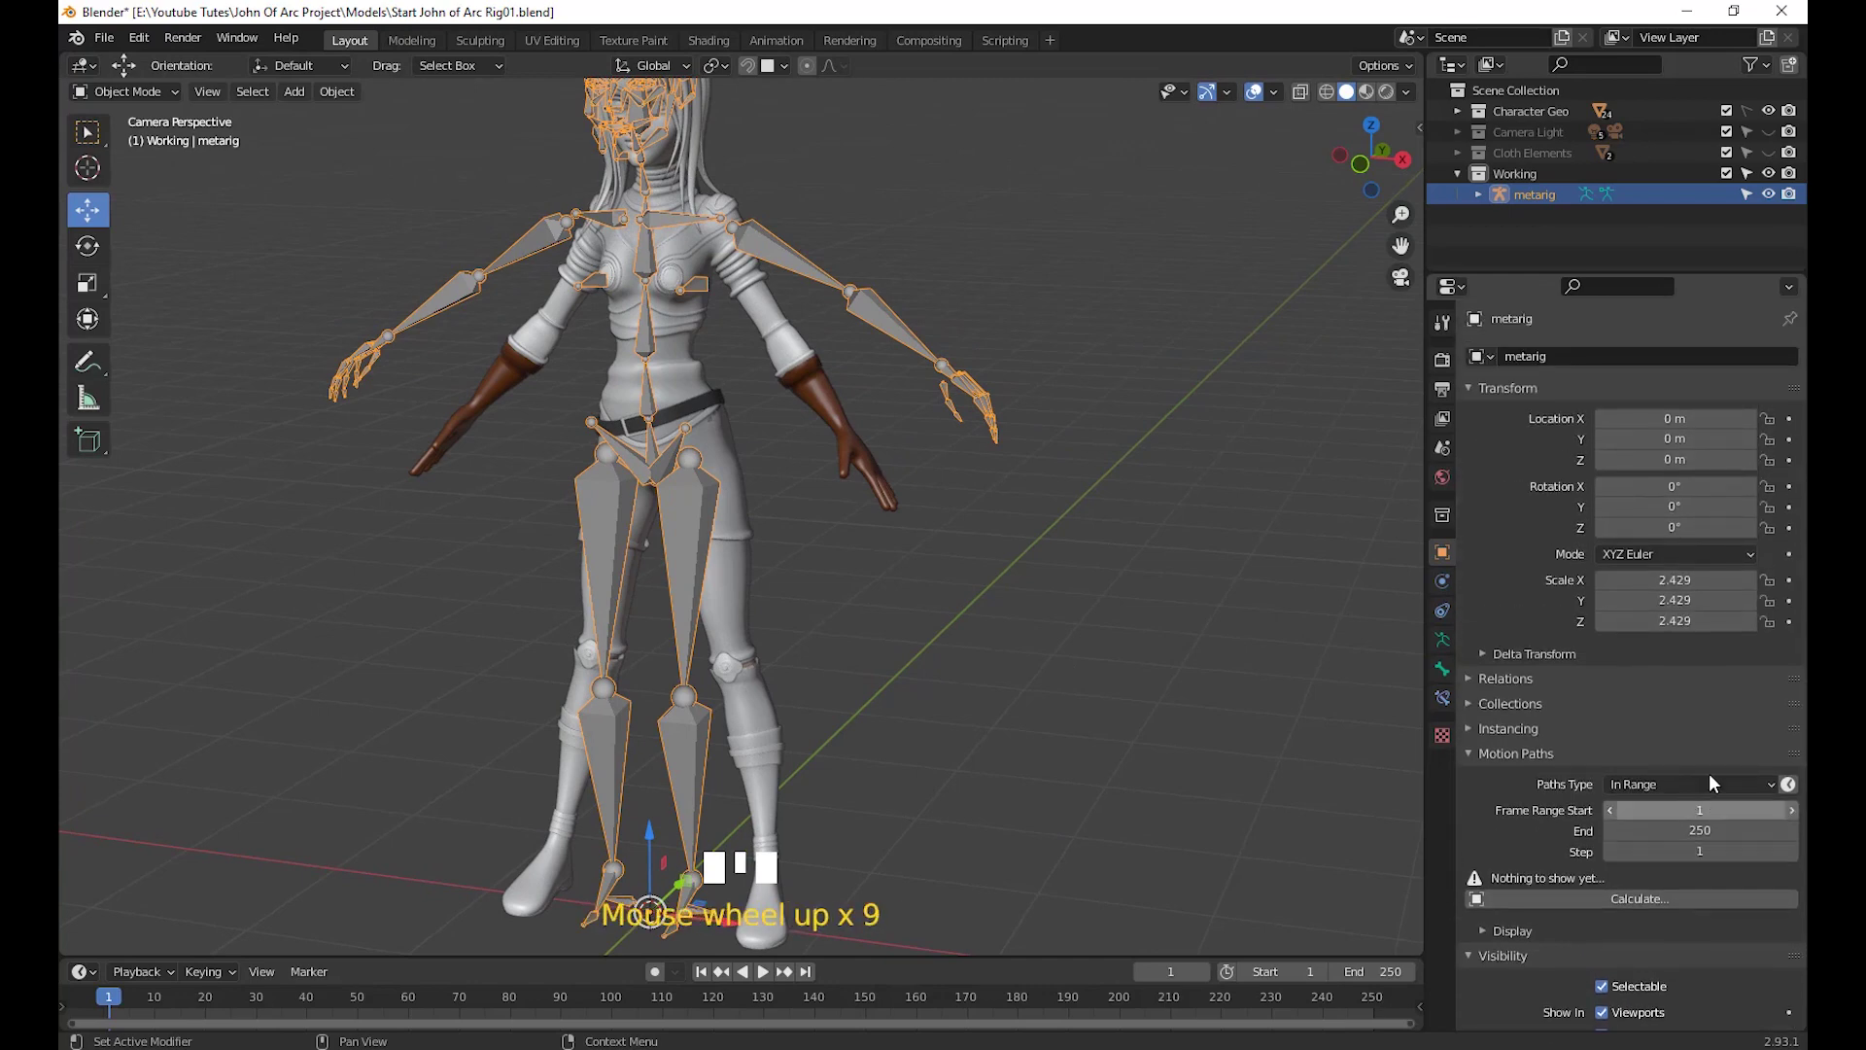
{"action": "scroll", "coordinate": [1000, 667], "scroll_direction": "down", "scroll_amount": 1}
{"action": "middle_click_drag", "start_coordinate": [991, 762], "coordinate": [874, 758], "text": "shift"}
{"action": "left_click", "coordinate": [136, 92]}
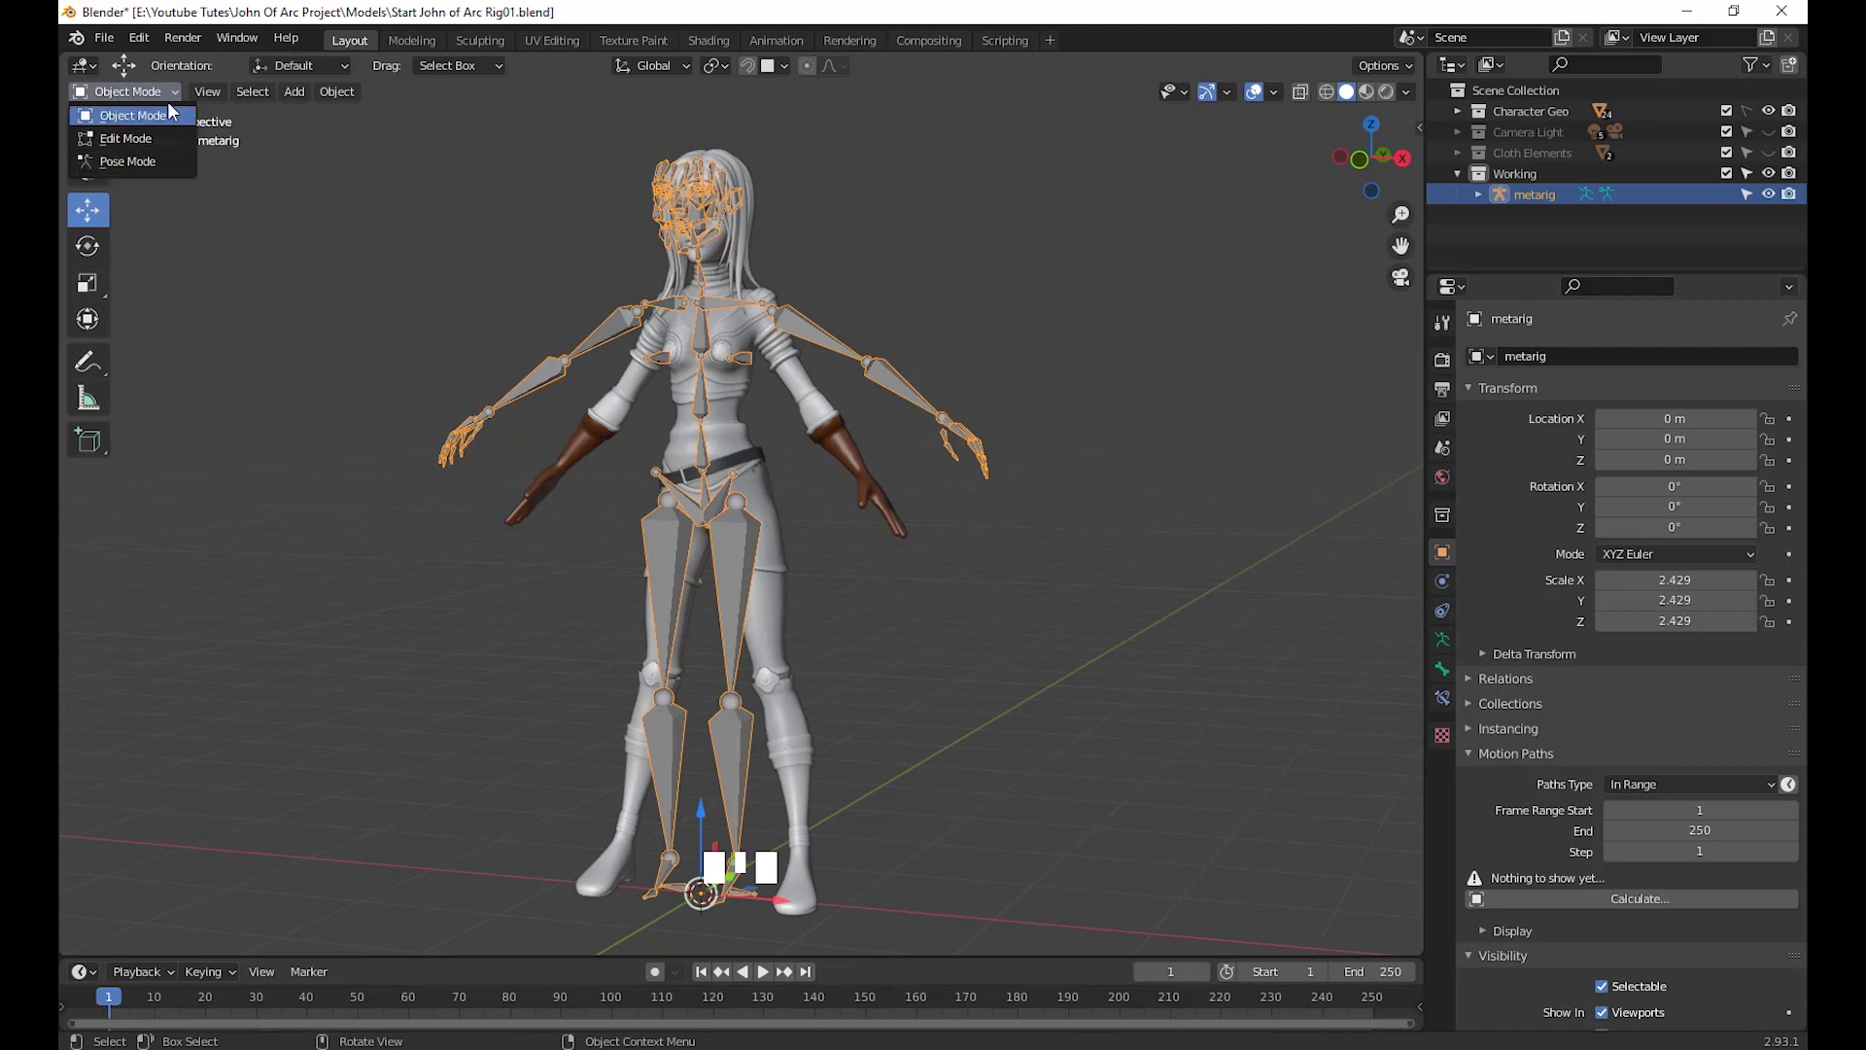
{"action": "left_click", "coordinate": [143, 159]}
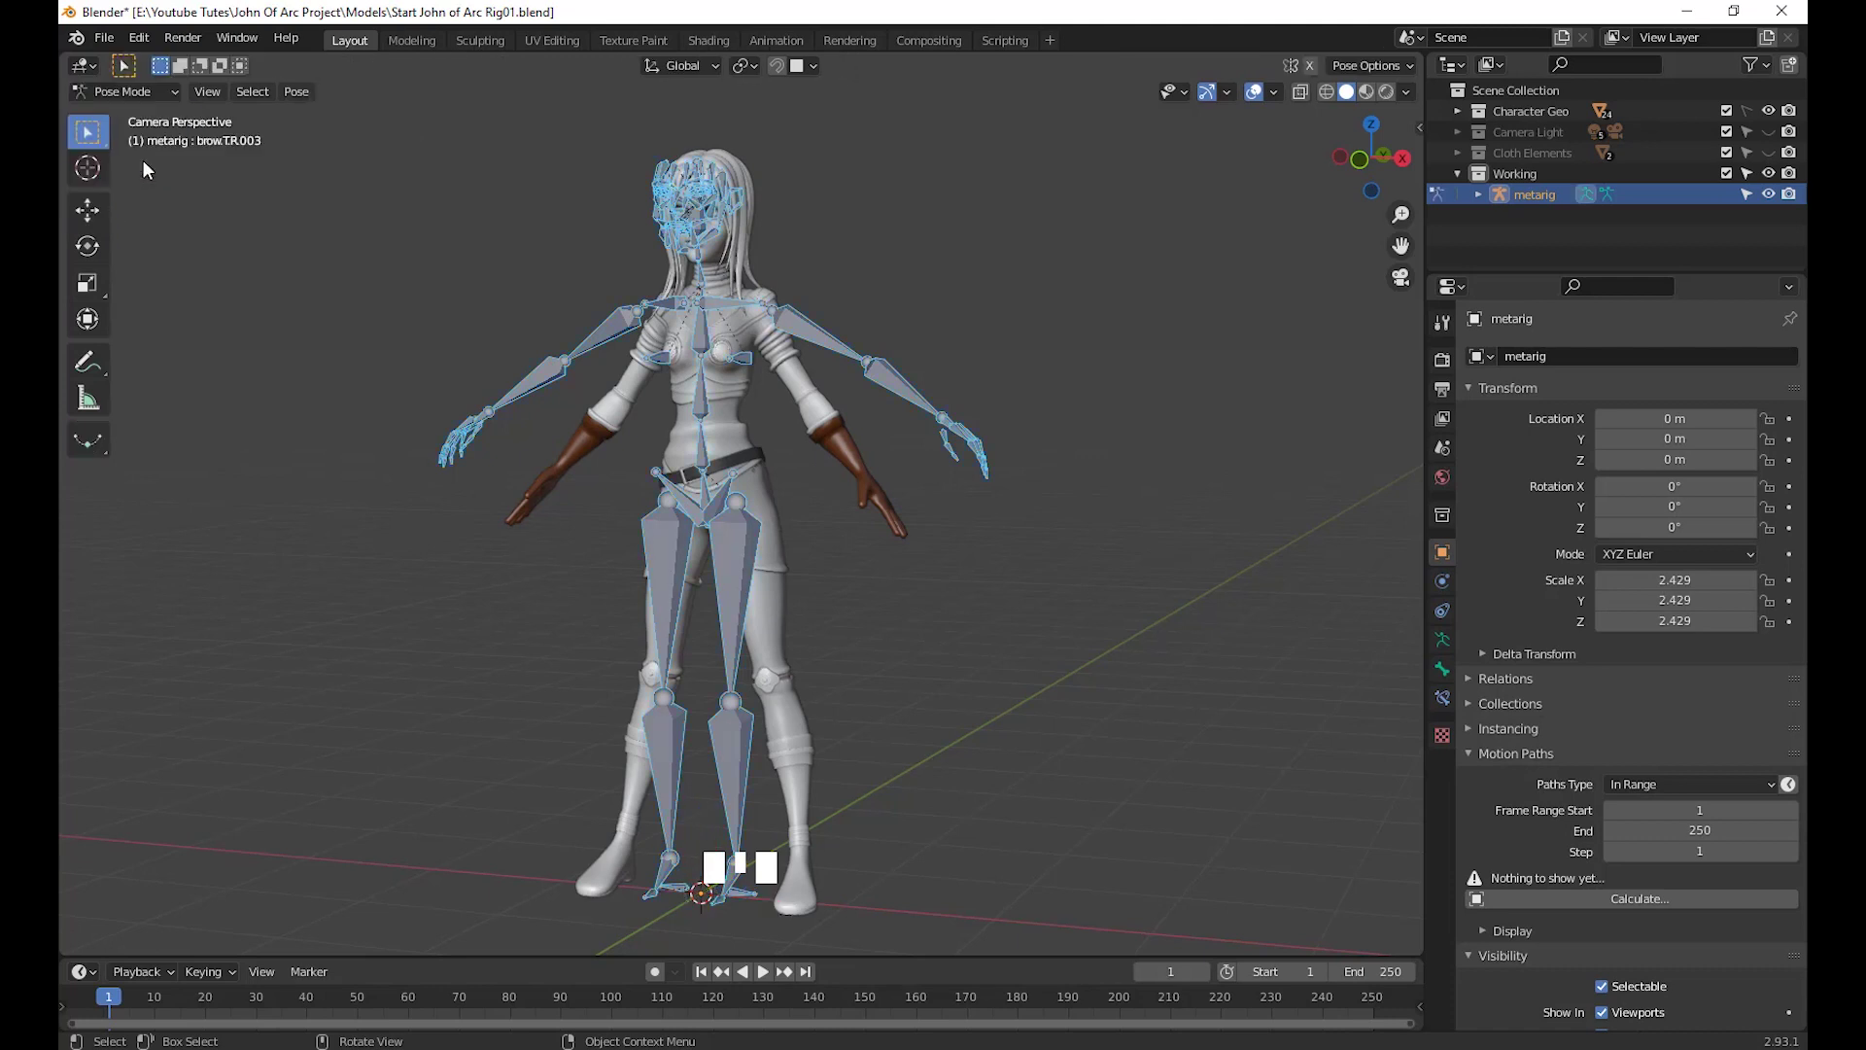
Try rotating the left thigh bone in Pose Mode while viewing the character from the side, and cancel the rotation
{"action": "middle_click_drag", "start_coordinate": [789, 558], "coordinate": [732, 553]}
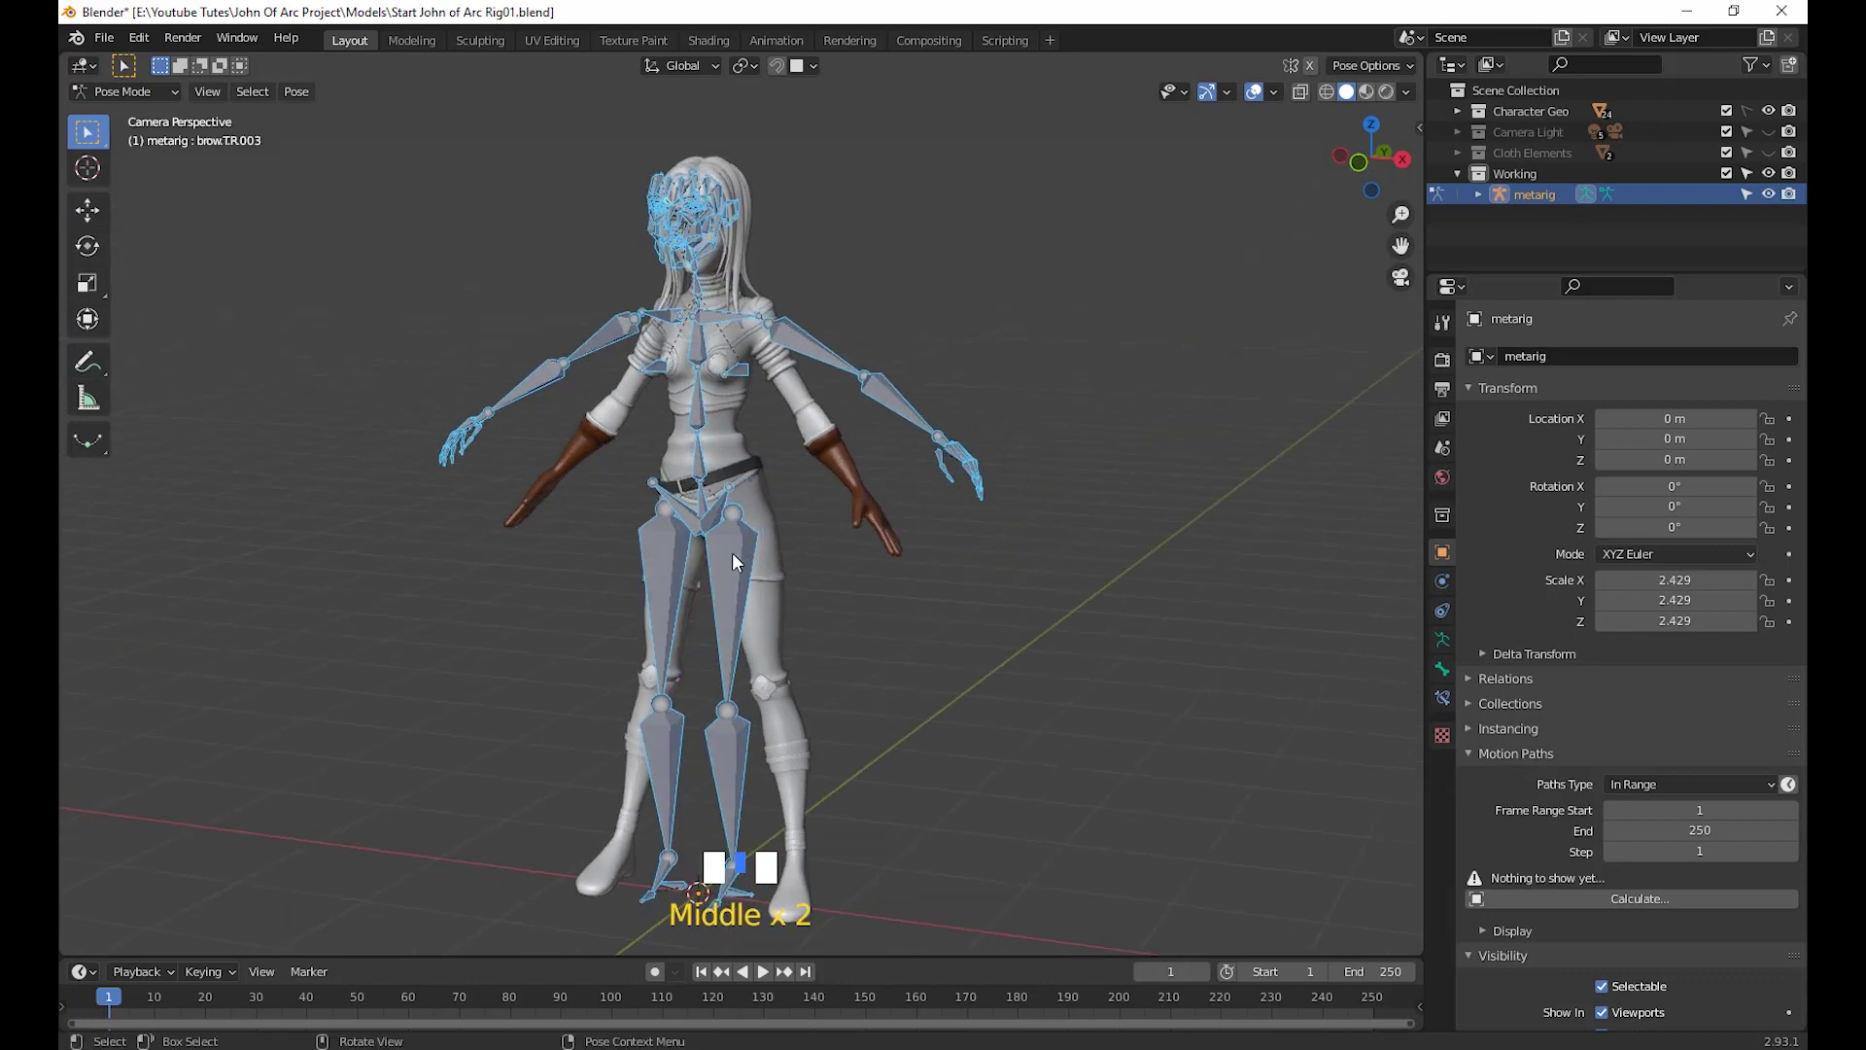
{"action": "left_click", "coordinate": [732, 552]}
{"action": "middle_click_drag", "start_coordinate": [947, 622], "coordinate": [1006, 648]}
{"action": "middle_click_drag", "start_coordinate": [760, 595], "coordinate": [964, 628]}
{"action": "scroll", "coordinate": [1071, 678], "scroll_direction": "down", "scroll_amount": 2}
{"action": "key", "text": "r"}
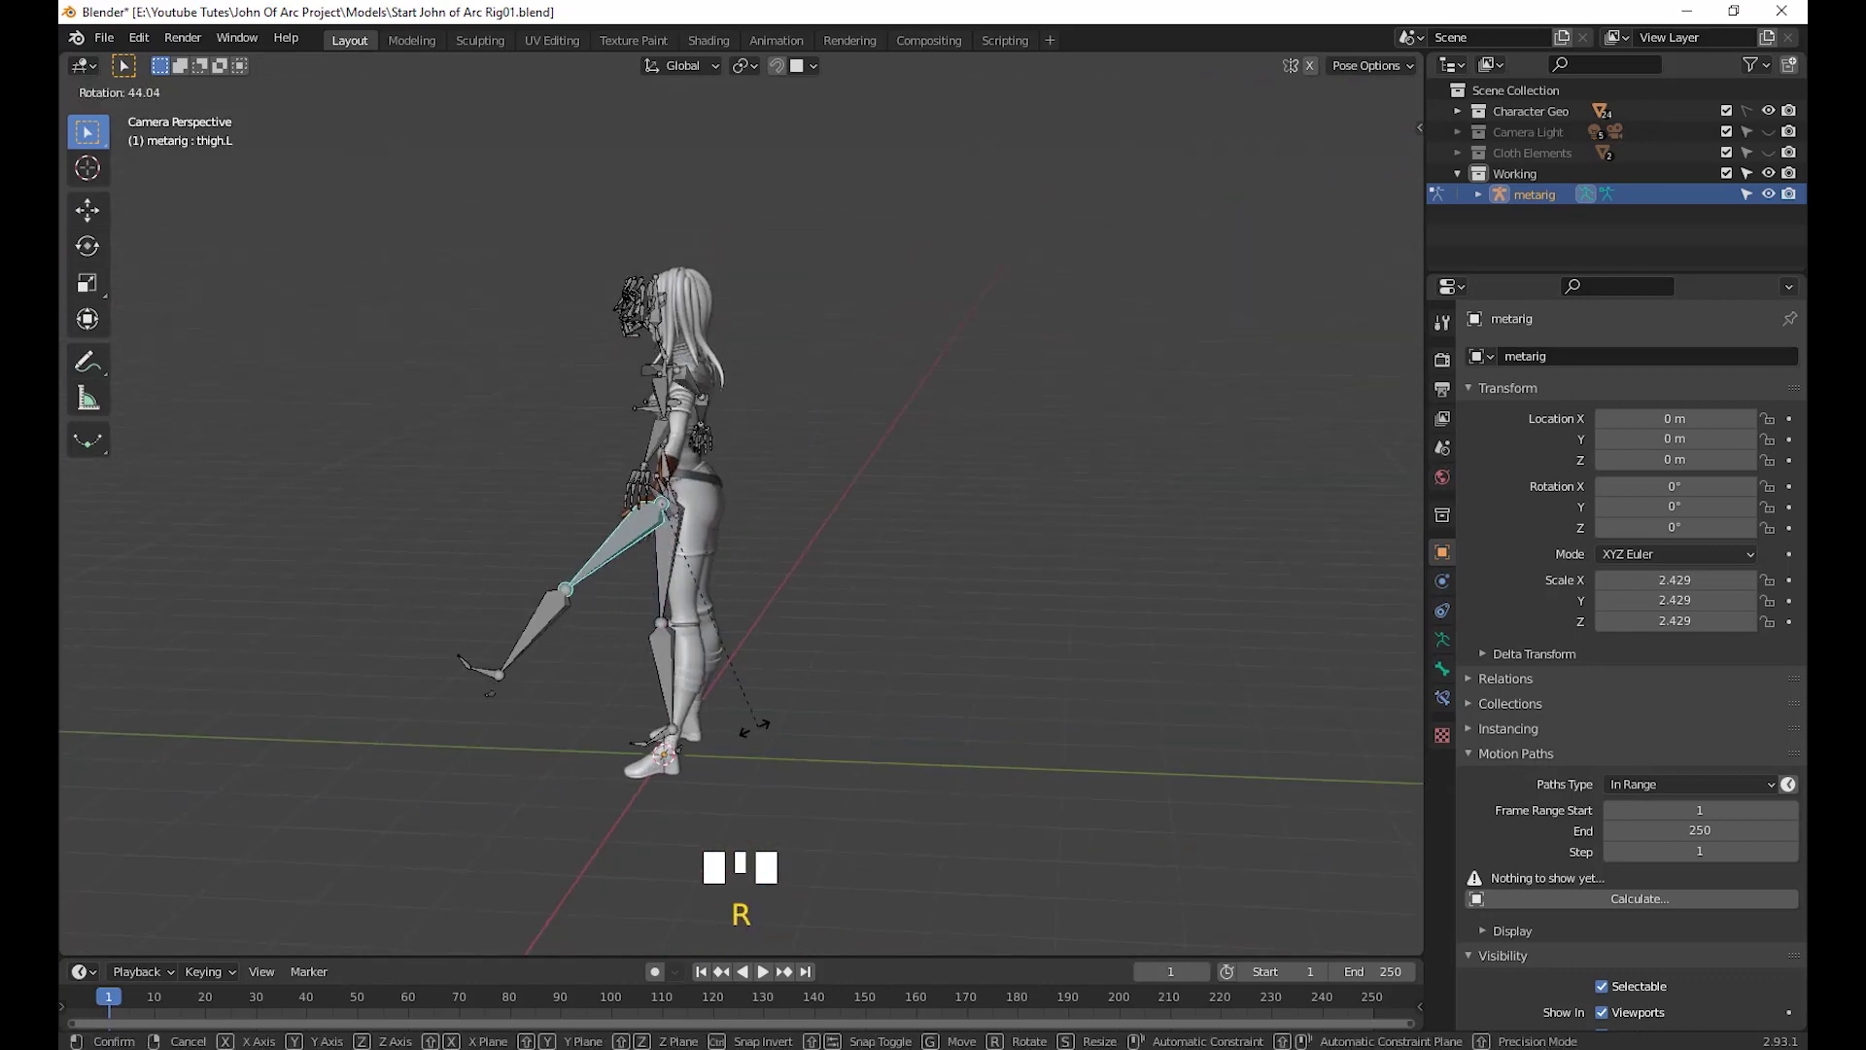
{"action": "right_click", "coordinate": [1103, 397]}
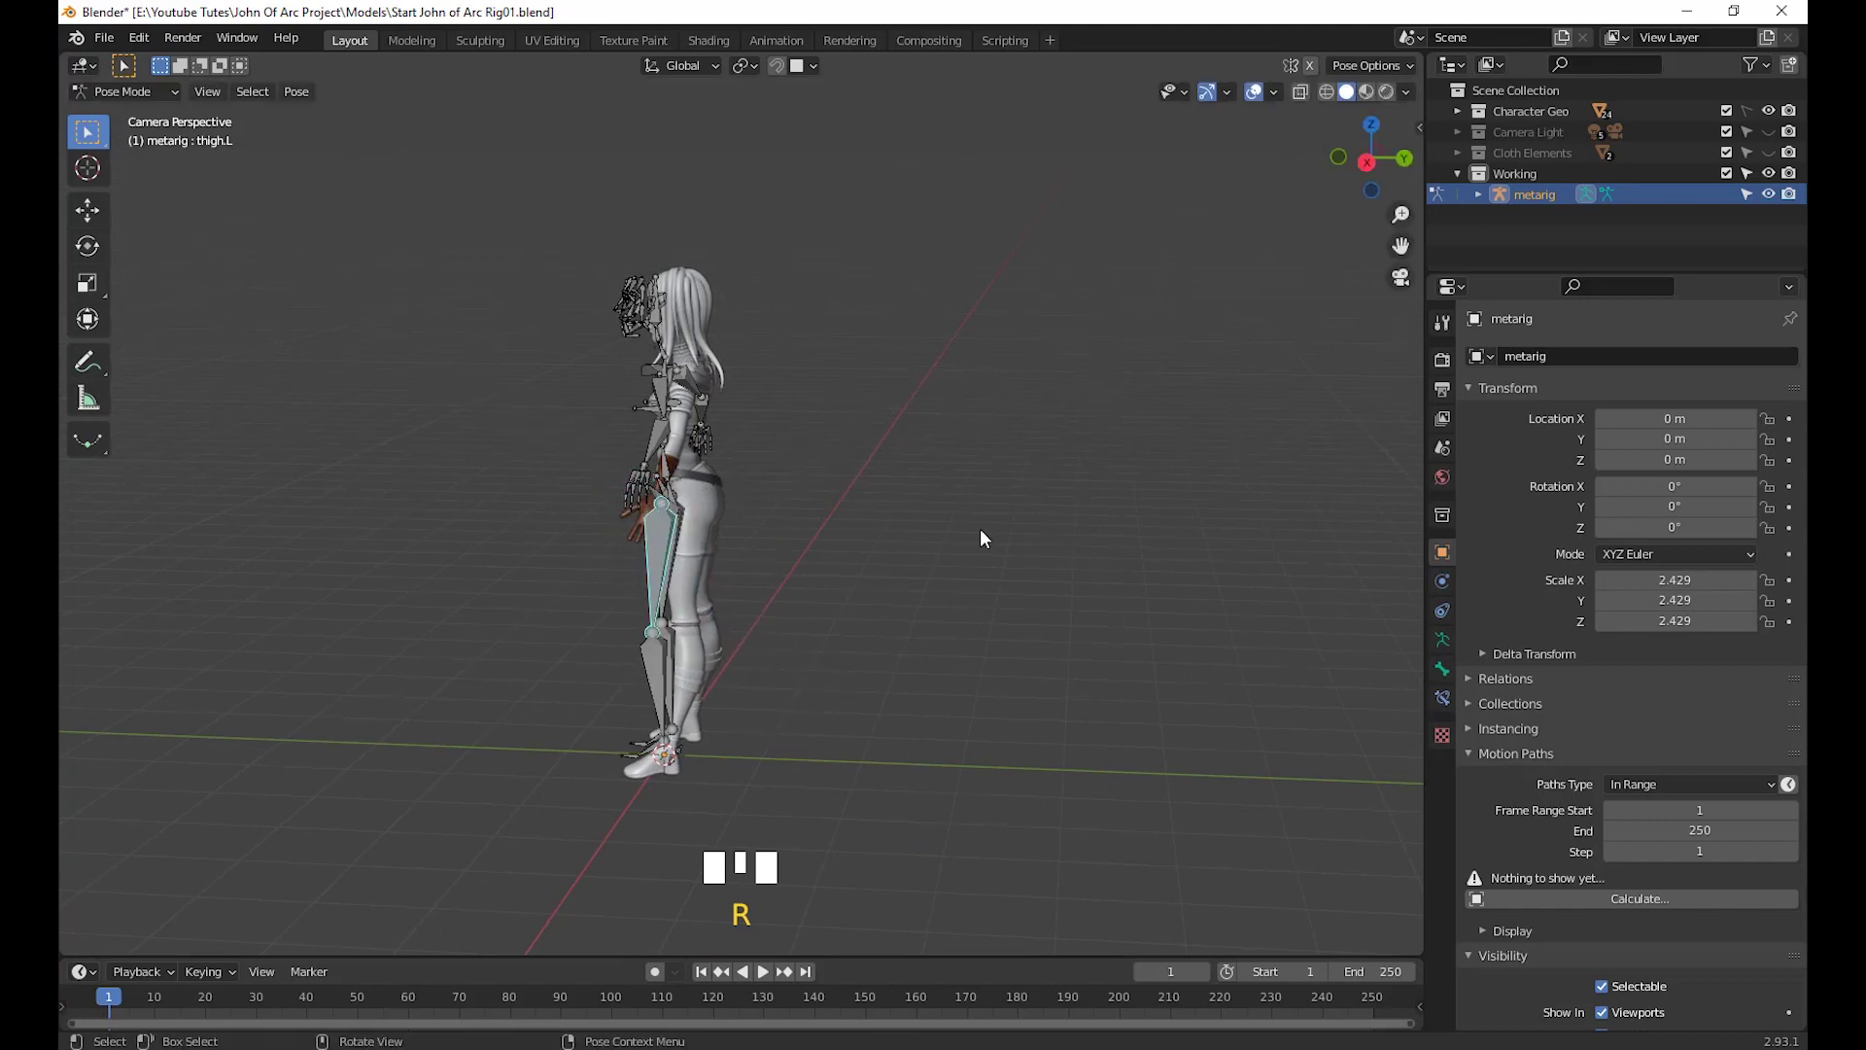
{"action": "middle_click_drag", "start_coordinate": [982, 534], "coordinate": [347, 243]}
Switch the metarig to Edit Mode and try moving the upper joint of the left thigh bone
{"action": "scroll", "coordinate": [1011, 729], "scroll_direction": "up", "scroll_amount": 3}
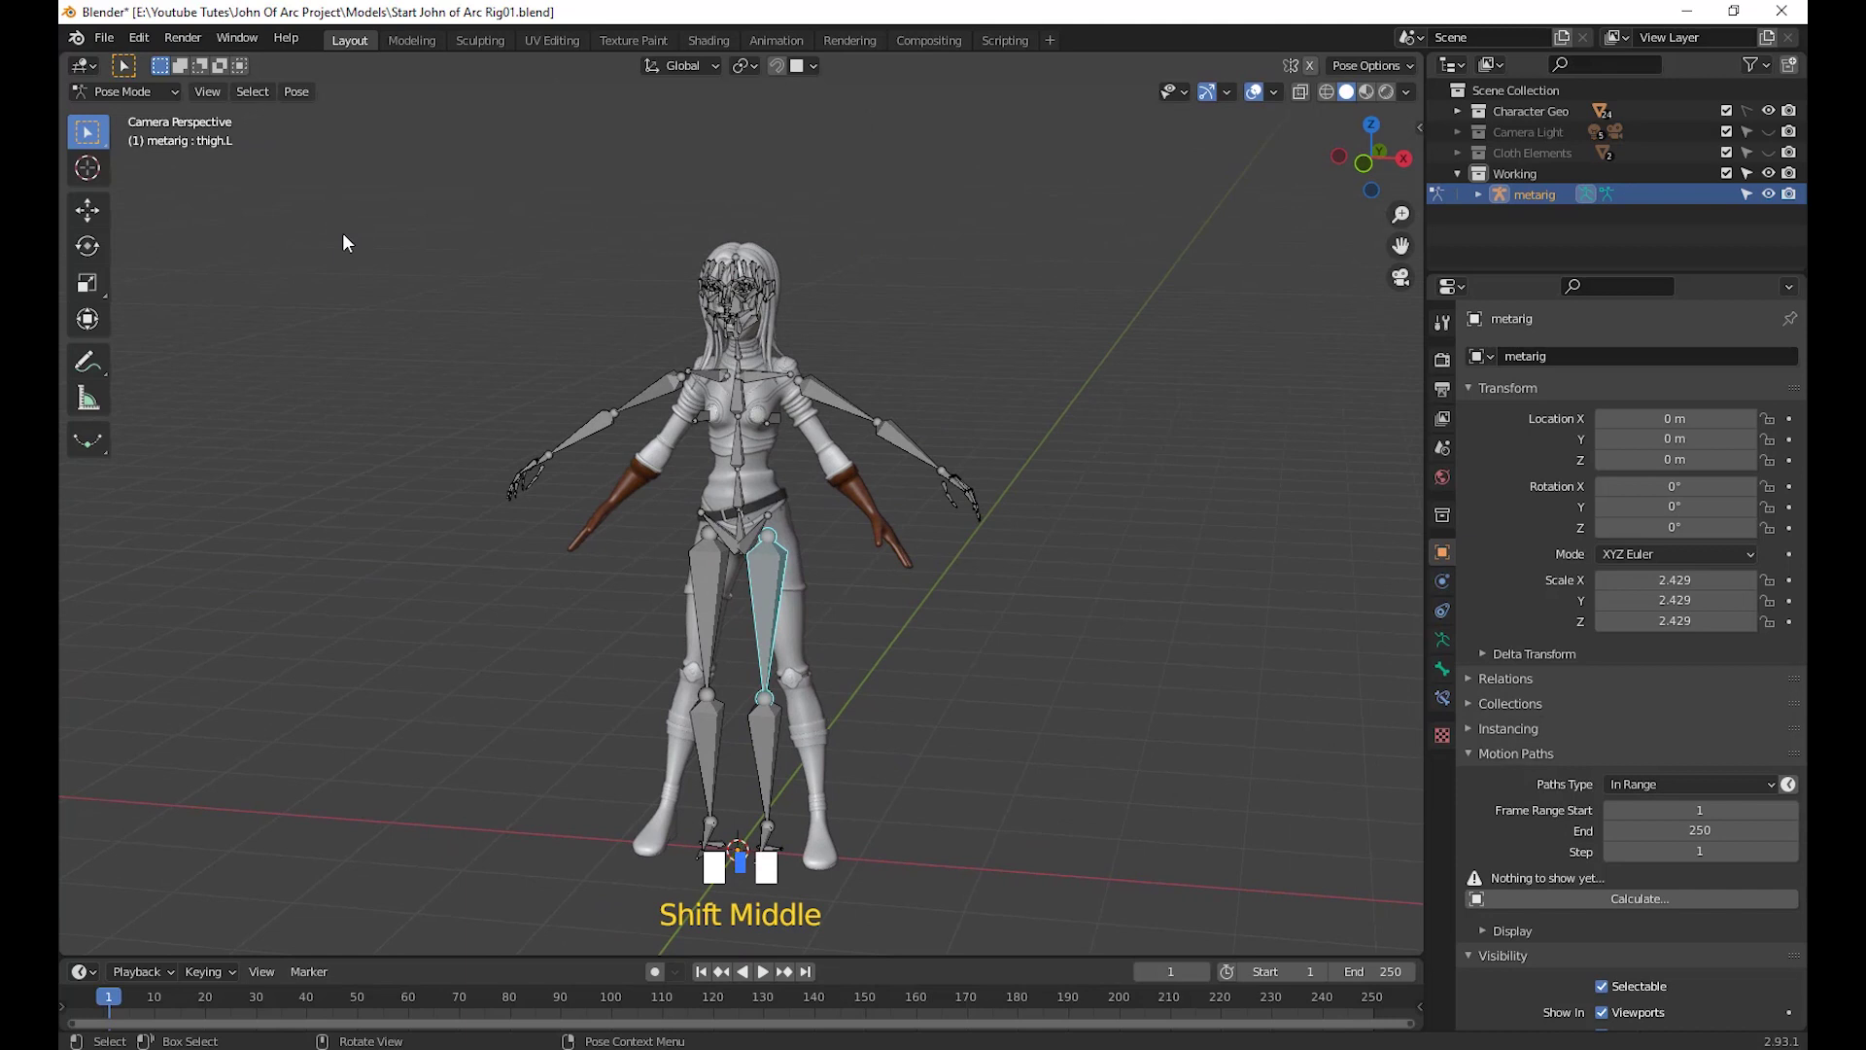
{"action": "left_click", "coordinate": [143, 95]}
{"action": "left_click", "coordinate": [118, 137]}
{"action": "middle_click_drag", "start_coordinate": [914, 695], "coordinate": [812, 362]}
{"action": "left_click", "coordinate": [775, 577]}
{"action": "left_click", "coordinate": [769, 532]}
{"action": "key", "text": "g"}
{"action": "left_click", "coordinate": [1054, 716]}
{"action": "scroll", "coordinate": [936, 771], "scroll_direction": "up", "scroll_amount": 3}
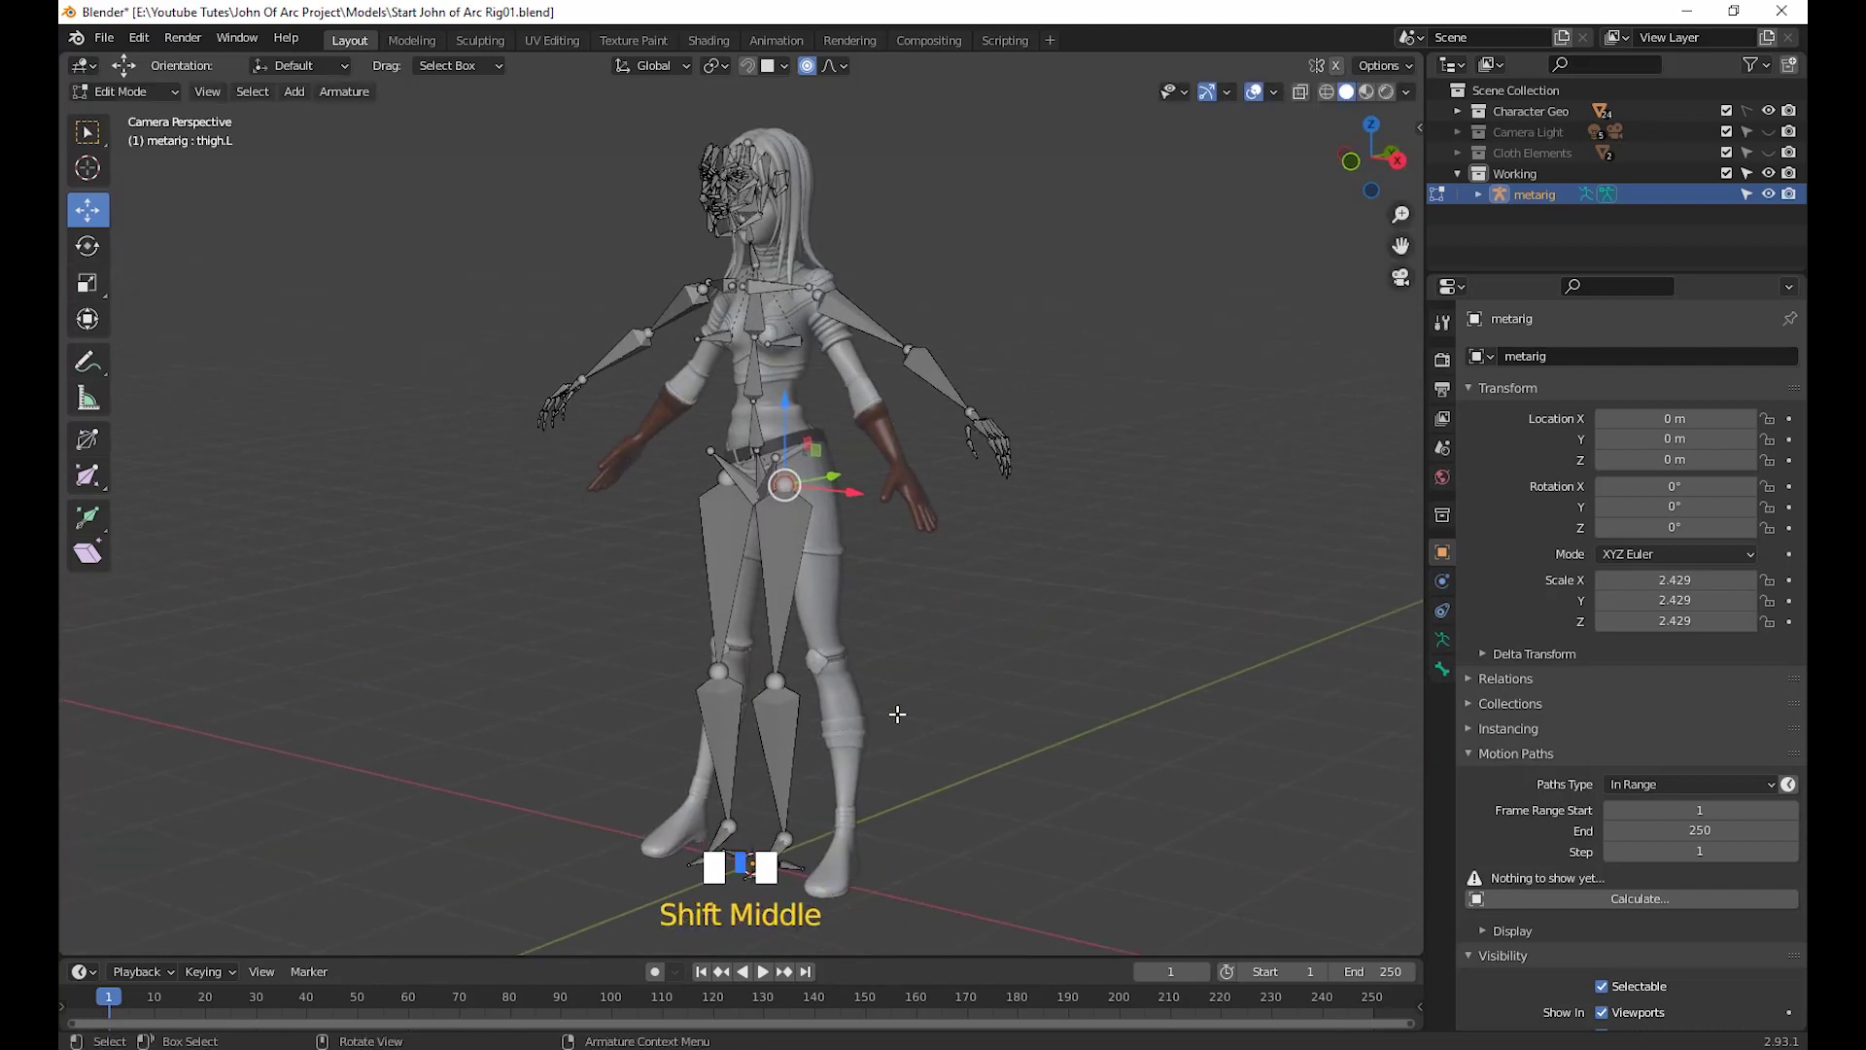
{"action": "middle_click_drag", "start_coordinate": [951, 779], "coordinate": [807, 348]}
{"action": "middle_click_drag", "start_coordinate": [1020, 678], "coordinate": [859, 515]}
{"action": "mouse_move", "coordinate": [1036, 644]}
{"action": "middle_mouse_down", "text": "shift"}
{"action": "mouse_move", "coordinate": [1041, 774]}
{"action": "mouse_move", "coordinate": [1041, 667]}
{"action": "mouse_move", "coordinate": [1031, 680]}
{"action": "middle_mouse_up", "text": "shift"}
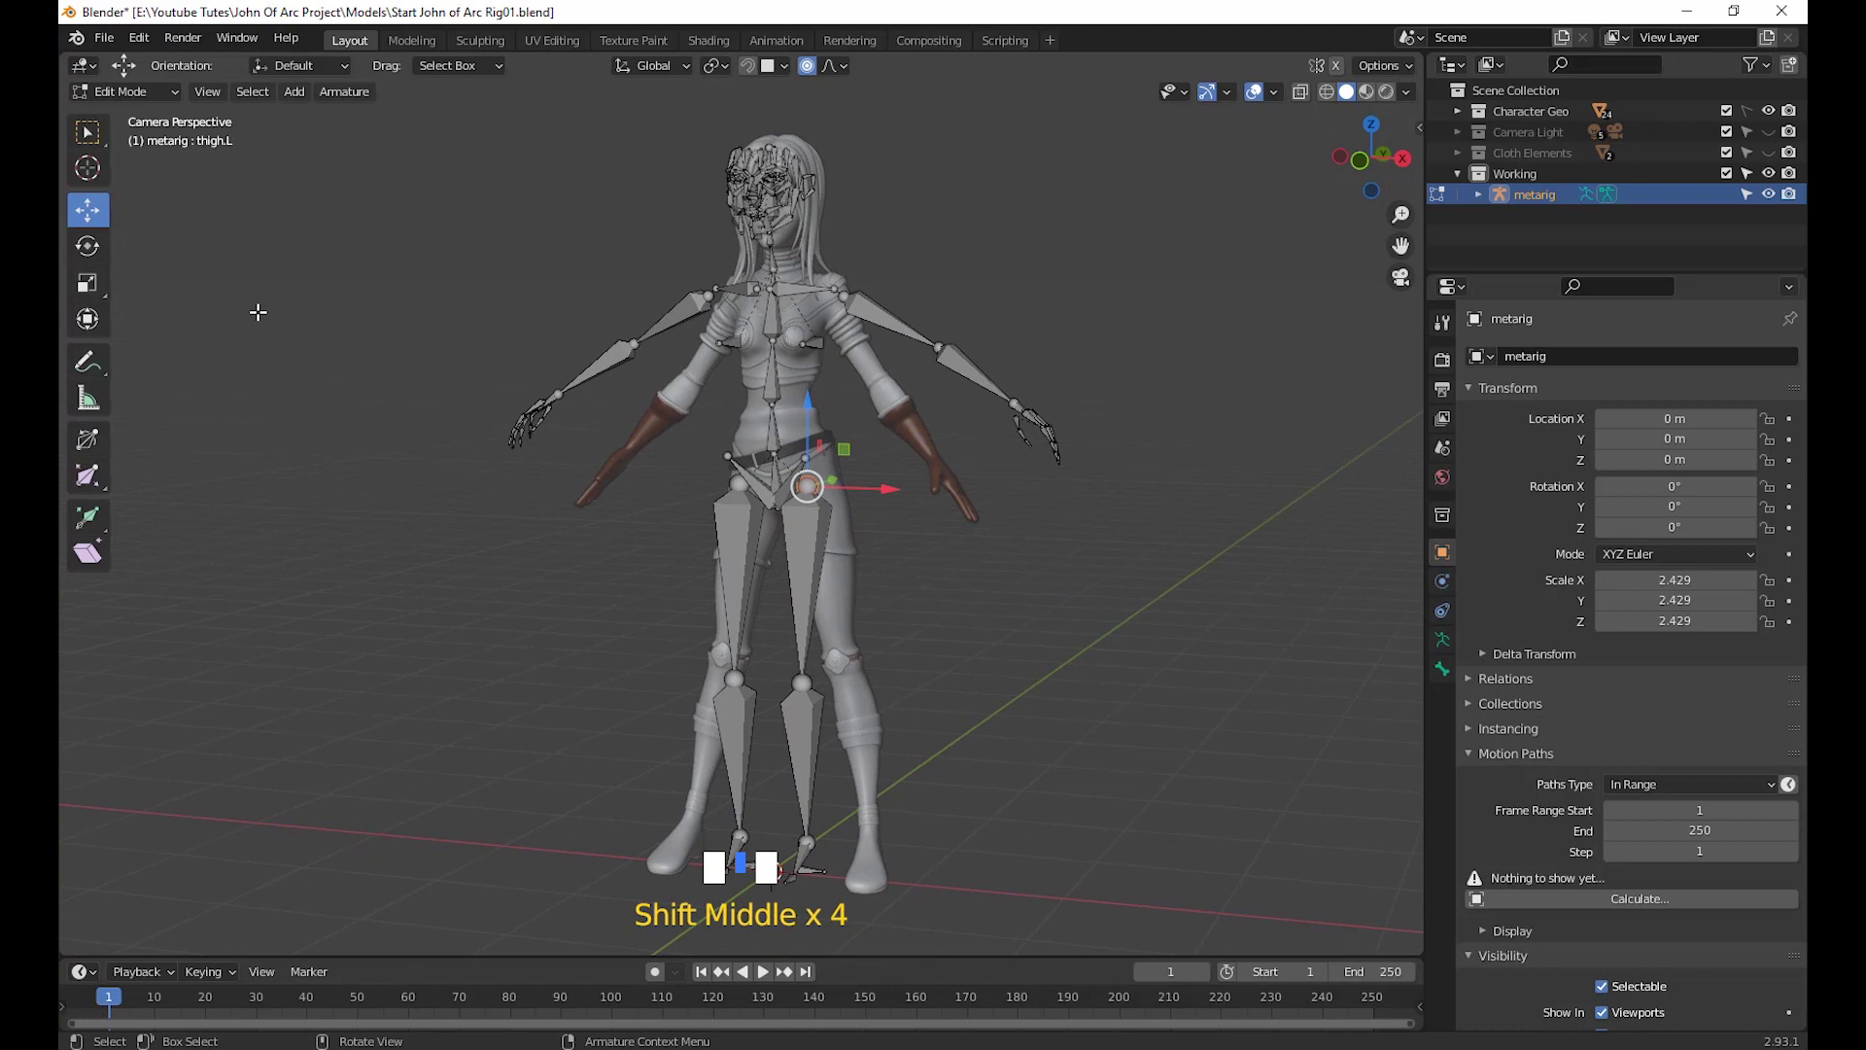
Return the metarig to Pose Mode and select all of its bones
{"action": "left_click", "coordinate": [148, 93]}
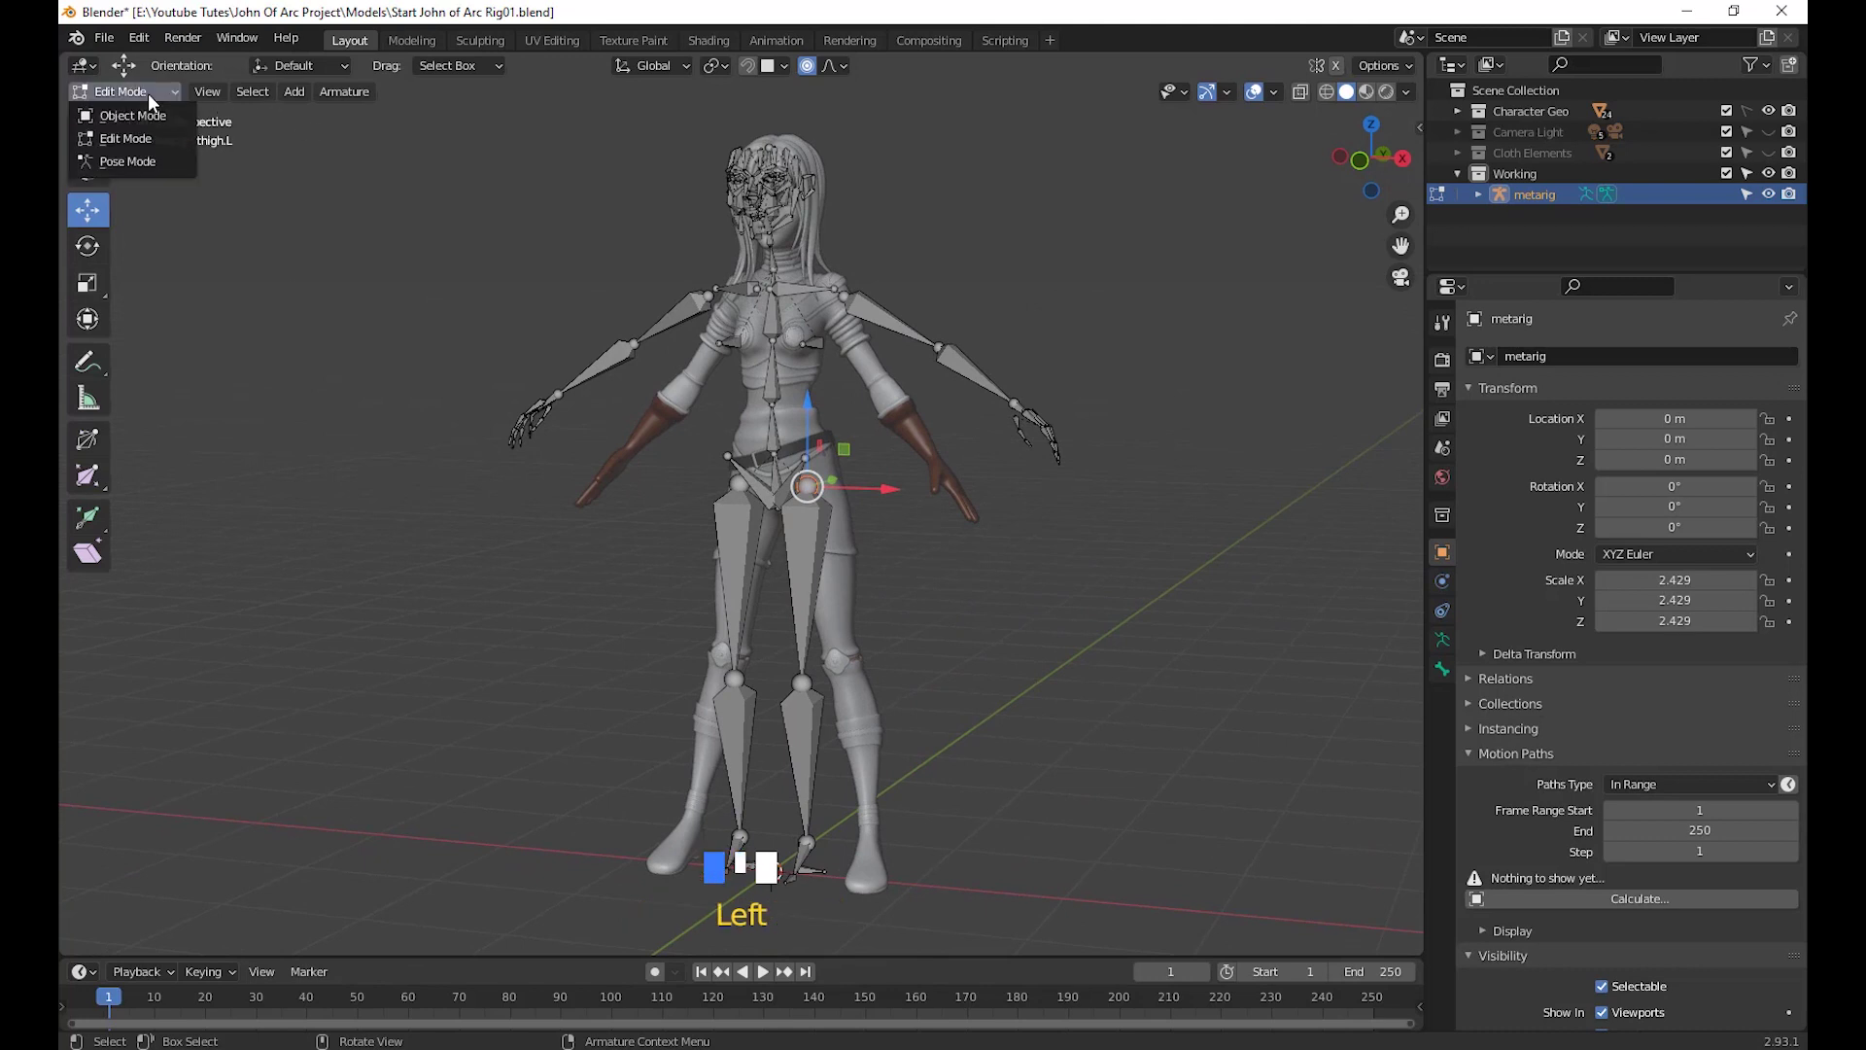
{"action": "left_click", "coordinate": [144, 162]}
{"action": "middle_click_drag", "start_coordinate": [622, 440], "coordinate": [1256, 541]}
{"action": "key", "text": "a"}
{"action": "scroll", "coordinate": [822, 501], "scroll_direction": "up", "scroll_amount": 3}
Examine the left thigh bone's transform and Rigify type settings and the metarig's object display settings
{"action": "scroll", "coordinate": [1538, 808], "scroll_direction": "down", "scroll_amount": 3}
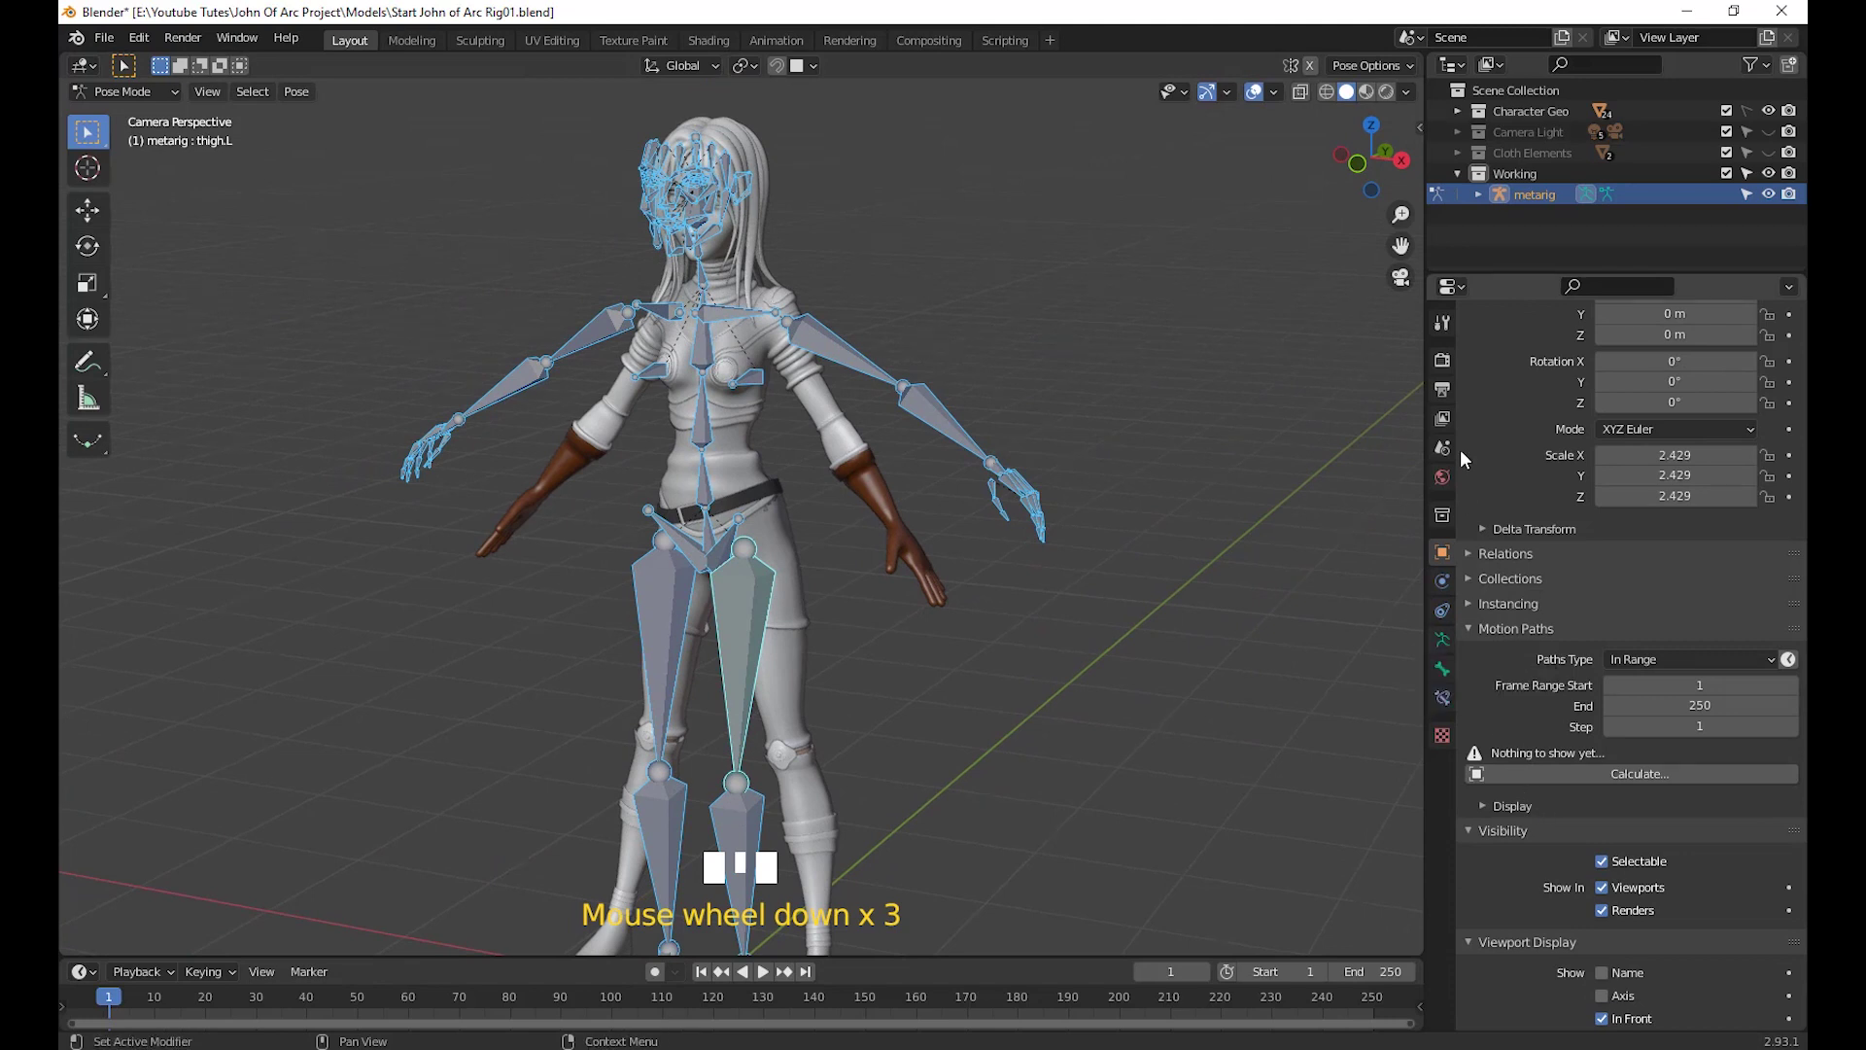
{"action": "left_click", "coordinate": [1442, 668]}
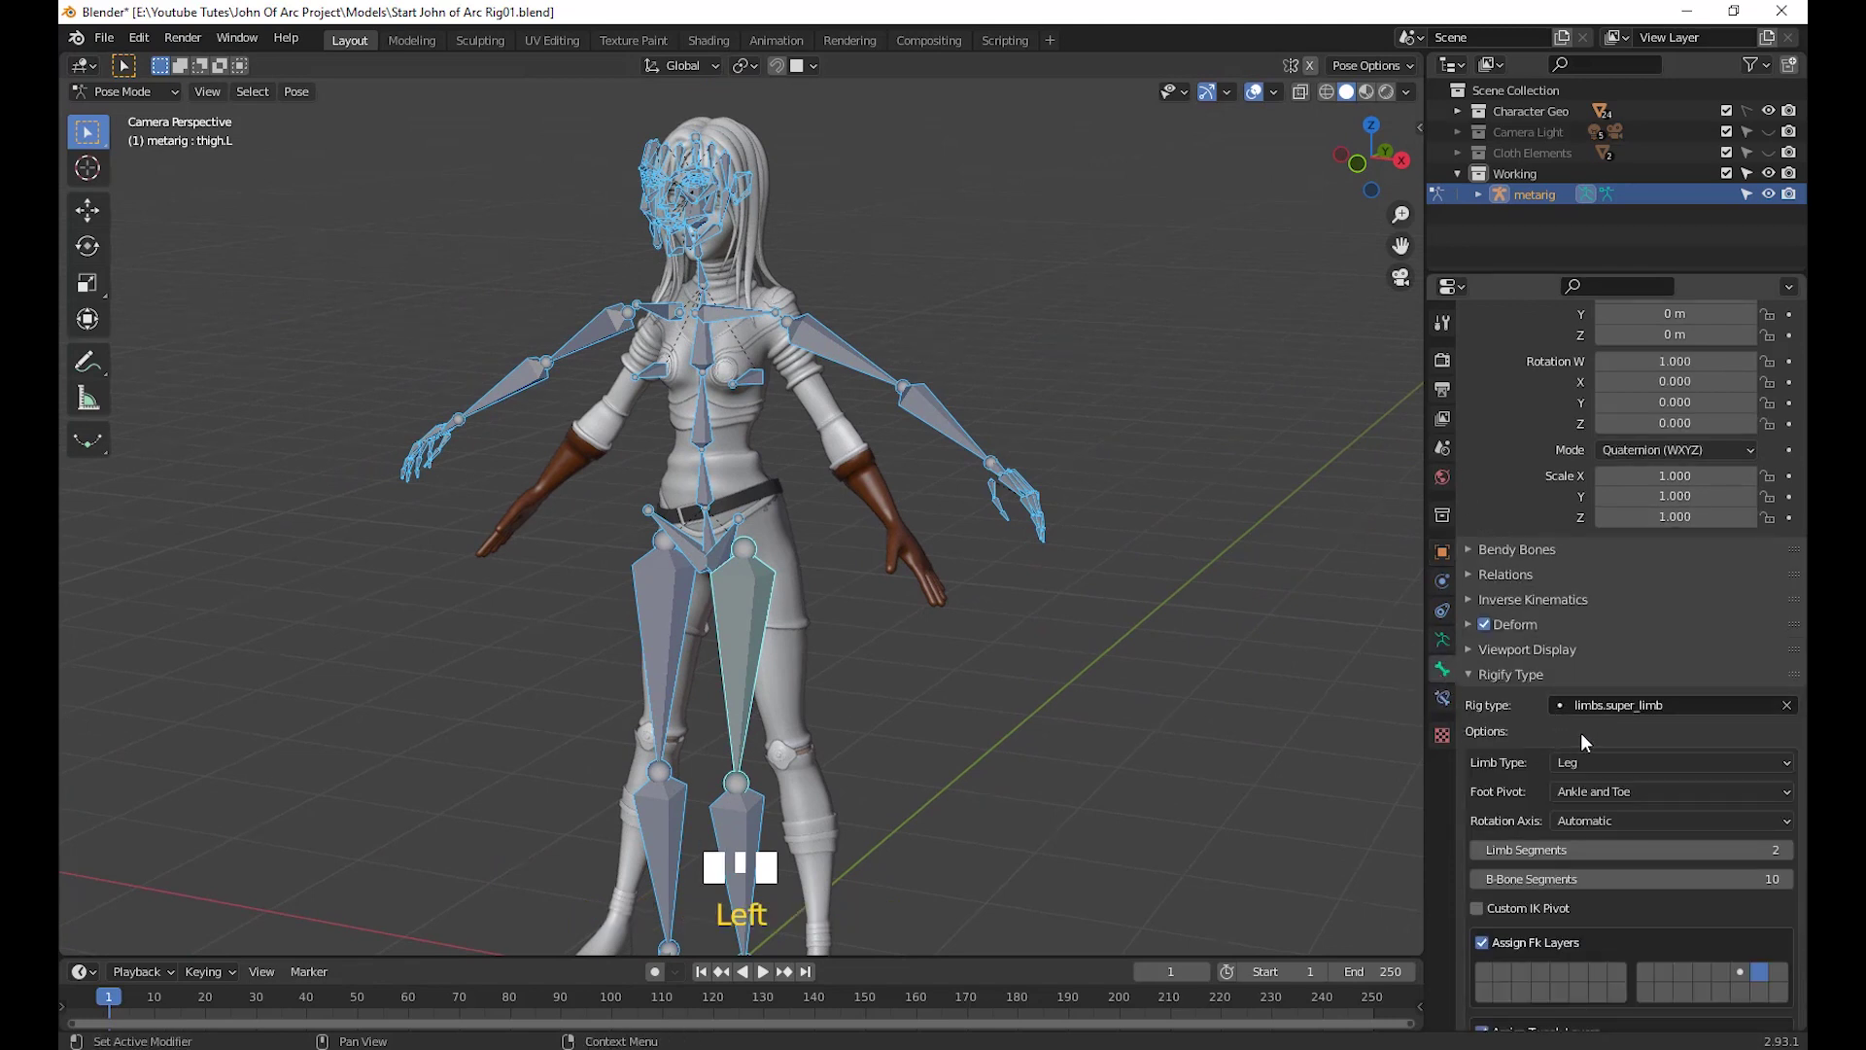
{"action": "scroll", "coordinate": [1590, 752], "scroll_direction": "up", "scroll_amount": 3}
{"action": "scroll", "coordinate": [1590, 750], "scroll_direction": "up", "scroll_amount": 4}
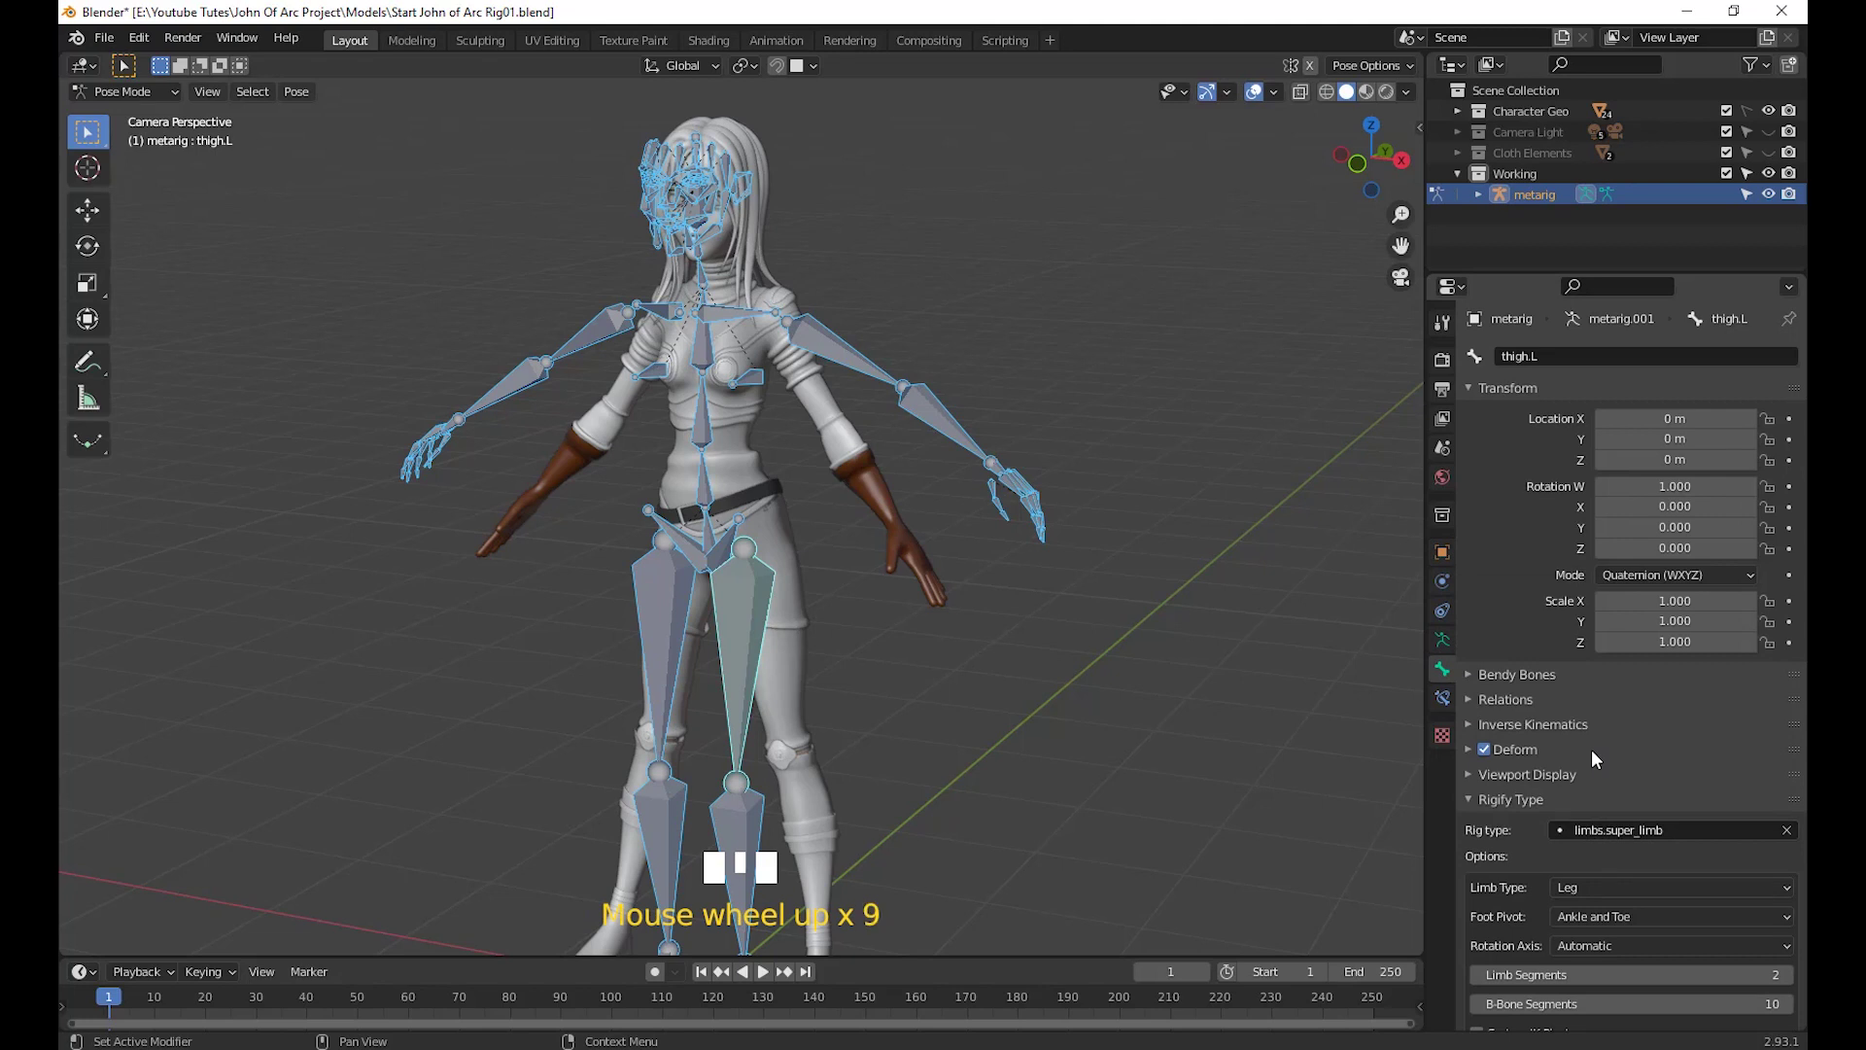
{"action": "scroll", "coordinate": [1590, 749], "scroll_direction": "down", "scroll_amount": 13}
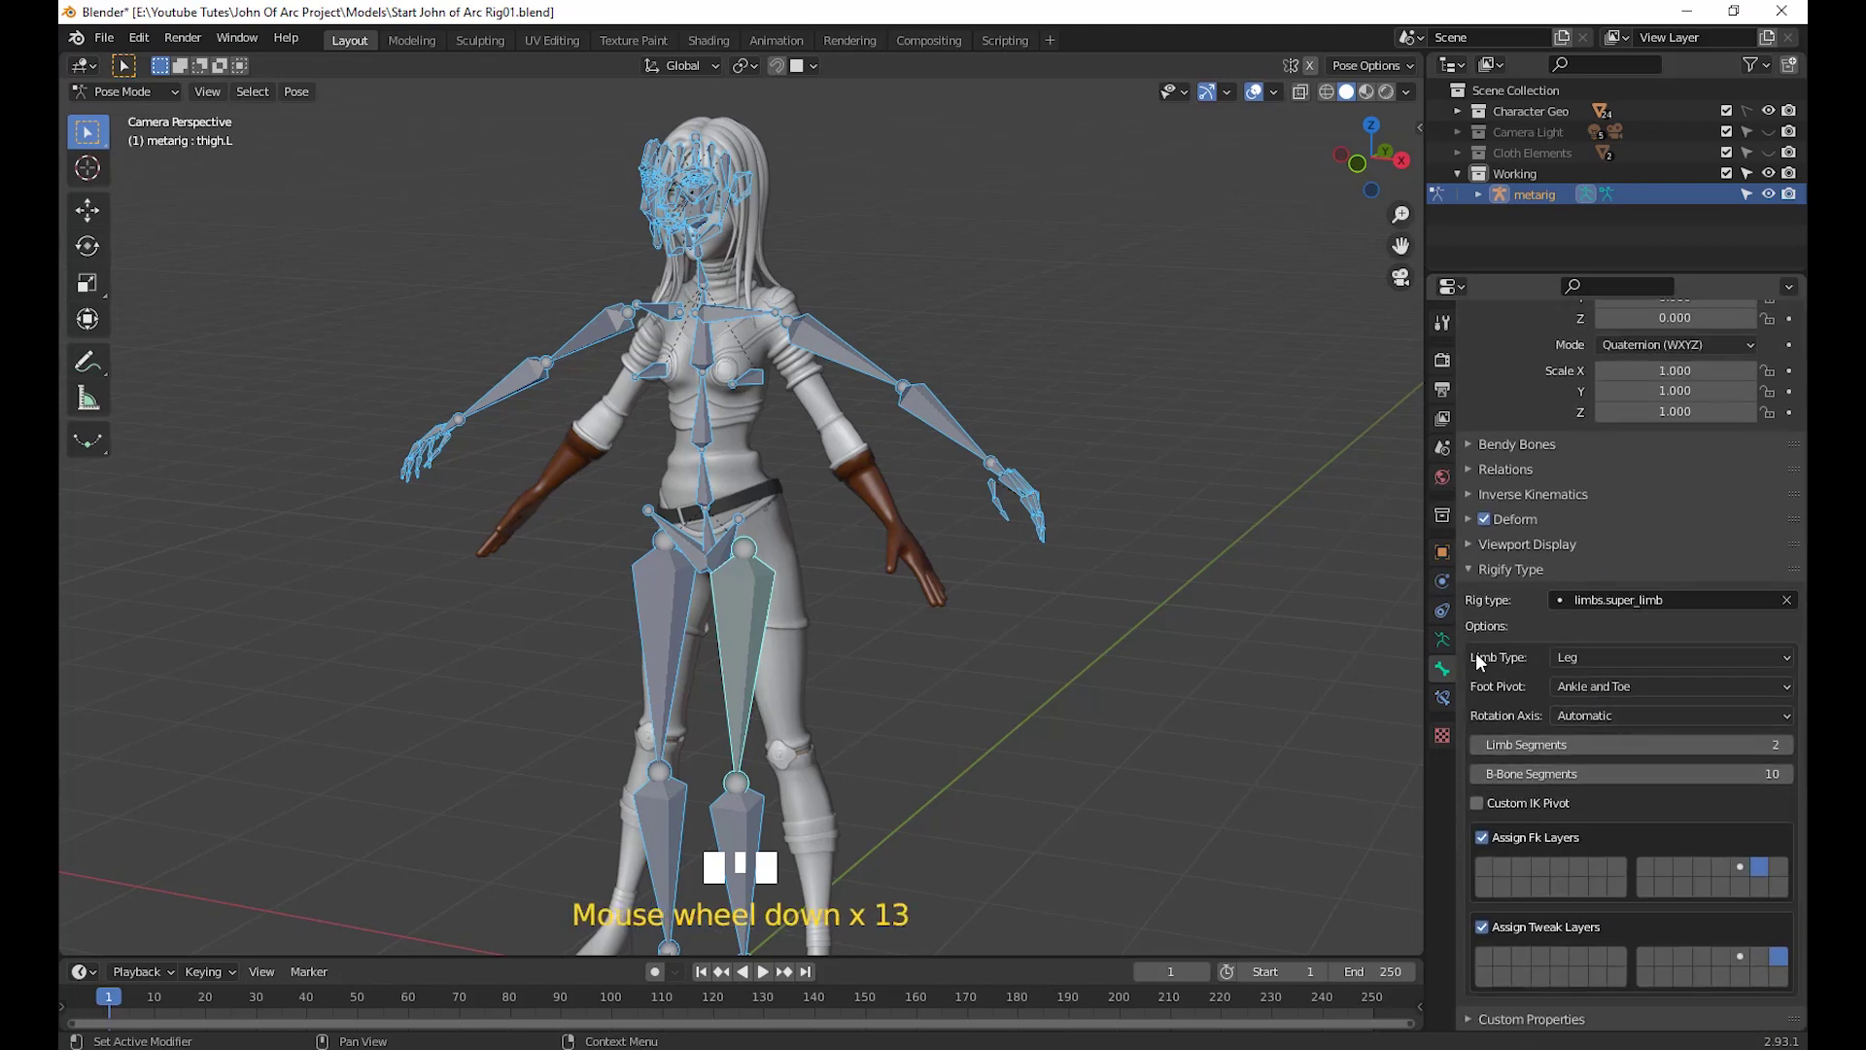
{"action": "left_click", "coordinate": [1443, 552]}
{"action": "scroll", "coordinate": [1566, 616], "scroll_direction": "down", "scroll_amount": 1}
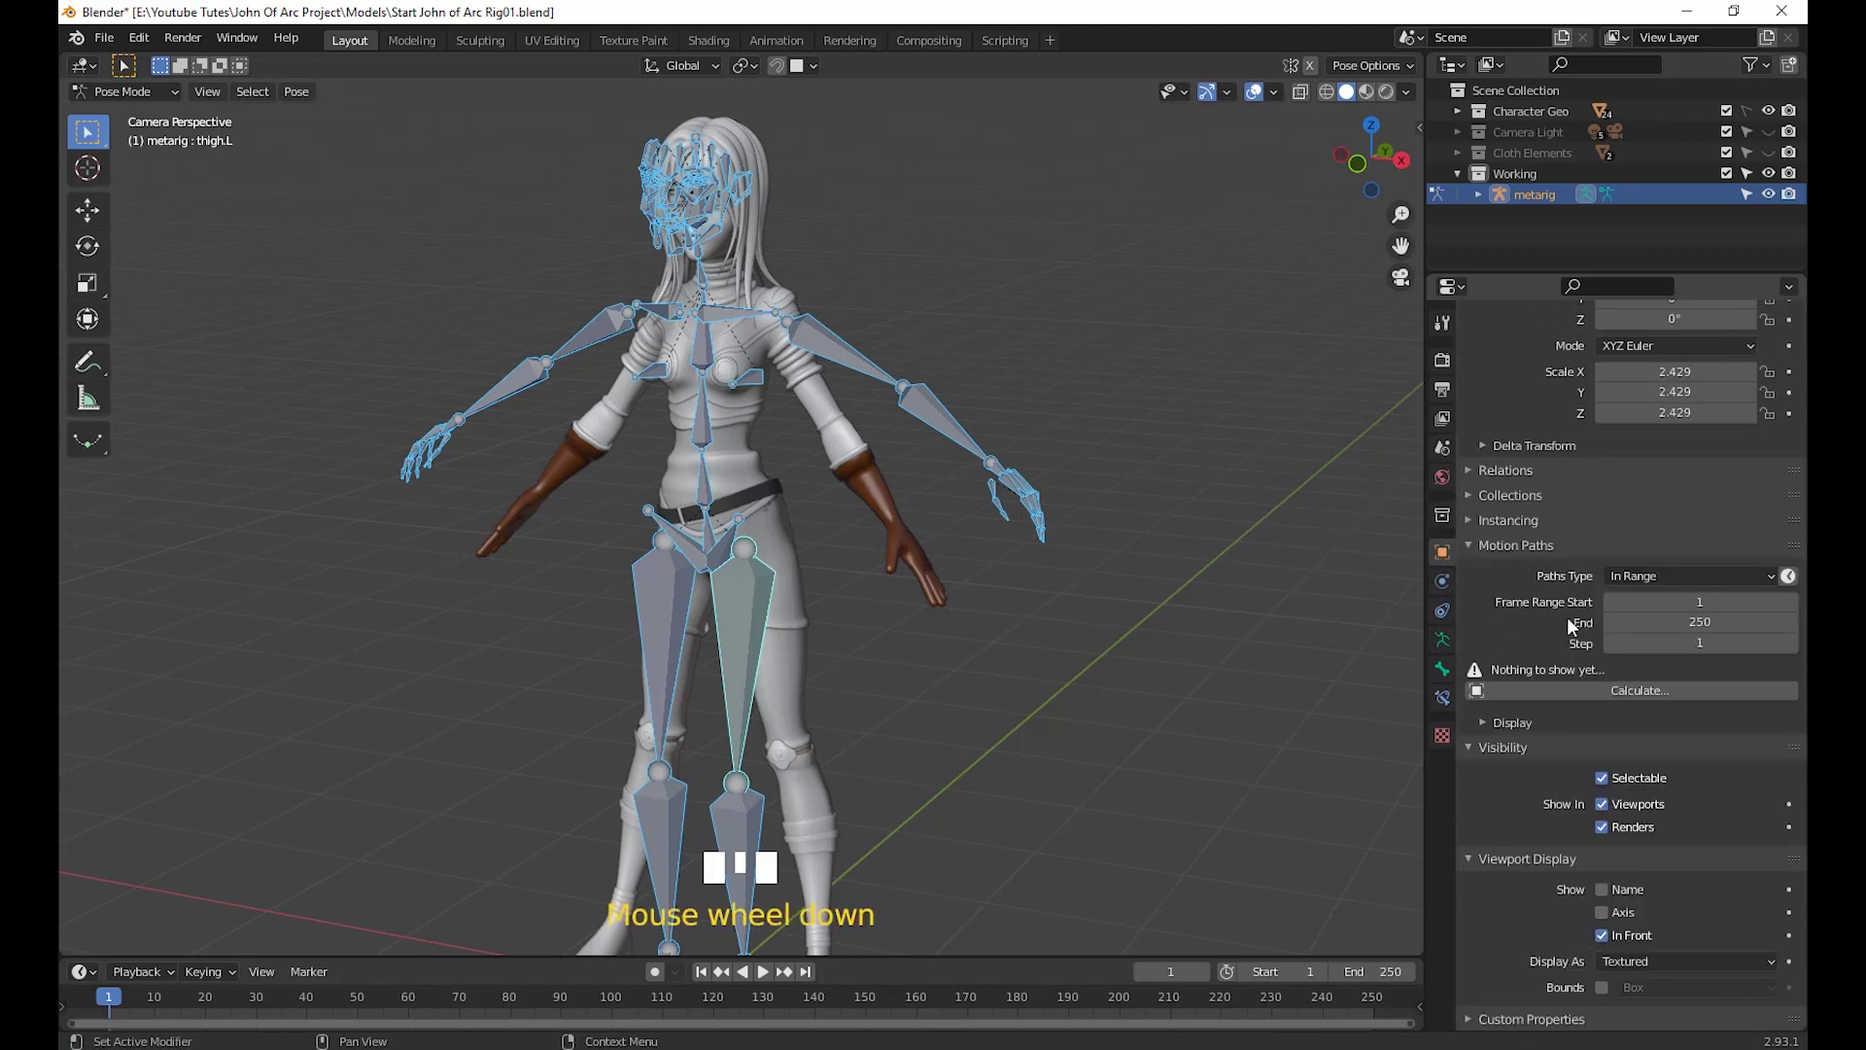
{"action": "scroll", "coordinate": [1567, 616], "scroll_direction": "up", "scroll_amount": 12}
{"action": "scroll", "coordinate": [1564, 616], "scroll_direction": "down", "scroll_amount": 5}
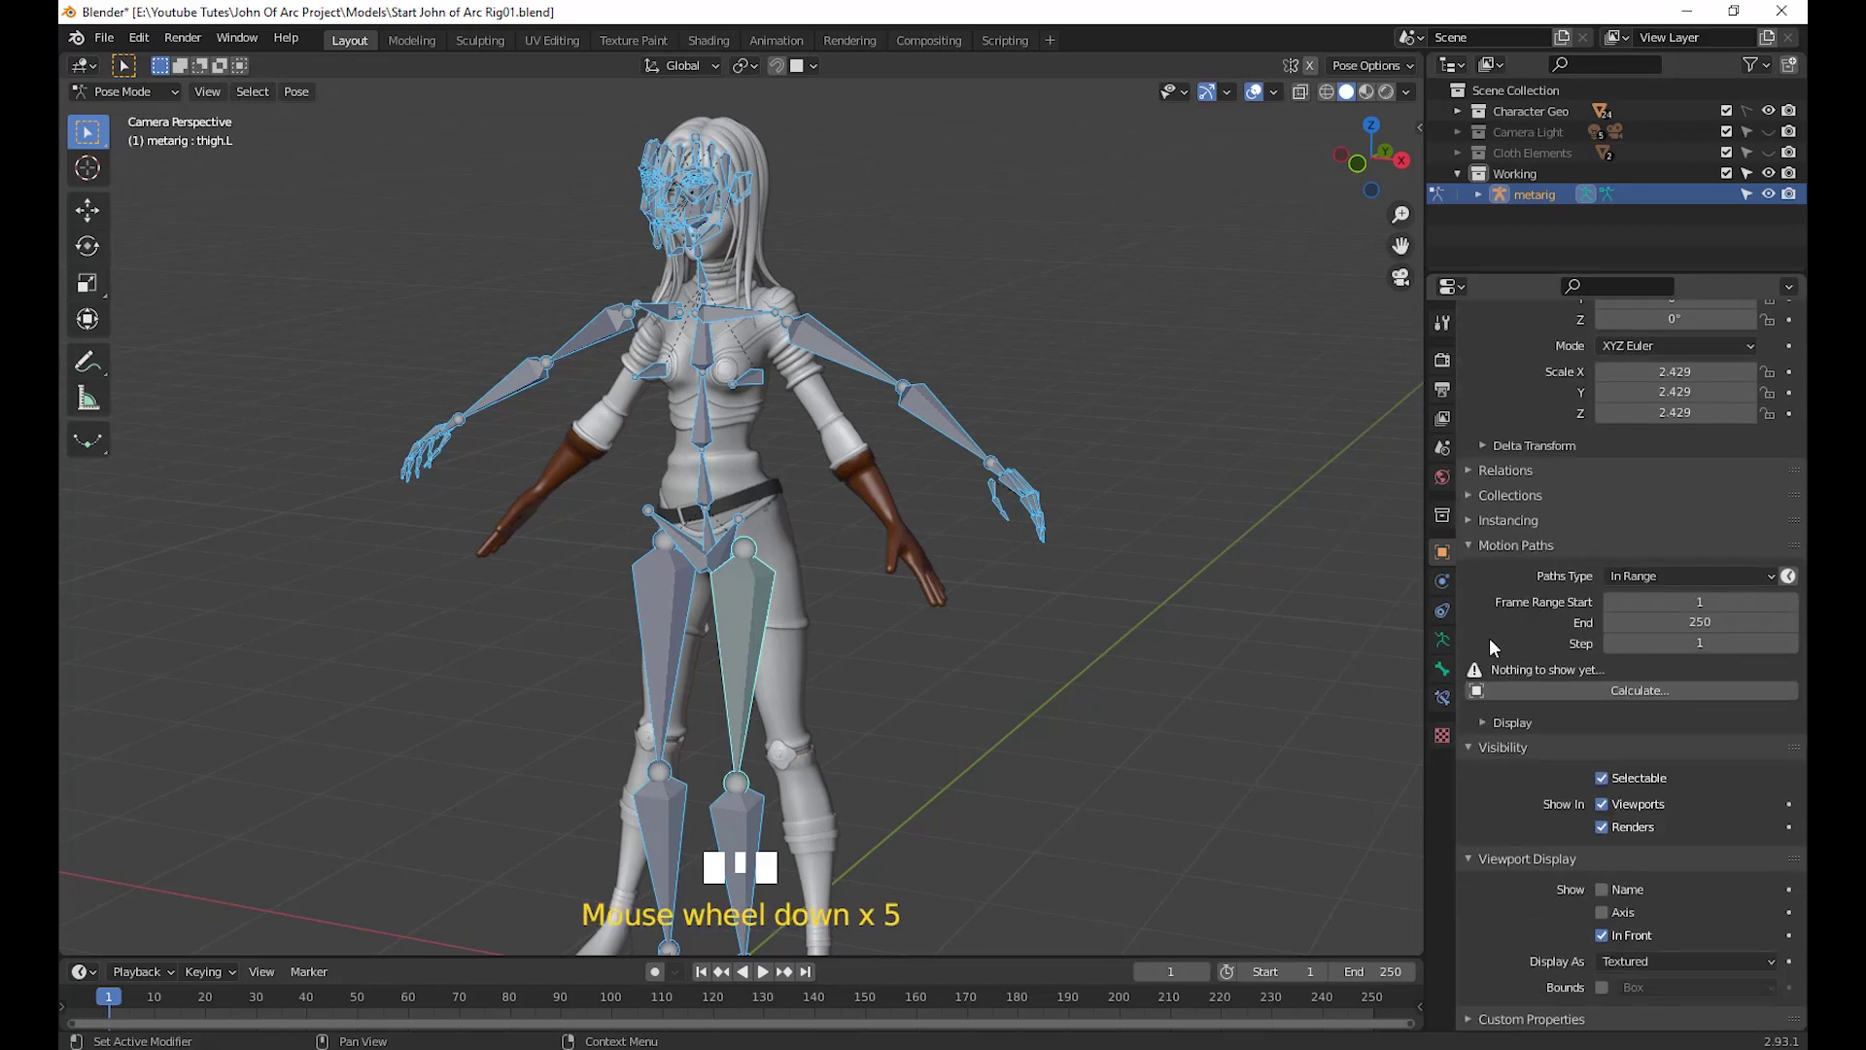
Set the metarig armature's viewport display type to Stick and clear the bone selection
{"action": "left_click", "coordinate": [1442, 638]}
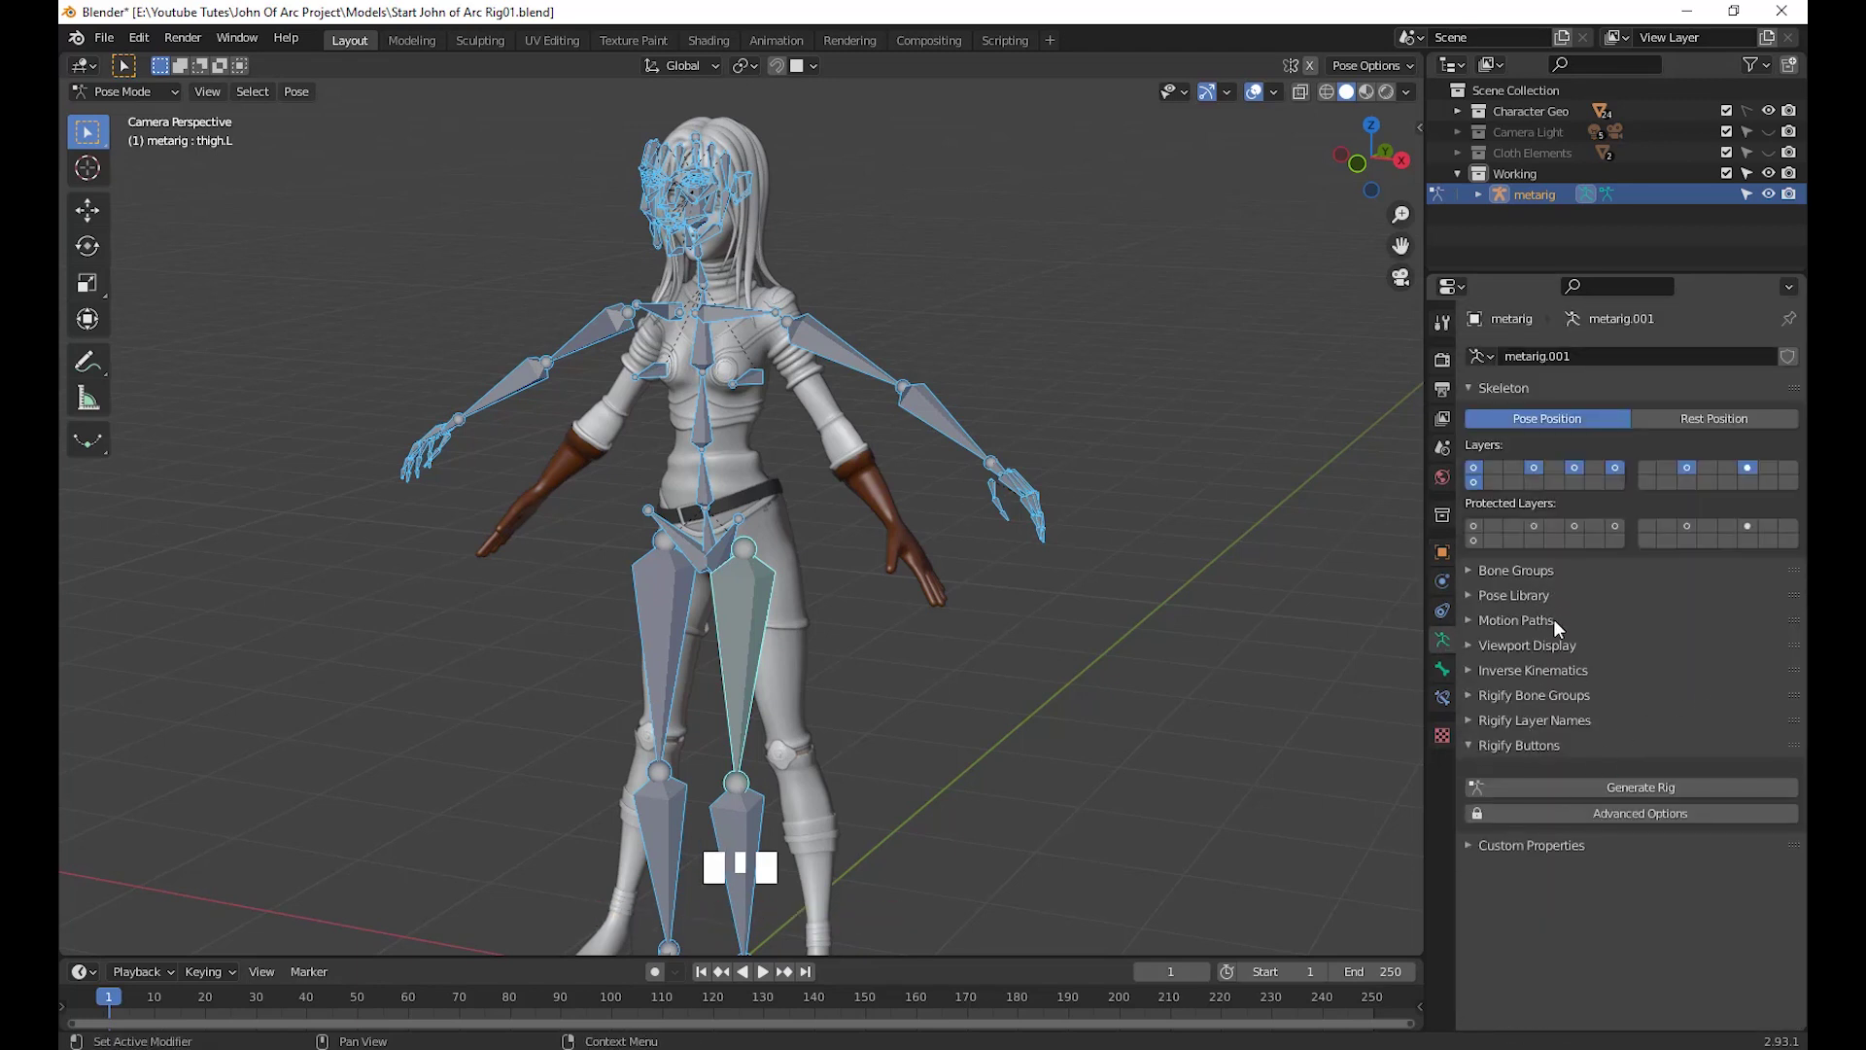
{"action": "left_click", "coordinate": [1521, 646]}
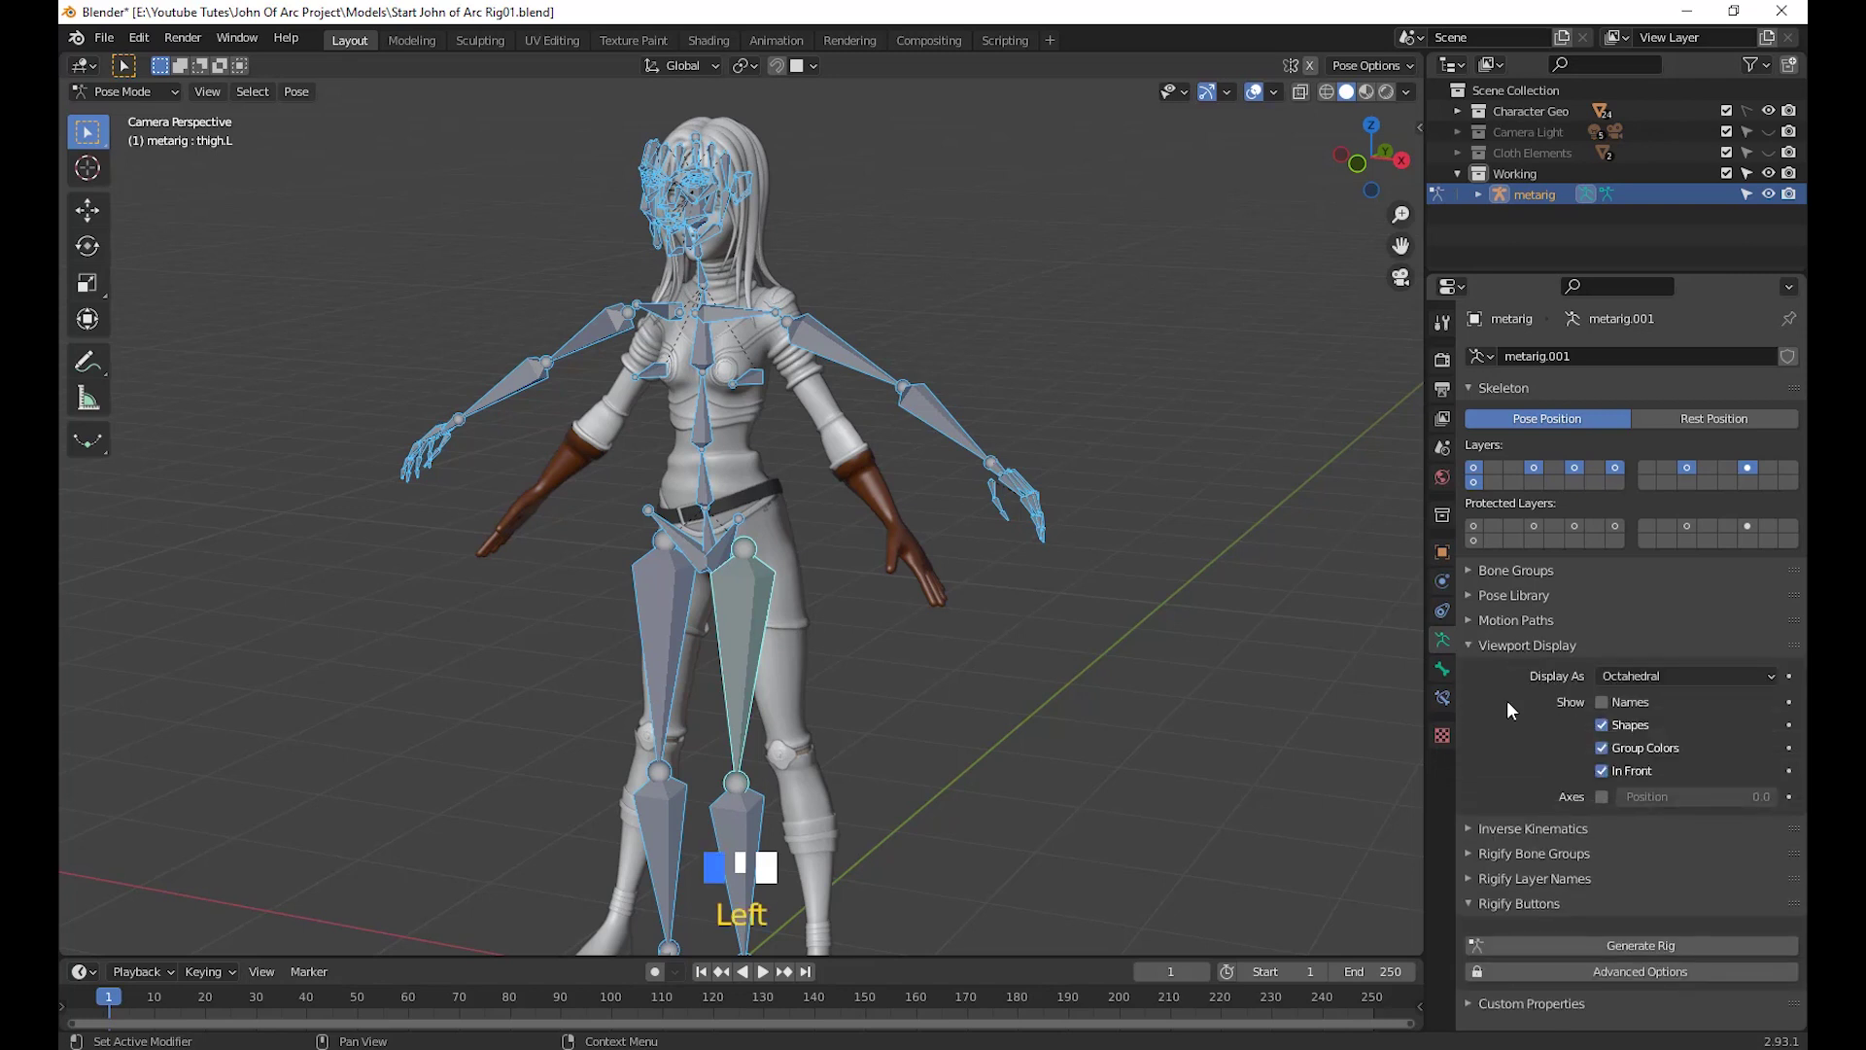
{"action": "scroll", "coordinate": [1534, 709], "scroll_direction": "down", "scroll_amount": 3}
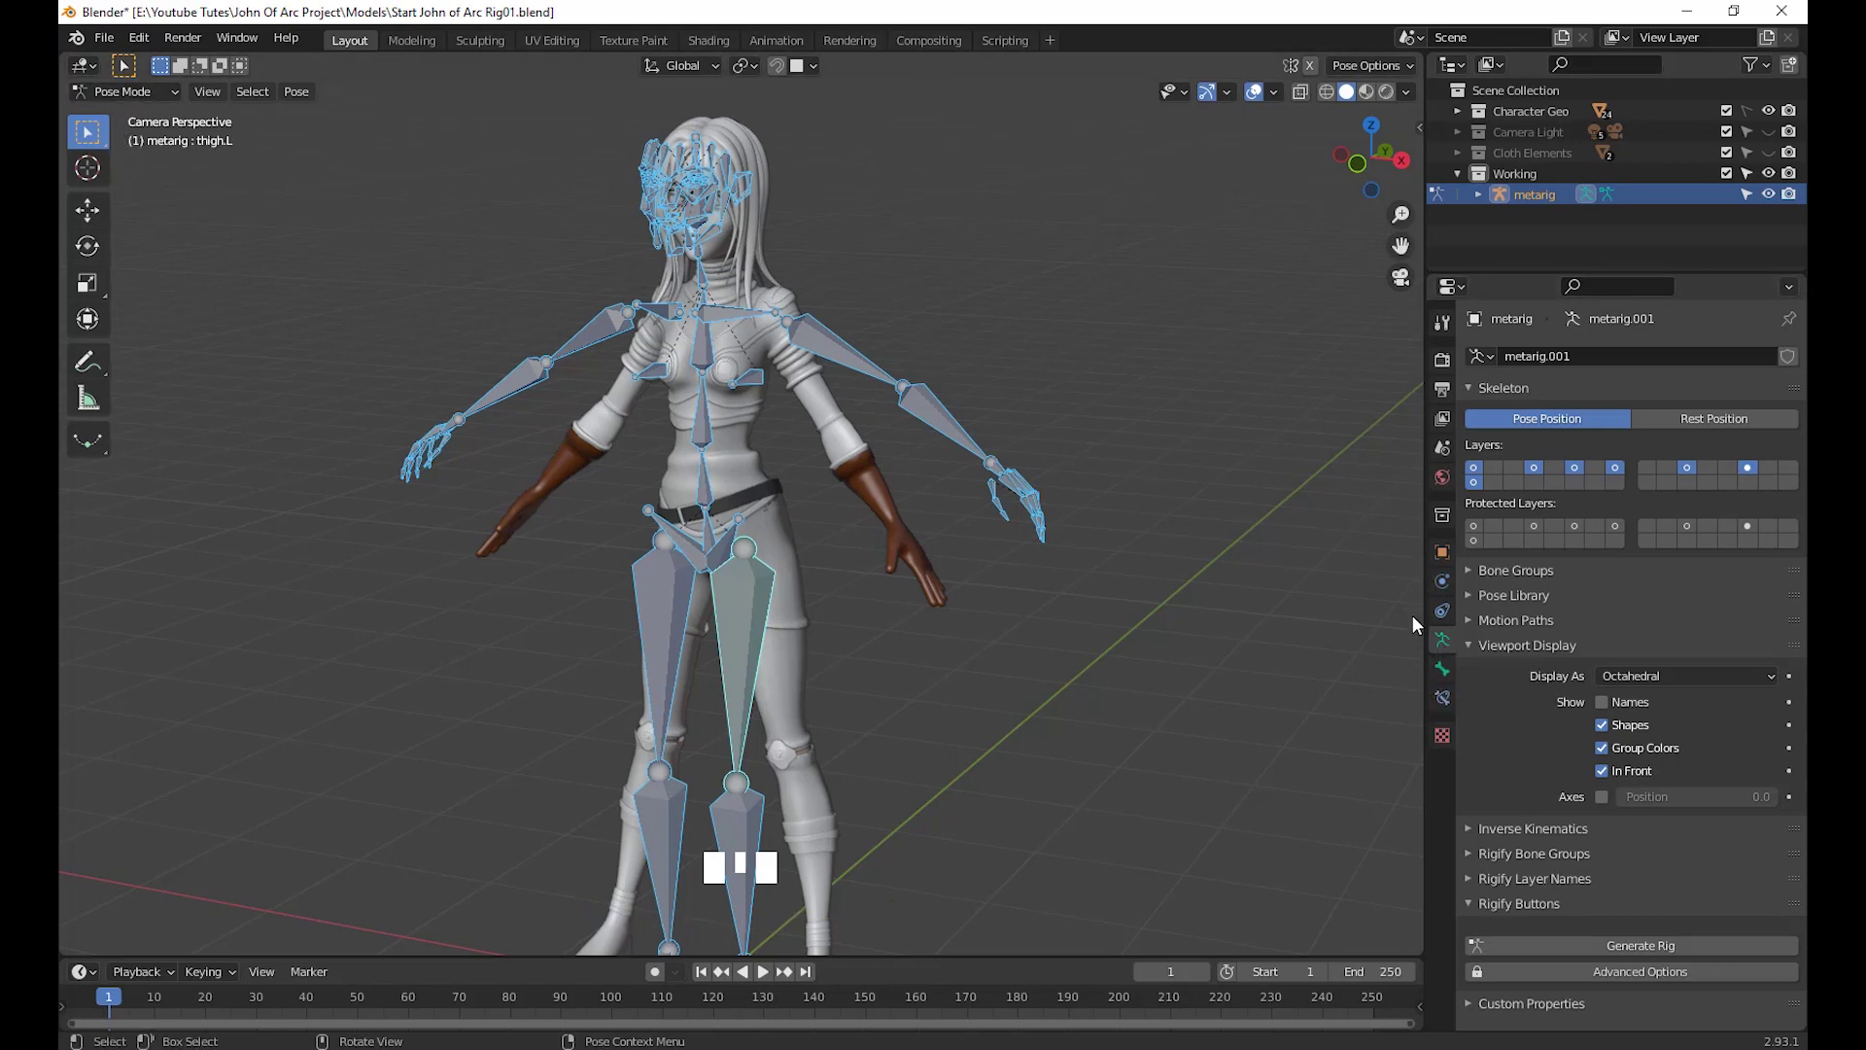
{"action": "left_click", "coordinate": [1658, 676]}
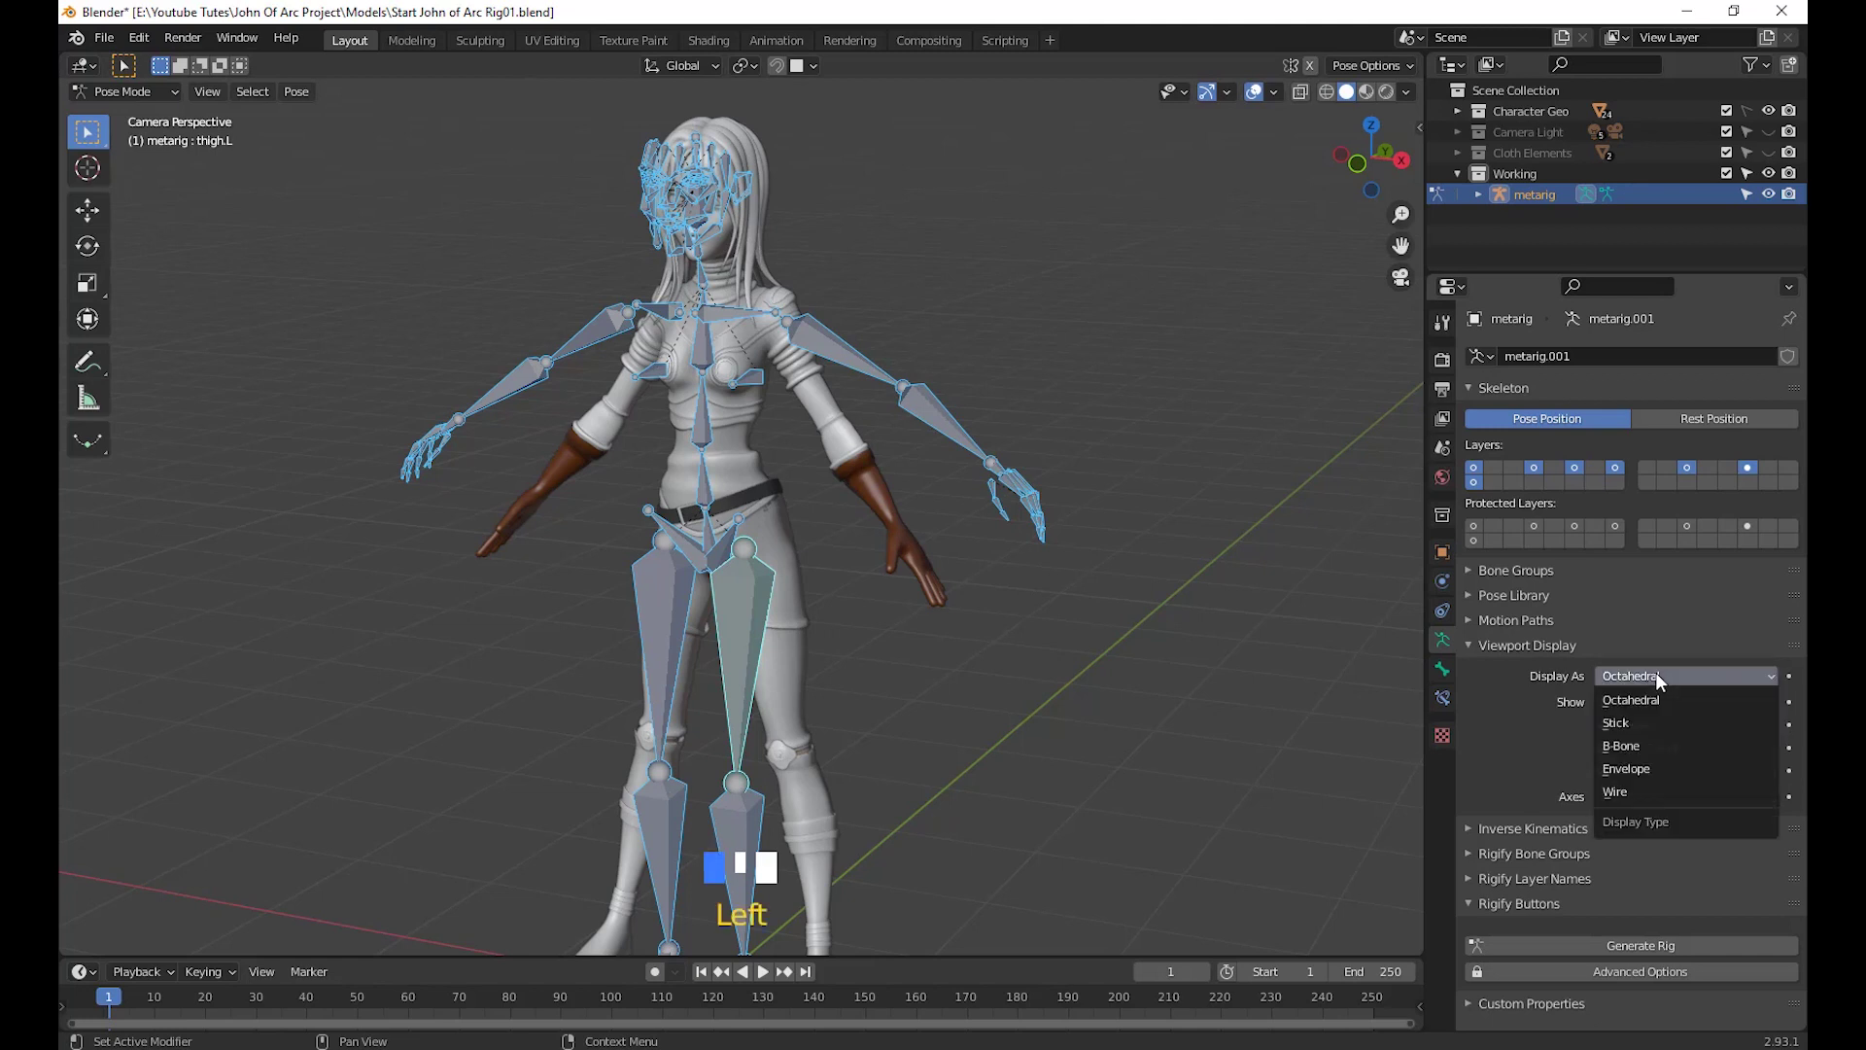
{"action": "left_click", "coordinate": [1659, 721]}
{"action": "mouse_move", "coordinate": [902, 620]}
{"action": "middle_mouse_down"}
{"action": "mouse_move", "coordinate": [1141, 672]}
{"action": "mouse_move", "coordinate": [1080, 646]}
{"action": "mouse_move", "coordinate": [984, 754]}
{"action": "mouse_move", "coordinate": [1099, 685]}
{"action": "mouse_move", "coordinate": [906, 602]}
{"action": "mouse_move", "coordinate": [1075, 638]}
{"action": "mouse_move", "coordinate": [779, 349]}
{"action": "mouse_move", "coordinate": [833, 554]}
{"action": "mouse_move", "coordinate": [855, 541]}
{"action": "mouse_move", "coordinate": [1636, 713]}
{"action": "mouse_move", "coordinate": [1004, 729]}
{"action": "mouse_move", "coordinate": [1366, 774]}
{"action": "mouse_move", "coordinate": [1073, 710]}
{"action": "mouse_move", "coordinate": [1054, 808]}
{"action": "mouse_move", "coordinate": [854, 454]}
{"action": "middle_mouse_up"}
{"action": "scroll", "coordinate": [1079, 643], "scroll_direction": "down", "scroll_amount": 2}
{"action": "left_click", "coordinate": [912, 575]}
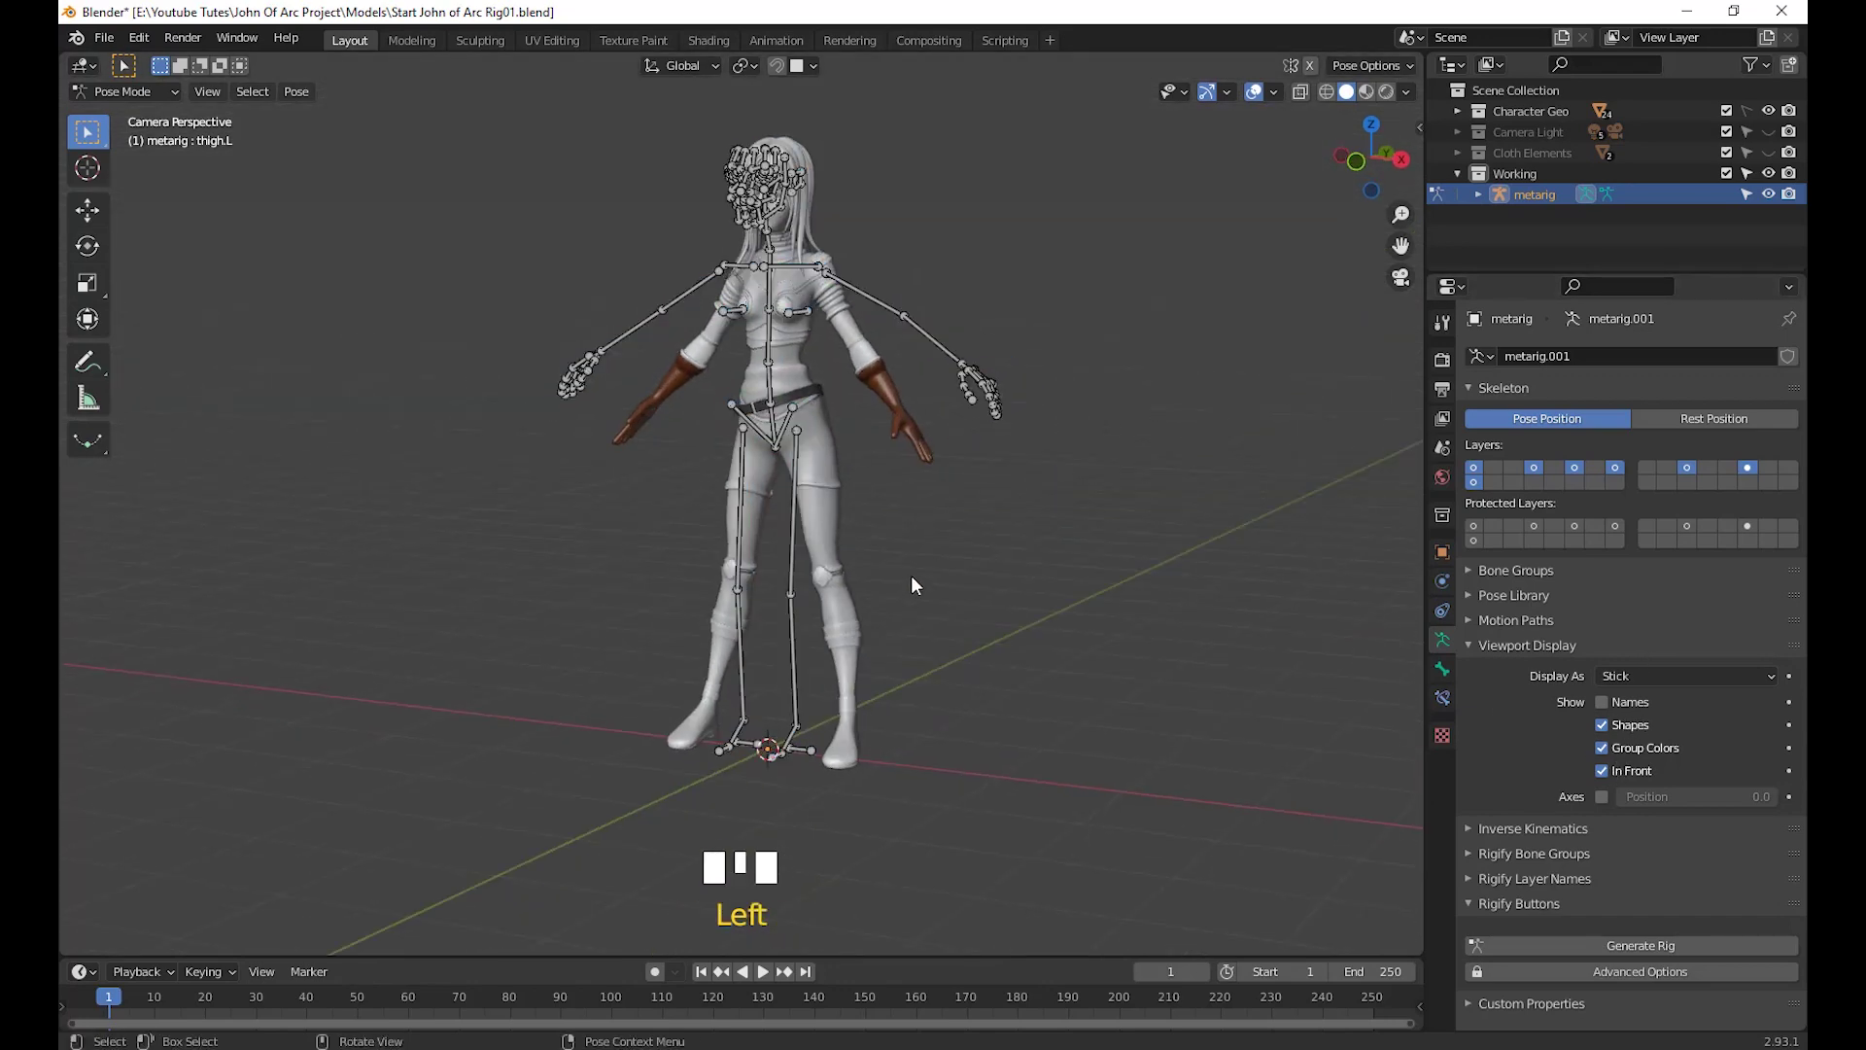
Select all of the metarig's facial bones, including the ear bones on both sides of the head
{"action": "middle_click_drag", "start_coordinate": [912, 575], "coordinate": [972, 603]}
{"action": "scroll", "coordinate": [1157, 702], "scroll_direction": "up", "scroll_amount": 3}
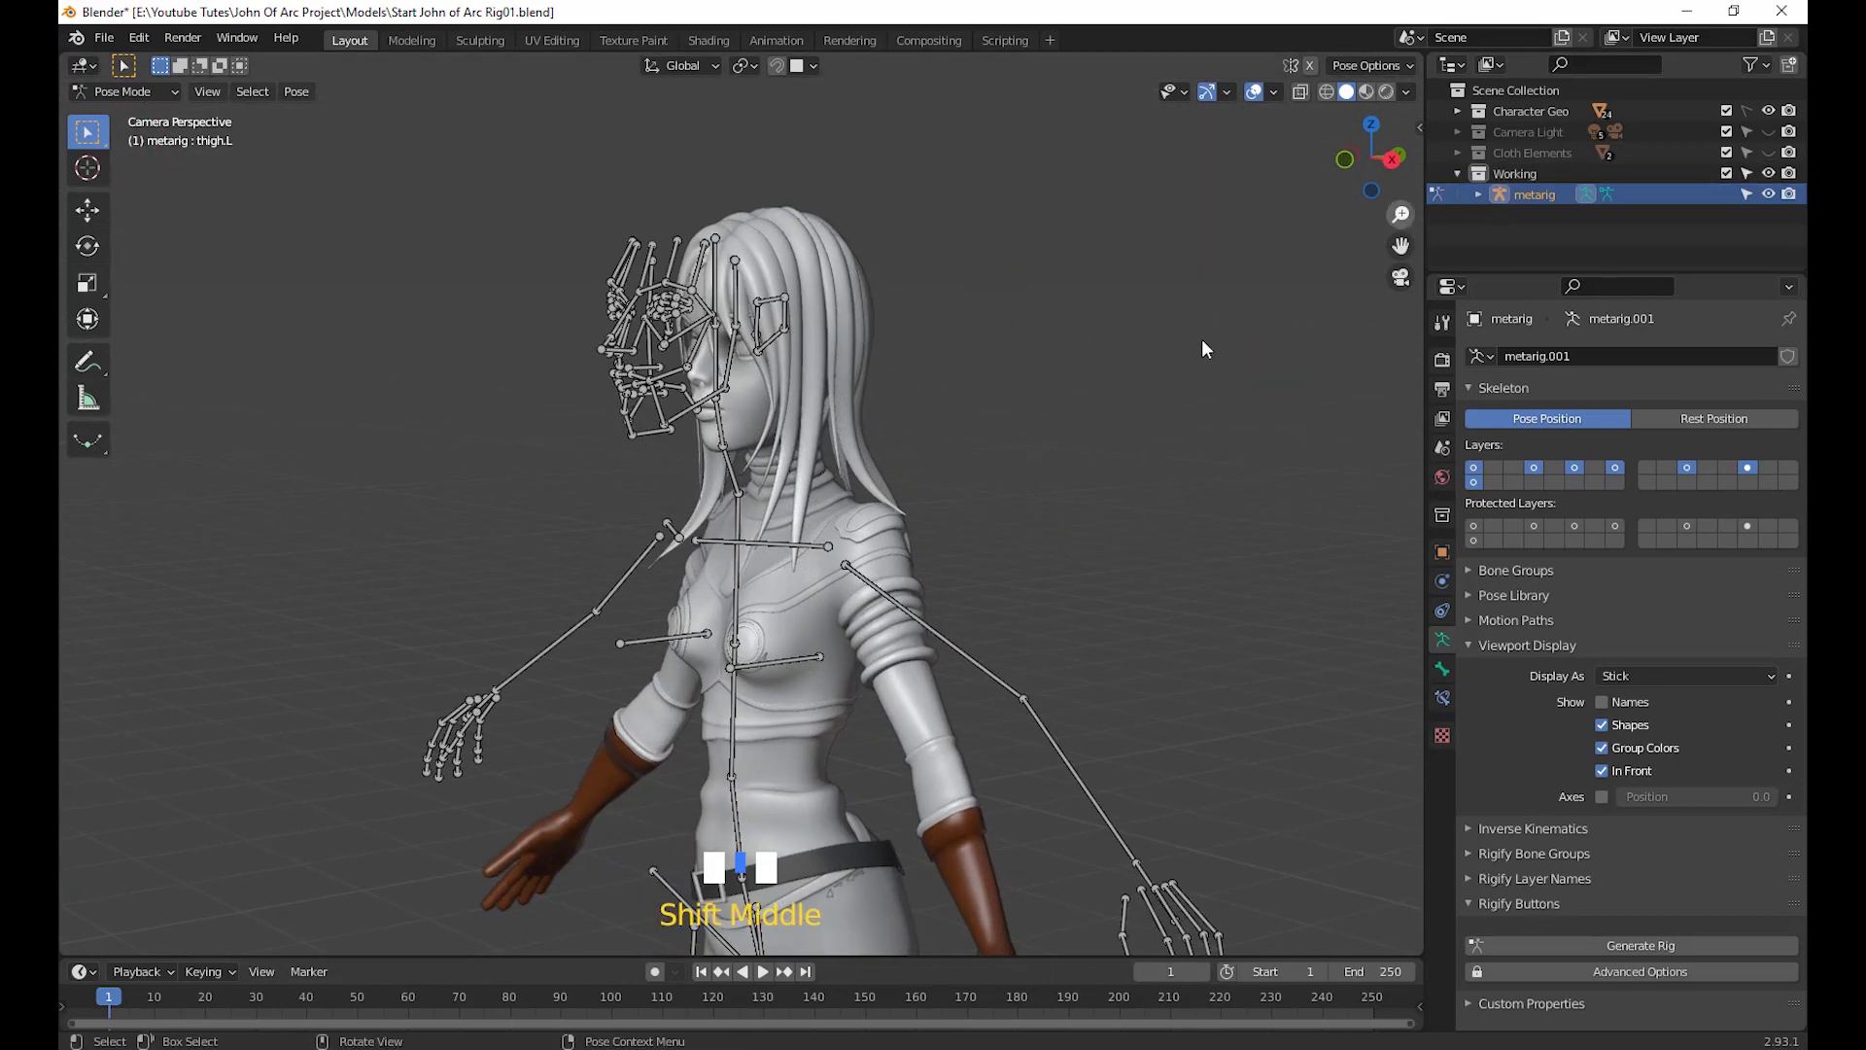
{"action": "middle_click_drag", "start_coordinate": [1202, 338], "coordinate": [1222, 546]}
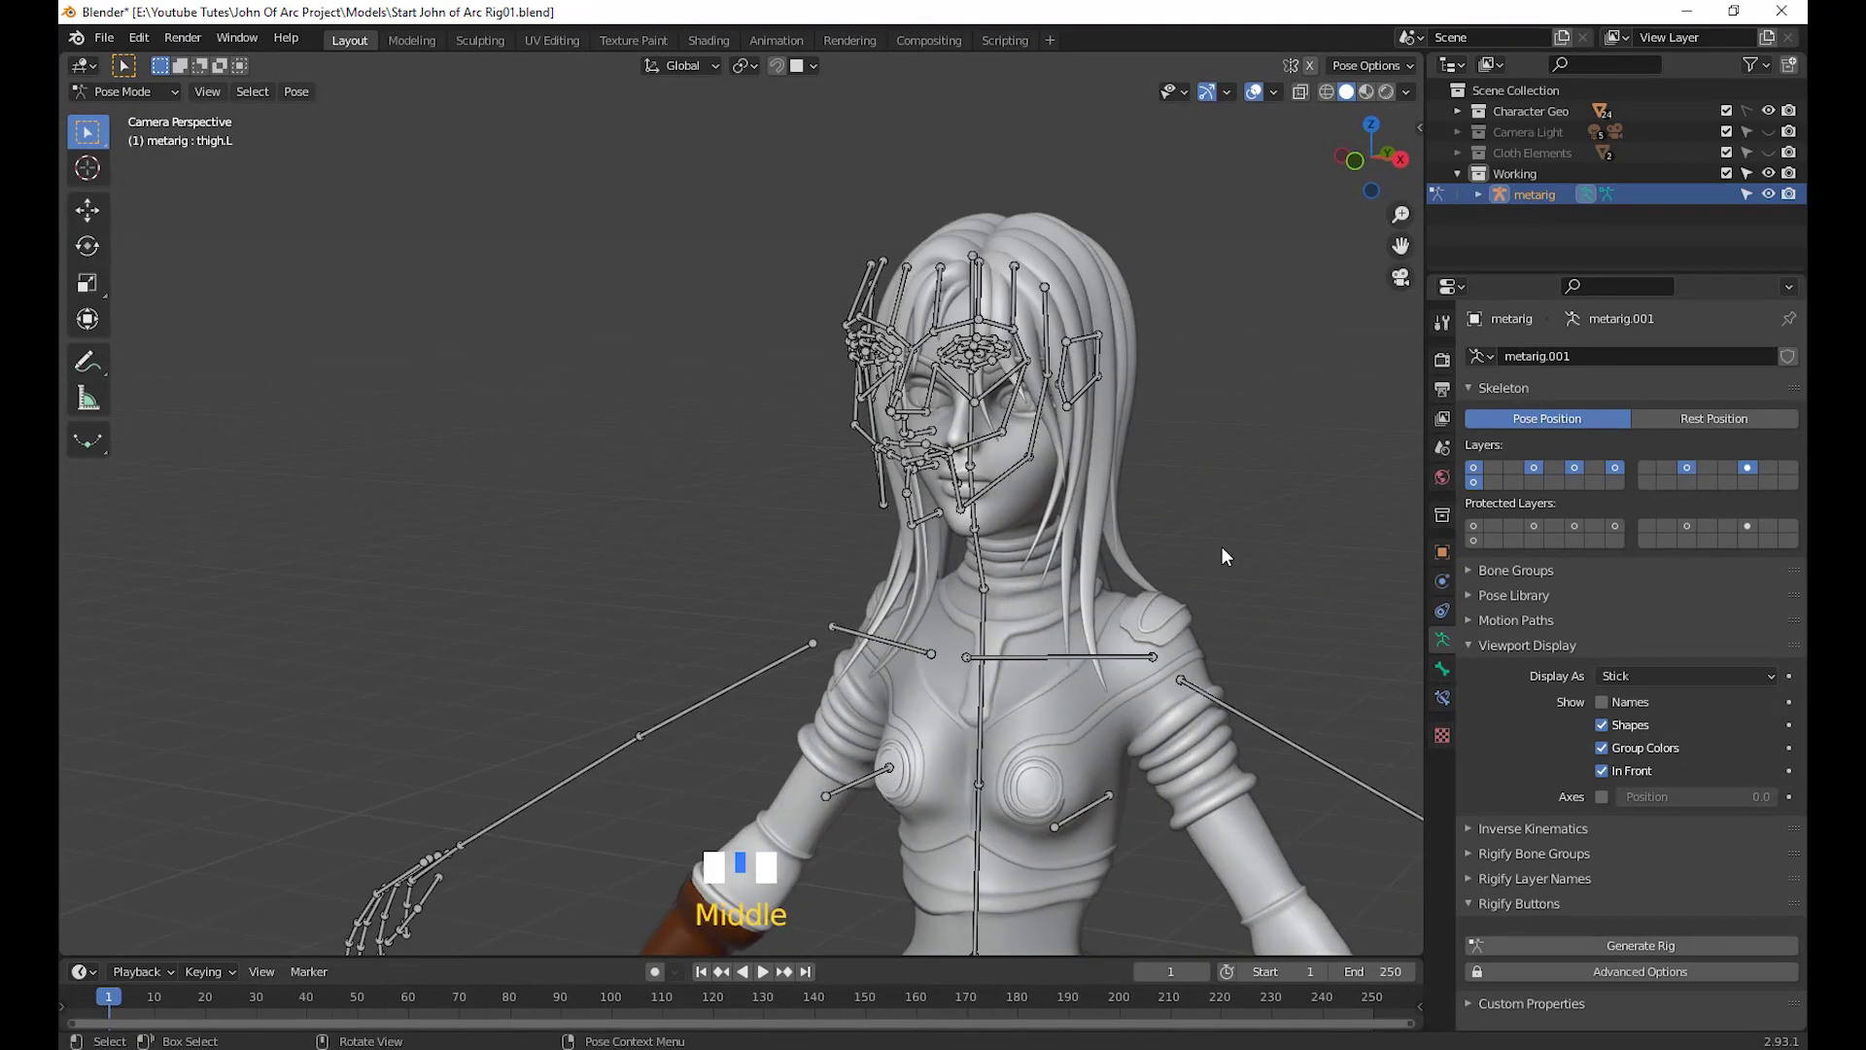
{"action": "key", "text": "KP_3"}
{"action": "scroll", "coordinate": [1059, 536], "scroll_direction": "up", "scroll_amount": 7}
{"action": "mouse_move", "coordinate": [1077, 544]}
{"action": "middle_mouse_down", "text": "shift"}
{"action": "mouse_move", "coordinate": [953, 561]}
{"action": "mouse_move", "coordinate": [532, 394]}
{"action": "middle_mouse_up", "text": "shift"}
{"action": "mouse_move", "coordinate": [443, 155]}
{"action": "left_mouse_down"}
{"action": "mouse_move", "coordinate": [483, 180]}
{"action": "mouse_move", "coordinate": [694, 517]}
{"action": "mouse_move", "coordinate": [778, 598]}
{"action": "left_mouse_up"}
{"action": "middle_click_drag", "start_coordinate": [767, 591], "coordinate": [1077, 581]}
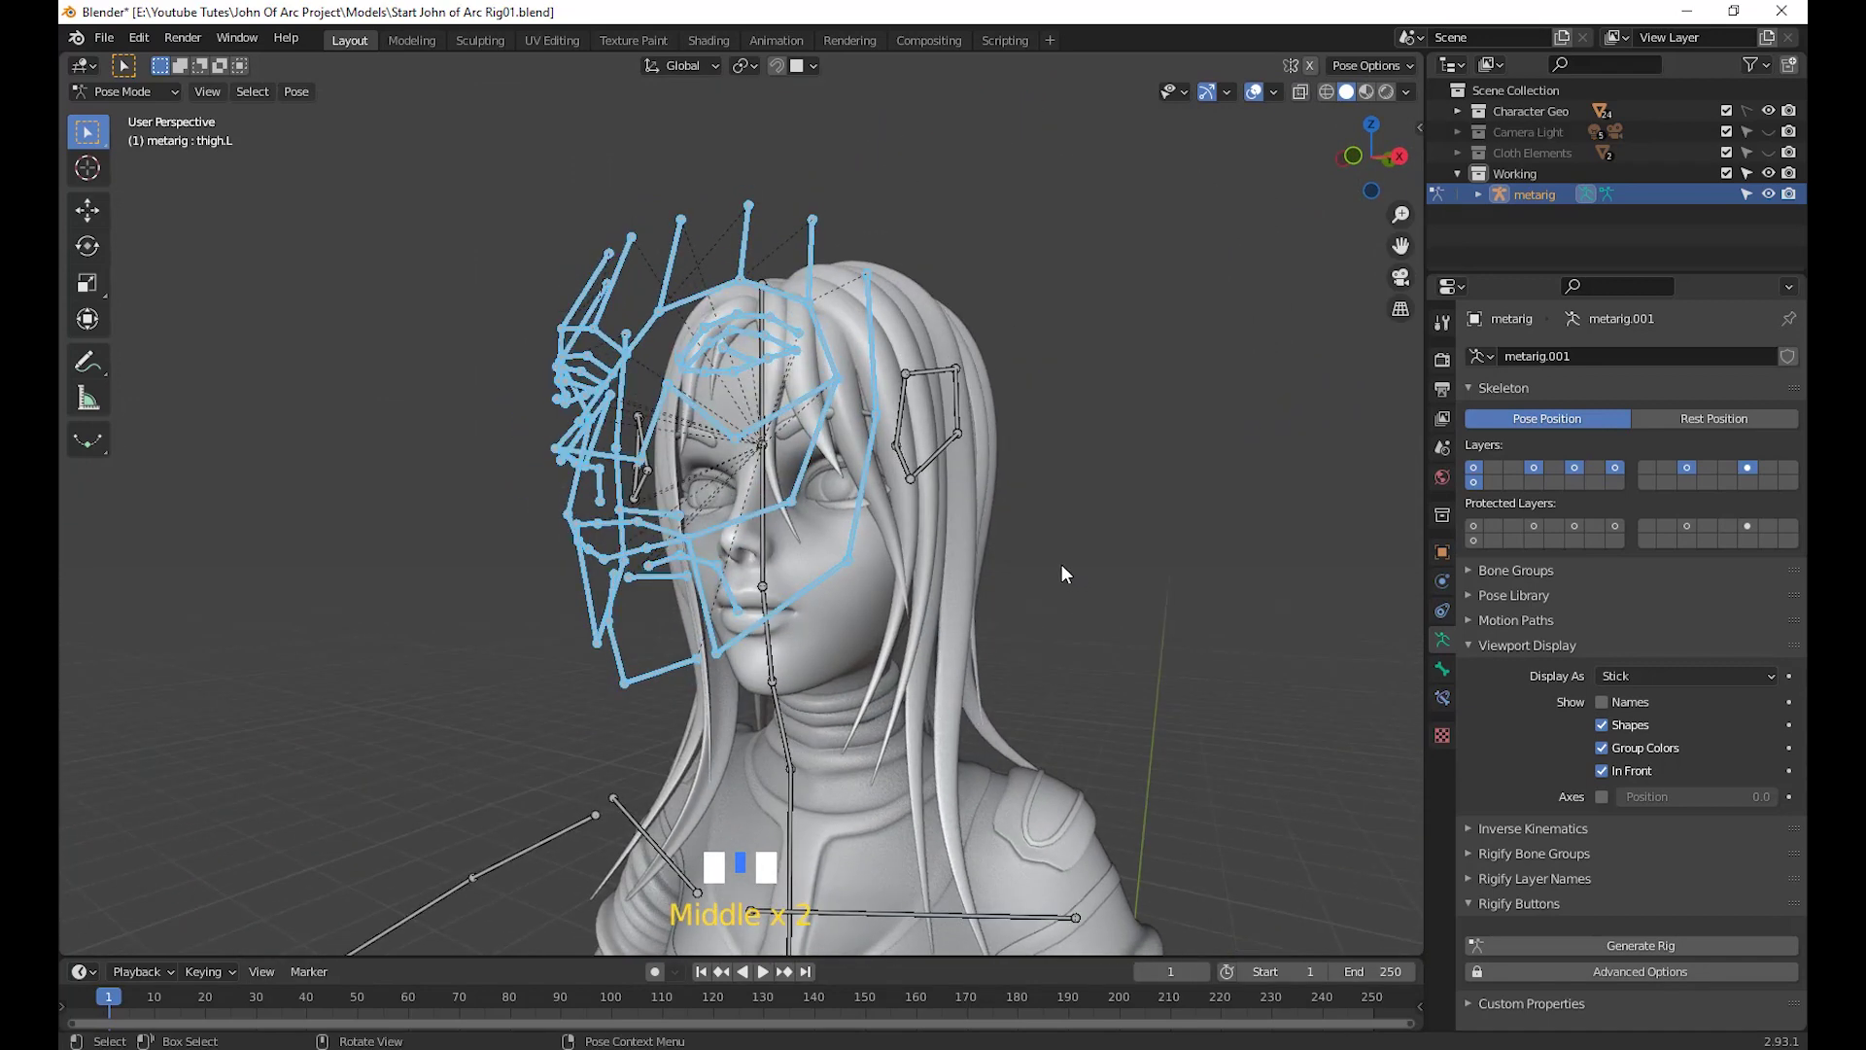
{"action": "left_click_drag", "start_coordinate": [1088, 563], "coordinate": [902, 350], "text": "shift"}
{"action": "middle_click_drag", "start_coordinate": [904, 573], "coordinate": [770, 559]}
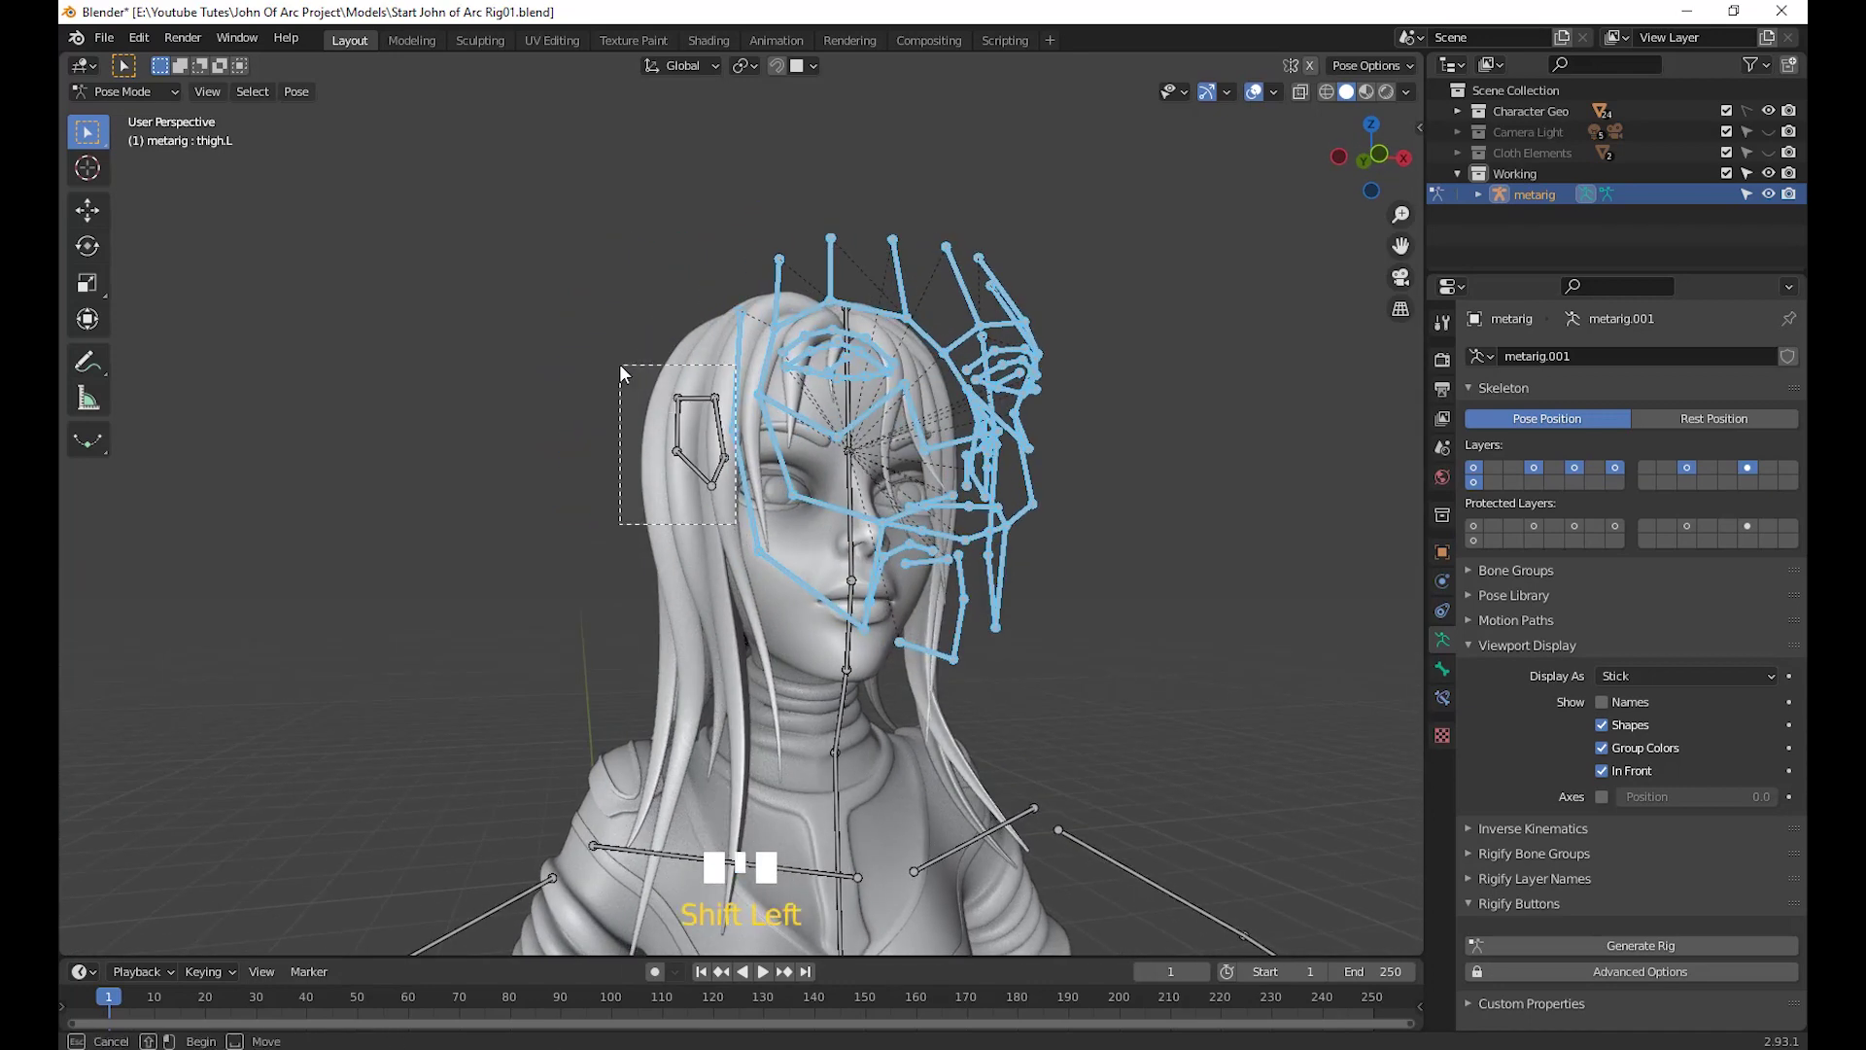
{"action": "middle_click_drag", "start_coordinate": [675, 441], "coordinate": [1083, 731]}
{"action": "scroll", "coordinate": [904, 621], "scroll_direction": "down", "scroll_amount": 2}
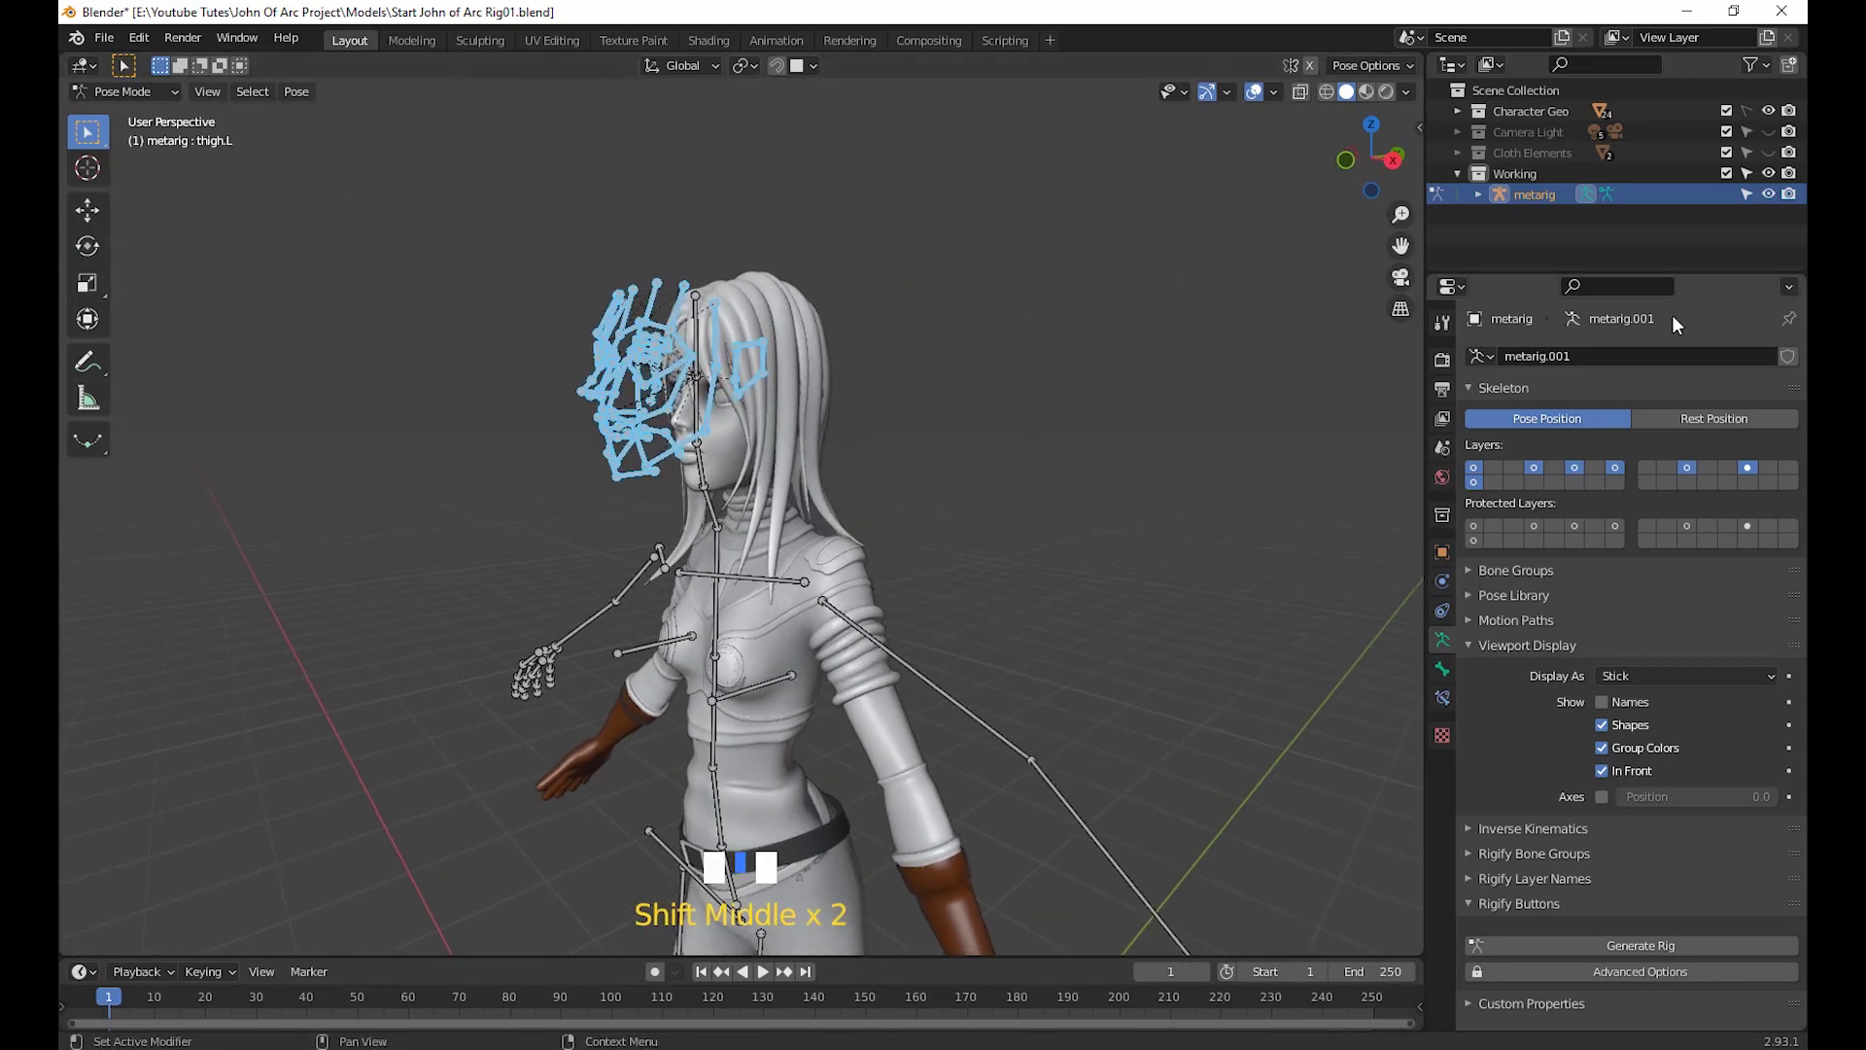
Enlarge the outliner and inspect the metarig's pose bone hierarchy down to the spine's child bones, then collapse it
{"action": "left_click_drag", "start_coordinate": [1501, 273], "coordinate": [1501, 430]}
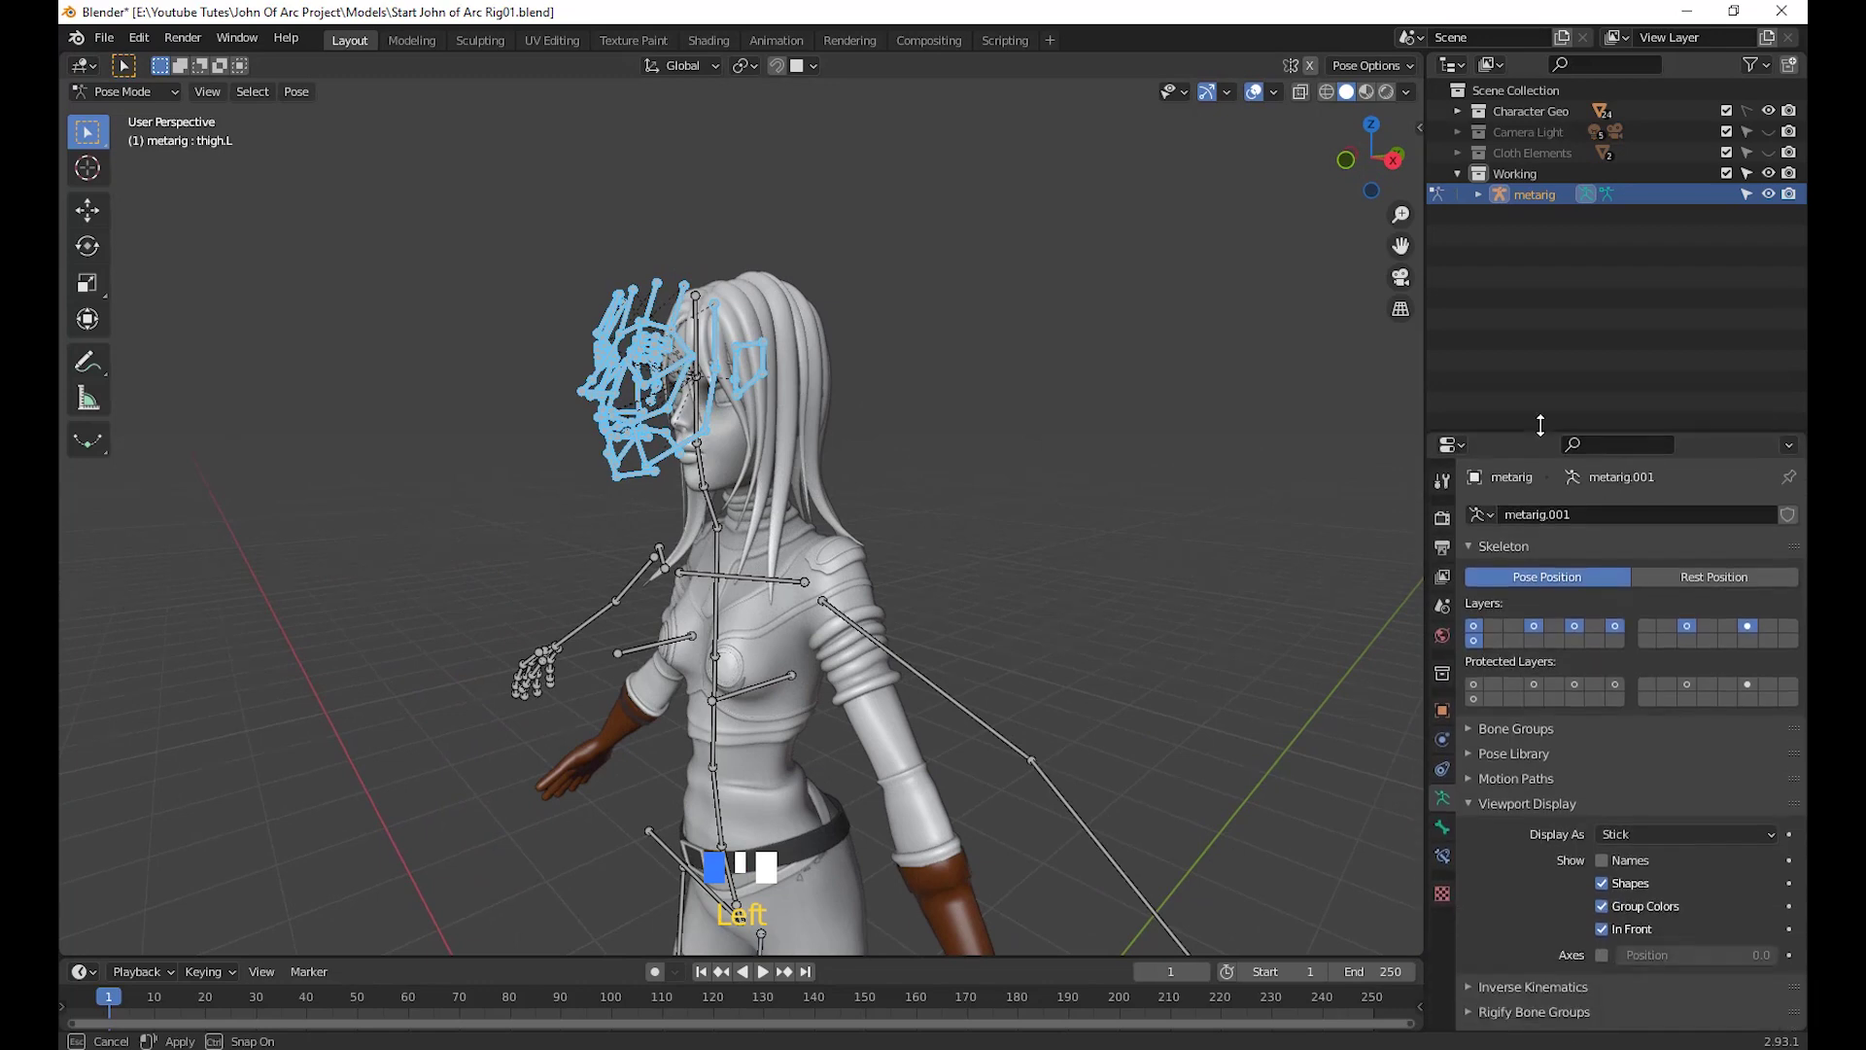
{"action": "middle_click_drag", "start_coordinate": [1098, 568], "coordinate": [1172, 595]}
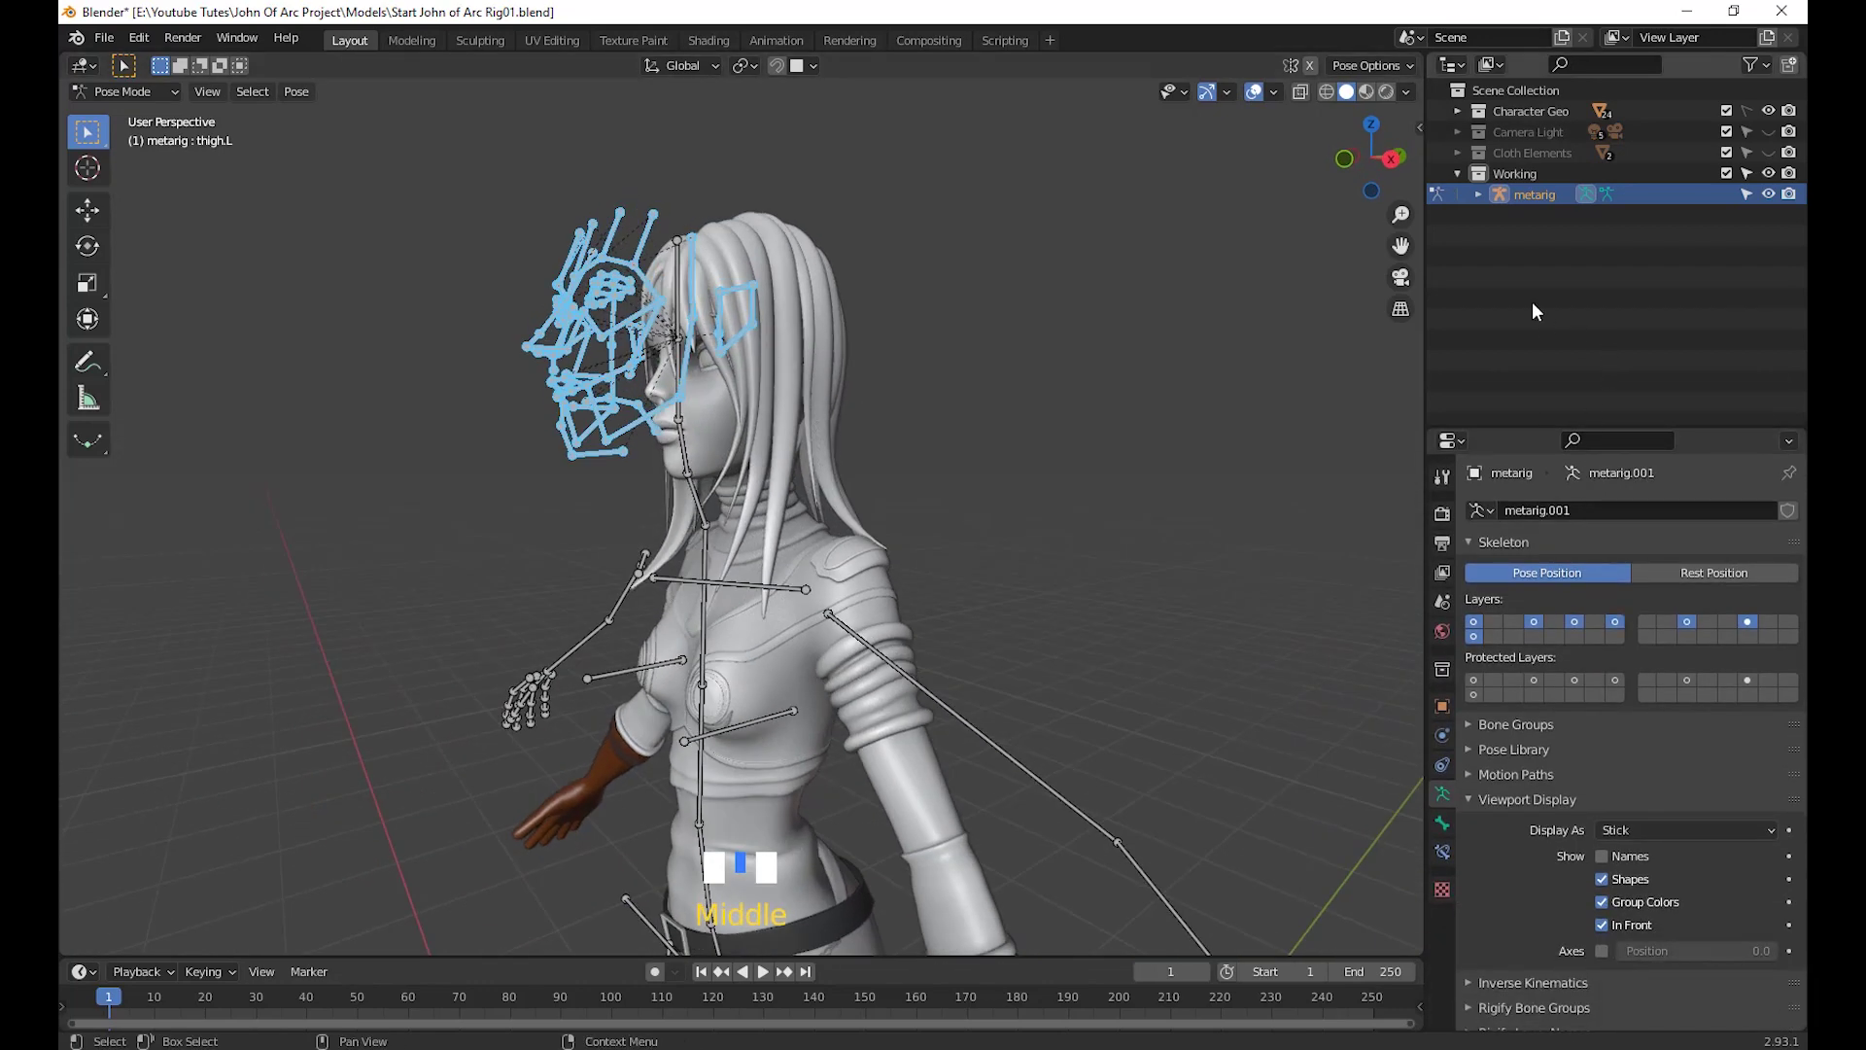
{"action": "middle_click_drag", "start_coordinate": [1300, 431], "coordinate": [1163, 457]}
{"action": "left_click", "coordinate": [1478, 195]}
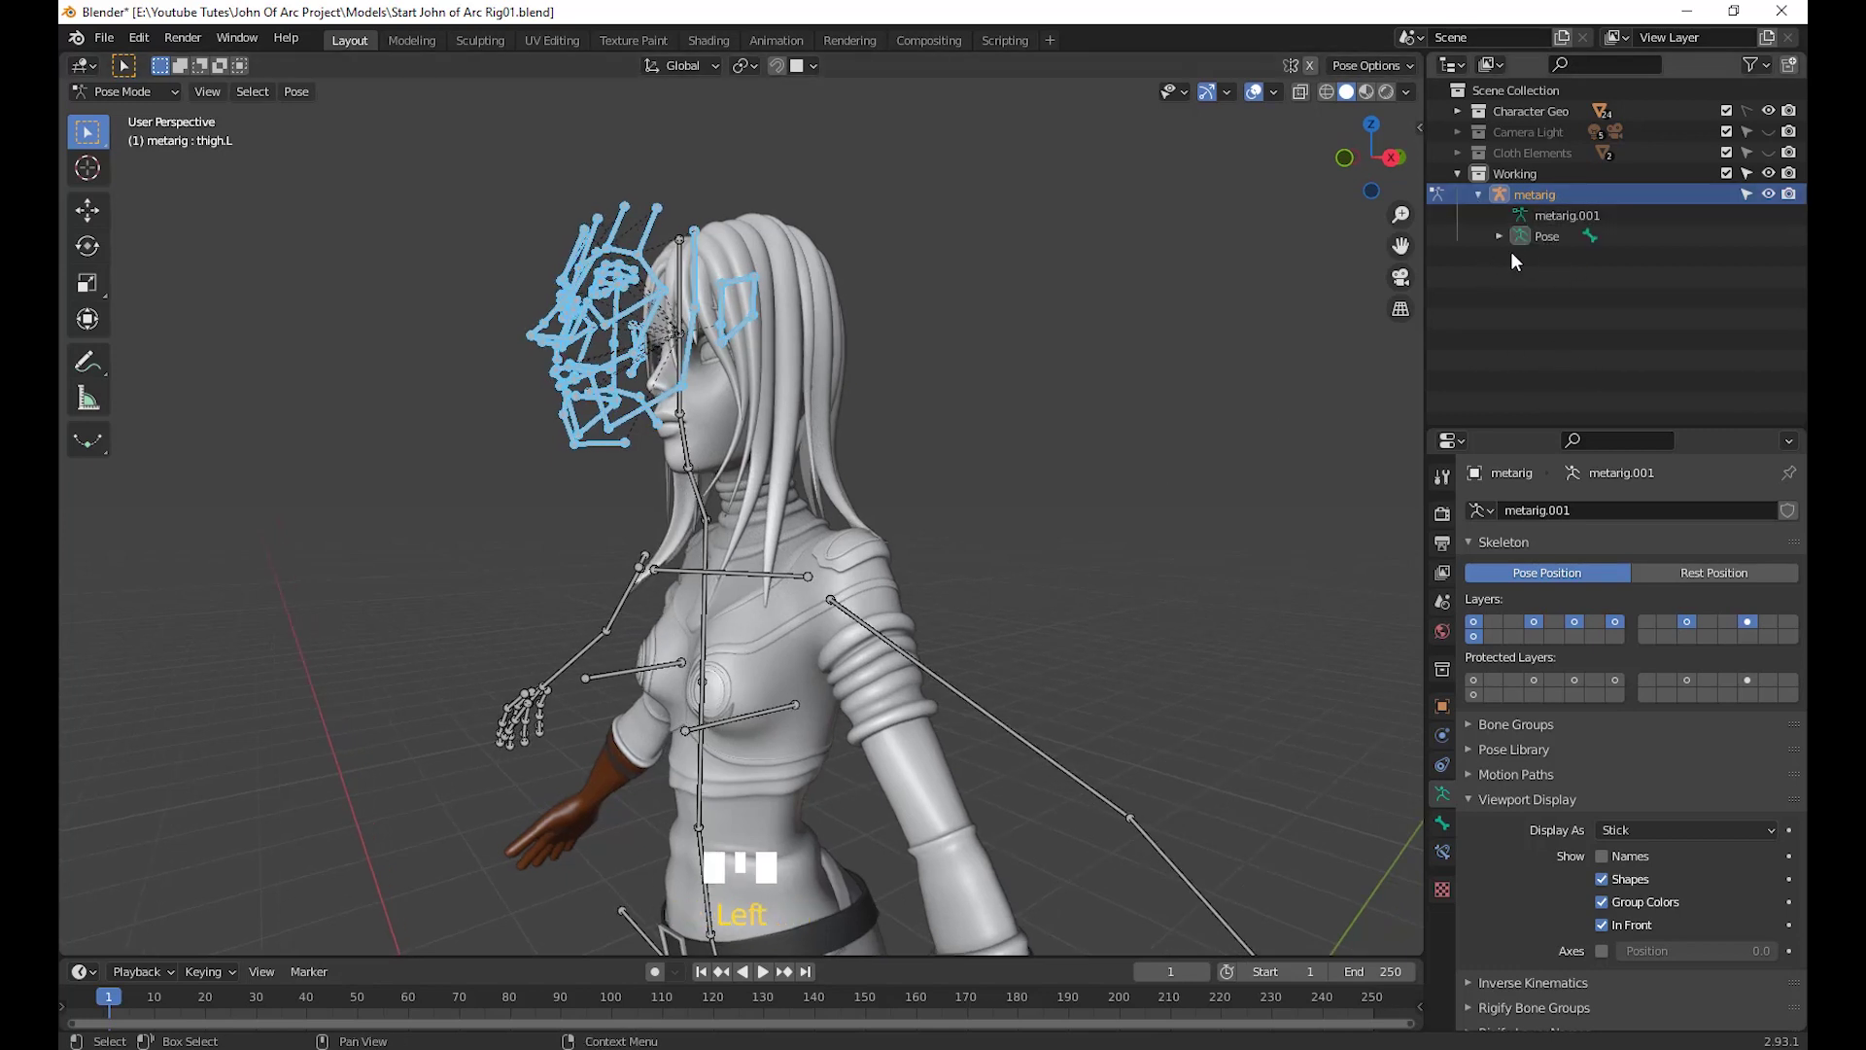
{"action": "left_click", "coordinate": [1499, 237]}
{"action": "left_click", "coordinate": [1520, 257]}
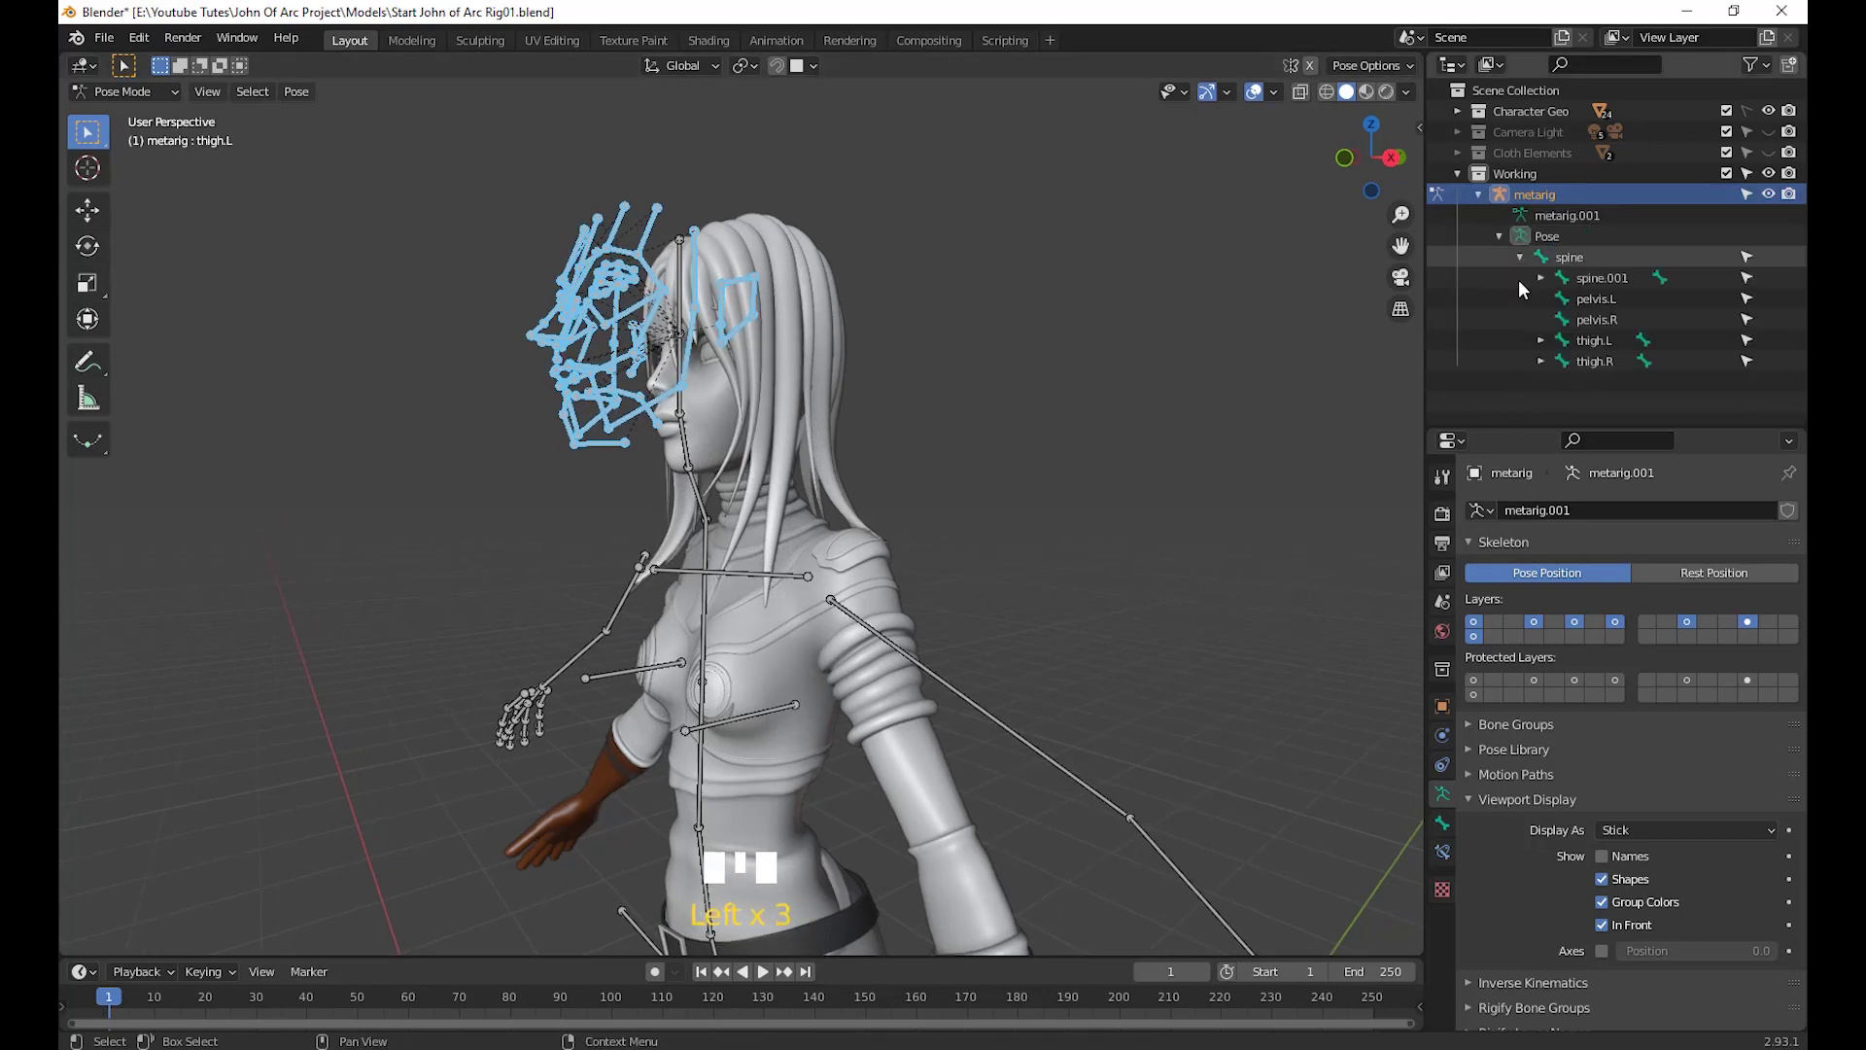
{"action": "left_click", "coordinate": [1478, 194]}
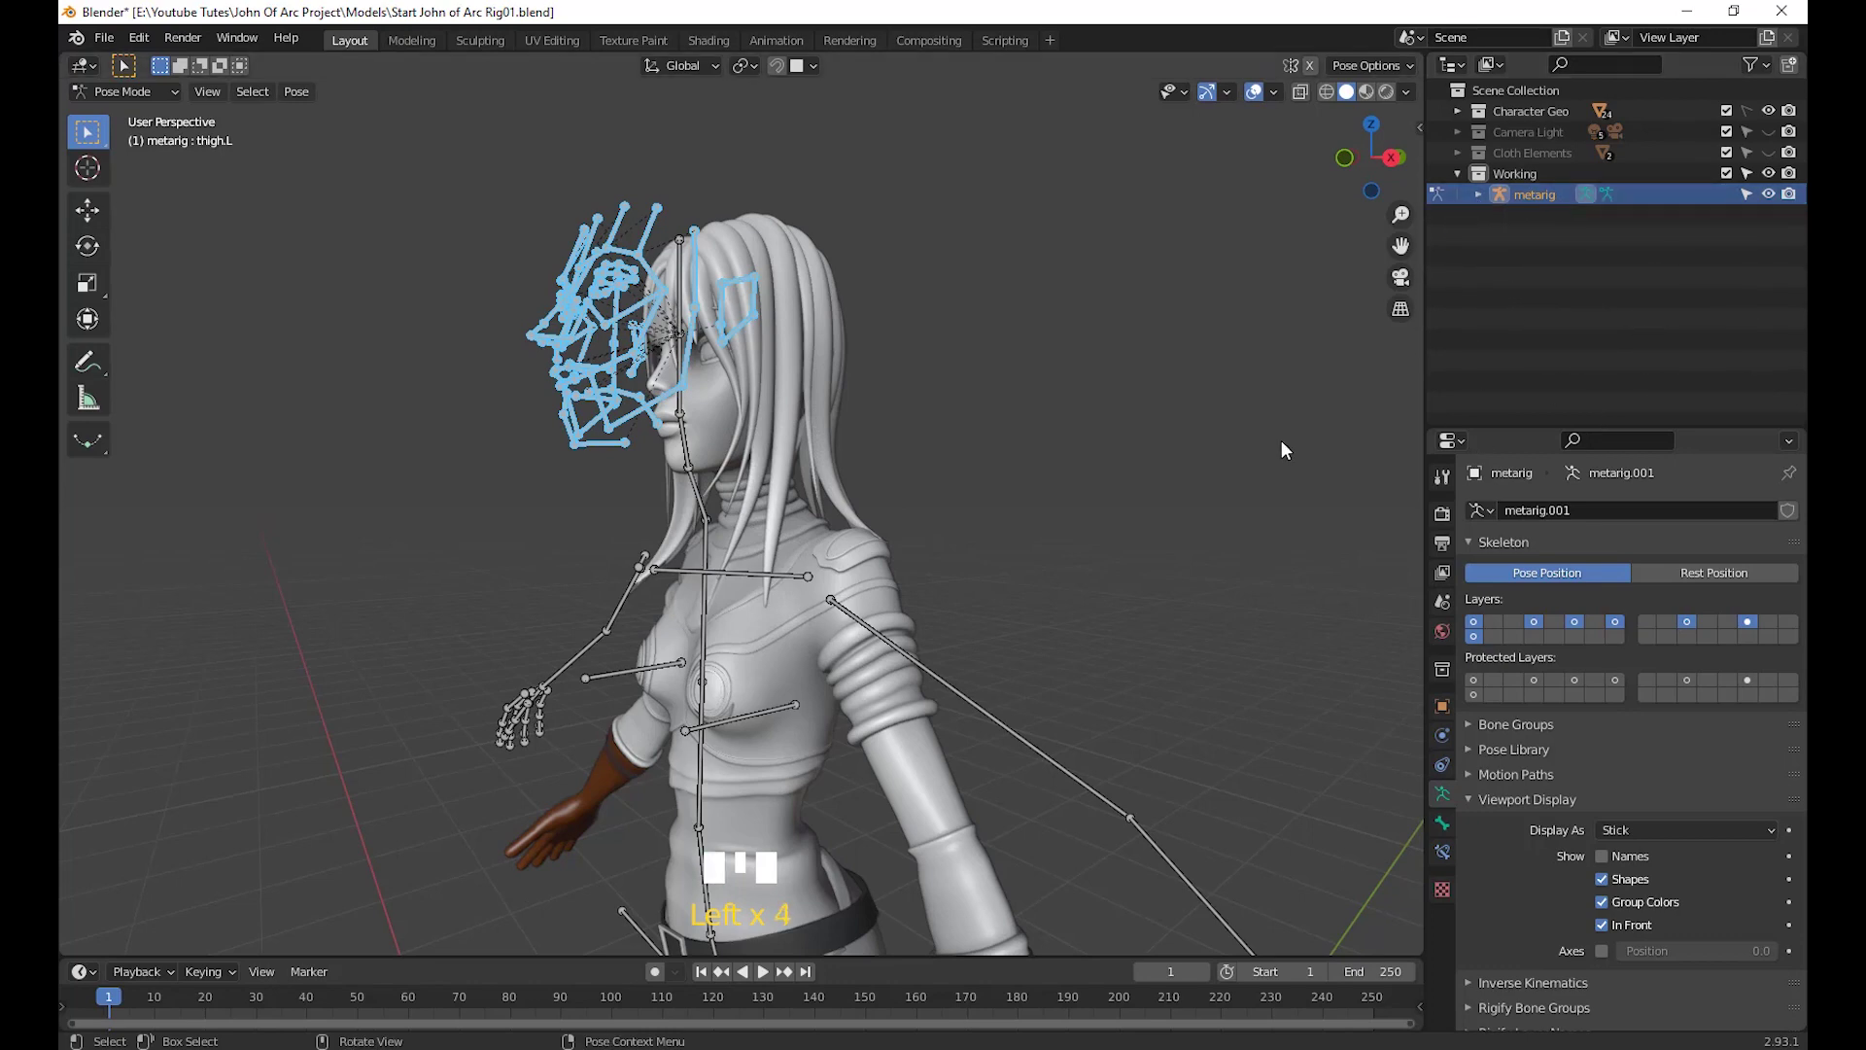
Hide the selected facial bones in Pose Mode, try rotating the upper spine bone in the chest, and cancel the rotation
{"action": "middle_click_drag", "start_coordinate": [1281, 440], "coordinate": [1234, 493]}
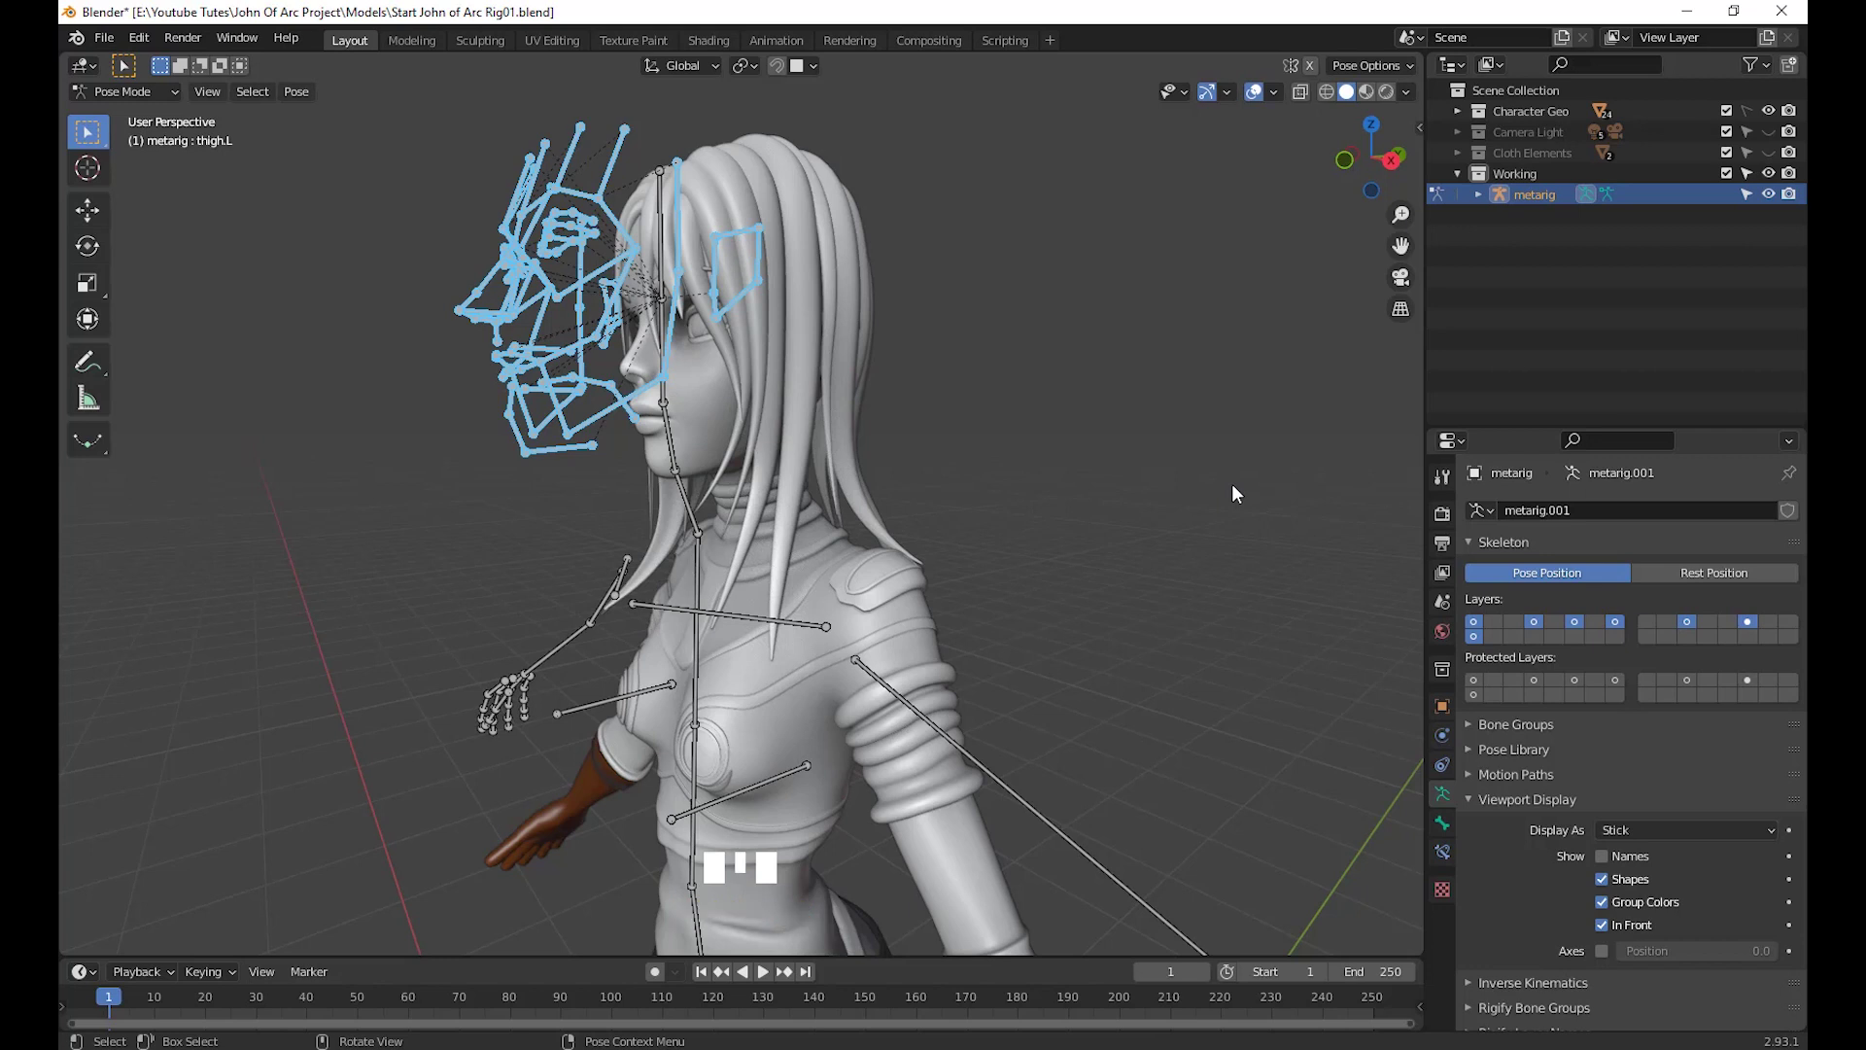
{"action": "key", "text": "h"}
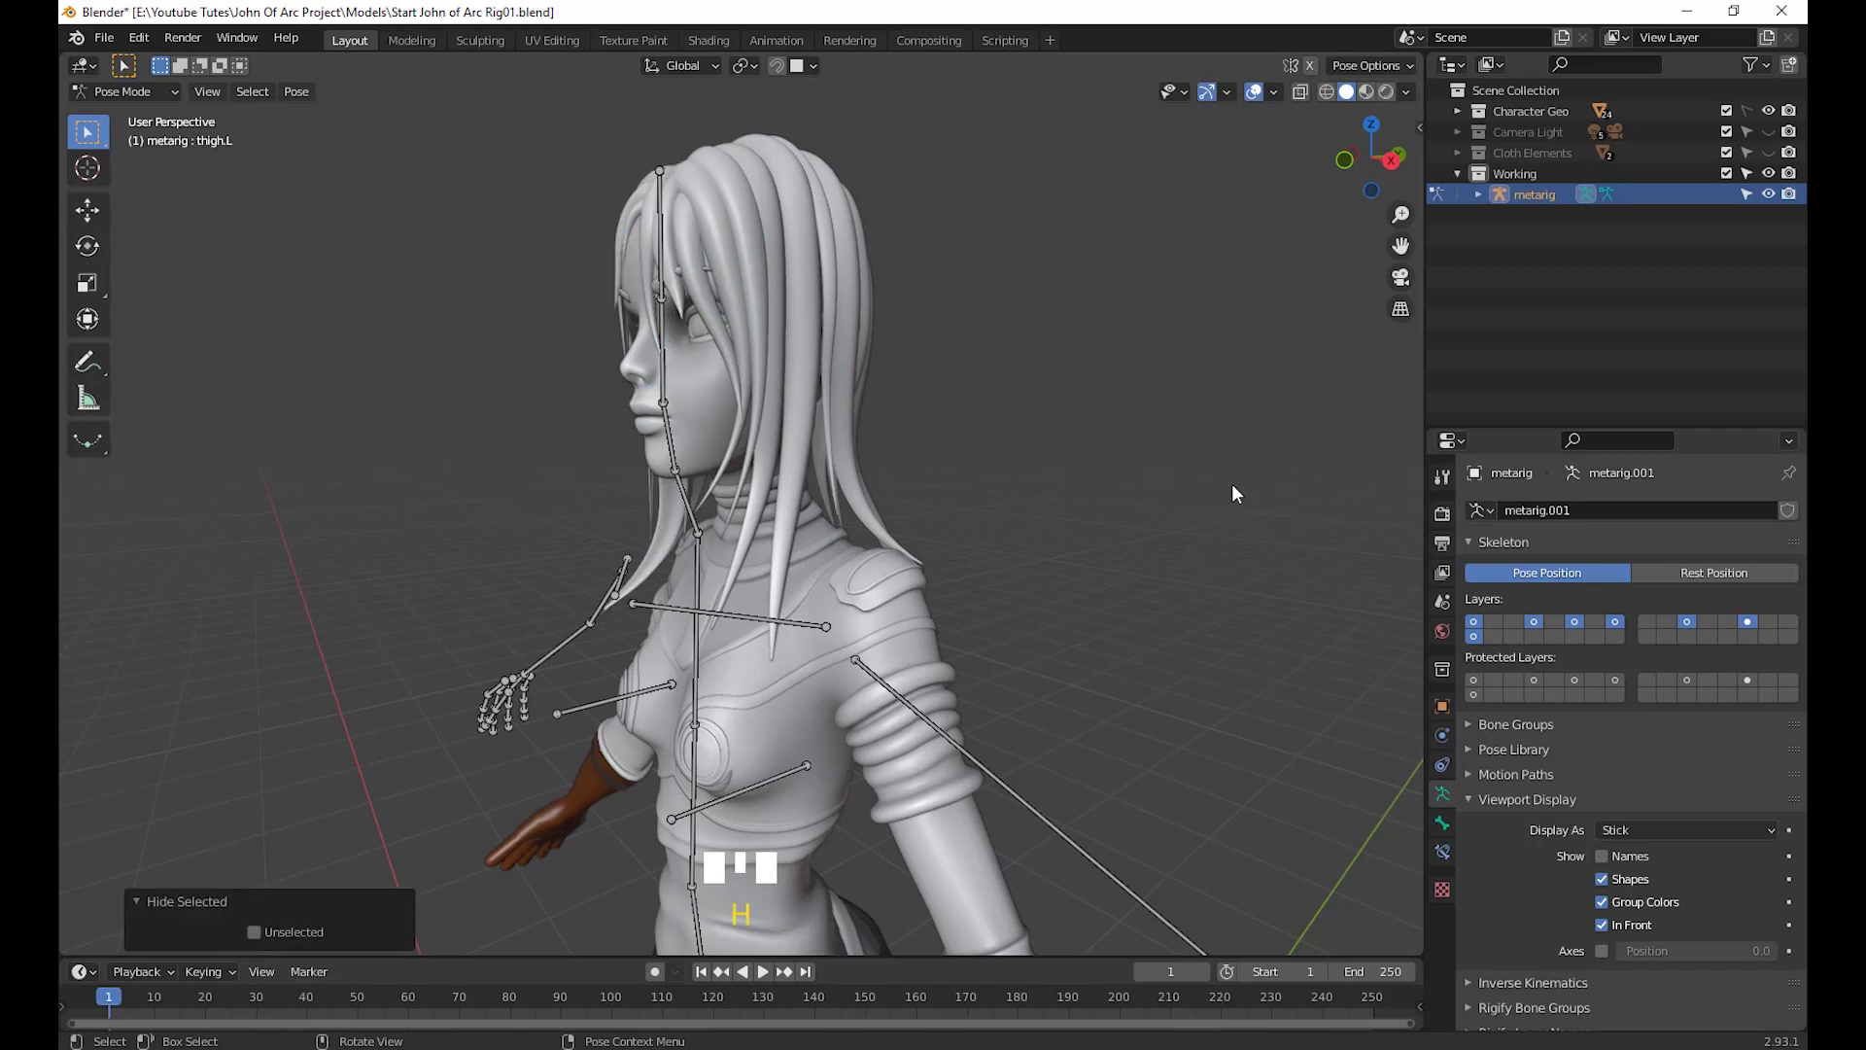
{"action": "middle_click_drag", "start_coordinate": [1211, 434], "coordinate": [908, 504]}
{"action": "scroll", "coordinate": [883, 501], "scroll_direction": "up", "scroll_amount": 4}
{"action": "left_click", "coordinate": [684, 488]}
{"action": "key", "text": "r"}
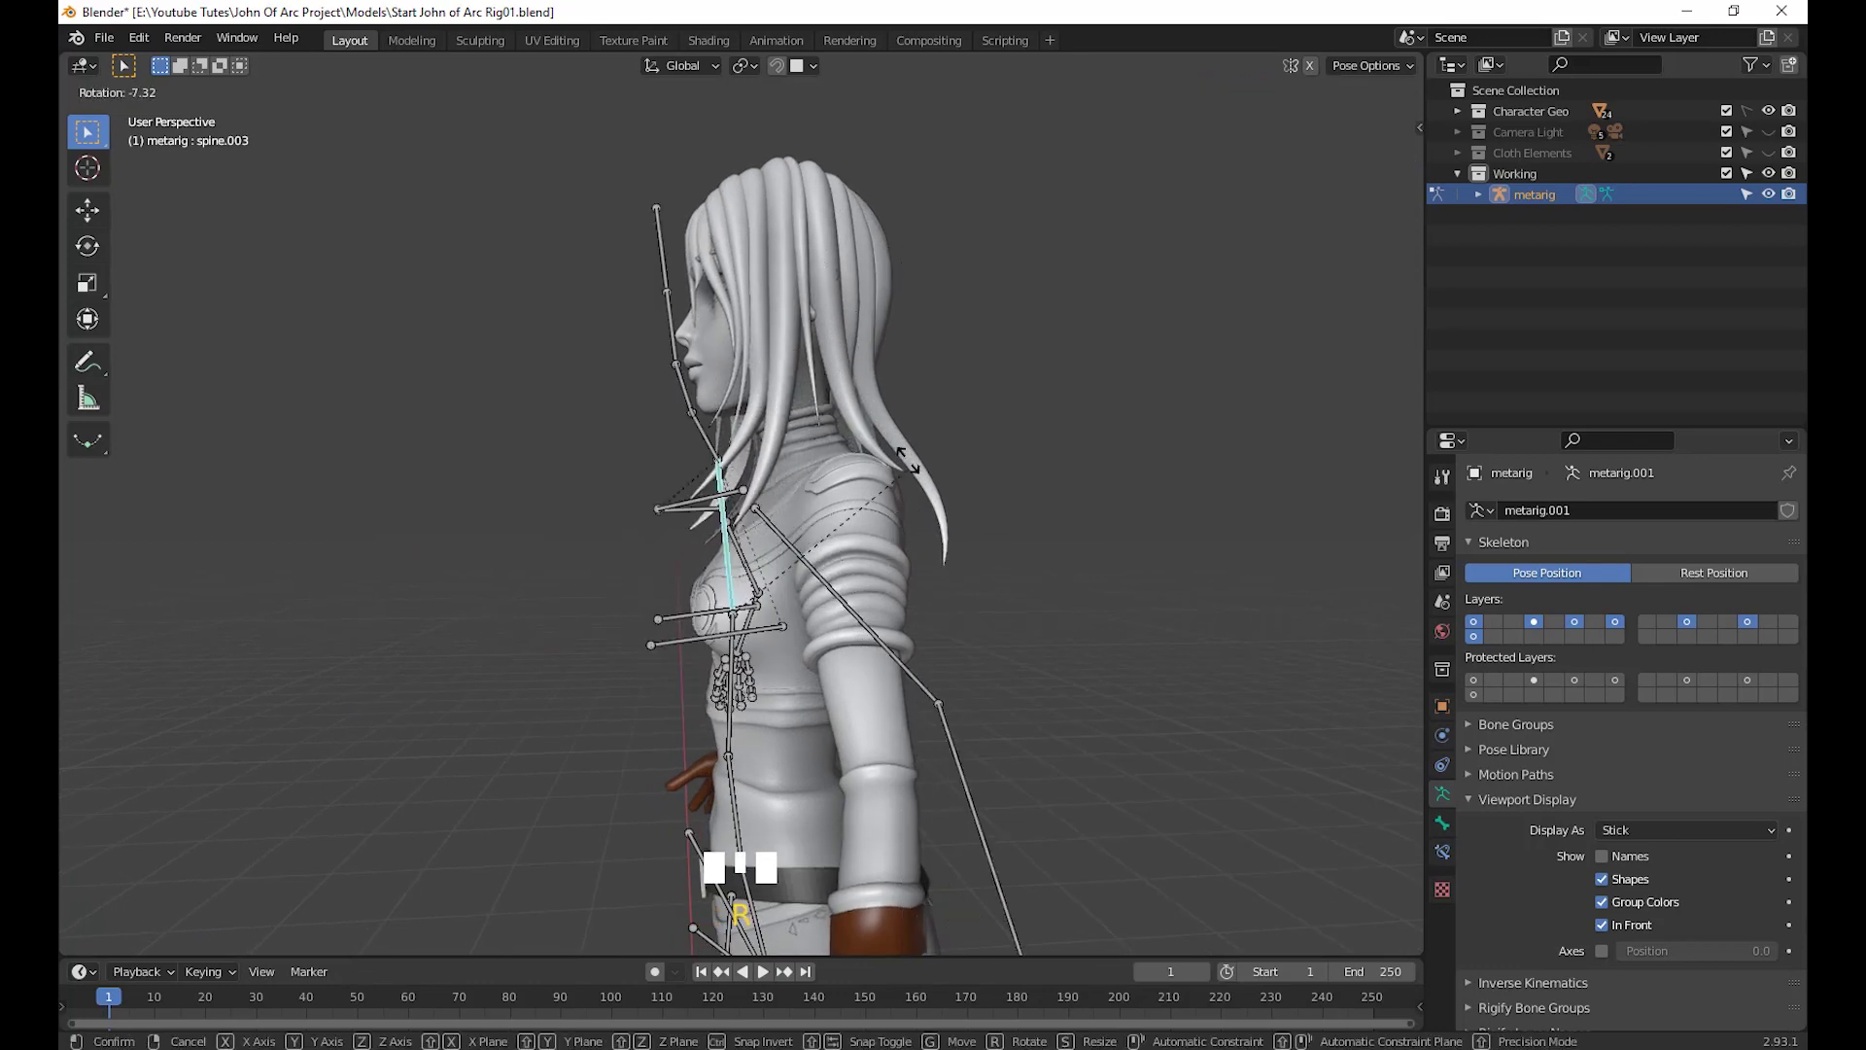
{"action": "right_click", "coordinate": [917, 623]}
Switch the metarig to Edit Mode to check the facial bones' visibility, and return it to Pose Mode
{"action": "scroll", "coordinate": [977, 538], "scroll_direction": "down", "scroll_amount": 2}
{"action": "middle_click_drag", "start_coordinate": [976, 539], "coordinate": [972, 437]}
{"action": "left_click", "coordinate": [167, 95]}
{"action": "left_click", "coordinate": [166, 130]}
{"action": "scroll", "coordinate": [933, 428], "scroll_direction": "up", "scroll_amount": 2}
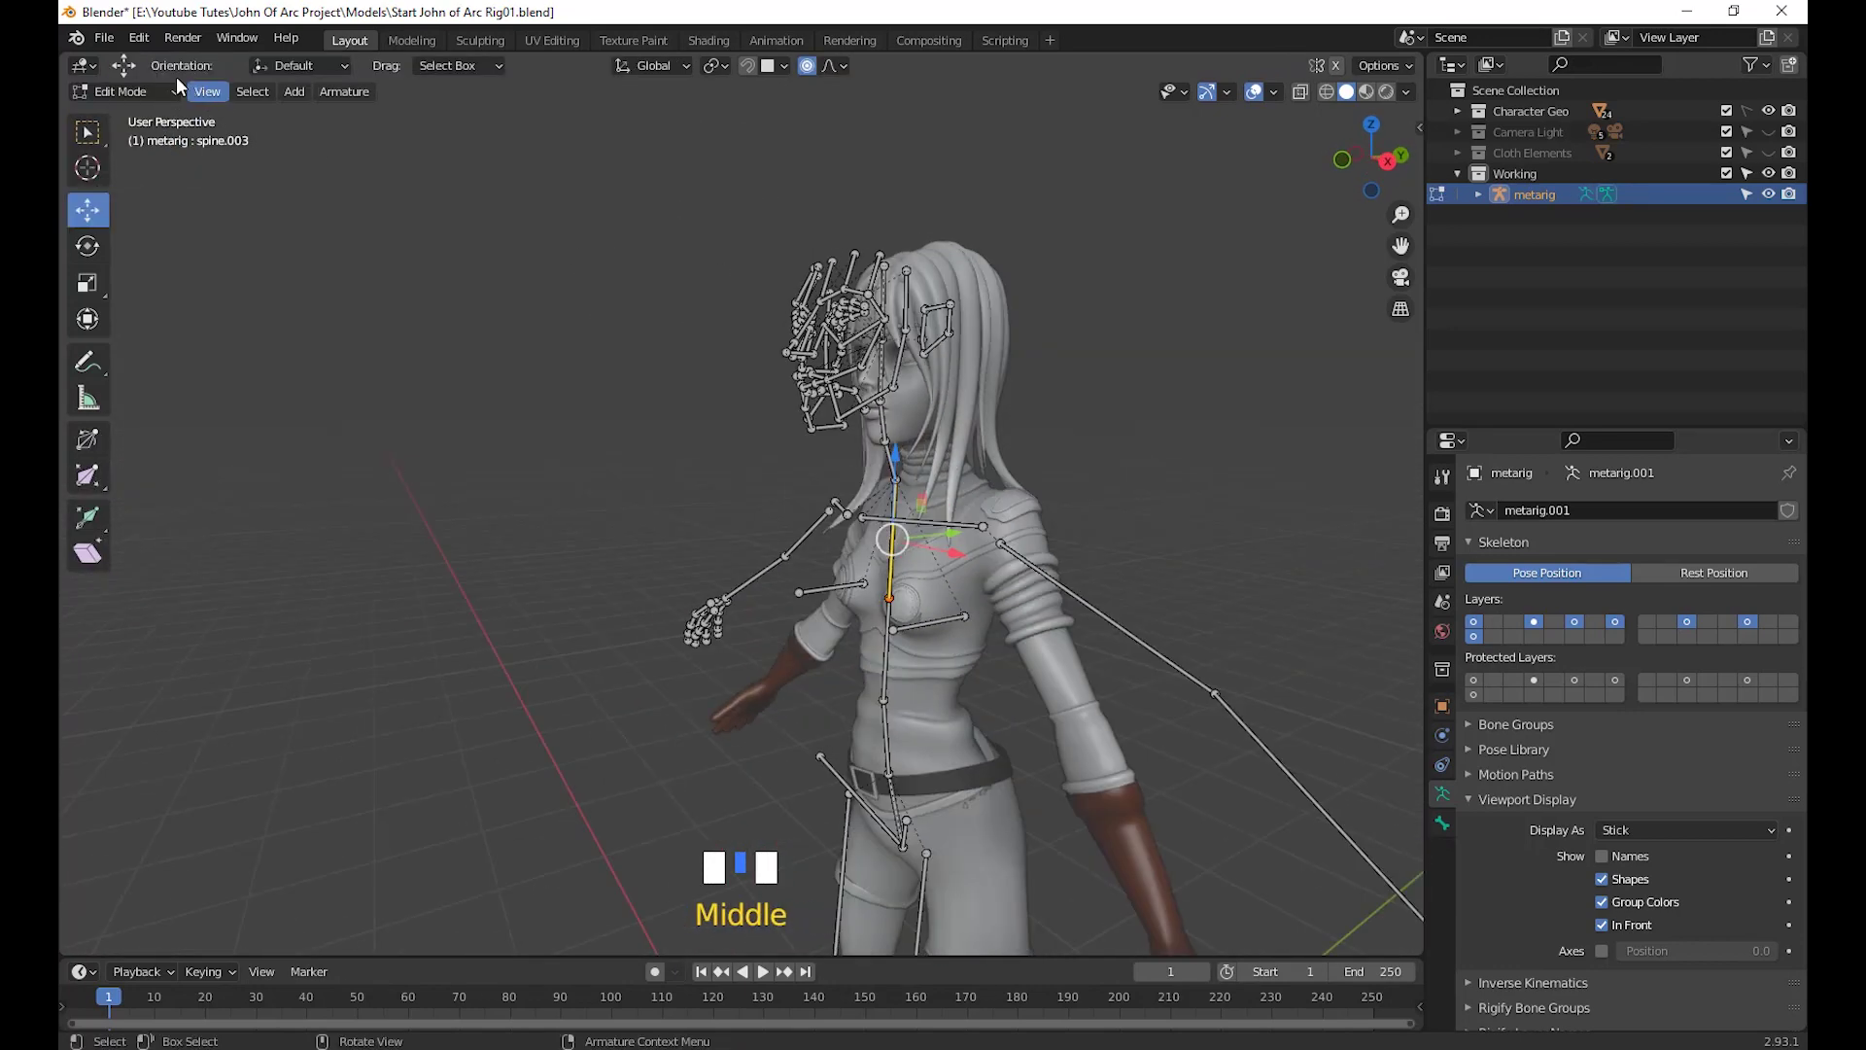
{"action": "left_click", "coordinate": [146, 91]}
{"action": "left_click", "coordinate": [152, 161]}
{"action": "middle_click_drag", "start_coordinate": [855, 394], "coordinate": [1058, 420]}
Undo the mode switches, the spine bone selection and the hiding of the facial bones
{"action": "key", "text": "ctrl+z"}
{"action": "key", "text": "ctrl+z"}
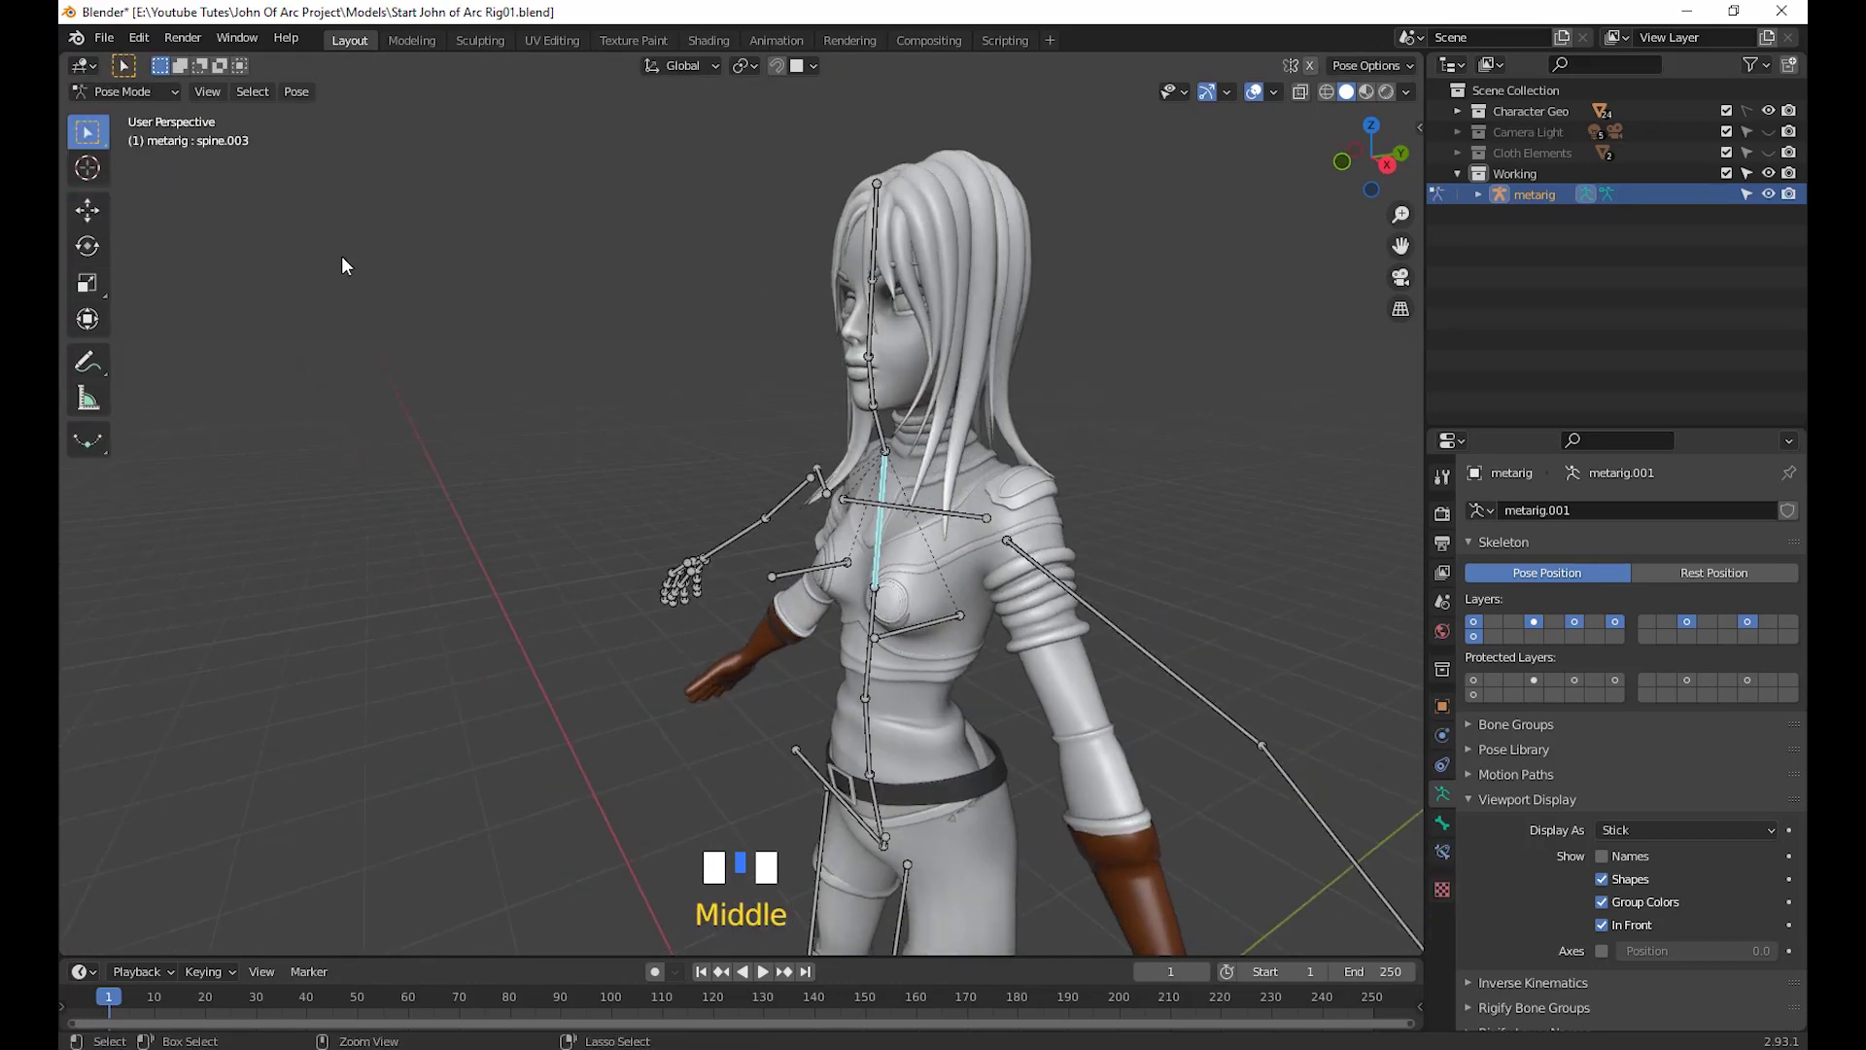
{"action": "key", "text": "ctrl+z"}
{"action": "key", "text": "ctrl+z"}
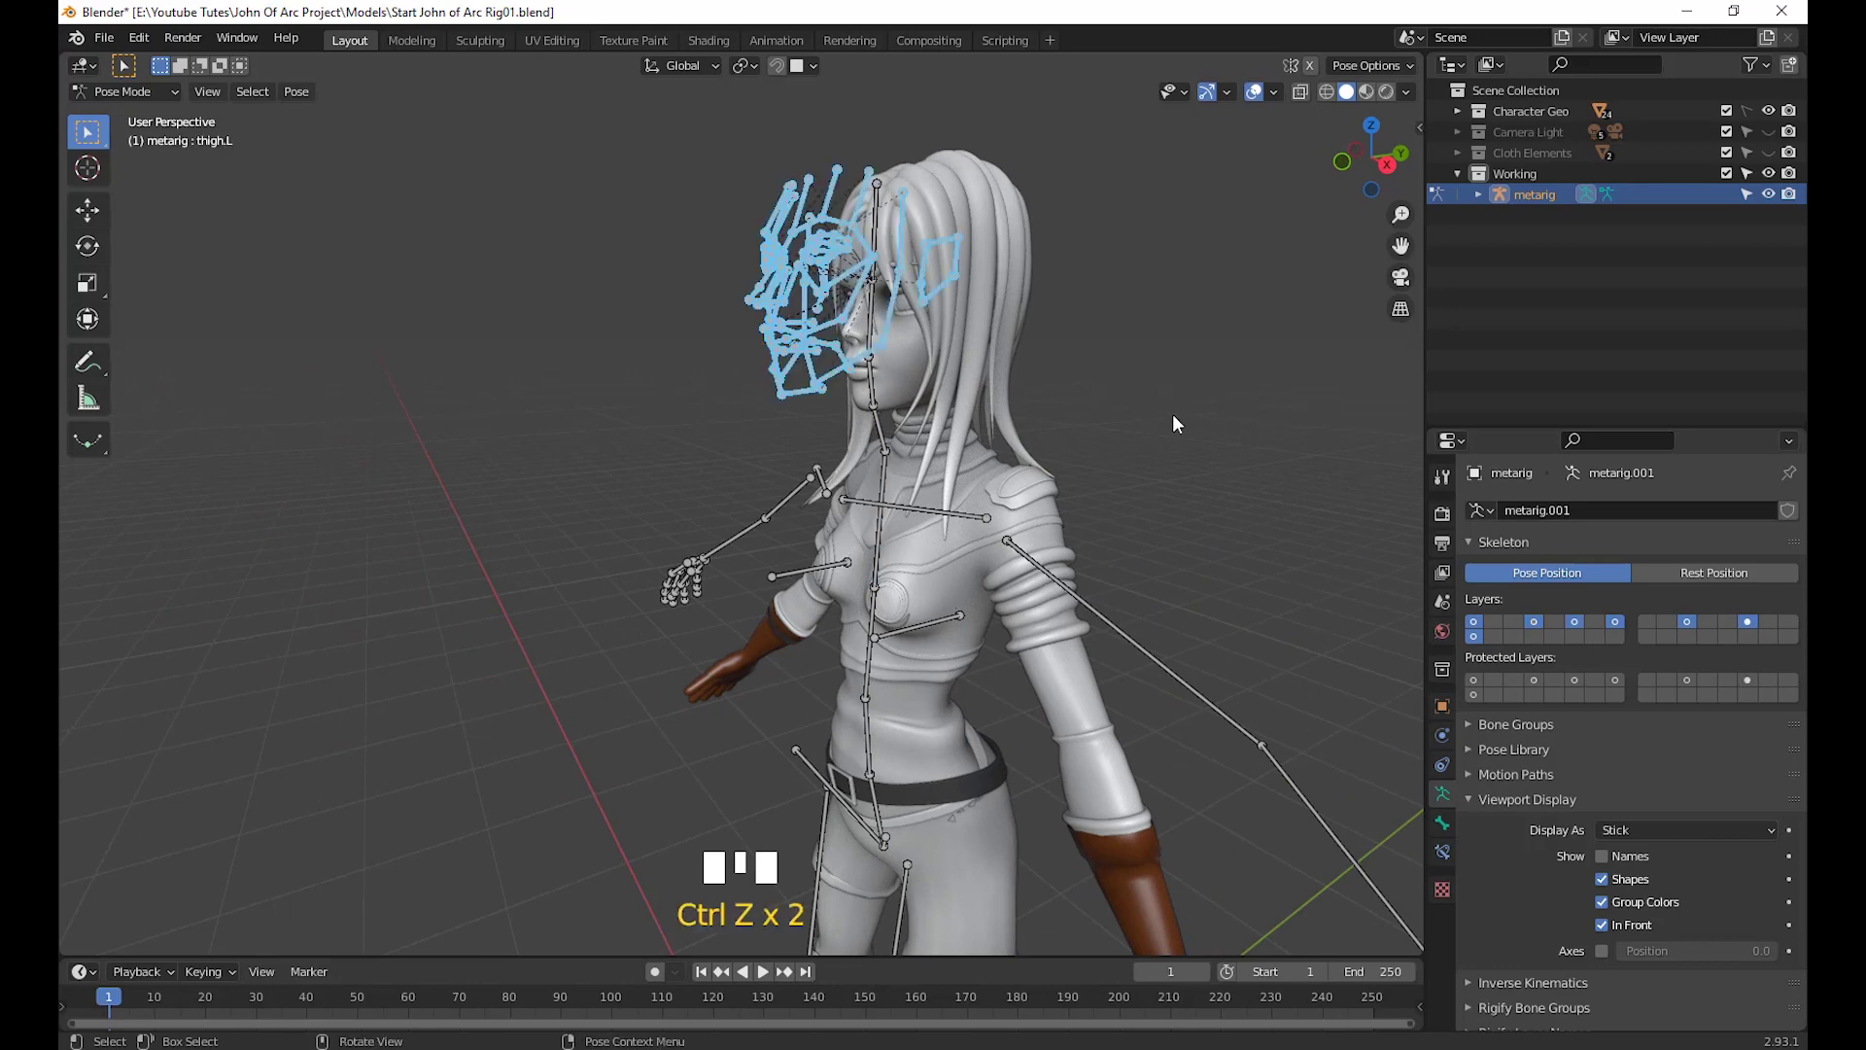
Switch the metarig to Edit Mode and hide the selected facial bones there
{"action": "middle_click_drag", "start_coordinate": [1173, 415], "coordinate": [678, 338]}
{"action": "left_click", "coordinate": [175, 98]}
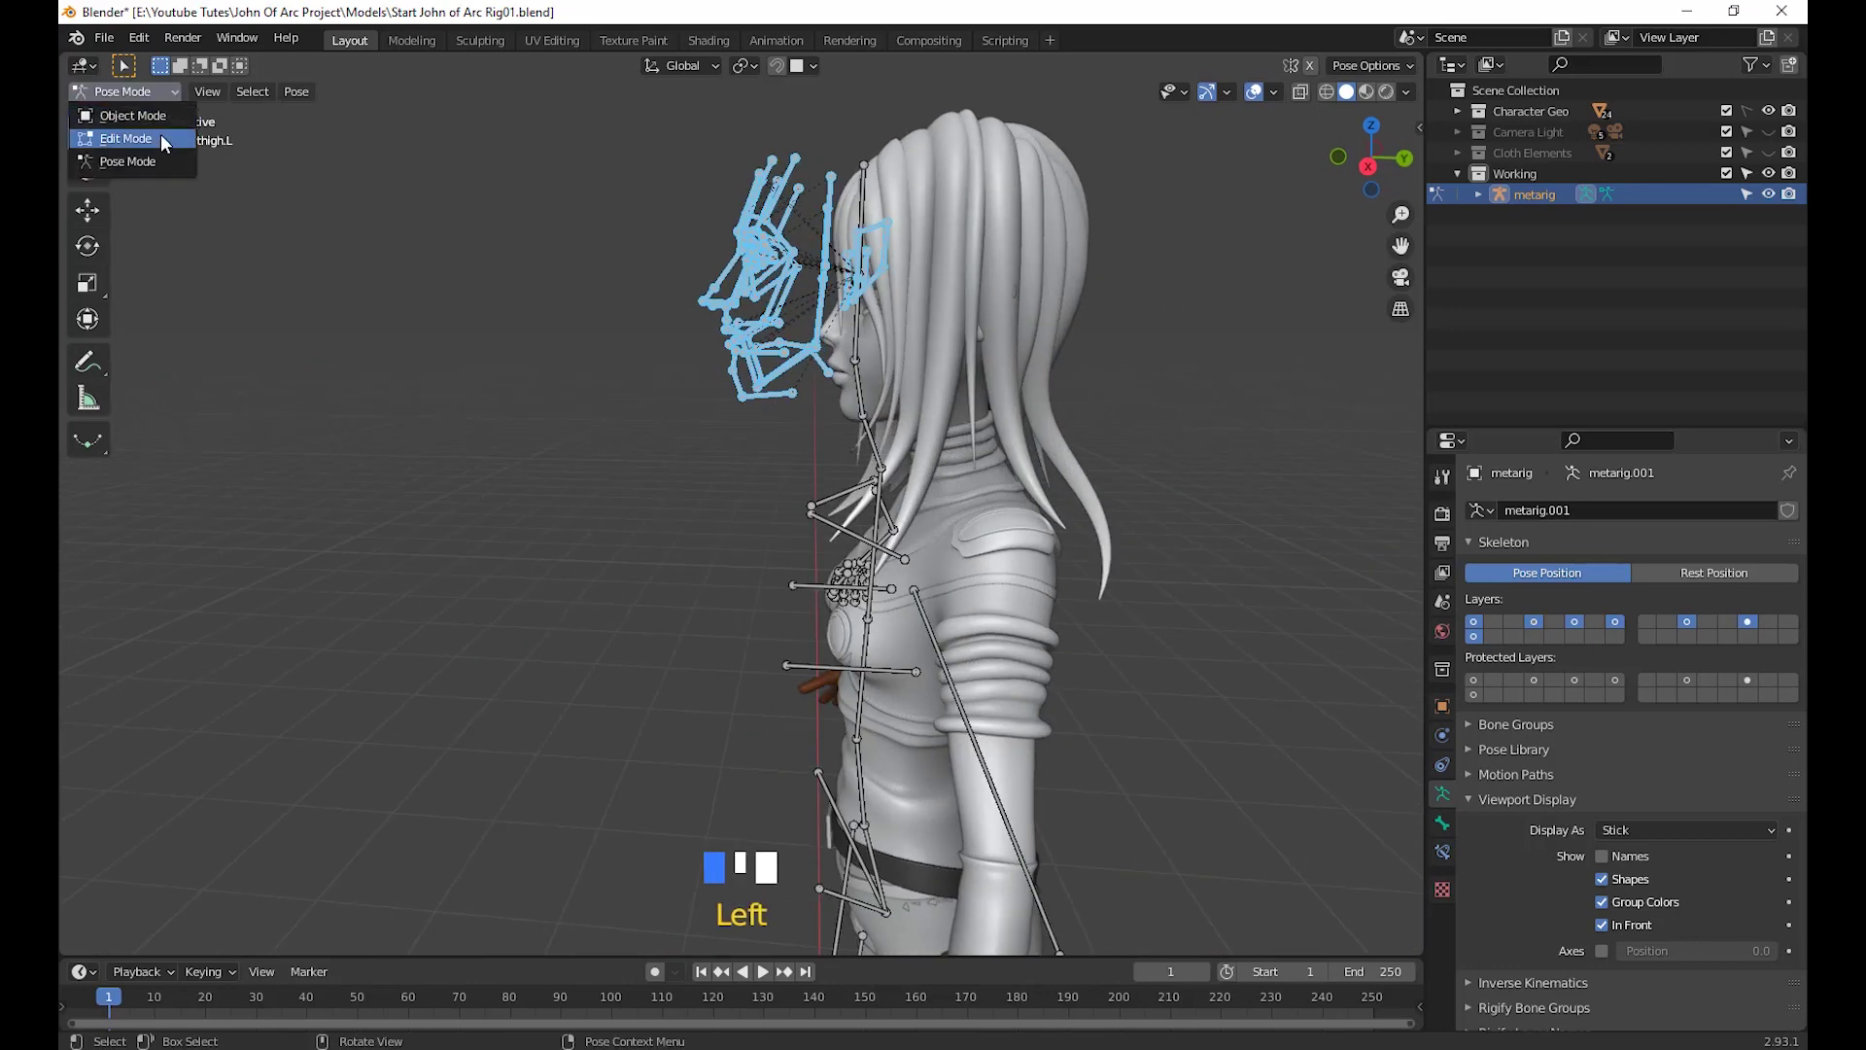
{"action": "left_click", "coordinate": [160, 134]}
{"action": "middle_click_drag", "start_coordinate": [681, 409], "coordinate": [964, 473]}
{"action": "scroll", "coordinate": [1121, 504], "scroll_direction": "up", "scroll_amount": 2}
{"action": "key", "text": "h"}
{"action": "scroll", "coordinate": [1193, 471], "scroll_direction": "down", "scroll_amount": 2}
{"action": "scroll", "coordinate": [777, 583], "scroll_direction": "up", "scroll_amount": 3}
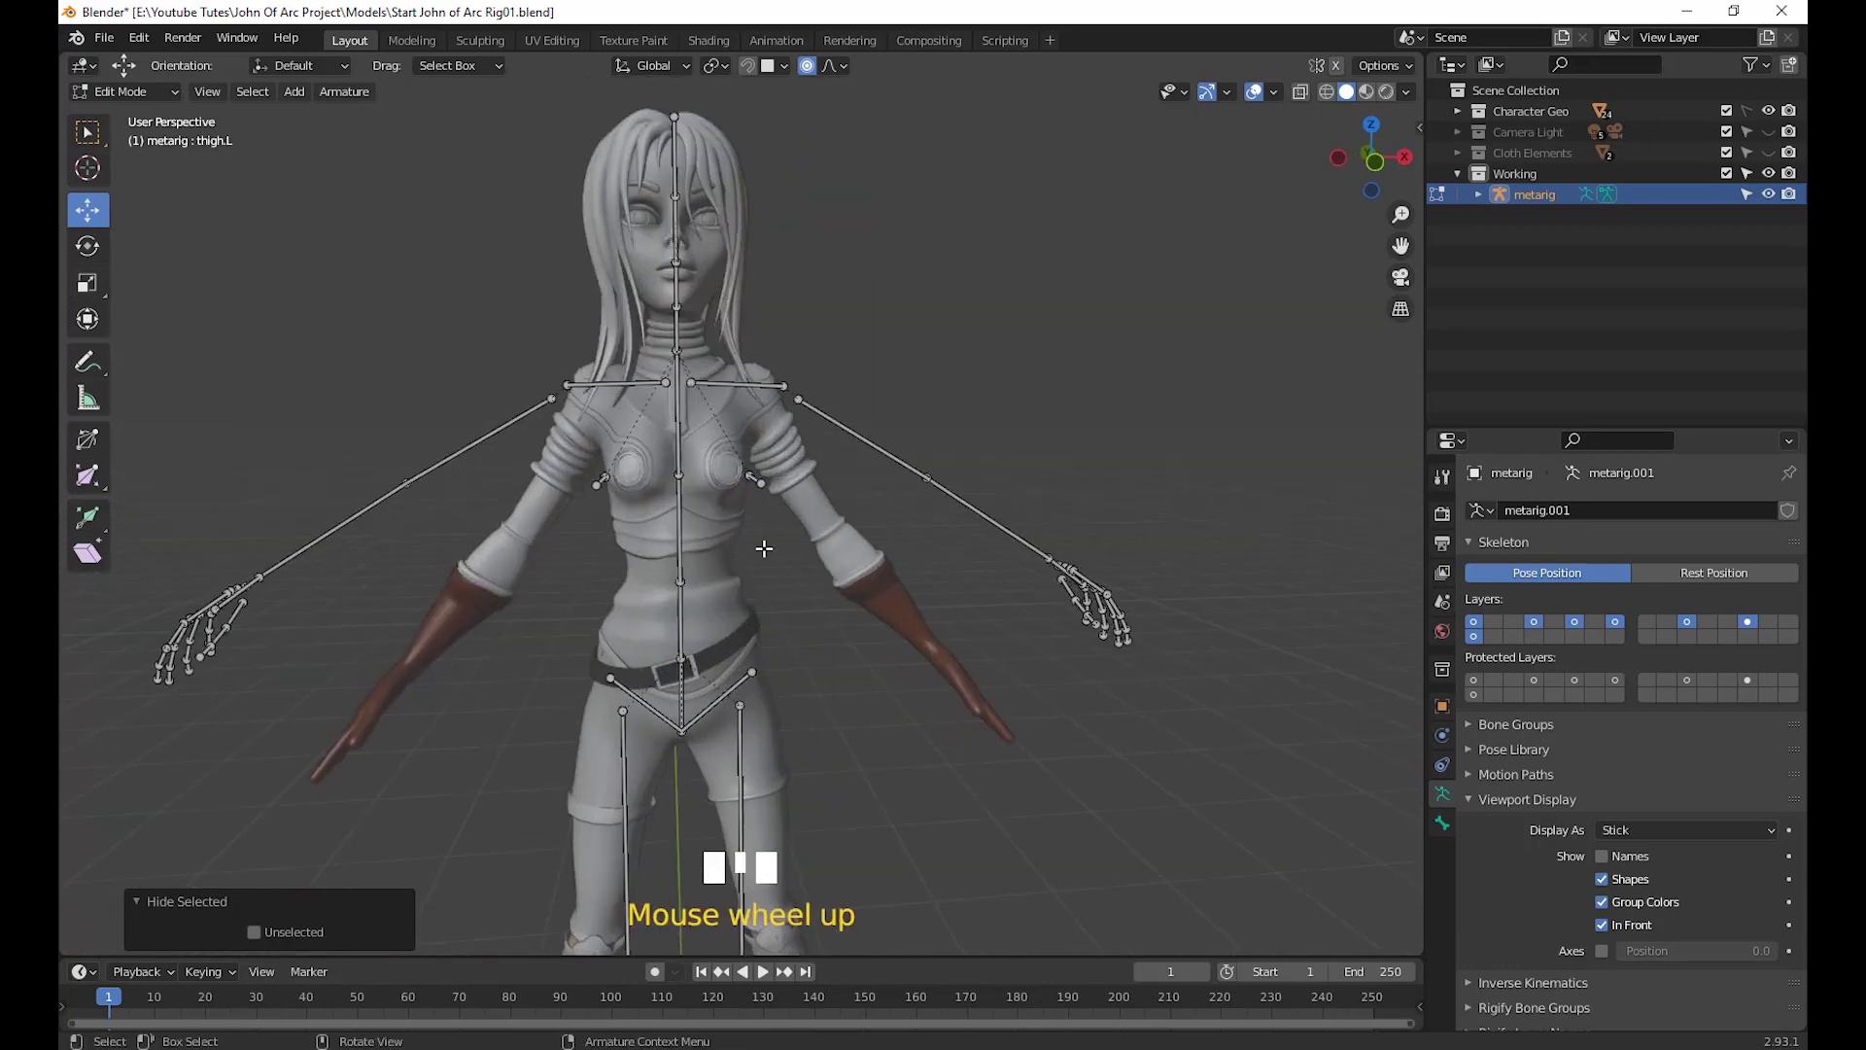
Select the left breast bone and enable X-Axis Mirror for armature editing
{"action": "middle_click_drag", "start_coordinate": [762, 541], "coordinate": [778, 457], "text": "shift"}
{"action": "left_click", "coordinate": [792, 478]}
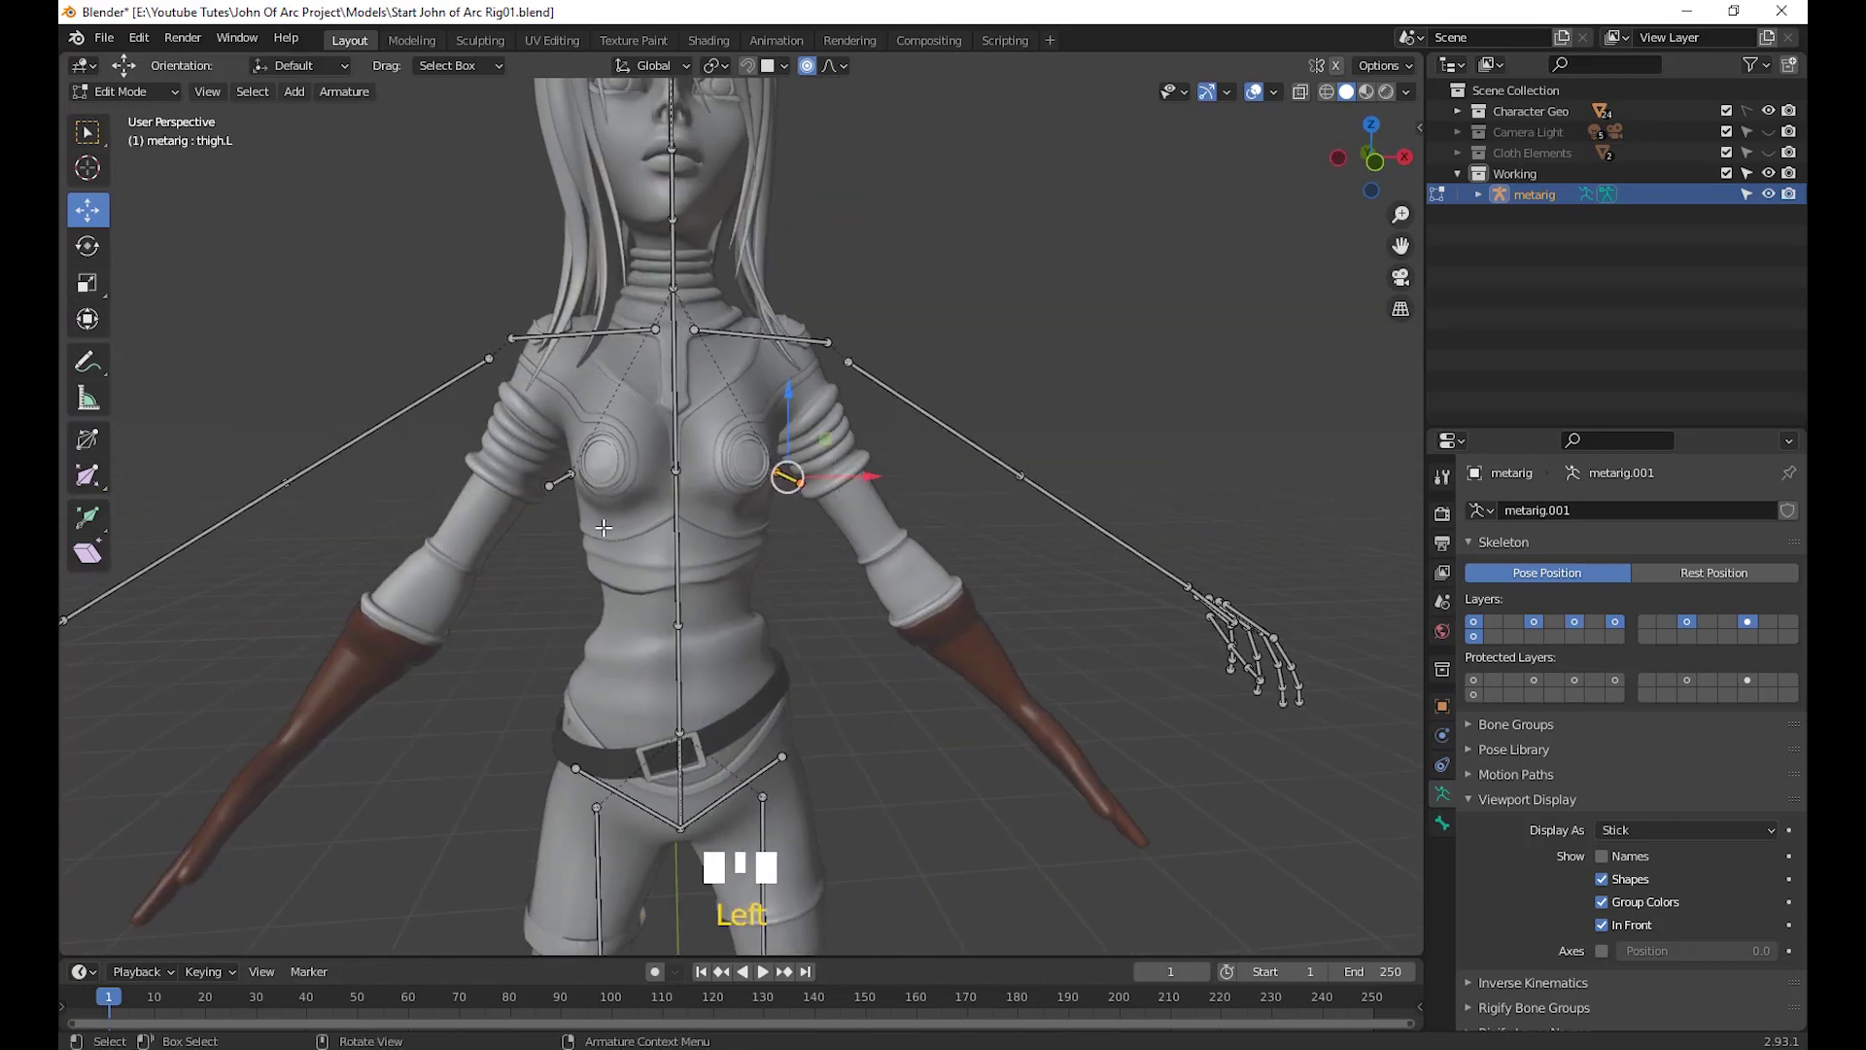
{"action": "middle_click_drag", "start_coordinate": [604, 527], "coordinate": [1069, 340]}
{"action": "scroll", "coordinate": [680, 505], "scroll_direction": "down", "scroll_amount": 2}
{"action": "middle_click_drag", "start_coordinate": [1069, 340], "coordinate": [1444, 234], "text": "shift"}
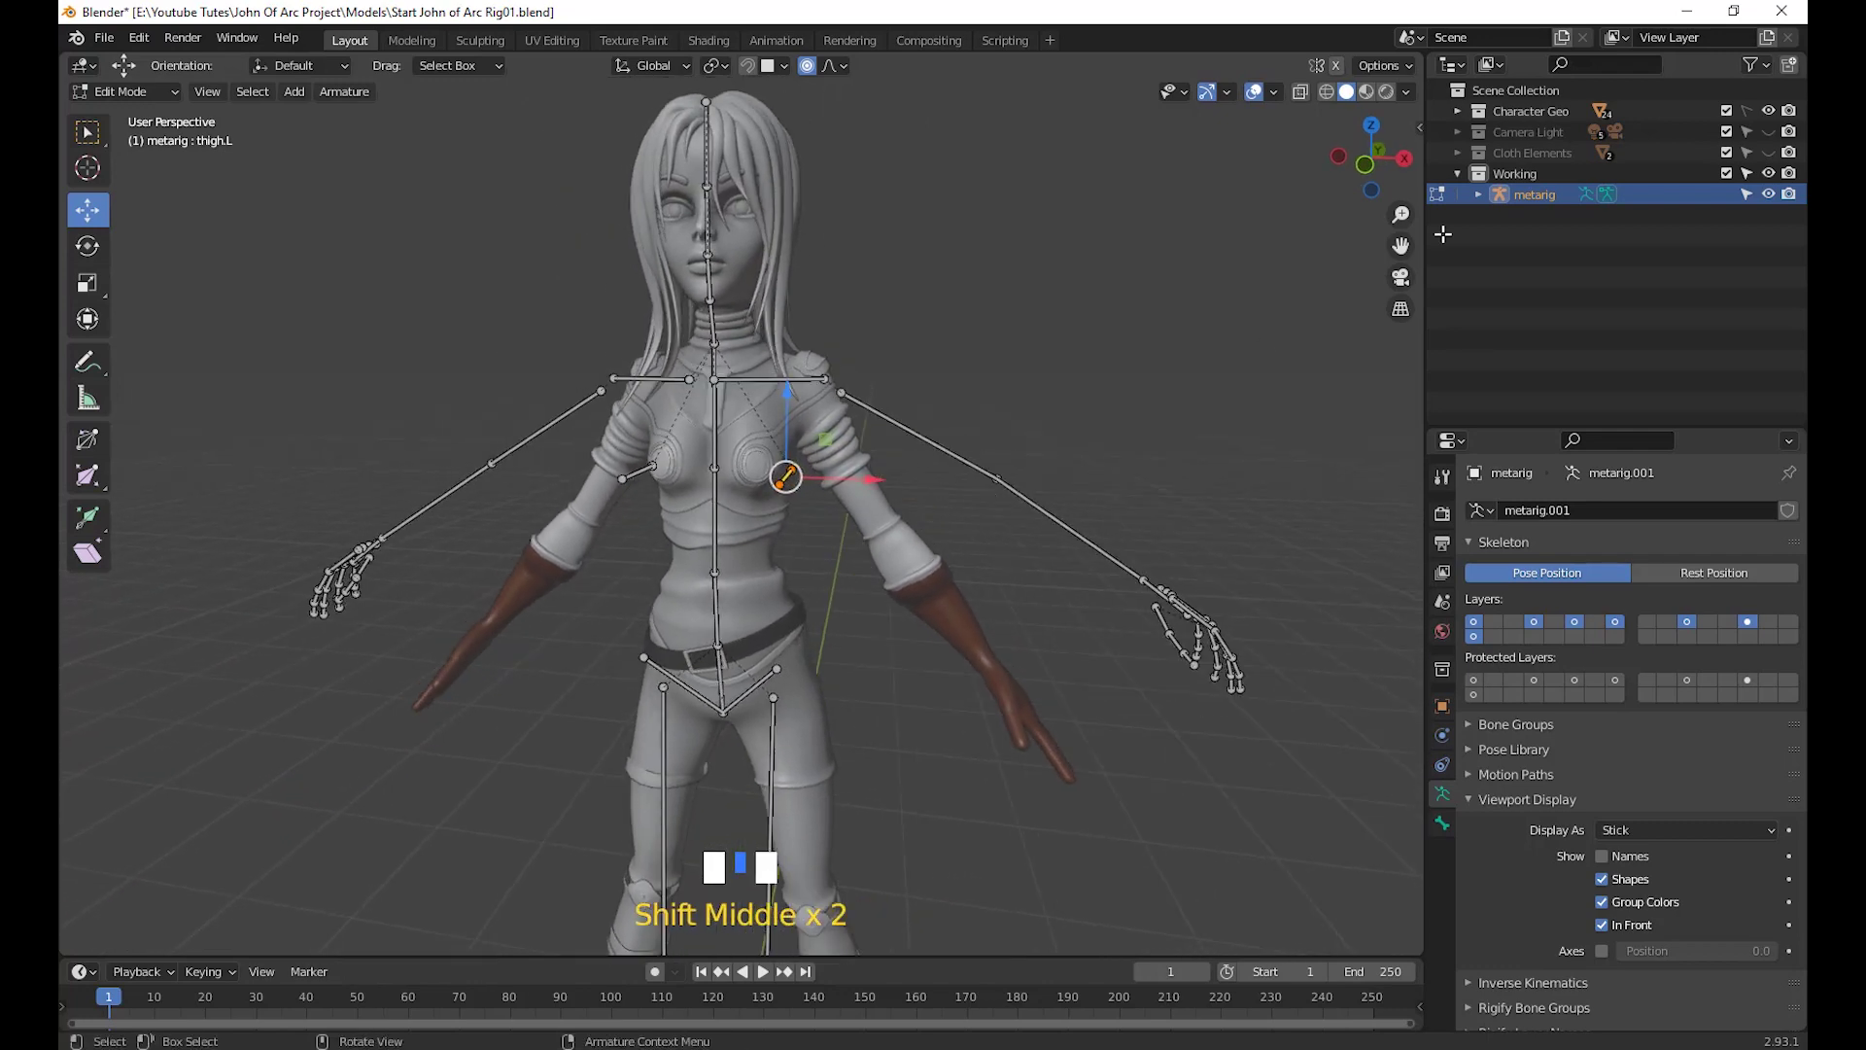
{"action": "left_click", "coordinate": [1419, 128]}
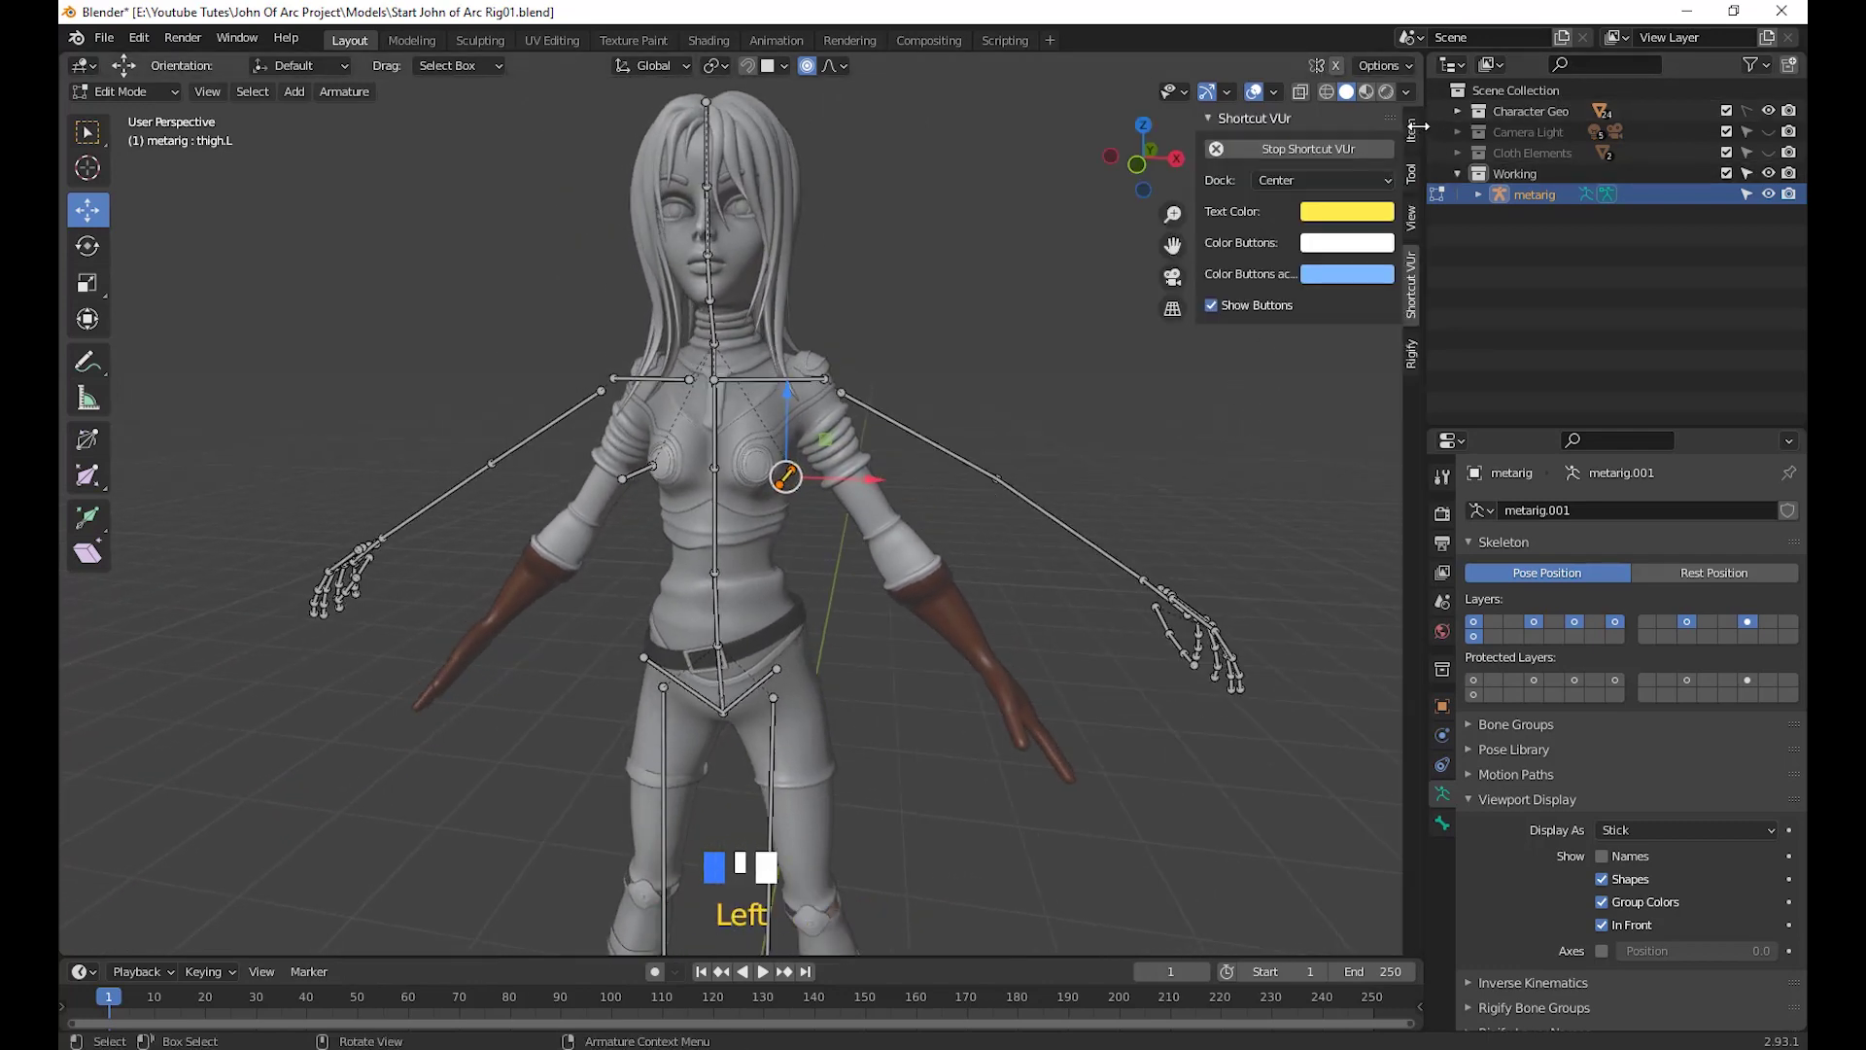
{"action": "left_click", "coordinate": [1412, 173]}
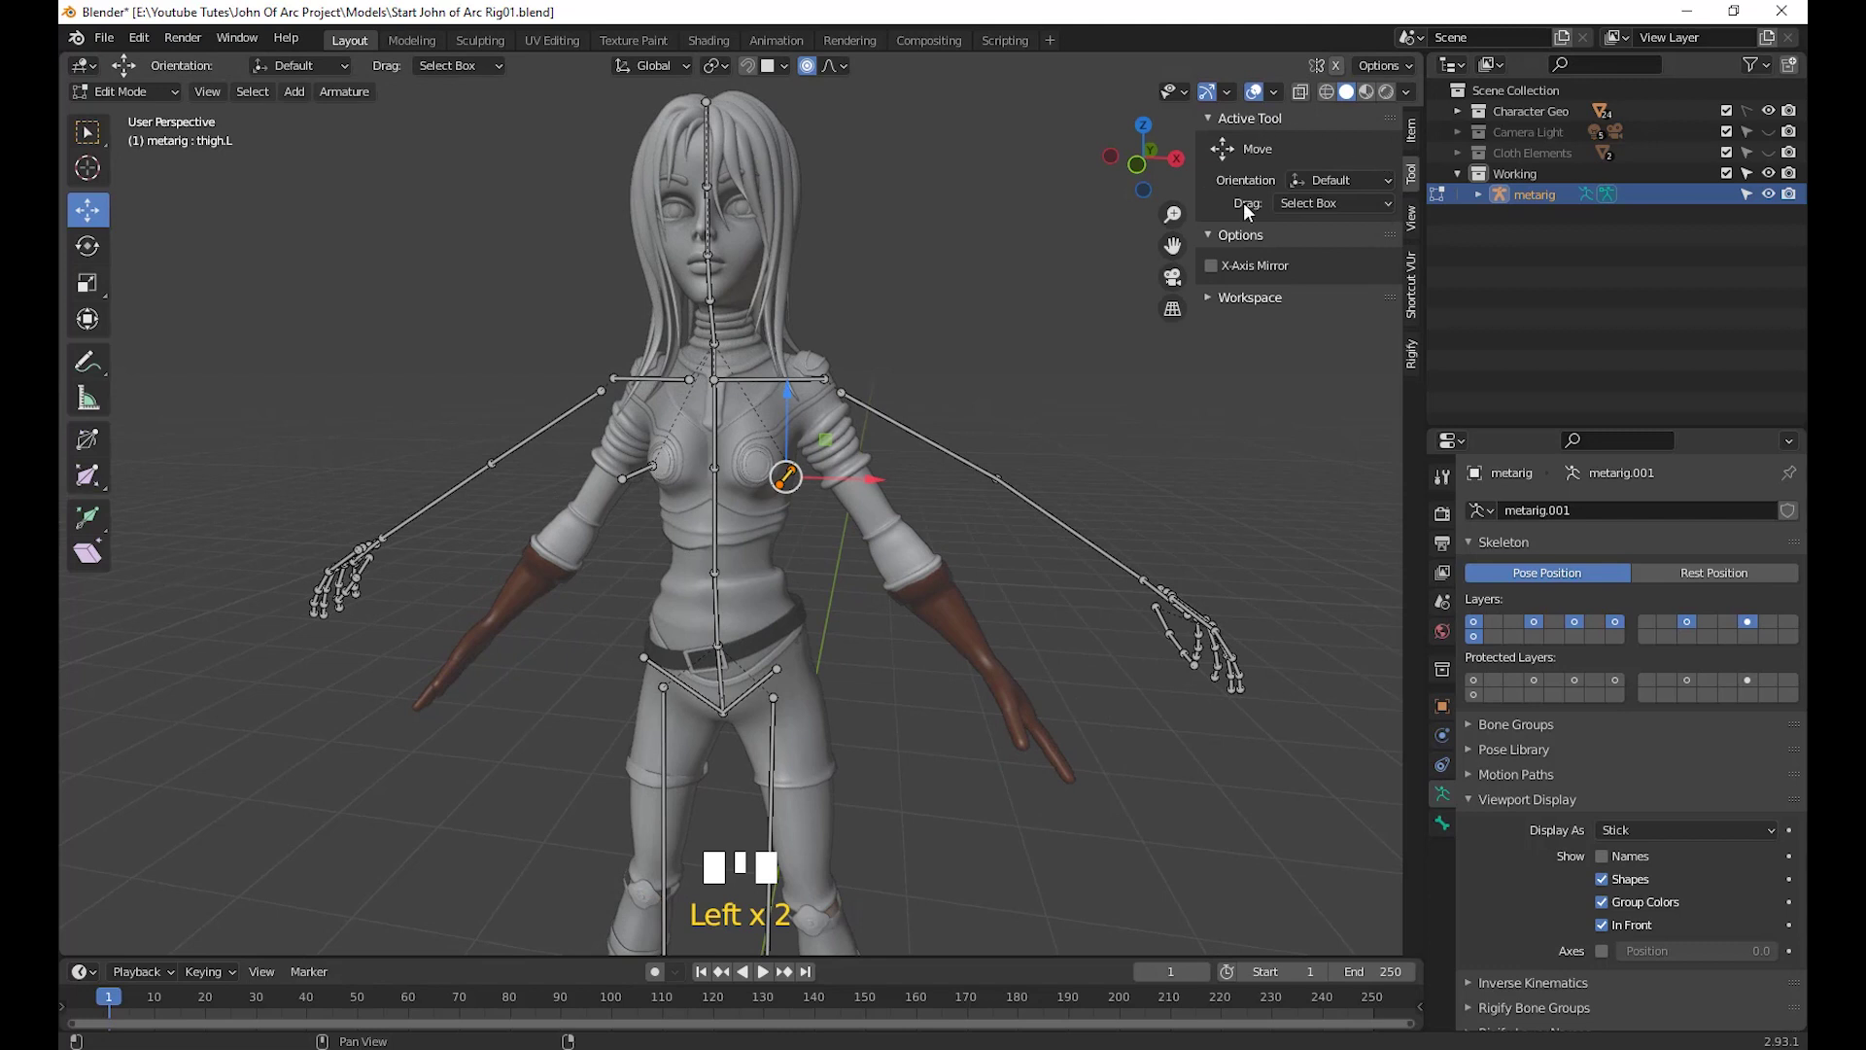
{"action": "left_click", "coordinate": [1213, 265]}
Move the joints where the left shoulder and upper arm bones meet inward and down toward the character's shoulder
{"action": "middle_click_drag", "start_coordinate": [870, 413], "coordinate": [844, 434]}
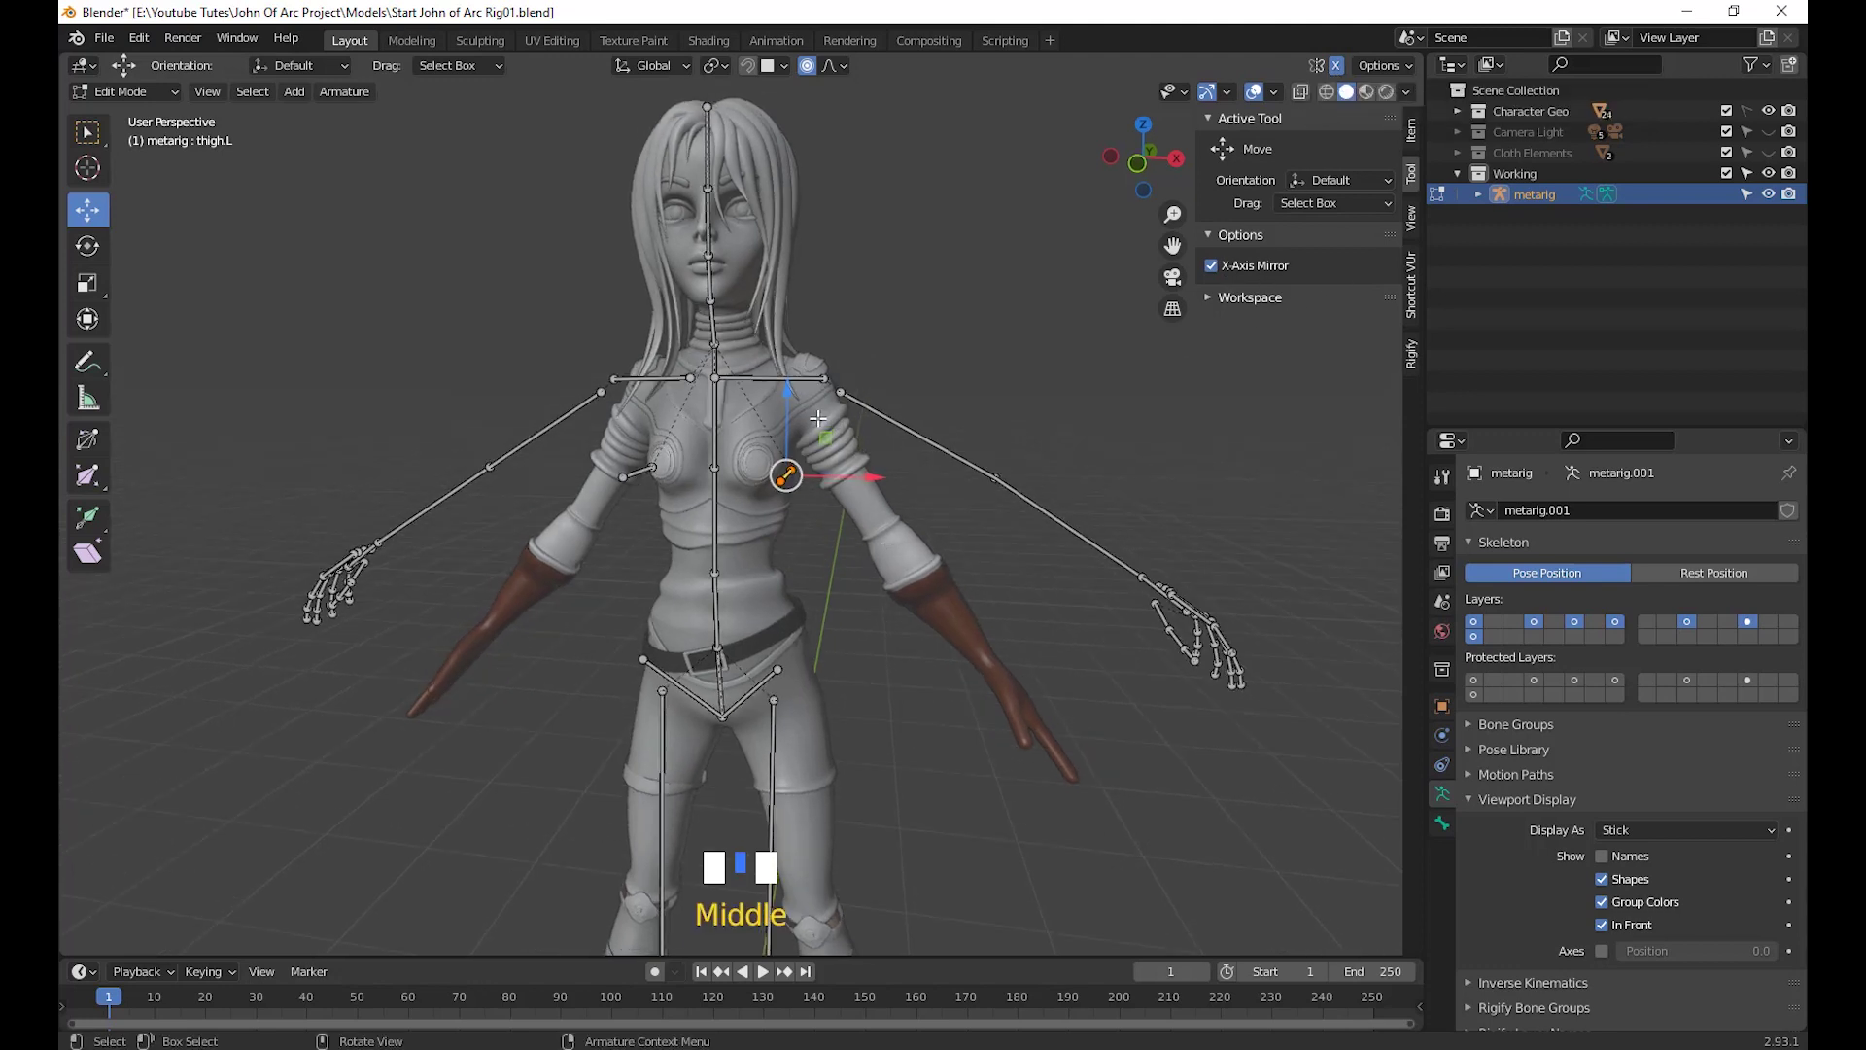
{"action": "left_click", "coordinate": [831, 384]}
{"action": "middle_click_drag", "start_coordinate": [982, 525], "coordinate": [1006, 567]}
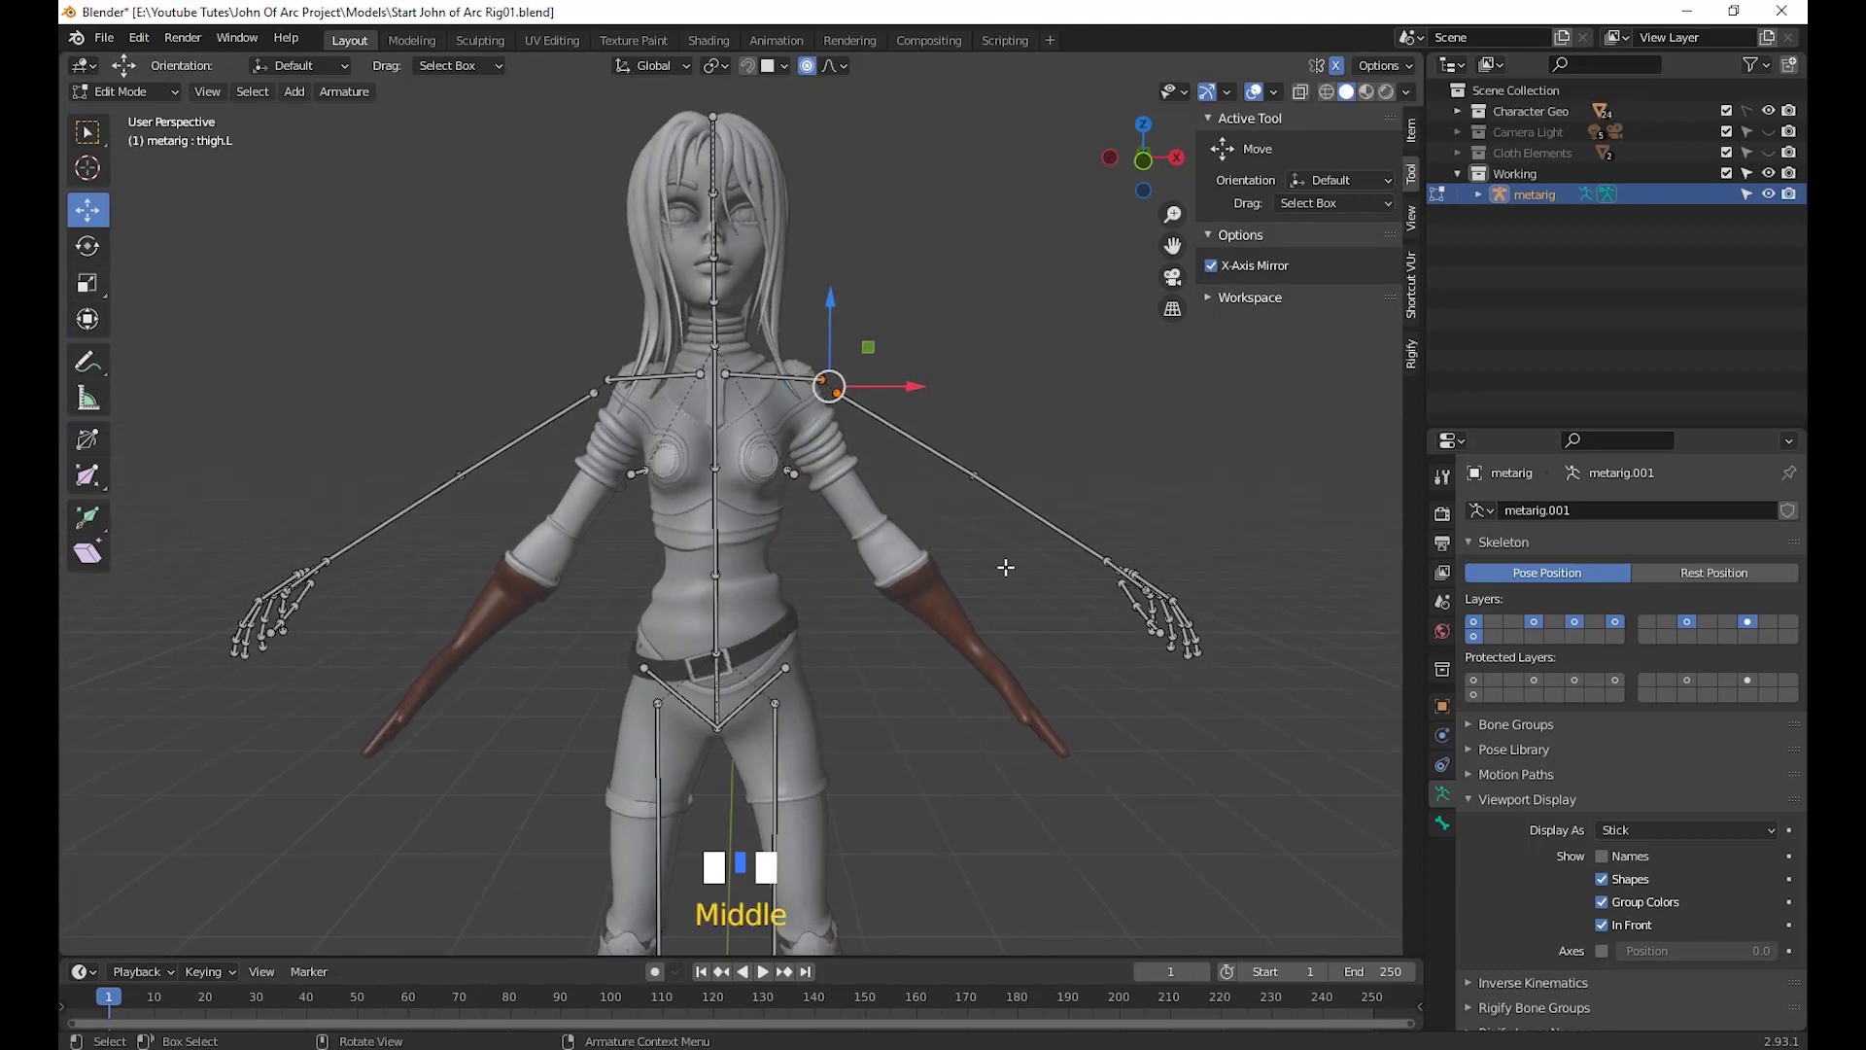
{"action": "key", "text": "g"}
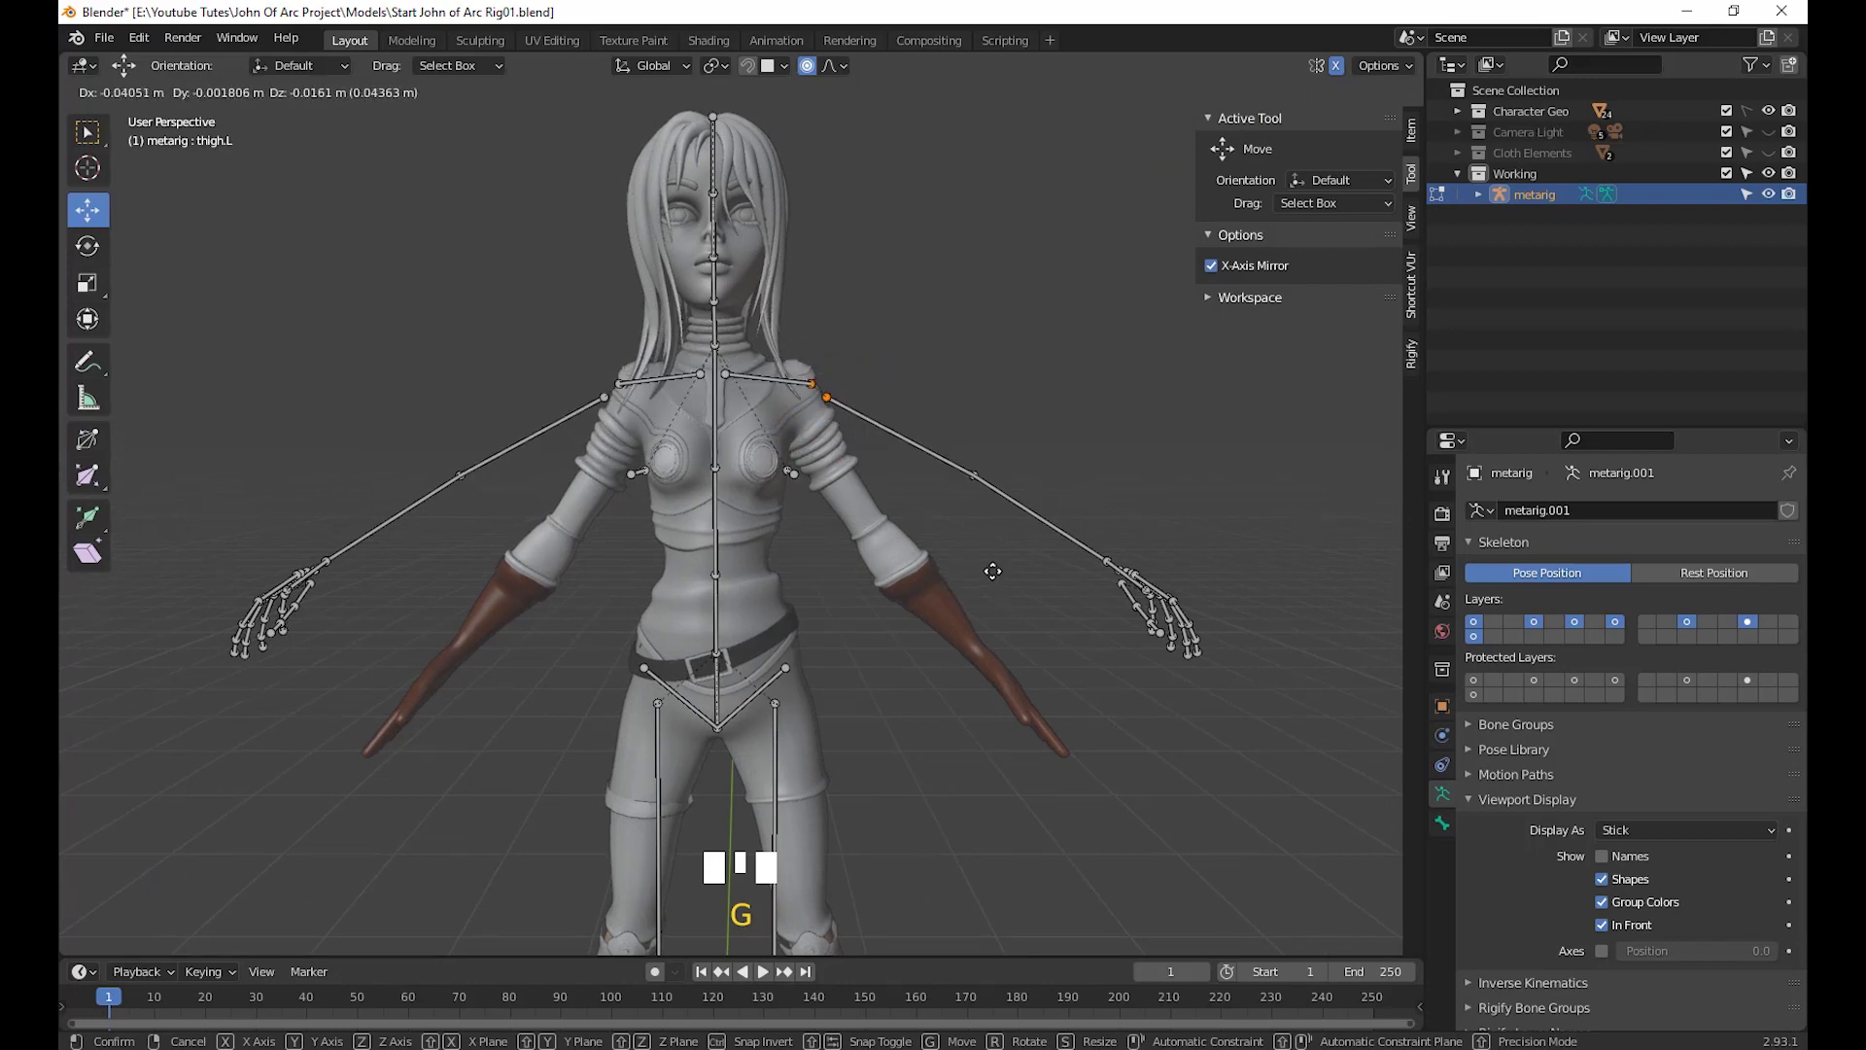
{"action": "left_click", "coordinate": [984, 559]}
In front view, select the left leg bones and the left pelvis tip and move them about 0.172 m along X and 0.035 m along Z
{"action": "middle_click_drag", "start_coordinate": [984, 559], "coordinate": [1045, 546]}
{"action": "scroll", "coordinate": [939, 677], "scroll_direction": "down", "scroll_amount": 2}
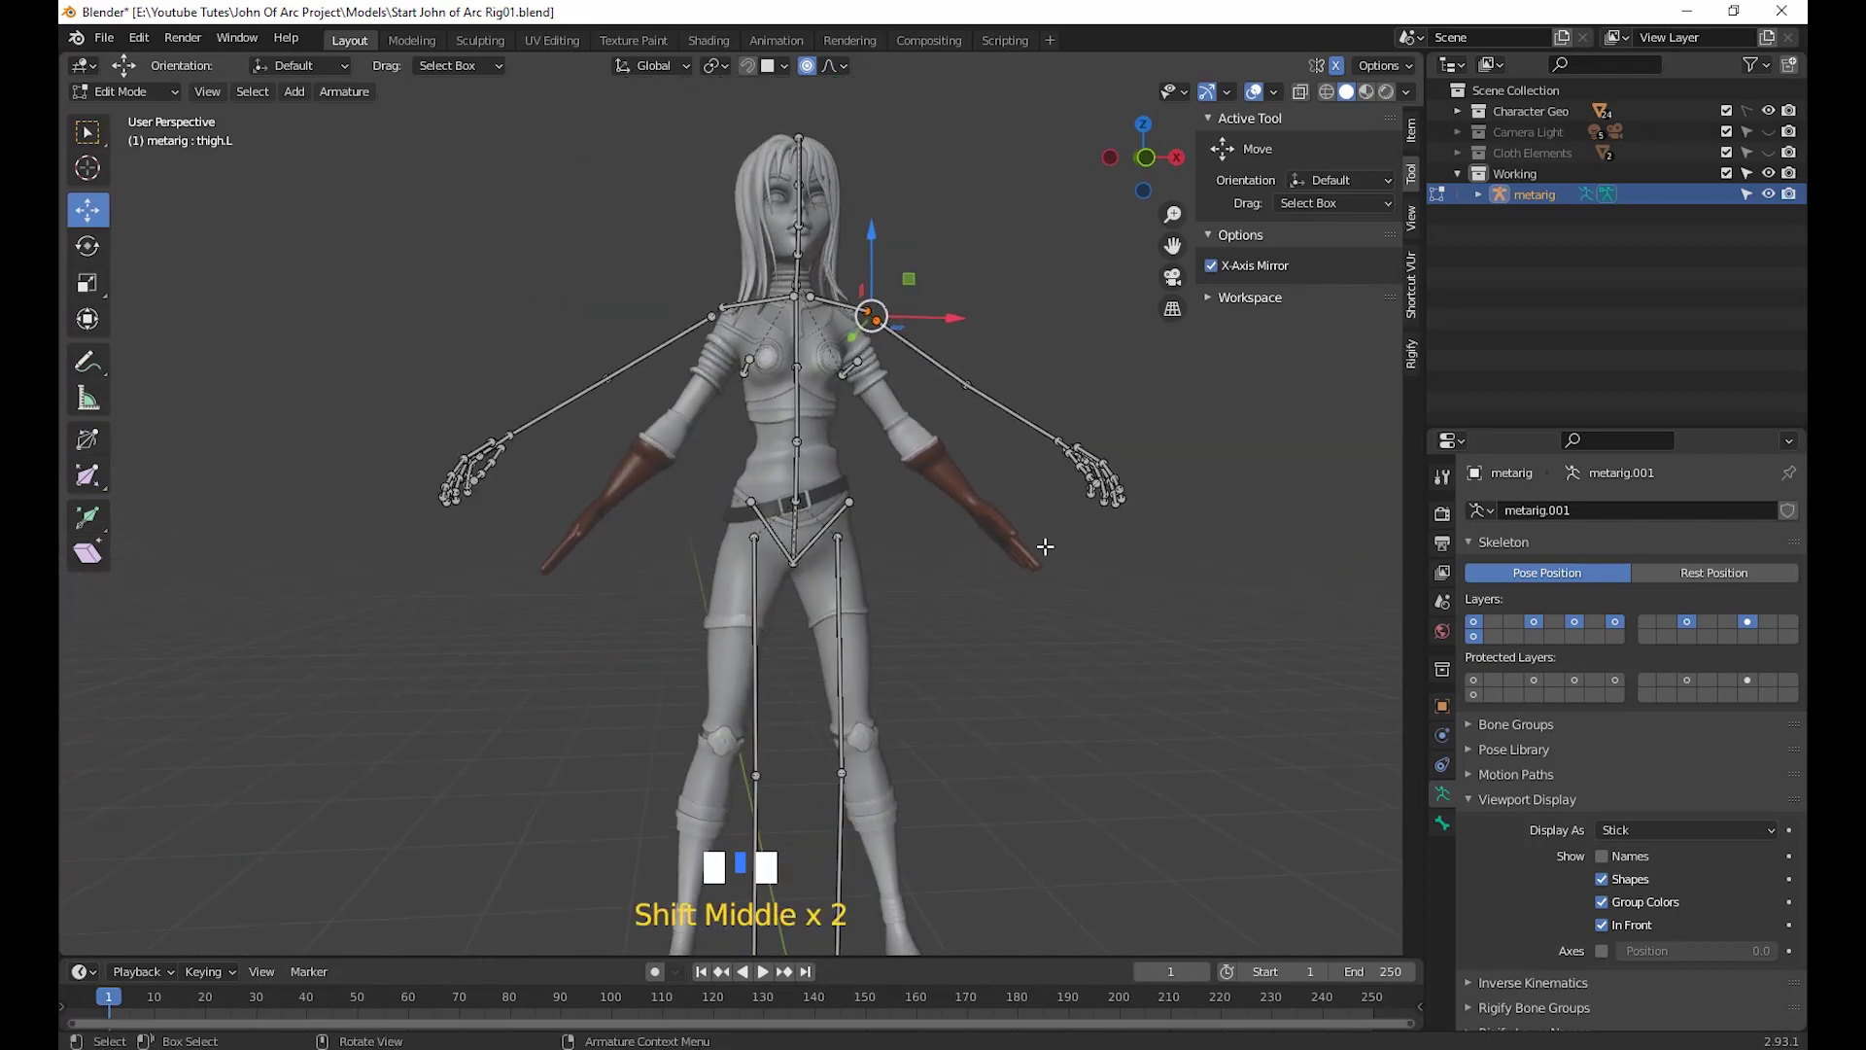
{"action": "key", "text": "KP_1"}
{"action": "middle_click_drag", "start_coordinate": [969, 745], "coordinate": [782, 453], "text": "shift"}
{"action": "middle_click_drag", "start_coordinate": [785, 671], "coordinate": [845, 609], "text": "shift"}
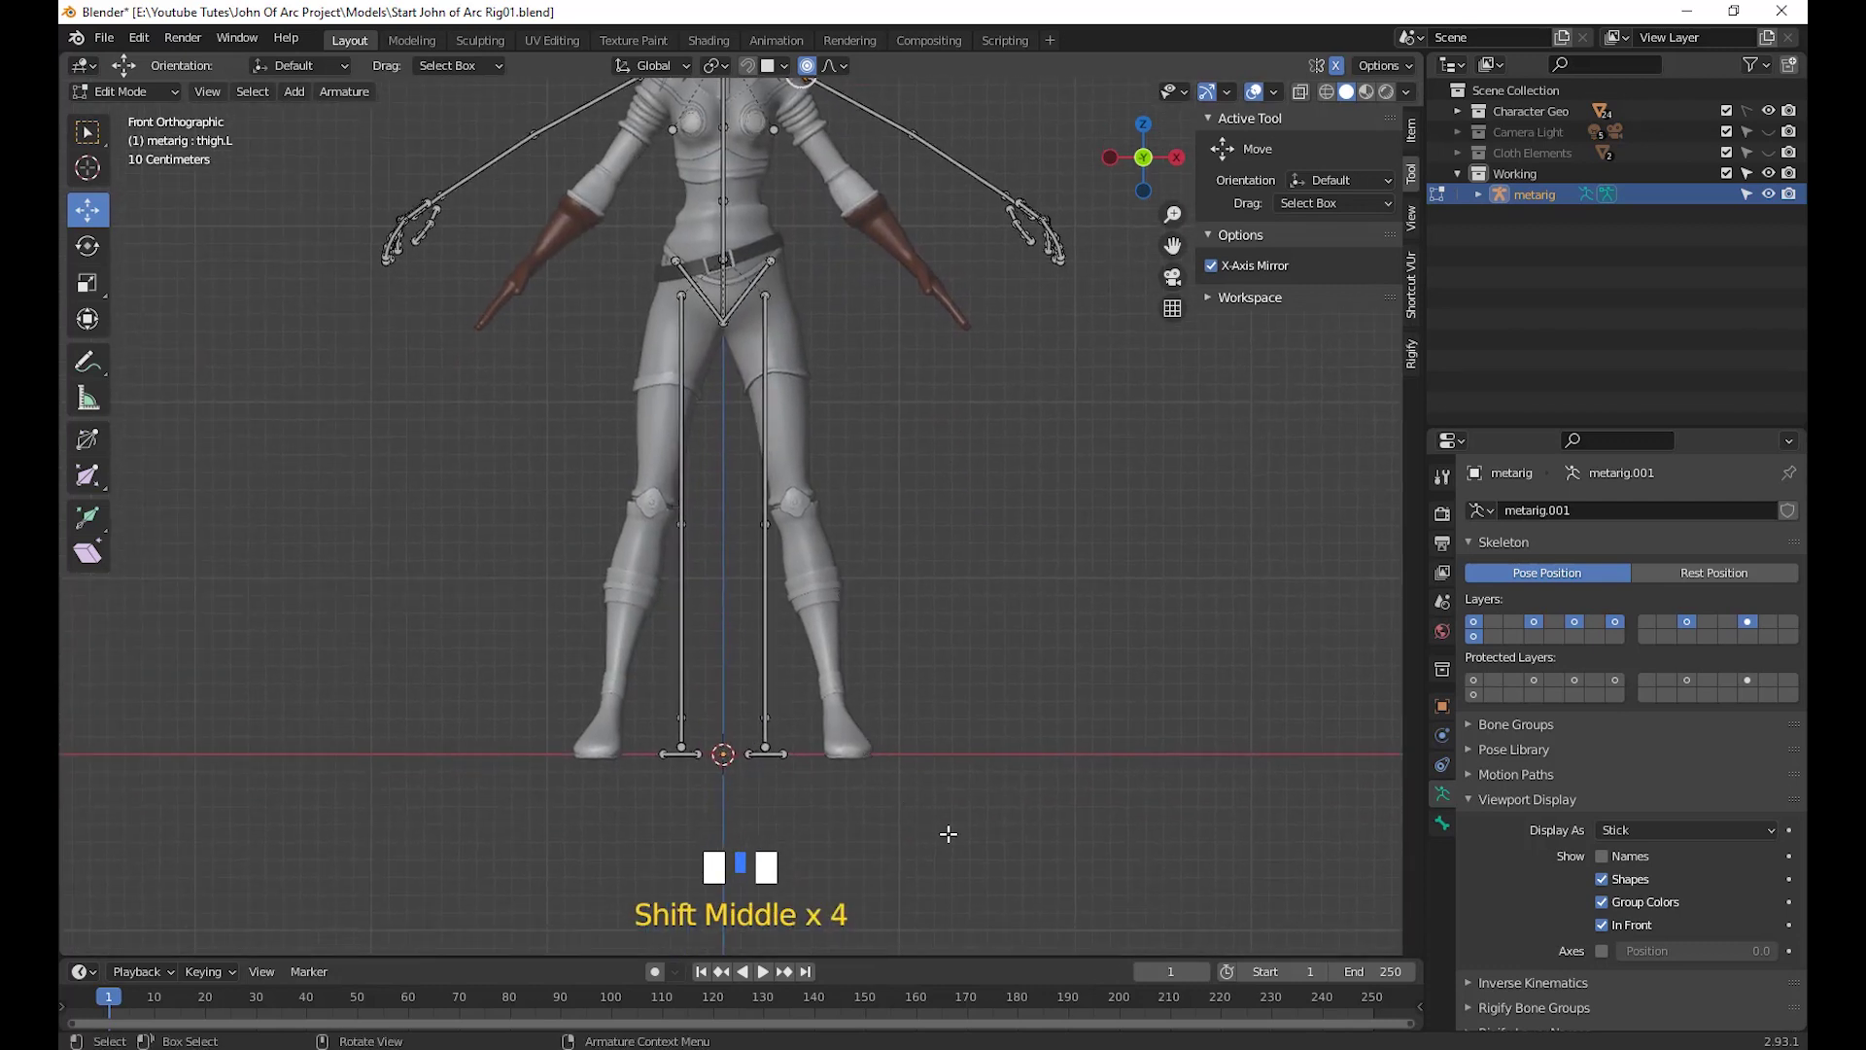
{"action": "left_click_drag", "start_coordinate": [948, 833], "coordinate": [743, 233]}
{"action": "middle_click_drag", "start_coordinate": [1031, 549], "coordinate": [975, 609], "text": "shift"}
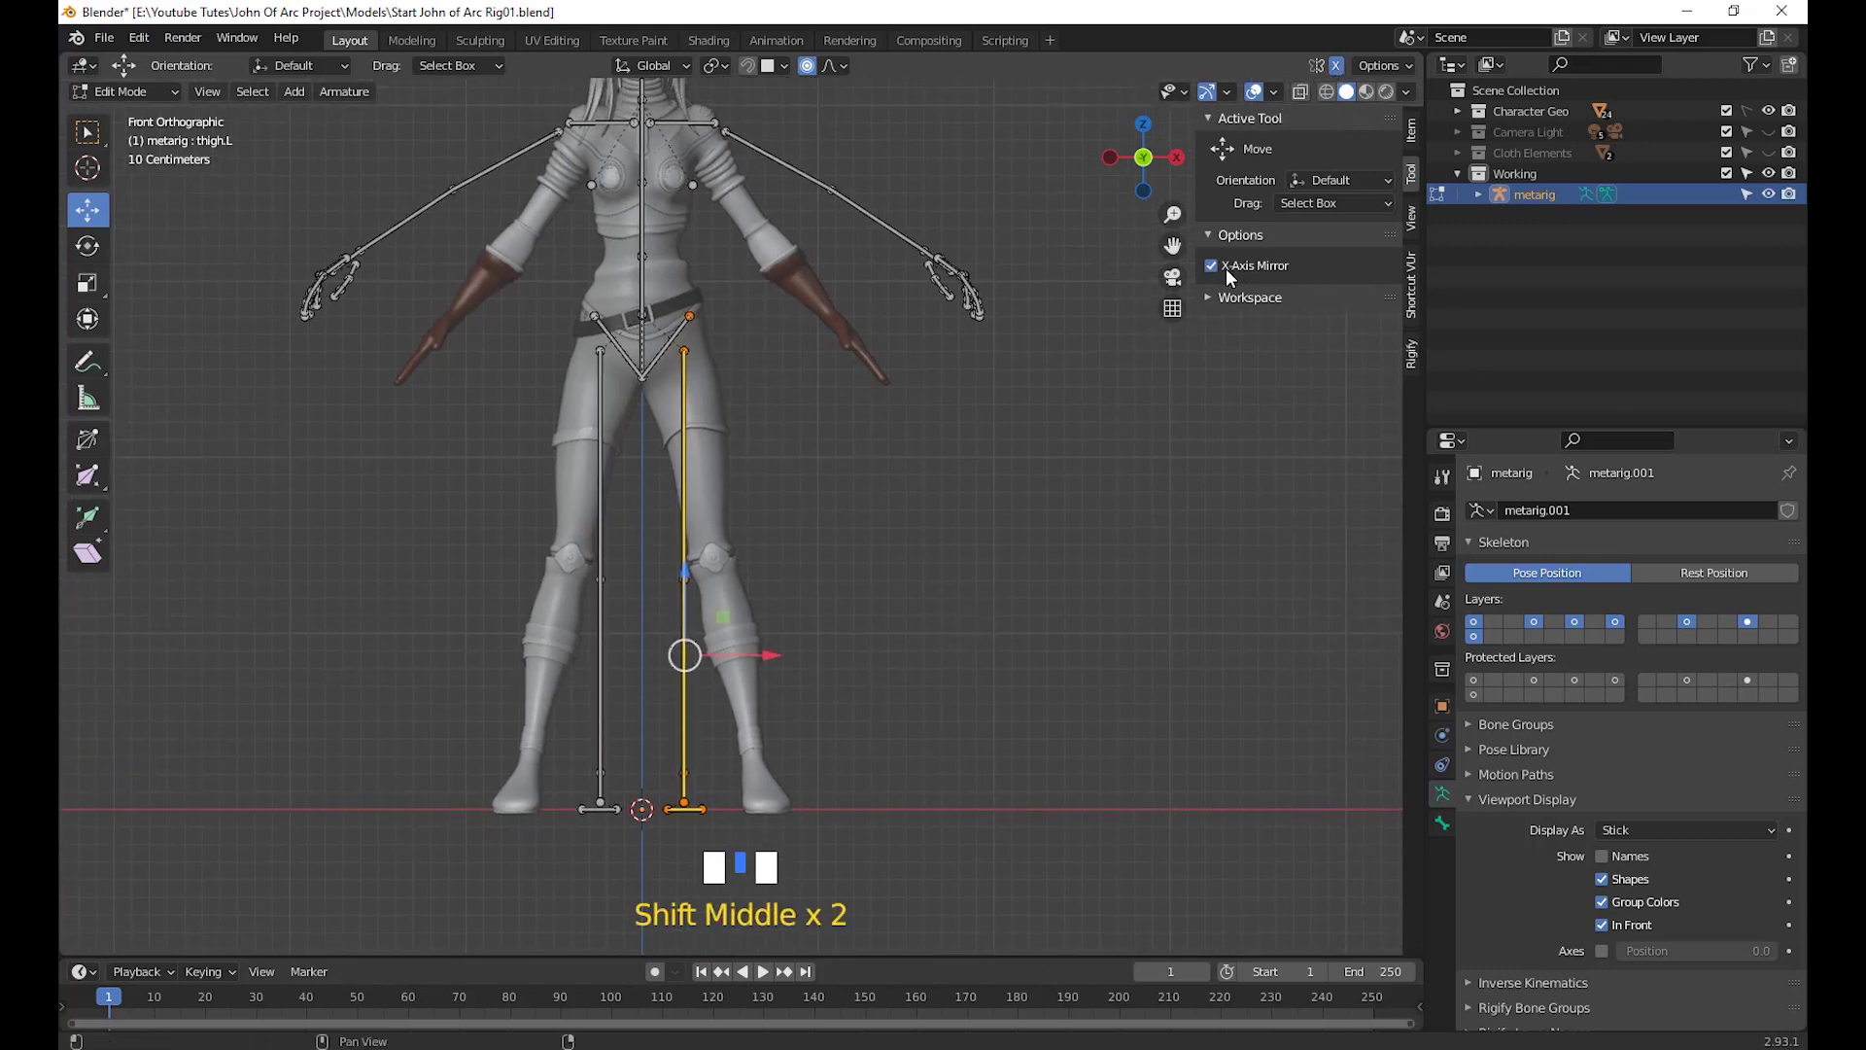
{"action": "middle_click_drag", "start_coordinate": [883, 545], "coordinate": [832, 528], "text": "shift"}
{"action": "key", "text": "g"}
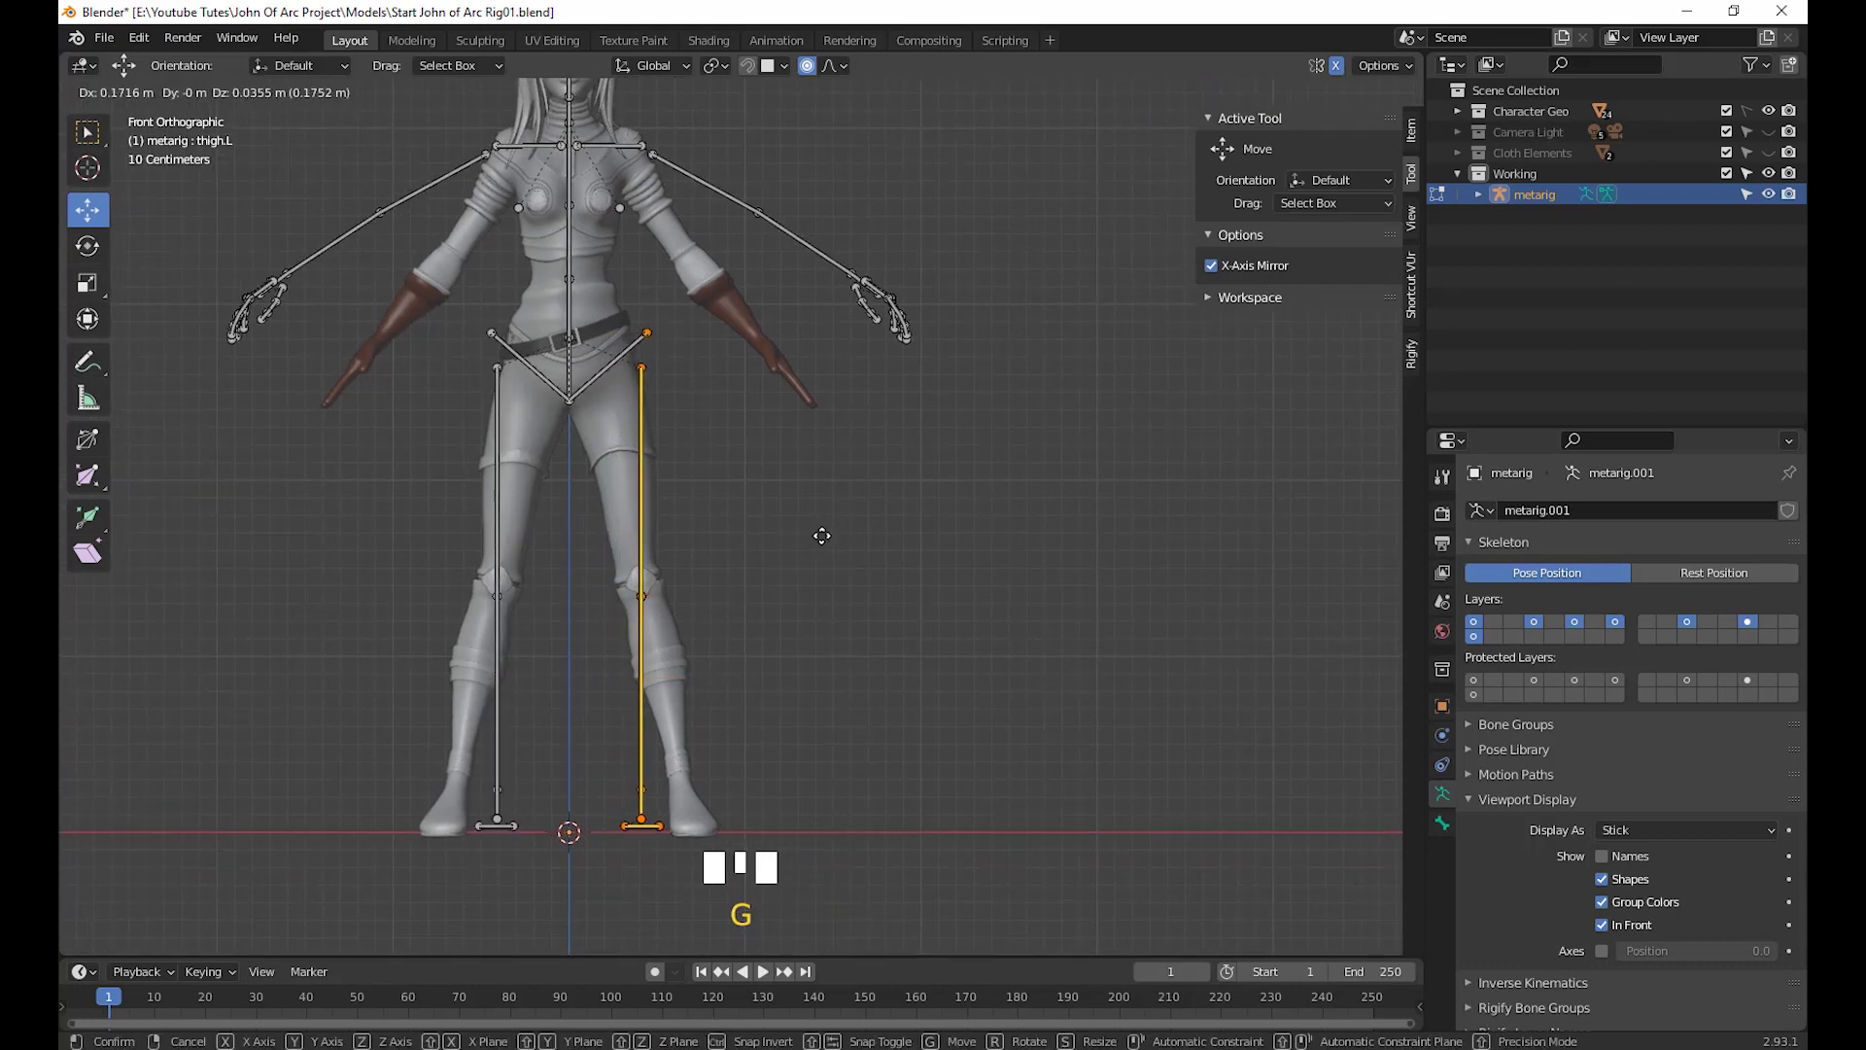
{"action": "left_click", "coordinate": [821, 535]}
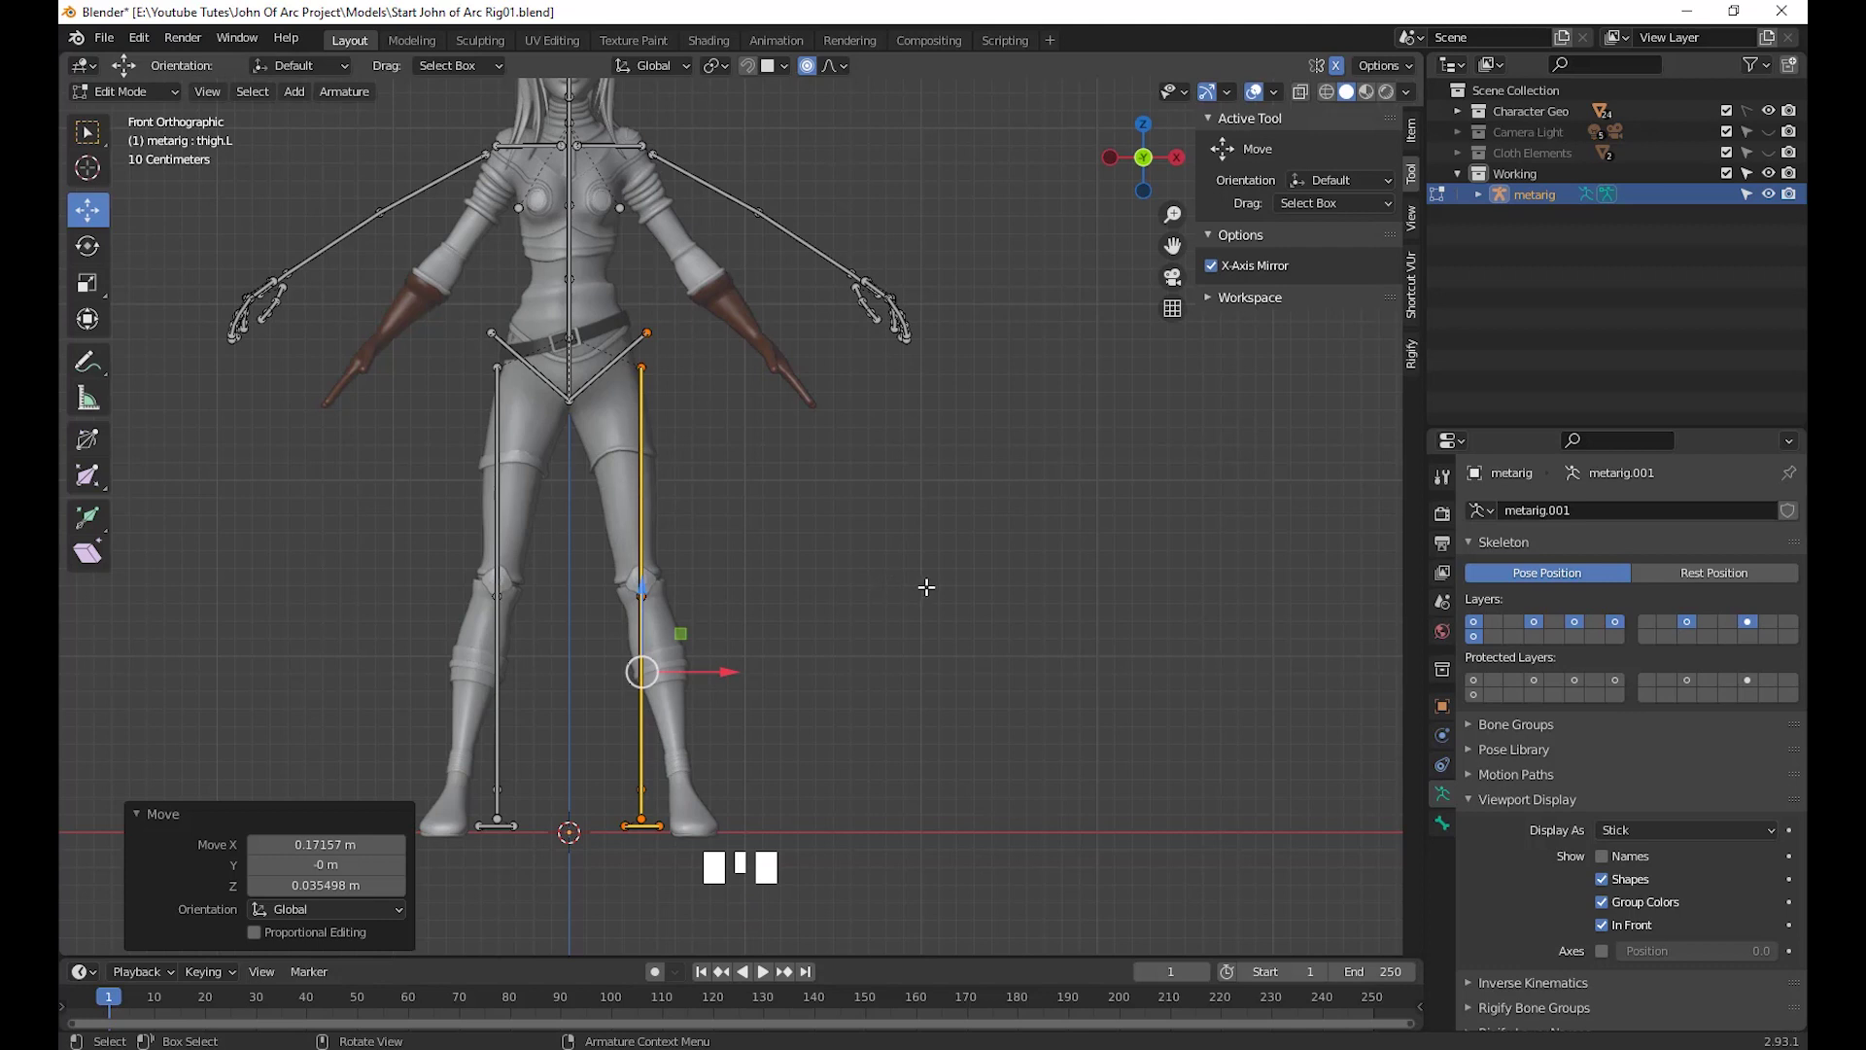
Rotate the selected left leg bones and pelvis tip -7.17° in front view and move them about 0.071 m along X
{"action": "key", "text": "r"}
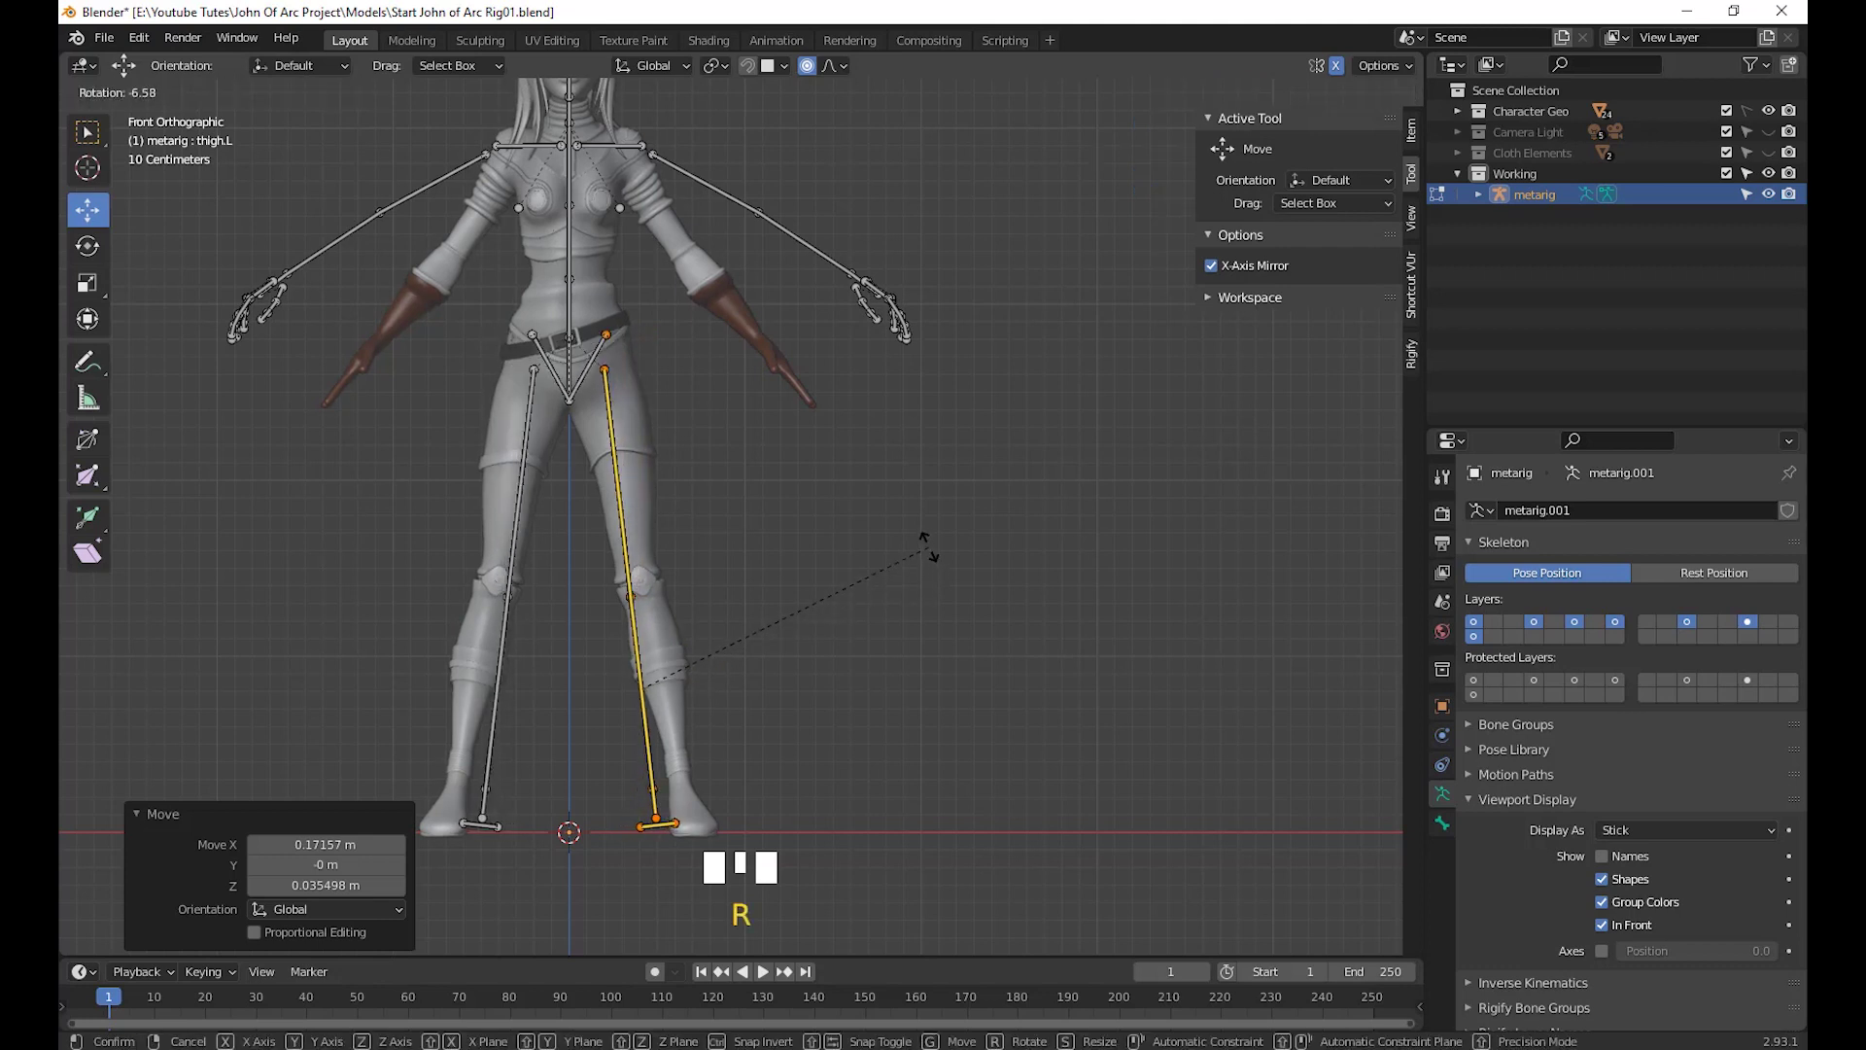
{"action": "left_click", "coordinate": [926, 544]}
{"action": "key", "text": "g"}
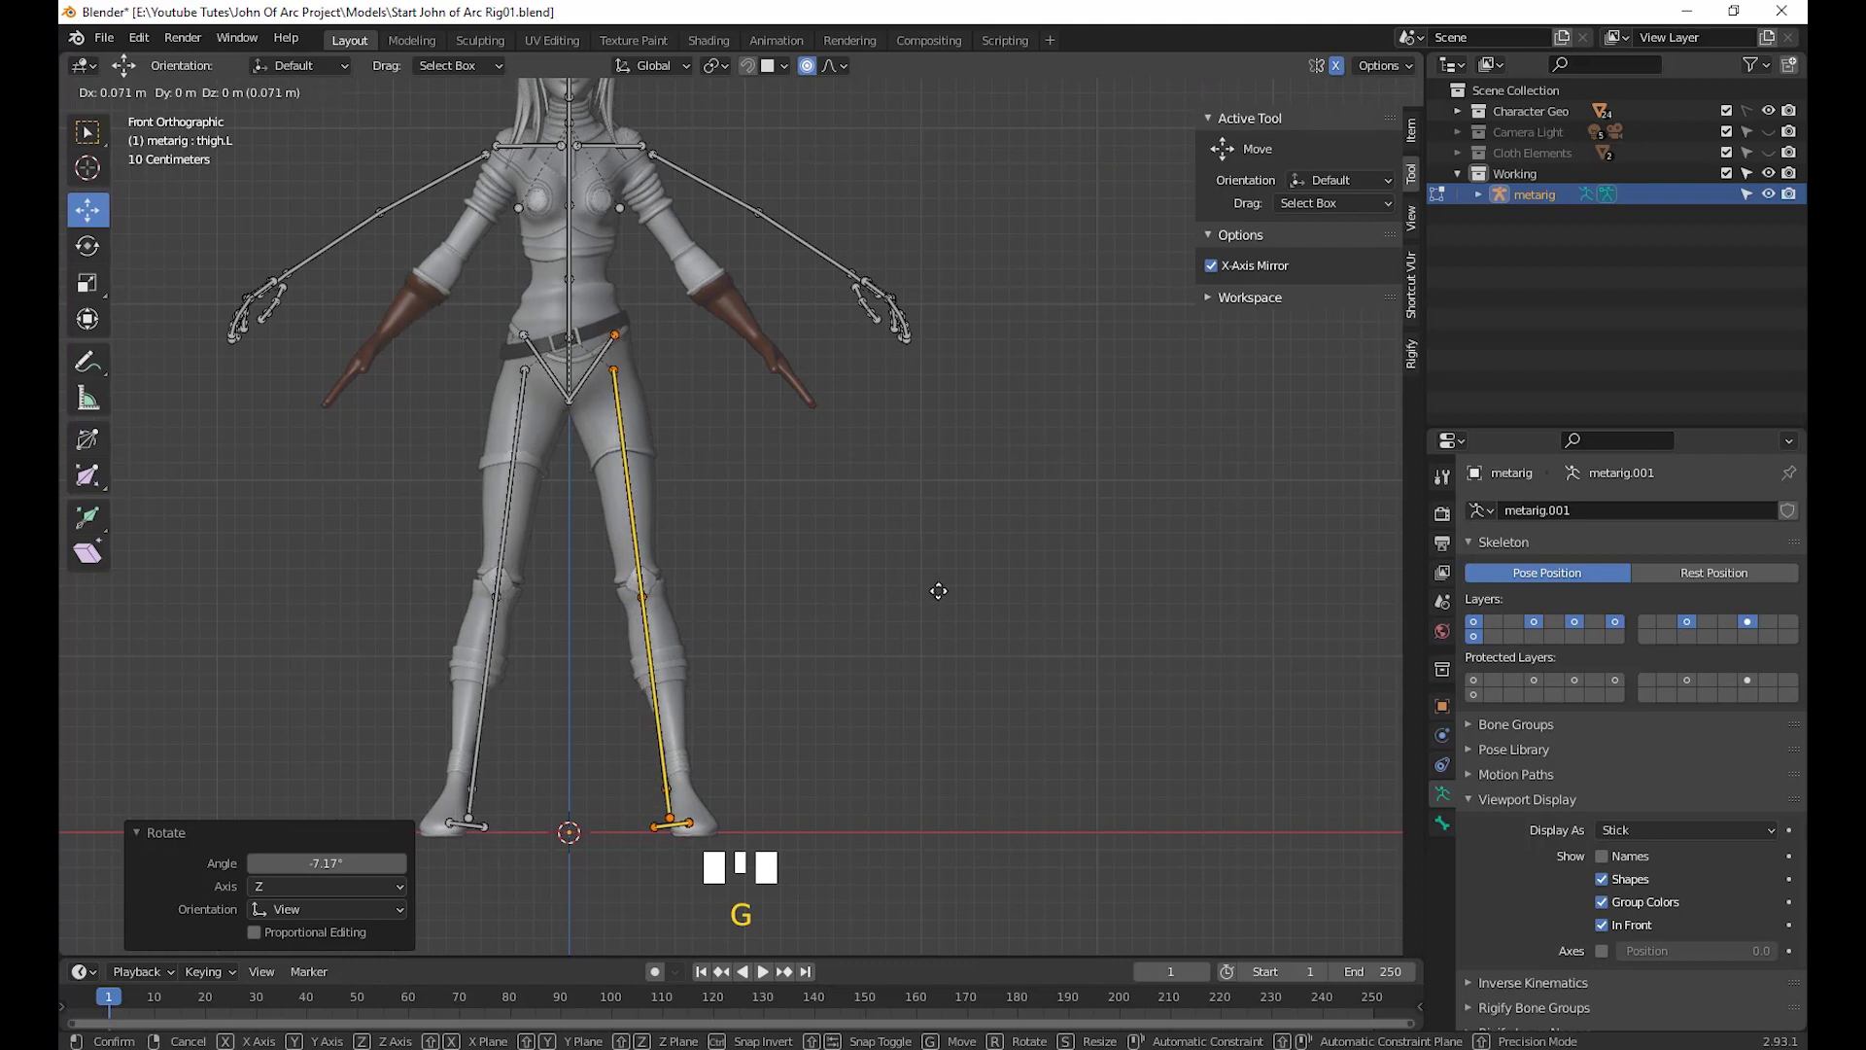
{"action": "left_click", "coordinate": [939, 591]}
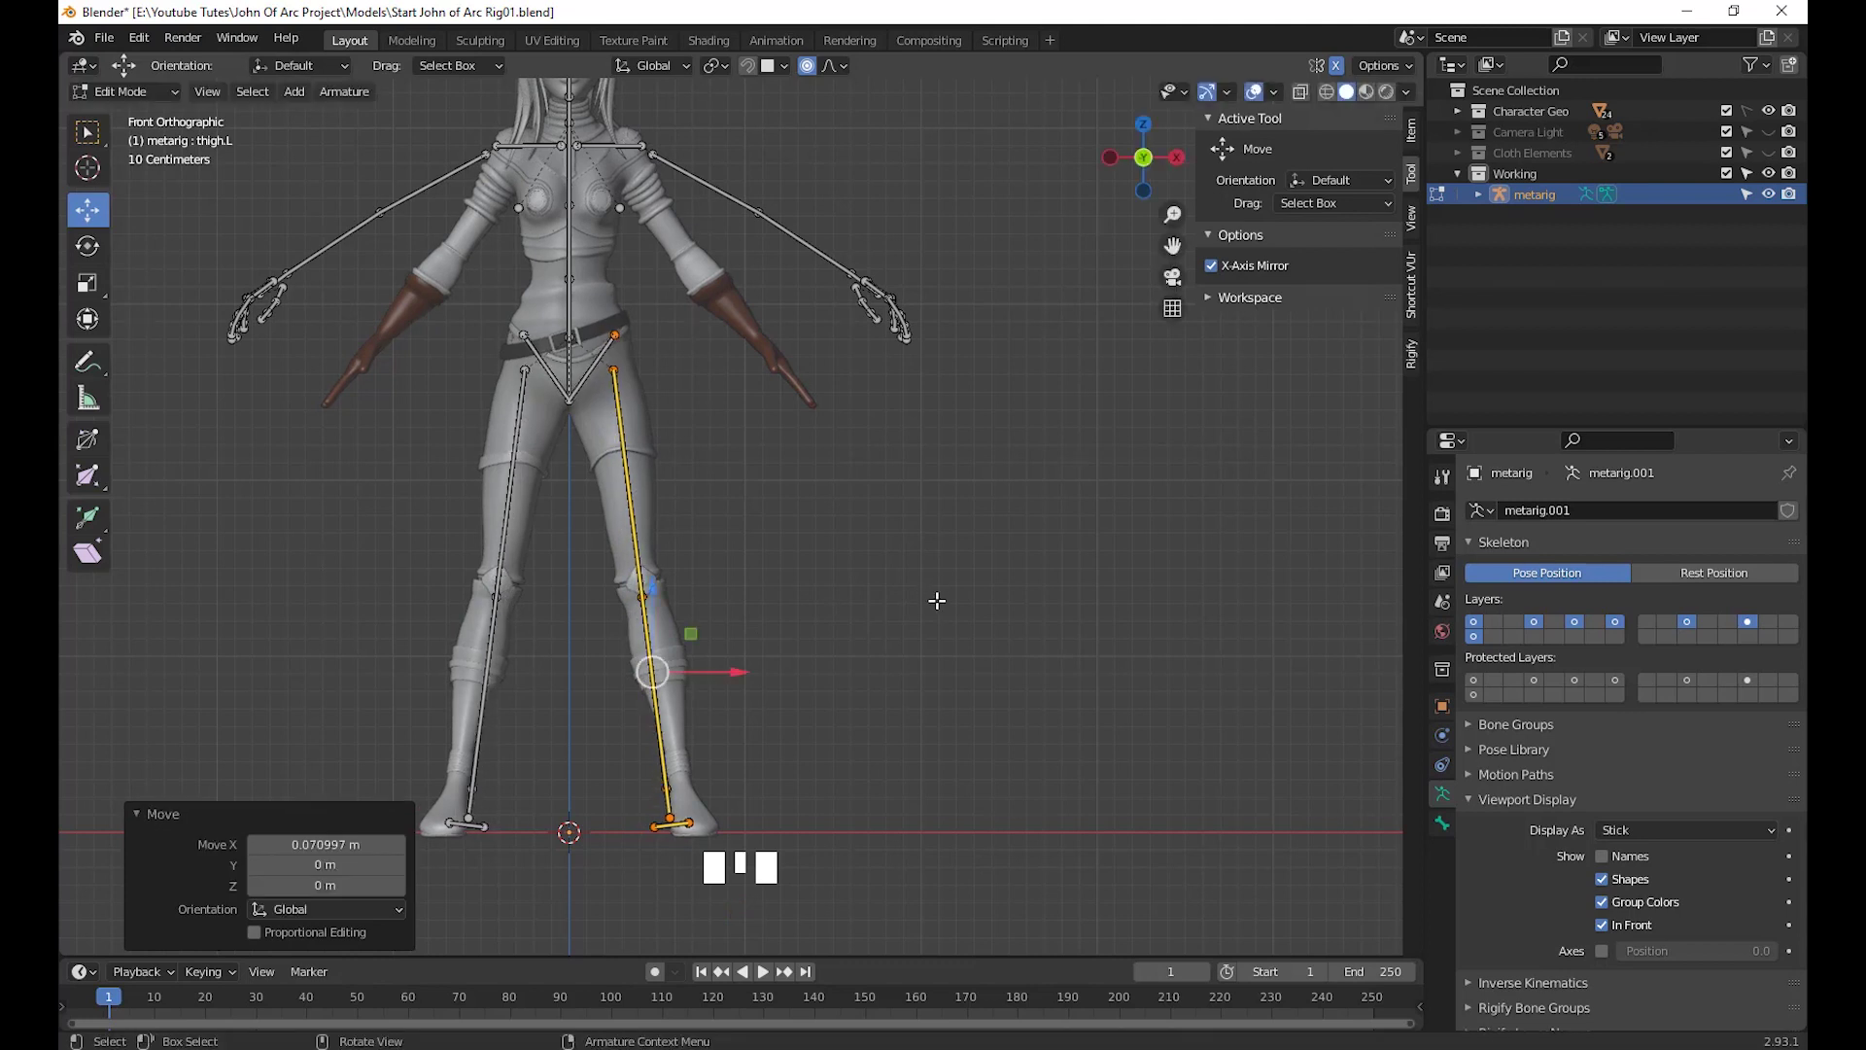
Refine the left leg's fit by moving it up about 0.041 m, rotating it -2.81°, and moving it outward about 0.041 m along X
{"action": "key", "text": "g"}
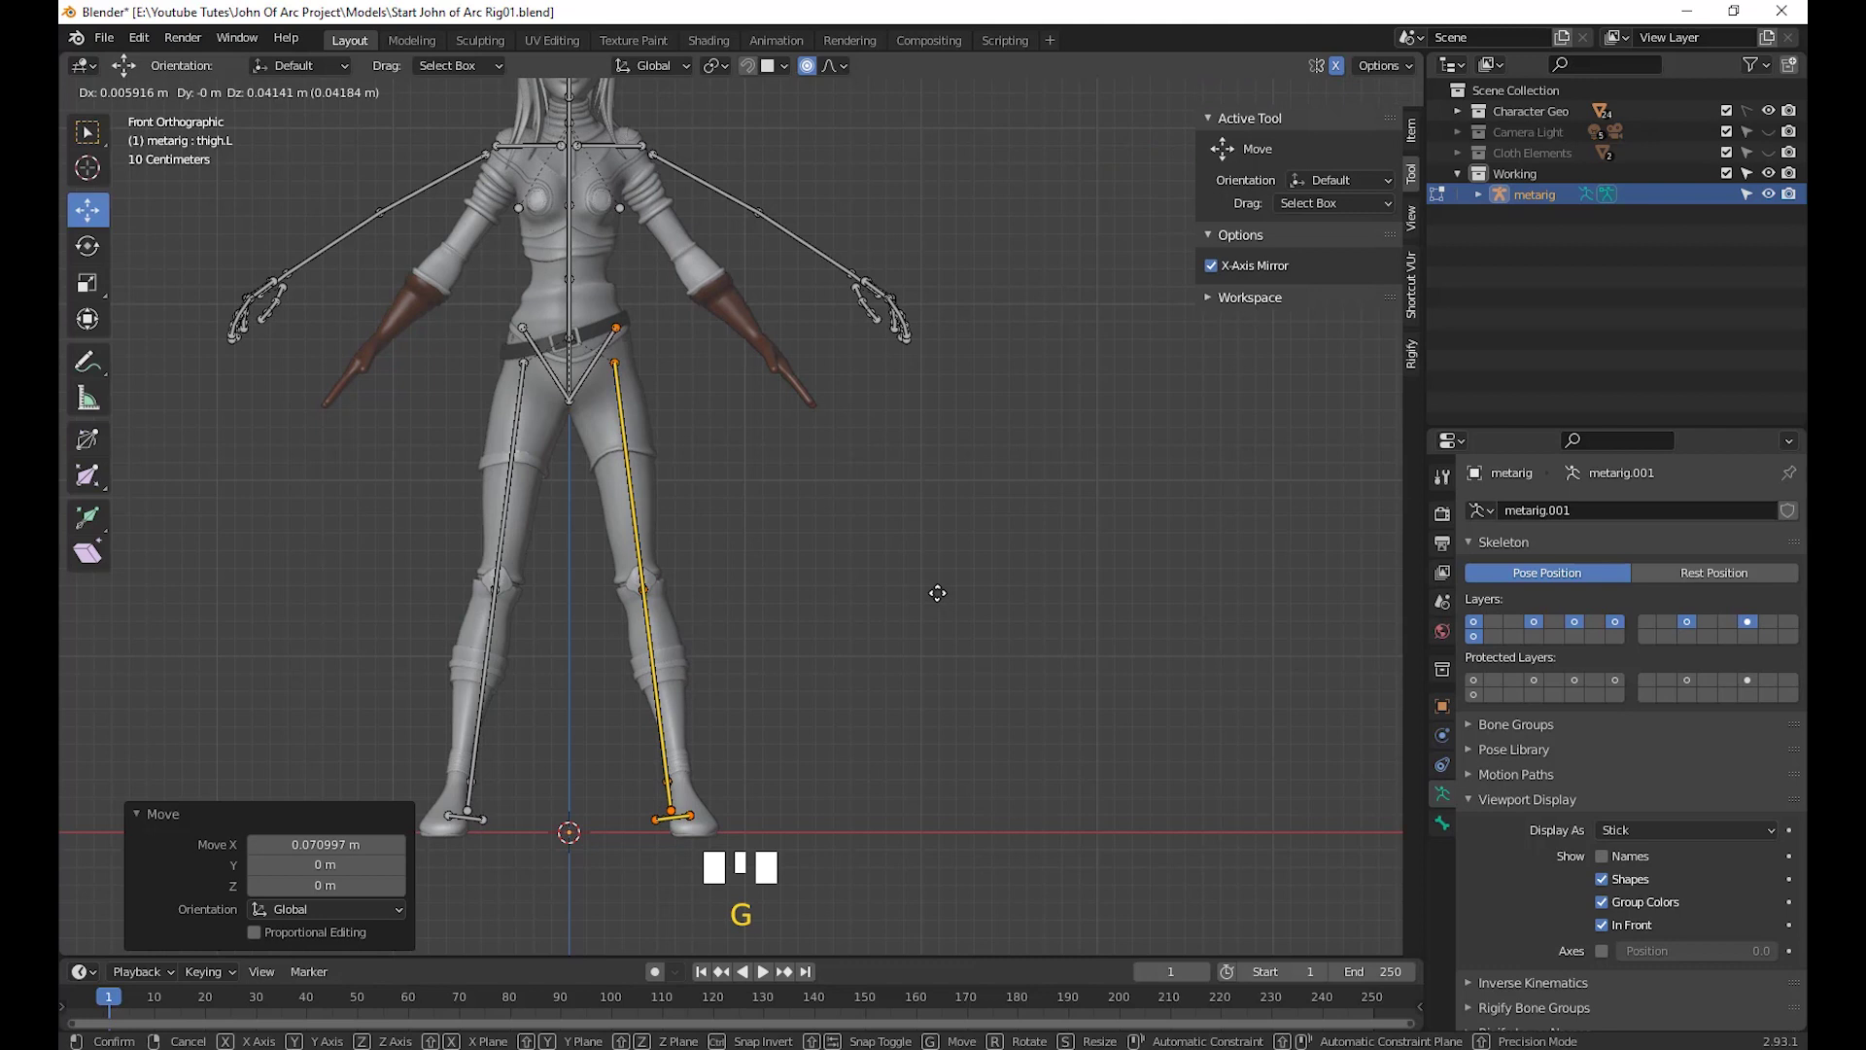
{"action": "left_click", "coordinate": [937, 592]}
{"action": "key", "text": "r"}
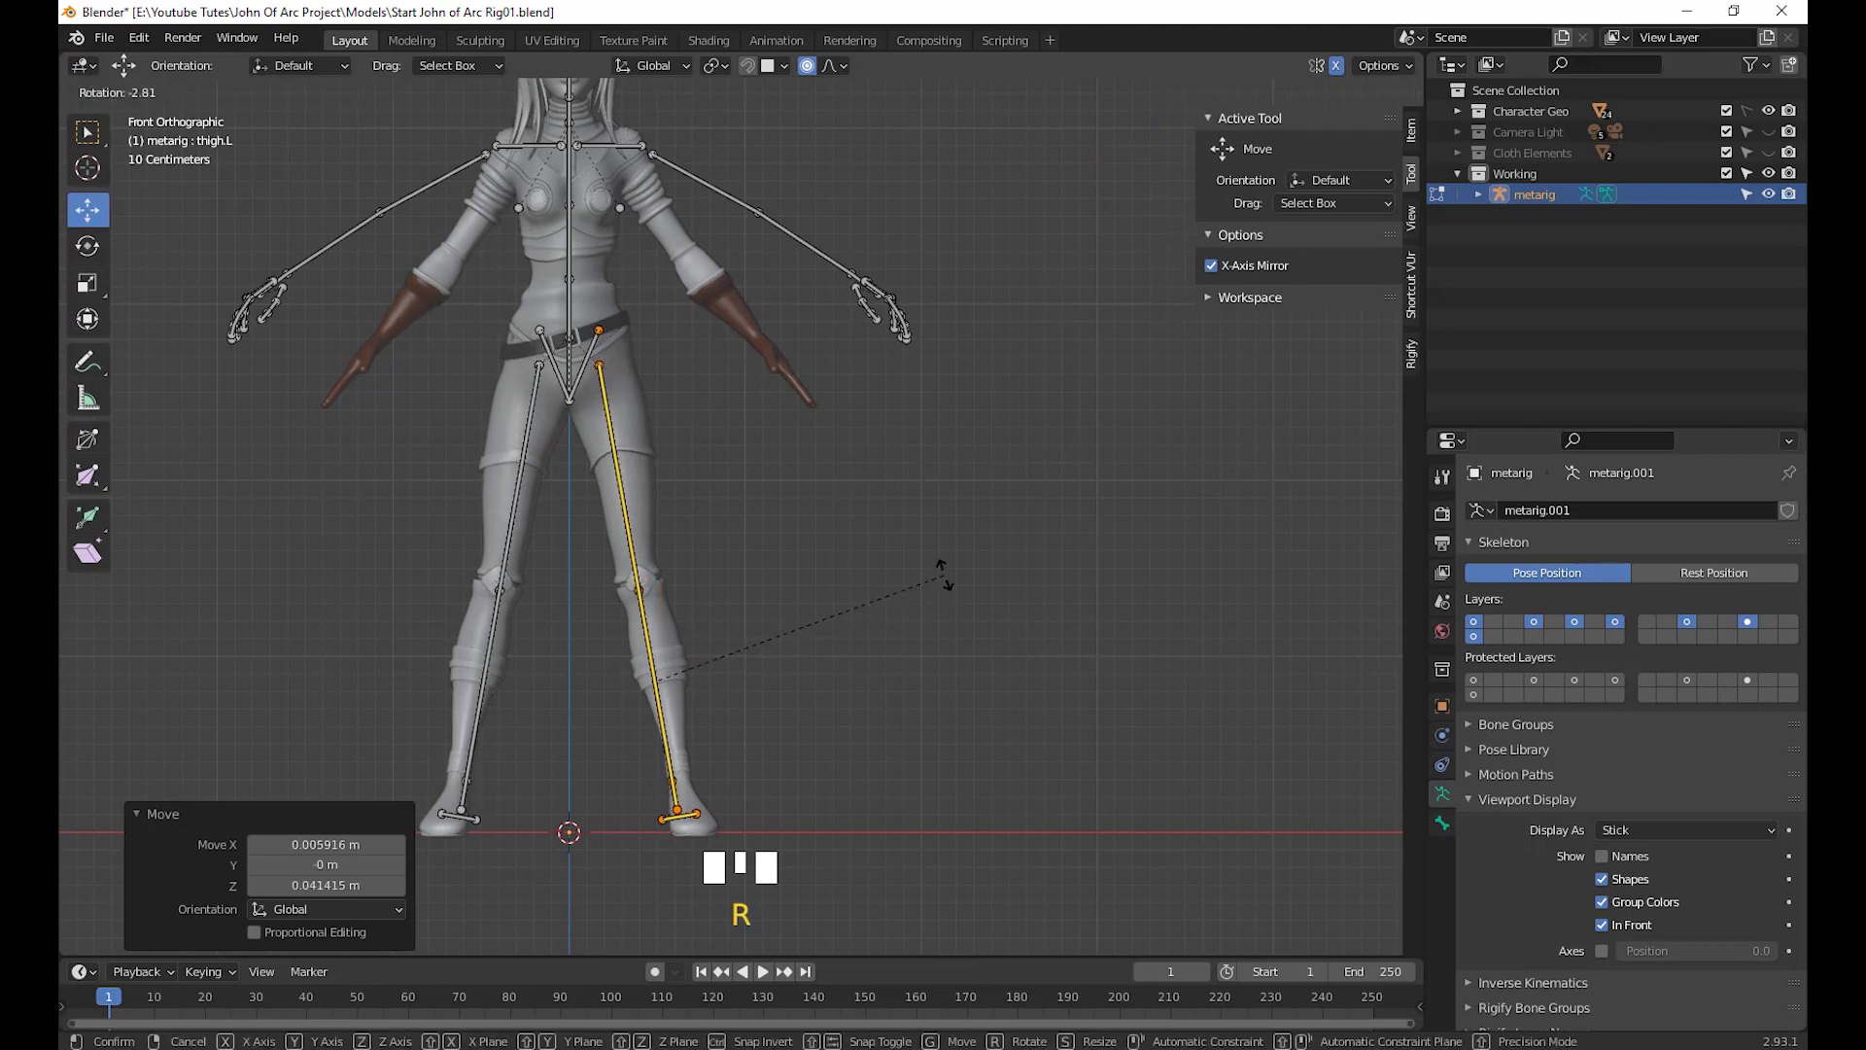
{"action": "left_click", "coordinate": [944, 575]}
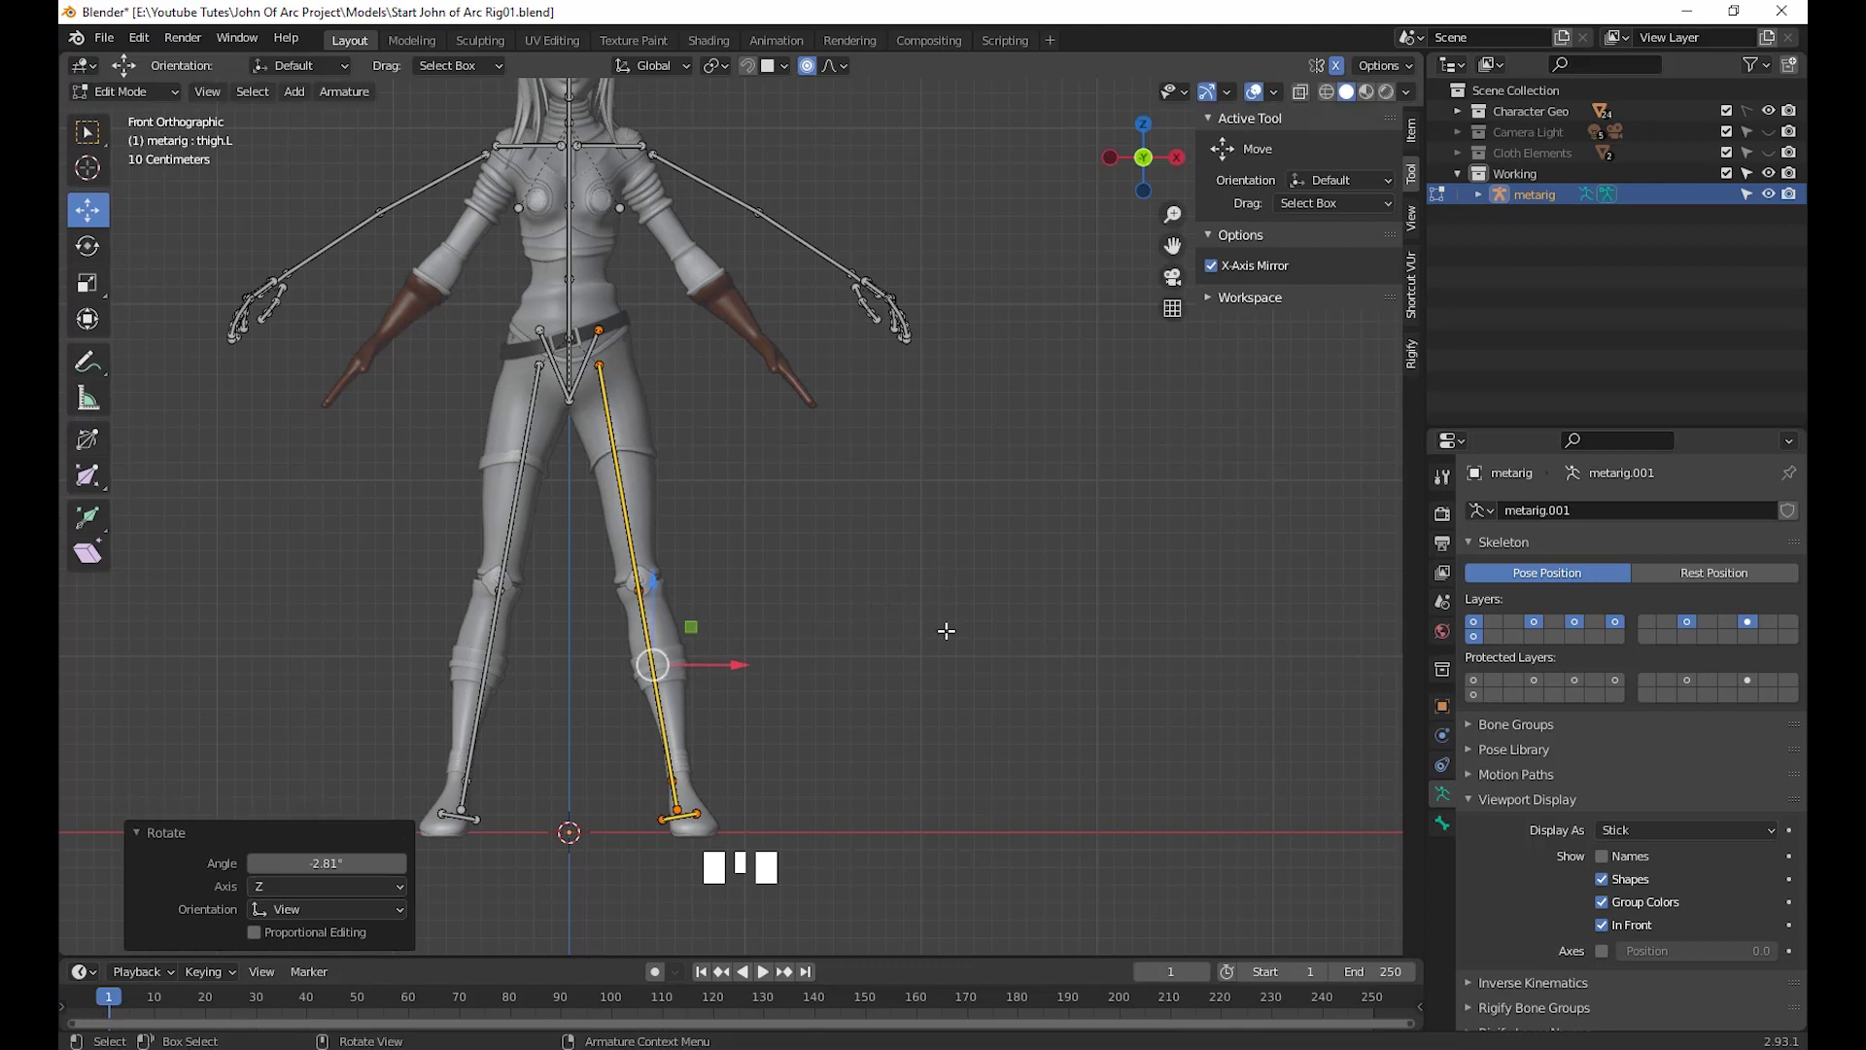
{"action": "key", "text": "g"}
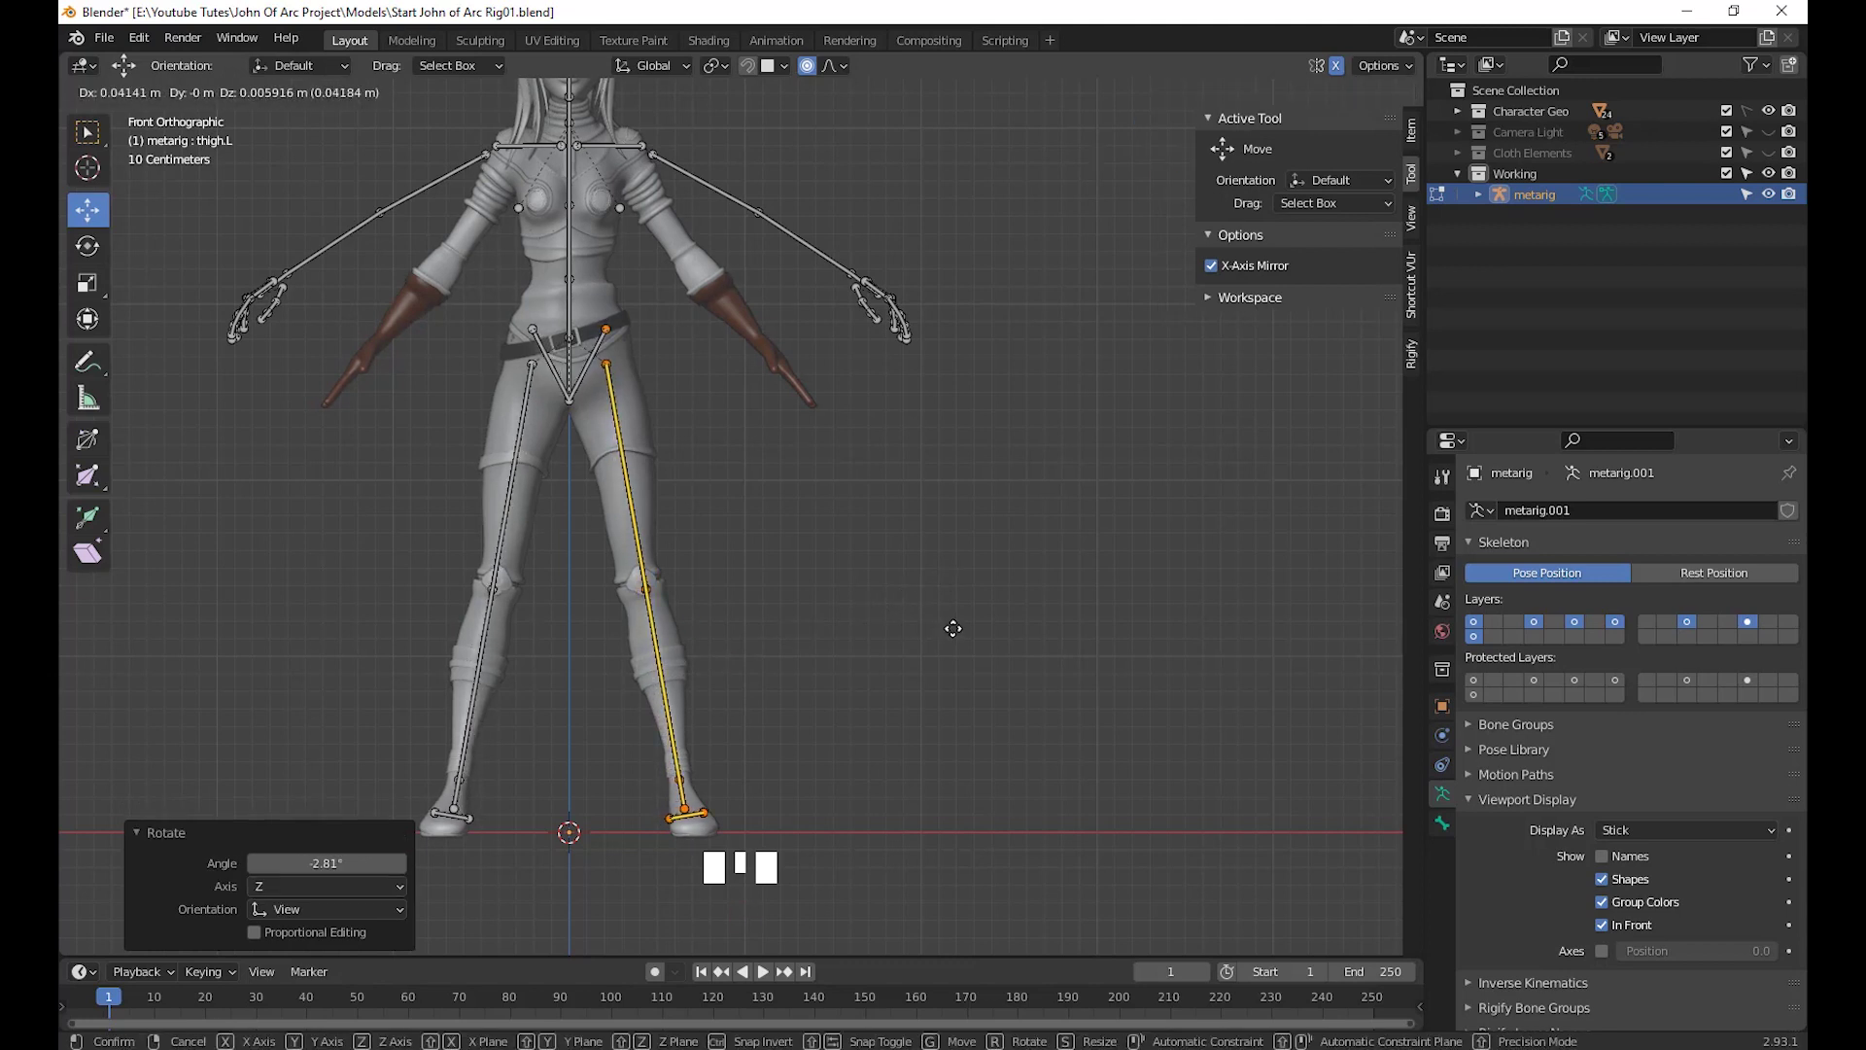
{"action": "left_click", "coordinate": [951, 630]}
Try moving the left thigh's upper joint about 0.140 m along X and -0.192 m along Z, and undo the move
{"action": "scroll", "coordinate": [899, 530], "scroll_direction": "up", "scroll_amount": 2}
{"action": "mouse_move", "coordinate": [749, 441]}
{"action": "middle_mouse_down", "text": "shift"}
{"action": "mouse_move", "coordinate": [924, 650]}
{"action": "mouse_move", "coordinate": [829, 537]}
{"action": "middle_mouse_up", "text": "shift"}
{"action": "left_click_drag", "start_coordinate": [830, 536], "coordinate": [744, 437]}
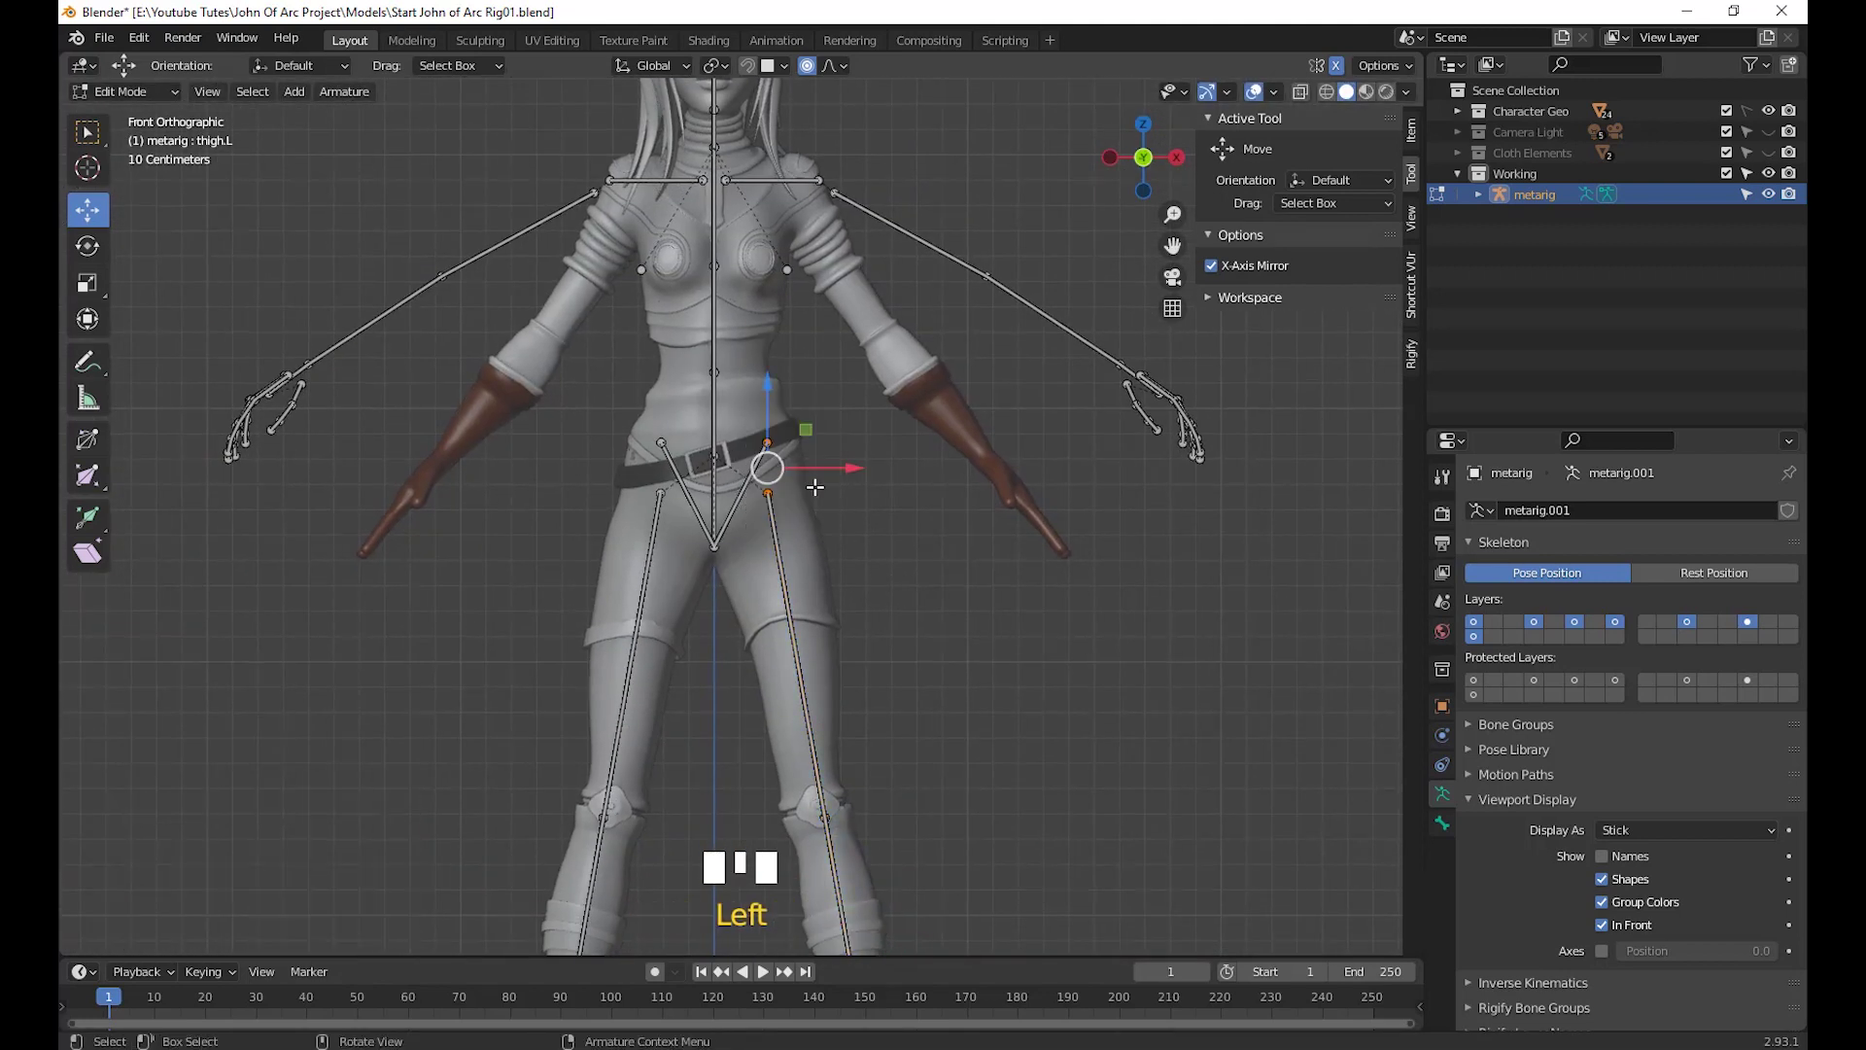
{"action": "left_click", "coordinate": [776, 499]}
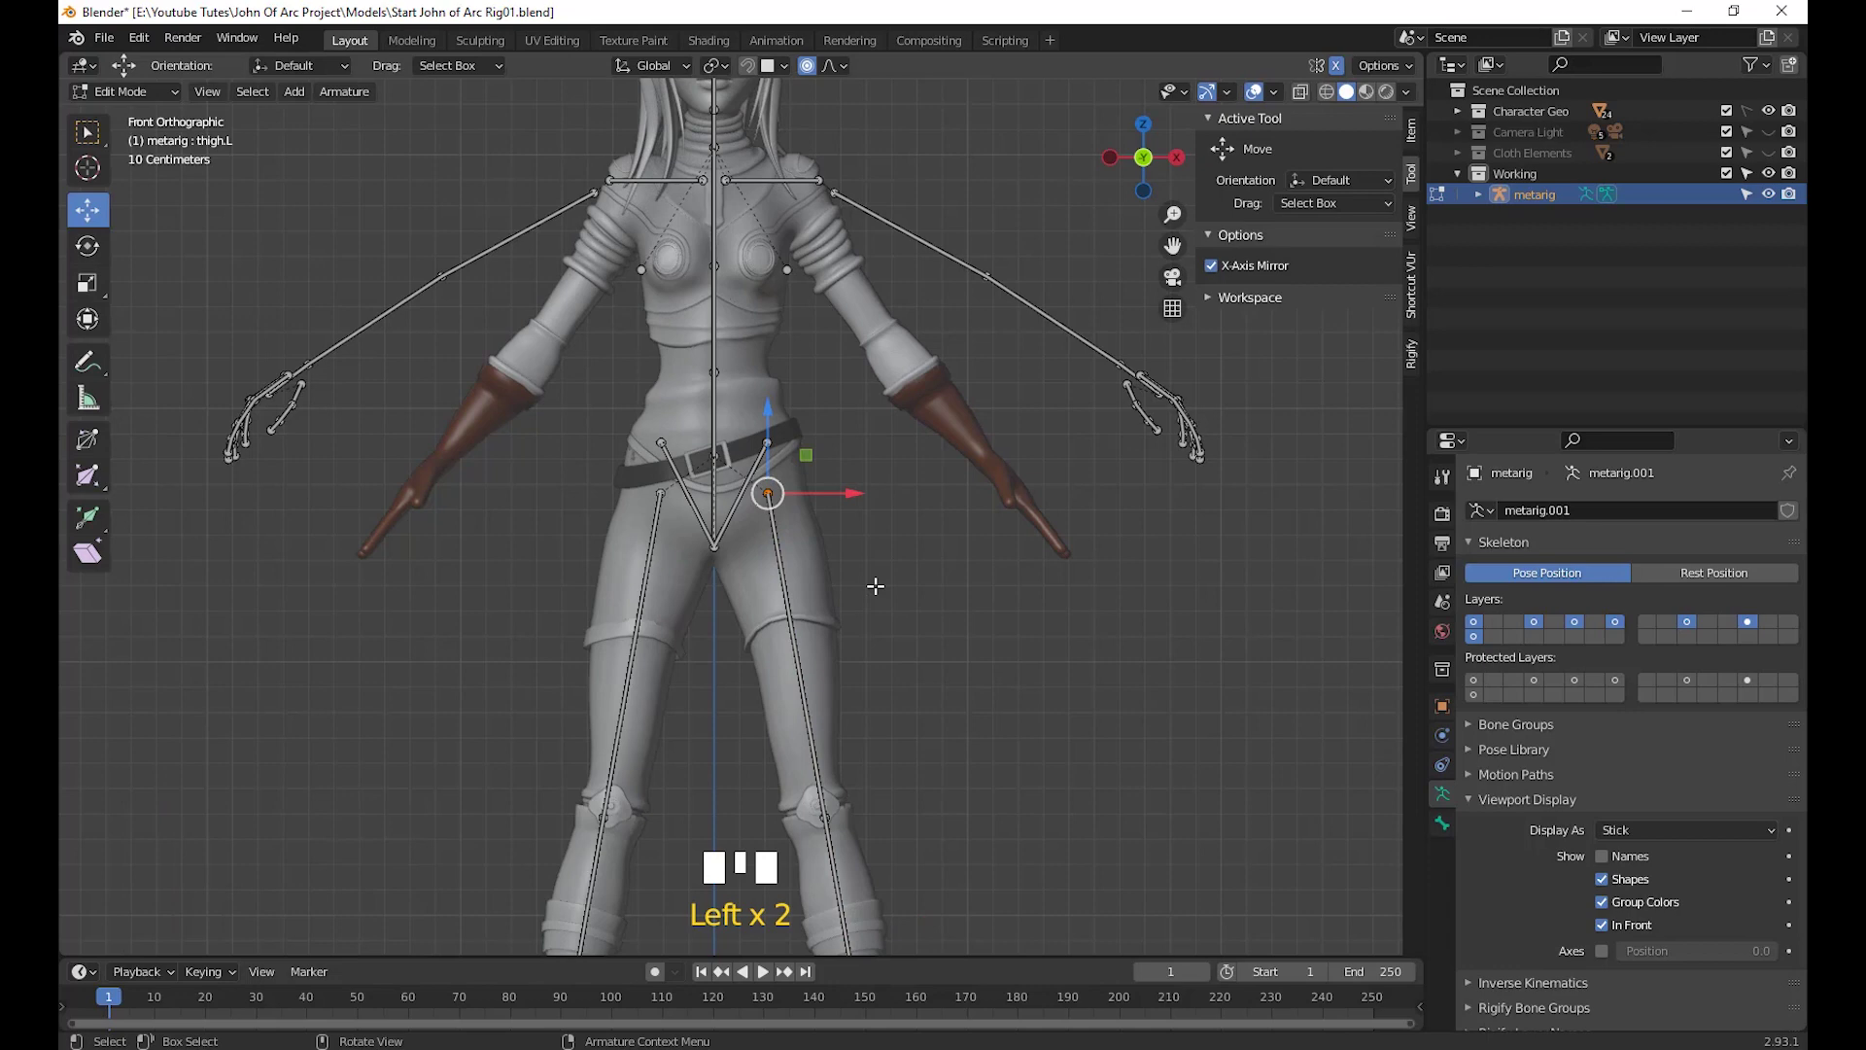
{"action": "middle_click_drag", "start_coordinate": [920, 637], "coordinate": [727, 504], "text": "shift"}
{"action": "scroll", "coordinate": [849, 625], "scroll_direction": "down", "scroll_amount": 3}
{"action": "scroll", "coordinate": [821, 504], "scroll_direction": "up", "scroll_amount": 3}
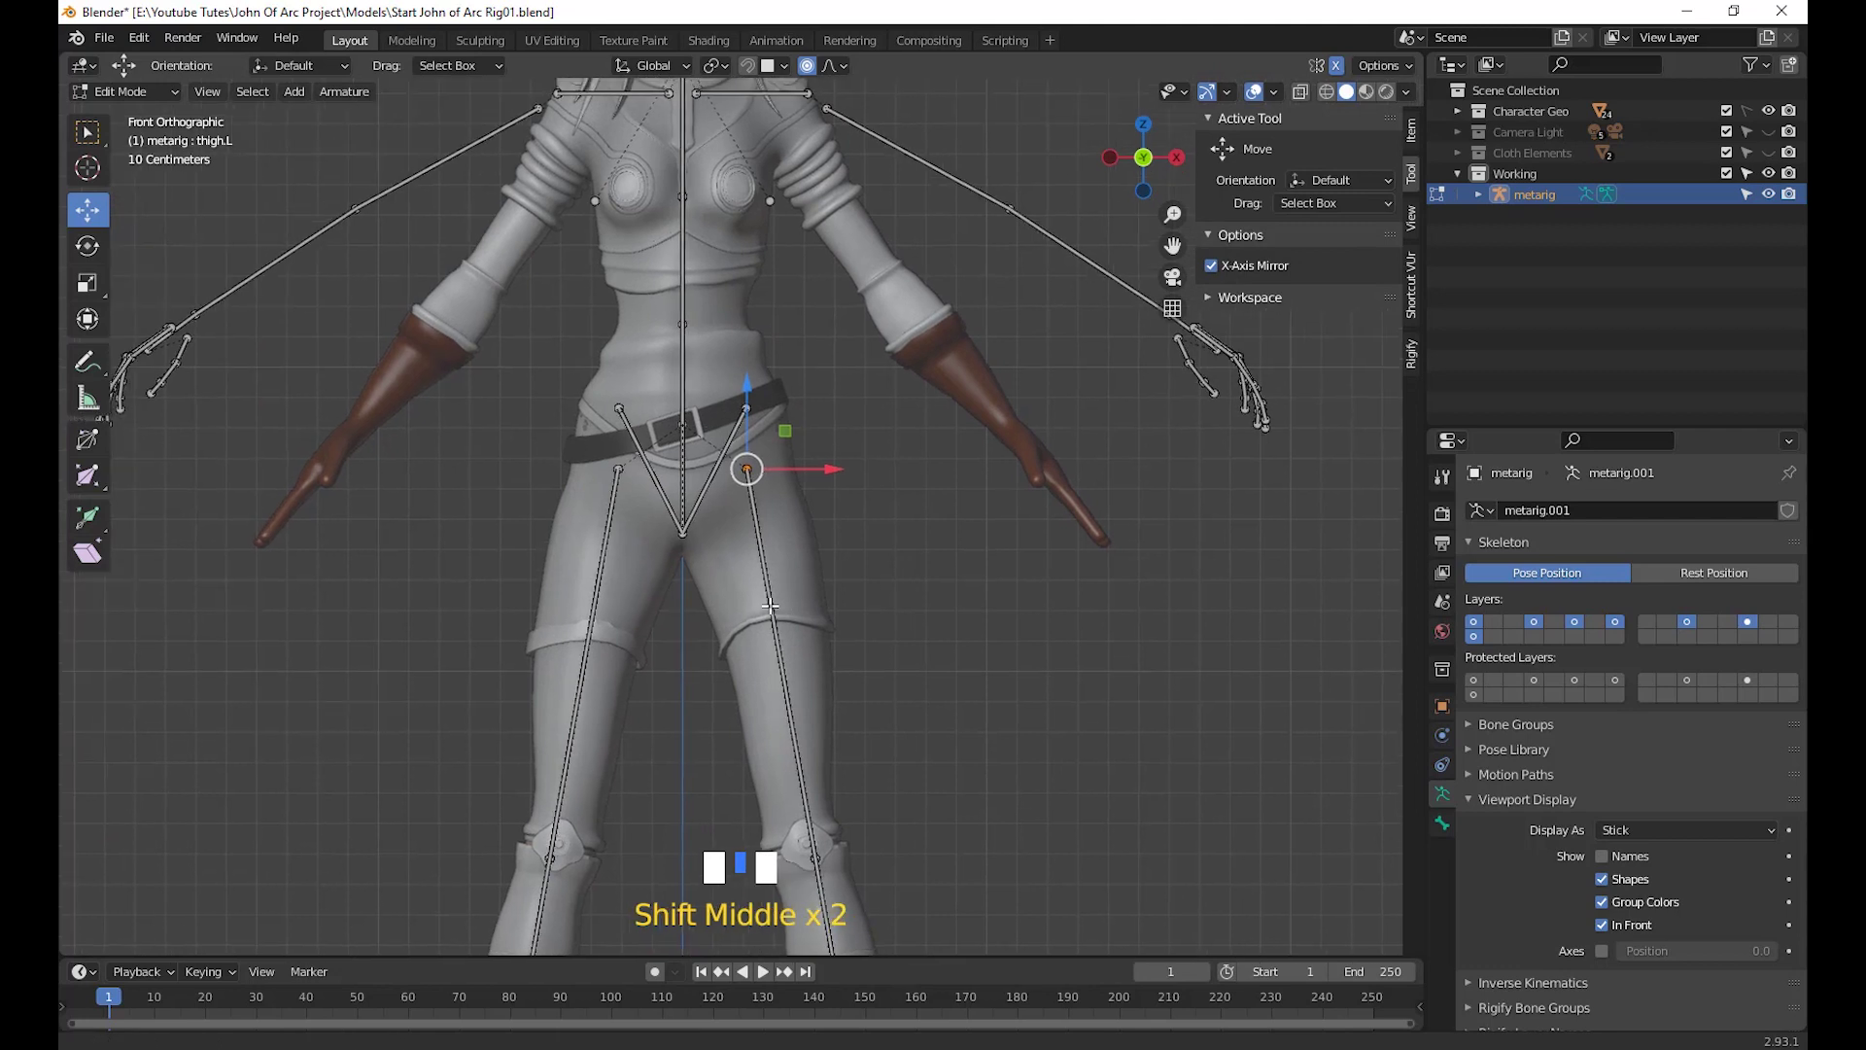
{"action": "left_click_drag", "start_coordinate": [767, 437], "coordinate": [772, 428]}
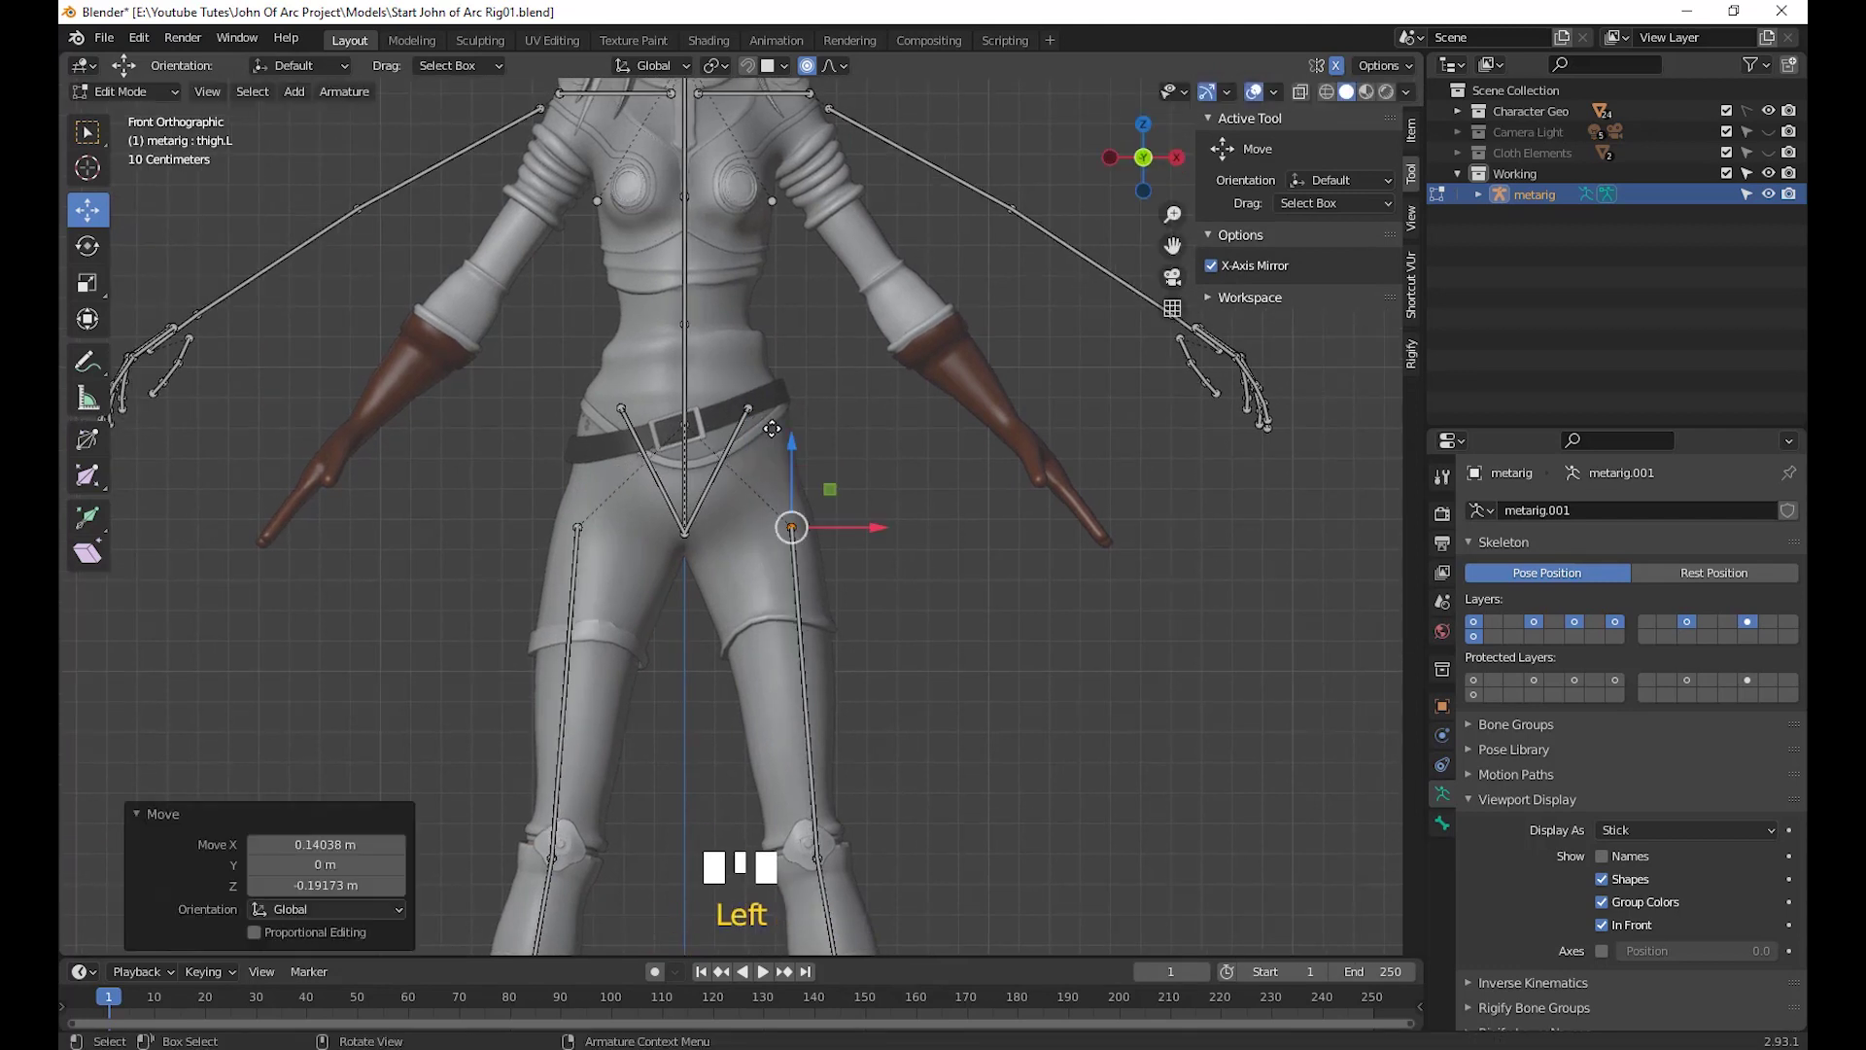
{"action": "key", "text": "ctrl+z"}
Select the left pelvis tip together with the upper thigh joint and move them about 0.034 m along X and 0.031 m along Z
{"action": "left_click", "coordinate": [761, 420]}
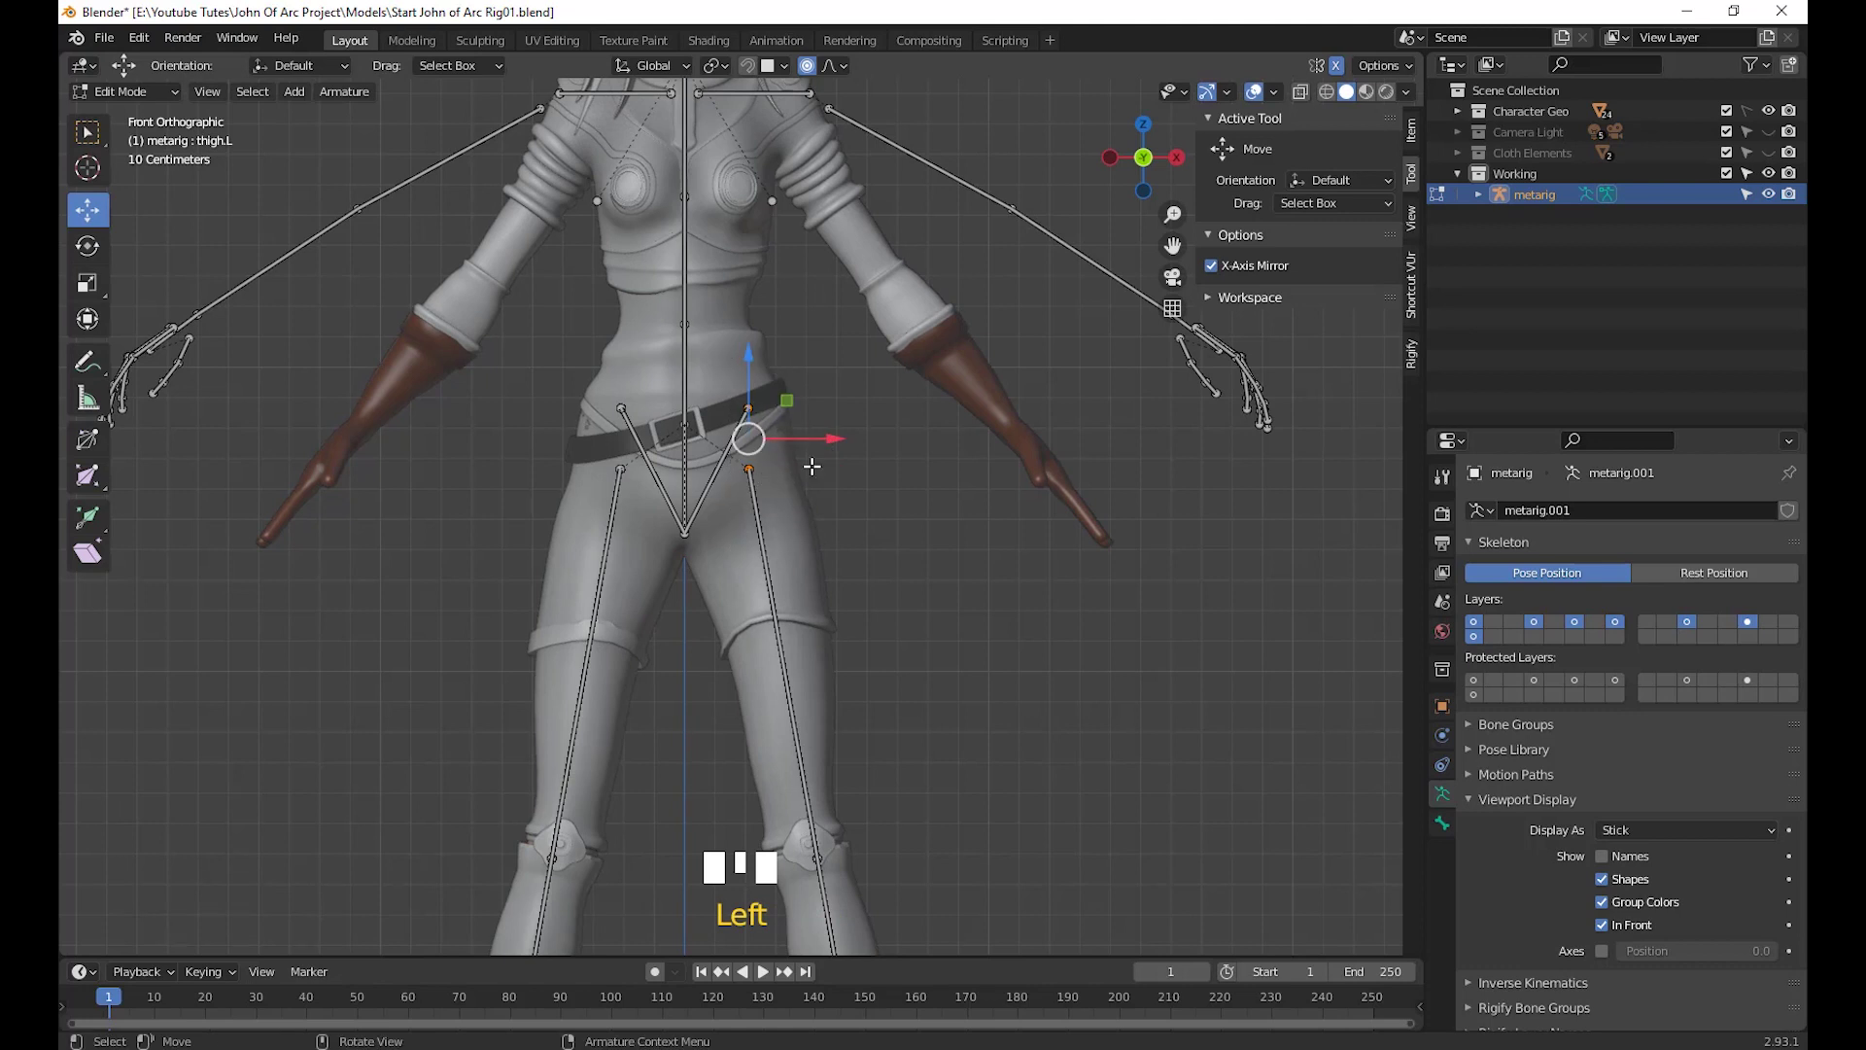
{"action": "key", "text": "g"}
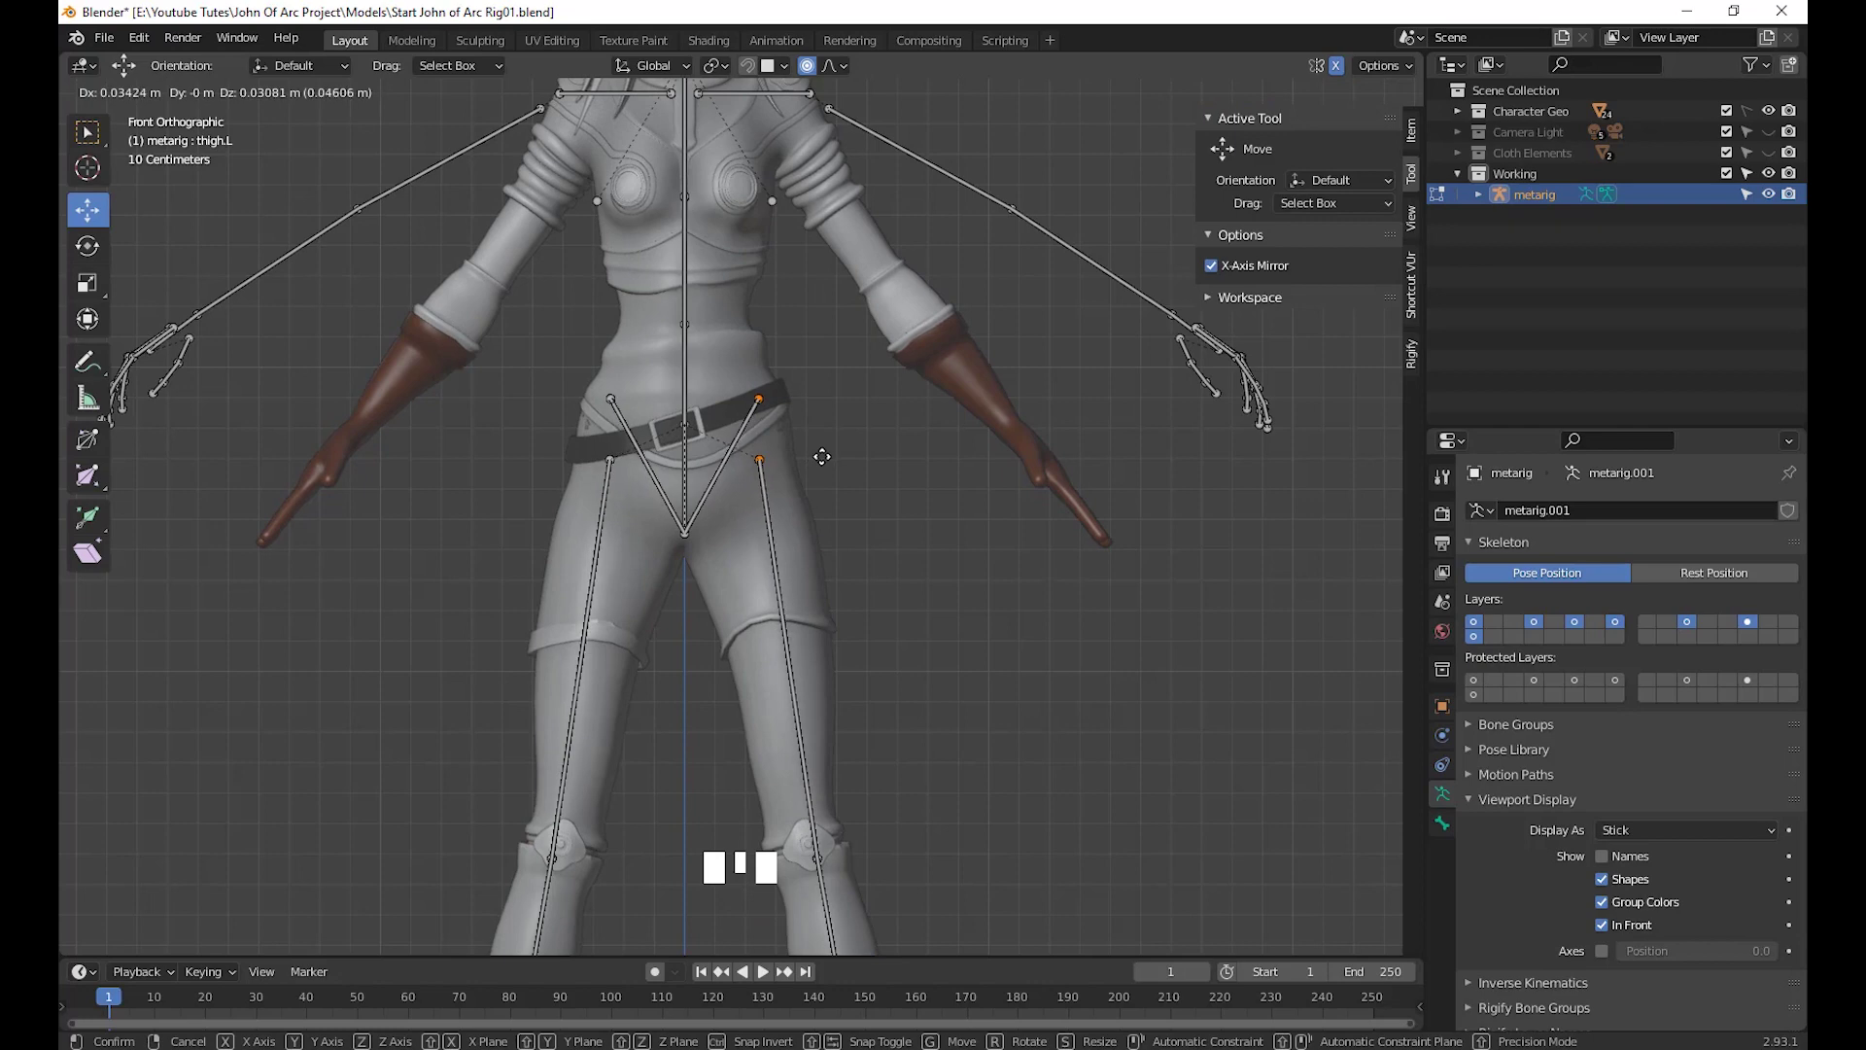
{"action": "left_click", "coordinate": [822, 456]}
Select the outer joint of the left heel bone at the character's foot
{"action": "scroll", "coordinate": [842, 583], "scroll_direction": "down", "scroll_amount": 2}
{"action": "middle_click_drag", "start_coordinate": [842, 600], "coordinate": [788, 393], "text": "shift"}
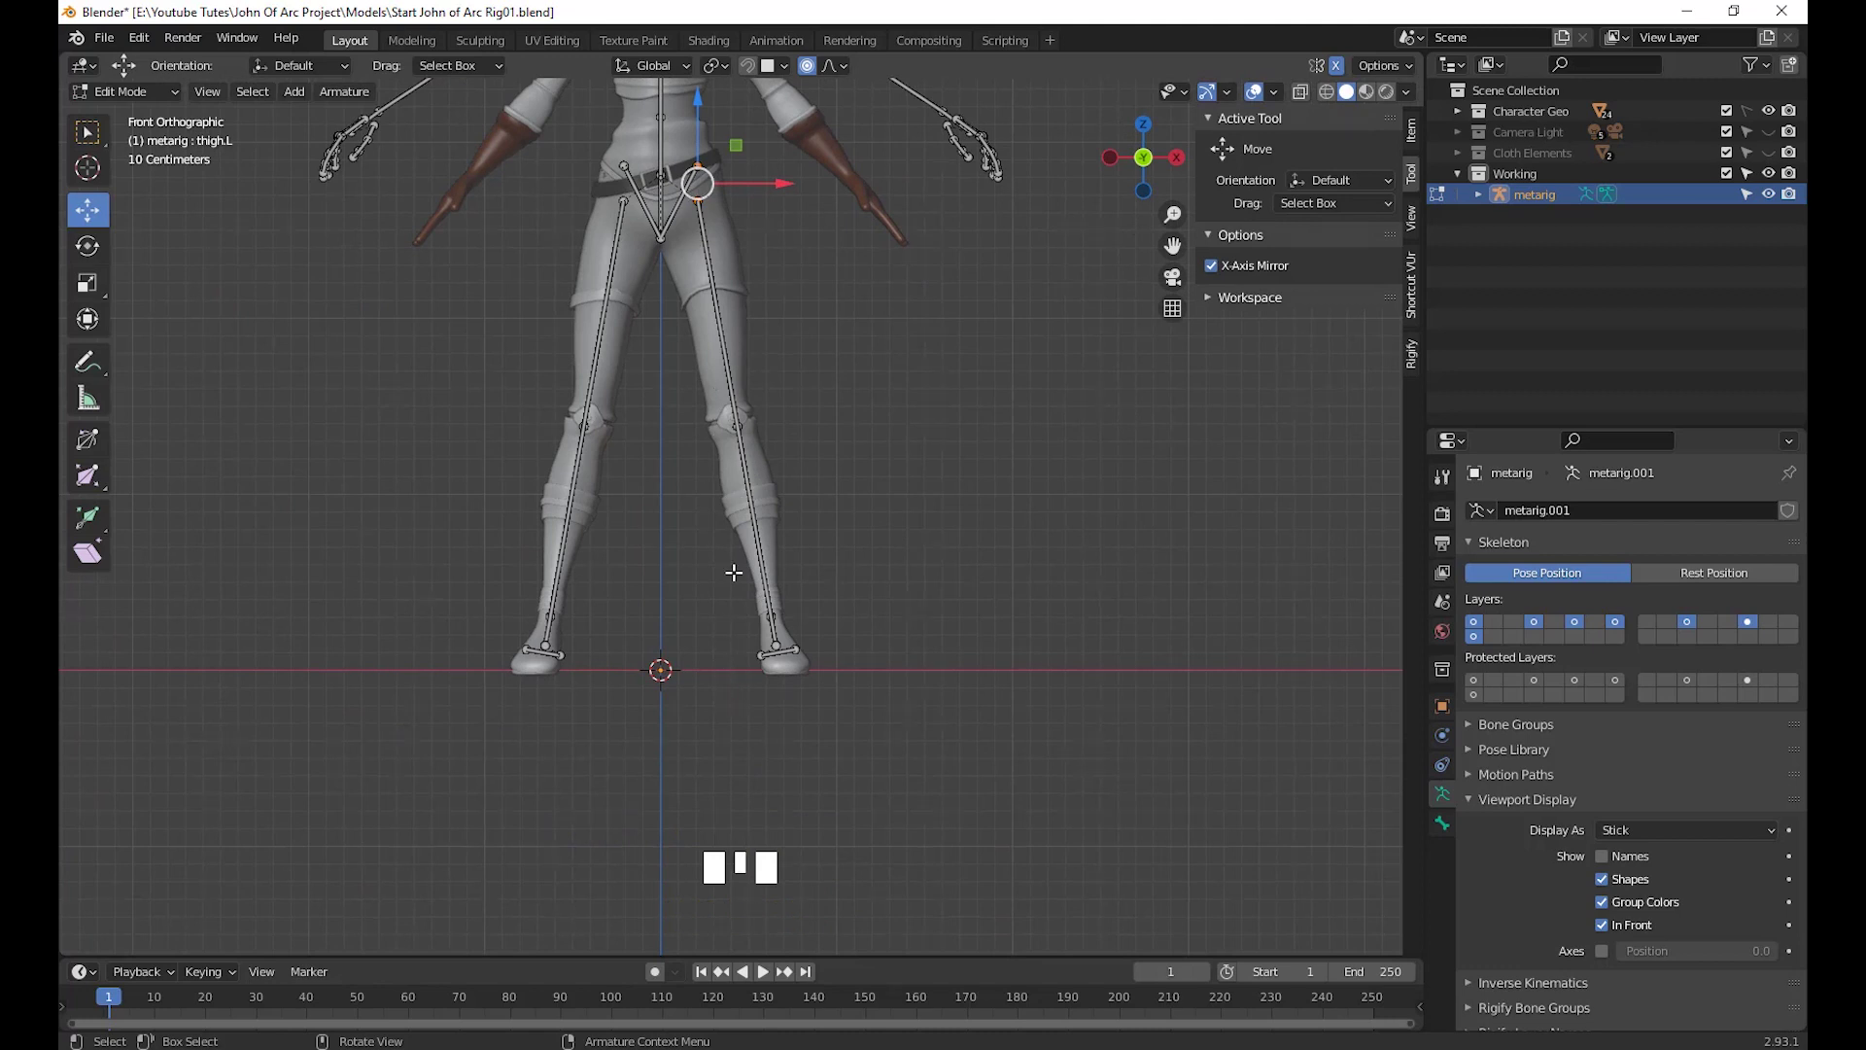
{"action": "middle_click_drag", "start_coordinate": [773, 399], "coordinate": [816, 388], "text": "shift"}
{"action": "scroll", "coordinate": [925, 645], "scroll_direction": "up", "scroll_amount": 3}
{"action": "middle_click_drag", "start_coordinate": [925, 645], "coordinate": [793, 520], "text": "shift"}
{"action": "scroll", "coordinate": [925, 500], "scroll_direction": "up", "scroll_amount": 5}
{"action": "left_click", "coordinate": [801, 497]}
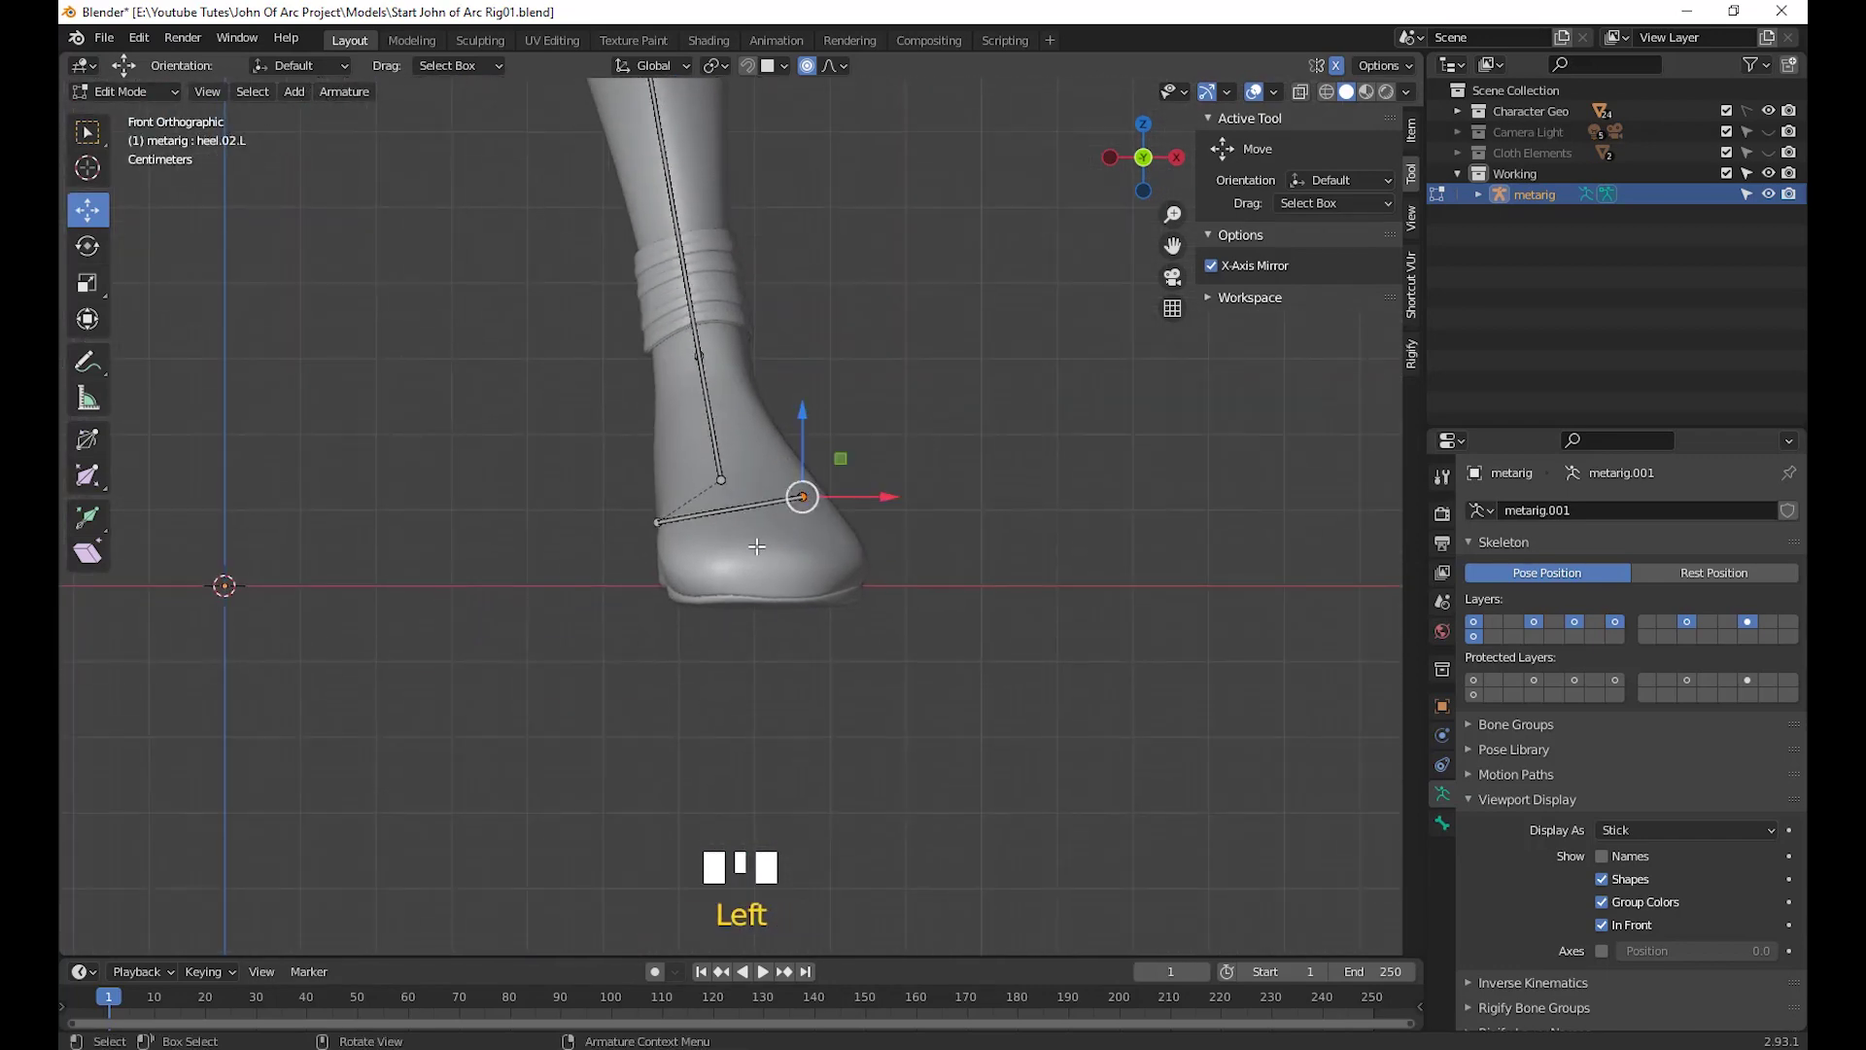
Rotate the left heel bone 10.2° in front view so that it lies level across the foot
{"action": "left_click", "coordinate": [657, 526], "text": "shift"}
{"action": "middle_click_drag", "start_coordinate": [1012, 617], "coordinate": [1011, 611]}
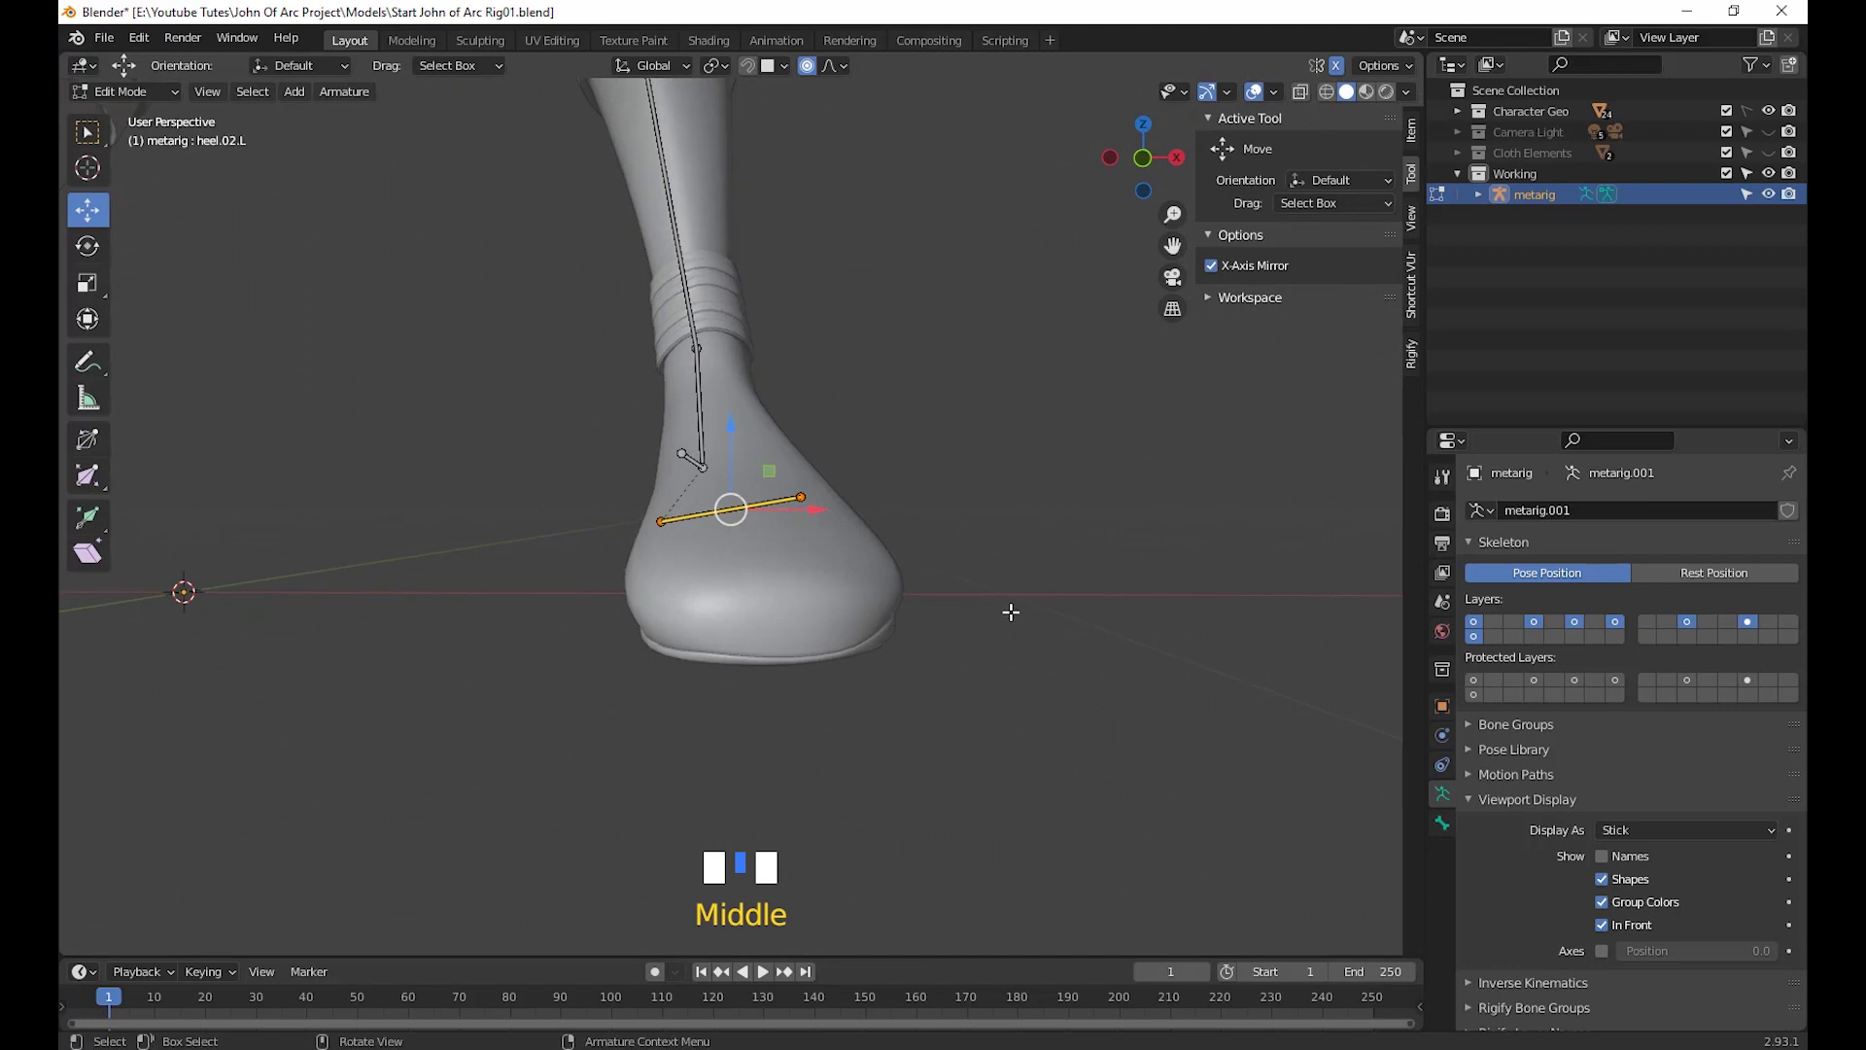
{"action": "key", "text": "KP_1"}
{"action": "key", "text": "r"}
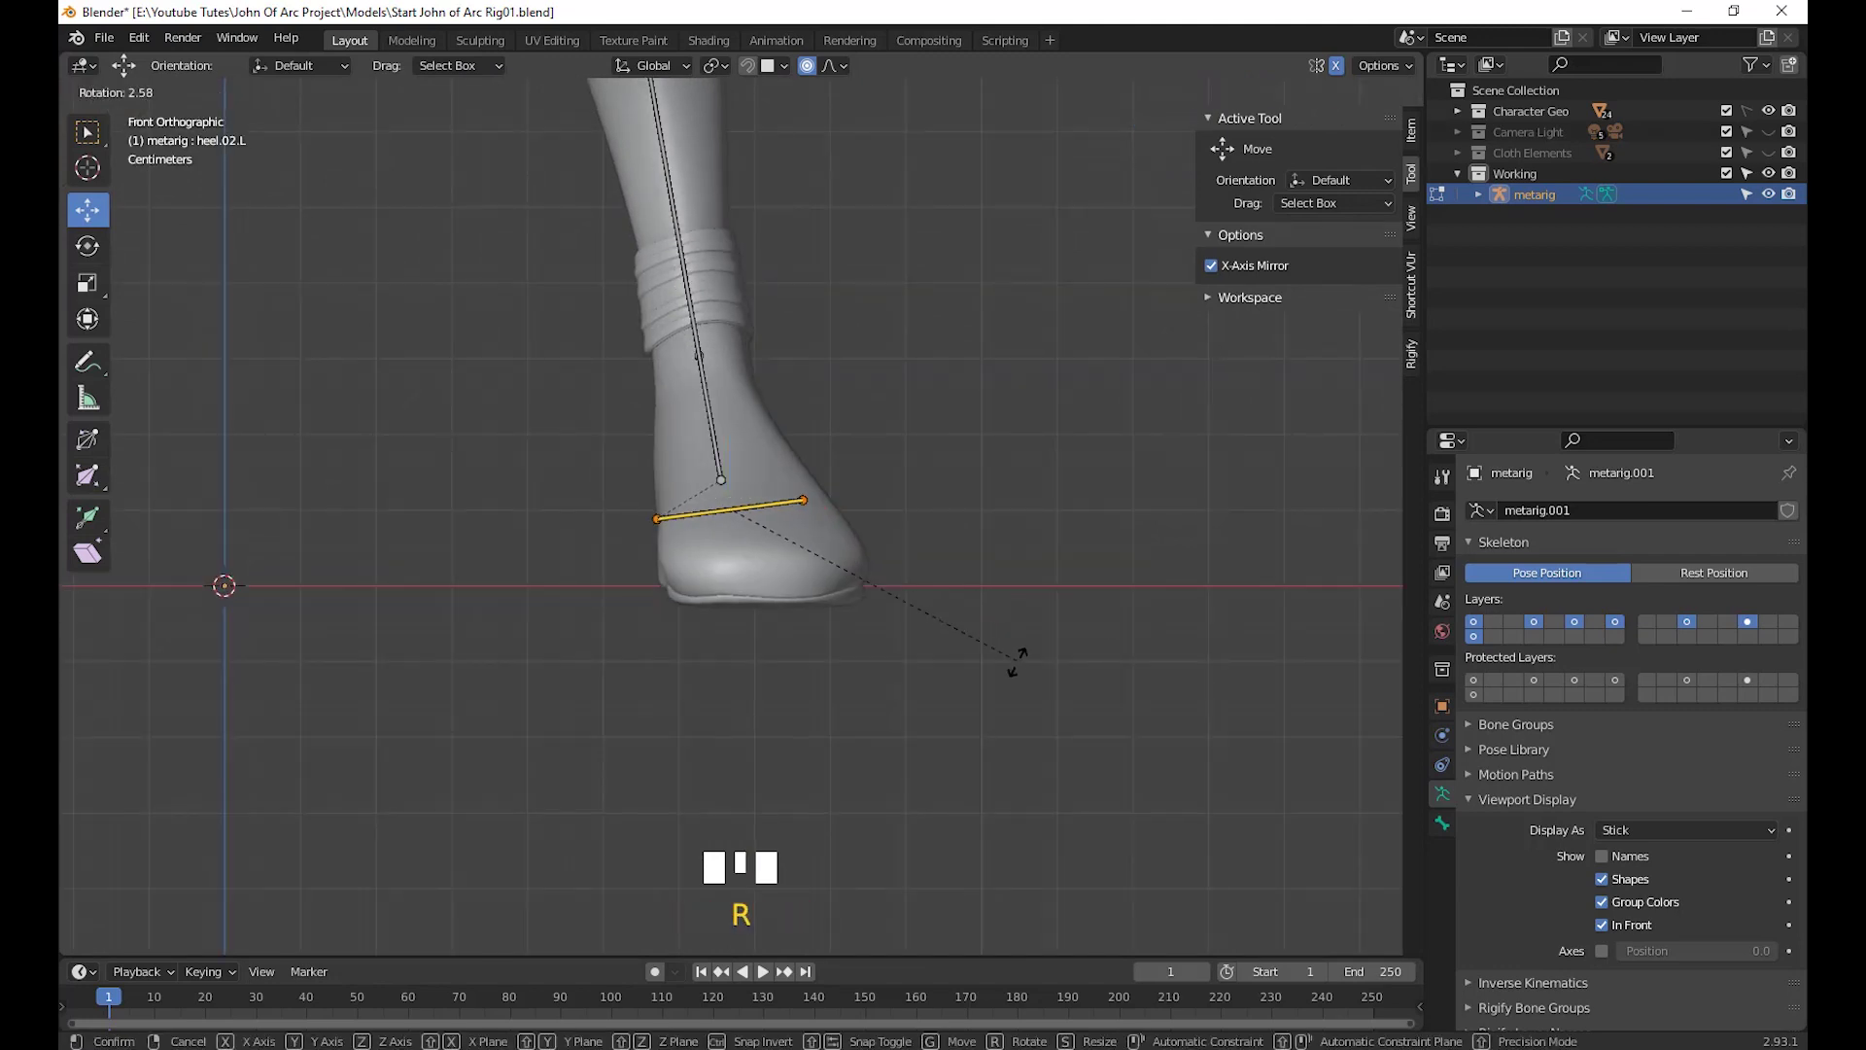
{"action": "left_click", "coordinate": [1004, 706]}
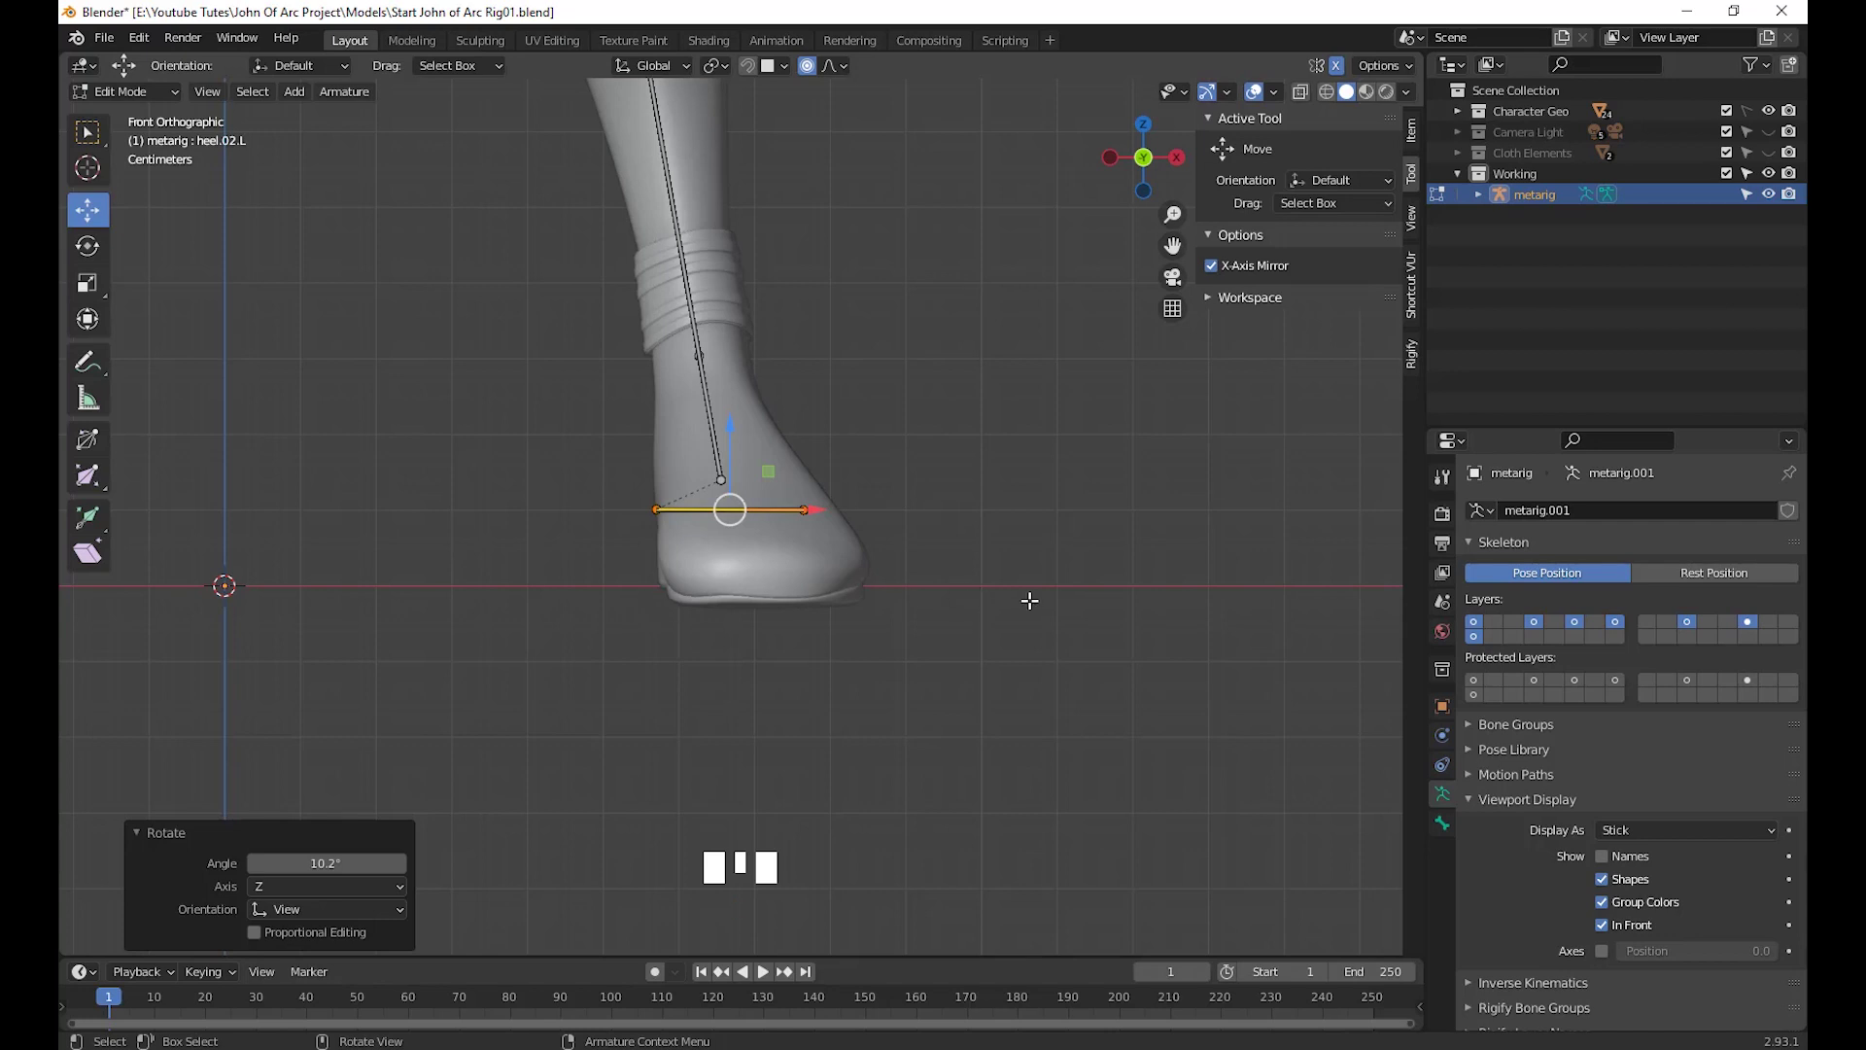
Move the pelvis joints and left thigh's upper joint back about 0.152 m and up about 0.024 m in side view
{"action": "scroll", "coordinate": [646, 646], "scroll_direction": "down", "scroll_amount": 2}
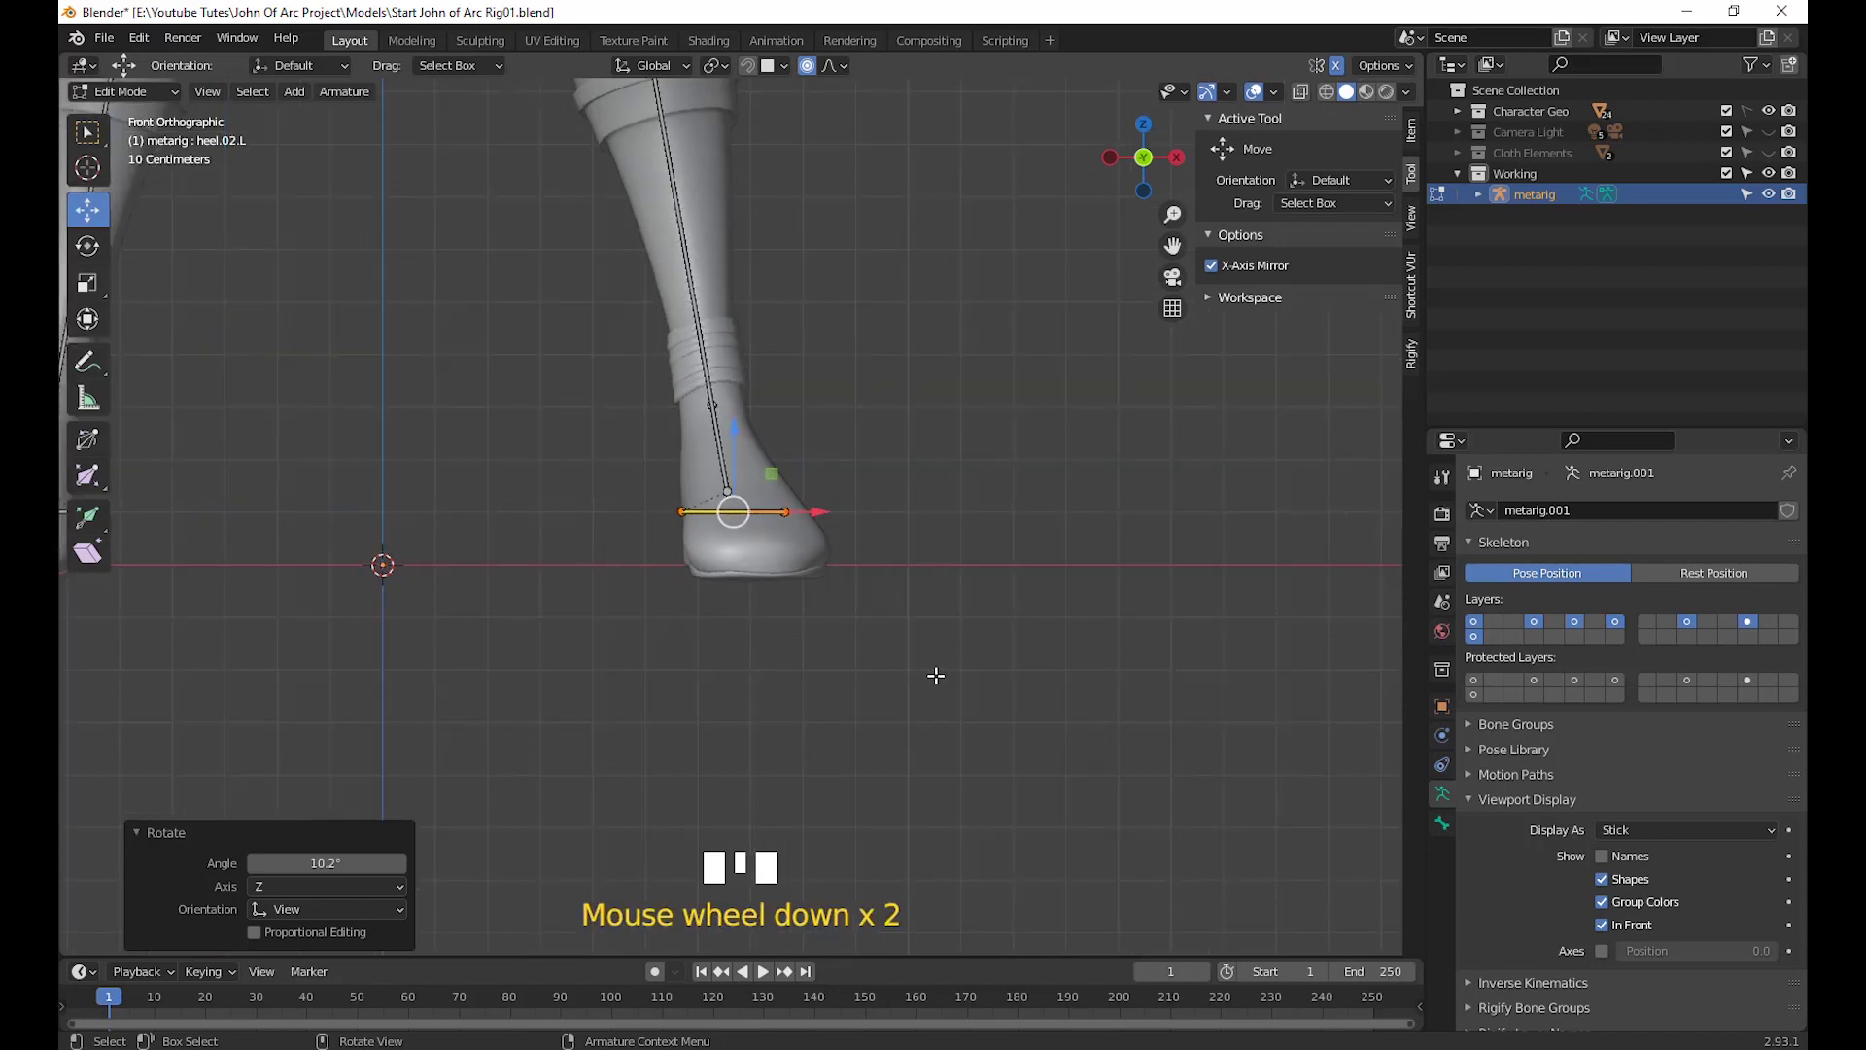
{"action": "key", "text": "KP_3"}
{"action": "scroll", "coordinate": [930, 674], "scroll_direction": "down", "scroll_amount": 3}
{"action": "middle_click_drag", "start_coordinate": [800, 729], "coordinate": [875, 623], "text": "shift"}
{"action": "scroll", "coordinate": [796, 693], "scroll_direction": "up", "scroll_amount": 2}
{"action": "middle_click_drag", "start_coordinate": [875, 623], "coordinate": [1088, 687], "text": "shift"}
{"action": "left_click_drag", "start_coordinate": [1081, 714], "coordinate": [931, 369]}
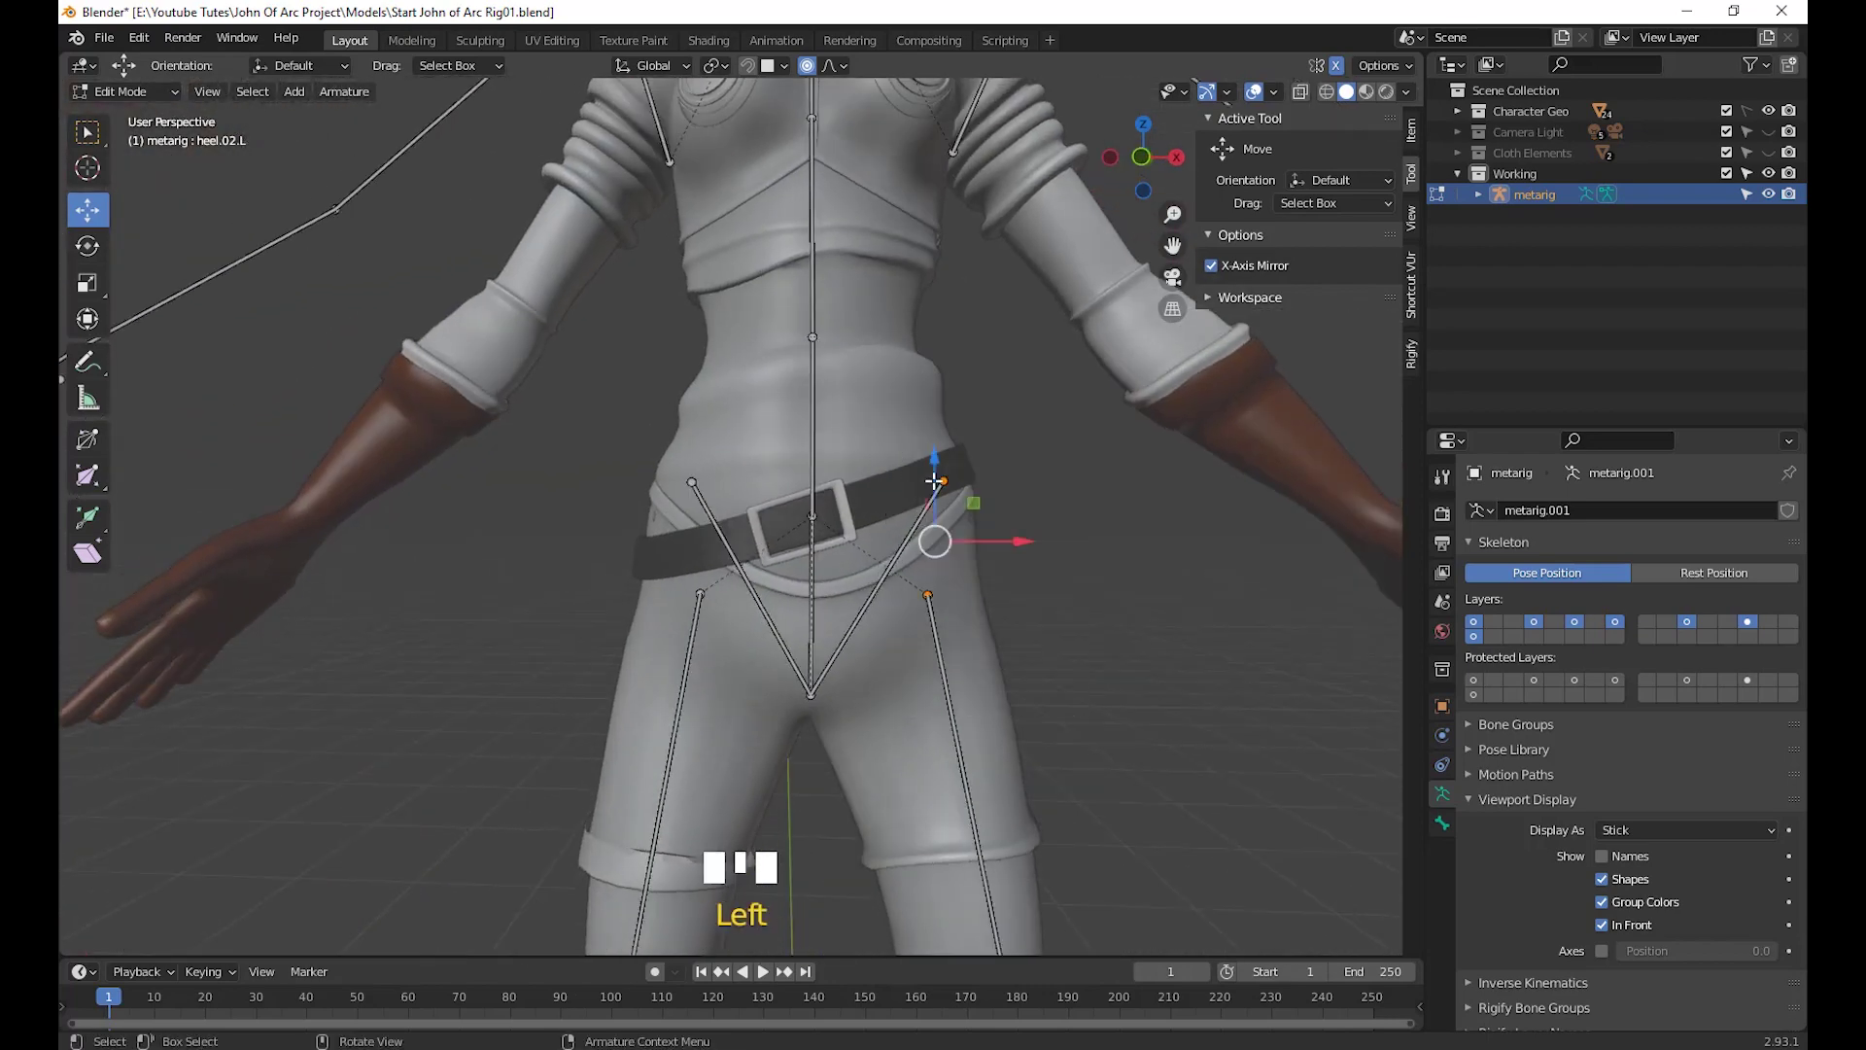
{"action": "scroll", "coordinate": [1012, 713], "scroll_direction": "down", "scroll_amount": 3}
{"action": "middle_click_drag", "start_coordinate": [1012, 713], "coordinate": [924, 680]}
{"action": "left_click_drag", "start_coordinate": [930, 669], "coordinate": [768, 466]}
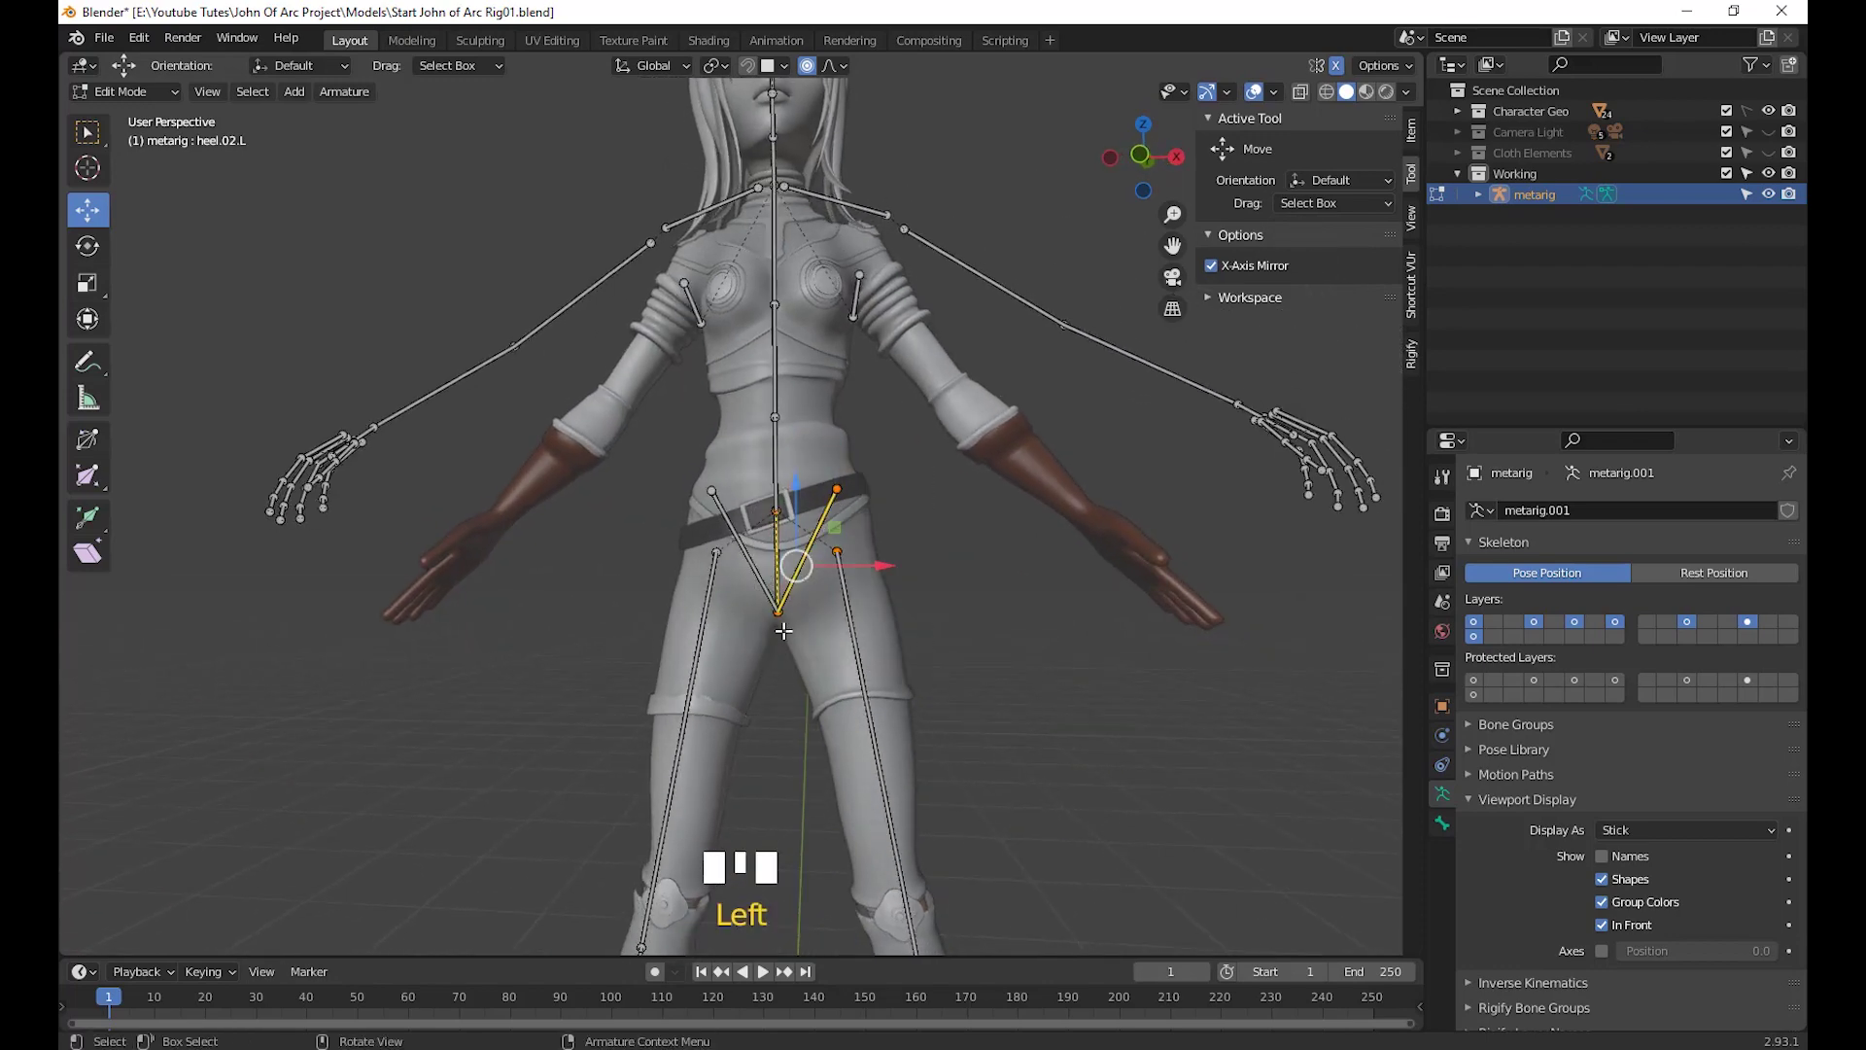
{"action": "middle_click_drag", "start_coordinate": [972, 733], "coordinate": [862, 750]}
{"action": "key", "text": "KP_3"}
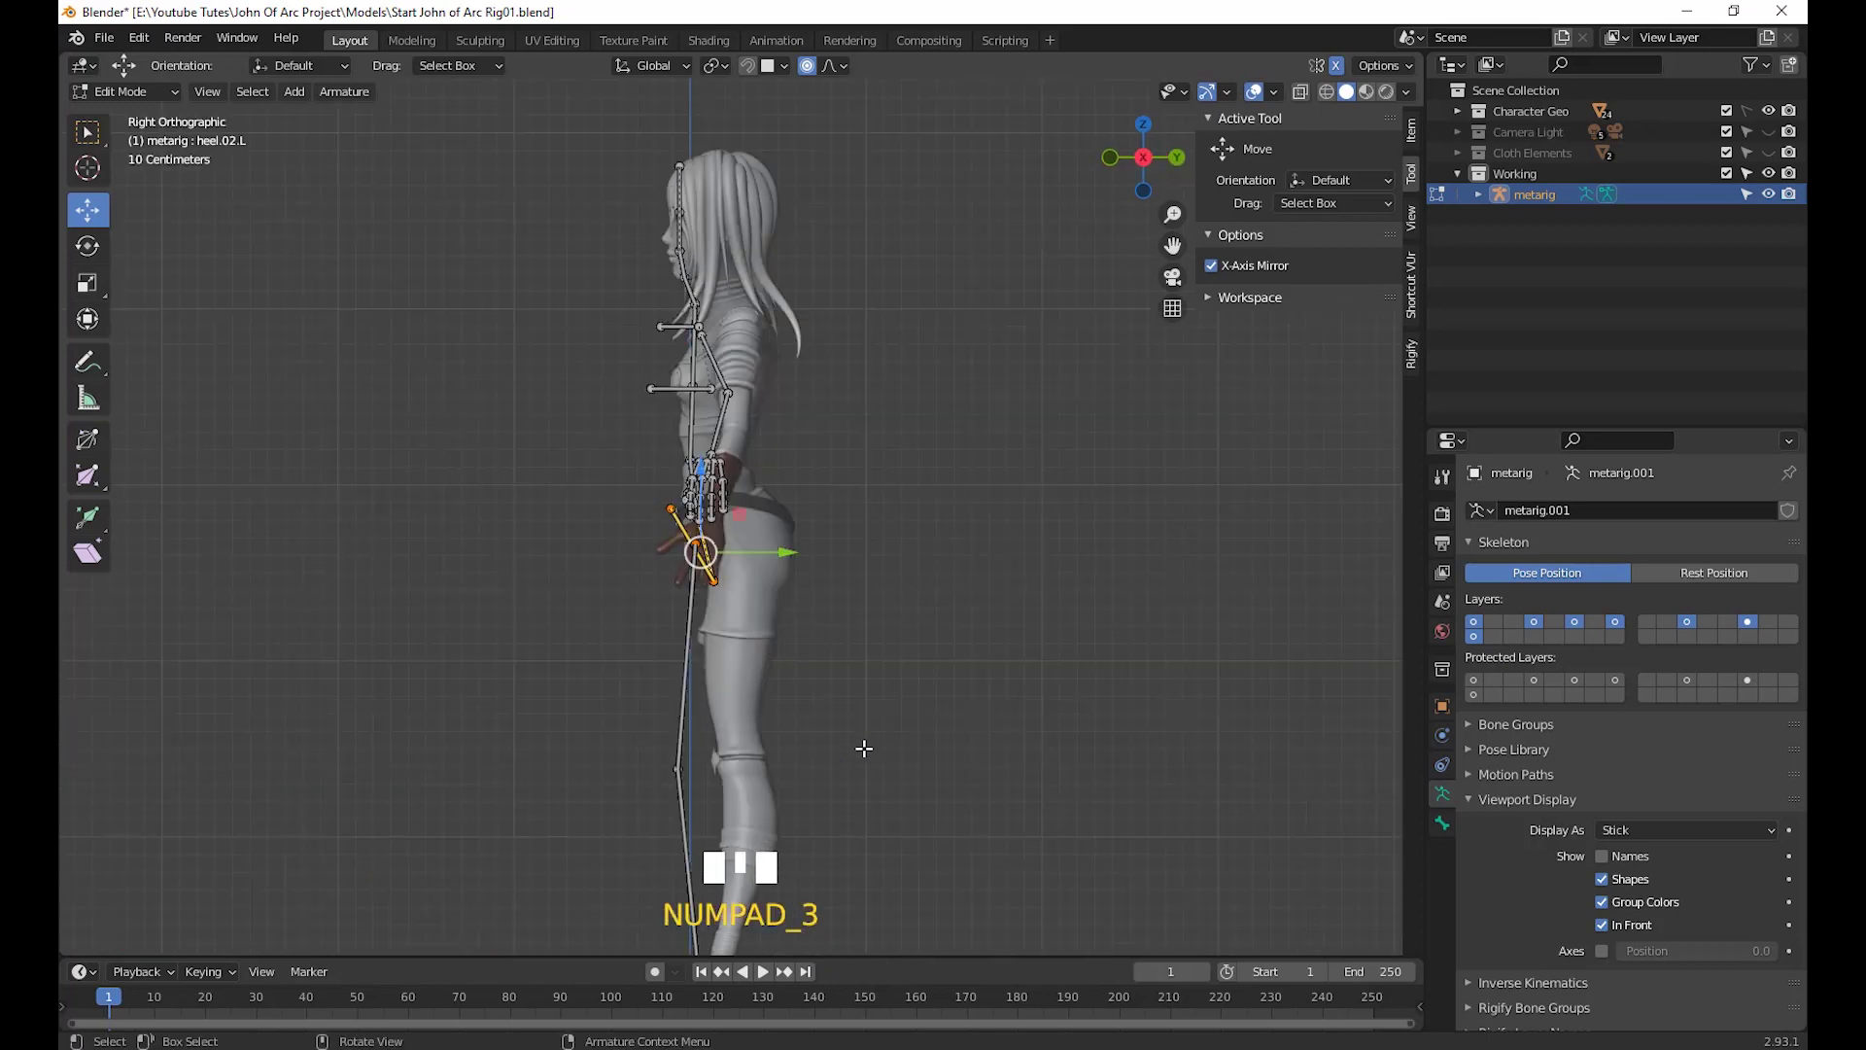
{"action": "scroll", "coordinate": [961, 555], "scroll_direction": "up", "scroll_amount": 2}
{"action": "scroll", "coordinate": [960, 555], "scroll_direction": "up", "scroll_amount": 3}
{"action": "middle_click_drag", "start_coordinate": [959, 677], "coordinate": [979, 562], "text": "shift"}
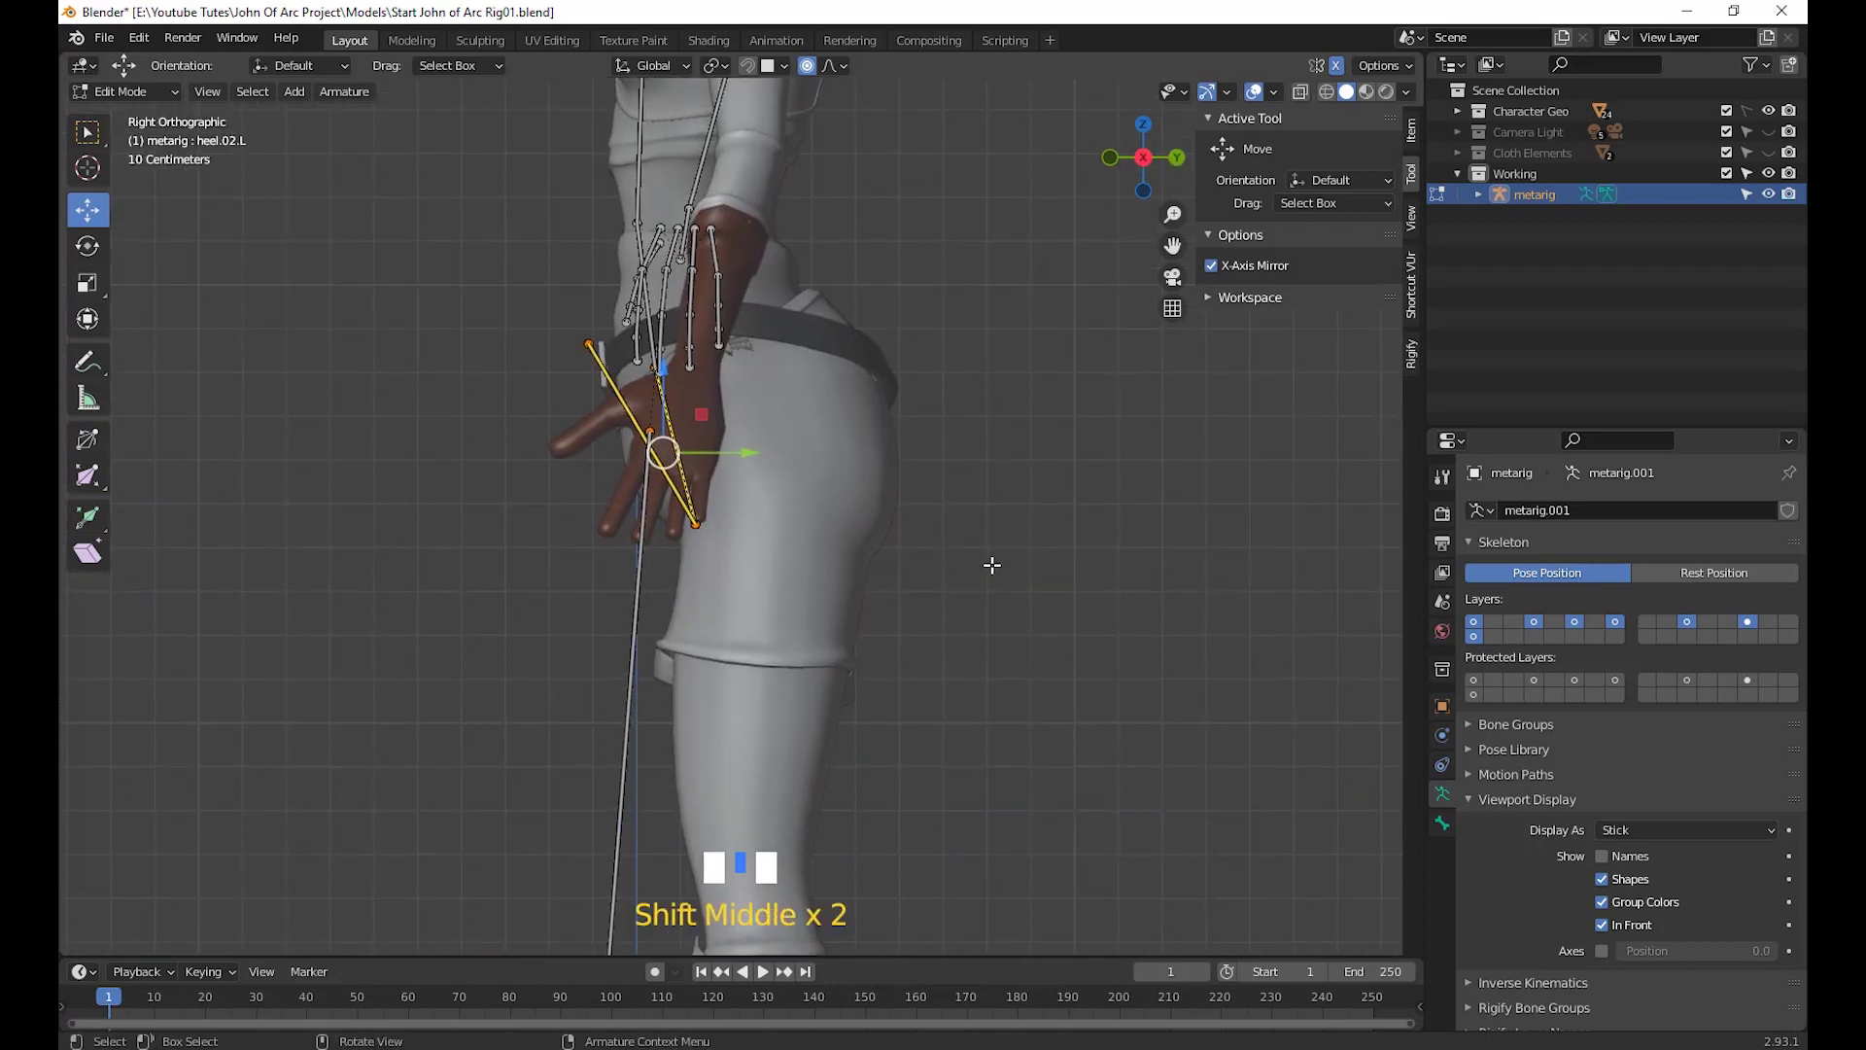
{"action": "key", "text": "g"}
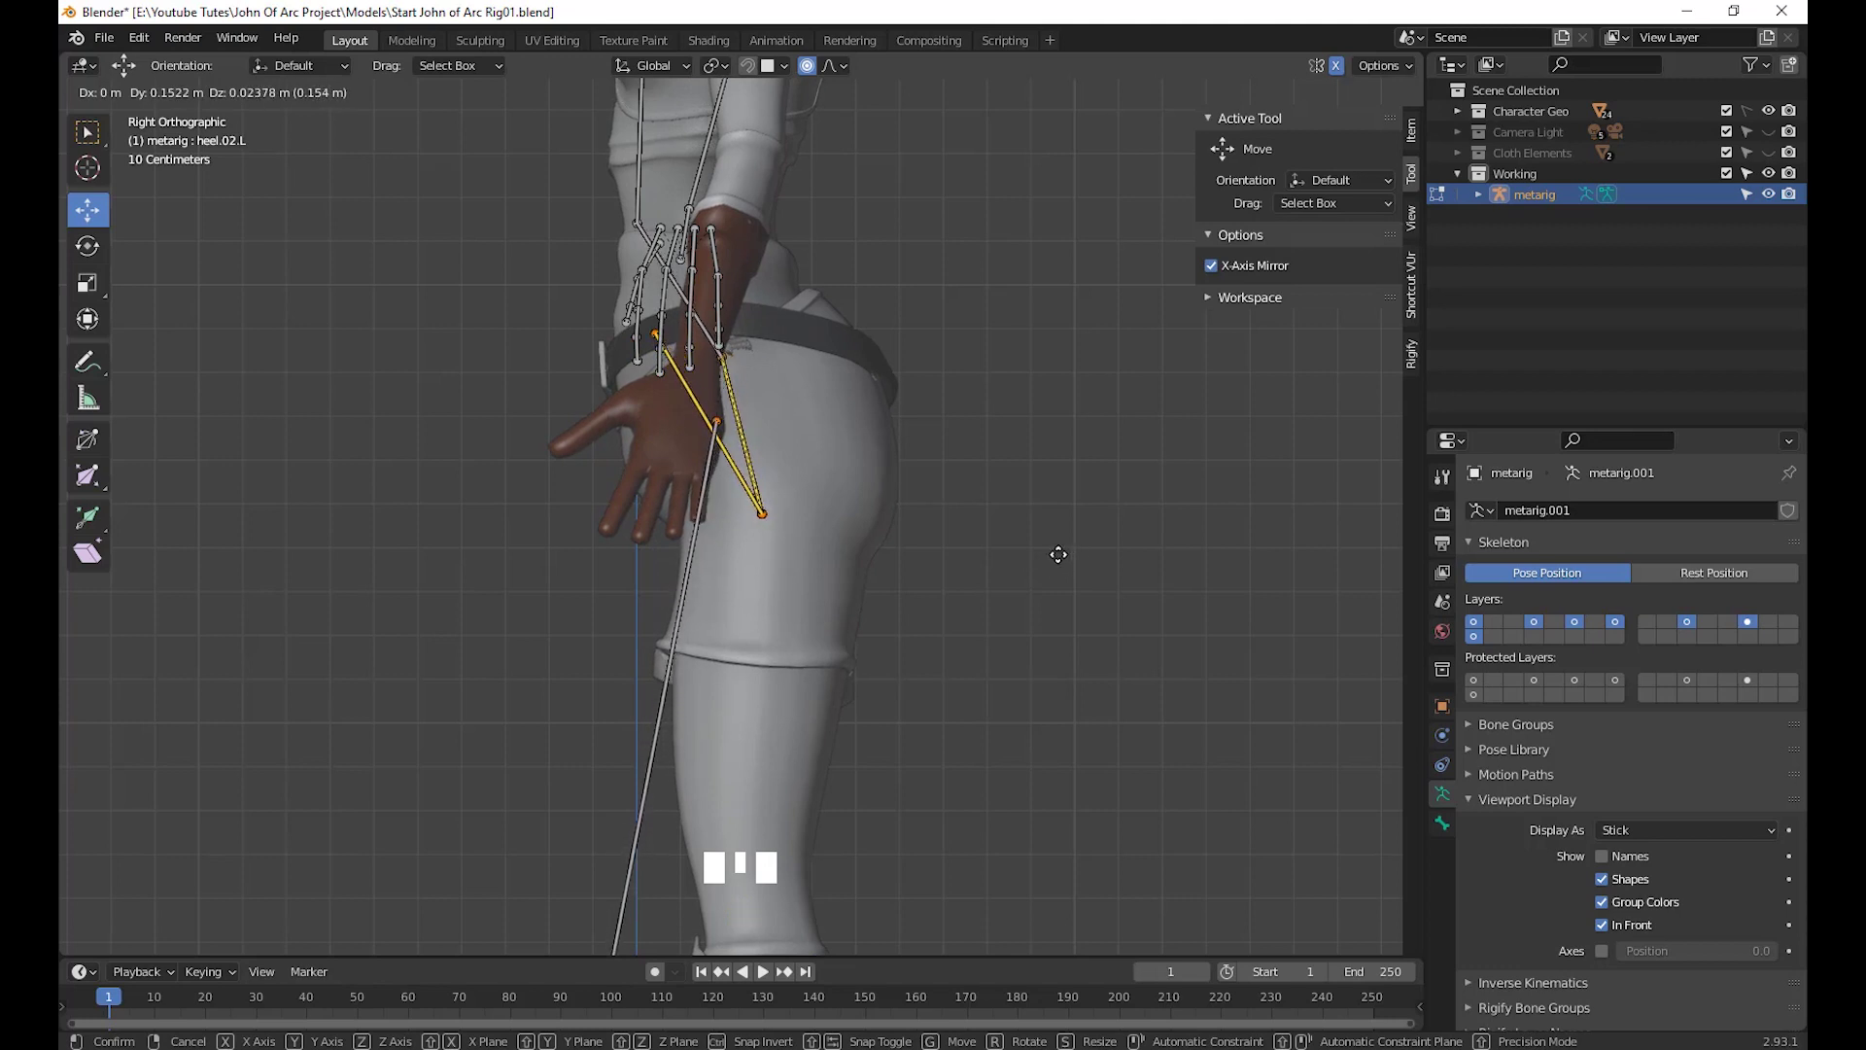
{"action": "left_click", "coordinate": [1059, 554]}
Raise the shared lower joint of the pelvis bones about 0.175 m and shift it back about 0.010 m
{"action": "middle_click_drag", "start_coordinate": [814, 468], "coordinate": [862, 425], "text": "shift"}
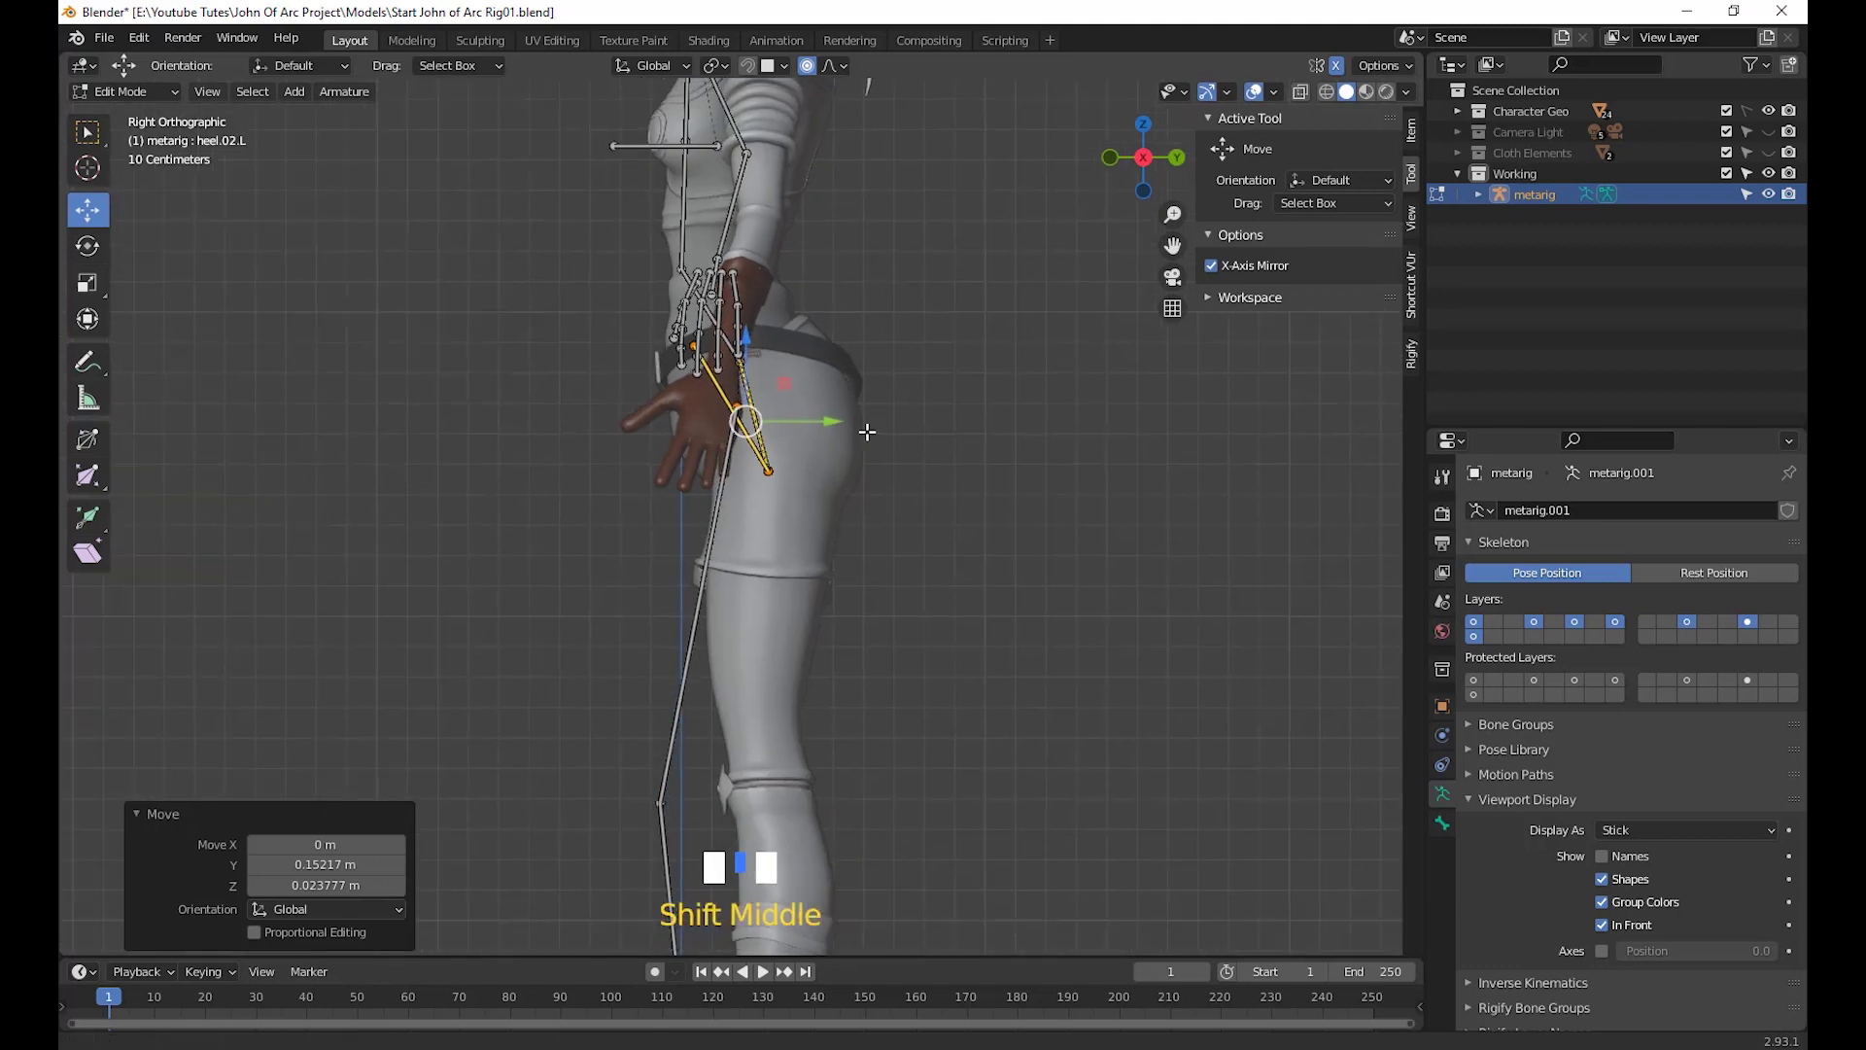
{"action": "middle_click_drag", "start_coordinate": [846, 591], "coordinate": [854, 509], "text": "shift"}
{"action": "middle_click_drag", "start_coordinate": [834, 424], "coordinate": [853, 508], "text": "shift"}
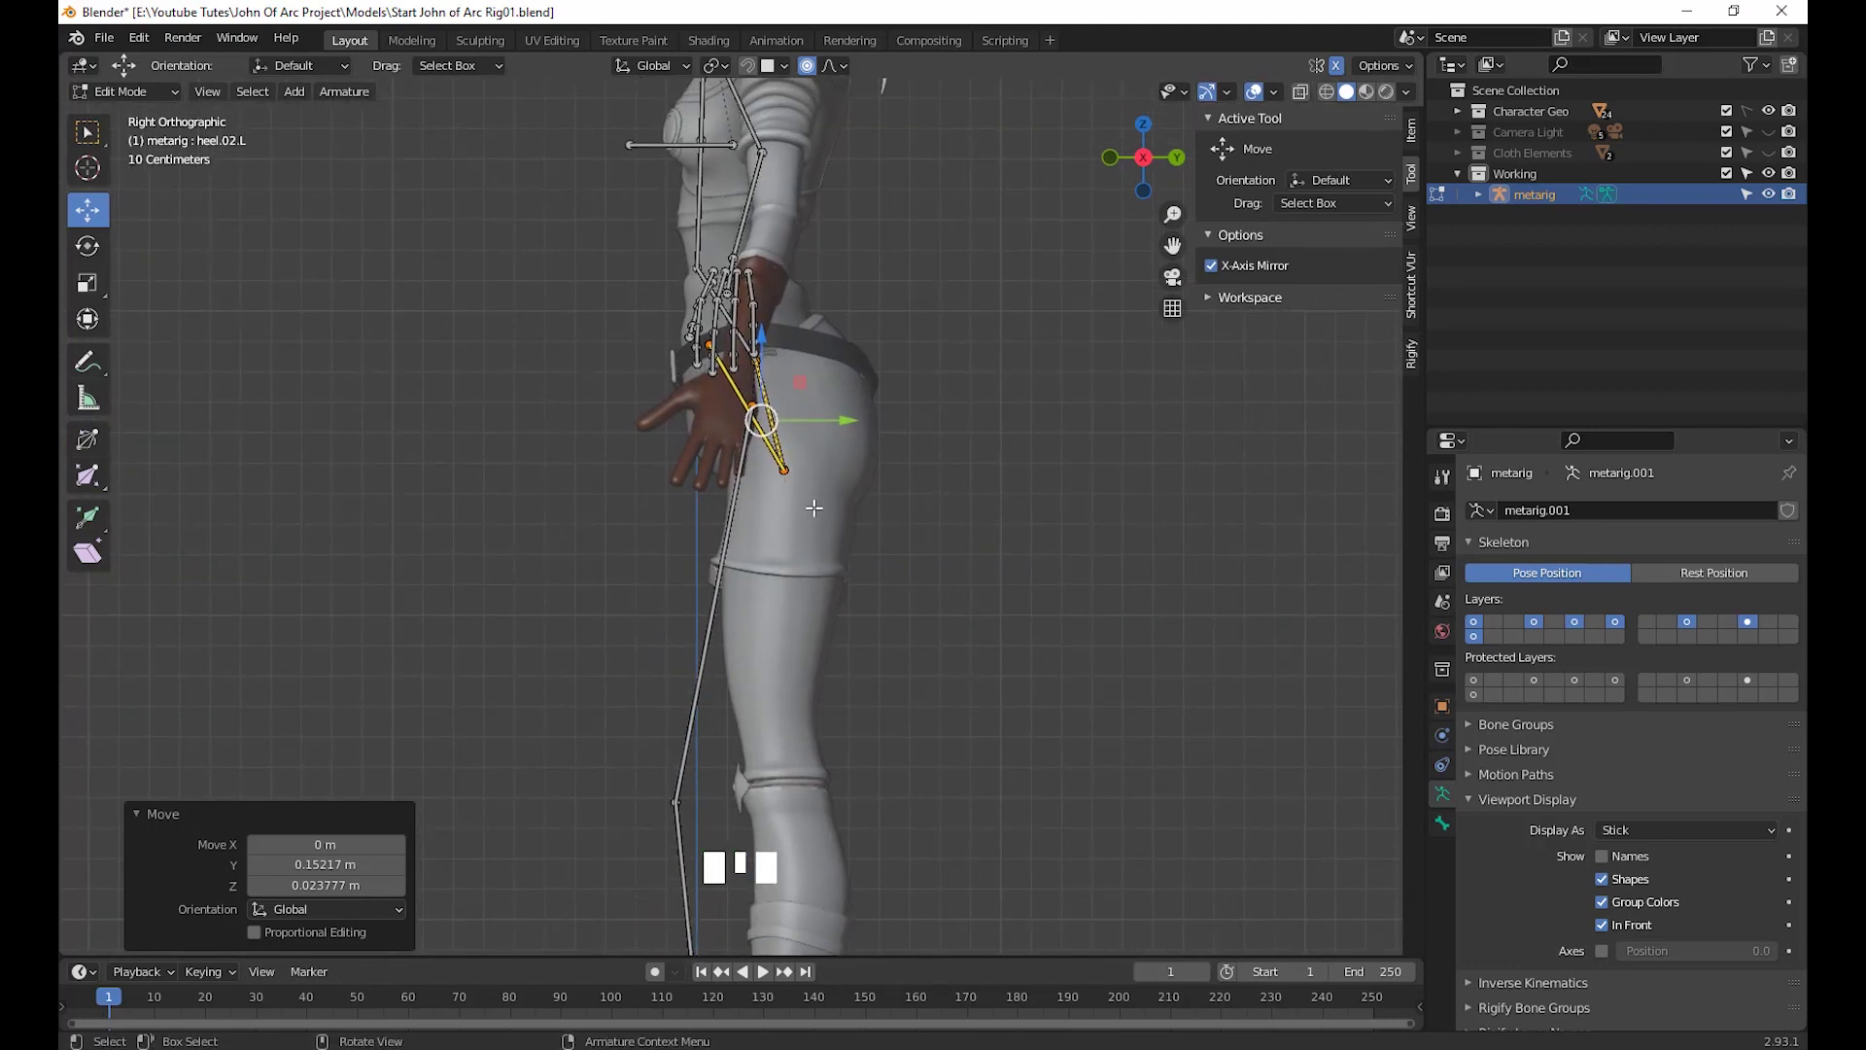
{"action": "left_click", "coordinate": [783, 470]}
{"action": "key", "text": "g"}
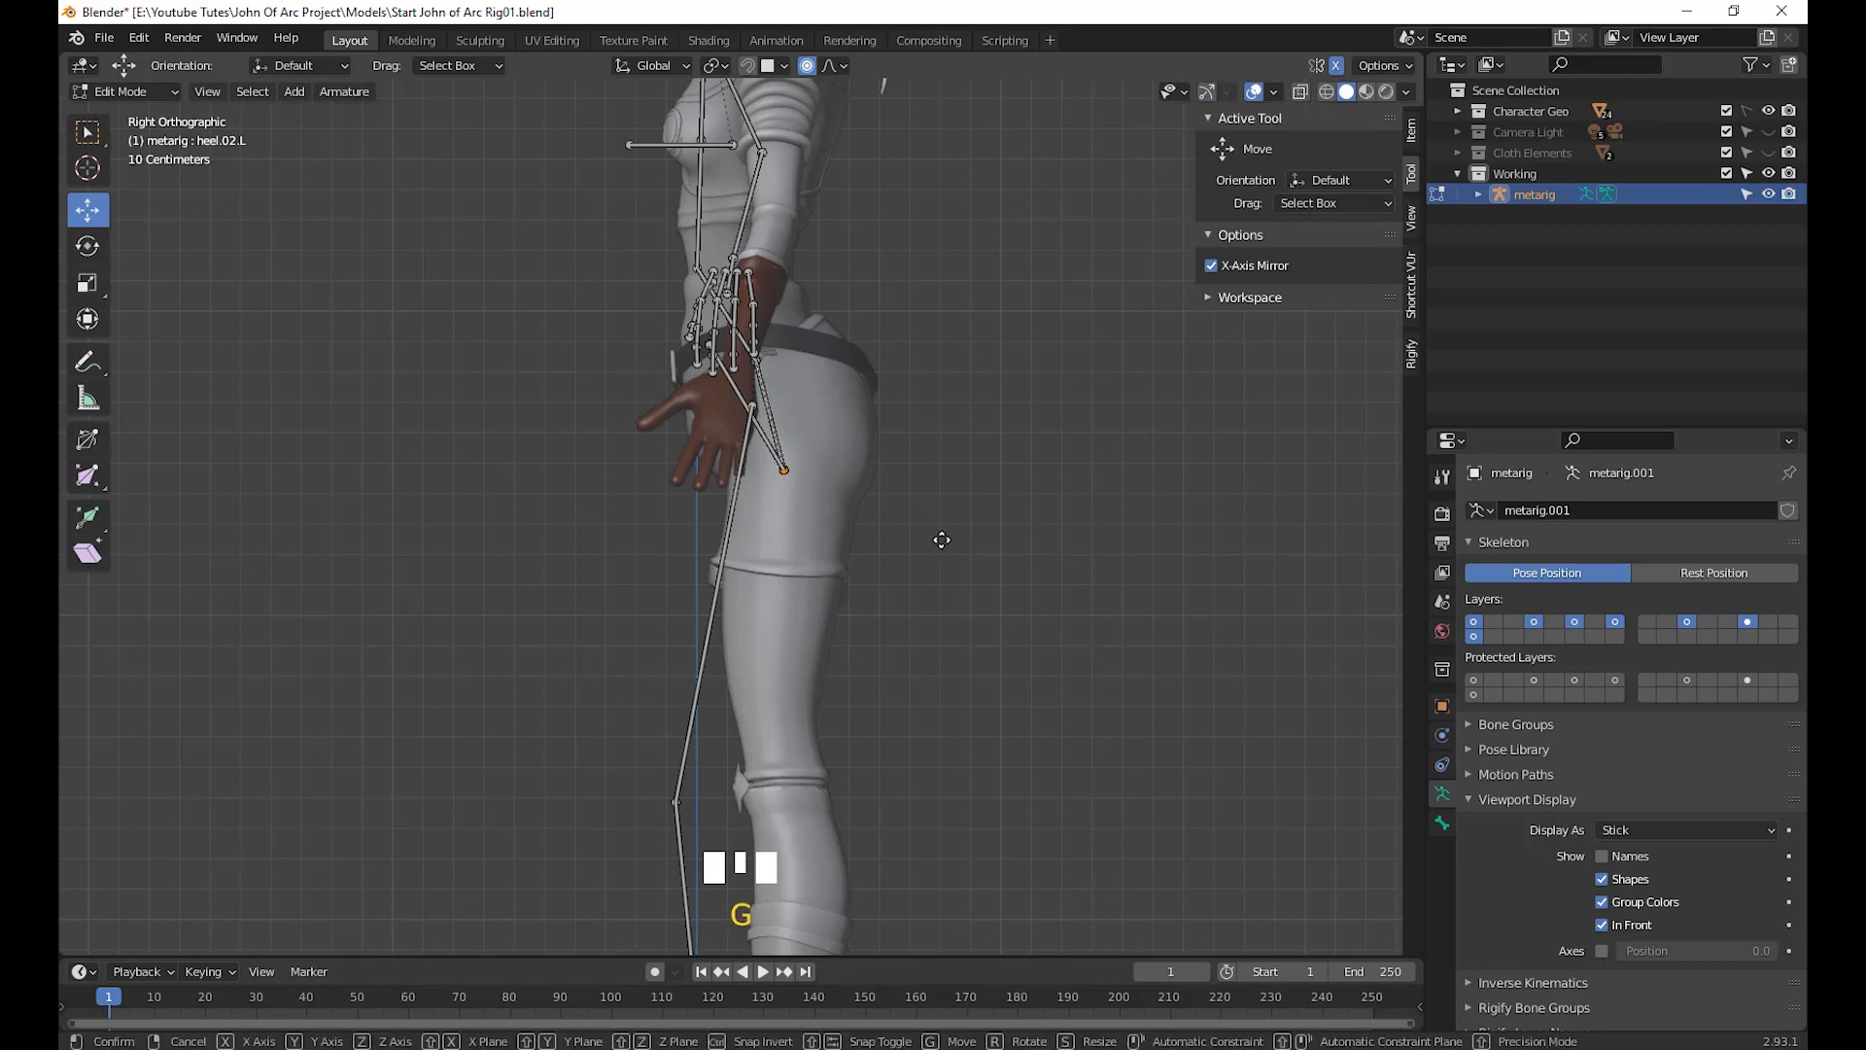
{"action": "left_click", "coordinate": [945, 493]}
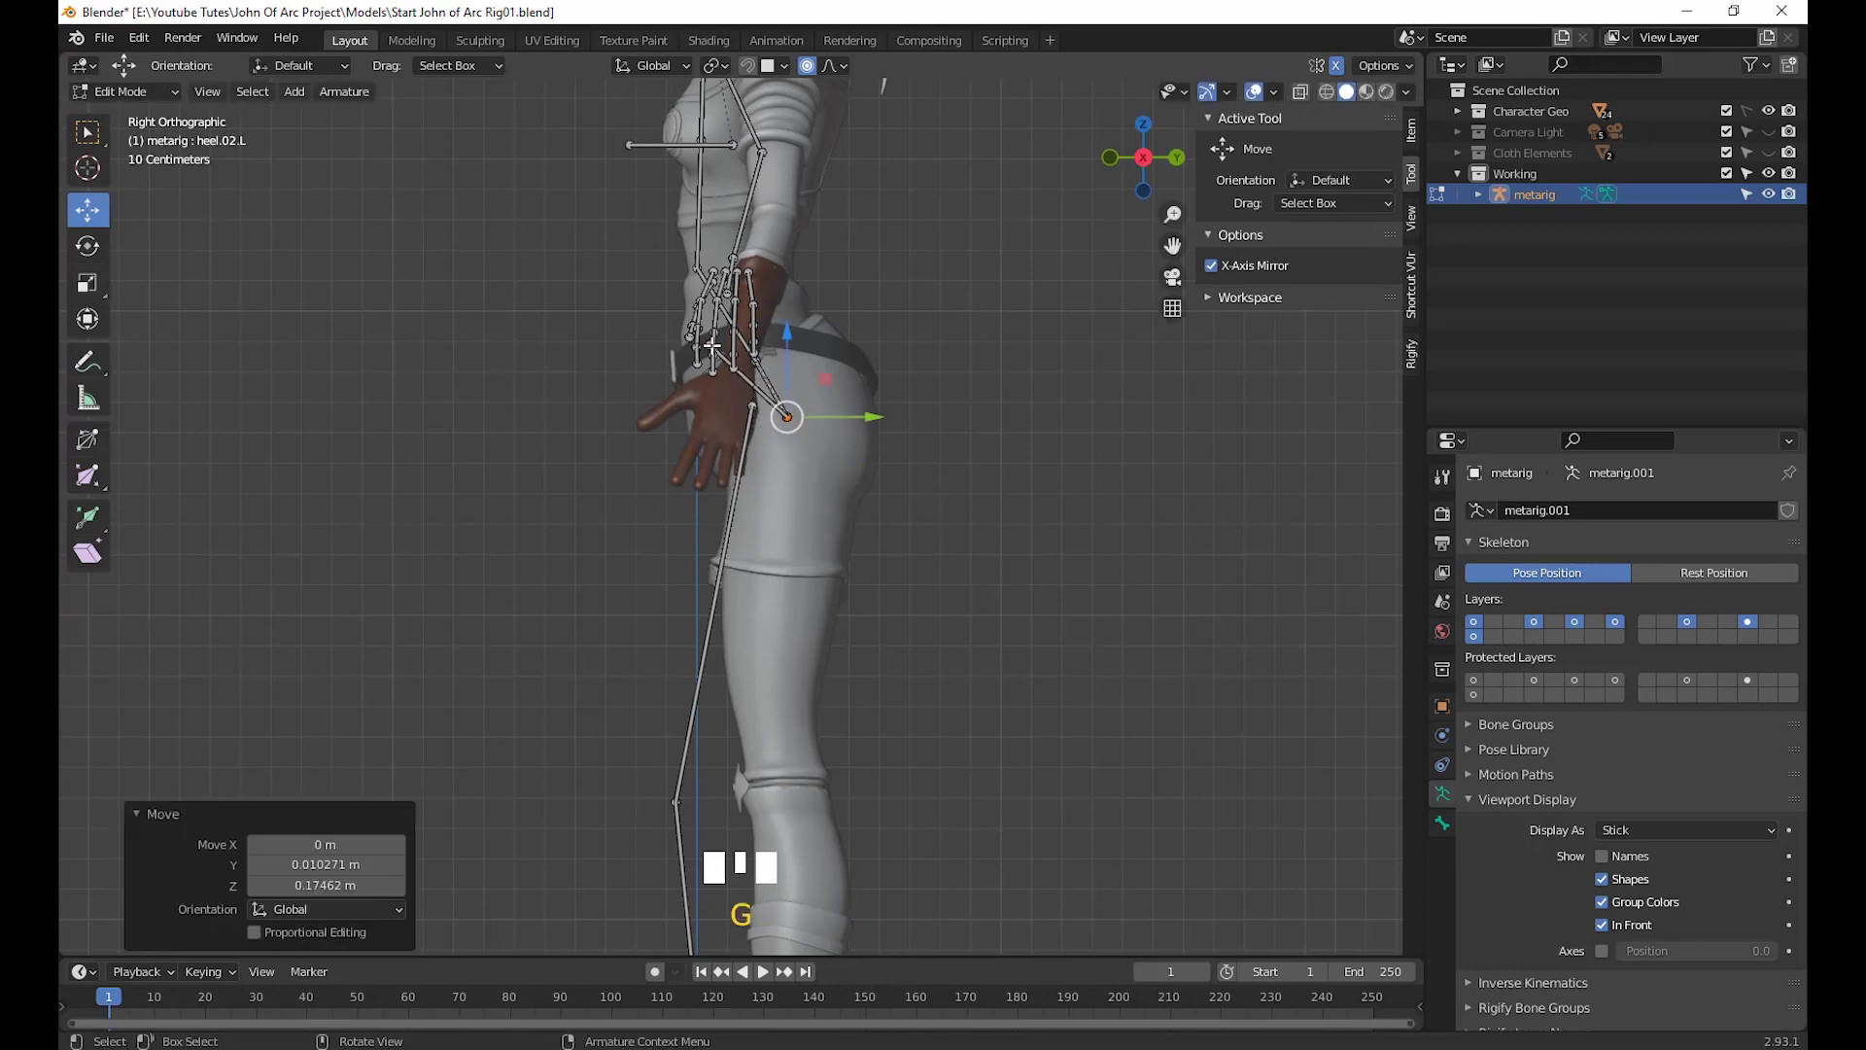
Move the left pelvis bone's upper tip and the thigh's upper joint back about 0.130 m, into the hip
{"action": "middle_click_drag", "start_coordinate": [712, 345], "coordinate": [819, 590]}
{"action": "left_click", "coordinate": [856, 338]}
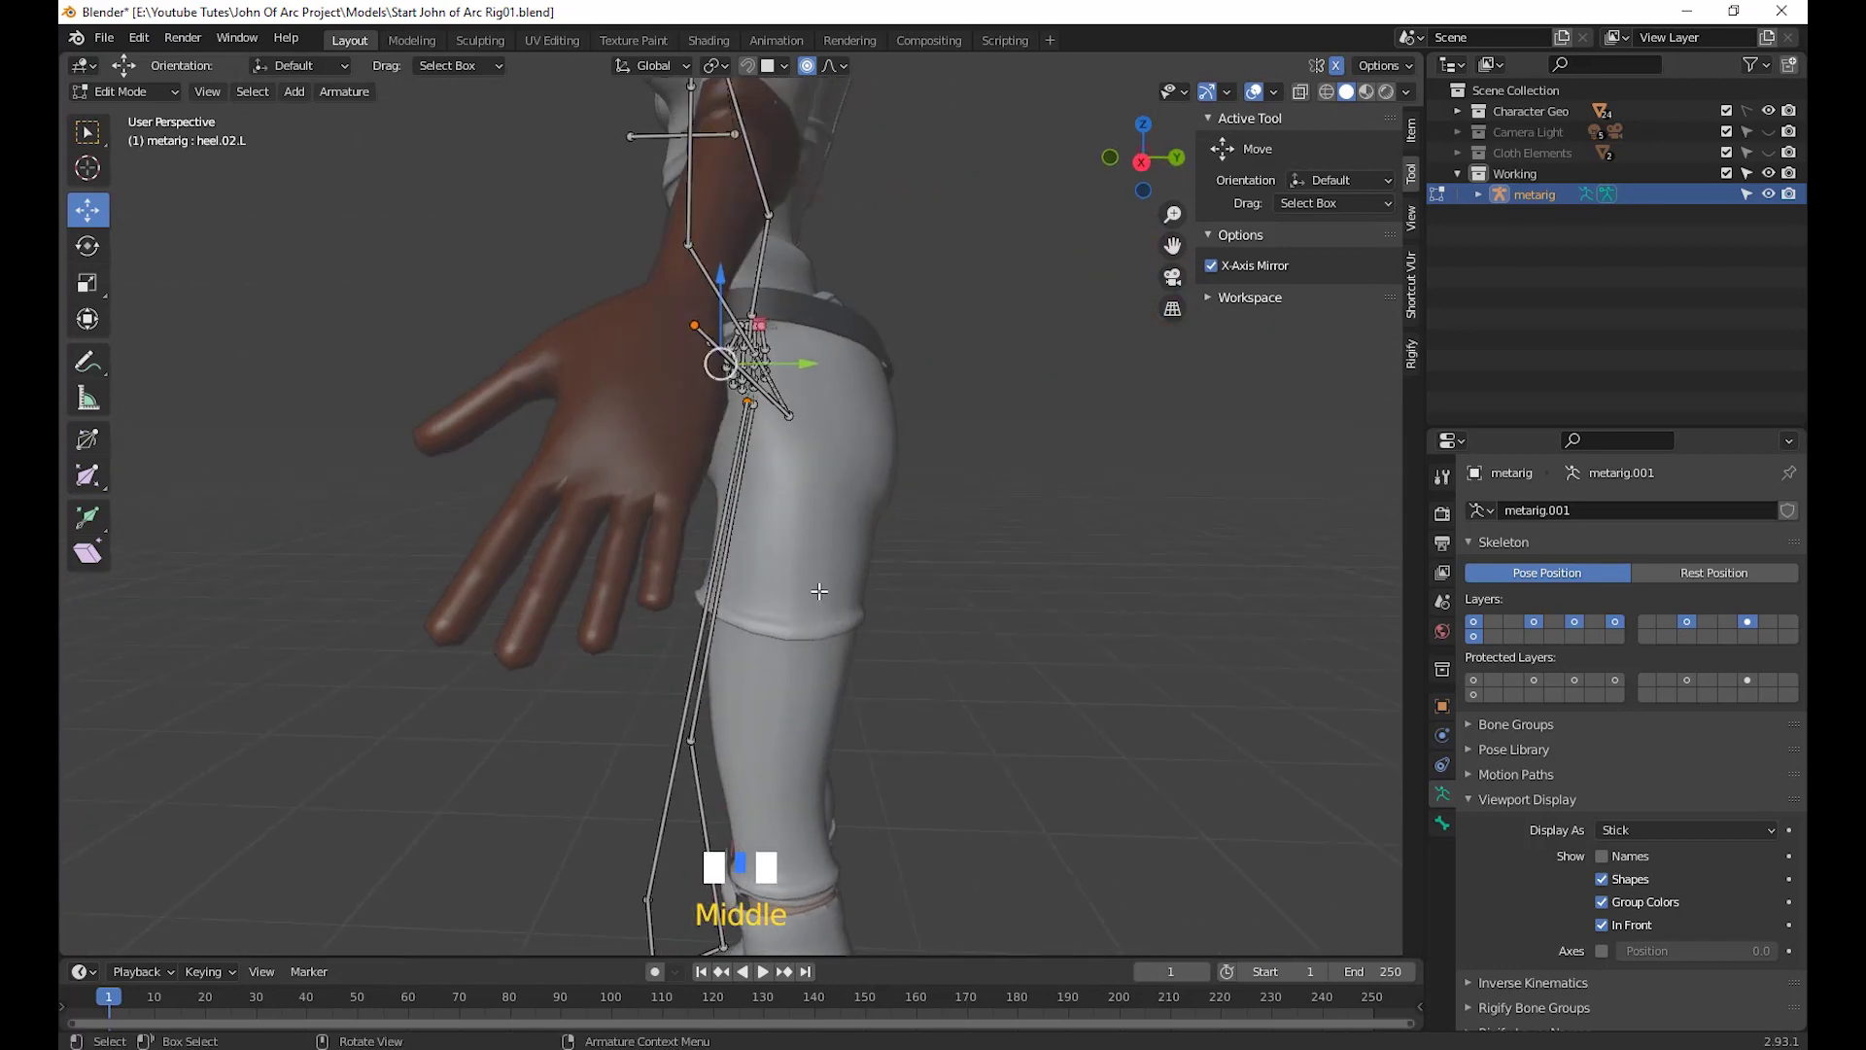
{"action": "key", "text": "KP_3"}
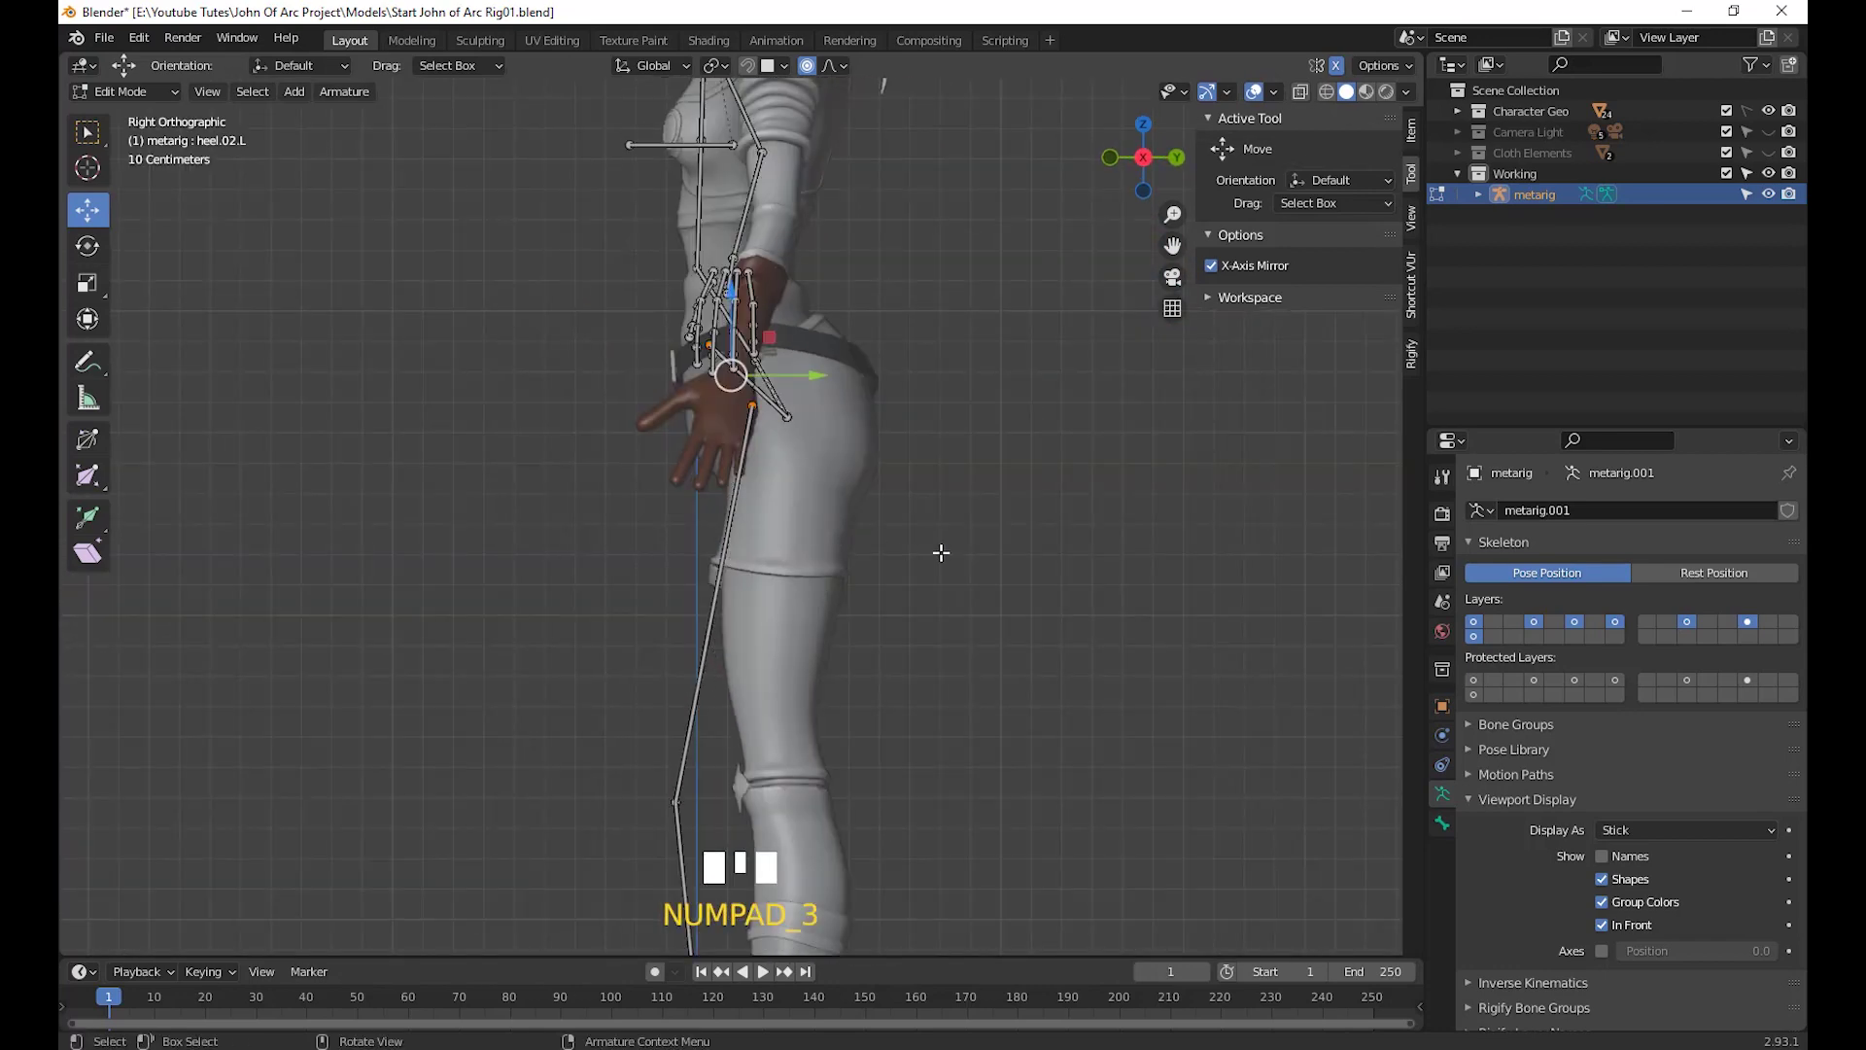
{"action": "key", "text": "g"}
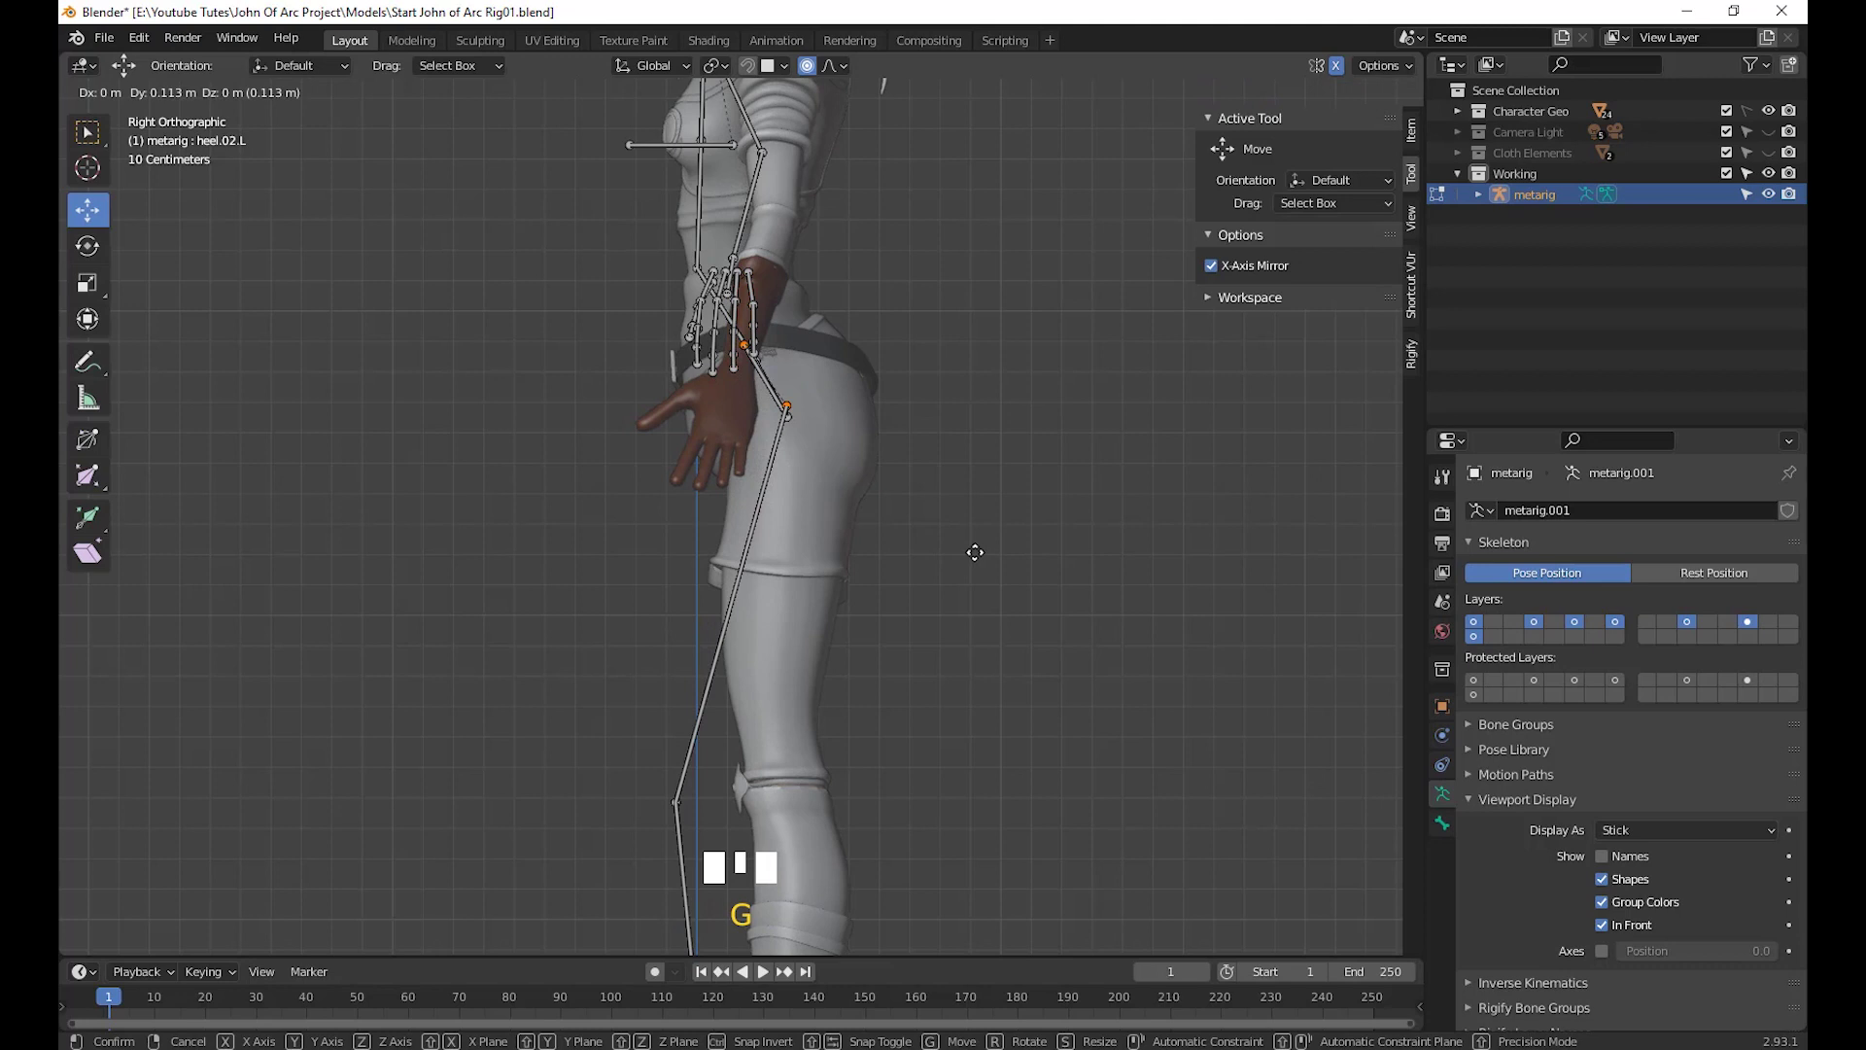
{"action": "left_click", "coordinate": [980, 551]}
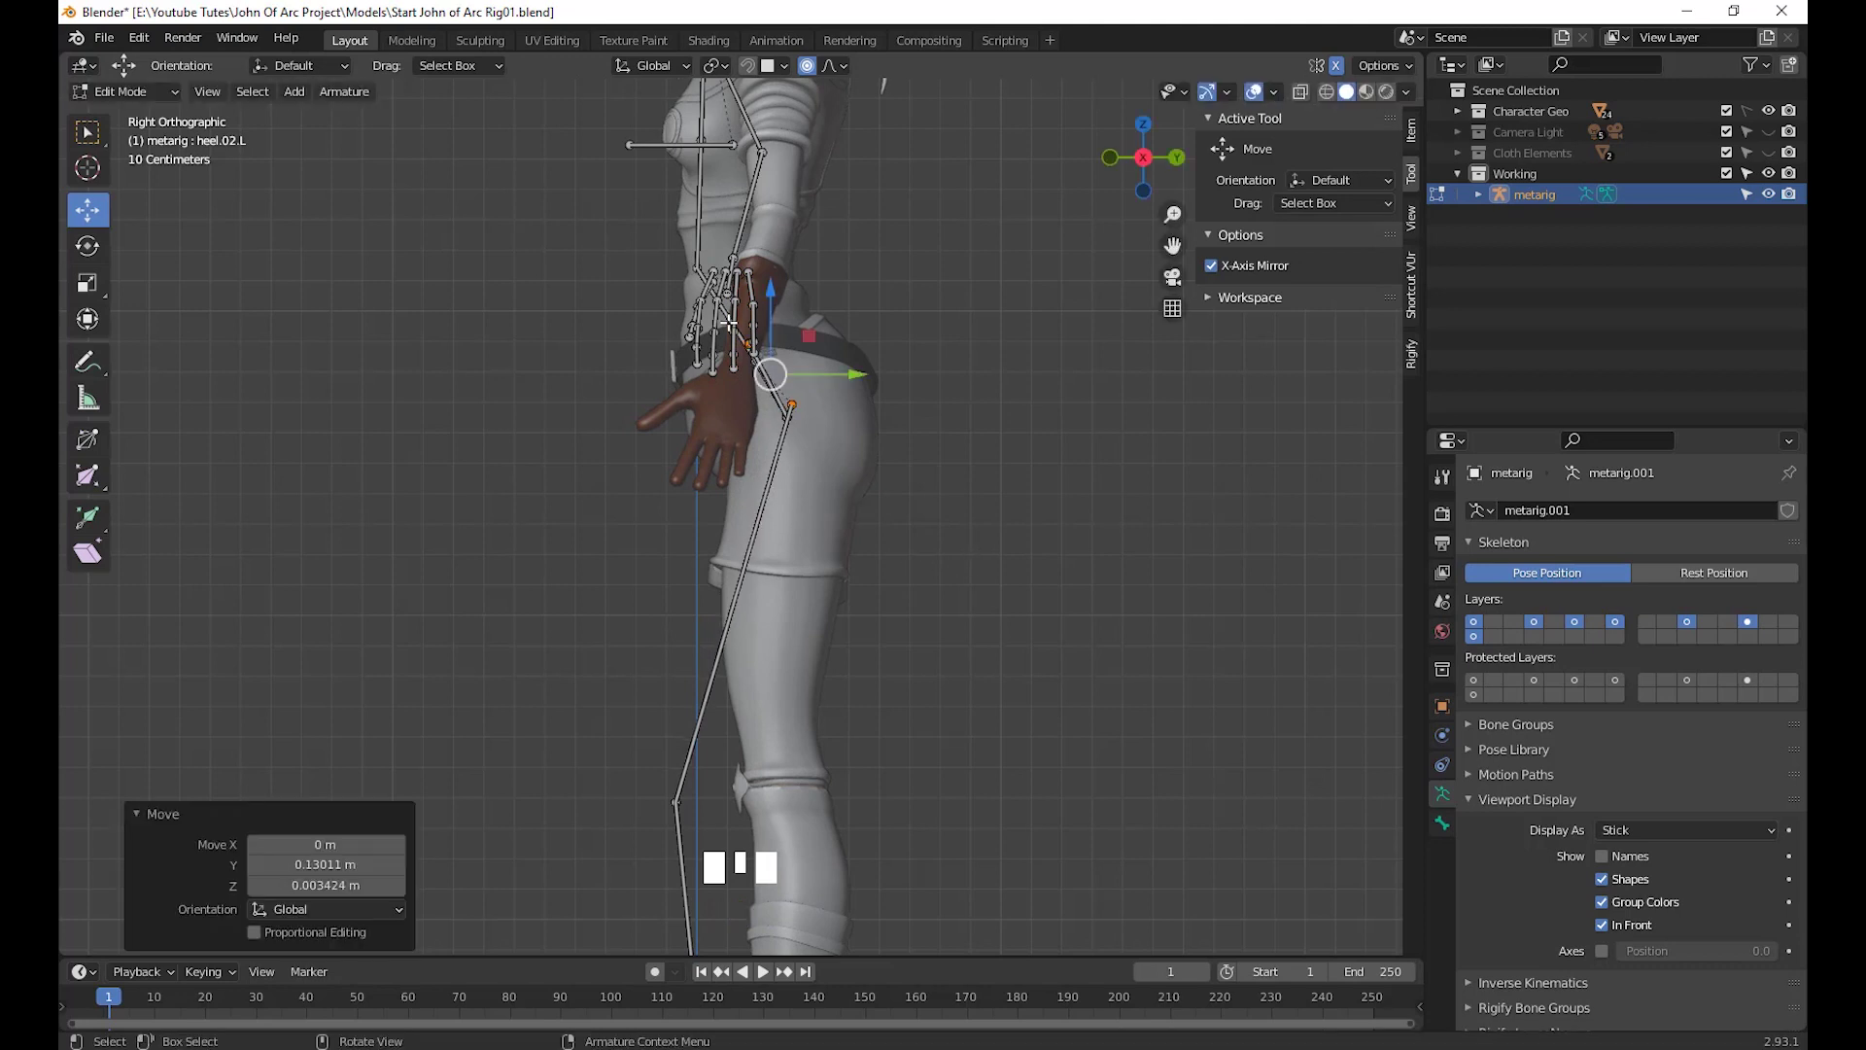
Shift the knee, ankle, foot, toe and heel joints together backward about 0.32 m to bring the knee inside the leg mesh
{"action": "scroll", "coordinate": [970, 696], "scroll_direction": "down", "scroll_amount": 2}
{"action": "middle_click_drag", "start_coordinate": [970, 696], "coordinate": [972, 520], "text": "shift"}
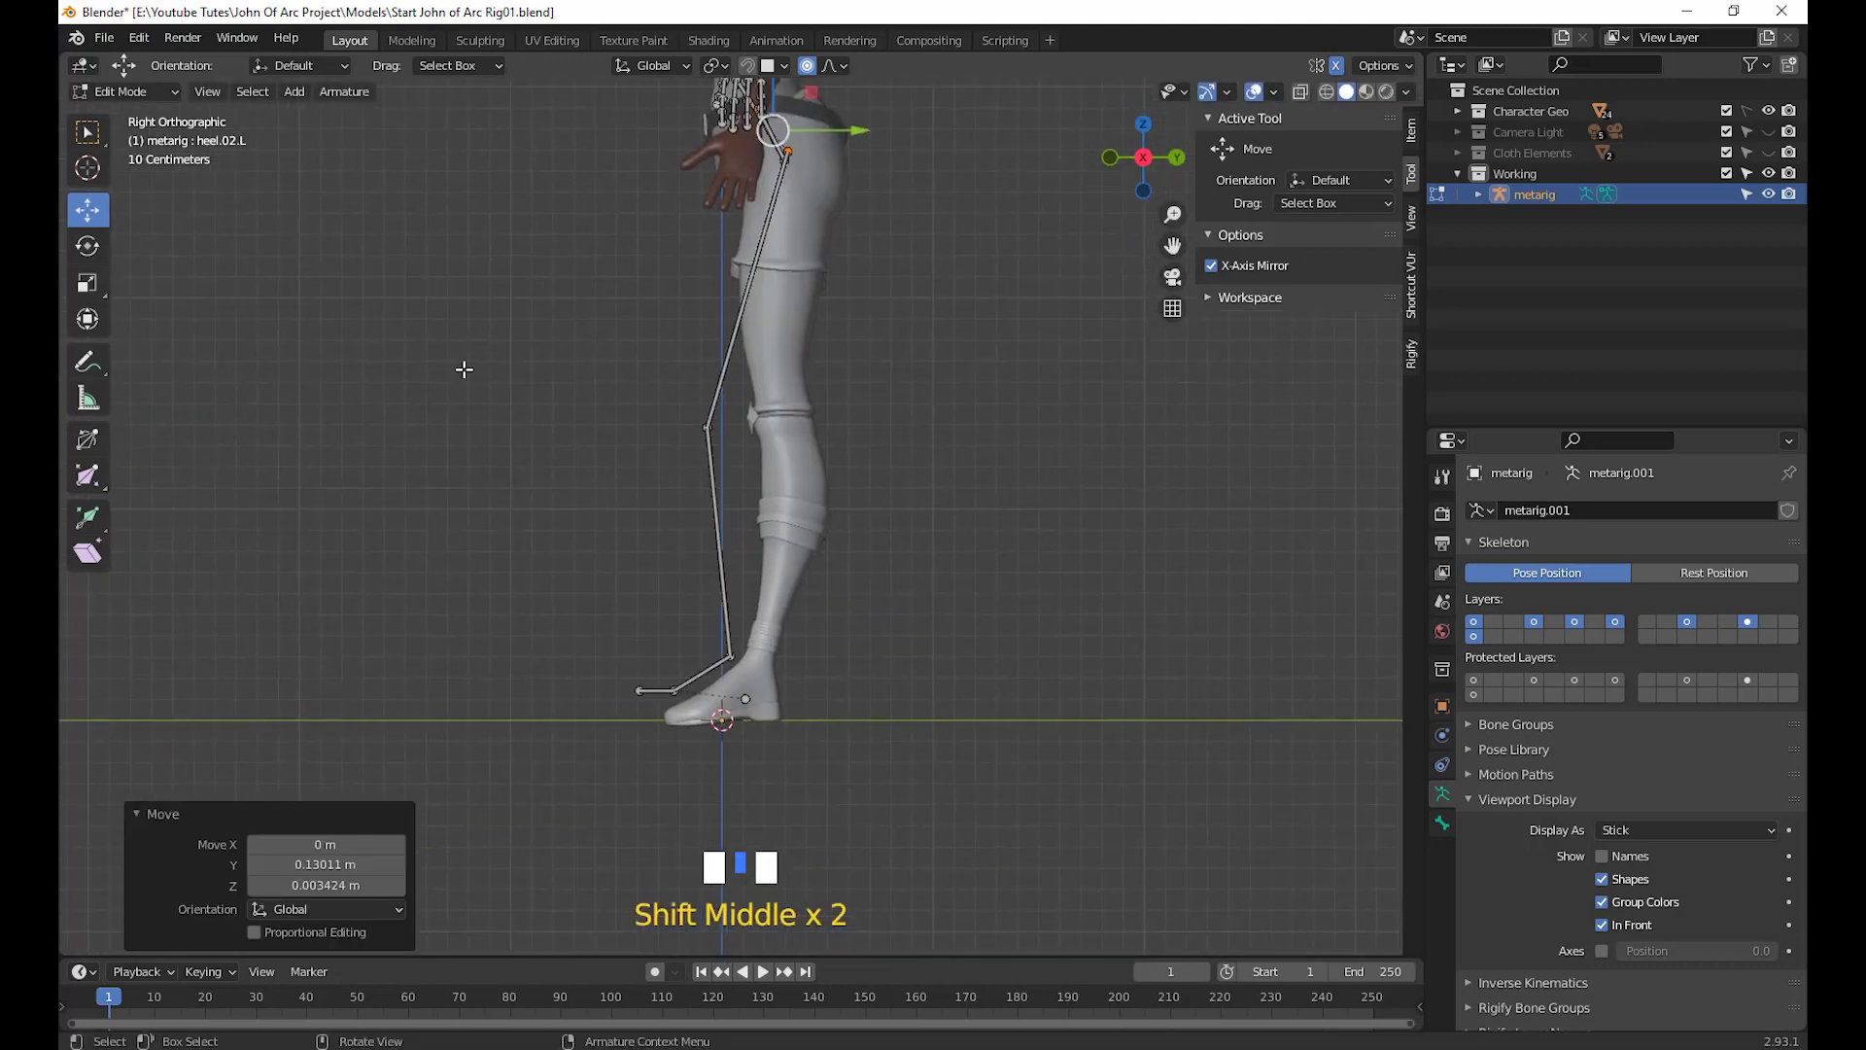
{"action": "left_click_drag", "start_coordinate": [463, 369], "coordinate": [919, 879]}
{"action": "middle_click_drag", "start_coordinate": [966, 715], "coordinate": [1033, 658], "text": "shift"}
{"action": "scroll", "coordinate": [966, 719], "scroll_direction": "up", "scroll_amount": 3}
{"action": "key", "text": "g"}
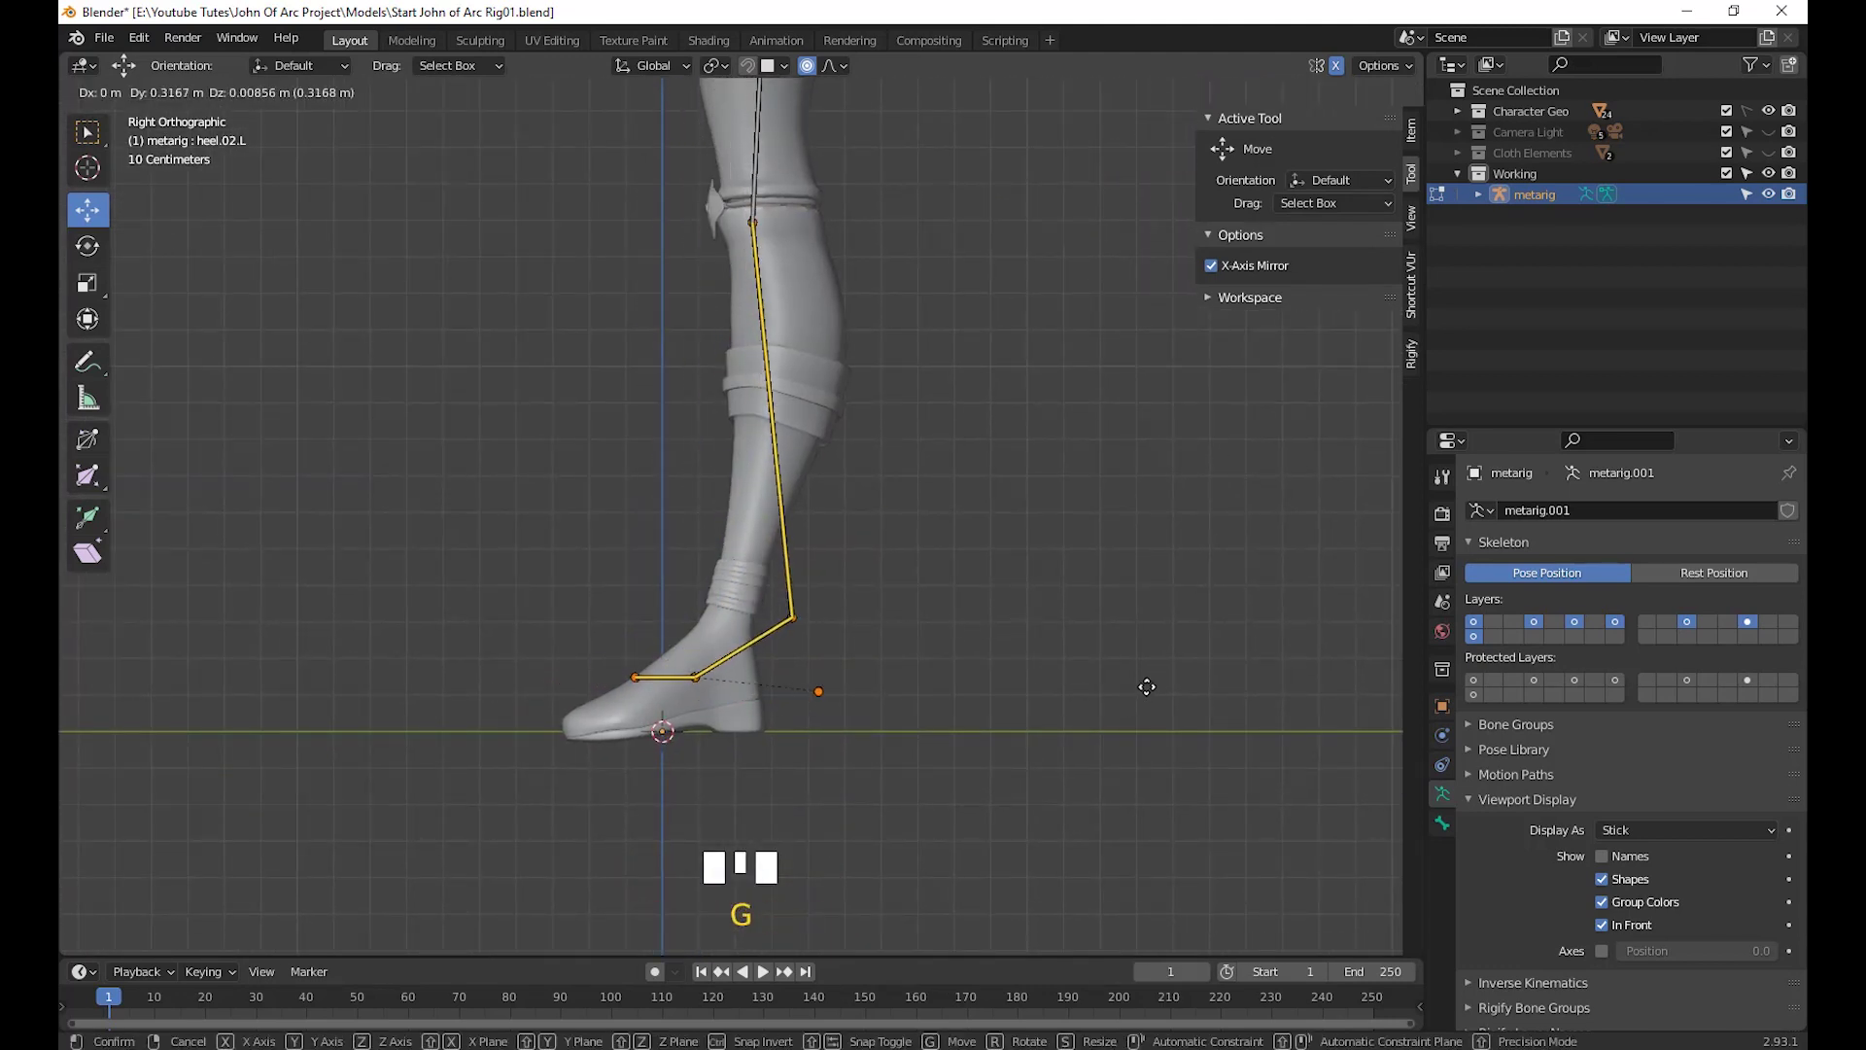
{"action": "left_click", "coordinate": [1149, 678]}
Move the ankle, foot, toe and heel joints forward about 0.157 m and down about 0.151 m into the shoe
{"action": "left_click_drag", "start_coordinate": [1037, 928], "coordinate": [427, 503]}
{"action": "key", "text": "g"}
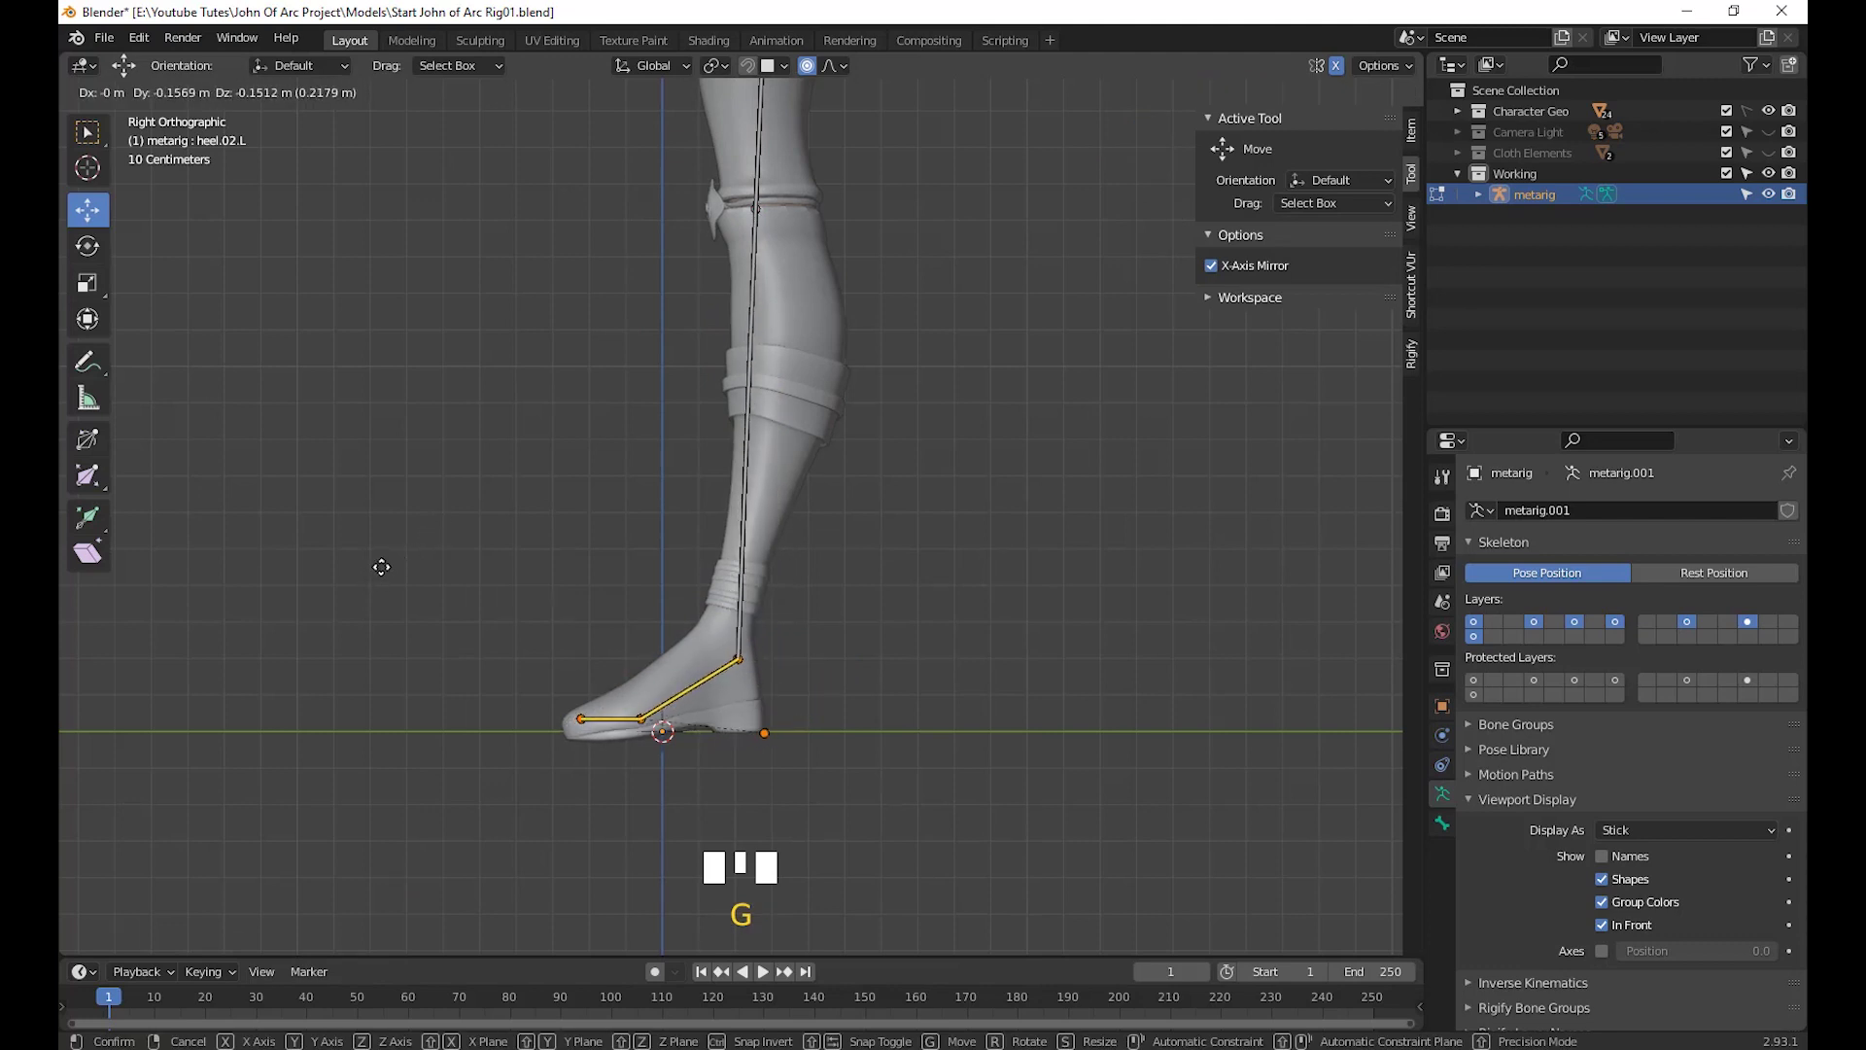
{"action": "left_click", "coordinate": [380, 563]}
Move the ankle joint forward about 0.021 m and up about 0.061 m to fit the ankle of the mesh
{"action": "scroll", "coordinate": [549, 652], "scroll_direction": "up", "scroll_amount": 2}
{"action": "middle_click_drag", "start_coordinate": [554, 654], "coordinate": [780, 473], "text": "shift"}
{"action": "left_click_drag", "start_coordinate": [749, 425], "coordinate": [937, 556]}
{"action": "middle_click_drag", "start_coordinate": [1036, 540], "coordinate": [982, 616], "text": "shift"}
{"action": "key", "text": "g"}
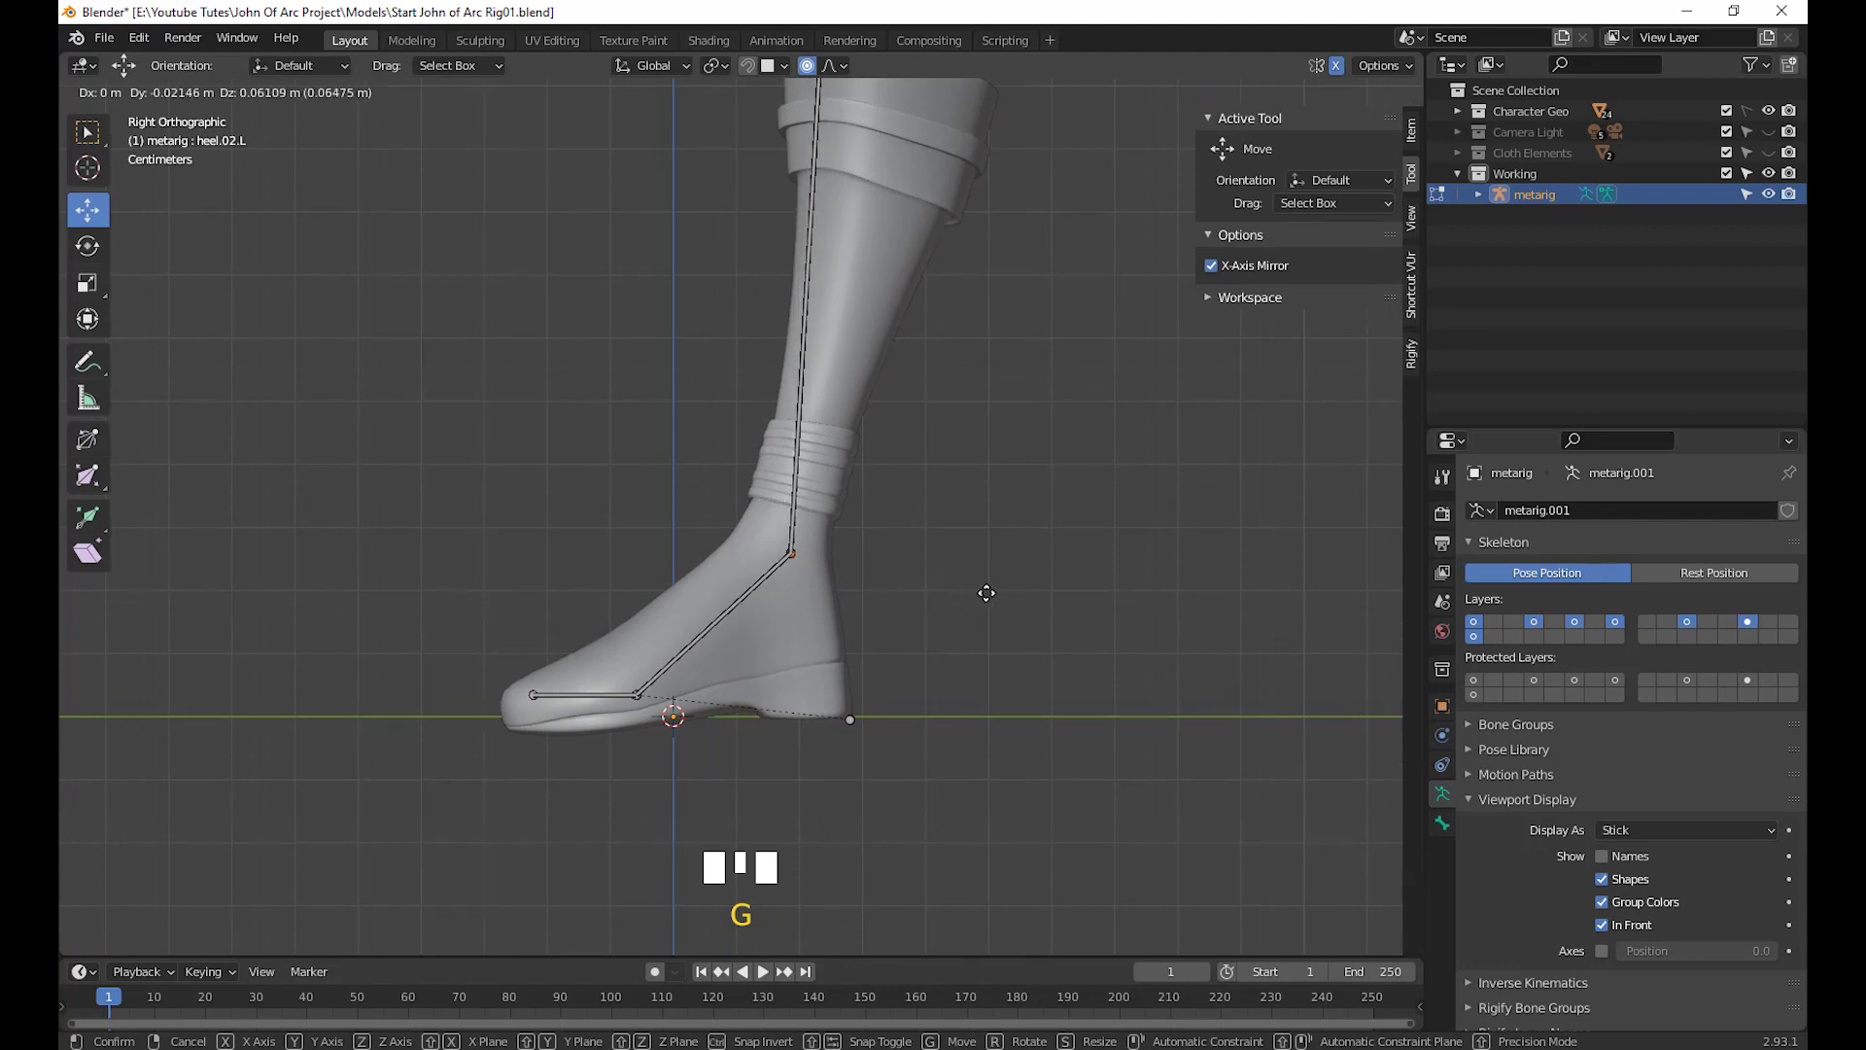
{"action": "left_click", "coordinate": [987, 592]}
Place the toe tip at the front of the shoe and move the ball joint forward 0.071 m and down about 0.030 m
{"action": "left_click_drag", "start_coordinate": [573, 789], "coordinate": [455, 614]}
{"action": "key", "text": "g"}
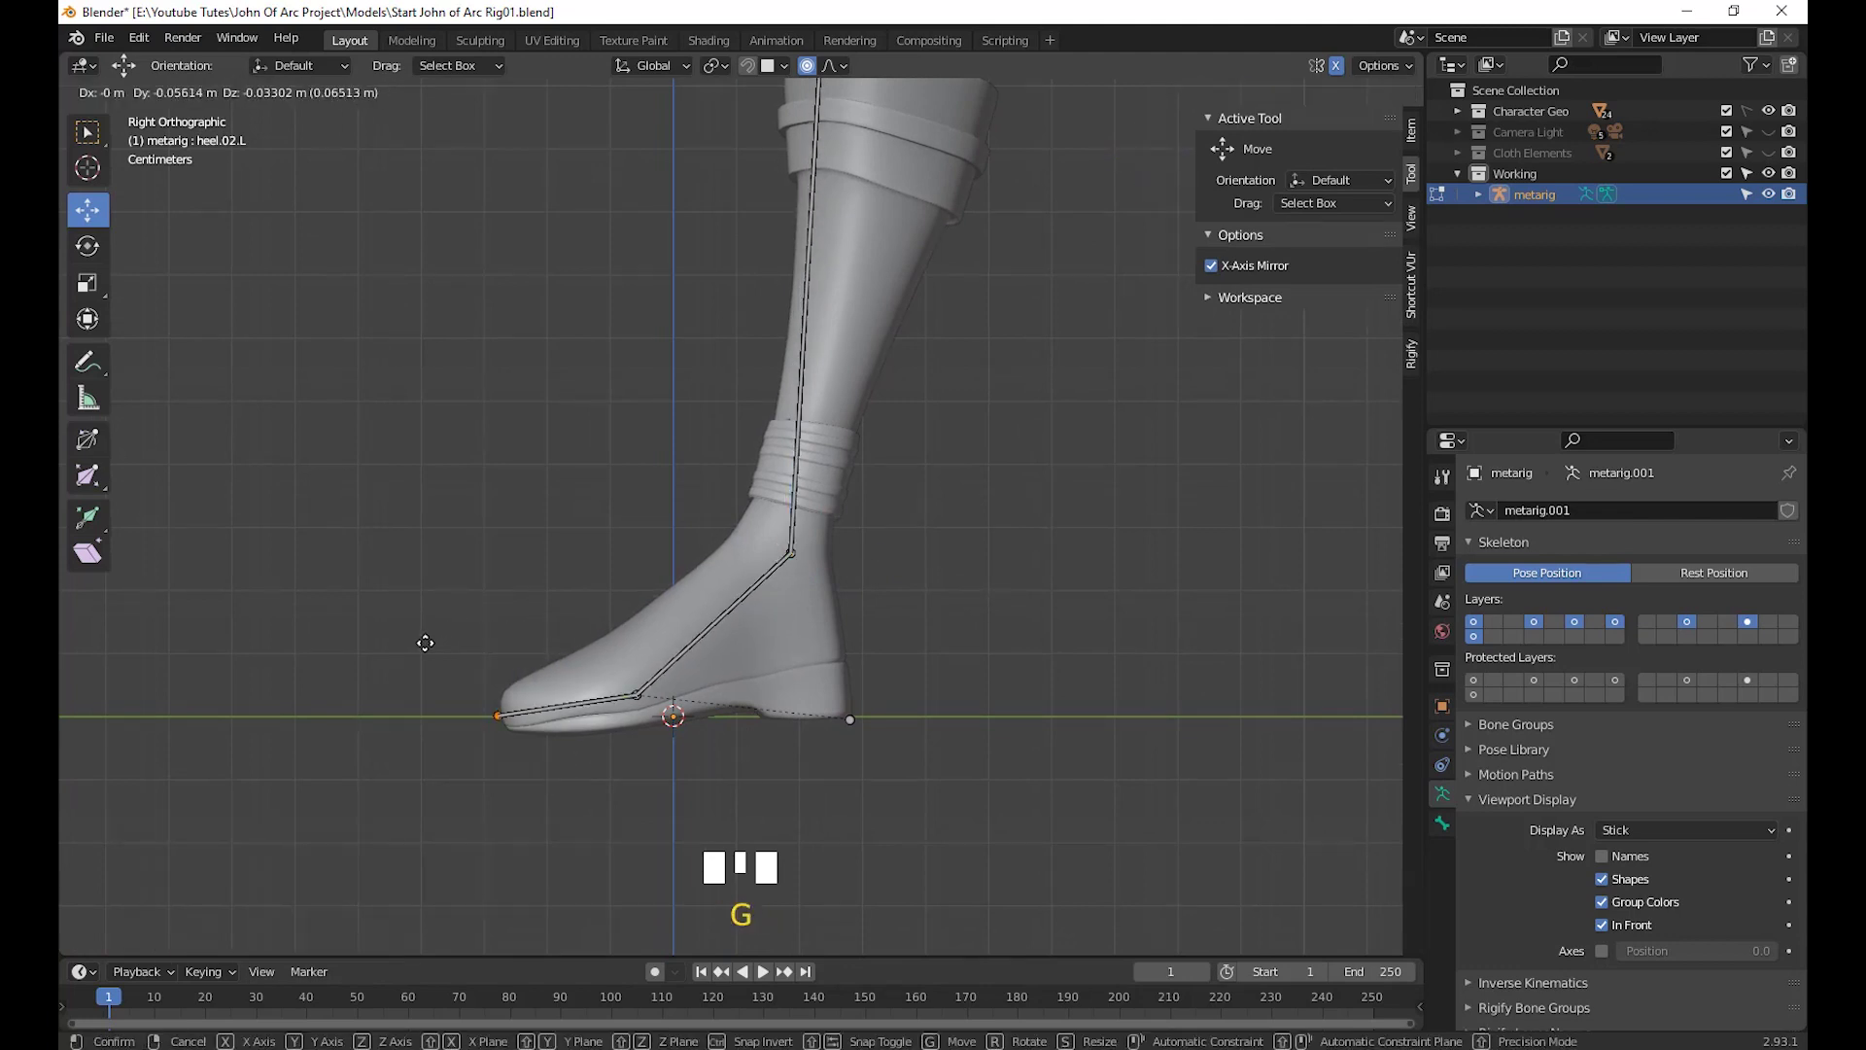
{"action": "left_click", "coordinate": [425, 643]}
{"action": "left_click_drag", "start_coordinate": [667, 776], "coordinate": [596, 702]}
{"action": "key", "text": "g"}
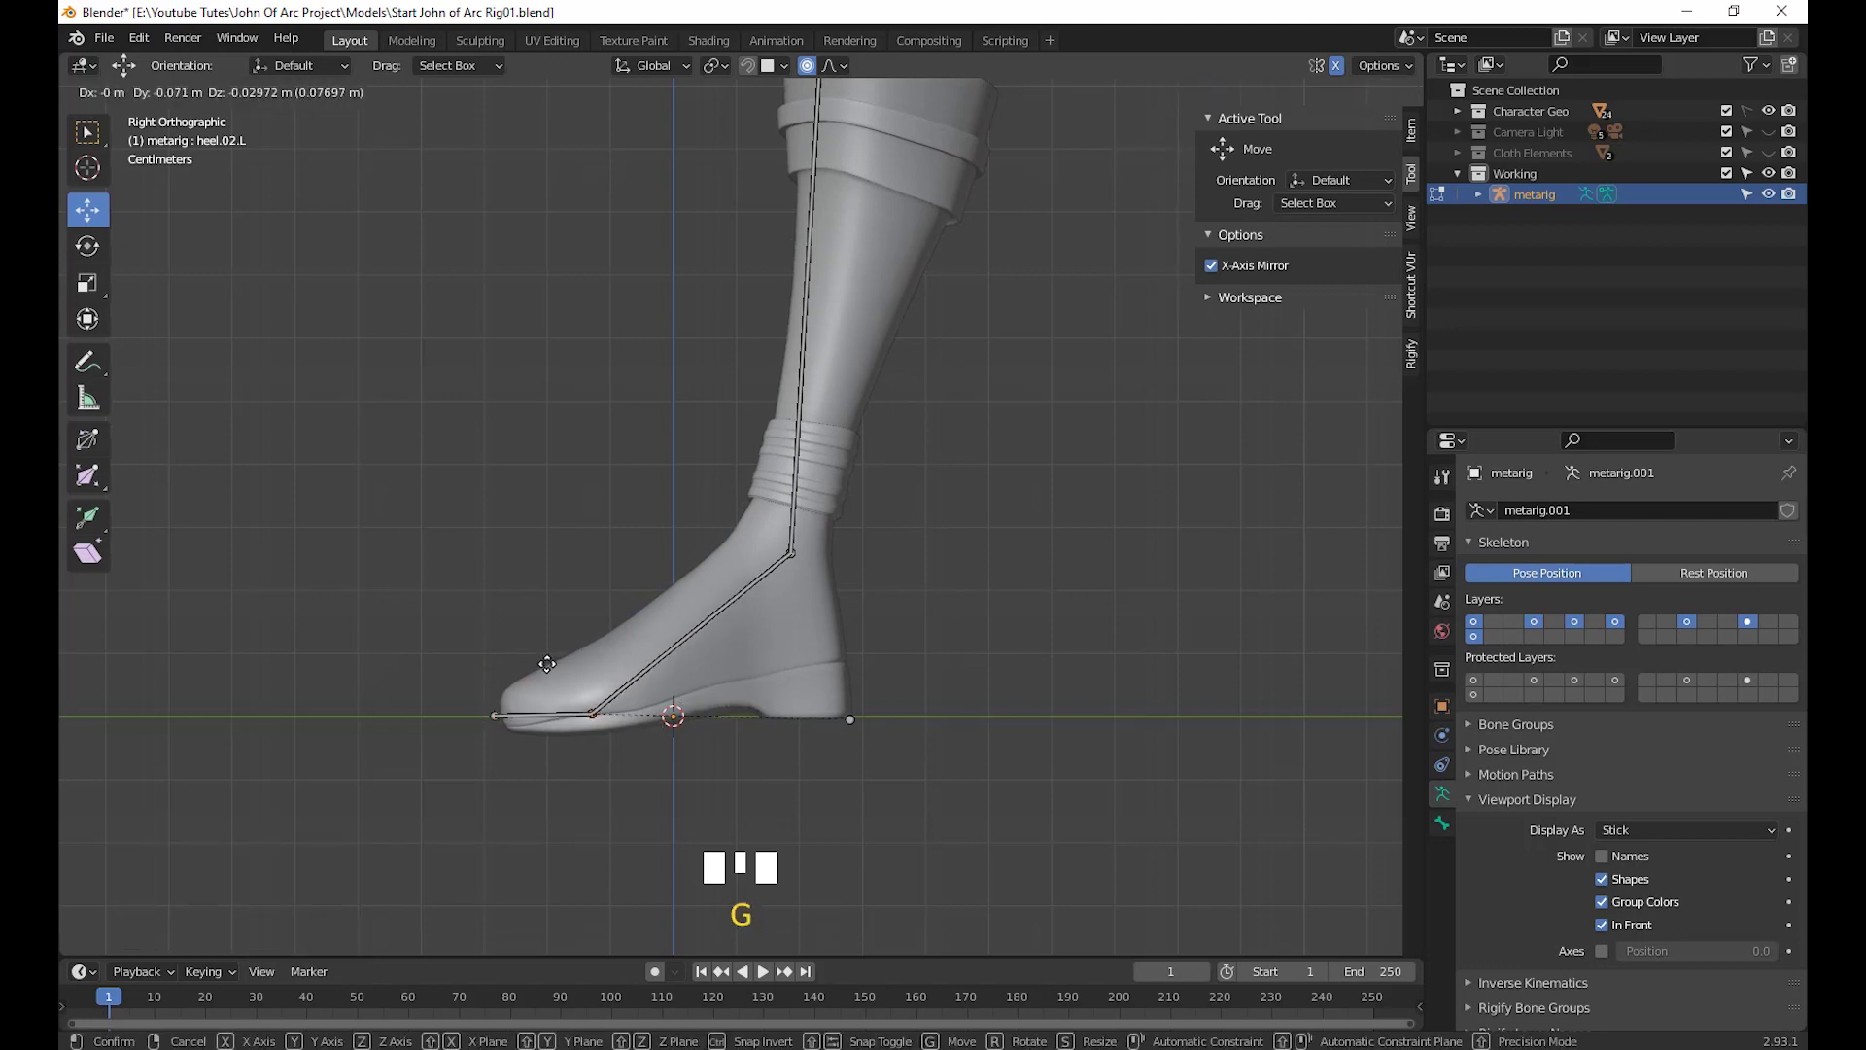
{"action": "left_click", "coordinate": [547, 664]}
Move the knee joint forward about 0.017 m and up about 0.013 m to line up with the knee seam
{"action": "middle_click_drag", "start_coordinate": [924, 441], "coordinate": [899, 895], "text": "shift"}
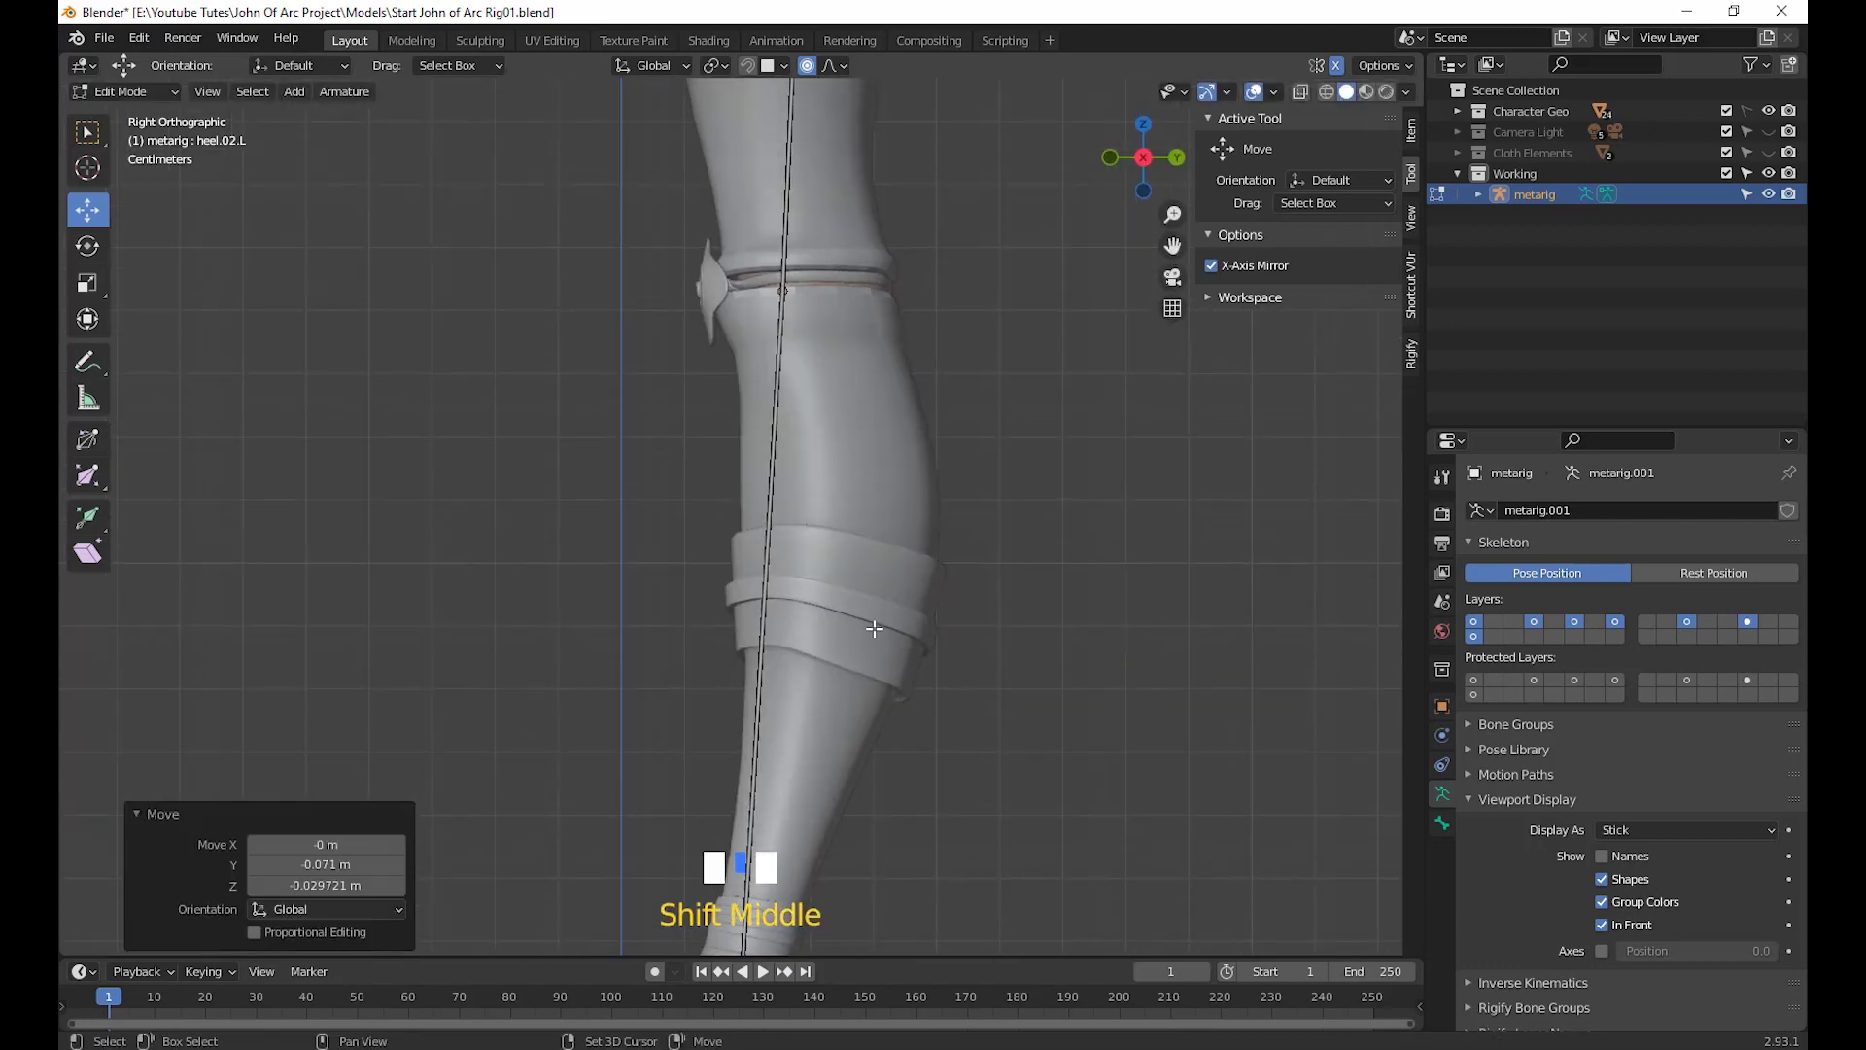
{"action": "middle_click_drag", "start_coordinate": [971, 508], "coordinate": [971, 655], "text": "shift"}
{"action": "left_click_drag", "start_coordinate": [967, 646], "coordinate": [689, 432]}
{"action": "middle_click_drag", "start_coordinate": [1105, 656], "coordinate": [1125, 729], "text": "shift"}
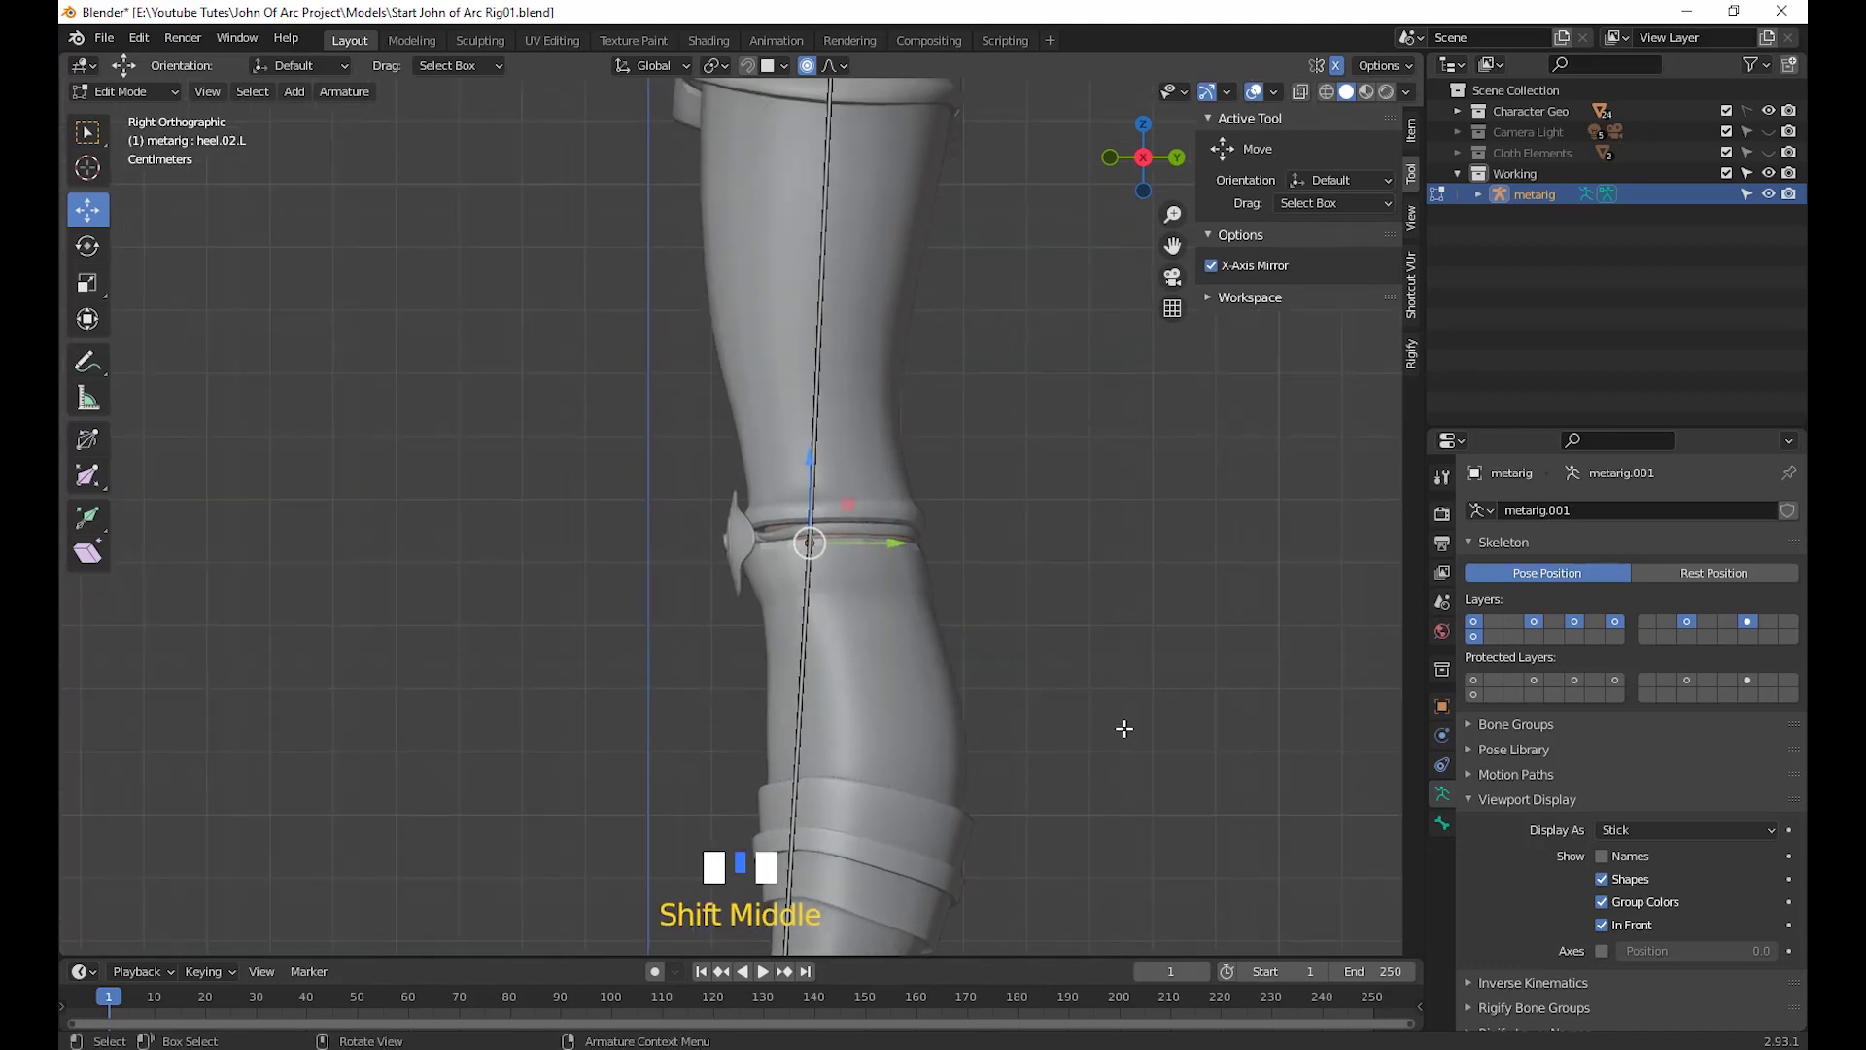
{"action": "key", "text": "g"}
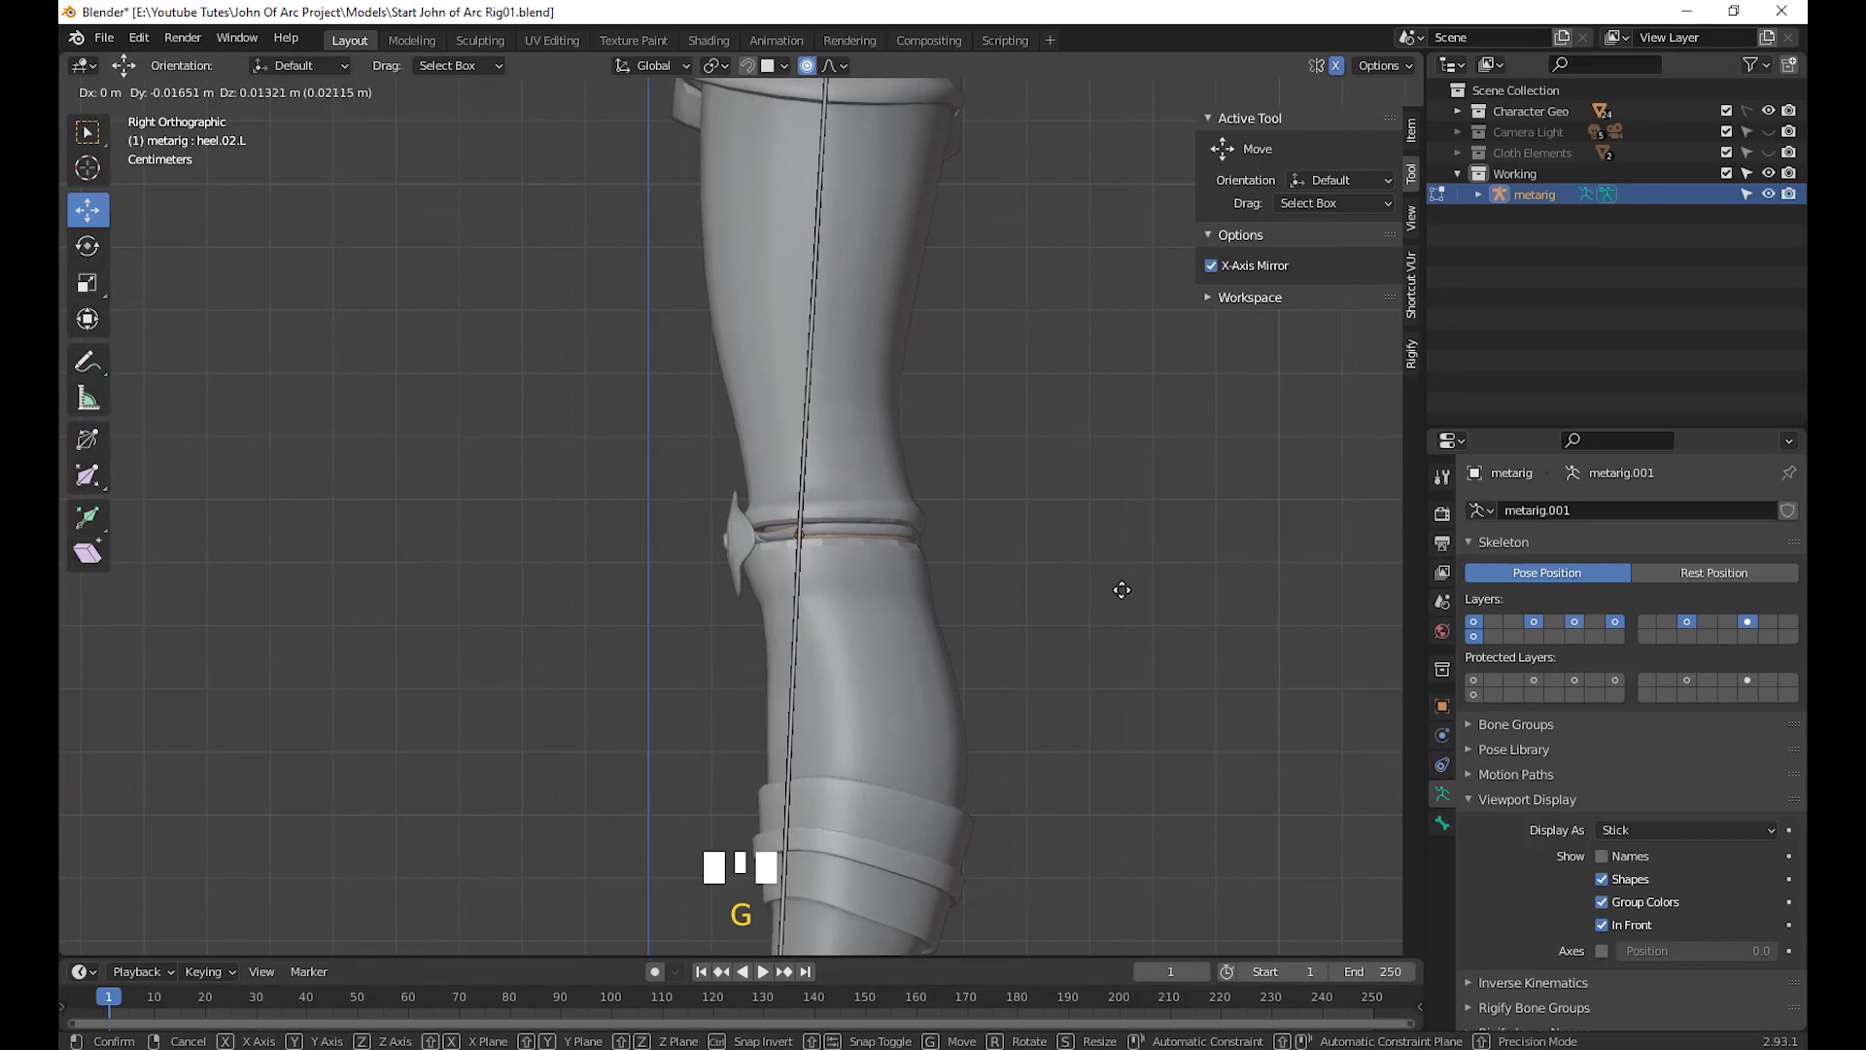
{"action": "left_click", "coordinate": [1117, 588]}
Shift the left pelvis bone's upper tip and the thigh's upper joint back about 0.048 m in side view
{"action": "scroll", "coordinate": [931, 401], "scroll_direction": "down", "scroll_amount": 2}
{"action": "middle_click_drag", "start_coordinate": [931, 401], "coordinate": [1098, 750], "text": "shift"}
{"action": "left_click", "coordinate": [1115, 684], "text": "shift"}
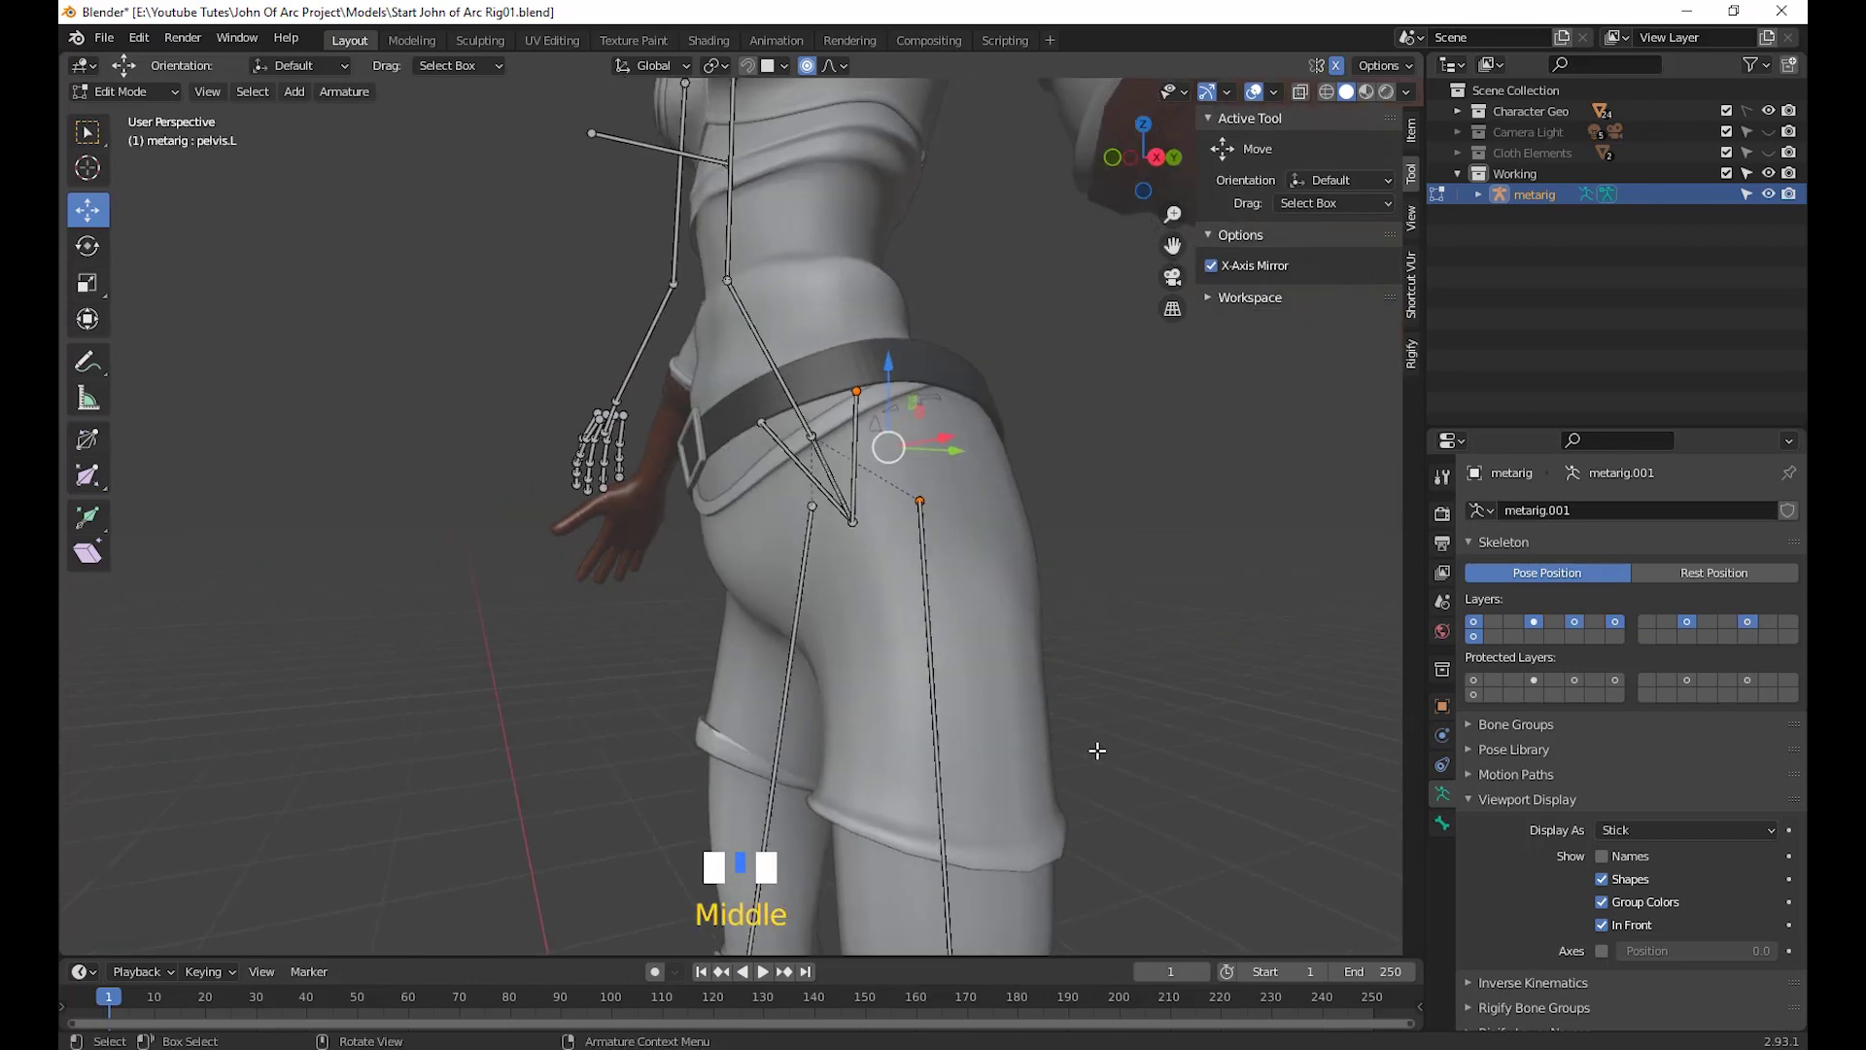
{"action": "key", "text": "KP_3"}
{"action": "middle_click_drag", "start_coordinate": [1084, 615], "coordinate": [1053, 535], "text": "shift"}
{"action": "scroll", "coordinate": [1095, 554], "scroll_direction": "down", "scroll_amount": 2}
{"action": "key", "text": "g"}
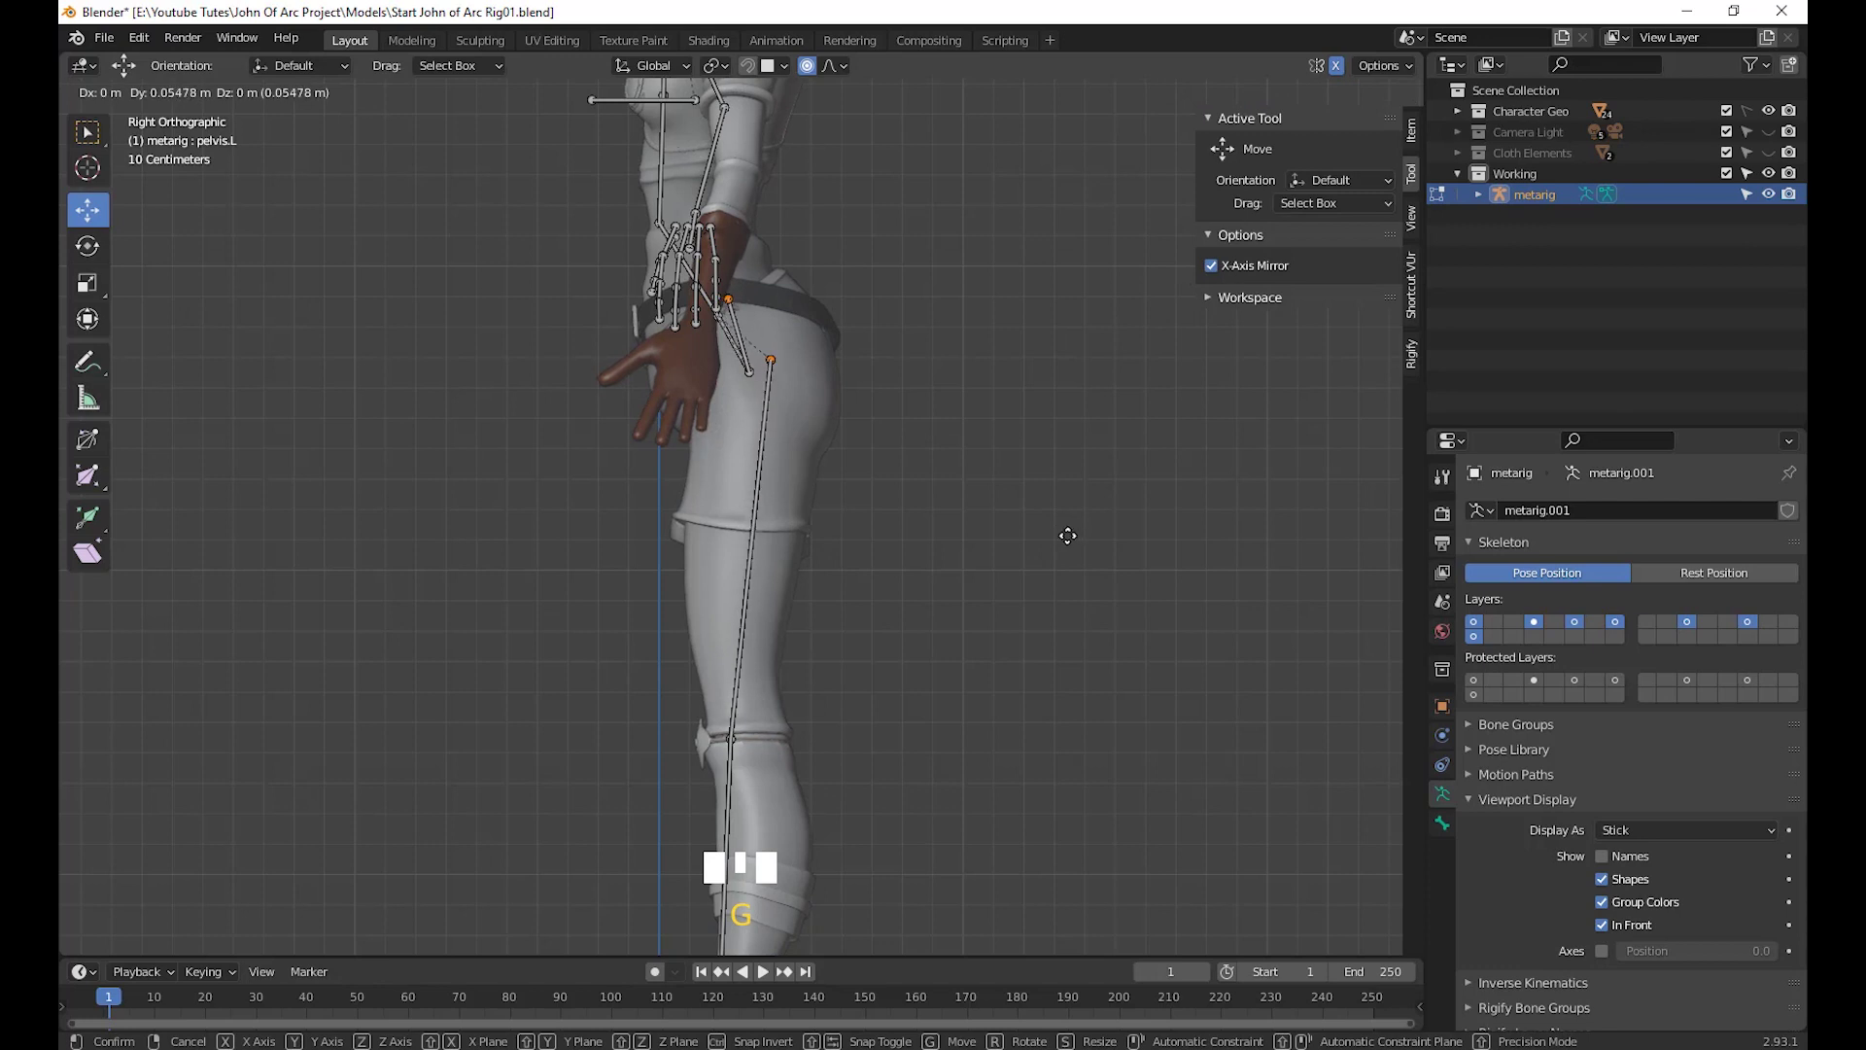
{"action": "left_click", "coordinate": [1069, 535]}
Move the ball joint of the foot back about 0.029 m along the sole
{"action": "scroll", "coordinate": [1049, 573], "scroll_direction": "down", "scroll_amount": 2}
{"action": "middle_click_drag", "start_coordinate": [1033, 609], "coordinate": [1049, 492], "text": "shift"}
{"action": "scroll", "coordinate": [1055, 506], "scroll_direction": "up", "scroll_amount": 3}
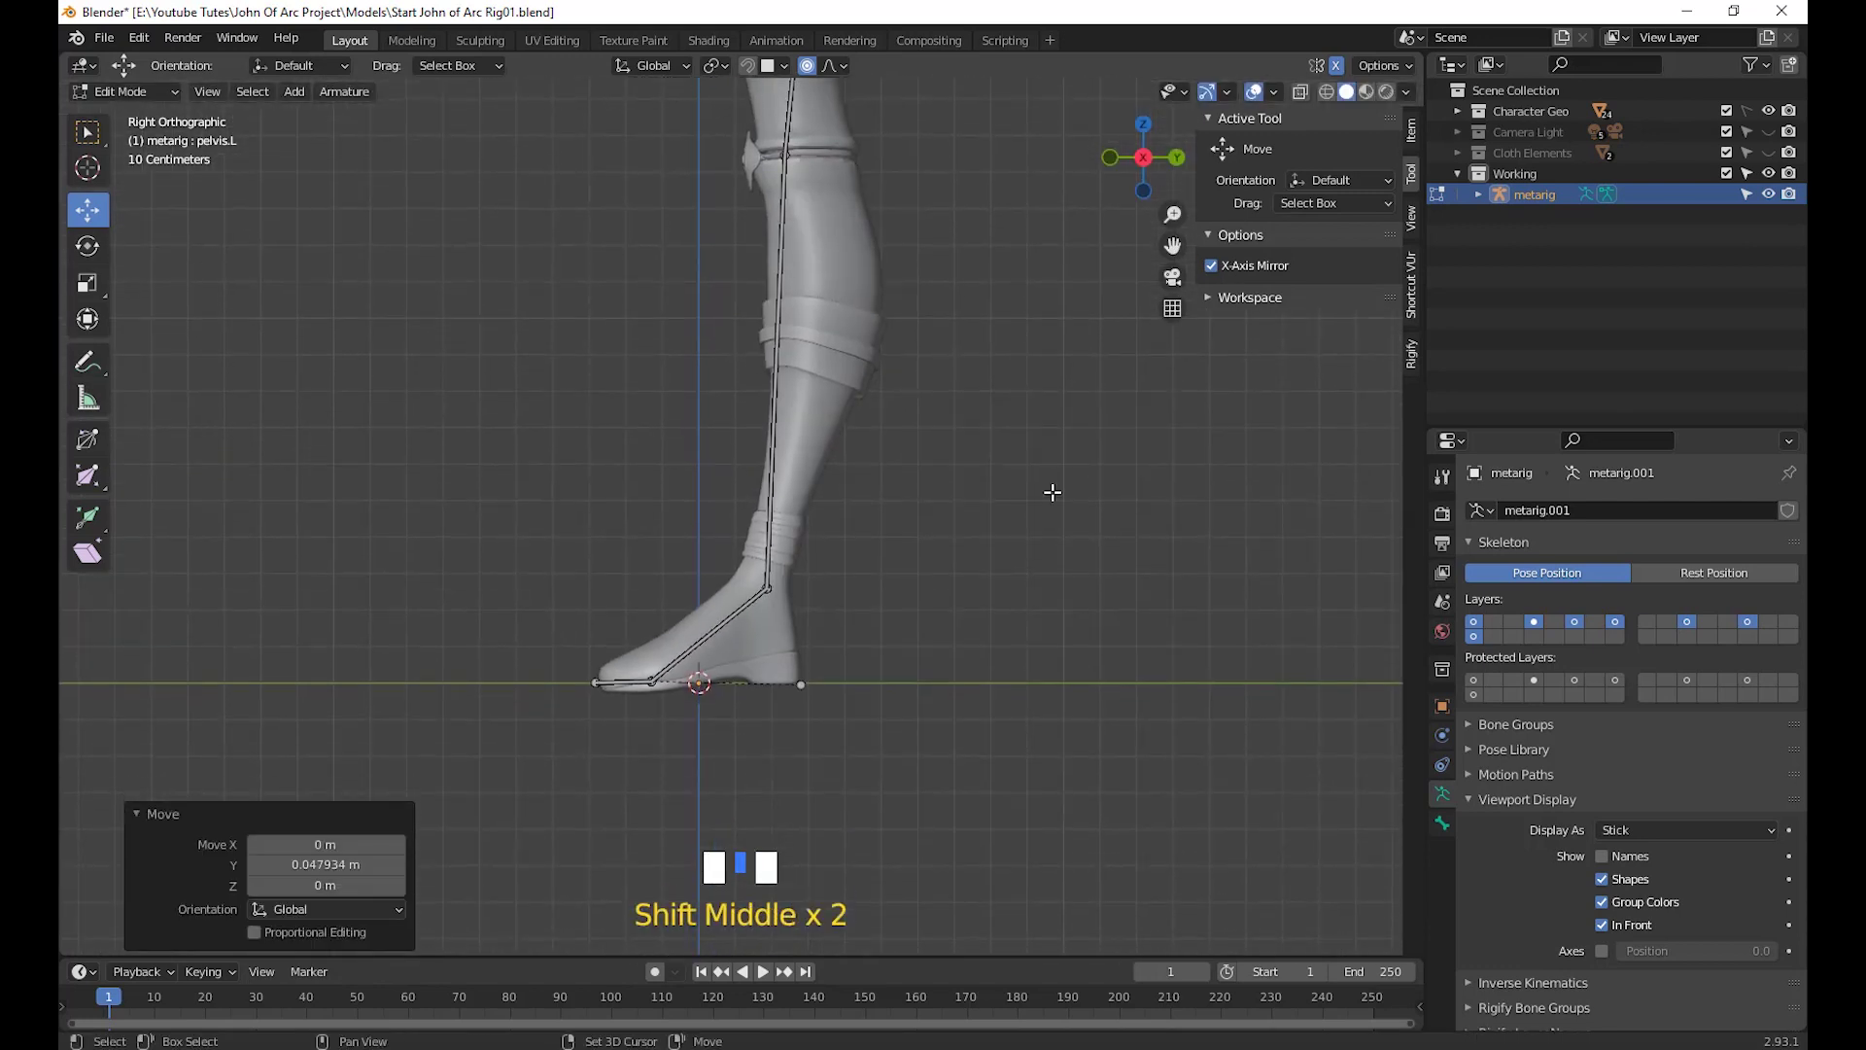
{"action": "left_click", "coordinate": [643, 688]}
{"action": "key", "text": "g"}
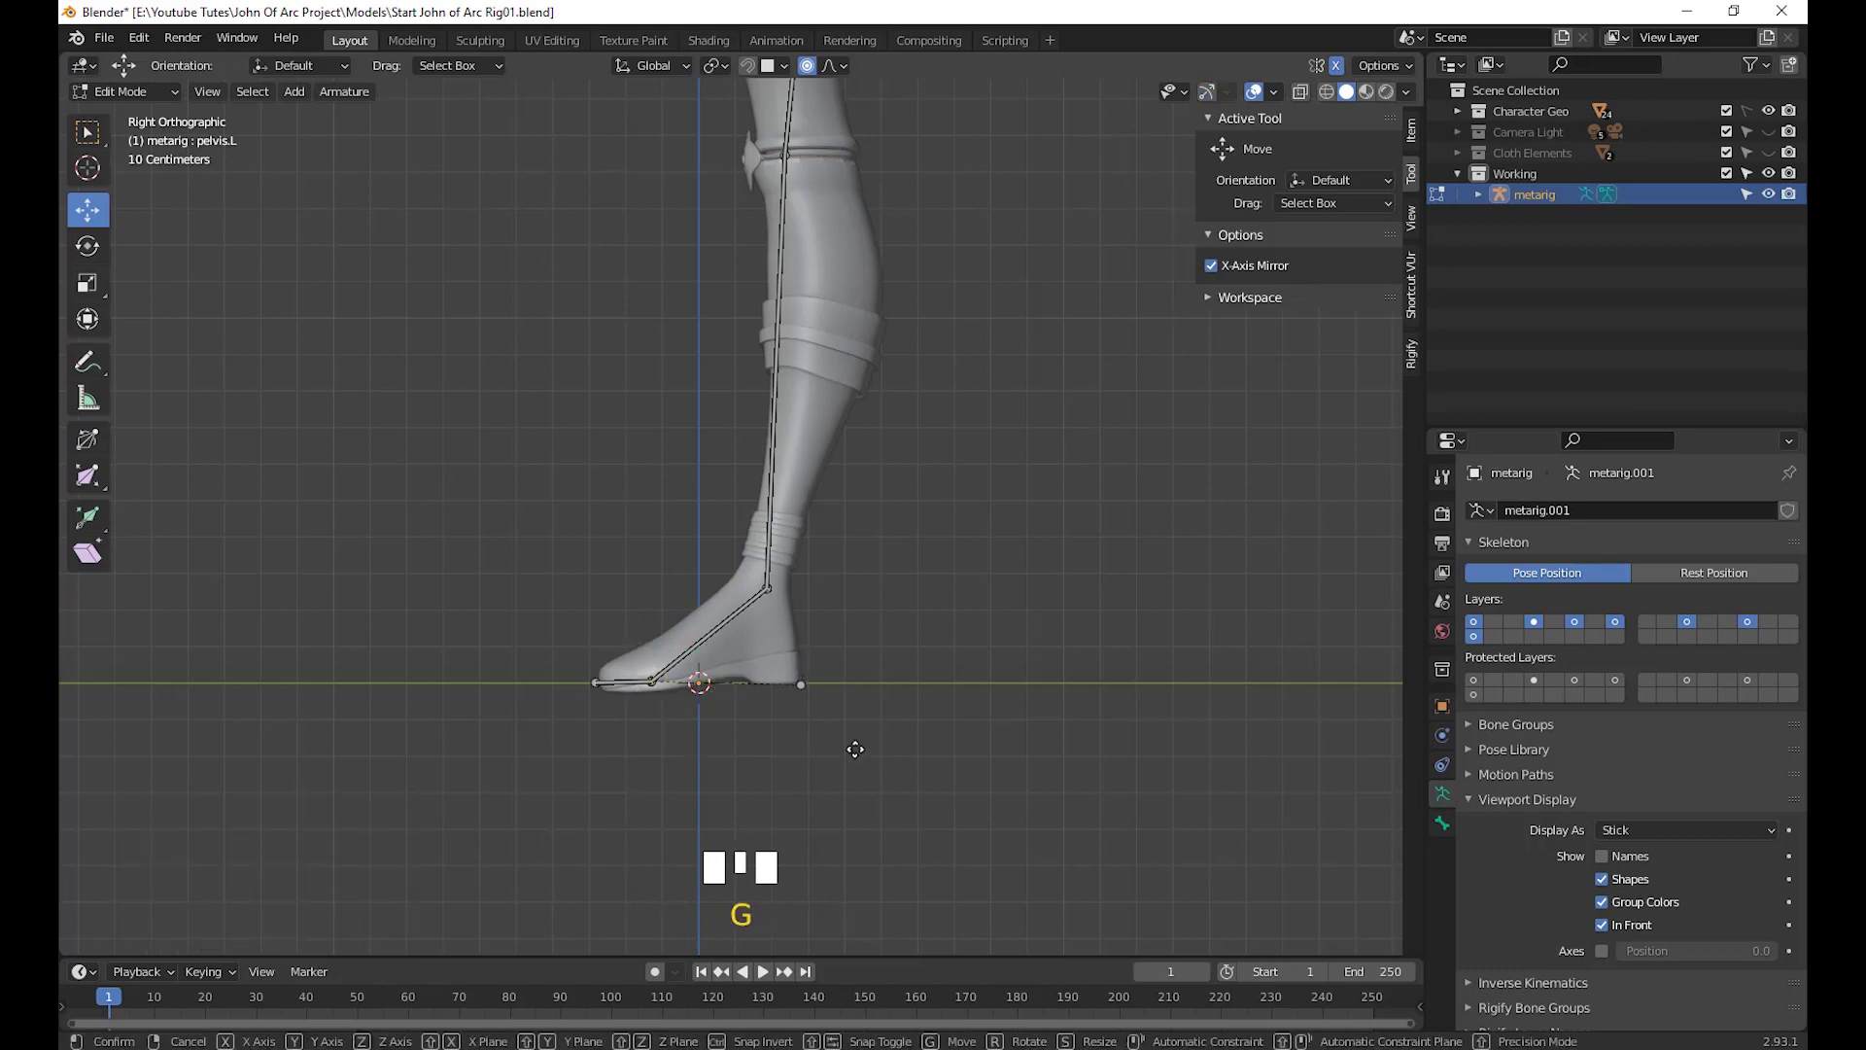
{"action": "left_click", "coordinate": [864, 749]}
Nudge the knee joint forward about 0.012 m and down about 0.004 m so the leg bends slightly forward
{"action": "scroll", "coordinate": [864, 749], "scroll_direction": "down", "scroll_amount": 2}
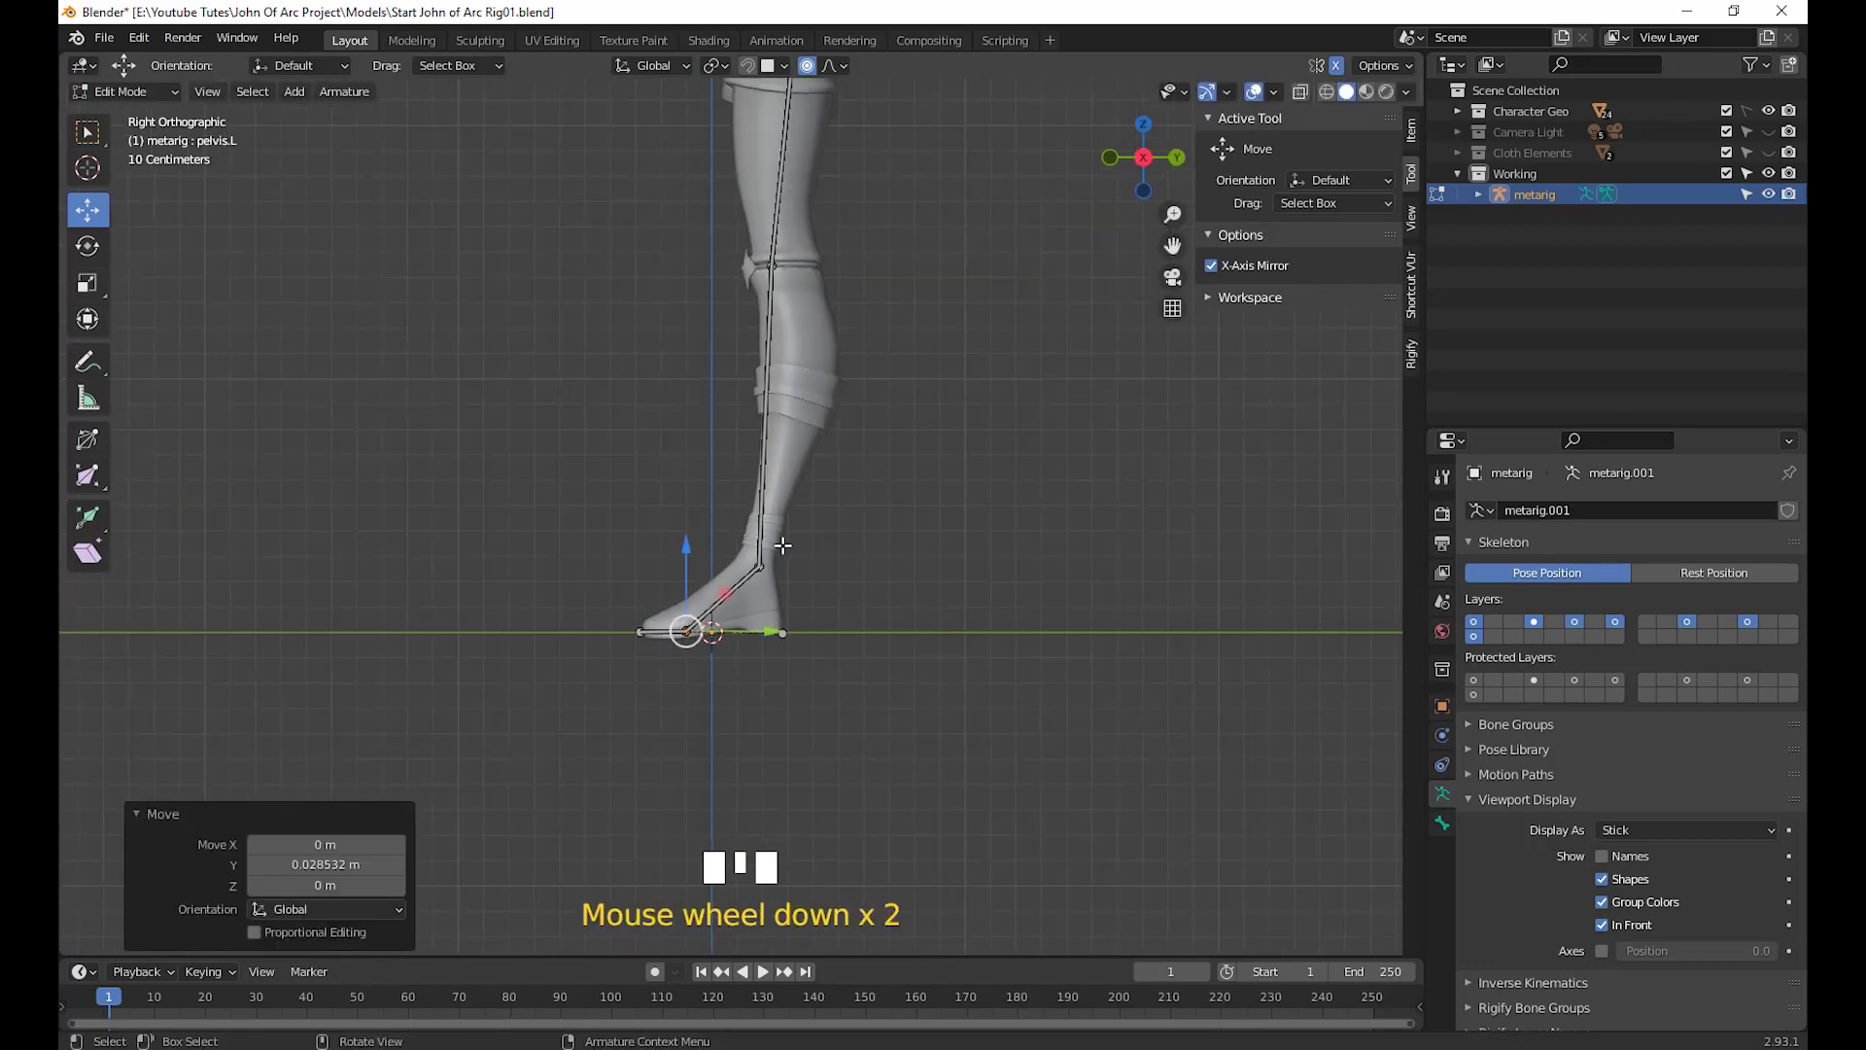
{"action": "middle_click_drag", "start_coordinate": [834, 466], "coordinate": [834, 680], "text": "shift"}
{"action": "left_click_drag", "start_coordinate": [885, 543], "coordinate": [778, 622]}
{"action": "middle_click_drag", "start_coordinate": [991, 522], "coordinate": [895, 754], "text": "shift"}
{"action": "key", "text": "g"}
{"action": "left_click", "coordinate": [981, 603]}
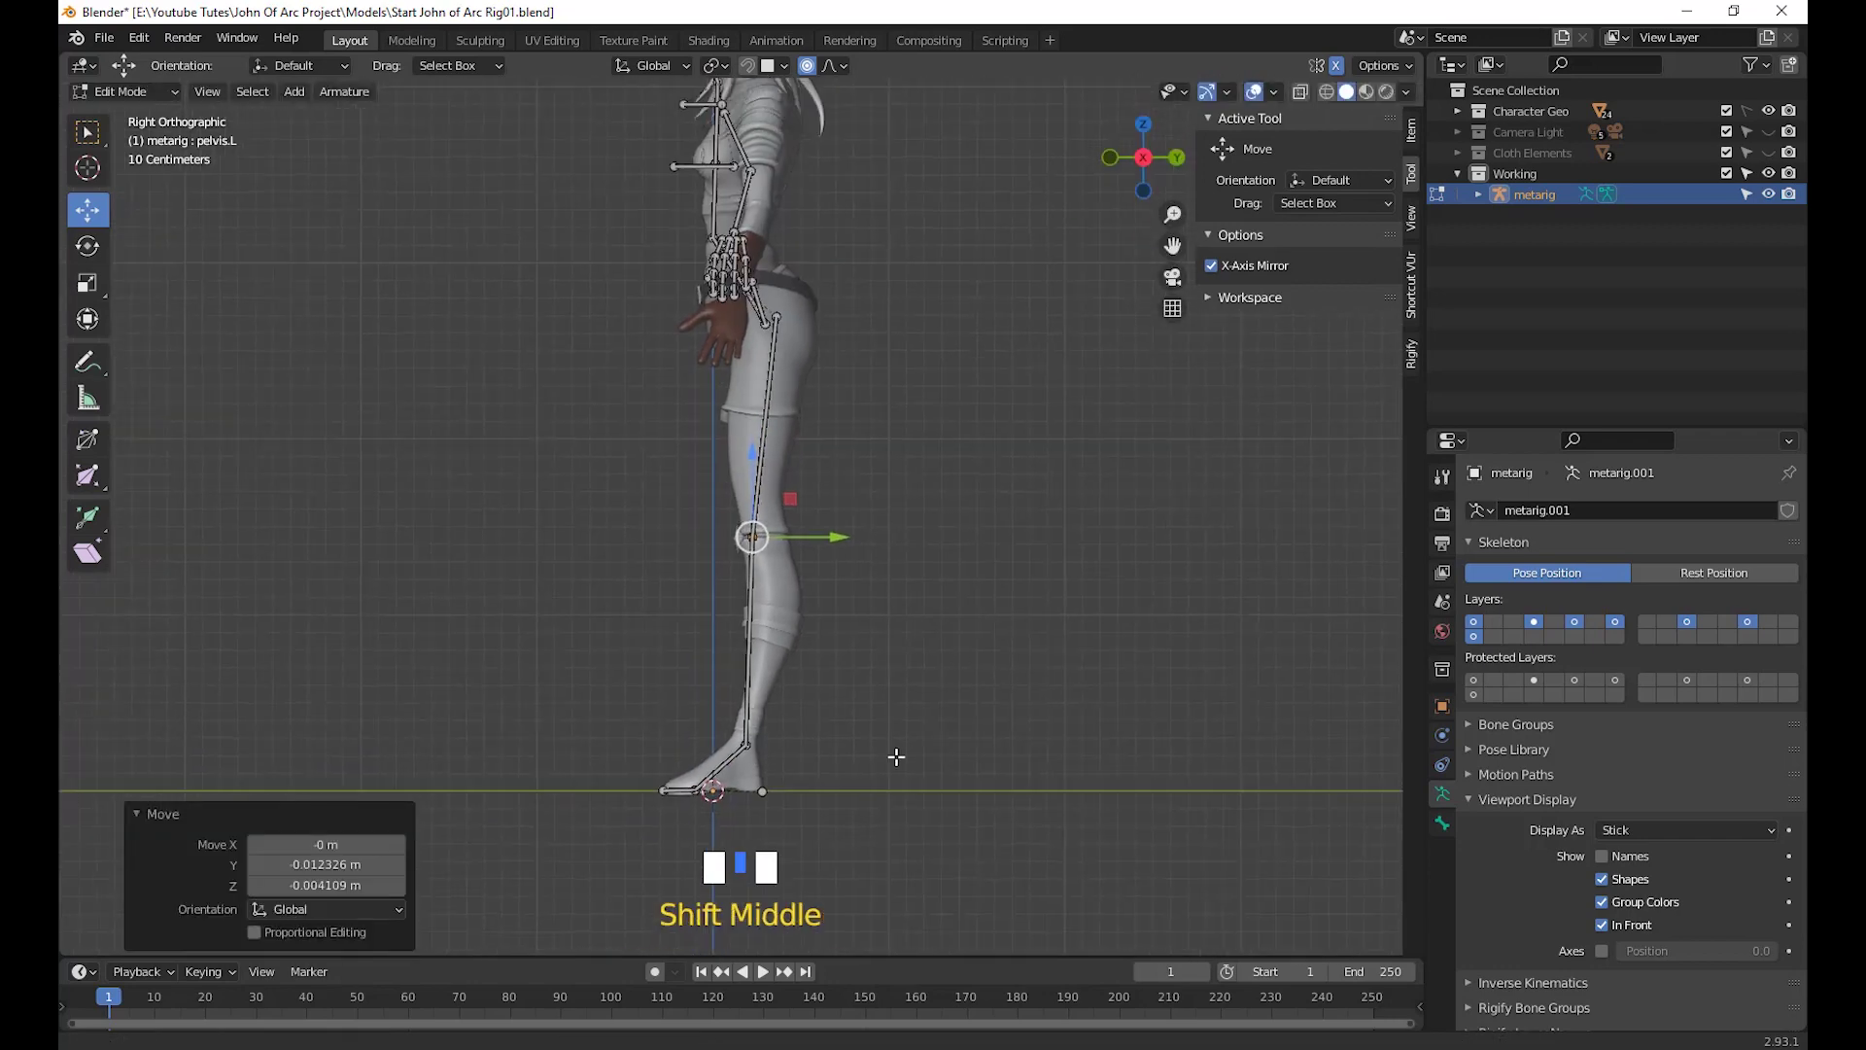
Move the lower spine joint at the waist back about 0.121 m and down about 0.058 m in side view
{"action": "scroll", "coordinate": [804, 687], "scroll_direction": "down", "scroll_amount": 2}
{"action": "middle_click_drag", "start_coordinate": [803, 688], "coordinate": [805, 630]}
{"action": "scroll", "coordinate": [904, 669], "scroll_direction": "up", "scroll_amount": 6}
{"action": "left_click_drag", "start_coordinate": [792, 503], "coordinate": [705, 449]}
{"action": "middle_click_drag", "start_coordinate": [913, 632], "coordinate": [937, 645], "text": "shift"}
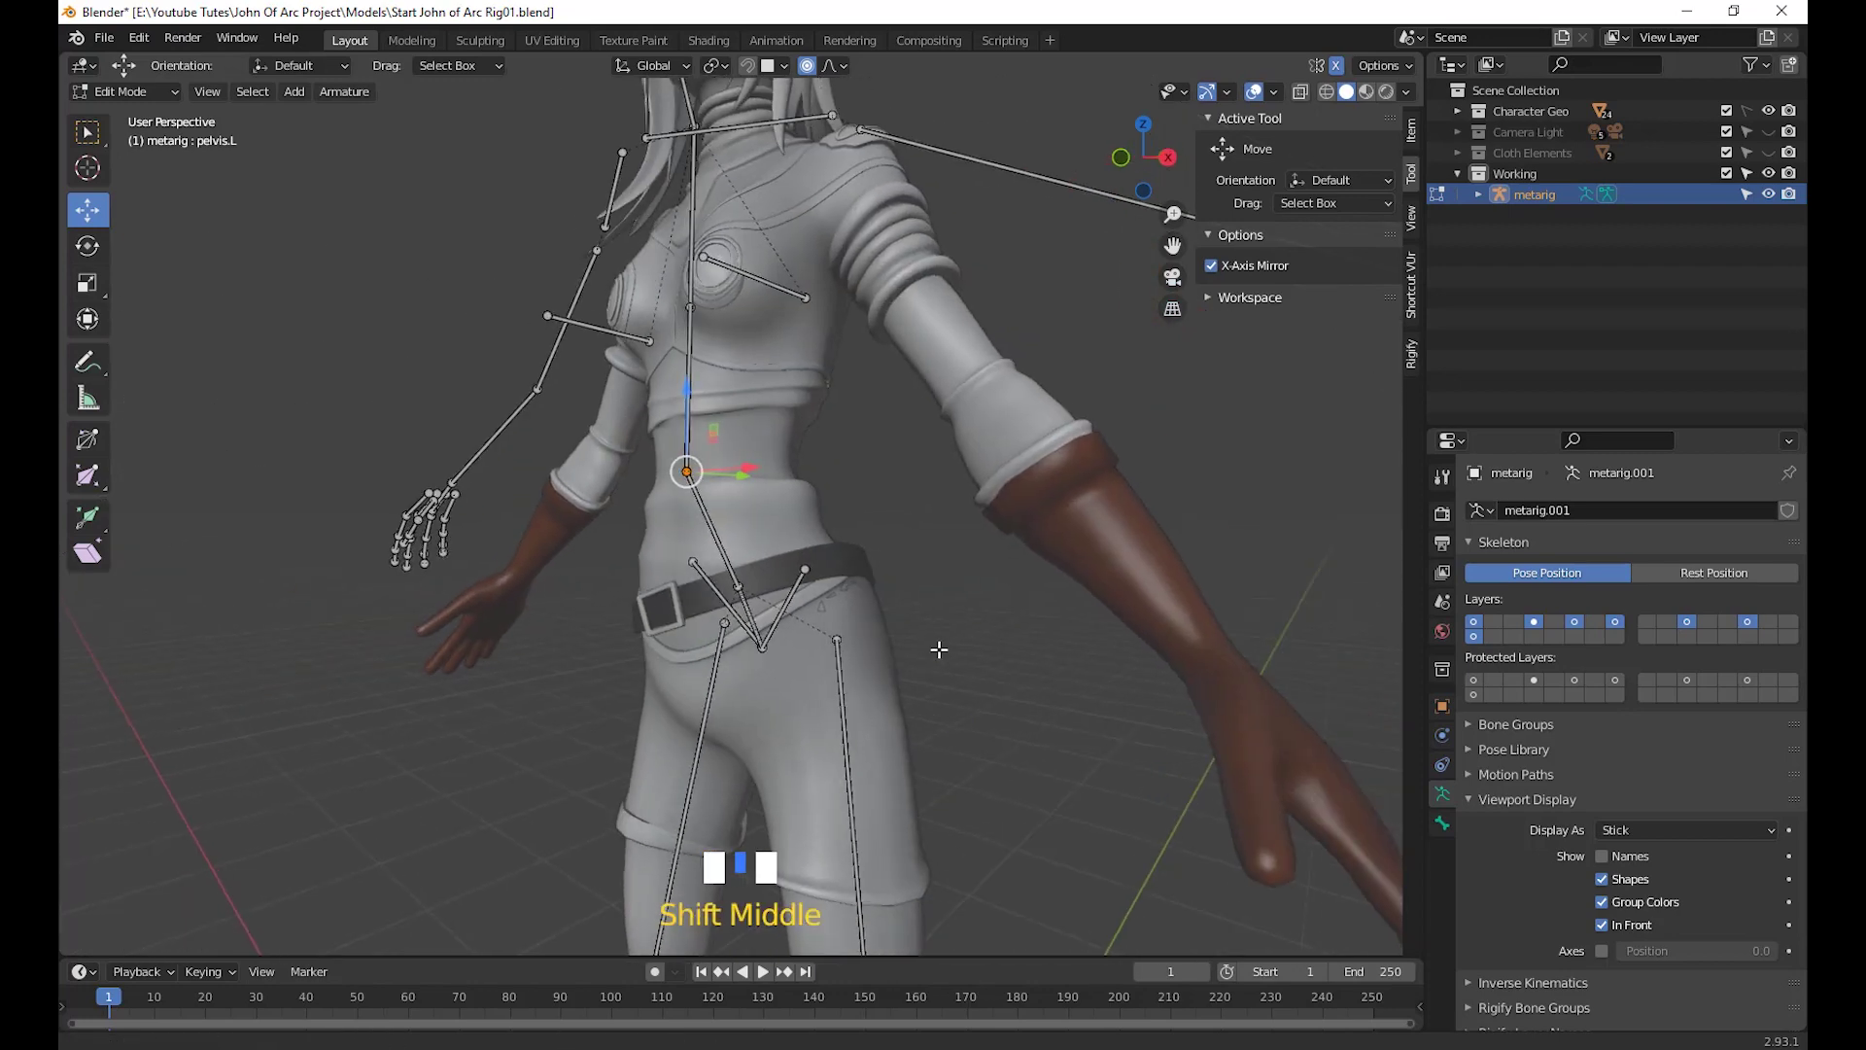
{"action": "key", "text": "KP_3"}
{"action": "scroll", "coordinate": [754, 427], "scroll_direction": "up", "scroll_amount": 3}
{"action": "middle_click_drag", "start_coordinate": [753, 427], "coordinate": [935, 484], "text": "shift"}
{"action": "key", "text": "g"}
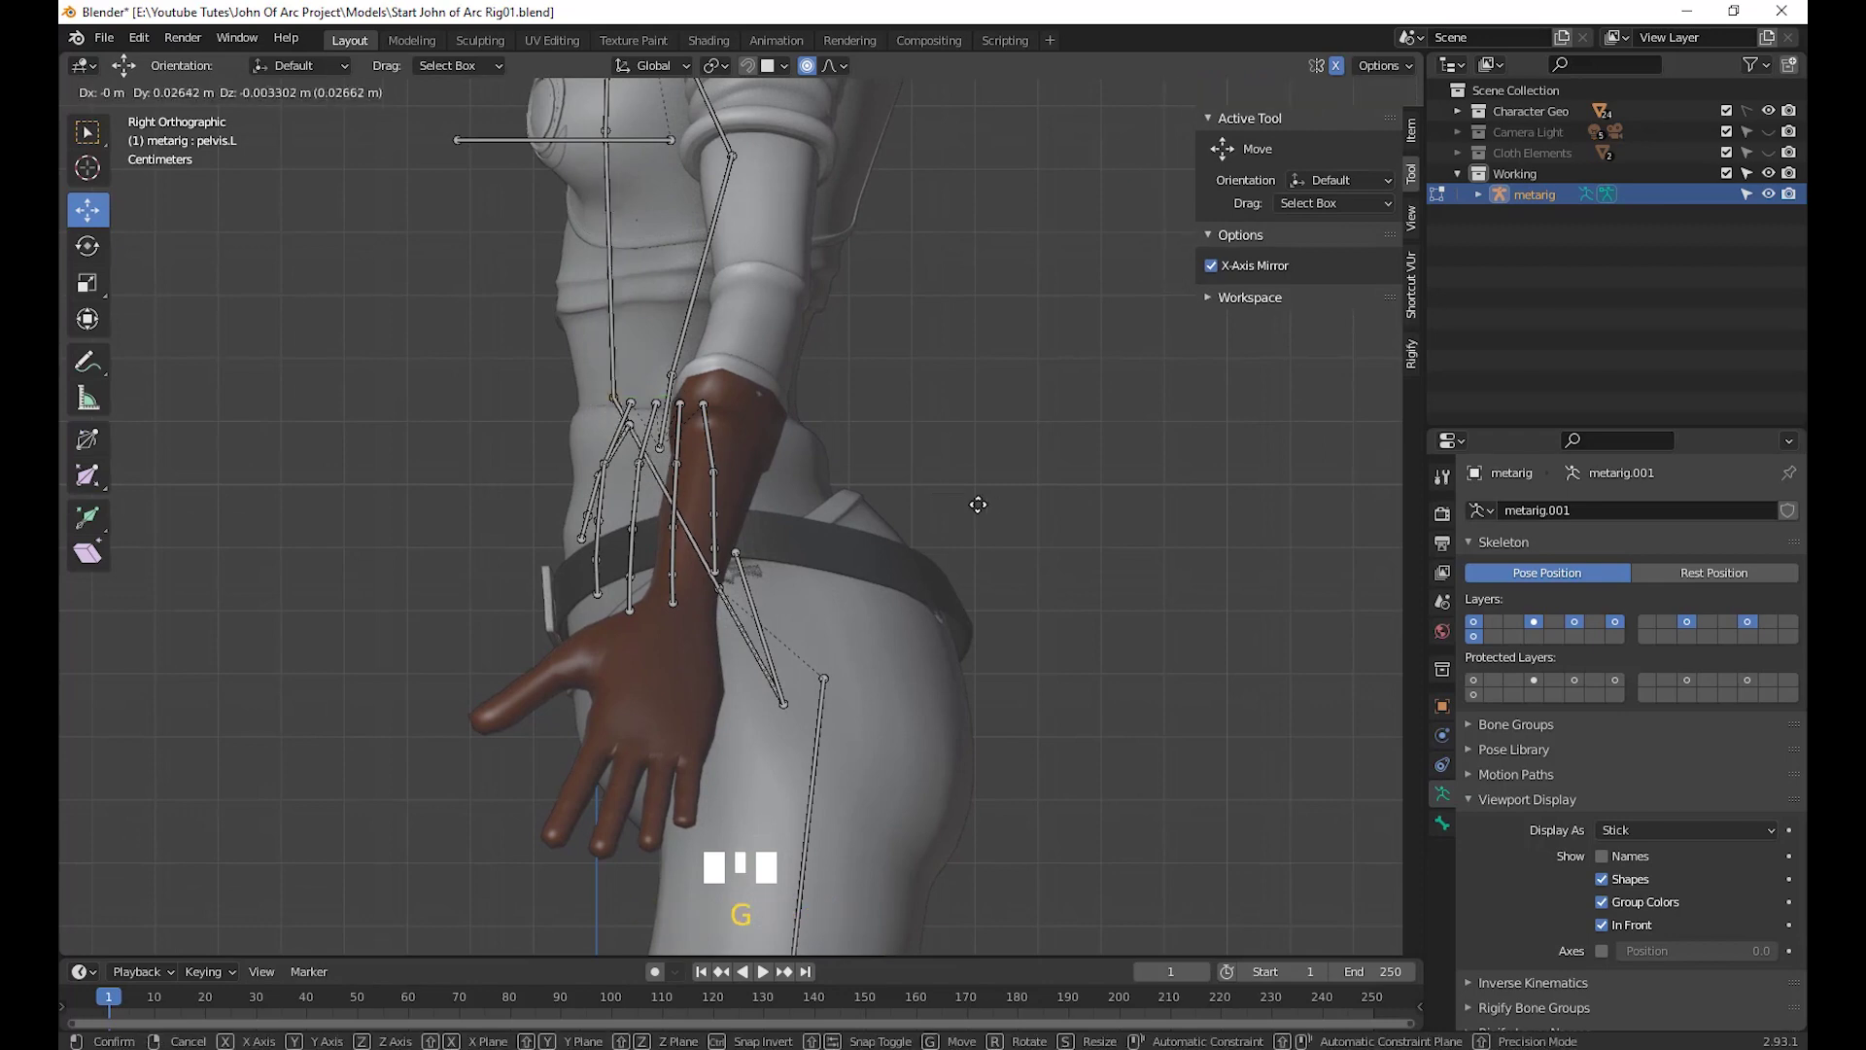
{"action": "left_click", "coordinate": [1016, 530]}
{"action": "scroll", "coordinate": [893, 369], "scroll_direction": "down", "scroll_amount": 1}
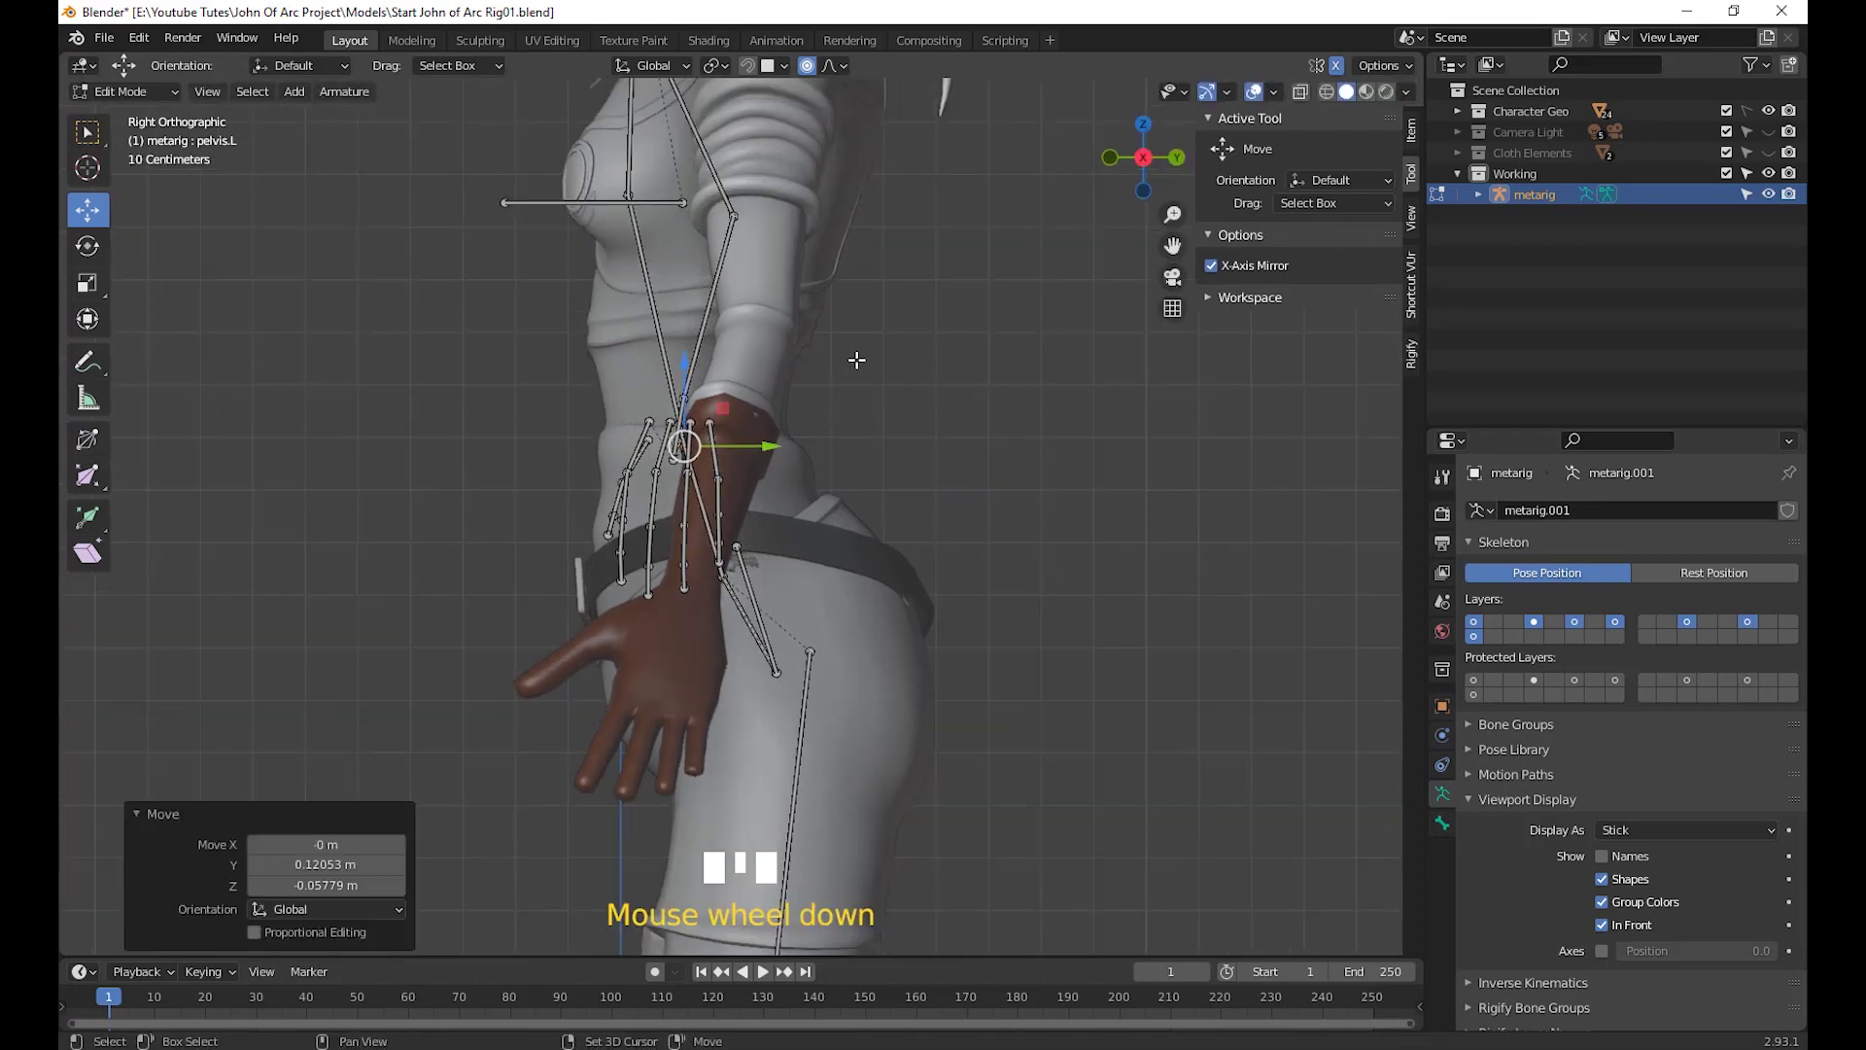
Move the upper chest, shoulder and breast bones back about 0.176 m in side view to sit inside the torso
{"action": "middle_click_drag", "start_coordinate": [808, 341], "coordinate": [872, 580], "text": "shift"}
{"action": "middle_click_drag", "start_coordinate": [811, 521], "coordinate": [843, 572]}
{"action": "scroll", "coordinate": [762, 547], "scroll_direction": "down", "scroll_amount": 2}
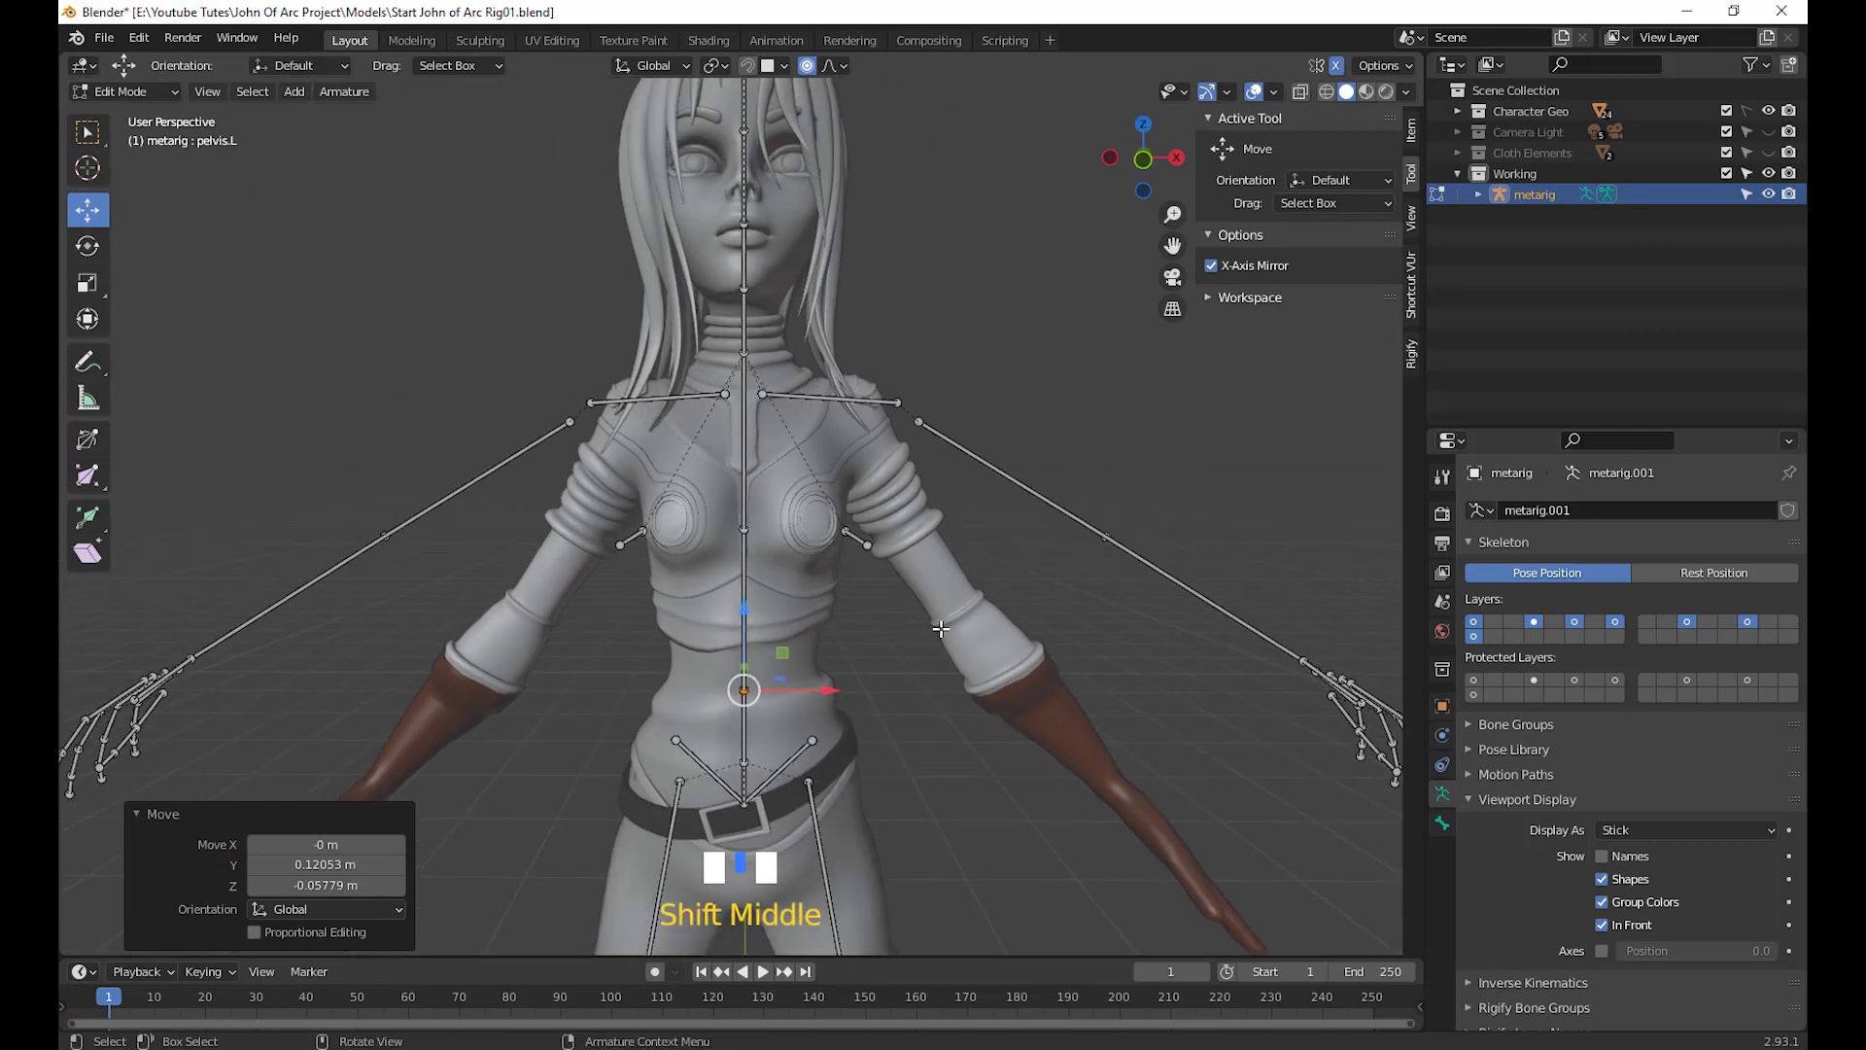
{"action": "left_click_drag", "start_coordinate": [965, 637], "coordinate": [472, 342]}
{"action": "middle_click_drag", "start_coordinate": [545, 389], "coordinate": [842, 529]}
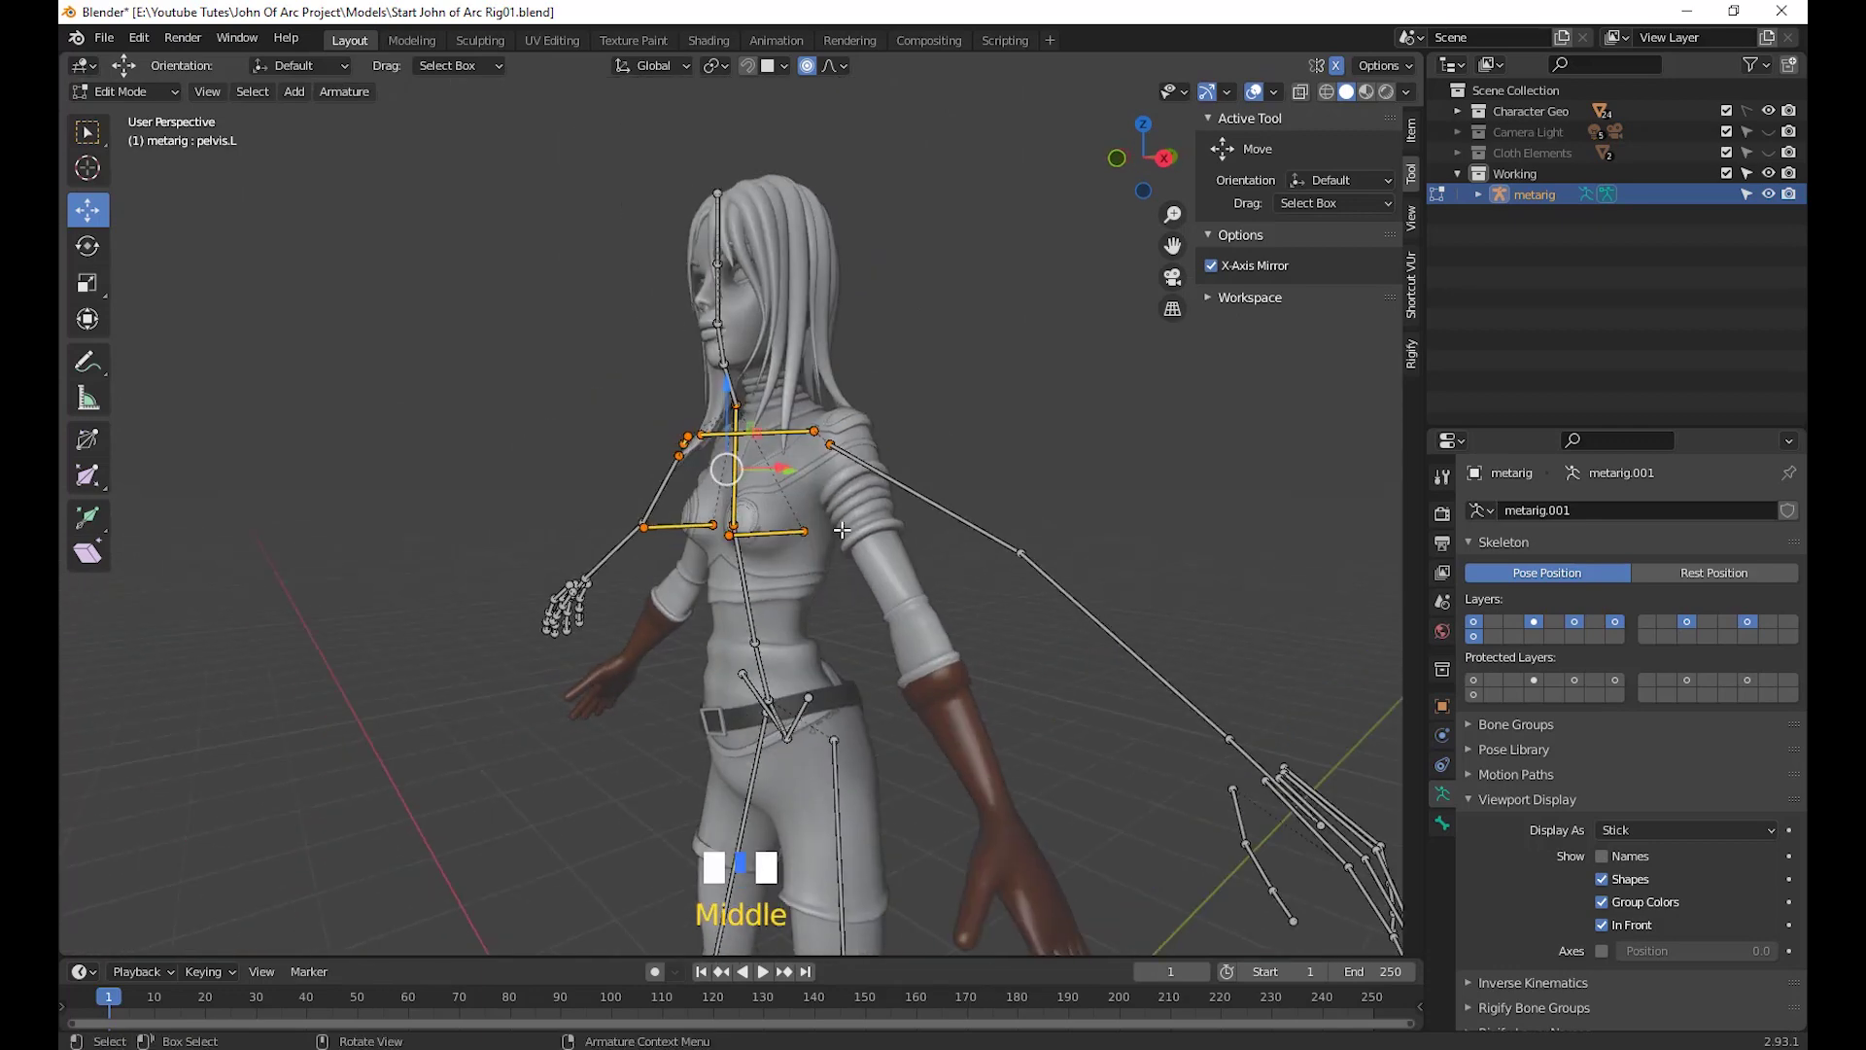
{"action": "key", "text": "KP_3"}
{"action": "scroll", "coordinate": [771, 369], "scroll_direction": "up", "scroll_amount": 3}
{"action": "middle_click_drag", "start_coordinate": [993, 575], "coordinate": [964, 478], "text": "shift"}
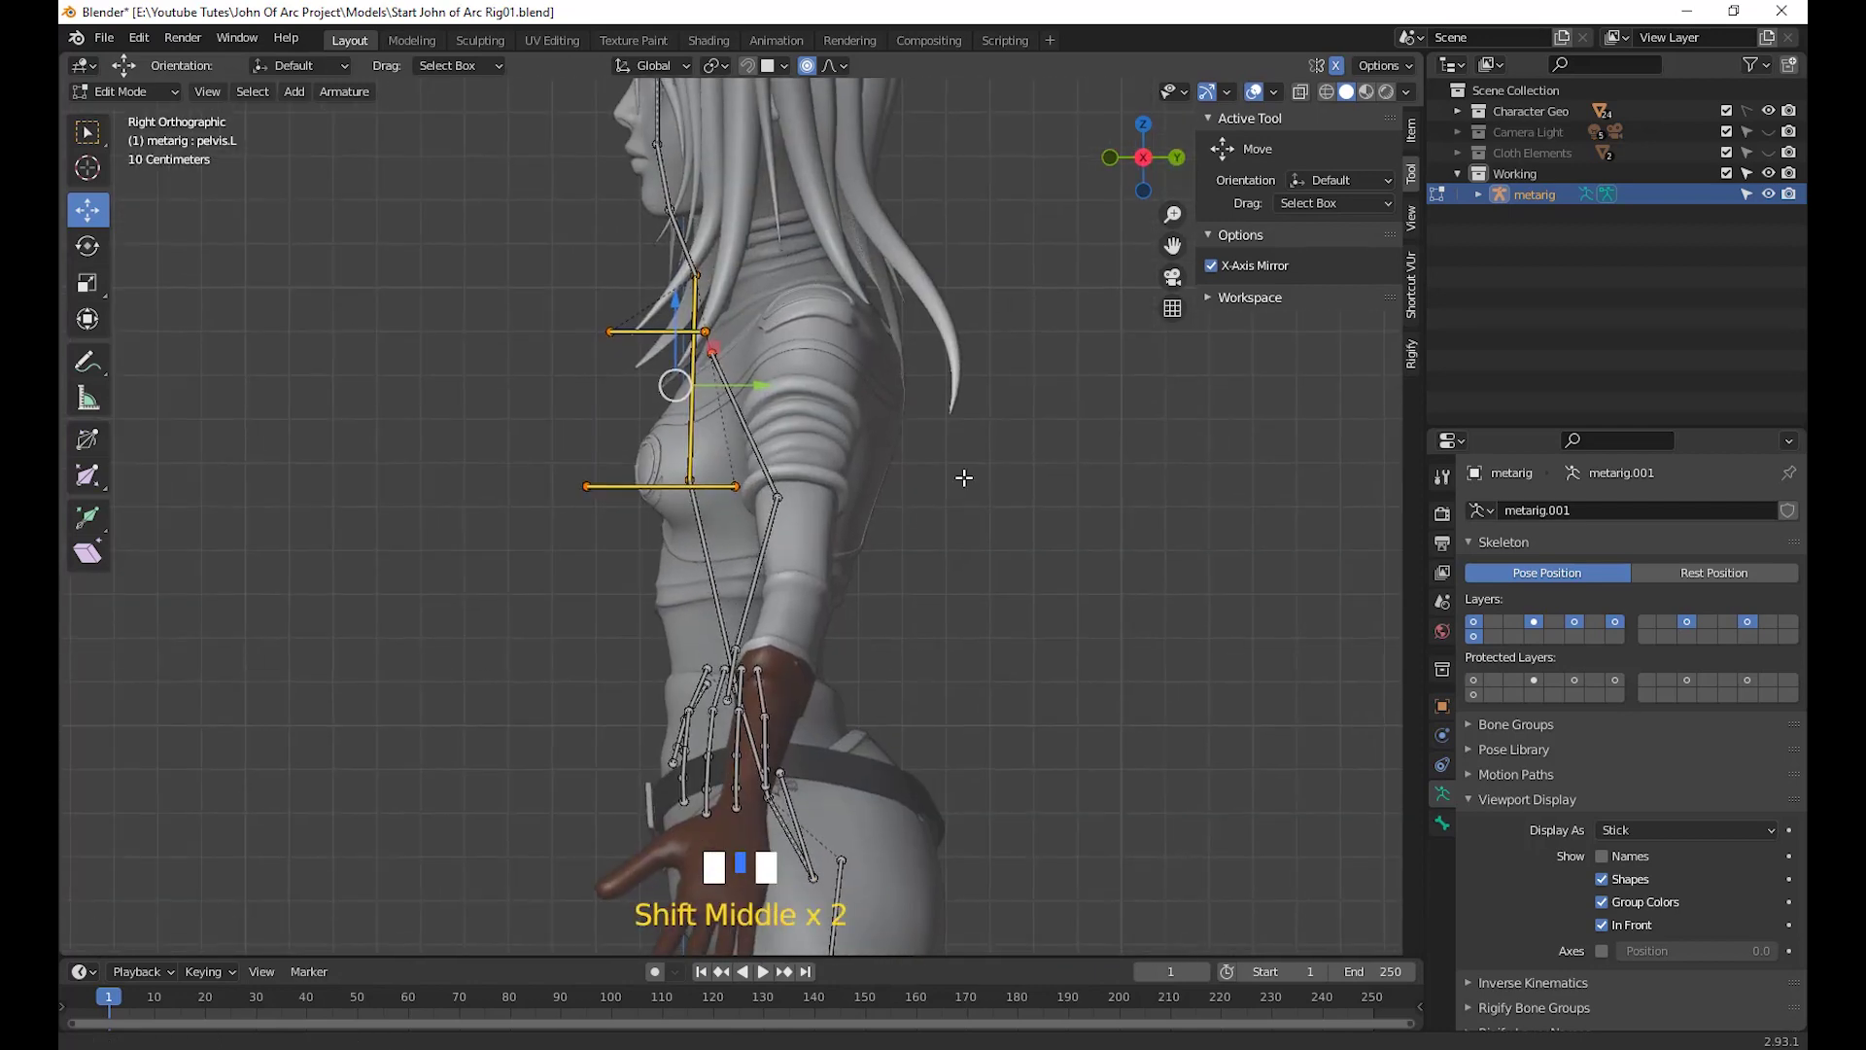
{"action": "key", "text": "g"}
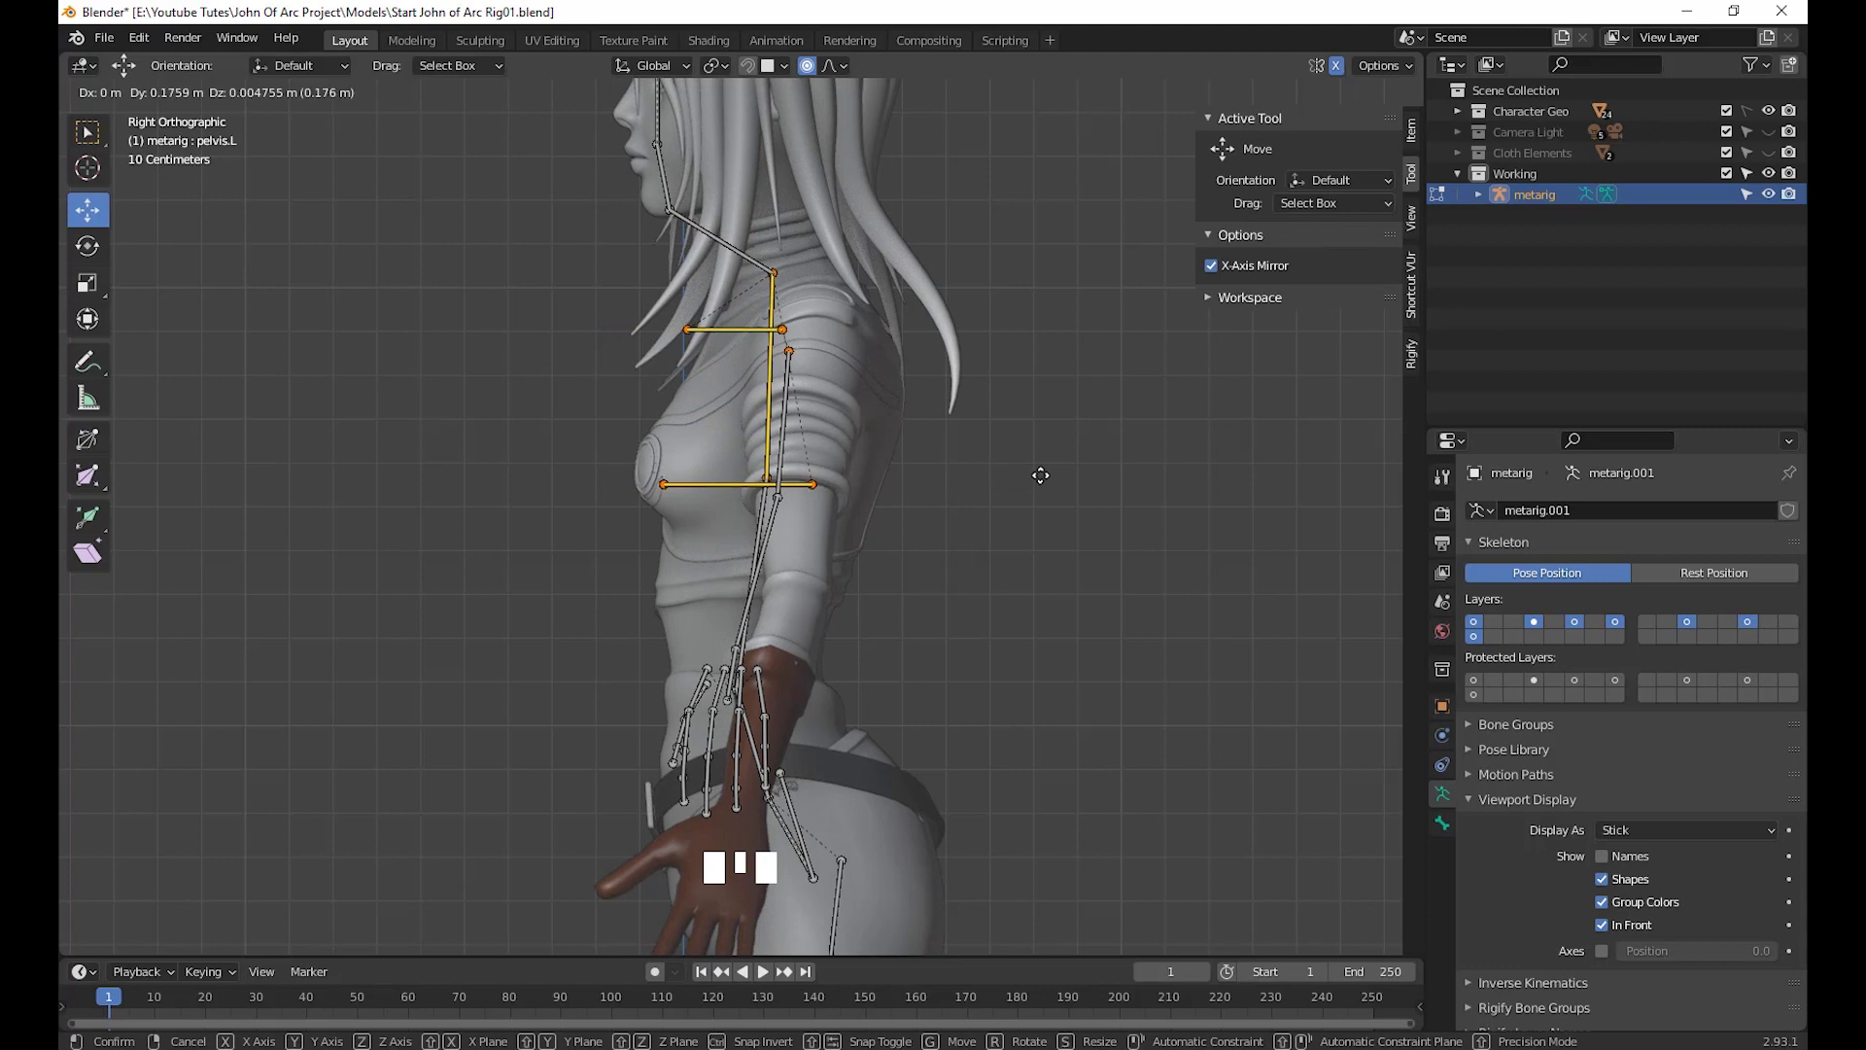
{"action": "left_click", "coordinate": [1040, 475]}
Move the head and upper neck joints back about 0.229 m and up about 0.010 m in side view
{"action": "scroll", "coordinate": [659, 313], "scroll_direction": "down", "scroll_amount": 2}
{"action": "left_click_drag", "start_coordinate": [573, 92], "coordinate": [750, 342]}
{"action": "key", "text": "g"}
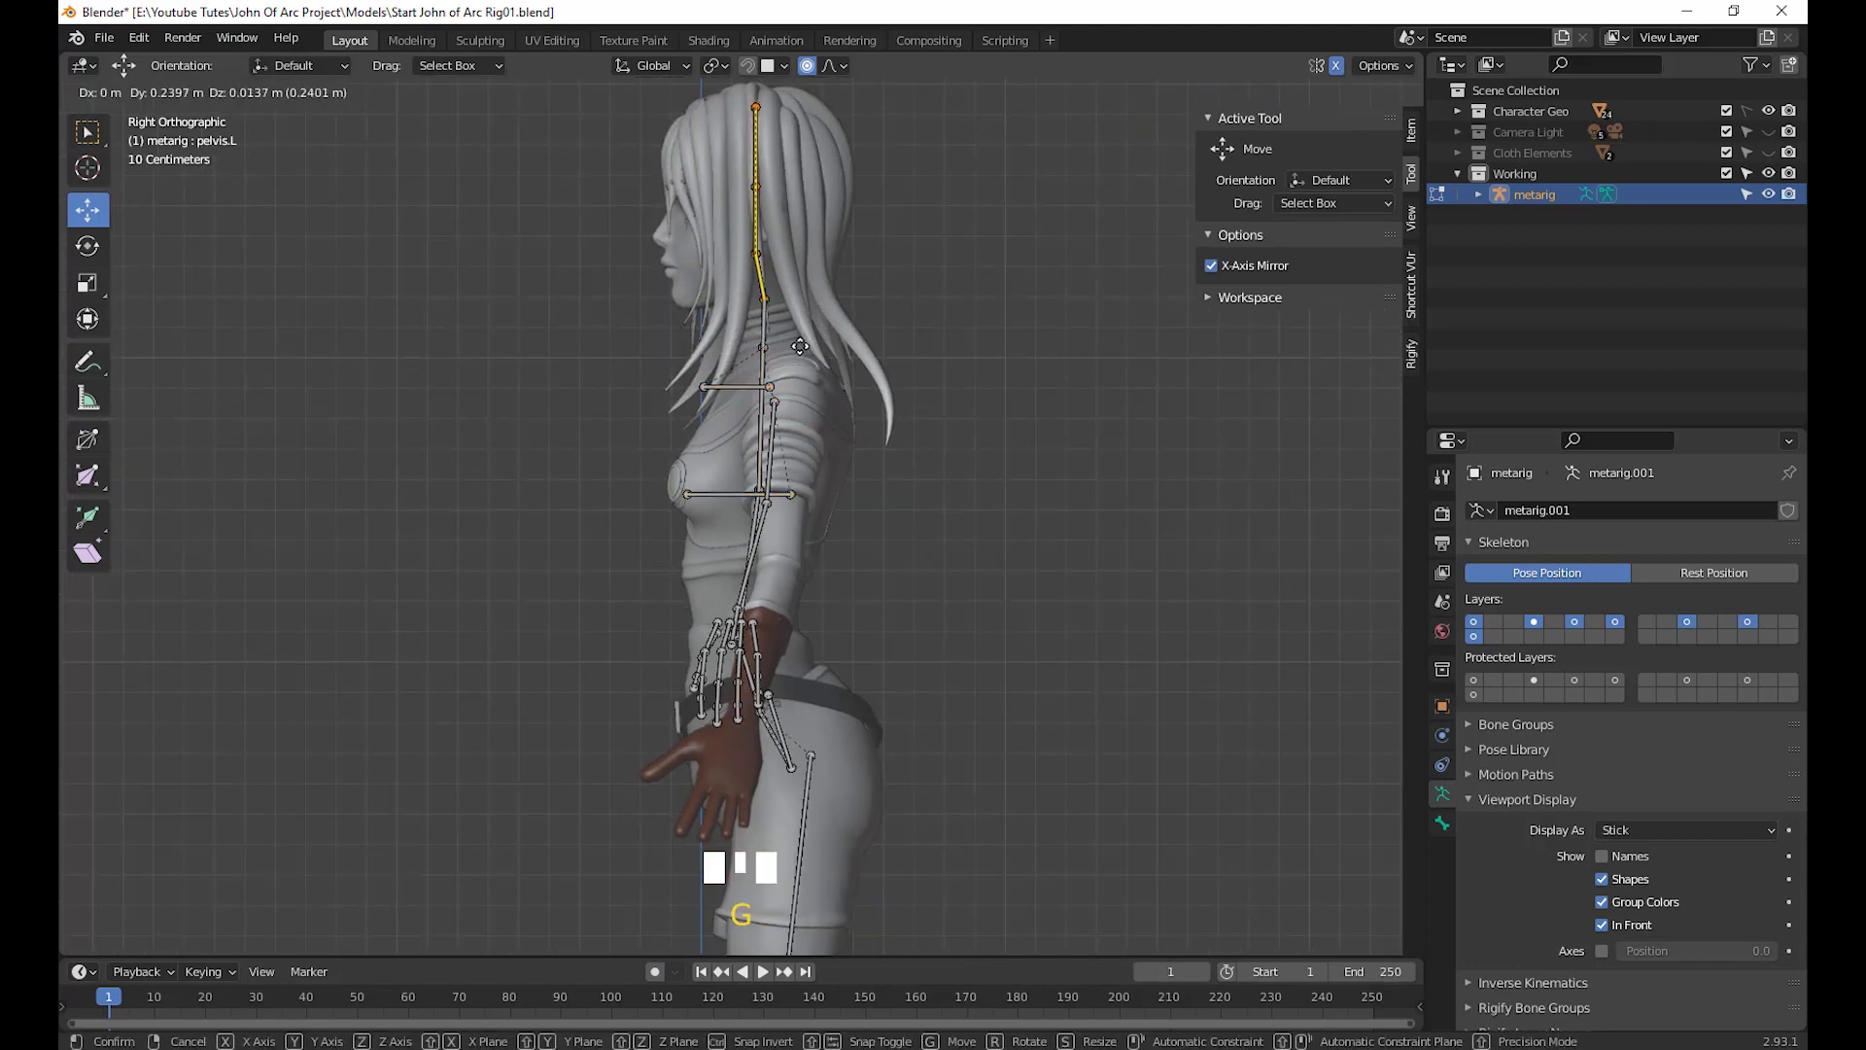
{"action": "left_click", "coordinate": [800, 346]}
Move the inner end of the left shoulder bone back about 0.046 m and down about 0.008 m in side view
{"action": "scroll", "coordinate": [800, 346], "scroll_direction": "up", "scroll_amount": 4}
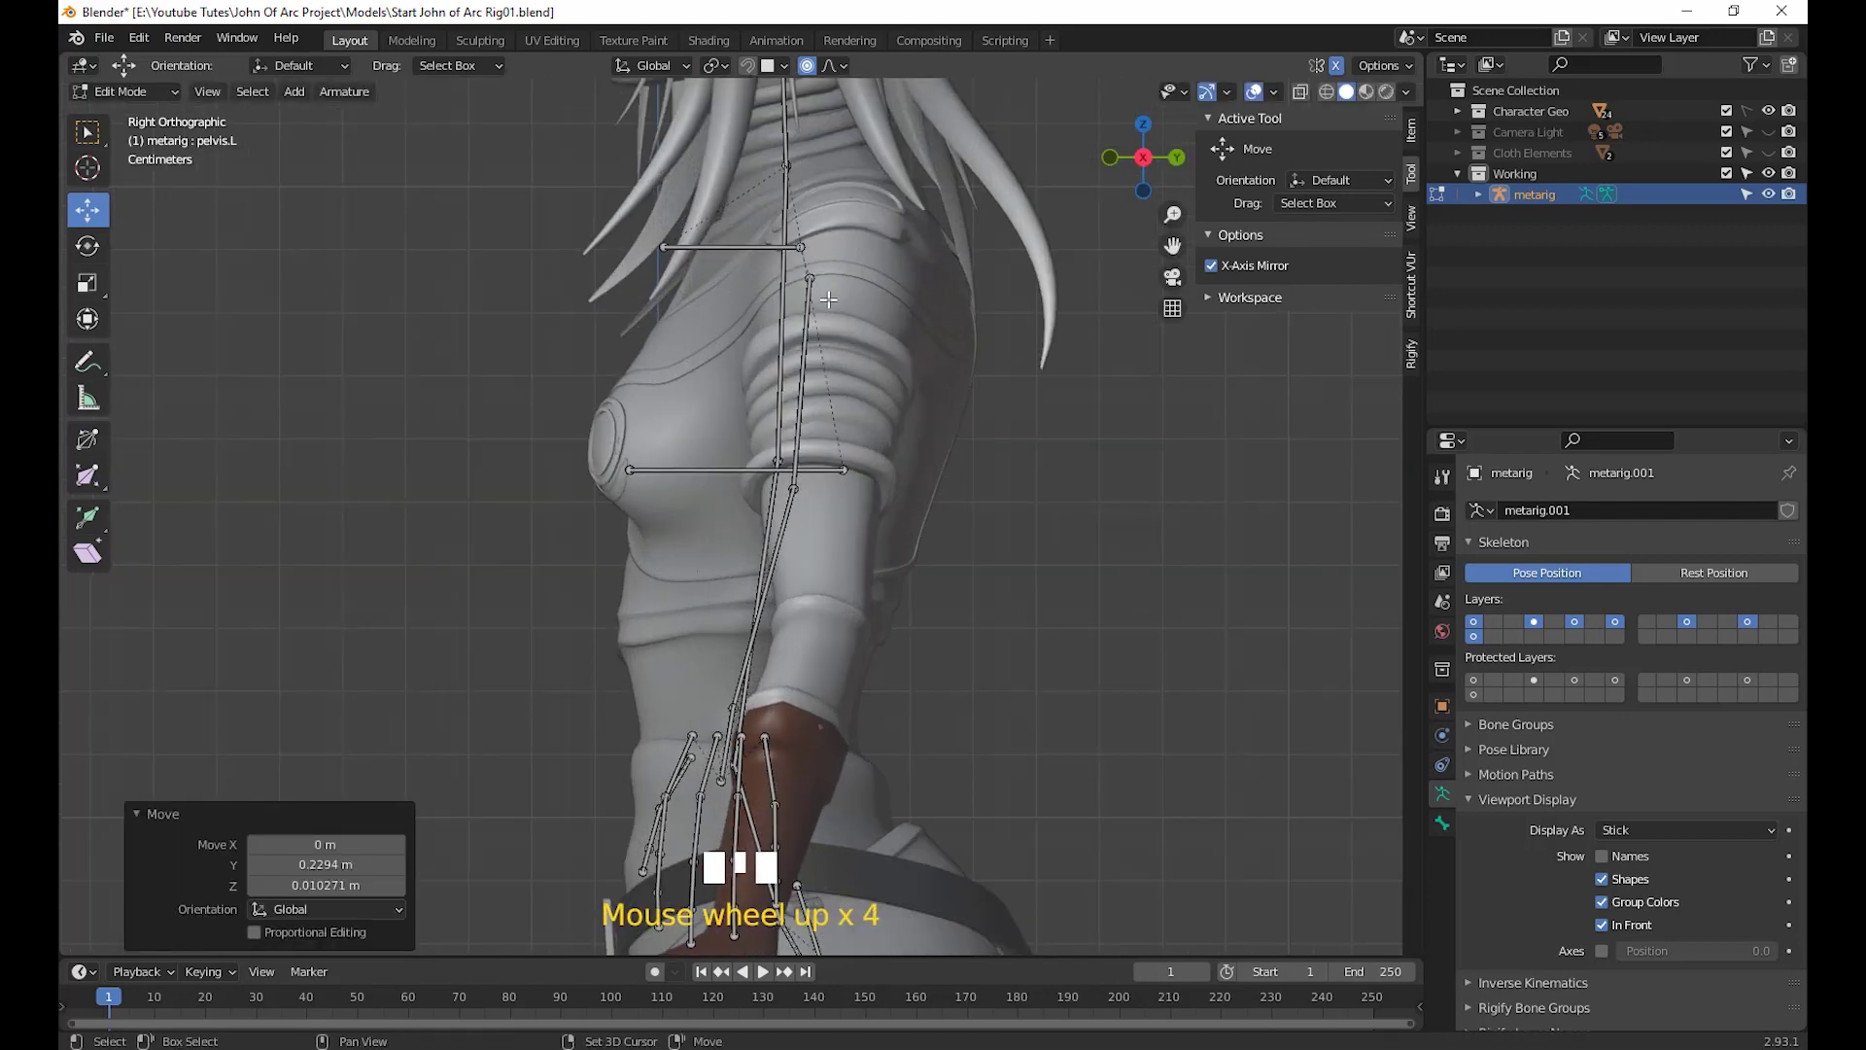
{"action": "scroll", "coordinate": [816, 369], "scroll_direction": "up", "scroll_amount": 3}
{"action": "middle_click_drag", "start_coordinate": [817, 369], "coordinate": [834, 554], "text": "shift"}
{"action": "left_click", "coordinate": [600, 411]}
{"action": "left_click", "coordinate": [603, 406]}
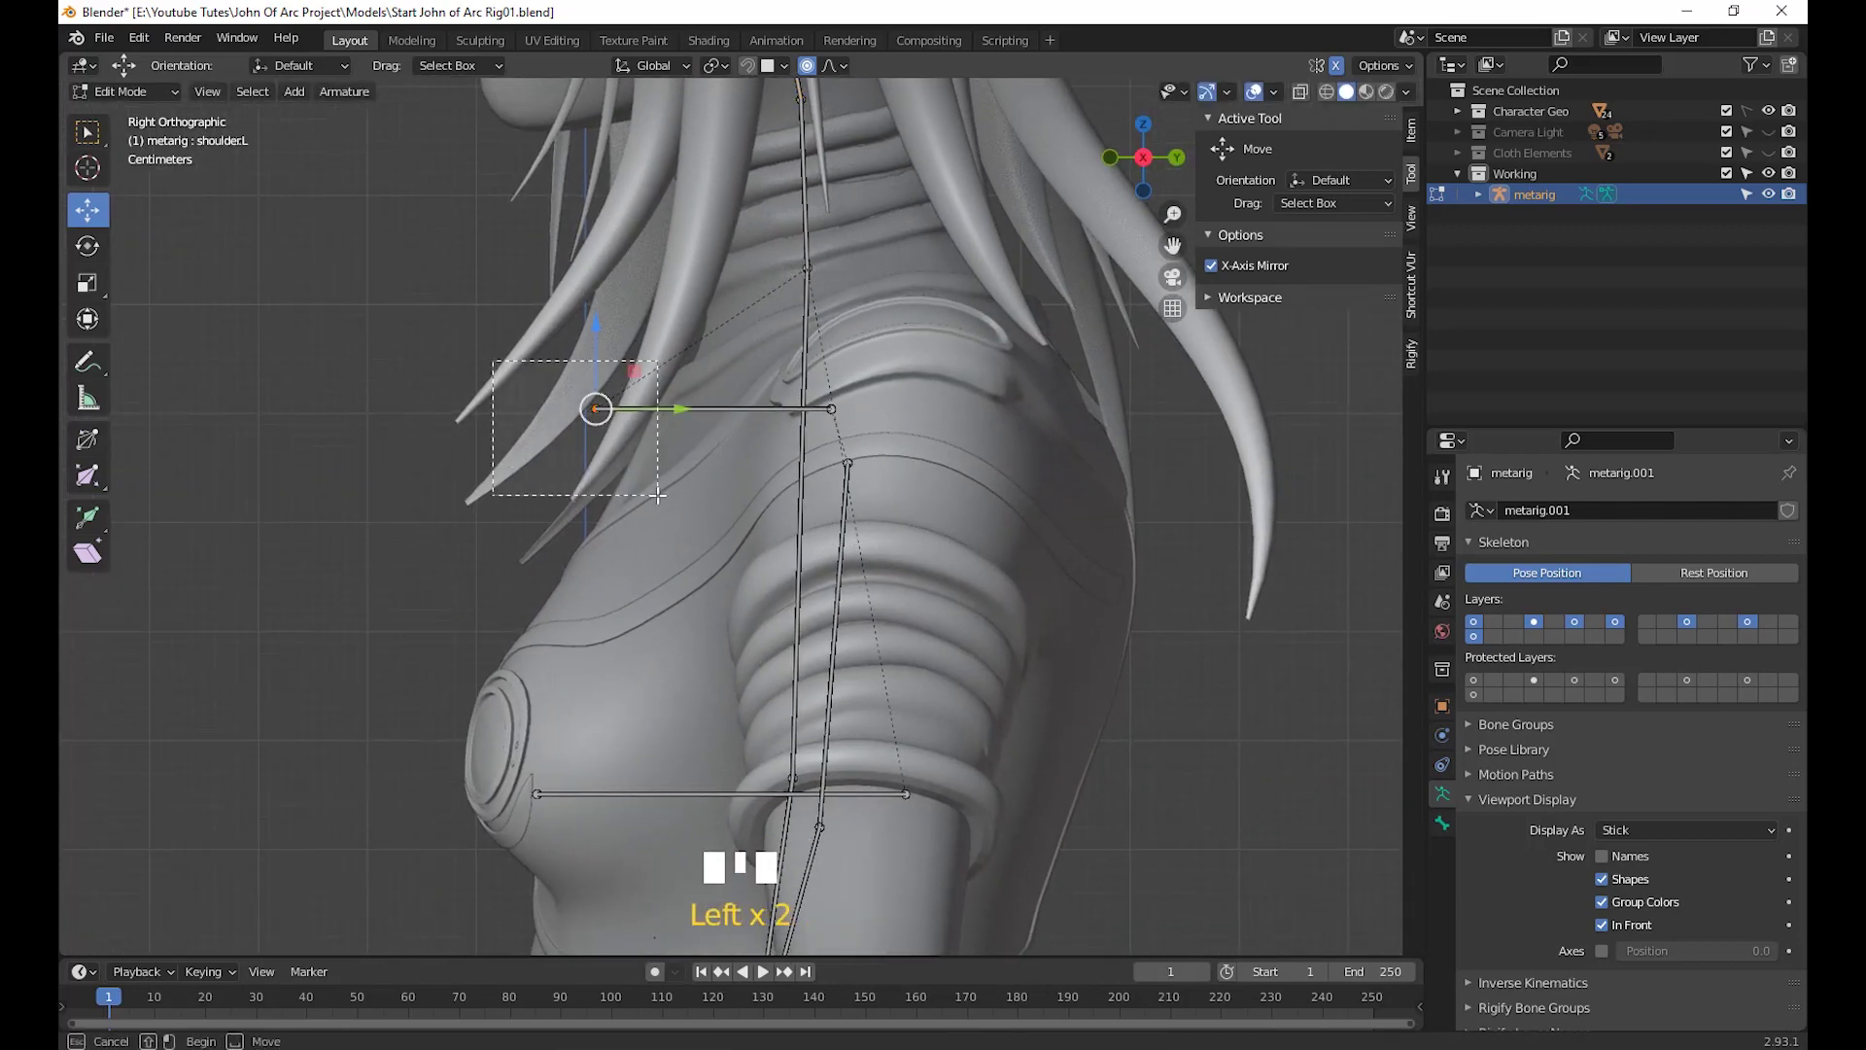
{"action": "key", "text": "g"}
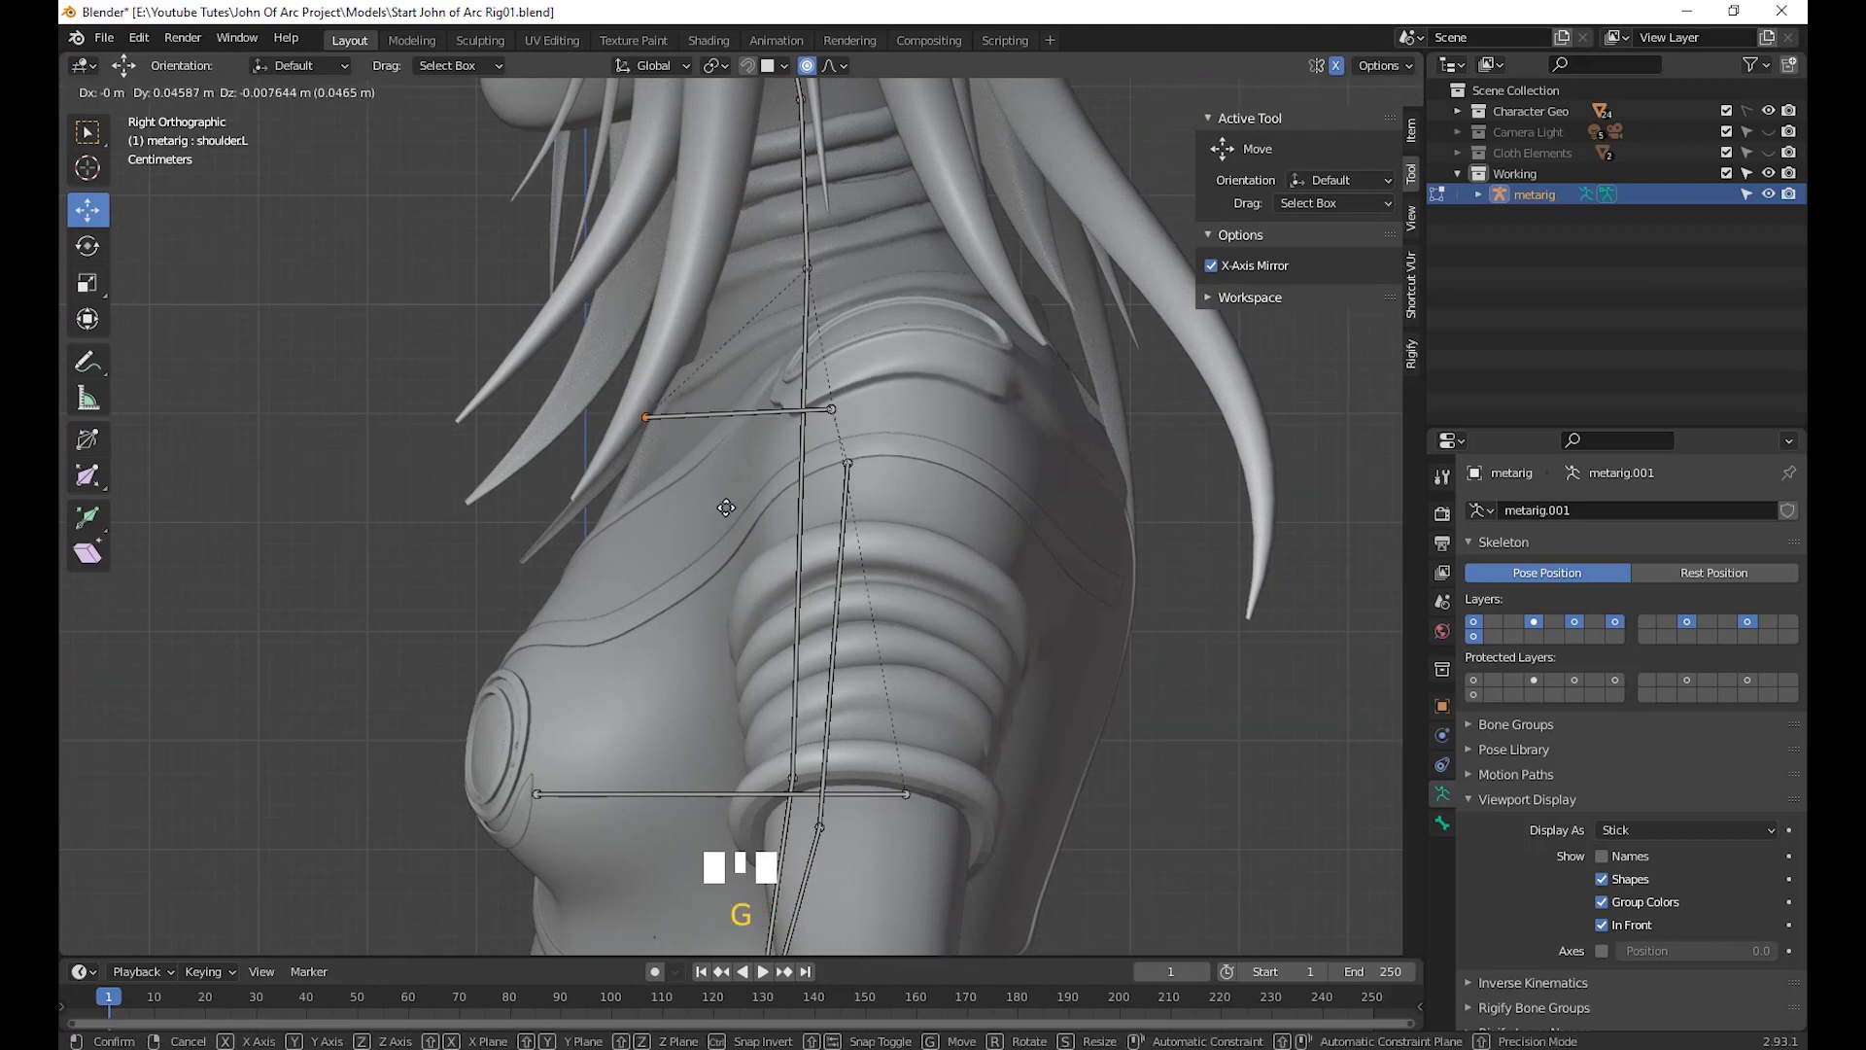
{"action": "left_click", "coordinate": [726, 508]}
Move the left shoulder bone's outer tip and the upper arm's top joint back about 0.049 m and up about 0.094 m
{"action": "left_click", "coordinate": [833, 409]}
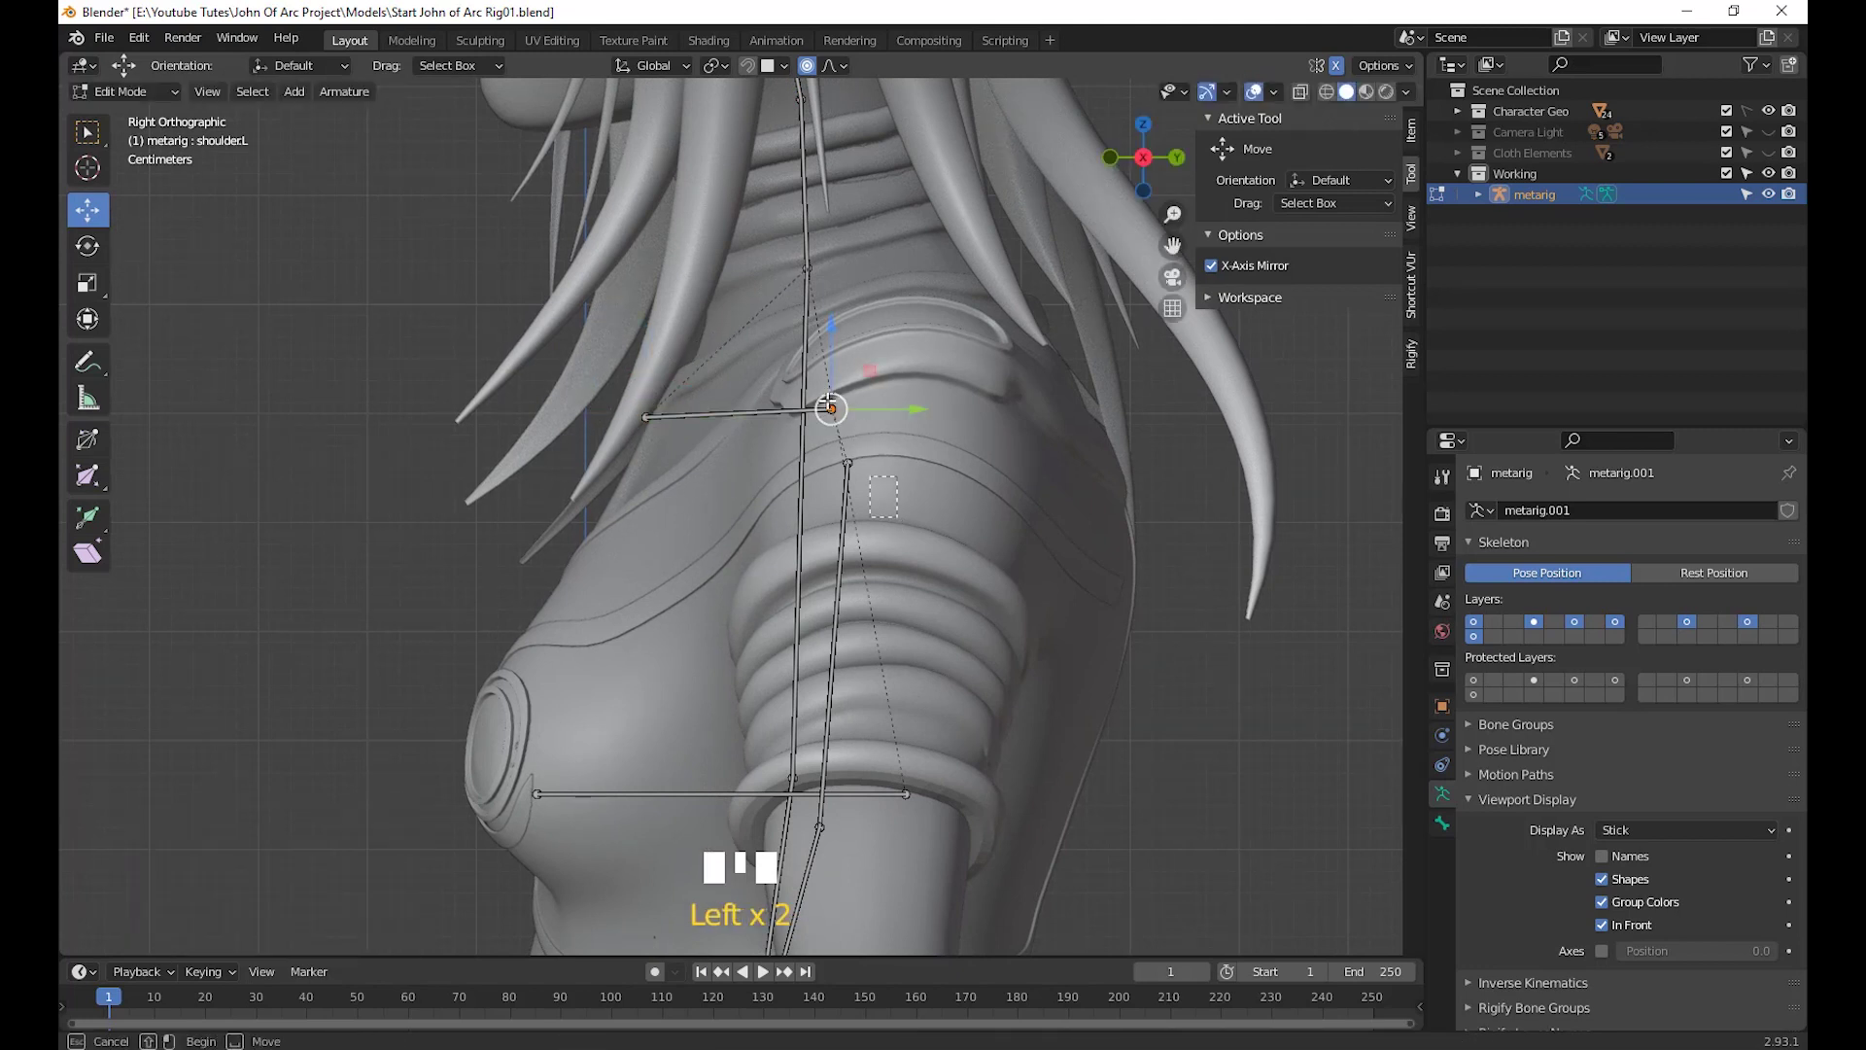
{"action": "key", "text": "g"}
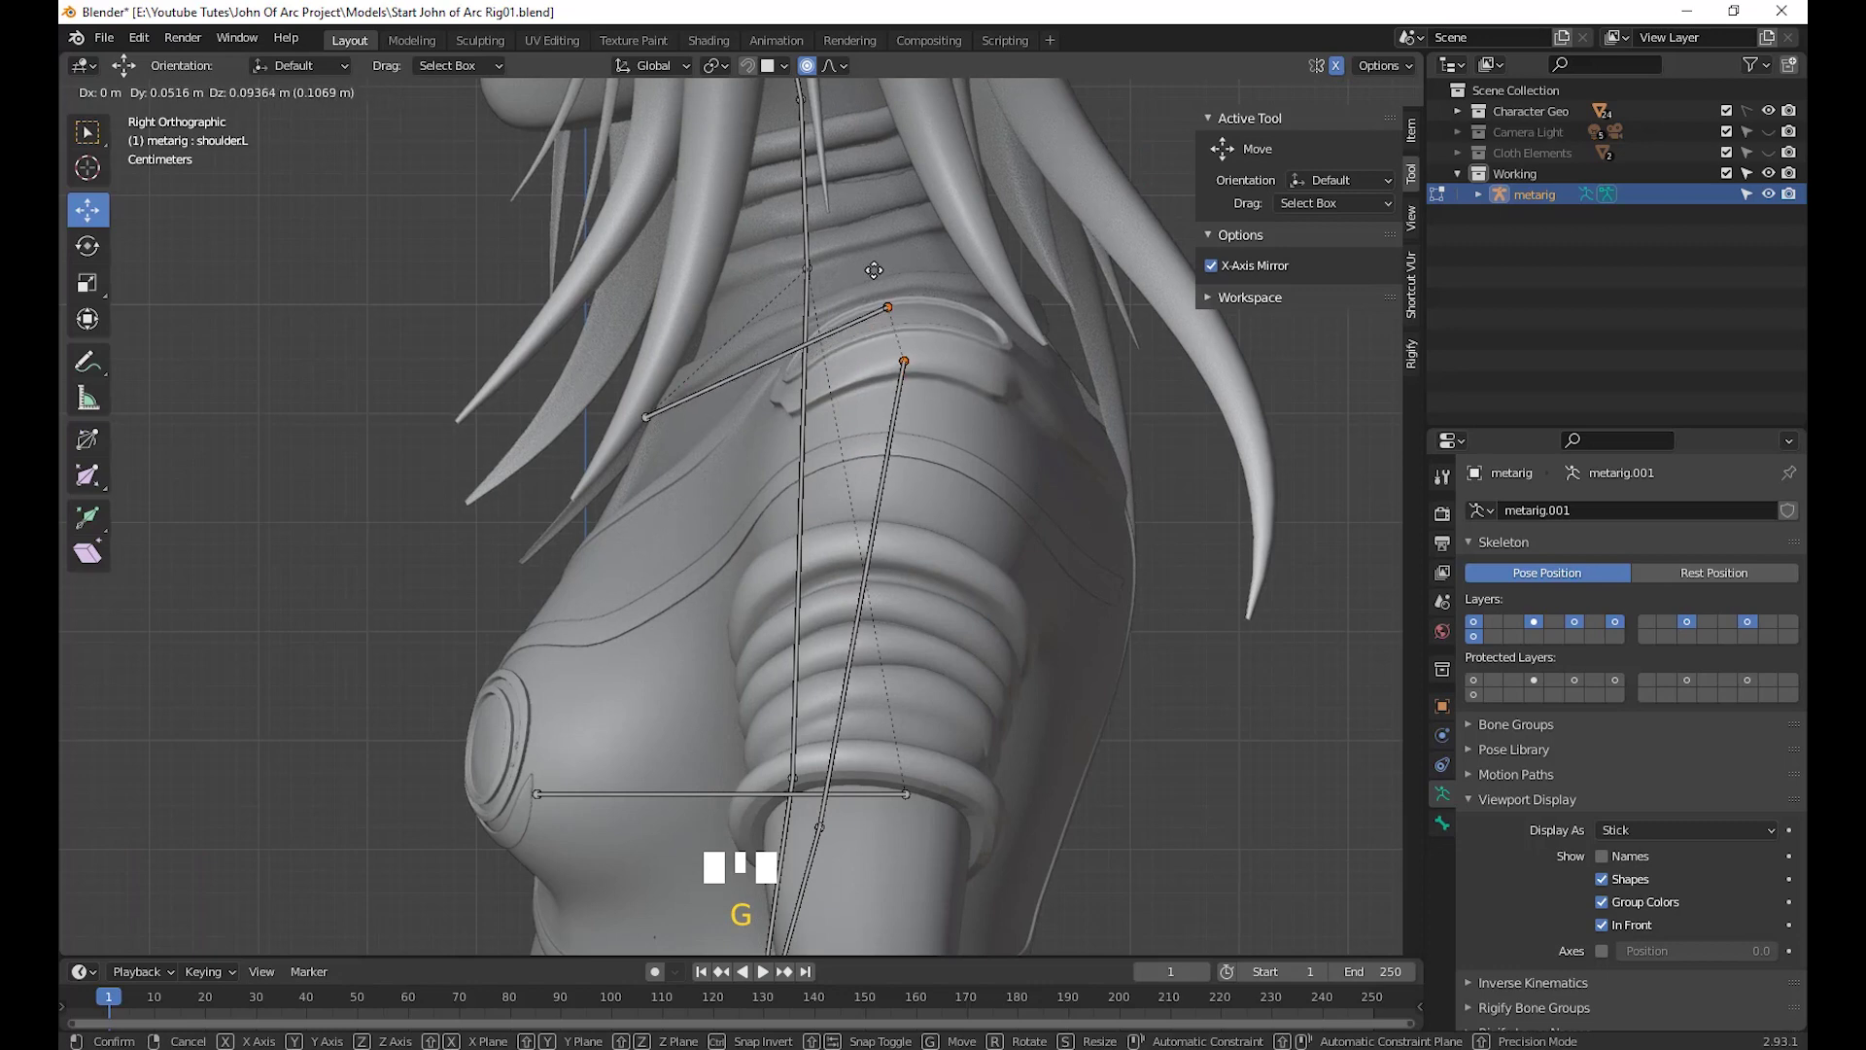
{"action": "left_click", "coordinate": [871, 270]}
Move the joint at the base of the neck back in side view, and shift the mid-neck joint back about 0.009 m
{"action": "scroll", "coordinate": [871, 270], "scroll_direction": "up", "scroll_amount": 3}
{"action": "middle_click_drag", "start_coordinate": [836, 544], "coordinate": [826, 418], "text": "shift"}
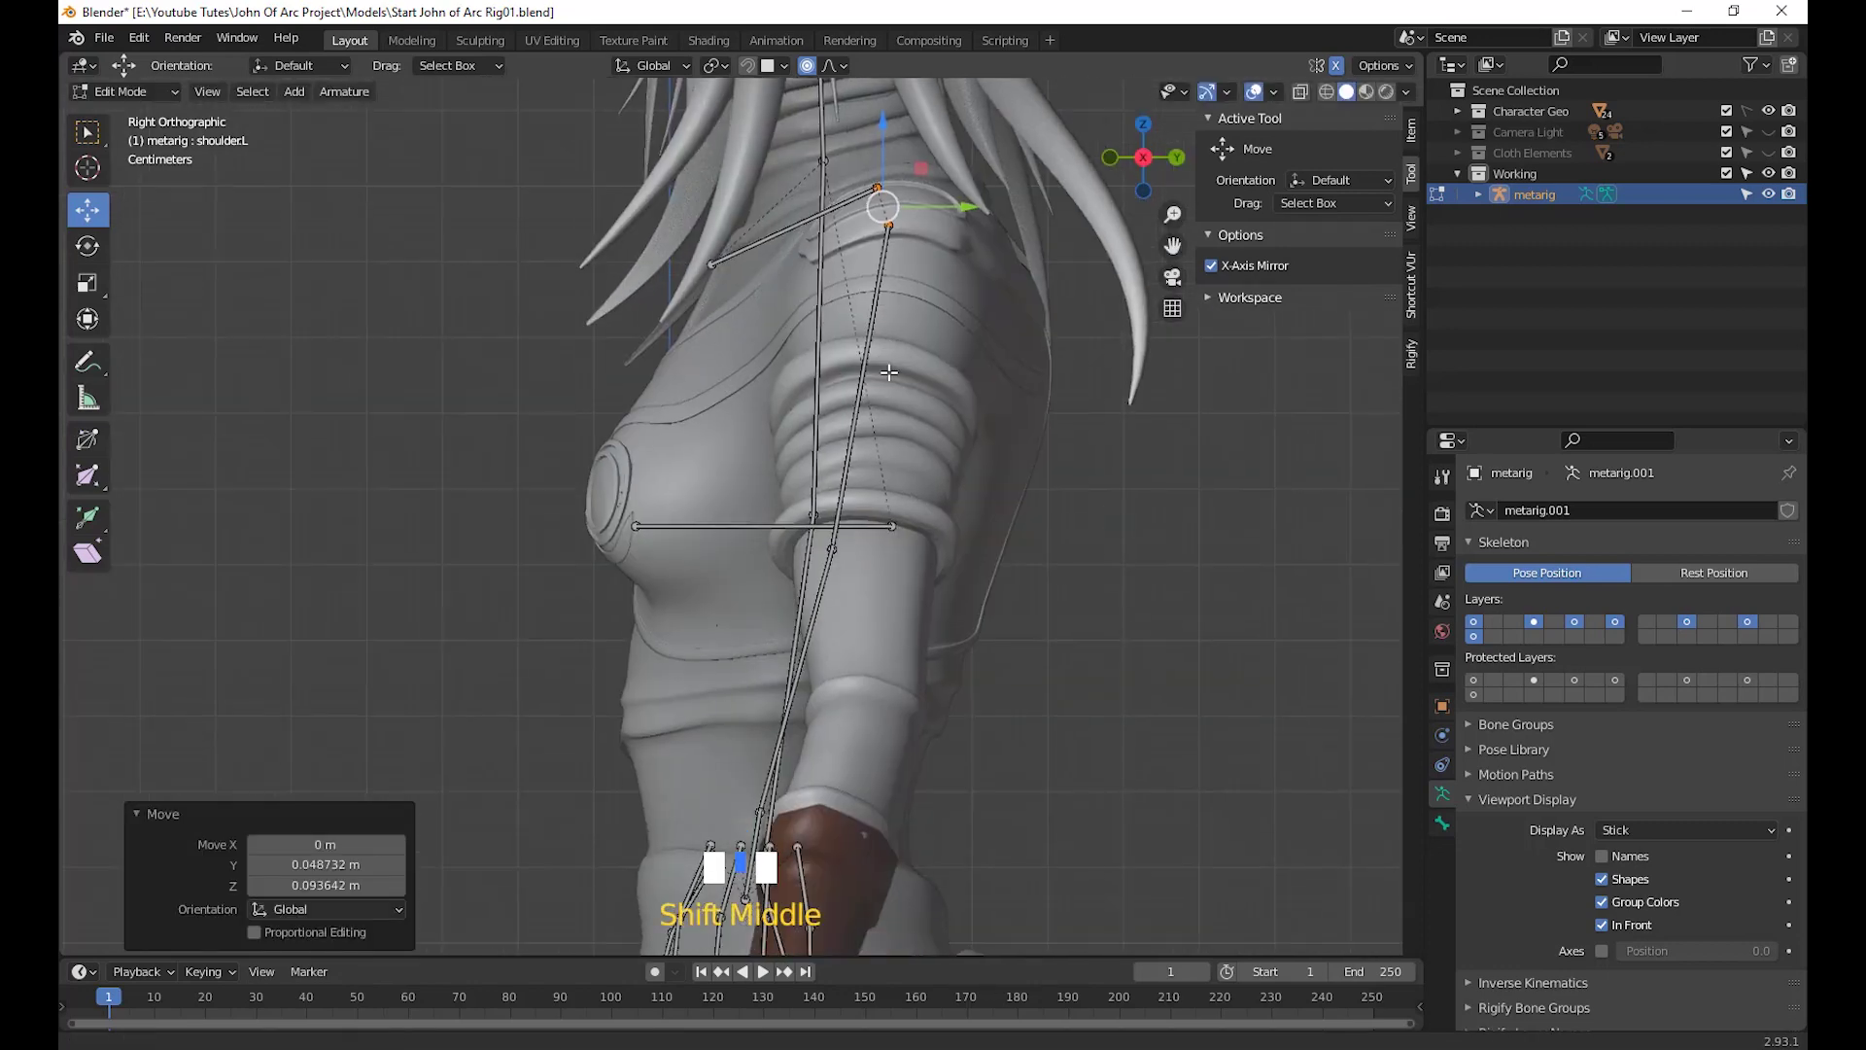
{"action": "scroll", "coordinate": [825, 529], "scroll_direction": "down", "scroll_amount": 2}
{"action": "scroll", "coordinate": [825, 530], "scroll_direction": "up", "scroll_amount": 2}
{"action": "scroll", "coordinate": [825, 530], "scroll_direction": "up", "scroll_amount": 2}
{"action": "middle_click_drag", "start_coordinate": [825, 529], "coordinate": [832, 676], "text": "shift"}
{"action": "left_click_drag", "start_coordinate": [731, 316], "coordinate": [848, 488]}
{"action": "key", "text": "g"}
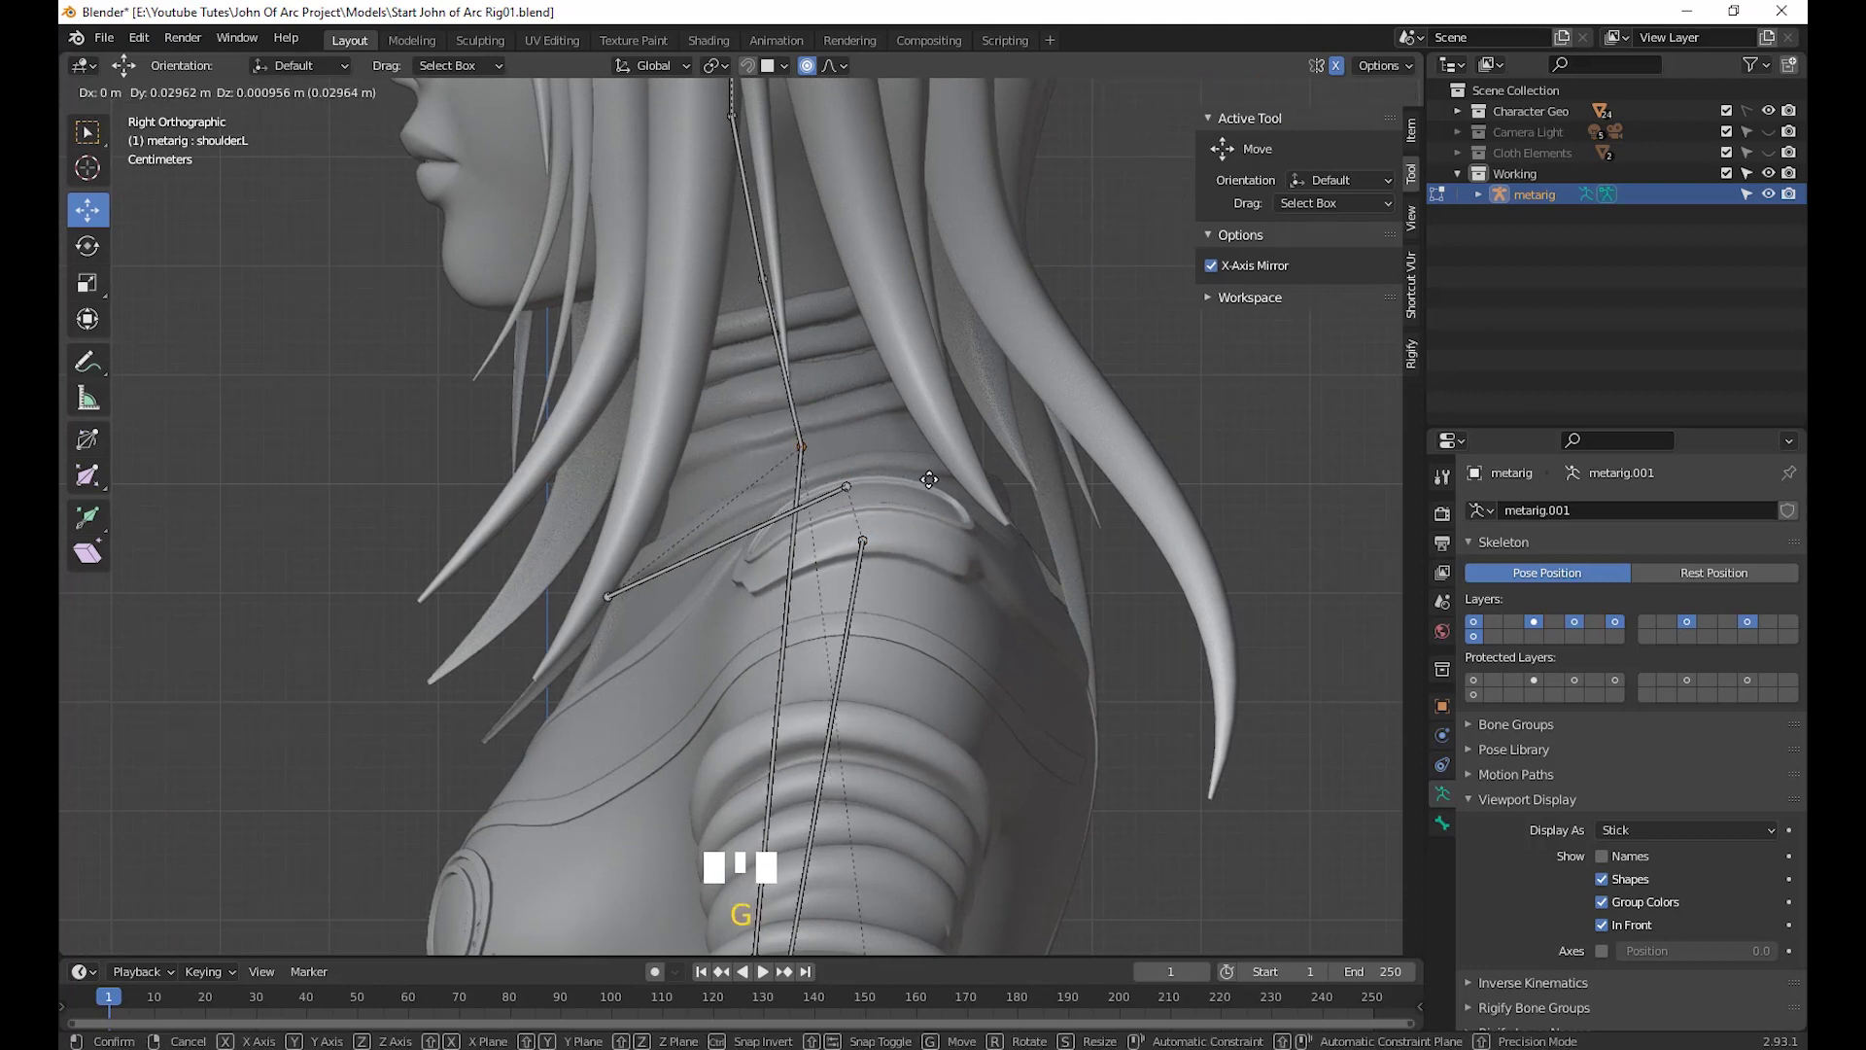
{"action": "left_click", "coordinate": [954, 478]}
{"action": "key", "text": "g"}
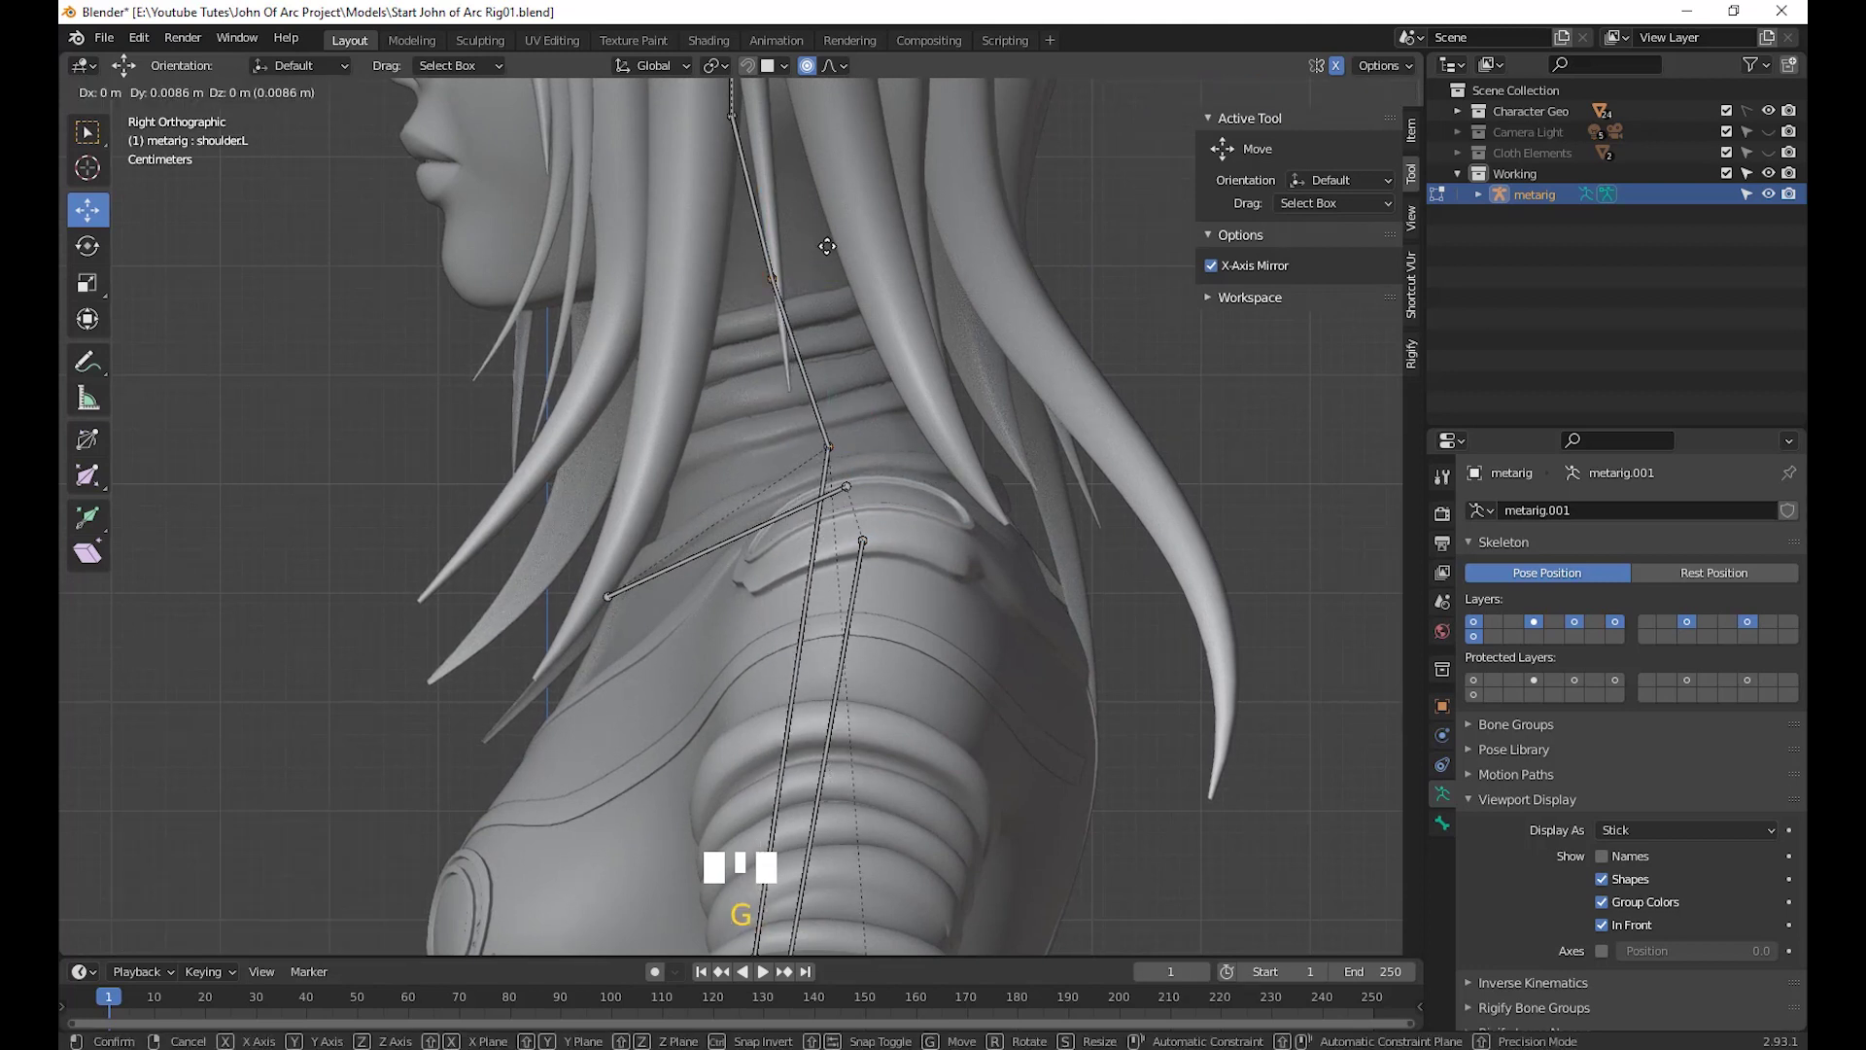
{"action": "left_click", "coordinate": [827, 251]}
Lower the head-base joint about 0.076 m and the mid-neck joint about 0.066 m, shifting both slightly back
{"action": "key", "text": "g"}
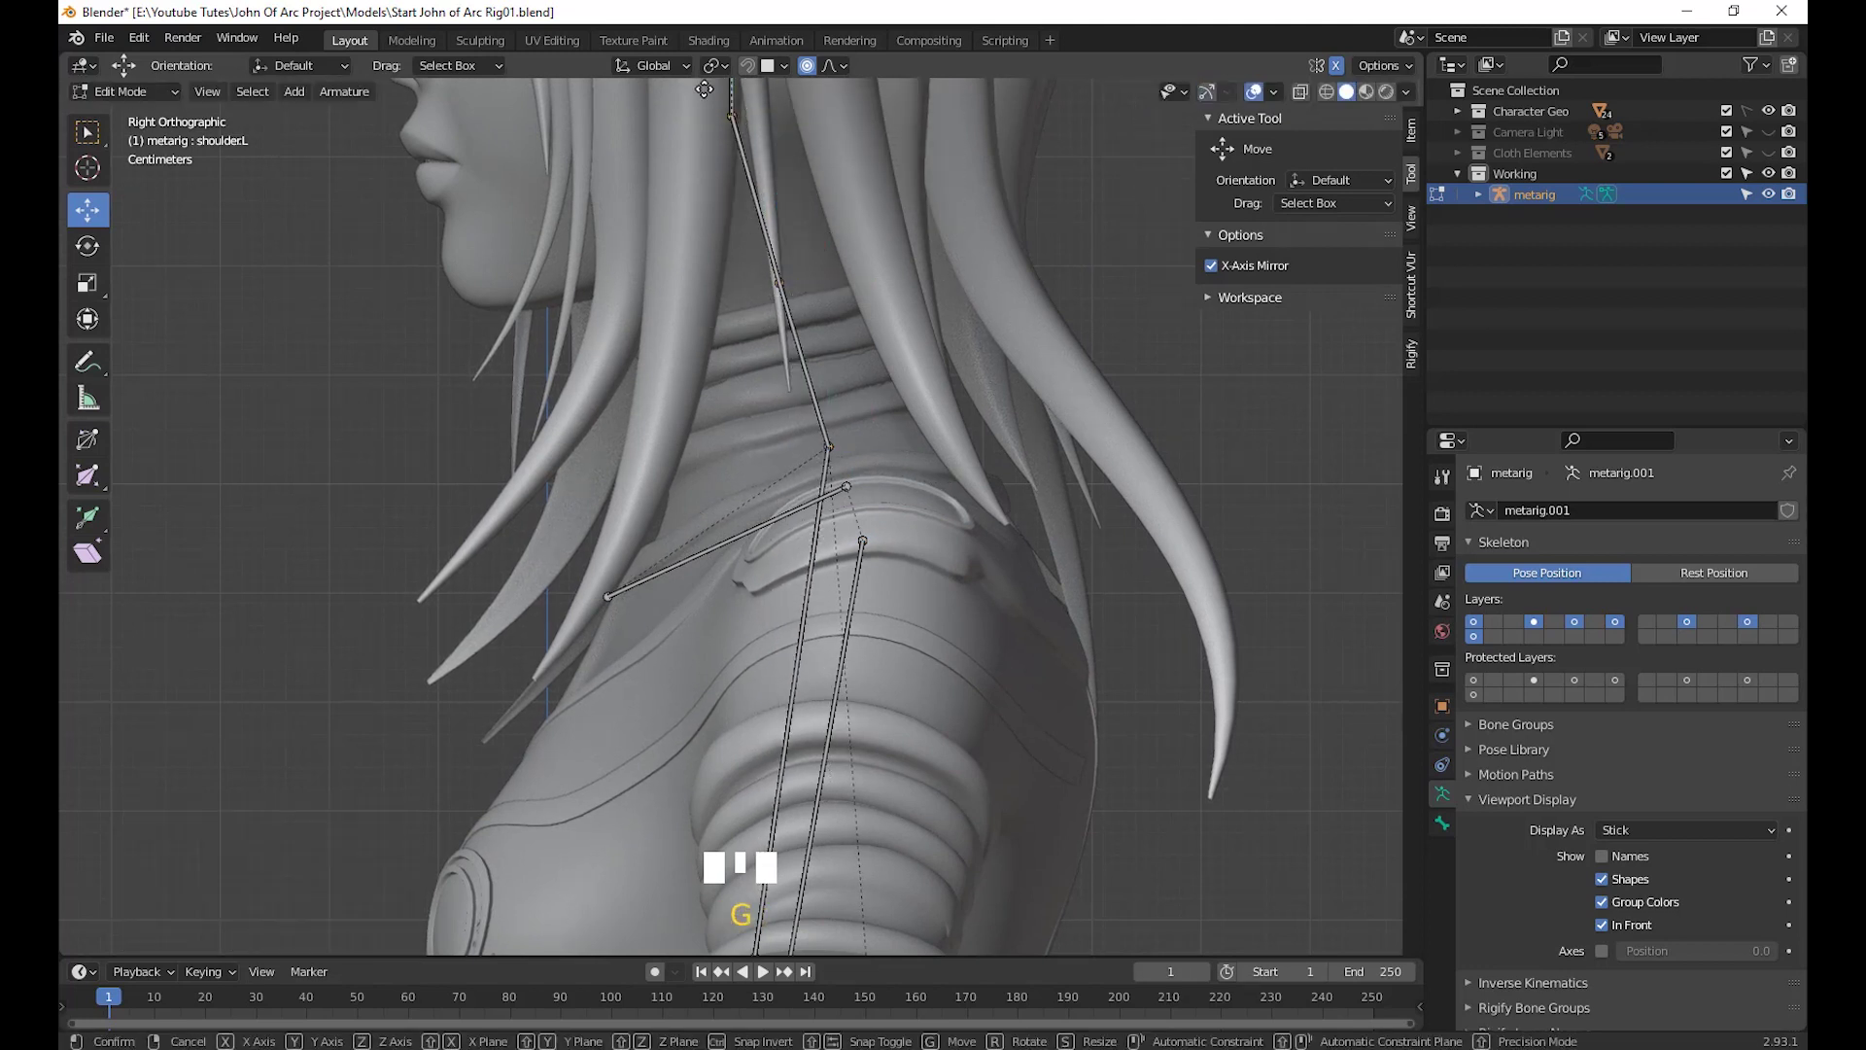
{"action": "left_click", "coordinate": [717, 165]}
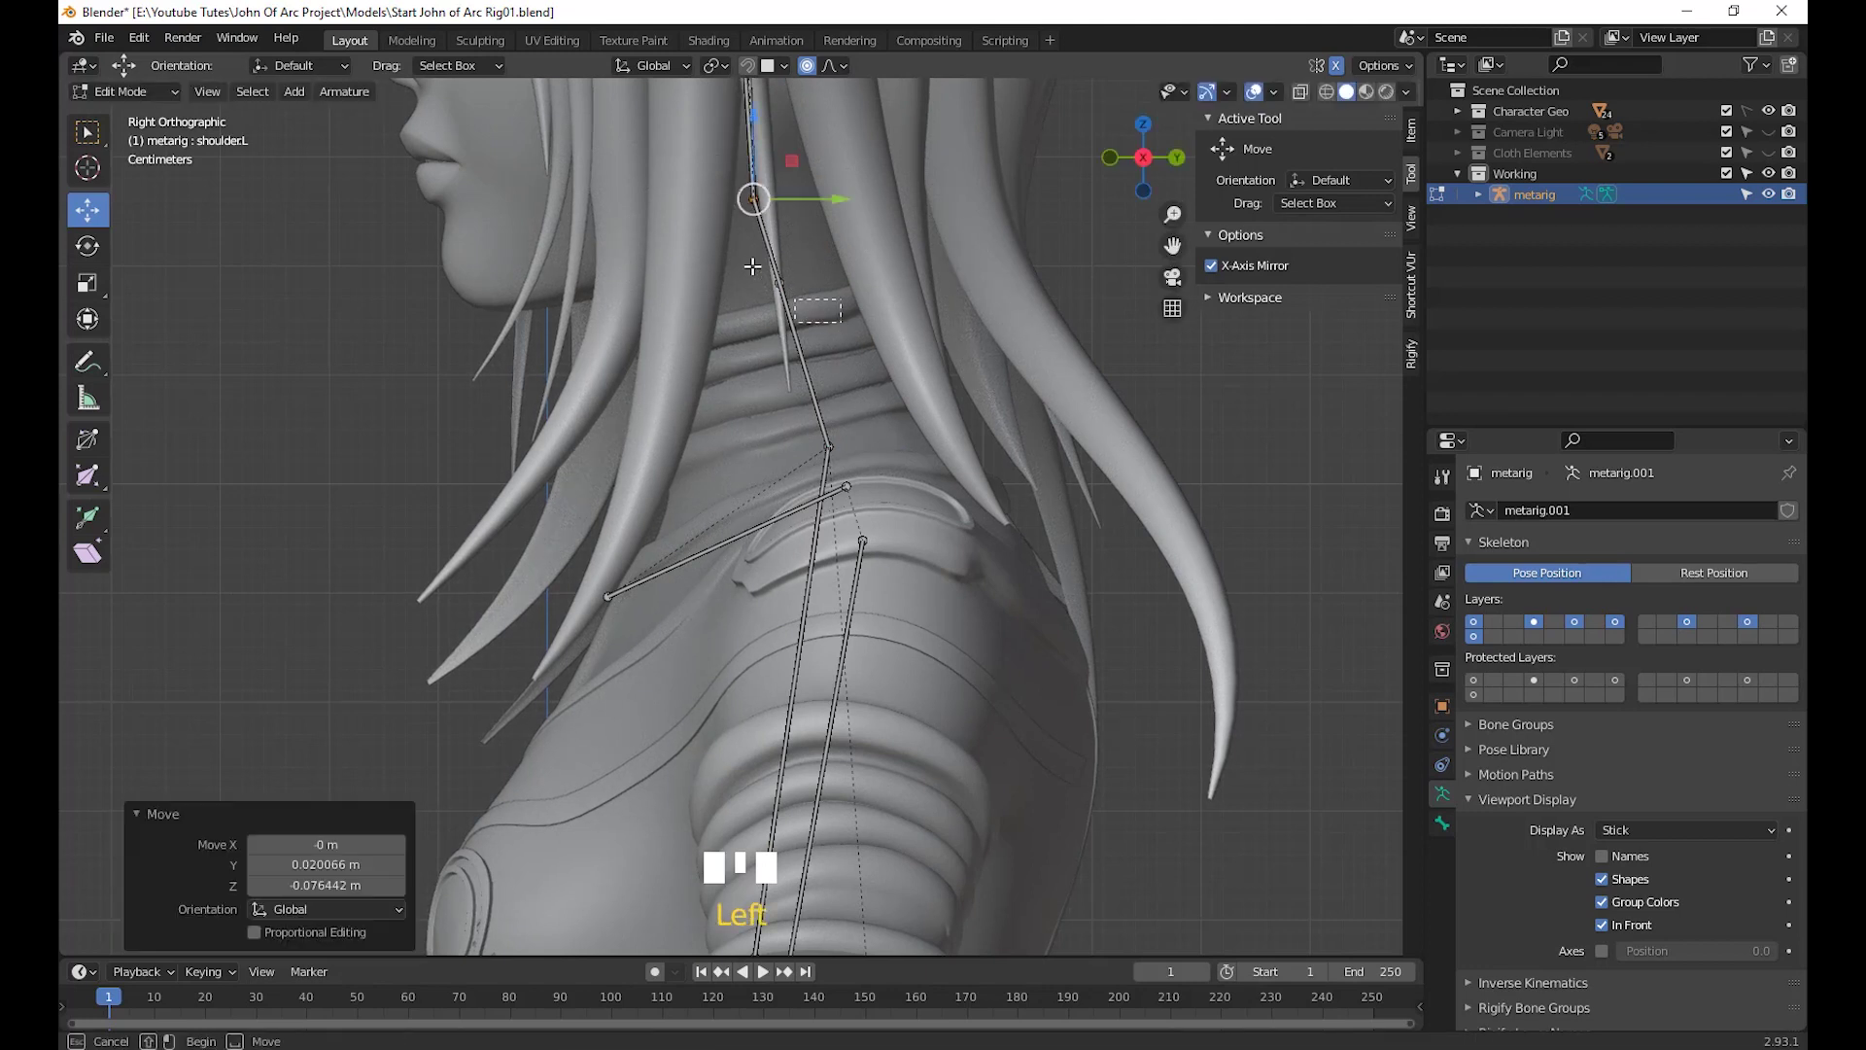
{"action": "key", "text": "g"}
{"action": "left_click", "coordinate": [767, 331]}
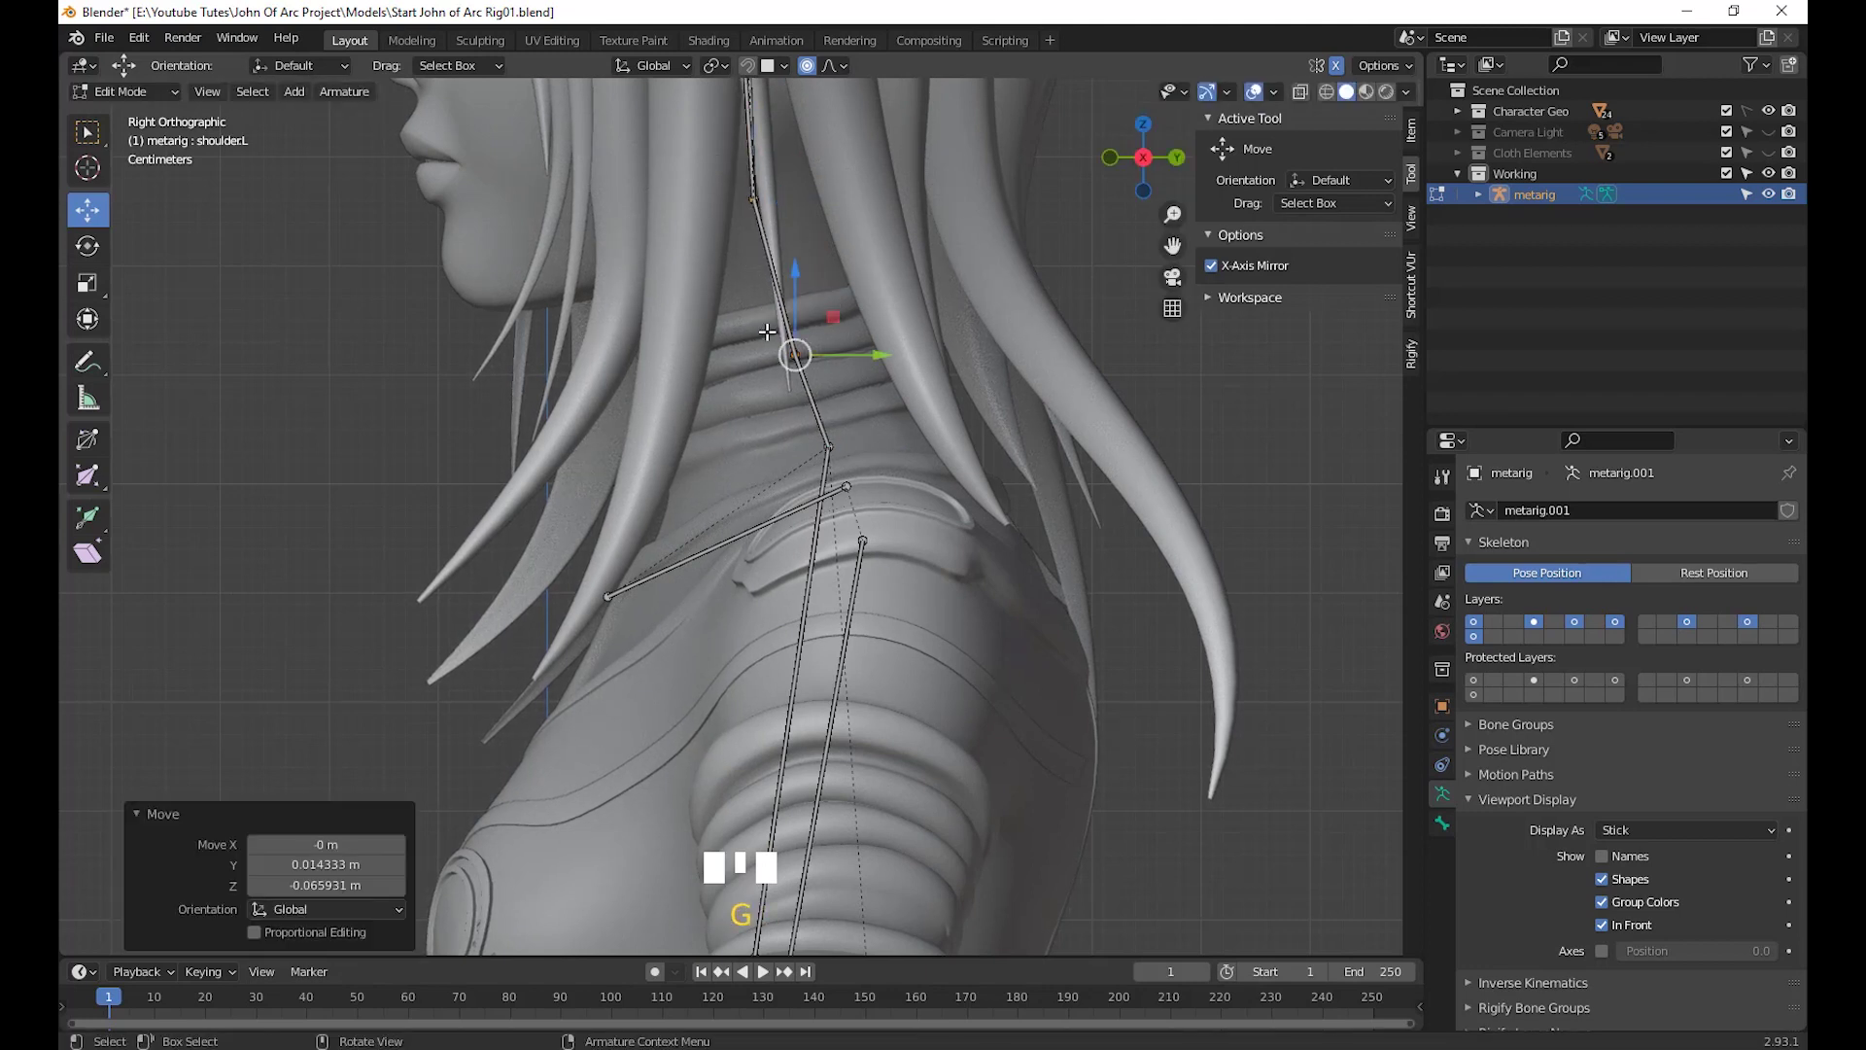
Move the head-base joint a further 0.028 m down and about 0.011 m back in side view
{"action": "key", "text": "g"}
{"action": "left_click", "coordinate": [738, 198]}
{"action": "scroll", "coordinate": [737, 199], "scroll_direction": "down", "scroll_amount": 6}
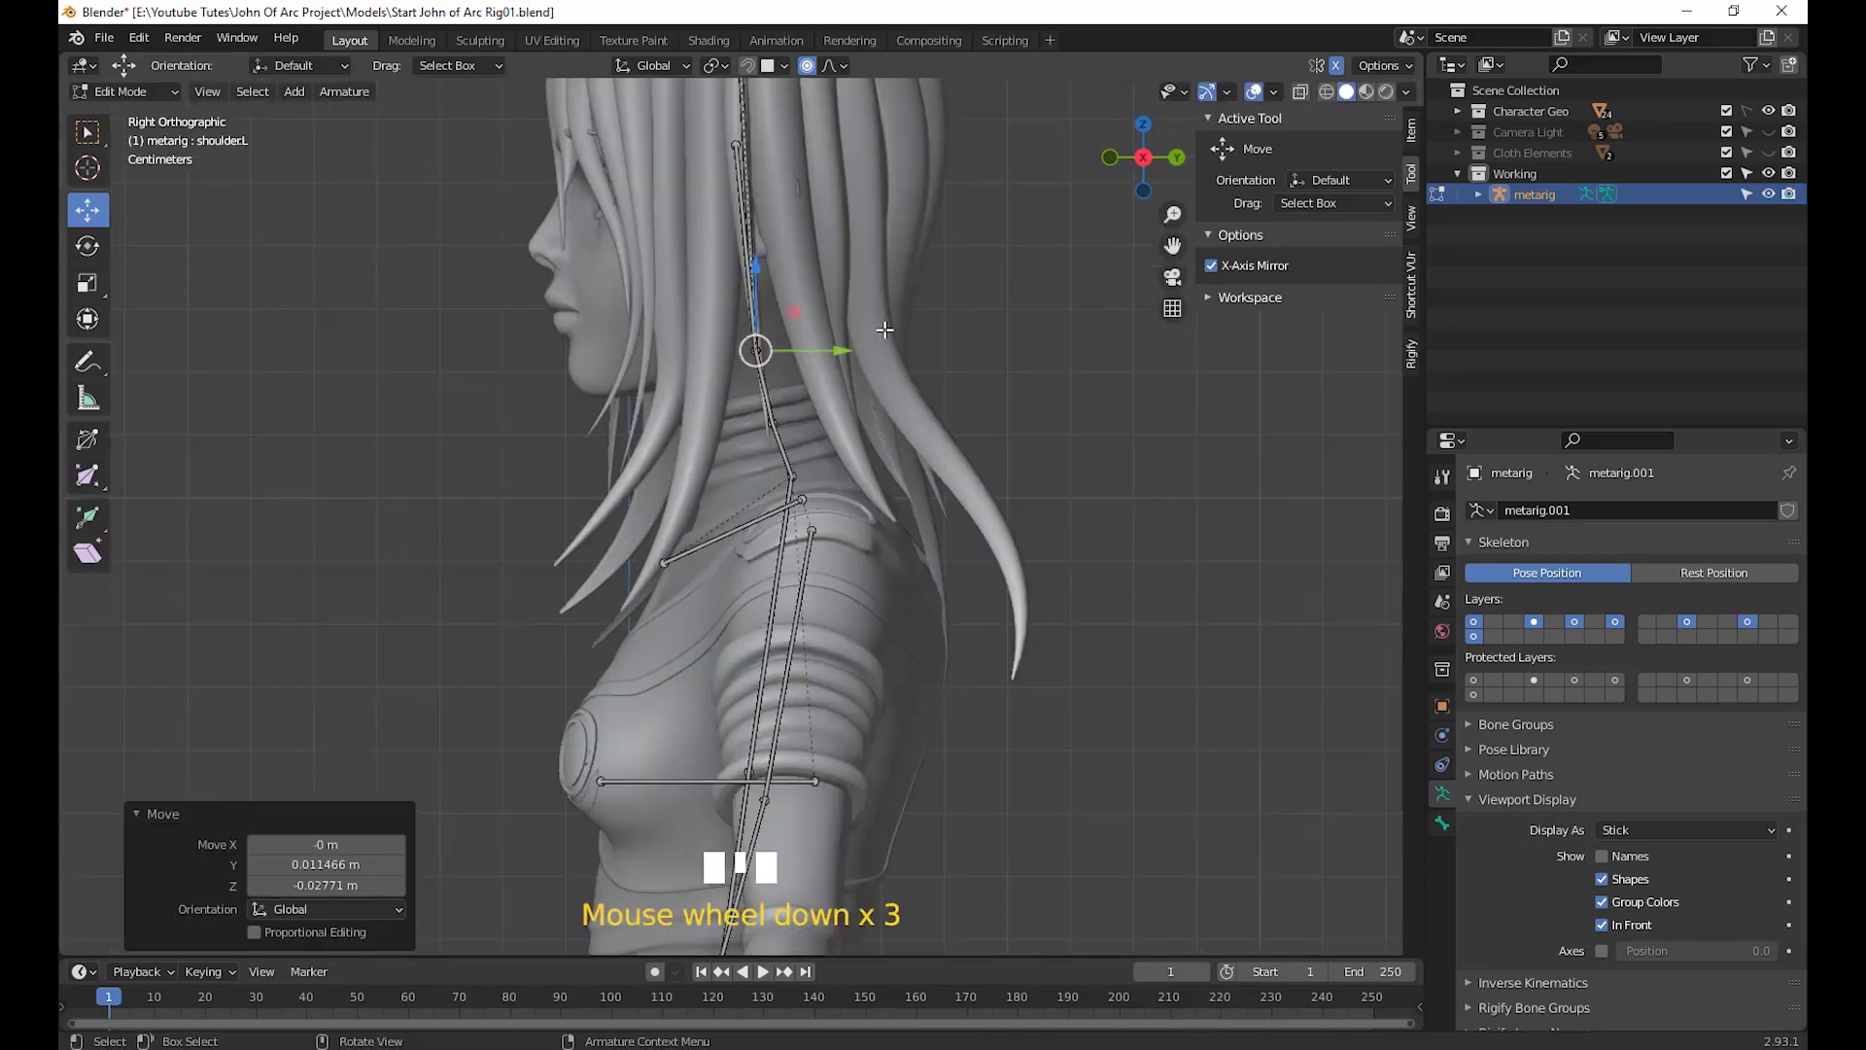
Delete the left breast bone together with its mirrored counterpart
{"action": "middle_click_drag", "start_coordinate": [874, 622], "coordinate": [824, 536], "text": "shift"}
{"action": "scroll", "coordinate": [797, 563], "scroll_direction": "up", "scroll_amount": 3}
{"action": "scroll", "coordinate": [797, 564], "scroll_direction": "up", "scroll_amount": 2, "text": "shift"}
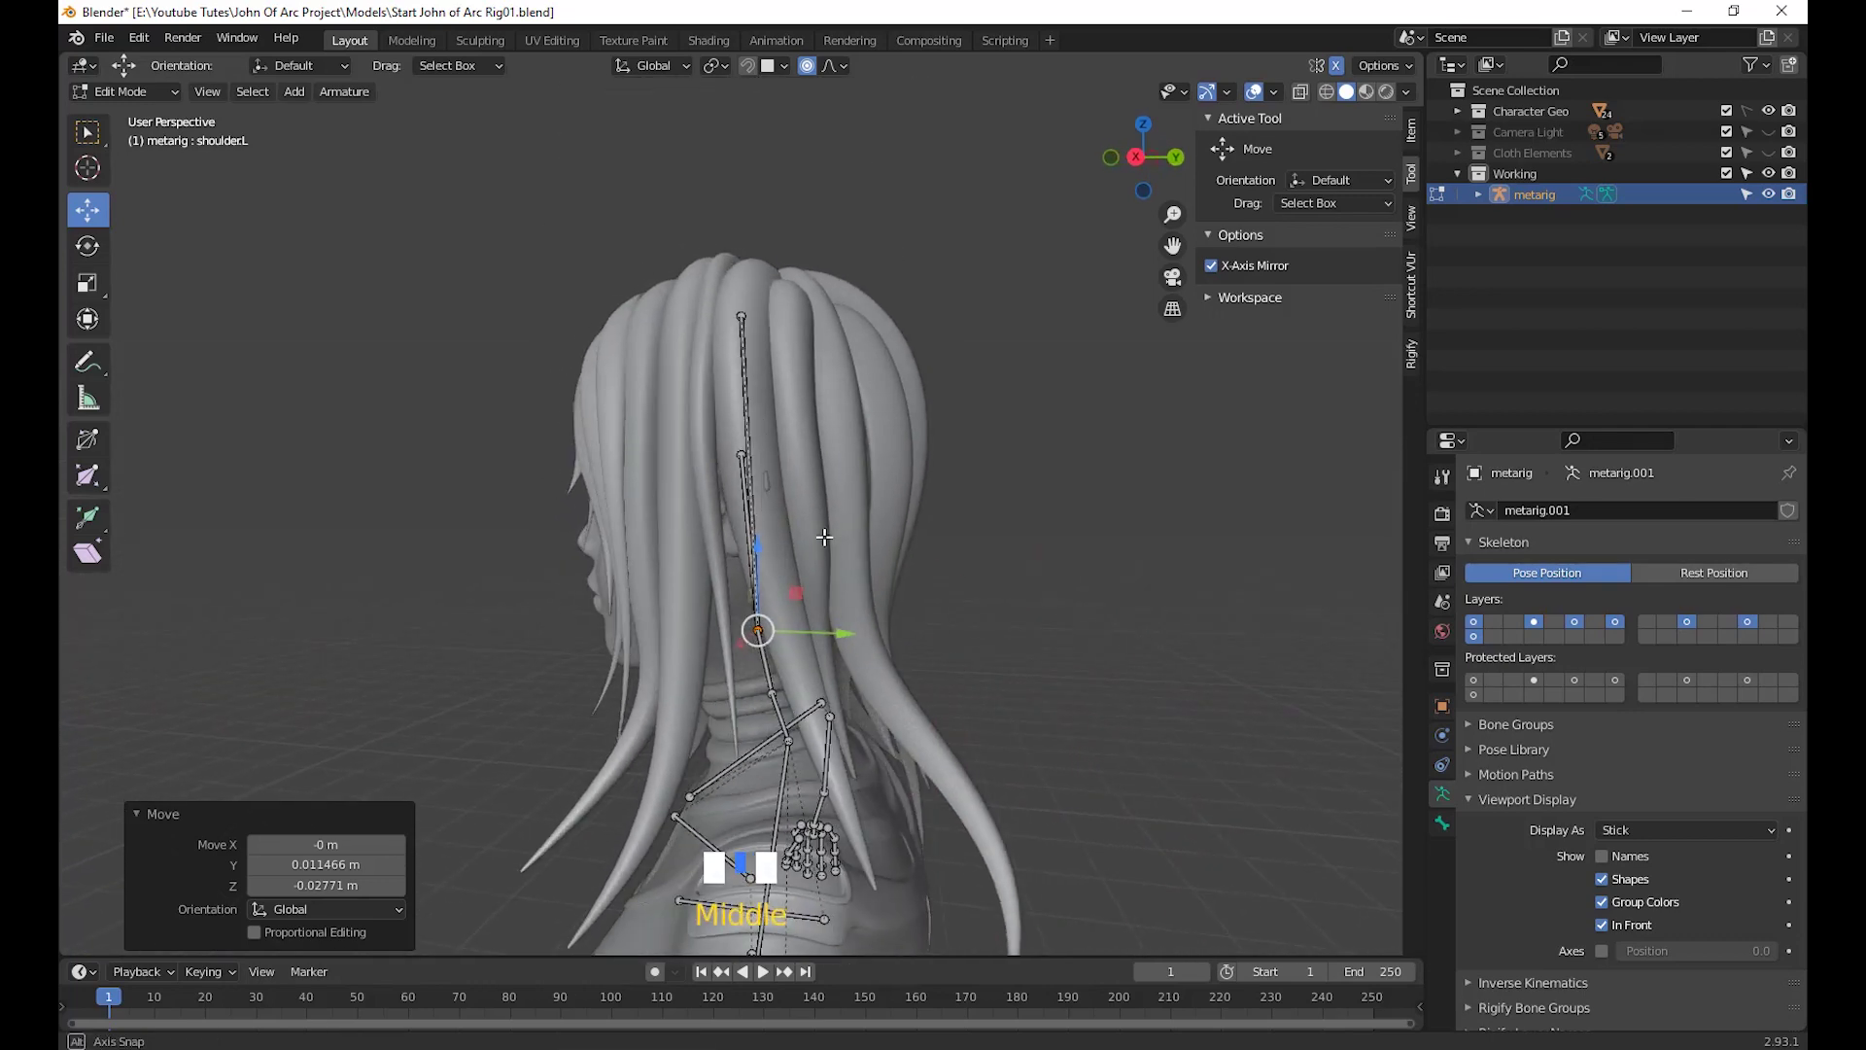
{"action": "left_click", "coordinate": [794, 475]}
{"action": "middle_click_drag", "start_coordinate": [795, 475], "coordinate": [879, 767], "text": "shift"}
{"action": "scroll", "coordinate": [953, 596], "scroll_direction": "down", "scroll_amount": 2}
{"action": "scroll", "coordinate": [988, 729], "scroll_direction": "up", "scroll_amount": 3}
{"action": "left_click", "coordinate": [832, 600]}
{"action": "key", "text": "Delete"}
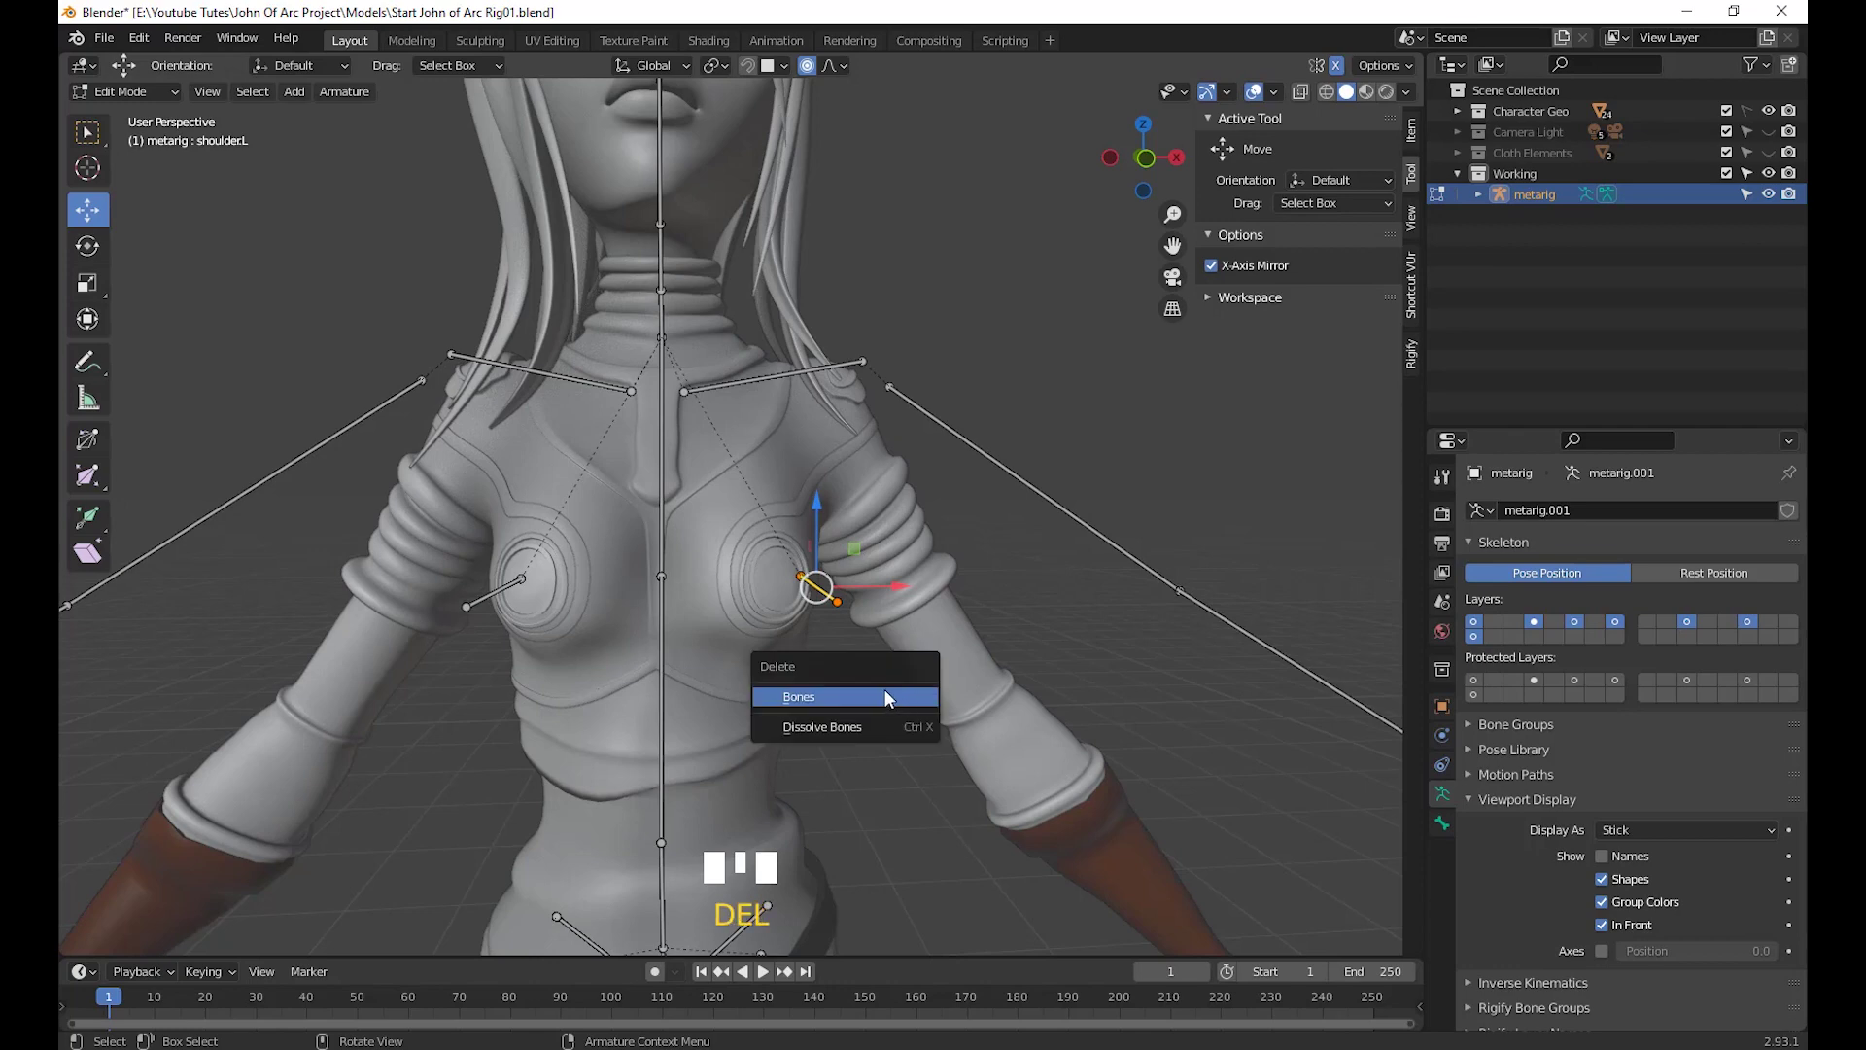
{"action": "left_click", "coordinate": [857, 697]}
In front view, move the left shoulder's outer tip and the upper arm's top joint inward about 0.123 m and down about 0.031 m
{"action": "scroll", "coordinate": [858, 697], "scroll_direction": "down", "scroll_amount": 5}
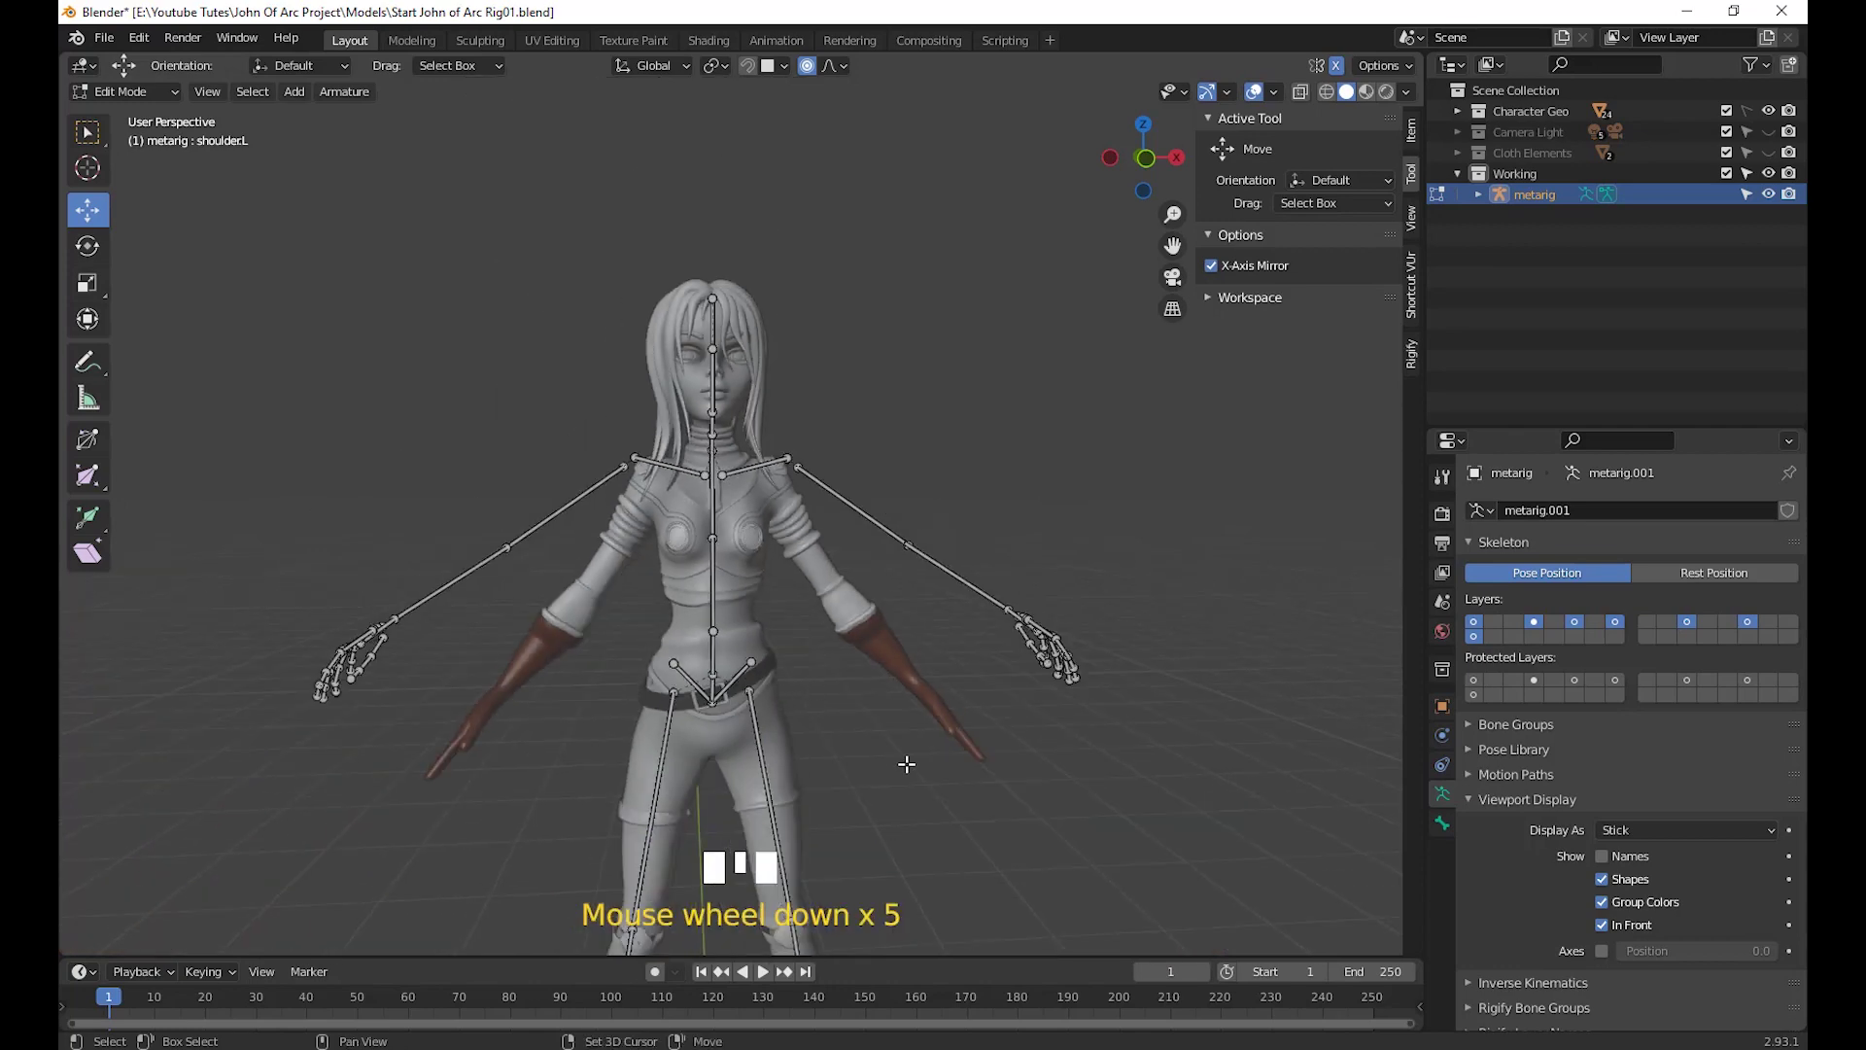
{"action": "middle_click_drag", "start_coordinate": [904, 762], "coordinate": [855, 619], "text": "shift"}
{"action": "middle_click_drag", "start_coordinate": [926, 692], "coordinate": [962, 695], "text": "shift"}
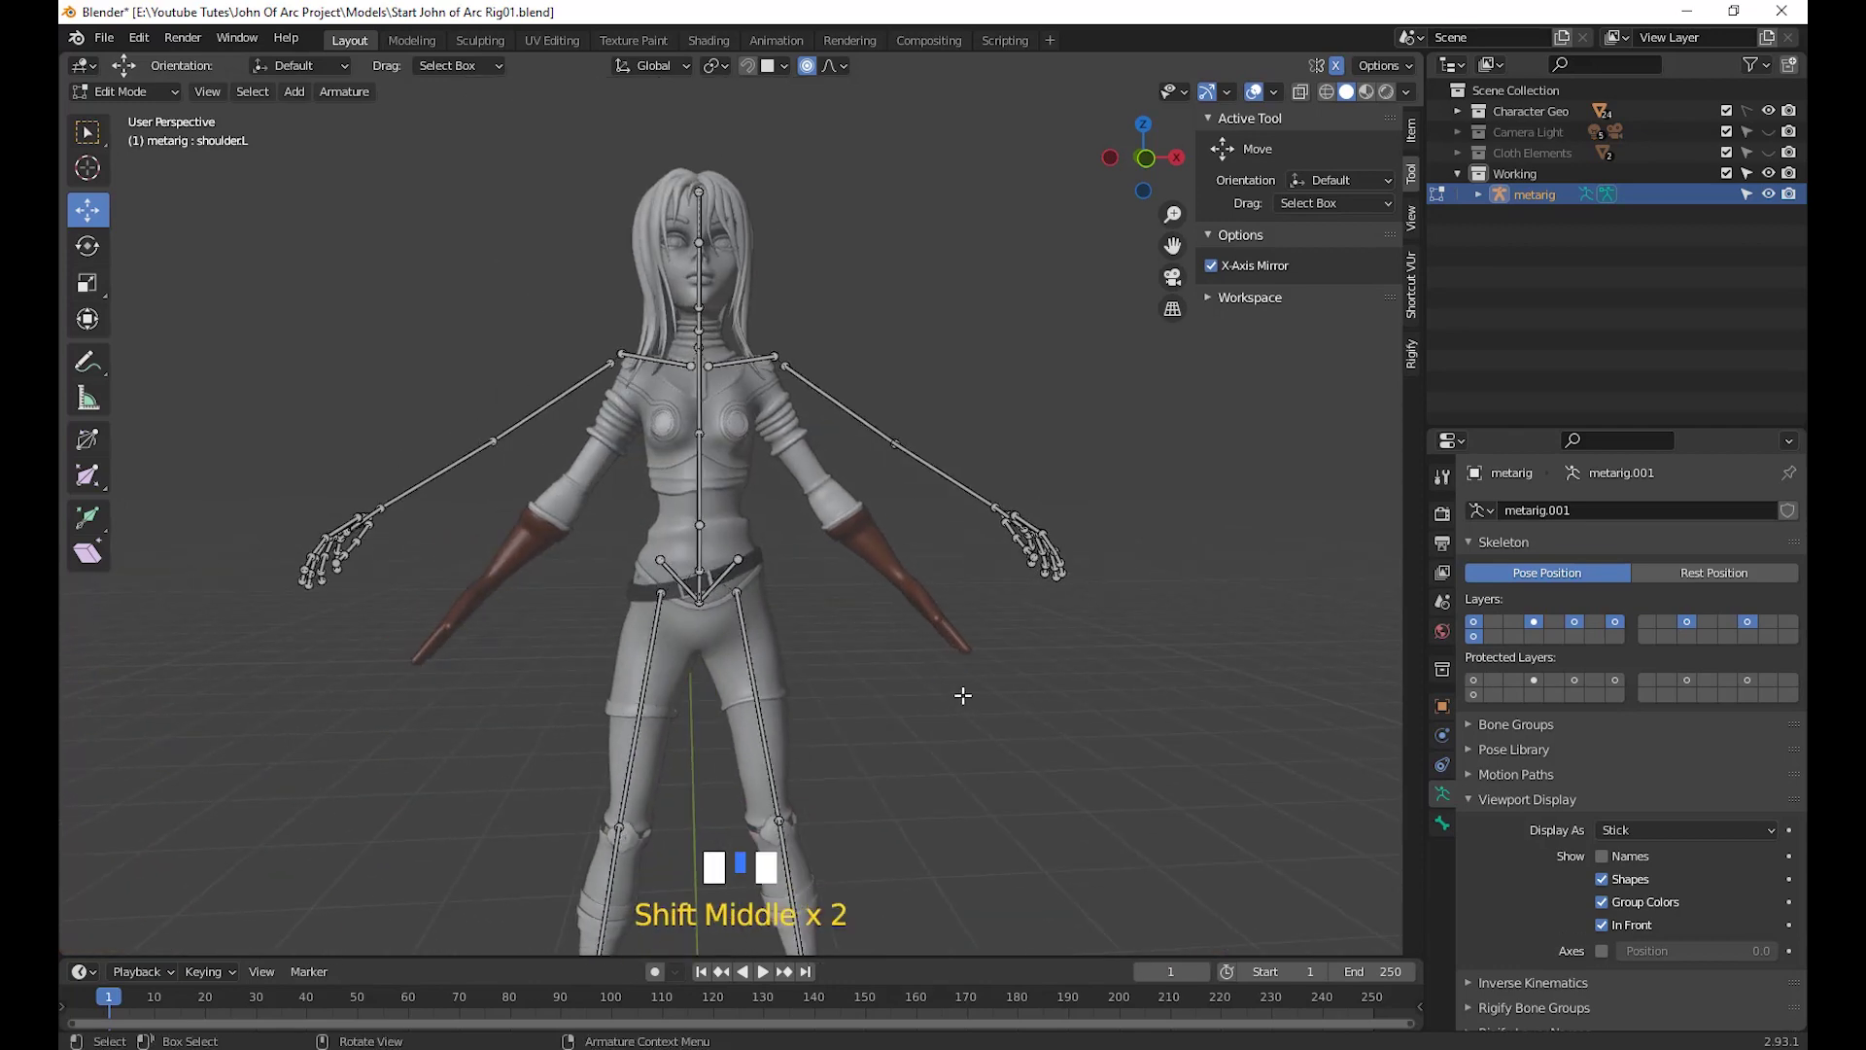
{"action": "key", "text": "KP_1"}
{"action": "scroll", "coordinate": [1016, 404], "scroll_direction": "up", "scroll_amount": 4}
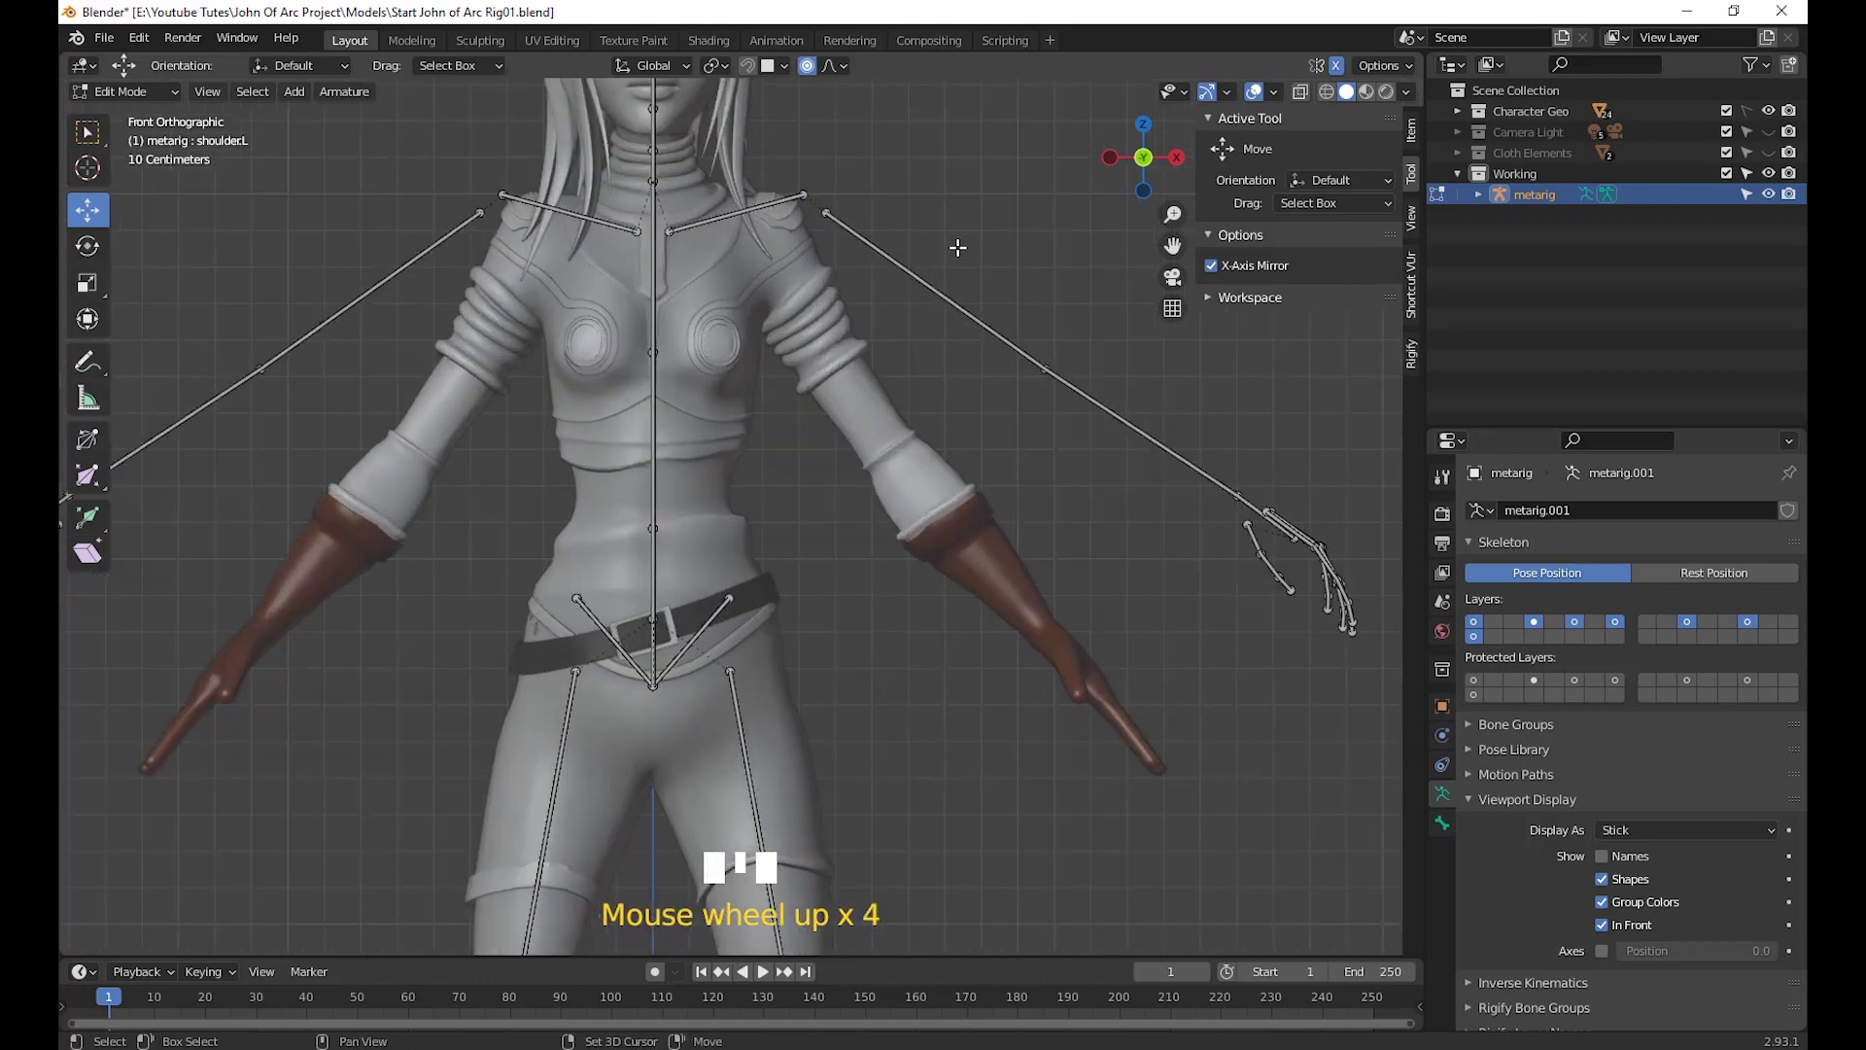
{"action": "middle_click_drag", "start_coordinate": [1017, 405], "coordinate": [887, 499], "text": "shift"}
{"action": "left_click_drag", "start_coordinate": [880, 570], "coordinate": [807, 390]}
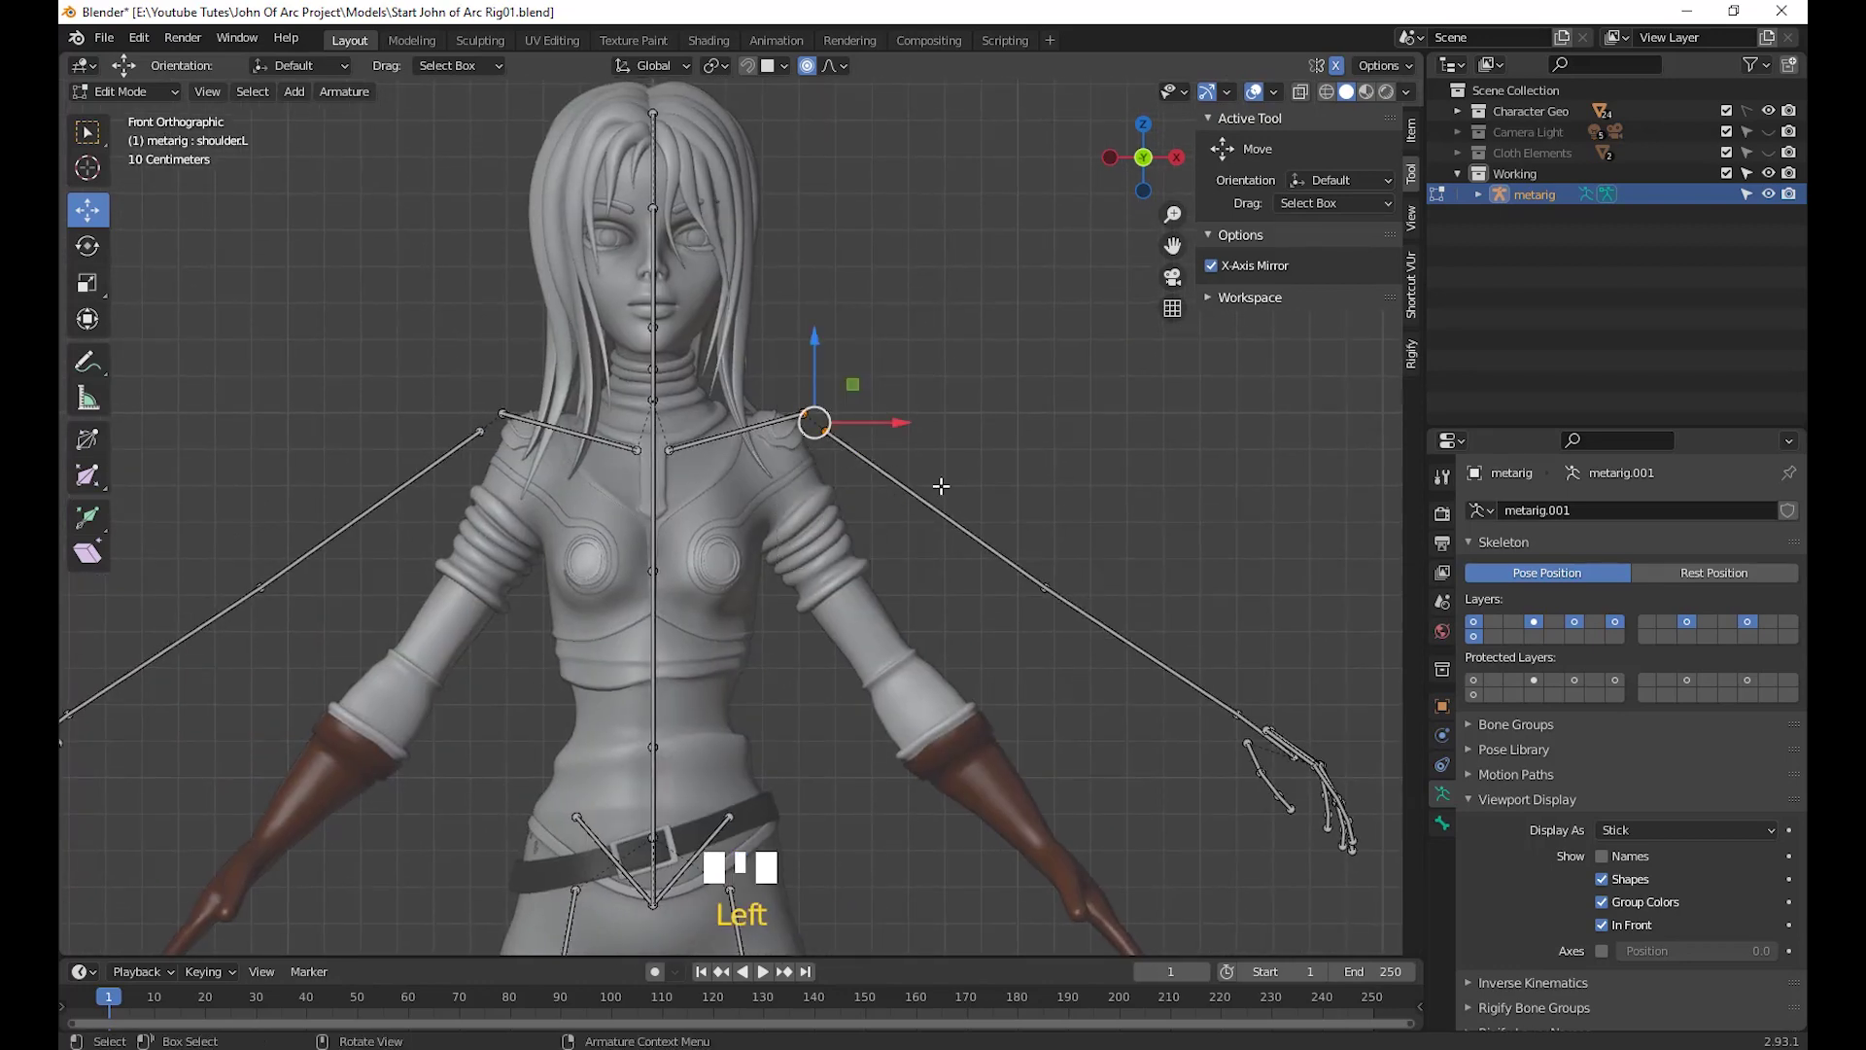
{"action": "key", "text": "g"}
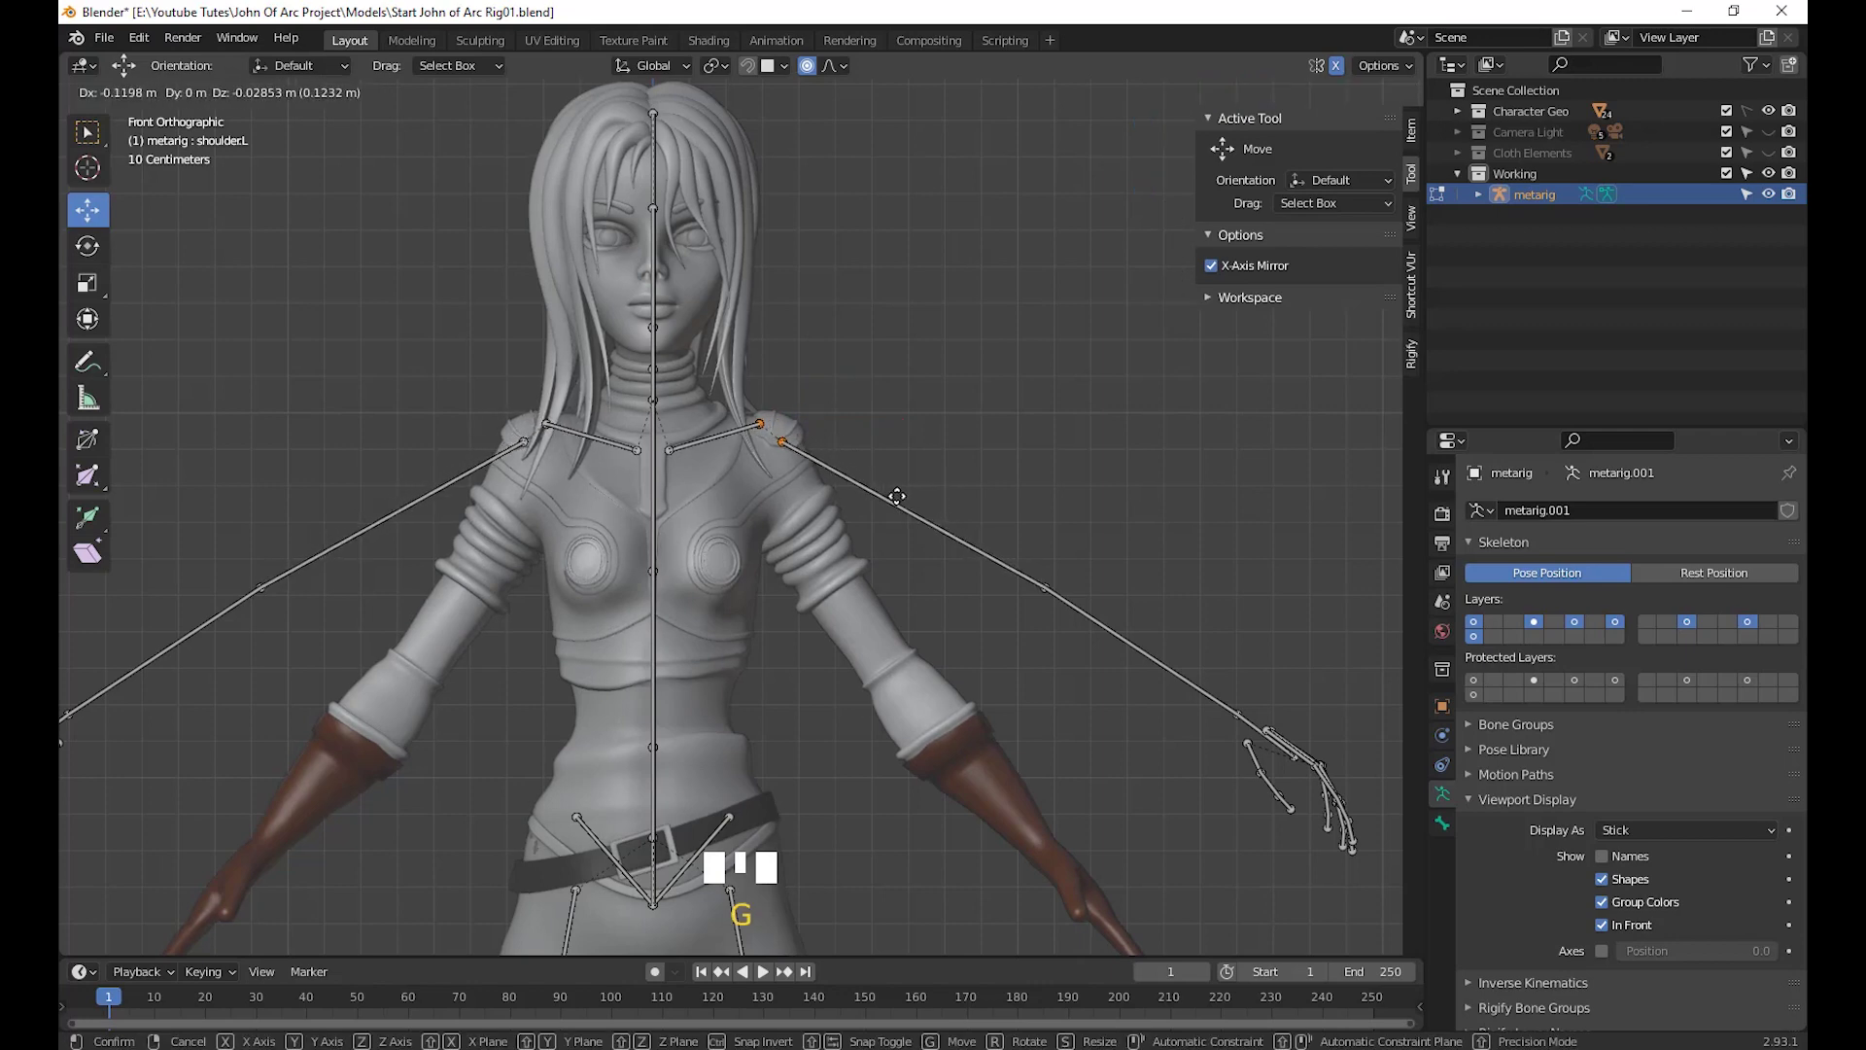
{"action": "left_click", "coordinate": [896, 496]}
Move the left elbow joint with the forearm and hand bones inward about 0.415 m and down about 0.218 m to the mesh elbow
{"action": "scroll", "coordinate": [933, 519], "scroll_direction": "down", "scroll_amount": 2}
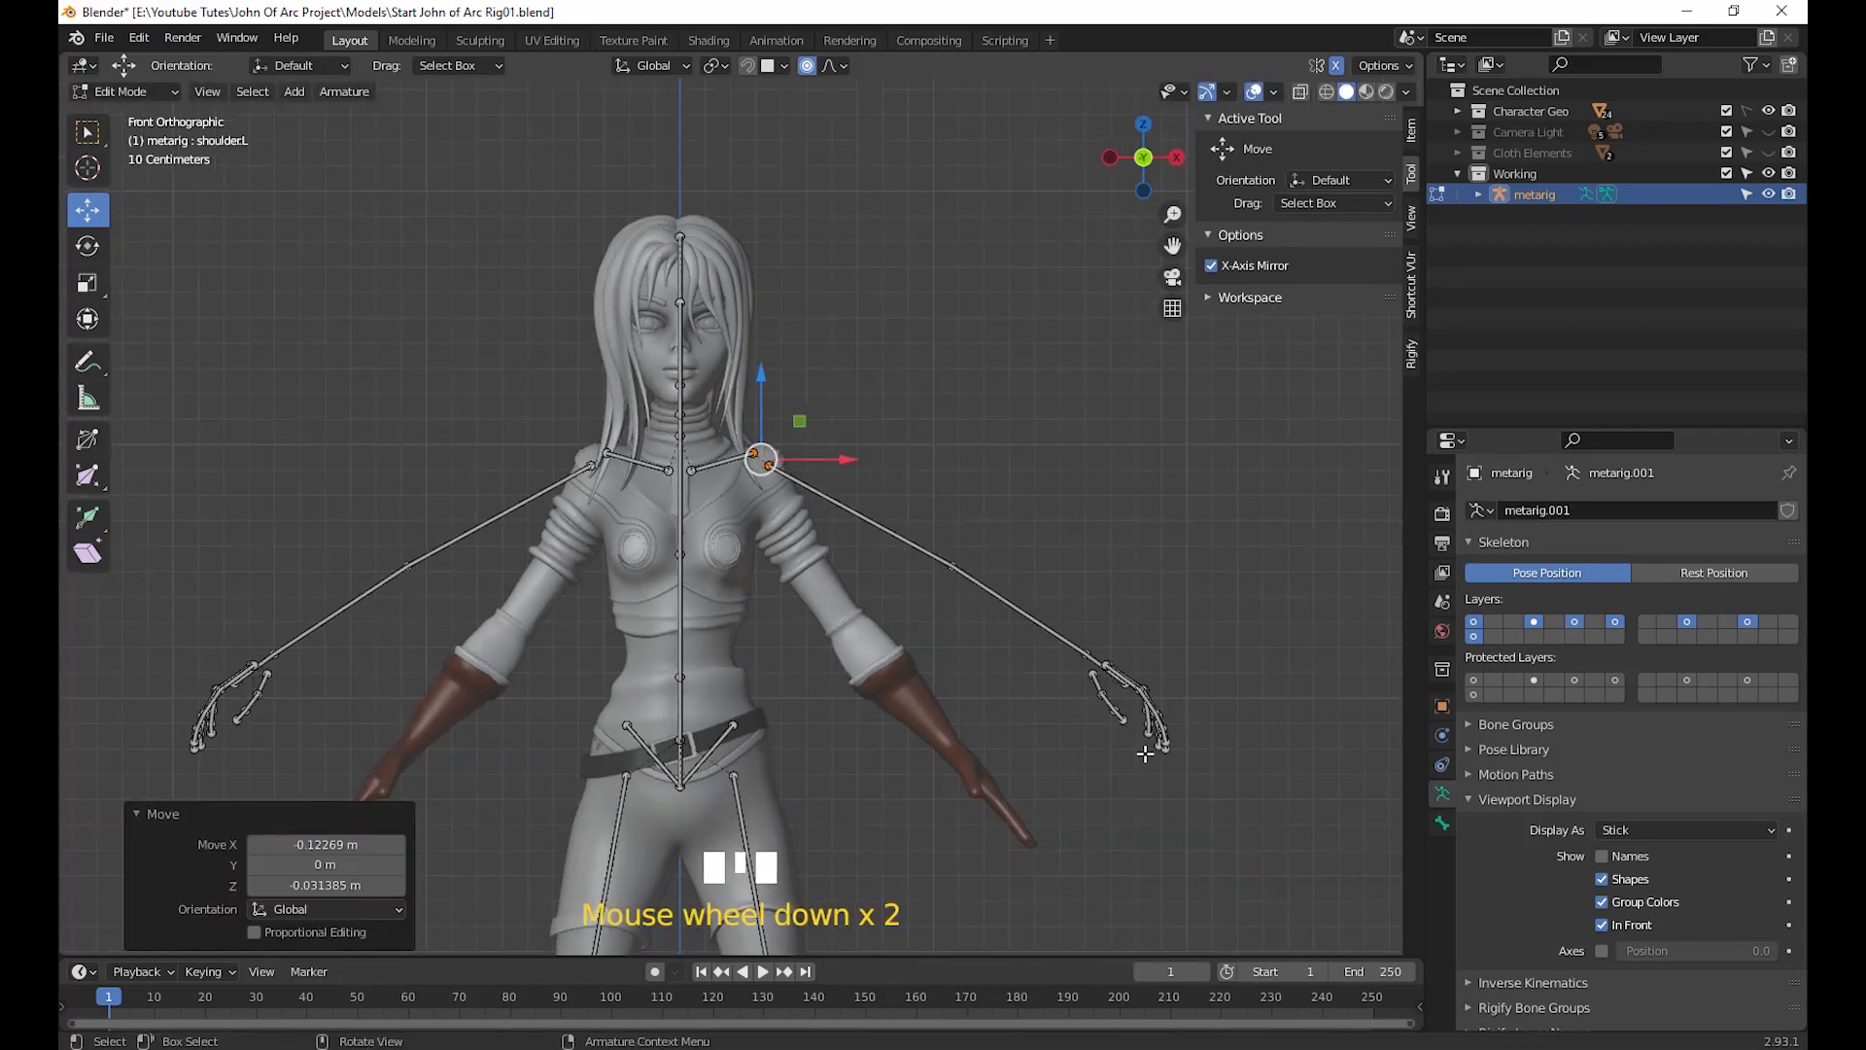
{"action": "left_click_drag", "start_coordinate": [1377, 880], "coordinate": [994, 627]}
{"action": "key", "text": "g"}
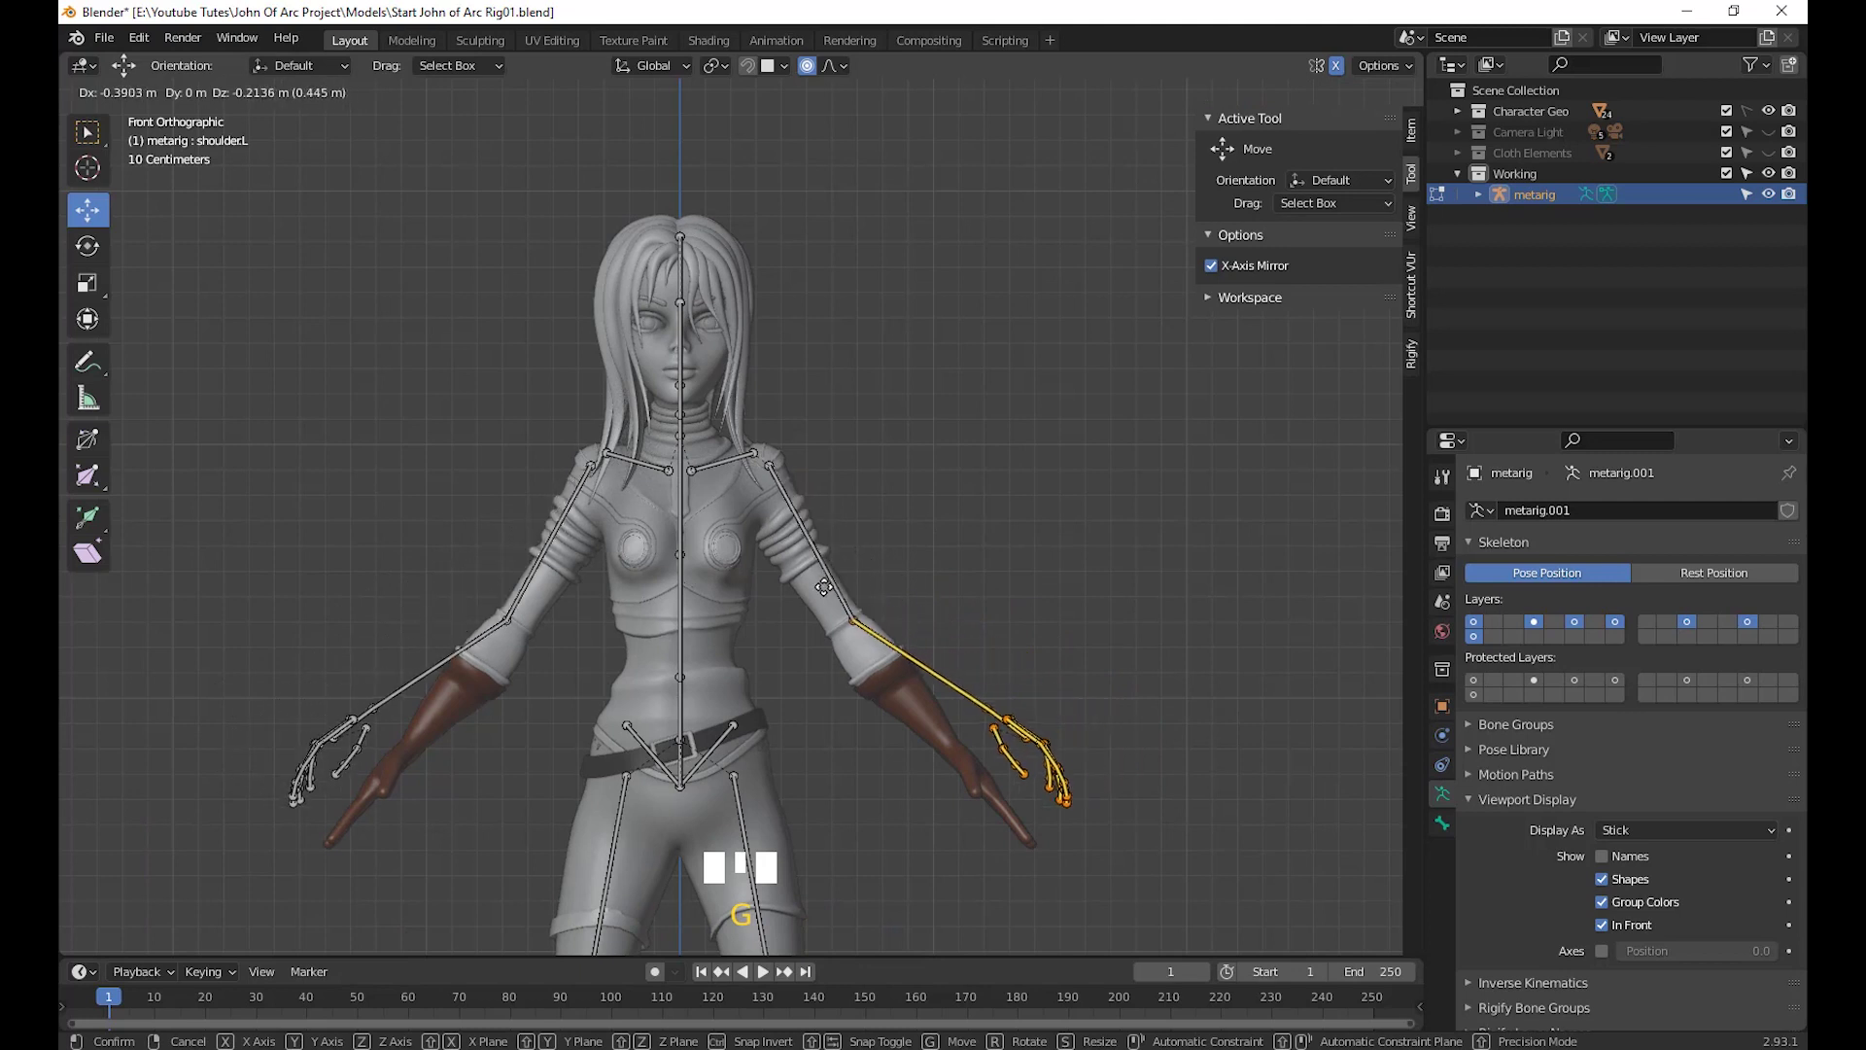
{"action": "left_click", "coordinate": [819, 587]}
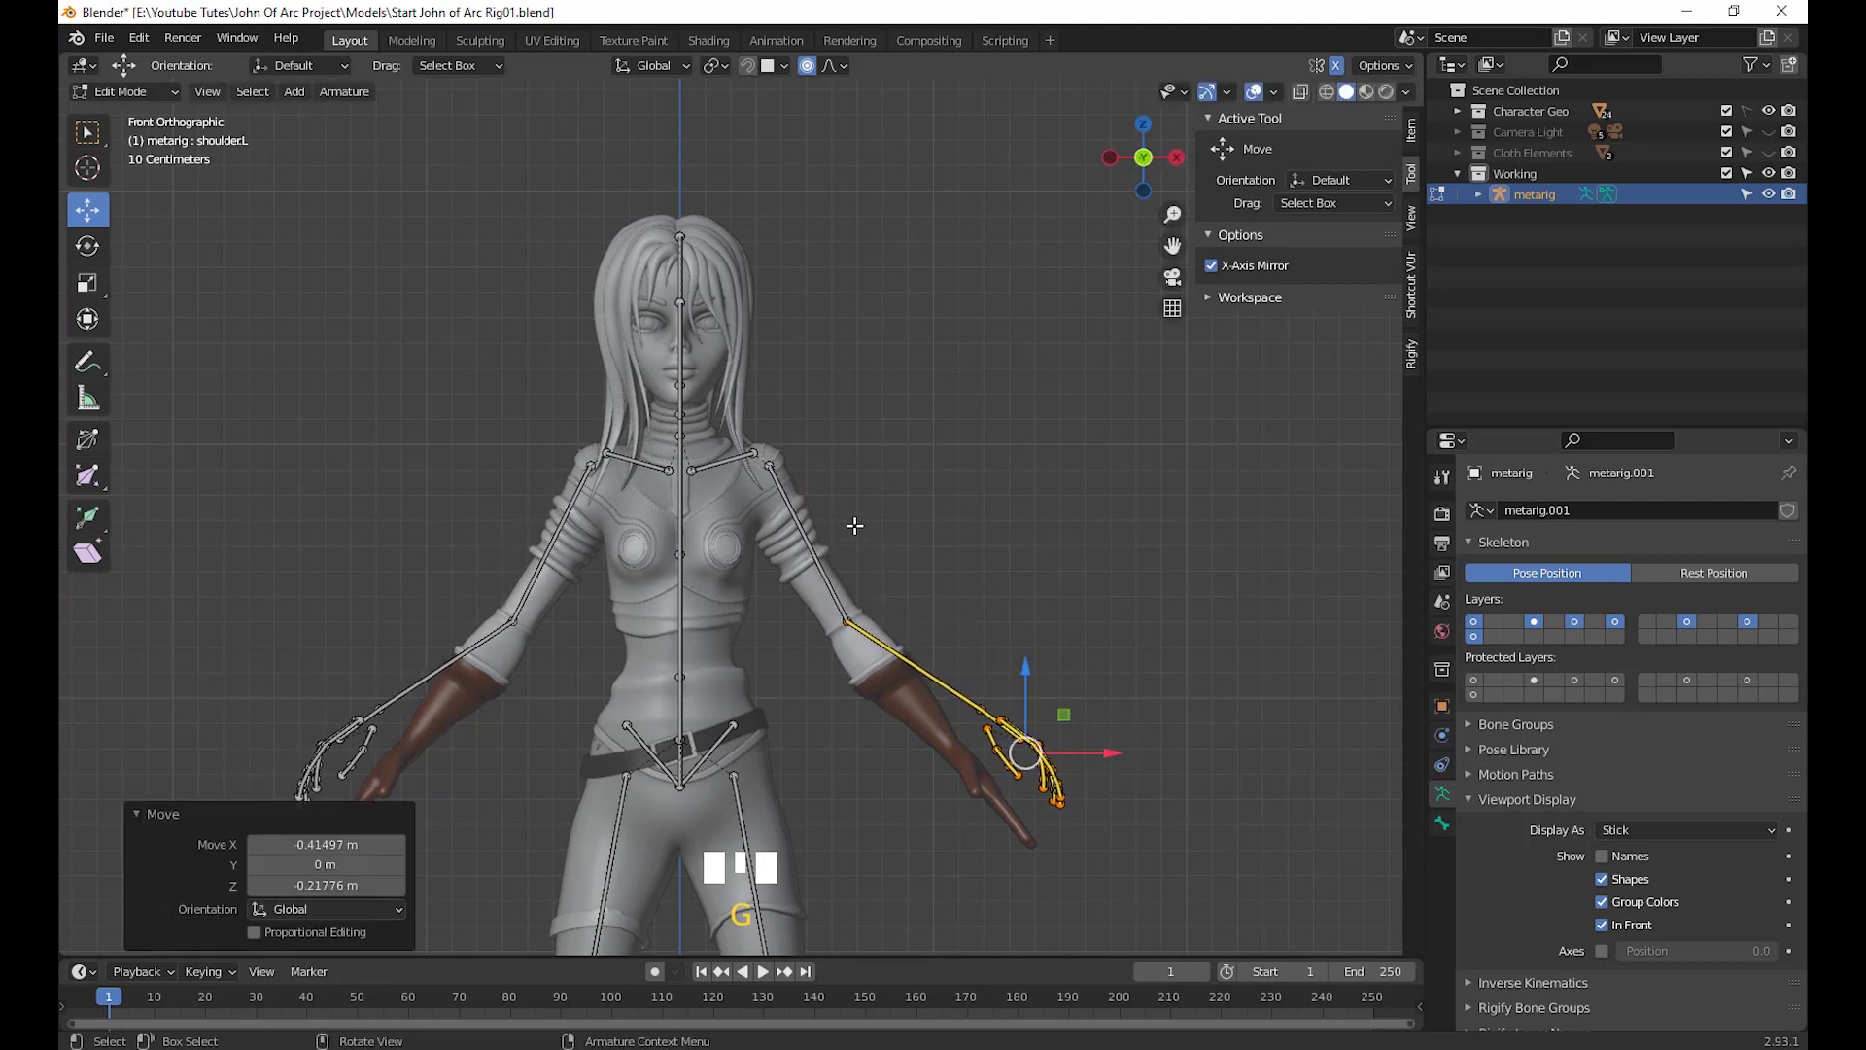
Nudge the left shoulder tip and the upper arm's top joint inward about 0.033 m and down about 0.029 m
{"action": "key", "text": "ctrl+z"}
{"action": "key", "text": "ctrl+z"}
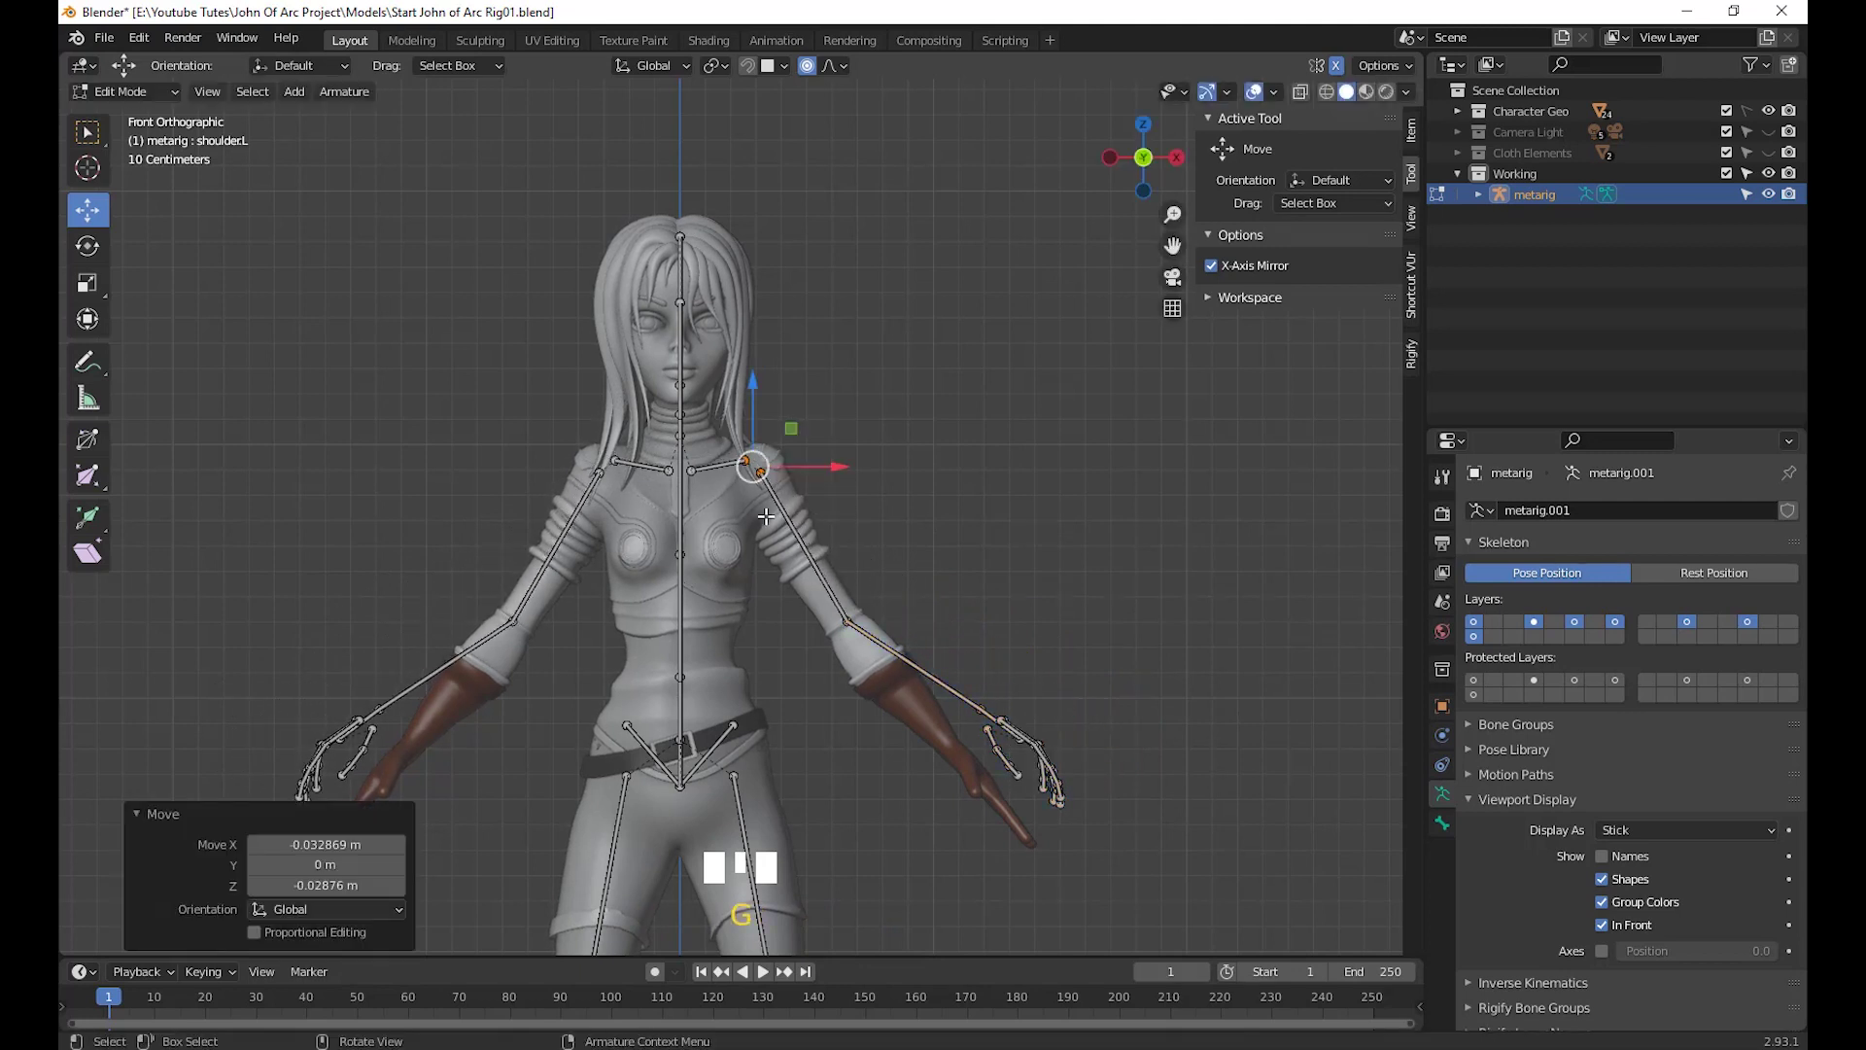
Move the left wrist joint with all hand bones inward about 0.115 m and down about 0.144 m onto the glove
{"action": "left_click_drag", "start_coordinate": [1152, 879], "coordinate": [962, 714]}
{"action": "key", "text": "g"}
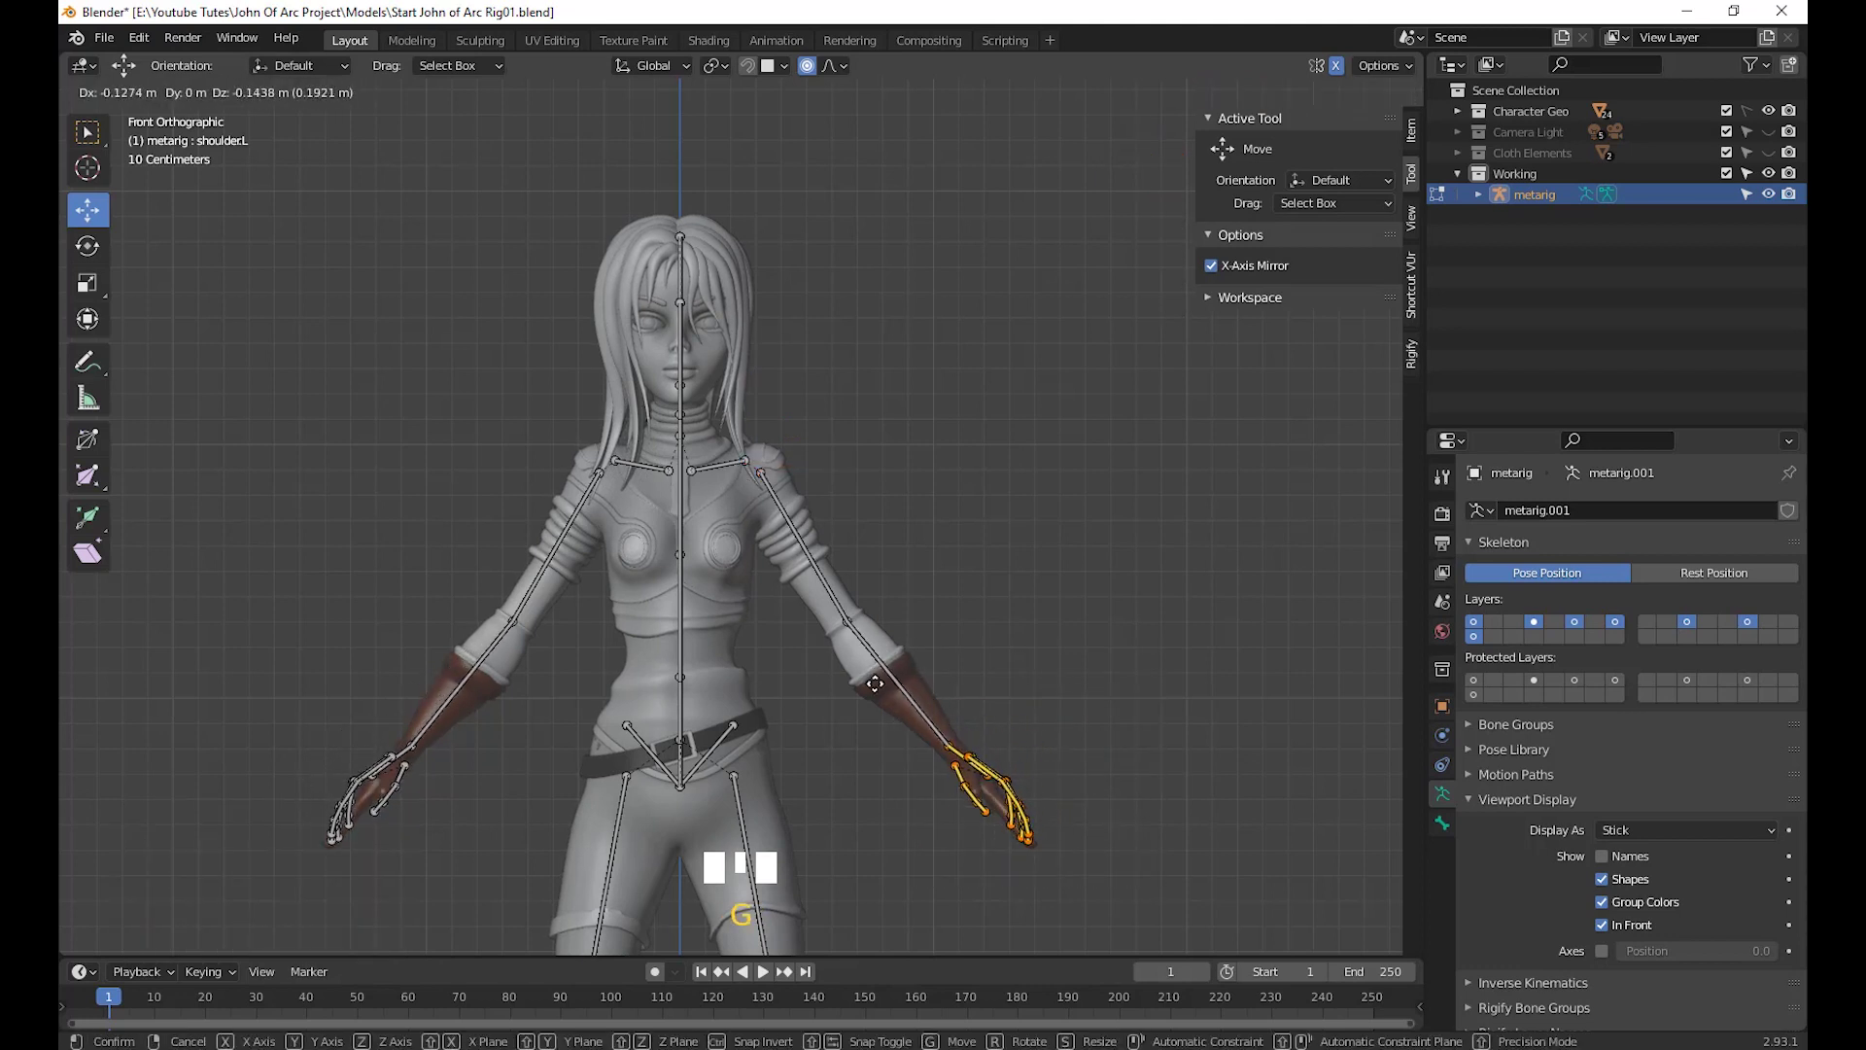
{"action": "left_click", "coordinate": [878, 683]}
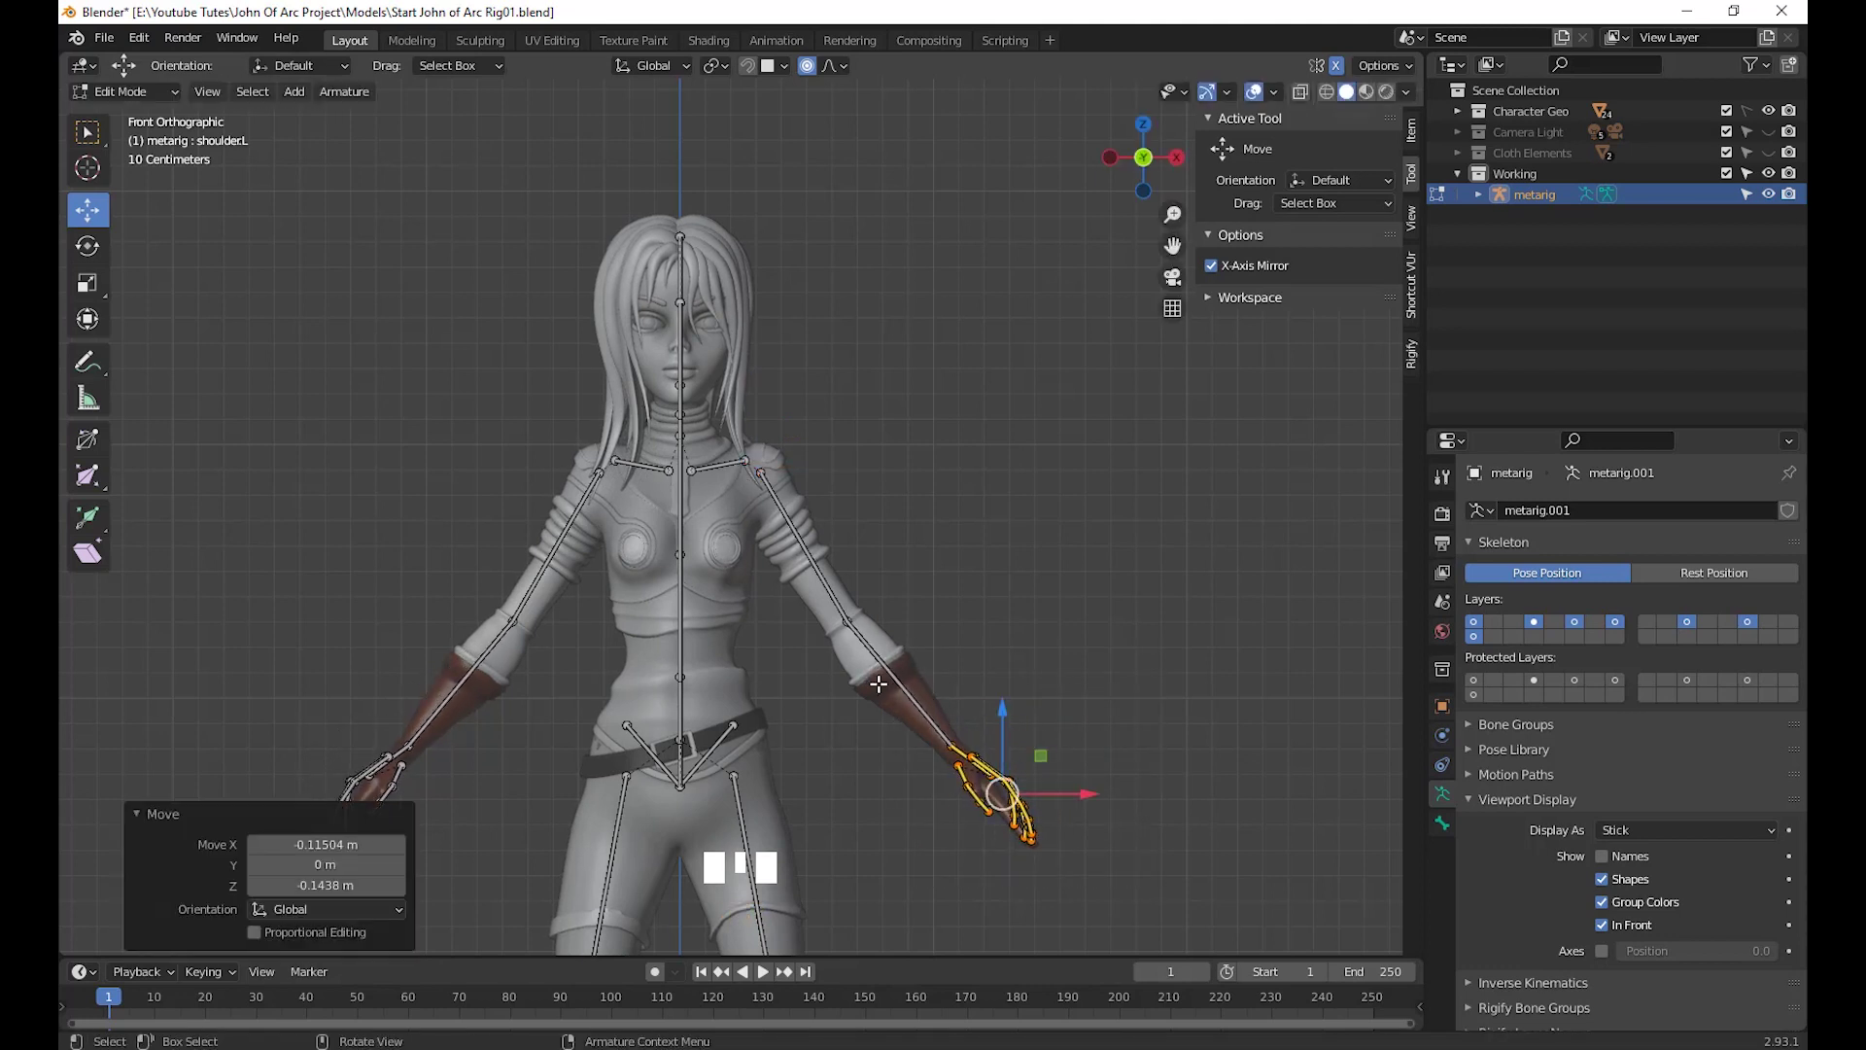
Refine the left shoulder tip and upper-arm top joint by moving them inward about 0.023 m and down about 0.009 m
{"action": "scroll", "coordinate": [892, 666], "scroll_direction": "up", "scroll_amount": 2}
{"action": "left_click", "coordinate": [749, 445]}
{"action": "key", "text": "g"}
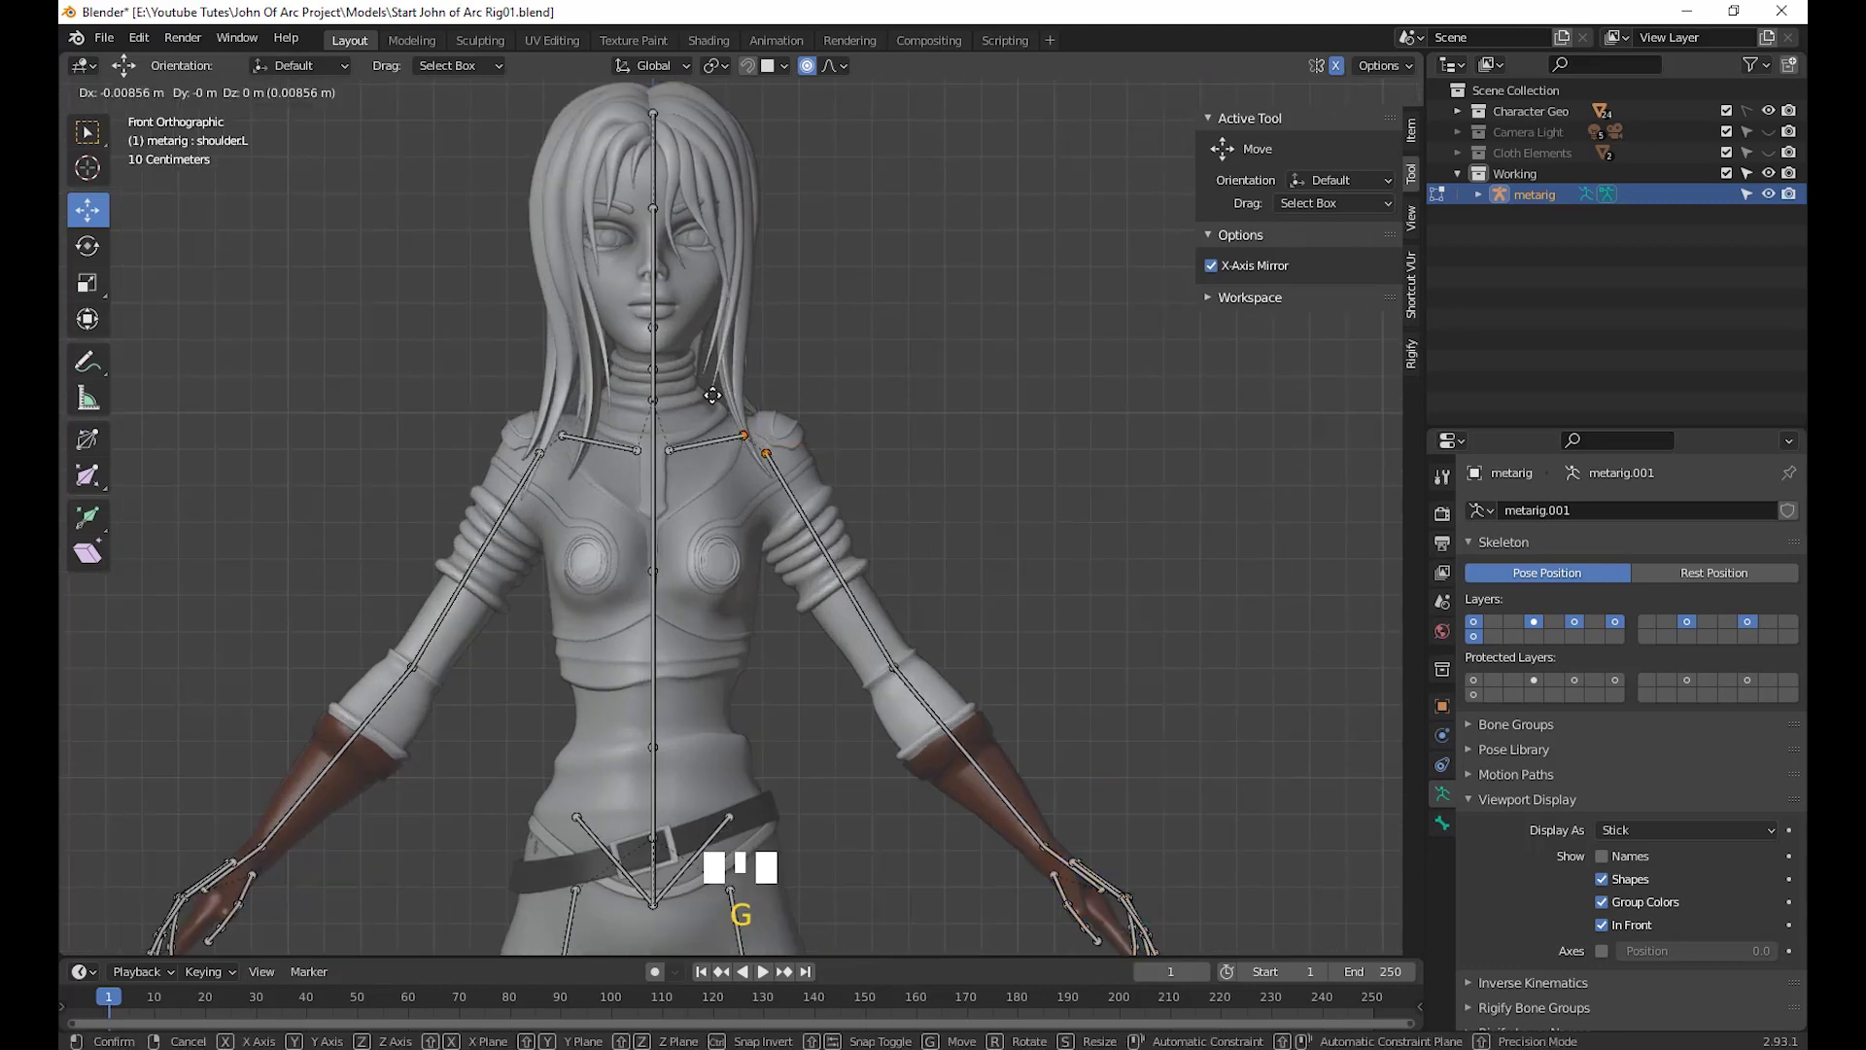
{"action": "left_click", "coordinate": [719, 394]}
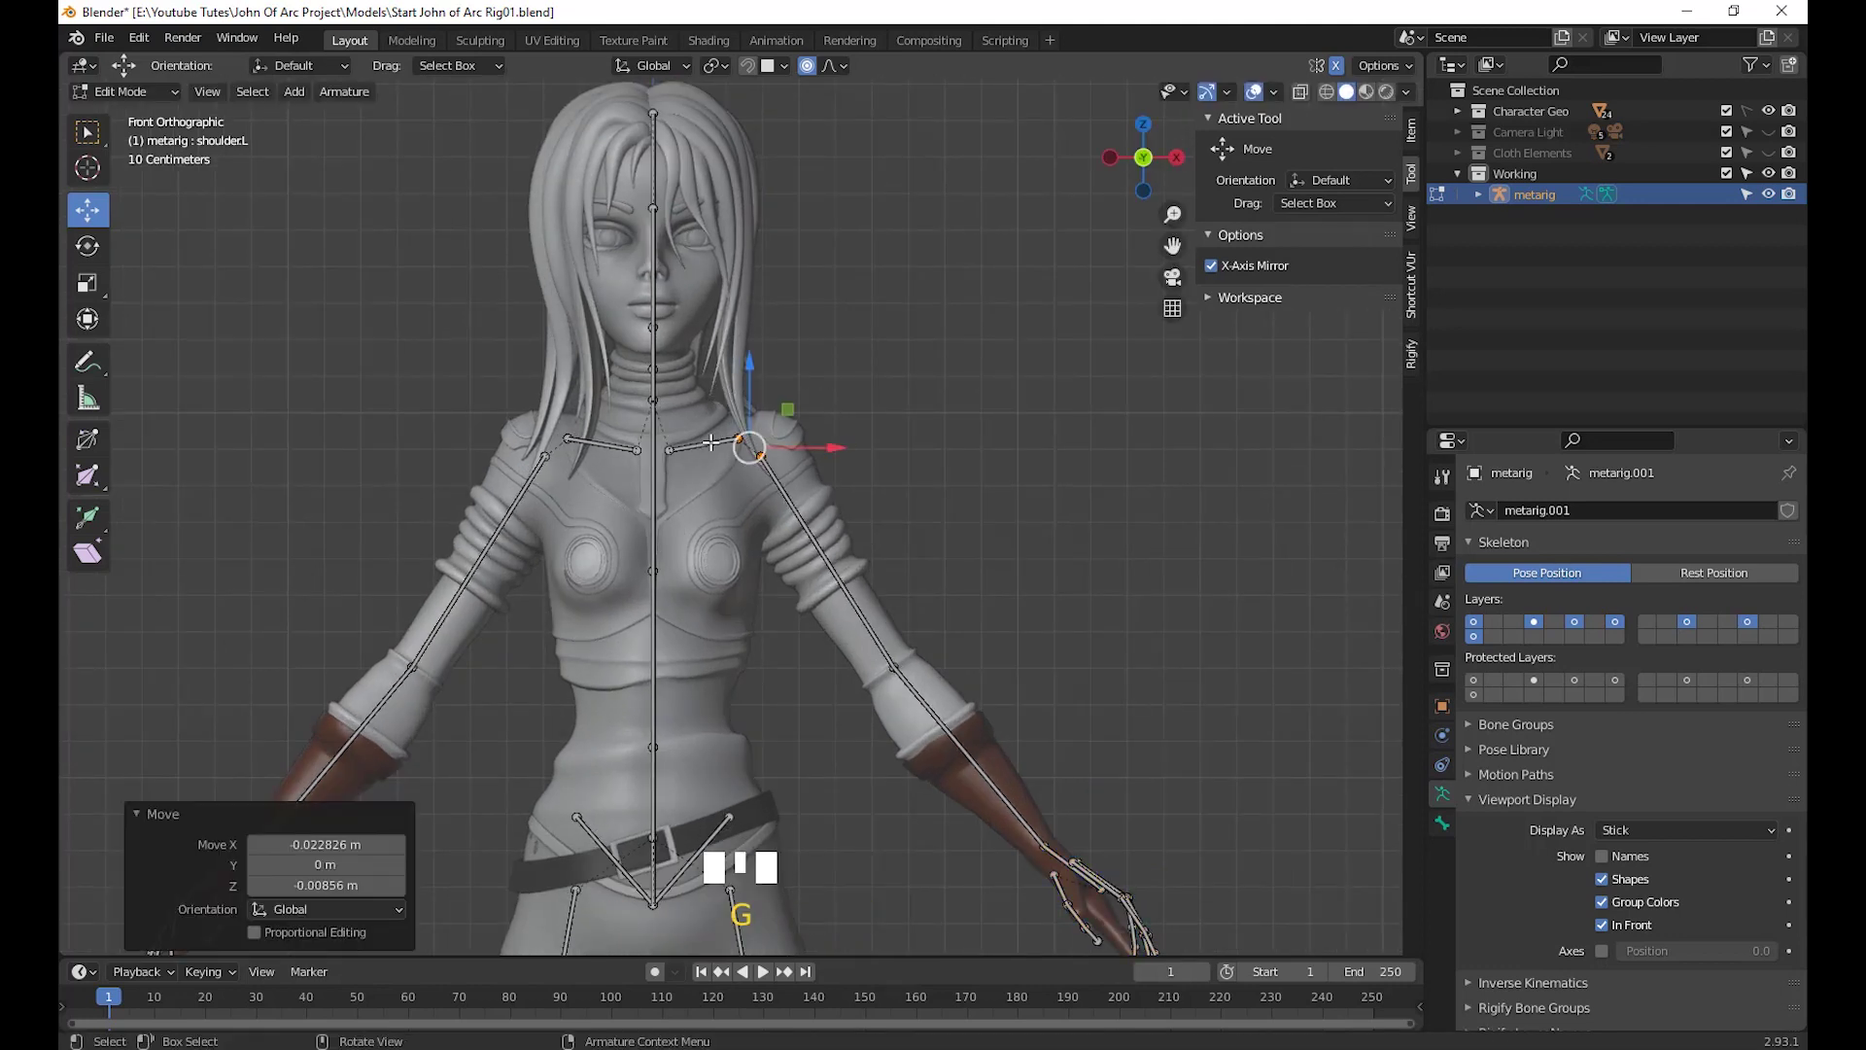
{"action": "left_click", "coordinate": [668, 452]}
{"action": "key", "text": "g"}
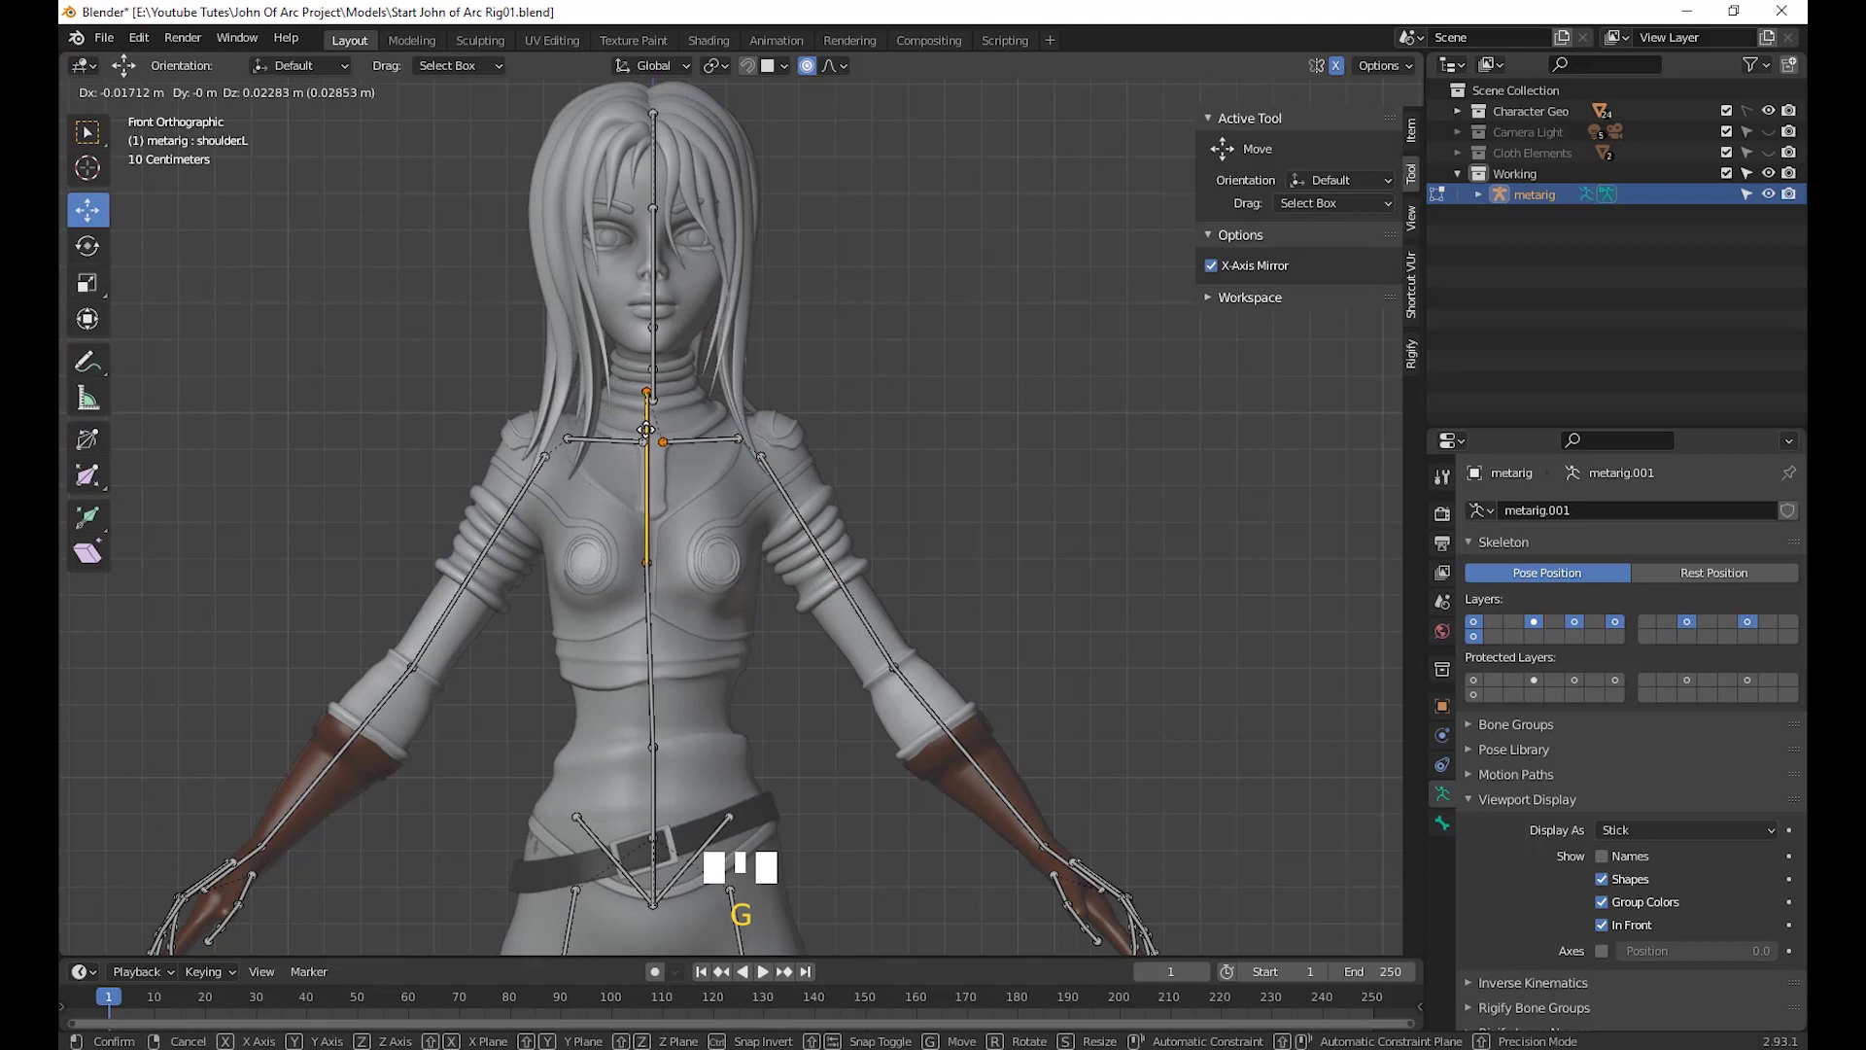
{"action": "left_click", "coordinate": [647, 429]}
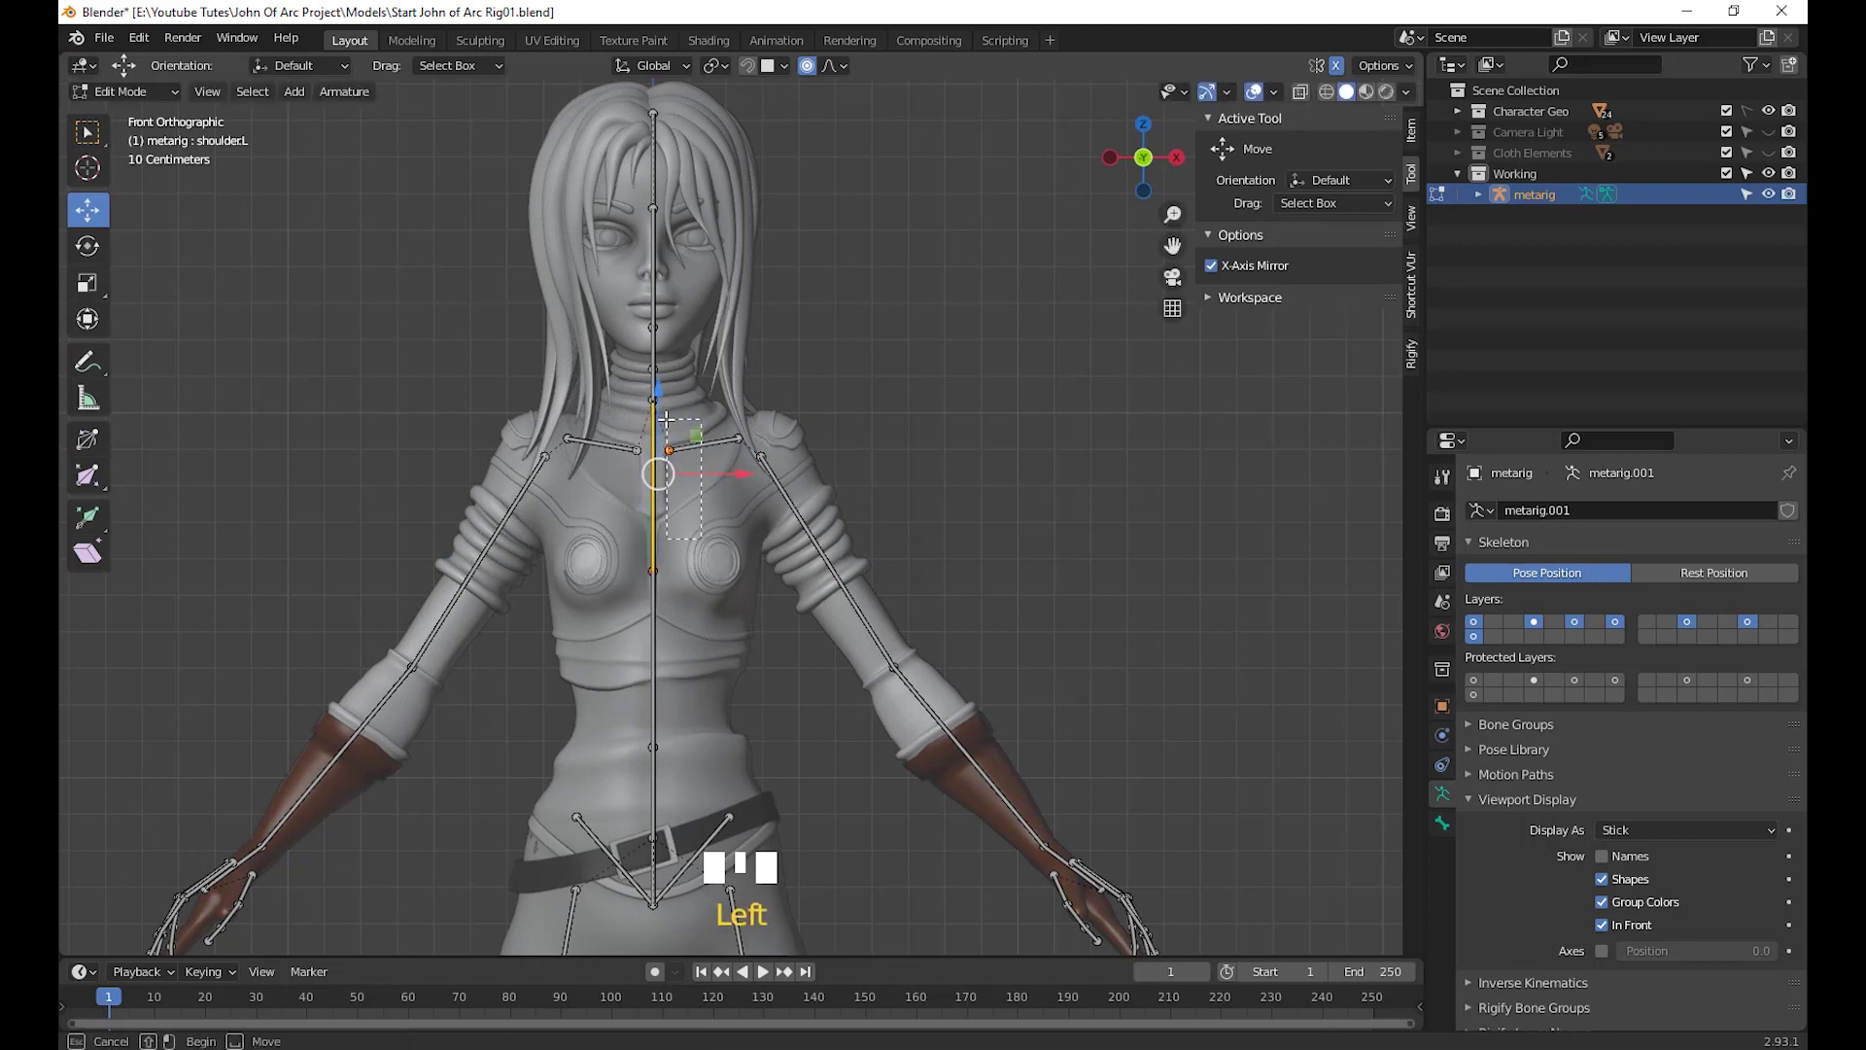
Move the left shoulder's inner end inward about 0.017 m, down 0.037 m, and its tip with the upper-arm top inward about 0.014 m, up 0.023 m
{"action": "key", "text": "g"}
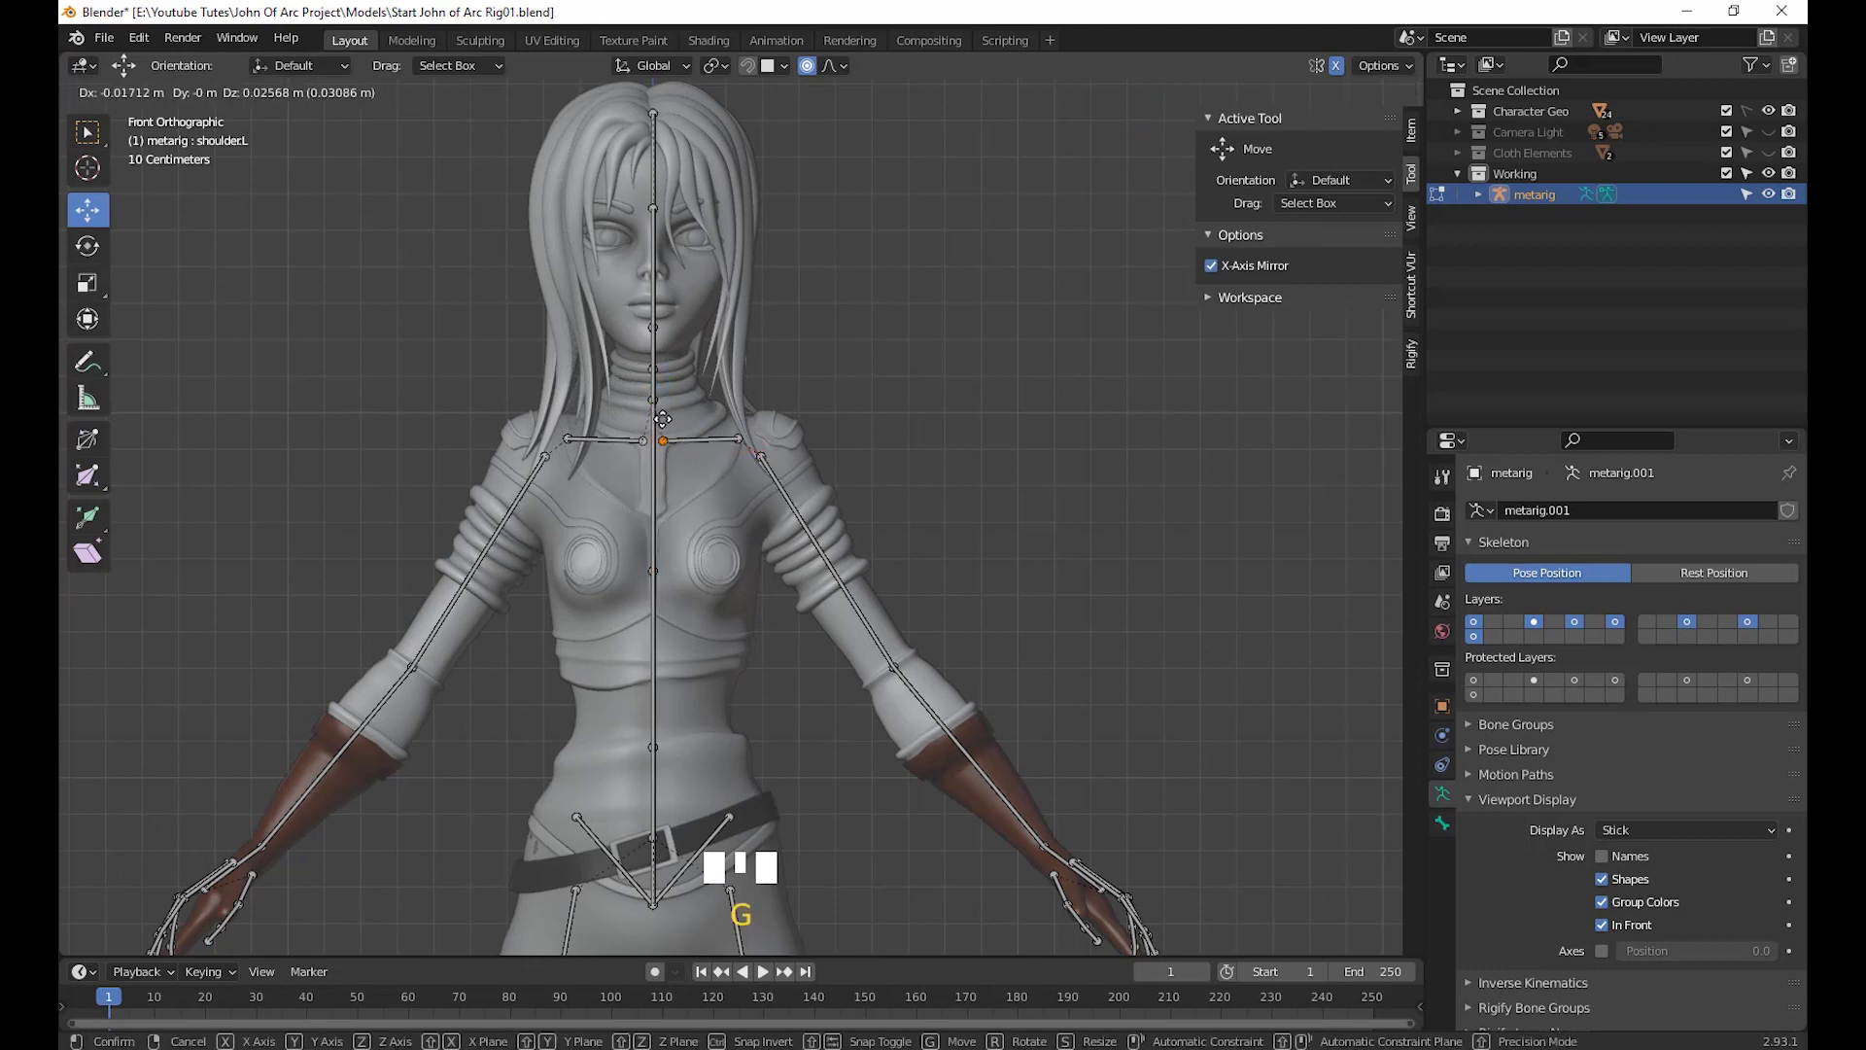
{"action": "left_click", "coordinate": [663, 437]}
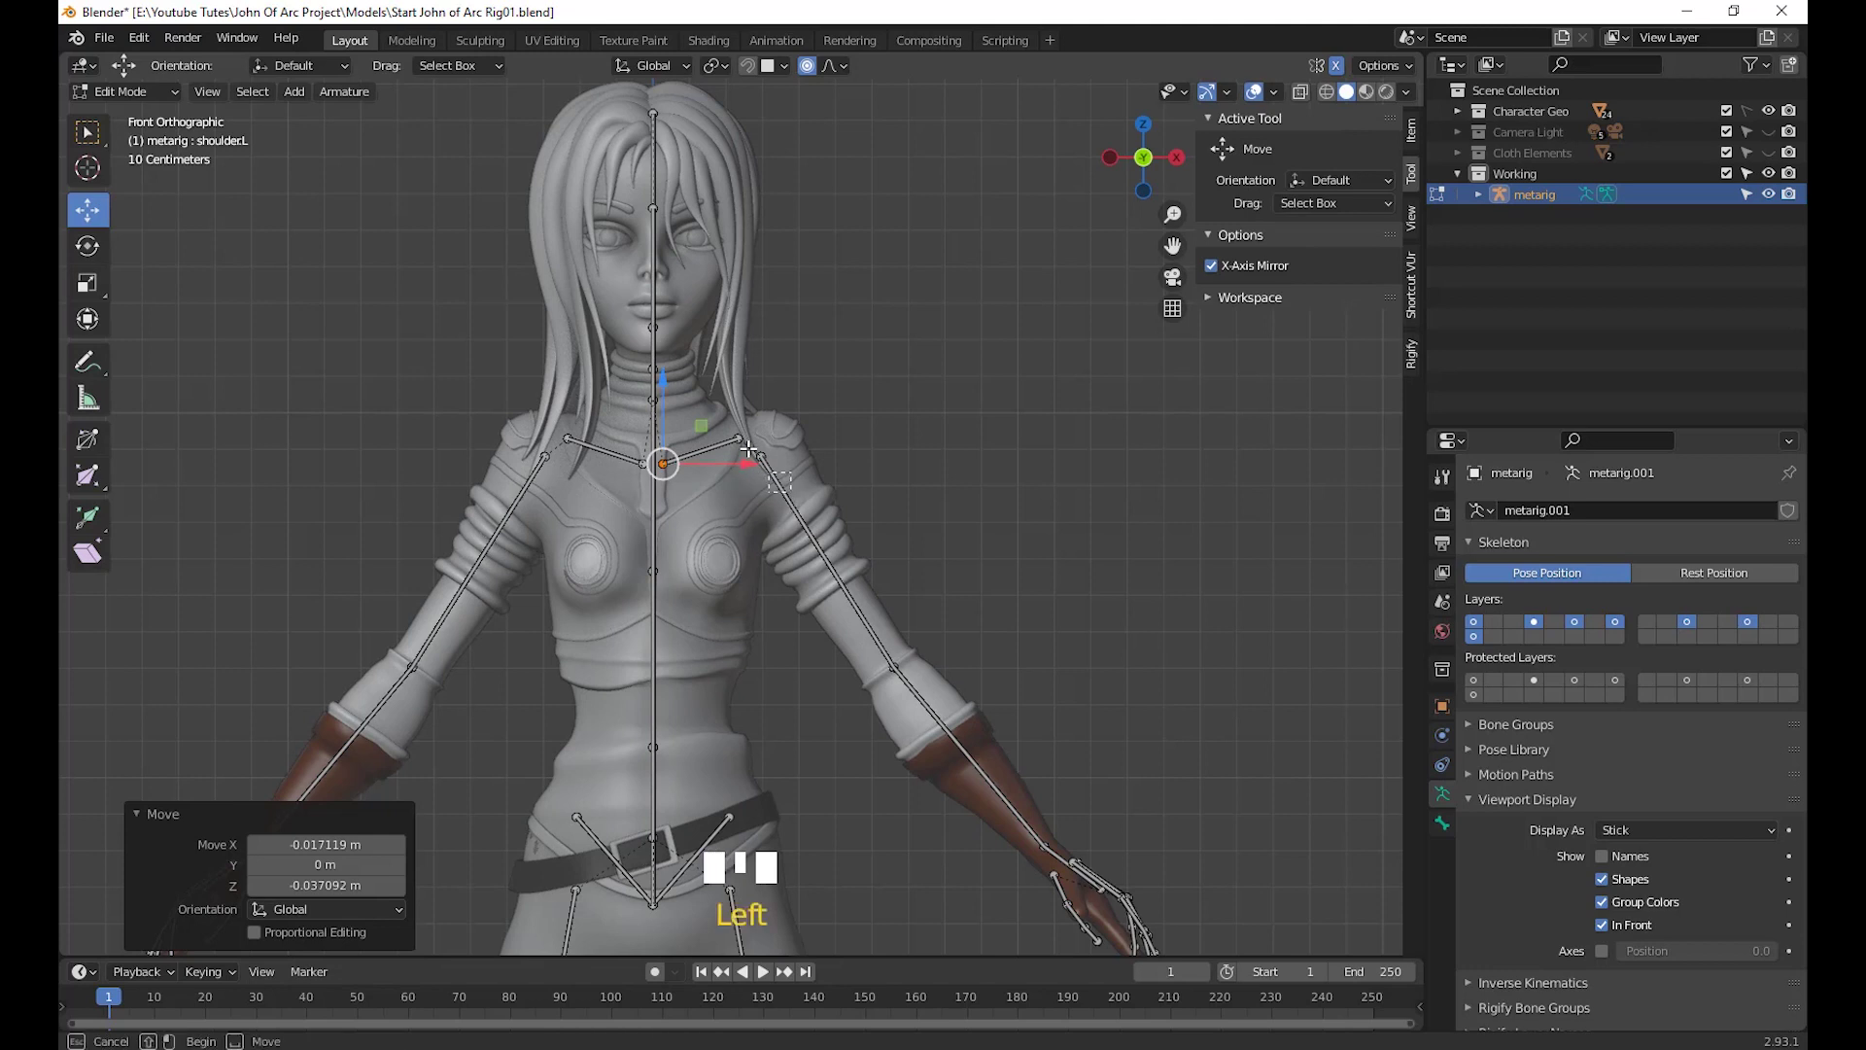
{"action": "key", "text": "g"}
{"action": "left_click", "coordinate": [720, 416]}
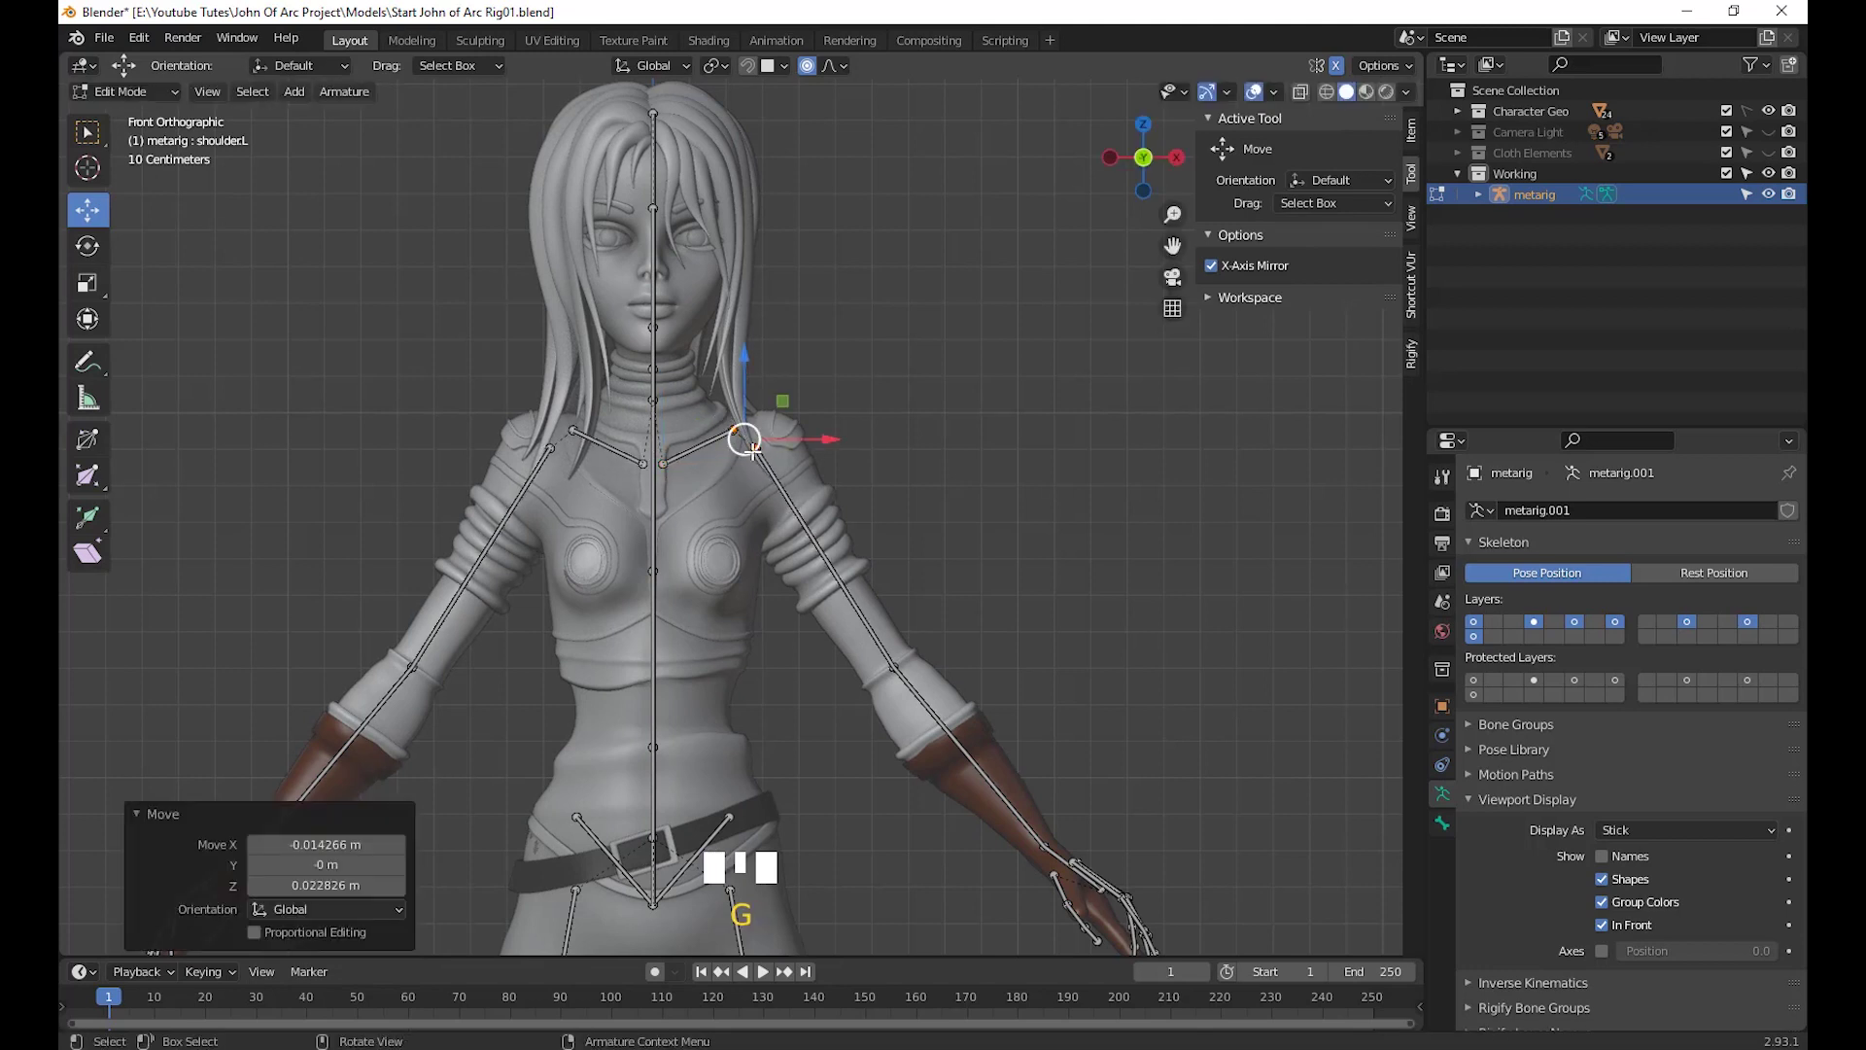
Nudge the left elbow joint outward and up about 0.006 m each
{"action": "left_click", "coordinate": [912, 704]}
{"action": "key", "text": "g"}
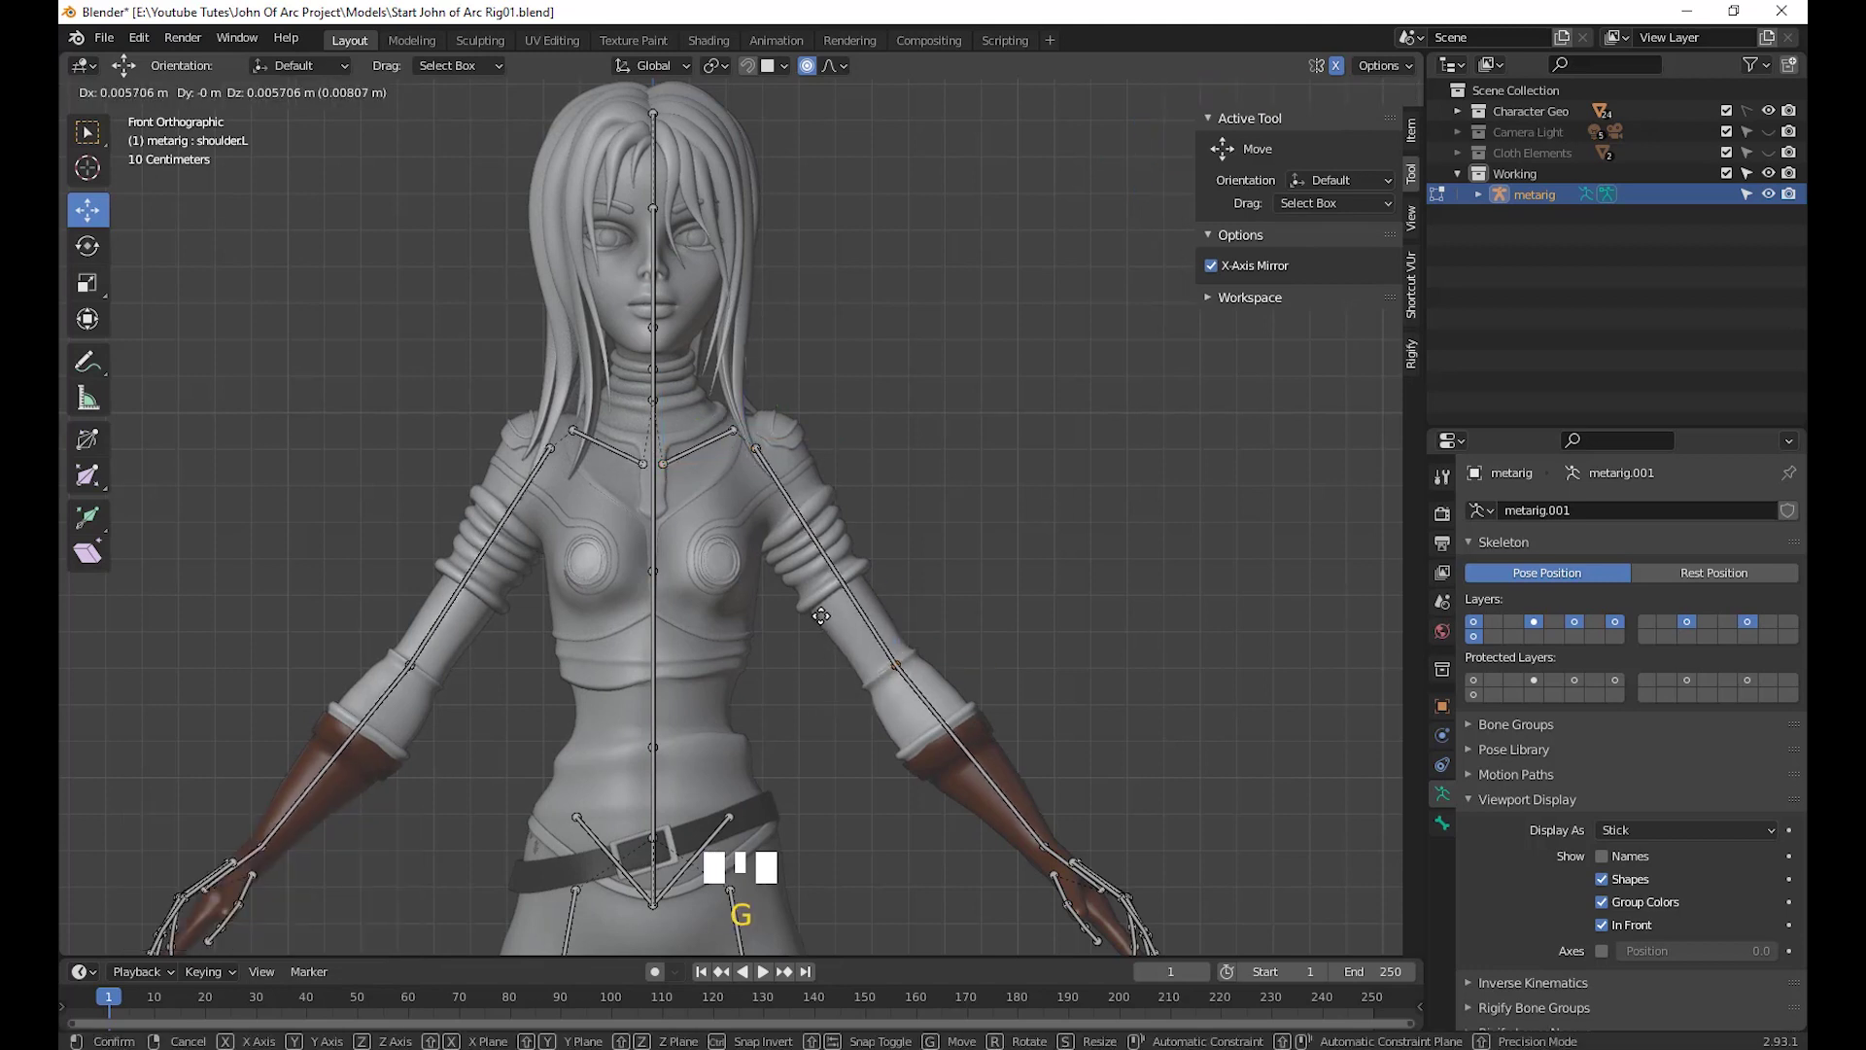
{"action": "left_click", "coordinate": [822, 615]}
{"action": "left_click", "coordinate": [1038, 832]}
{"action": "scroll", "coordinate": [1132, 791], "scroll_direction": "down", "scroll_amount": 1}
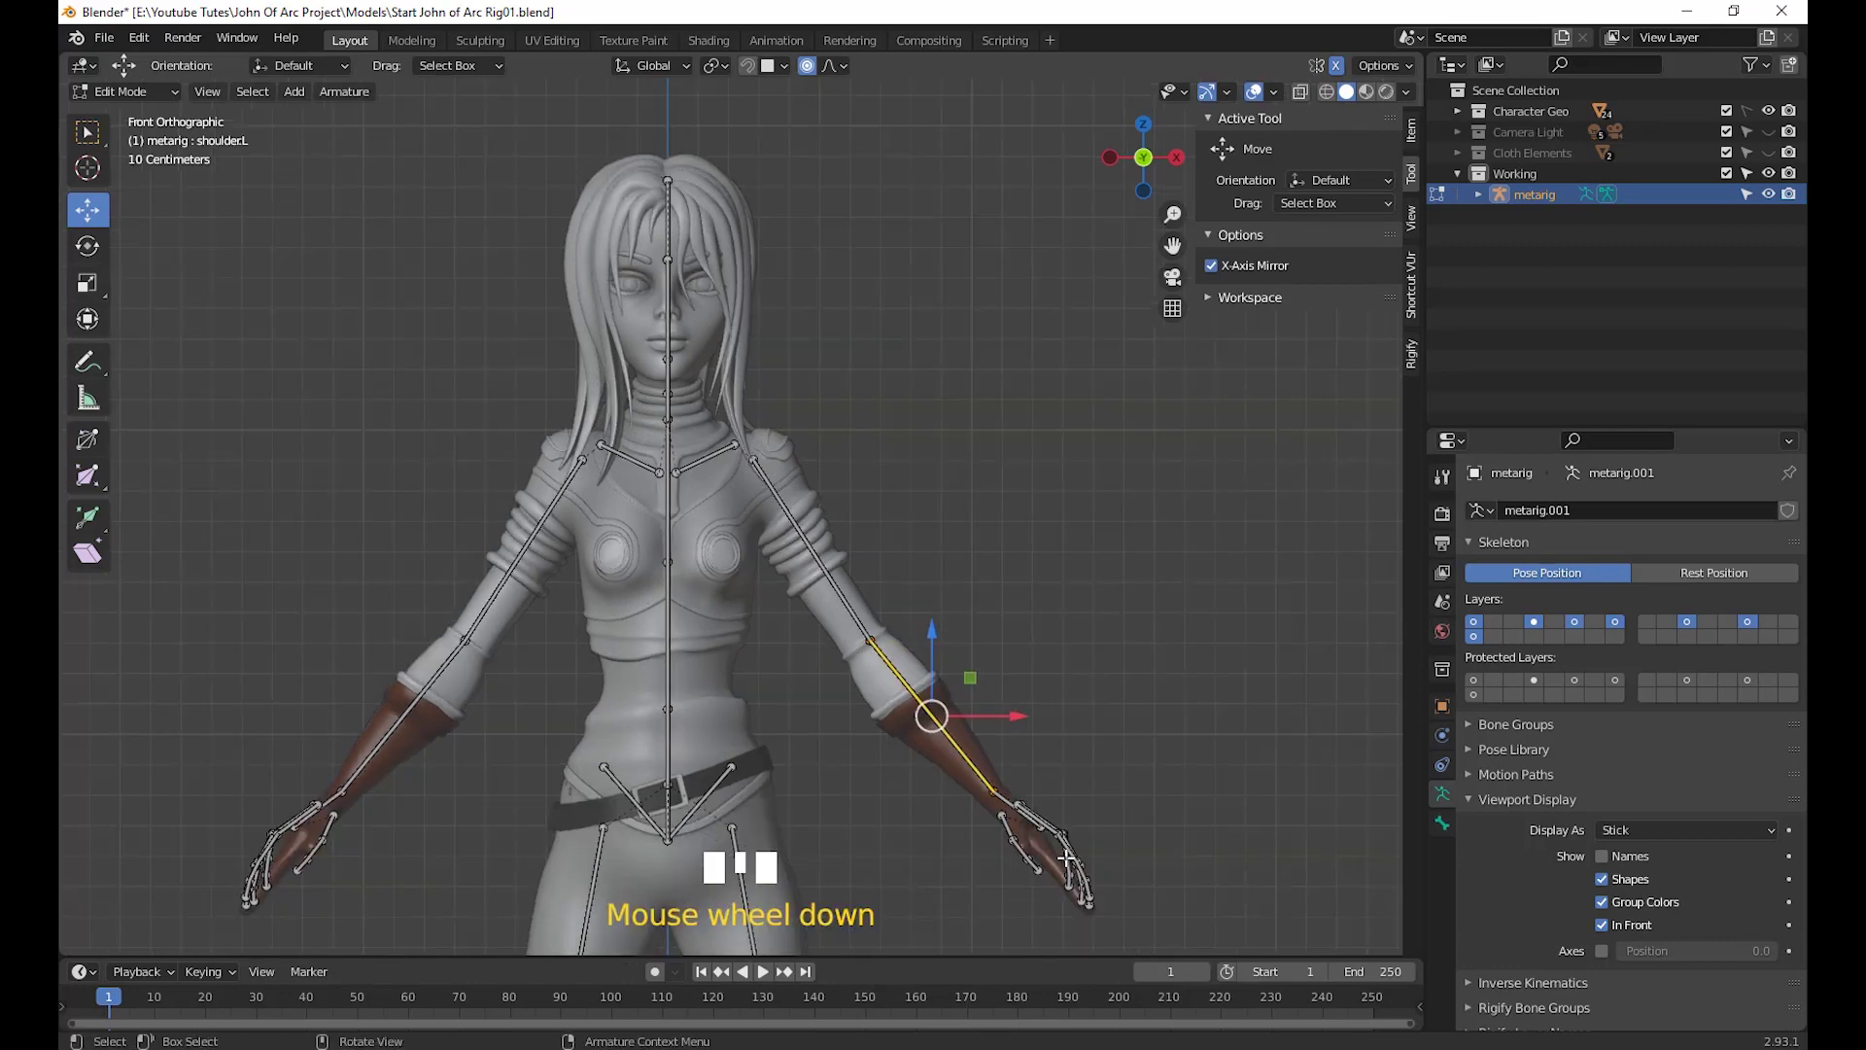
{"action": "scroll", "coordinate": [1156, 760], "scroll_direction": "down", "scroll_amount": 3}
Move the left elbow joint back along the Y axis by about 0.055 m so it sits inside the arm mesh
{"action": "middle_click_drag", "start_coordinate": [1157, 760], "coordinate": [903, 749]}
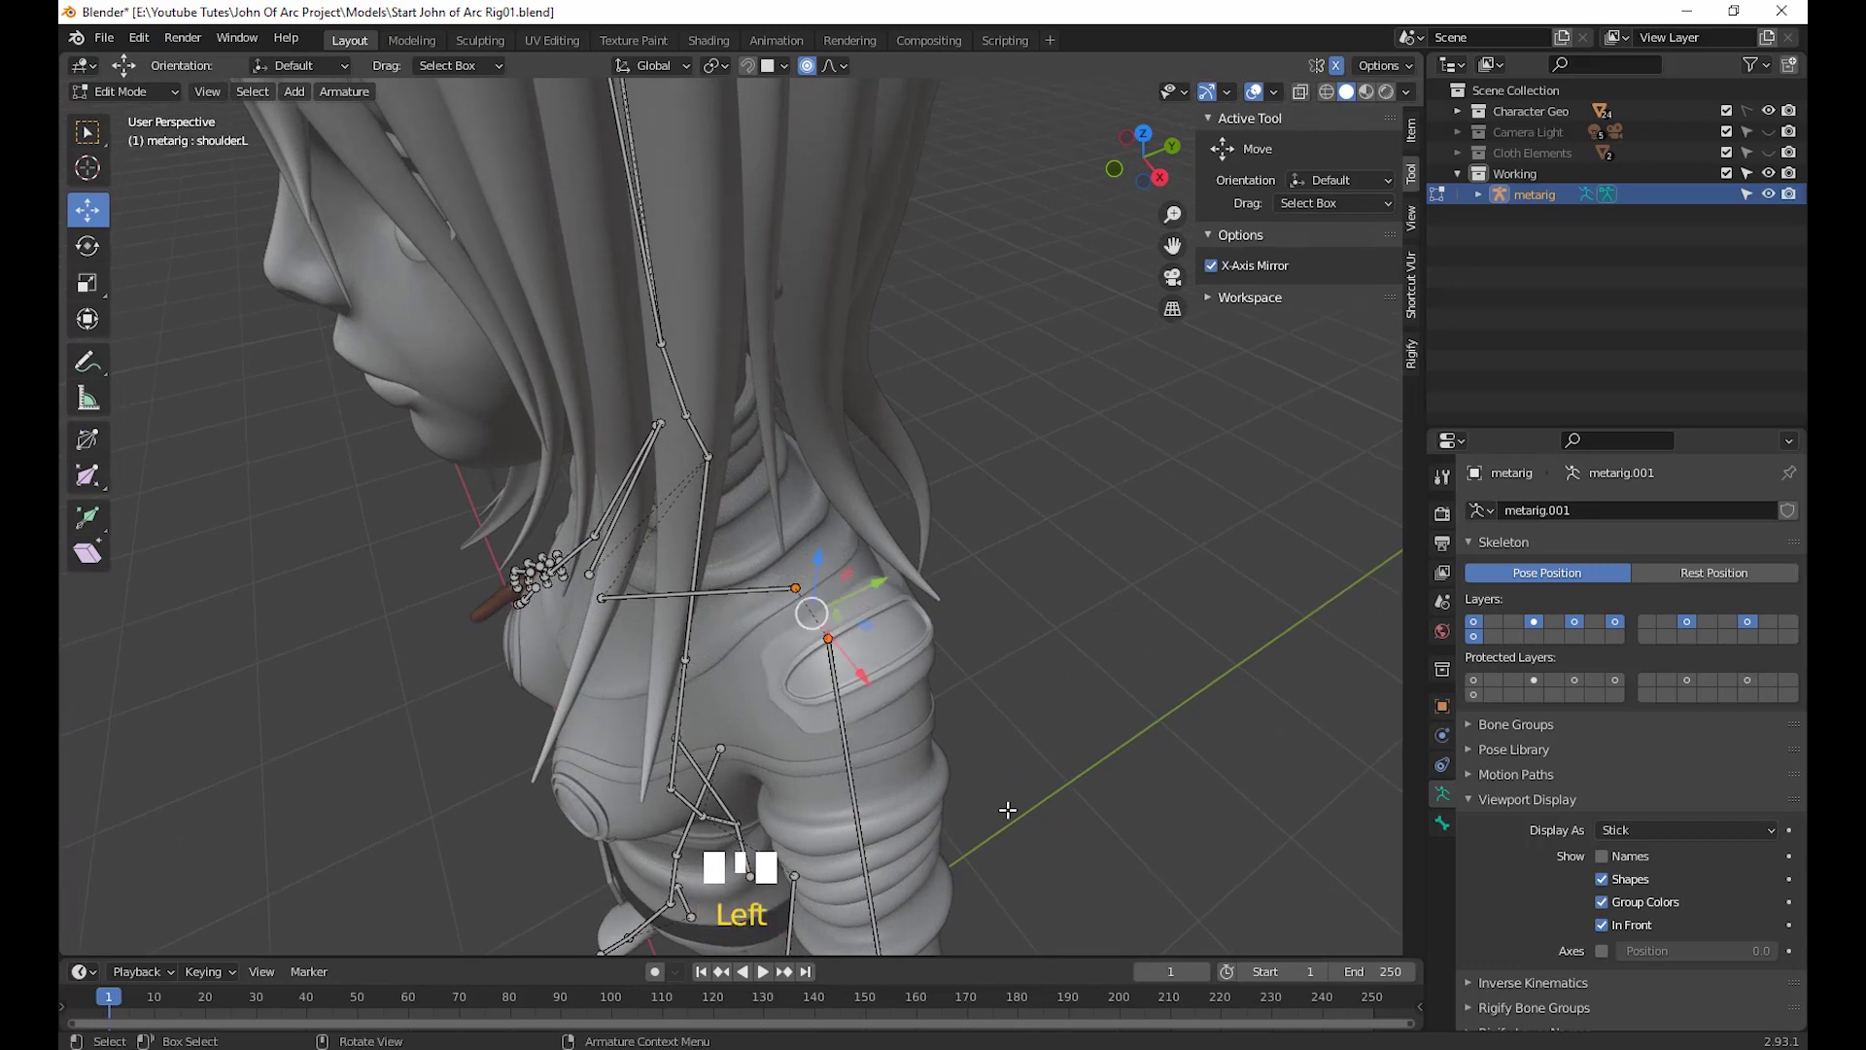
{"action": "middle_click_drag", "start_coordinate": [1008, 810], "coordinate": [1113, 701]}
{"action": "scroll", "coordinate": [937, 817], "scroll_direction": "down", "scroll_amount": 2}
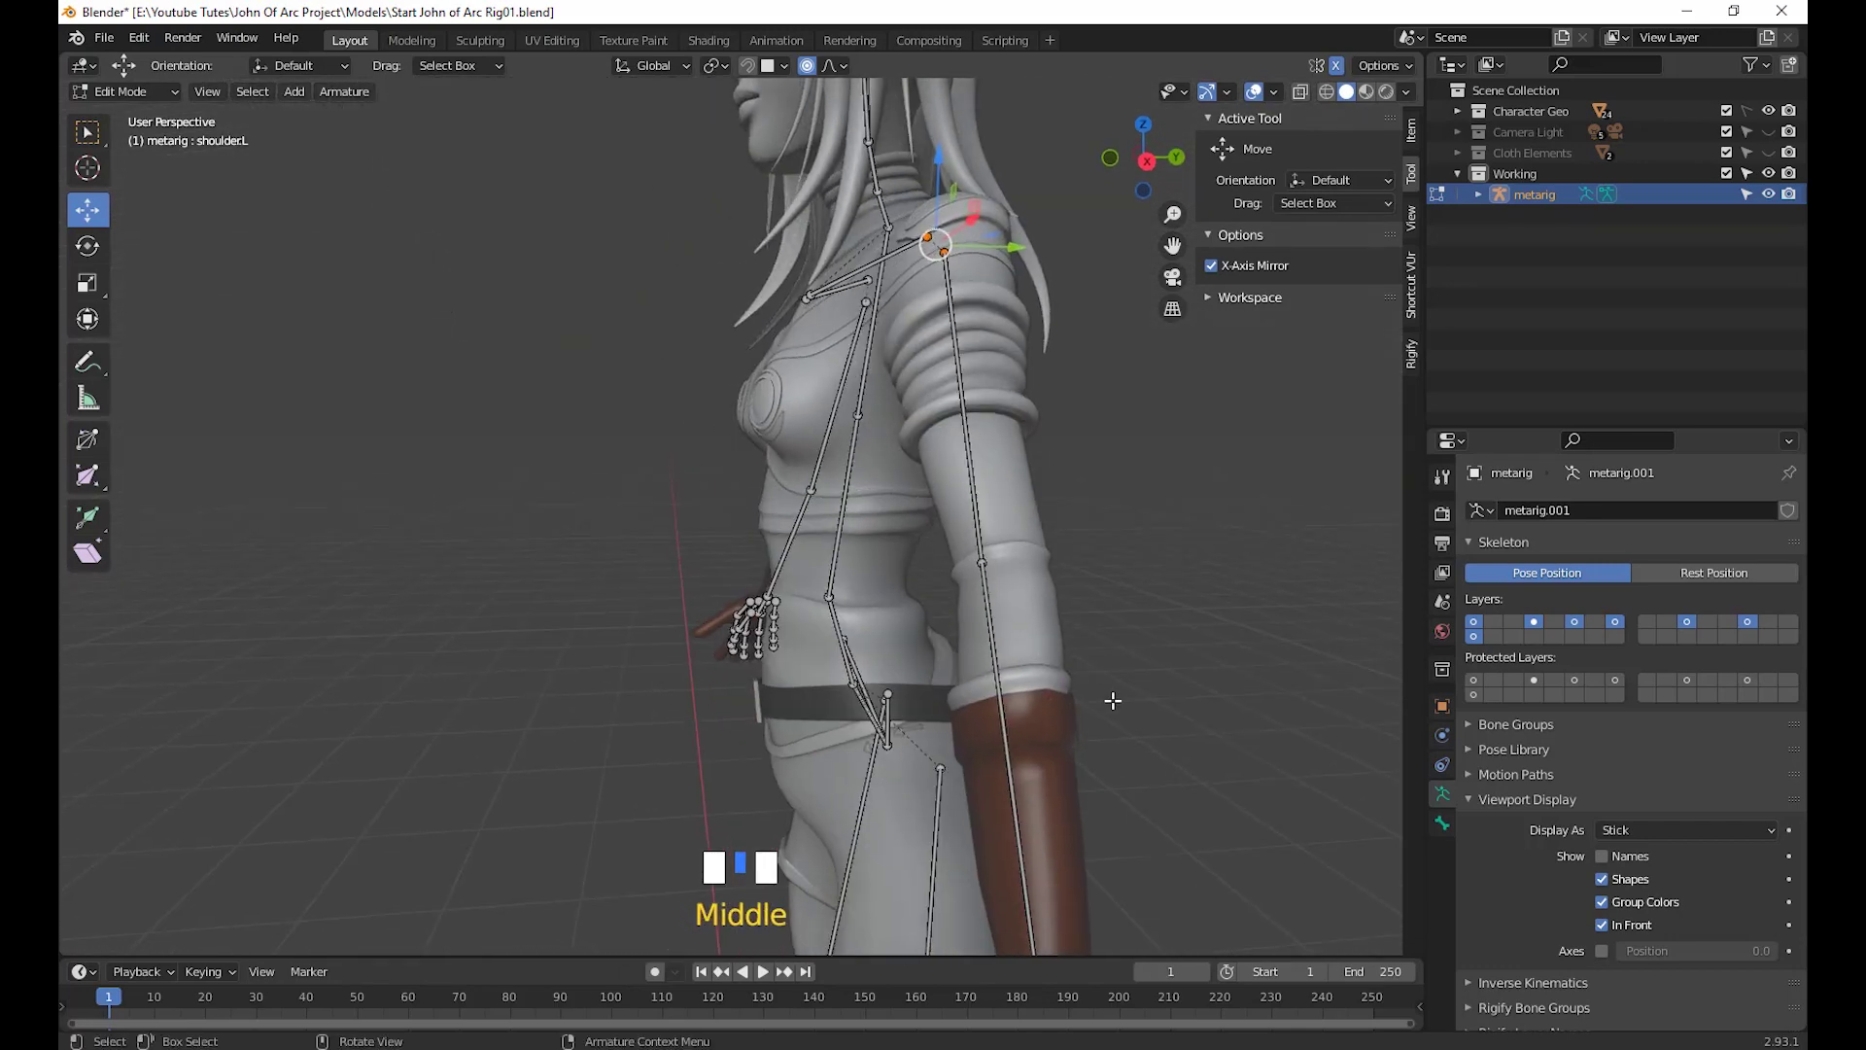
{"action": "left_click", "coordinate": [963, 540]}
{"action": "middle_click_drag", "start_coordinate": [964, 541], "coordinate": [1069, 612]}
{"action": "left_click_drag", "start_coordinate": [997, 548], "coordinate": [1038, 548]}
{"action": "scroll", "coordinate": [1058, 712], "scroll_direction": "down", "scroll_amount": 2}
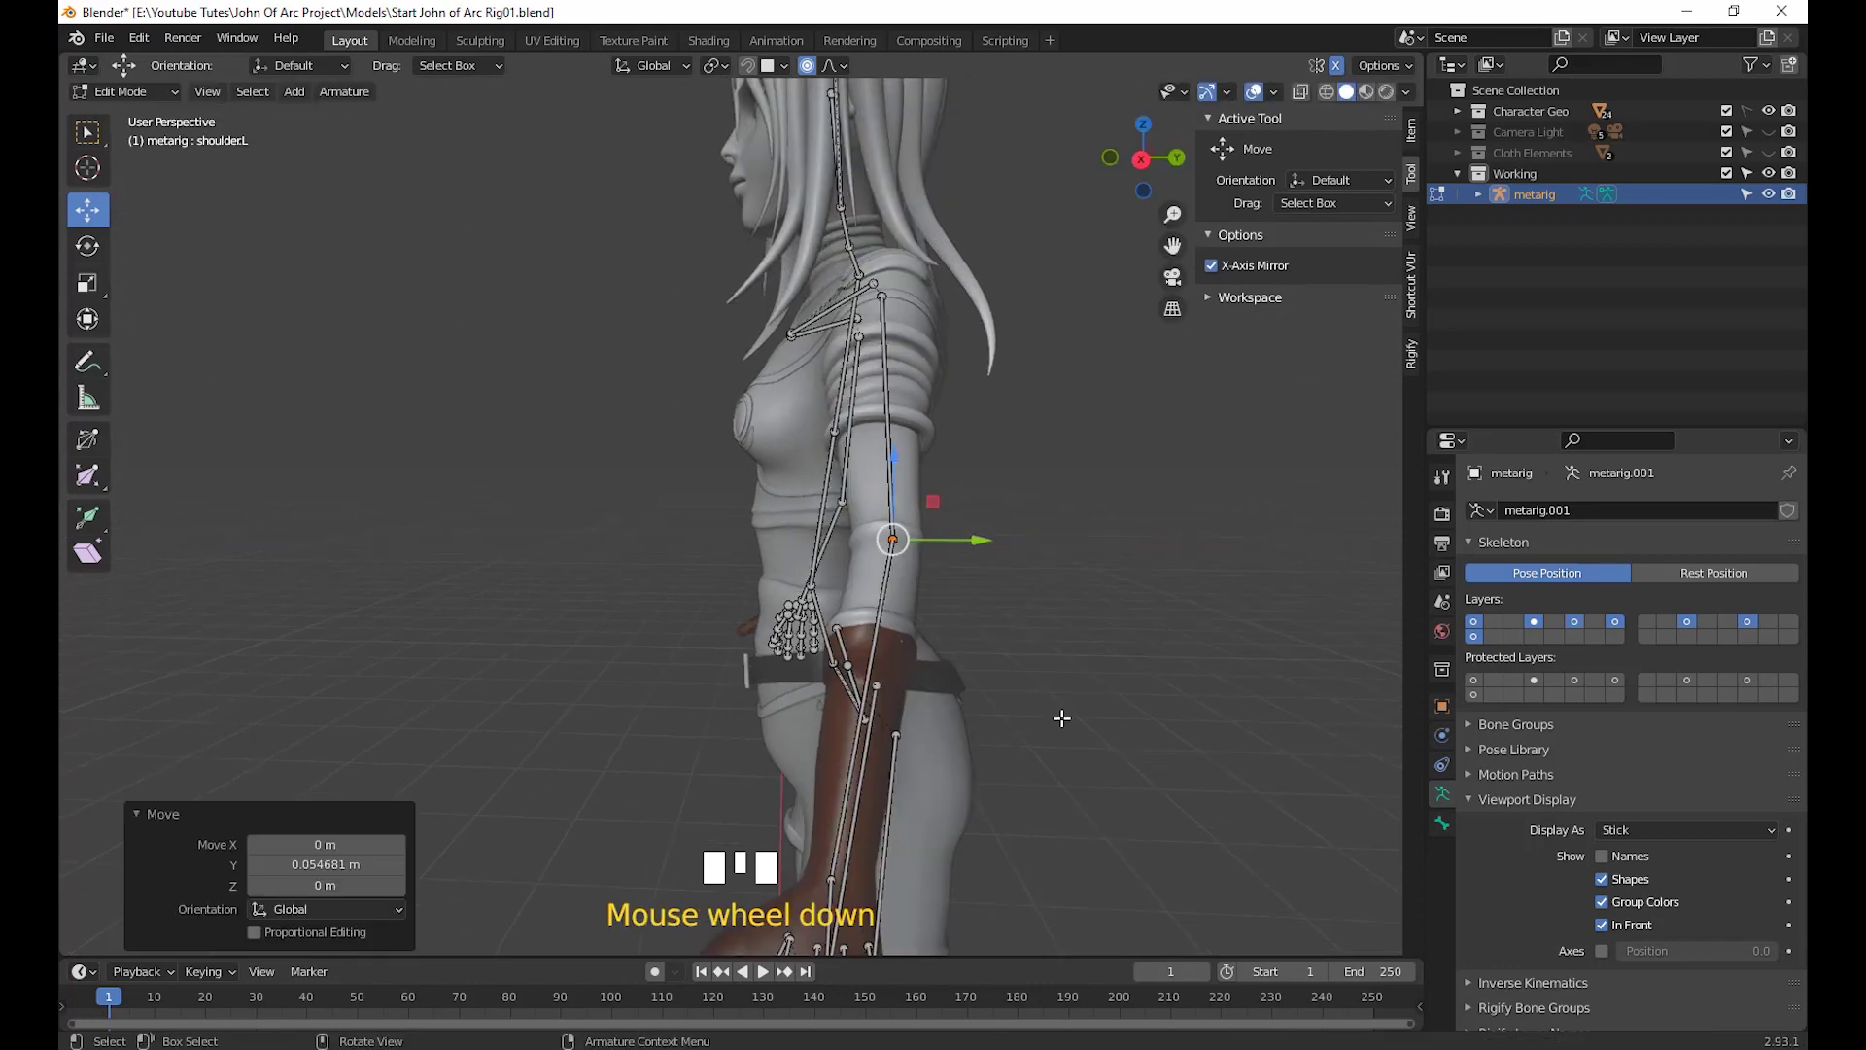
Move the left wrist joint back along the Y axis by about 0.013 m to centre it in the glove
{"action": "middle_click_drag", "start_coordinate": [1059, 713], "coordinate": [1025, 630]}
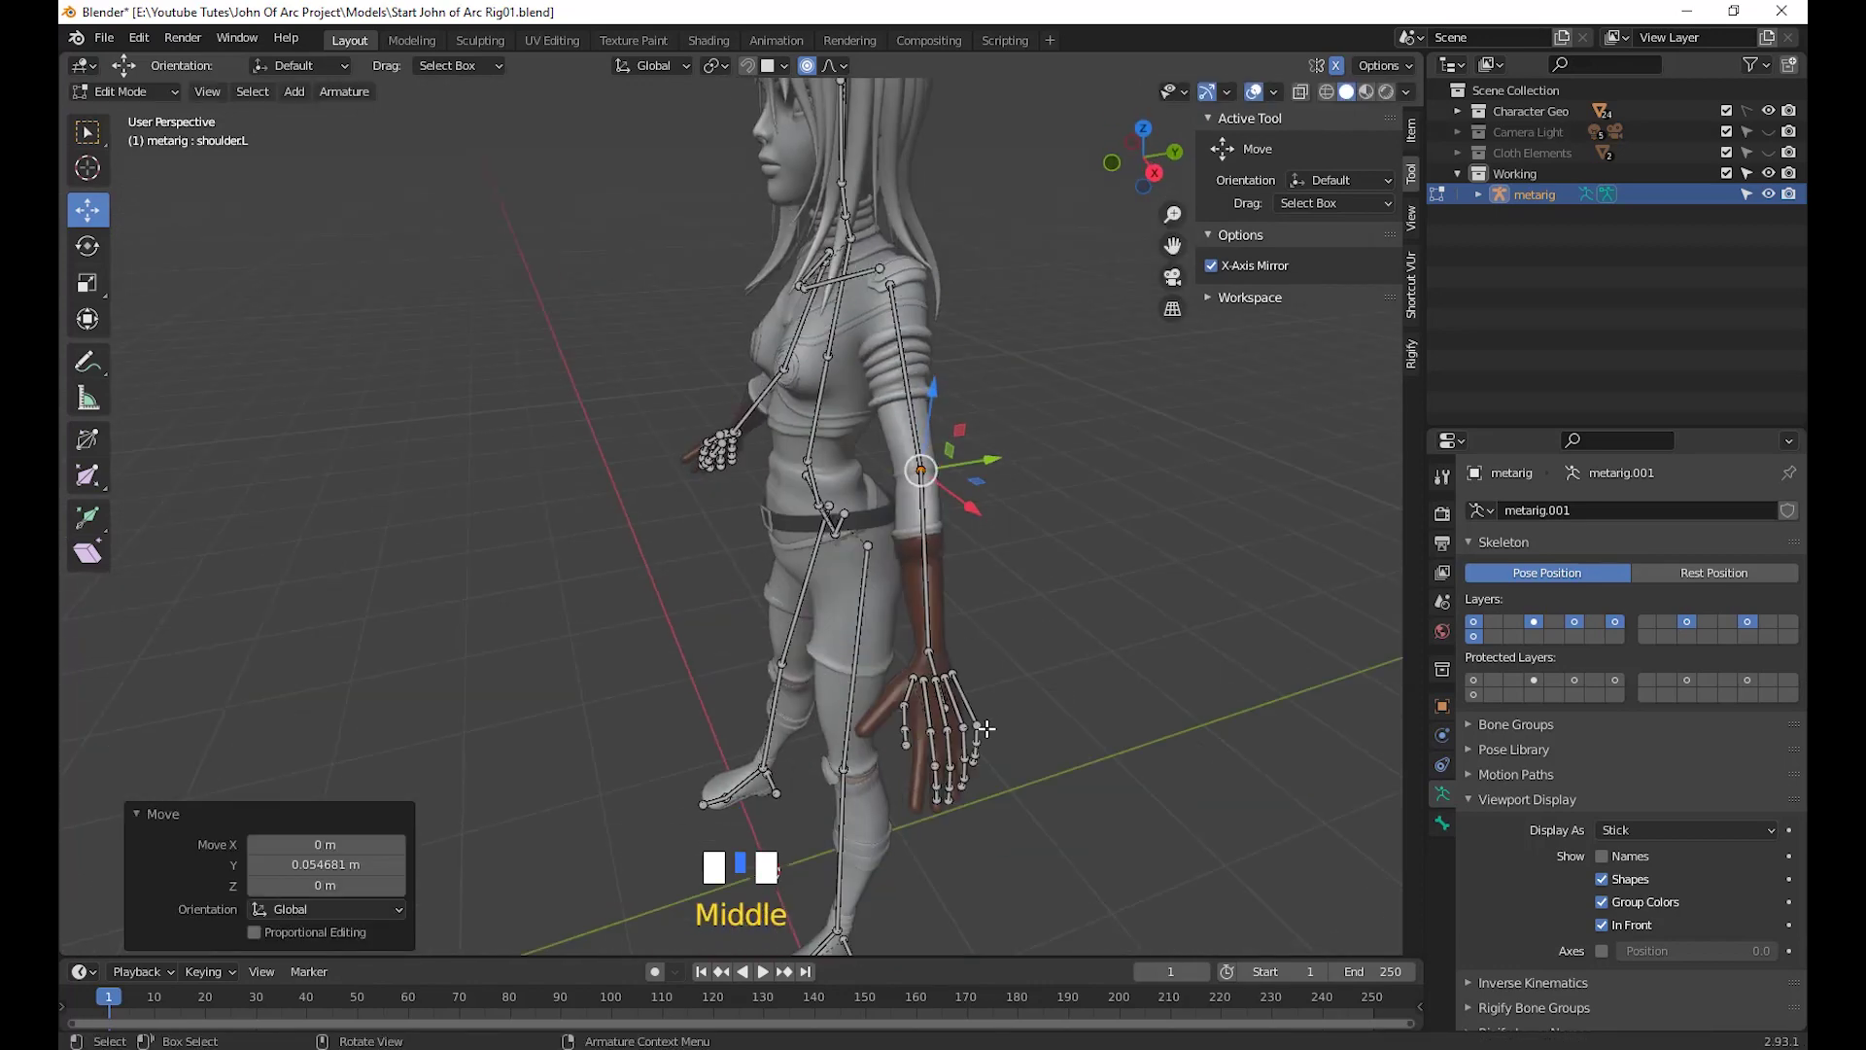
{"action": "middle_click_drag", "start_coordinate": [984, 728], "coordinate": [890, 571]}
{"action": "scroll", "coordinate": [1001, 680], "scroll_direction": "up", "scroll_amount": 2}
{"action": "left_click", "coordinate": [1003, 624]}
{"action": "left_click_drag", "start_coordinate": [850, 547], "coordinate": [863, 545]}
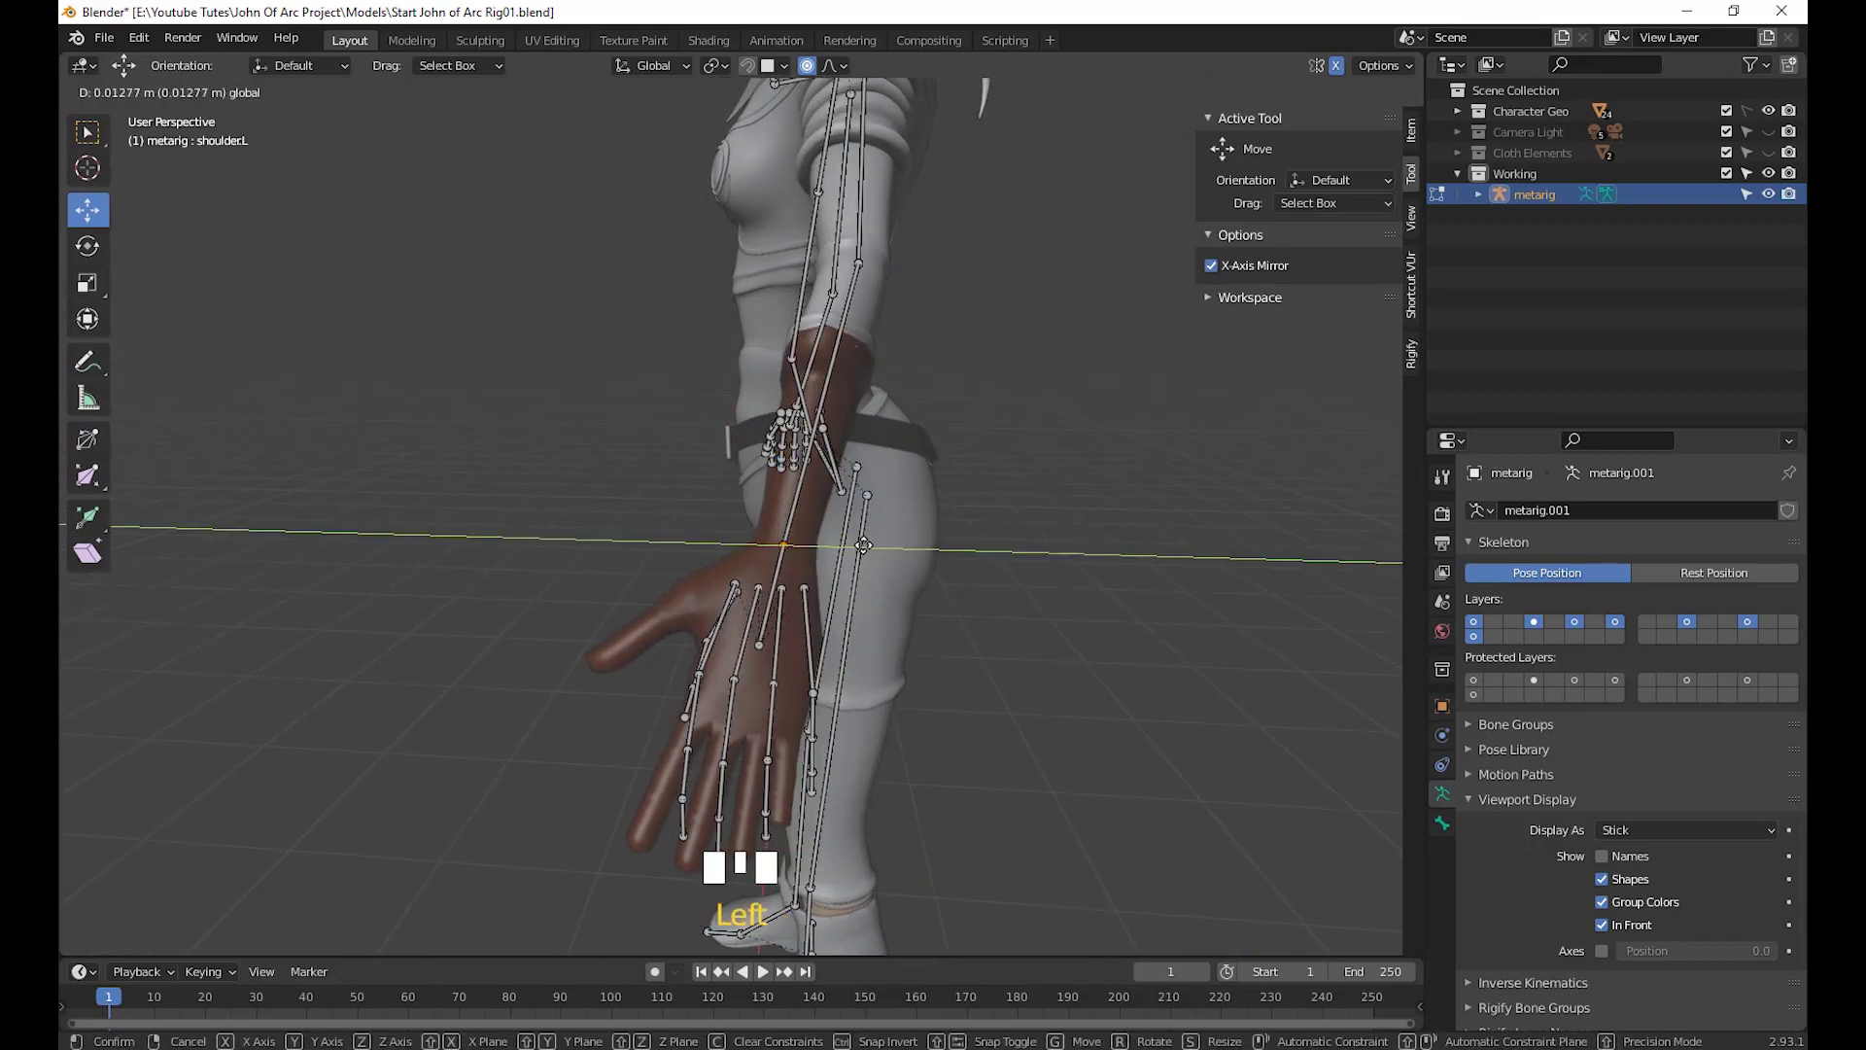
{"action": "scroll", "coordinate": [863, 545], "scroll_direction": "down", "scroll_amount": 2}
{"action": "scroll", "coordinate": [1037, 767], "scroll_direction": "up", "scroll_amount": 3}
Move the left thumb's base joint back and up by about 0.014 m overall, into the base of the mesh thumb
{"action": "middle_click_drag", "start_coordinate": [1037, 767], "coordinate": [1022, 710], "text": "shift"}
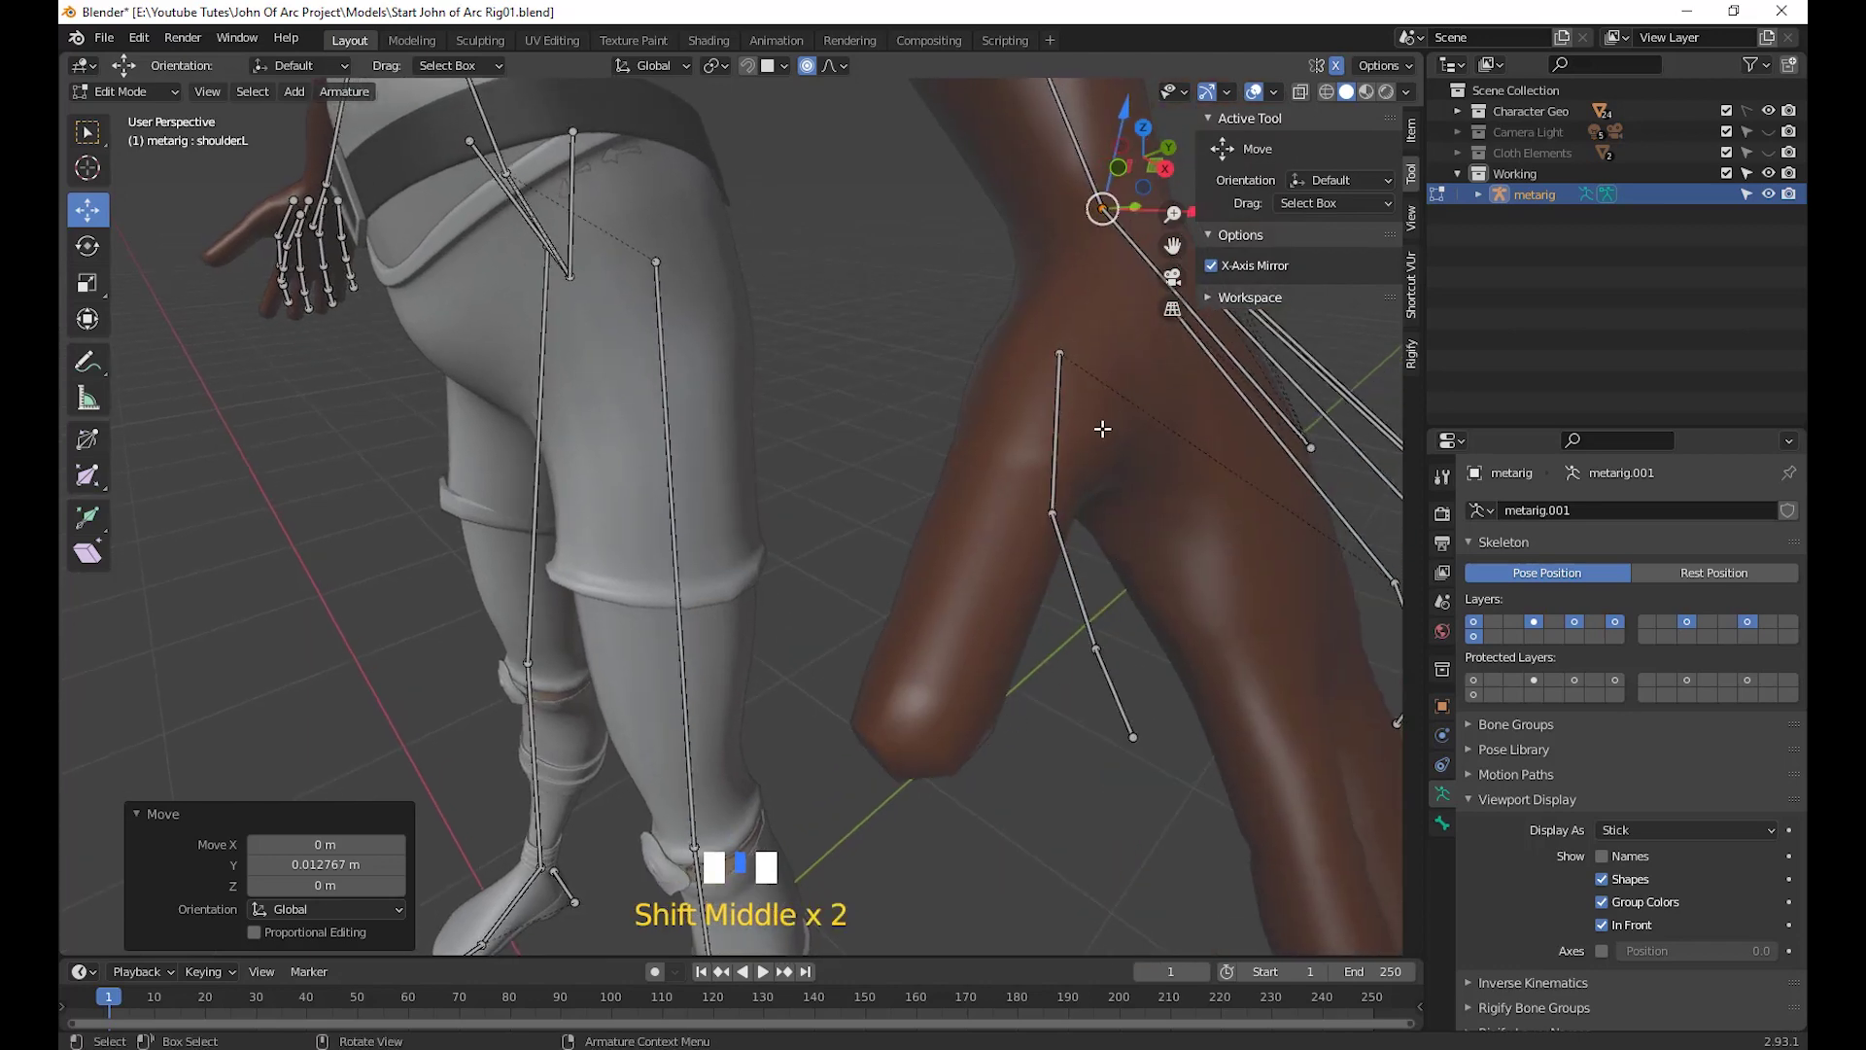
{"action": "left_click_drag", "start_coordinate": [1102, 429], "coordinate": [1012, 266]}
{"action": "middle_click_drag", "start_coordinate": [1092, 579], "coordinate": [1082, 577], "text": "shift"}
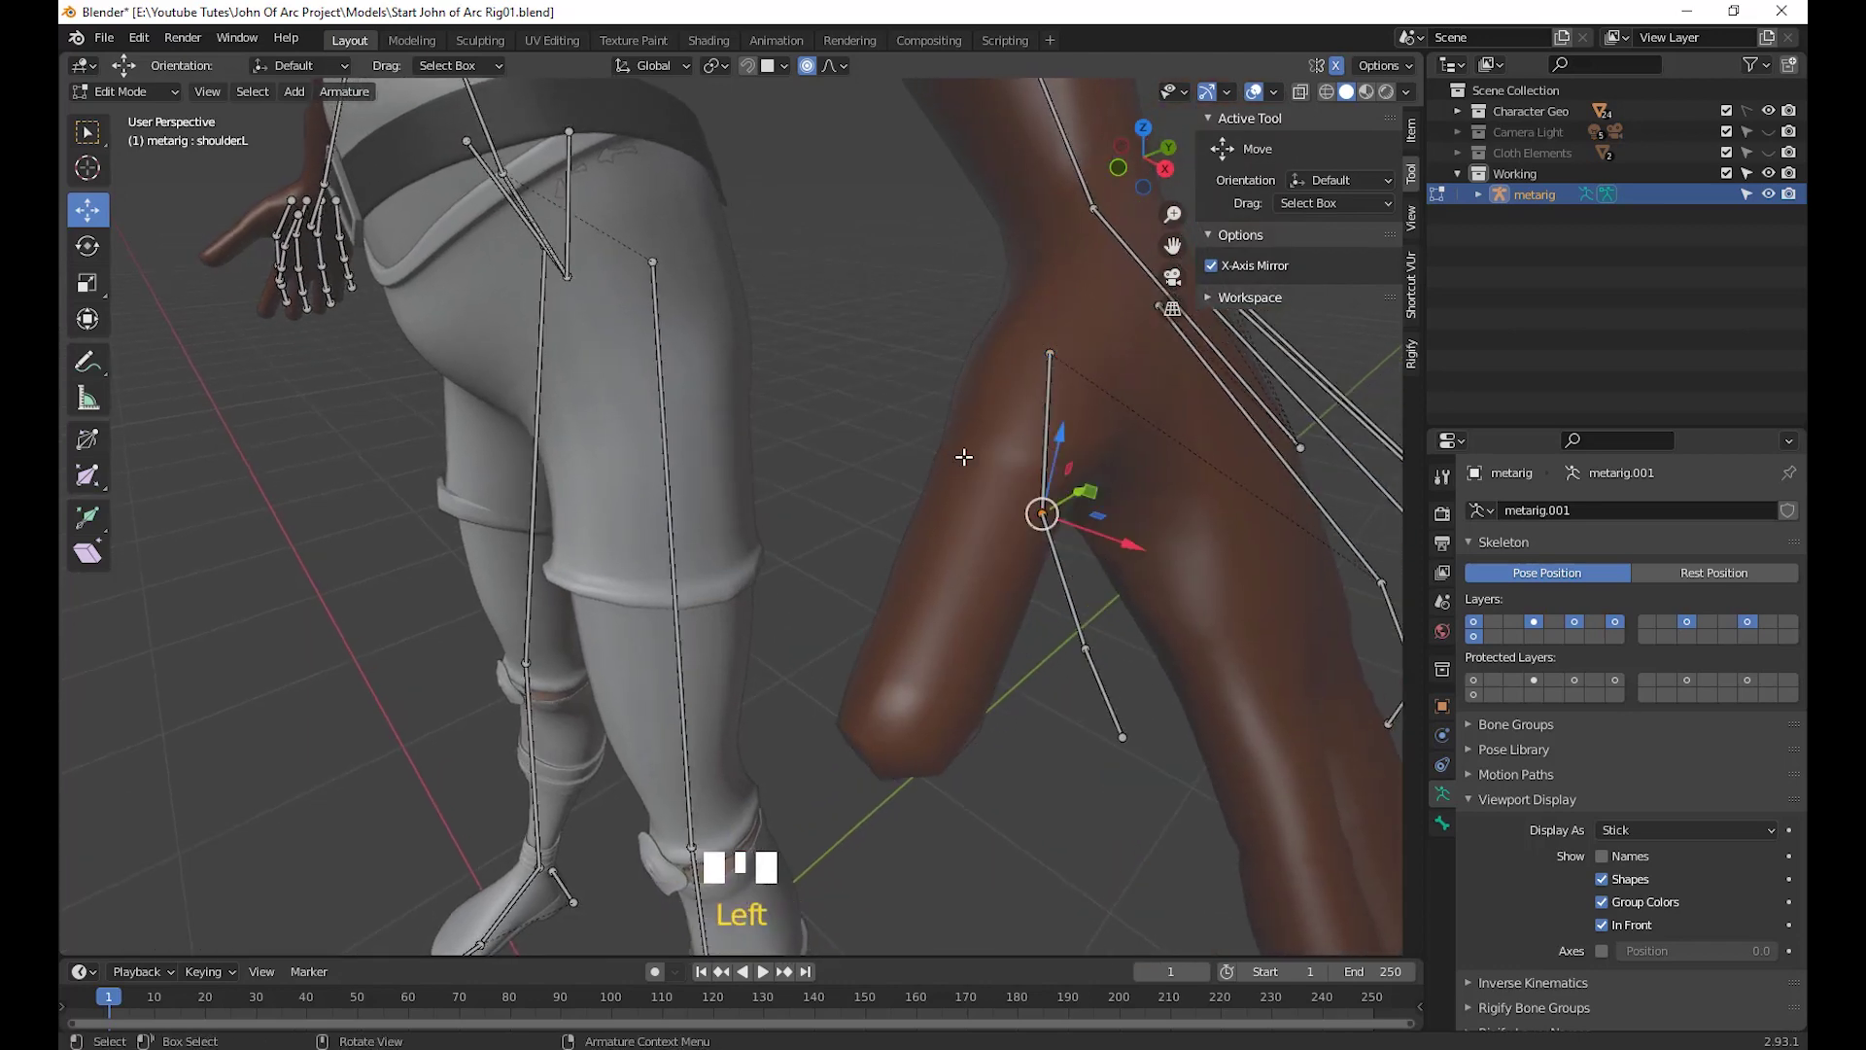
{"action": "middle_click_drag", "start_coordinate": [1174, 637], "coordinate": [1118, 427], "text": "shift"}
{"action": "left_click_drag", "start_coordinate": [1113, 420], "coordinate": [1028, 350]}
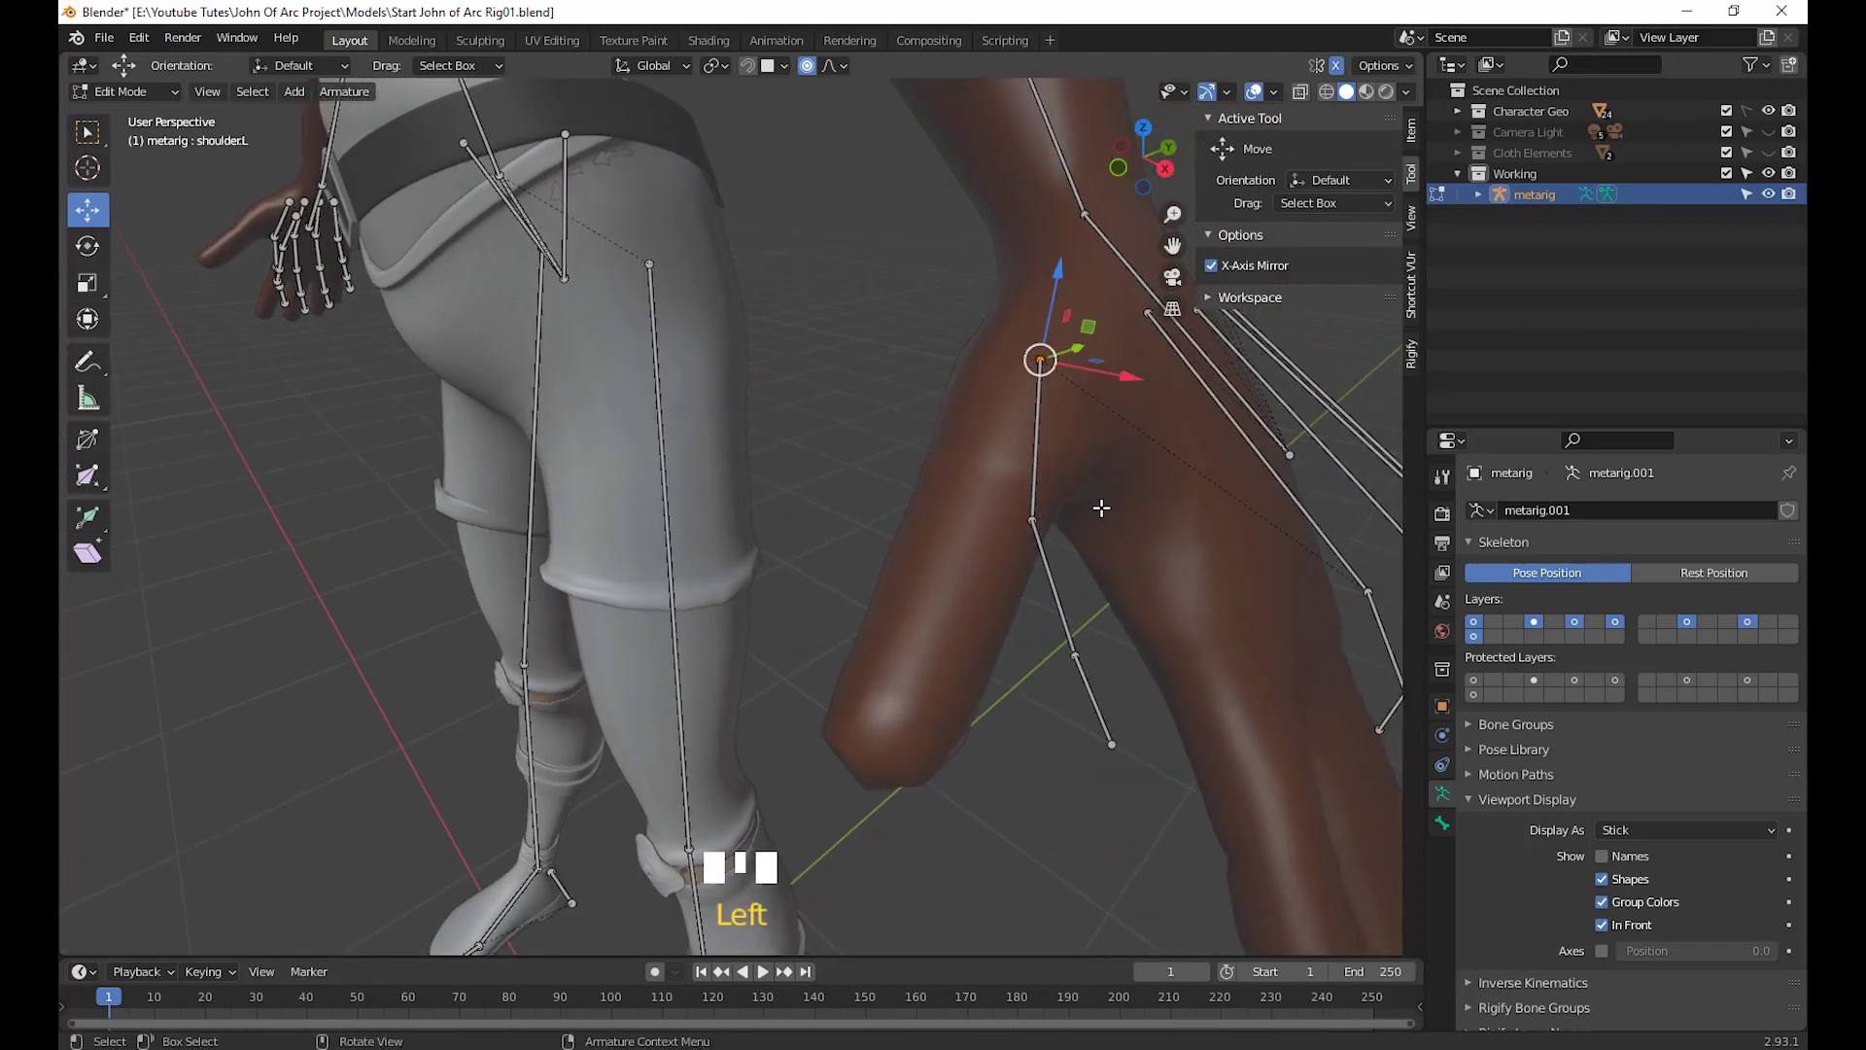
{"action": "middle_click_drag", "start_coordinate": [1028, 350], "coordinate": [1081, 541]}
{"action": "key", "text": "g"}
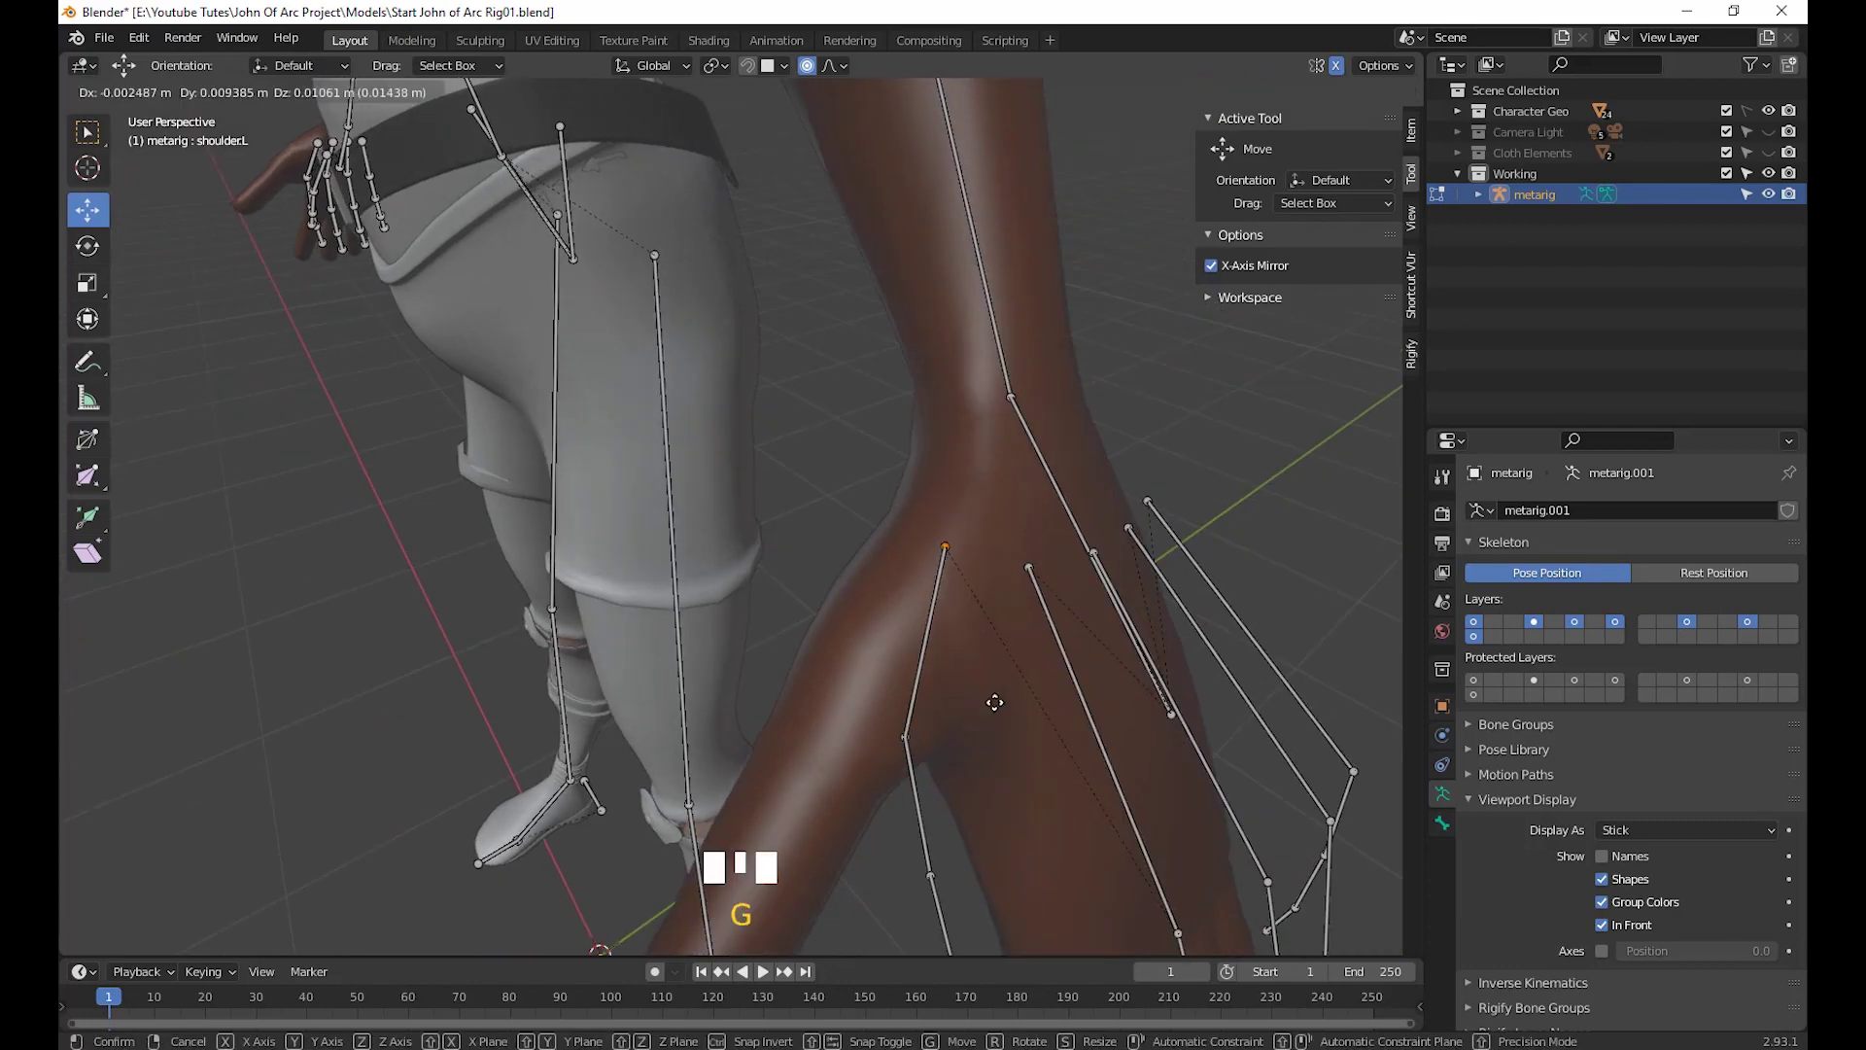
{"action": "left_click", "coordinate": [998, 694]}
Move the left thumb's second joint inward about 0.034 m, forward about 0.013 m and up about 0.028 m onto the mesh thumb
{"action": "left_click", "coordinate": [904, 737]}
{"action": "key", "text": "g"}
{"action": "left_click", "coordinate": [819, 646]}
{"action": "scroll", "coordinate": [819, 646], "scroll_direction": "down", "scroll_amount": 2}
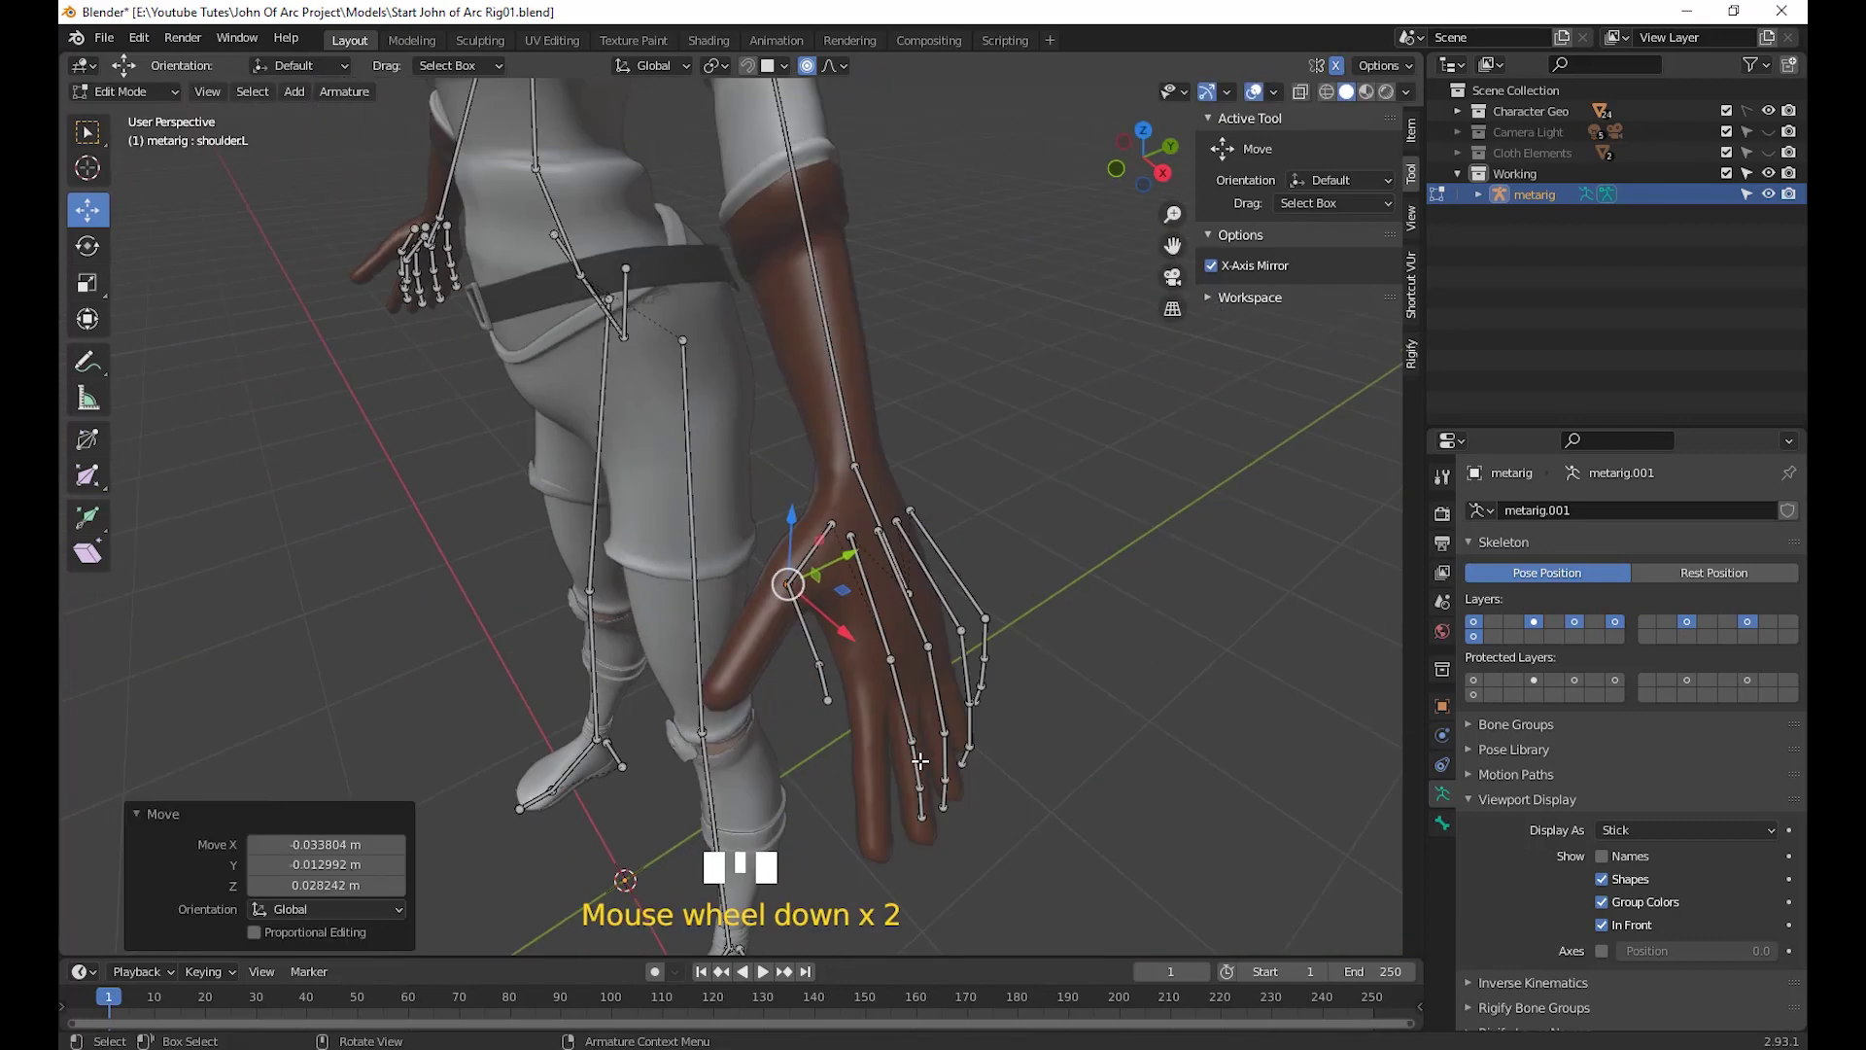
Move the left thumb's third joint inward about 0.058 m, forward about 0.053 m and up about 0.011 m onto the mesh thumb
{"action": "middle_click_drag", "start_coordinate": [819, 646], "coordinate": [904, 682]}
{"action": "left_click", "coordinate": [845, 627]}
{"action": "key", "text": "g"}
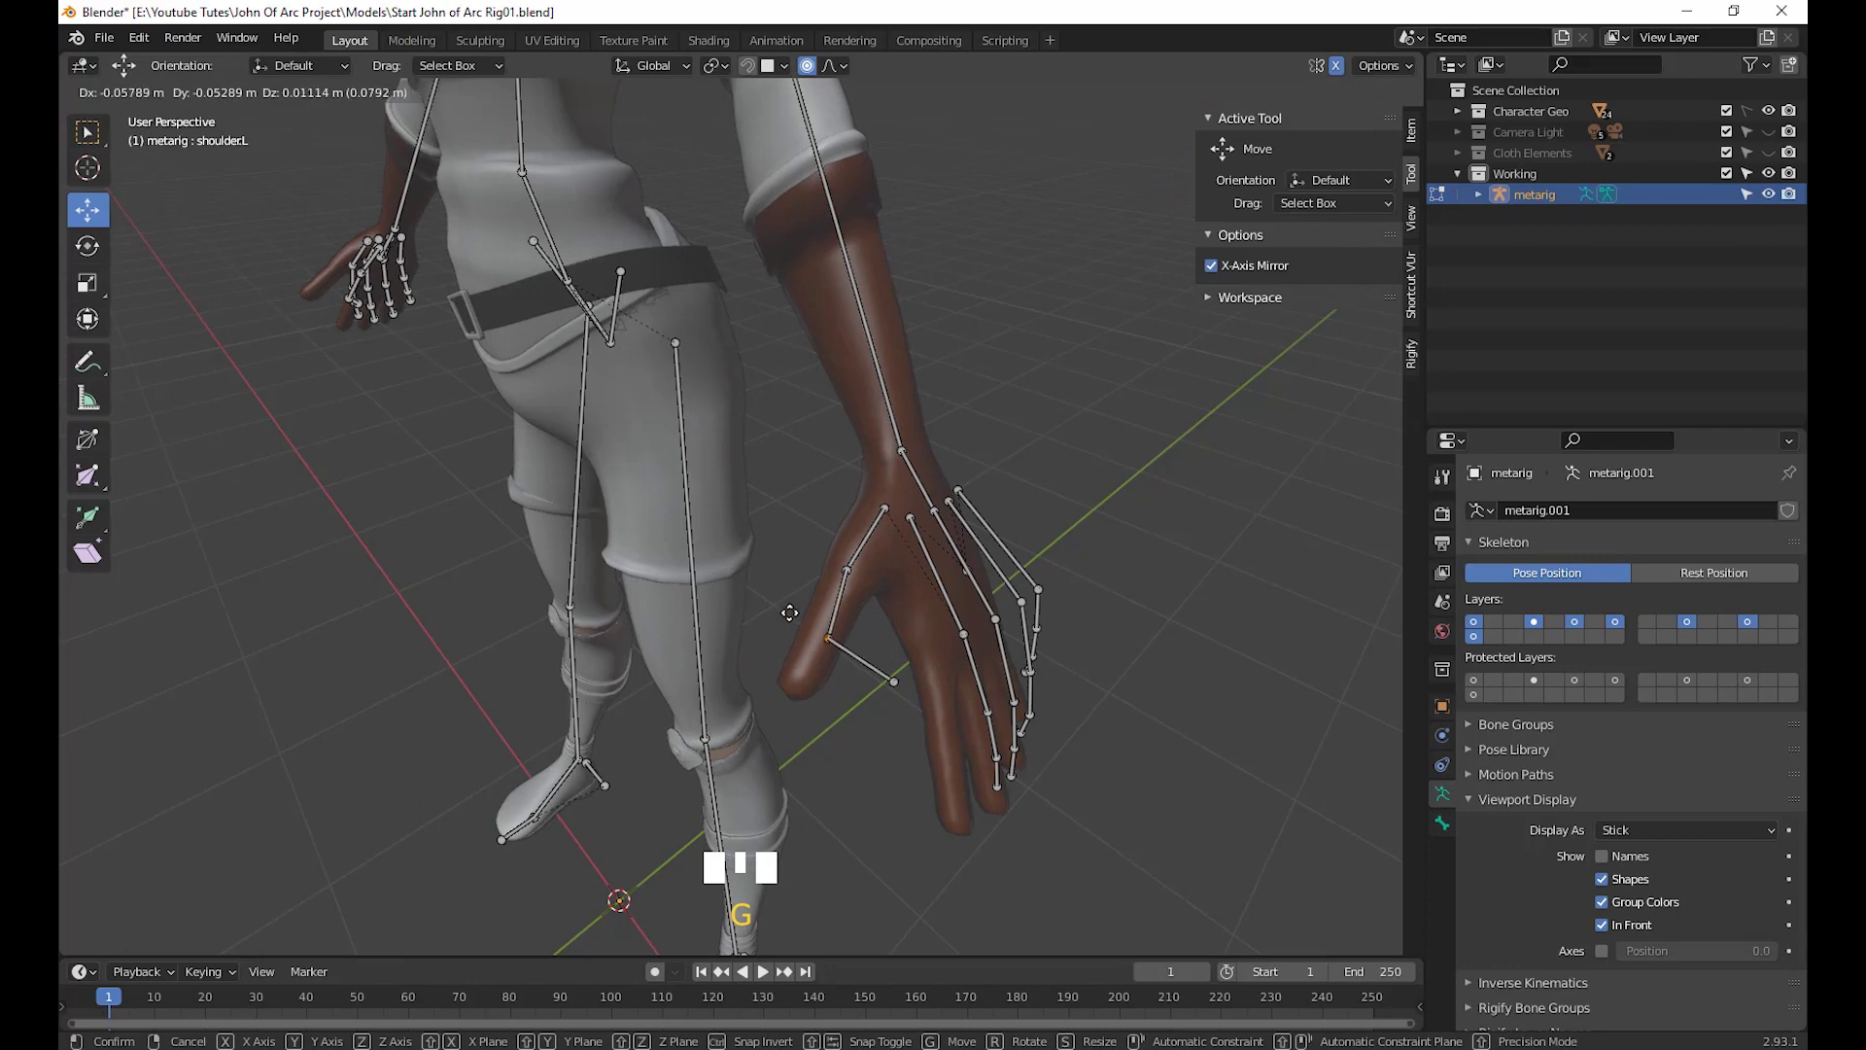
{"action": "left_click", "coordinate": [789, 613]}
Move the left thumb's tip inward about 0.09 m, forward about 0.116 m and down about 0.016 m to the mesh thumb's end
{"action": "left_click_drag", "start_coordinate": [918, 740], "coordinate": [872, 667]}
{"action": "key", "text": "g"}
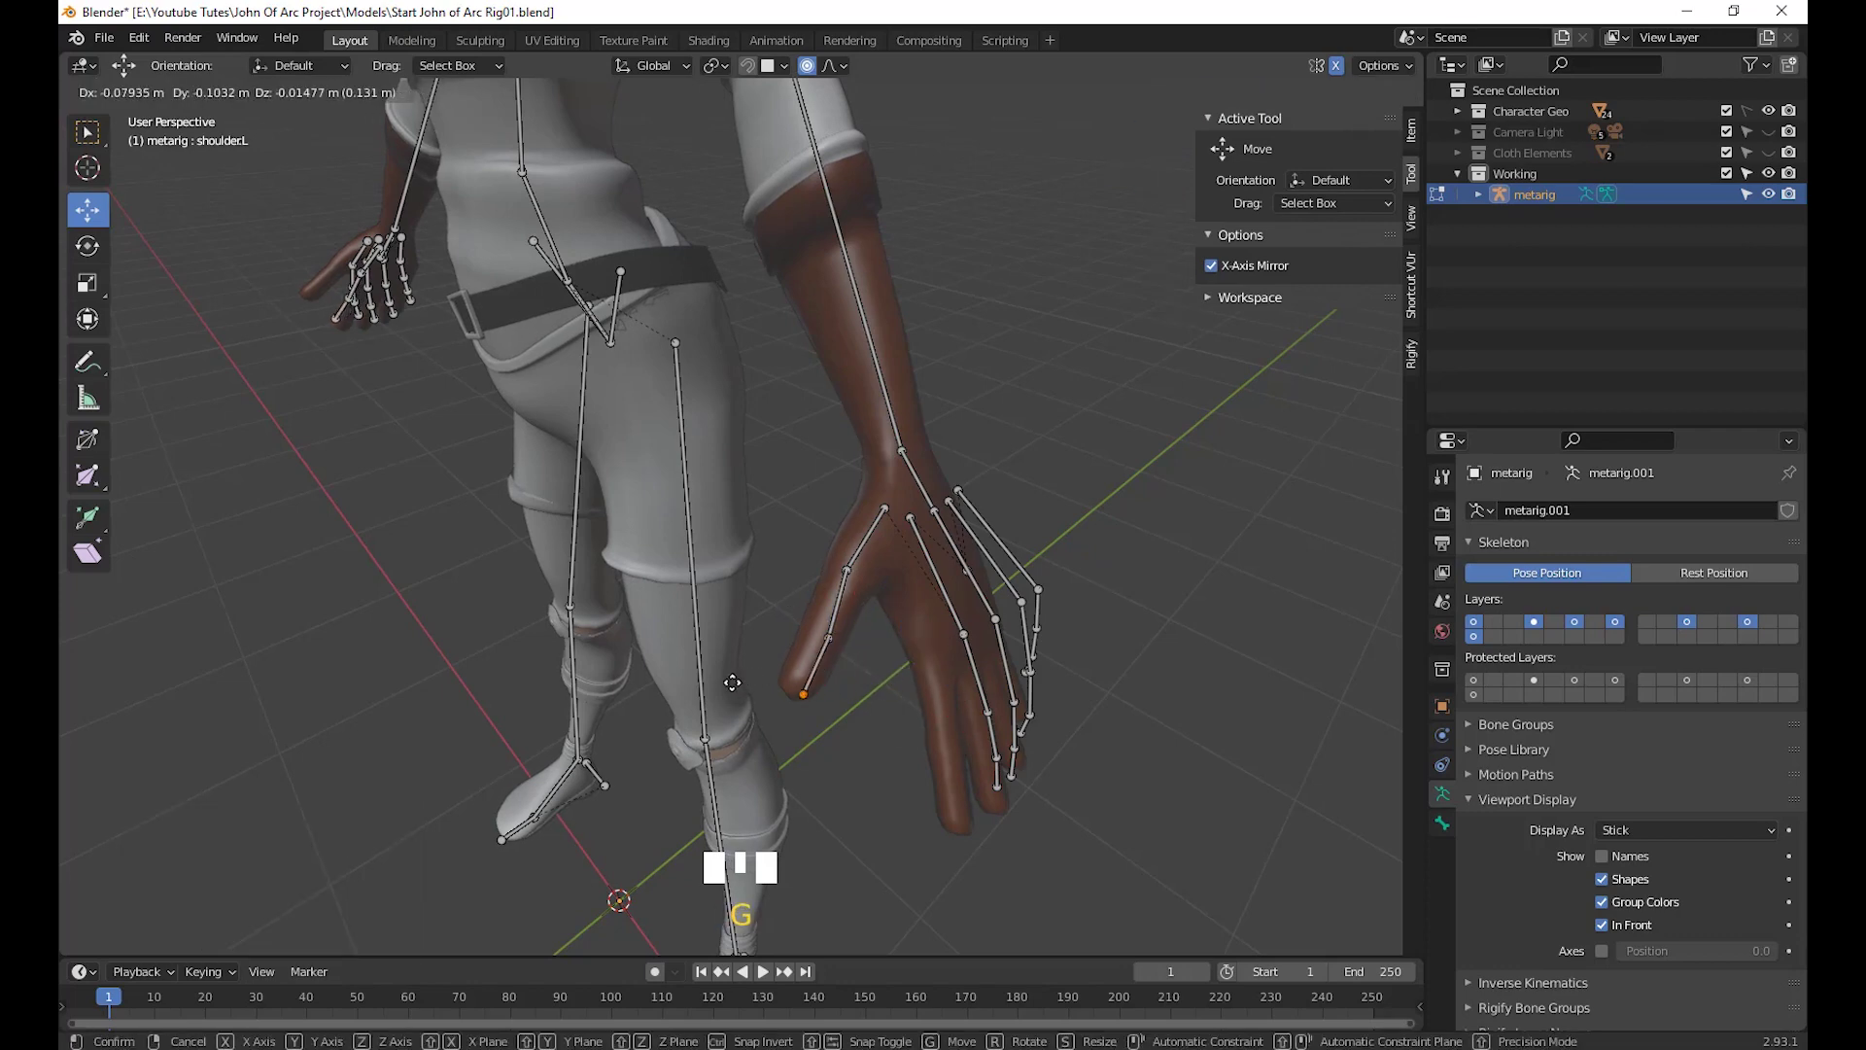
{"action": "left_click", "coordinate": [724, 683]}
{"action": "scroll", "coordinate": [902, 673], "scroll_direction": "up", "scroll_amount": 2}
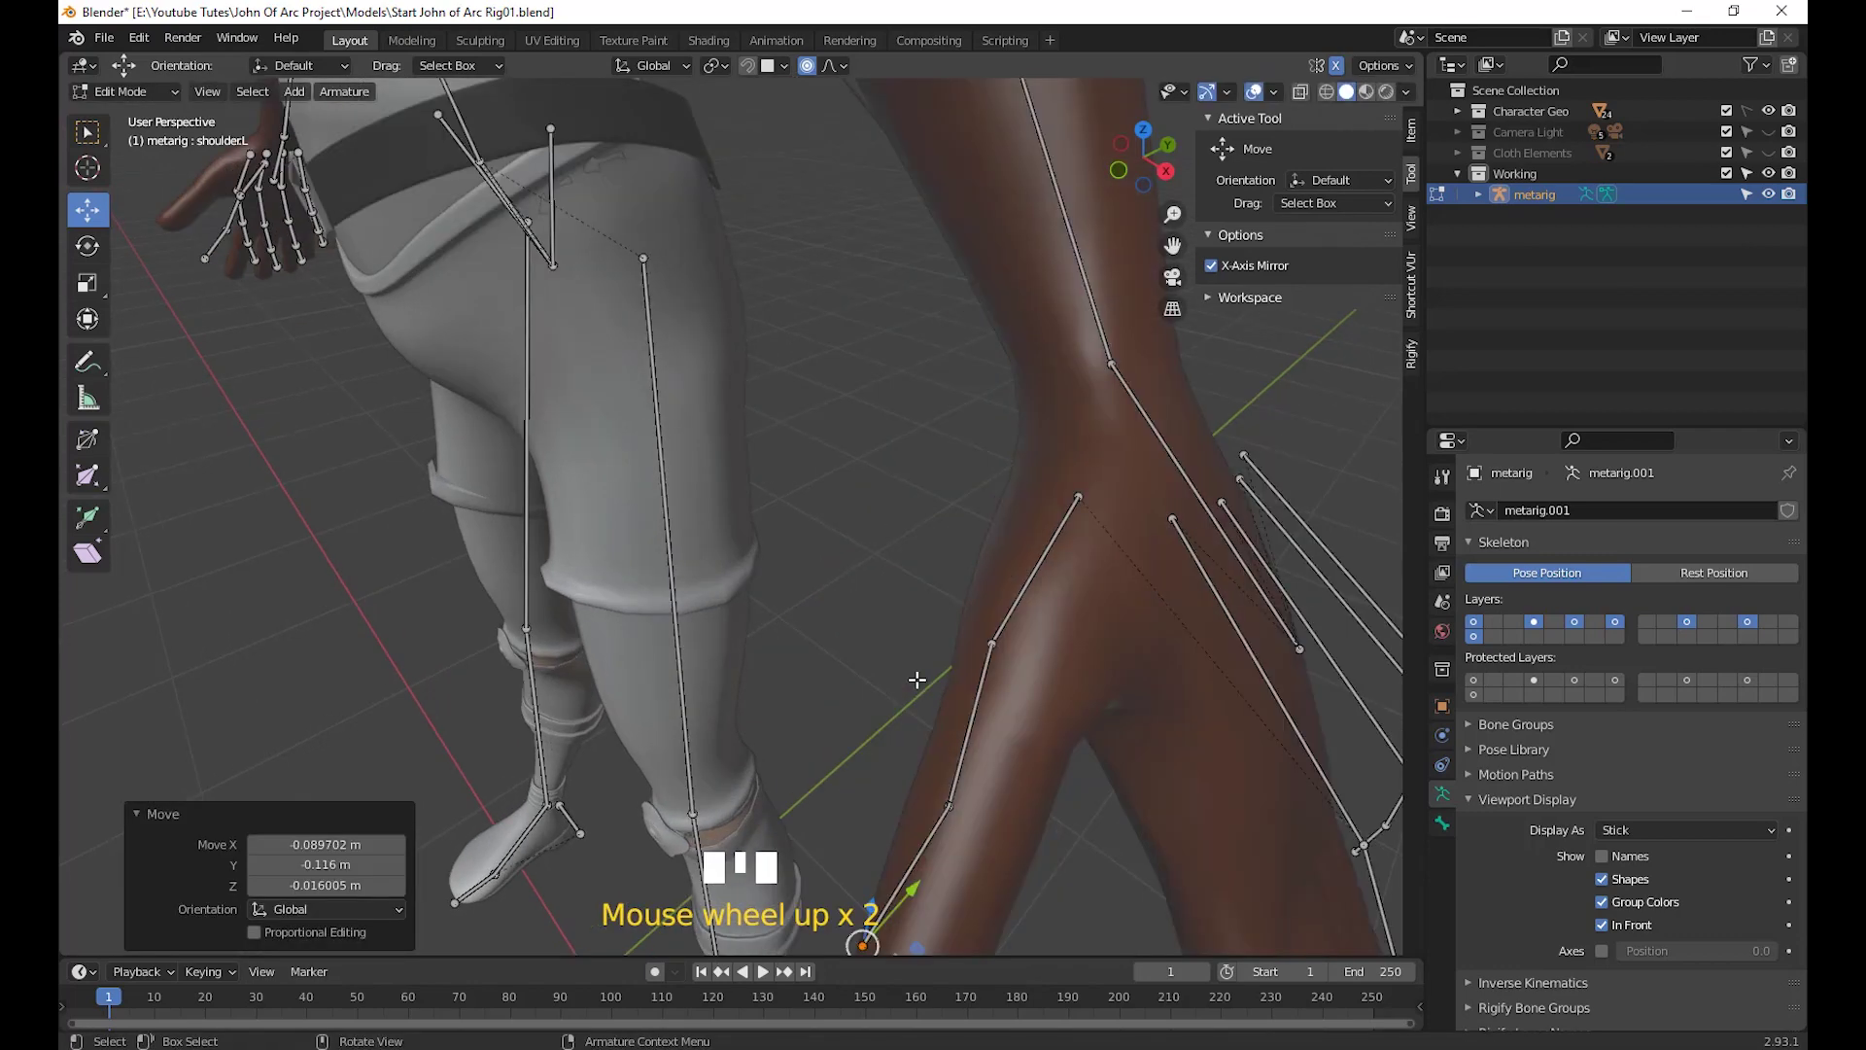
{"action": "scroll", "coordinate": [916, 680], "scroll_direction": "down", "scroll_amount": 2}
Move the left toe bone outward about 0.035 m, back about 0.008 m and up about 0.006 m to centre it in the foot
{"action": "middle_click_drag", "start_coordinate": [992, 751], "coordinate": [972, 875]}
{"action": "scroll", "coordinate": [900, 807], "scroll_direction": "up", "scroll_amount": 3}
{"action": "scroll", "coordinate": [1001, 696], "scroll_direction": "down", "scroll_amount": 2}
{"action": "scroll", "coordinate": [1000, 700], "scroll_direction": "down", "scroll_amount": 2}
{"action": "scroll", "coordinate": [1067, 696], "scroll_direction": "down", "scroll_amount": 2}
{"action": "scroll", "coordinate": [879, 729], "scroll_direction": "up", "scroll_amount": 3}
{"action": "scroll", "coordinate": [862, 592], "scroll_direction": "up", "scroll_amount": 2}
{"action": "left_click_drag", "start_coordinate": [972, 874], "coordinate": [685, 556]}
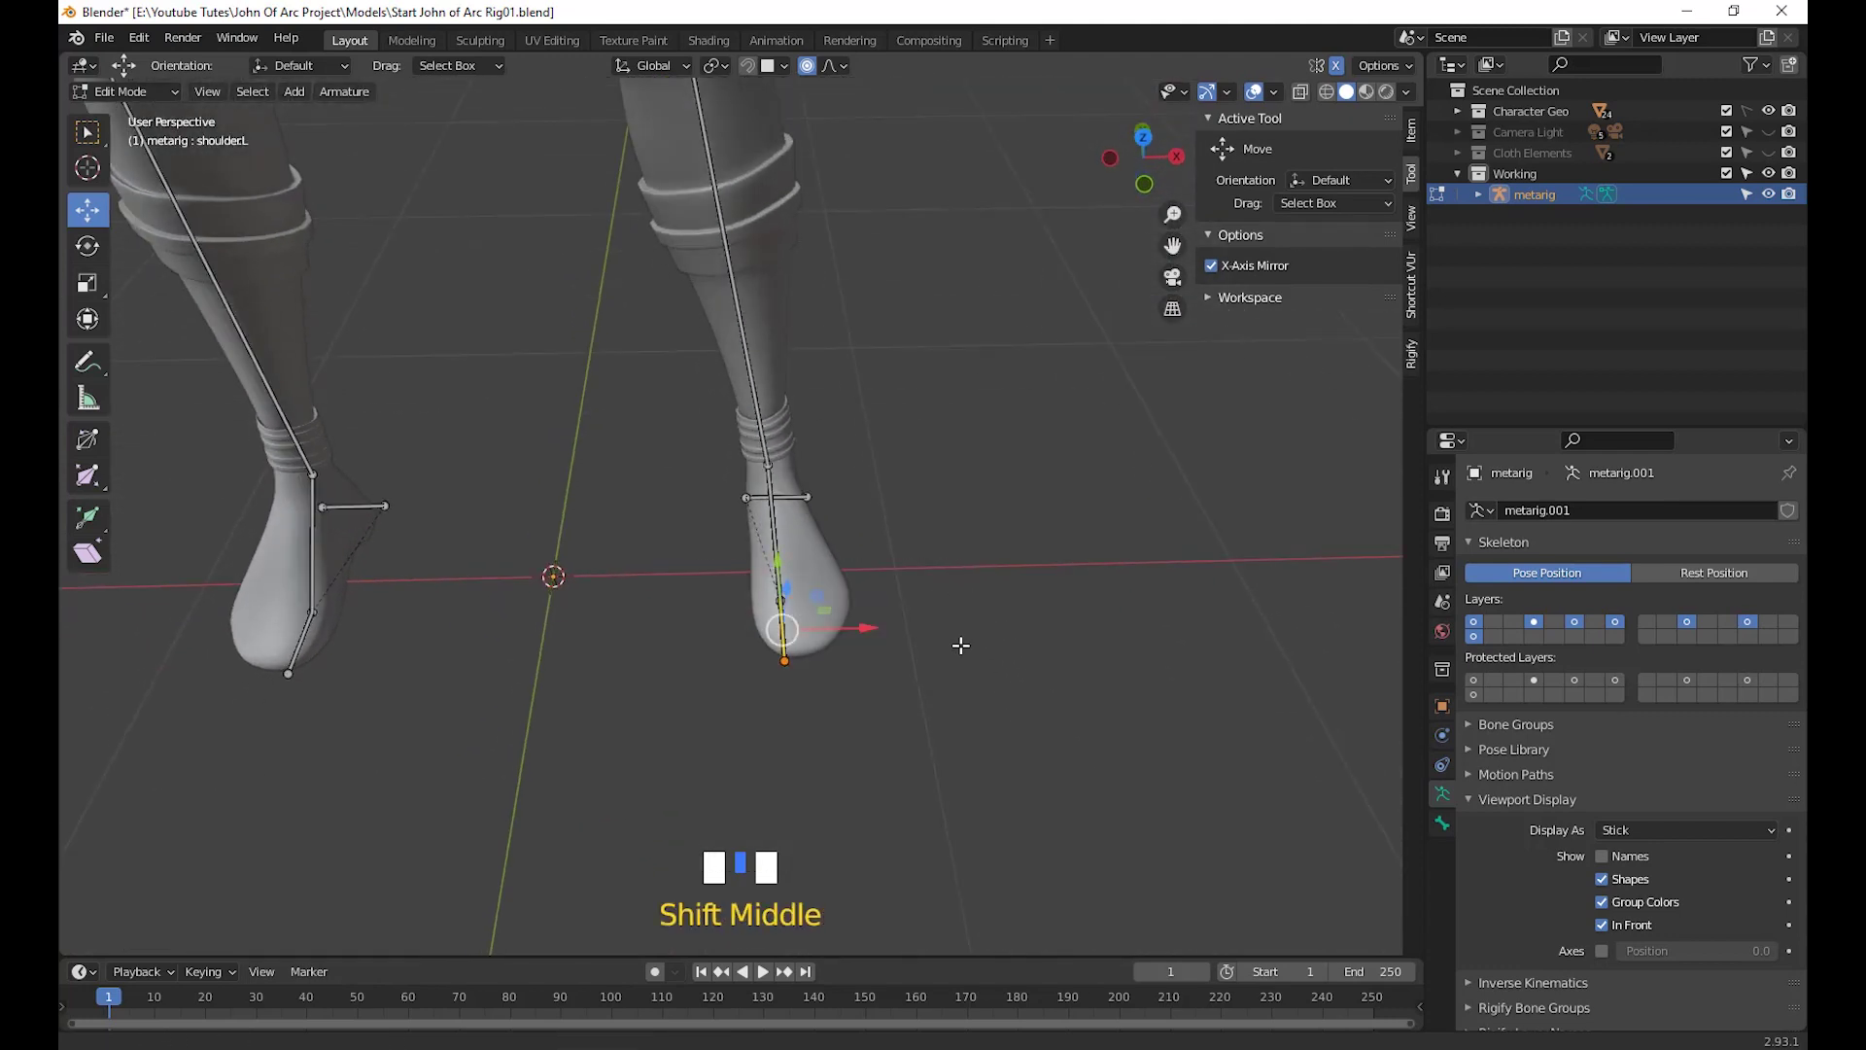
{"action": "middle_click_drag", "start_coordinate": [958, 645], "coordinate": [463, 450], "text": "shift"}
{"action": "scroll", "coordinate": [976, 702], "scroll_direction": "up", "scroll_amount": 2}
{"action": "key", "text": "g"}
{"action": "left_click", "coordinate": [1048, 638]}
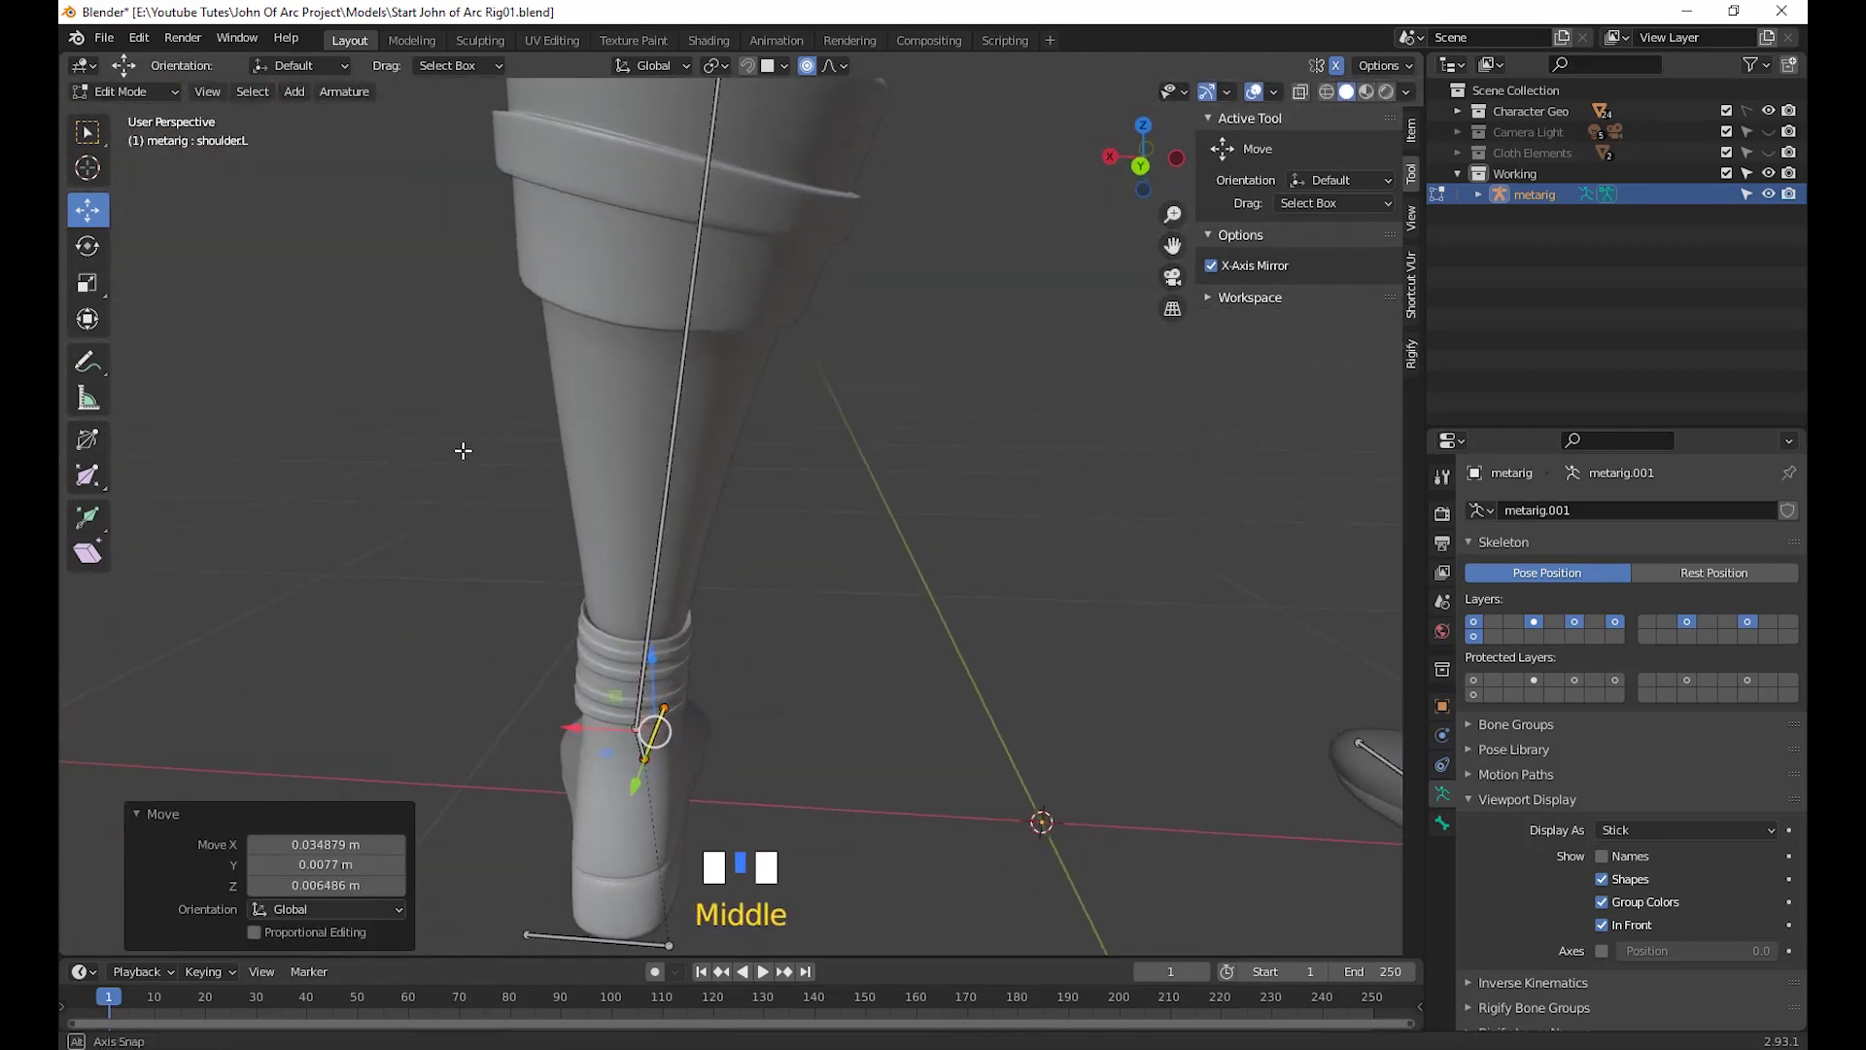
Select the outer end of the left heel bone from a view behind the foot
{"action": "scroll", "coordinate": [862, 749], "scroll_direction": "down", "scroll_amount": 2}
{"action": "middle_click_drag", "start_coordinate": [862, 749], "coordinate": [737, 733], "text": "shift"}
{"action": "left_click", "coordinate": [678, 639]}
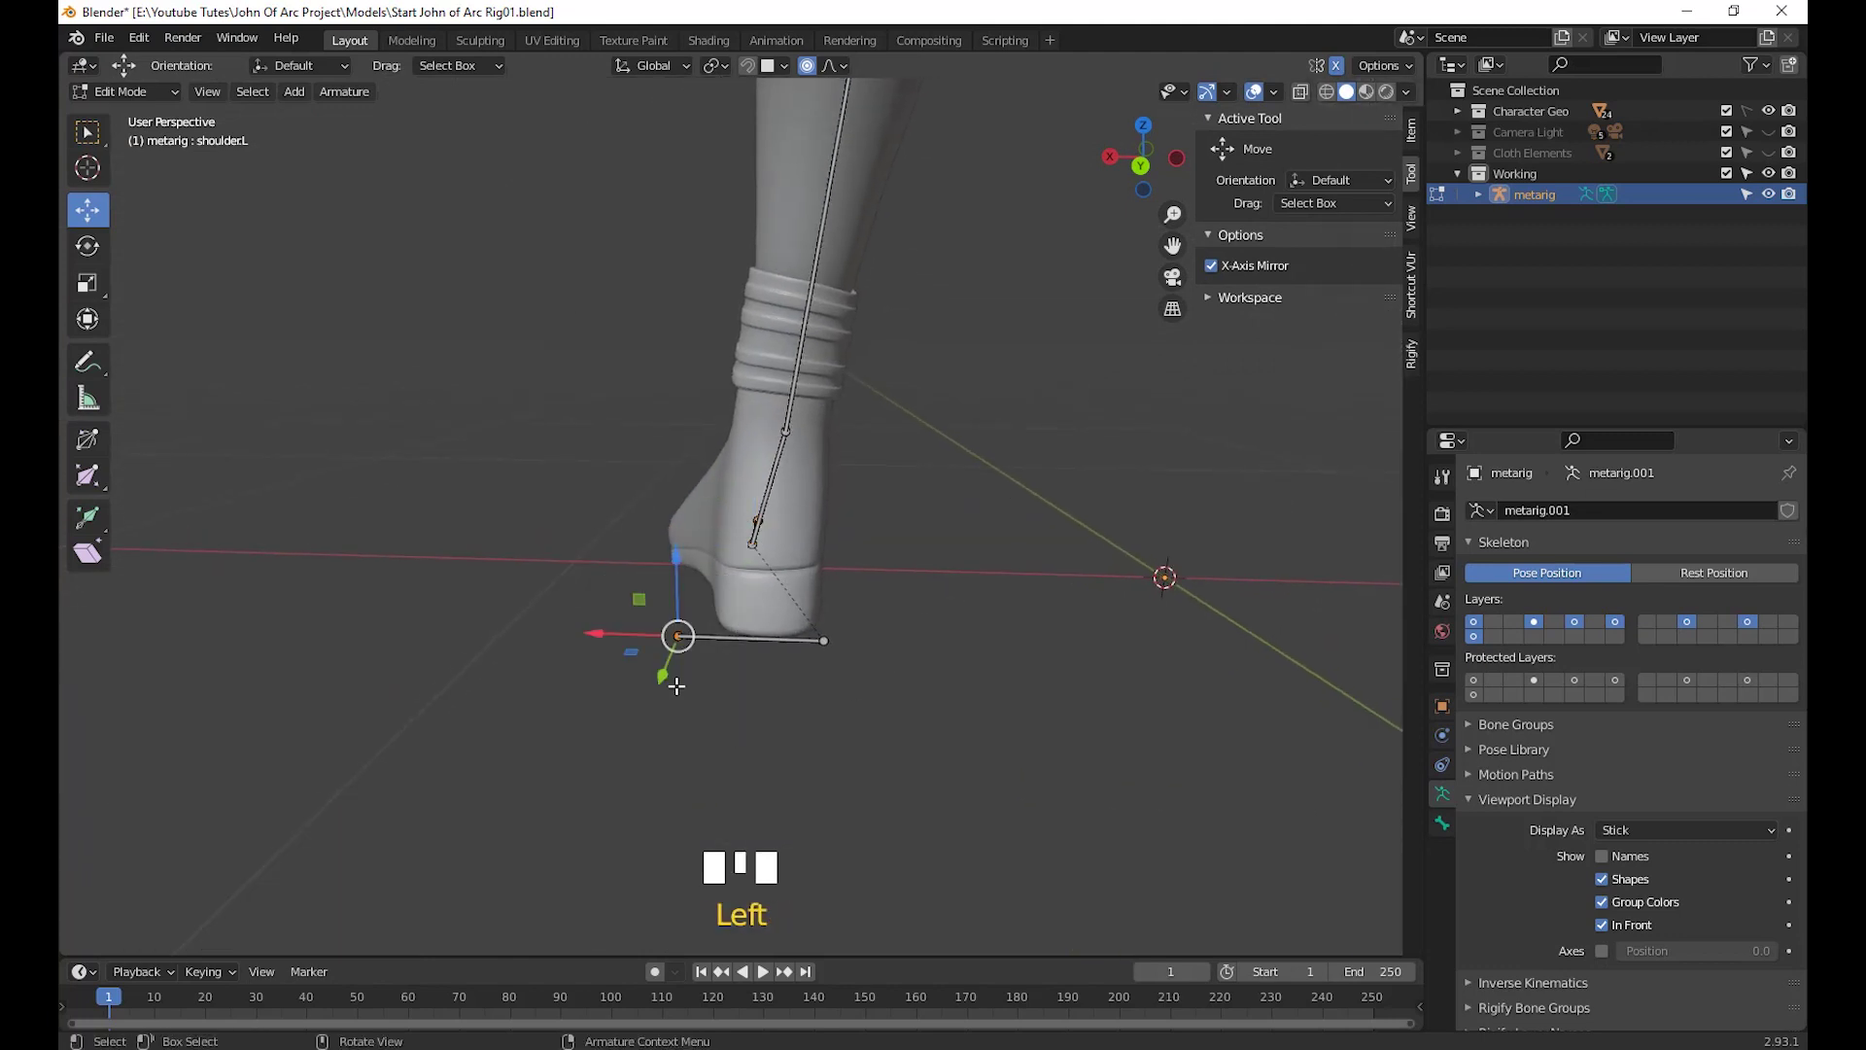
{"action": "key", "text": "g"}
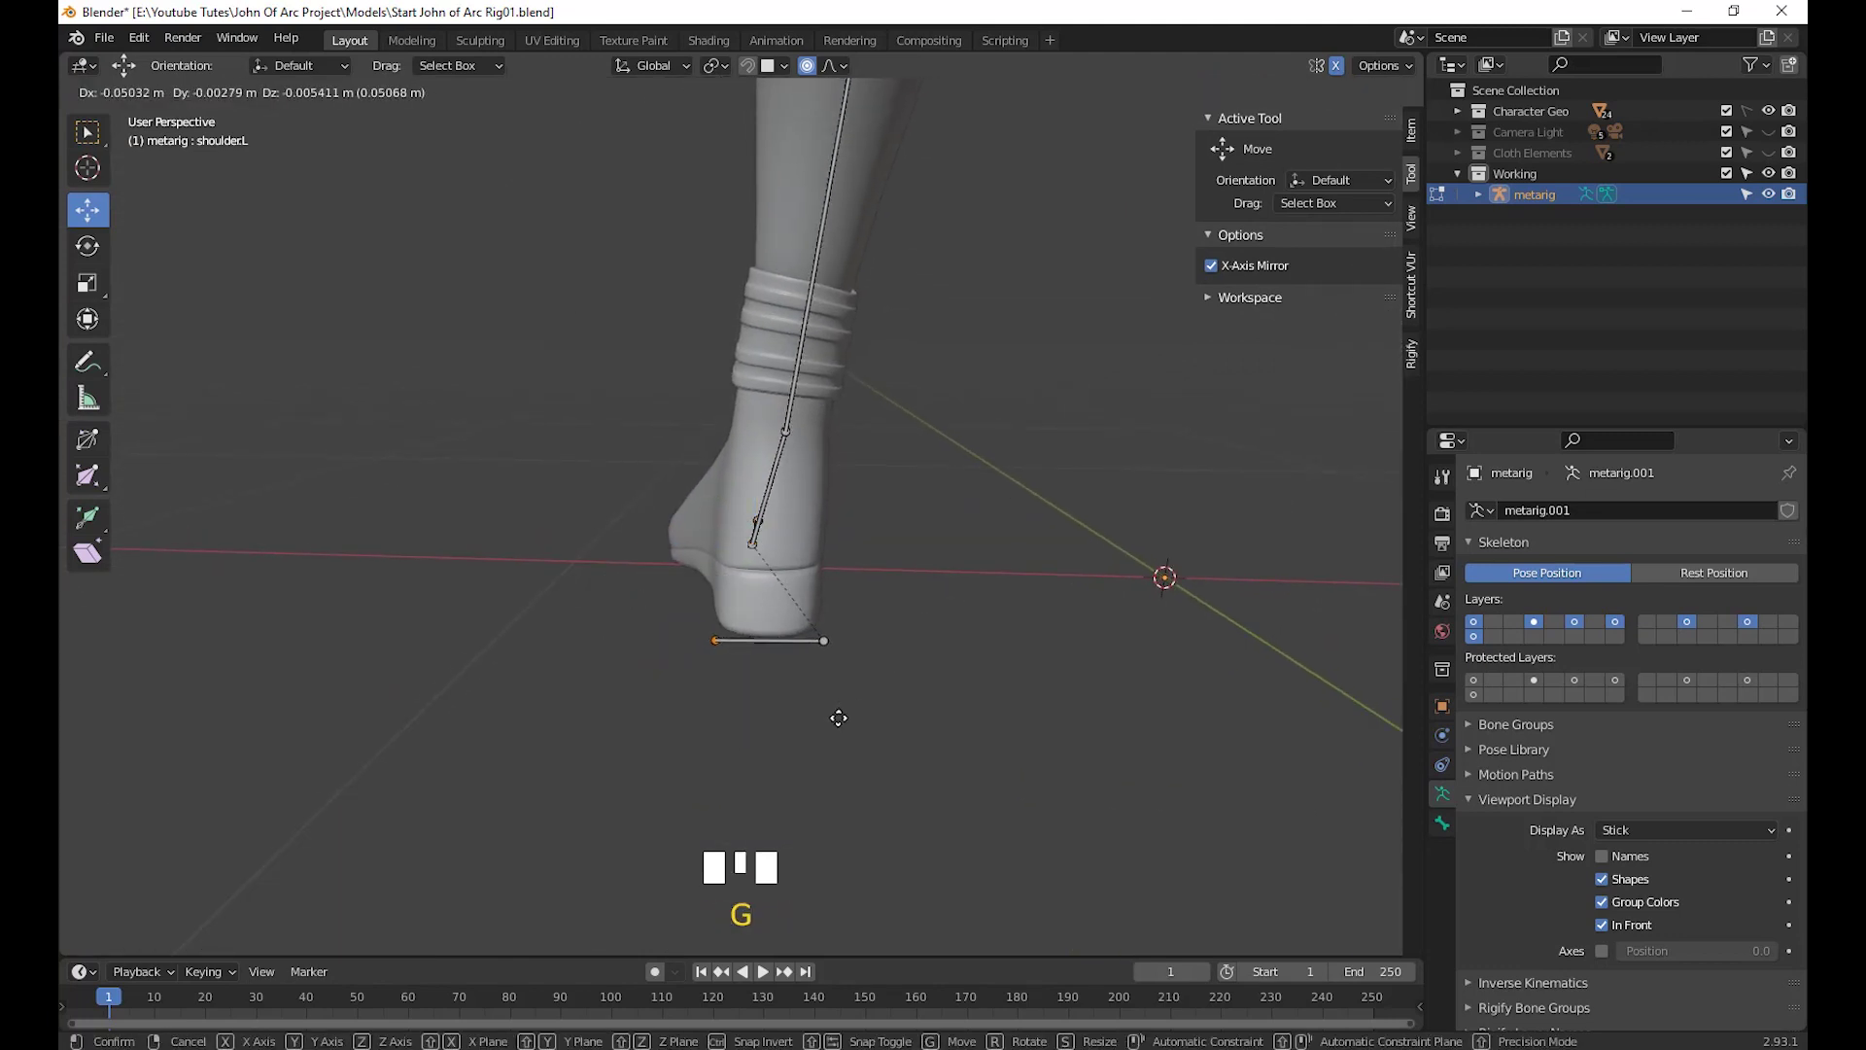
{"action": "left_click", "coordinate": [838, 718]}
{"action": "key", "text": "ctrl+z"}
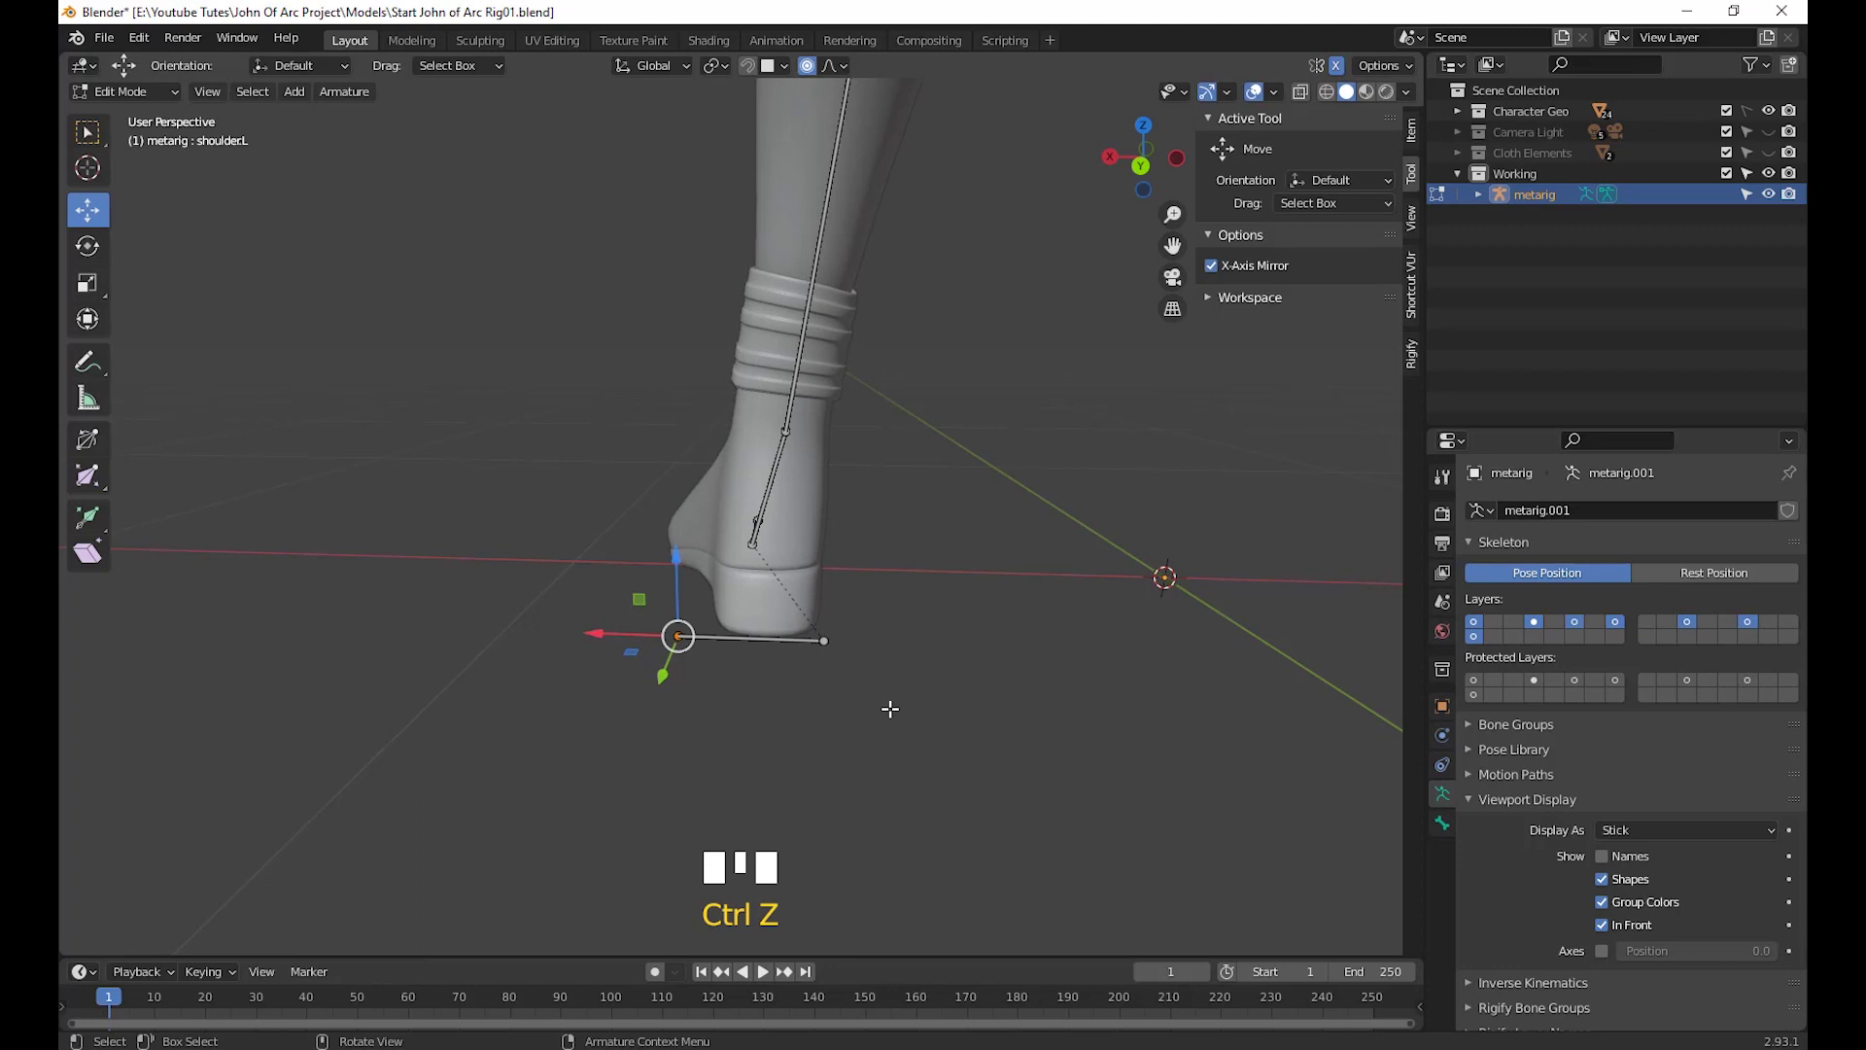
Move the left heel bone's outer end inward along the X axis to the outer edge of the mesh heel
{"action": "key", "text": "g"}
{"action": "key", "text": "x"}
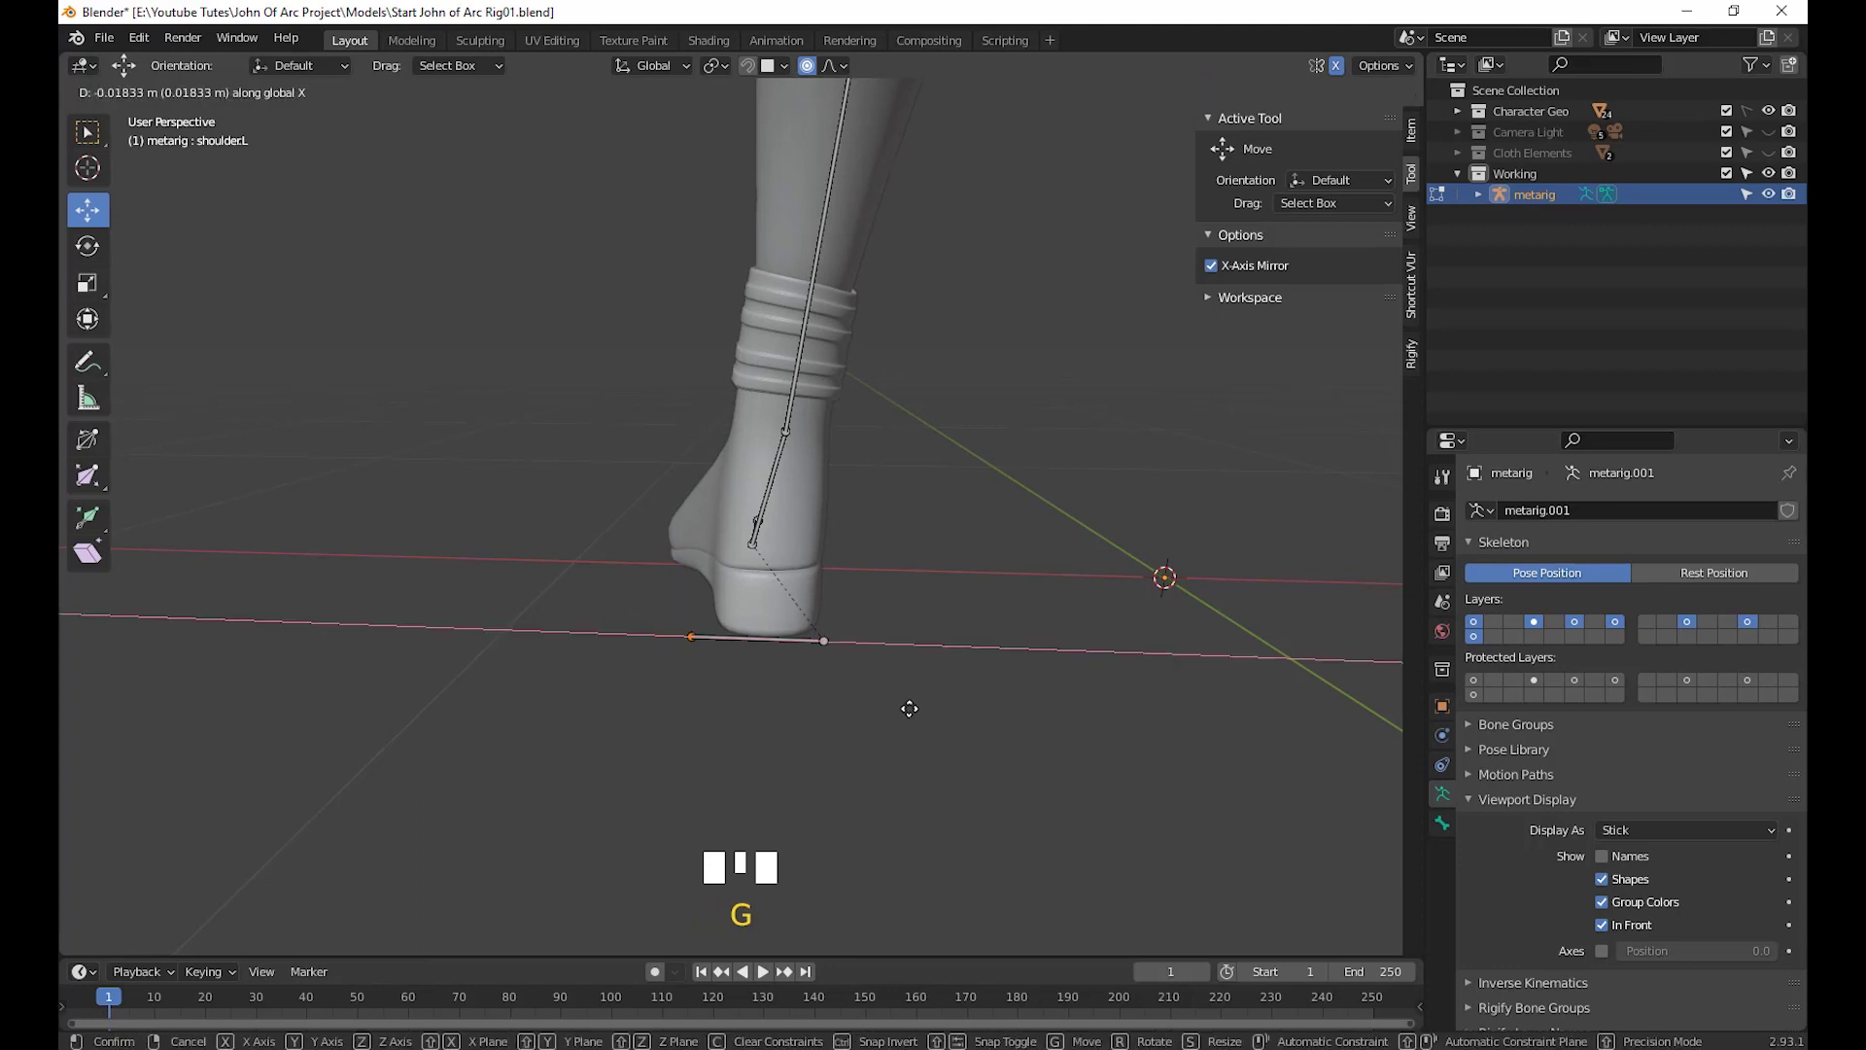
{"action": "left_click", "coordinate": [925, 709]}
Move the left heel bone's inner end outward along the X axis by about 0.014 m to the mesh heel's inner edge
{"action": "left_click", "coordinate": [825, 612]}
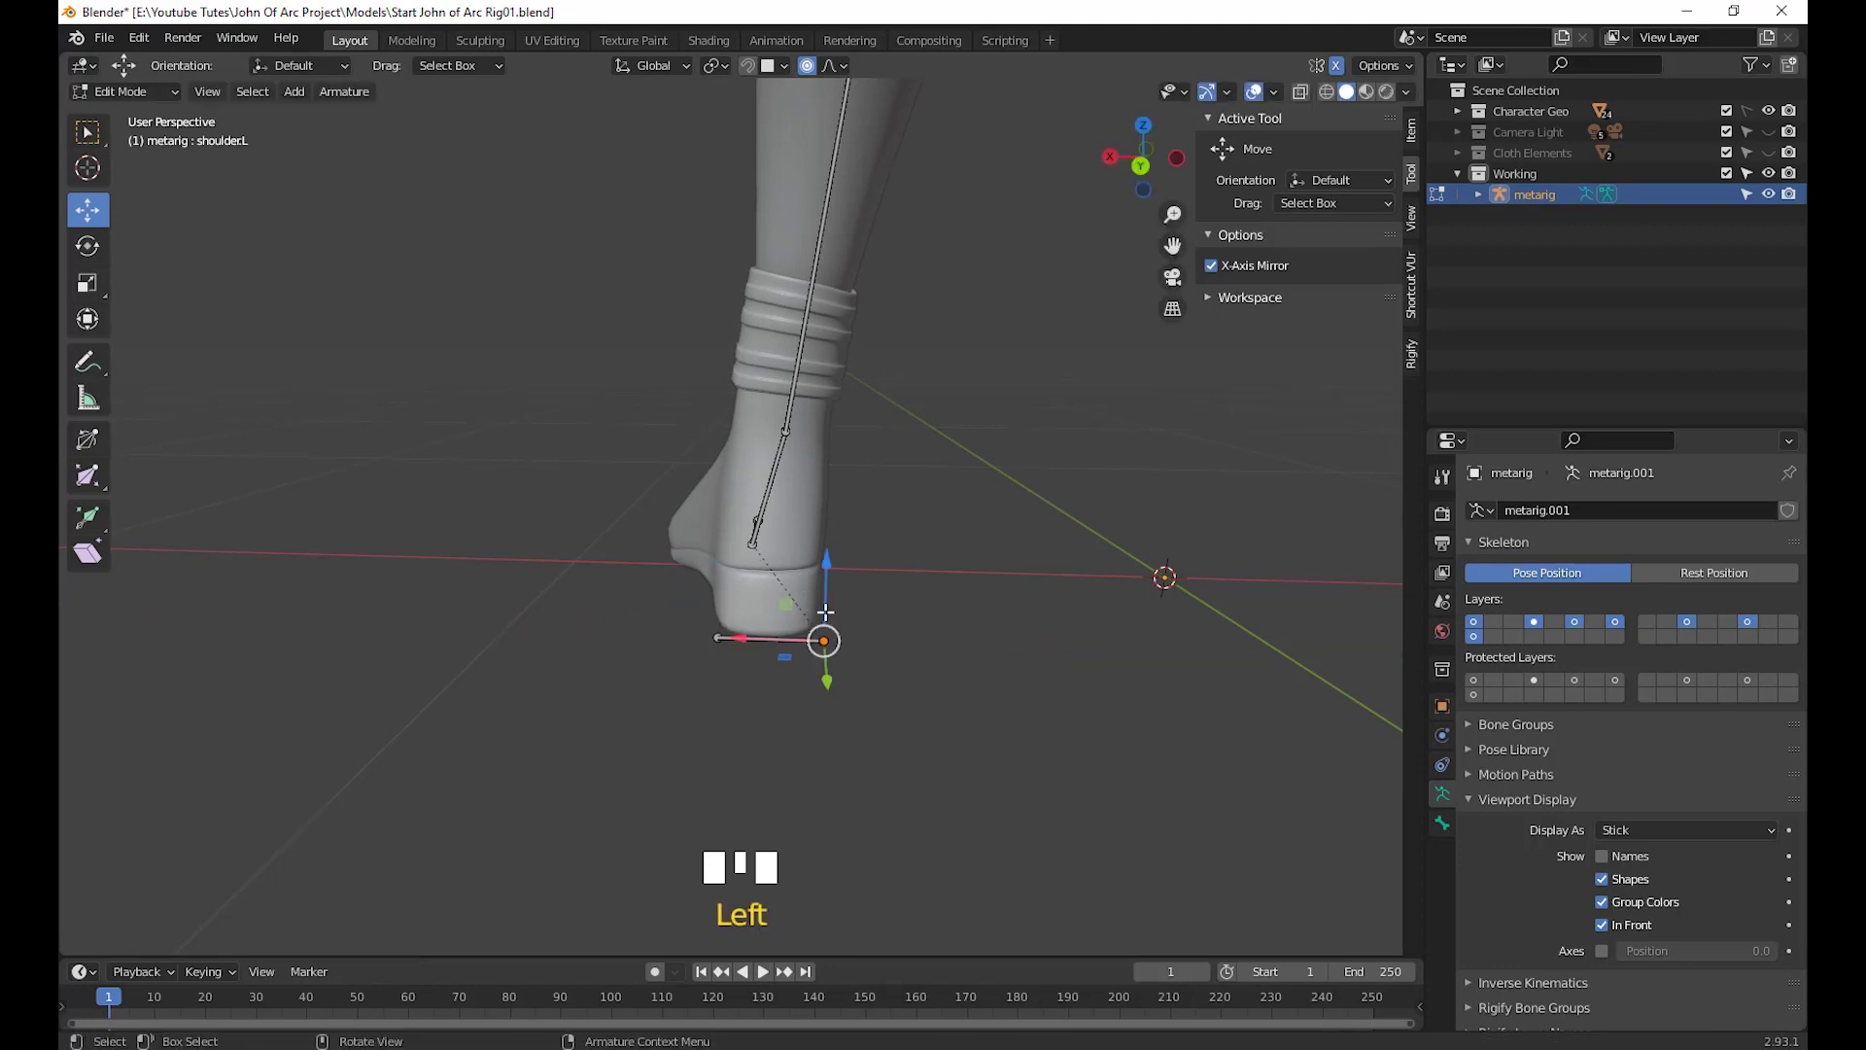
{"action": "key", "text": "g"}
{"action": "key", "text": "x"}
{"action": "left_click", "coordinate": [942, 687]}
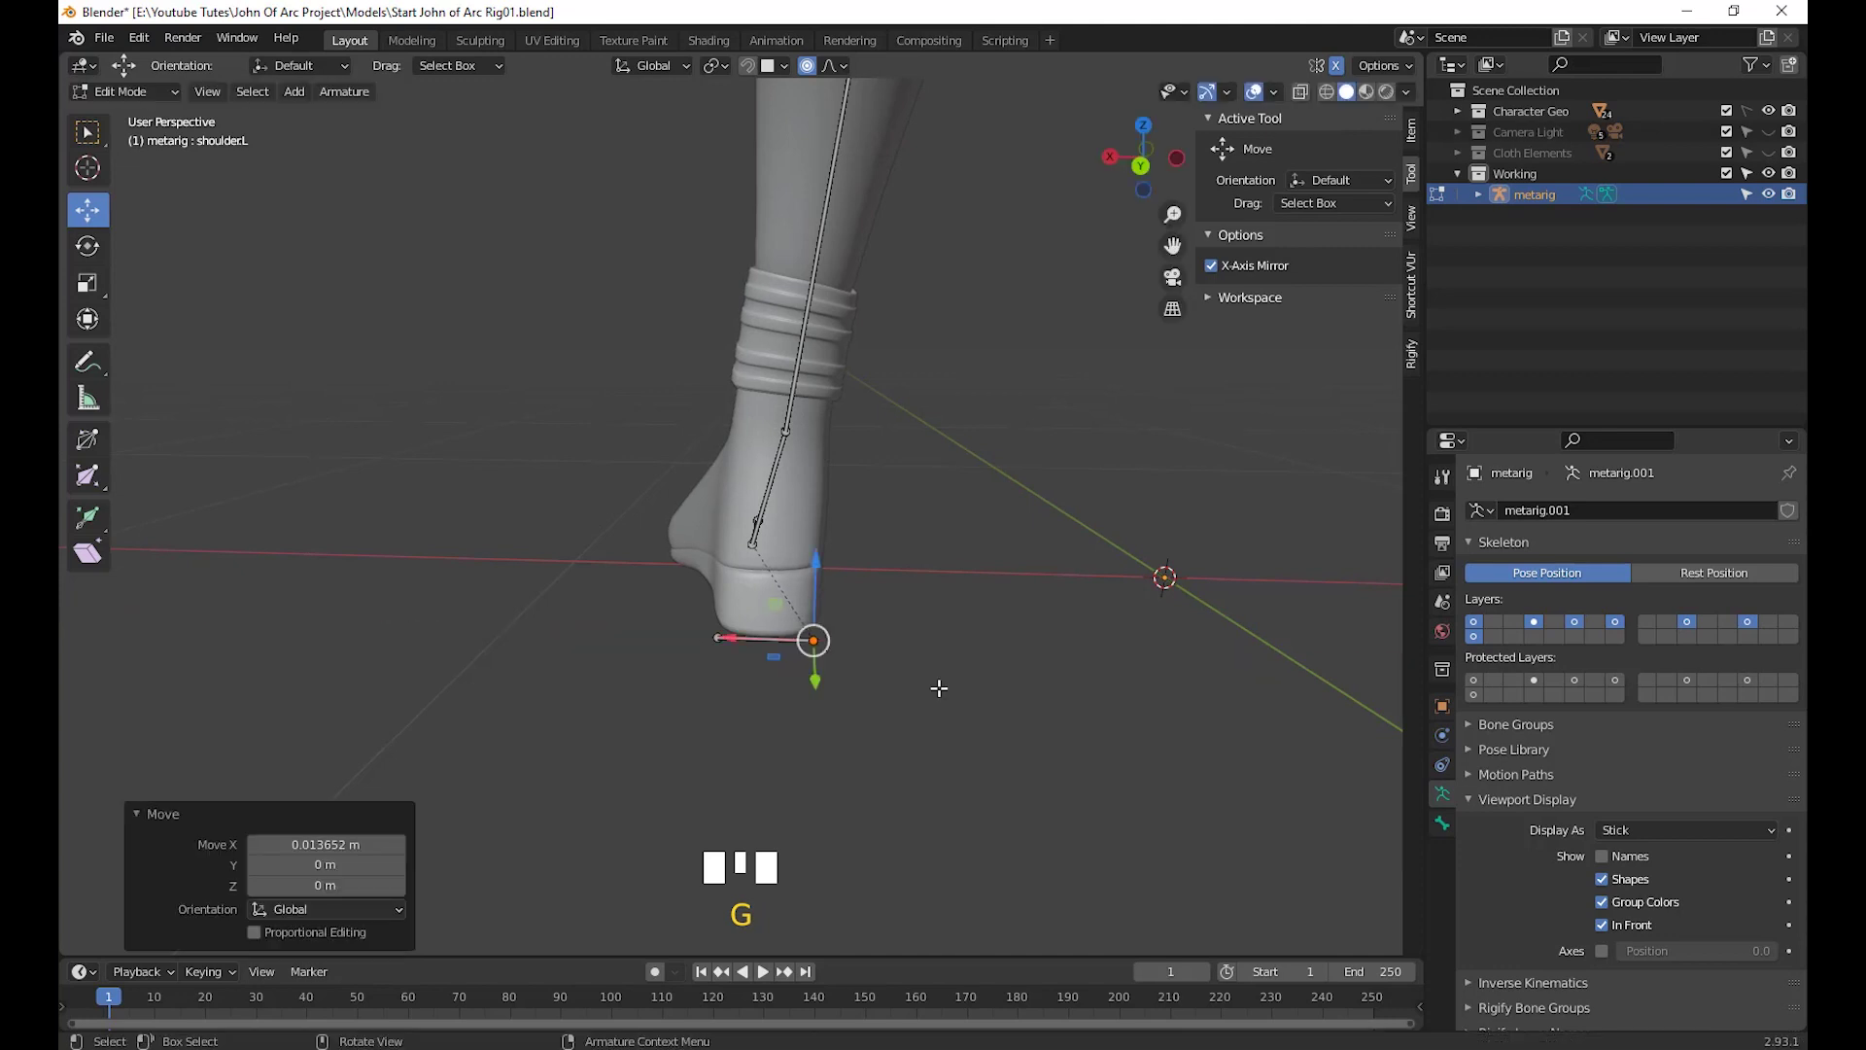
Save the adjusted metarig in the file Start John of Arc Rig01.blend
{"action": "scroll", "coordinate": [914, 646], "scroll_direction": "down", "scroll_amount": 1}
{"action": "middle_click_drag", "start_coordinate": [914, 646], "coordinate": [901, 645]}
{"action": "middle_click_drag", "start_coordinate": [910, 634], "coordinate": [1326, 679]}
{"action": "scroll", "coordinate": [908, 633], "scroll_direction": "down", "scroll_amount": 8}
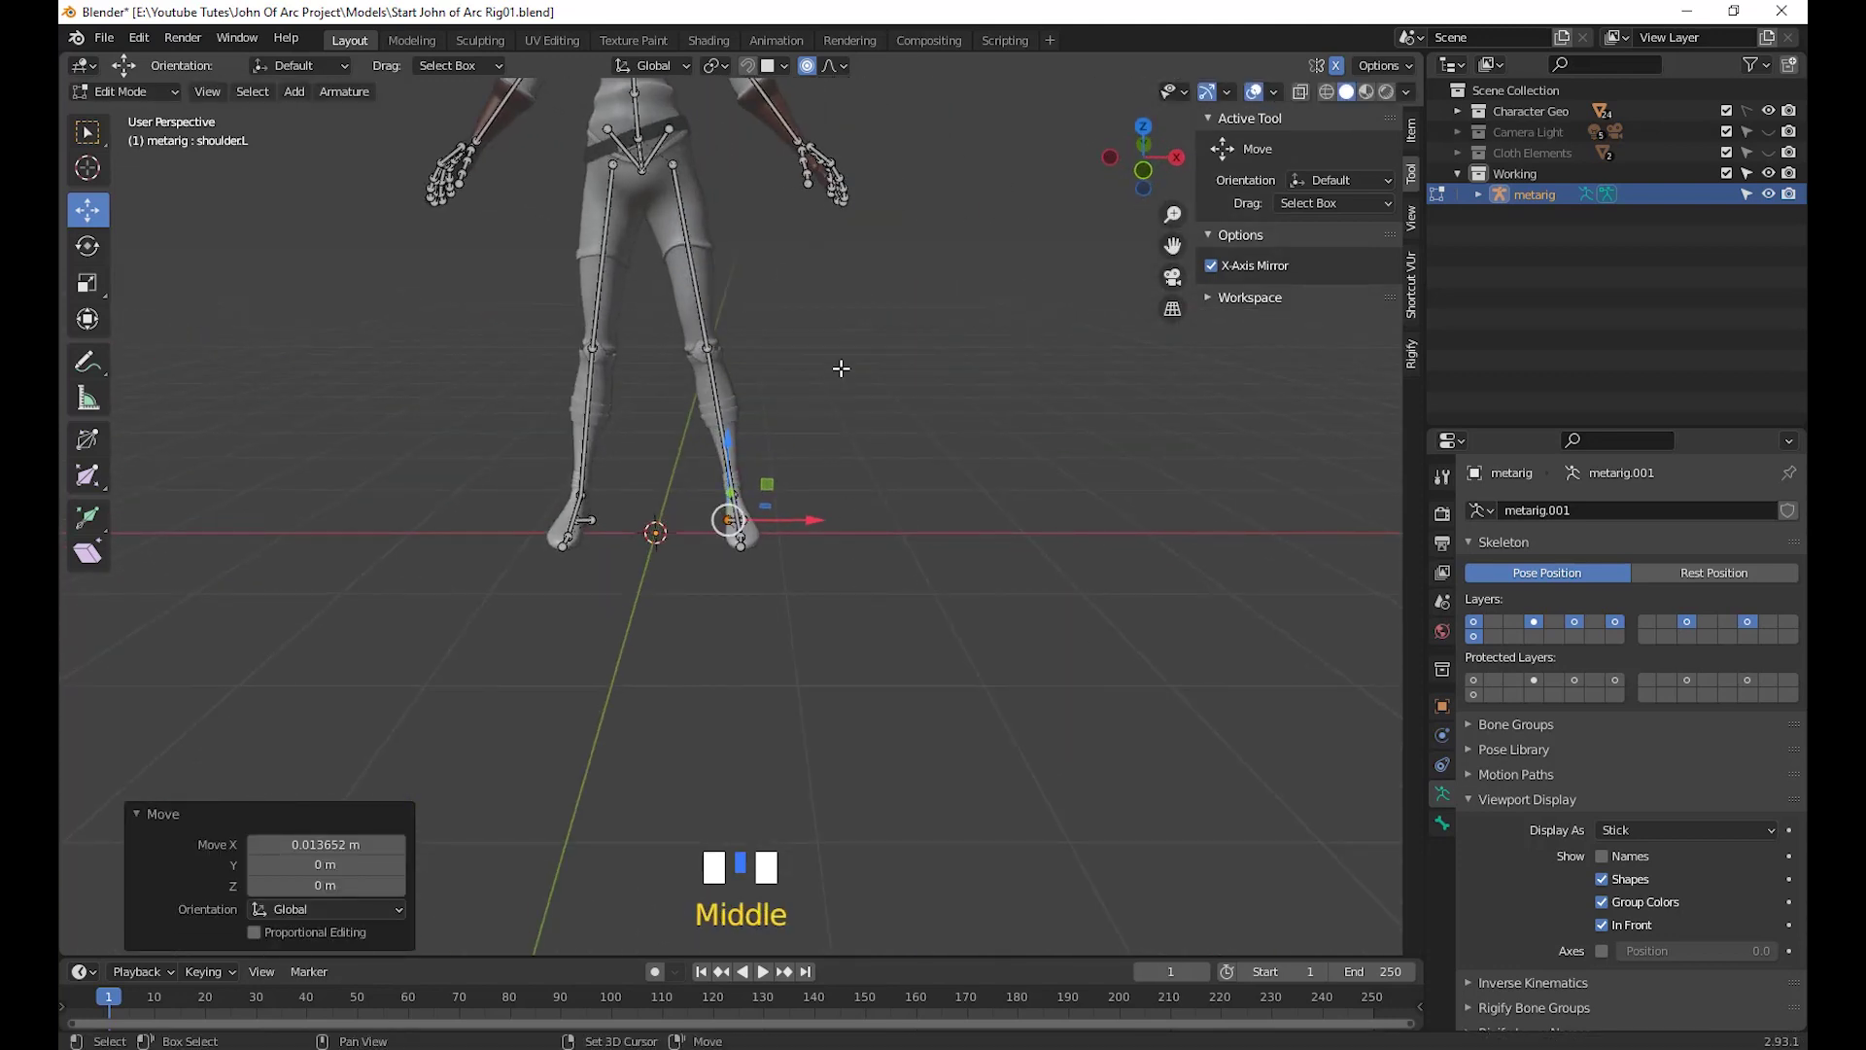
{"action": "middle_click_drag", "start_coordinate": [846, 366], "coordinate": [987, 679], "text": "shift"}
{"action": "scroll", "coordinate": [868, 491], "scroll_direction": "up", "scroll_amount": 3}
{"action": "scroll", "coordinate": [875, 681], "scroll_direction": "down", "scroll_amount": 2}
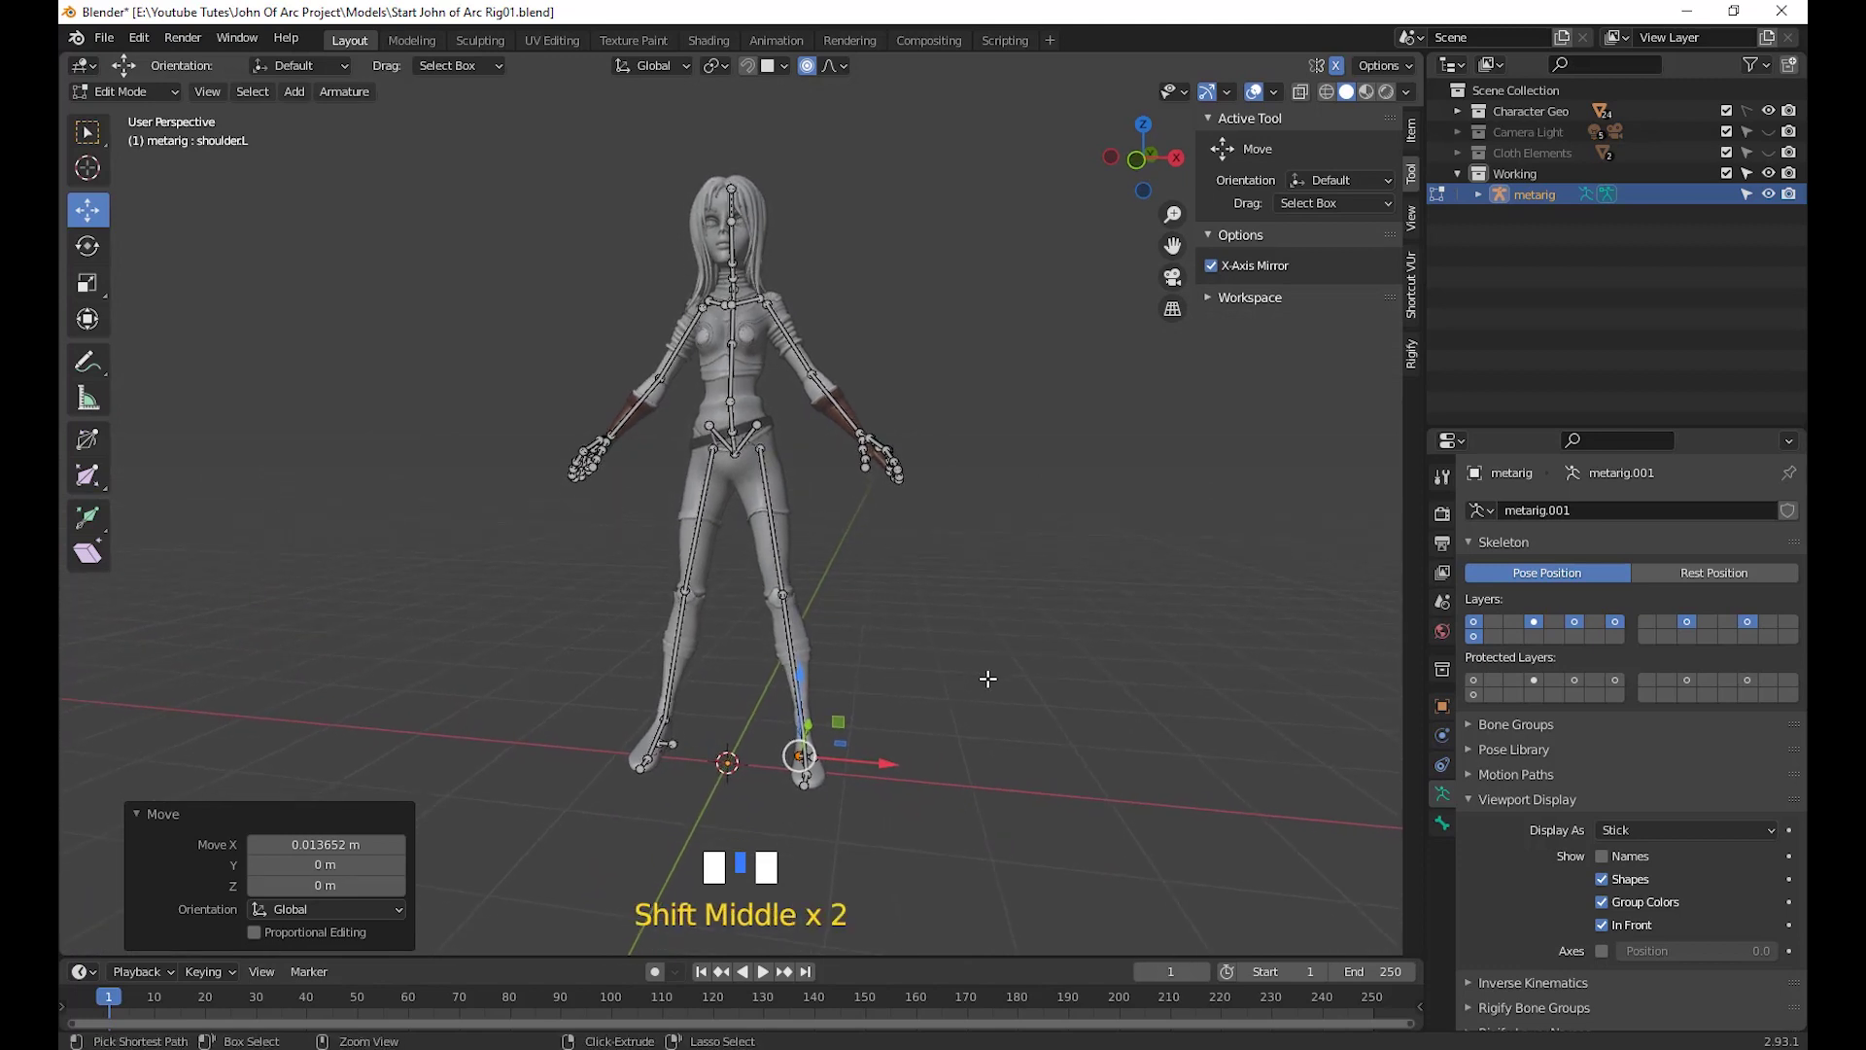
{"action": "key", "text": "ctrl+s"}
{"action": "middle_click_drag", "start_coordinate": [1034, 673], "coordinate": [1040, 719]}
{"action": "key", "text": "n"}
{"action": "left_click", "coordinate": [1037, 674]}
{"action": "scroll", "coordinate": [939, 676], "scroll_direction": "up", "scroll_amount": 2}
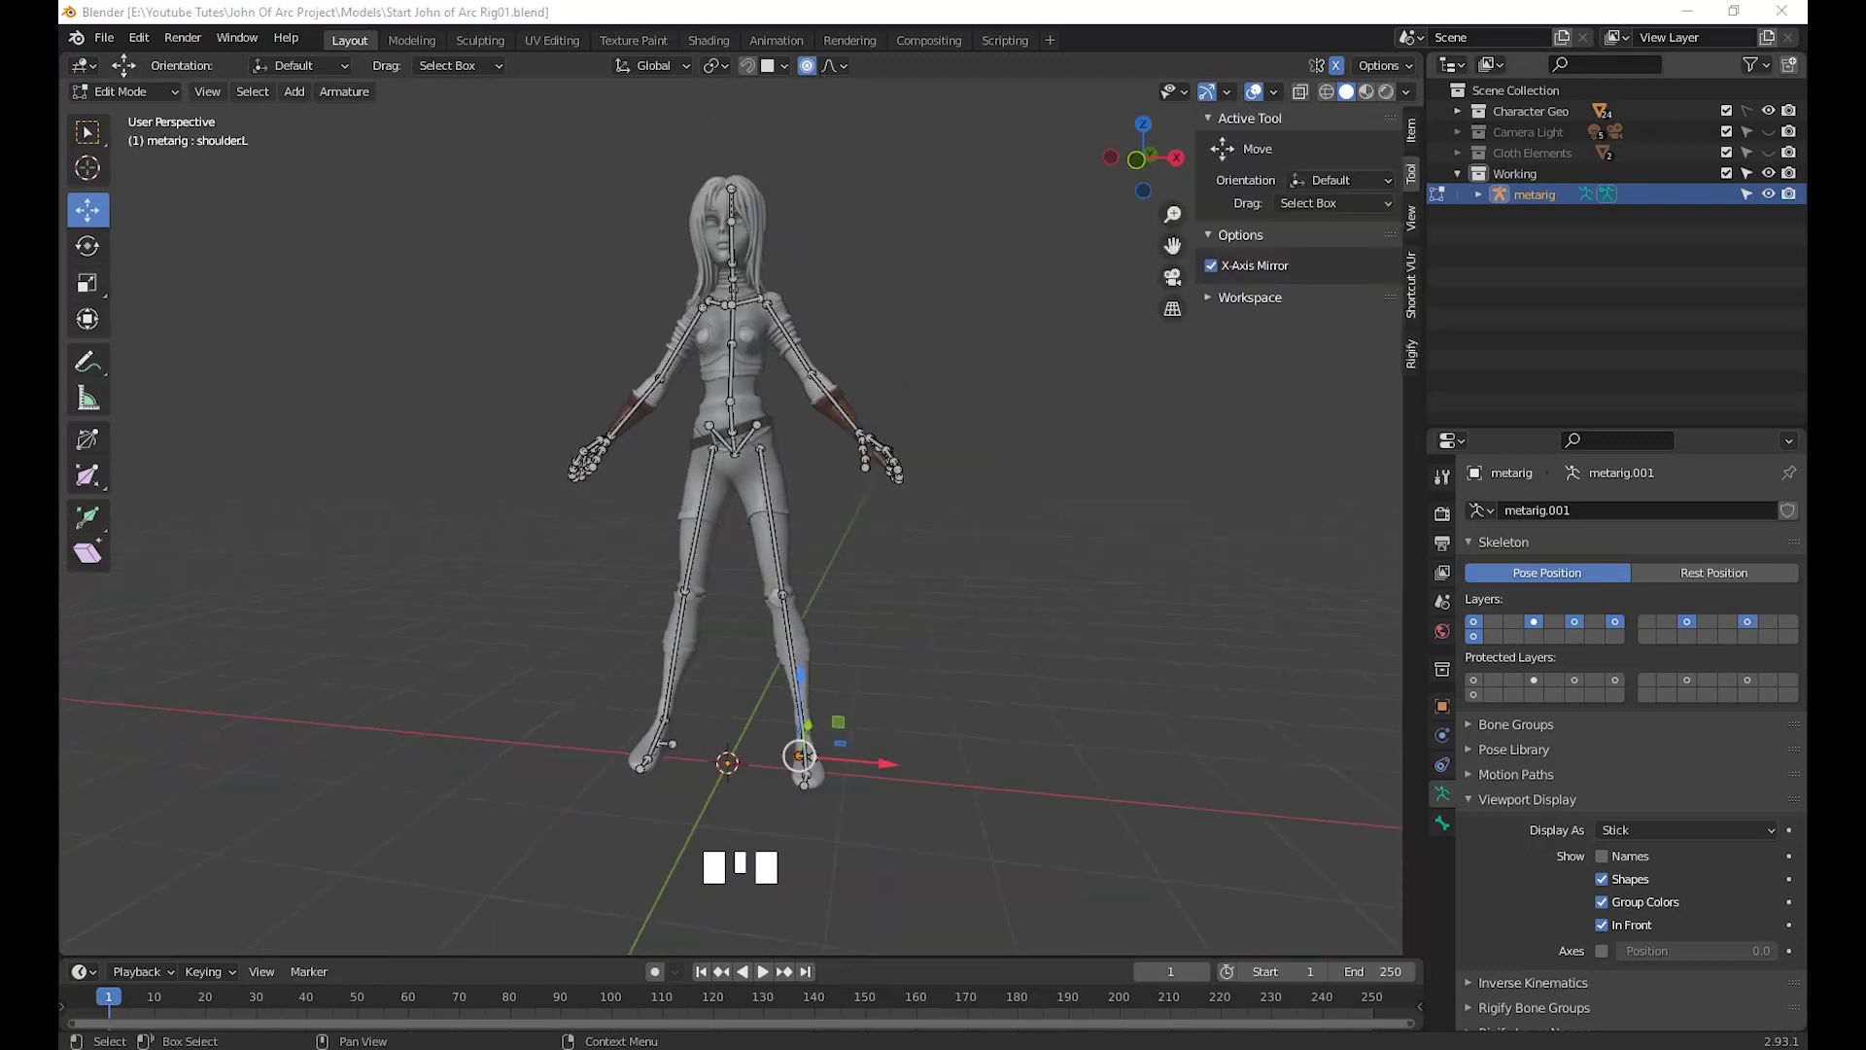
Turn off proportional editing and set the snapping target to Volume
{"action": "key", "text": "o"}
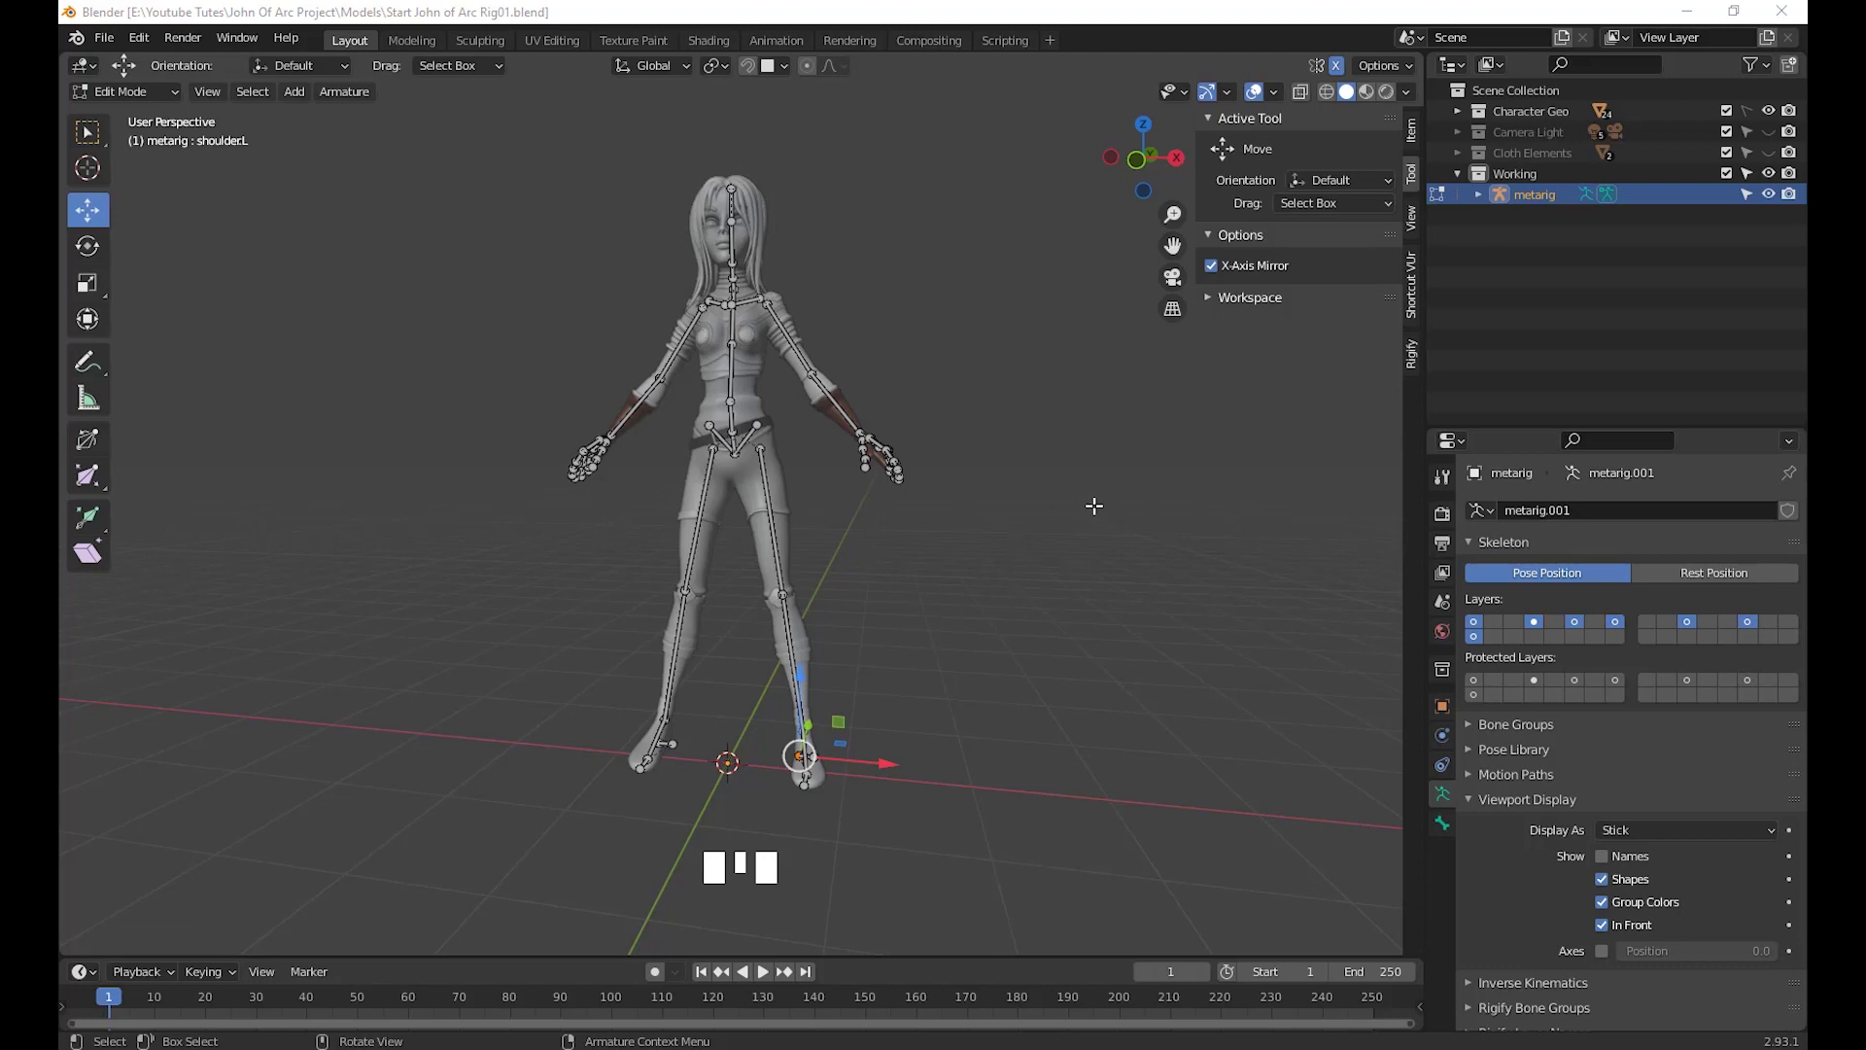
{"action": "middle_click_drag", "start_coordinate": [1099, 502], "coordinate": [779, 68]}
{"action": "scroll", "coordinate": [943, 547], "scroll_direction": "up", "scroll_amount": 2}
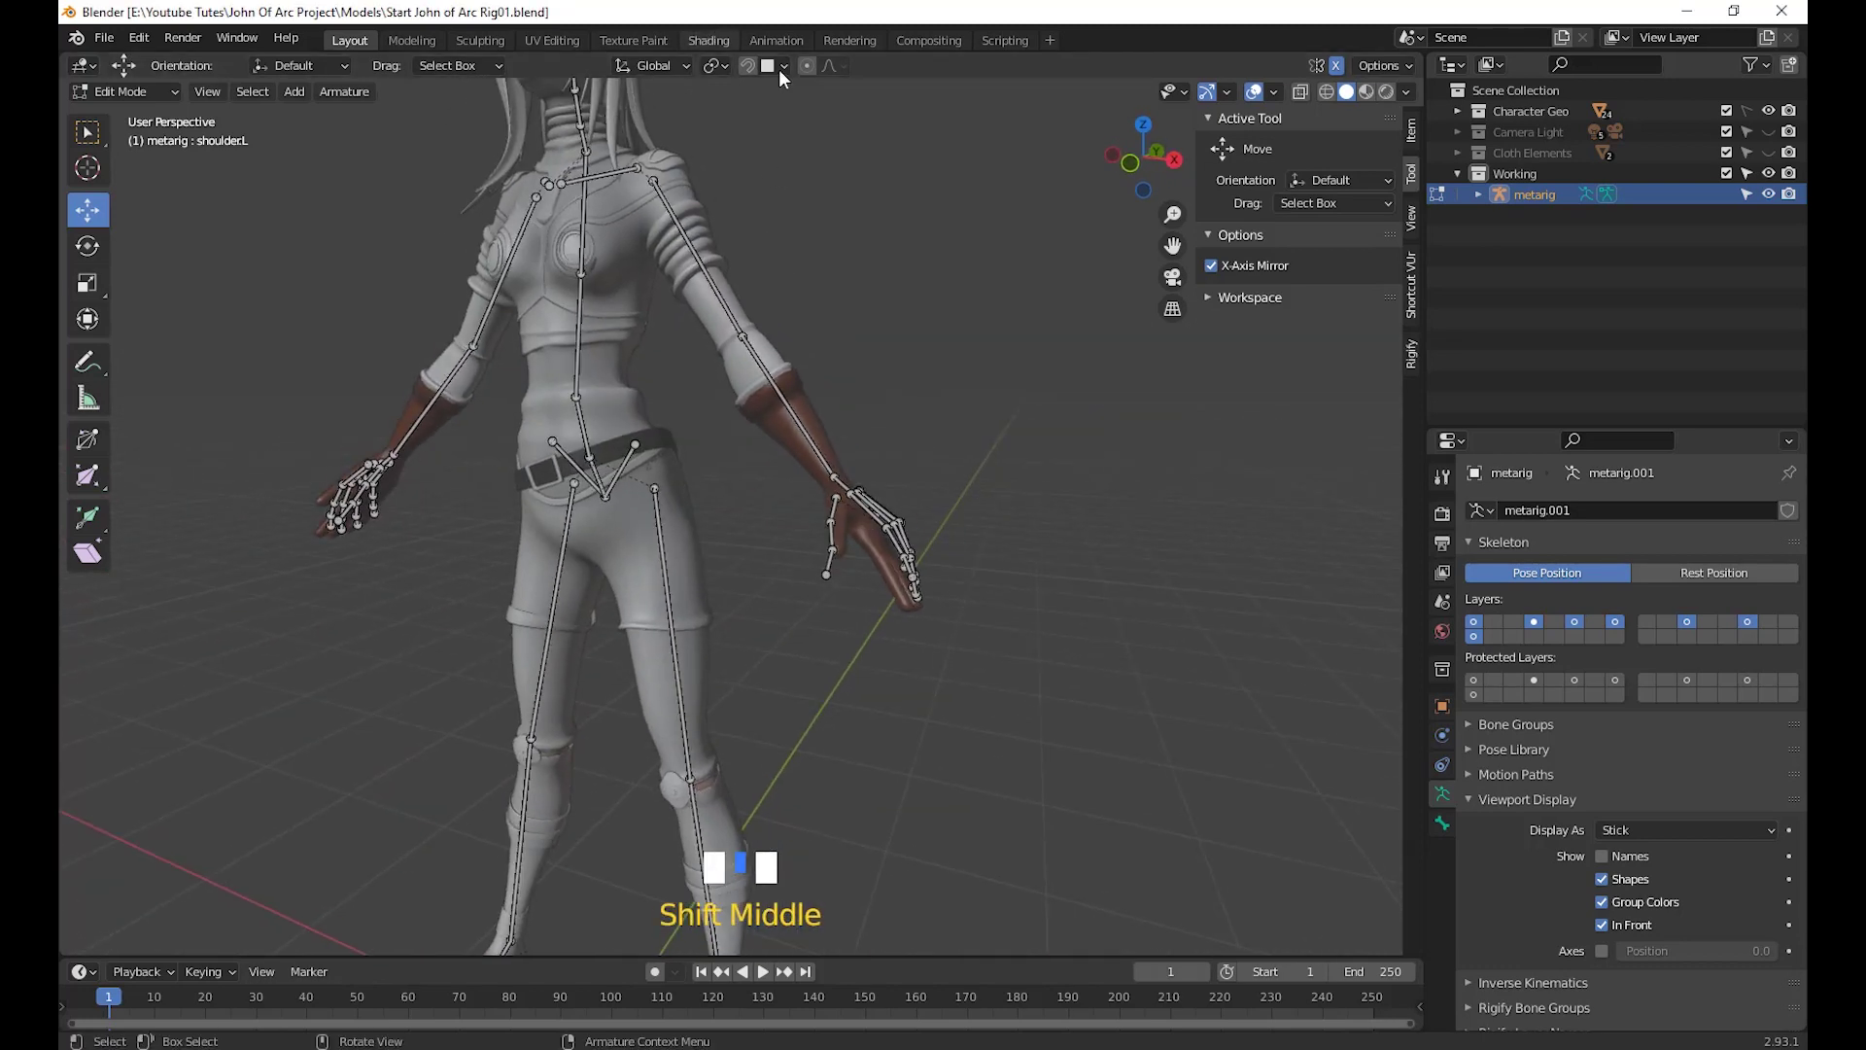
{"action": "left_click", "coordinate": [782, 67]}
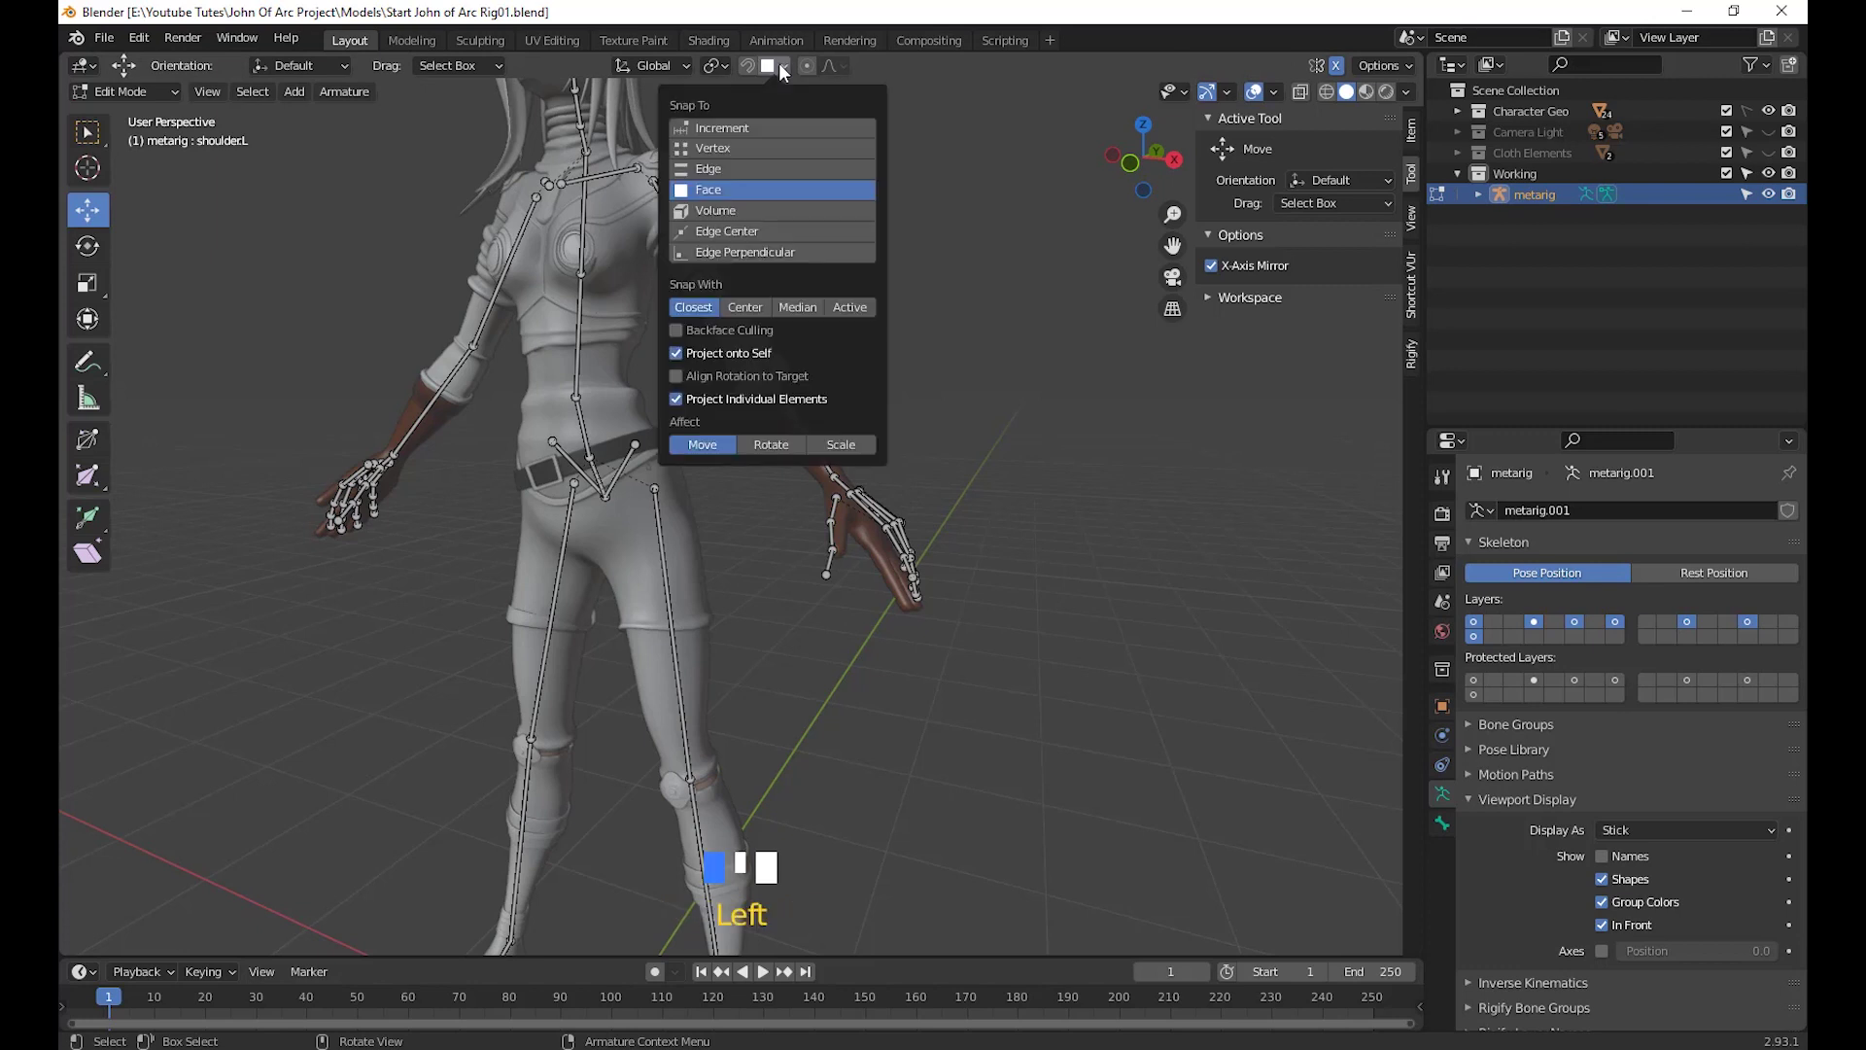
{"action": "left_click", "coordinate": [728, 208]}
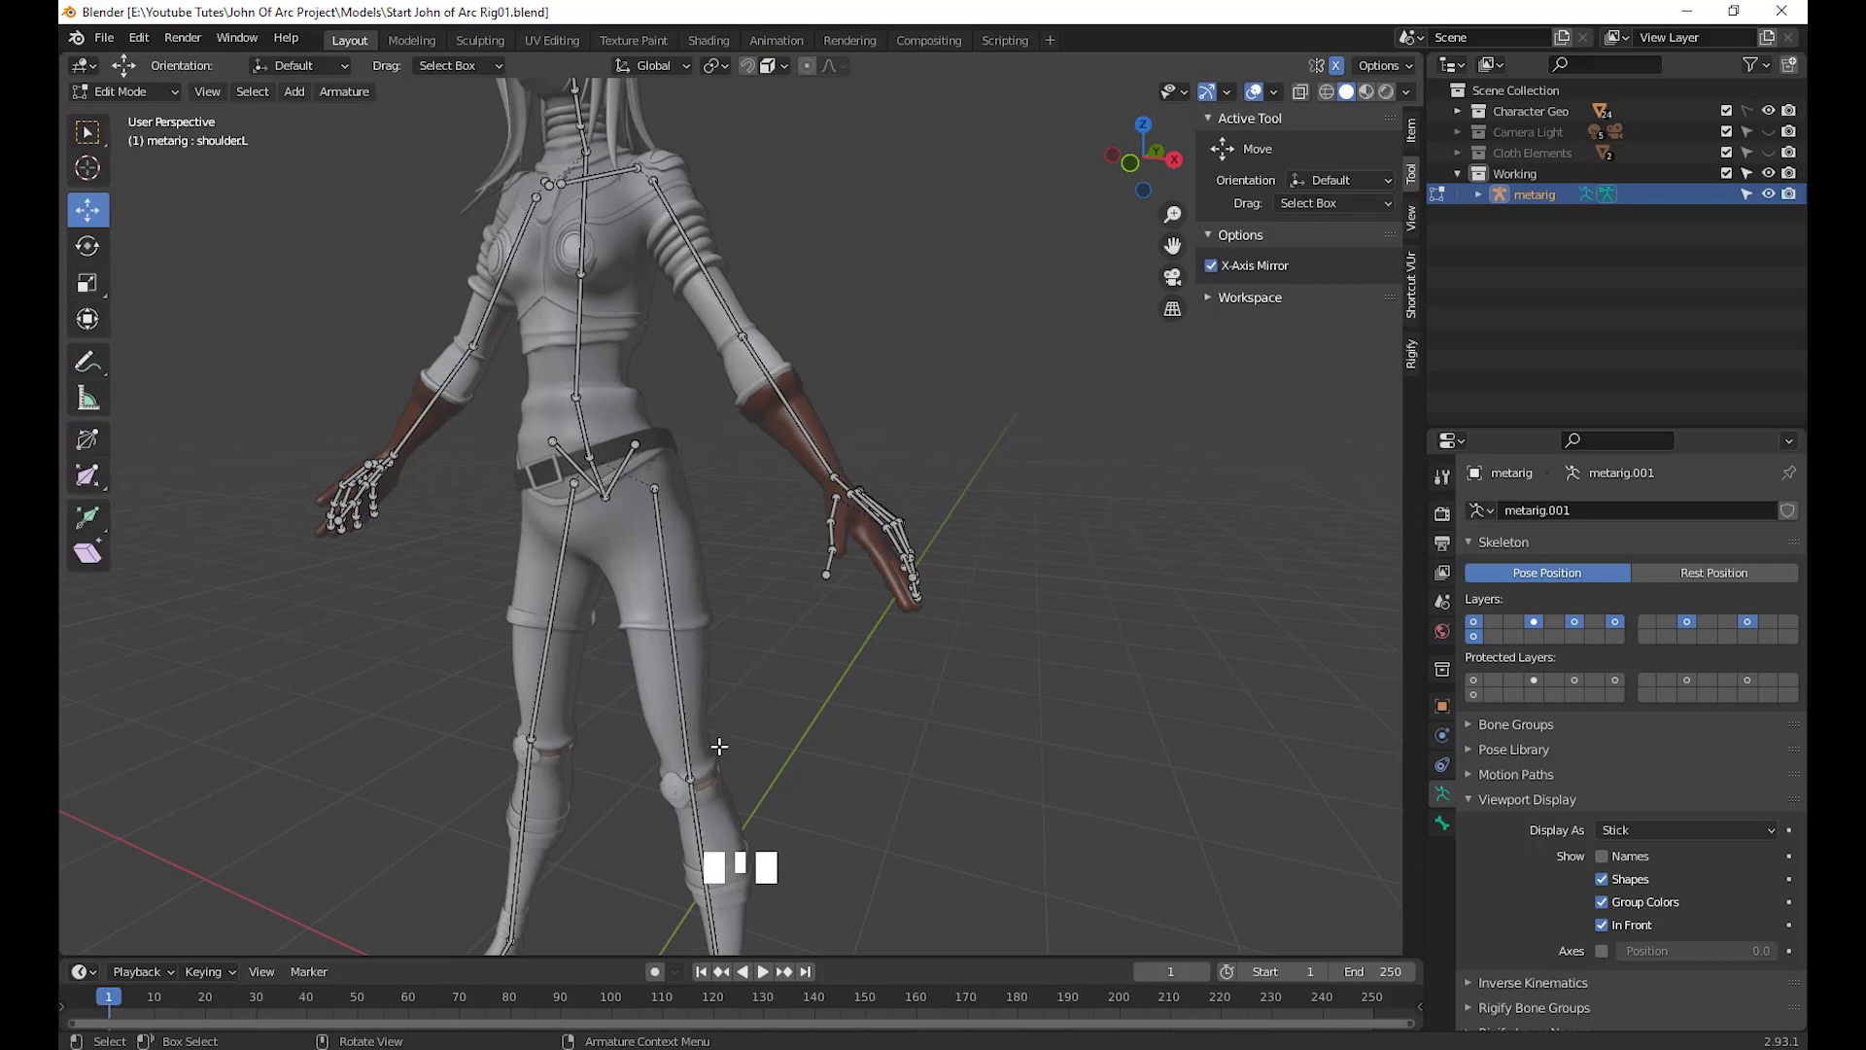
{"action": "middle_click_drag", "start_coordinate": [974, 435], "coordinate": [759, 472]}
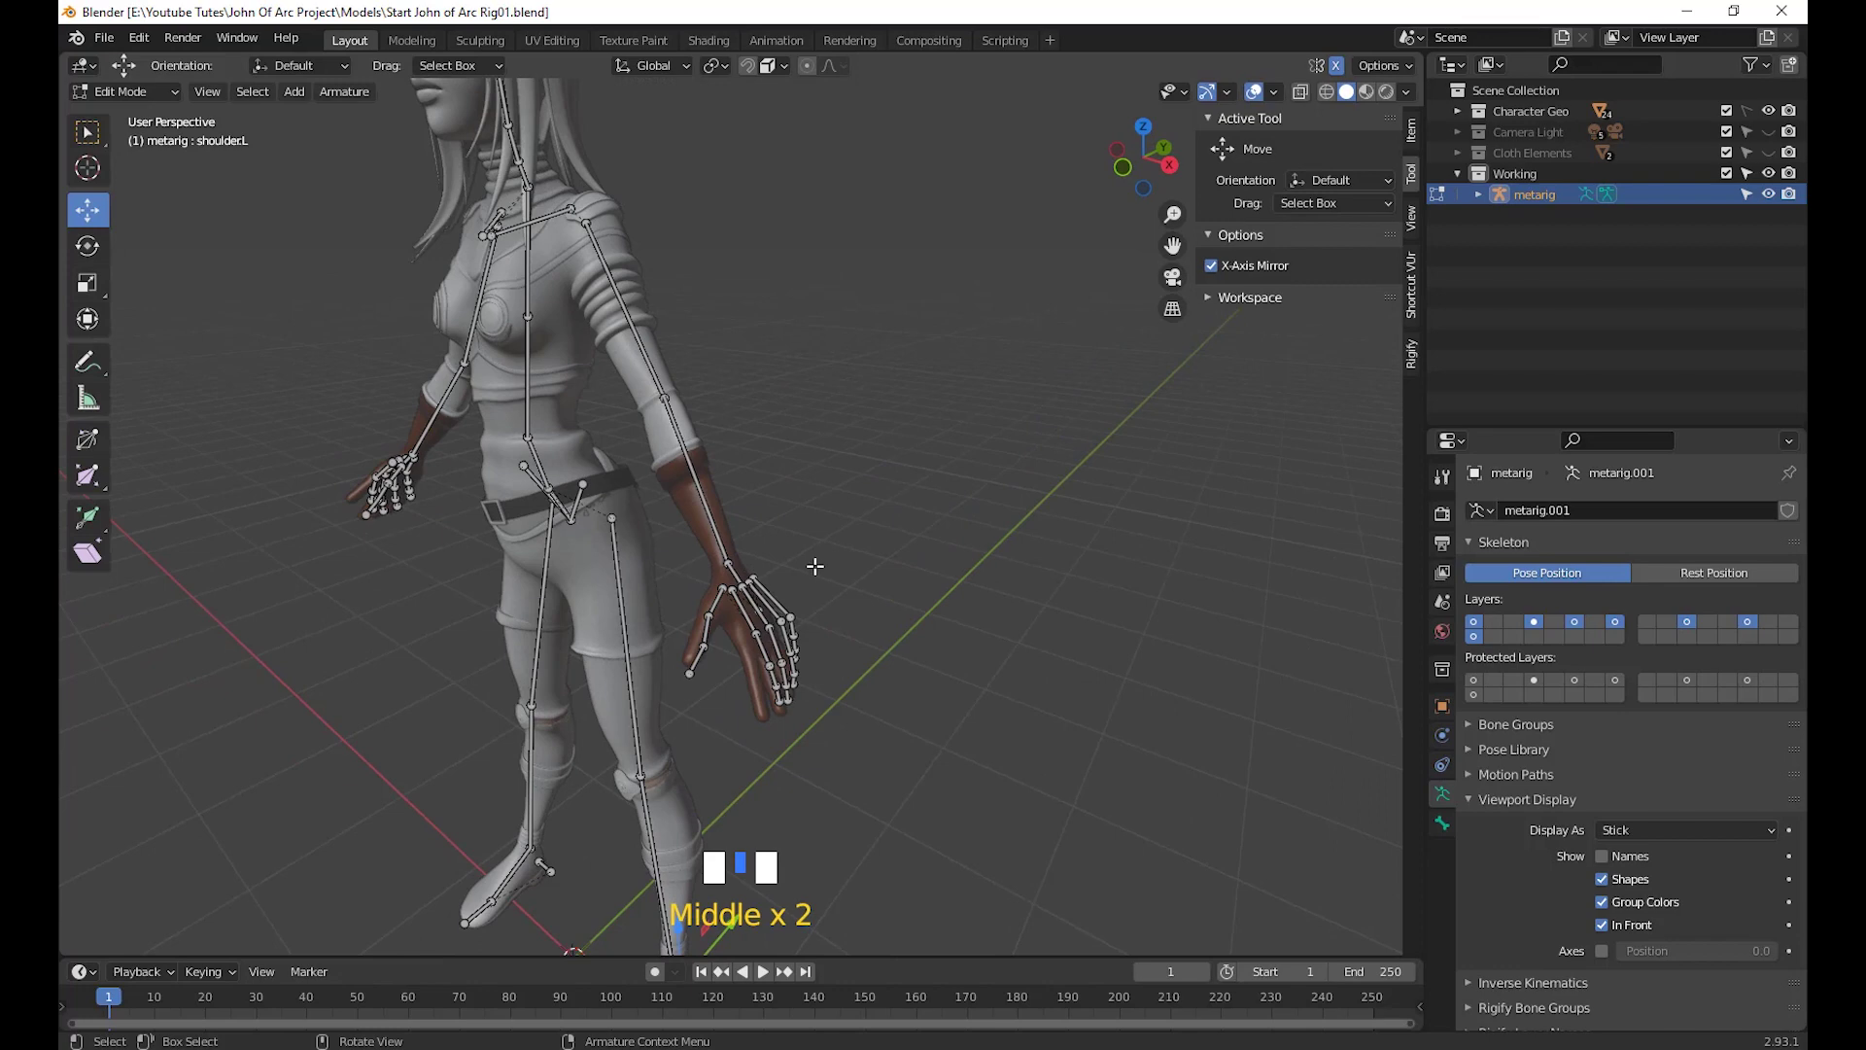
{"action": "middle_click_drag", "start_coordinate": [844, 562], "coordinate": [795, 449]}
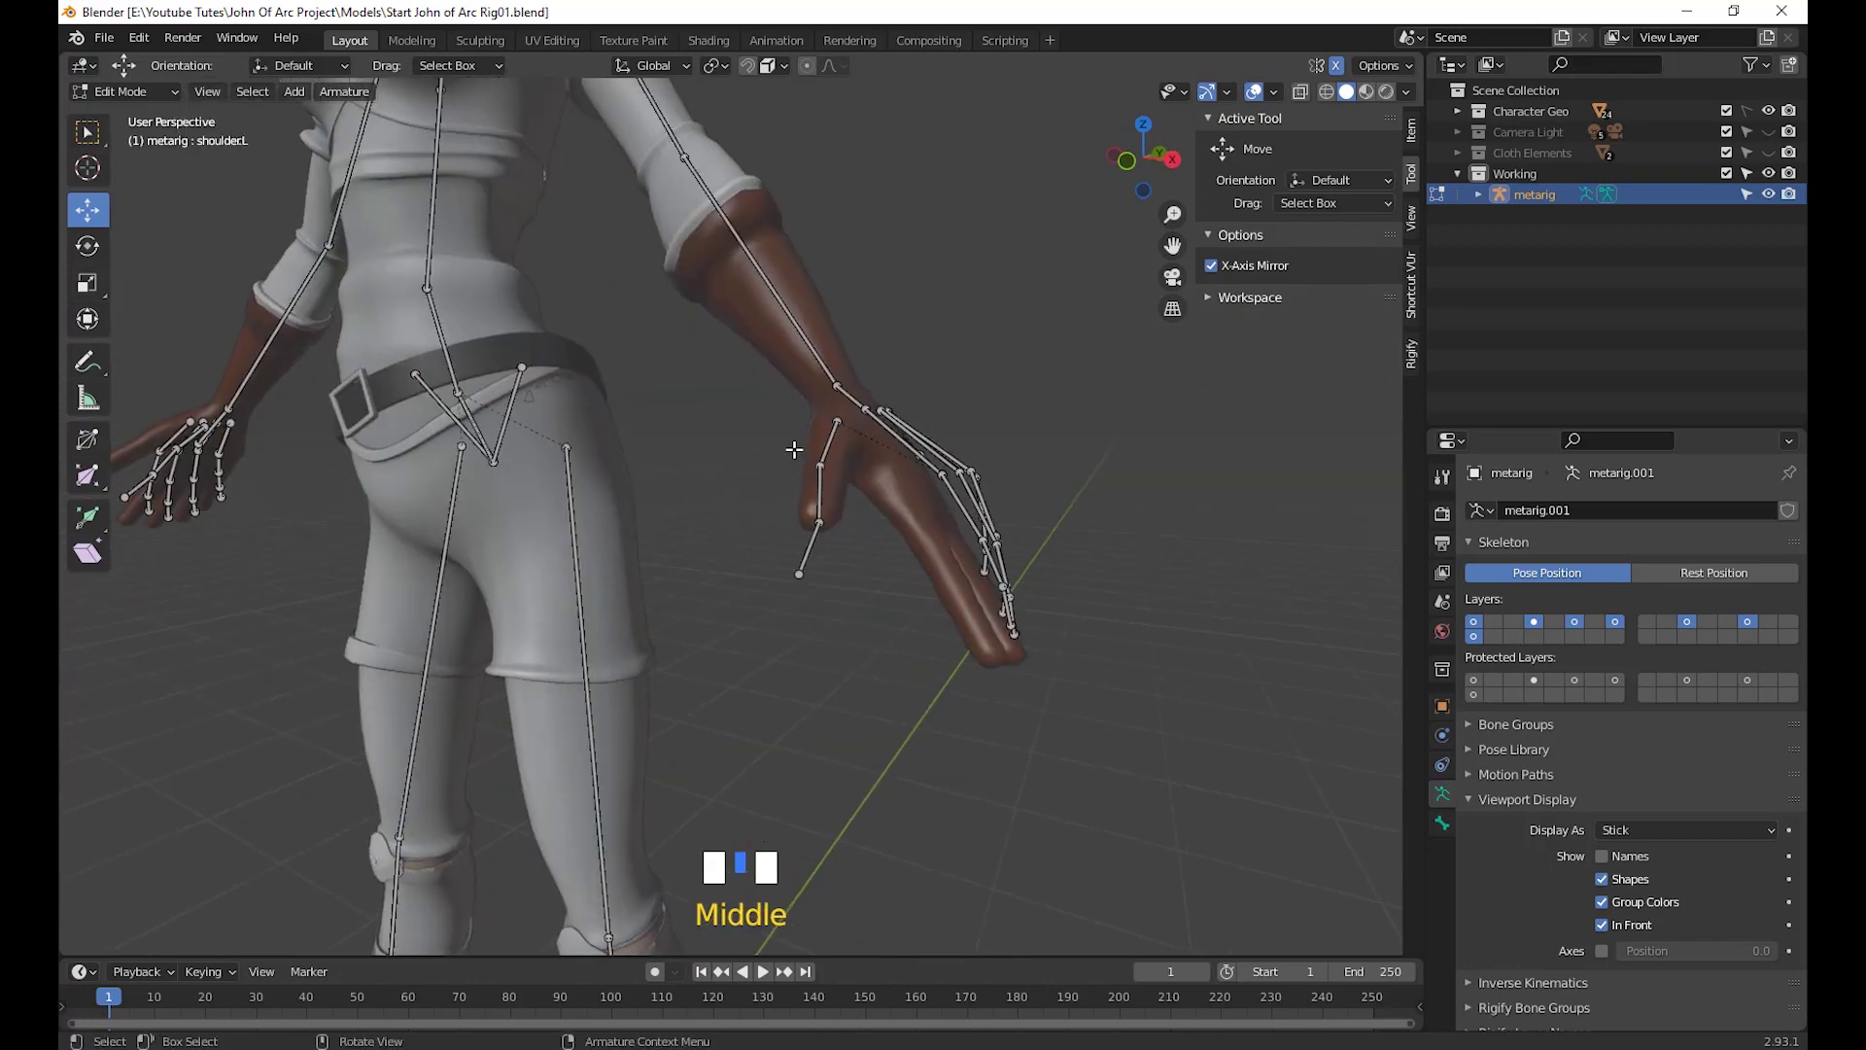
Turn on snapping and move the left thumb chain's base joint into the glove mesh near the wrist
{"action": "middle_click_drag", "start_coordinate": [872, 499], "coordinate": [926, 398]}
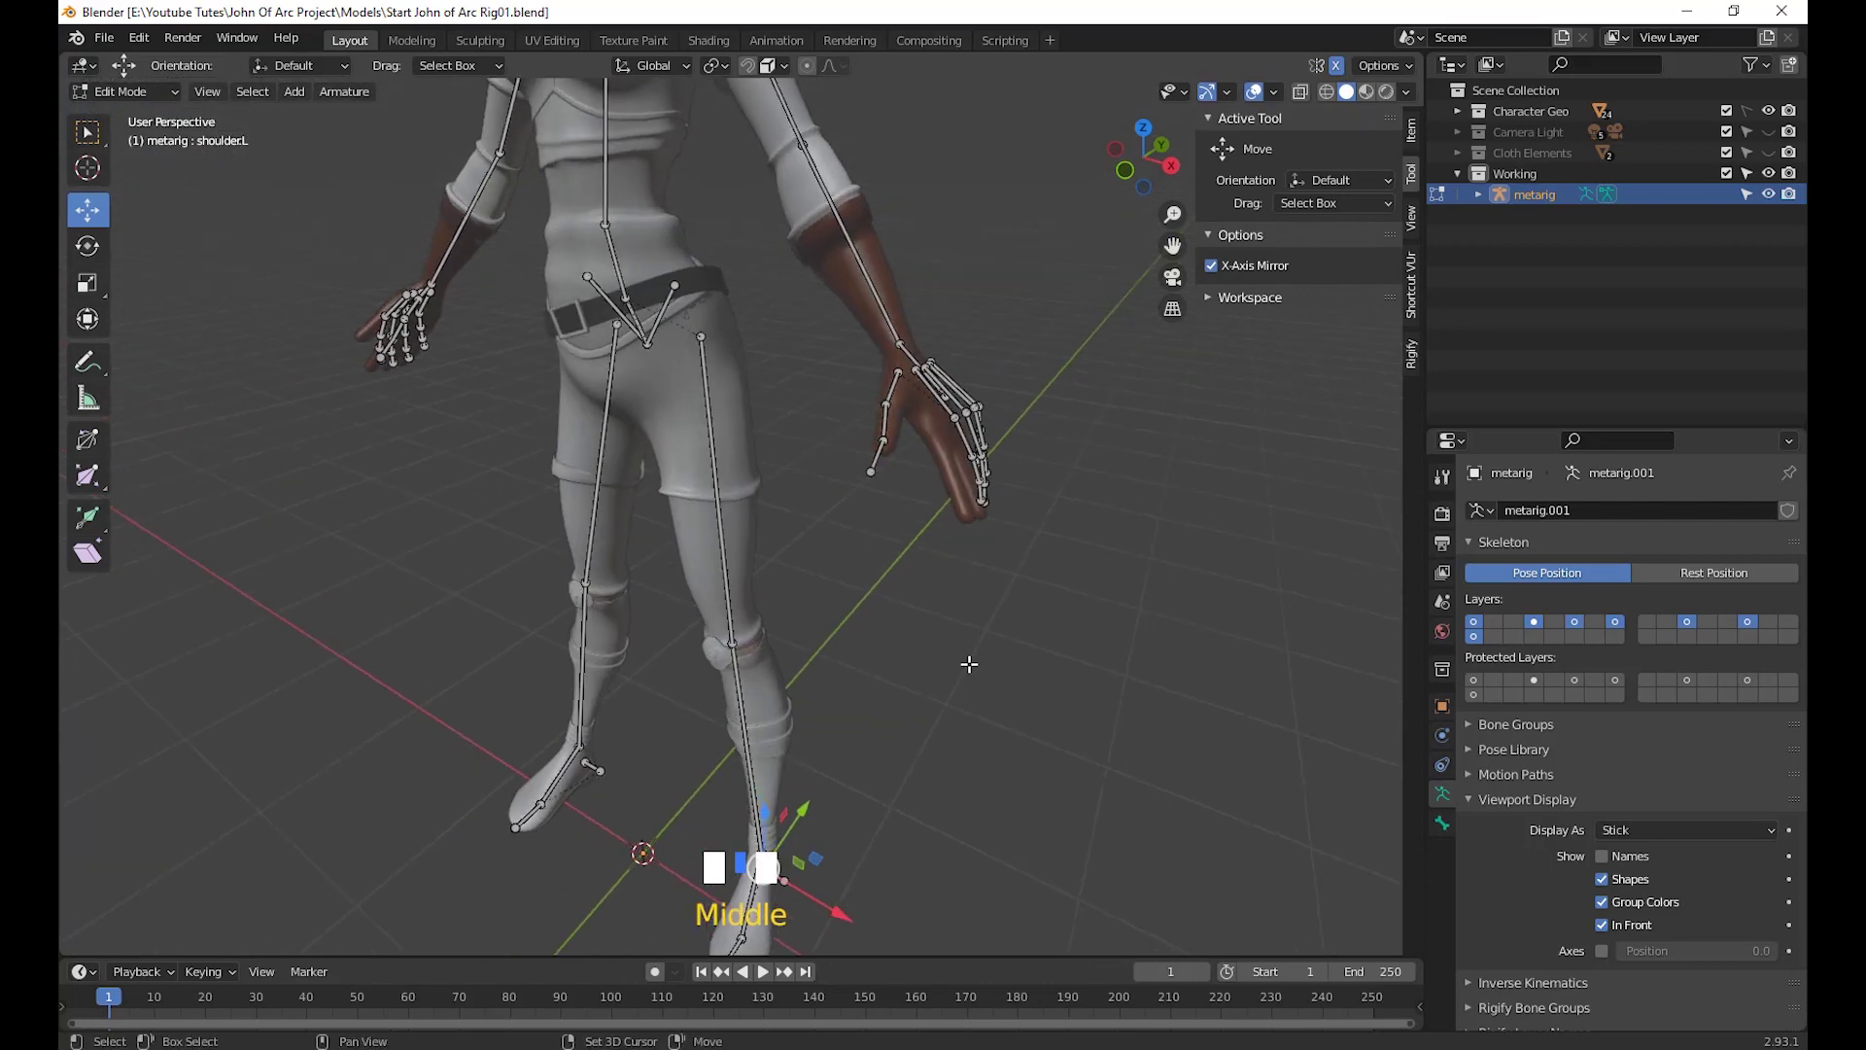
{"action": "scroll", "coordinate": [969, 664], "scroll_direction": "up", "scroll_amount": 2}
{"action": "middle_click_drag", "start_coordinate": [966, 658], "coordinate": [906, 482], "text": "shift"}
{"action": "left_click", "coordinate": [918, 450]}
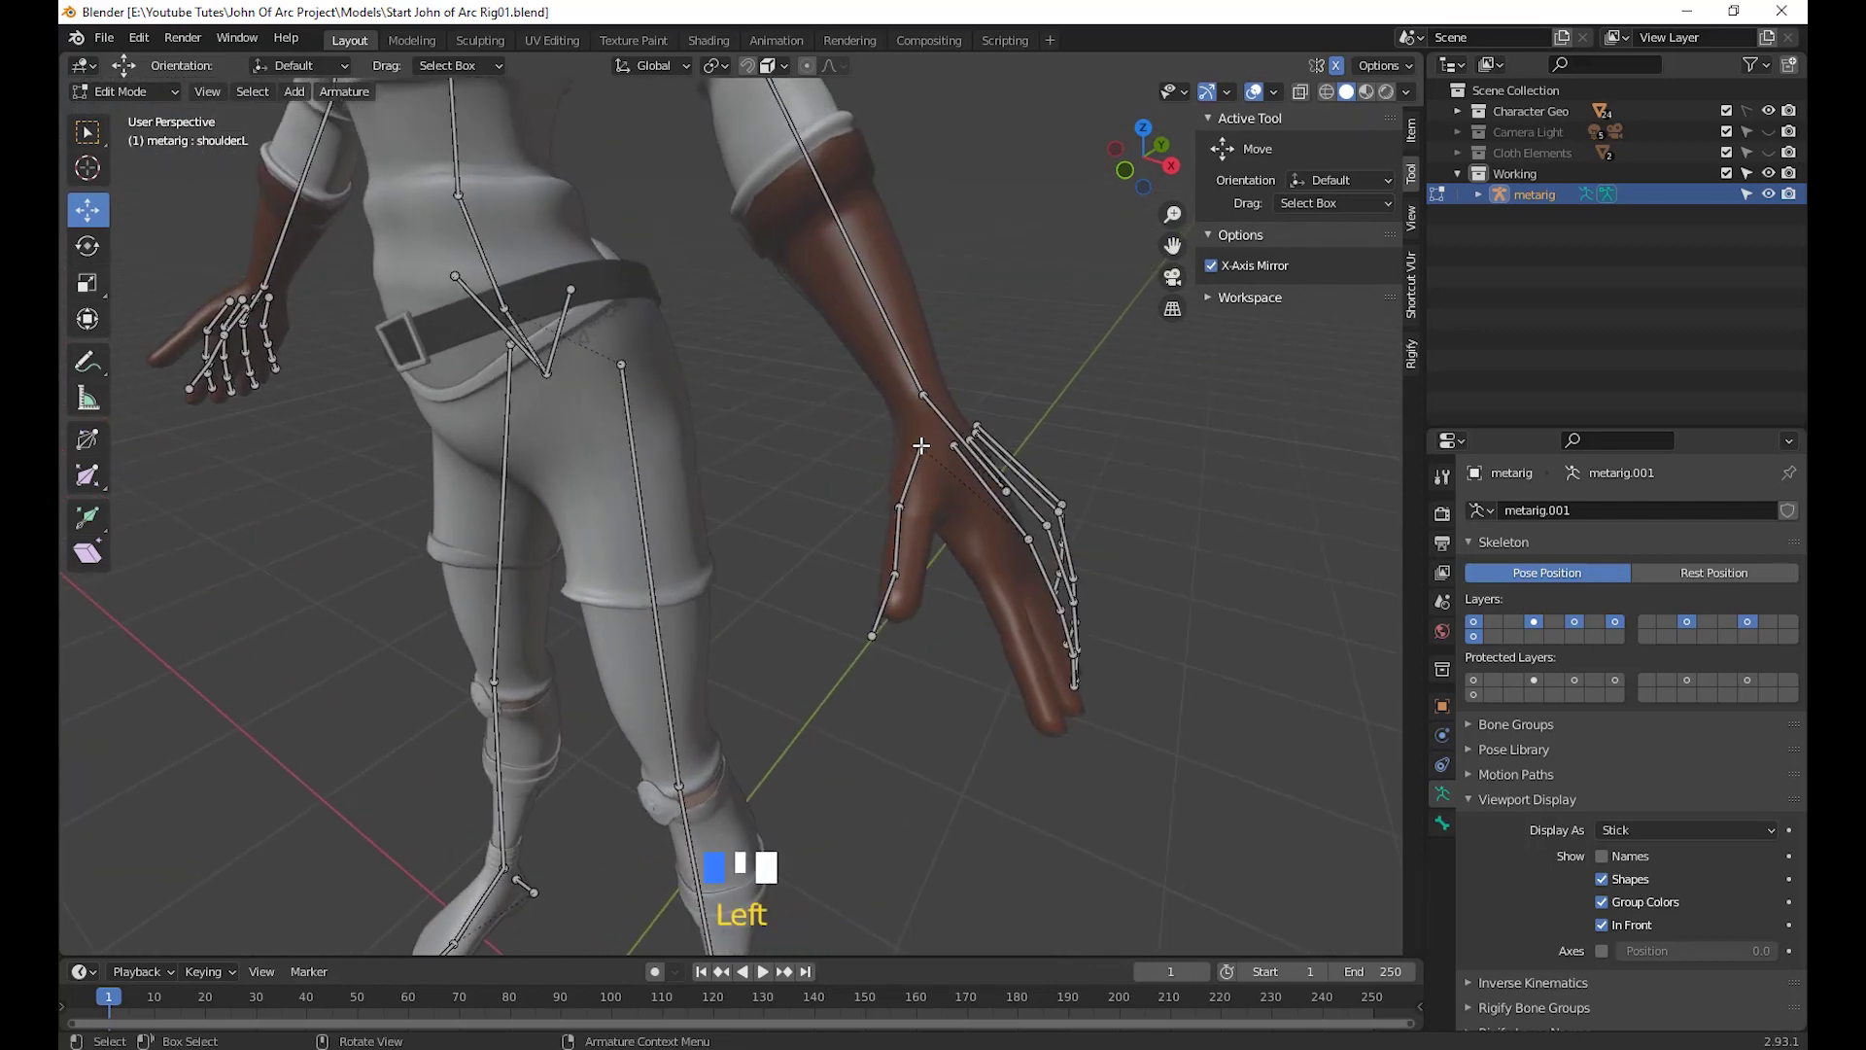
{"action": "middle_click_drag", "start_coordinate": [928, 583], "coordinate": [961, 700]}
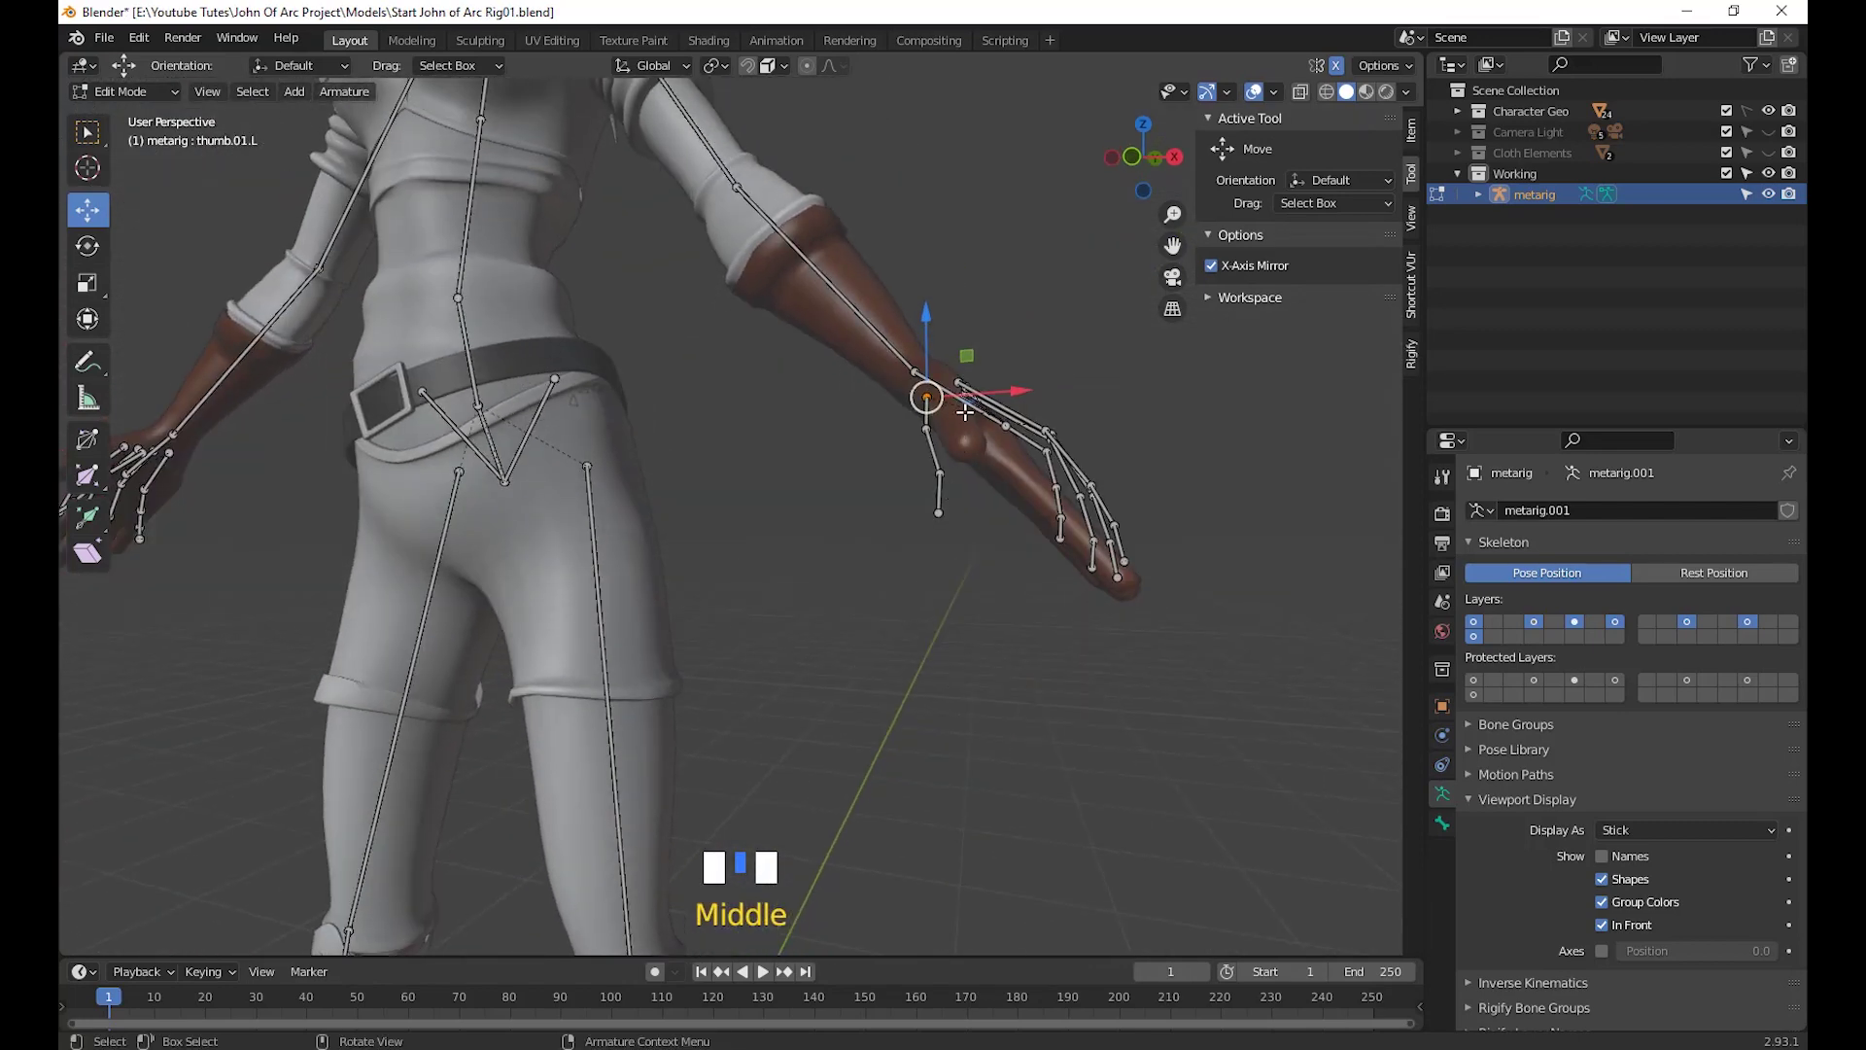
{"action": "middle_click_drag", "start_coordinate": [1001, 558], "coordinate": [896, 429]}
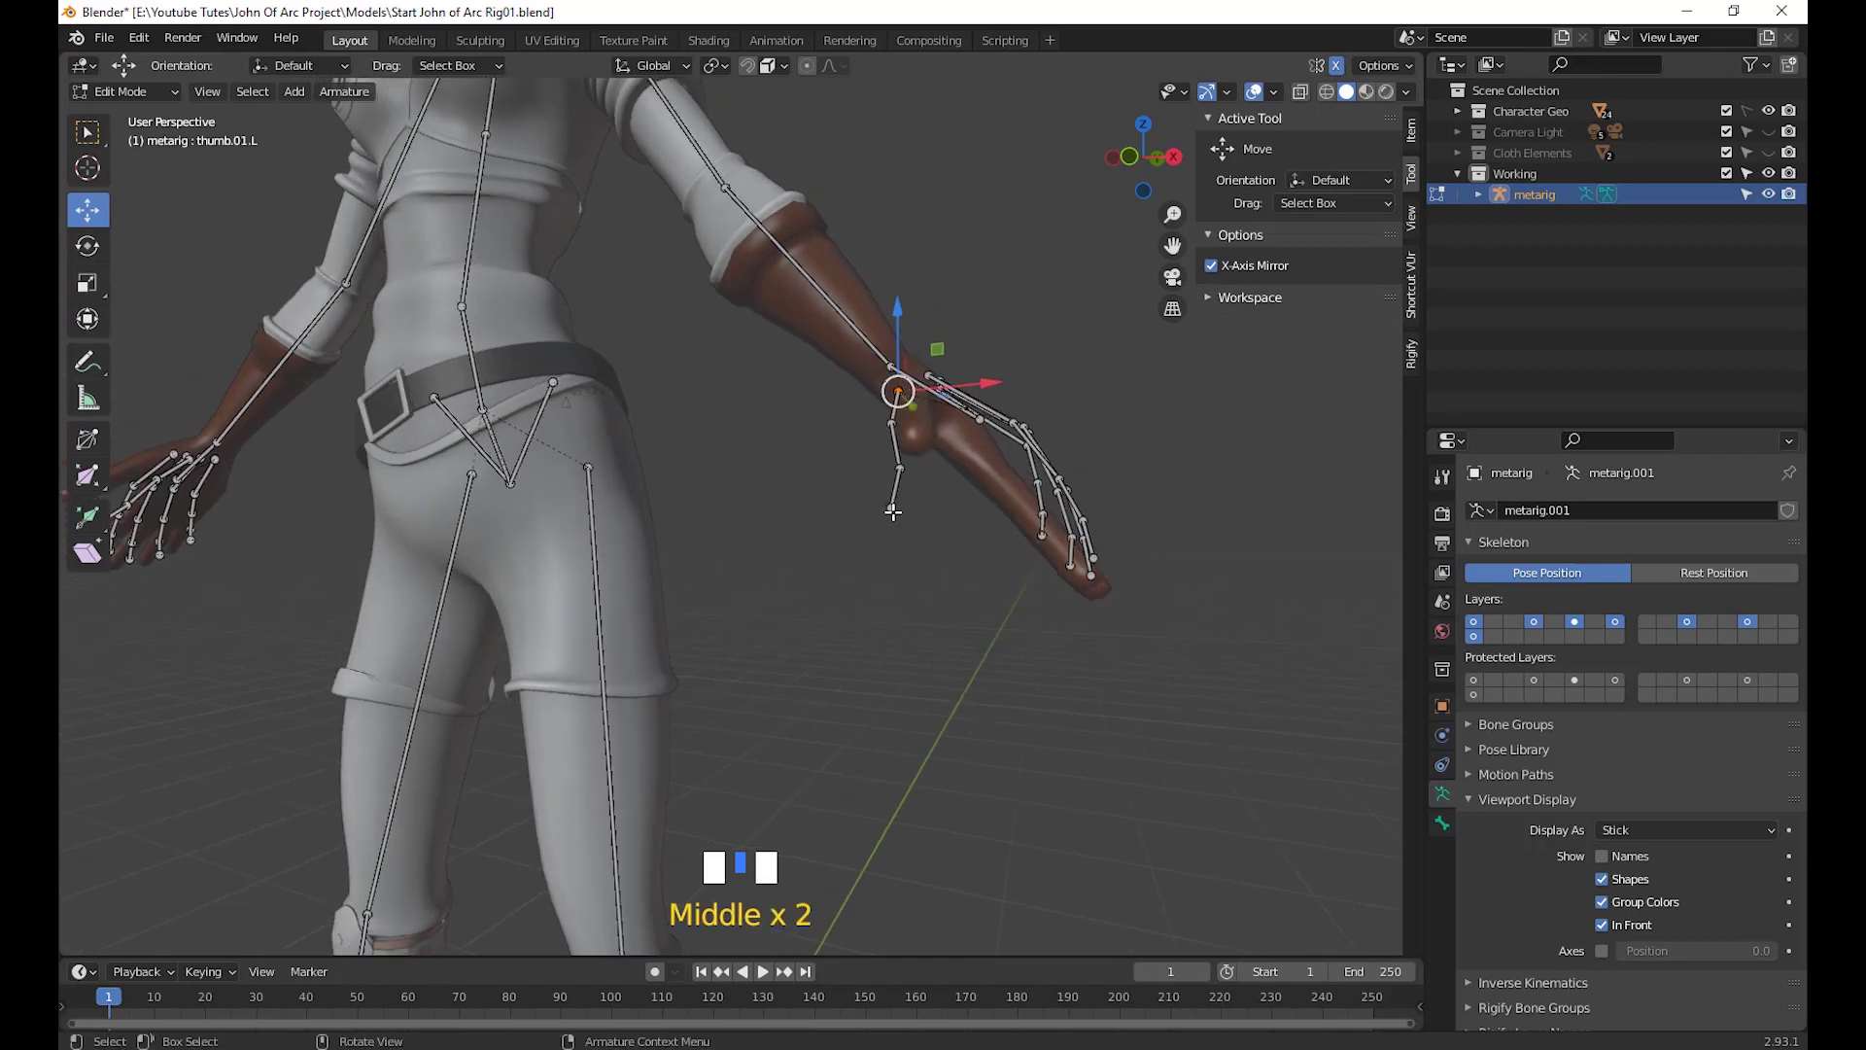
{"action": "middle_click_drag", "start_coordinate": [892, 512], "coordinate": [952, 580]}
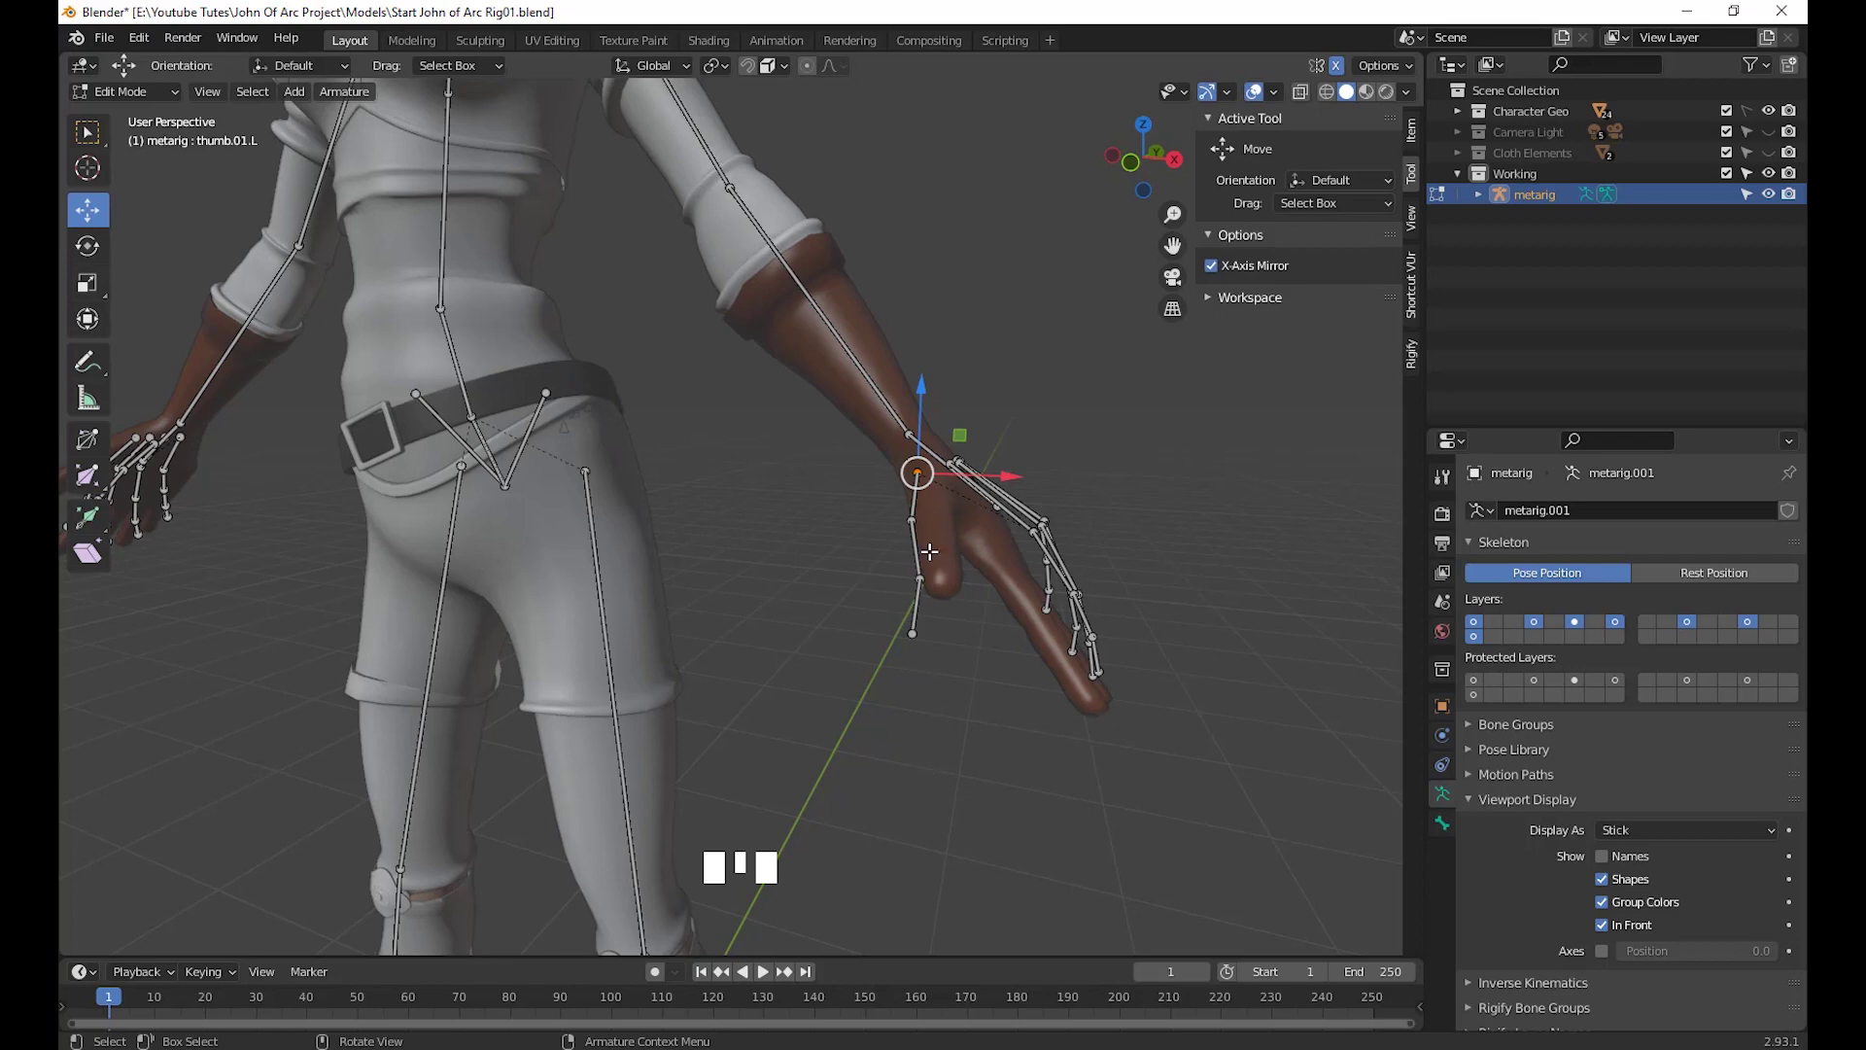
{"action": "middle_click_drag", "start_coordinate": [1056, 777], "coordinate": [778, 389]}
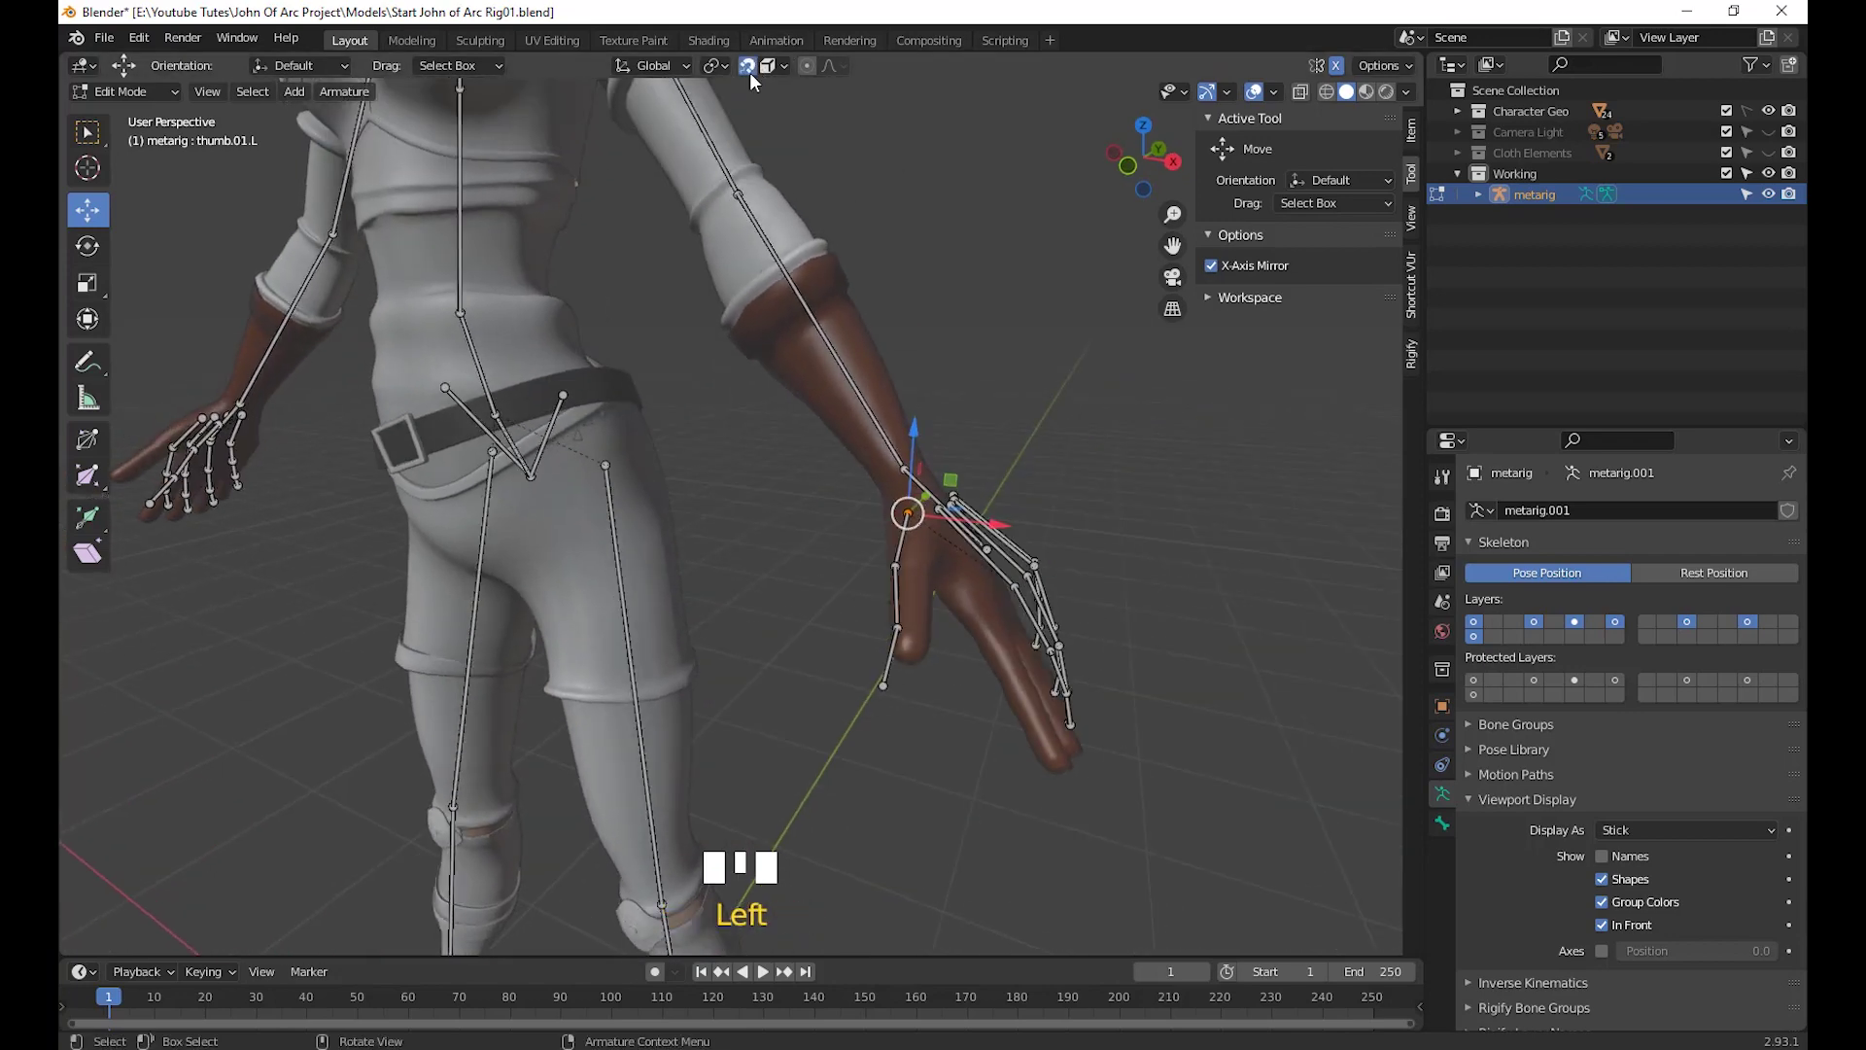
{"action": "middle_click_drag", "start_coordinate": [962, 623], "coordinate": [995, 649]}
{"action": "scroll", "coordinate": [977, 641], "scroll_direction": "up", "scroll_amount": 2}
{"action": "middle_click_drag", "start_coordinate": [995, 650], "coordinate": [991, 644], "text": "shift"}
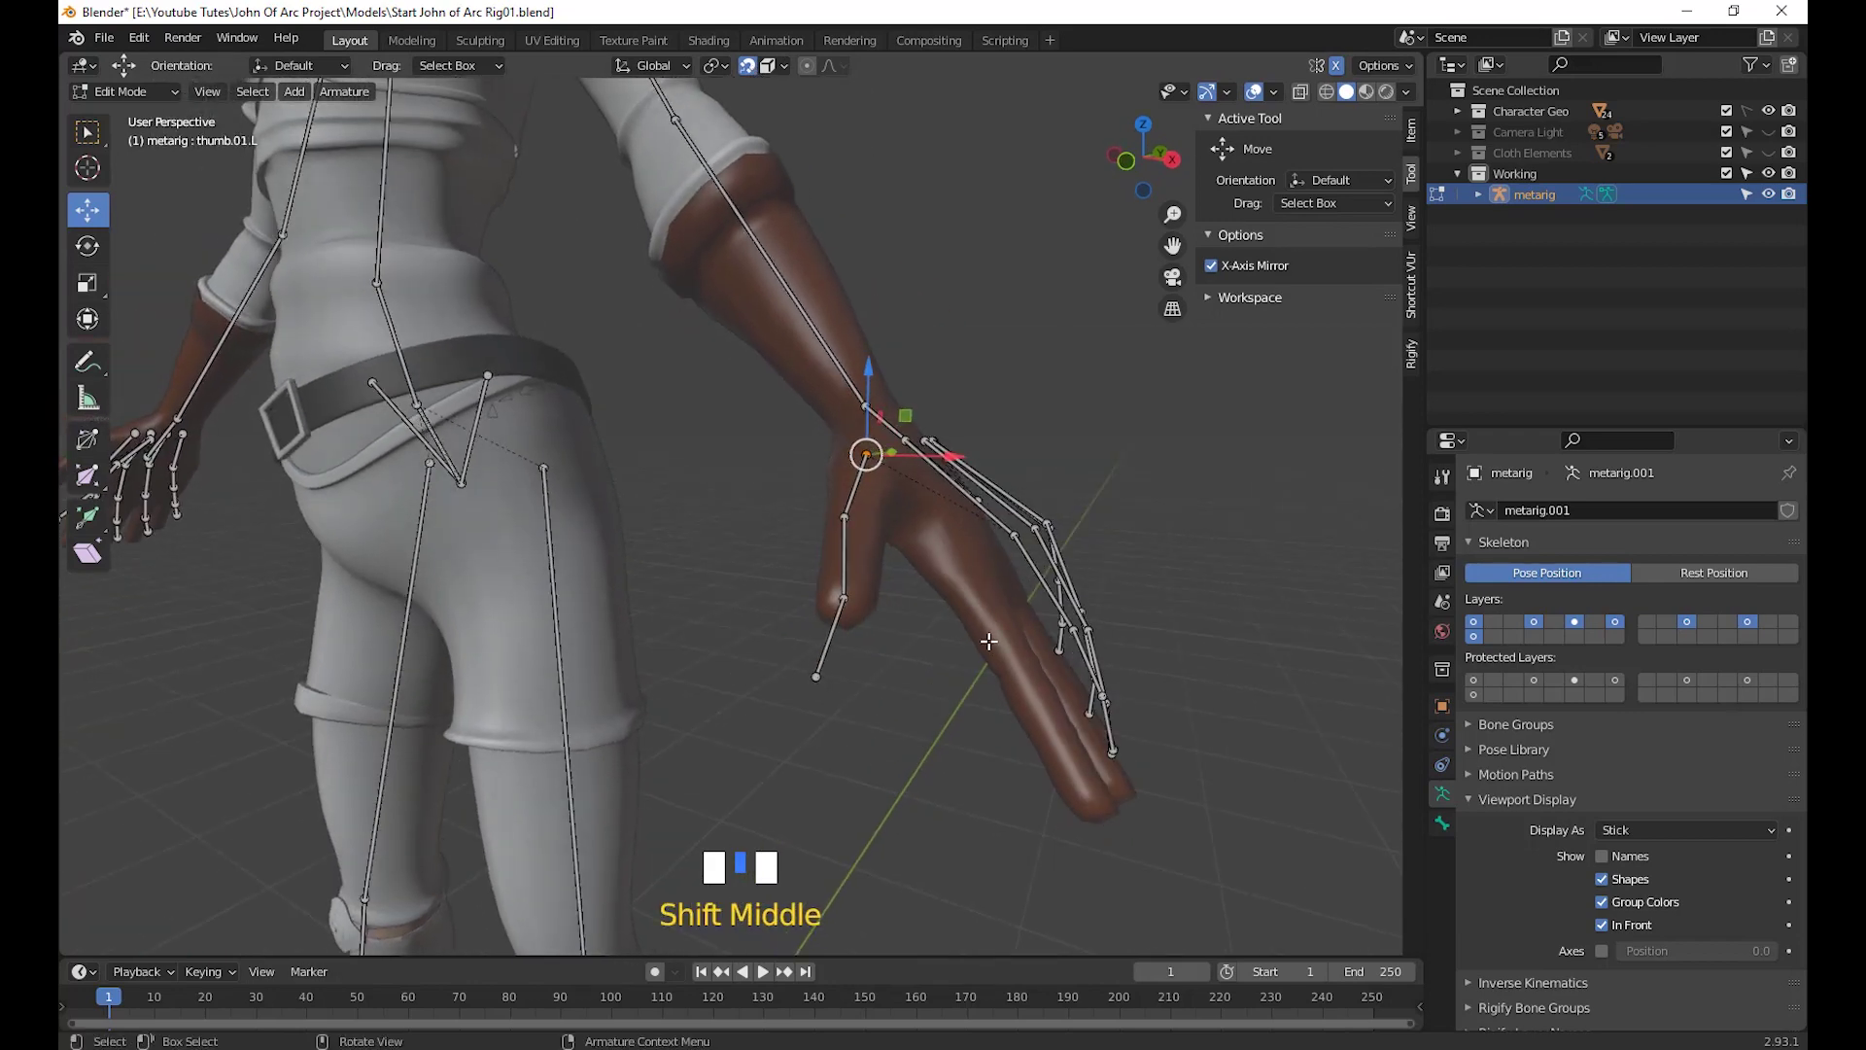
{"action": "key", "text": "g"}
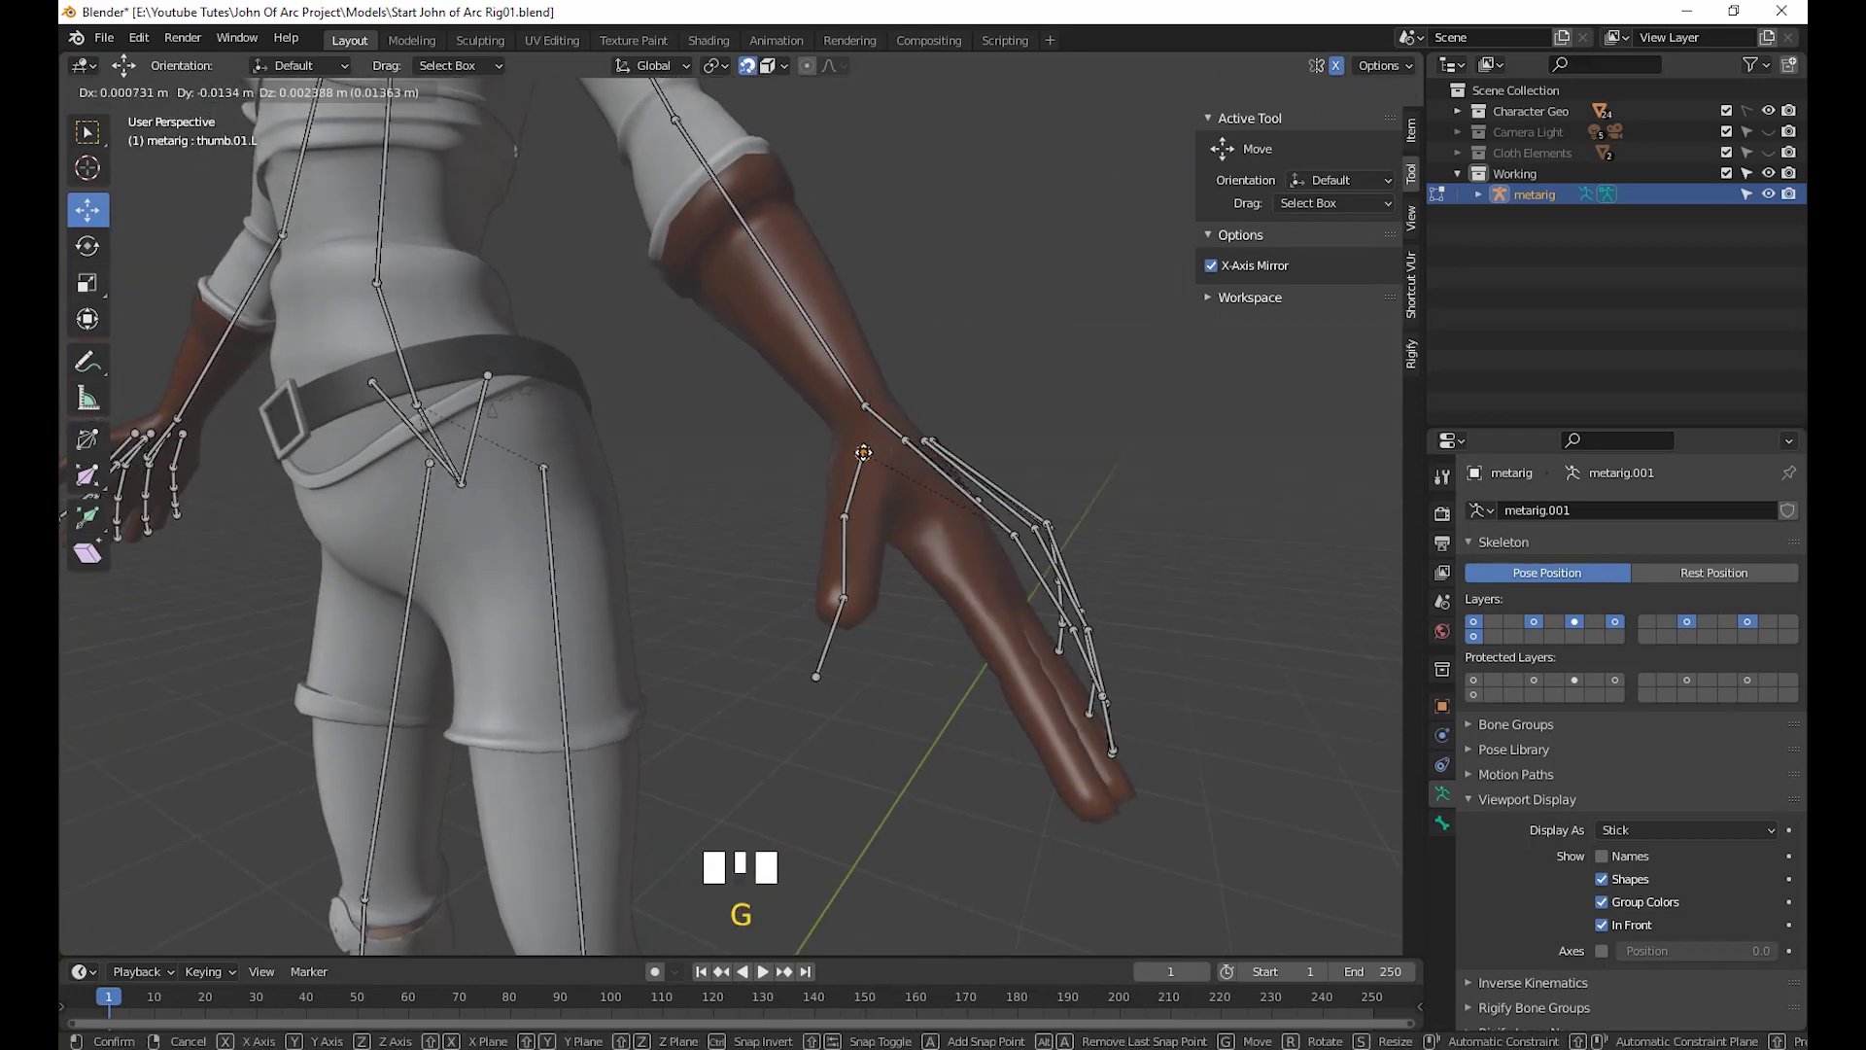
{"action": "left_click", "coordinate": [864, 451]}
Move the joint between the left thumb's first and second bones inside the thumb mesh with volume snapping
{"action": "left_click", "coordinate": [847, 513]}
{"action": "key", "text": "g"}
{"action": "left_click", "coordinate": [850, 512]}
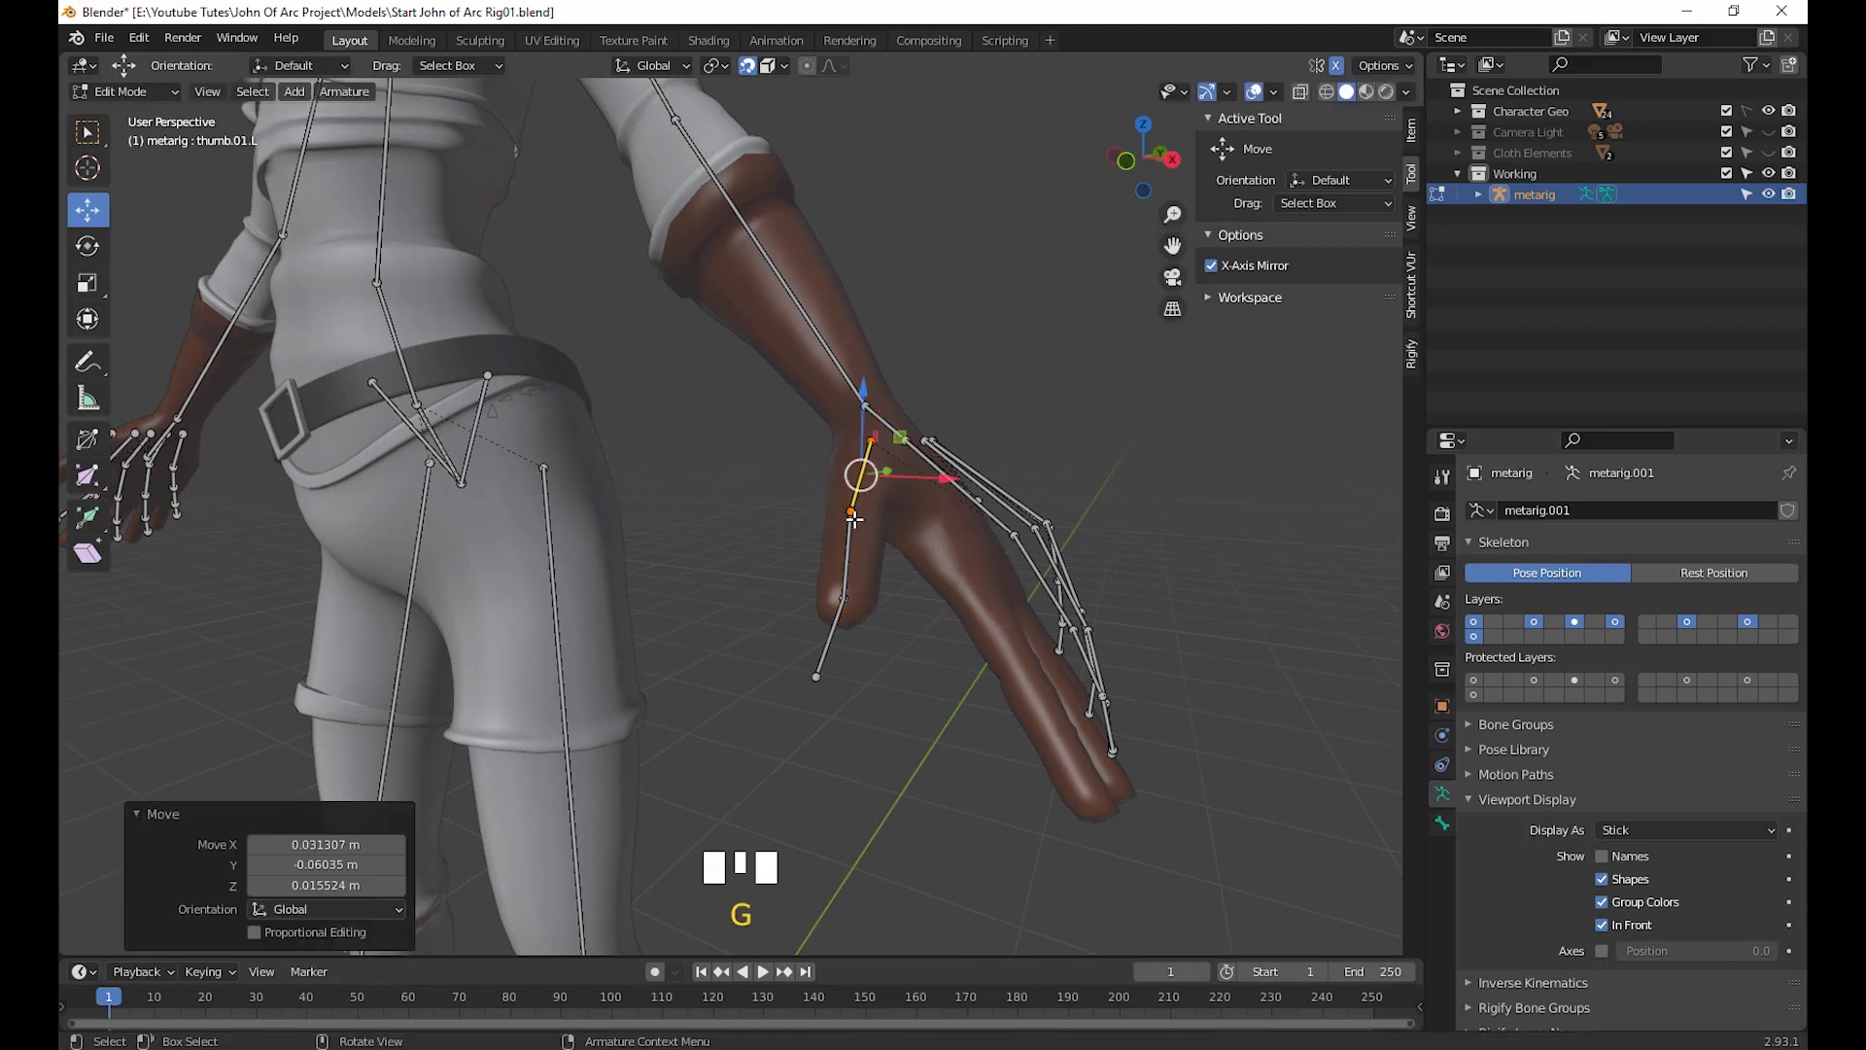
{"action": "left_click", "coordinate": [846, 536]}
{"action": "left_click", "coordinate": [850, 512]}
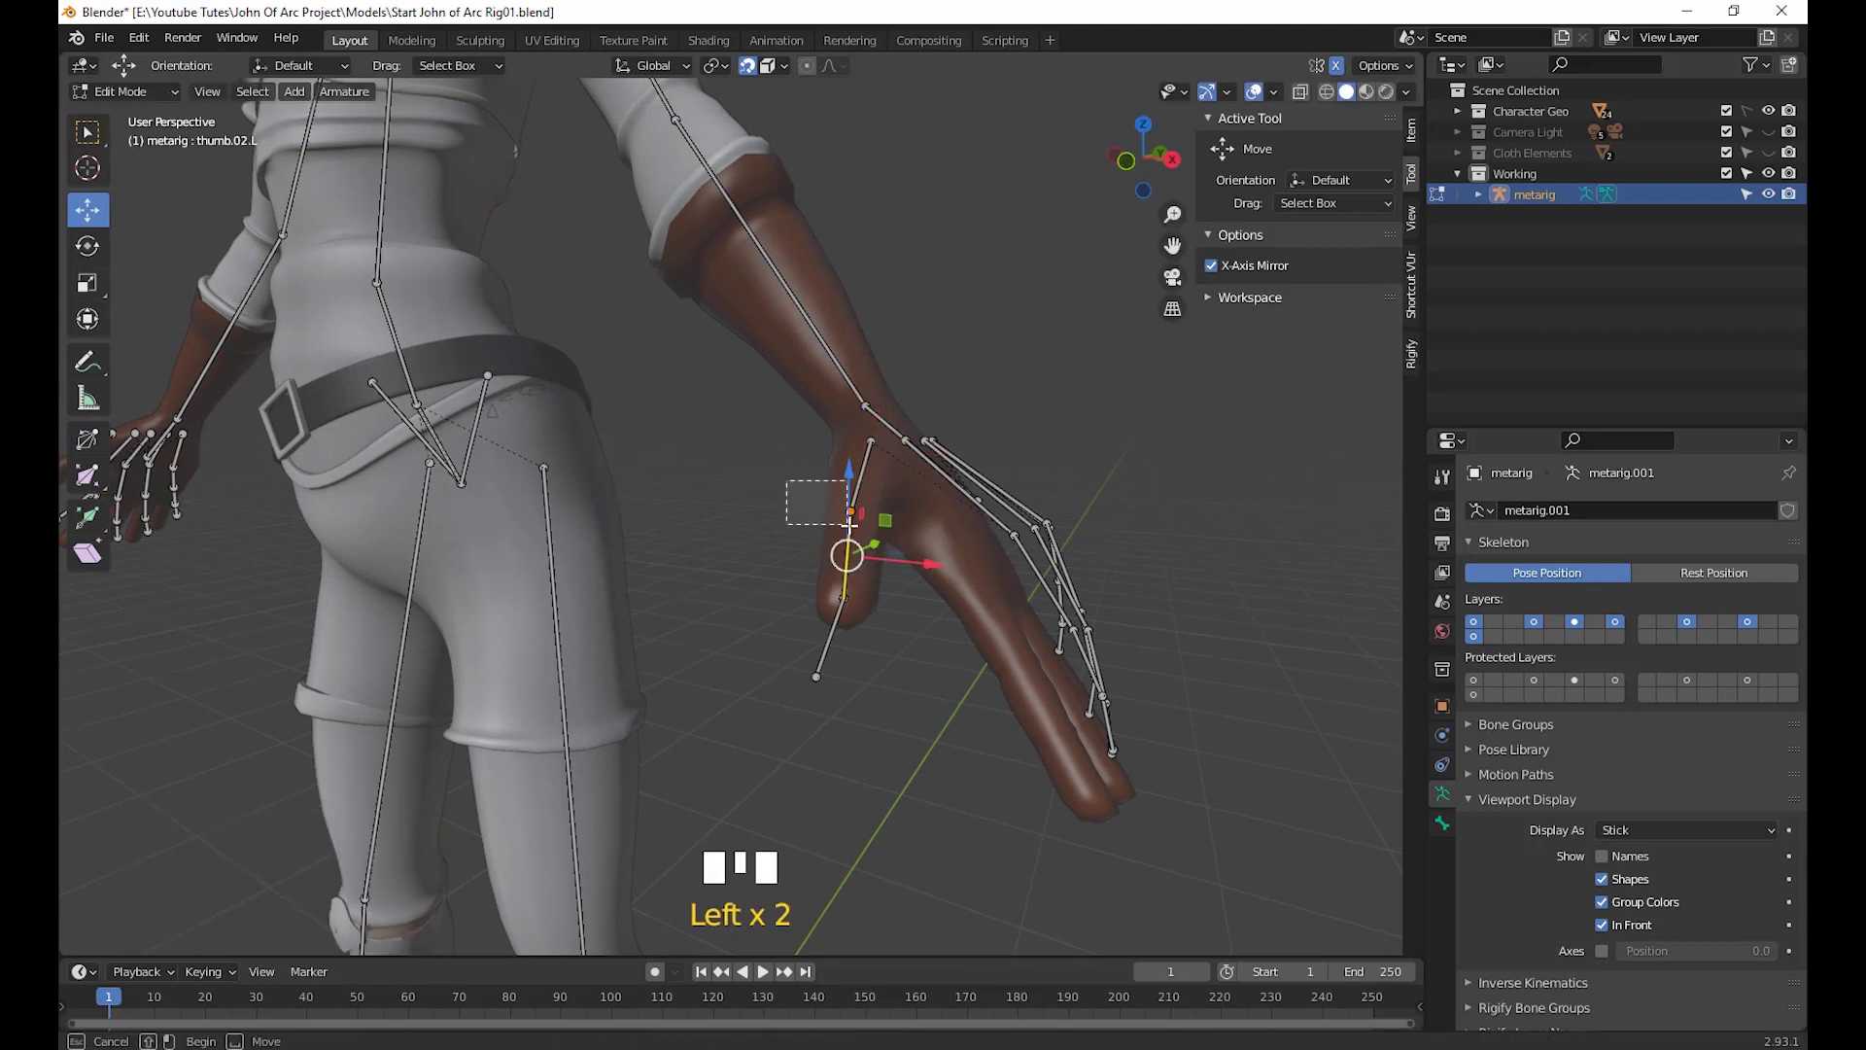
{"action": "key", "text": "g"}
{"action": "left_click", "coordinate": [866, 488]}
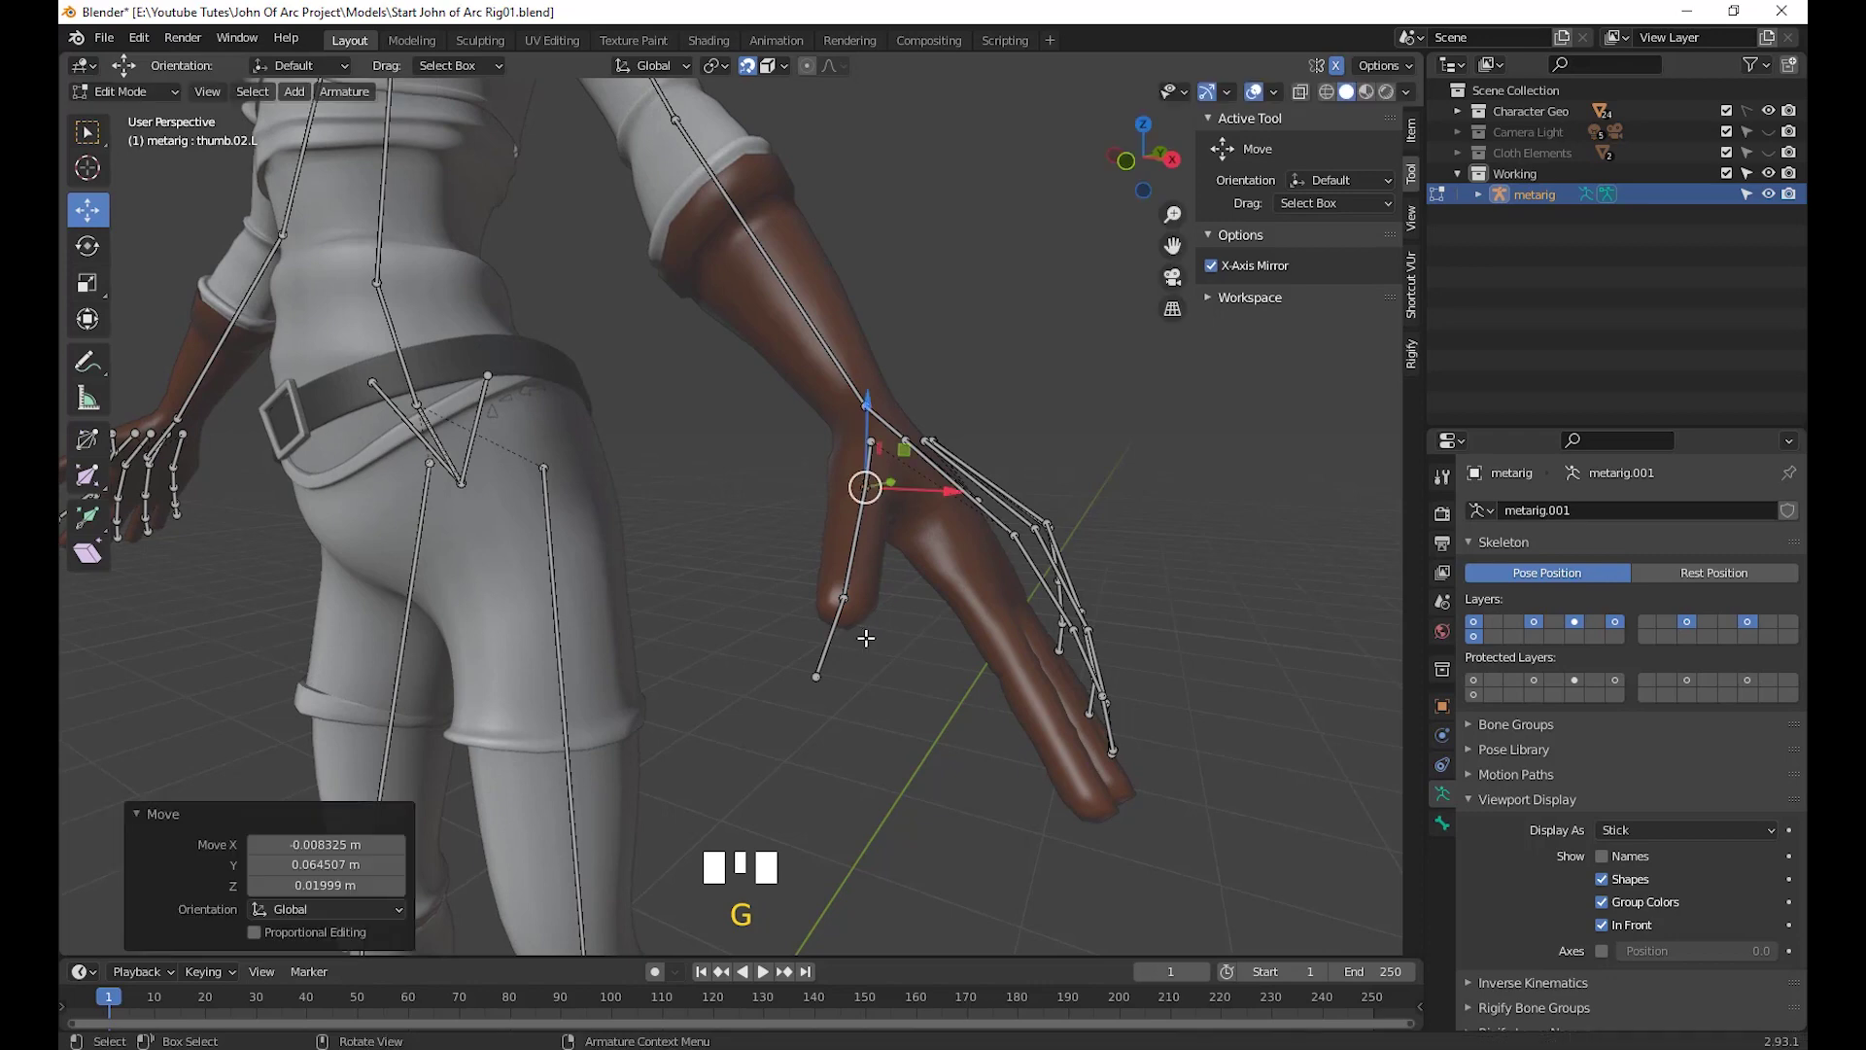
Snap the joint between the left thumb's second and third bones, then the thumb's tip joint, into the thumb mesh
{"action": "key", "text": "g"}
{"action": "left_click", "coordinate": [856, 541]}
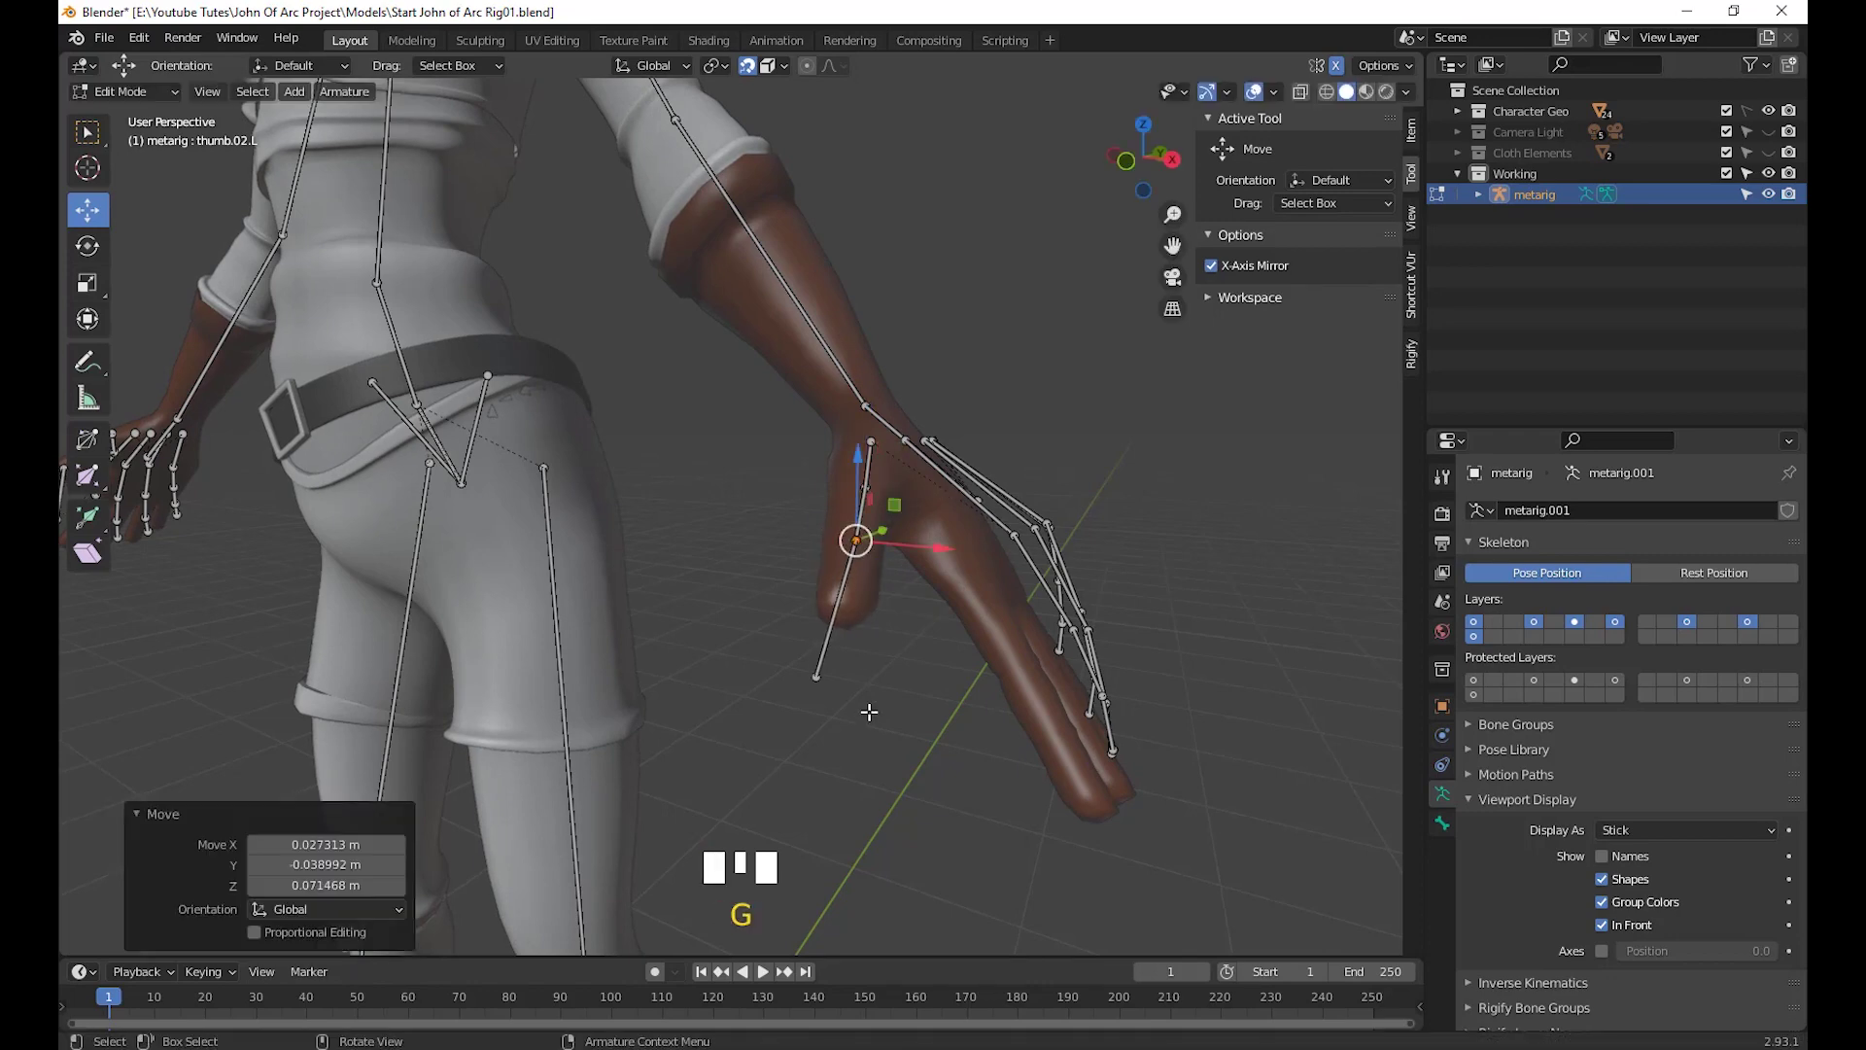
{"action": "left_click", "coordinate": [816, 677]}
{"action": "key", "text": "g"}
{"action": "left_click", "coordinate": [801, 570]}
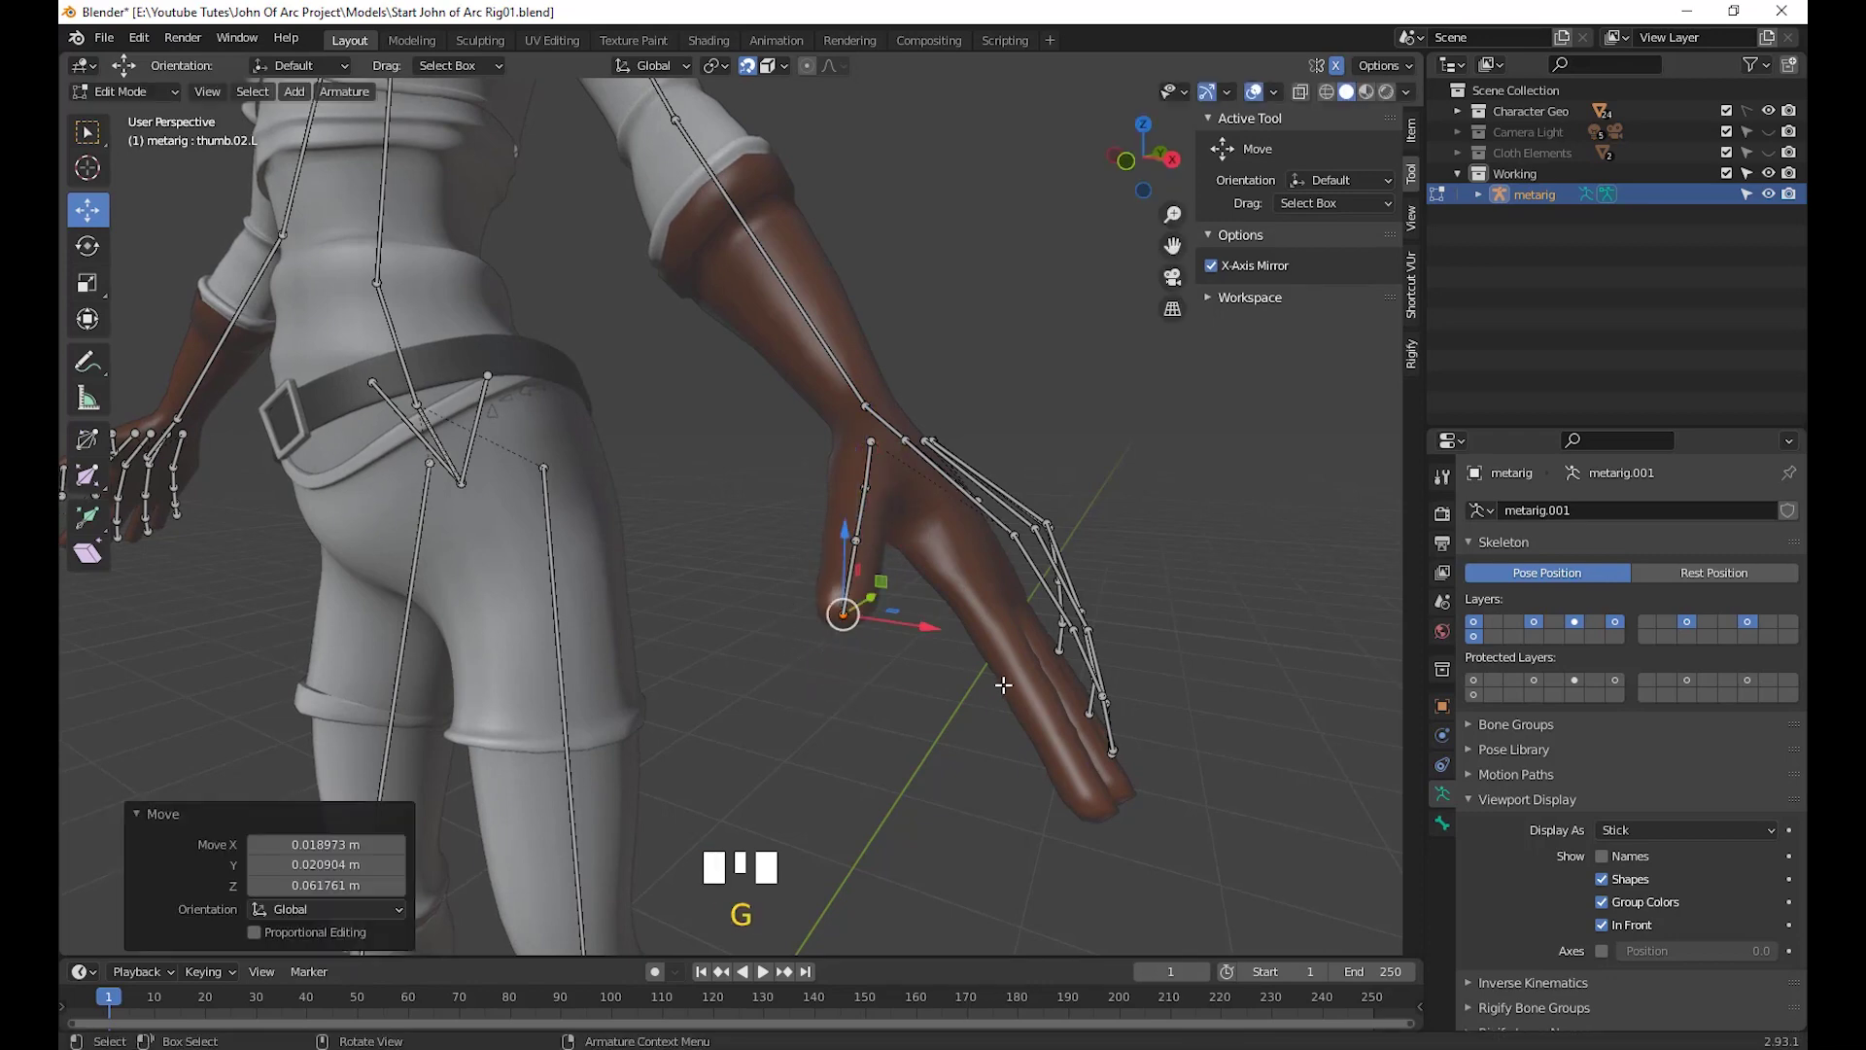
Move the left thumb's tip joint into the end of the visible finger mesh, about 0.051 m along X
{"action": "mouse_move", "coordinate": [991, 681]}
{"action": "middle_mouse_down"}
{"action": "mouse_move", "coordinate": [1000, 729]}
{"action": "mouse_move", "coordinate": [1109, 717]}
{"action": "mouse_move", "coordinate": [821, 687]}
{"action": "mouse_move", "coordinate": [1058, 709]}
{"action": "mouse_move", "coordinate": [991, 665]}
{"action": "middle_mouse_up"}
{"action": "scroll", "coordinate": [1173, 702], "scroll_direction": "up", "scroll_amount": 3}
{"action": "scroll", "coordinate": [929, 708], "scroll_direction": "down", "scroll_amount": 5}
{"action": "scroll", "coordinate": [1059, 709], "scroll_direction": "down", "scroll_amount": 2}
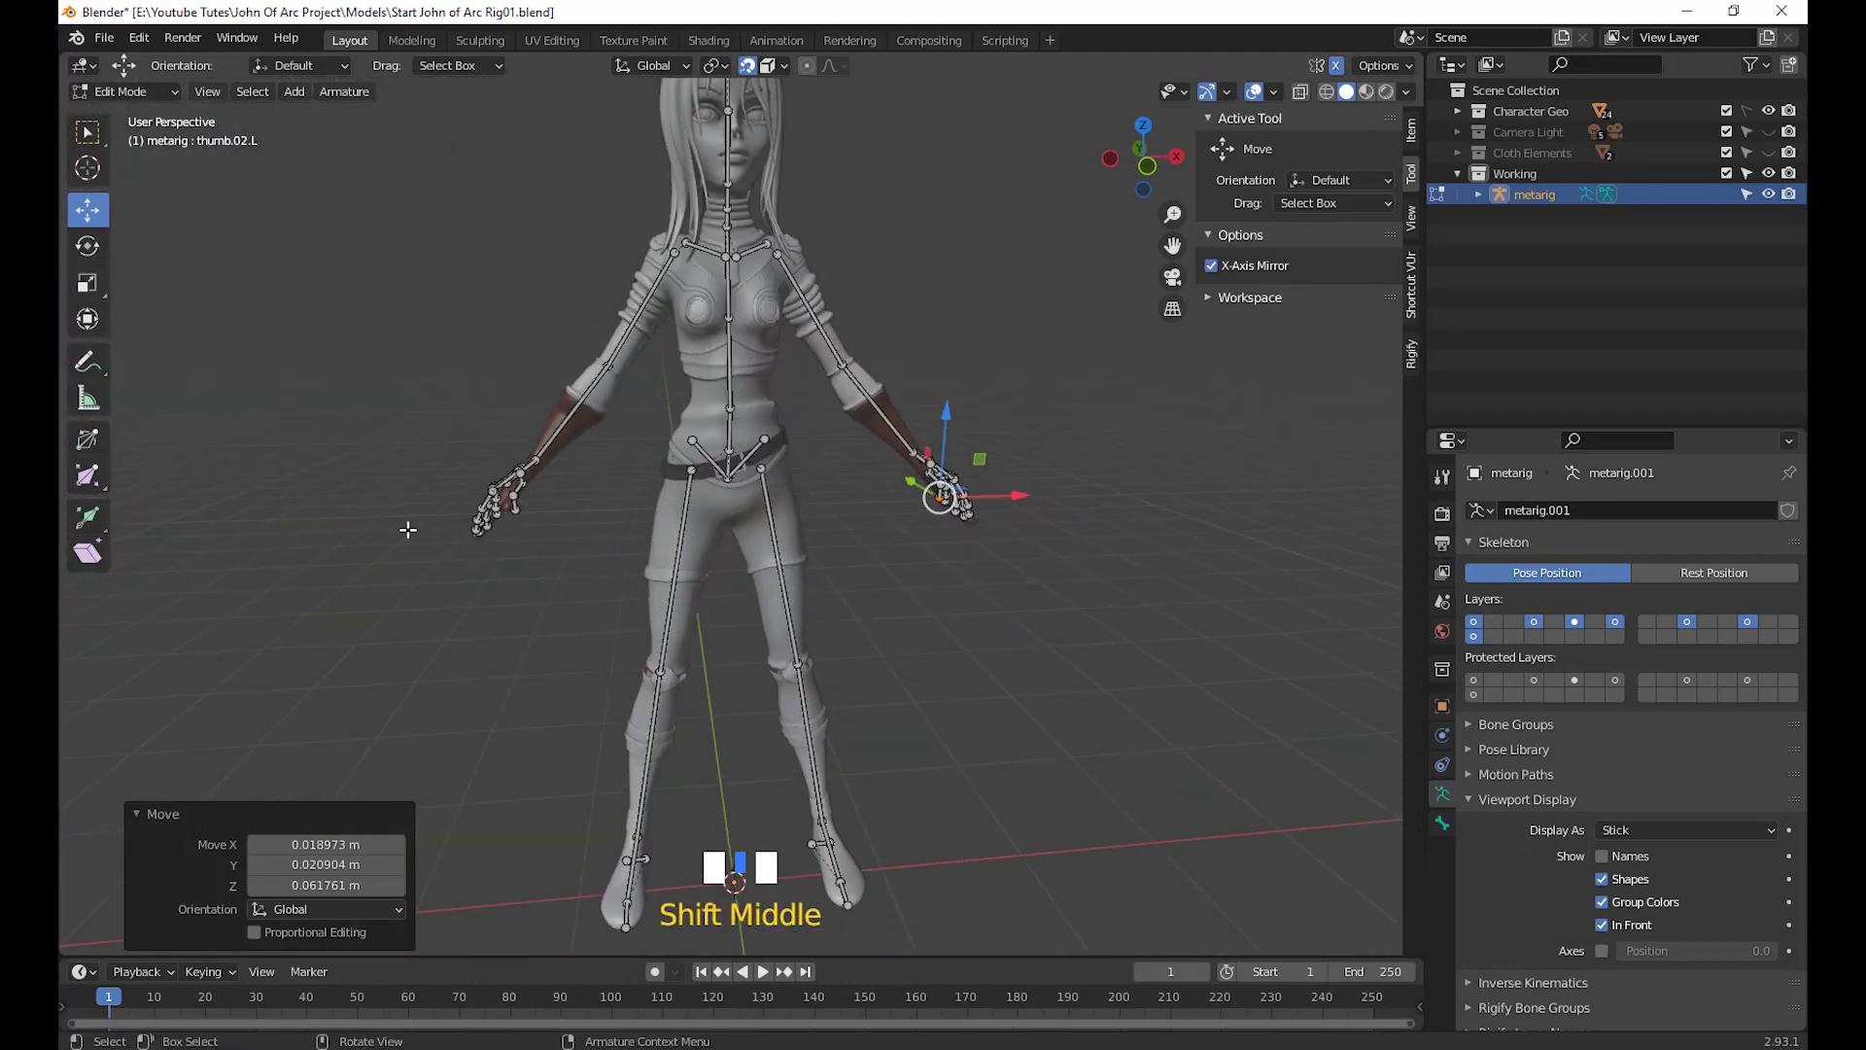
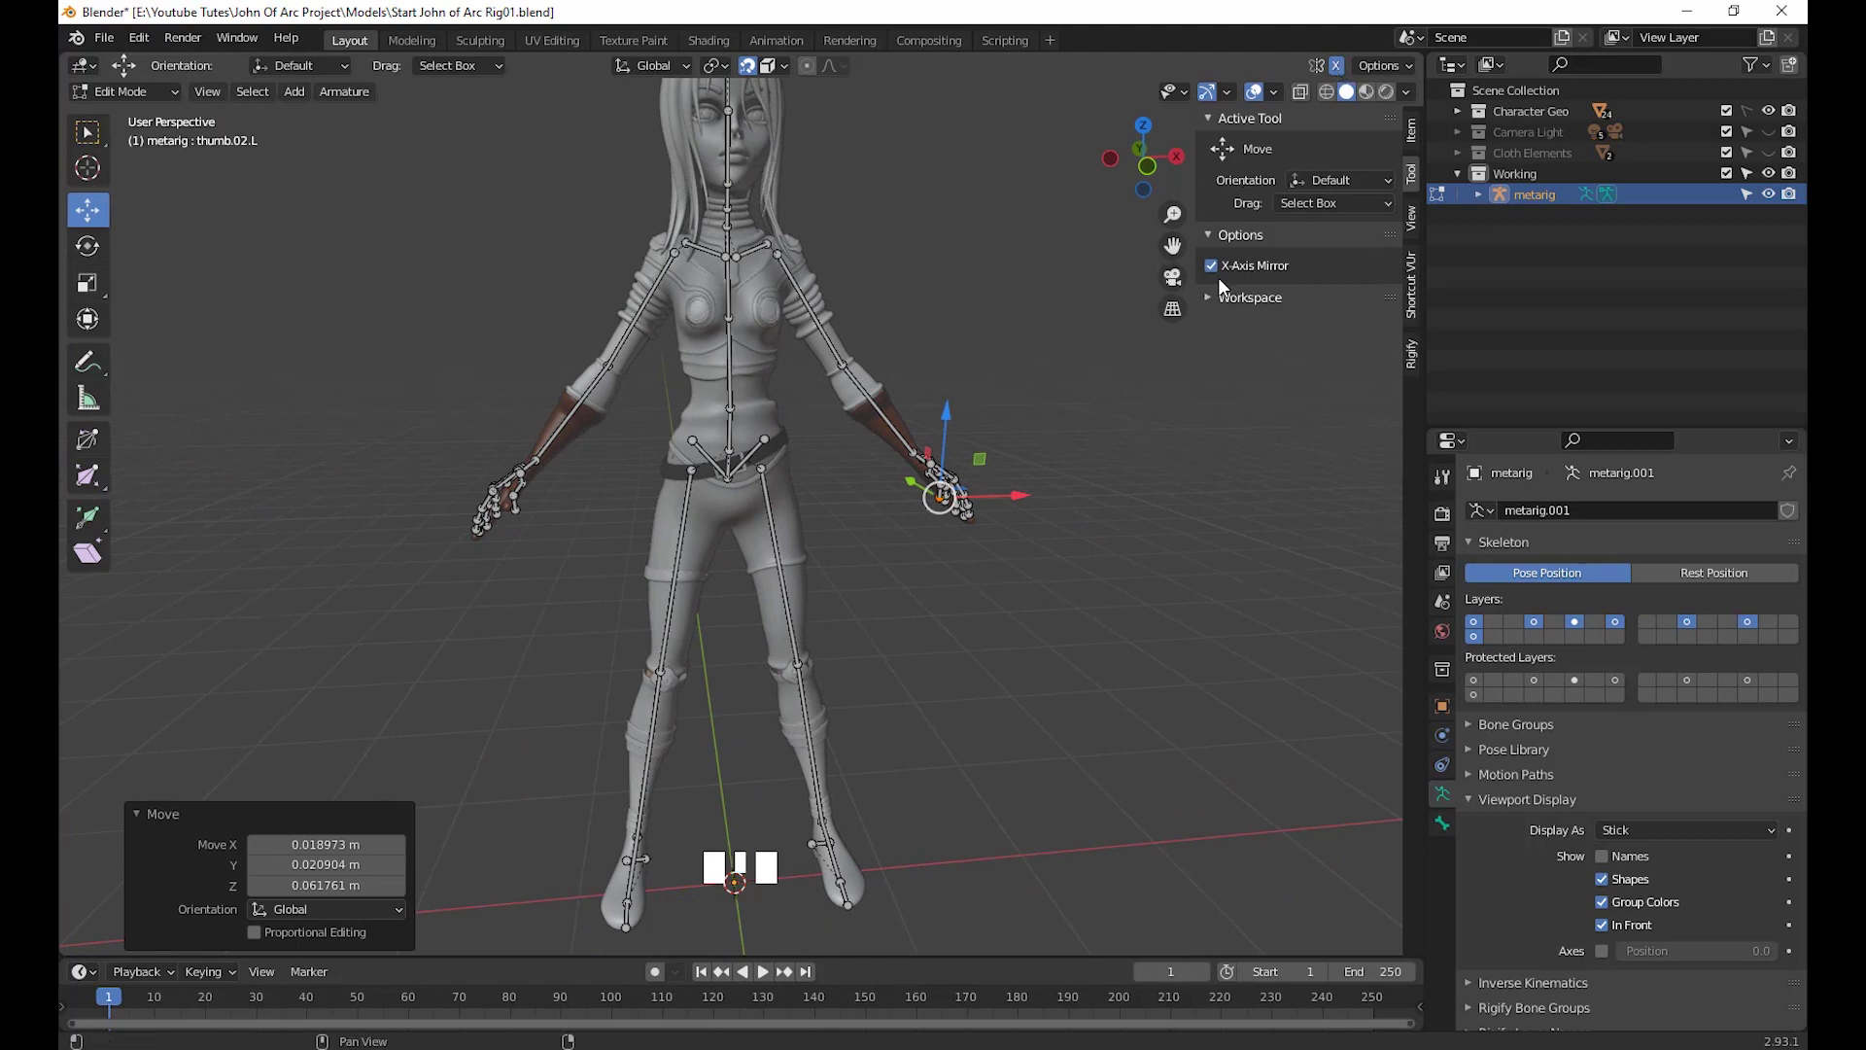
{"action": "middle_click_drag", "start_coordinate": [1055, 536], "coordinate": [965, 584], "text": "shift"}
{"action": "scroll", "coordinate": [1054, 580], "scroll_direction": "up", "scroll_amount": 2}
{"action": "key", "text": "g"}
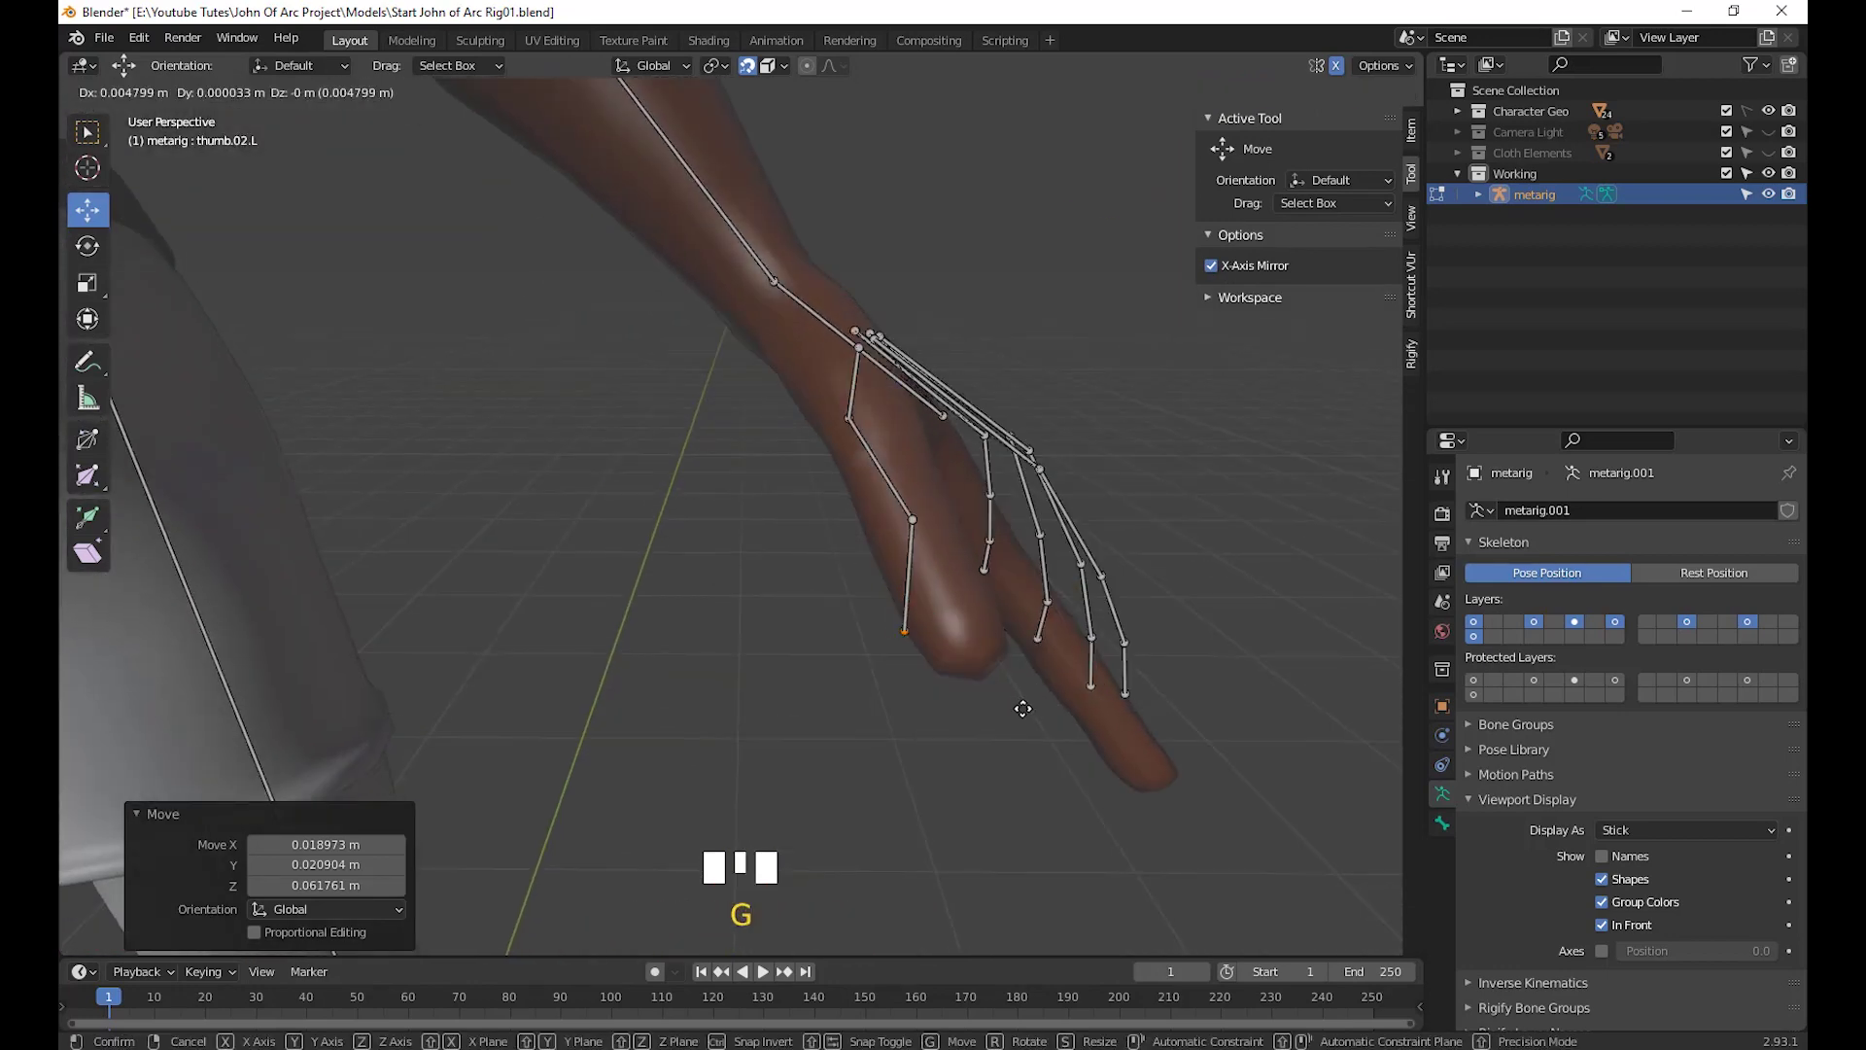
{"action": "left_click", "coordinate": [1091, 744]}
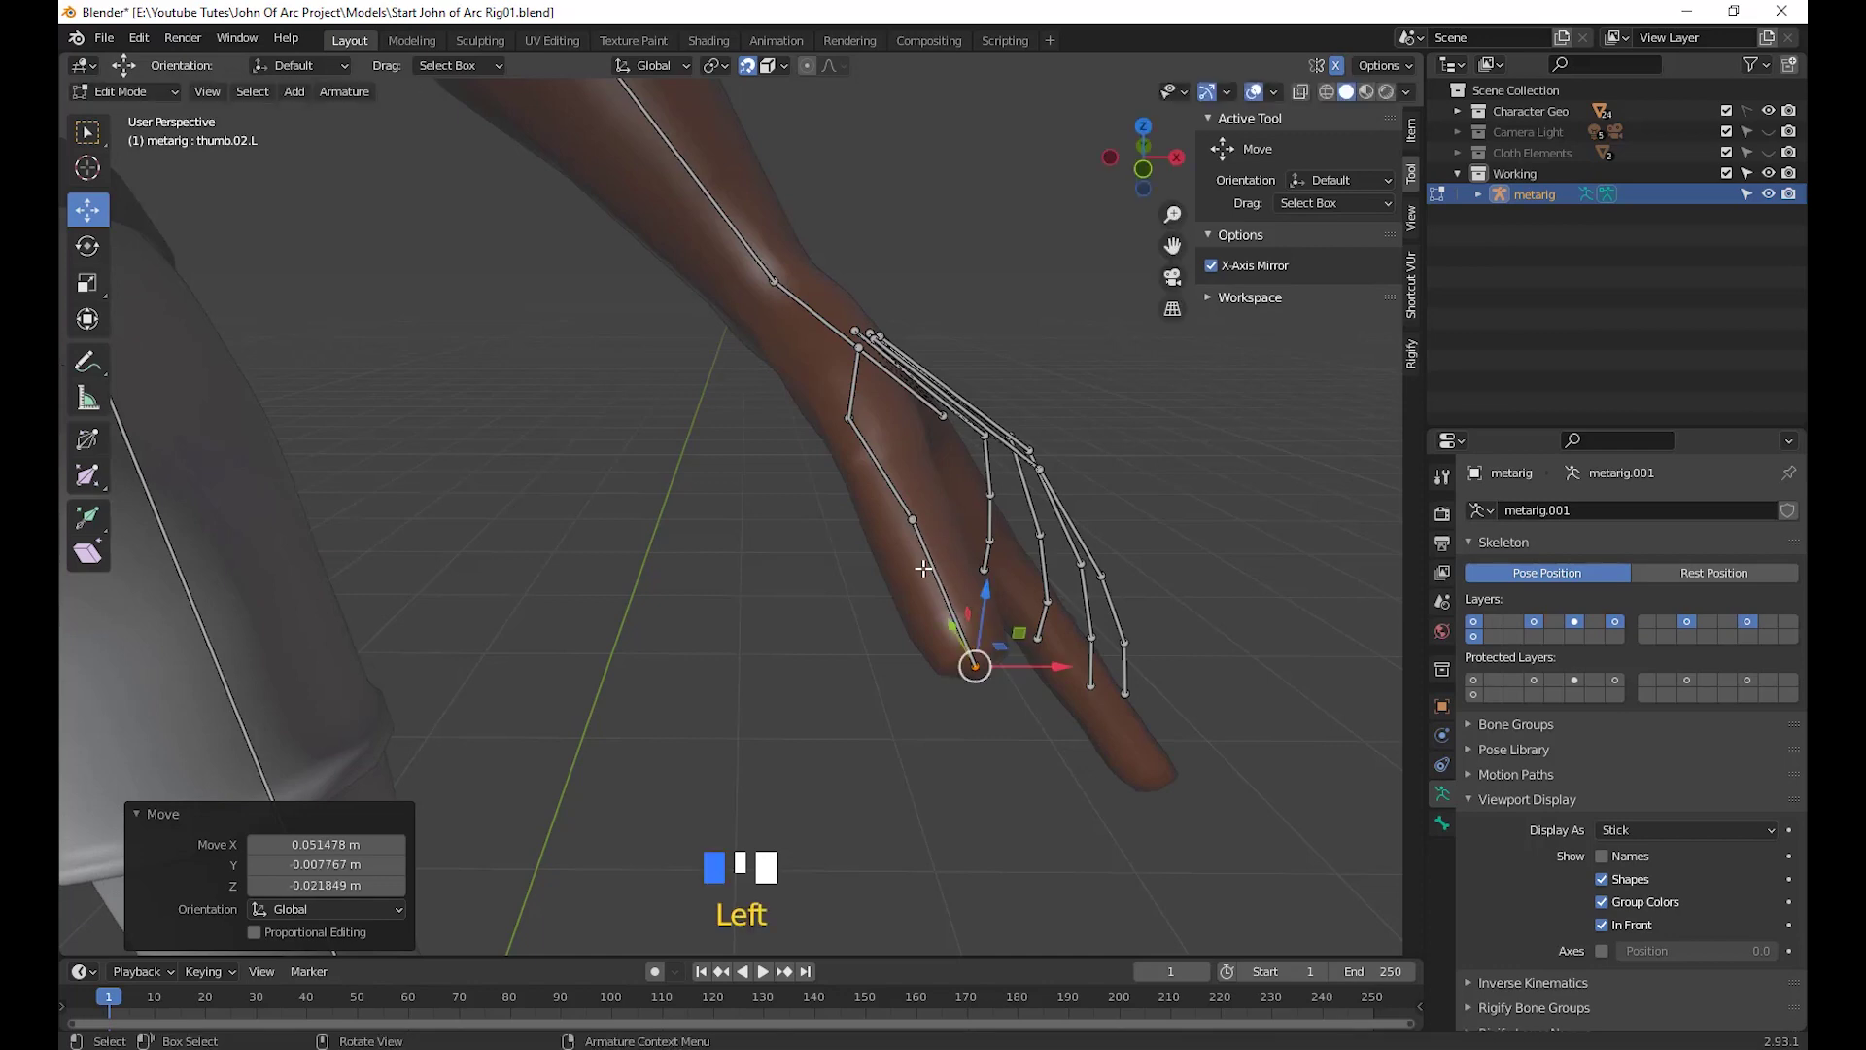
From the outer side of the hand, move the end of the left thumb's last bone to the thumb mesh's tip
{"action": "middle_click_drag", "start_coordinate": [923, 568], "coordinate": [606, 693]}
{"action": "scroll", "coordinate": [962, 746], "scroll_direction": "down", "scroll_amount": 2}
{"action": "scroll", "coordinate": [1152, 757], "scroll_direction": "down", "scroll_amount": 2}
{"action": "scroll", "coordinate": [680, 603], "scroll_direction": "up", "scroll_amount": 3}
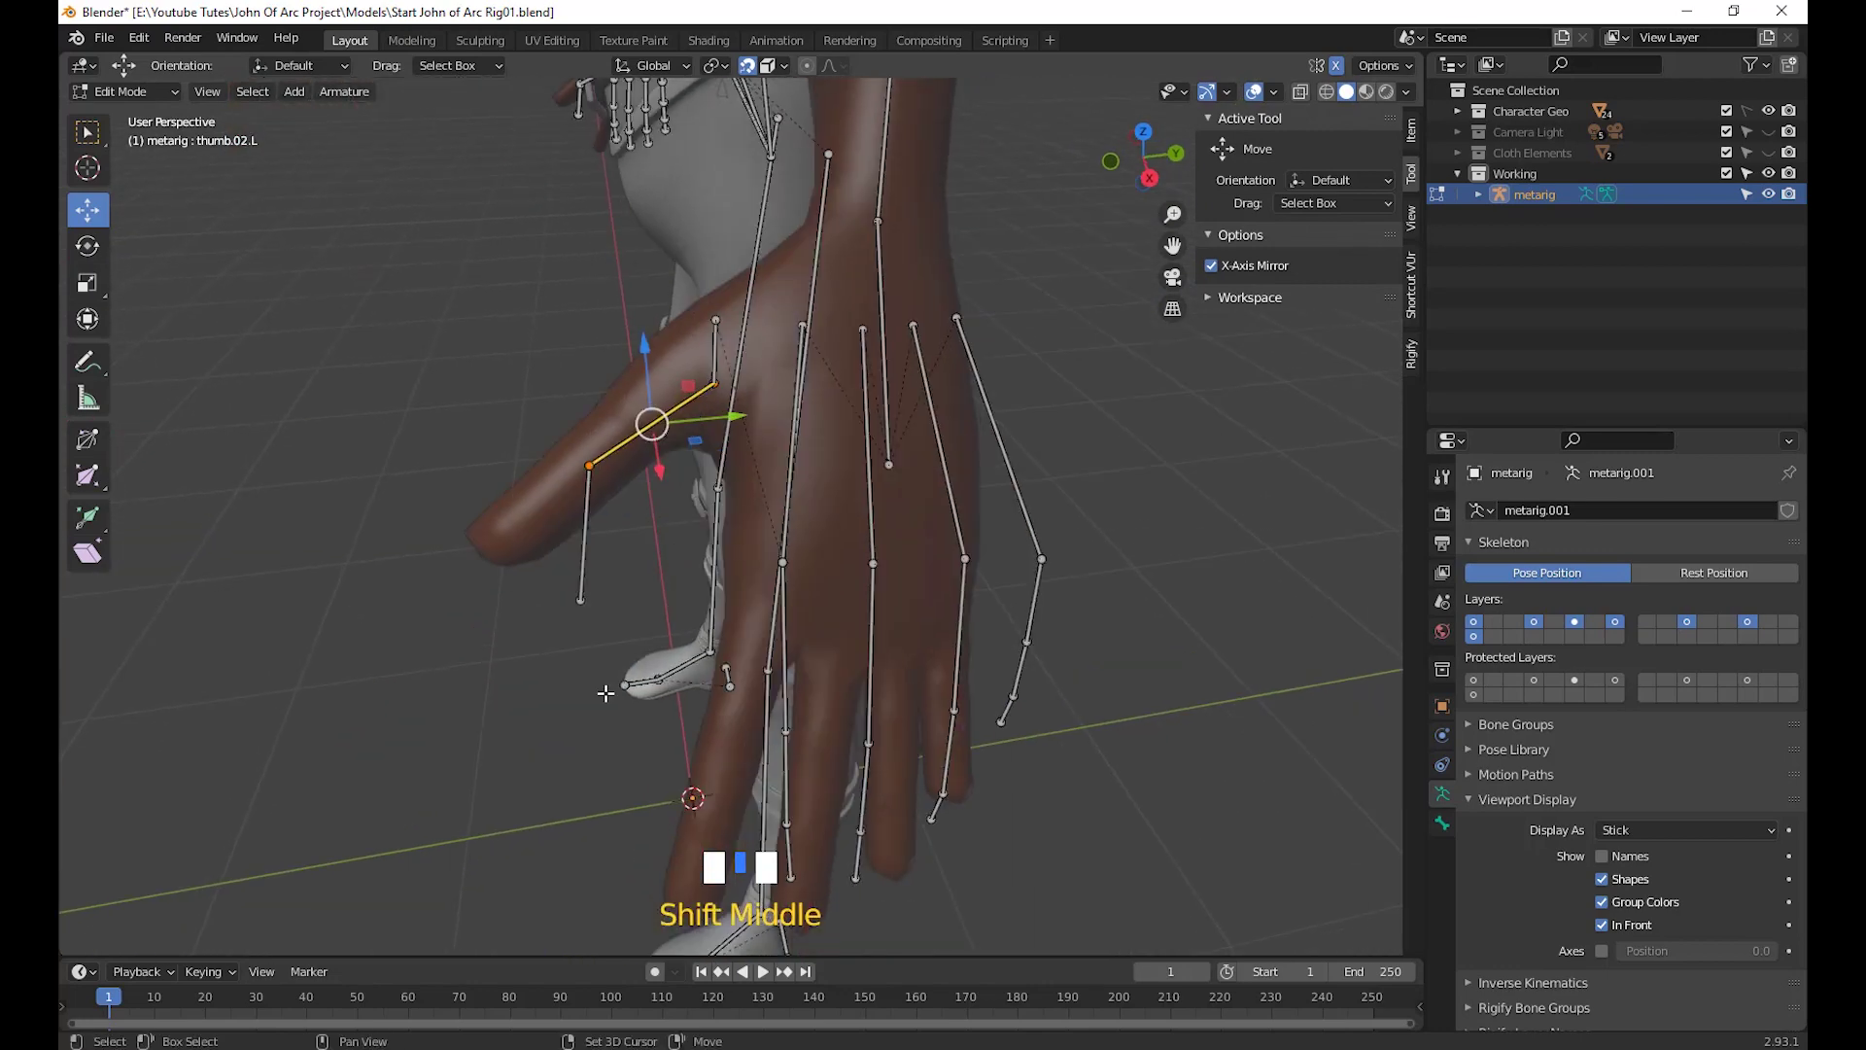
{"action": "left_click", "coordinate": [584, 597]}
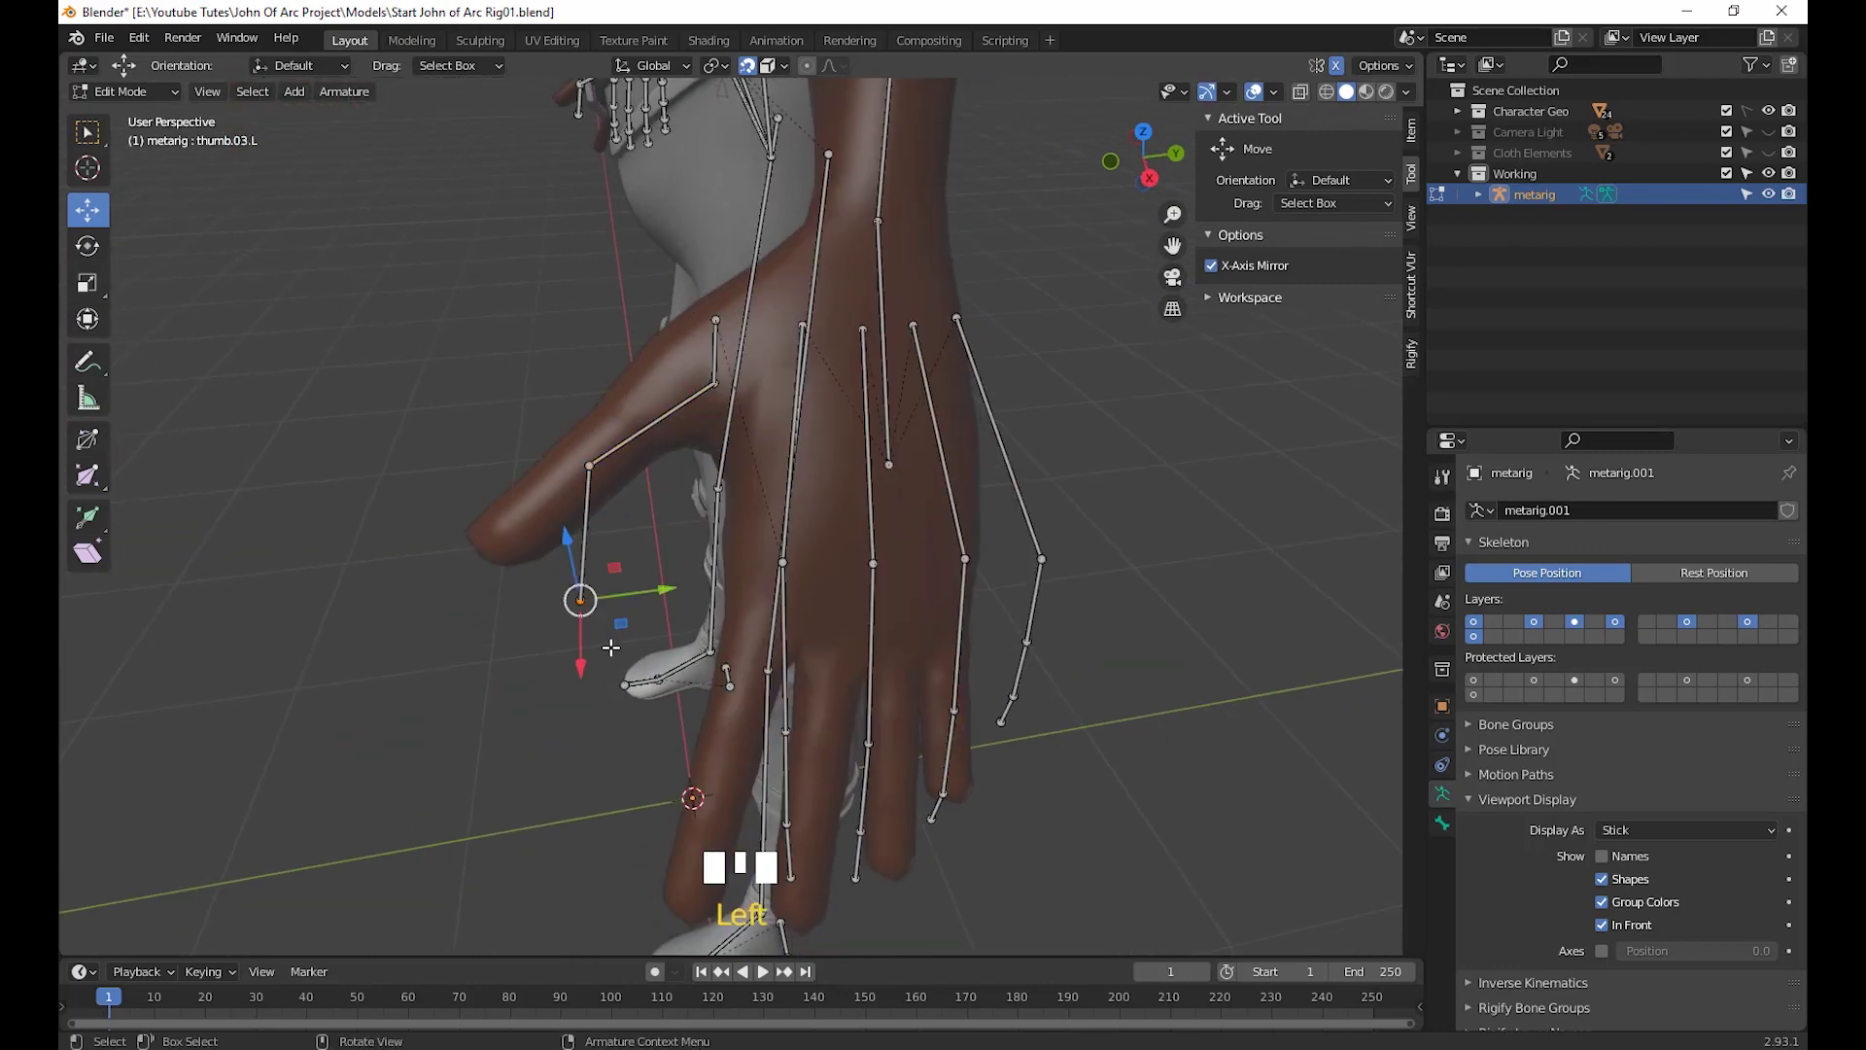
{"action": "key", "text": "g"}
{"action": "left_click", "coordinate": [507, 596]}
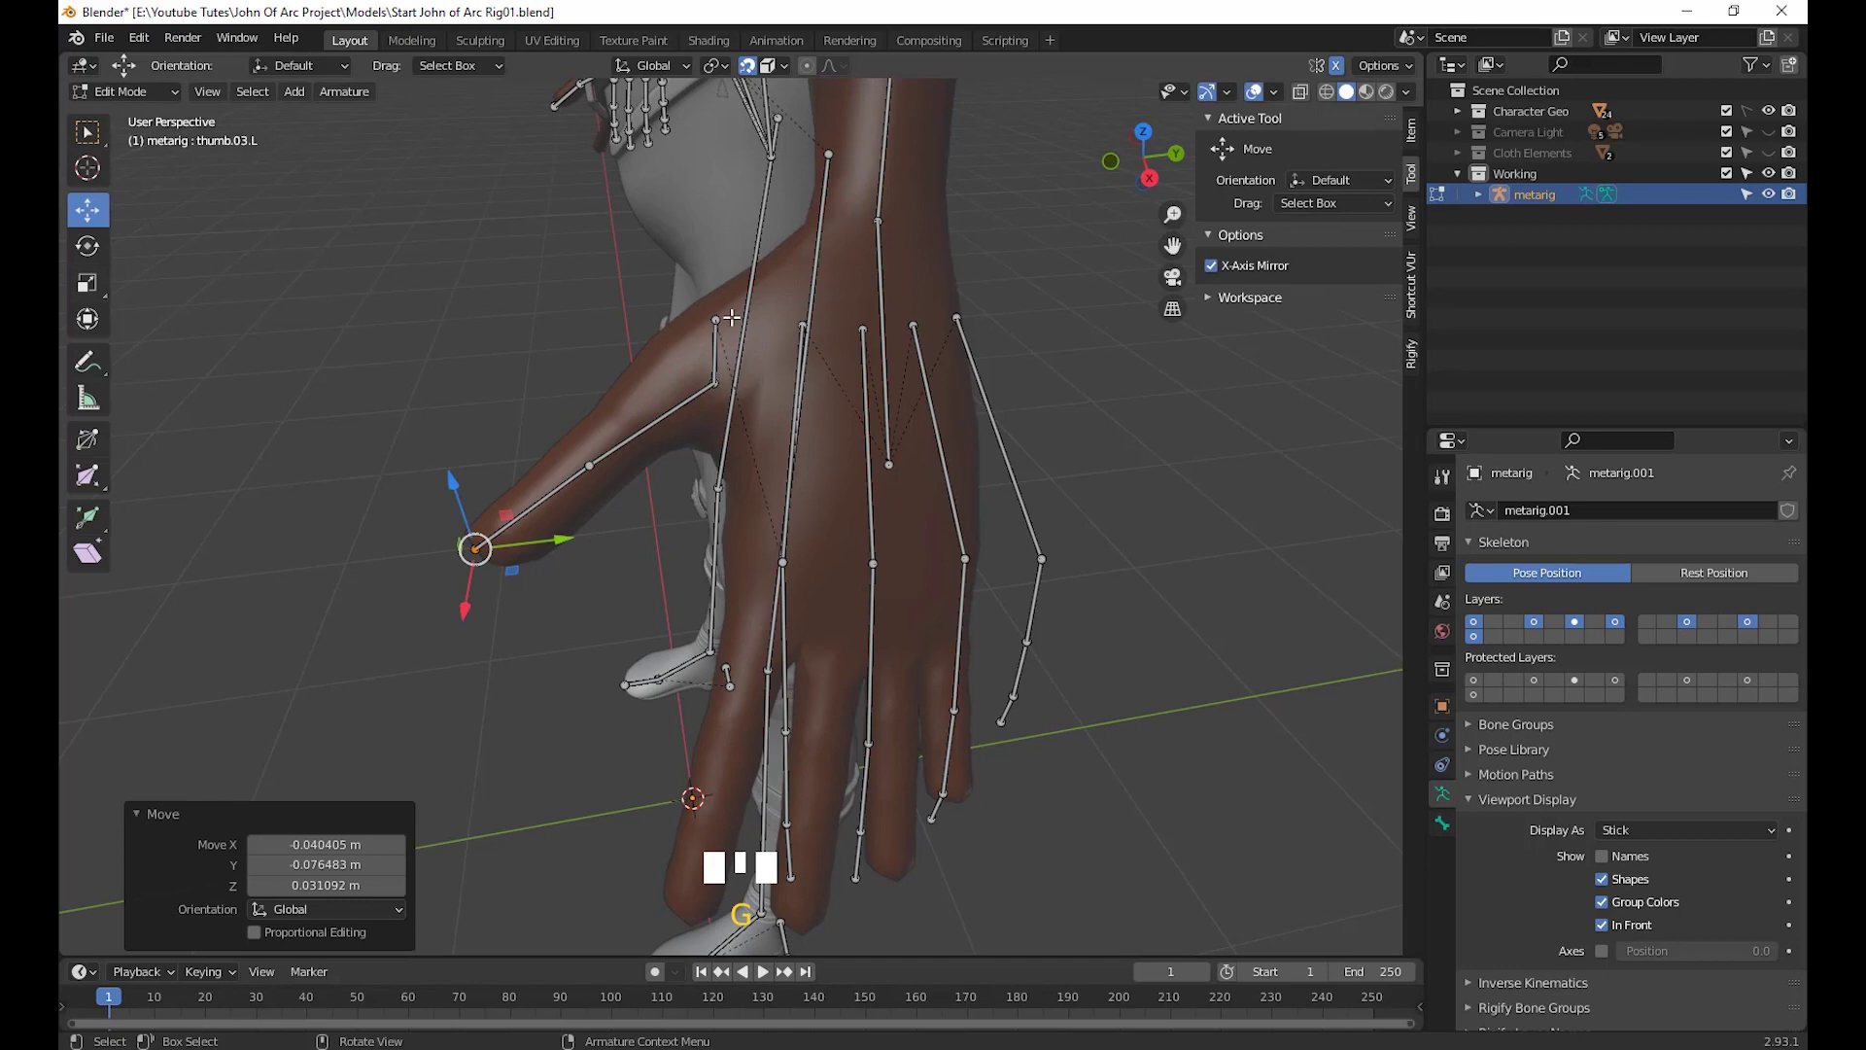
Move the left thumb's first inner joint toward the middle of the thumb mesh and slide its second inner joint further along the thumb
{"action": "middle_click_drag", "start_coordinate": [727, 563], "coordinate": [857, 526]}
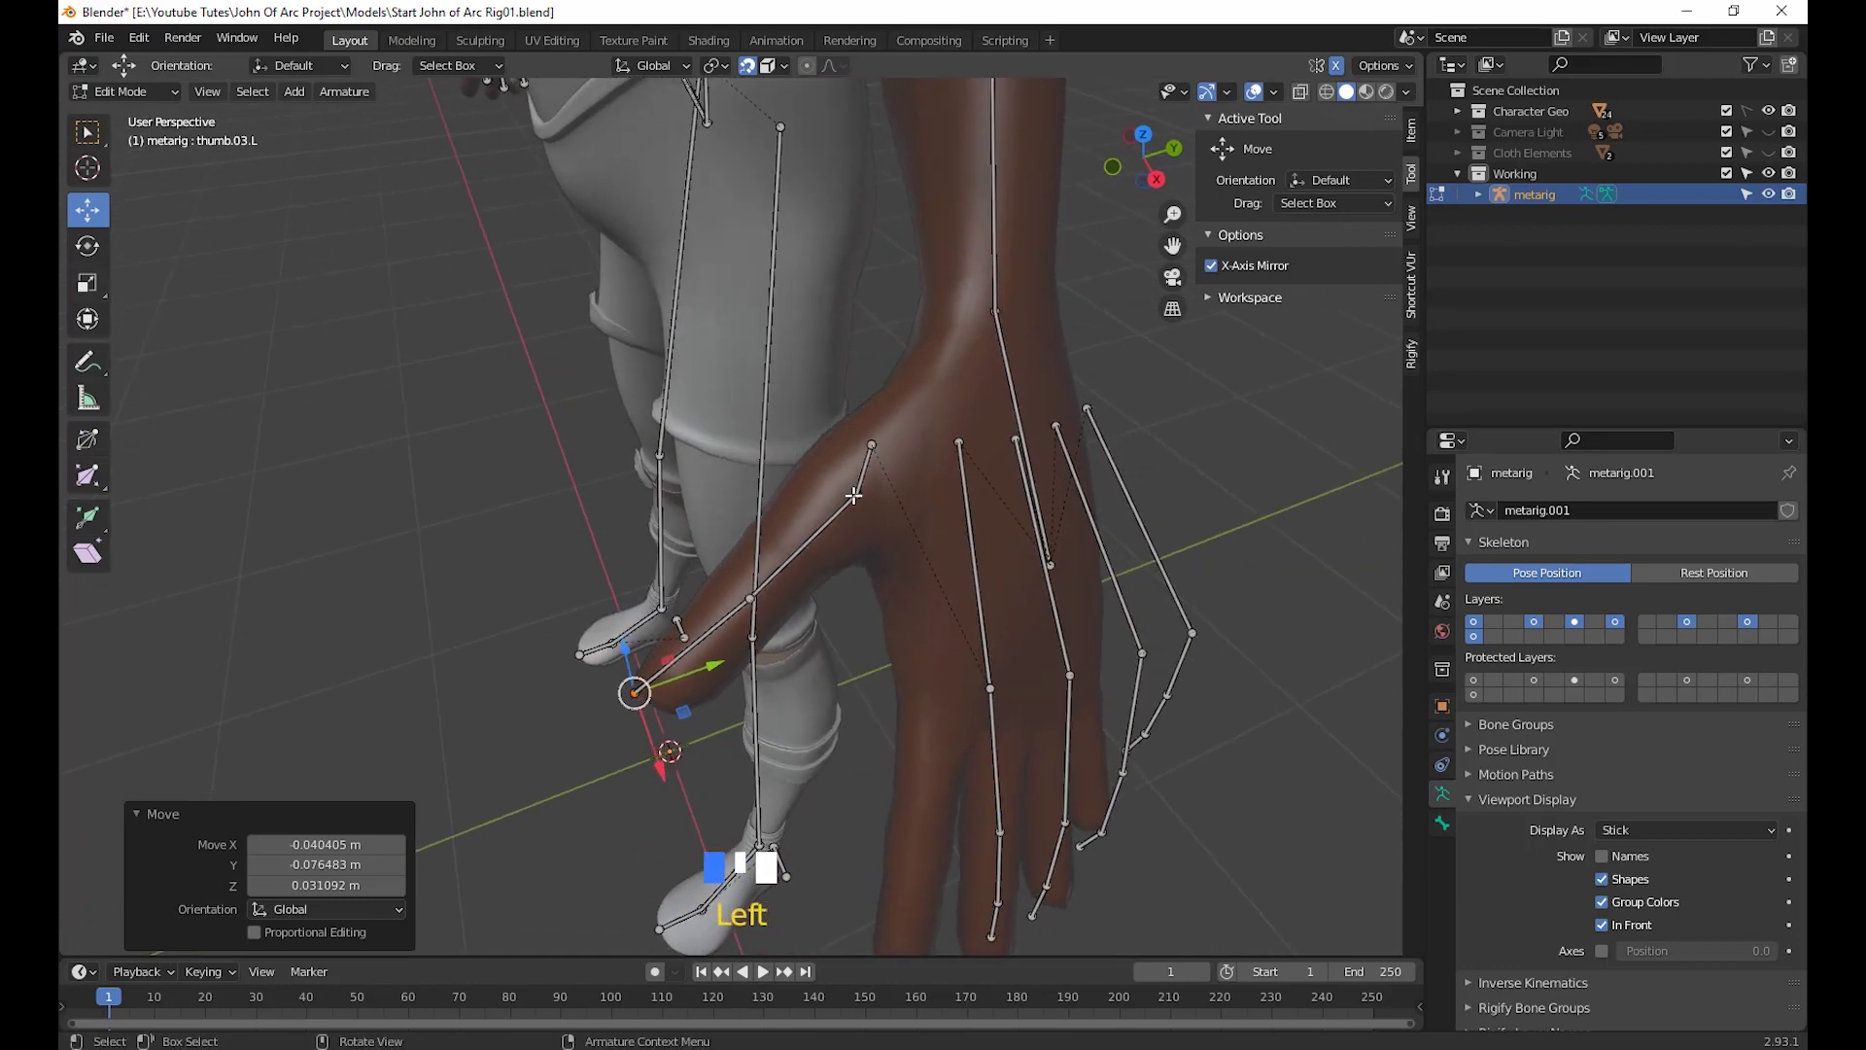
{"action": "left_click", "coordinate": [853, 496]}
{"action": "key", "text": "g"}
{"action": "left_click", "coordinate": [805, 505]}
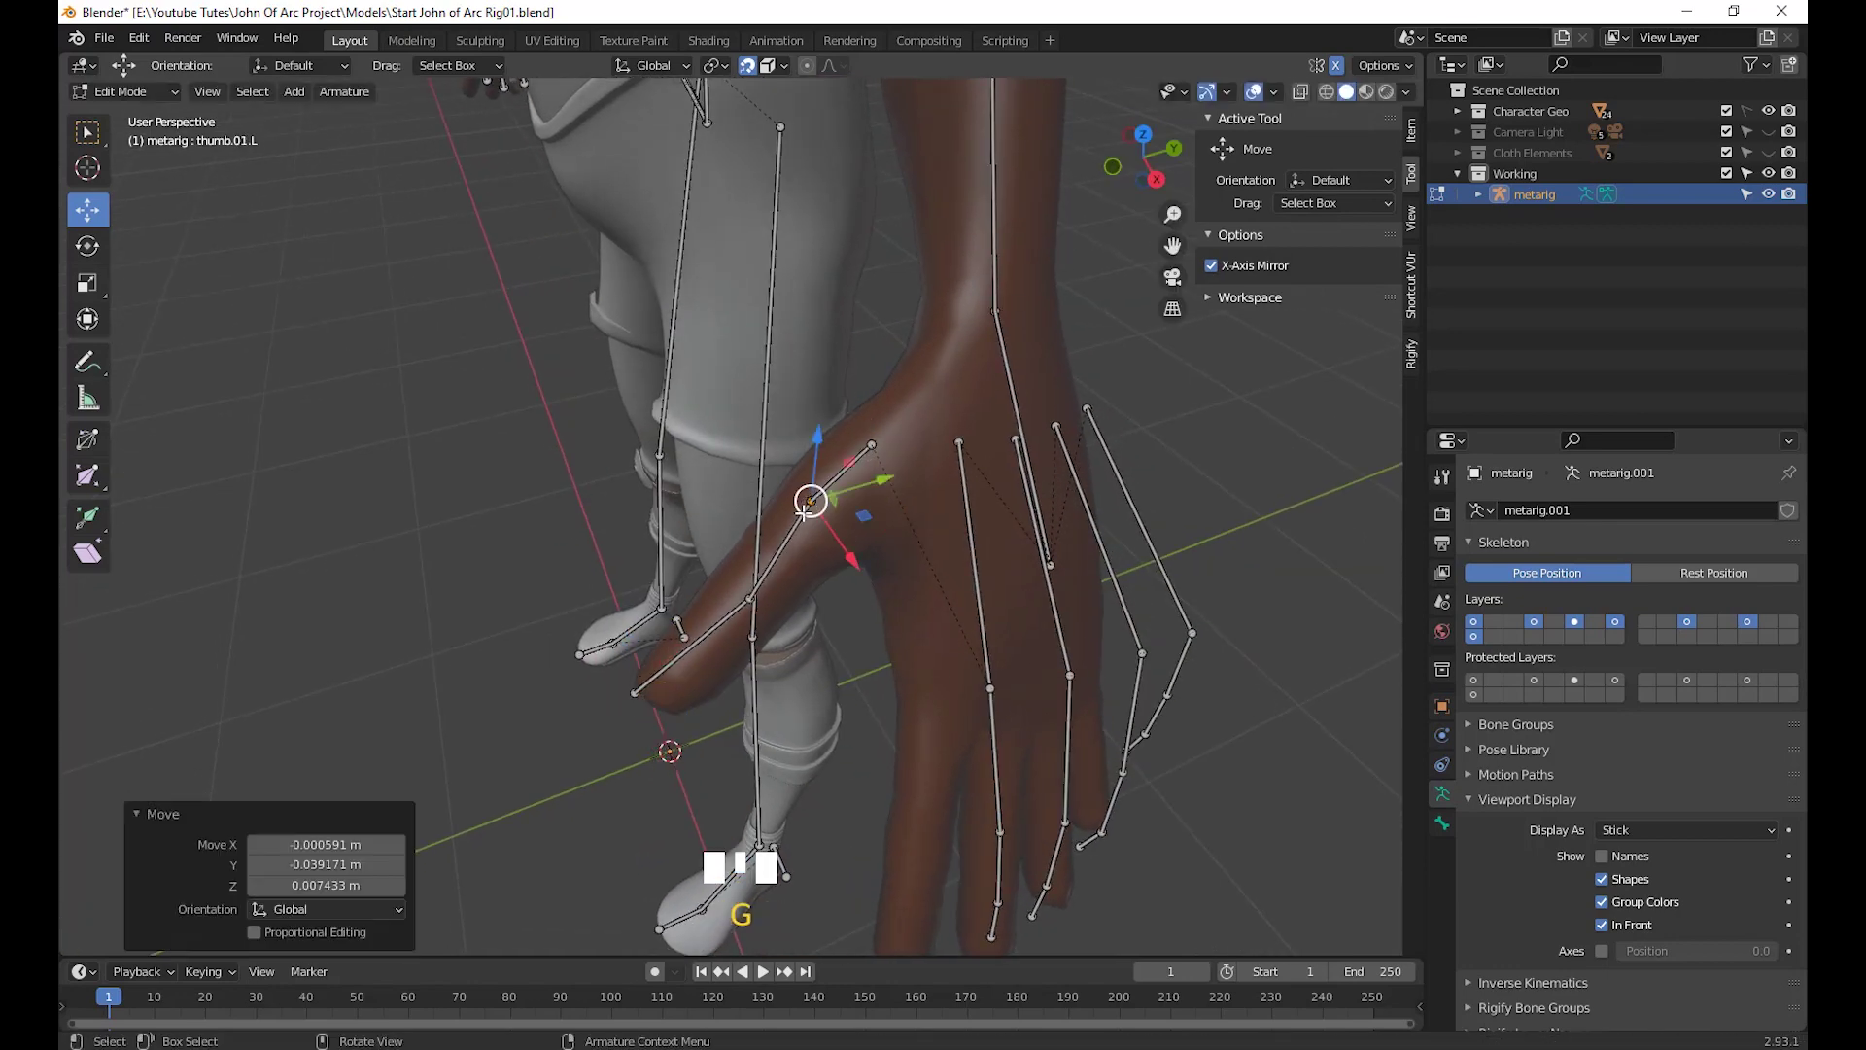
{"action": "left_click", "coordinate": [747, 601]}
{"action": "key", "text": "g"}
{"action": "left_click", "coordinate": [755, 604]}
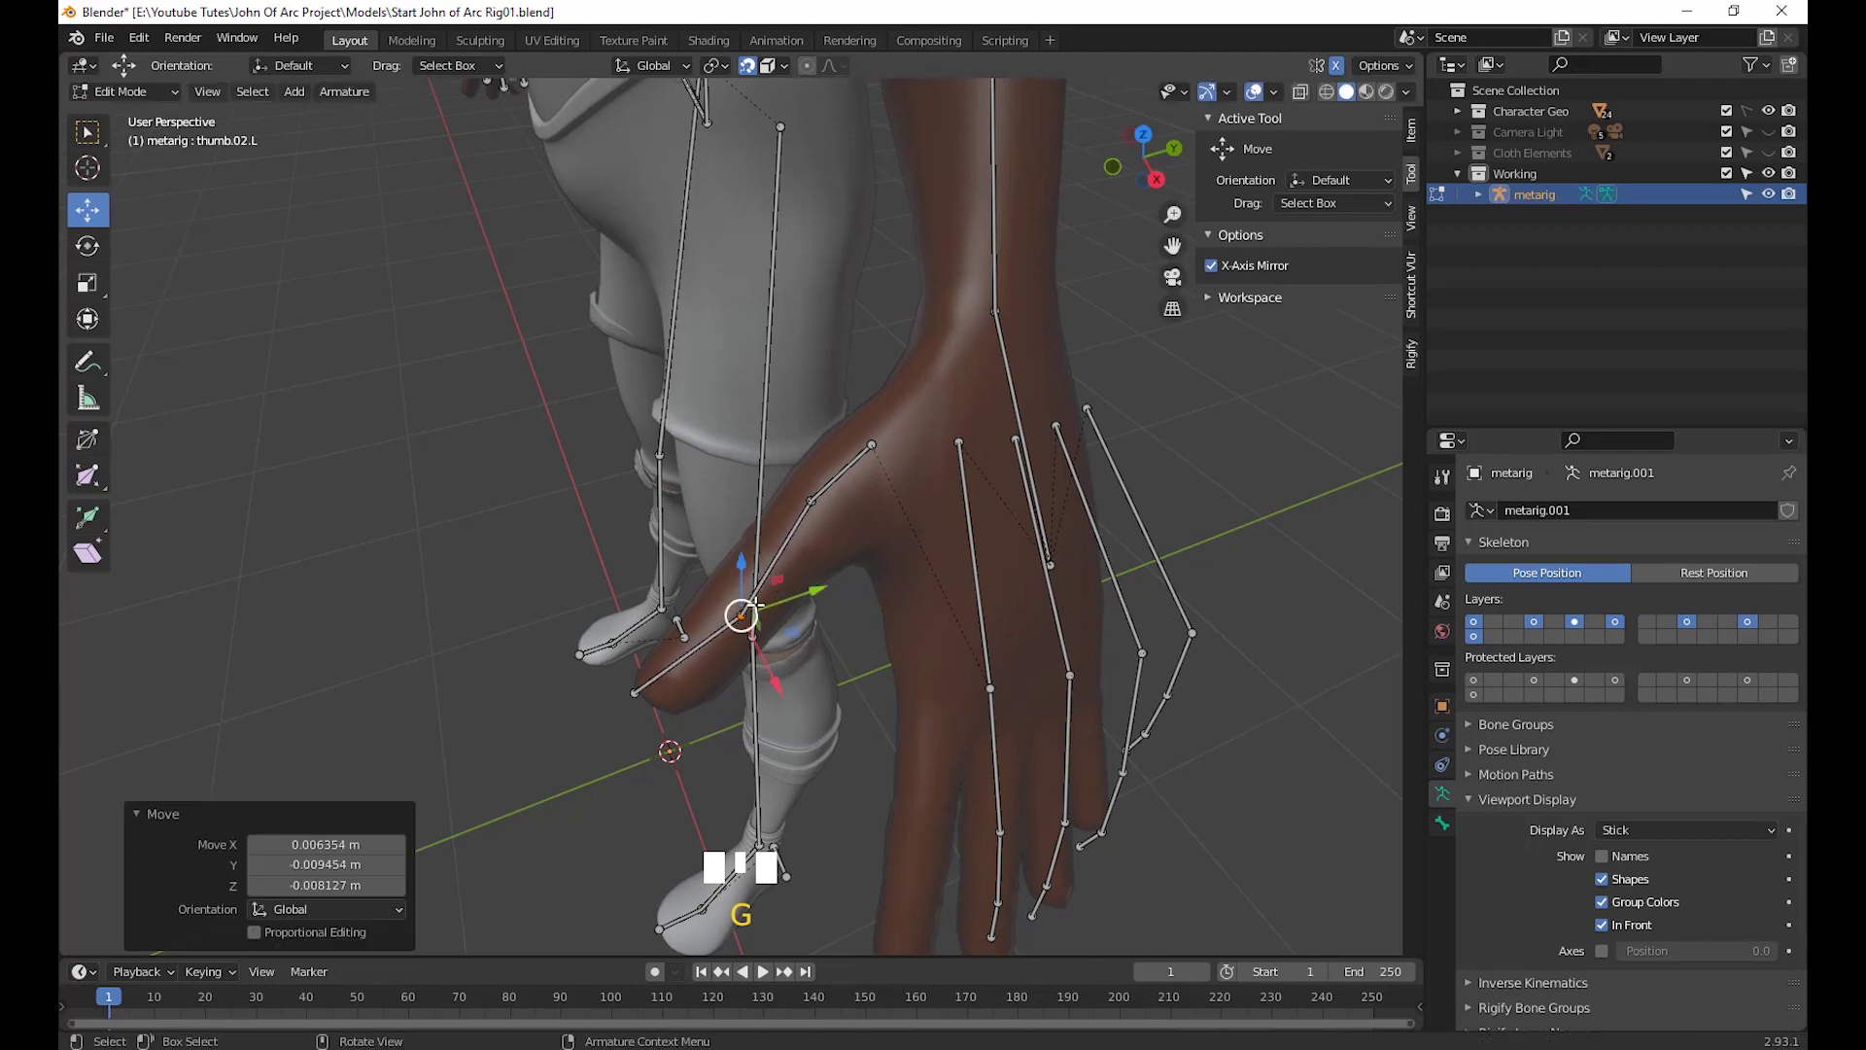
Shift the left thumb's first inner joint further down the thumb and move the thumb's base joint toward the palm
{"action": "left_click", "coordinate": [805, 496]}
{"action": "key", "text": "g"}
{"action": "left_click", "coordinate": [785, 521]}
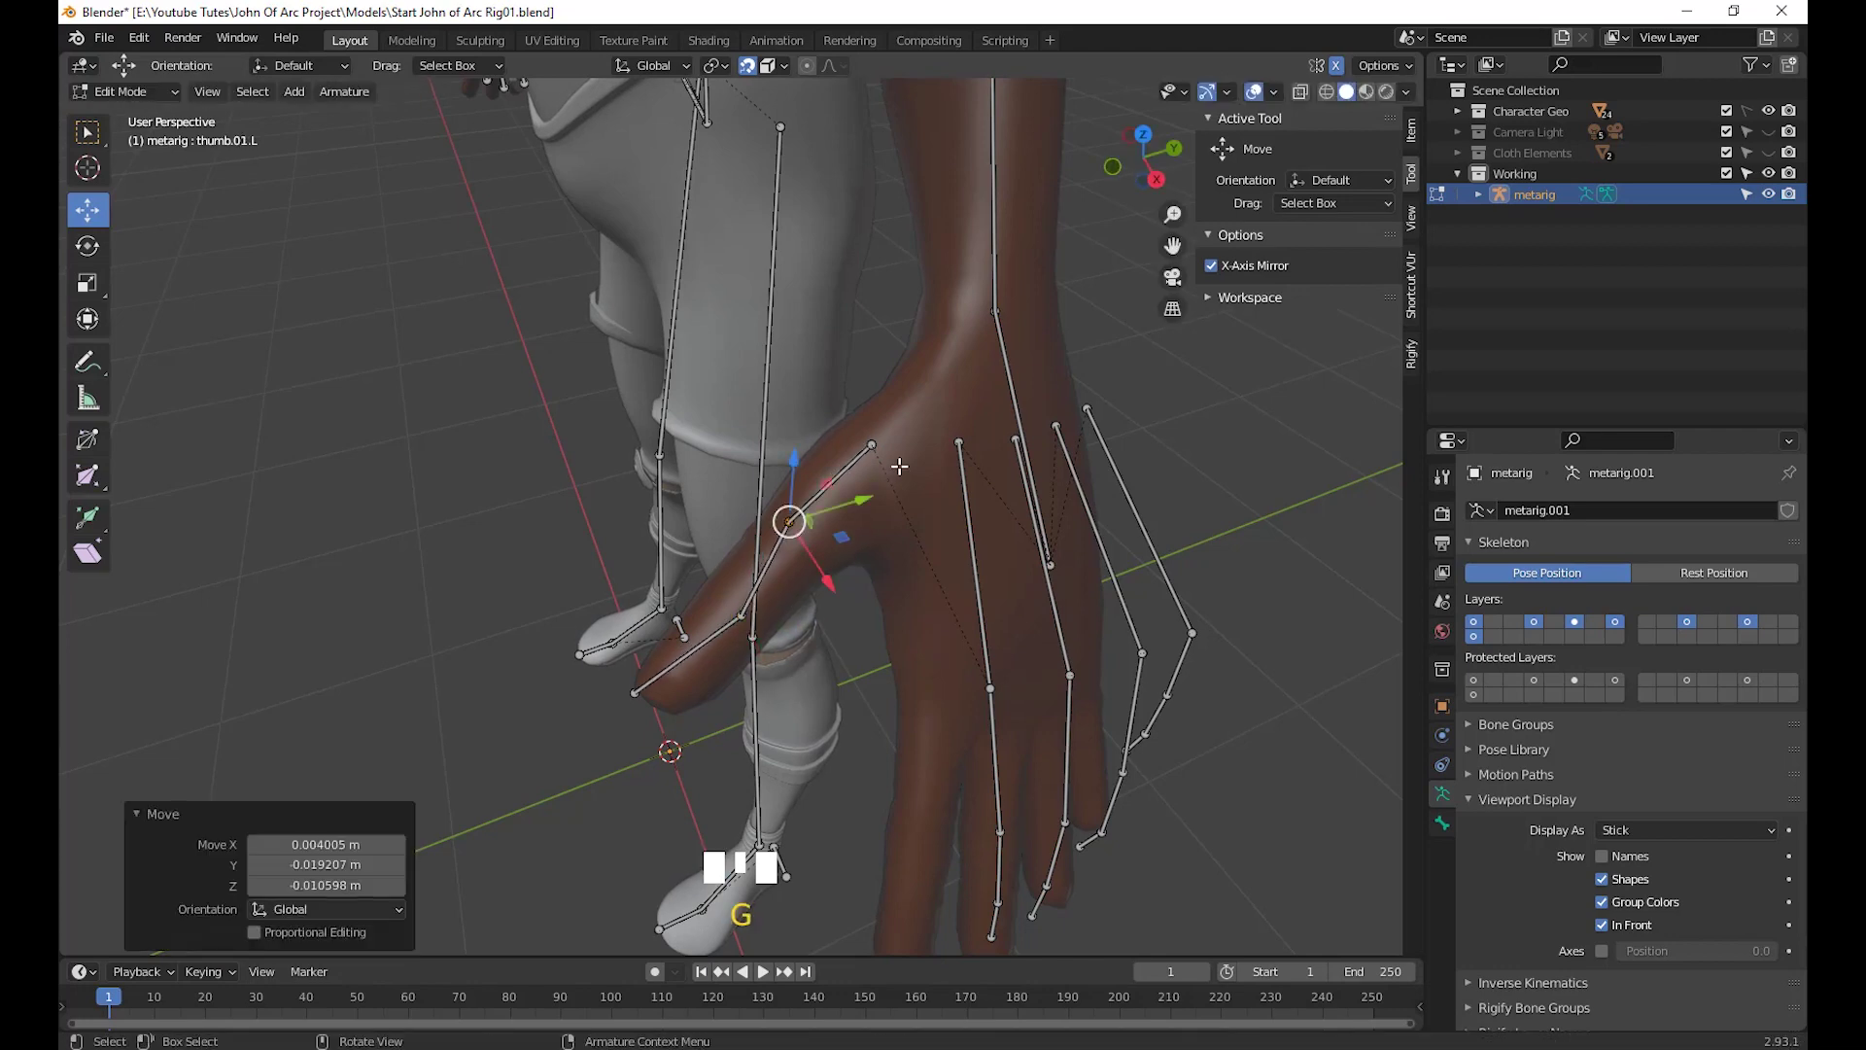
{"action": "key", "text": "g"}
{"action": "left_click", "coordinate": [917, 441]}
{"action": "scroll", "coordinate": [917, 442], "scroll_direction": "down", "scroll_amount": 2}
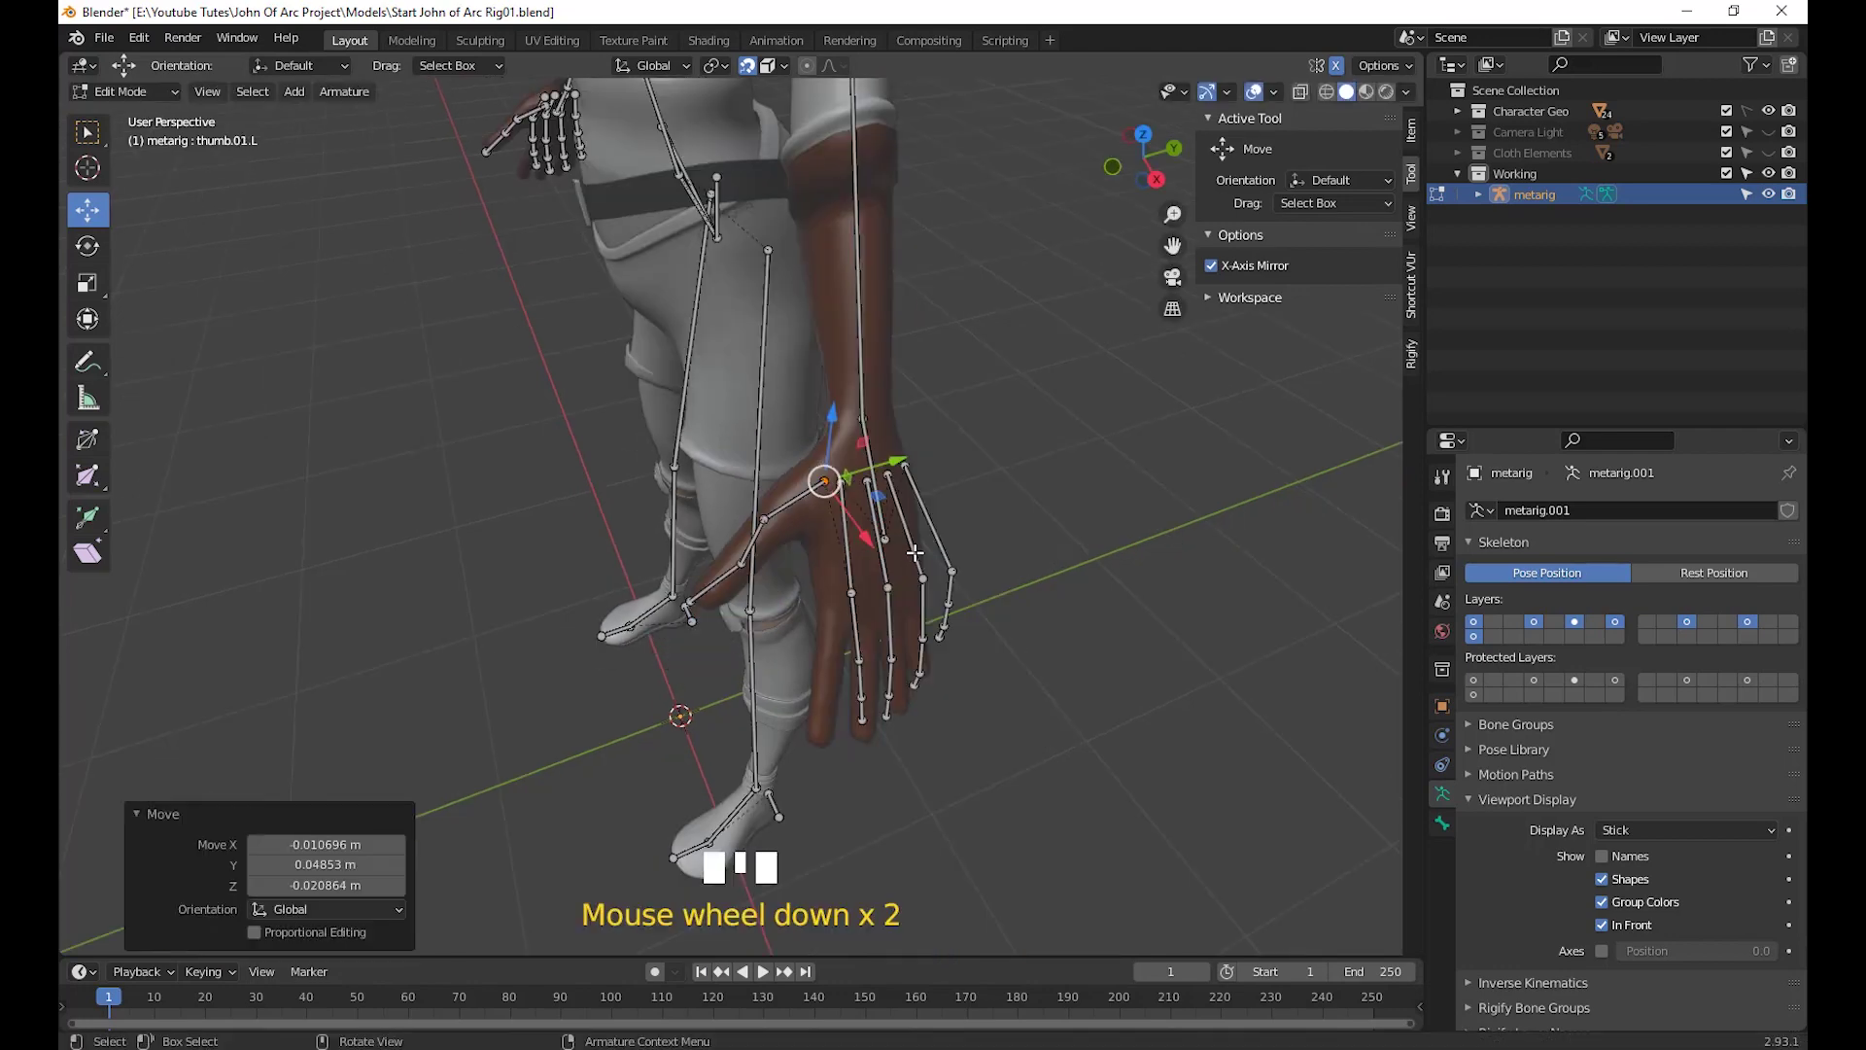
Pull the left thumb's tip joint back inside the mesh and align the second inner joint with the thumb's centre
{"action": "middle_click_drag", "start_coordinate": [916, 442], "coordinate": [1004, 746]}
{"action": "left_click", "coordinate": [1030, 718]}
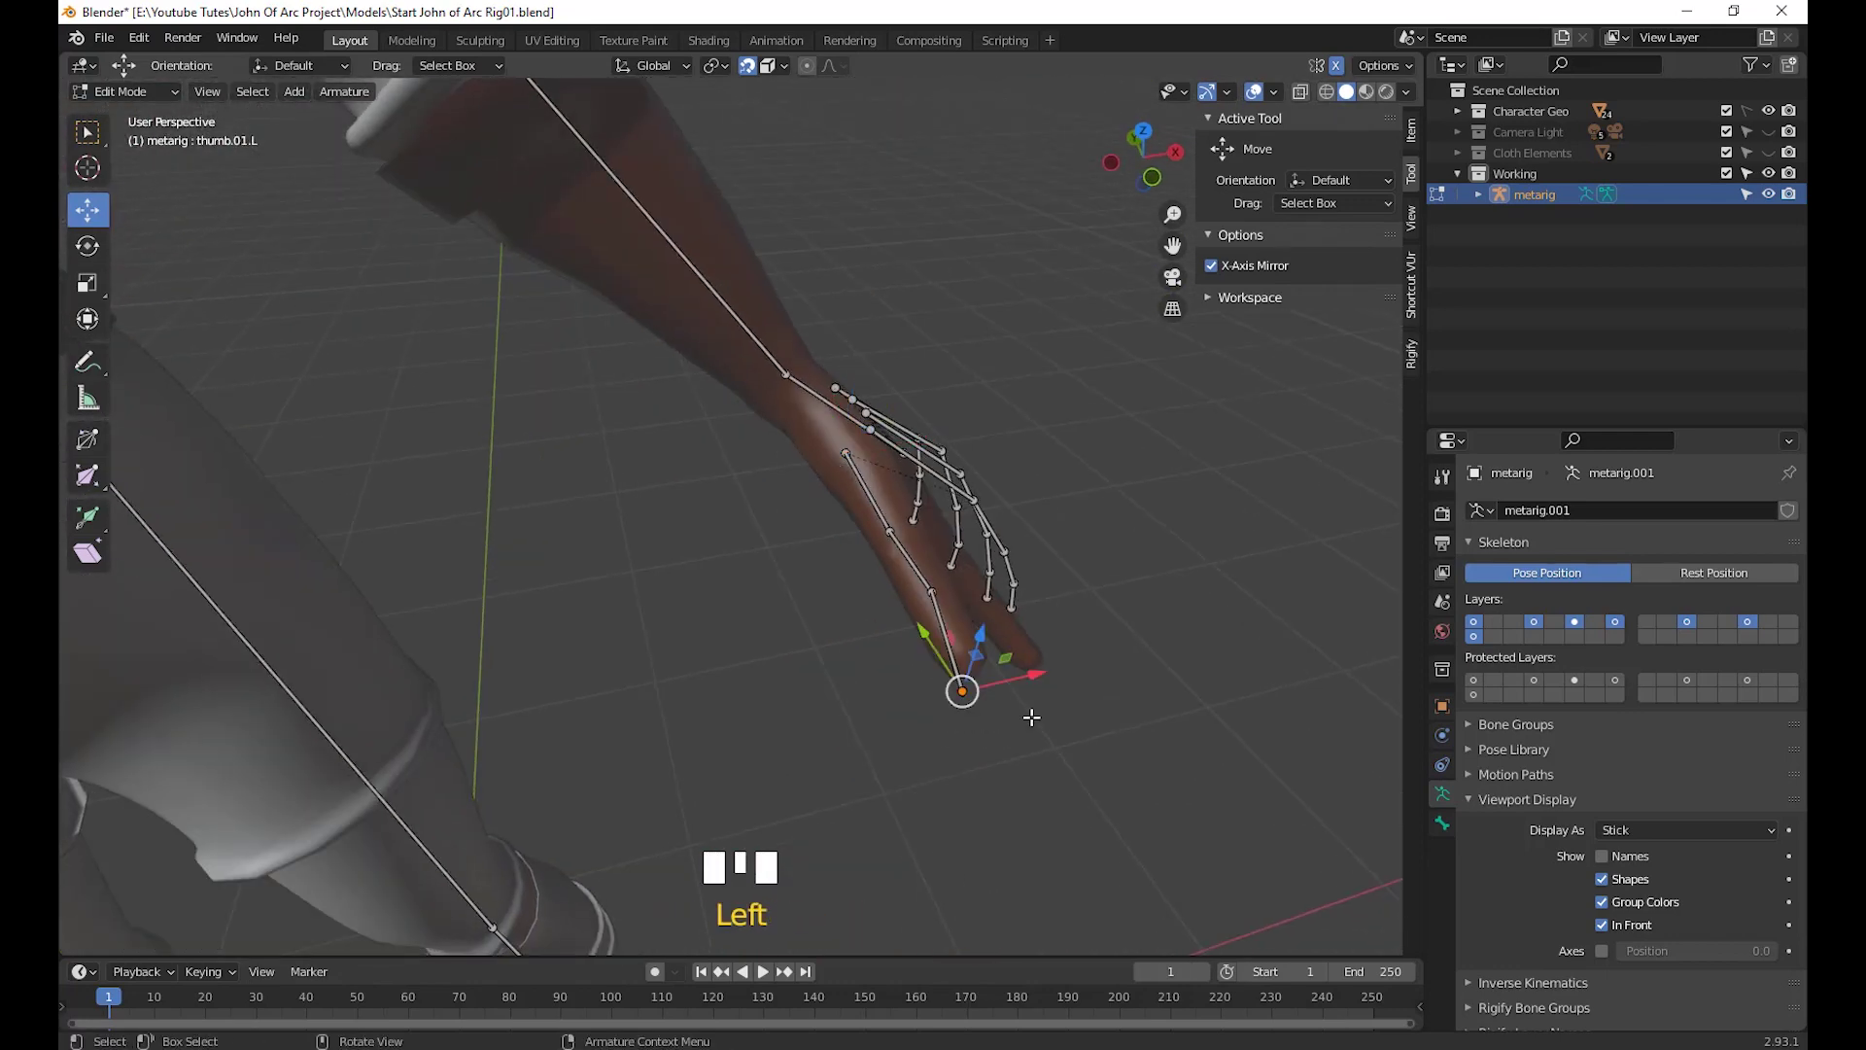
{"action": "key", "text": "g"}
{"action": "left_click", "coordinate": [1041, 701]}
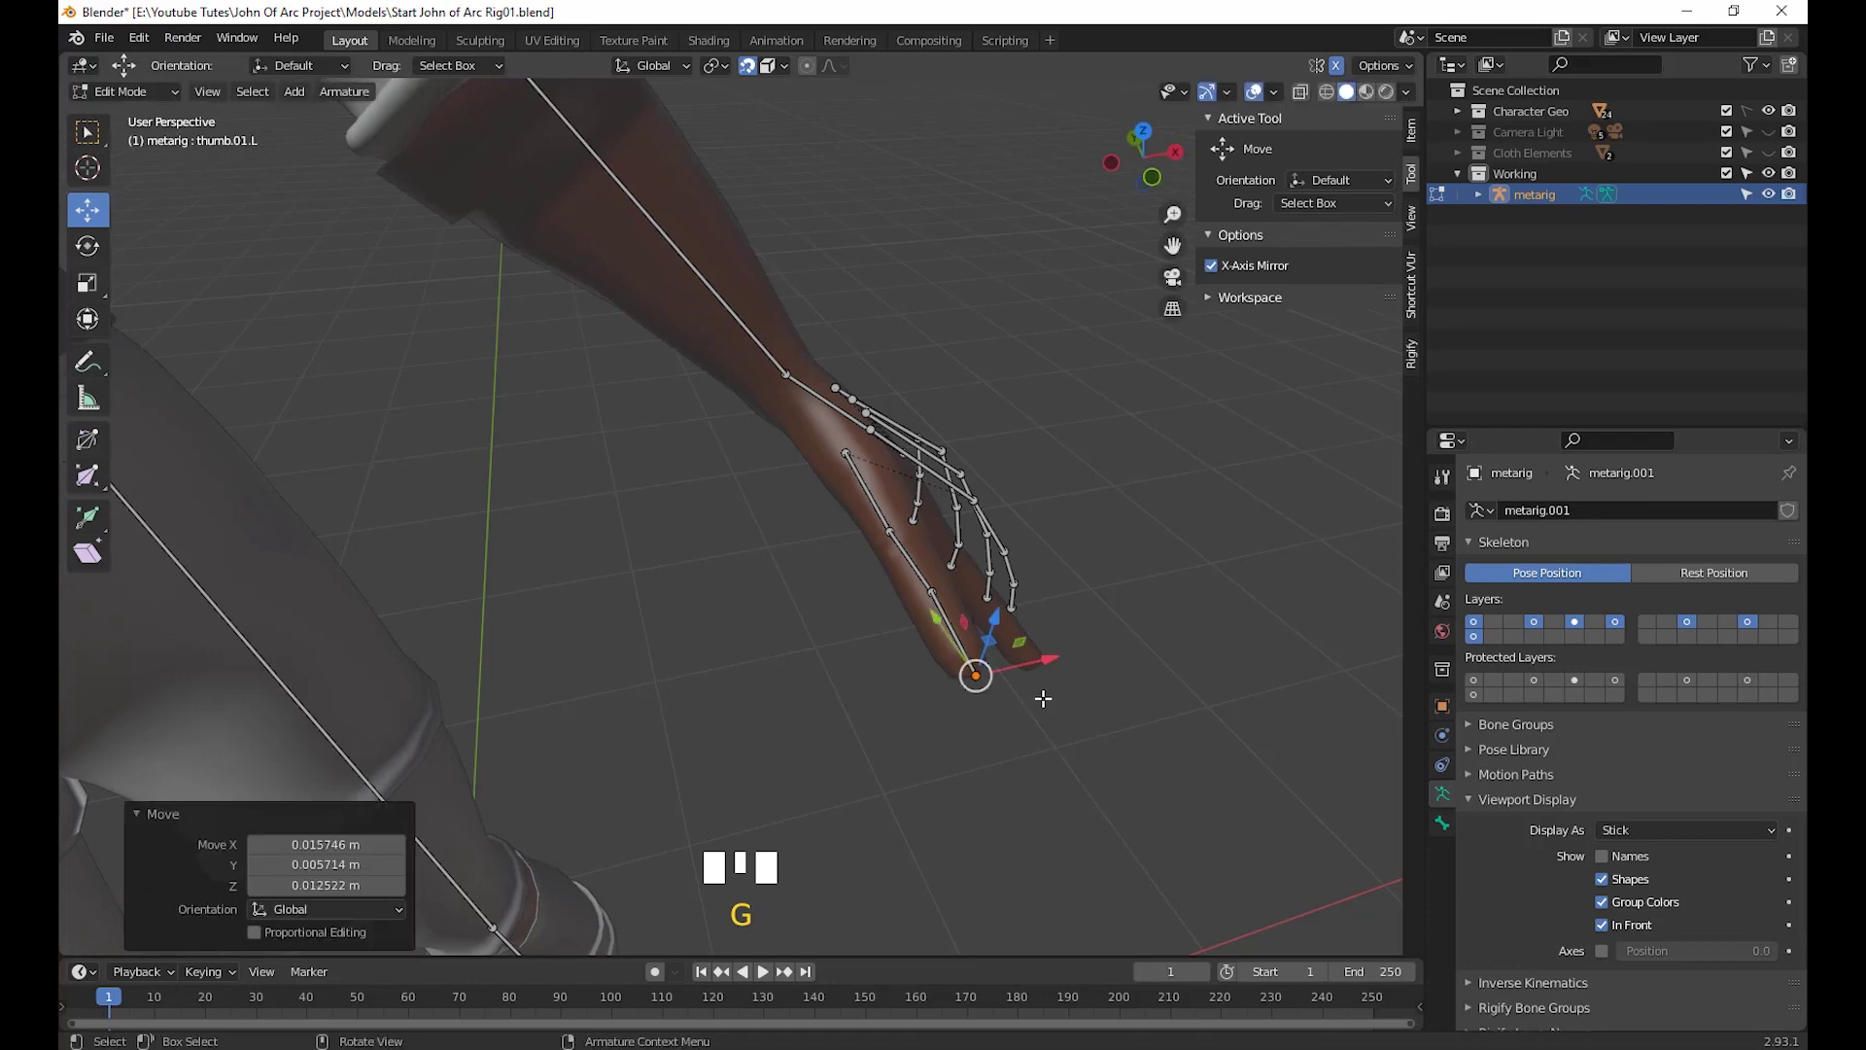
{"action": "left_click", "coordinate": [931, 588]}
{"action": "key", "text": "g"}
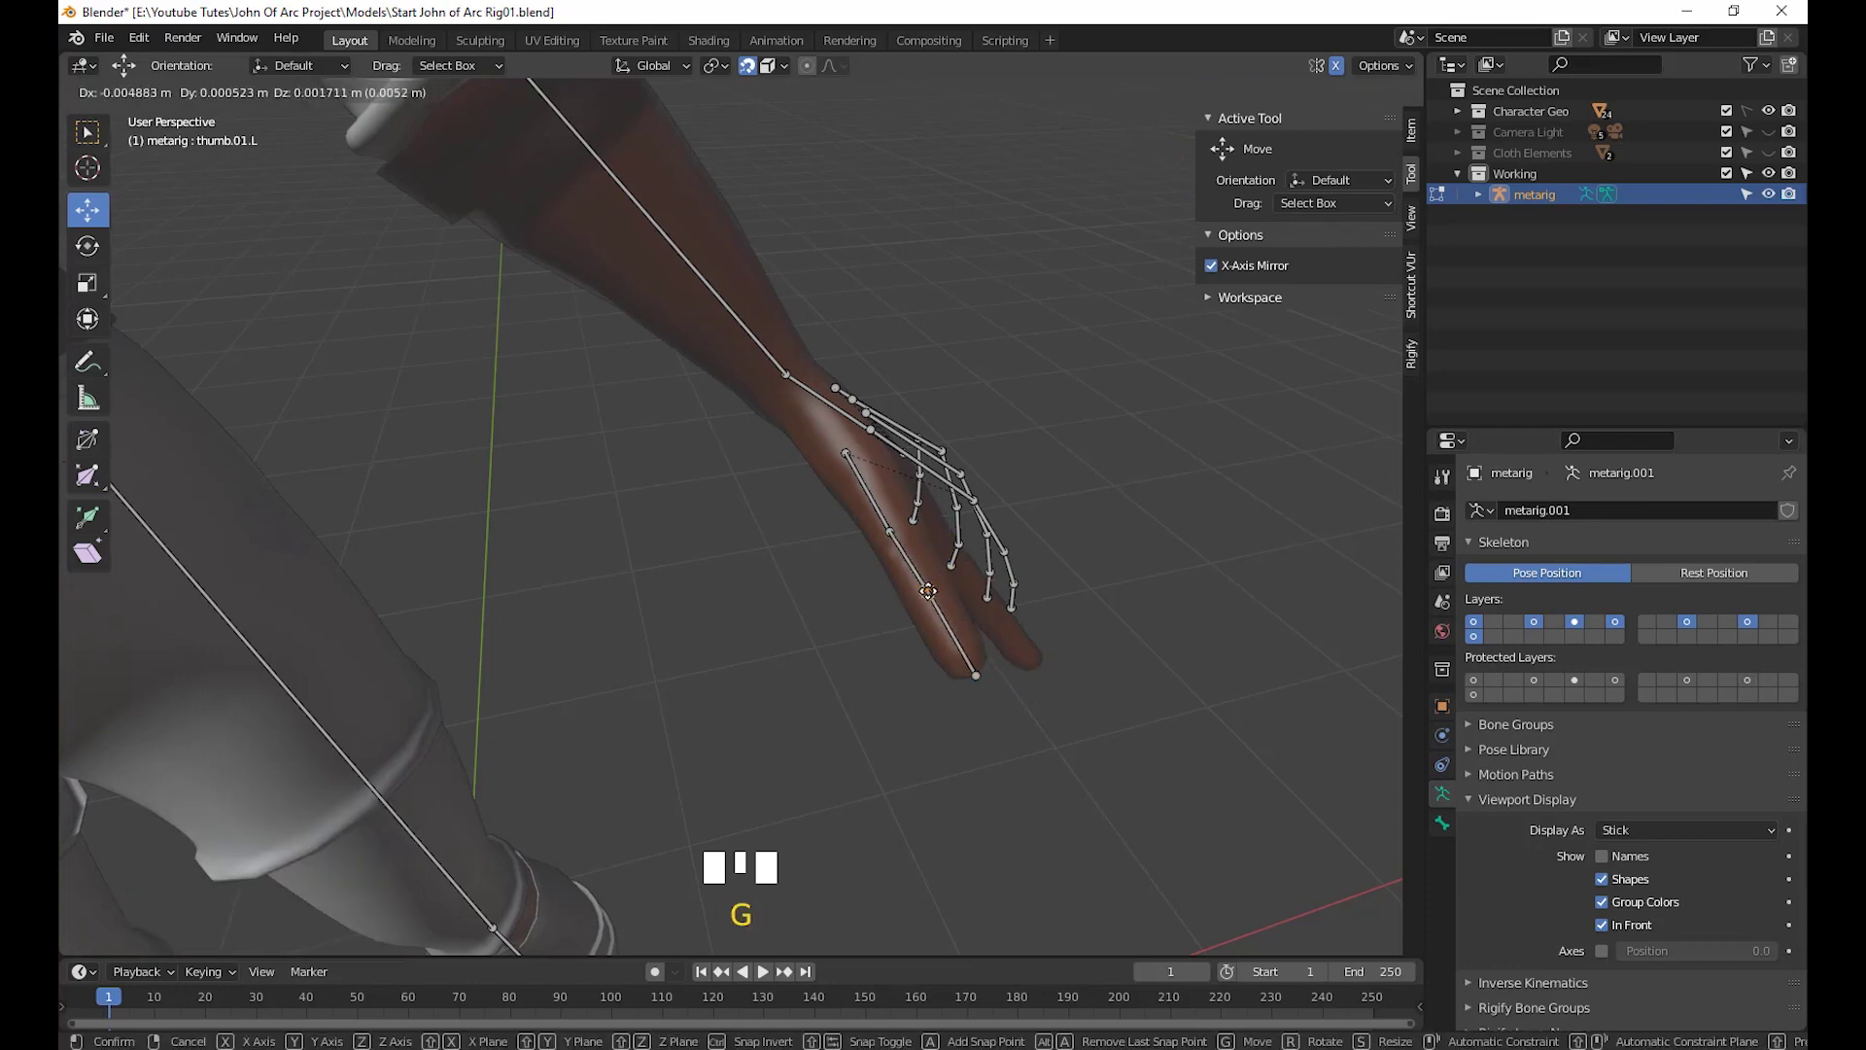
{"action": "left_click", "coordinate": [928, 591]}
Viewing the hand from below, move the left thumb's first inner joint down toward the mesh's centre line
{"action": "scroll", "coordinate": [975, 658], "scroll_direction": "down", "scroll_amount": 2}
{"action": "middle_click_drag", "start_coordinate": [975, 659], "coordinate": [874, 544]}
{"action": "scroll", "coordinate": [858, 687], "scroll_direction": "up", "scroll_amount": 2}
{"action": "scroll", "coordinate": [954, 696], "scroll_direction": "up", "scroll_amount": 4}
{"action": "left_click", "coordinate": [738, 442]}
{"action": "middle_click_drag", "start_coordinate": [739, 442], "coordinate": [926, 512]}
{"action": "left_click", "coordinate": [925, 509]}
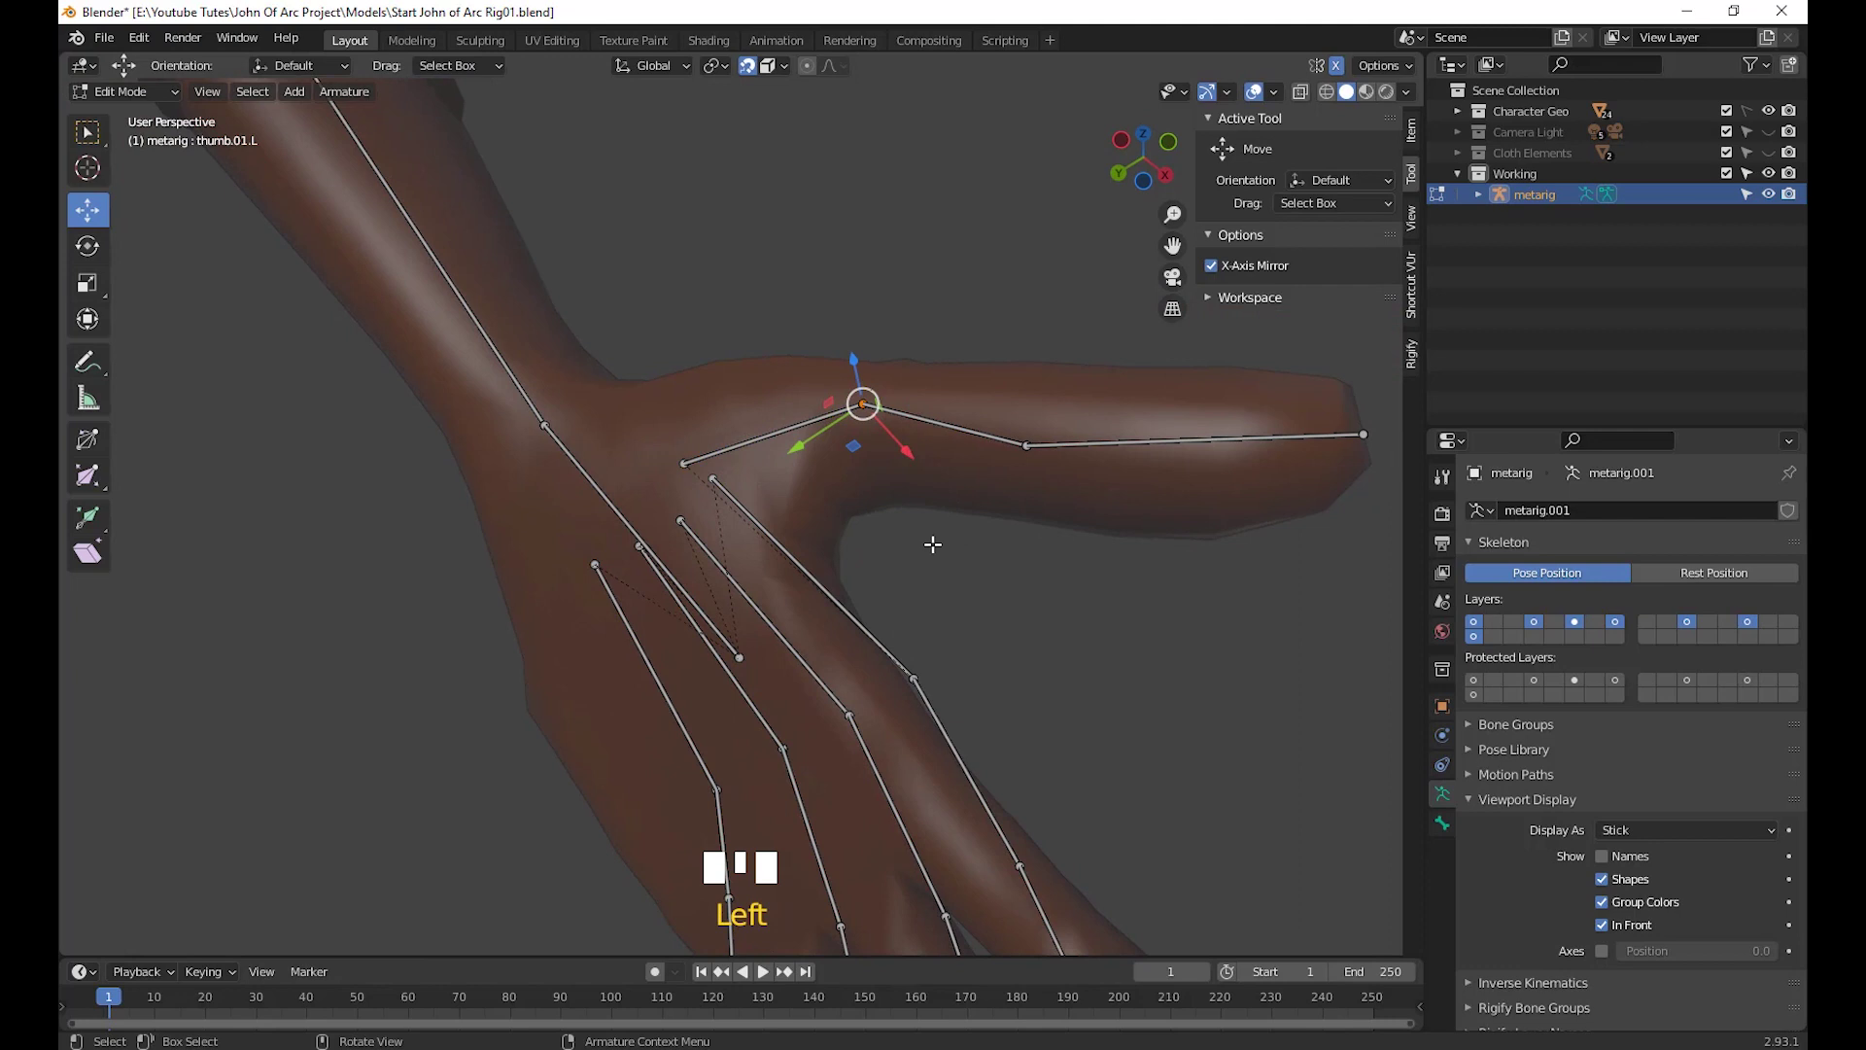
{"action": "key", "text": "g"}
{"action": "left_click", "coordinate": [895, 567]}
Move the left thumb's second inner joint toward the tip along the mesh's centre, then shift the first inner joint forward too
{"action": "left_click_drag", "start_coordinate": [1080, 497], "coordinate": [970, 393]}
{"action": "key", "text": "g"}
{"action": "left_click", "coordinate": [1118, 445]}
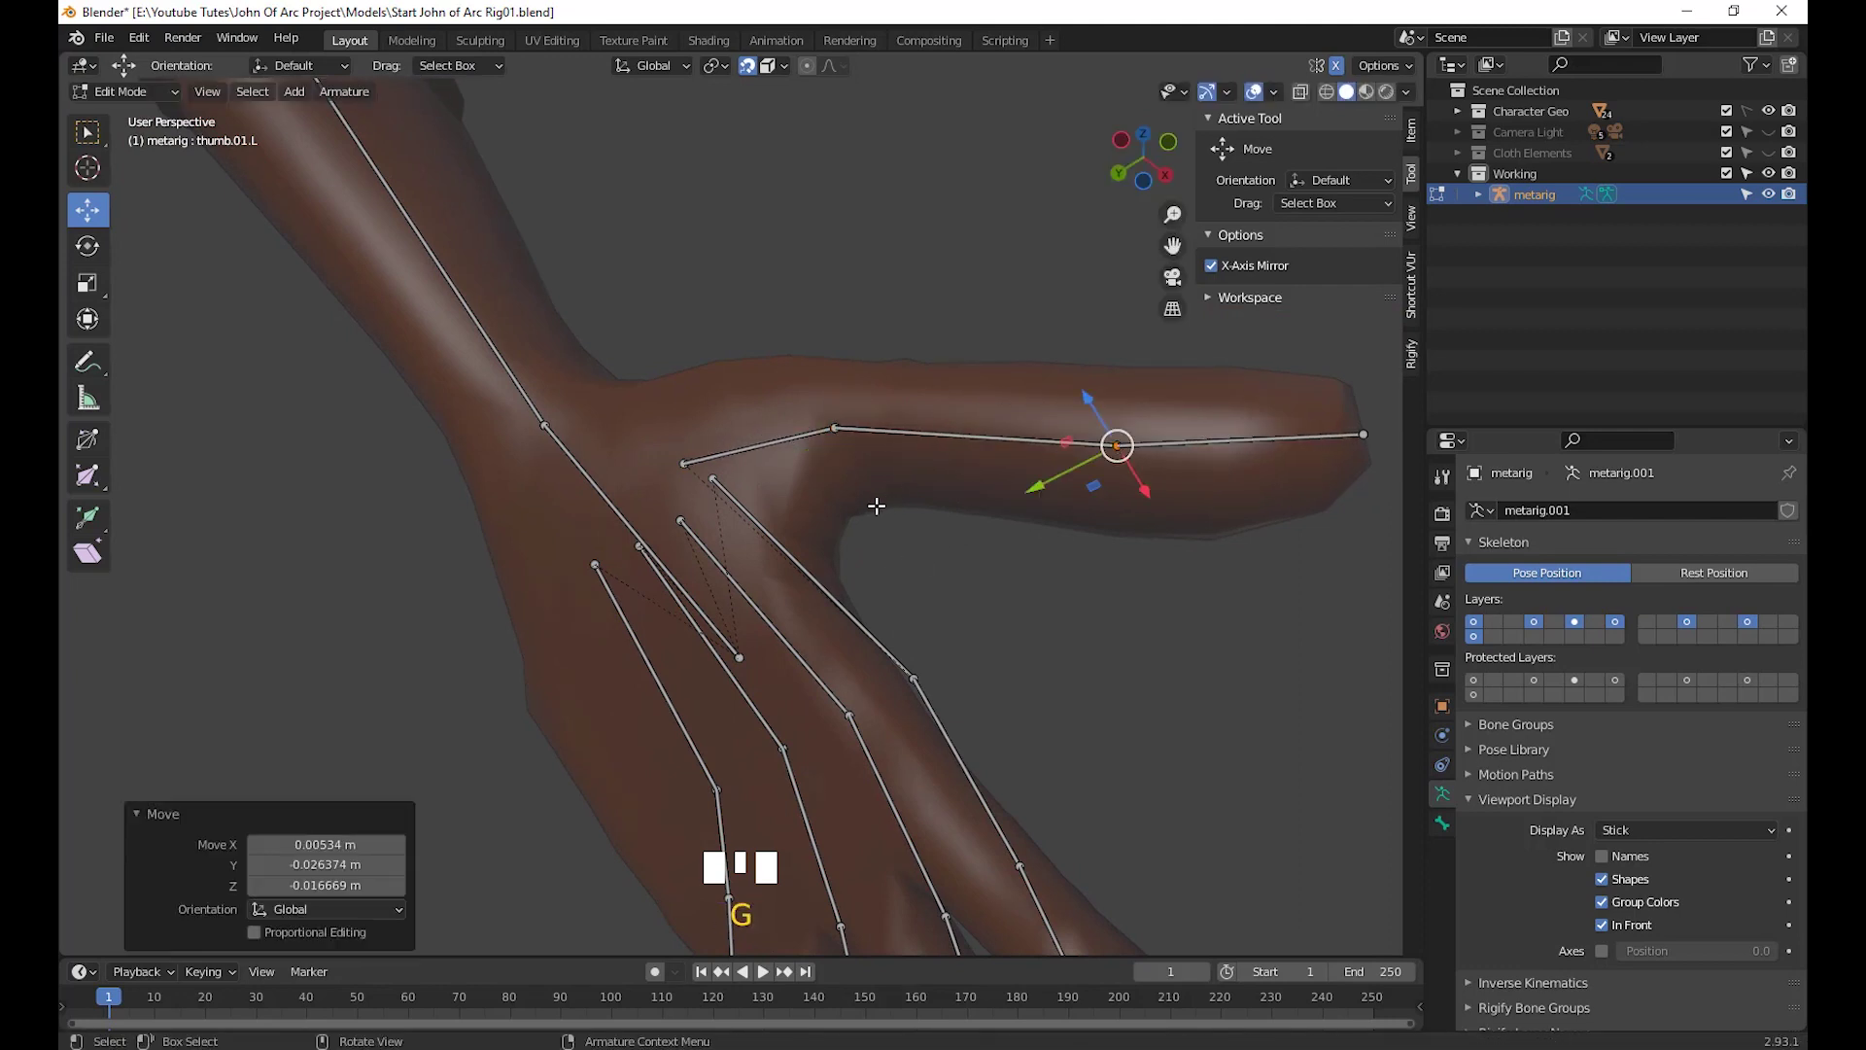
{"action": "left_click", "coordinate": [834, 427]}
{"action": "key", "text": "g"}
{"action": "left_click", "coordinate": [881, 424]}
{"action": "scroll", "coordinate": [1129, 612], "scroll_direction": "down", "scroll_amount": 2}
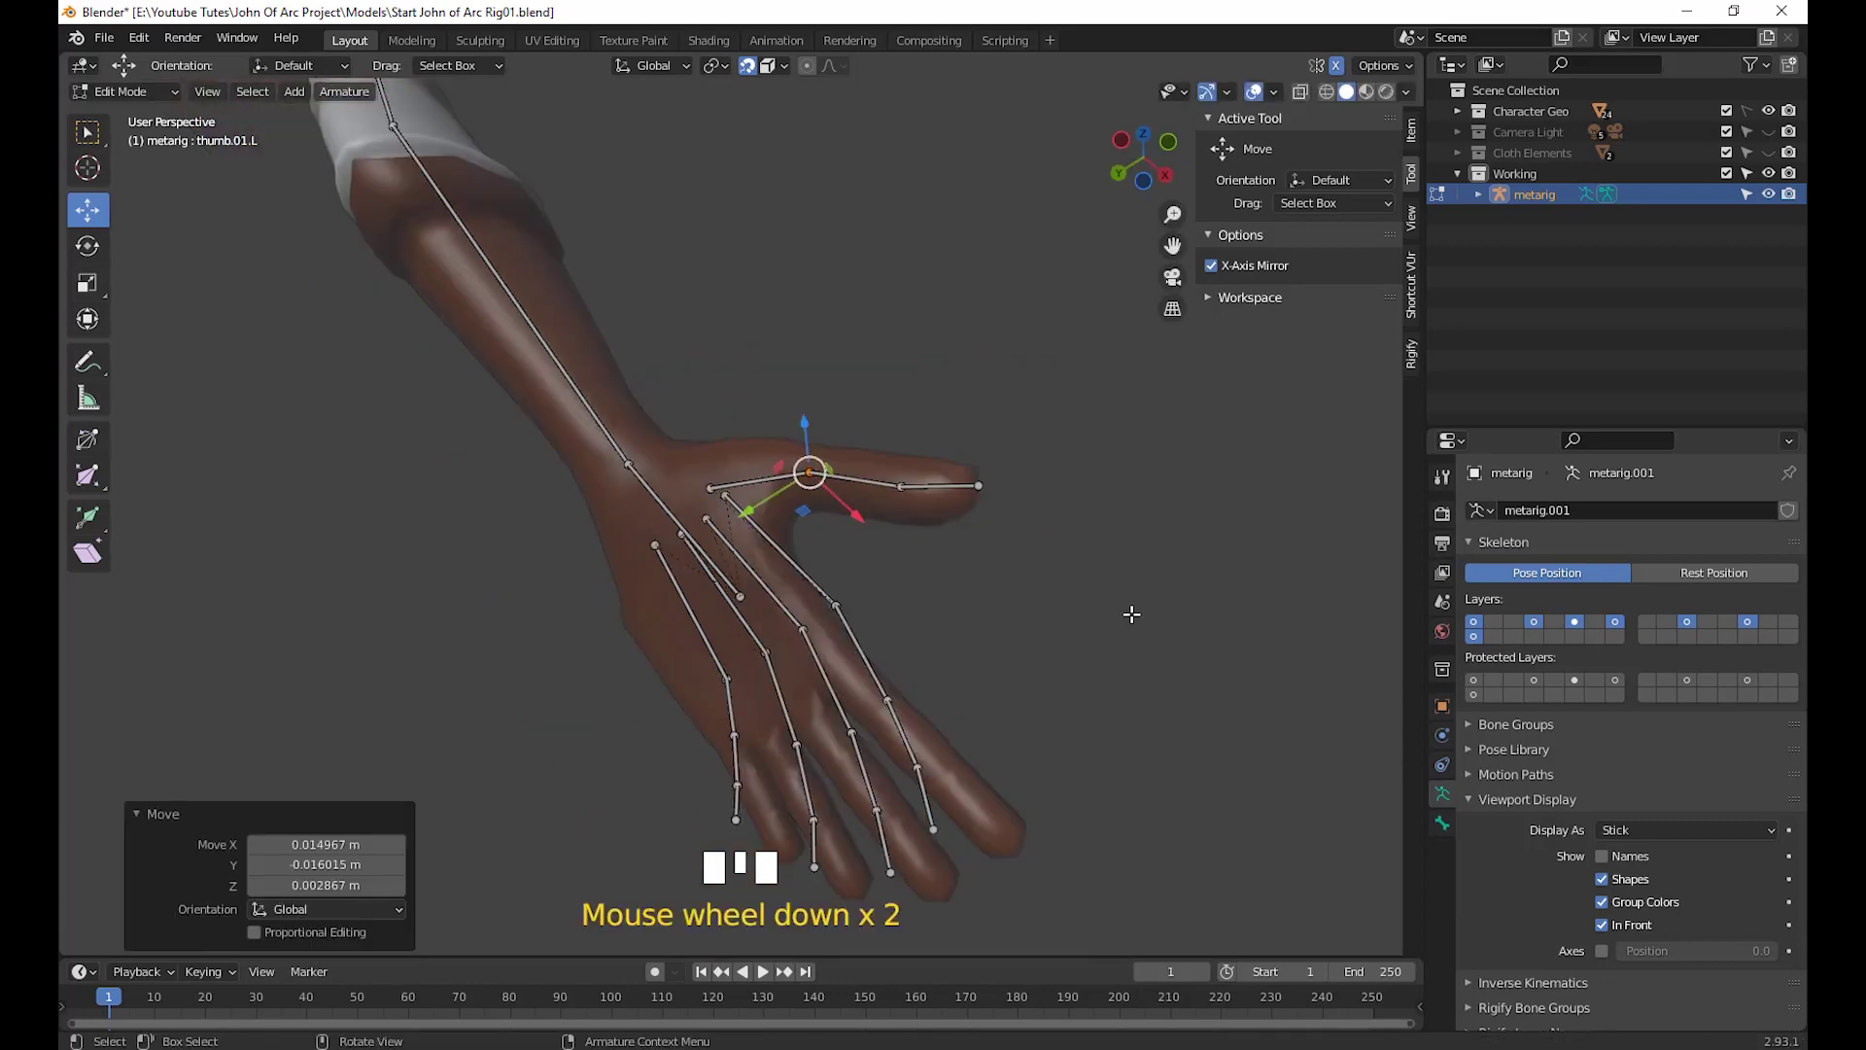
Move the left thumb's second inner joint back from the tip by about 0.016 m along Y and 0.010 m along Z
{"action": "middle_click_drag", "start_coordinate": [1129, 612], "coordinate": [1026, 729]}
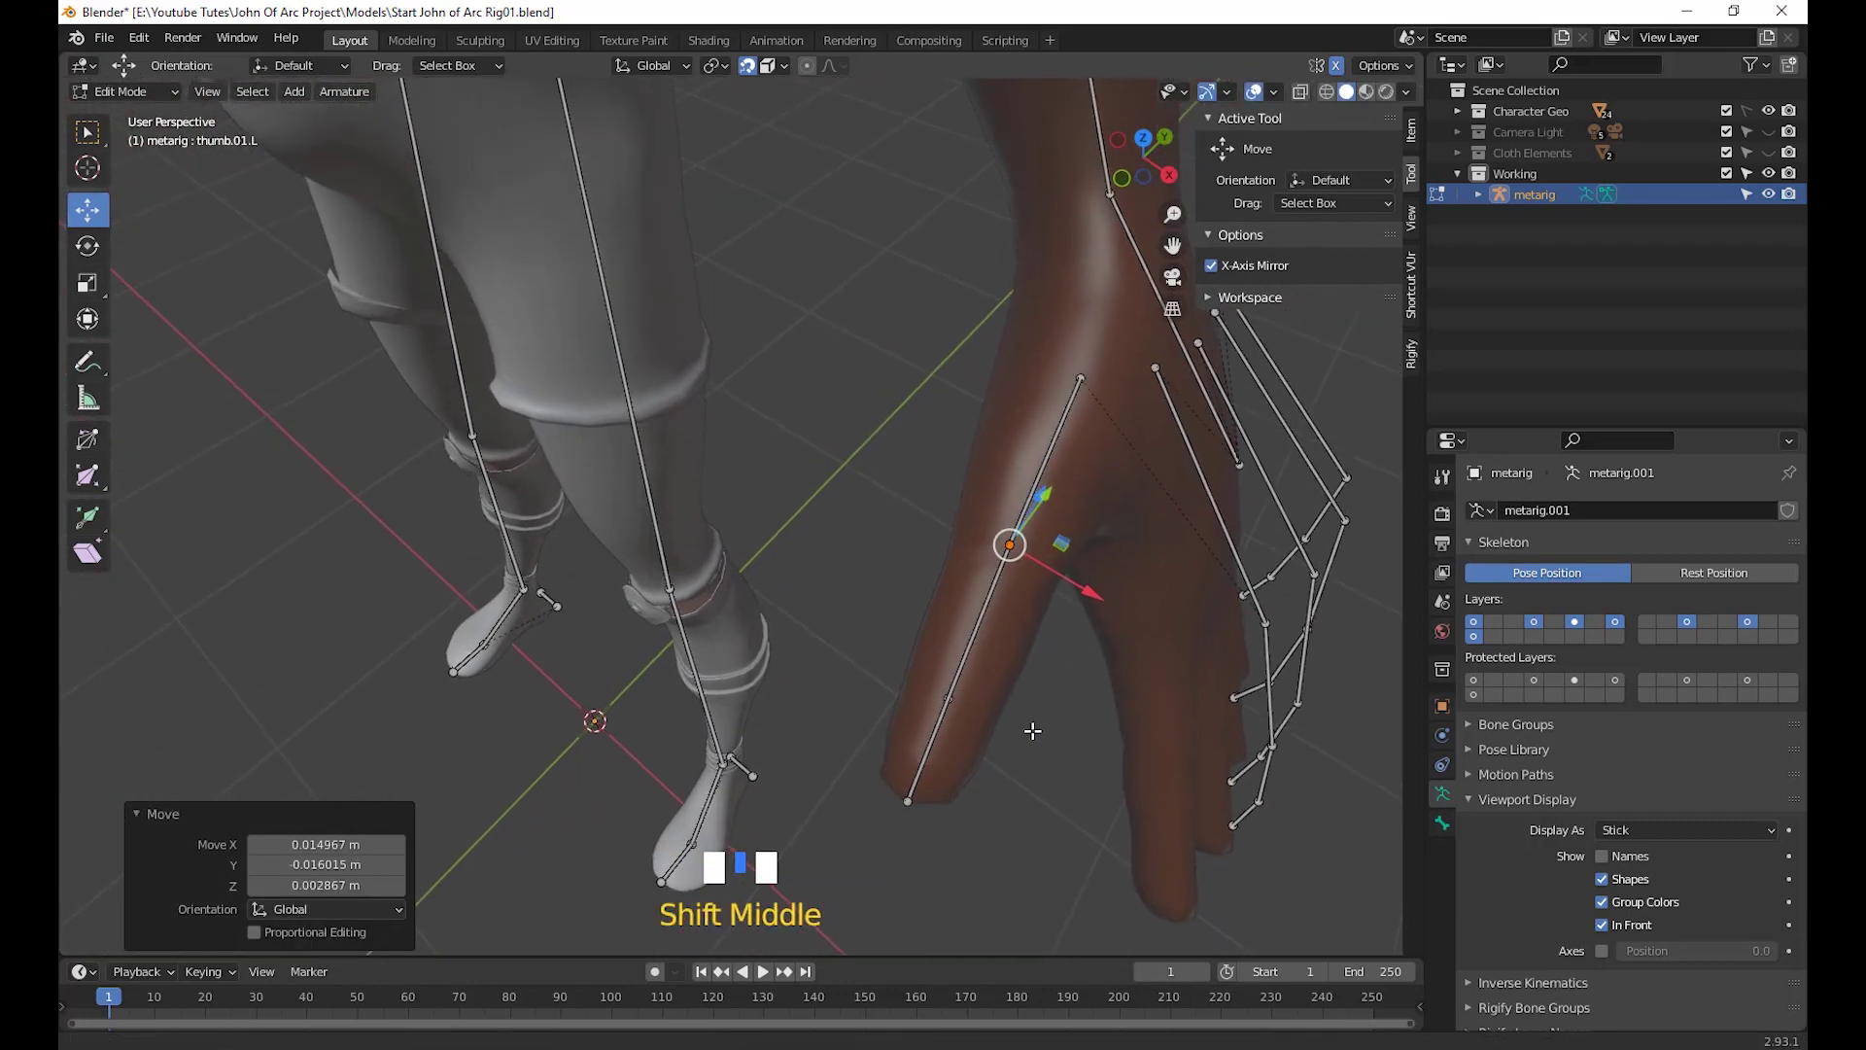
{"action": "left_click_drag", "start_coordinate": [913, 646], "coordinate": [1016, 712]}
{"action": "key", "text": "g"}
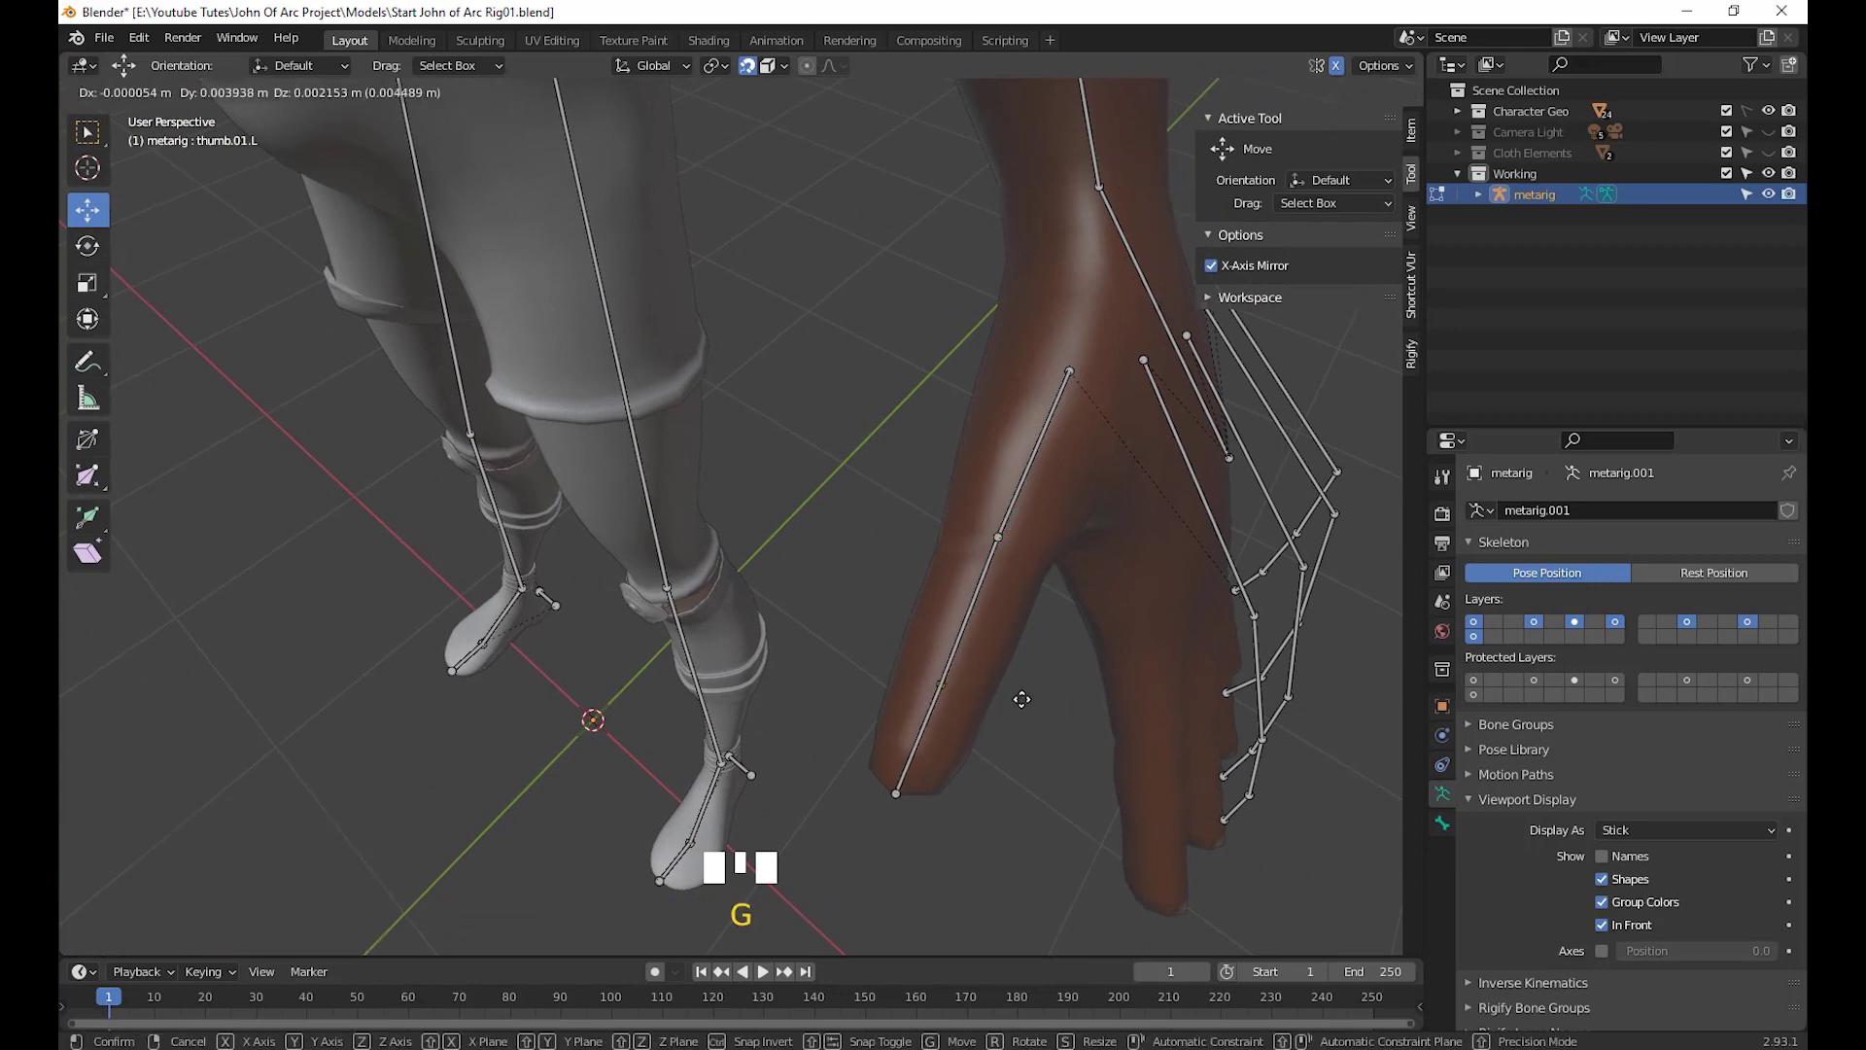
{"action": "left_click", "coordinate": [1029, 684]}
{"action": "scroll", "coordinate": [1011, 696], "scroll_direction": "down", "scroll_amount": 3}
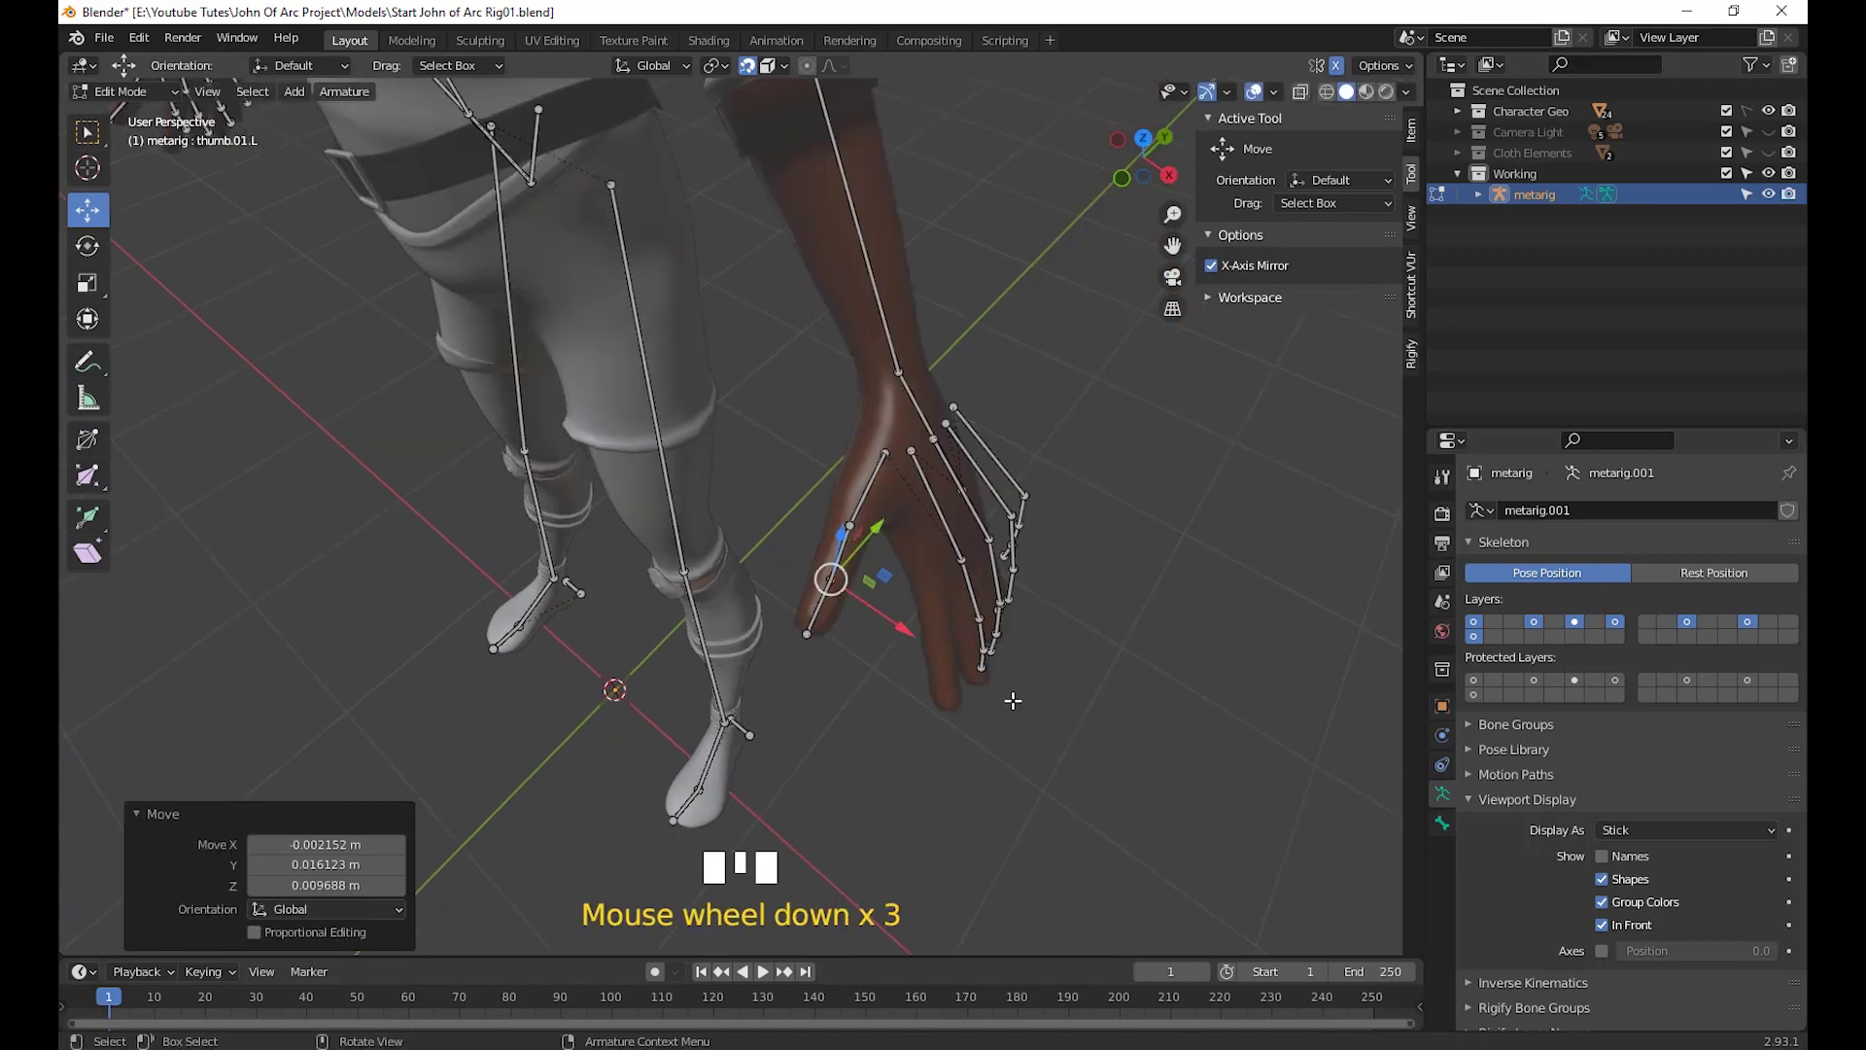
{"action": "middle_click_drag", "start_coordinate": [1012, 696], "coordinate": [933, 668]}
{"action": "scroll", "coordinate": [1000, 574], "scroll_direction": "up", "scroll_amount": 2, "text": "shift"}
{"action": "scroll", "coordinate": [880, 704], "scroll_direction": "up", "scroll_amount": 2}
{"action": "left_click", "coordinate": [907, 587]}
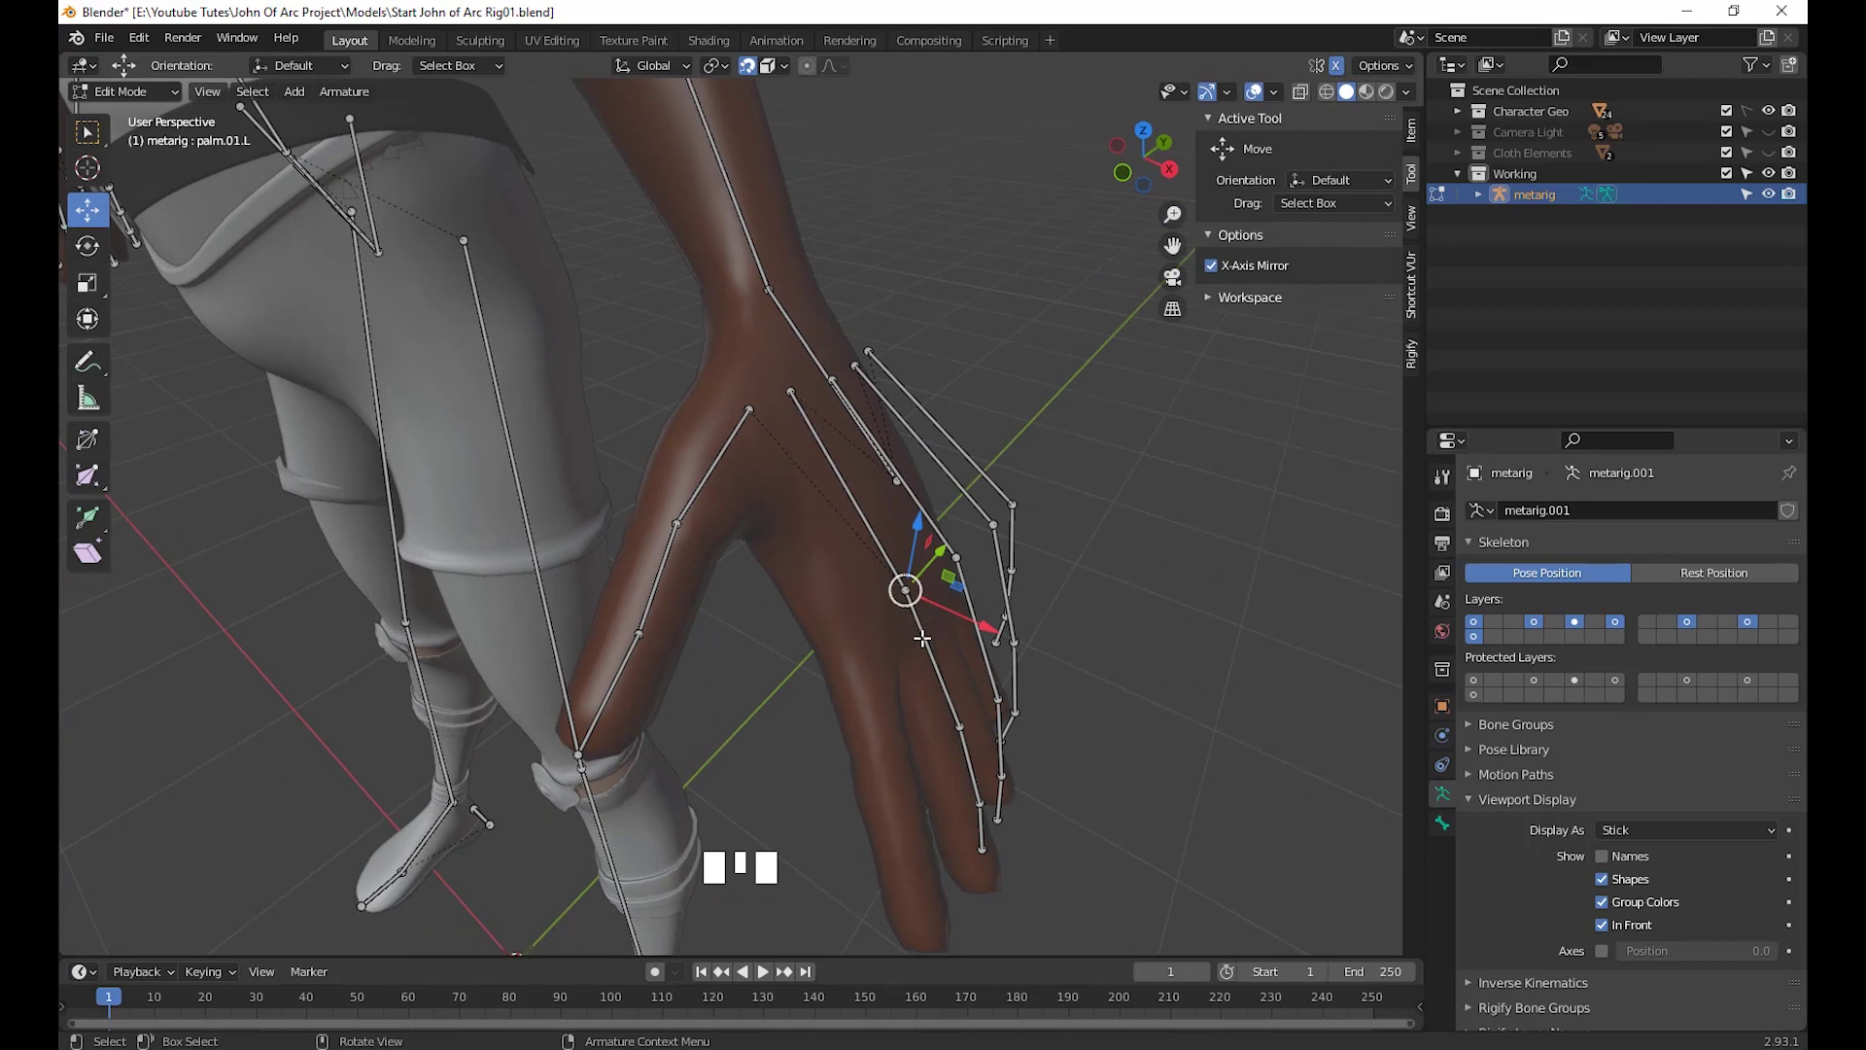
Select the left index finger's joints from palm to tip and move them about -0.043 m X, -0.016 m Y and -0.033 m Z into the mesh
{"action": "mouse_move", "coordinate": [1044, 831]}
{"action": "middle_mouse_down"}
{"action": "mouse_move", "coordinate": [1024, 813]}
{"action": "mouse_move", "coordinate": [1045, 762]}
{"action": "mouse_move", "coordinate": [908, 775]}
{"action": "mouse_move", "coordinate": [1250, 670]}
{"action": "mouse_move", "coordinate": [1106, 768]}
{"action": "mouse_move", "coordinate": [1125, 564]}
{"action": "middle_mouse_up"}
{"action": "scroll", "coordinate": [924, 775], "scroll_direction": "down", "scroll_amount": 2}
{"action": "left_click_drag", "start_coordinate": [1115, 532], "coordinate": [1079, 494]}
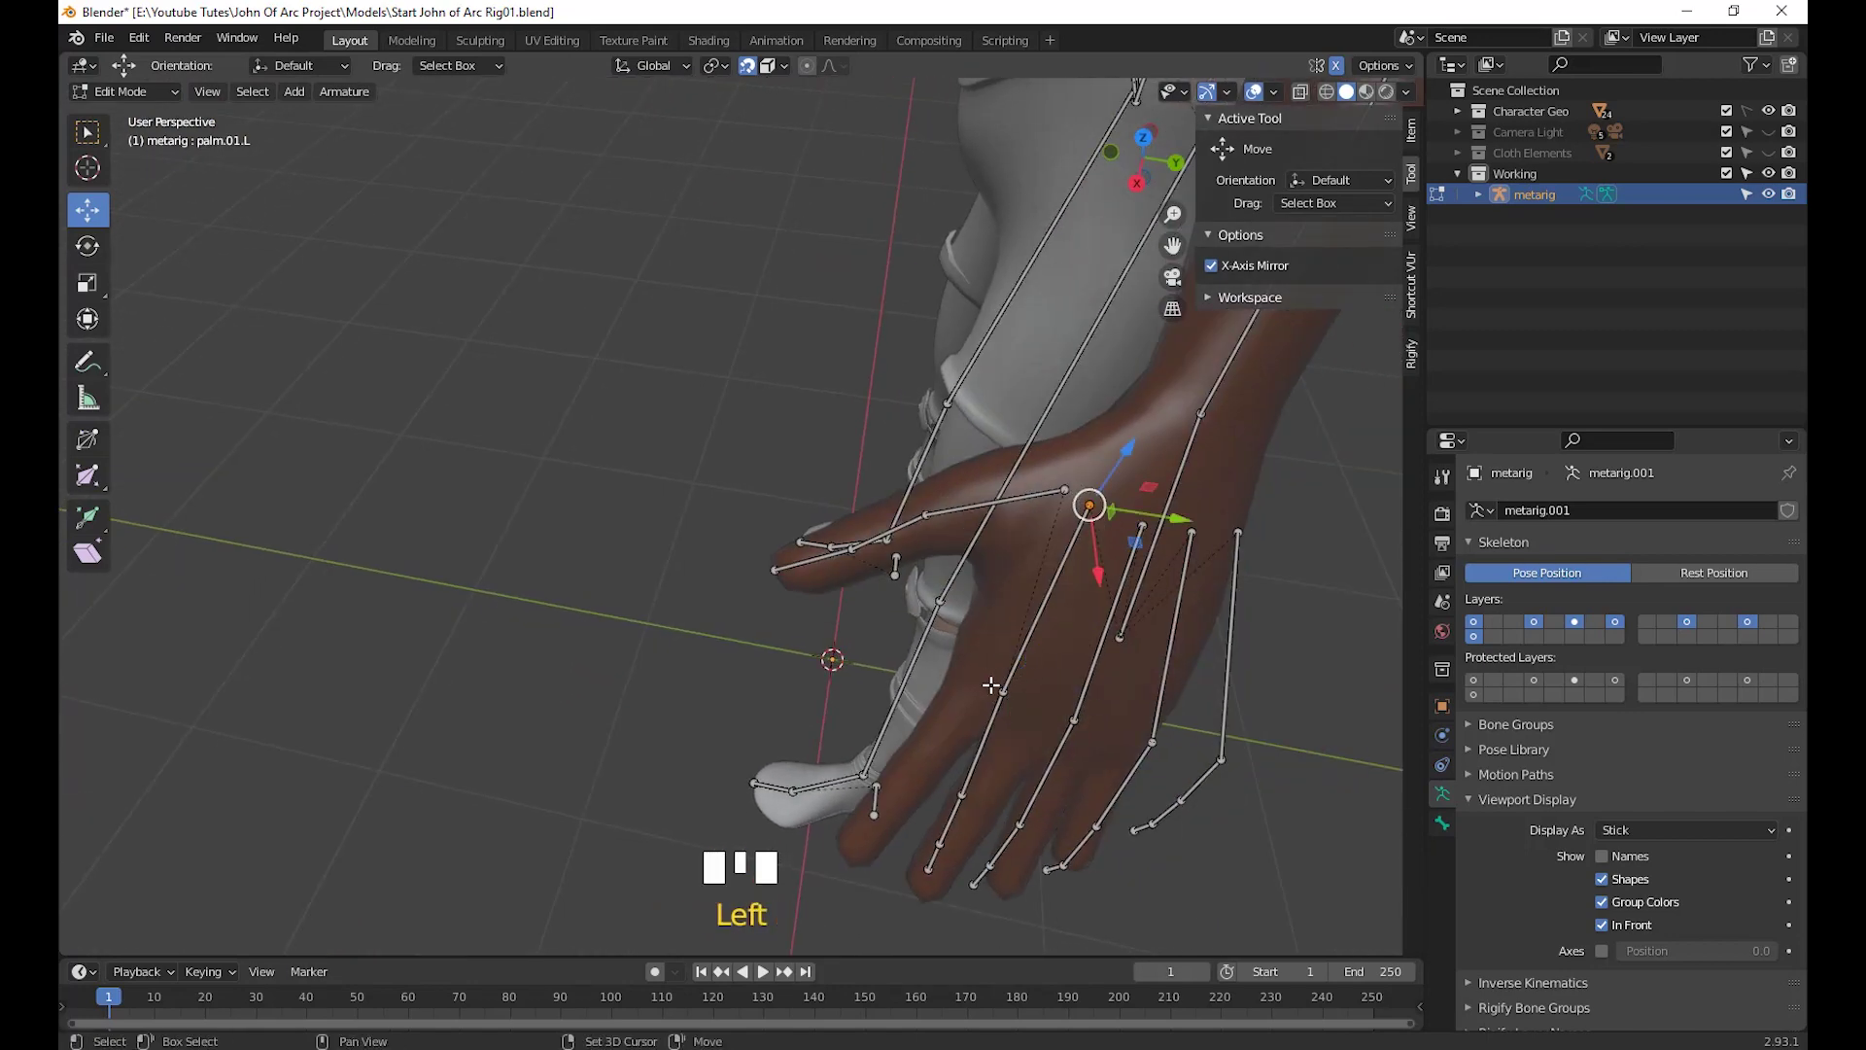
{"action": "left_click", "coordinate": [1001, 689], "text": "shift"}
{"action": "left_click", "coordinate": [962, 795], "text": "shift"}
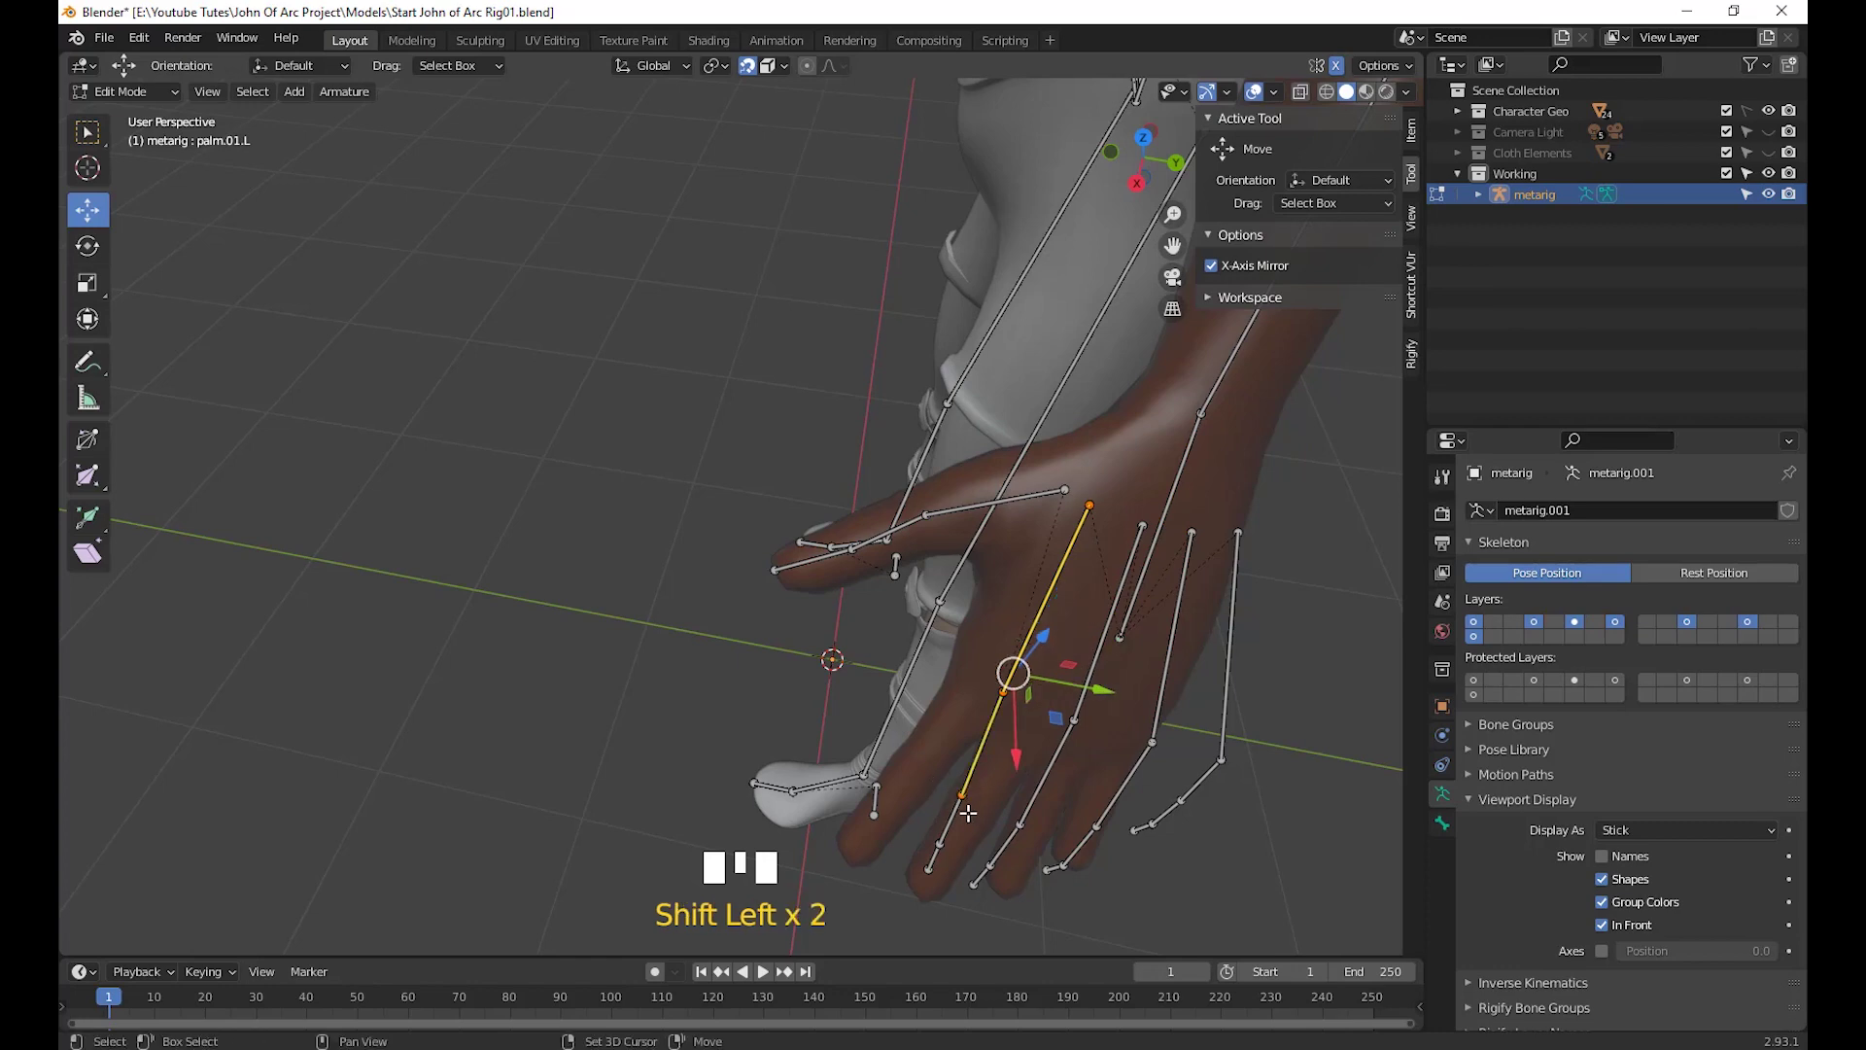
{"action": "middle_click_drag", "start_coordinate": [968, 812], "coordinate": [1008, 775]}
{"action": "left_click_drag", "start_coordinate": [1008, 774], "coordinate": [1024, 778], "text": "shift"}
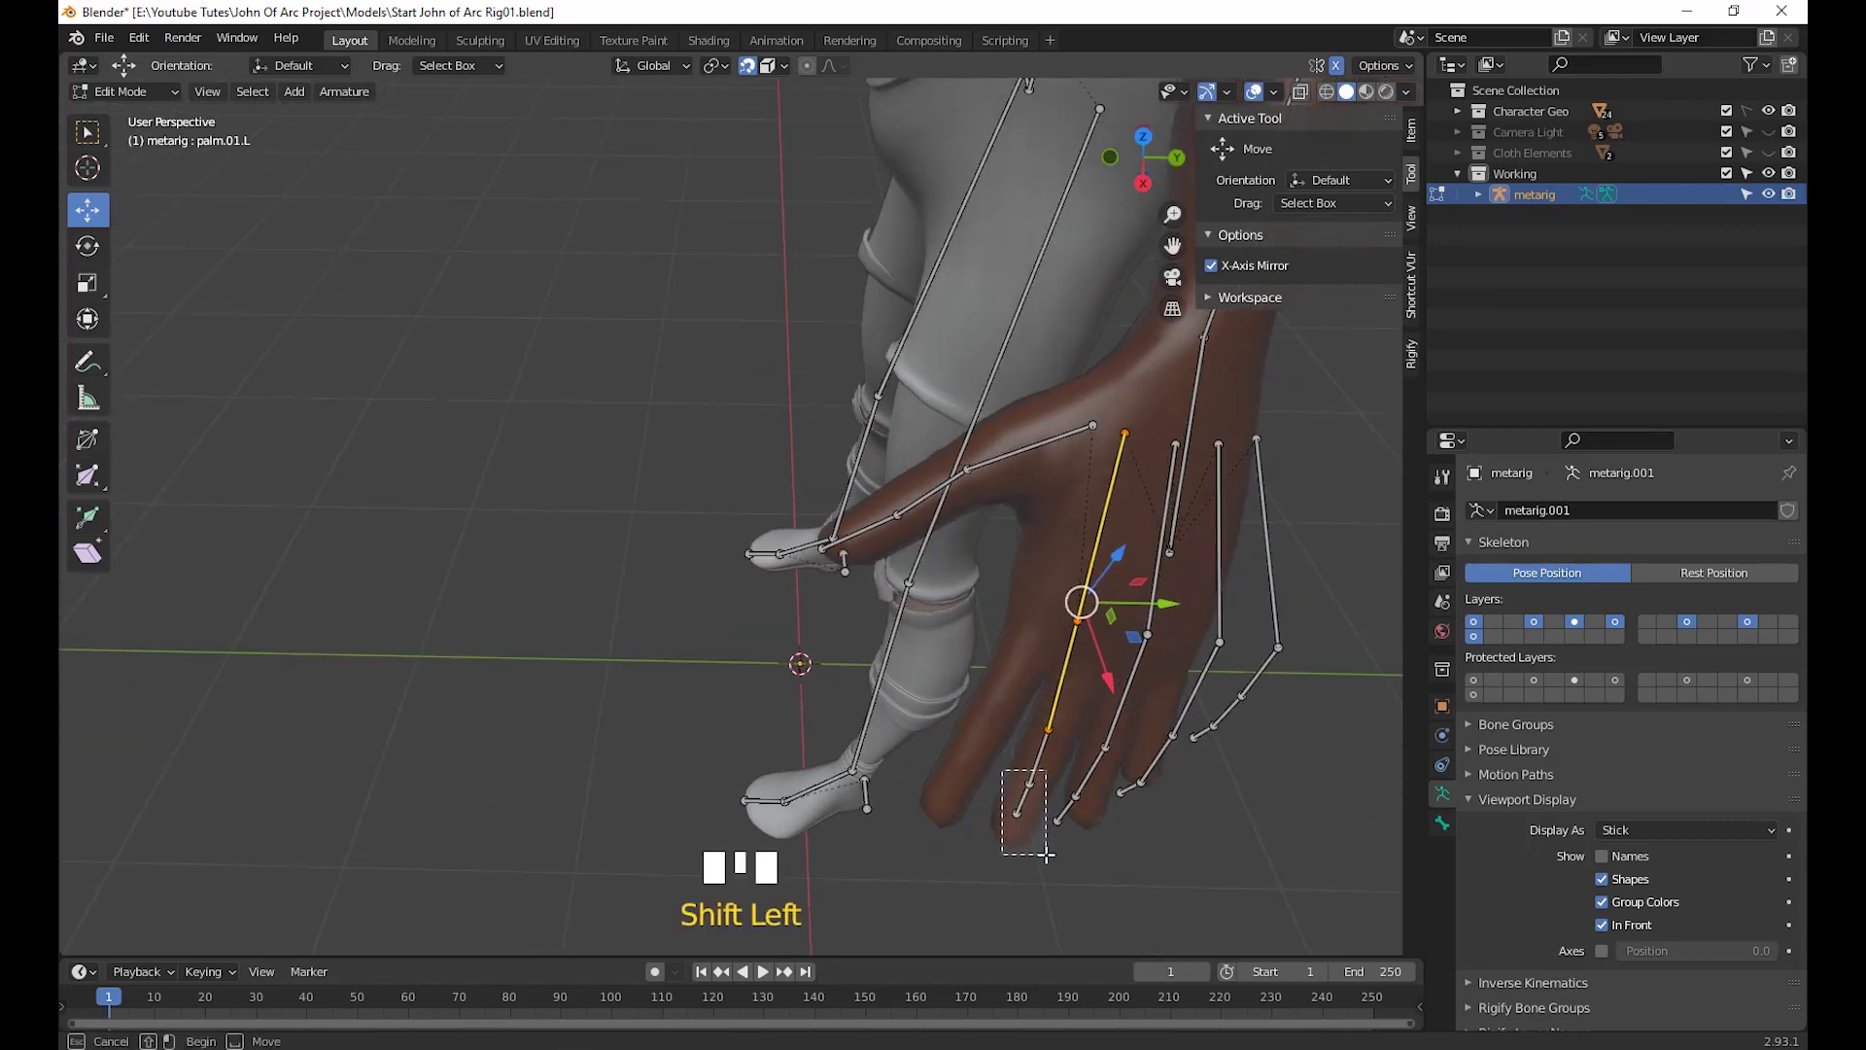
{"action": "left_click_drag", "start_coordinate": [1045, 854], "coordinate": [1059, 846], "text": "shift"}
{"action": "middle_click_drag", "start_coordinate": [1058, 845], "coordinate": [1110, 748]}
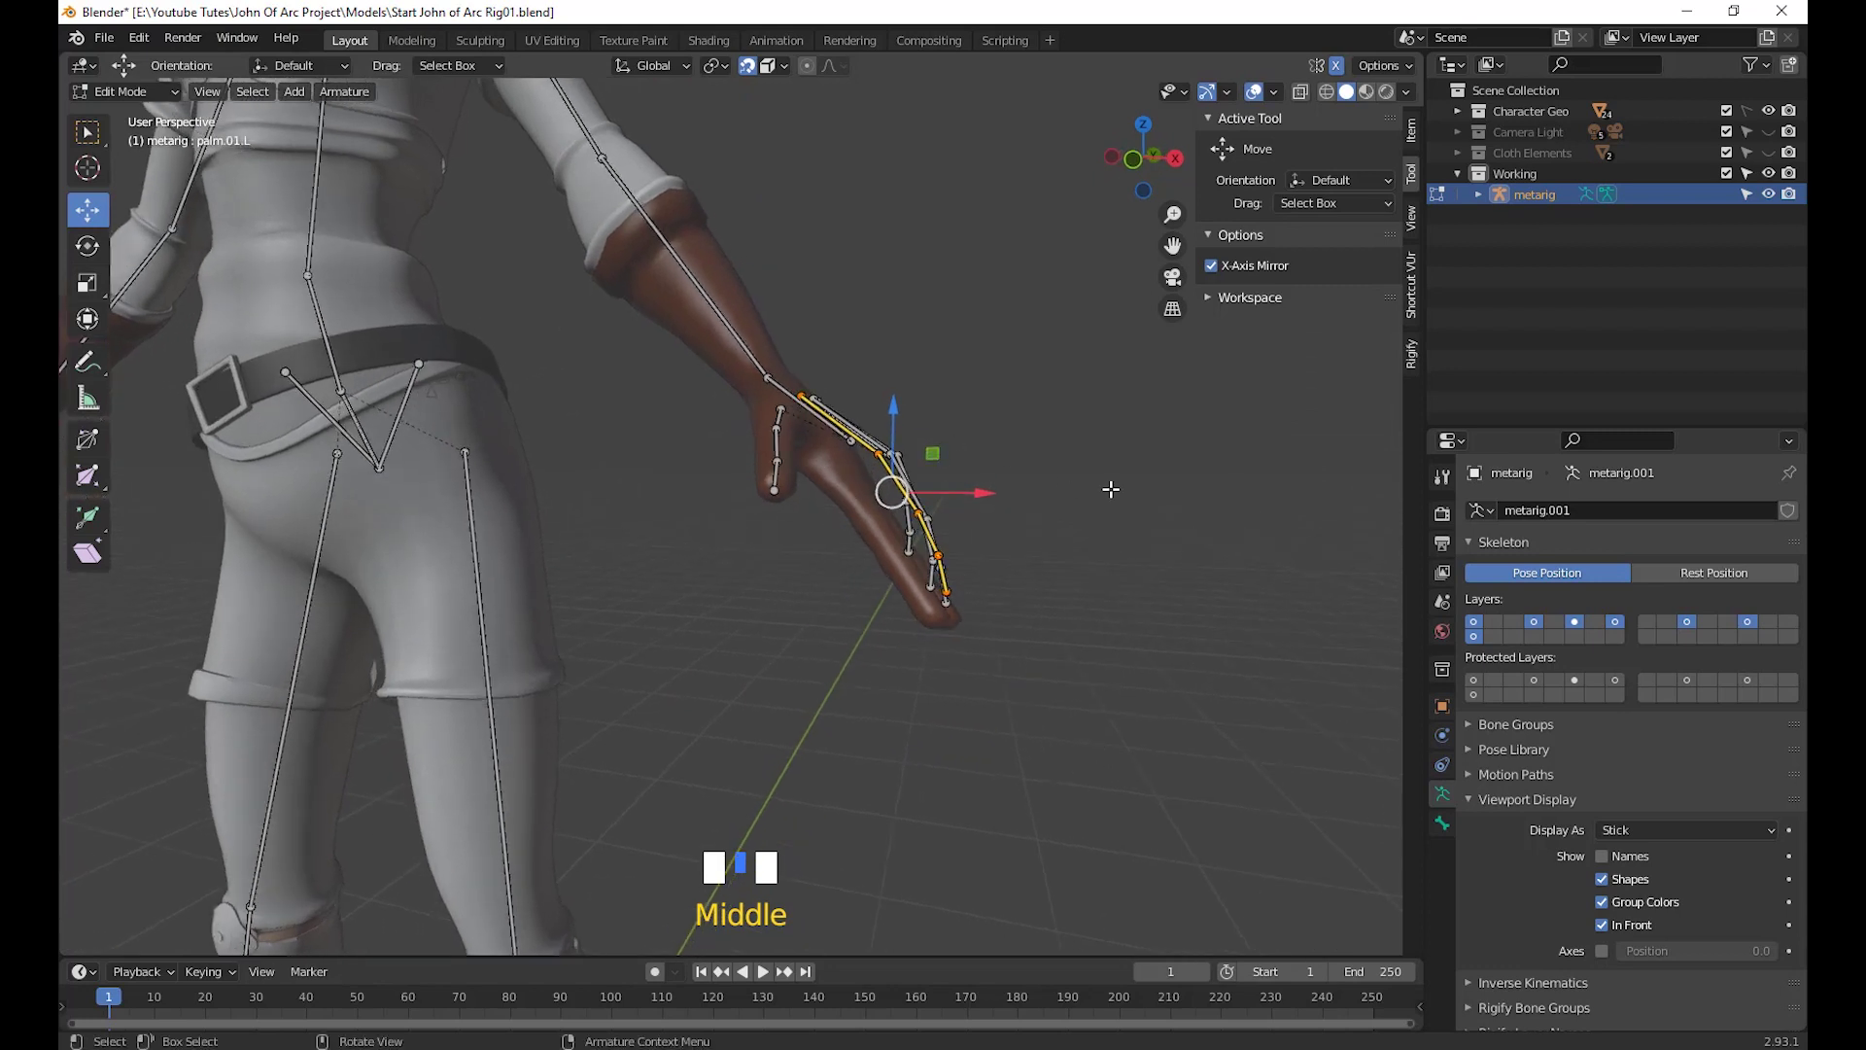
{"action": "key", "text": "g"}
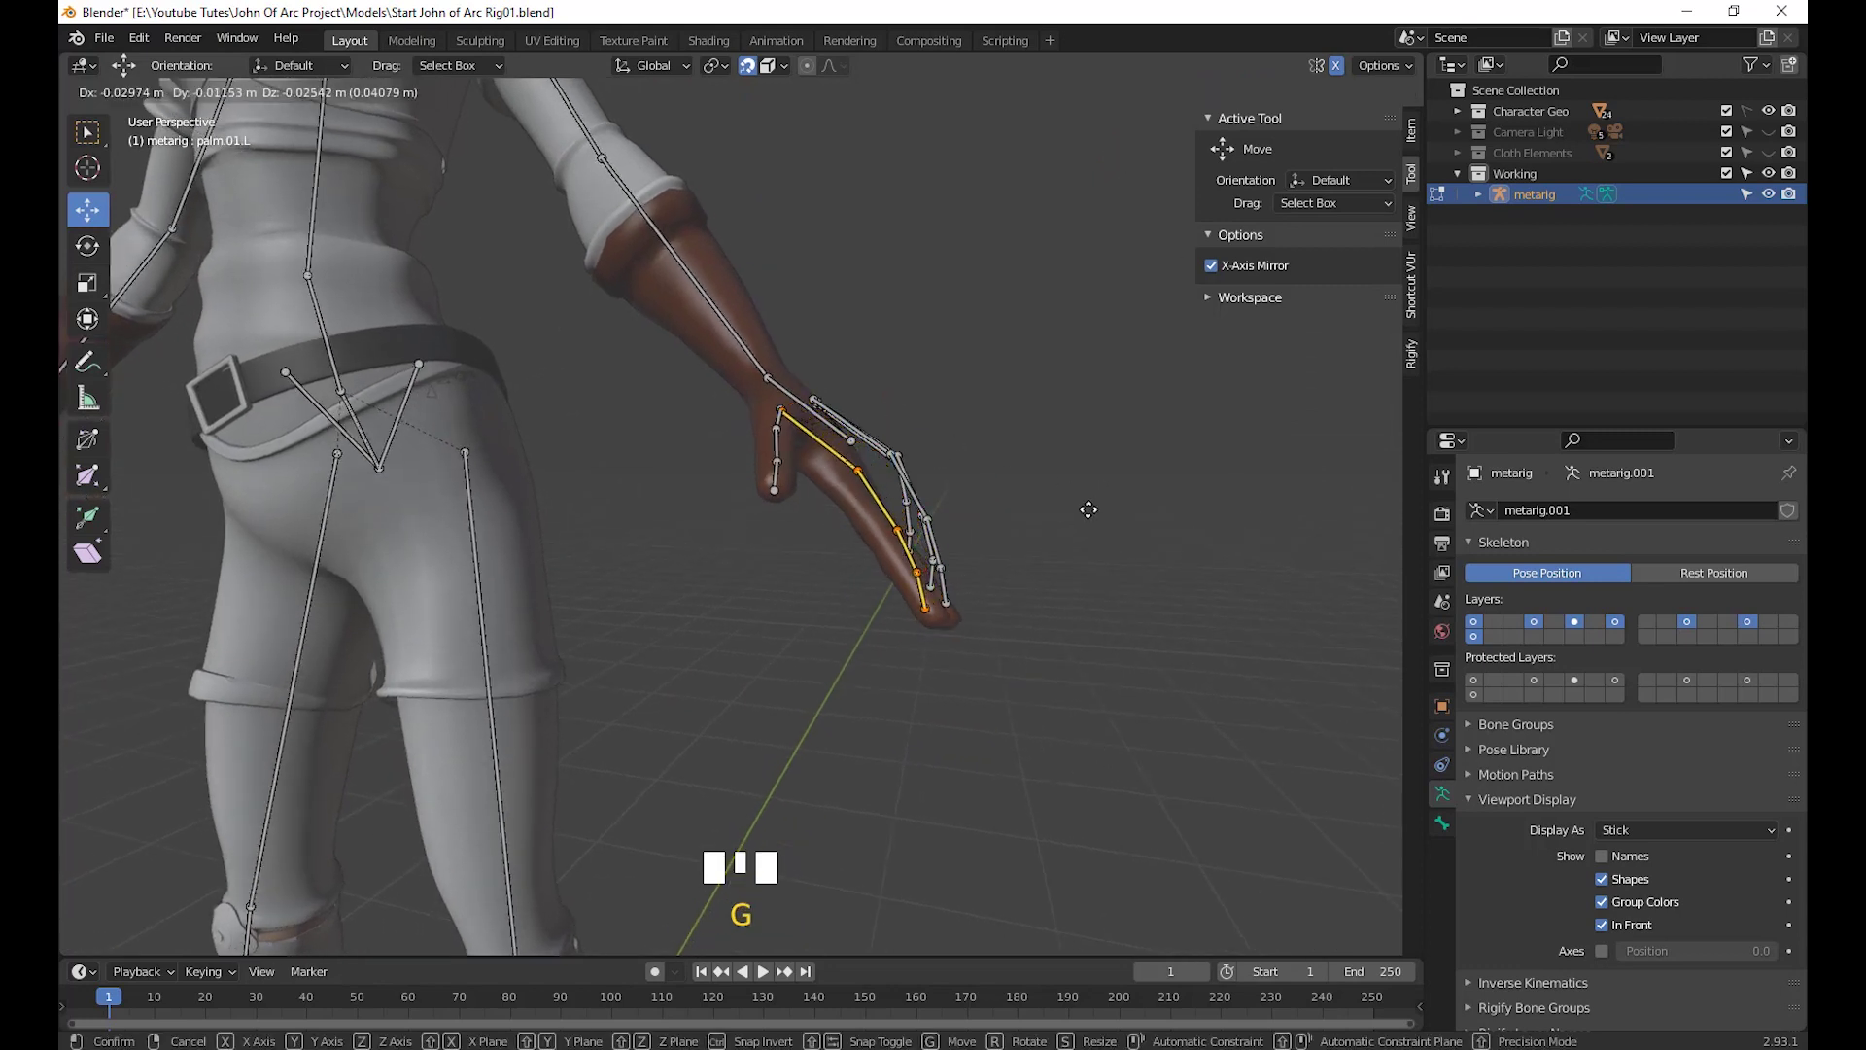
{"action": "left_click", "coordinate": [1080, 513]}
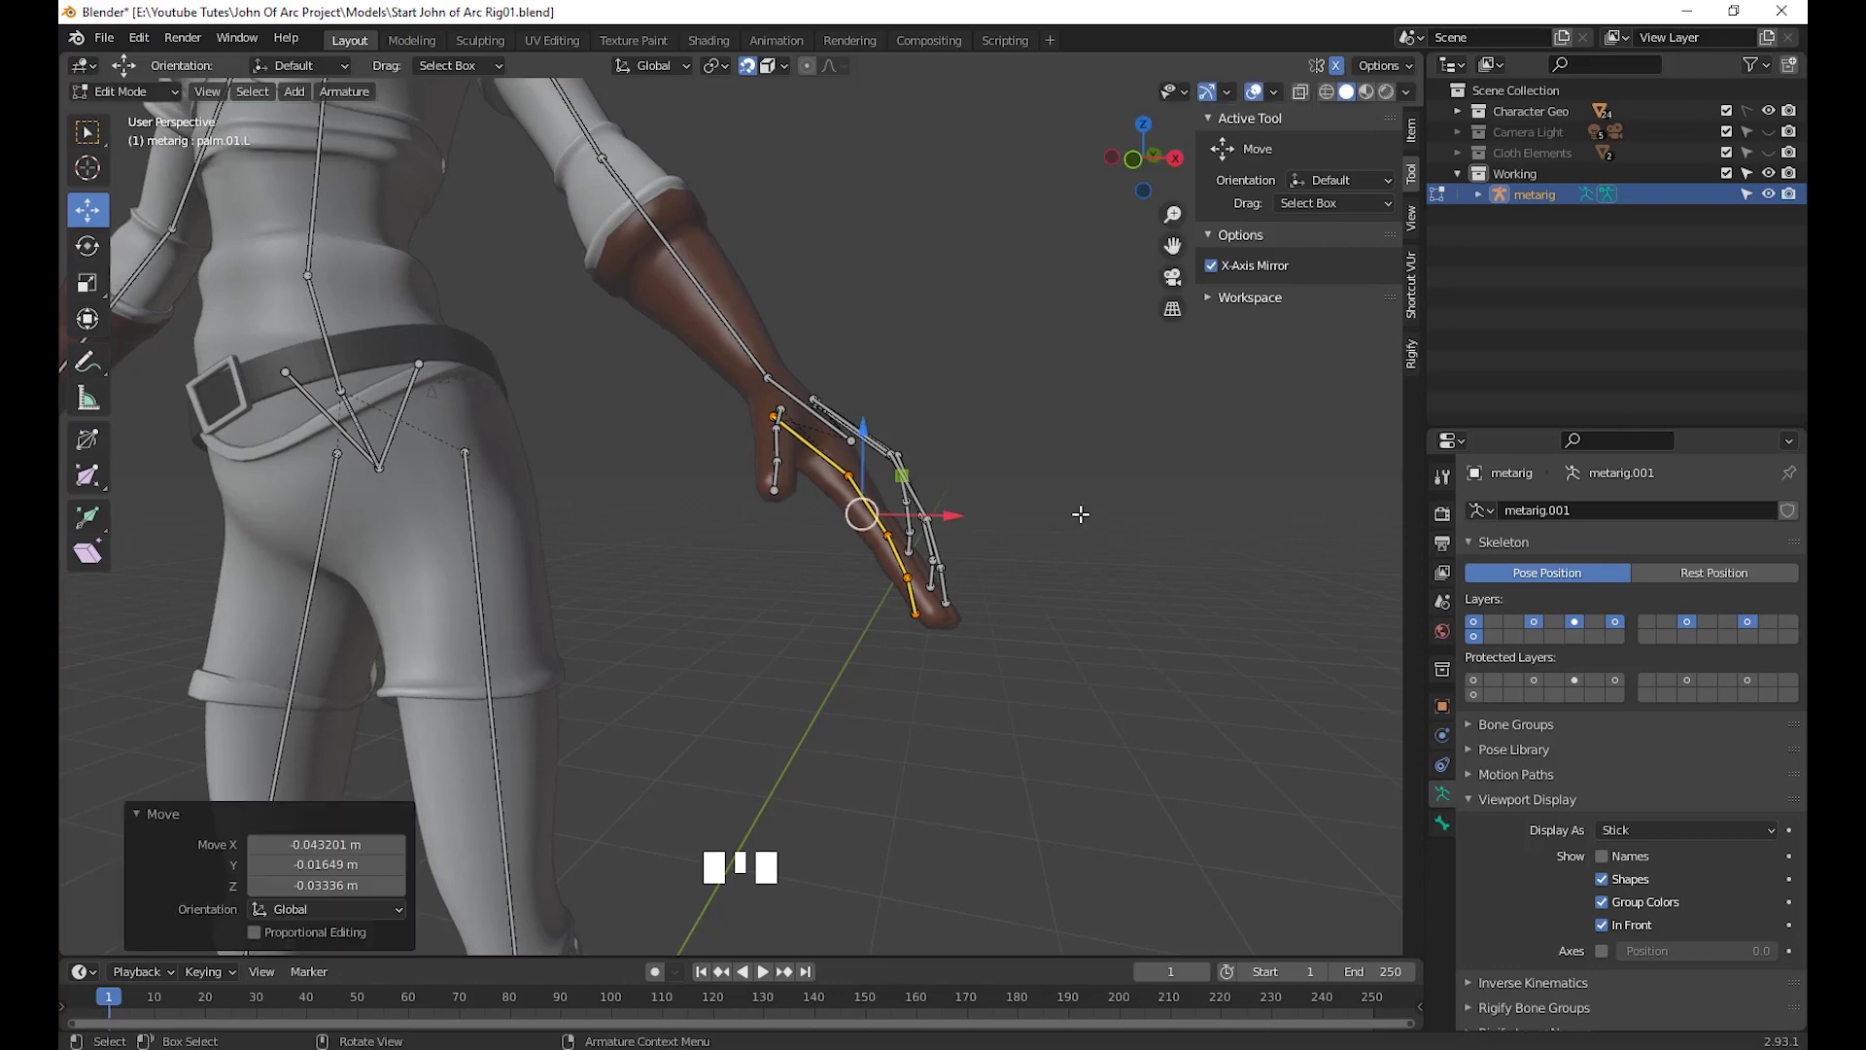
Rotate the left index finger's joint chain by about 15° to line it up with the finger mesh
{"action": "middle_click_drag", "start_coordinate": [1078, 512], "coordinate": [1008, 645]}
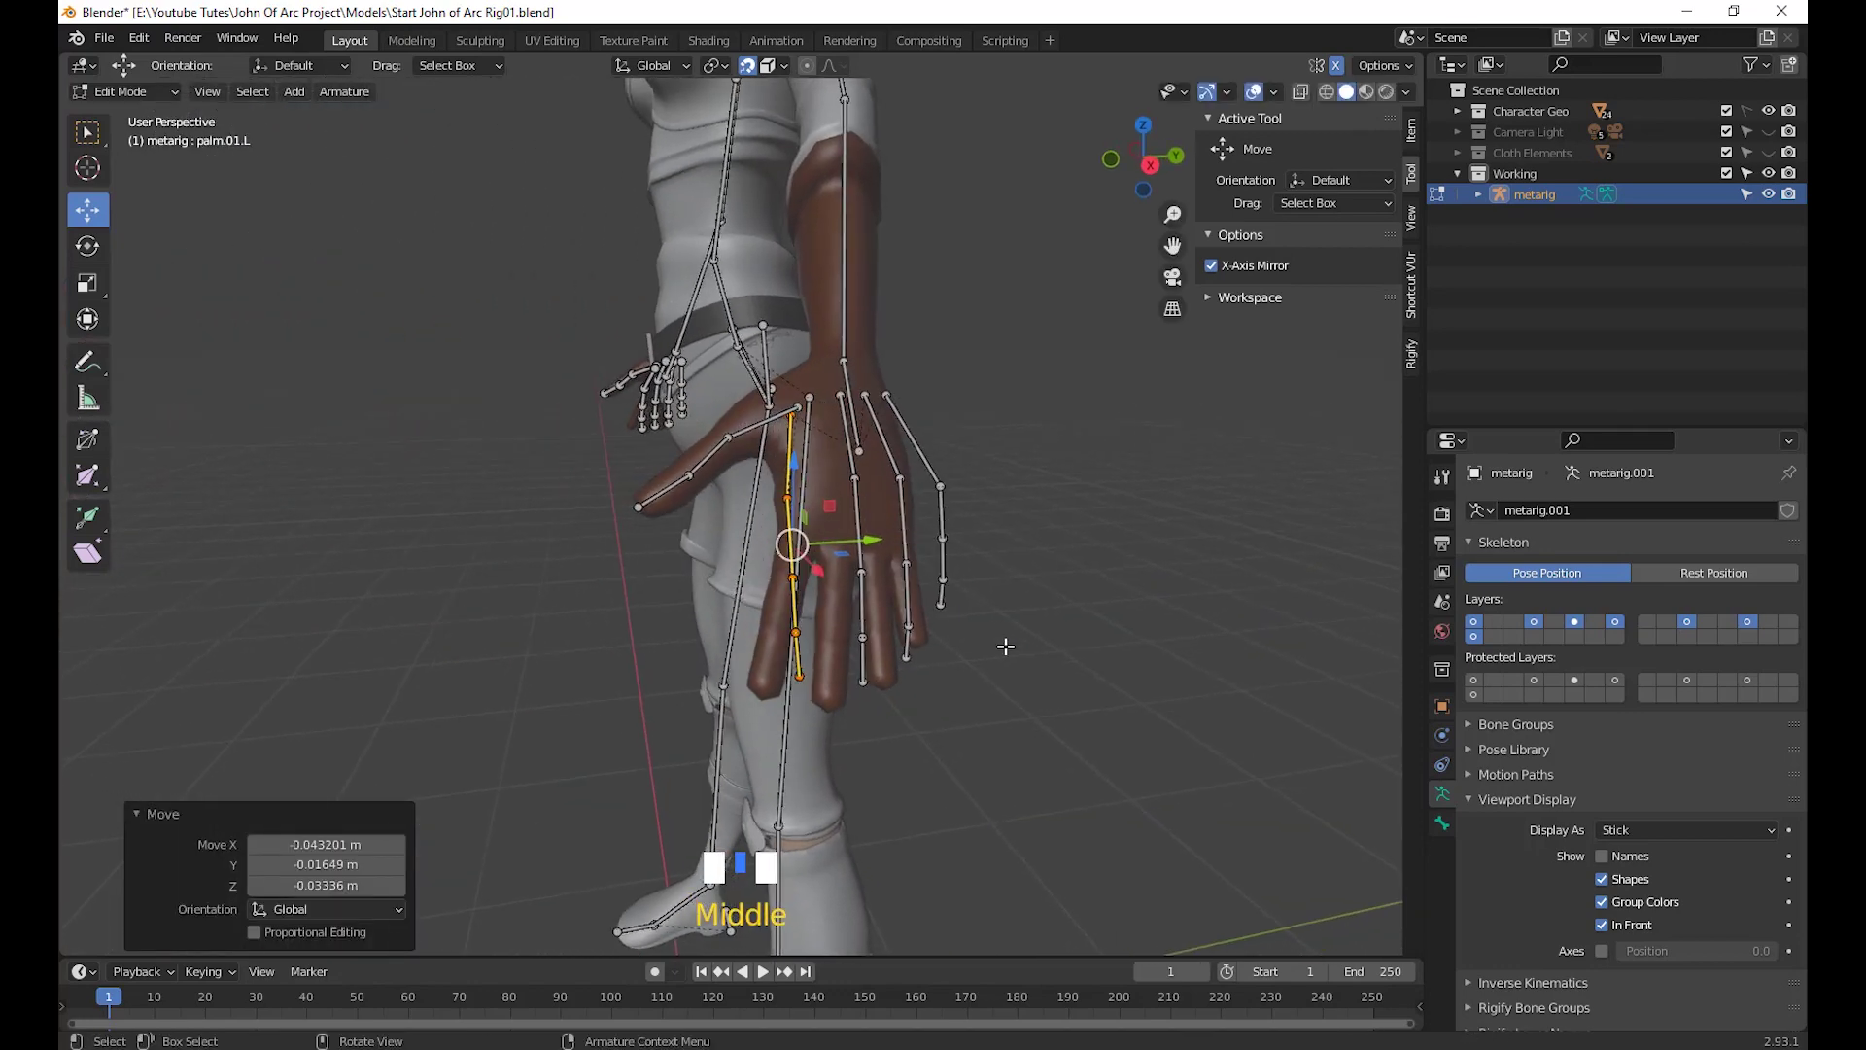
{"action": "key", "text": "r"}
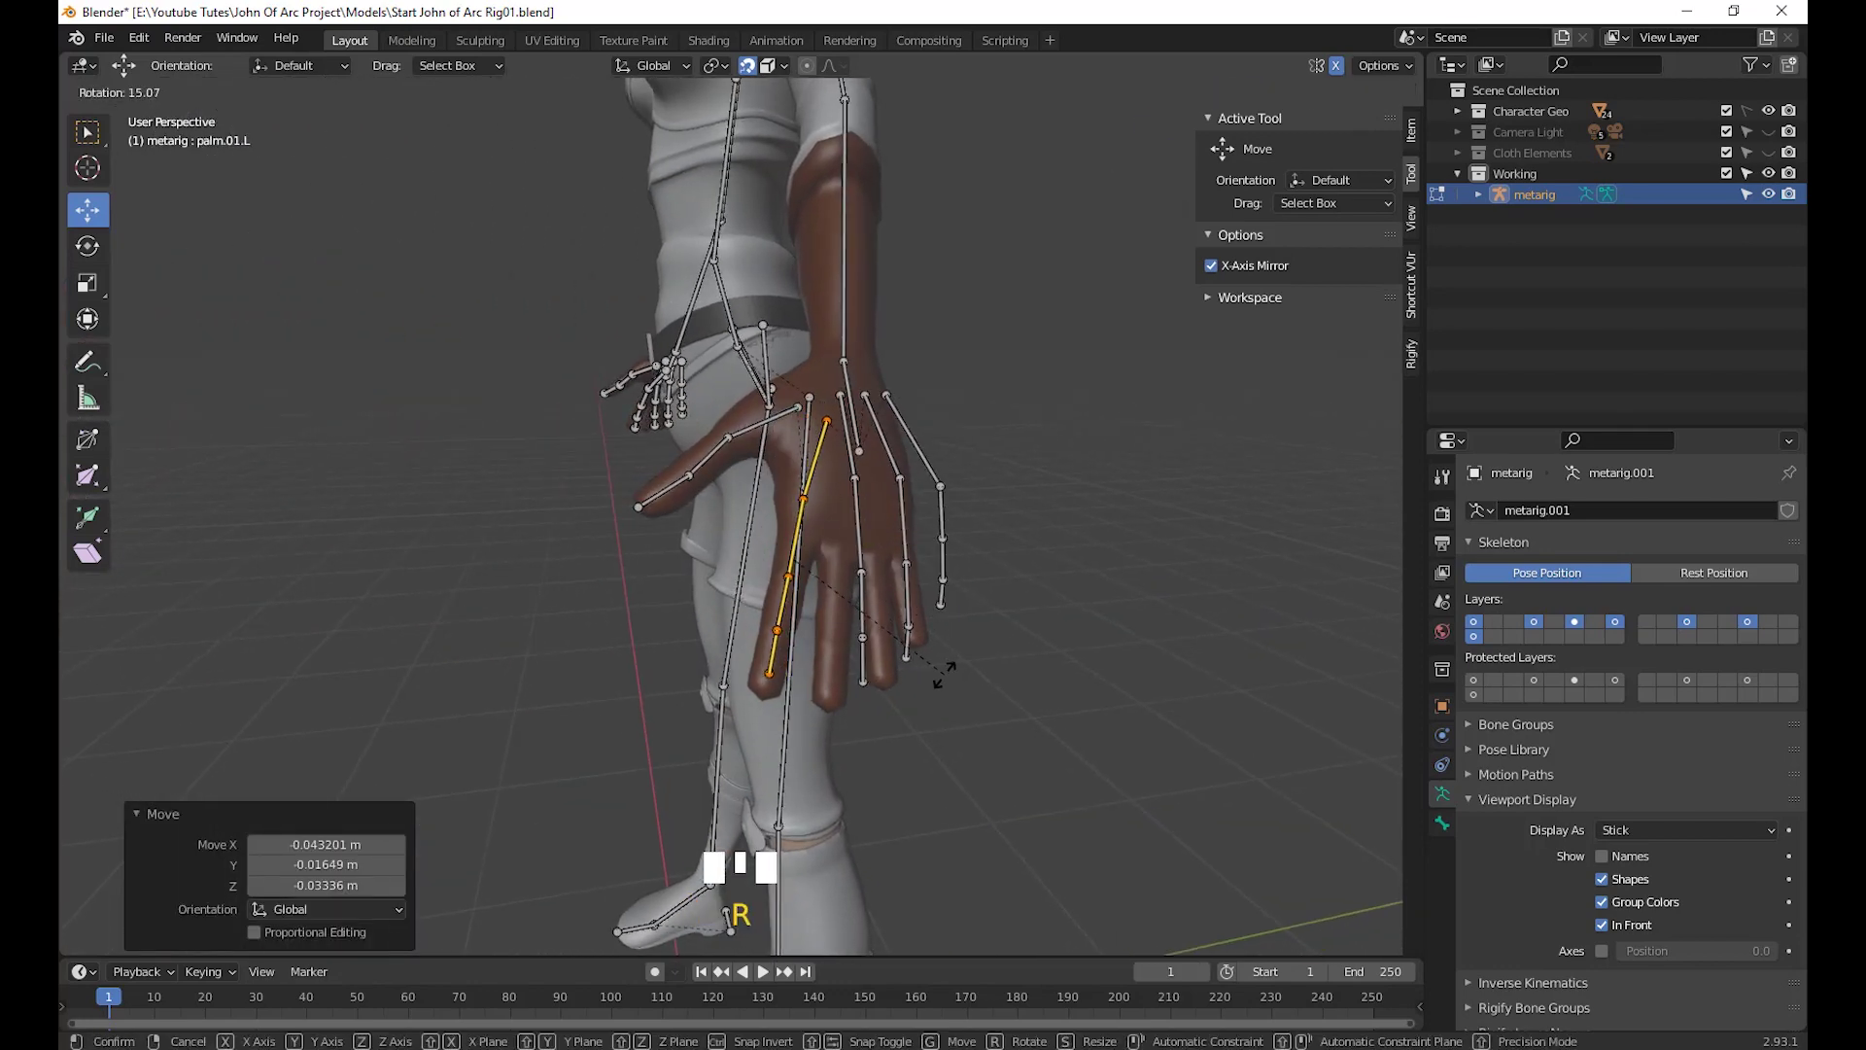
{"action": "left_click", "coordinate": [945, 673]}
{"action": "middle_click_drag", "start_coordinate": [1020, 680], "coordinate": [875, 630]}
{"action": "left_click", "coordinate": [870, 616]}
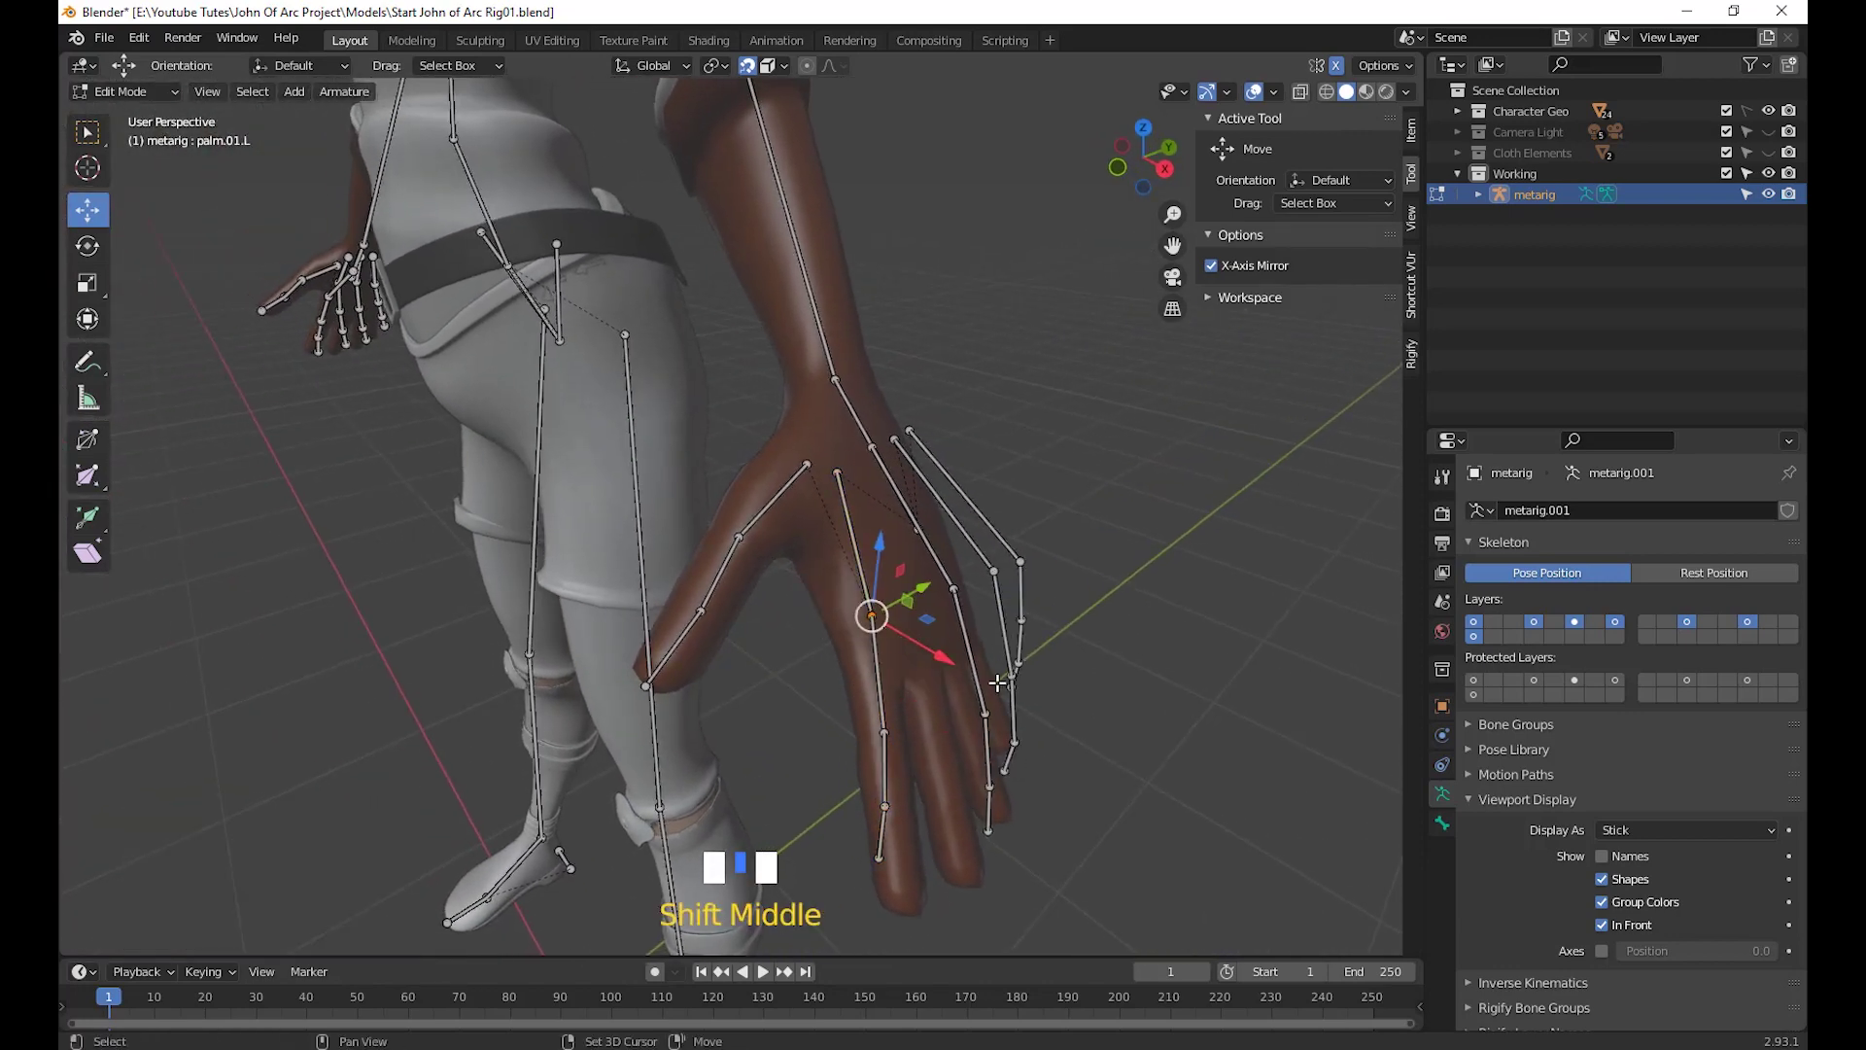
{"action": "left_click", "coordinate": [875, 631]}
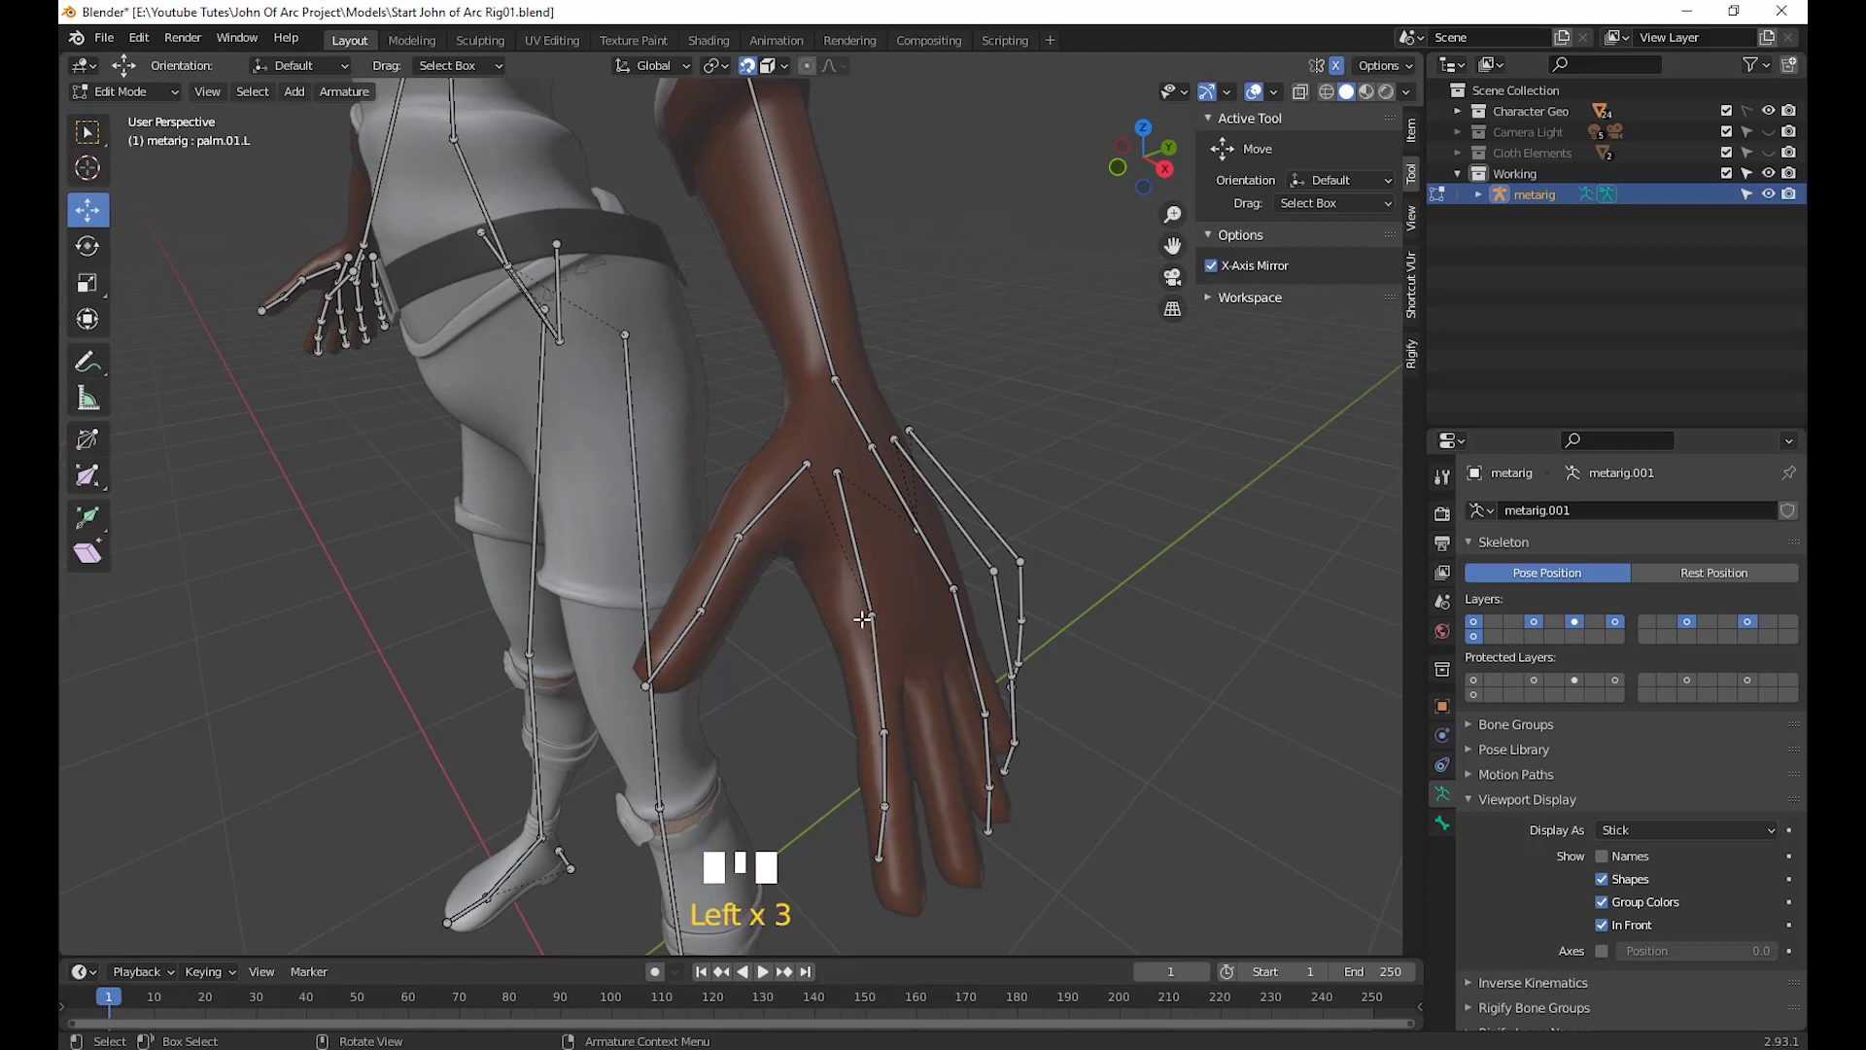
{"action": "key", "text": "g"}
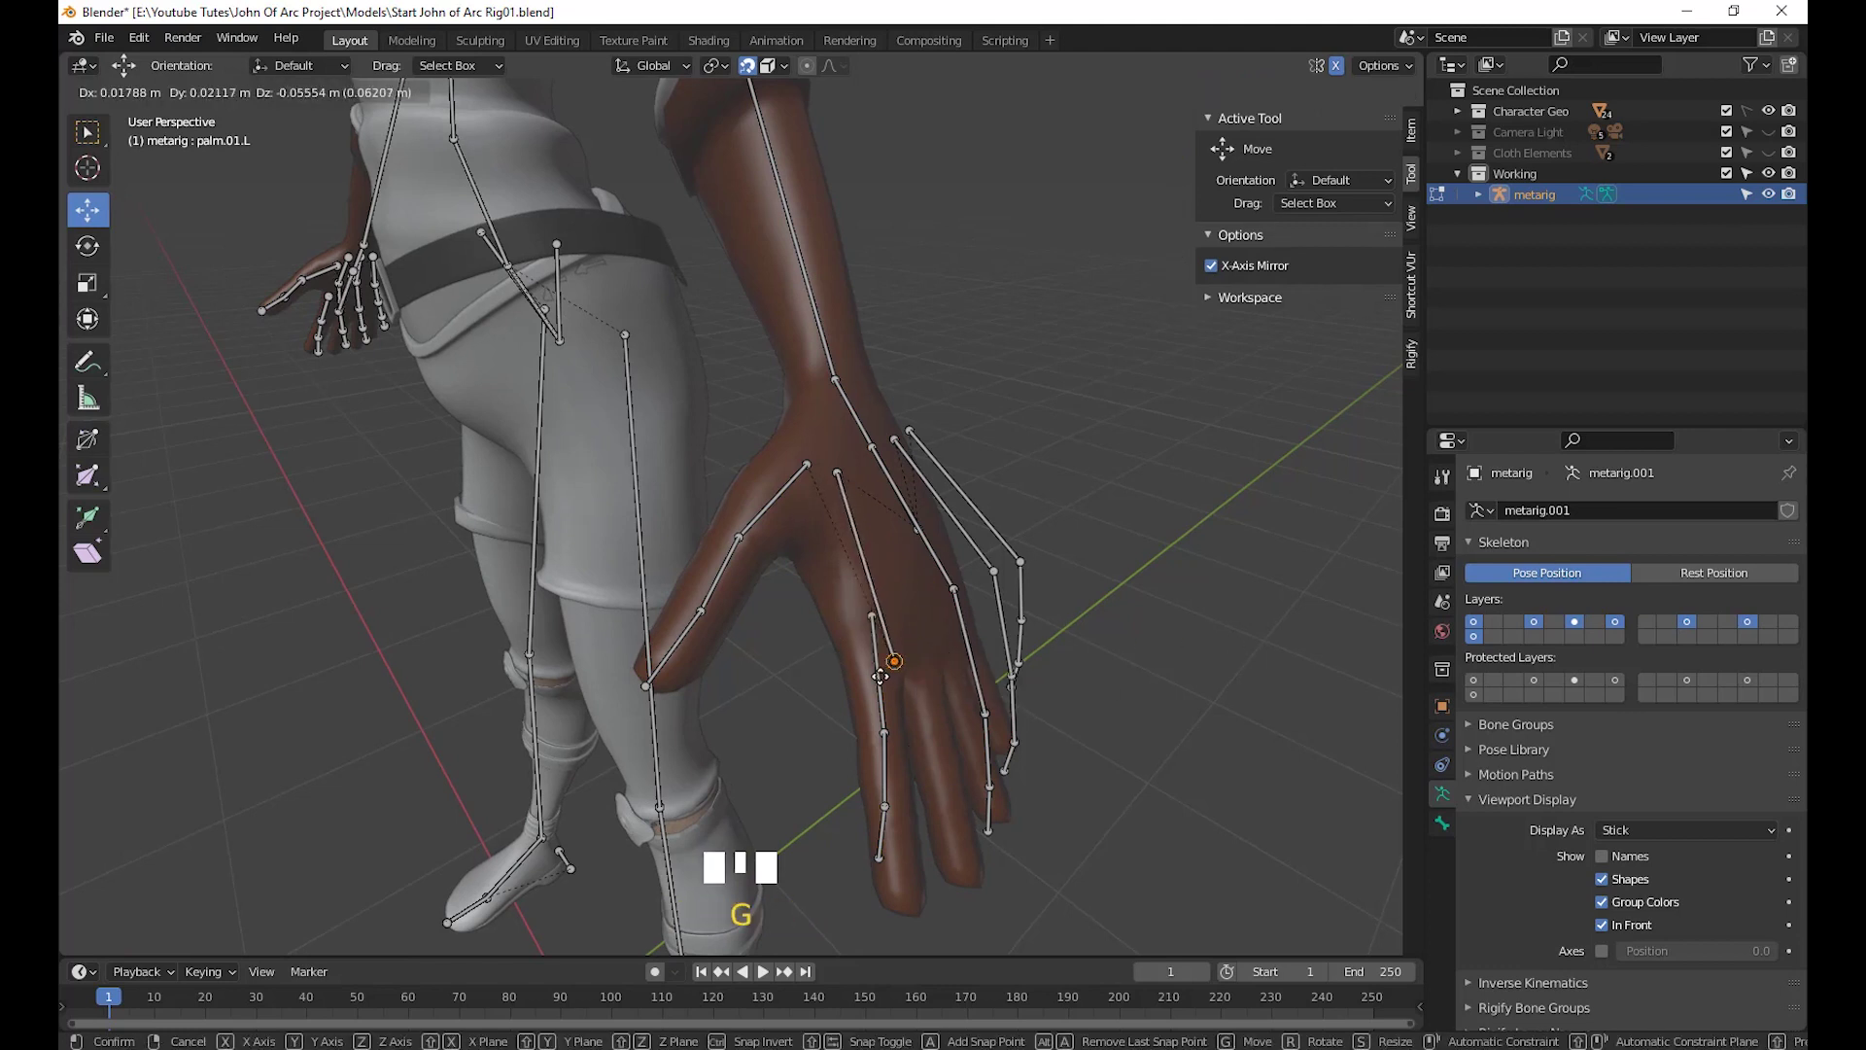
{"action": "right_click", "coordinate": [834, 637]}
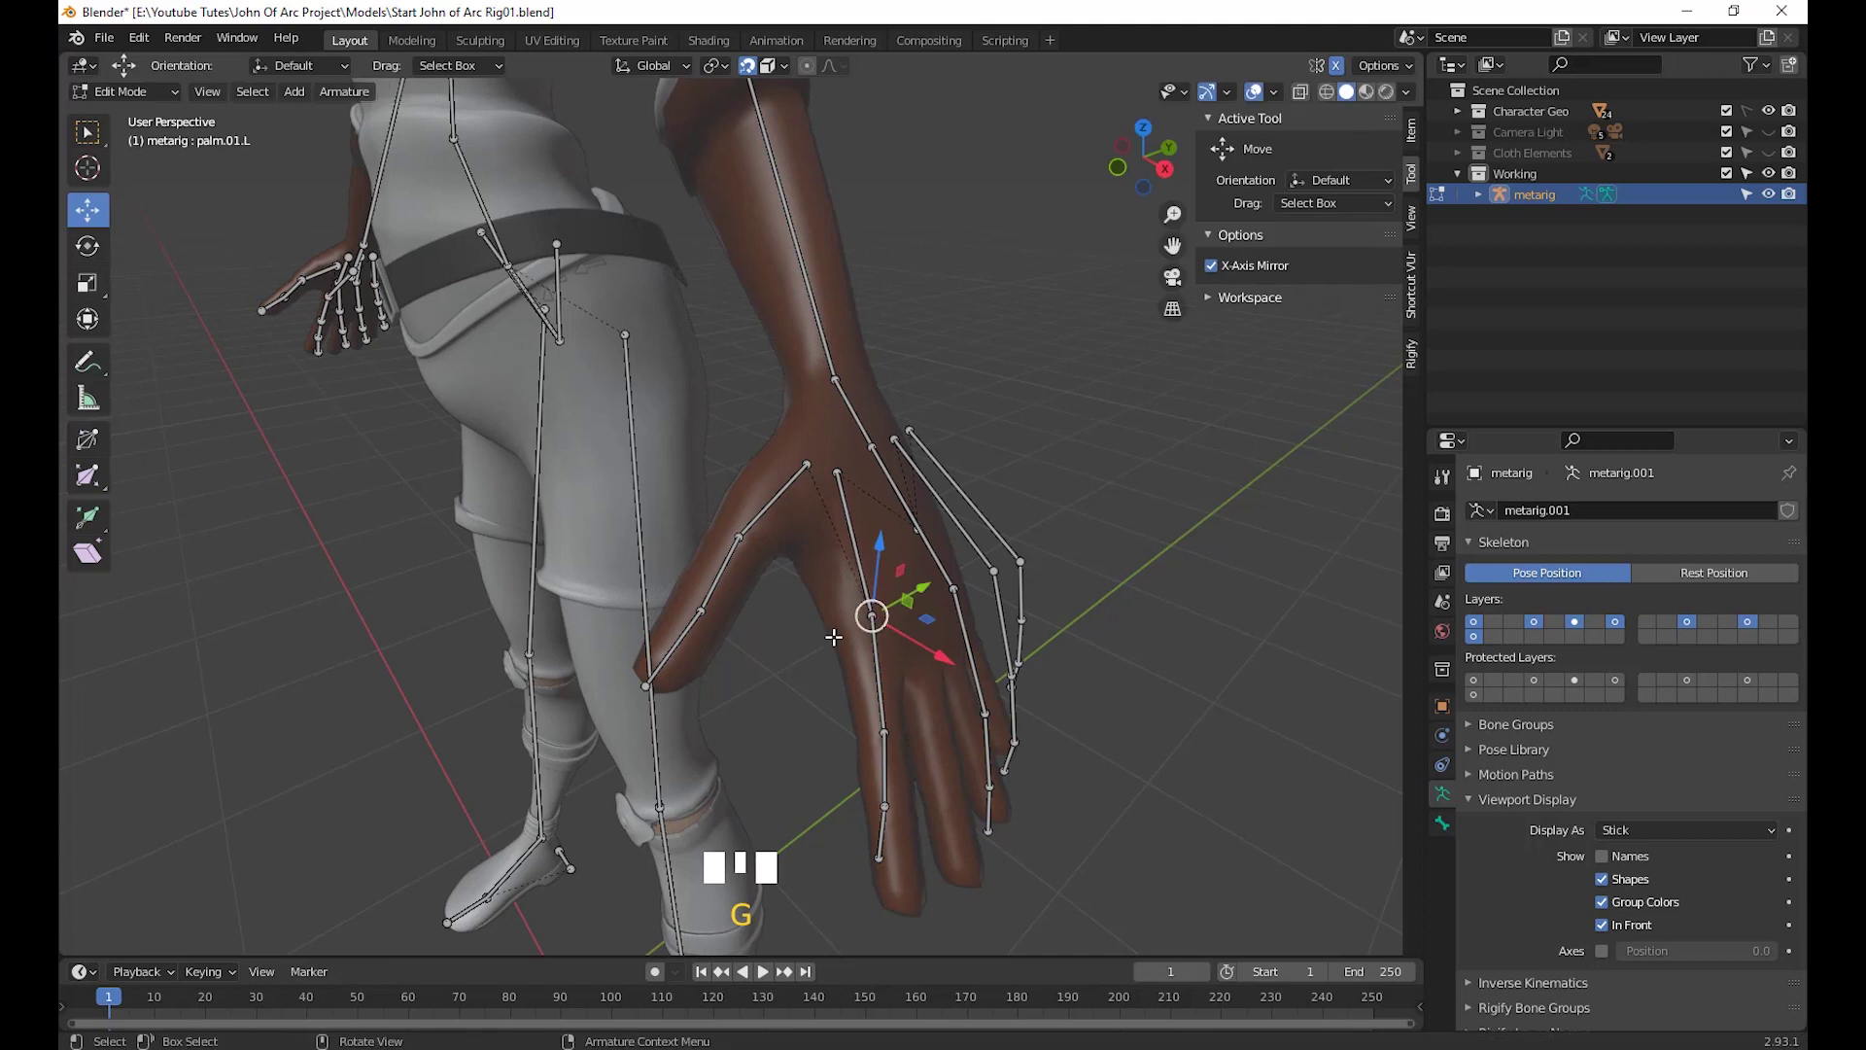
Select both overlapping joints at the left index knuckle and move them about -0.014 m X, 0.007 m Y and -0.020 m Z
{"action": "left_click_drag", "start_coordinate": [812, 580], "coordinate": [899, 641]}
{"action": "key", "text": "g"}
{"action": "left_click", "coordinate": [864, 622]}
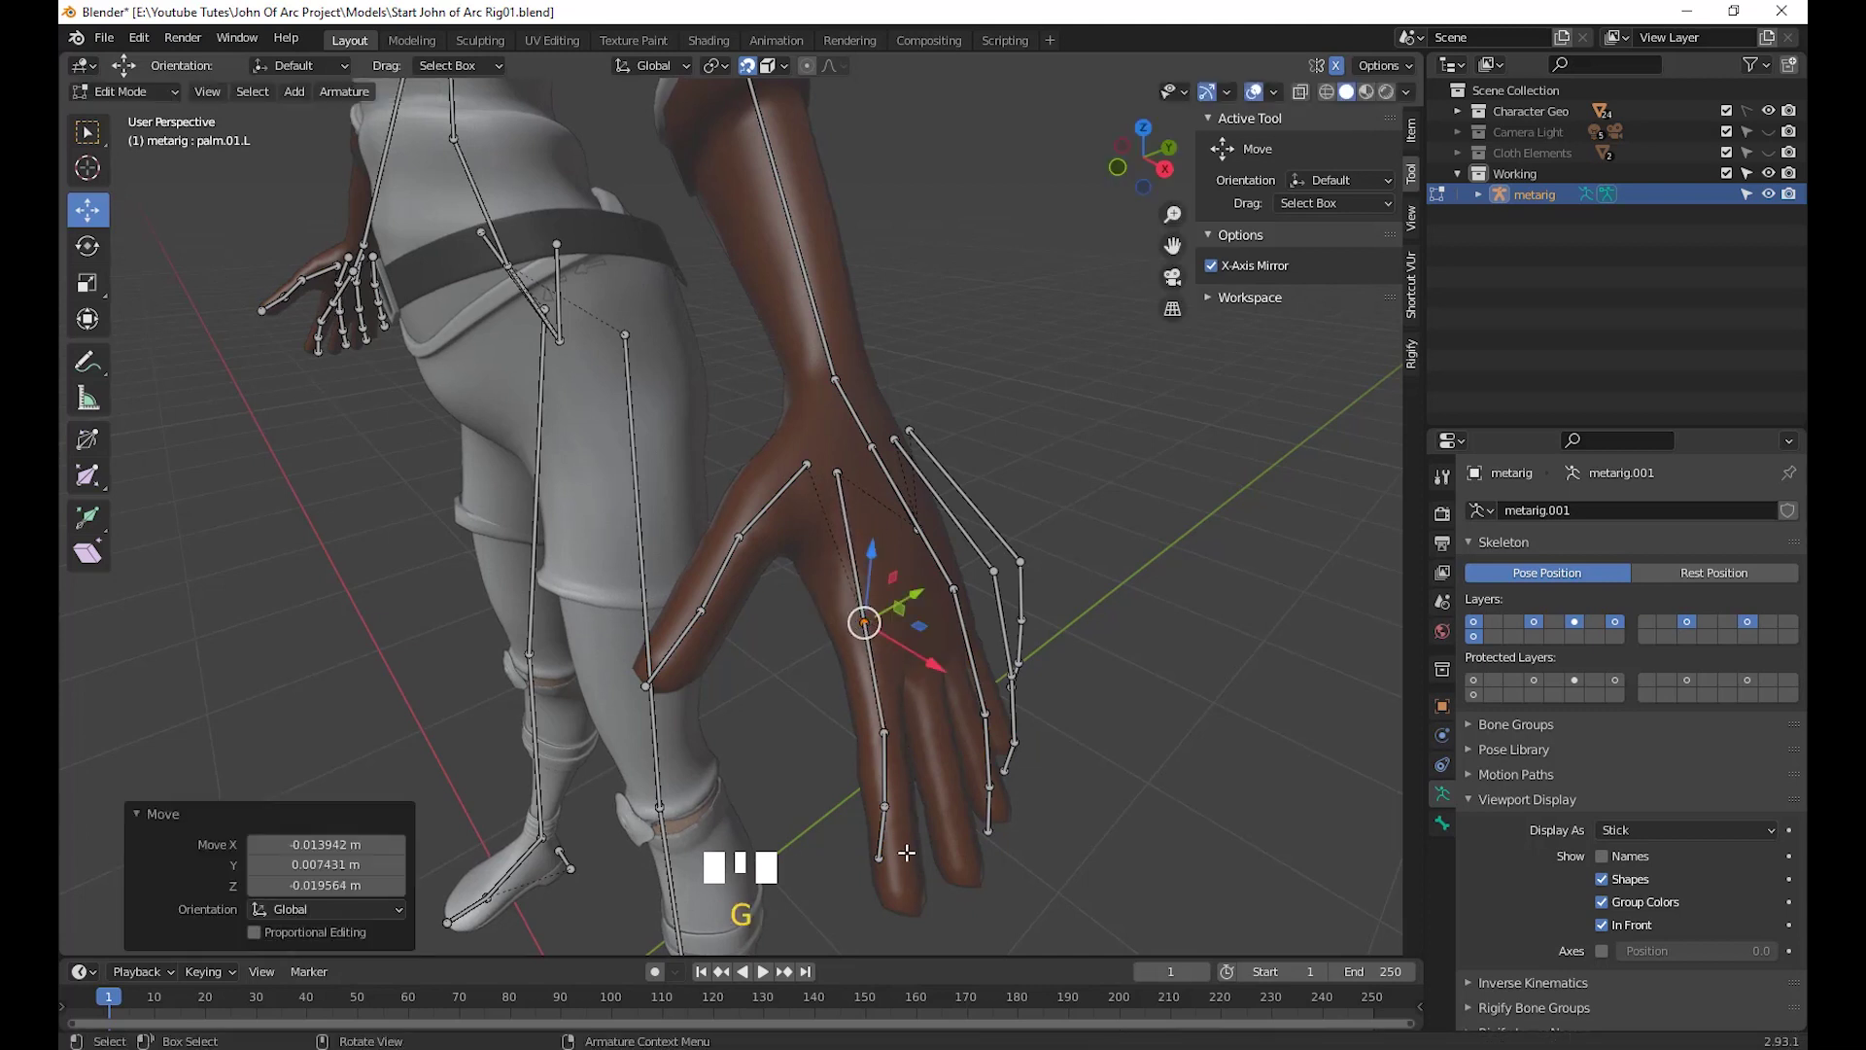
Move the left index finger's tip joint to the fingertip, about 0.034 m along X and -0.047 m along Z
{"action": "left_click", "coordinate": [879, 856]}
{"action": "key", "text": "g"}
{"action": "left_click", "coordinate": [865, 902]}
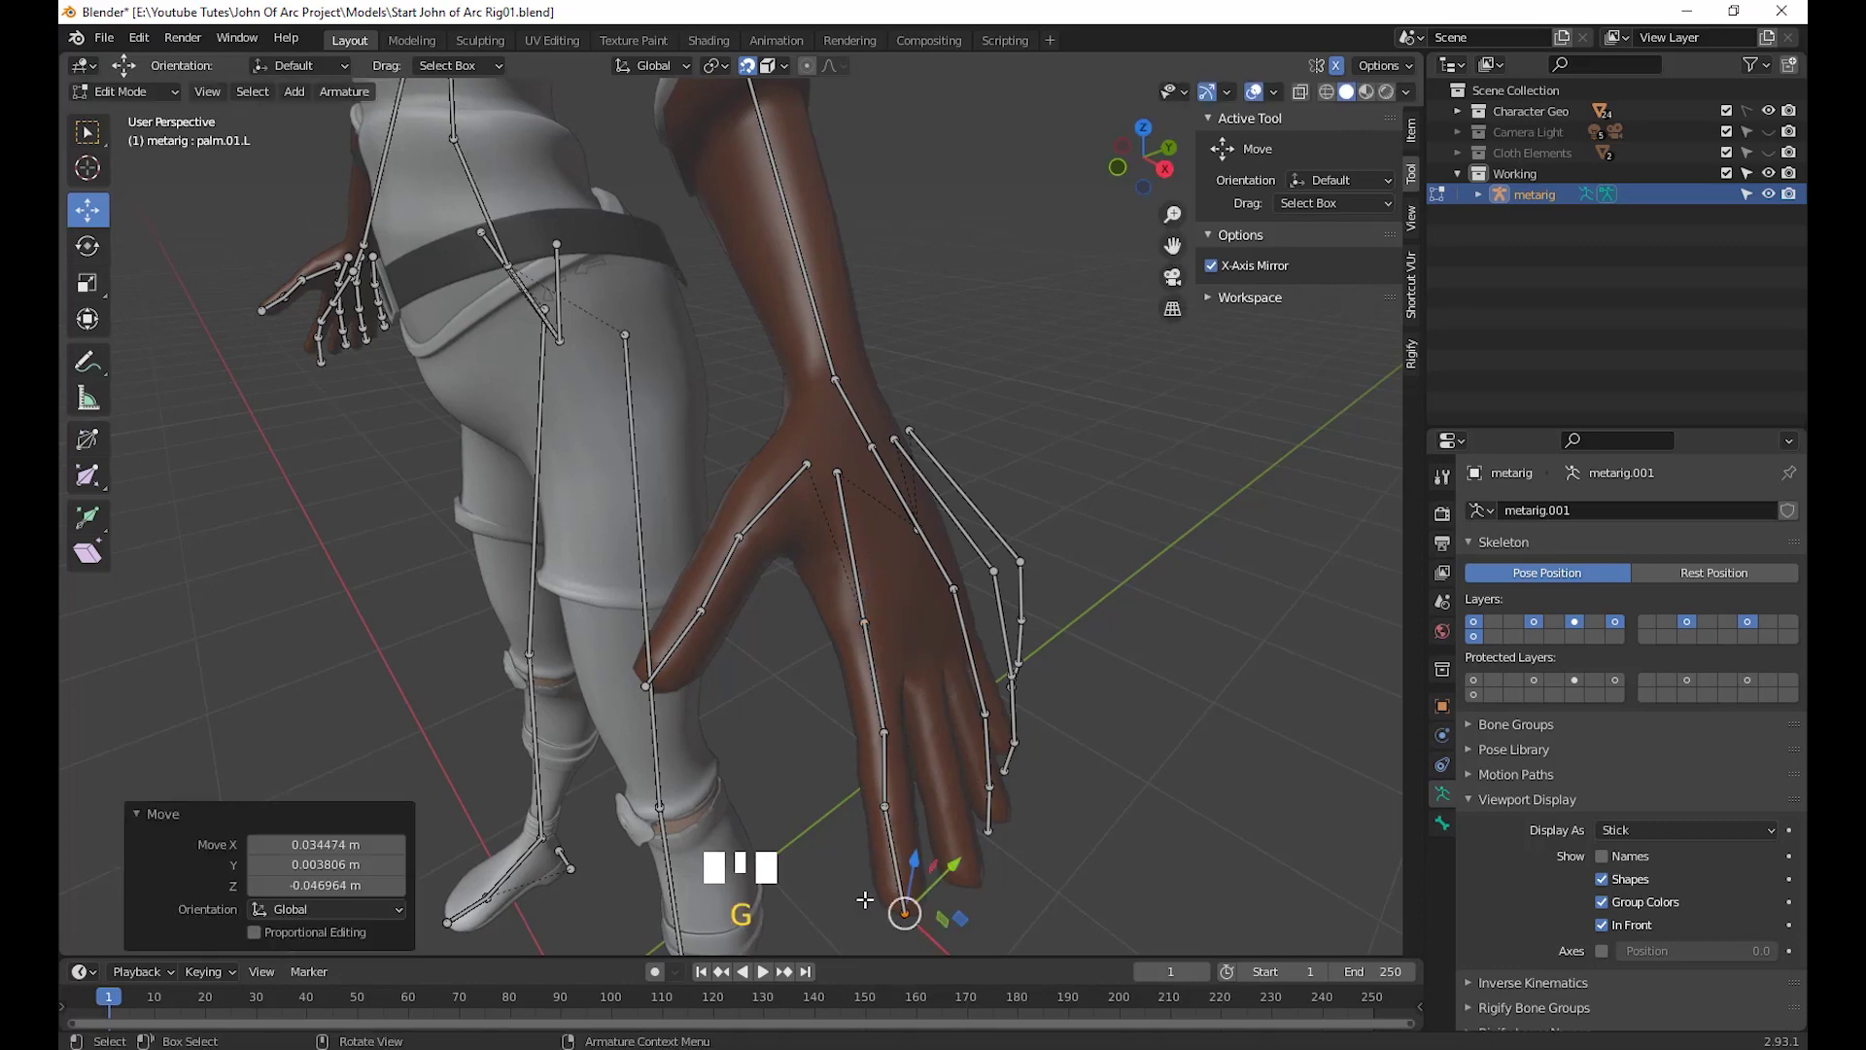
Shift the left index finger's outer inner joint toward the tip, then lower the middle joint by about 0.010 m along Z
{"action": "left_click", "coordinate": [885, 806]}
{"action": "key", "text": "g"}
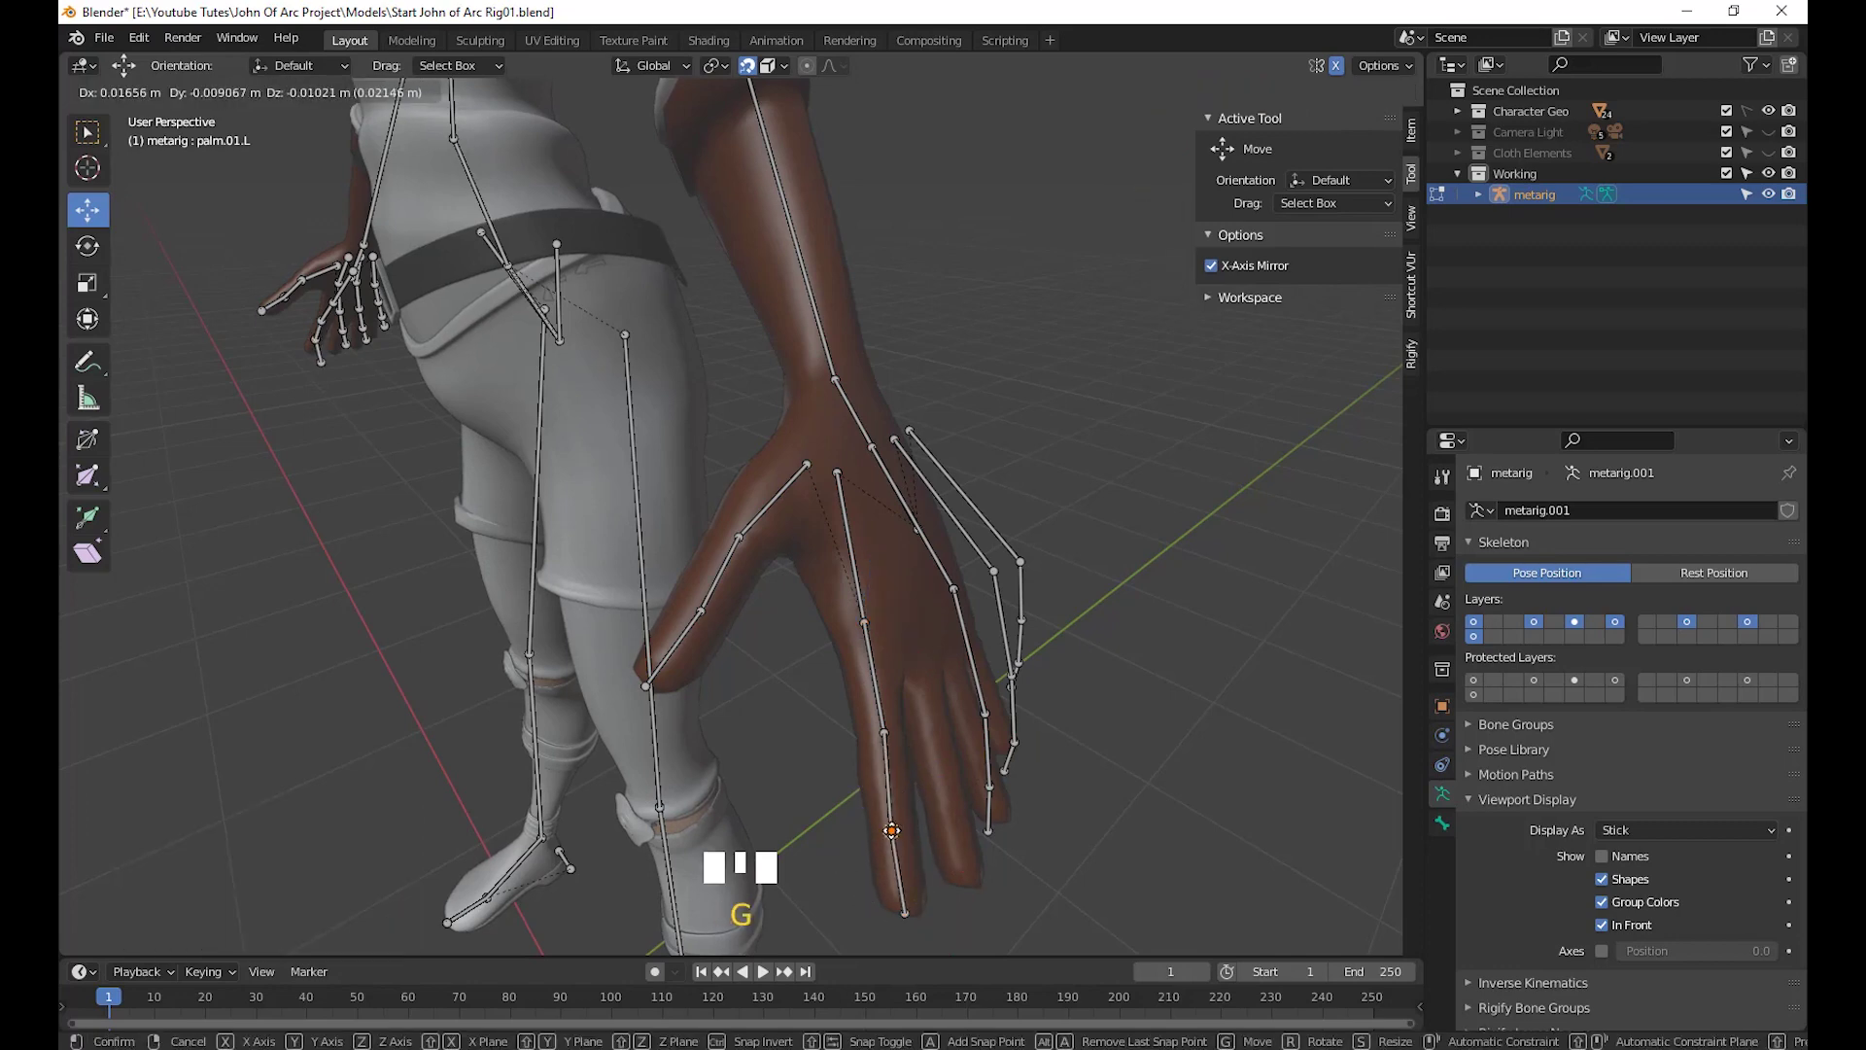
{"action": "left_click", "coordinate": [893, 831]}
{"action": "left_click", "coordinate": [884, 735]}
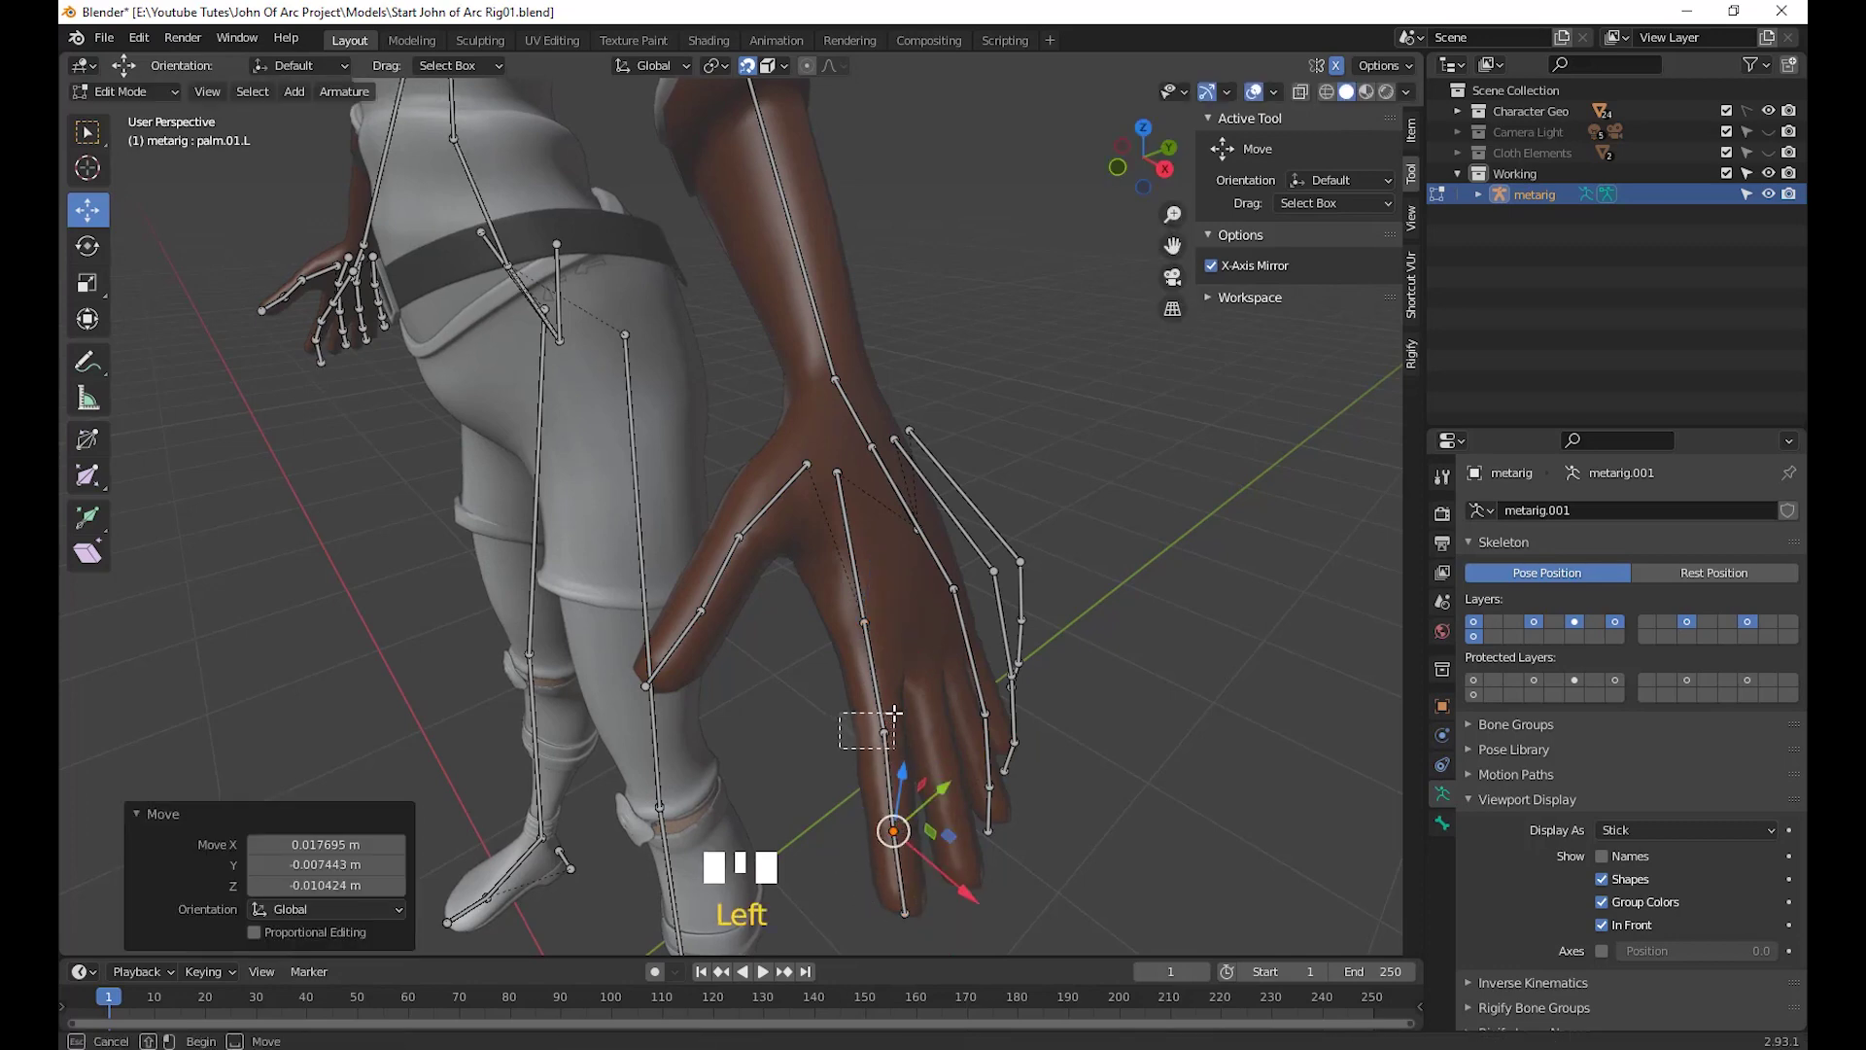
{"action": "key", "text": "g"}
{"action": "left_click", "coordinate": [882, 739]}
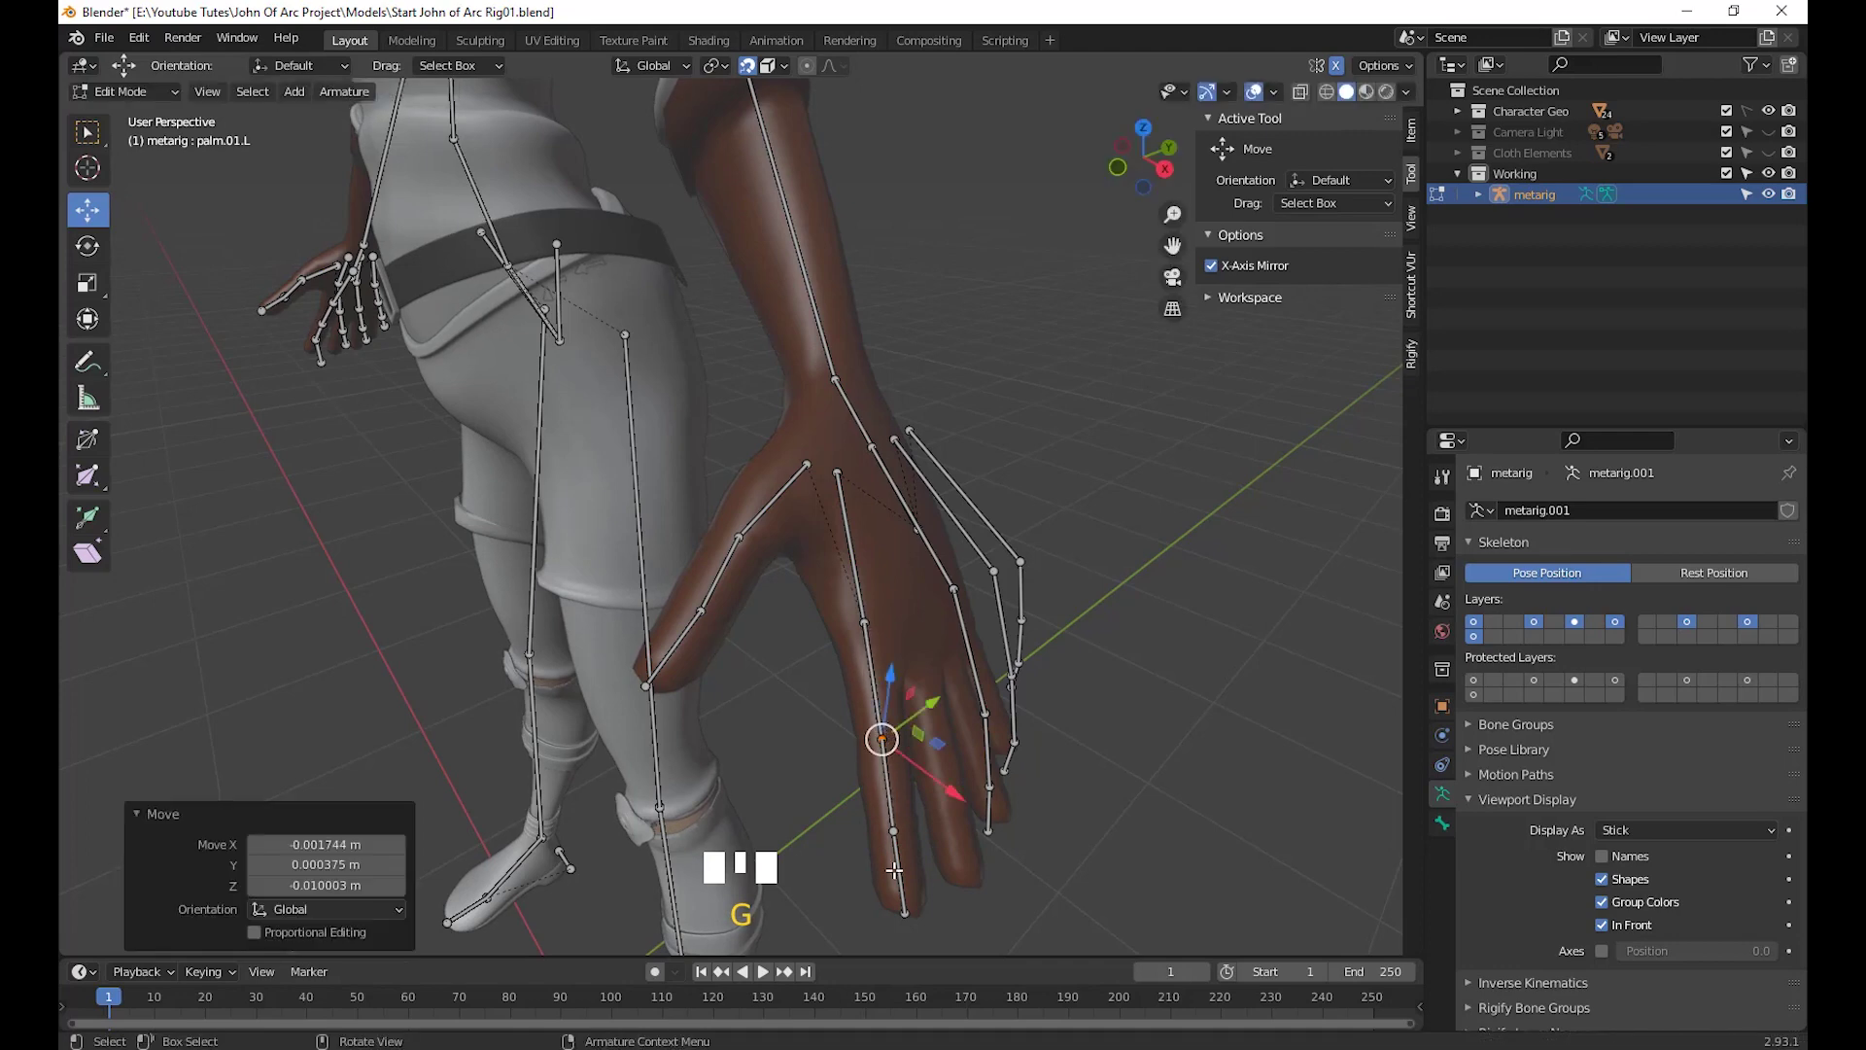
Move the base joint of the left index palm bone deeper into the palm, then shift the knuckle joint toward the finger
{"action": "middle_click_drag", "start_coordinate": [840, 464], "coordinate": [872, 611]}
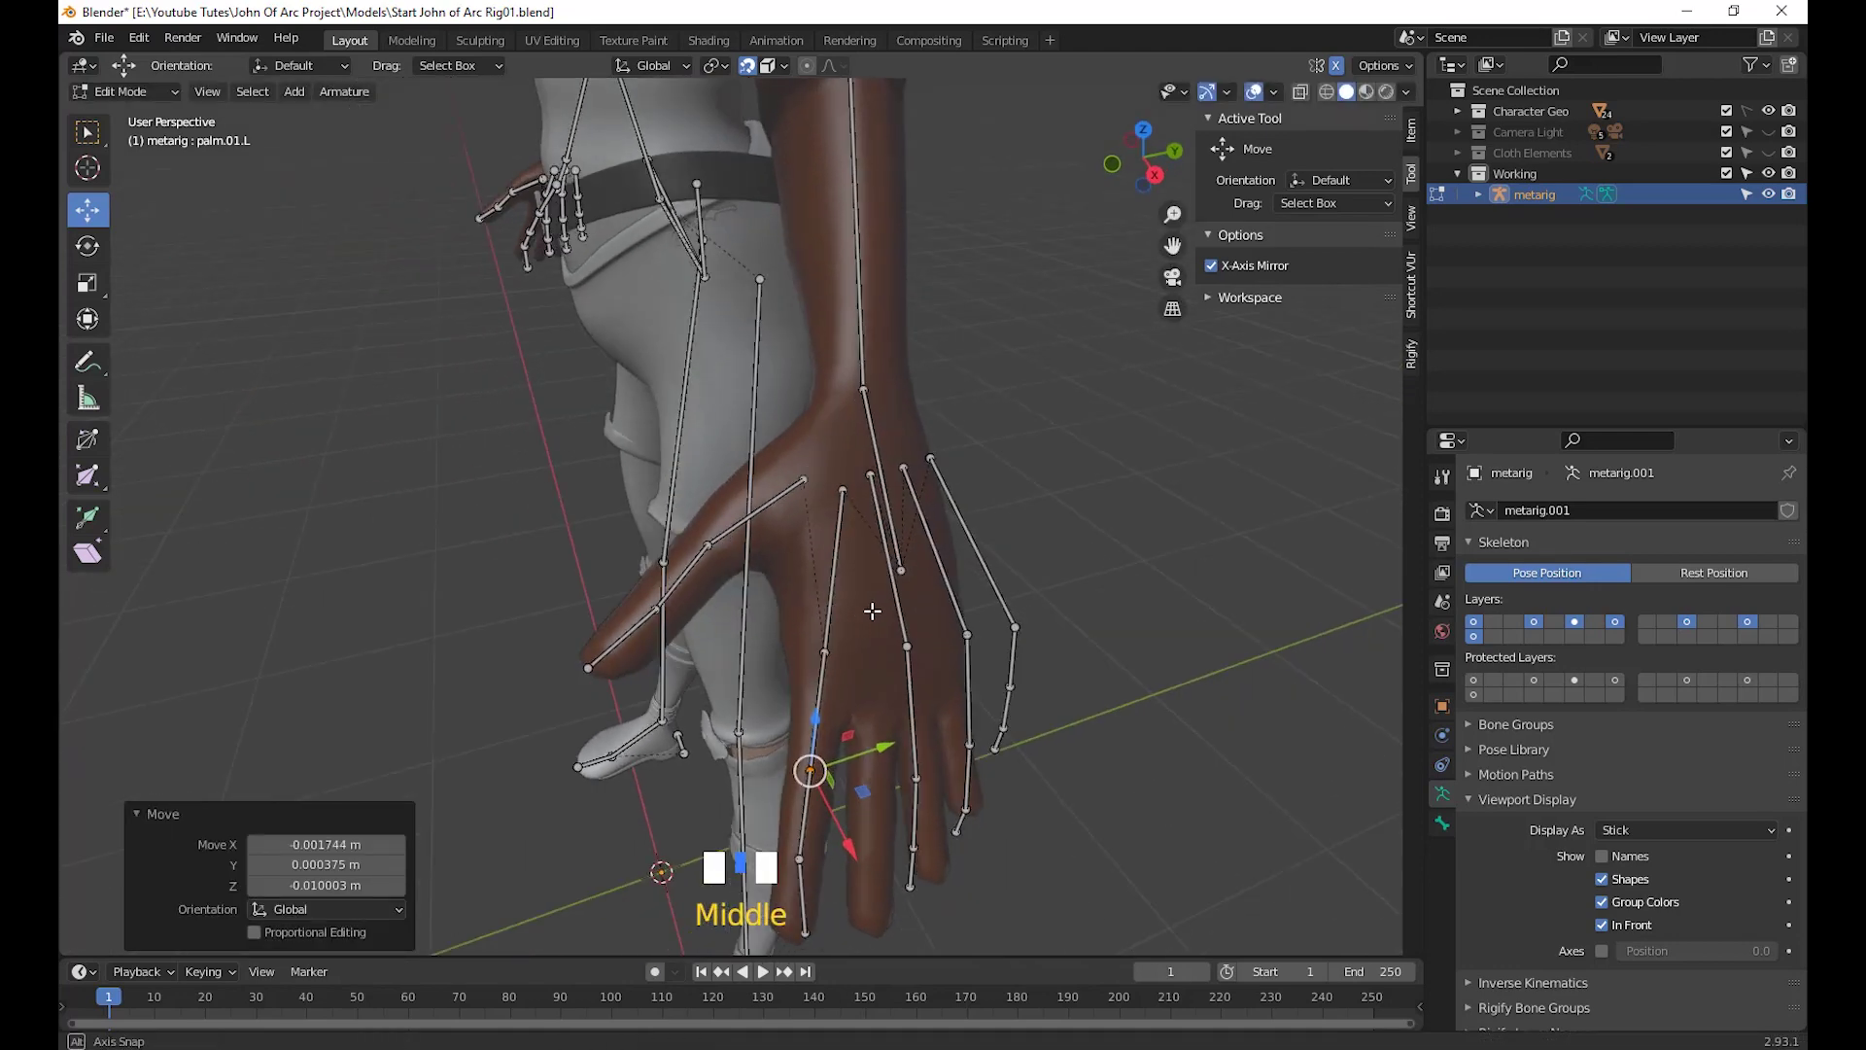
{"action": "left_click", "coordinate": [844, 490]}
{"action": "key", "text": "g"}
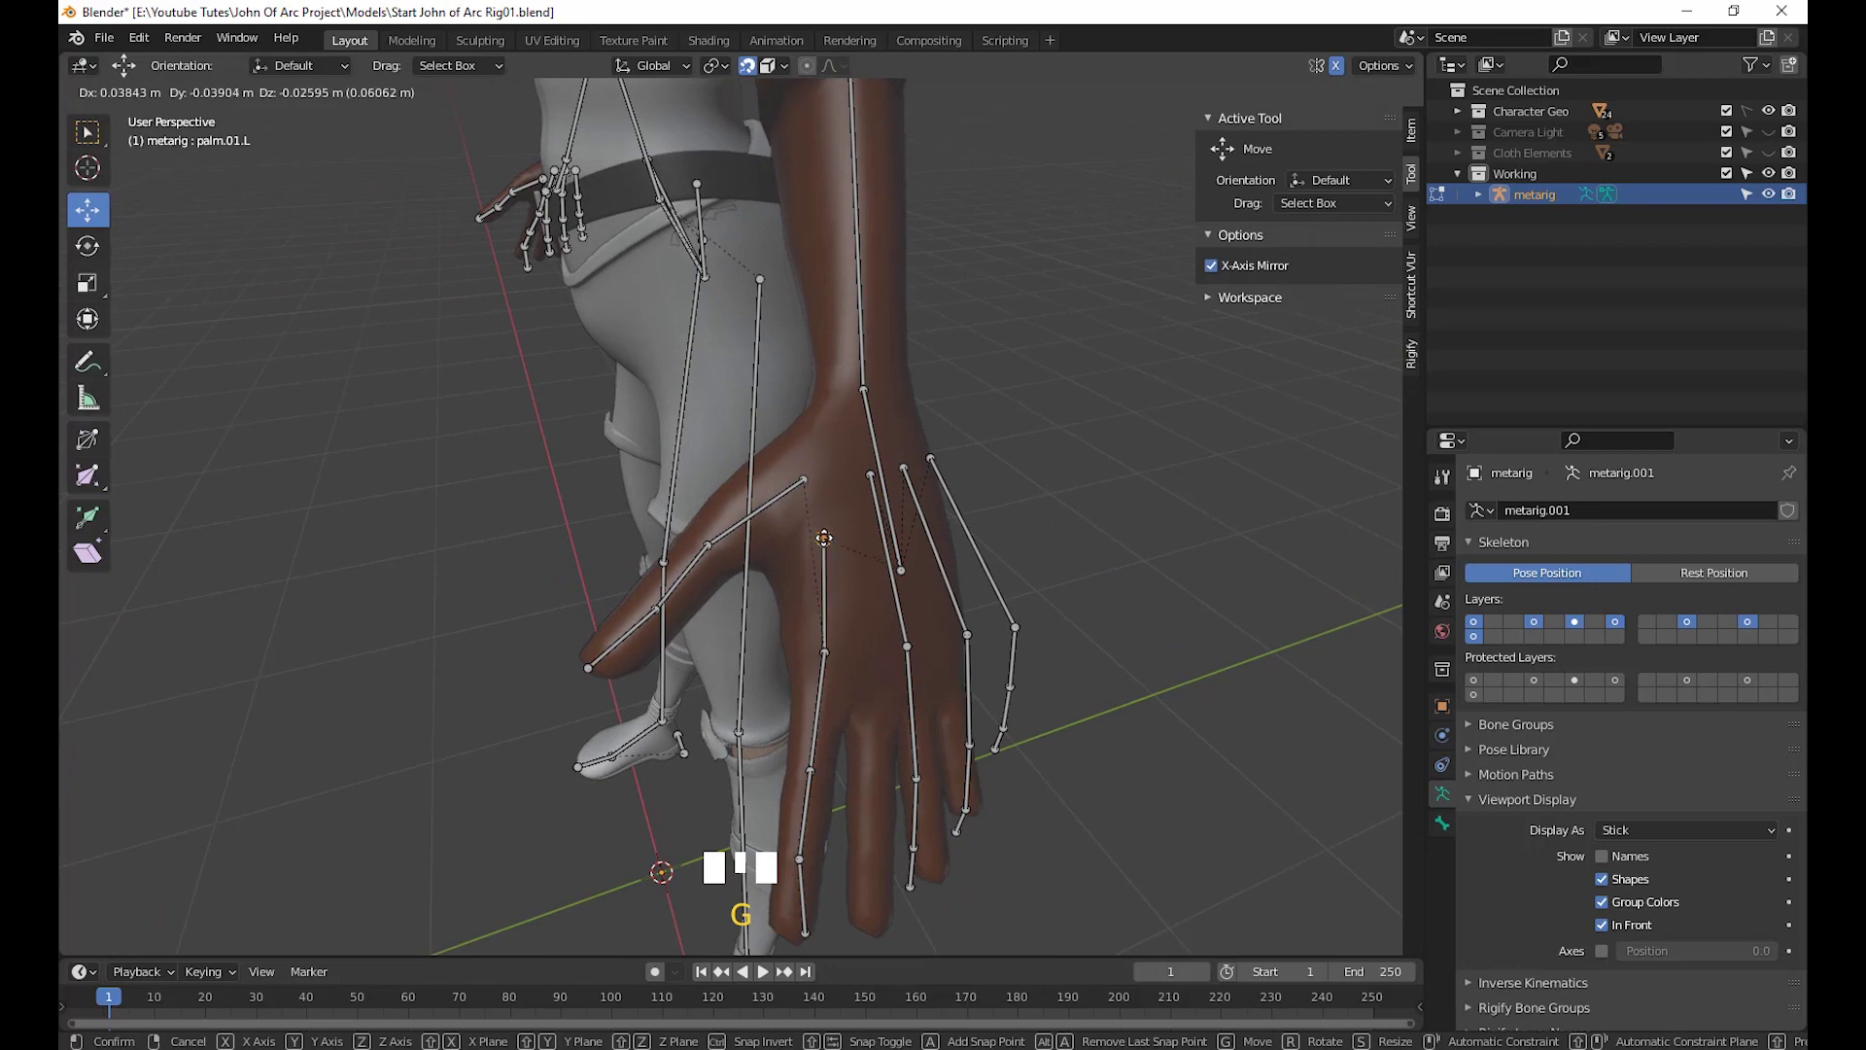
{"action": "left_click", "coordinate": [826, 543]}
{"action": "left_click", "coordinate": [828, 653]}
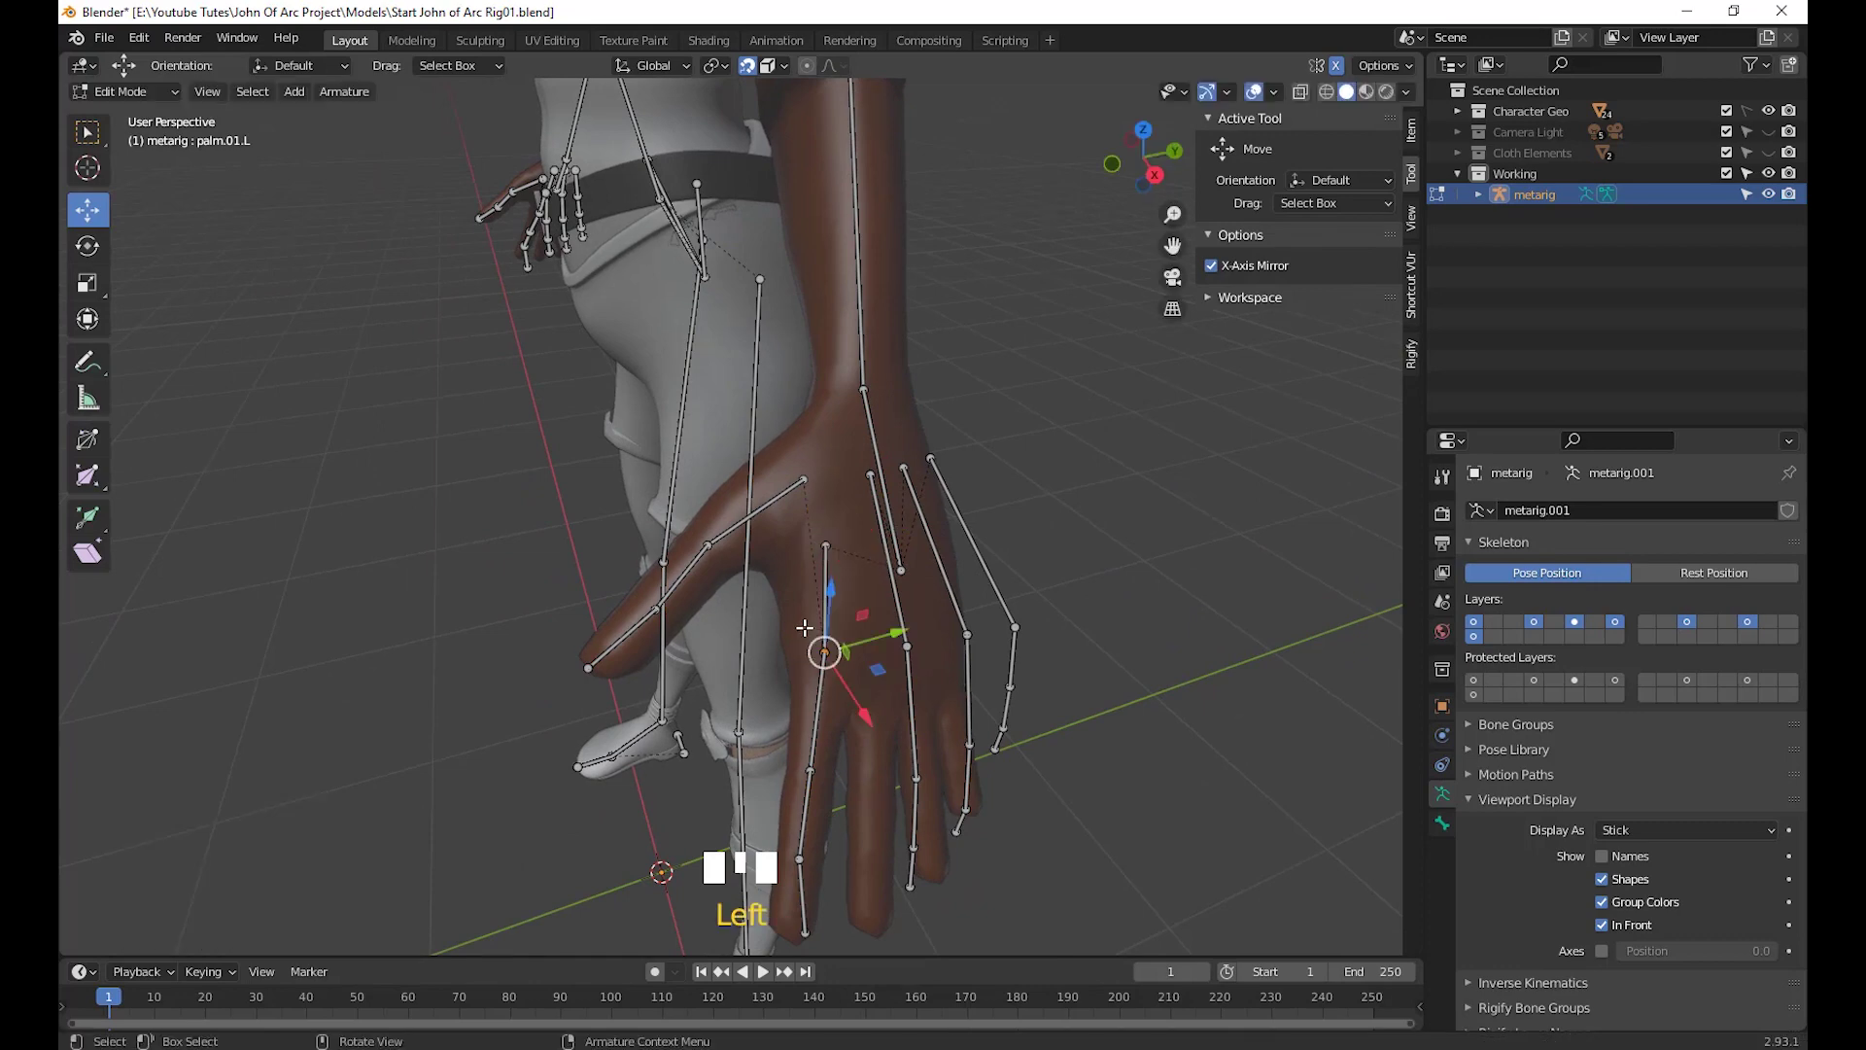
{"action": "key", "text": "g"}
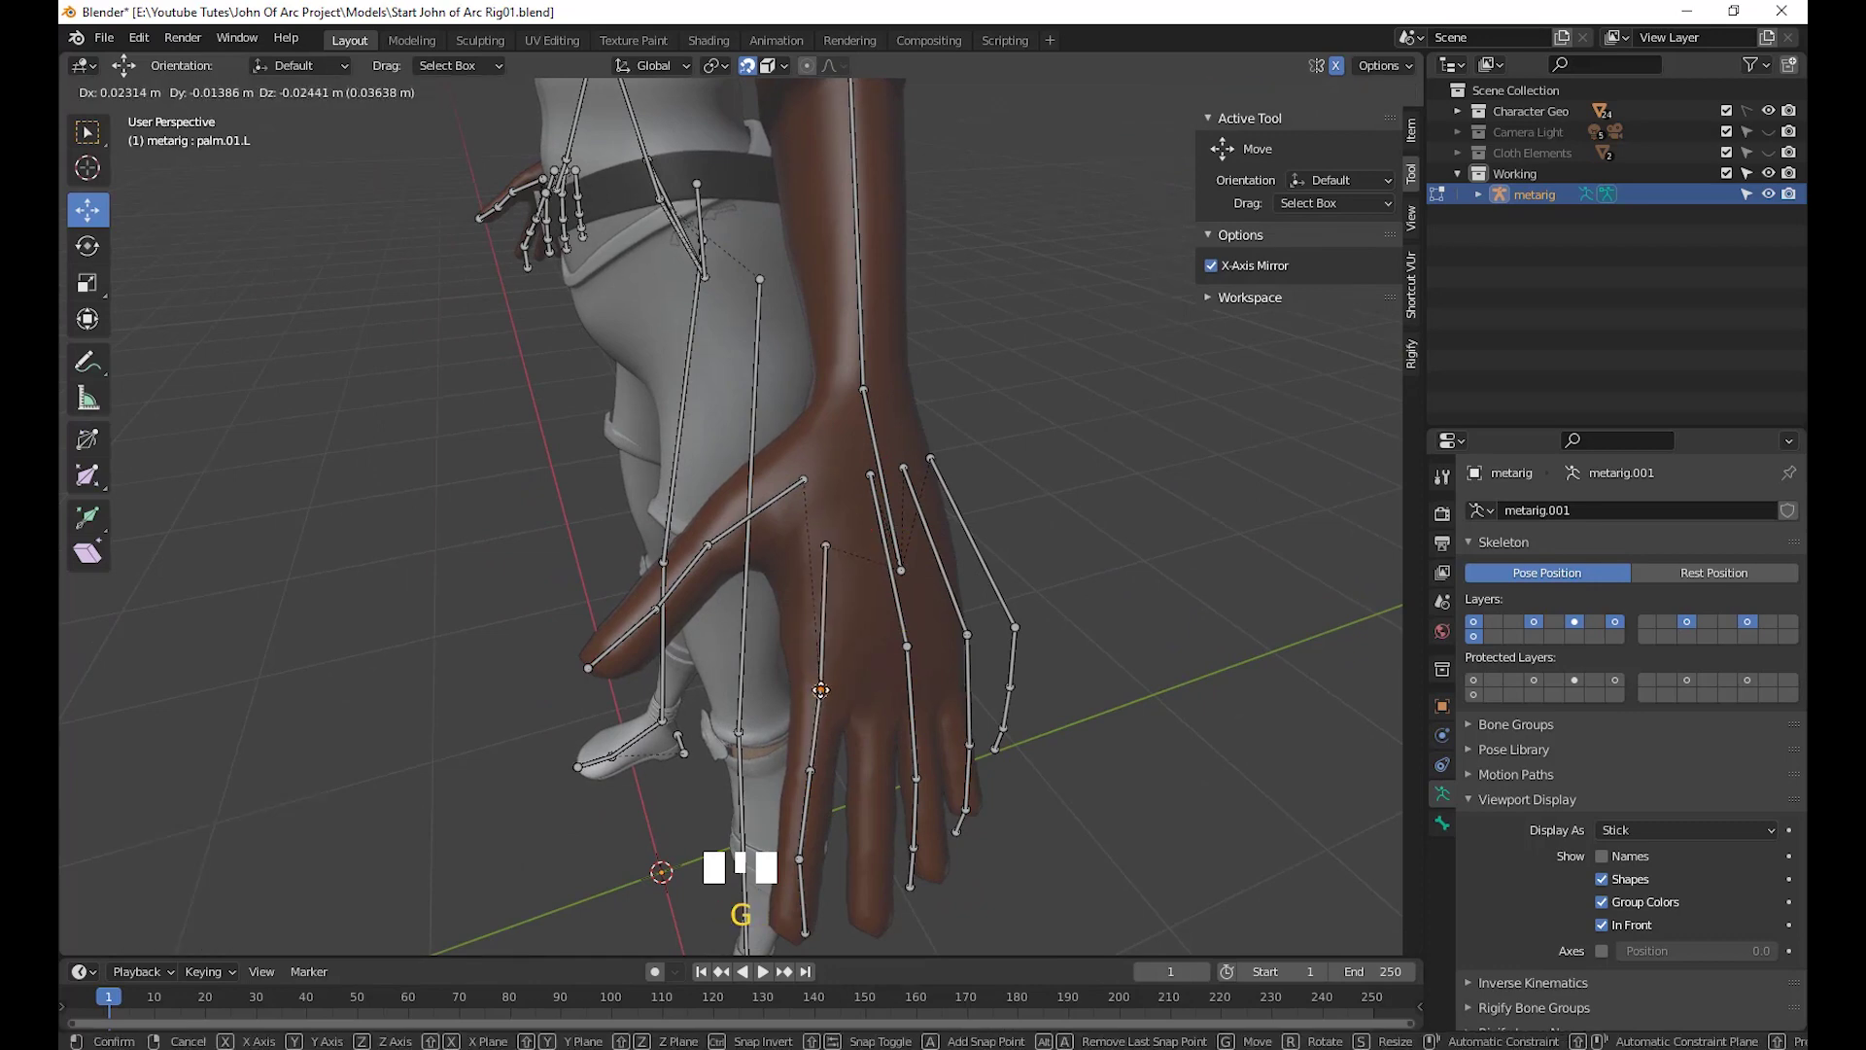
{"action": "left_click", "coordinate": [822, 689]}
Move the left index tip joint about 0.030 m along X and Z, then bring it back sideways to the fingertip's centre
{"action": "scroll", "coordinate": [821, 689], "scroll_direction": "down", "scroll_amount": 2}
{"action": "middle_click_drag", "start_coordinate": [822, 690], "coordinate": [1086, 712]}
{"action": "left_click_drag", "start_coordinate": [989, 656], "coordinate": [1105, 724]}
{"action": "key", "text": "g"}
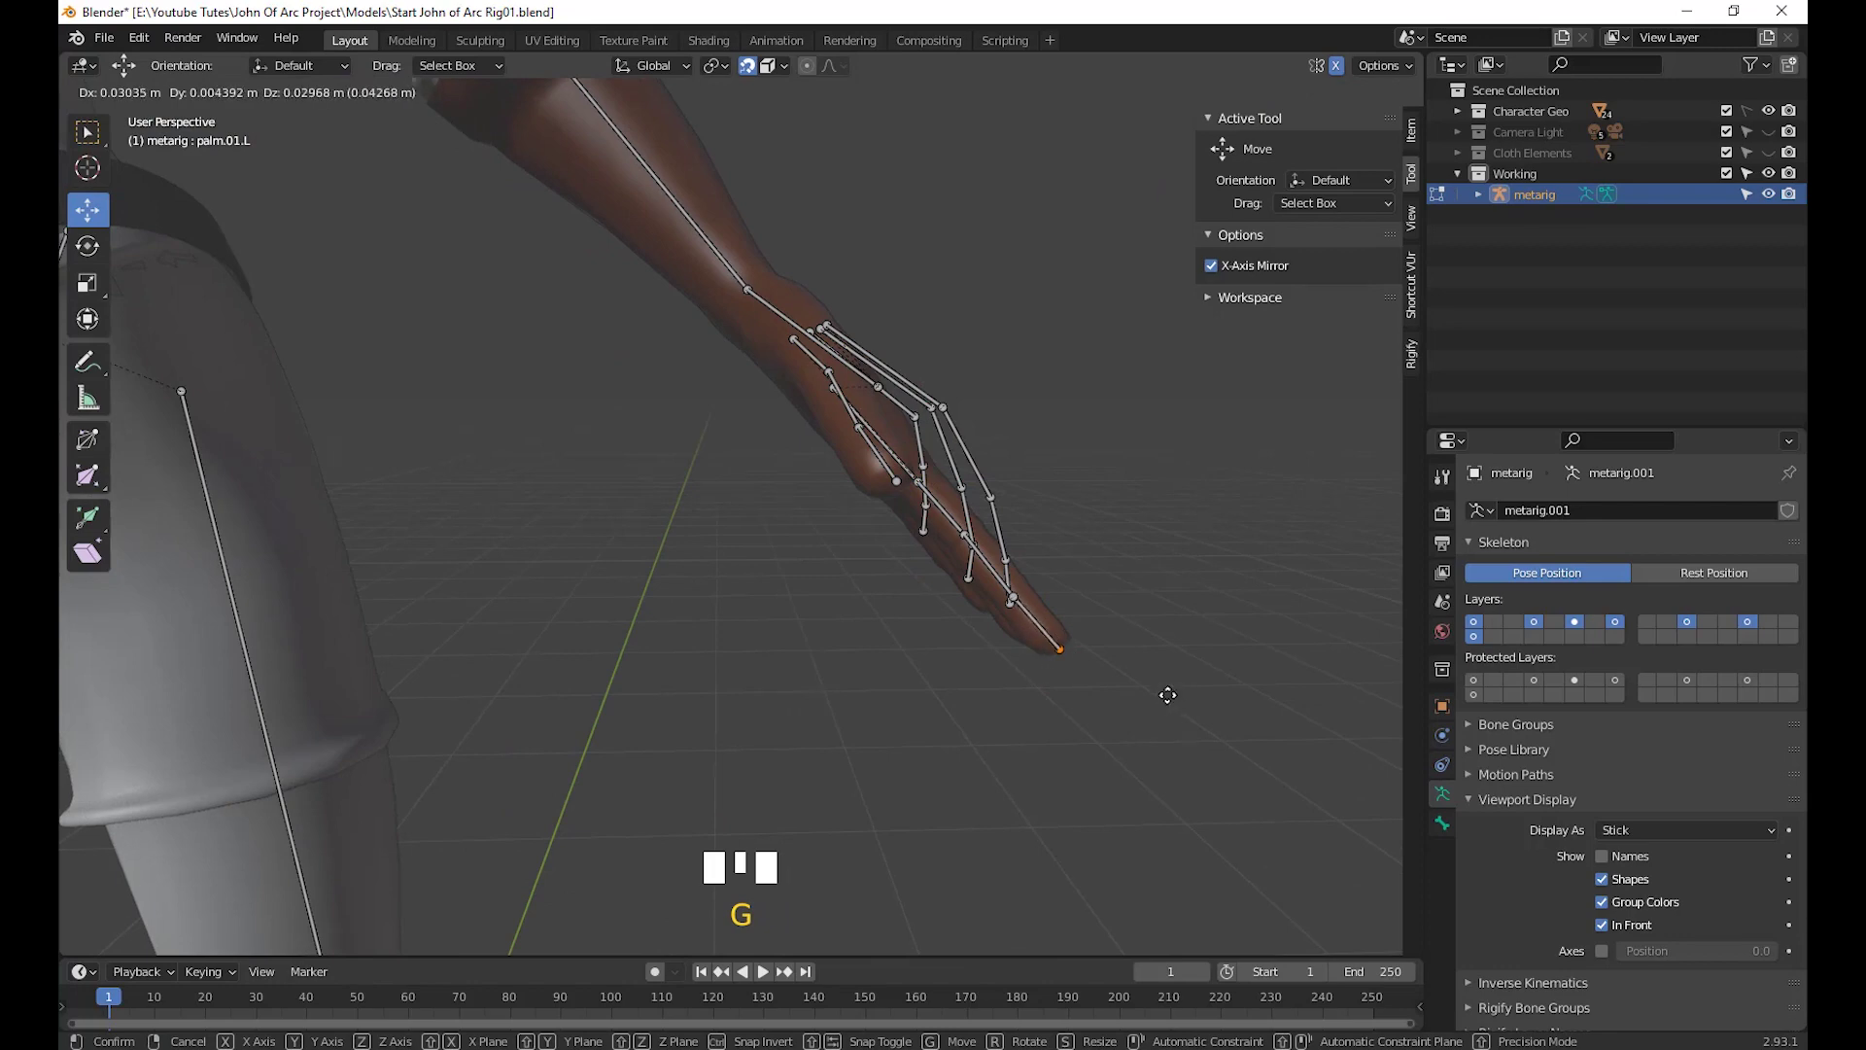
{"action": "left_click", "coordinate": [1168, 695]}
{"action": "scroll", "coordinate": [1112, 746], "scroll_direction": "down", "scroll_amount": 2}
{"action": "middle_click_drag", "start_coordinate": [1112, 745], "coordinate": [899, 790]}
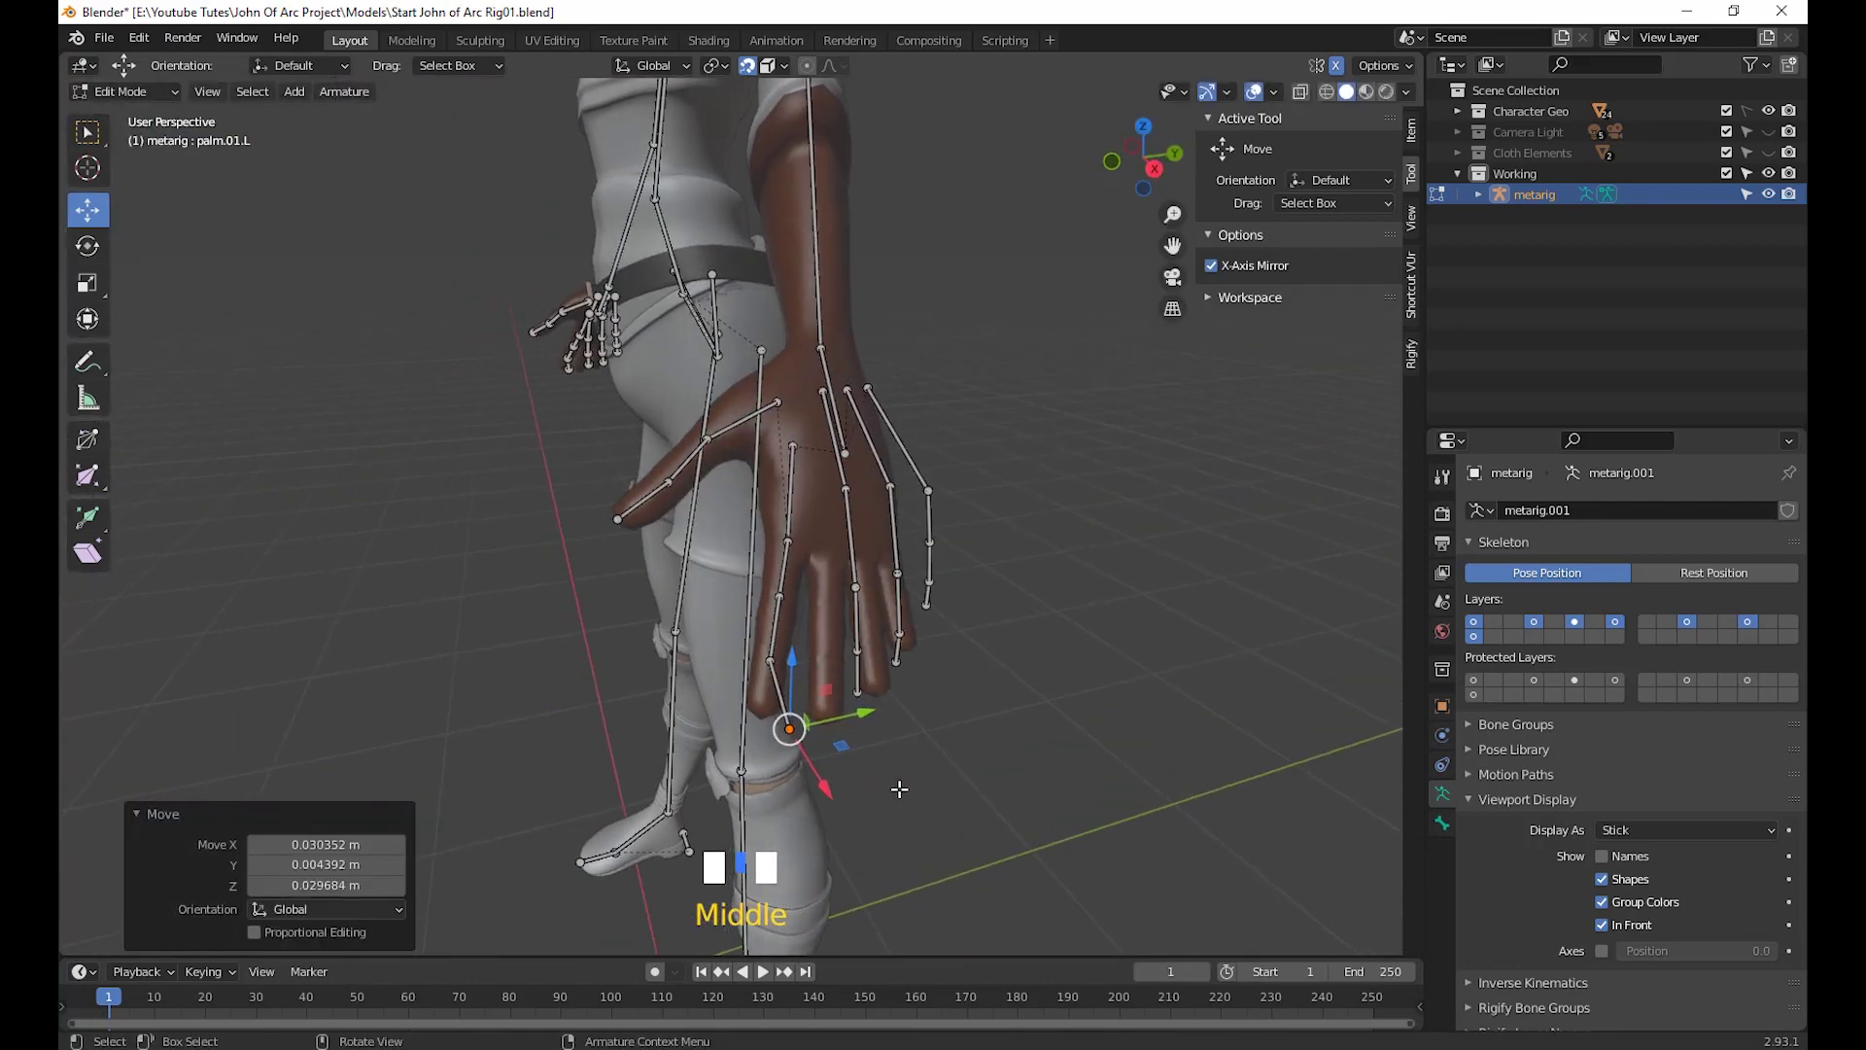
{"action": "key", "text": "g"}
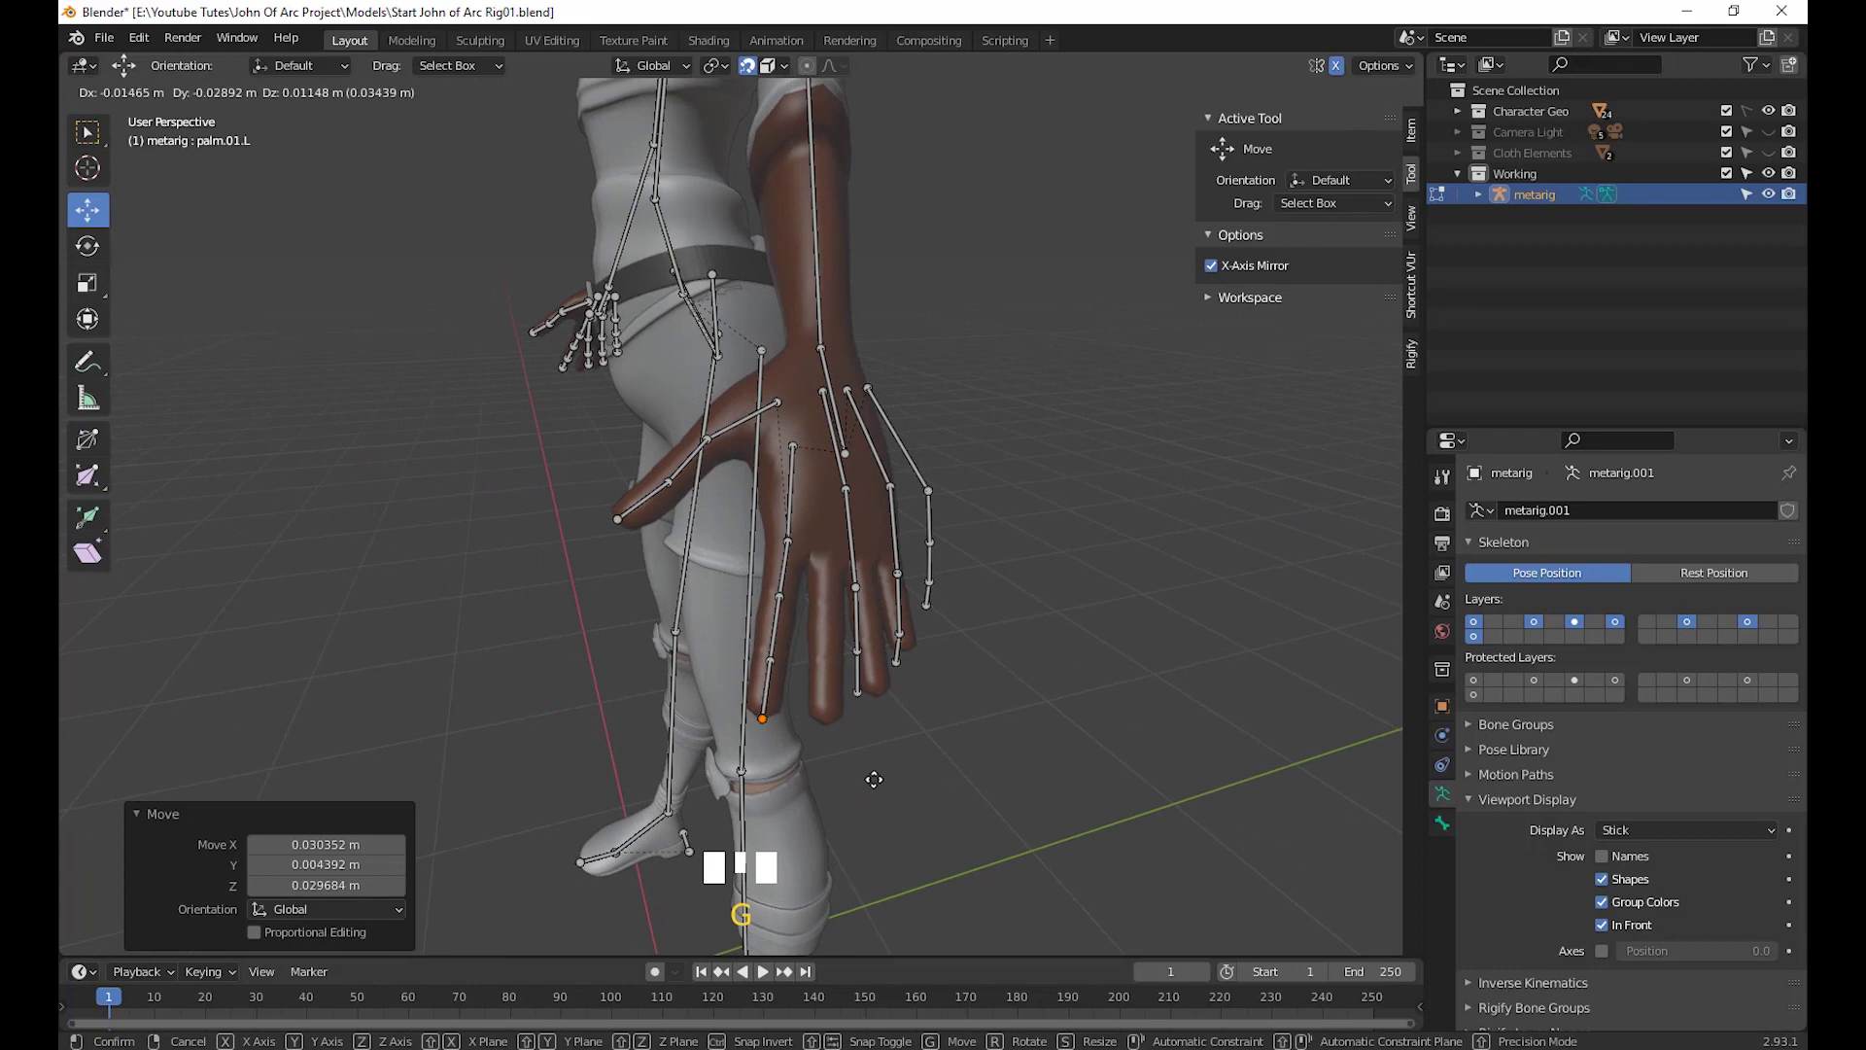
{"action": "left_click", "coordinate": [871, 780]}
Rotate the left middle finger's joint chain, palm to tip, by 10° and move it about 0.004 m X, -0.018 m Y and -0.024 m Z
{"action": "middle_click_drag", "start_coordinate": [971, 755], "coordinate": [1020, 714]}
{"action": "middle_click_drag", "start_coordinate": [1030, 641], "coordinate": [1004, 557], "text": "shift"}
{"action": "scroll", "coordinate": [1021, 748], "scroll_direction": "up", "scroll_amount": 2}
{"action": "left_click_drag", "start_coordinate": [990, 467], "coordinate": [1012, 516]}
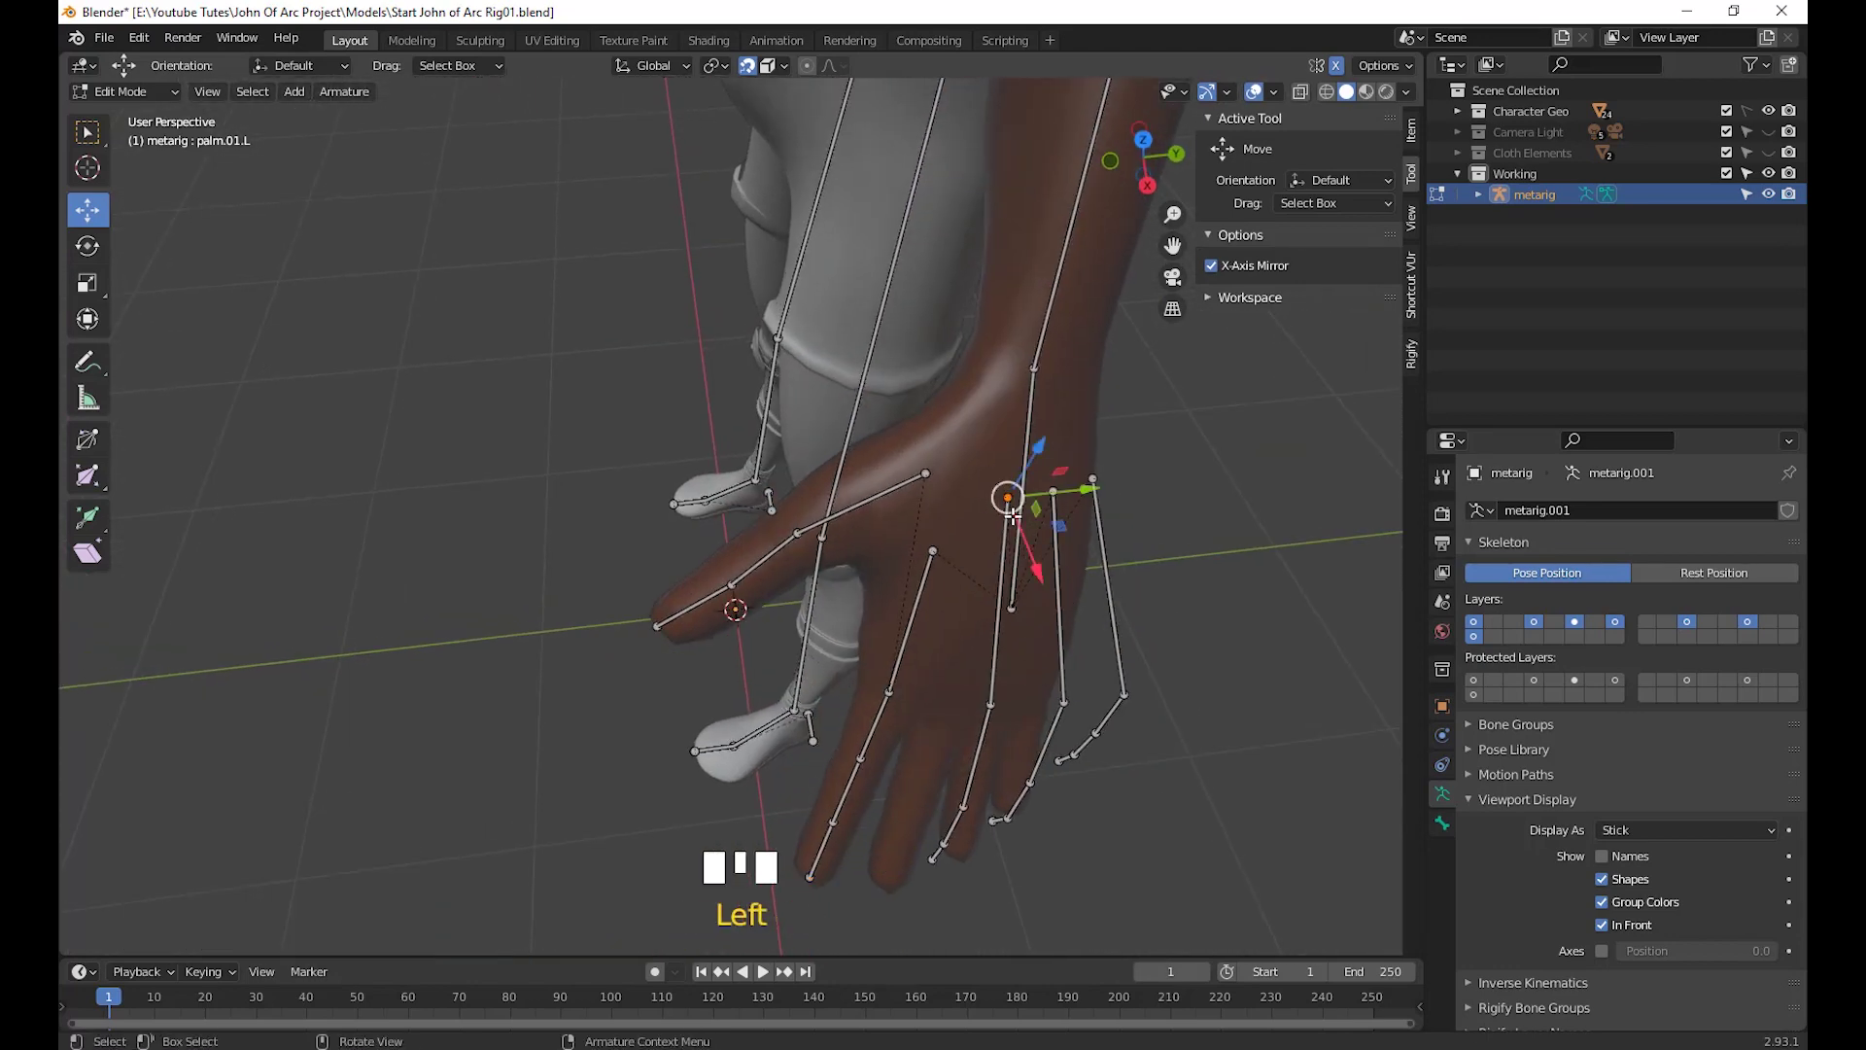
{"action": "left_click", "coordinate": [991, 705], "text": "shift"}
{"action": "left_click", "coordinate": [963, 805], "text": "shift"}
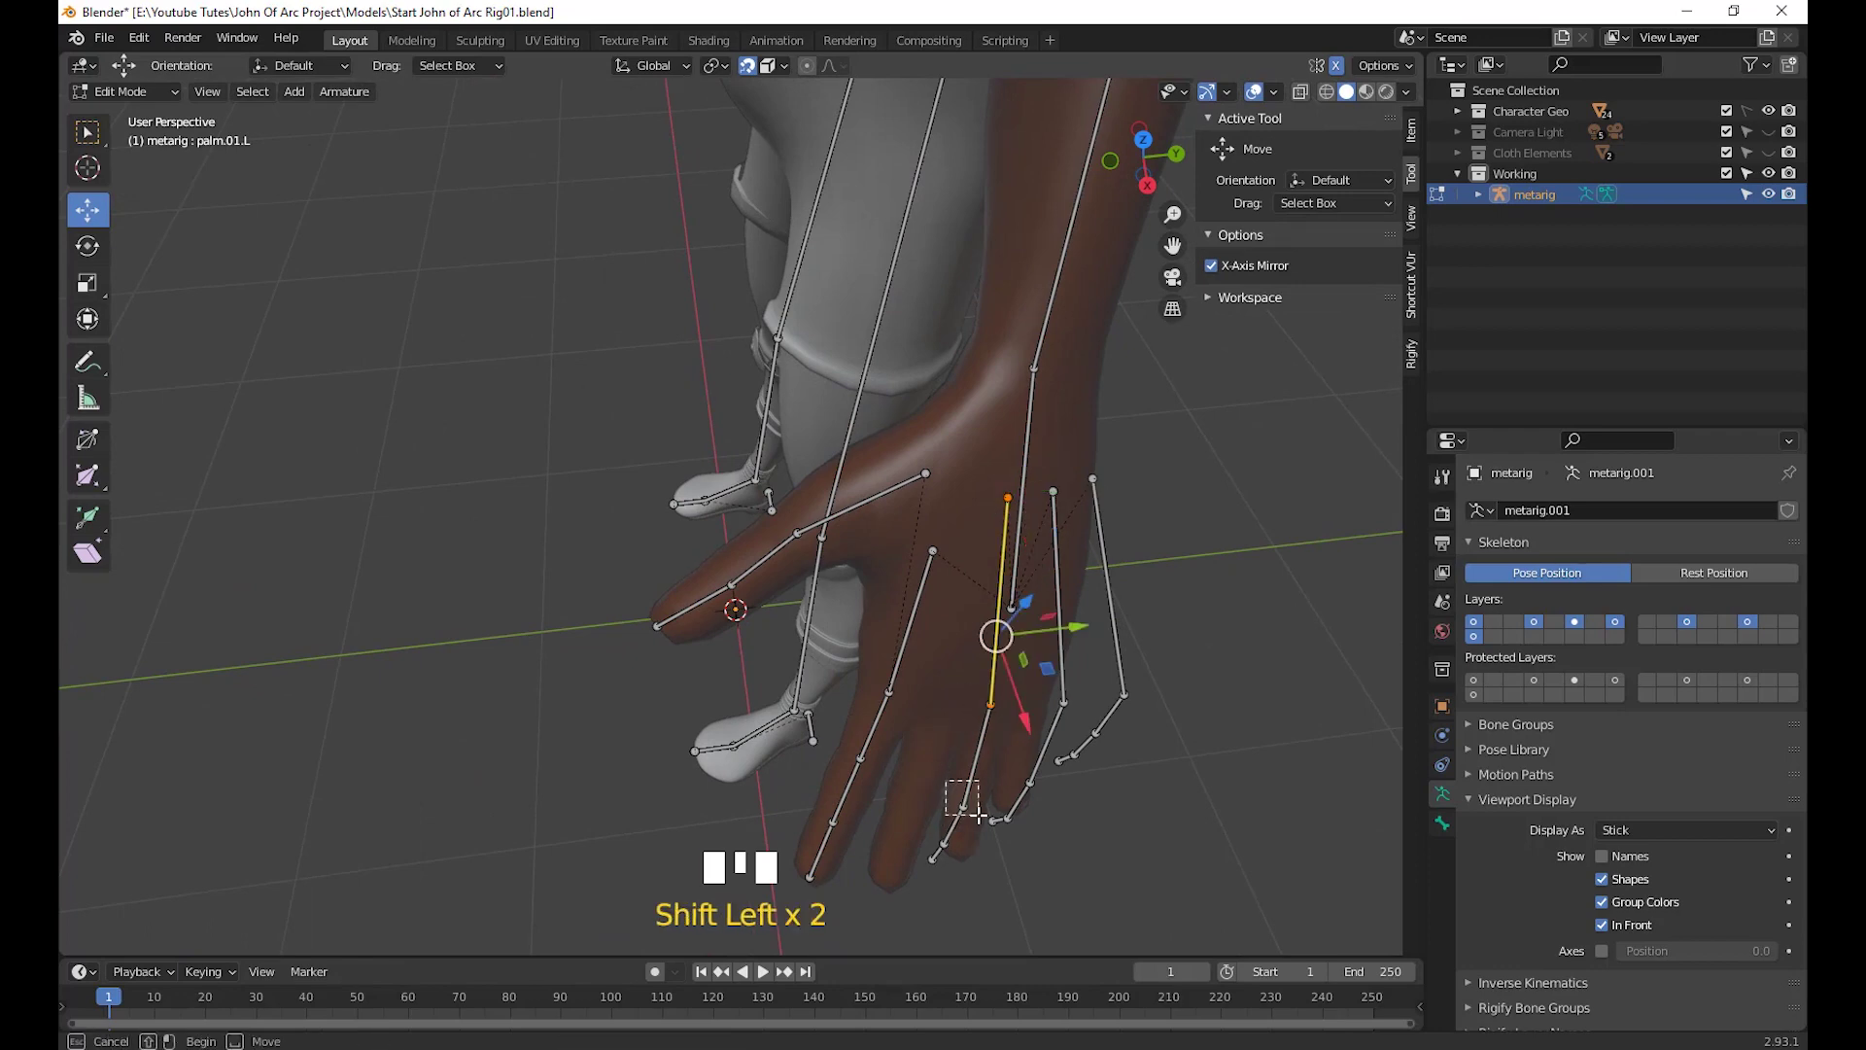
{"action": "left_click", "coordinate": [947, 849], "text": "shift"}
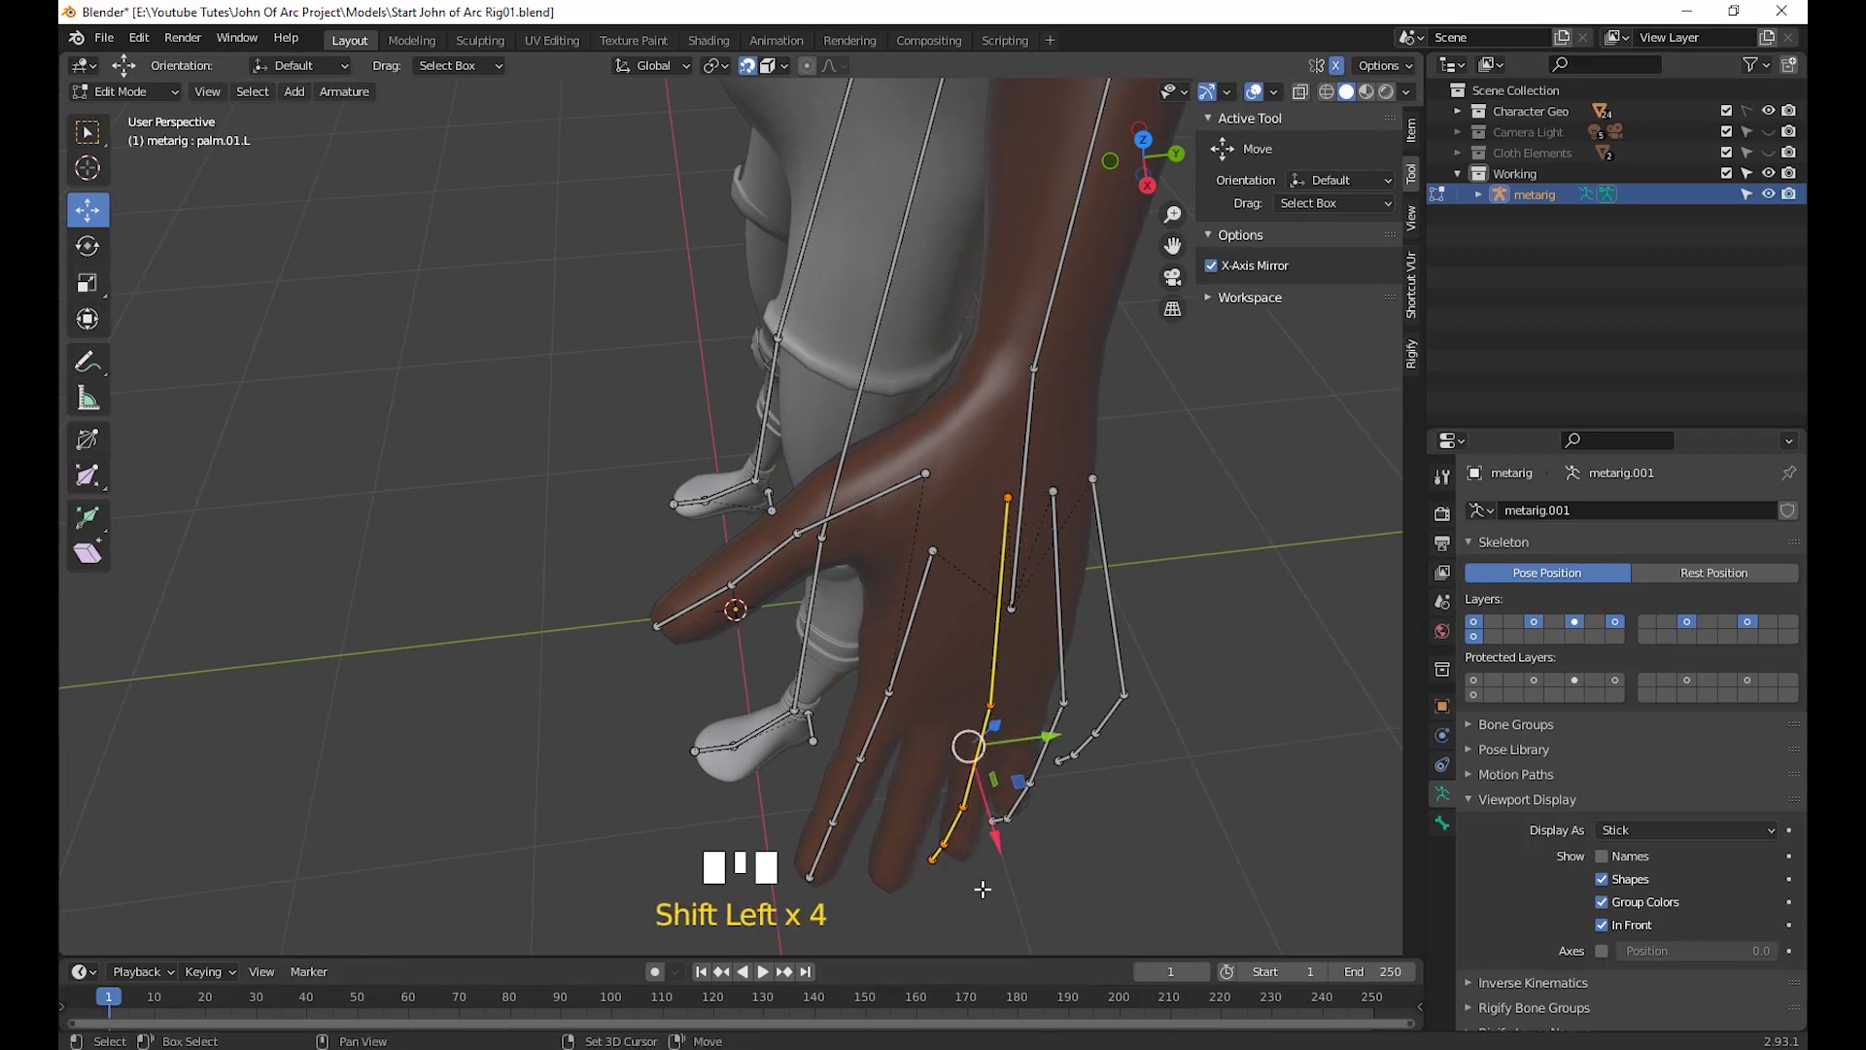
{"action": "middle_click_drag", "start_coordinate": [987, 817], "coordinate": [982, 831]}
{"action": "scroll", "coordinate": [1014, 749], "scroll_direction": "down", "scroll_amount": 1}
{"action": "mouse_move", "coordinate": [1015, 749]}
{"action": "middle_mouse_down"}
{"action": "mouse_move", "coordinate": [1016, 708]}
{"action": "mouse_move", "coordinate": [1027, 748]}
{"action": "middle_mouse_up"}
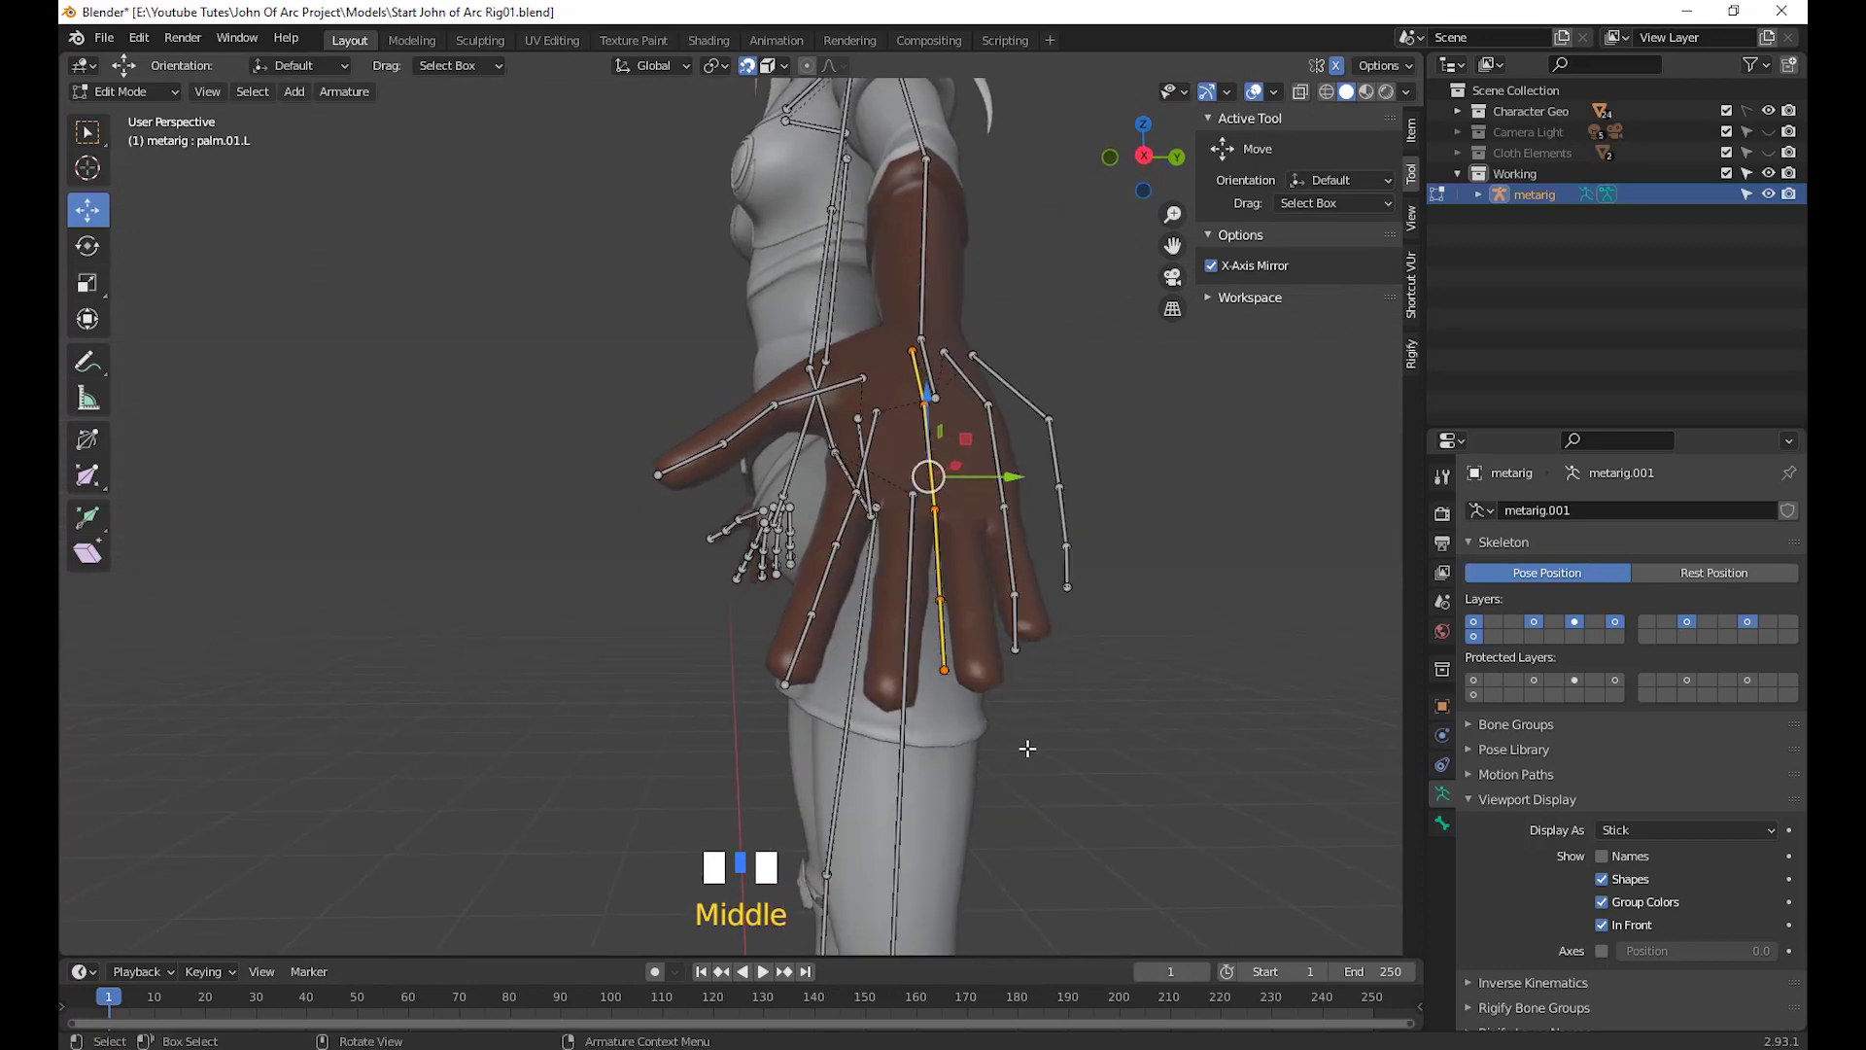
{"action": "key", "text": "r"}
{"action": "left_click", "coordinate": [980, 755]}
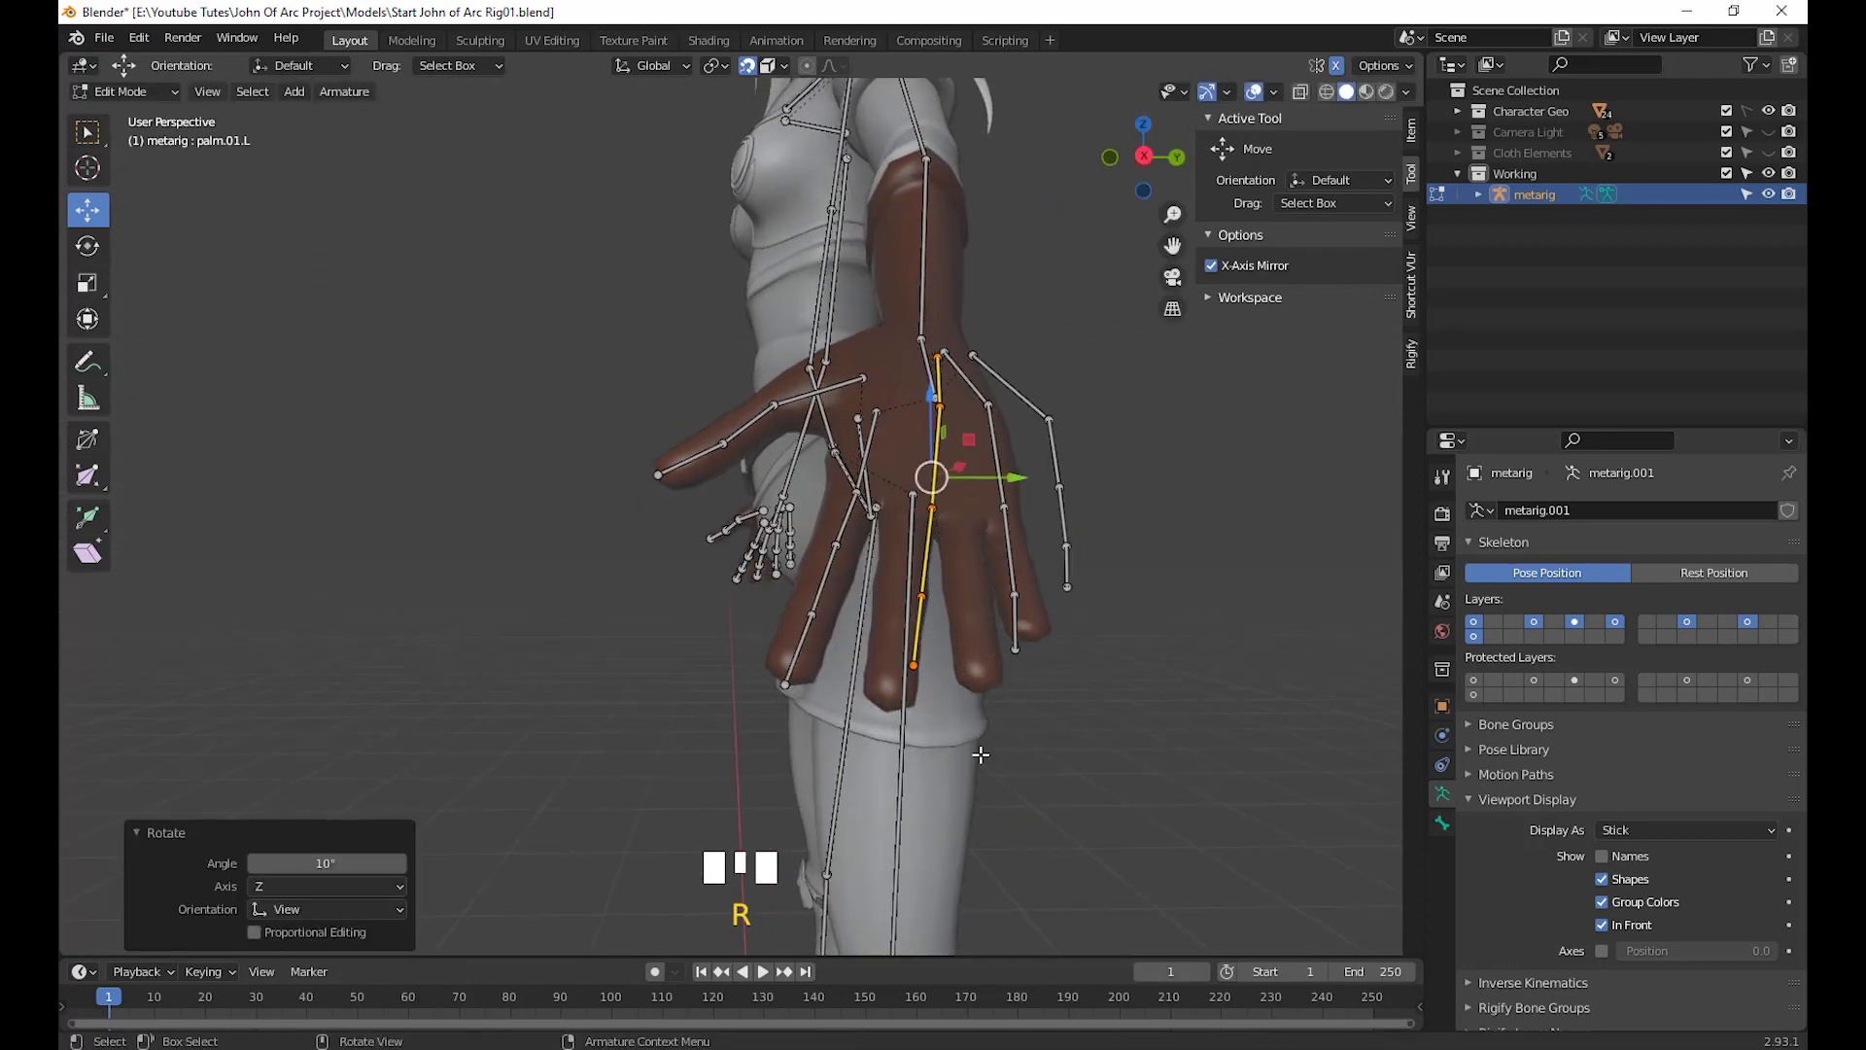
{"action": "key", "text": "g"}
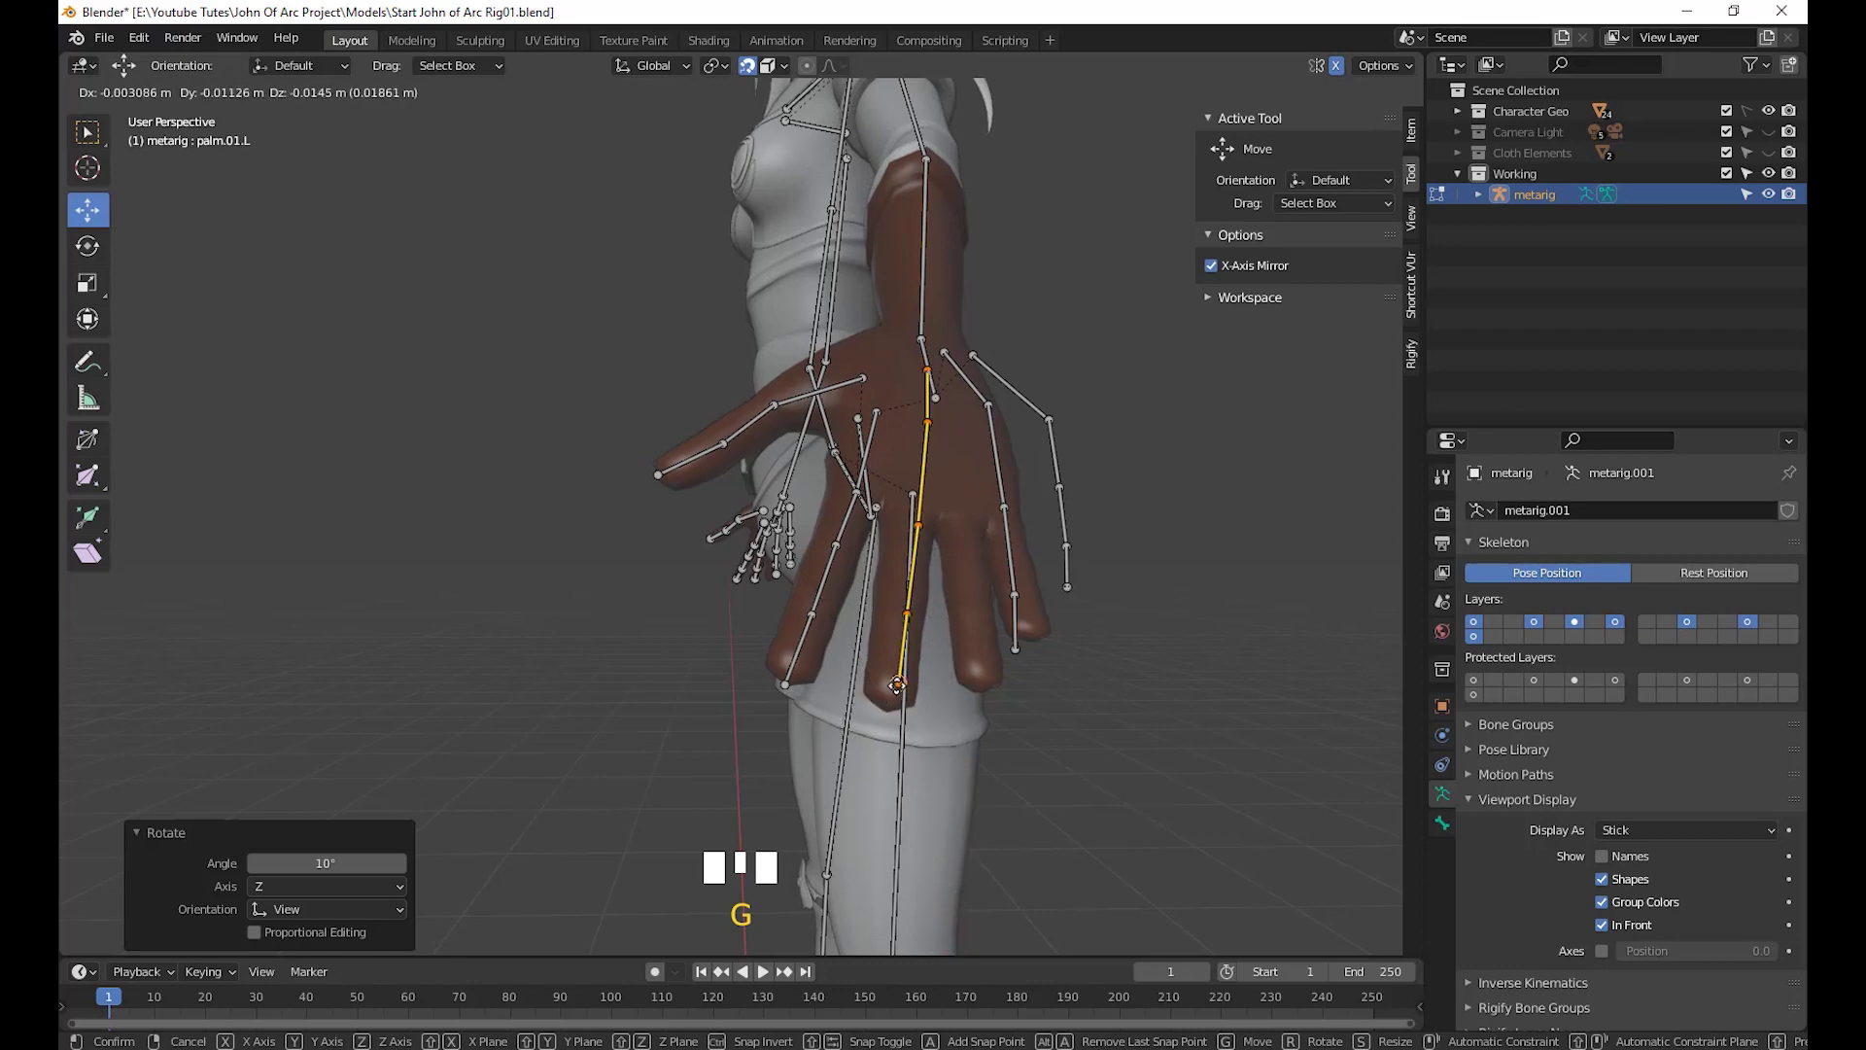
{"action": "left_click", "coordinate": [892, 696]}
Move the base joint of the left middle palm bone about 0.011 m X, -0.002 m Y and -0.051 m Z toward the knuckles
{"action": "middle_click_drag", "start_coordinate": [908, 544], "coordinate": [878, 625]}
{"action": "scroll", "coordinate": [1067, 780], "scroll_direction": "up", "scroll_amount": 2}
{"action": "scroll", "coordinate": [1050, 668], "scroll_direction": "up", "scroll_amount": 2}
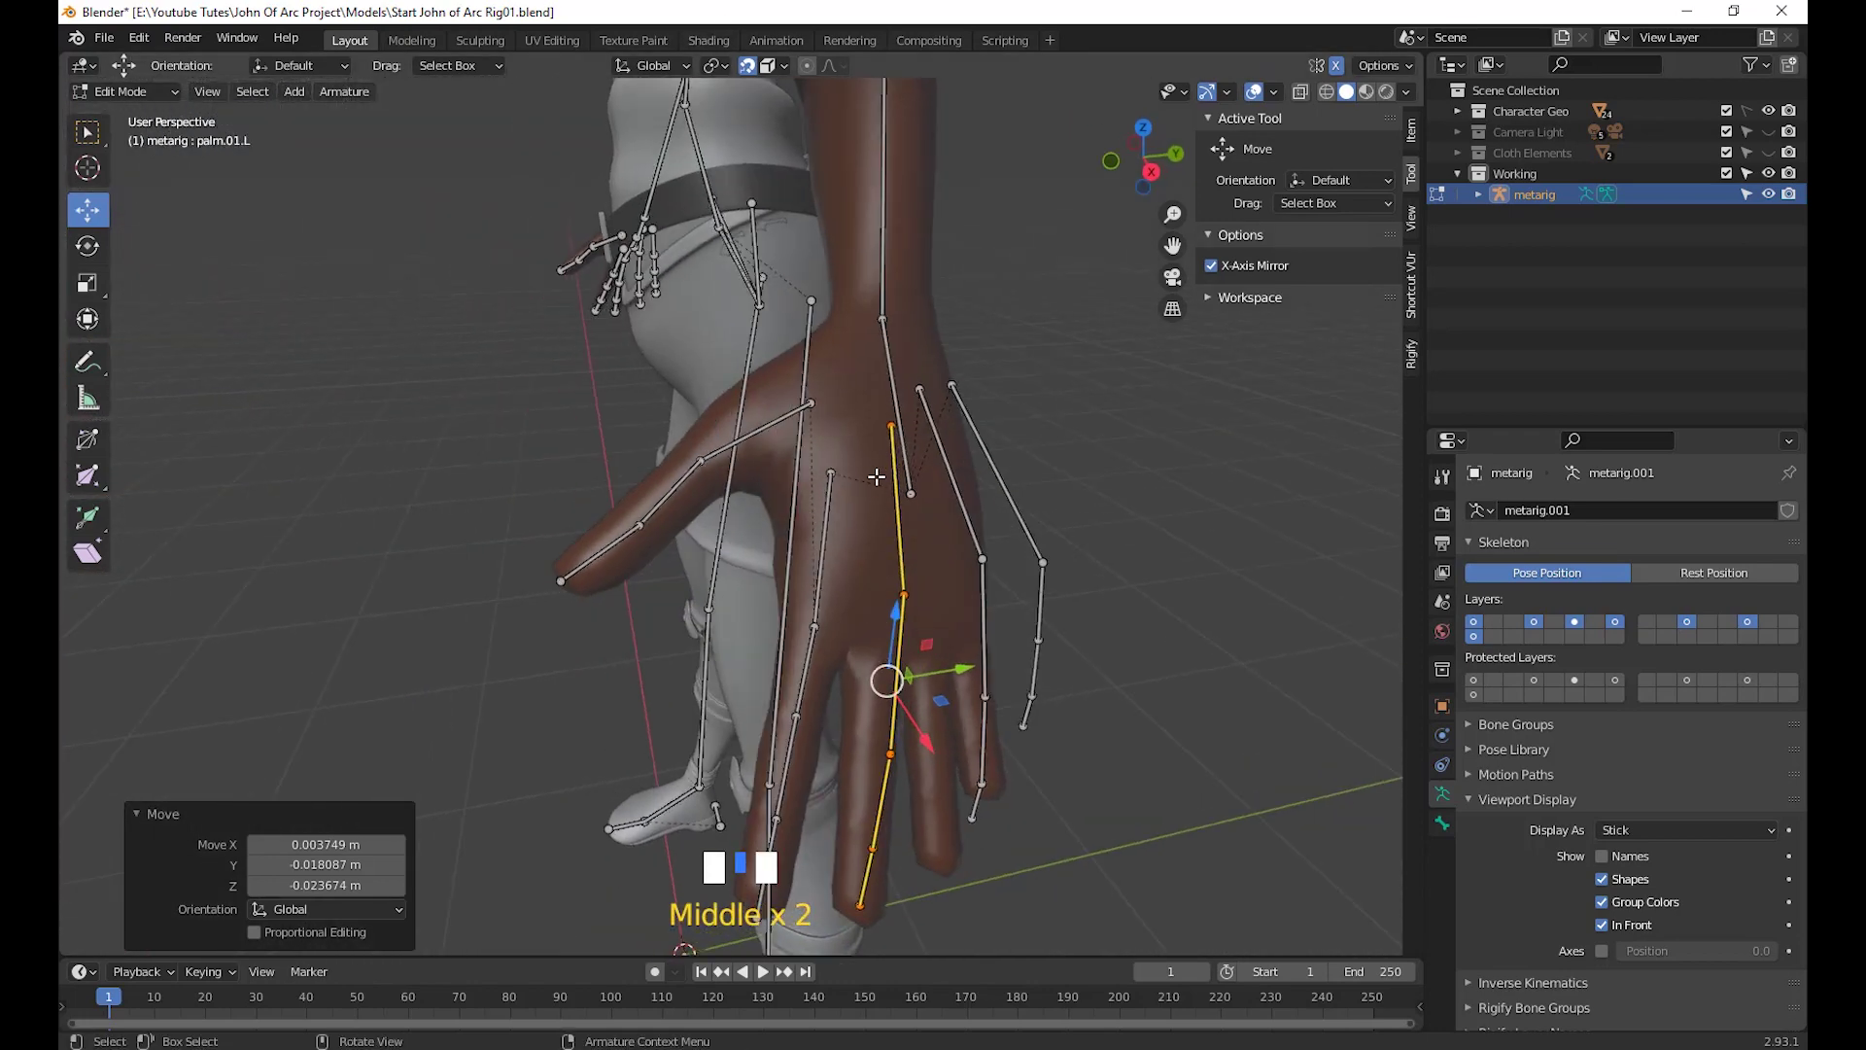
{"action": "left_click", "coordinate": [895, 424]}
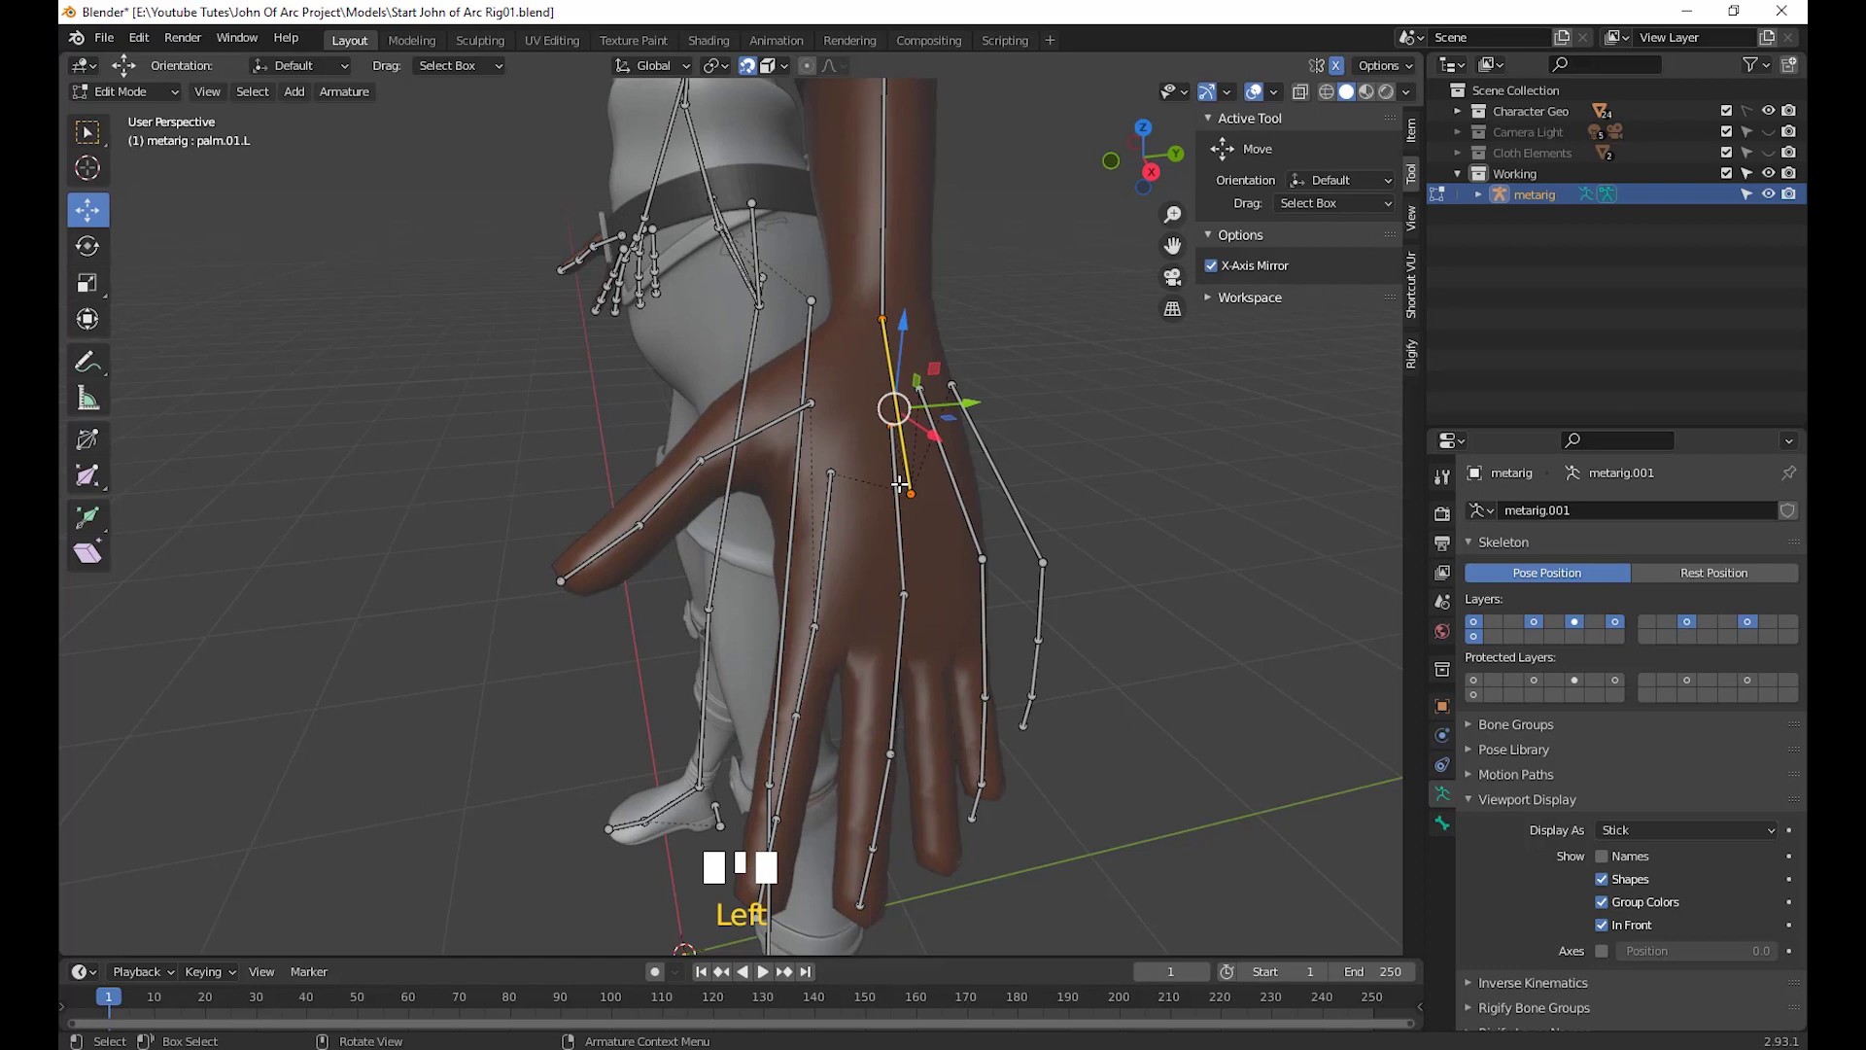
{"action": "left_click", "coordinate": [888, 437]}
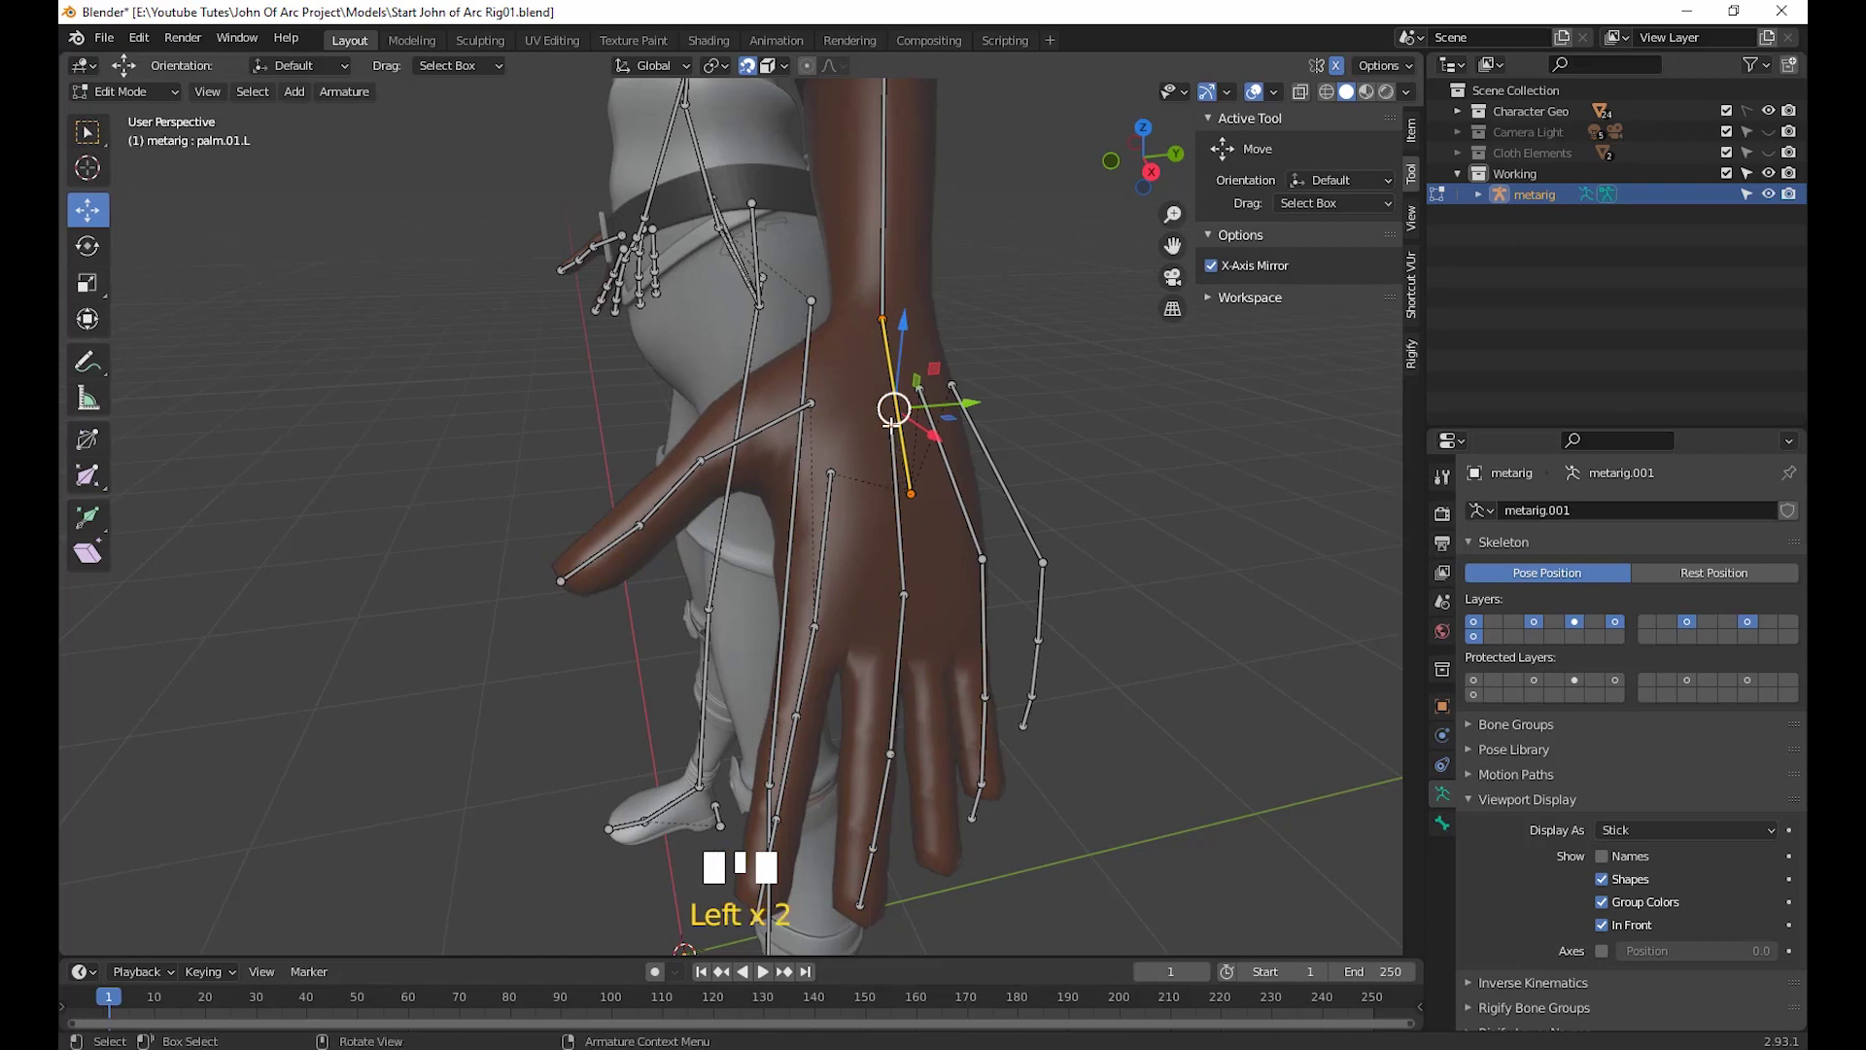
{"action": "middle_click_drag", "start_coordinate": [896, 407], "coordinate": [900, 412]}
{"action": "left_click", "coordinate": [872, 411]}
{"action": "left_click_drag", "start_coordinate": [884, 418], "coordinate": [902, 450]}
{"action": "key", "text": "g"}
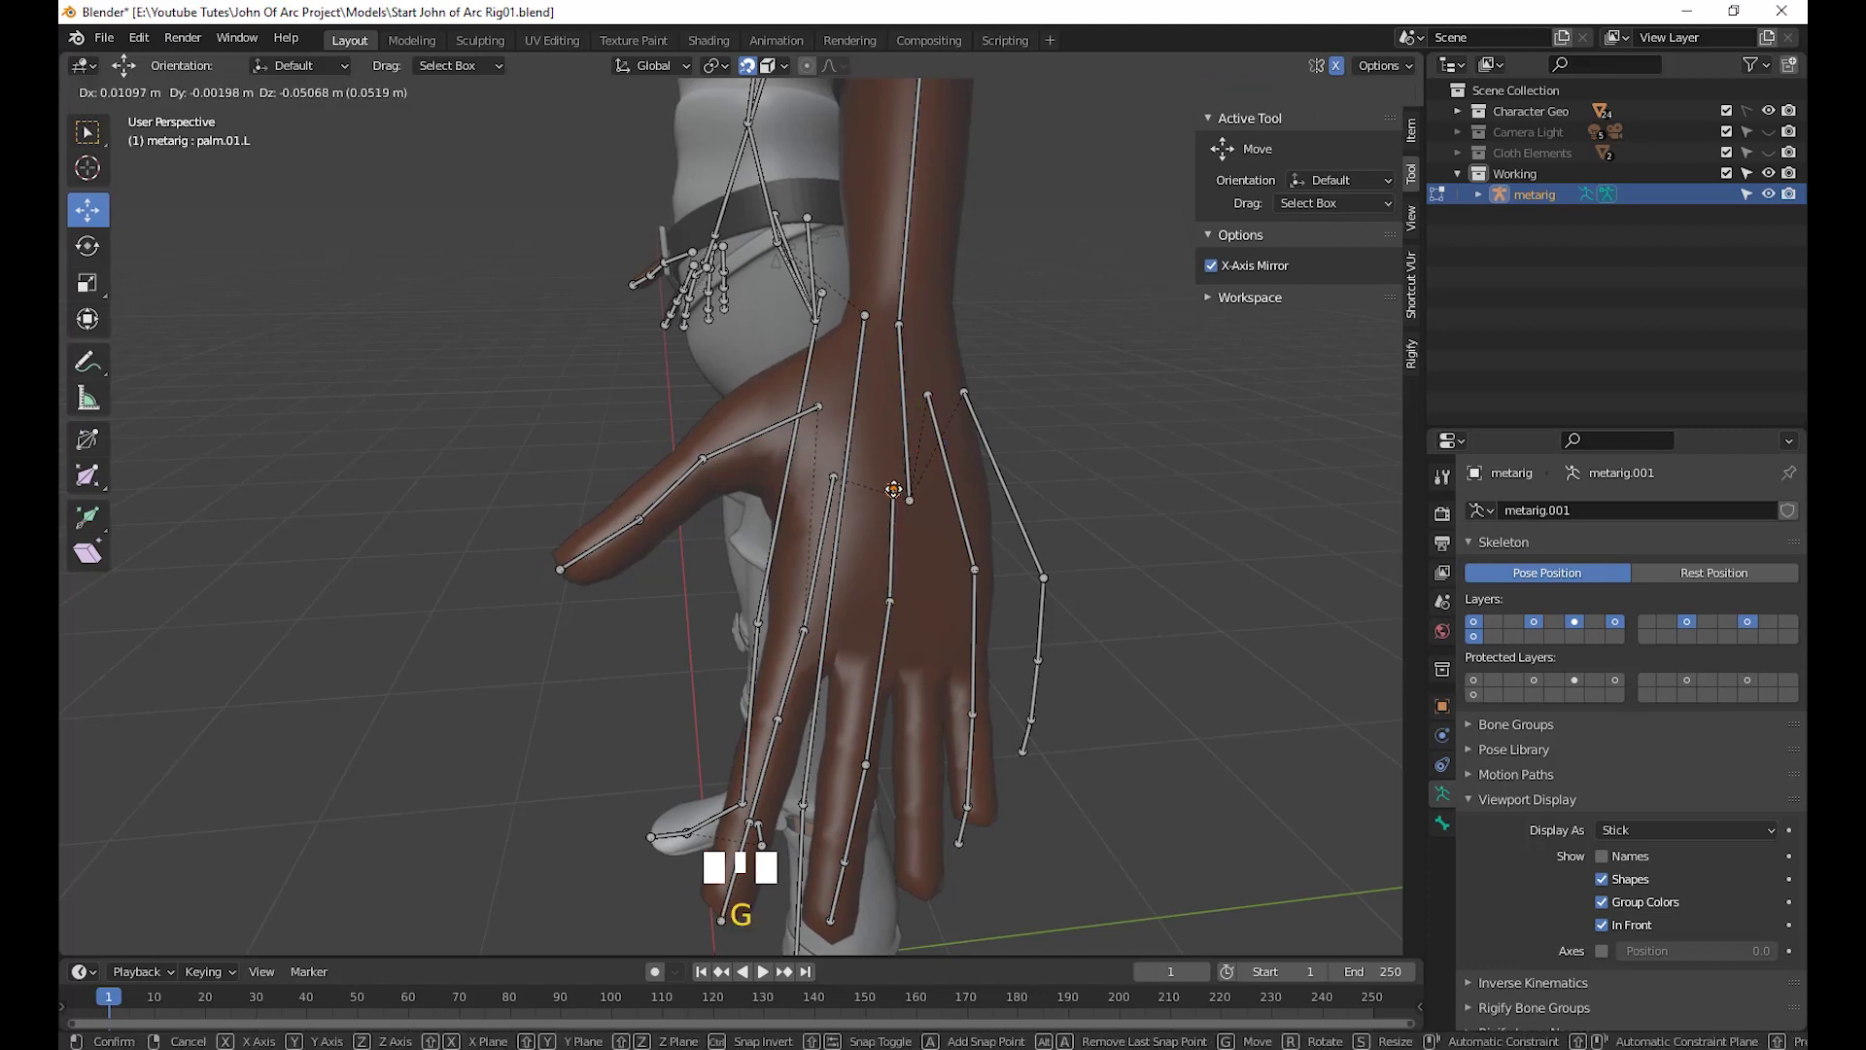
{"action": "left_click", "coordinate": [894, 489]}
Move the left middle finger's knuckle joint about -0.031 m X, -0.072 m Z, and its inner joint about -0.042 m X, -0.029 m Z
{"action": "left_click_drag", "start_coordinate": [893, 489], "coordinate": [890, 603]}
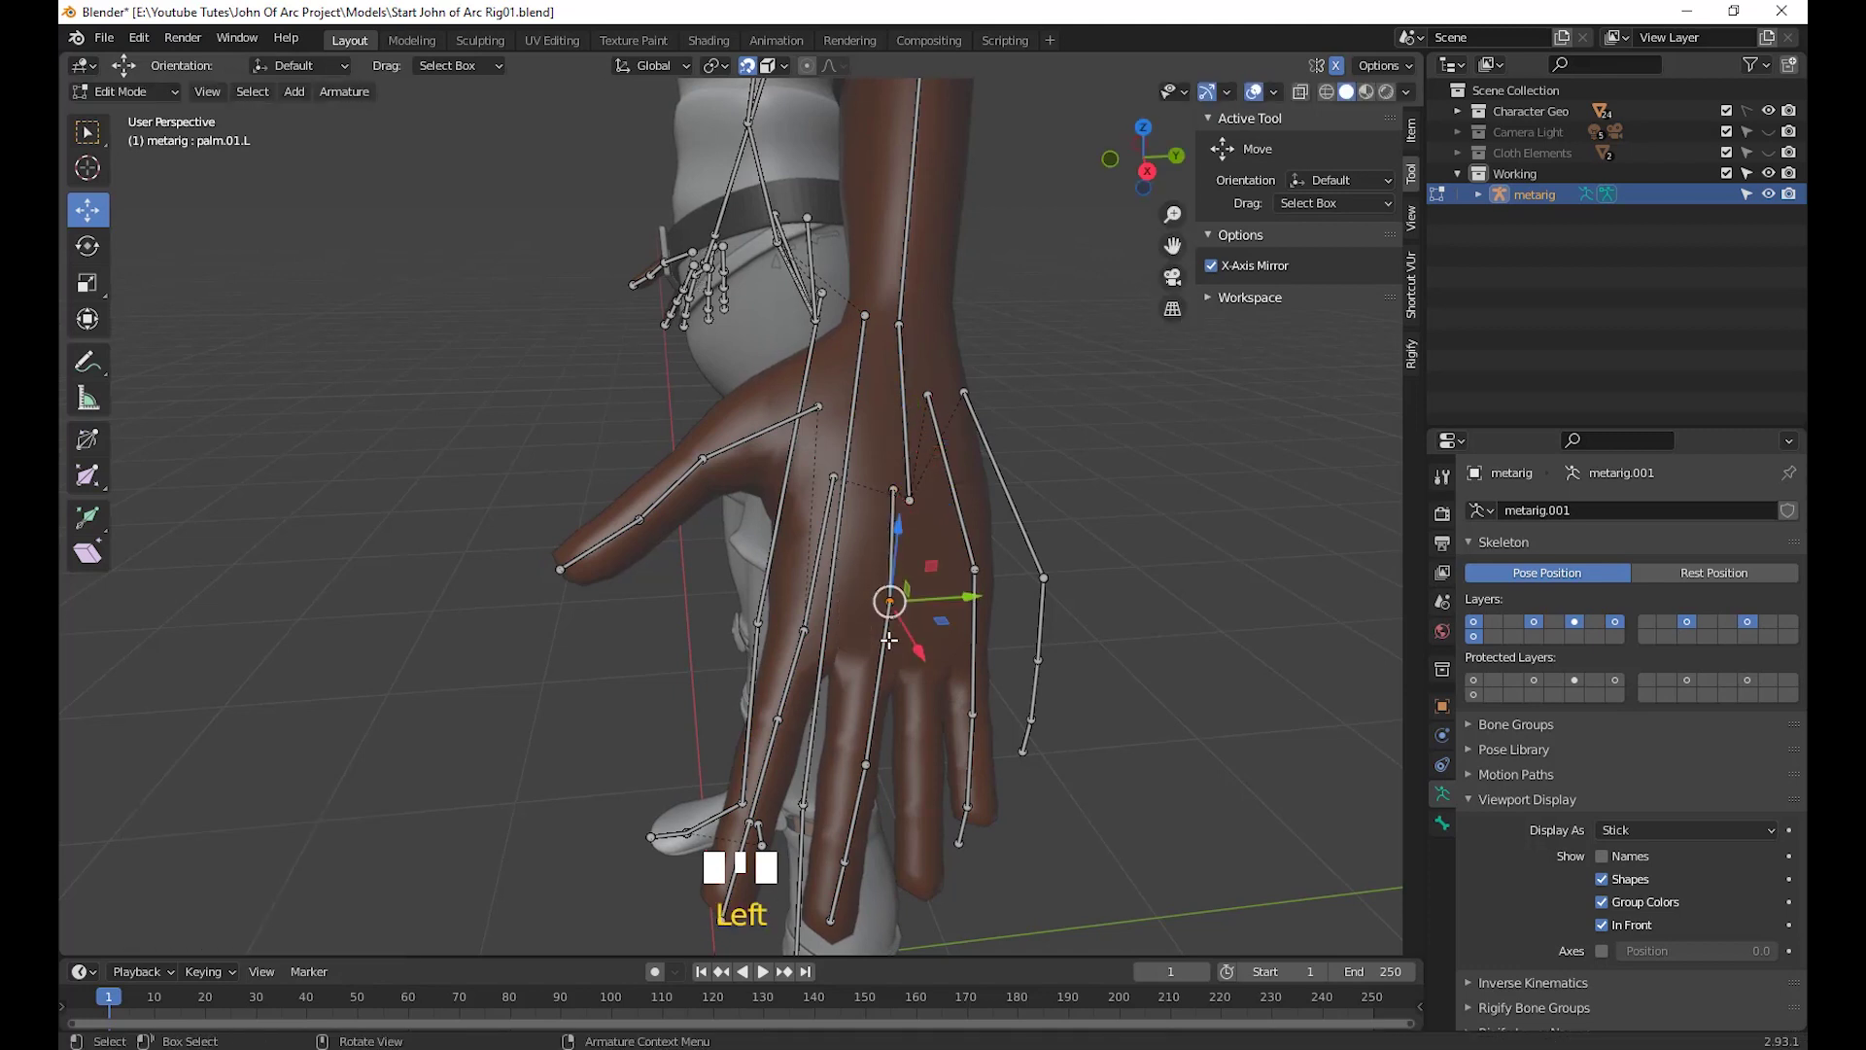
{"action": "key", "text": "g"}
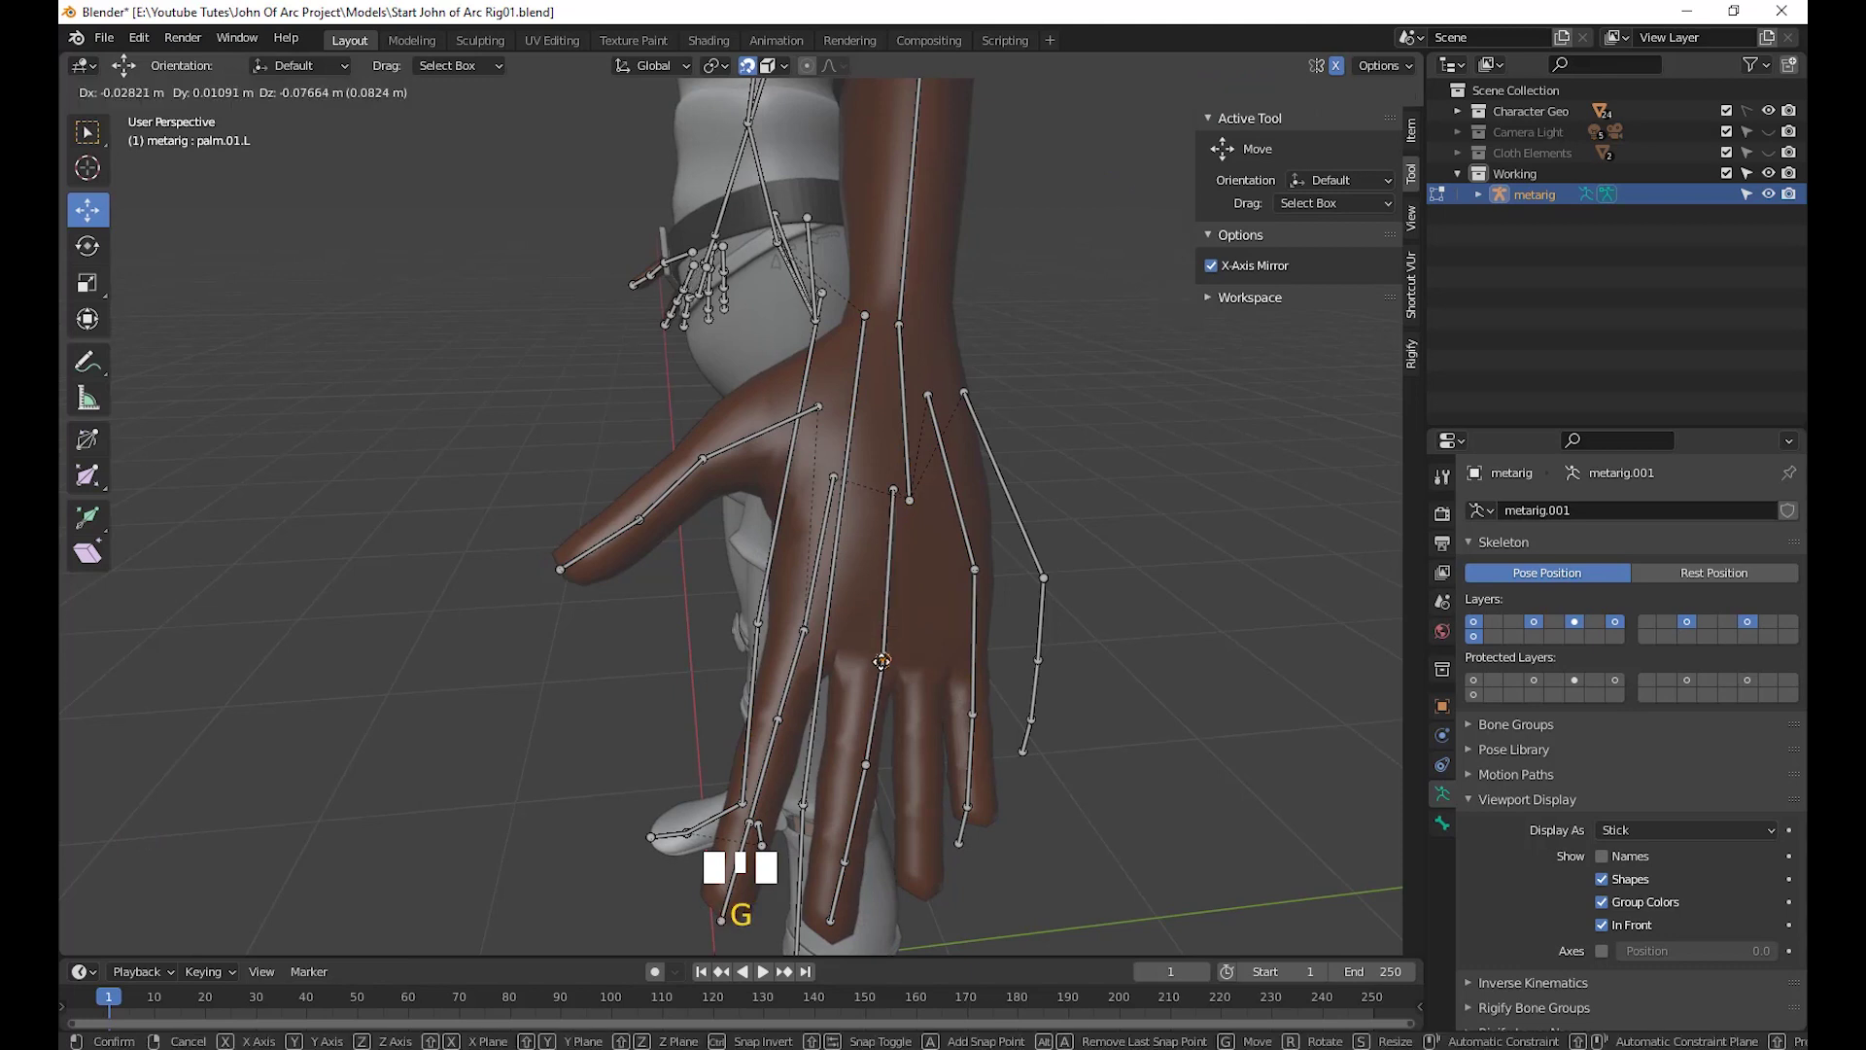
{"action": "left_click", "coordinate": [872, 685]}
{"action": "left_click", "coordinate": [874, 654]}
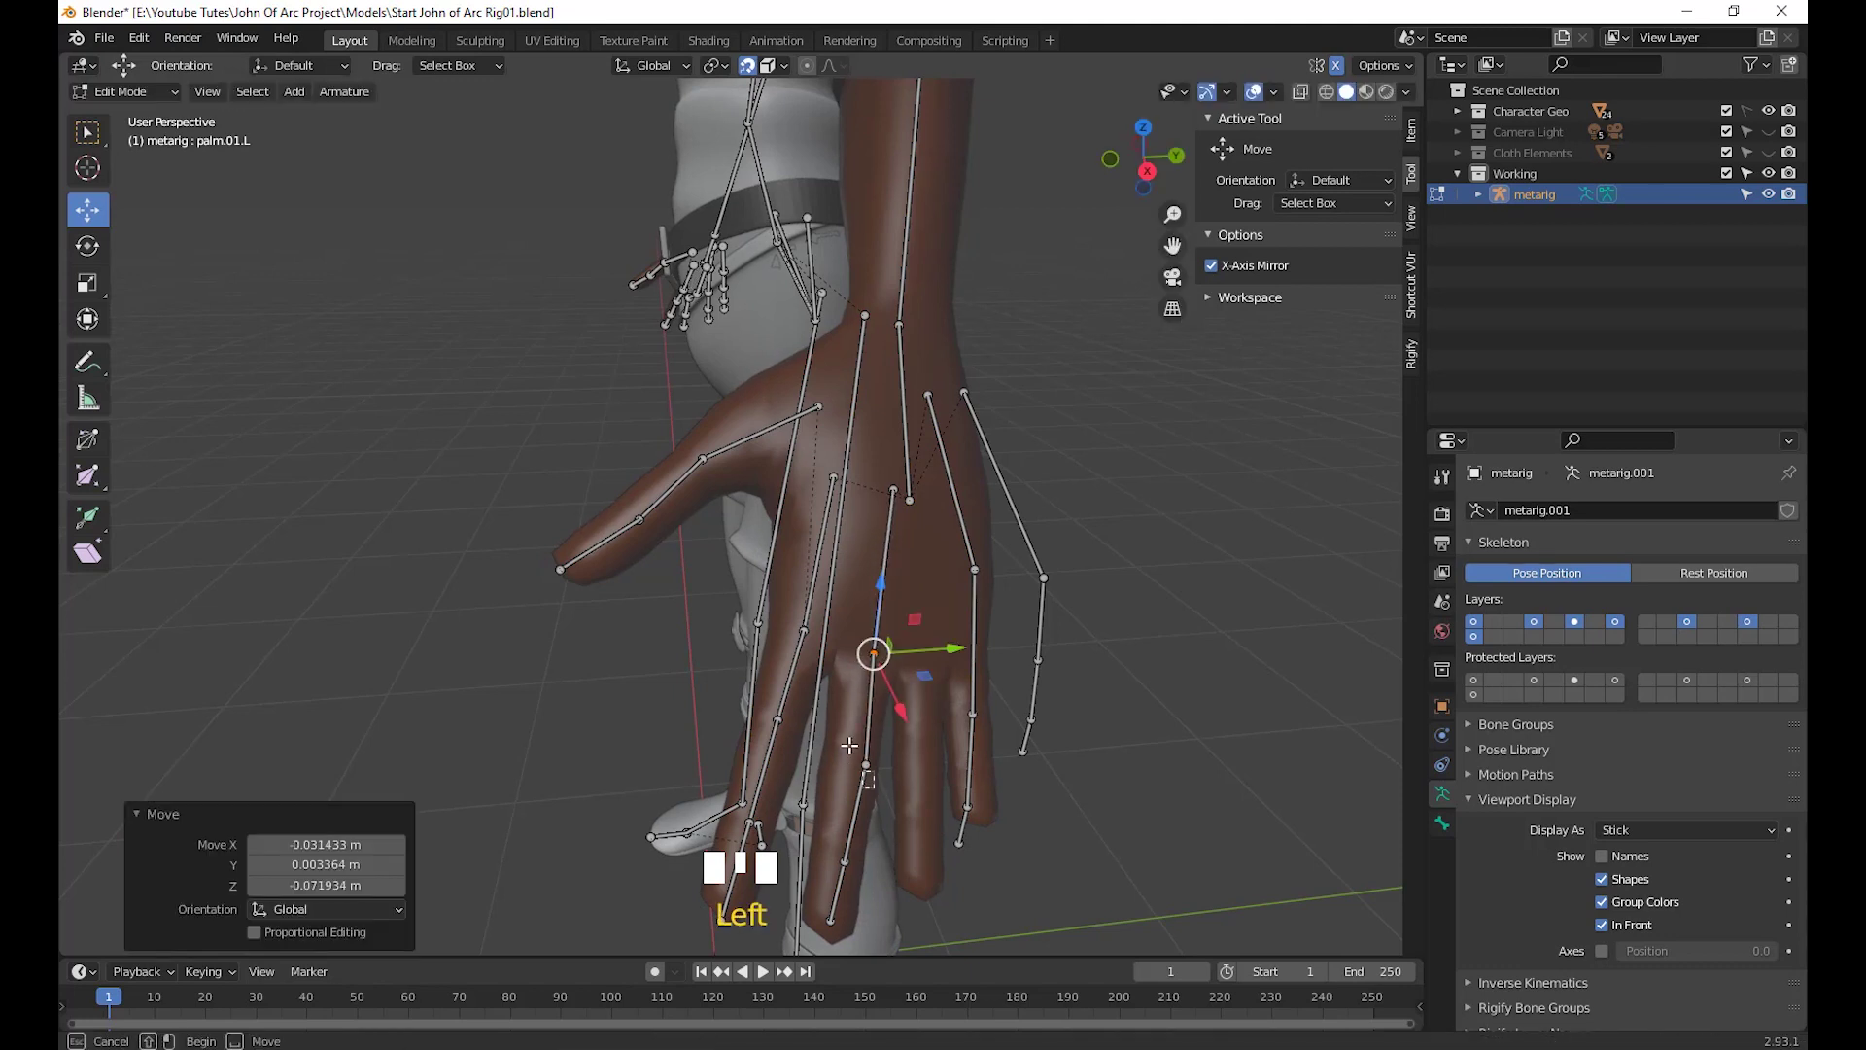
{"action": "key", "text": "g"}
{"action": "left_click", "coordinate": [857, 752]}
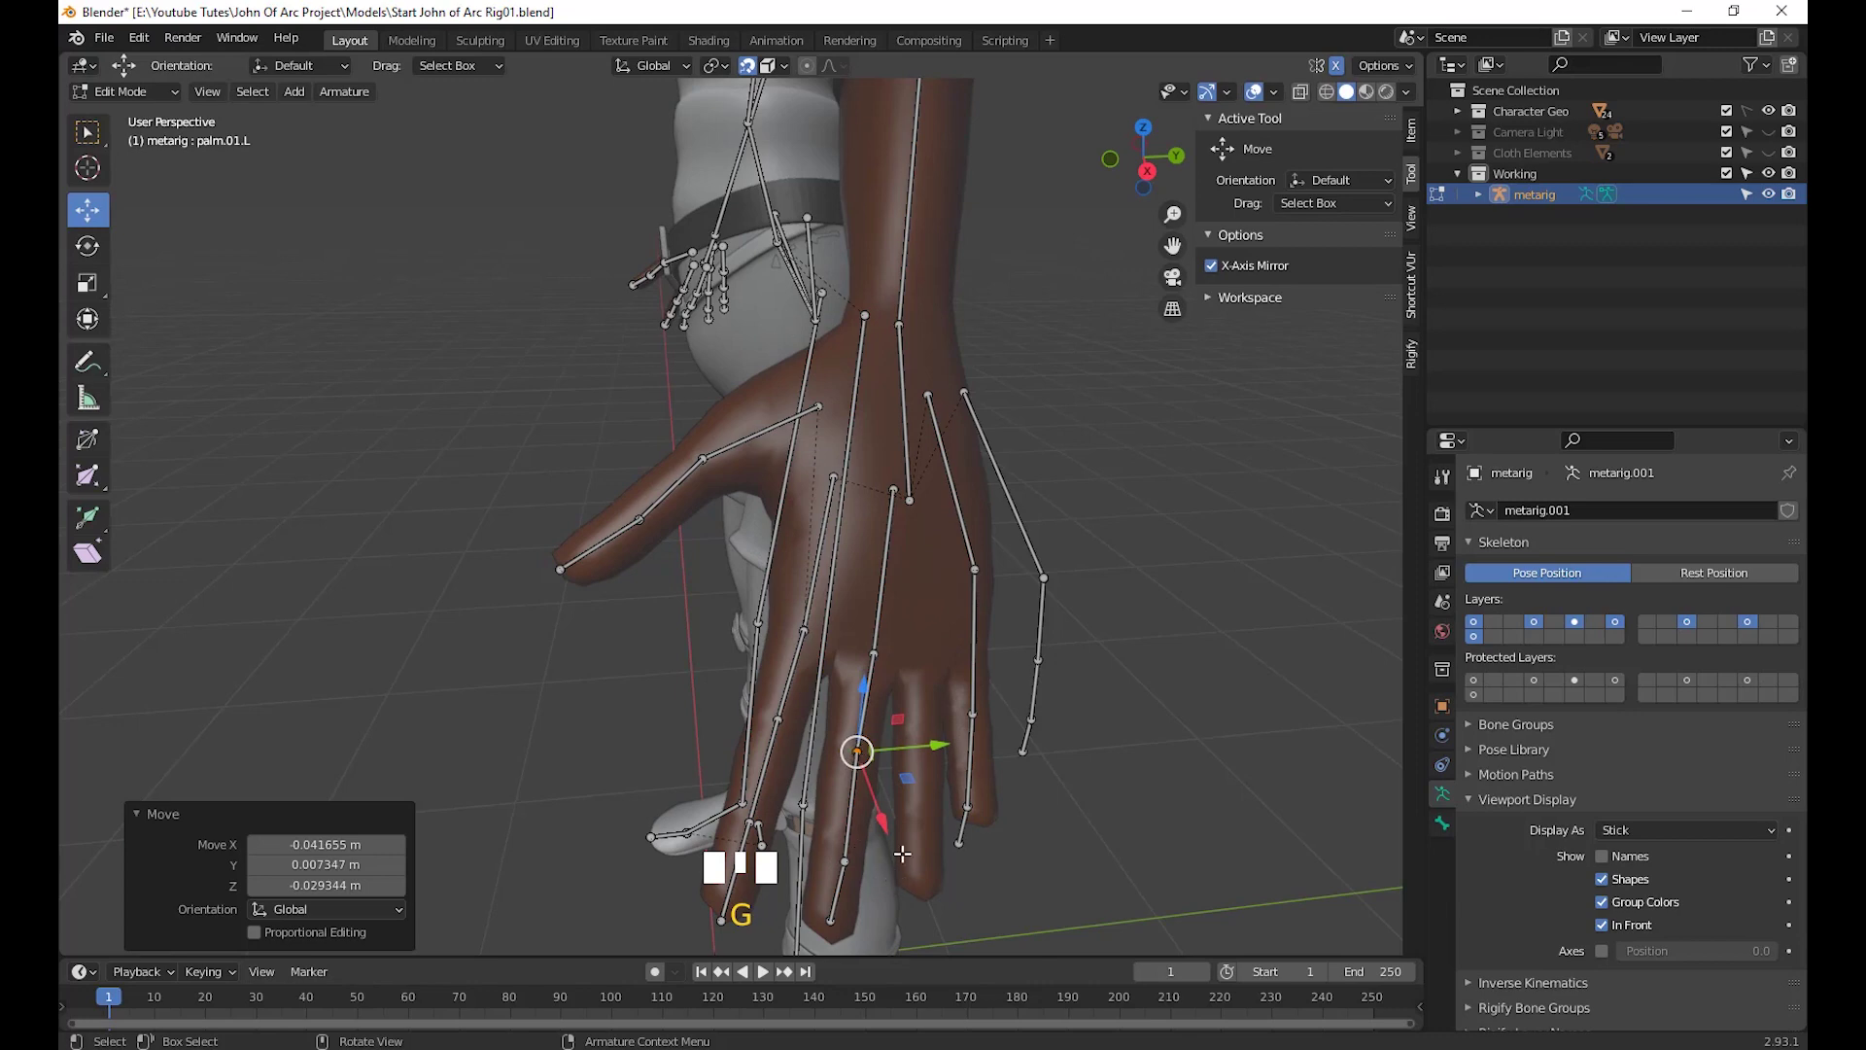
Move the left middle finger's outer joint about -0.031 m along X and 0.009 m along Y to sit inside the finger
{"action": "middle_click_drag", "start_coordinate": [902, 853], "coordinate": [895, 700]}
{"action": "left_click", "coordinate": [895, 701]}
{"action": "key", "text": "g"}
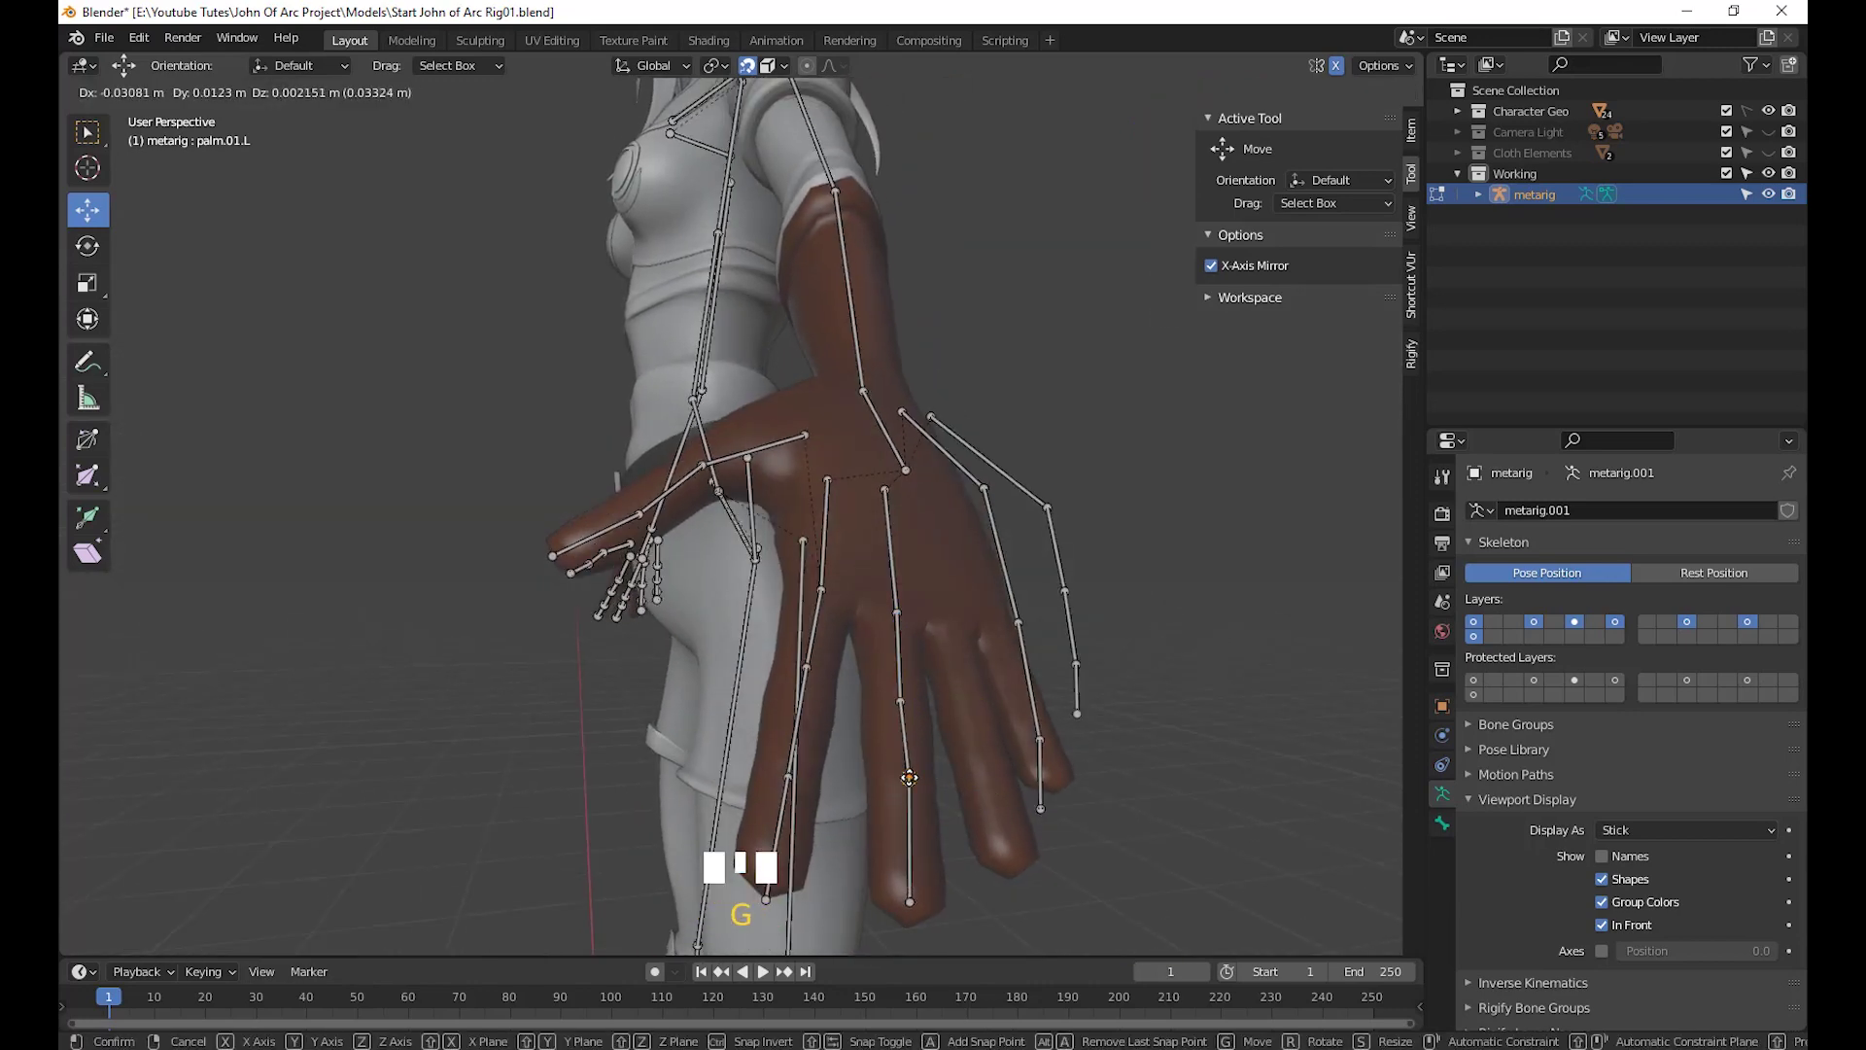
{"action": "left_click", "coordinate": [905, 779]}
Shift the left middle finger's knuckle joint sideways by about -0.005 m along Y
{"action": "middle_click_drag", "start_coordinate": [904, 778], "coordinate": [1275, 681]}
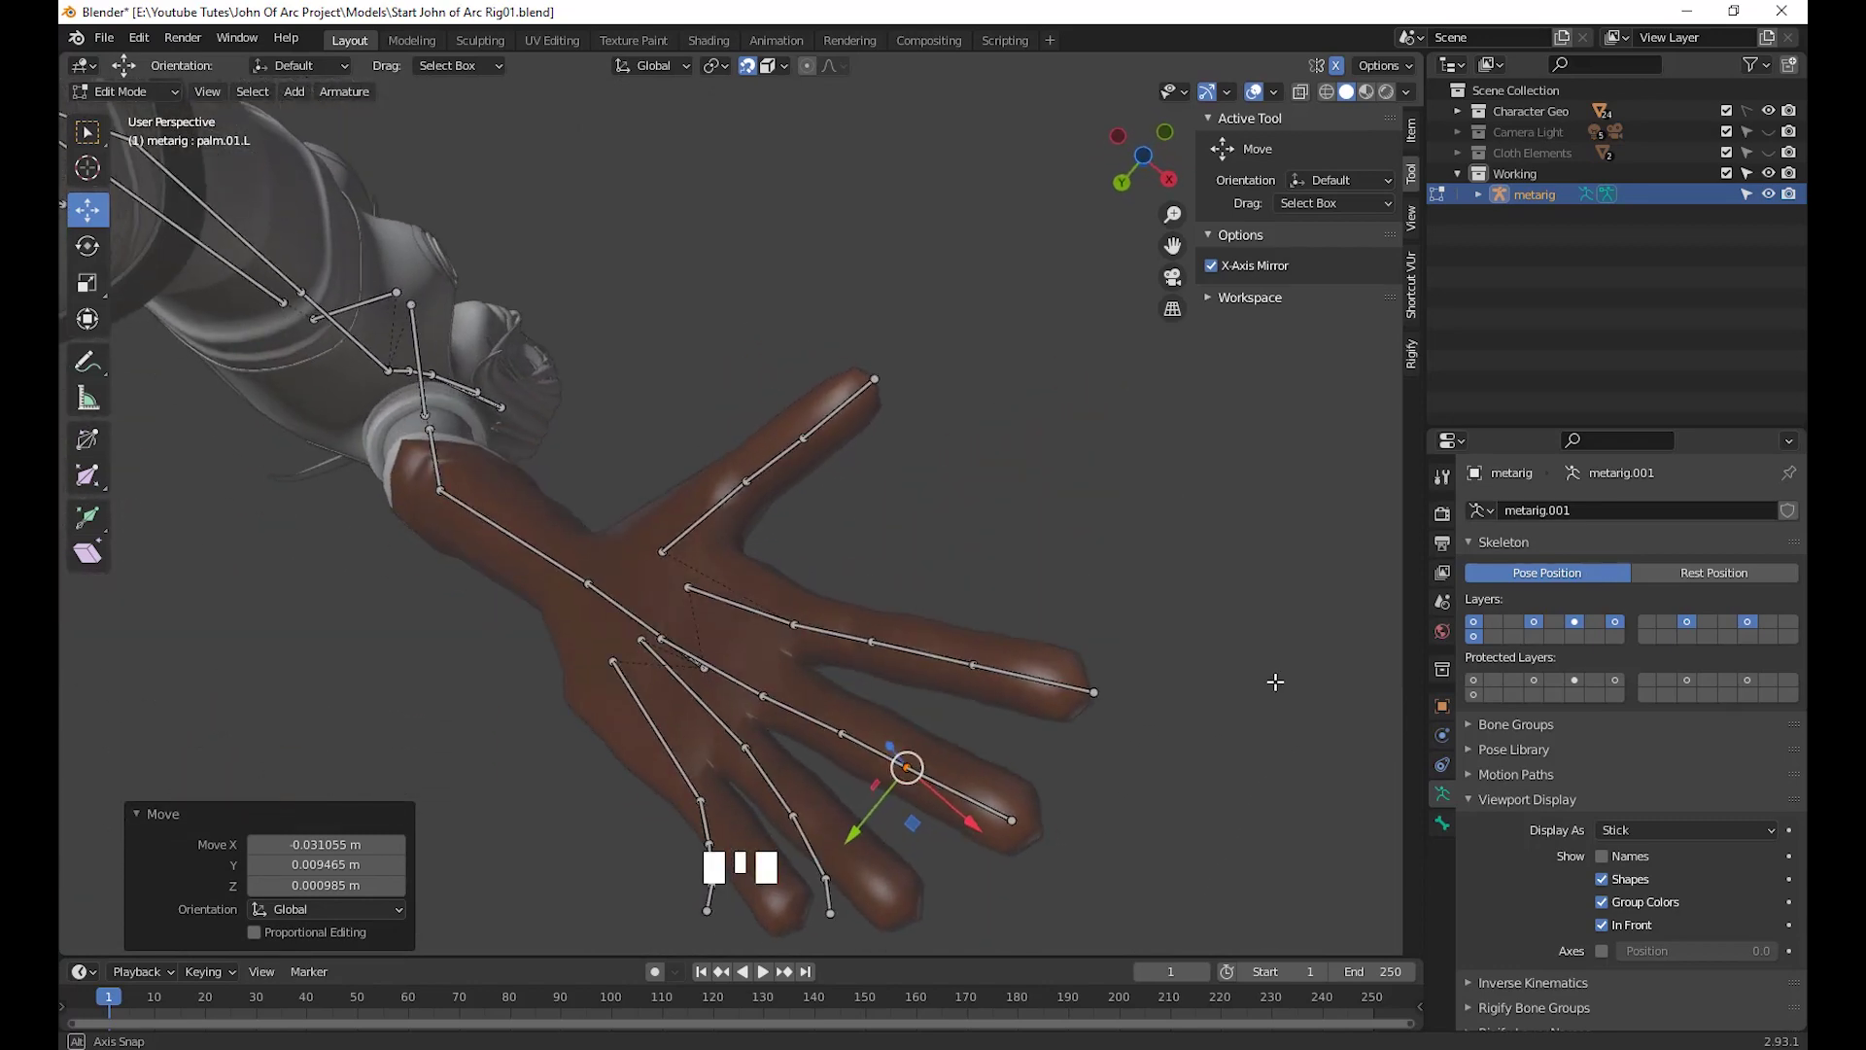
{"action": "middle_click_drag", "start_coordinate": [1136, 801], "coordinate": [1118, 622]}
{"action": "middle_click_drag", "start_coordinate": [1011, 681], "coordinate": [981, 658], "text": "shift"}
{"action": "left_click", "coordinate": [981, 658]}
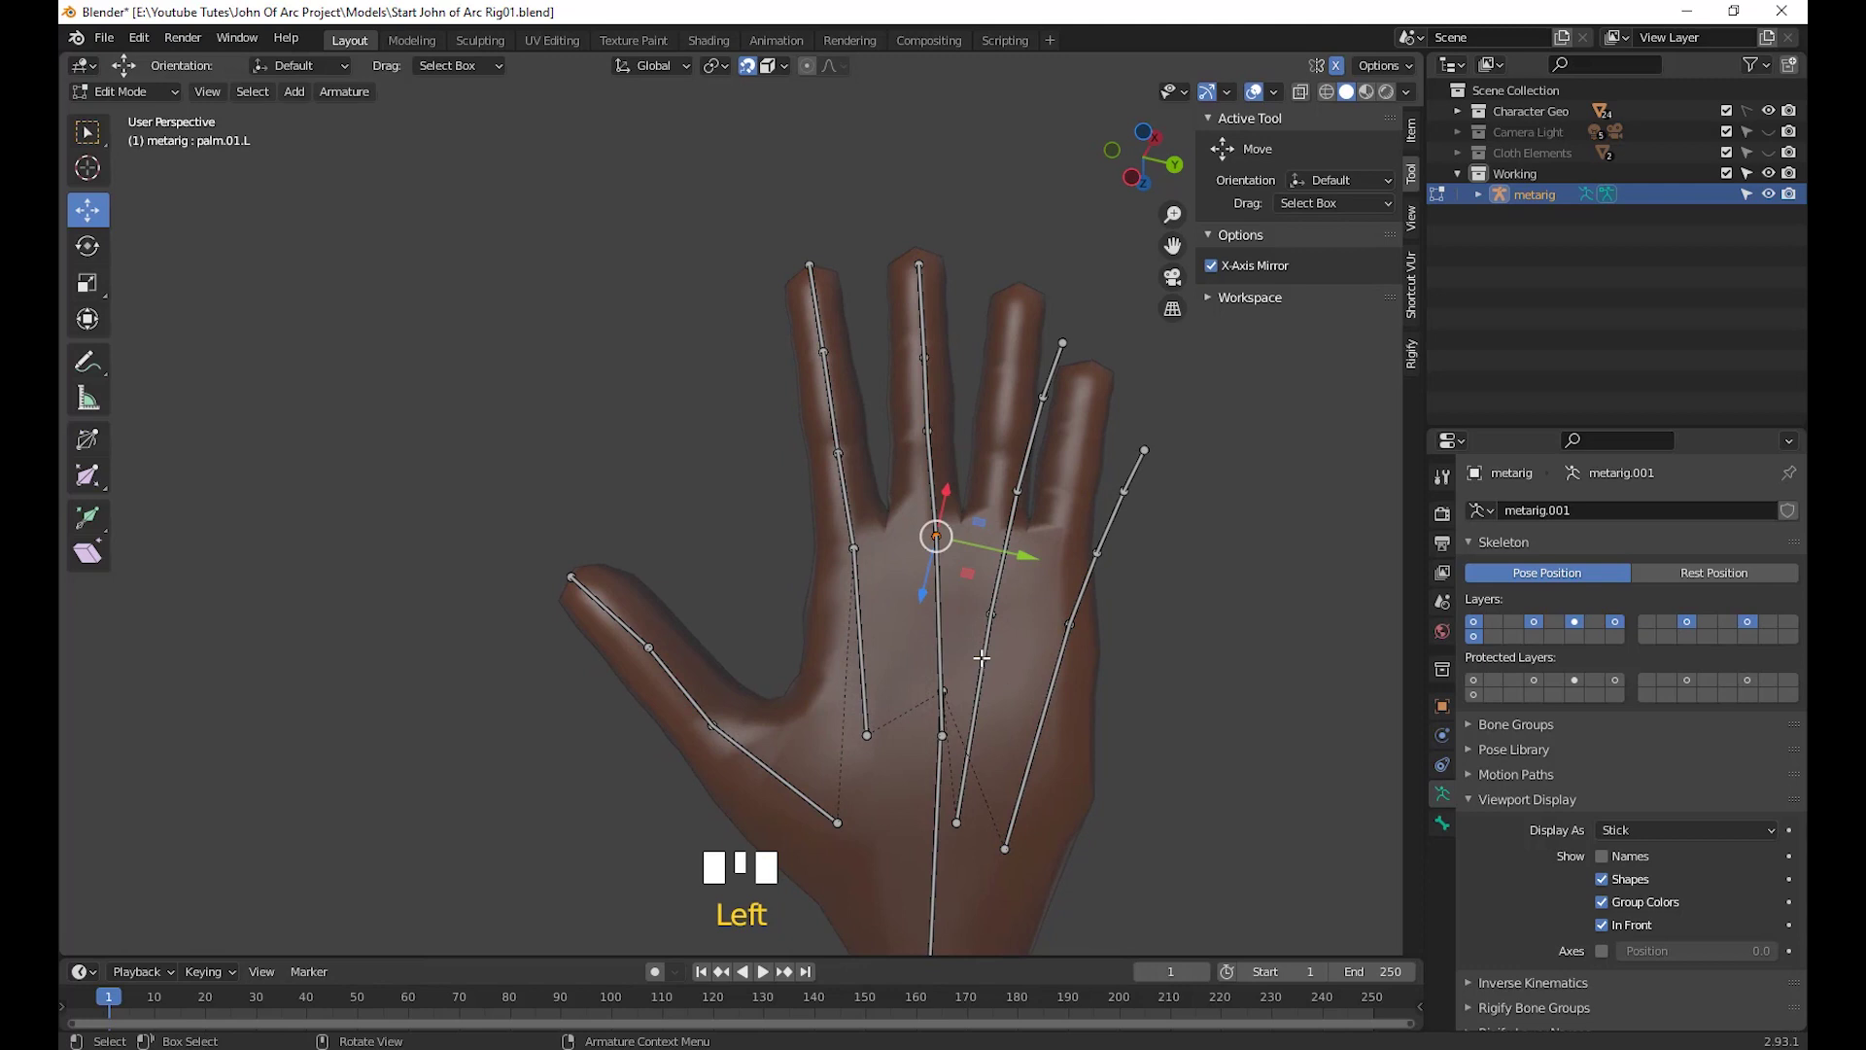
{"action": "key", "text": "g"}
{"action": "left_click", "coordinate": [919, 491]}
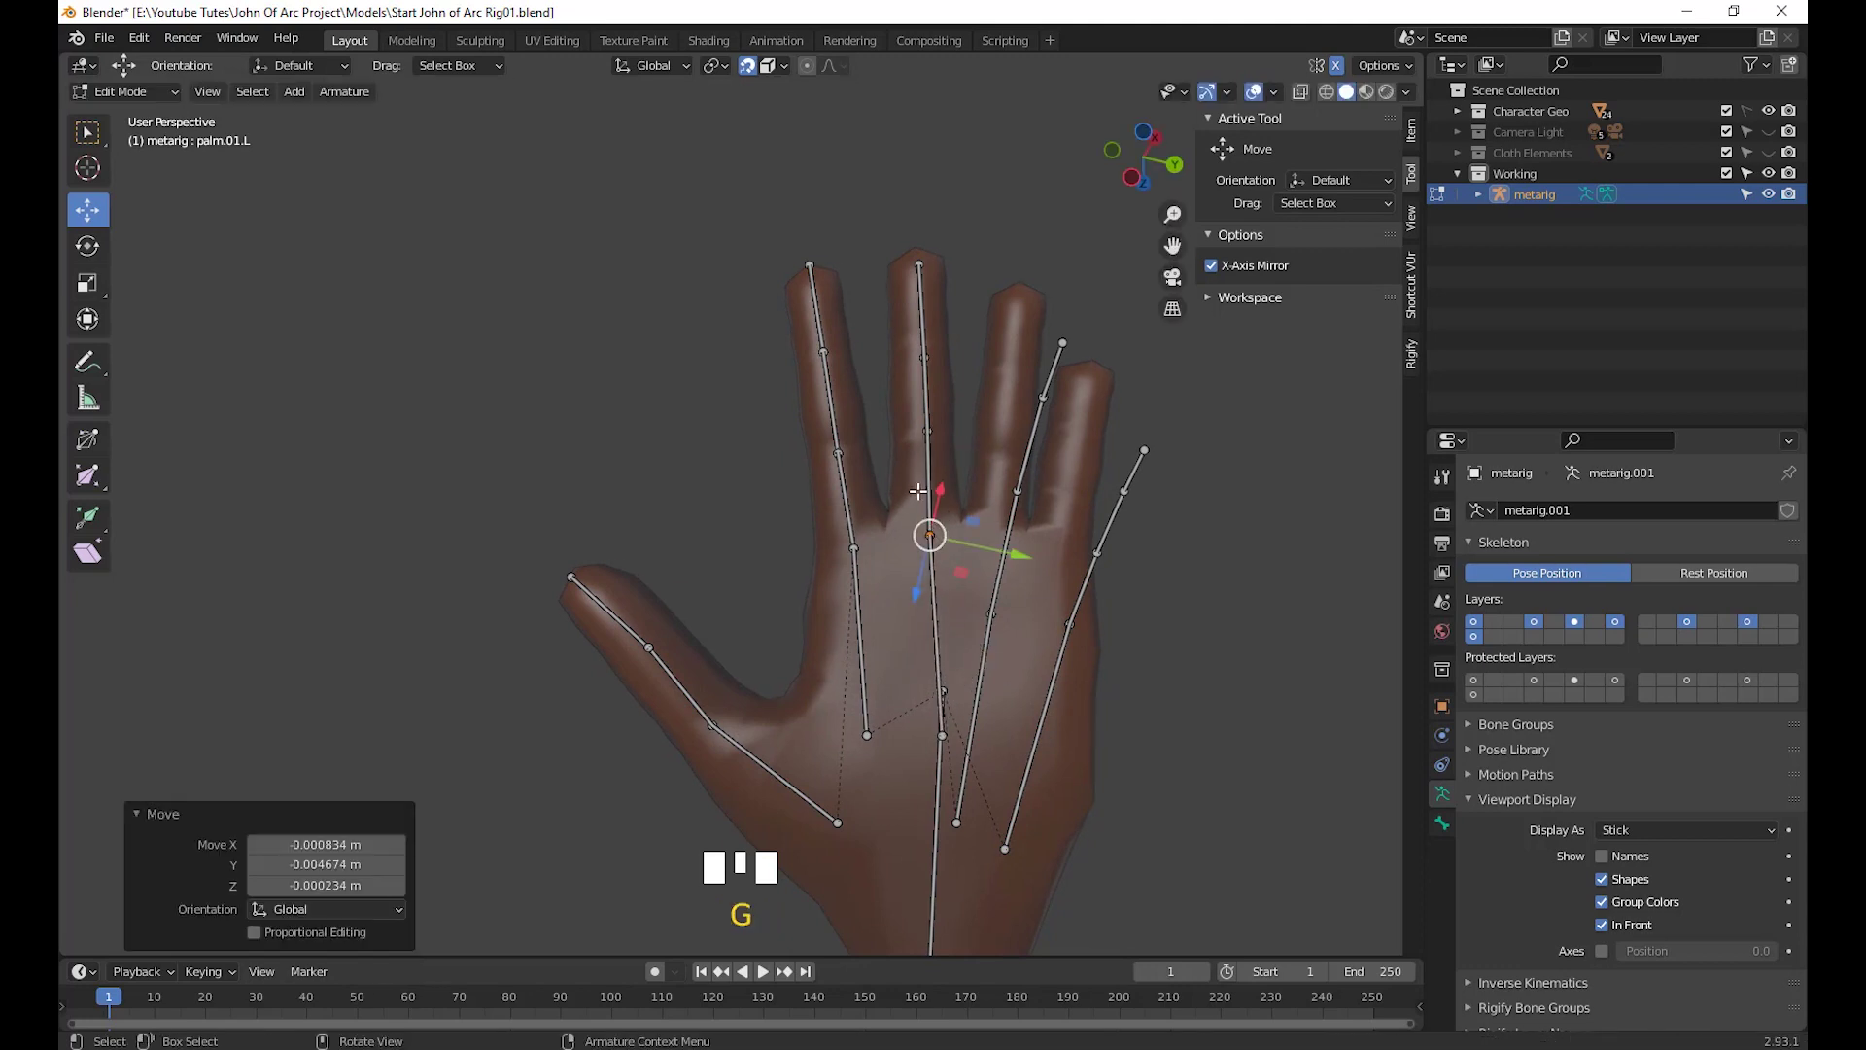
Extend the left middle finger's tip joint to the fingertip, then move its outer joint about 0.008 m X, -0.006 m Y and -0.012 m Z
{"action": "left_click_drag", "start_coordinate": [957, 303], "coordinate": [848, 200]}
{"action": "key", "text": "g"}
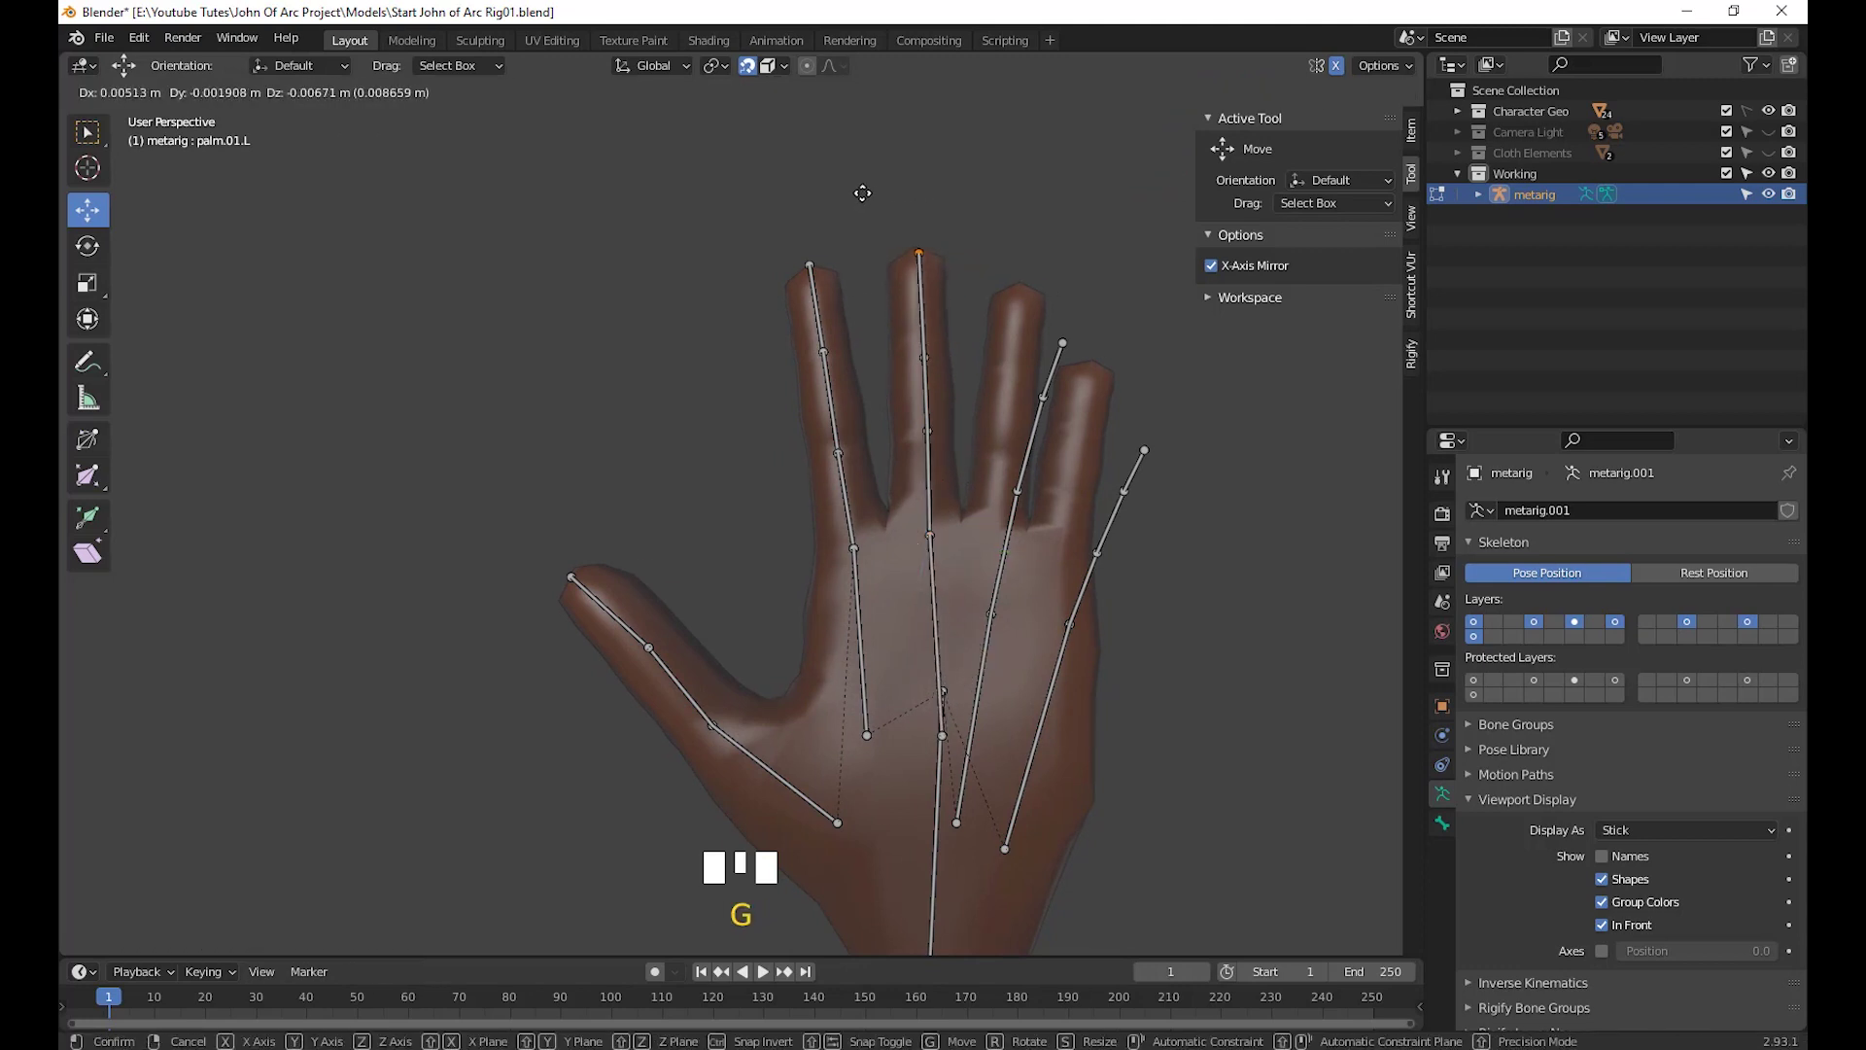
{"action": "left_click", "coordinate": [919, 258]}
{"action": "left_click_drag", "start_coordinate": [952, 384], "coordinate": [883, 308]}
{"action": "key", "text": "g"}
{"action": "left_click", "coordinate": [877, 296]}
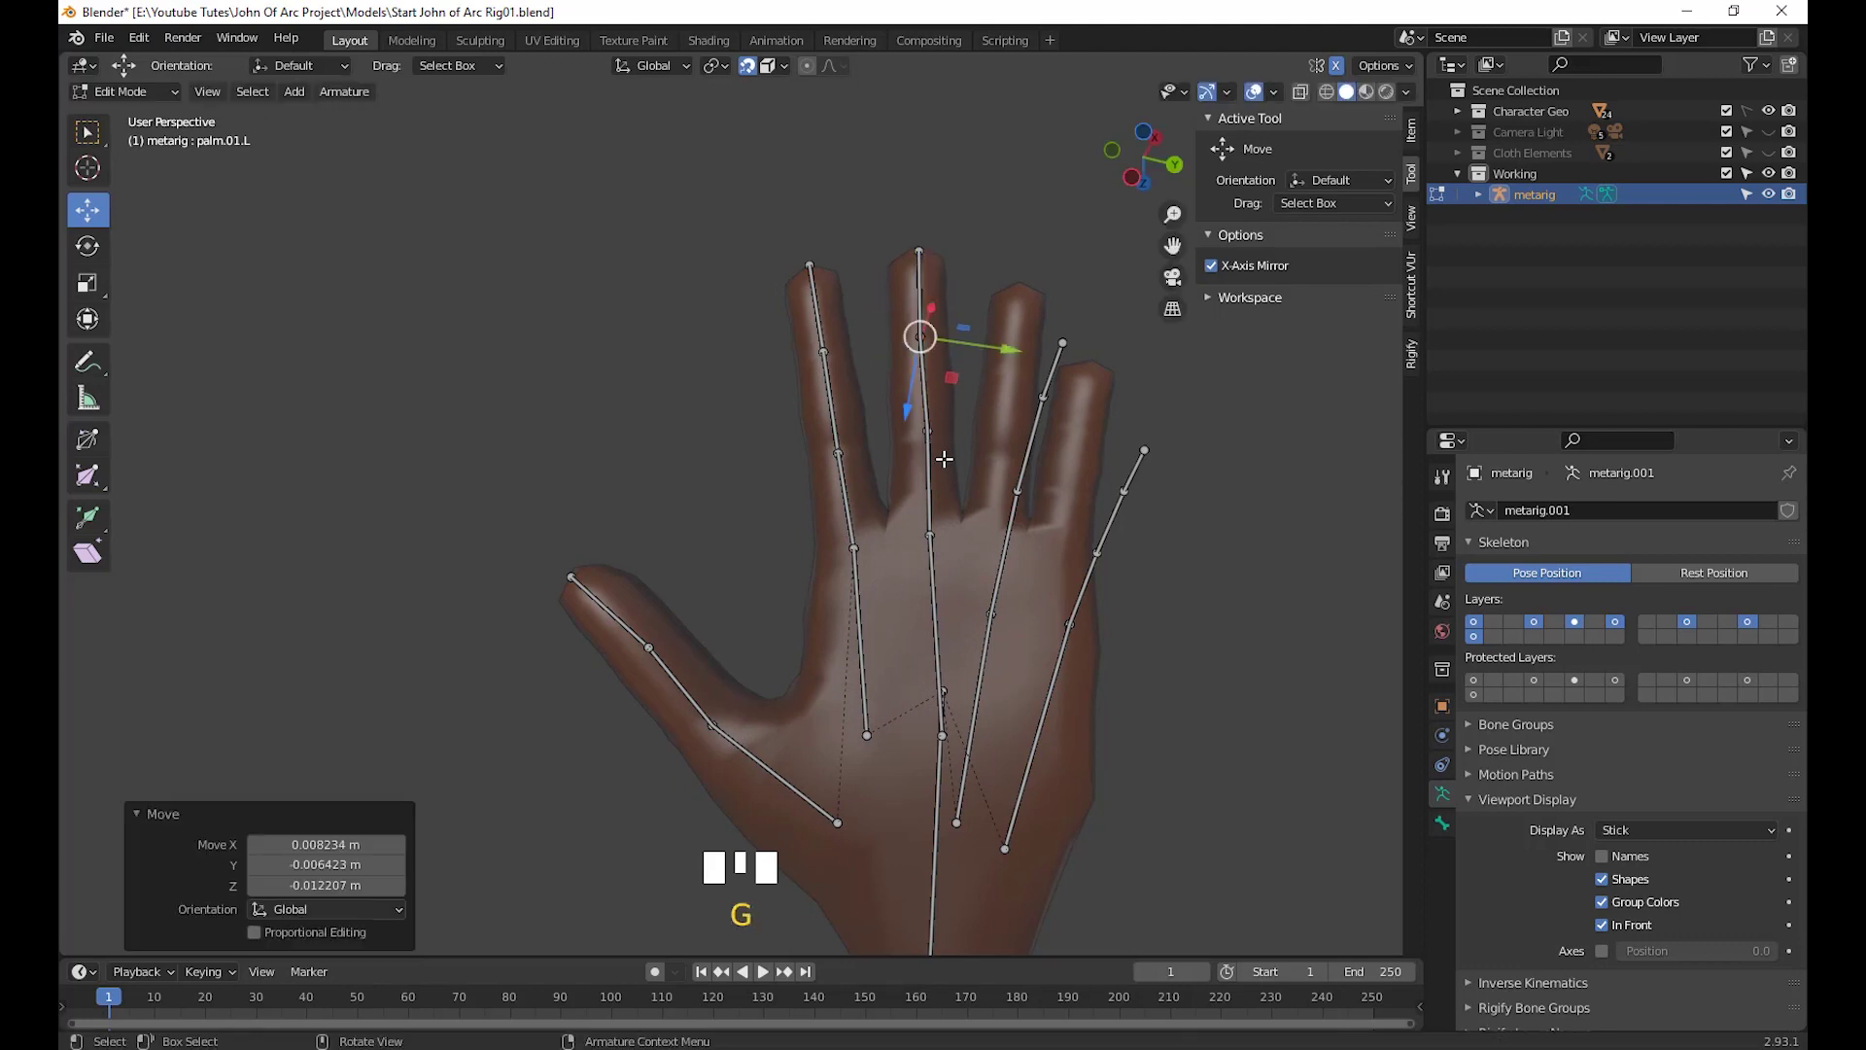
Shift the left middle finger's inner joint toward the knuckle, then nudge its outer joint about 0.001 m X and -0.001 m Z toward the tip
{"action": "left_click_drag", "start_coordinate": [943, 459], "coordinate": [888, 310]}
{"action": "key", "text": "g"}
{"action": "left_click", "coordinate": [885, 429]}
{"action": "key", "text": "g"}
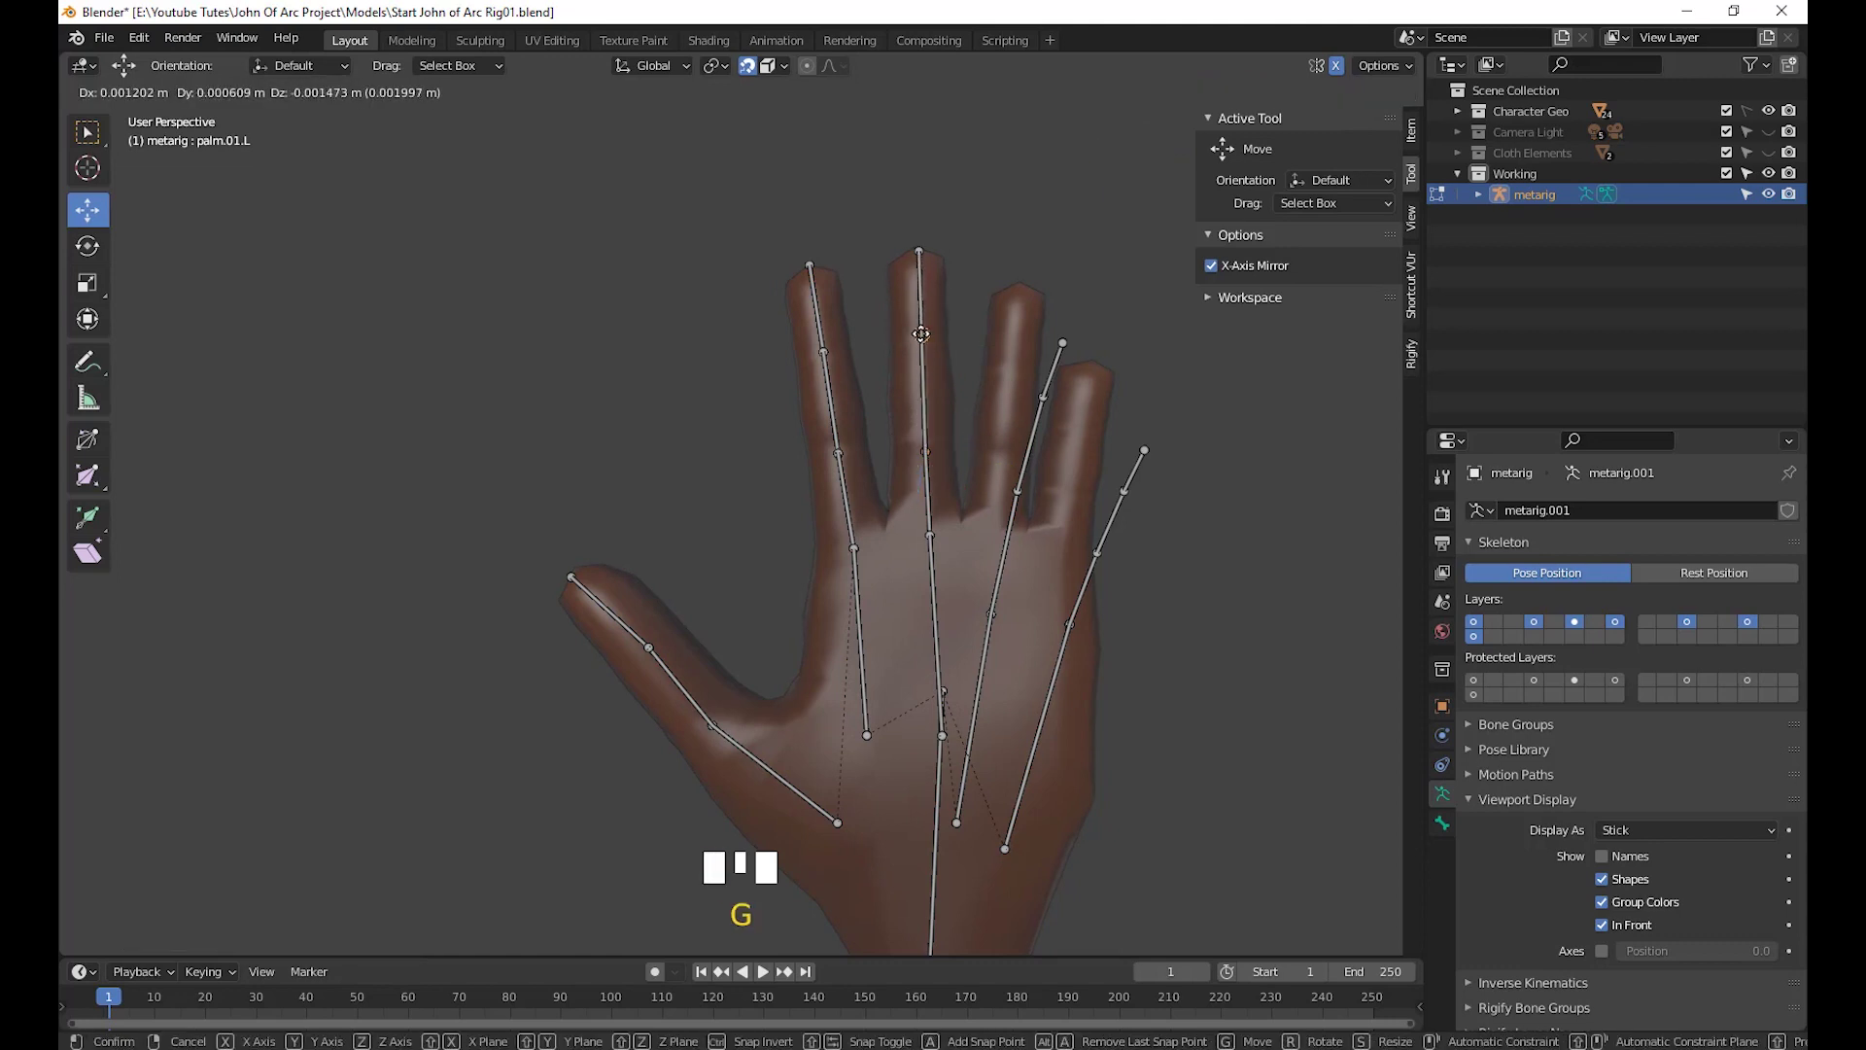
{"action": "left_click", "coordinate": [921, 334]}
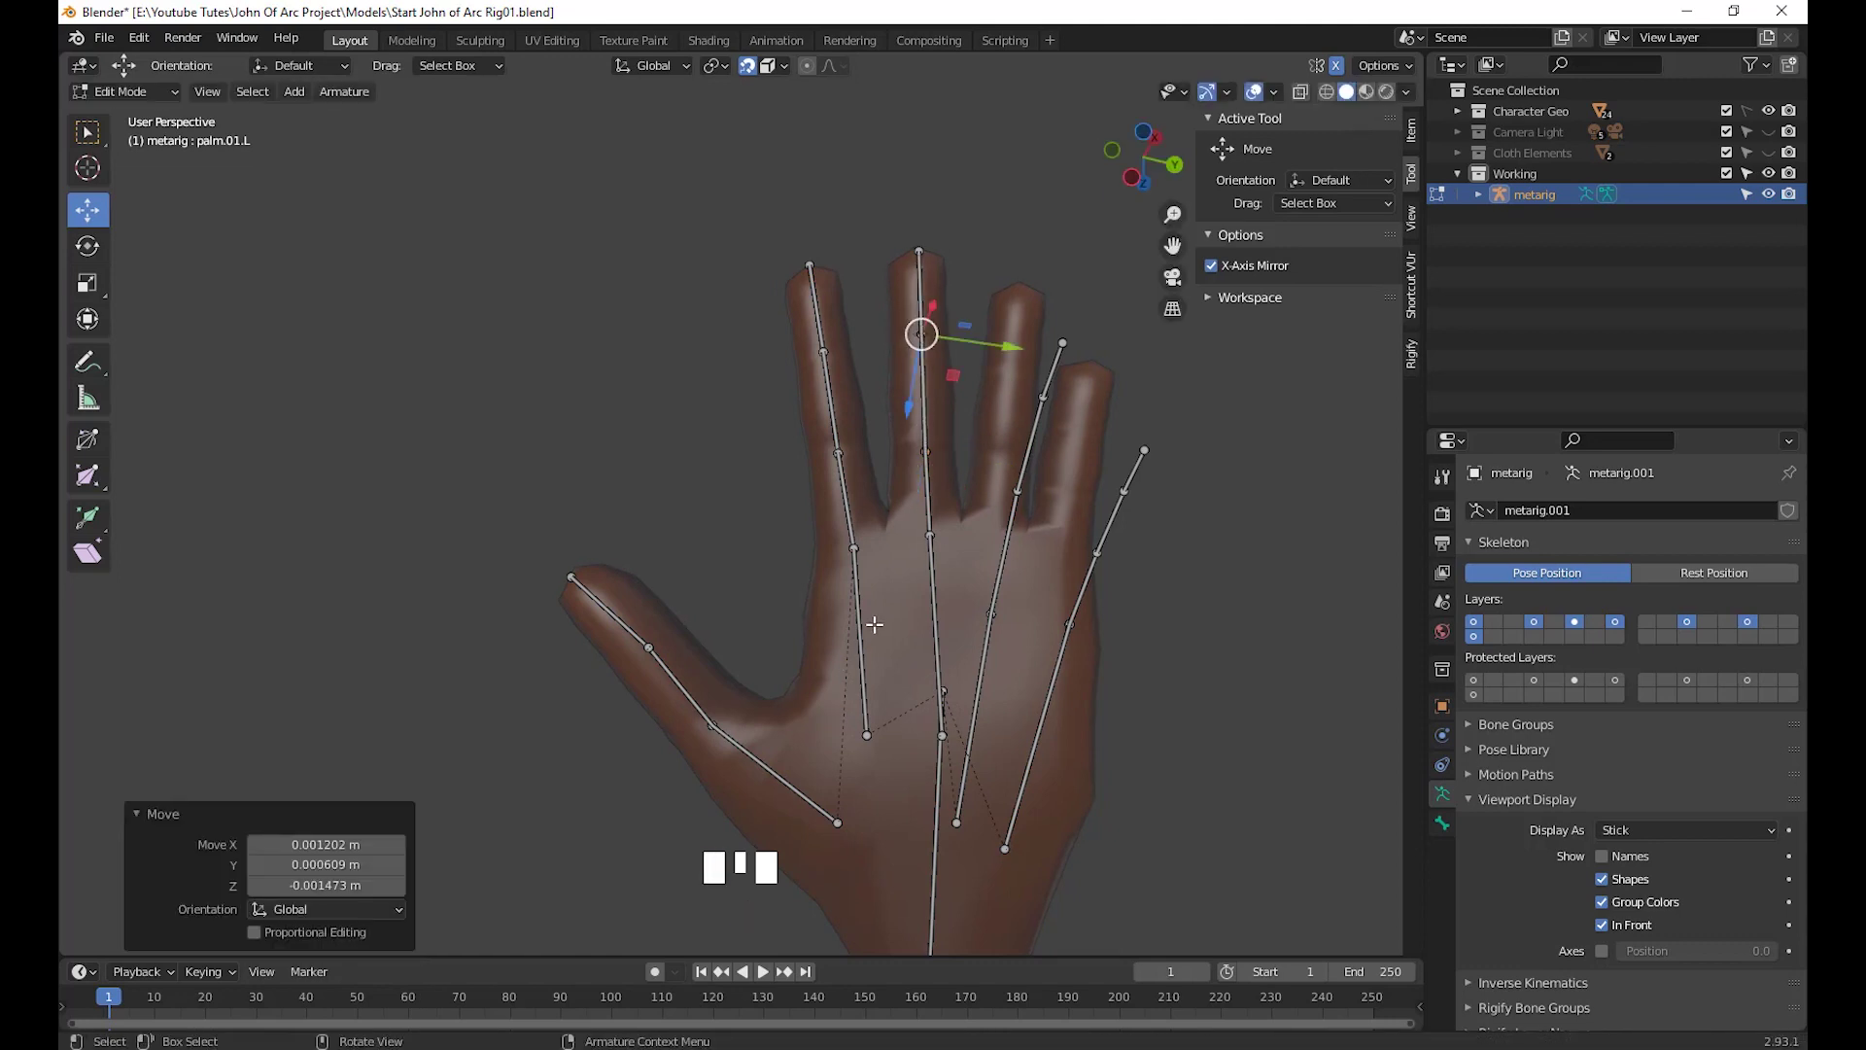
Pull the left index finger's tip joint back by about 0.002 m along negative X
{"action": "middle_click_drag", "start_coordinate": [1038, 750], "coordinate": [742, 782]}
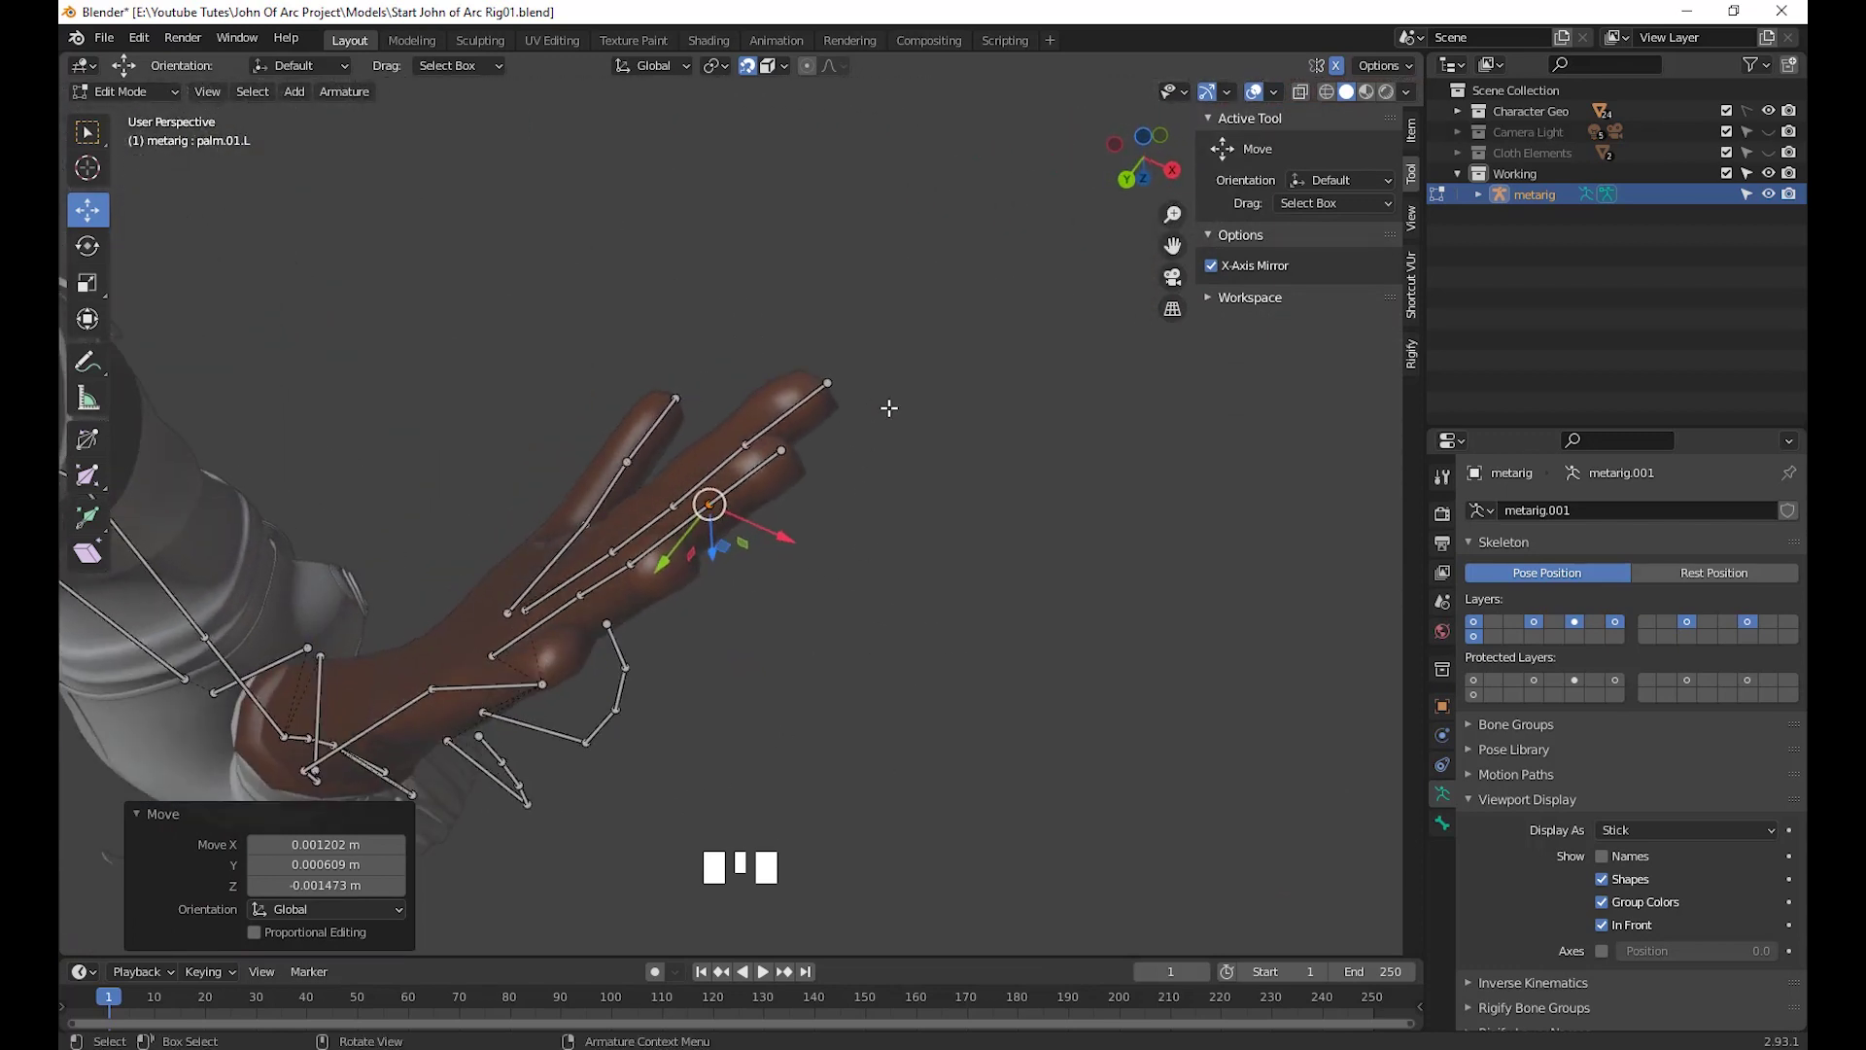
{"action": "left_click", "coordinate": [825, 346]}
{"action": "key", "text": "g"}
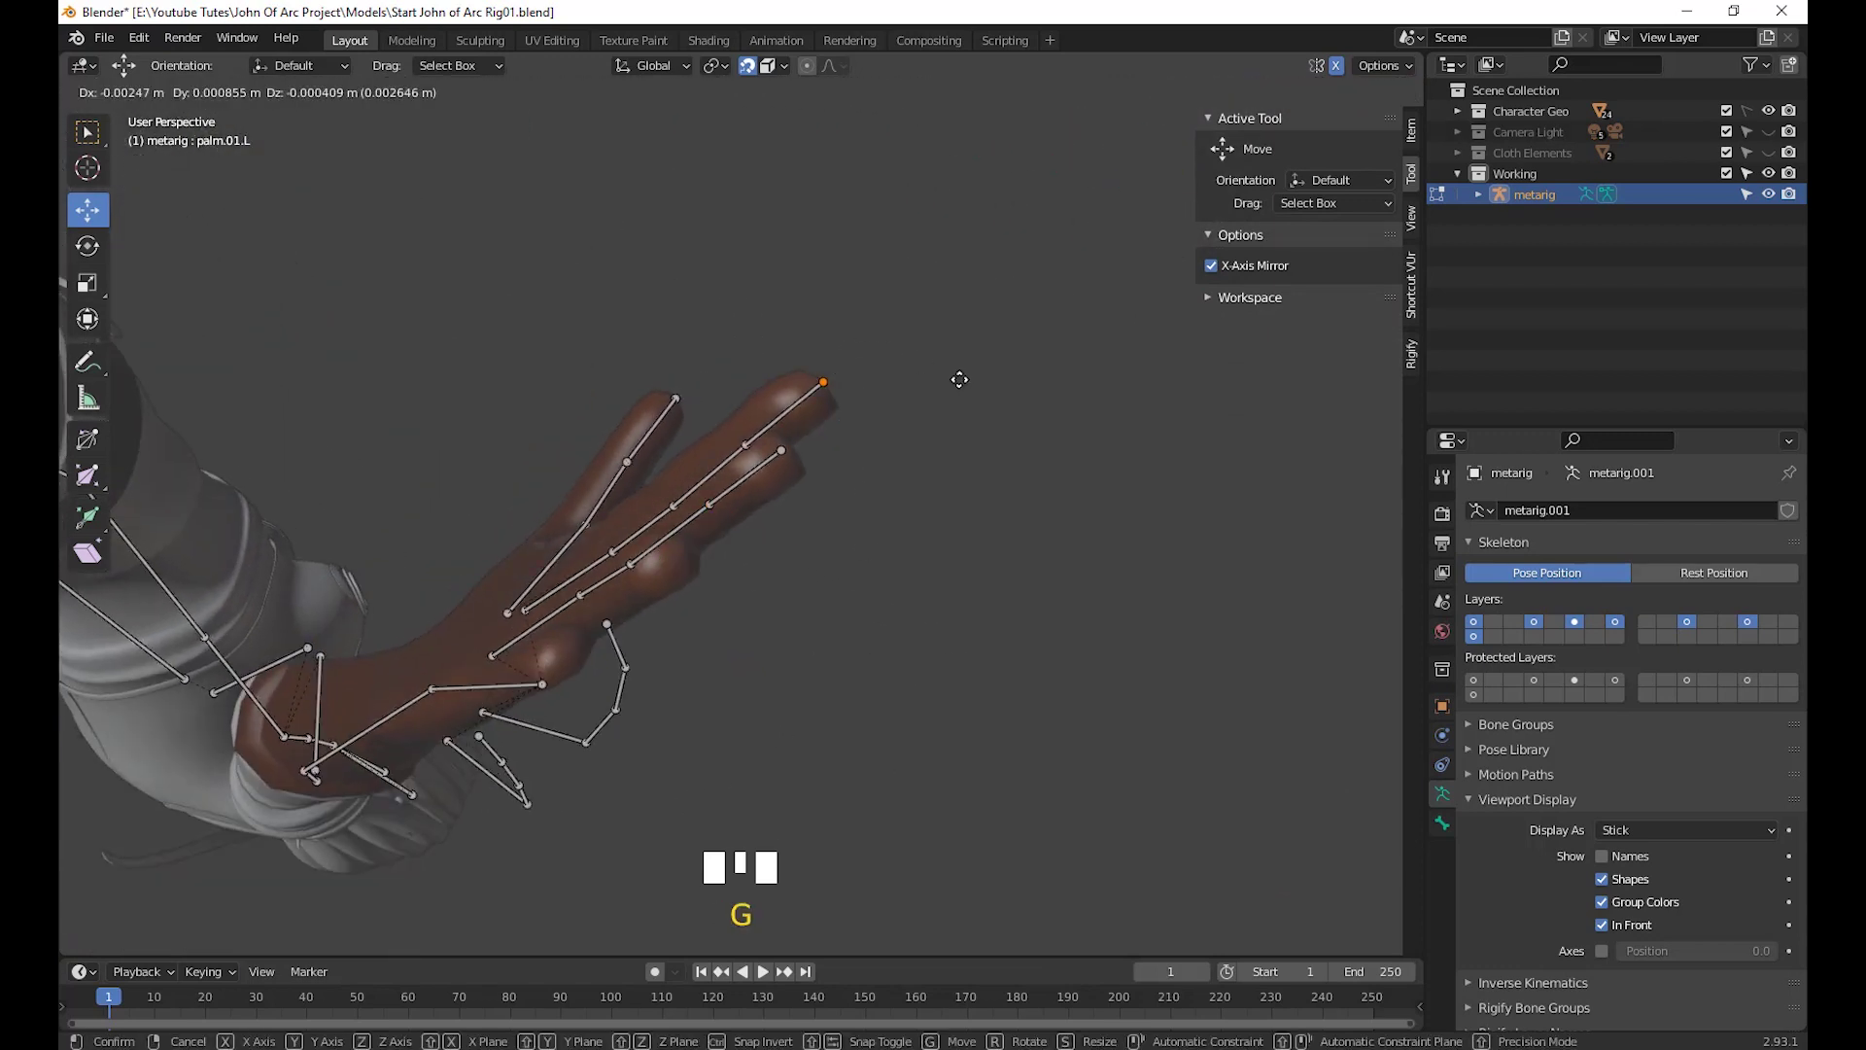
{"action": "left_click", "coordinate": [960, 379]}
Rotate the left ring finger's joint chain, palm to tip, by -6.86° and move it about 0.012 m X, -0.025 m Y and -0.033 m Z
{"action": "middle_click_drag", "start_coordinate": [937, 542], "coordinate": [1129, 638]}
{"action": "left_click", "coordinate": [865, 817]}
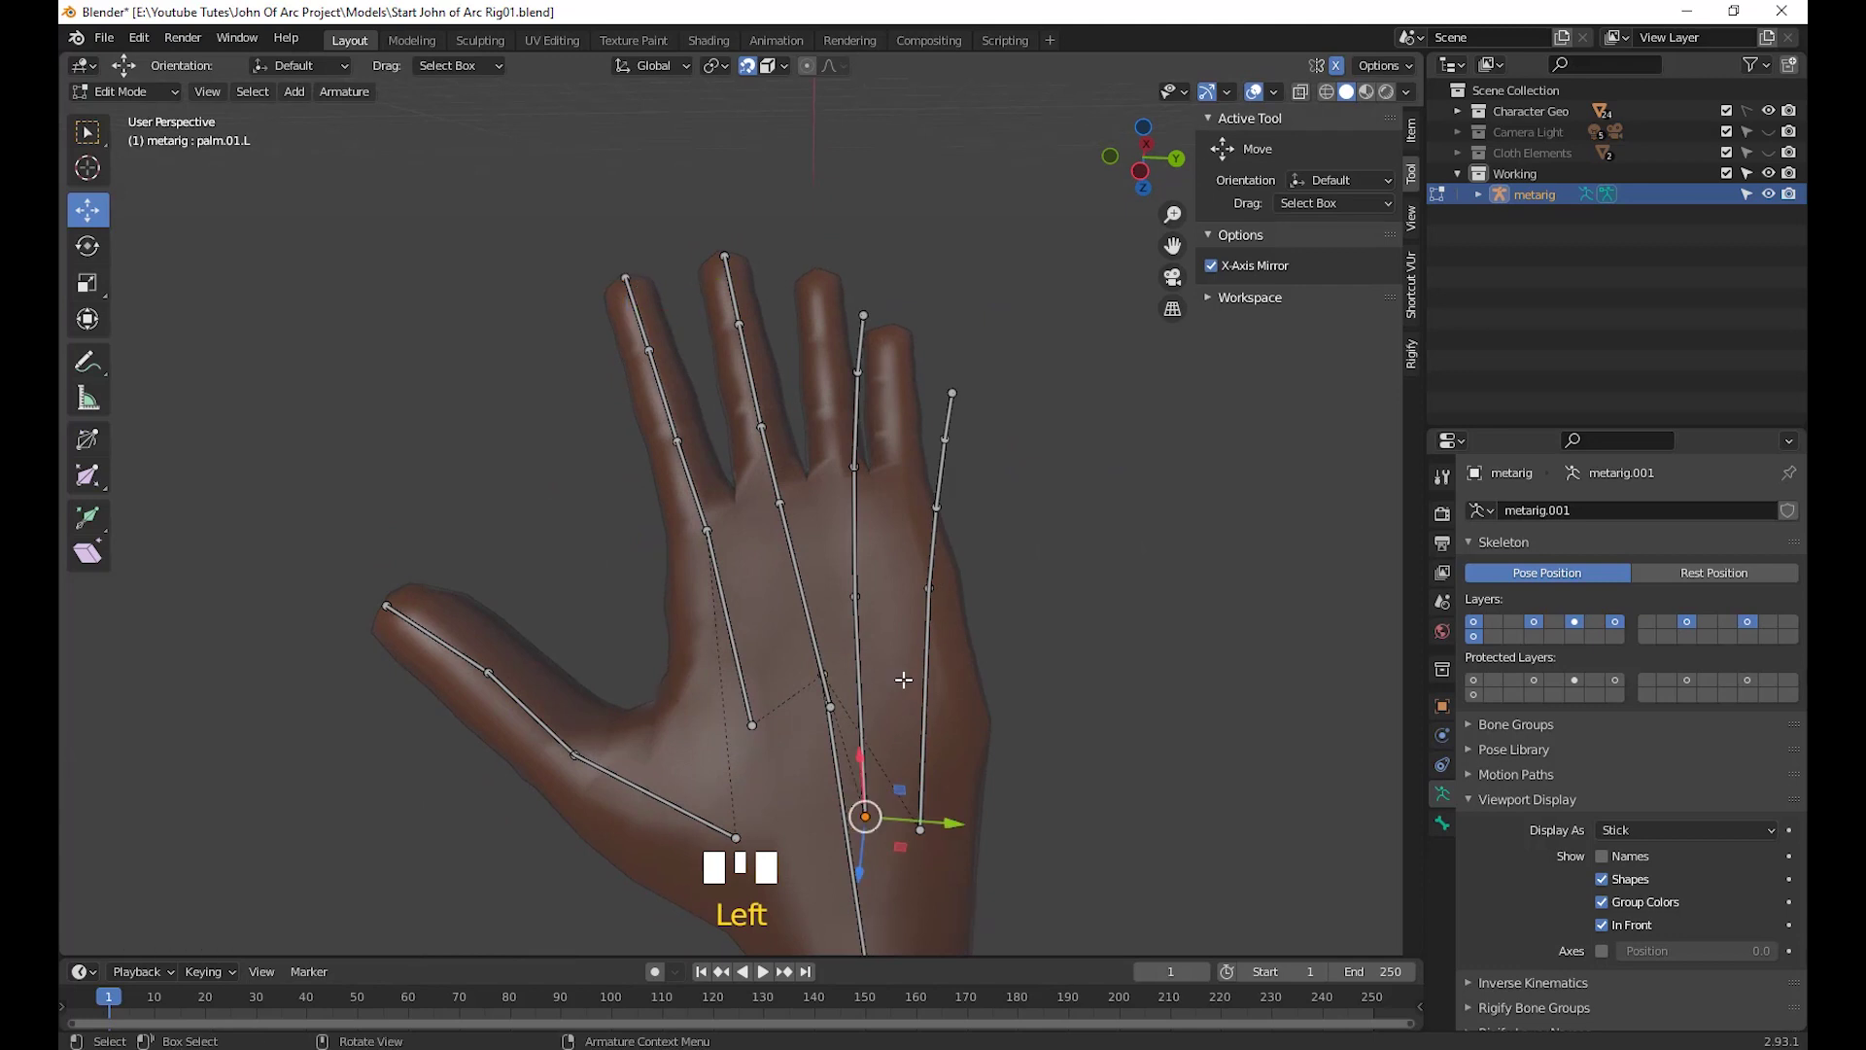
{"action": "left_click", "coordinate": [855, 467], "text": "shift"}
{"action": "left_click", "coordinate": [858, 372], "text": "shift"}
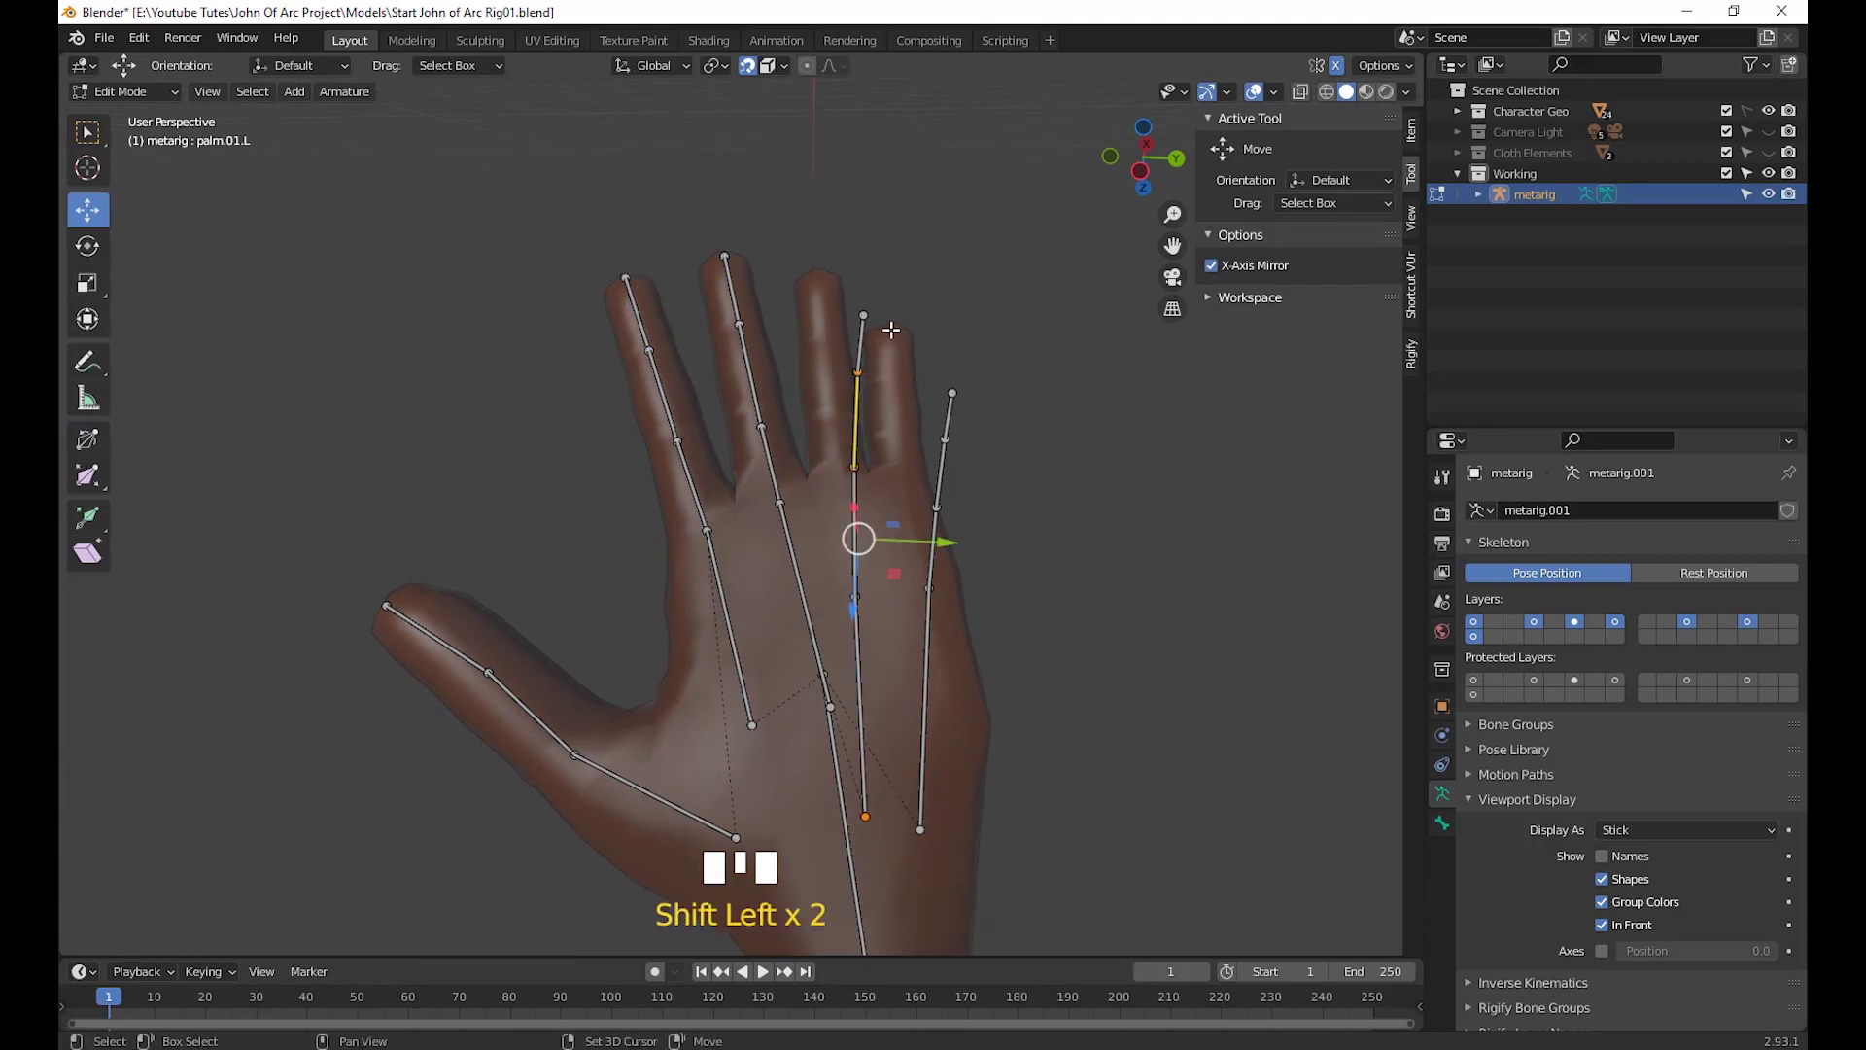
{"action": "left_click", "coordinate": [864, 316], "text": "shift"}
{"action": "middle_click_drag", "start_coordinate": [1077, 571], "coordinate": [1034, 603]}
{"action": "left_click", "coordinate": [828, 643], "text": "shift"}
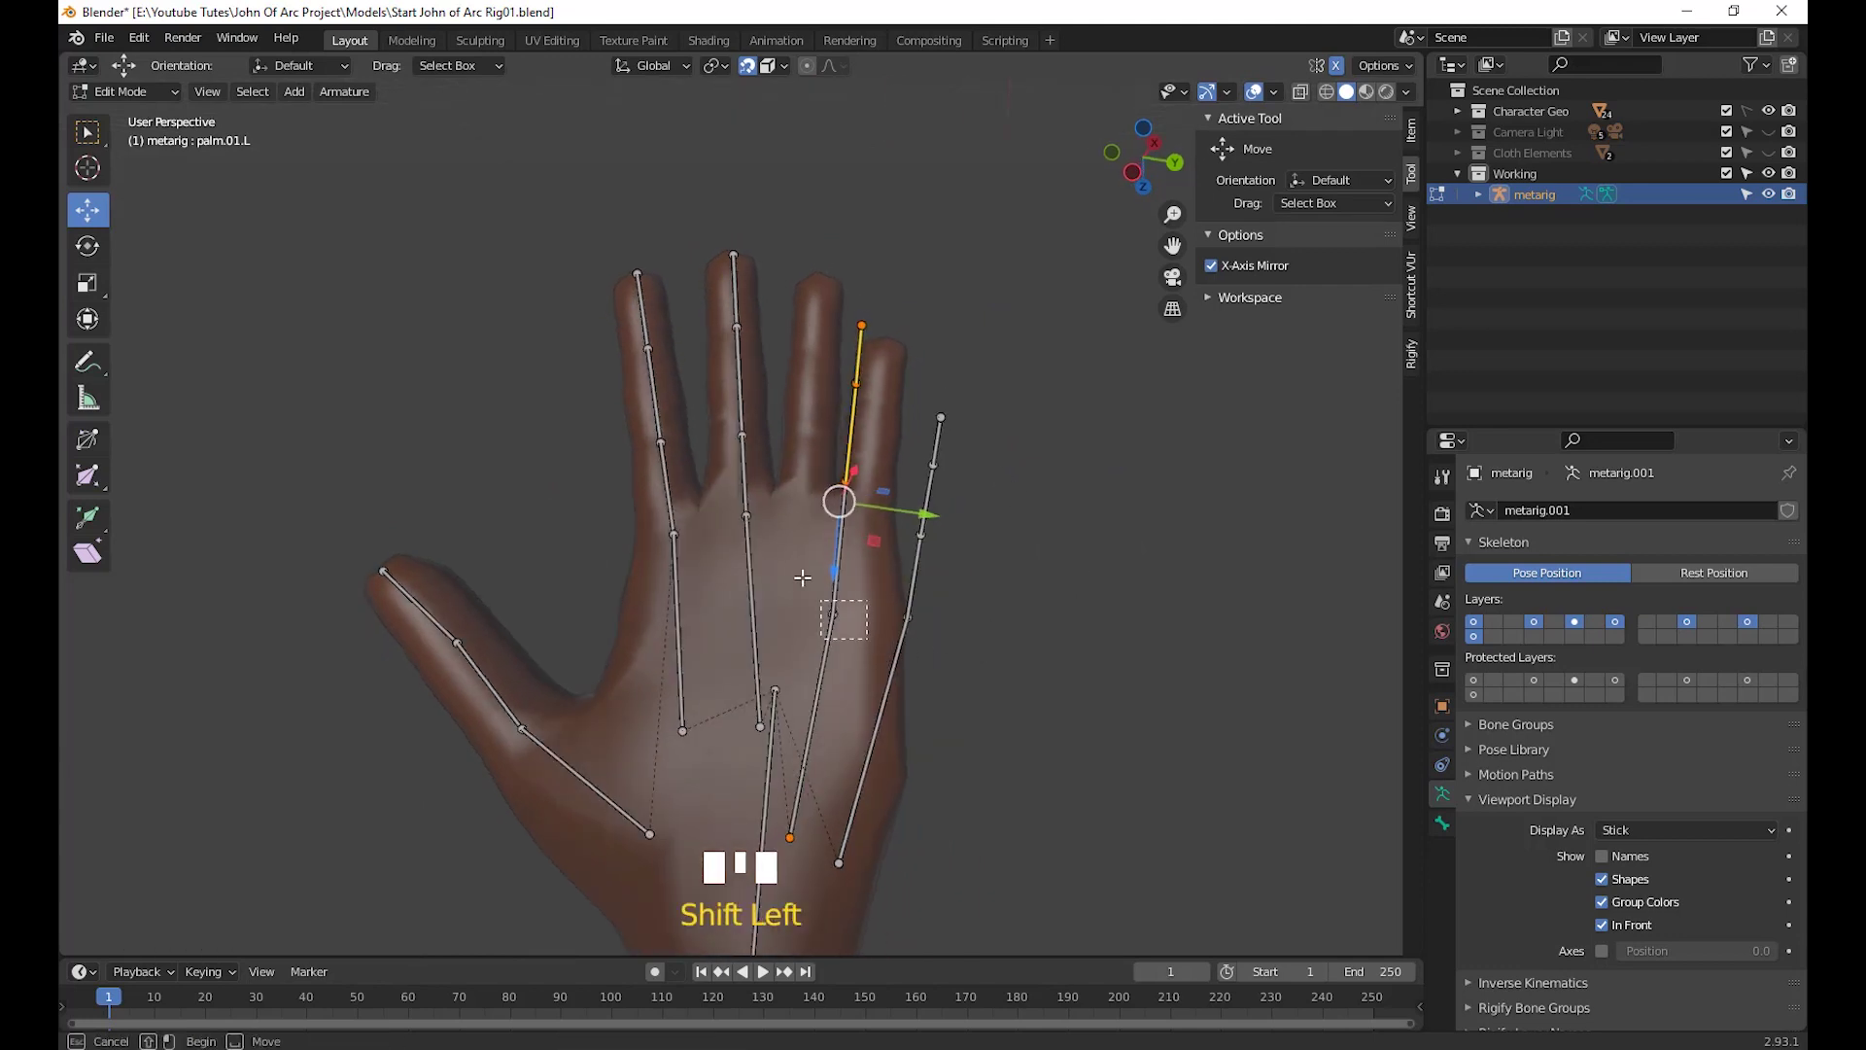
{"action": "middle_click_drag", "start_coordinate": [1069, 698], "coordinate": [1085, 716]}
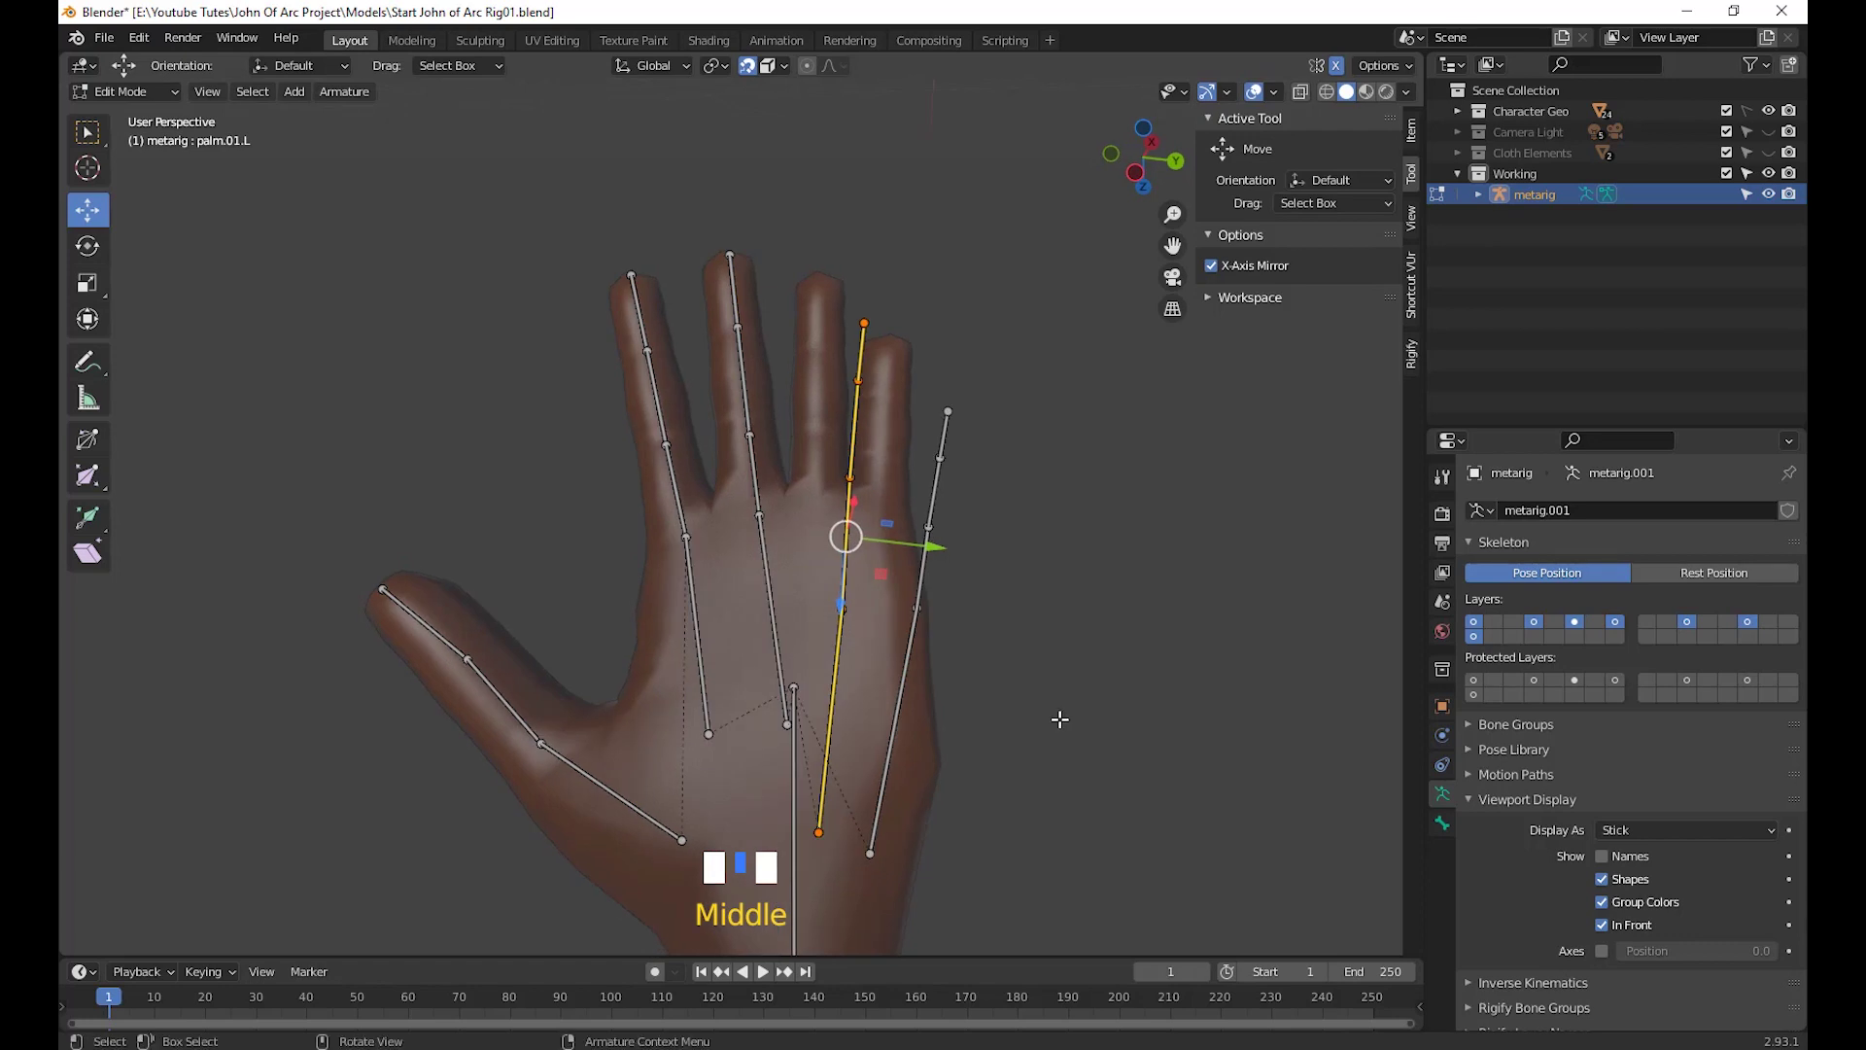
{"action": "key", "text": "r"}
{"action": "left_click", "coordinate": [1063, 675]}
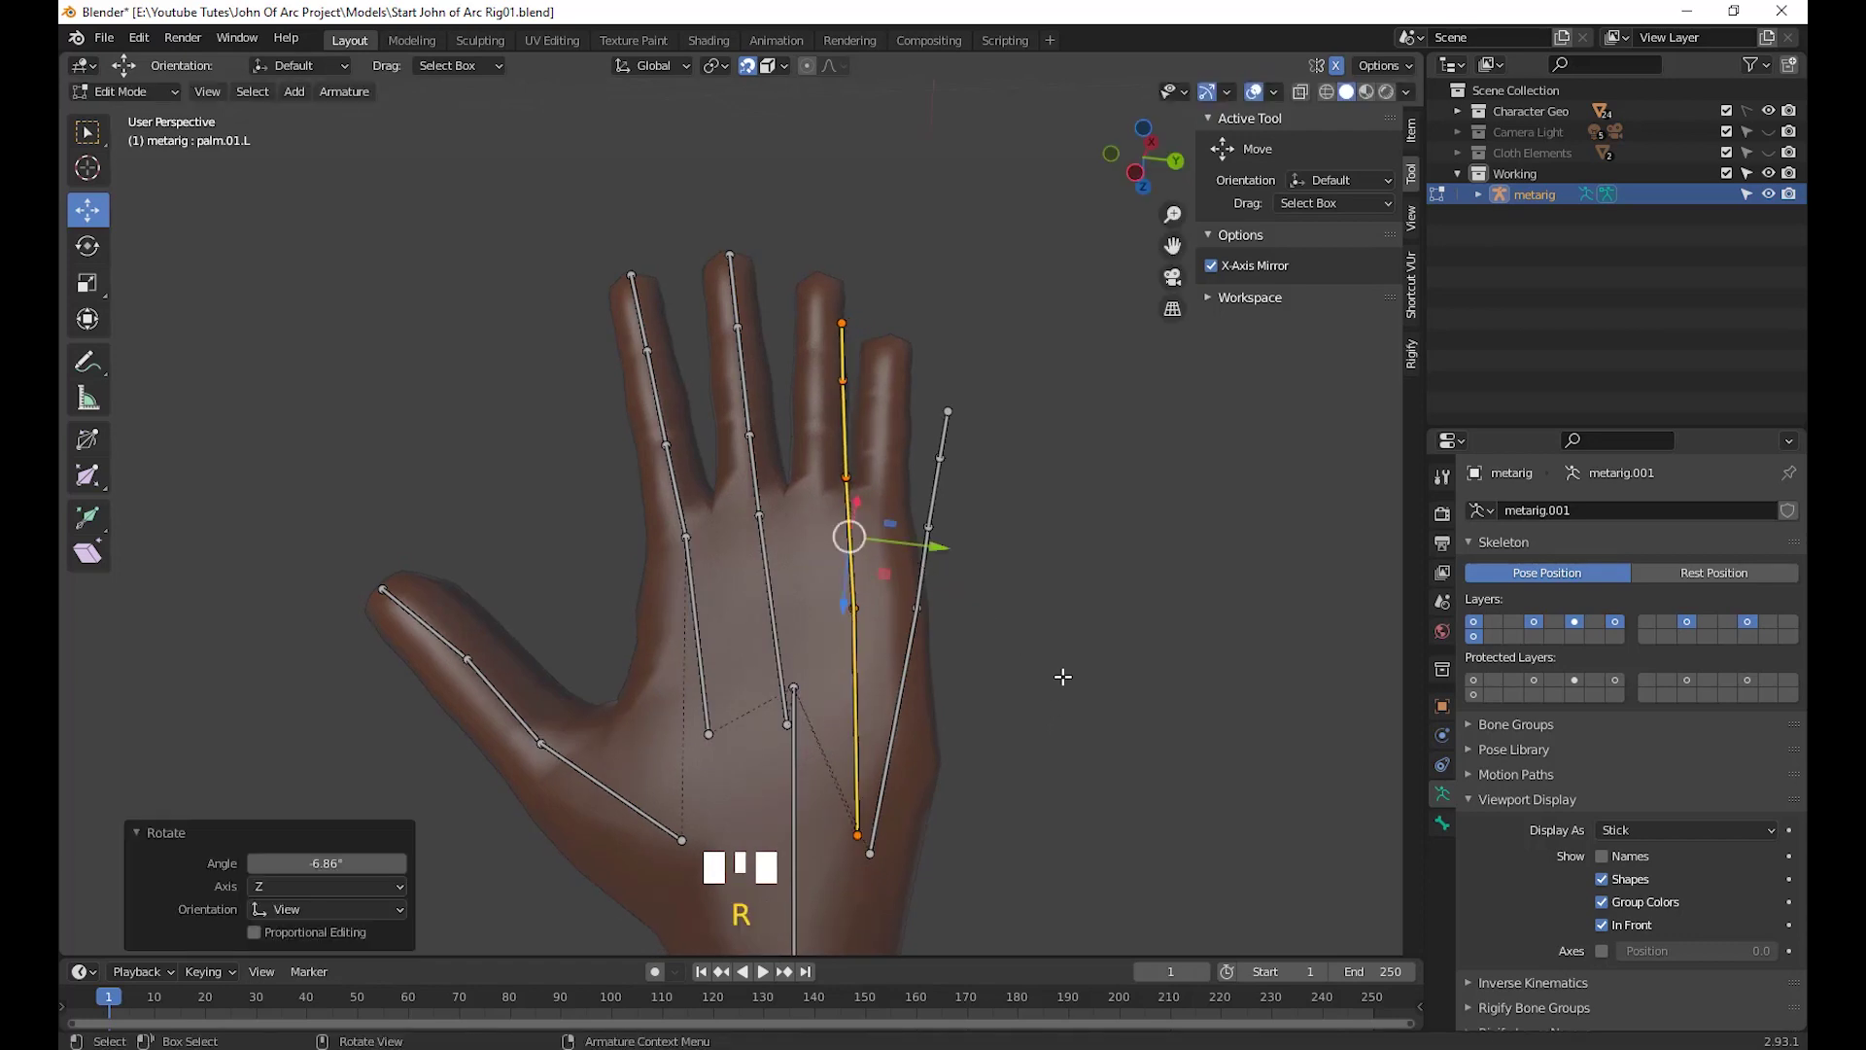
{"action": "key", "text": "g"}
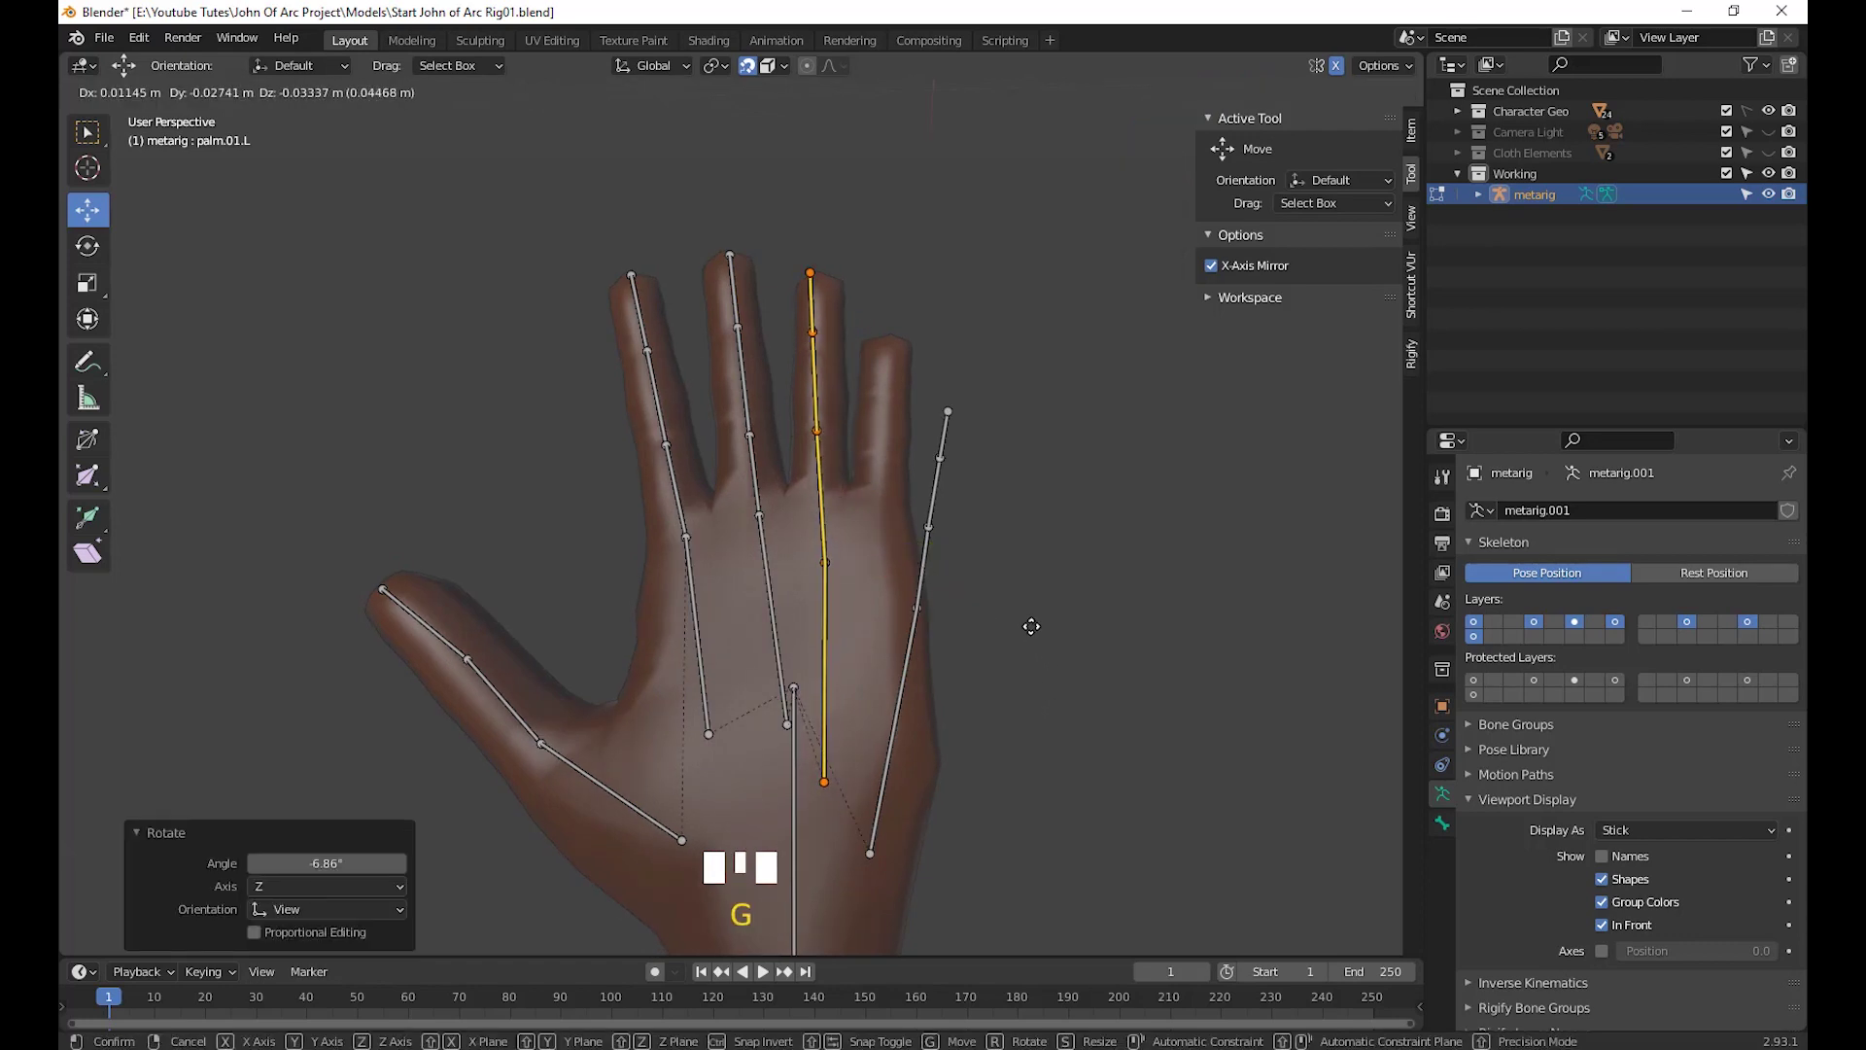
{"action": "left_click", "coordinate": [1035, 629]}
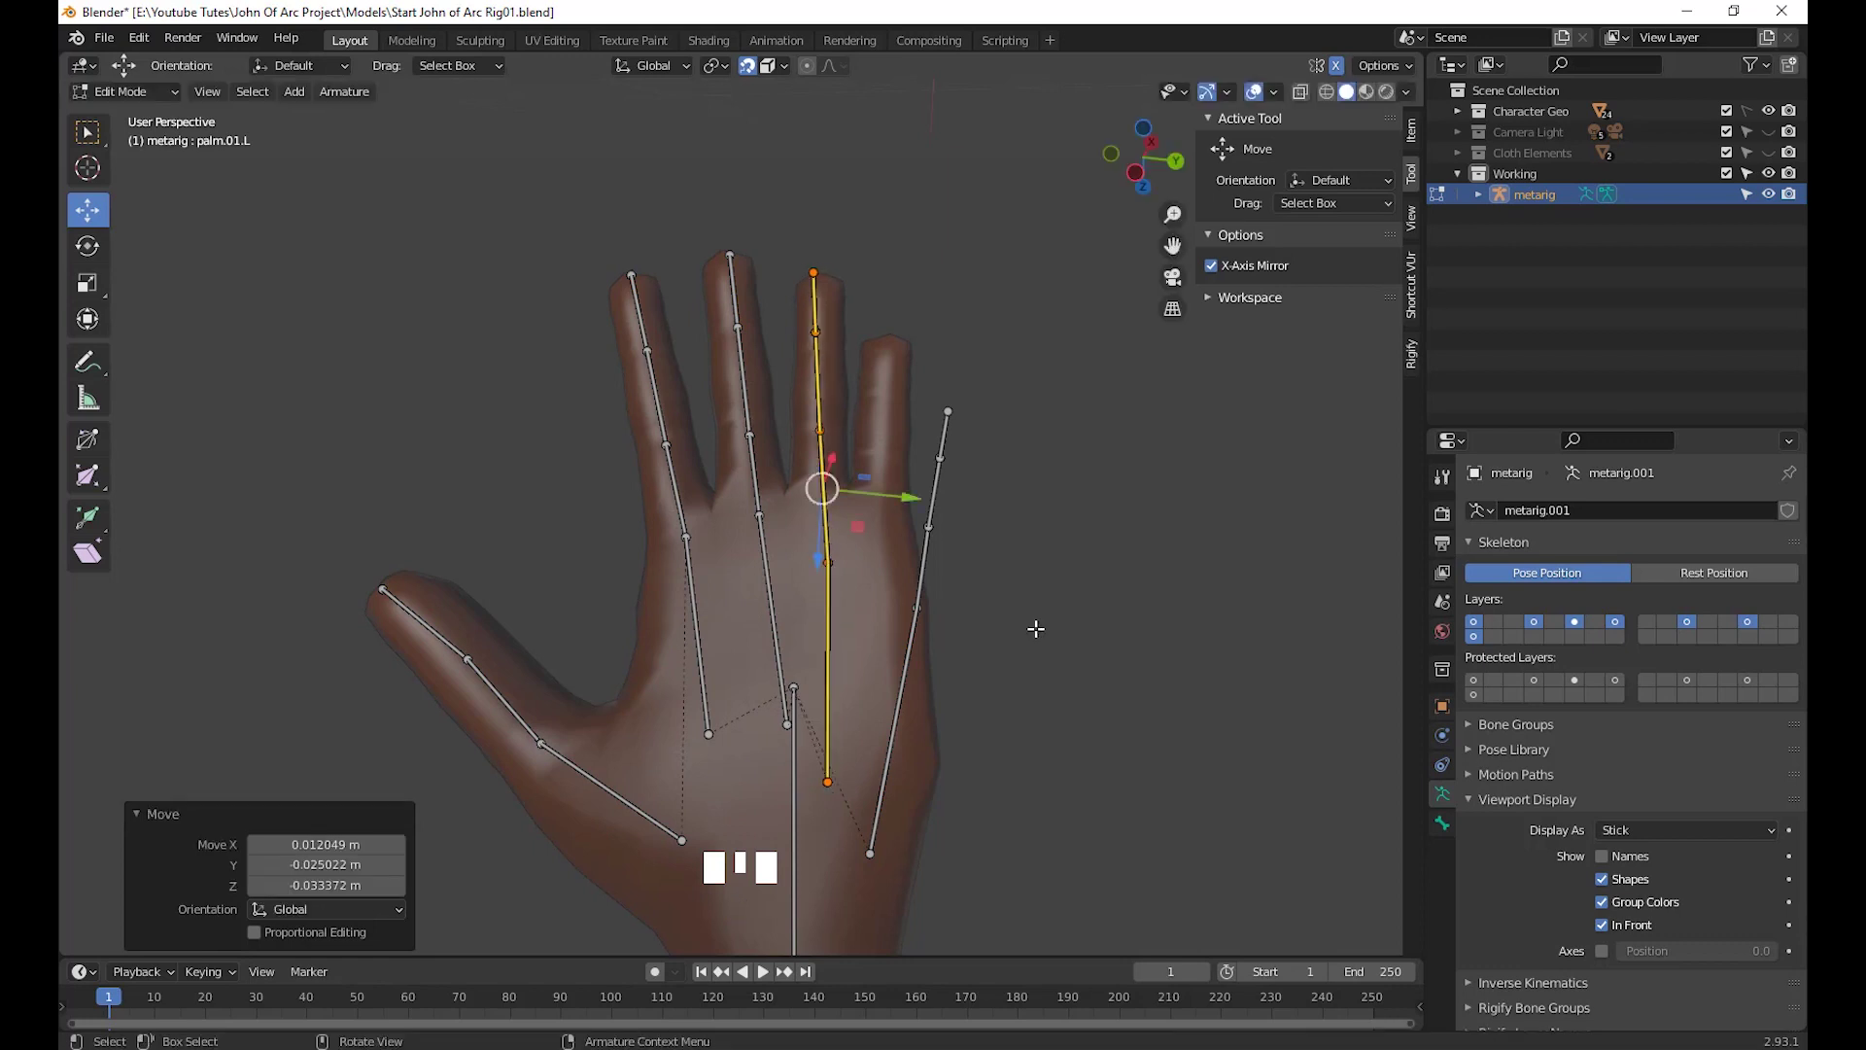
Move the left ring finger's knuckle joint about -0.053 m X and -0.064 m Z, then shift its inner joint about 0.004 m up Z
{"action": "left_click", "coordinate": [826, 561]}
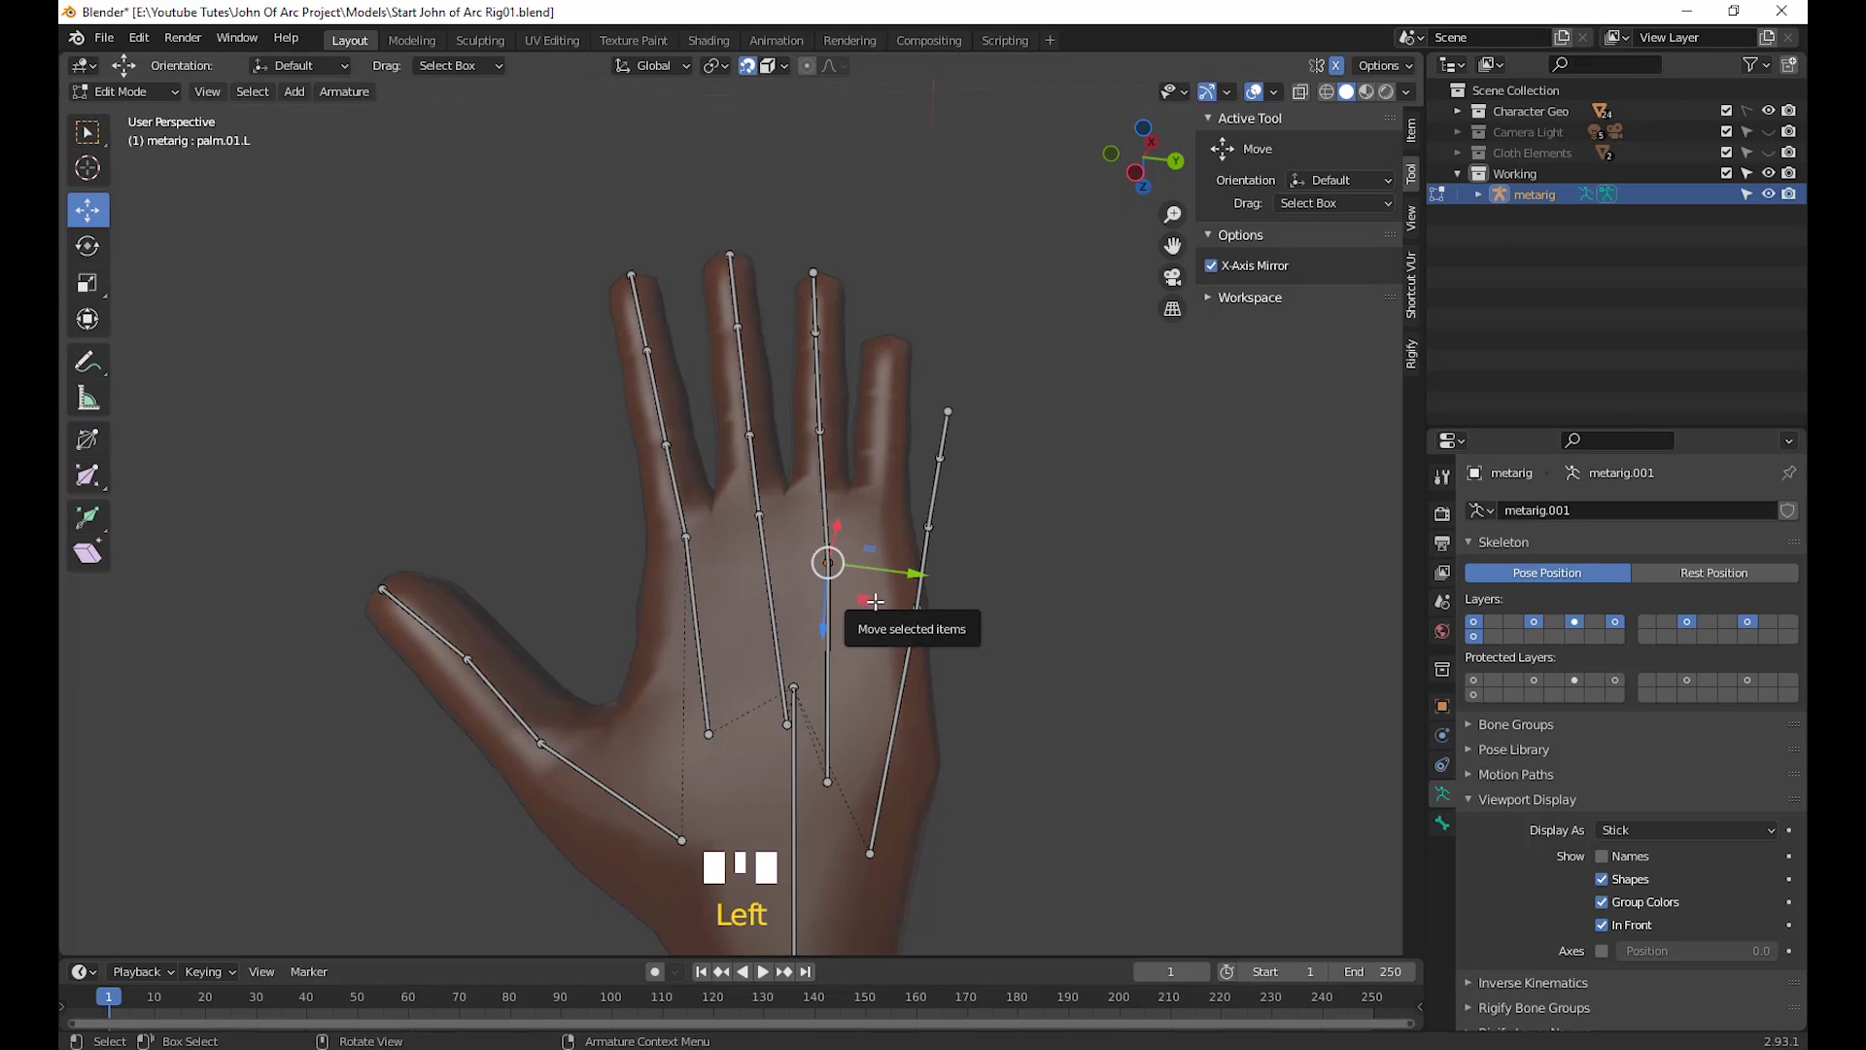
{"action": "key", "text": "g"}
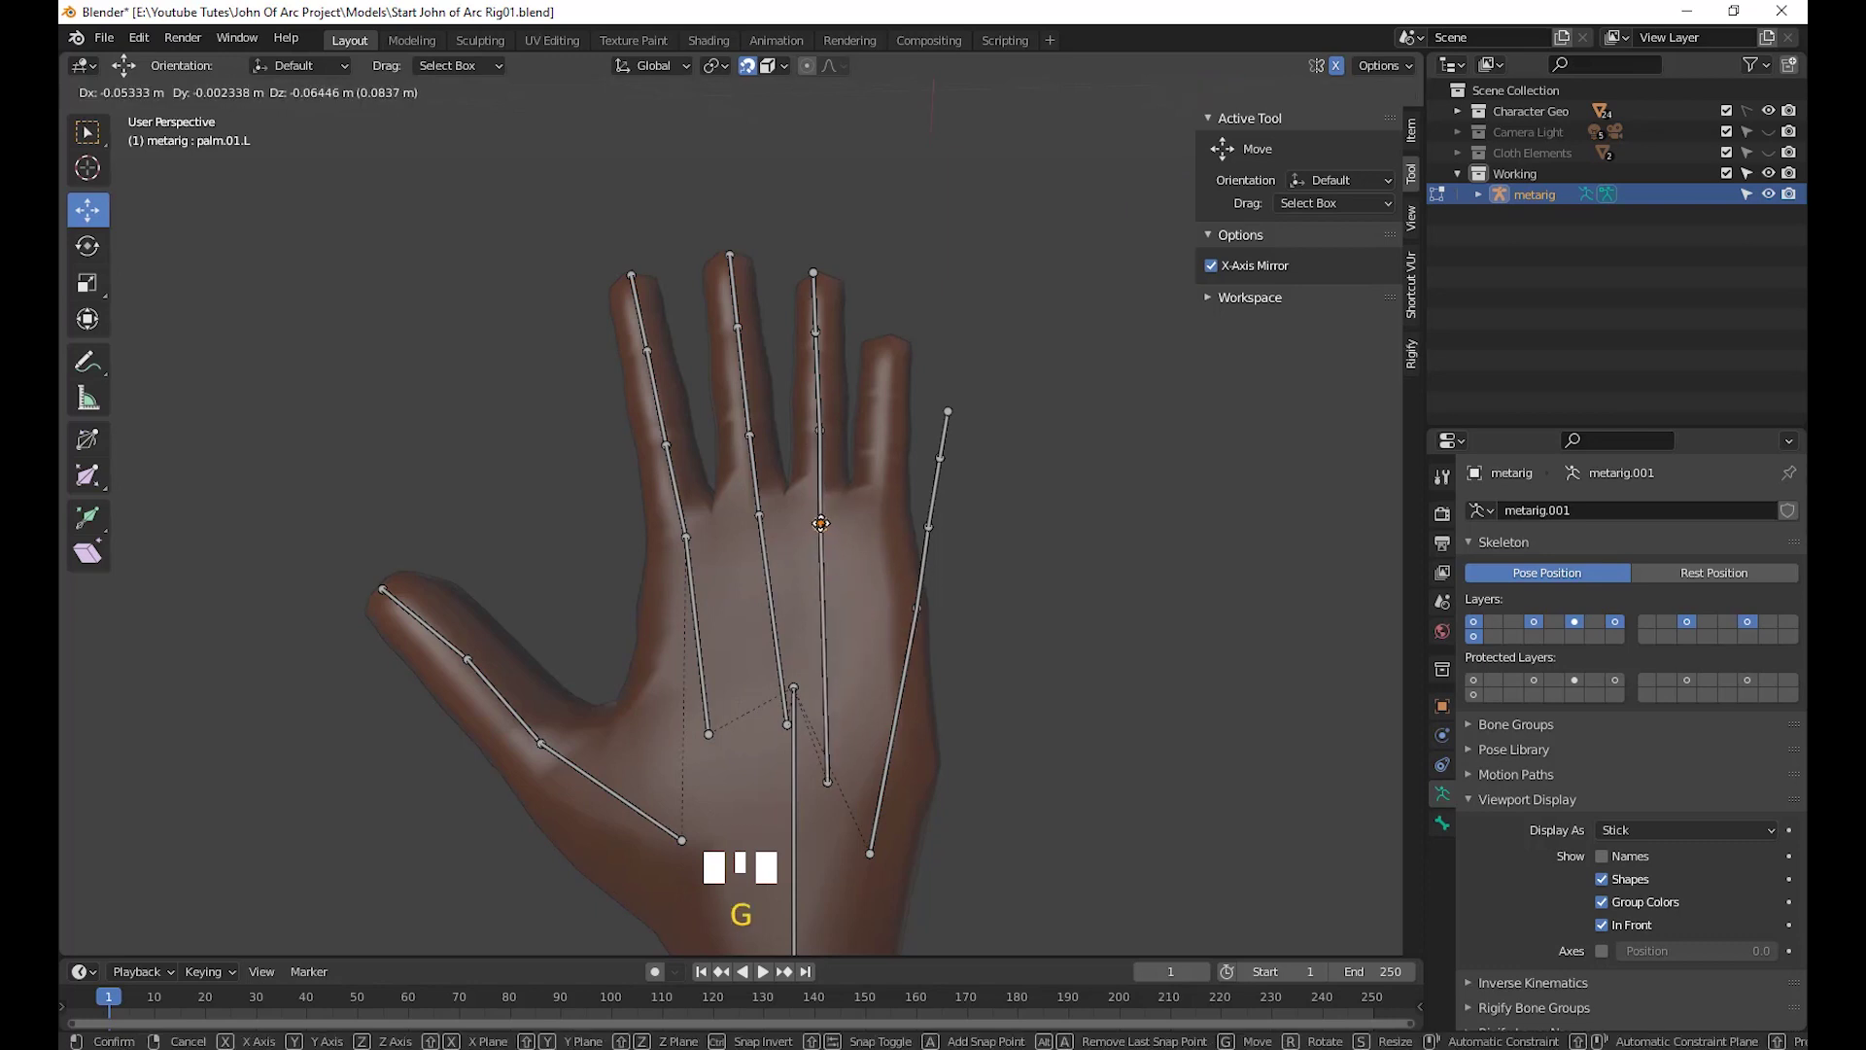
{"action": "left_click", "coordinate": [822, 523]}
{"action": "key", "text": "g"}
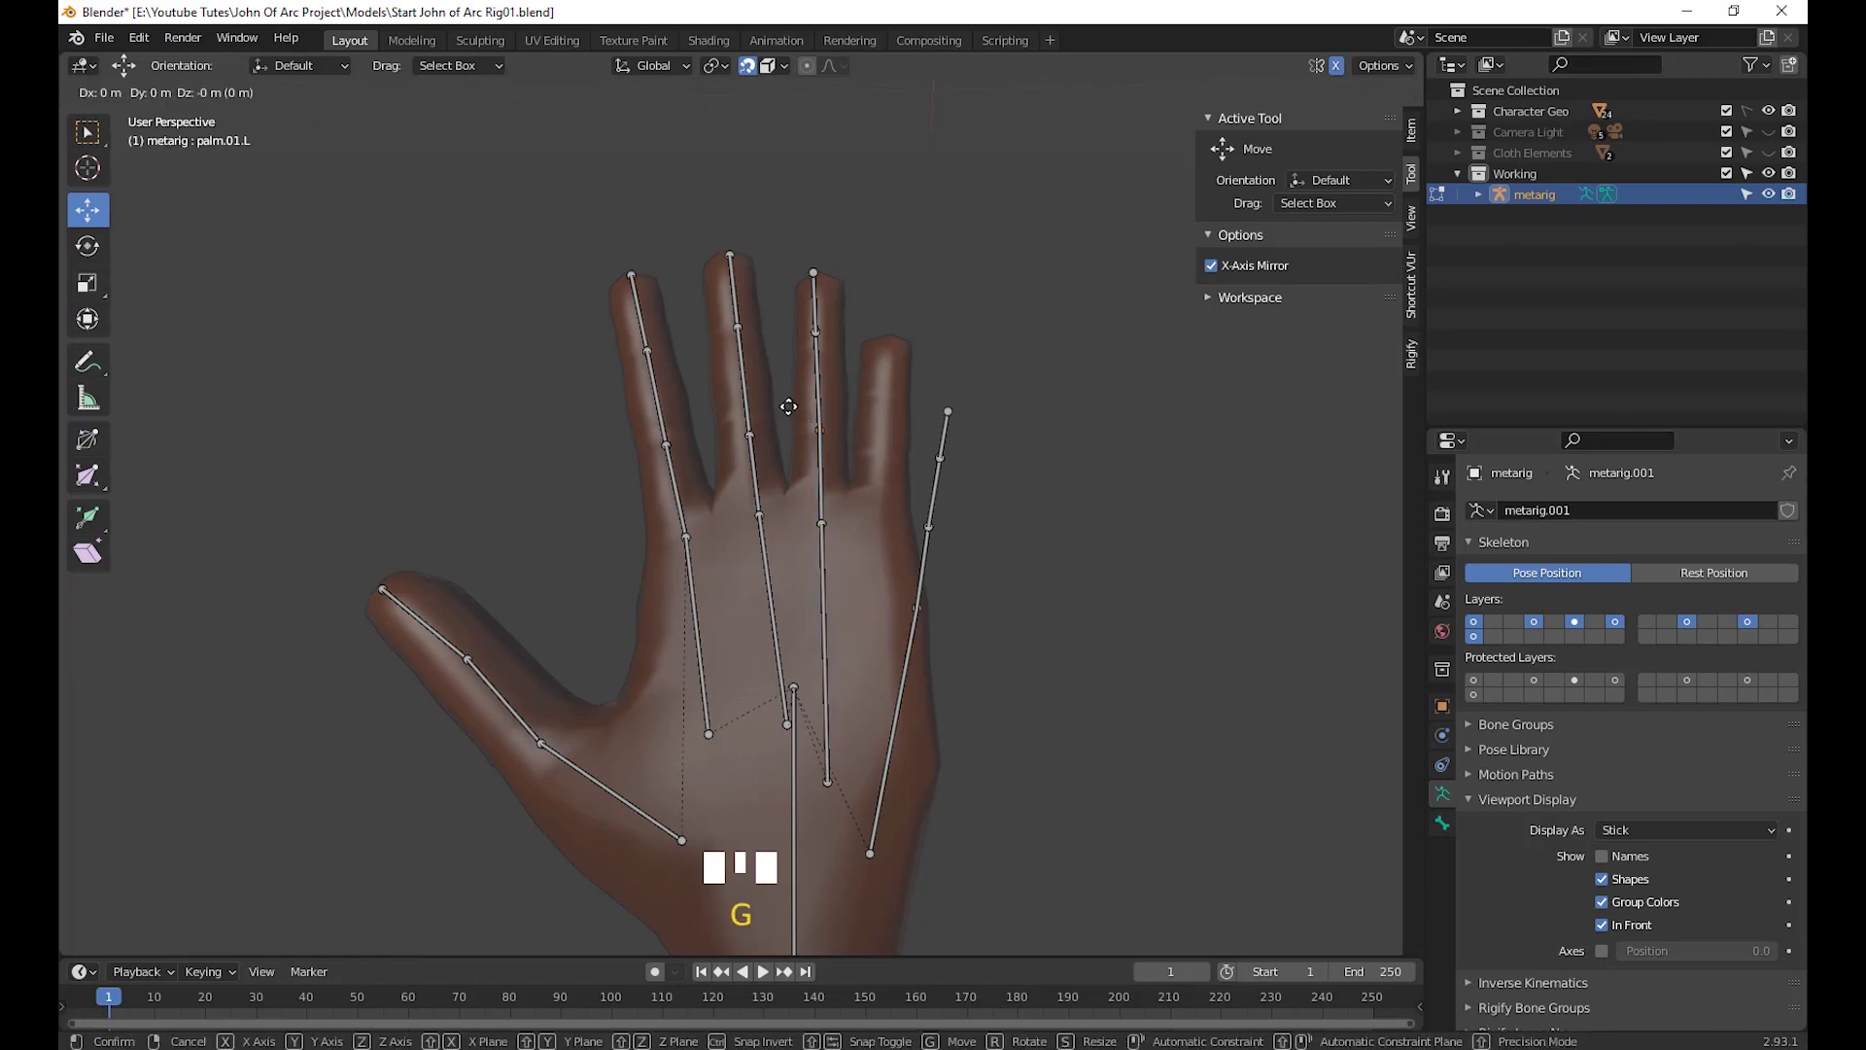
{"action": "left_click", "coordinate": [788, 410]}
Move the left ring finger's outer joint about -0.005 m X and 0.010 m Z, then nudge the tip joint to the fingertip's centre
{"action": "left_click", "coordinate": [795, 328]}
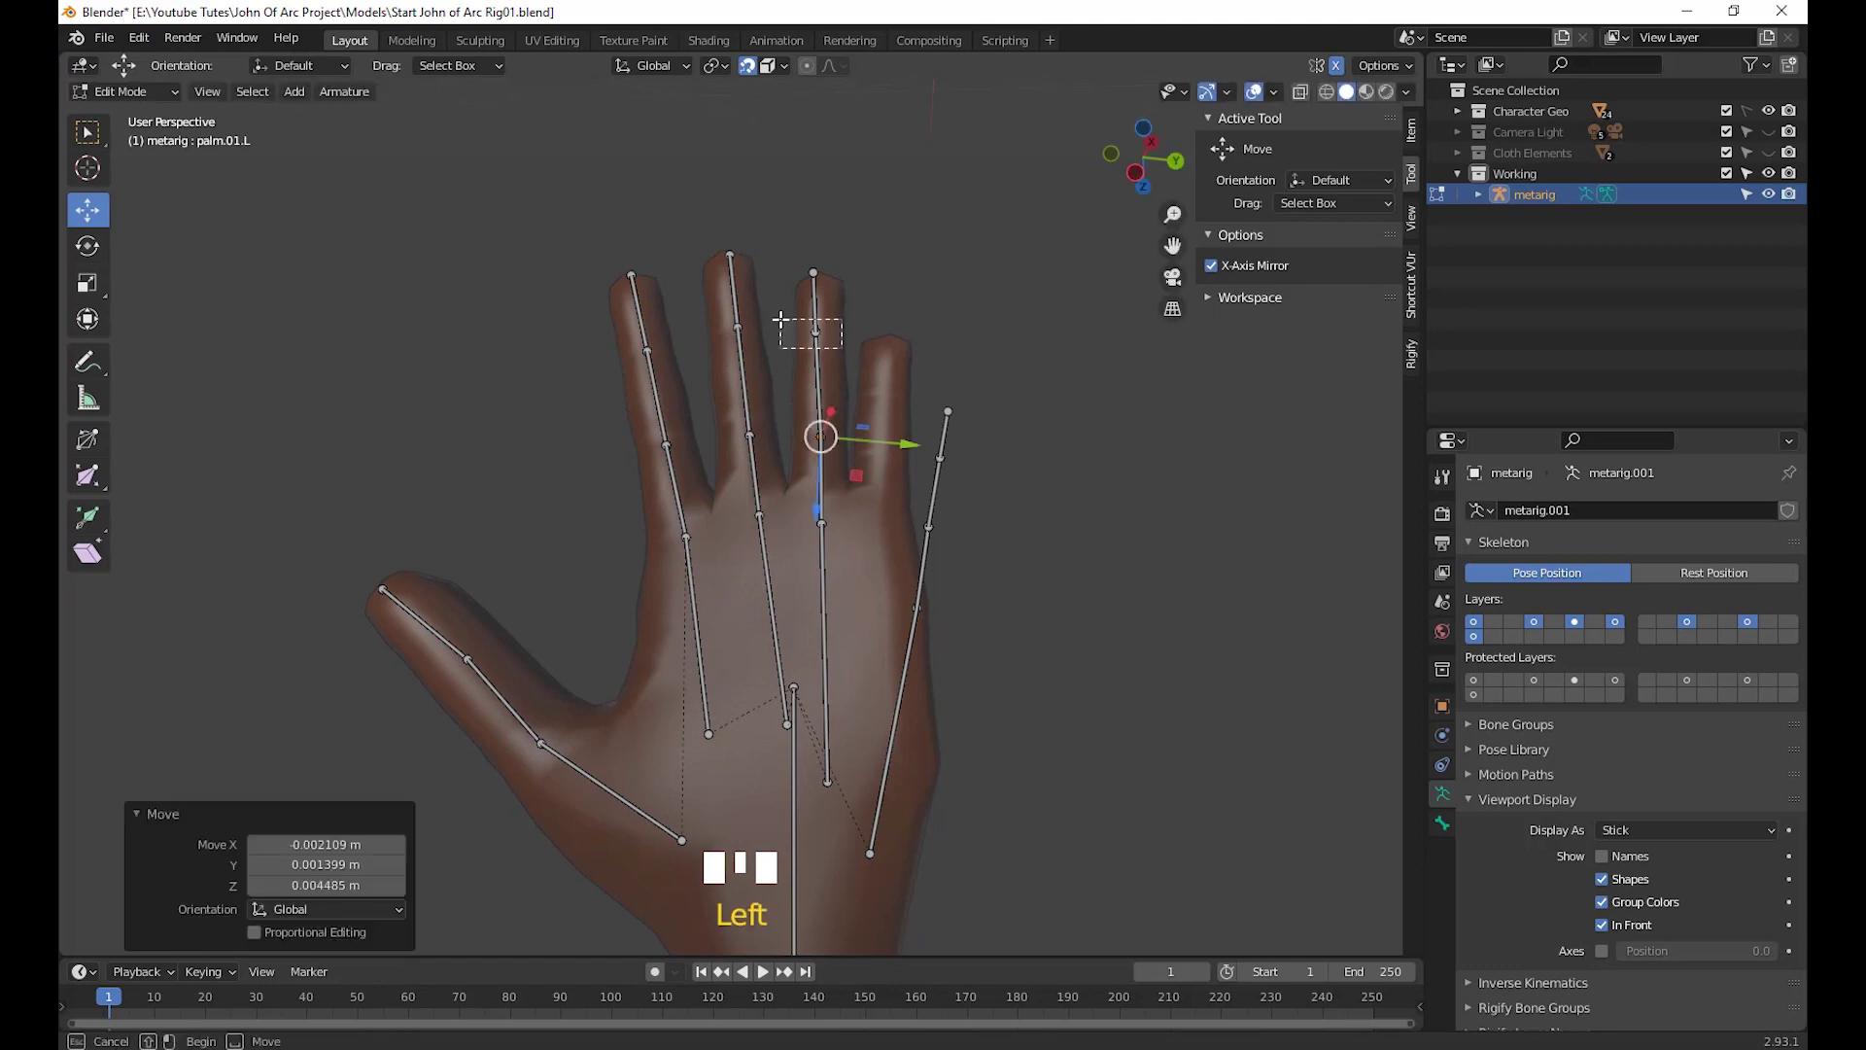
{"action": "key", "text": "g"}
{"action": "left_click", "coordinate": [795, 336]}
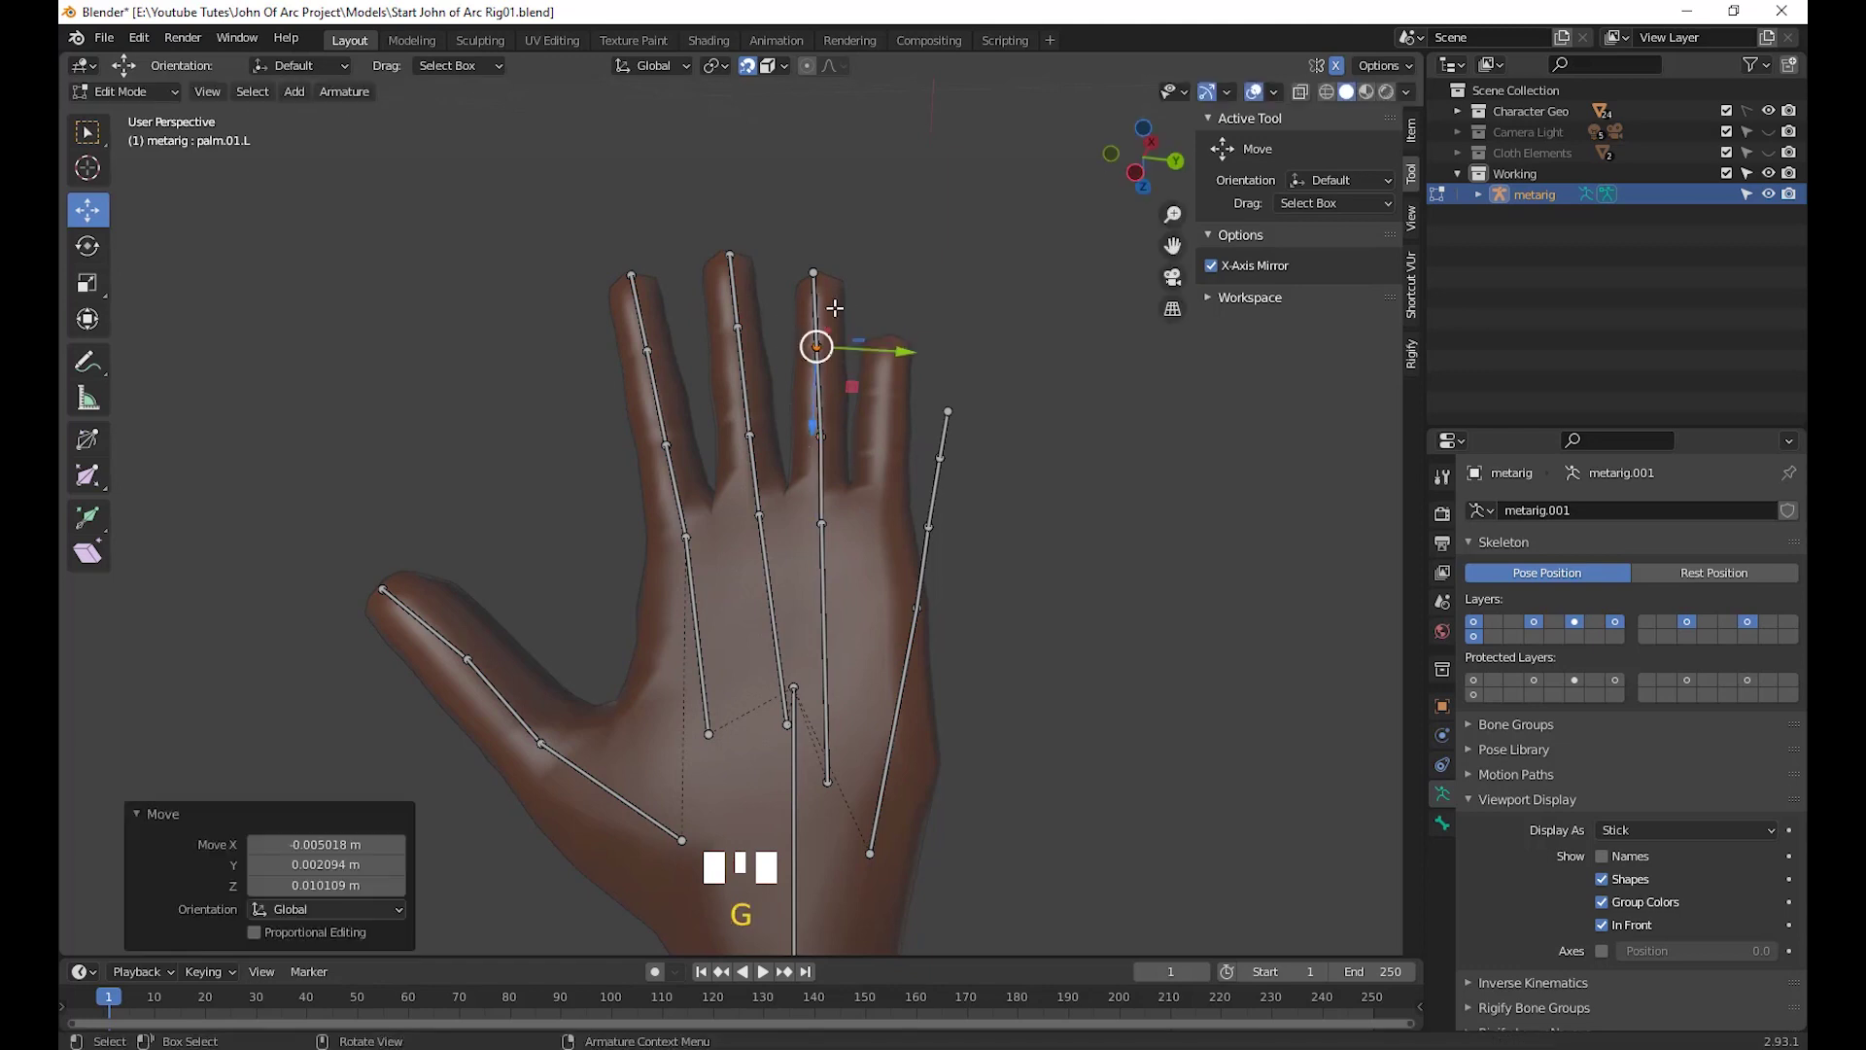
{"action": "left_click", "coordinate": [792, 263]}
{"action": "key", "text": "g"}
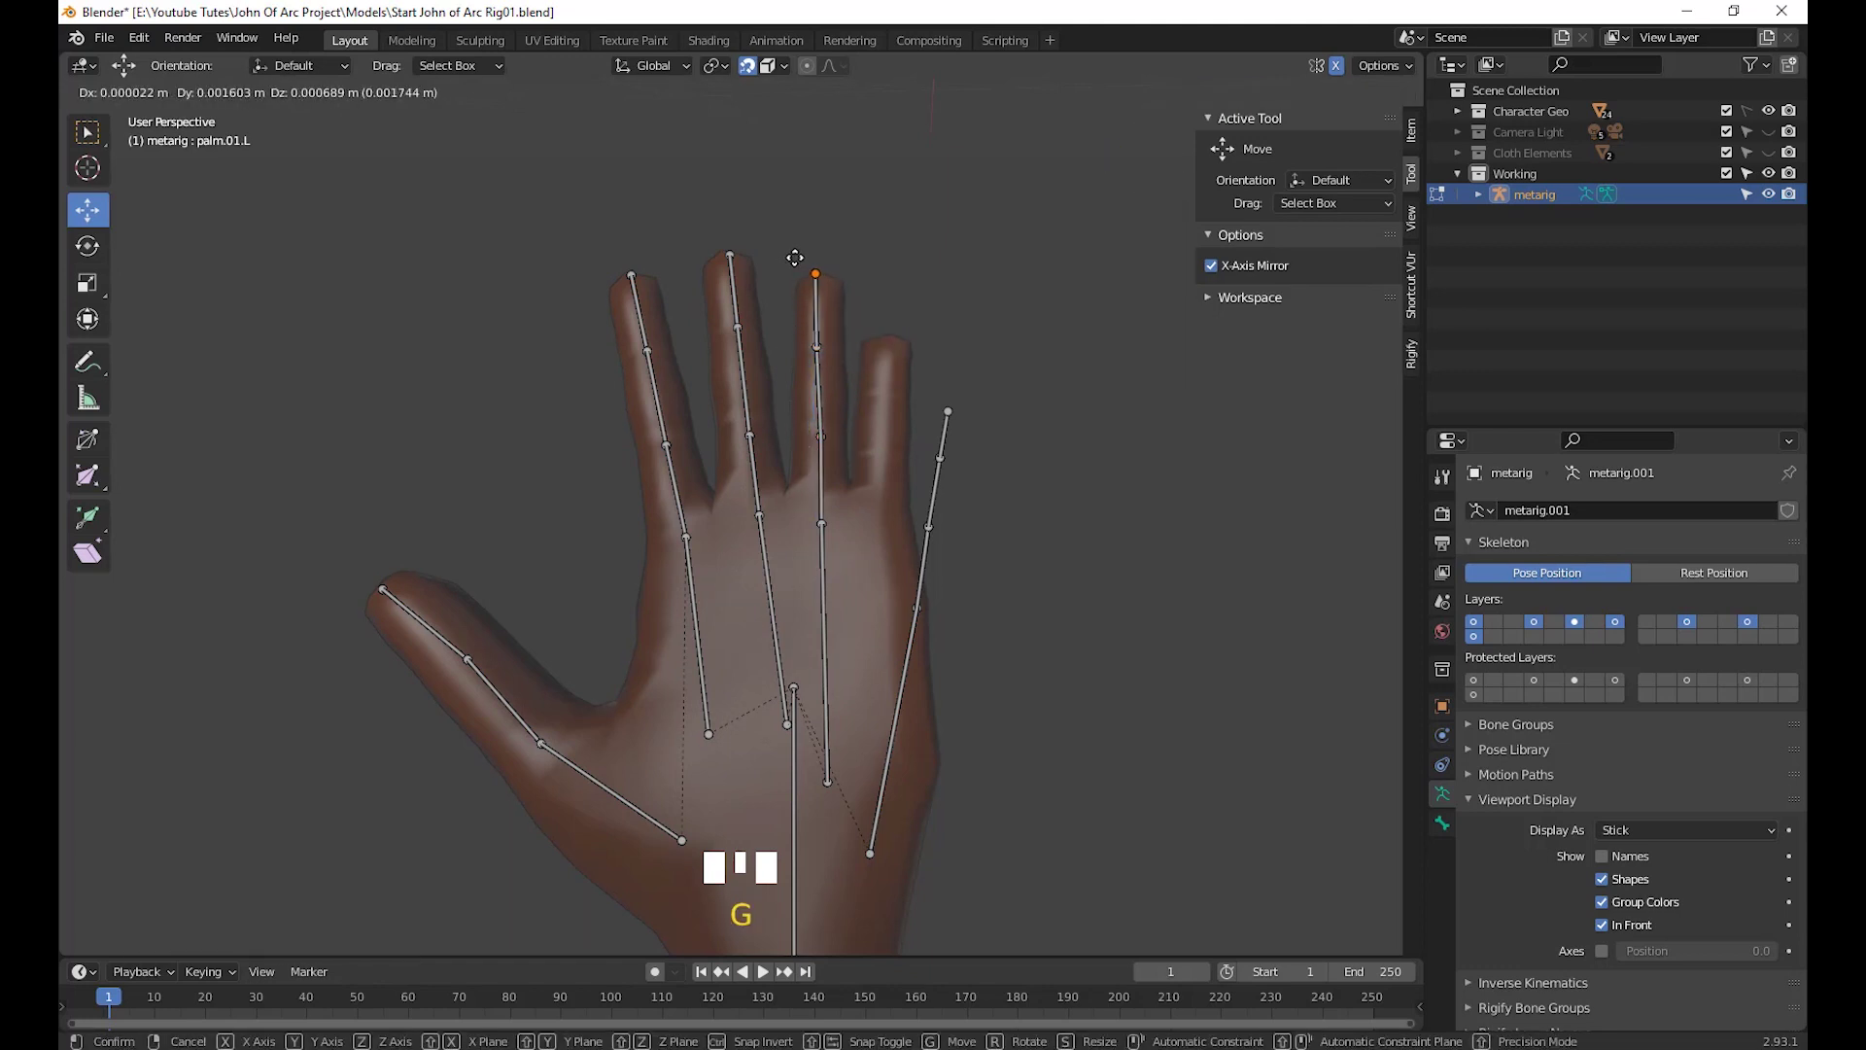
{"action": "left_click", "coordinate": [795, 254]}
Nudge the left ring finger's outer joint toward the tip, then move its inner joint about -0.045 m X, 0.003 m Y and -0.025 m Z
{"action": "left_click", "coordinate": [783, 326]}
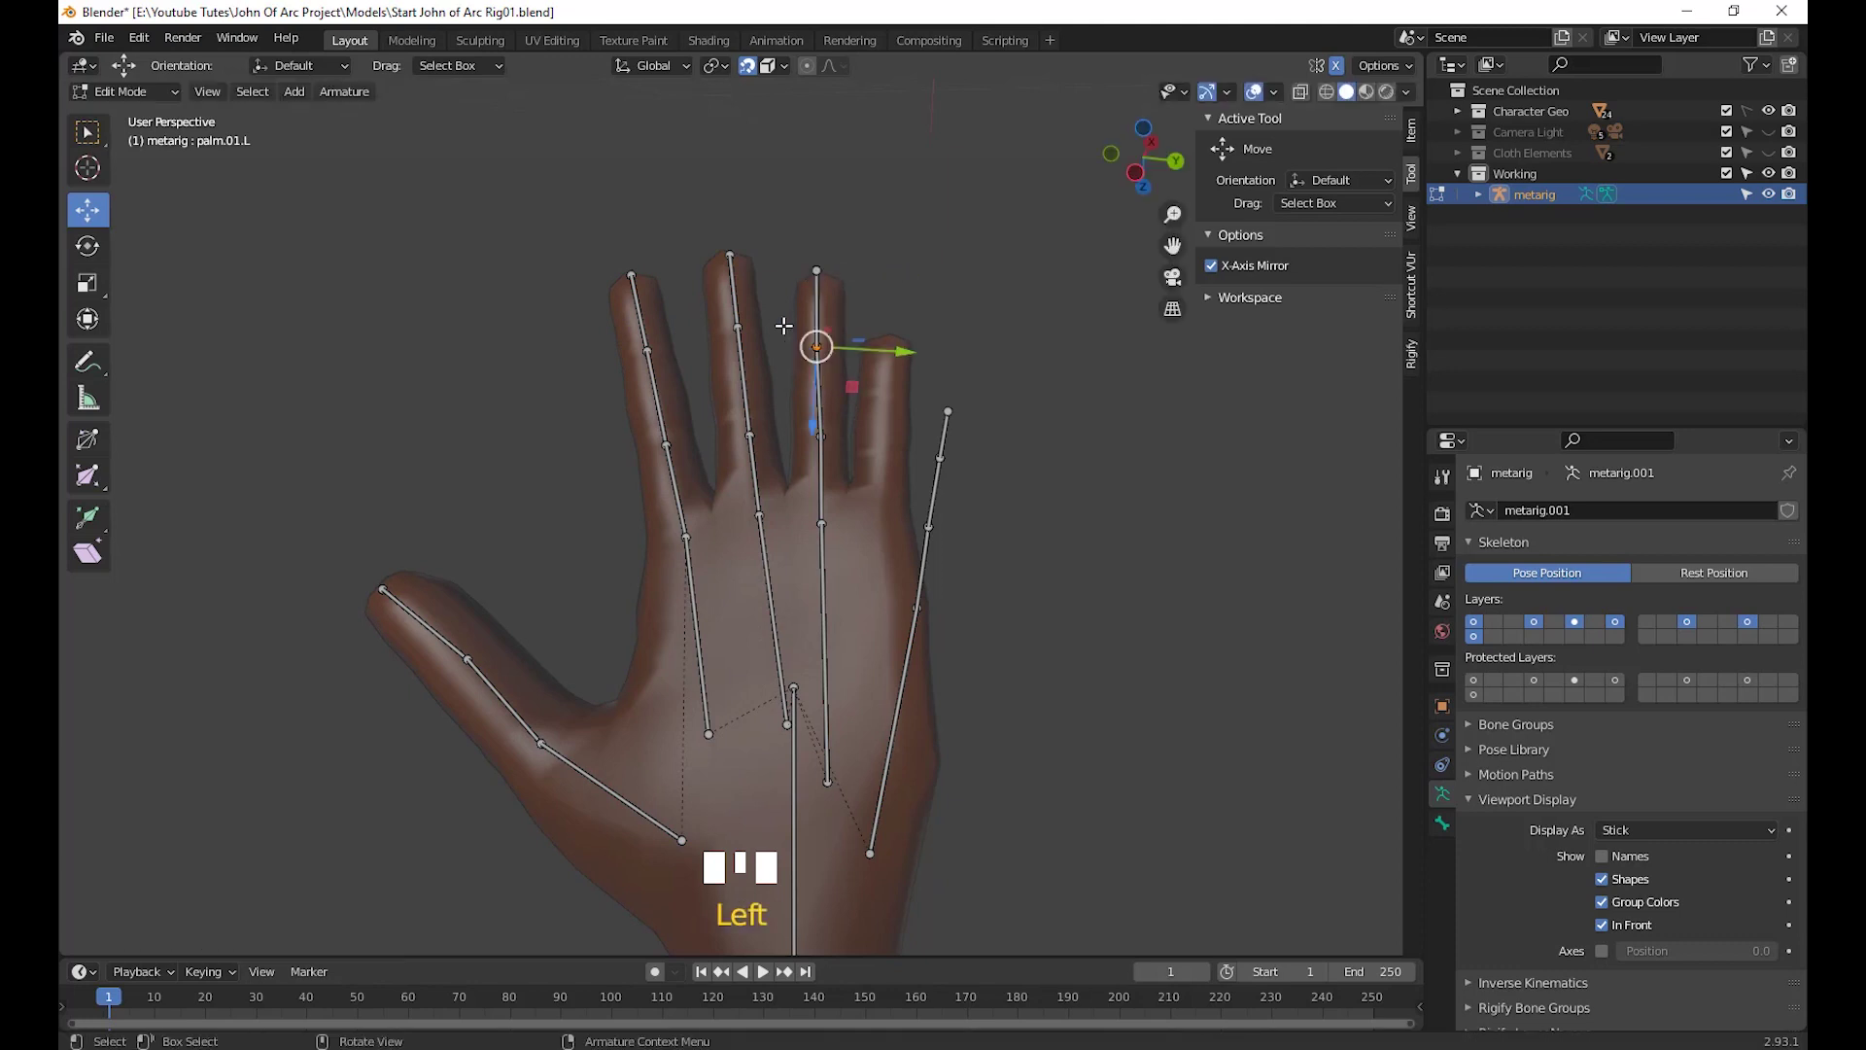
{"action": "key", "text": "g"}
{"action": "left_click", "coordinate": [786, 324]}
{"action": "key", "text": "g"}
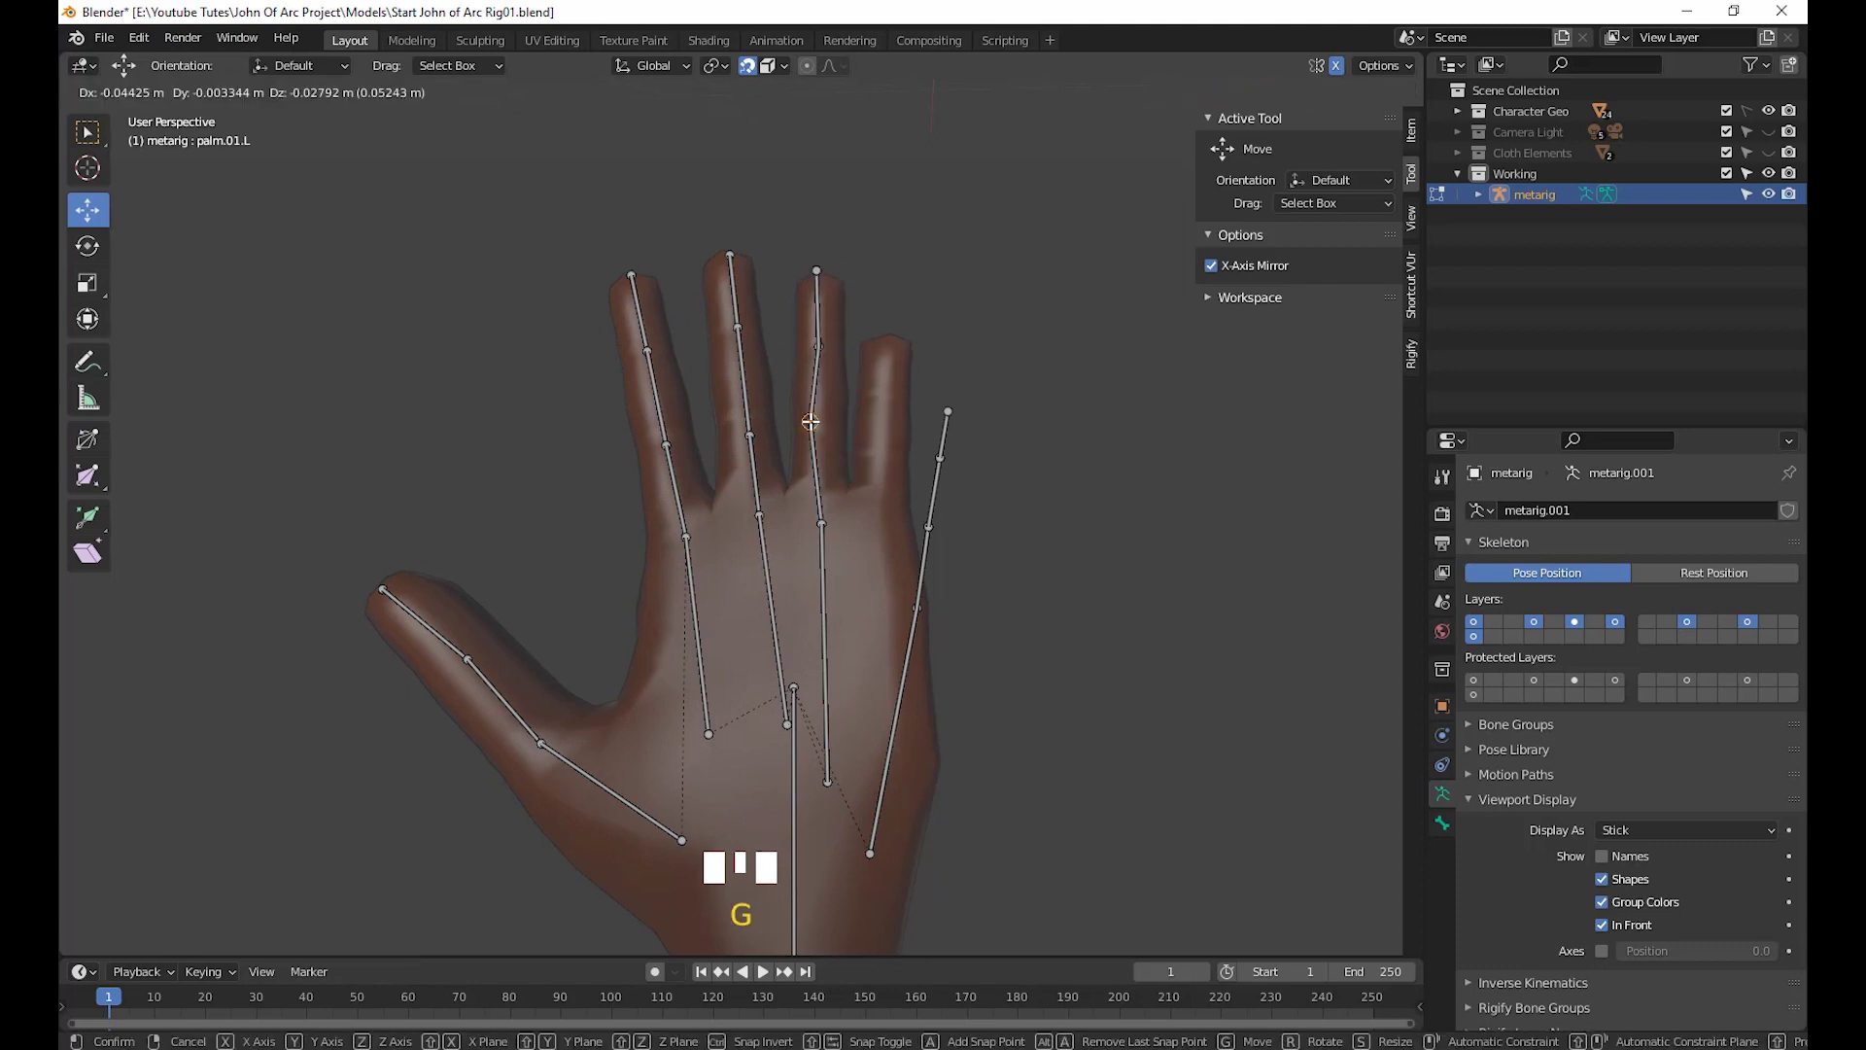
{"action": "left_click", "coordinate": [818, 425]}
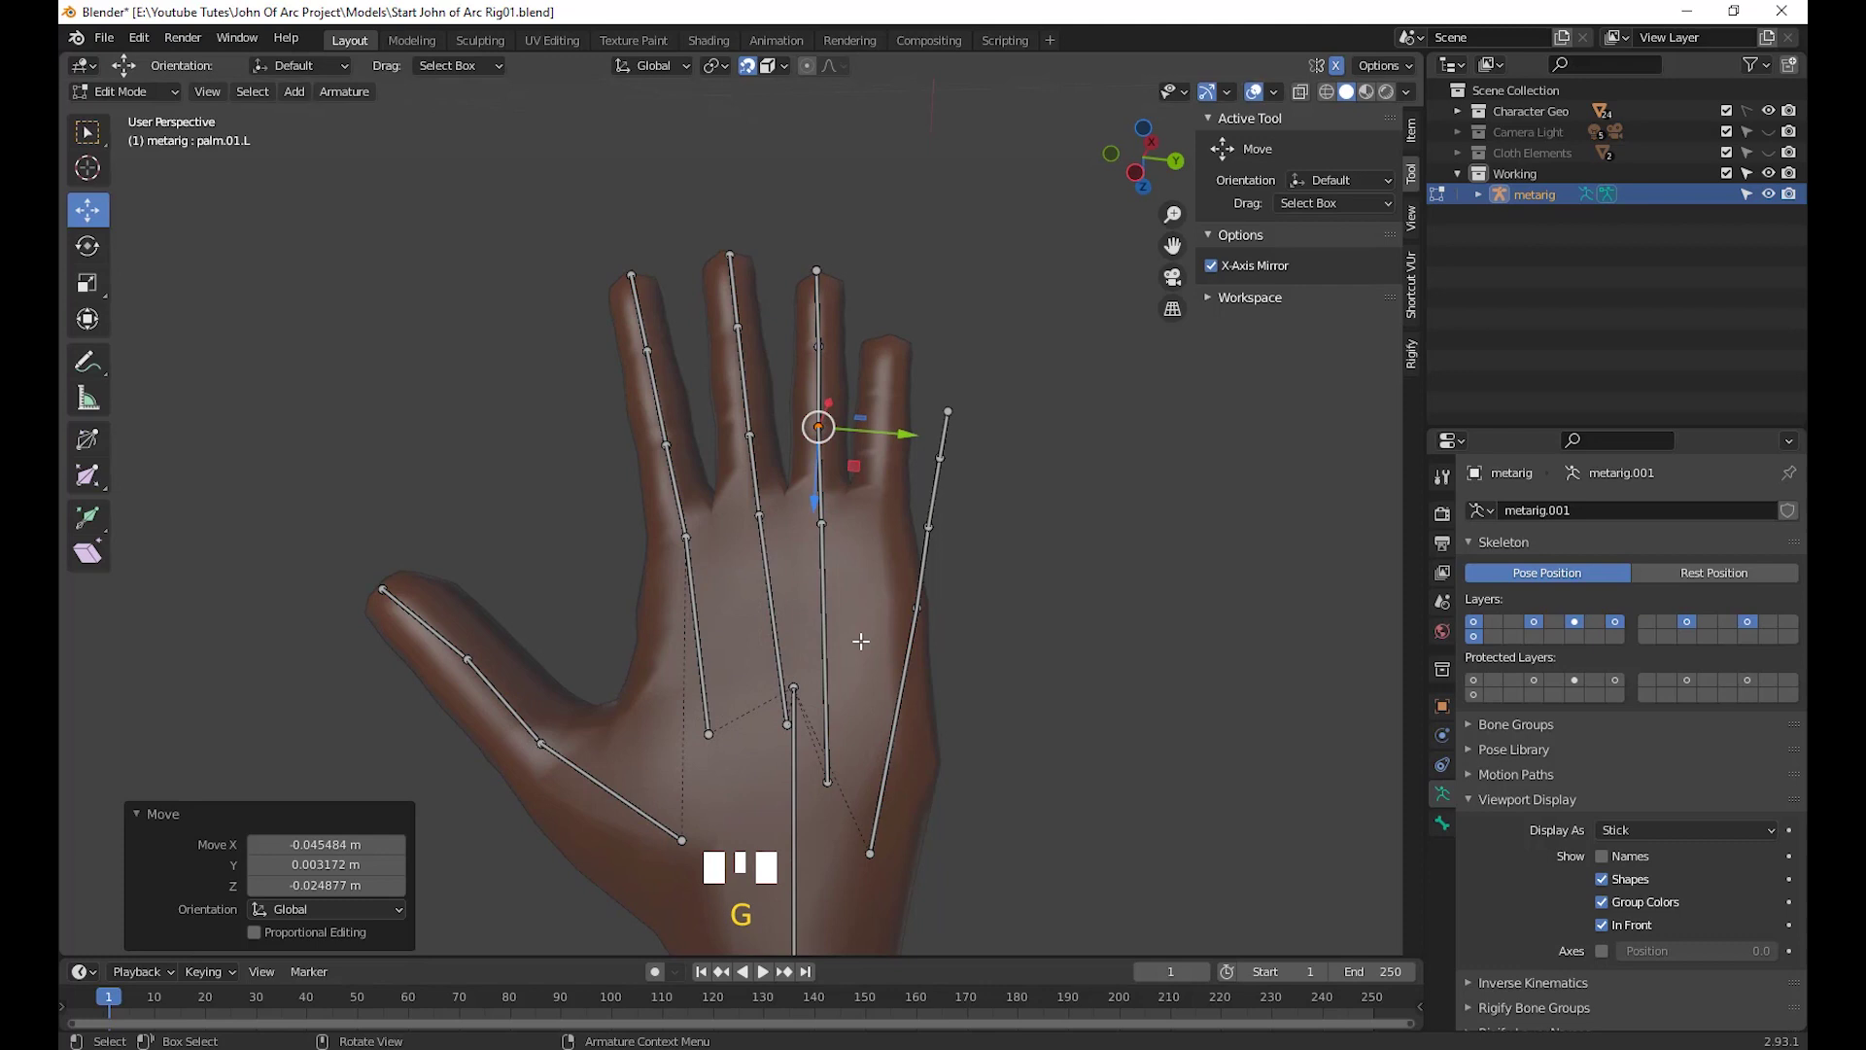
Move the left ring finger's palm joint about 0.016 m X and -0.074 m Z, and the middle finger's 0.022 m X, -0.019 m Y, -0.022 m Z
{"action": "left_click", "coordinate": [827, 780]}
{"action": "key", "text": "g"}
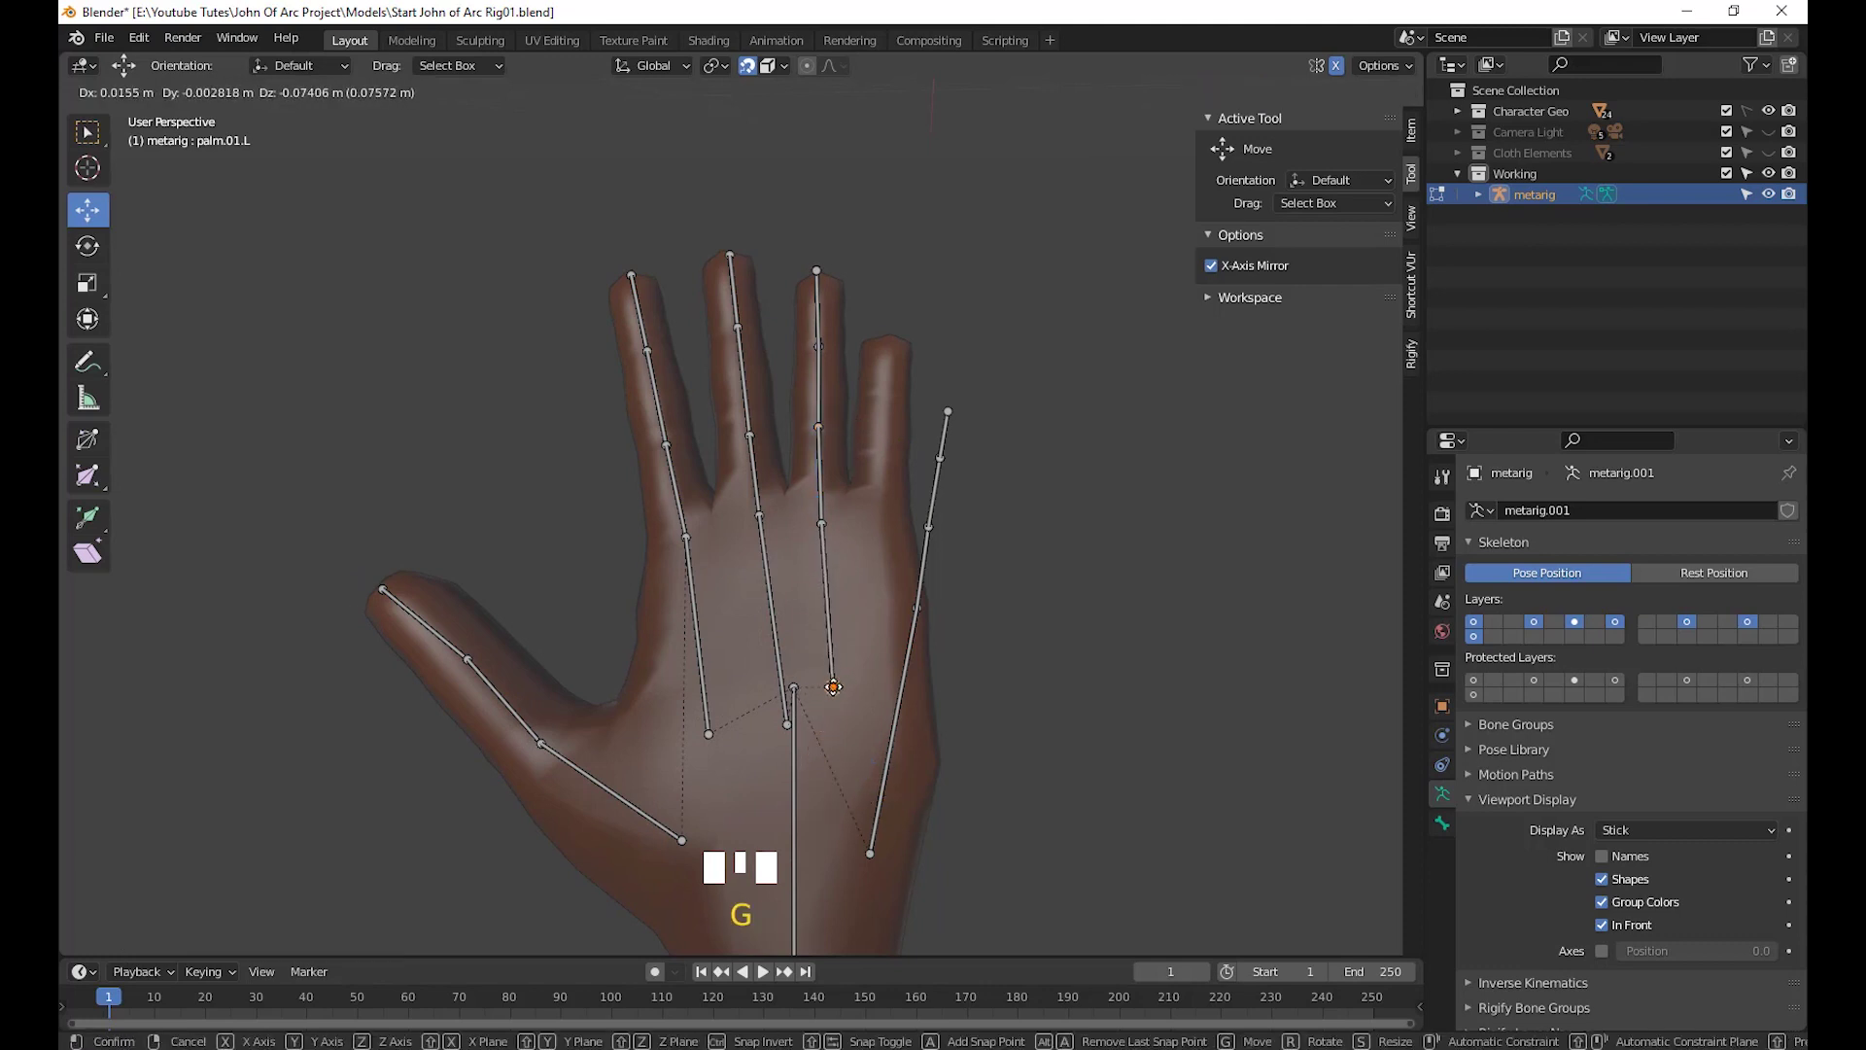
{"action": "left_click", "coordinate": [833, 687]}
{"action": "left_click", "coordinate": [787, 719]}
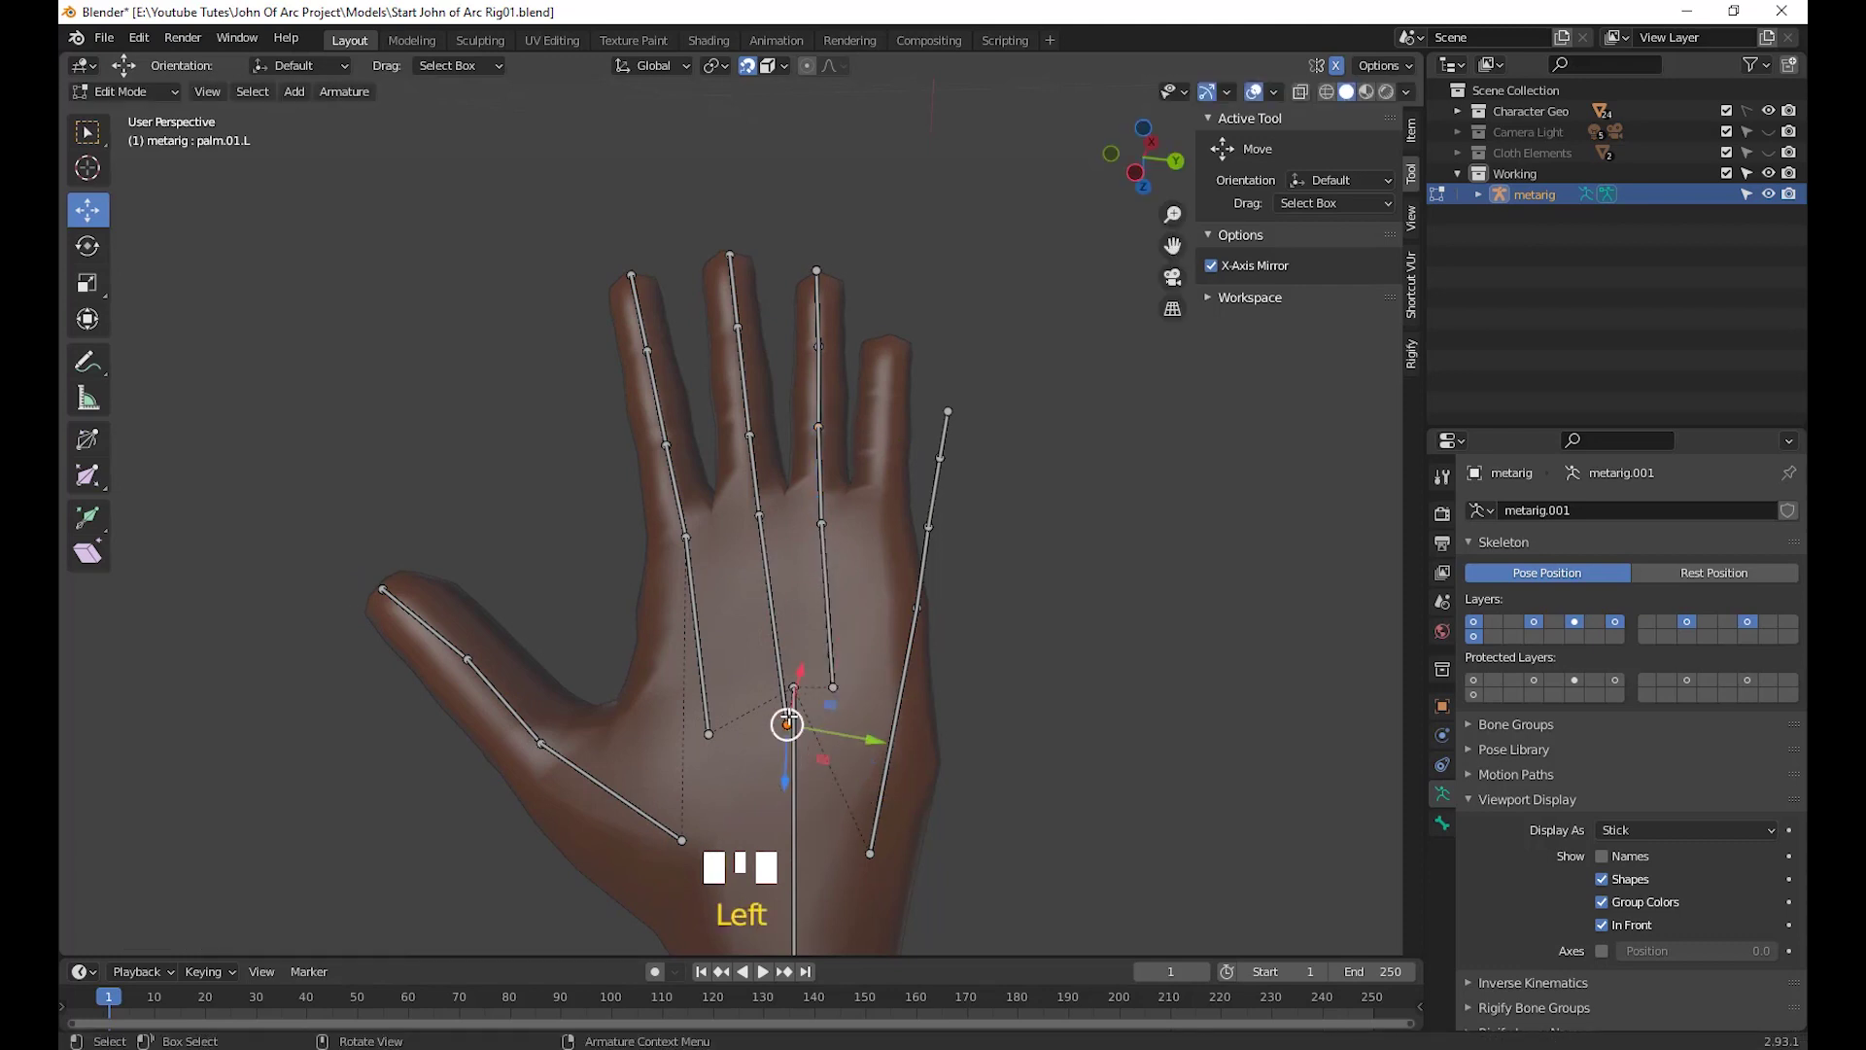
{"action": "key", "text": "g"}
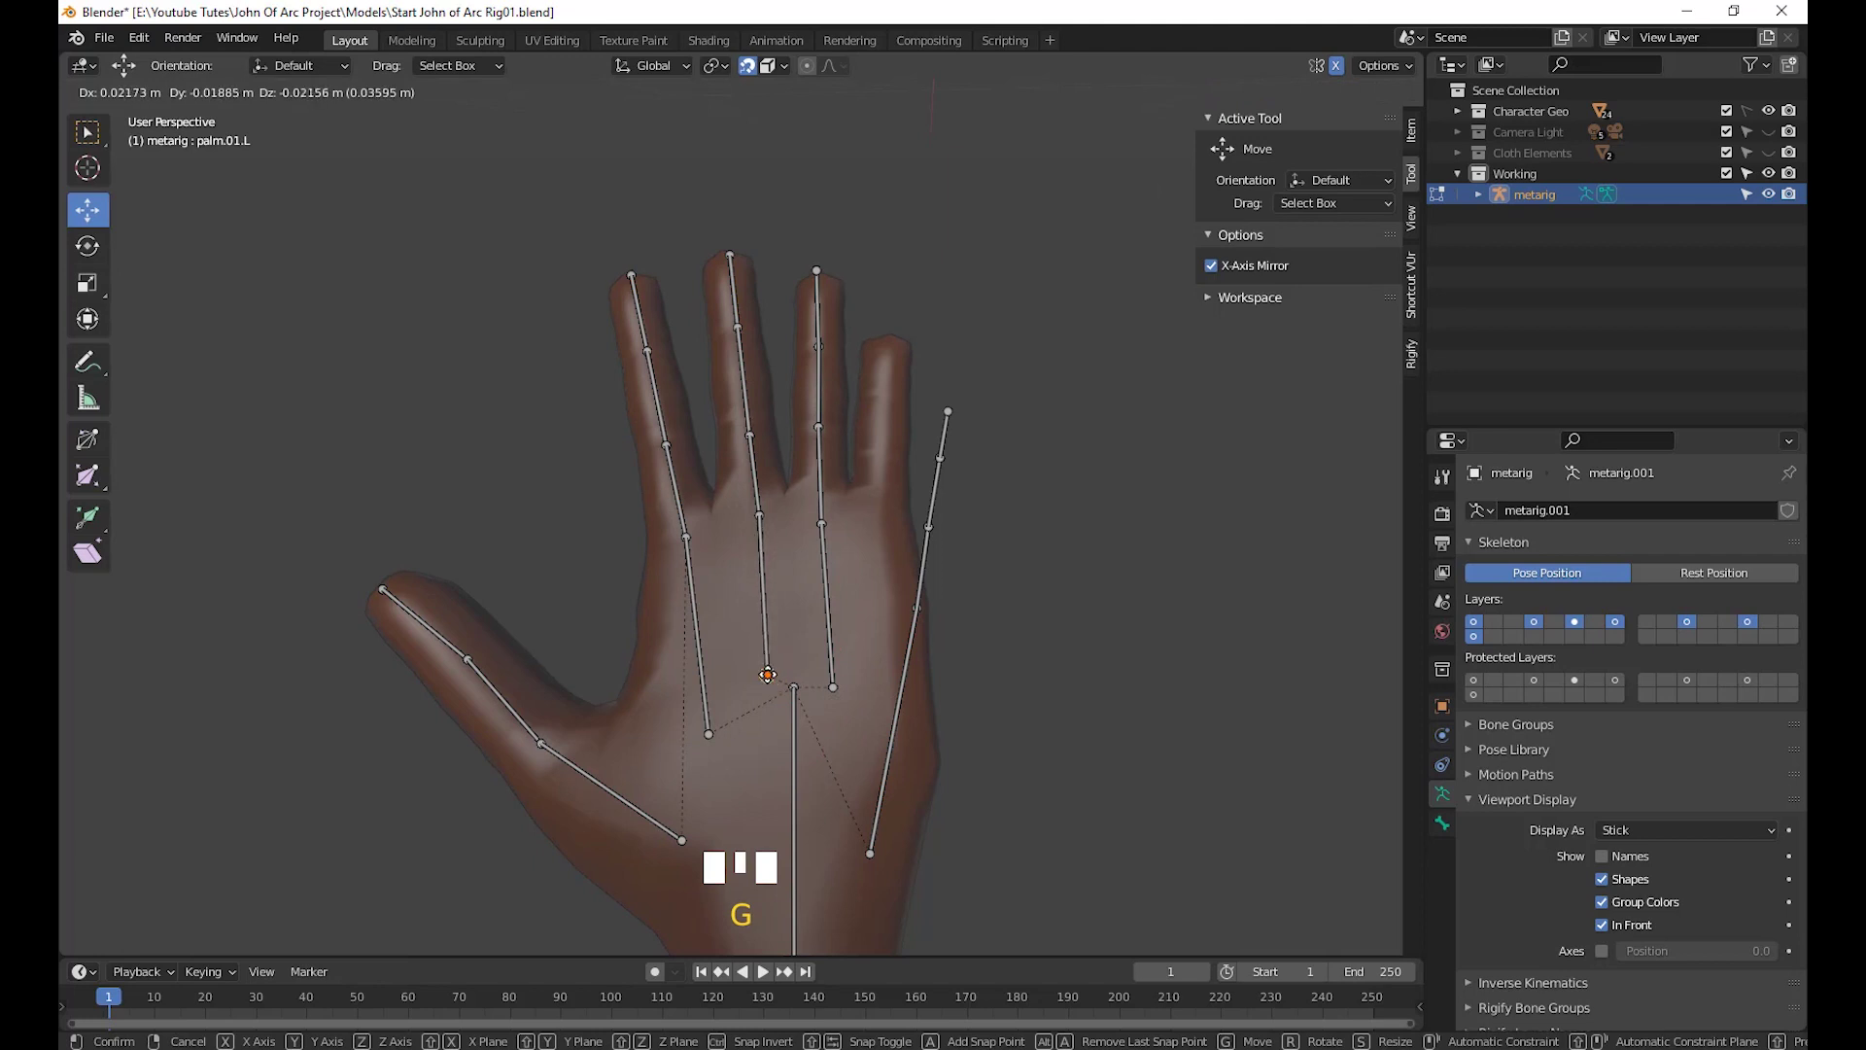
{"action": "left_click", "coordinate": [768, 674]}
Move the left index finger's palm joint about 0.013 m X, -0.021 m Y and -0.014 m Z, then nudge the ring finger's palm joint
{"action": "left_click", "coordinate": [709, 734]}
{"action": "key", "text": "g"}
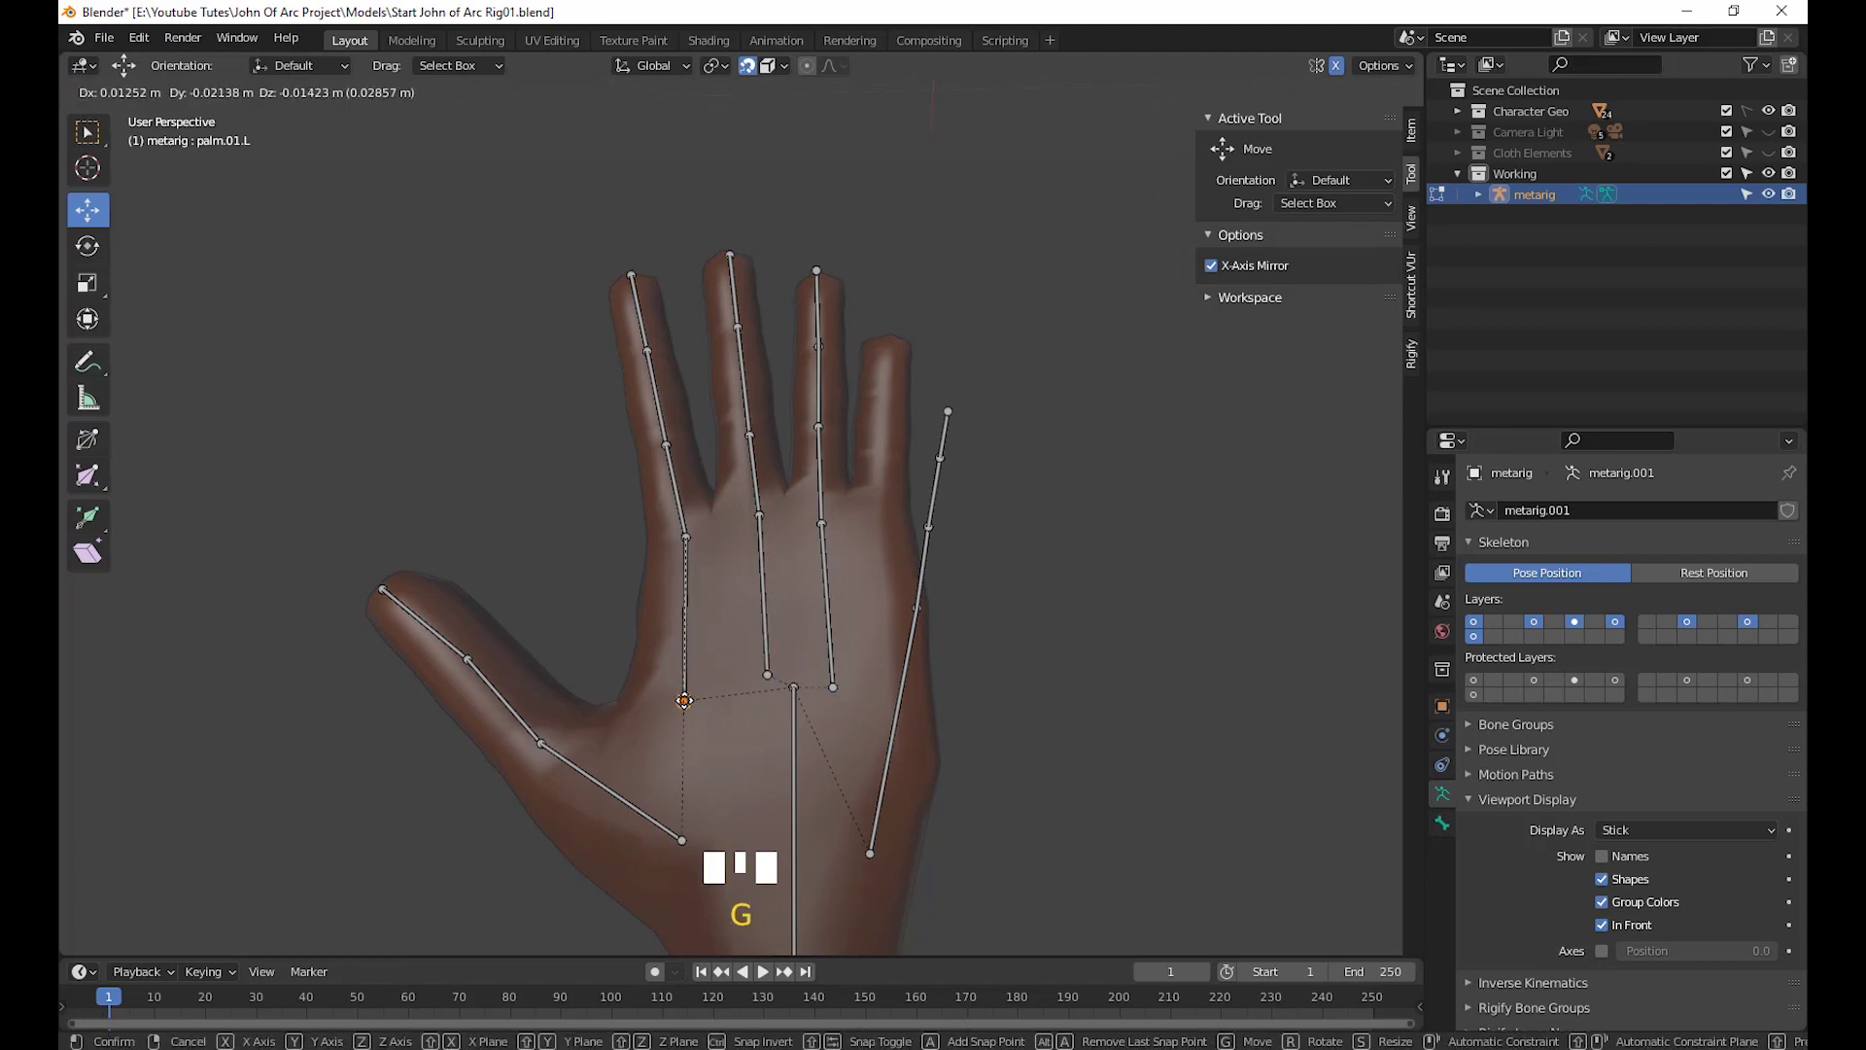
{"action": "left_click", "coordinate": [875, 688]}
{"action": "left_click", "coordinate": [834, 680]}
{"action": "key", "text": "g"}
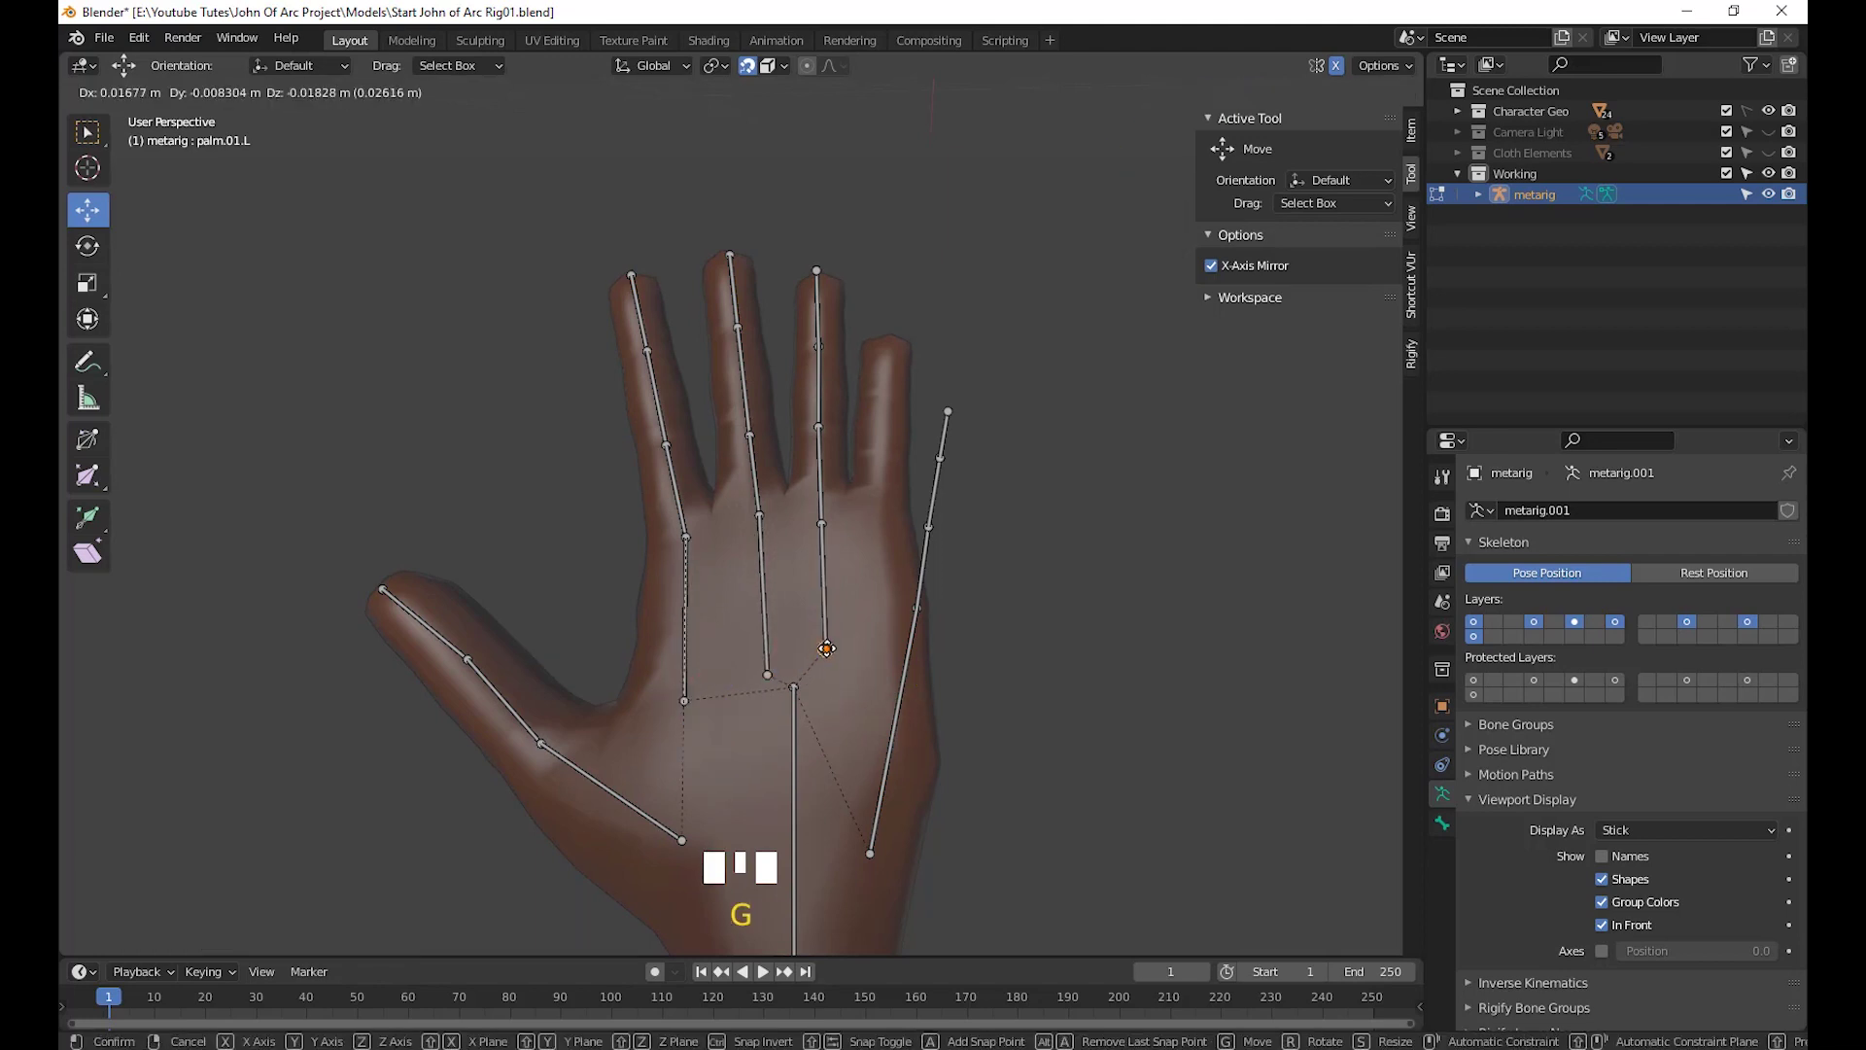
{"action": "left_click", "coordinate": [838, 679]}
Move the left ring finger's outer joint about -0.024 m X, -0.007 m Y and -0.008 m Z, then shift it 0.010 m Y and 0.005 m Z
{"action": "middle_click_drag", "start_coordinate": [837, 675], "coordinate": [875, 616]}
{"action": "left_click_drag", "start_coordinate": [860, 640], "coordinate": [765, 574]}
{"action": "middle_click_drag", "start_coordinate": [765, 573], "coordinate": [978, 728]}
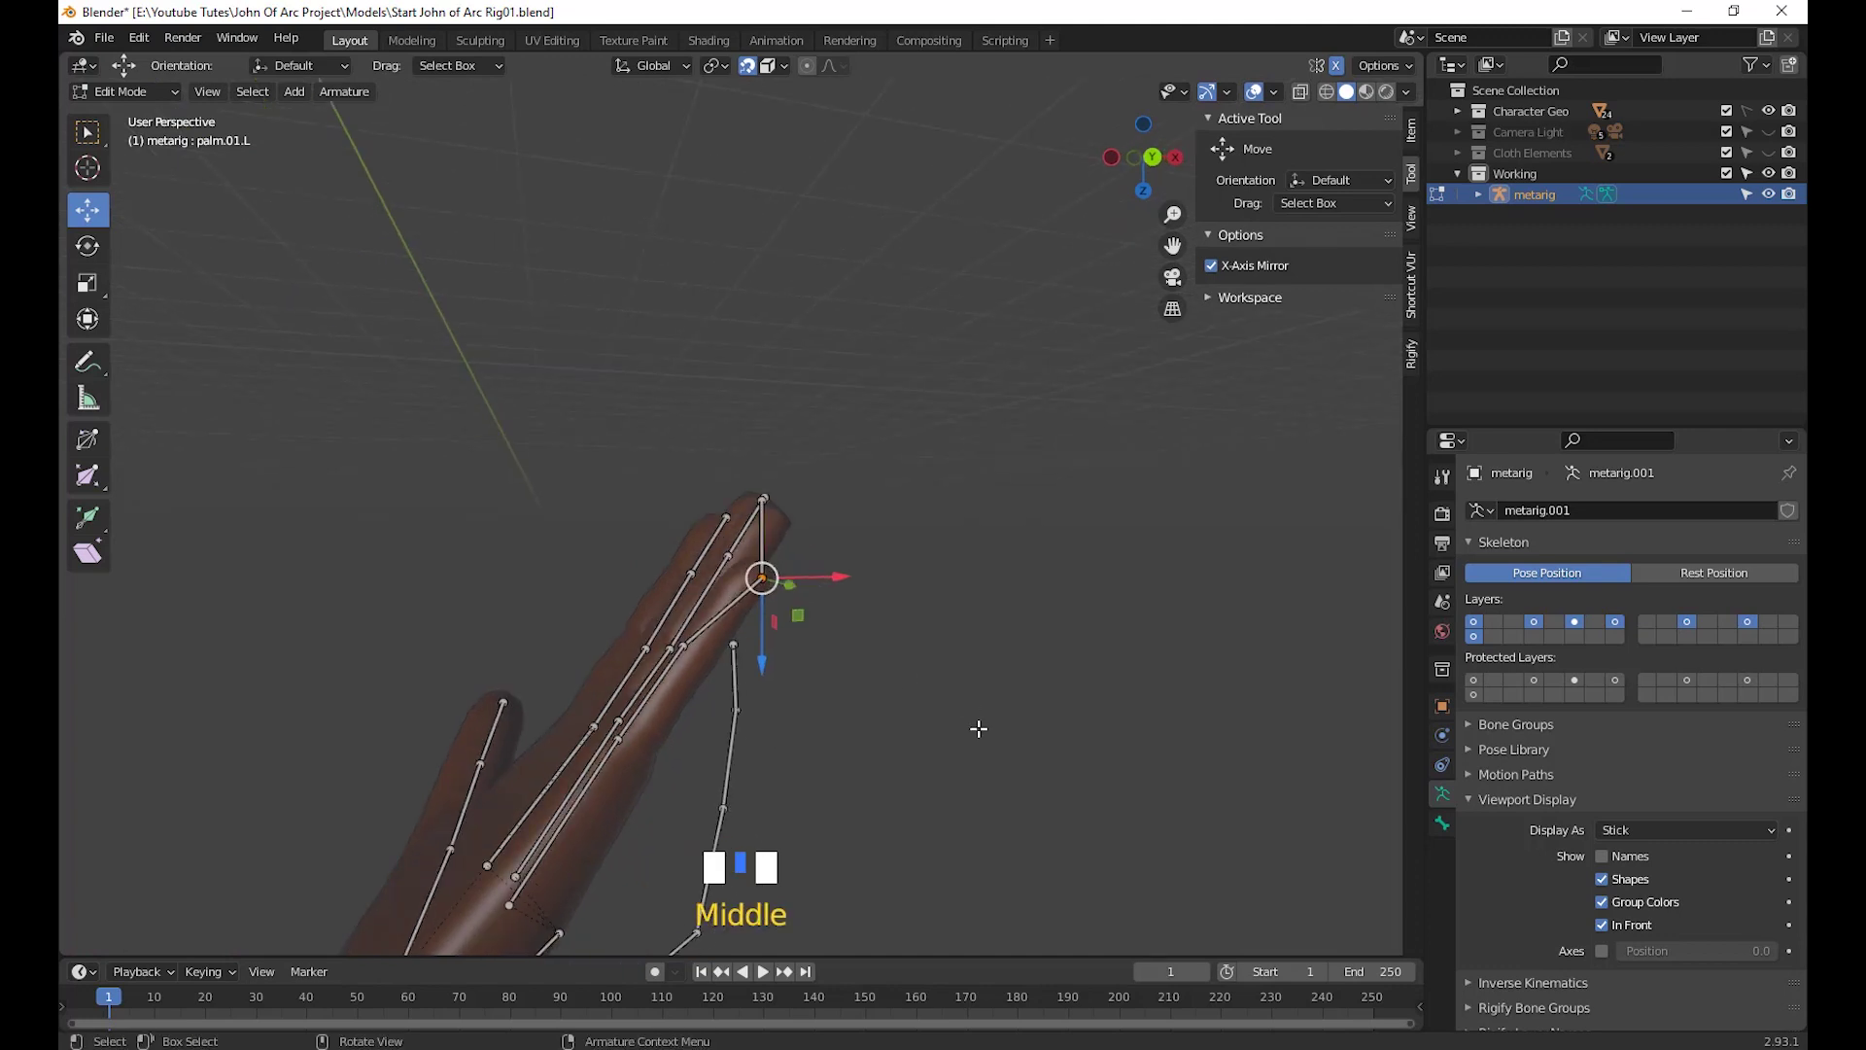
{"action": "key", "text": "g"}
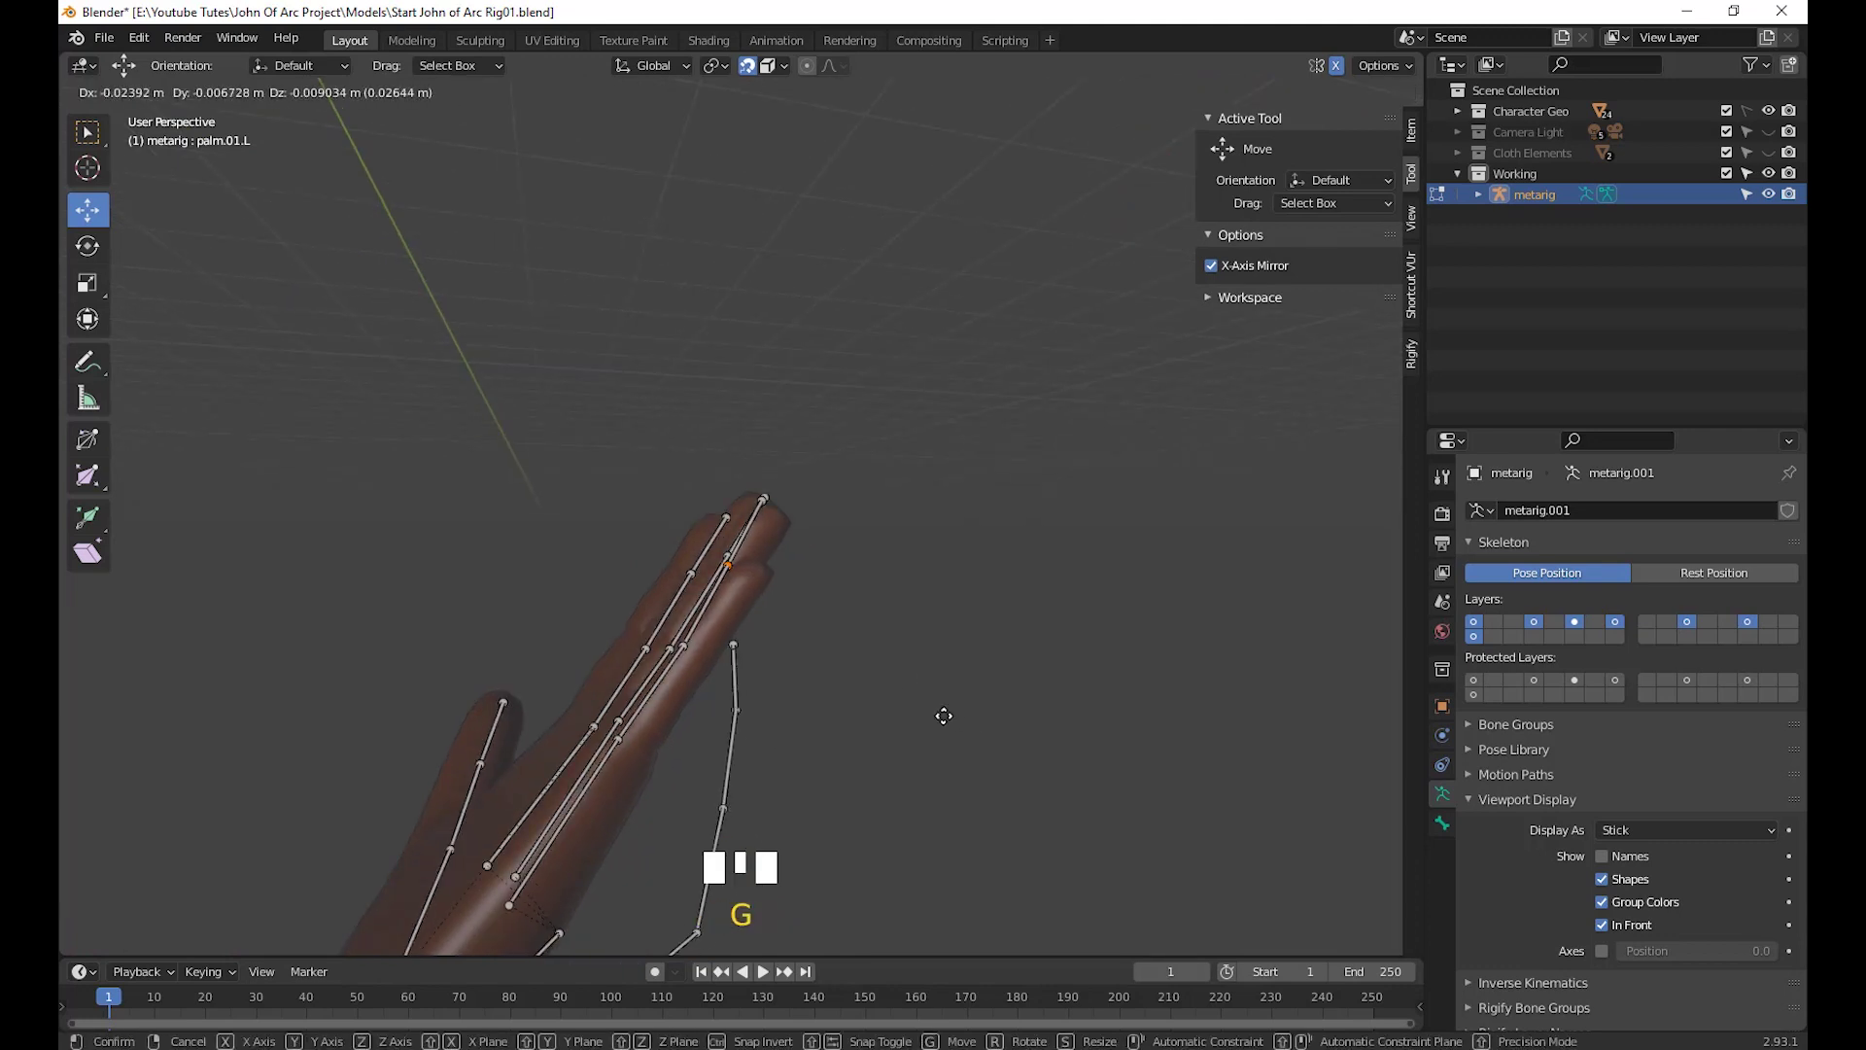
{"action": "left_click", "coordinate": [943, 716]}
{"action": "middle_click_drag", "start_coordinate": [945, 716], "coordinate": [1112, 762]}
{"action": "key", "text": "g"}
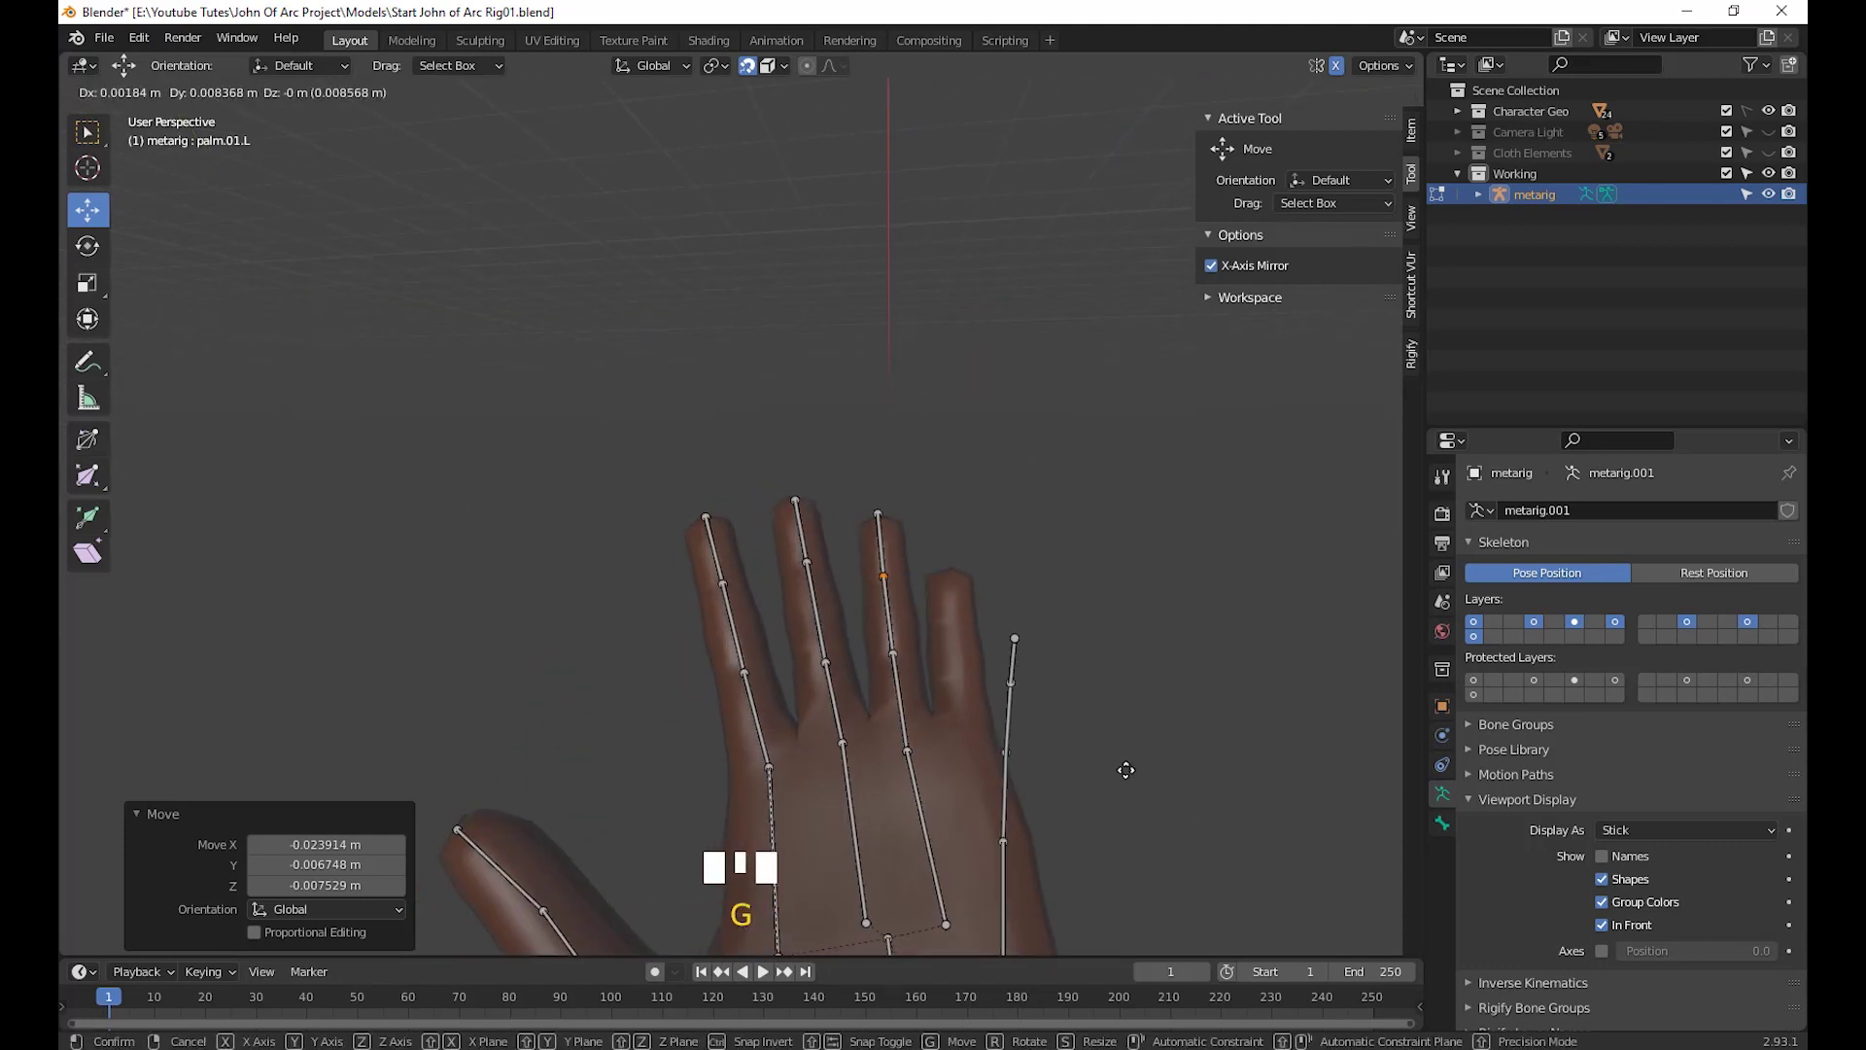
{"action": "left_click", "coordinate": [1126, 773]}
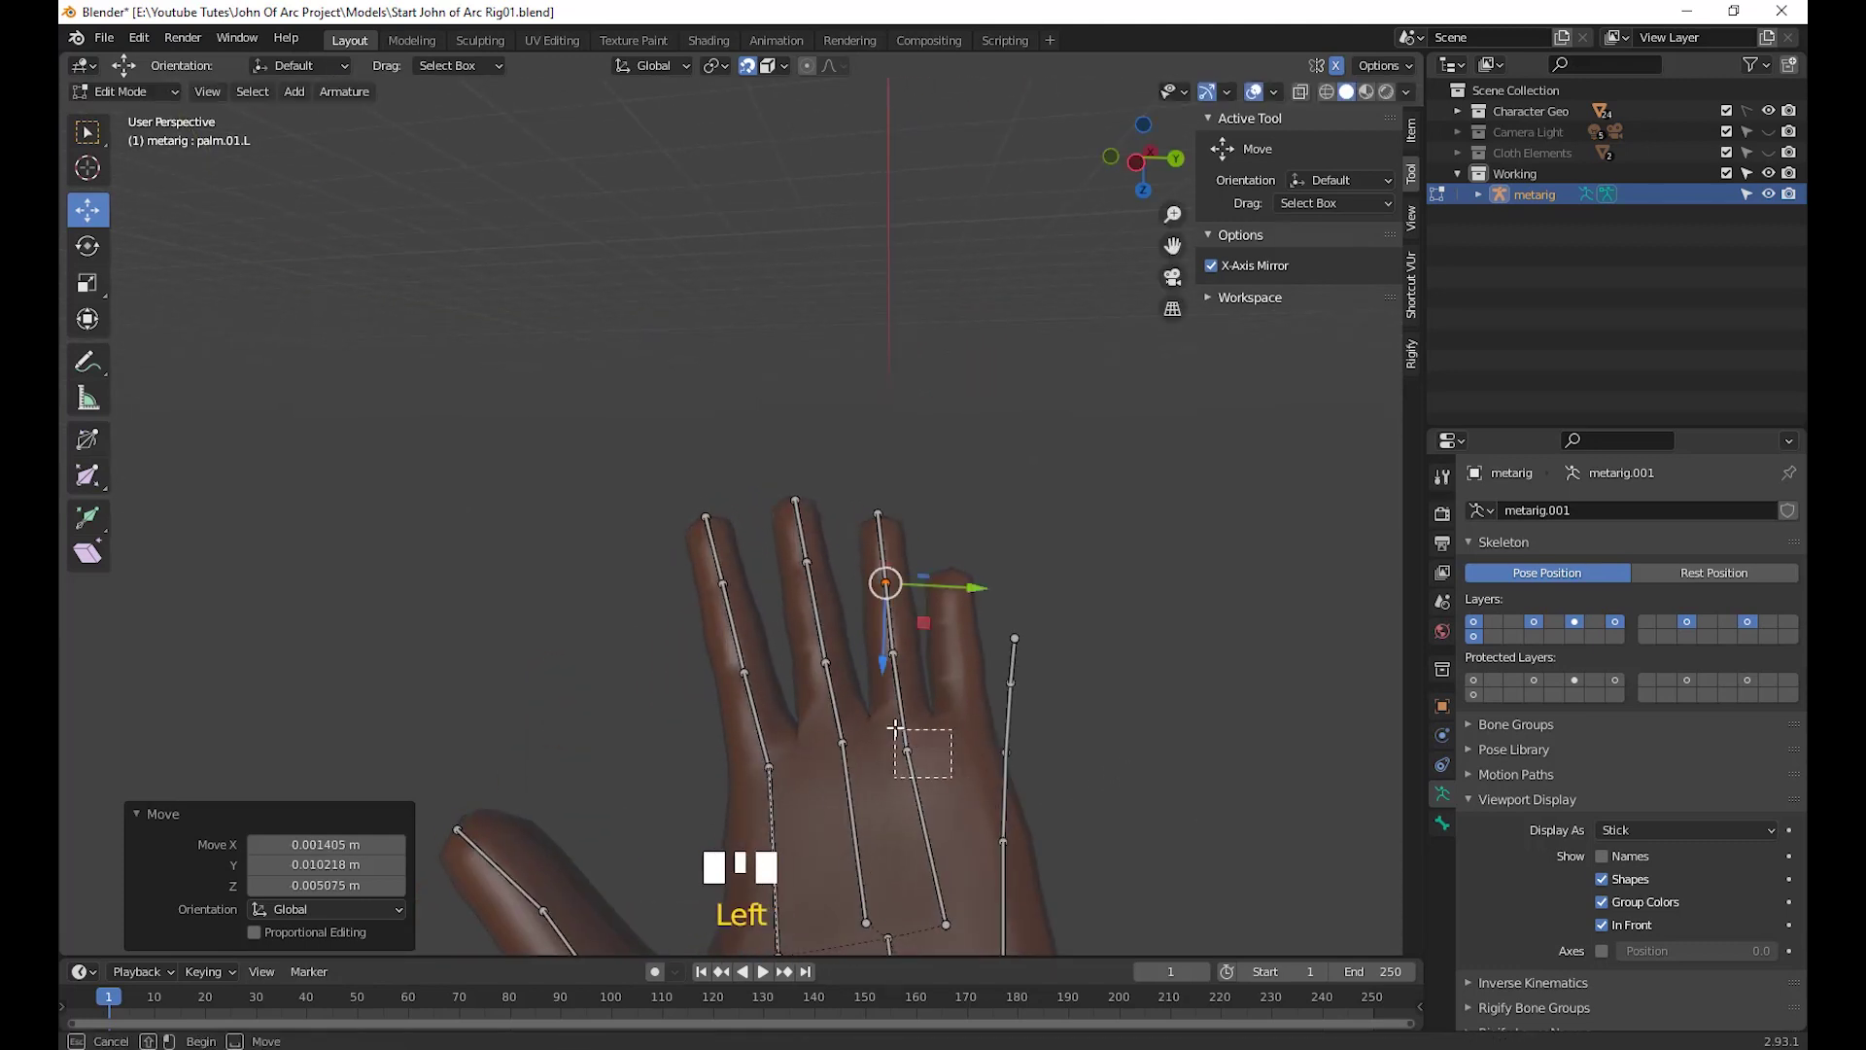
Move the left ring finger's knuckle joint about 0.011 m X, -0.003 m Y and -0.012 m Z, then nudge the middle finger's knuckle joint
{"action": "left_click_drag", "start_coordinate": [895, 727], "coordinate": [895, 726]}
{"action": "key", "text": "g"}
{"action": "left_click", "coordinate": [904, 727]}
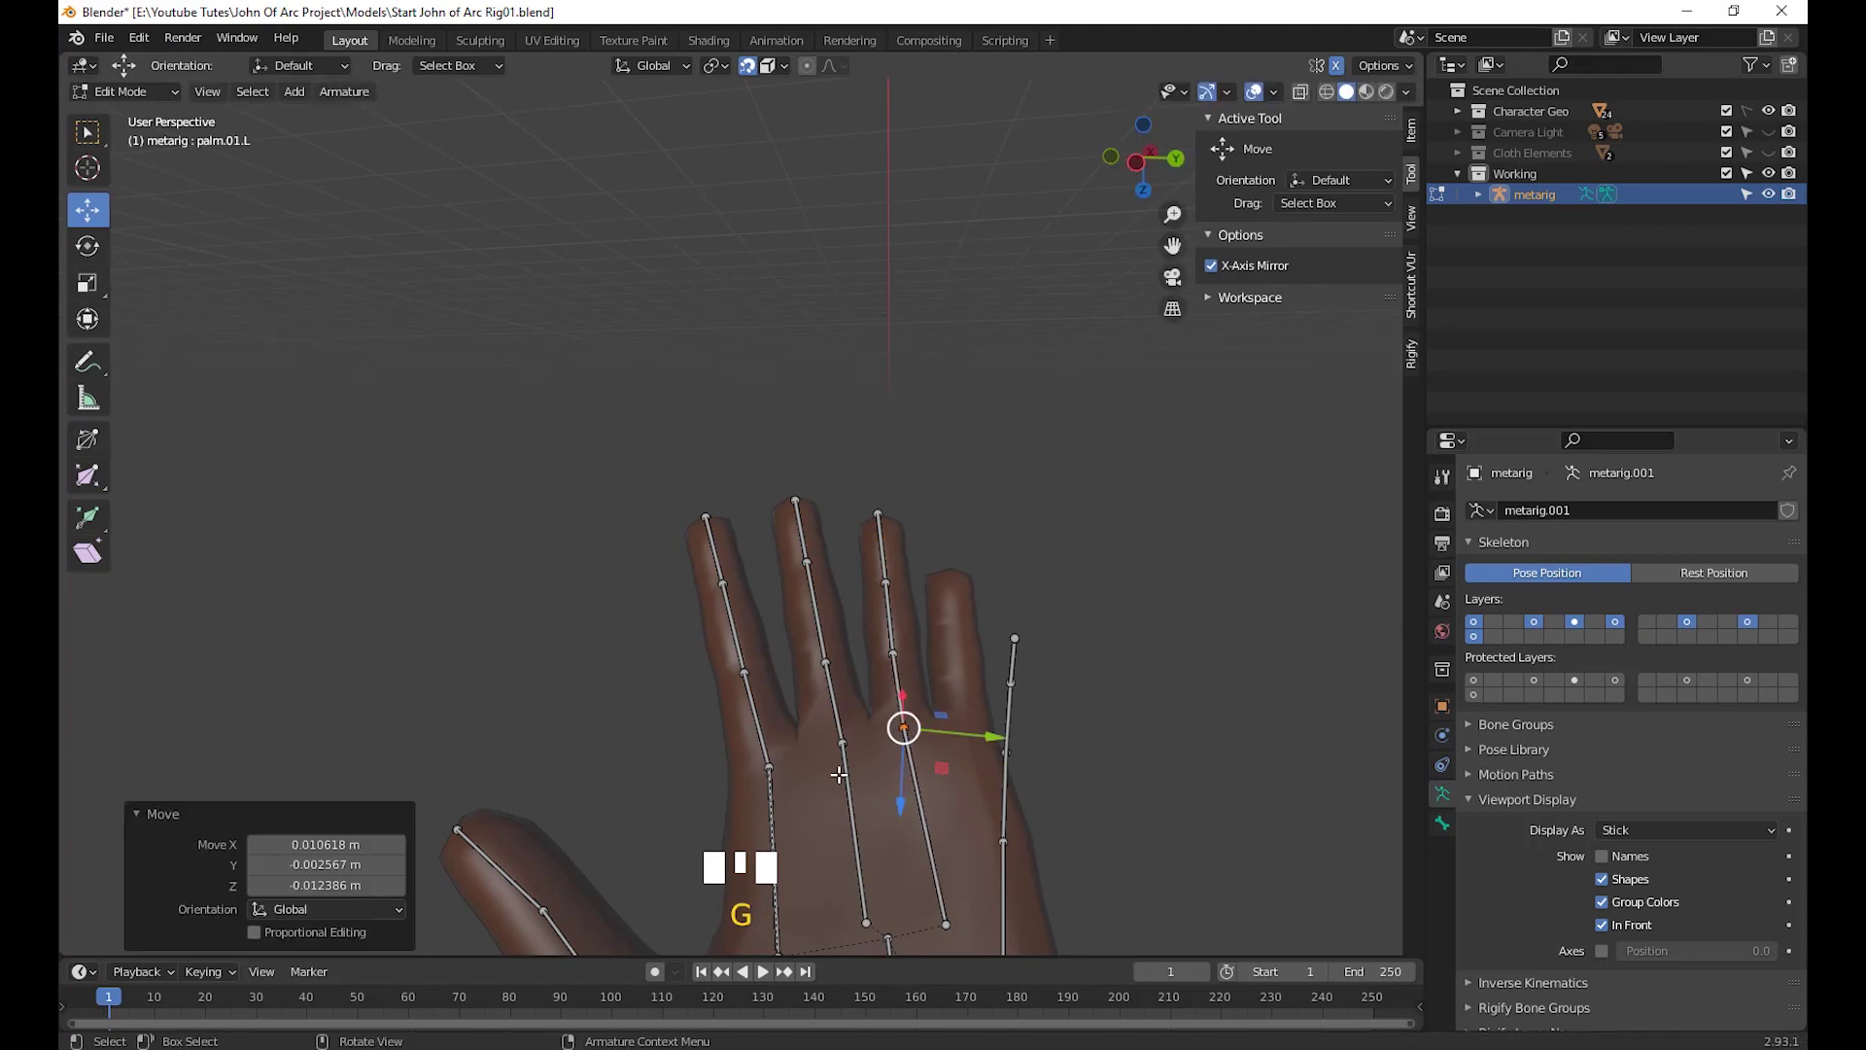
{"action": "key", "text": "g"}
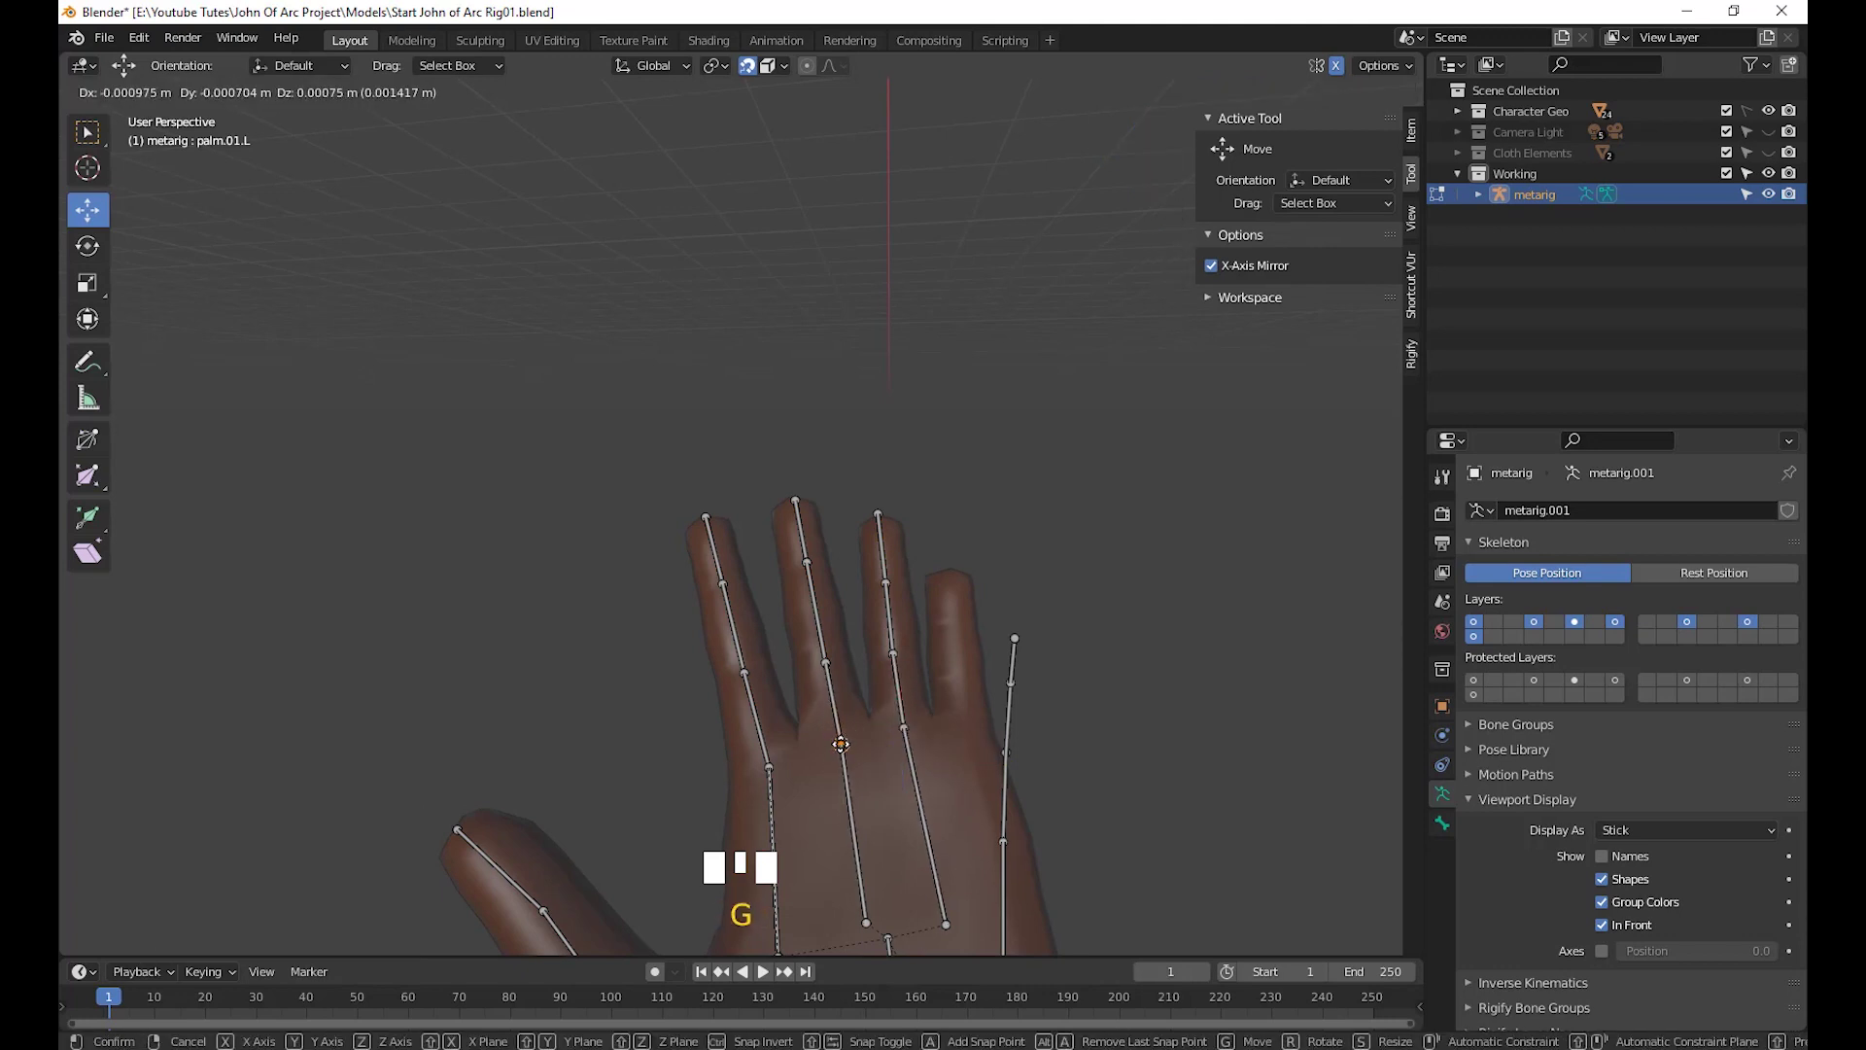
{"action": "left_click", "coordinate": [840, 743]}
Move the left ring finger's tip joint about 0.01 m along X so the last bone follows the centre of the fingertip
{"action": "scroll", "coordinate": [1117, 774], "scroll_direction": "down", "scroll_amount": 2}
{"action": "middle_click_drag", "start_coordinate": [1117, 775], "coordinate": [731, 469]}
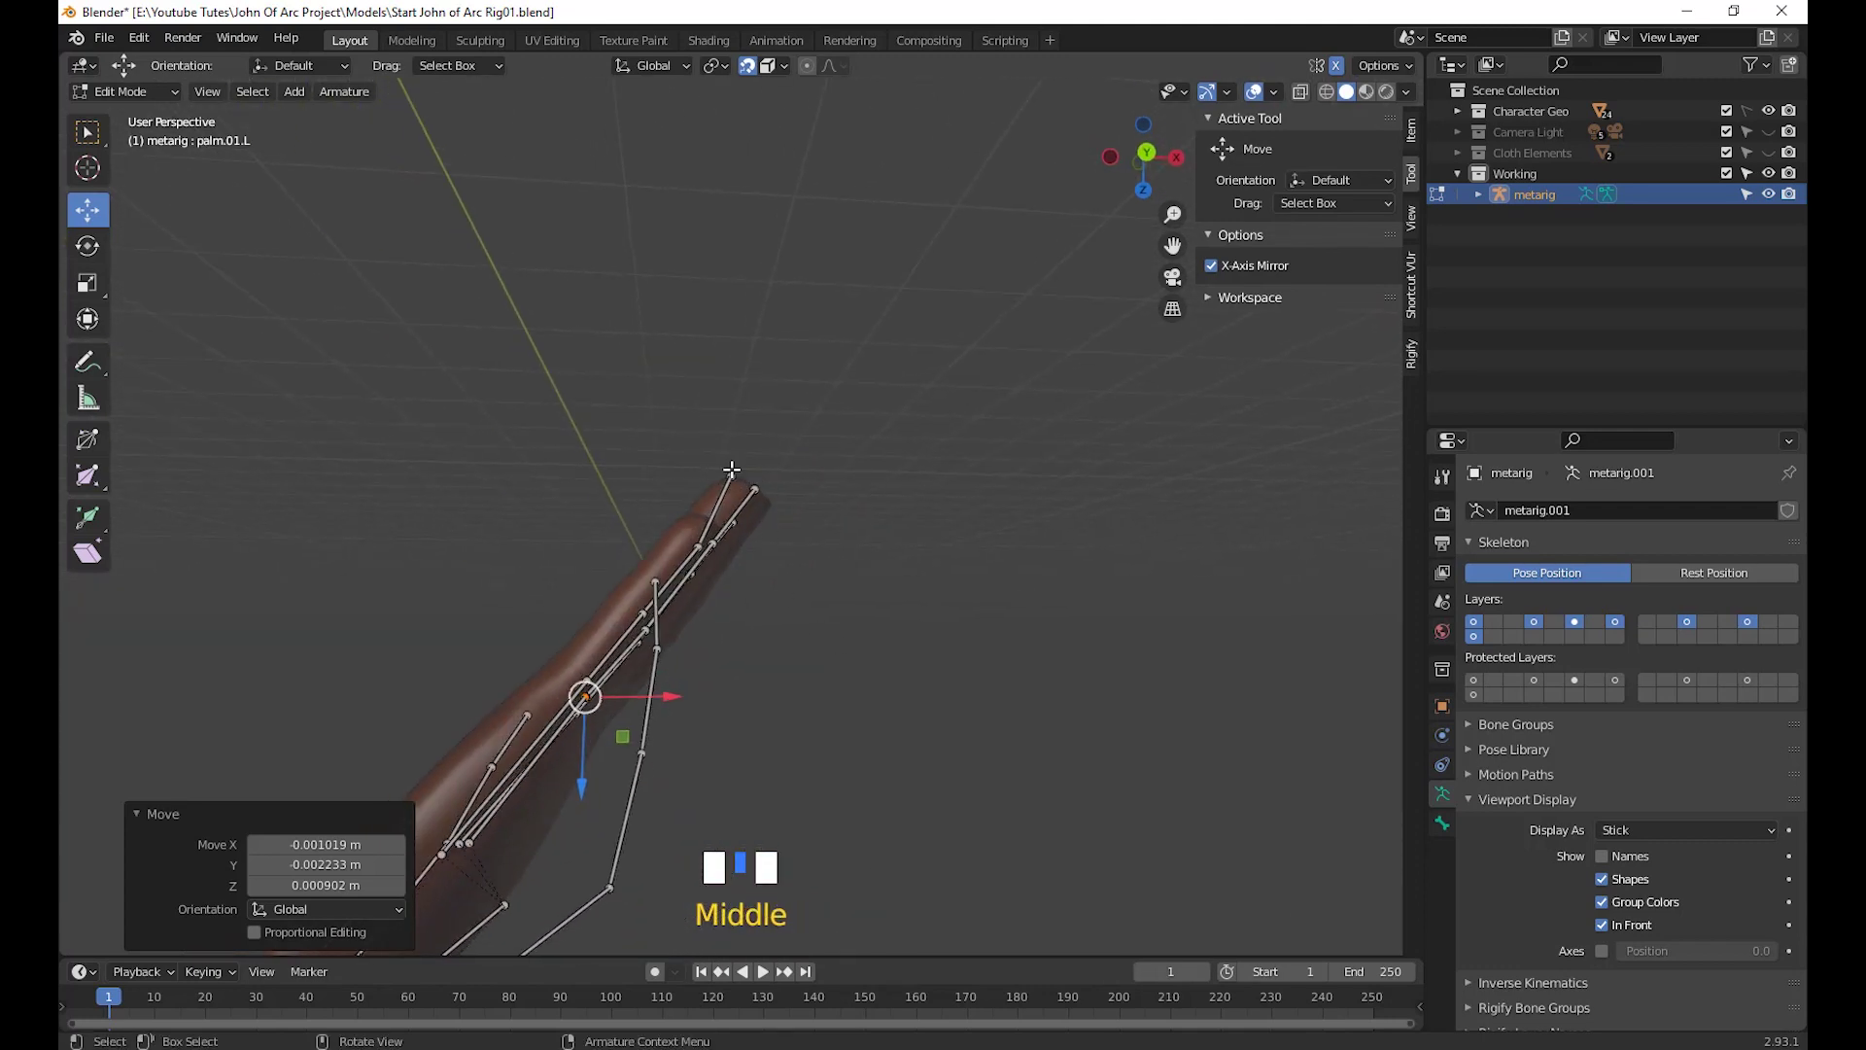
{"action": "left_click_drag", "start_coordinate": [736, 480], "coordinate": [736, 480]}
{"action": "key", "text": "g"}
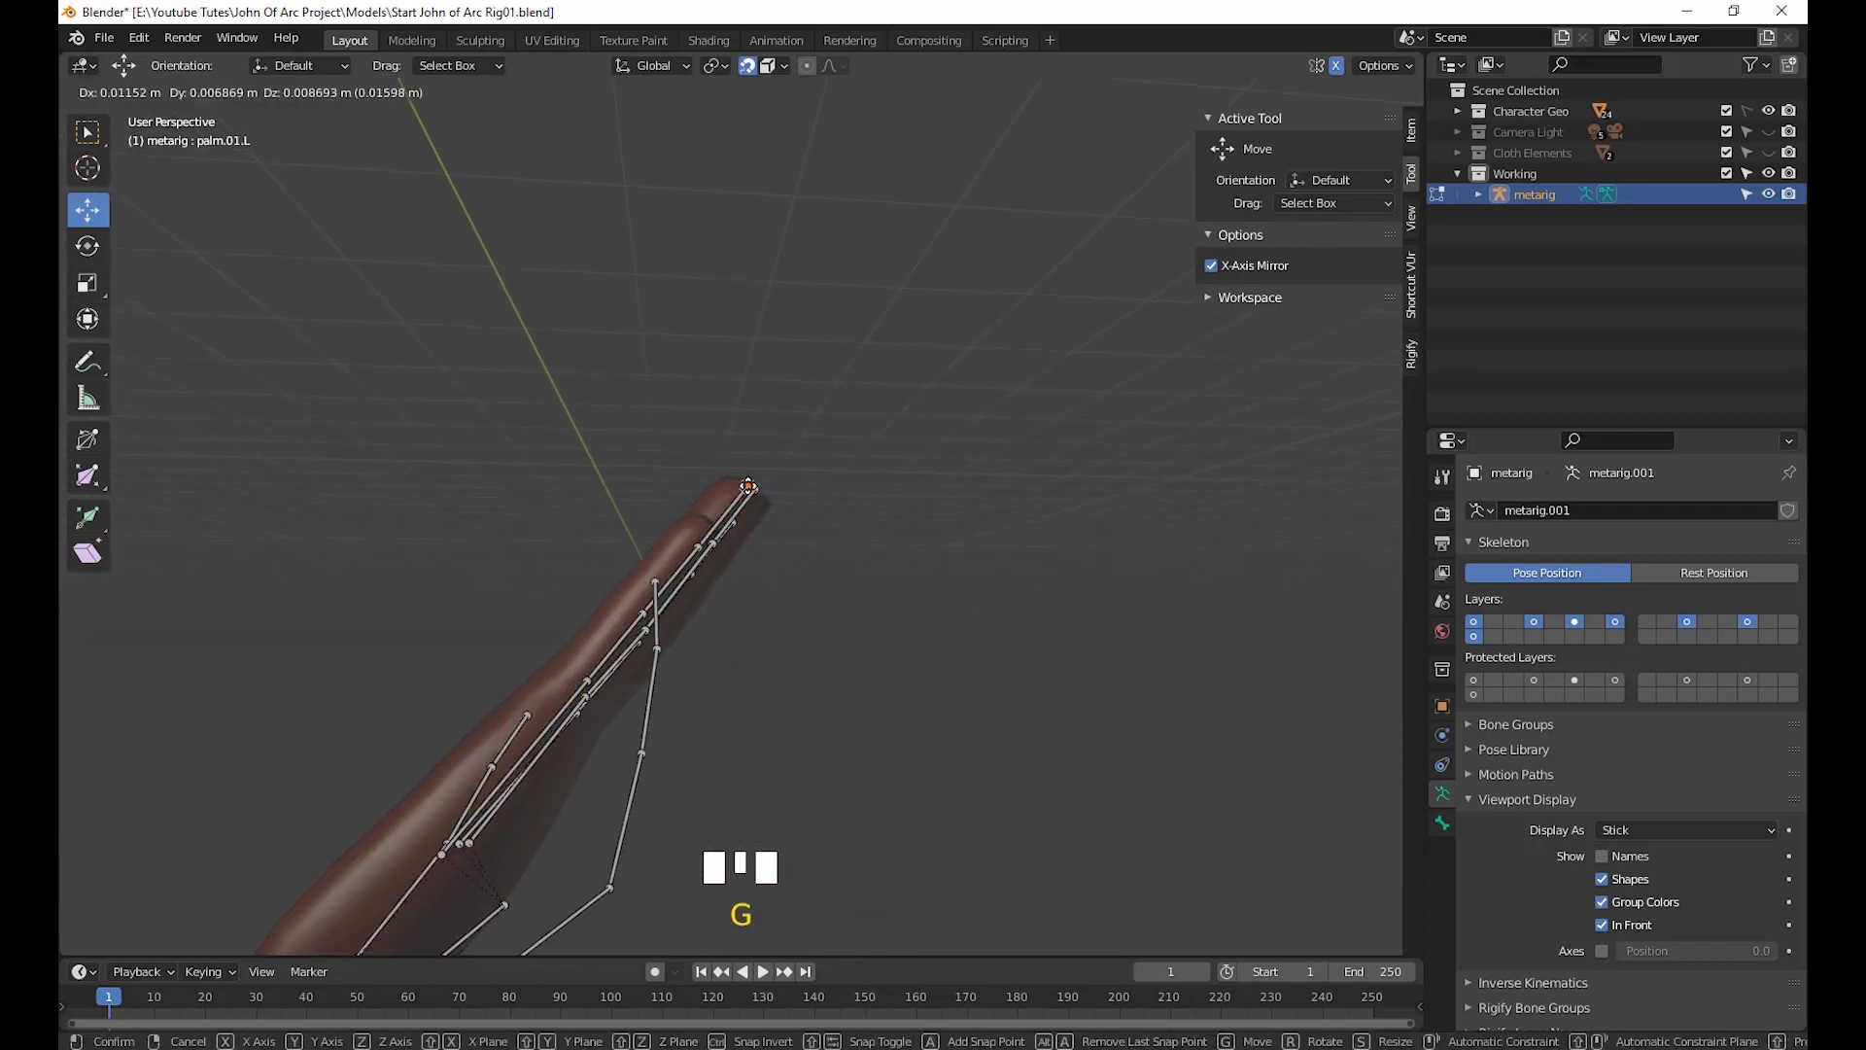
{"action": "left_click", "coordinate": [743, 486]}
Rotate the left little finger's joint chain, palm to tip, by -6.25° and move it about 0.006 m X, -0.035 m Y and -0.039 m Z
{"action": "scroll", "coordinate": [883, 667], "scroll_direction": "down", "scroll_amount": 2}
{"action": "middle_click_drag", "start_coordinate": [883, 667], "coordinate": [988, 789]}
{"action": "left_click_drag", "start_coordinate": [967, 763], "coordinate": [855, 792]}
{"action": "middle_click_drag", "start_coordinate": [972, 681], "coordinate": [1000, 666]}
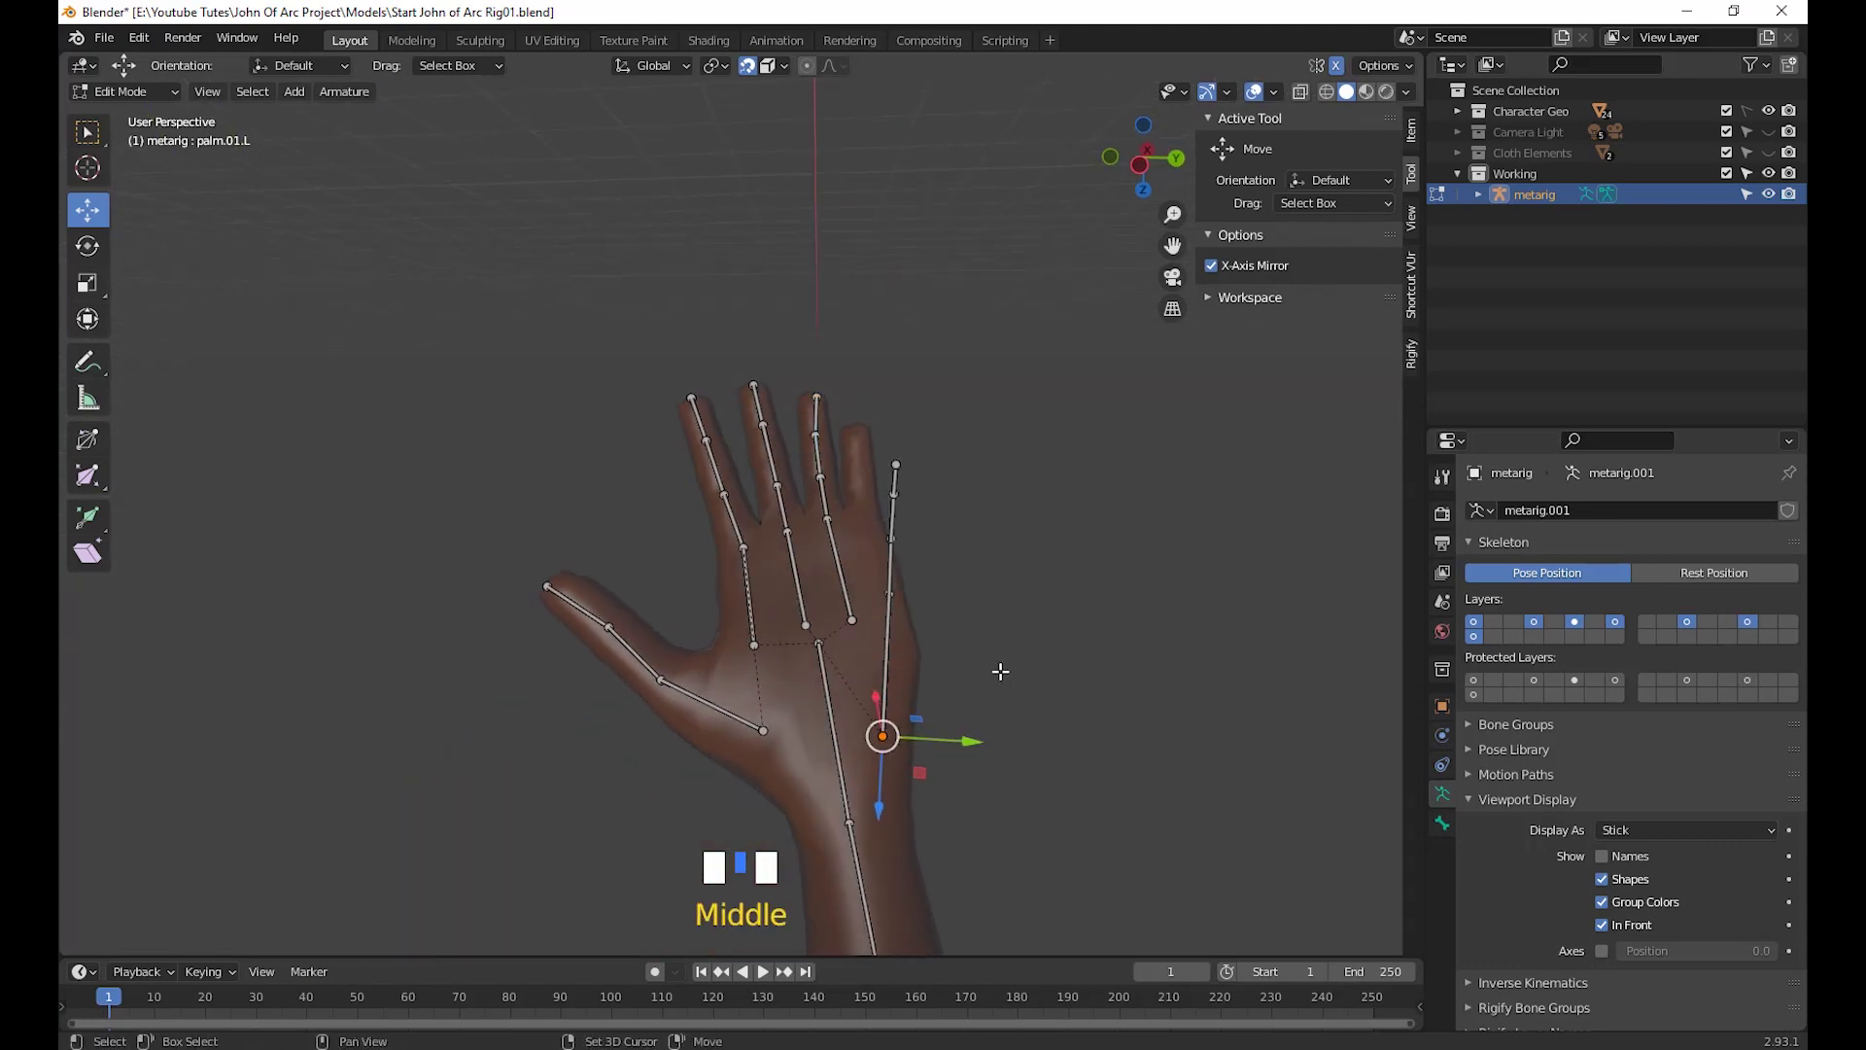
{"action": "left_click_drag", "start_coordinate": [993, 666], "coordinate": [878, 425], "text": "shift"}
{"action": "middle_click_drag", "start_coordinate": [1091, 696], "coordinate": [1107, 759]}
{"action": "key", "text": "r"}
{"action": "left_click", "coordinate": [1113, 716]}
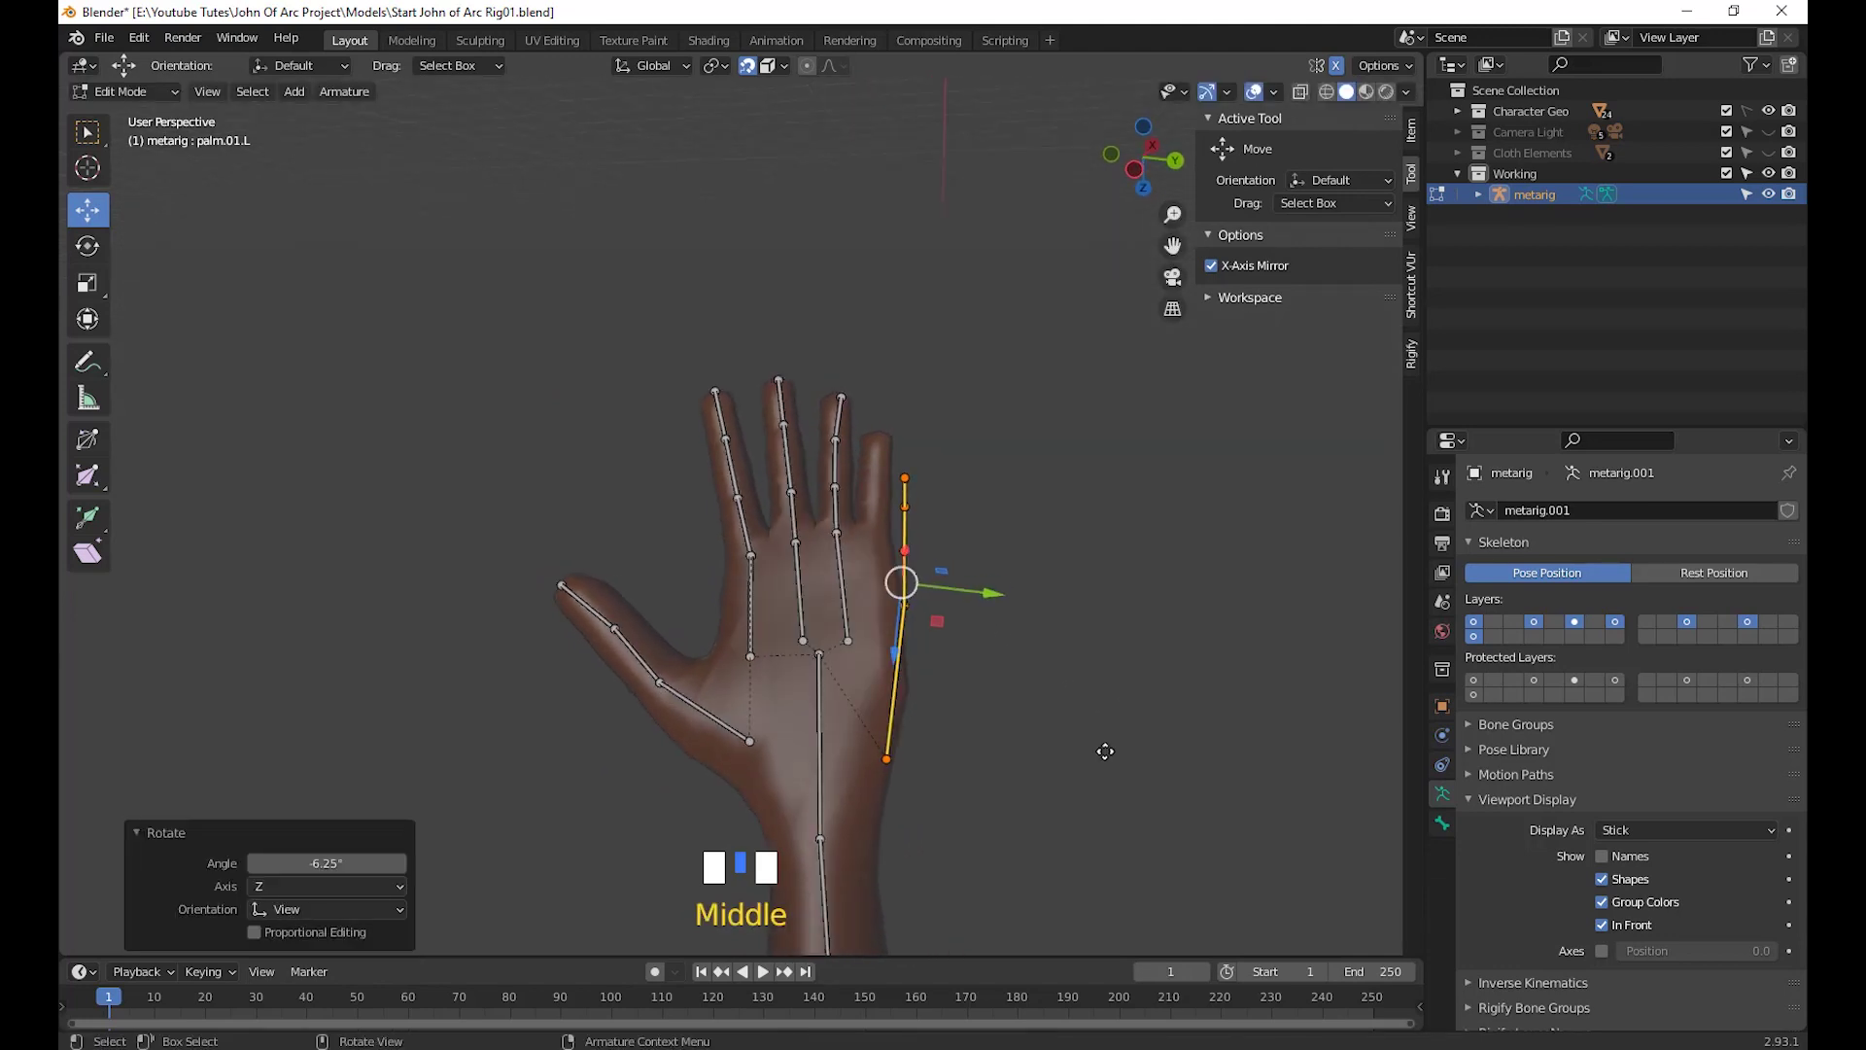
{"action": "key", "text": "g"}
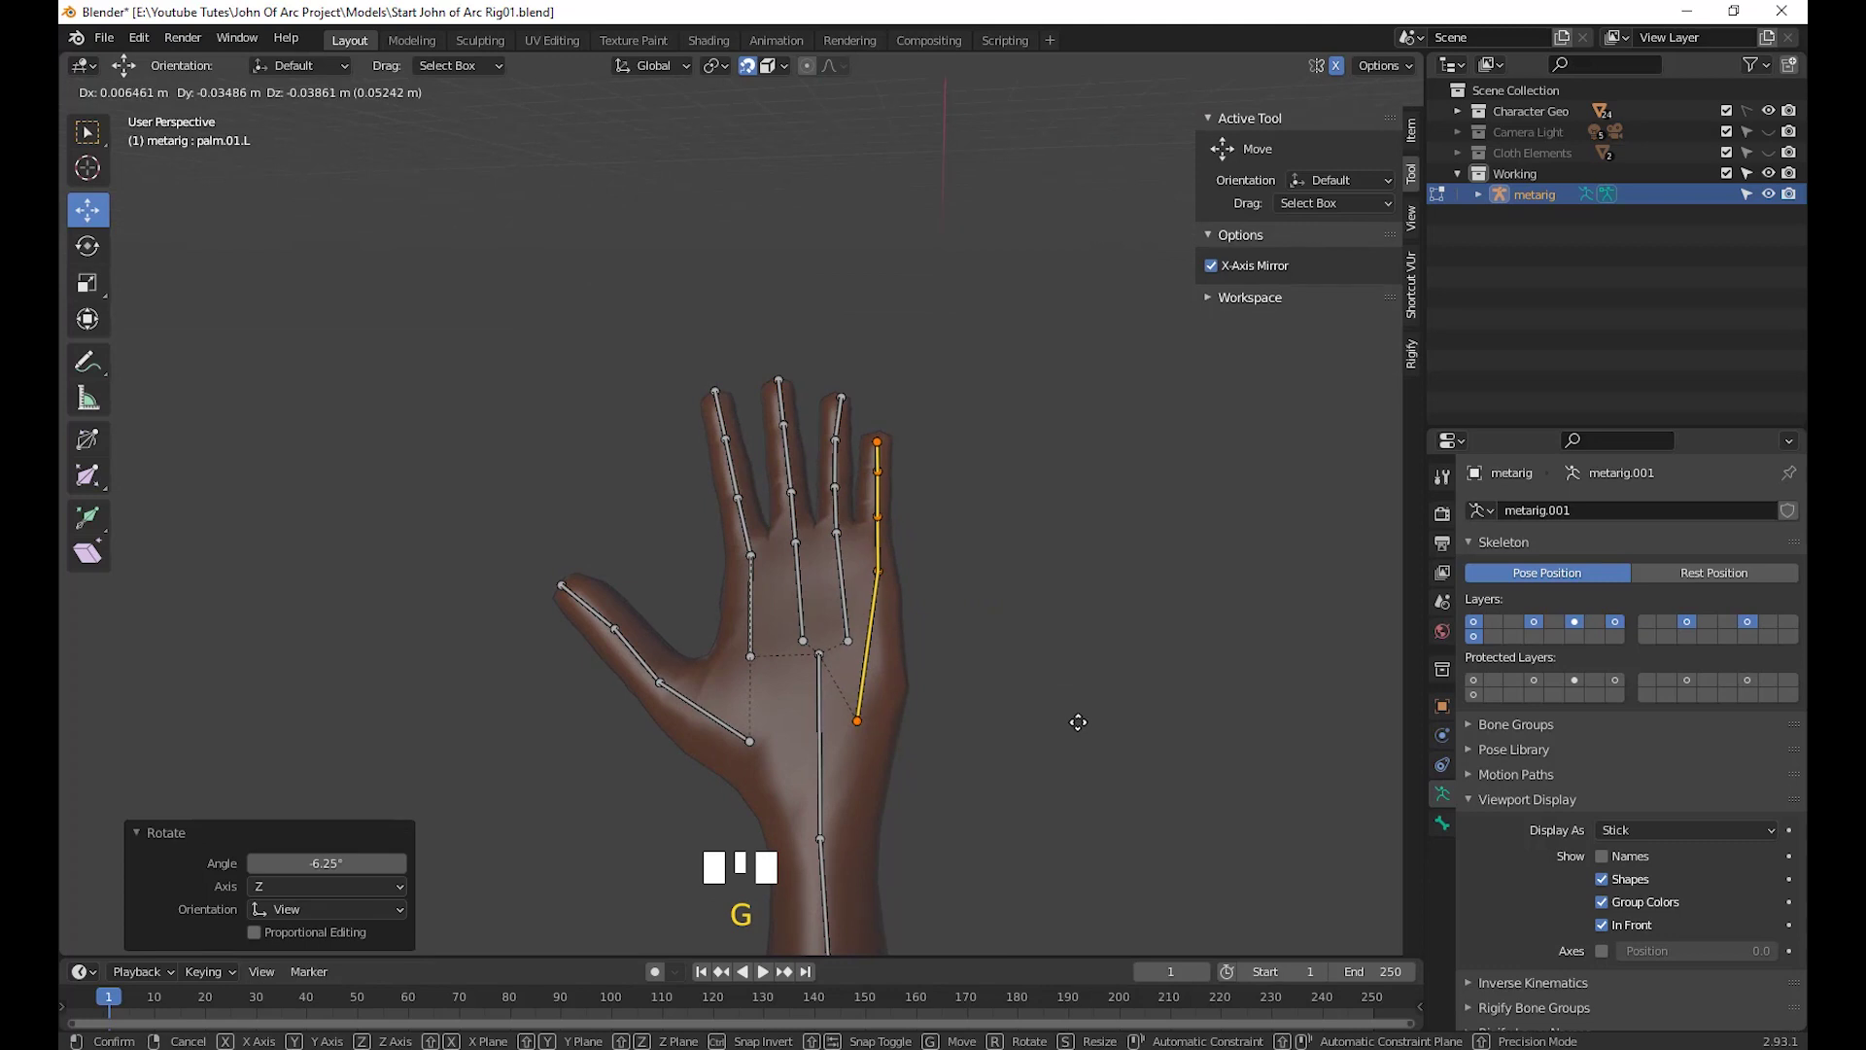
{"action": "left_click", "coordinate": [1078, 723]}
Shift the left little finger's palm joint toward its knuckle, then move its inner joint about -0.022 m X, -0.001 m Y and -0.030 m Z
{"action": "left_click_drag", "start_coordinate": [850, 697], "coordinate": [848, 696]}
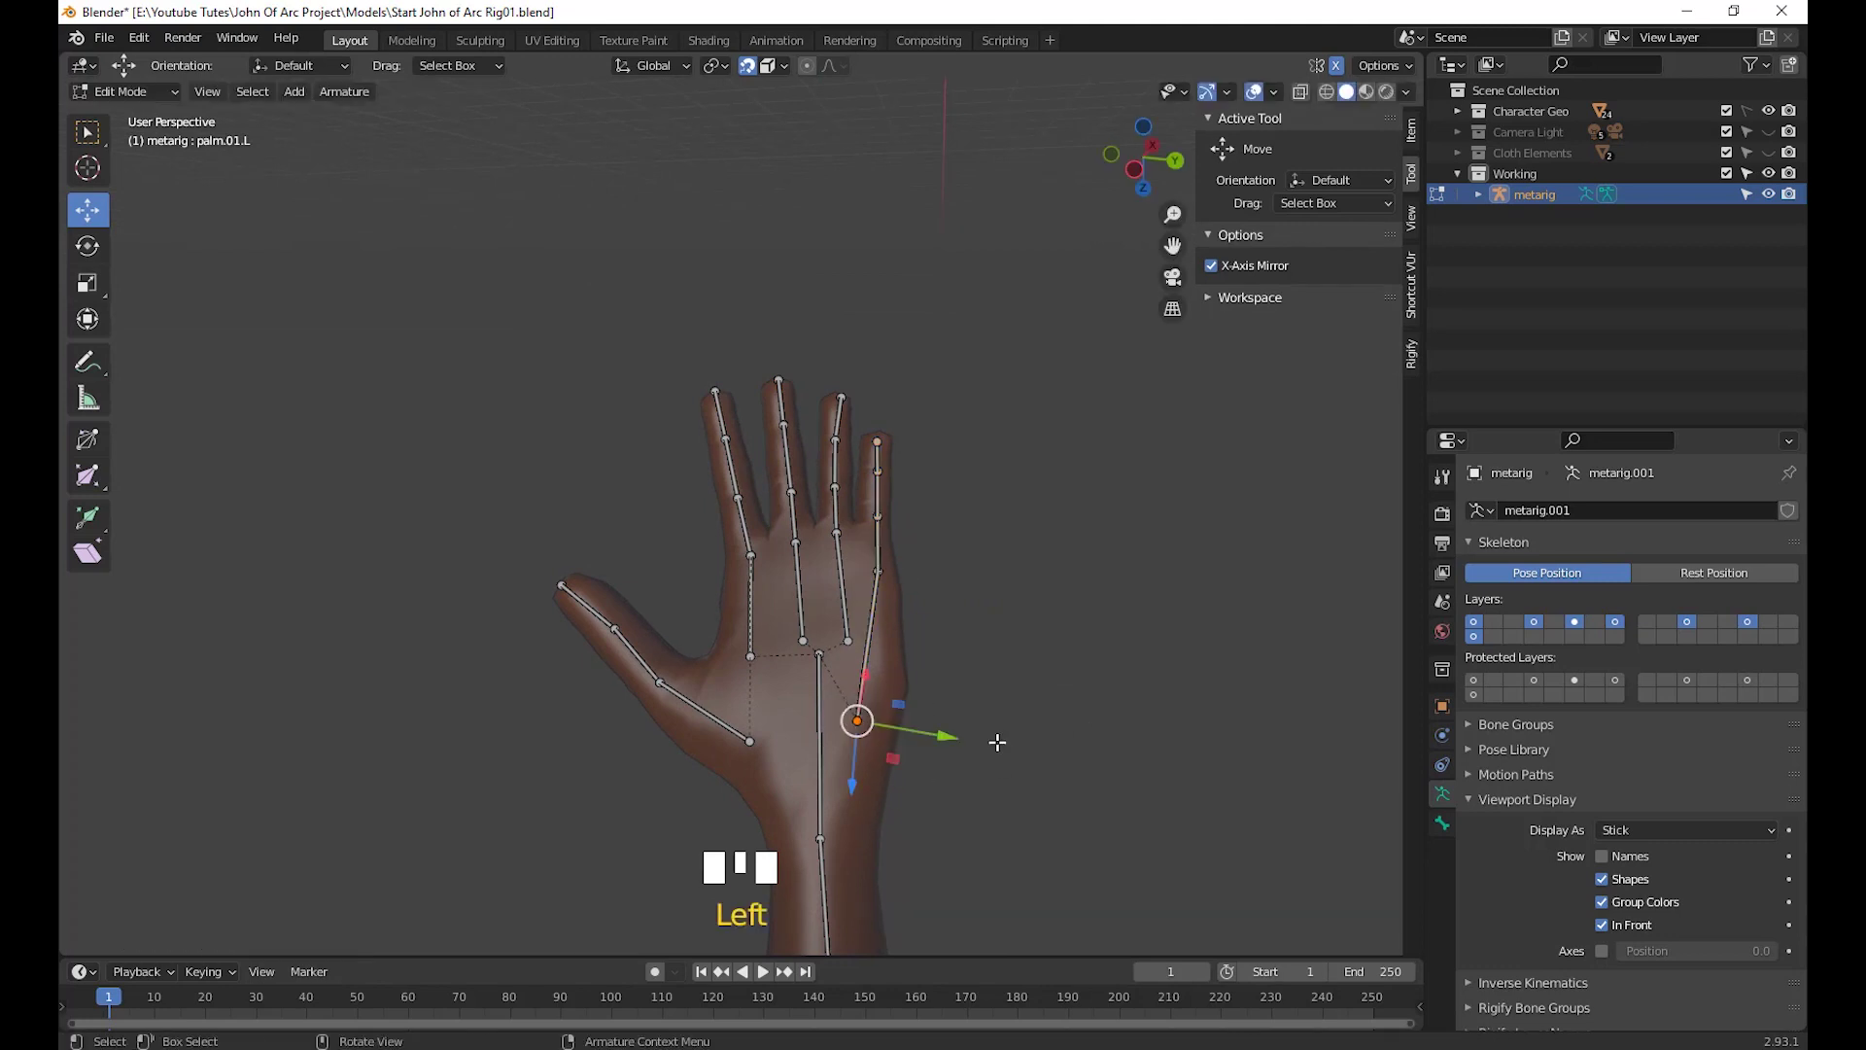
{"action": "key", "text": "g"}
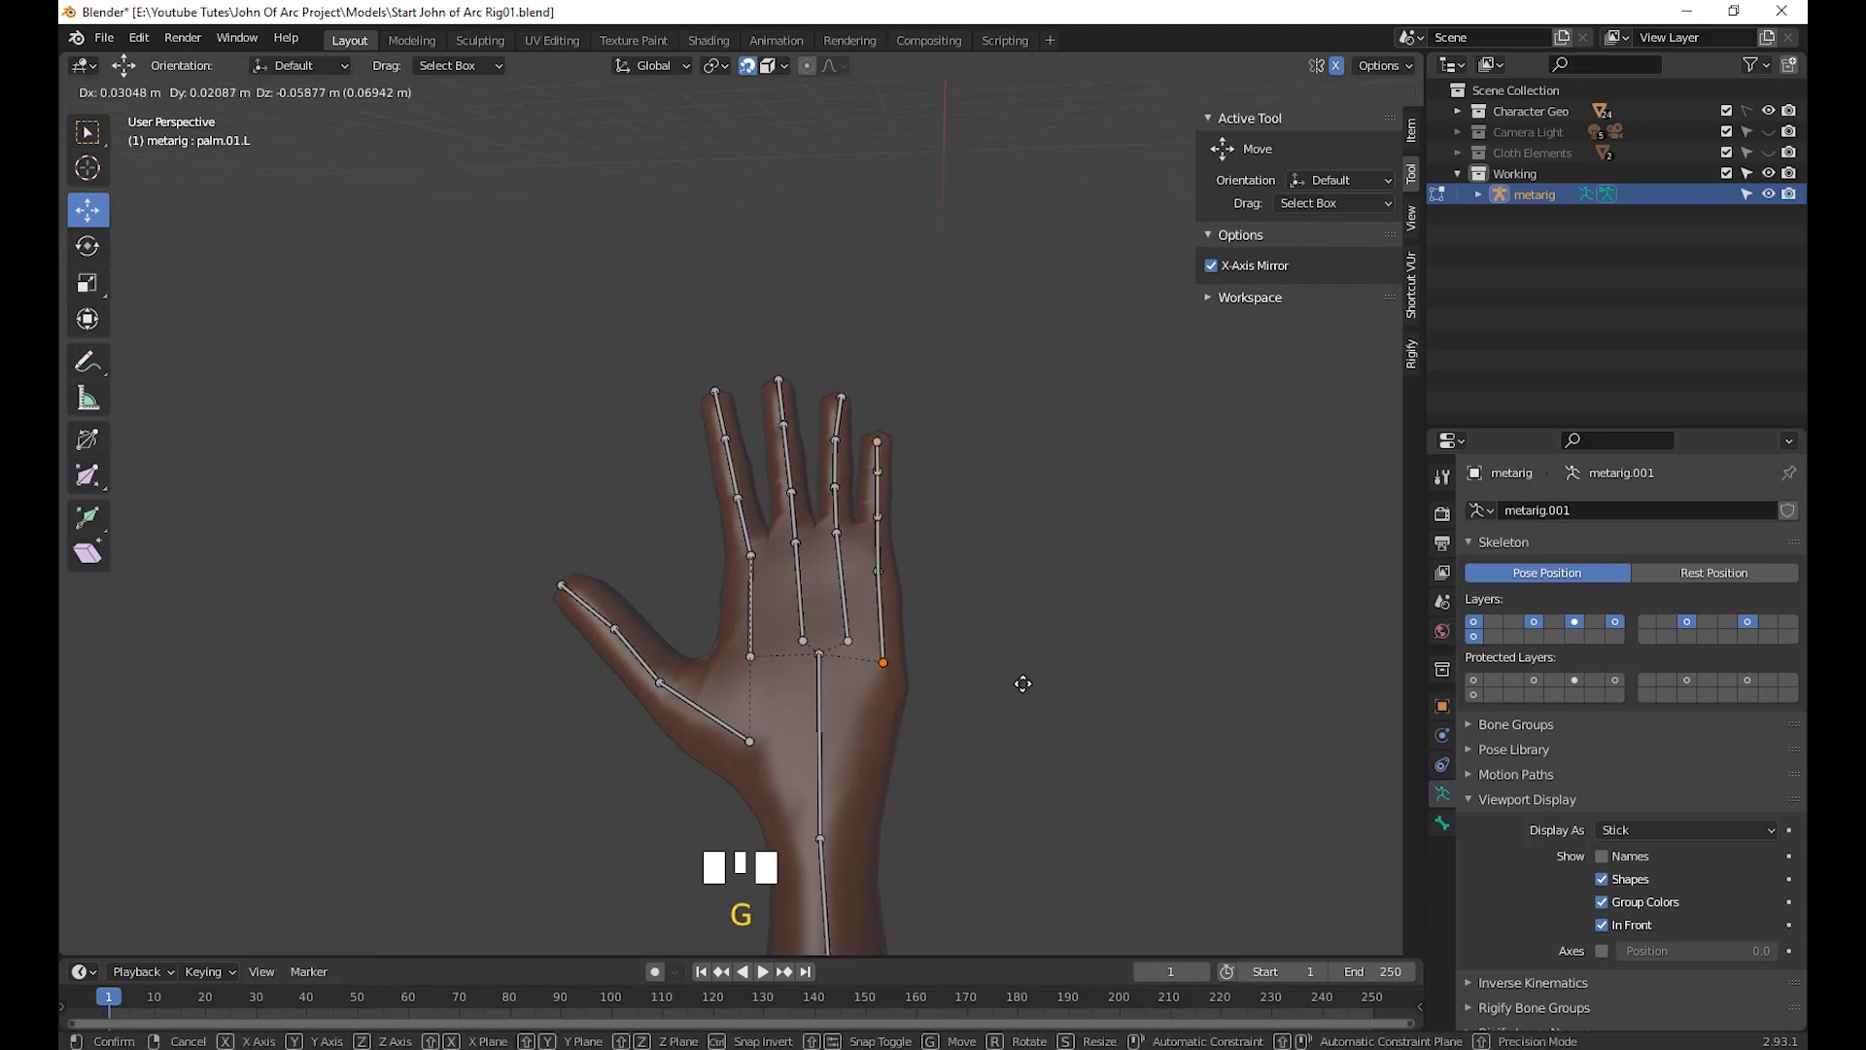
{"action": "left_click", "coordinate": [1020, 670]}
{"action": "middle_click_drag", "start_coordinate": [933, 495], "coordinate": [976, 550]}
{"action": "left_click_drag", "start_coordinate": [934, 514], "coordinate": [935, 515]}
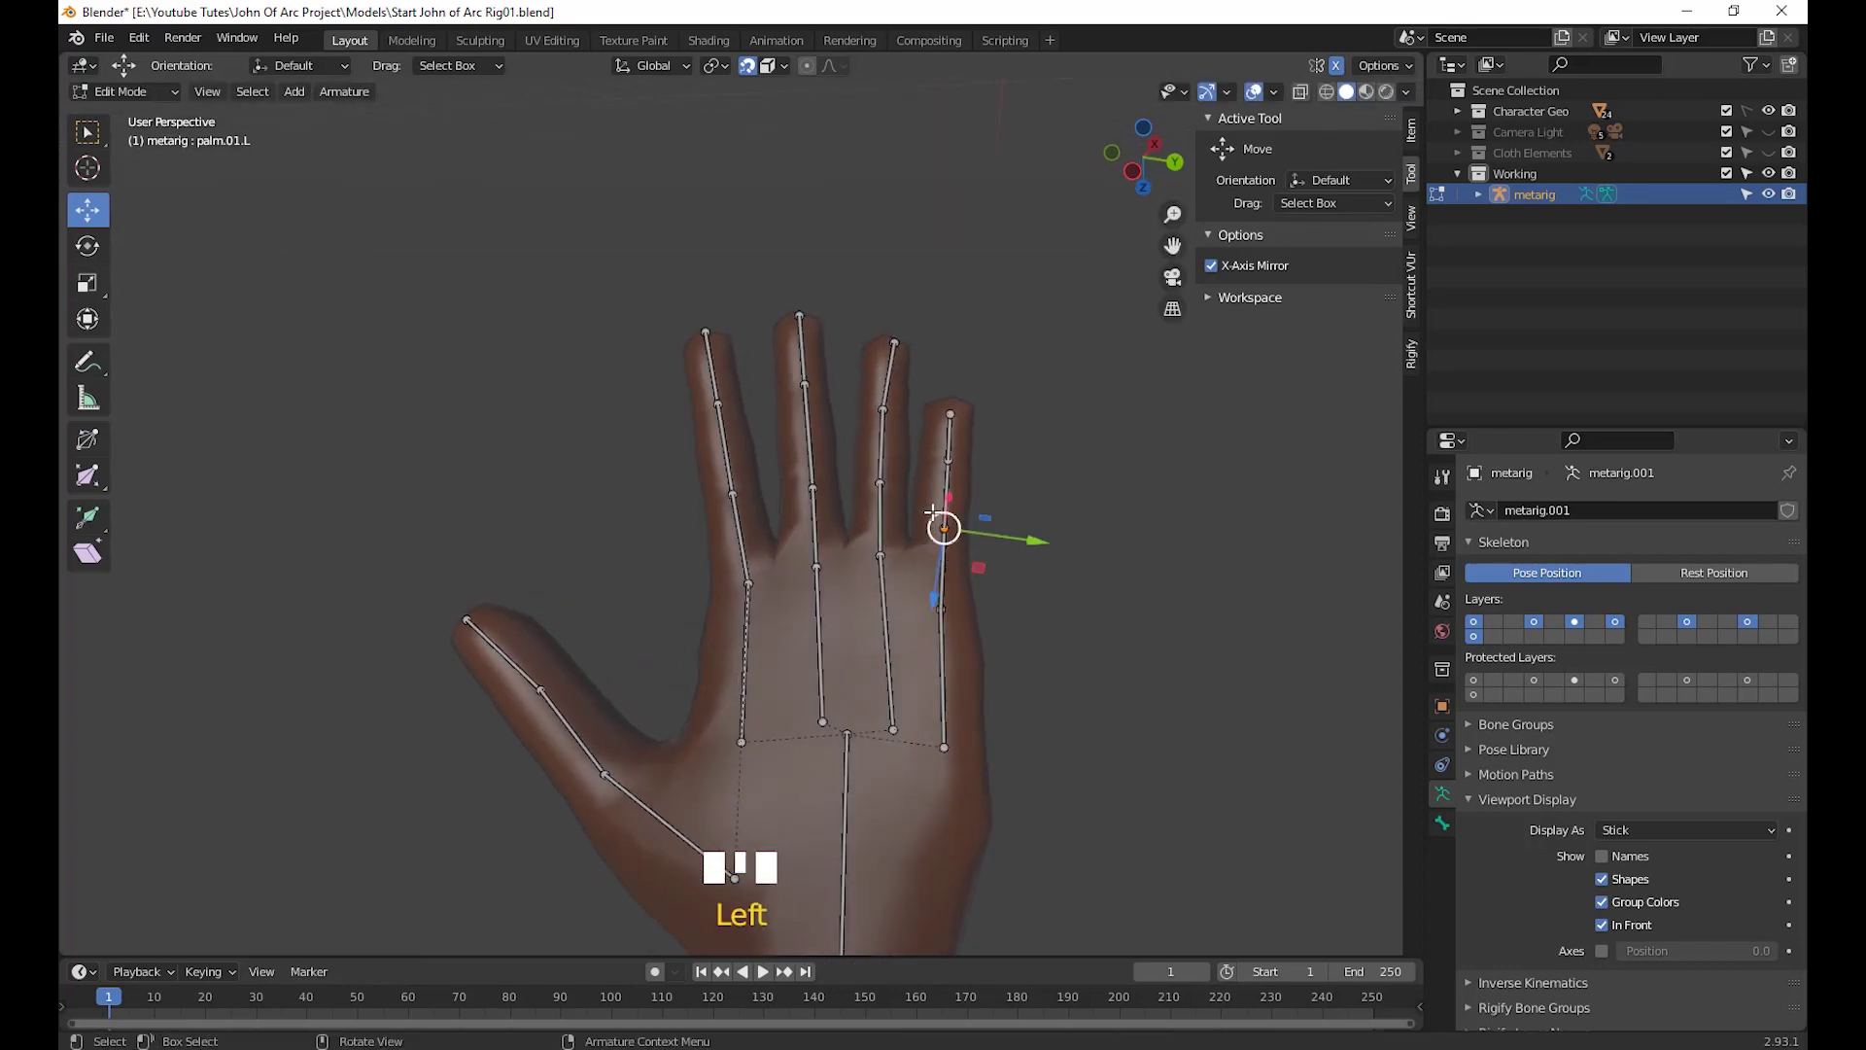
{"action": "key", "text": "g"}
{"action": "left_click", "coordinate": [948, 504]}
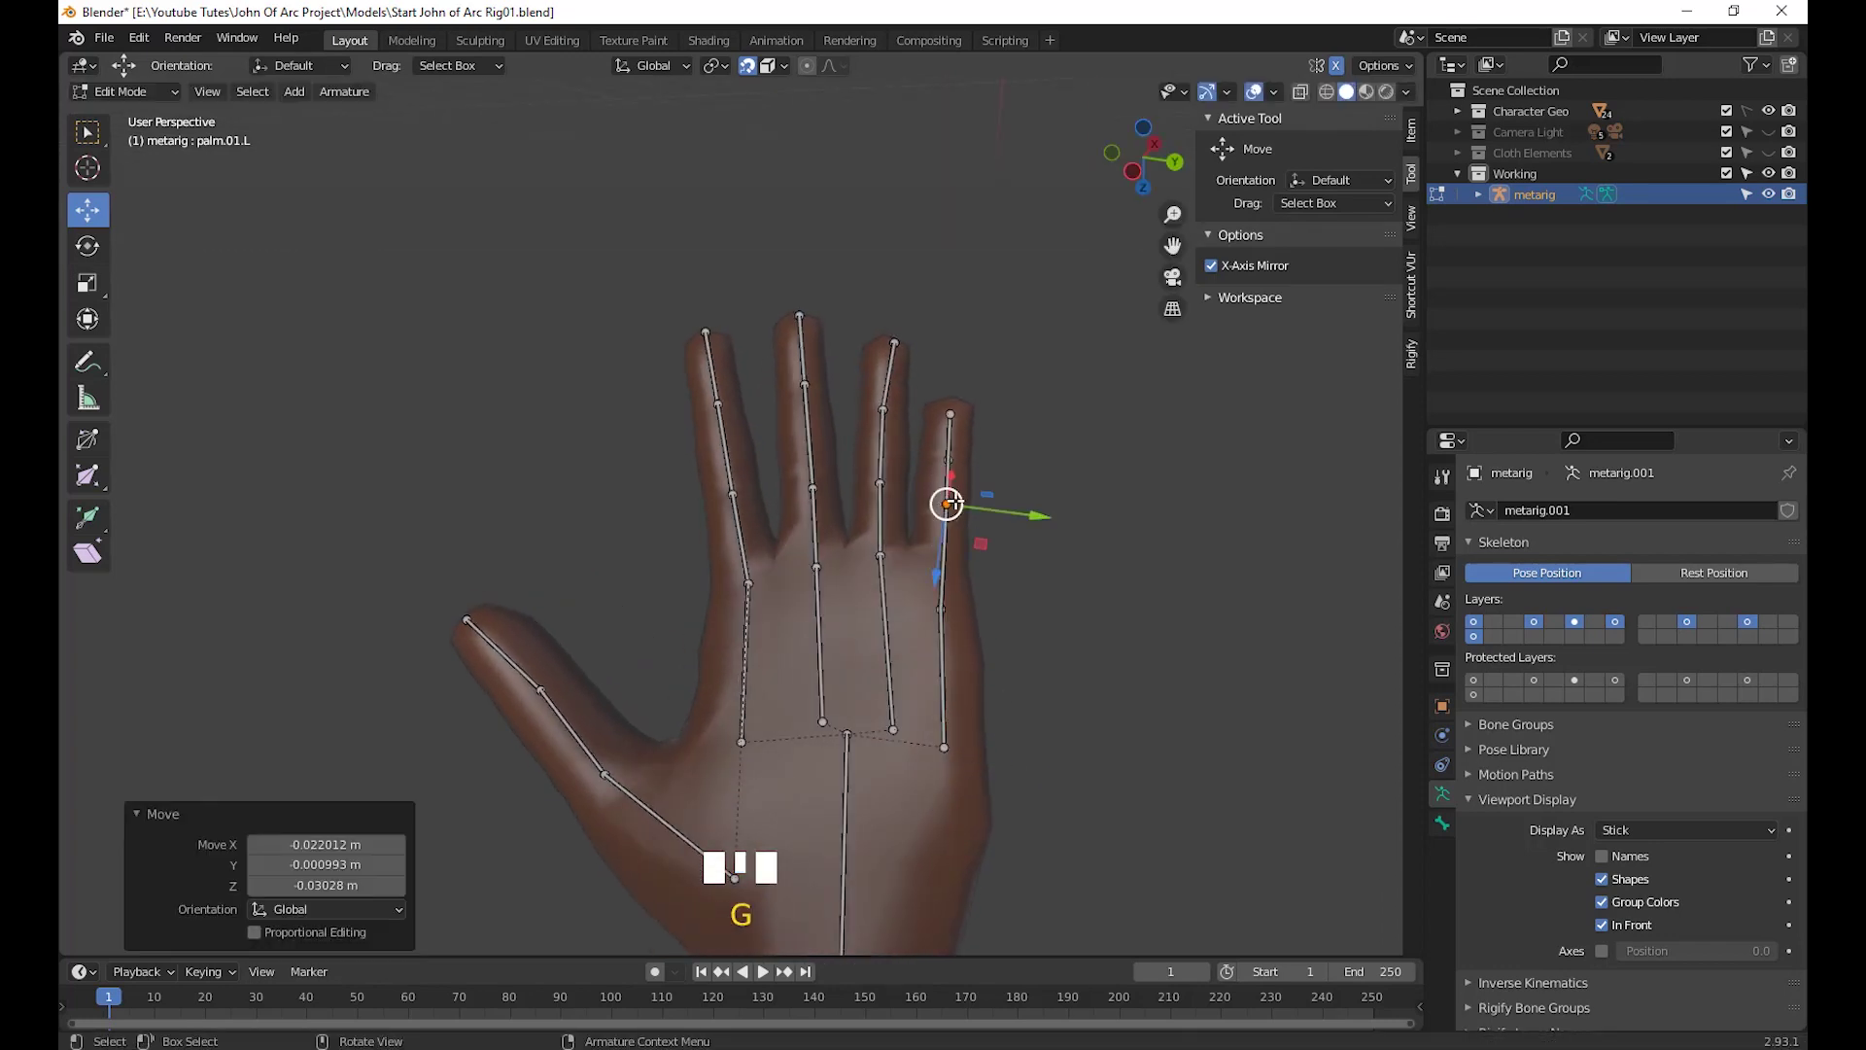
Move the left little finger's tip joint to the fingertip and its knuckle joint about -0.040 m X, -0.004 m Y and -0.058 m Z
{"action": "left_click", "coordinate": [949, 410]}
{"action": "key", "text": "g"}
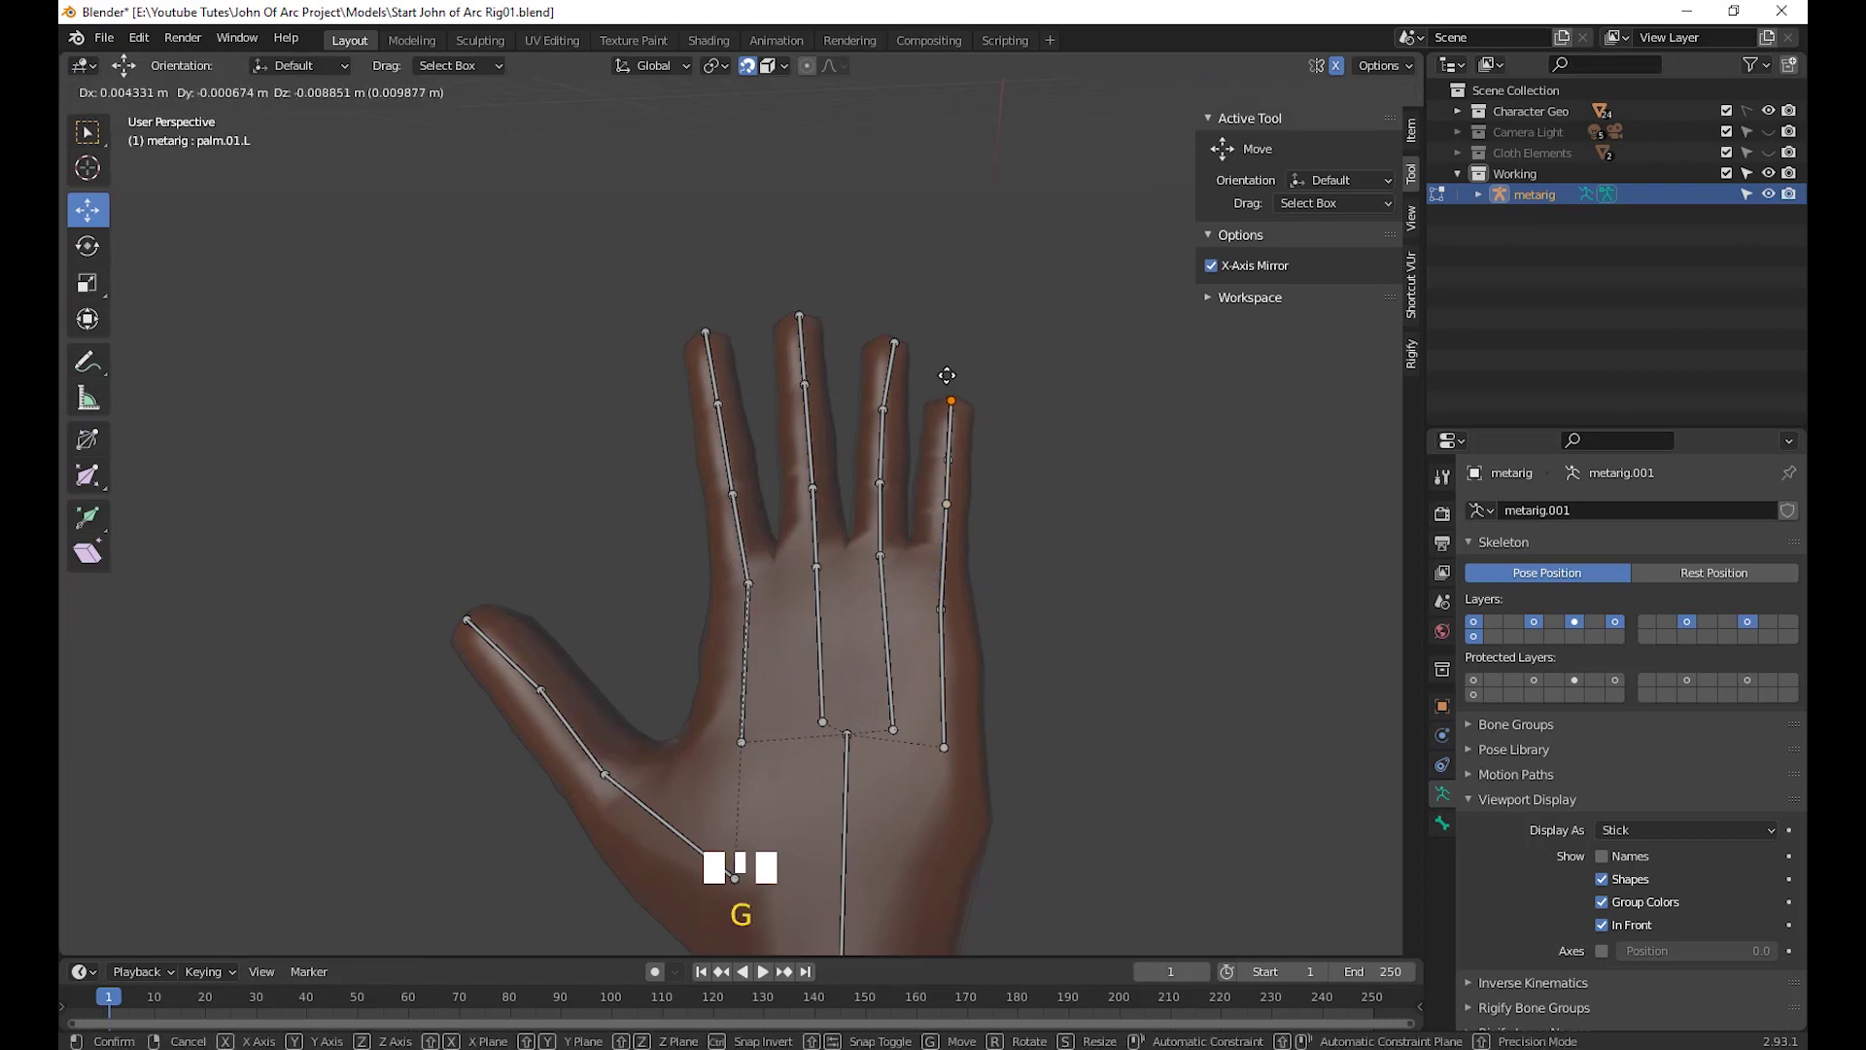
{"action": "left_click", "coordinate": [948, 377]}
{"action": "key", "text": "g"}
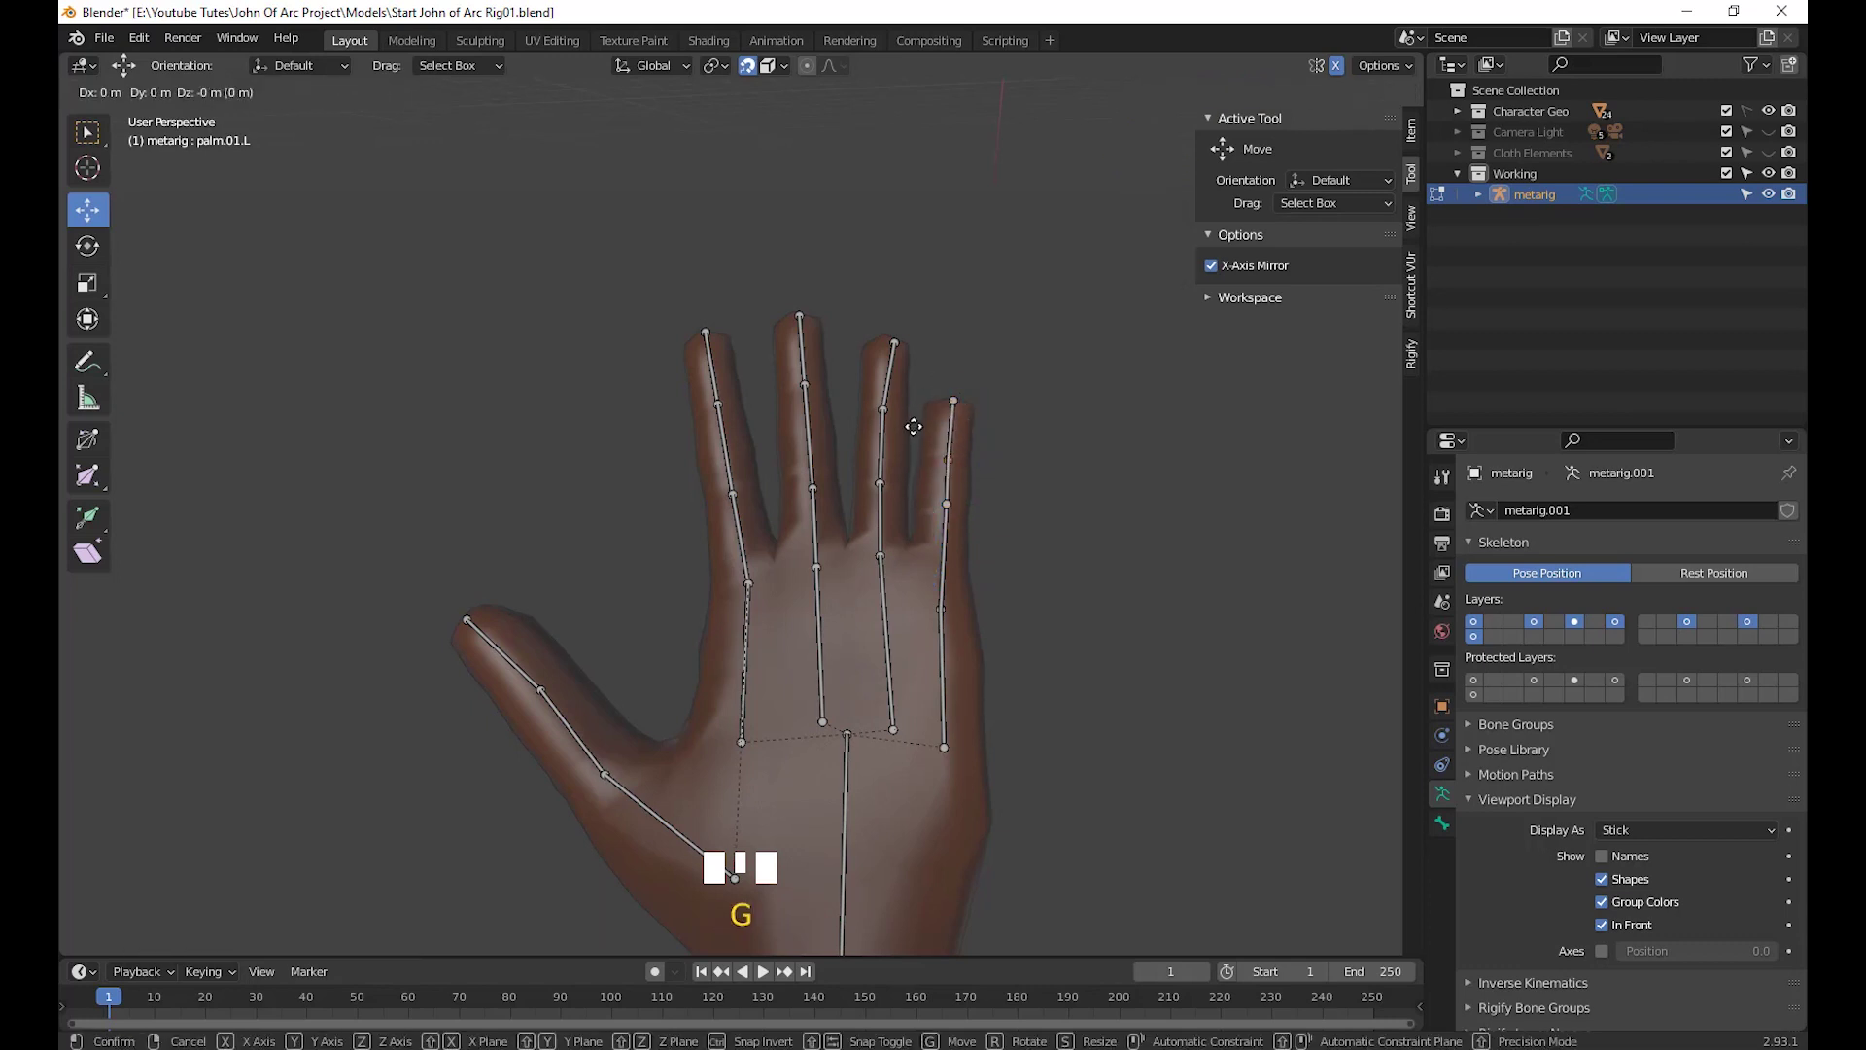
{"action": "left_click", "coordinate": [914, 426]}
{"action": "left_click", "coordinate": [942, 610]}
{"action": "key", "text": "g"}
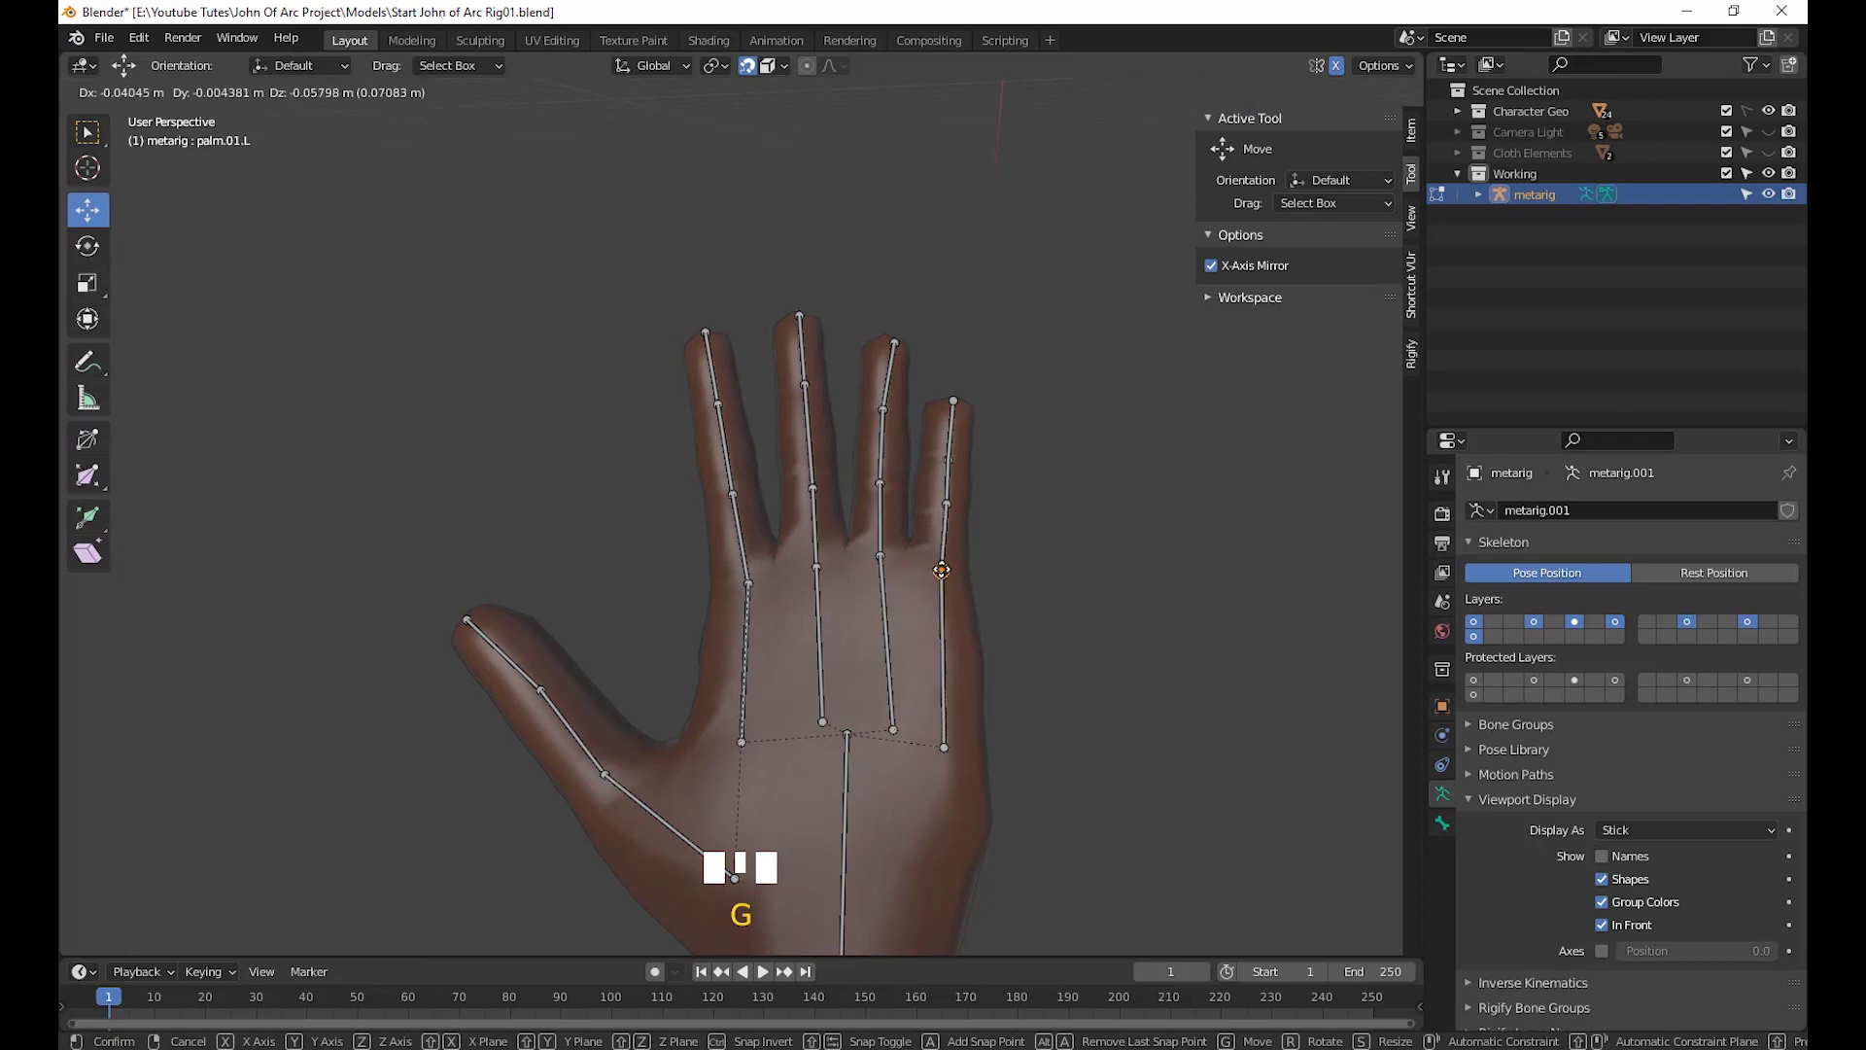
{"action": "left_click", "coordinate": [943, 568]}
Move the left little finger's palm joint toward the knuckles and the ring finger's palm joint about 0.004 m X, -0.004 m Y and -0.003 m Z
{"action": "left_click", "coordinate": [942, 745]}
{"action": "key", "text": "g"}
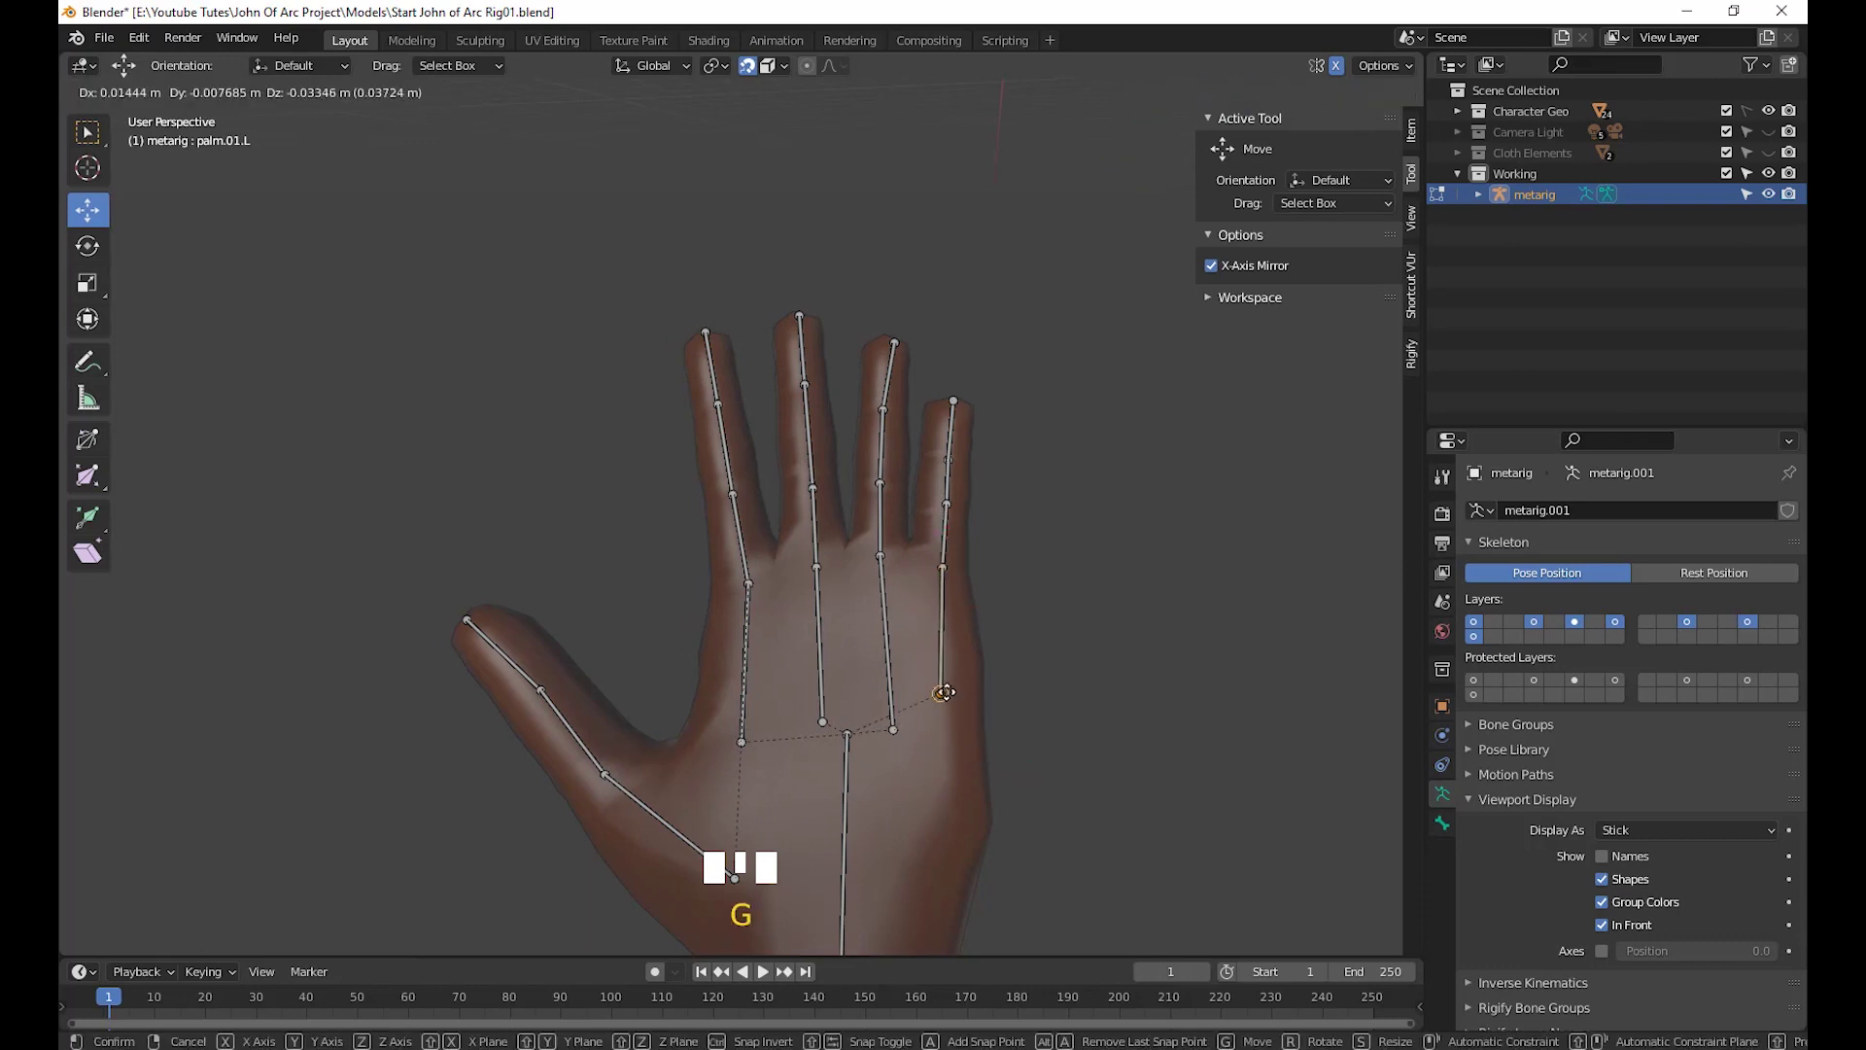
{"action": "left_click", "coordinate": [951, 708]}
{"action": "left_click", "coordinate": [893, 729]}
{"action": "key", "text": "g"}
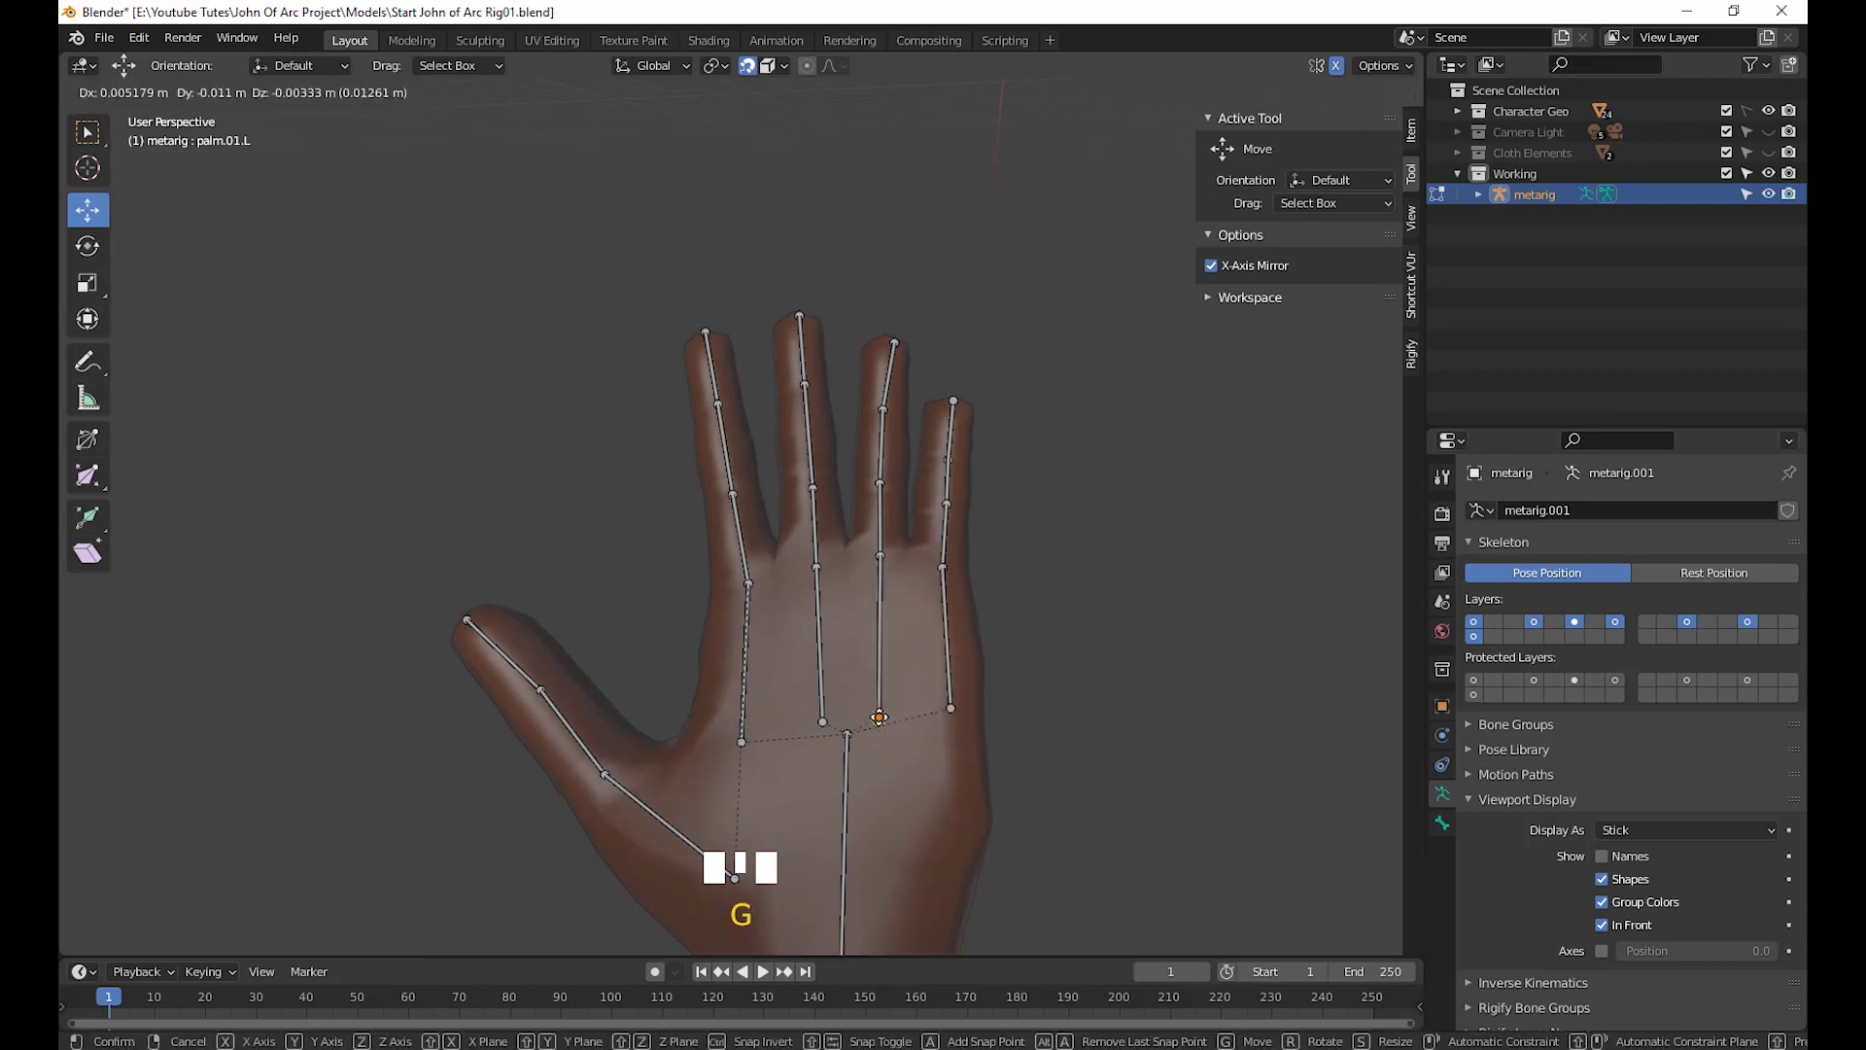
{"action": "left_click", "coordinate": [888, 722]}
Move the end joint of the left hand bone about -0.048 m X, 0.004 m Y and -0.016 m Z to centre it inside the palm
{"action": "middle_click_drag", "start_coordinate": [887, 721], "coordinate": [625, 716]}
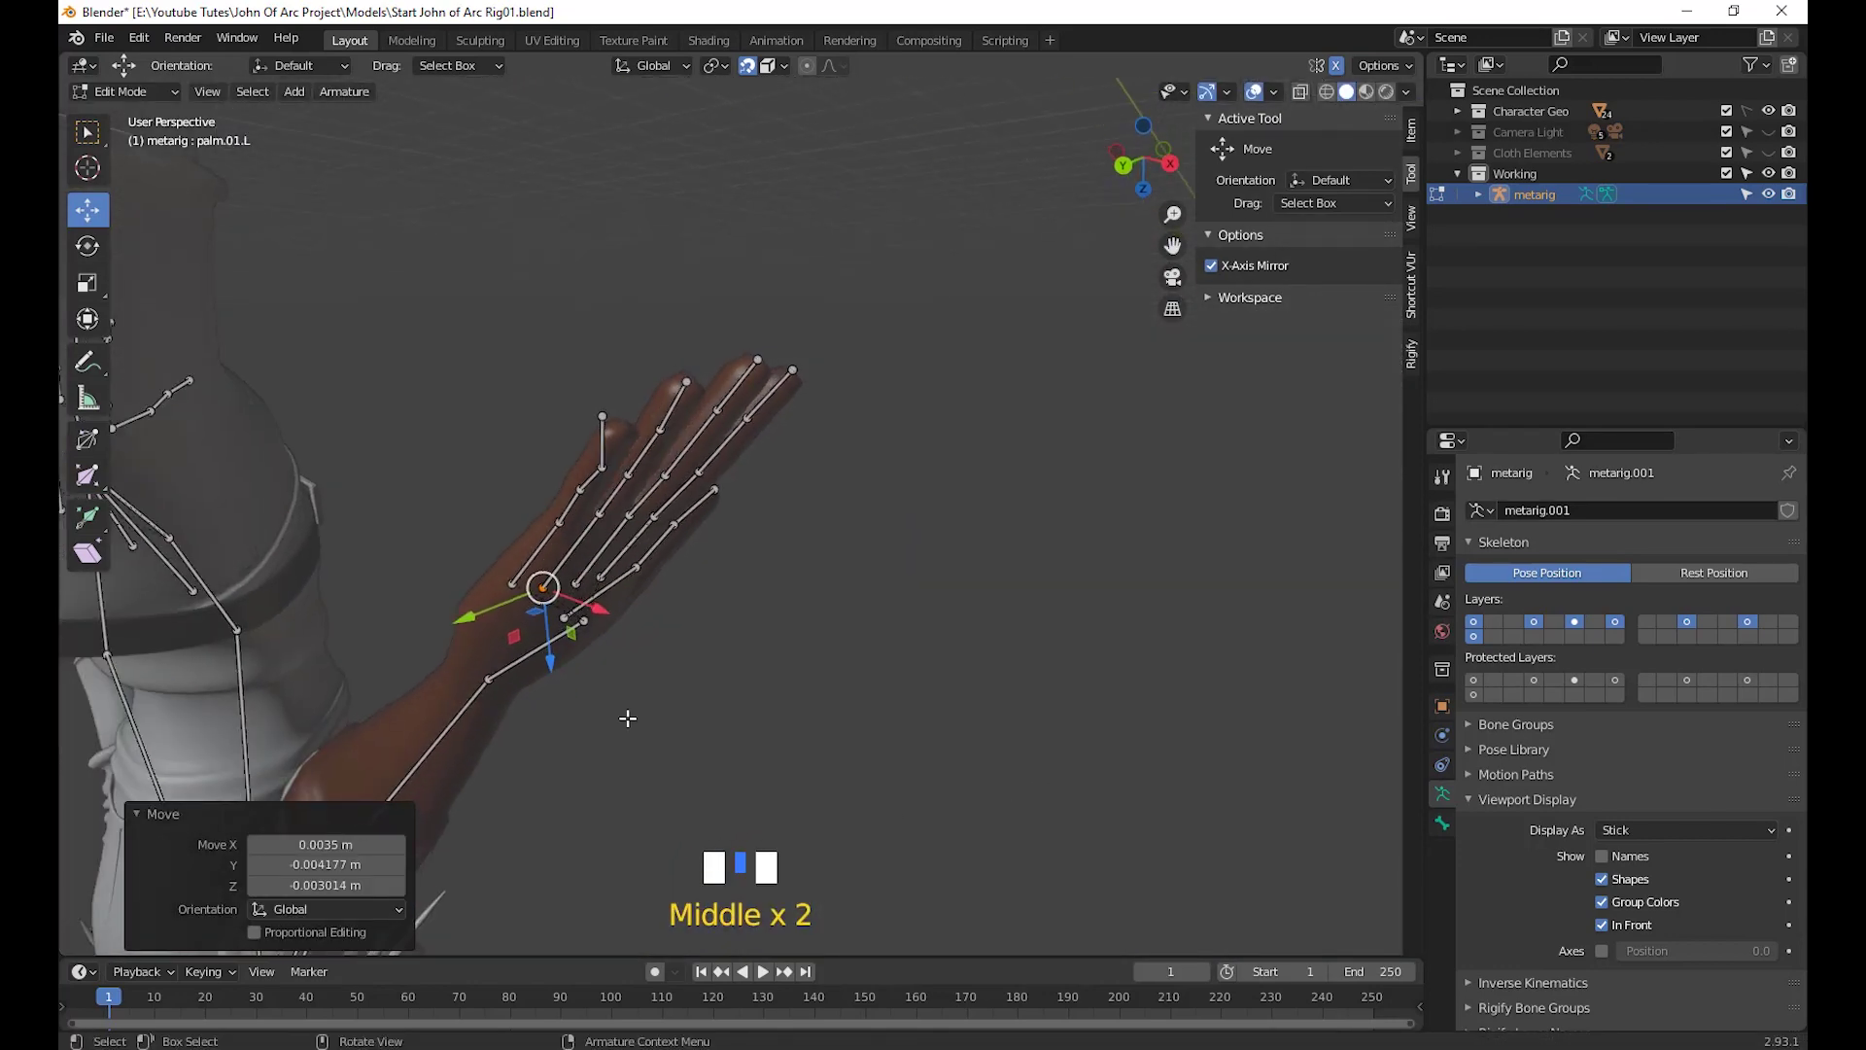
{"action": "left_click_drag", "start_coordinate": [616, 678], "coordinate": [583, 623]}
{"action": "middle_click_drag", "start_coordinate": [723, 705], "coordinate": [783, 707]}
{"action": "key", "text": "g"}
{"action": "left_click", "coordinate": [740, 686]}
Move the left little finger's outer joint about -0.006 m X, -0.003 m Y and -0.004 m Z
{"action": "scroll", "coordinate": [866, 800], "scroll_direction": "down", "scroll_amount": 2}
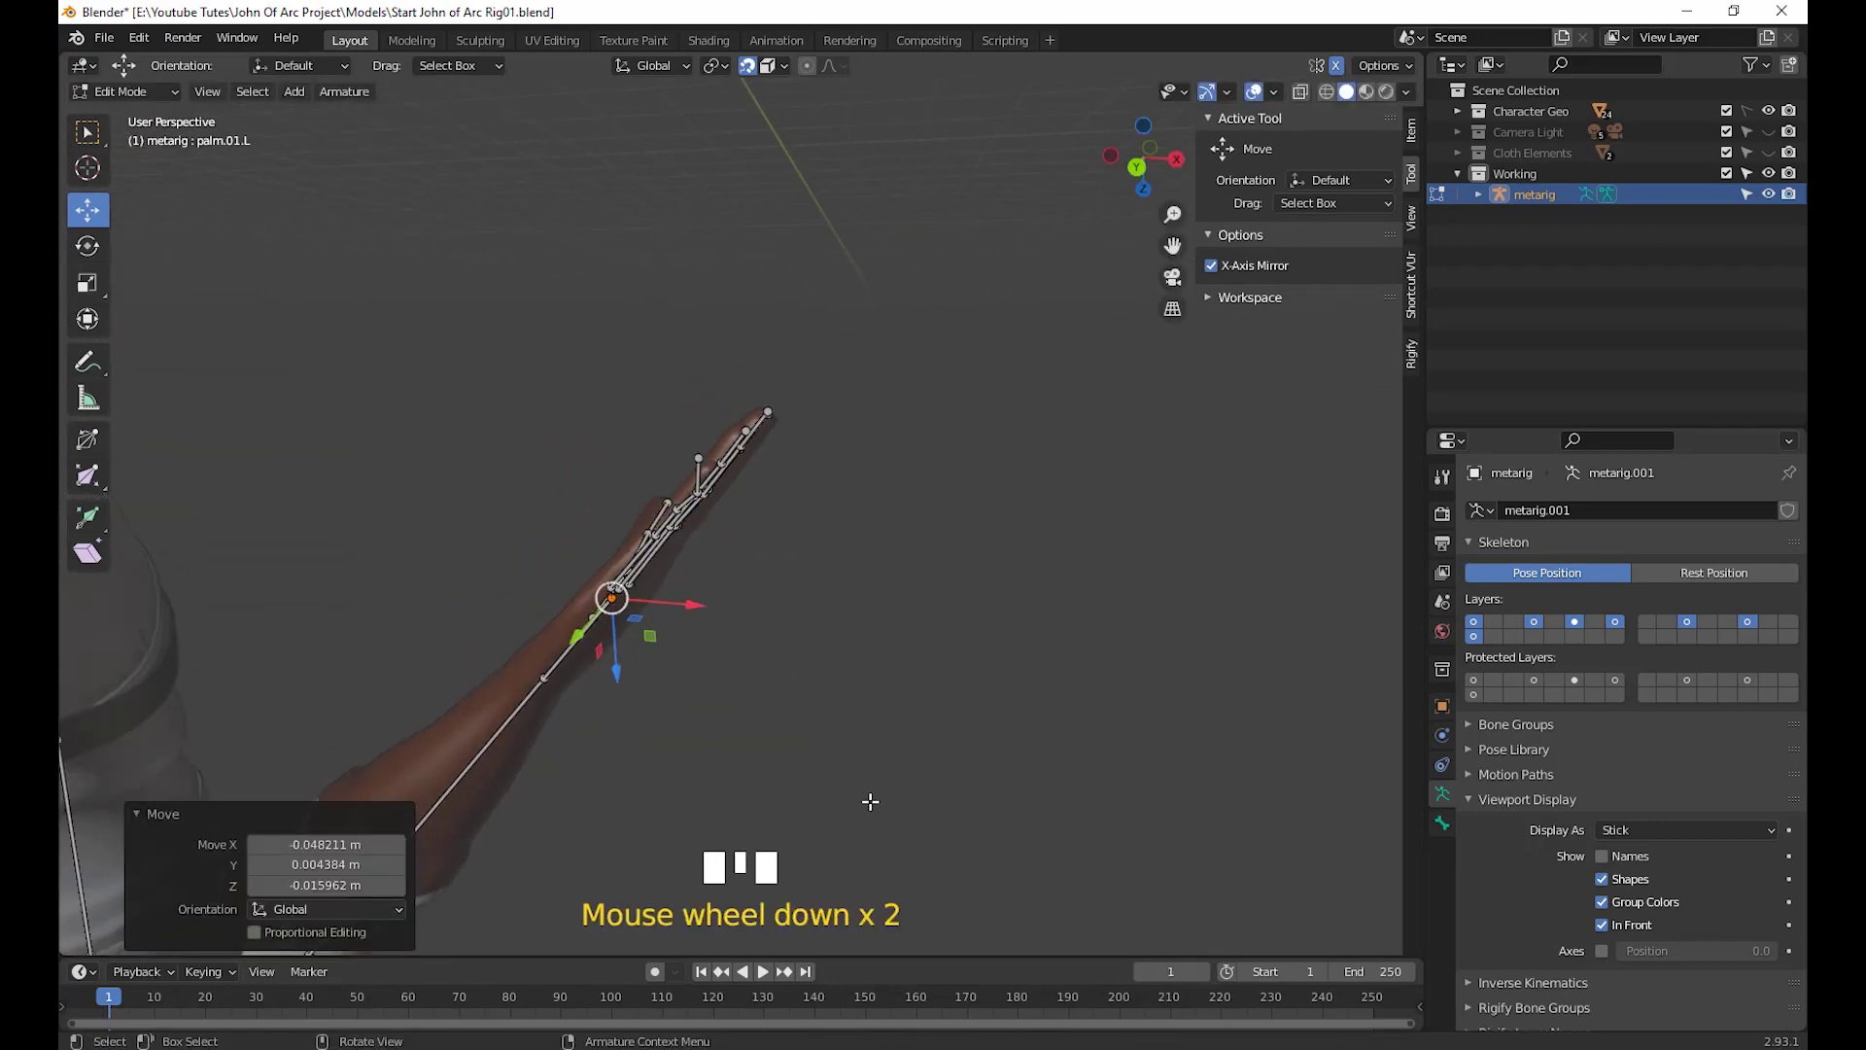
{"action": "middle_click_drag", "start_coordinate": [866, 800], "coordinate": [583, 616]}
{"action": "scroll", "coordinate": [753, 679], "scroll_direction": "down", "scroll_amount": 3}
{"action": "middle_click_drag", "start_coordinate": [753, 678], "coordinate": [950, 650]}
{"action": "scroll", "coordinate": [796, 609], "scroll_direction": "up", "scroll_amount": 2}
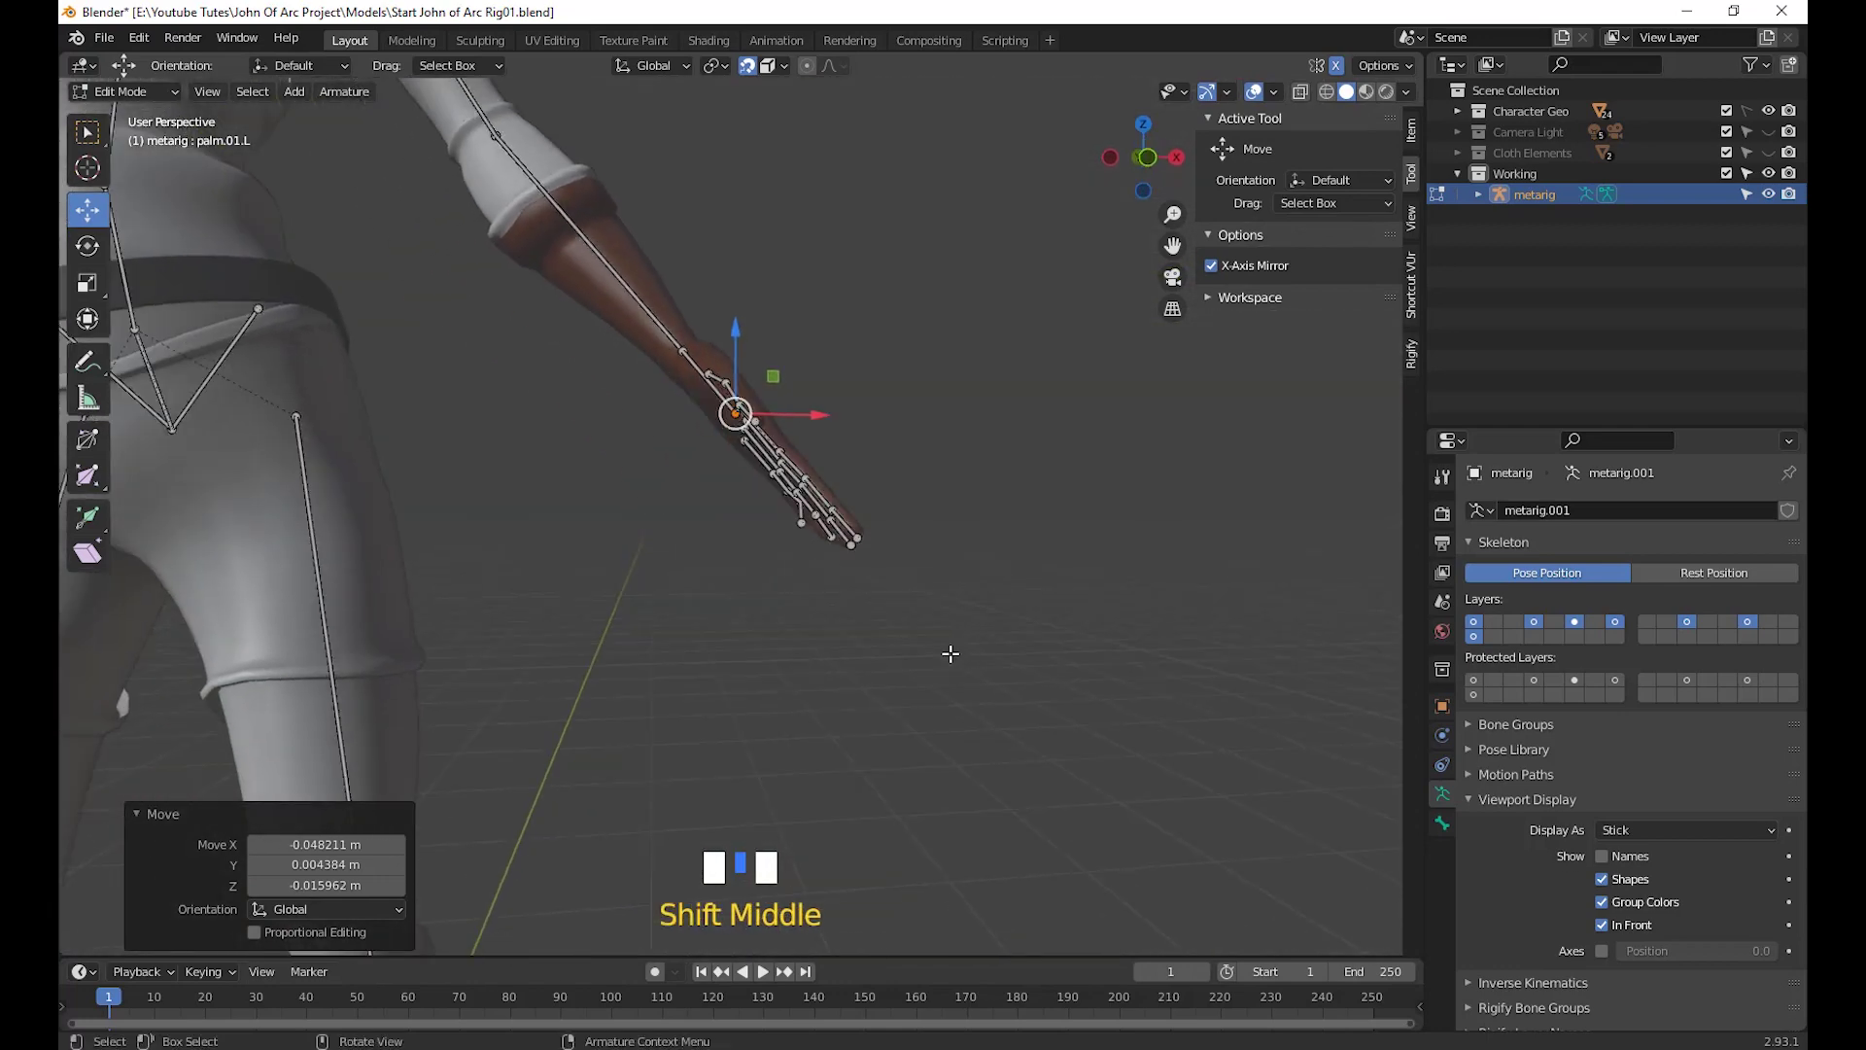
{"action": "scroll", "coordinate": [967, 716], "scroll_direction": "up", "scroll_amount": 3}
{"action": "middle_click_drag", "start_coordinate": [967, 717], "coordinate": [950, 770]}
{"action": "scroll", "coordinate": [995, 716], "scroll_direction": "up", "scroll_amount": 3}
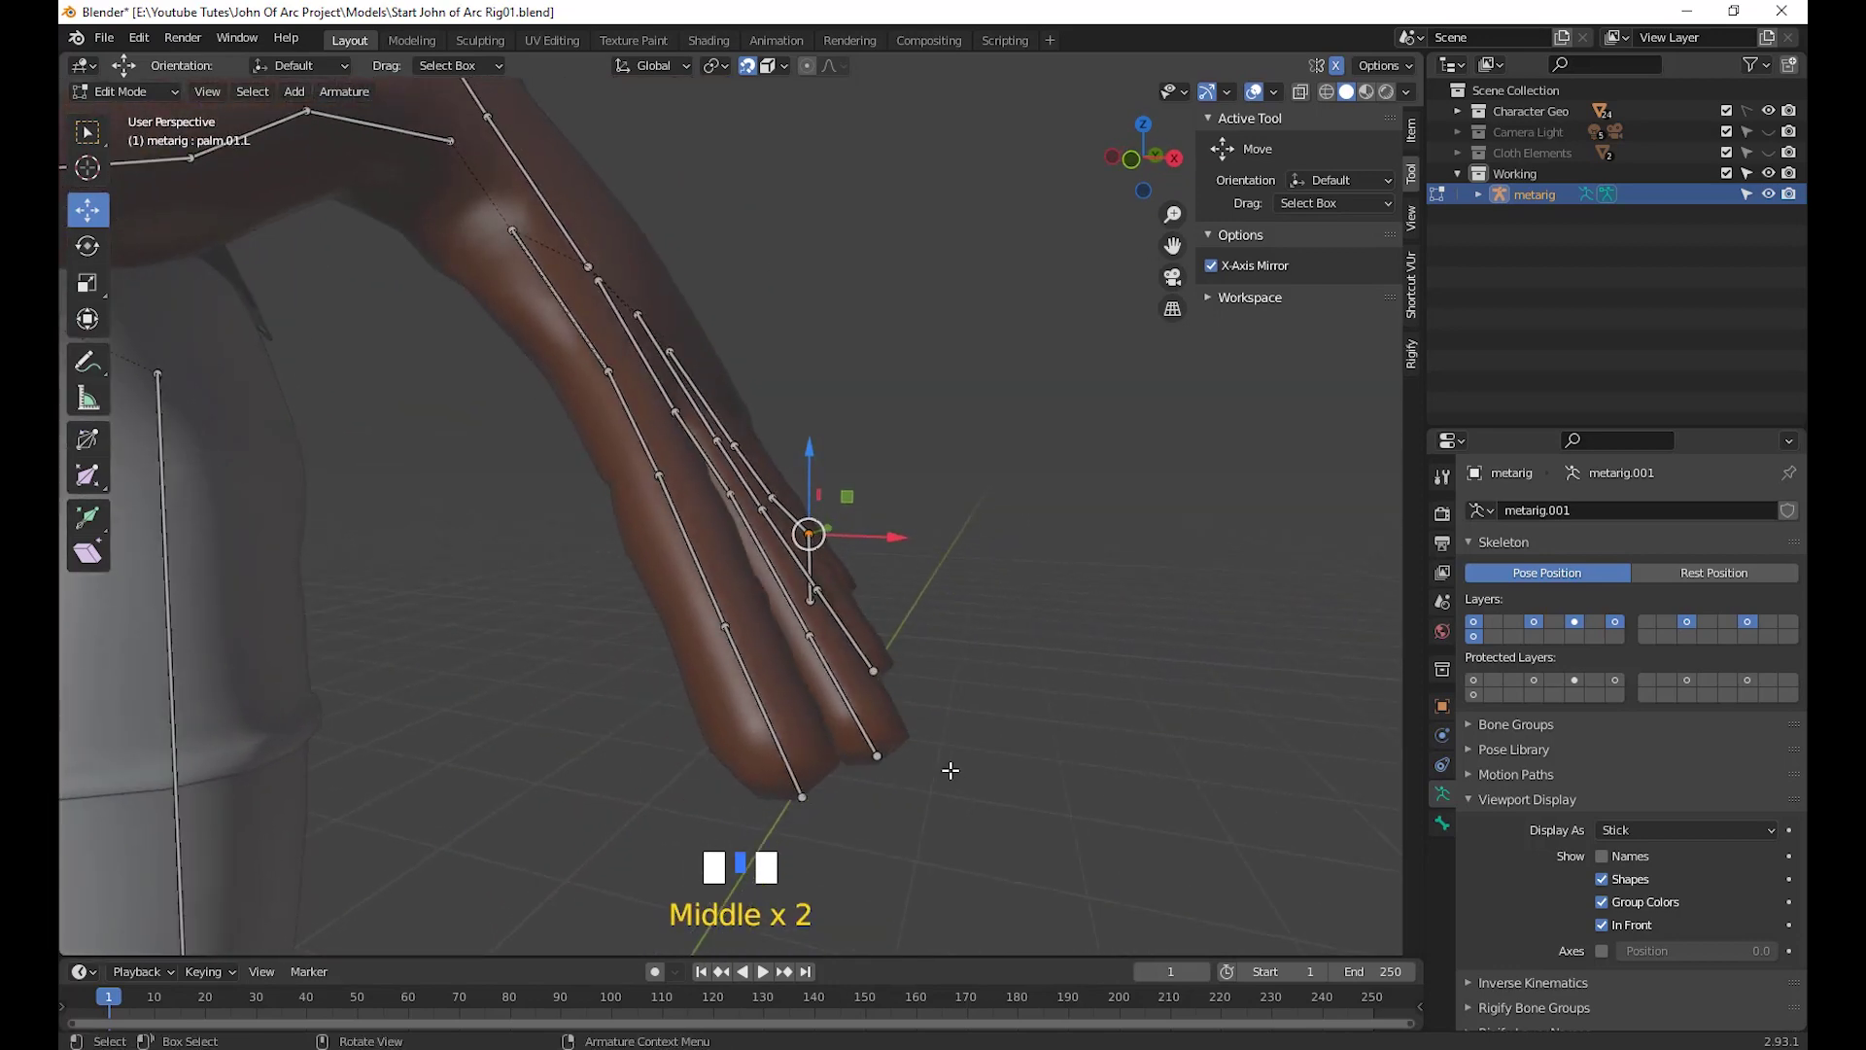
{"action": "key", "text": "g"}
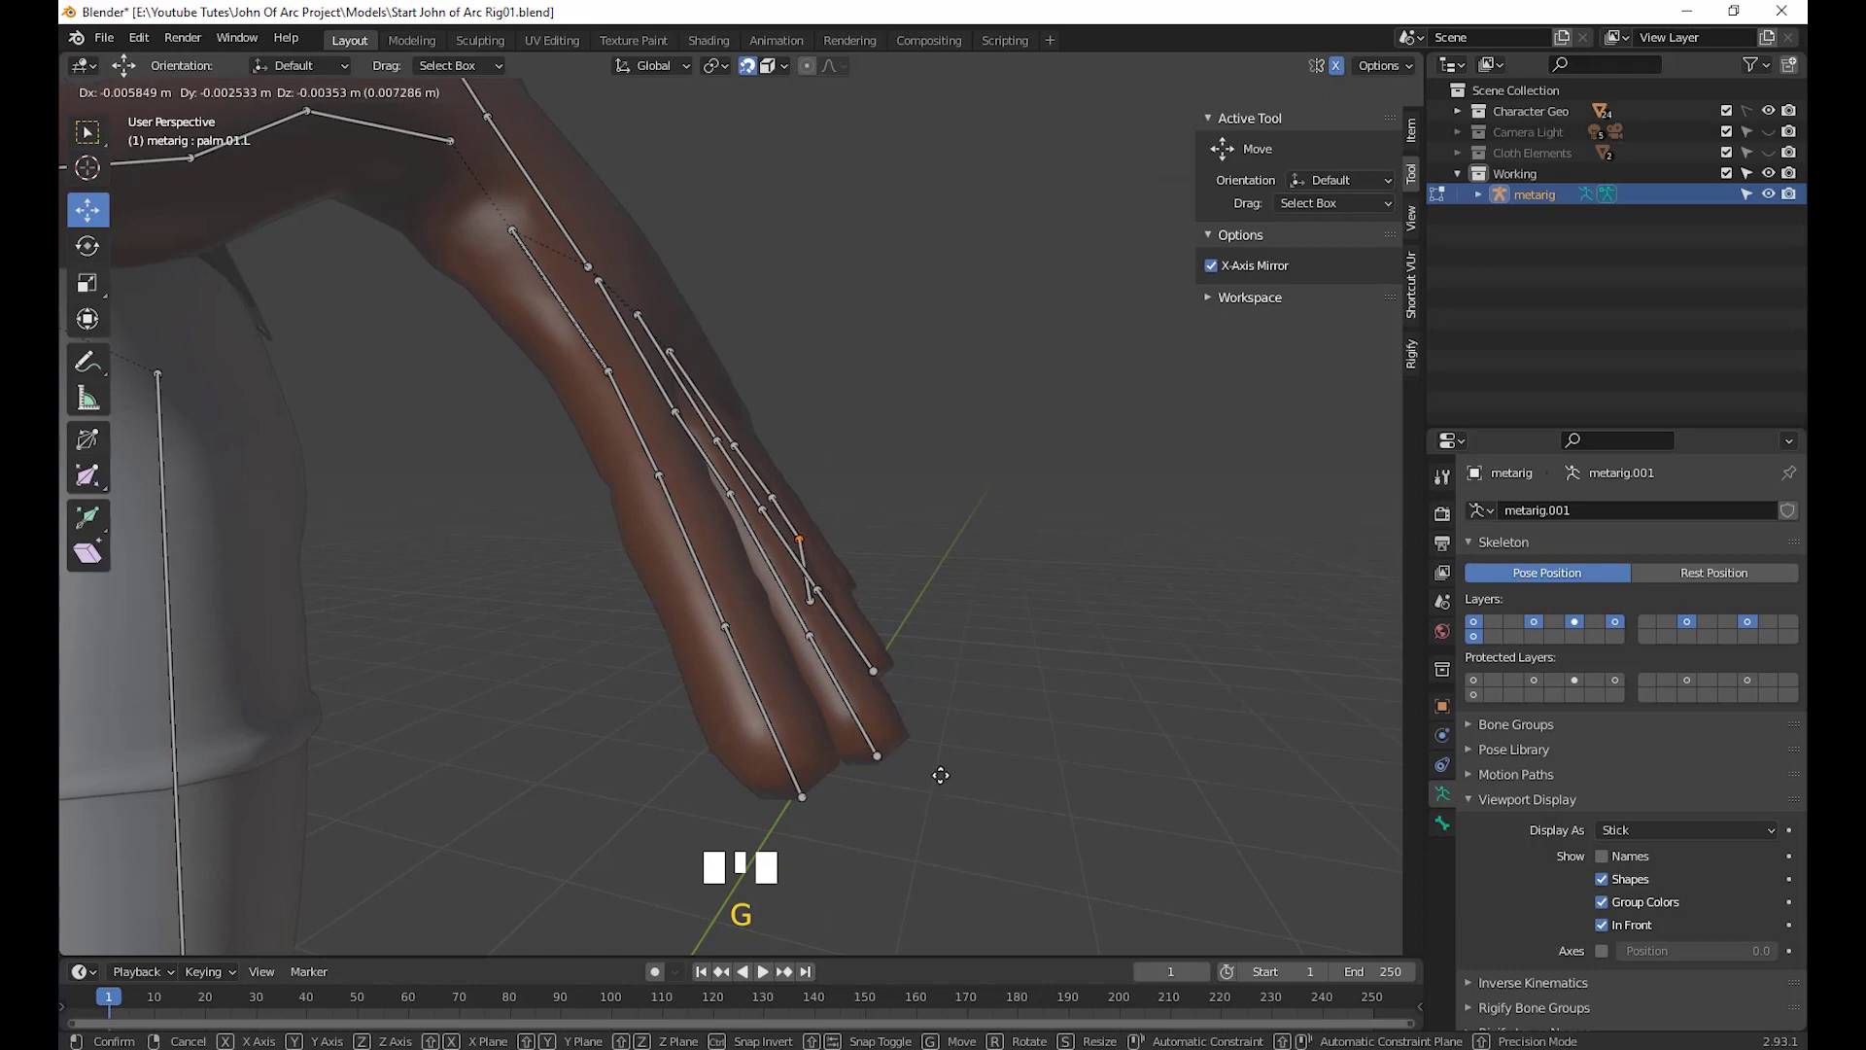
{"action": "left_click", "coordinate": [941, 775]}
Move the left little finger's tip joint about 0.014 m X, 0.009 m Y and 0.003 m Z toward the fingertip
{"action": "middle_click_drag", "start_coordinate": [941, 775], "coordinate": [866, 679]}
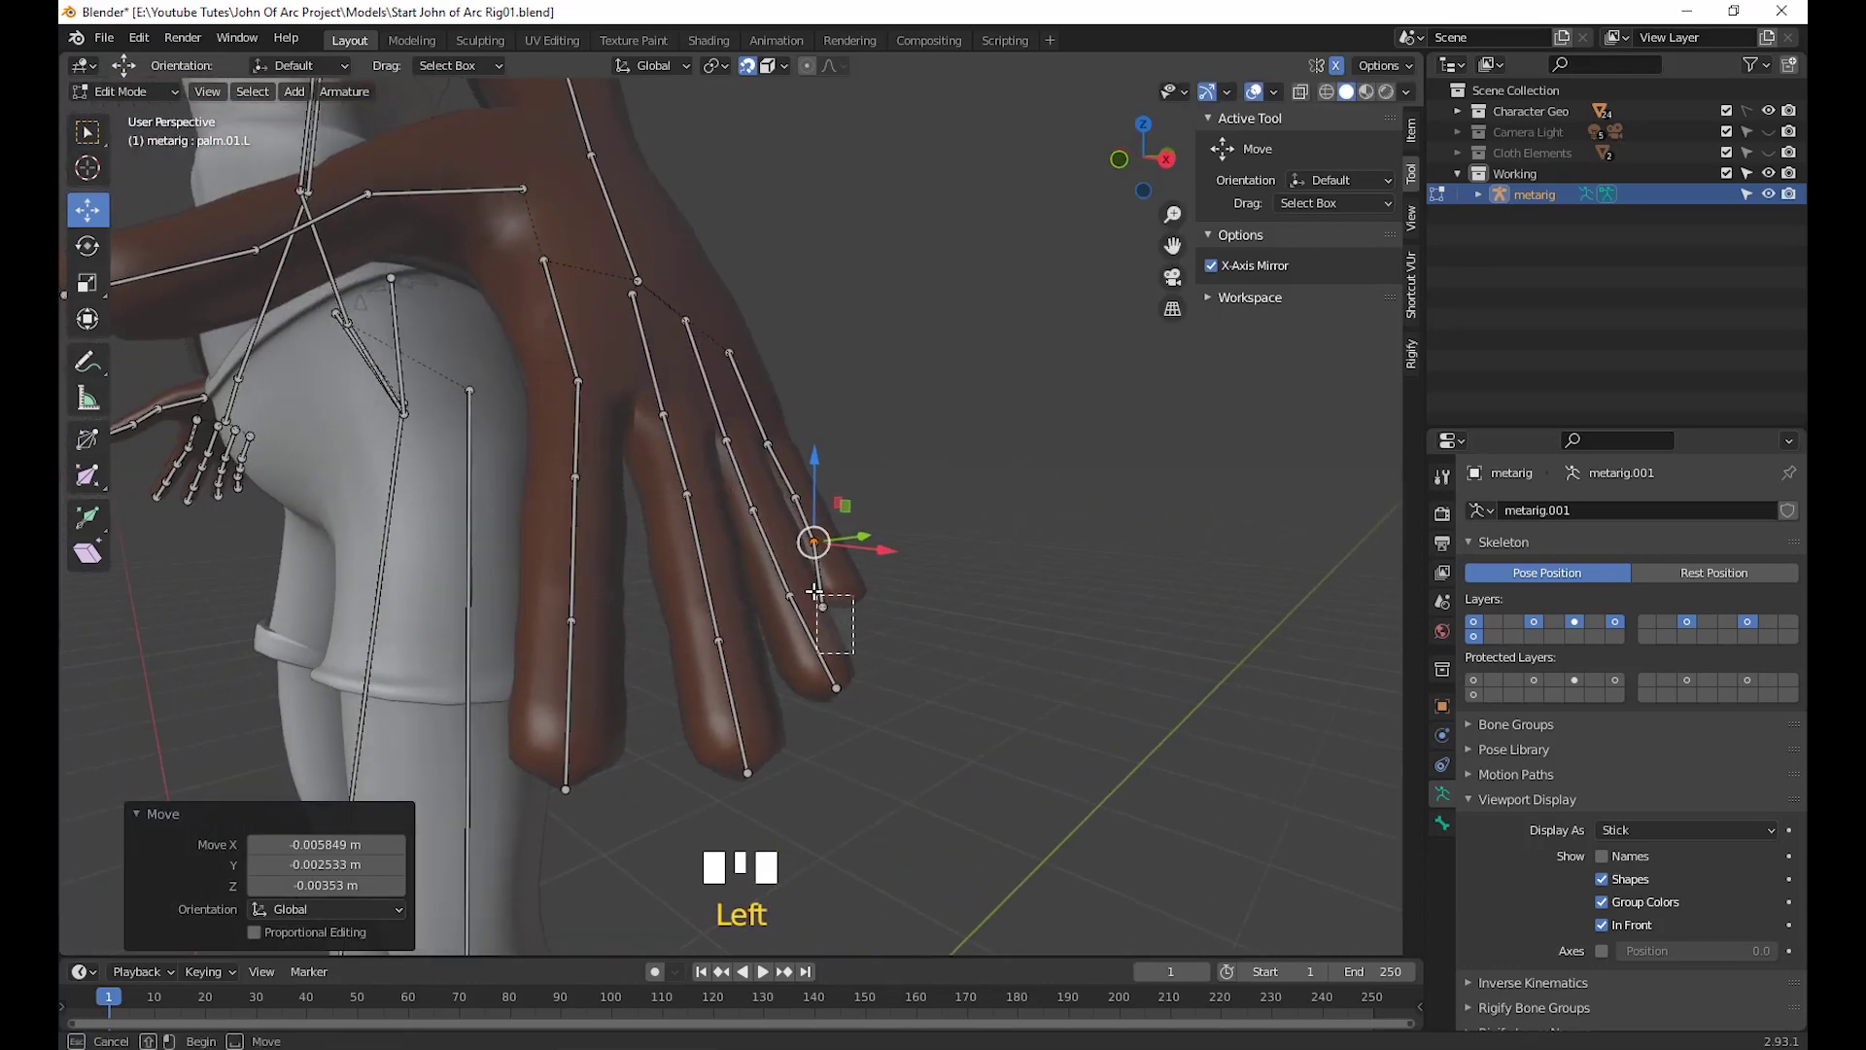
{"action": "left_click_drag", "start_coordinate": [814, 591], "coordinate": [814, 591]}
{"action": "middle_click_drag", "start_coordinate": [979, 762], "coordinate": [908, 783]}
{"action": "left_click_drag", "start_coordinate": [962, 719], "coordinate": [819, 590]}
{"action": "middle_click_drag", "start_coordinate": [819, 590], "coordinate": [1047, 761]}
{"action": "key", "text": "g"}
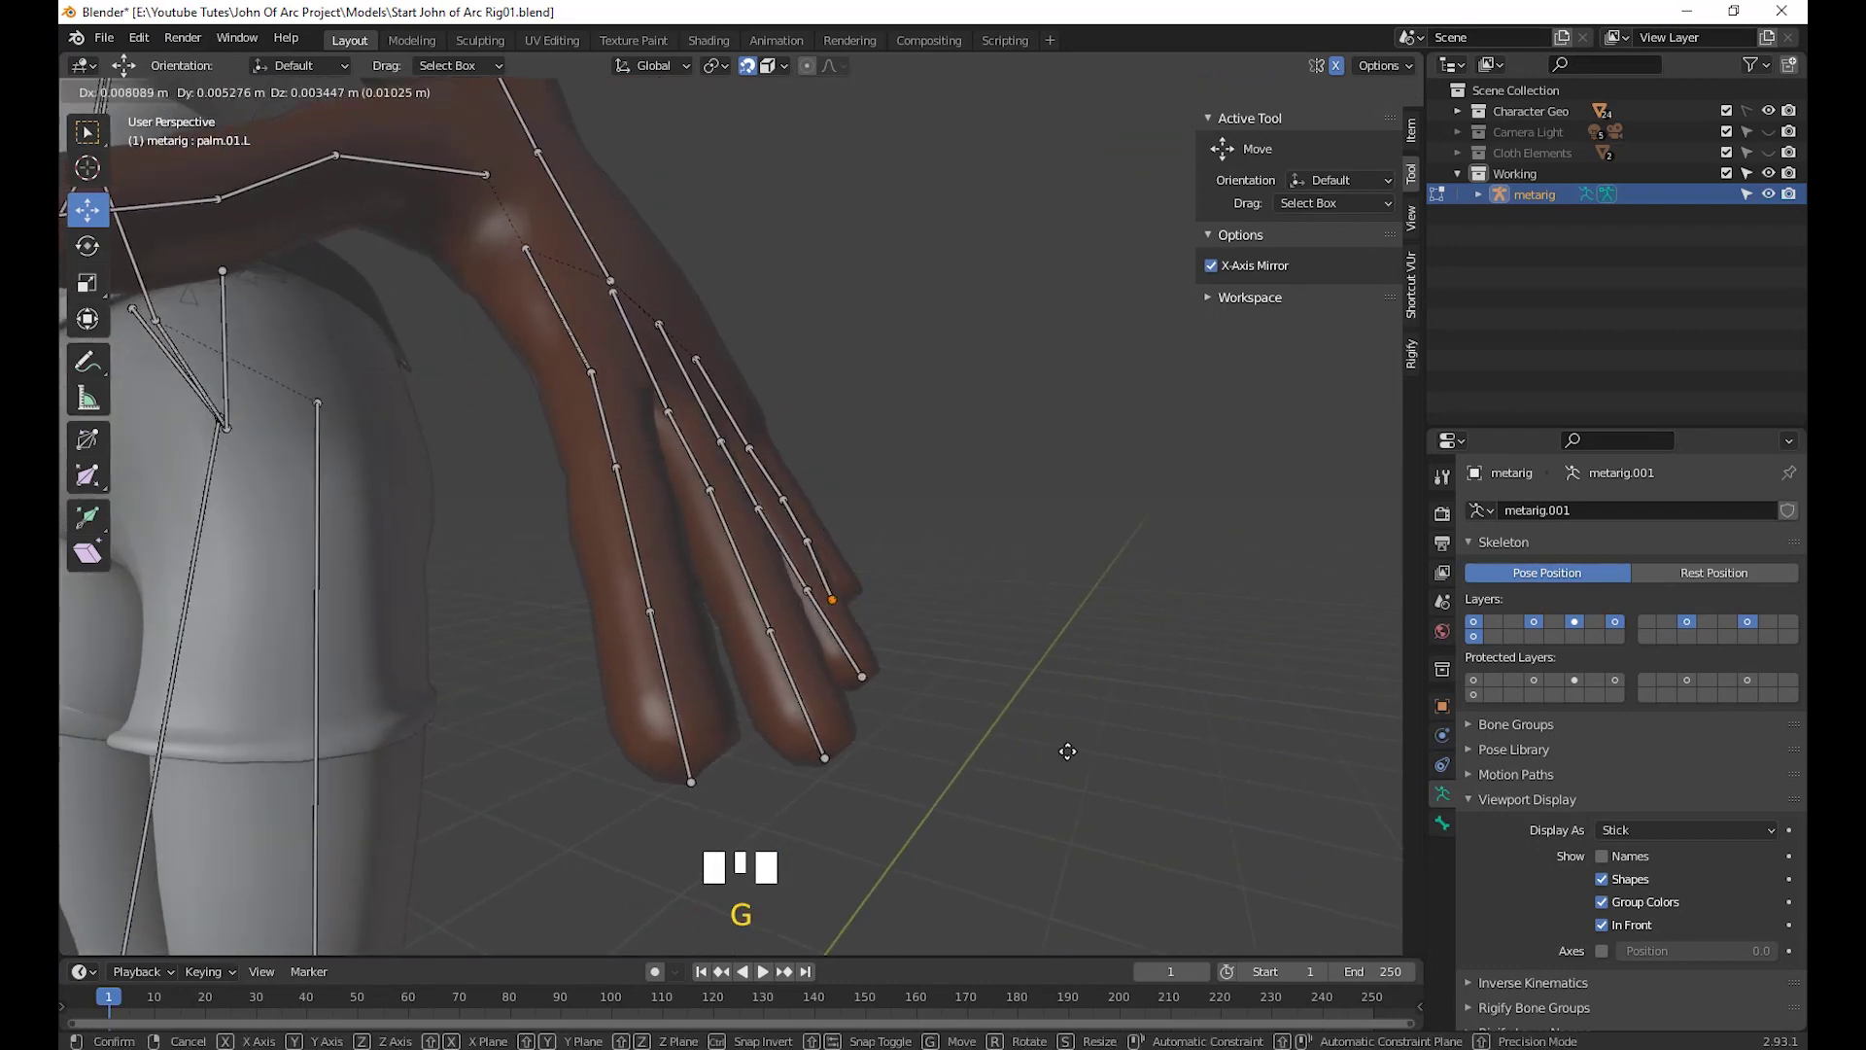
{"action": "left_click", "coordinate": [1071, 755]}
Shift the left little finger's tip joint about -0.012 m Y and -0.005 m Z to centre it in the fingertip
{"action": "scroll", "coordinate": [1050, 791], "scroll_direction": "down", "scroll_amount": 2}
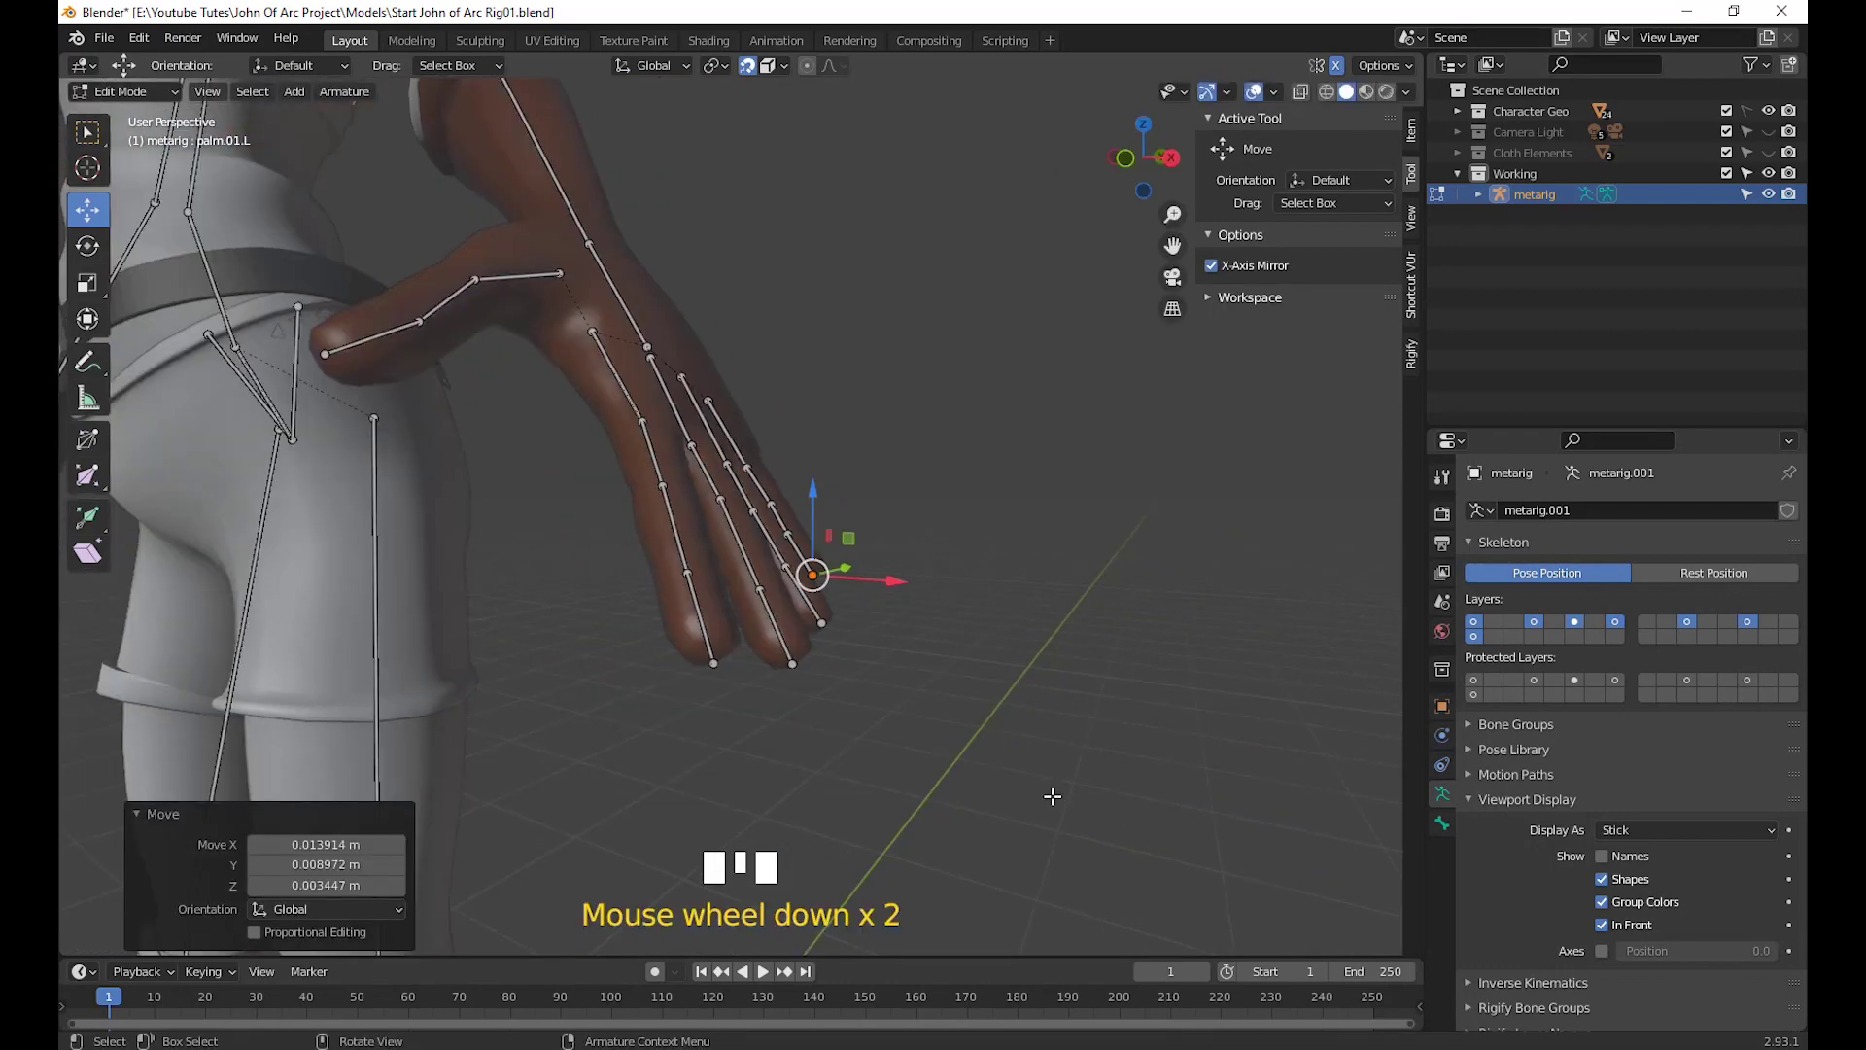
{"action": "middle_click_drag", "start_coordinate": [1049, 791], "coordinate": [1019, 831]}
{"action": "key", "text": "g"}
{"action": "right_click", "coordinate": [848, 852]}
{"action": "key", "text": "g"}
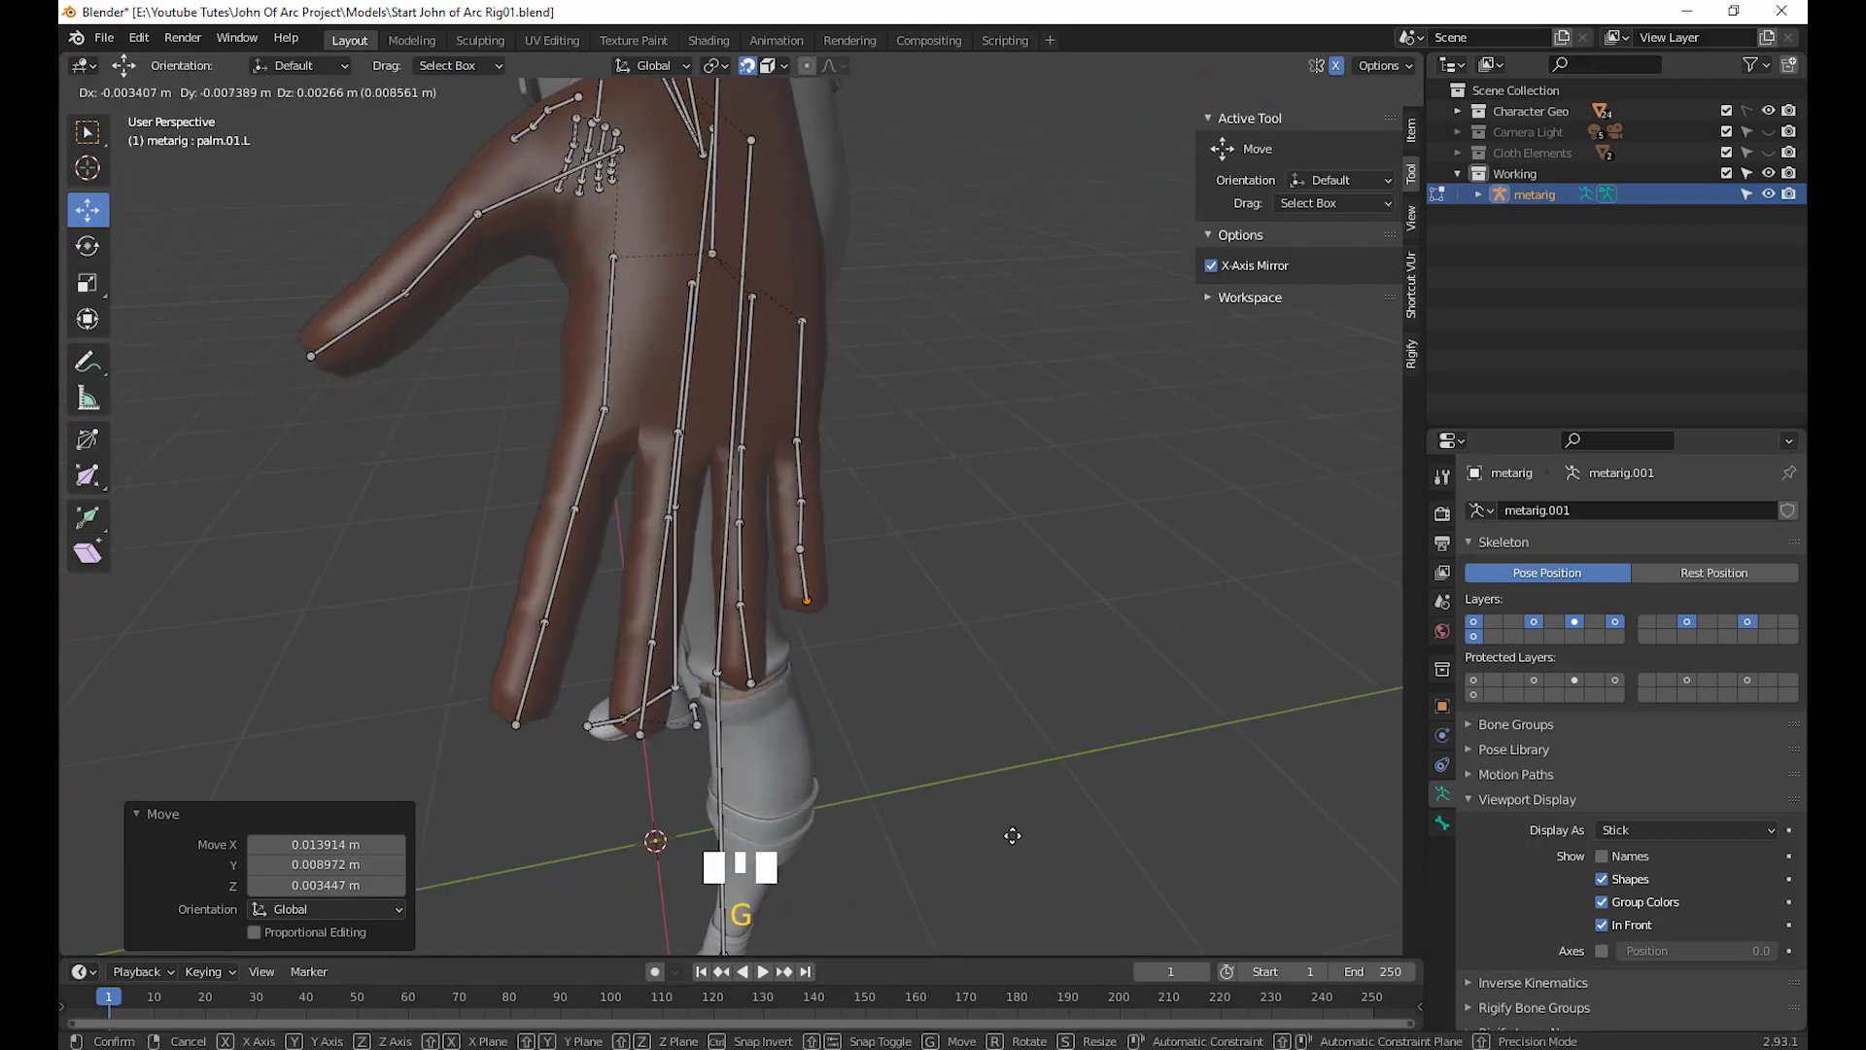
{"action": "left_click", "coordinate": [1012, 841]}
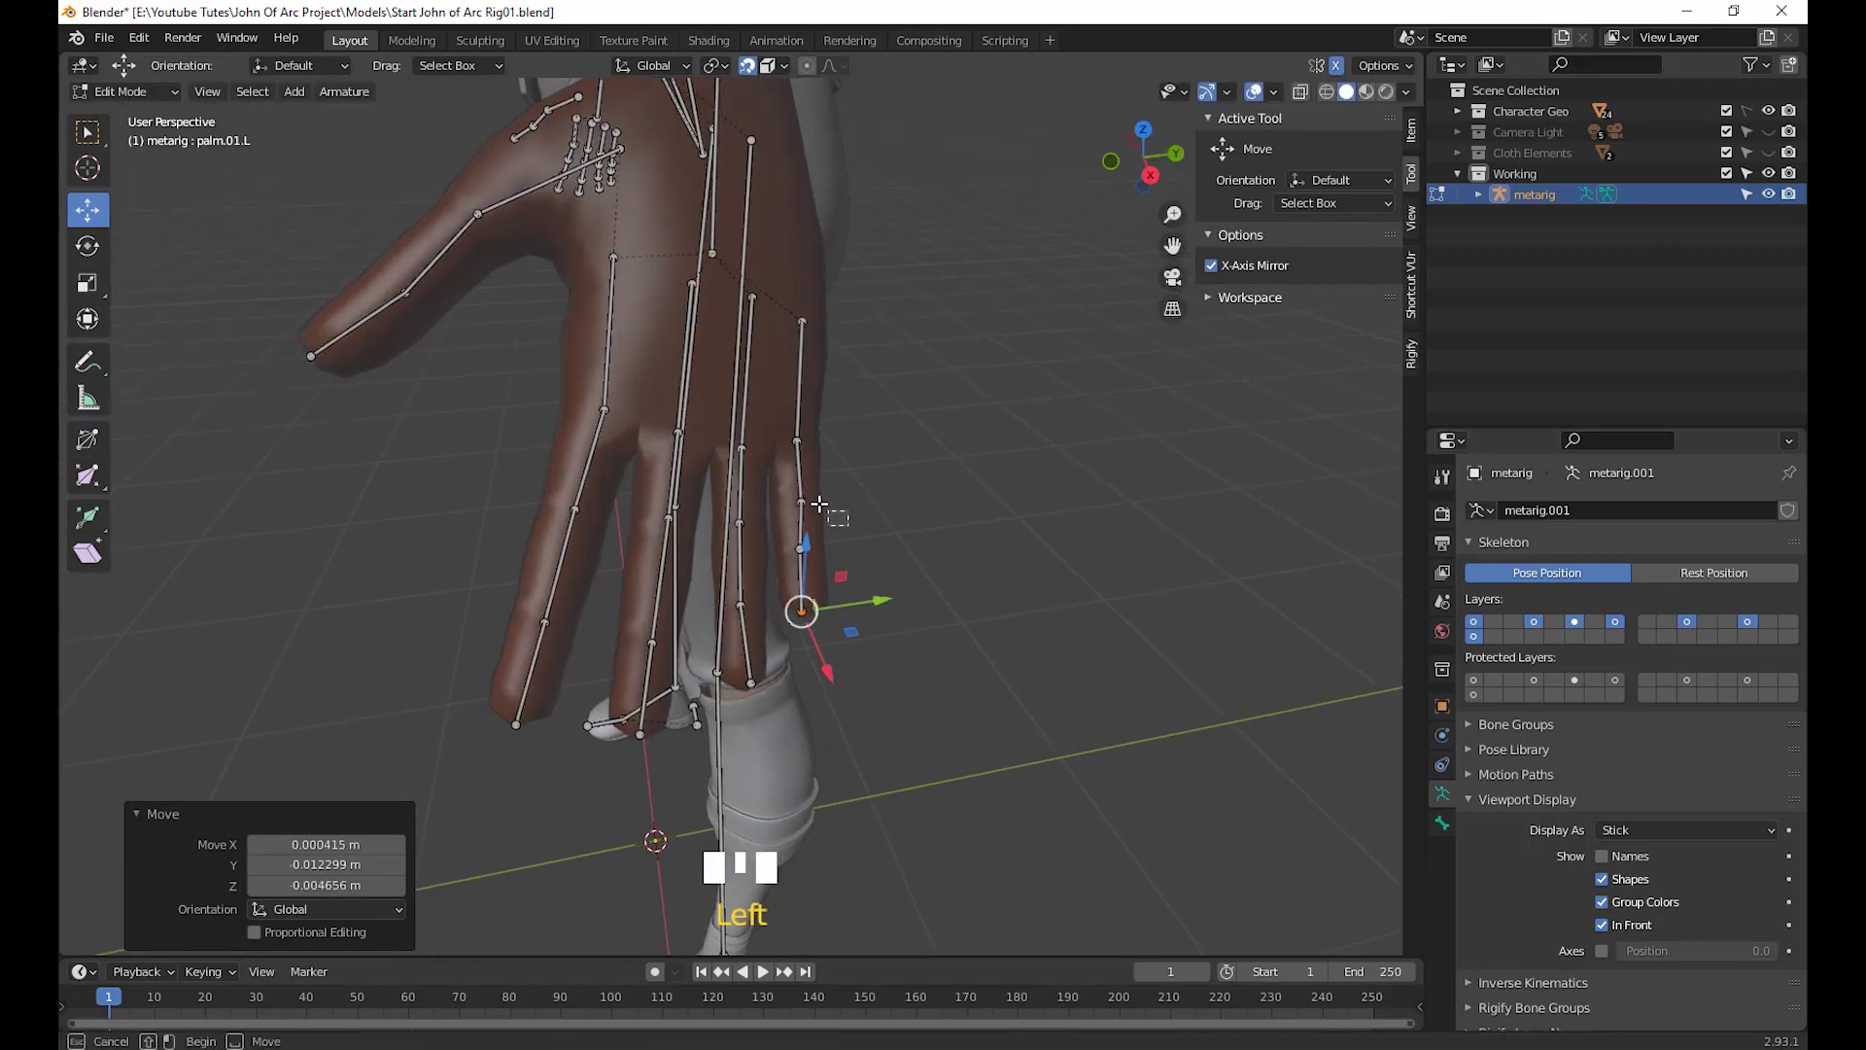
Move the left little finger's middle joint about -0.002 m X, -0.001 m Y and 0.003 m Z
{"action": "left_click_drag", "start_coordinate": [797, 491], "coordinate": [795, 489]}
{"action": "key", "text": "g"}
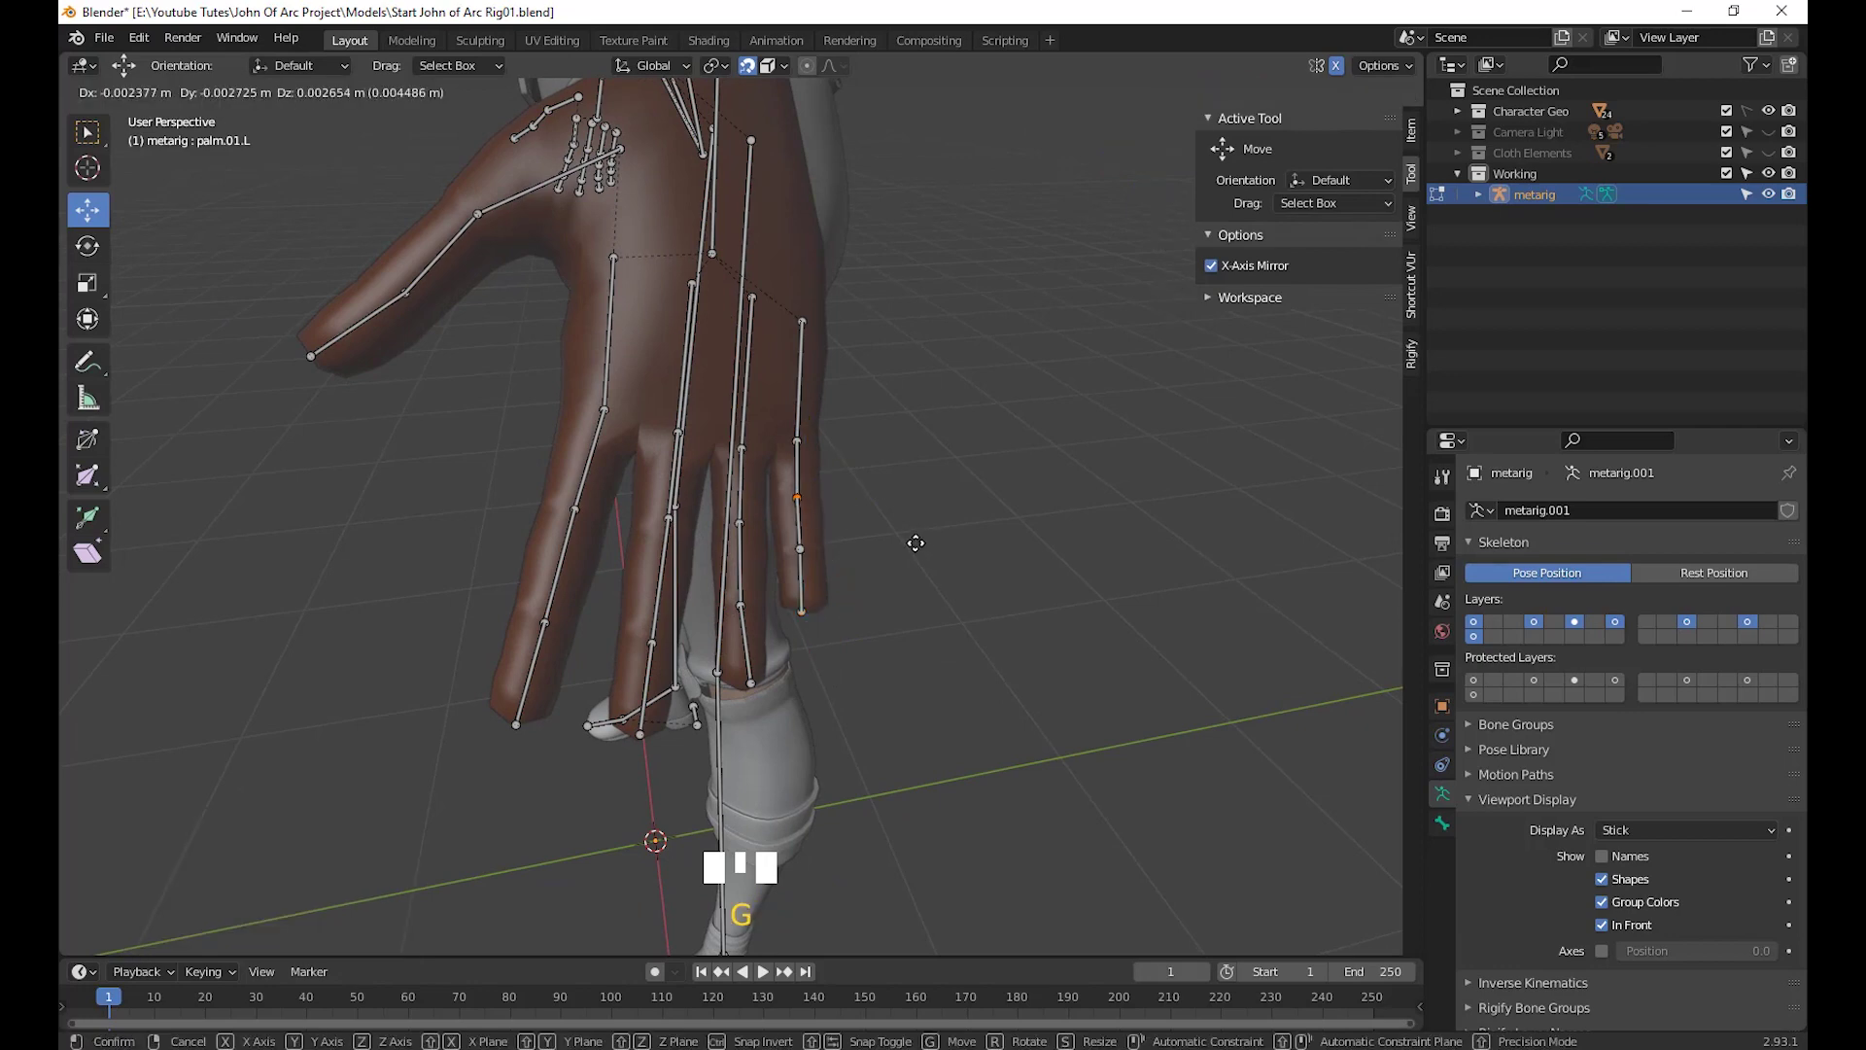
{"action": "left_click", "coordinate": [918, 543]}
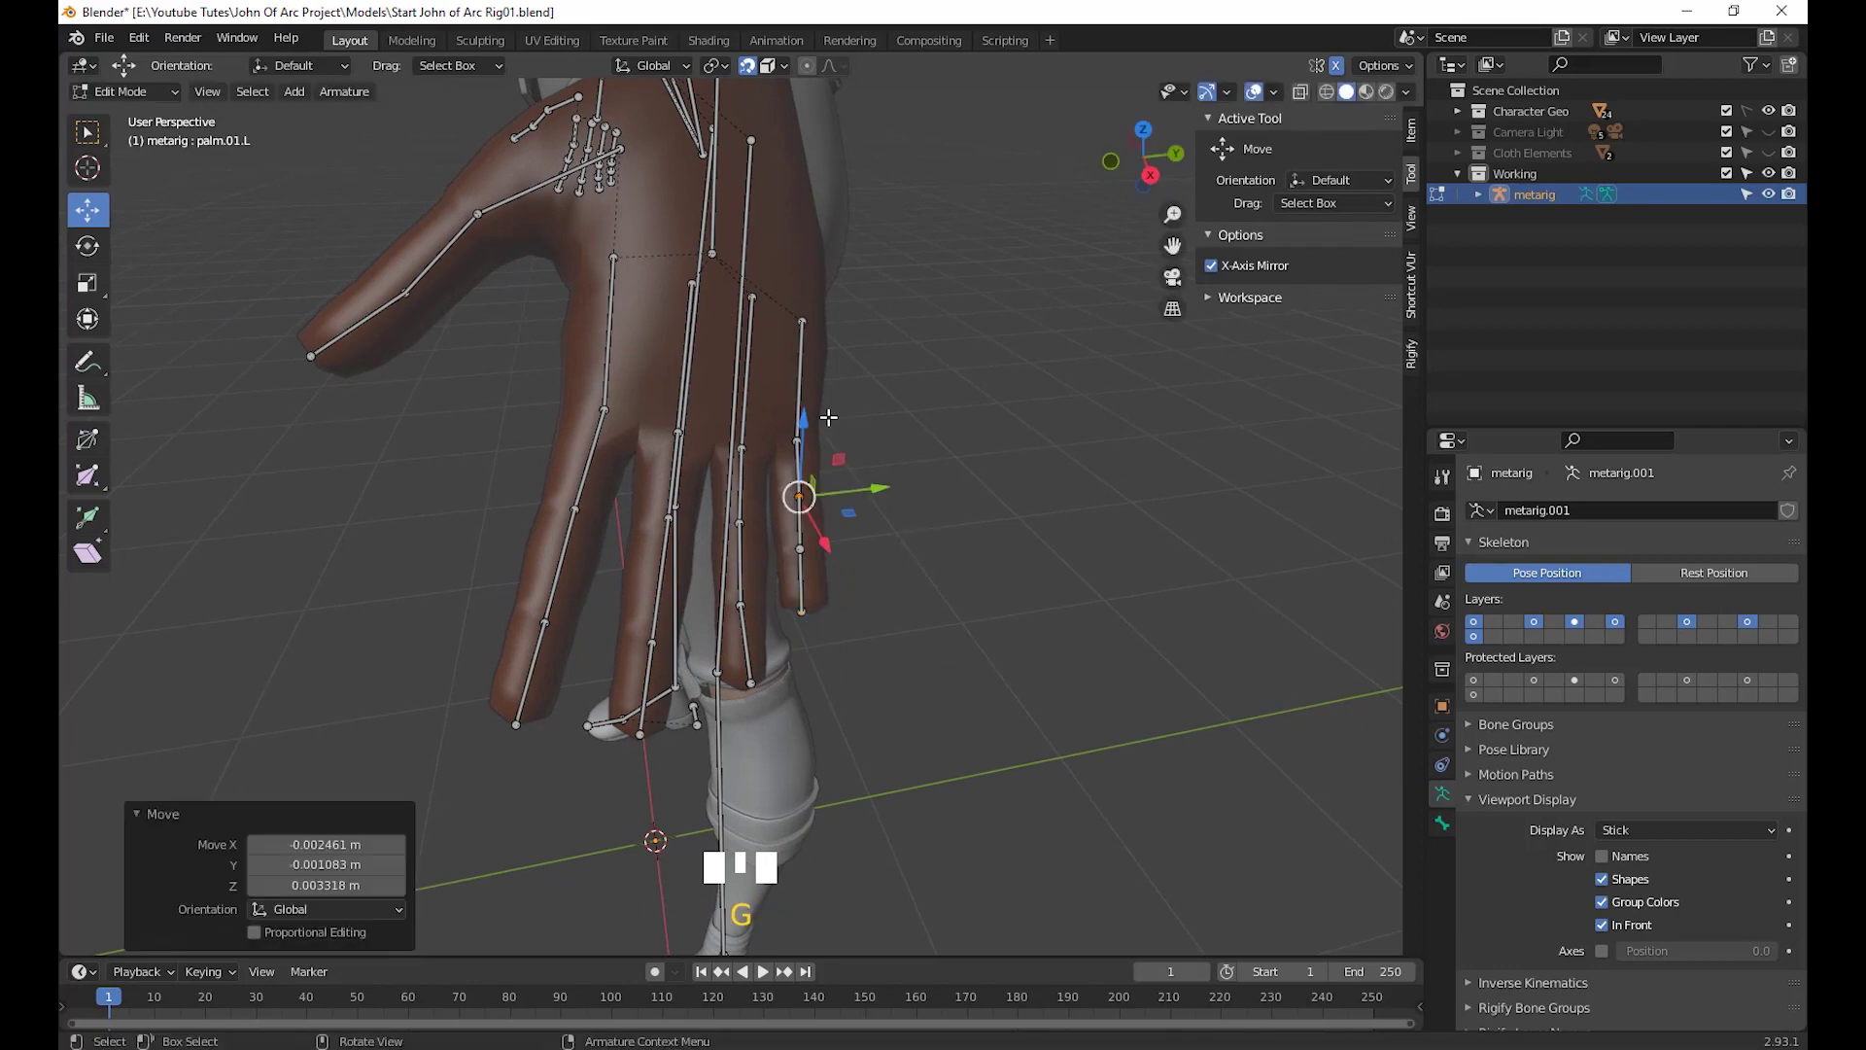
Reveal the hidden face bones of the metarig and select all bones of the face rig
{"action": "scroll", "coordinate": [828, 417], "scroll_direction": "down", "scroll_amount": 2}
{"action": "middle_click_drag", "start_coordinate": [828, 417], "coordinate": [1015, 750]}
{"action": "scroll", "coordinate": [1008, 616], "scroll_direction": "down", "scroll_amount": 5}
{"action": "scroll", "coordinate": [923, 758], "scroll_direction": "up", "scroll_amount": 3}
{"action": "scroll", "coordinate": [793, 782], "scroll_direction": "down", "scroll_amount": 5}
{"action": "key", "text": "a"}
{"action": "scroll", "coordinate": [1006, 681], "scroll_direction": "down", "scroll_amount": 2}
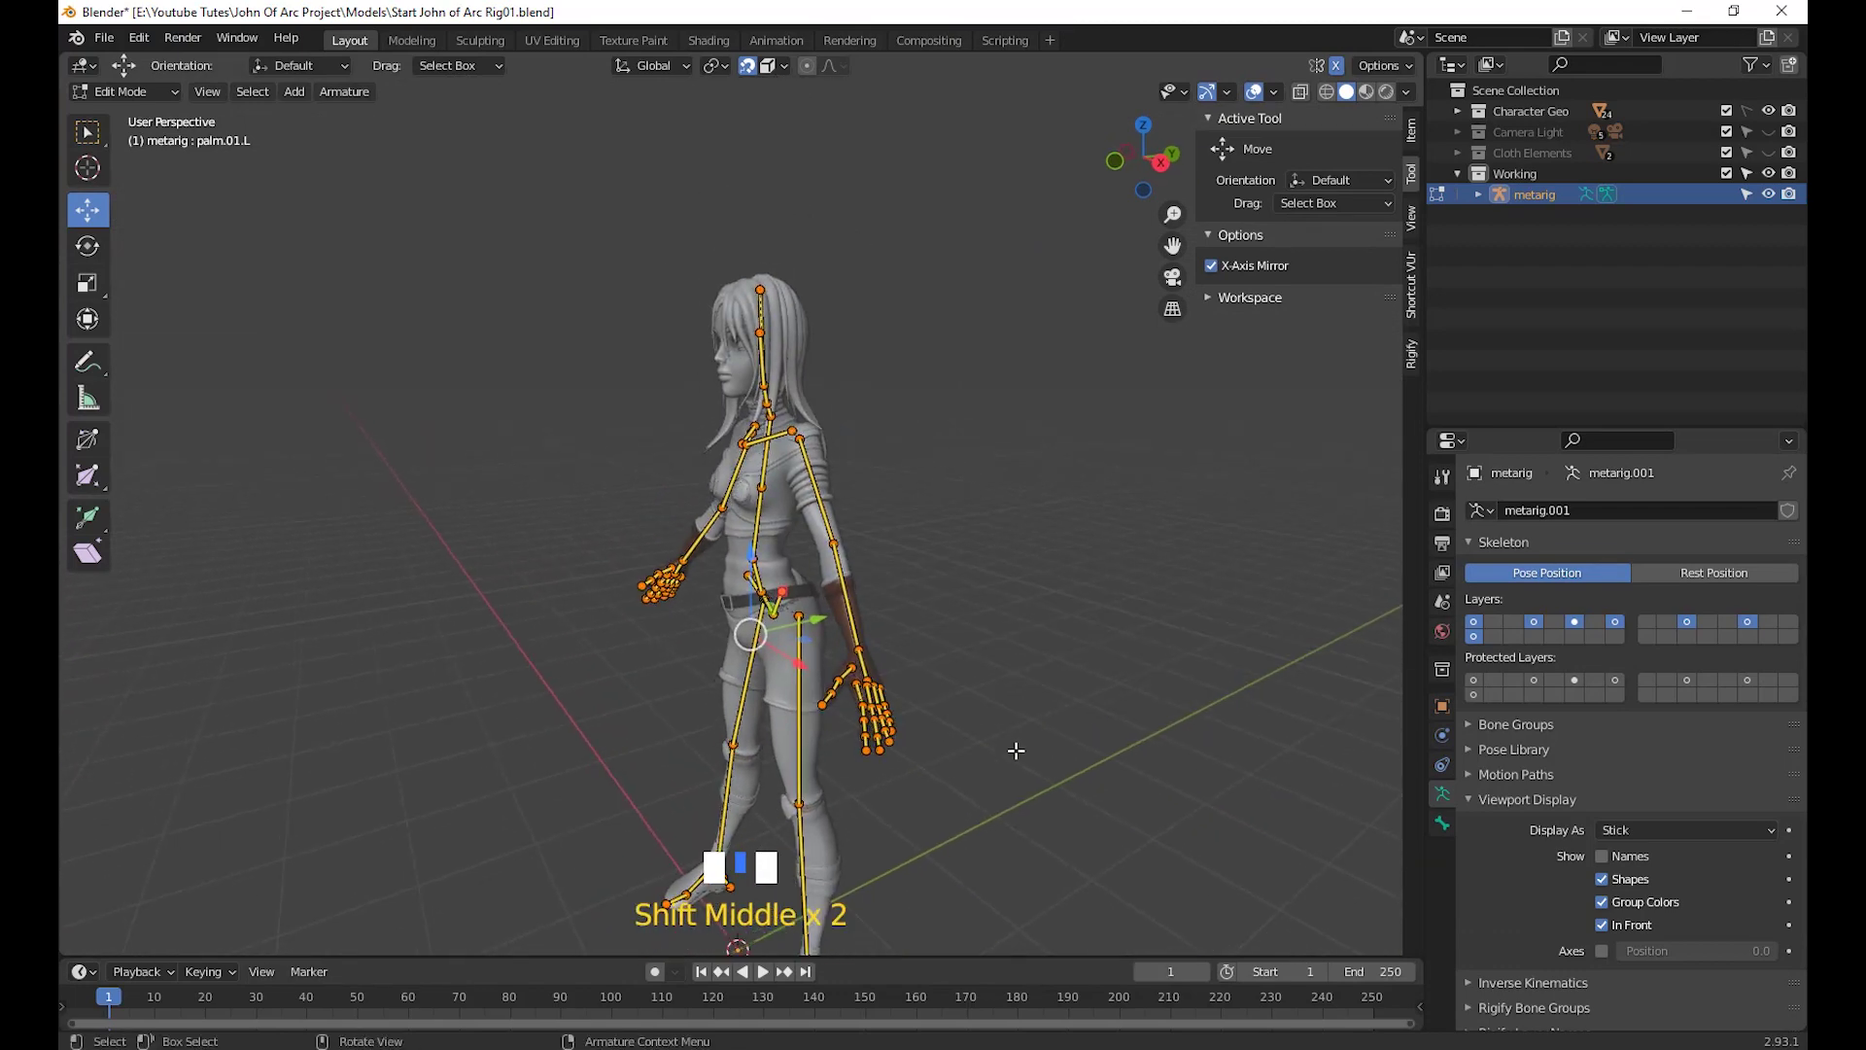
{"action": "key", "text": "alt+h"}
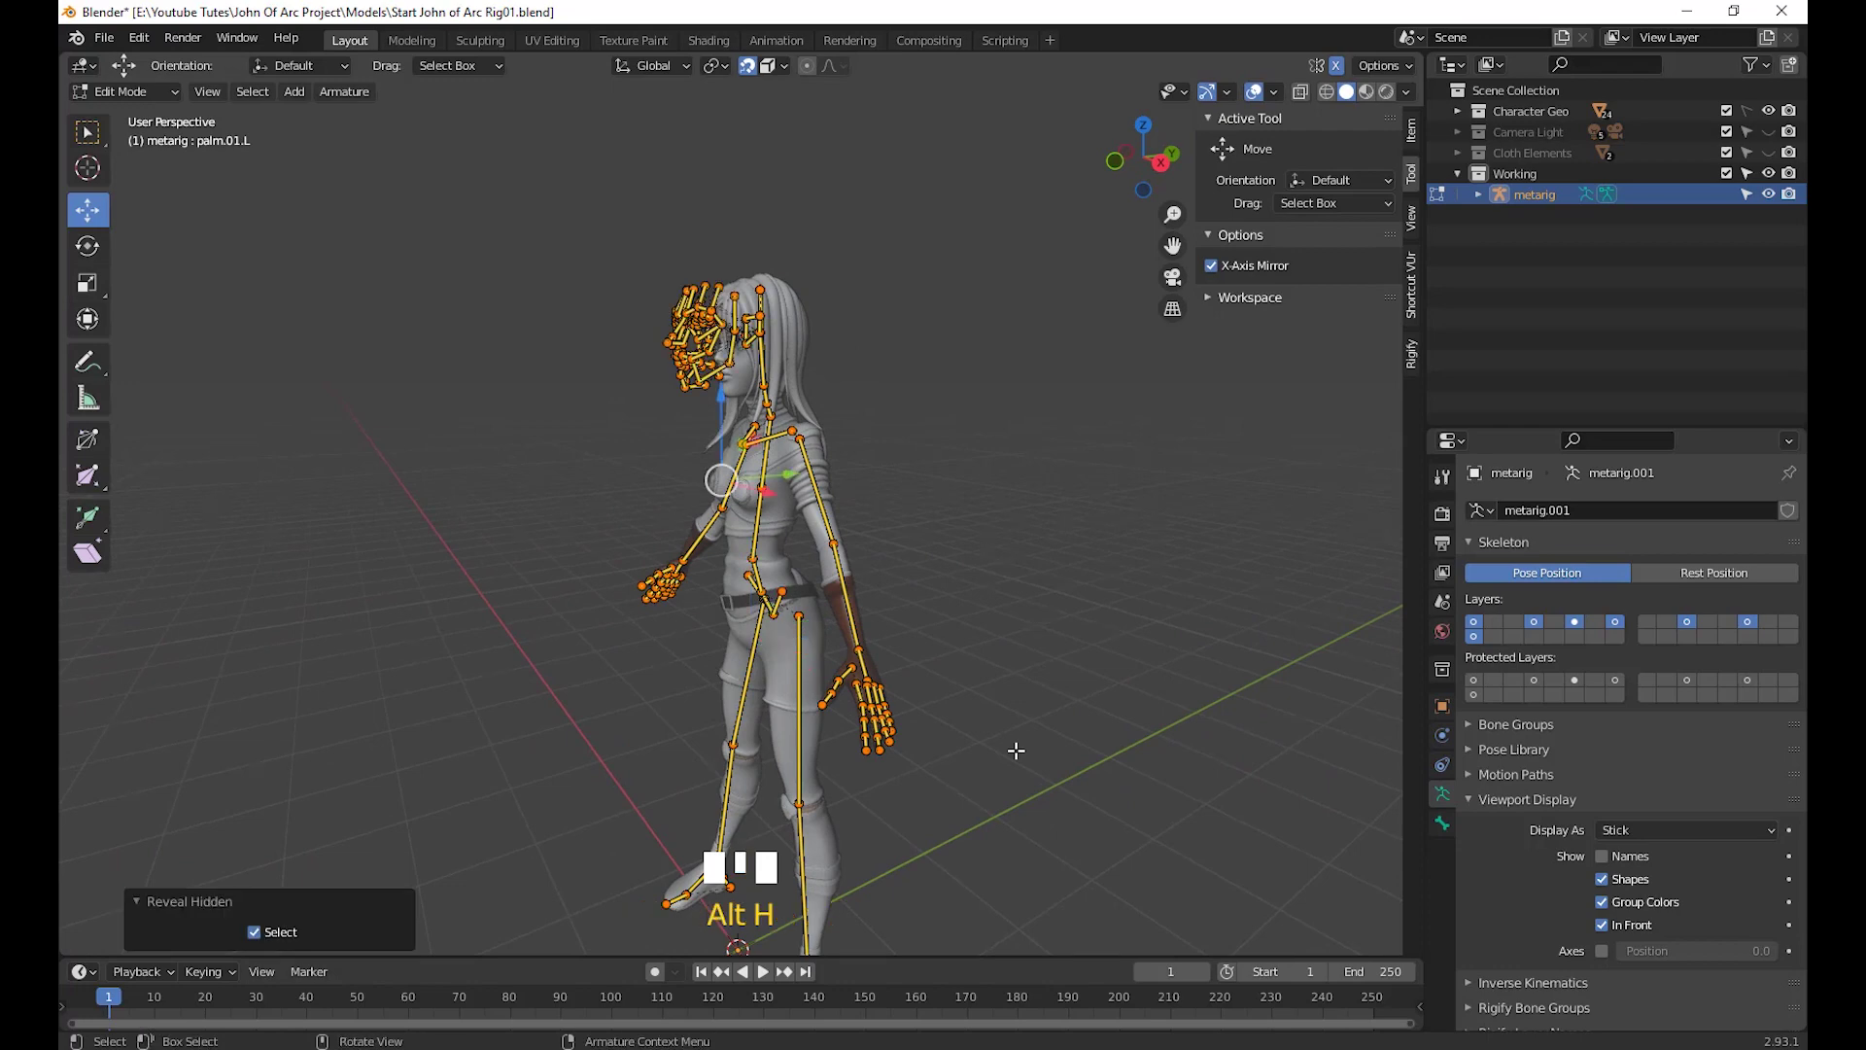
{"action": "scroll", "coordinate": [1009, 530], "scroll_direction": "up", "scroll_amount": 5}
{"action": "middle_click_drag", "start_coordinate": [972, 534], "coordinate": [953, 875], "text": "shift"}
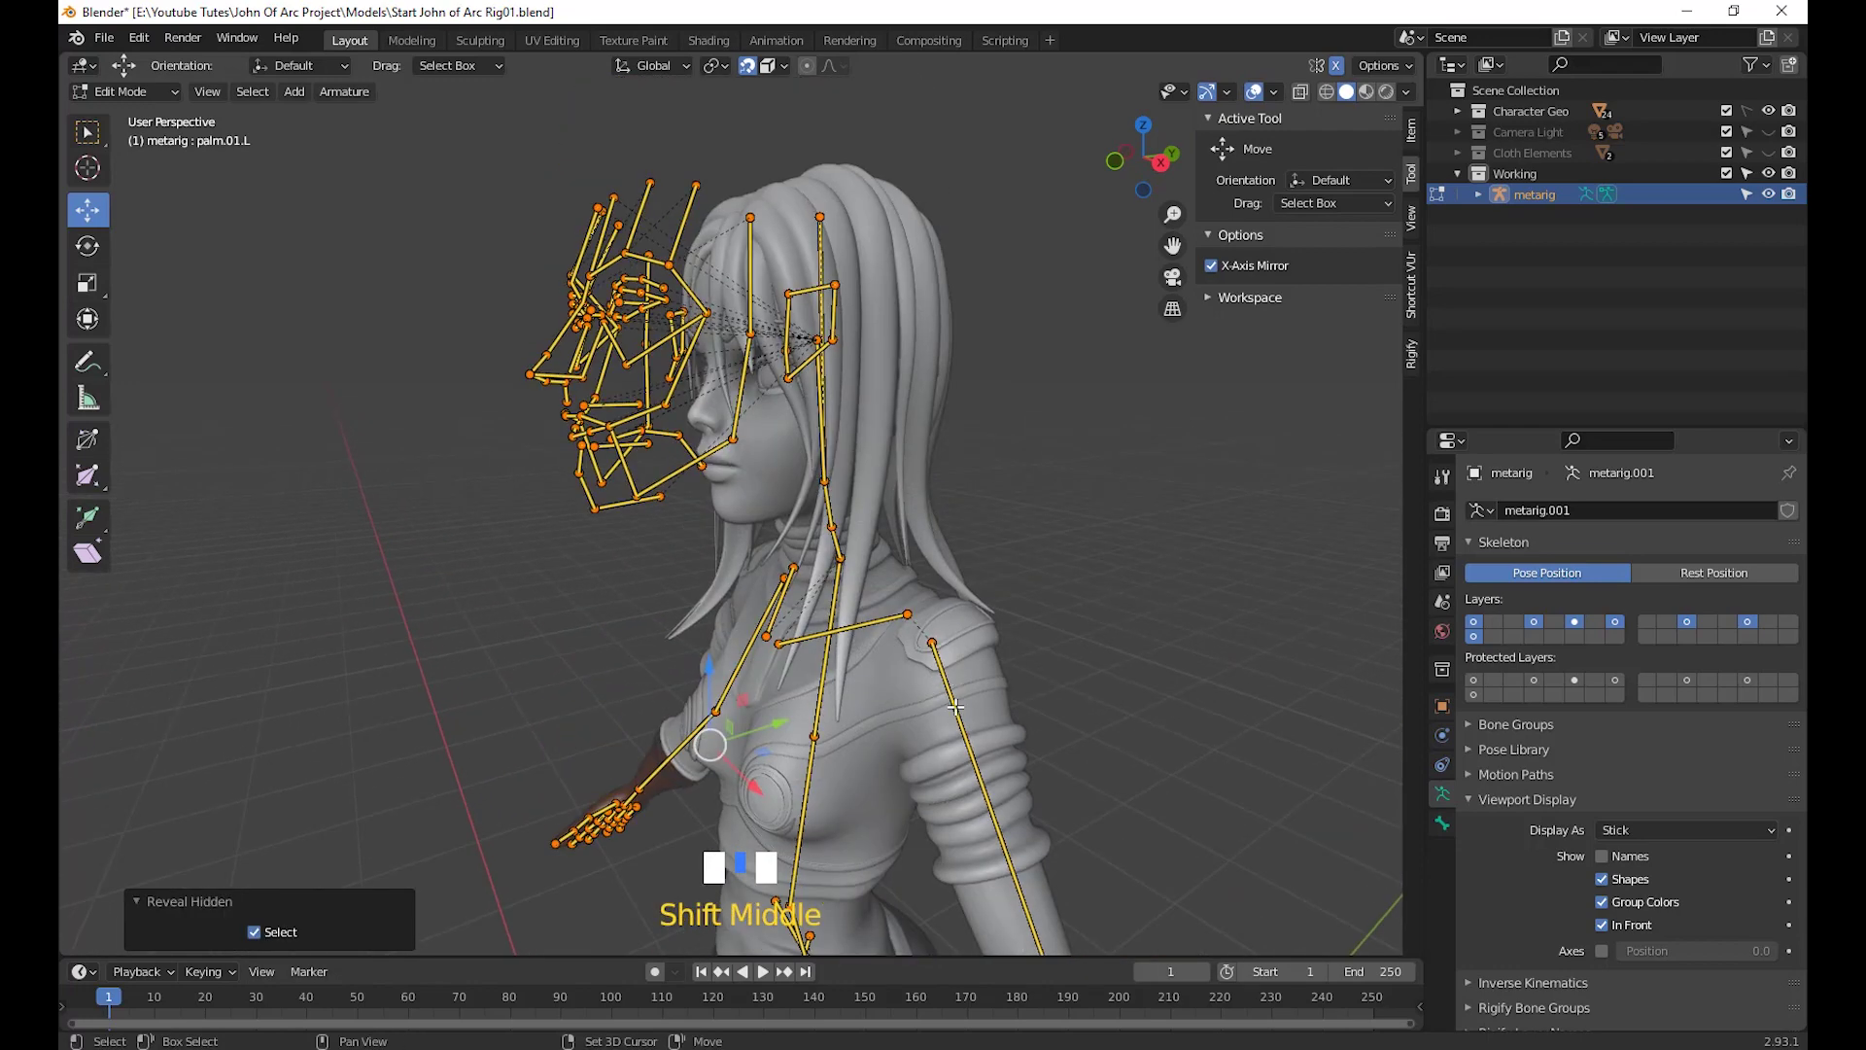
{"action": "middle_click_drag", "start_coordinate": [875, 681], "coordinate": [724, 603]}
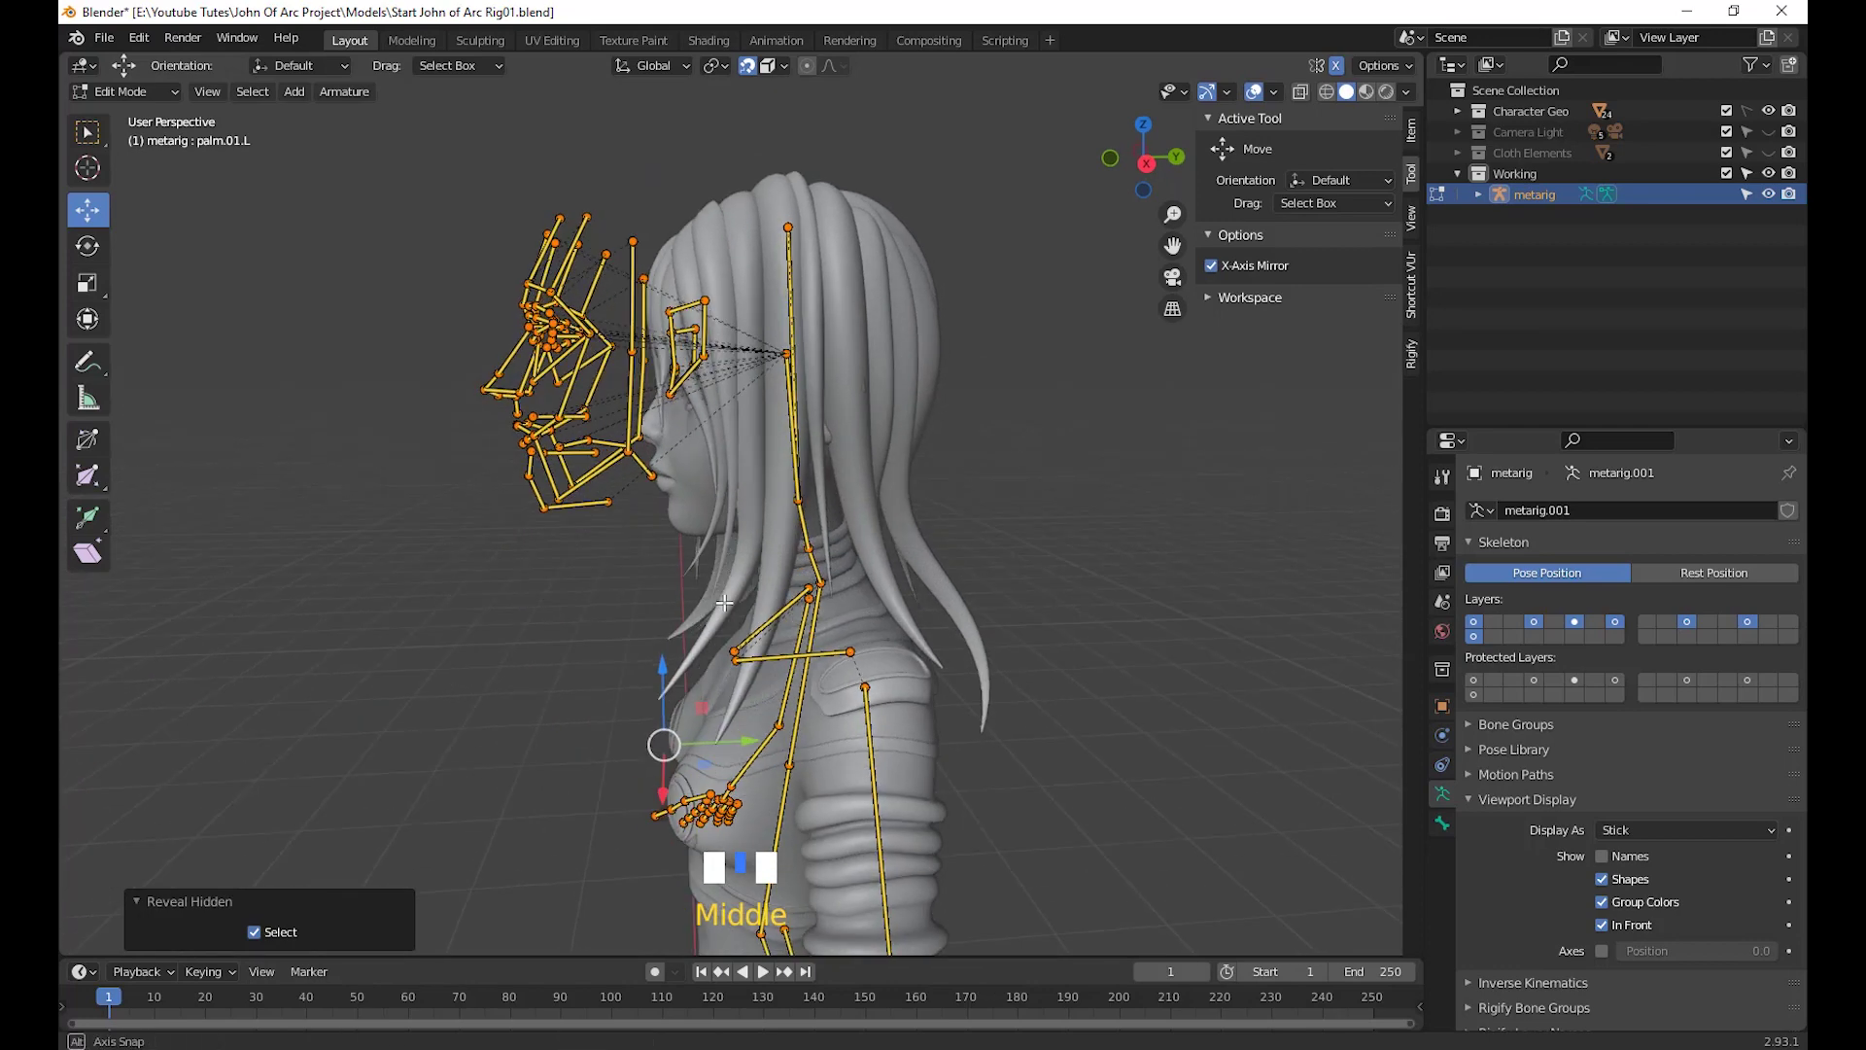
{"action": "left_click_drag", "start_coordinate": [416, 156], "coordinate": [721, 541]}
{"action": "middle_click_drag", "start_coordinate": [957, 574], "coordinate": [968, 626]}
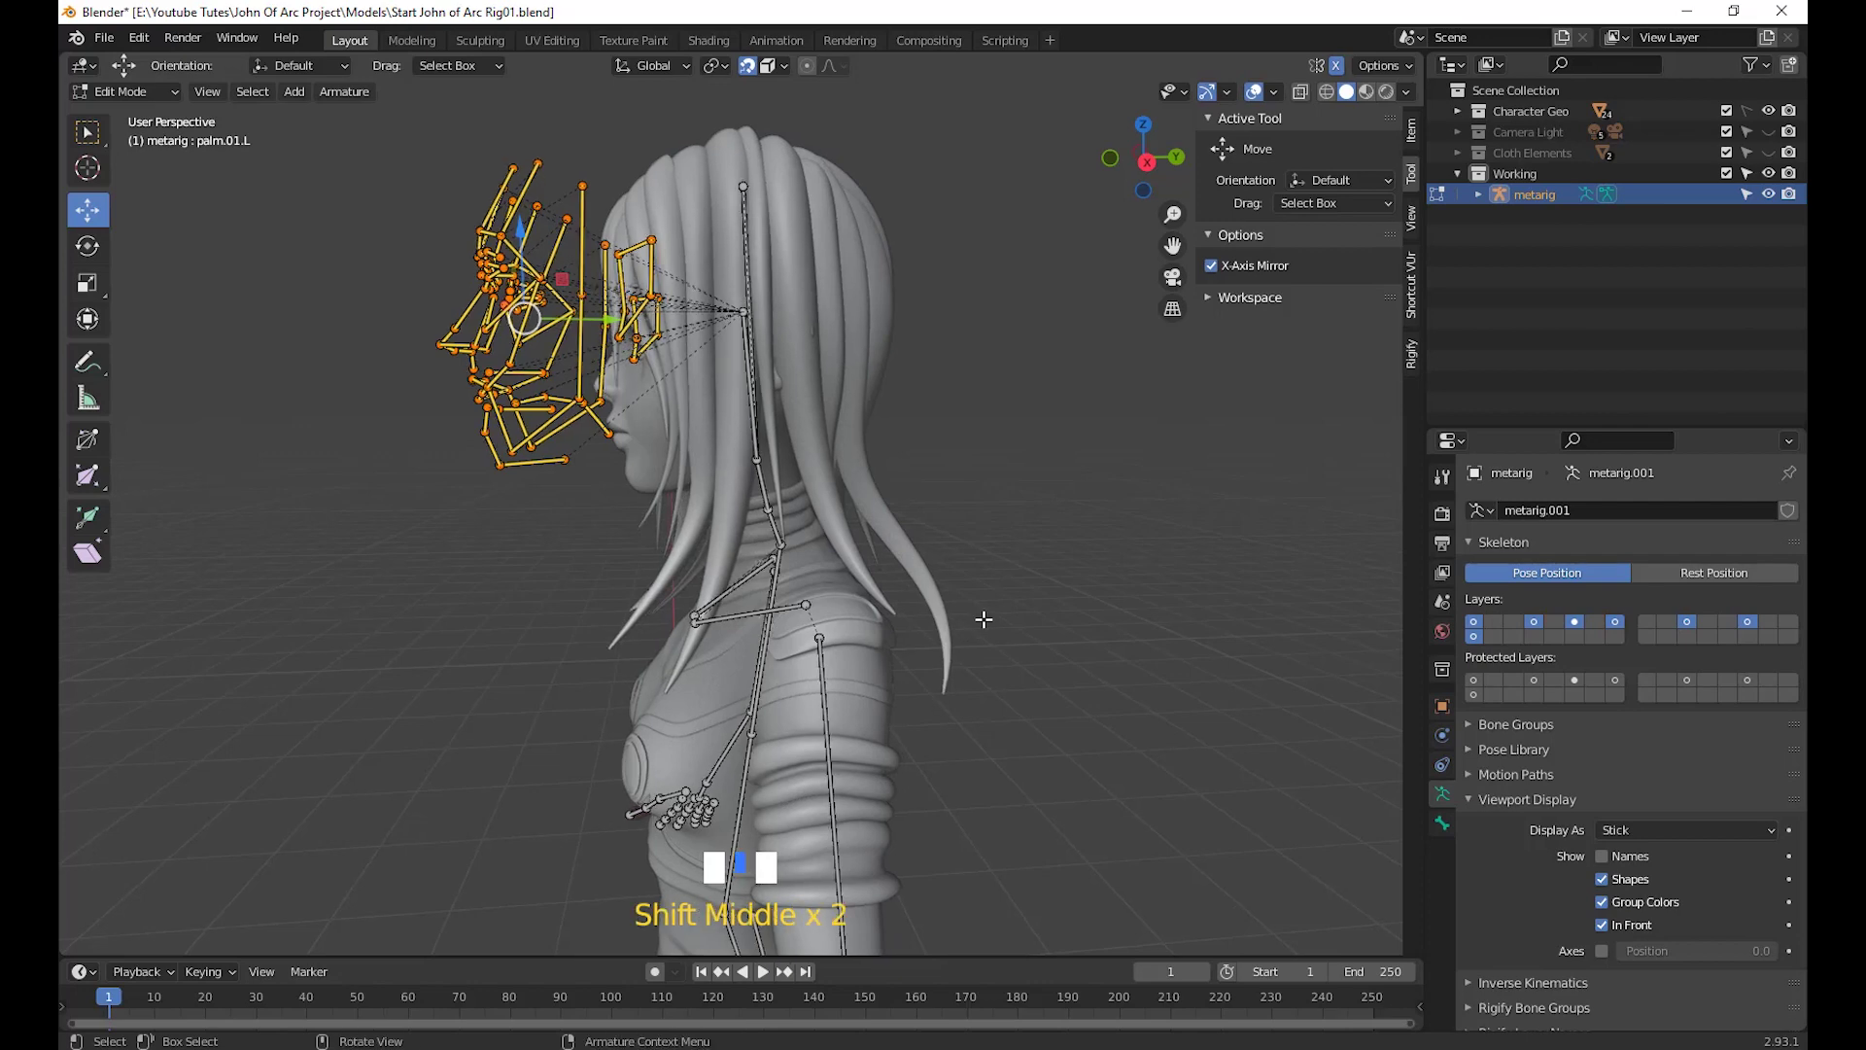
Move the face bones about 0.043 m X, 0.267 m Y and -0.095 m Z toward the character's head
{"action": "key", "text": "g"}
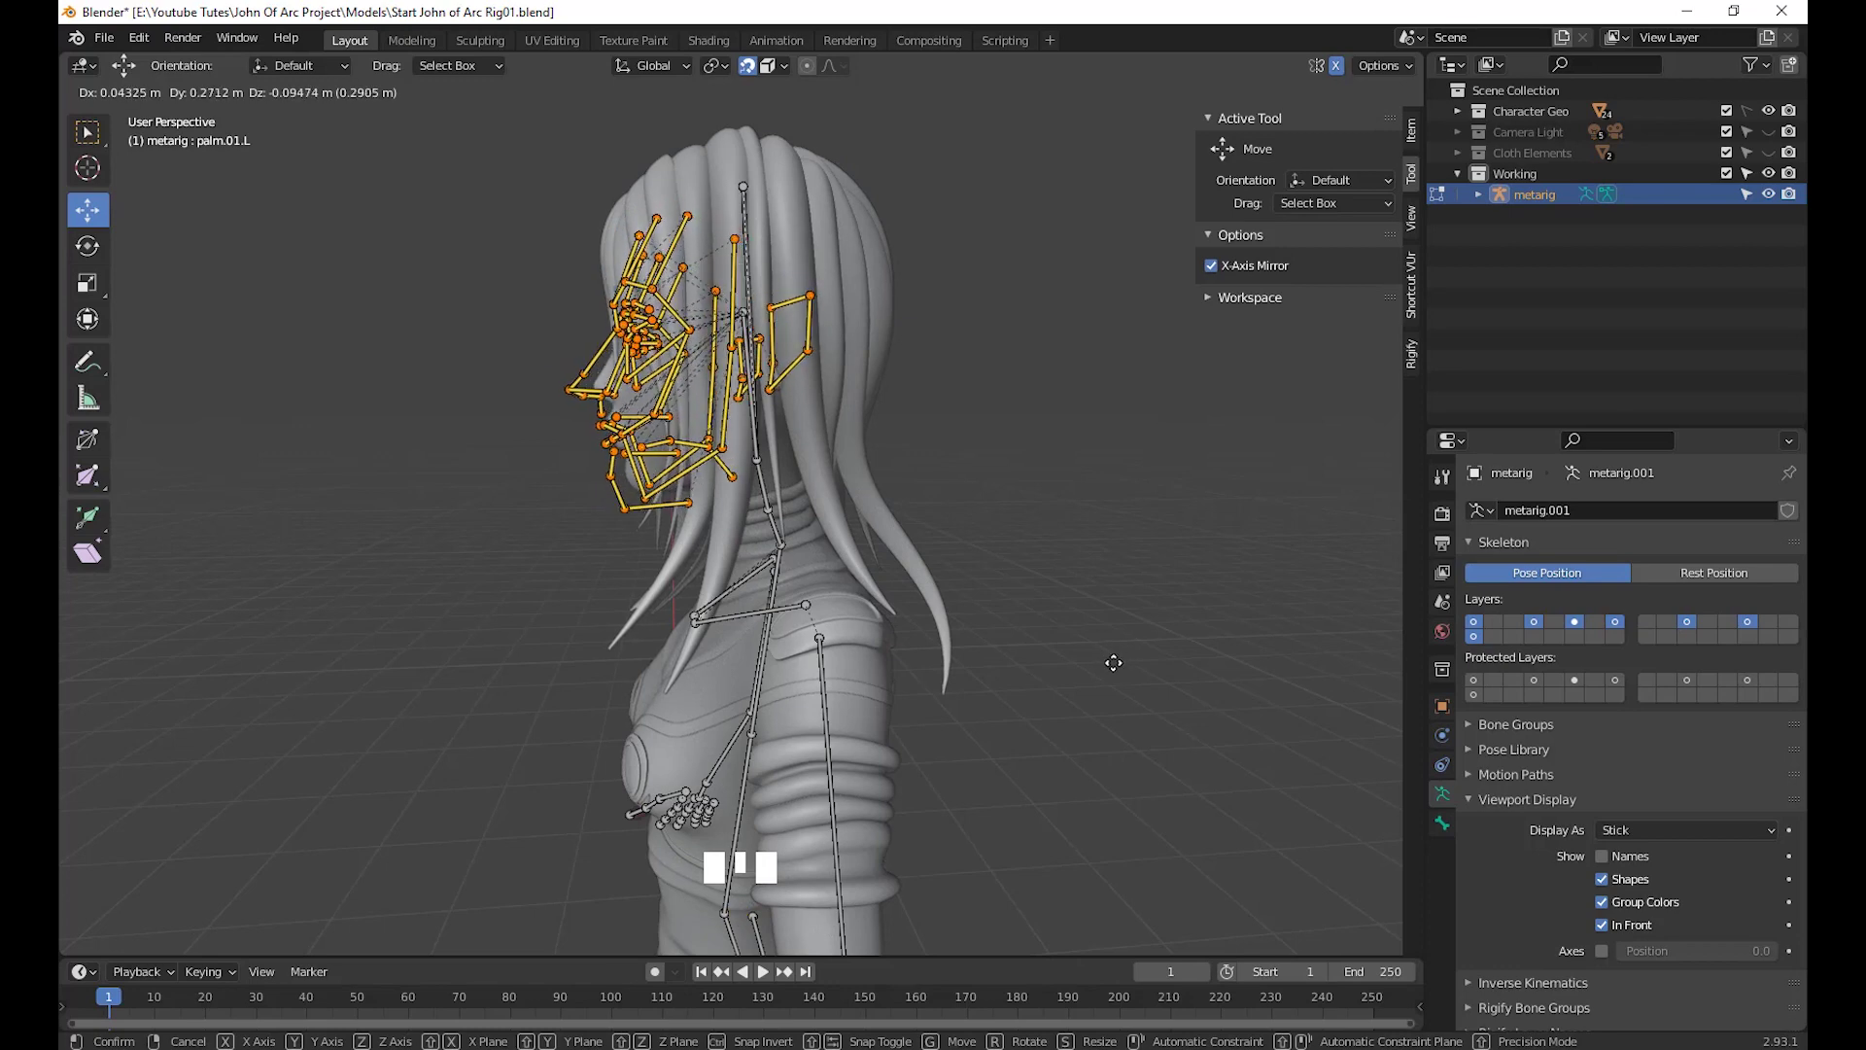
{"action": "left_click", "coordinate": [1111, 662]}
{"action": "middle_click_drag", "start_coordinate": [1112, 658], "coordinate": [1121, 803]}
{"action": "scroll", "coordinate": [1050, 746], "scroll_direction": "up", "scroll_amount": 2}
Scale the face bones uniformly to about 0.808 to match the head's size
{"action": "key", "text": "s"}
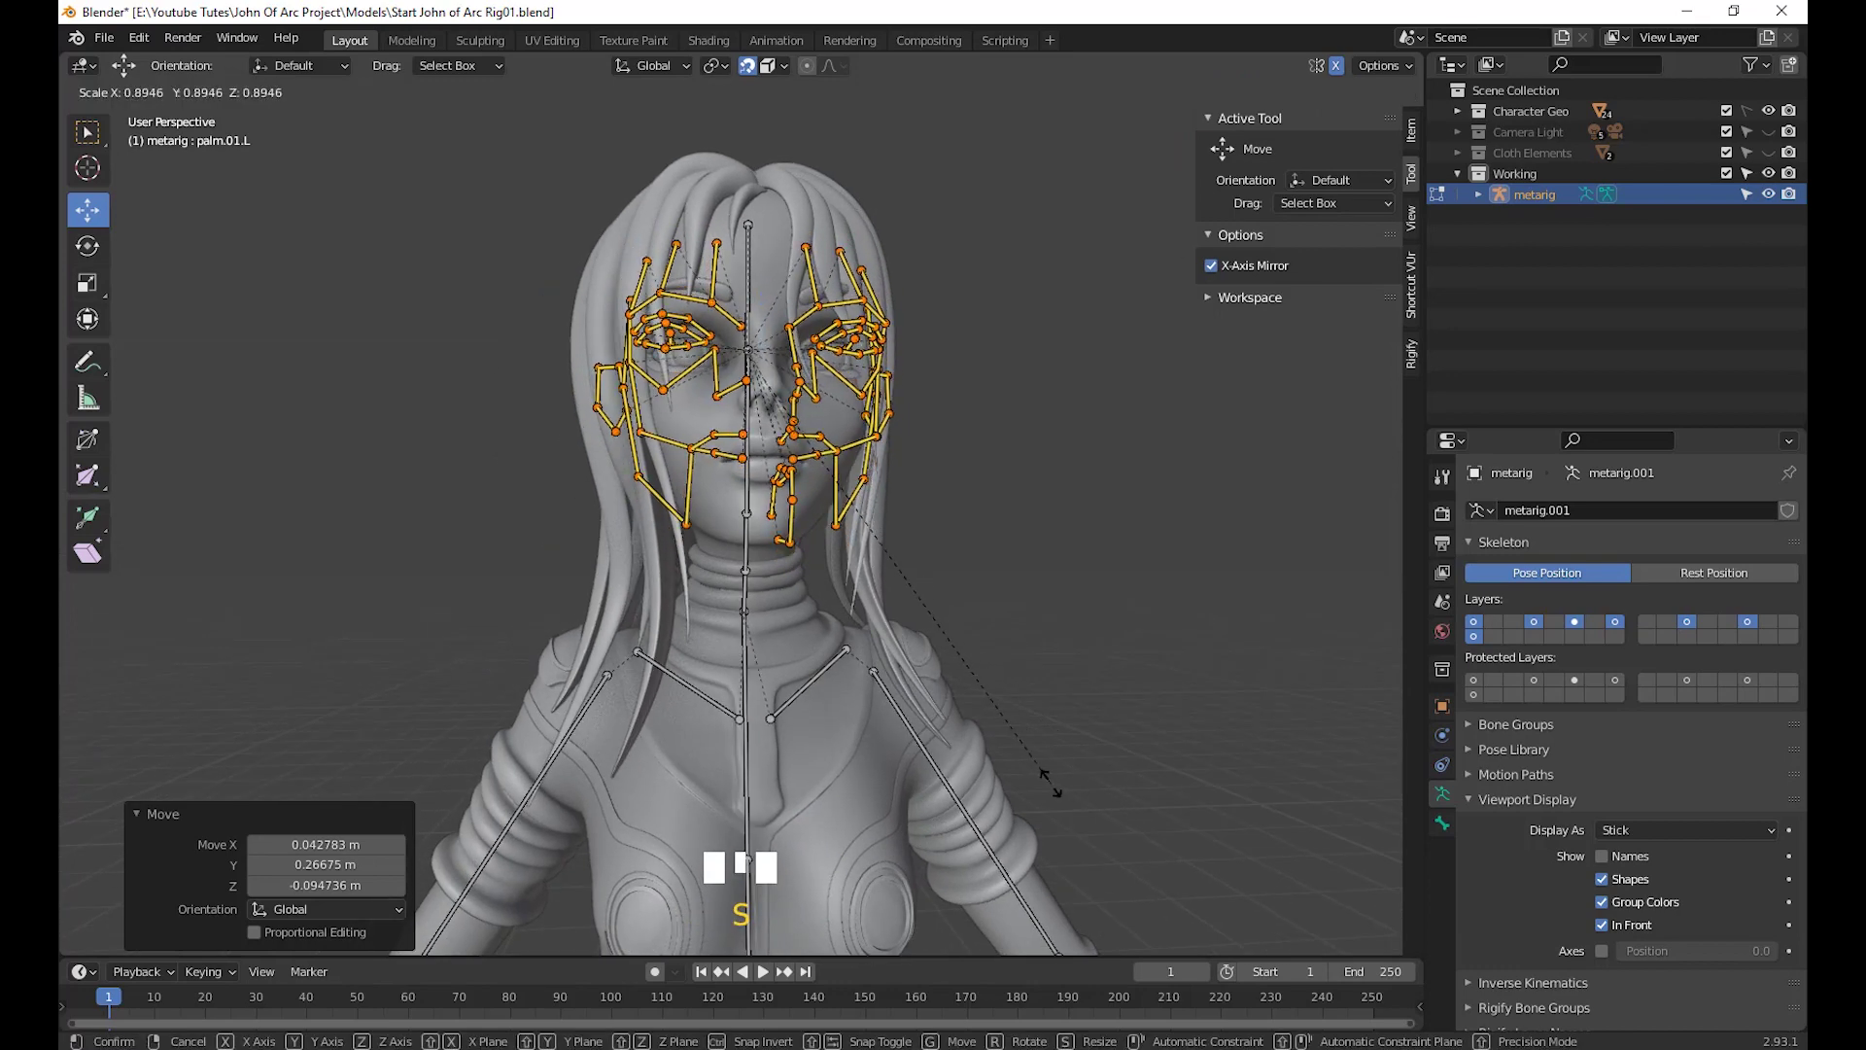
{"action": "left_click", "coordinate": [989, 763]}
{"action": "middle_click_drag", "start_coordinate": [989, 763], "coordinate": [1218, 786]}
{"action": "scroll", "coordinate": [1202, 786], "scroll_direction": "up", "scroll_amount": 2}
{"action": "key", "text": "g"}
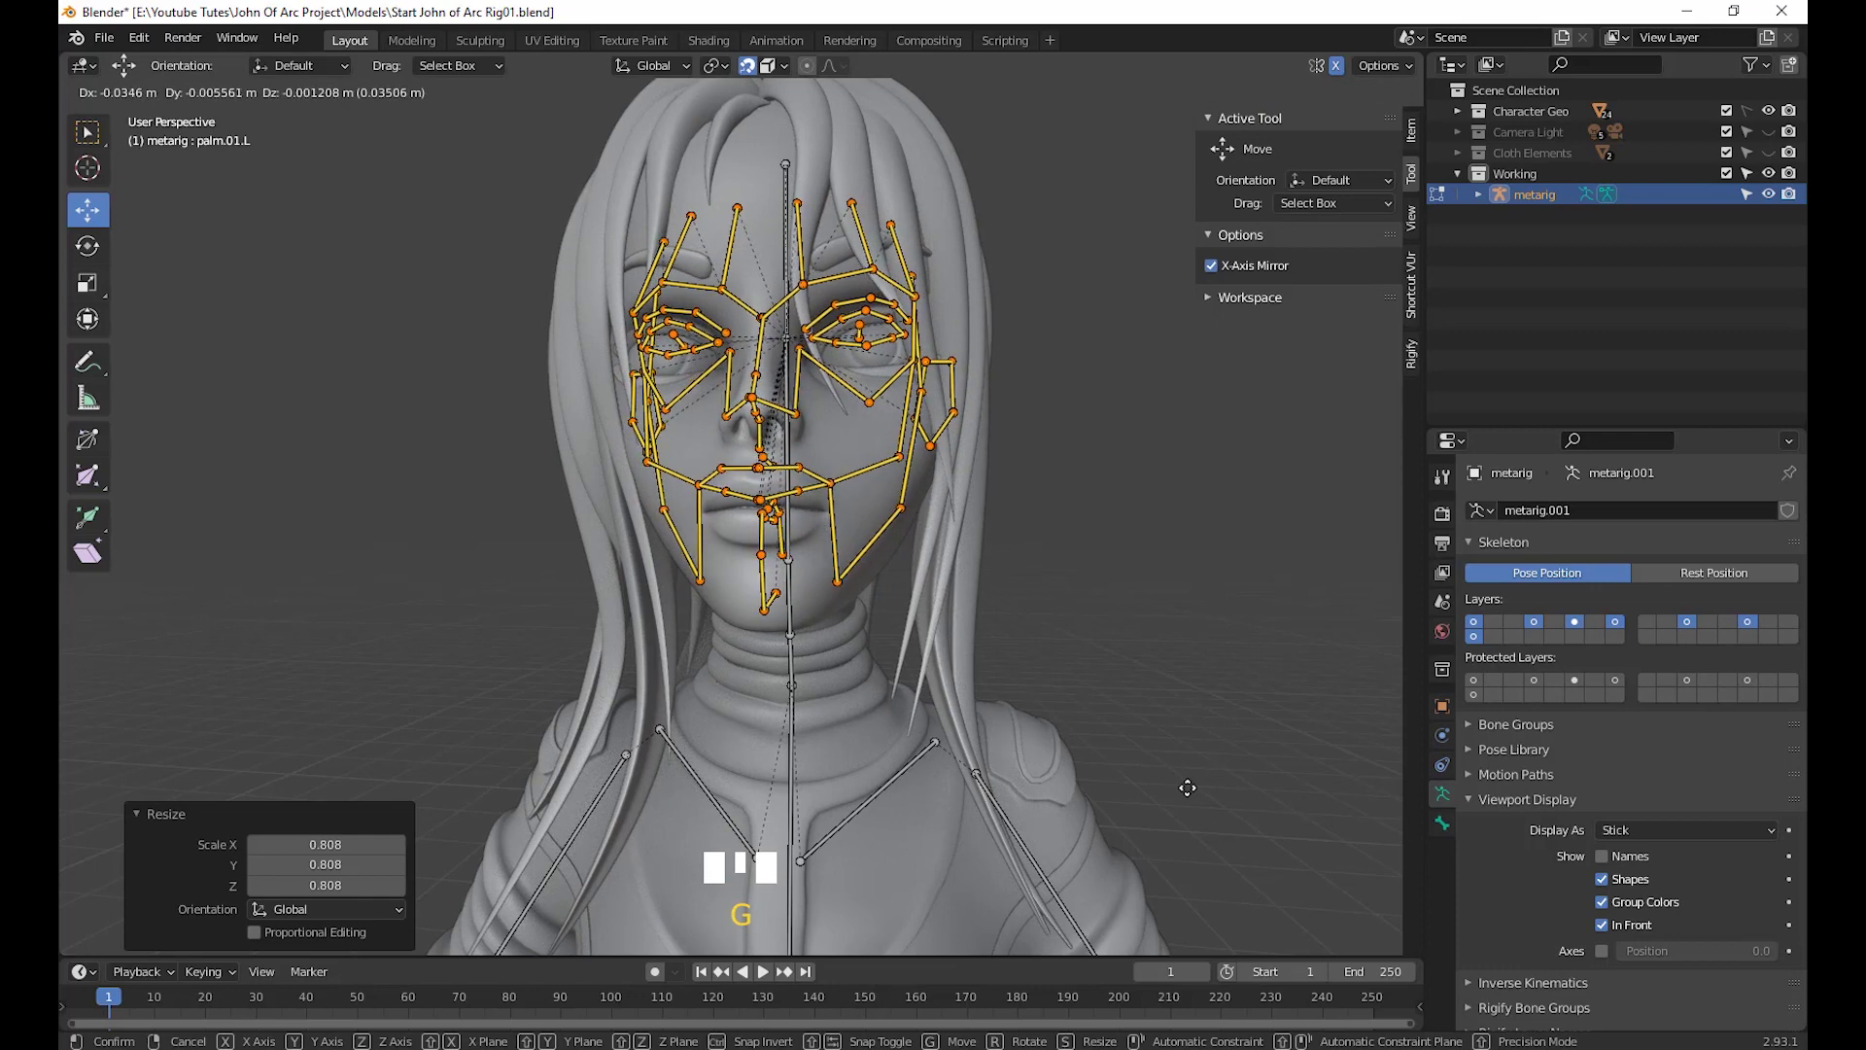
{"action": "right_click", "coordinate": [1188, 787]}
{"action": "scroll", "coordinate": [1203, 791], "scroll_direction": "down", "scroll_amount": 2}
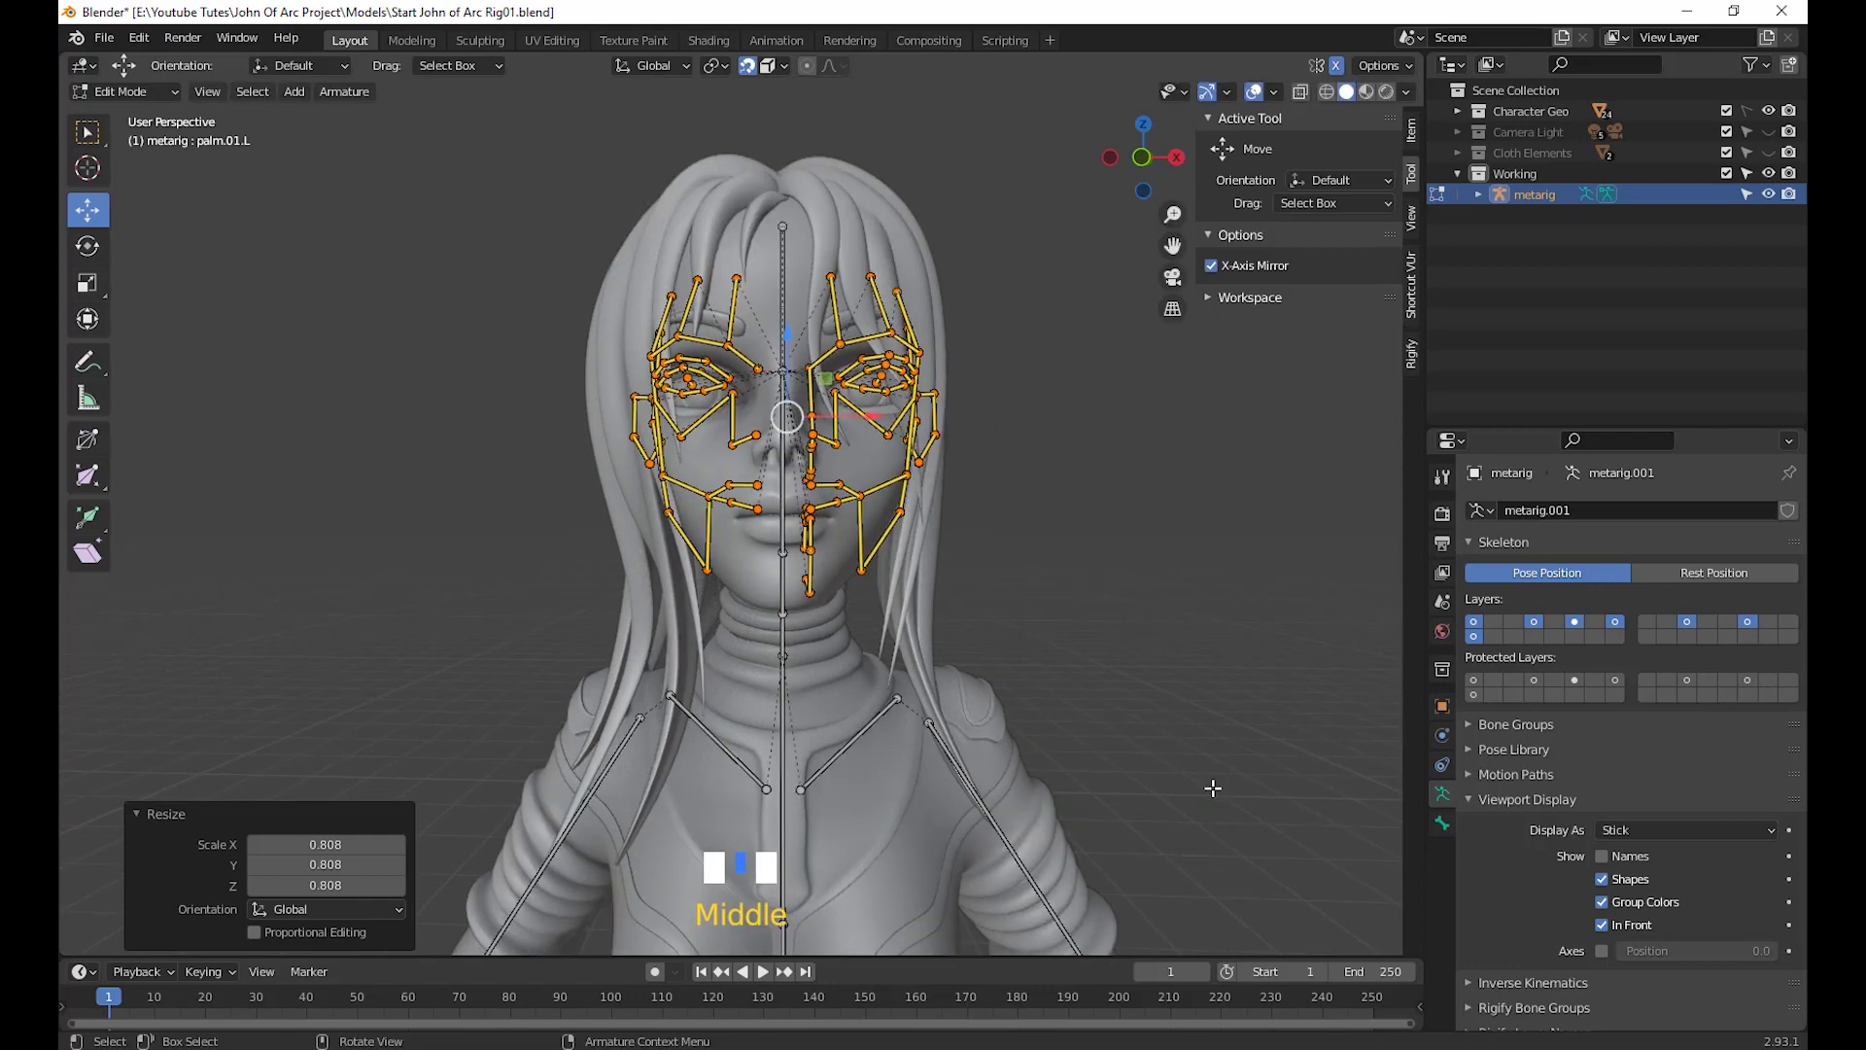
Undo the scaling and the move of the face bones
{"action": "key", "text": "ctrl+z"}
{"action": "key", "text": "ctrl+z"}
{"action": "scroll", "coordinate": [1210, 785], "scroll_direction": "down", "scroll_amount": 2}
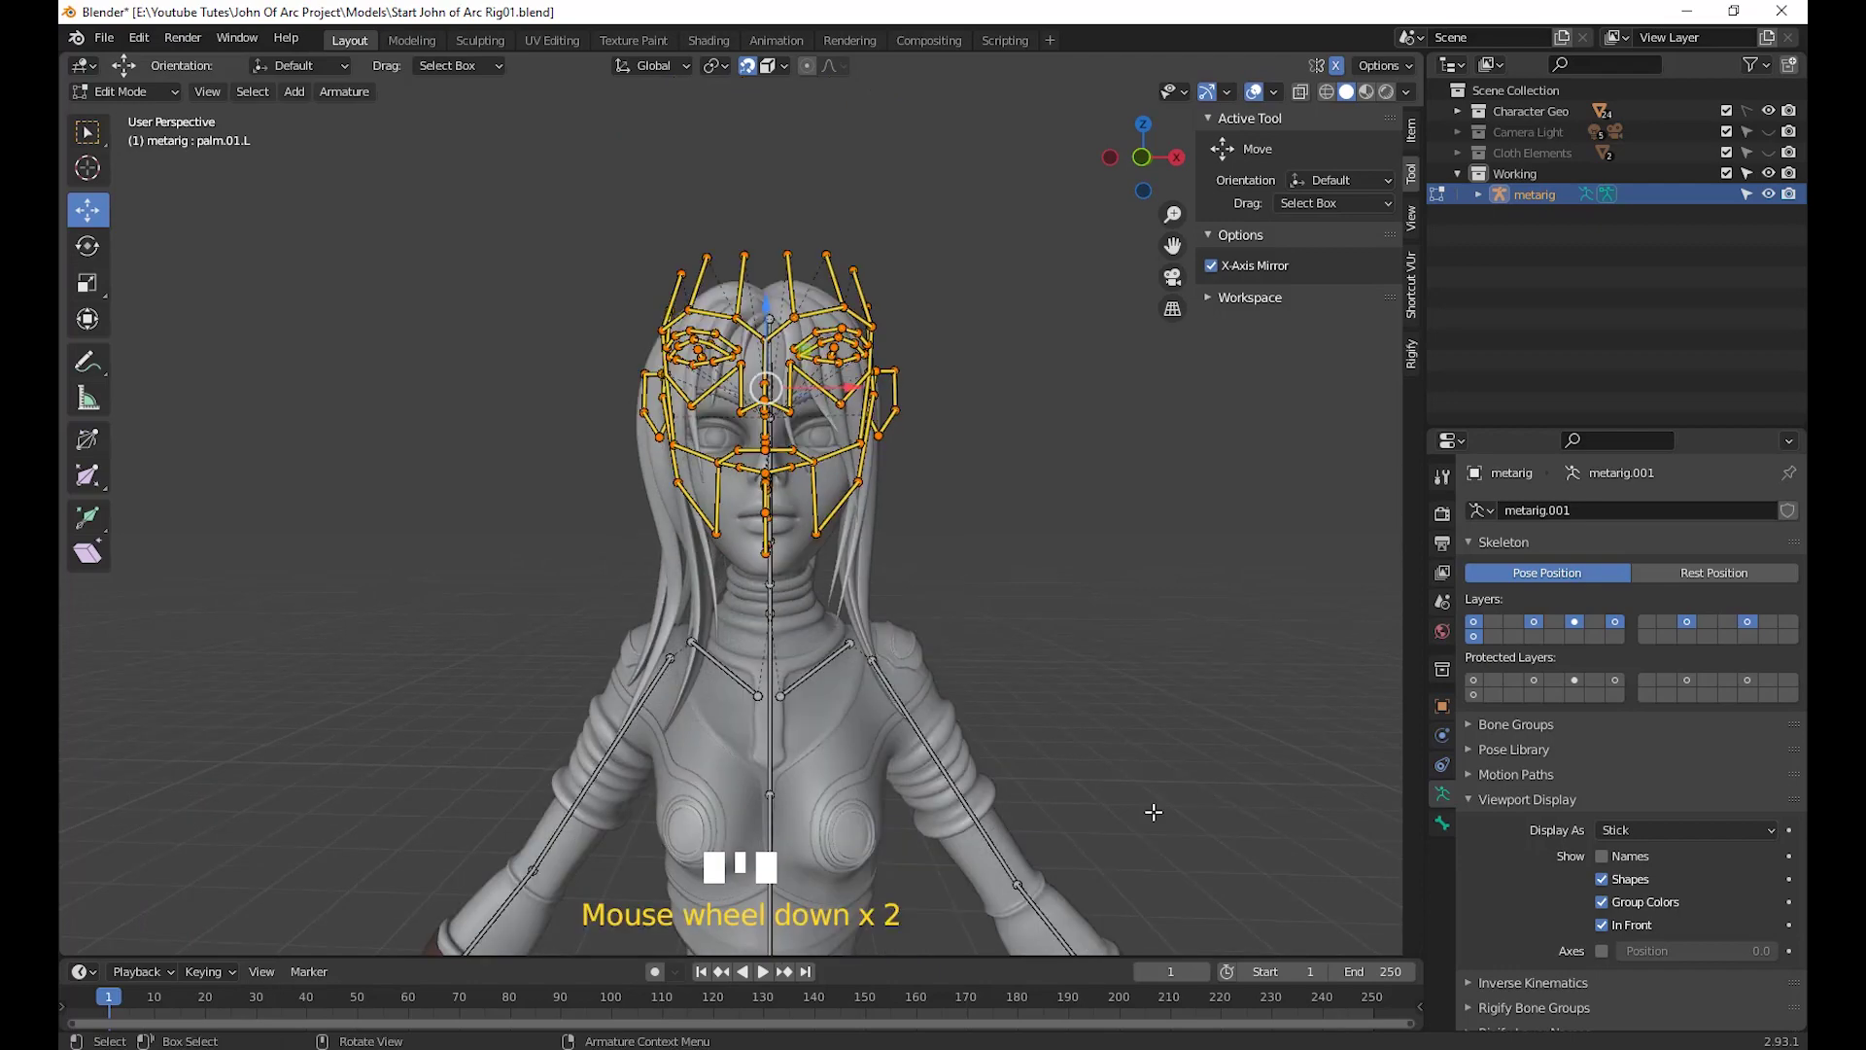
Turn off snapping for moving the face bones freely
{"action": "middle_click_drag", "start_coordinate": [1208, 783], "coordinate": [1108, 772]}
{"action": "scroll", "coordinate": [1096, 750], "scroll_direction": "down", "scroll_amount": 2}
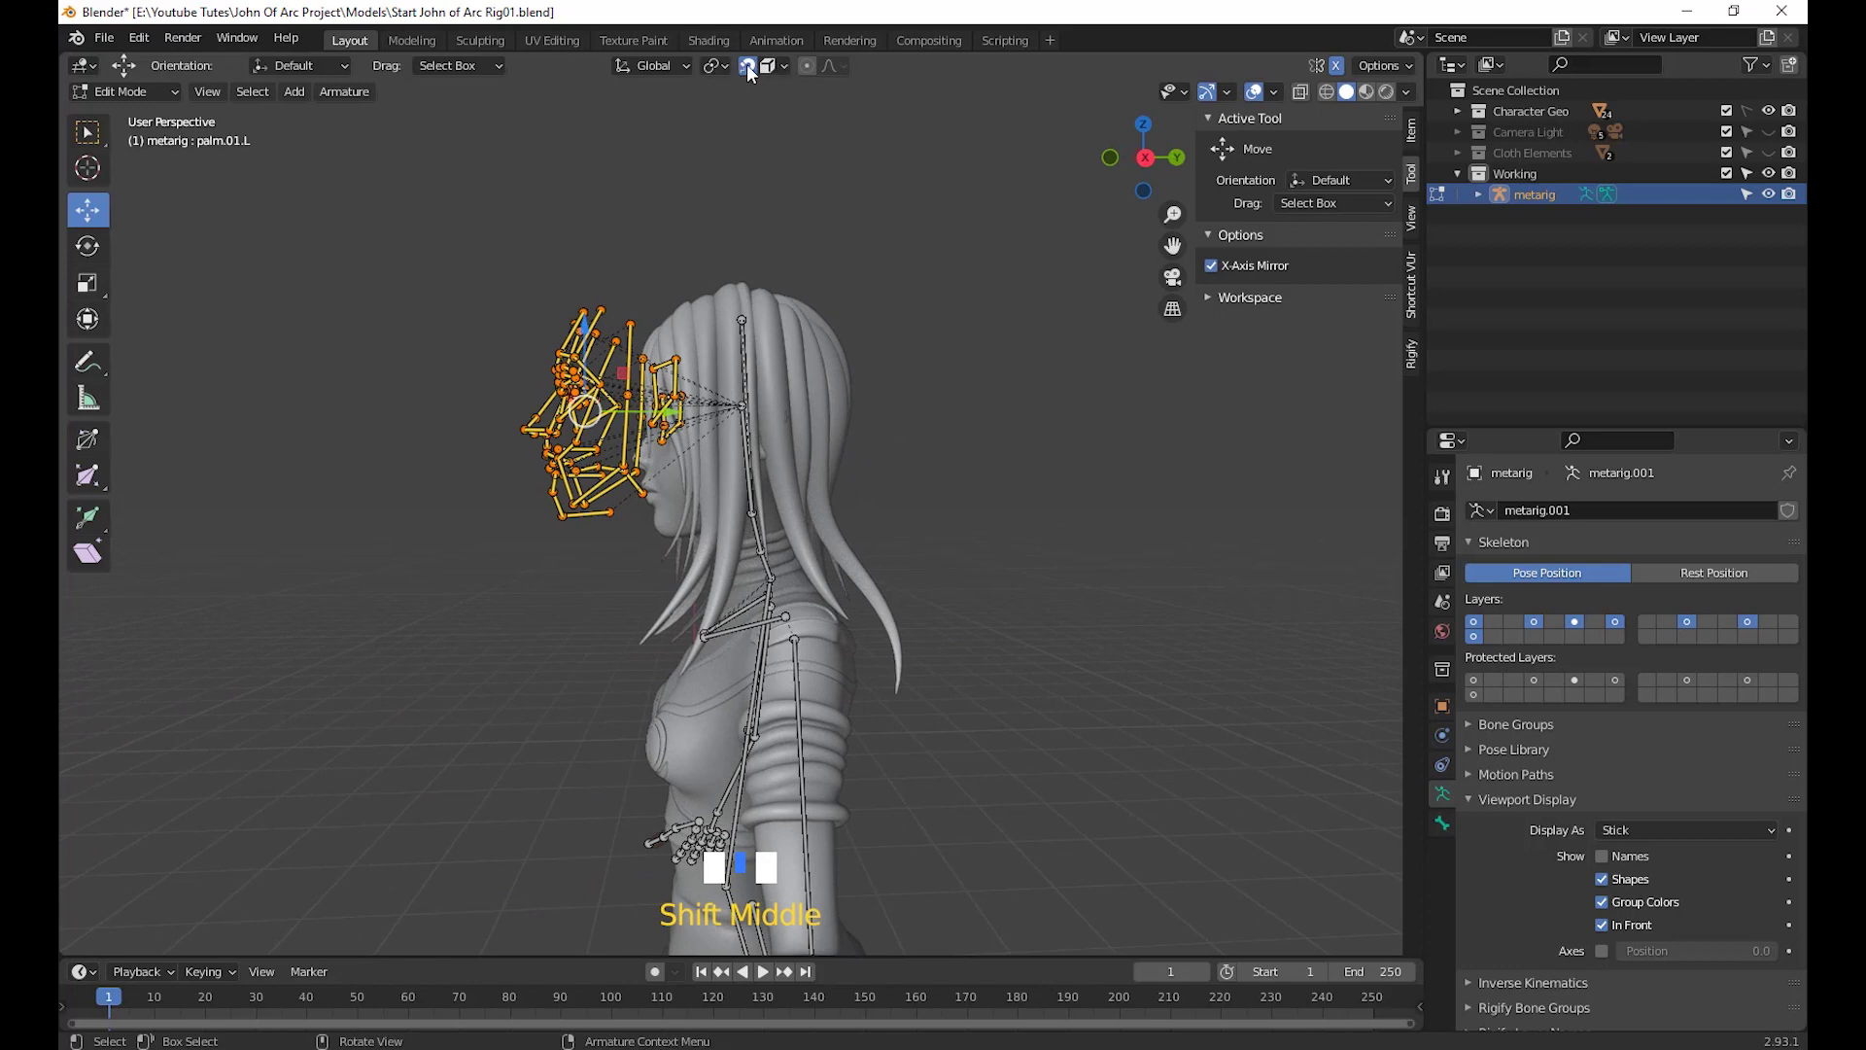
{"action": "scroll", "coordinate": [971, 419], "scroll_direction": "down", "scroll_amount": 1}
{"action": "scroll", "coordinate": [972, 420], "scroll_direction": "up", "scroll_amount": 3}
{"action": "middle_click_drag", "start_coordinate": [972, 420], "coordinate": [834, 383], "text": "shift"}
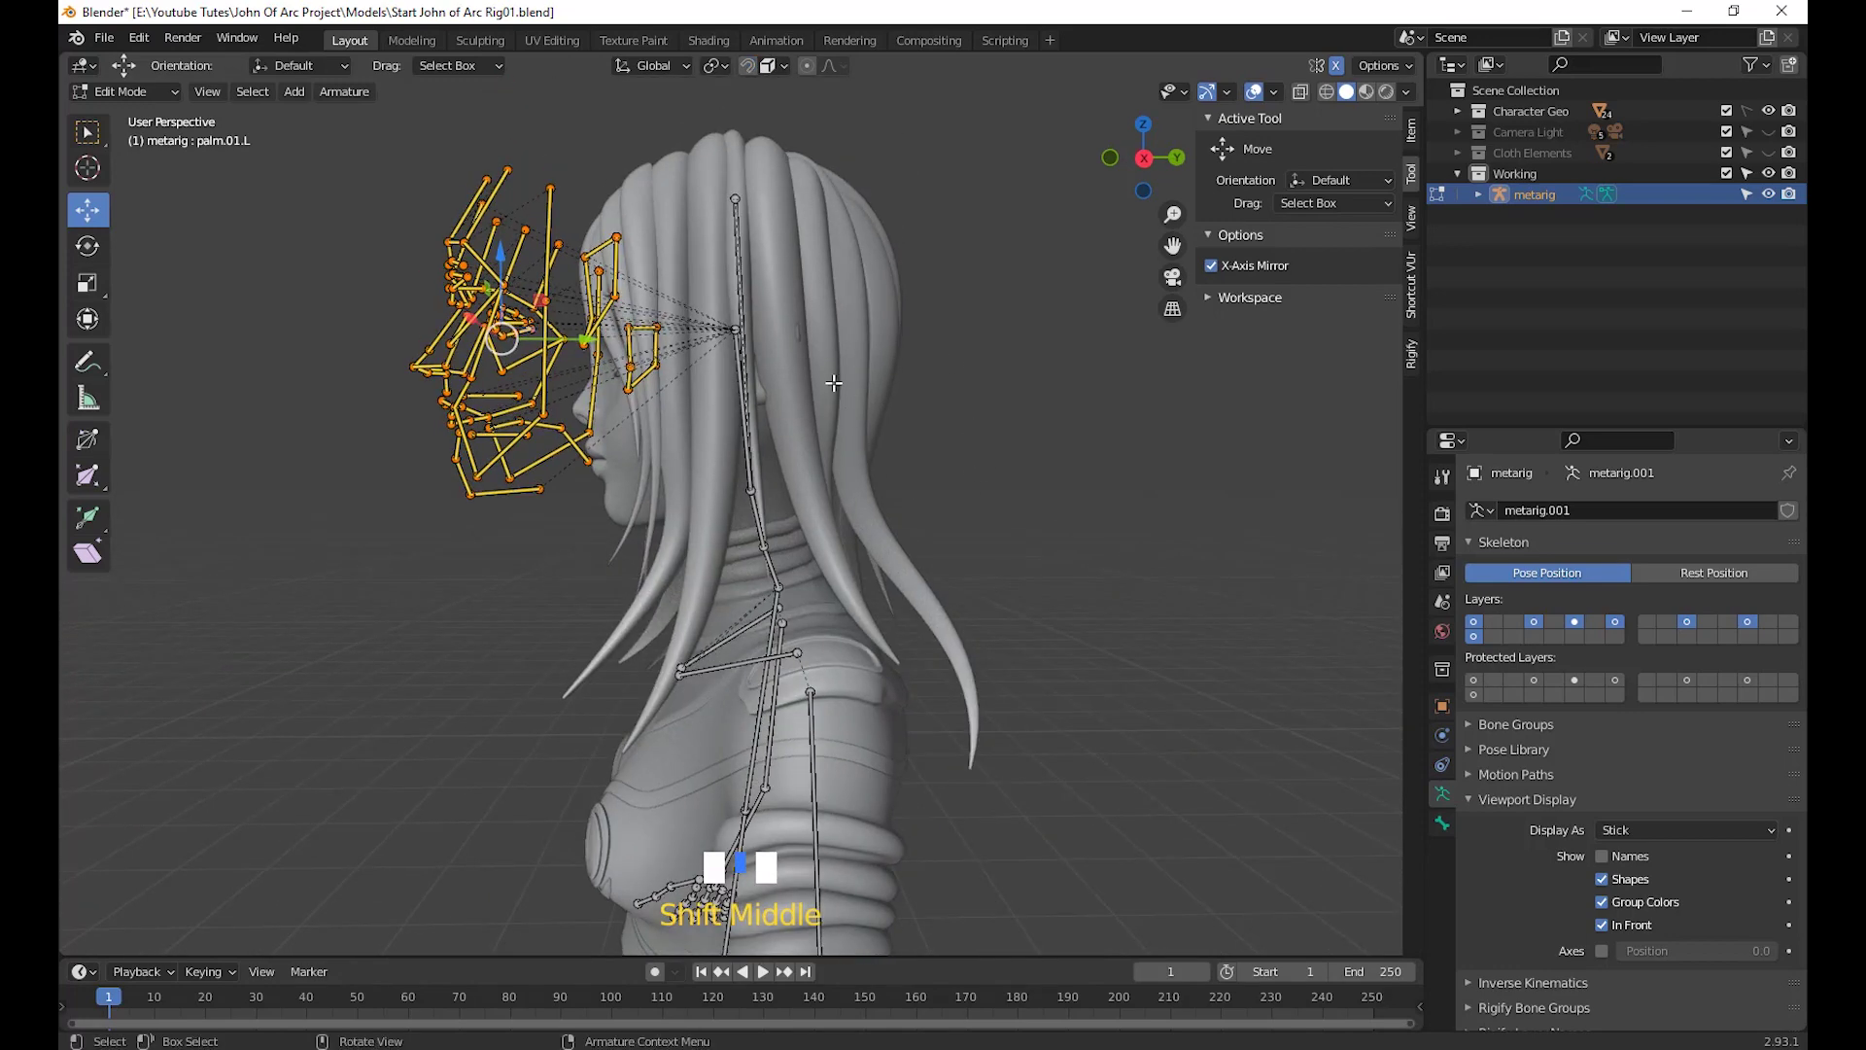
Switch to Object Mode and make the Character Geo collection selectable in the viewport
{"action": "middle_click_drag", "start_coordinate": [995, 464], "coordinate": [1111, 524]}
{"action": "key", "text": "Tab"}
{"action": "left_click", "coordinate": [842, 373]}
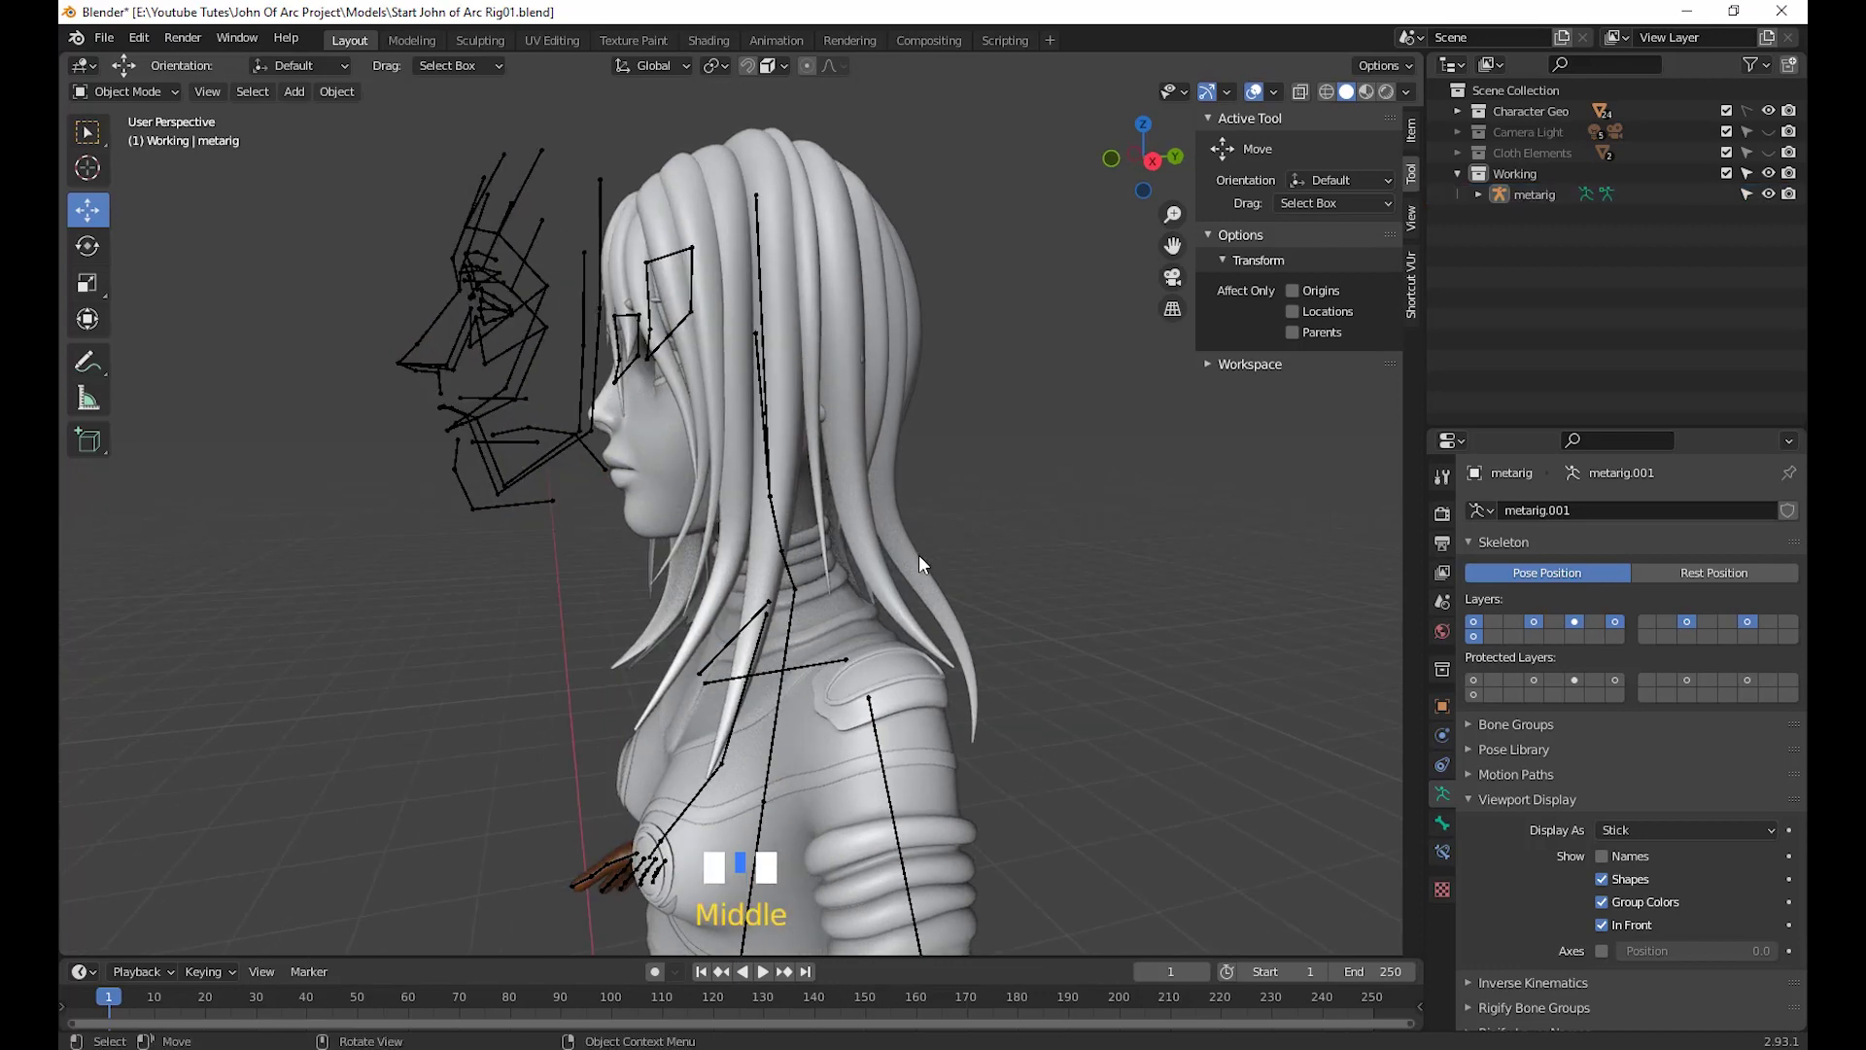
{"action": "left_click", "coordinate": [1054, 564]}
{"action": "scroll", "coordinate": [1054, 564], "scroll_direction": "down", "scroll_amount": 1}
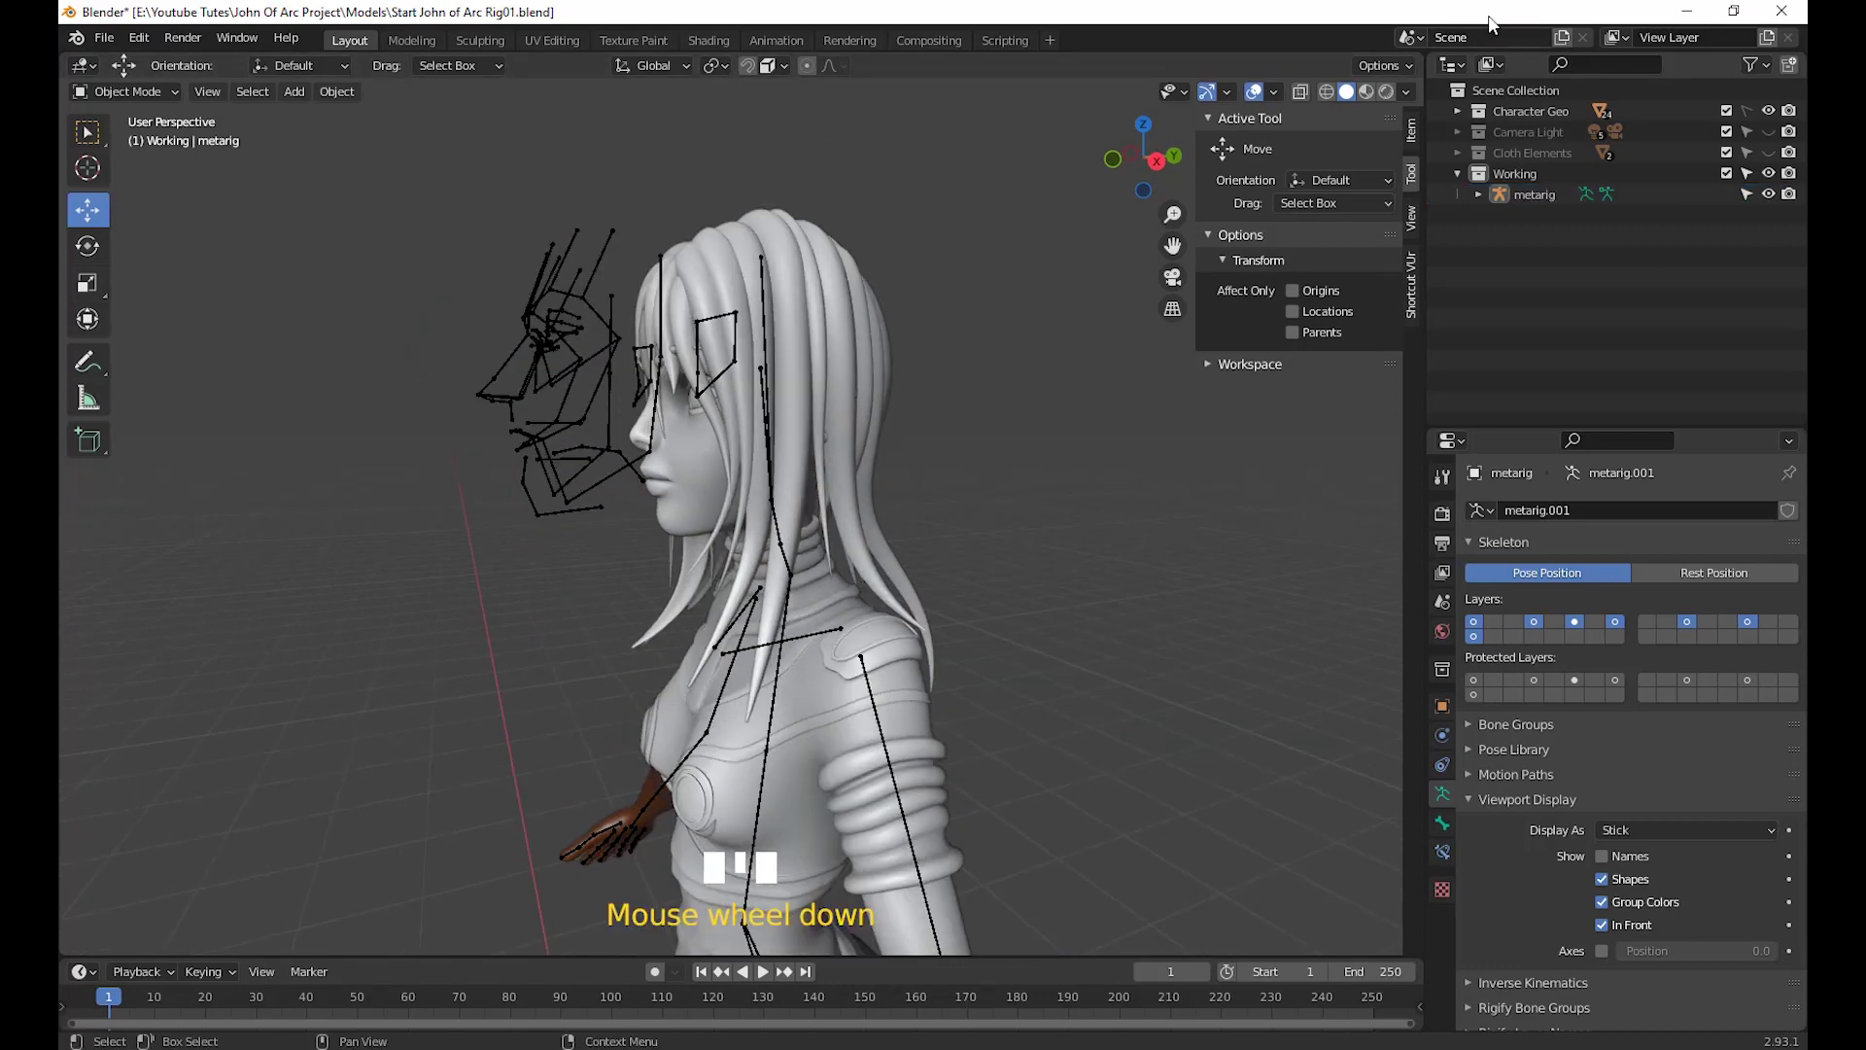
{"action": "left_click", "coordinate": [1711, 112]}
{"action": "middle_click_drag", "start_coordinate": [1001, 510], "coordinate": [1038, 527]}
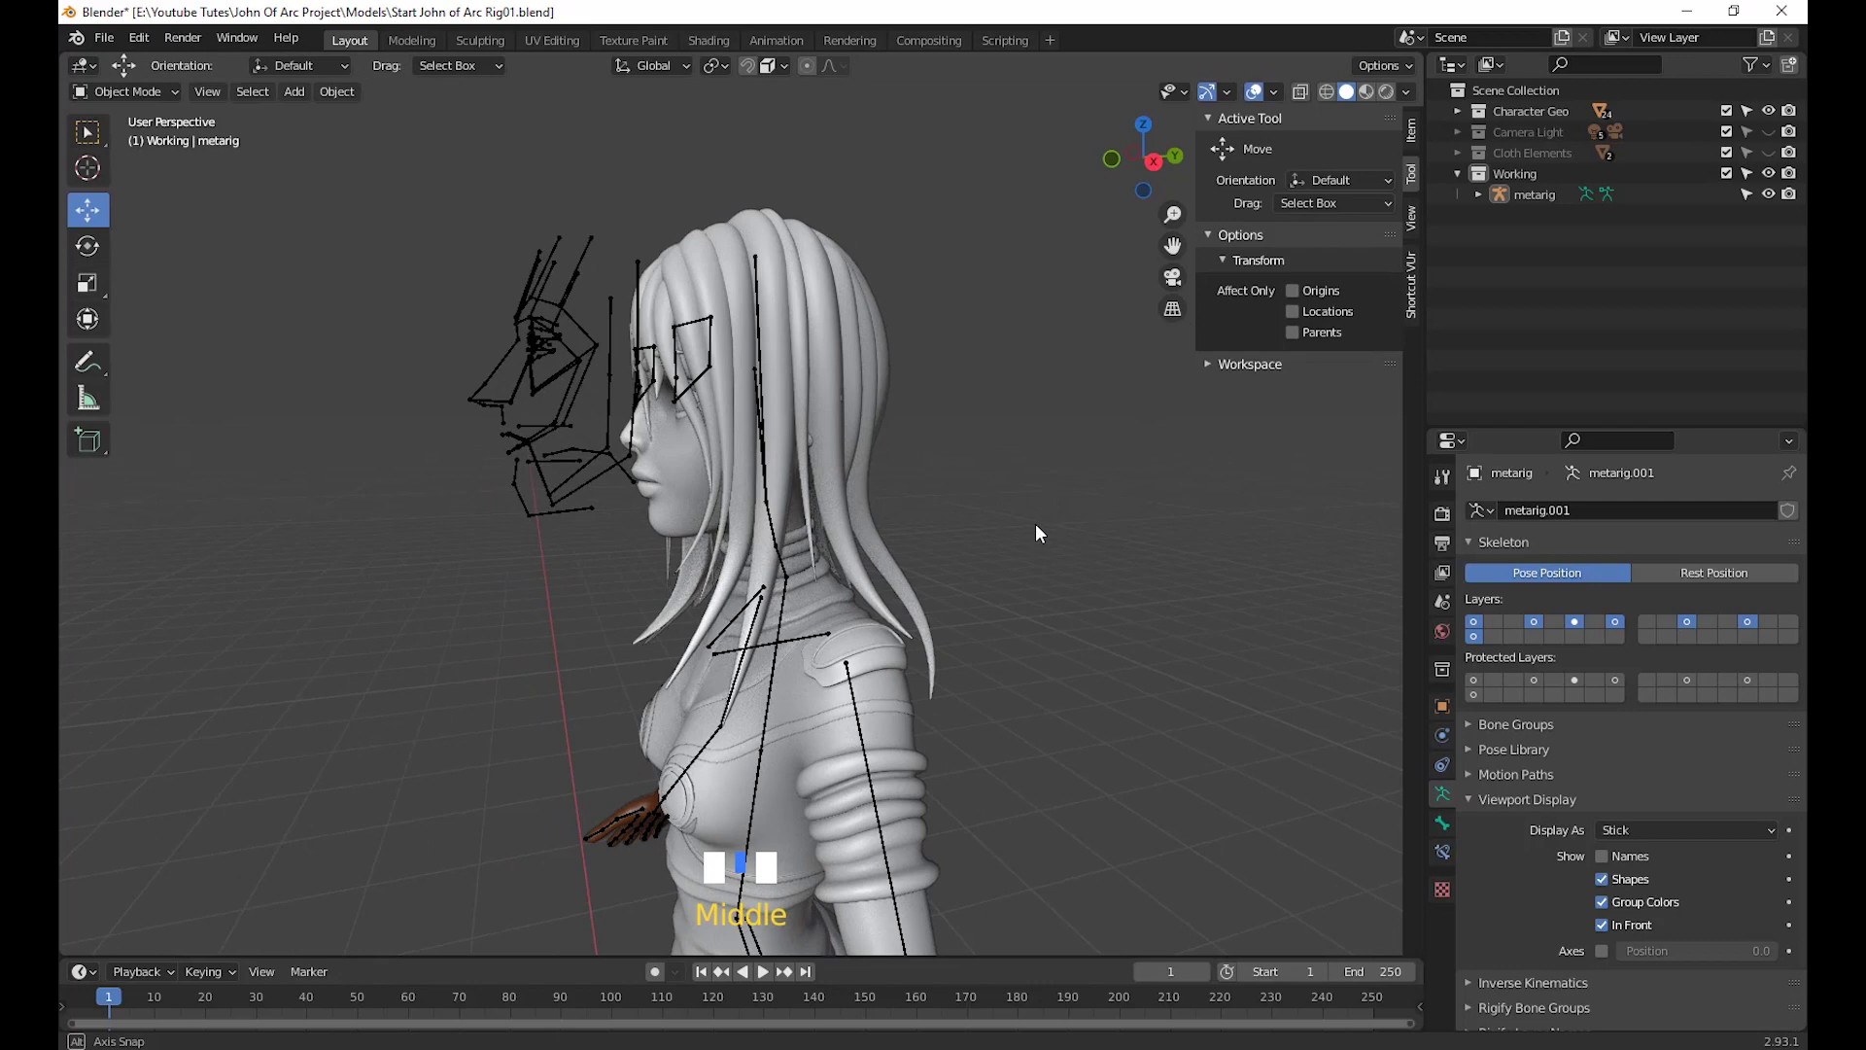
Select the Hair Mesh and hide it to expose the character's bare head
{"action": "left_click", "coordinate": [879, 376]}
{"action": "middle_click_drag", "start_coordinate": [1188, 446], "coordinate": [1182, 451]}
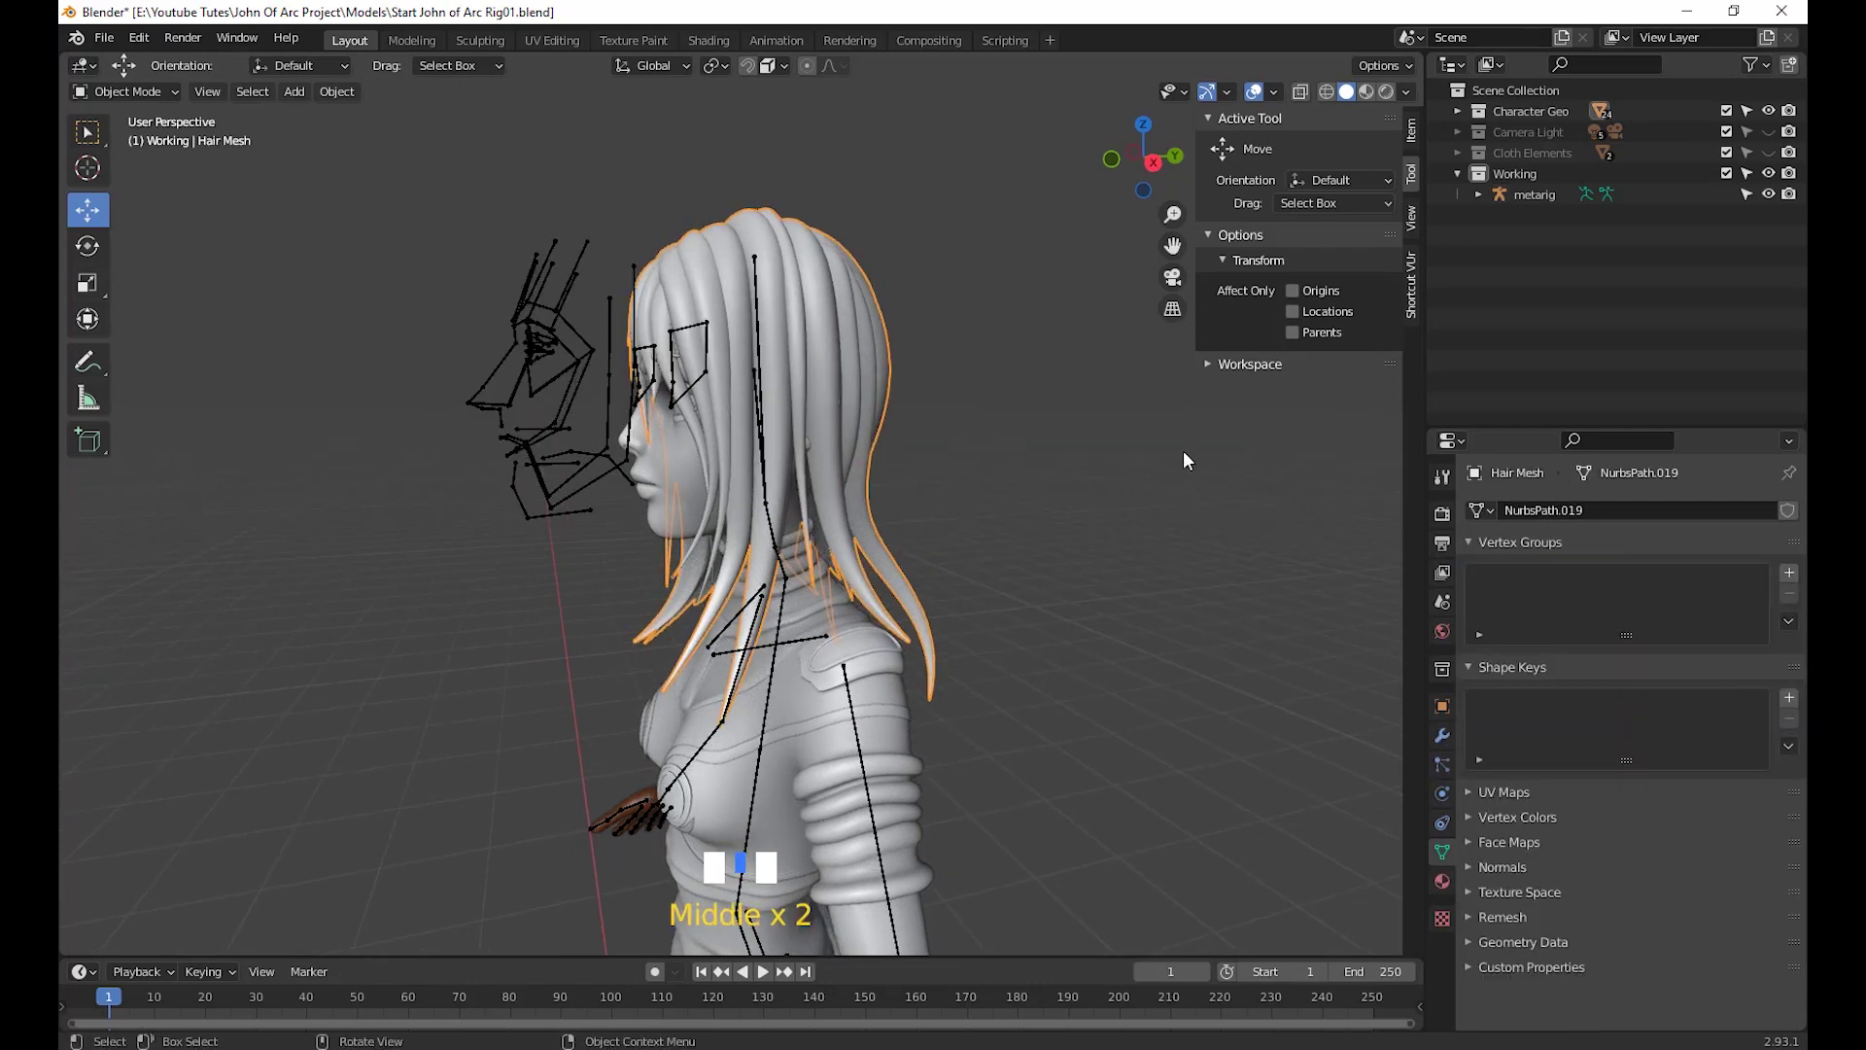
{"action": "key", "text": "h"}
{"action": "middle_click_drag", "start_coordinate": [964, 447], "coordinate": [482, 165]}
{"action": "scroll", "coordinate": [966, 478], "scroll_direction": "up", "scroll_amount": 3}
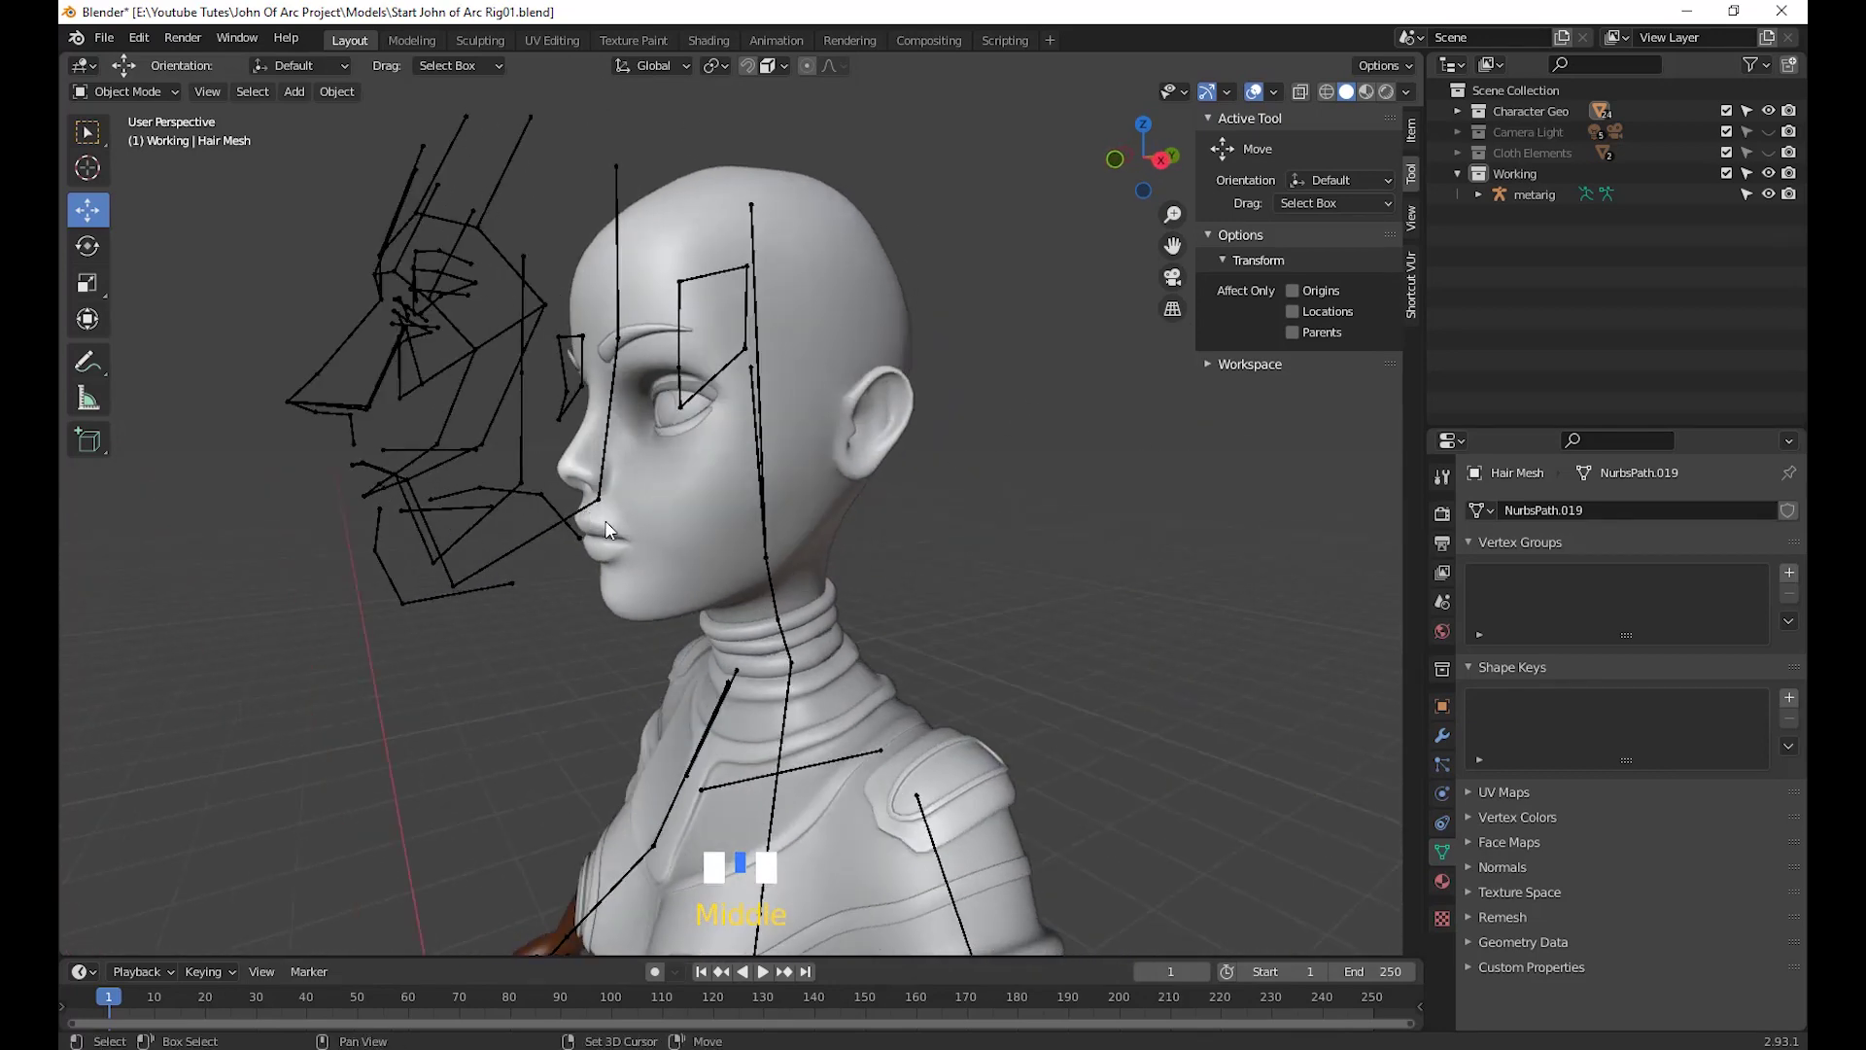
{"action": "middle_click_drag", "start_coordinate": [606, 529], "coordinate": [756, 579], "text": "shift"}
{"action": "scroll", "coordinate": [837, 518], "scroll_direction": "down", "scroll_amount": 2}
{"action": "scroll", "coordinate": [897, 519], "scroll_direction": "down", "scroll_amount": 1}
{"action": "scroll", "coordinate": [784, 582], "scroll_direction": "up", "scroll_amount": 3}
Select the metarig and switch it back to Edit Mode with the face bones selected
{"action": "left_click_drag", "start_coordinate": [475, 140], "coordinate": [778, 566]}
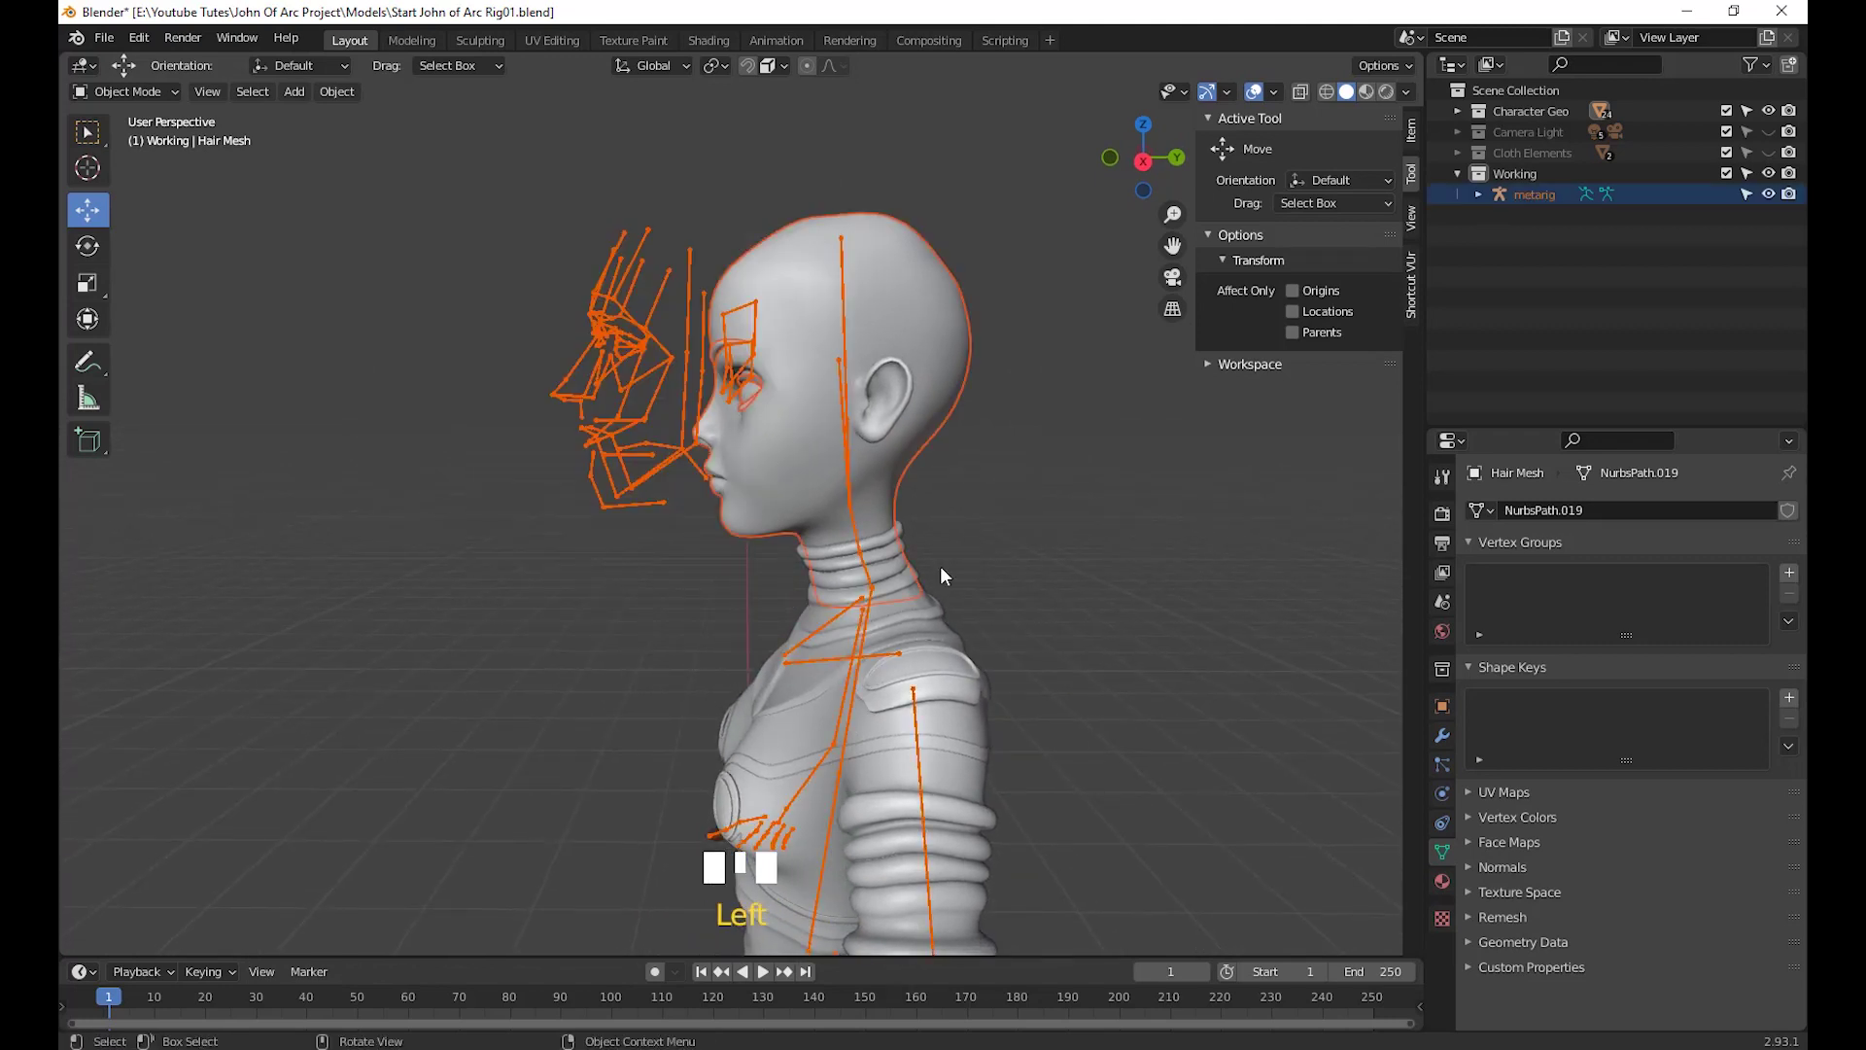
{"action": "left_click", "coordinate": [616, 321]}
{"action": "middle_click_drag", "start_coordinate": [616, 320], "coordinate": [454, 294], "text": "shift"}
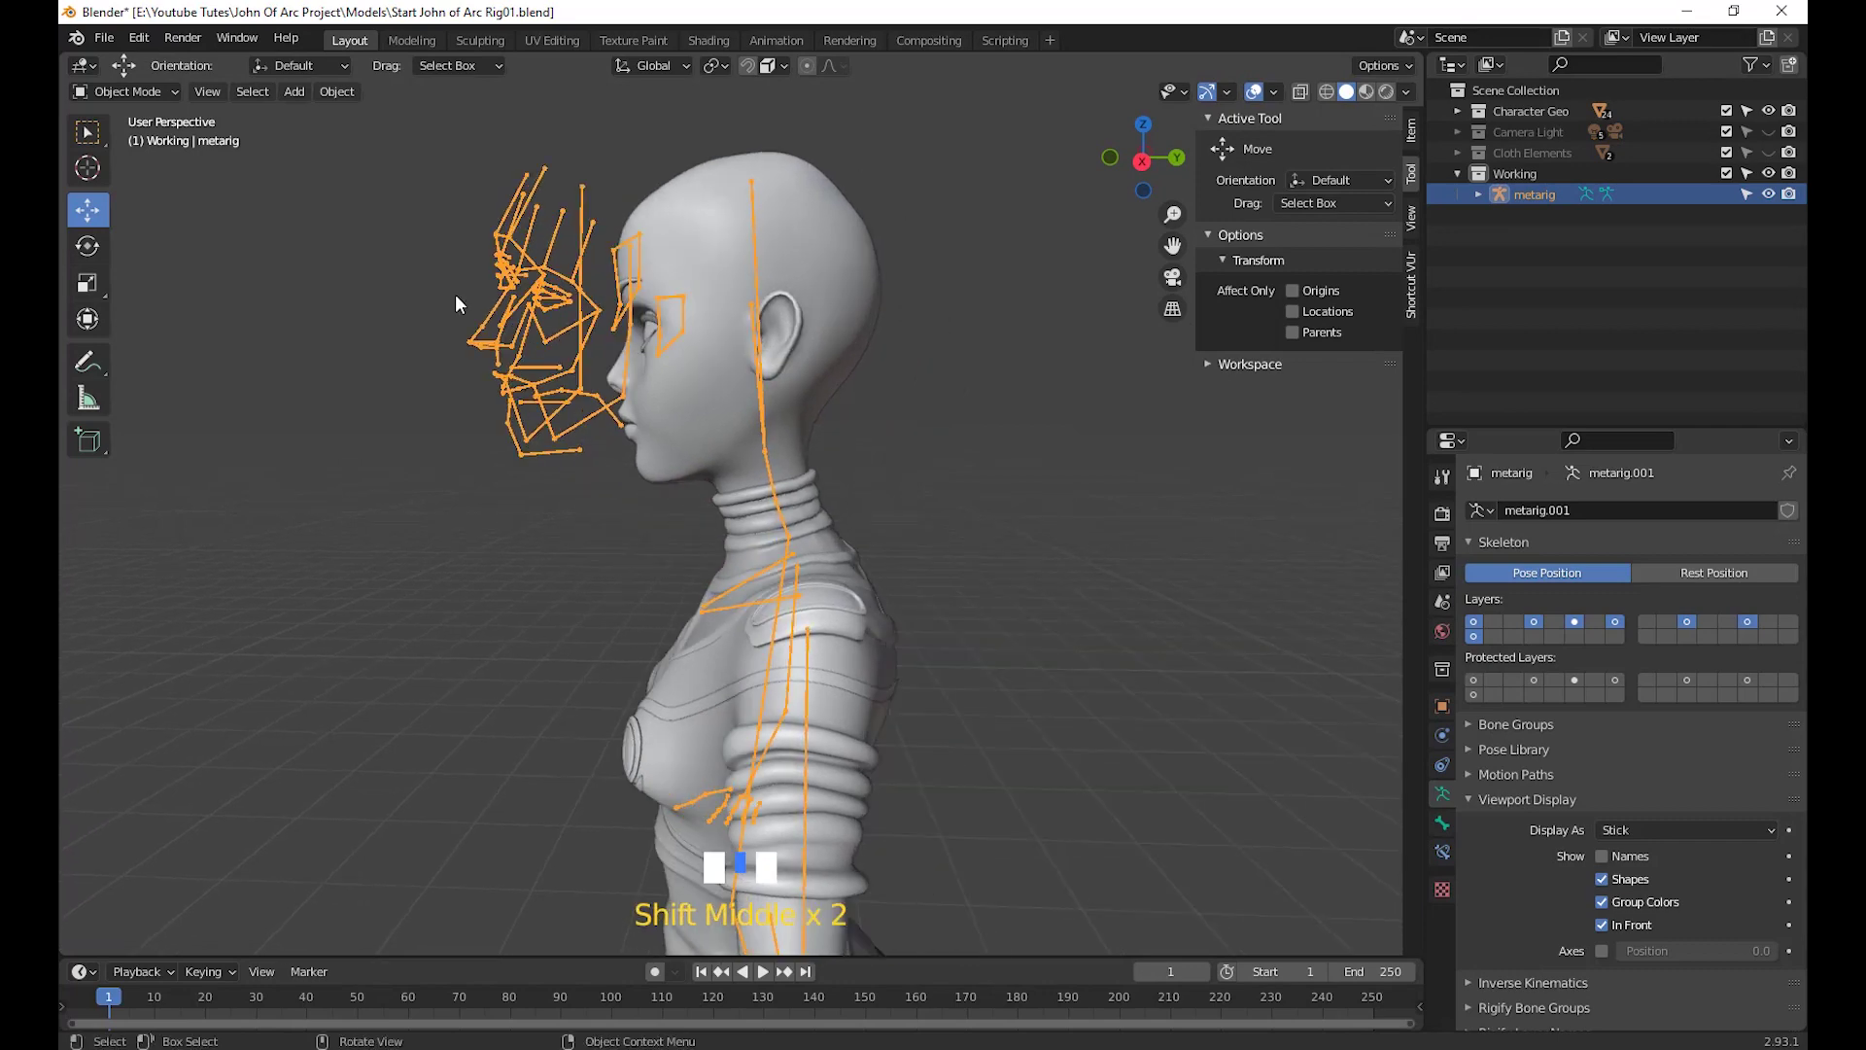
{"action": "left_click", "coordinate": [172, 87]}
{"action": "left_click", "coordinate": [159, 142]}
{"action": "middle_click_drag", "start_coordinate": [725, 428], "coordinate": [995, 480], "text": "shift"}
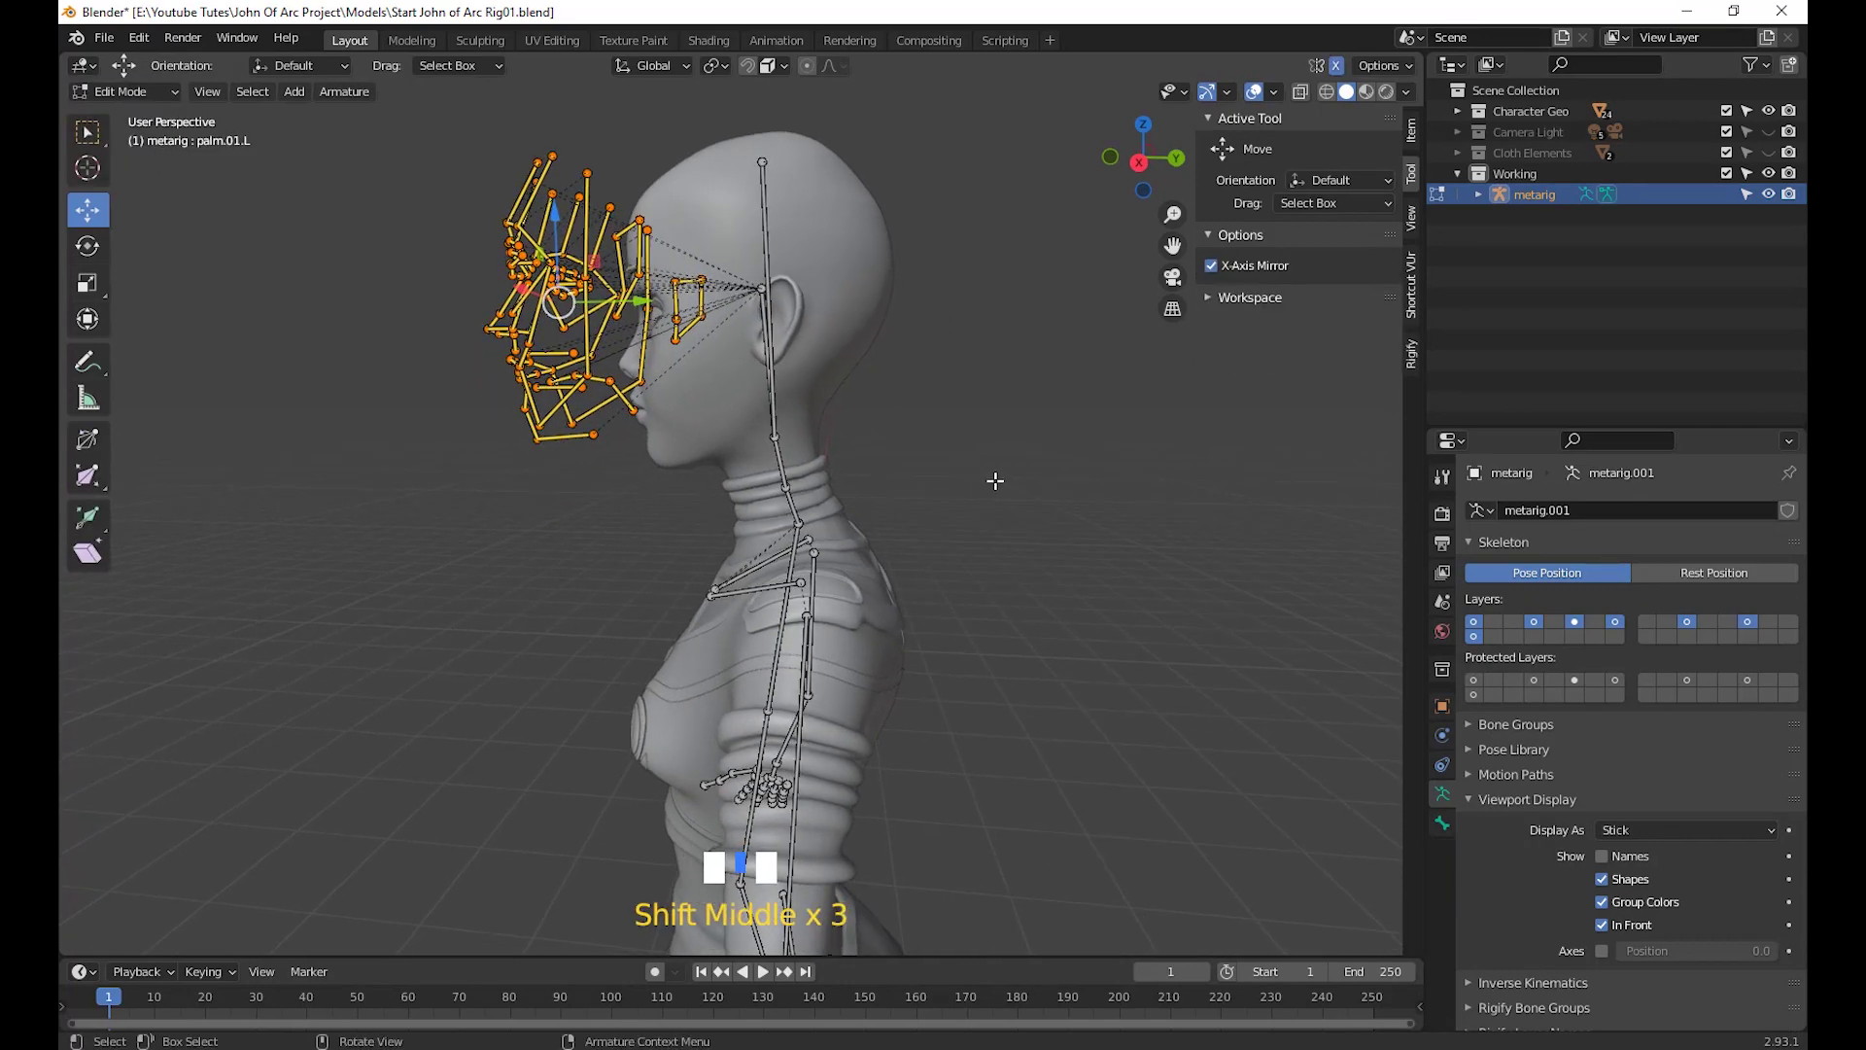
In the right orthographic view, move the face bones about 0.295 m Y and -0.088 m Z onto the head
{"action": "key", "text": "KP_3"}
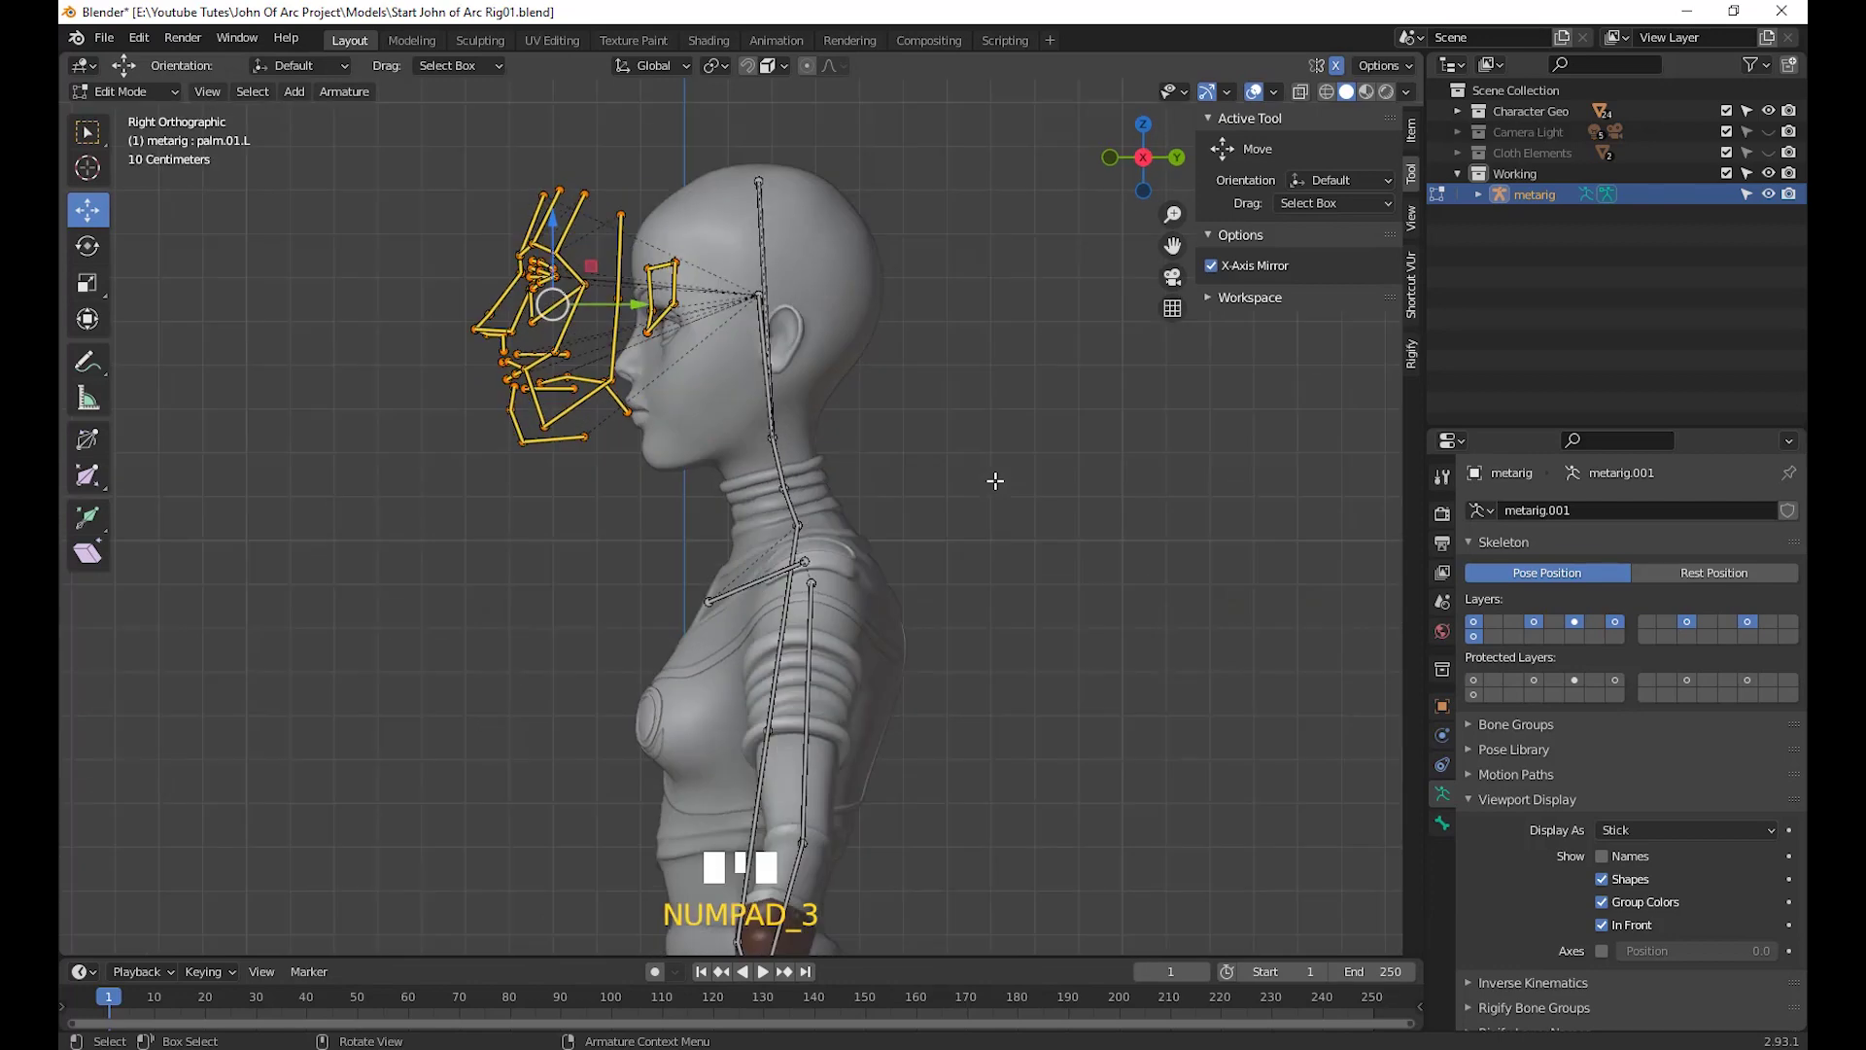
{"action": "key", "text": "g"}
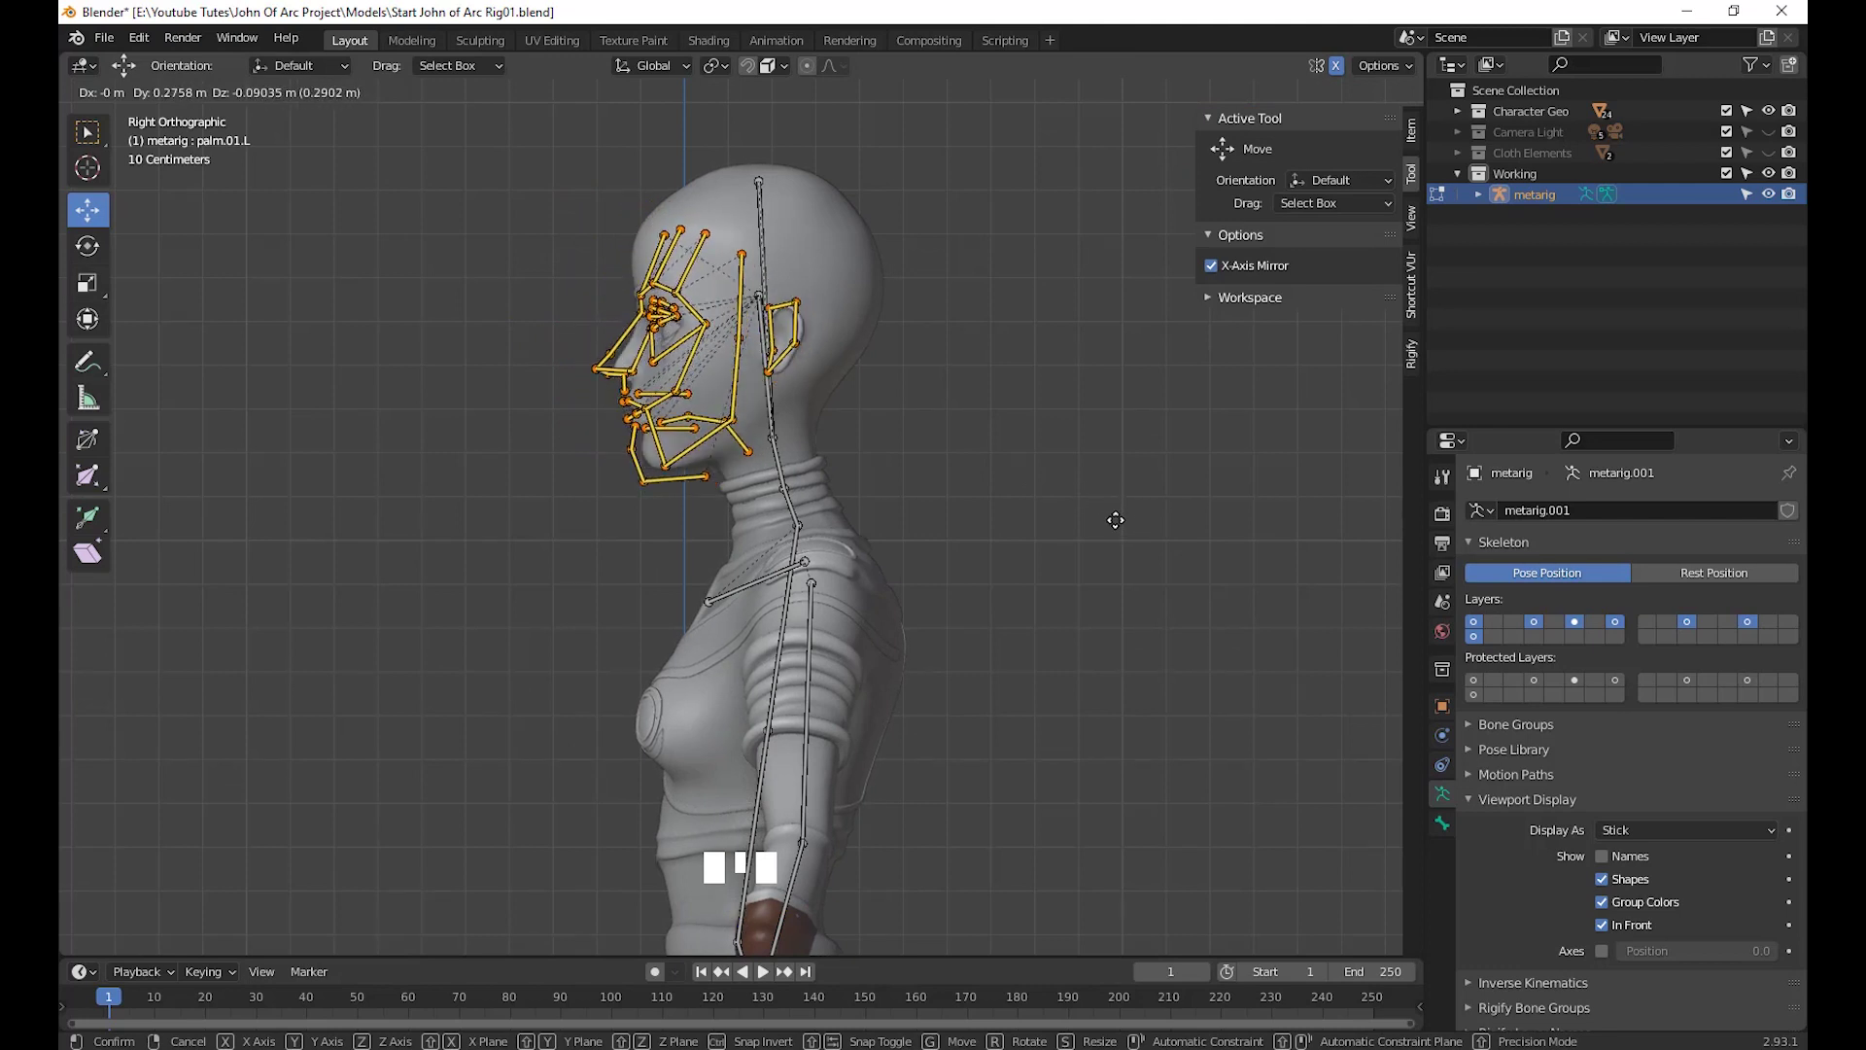
{"action": "left_click", "coordinate": [1124, 519]}
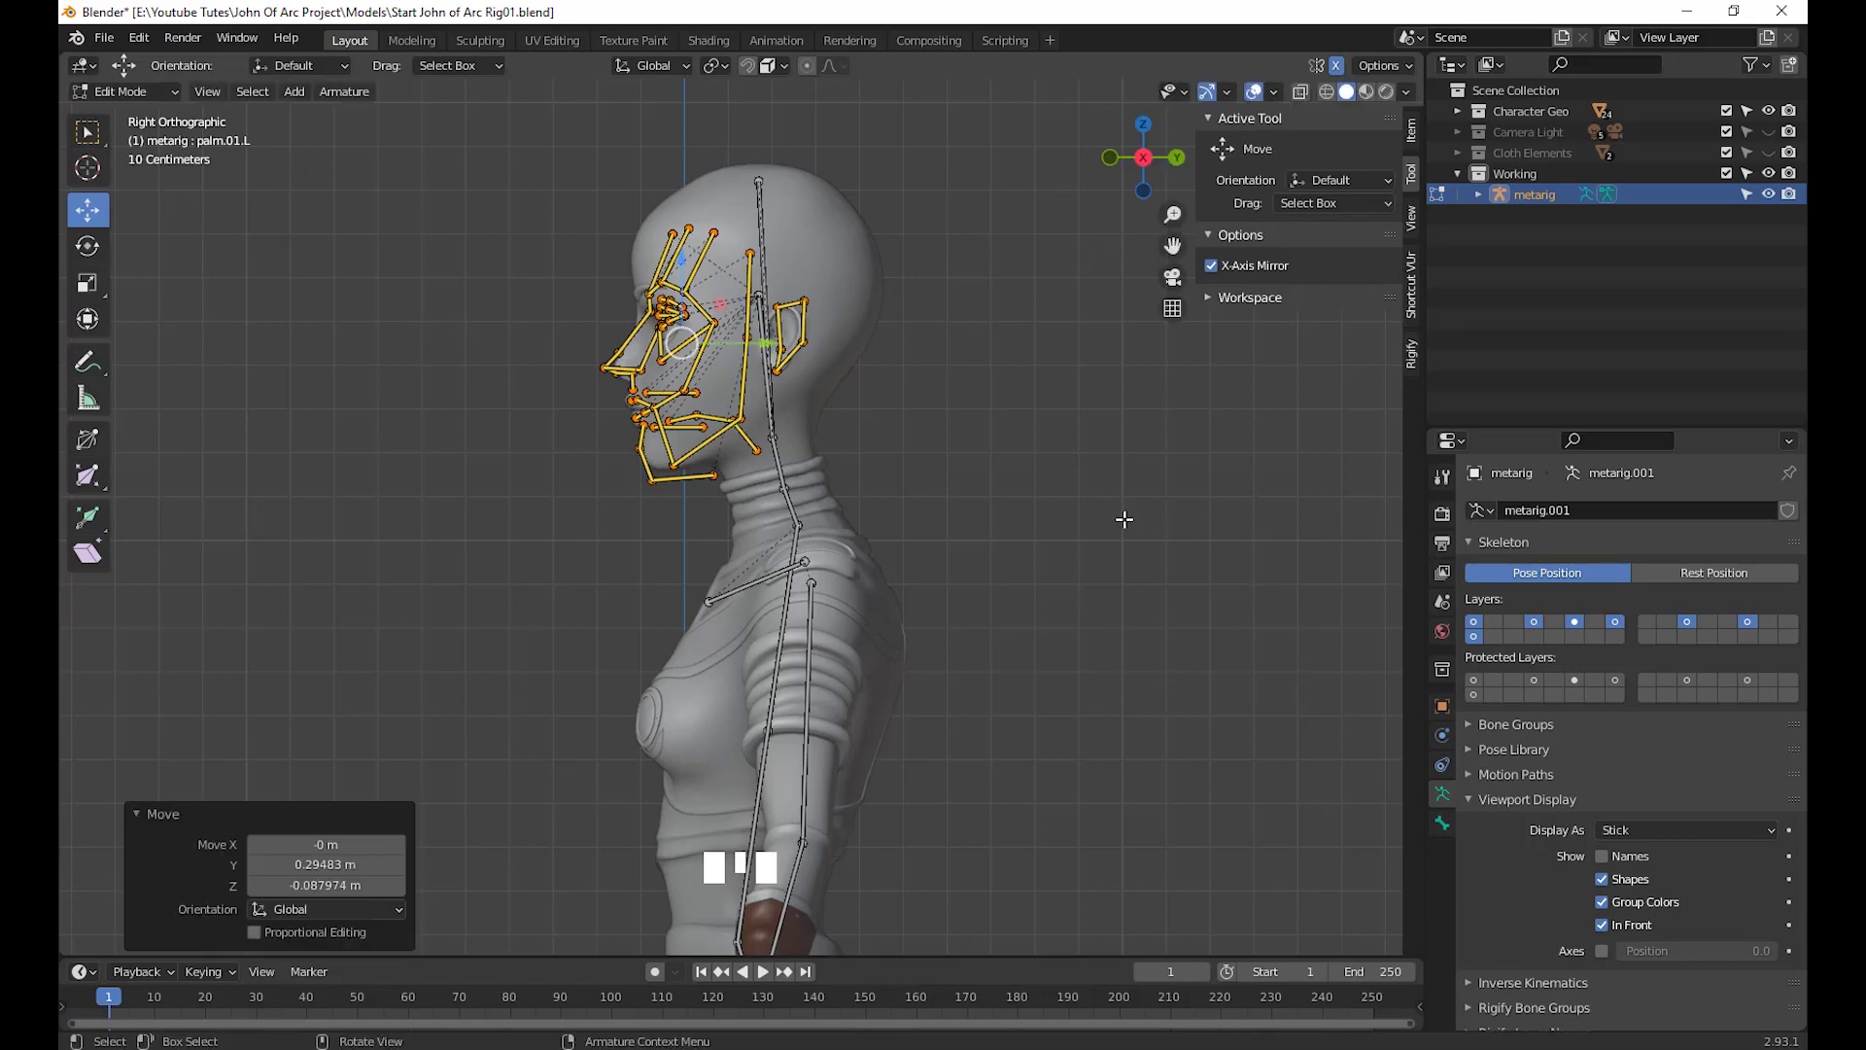
Scale the face bones uniformly to about 0.953 to fit the head's width
{"action": "middle_click_drag", "start_coordinate": [1125, 516], "coordinate": [1163, 650]}
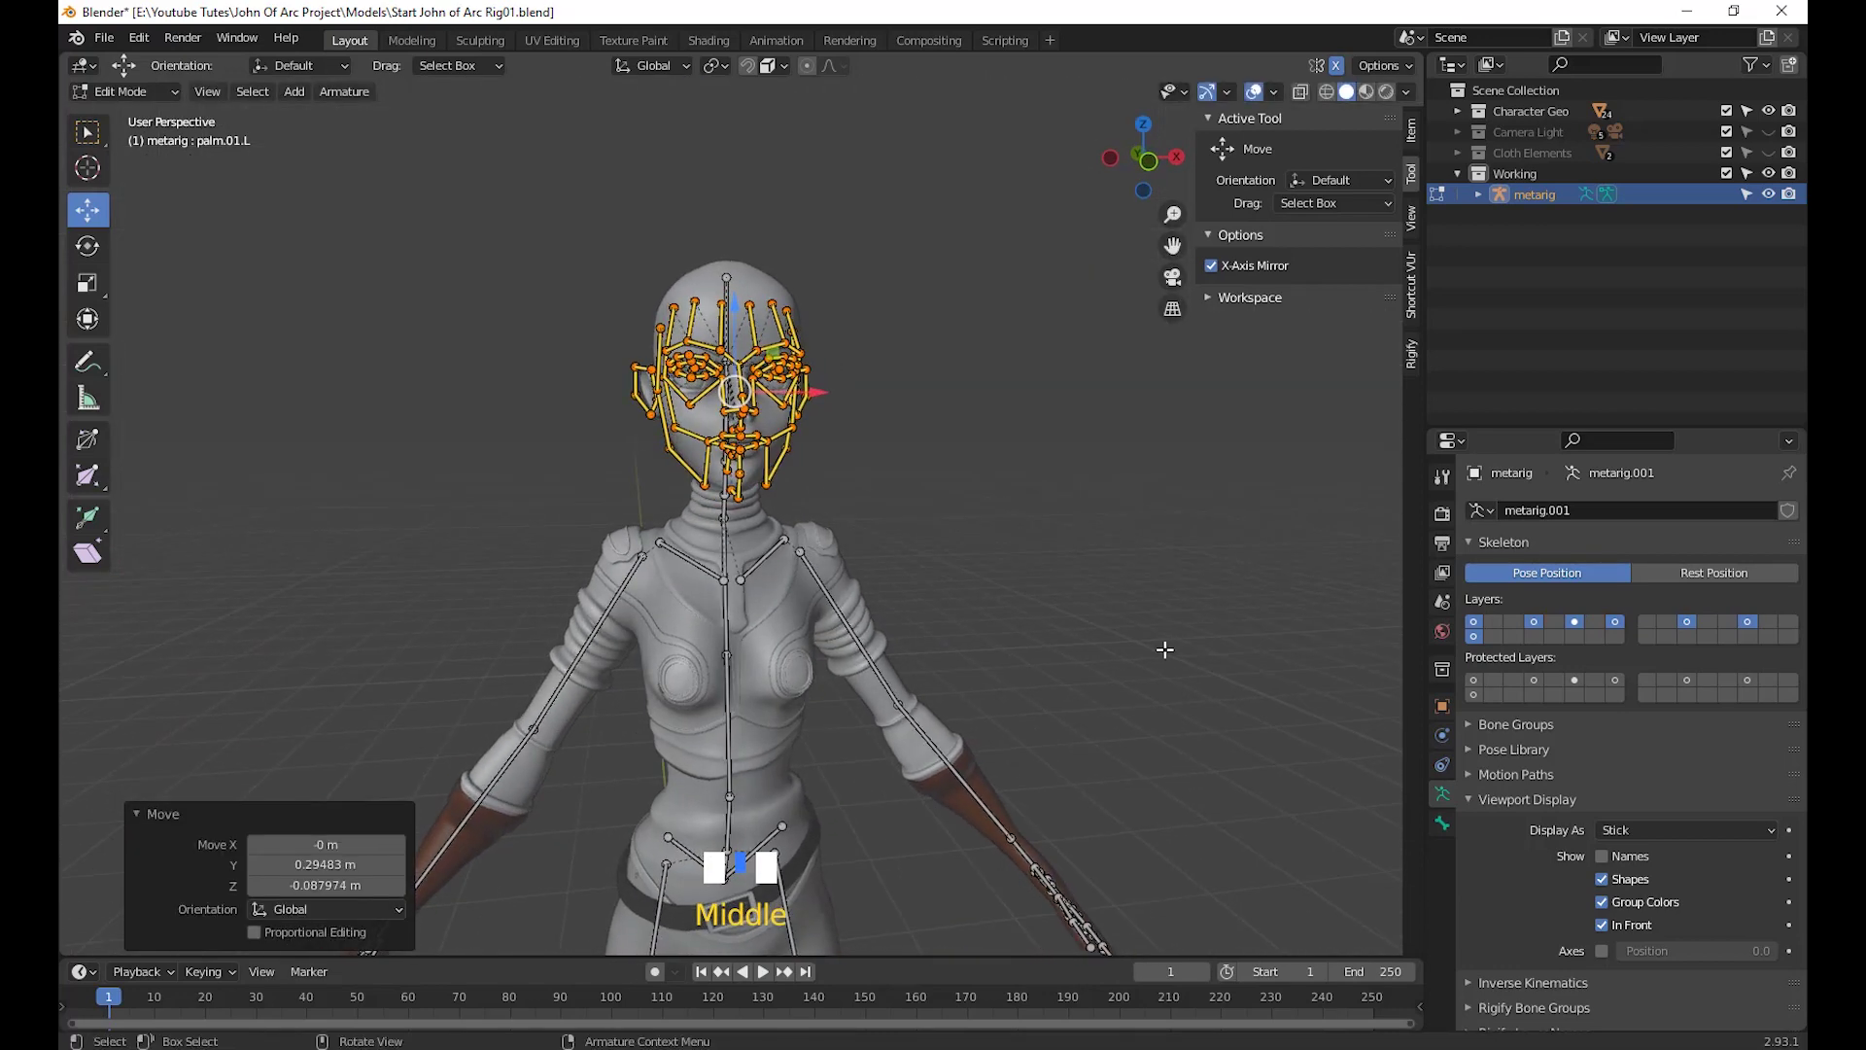
{"action": "scroll", "coordinate": [1146, 642], "scroll_direction": "up", "scroll_amount": 5}
{"action": "middle_click_drag", "start_coordinate": [1022, 558], "coordinate": [1083, 615], "text": "shift"}
{"action": "key", "text": "s"}
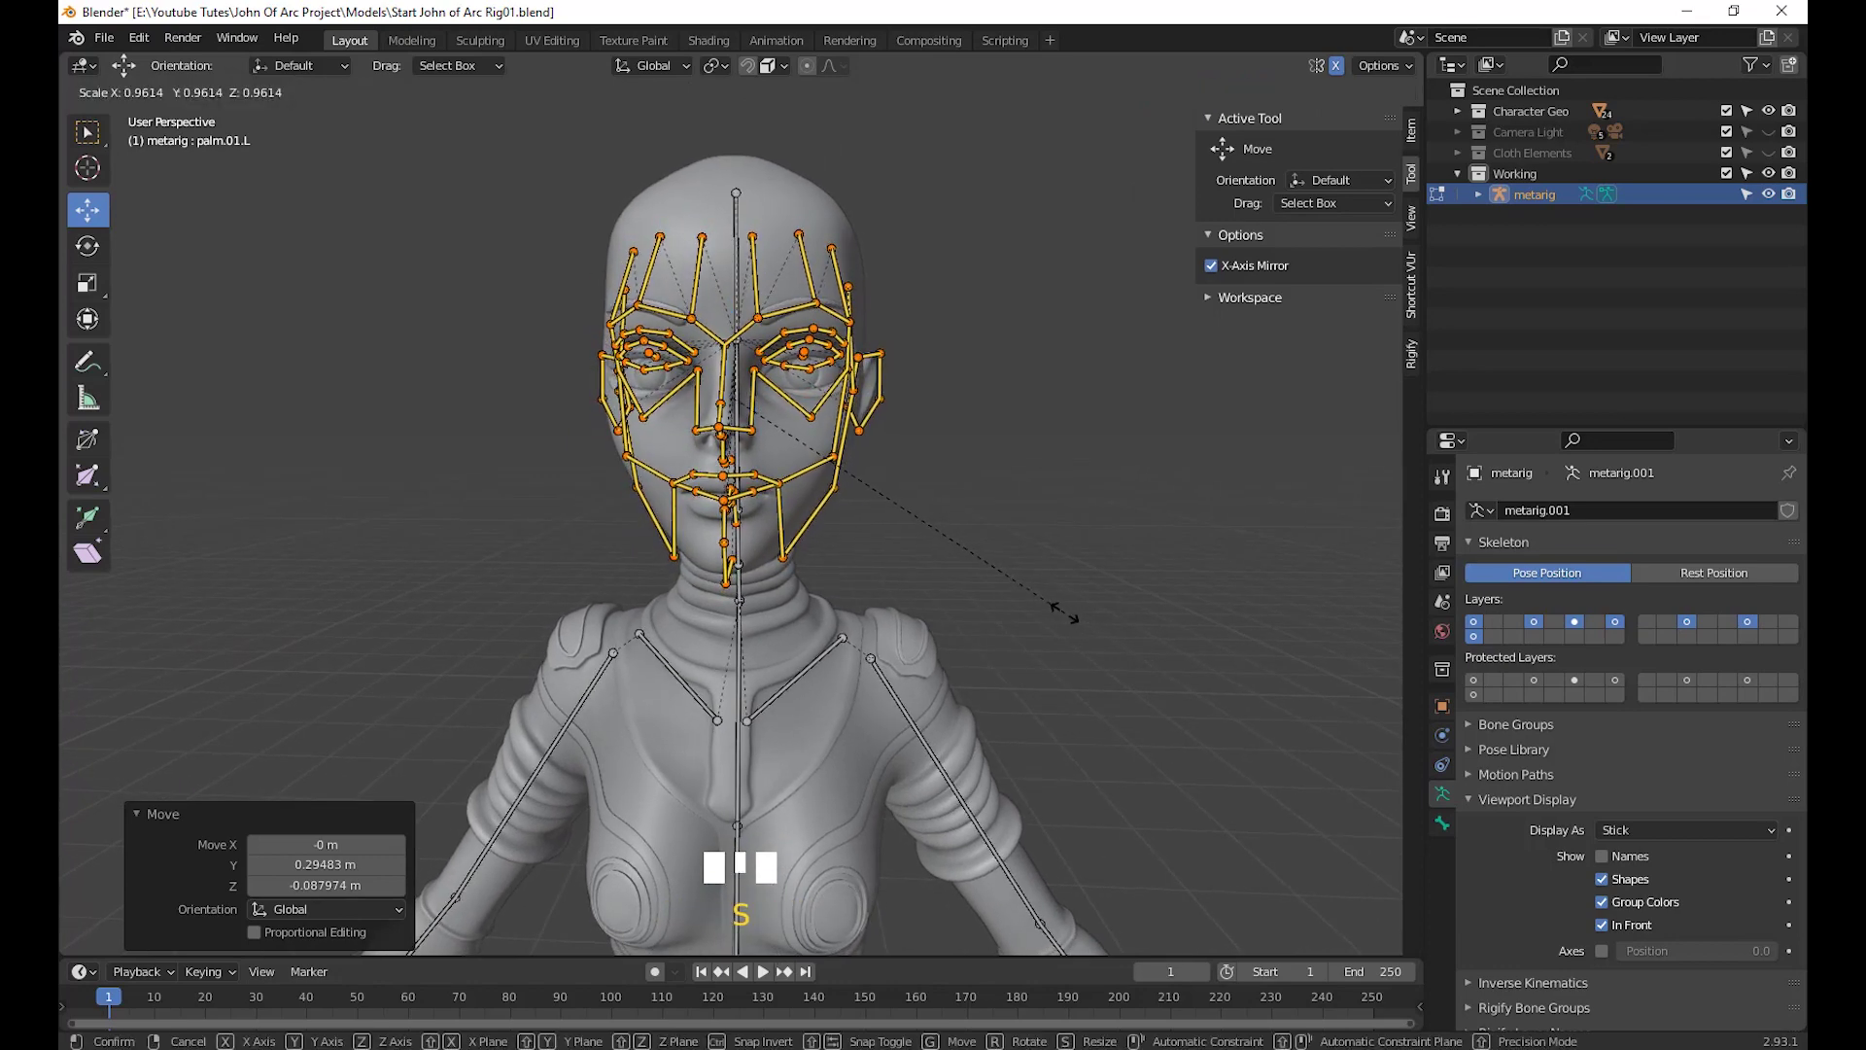
{"action": "middle_click_drag", "start_coordinate": [1082, 616], "coordinate": [1084, 614]}
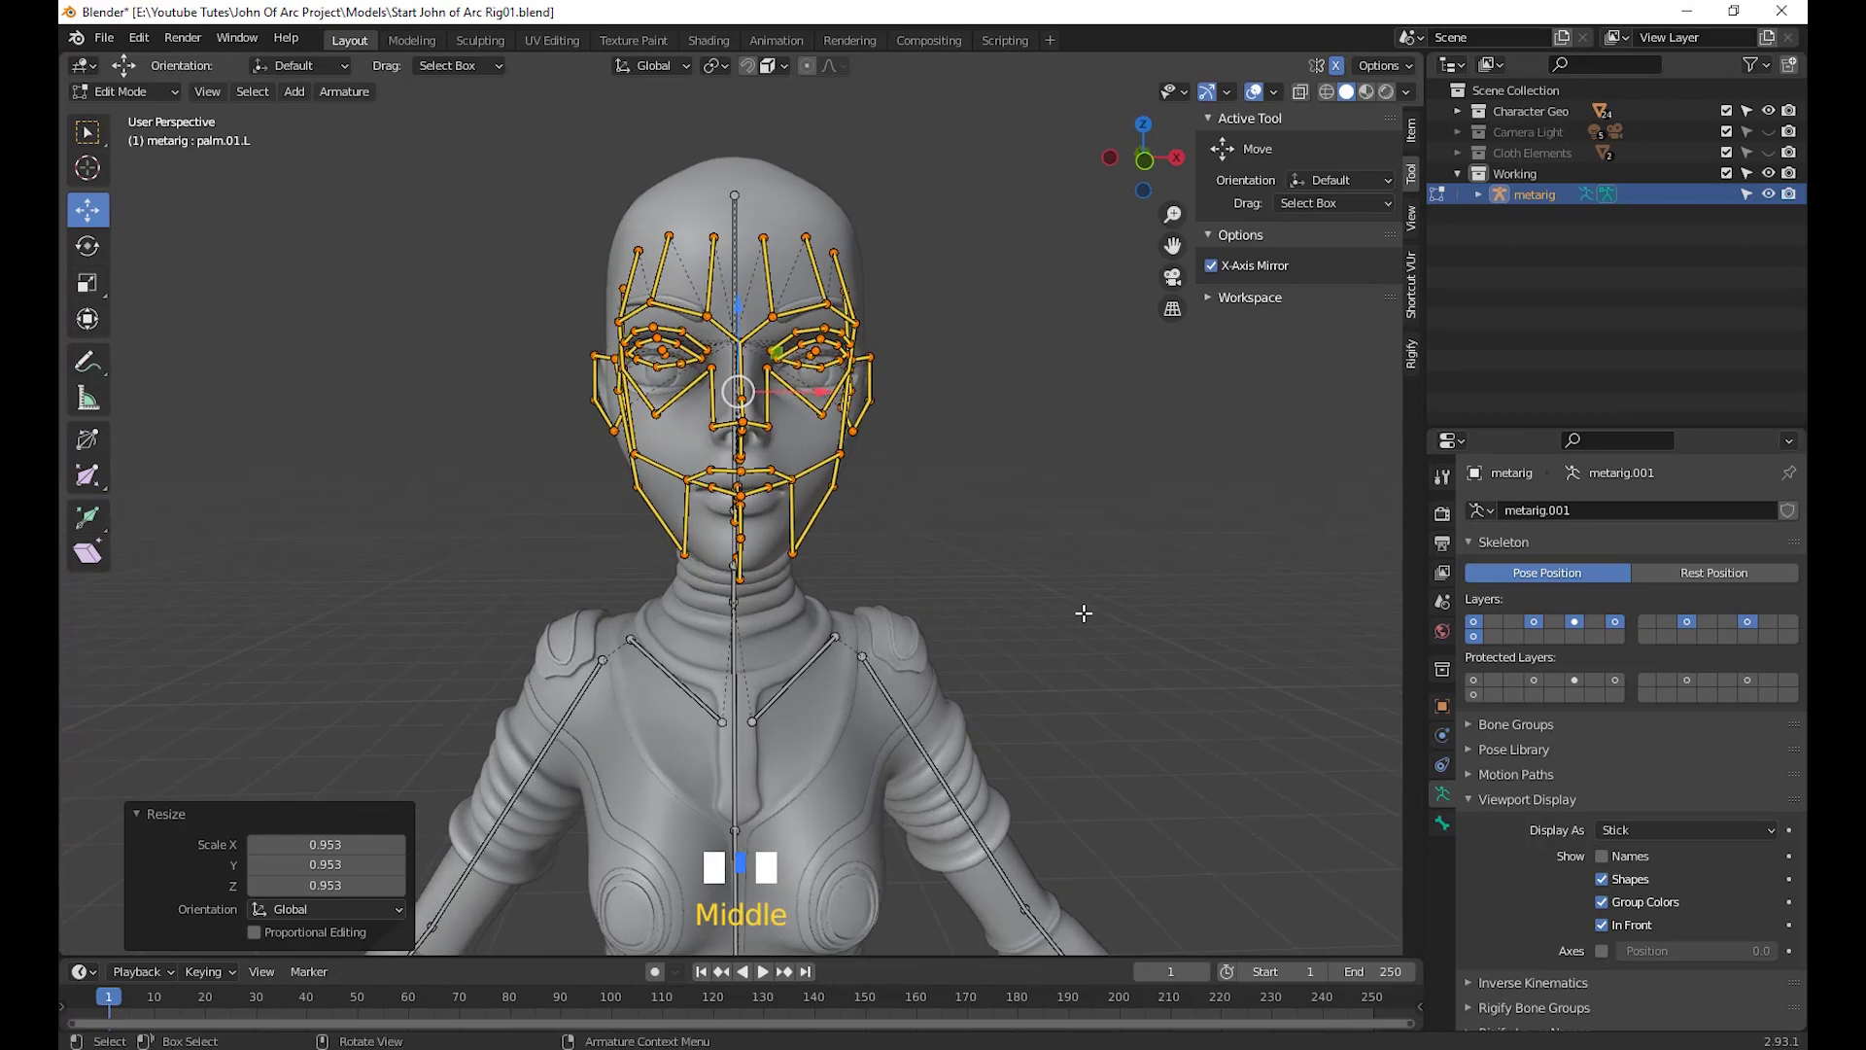
{"action": "key", "text": "g"}
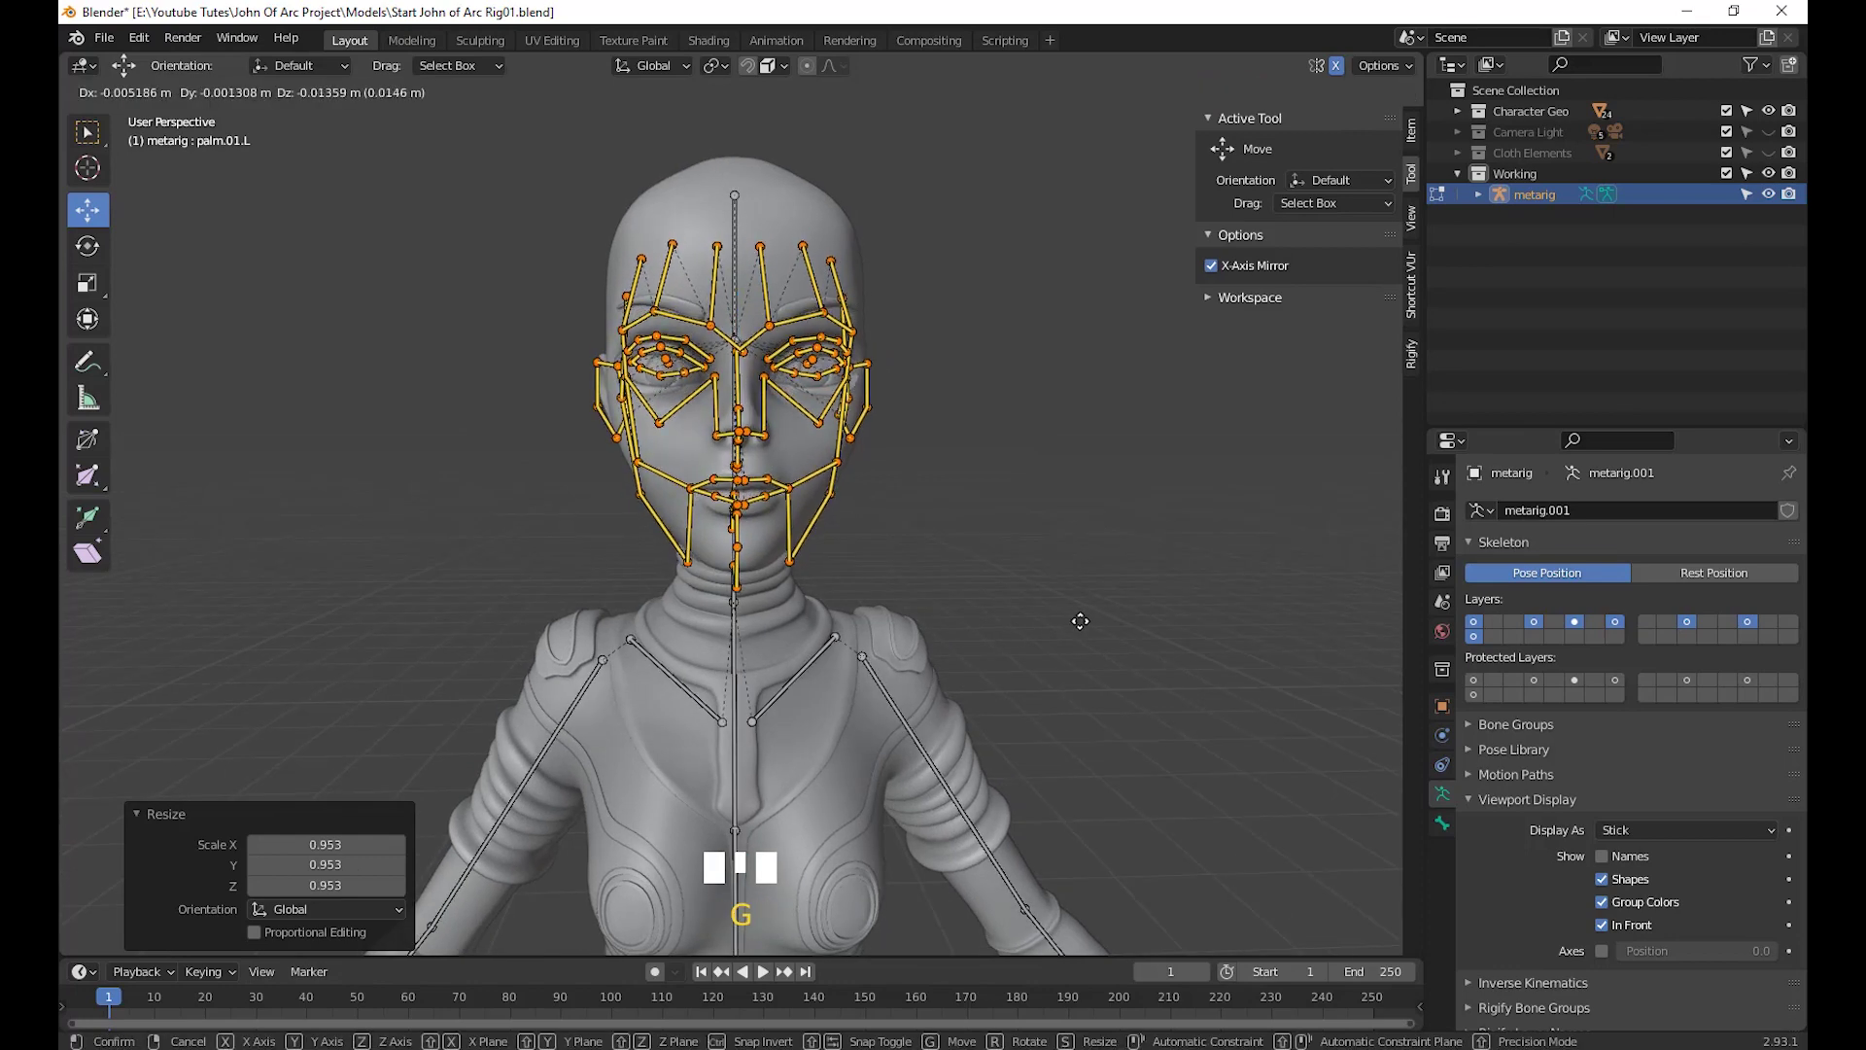
{"action": "right_click", "coordinate": [1083, 621]}
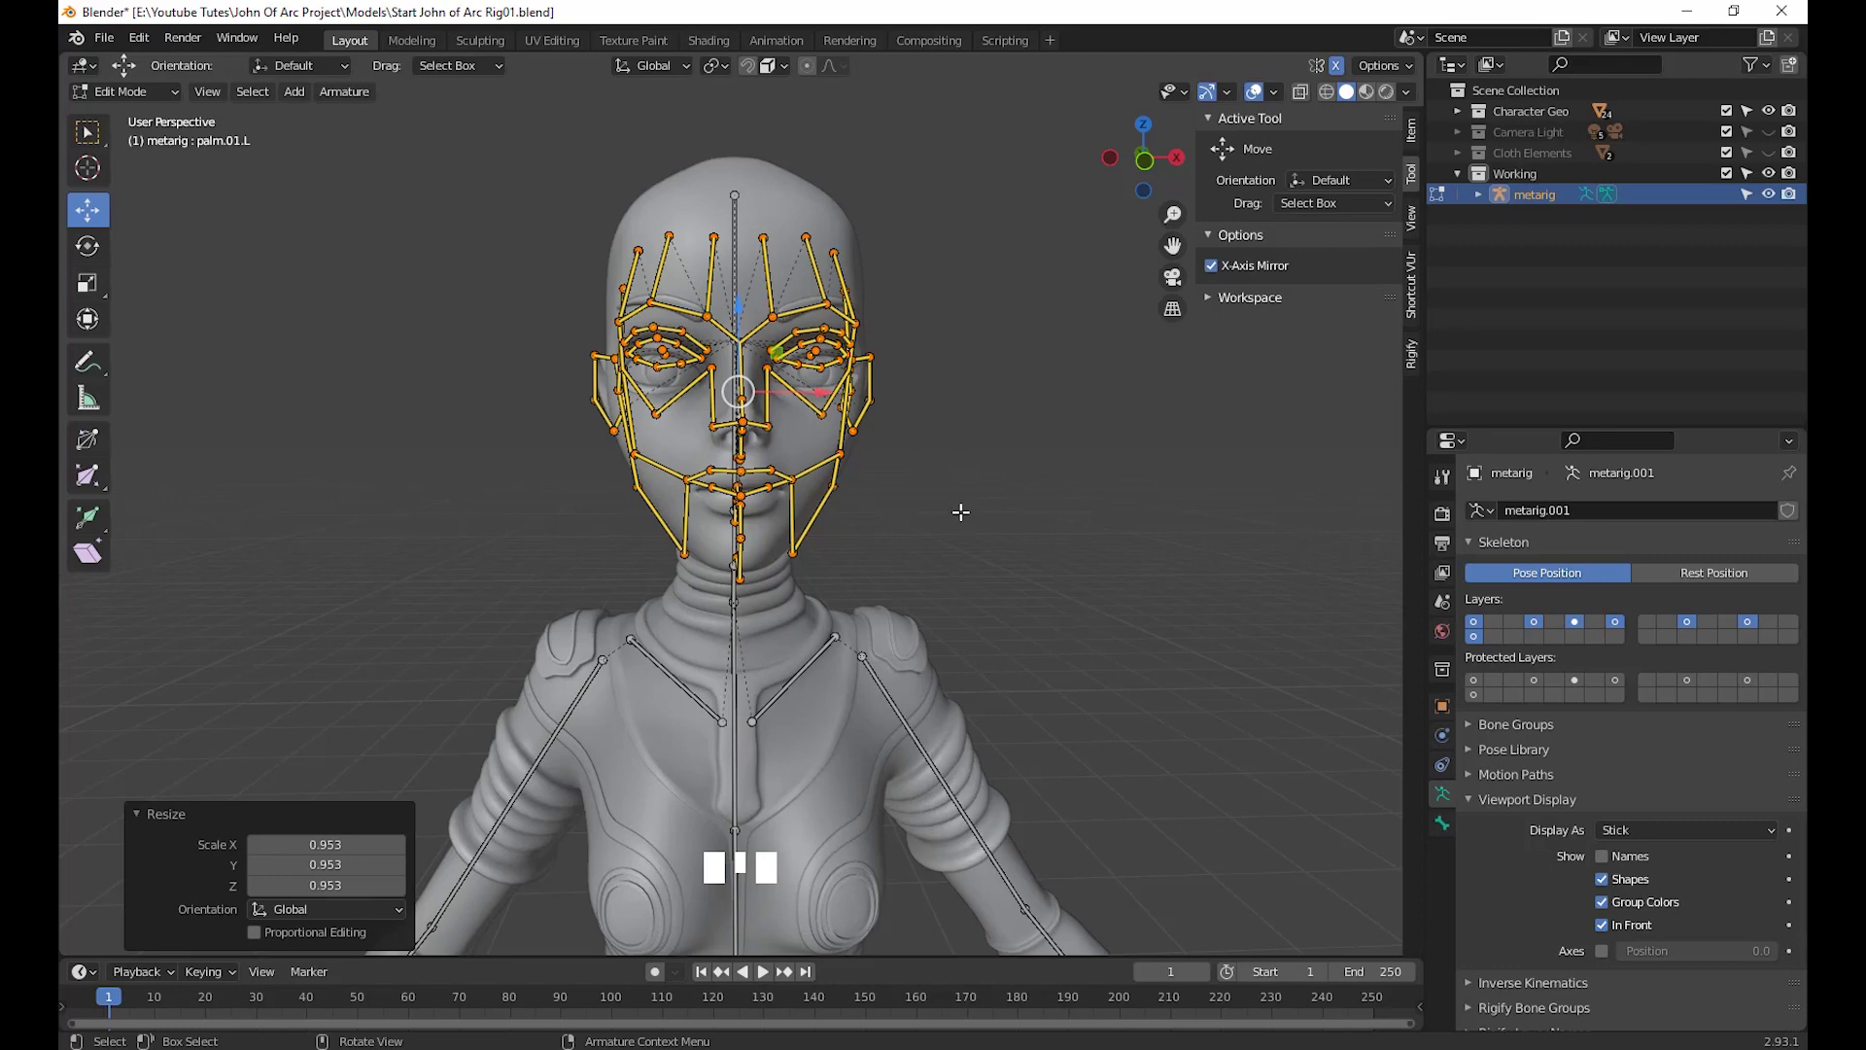
{"action": "key", "text": "g"}
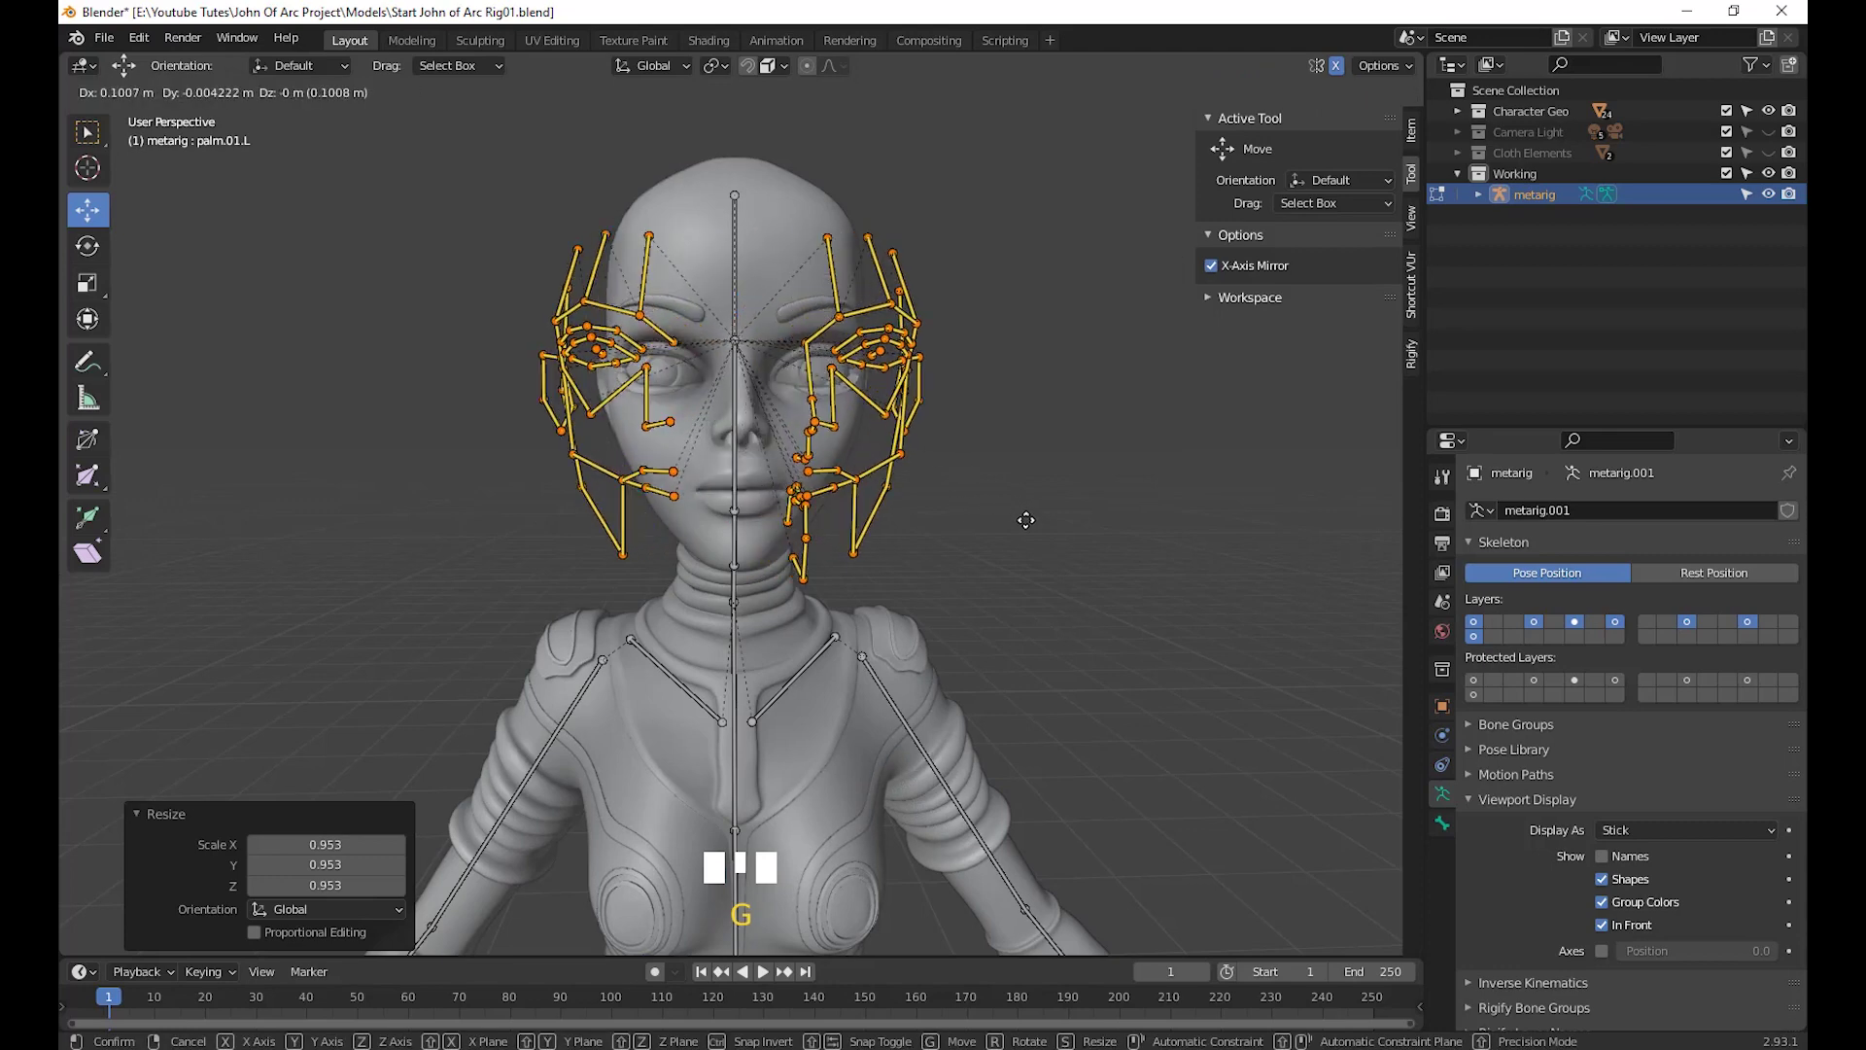
{"action": "left_click", "coordinate": [966, 546]}
Select the joint at the base of the left outer forehead bone and move it toward the eyebrow
{"action": "middle_click_drag", "start_coordinate": [859, 707], "coordinate": [771, 617], "text": "ctrl"}
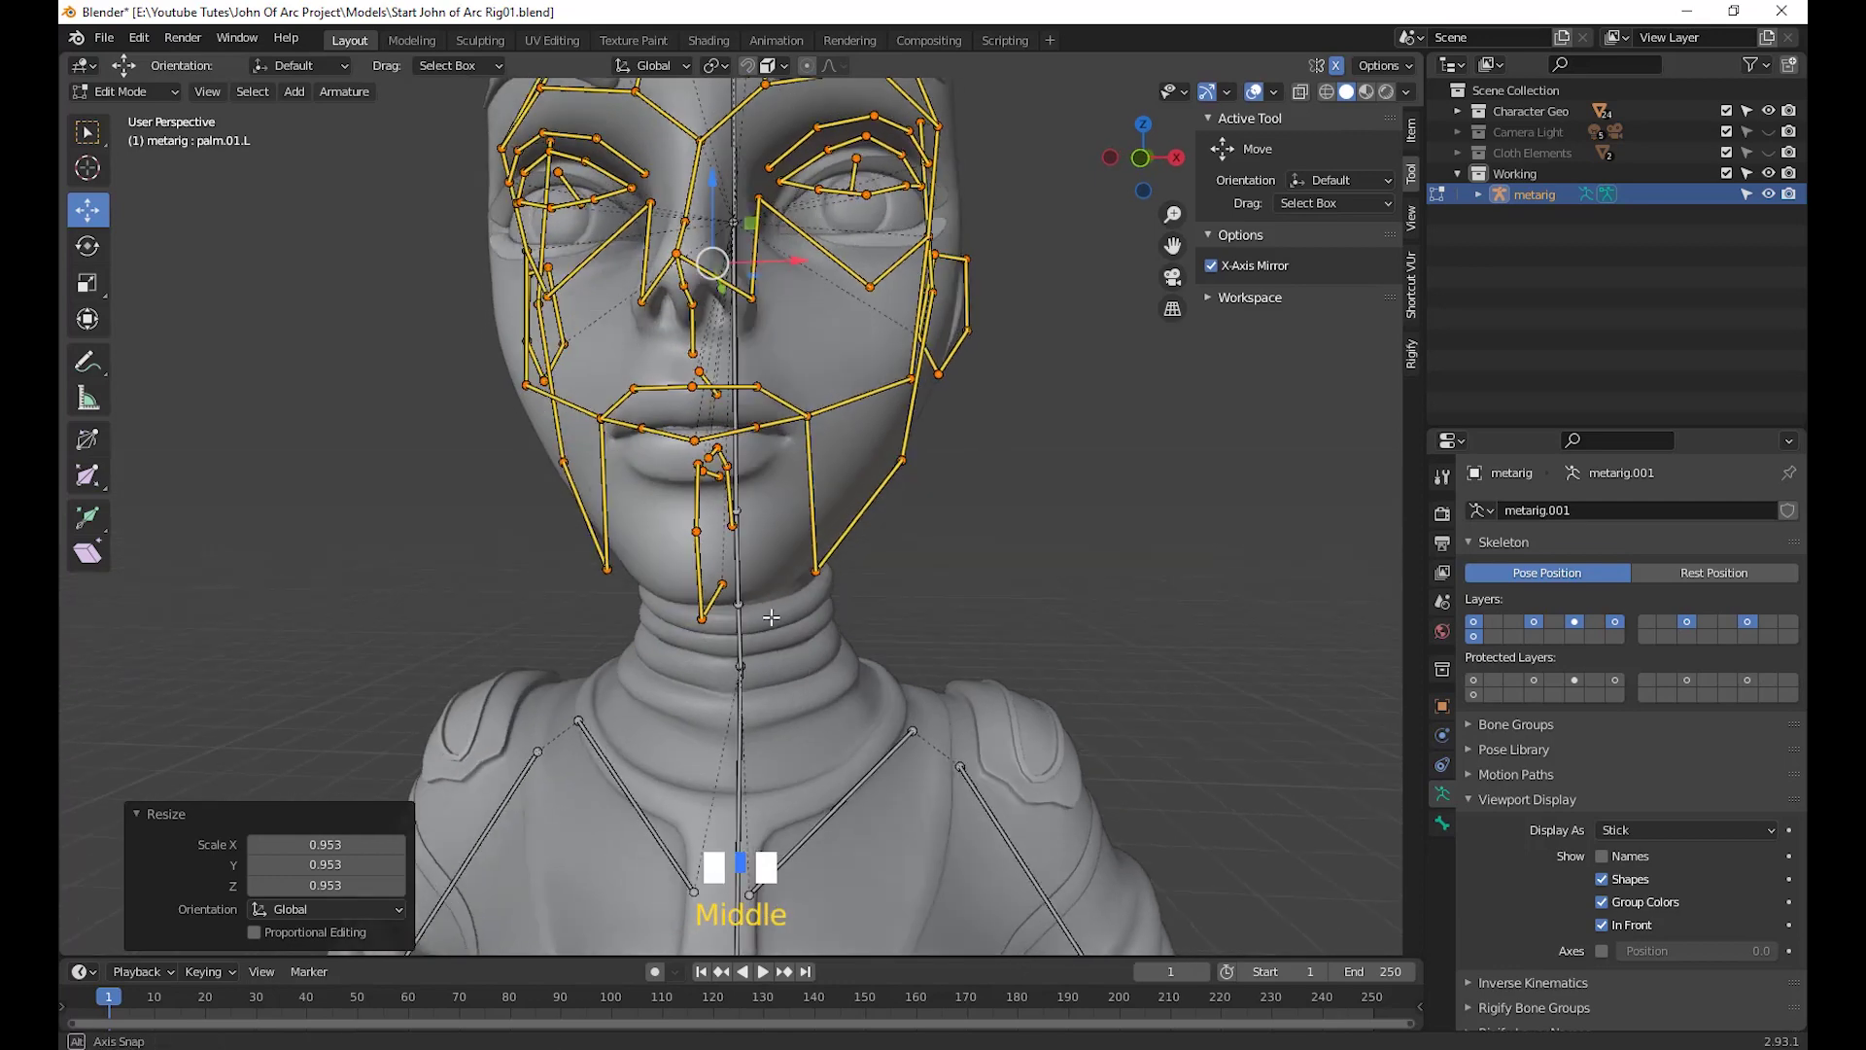
{"action": "middle_click_drag", "start_coordinate": [699, 375], "coordinate": [980, 563]}
{"action": "scroll", "coordinate": [628, 386], "scroll_direction": "down", "scroll_amount": 2}
{"action": "scroll", "coordinate": [975, 625], "scroll_direction": "down", "scroll_amount": 1}
{"action": "middle_click_drag", "start_coordinate": [855, 464], "coordinate": [852, 494]}
{"action": "scroll", "coordinate": [855, 469], "scroll_direction": "up", "scroll_amount": 2}
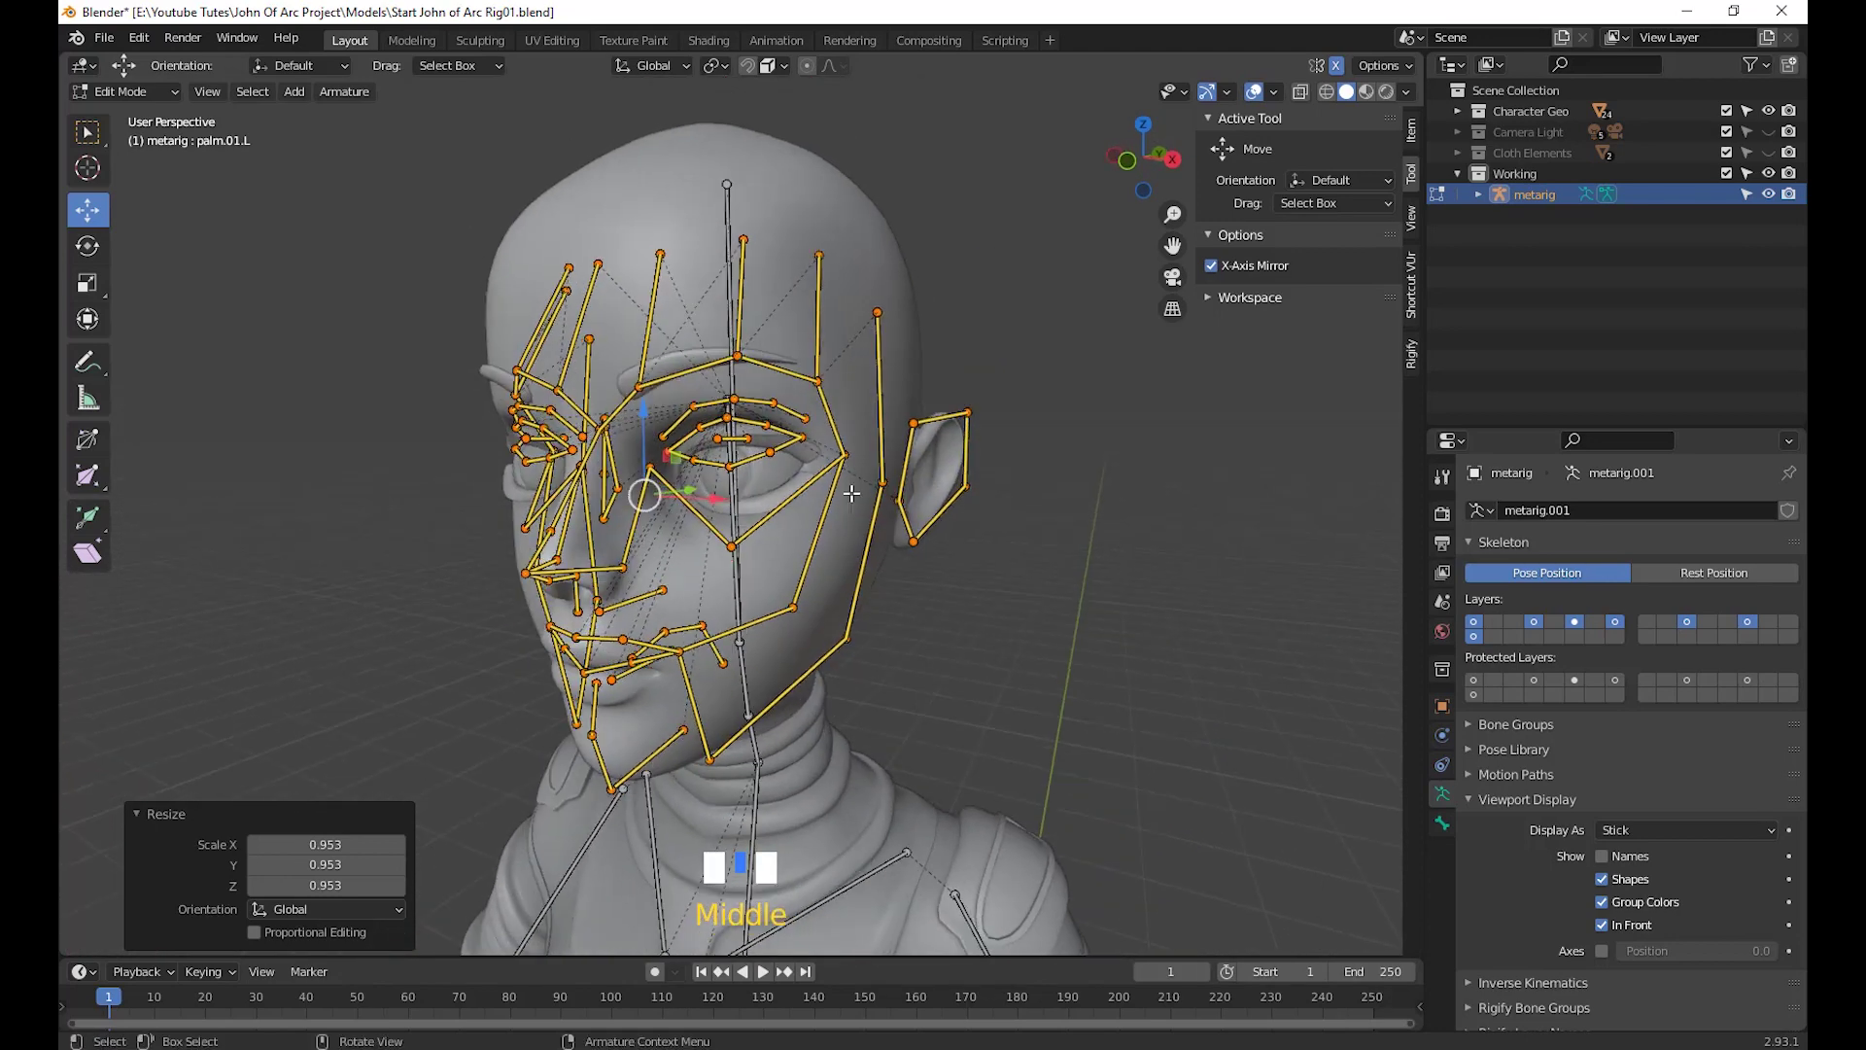
{"action": "left_click", "coordinate": [822, 383]}
{"action": "middle_click_drag", "start_coordinate": [823, 383], "coordinate": [867, 474]}
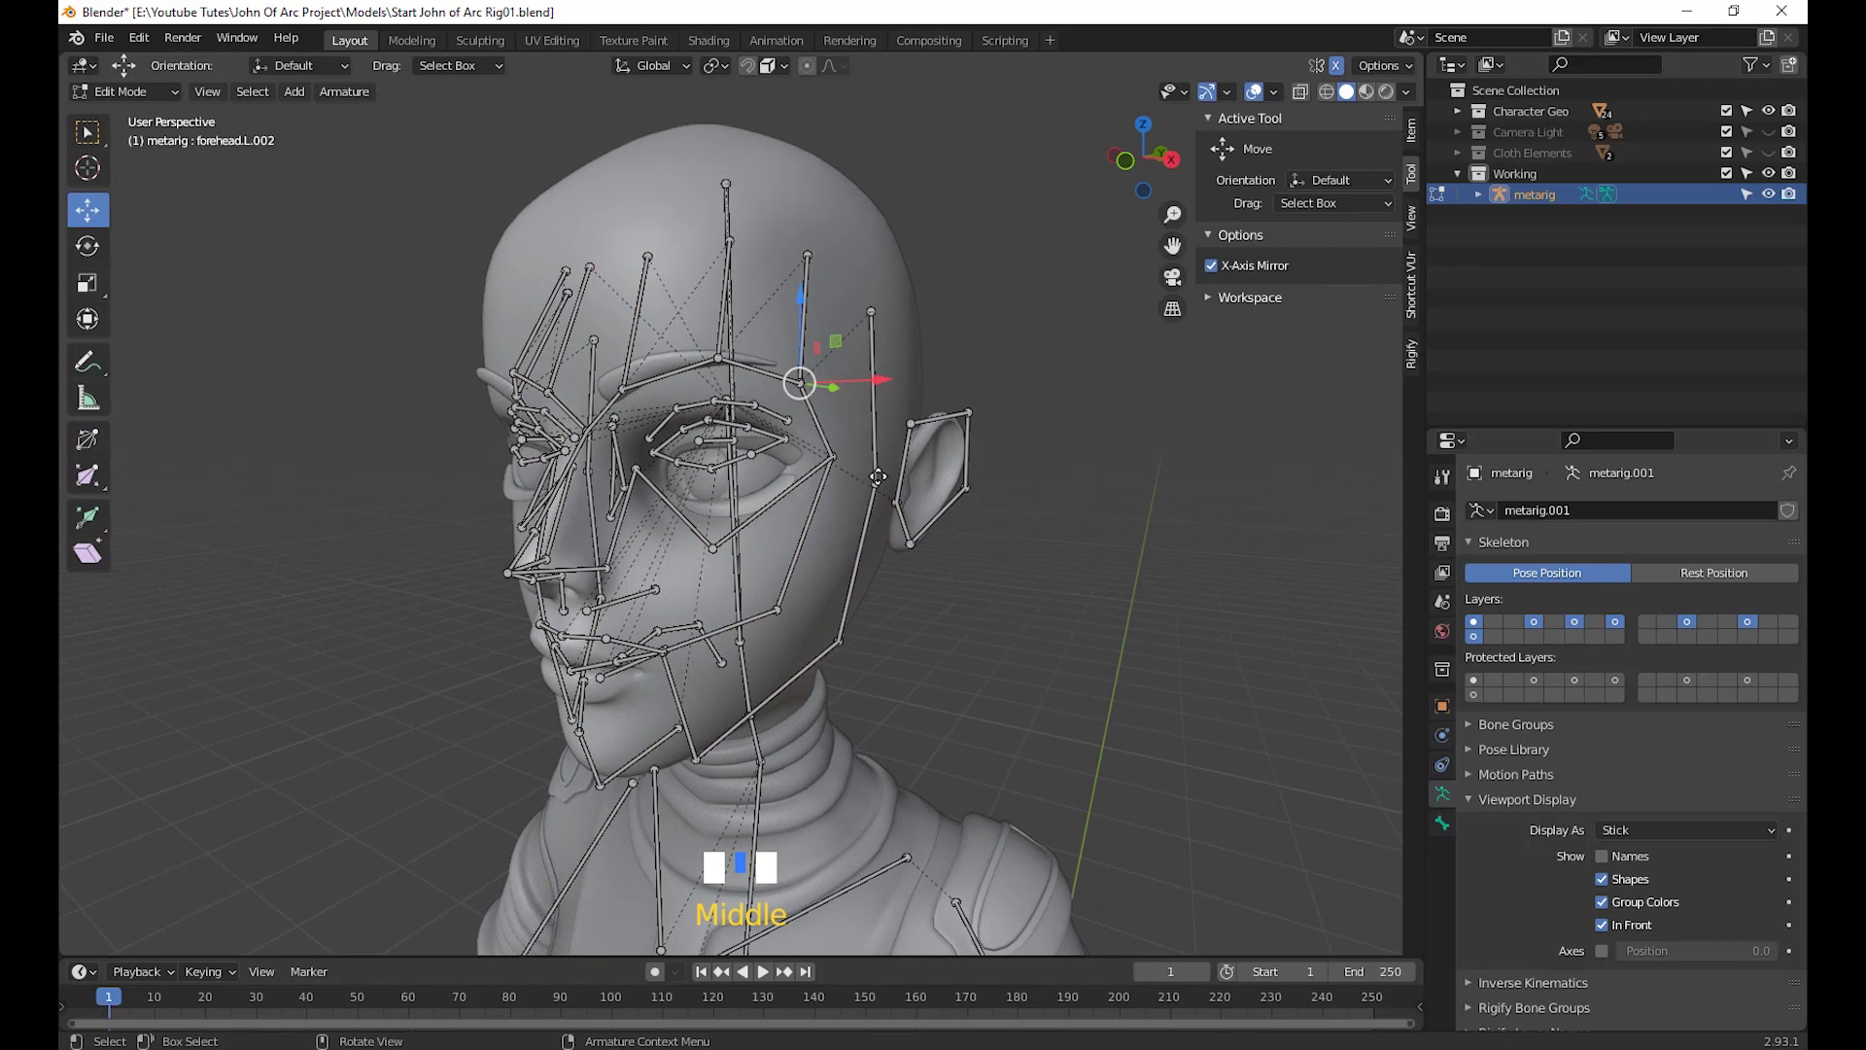
{"action": "key", "text": "g"}
{"action": "left_click", "coordinate": [882, 489]}
{"action": "middle_click_drag", "start_coordinate": [883, 489], "coordinate": [975, 643]}
Select the whole left eyelid bone loop and move it down about 0.028 m in Z over the eye
{"action": "middle_click_drag", "start_coordinate": [973, 516], "coordinate": [716, 707]}
{"action": "scroll", "coordinate": [855, 524], "scroll_direction": "up", "scroll_amount": 2}
{"action": "middle_click_drag", "start_coordinate": [350, 525], "coordinate": [580, 401]}
{"action": "scroll", "coordinate": [642, 605], "scroll_direction": "down", "scroll_amount": 2}
{"action": "middle_click_drag", "start_coordinate": [616, 612], "coordinate": [887, 599]}
{"action": "scroll", "coordinate": [758, 622], "scroll_direction": "down", "scroll_amount": 2}
{"action": "scroll", "coordinate": [850, 623], "scroll_direction": "up", "scroll_amount": 2}
{"action": "scroll", "coordinate": [806, 631], "scroll_direction": "up", "scroll_amount": 4}
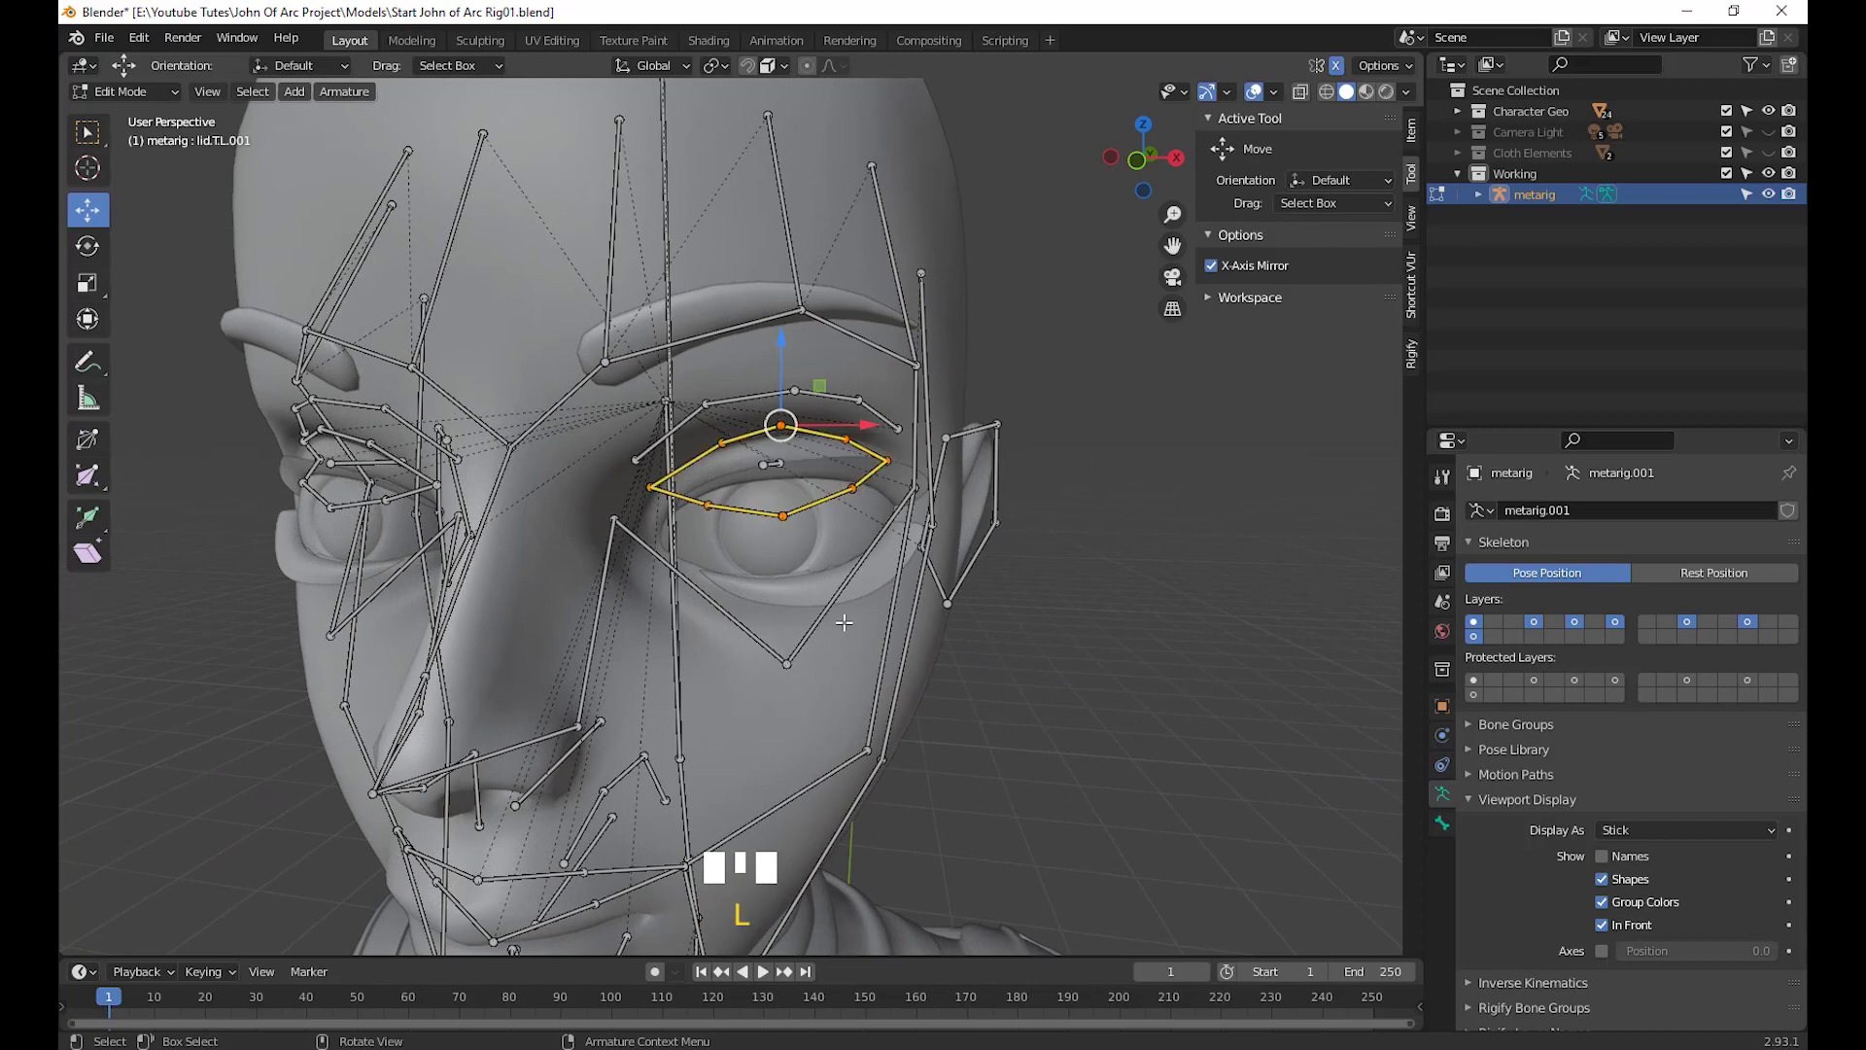
{"action": "middle_click_drag", "start_coordinate": [843, 622], "coordinate": [848, 293], "text": "shift"}
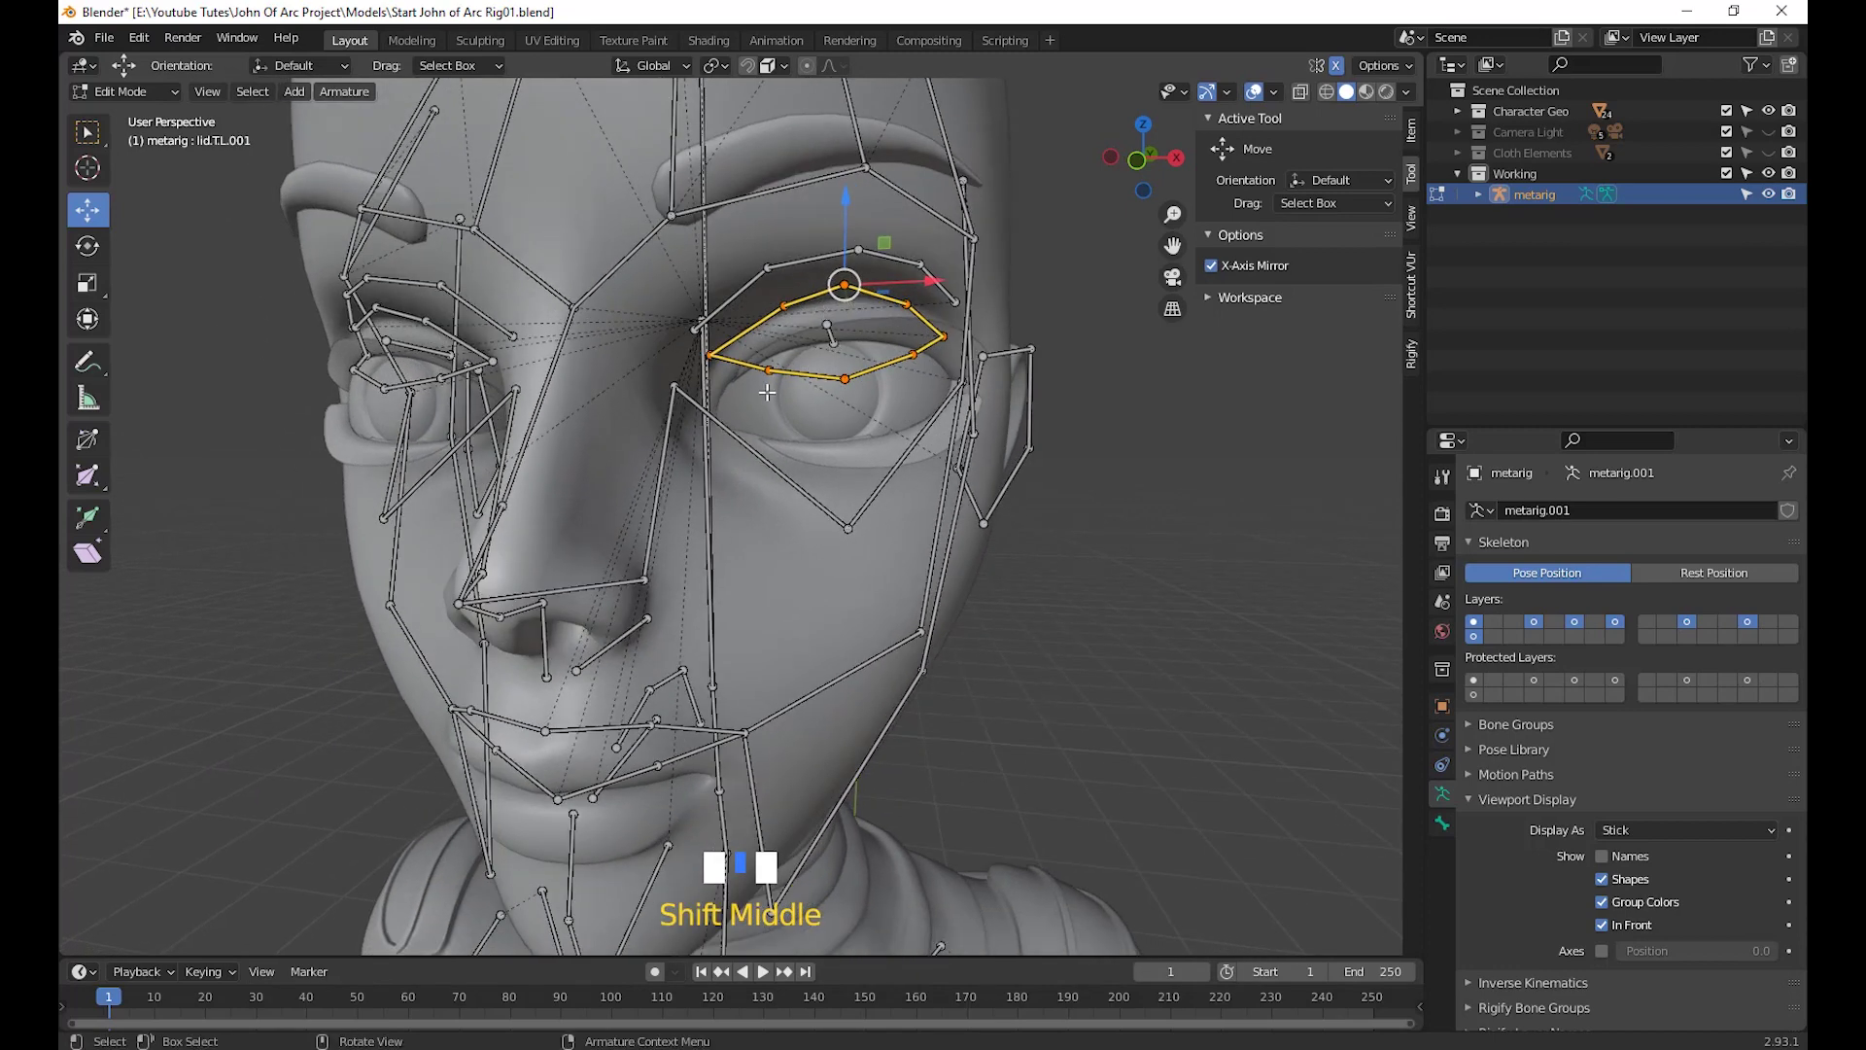
{"action": "middle_click_drag", "start_coordinate": [950, 665], "coordinate": [848, 551]}
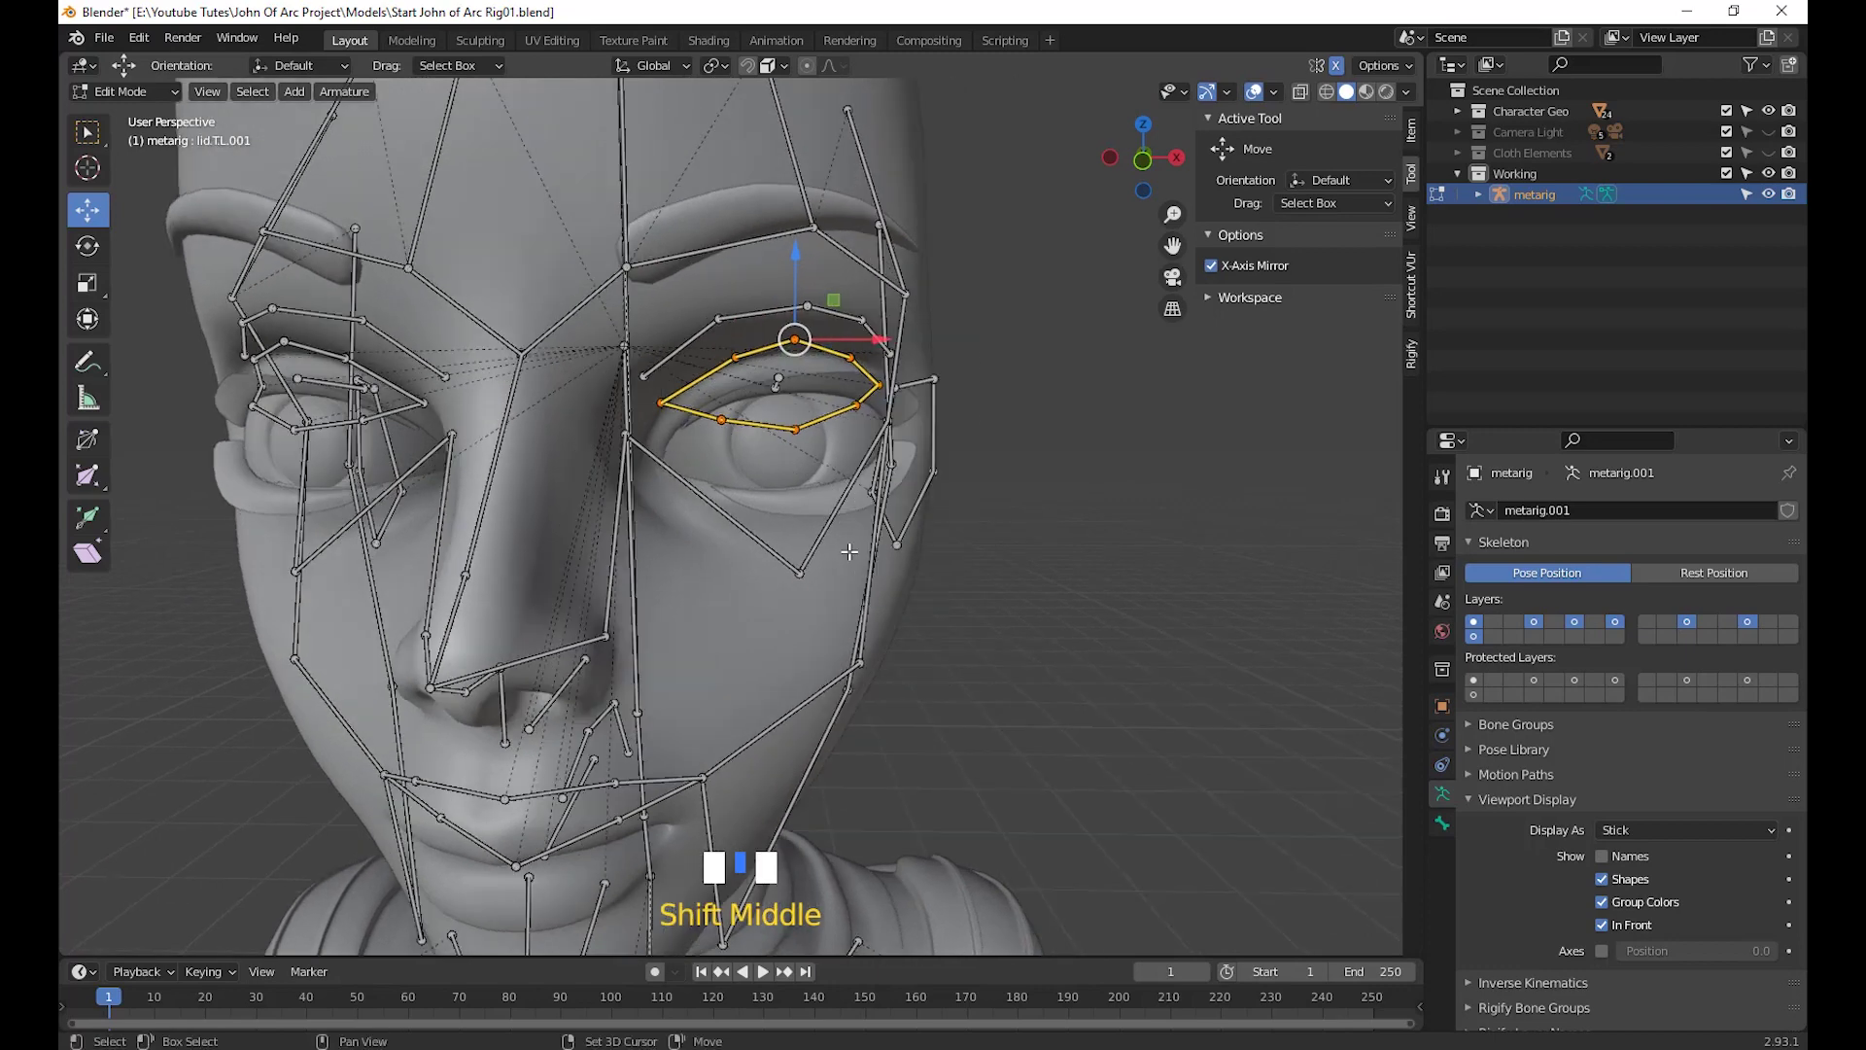
{"action": "left_click_drag", "start_coordinate": [788, 281], "coordinate": [805, 335]}
Hide all unselected bones so only the left eyelid loop is shown on the head
{"action": "middle_click_drag", "start_coordinate": [805, 336], "coordinate": [875, 729]}
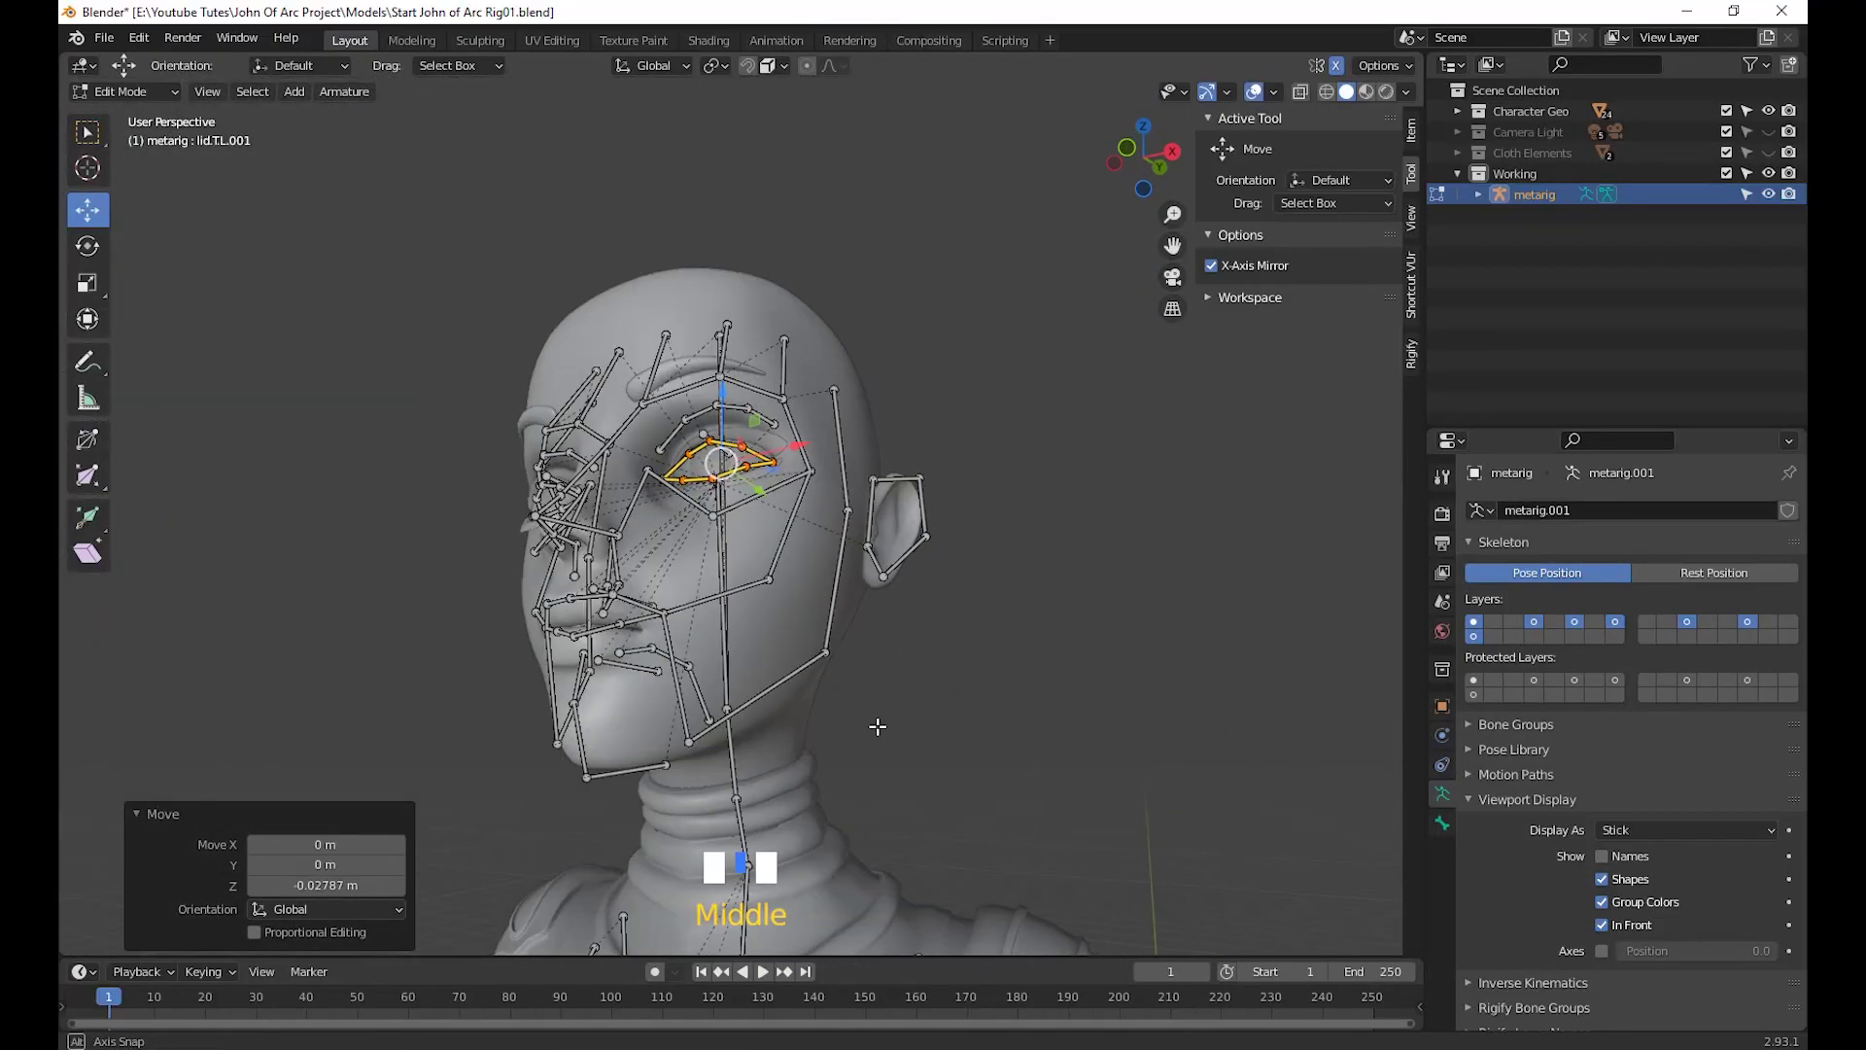
{"action": "scroll", "coordinate": [888, 749], "scroll_direction": "down", "scroll_amount": 1}
{"action": "scroll", "coordinate": [945, 633], "scroll_direction": "up", "scroll_amount": 2}
{"action": "middle_click_drag", "start_coordinate": [945, 633], "coordinate": [993, 696], "text": "shift"}
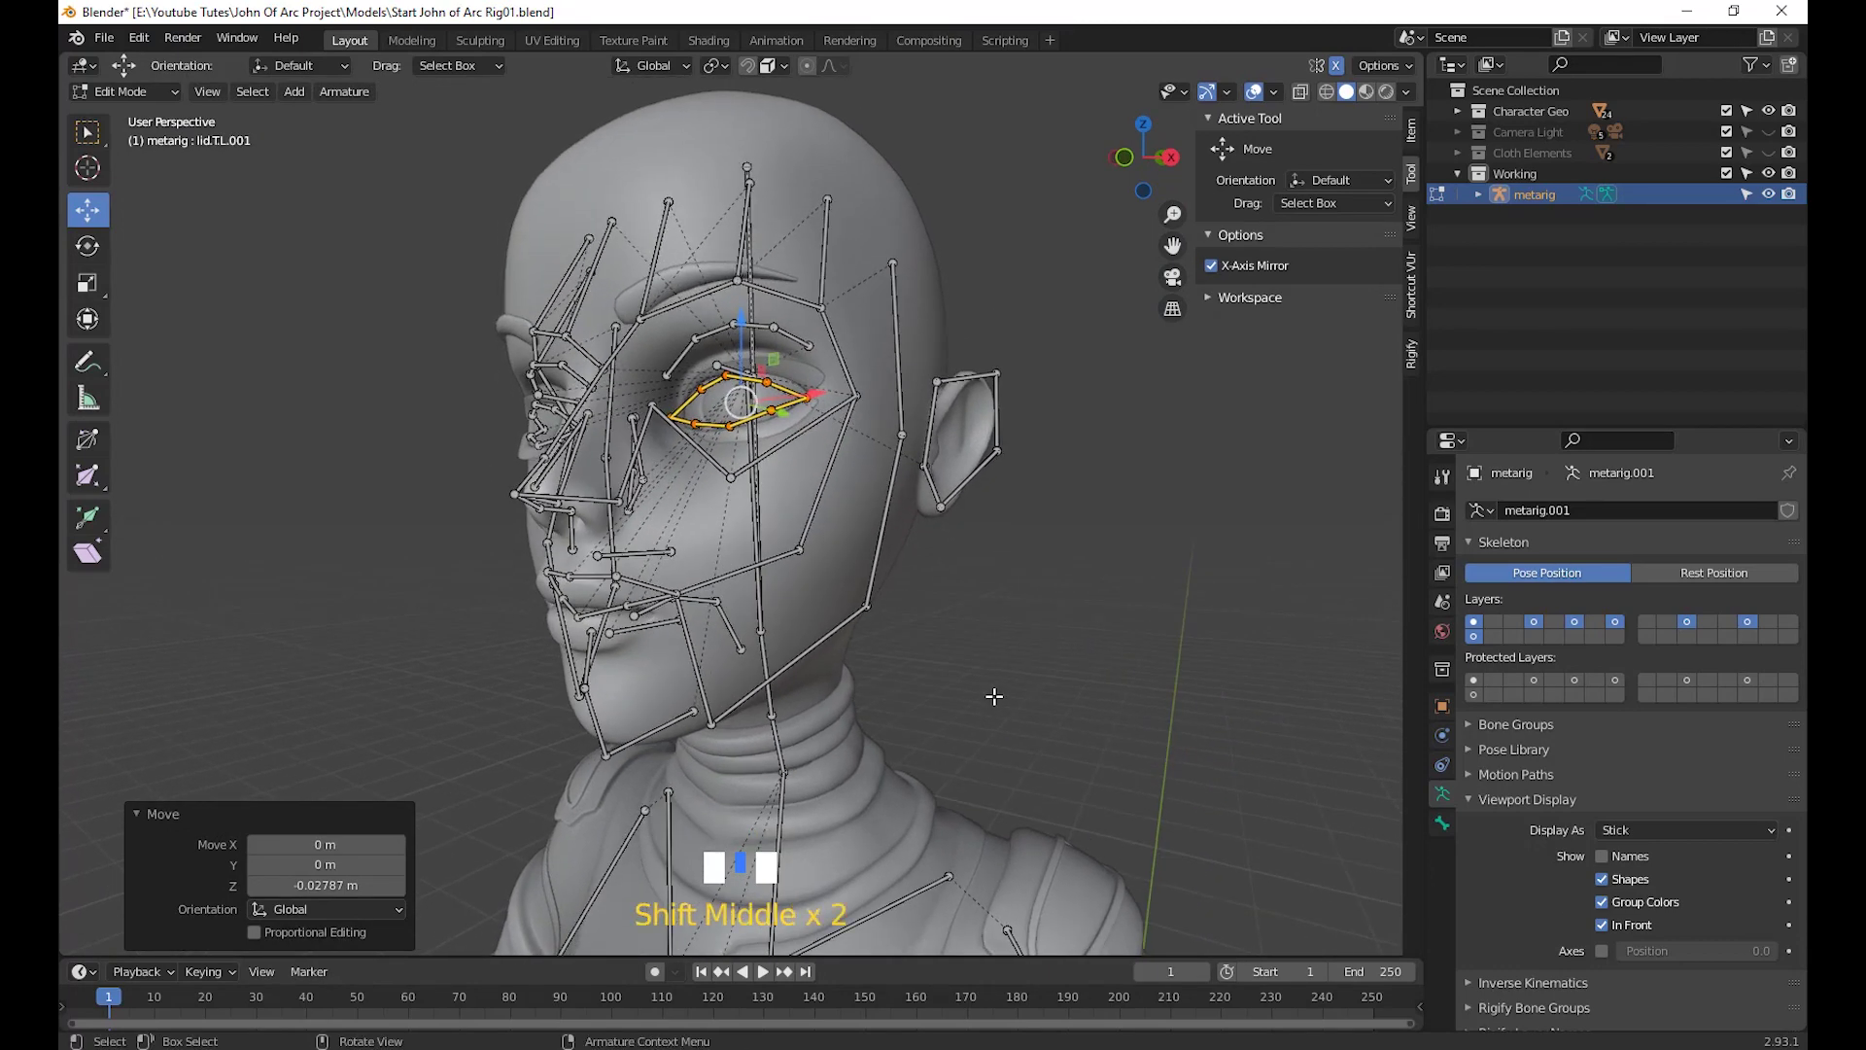
{"action": "key", "text": "shift+h"}
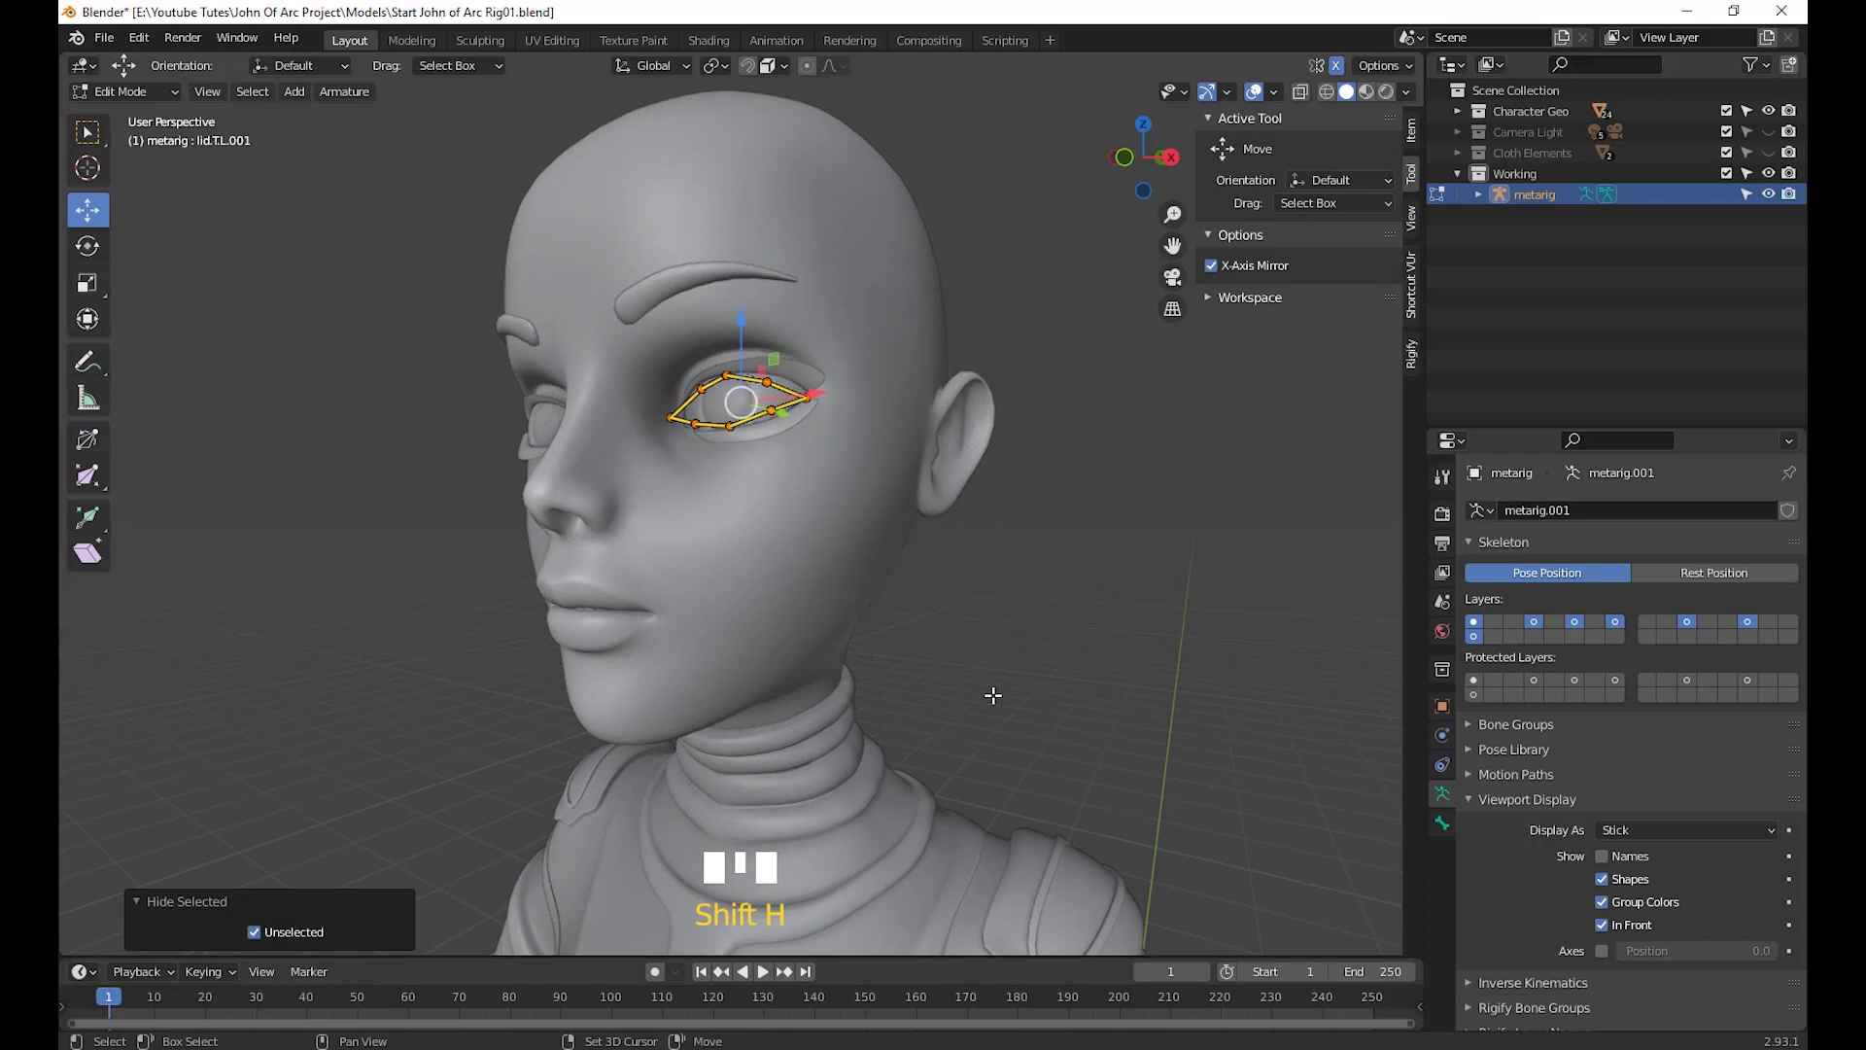
Select the upper lid's inner joint, enable snapping and set the snap target to Face
{"action": "middle_click_drag", "start_coordinate": [888, 688], "coordinate": [929, 720]}
{"action": "scroll", "coordinate": [937, 654], "scroll_direction": "up", "scroll_amount": 2}
{"action": "left_click", "coordinate": [824, 495]}
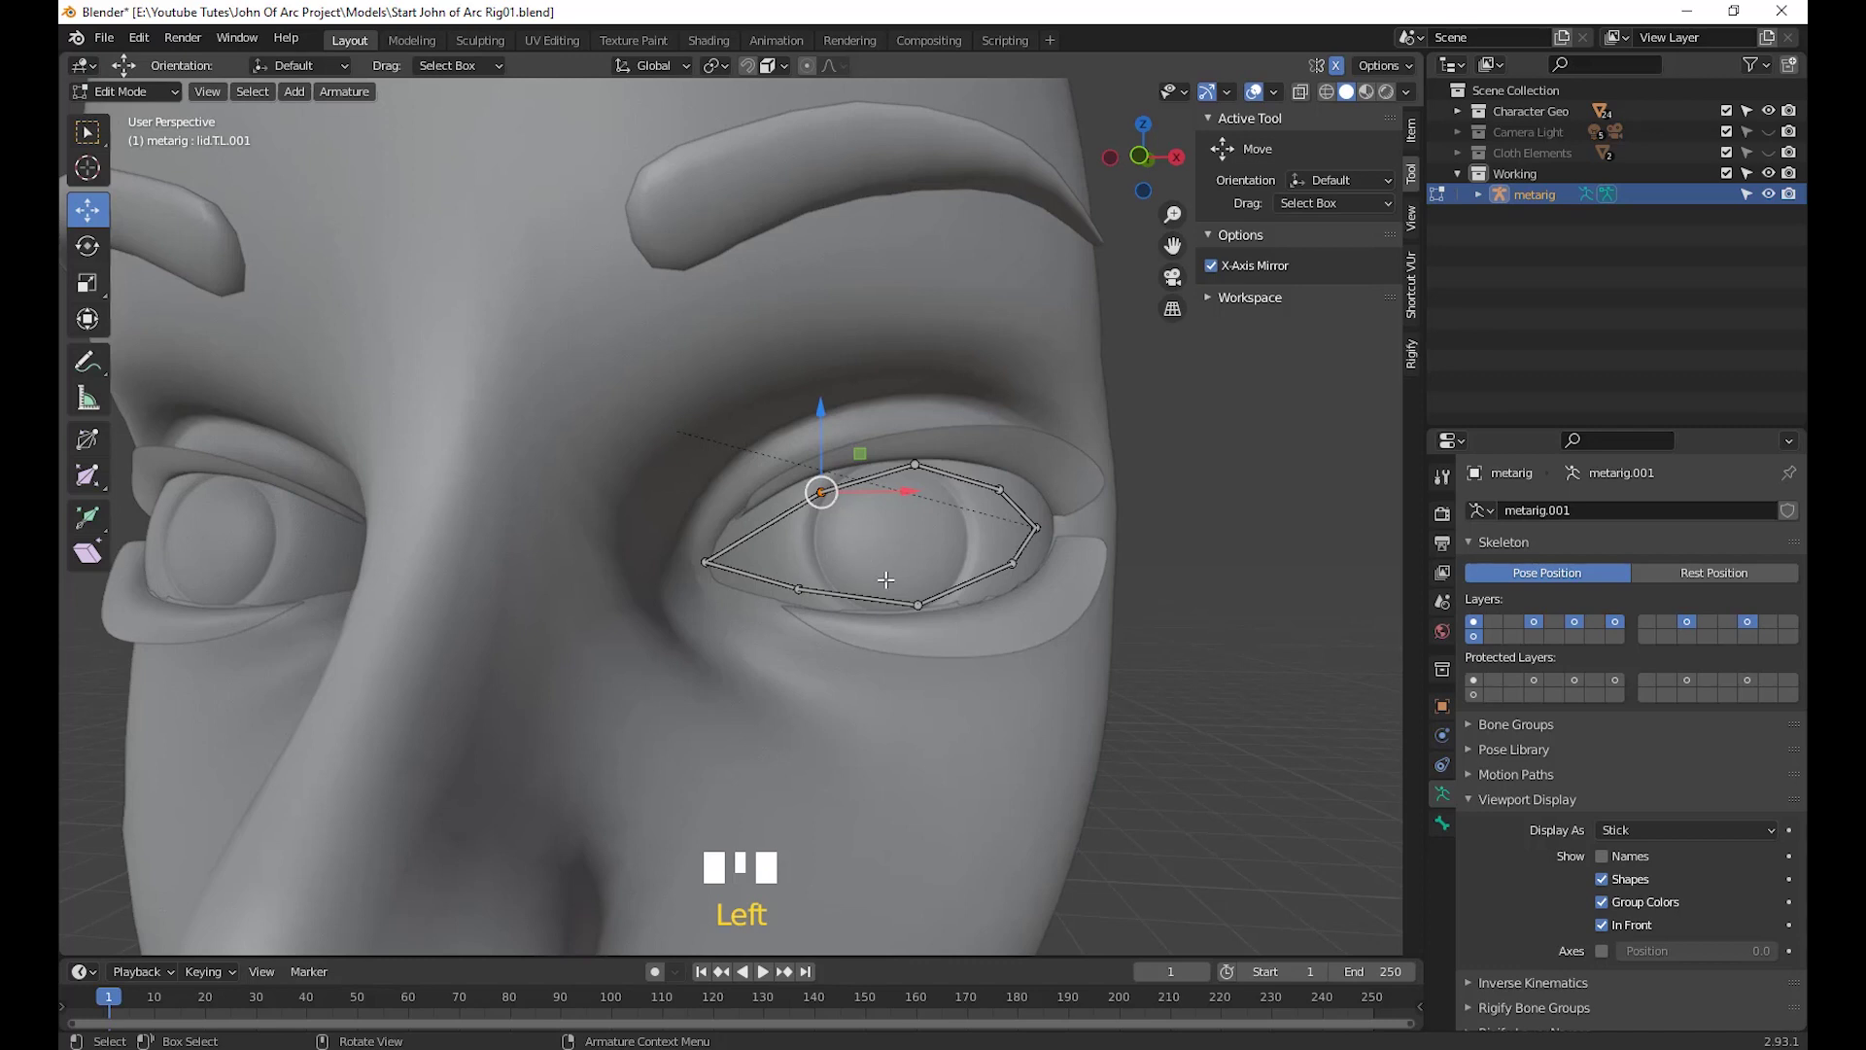
{"action": "left_click", "coordinate": [786, 66]}
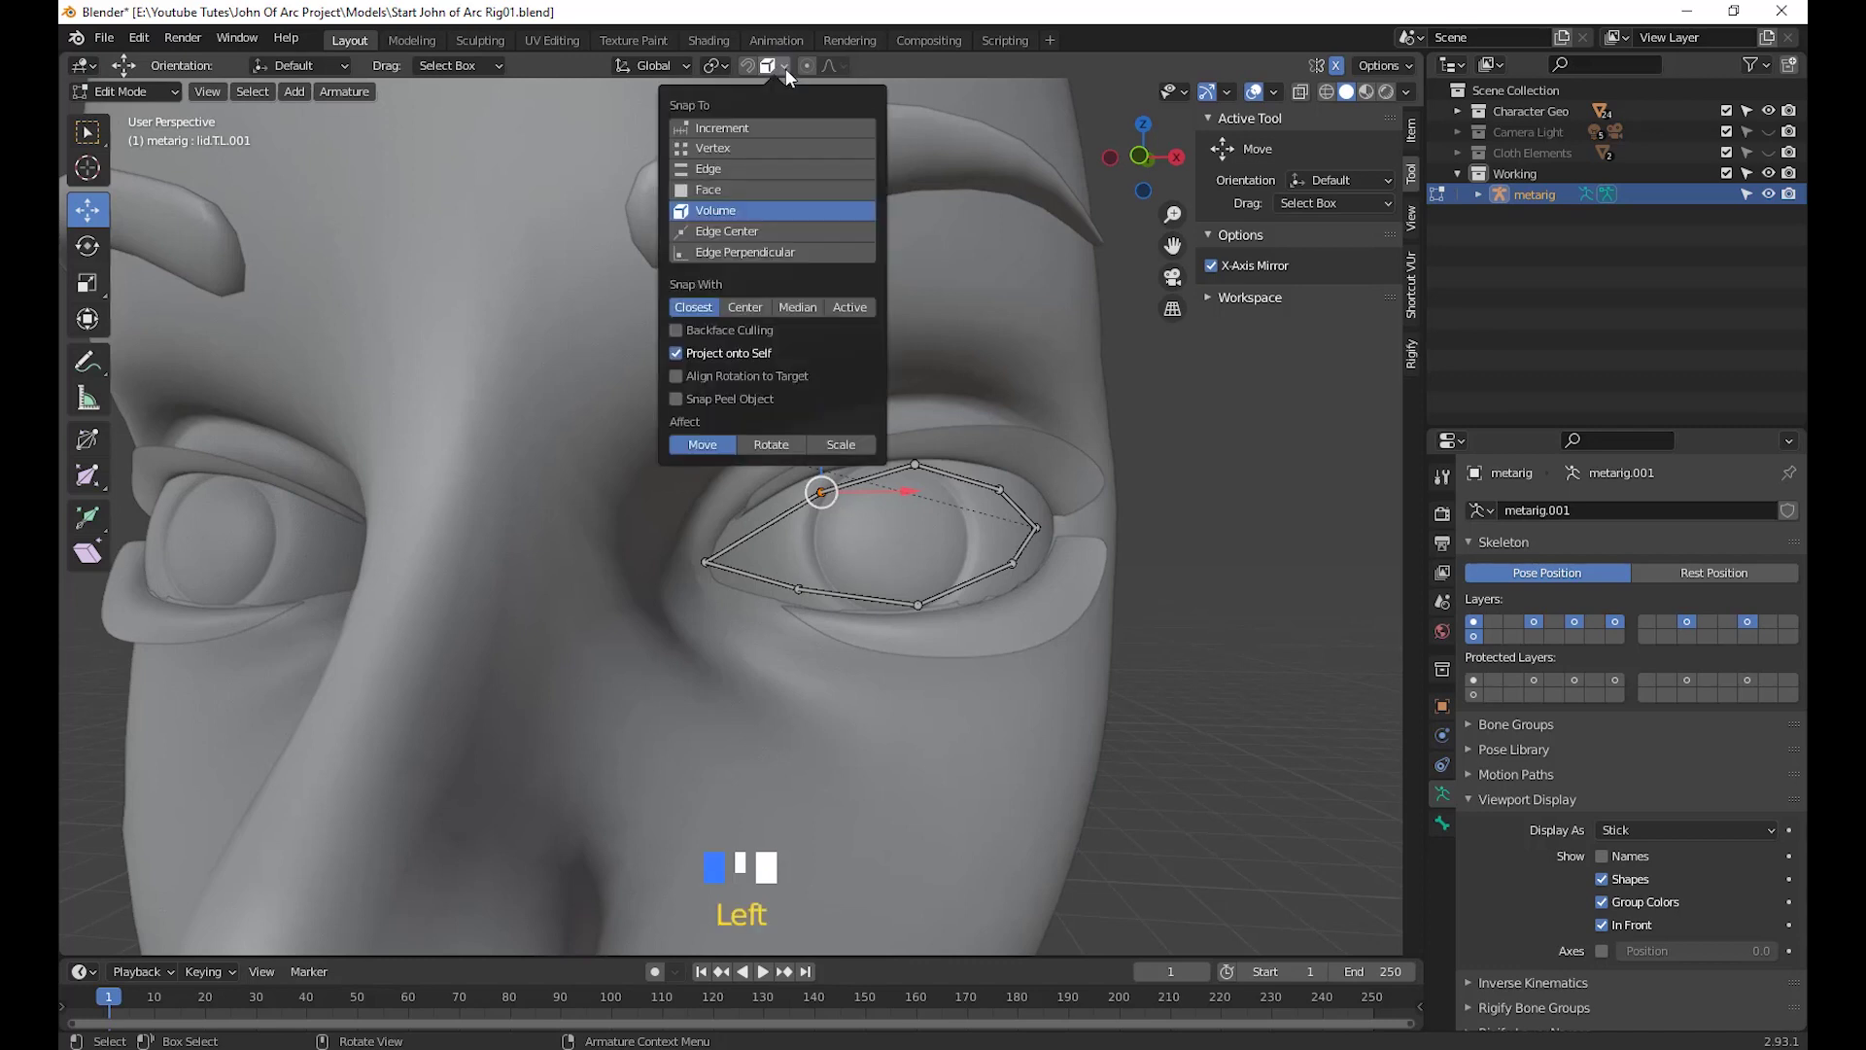
{"action": "left_click", "coordinate": [714, 191]}
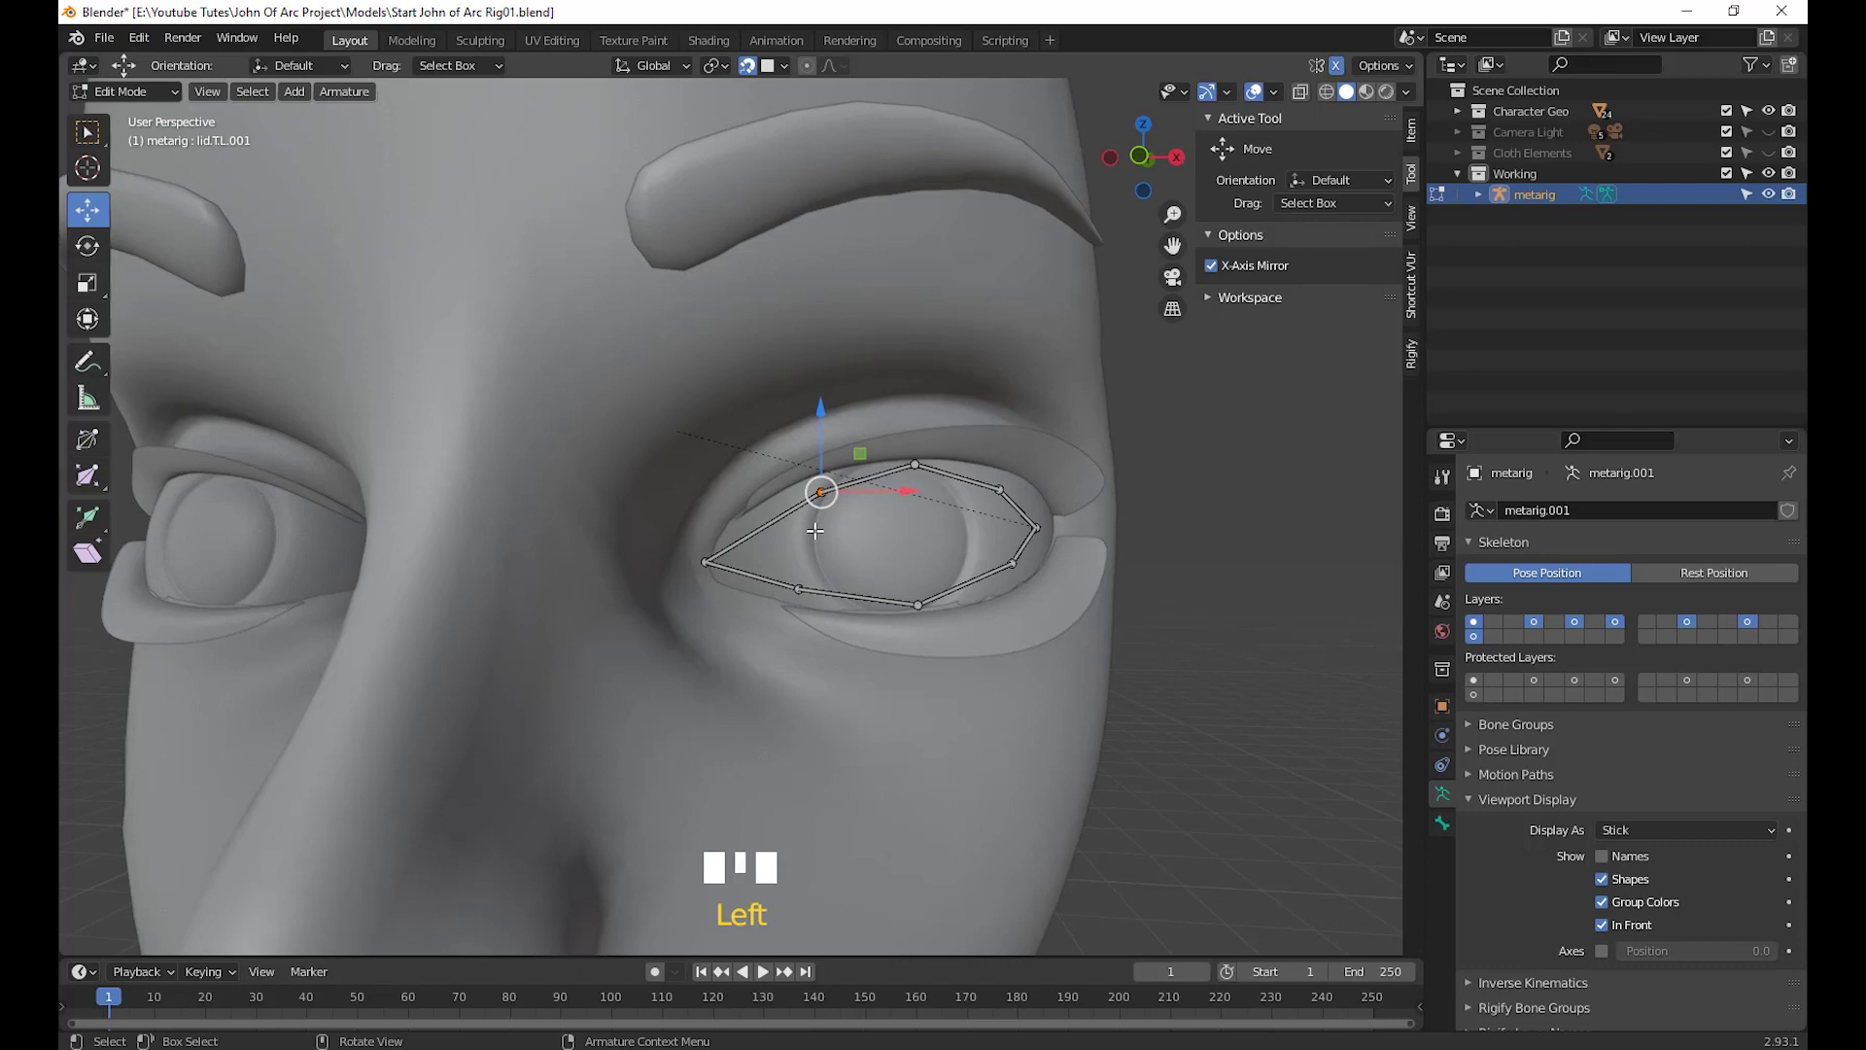
Snap the inner, middle and outer joints of the upper eyelid bones onto the left upper lid's surface
{"action": "key", "text": "g"}
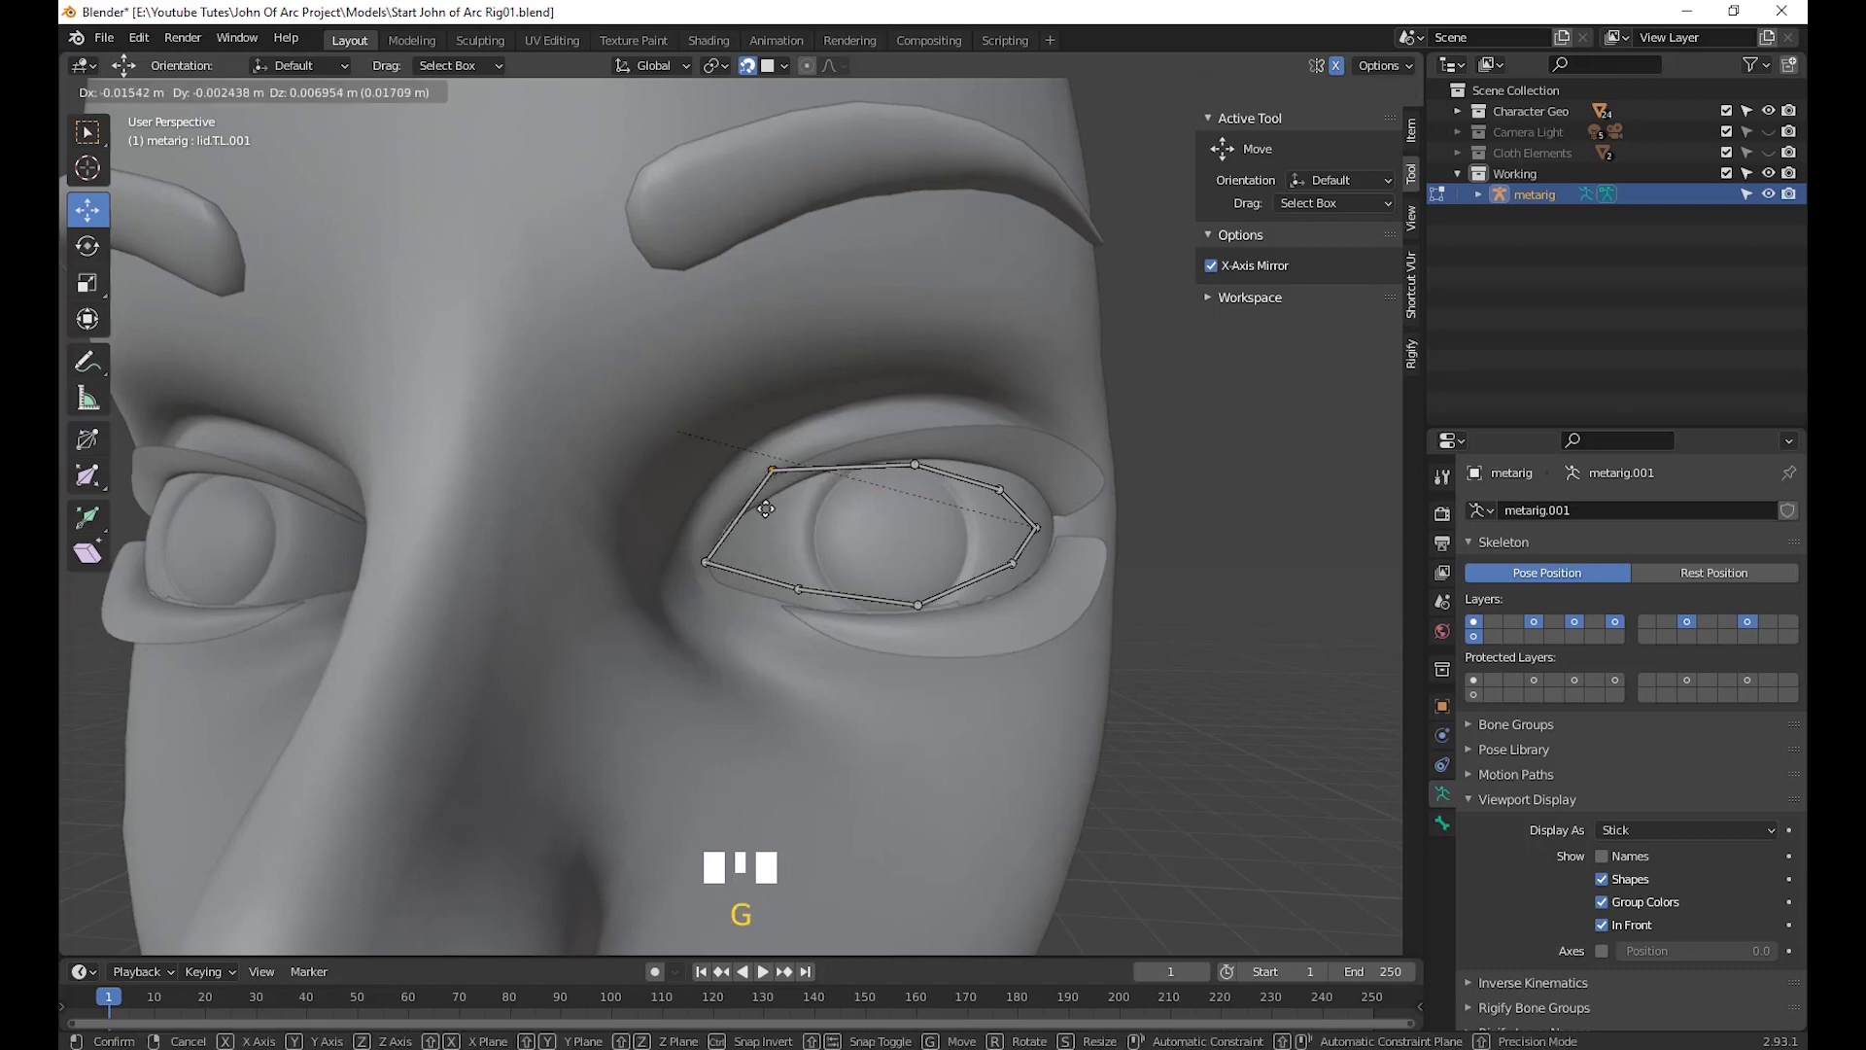
{"action": "left_click", "coordinate": [766, 507]}
{"action": "left_click", "coordinate": [916, 463]}
{"action": "key", "text": "g"}
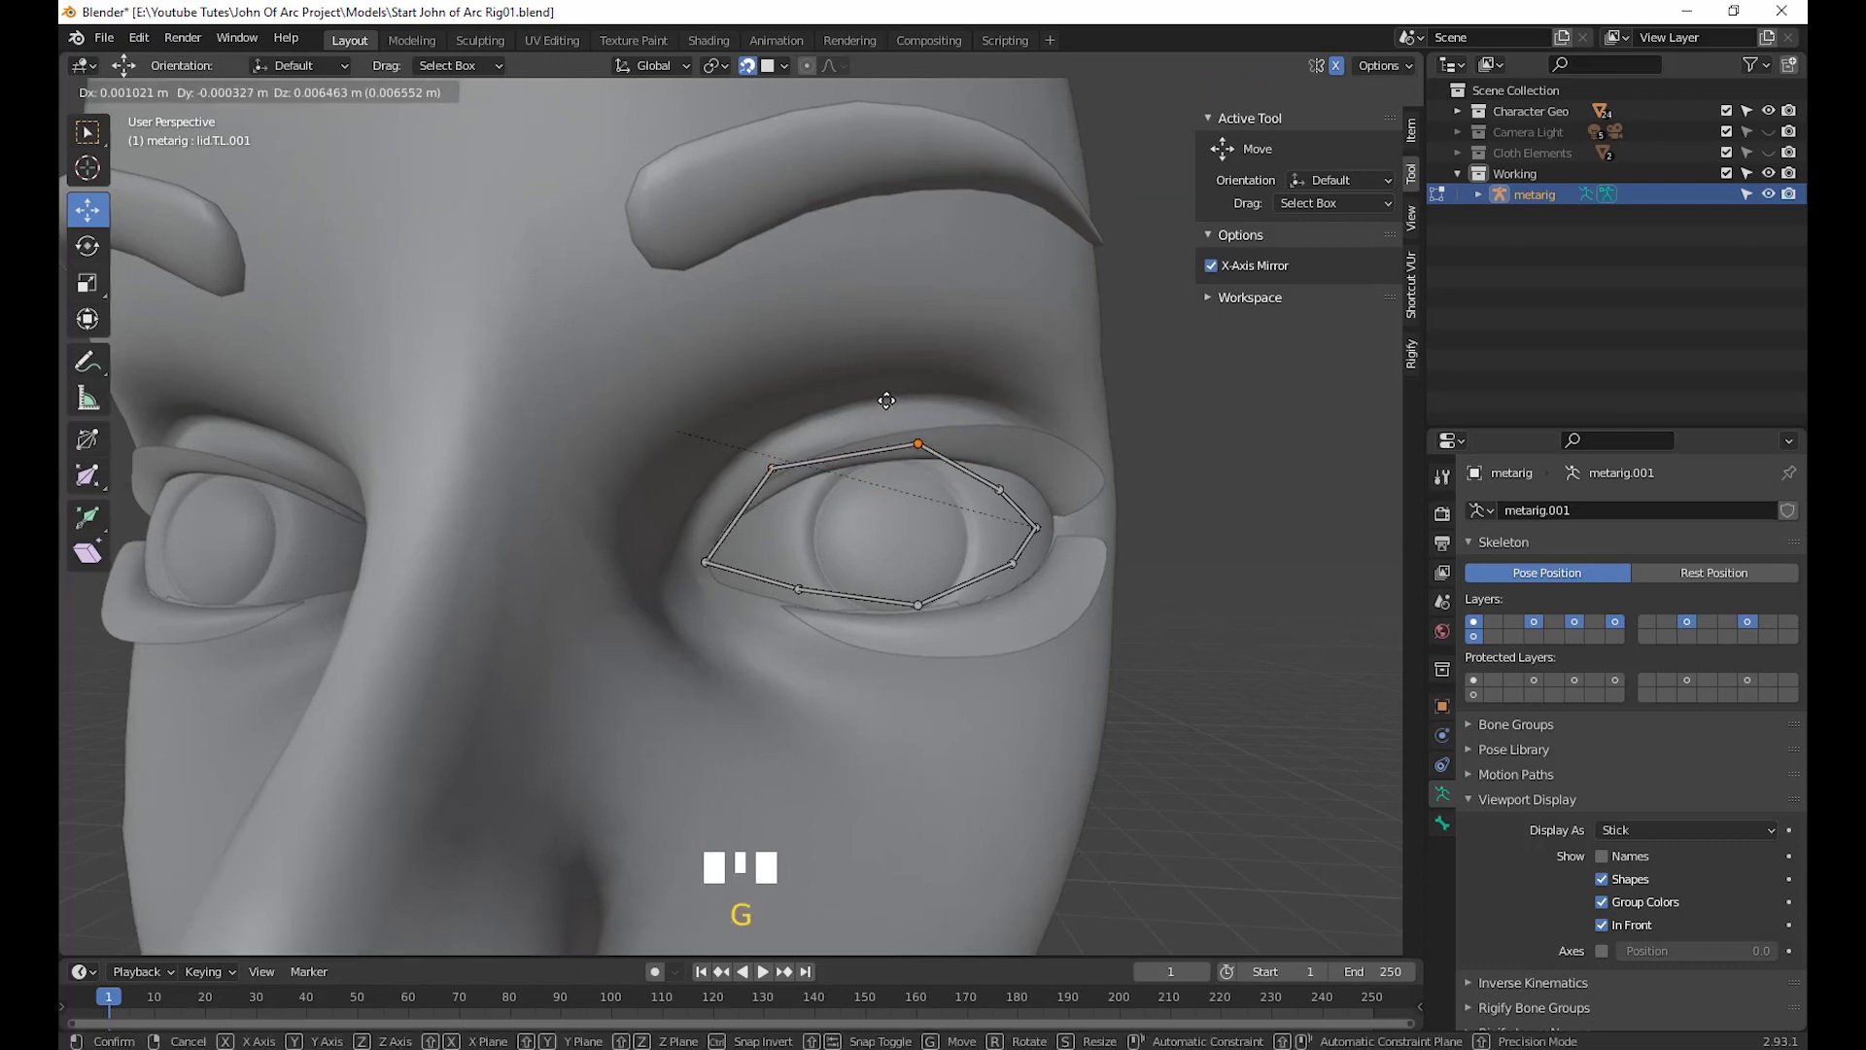
{"action": "left_click", "coordinate": [886, 400]}
{"action": "middle_click_drag", "start_coordinate": [886, 401], "coordinate": [826, 410]}
{"action": "key", "text": "g"}
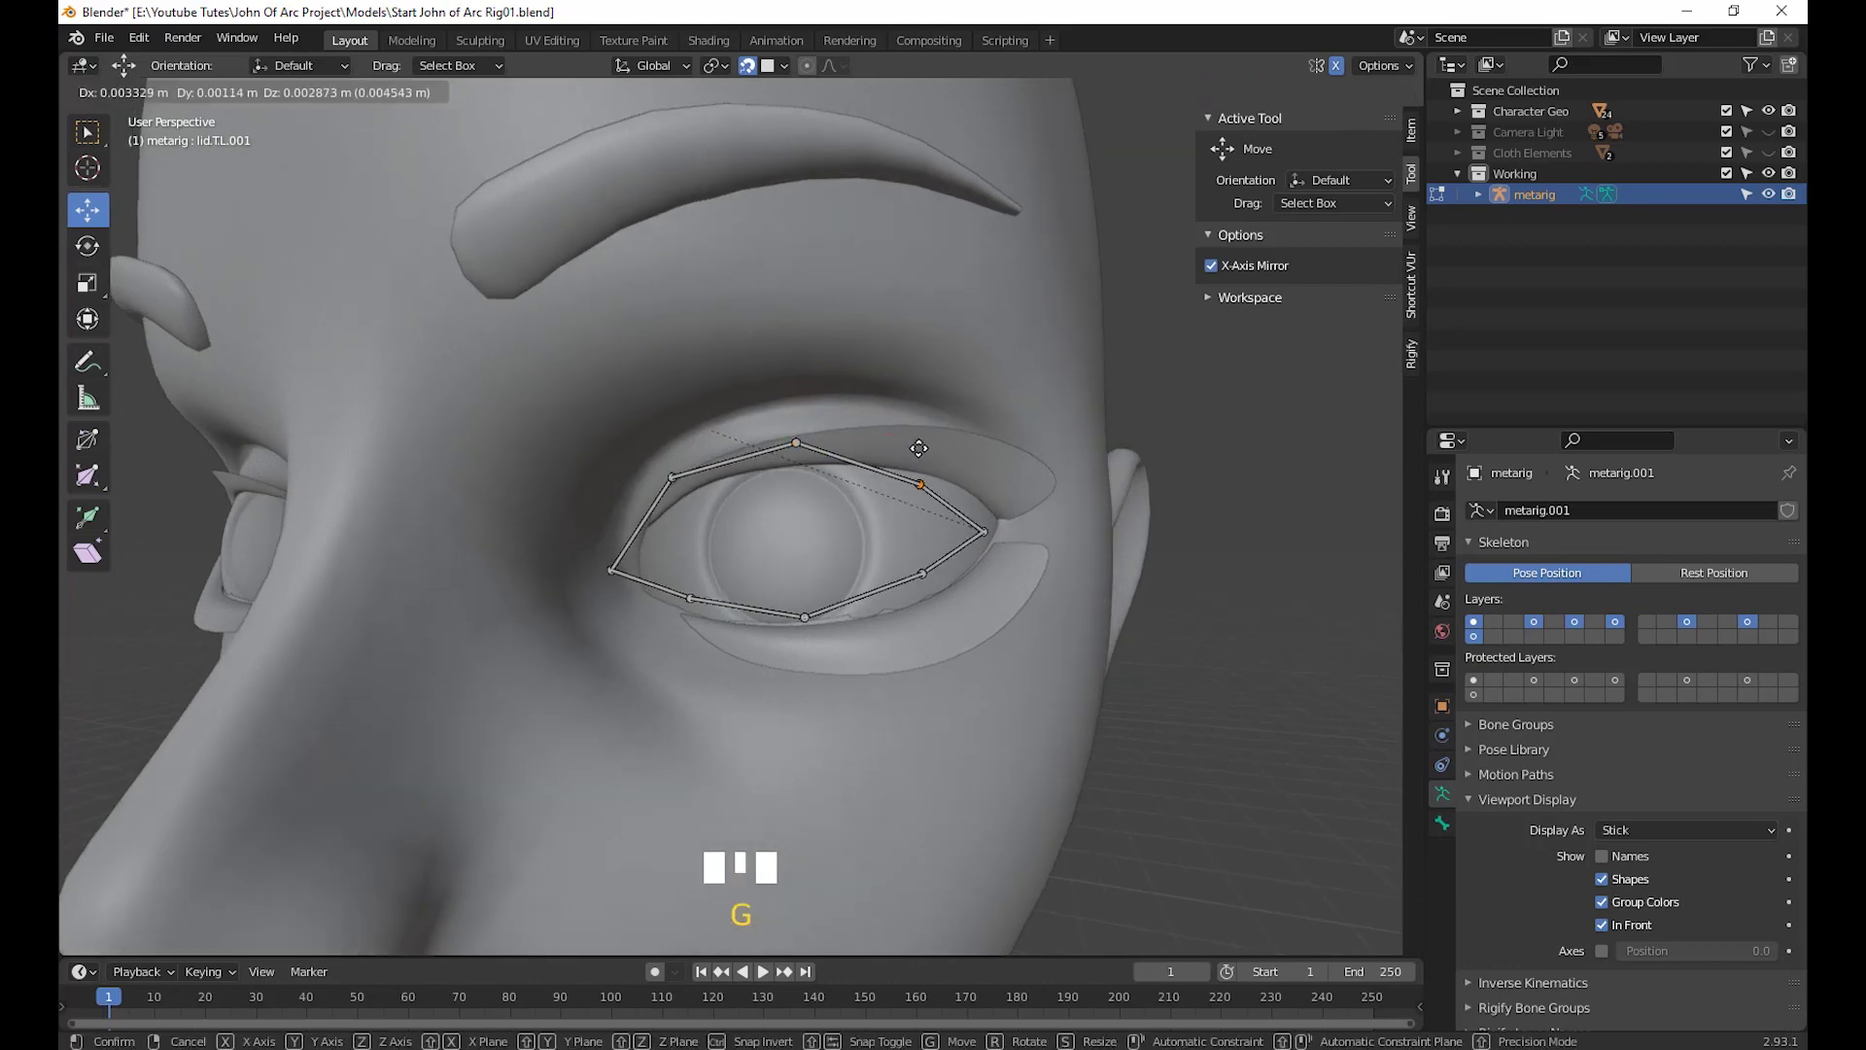
{"action": "left_click", "coordinate": [927, 428]}
Snap the eyelid loop's outer corner joint to the outer corner of the left eye, about 0.007 m in X and Y
{"action": "left_click", "coordinate": [984, 533]}
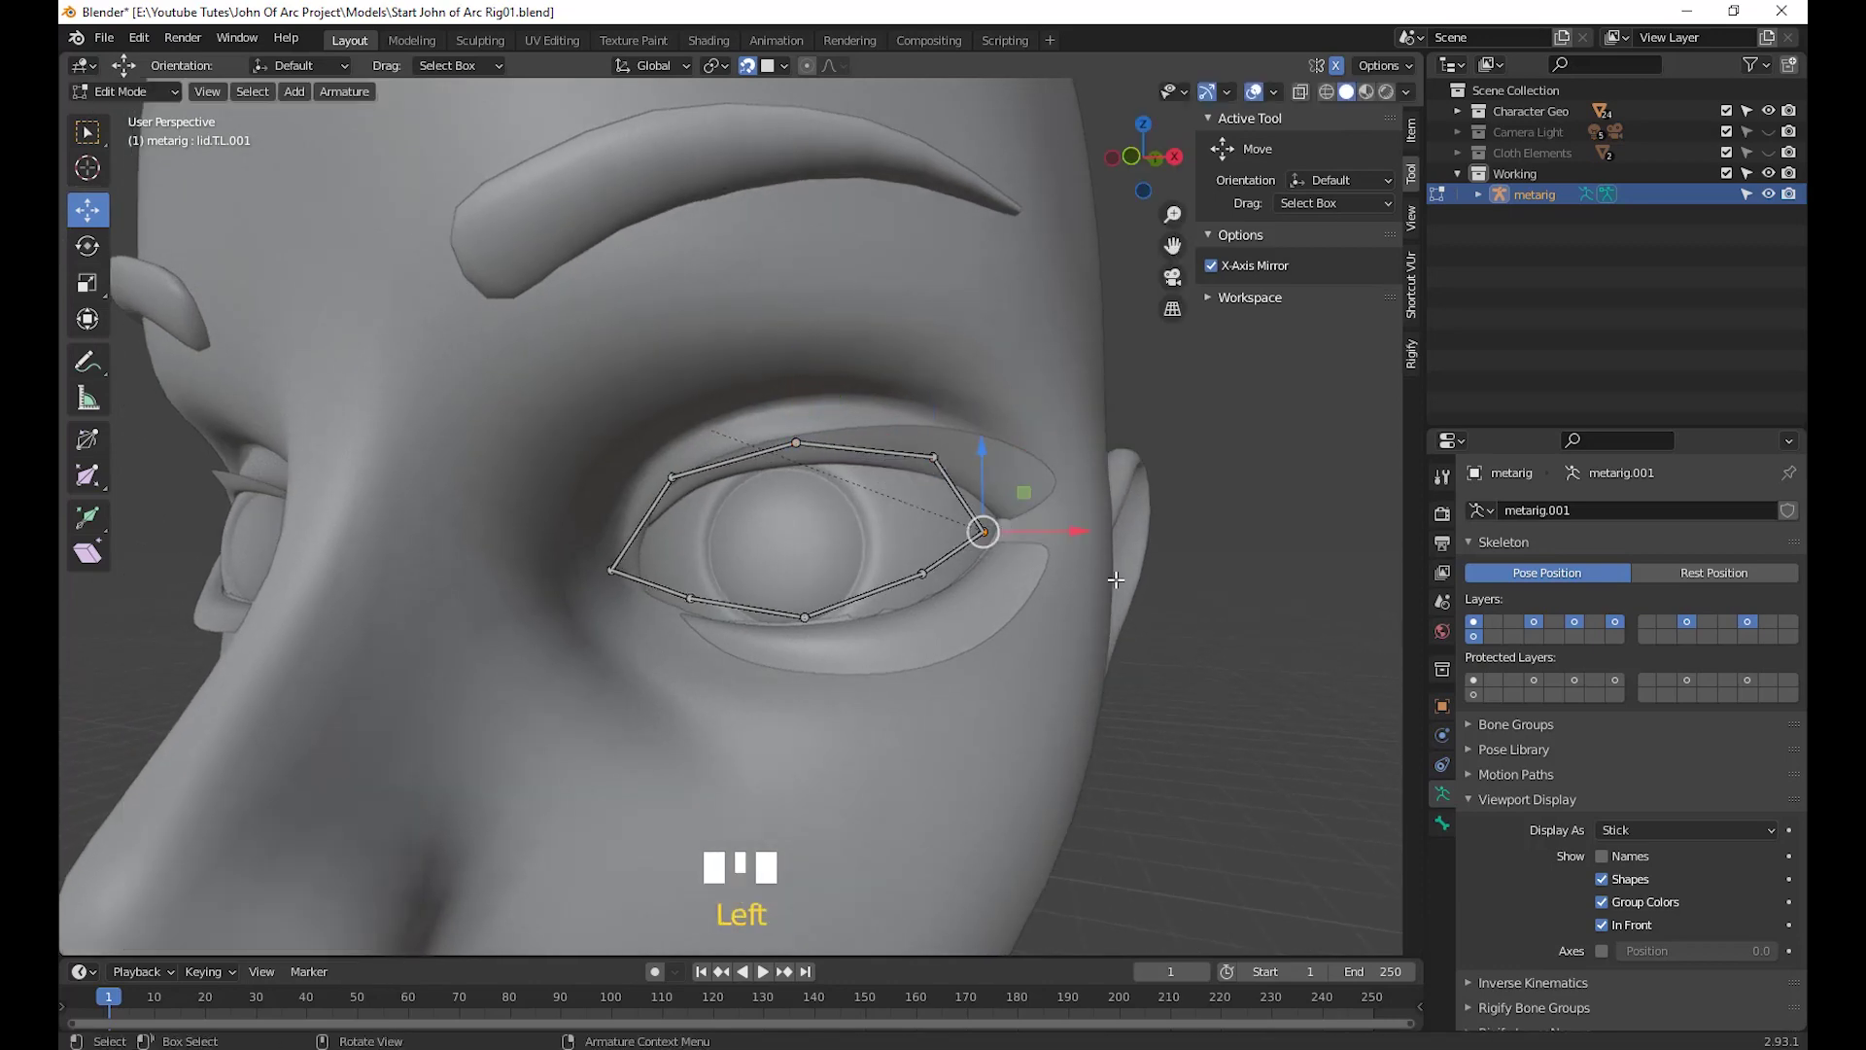
{"action": "middle_click_drag", "start_coordinate": [984, 532], "coordinate": [1037, 587]}
{"action": "key", "text": "g"}
{"action": "left_click", "coordinate": [771, 732]}
{"action": "middle_click_drag", "start_coordinate": [772, 732], "coordinate": [1015, 623]}
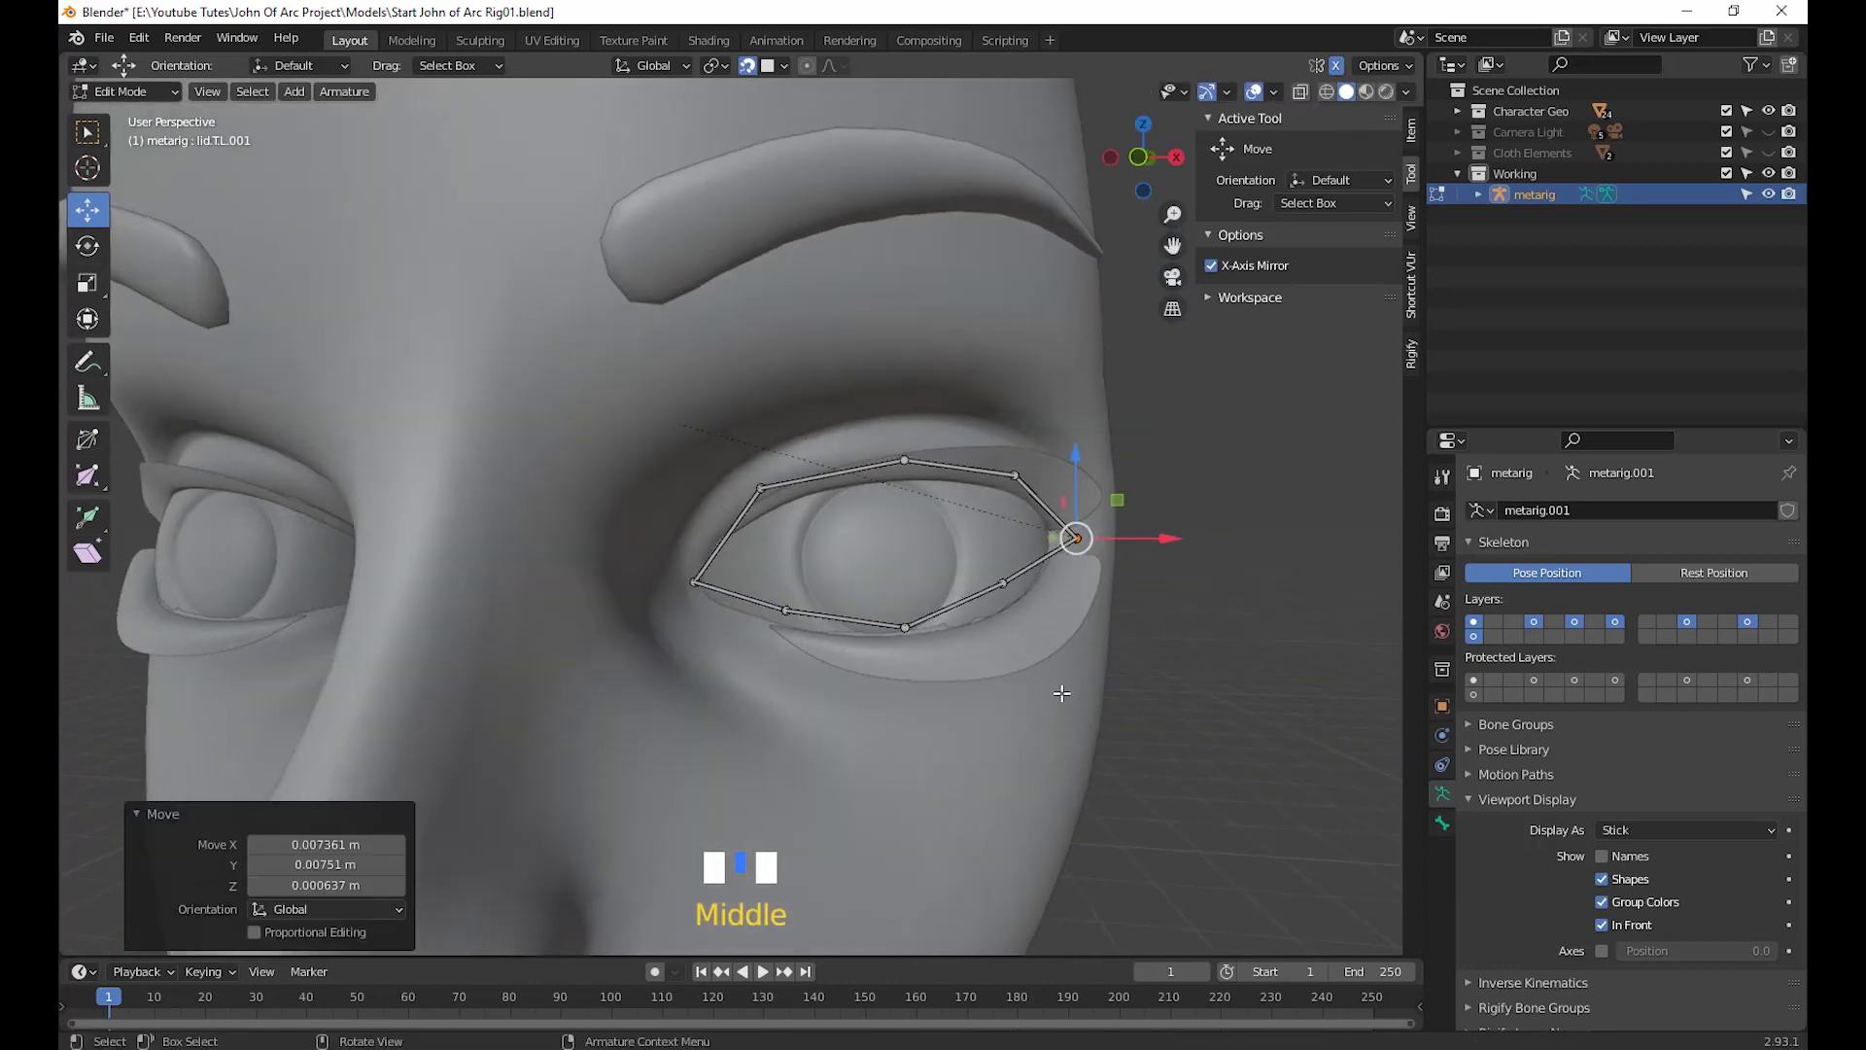
Move the lower lid's outer and middle joints down onto the lower lid, about 0.011 m and 0.009 m in Z
{"action": "left_click", "coordinate": [1021, 620]}
{"action": "key", "text": "g"}
{"action": "left_click", "coordinate": [1018, 597]}
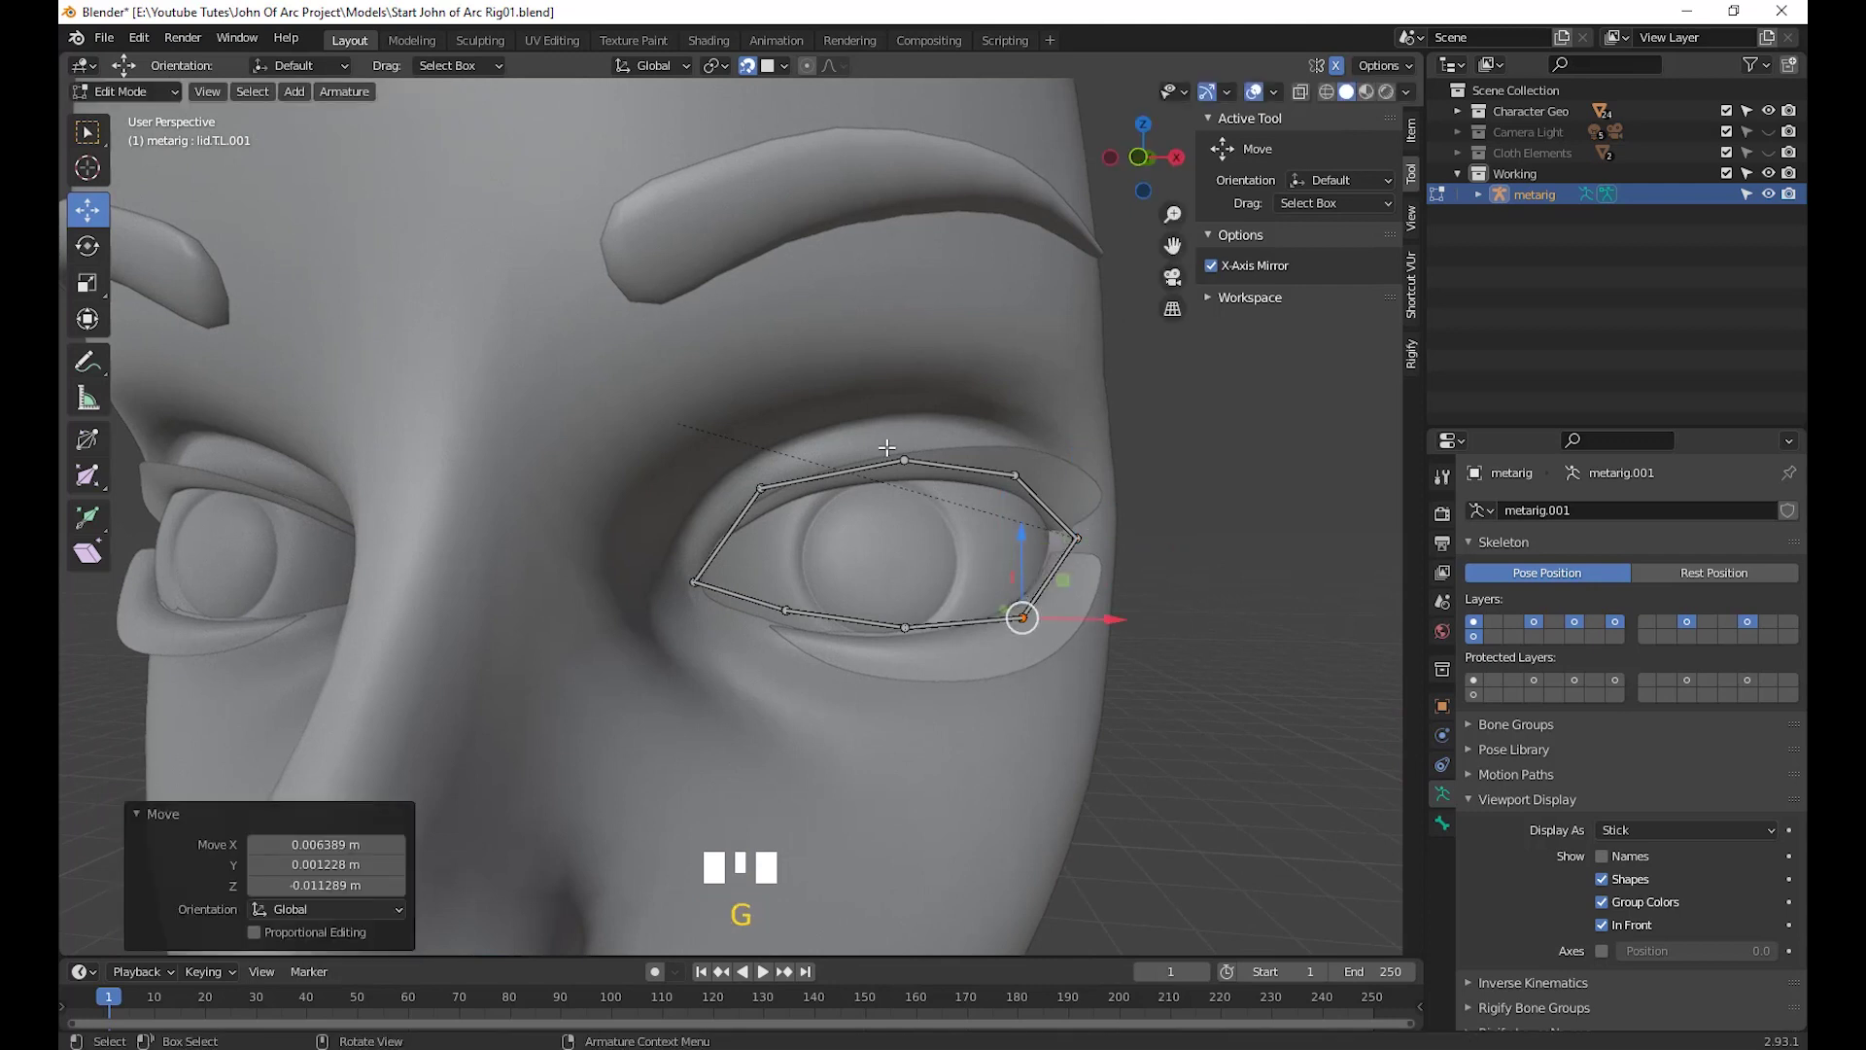
{"action": "left_click", "coordinate": [905, 627]}
{"action": "key", "text": "g"}
{"action": "left_click", "coordinate": [913, 657]}
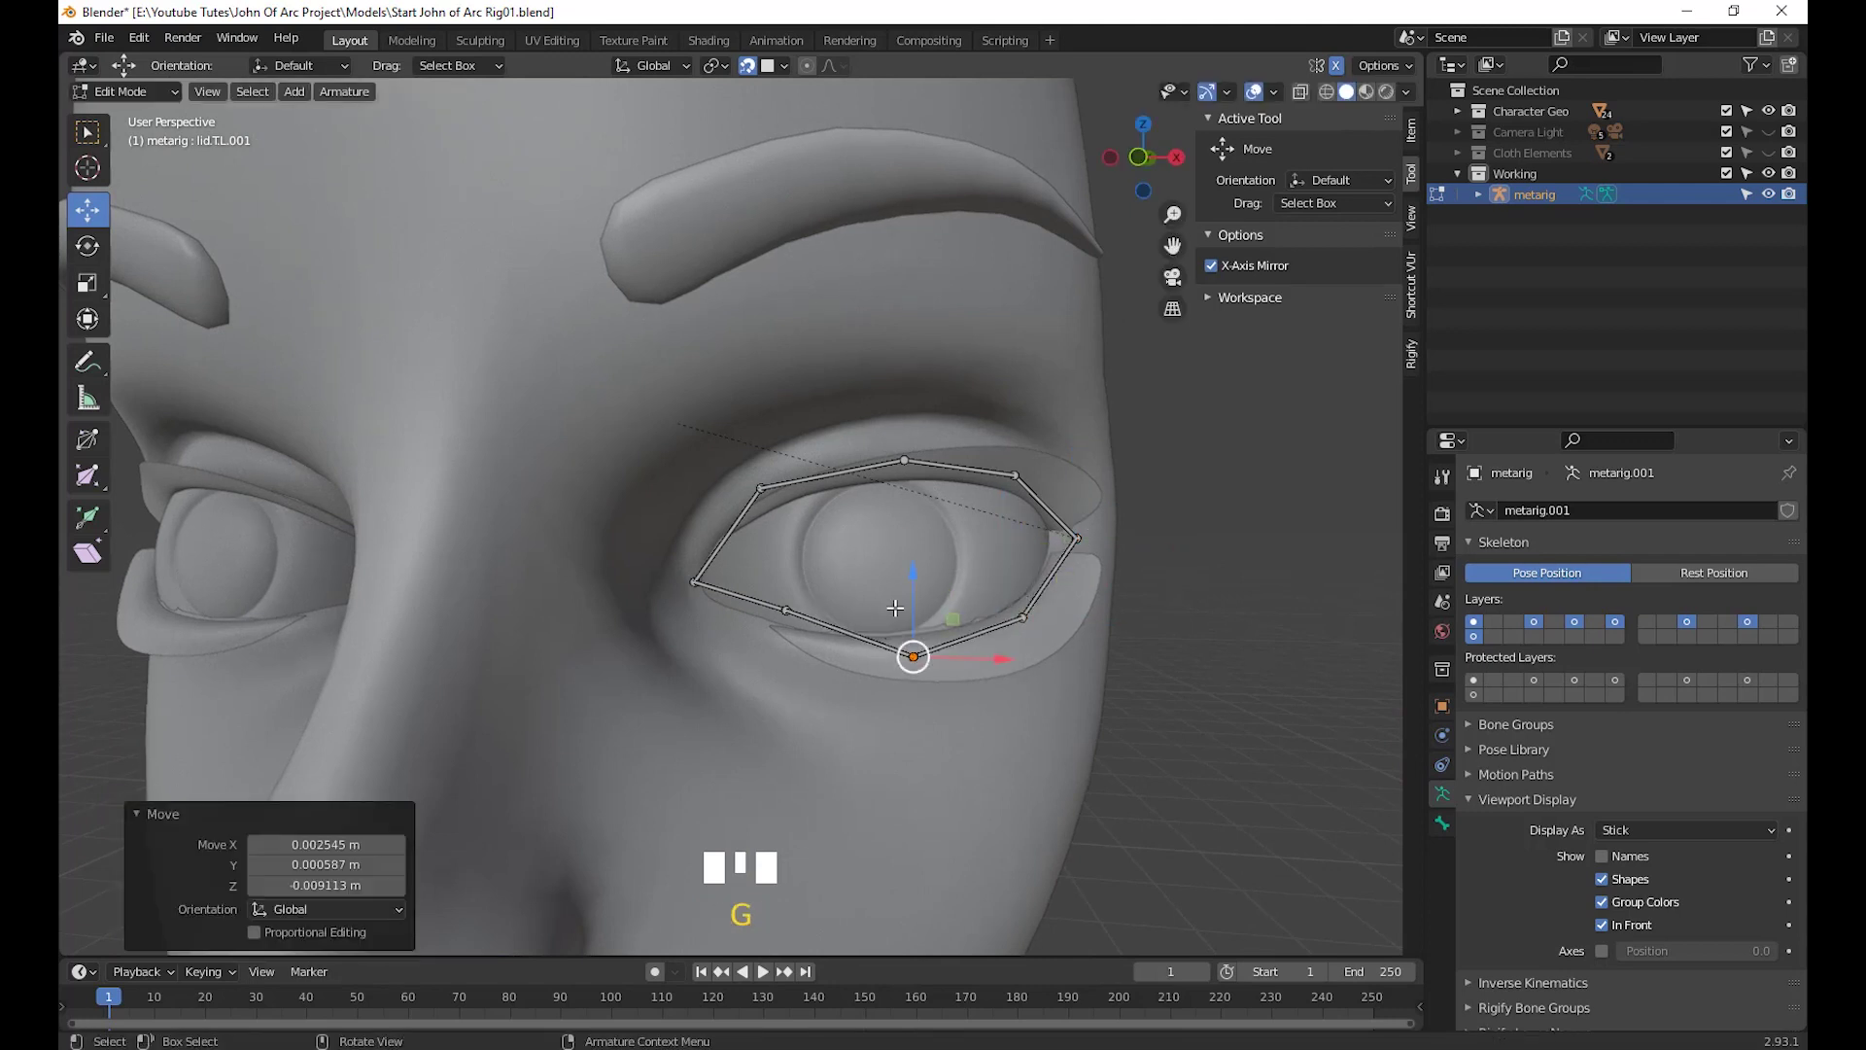
Nudge the upper lid's middle joint and move the lower lid's inner joint down onto the lower lid
{"action": "left_click_drag", "start_coordinate": [930, 509], "coordinate": [881, 430]}
{"action": "key", "text": "g"}
{"action": "left_click", "coordinate": [882, 434]}
{"action": "left_click", "coordinate": [782, 609]}
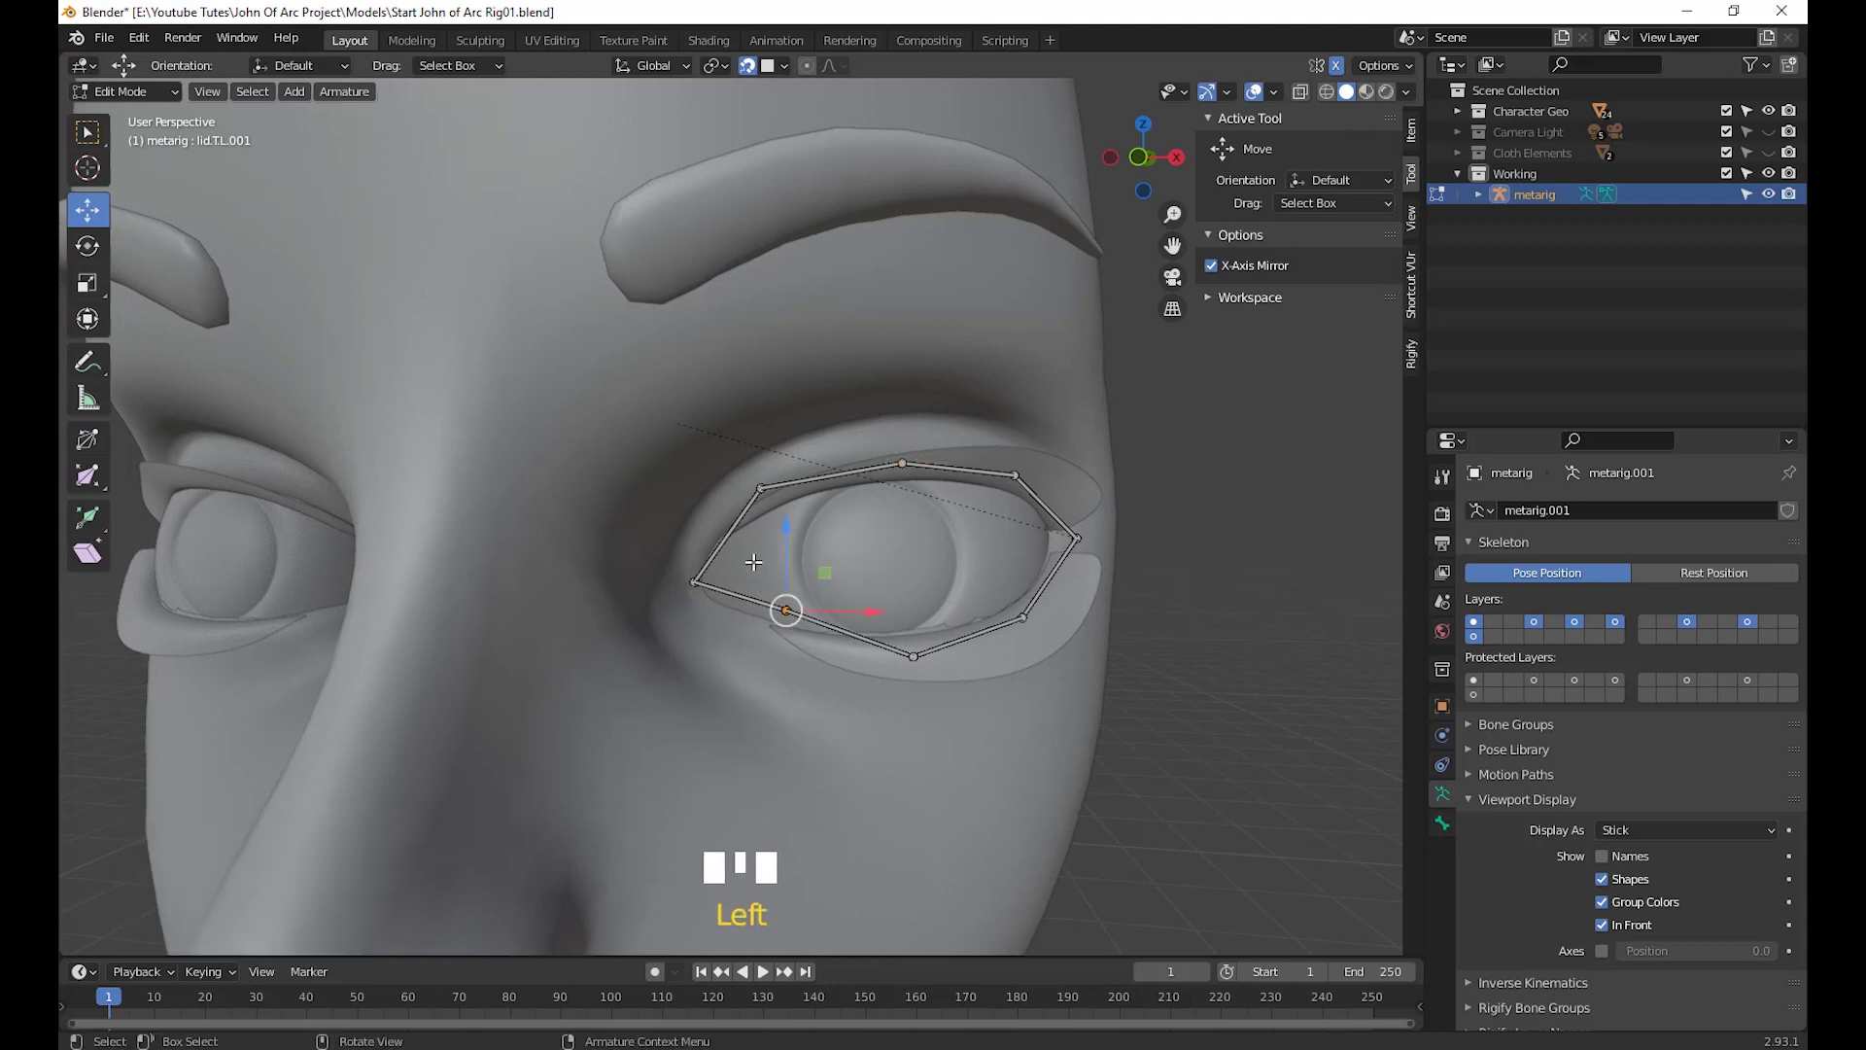
{"action": "key", "text": "g"}
{"action": "left_click", "coordinate": [743, 592]}
Shift the upper lid's inner and middle joints slightly toward the nose along the lid's edge
{"action": "left_click", "coordinate": [738, 482]}
{"action": "key", "text": "g"}
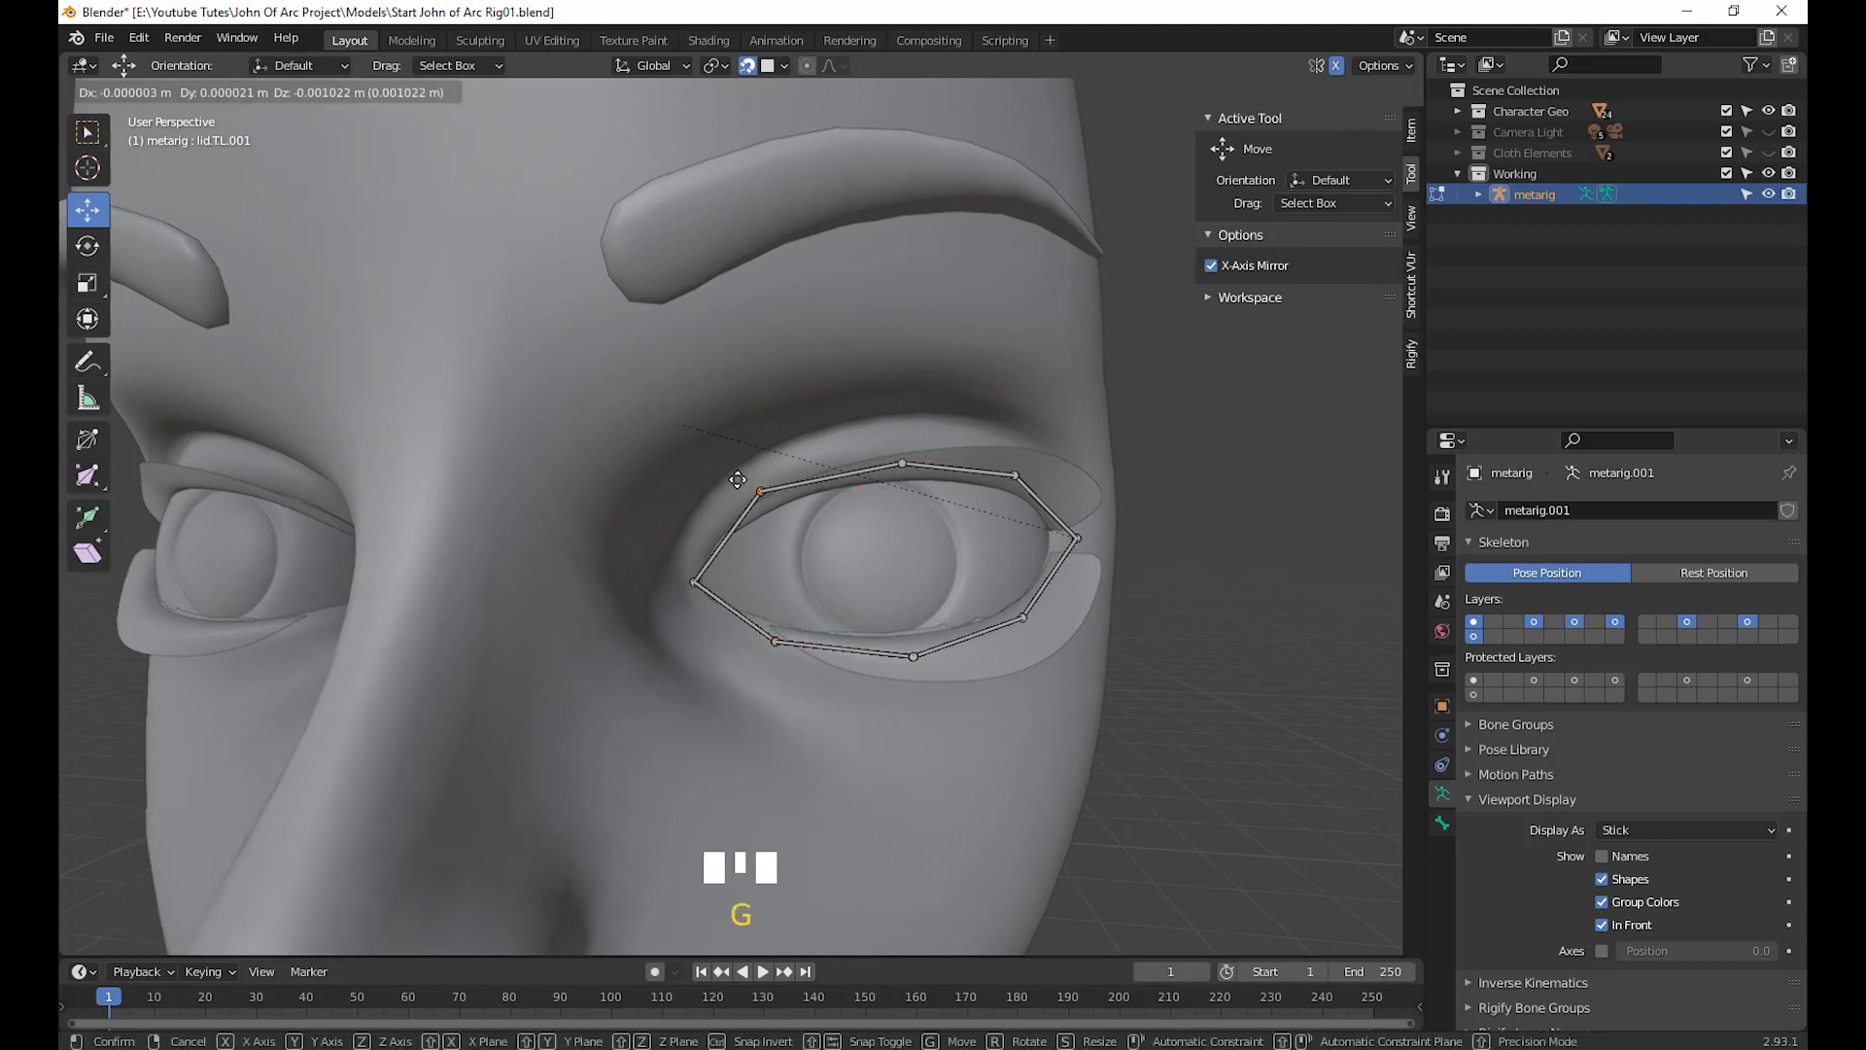
{"action": "left_click", "coordinate": [734, 484]}
{"action": "left_click", "coordinate": [901, 463]}
{"action": "key", "text": "g"}
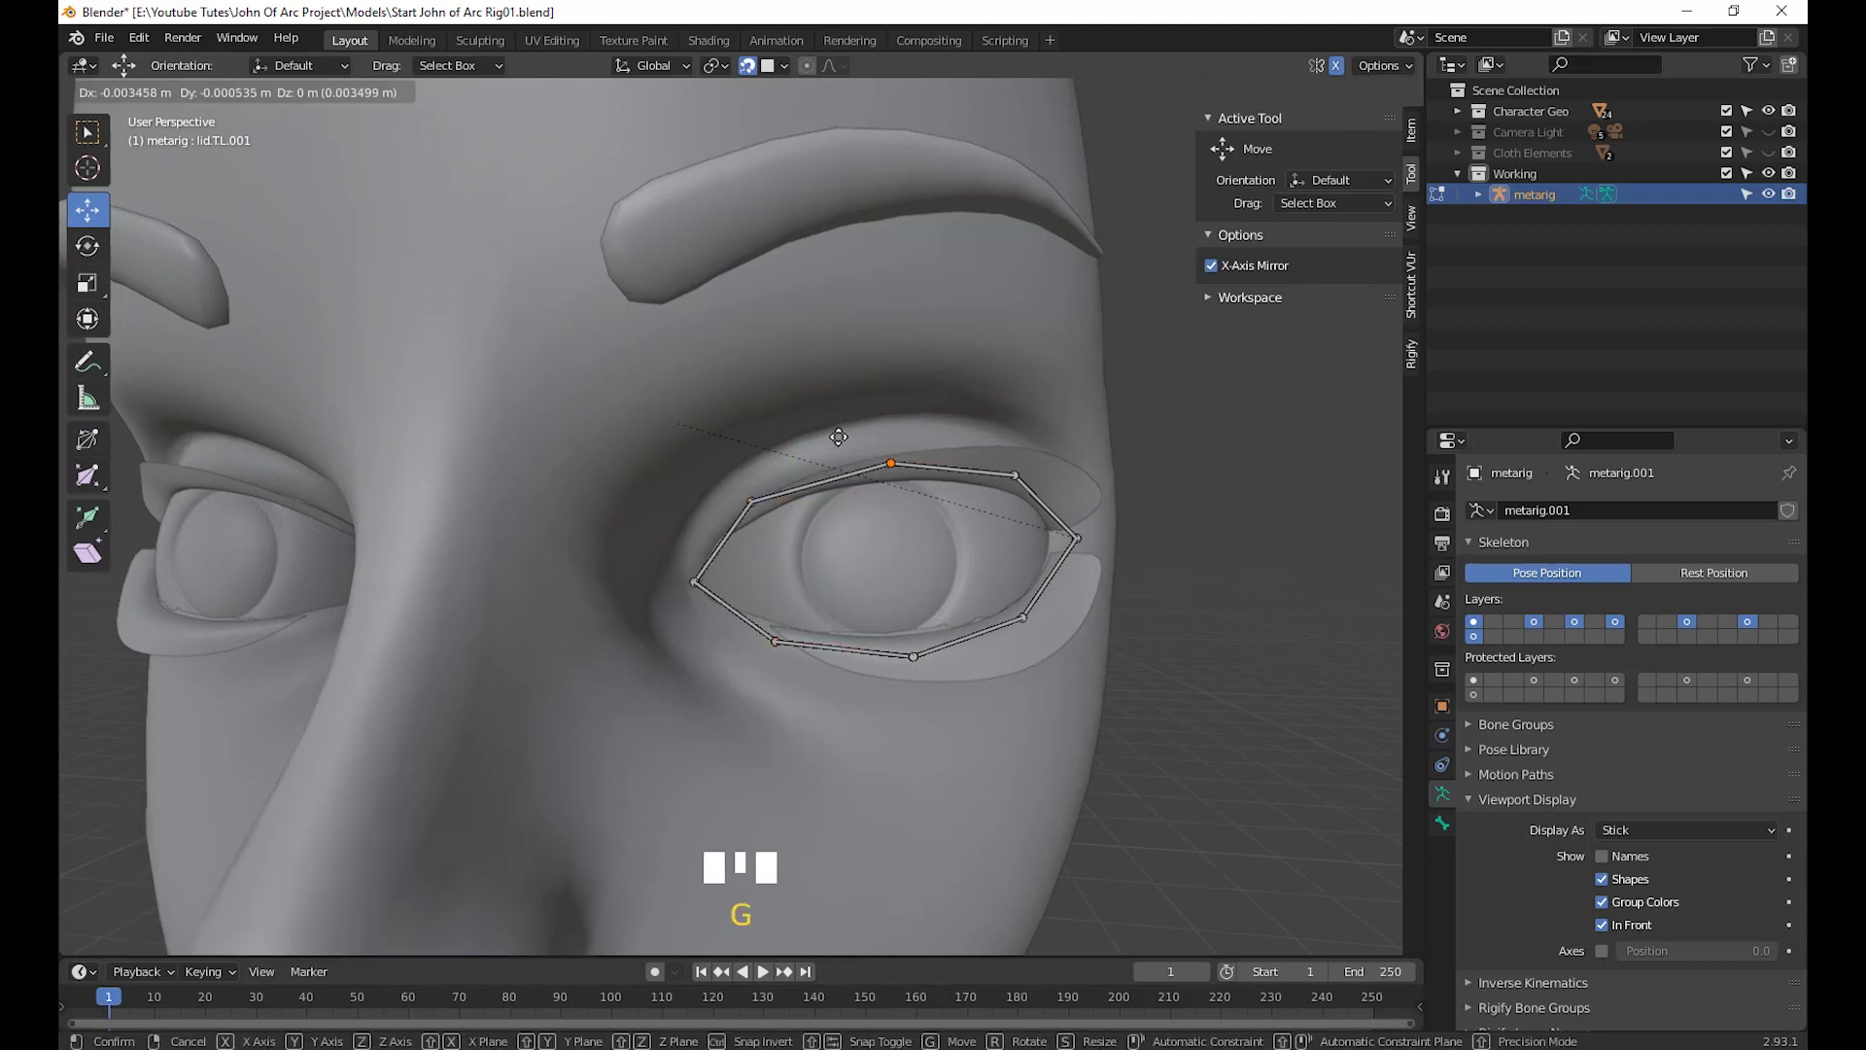
{"action": "left_click", "coordinate": [831, 437]}
Refit the eyelid joints against the lids from below, including the upper lid's middle joint
{"action": "middle_click_drag", "start_coordinate": [831, 437], "coordinate": [768, 566]}
{"action": "left_click_drag", "start_coordinate": [746, 568], "coordinate": [694, 483]}
{"action": "middle_click_drag", "start_coordinate": [694, 483], "coordinate": [846, 286]}
{"action": "key", "text": "g"}
{"action": "left_click", "coordinate": [720, 607]}
{"action": "key", "text": "g"}
{"action": "left_click", "coordinate": [899, 647]}
{"action": "key", "text": "g"}
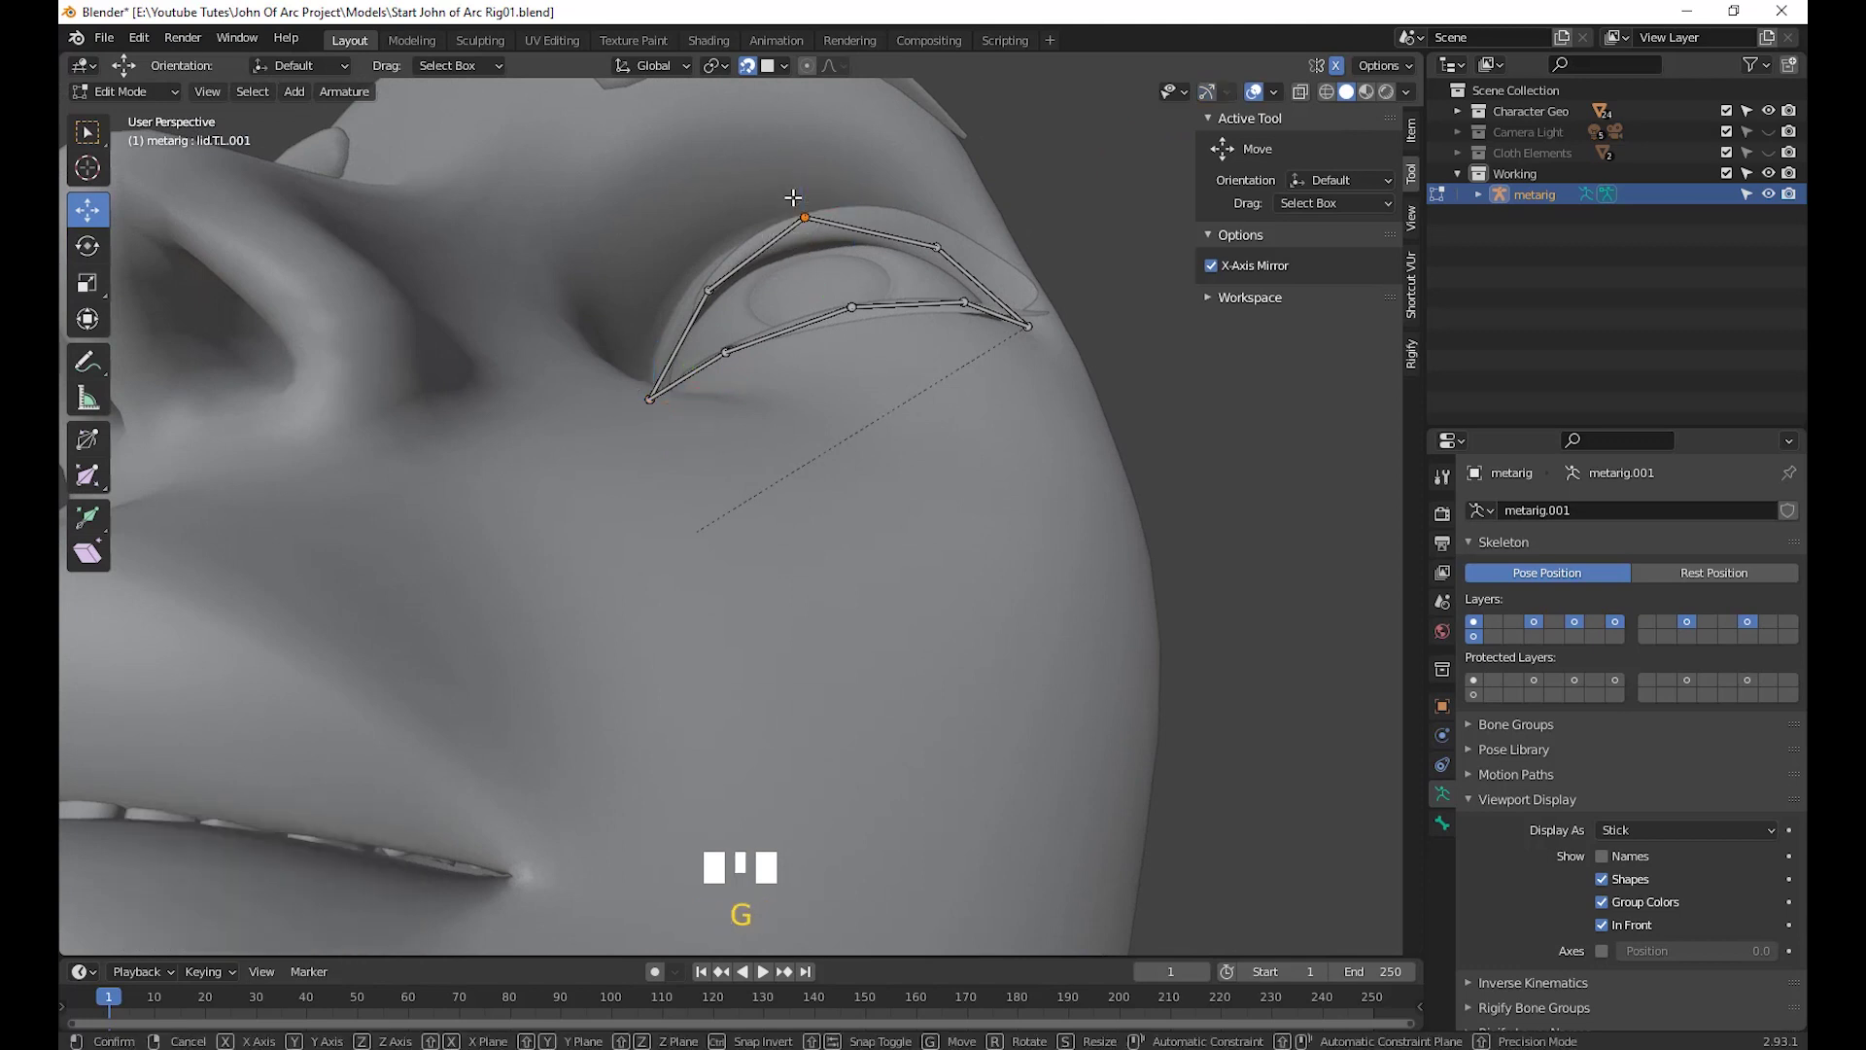
{"action": "left_click", "coordinate": [794, 209]}
From below, snap the lower lid's outer joint and the loop's outer corner joint closer to the lid's surface
{"action": "middle_click_drag", "start_coordinate": [1016, 376], "coordinate": [902, 251]}
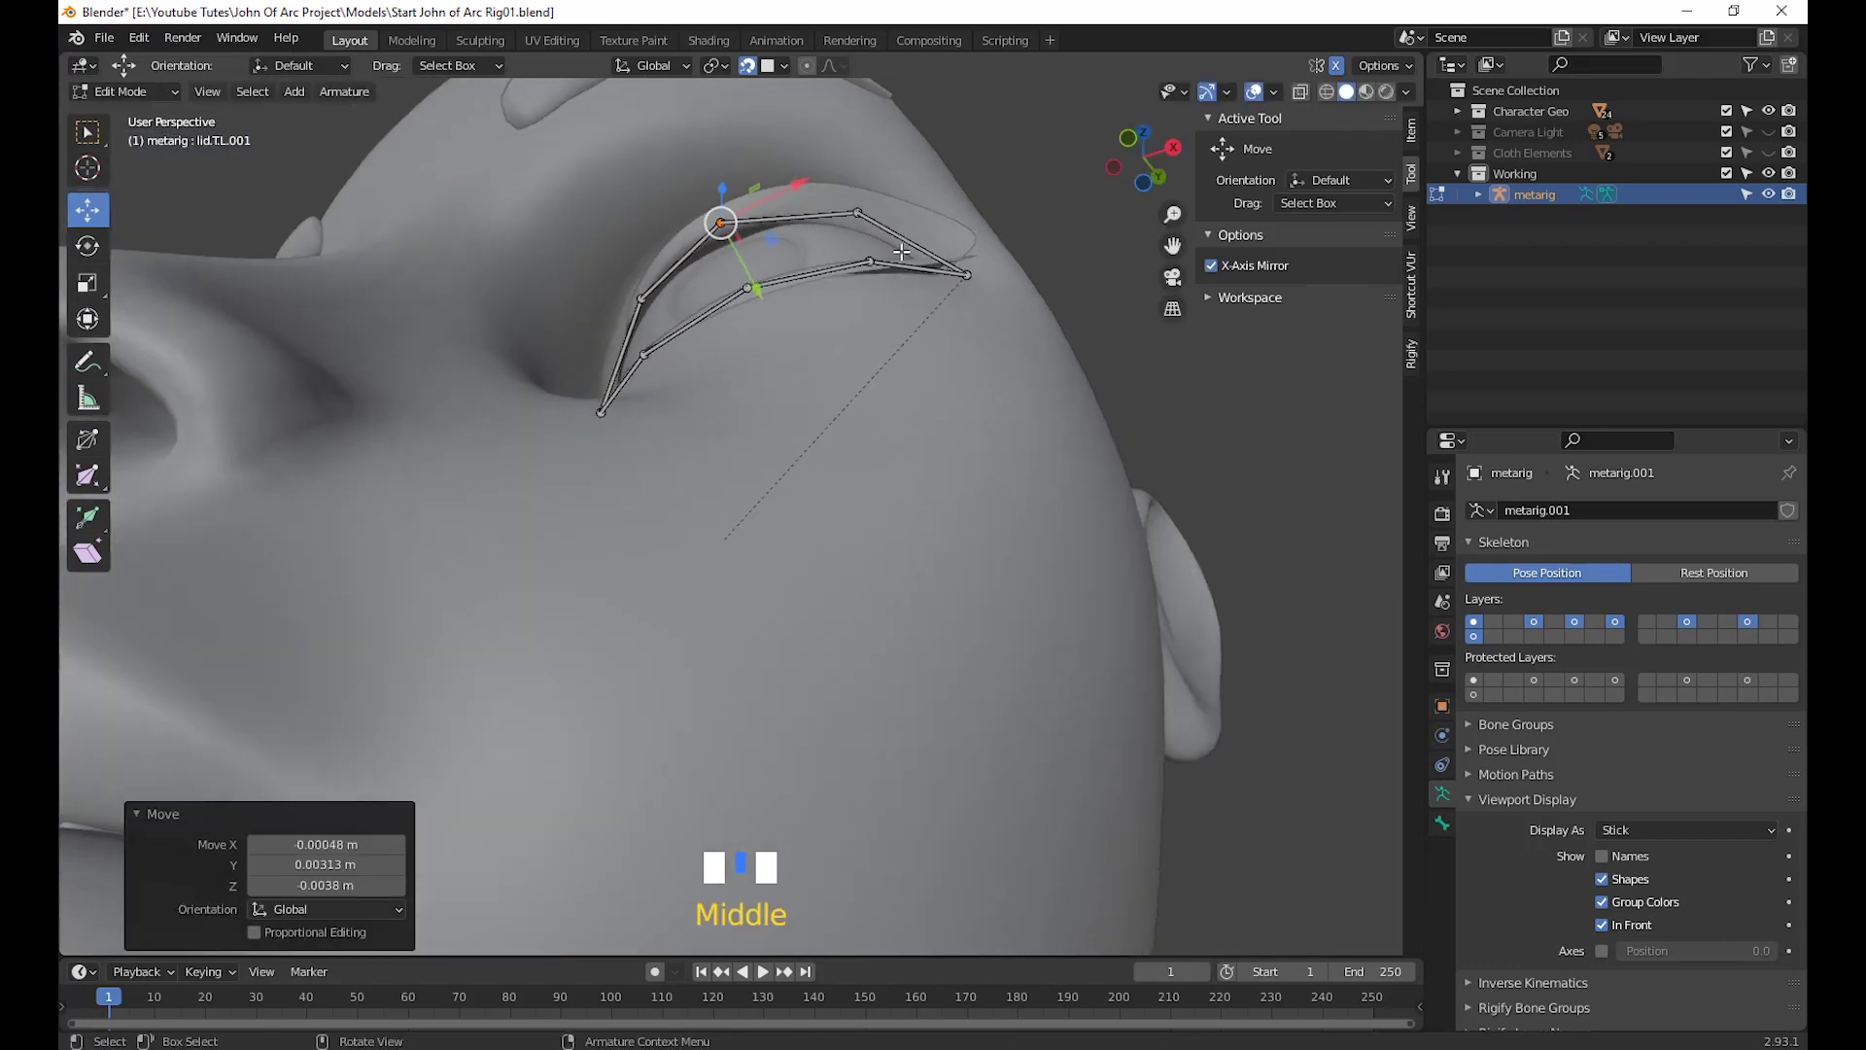
{"action": "left_click", "coordinate": [868, 263]}
{"action": "key", "text": "g"}
{"action": "left_click", "coordinate": [880, 277]}
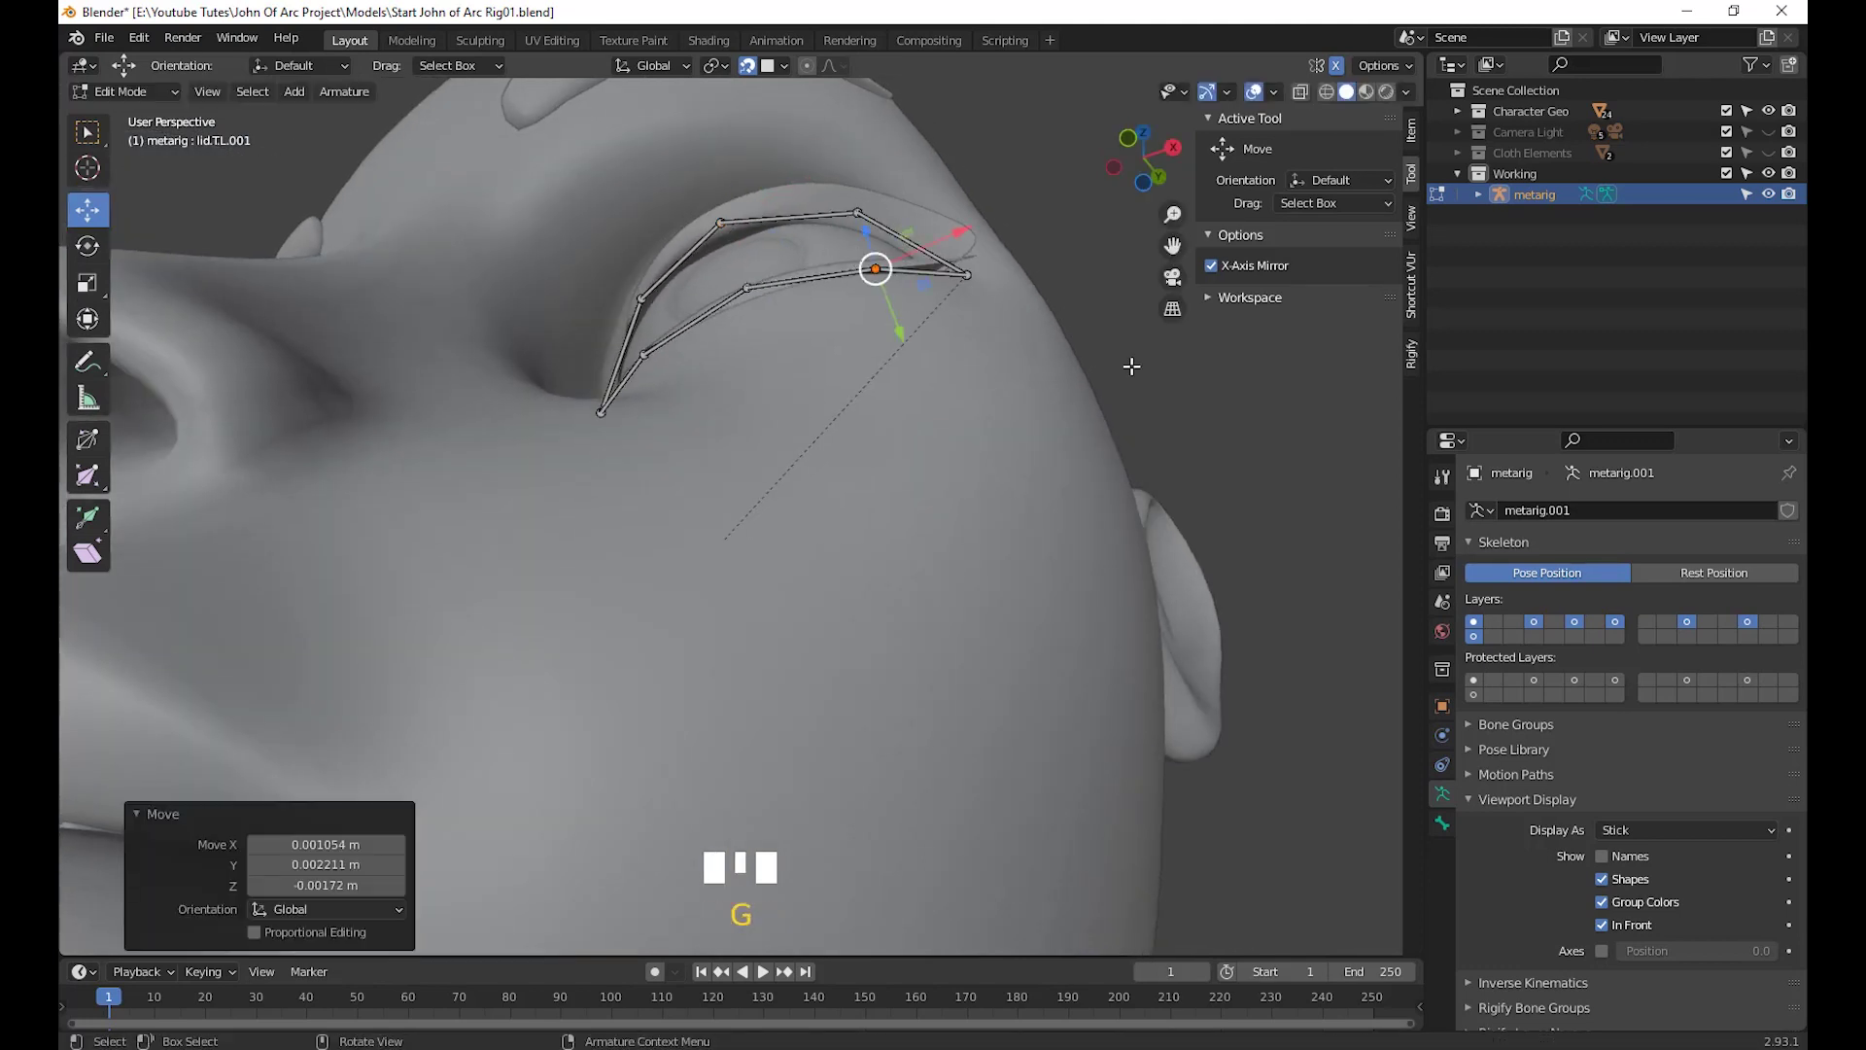
{"action": "left_click_drag", "start_coordinate": [1062, 357], "coordinate": [948, 241]}
{"action": "key", "text": "g"}
{"action": "left_click", "coordinate": [958, 279]}
Adjust the lower lid's outer, middle and inner joints to follow the lower lid's curve seen from below
{"action": "middle_click_drag", "start_coordinate": [958, 279], "coordinate": [1012, 187]}
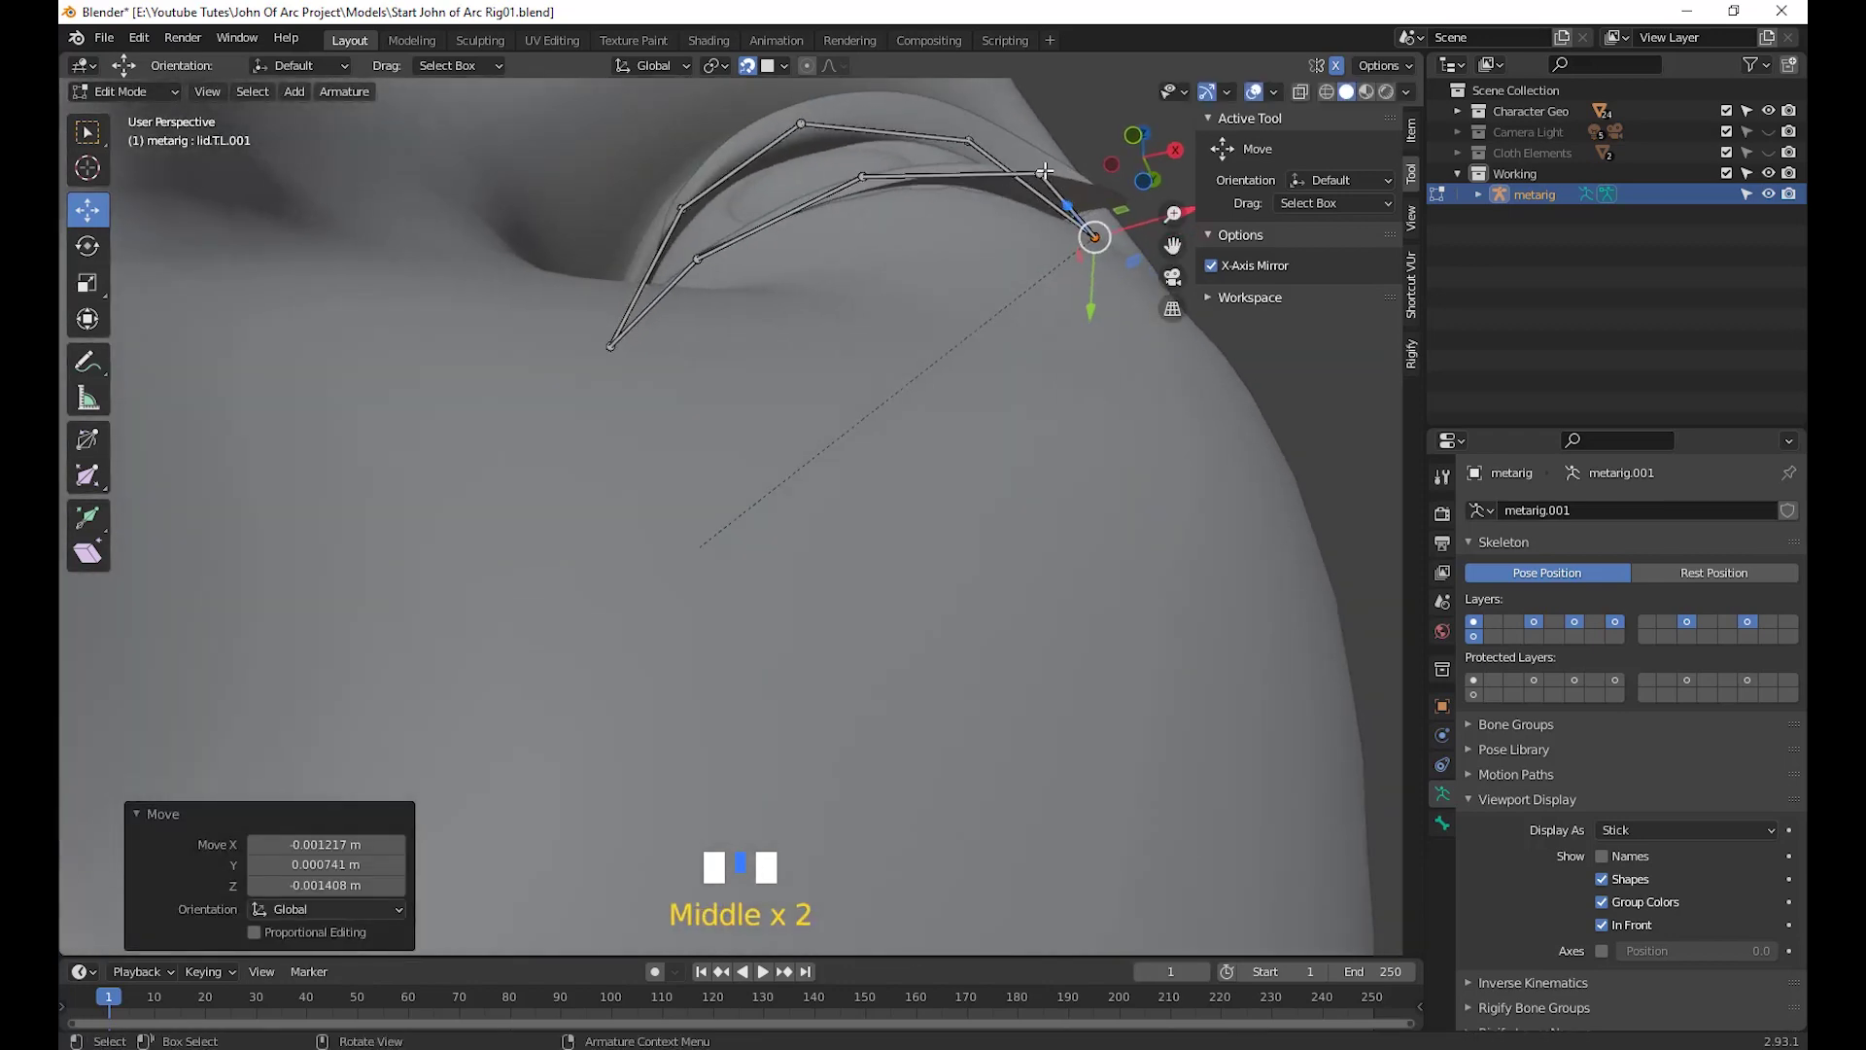
{"action": "left_click", "coordinate": [1042, 176]}
{"action": "key", "text": "g"}
{"action": "left_click", "coordinate": [1030, 201]}
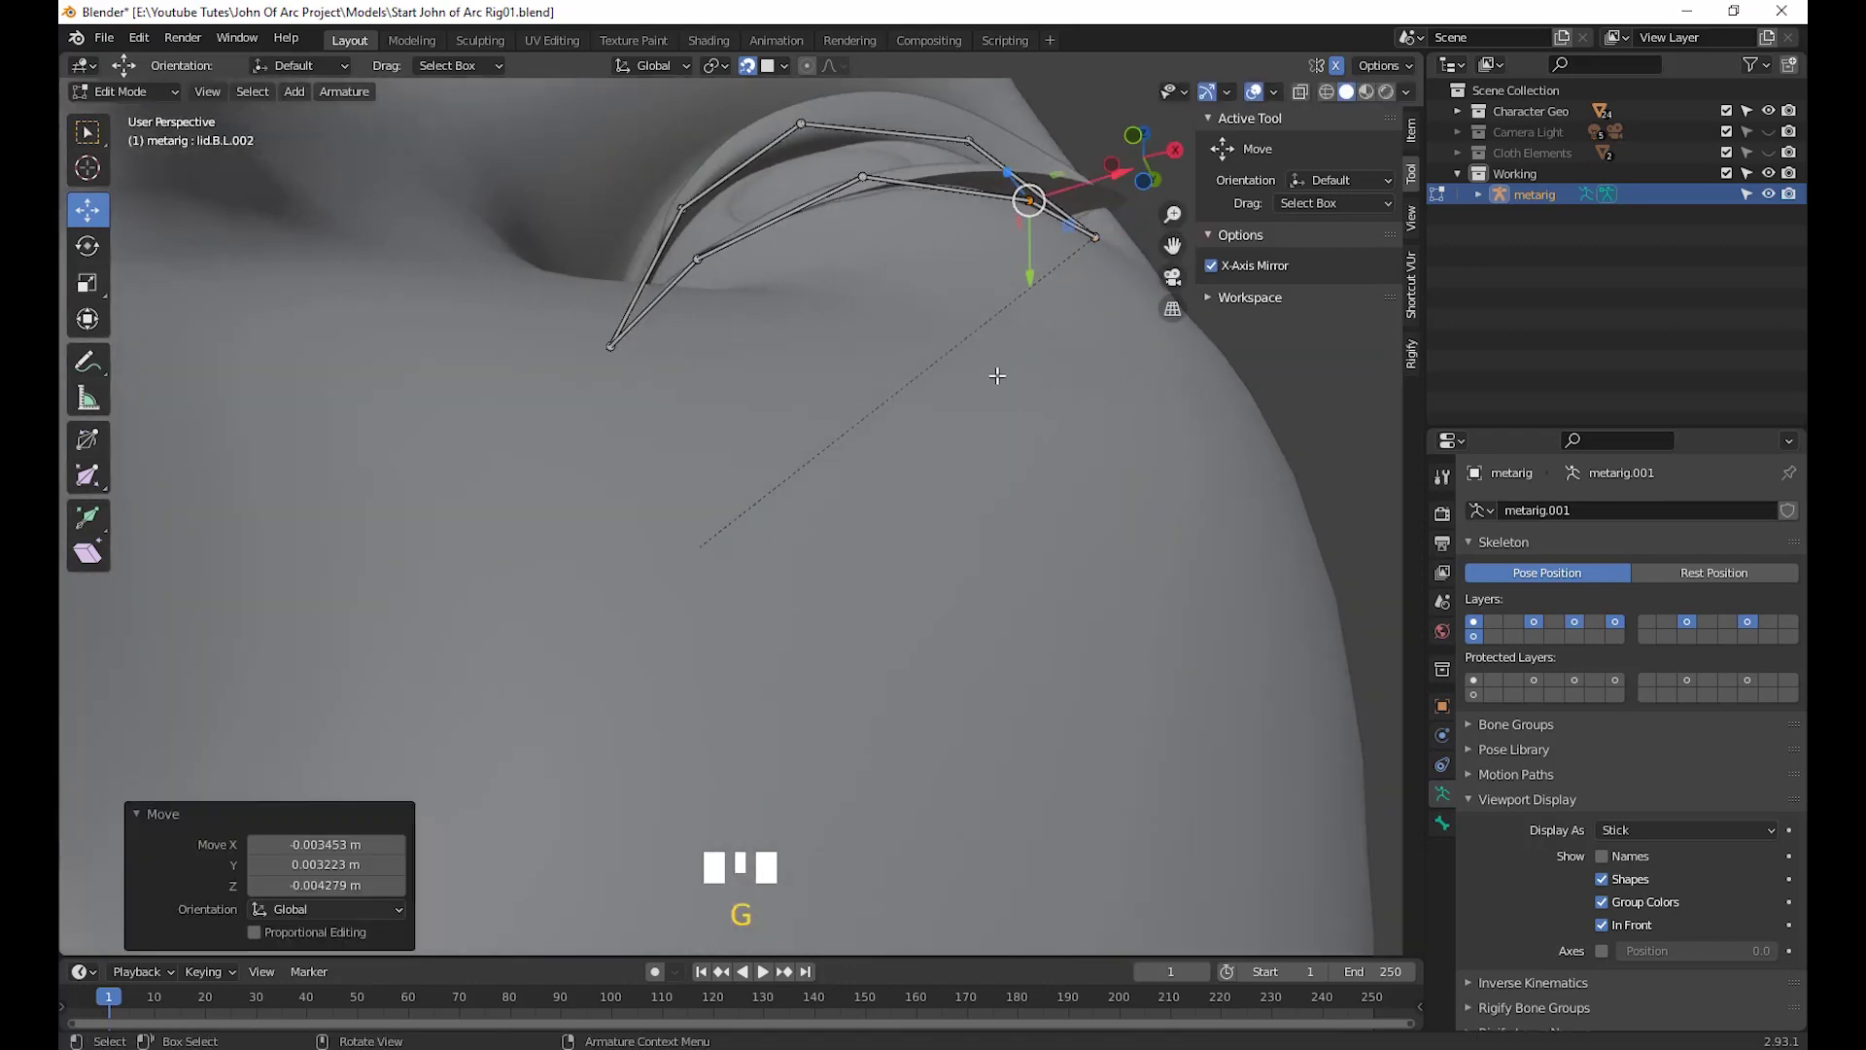
{"action": "middle_click_drag", "start_coordinate": [1029, 195], "coordinate": [1066, 220]}
{"action": "left_click", "coordinate": [918, 201]}
{"action": "key", "text": "g"}
{"action": "left_click", "coordinate": [922, 203]}
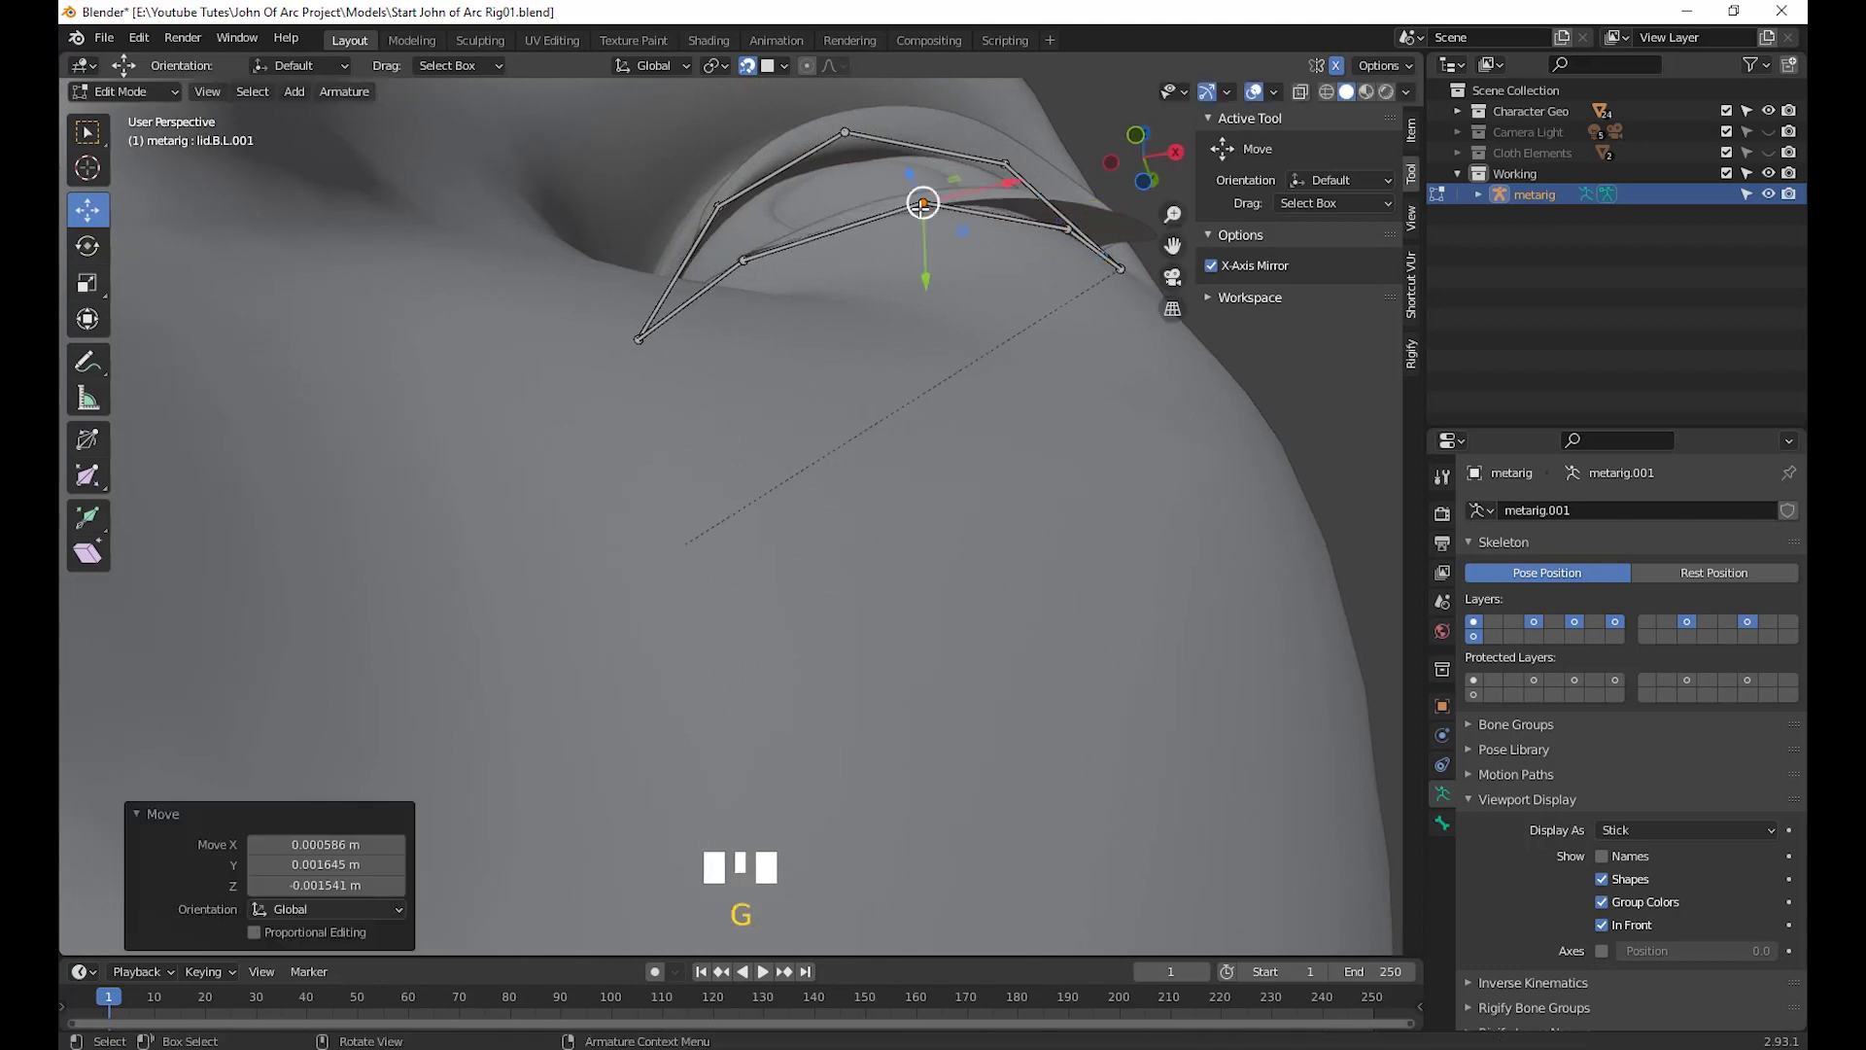
{"action": "left_click", "coordinate": [748, 262]}
{"action": "key", "text": "g"}
{"action": "left_click", "coordinate": [748, 263]}
Adjust the upper lid's middle and outer joints to follow the upper lid's curve seen from below
{"action": "middle_click_drag", "start_coordinate": [748, 262], "coordinate": [811, 154]}
{"action": "left_click", "coordinate": [788, 137]}
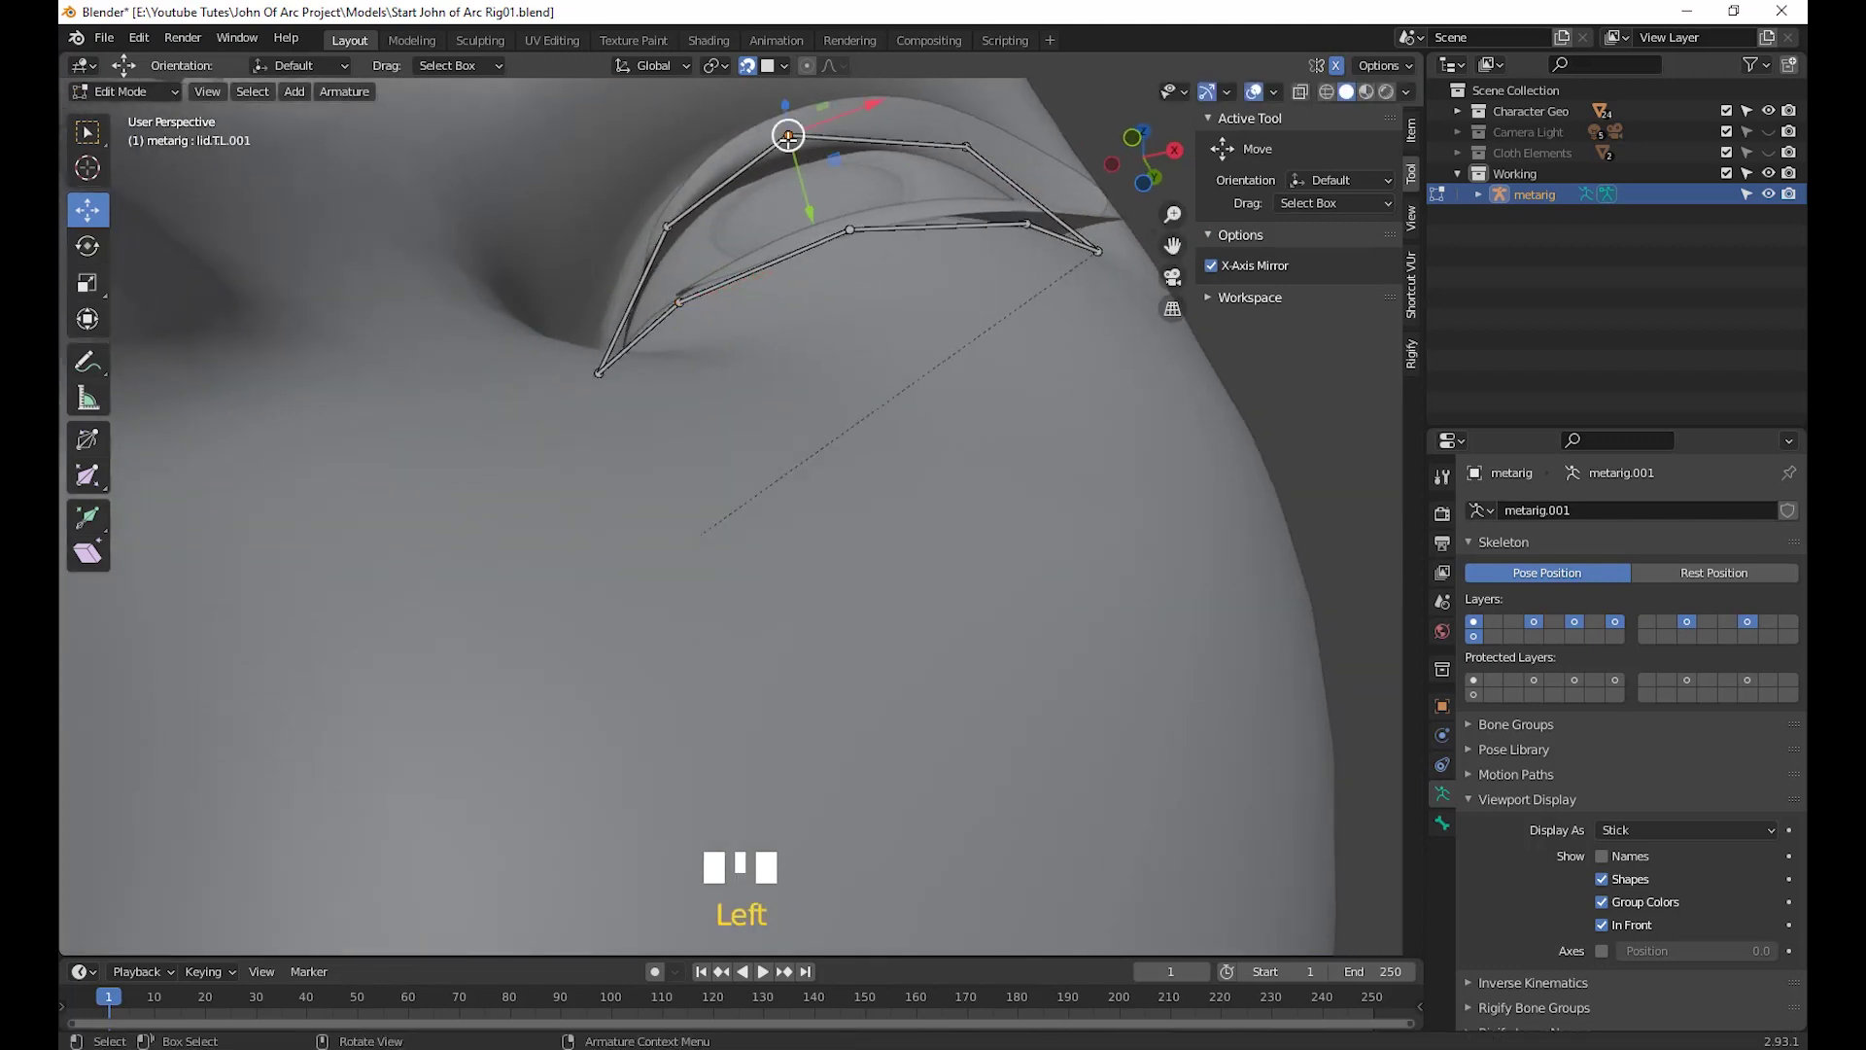
{"action": "key", "text": "g"}
{"action": "left_click", "coordinate": [790, 138]}
{"action": "left_click", "coordinate": [964, 147]}
{"action": "key", "text": "g"}
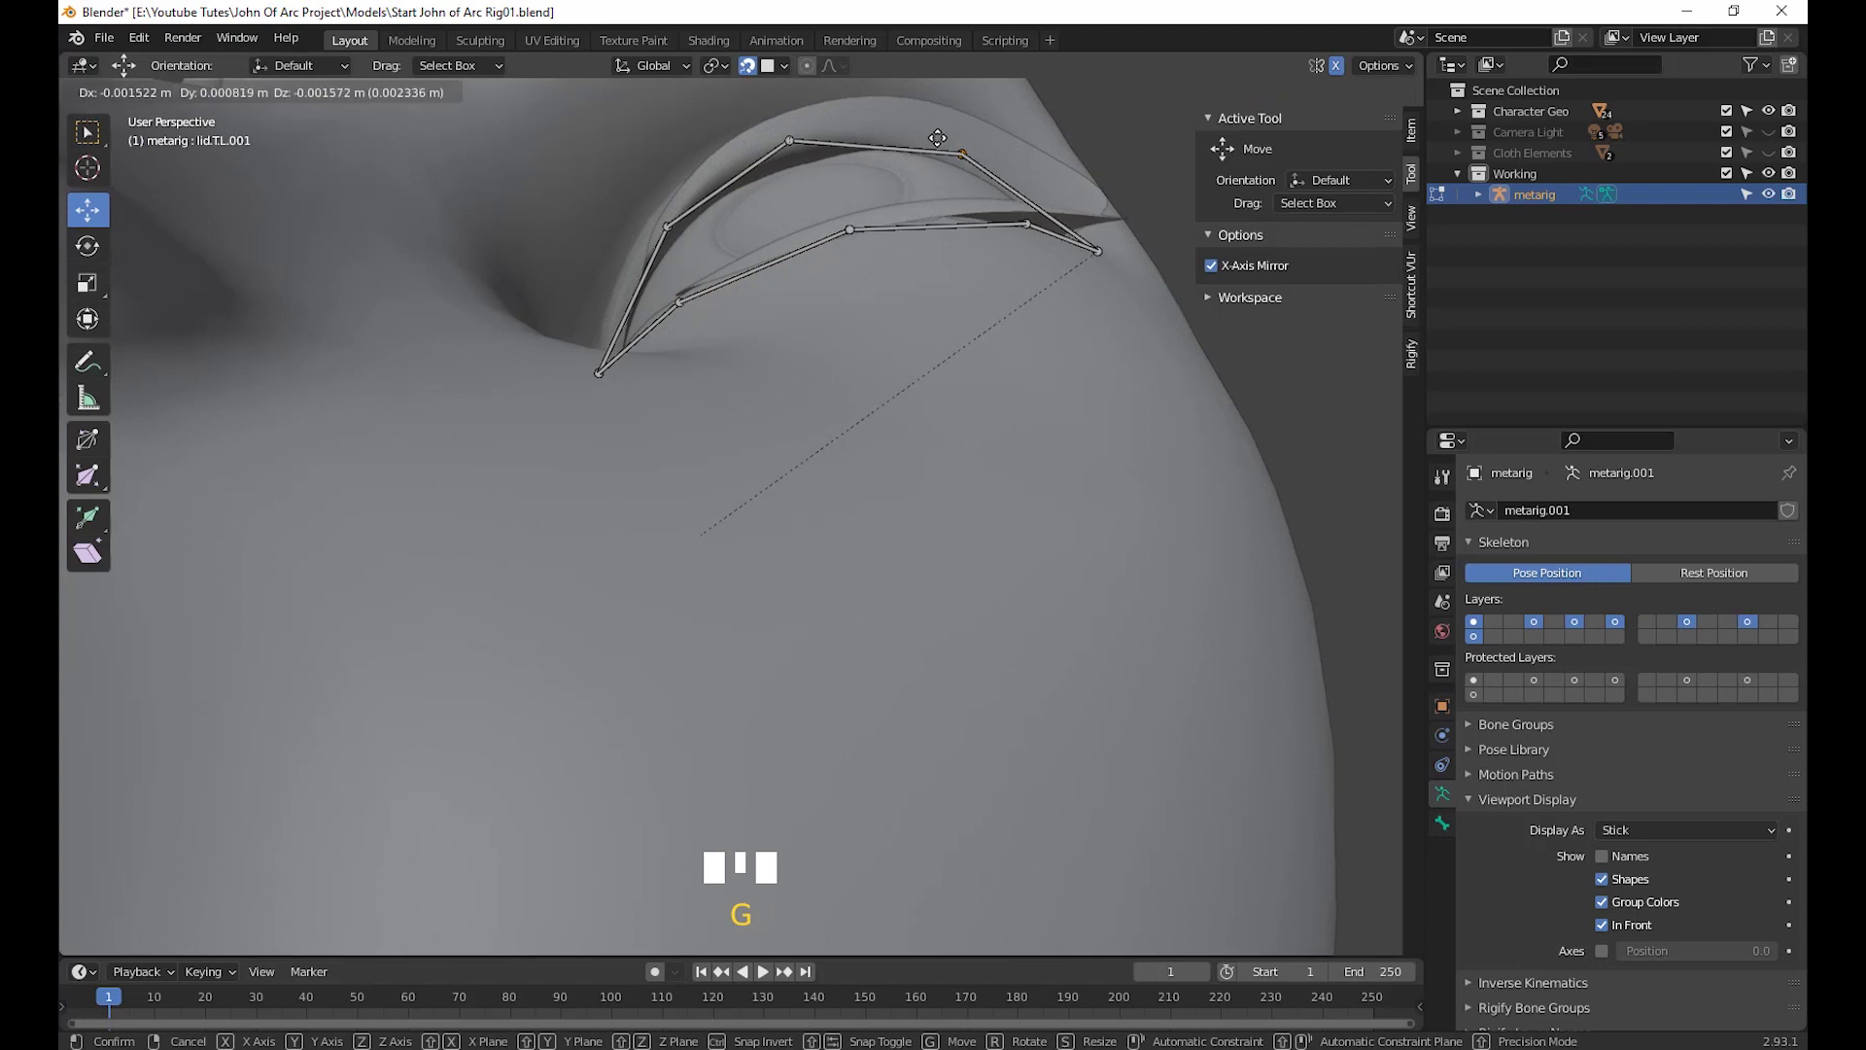
{"action": "left_click", "coordinate": [937, 138]}
Lower the lower lid's outer joint about 0.010 m in Z and shift its middle joint slightly toward the nose
{"action": "scroll", "coordinate": [937, 138], "scroll_direction": "down", "scroll_amount": 2}
{"action": "middle_click_drag", "start_coordinate": [937, 138], "coordinate": [1021, 565]}
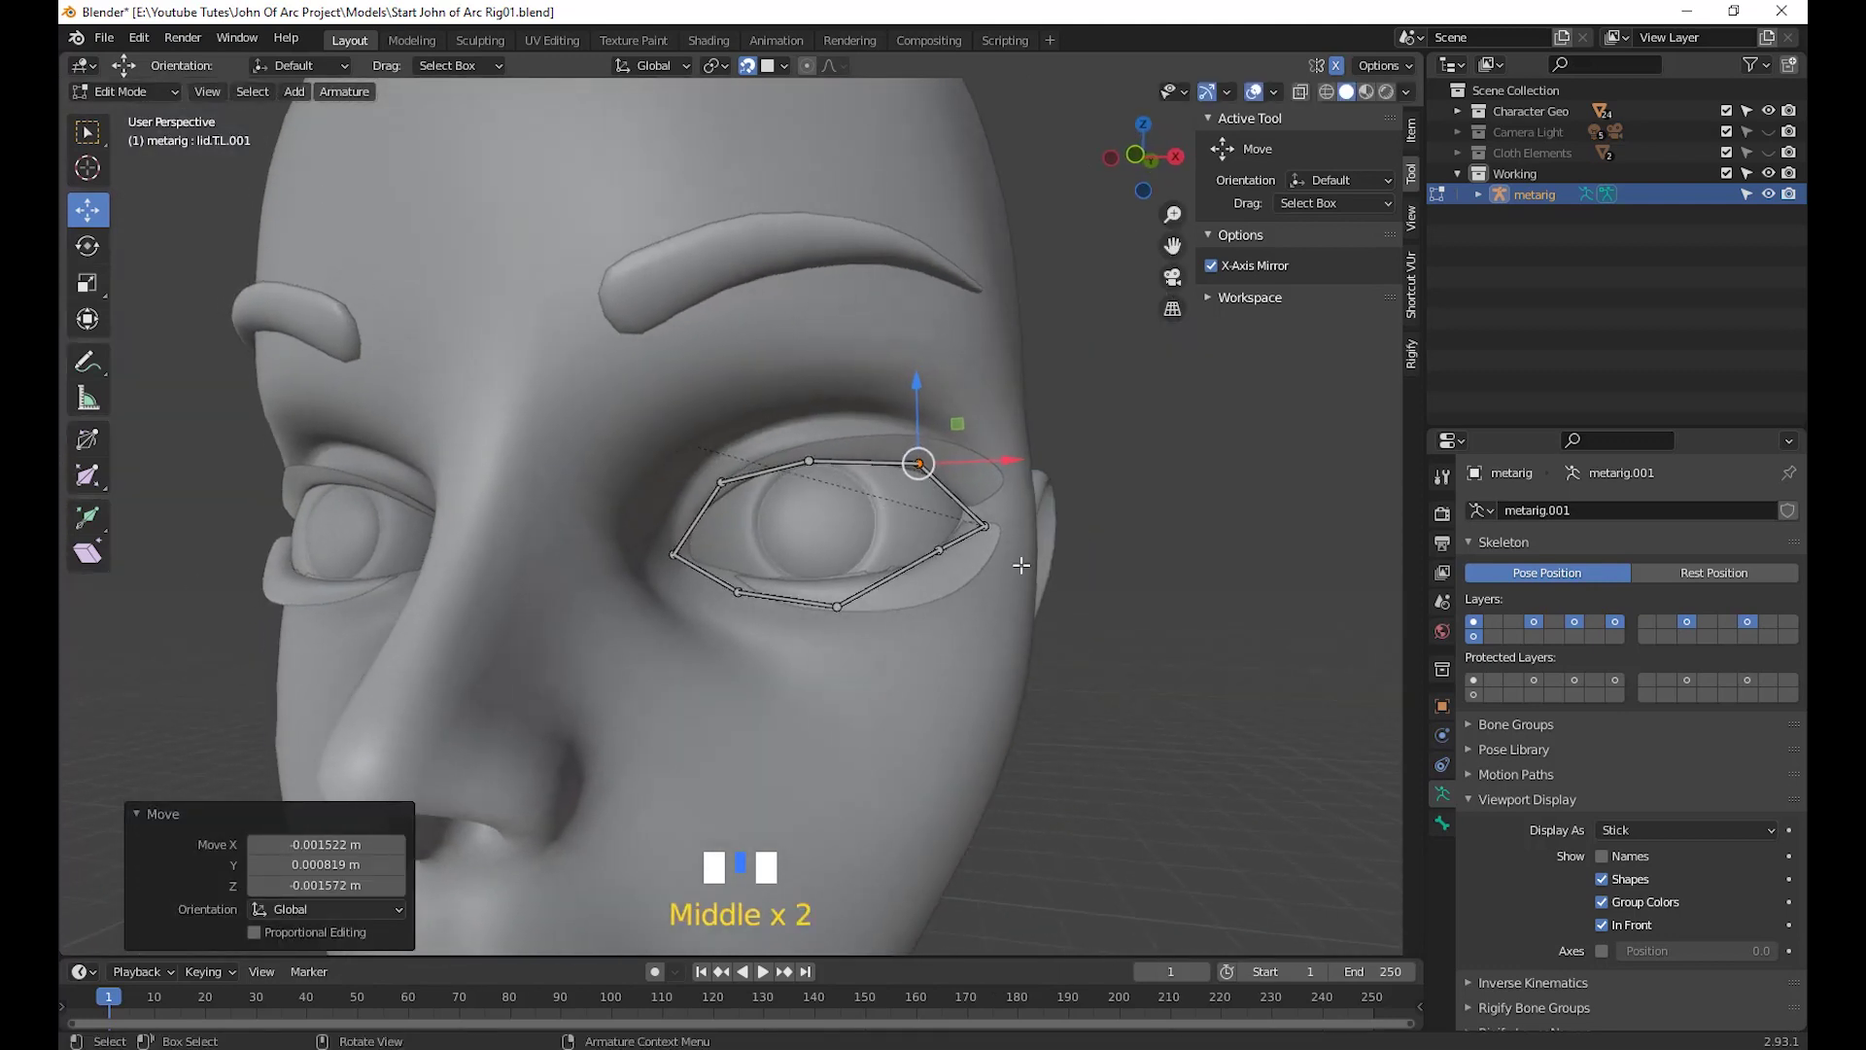
{"action": "left_click", "coordinate": [957, 576]}
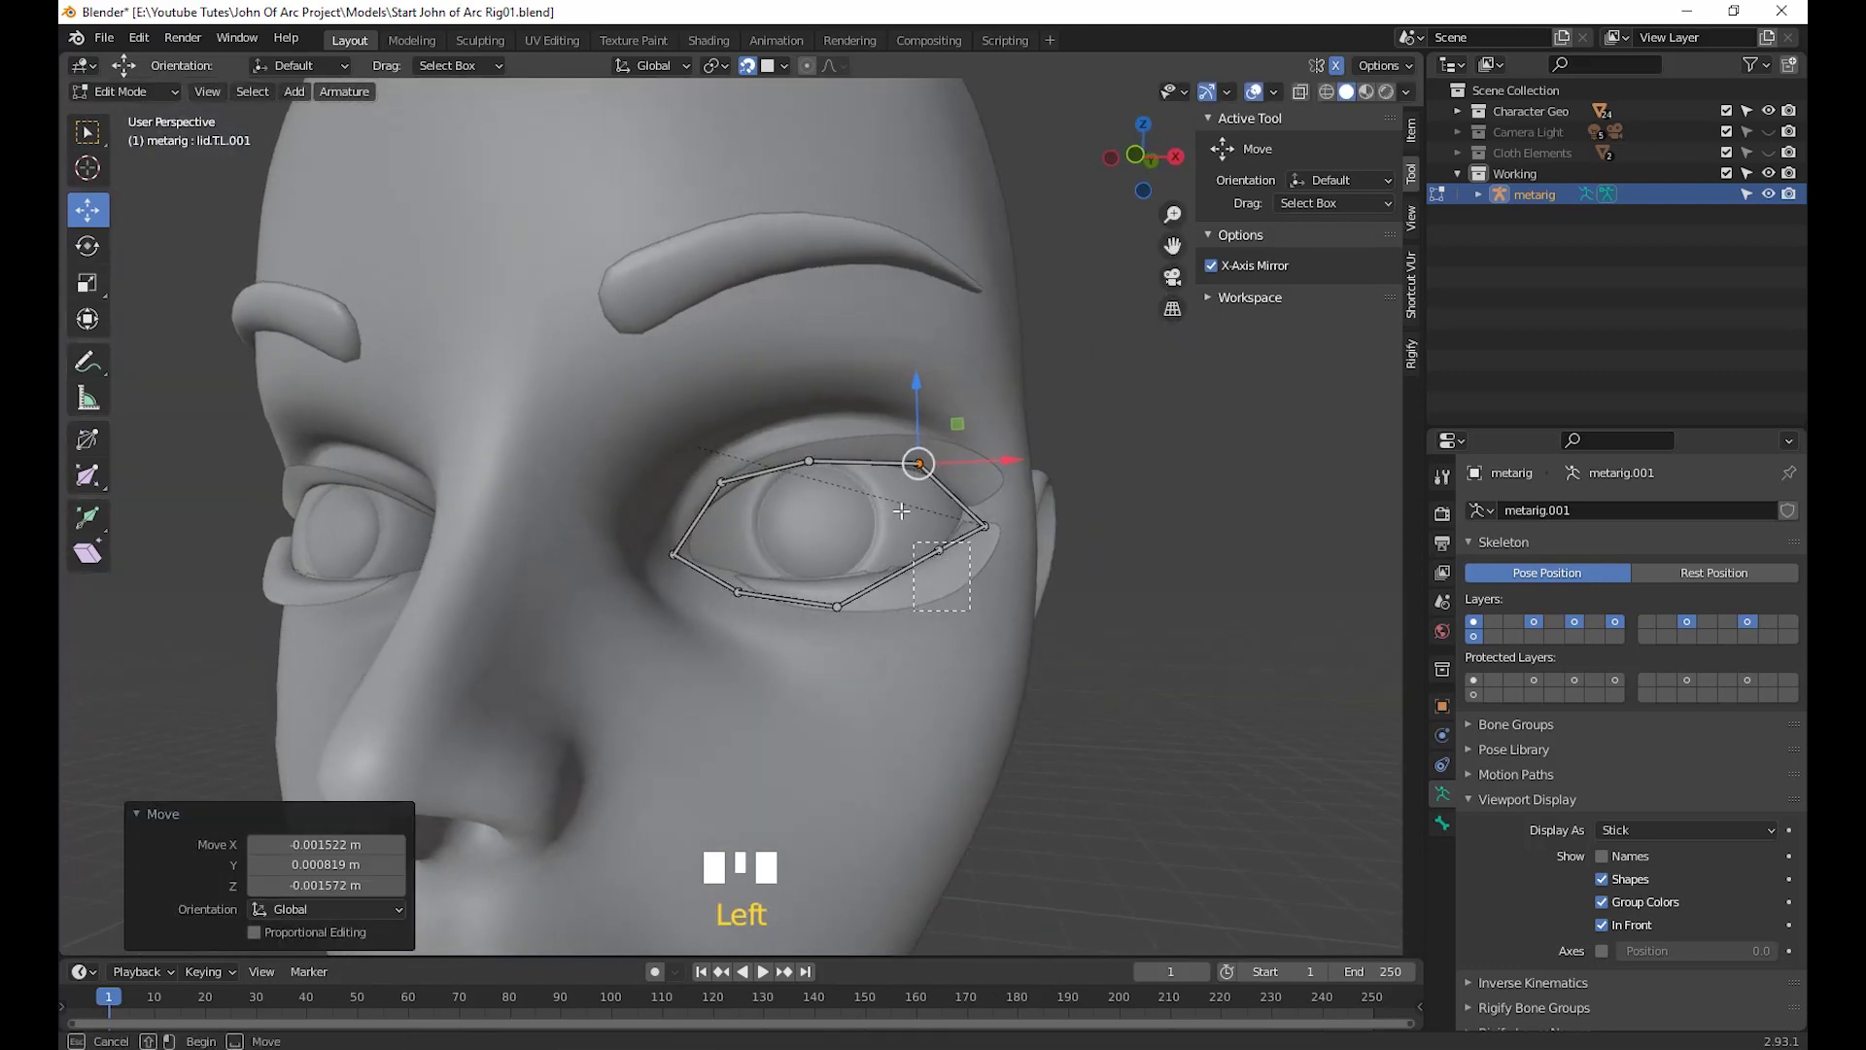
{"action": "key", "text": "g"}
{"action": "left_click", "coordinate": [961, 628]}
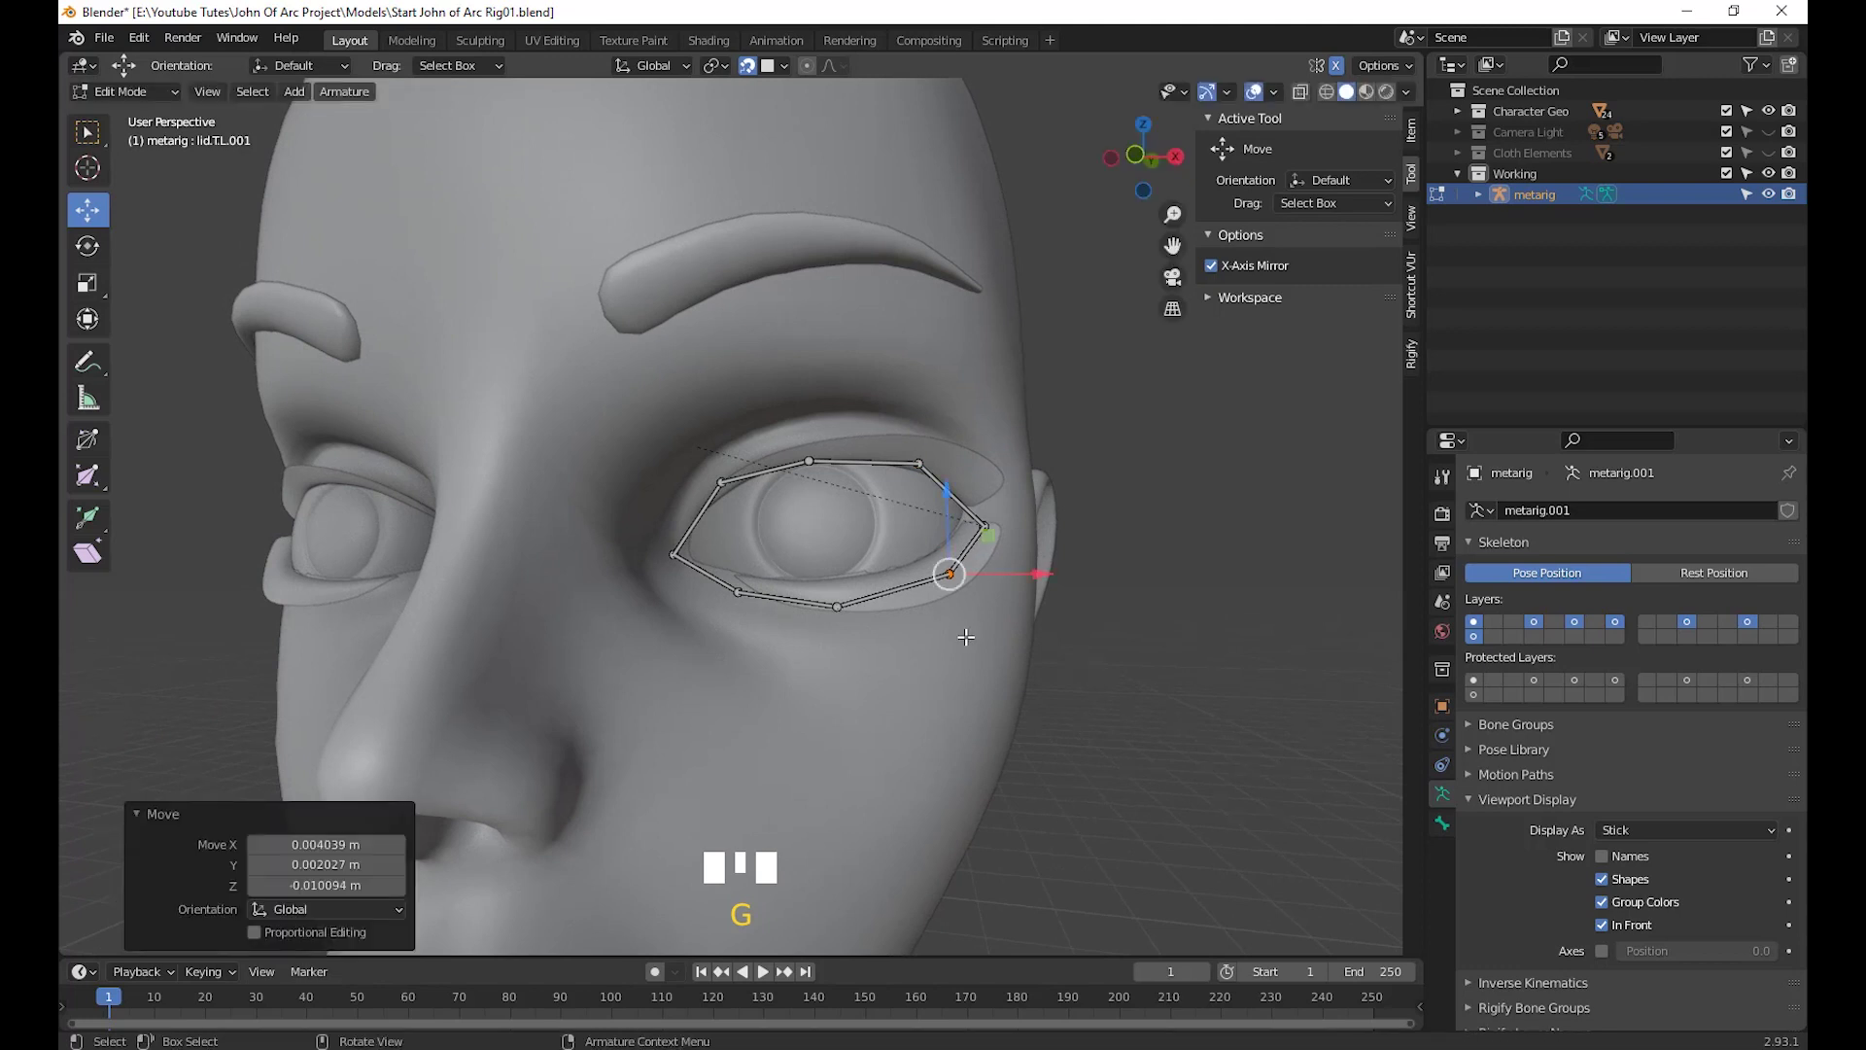
{"action": "middle_click_drag", "start_coordinate": [960, 628], "coordinate": [860, 635]}
{"action": "left_click", "coordinate": [842, 595]}
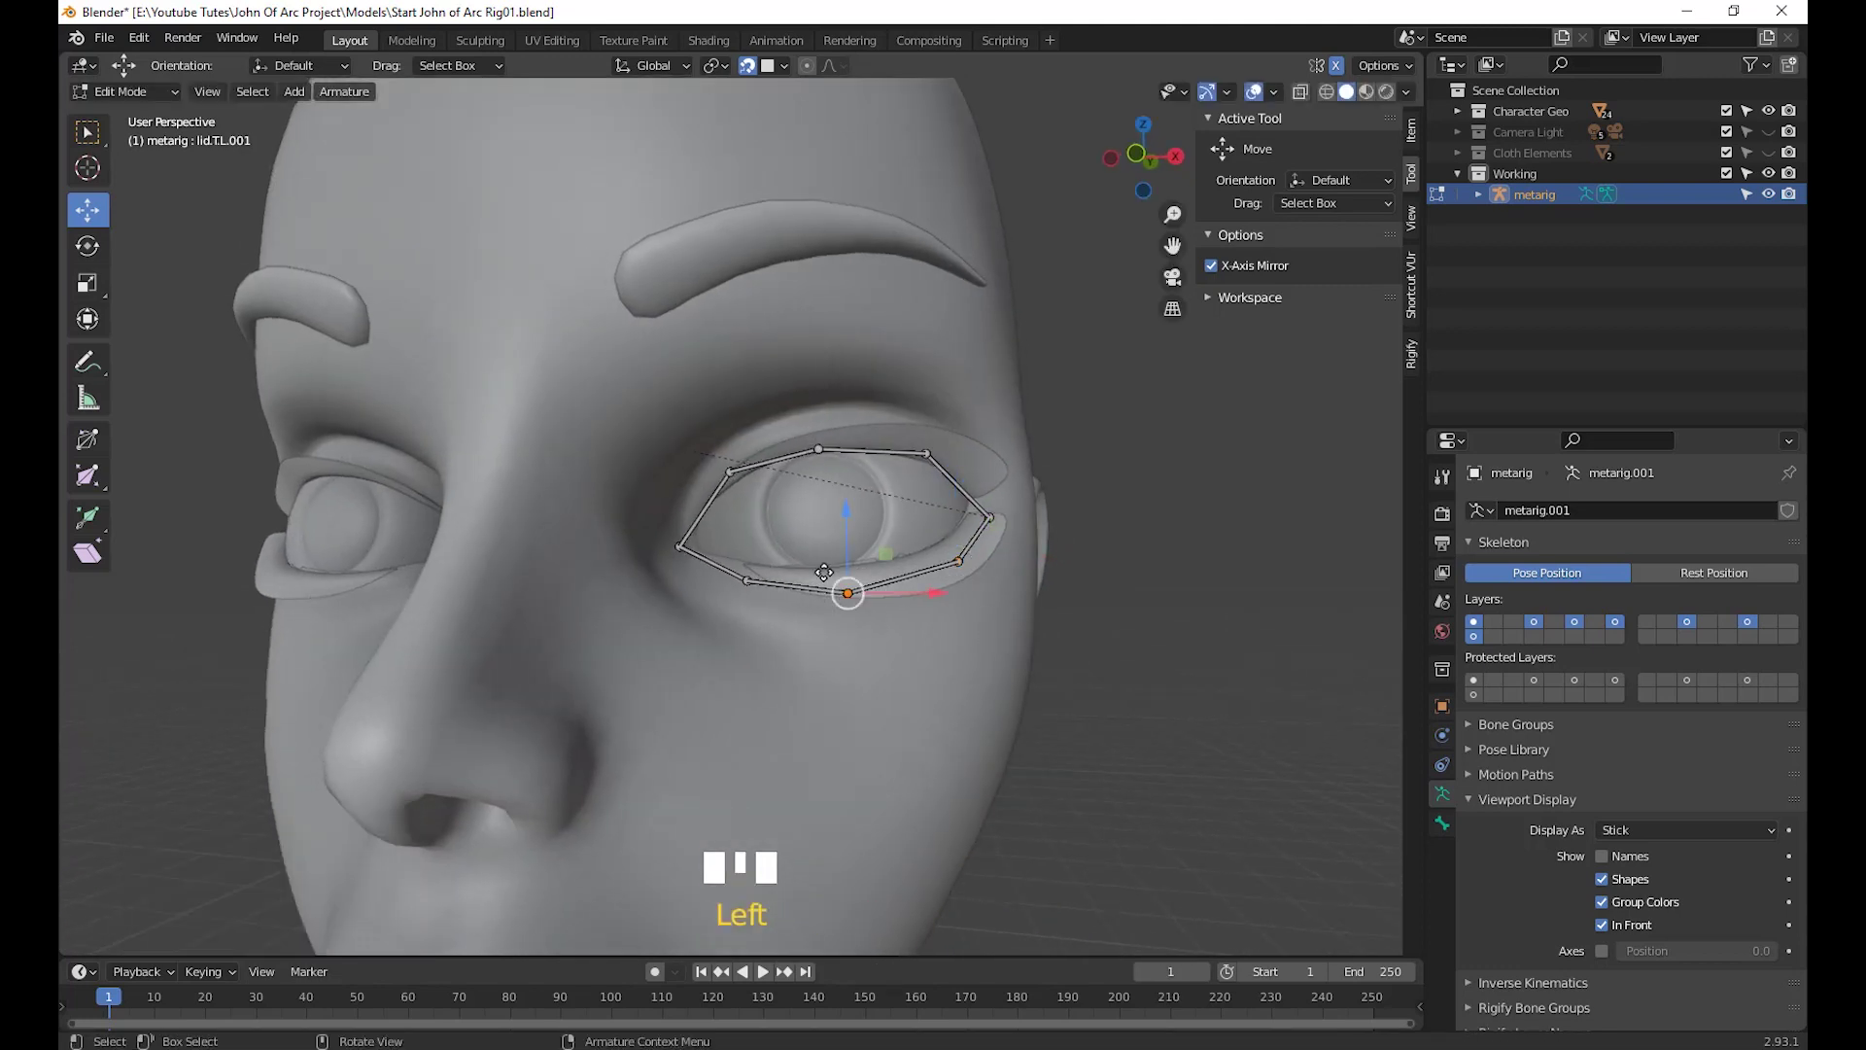
{"action": "key", "text": "g"}
{"action": "left_click", "coordinate": [809, 572]}
Move the upper lid's middle joint about 0.004 m in X and nudge its inner joint outward along the lid
{"action": "left_click", "coordinate": [818, 449]}
{"action": "key", "text": "g"}
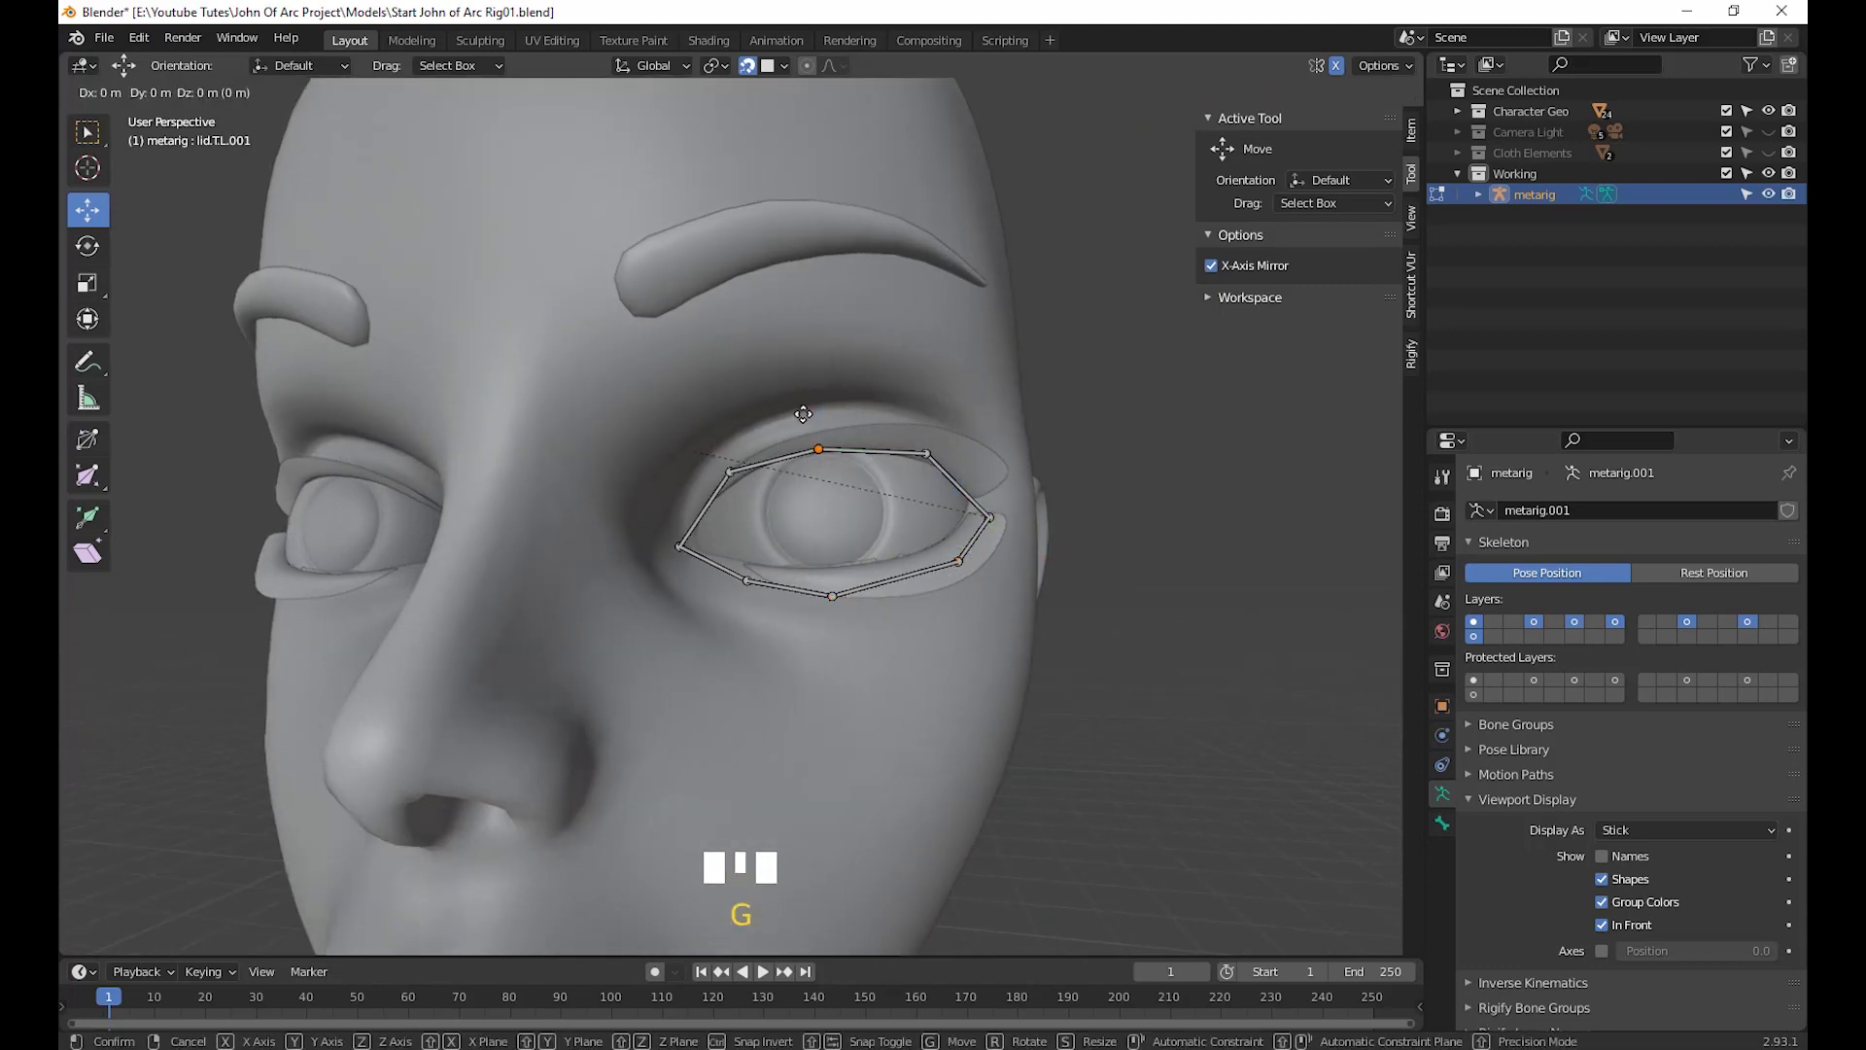
{"action": "left_click", "coordinate": [811, 409]}
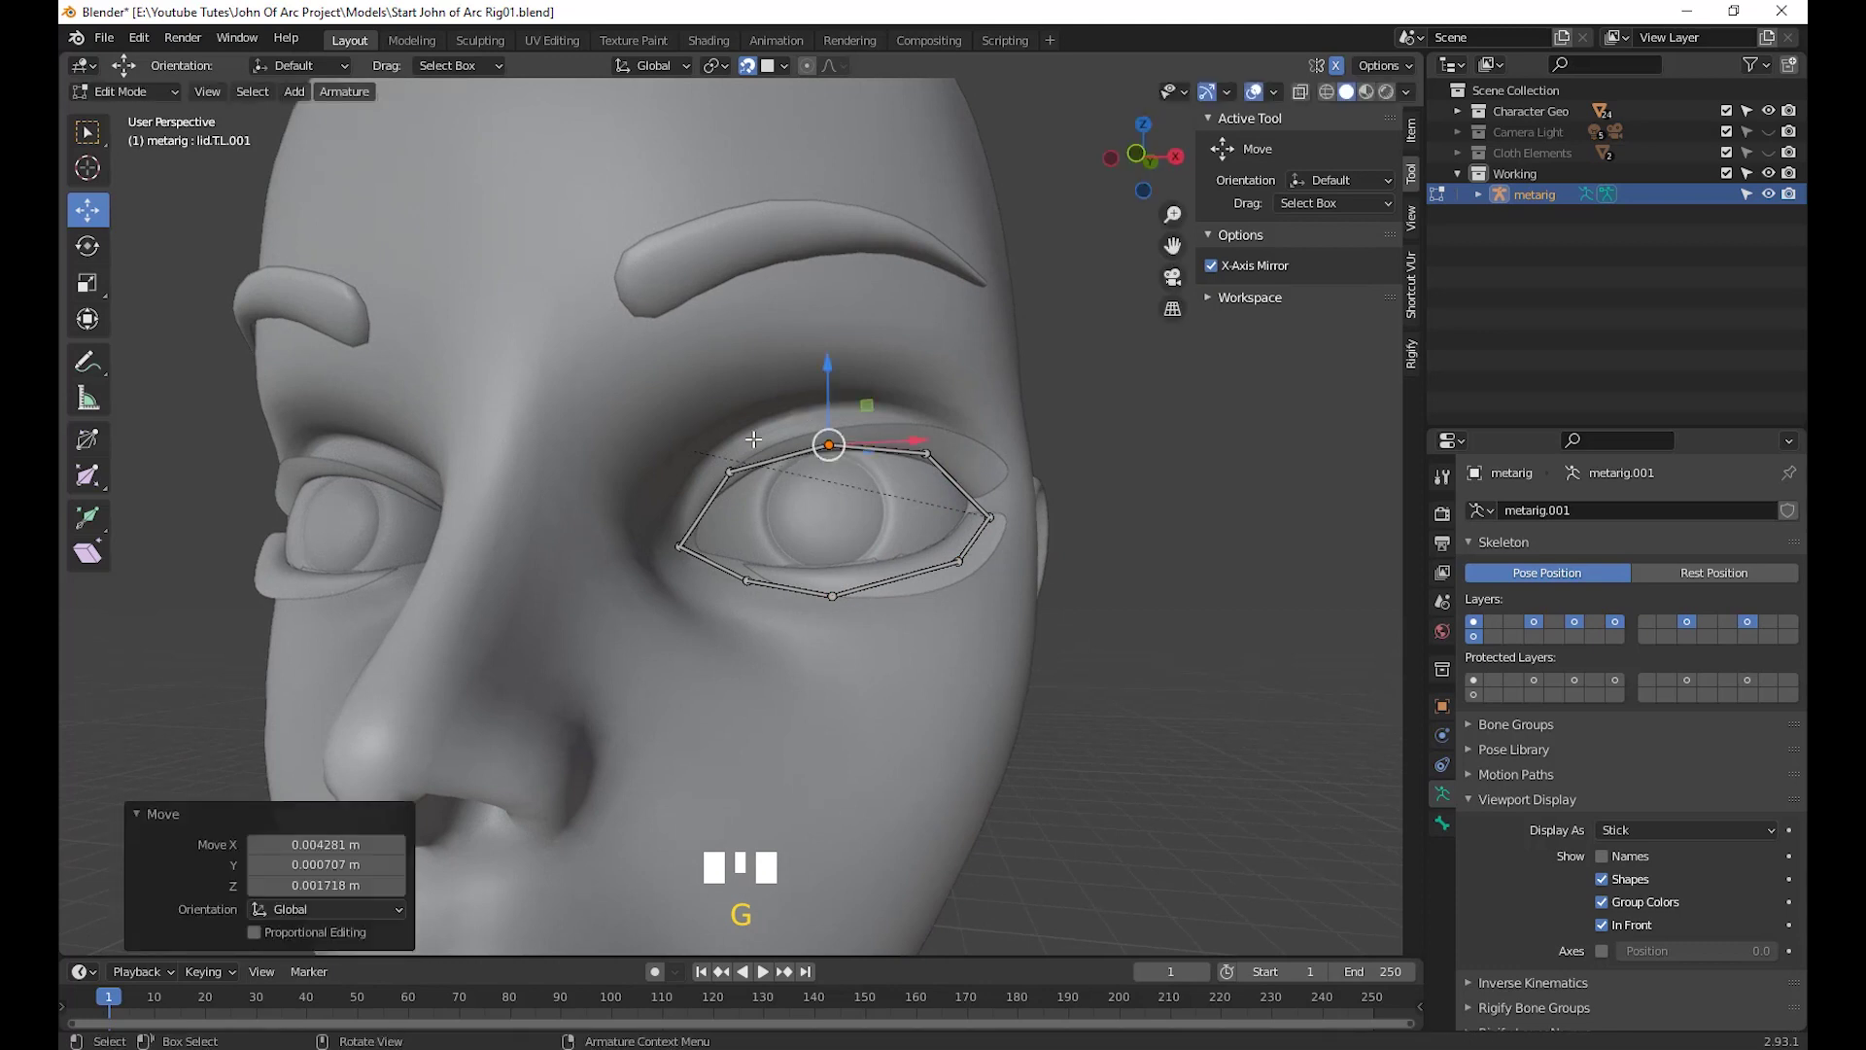
{"action": "left_click", "coordinate": [731, 471]}
{"action": "key", "text": "g"}
{"action": "left_click", "coordinate": [740, 467]}
Nudge the lower lid's inner joint toward the nose and move its middle joint about 0.003 m outward in X
{"action": "left_click", "coordinate": [746, 580]}
{"action": "key", "text": "g"}
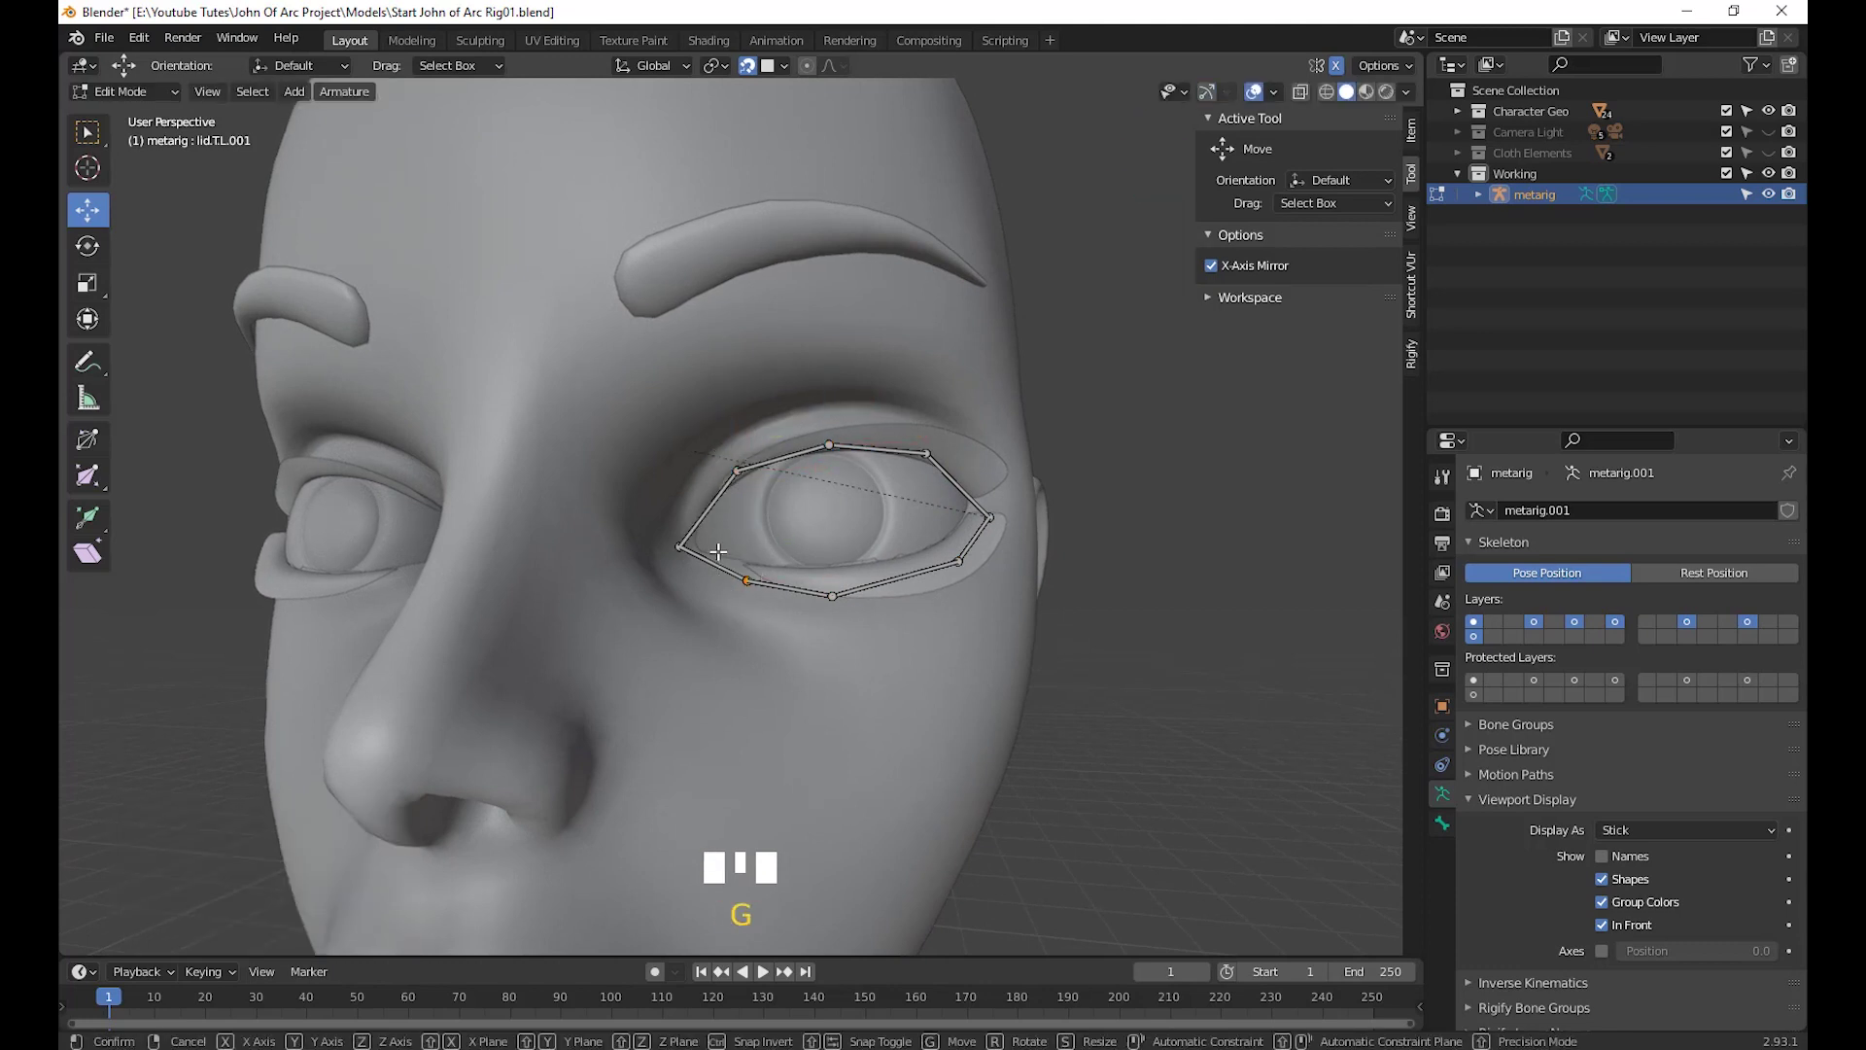
{"action": "left_click", "coordinate": [741, 573]}
{"action": "left_click", "coordinate": [833, 596]}
{"action": "key", "text": "g"}
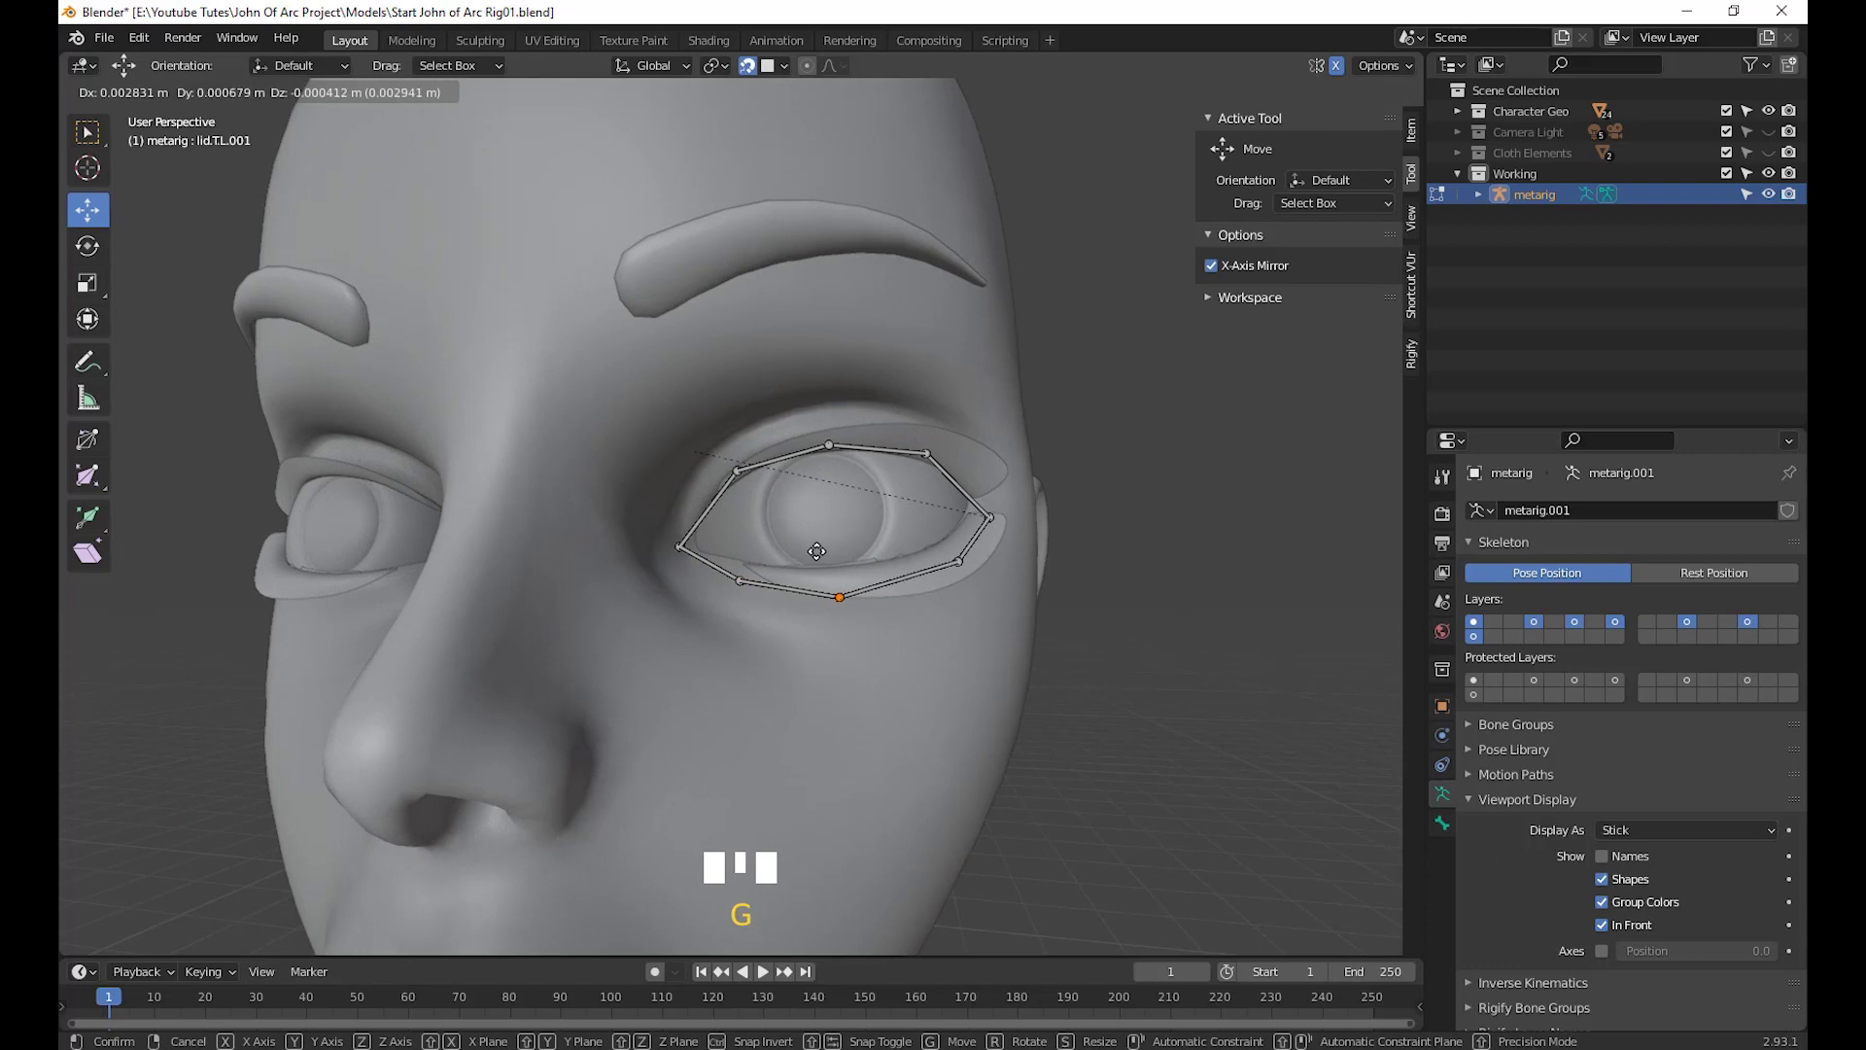
{"action": "left_click", "coordinate": [817, 552]}
Select the whole linked left eyelid bone loop and reveal all hidden metarig bones
{"action": "middle_click_drag", "start_coordinate": [1091, 625], "coordinate": [1140, 661]}
{"action": "key", "text": "l"}
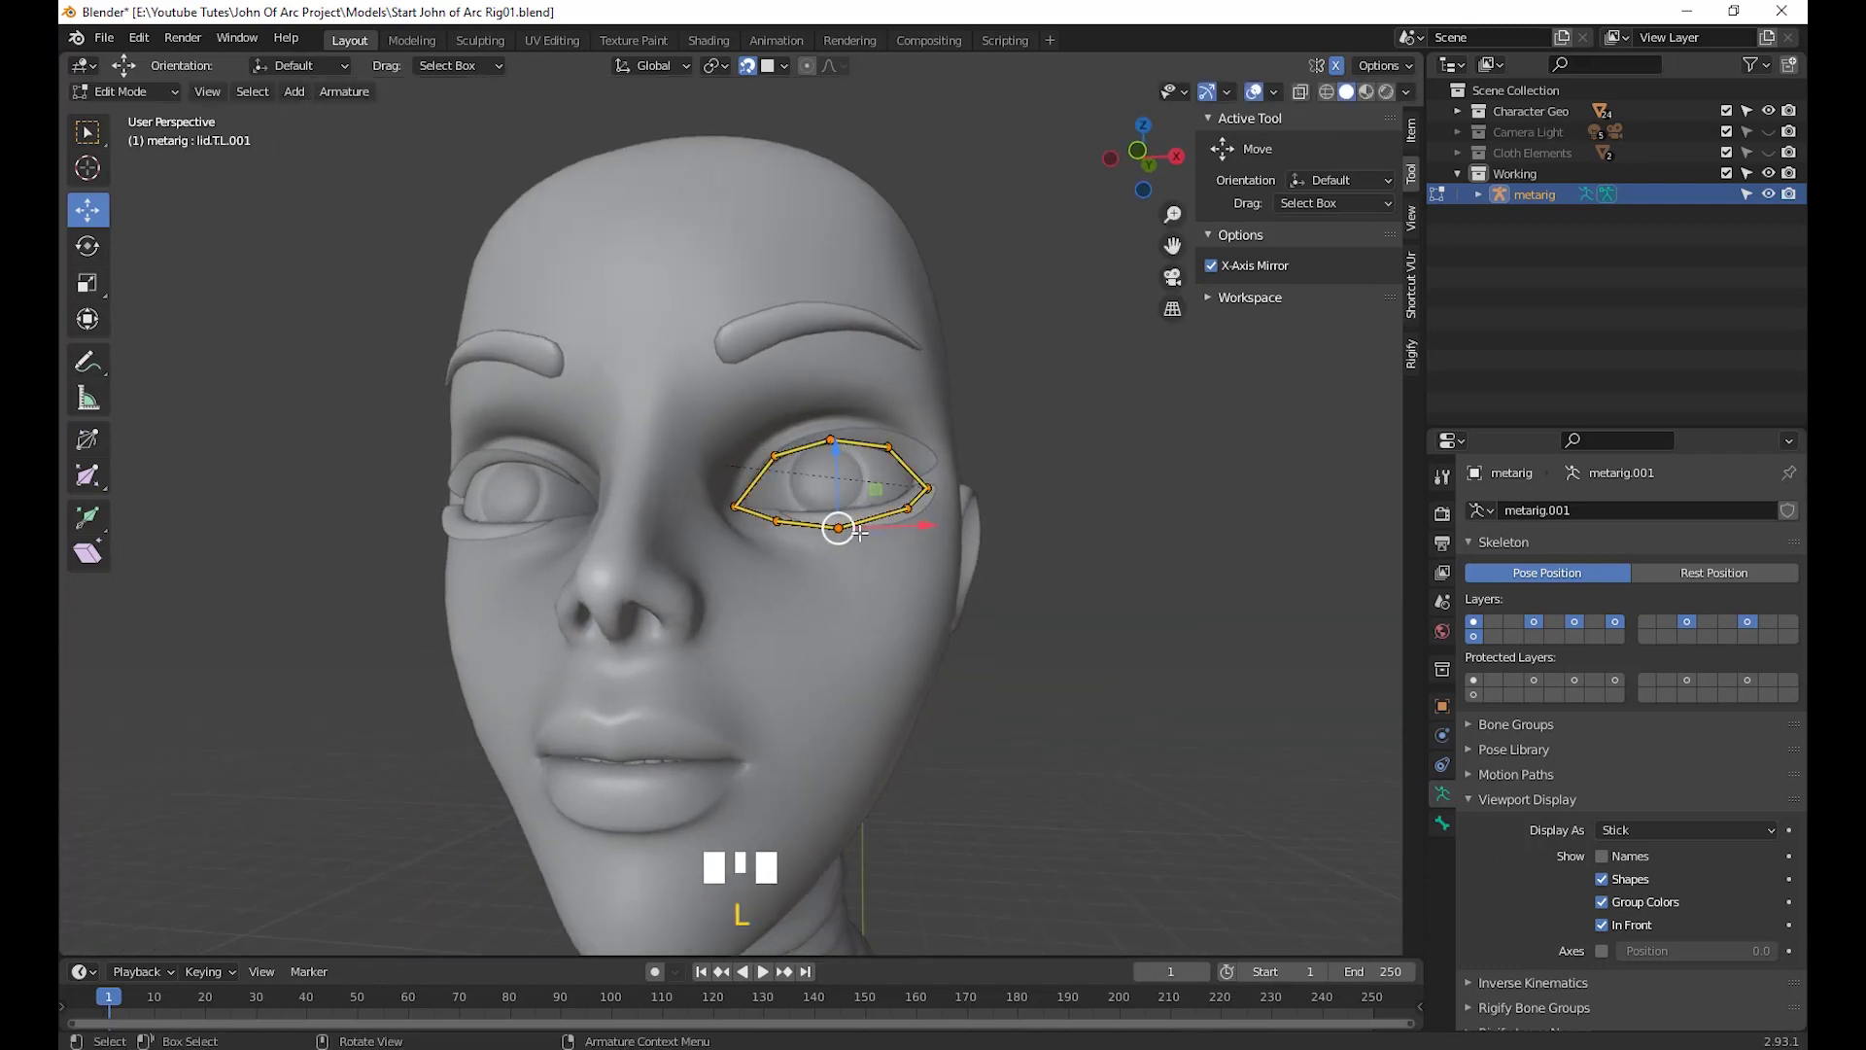
{"action": "middle_click_drag", "start_coordinate": [914, 662], "coordinate": [1034, 684]}
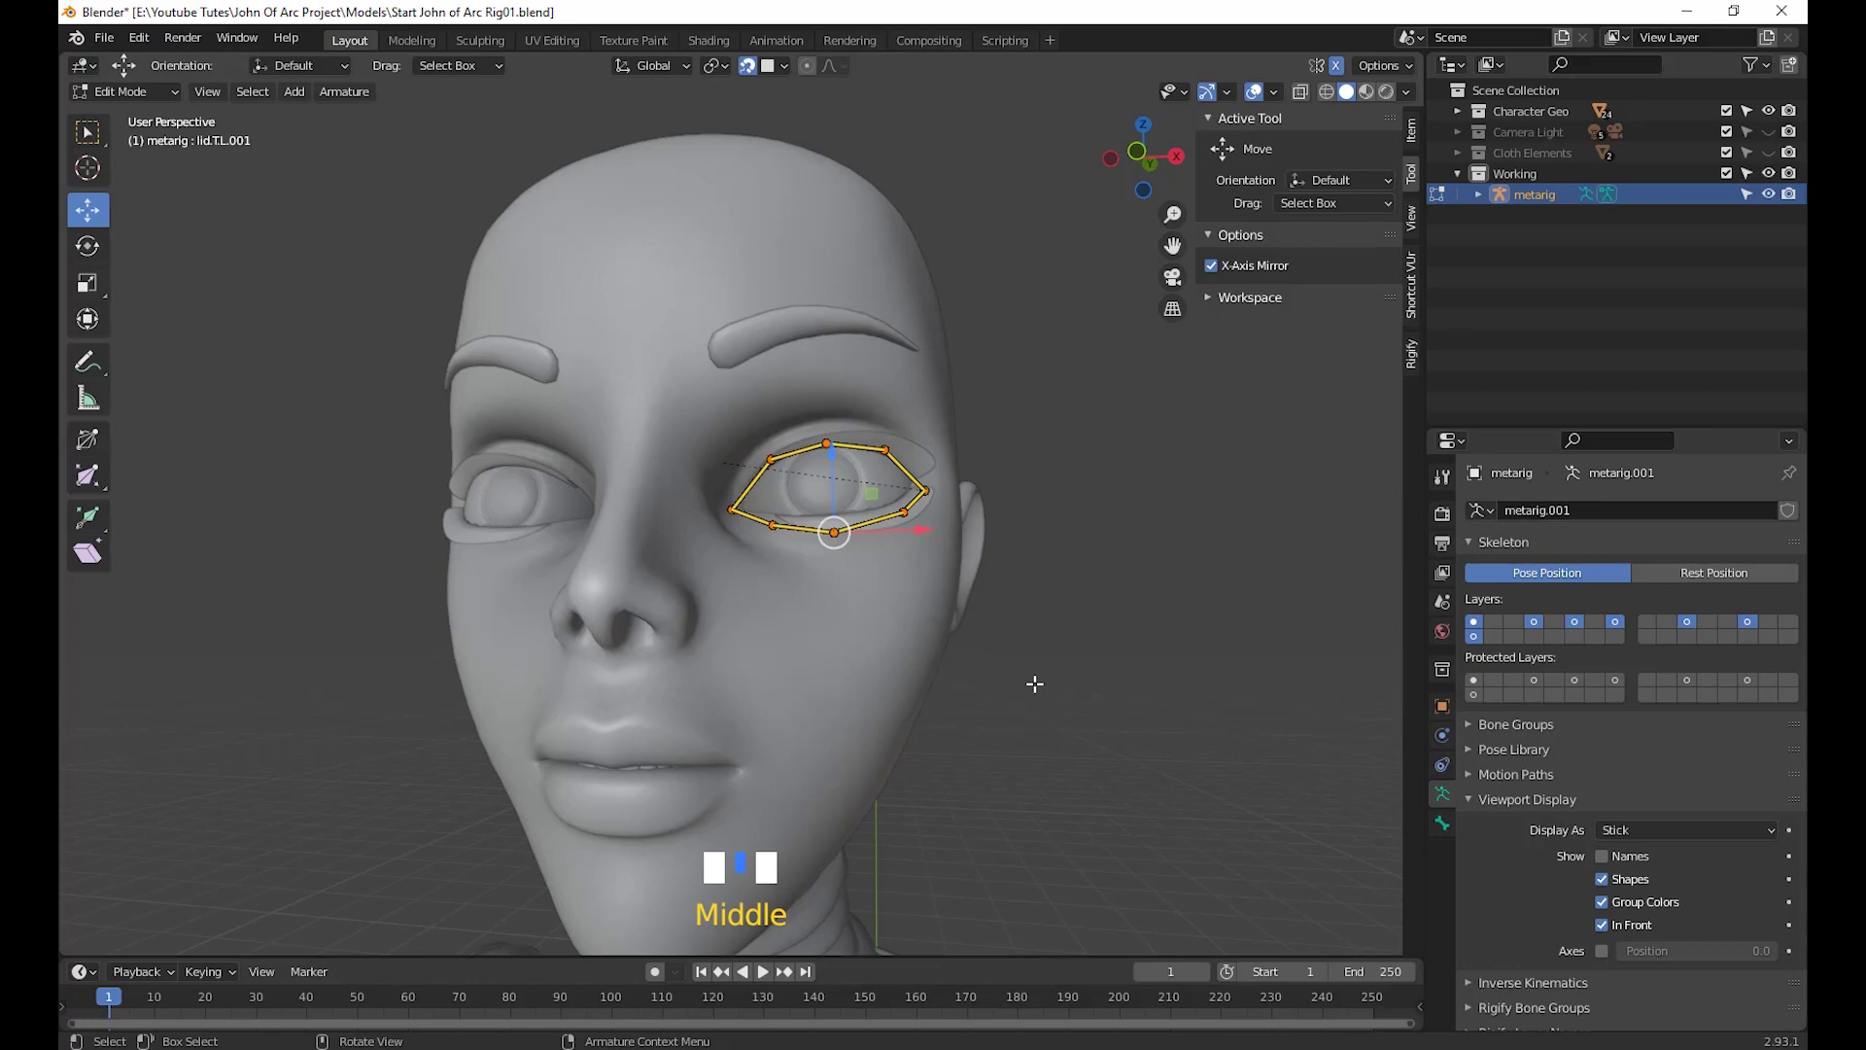
{"action": "key", "text": "alt+h"}
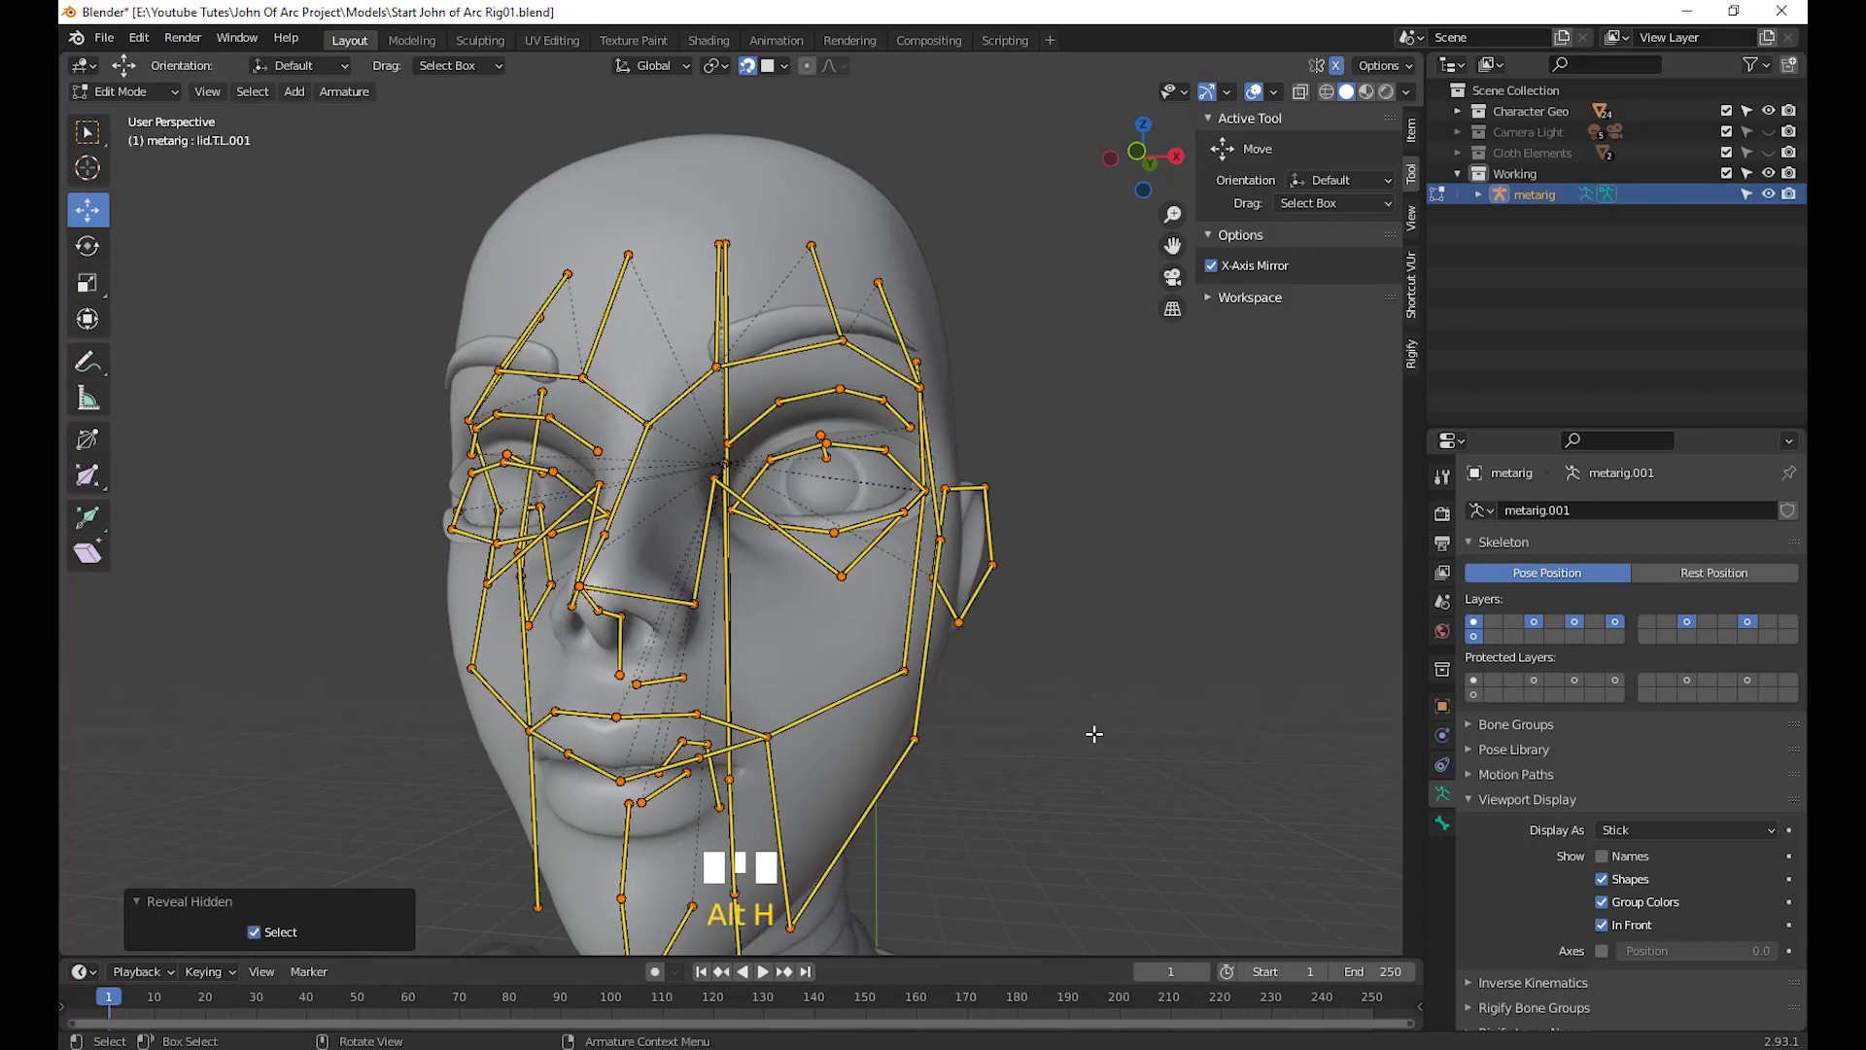
In right side view, move the lower joint of the bone under the nose onto the upper lip, about -0.018 m Y and -0.026 m Z
{"action": "middle_click_drag", "start_coordinate": [1095, 734], "coordinate": [763, 583]}
{"action": "scroll", "coordinate": [1001, 768], "scroll_direction": "up", "scroll_amount": 3}
{"action": "left_click", "coordinate": [601, 497]}
{"action": "key", "text": "KP_3"}
{"action": "scroll", "coordinate": [586, 560], "scroll_direction": "up", "scroll_amount": 3}
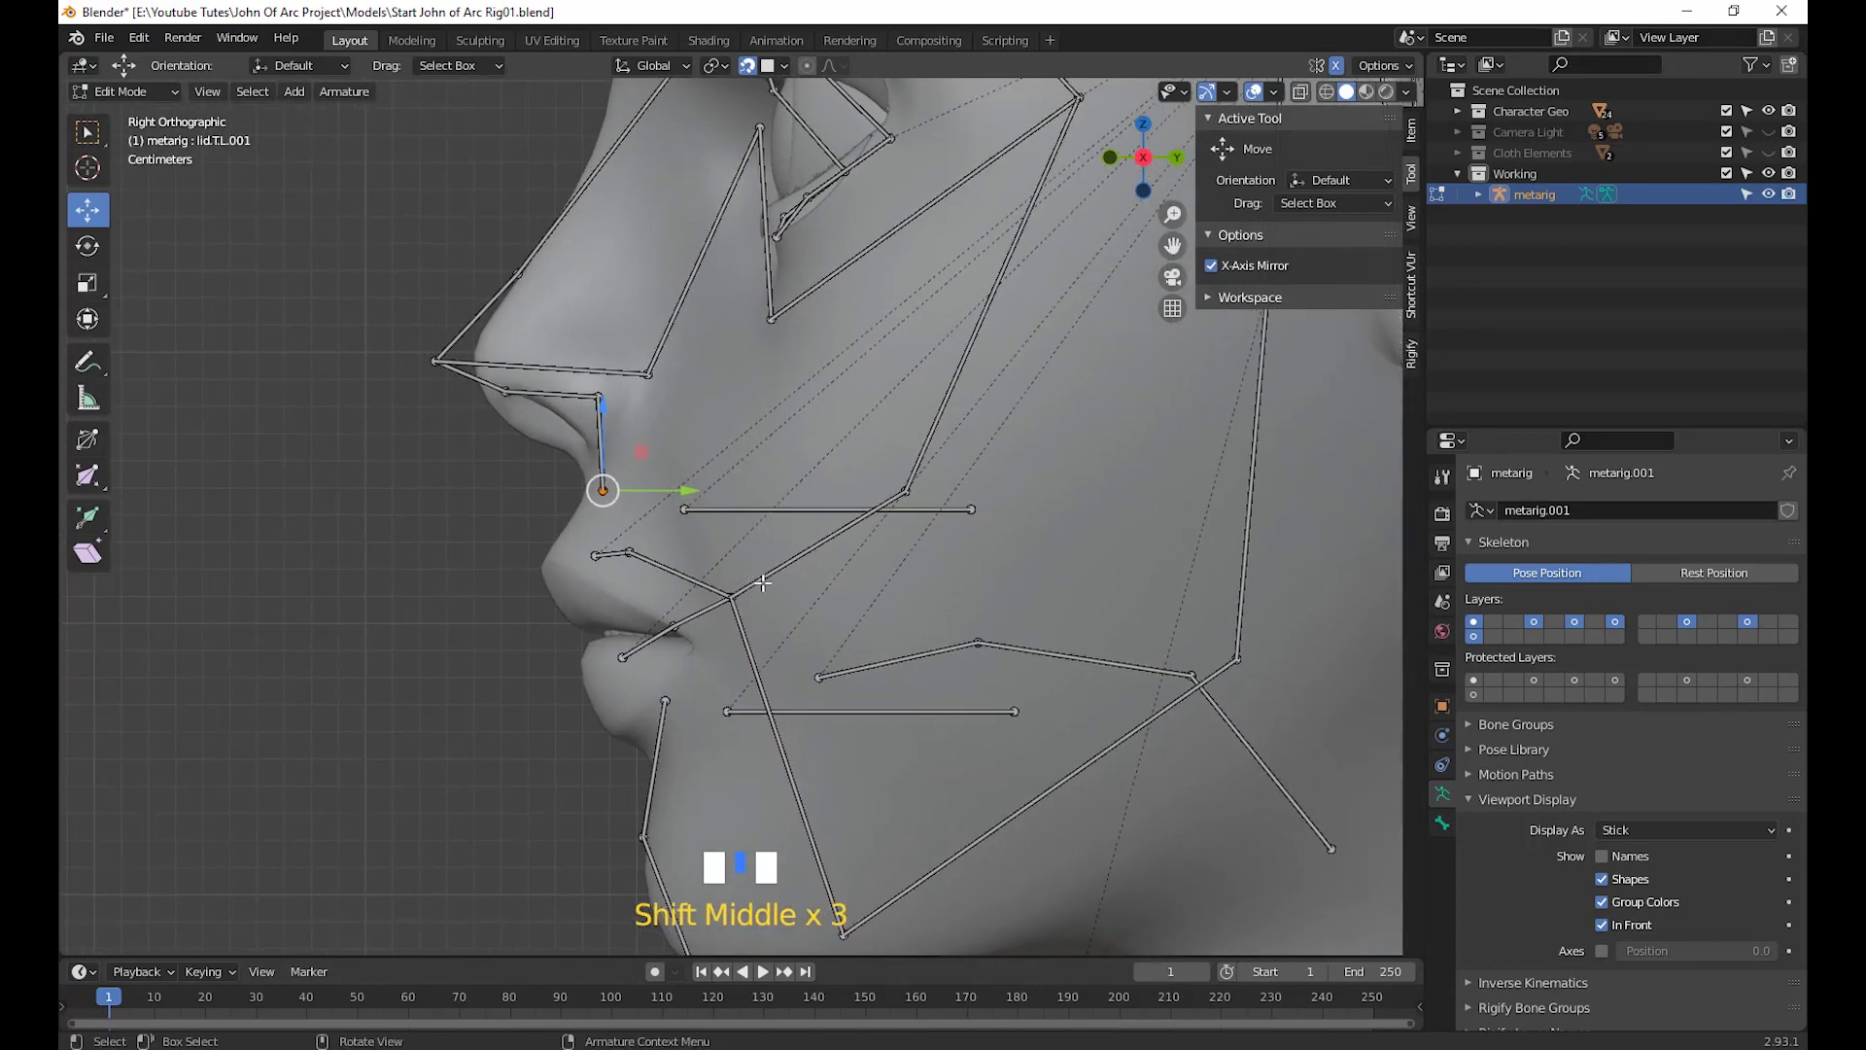
{"action": "key", "text": "g"}
{"action": "left_click", "coordinate": [731, 524]}
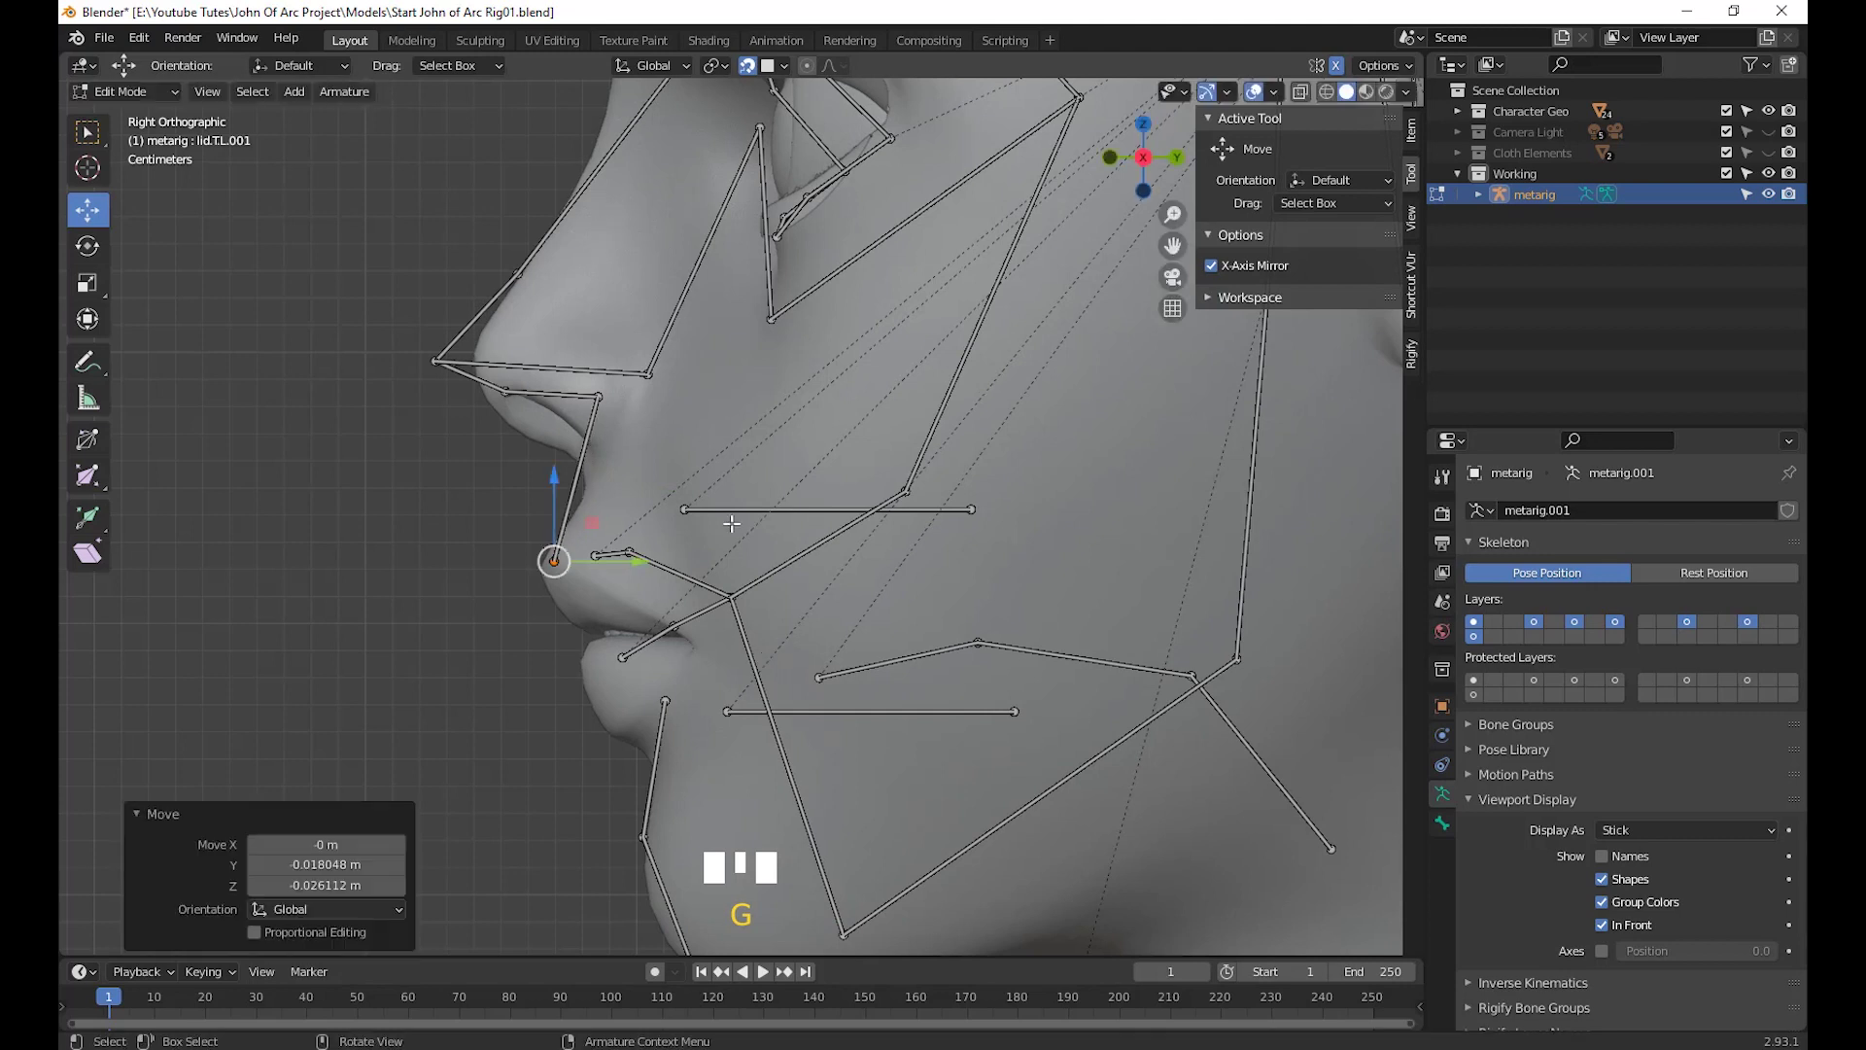
Lower the nose-base joint about 0.026 m in Z and move the joint under the nostril about 0.015 m Y and -0.020 m Z
{"action": "left_click", "coordinate": [581, 378]}
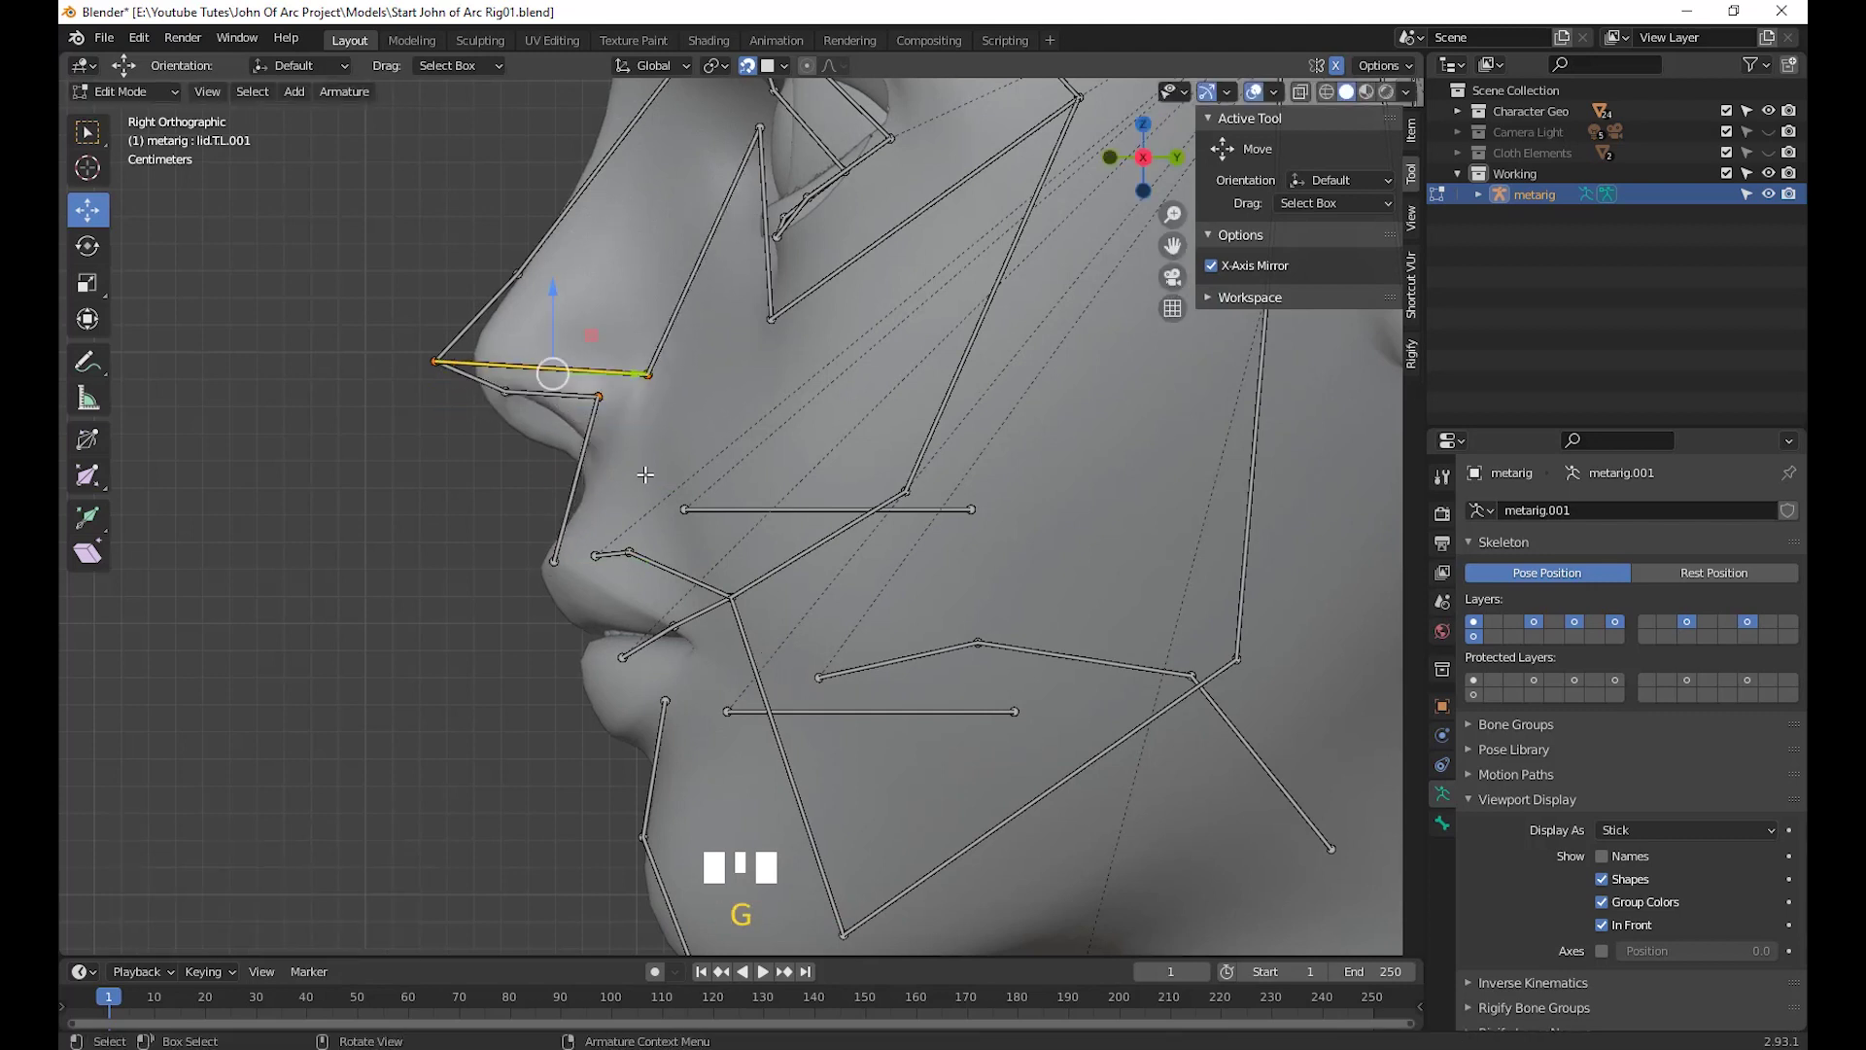
{"action": "left_click_drag", "start_coordinate": [623, 427], "coordinate": [577, 393]}
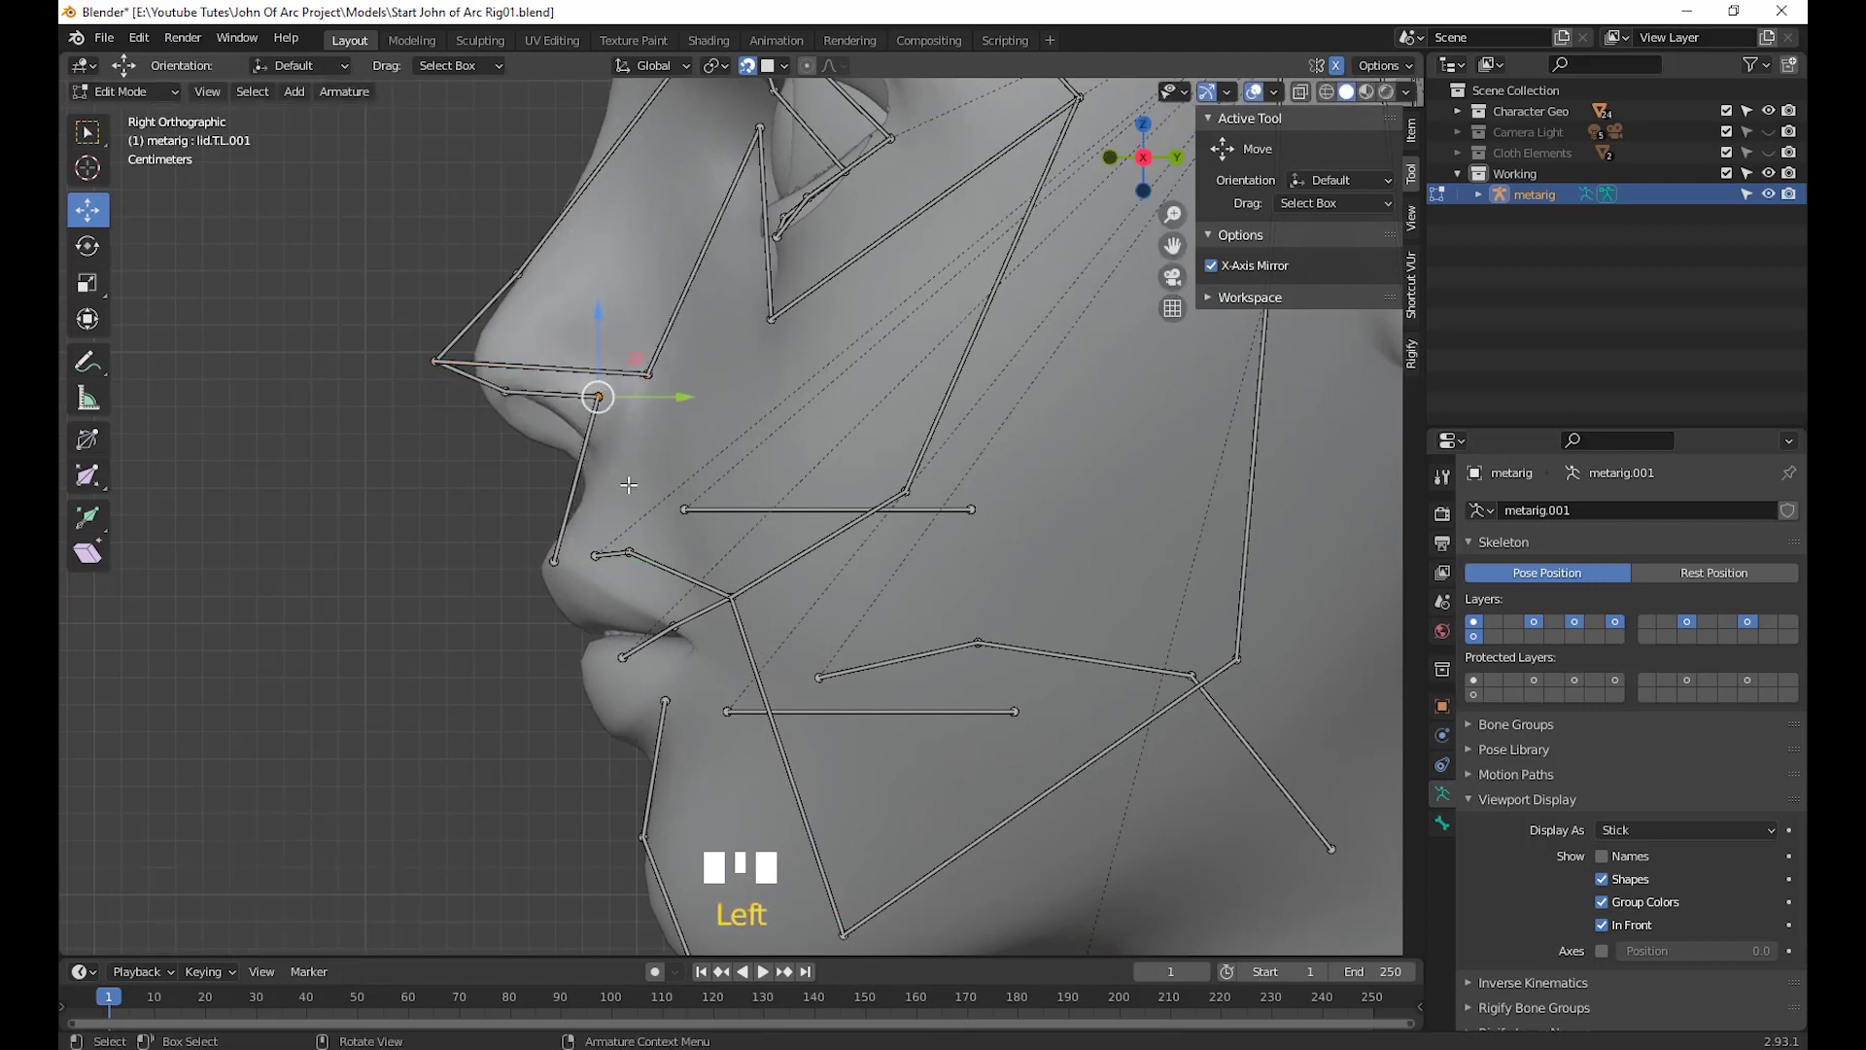
{"action": "key", "text": "g"}
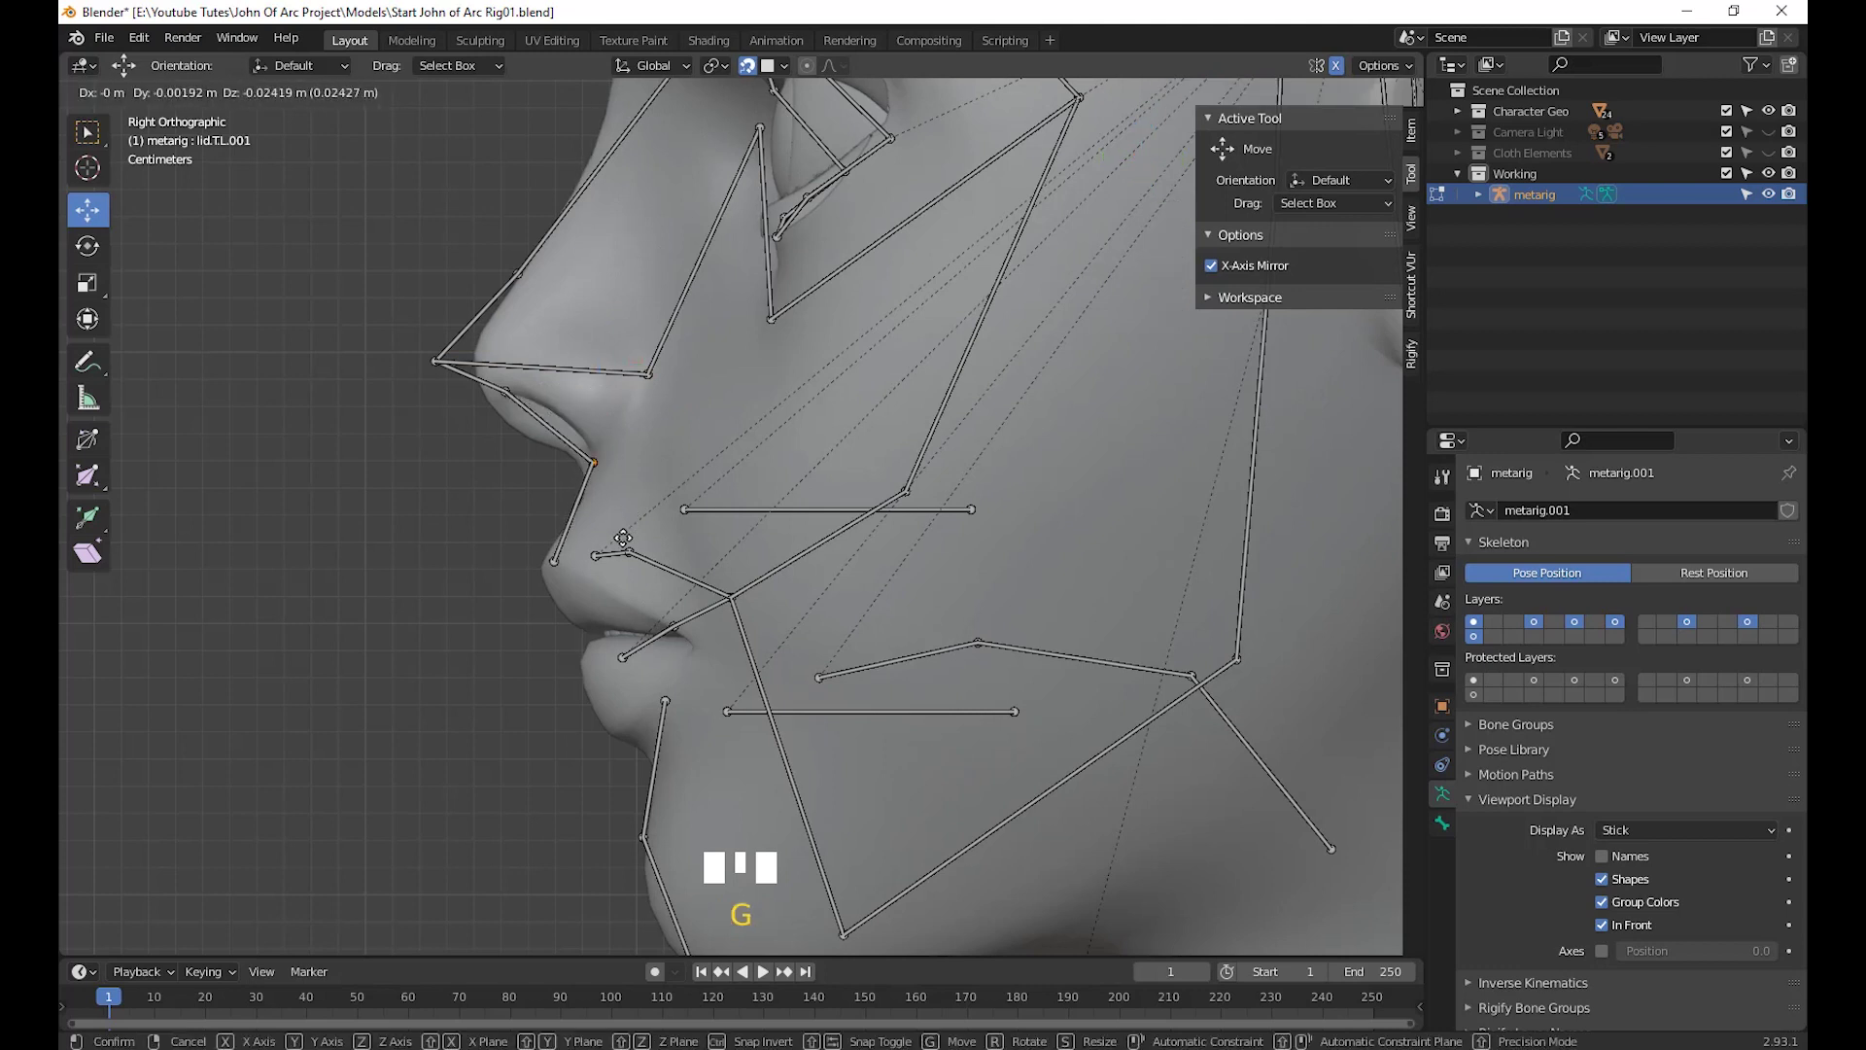
{"action": "left_click", "coordinate": [624, 545]}
{"action": "left_click", "coordinate": [507, 390]}
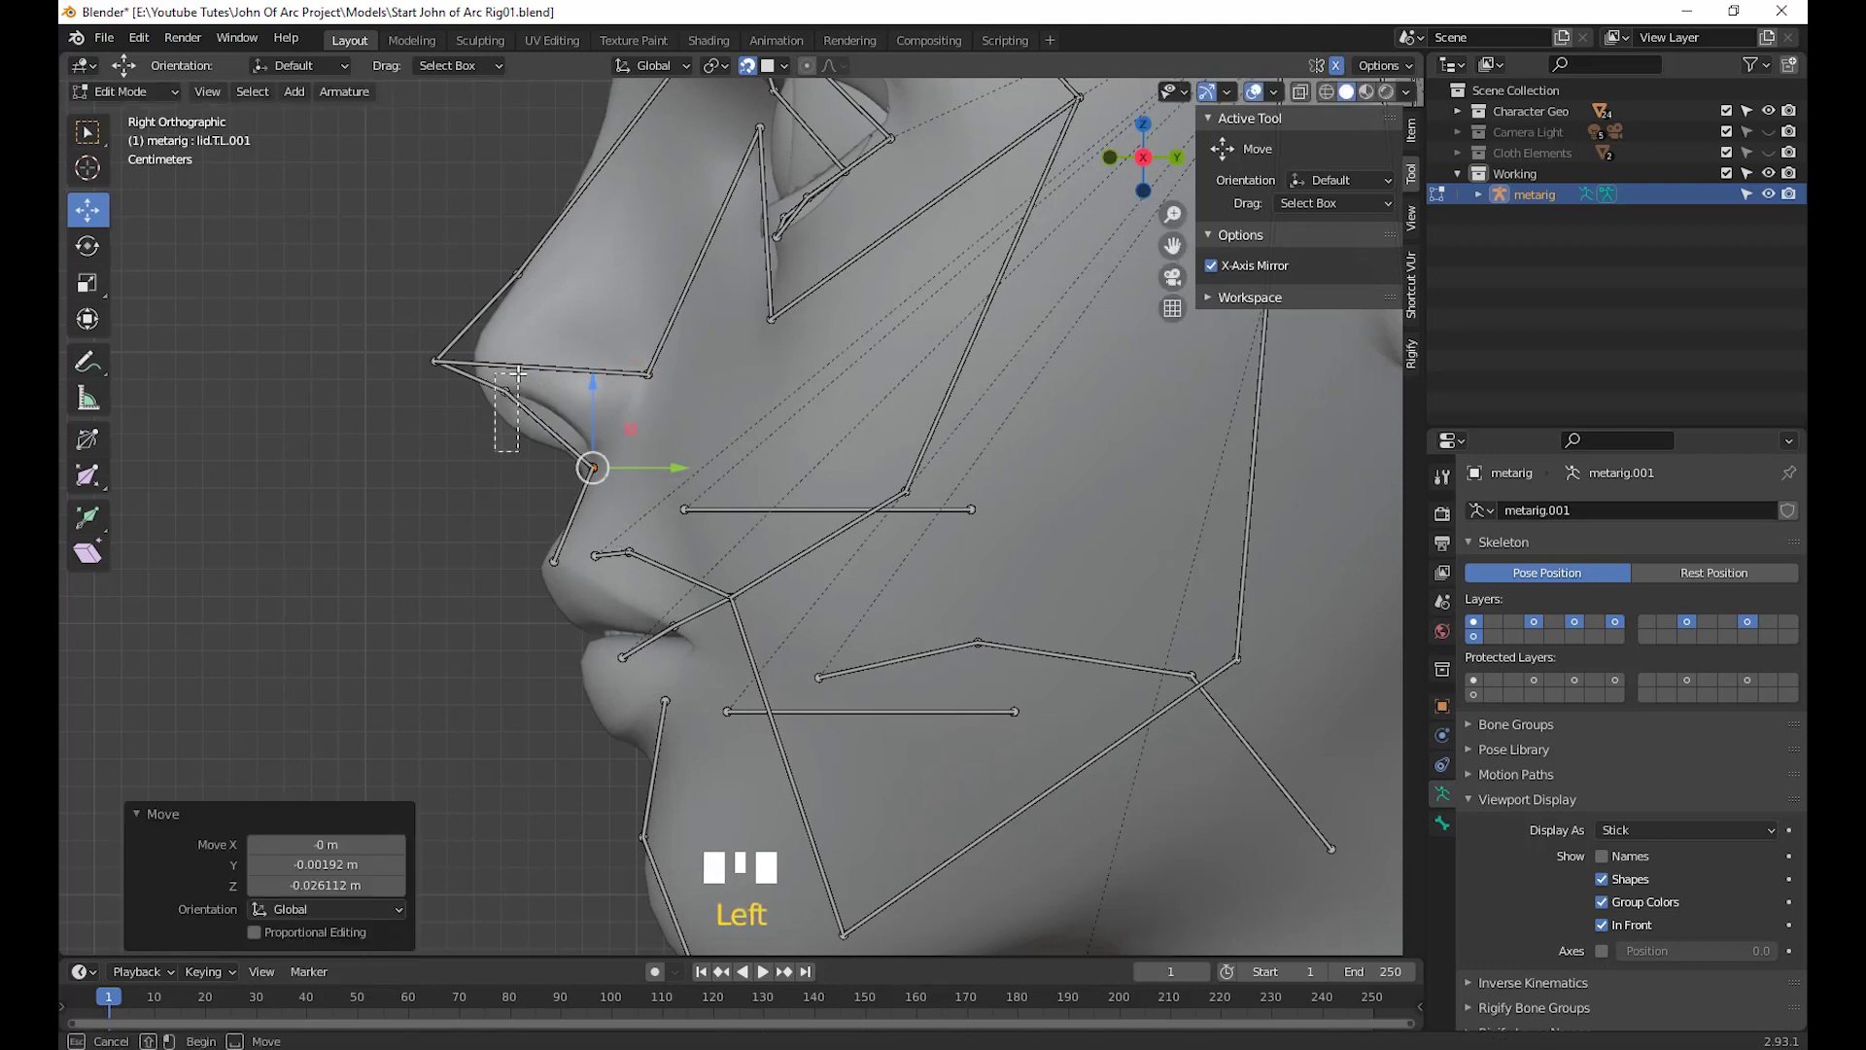
{"action": "key", "text": "g"}
{"action": "left_click", "coordinate": [562, 434]}
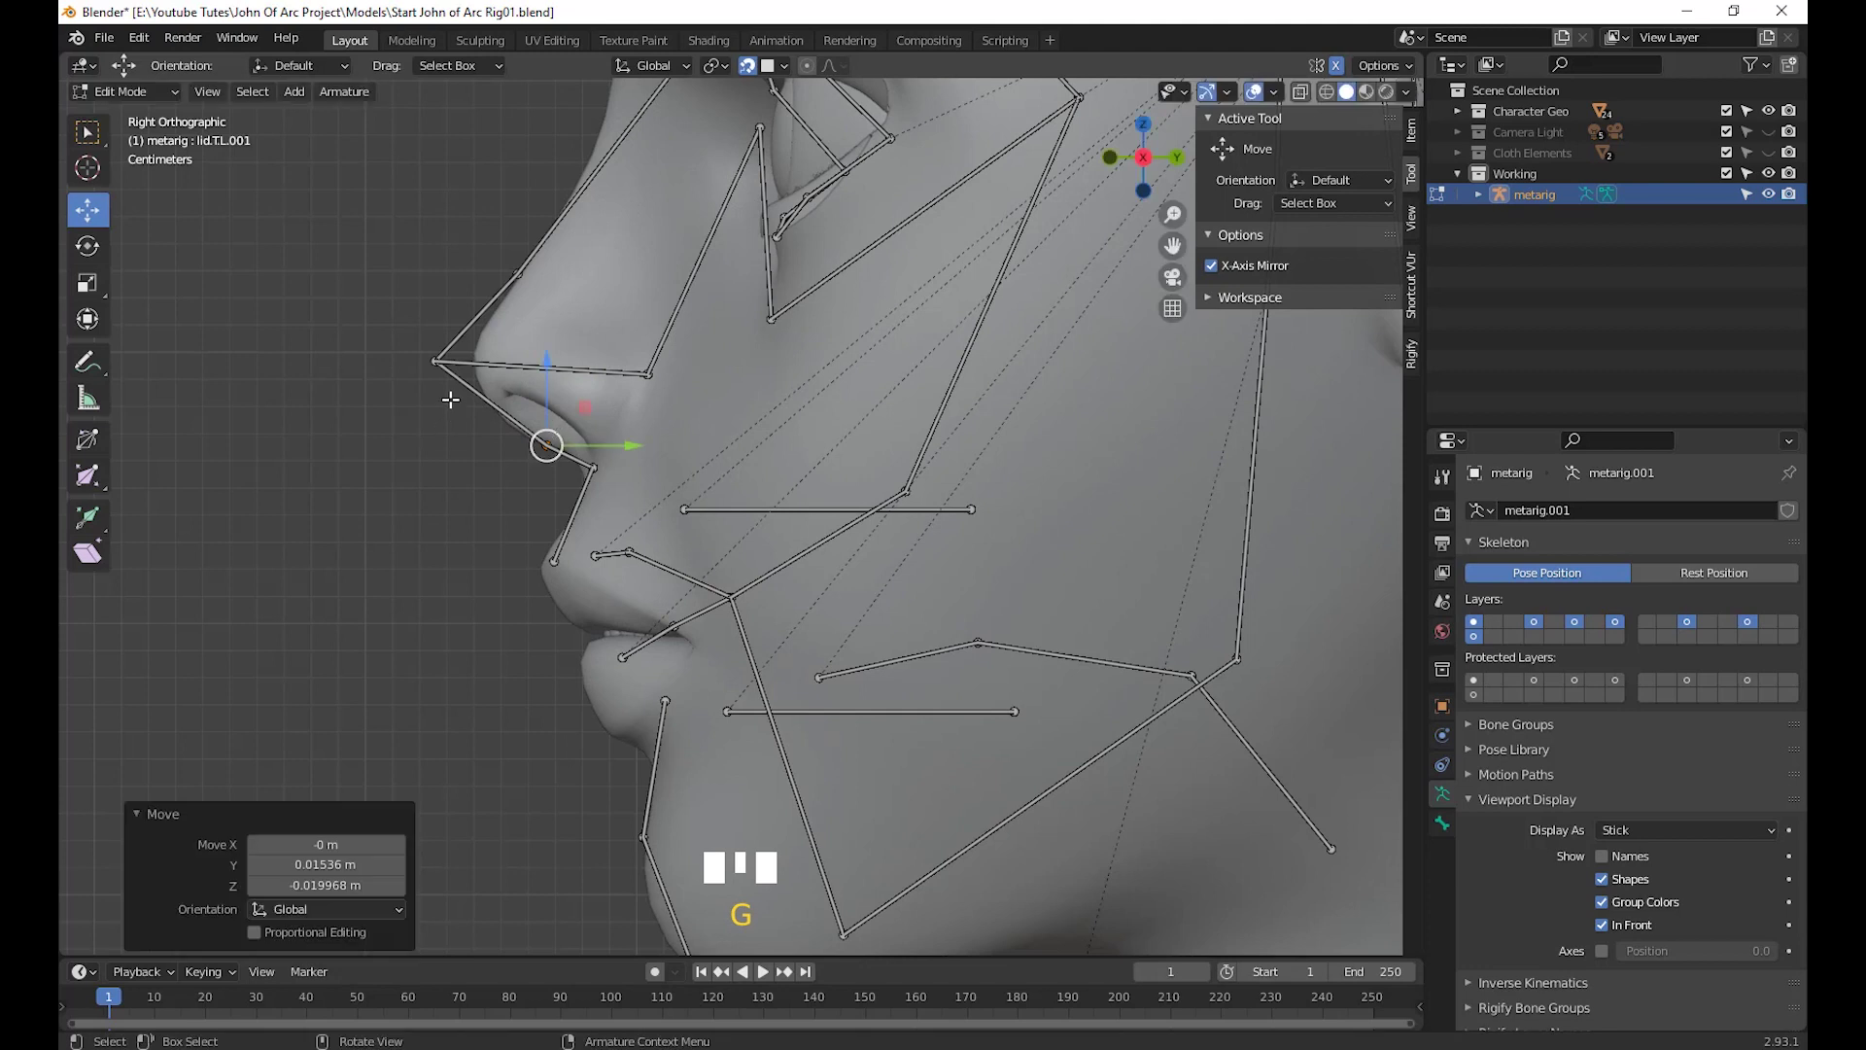
Move the nose-tip joint about 0.018 m Y and -0.005 m Z, and the nose-bridge joint about 0.013 m Y and 0.005 m Z
{"action": "left_click", "coordinate": [434, 362]}
{"action": "key", "text": "g"}
{"action": "left_click", "coordinate": [457, 340]}
{"action": "left_click", "coordinate": [459, 216]}
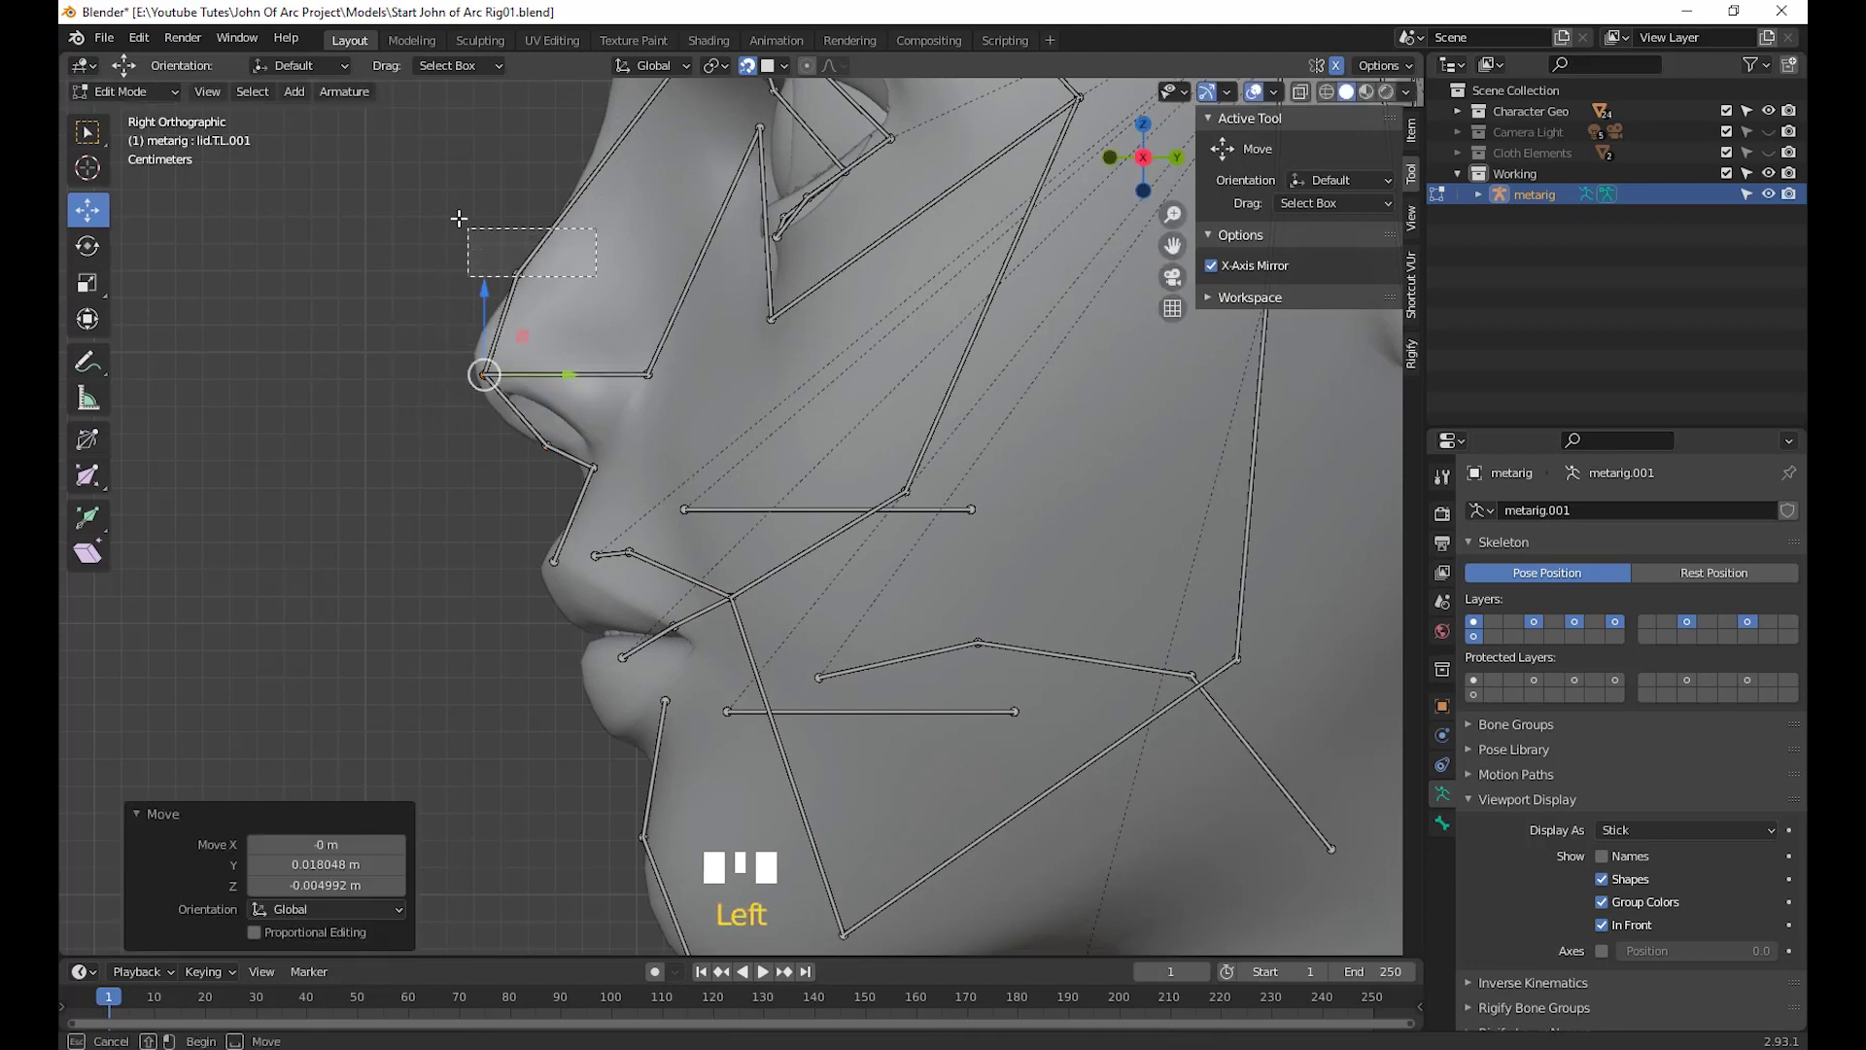
{"action": "key", "text": "g"}
{"action": "left_click", "coordinate": [512, 223]}
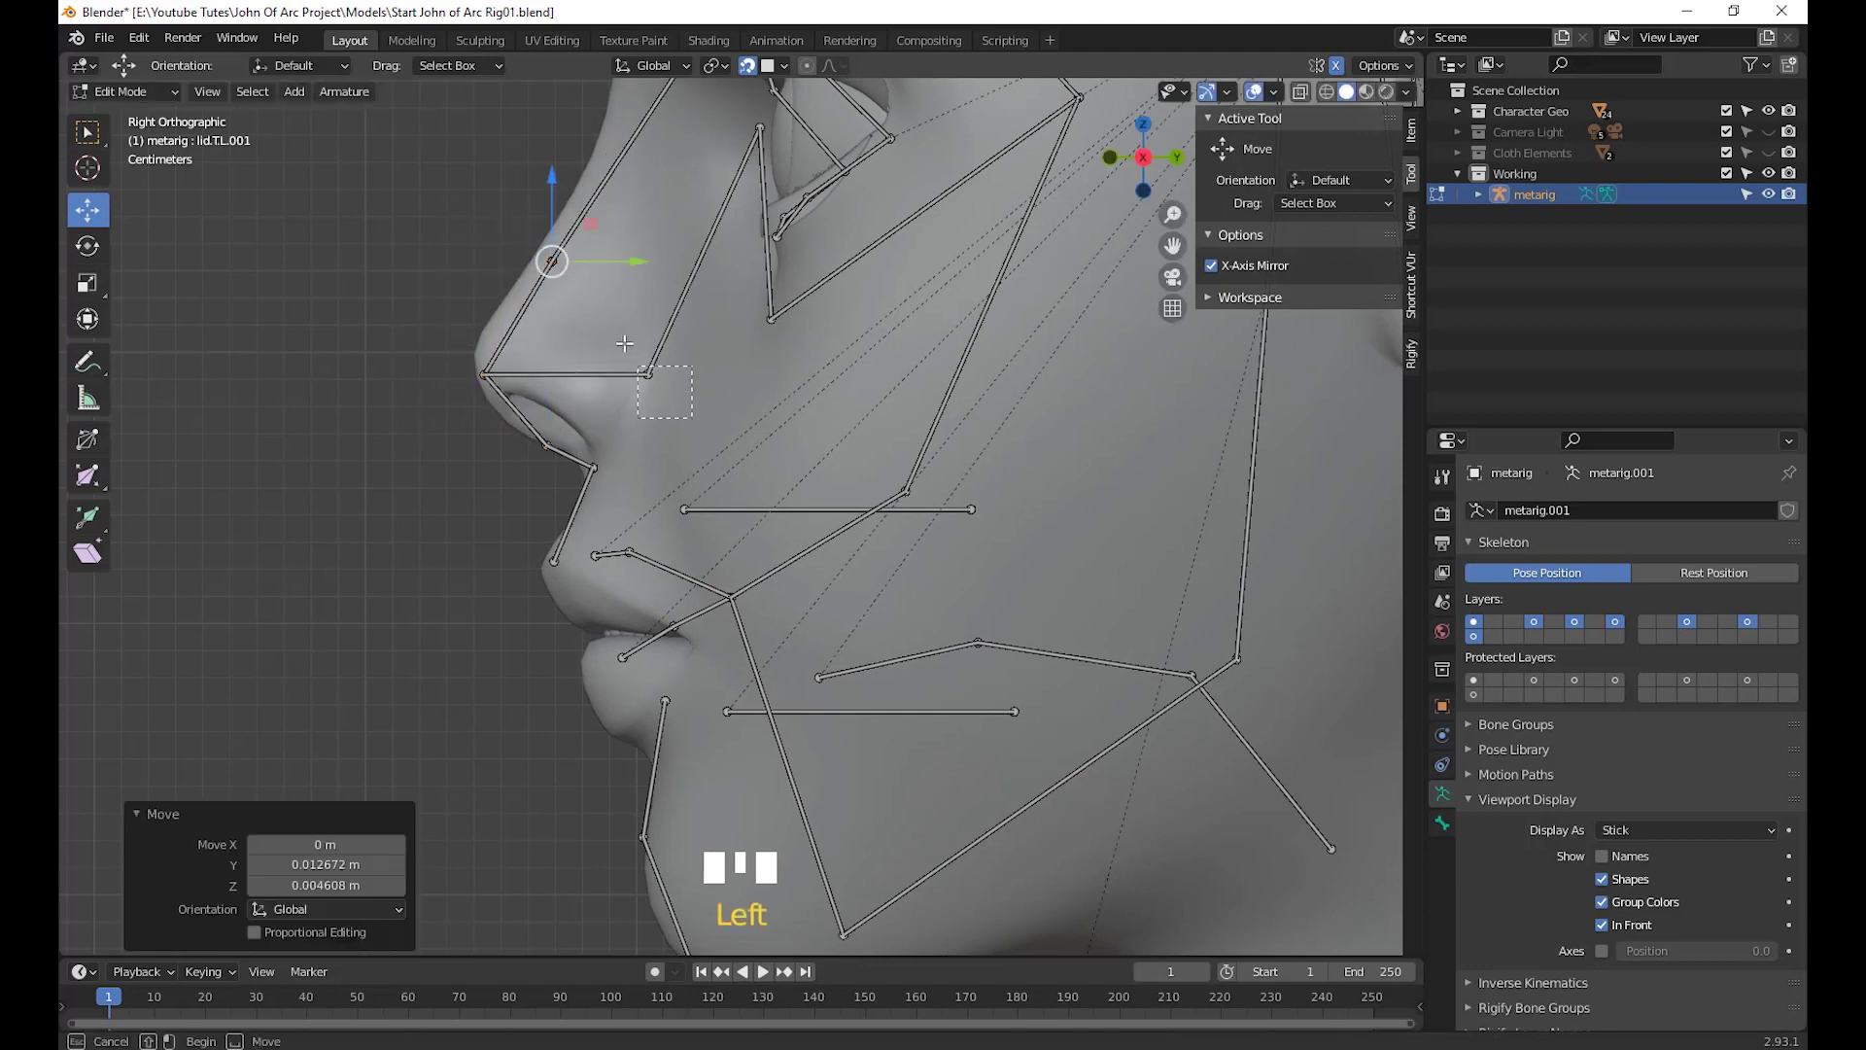
Adjust the nostril wing joint and lower the joint beside the left eye's inner corner about 0.031 m in Z
{"action": "left_click_drag", "start_coordinate": [624, 343], "coordinate": [622, 346]}
{"action": "key", "text": "g"}
{"action": "left_click", "coordinate": [633, 374]}
{"action": "middle_click_drag", "start_coordinate": [651, 400], "coordinate": [793, 347]}
{"action": "left_click", "coordinate": [790, 337]}
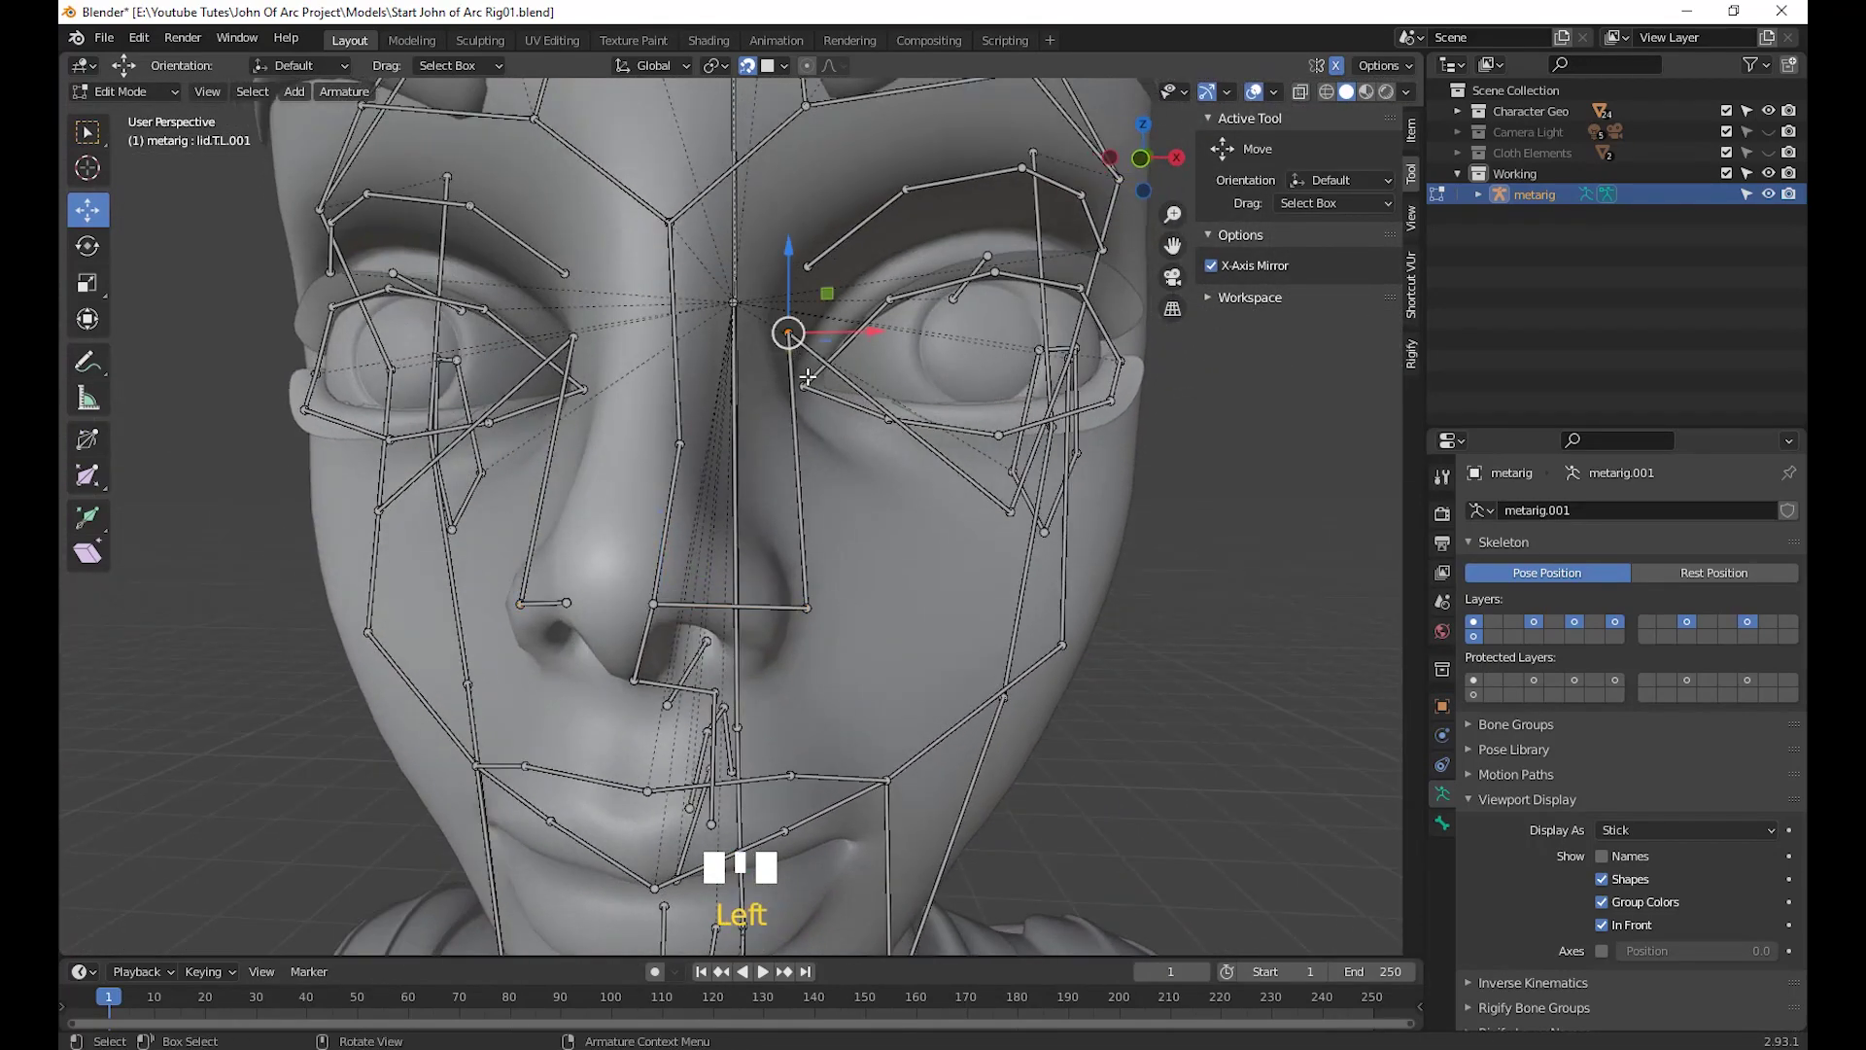
{"action": "key", "text": "g"}
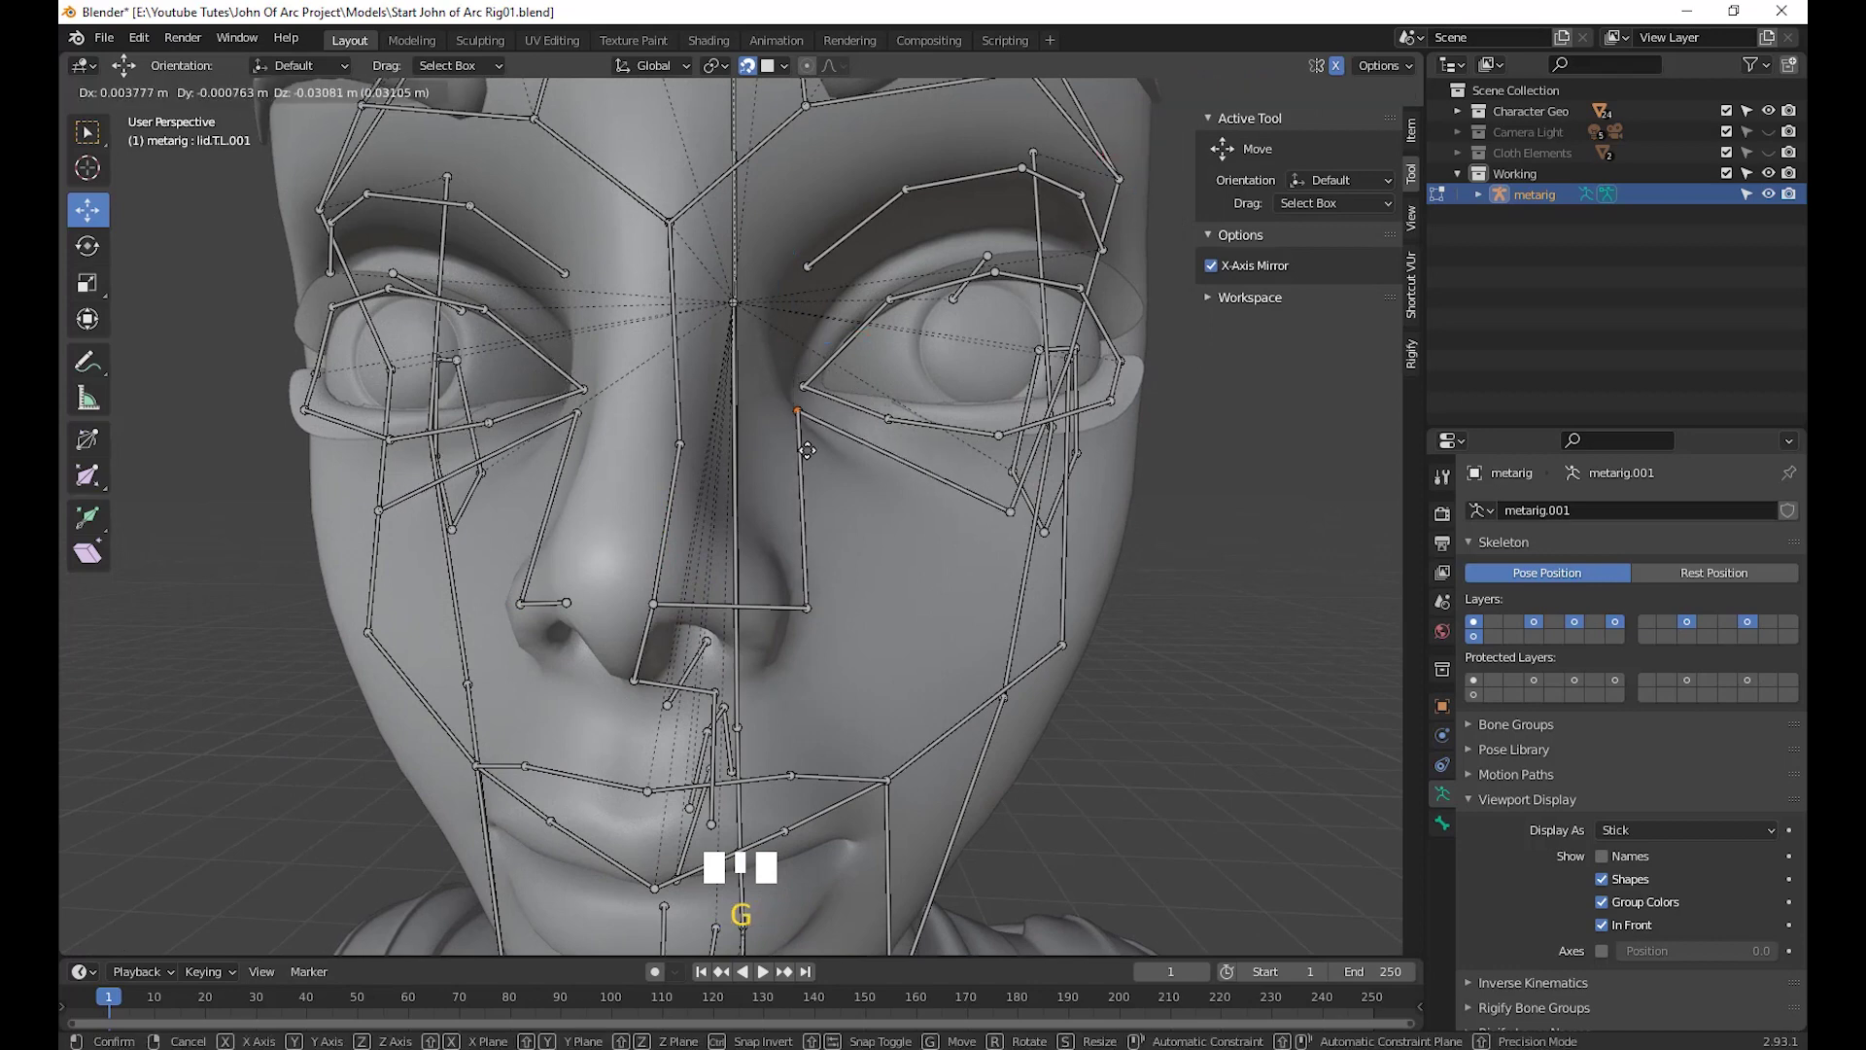
{"action": "left_click", "coordinate": [996, 514]}
Fit the left cheek bones below the eye by repositioning their middle joint and the outer joint onto the cheekbone surface
{"action": "middle_click_drag", "start_coordinate": [996, 514], "coordinate": [911, 713]}
{"action": "key", "text": "g"}
{"action": "left_click", "coordinate": [1001, 530]}
{"action": "left_click", "coordinate": [1096, 375]}
{"action": "key", "text": "g"}
{"action": "left_click", "coordinate": [1079, 409]}
{"action": "key", "text": "g"}
{"action": "left_click", "coordinate": [1118, 369]}
{"action": "middle_click_drag", "start_coordinate": [821, 745], "coordinate": [911, 688]}
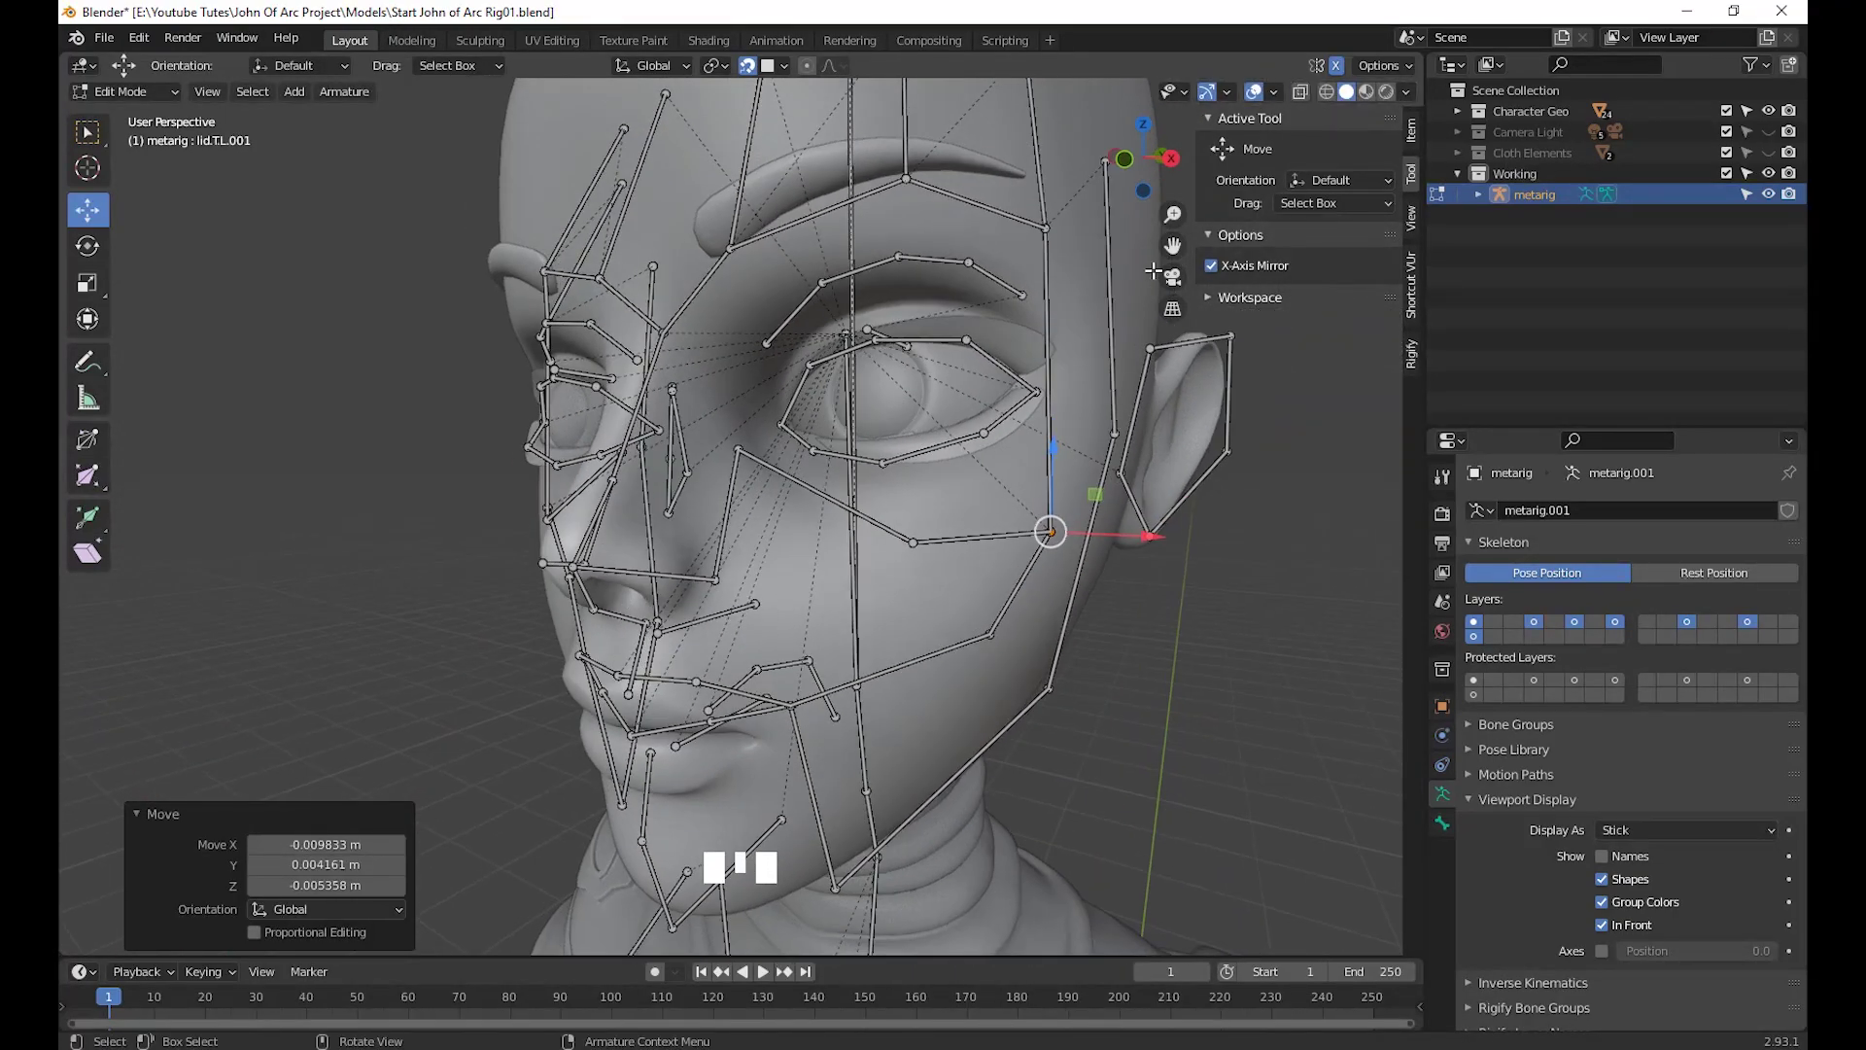
Move the left temple joint beyond the eyebrow's outer end about 0.011 m X, 0.011 m Y and -0.018 m Z
{"action": "left_click", "coordinate": [1042, 225]}
{"action": "middle_click_drag", "start_coordinate": [1042, 226], "coordinate": [884, 429]}
{"action": "key", "text": "g"}
{"action": "left_click", "coordinate": [1088, 407]}
Select only the left lower brow bone chain, without the temple joint, and move it onto the eyebrow, about -0.017 m X, -0.009 m Y and 0.050 m Z
{"action": "scroll", "coordinate": [1049, 428], "scroll_direction": "down", "scroll_amount": 2}
{"action": "scroll", "coordinate": [1011, 456], "scroll_direction": "down", "scroll_amount": 2}
{"action": "scroll", "coordinate": [962, 486], "scroll_direction": "up", "scroll_amount": 3}
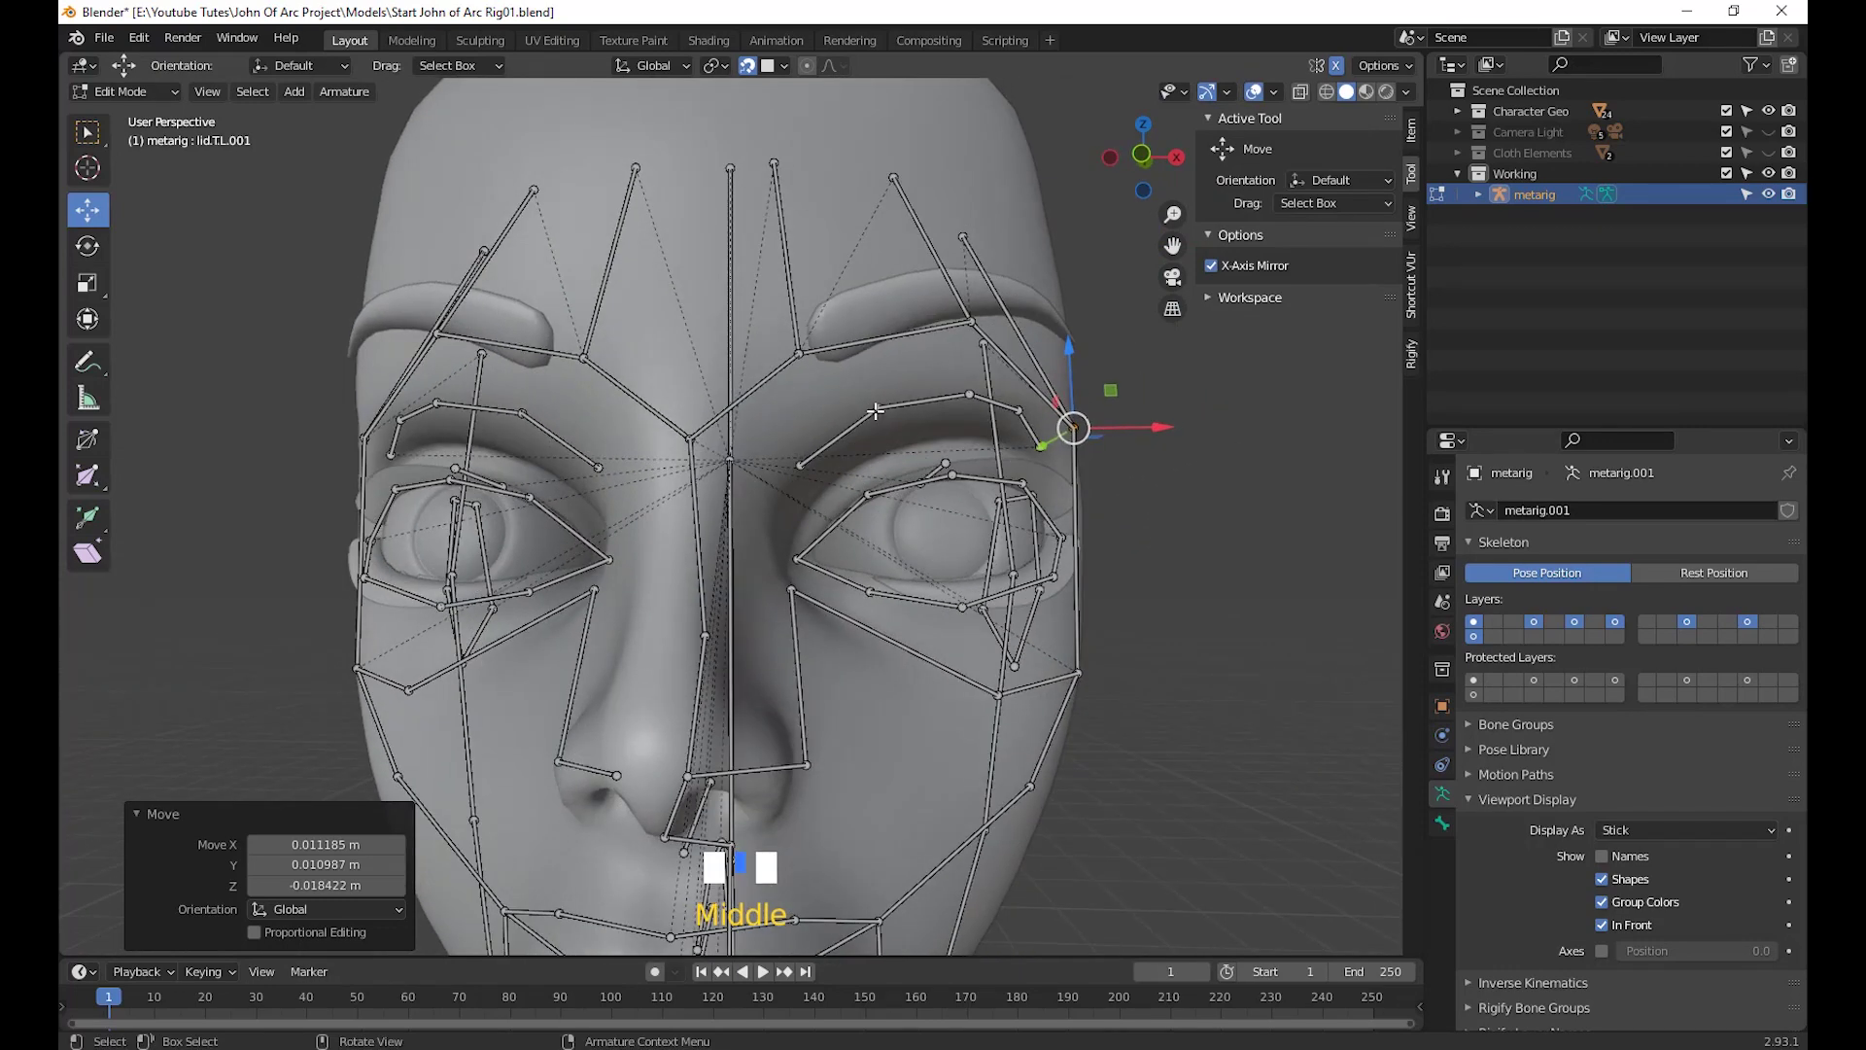
{"action": "key", "text": "l"}
{"action": "middle_click_drag", "start_coordinate": [896, 488], "coordinate": [885, 520]}
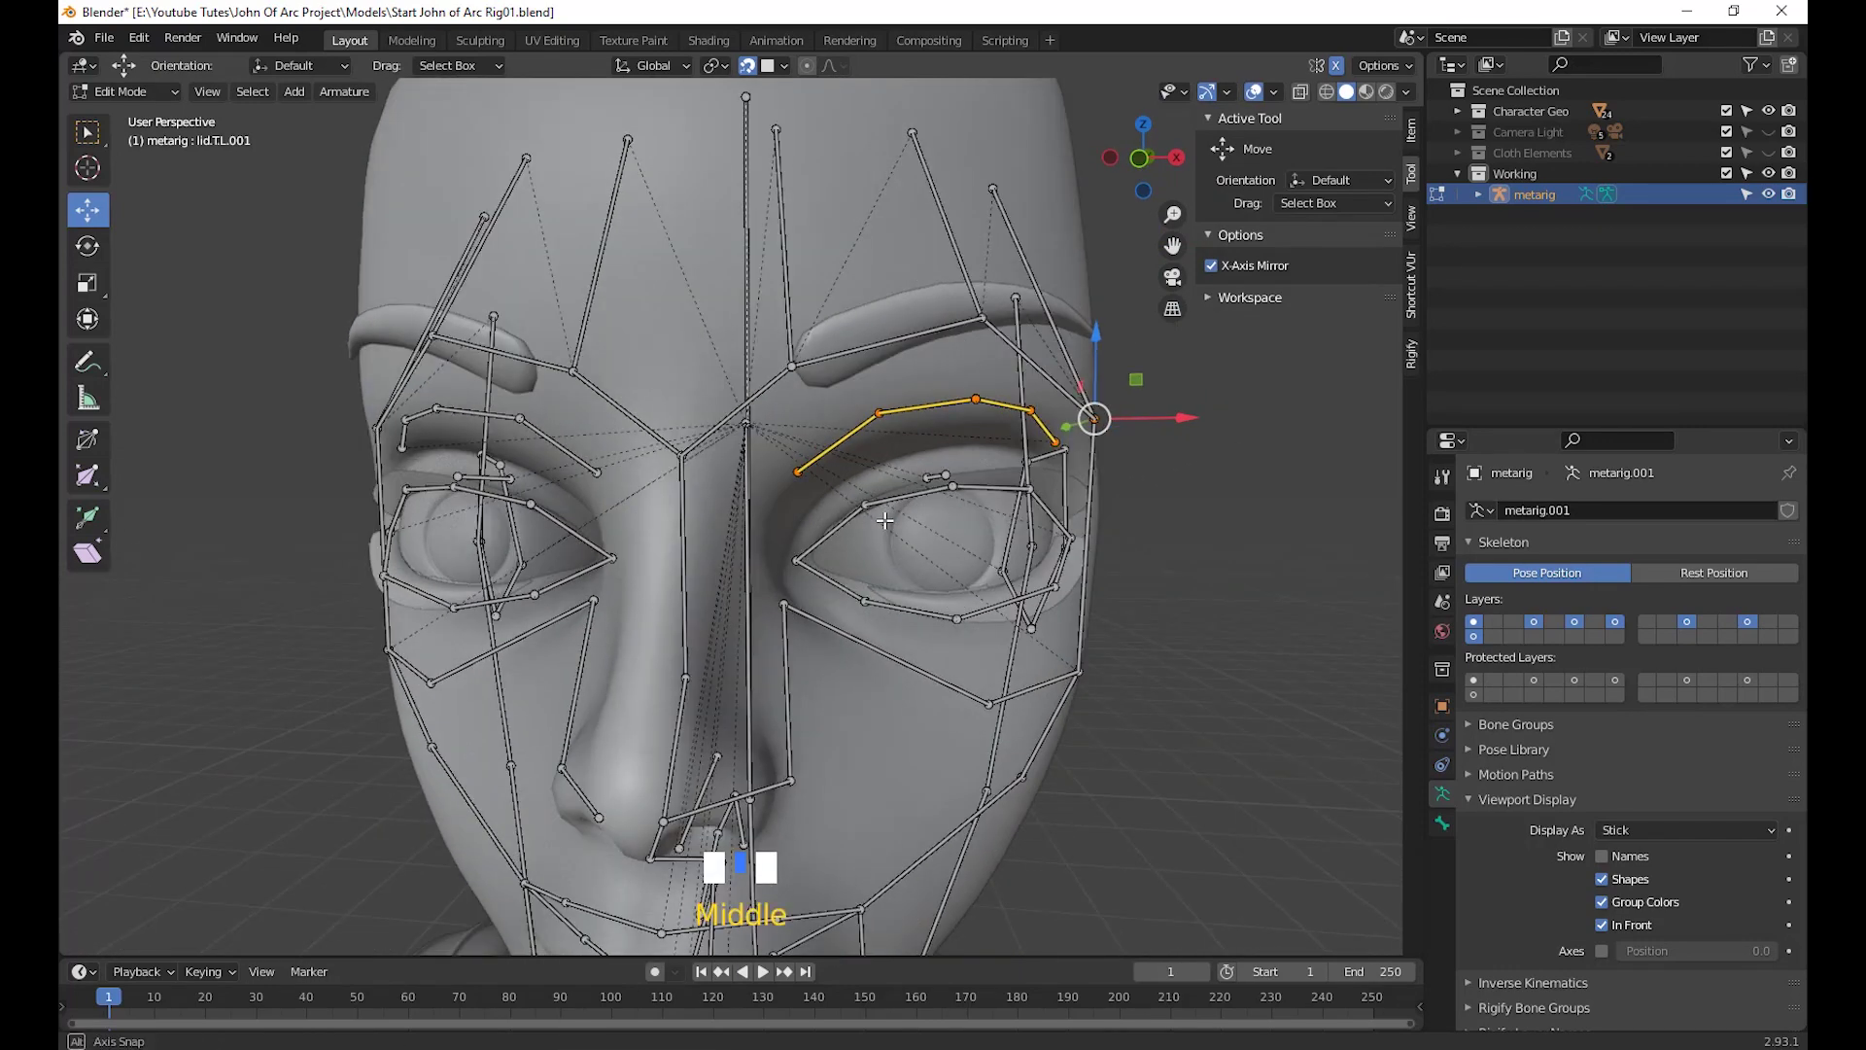
{"action": "middle_click_drag", "start_coordinate": [1007, 541], "coordinate": [1047, 547]}
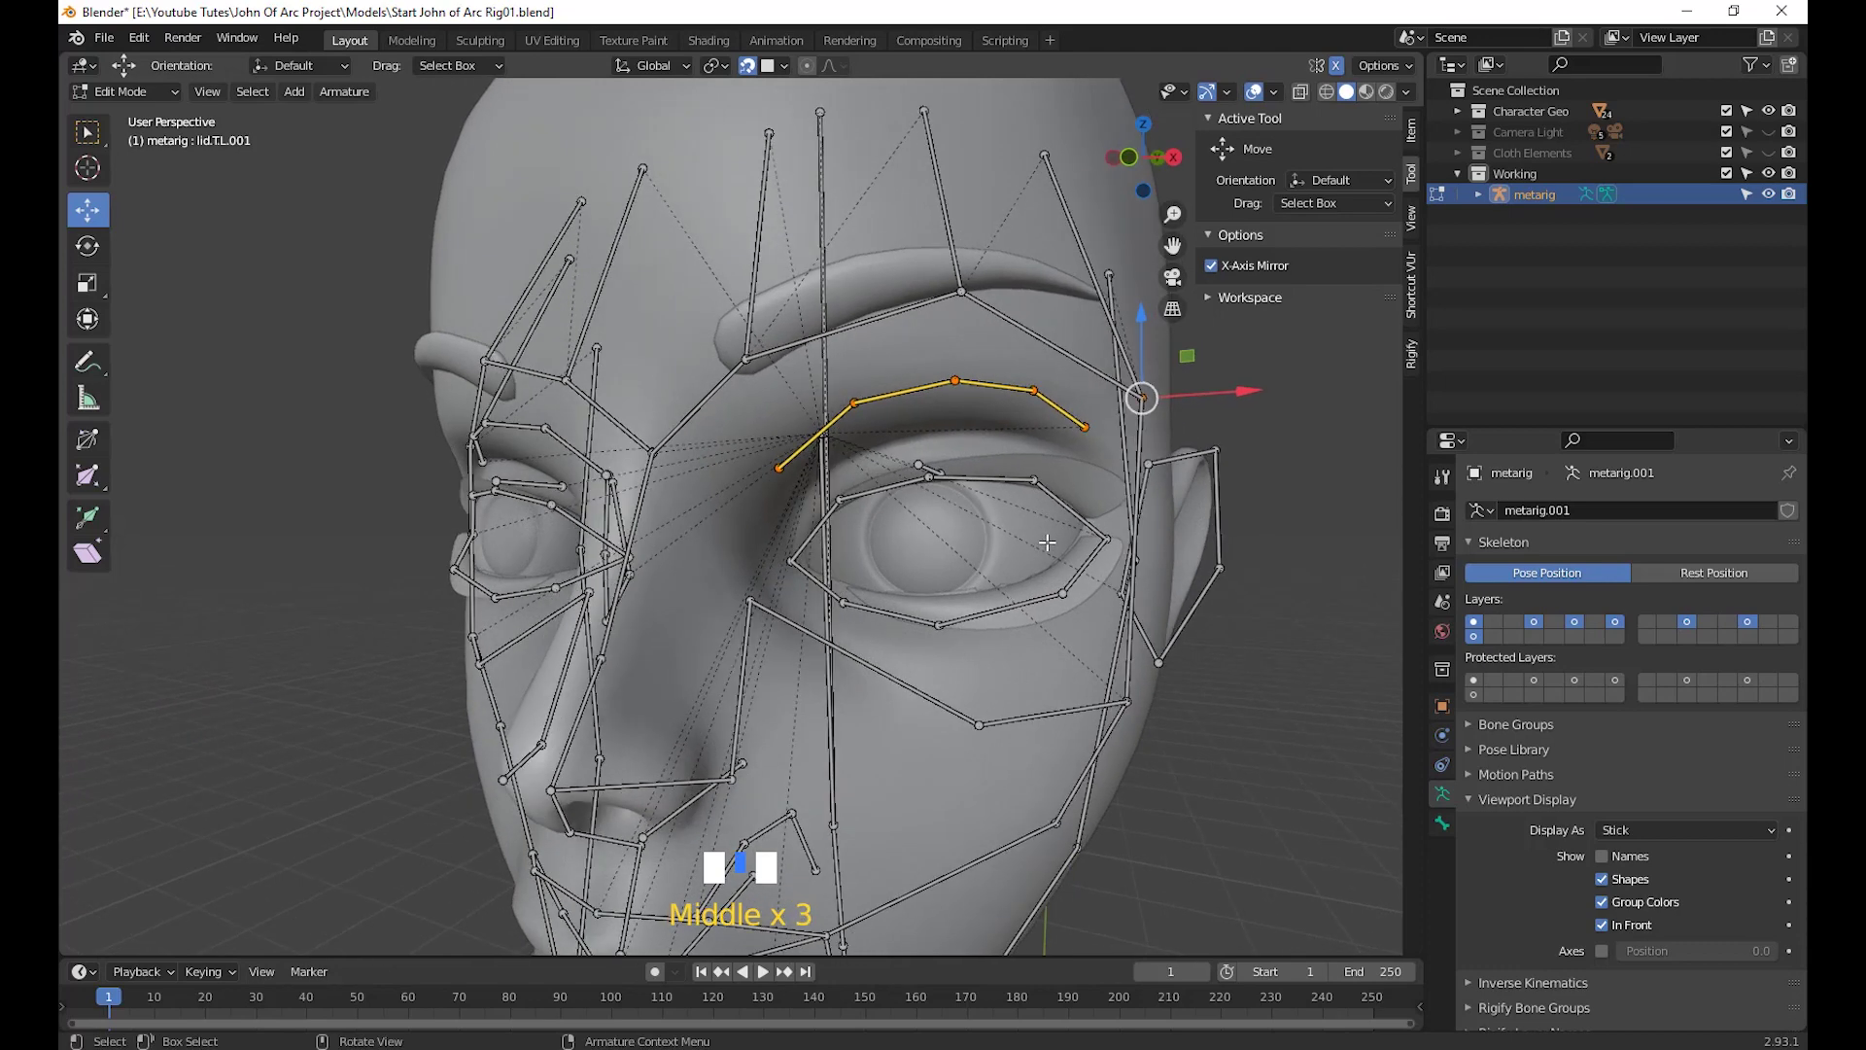
{"action": "key", "text": "g"}
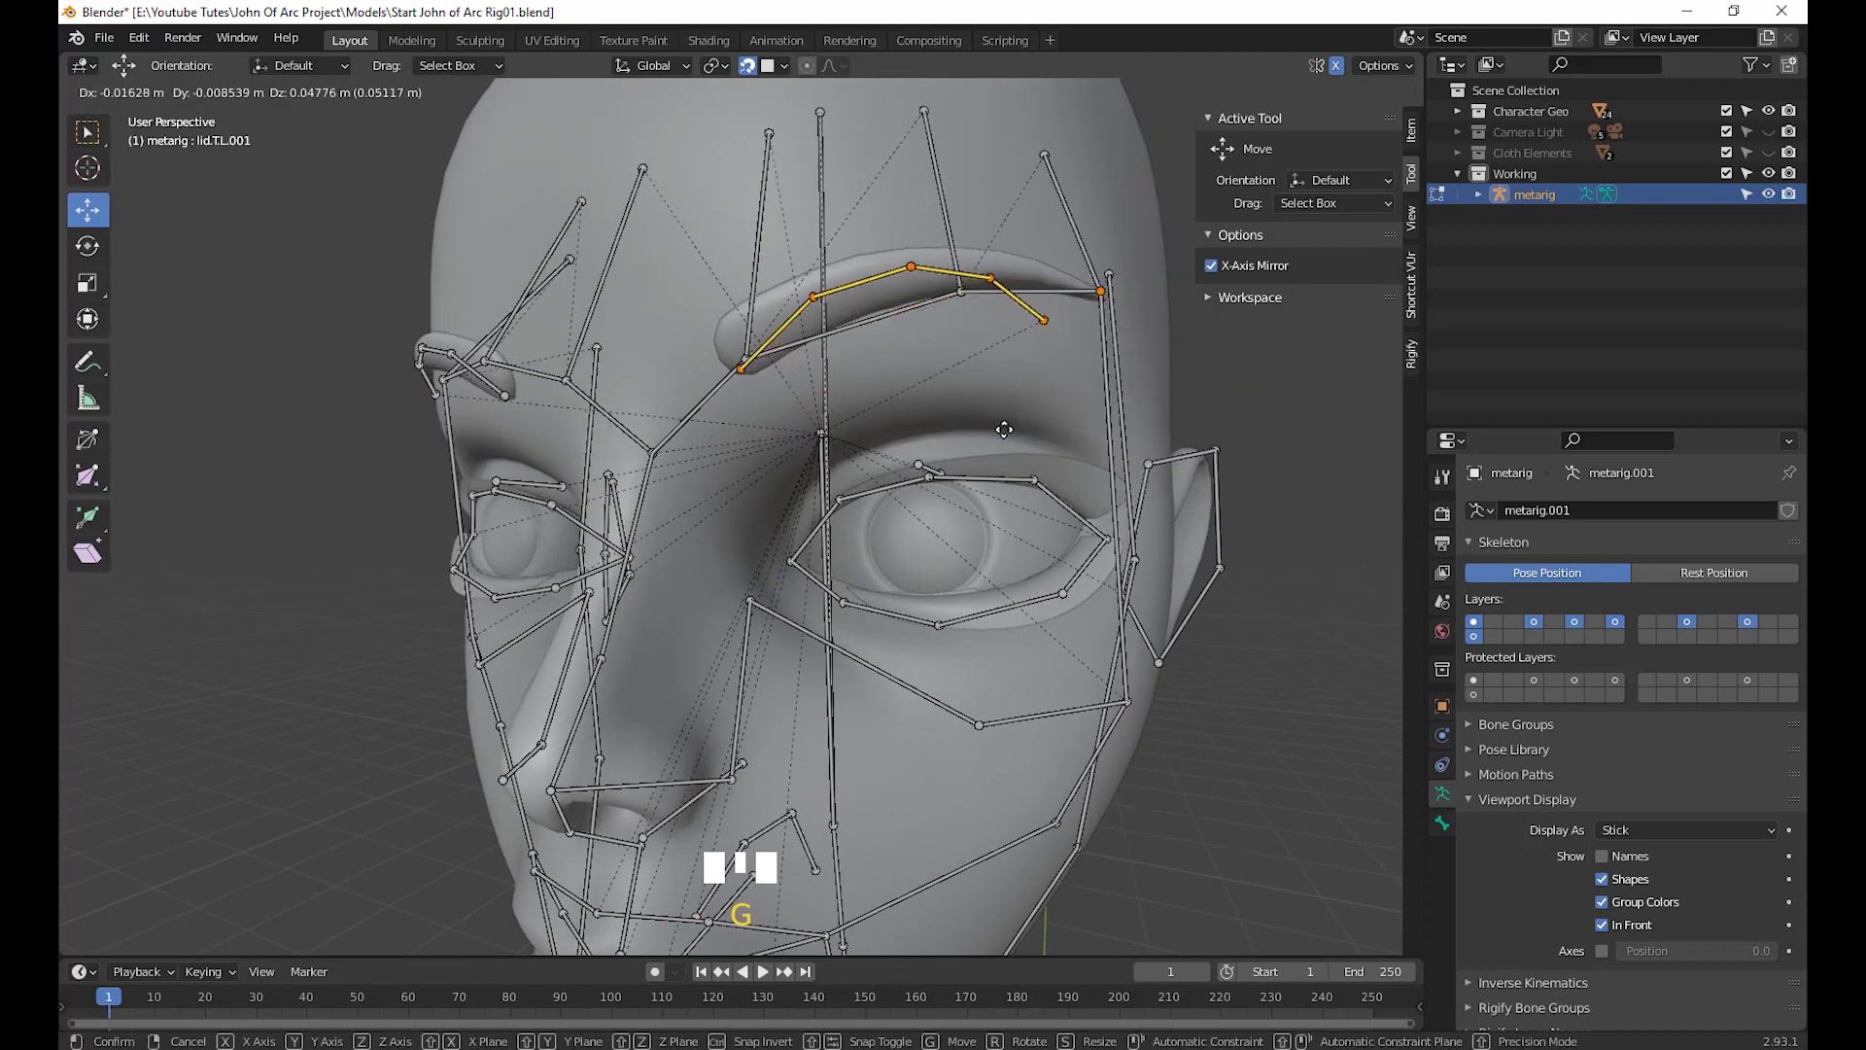
{"action": "right_click", "coordinate": [1004, 428]}
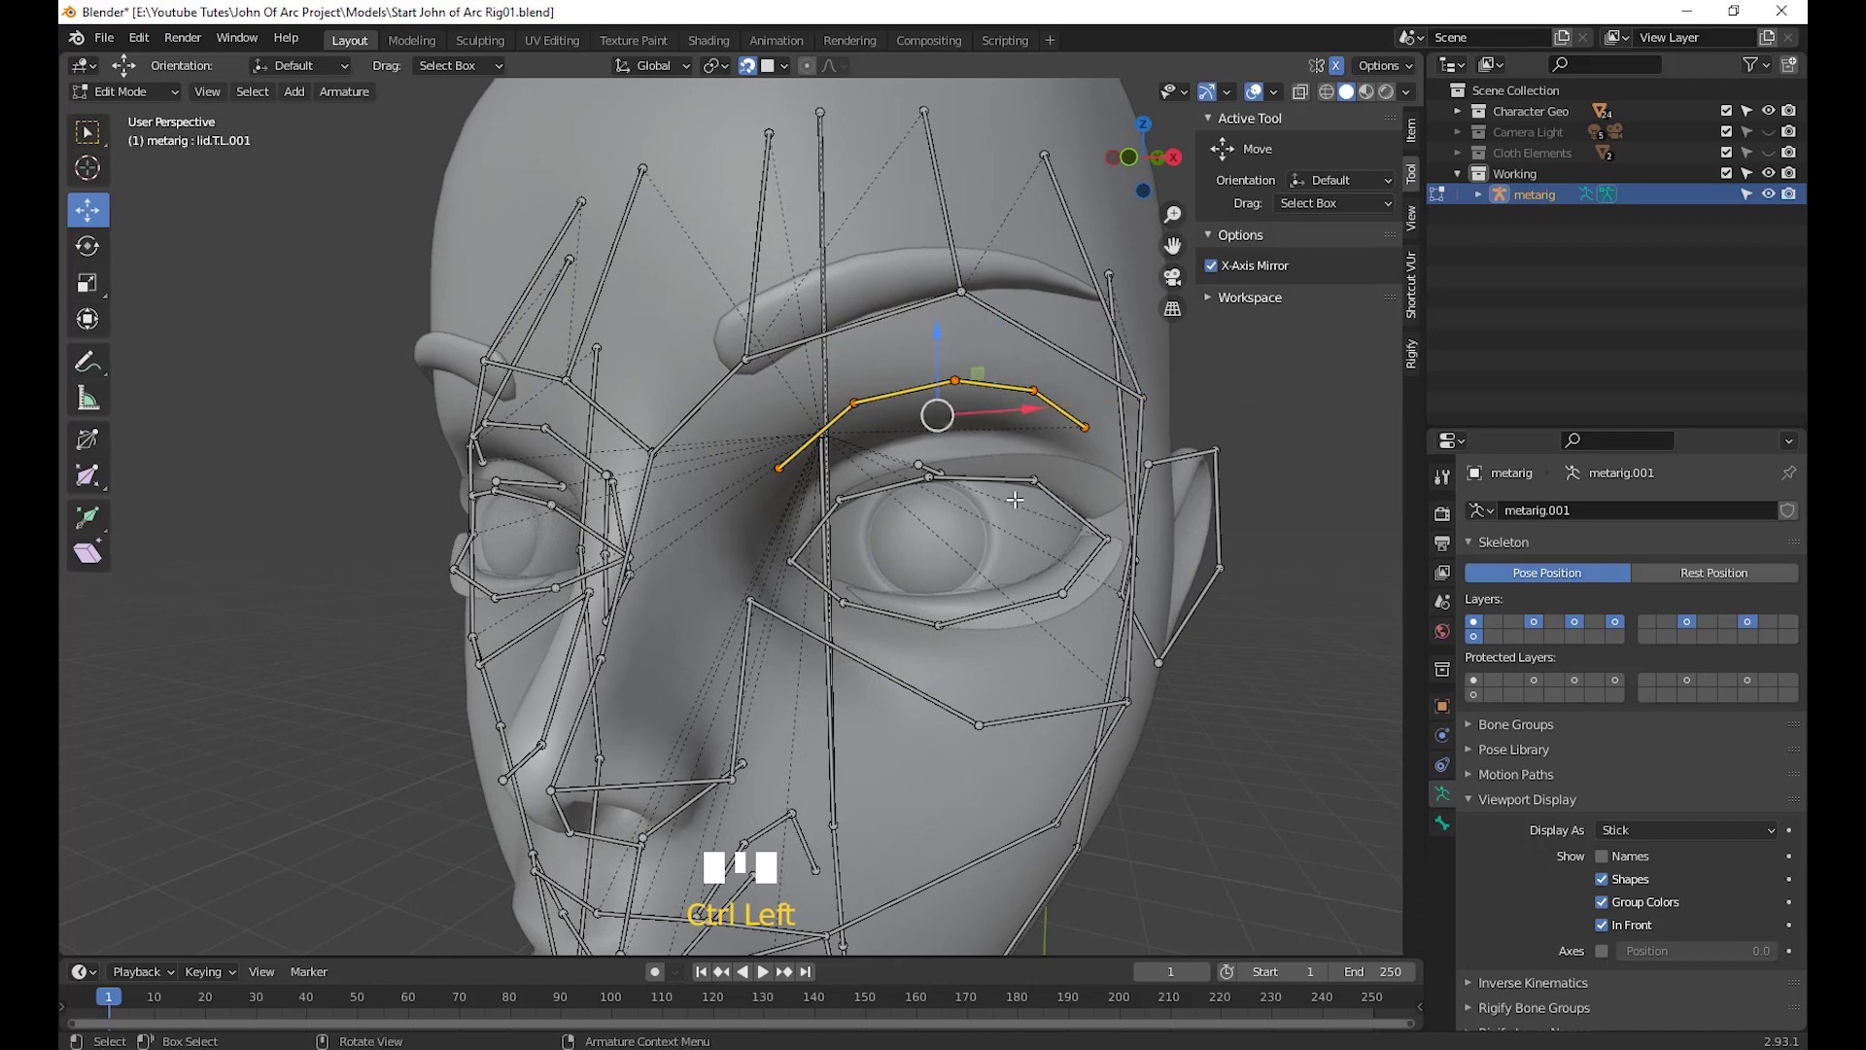
{"action": "key", "text": "g"}
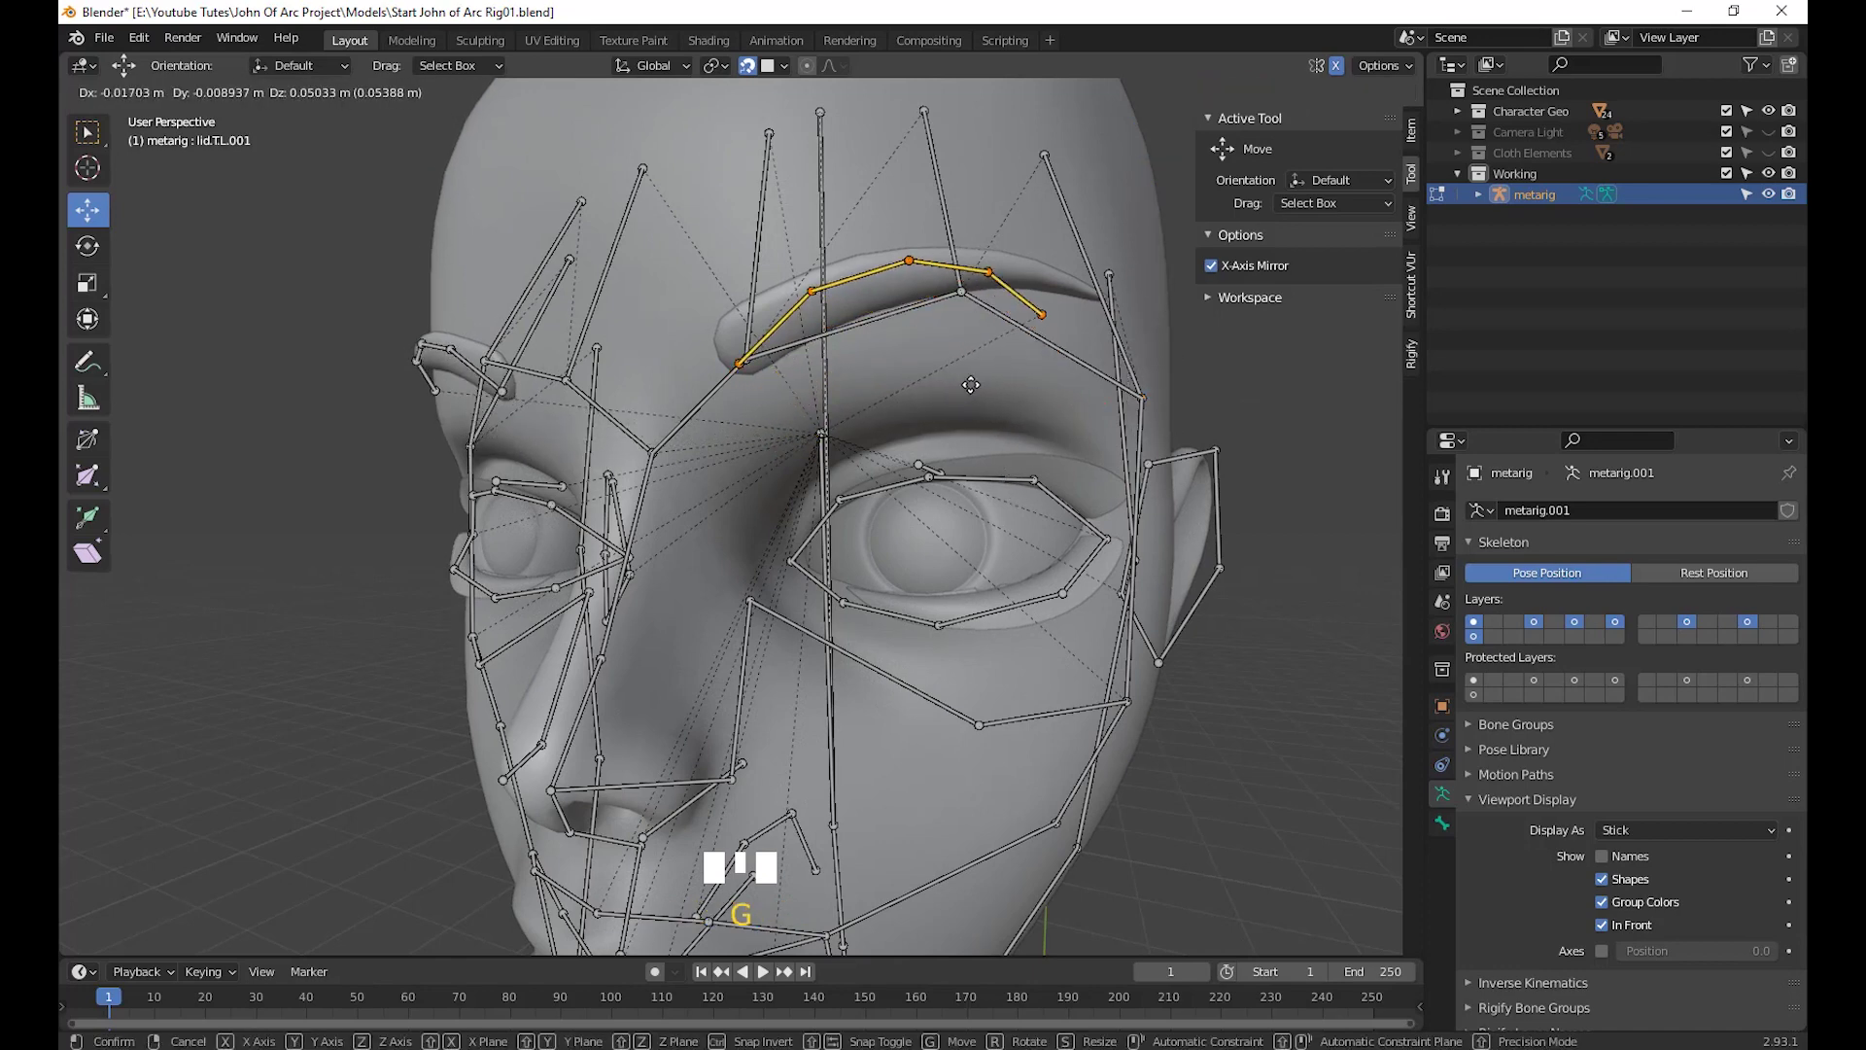
{"action": "left_click", "coordinate": [971, 385]}
Seen from below, move the eyebrow chain's second joint about 0.006 m and its middle joint about 0.007 m back in Y
{"action": "scroll", "coordinate": [971, 385], "scroll_direction": "down", "scroll_amount": 2}
{"action": "middle_click_drag", "start_coordinate": [971, 389], "coordinate": [680, 388]}
{"action": "left_click", "coordinate": [673, 385]}
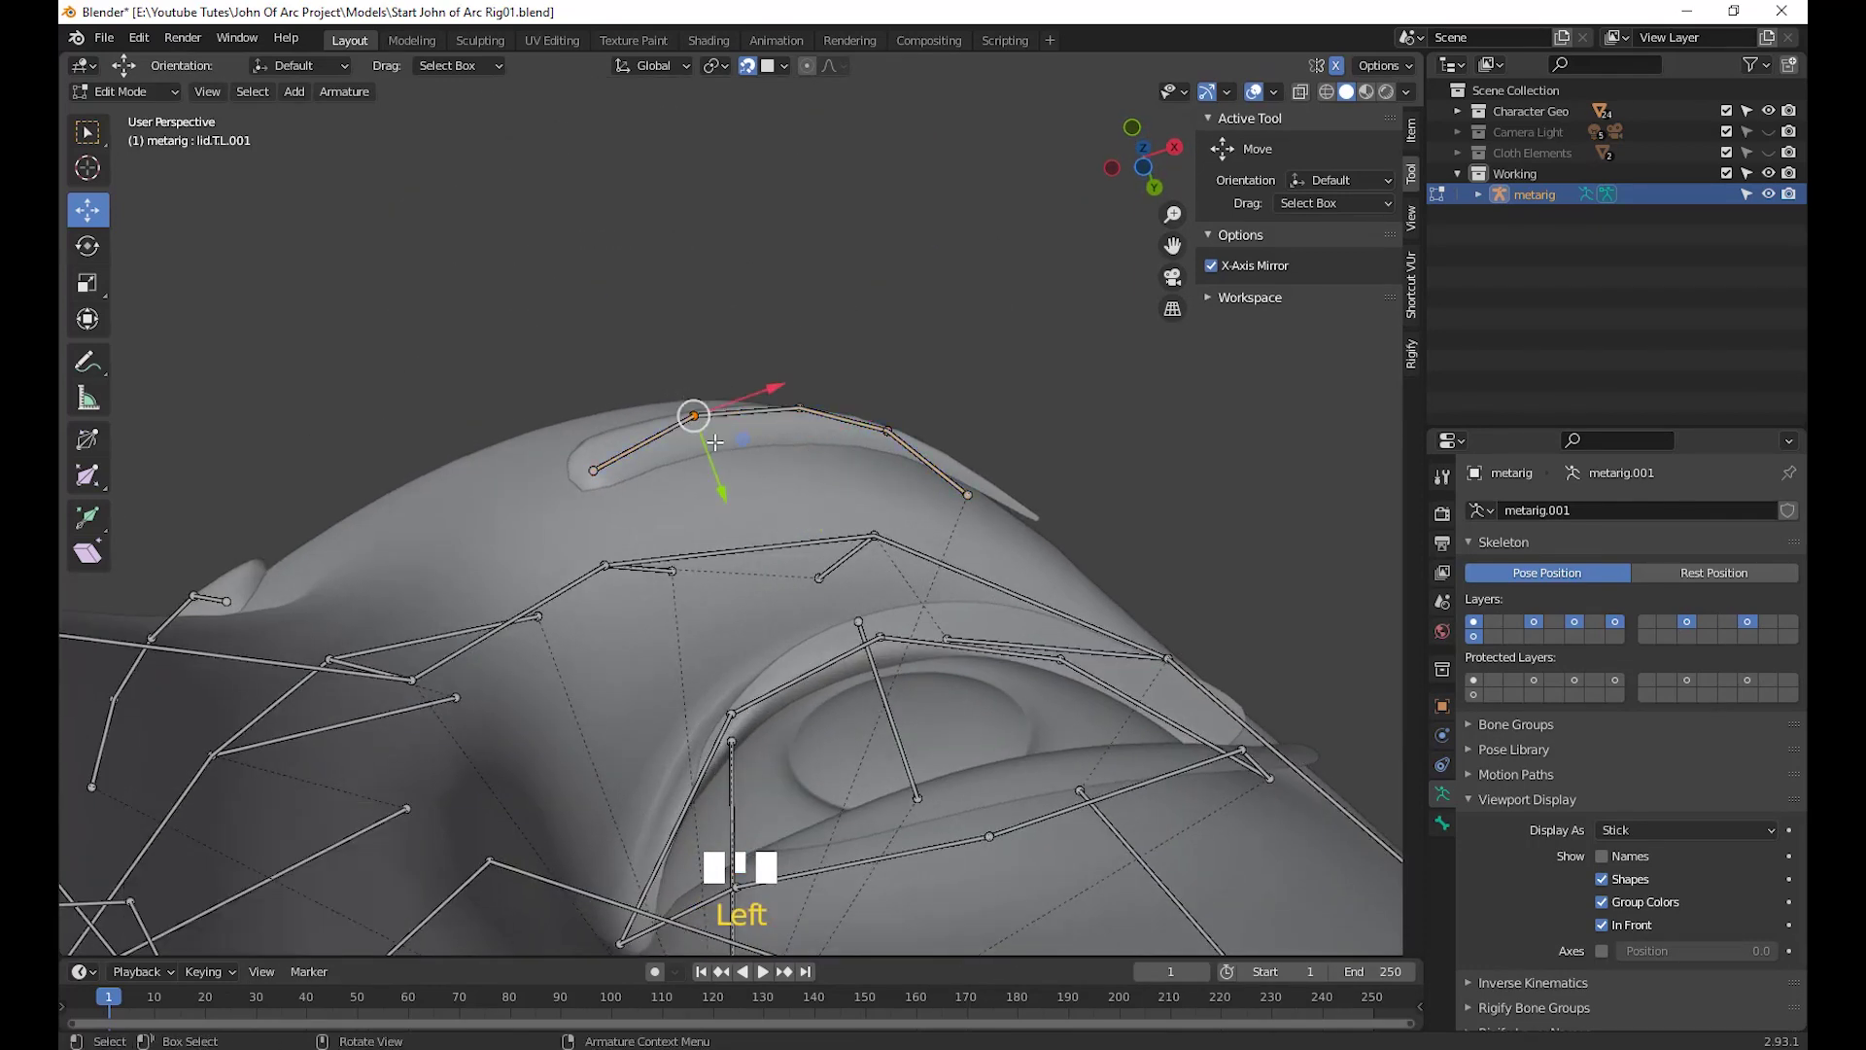
{"action": "key", "text": "g"}
{"action": "left_click", "coordinate": [740, 466]}
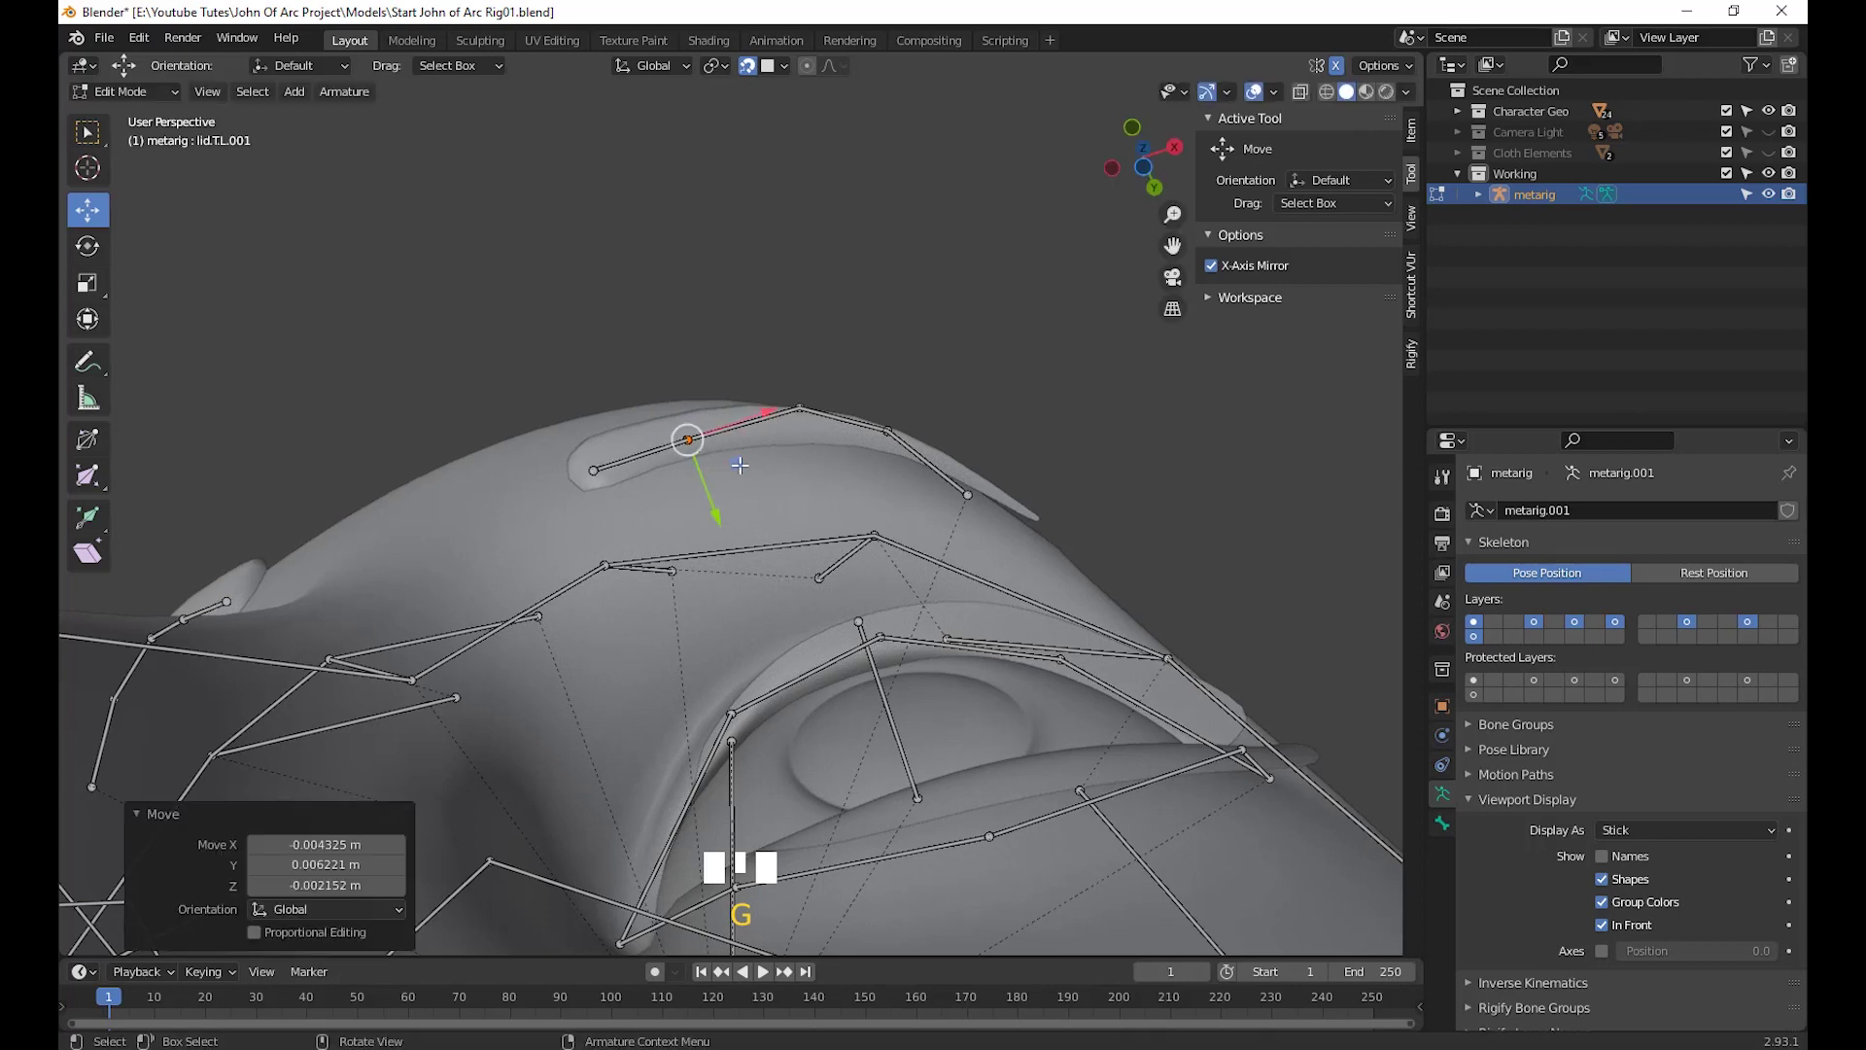
{"action": "left_click", "coordinate": [792, 403]}
{"action": "key", "text": "g"}
{"action": "left_click", "coordinate": [754, 379]}
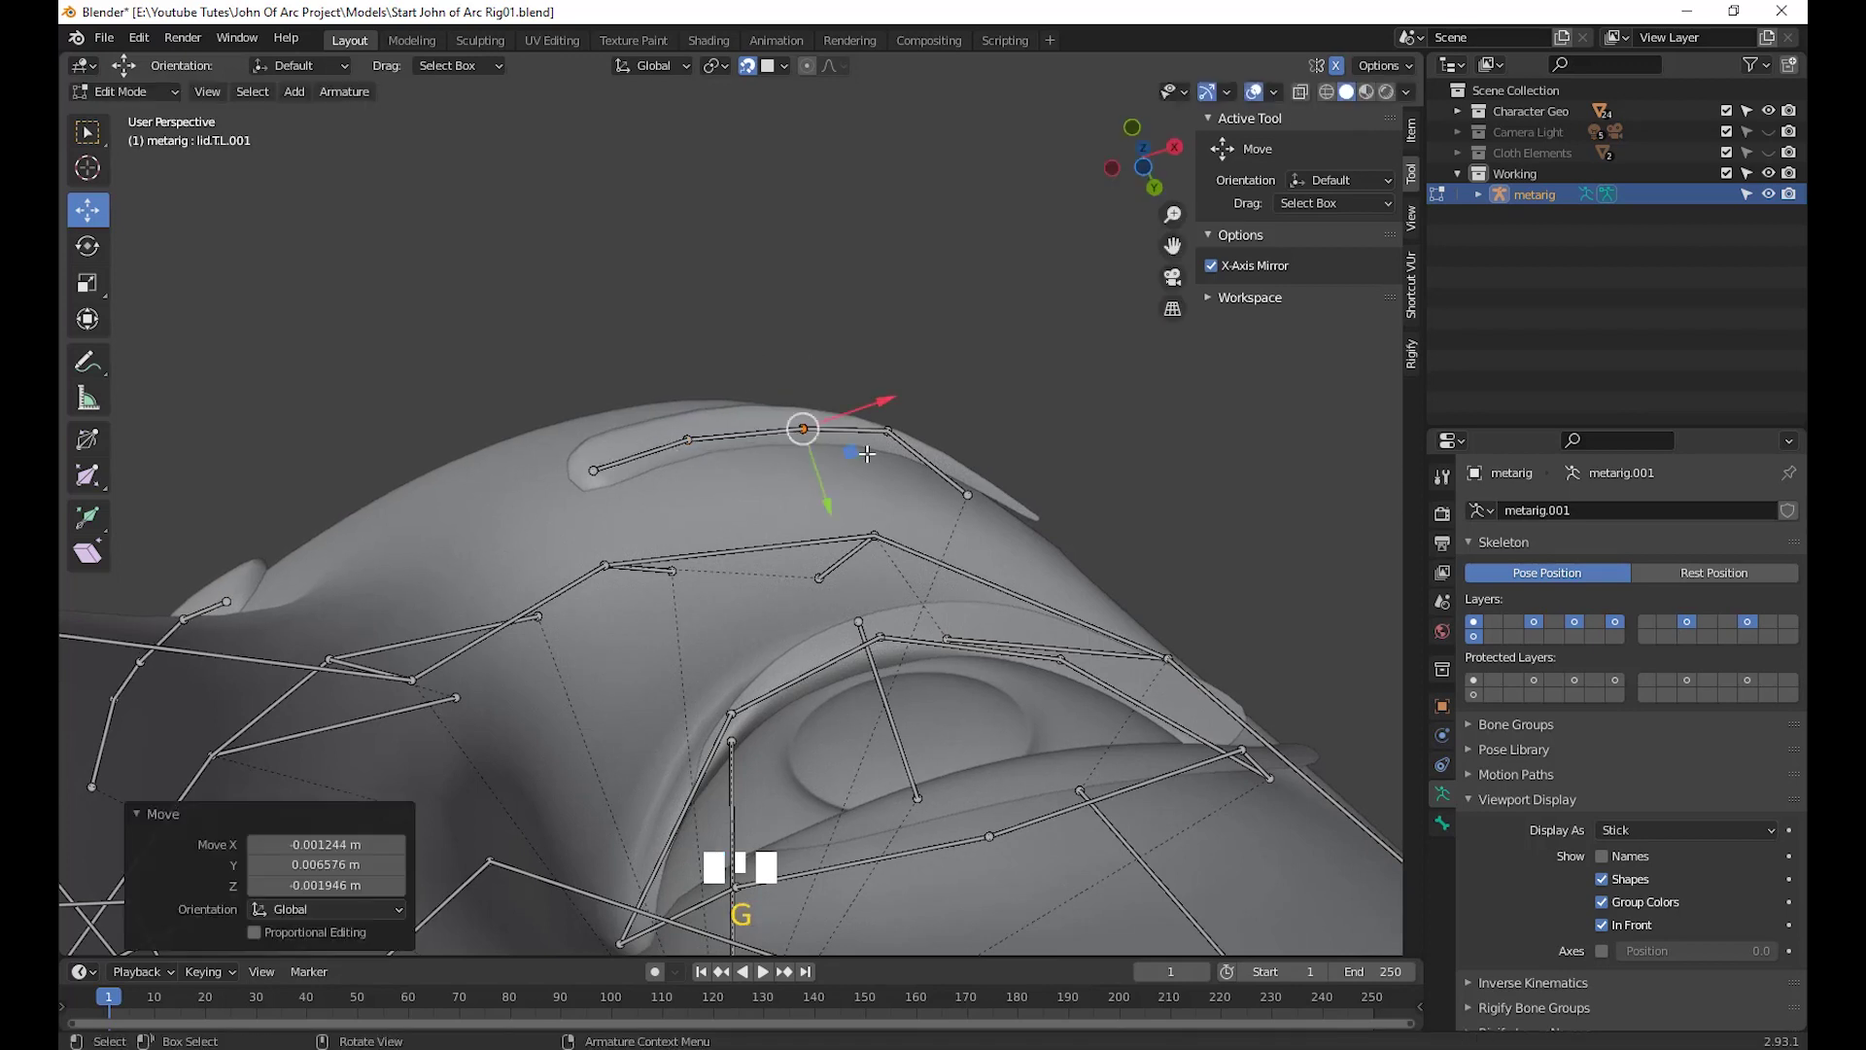
Move the eyebrow chain's fourth joint about 0.005 m back in Y and place its outer end on the eyebrow's tail
{"action": "left_click_drag", "start_coordinate": [857, 401], "coordinate": [857, 401]}
{"action": "key", "text": "g"}
{"action": "left_click", "coordinate": [862, 412]}
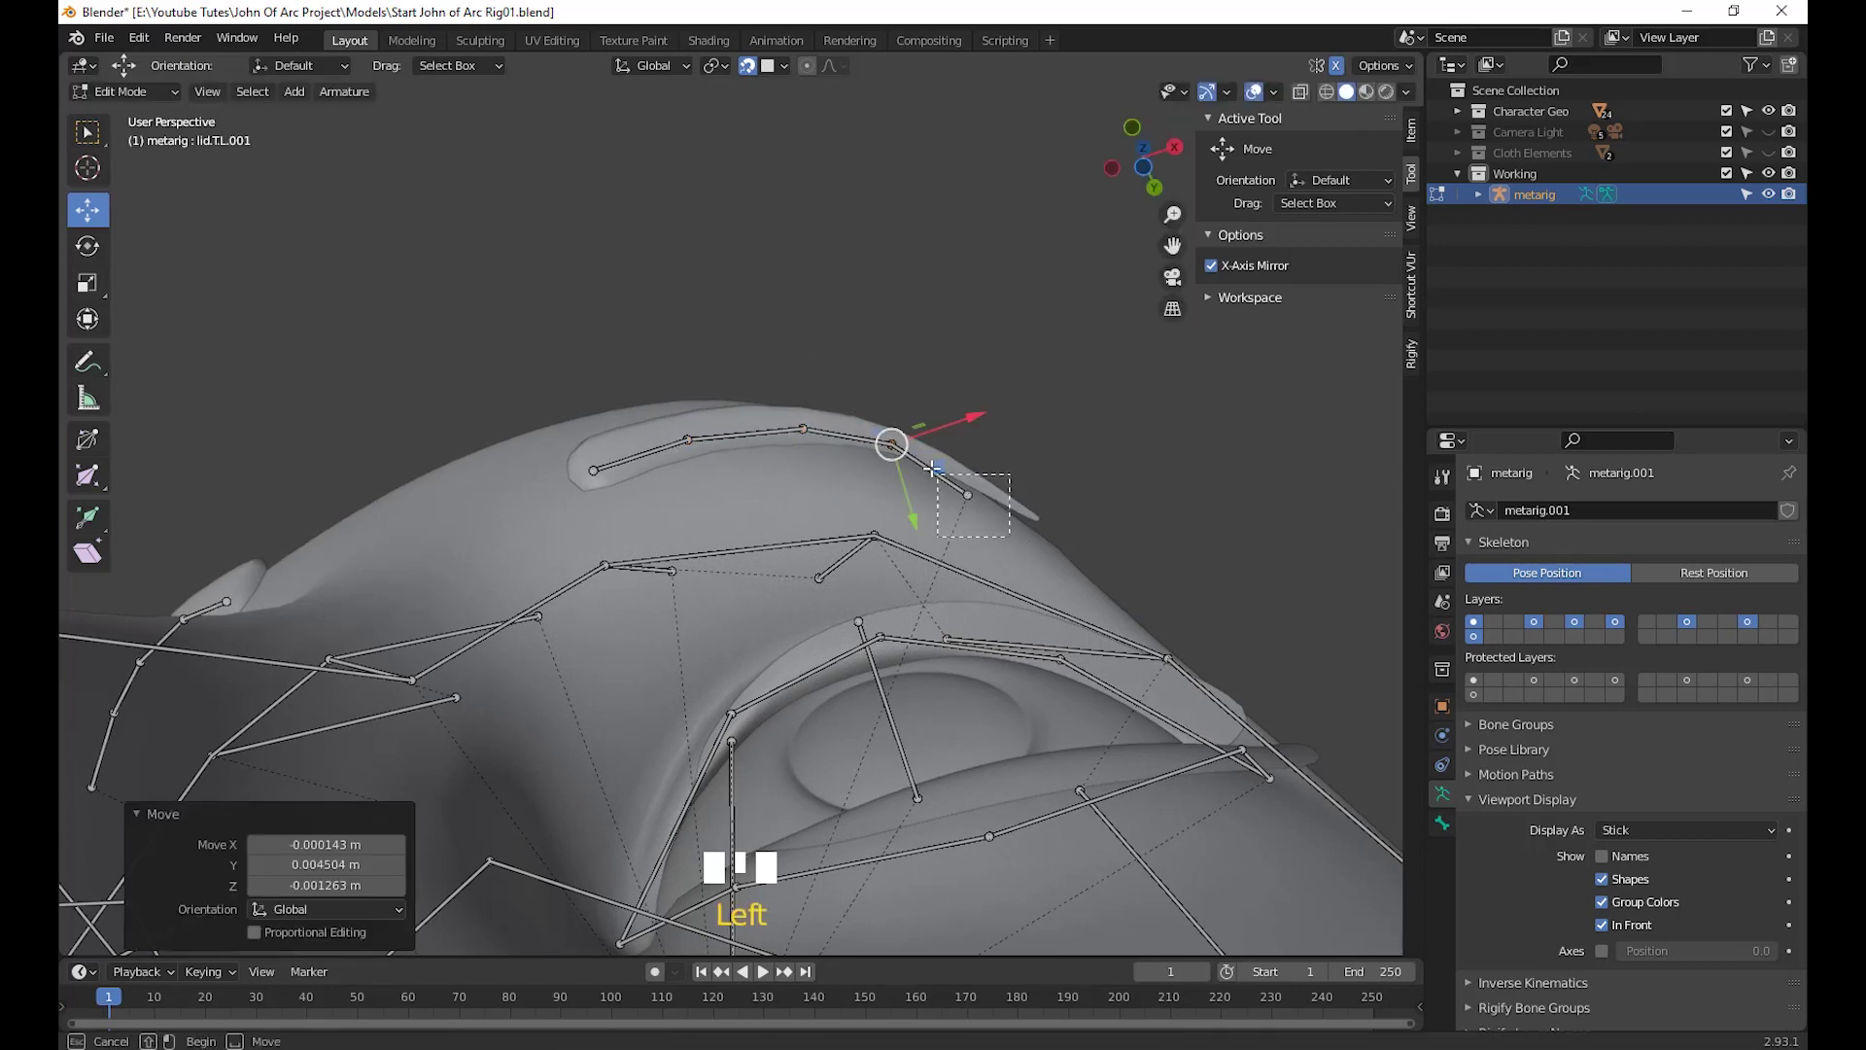
{"action": "left_click_drag", "start_coordinate": [931, 468], "coordinate": [933, 470]}
{"action": "key", "text": "g"}
{"action": "left_click", "coordinate": [999, 489]}
Move the upper joints of the left outer forehead and temple bones outward about 0.022 m in X, toward the head's side
{"action": "scroll", "coordinate": [1000, 489], "scroll_direction": "down", "scroll_amount": 2}
{"action": "middle_click_drag", "start_coordinate": [1069, 573], "coordinate": [1074, 826]}
{"action": "scroll", "coordinate": [1074, 826], "scroll_direction": "up", "scroll_amount": 3}
{"action": "middle_click_drag", "start_coordinate": [1154, 729], "coordinate": [1014, 666], "text": "shift"}
{"action": "middle_click_drag", "start_coordinate": [999, 461], "coordinate": [1070, 454]}
{"action": "middle_click_drag", "start_coordinate": [916, 327], "coordinate": [1117, 644]}
{"action": "key", "text": "g"}
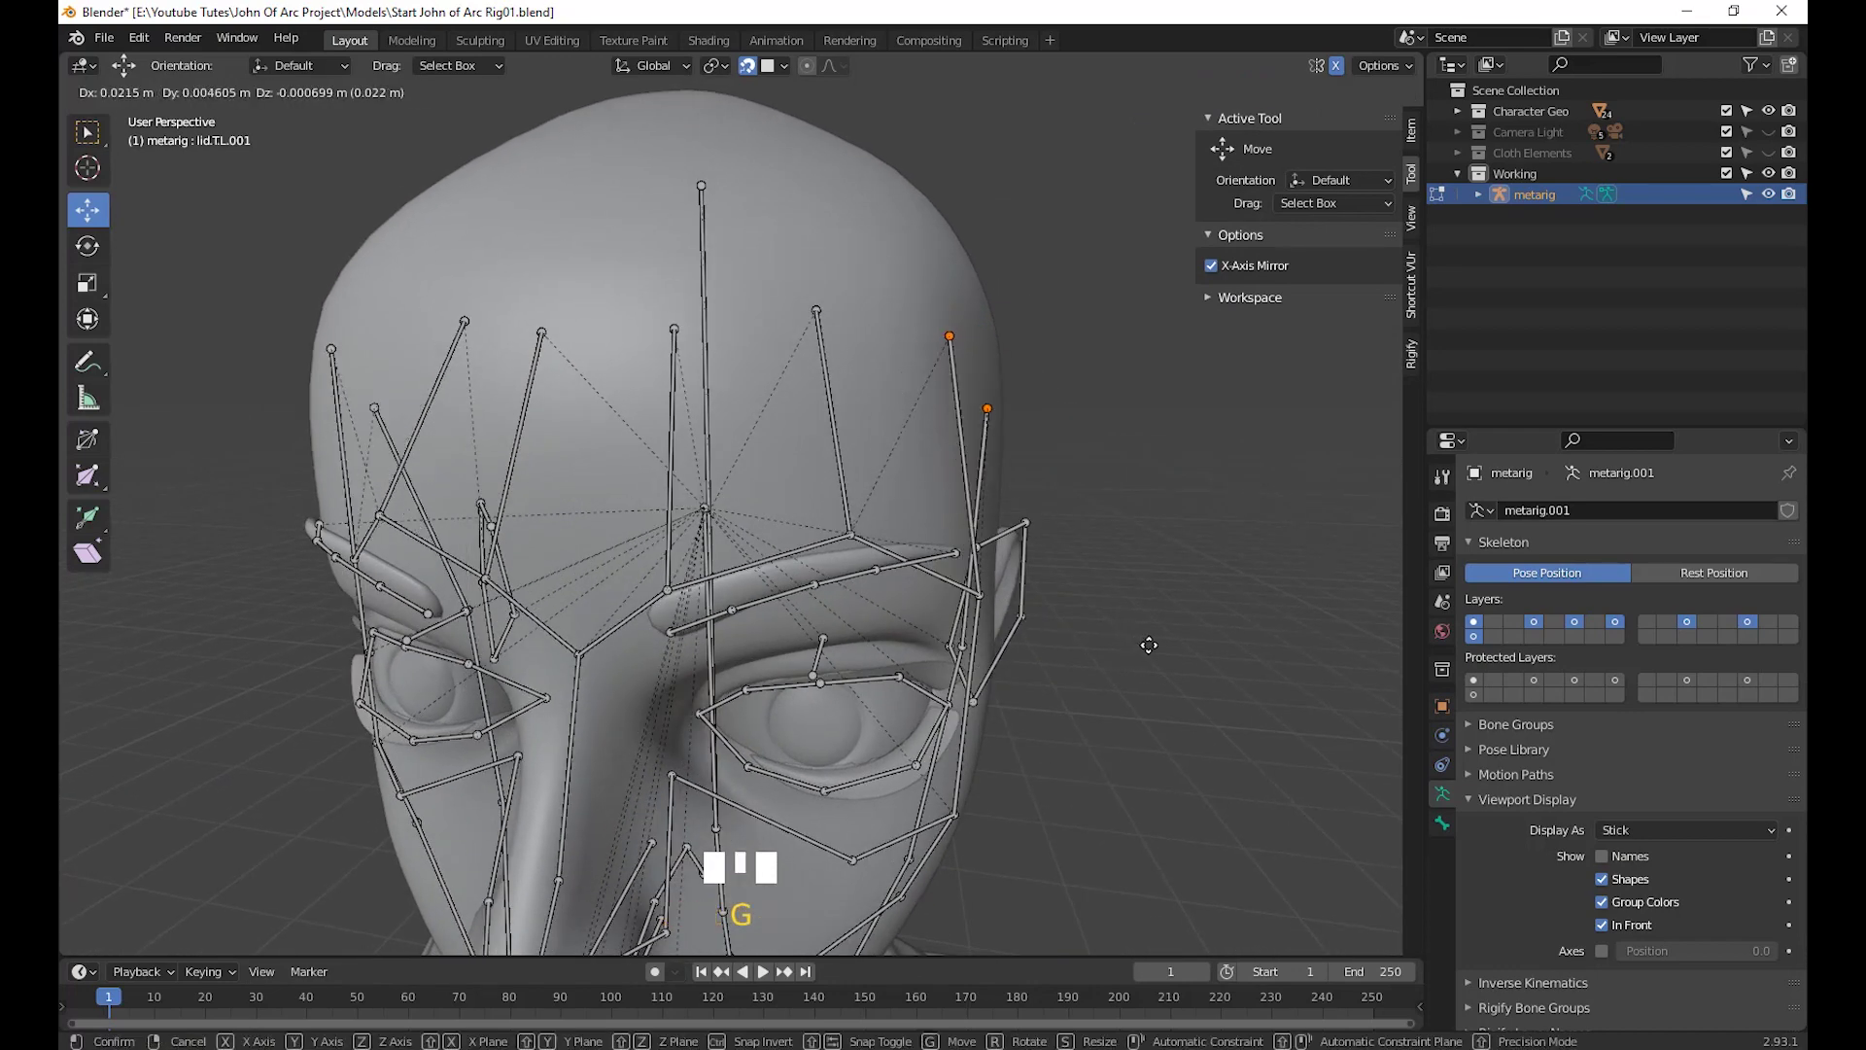
{"action": "left_click", "coordinate": [1149, 645]}
Move the left middle forehead bone's tip about 0.020 m X and -0.010 m Z, and the inner forehead bone's tip about 0.048 m X
{"action": "middle_click_drag", "start_coordinate": [904, 493], "coordinate": [834, 501]}
{"action": "left_click", "coordinate": [822, 305]}
{"action": "key", "text": "g"}
{"action": "left_click", "coordinate": [782, 525]}
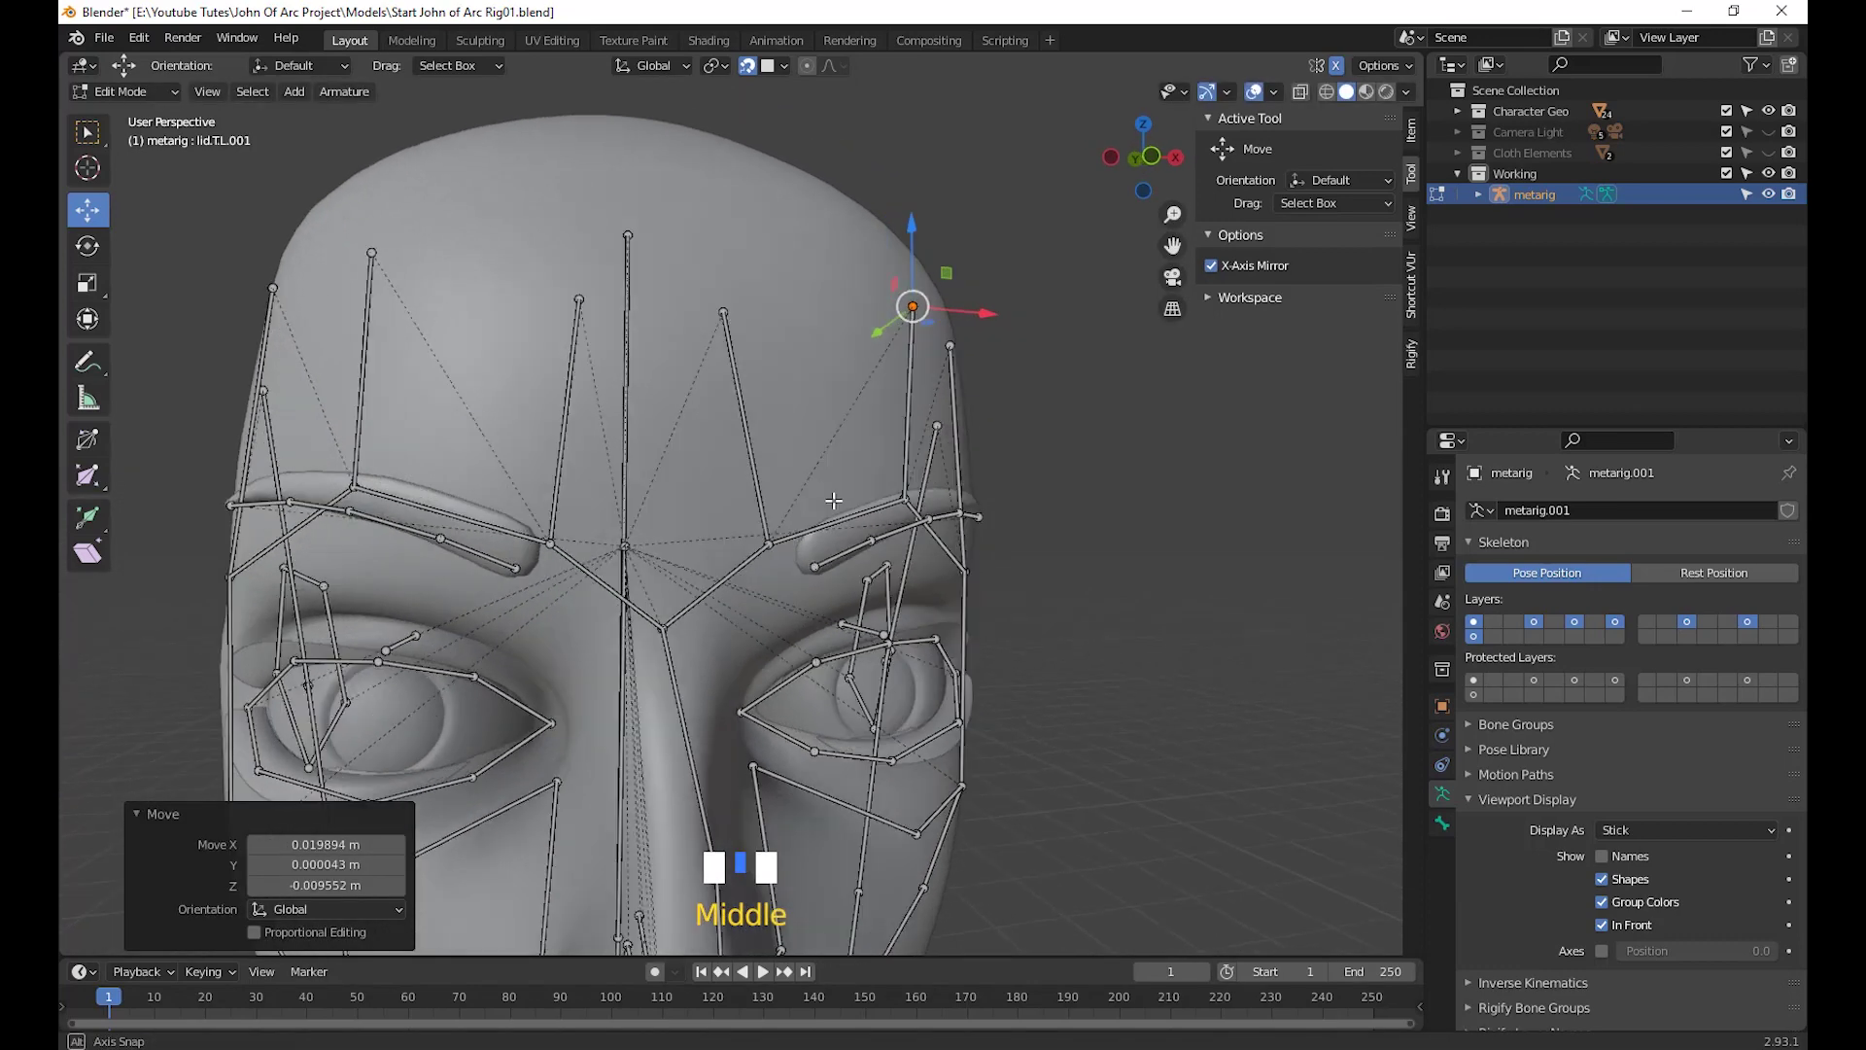
{"action": "left_click", "coordinate": [723, 312]}
{"action": "key", "text": "g"}
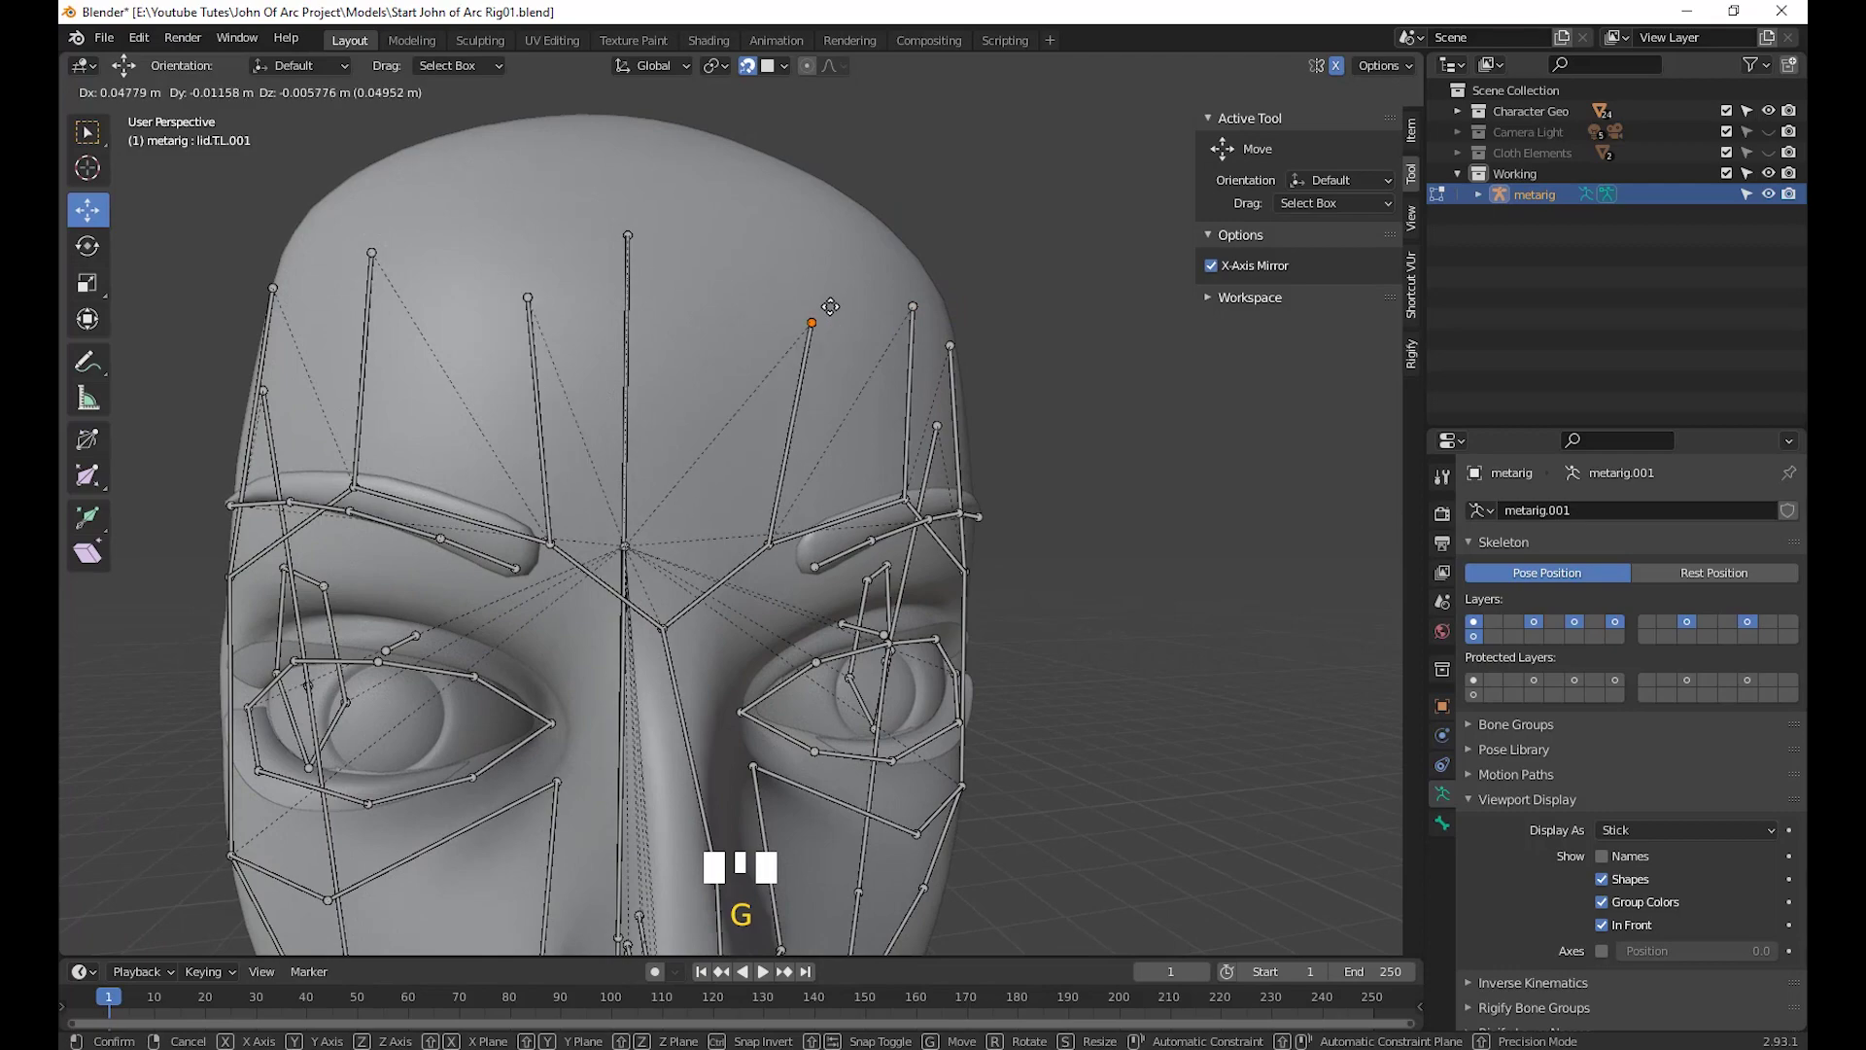
{"action": "left_click", "coordinate": [830, 306]}
Move the left upper brow chain's inner joint about 0.012 m X, -0.012 m Y and -0.011 m Z onto the brow
{"action": "scroll", "coordinate": [830, 306], "scroll_direction": "down", "scroll_amount": 2}
{"action": "middle_click_drag", "start_coordinate": [830, 306], "coordinate": [874, 569]}
{"action": "left_click", "coordinate": [630, 436]}
{"action": "key", "text": "g"}
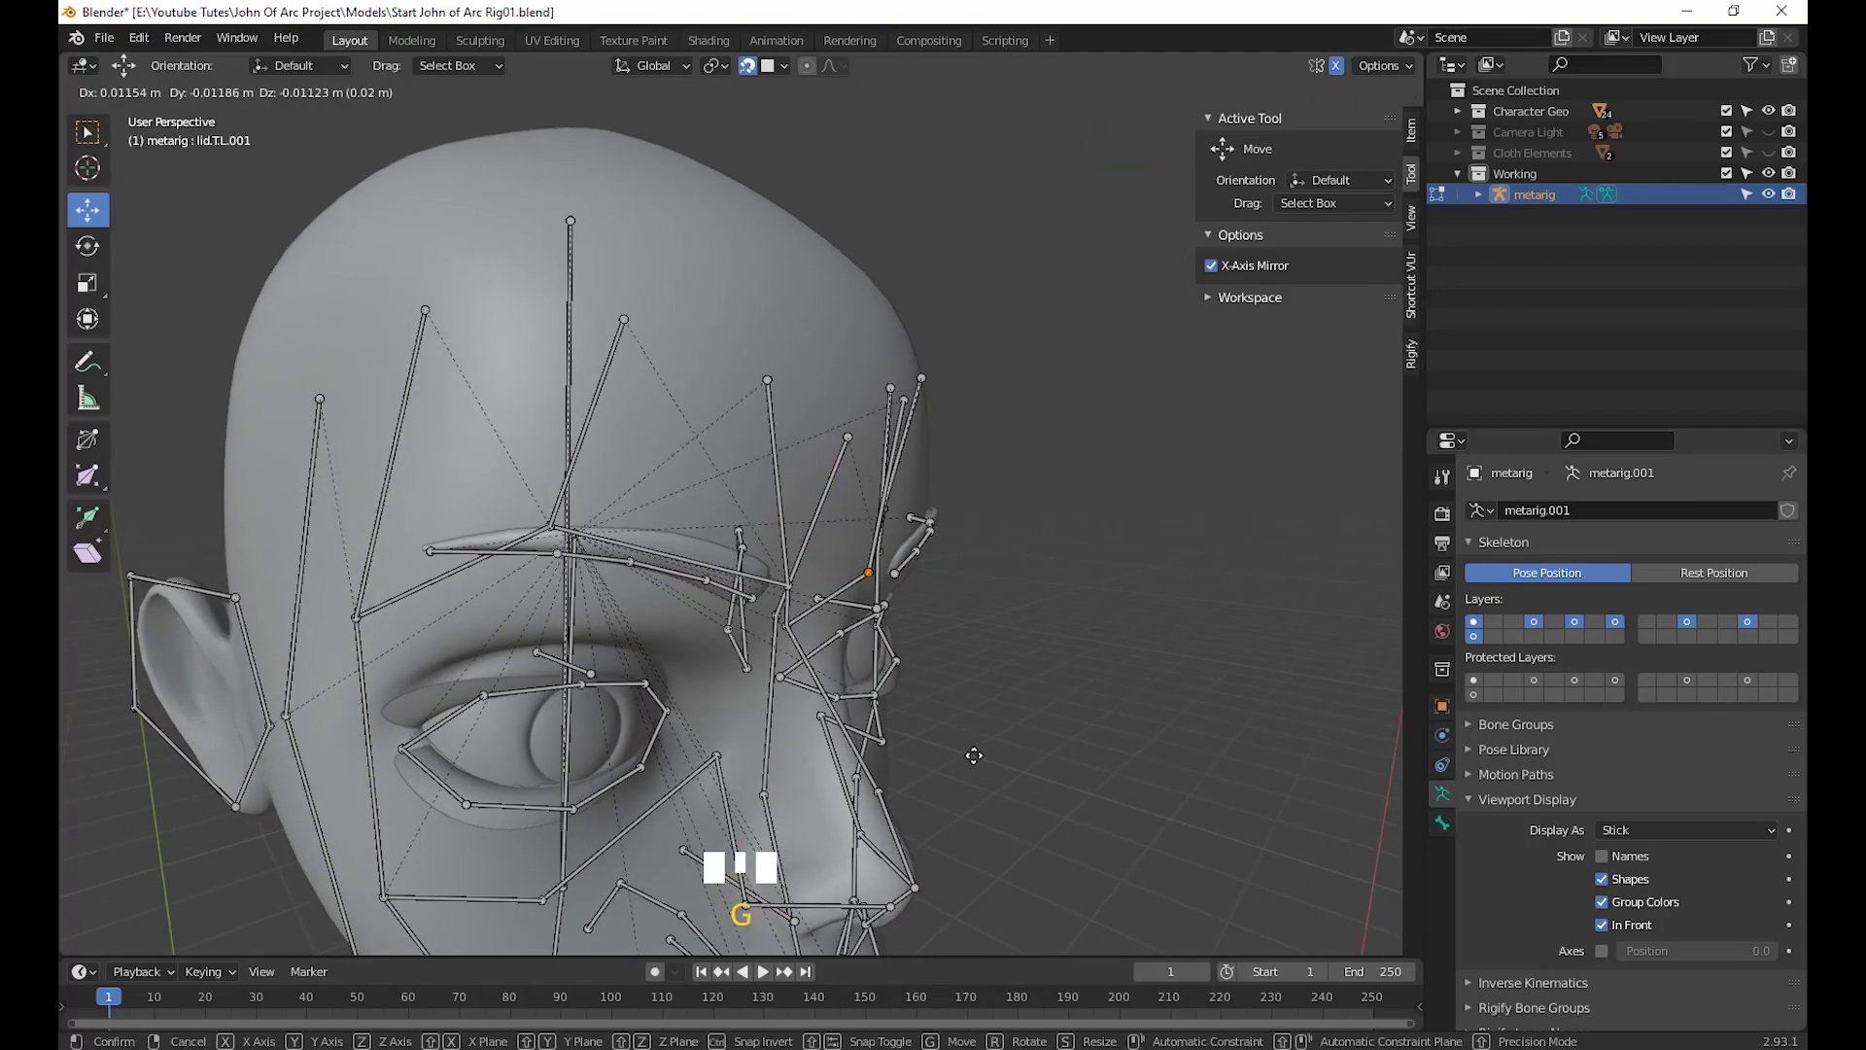
{"action": "left_click", "coordinate": [974, 755]}
Bring the left upper brow chain's next joint forward onto the surface, about -0.002 m X, -0.018 m Y and 0.005 m Z
{"action": "middle_click_drag", "start_coordinate": [972, 754], "coordinate": [740, 417]}
{"action": "left_click_drag", "start_coordinate": [670, 365], "coordinate": [668, 363]}
{"action": "key", "text": "g"}
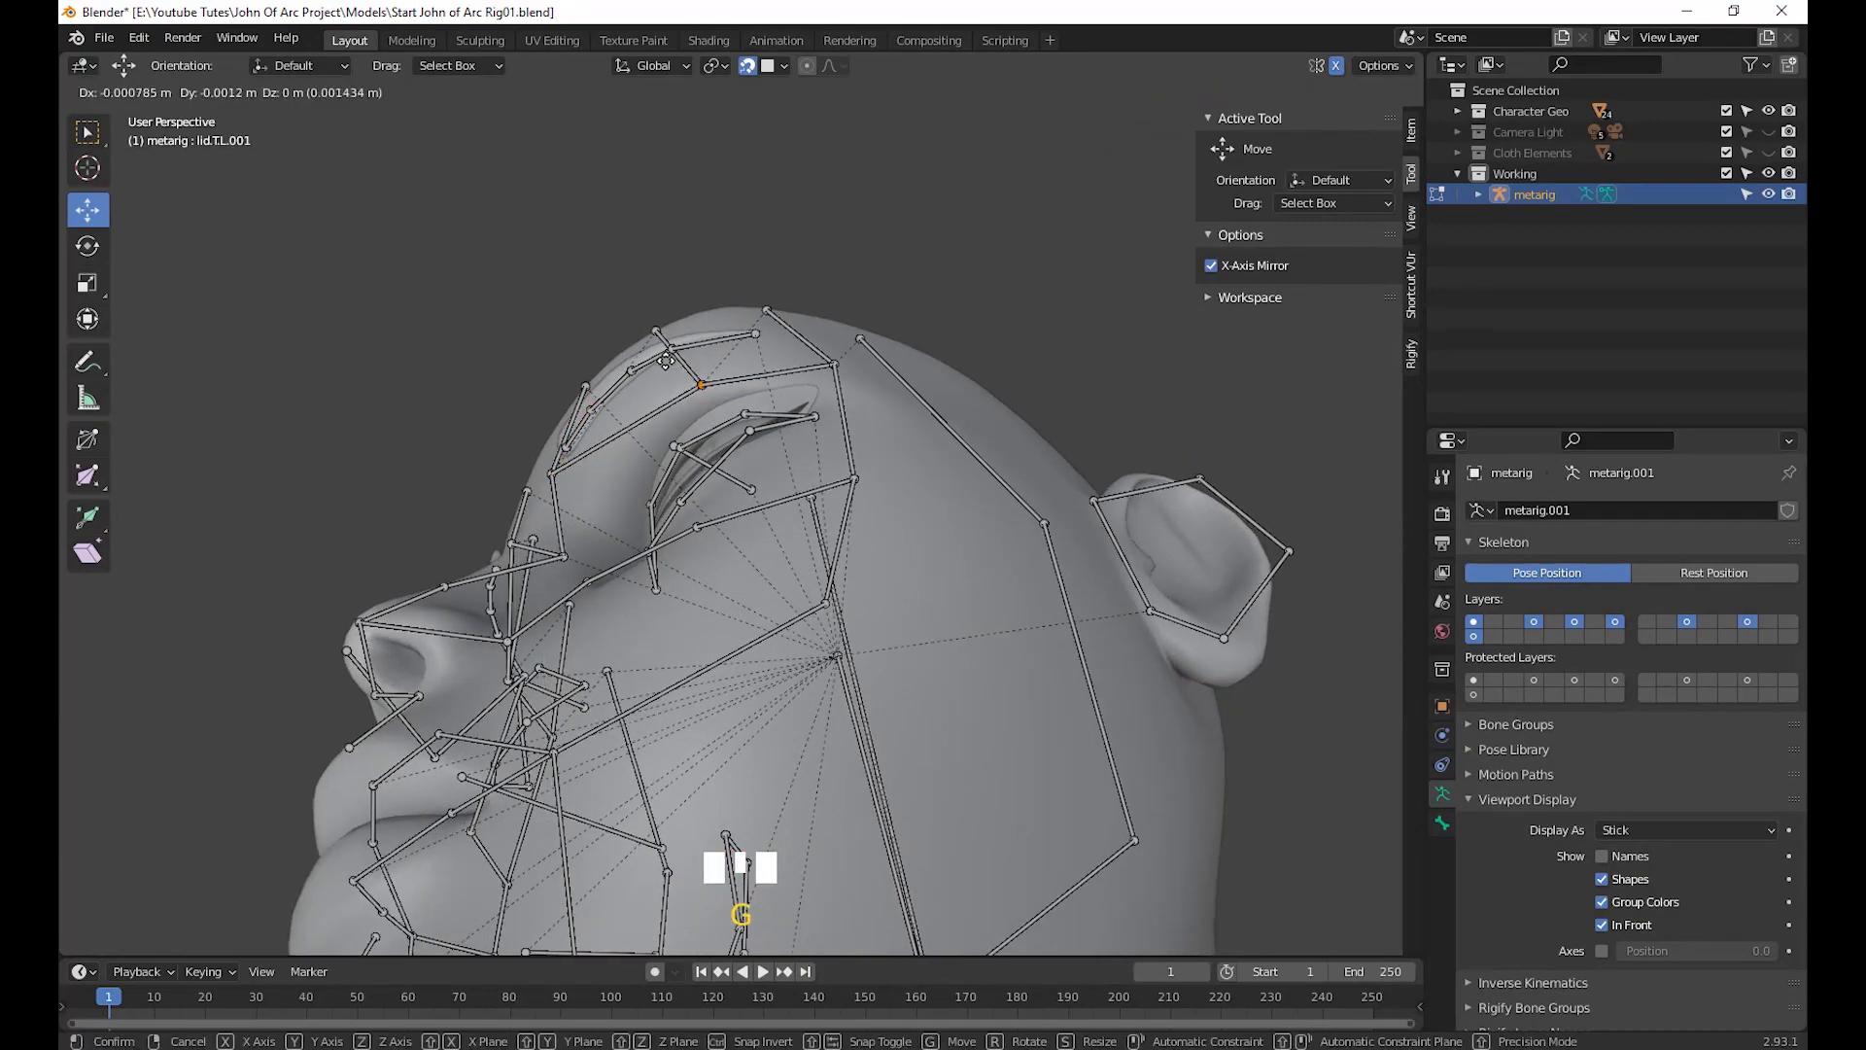
{"action": "left_click", "coordinate": [646, 350]}
Try to lower the whole left eye bone onto the eyeball, about -0.033 m in Z
{"action": "middle_click_drag", "start_coordinate": [646, 350], "coordinate": [858, 615]}
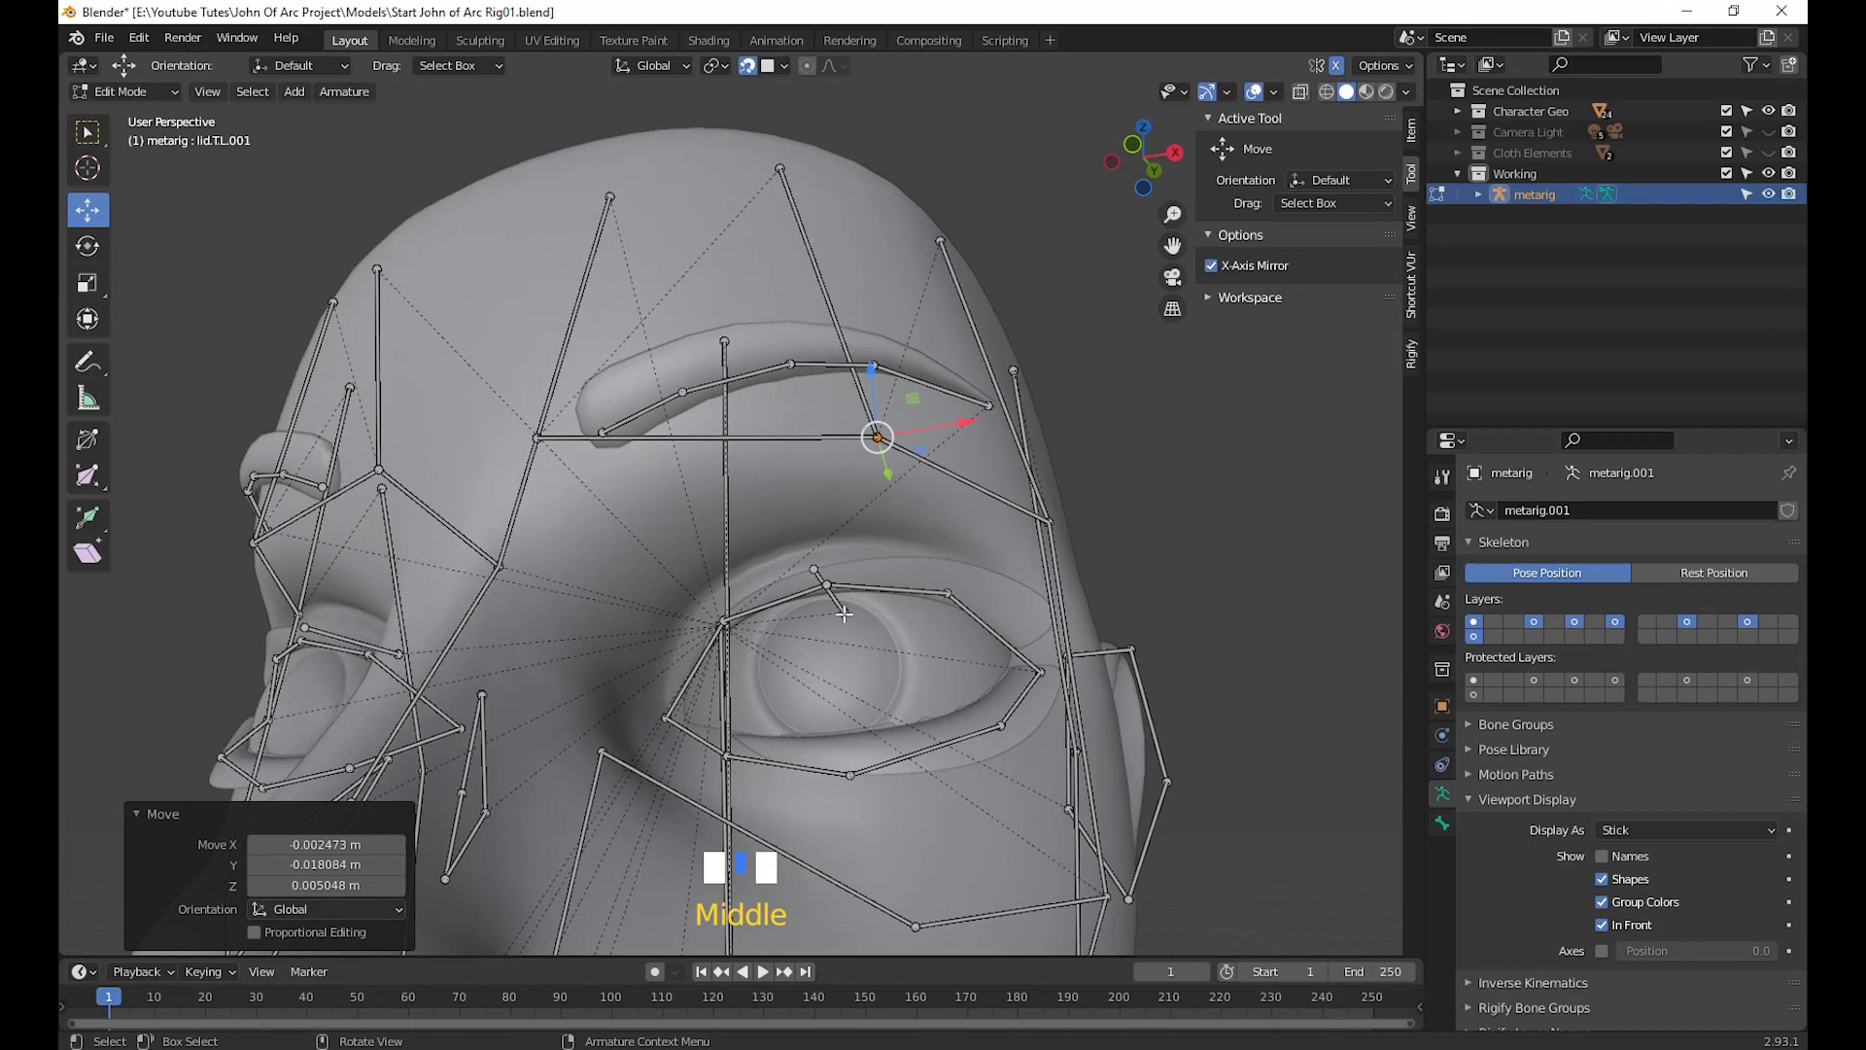
{"action": "left_click", "coordinate": [844, 615]}
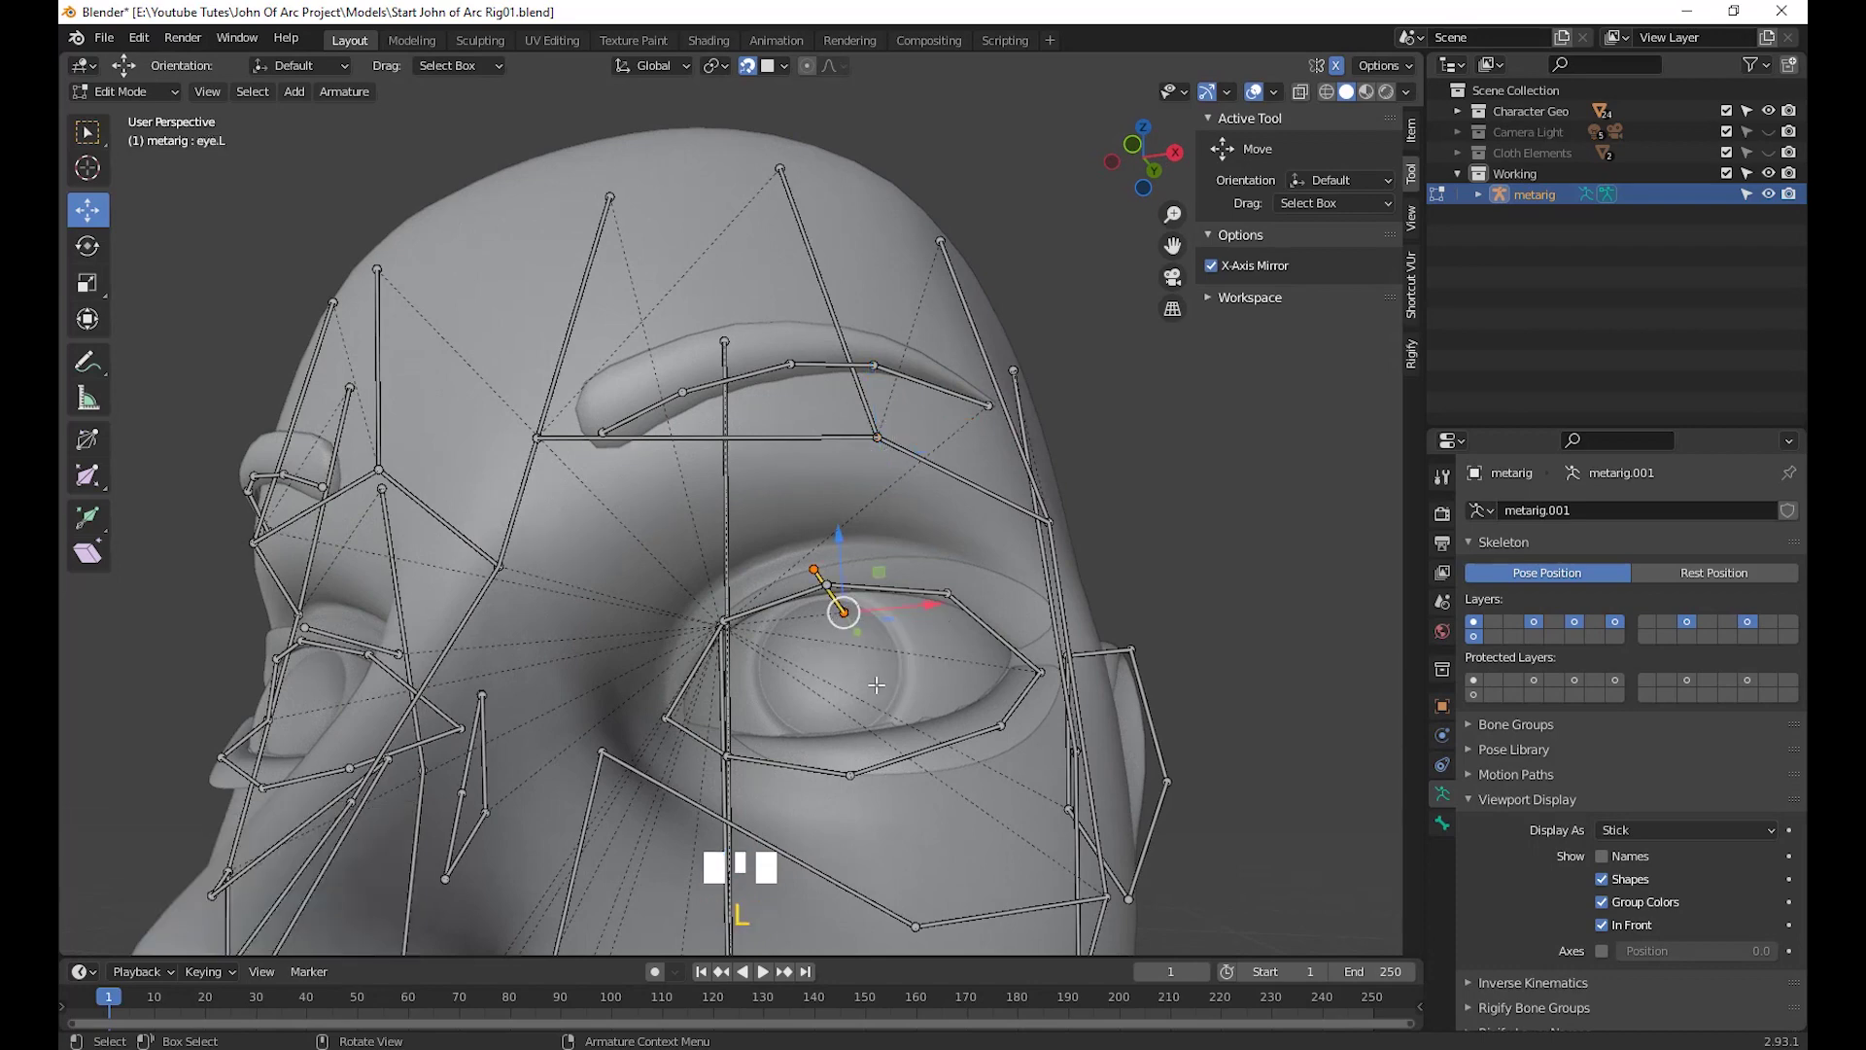
{"action": "middle_click_drag", "start_coordinate": [876, 685], "coordinate": [872, 654]}
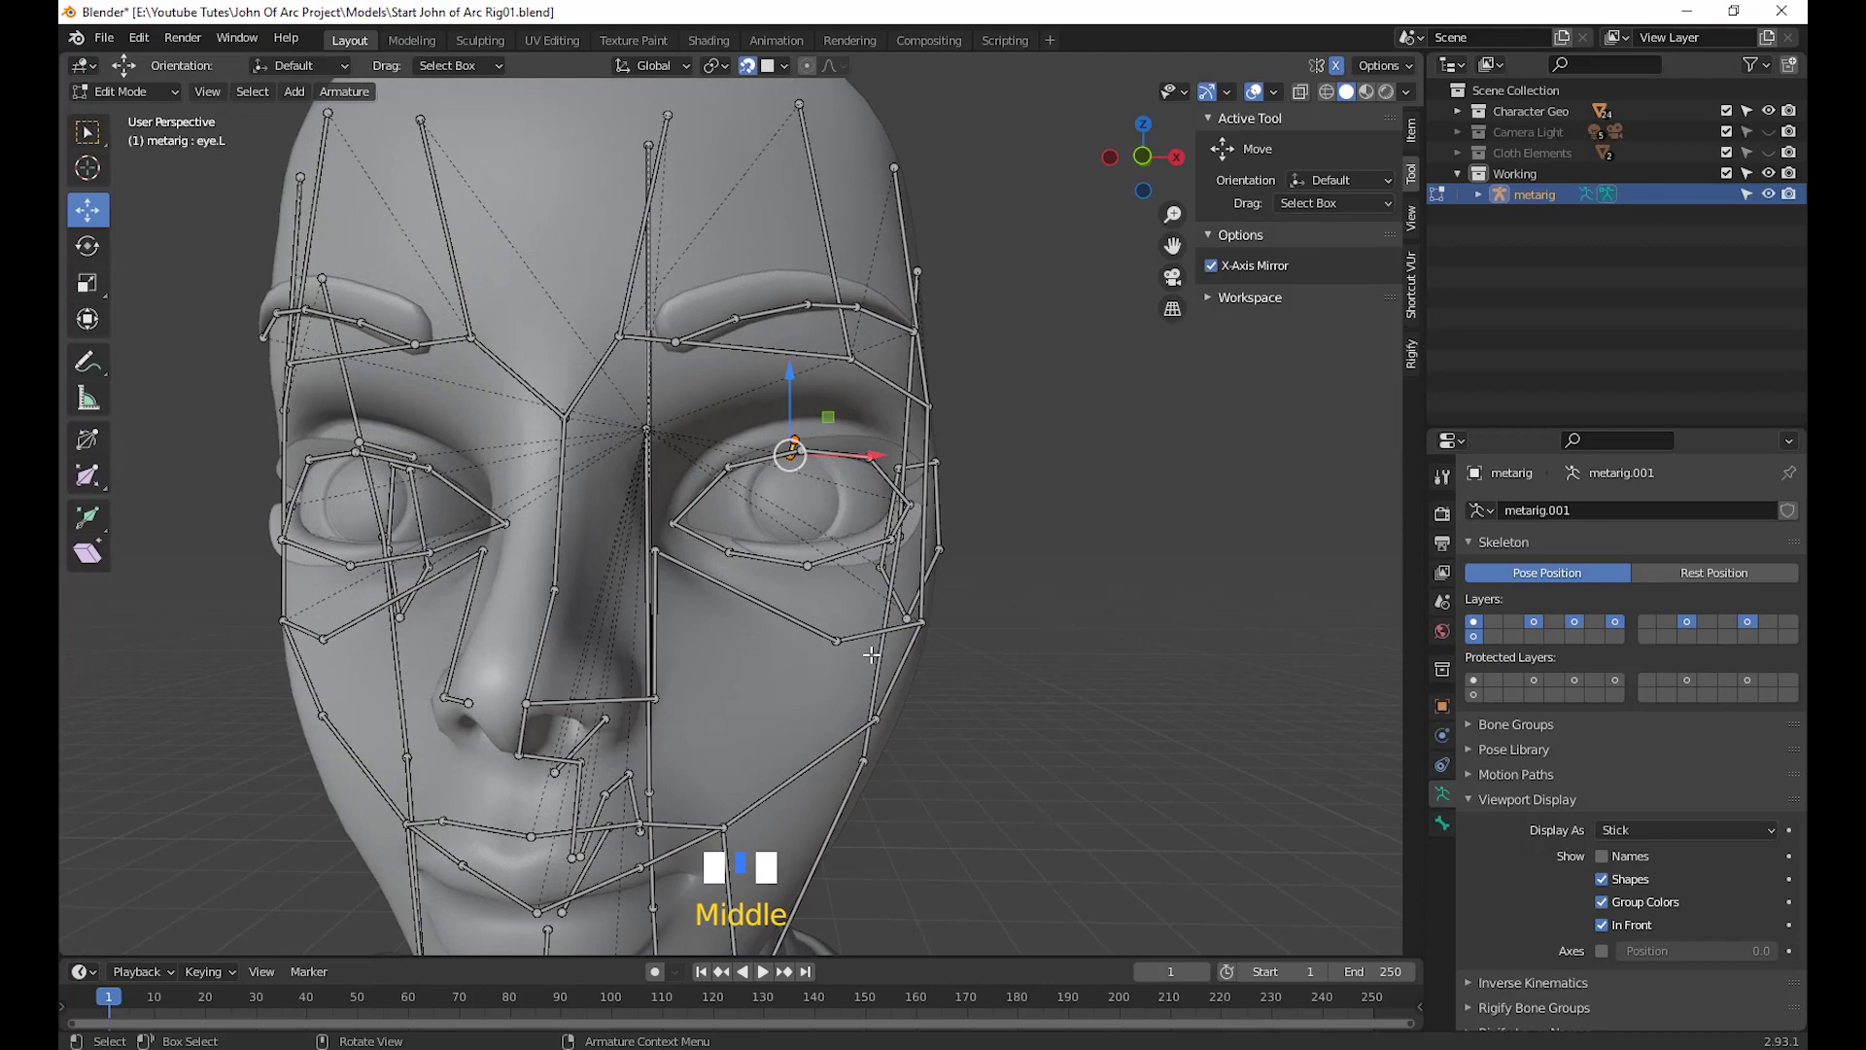
{"action": "key", "text": "g"}
{"action": "left_click", "coordinate": [873, 712]}
{"action": "scroll", "coordinate": [873, 712], "scroll_direction": "down", "scroll_amount": 2}
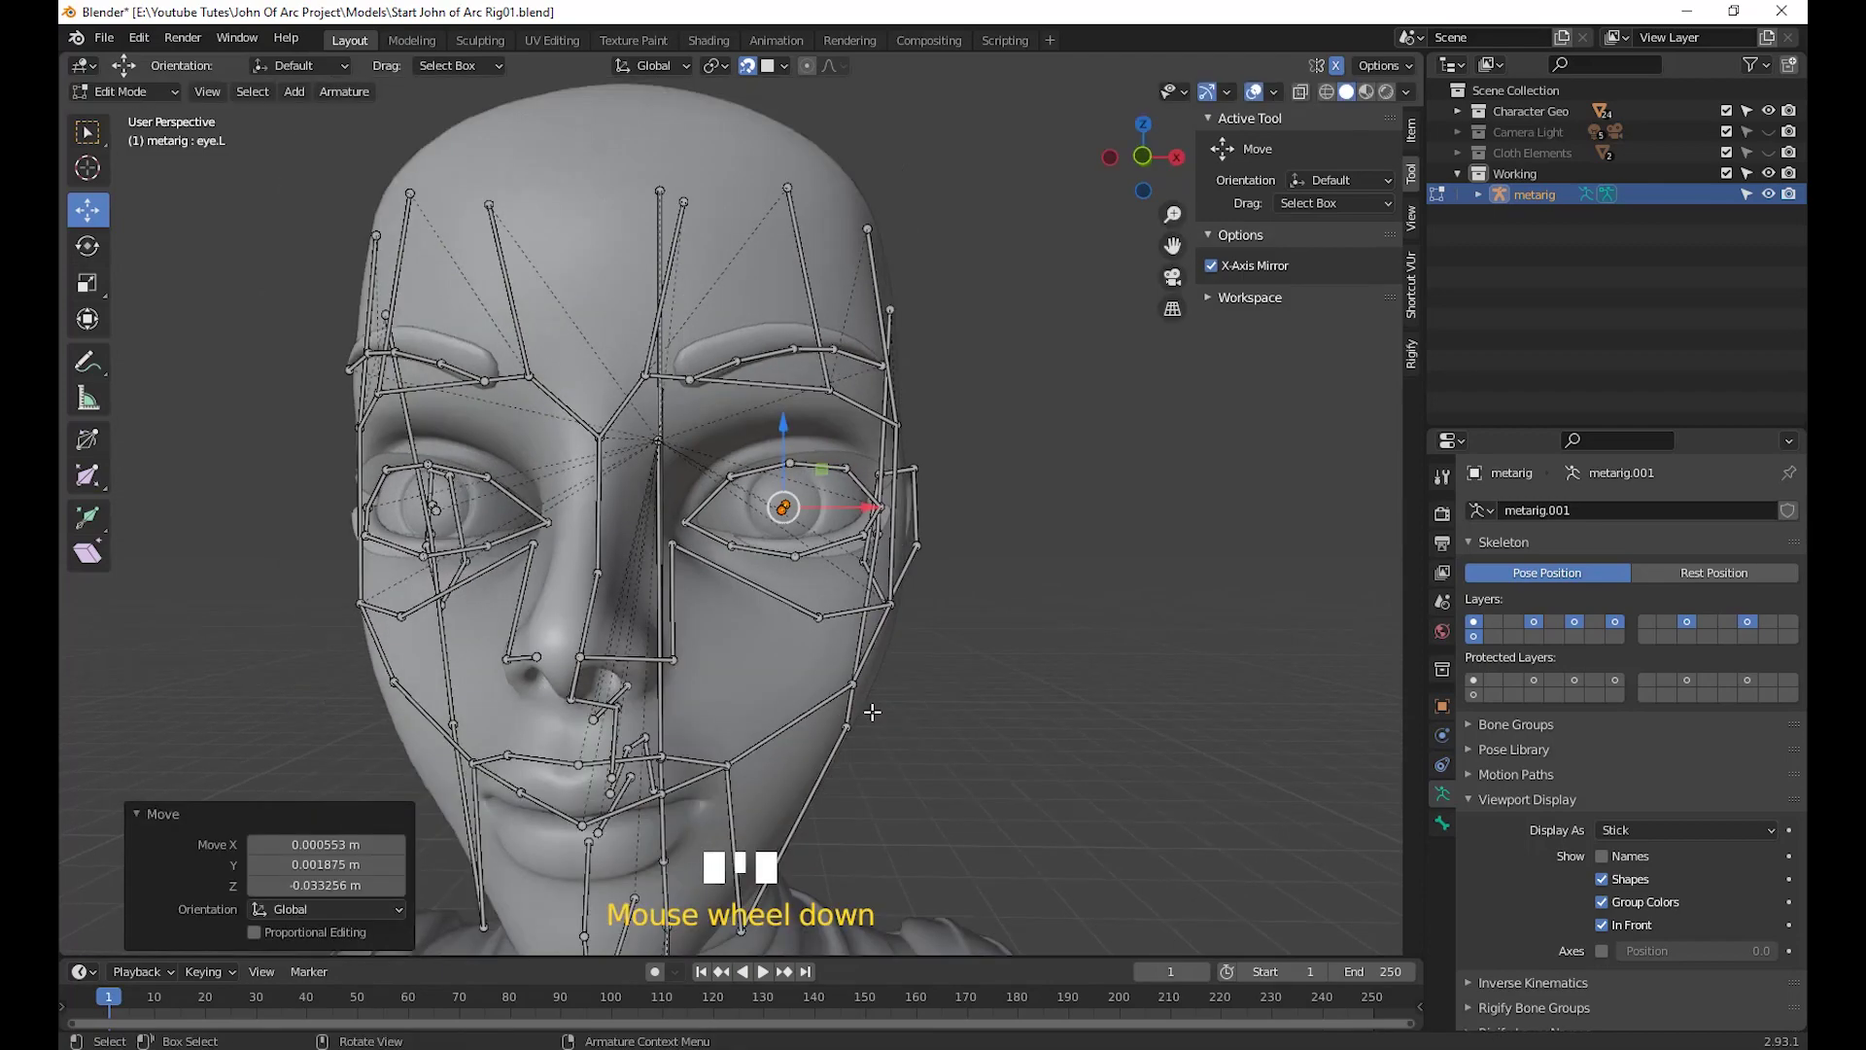
{"action": "middle_click_drag", "start_coordinate": [873, 712], "coordinate": [665, 708]}
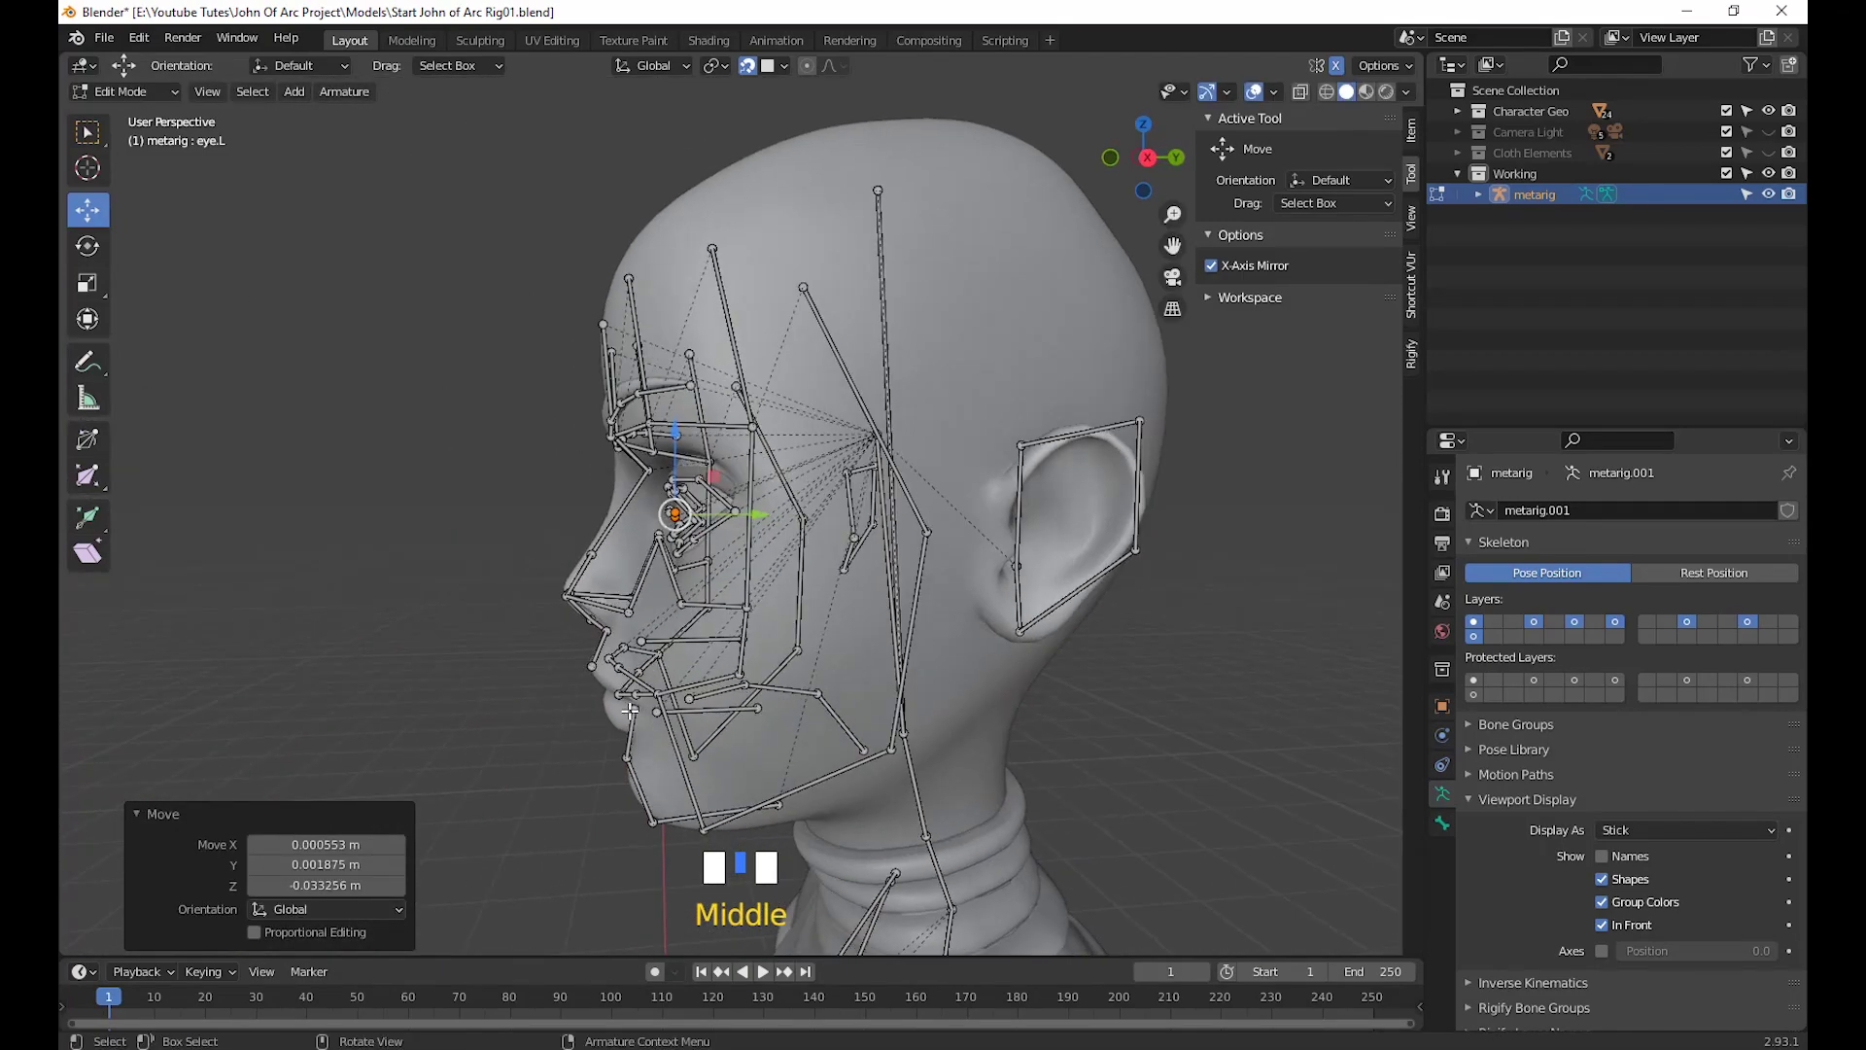
{"action": "scroll", "coordinate": [671, 622], "scroll_direction": "up", "scroll_amount": 3}
{"action": "middle_click_drag", "start_coordinate": [670, 623], "coordinate": [943, 402]}
{"action": "key", "text": "ctrl+z"}
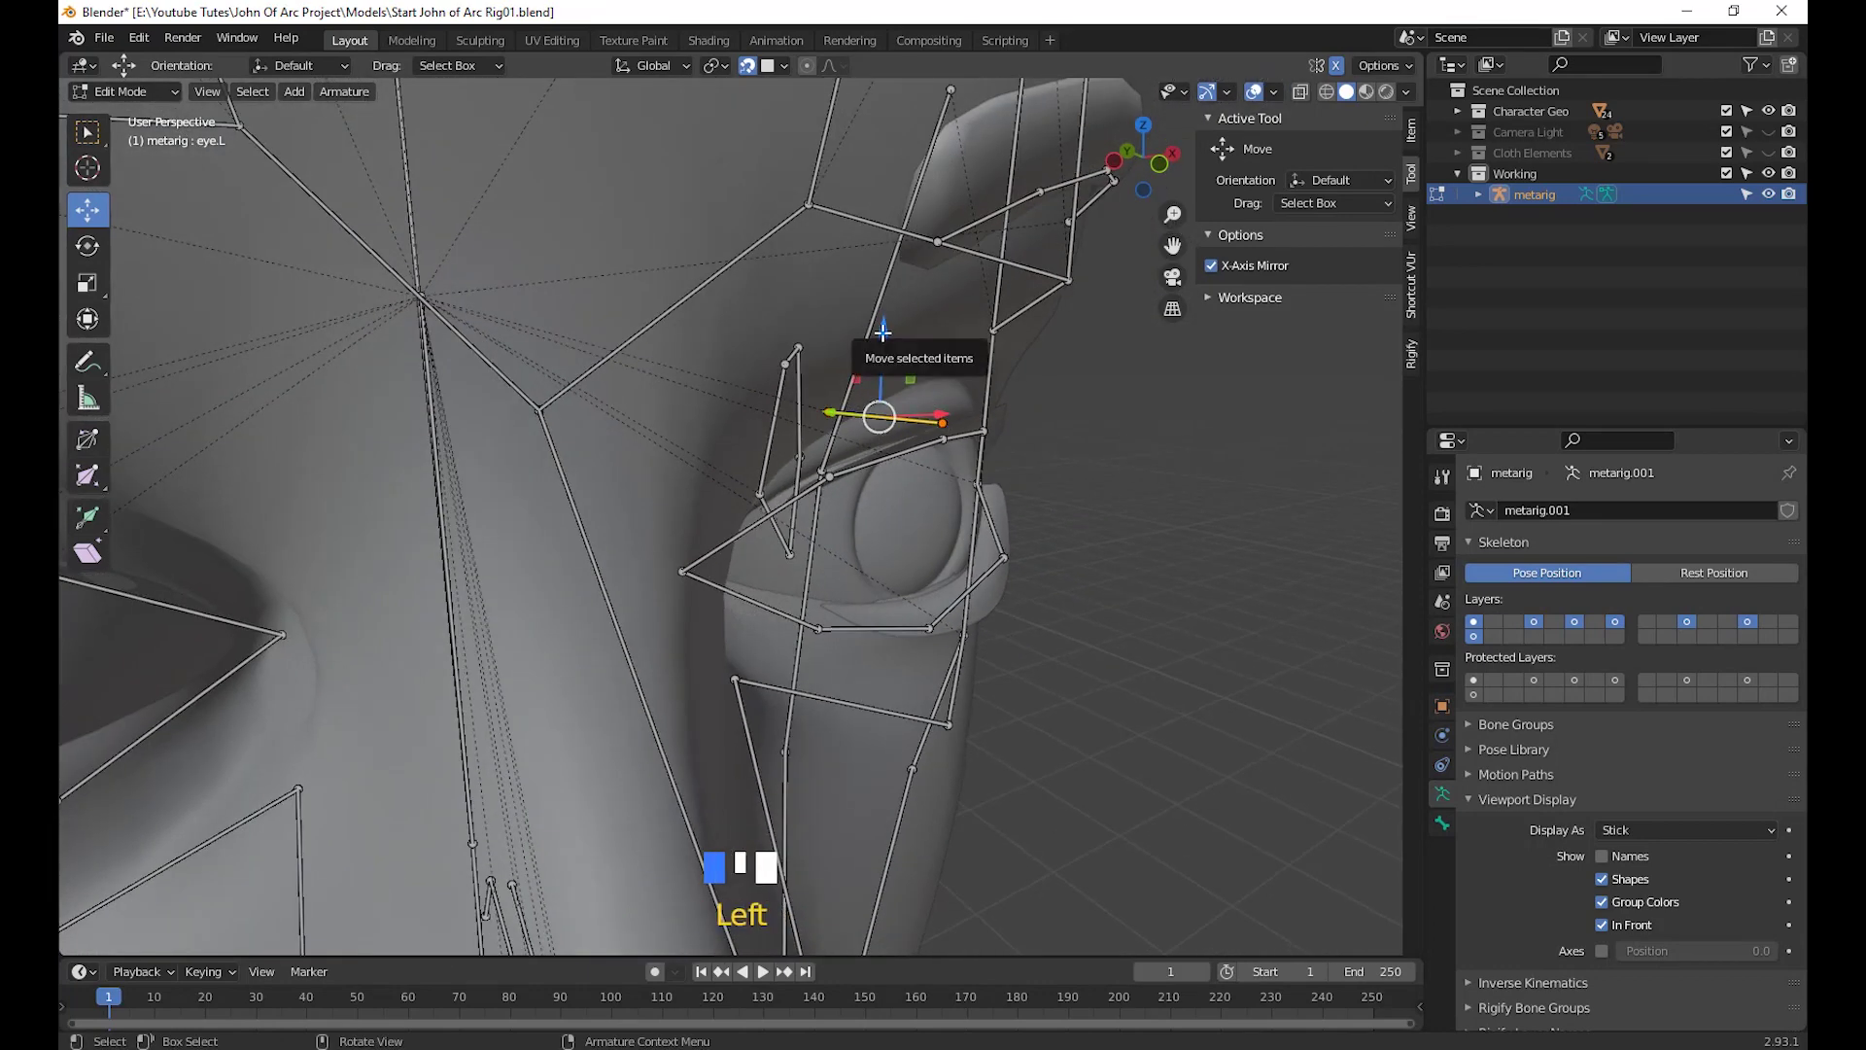
Lower the left eye bone along Z to the height of the eyeball
{"action": "left_click_drag", "start_coordinate": [883, 332], "coordinate": [882, 369]}
{"action": "left_click_drag", "start_coordinate": [880, 433], "coordinate": [881, 432]}
{"action": "middle_click_drag", "start_coordinate": [880, 433], "coordinate": [610, 546]}
{"action": "left_click", "coordinate": [683, 541]}
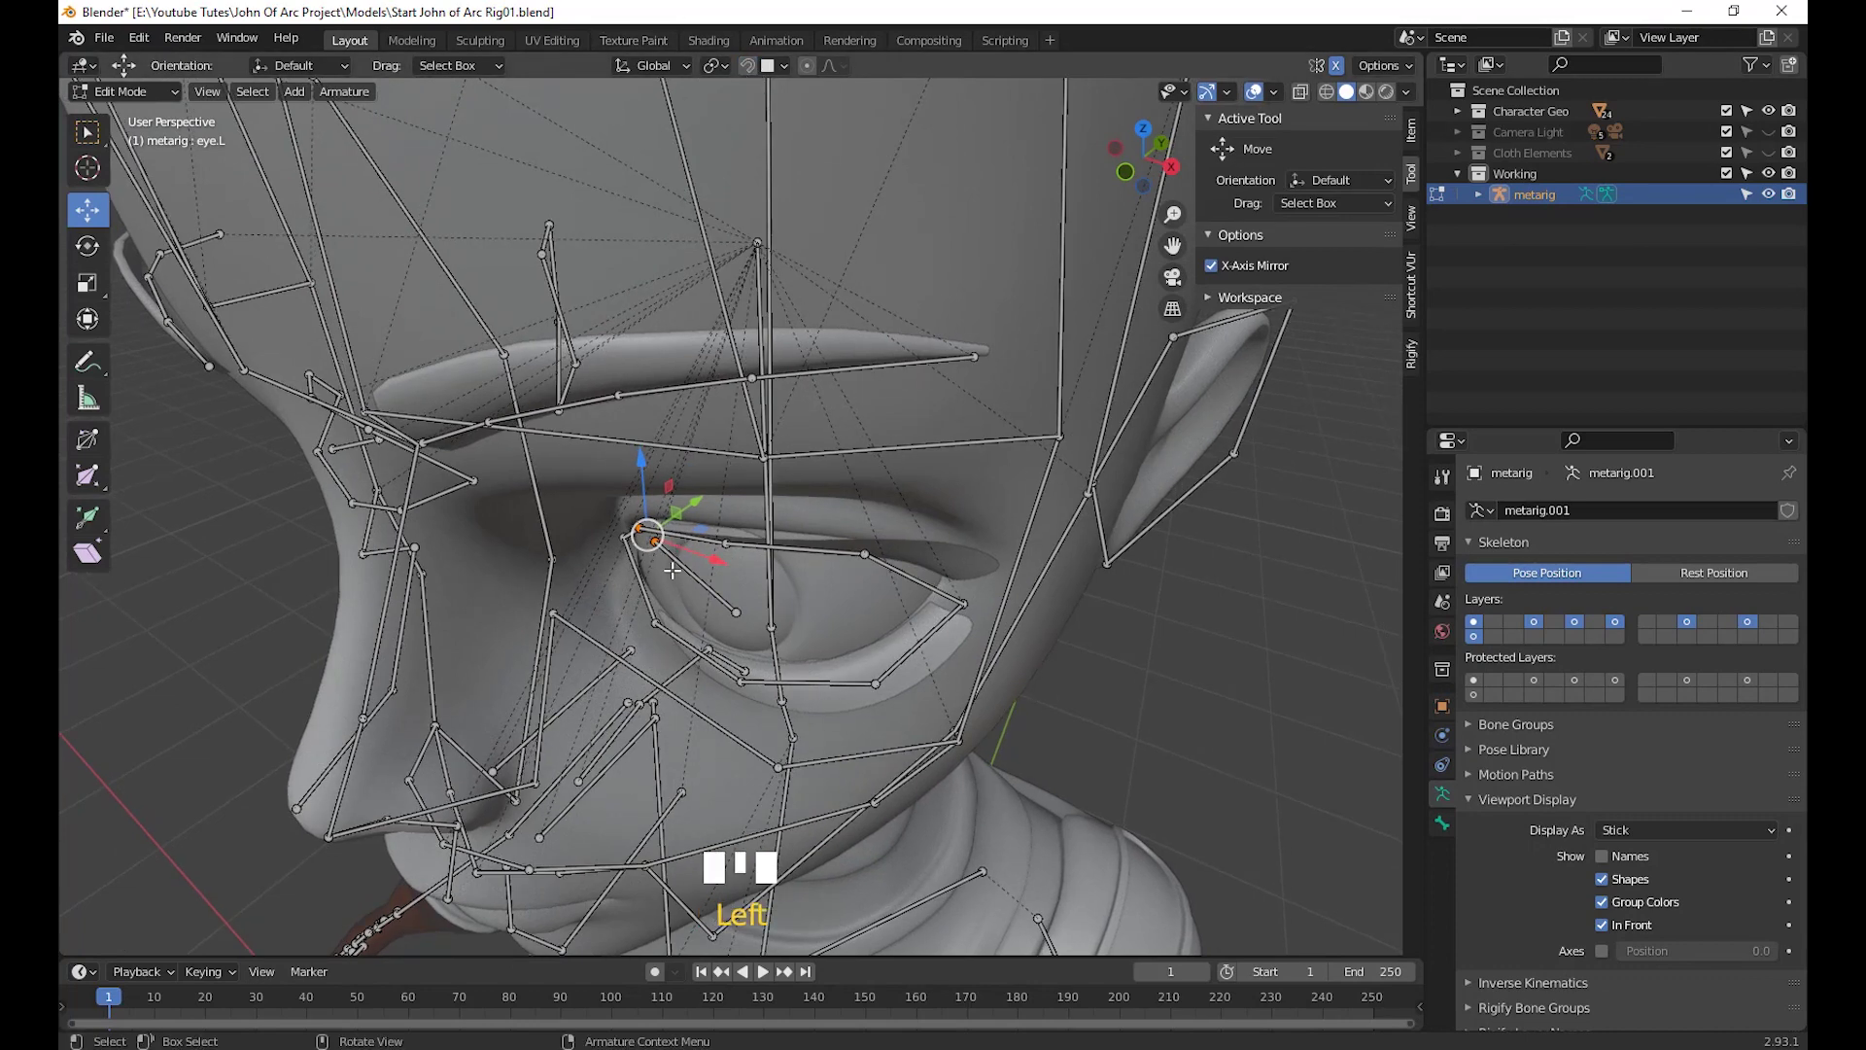
{"action": "left_click_drag", "start_coordinate": [671, 571], "coordinate": [663, 577]}
{"action": "key", "text": "ctrl+z"}
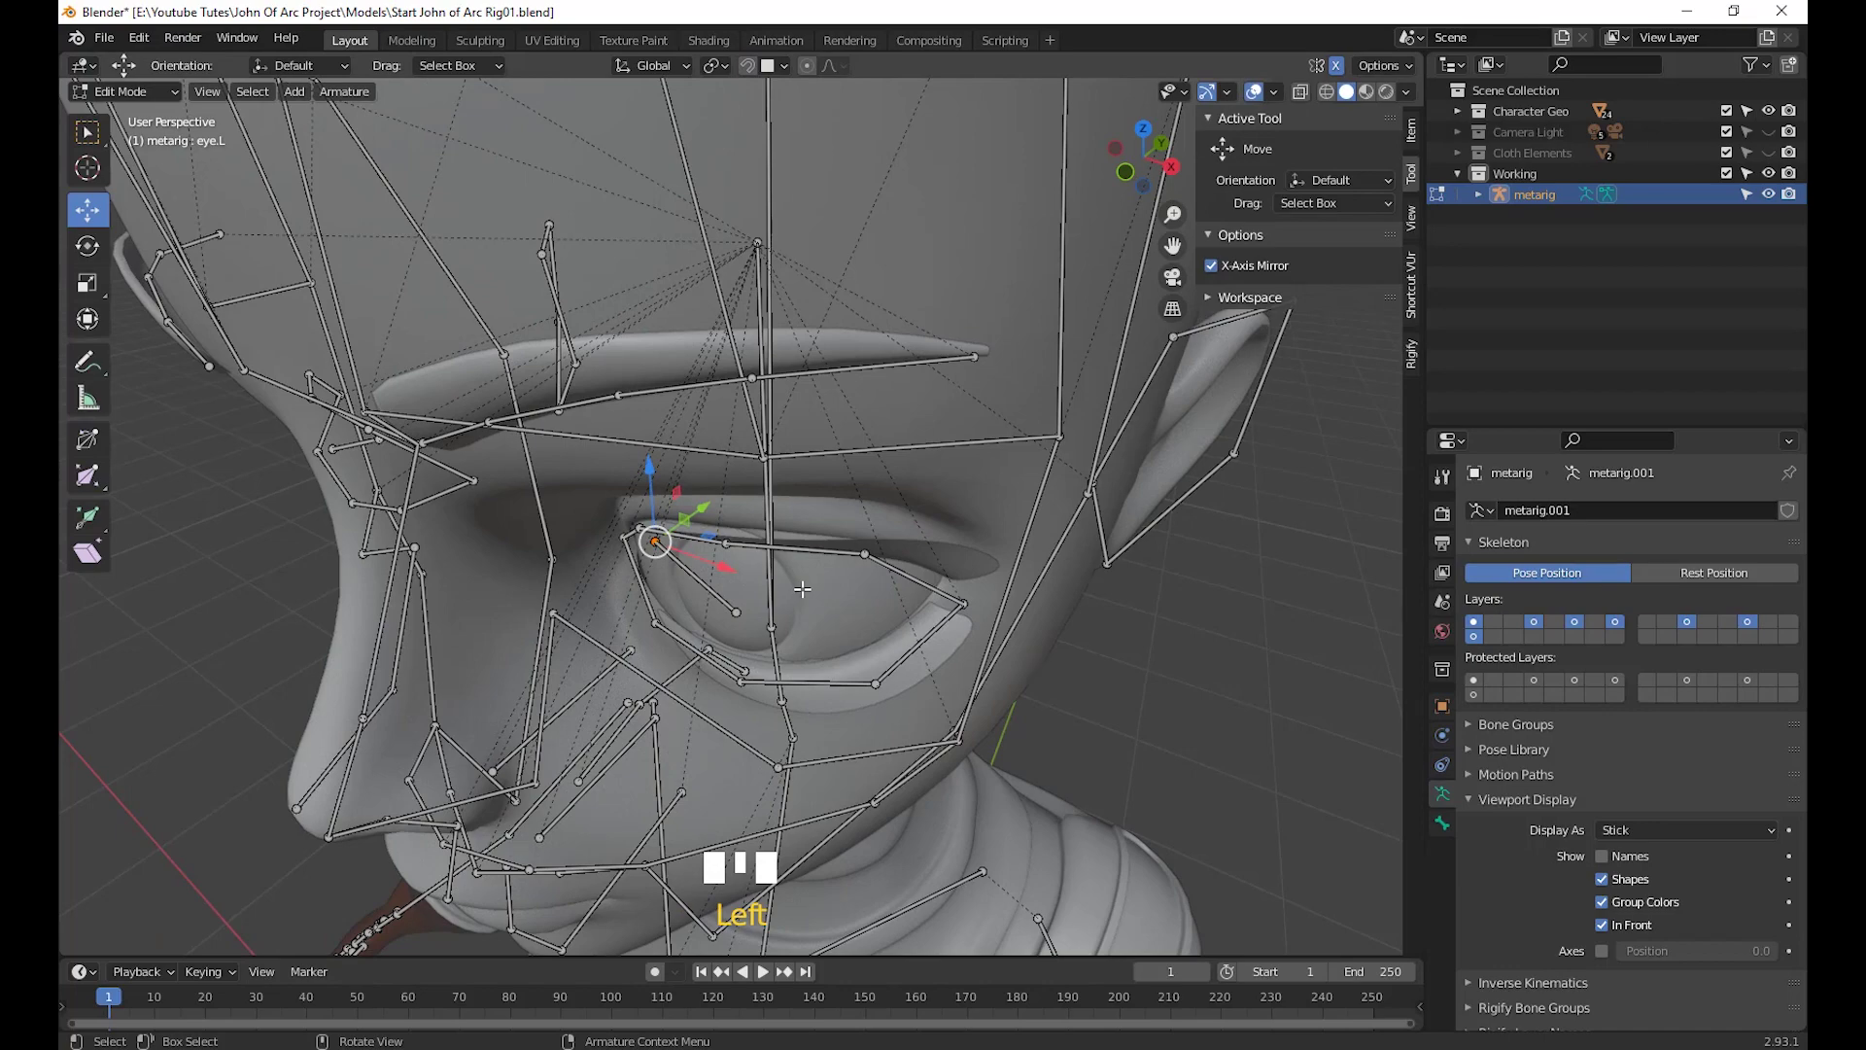
Center the left eye bone in the eyeball, moving it about 0.007 m in Y, 0.002 m in Z and 0.002 m in X
{"action": "middle_click_drag", "start_coordinate": [819, 584], "coordinate": [847, 449]}
{"action": "left_click_drag", "start_coordinate": [813, 324], "coordinate": [828, 418]}
{"action": "middle_click_drag", "start_coordinate": [828, 418], "coordinate": [746, 629]}
{"action": "left_click_drag", "start_coordinate": [720, 511], "coordinate": [716, 512]}
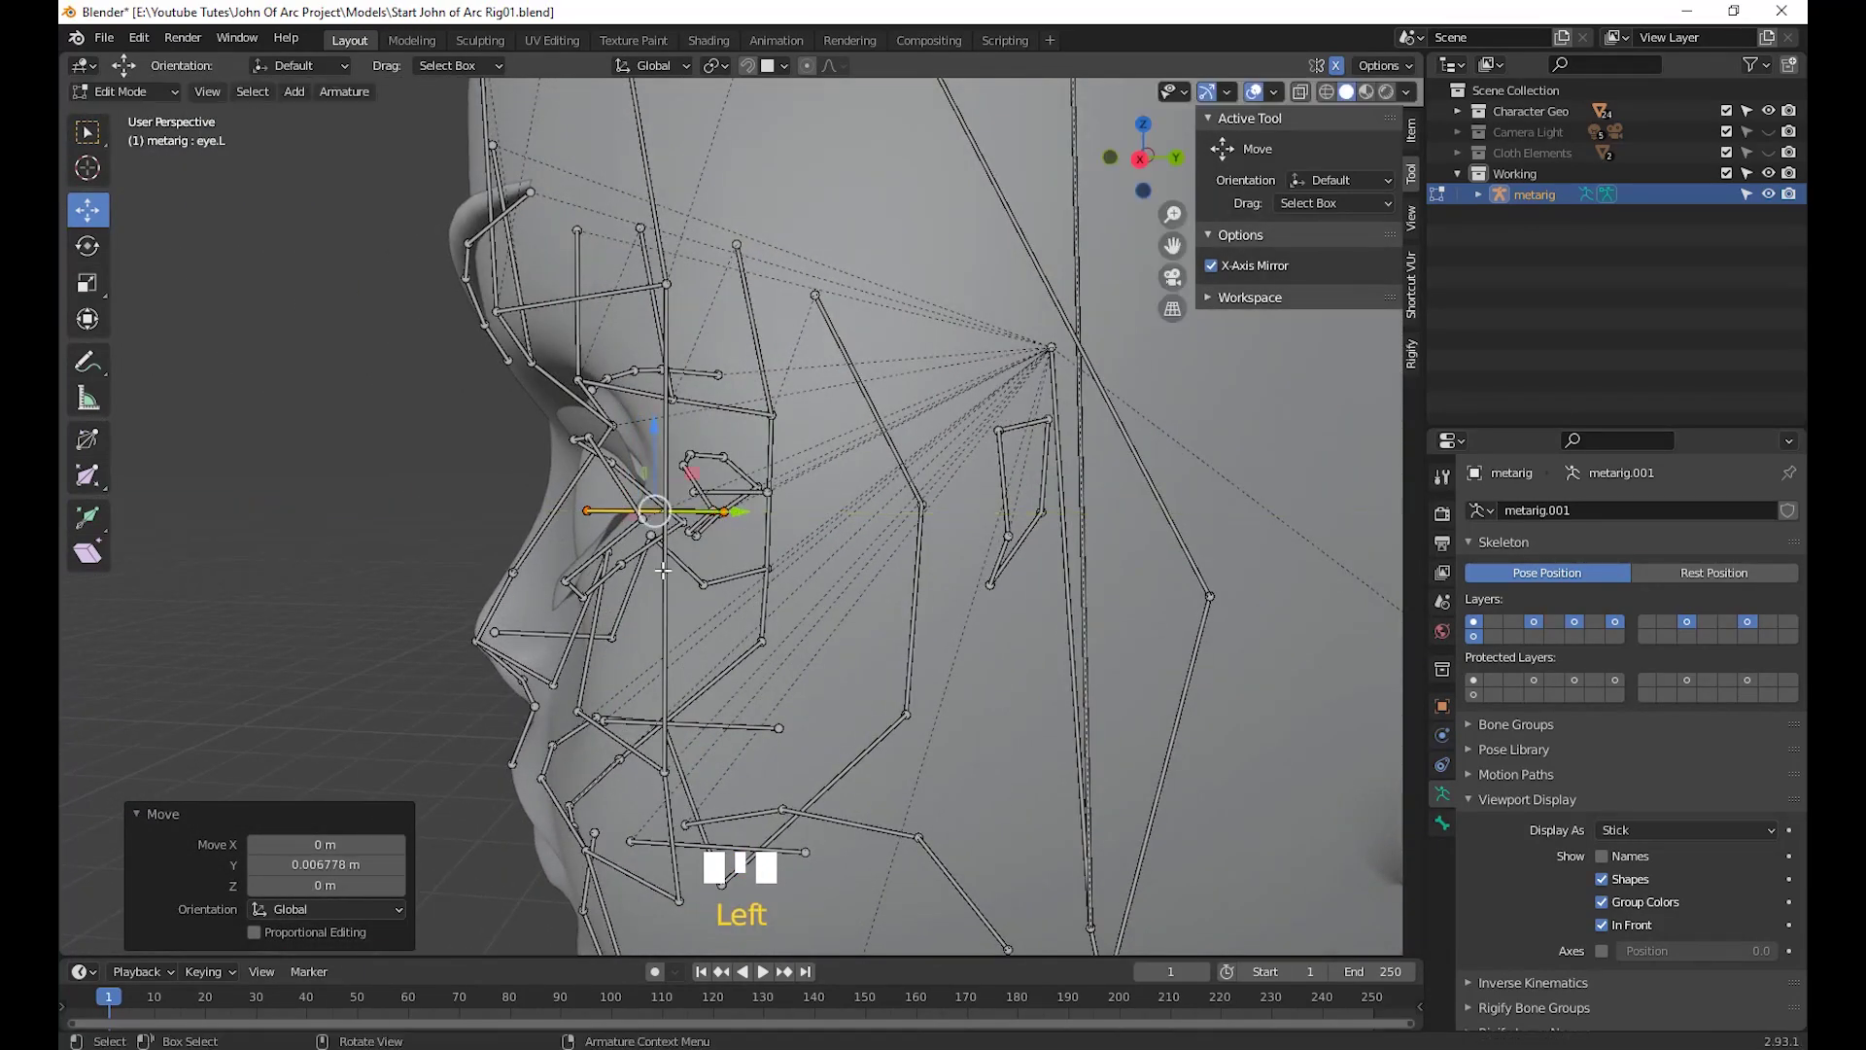
{"action": "middle_click_drag", "start_coordinate": [716, 512], "coordinate": [731, 692]}
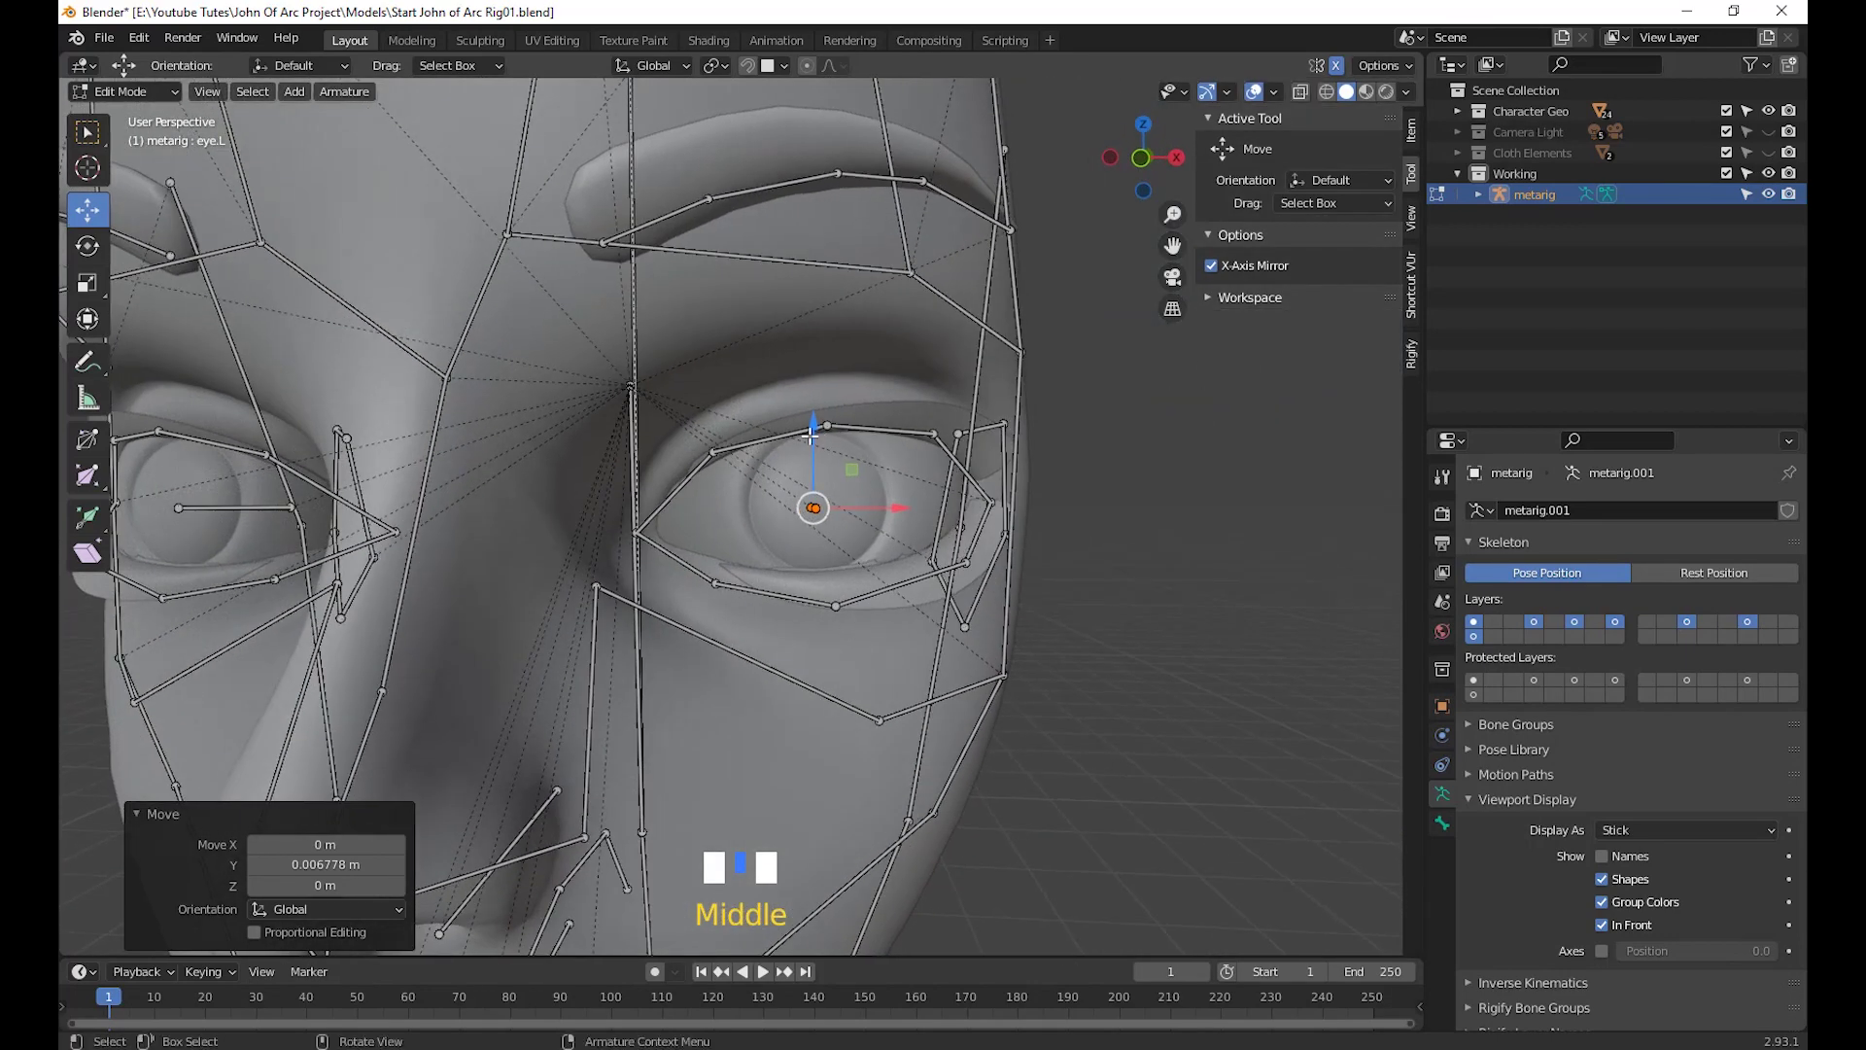
{"action": "left_click_drag", "start_coordinate": [810, 437], "coordinate": [814, 428]}
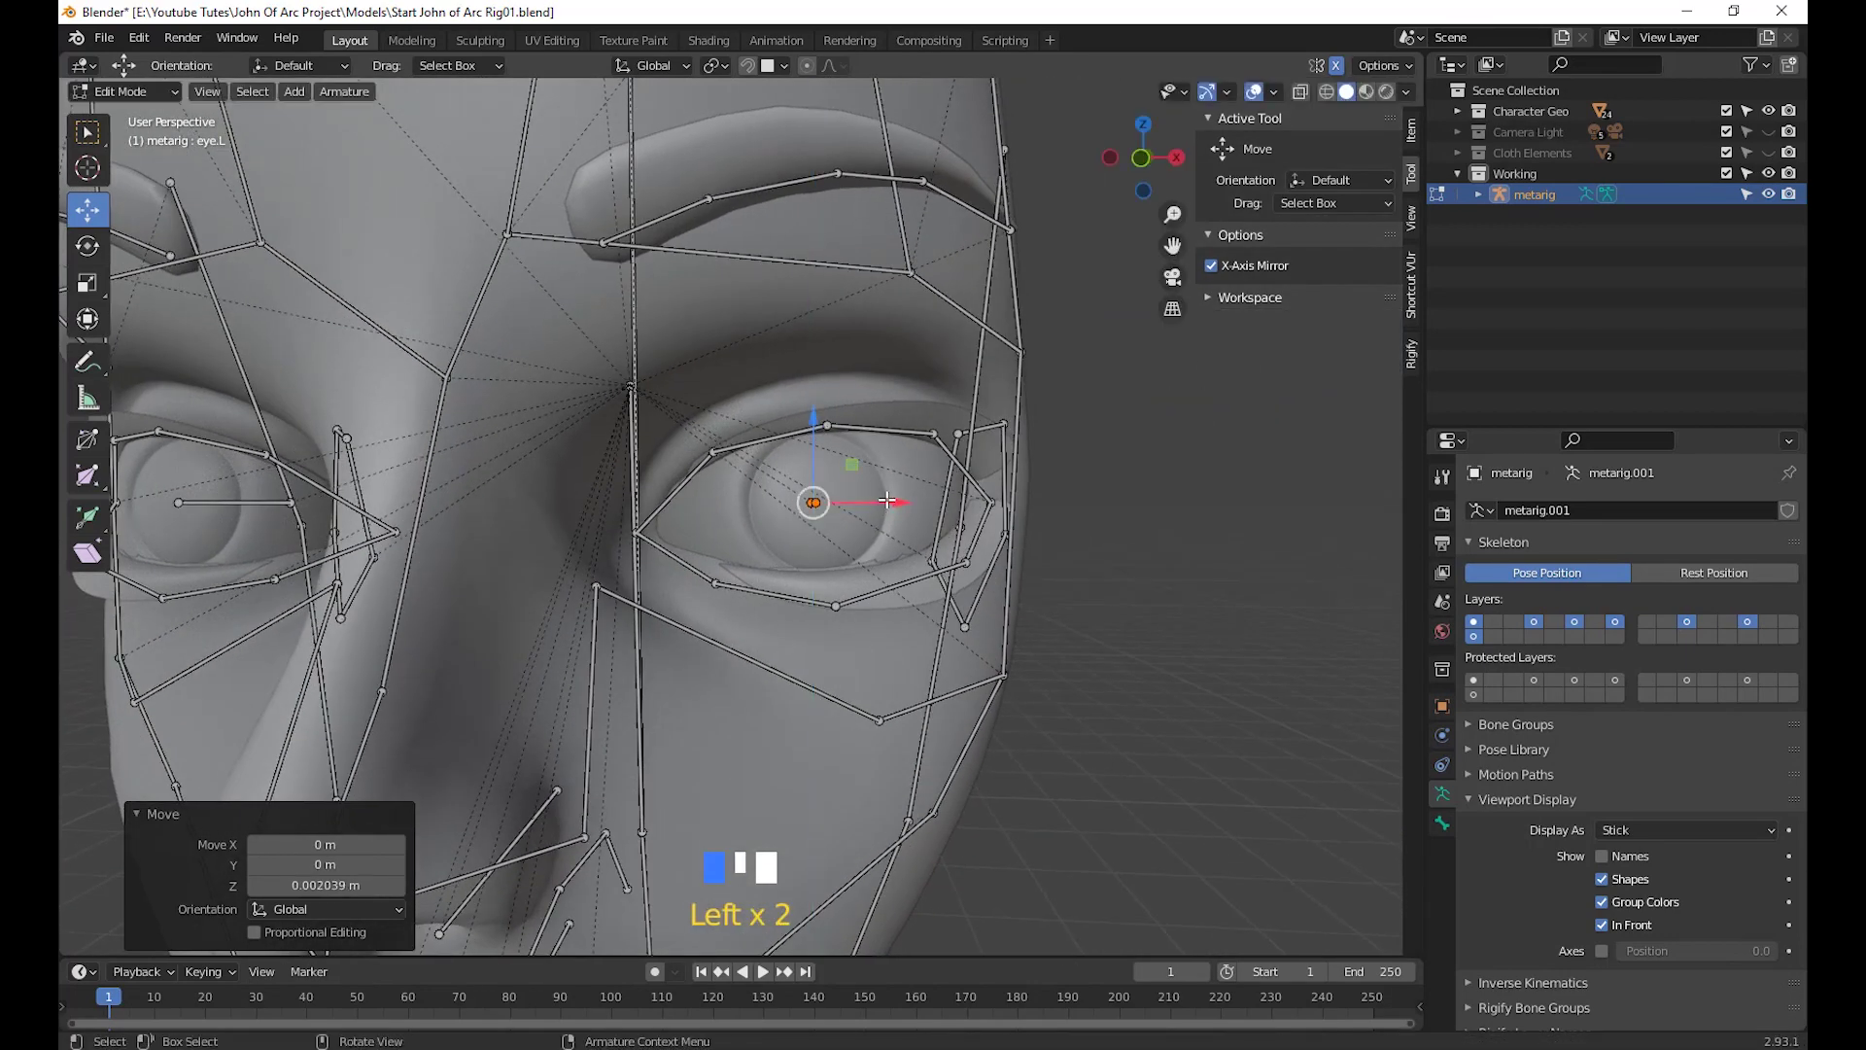
{"action": "left_click_drag", "start_coordinate": [887, 500], "coordinate": [896, 503]}
Move the upper teeth bone back and down inside the mouth, about 0.025 m in Y and -0.011 m in Z
{"action": "scroll", "coordinate": [896, 502], "scroll_direction": "down", "scroll_amount": 5}
{"action": "middle_click_drag", "start_coordinate": [896, 503], "coordinate": [612, 416]}
{"action": "scroll", "coordinate": [503, 646], "scroll_direction": "up", "scroll_amount": 2}
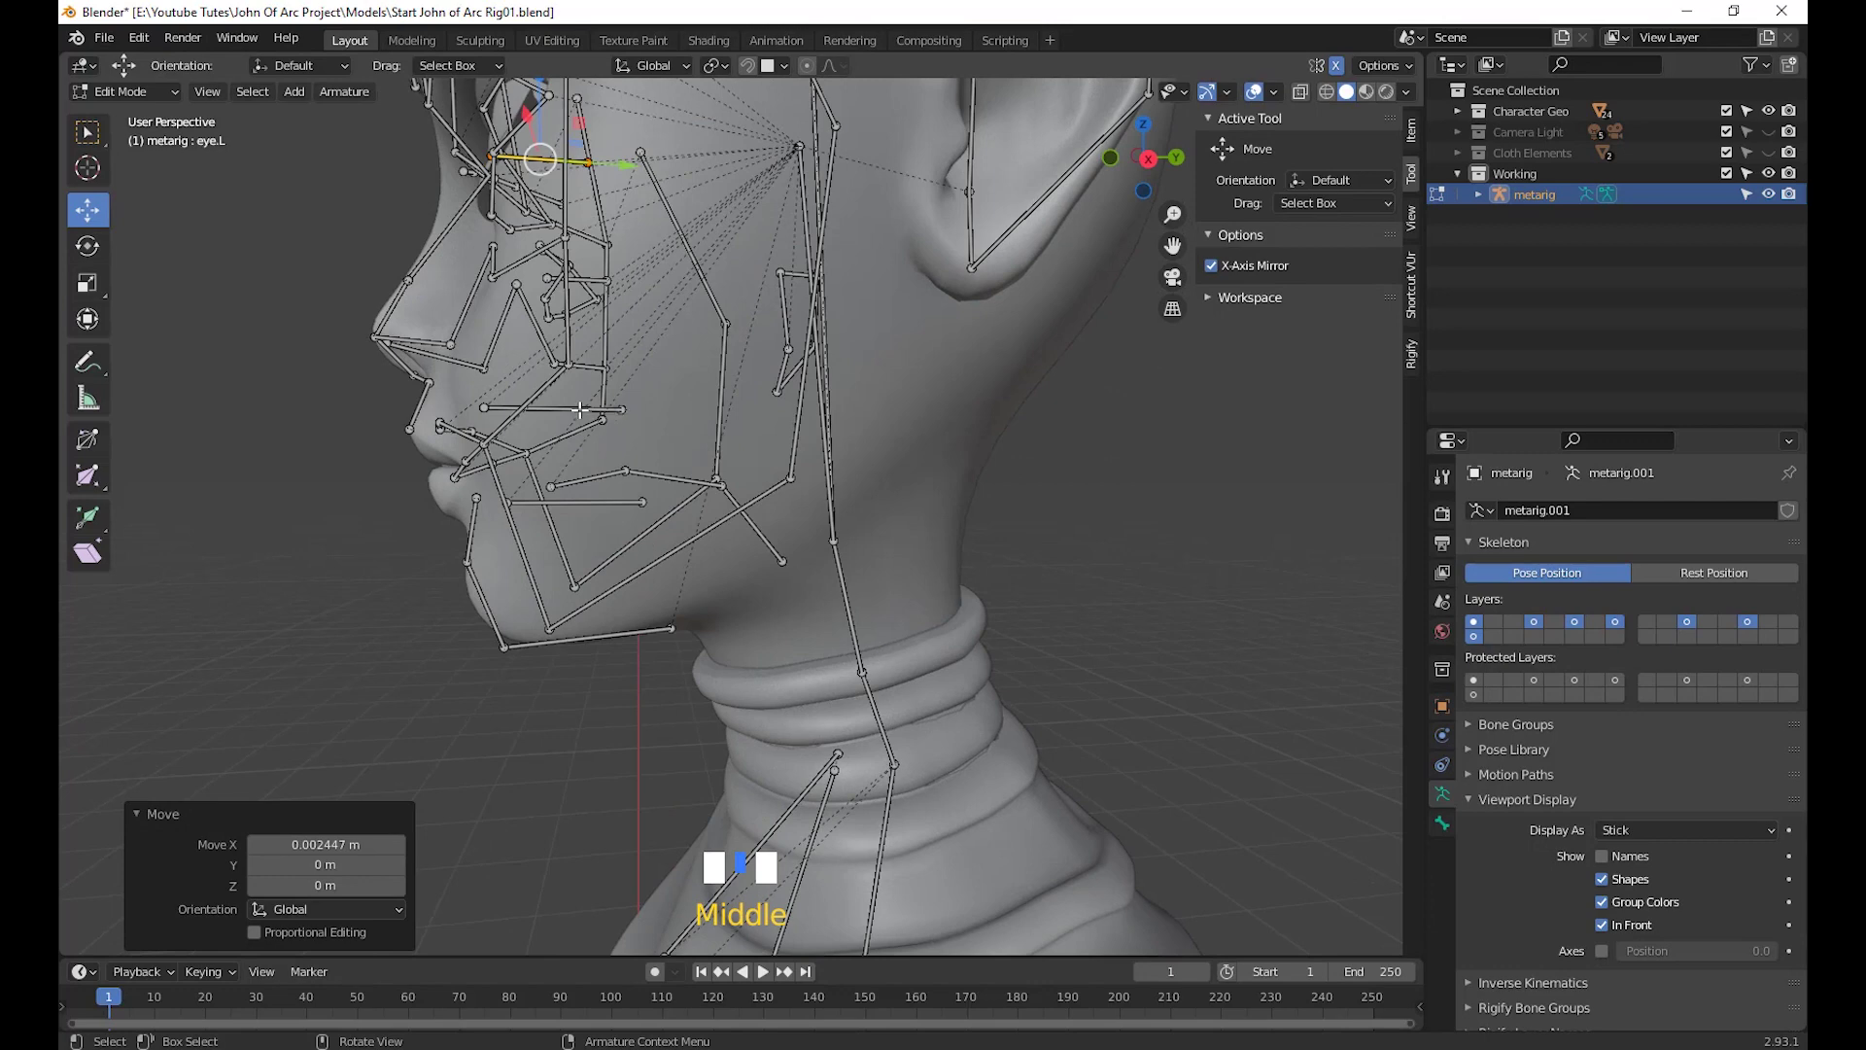
{"action": "left_click", "coordinate": [580, 410]}
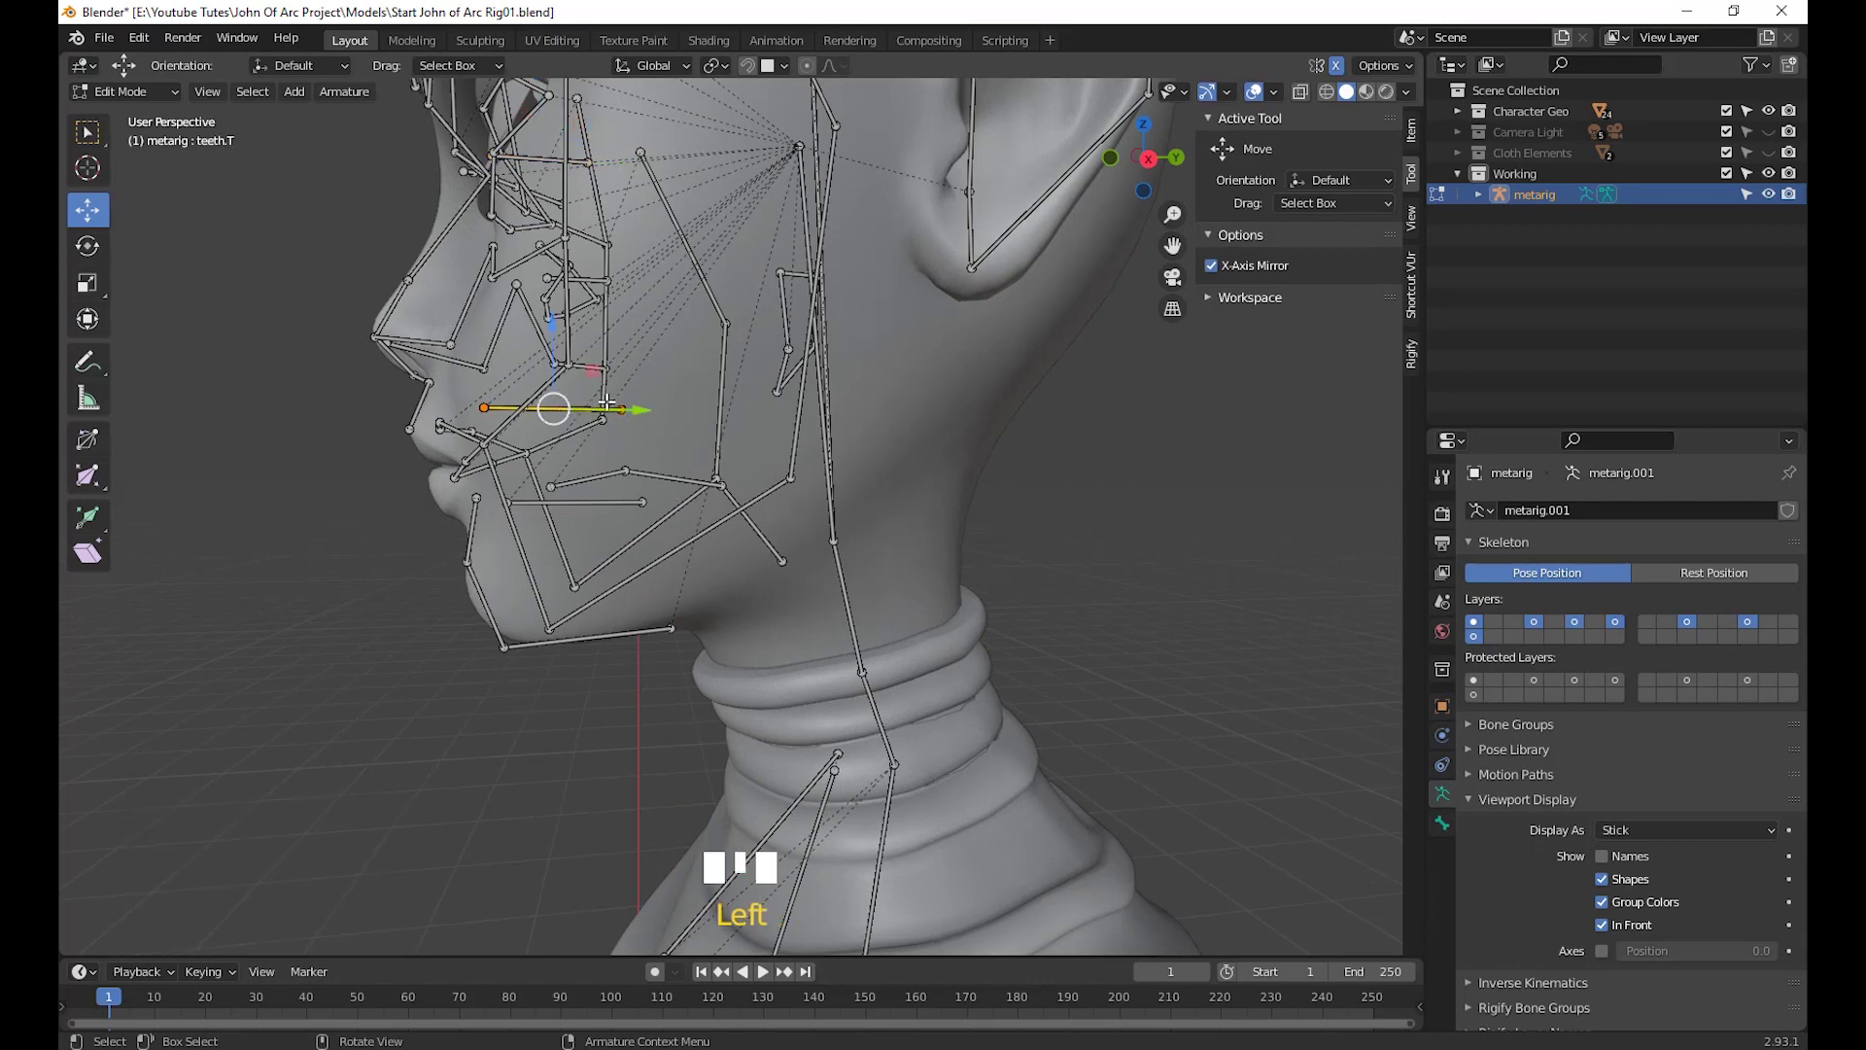
{"action": "left_click_drag", "start_coordinate": [601, 379], "coordinate": [631, 393]}
{"action": "scroll", "coordinate": [632, 393], "scroll_direction": "down", "scroll_amount": 1}
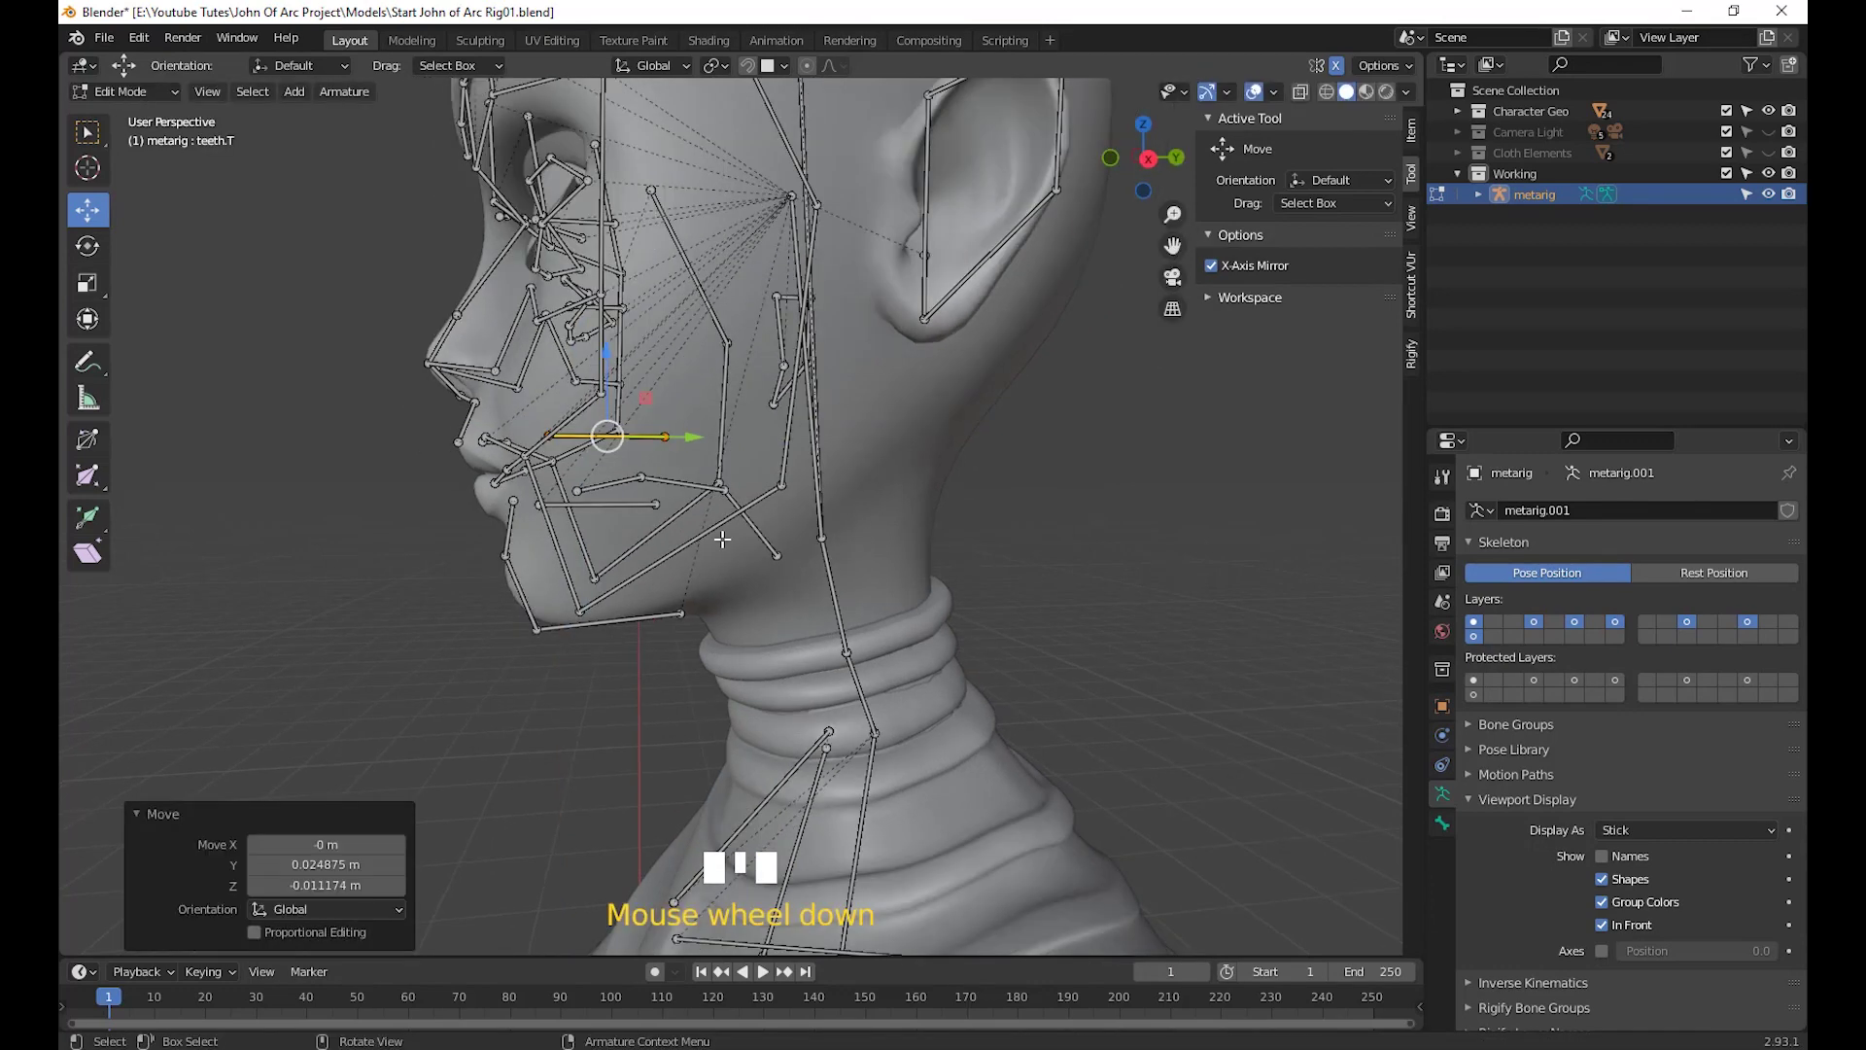
{"action": "middle_click_drag", "start_coordinate": [631, 393], "coordinate": [833, 507], "text": "shift"}
{"action": "scroll", "coordinate": [800, 534], "scroll_direction": "up", "scroll_amount": 2}
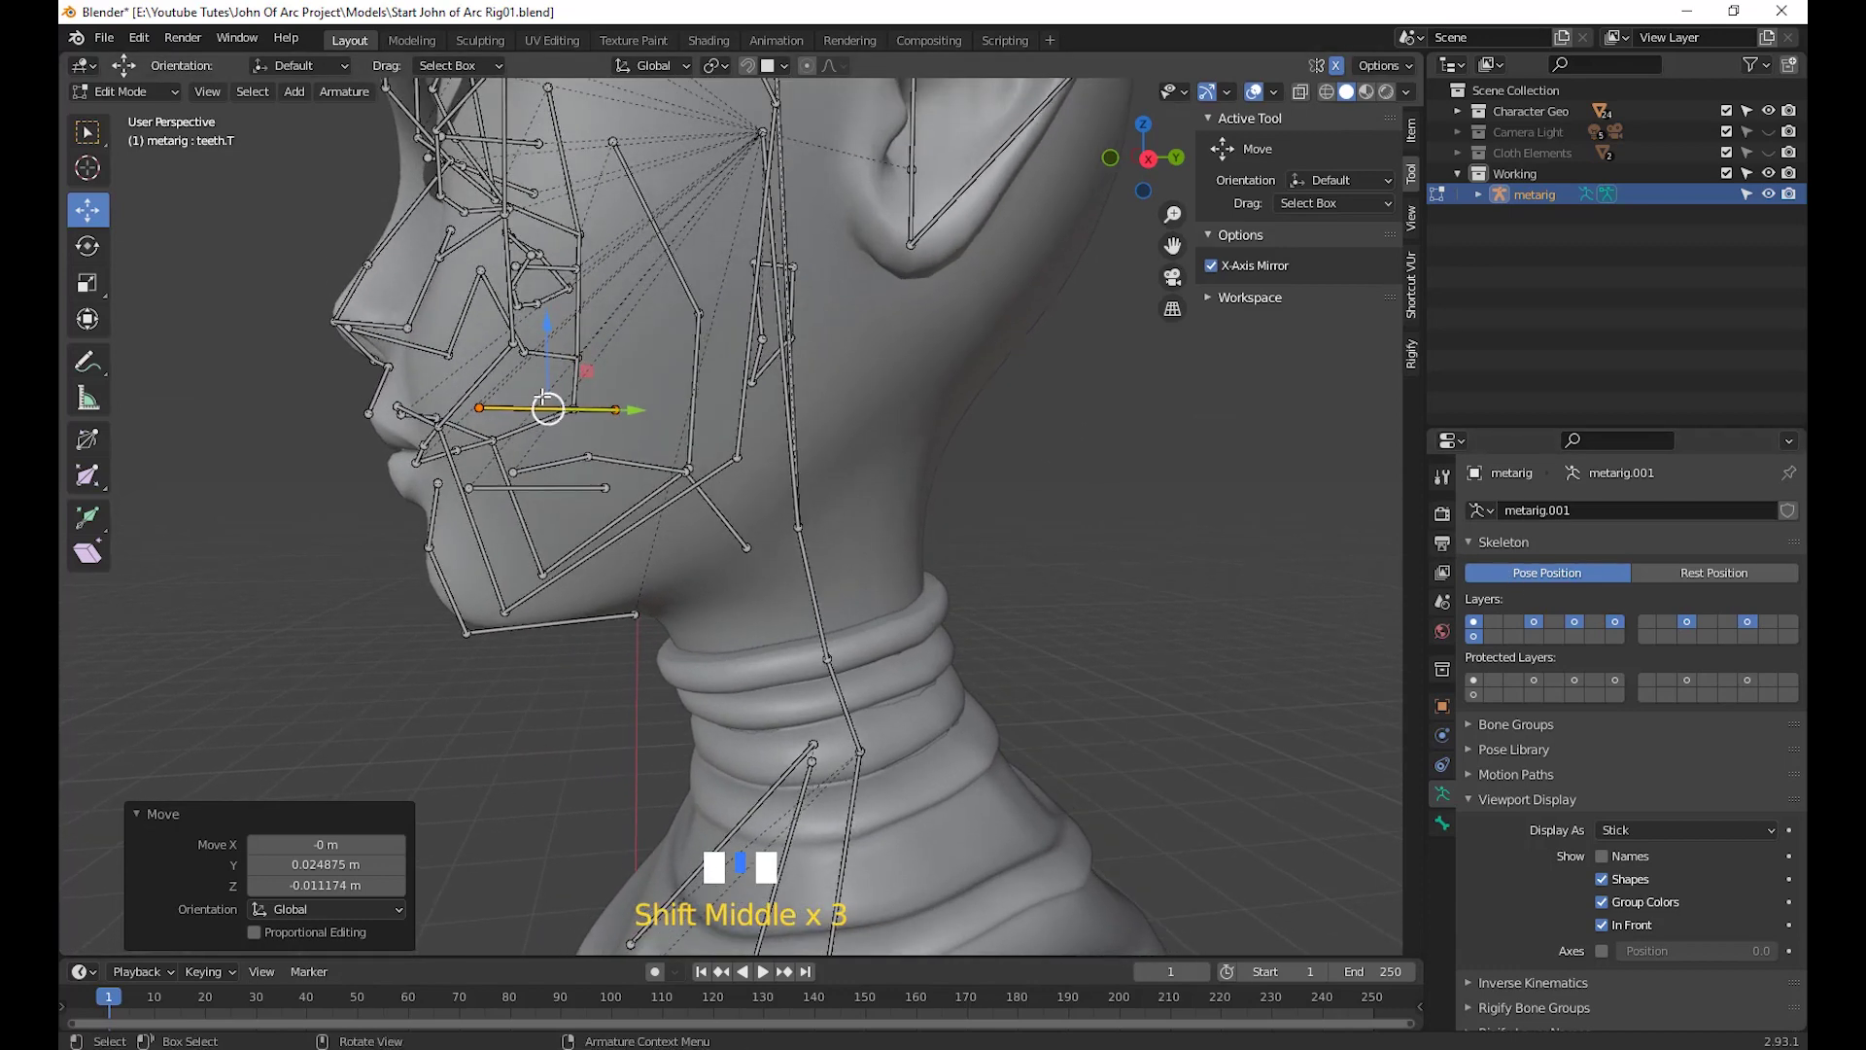
Reposition the left jaw bone's rear corner and lower front joint along the character's jawline
{"action": "middle_click_drag", "start_coordinate": [551, 505], "coordinate": [847, 559]}
{"action": "left_click", "coordinate": [546, 496]}
{"action": "scroll", "coordinate": [632, 536], "scroll_direction": "up", "scroll_amount": 2}
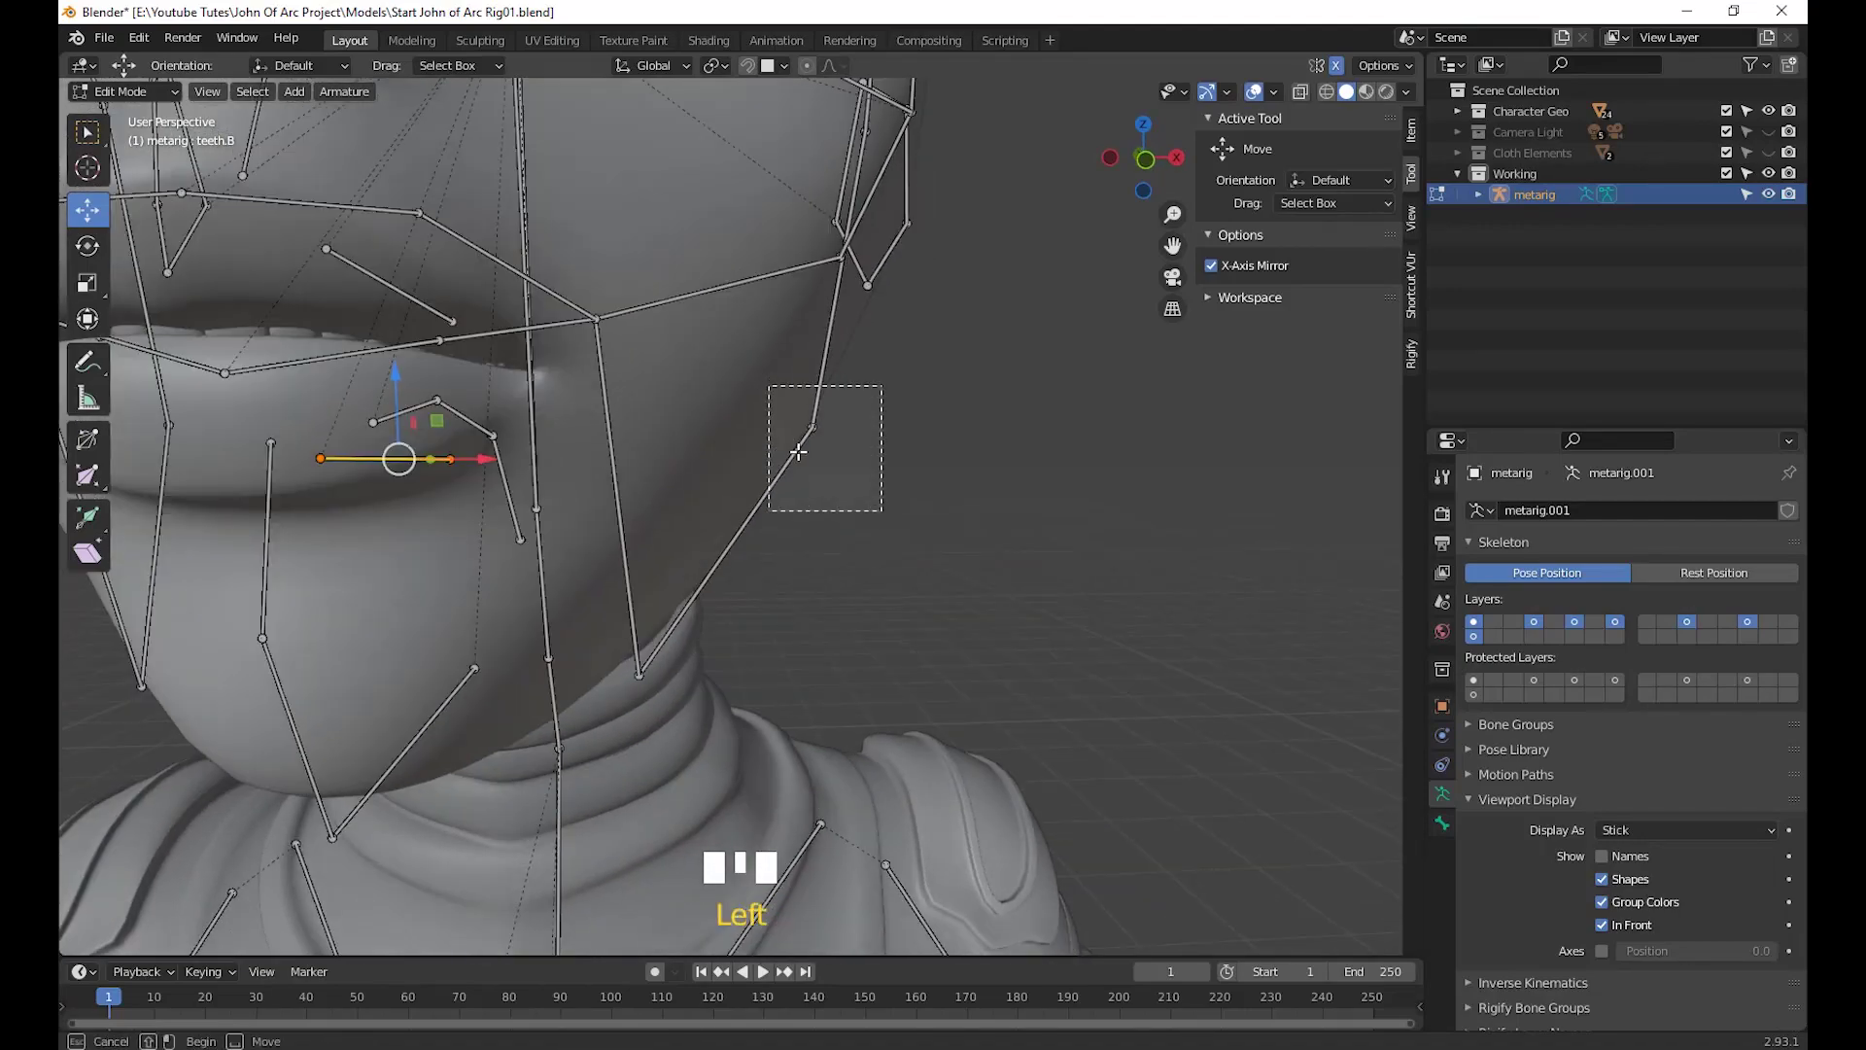
{"action": "left_click_drag", "start_coordinate": [798, 452], "coordinate": [800, 453]}
{"action": "middle_click_drag", "start_coordinate": [800, 453], "coordinate": [766, 698]}
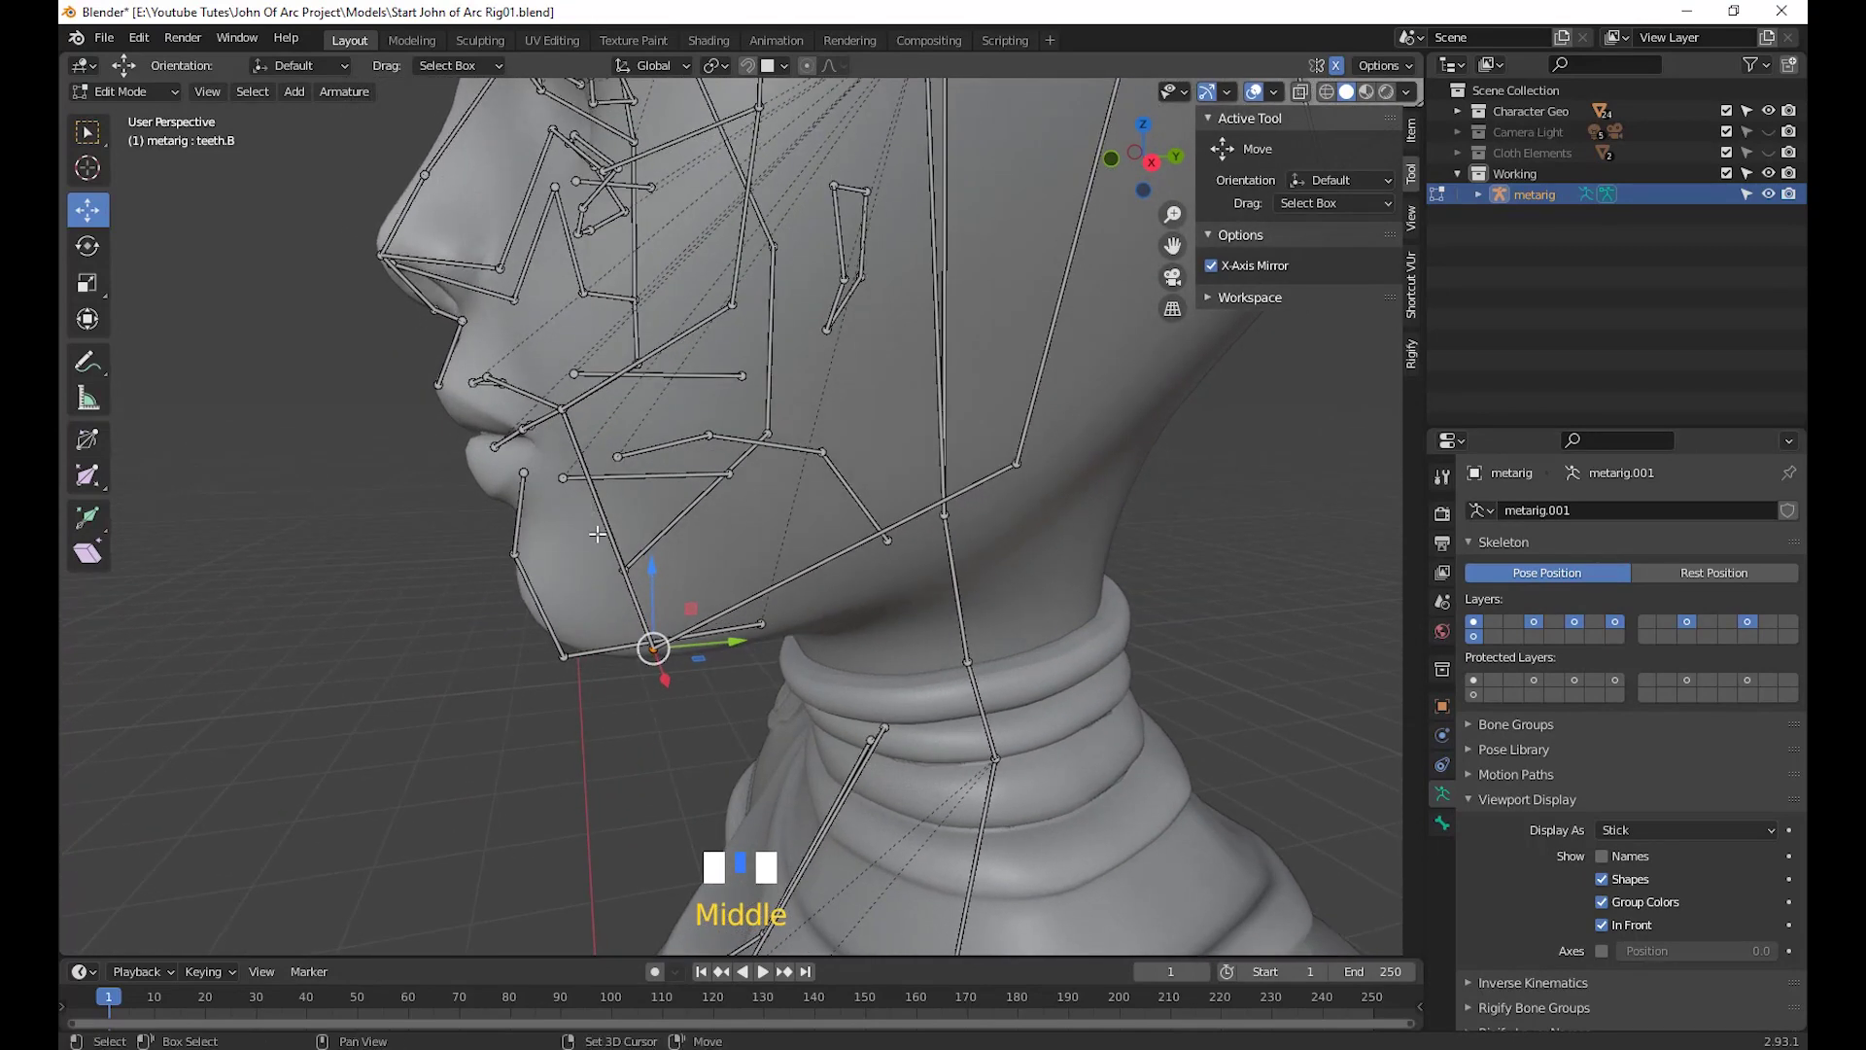
Select all upper and lower lip bones and move them down about 0.017 m in Z onto the mouth
{"action": "middle_click_drag", "start_coordinate": [597, 533], "coordinate": [614, 472], "text": "shift"}
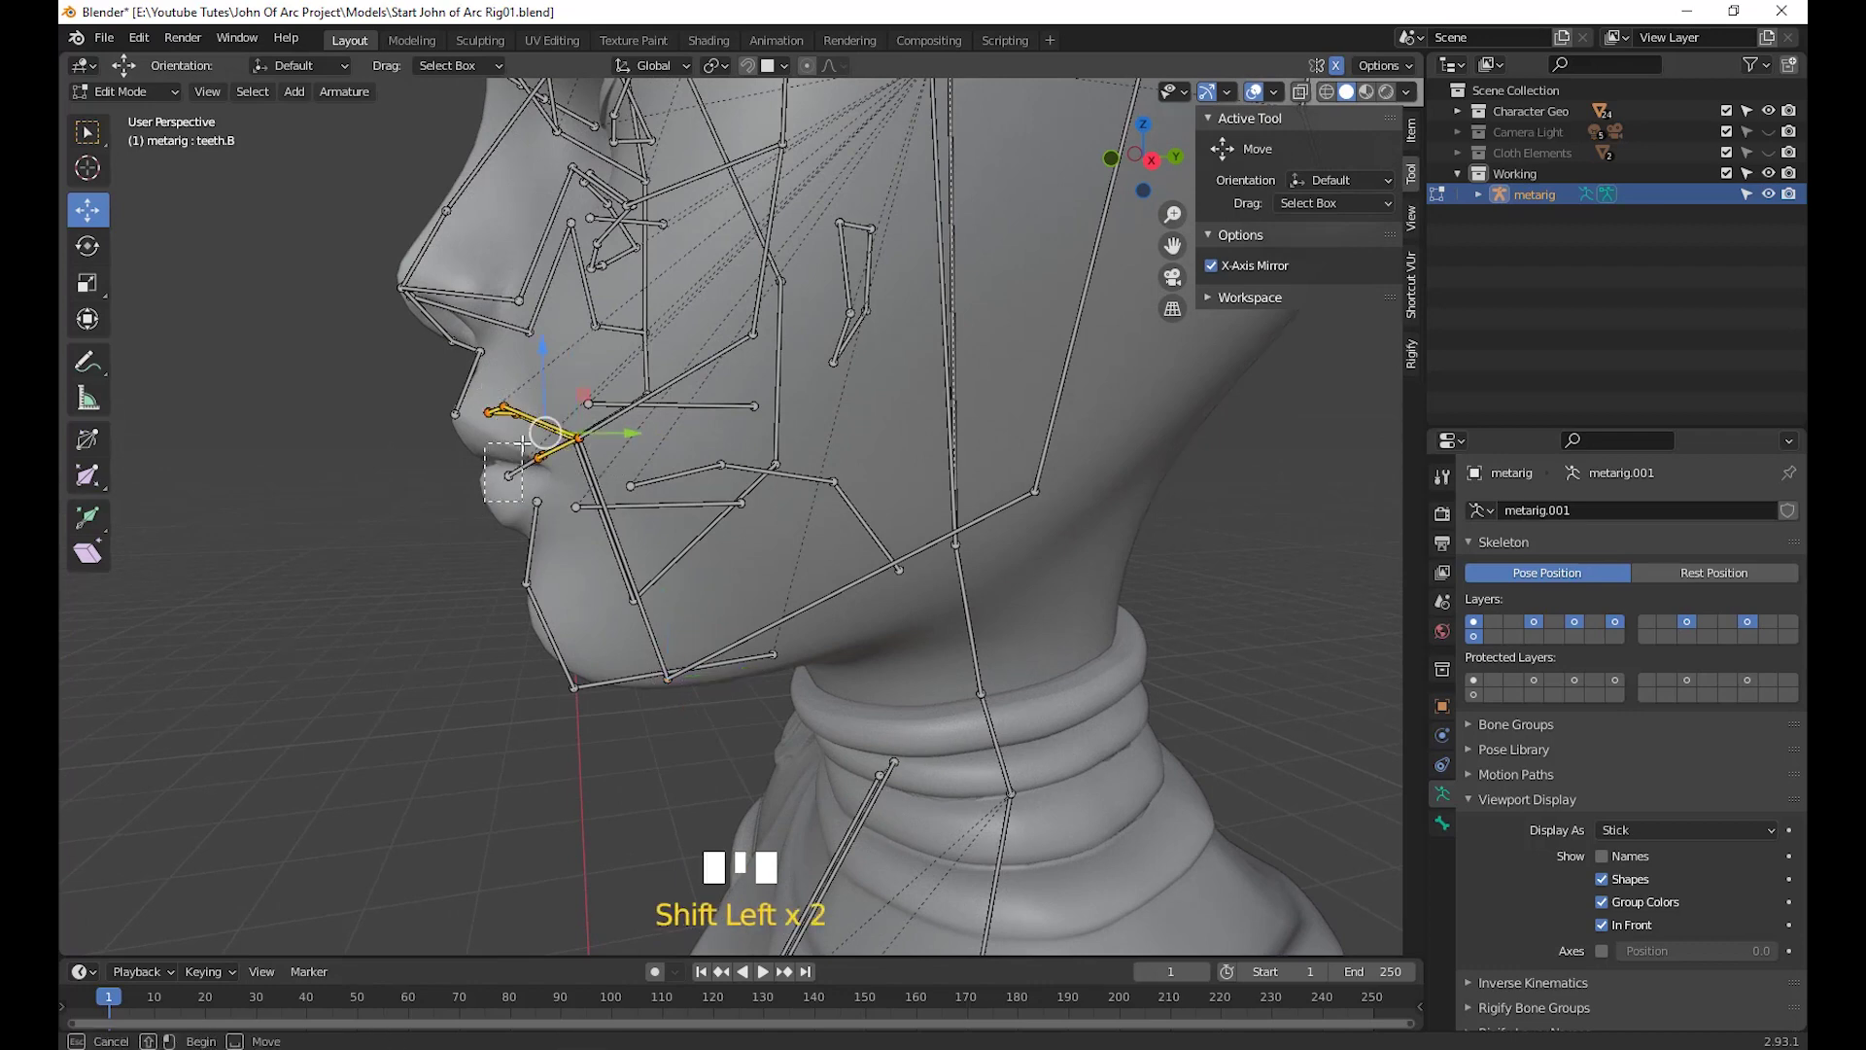
{"action": "middle_click_drag", "start_coordinate": [524, 443], "coordinate": [780, 550]}
{"action": "scroll", "coordinate": [759, 590], "scroll_direction": "down", "scroll_amount": 2}
{"action": "scroll", "coordinate": [768, 583], "scroll_direction": "down", "scroll_amount": 1}
{"action": "scroll", "coordinate": [768, 584], "scroll_direction": "up", "scroll_amount": 2}
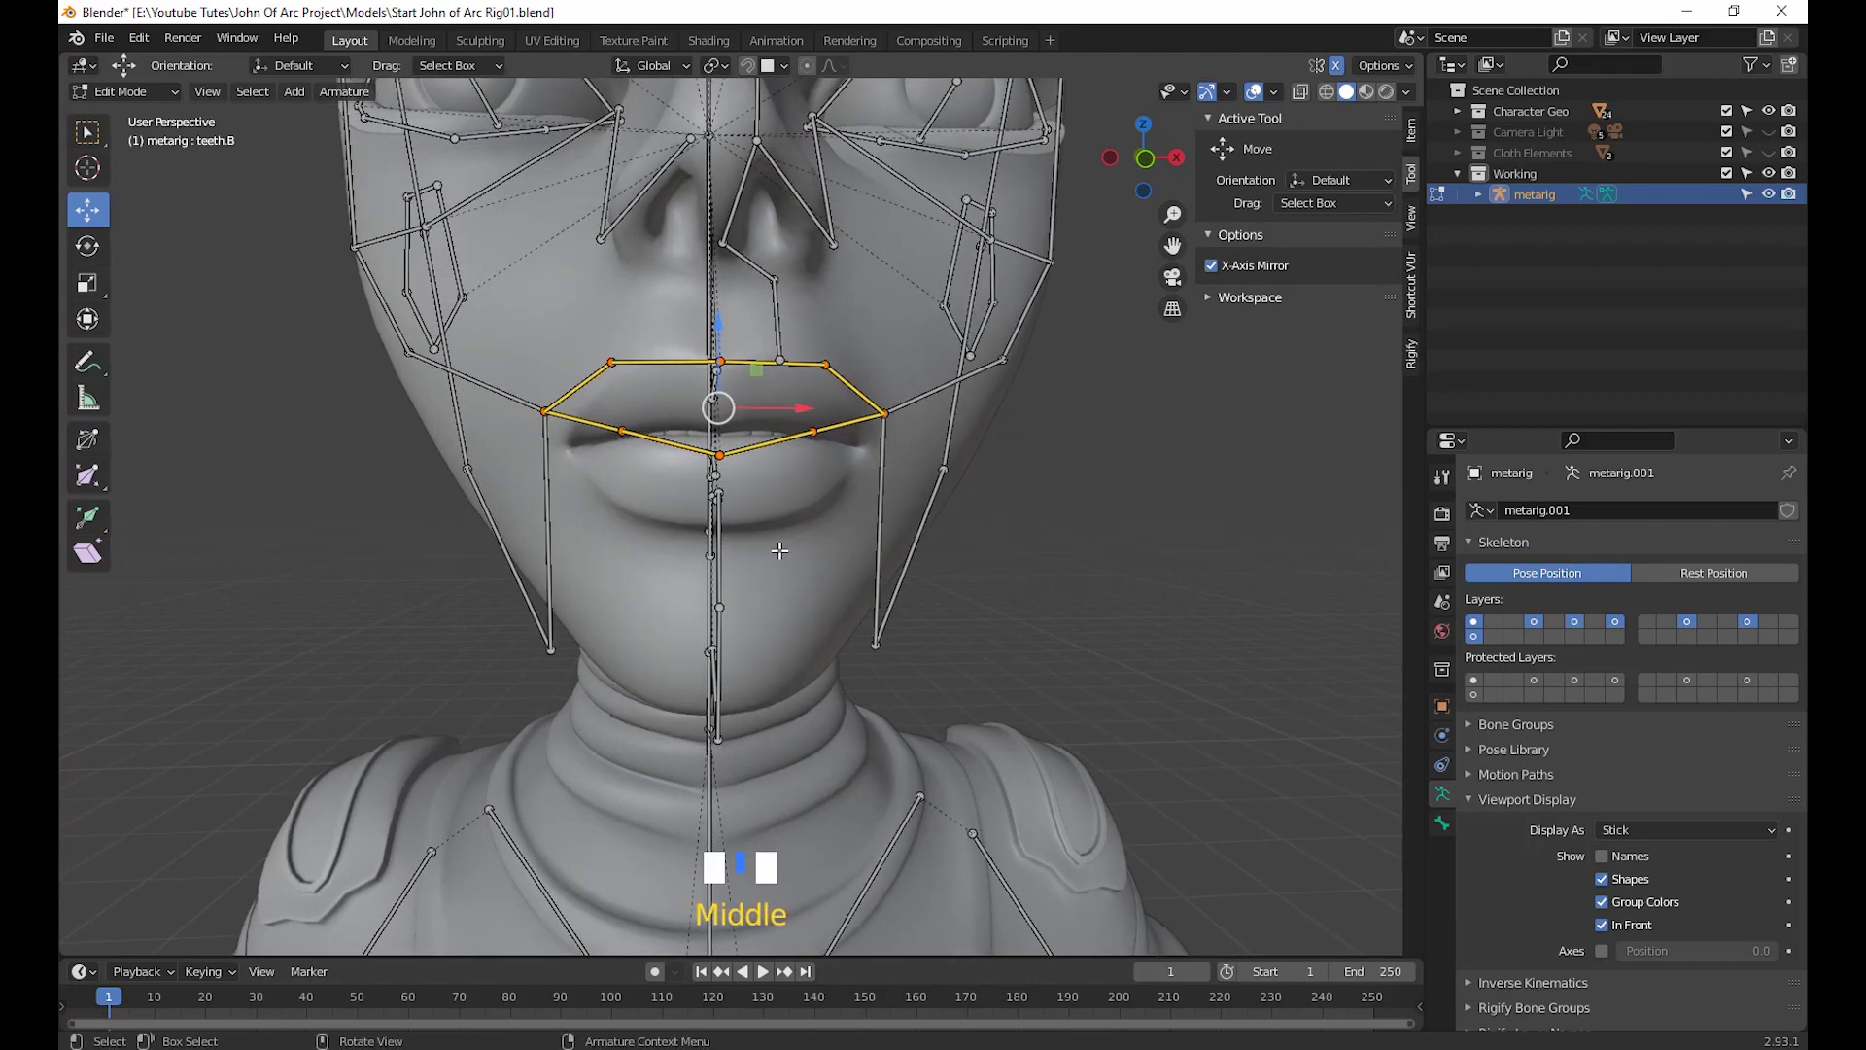
{"action": "key", "text": "g"}
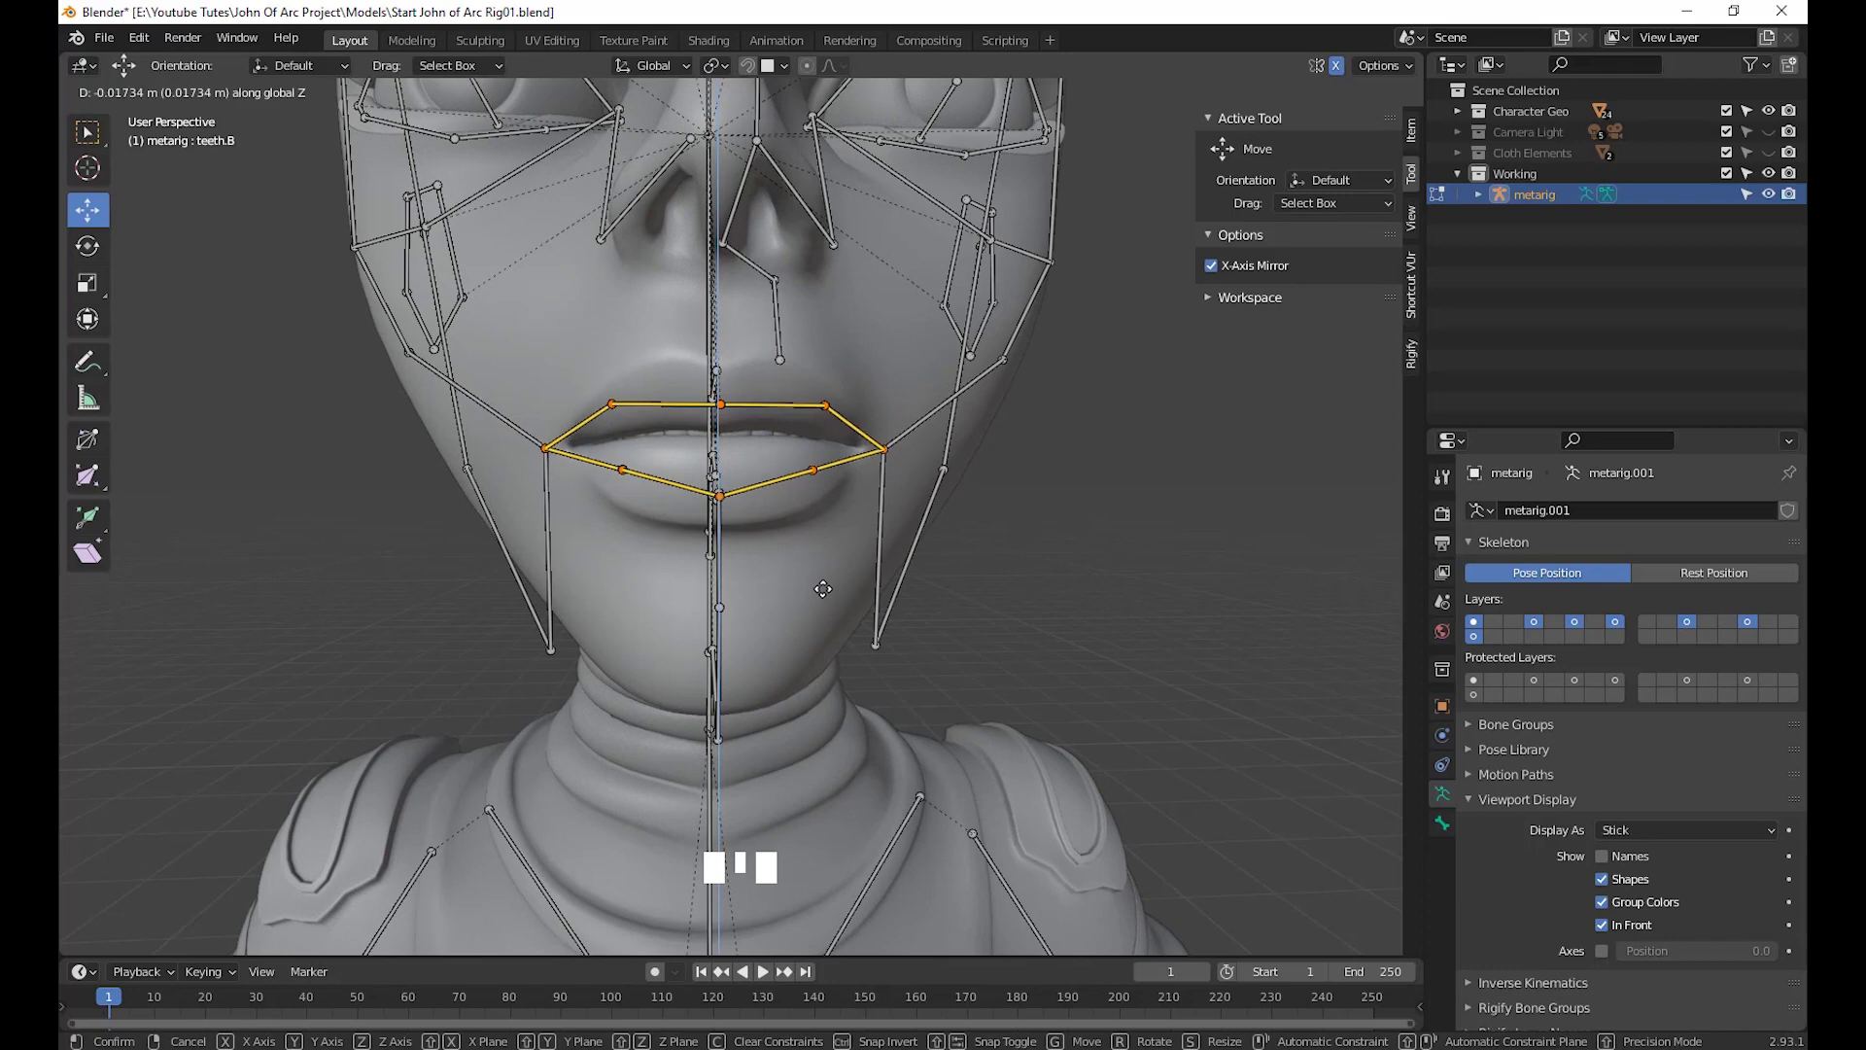
{"action": "left_click", "coordinate": [823, 589]}
Raise the upper lip's center joint about 0.011 m in Z to the upper edge of the lip
{"action": "middle_click_drag", "start_coordinate": [814, 540], "coordinate": [564, 537], "text": "shift"}
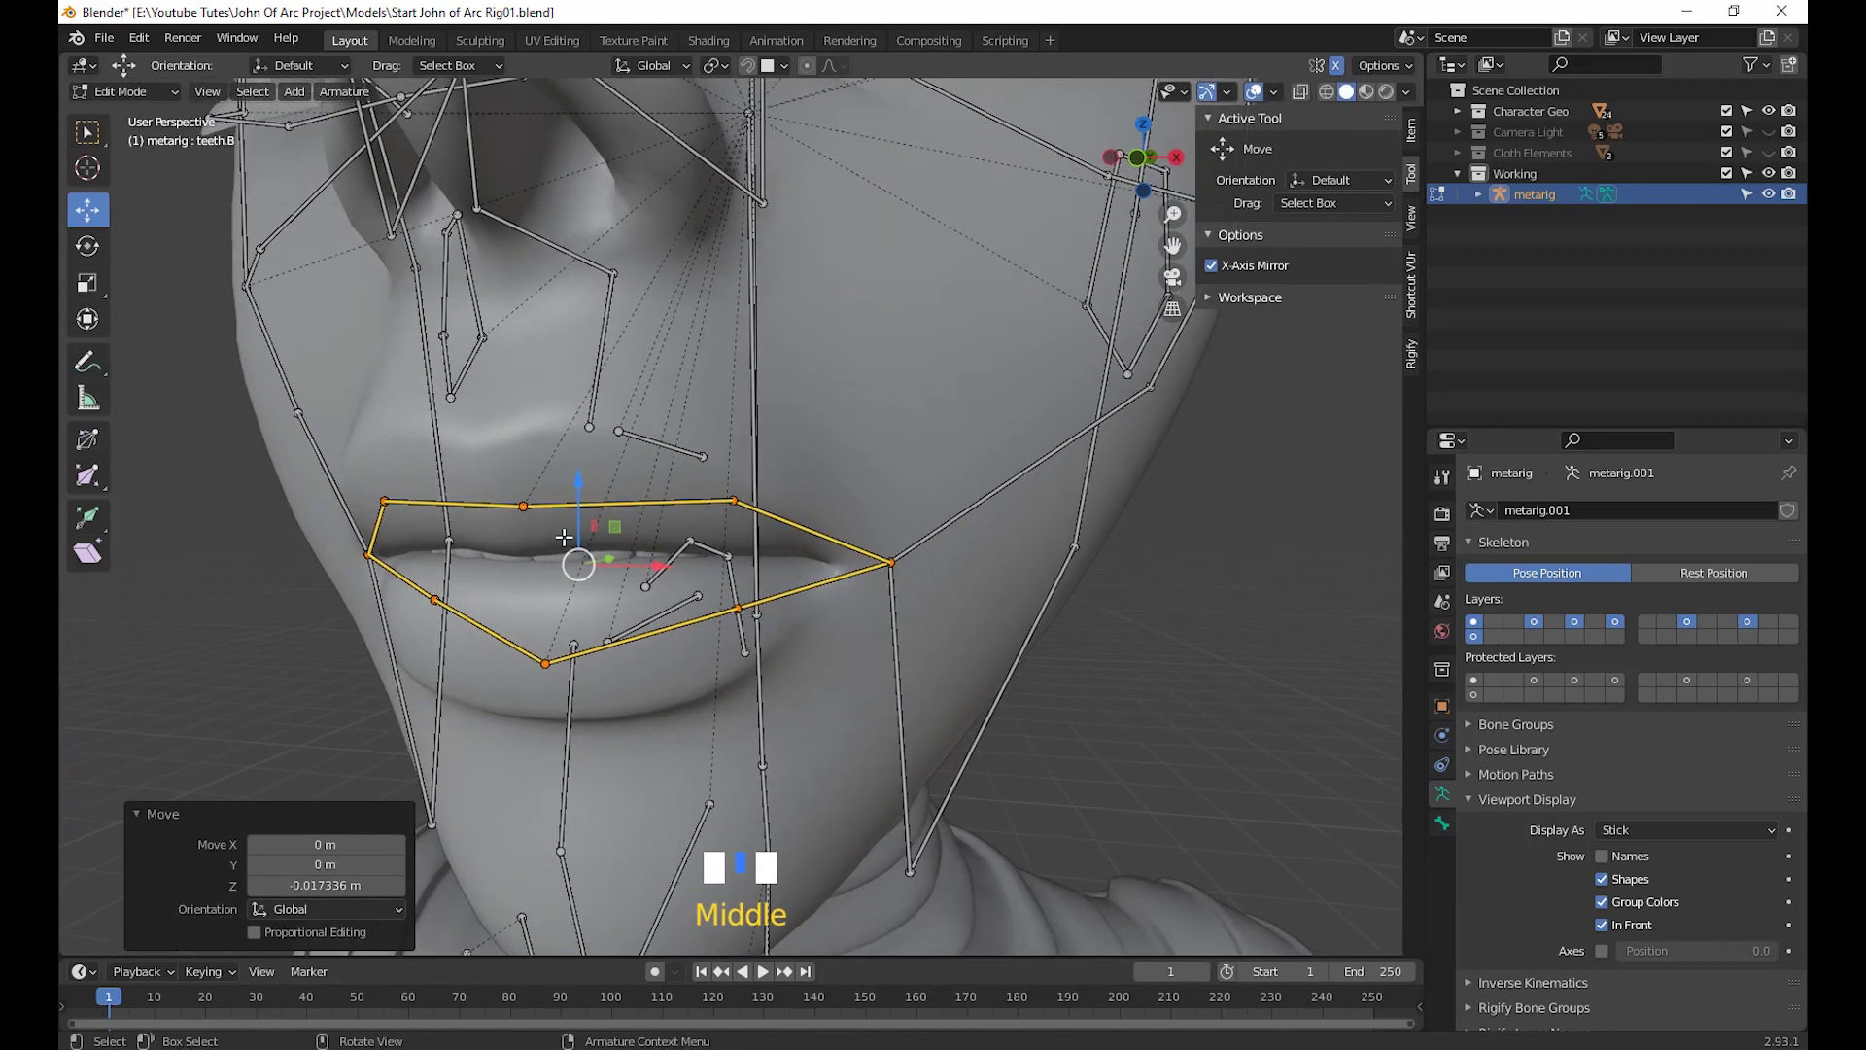
{"action": "middle_click_drag", "start_coordinate": [489, 473], "coordinate": [670, 496]}
{"action": "left_click", "coordinate": [700, 501]}
{"action": "left_click_drag", "start_coordinate": [698, 457], "coordinate": [696, 409]}
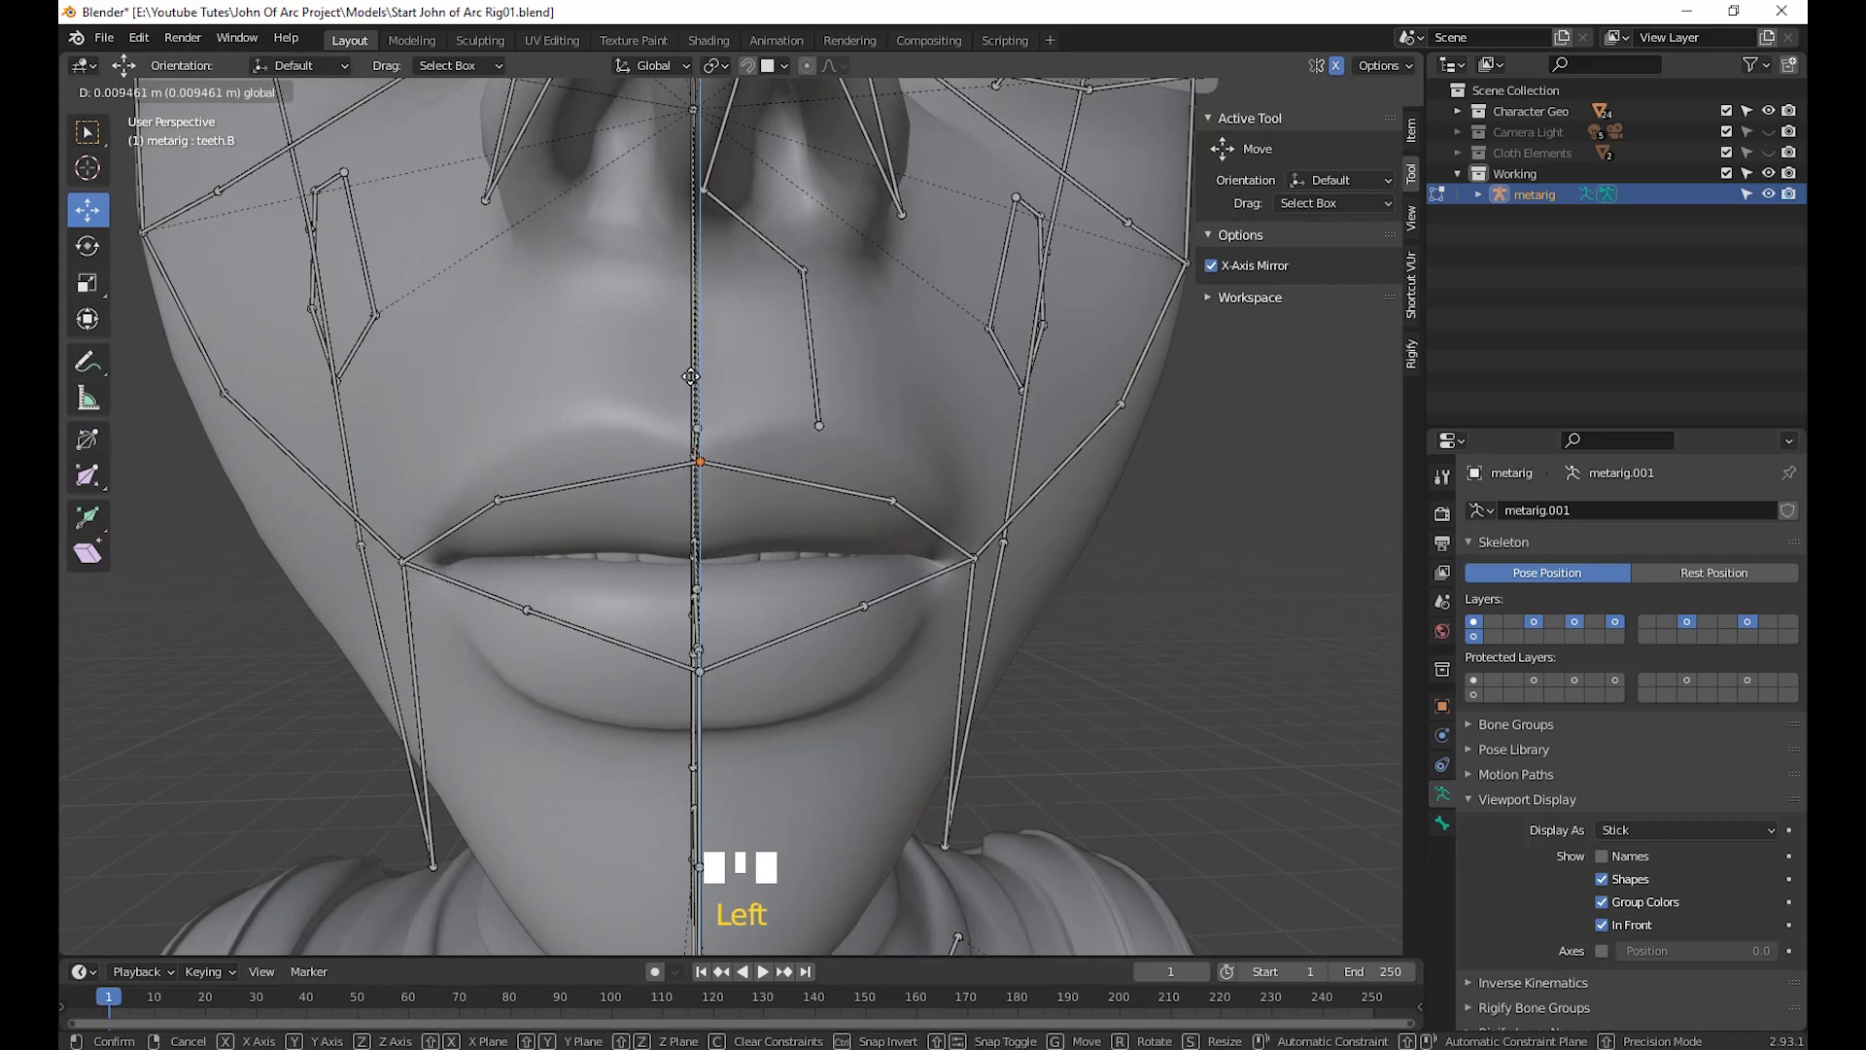
{"action": "left_click_drag", "start_coordinate": [690, 369], "coordinate": [691, 368]}
{"action": "middle_click_drag", "start_coordinate": [691, 368], "coordinate": [907, 583]}
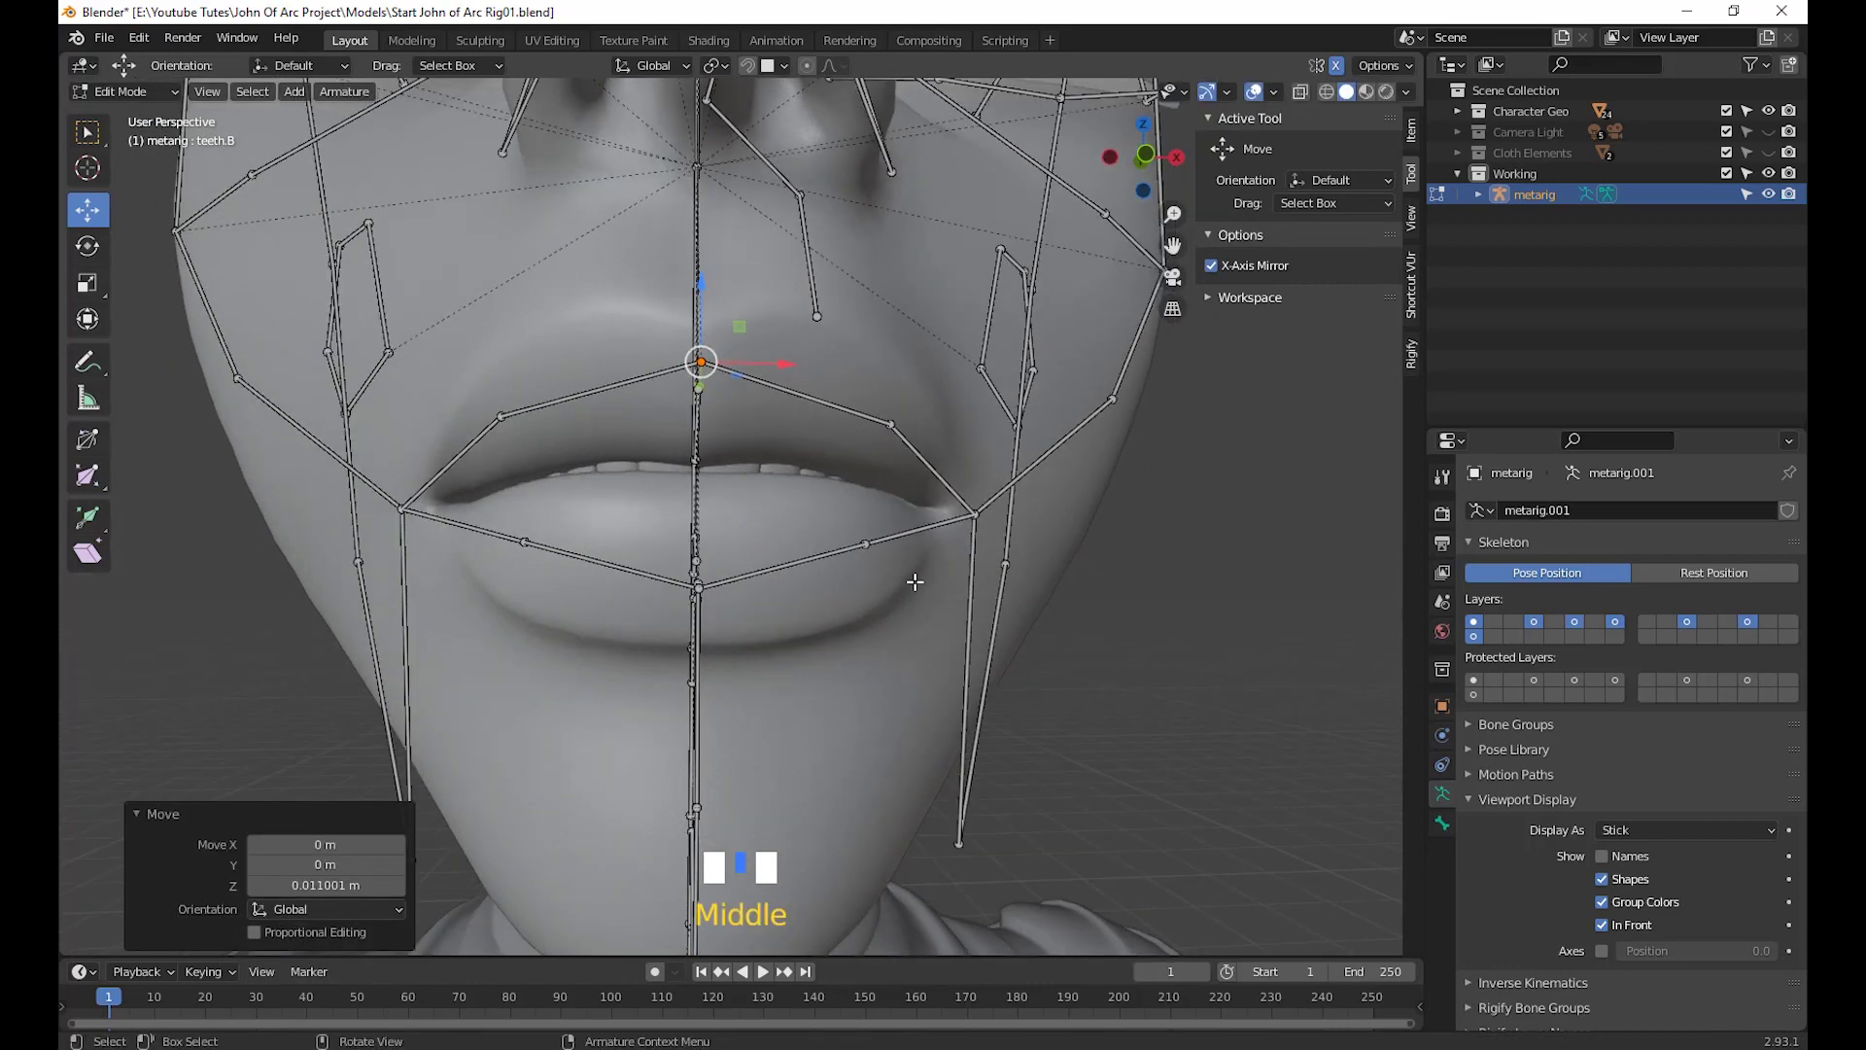
Lower the left middle joint of the lower lip bones in Z toward the lower edge of the lip
{"action": "left_click", "coordinate": [865, 545]}
{"action": "left_click_drag", "start_coordinate": [863, 487], "coordinate": [864, 546]}
{"action": "middle_click_drag", "start_coordinate": [864, 546], "coordinate": [825, 726]}
Lower the lower lip's center joint along Z to the bottom edge of the lip
{"action": "left_click", "coordinate": [868, 677]}
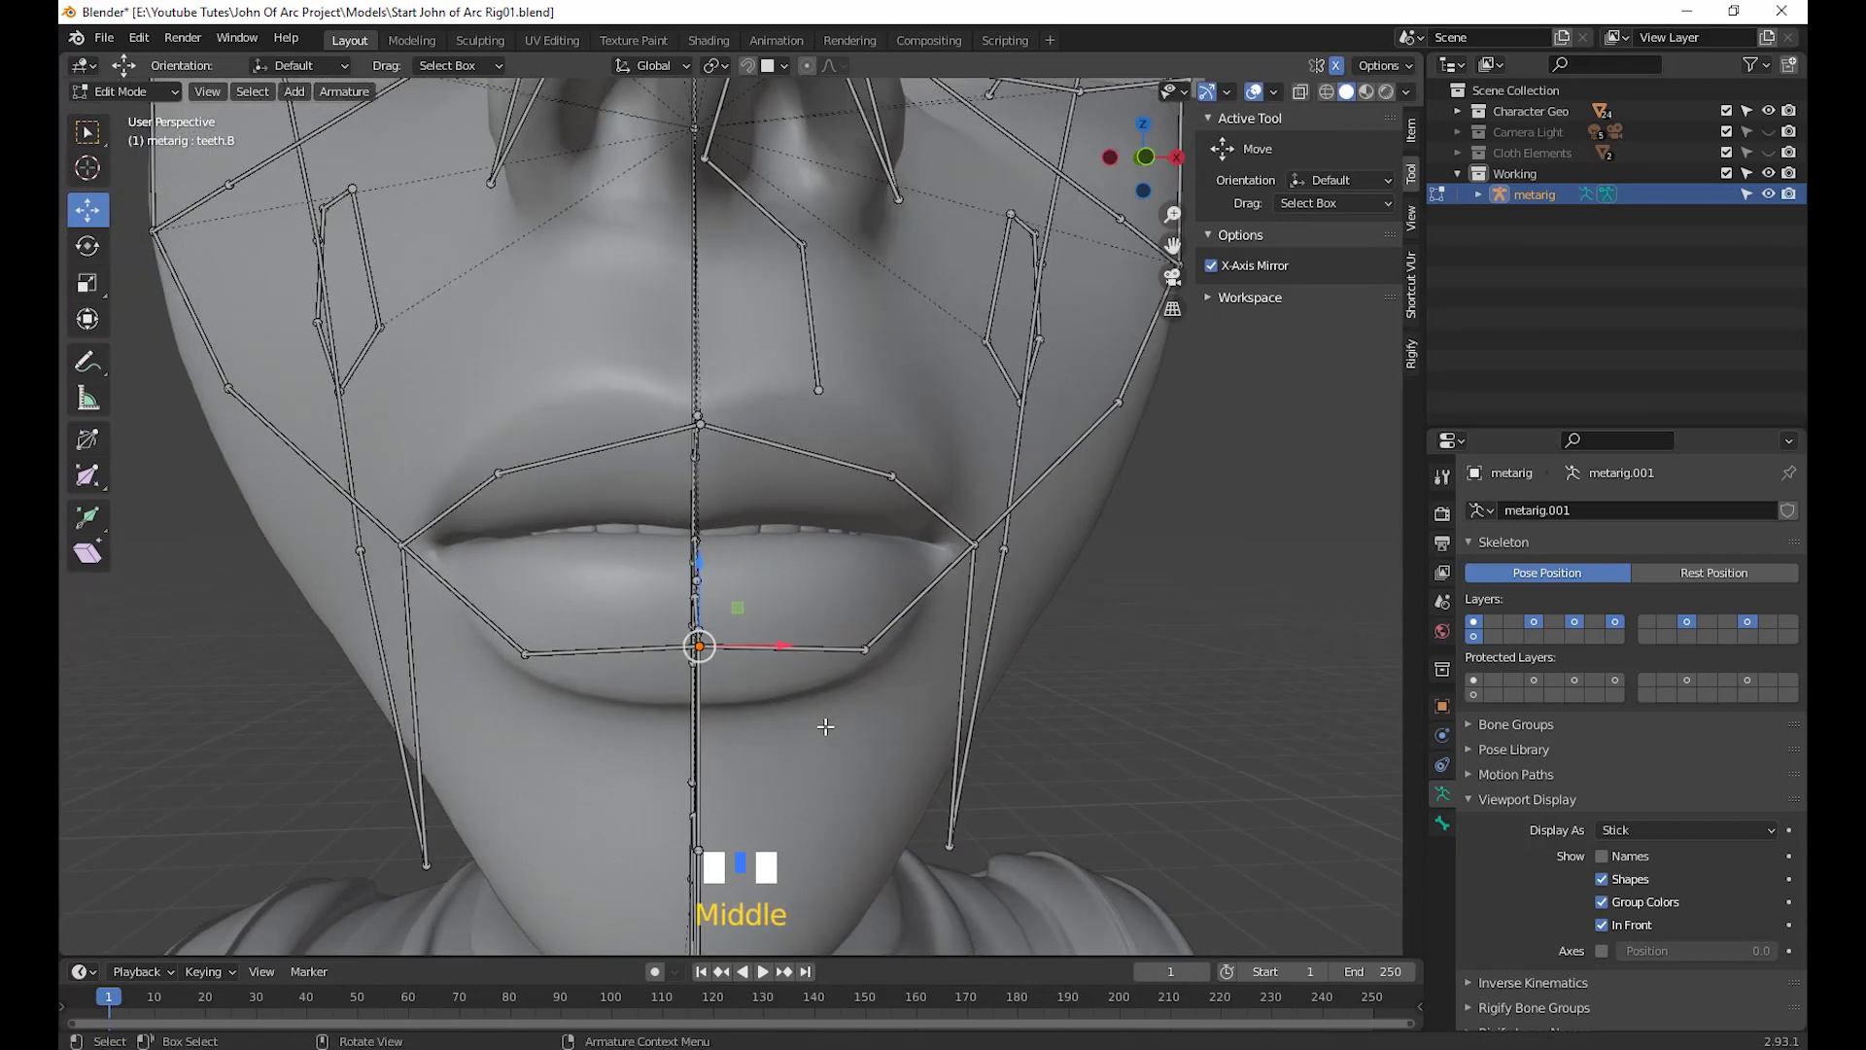
{"action": "key", "text": "g"}
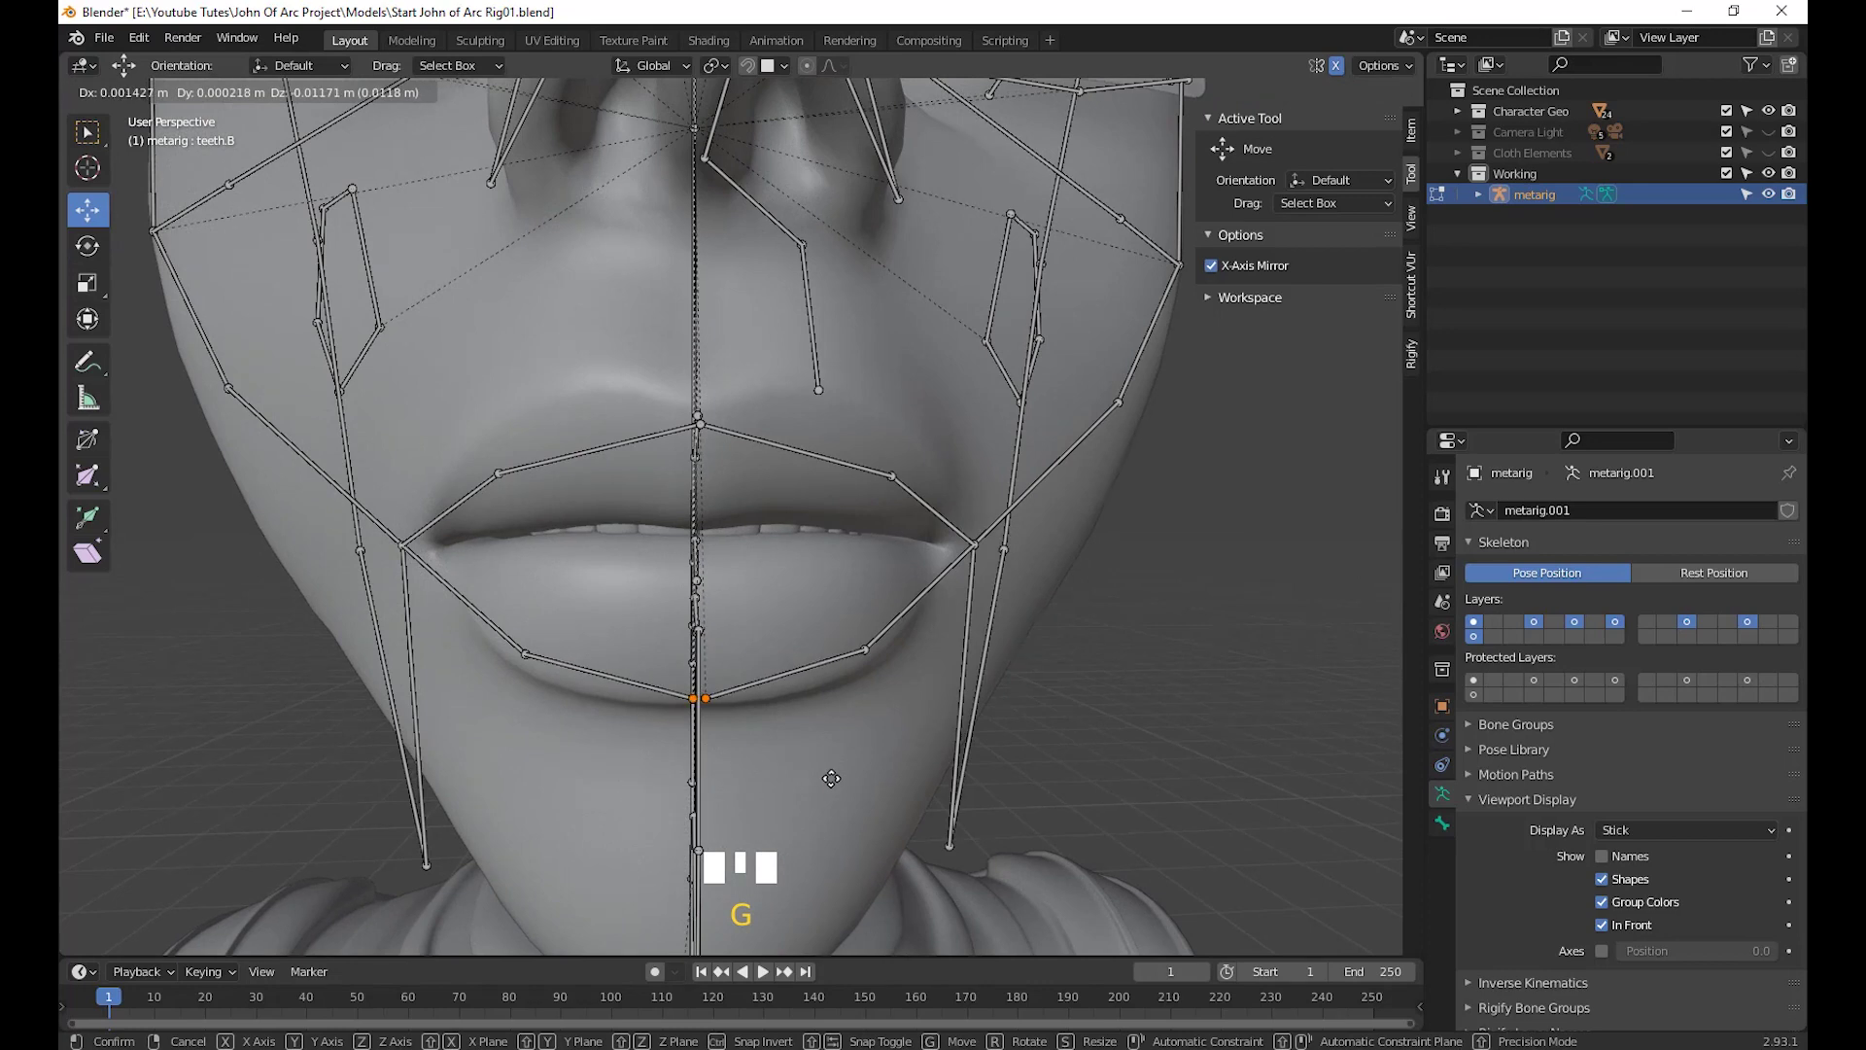
{"action": "right_click", "coordinate": [831, 778]}
{"action": "middle_click_drag", "start_coordinate": [787, 749], "coordinate": [767, 744]}
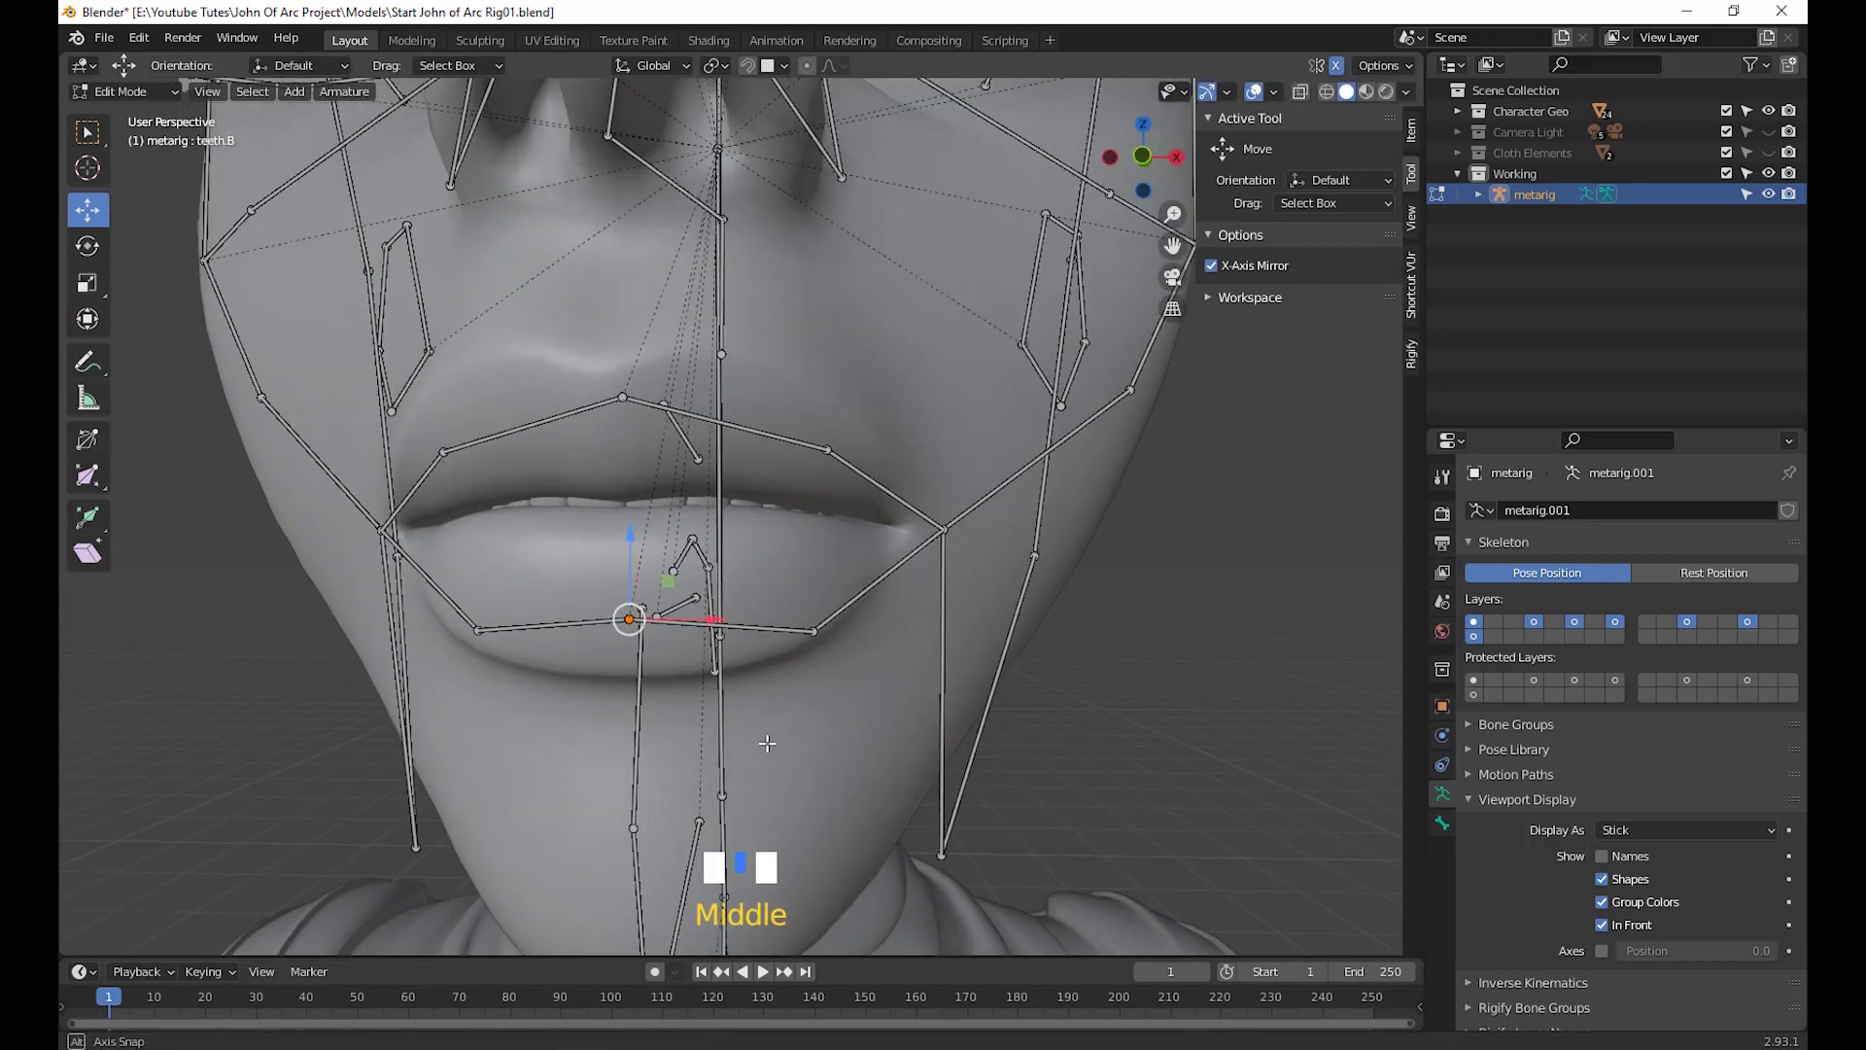
{"action": "key", "text": "g"}
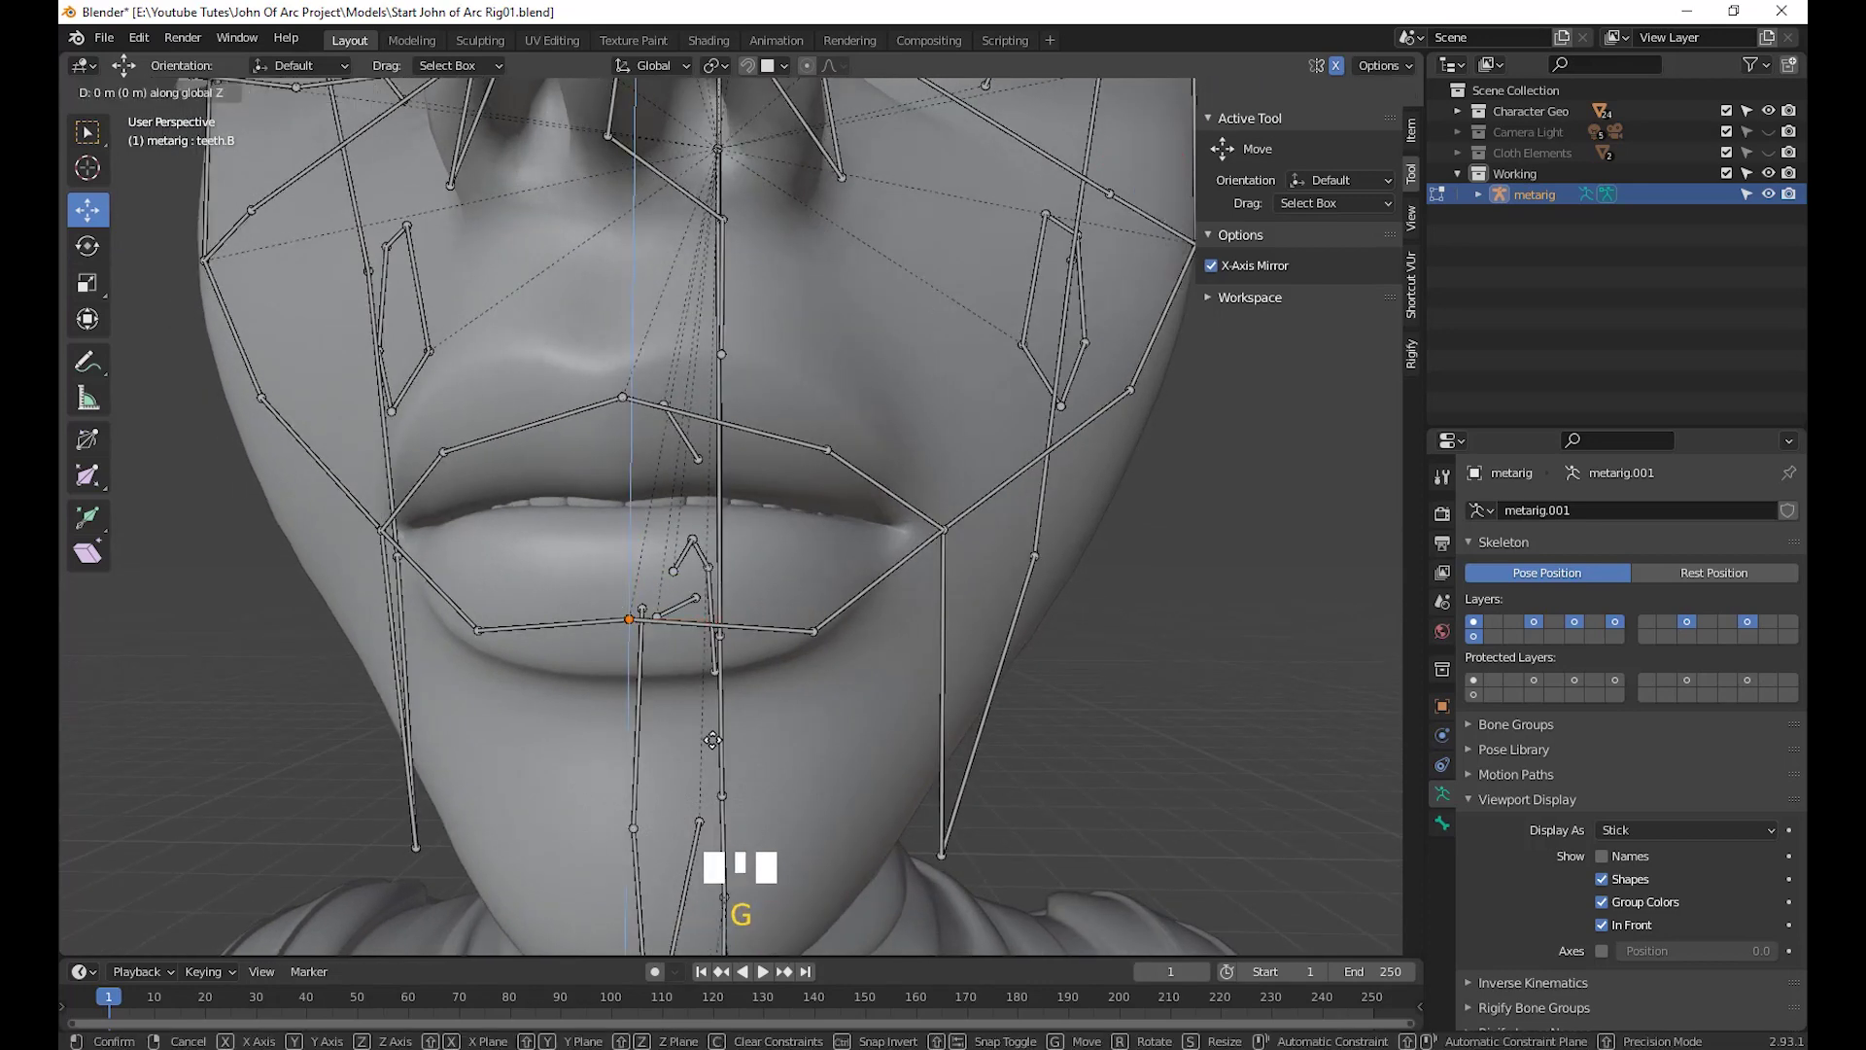
{"action": "left_click", "coordinate": [715, 784]}
In right side view, move the chin chain's top joint below the lip, about -0.007 m in Y and -0.021 m in Z
{"action": "scroll", "coordinate": [716, 783], "scroll_direction": "down", "scroll_amount": 2}
{"action": "middle_click_drag", "start_coordinate": [715, 783], "coordinate": [580, 663]}
{"action": "scroll", "coordinate": [536, 710], "scroll_direction": "up", "scroll_amount": 2}
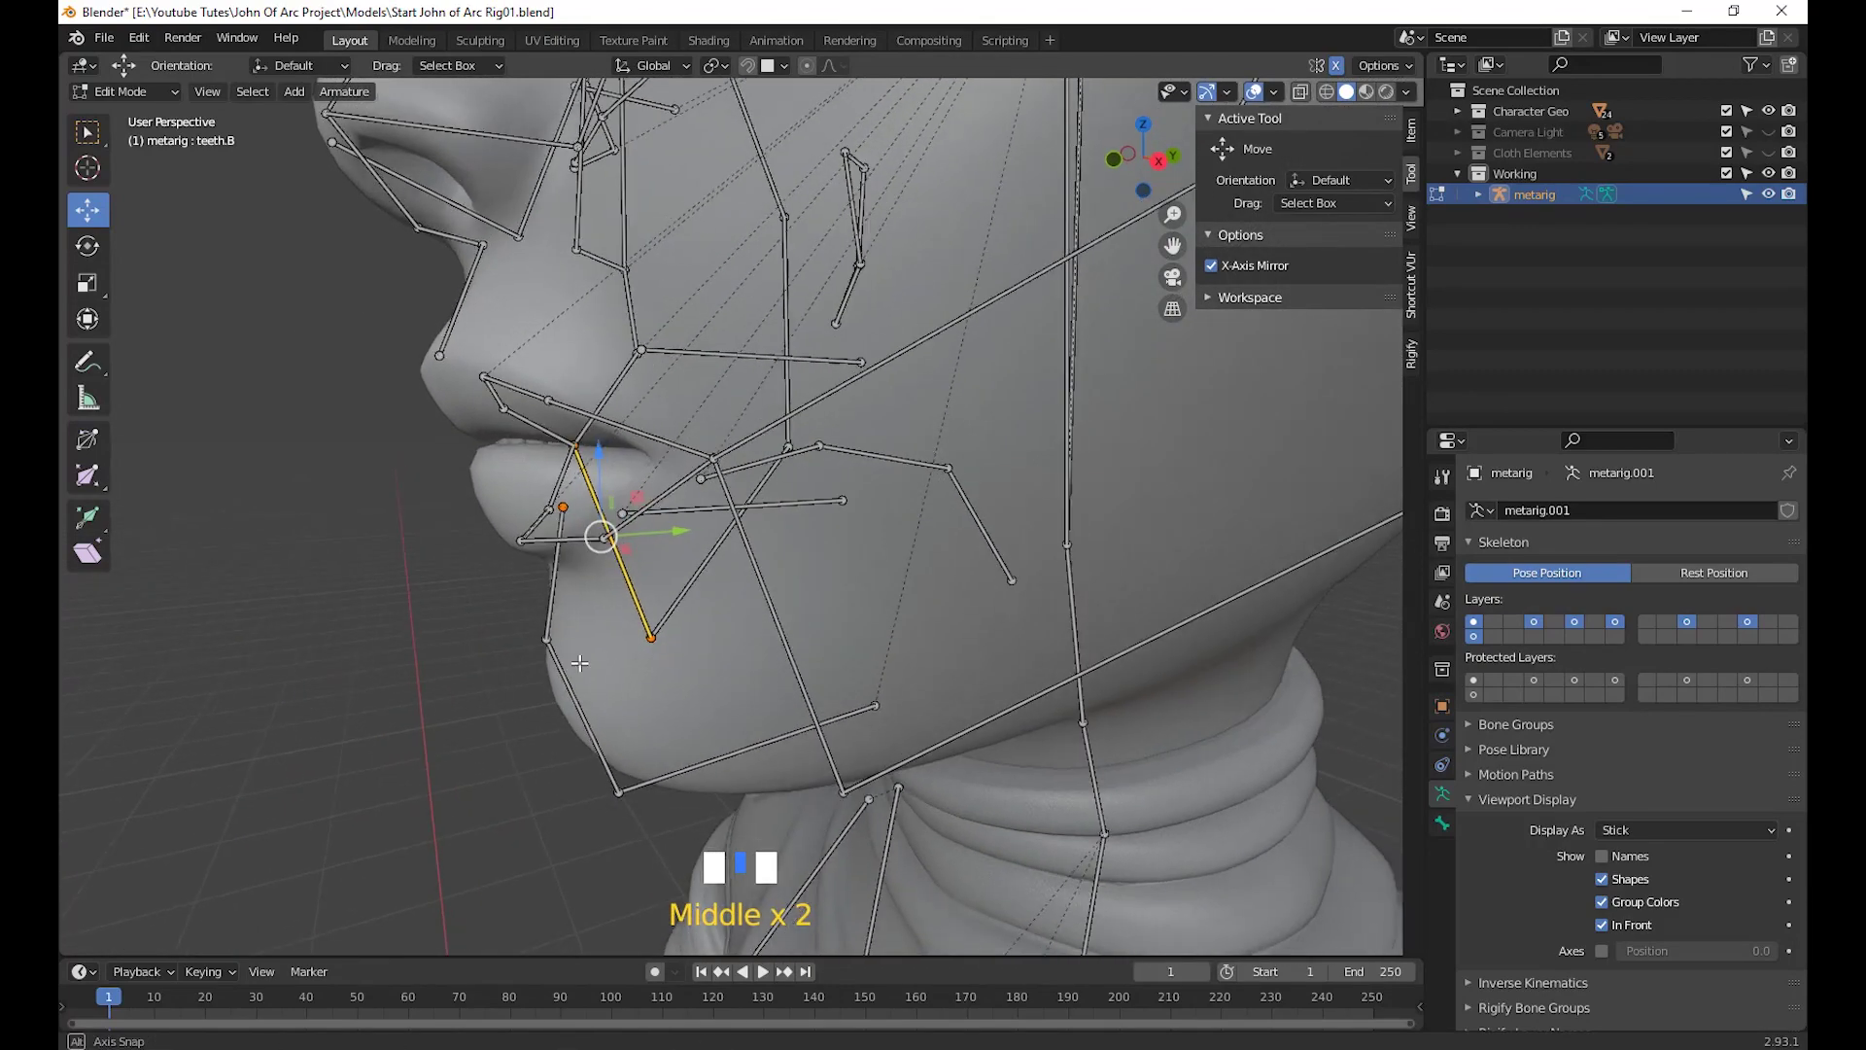
{"action": "left_click", "coordinate": [560, 523]}
{"action": "middle_click_drag", "start_coordinate": [642, 689], "coordinate": [624, 652]}
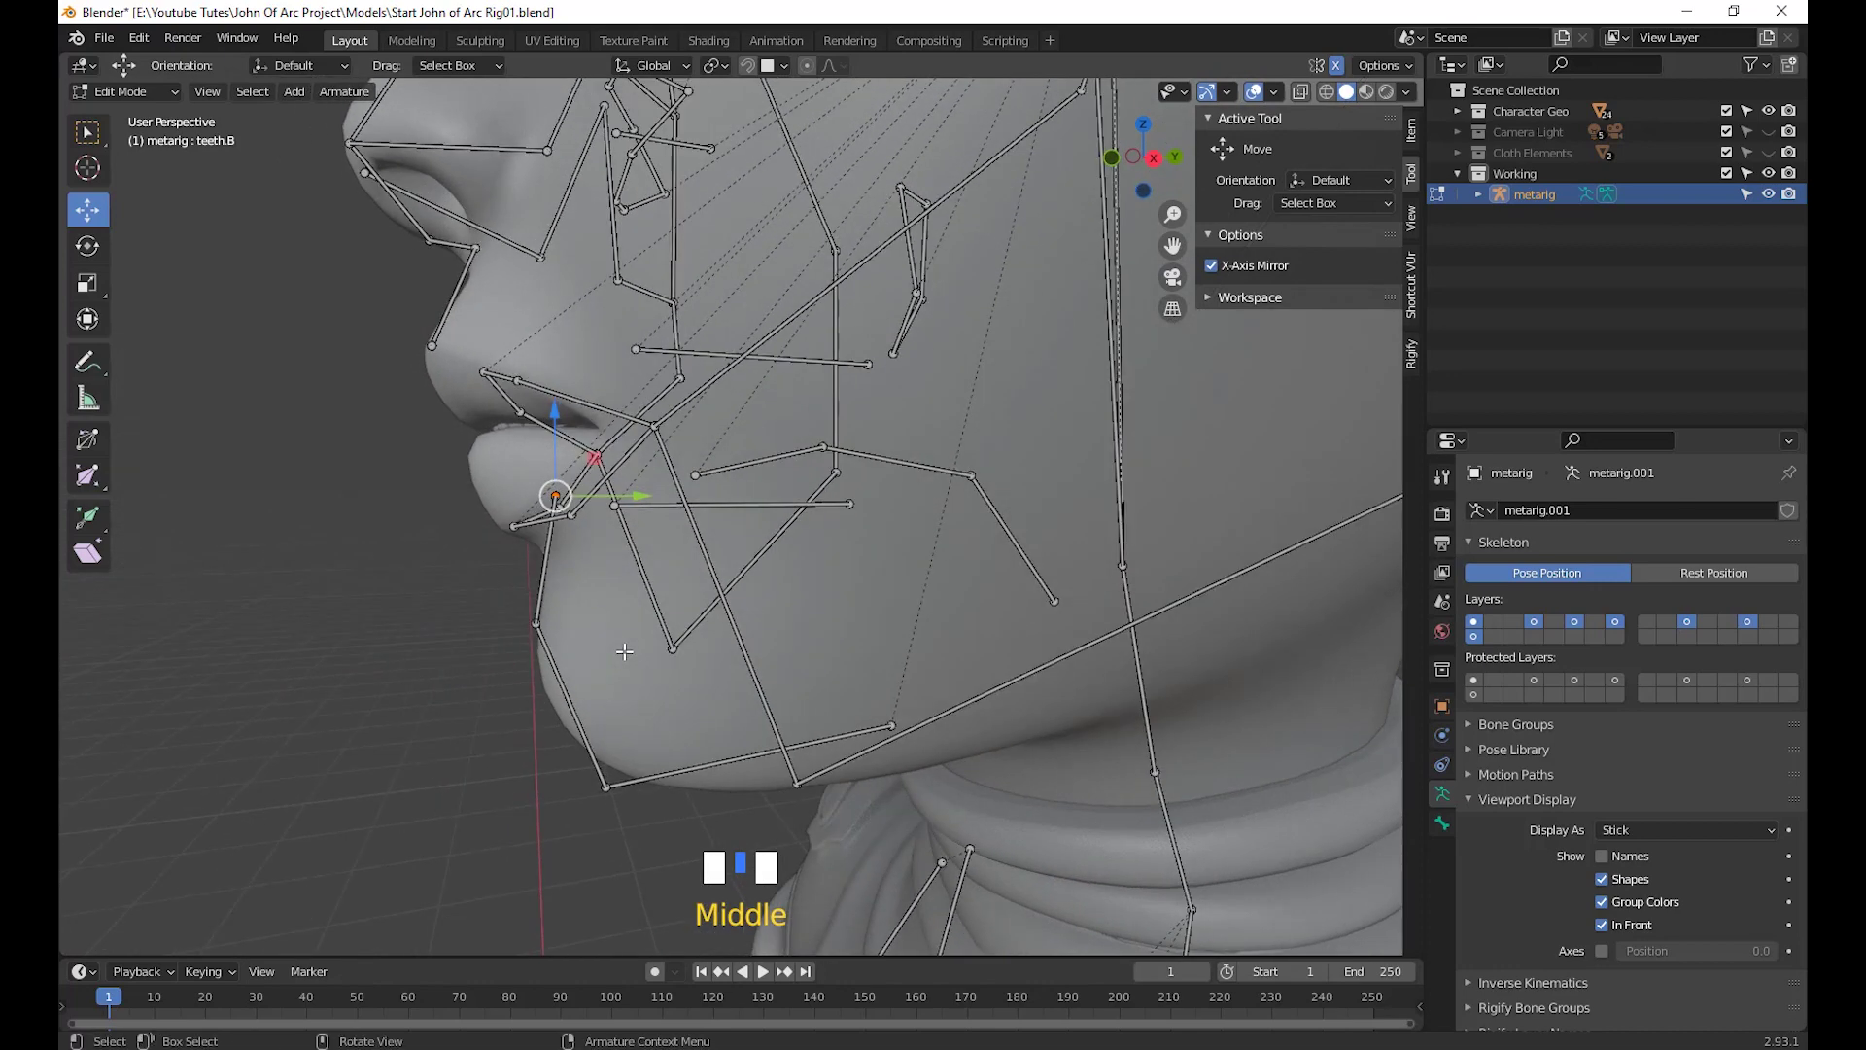
{"action": "key", "text": "KP_3"}
{"action": "key", "text": "g"}
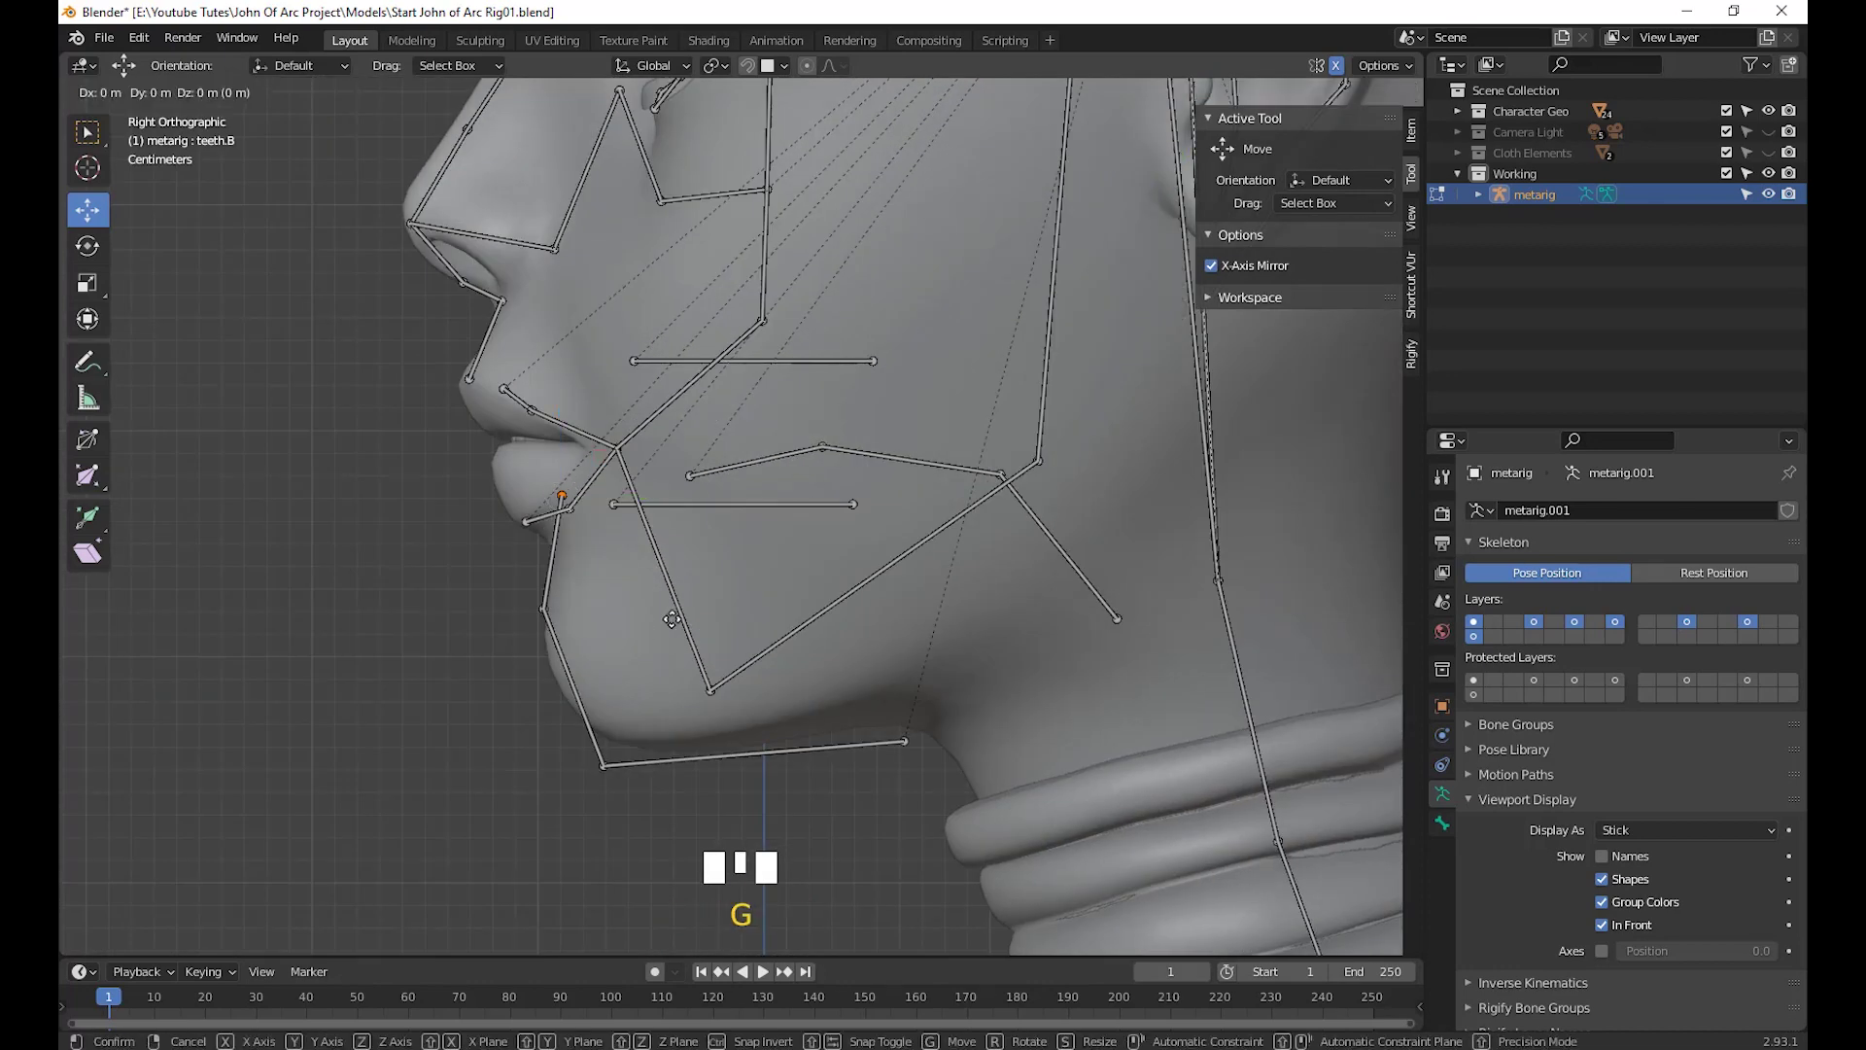
{"action": "left_click", "coordinate": [638, 669]}
Move the chin chain's middle joint down the front of the chin and its lower joint up onto the chin's underside
{"action": "left_click", "coordinate": [542, 609]}
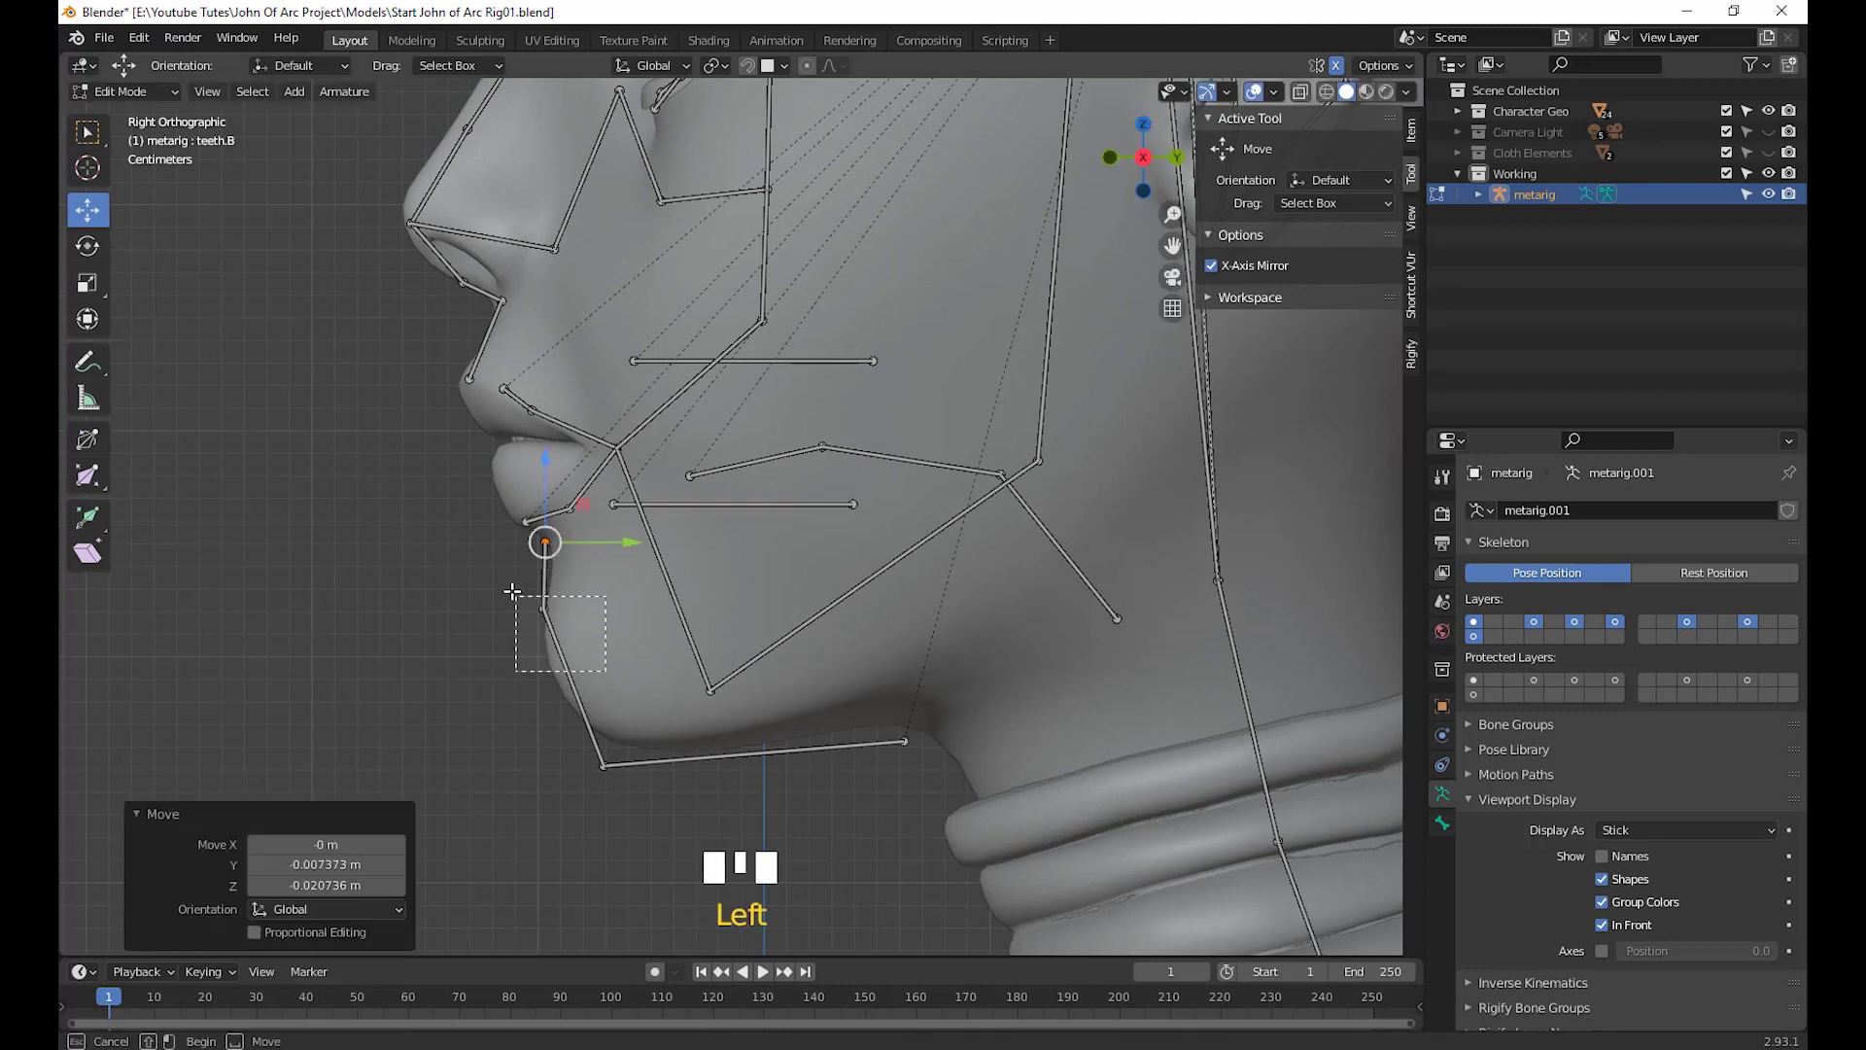
{"action": "key", "text": "g"}
{"action": "left_click", "coordinate": [622, 785]}
{"action": "left_click", "coordinate": [607, 770]}
{"action": "key", "text": "g"}
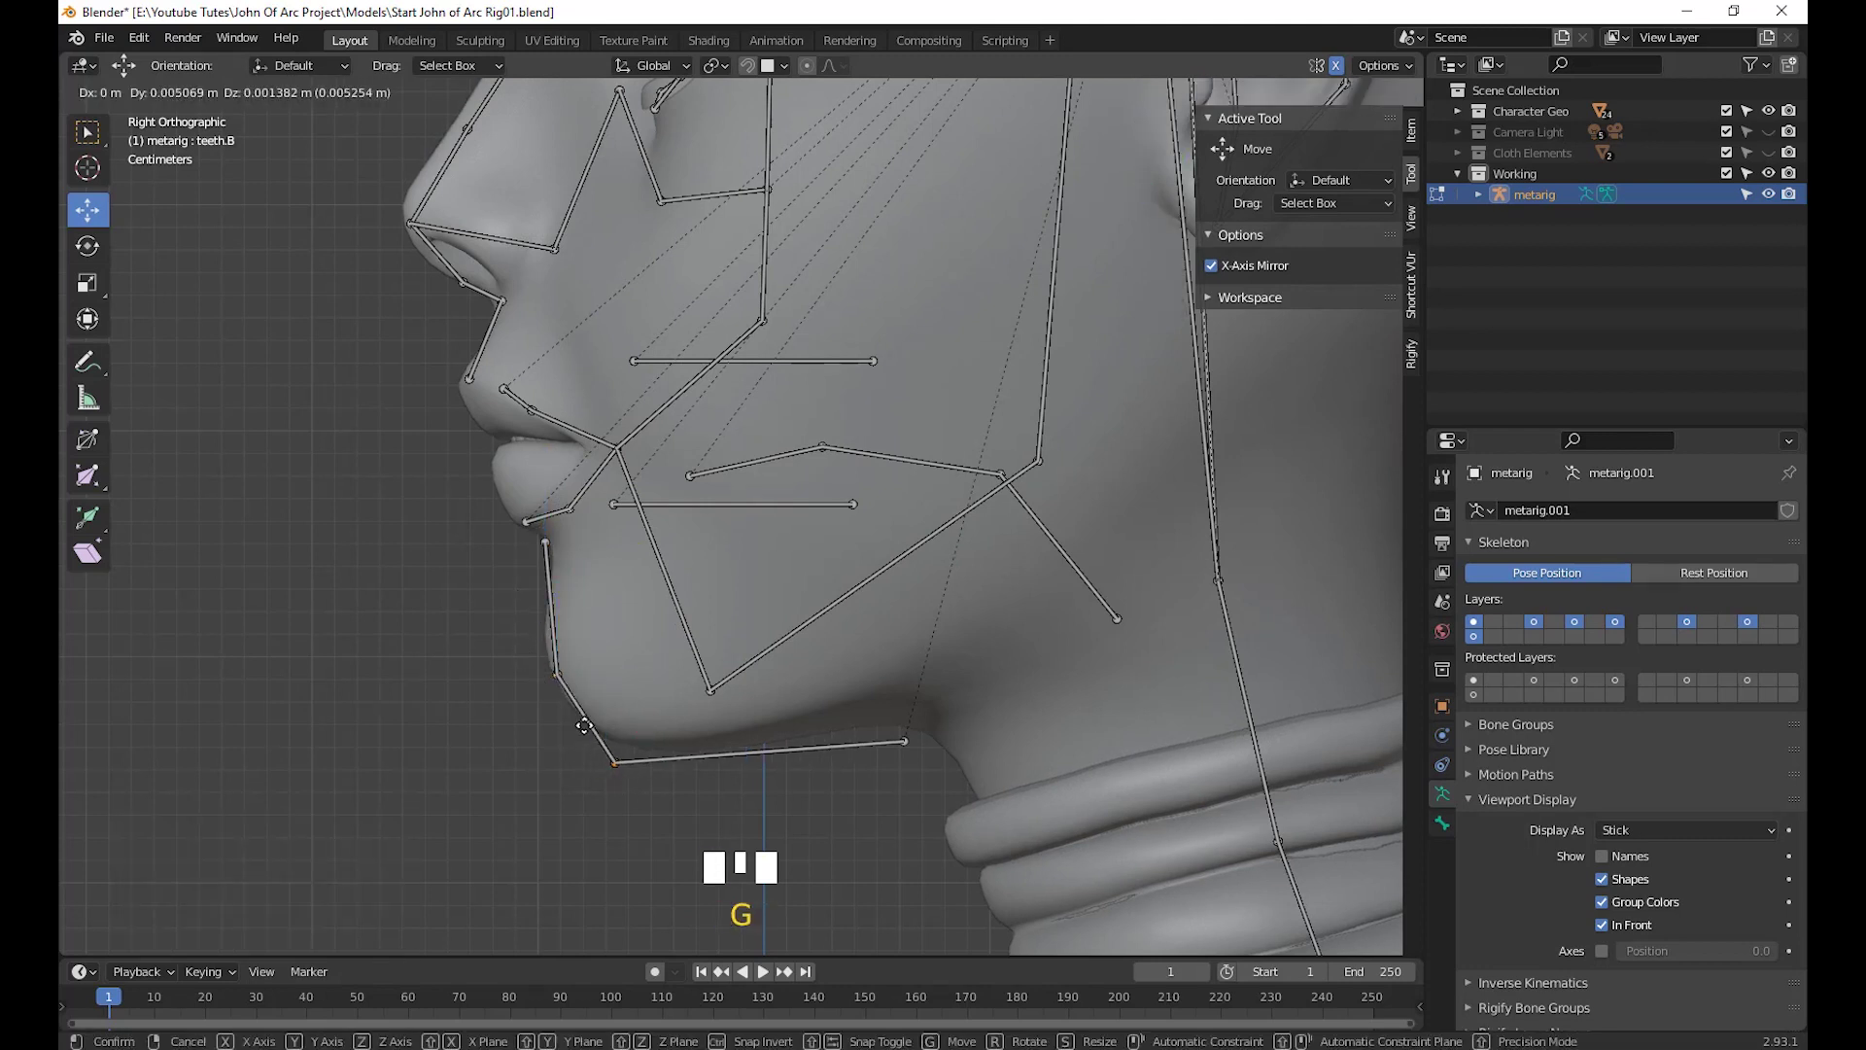
{"action": "left_click", "coordinate": [632, 749]}
Move the central jaw bone's rear end about 0.077 m Y and 0.043 m Z, and readjust it about -0.050 m Y and -0.010 m Z
{"action": "left_click", "coordinate": [896, 731]}
{"action": "key", "text": "g"}
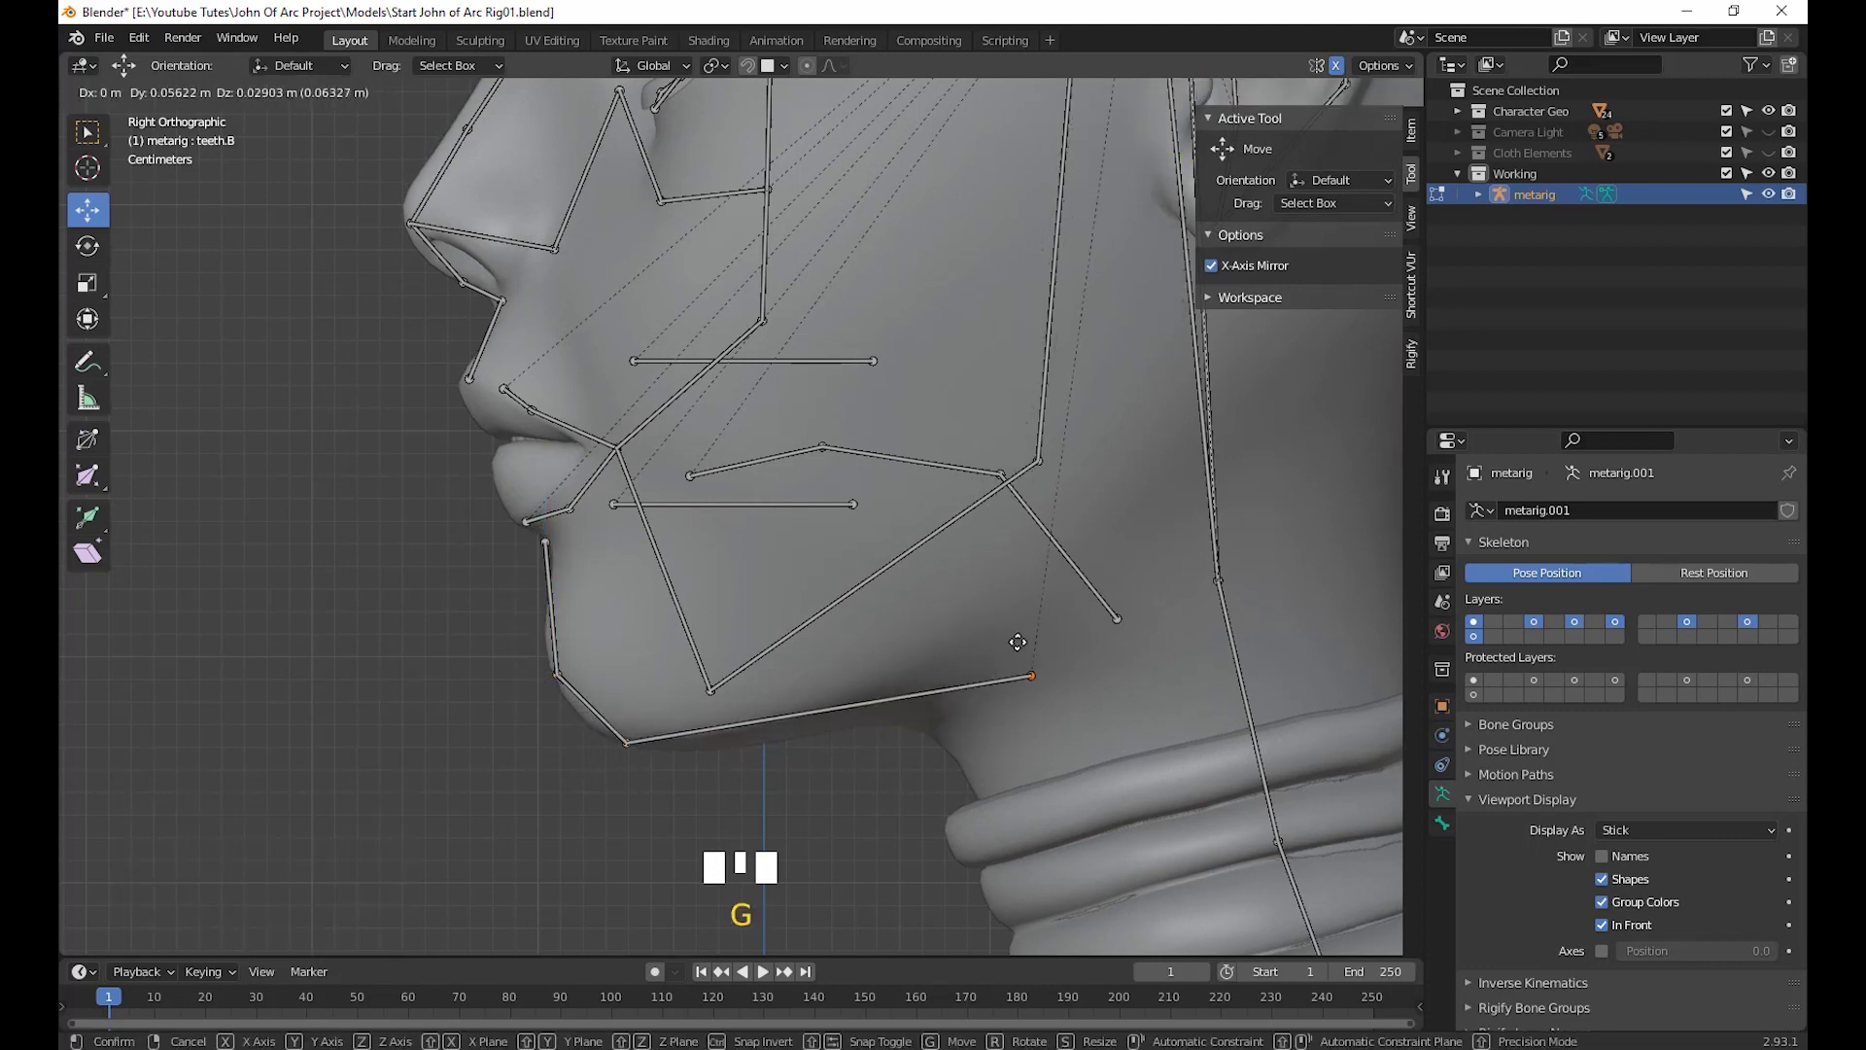
{"action": "left_click", "coordinate": [1056, 610]}
{"action": "scroll", "coordinate": [962, 643], "scroll_direction": "down", "scroll_amount": 1}
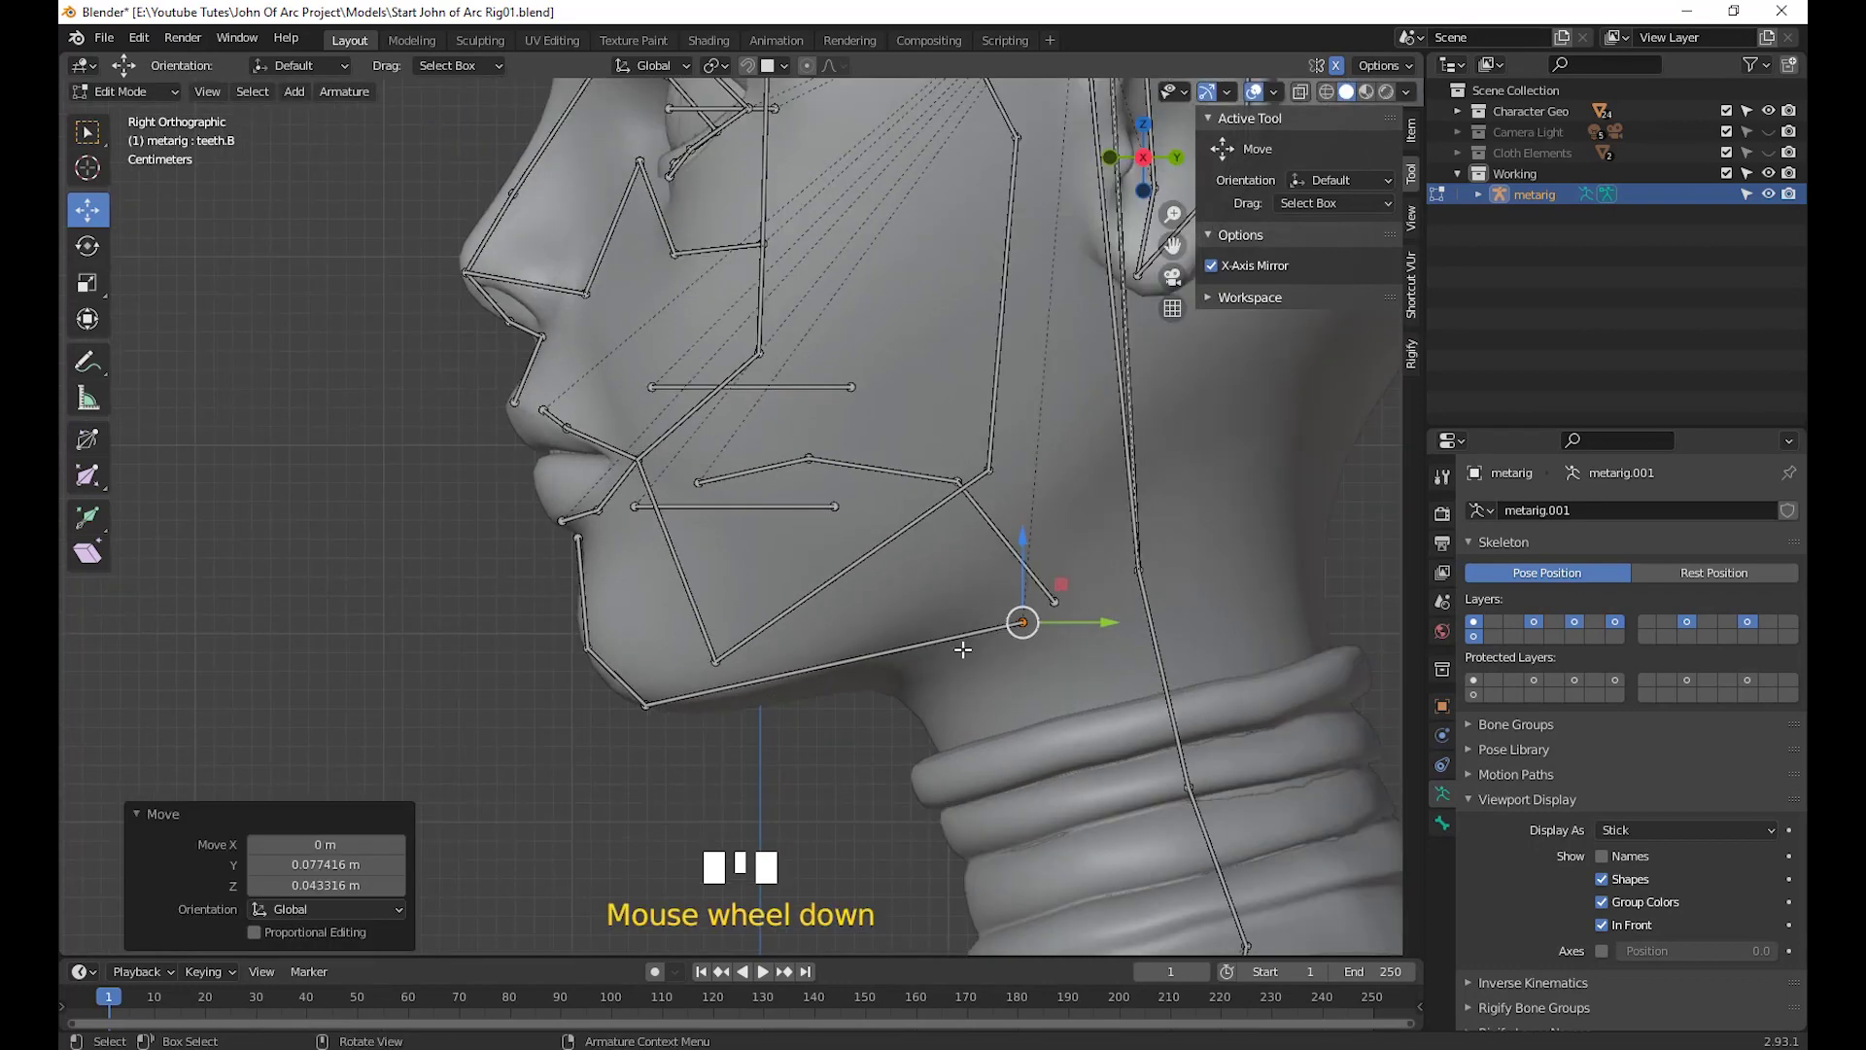
{"action": "key", "text": "g"}
{"action": "left_click", "coordinate": [949, 678]}
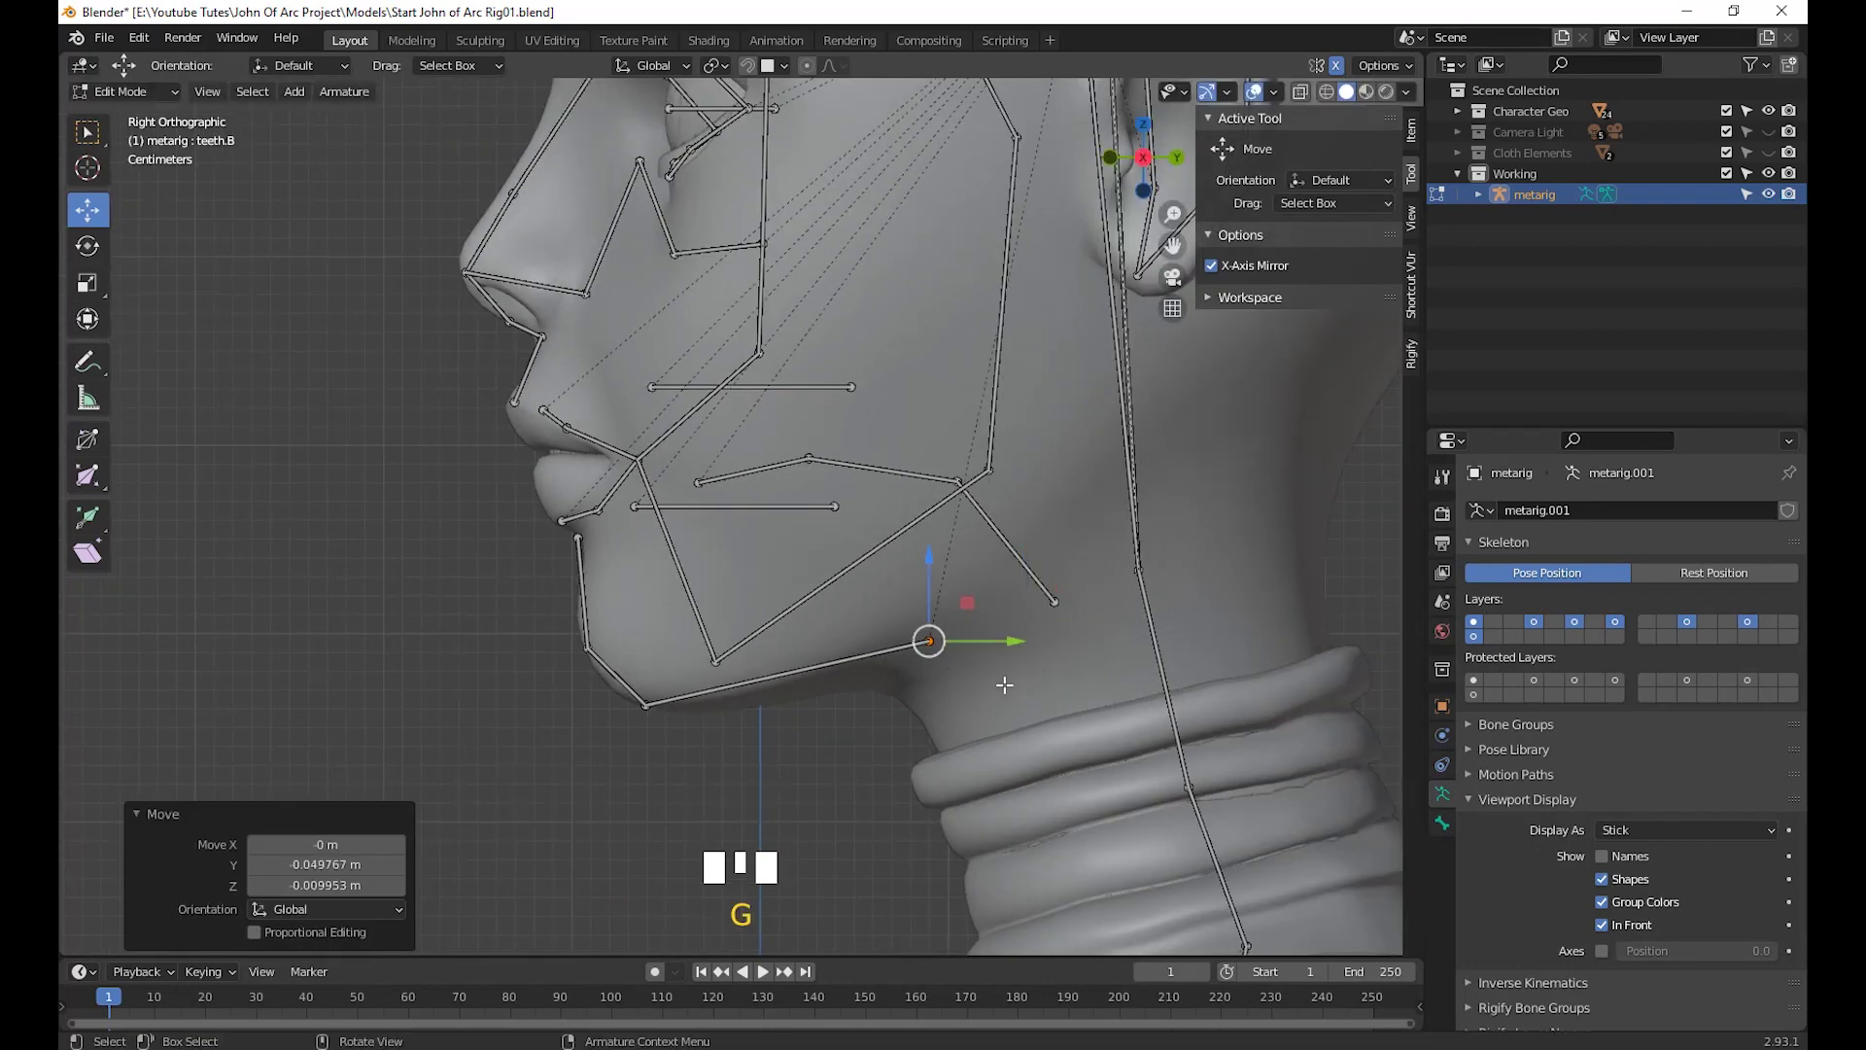
In front view, move the nose tip joint and the nose joint above it along X onto the face's center line
{"action": "middle_click_drag", "start_coordinate": [1004, 686], "coordinate": [611, 630]}
{"action": "scroll", "coordinate": [1070, 721], "scroll_direction": "down", "scroll_amount": 2}
{"action": "scroll", "coordinate": [801, 719], "scroll_direction": "up", "scroll_amount": 2}
{"action": "scroll", "coordinate": [662, 646], "scroll_direction": "up", "scroll_amount": 2}
{"action": "left_click", "coordinate": [688, 580]}
{"action": "left_click", "coordinate": [594, 550]}
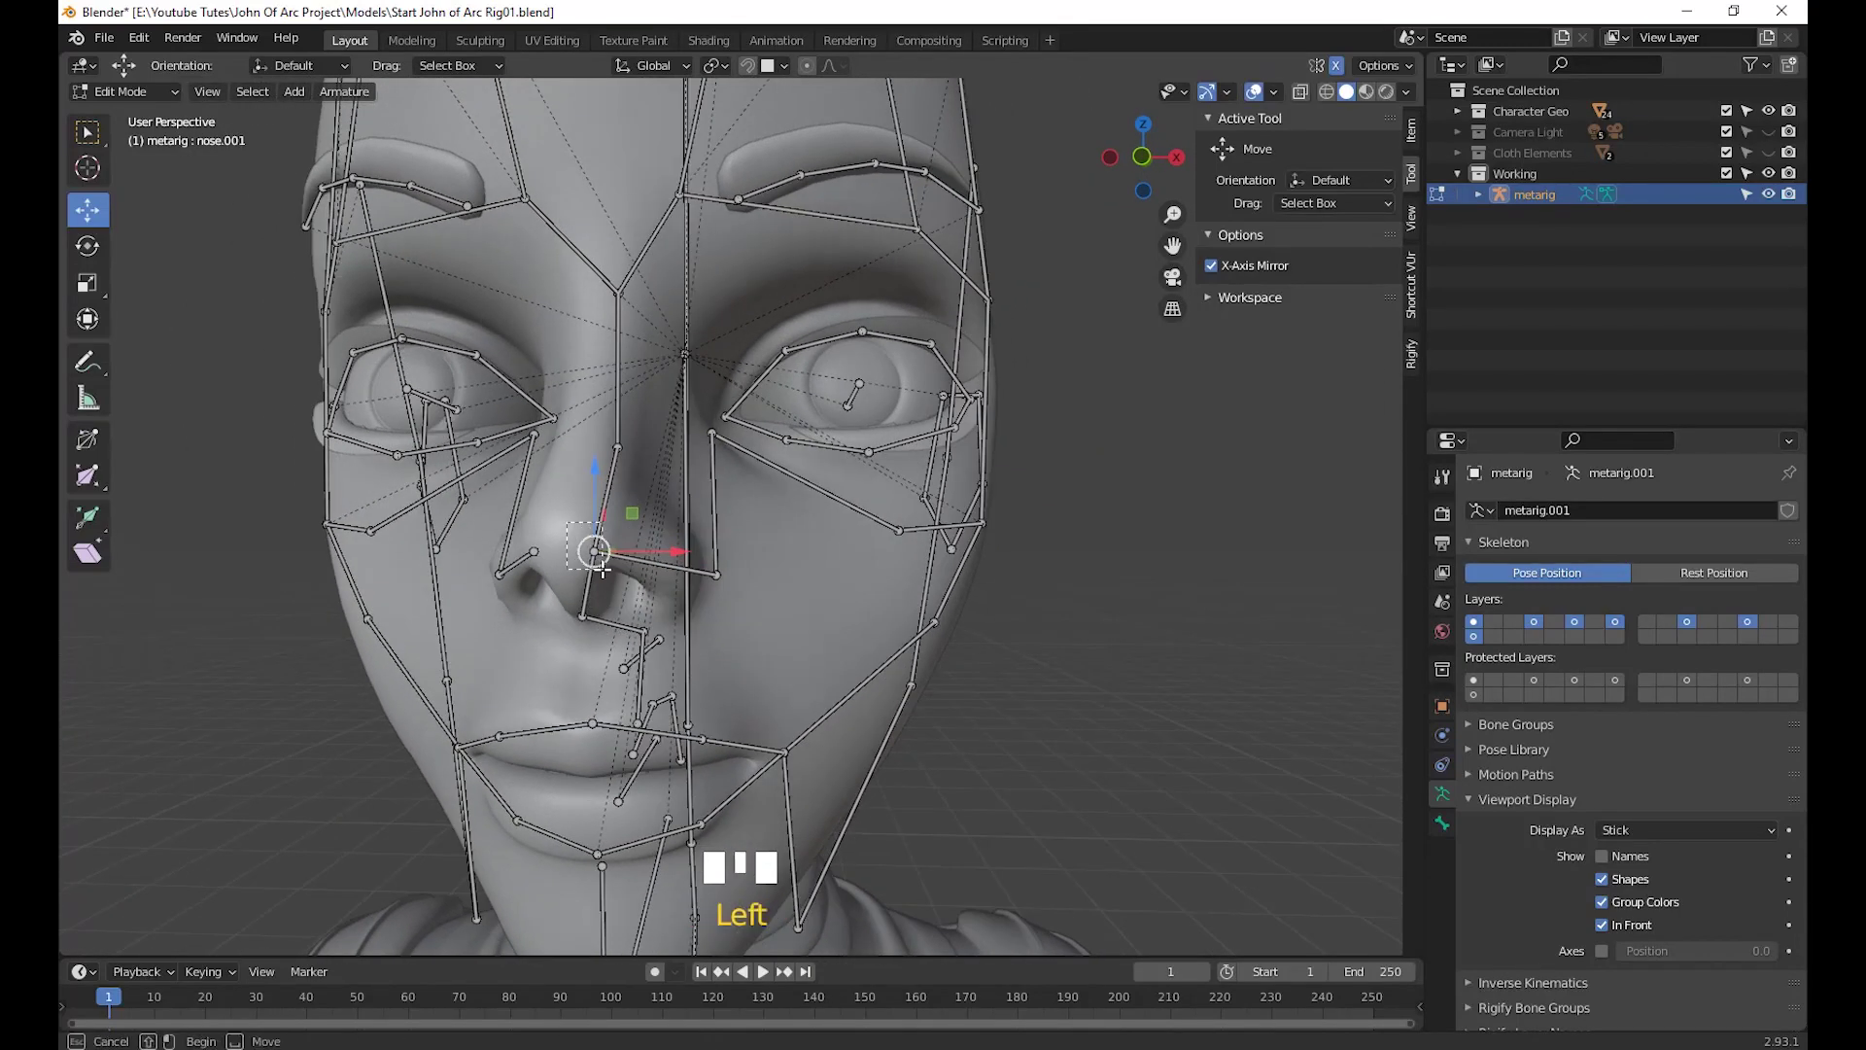
{"action": "middle_click_drag", "start_coordinate": [594, 550], "coordinate": [736, 569]}
{"action": "key", "text": "KP_1"}
{"action": "scroll", "coordinate": [681, 608], "scroll_direction": "up", "scroll_amount": 2}
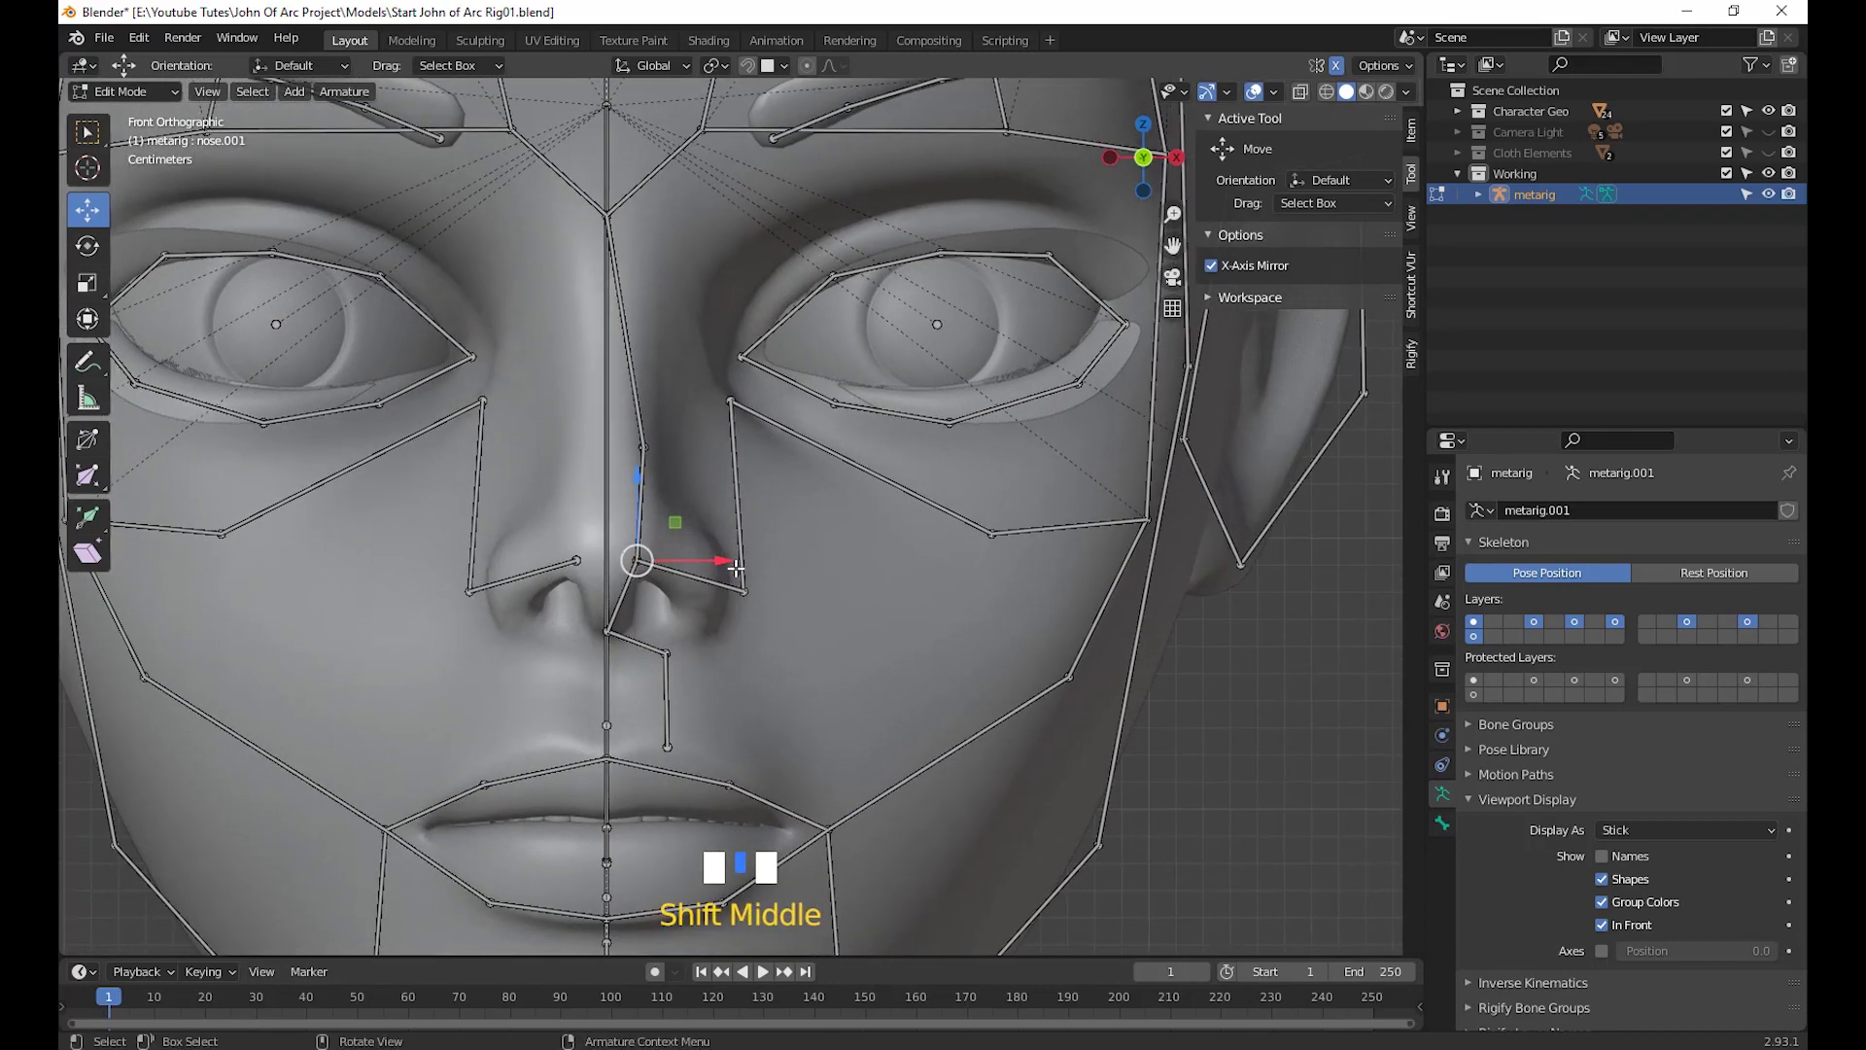
{"action": "left_click_drag", "start_coordinate": [736, 569], "coordinate": [692, 565]}
{"action": "left_click", "coordinate": [644, 447]}
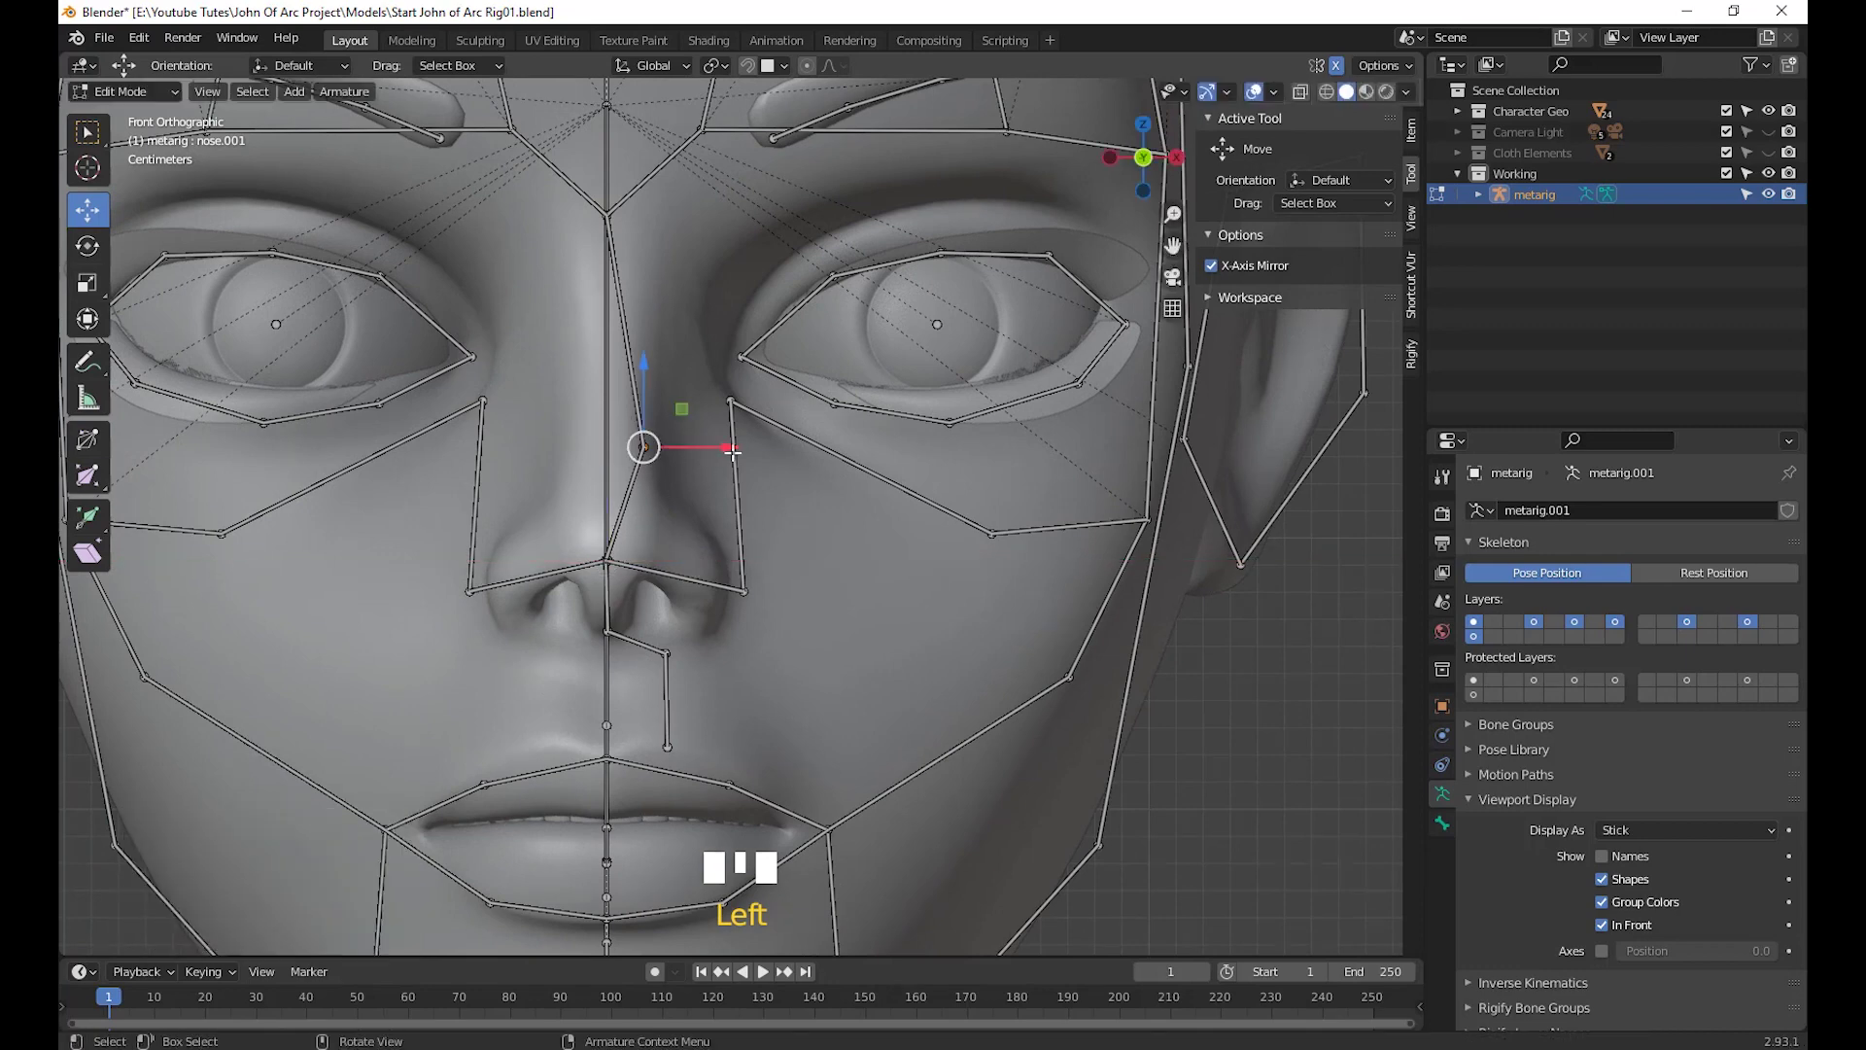
{"action": "left_click_drag", "start_coordinate": [732, 450], "coordinate": [689, 448]}
Move the two offset joints between the nose and upper lip along X onto the face's center line
{"action": "middle_click_drag", "start_coordinate": [741, 742], "coordinate": [812, 585], "text": "shift"}
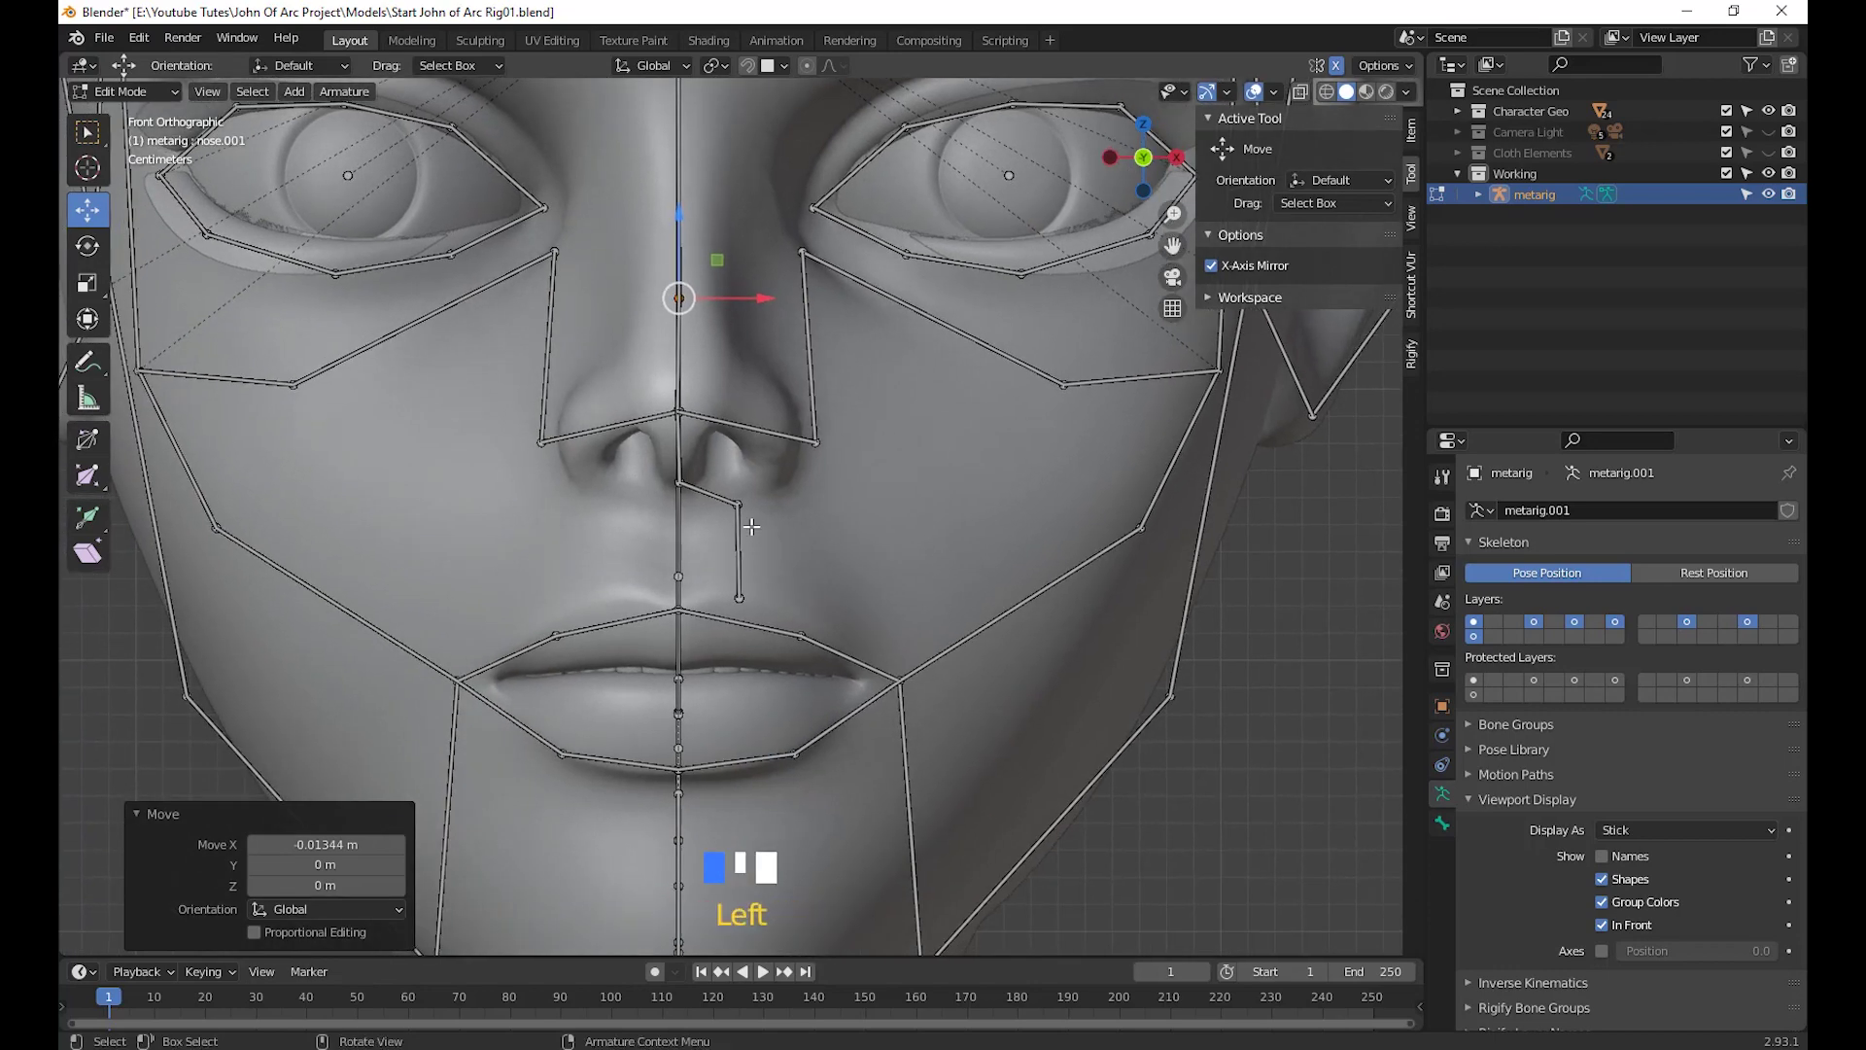
{"action": "left_click_drag", "start_coordinate": [780, 549], "coordinate": [755, 519]}
{"action": "left_click", "coordinate": [742, 603]}
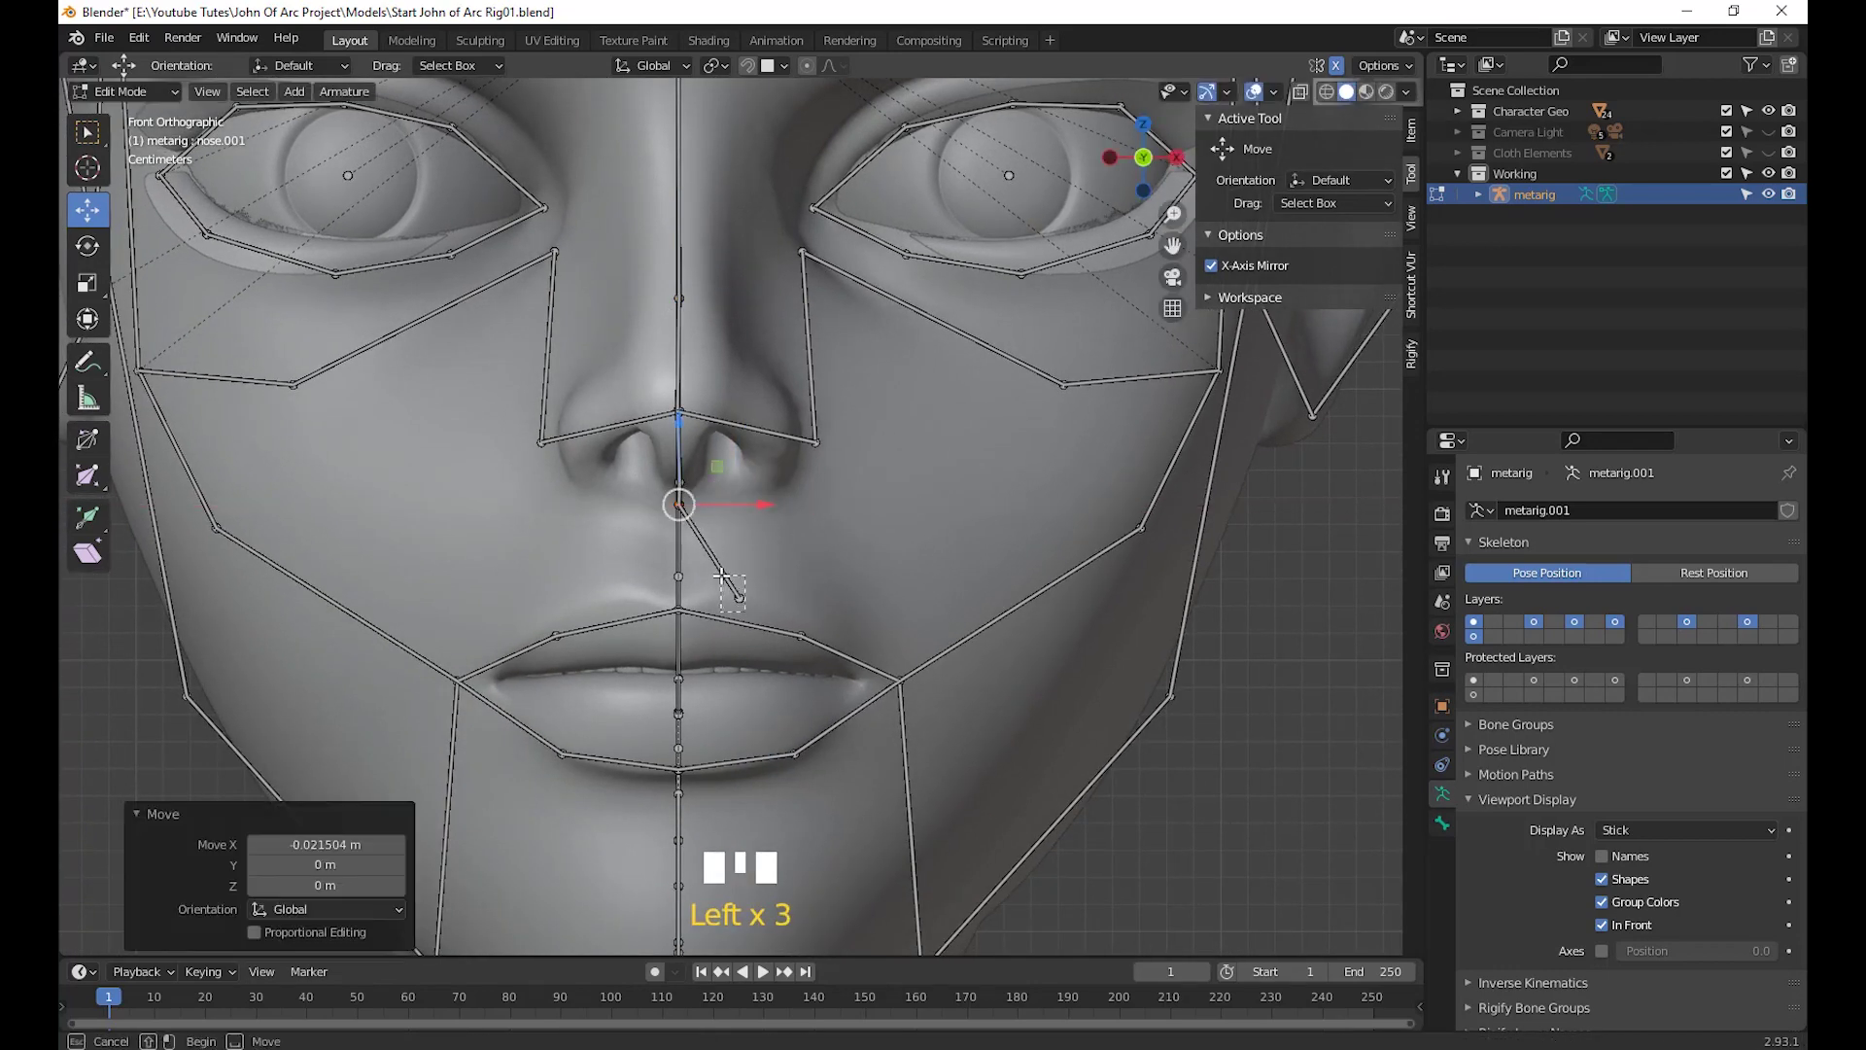
{"action": "left_click_drag", "start_coordinate": [827, 597], "coordinate": [760, 616]}
Move the left ear chain's front joint forward to where the ear meets the head
{"action": "scroll", "coordinate": [760, 616], "scroll_direction": "down", "scroll_amount": 2}
{"action": "middle_click_drag", "start_coordinate": [810, 536], "coordinate": [807, 738], "text": "shift"}
{"action": "scroll", "coordinate": [806, 613], "scroll_direction": "down", "scroll_amount": 1}
{"action": "scroll", "coordinate": [681, 486], "scroll_direction": "down", "scroll_amount": 1}
{"action": "middle_click_drag", "start_coordinate": [668, 476], "coordinate": [707, 447], "text": "shift"}
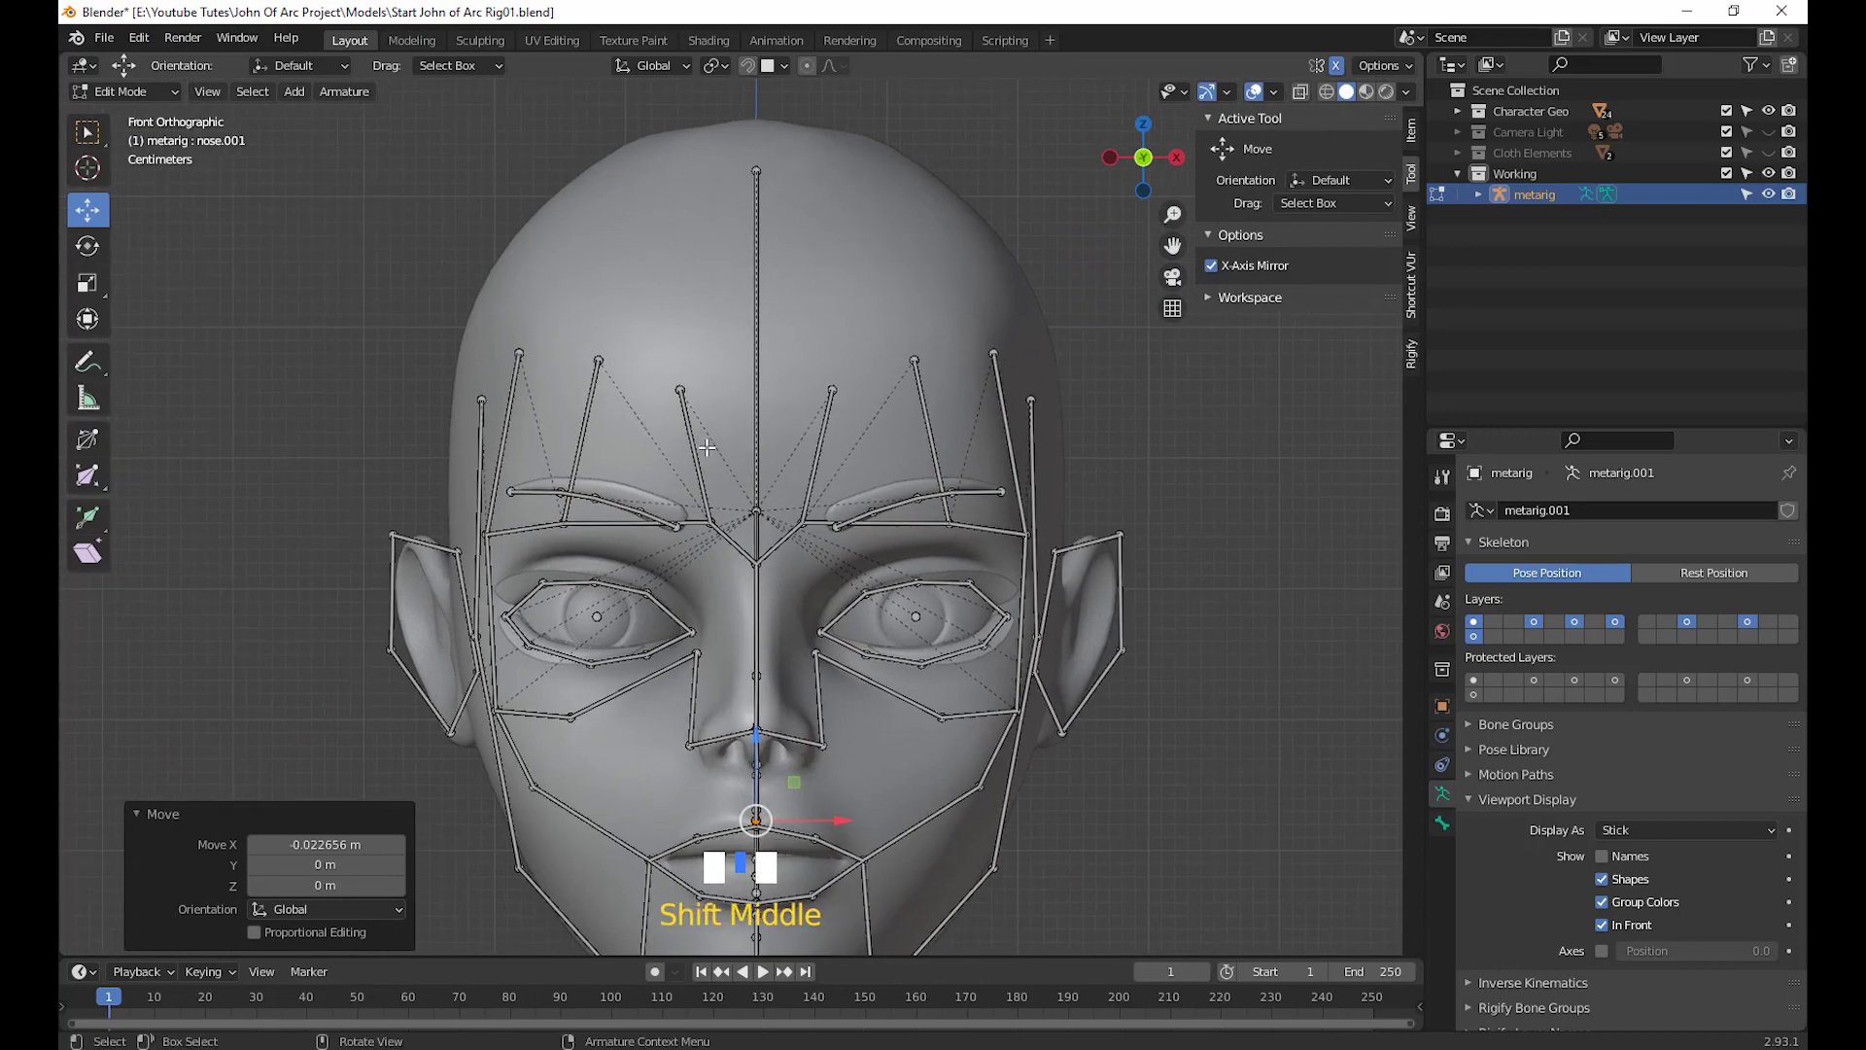
{"action": "left_click", "coordinate": [630, 371]}
{"action": "middle_click_drag", "start_coordinate": [498, 581], "coordinate": [506, 311], "text": "shift"}
{"action": "middle_click_drag", "start_coordinate": [681, 545], "coordinate": [979, 544]}
{"action": "left_click", "coordinate": [980, 544]}
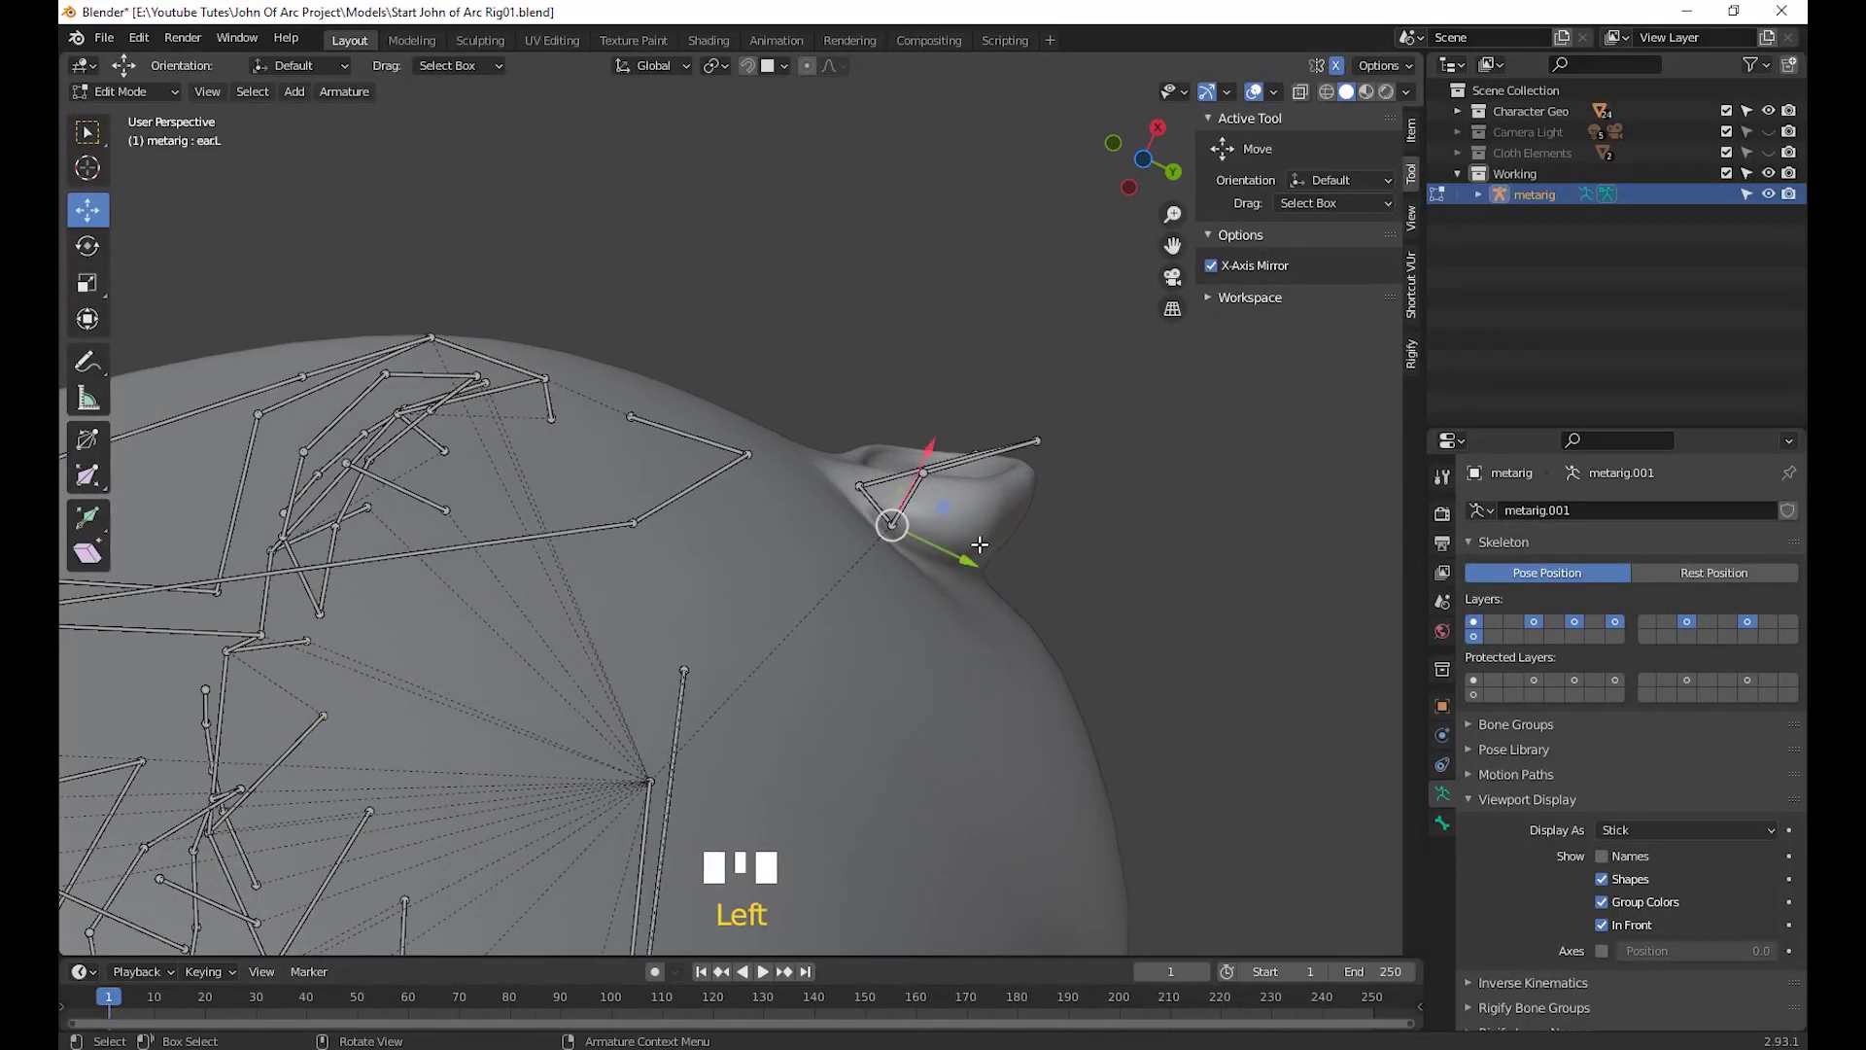
{"action": "key", "text": "g"}
{"action": "key", "text": "Escape"}
{"action": "middle_click_drag", "start_coordinate": [966, 571], "coordinate": [1000, 755]}
{"action": "left_click", "coordinate": [1004, 725]}
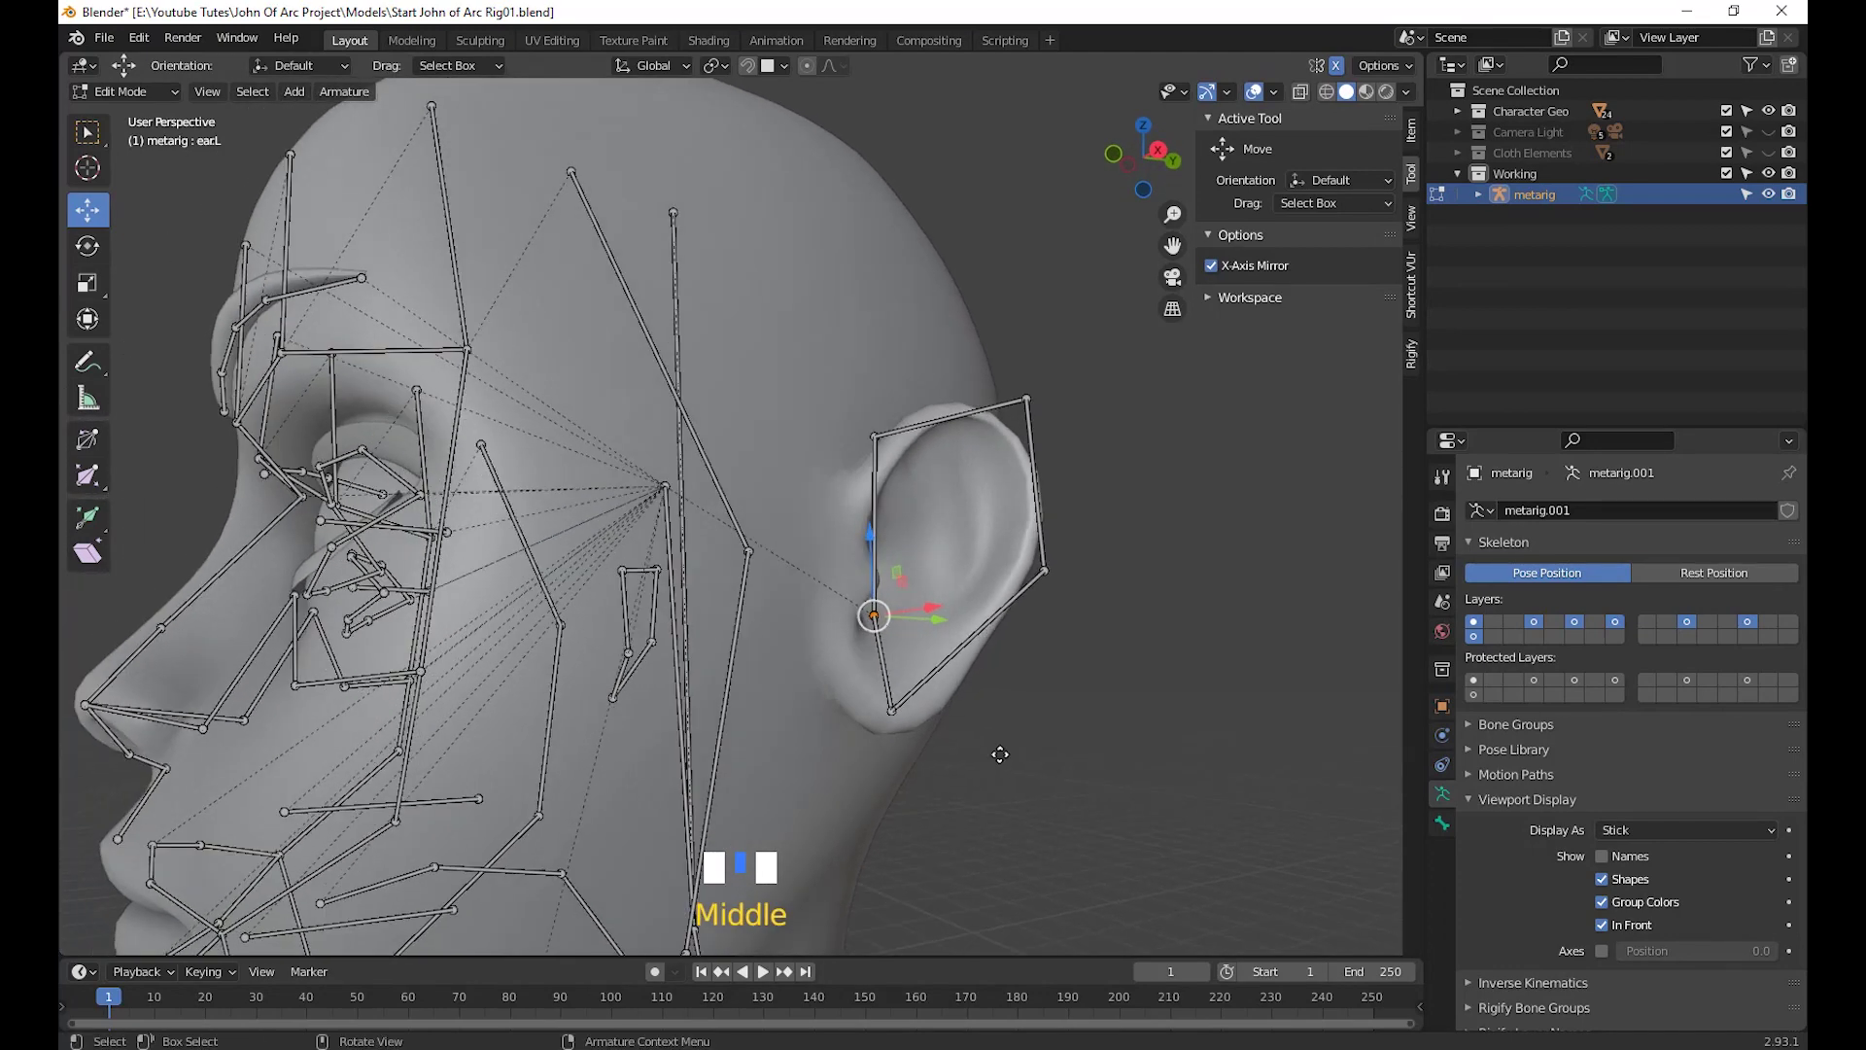
{"action": "key", "text": "g"}
{"action": "left_click", "coordinate": [953, 760]}
Move the left ear's upper front joint down onto the ear's front edge and its top joint forward onto the upper rim
{"action": "left_click", "coordinate": [872, 434]}
{"action": "key", "text": "g"}
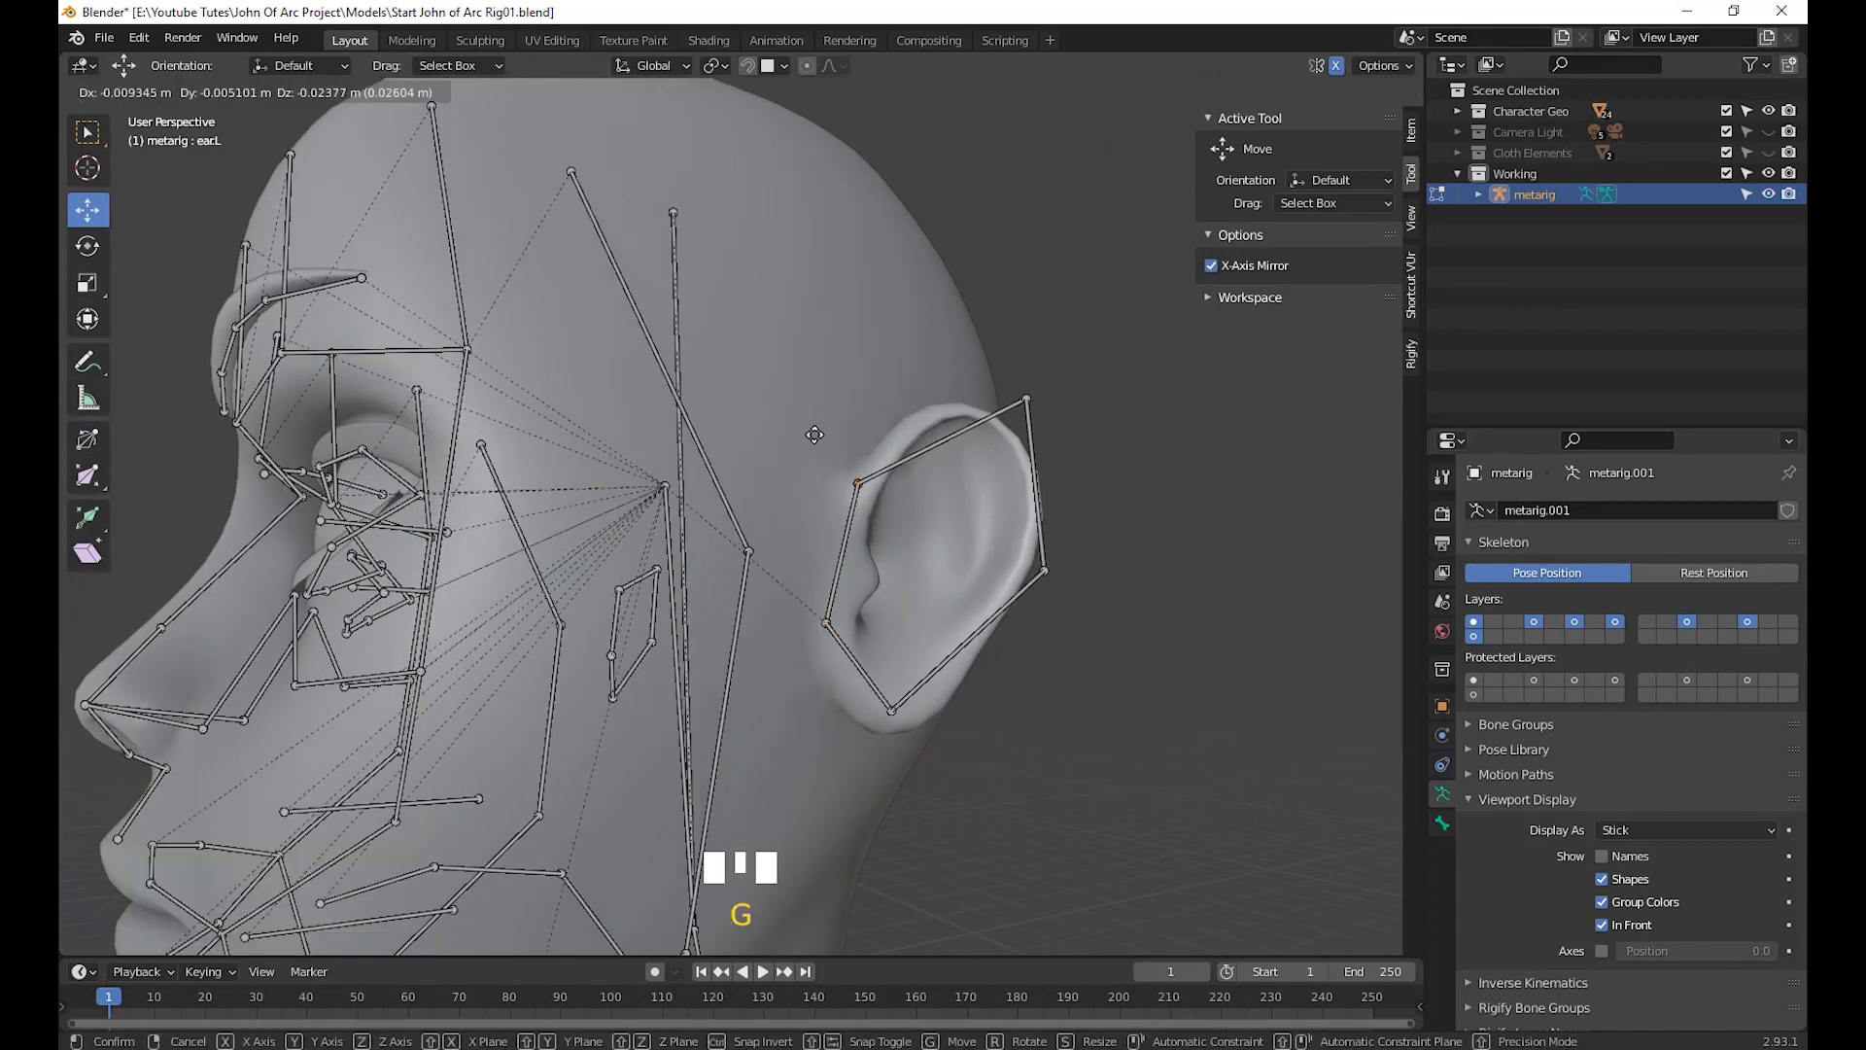
{"action": "left_click", "coordinate": [815, 435]}
{"action": "middle_click_drag", "start_coordinate": [1050, 480], "coordinate": [982, 358]}
{"action": "left_click_drag", "start_coordinate": [983, 359], "coordinate": [1109, 458]}
{"action": "key", "text": "g"}
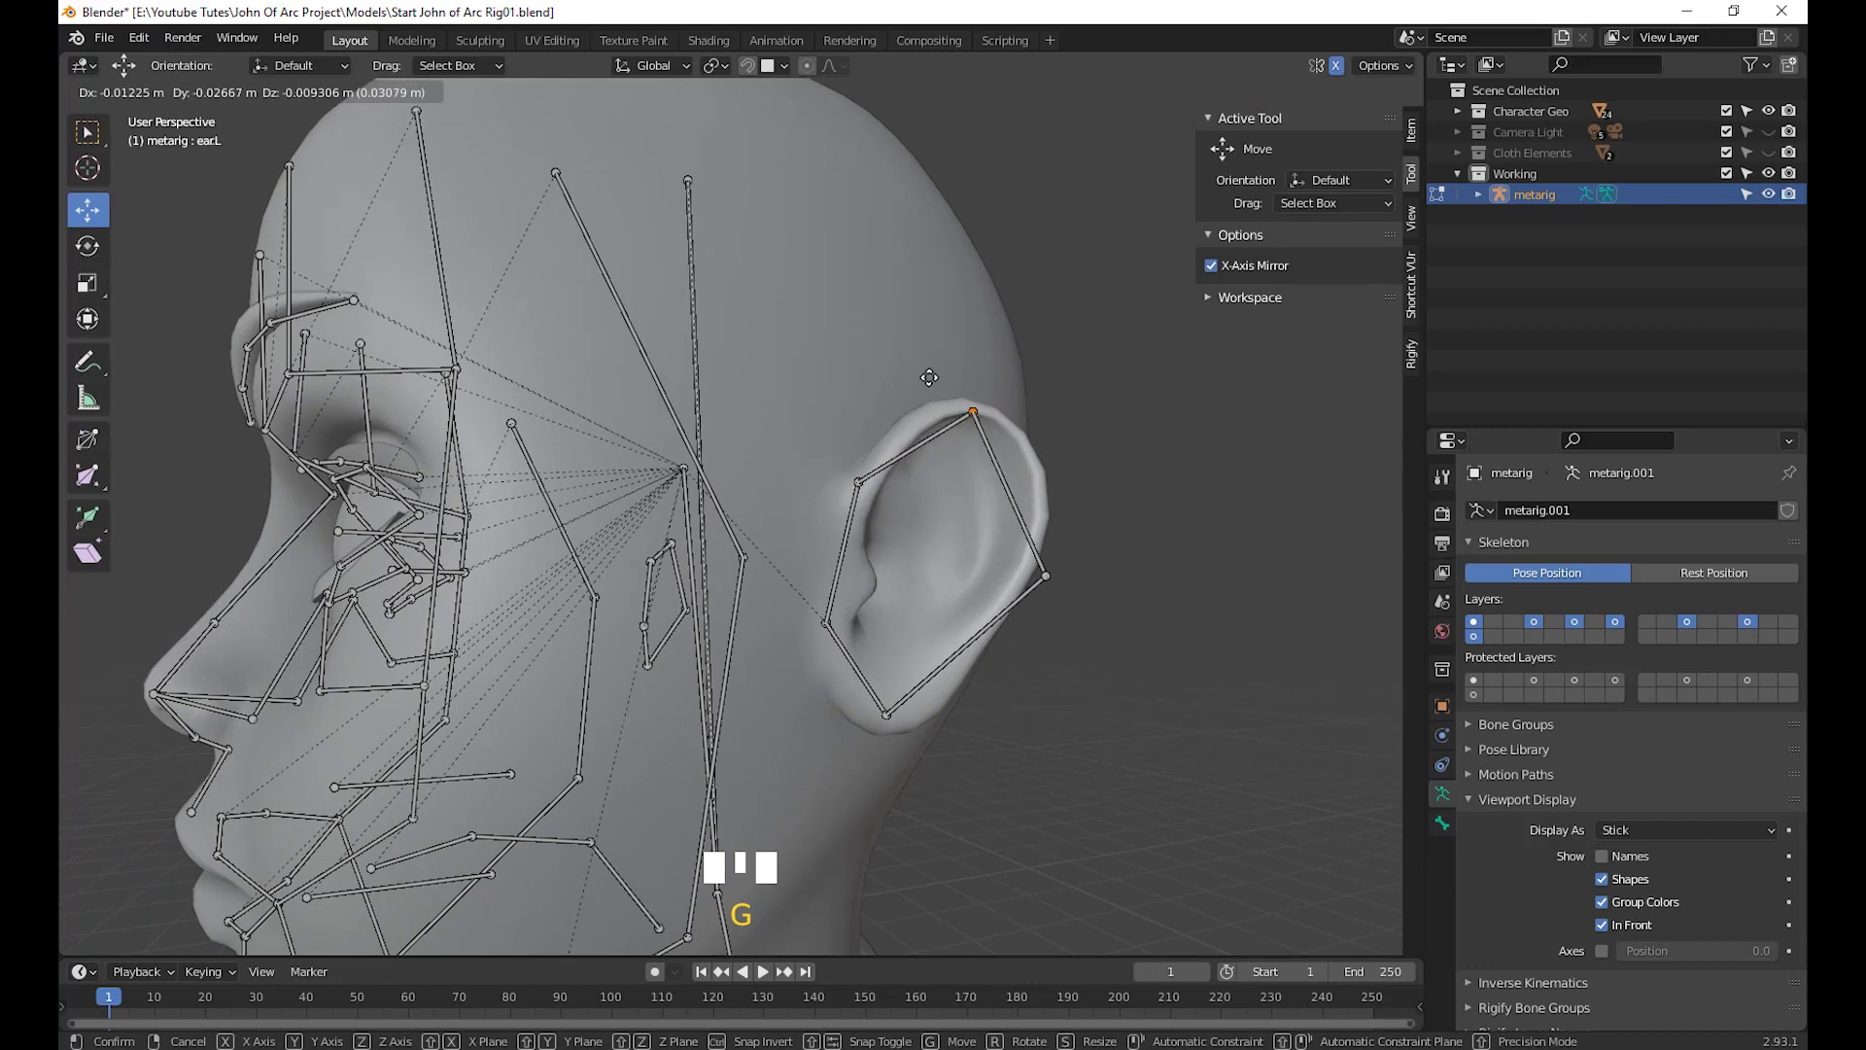
{"action": "left_click", "coordinate": [930, 377]}
Fit the left ear's rear joint to the outer rim and move its earlobe joint about 0.009 m Y and -0.008 m Z
{"action": "left_click", "coordinate": [1047, 575]}
{"action": "key", "text": "g"}
{"action": "left_click", "coordinate": [1069, 545]}
{"action": "left_click_drag", "start_coordinate": [1011, 760], "coordinate": [860, 666]}
{"action": "key", "text": "g"}
{"action": "left_click", "coordinate": [920, 700]}
Examine the fitted face bones from the side and the whole metarig against the body with the sidebar hidden
{"action": "scroll", "coordinate": [921, 700], "scroll_direction": "down", "scroll_amount": 3}
{"action": "middle_click_drag", "start_coordinate": [920, 700], "coordinate": [1099, 716]}
{"action": "scroll", "coordinate": [1100, 716], "scroll_direction": "up", "scroll_amount": 5}
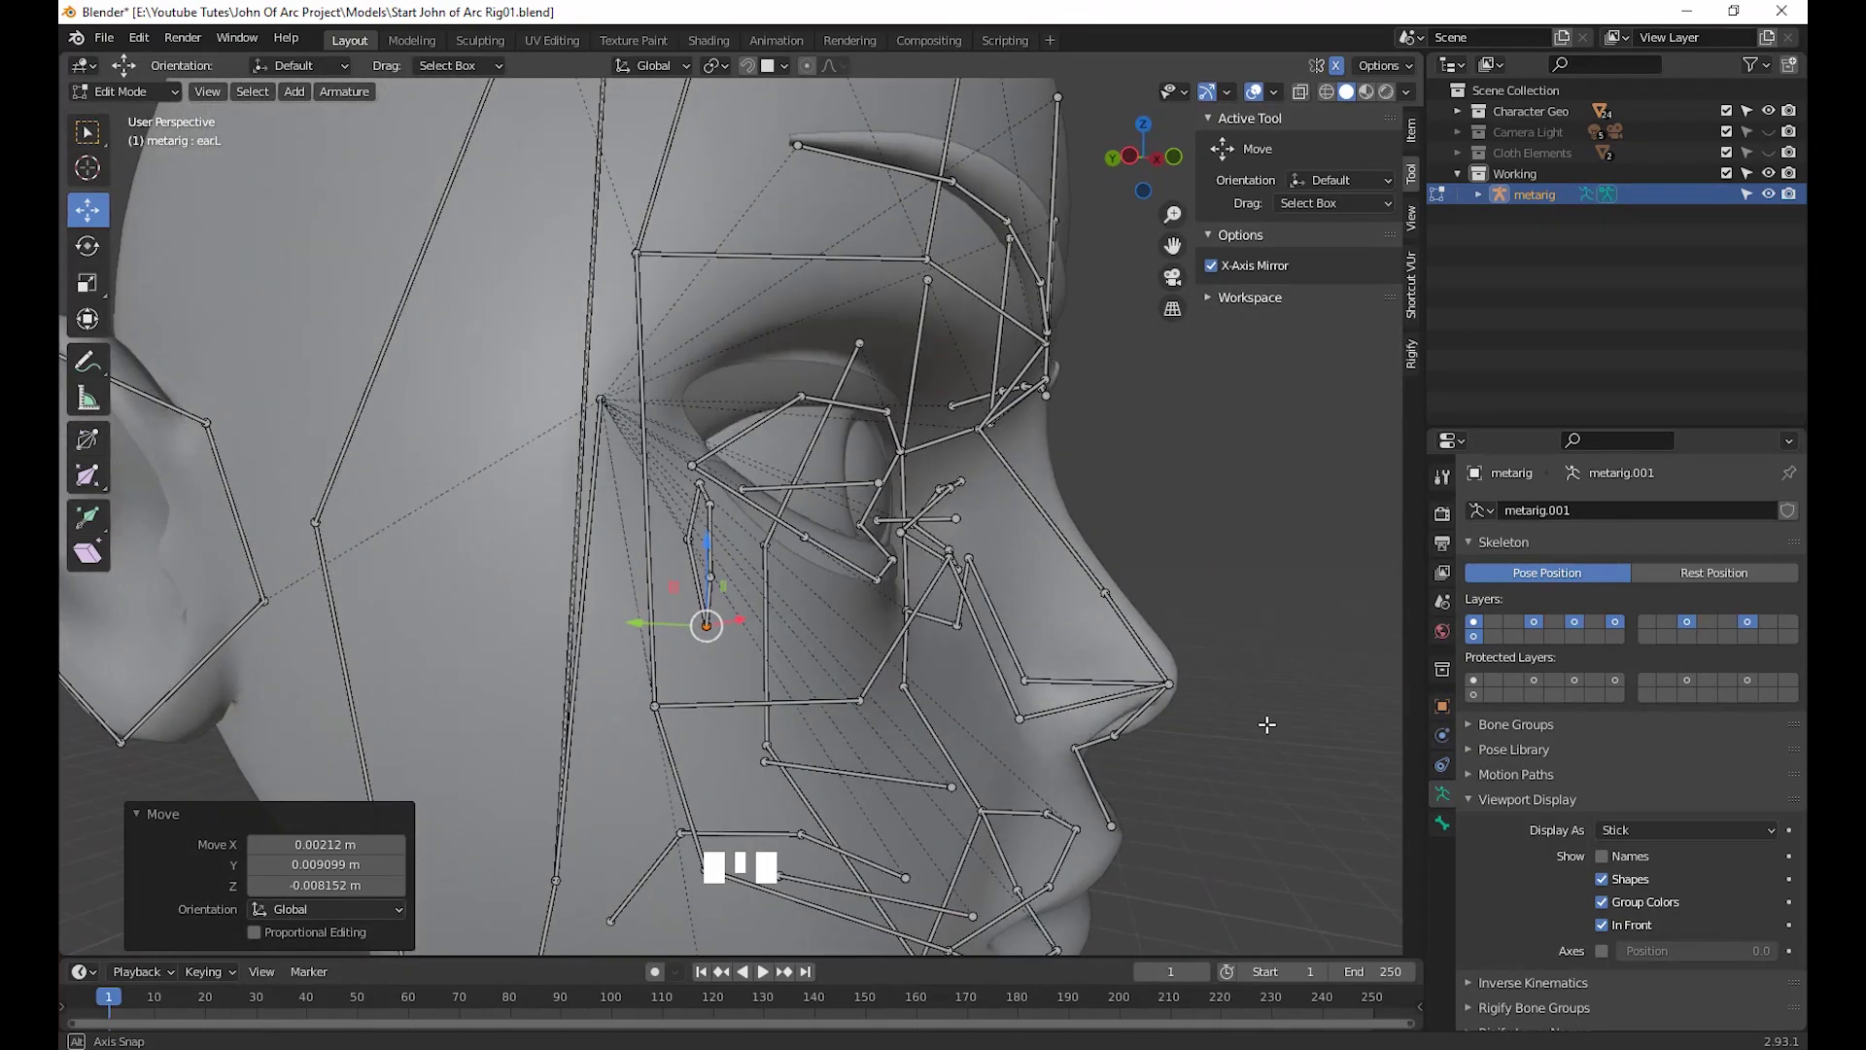
{"action": "middle_click_drag", "start_coordinate": [1267, 724], "coordinate": [1087, 697]}
{"action": "scroll", "coordinate": [934, 738], "scroll_direction": "down", "scroll_amount": 7}
{"action": "scroll", "coordinate": [1048, 631], "scroll_direction": "down", "scroll_amount": 3}
{"action": "key", "text": "n"}
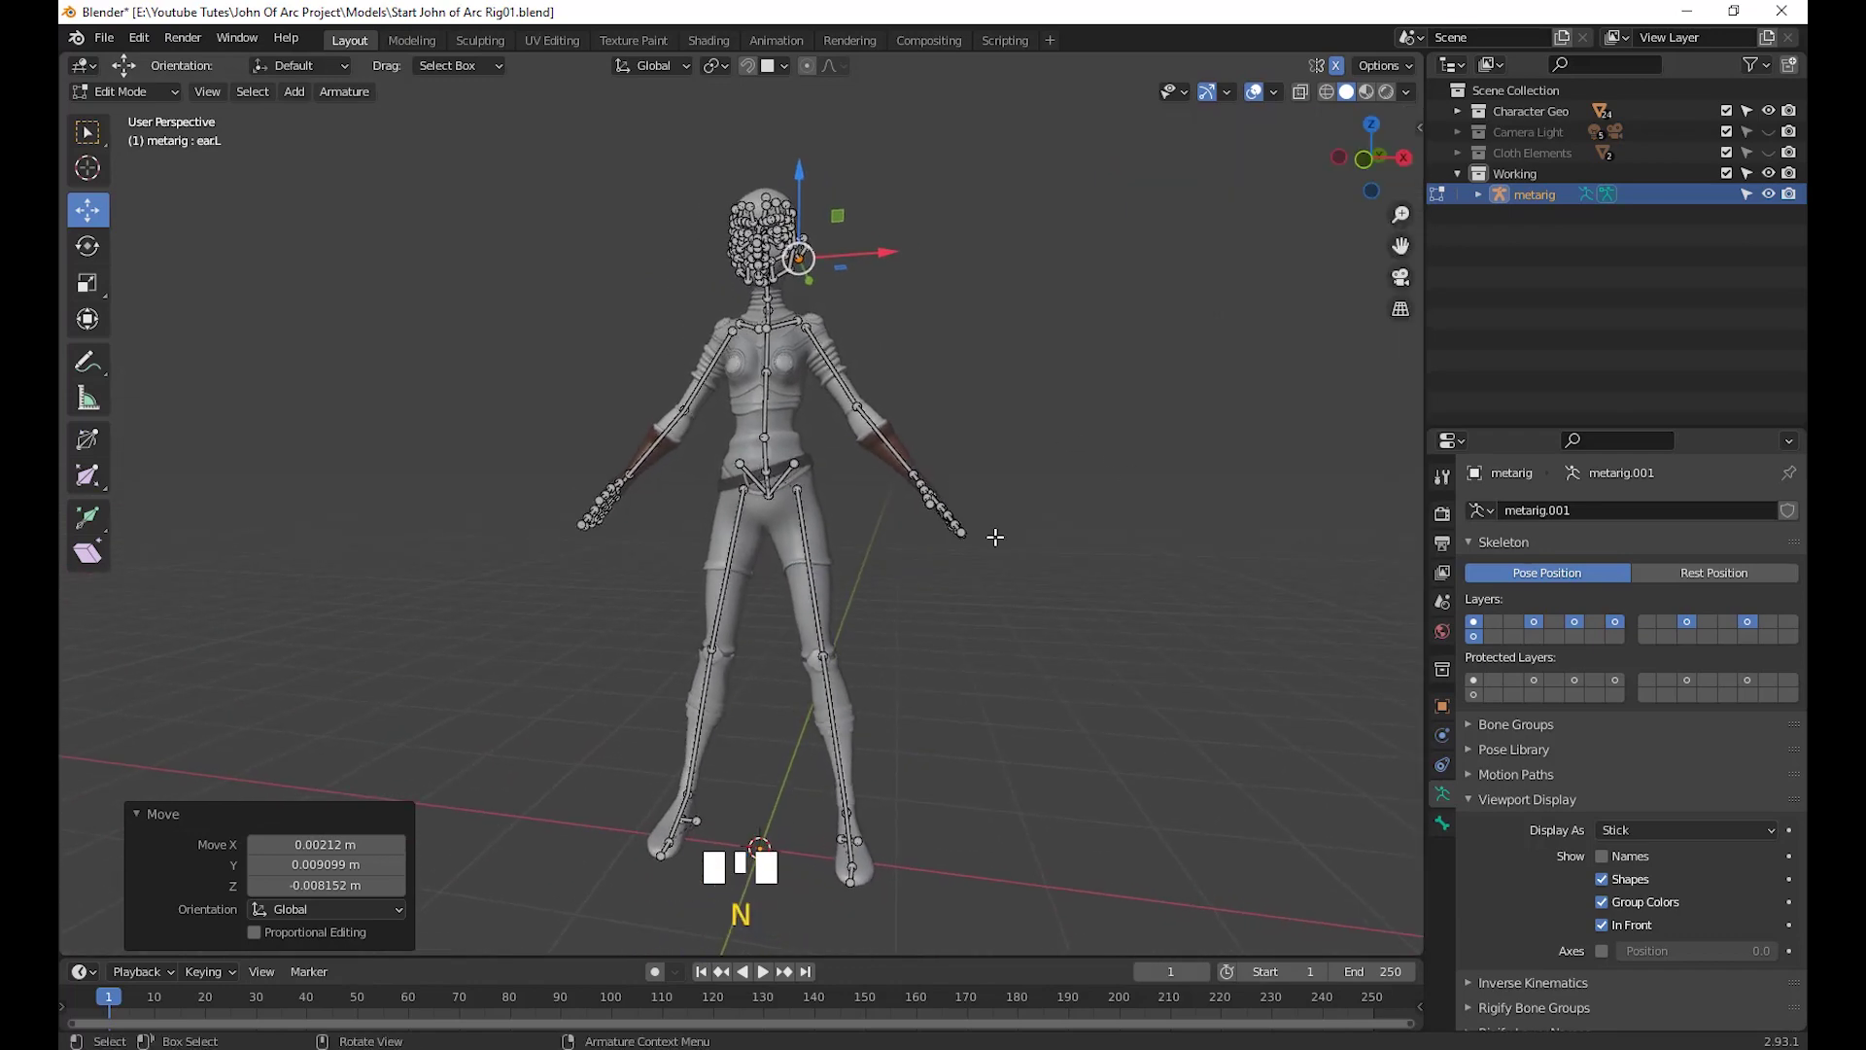
{"action": "middle_click_drag", "start_coordinate": [991, 575], "coordinate": [1139, 607]}
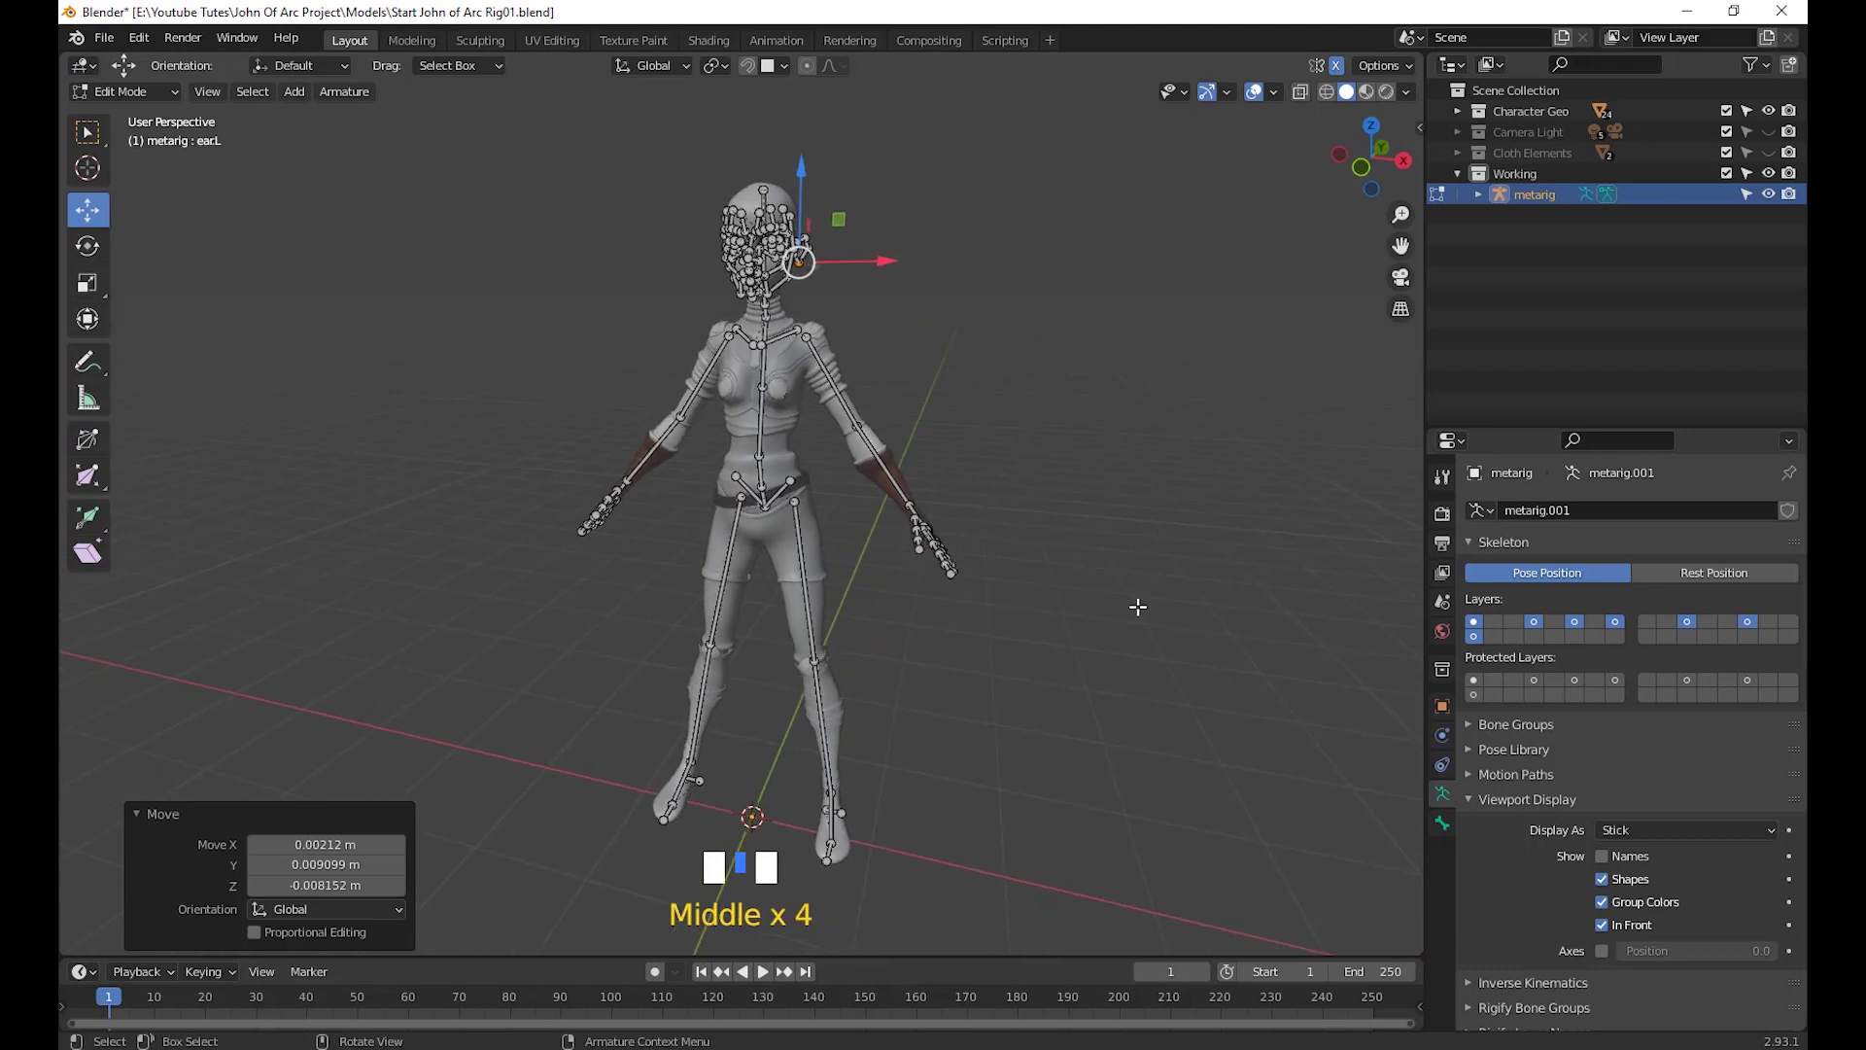